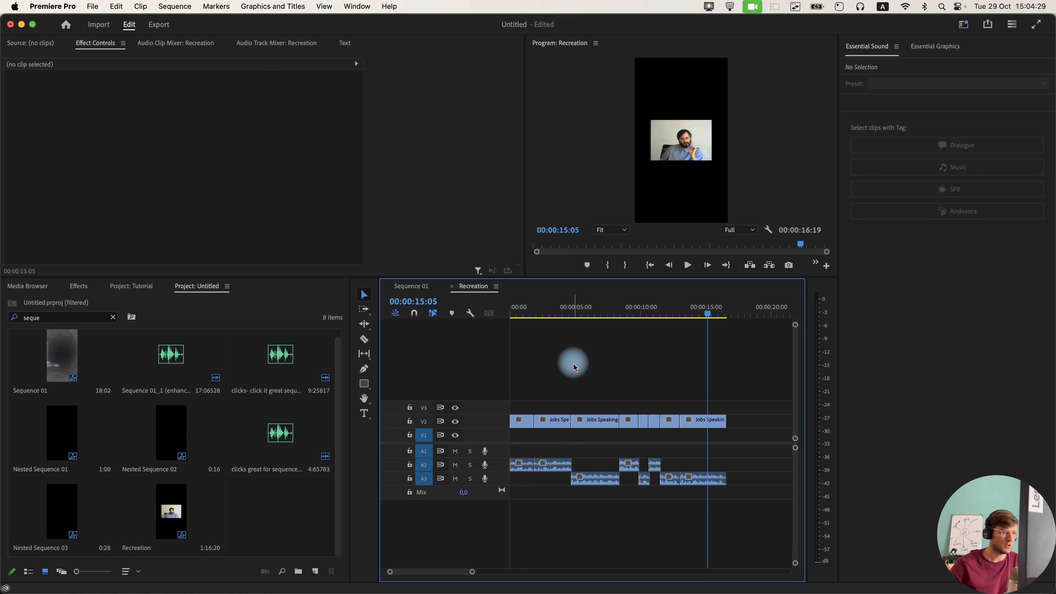
Examine how the Jobs Speaking audio clips on A2 and A3 overlap at the cuts along the Recreation sequence.
scroll(568, 416, "up", 10)
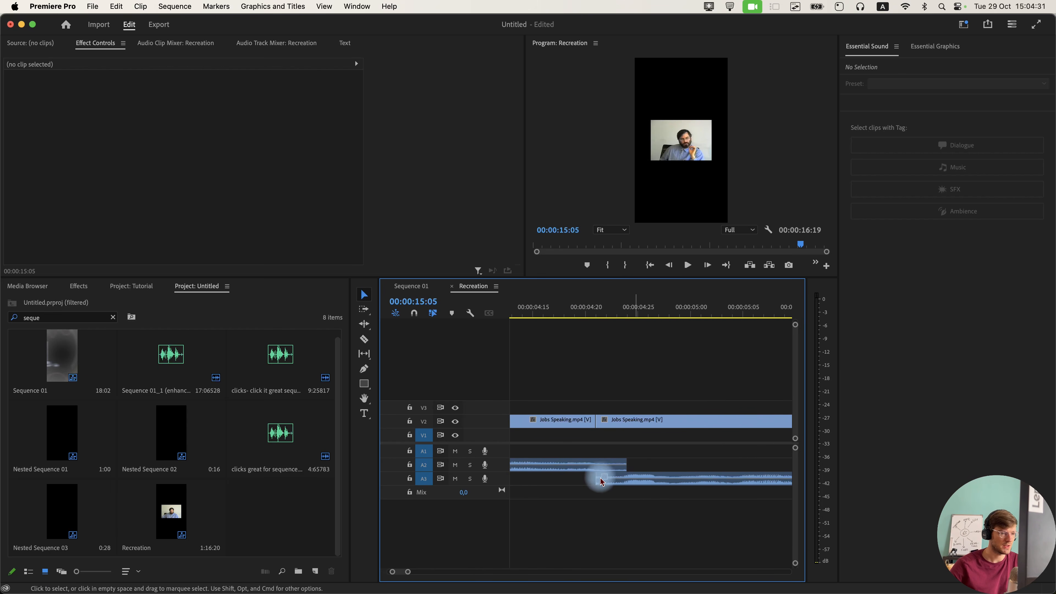
scroll(605, 474, "down", 8)
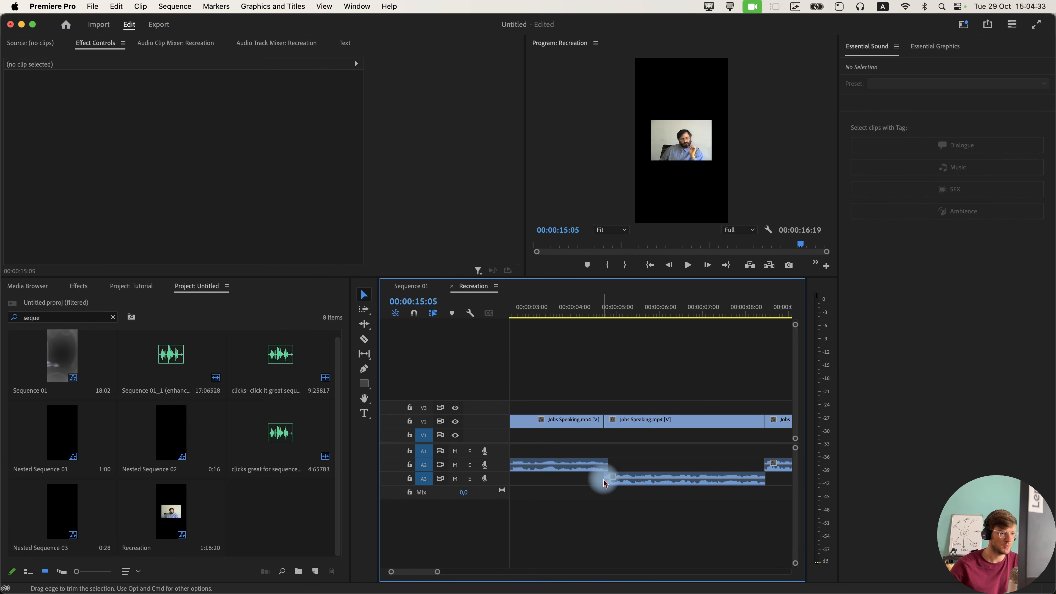
scroll(686, 473, "down", 8)
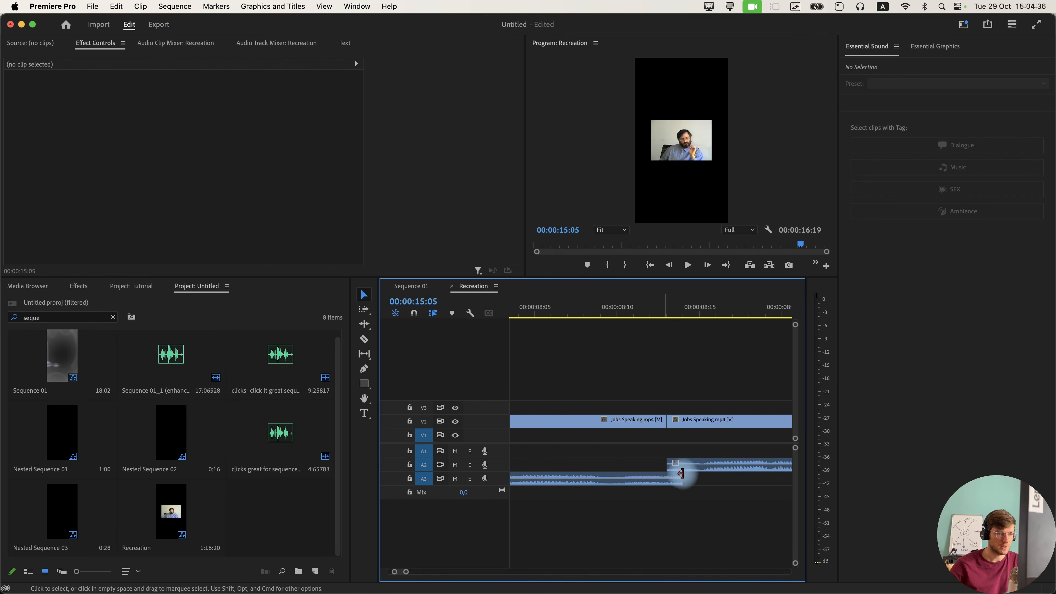
scroll(706, 473, "up", 10)
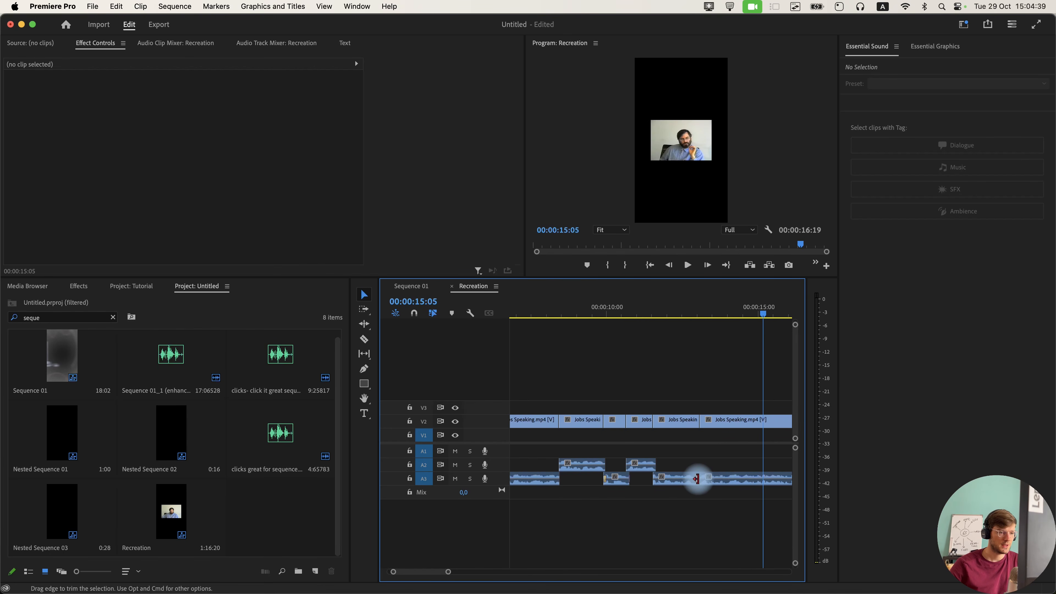
scroll(692, 481, "down", 3)
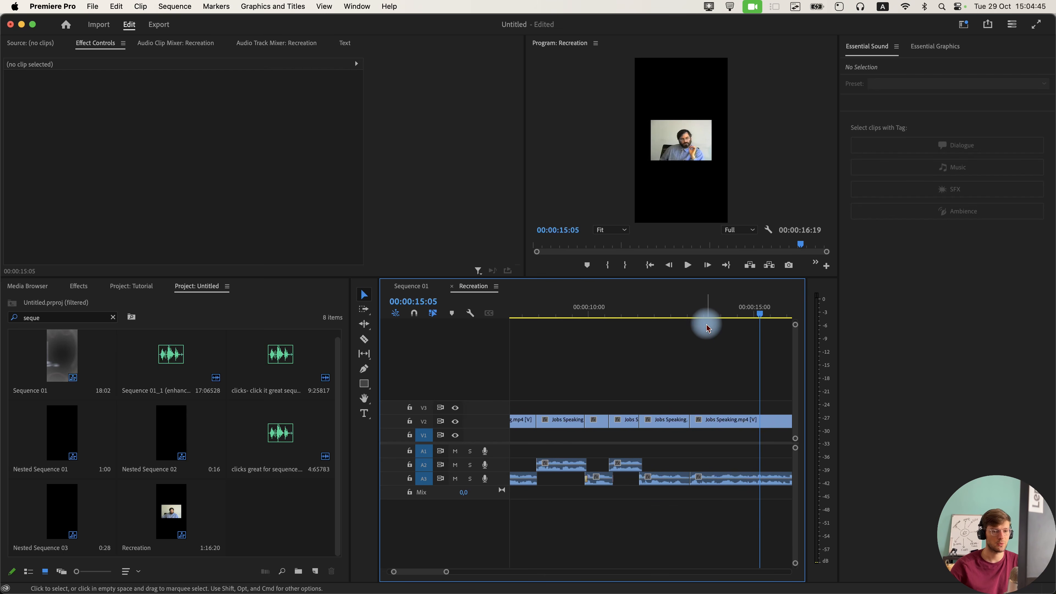
scroll(647, 482, "up", 4)
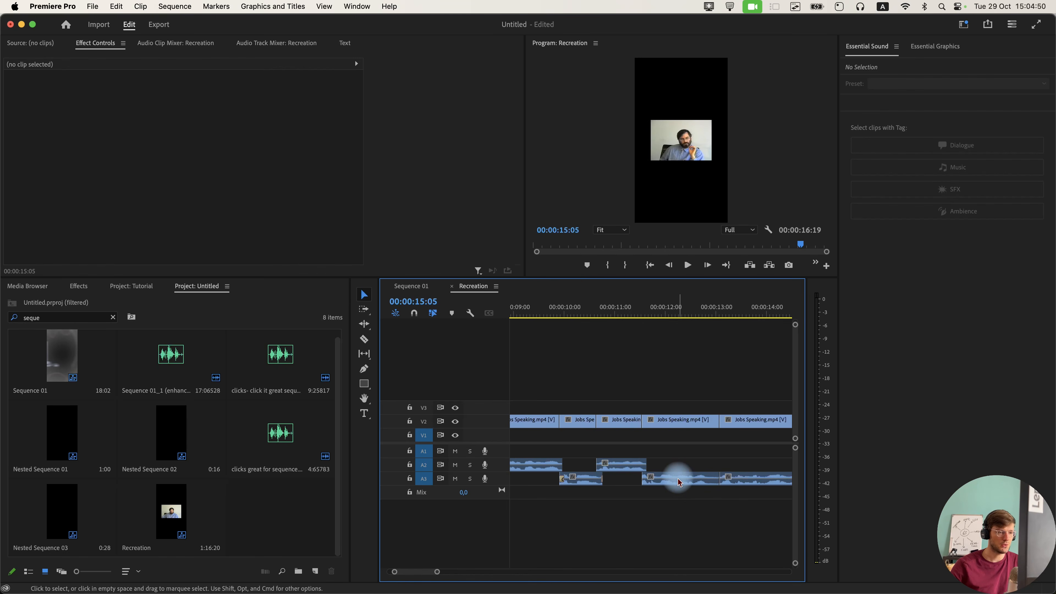
scroll(670, 480, "down", 4)
scroll(665, 482, "up", 4)
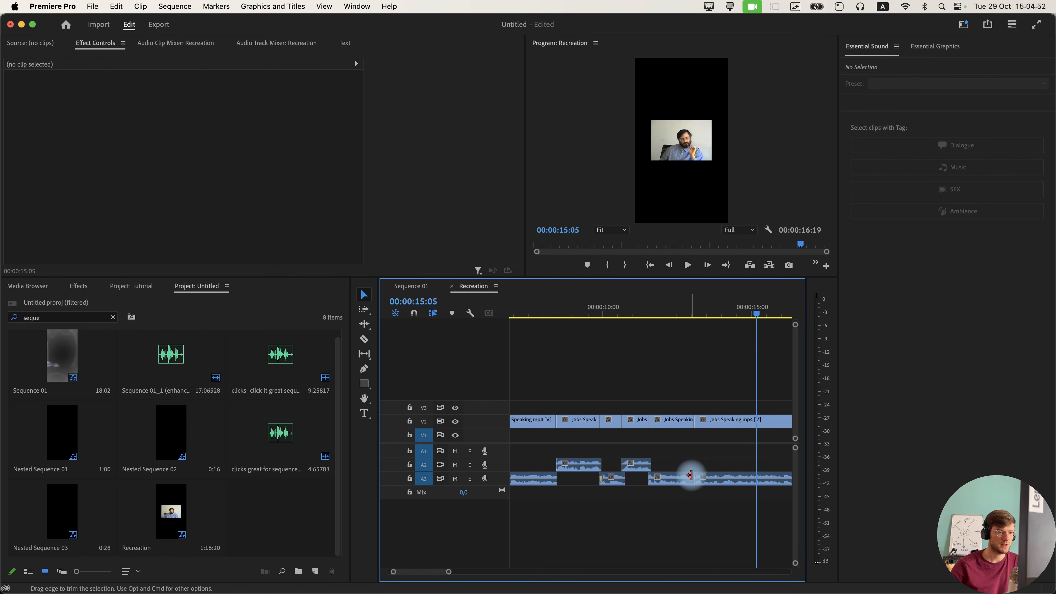
scroll(693, 483, "up", 4)
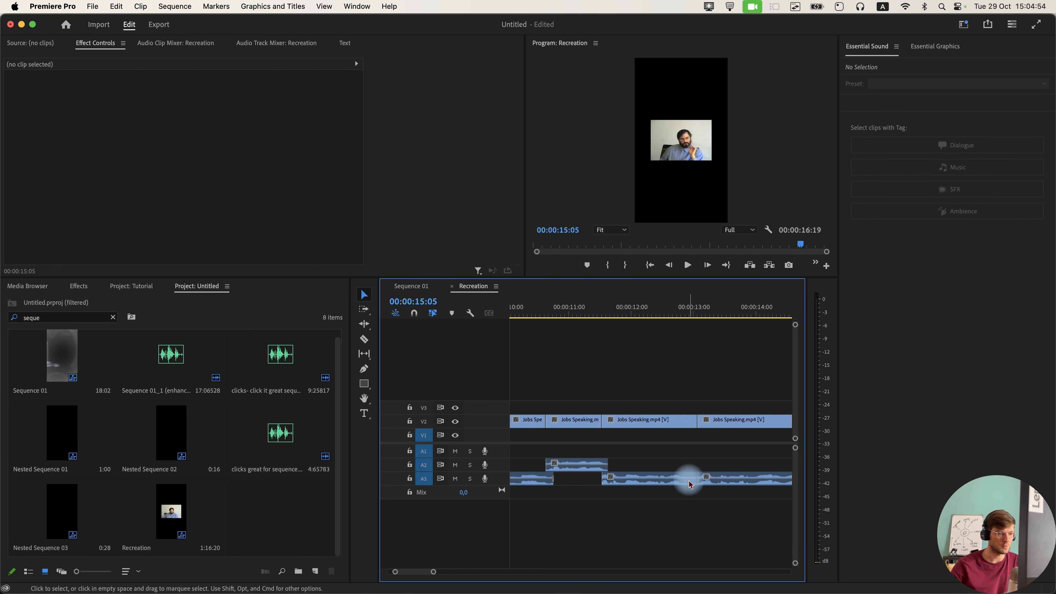
scroll(695, 479, "up", 2)
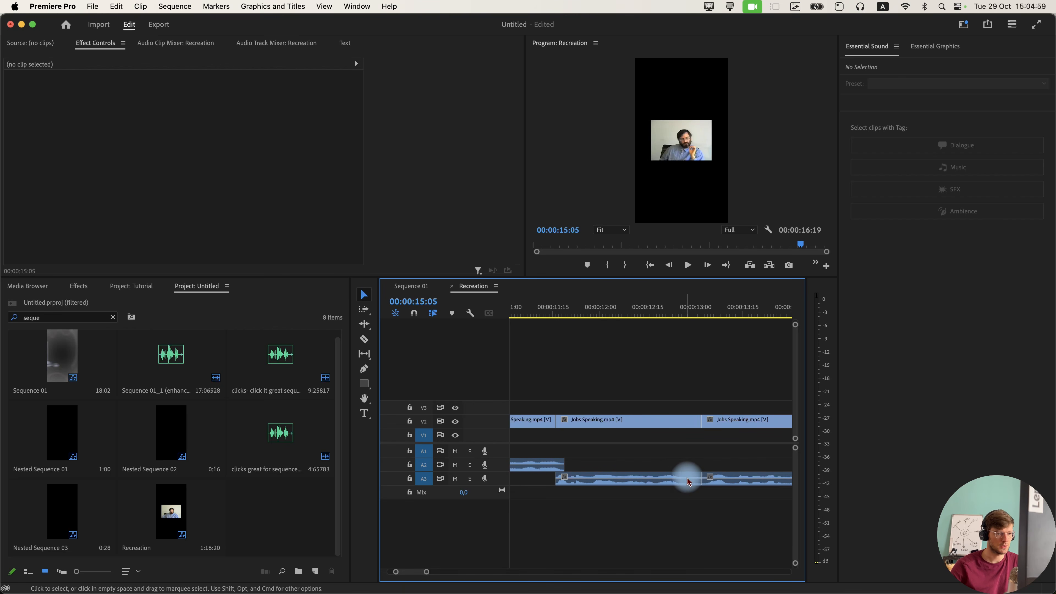
scroll(670, 466, "down", 8)
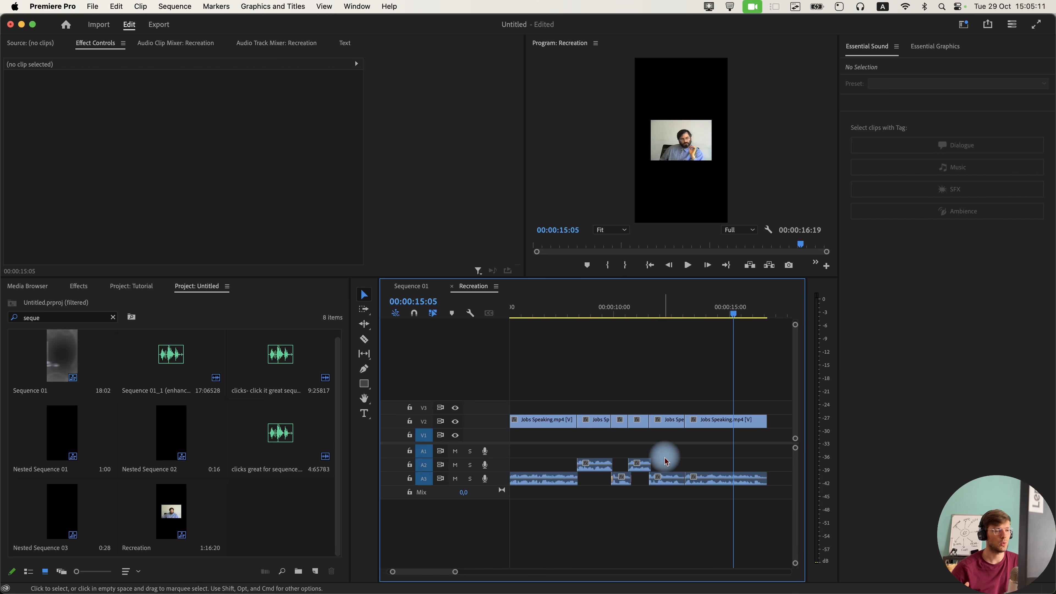
scroll(665, 462, "down", 5)
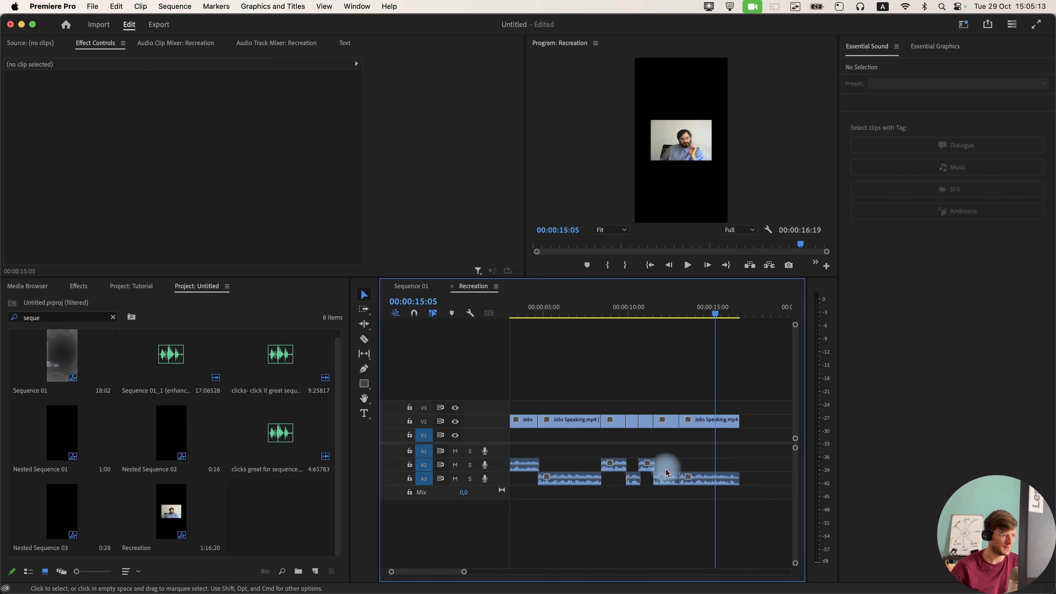
scroll(674, 484, "up", 5)
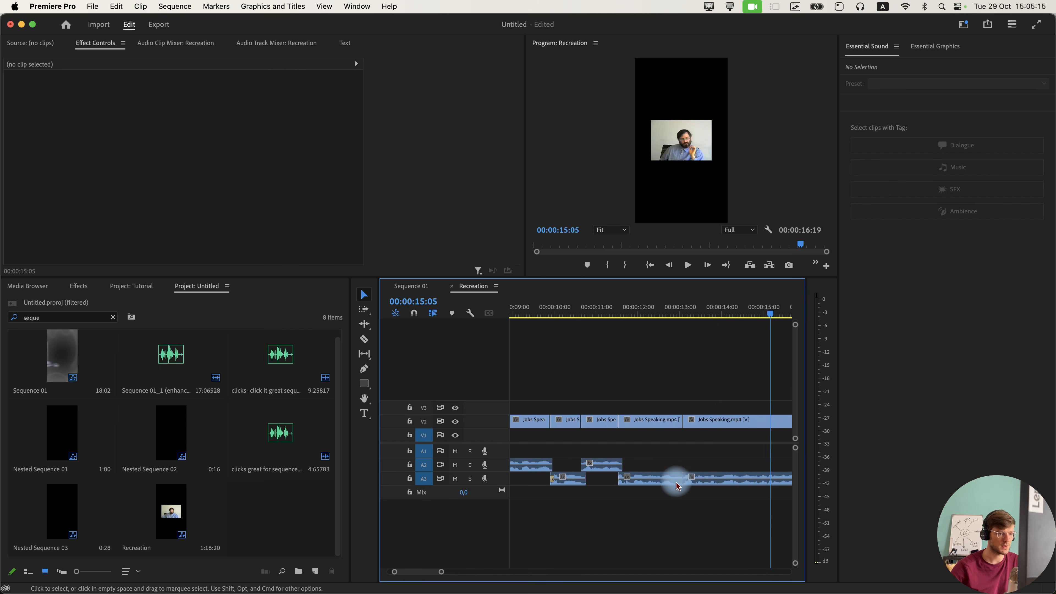
scroll(677, 483, "up", 5)
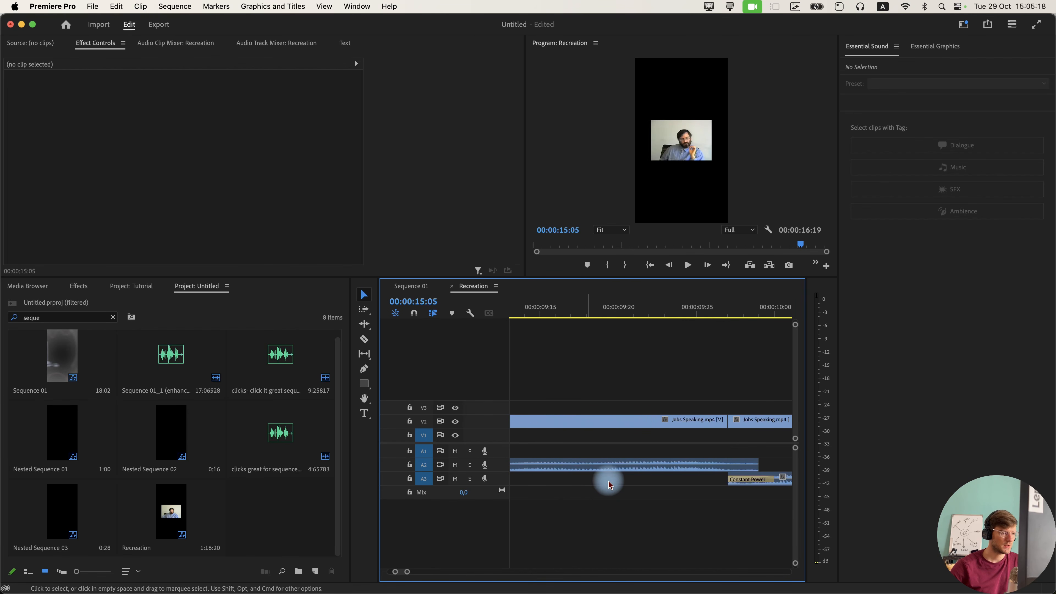
Shorten the Constant Power transition opening the A3 clip just before 00:00:10:00 to one frame and delete it.
scroll(707, 480, "up", 3)
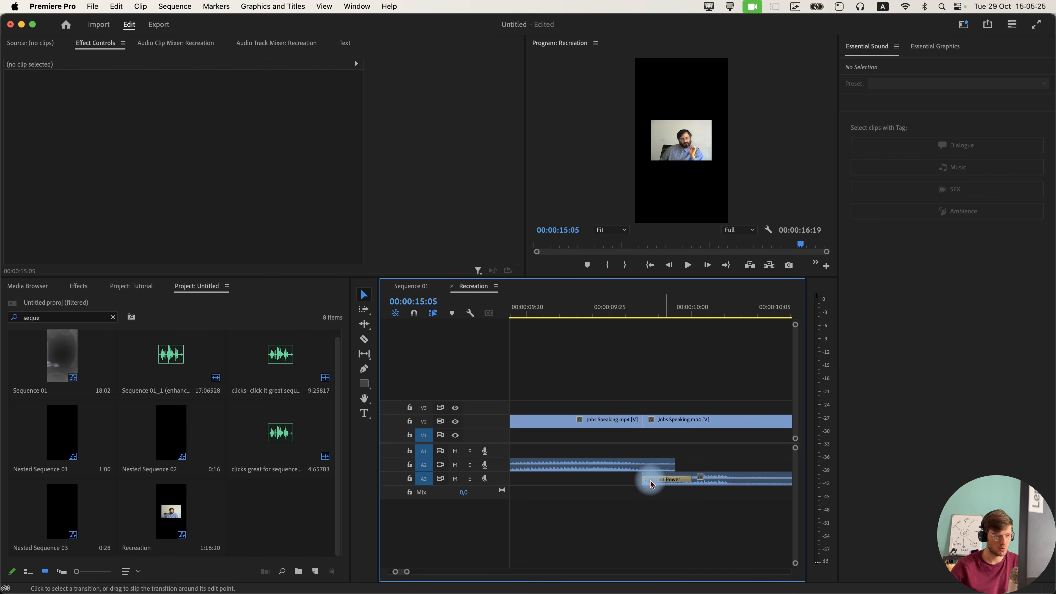
left_click_drag(691, 480, 624, 480)
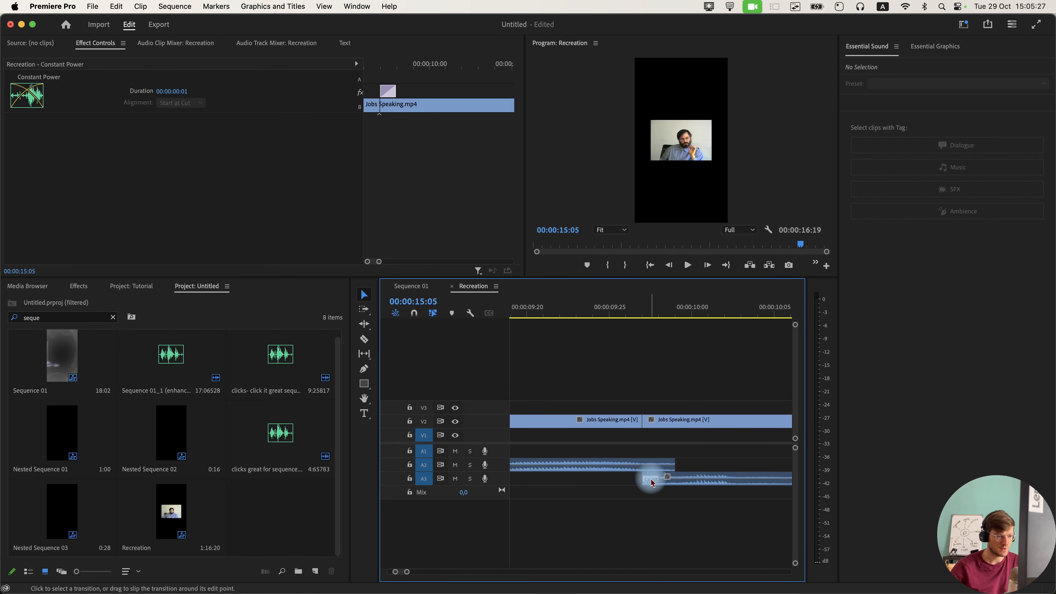
key("BackSpace")
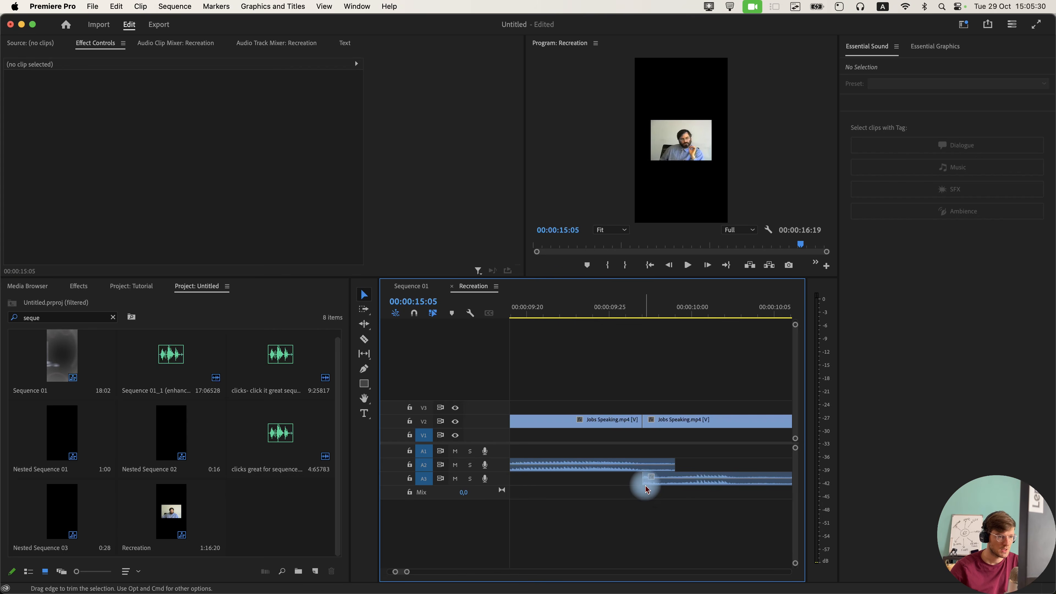
scroll(657, 486, "left", 3)
scroll(773, 479, "right", 3)
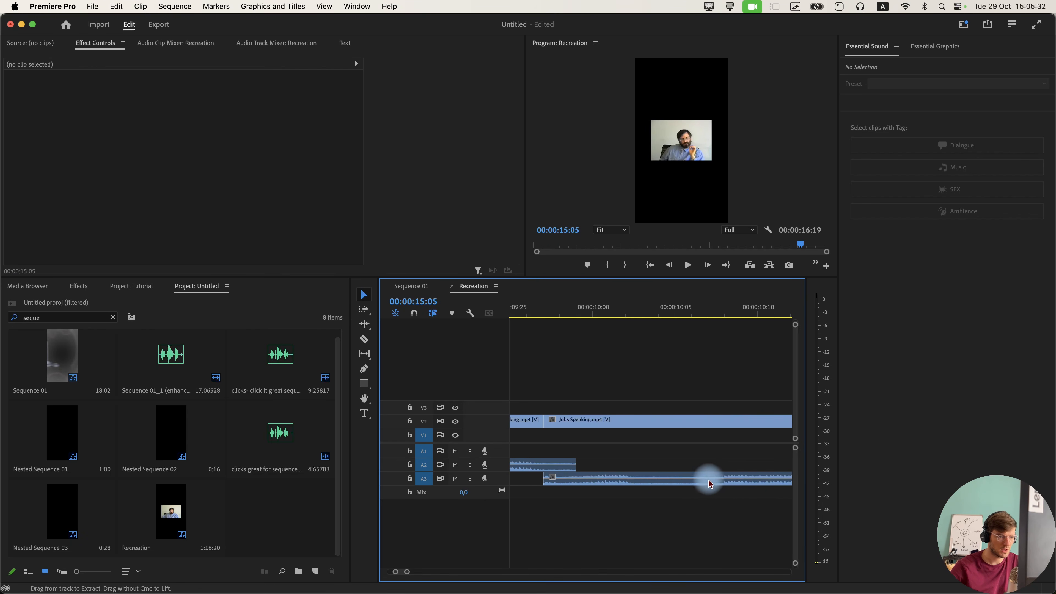
scroll(716, 483, "down", 4)
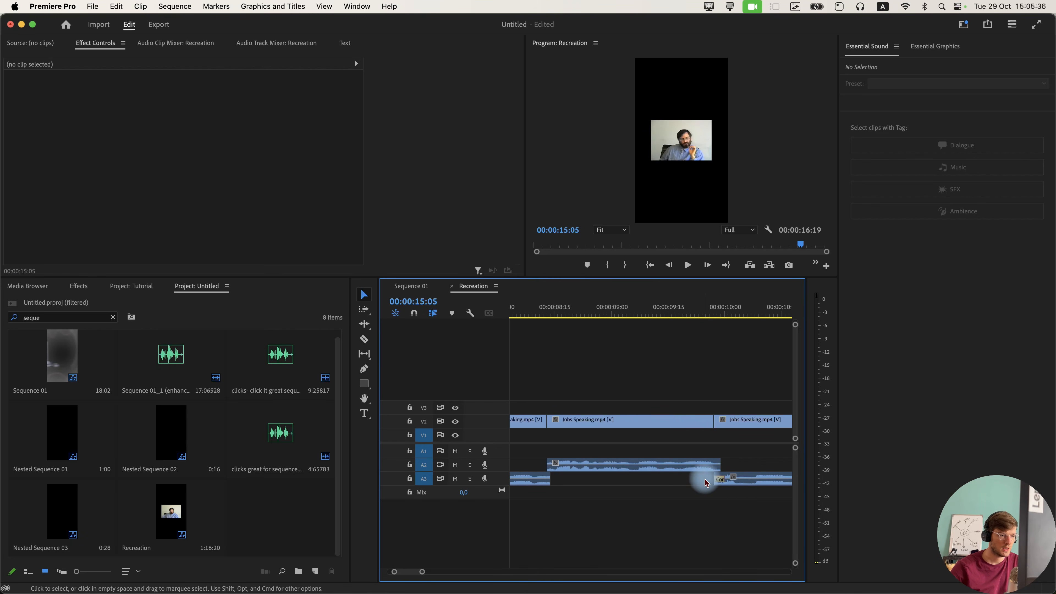
Apply default transitions to the A2 clip starting just before 00:00:08:15 and shorten its opening Constant Power transition to one frame.
left_click(638, 471)
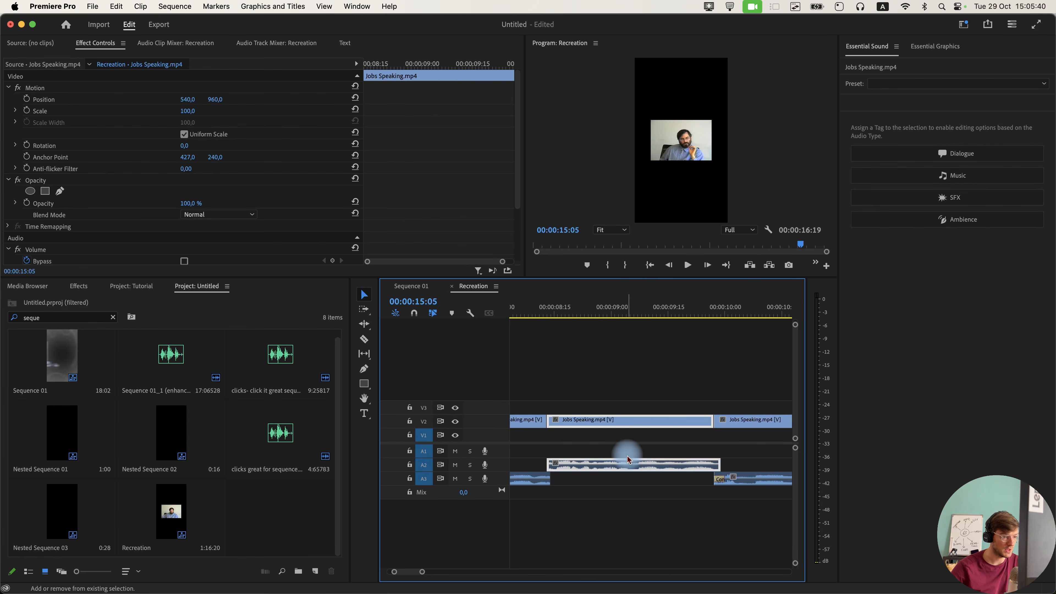
key("super+shift+d")
left_click_drag(615, 465, 544, 465)
scroll(545, 474, "up", 1)
scroll(546, 474, "up", 1)
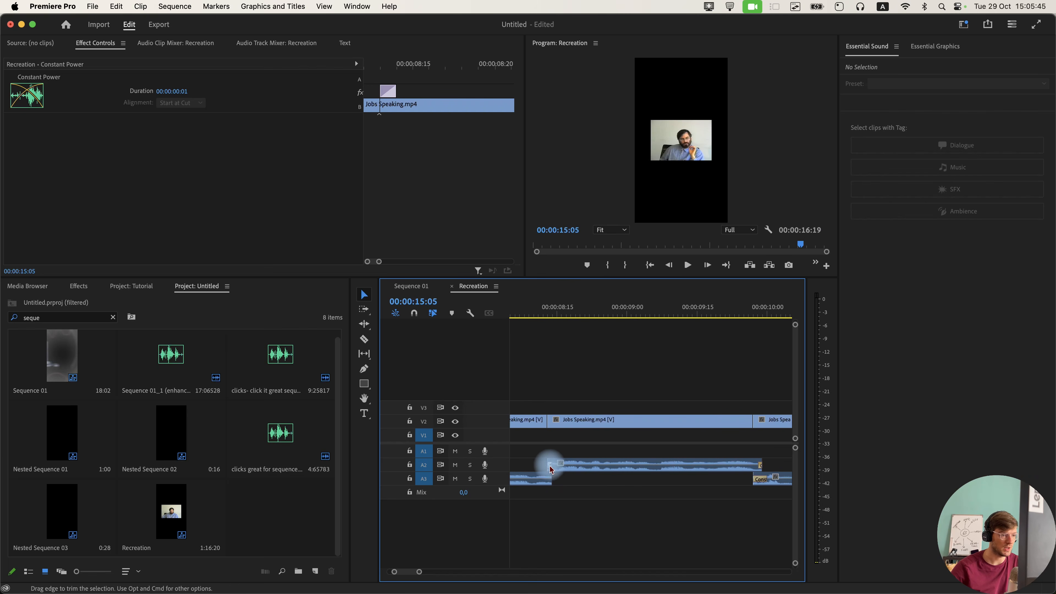
Lengthen the opening Constant Power transition on the same A2 clip to two frames and return it to one frame.
left_click(575, 471)
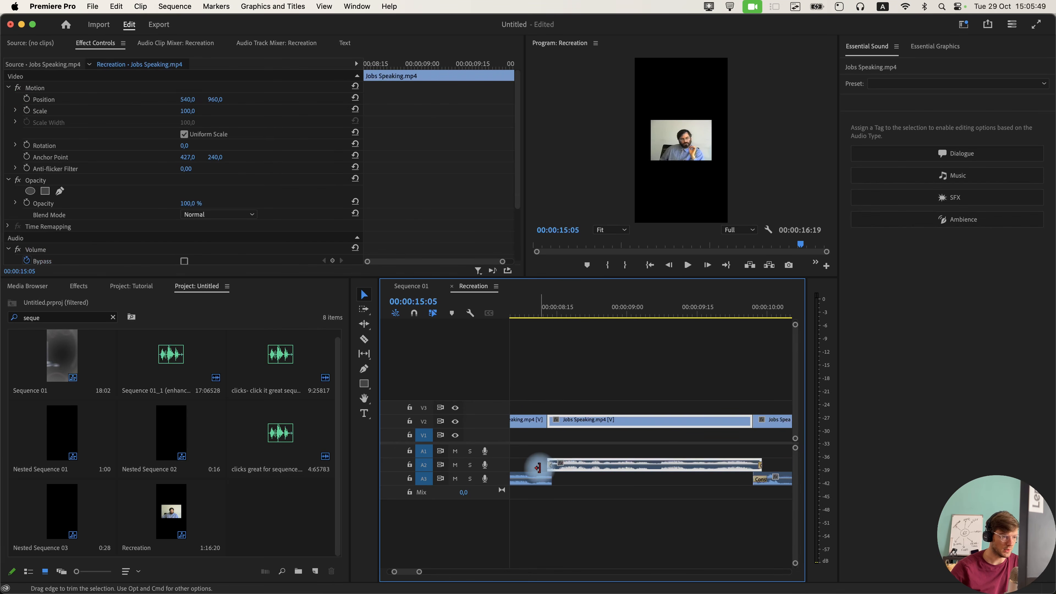
scroll(544, 470, "up", 2)
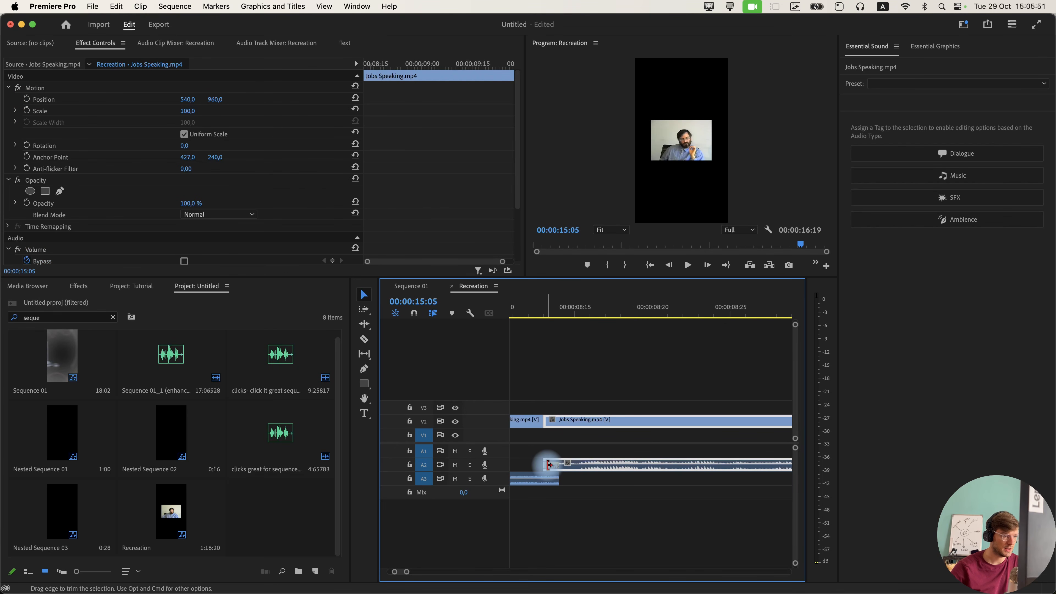
scroll(545, 466, "up", 1)
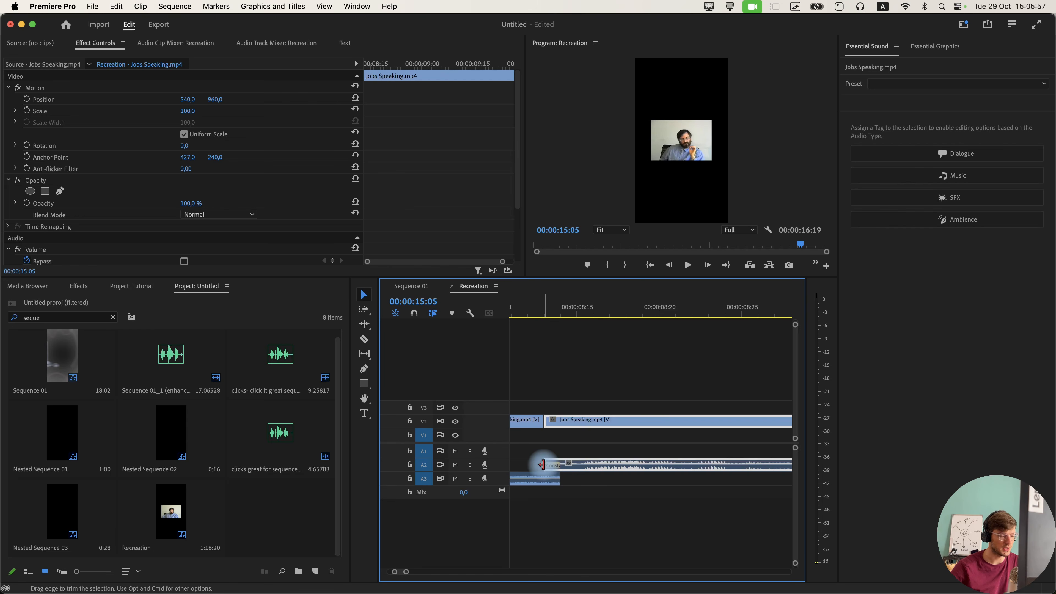
left_click_drag(555, 465, 565, 464)
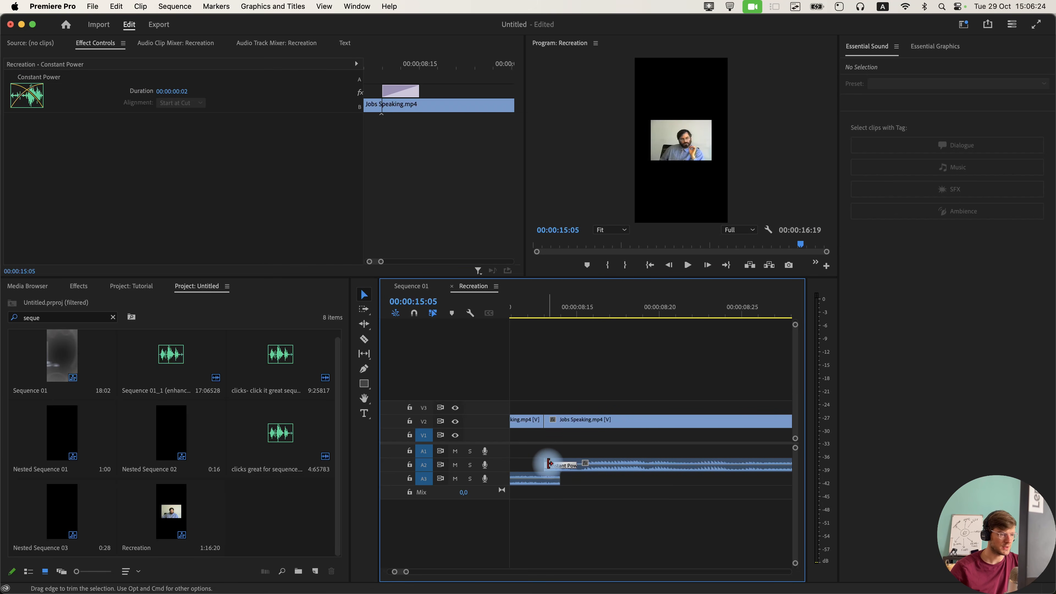
left_click_drag(577, 465, 566, 465)
scroll(589, 466, "down", 2)
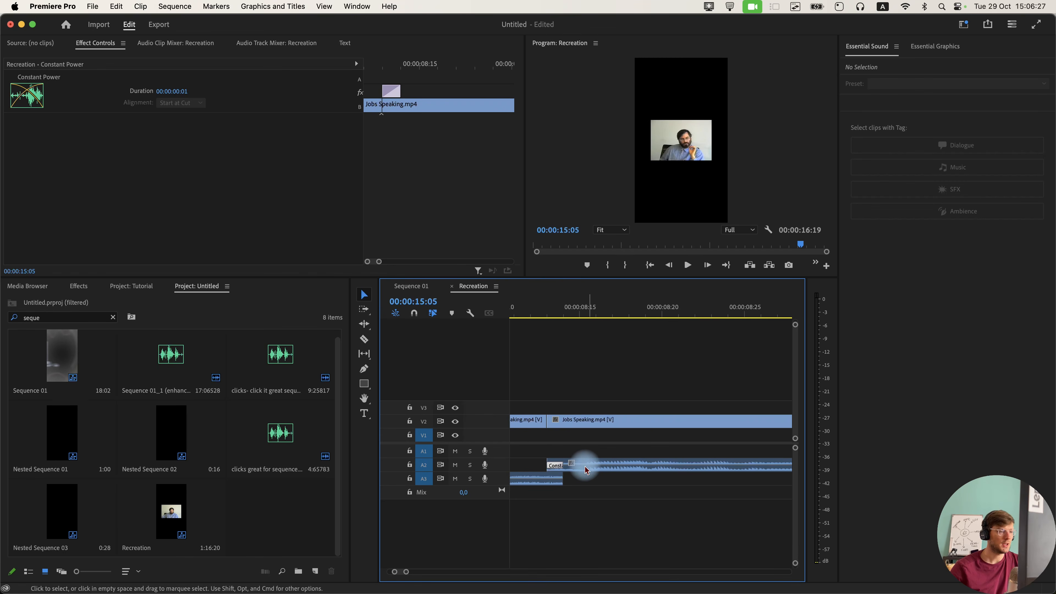
Copy all video and audio clips of the Recreation sequence and switch to After Effects.
scroll(559, 465, "down", 5)
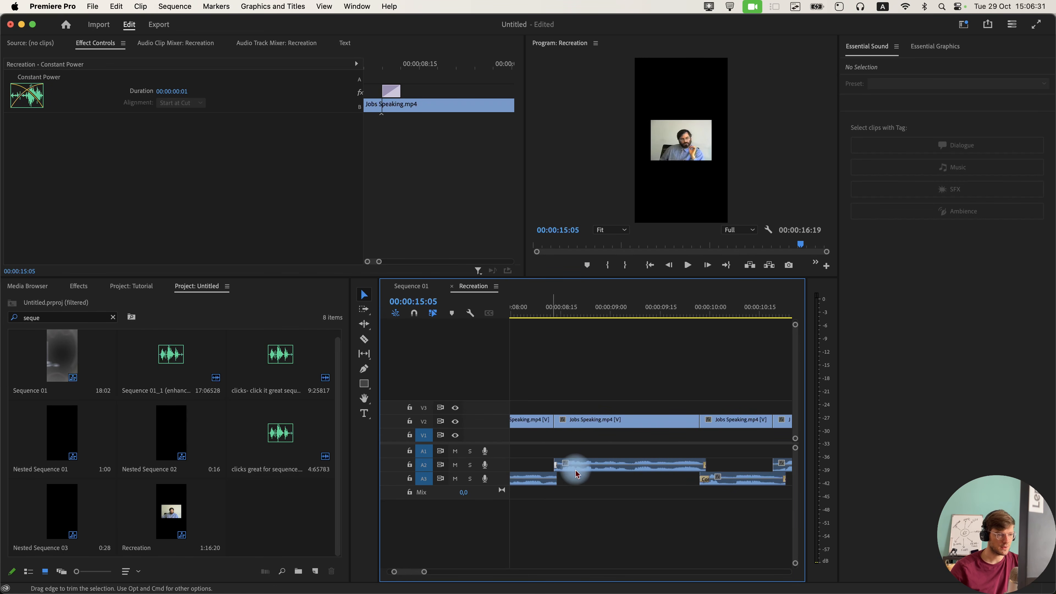
left_click_drag(700, 470, 430, 439)
scroll(700, 479, "down", 8)
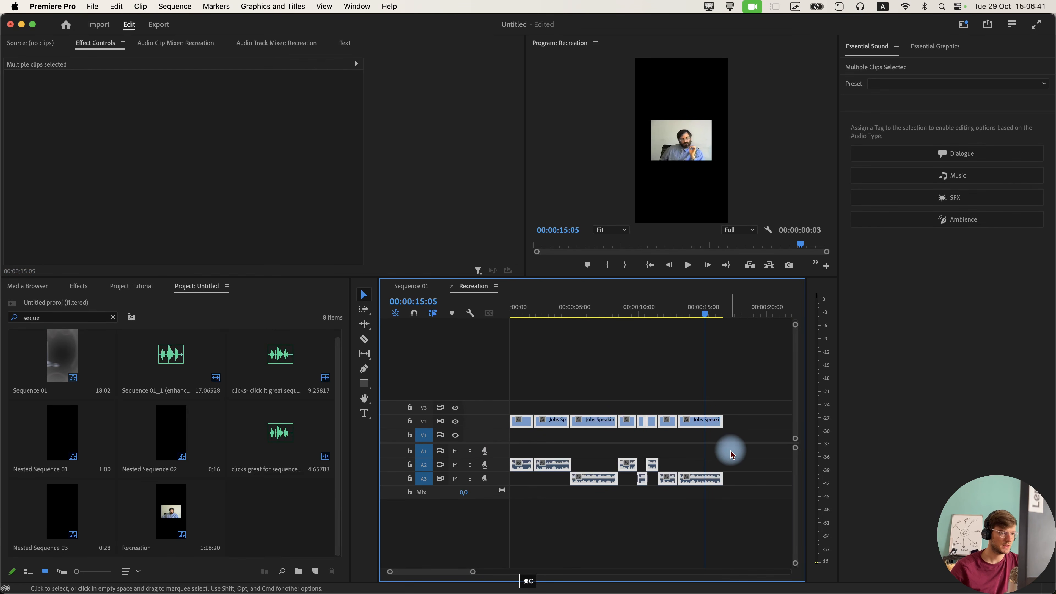
left_click(409, 570)
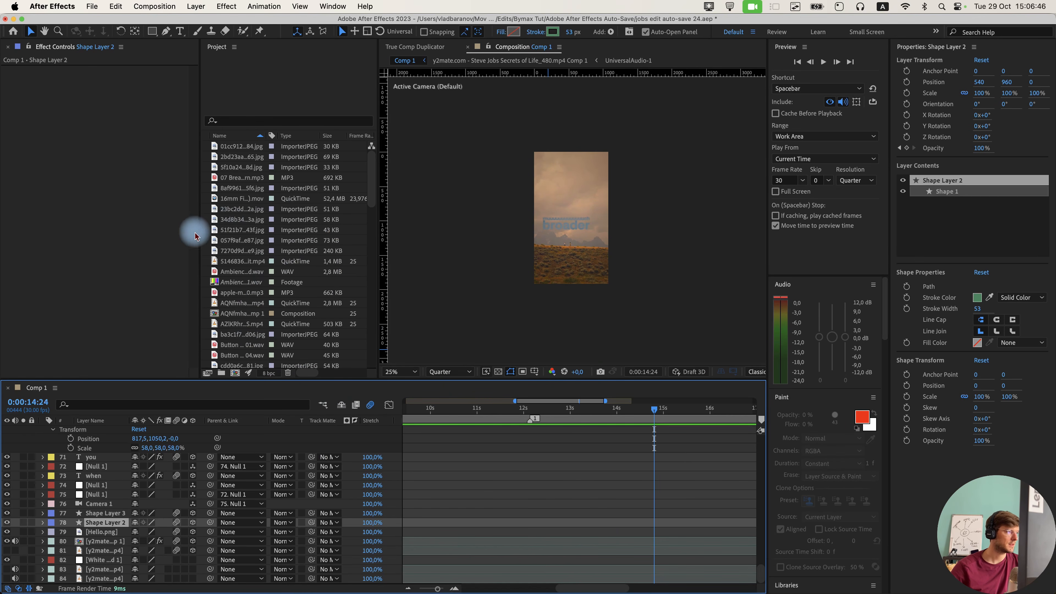
Create a new 1080 x 1920 px composition and re-enable viewer refreshing.
right_click(207, 236)
left_click(249, 245)
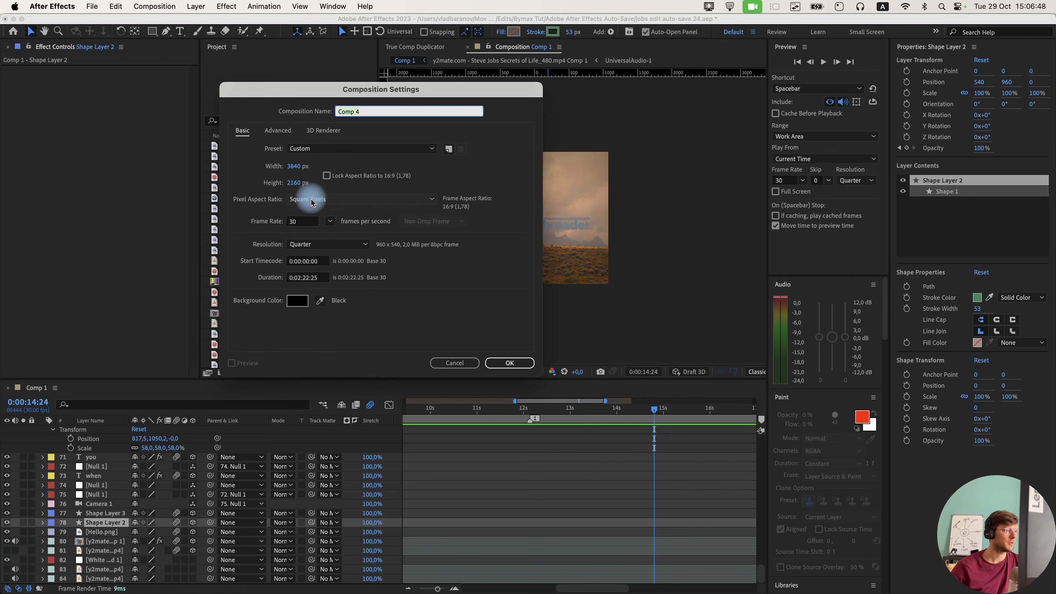
left_click(297, 166)
type("10")
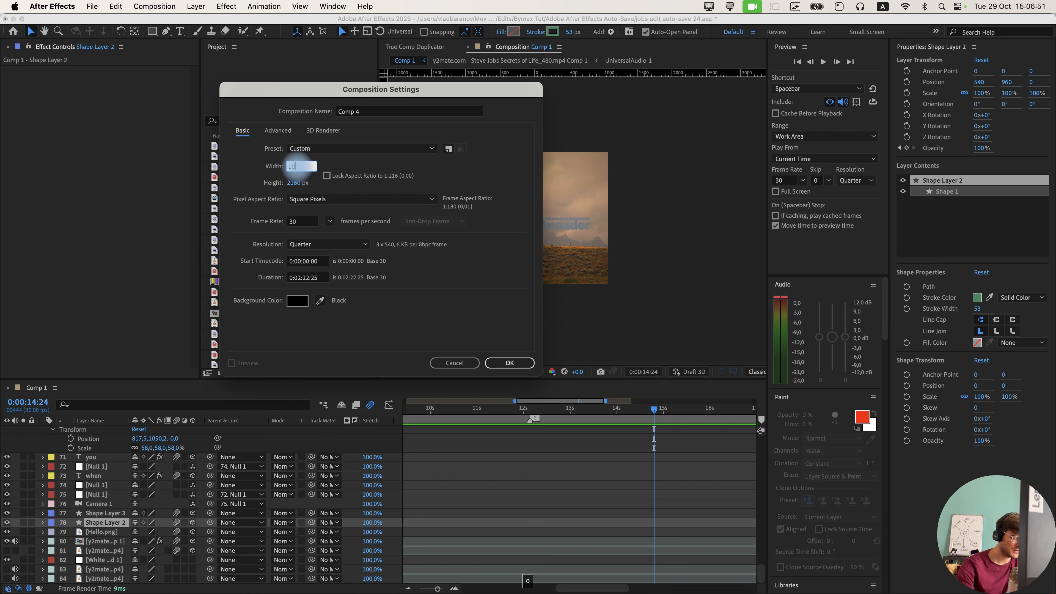
type("80")
key("Tab")
type("1920")
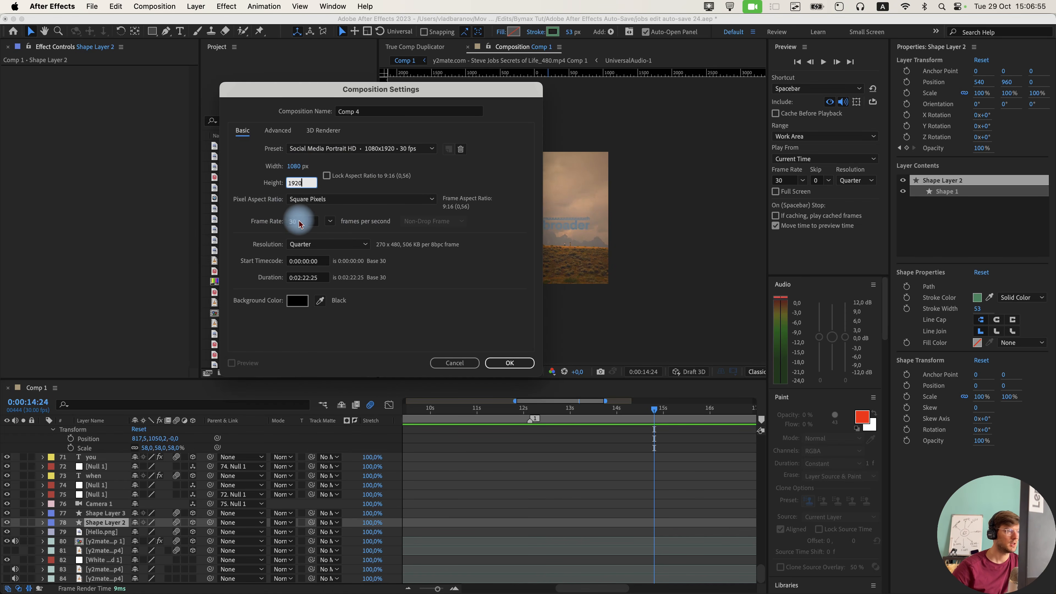
left_click(510, 363)
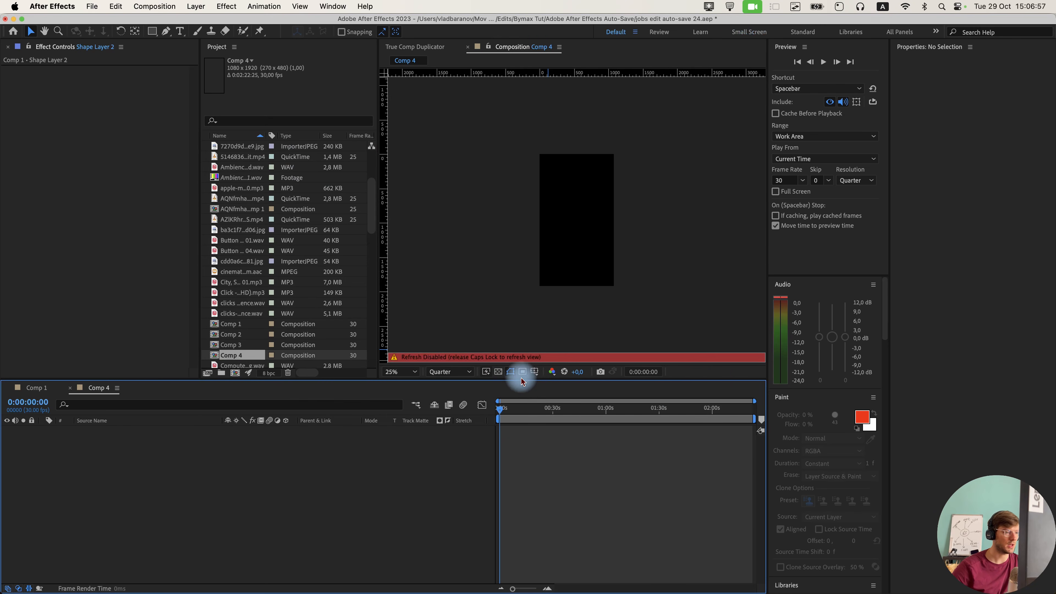
key("Caps_Lock")
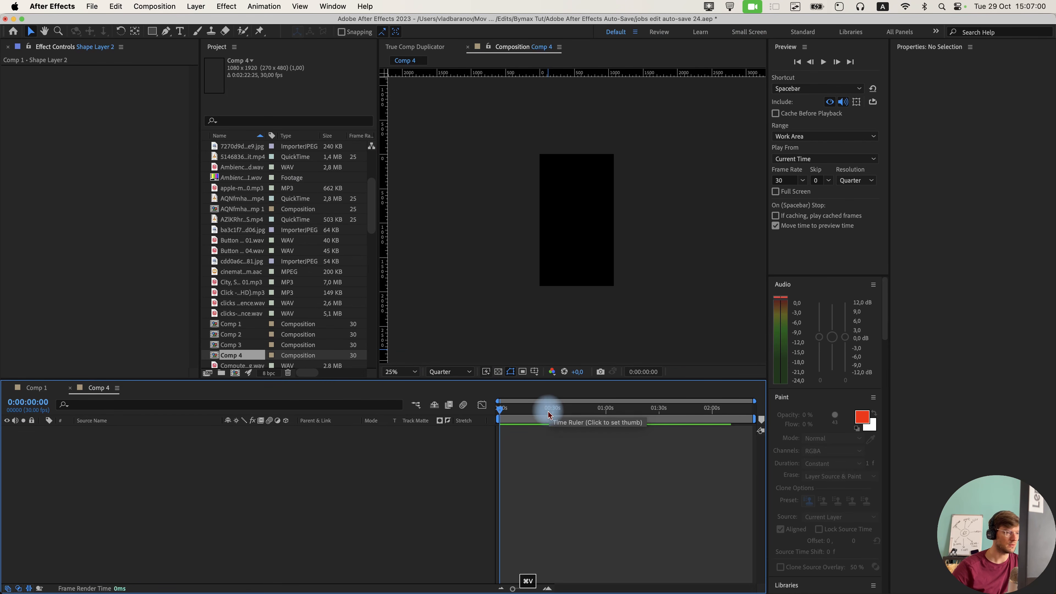
Switch to Premiere Pro, copy all video and audio clips of the Recreation sequence again, and return to After Effects.
key("super+Tab")
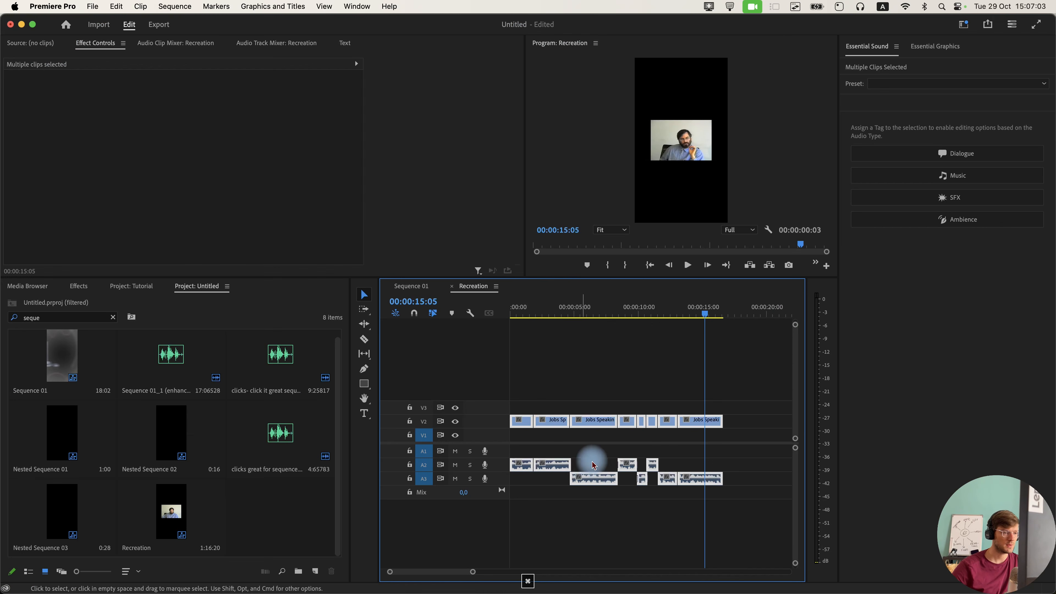
left_click_drag(745, 499, 520, 421)
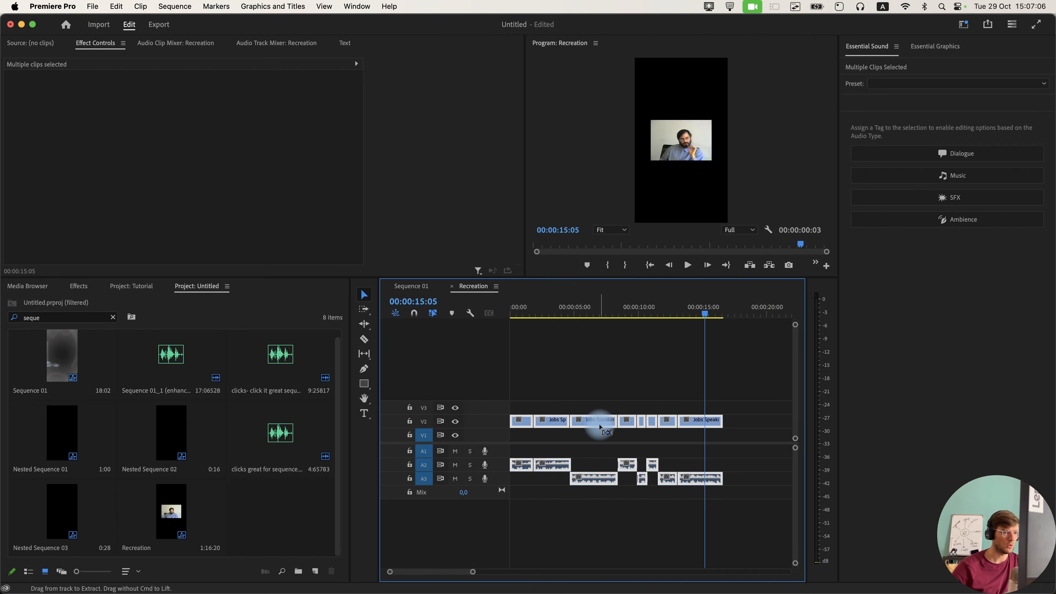
key("super+c")
key("super+Tab")
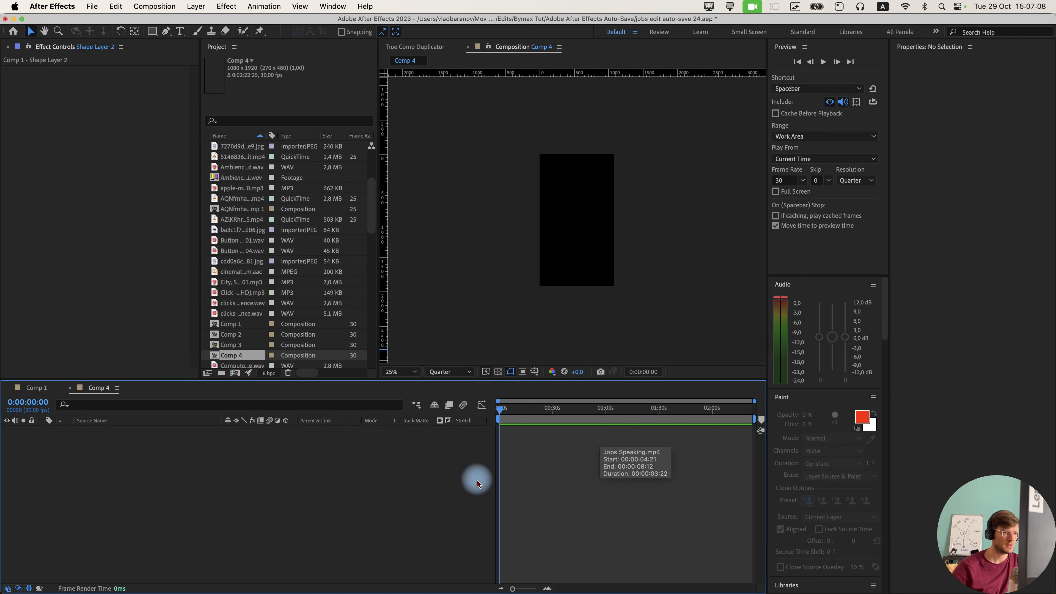
Paste the copied Jobs Speaking.mp4 clips as layers into Comp 4, starting at 0:00:00:00.
key("super+v")
key("equal")
key("equal")
key("equal")
key("equal")
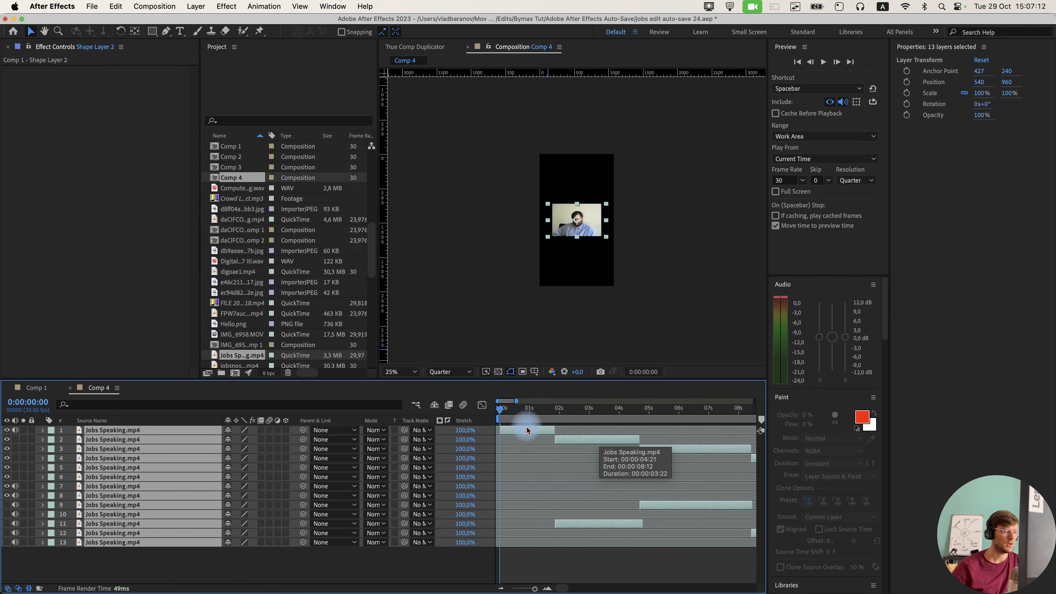
left_click_drag(521, 410, 677, 433)
key("minus")
left_click(655, 557)
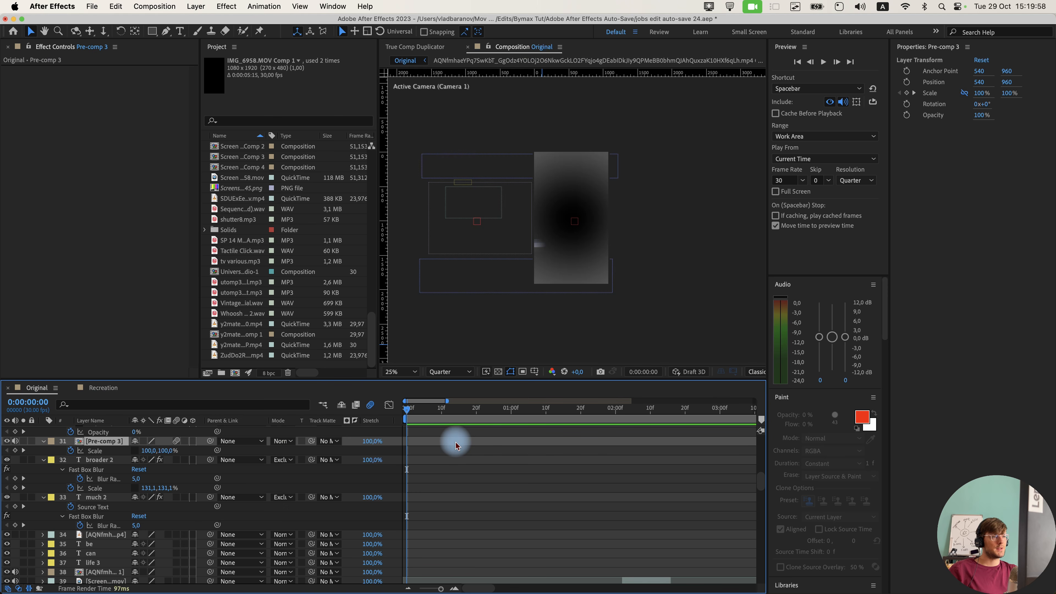
Preview the Original composition up to 0:00:01:00 and examine at Full resolution how the speaker footage sits inside the computer's screen.
key("space")
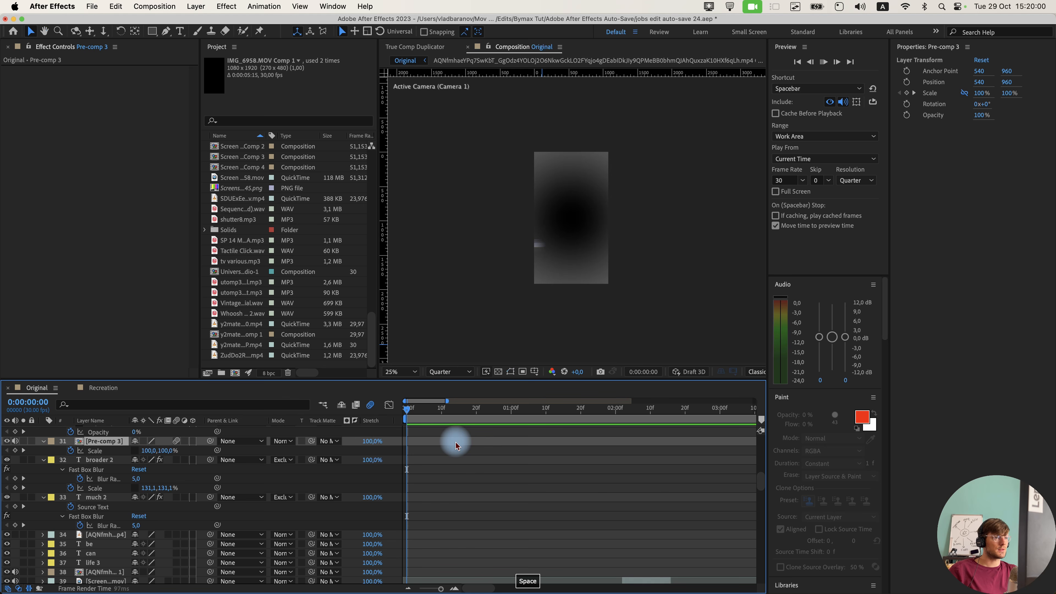
key("space")
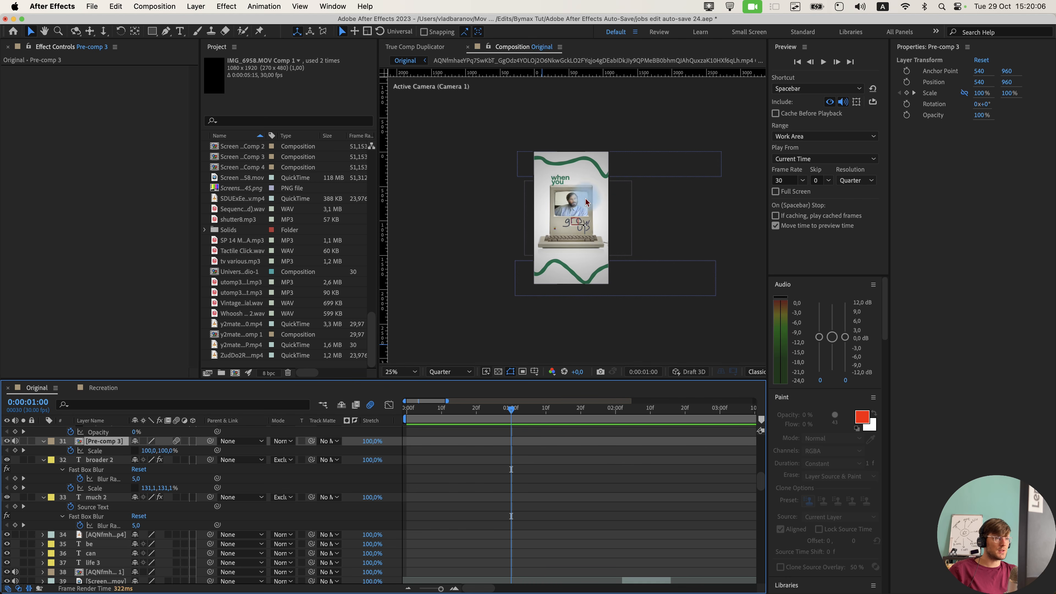
key("period")
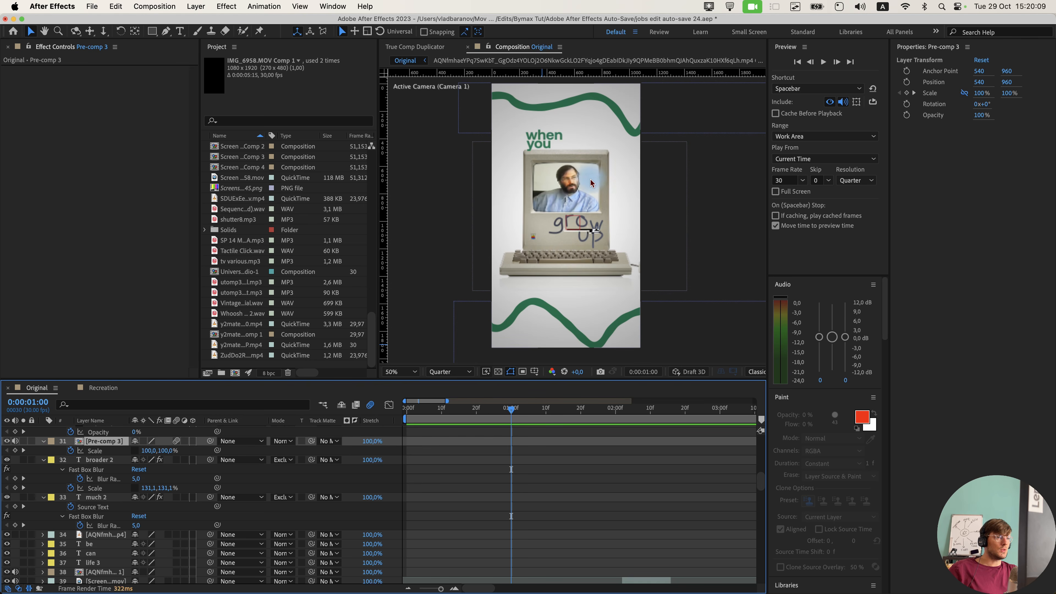
left_click(449, 372)
left_click(449, 401)
scroll(568, 171, "up", 4)
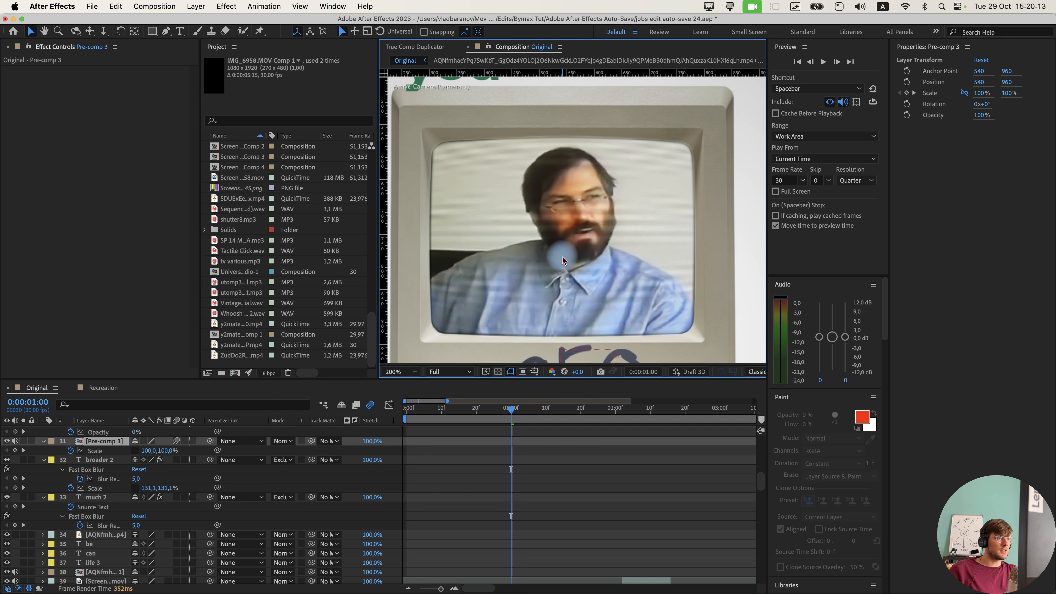
scroll(578, 227, "down", 2)
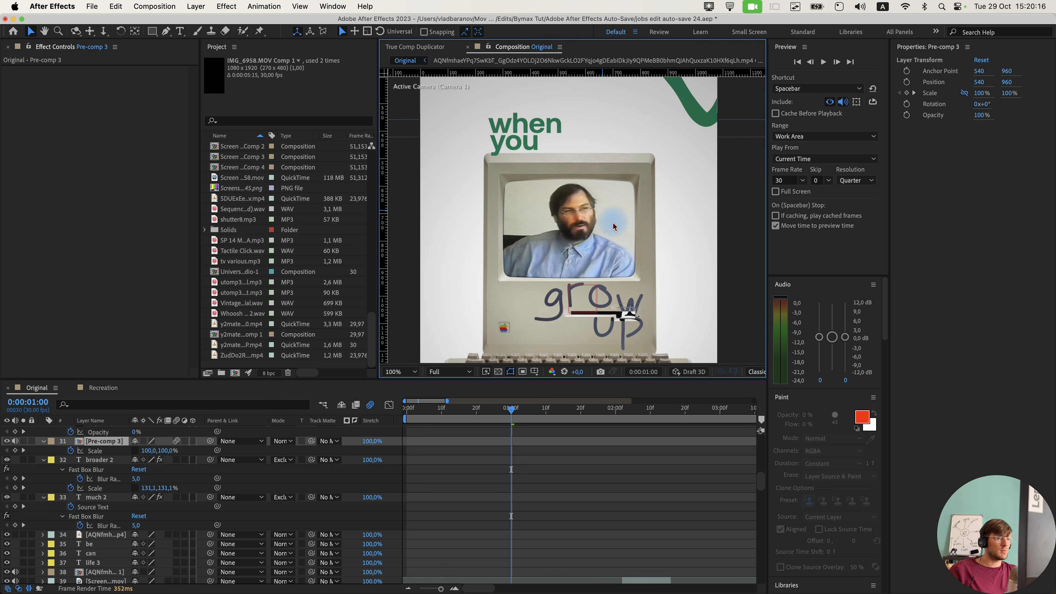
scroll(576, 226, "up", 2)
scroll(542, 227, "down", 2)
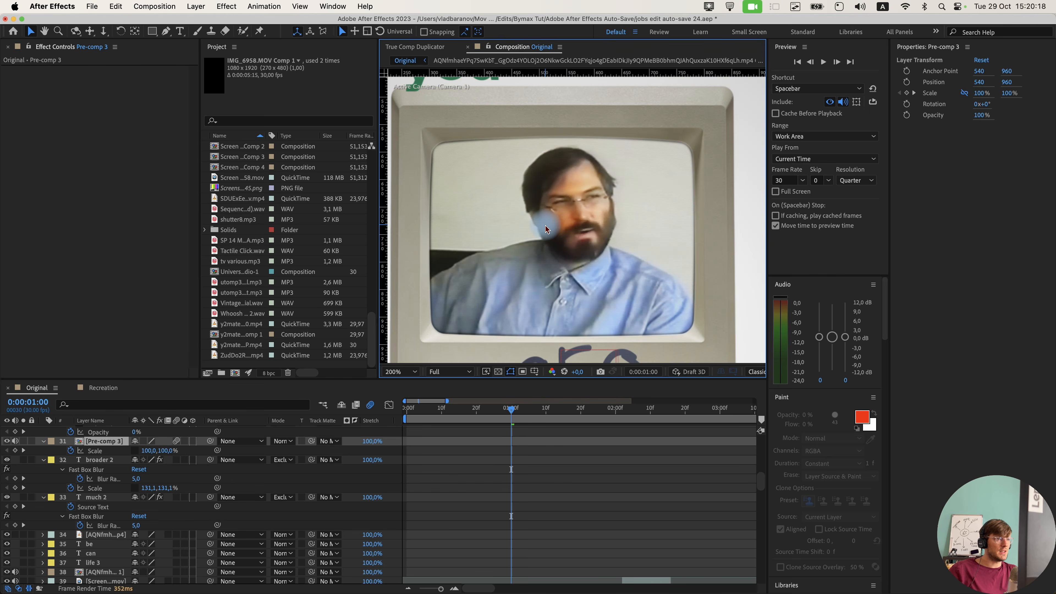
scroll(542, 228, "down", 2)
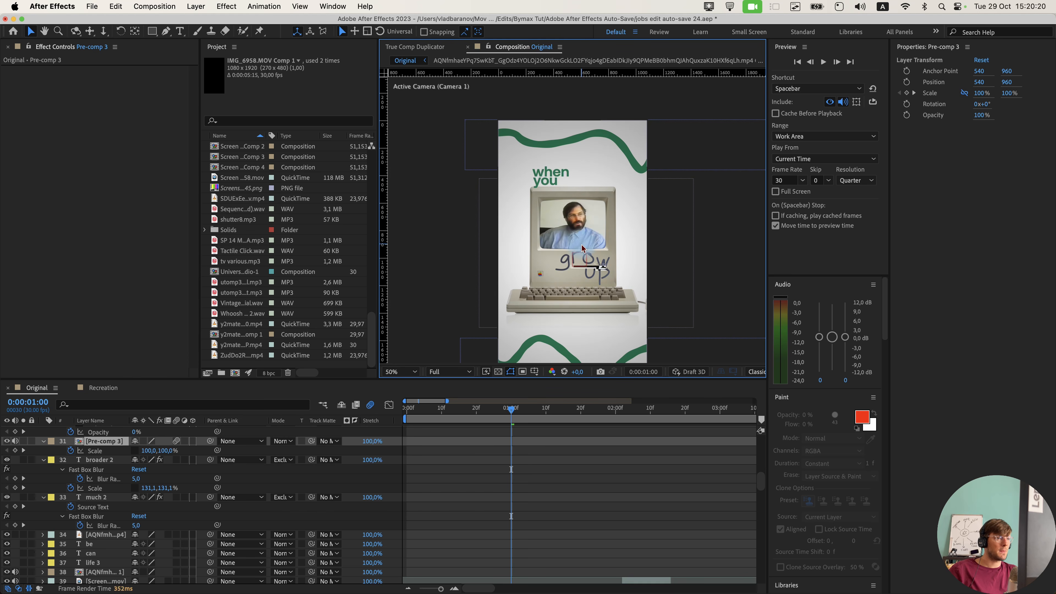
left_click_drag(558, 133, 558, 156)
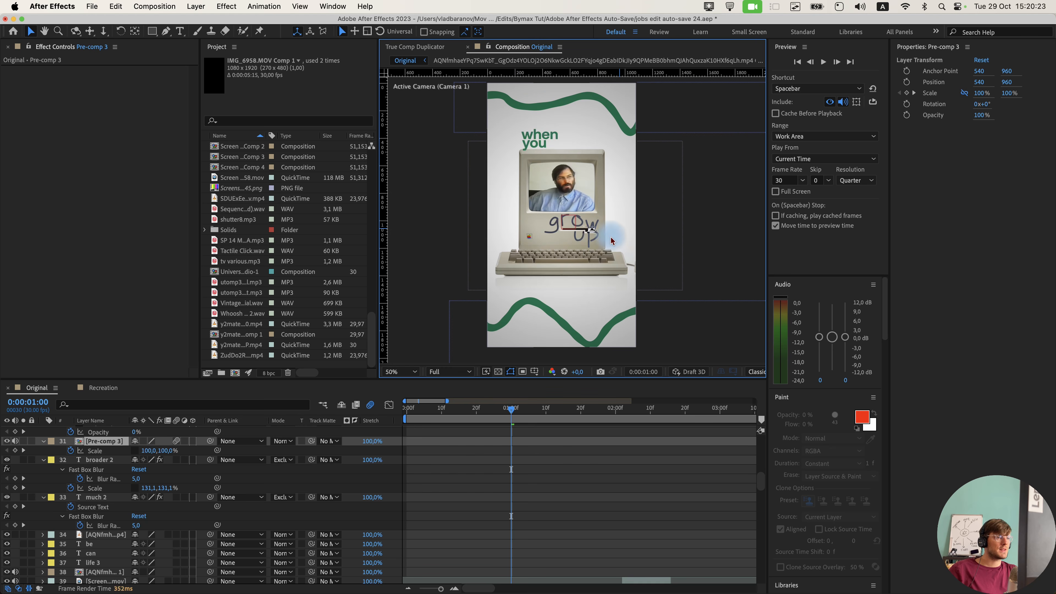
Add Hello.png as the topmost layer of the Recreation composition, scaled to 83% and placed at about 616, 916.
left_click(103, 387)
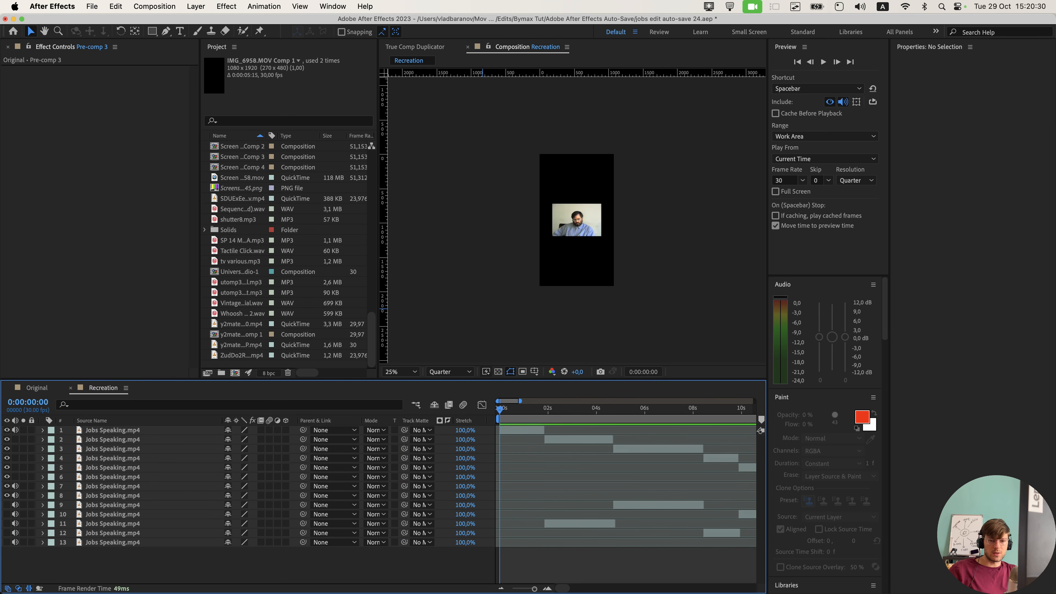
left_click_drag(1055, 371, 539, 466)
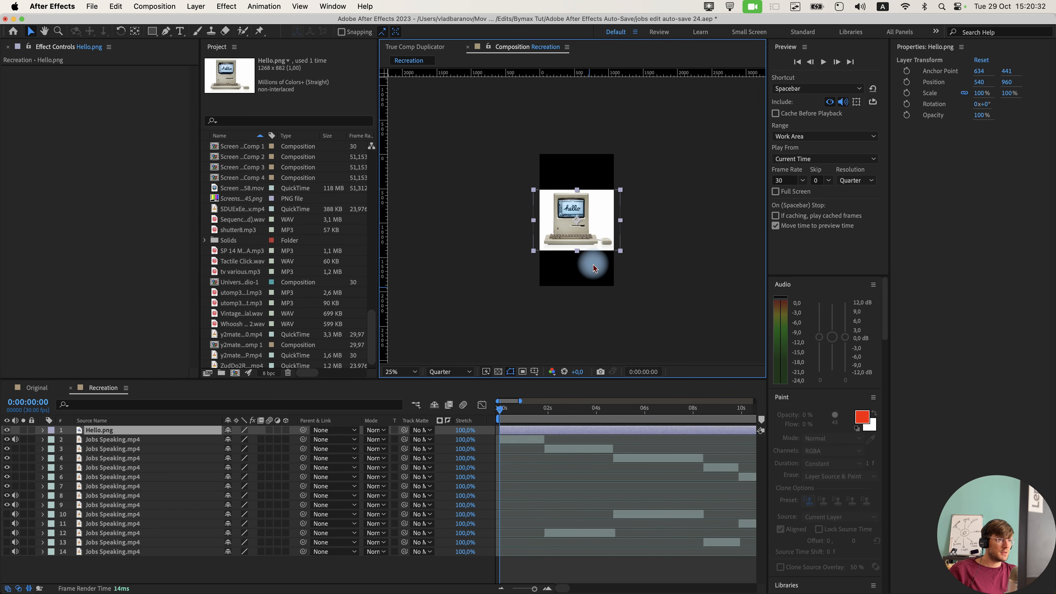
scroll(579, 263, "up", 2)
left_click_drag(570, 260, 579, 259)
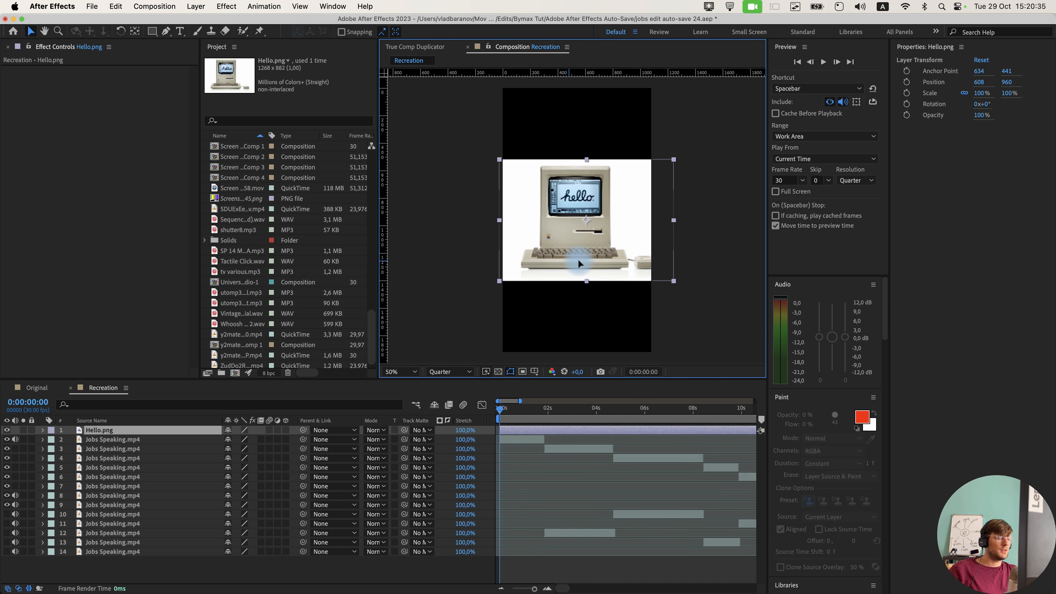
left_click_drag(674, 160, 659, 170)
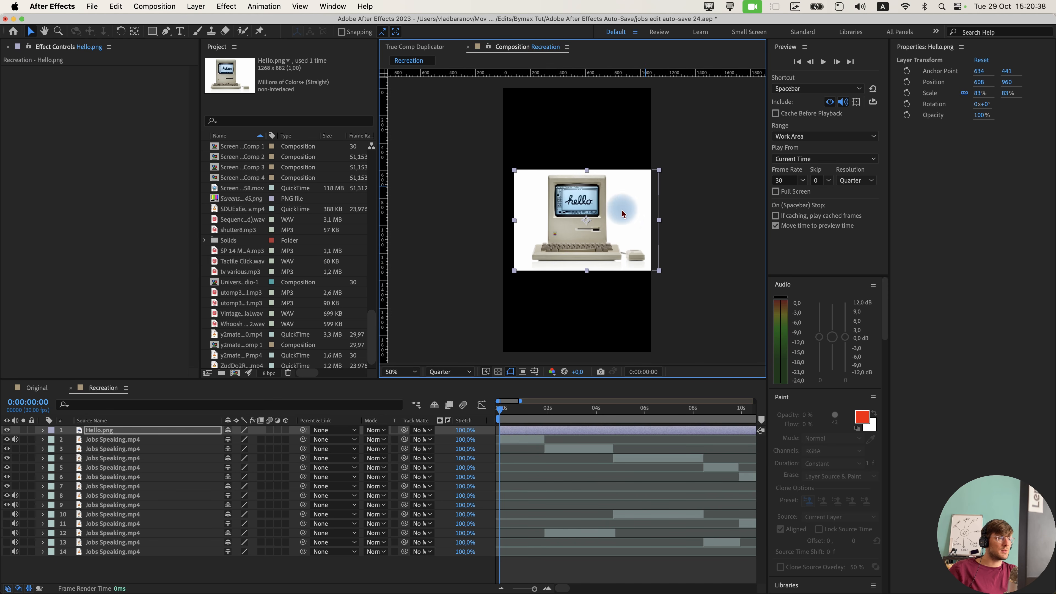
left_click_drag(611, 220, 612, 211)
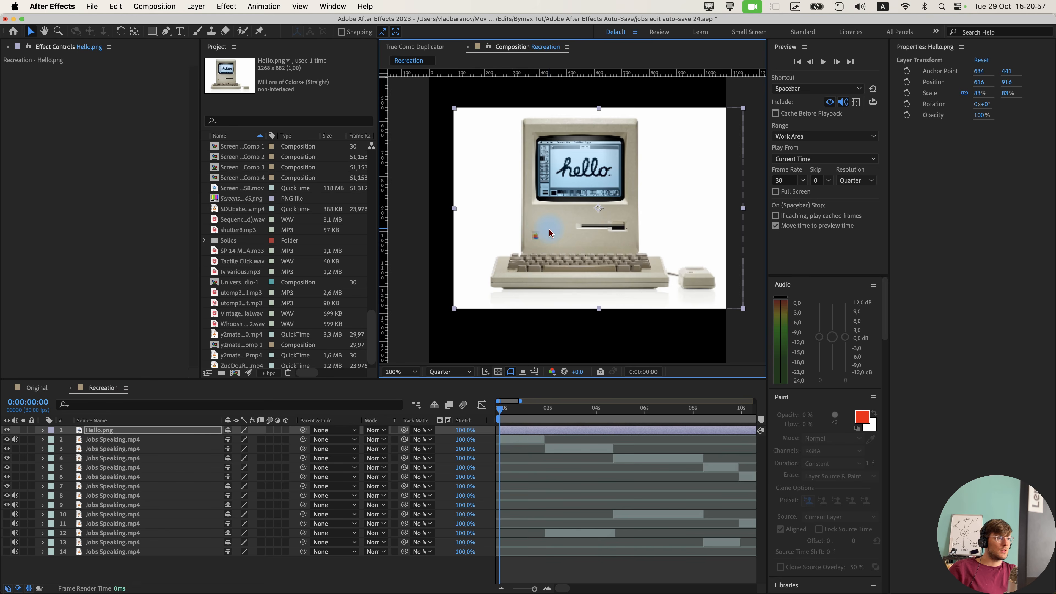
Set the viewer to Full resolution and start a Pen tool mask on Hello.png along the computer screen's left edge and lower-left corner.
scroll(549, 228, "up", 2)
left_click(449, 371)
left_click(447, 389)
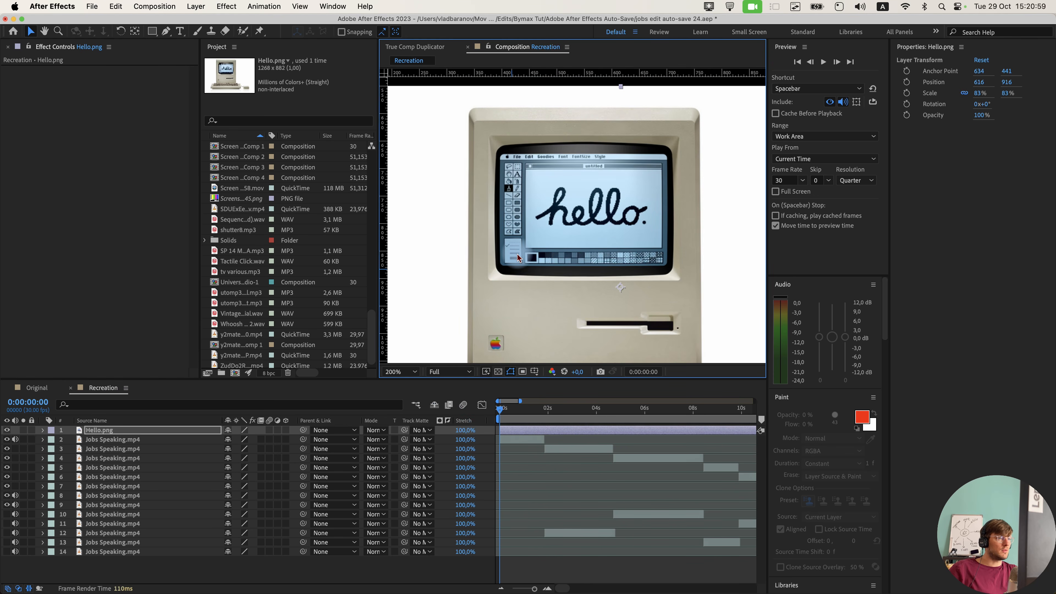
scroll(518, 258, "up", 2)
left_click(166, 31)
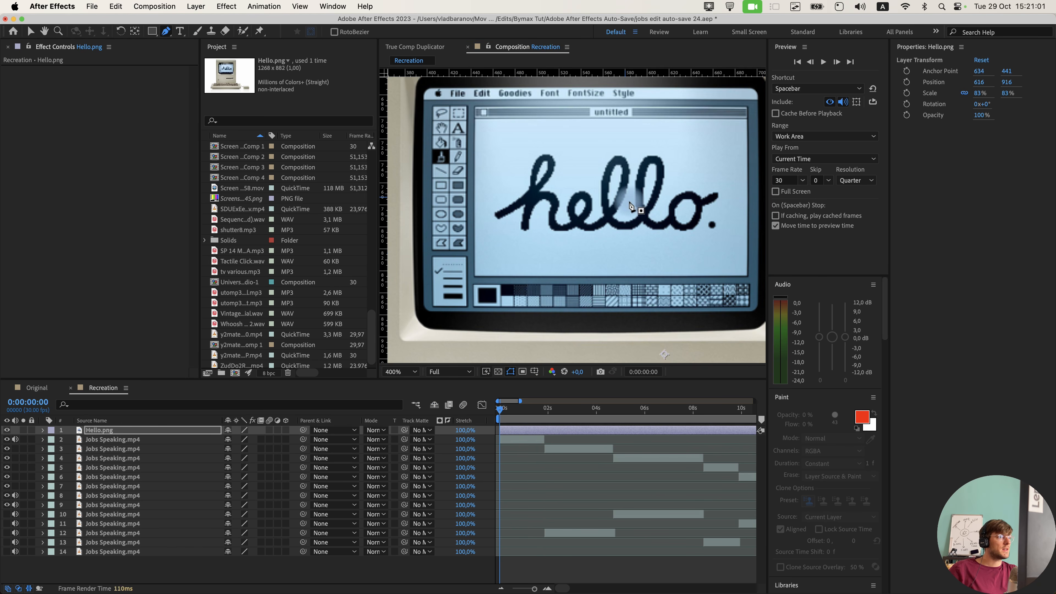
scroll(503, 173, "down", 1)
scroll(478, 200, "up", 1)
left_click_drag(481, 196, 510, 218)
left_click_drag(440, 329, 467, 315)
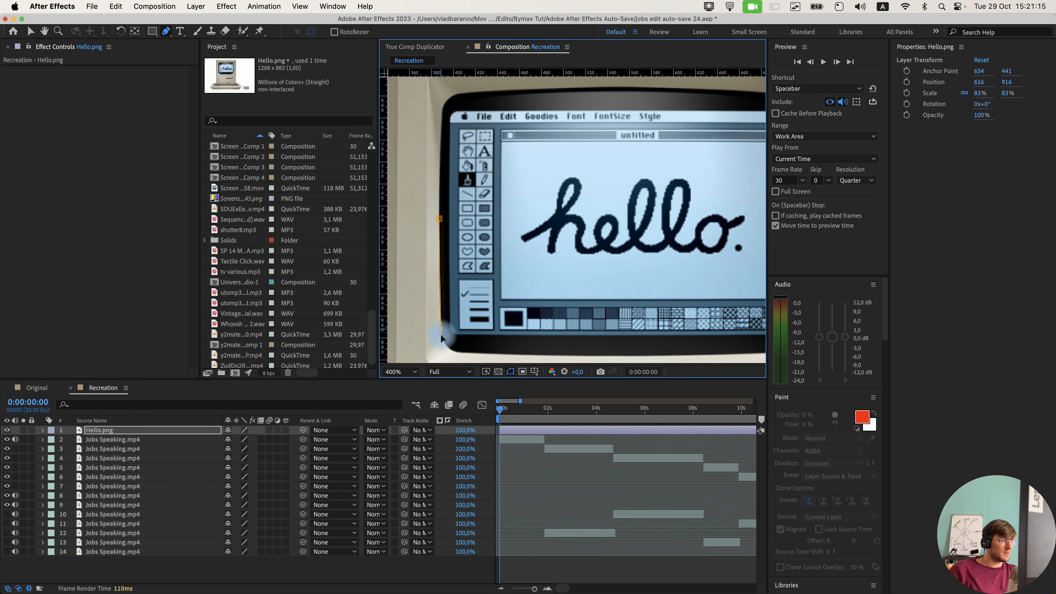
left_click(455, 313)
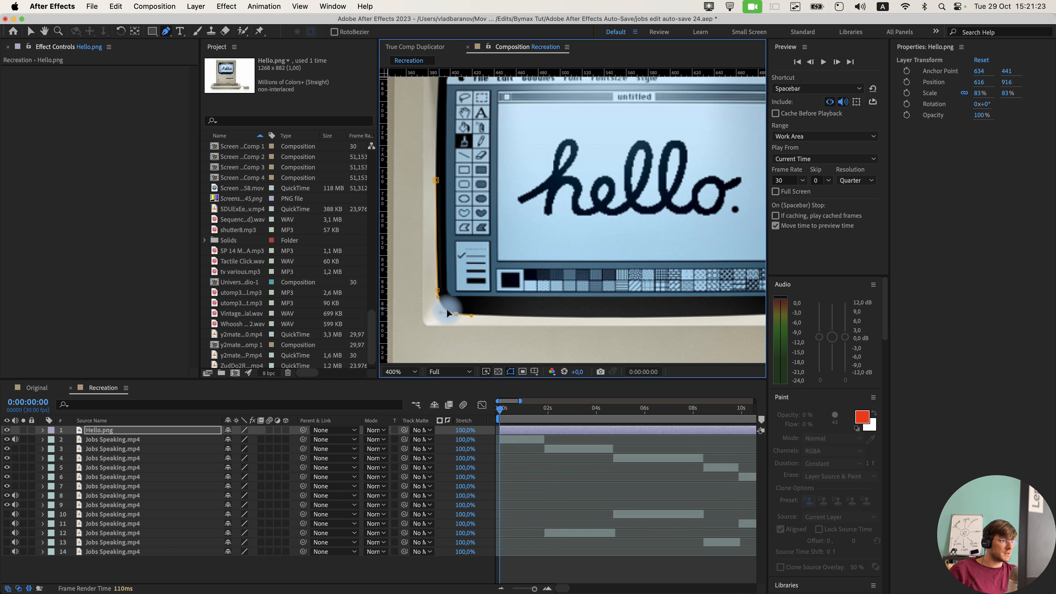
Continue the mask along the computer screen's bottom edge and around its lower-right corner, undoing and redrawing the misplaced corner point.
left_click_drag(643, 317, 683, 317)
scroll(665, 316, "right", 5)
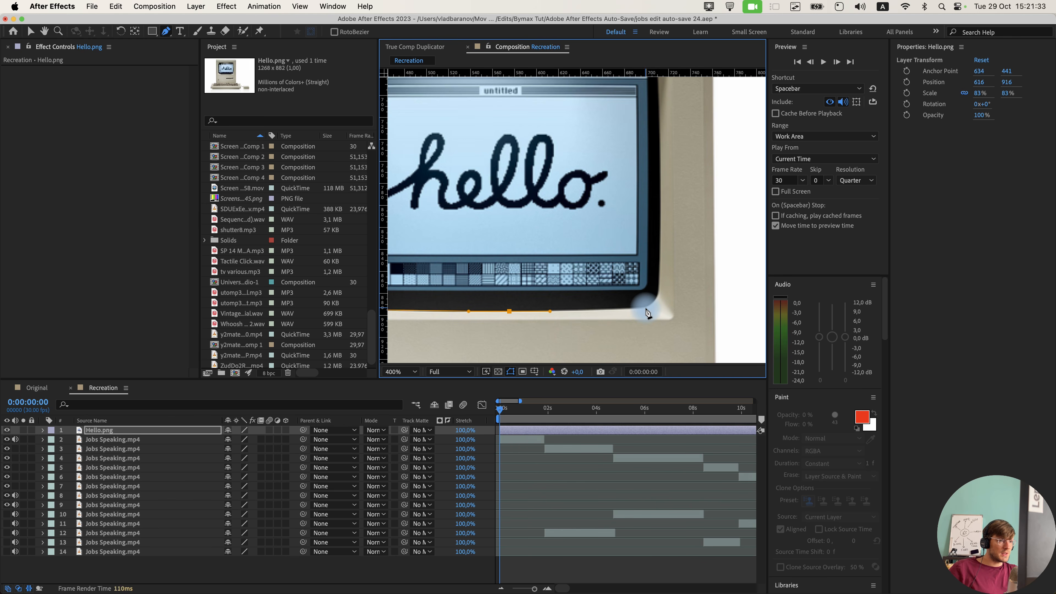
left_click(644, 309)
left_click(661, 304)
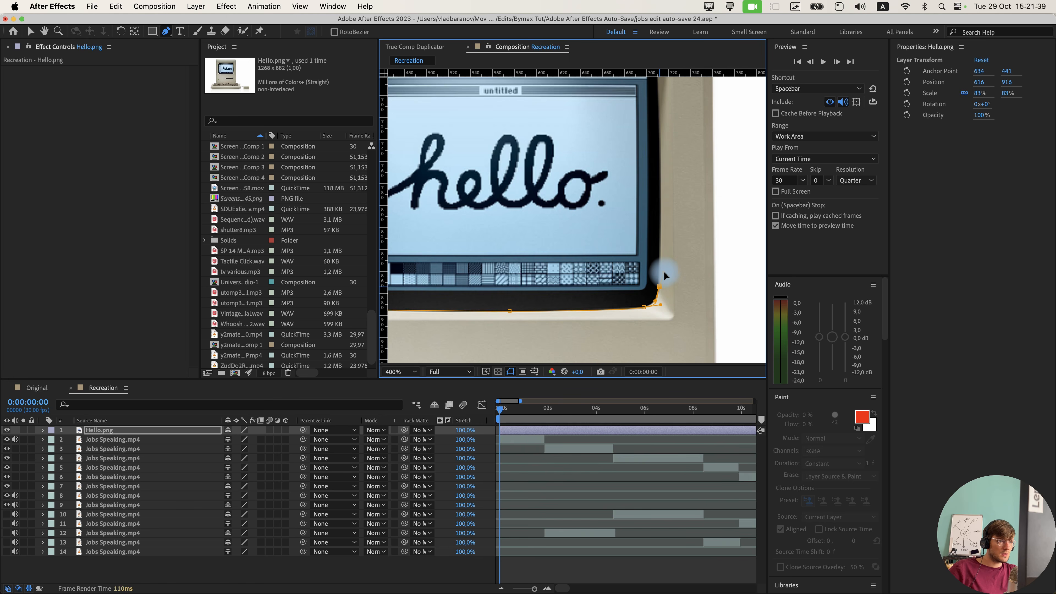
key("super+Tab")
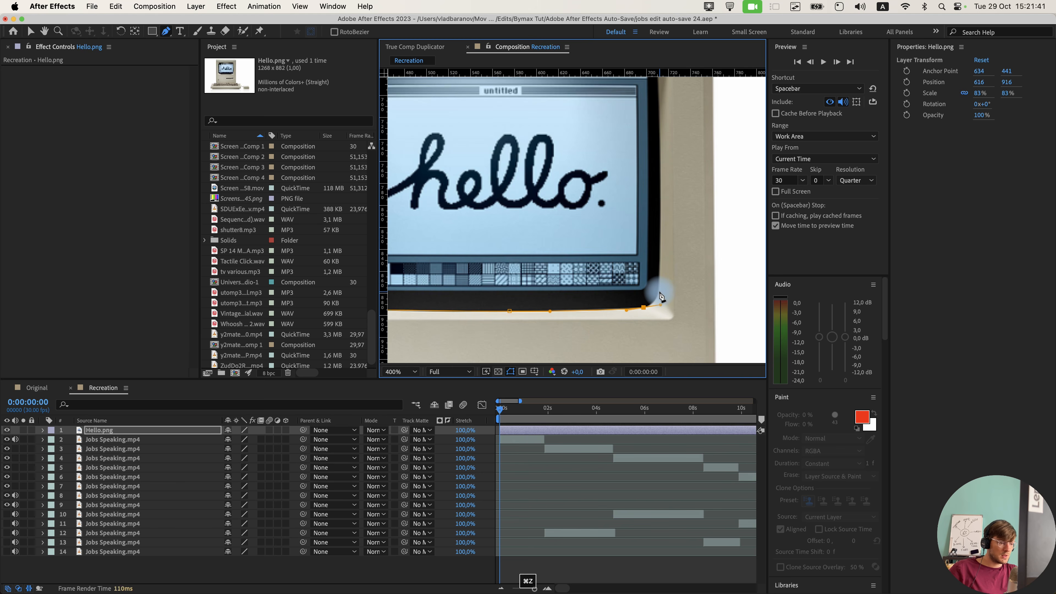
scroll(661, 295, "up", 1)
key("super+z")
left_click_drag(660, 258, 660, 245)
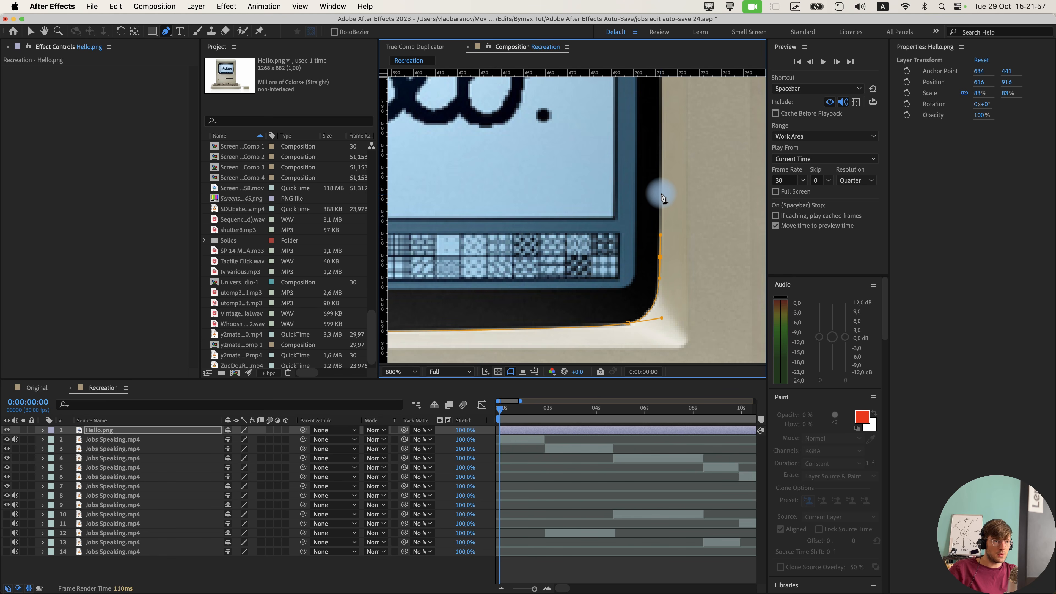
Extend the mask up the computer screen's right edge, around the upper-right corner and along the curved top edge.
left_click_drag(661, 197, 660, 207)
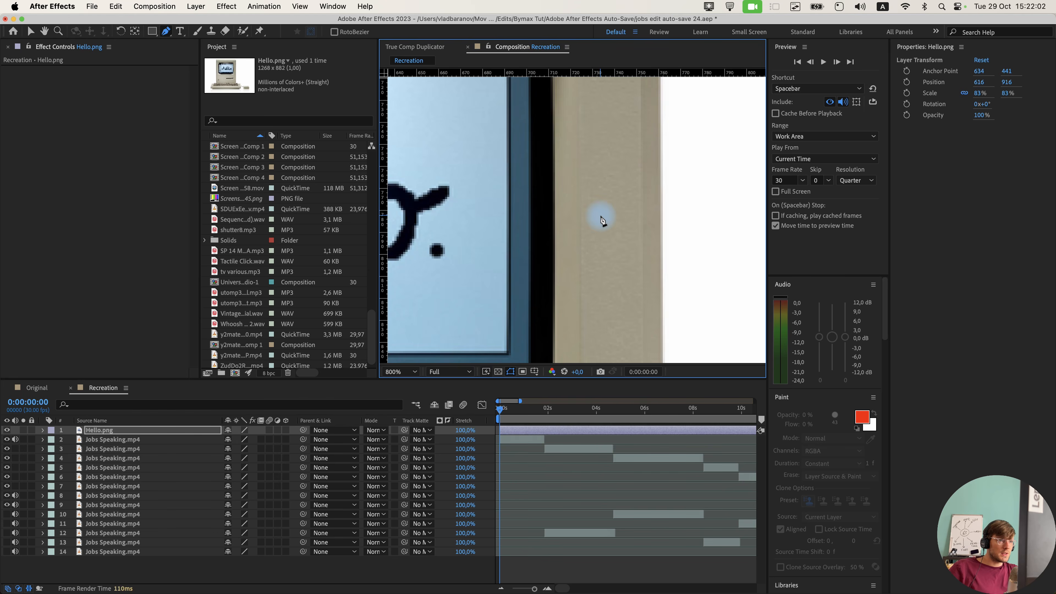
scroll(595, 219, "down", 1)
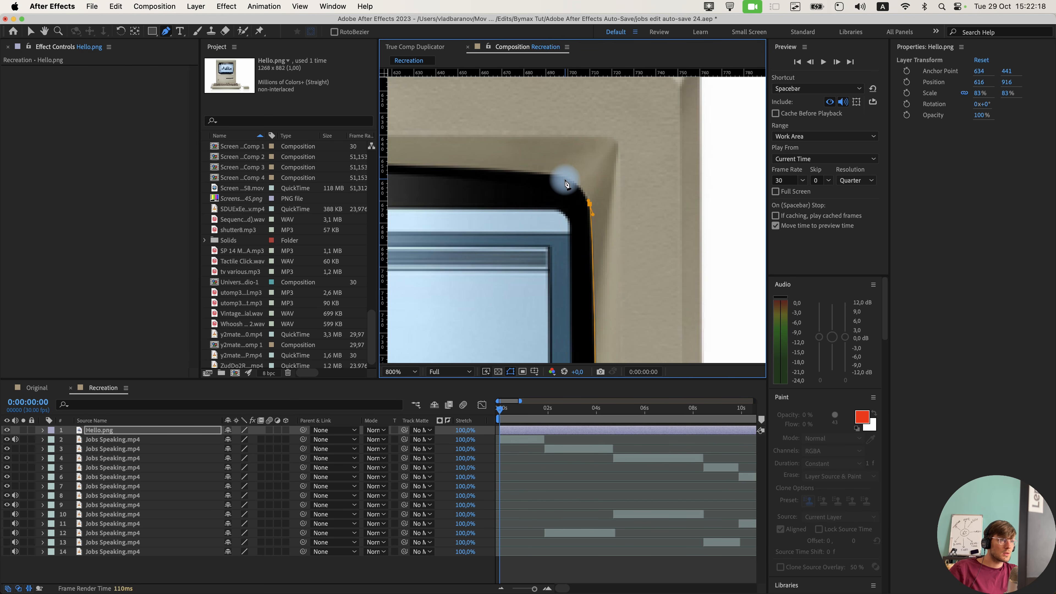
left_click_drag(566, 179, 566, 203)
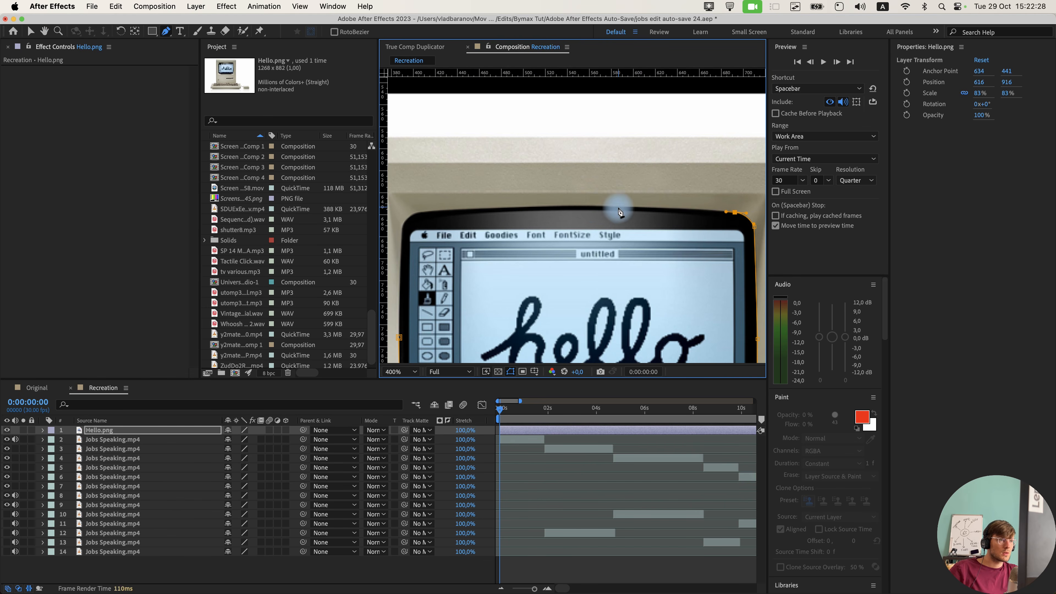
mouse_move(613, 207)
left_mouse_down()
mouse_move(547, 208)
mouse_move(603, 210)
left_mouse_up()
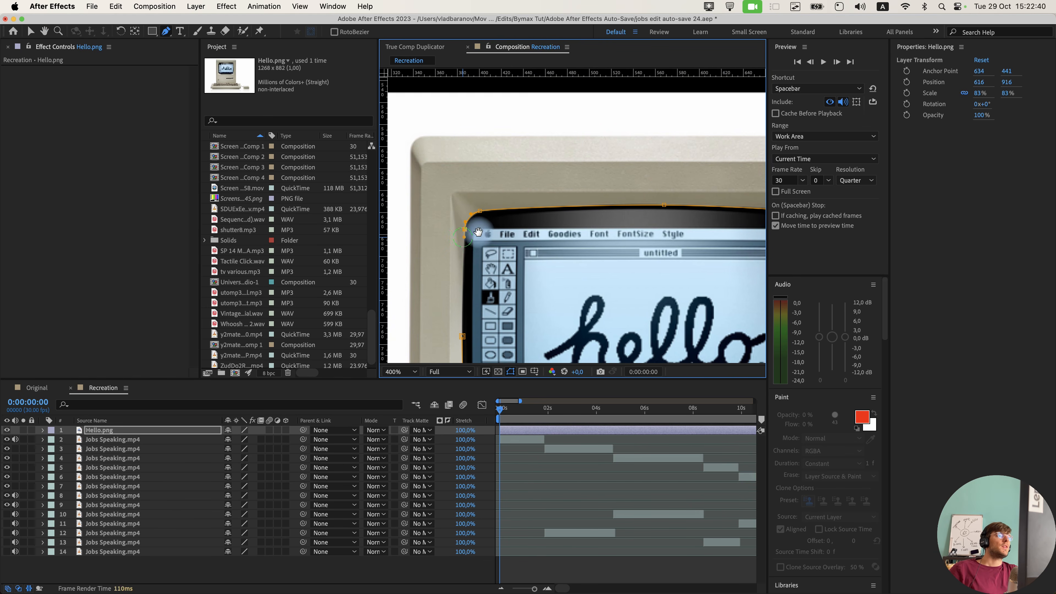
Close the mask path from the computer screen's upper-left corner down to its starting point on the left edge.
scroll(495, 224, "up", 3)
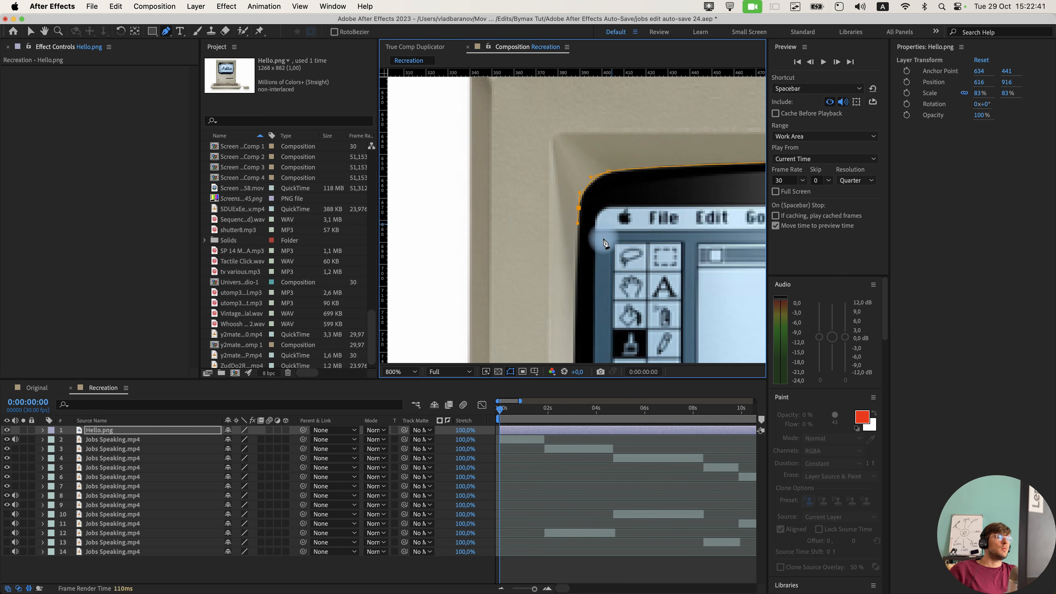
left_click_drag(603, 321, 549, 140)
left_click(515, 242)
scroll(538, 229, "down", 2)
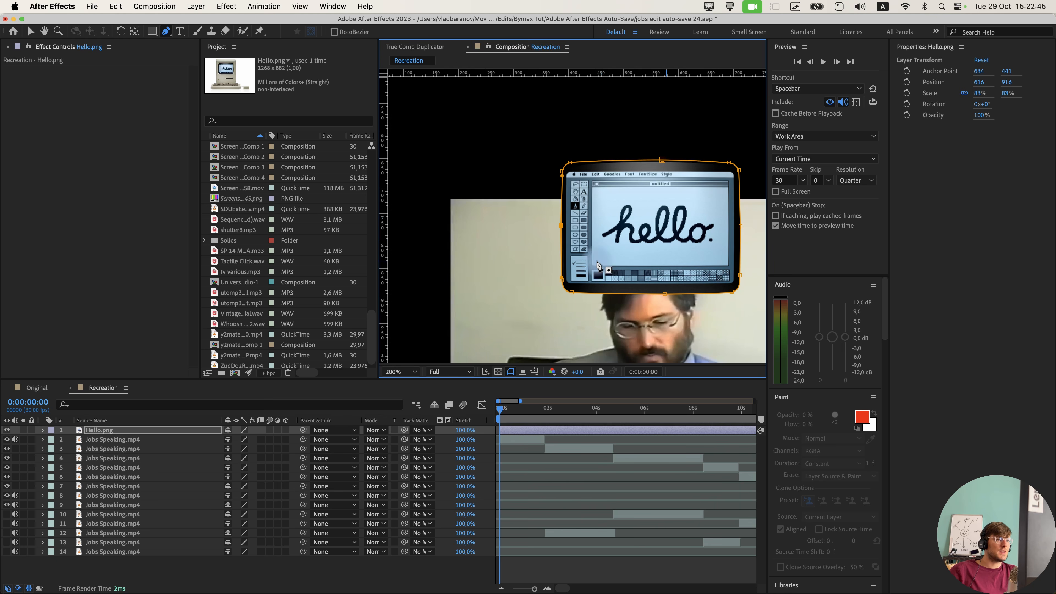
Reveal the mask properties of the Hello.png layer.
scroll(598, 262, "down", 3)
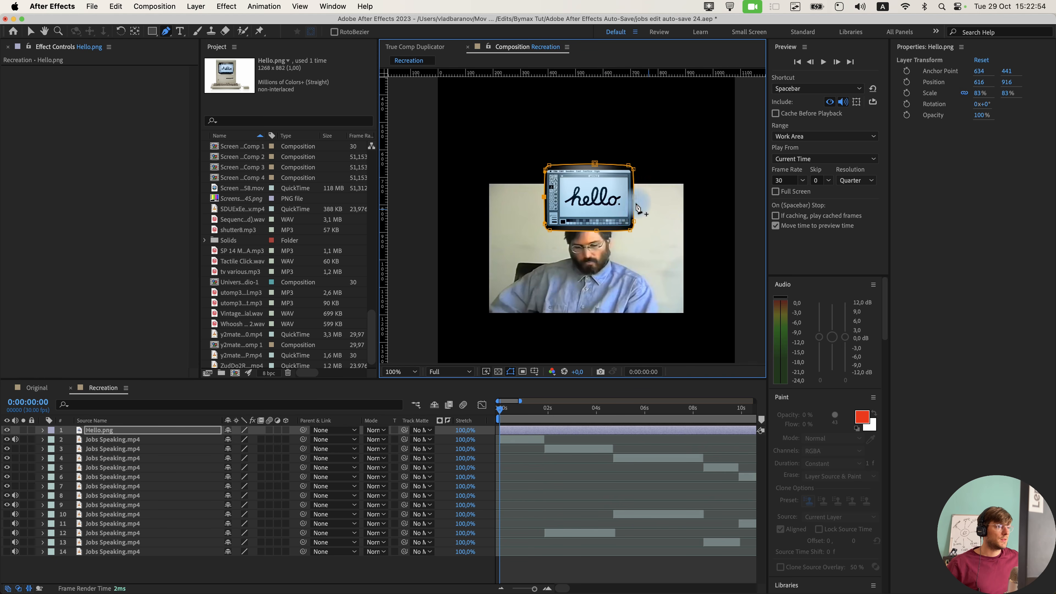
scroll(637, 208, "up", 4)
scroll(439, 225, "down", 2)
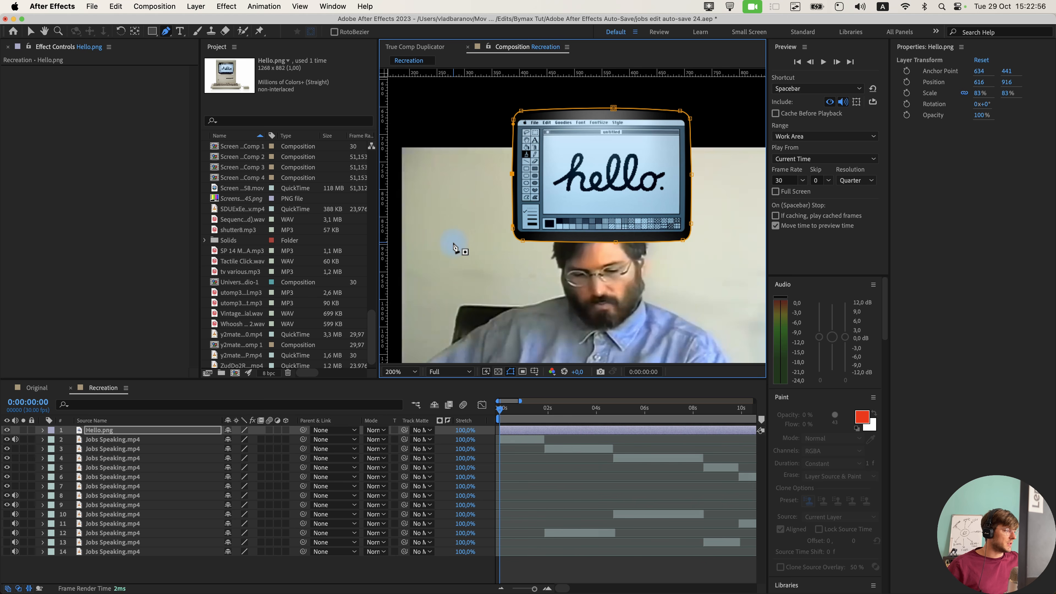
left_click(42, 432)
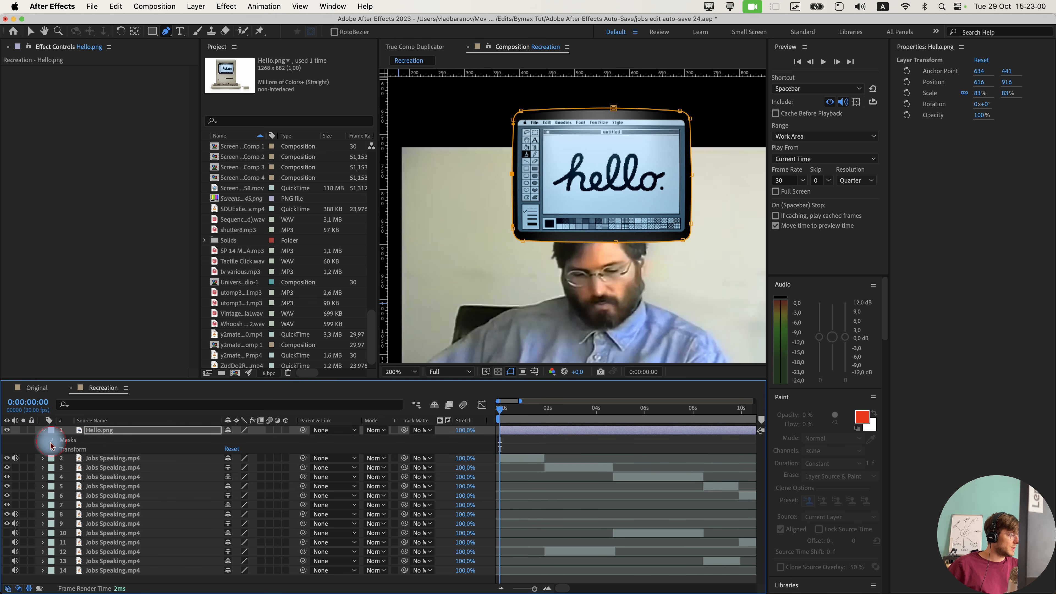
left_click(52, 441)
left_click(41, 431)
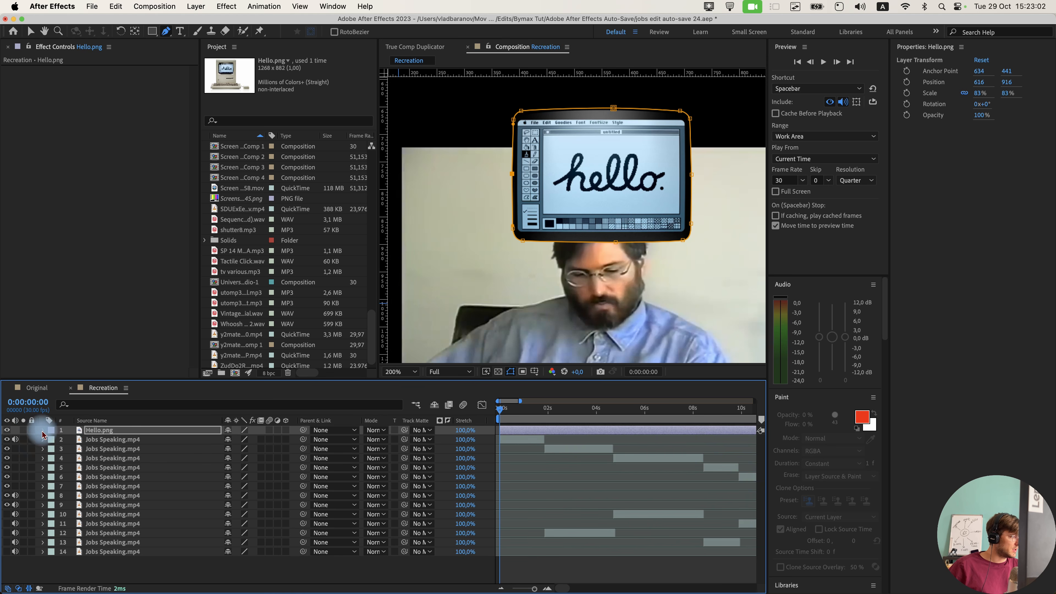
left_click(119, 431)
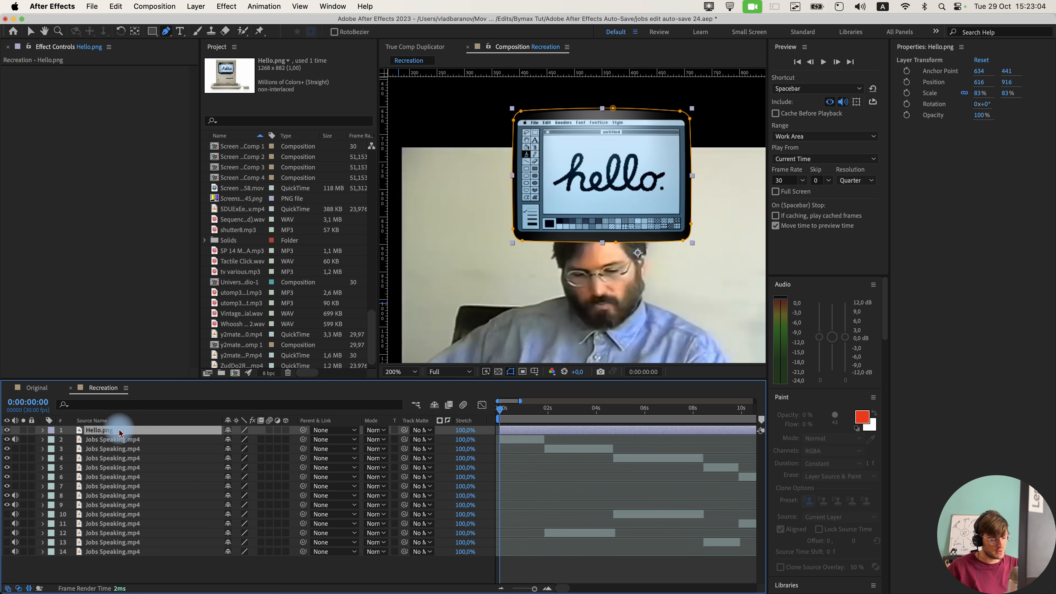
key("m")
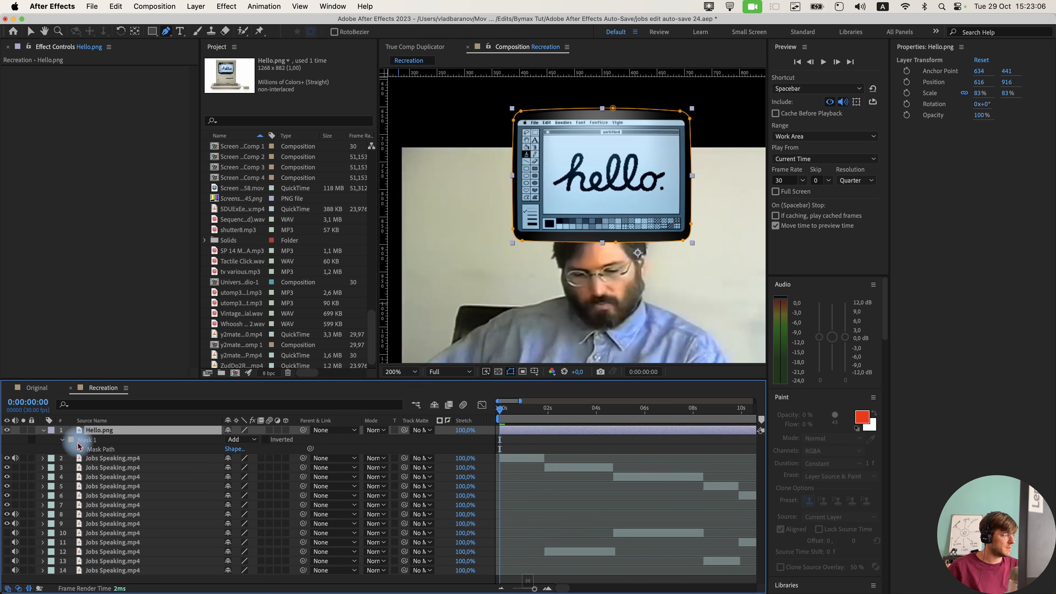
Try Subtract mode and the Inverted option on the Hello.png mask, reverting each change.
left_click(251, 442)
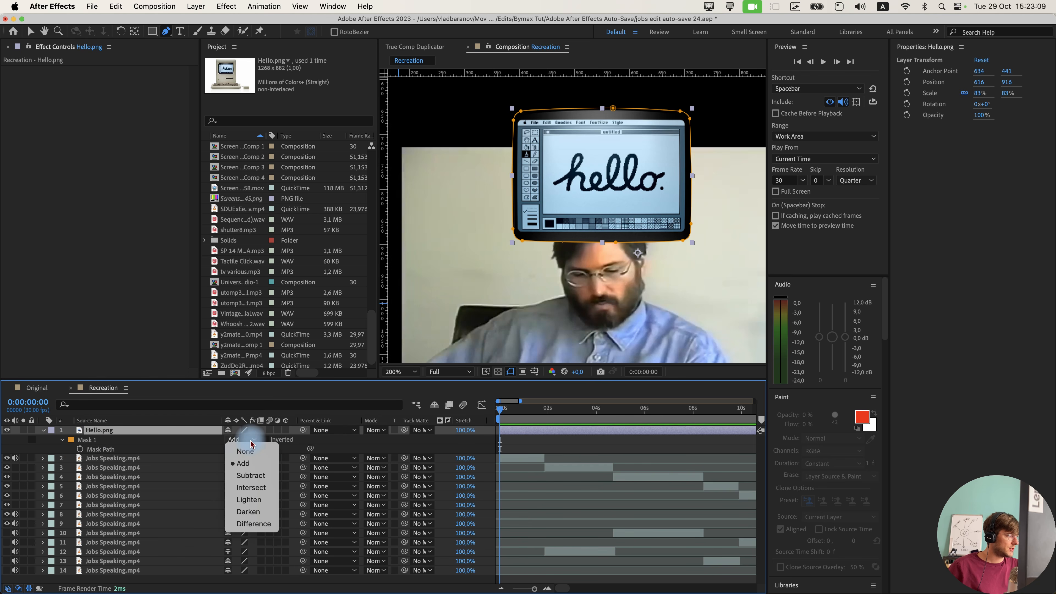
left_click(256, 477)
key("super+z")
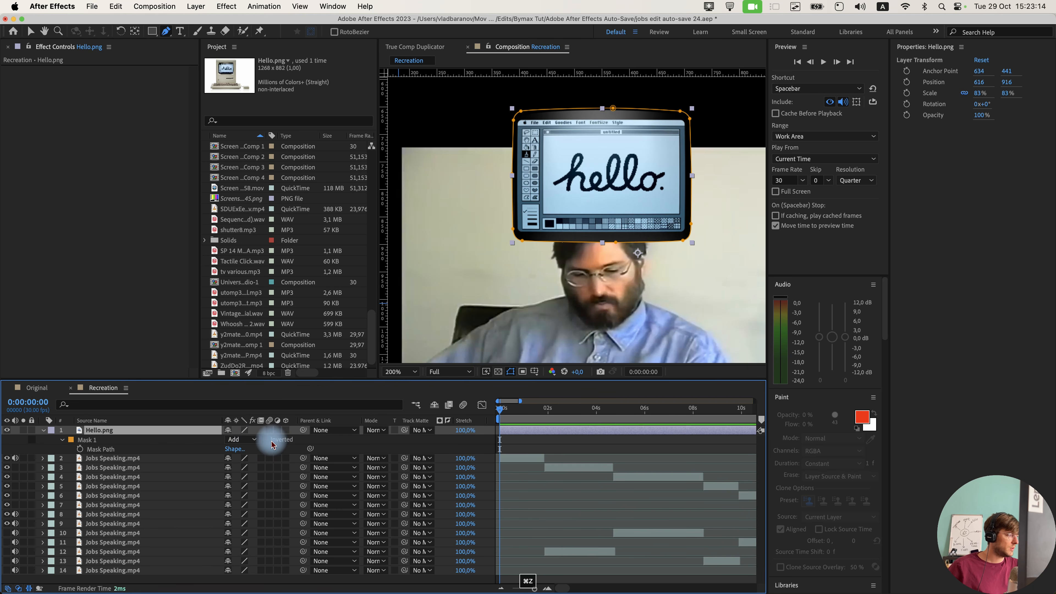
left_click(265, 440)
left_click(265, 440)
left_click(265, 440)
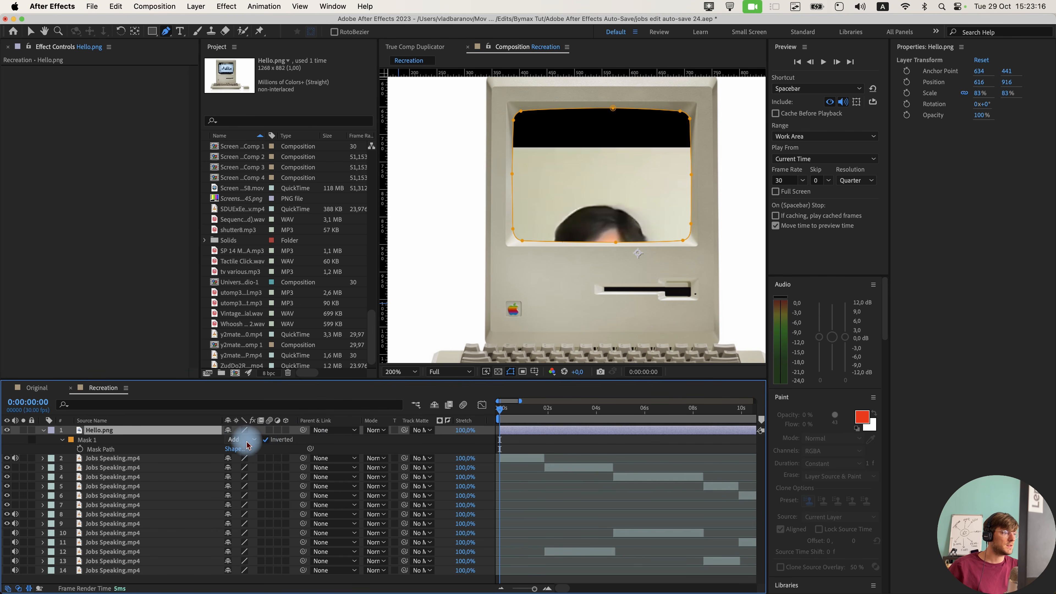
left_click(265, 440)
Set the mode of the Hello.png mask to Subtract to cut out the computer's screen.
left_click(249, 440)
left_click(254, 475)
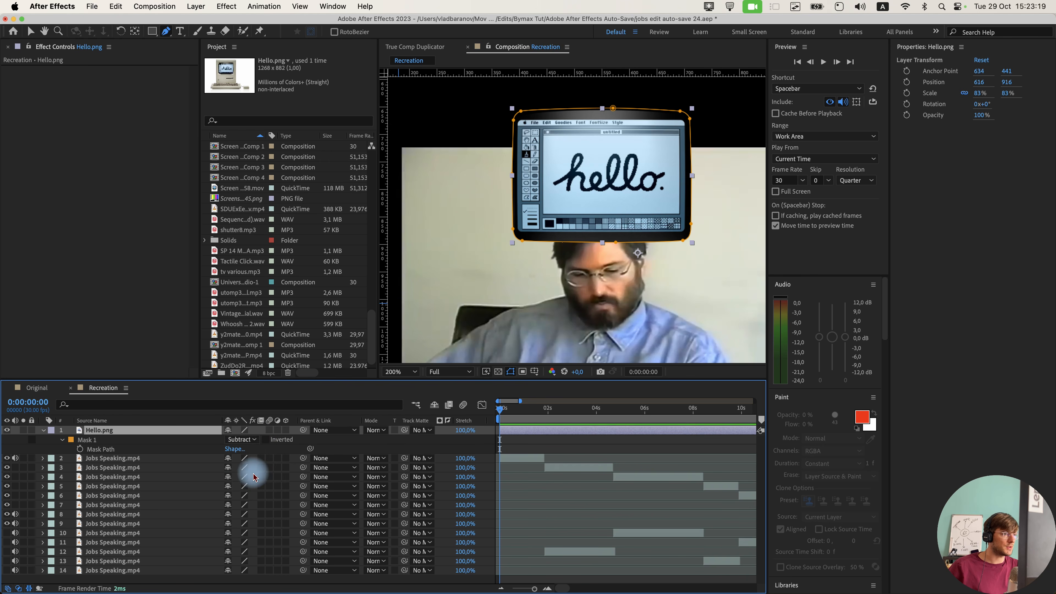
scroll(395, 364, "down", 1)
scroll(395, 364, "down", 2)
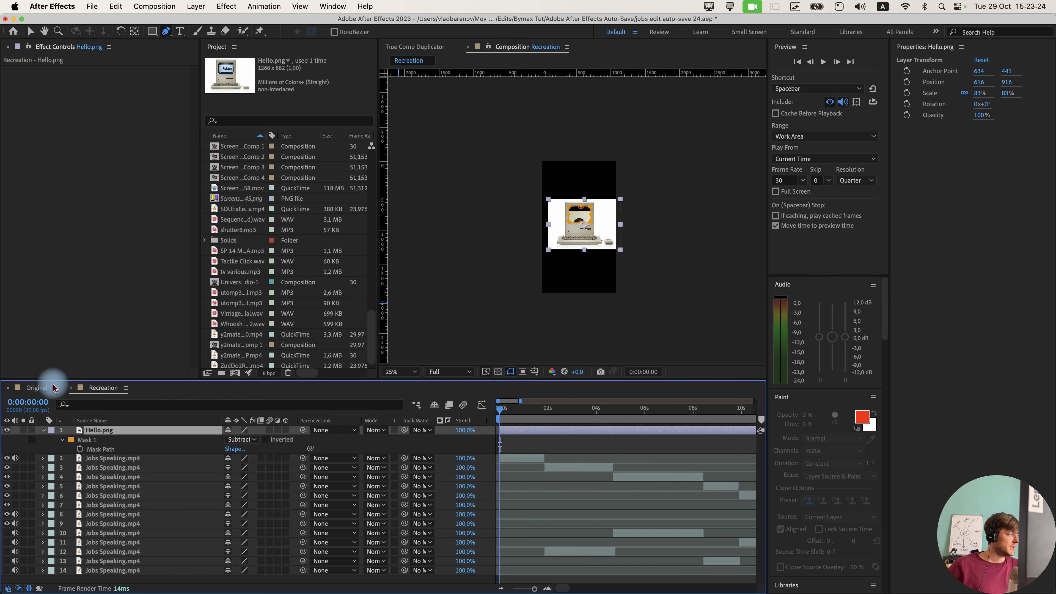
Display the proportional grid over the Original composition to examine the computer's placement.
left_click(38, 388)
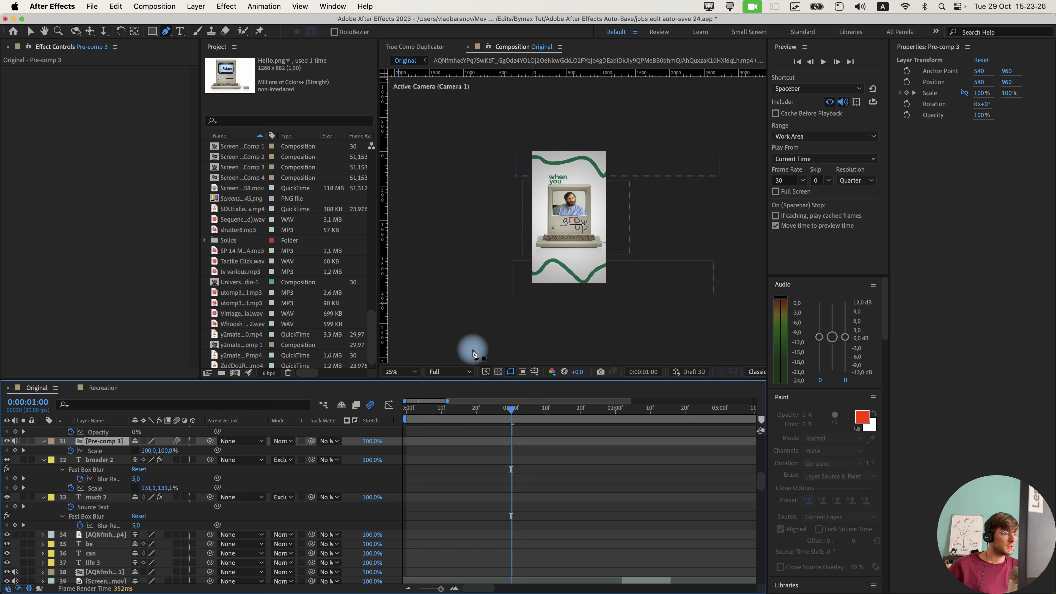
left_click(534, 372)
left_click(555, 387)
scroll(566, 191, "up", 2)
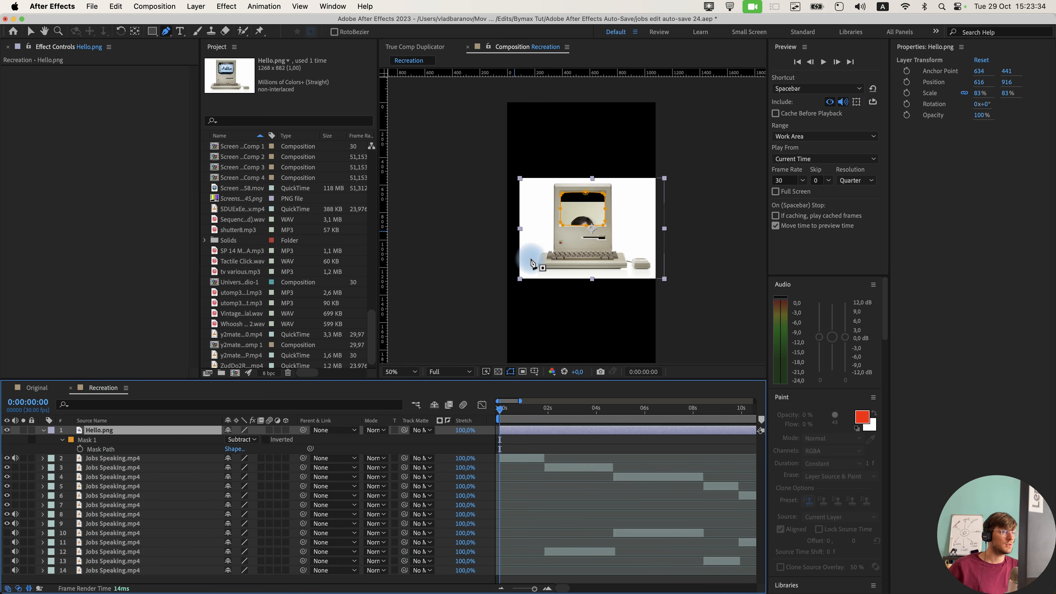
In the Recreation composition, select Jobs Speaking.mp4 layers 2 to 9 and move them up behind the computer's screen opening, to position 540, 784.
left_click(117, 456)
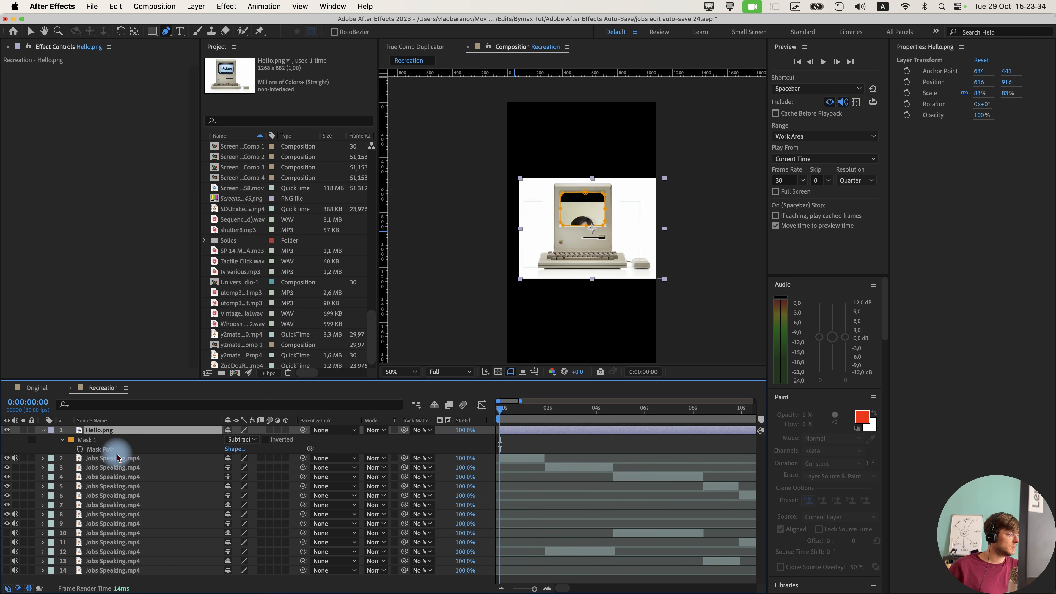
left_click(145, 460)
key("minus")
key("minus")
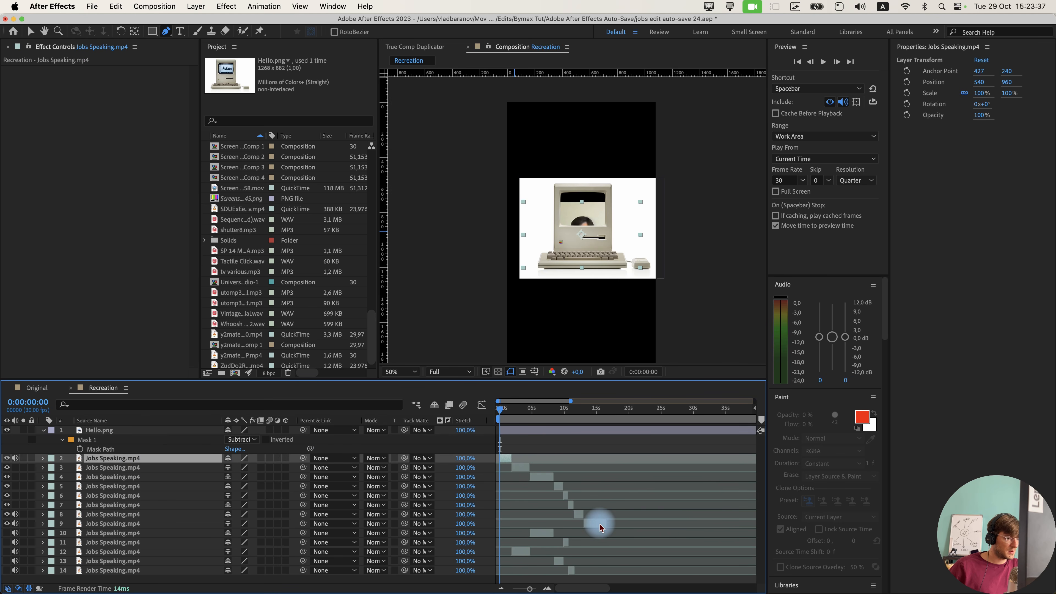
left_click(141, 523)
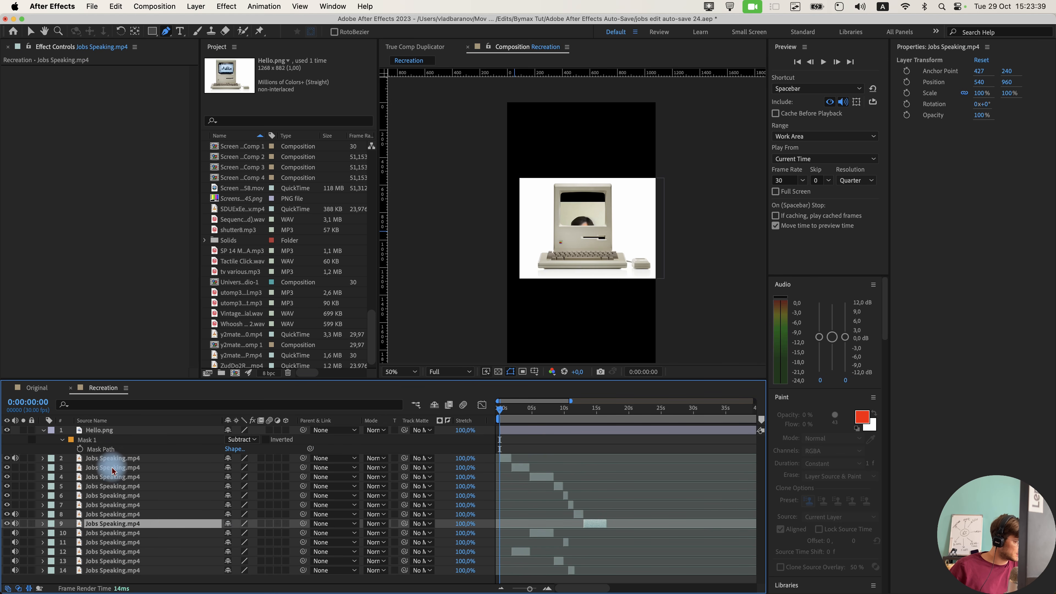
left_click(114, 460, "shift")
scroll(530, 306, "up", 1)
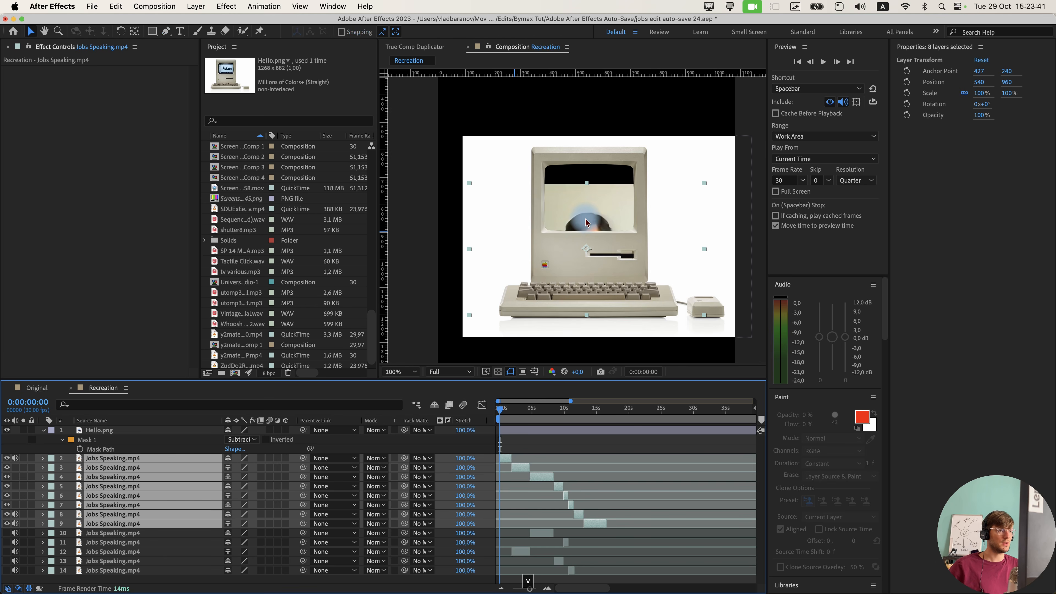
left_click_drag(586, 222, 590, 165)
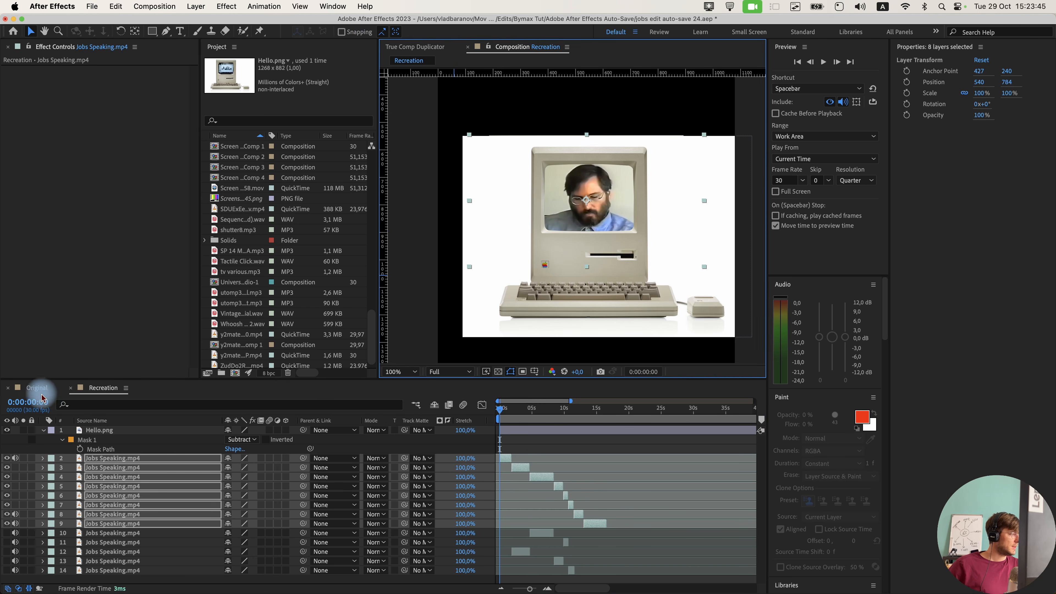
Using the Original composition as reference, scale the eight selected clips to about 63.6% and fit them in the screen at about 544, 764.
left_click(41, 395)
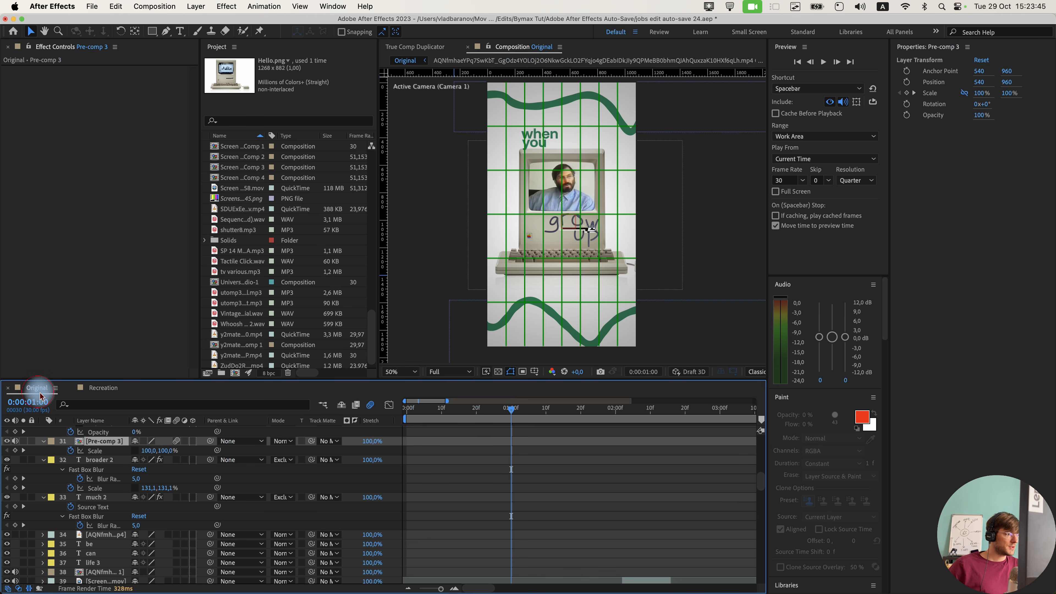
left_click(106, 395)
scroll(527, 258, "down", 1)
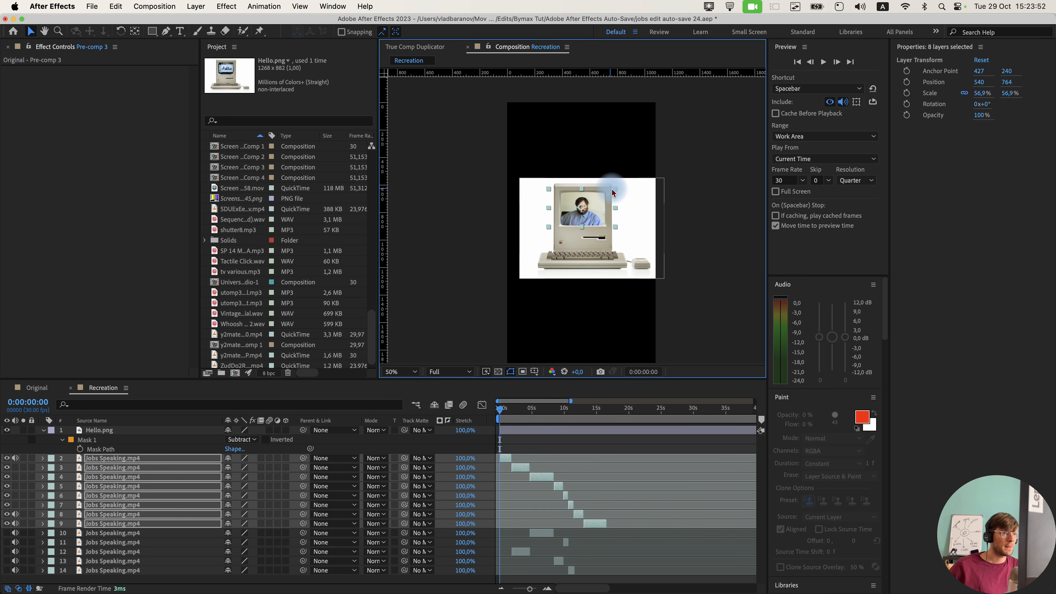
scroll(607, 200, "up", 2)
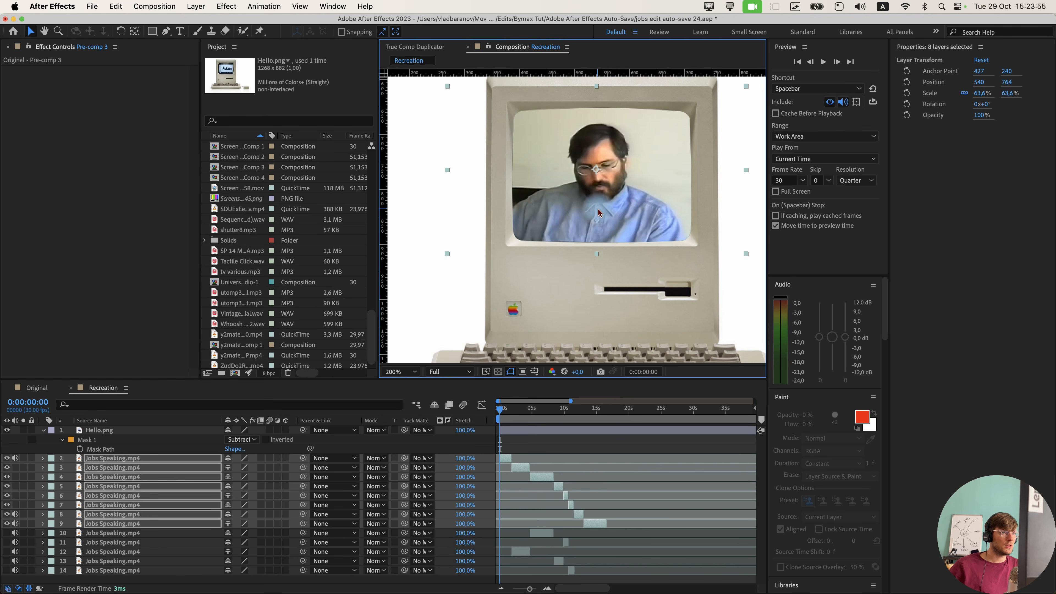
left_click_drag(598, 207, 588, 224)
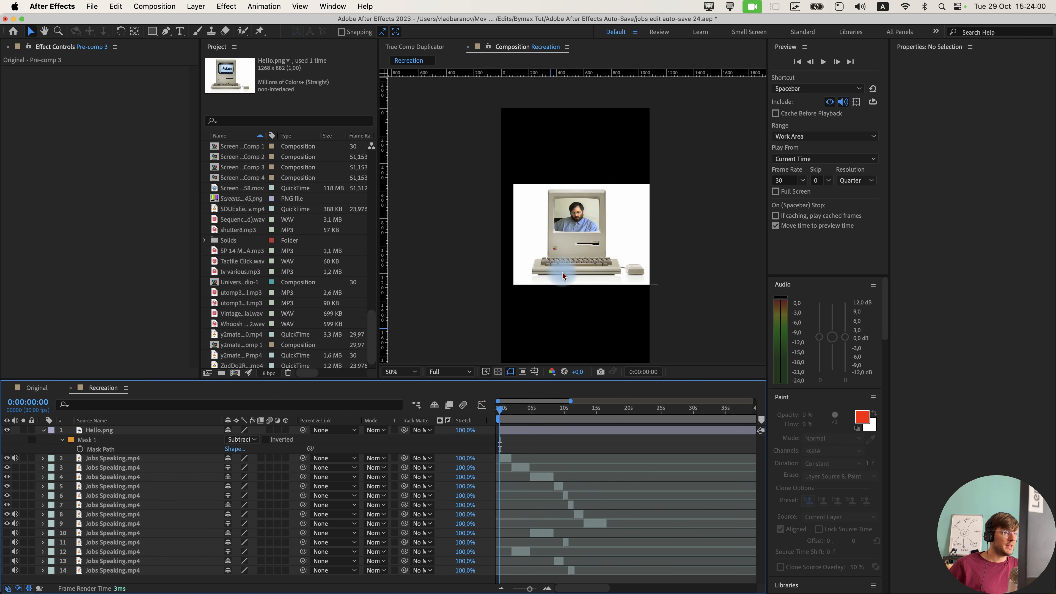
Create a white (FFFFFF) solid of 1080 by 1920 px in the Recreation composition.
right_click(524, 448)
mouse_move(540, 449)
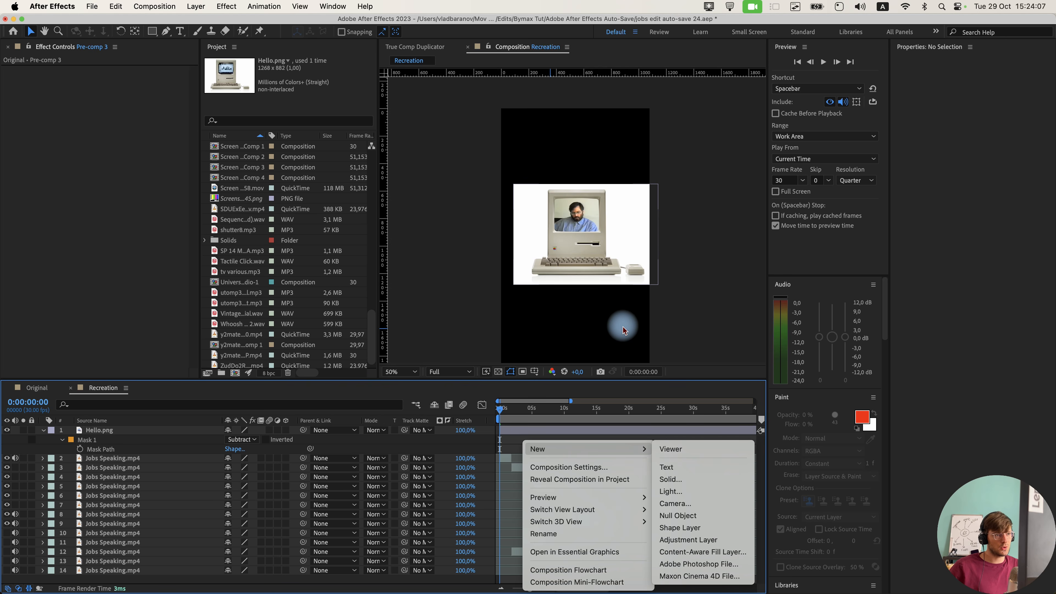
left_click(670, 479)
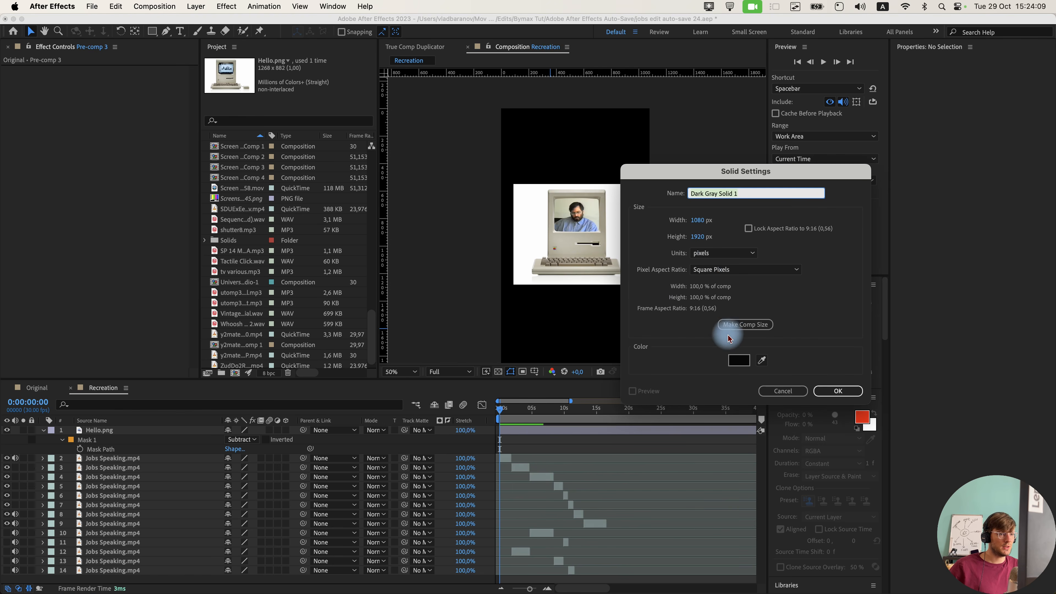
left_click(734, 360)
left_click(630, 434)
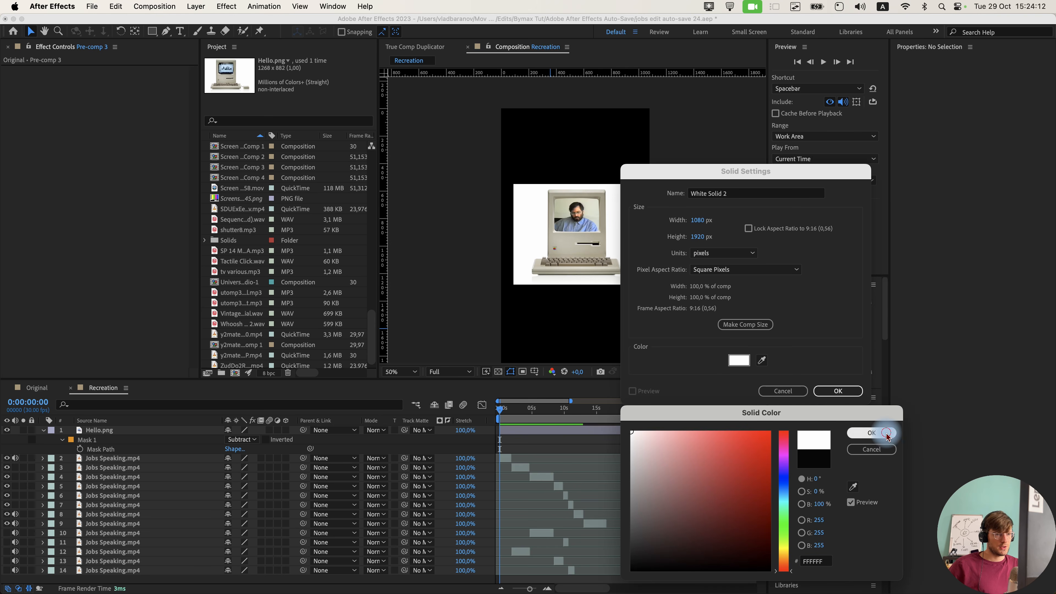
left_click(881, 434)
left_click(841, 391)
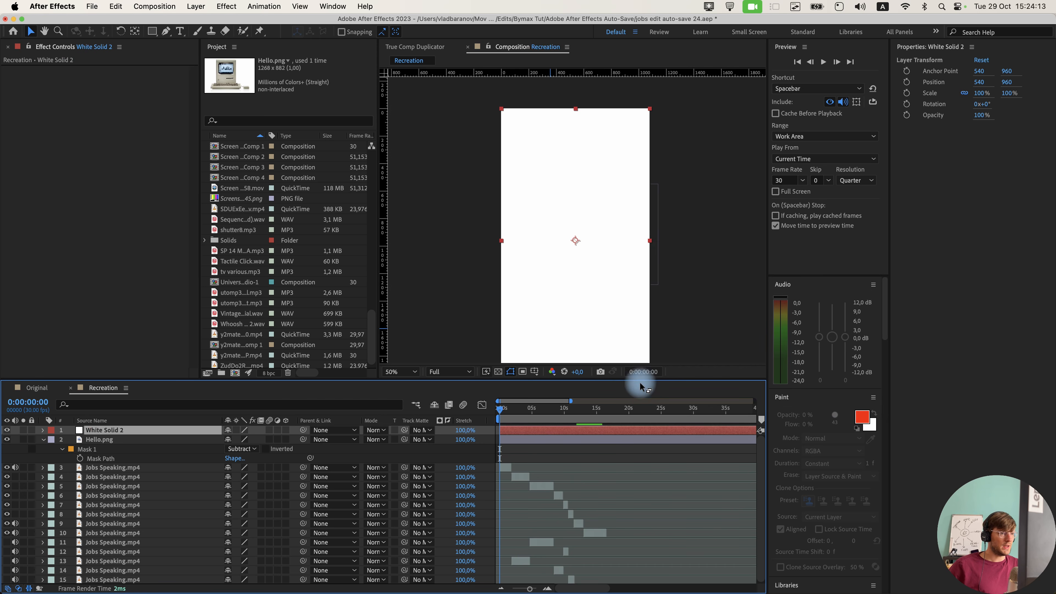
Move the white solid below the visible Jobs Speaking.mp4 clips to layer position 13 as the background, and play the composition.
left_click_drag(154, 433, 151, 462)
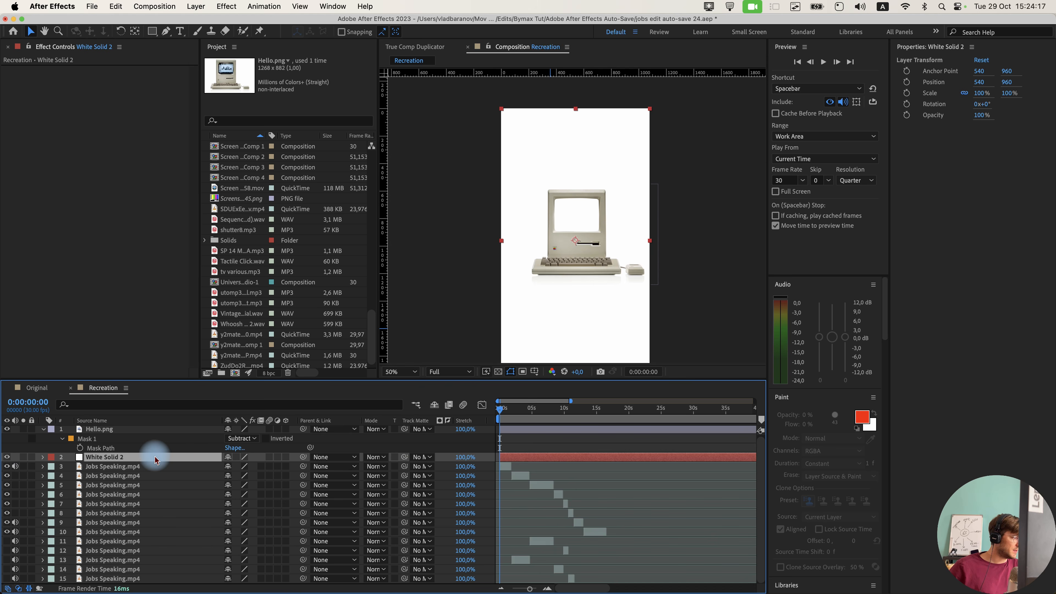
left_click_drag(156, 457, 175, 563)
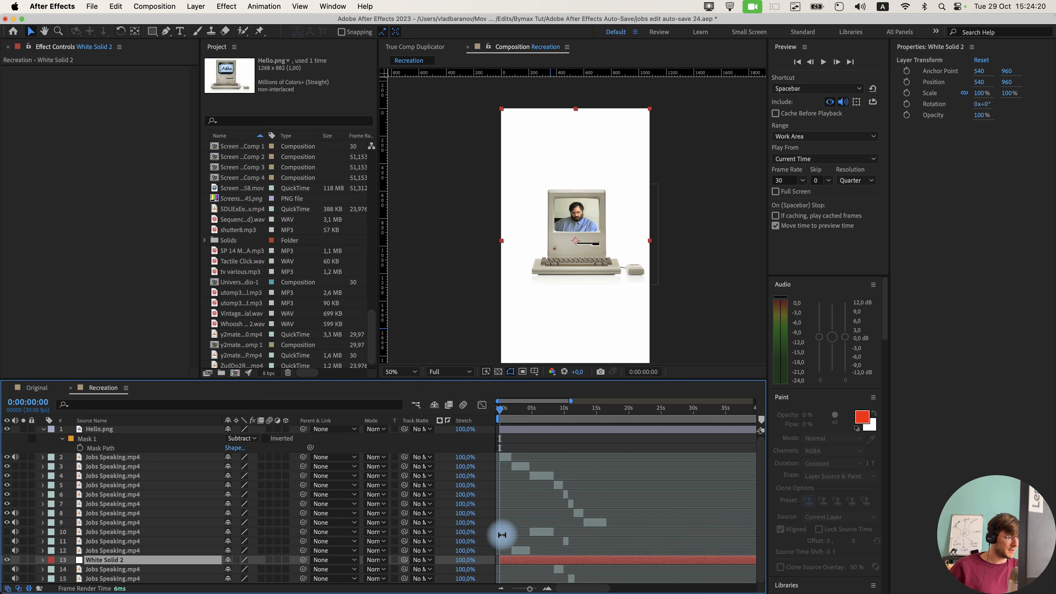
key("space")
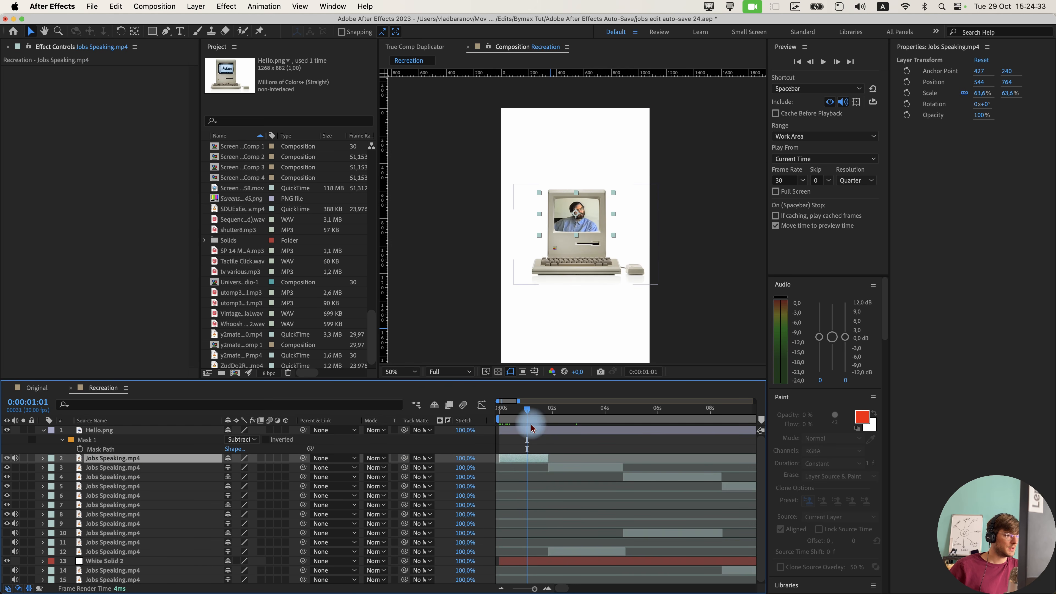
Make the first Jobs Speaking.mp4 clip and Hello.png 3D layers, and return to the start of the timeline.
left_click(286, 459)
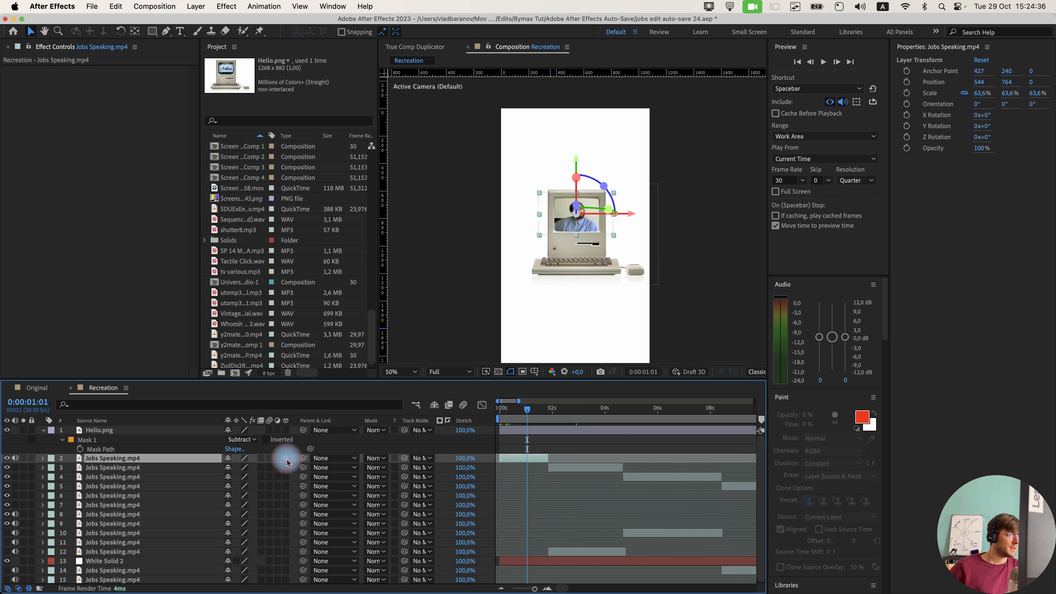
left_click(286, 431)
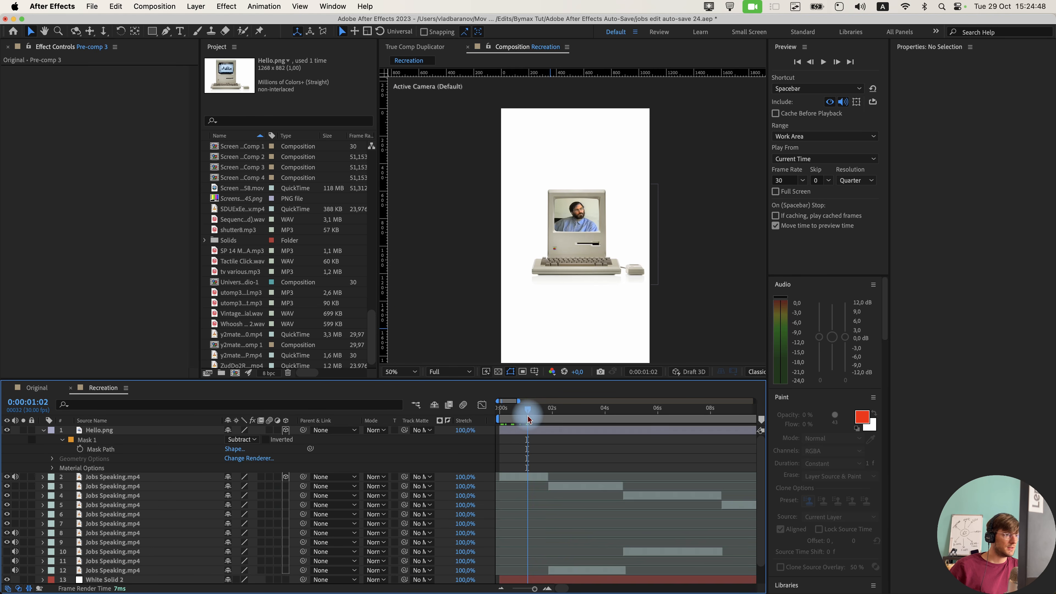
left_click_drag(527, 409, 500, 408)
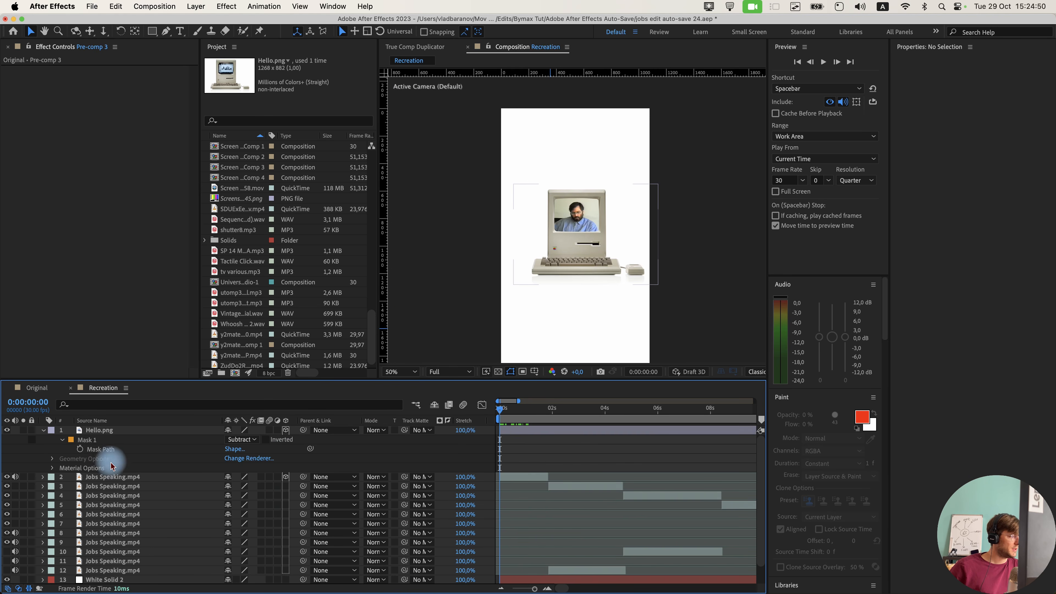
Parent the first Jobs Speaking.mp4 clip to Hello.png and move the Hello.png layer to about 592, 940.
left_click(123, 476)
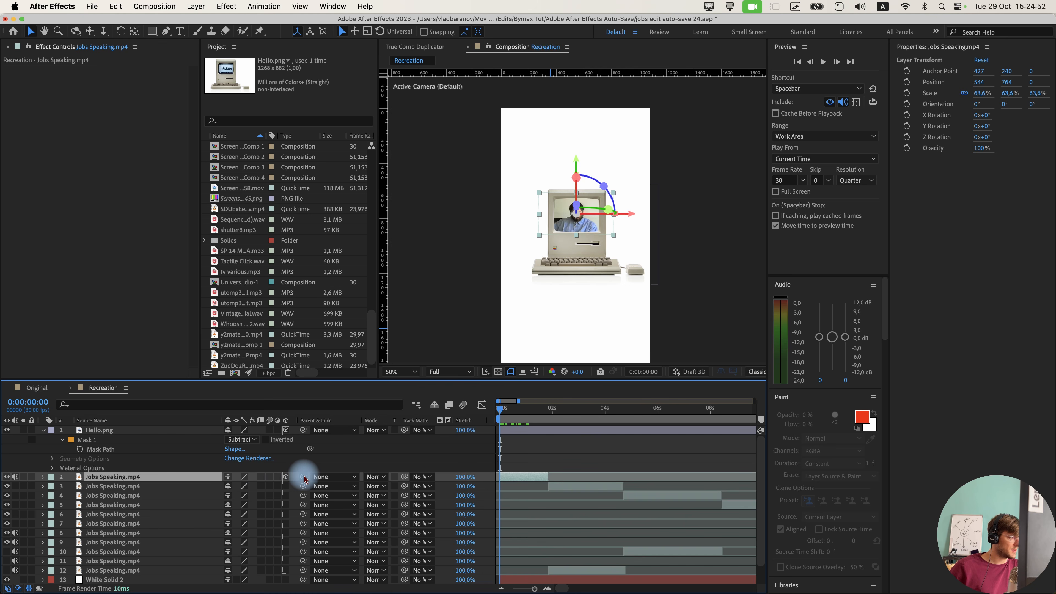
left_click_drag(305, 478, 137, 431)
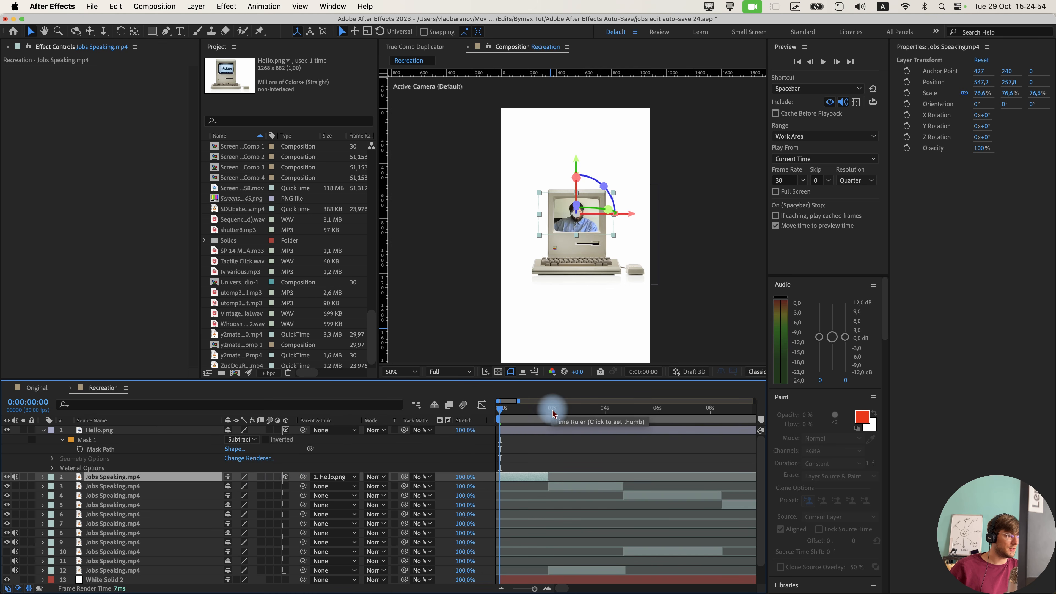
left_click(540, 430)
left_click_drag(570, 271, 580, 231)
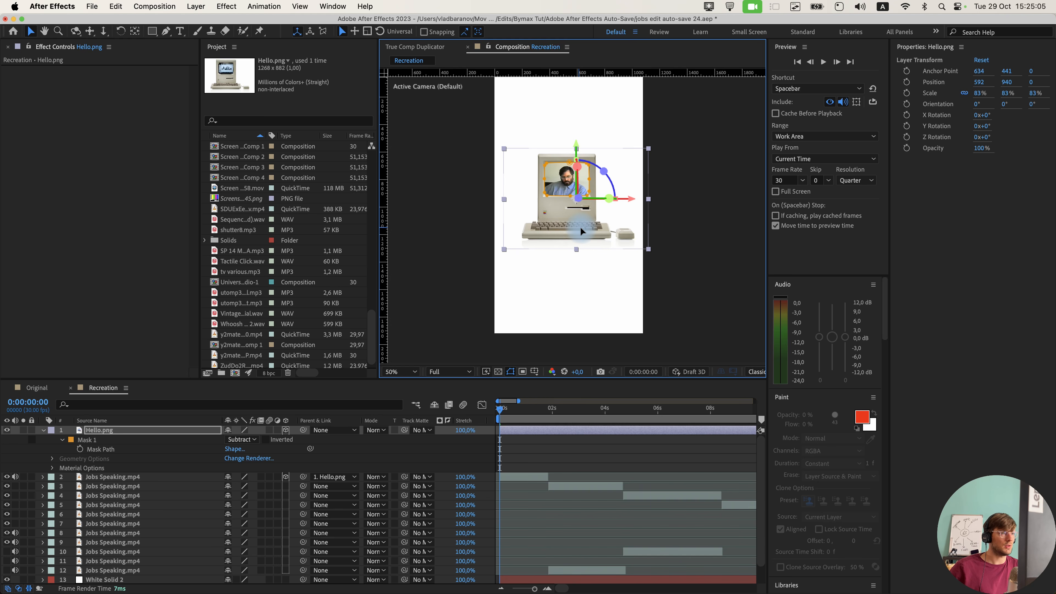
Scale the Hello.png layer up to about 95.7% and move it to about 612, 940.
left_click_drag(648, 150, 659, 140)
left_click_drag(585, 228, 587, 227)
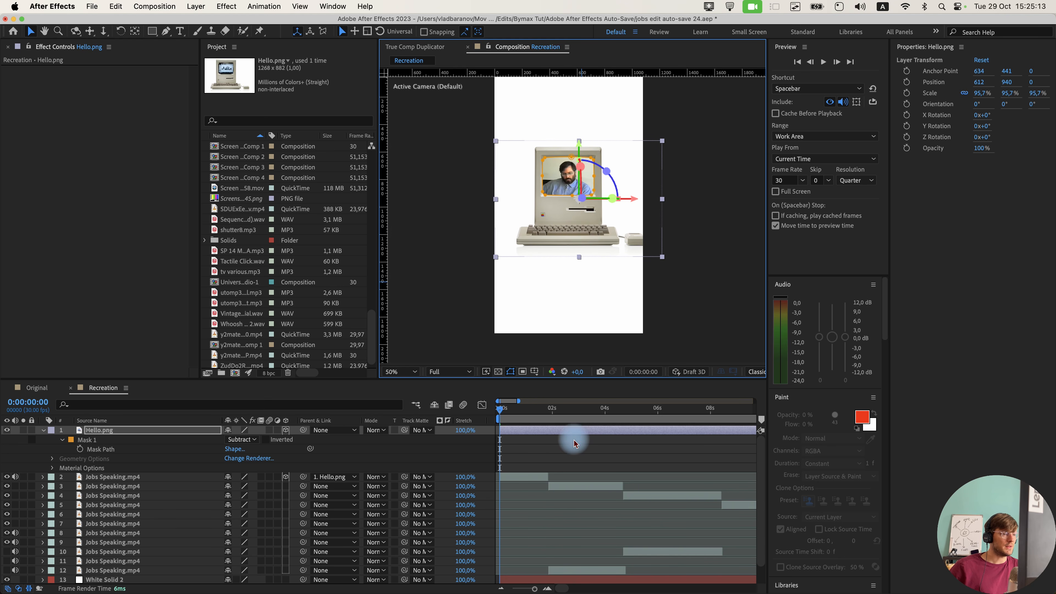
left_click(552, 439)
scroll(551, 298, "up", 1)
scroll(582, 282, "down", 1)
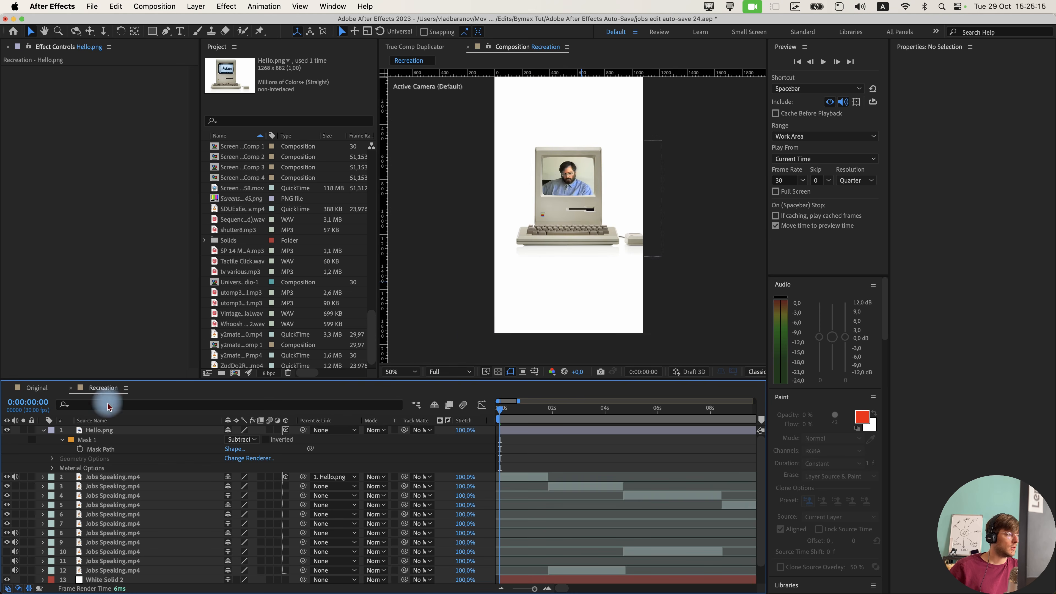
Check the computer and wave layout in the Original composition, and start a wavy Pen path across the lower part of the Recreation frame.
left_click(36, 387)
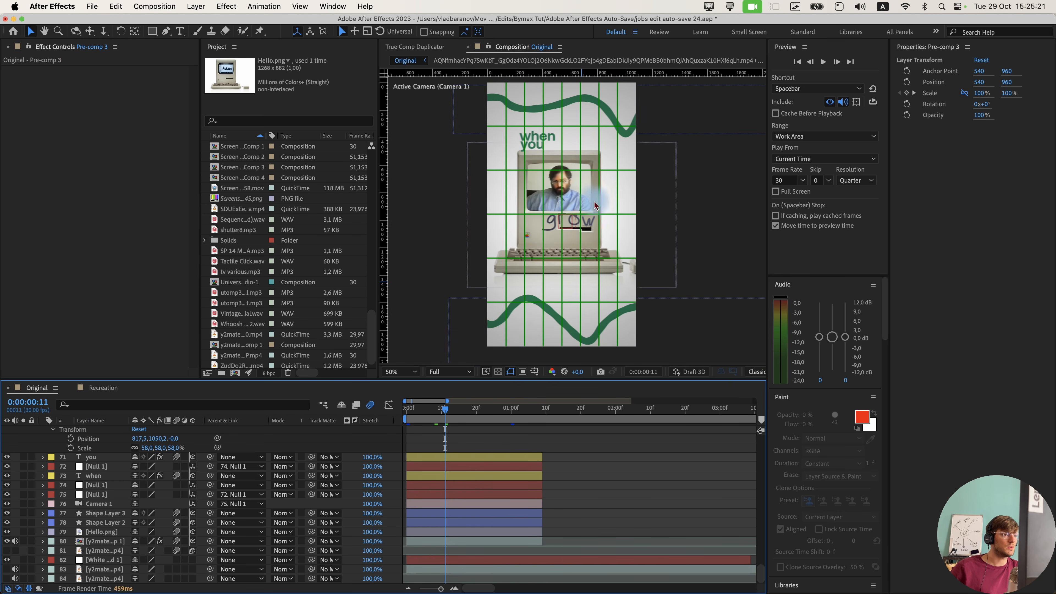
left_click(107, 393)
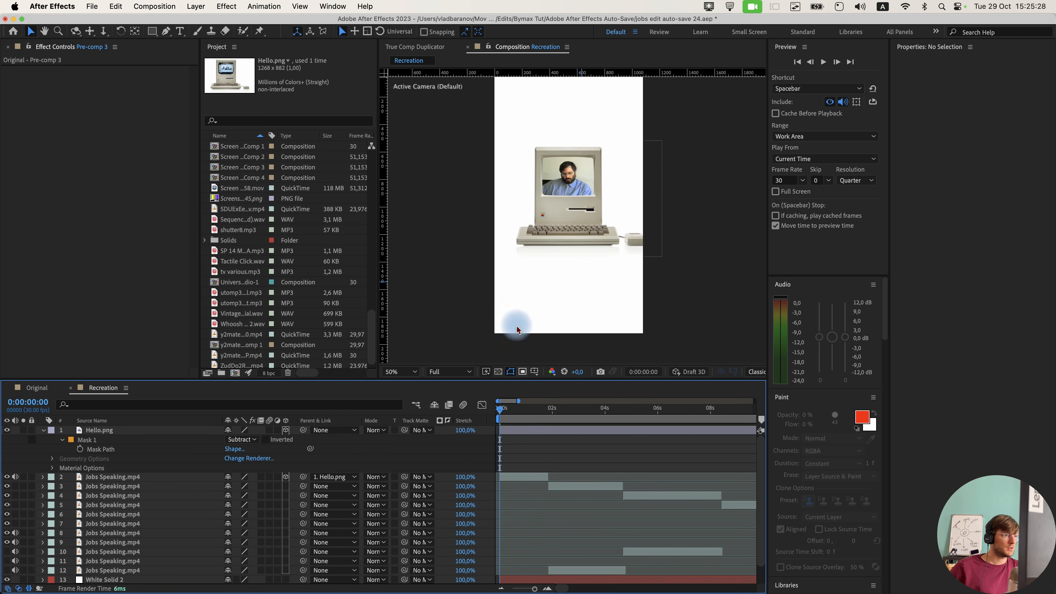
left_click(174, 28)
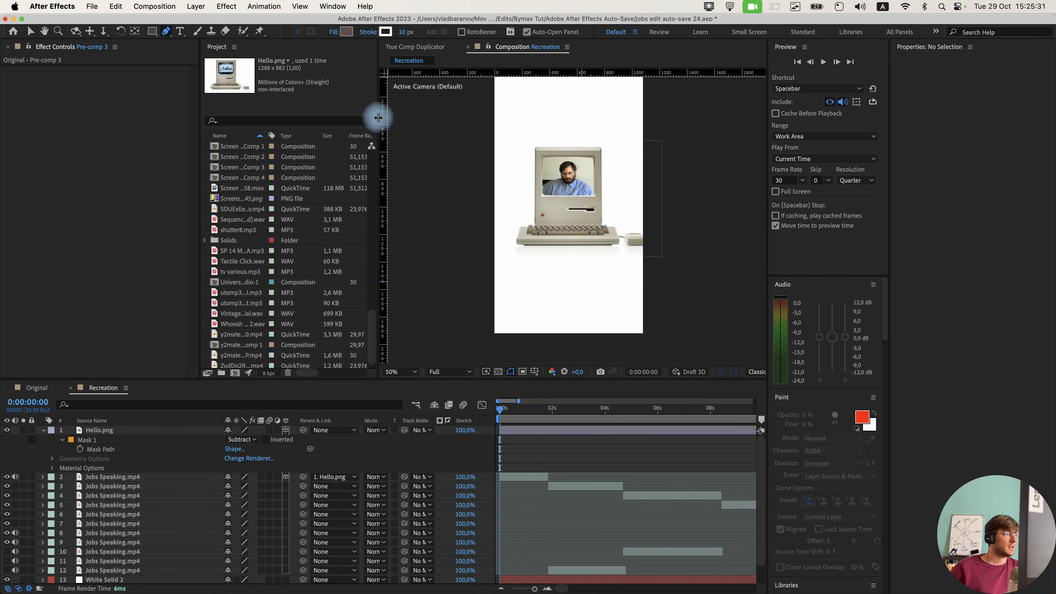
left_click(471, 320)
left_click_drag(508, 281, 608, 309)
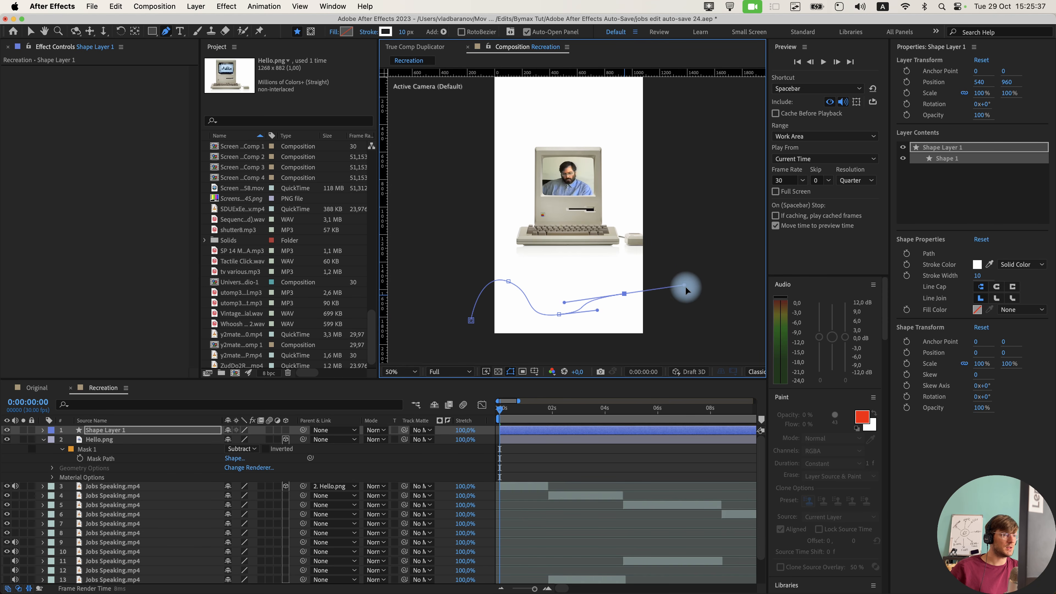
left_click_drag(686, 287, 686, 291)
key("super+z")
left_click_drag(636, 280, 640, 265)
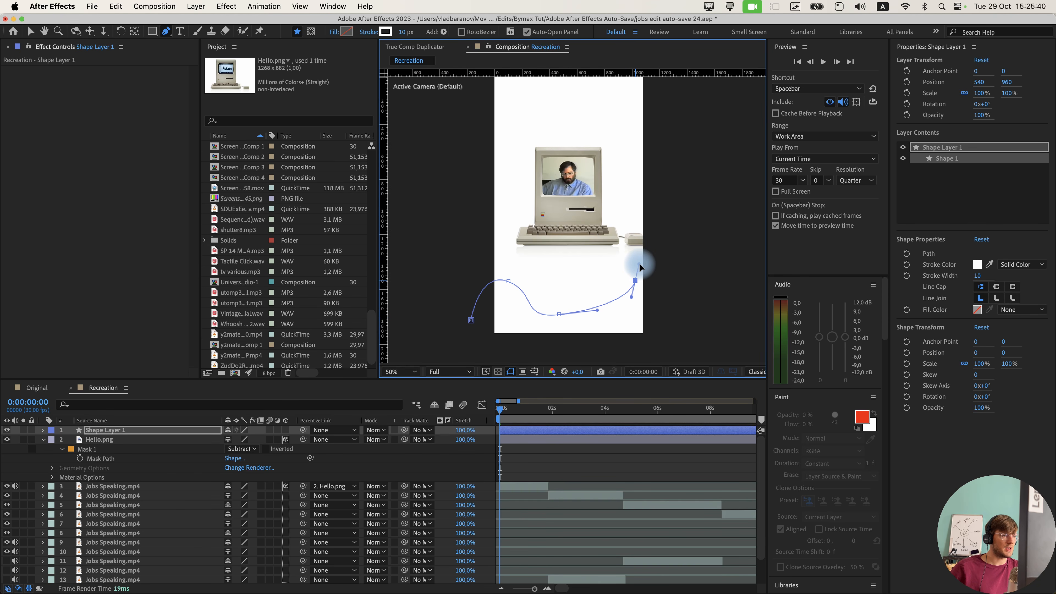
Extend the wavy path well past the frame's right edge with another crest and trough.
left_click_drag(728, 274, 757, 287)
key("space")
left_click_drag(710, 318, 587, 306)
left_click_drag(667, 333, 701, 343)
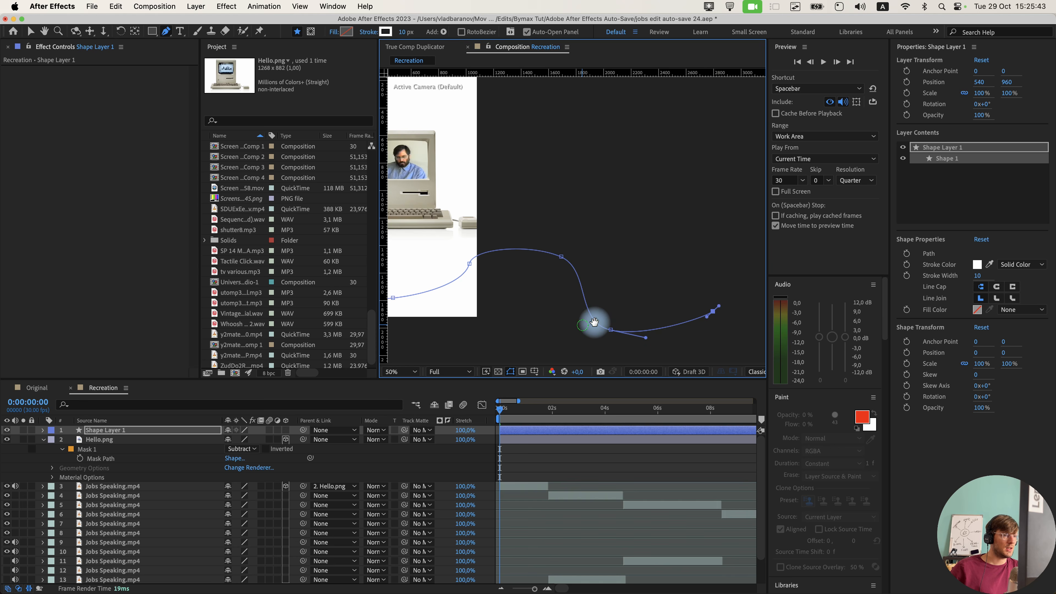
key("space")
left_click_drag(584, 326, 719, 303)
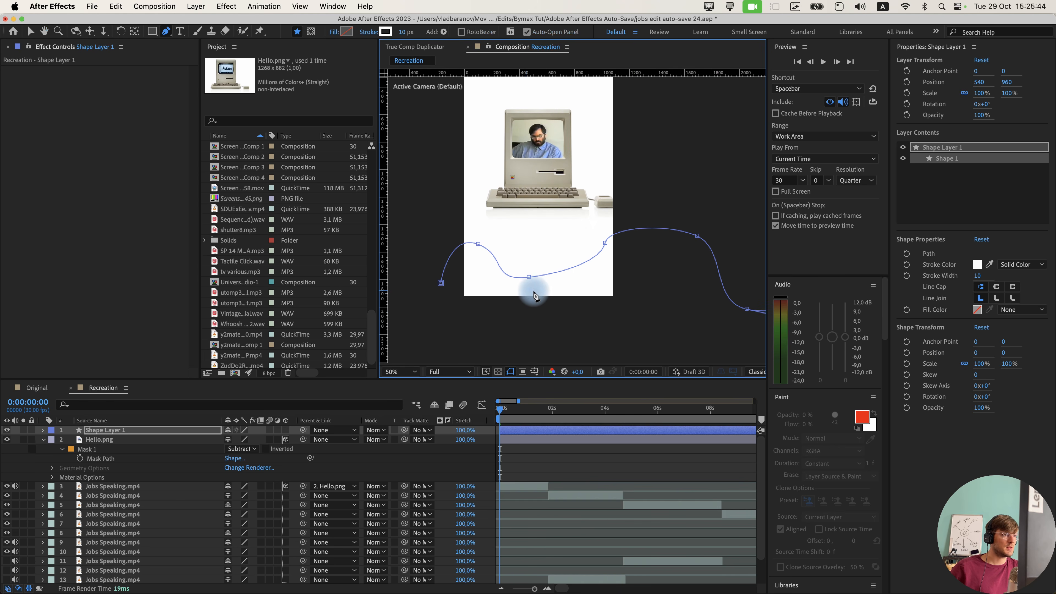
left_click(510, 452)
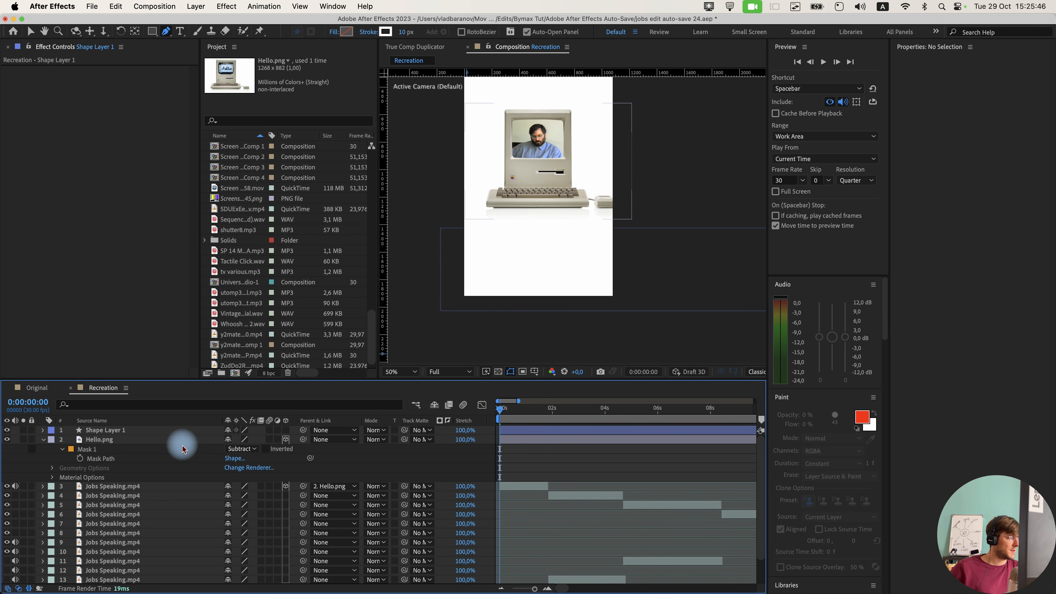
Try drawing a freehand mask on the Hello.png layer over the computer's left side, and undo it.
left_click(116, 442)
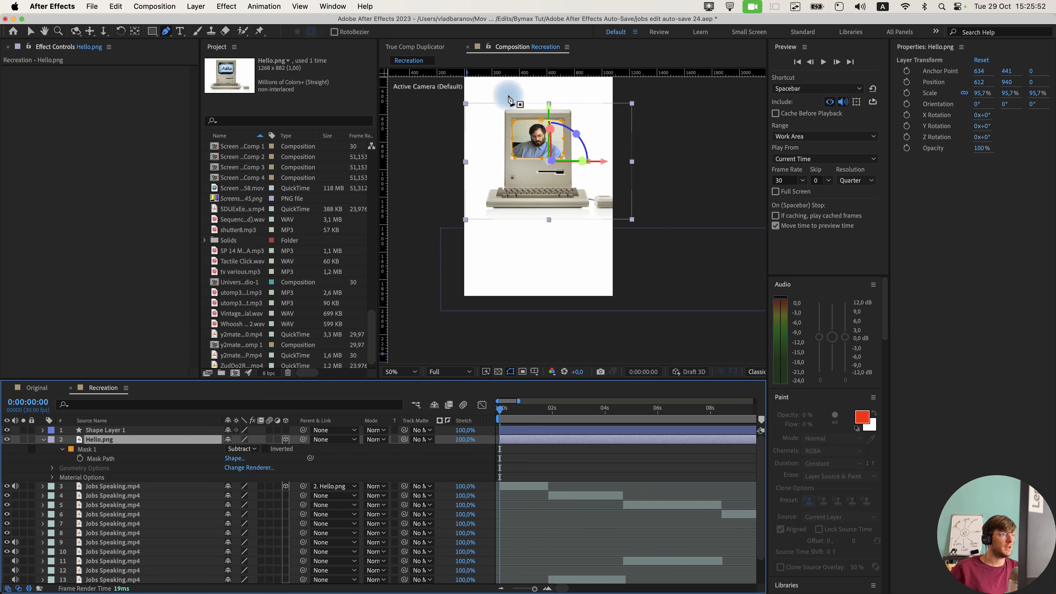
left_click_drag(475, 151, 493, 149)
left_click_drag(513, 176, 515, 182)
left_click_drag(480, 194, 469, 181)
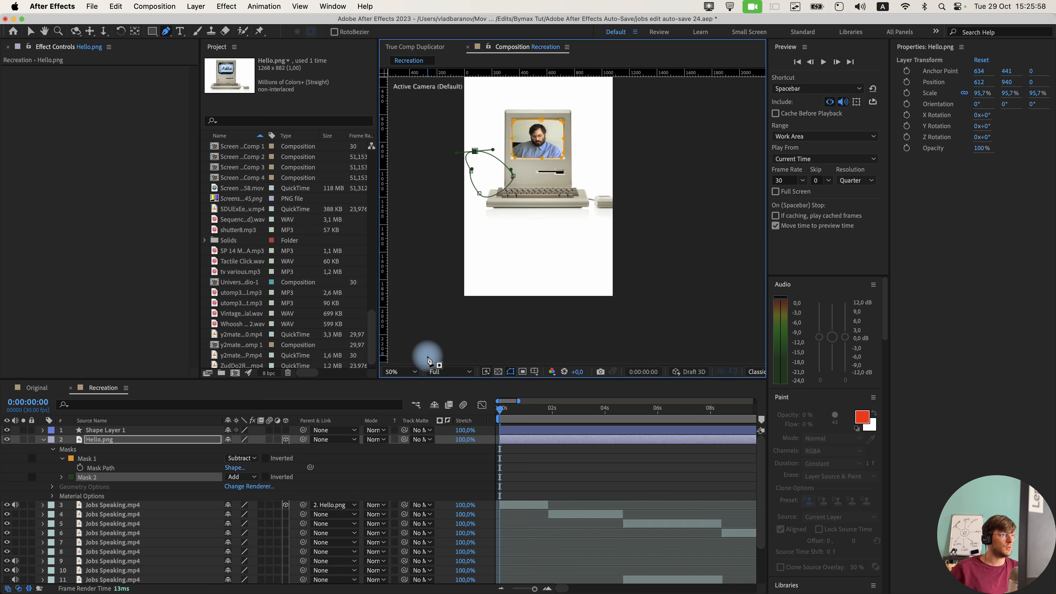
key("super+z")
key("super+z")
key("super+z")
Set the stroke of Shape Layer 1 to green 248C38 with a width of 51 px.
left_click(138, 430)
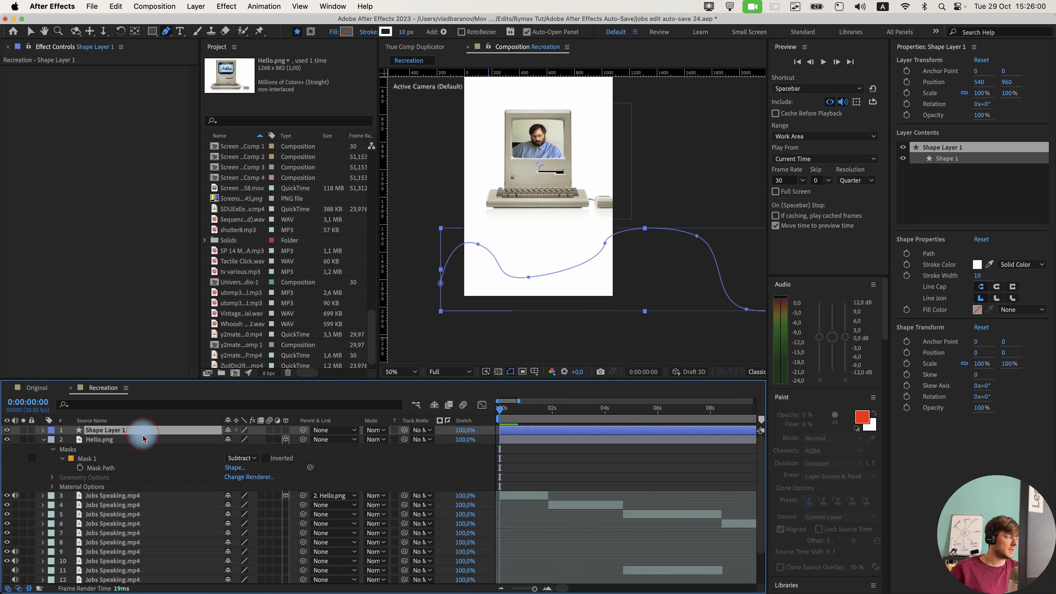
left_click(385, 32)
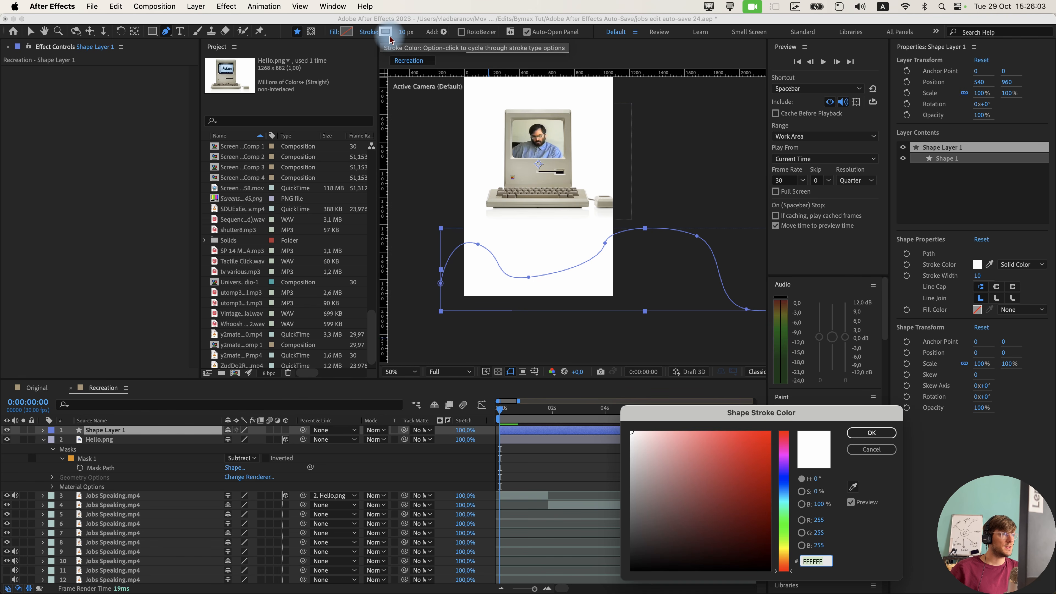
left_click(872, 450)
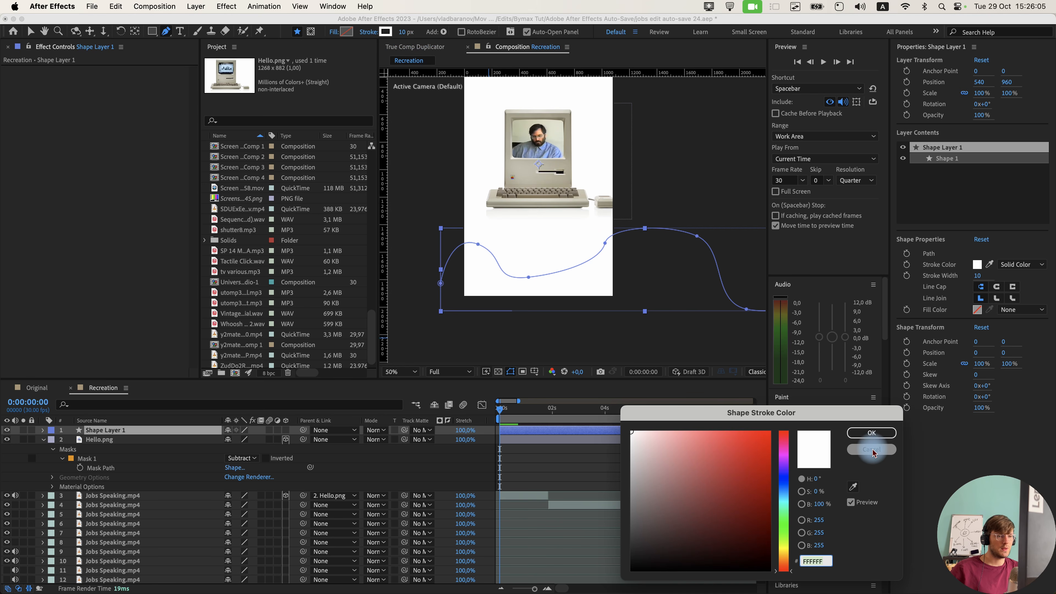
left_click(784, 524)
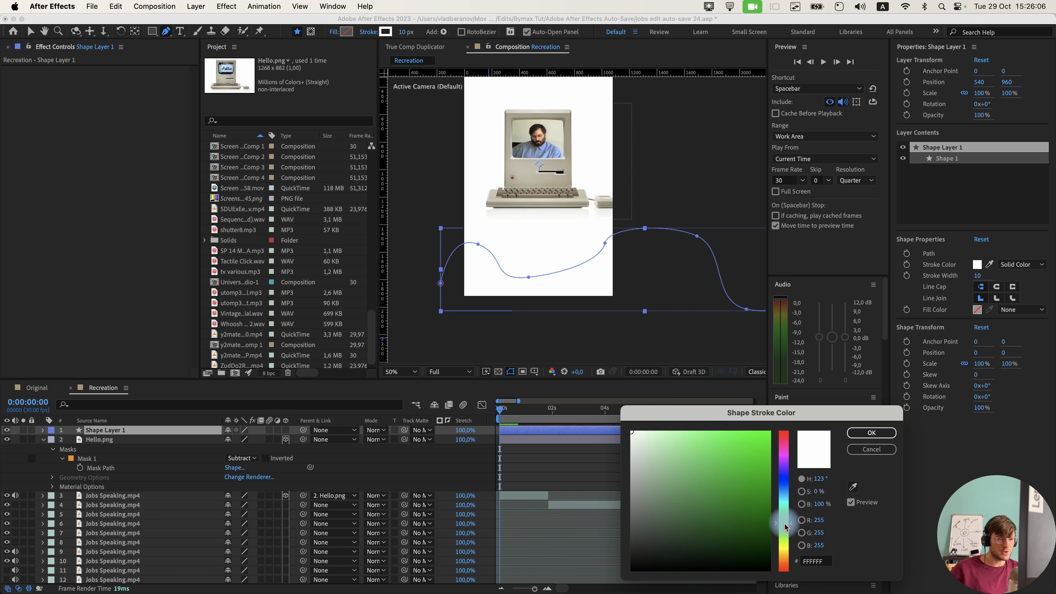
left_click(732, 504)
left_click_drag(739, 507, 734, 494)
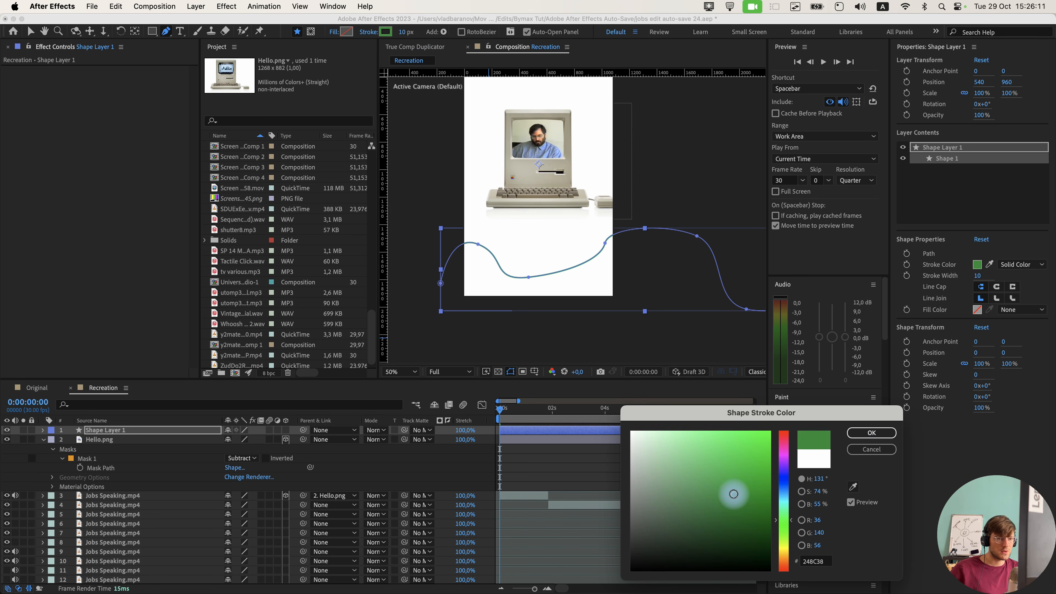
left_click(871, 433)
key("/")
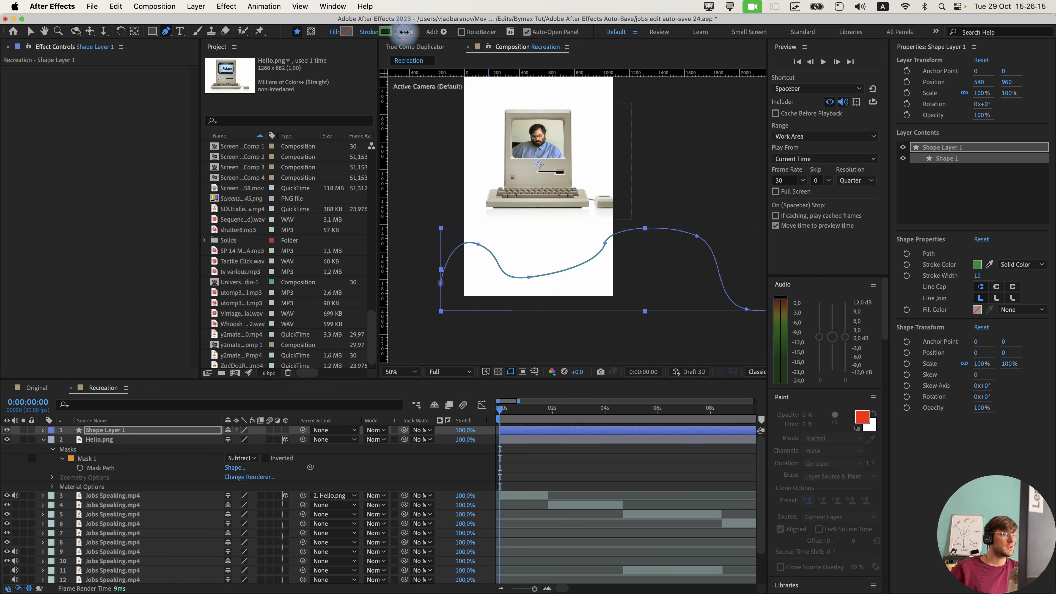
left_click_drag(403, 32, 420, 32)
Smooth the green wave by adding curve points near the frame's right edge and reshaping its trough and handles.
left_click(621, 228)
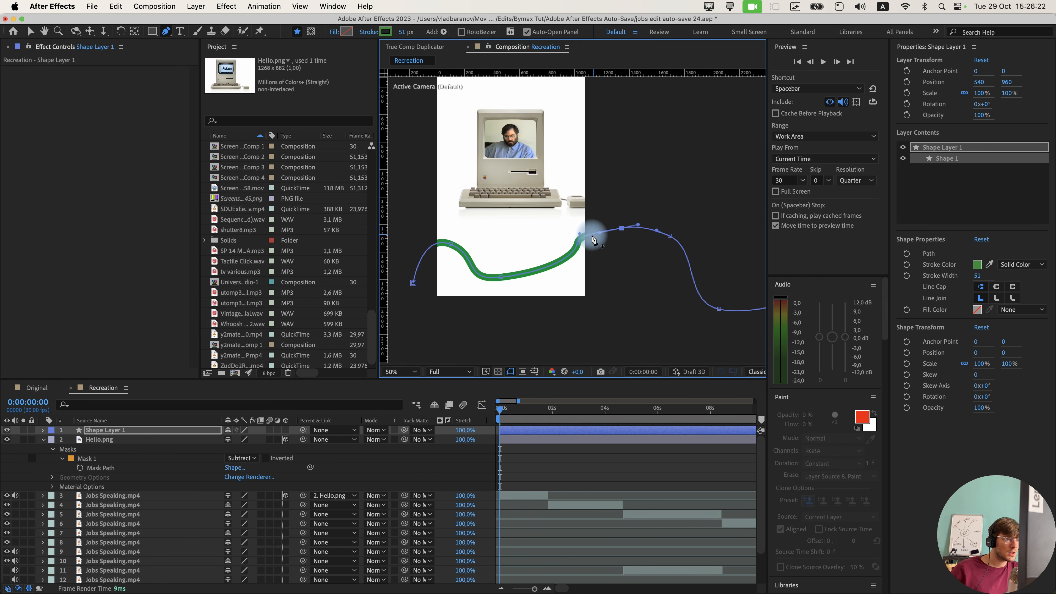
left_click(557, 248)
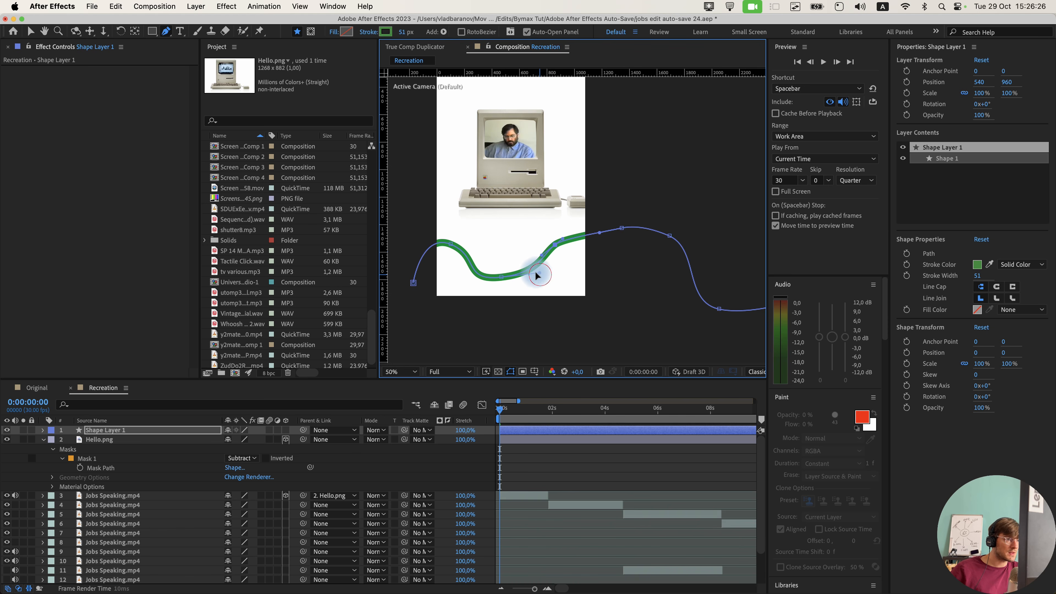
scroll(522, 284, "up", 2)
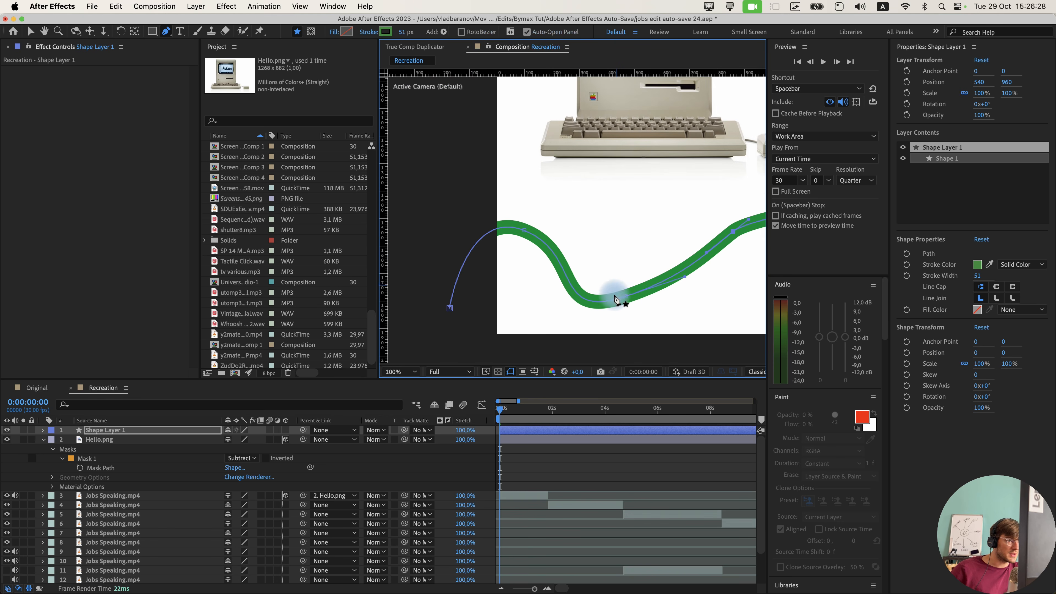
key("v")
left_click_drag(625, 298, 657, 302)
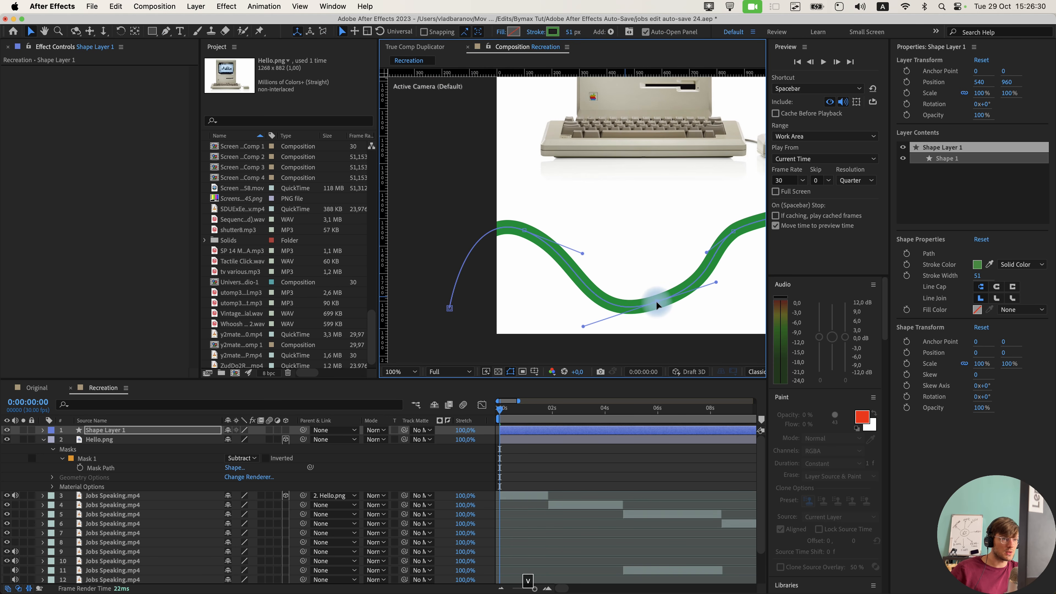
mouse_move(716, 282)
left_mouse_down()
mouse_move(695, 278)
mouse_move(716, 249)
mouse_move(689, 254)
left_mouse_up()
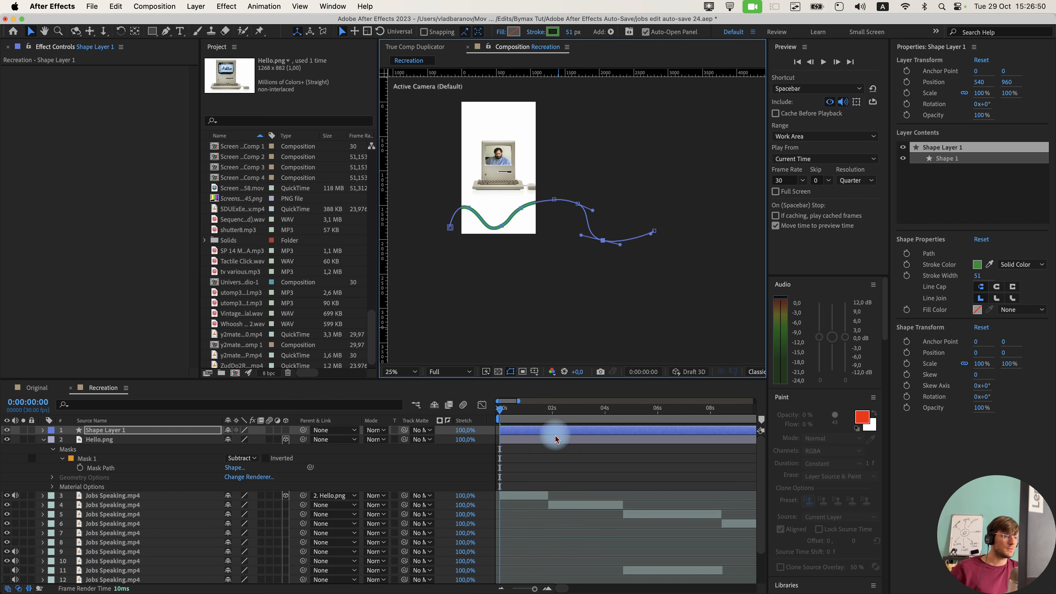
left_click(556, 433)
left_click_drag(485, 241, 567, 285)
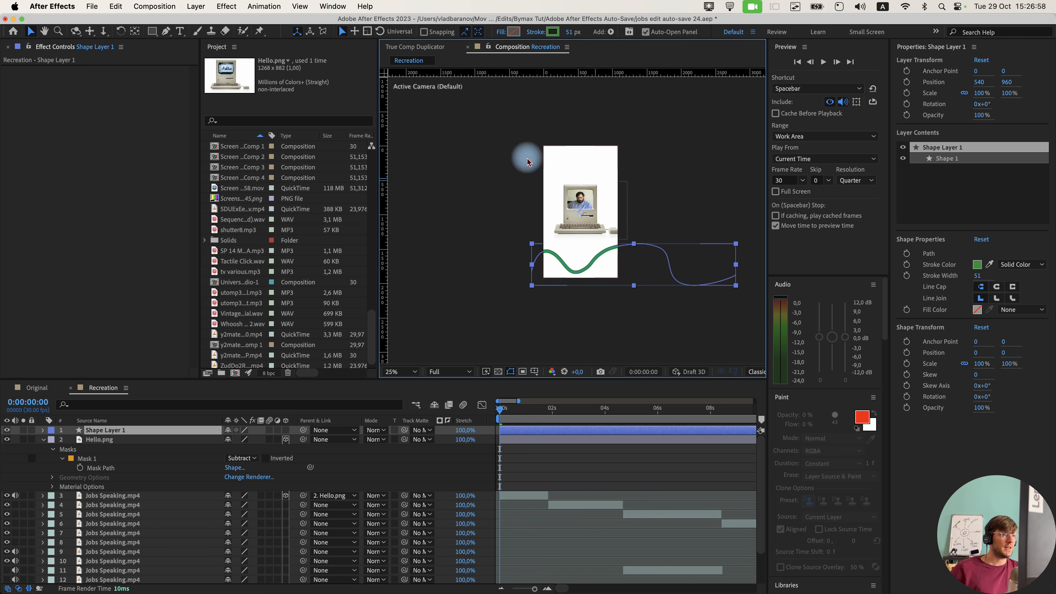
left_click(536, 452)
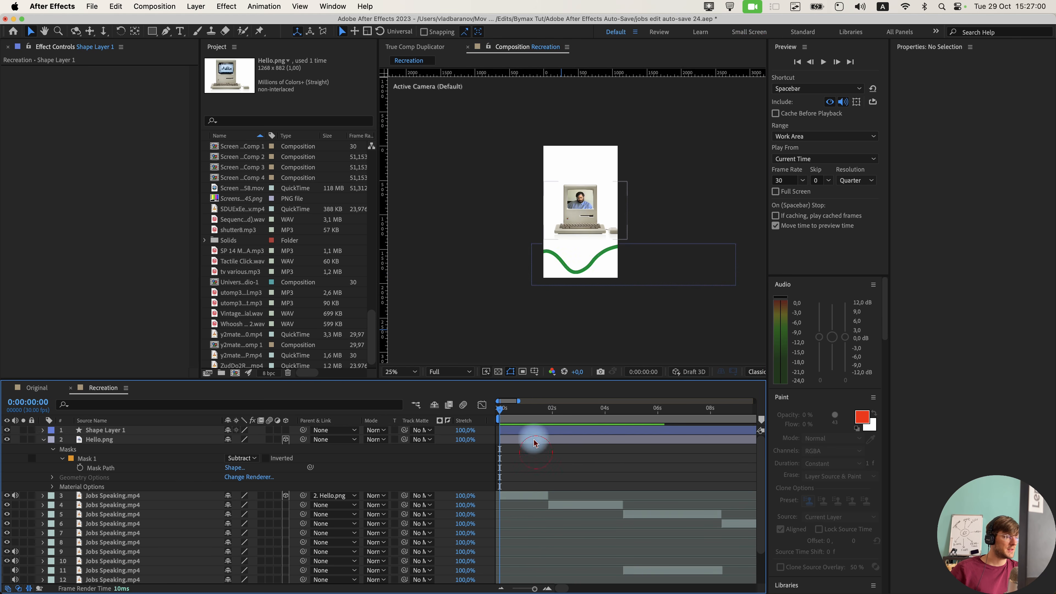
Set the Wave of Shape Layer 1's stroke to amount 25%, wavelength 266 and phase 93°.
left_click(527, 434)
left_click(43, 431)
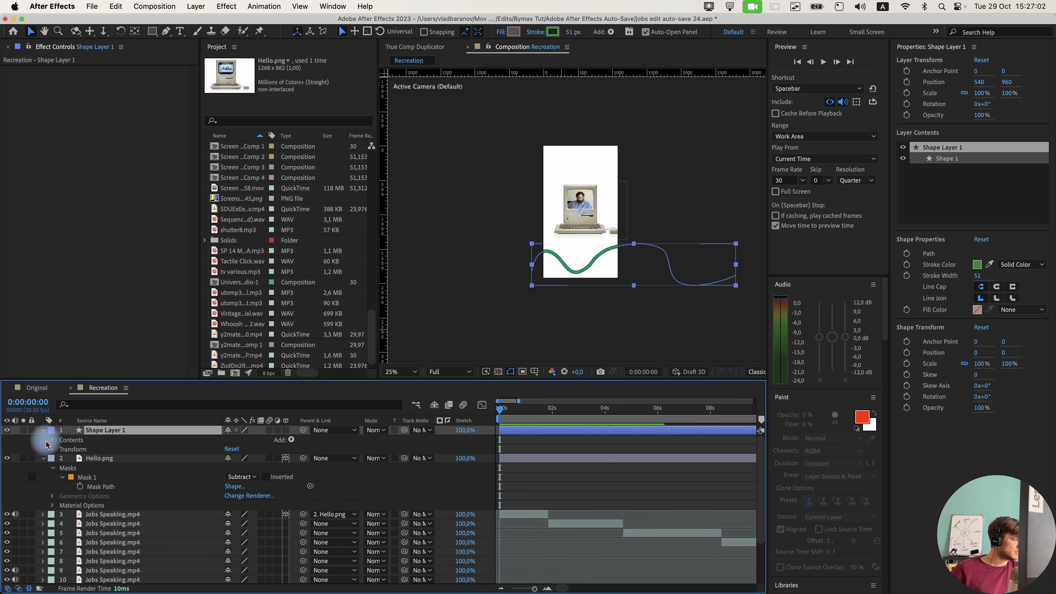
left_click(51, 440)
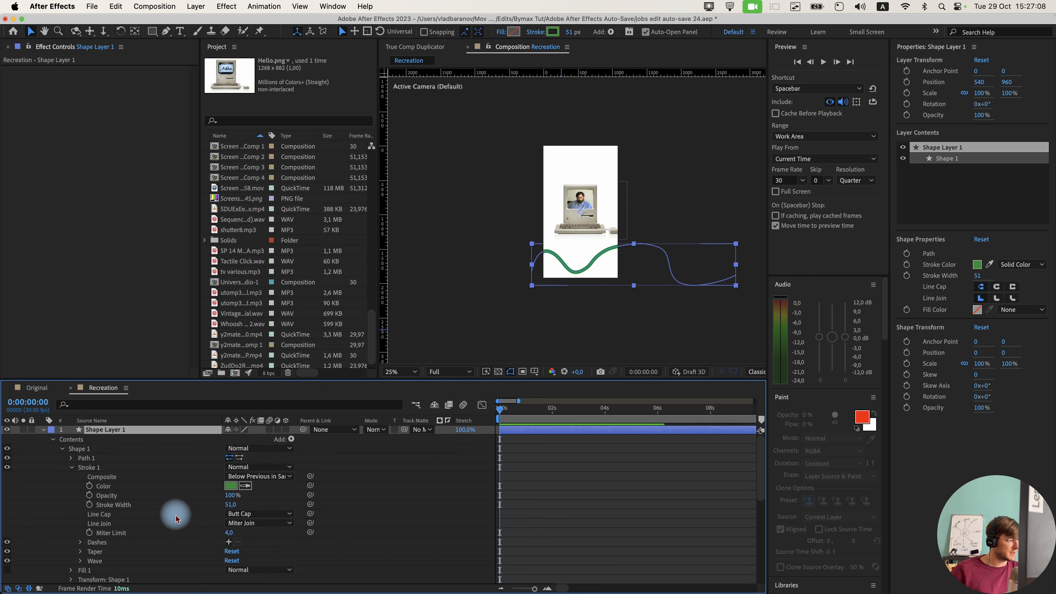
scroll(175, 519, "down", 1)
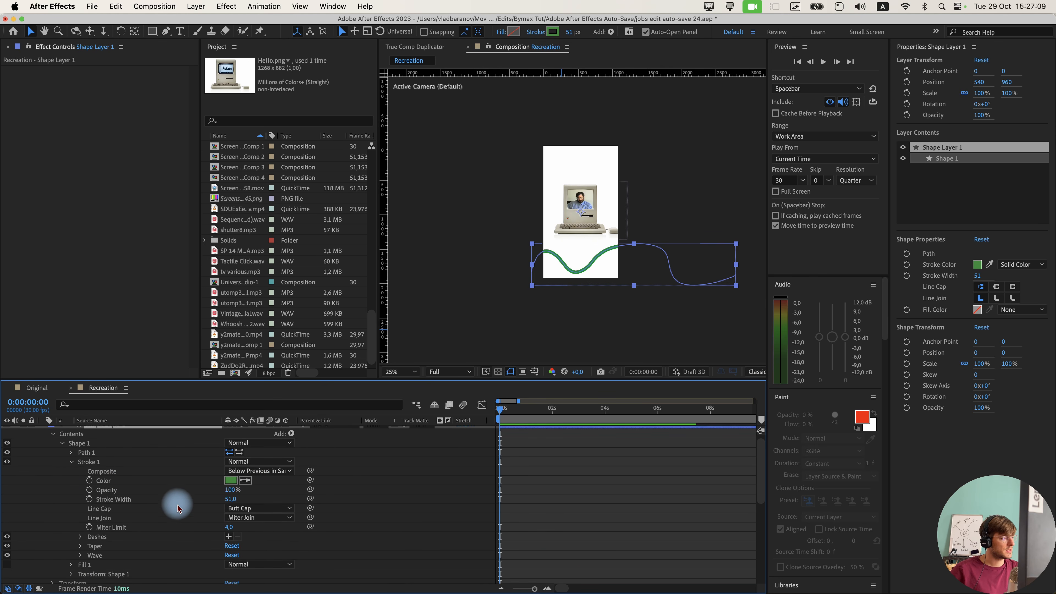
left_click(80, 556)
scroll(90, 555, "down", 2)
left_click(232, 551)
type("35")
key("Return")
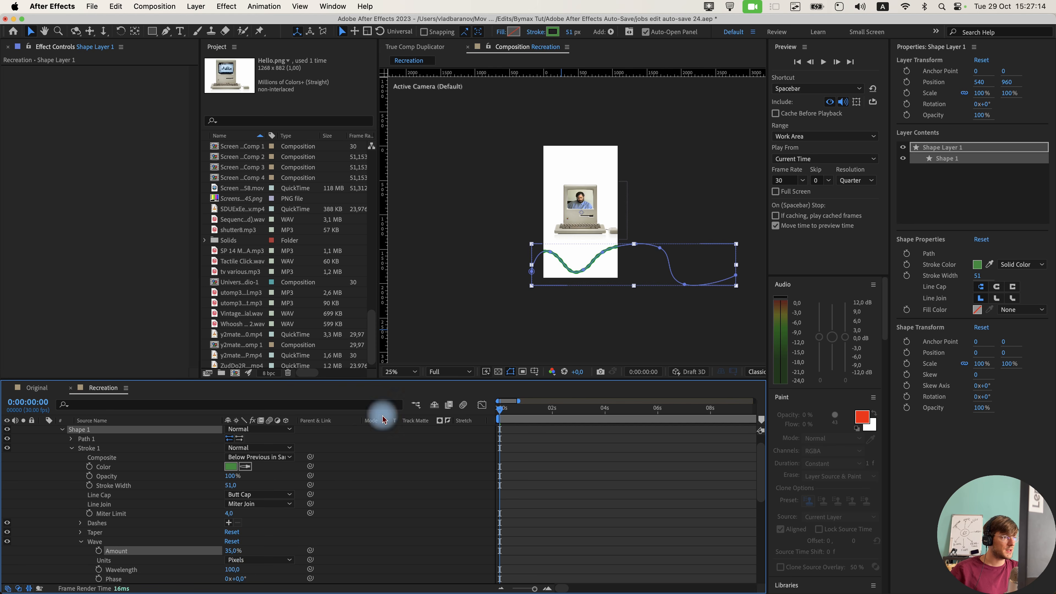
scroll(526, 312, "up", 2)
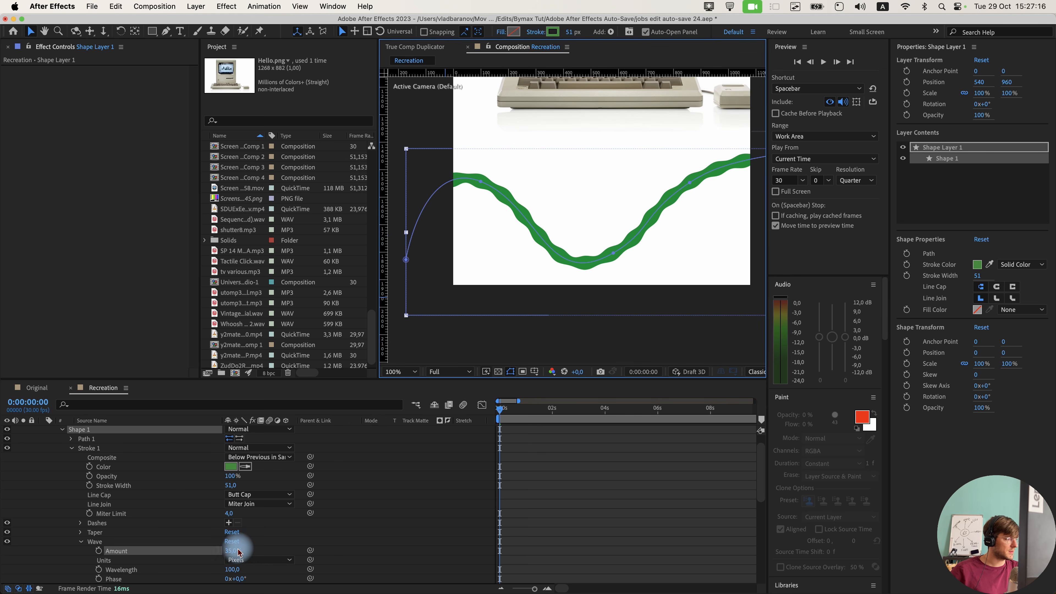
mouse_move(252, 568)
left_mouse_down()
mouse_move(299, 566)
mouse_move(248, 568)
mouse_move(290, 572)
left_mouse_up()
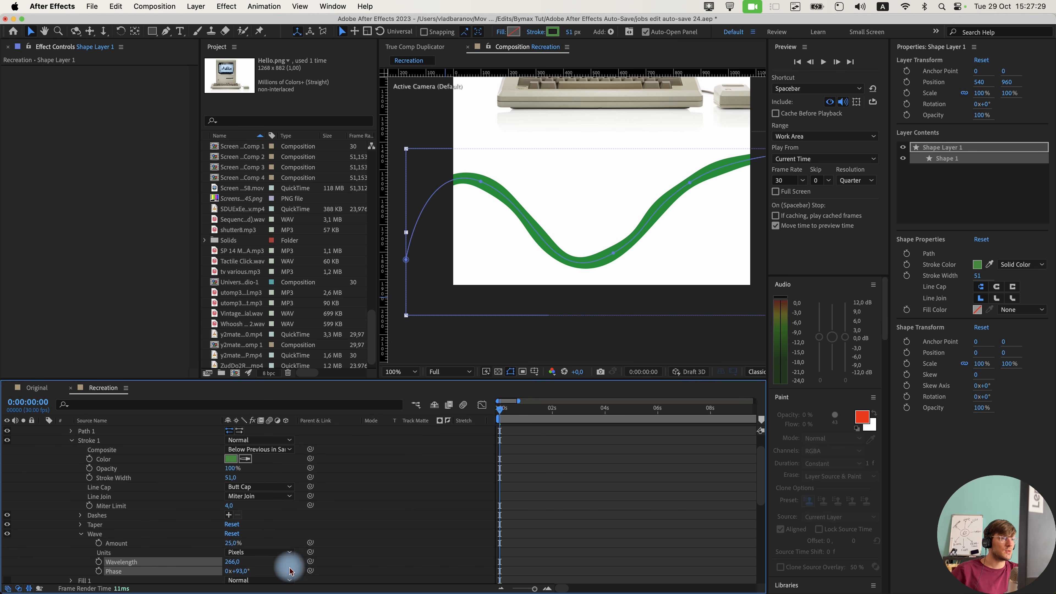
scroll(613, 260, "down", 2)
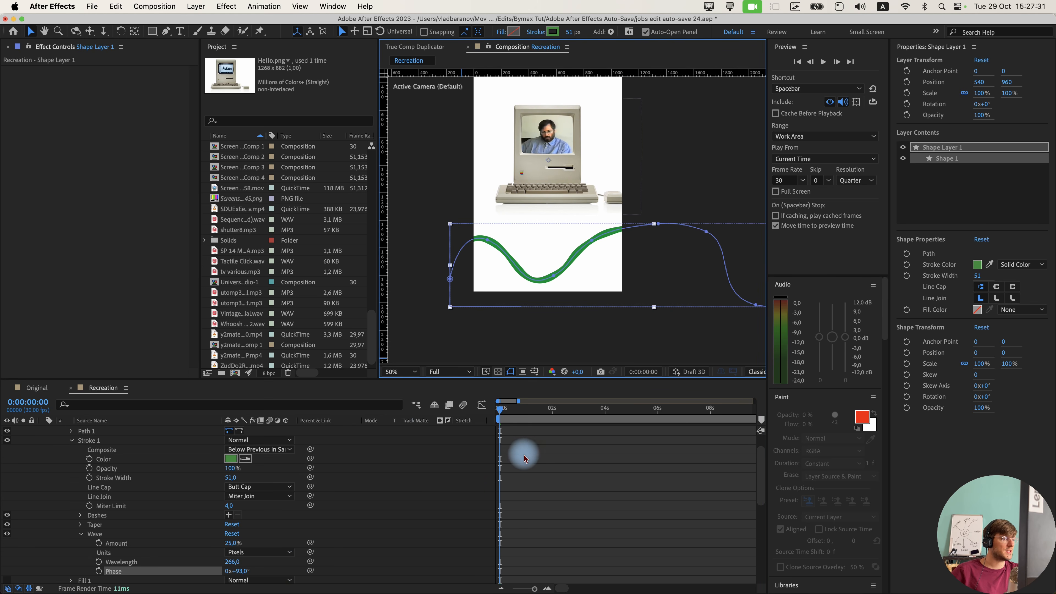
scroll(524, 457, "up", 2)
left_click(42, 430)
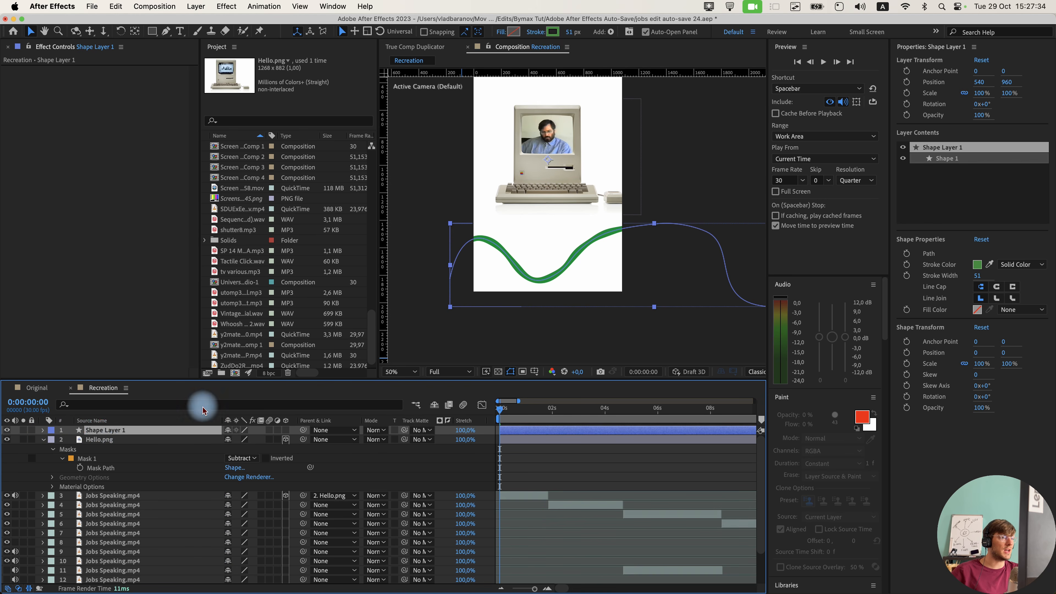
key("super+d")
left_click_drag(578, 214, 558, 249)
key("super+z")
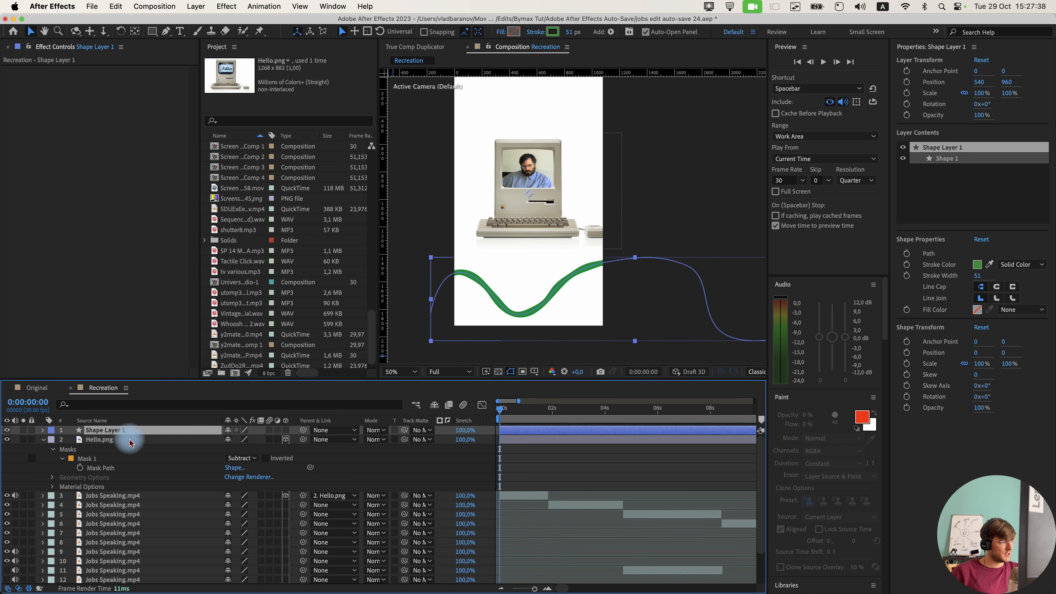
Duplicate Shape Layer 1 and move the copy to about 540, -432 so it crosses the upper part of the frame.
key("super+d")
left_click_drag(561, 330, 576, 143)
Try flipping Shape Layer 2 vertically and moving it to about 548, 928 so it crosses the upper part of the frame.
right_click(174, 429)
mouse_move(258, 304)
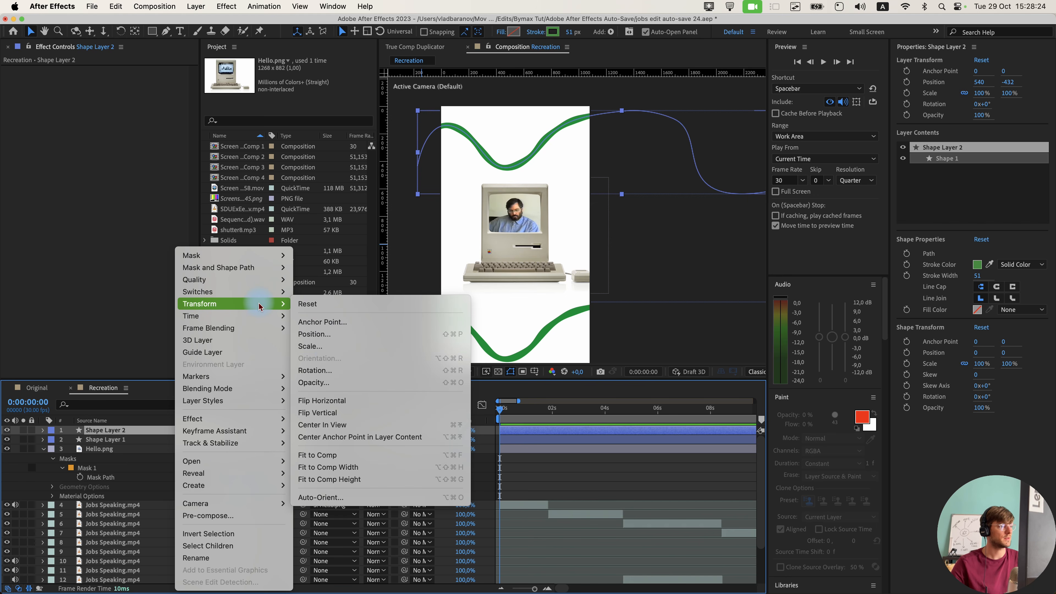
left_click(360, 413)
key("comma")
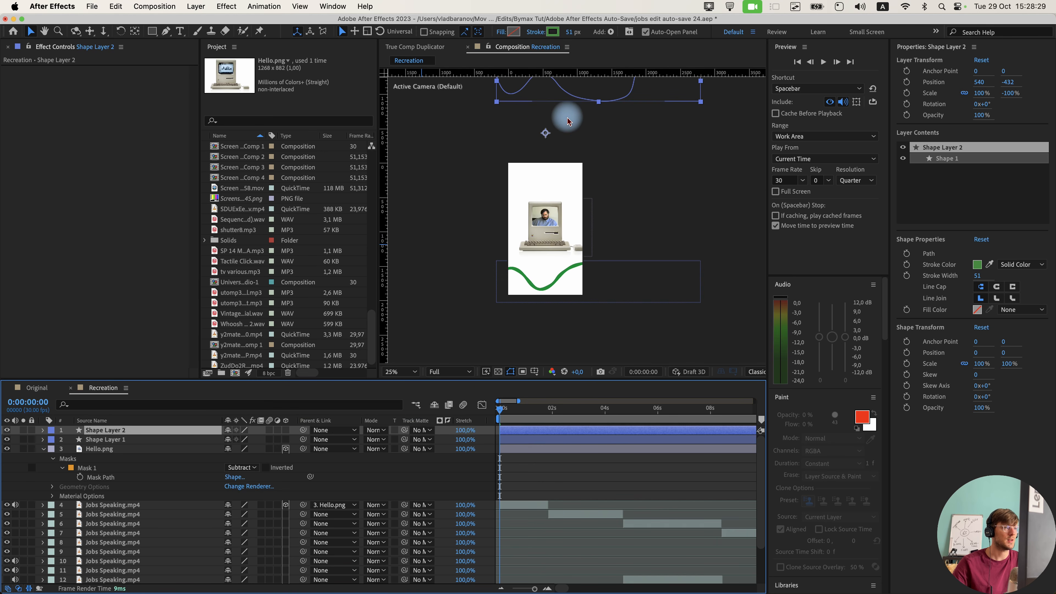
left_click_drag(568, 120, 591, 187)
Try flipping the upper wave, Shape Layer 2, horizontally and shifting it across the frame.
right_click(139, 430)
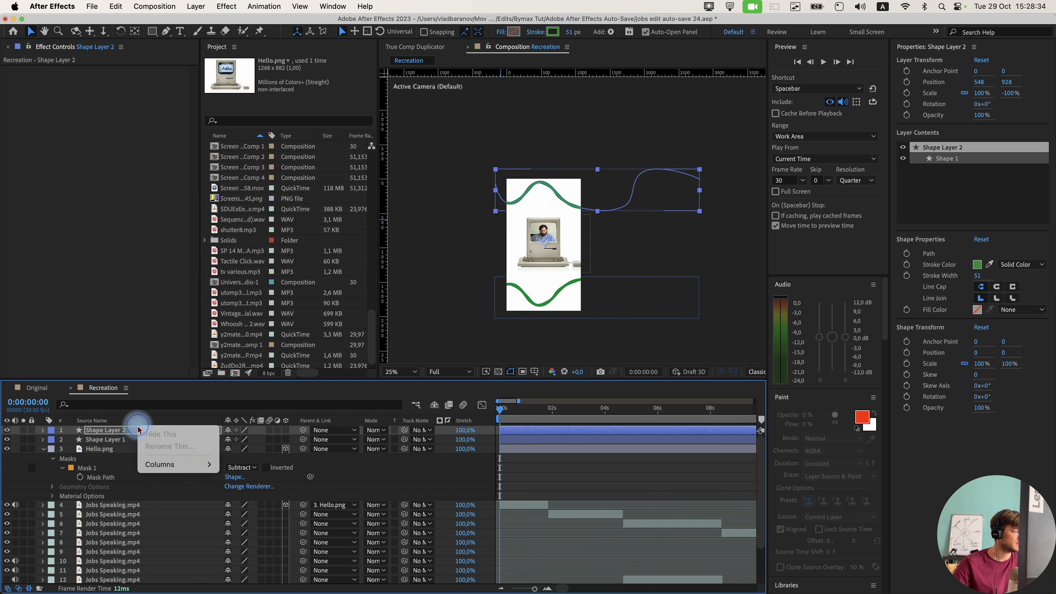
left_click(119, 431)
right_click(119, 431)
mouse_move(158, 303)
left_click(276, 400)
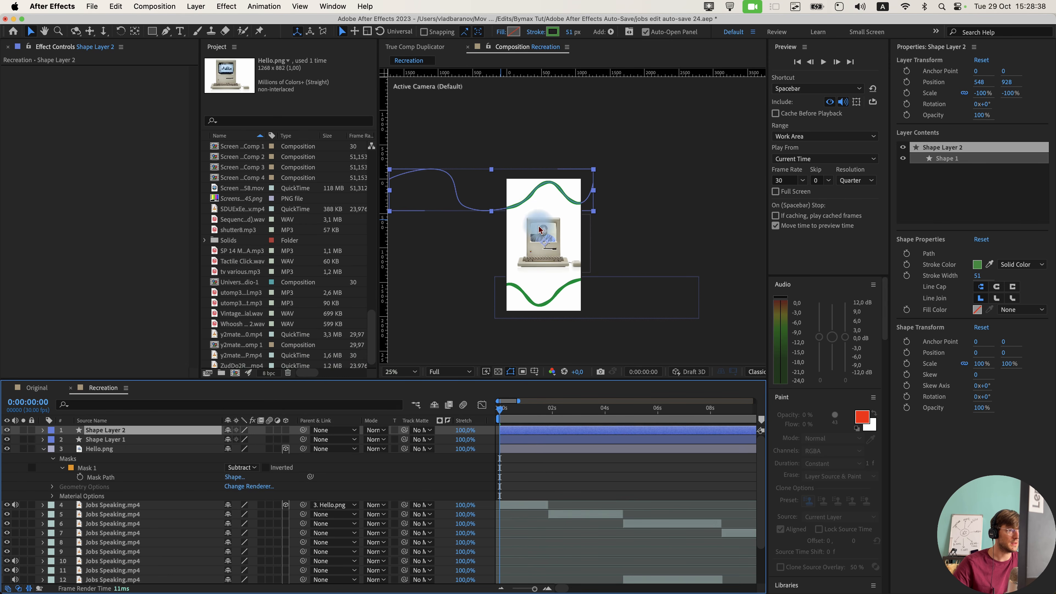
left_click_drag(539, 230, 626, 199)
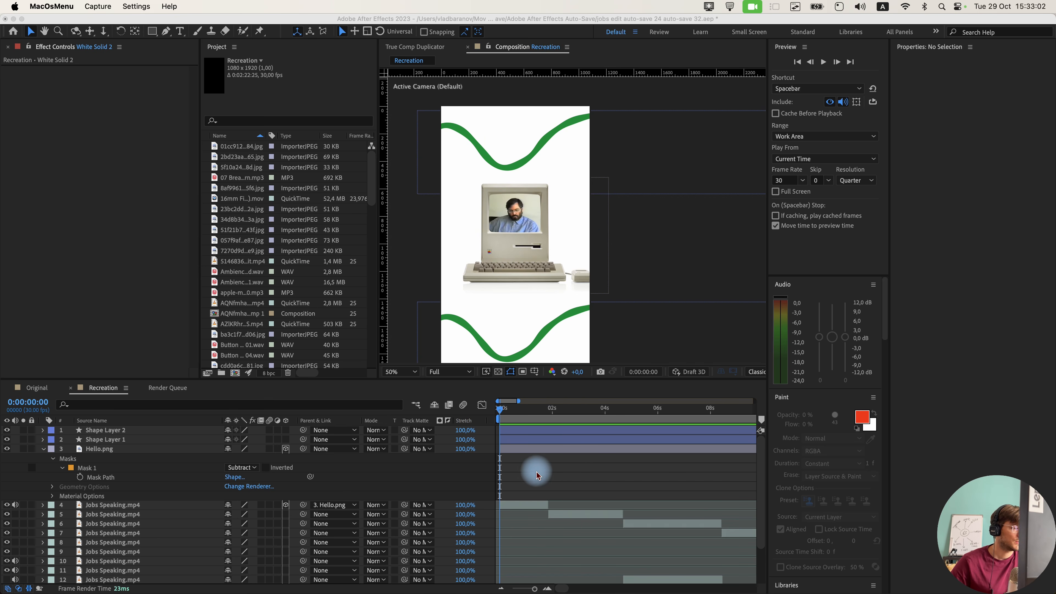
Add a two-node camera to the Recreation composition, keeping the proposed custom settings with depth of field enabled.
left_click(514, 485)
scroll(516, 478, "down", 3)
scroll(516, 477, "up", 3)
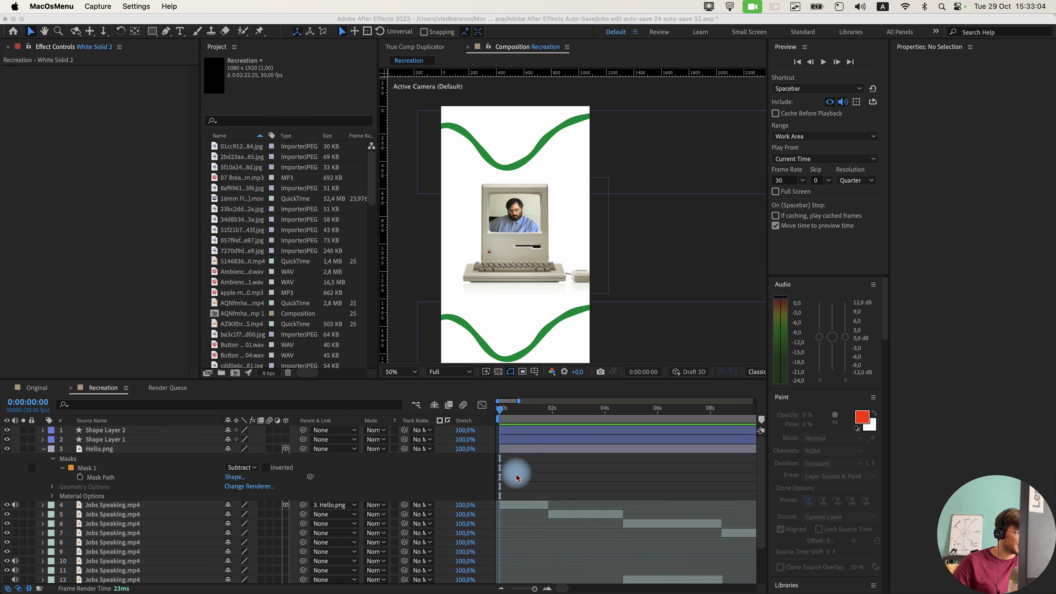
right_click(507, 479)
mouse_move(569, 449)
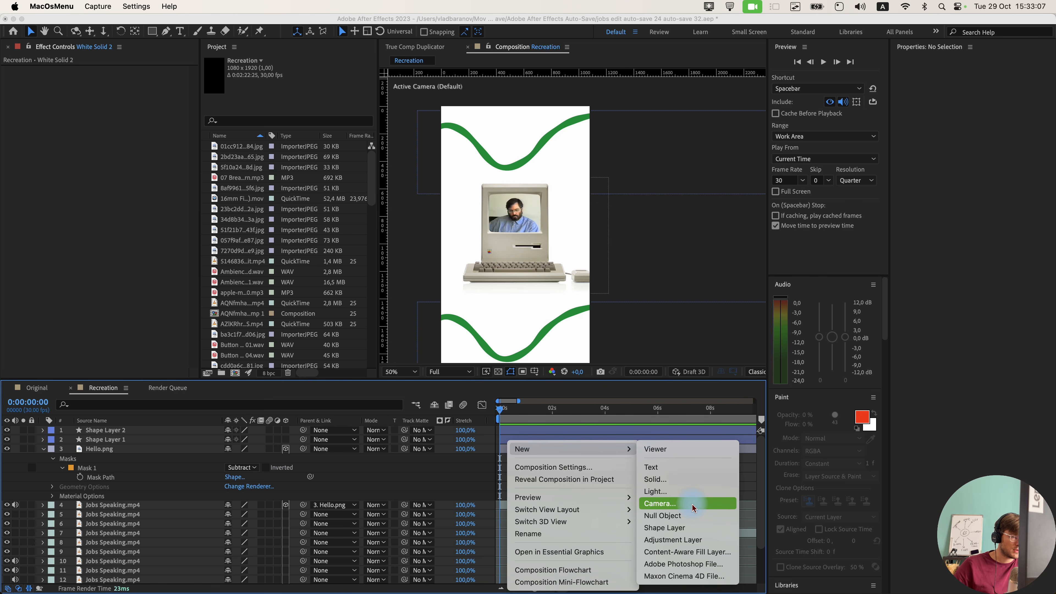
left_click(693, 507)
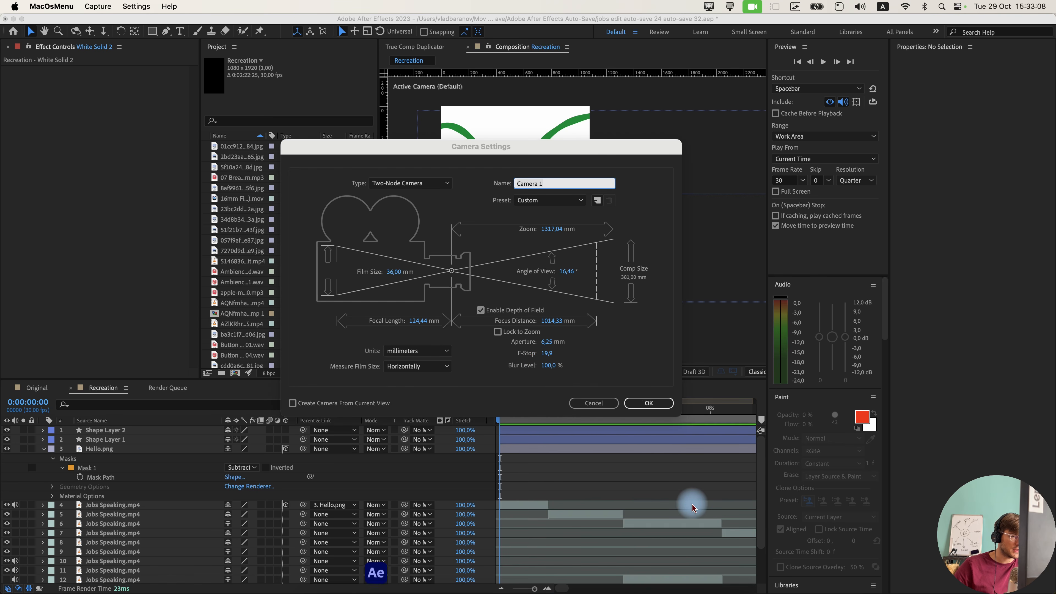
left_click(648, 403)
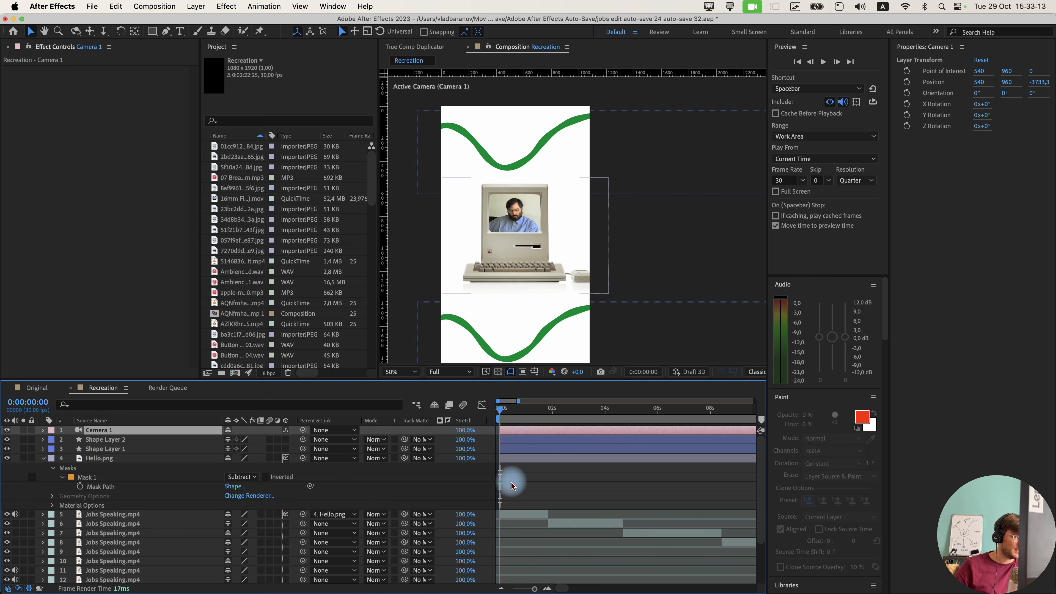
Add a null object, duplicate it twice and turn all three nulls into 3D layers.
right_click(463, 483)
mouse_move(519, 449)
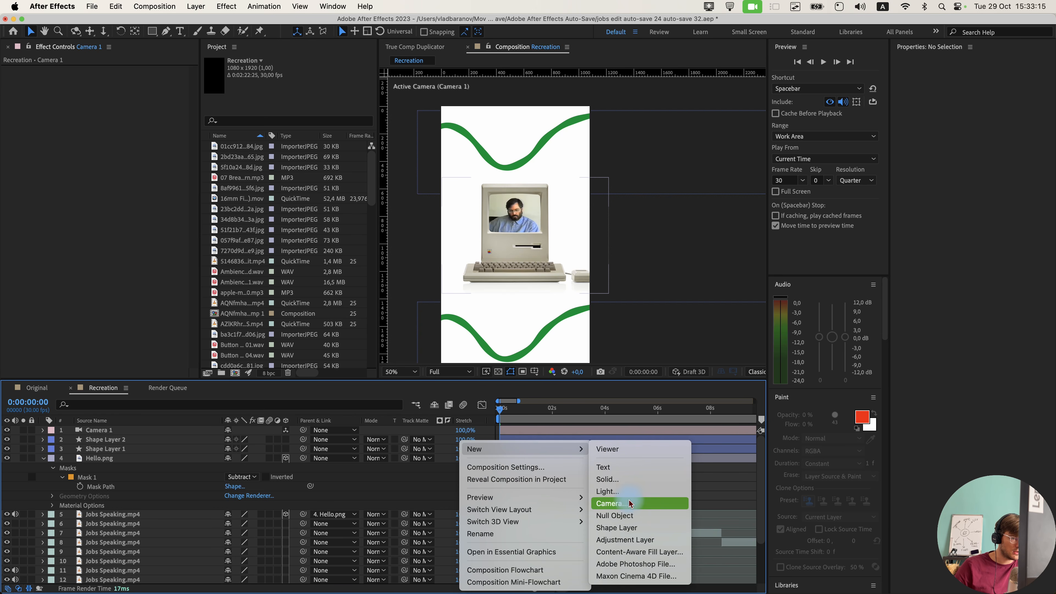
left_click(628, 515)
key("super+d")
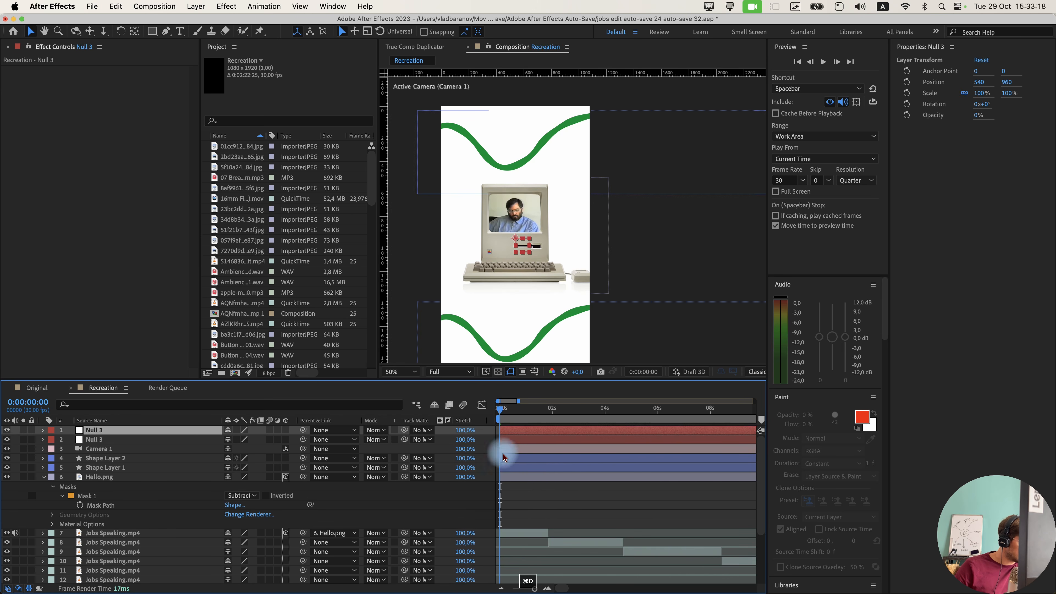
key("super+d")
left_click(123, 447, "shift")
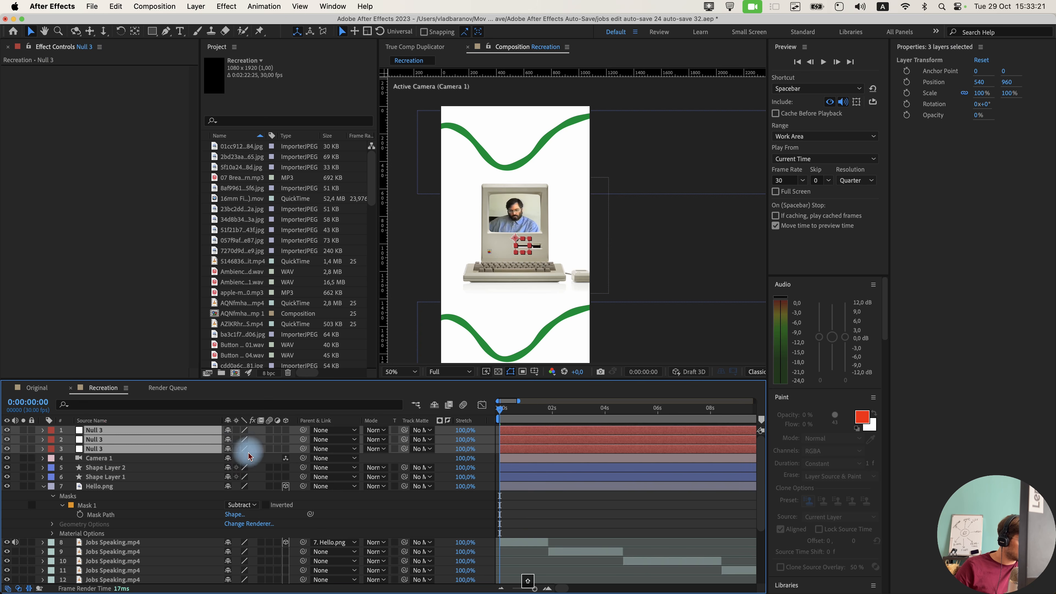
left_click(286, 448)
Parent Camera 1 to the null directly above it, and chain each null to the next one above.
left_click(172, 457)
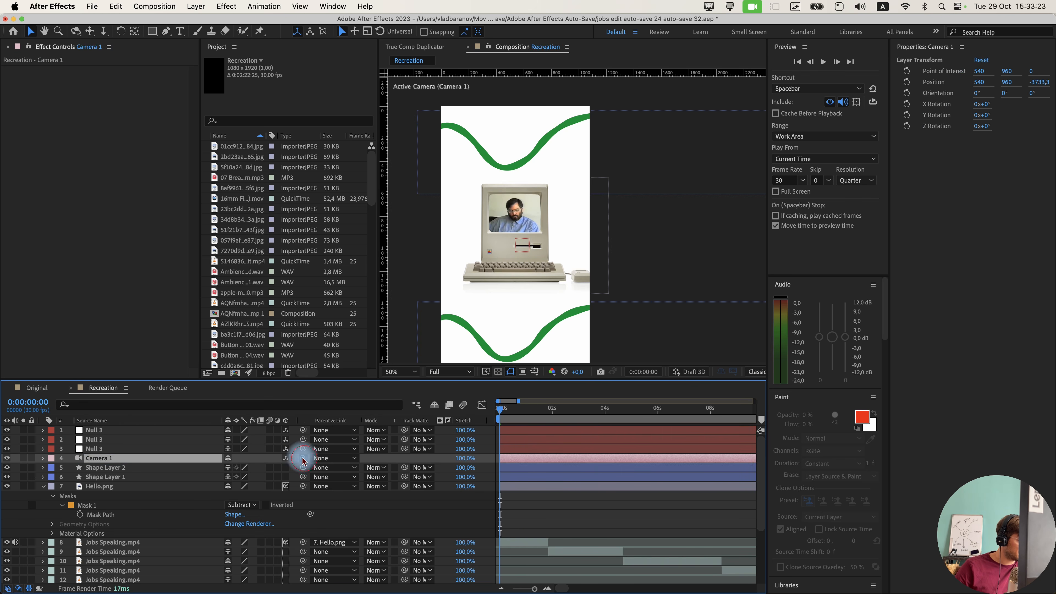
left_click_drag(303, 458, 298, 432)
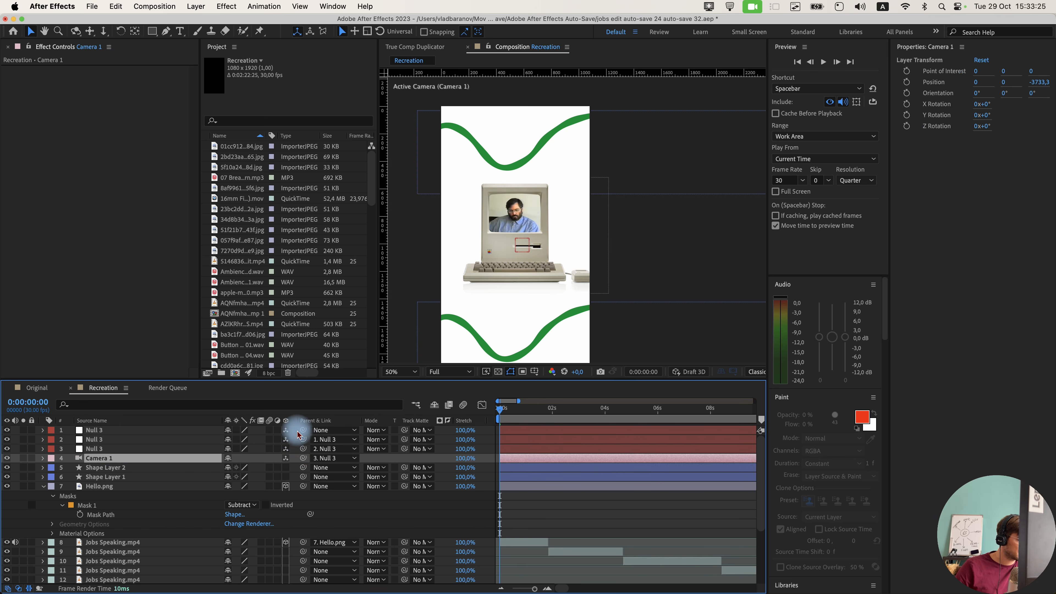
left_click_drag(518, 423, 499, 424)
Try moving the null directly above Camera 1 to a Y position of 190, and undo the move.
left_click(157, 449)
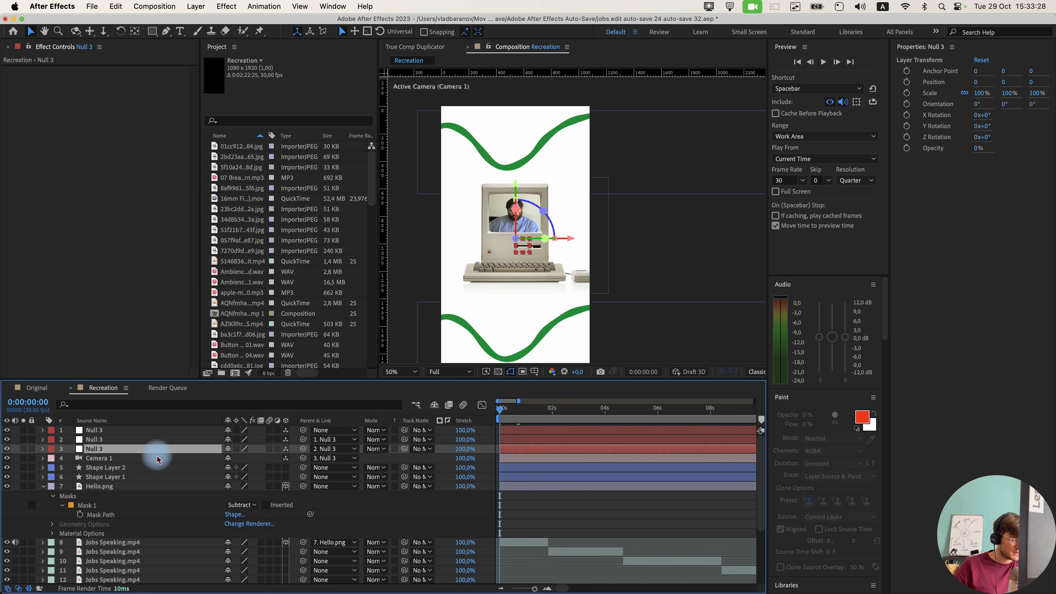
key("p")
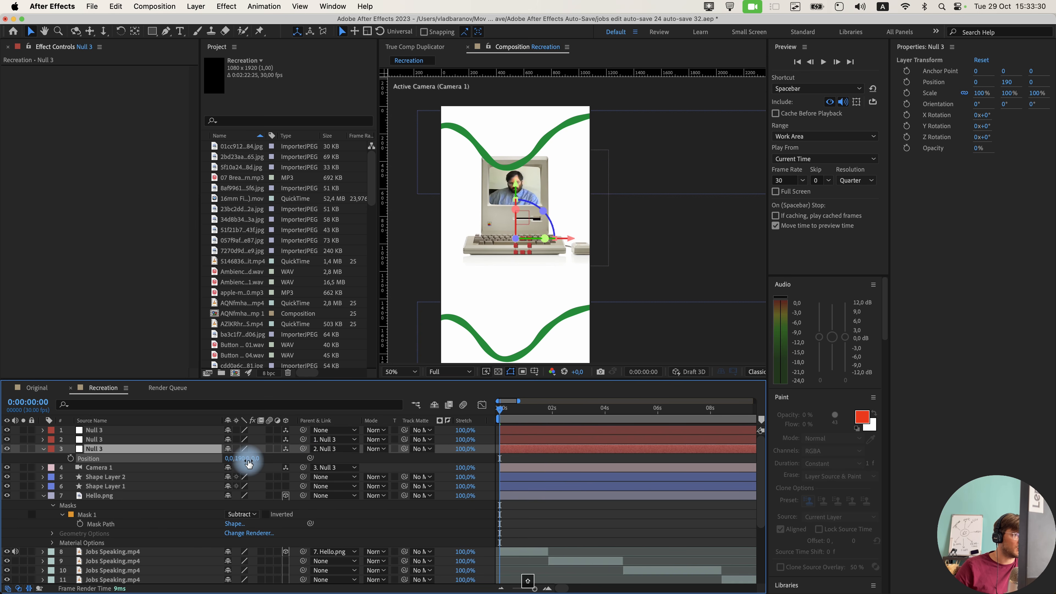
key("super+z")
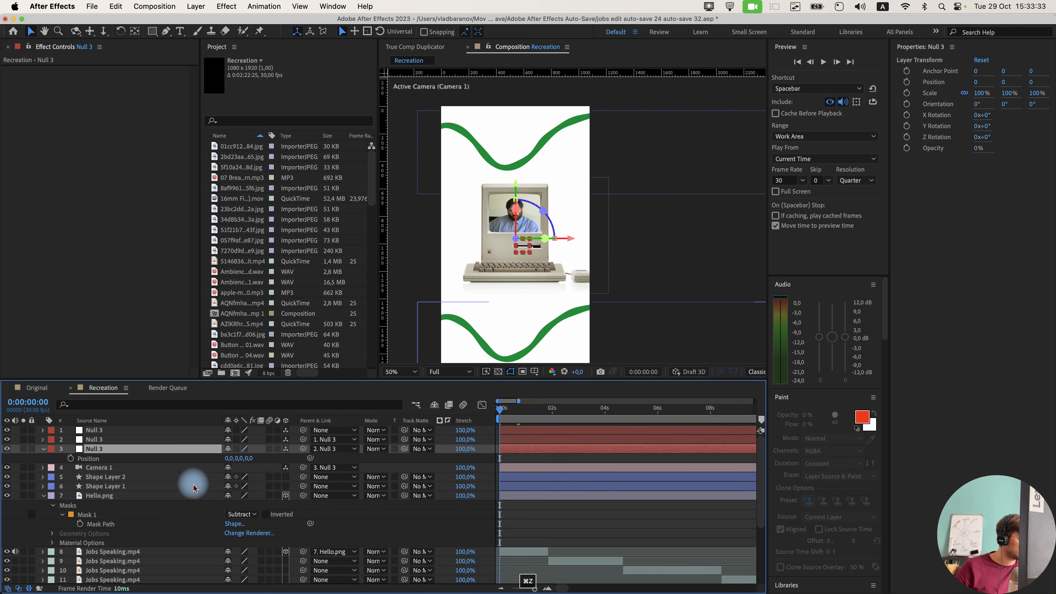
Make both wave shape layers 3D and enable motion blur on the 3D layers, including the first Jobs Speaking.mp4 clip.
left_click(134, 477)
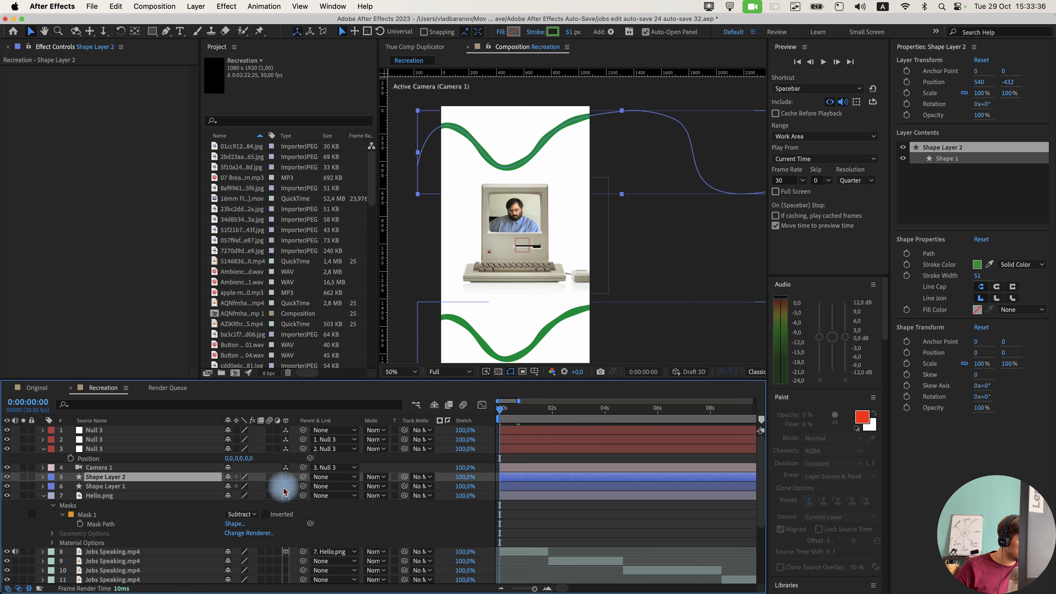
left_click(286, 478)
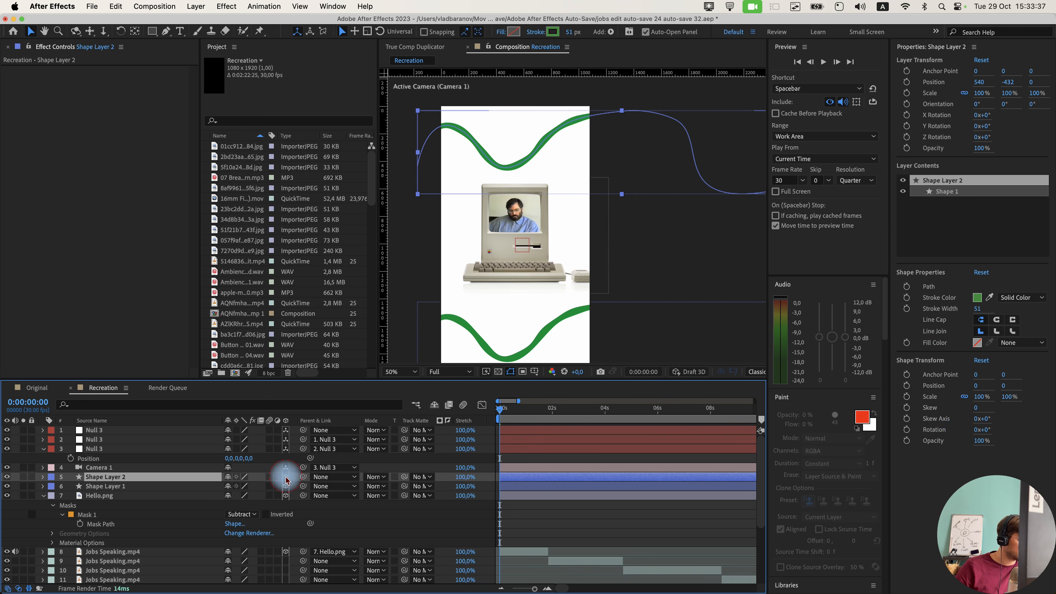
left_click(269, 486)
scroll(269, 503, "down", 1)
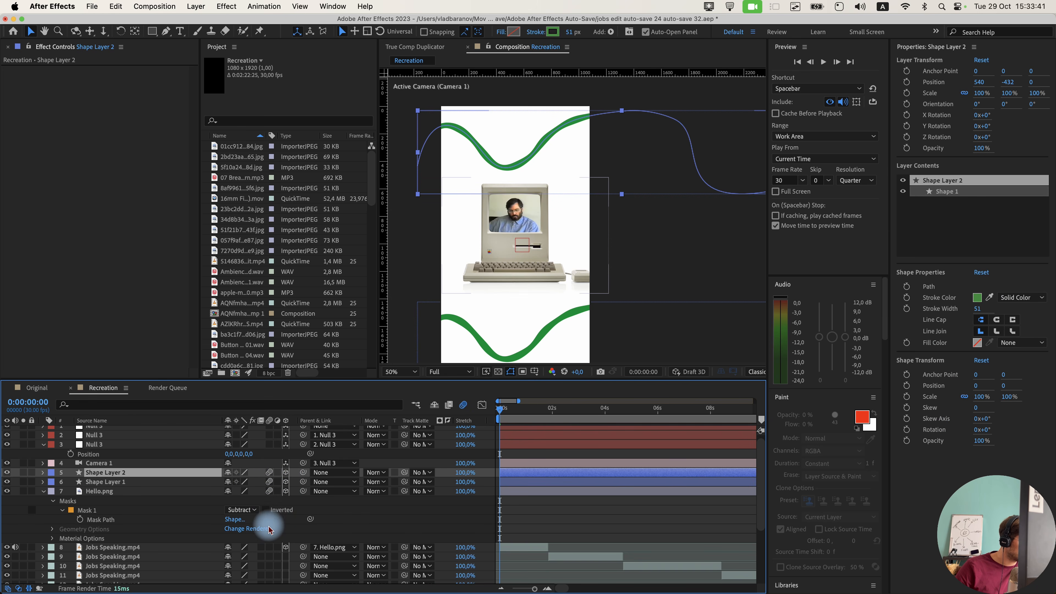
left_click(125, 548)
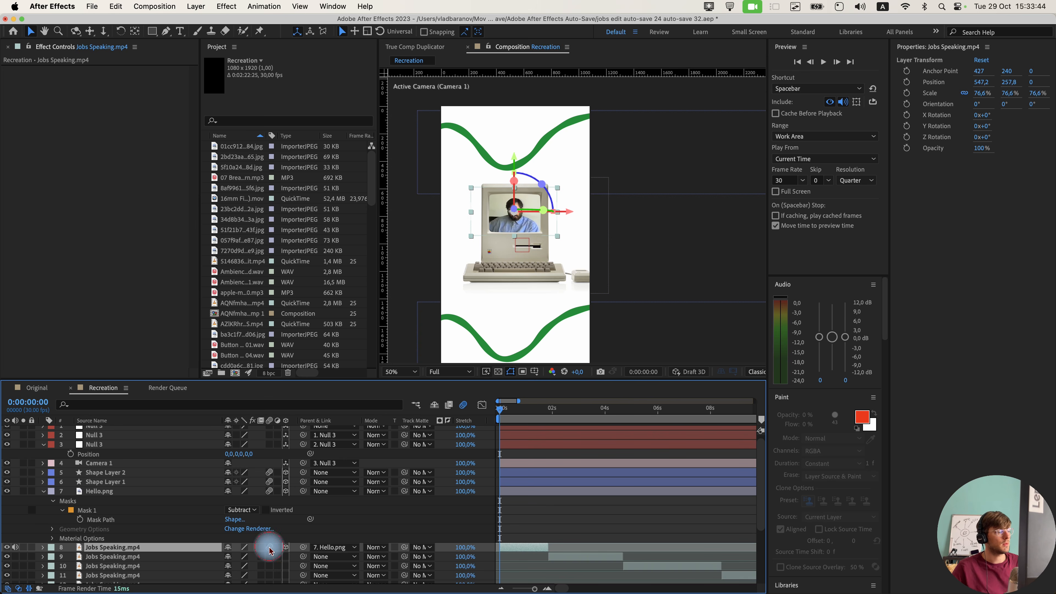
left_click(270, 547)
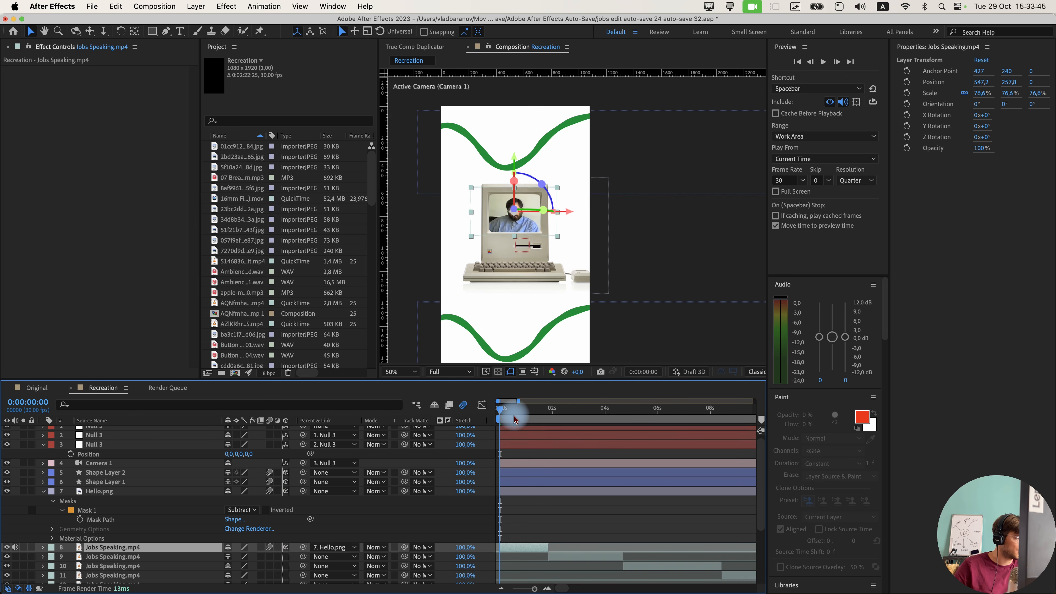
Undo the vertical test move and keyframe the camera's parent null from X position 1310 at 0:00:00:00 to 0 at 0:00:00:17.
key("super+z")
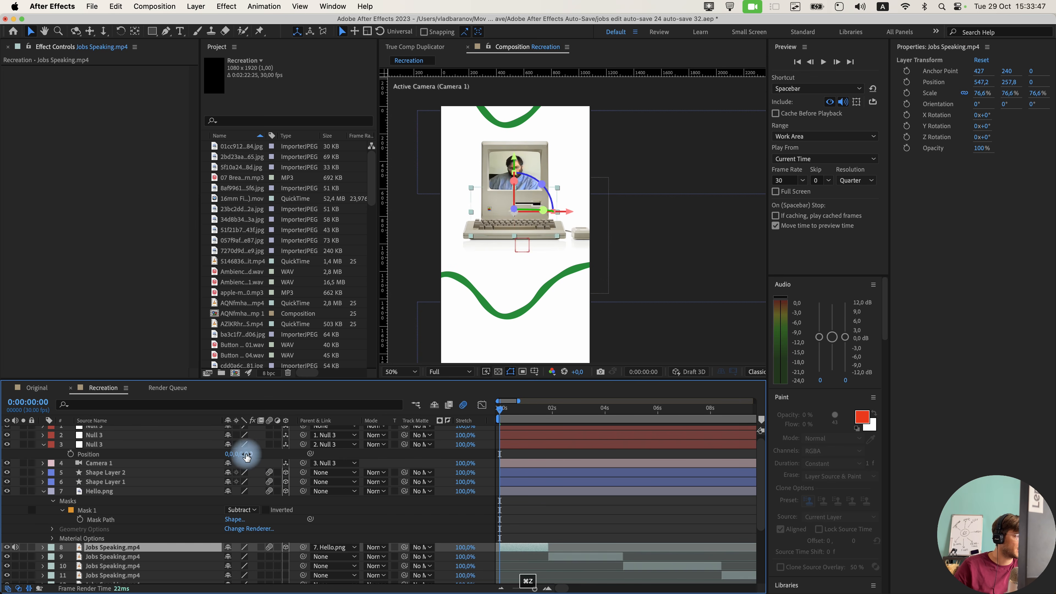
left_click_drag(247, 455, 312, 462)
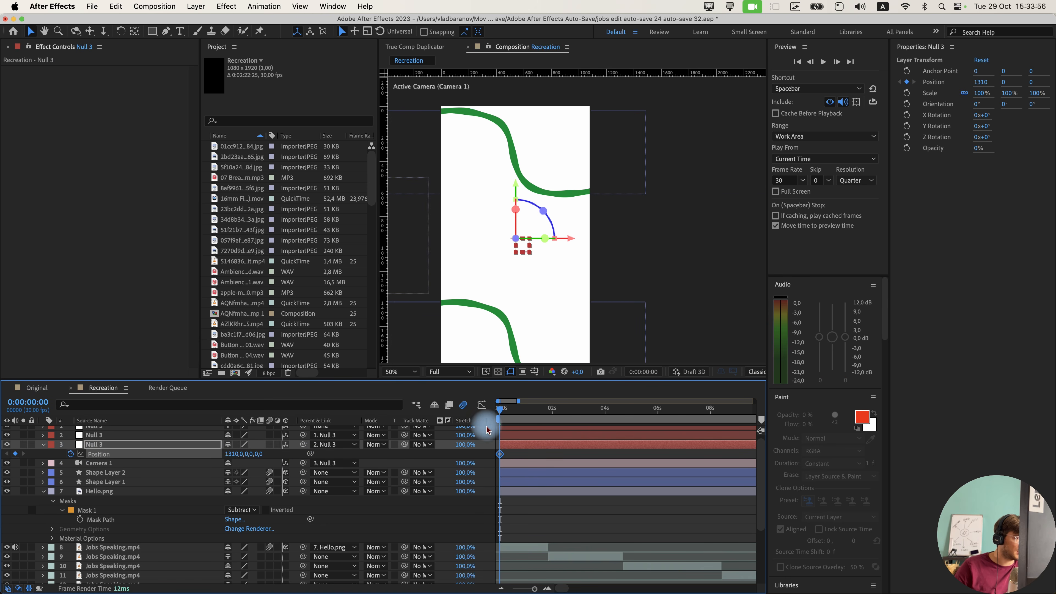
left_click_drag(234, 455, 235, 455)
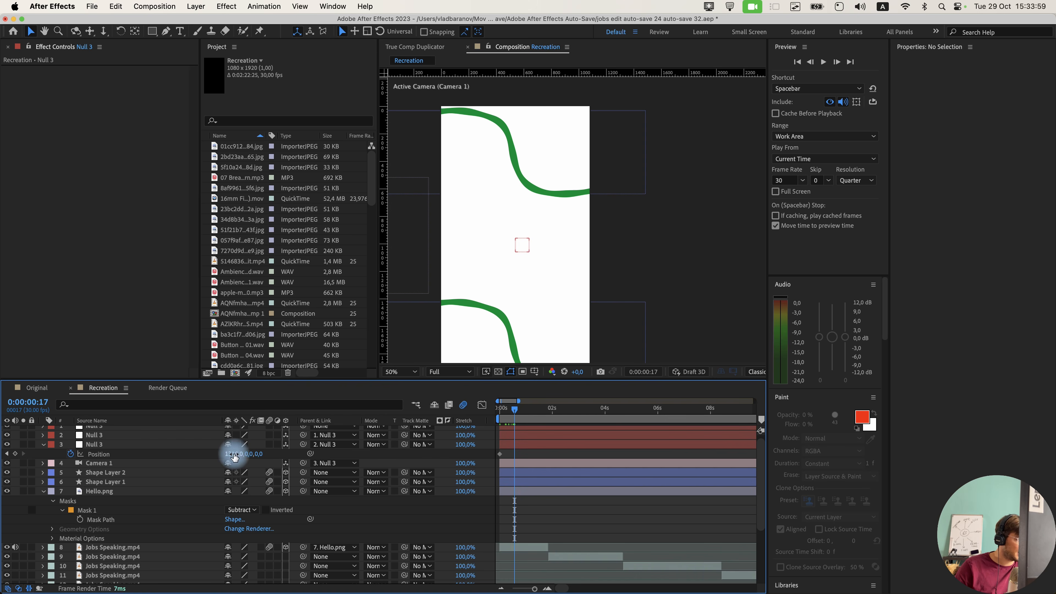
type("0")
key("Return")
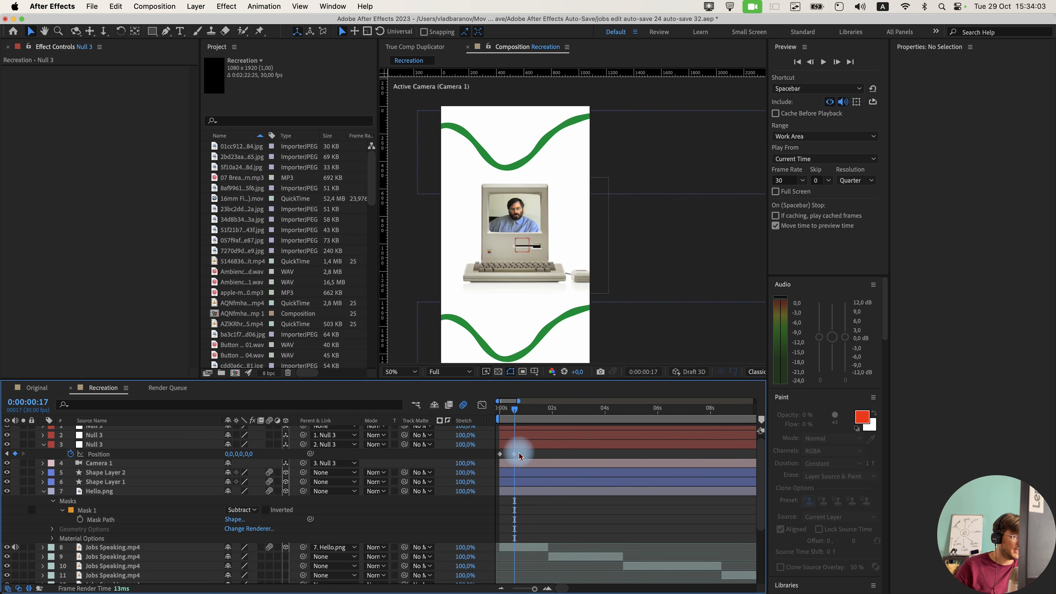
Ease the camera's parent null's two Position keyframes and reshape their speed graph for a fast start and slow stop.
left_click(514, 444)
left_click(482, 405)
scroll(484, 470, "up", 1)
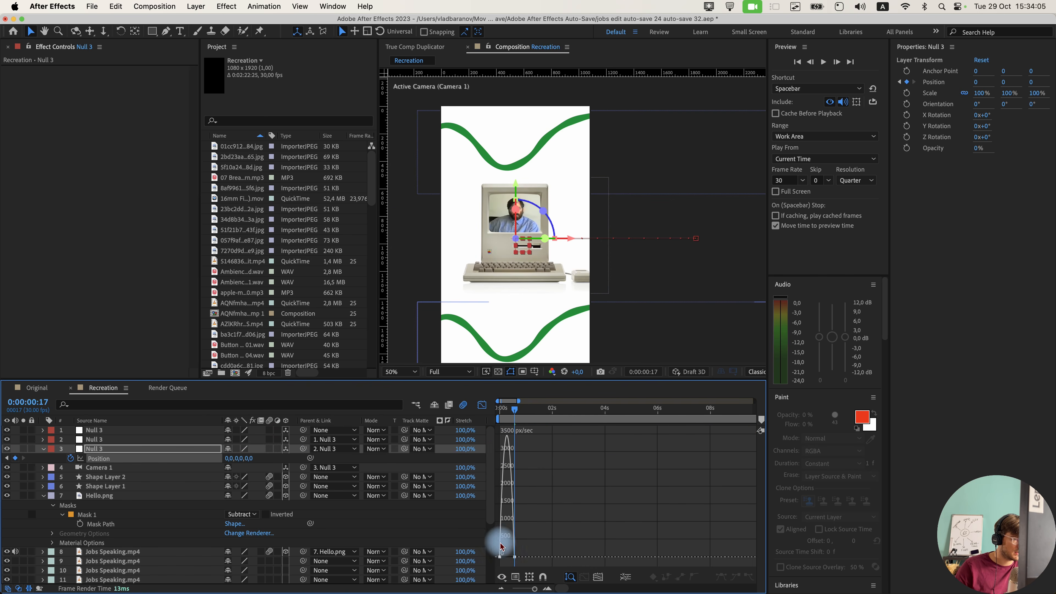
key("equal")
key("equal")
key("equal")
left_click_drag(522, 546, 502, 559)
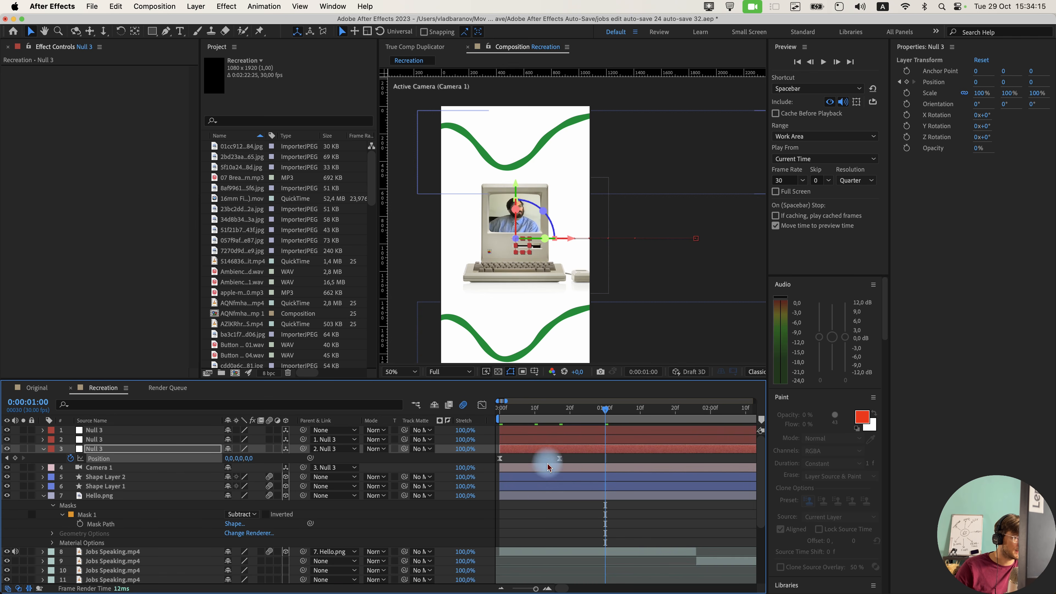
Move the parent null's ending Position keyframe to just past one second and preview the camera move from the start.
left_click(571, 456)
left_click_drag(560, 459, 613, 462)
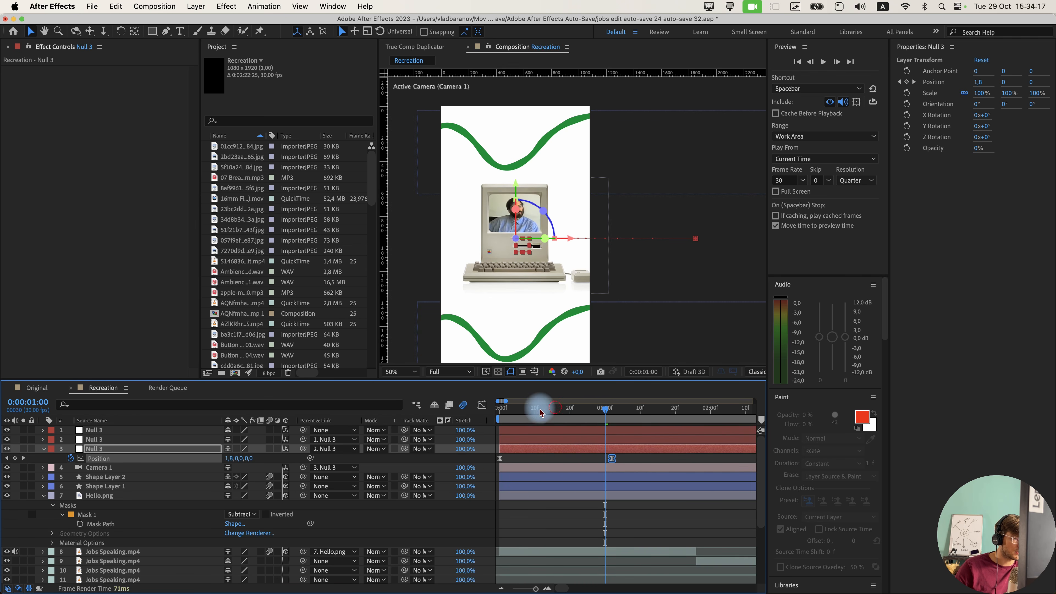
left_click_drag(540, 411, 498, 412)
key("space")
Add a Position keyframe to the middle null at 0:00:00:27 and nudge it slightly earlier.
left_click(595, 414)
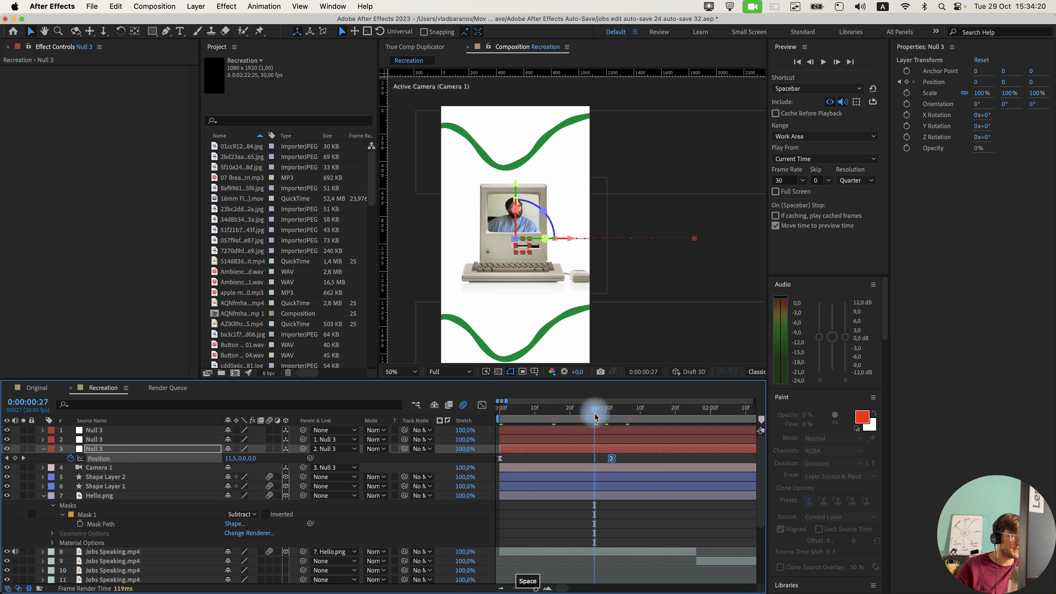
left_click(611, 466)
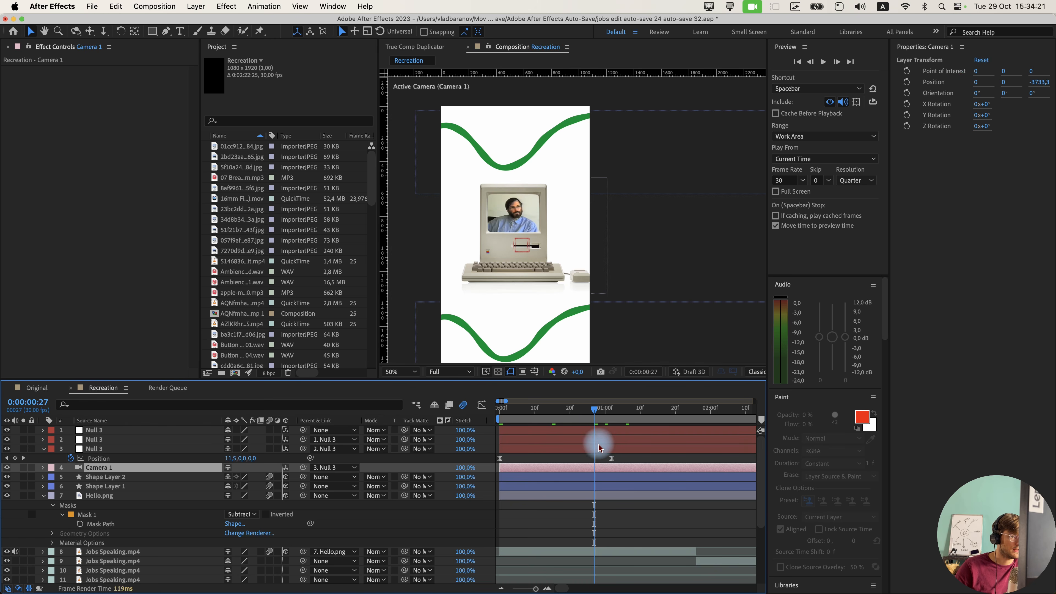
left_click(599, 444)
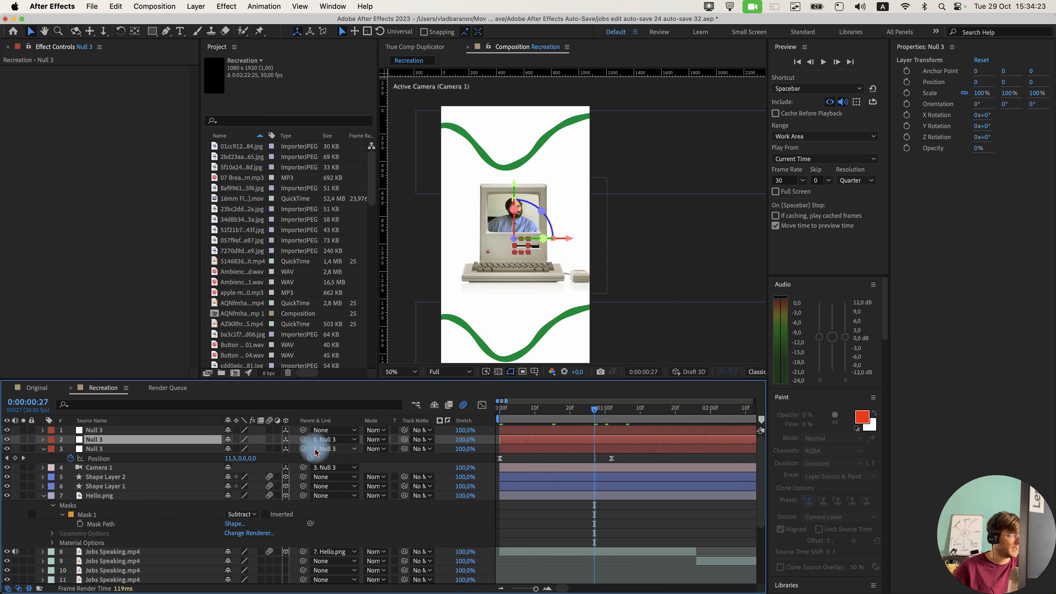
key("p")
left_click(71, 449)
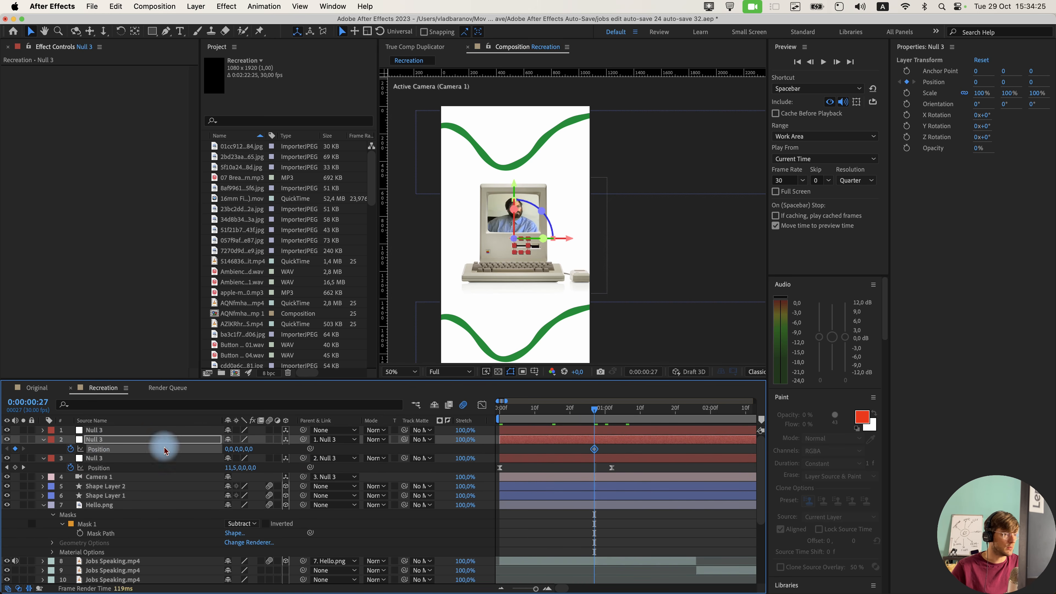
left_click(583, 450)
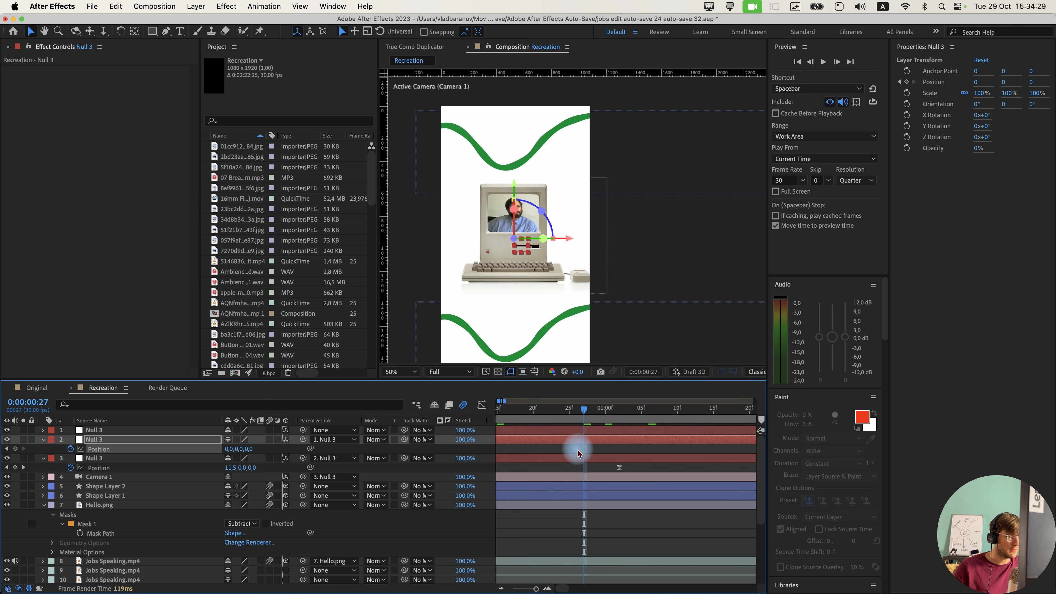
scroll(596, 454, "down", 4)
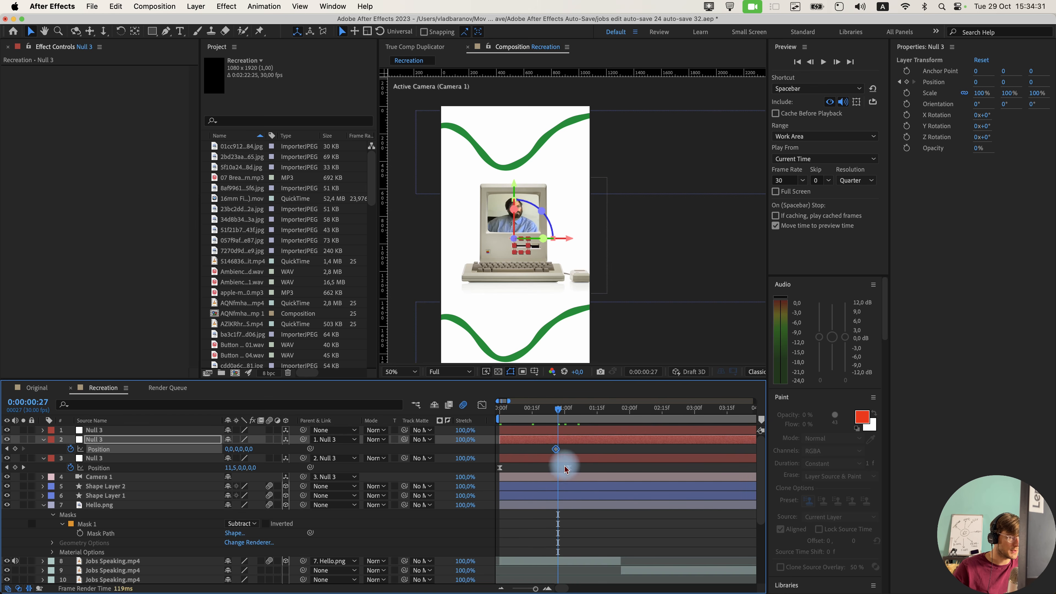
Keyframe the middle null's Z position at 350 at 0:00:01:21 and ease both of its Position keyframes.
key("space")
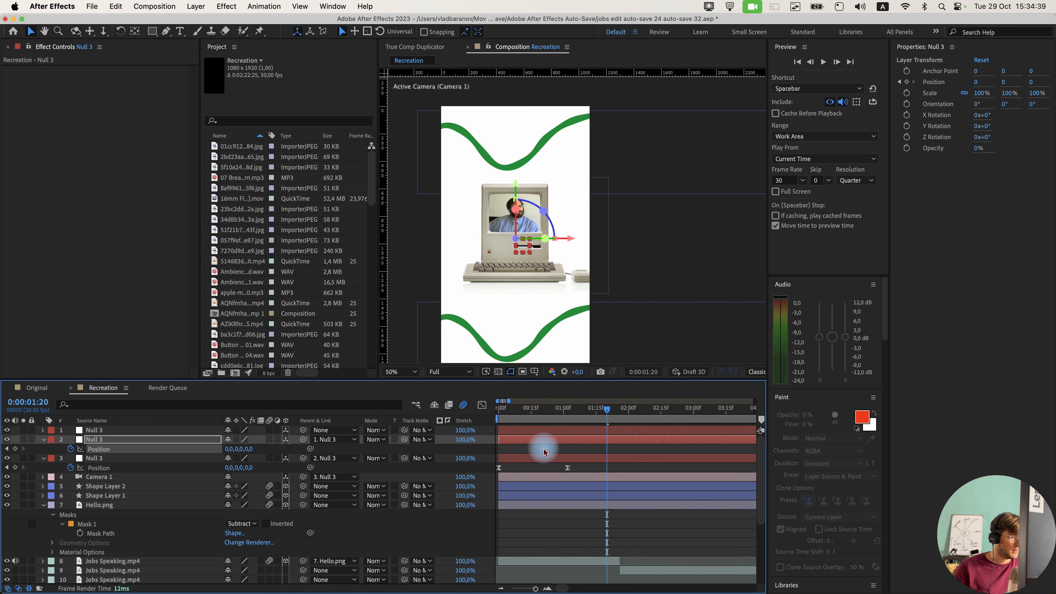
left_click(607, 452)
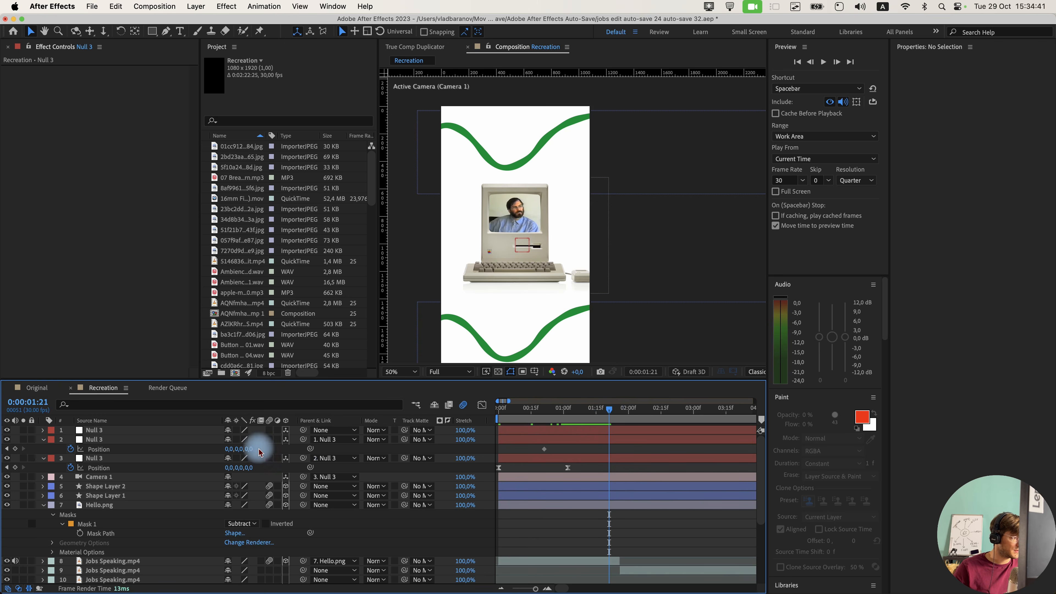
left_click_drag(248, 449, 268, 448)
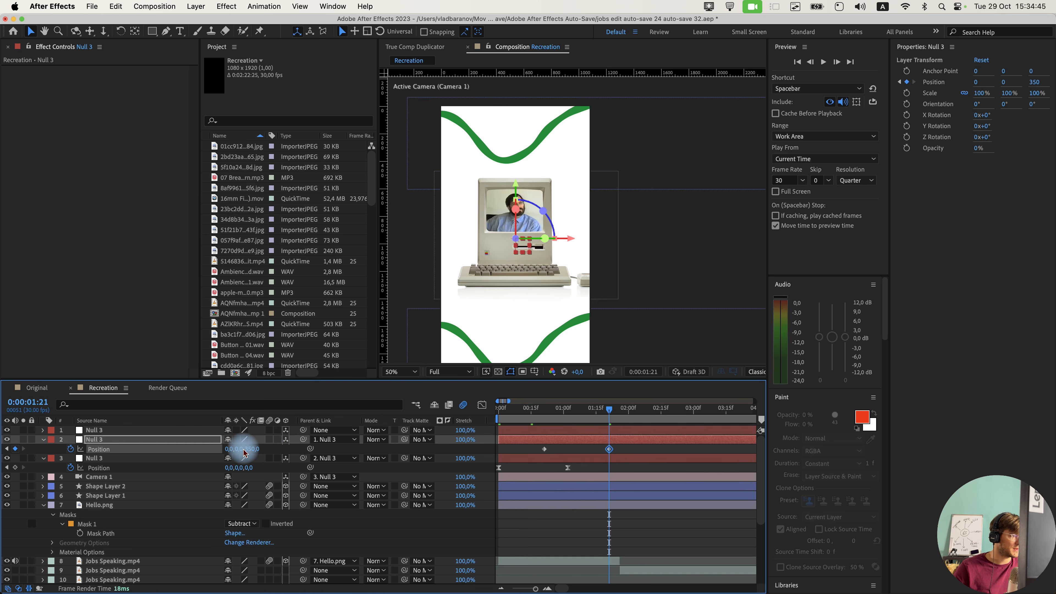
left_click_drag(641, 441, 523, 448)
key("F9")
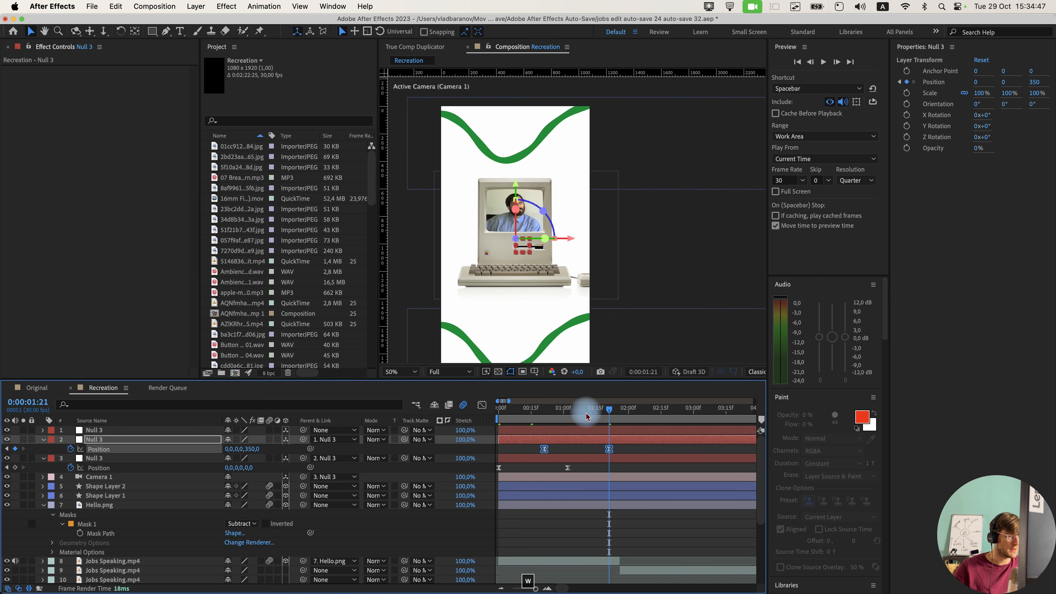
Preview the camera push-in from the start and move the middle null's first Position keyframe to 0:00:00:00.
left_click_drag(585, 413, 400, 420)
key("space")
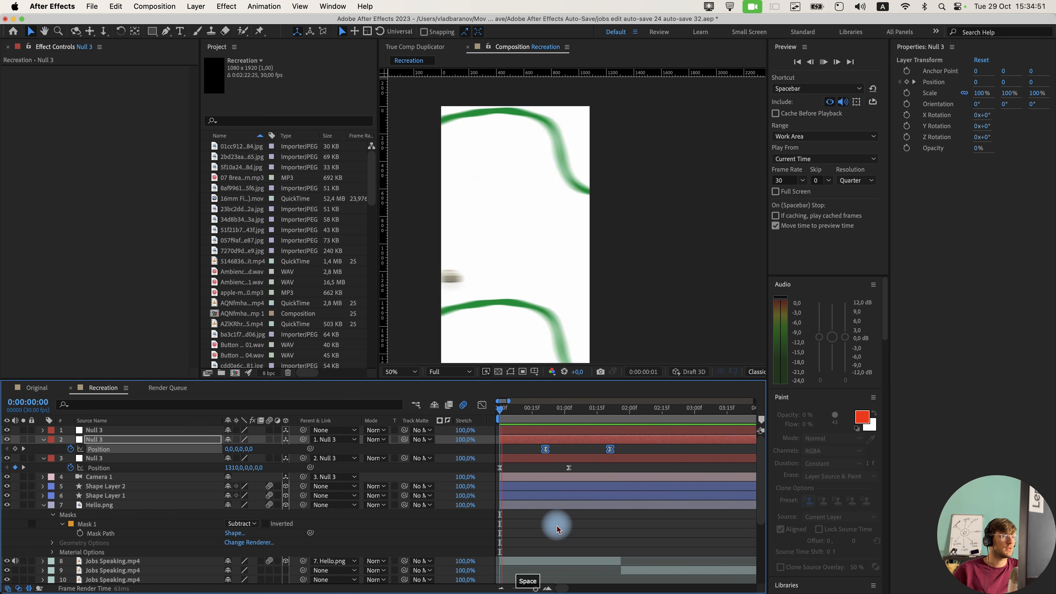
key("space")
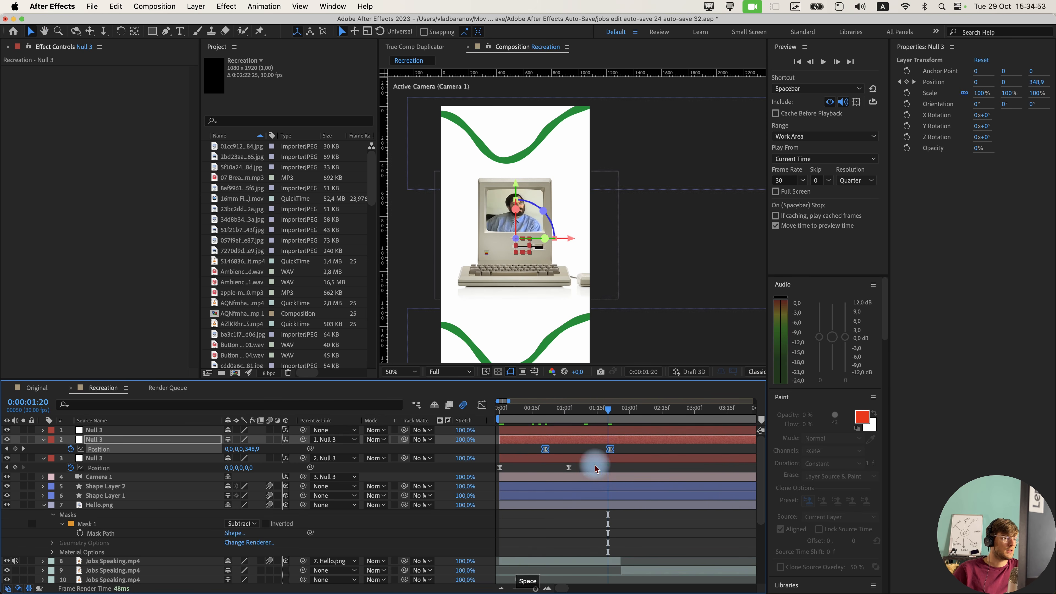
left_click(574, 458)
left_click_drag(549, 449, 526, 455)
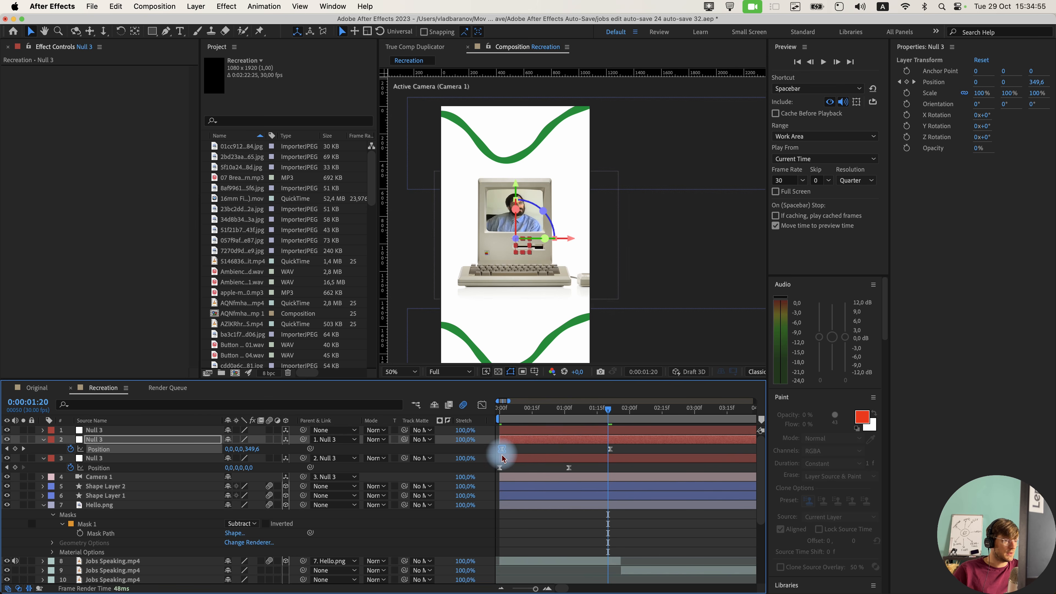
Preview the combined camera move and shift the middle null's ending Position keyframe to just past two seconds.
key("Home")
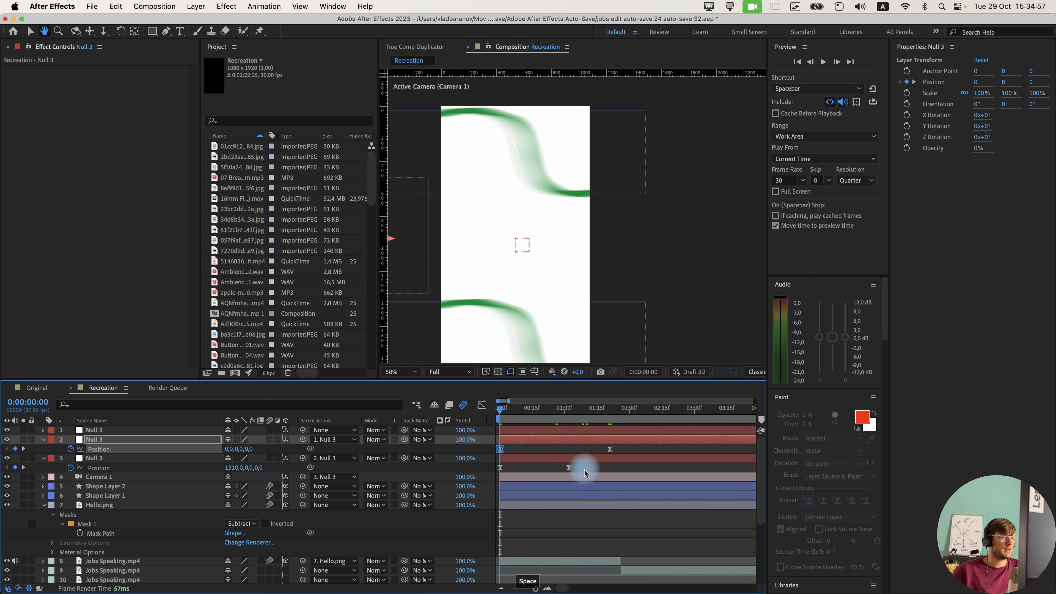
key("space")
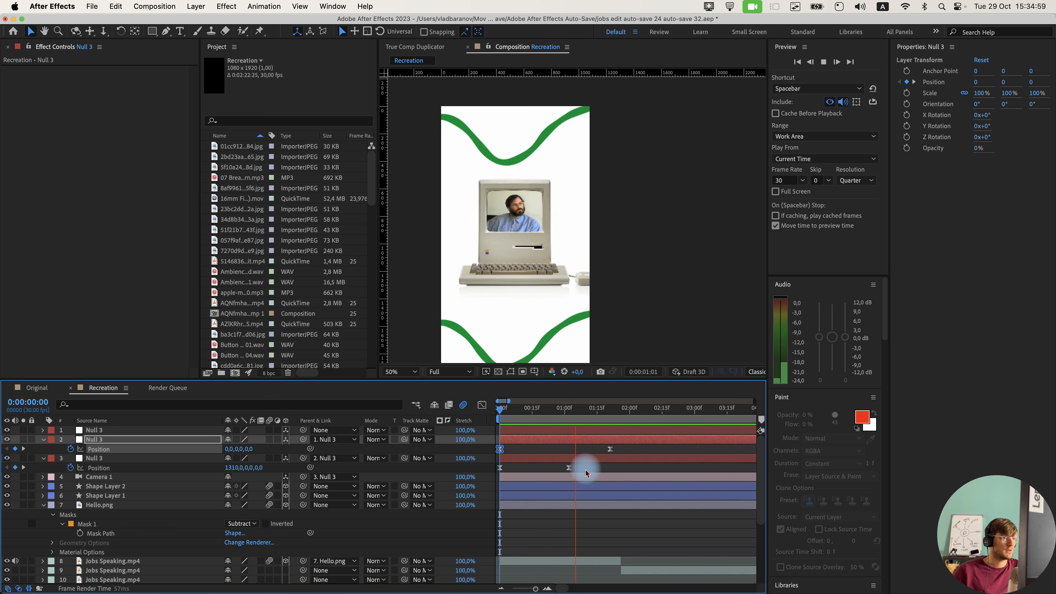
key("space")
left_click(610, 450)
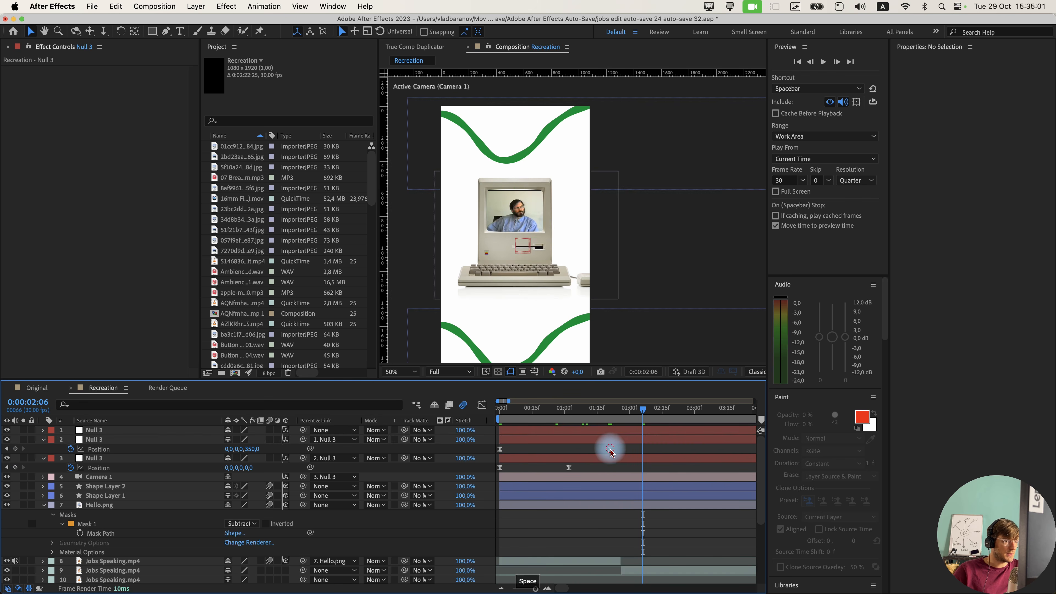
left_click_drag(610, 449, 636, 449)
key("space")
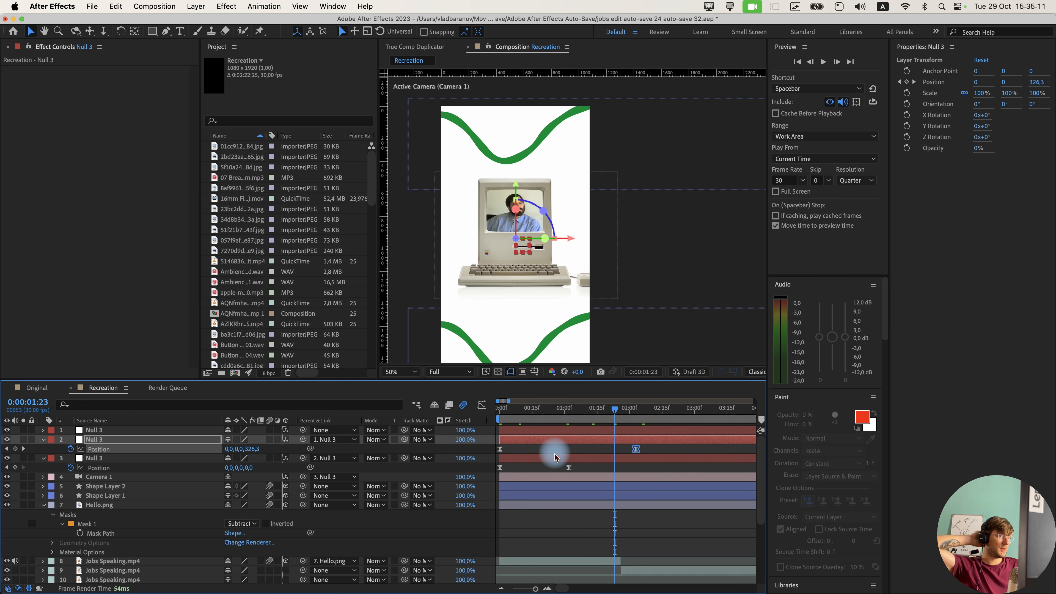
At 0:00:00:26, add a text layer reading "when" above the computer.
left_click_drag(608, 407, 554, 415)
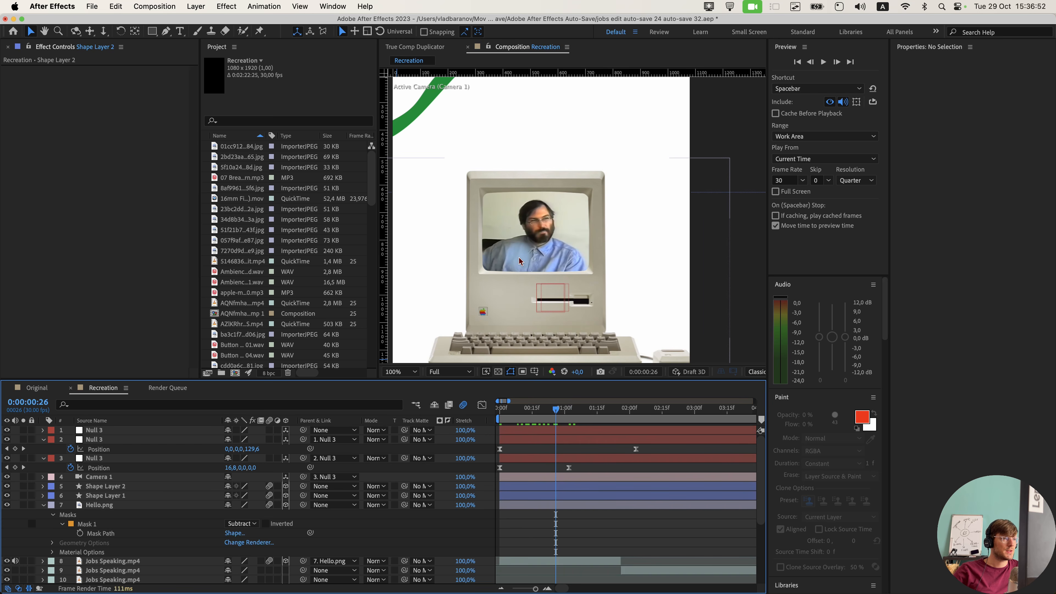
left_click_drag(519, 258, 566, 278)
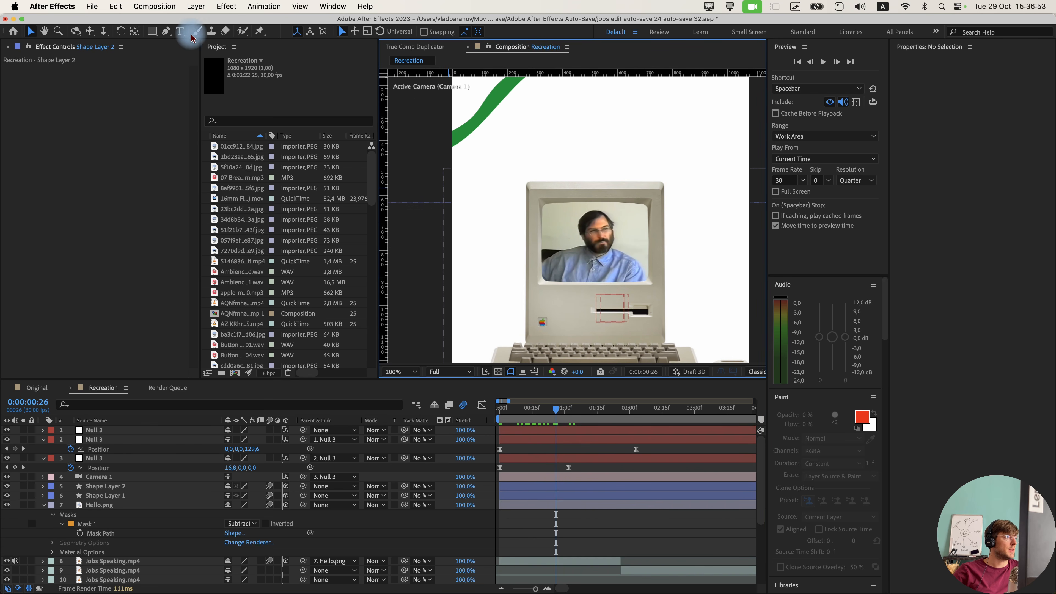
left_click(180, 31)
left_click(581, 170)
type("when")
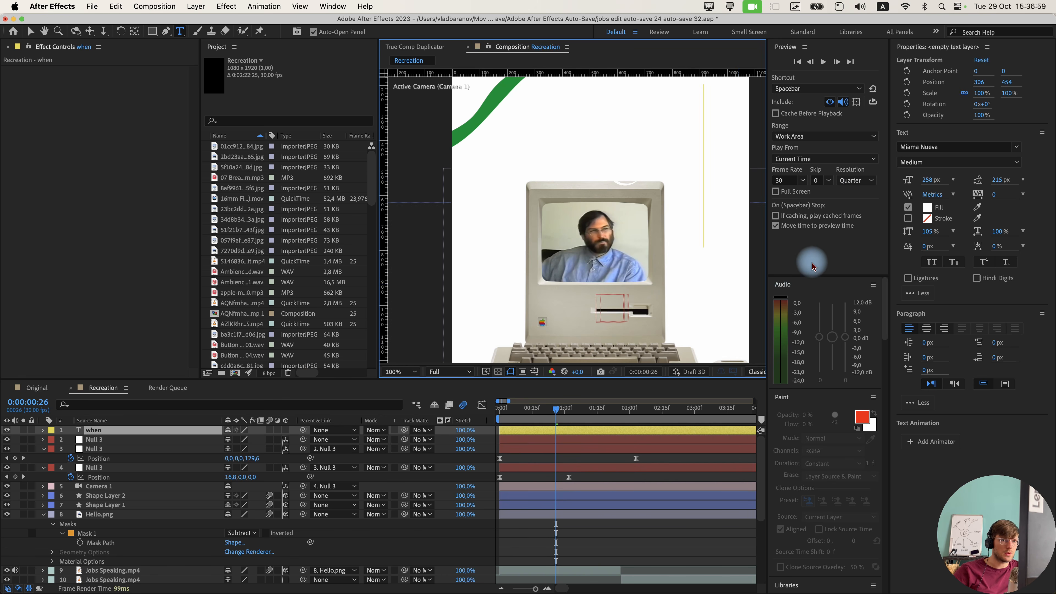
Set the "when" text's font to Aeonik Pro Bold.
double_click(566, 145)
left_click(956, 148)
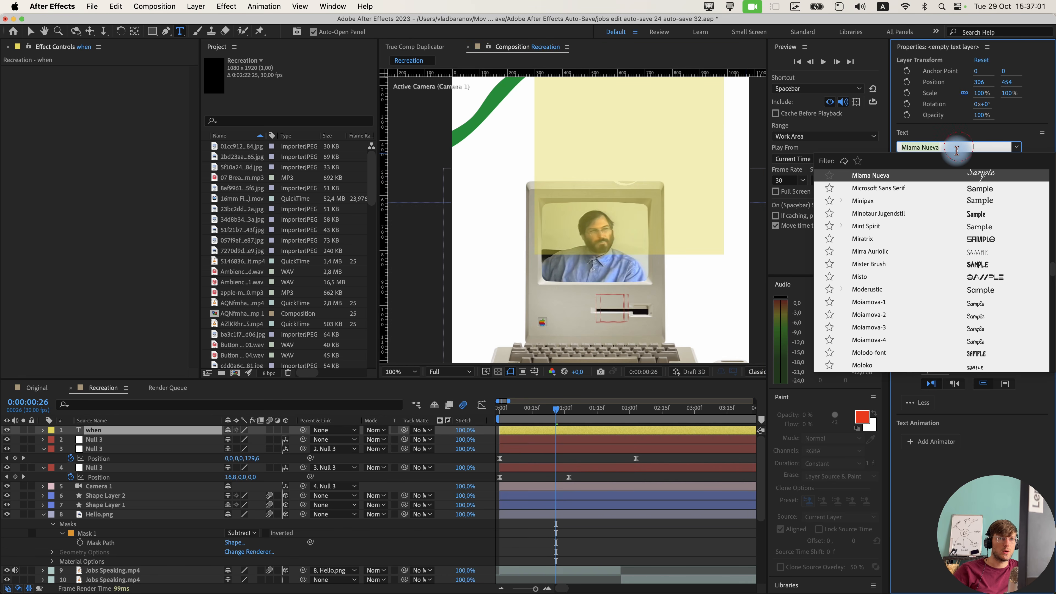
type("aeonik")
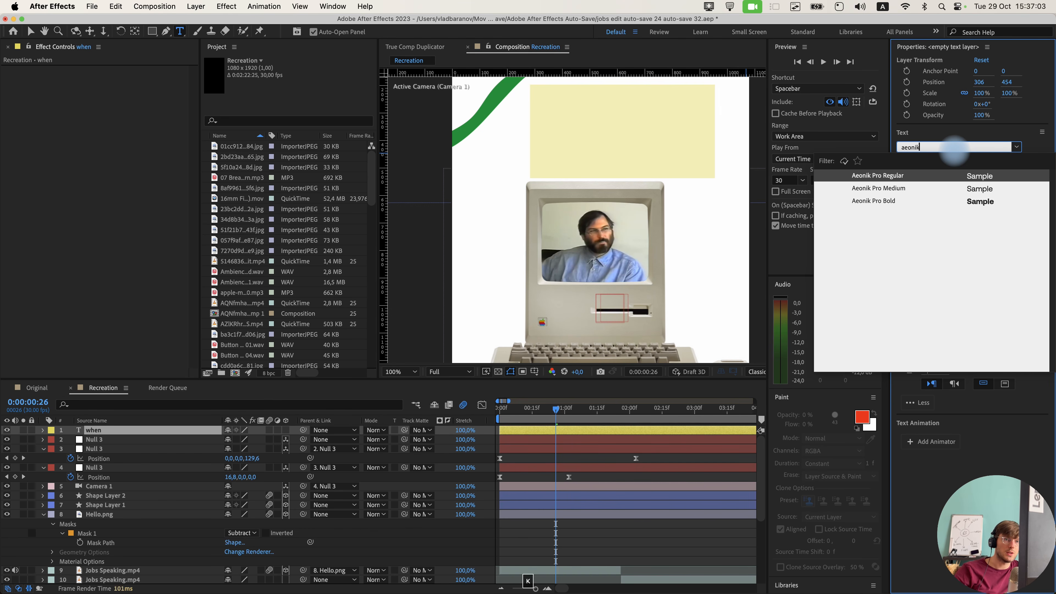
left_click(978, 200)
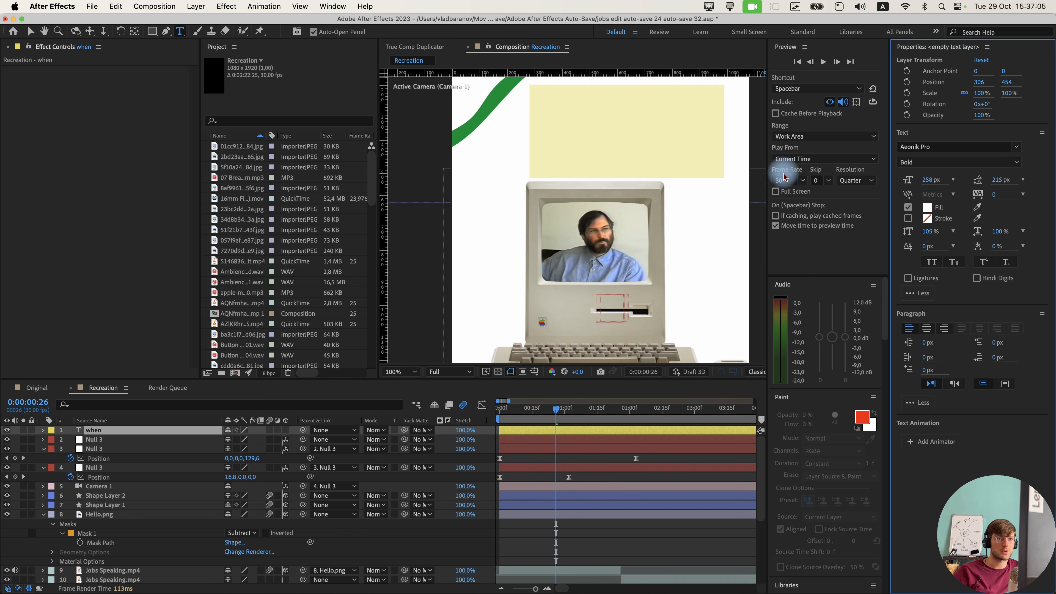
Fill the "when" text with the green sampled from the wave, 268C39.
key("comma")
key("comma")
left_click(927, 208)
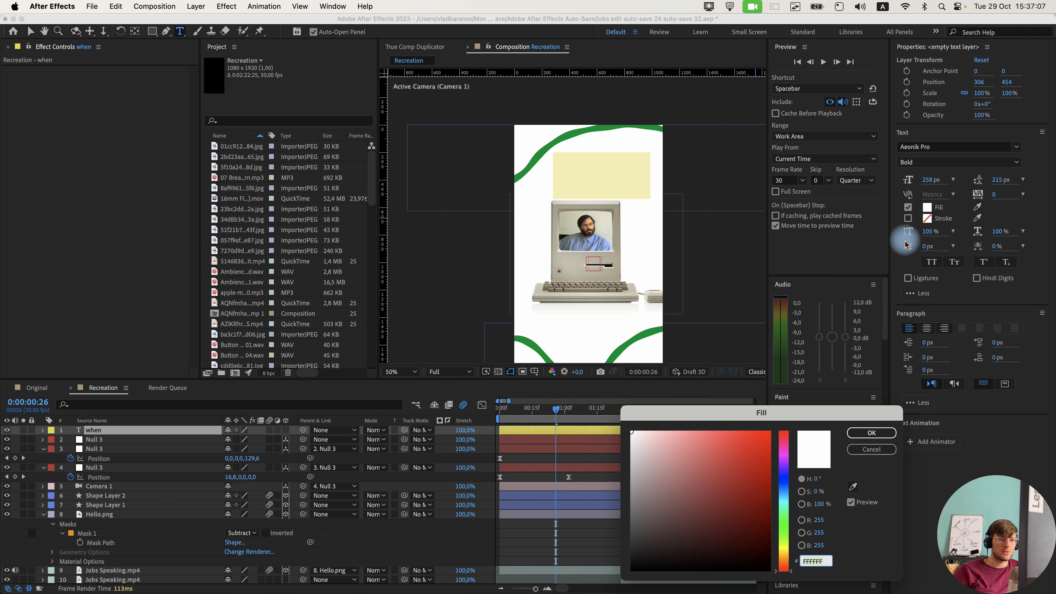
left_click(854, 491)
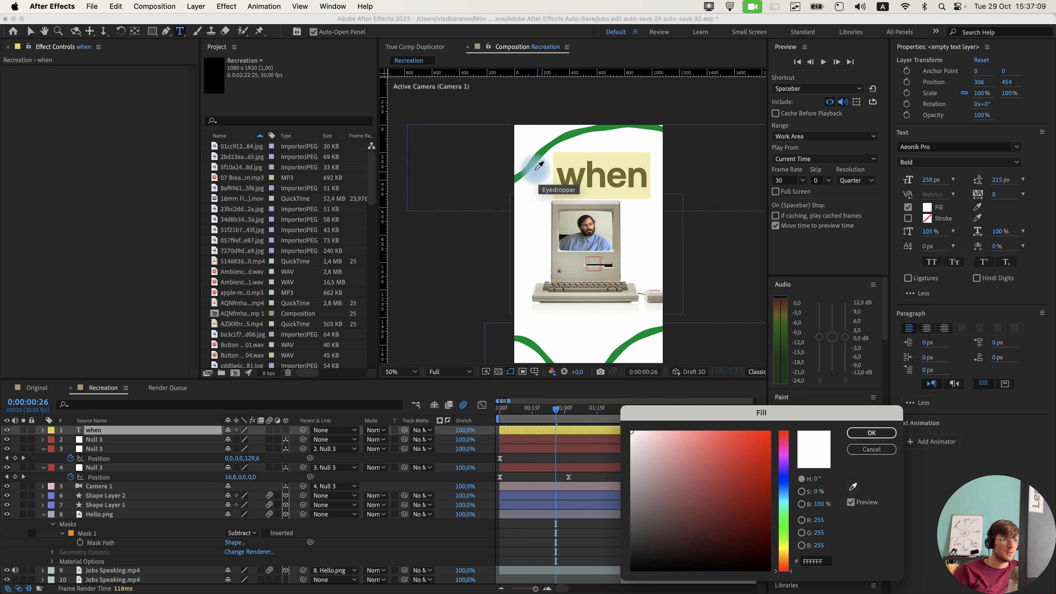
left_click(539, 156)
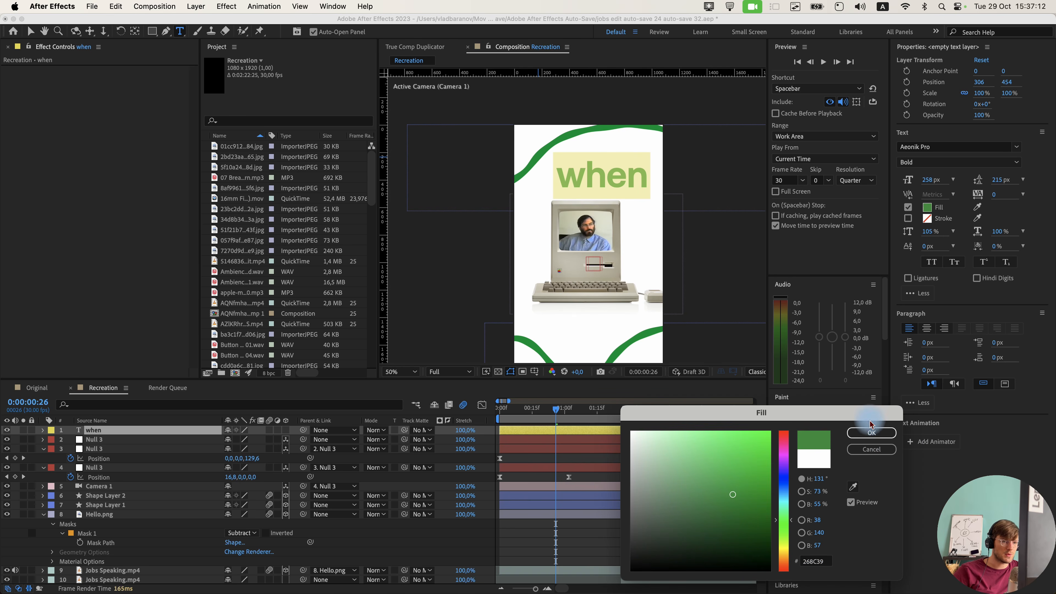
left_click(870, 431)
Scale "when" to 28.8% just above the computer, and place a duplicate below it reading "you".
left_click_drag(724, 163, 590, 206)
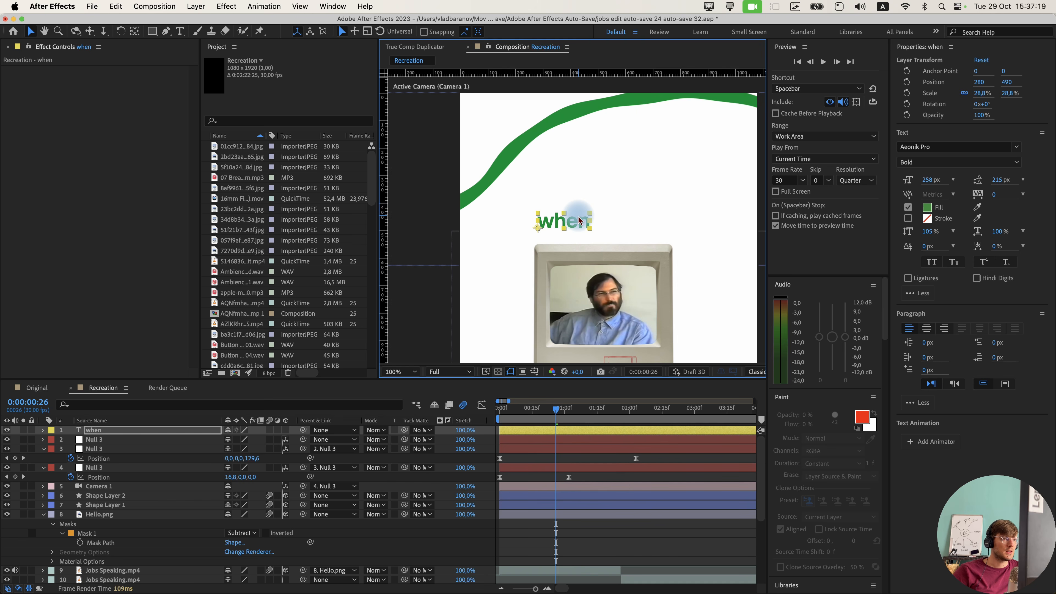
key("ctrl+d")
double_click(574, 237)
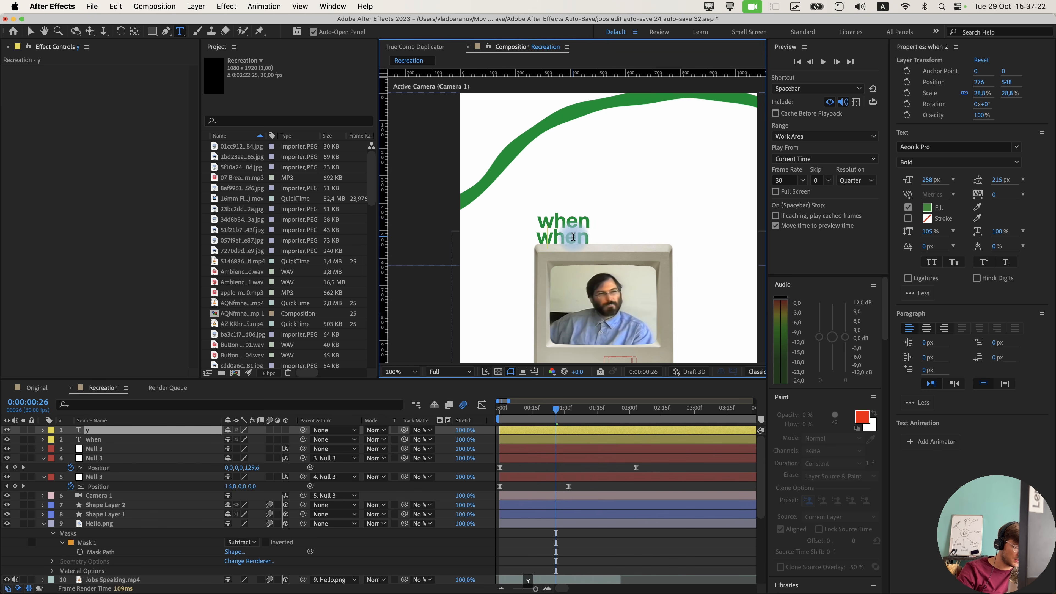
type("yo")
type("u")
left_click(571, 524)
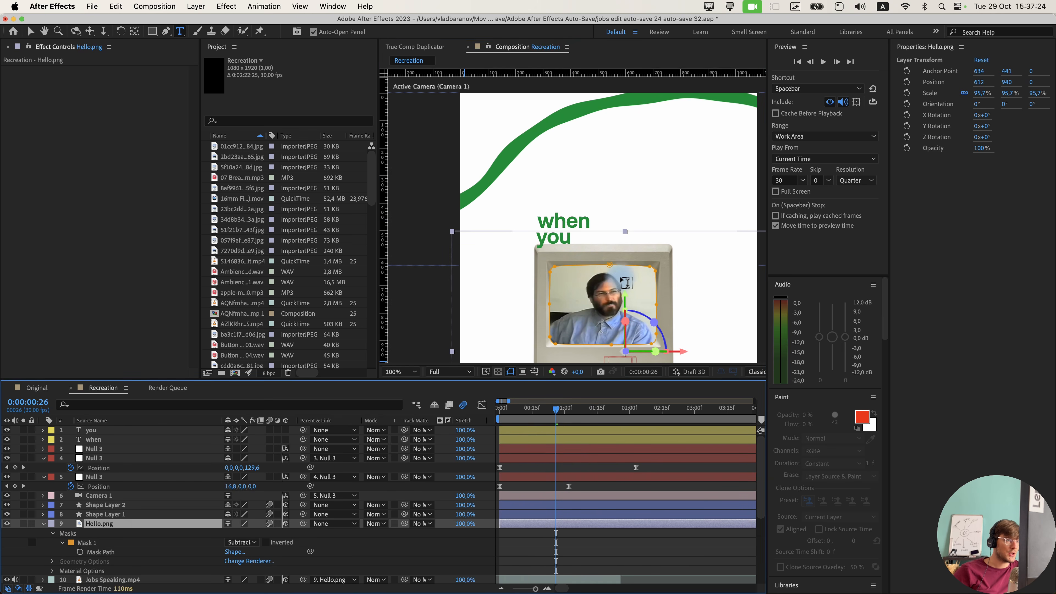
Check the text during the camera move and reposition "when" to 282, 490.5 and "you" to 288, 543.5.
scroll(575, 227, "up", 1)
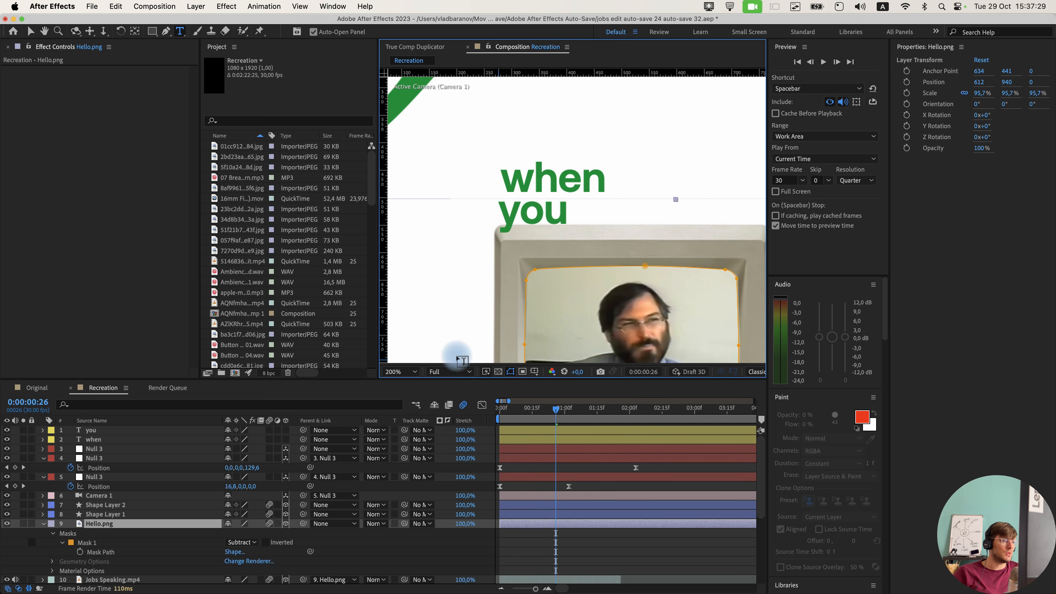
left_click_drag(568, 284, 576, 328)
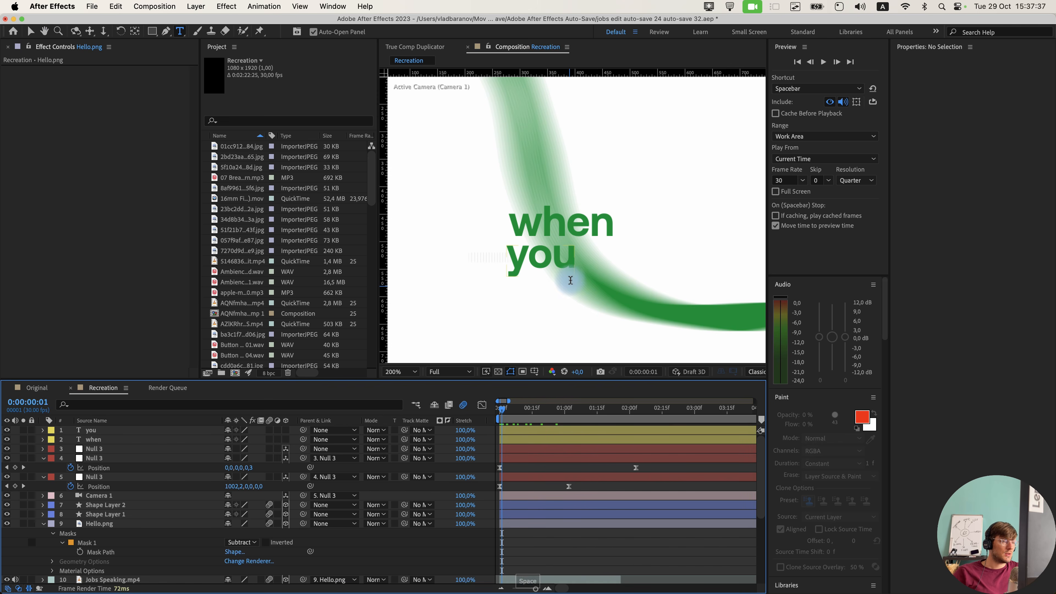
left_click_drag(522, 408, 570, 410)
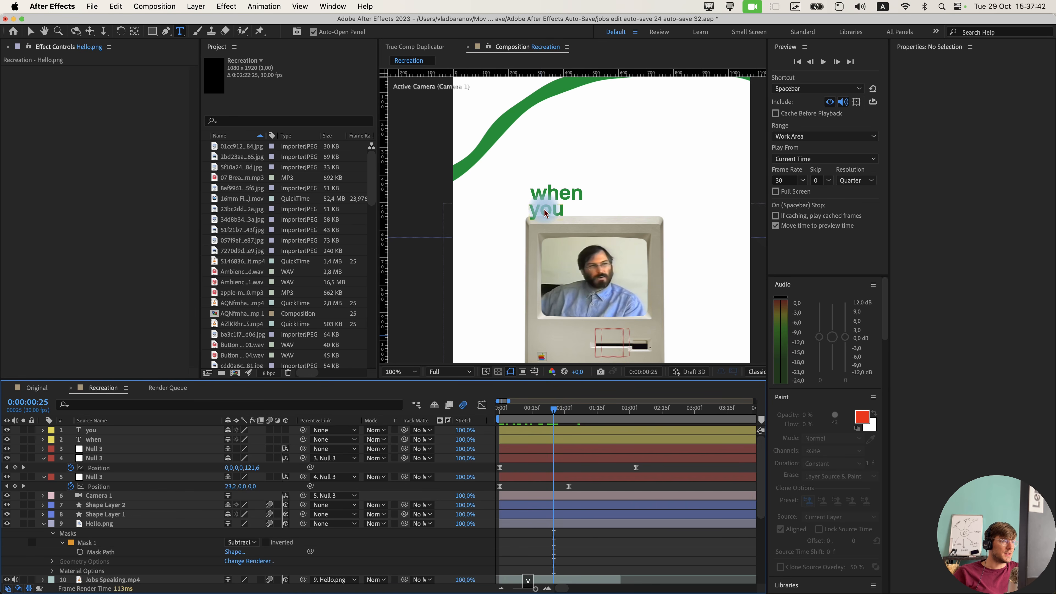
left_click(550, 212)
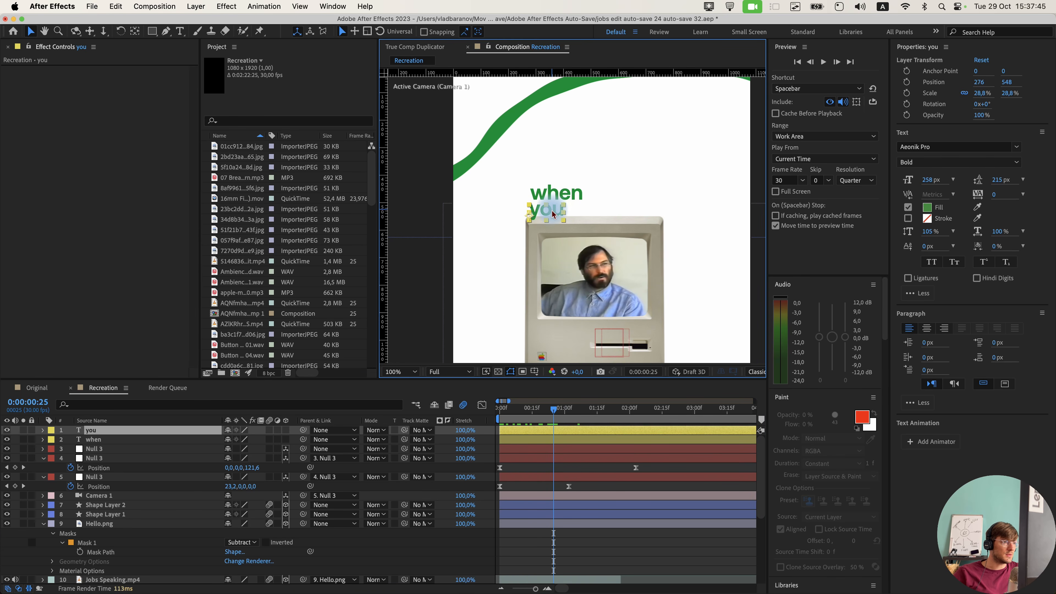
left_click_drag(553, 213, 514, 218)
scroll(556, 213, "up", 4)
left_click_drag(518, 193, 521, 193)
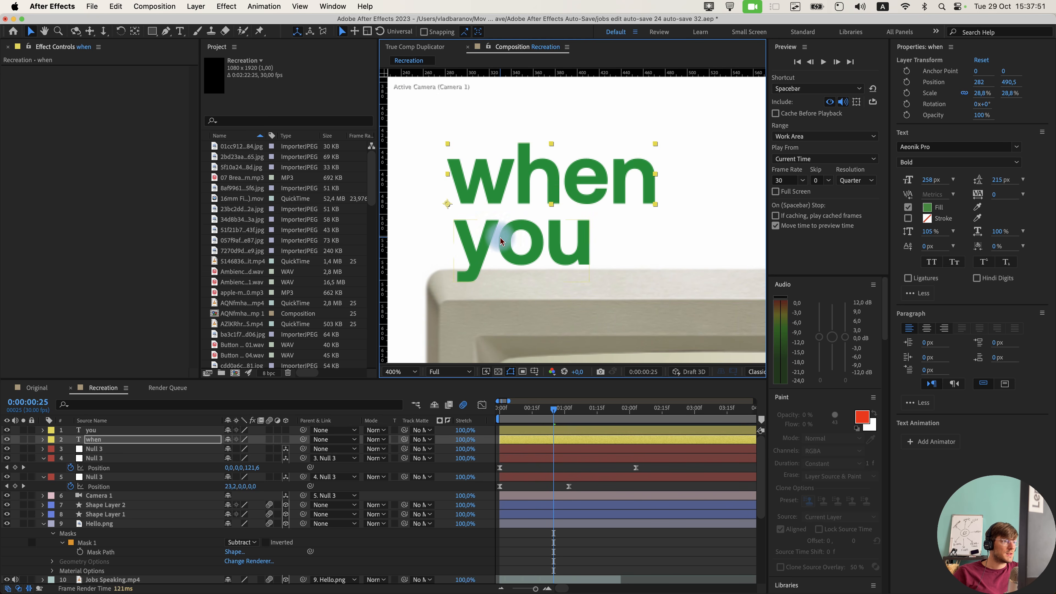
left_click_drag(500, 234, 500, 231)
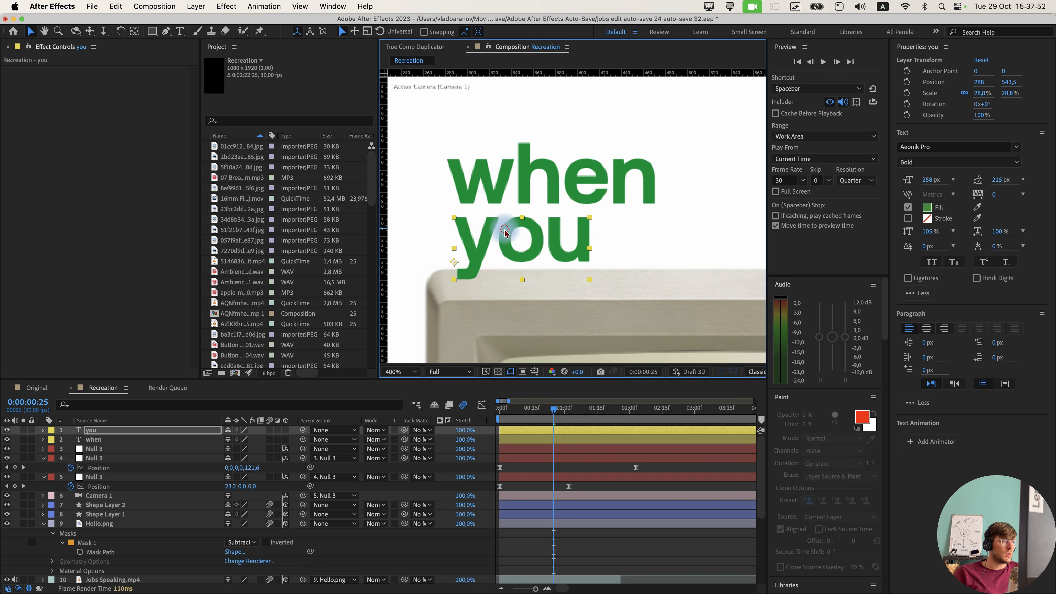
Make the "you" and "when" layers 3D with motion blur and scrub through the camera move to check them.
left_click(286, 430)
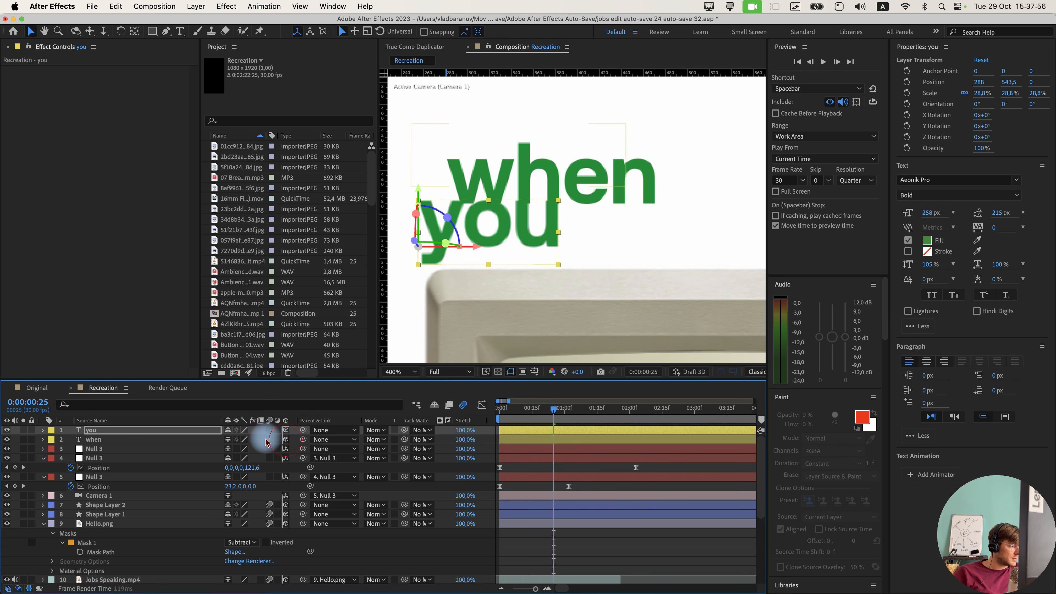
left_click(286, 439)
left_click(270, 440)
left_click(270, 430)
scroll(522, 281, "down", 1)
mouse_move(550, 417)
left_mouse_down()
mouse_move(524, 419)
mouse_move(544, 416)
left_mouse_up()
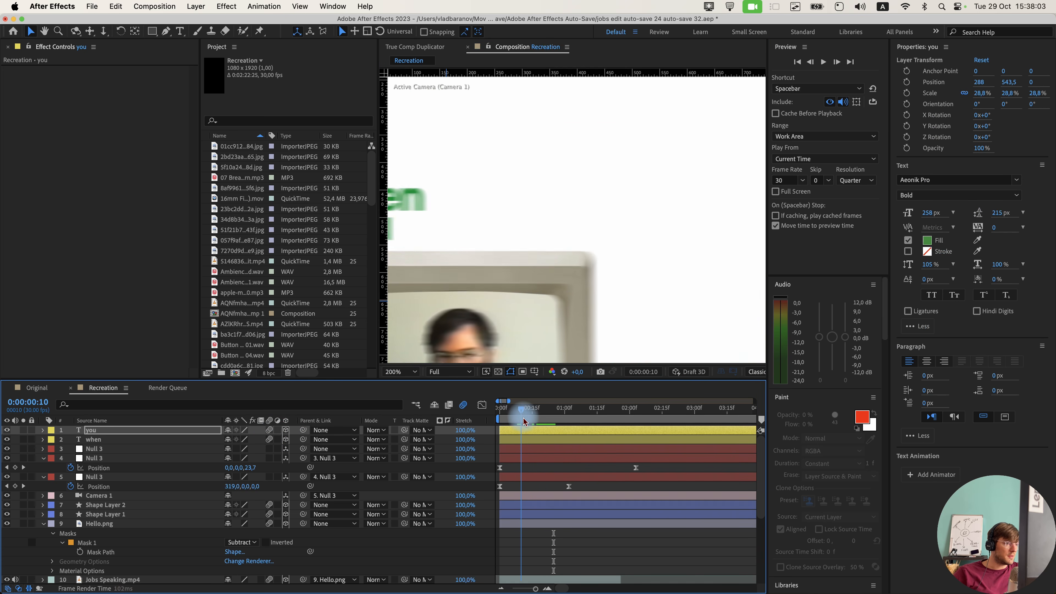
Add a Position text animator to the "when" layer and expand its Range Selector 1 settings.
left_click(536, 439)
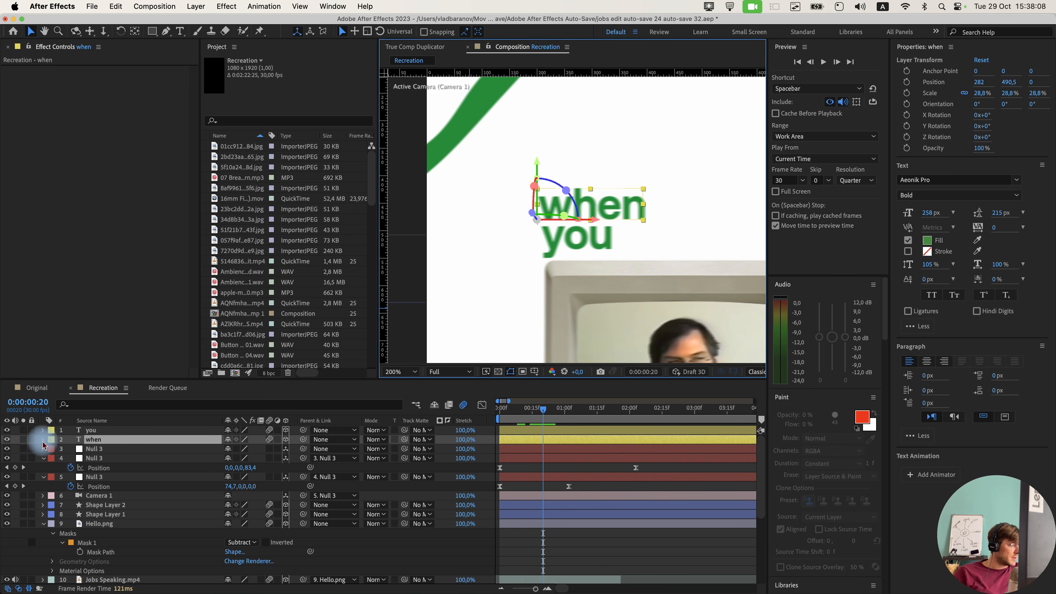
left_click(43, 440)
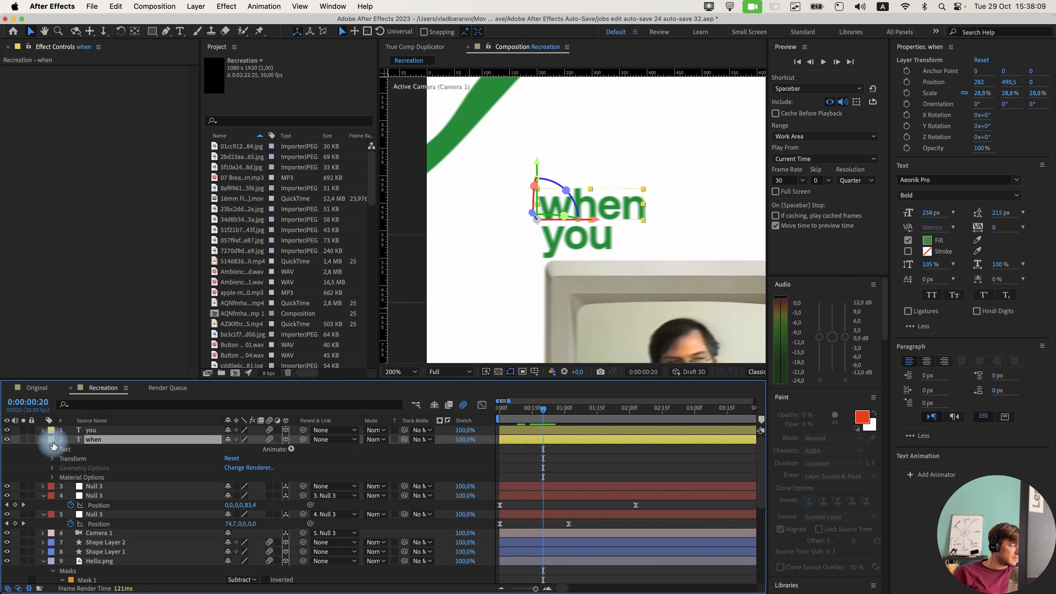
left_click(292, 450)
left_click(324, 385)
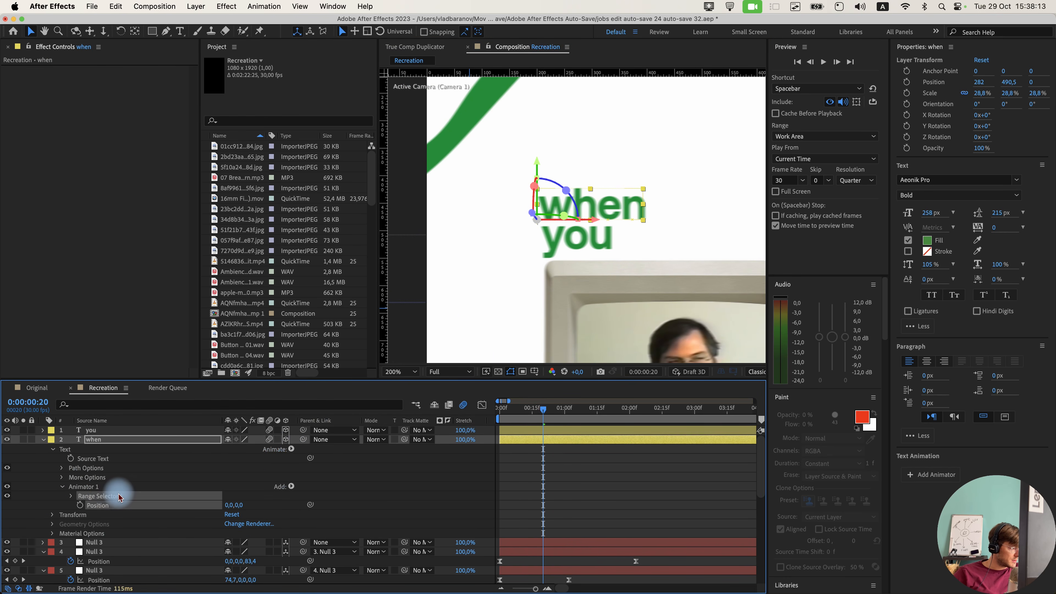
left_click(72, 497)
scroll(100, 505, "down", 1)
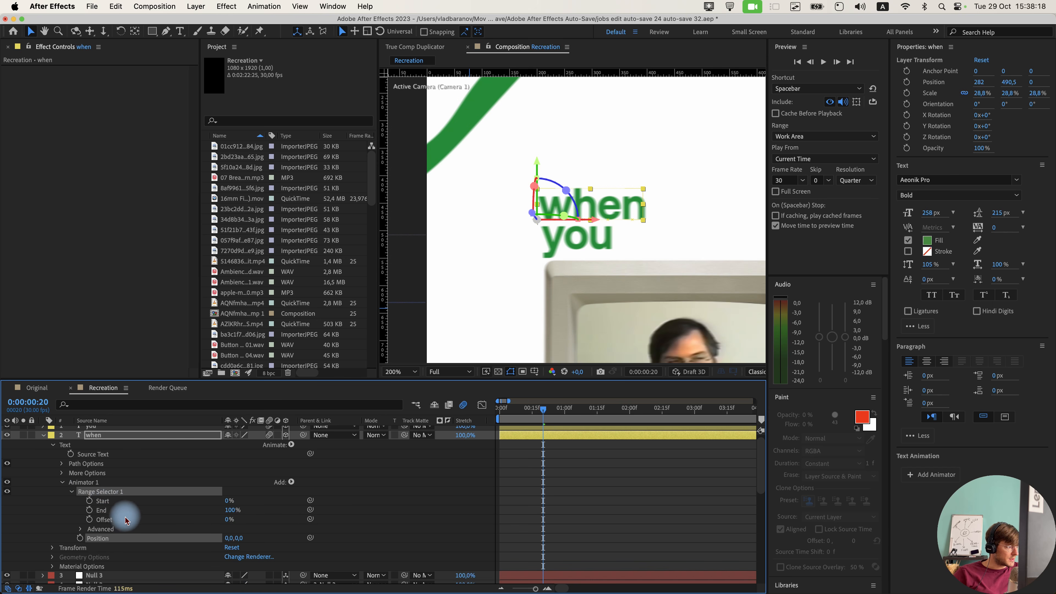
Keyframe Range Selector 1's End and Offset on "when" from 0% at 0:00:00:20 to 100% at 0:00:01:02.
left_click(89, 510)
left_click(89, 519)
left_click_drag(232, 510, 75, 509)
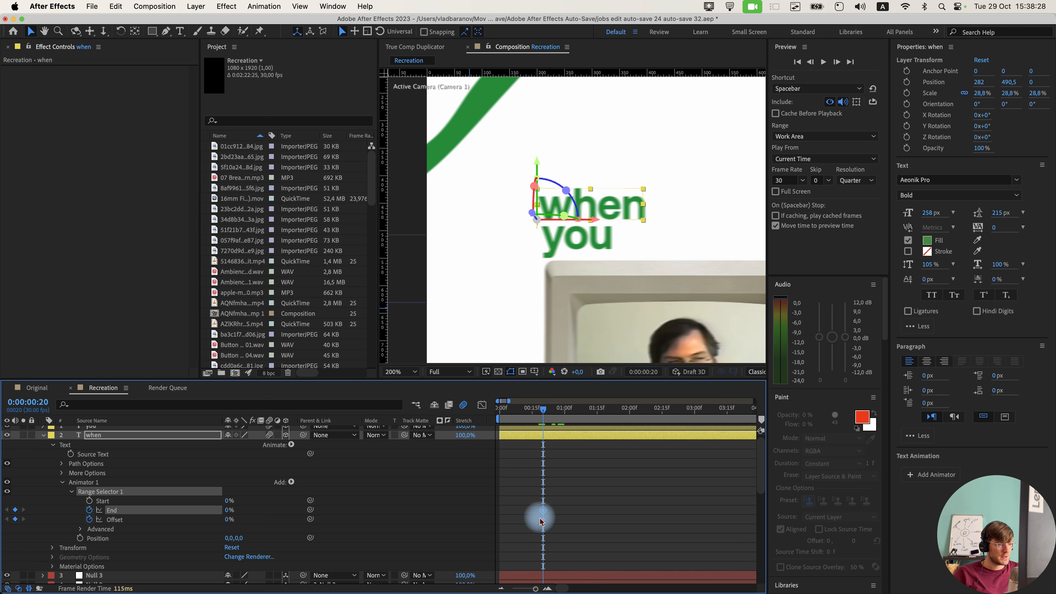
left_click_drag(554, 422, 570, 424)
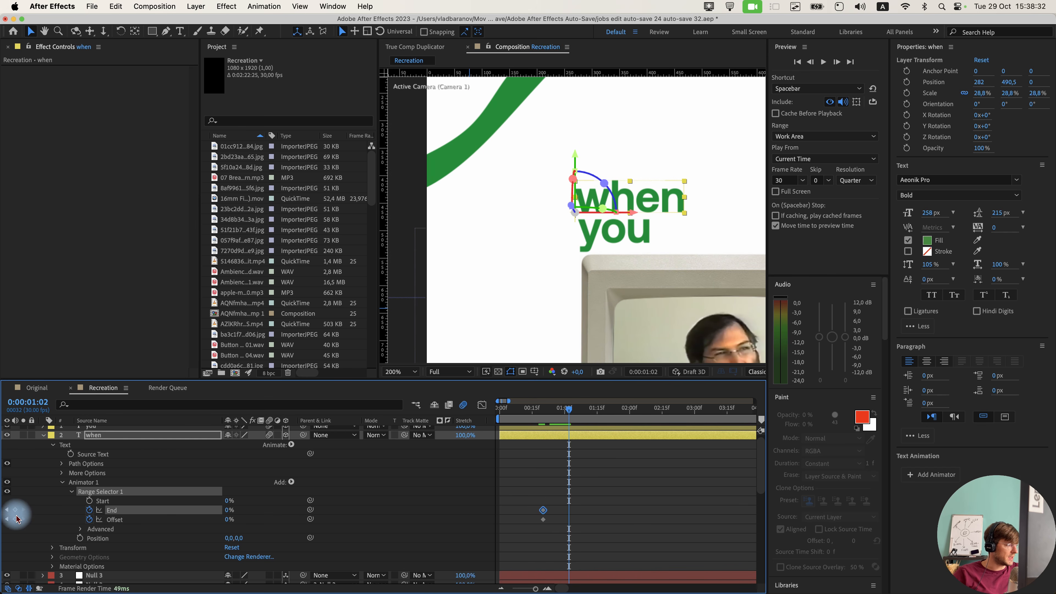
left_click(15, 519)
left_click(608, 502)
left_click_drag(598, 498, 534, 537)
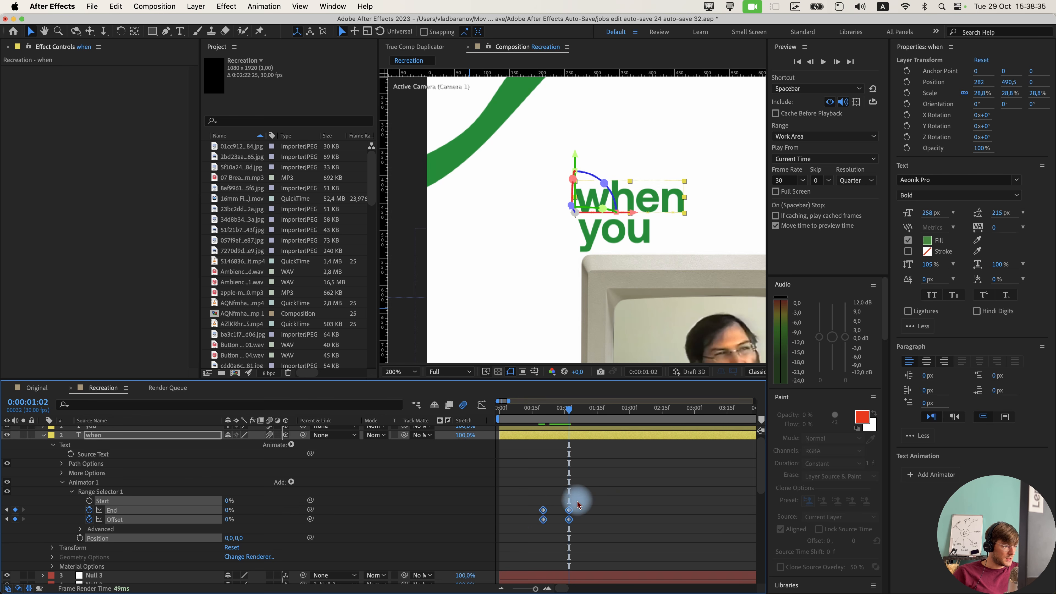
left_click(597, 532)
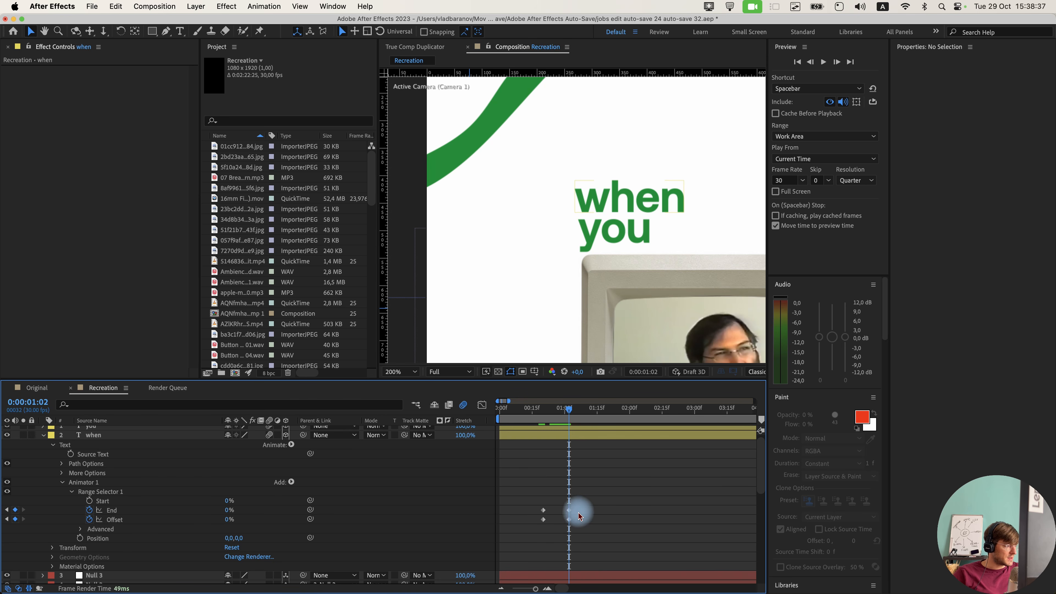
left_click(228, 513)
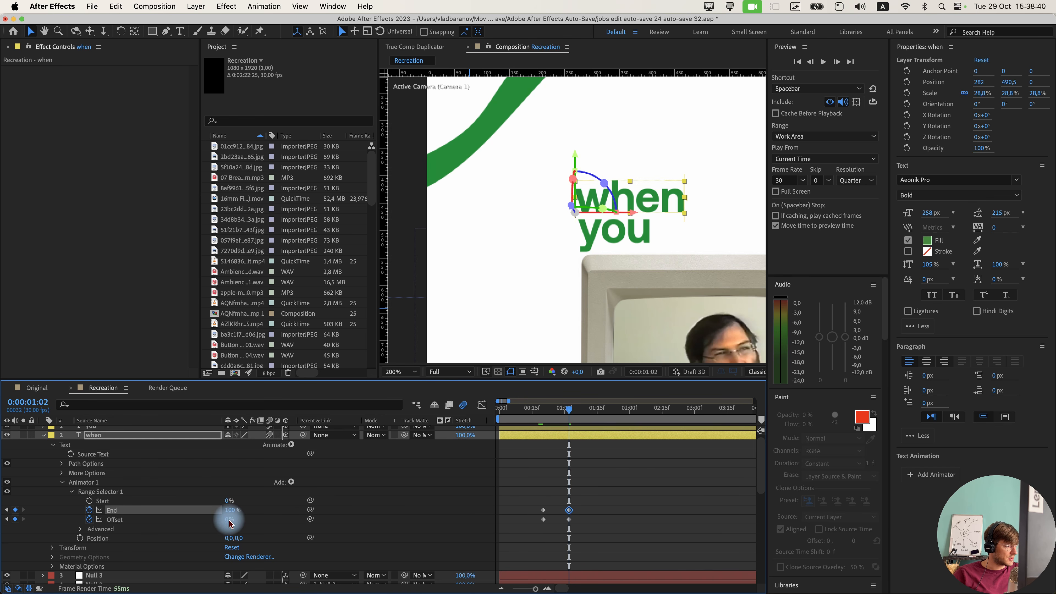
left_click(507, 511)
left_click(597, 472)
Go to 0:00:00:24 and expand the Advanced settings of Range Selector 1.
mouse_move(558, 416)
left_mouse_down()
mouse_move(543, 414)
mouse_move(552, 414)
left_mouse_up()
left_click(80, 529)
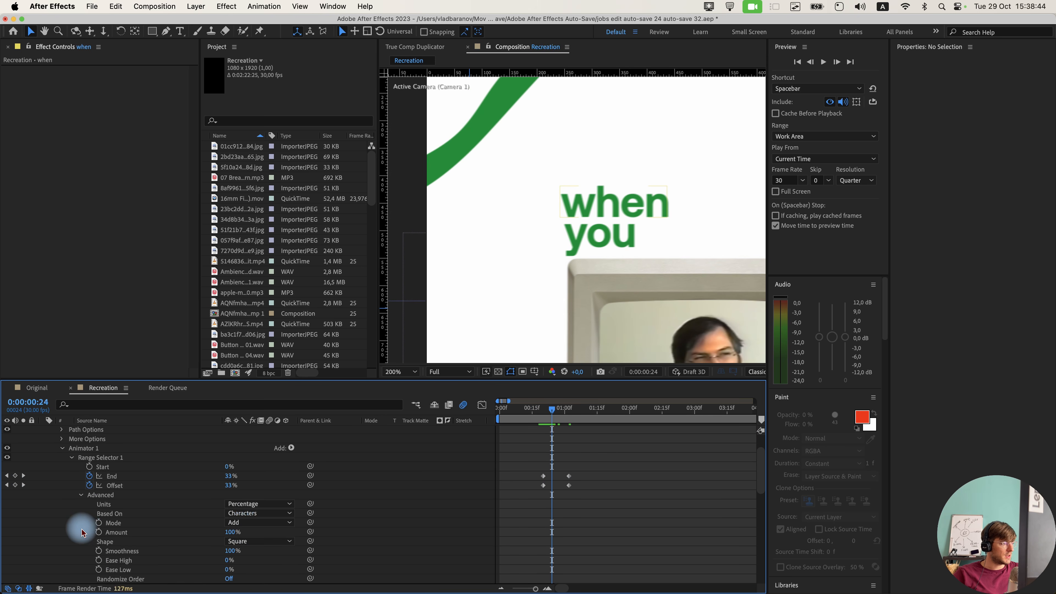
scroll(125, 541, "down", 3)
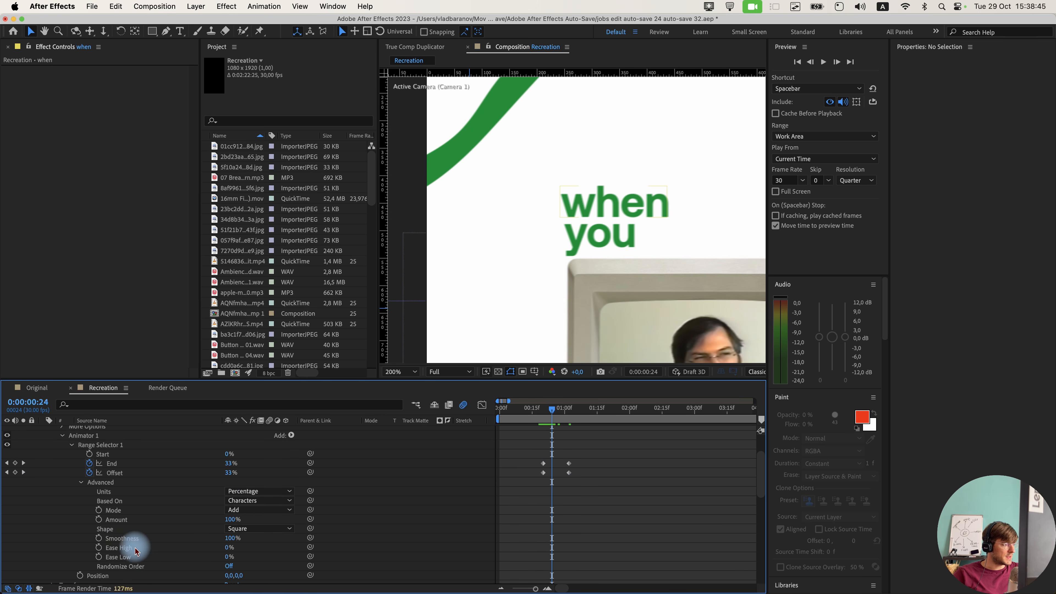
Try basing the range selector on Words, check it around 0:00:00:23, and set it back to Characters.
left_click(264, 501)
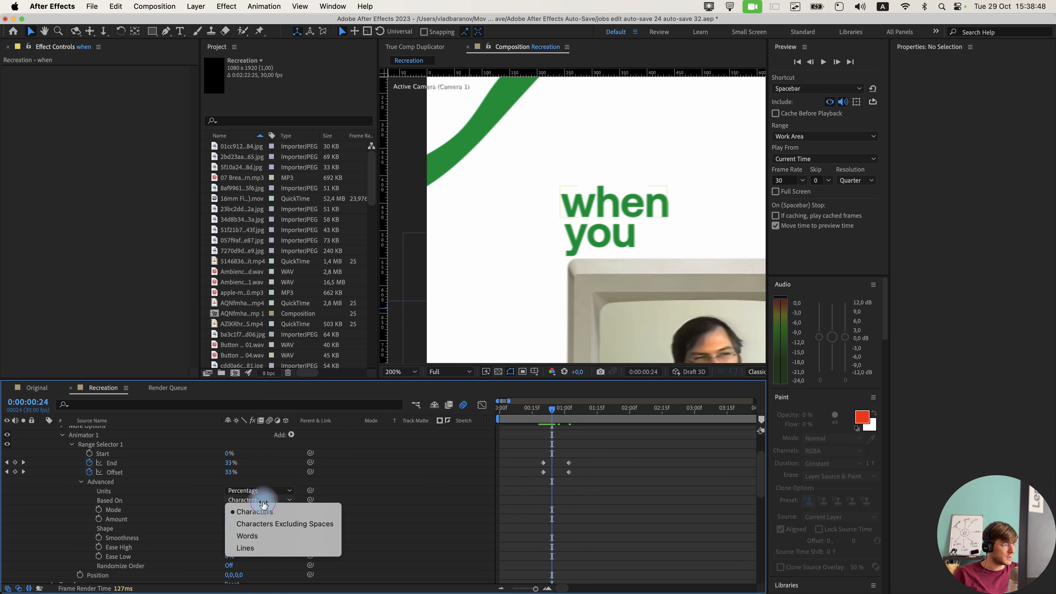
left_click(267, 541)
left_click(268, 501)
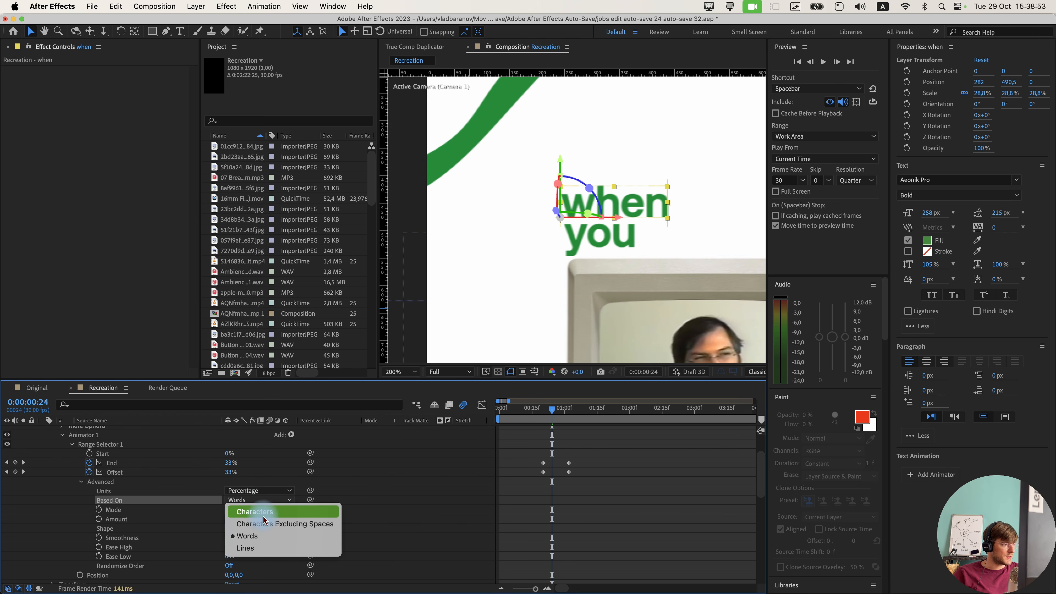
left_click(550, 408)
mouse_move(549, 409)
left_mouse_down()
mouse_move(542, 413)
mouse_move(561, 417)
mouse_move(549, 422)
left_mouse_up()
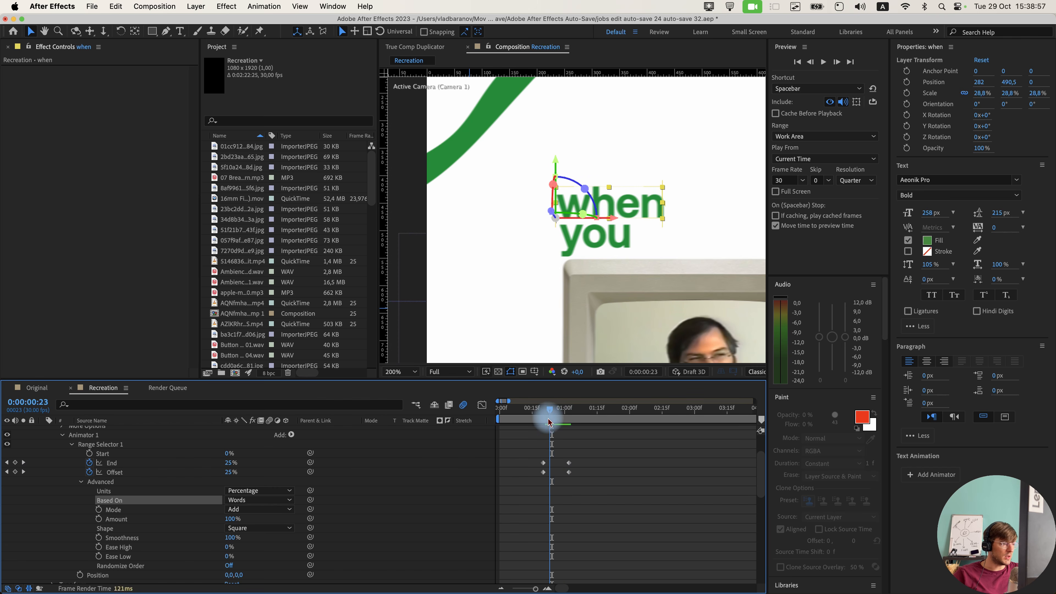
left_click(253, 499)
left_click(259, 547)
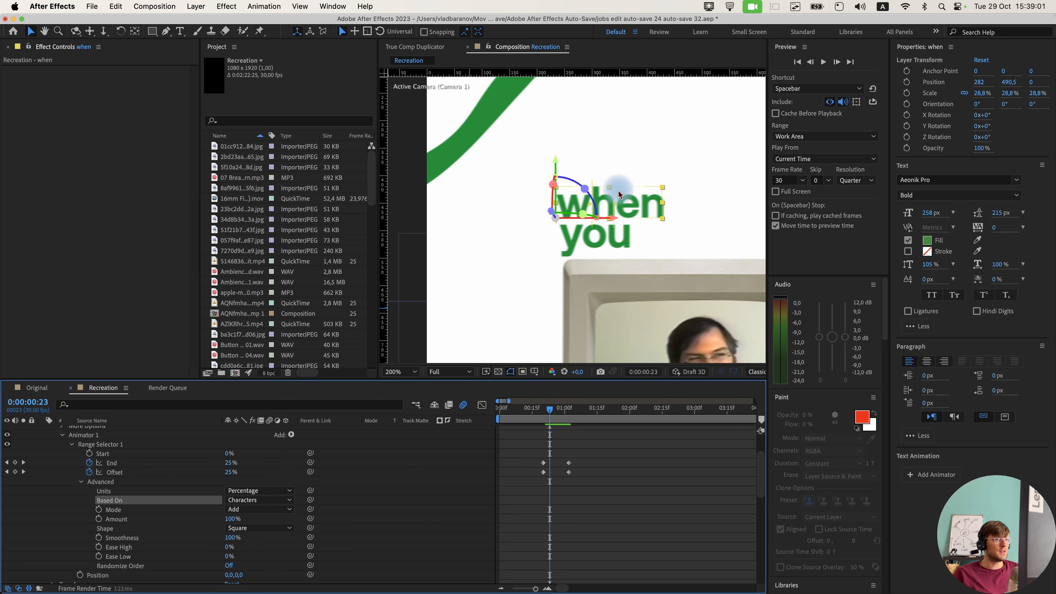
Set the range selector's Shape to Ramp Up, with Ease Low at 100% and Ease High at 25%.
left_click(268, 528)
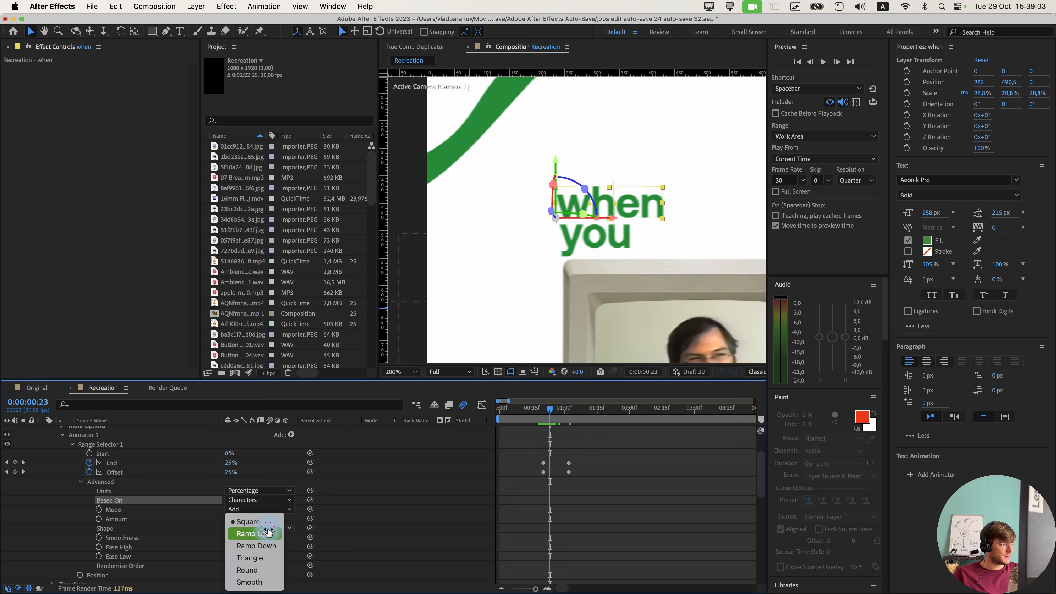
left_click(268, 540)
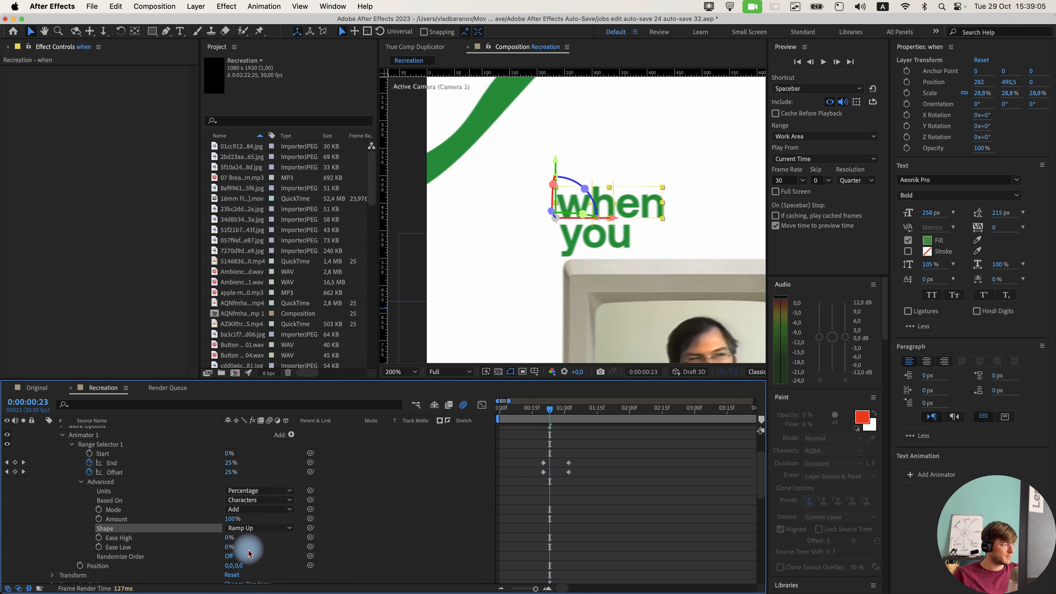
scroll(245, 552, "down", 1)
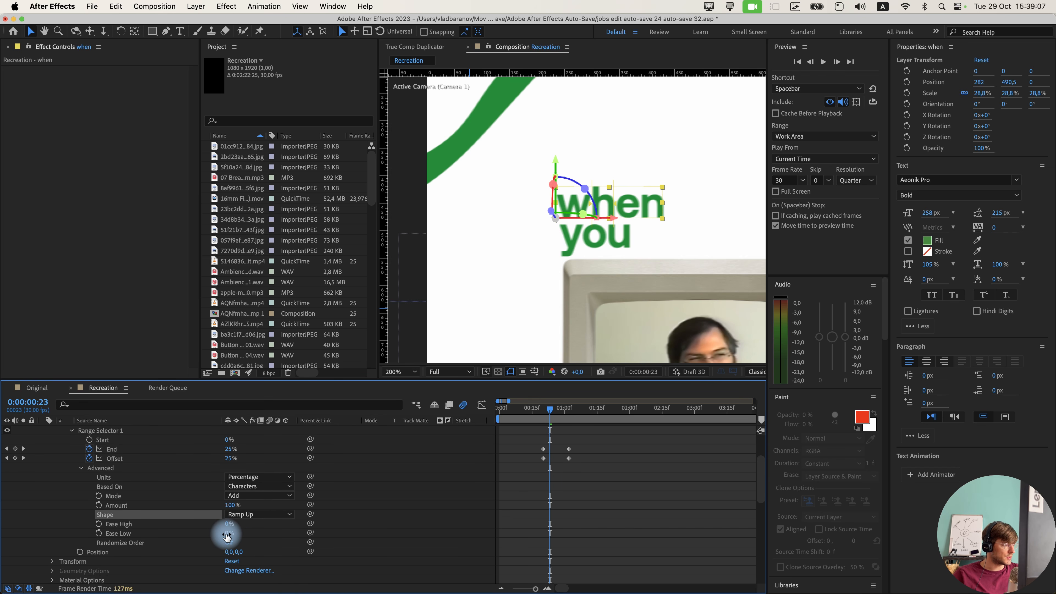
mouse_move(227, 535)
left_mouse_down()
mouse_move(487, 538)
mouse_move(227, 535)
left_mouse_up()
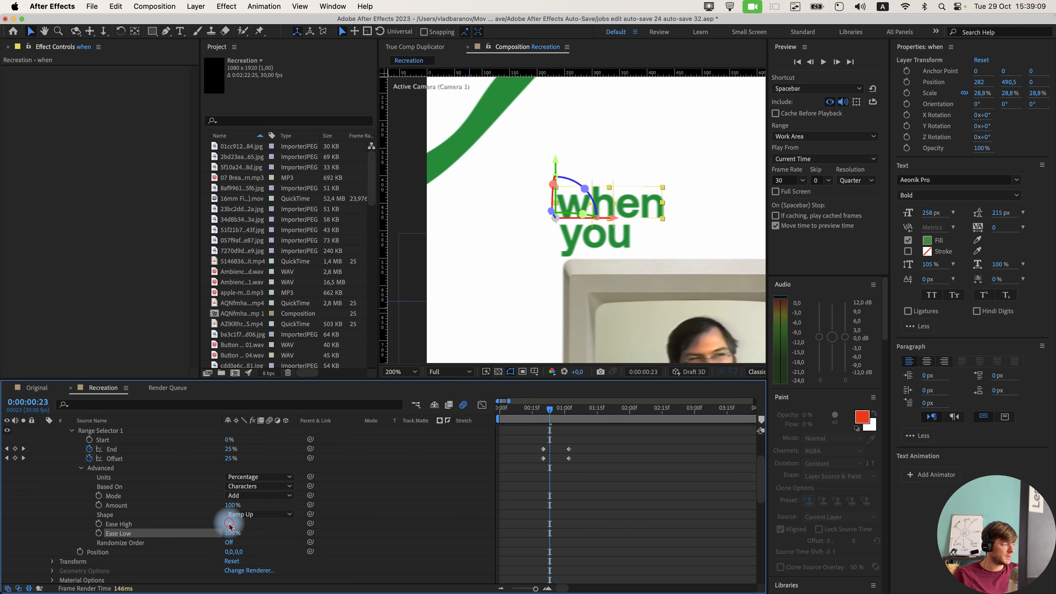
left_click(229, 523)
key("2")
key("5")
left_click(229, 523)
type("25")
left_click(270, 524)
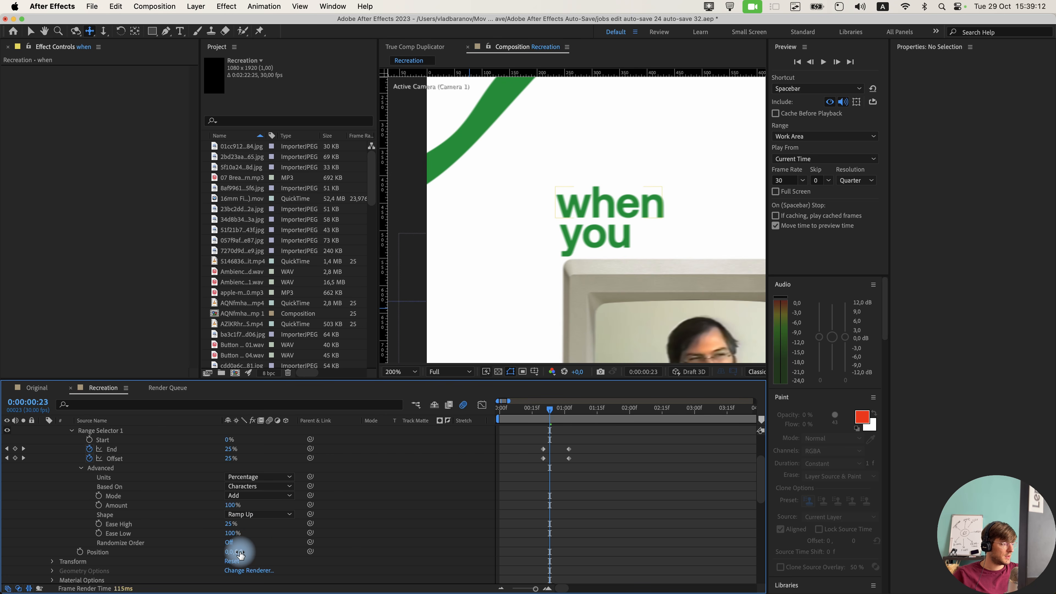
Set the animator's Position offset to 0, 137 and preview how the letters of "when" rise.
left_click_drag(241, 554, 314, 552)
key("space")
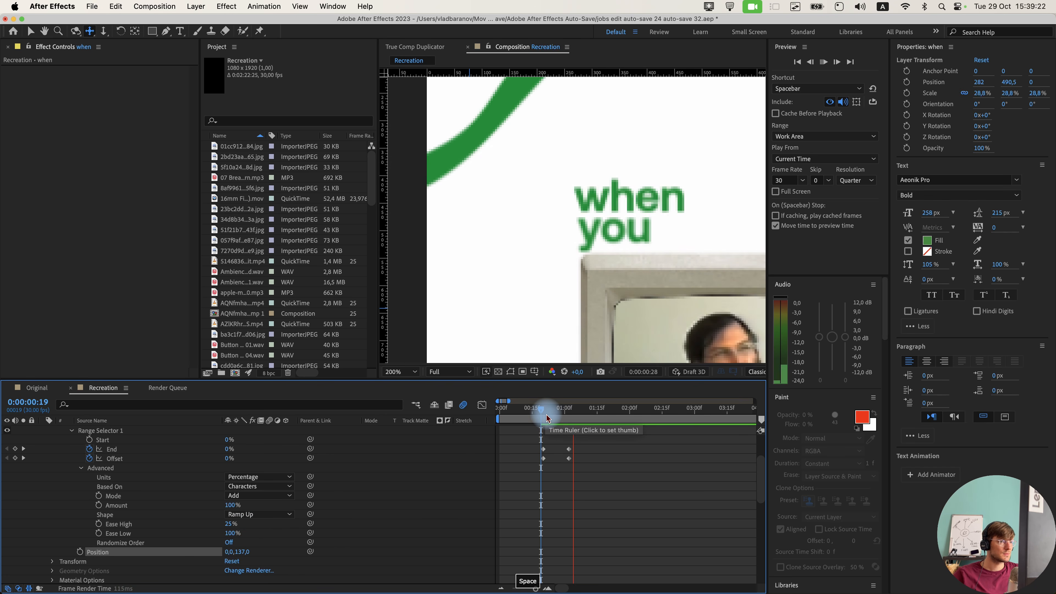
left_click(543, 411)
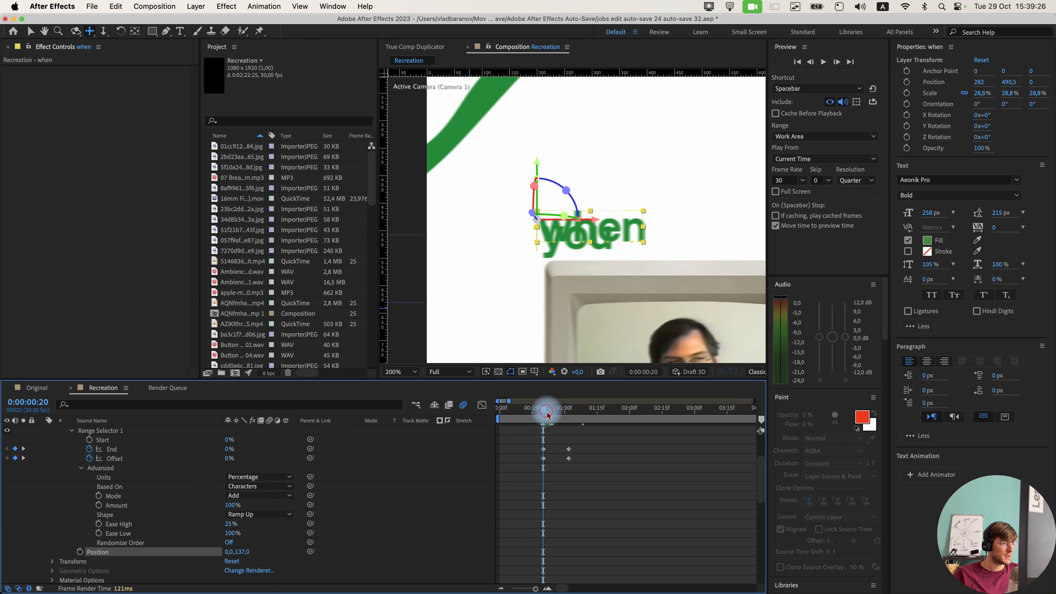
left_click_drag(542, 413, 552, 419)
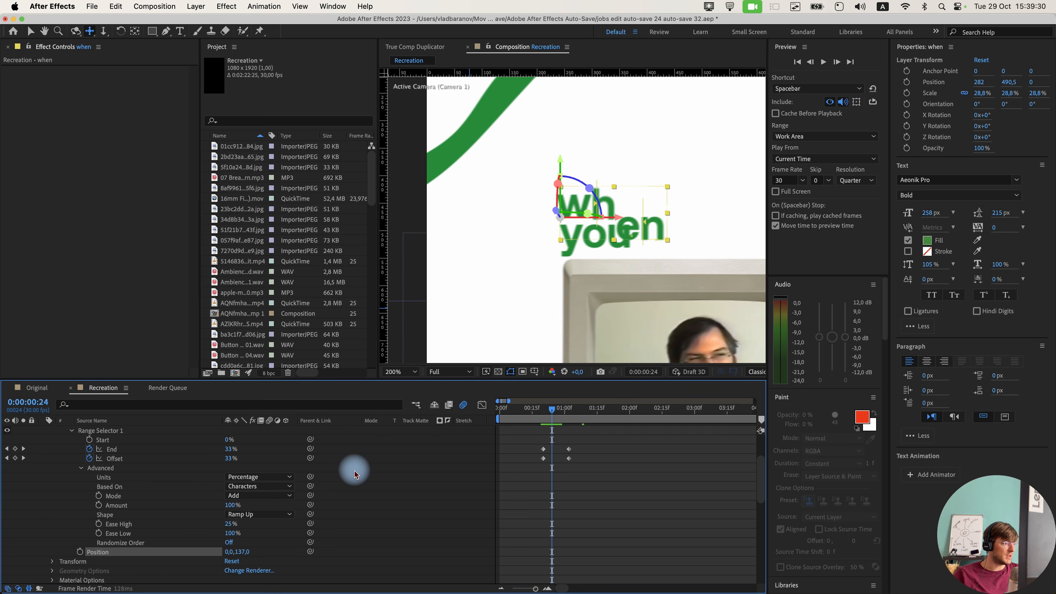
Base the range selector on Words and preview the "when" animation from about 0:00:00:15.
left_click(254, 486)
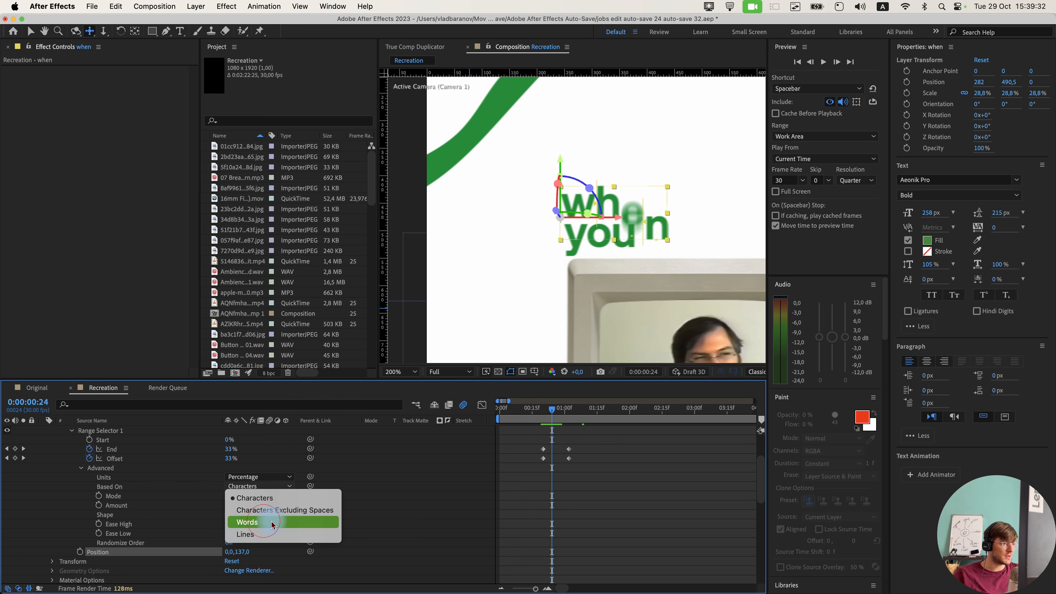
left_click(272, 523)
left_click_drag(542, 412, 534, 414)
key("space")
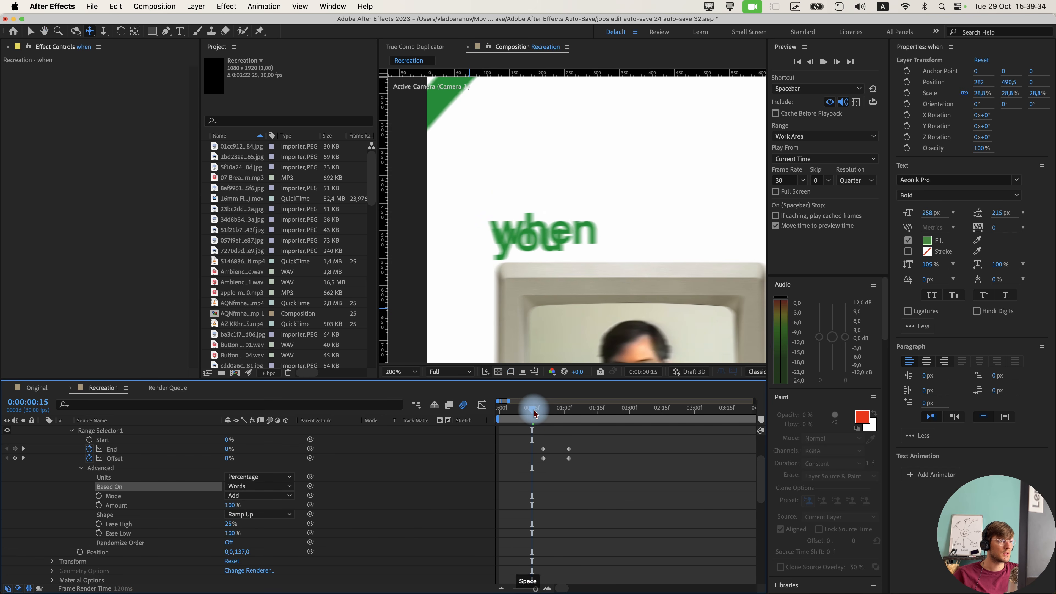
key("space")
Move the End and Offset keyframes earlier, to about 0:00:00:03 and 0:00:00:15, and preview from the start.
scroll(609, 509, "up", 4)
left_click_drag(606, 491, 506, 499)
left_click(566, 449)
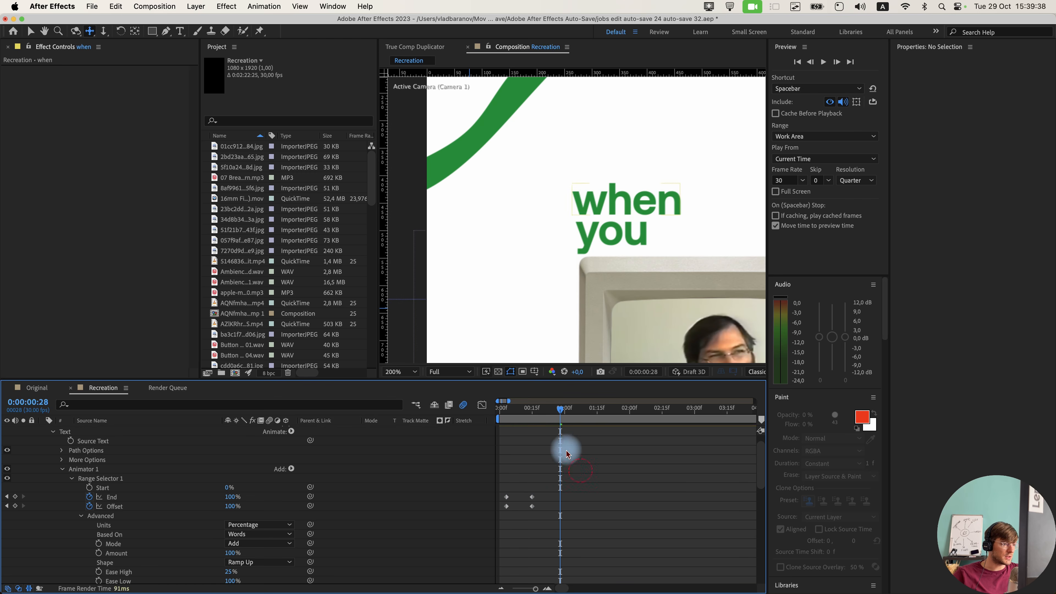
left_click_drag(610, 413, 438, 419)
key("space")
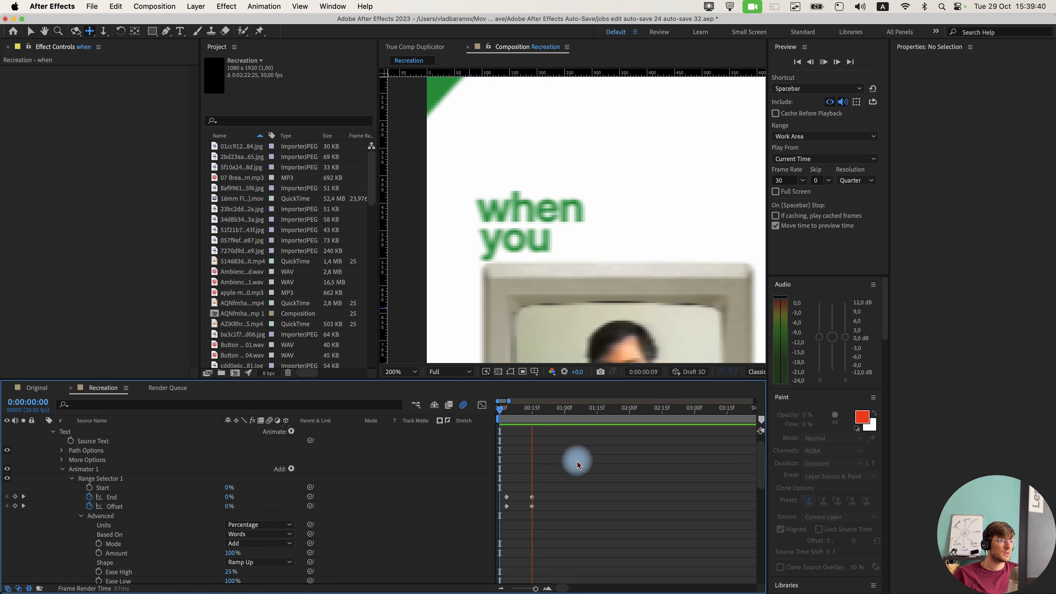
key("space")
Draw a tall, narrow rectangular mask on the "you" layer, just left of the word, at 0:00:00:13.
scroll(536, 460, "up", 1)
scroll(507, 307, "down", 1)
left_click_drag(506, 307, 533, 321)
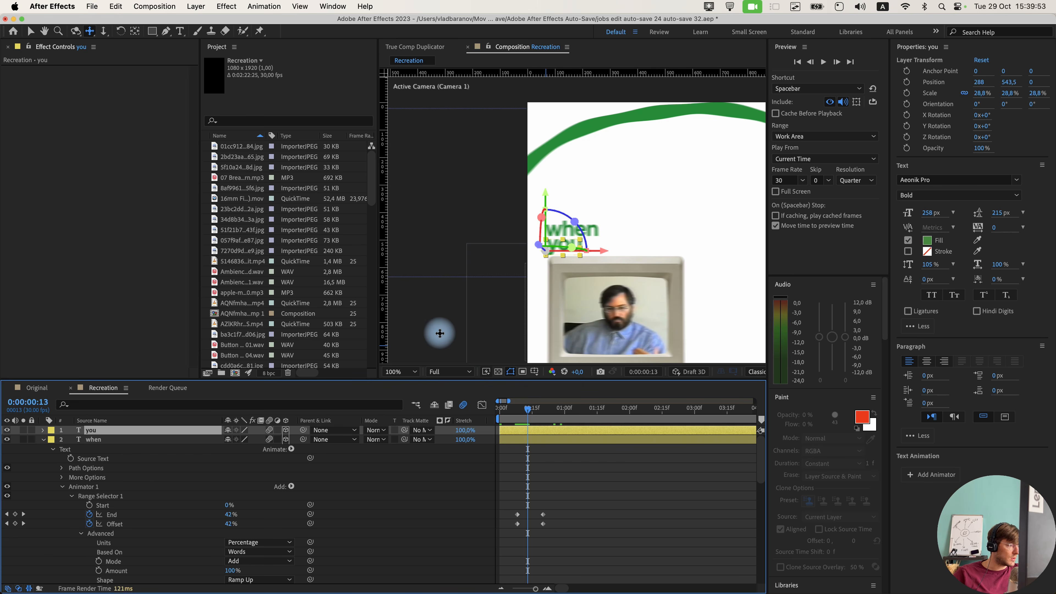
scroll(439, 332, "up", 1)
left_click_drag(503, 306, 520, 304)
scroll(519, 304, "up", 1)
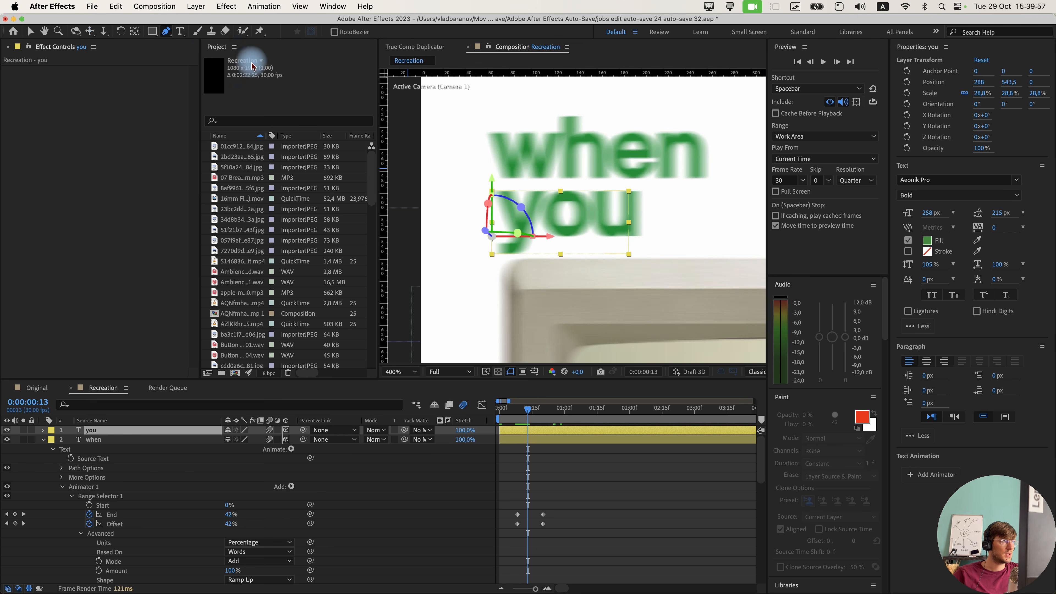
left_click(152, 31)
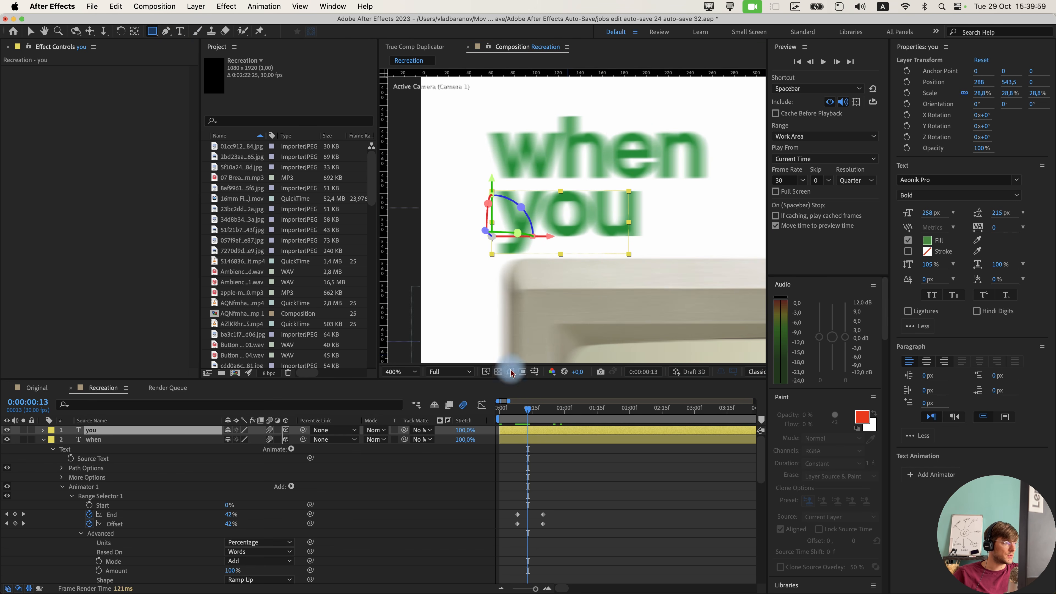
mouse_move(455, 173)
left_mouse_down()
mouse_move(464, 283)
mouse_move(470, 275)
left_mouse_up()
Reveal the mask path on the "you" layer and set its starting keyframe at 0:00:00:13.
left_click(74, 459)
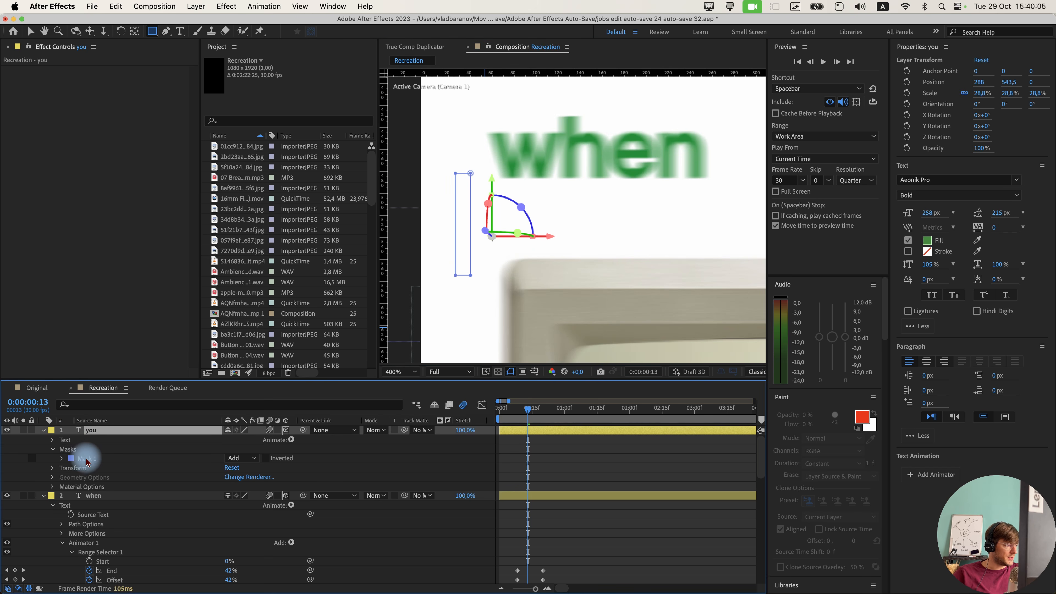
key("m")
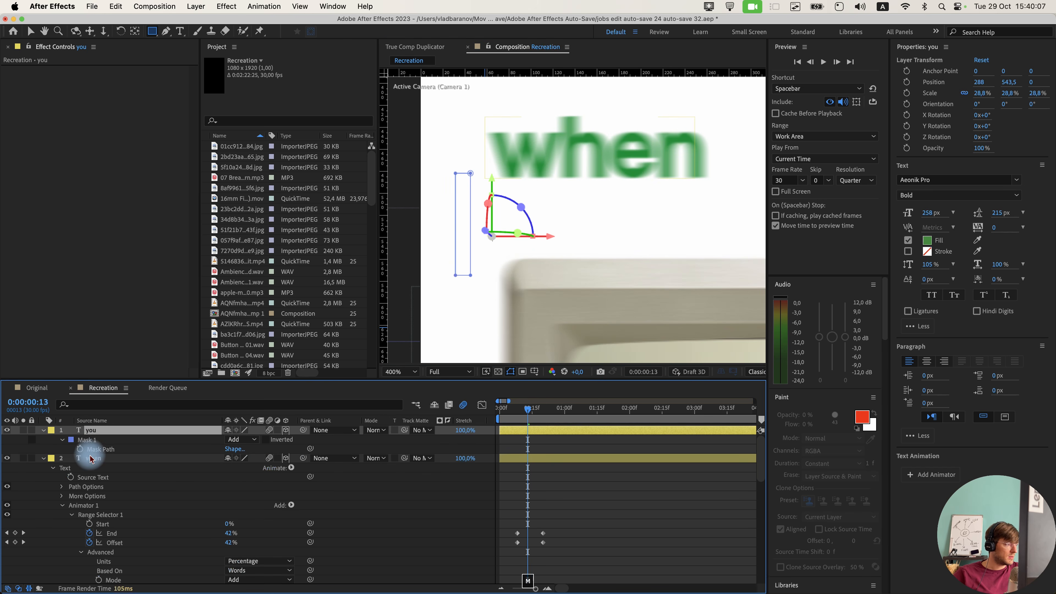
left_click(79, 449)
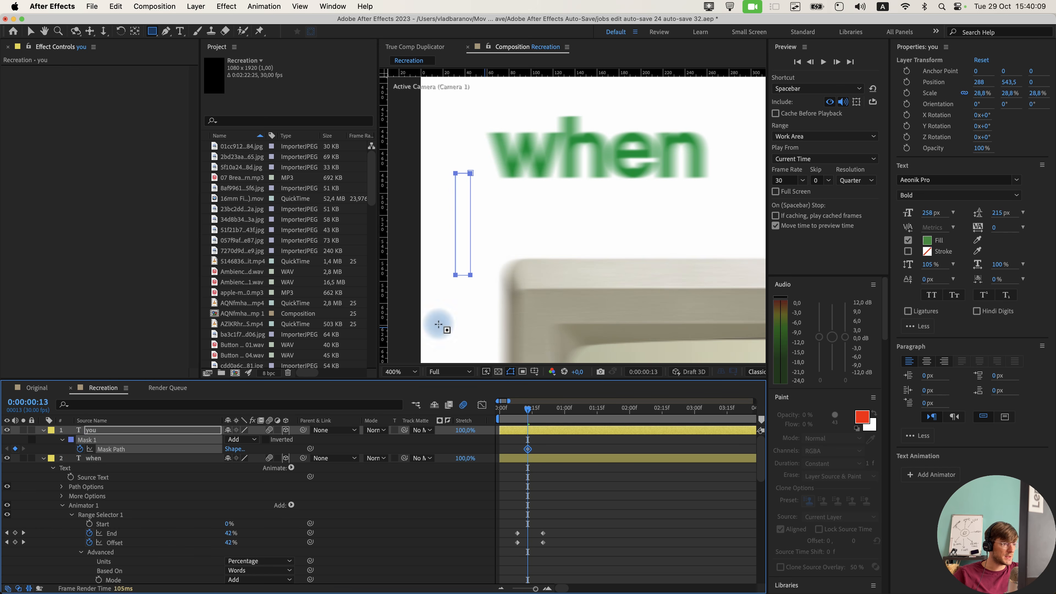
At 0:00:00:22, widen the mask to the right to cover all of "you", ease both Mask Path keyframes, and check the reveal.
left_click_drag(528, 409, 547, 409)
left_click_drag(644, 293, 473, 255)
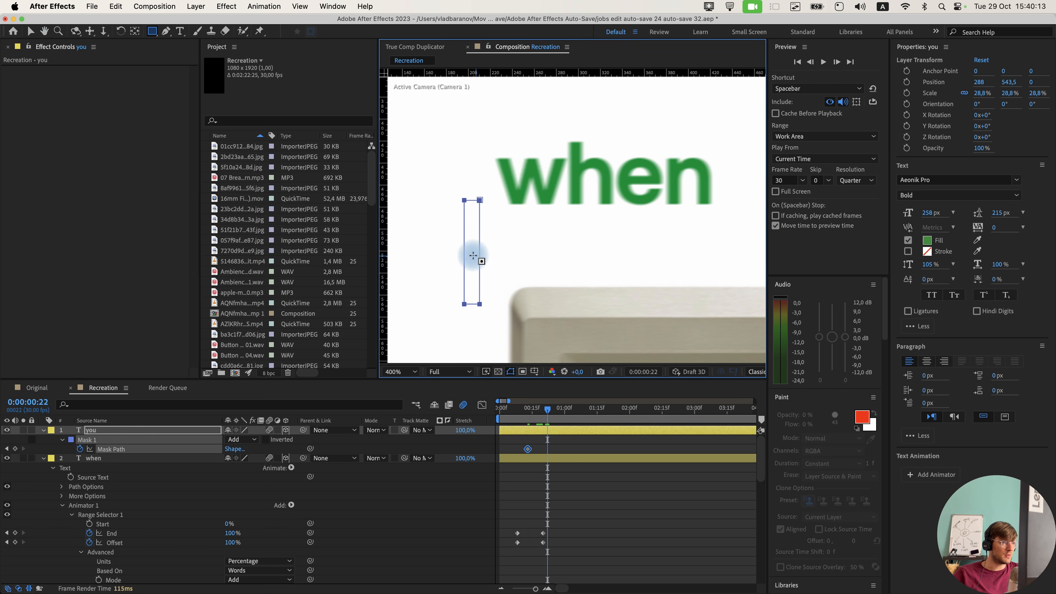
double_click(480, 257)
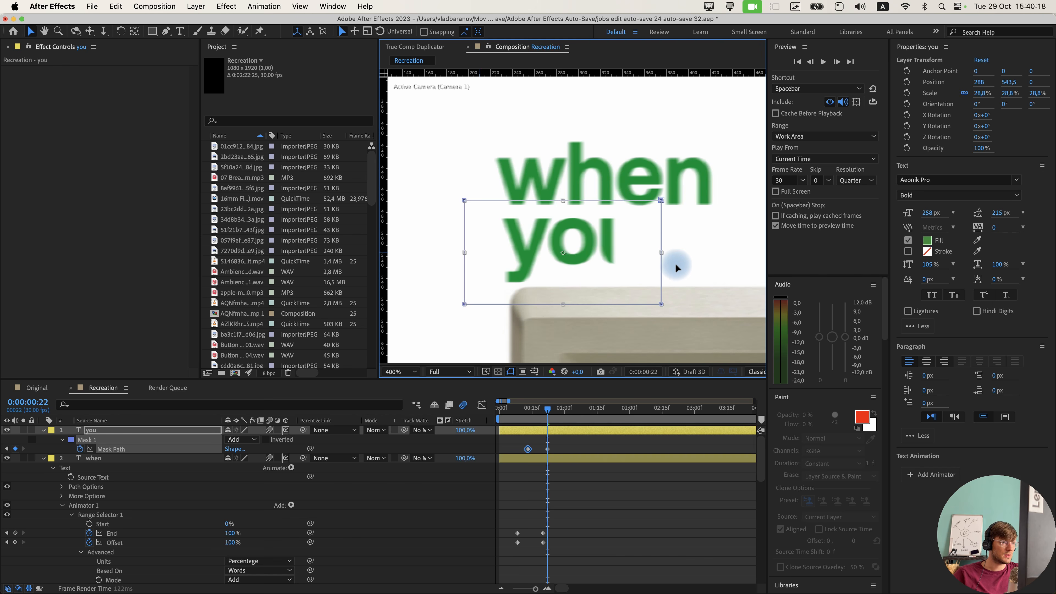
left_click_drag(676, 266, 706, 263)
left_click(536, 452)
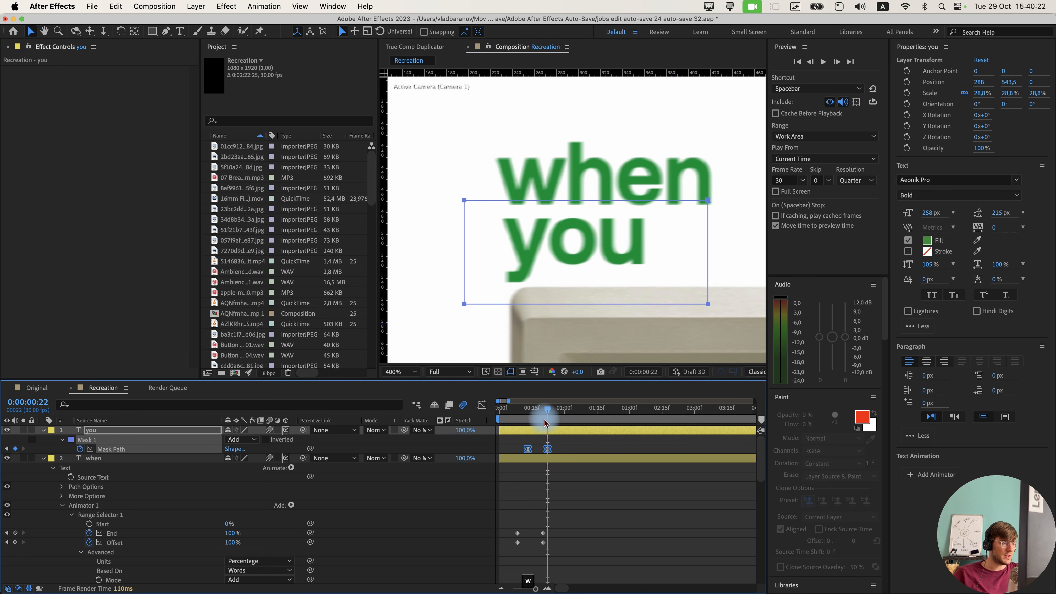
left_click_drag(545, 413, 530, 413)
left_click_drag(515, 314, 617, 319)
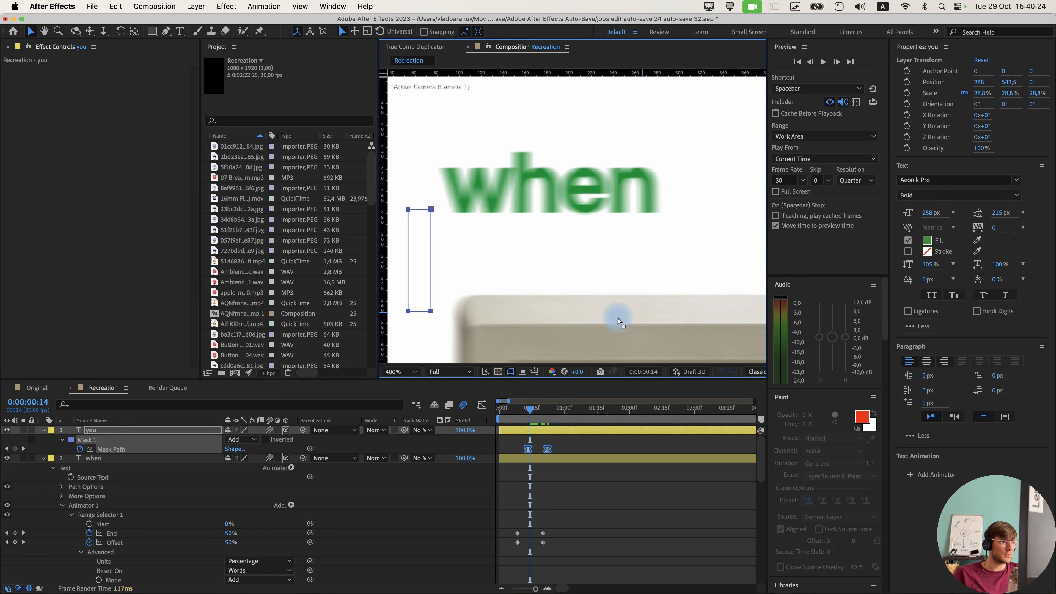
key("shift+slash")
Switch to the Original composition and scrub to 0:00:00:24 to examine the handwritten "grow up" text on the computer.
left_click(42, 387)
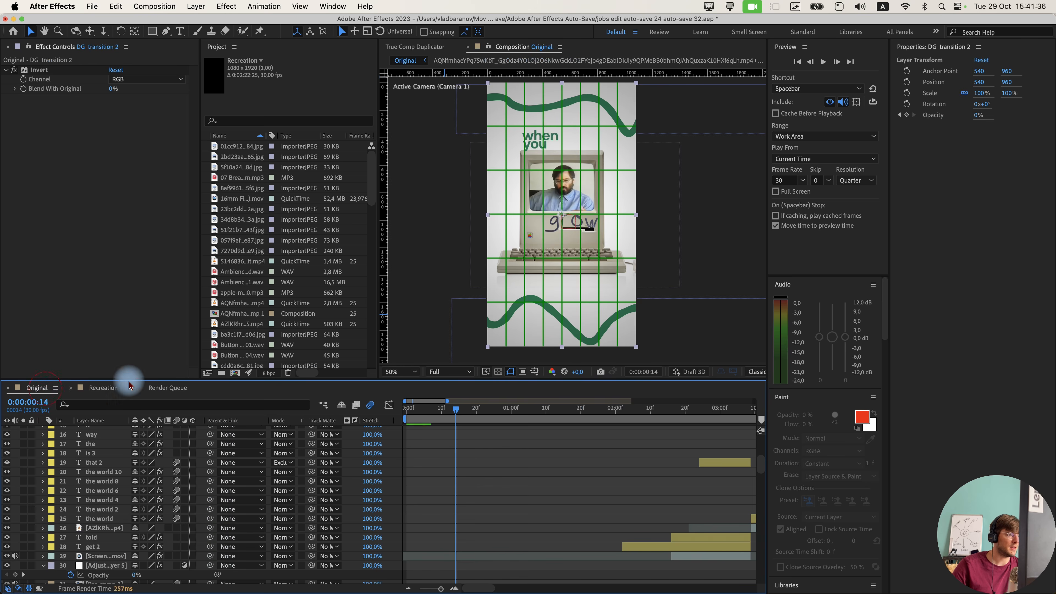
scroll(594, 197, "up", 1)
left_click_drag(469, 407, 490, 409)
left_click(600, 232)
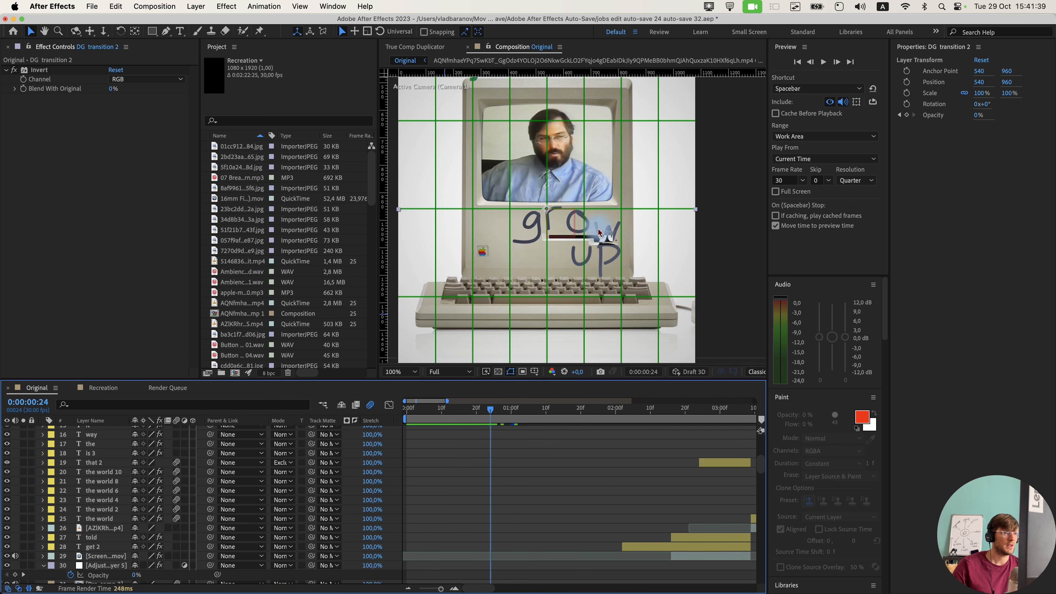
In the Recreation composition, add a "grow up" text layer over the lower part of the computer and move to 0:00:00:26.
left_click(104, 388)
left_click(179, 31)
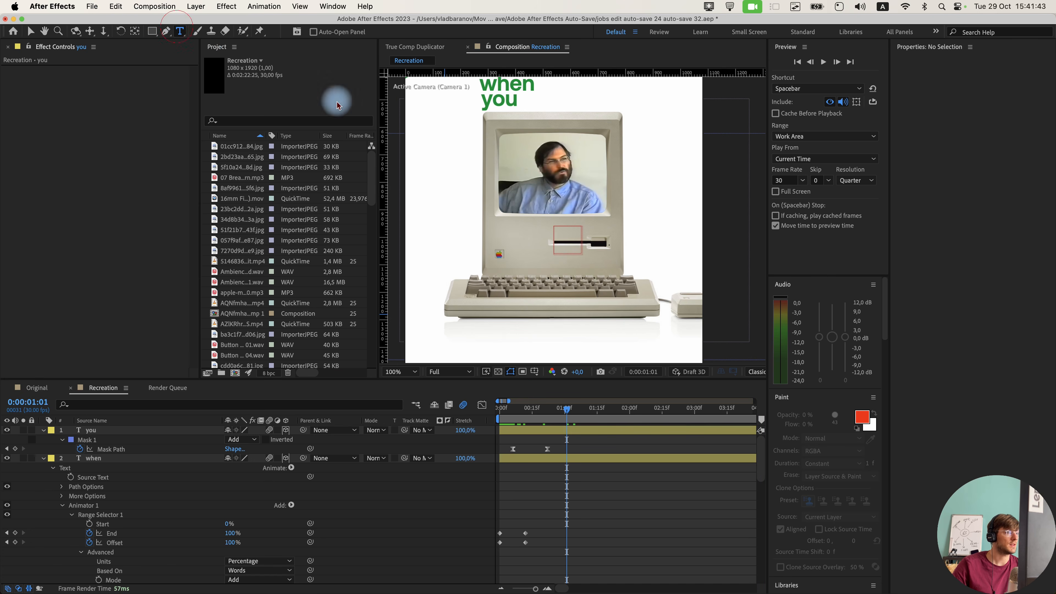
left_click(595, 269)
type("f")
key("BackSpace")
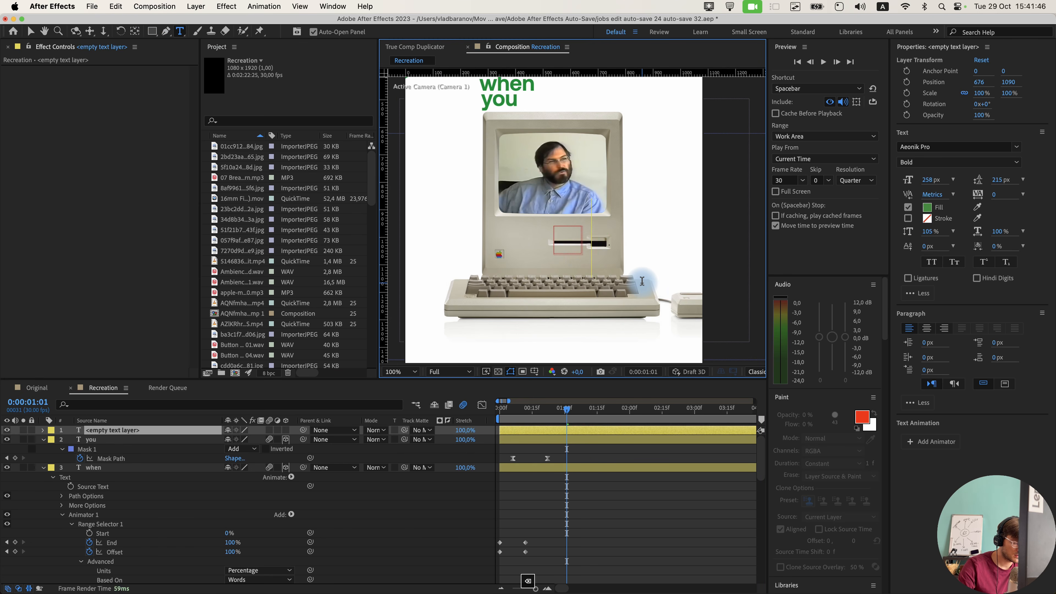
type("grow up")
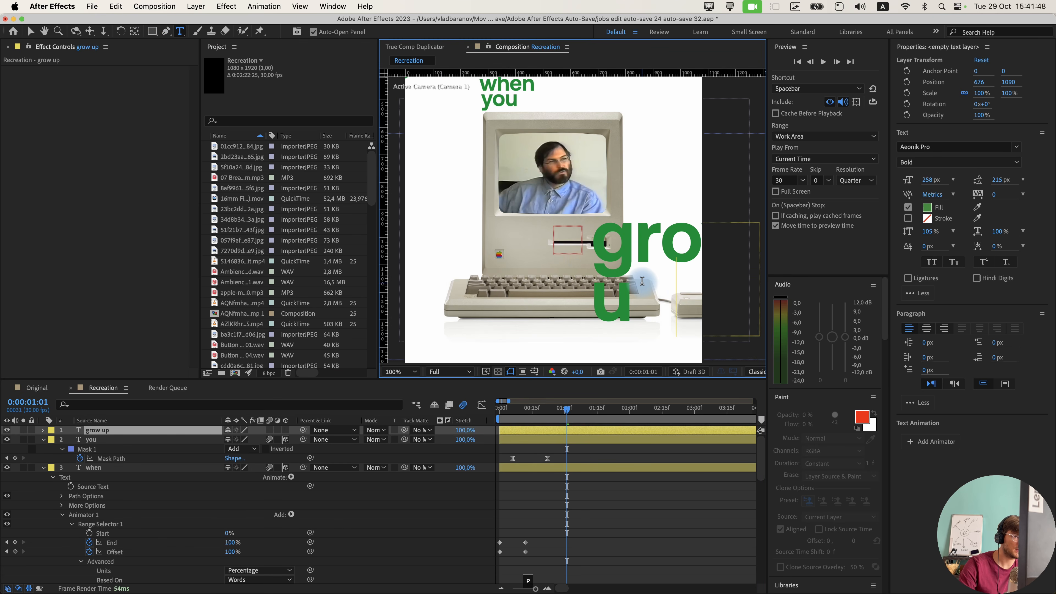
left_click(595, 452)
left_click(556, 410)
left_click(556, 429)
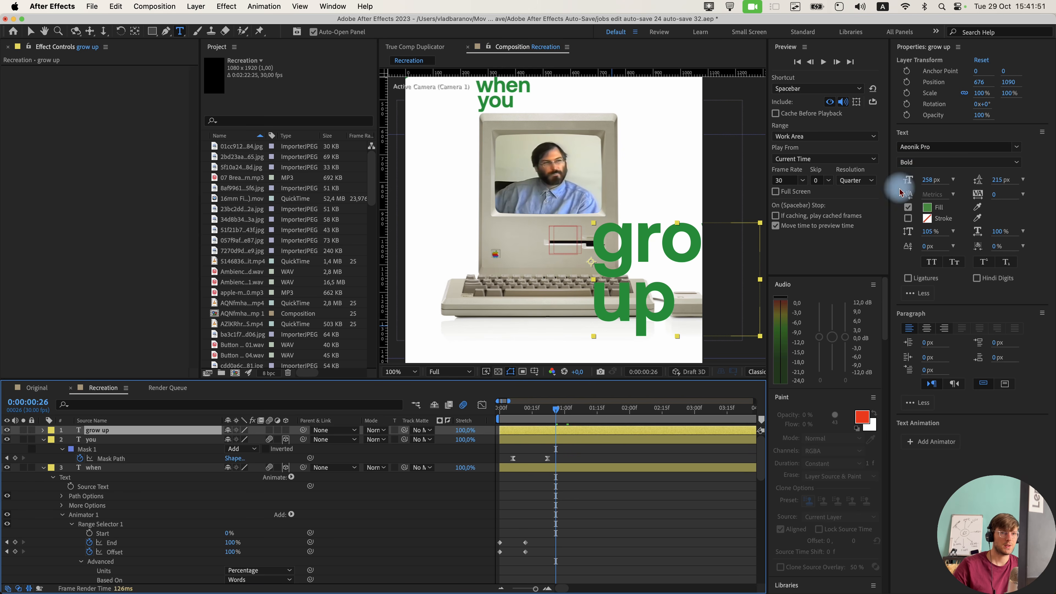
Change the font of the "grow up" text to Mateur.
left_click(921, 146)
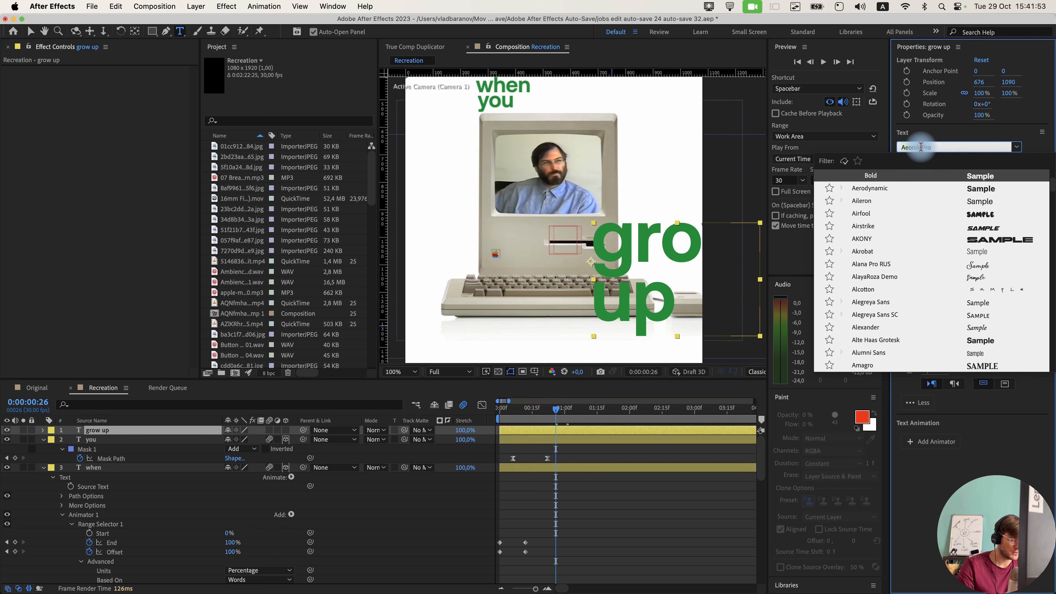
type("mateur")
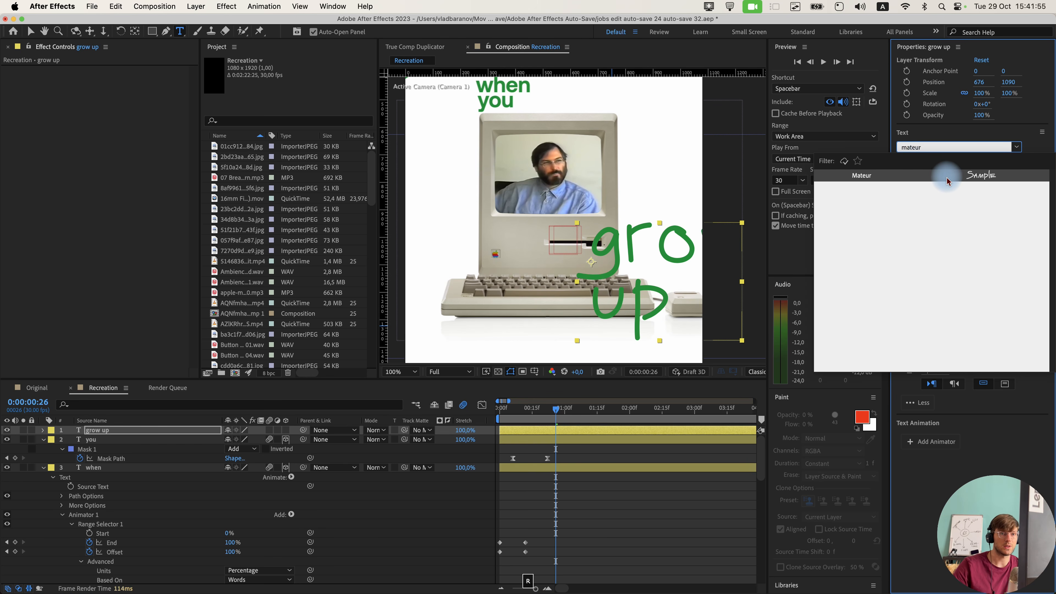
left_click(947, 180)
Right-align "grow up", scale it to about 43%, and place it over the disk slot on the computer's front.
key("v")
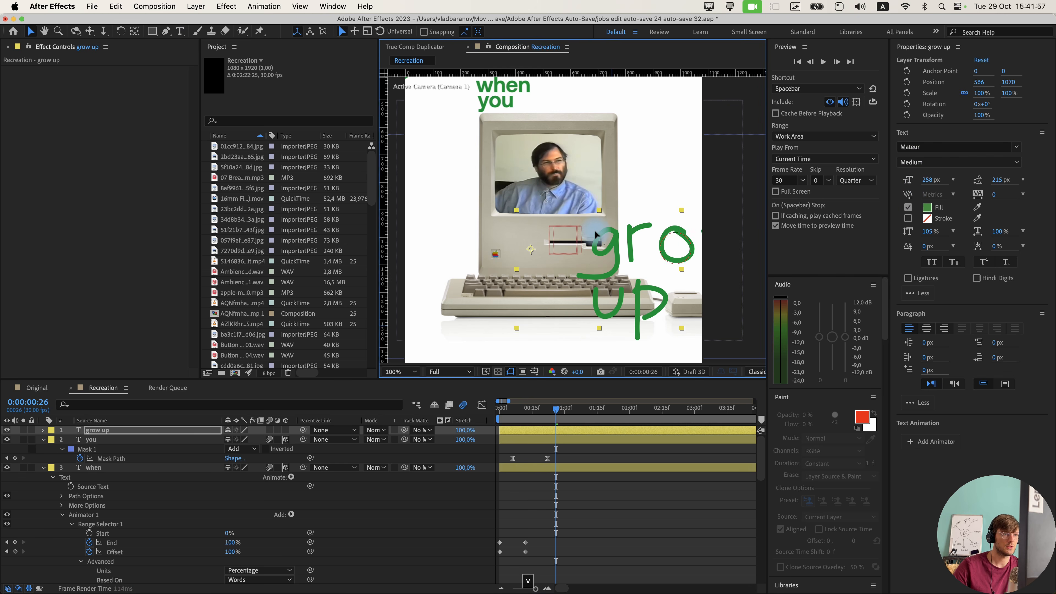
left_click_drag(596, 234, 547, 223)
left_click(944, 329)
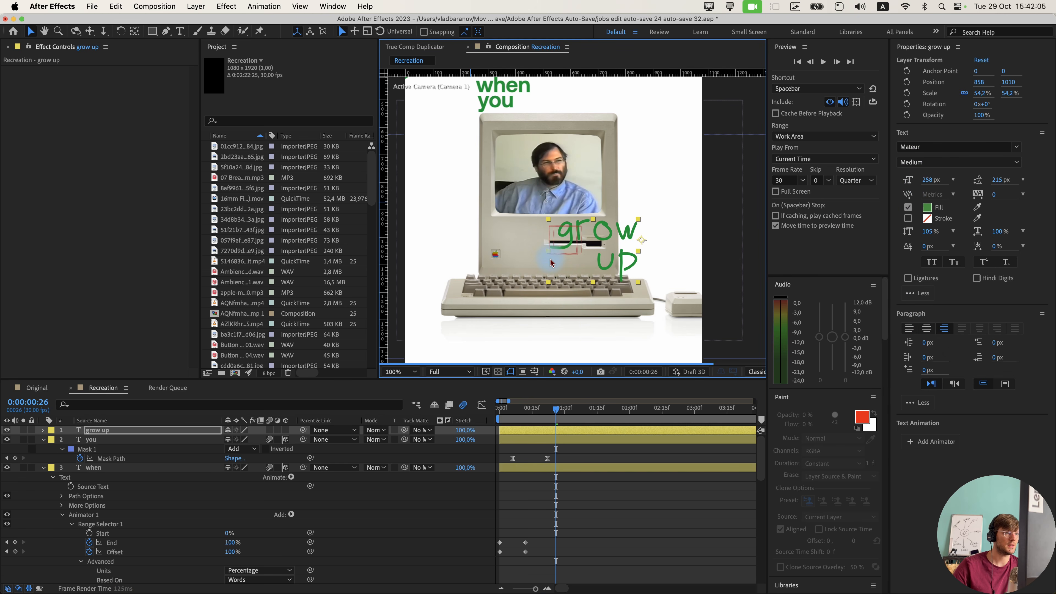
left_click_drag(526, 262, 551, 262)
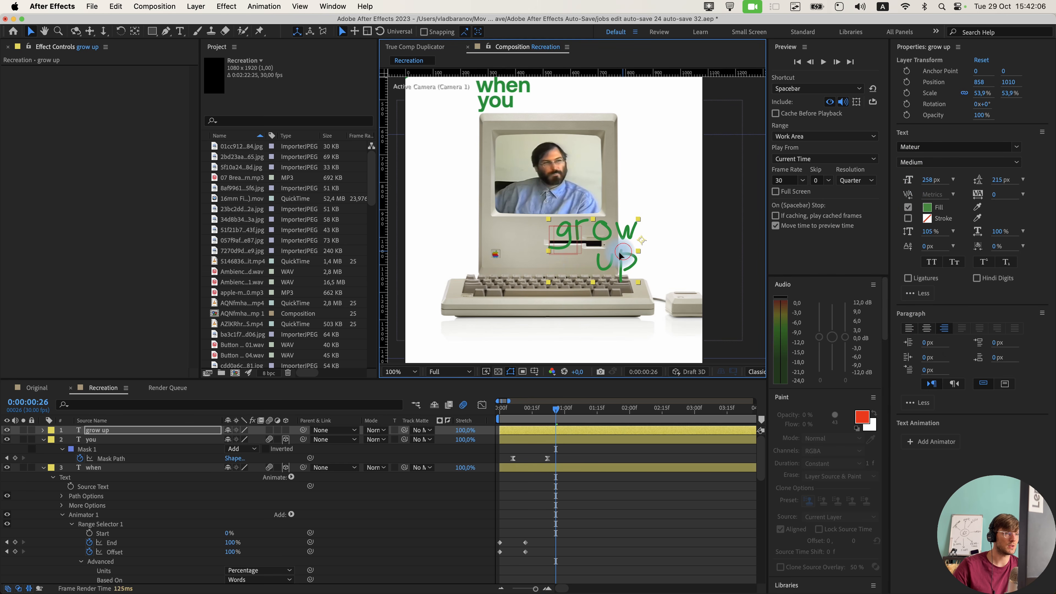
mouse_move(551, 223)
left_mouse_down()
mouse_move(528, 219)
mouse_move(547, 233)
left_mouse_up()
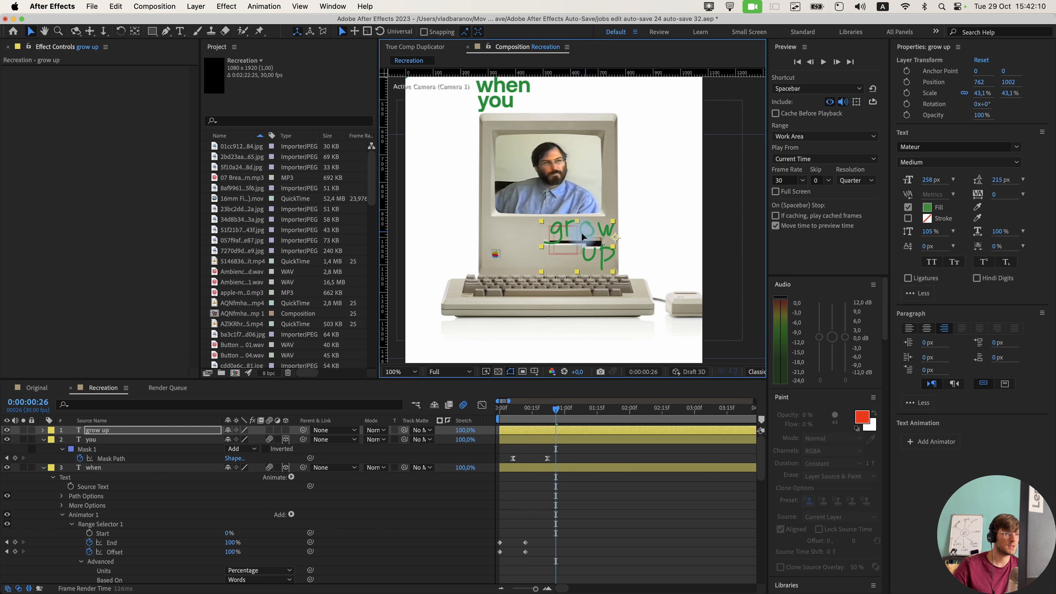
Set the "grow up" text fill to white and its blending mode to Exclusion.
left_click(927, 207)
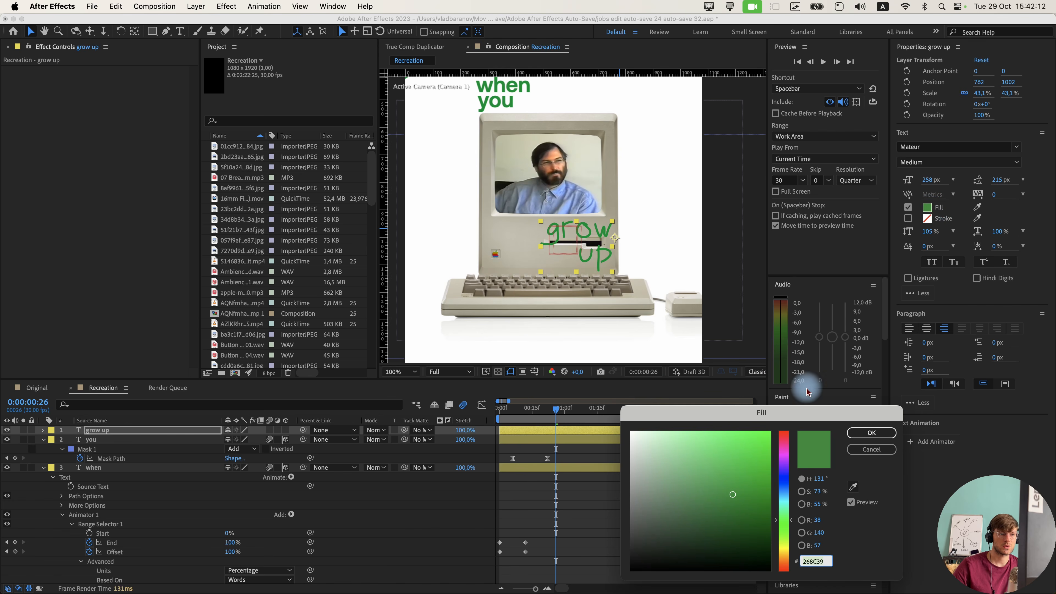
left_click_drag(744, 470, 498, 390)
left_click(870, 434)
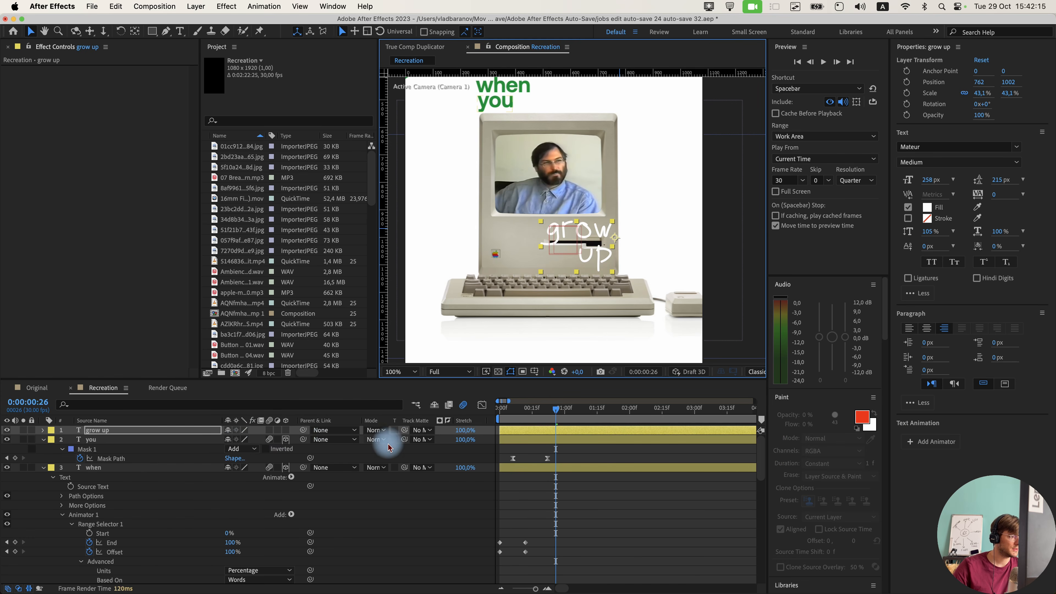
left_click(377, 433)
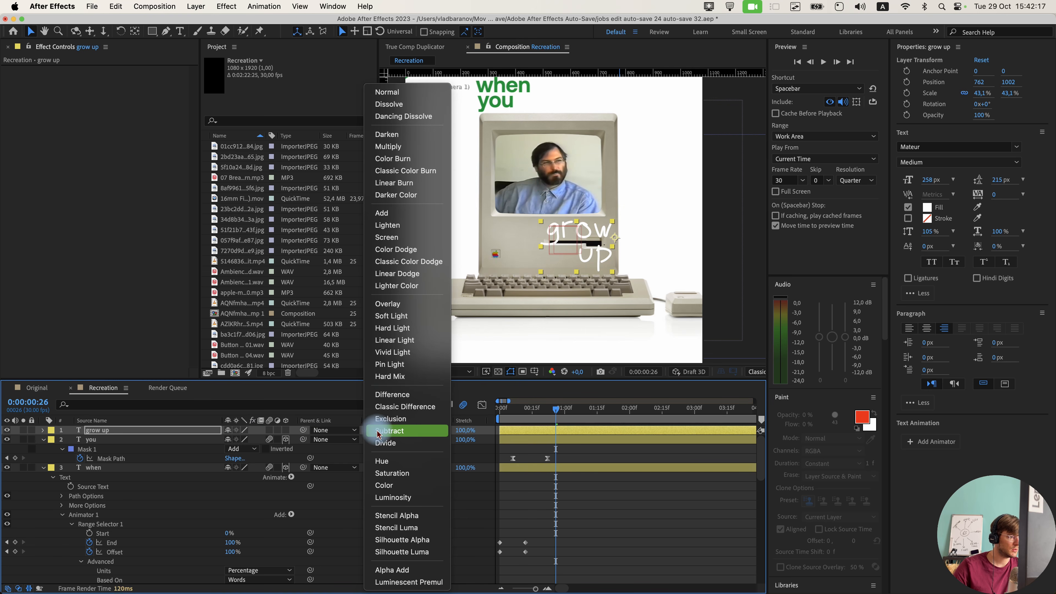
left_click(387, 416)
key("period")
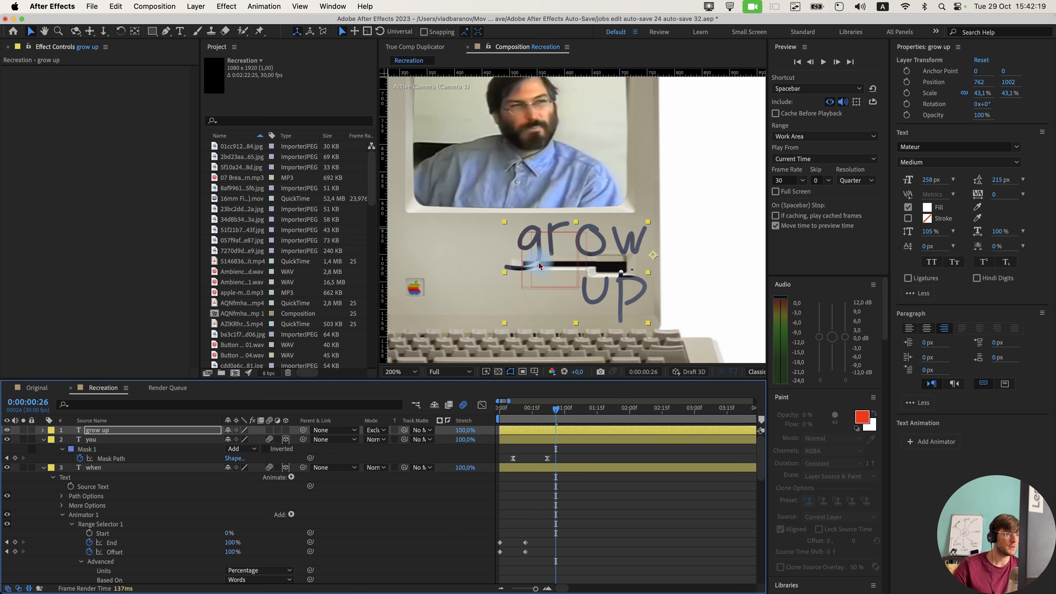
key("comma")
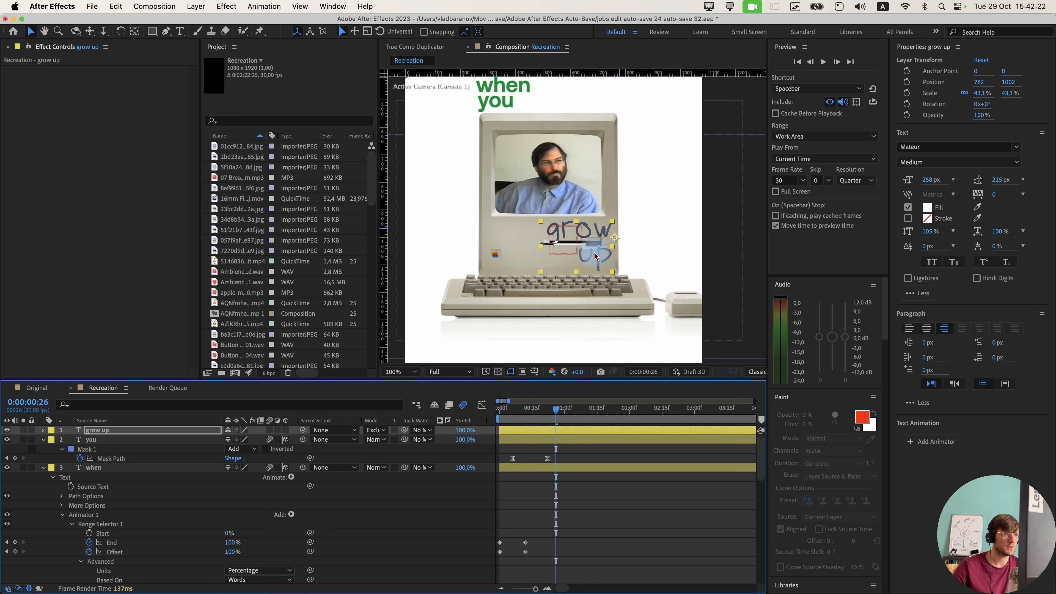
Make the "grow up" layer 3D, set its Z position to -10, and shift it horizontally to about X 777.
left_click(287, 431)
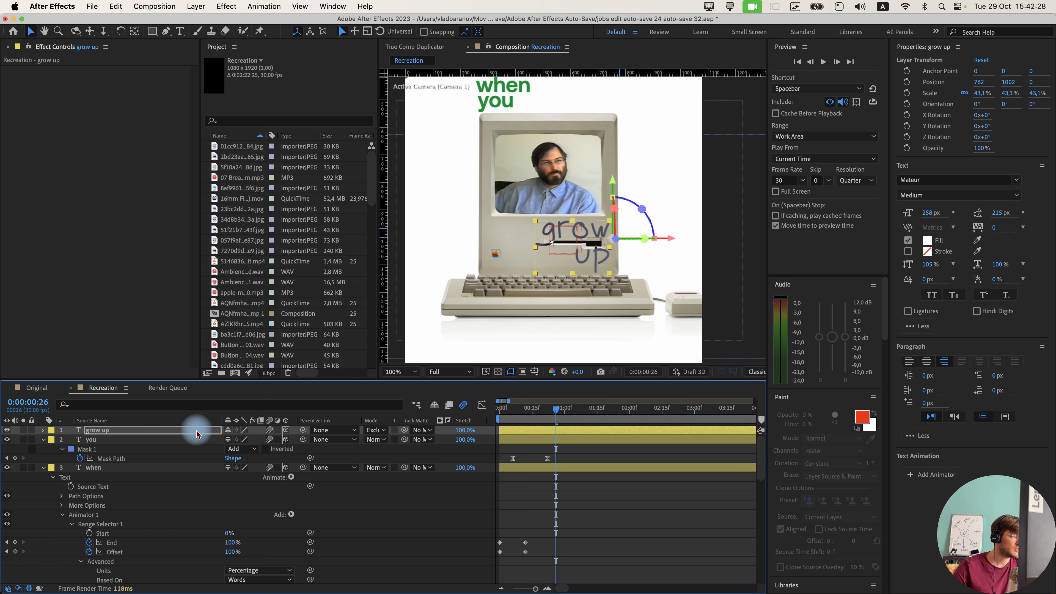
key("p")
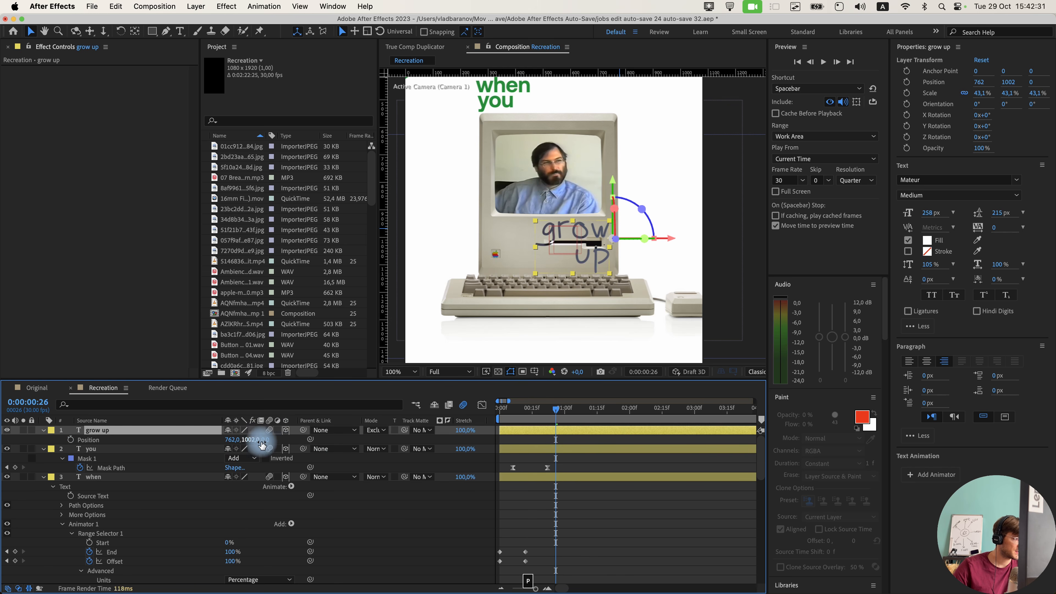
left_click_drag(262, 442, 260, 441)
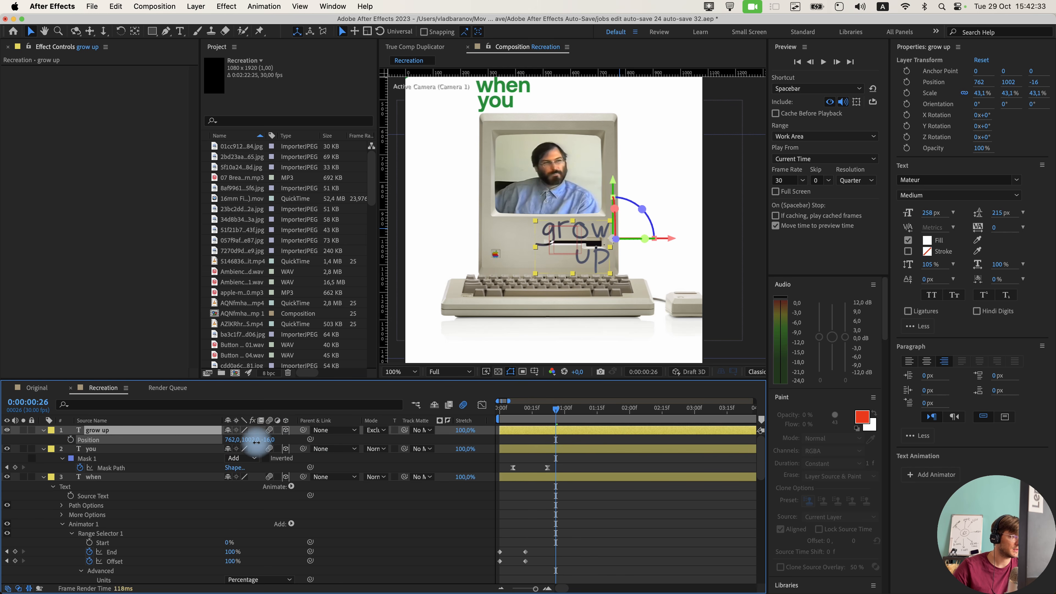
left_click(337, 440)
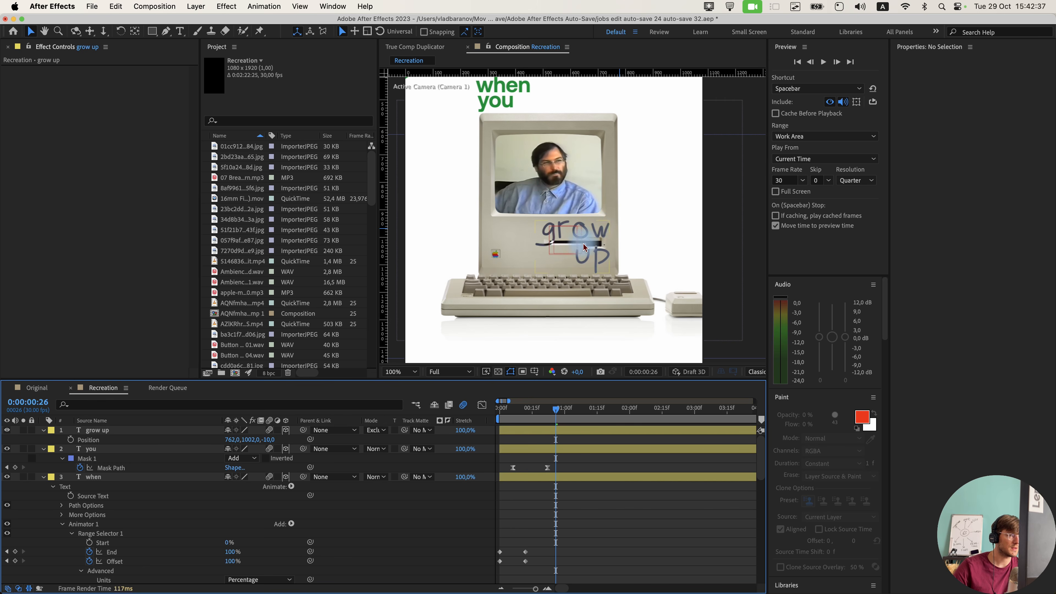
left_click_drag(583, 246, 585, 255)
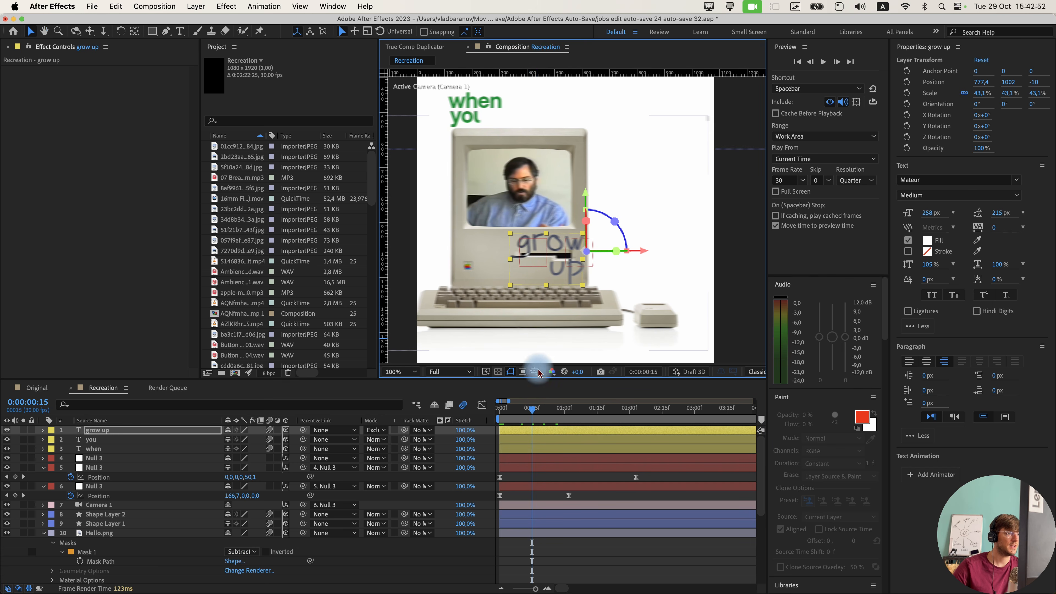
Add a Position text animator to the "grow up" layer.
left_click(531, 274)
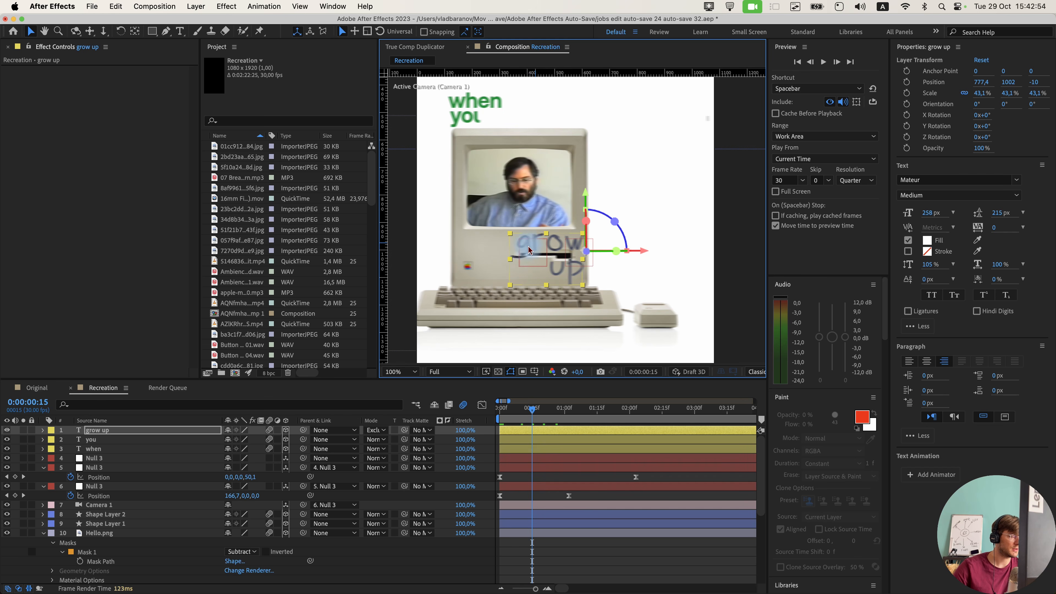
left_click(44, 429)
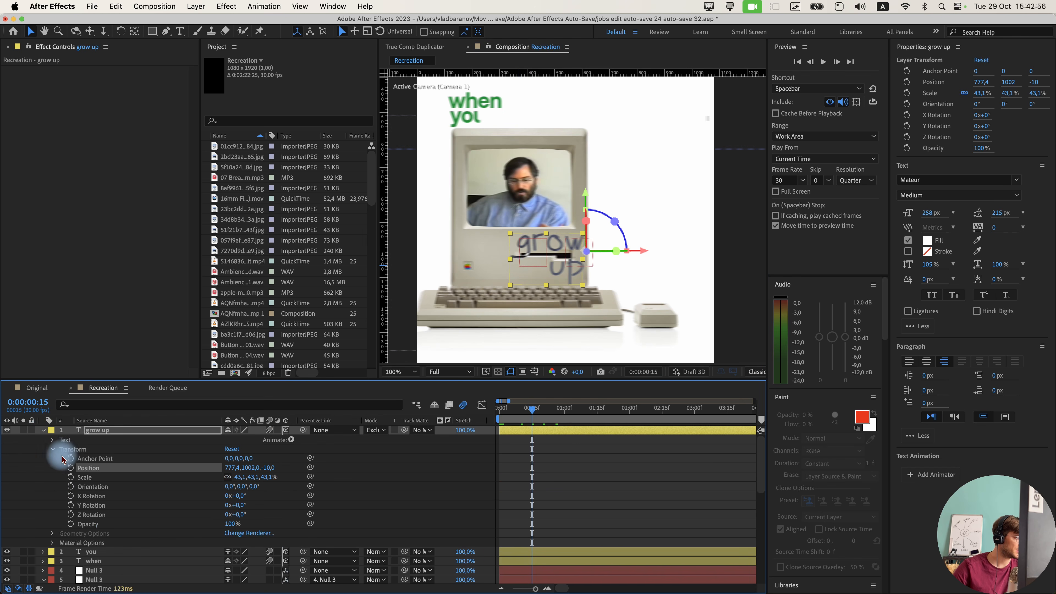
left_click(53, 450)
left_click(124, 431)
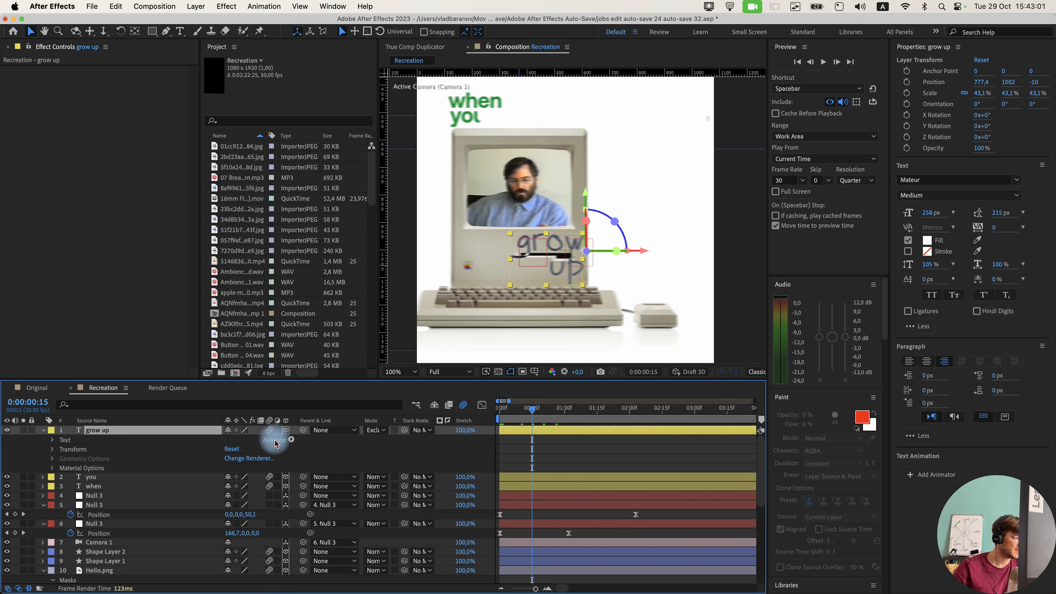
left_click(294, 443)
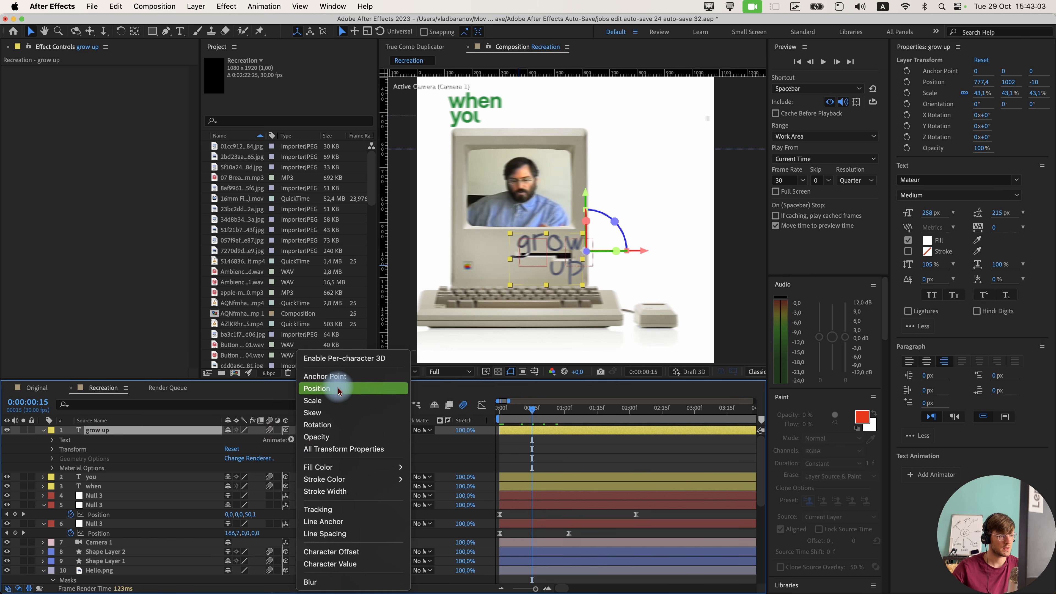
left_click(329, 382)
Keyframe the range selector's End and Offset at 0% on 0:00:00:15 and at 100% on 0:00:01:00.
left_click(71, 487)
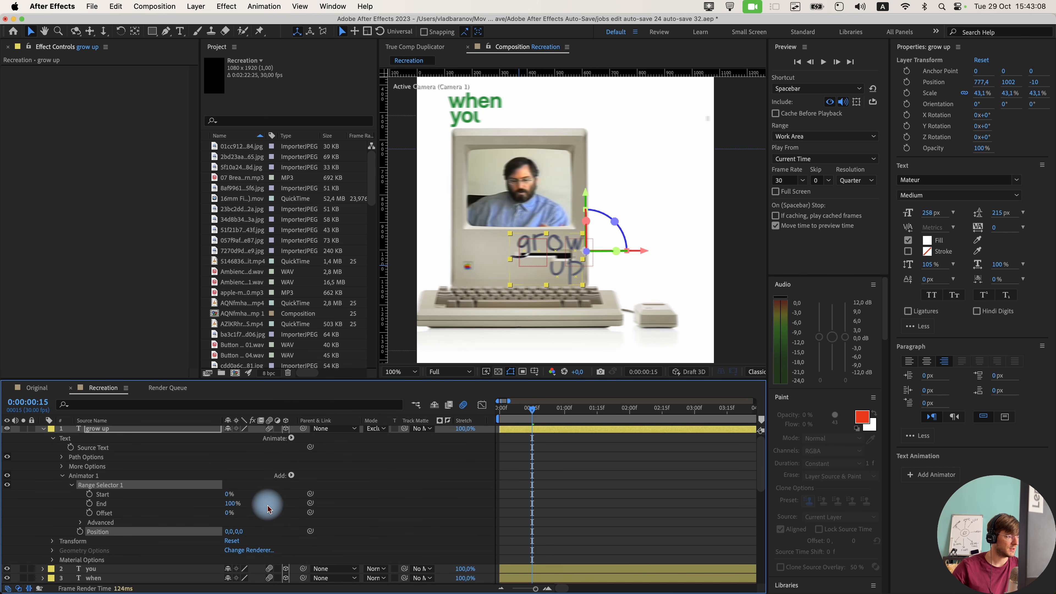
scroll(266, 503, "down", 1)
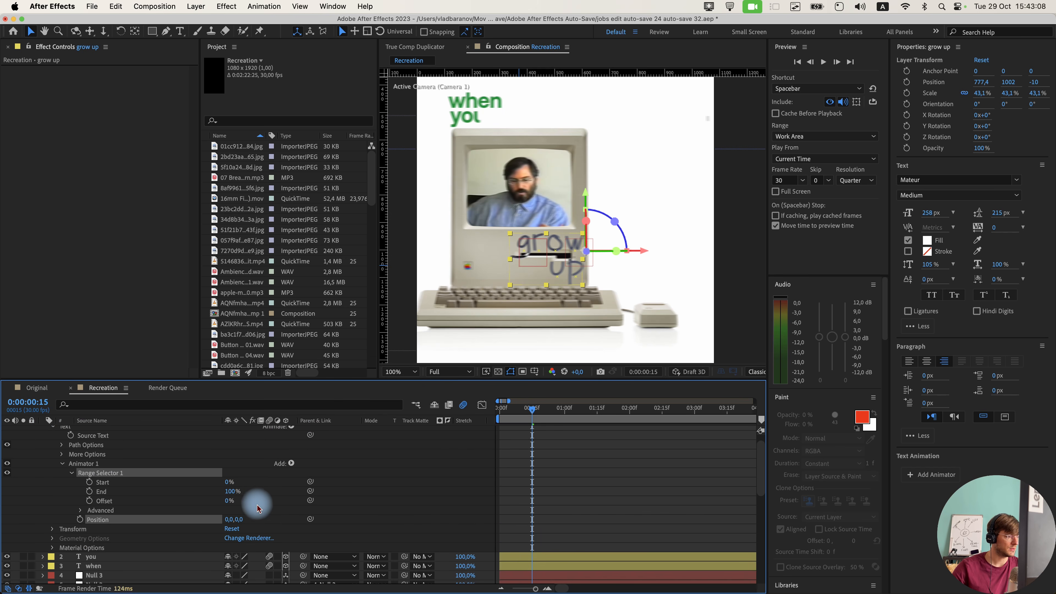
left_click(275, 494)
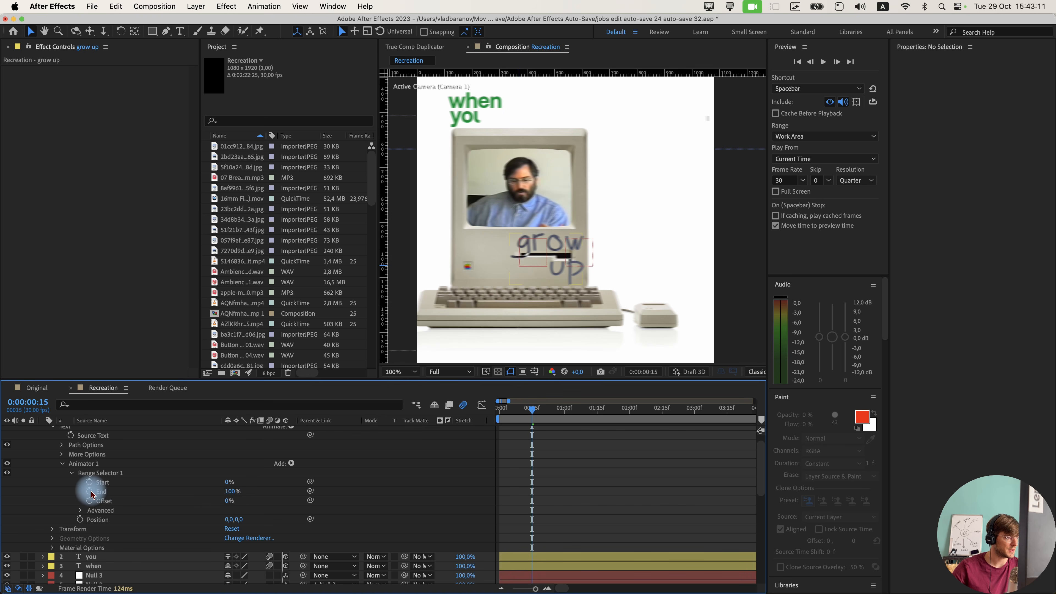
left_click(89, 491)
left_click_drag(231, 491, 69, 501)
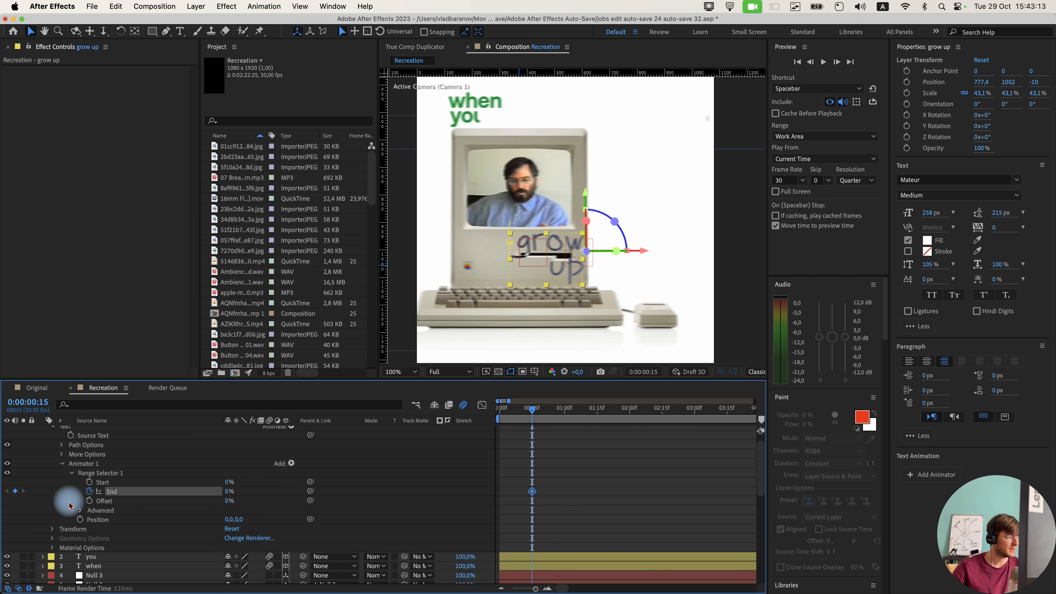
left_click(90, 501)
left_click_drag(537, 408, 565, 408)
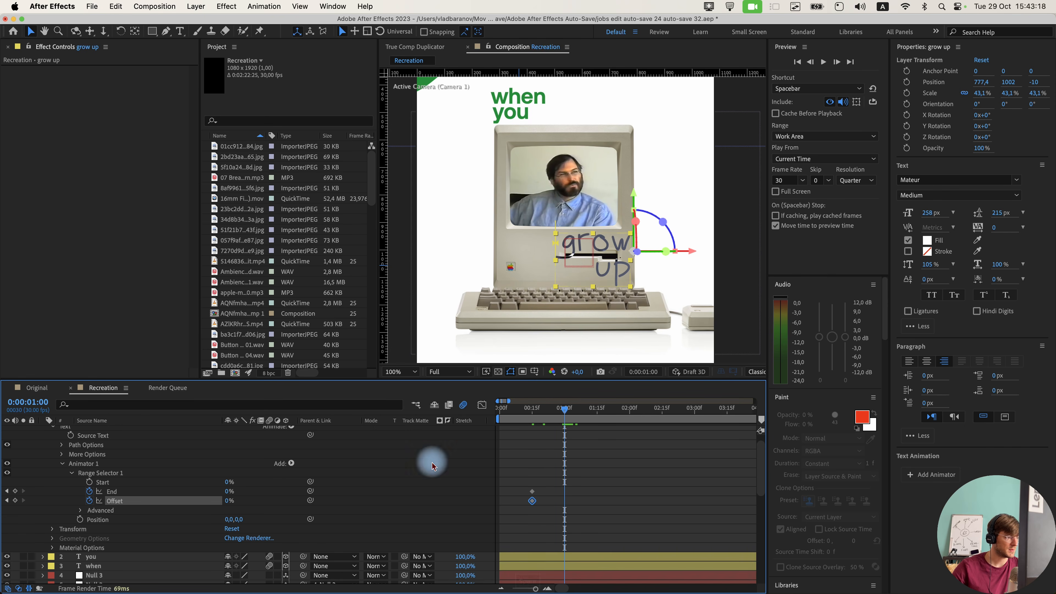
left_click_drag(229, 494, 454, 499)
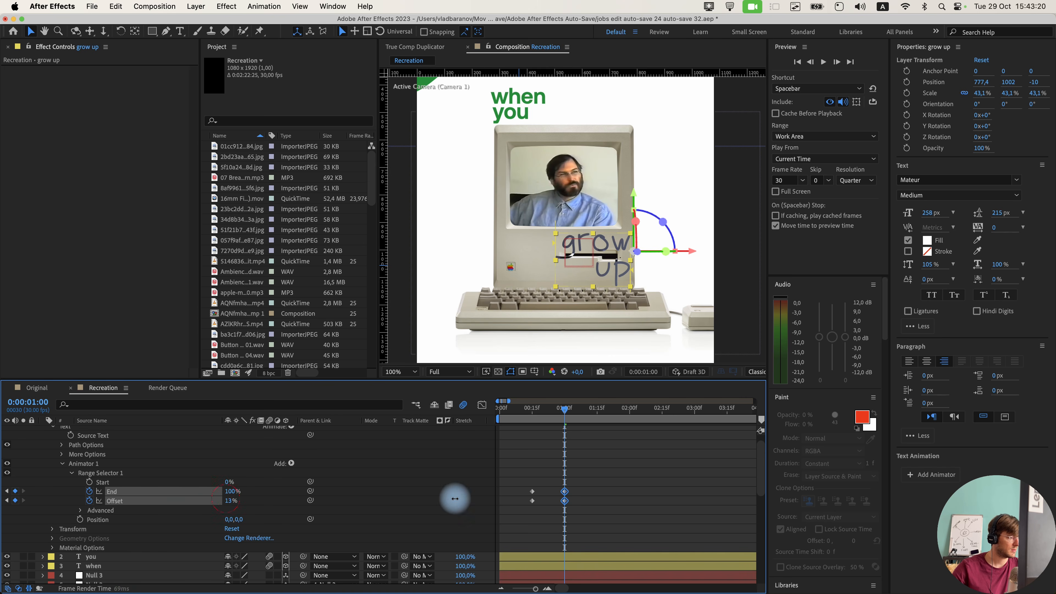
Base the range selector on Words with a Ramp Up shape, Ease High 25% and Ease Low 100%, and return to 0:00:00:15.
left_click(80, 510)
left_click(249, 500)
left_click(263, 538)
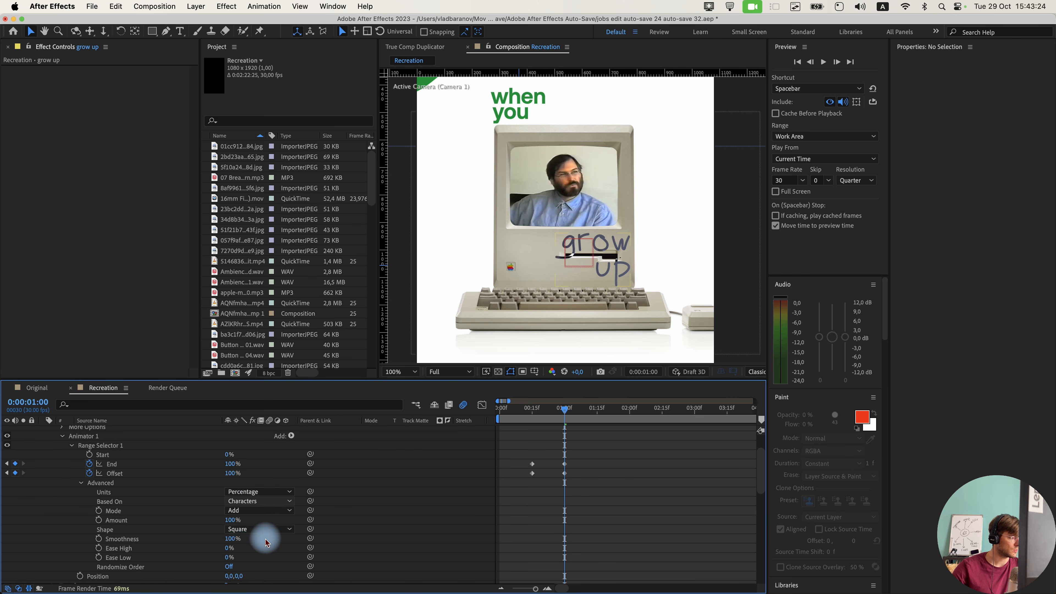
scroll(230, 551, "down", 1)
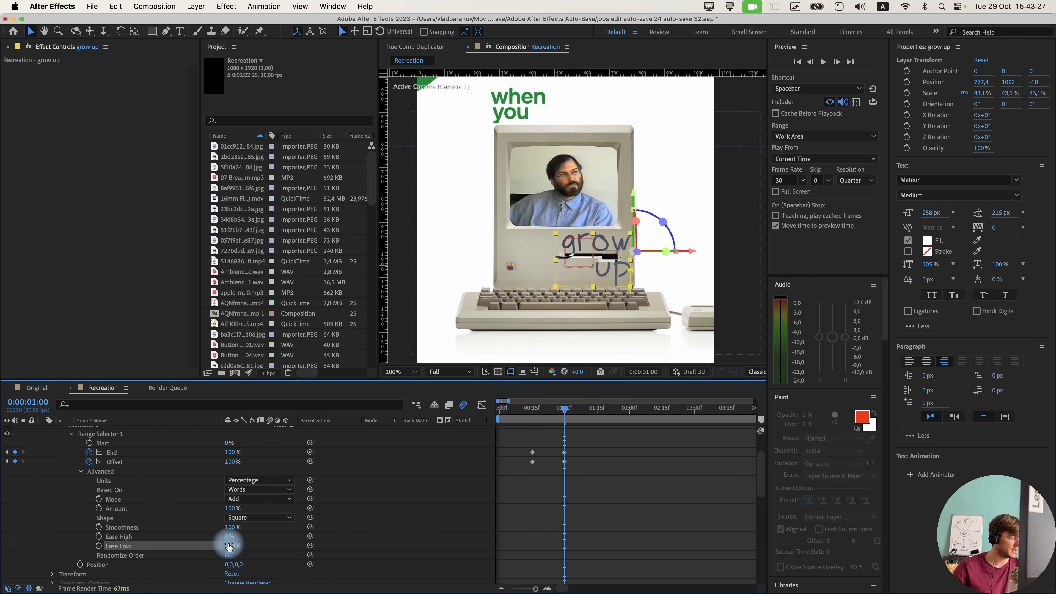
left_click(228, 536)
left_click(266, 538)
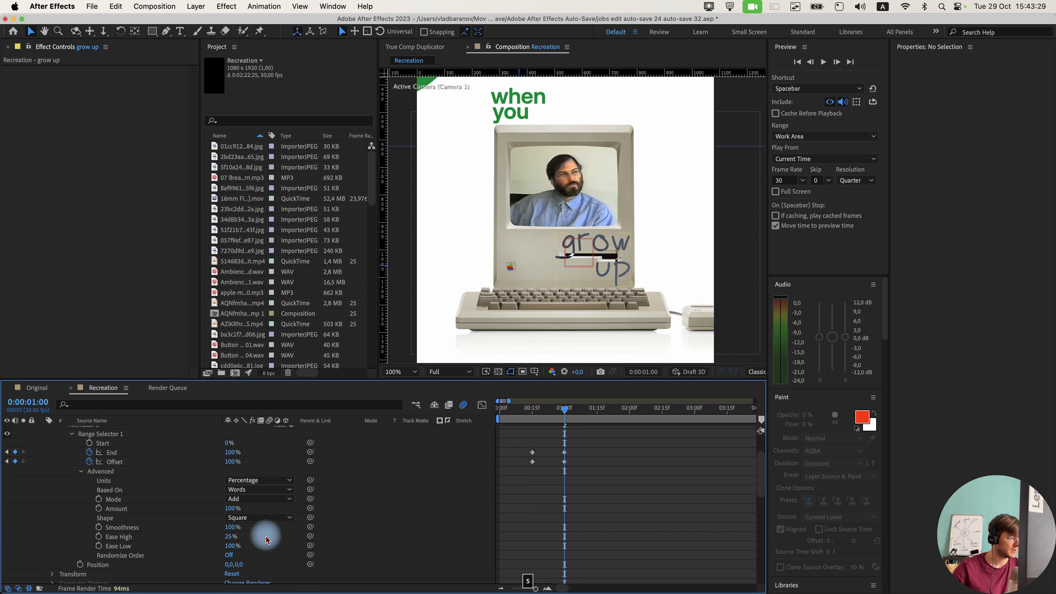
left_click(254, 516)
left_click(266, 540)
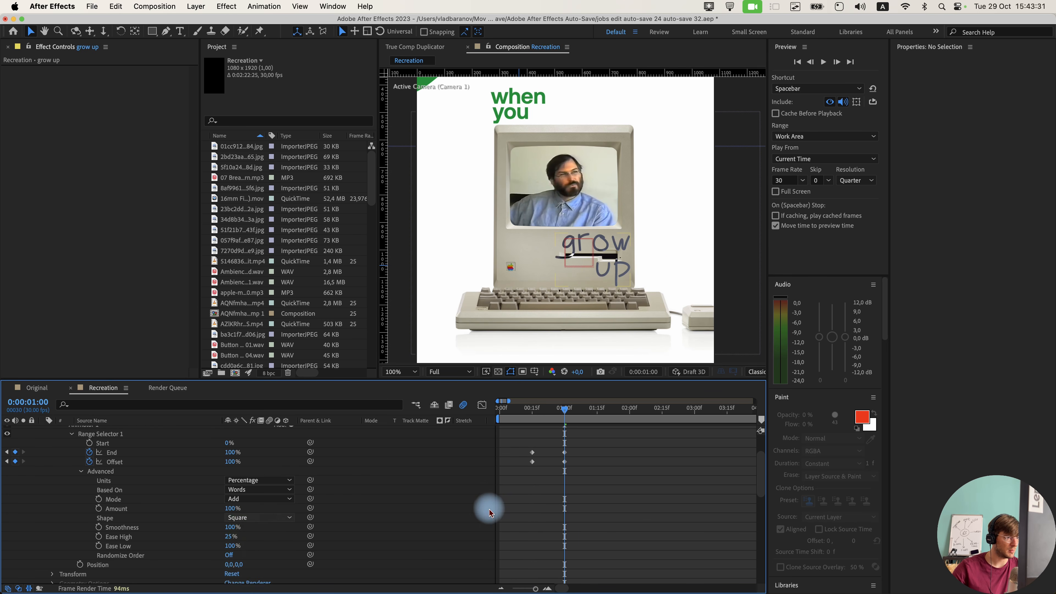
left_click(533, 417)
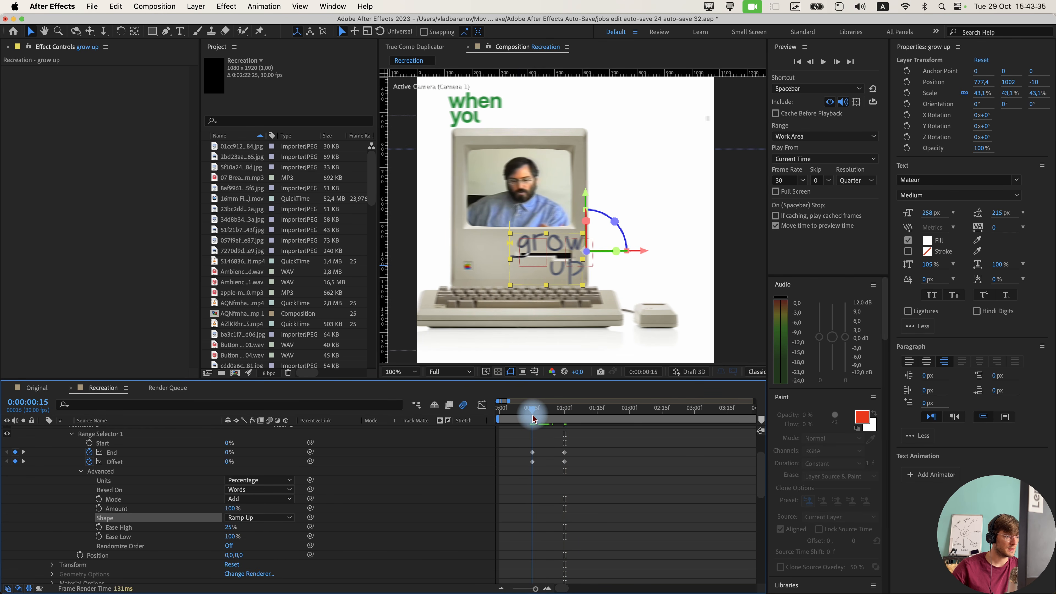
Set the "grow up" text animator's Position to 0, 404 so the text starts lower, and preview the animation.
left_click(377, 499)
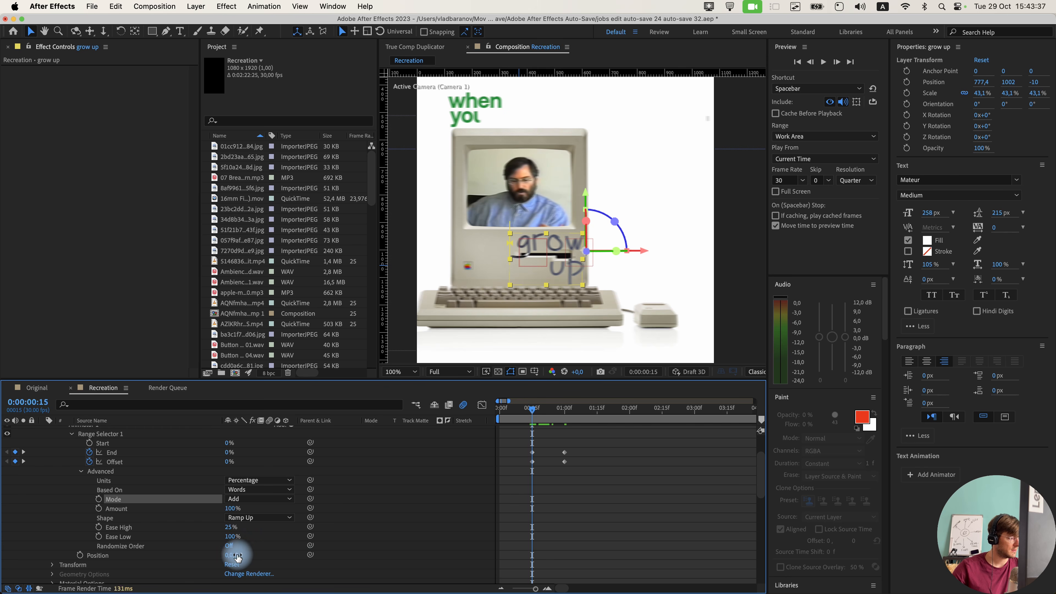
left_click_drag(240, 555, 457, 559)
key("space")
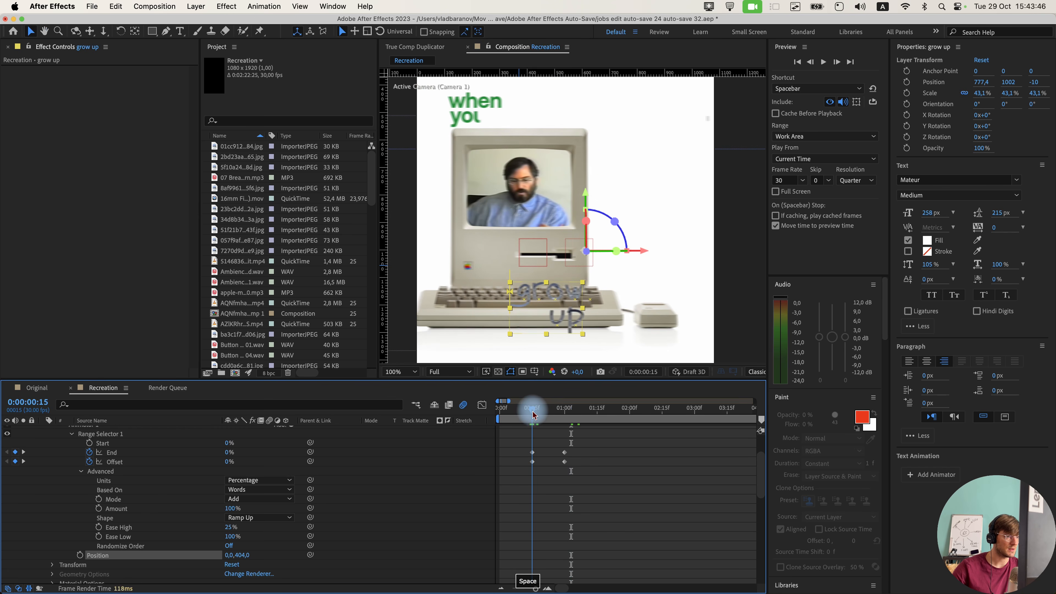
left_click(636, 488)
scroll(549, 431, "up", 5)
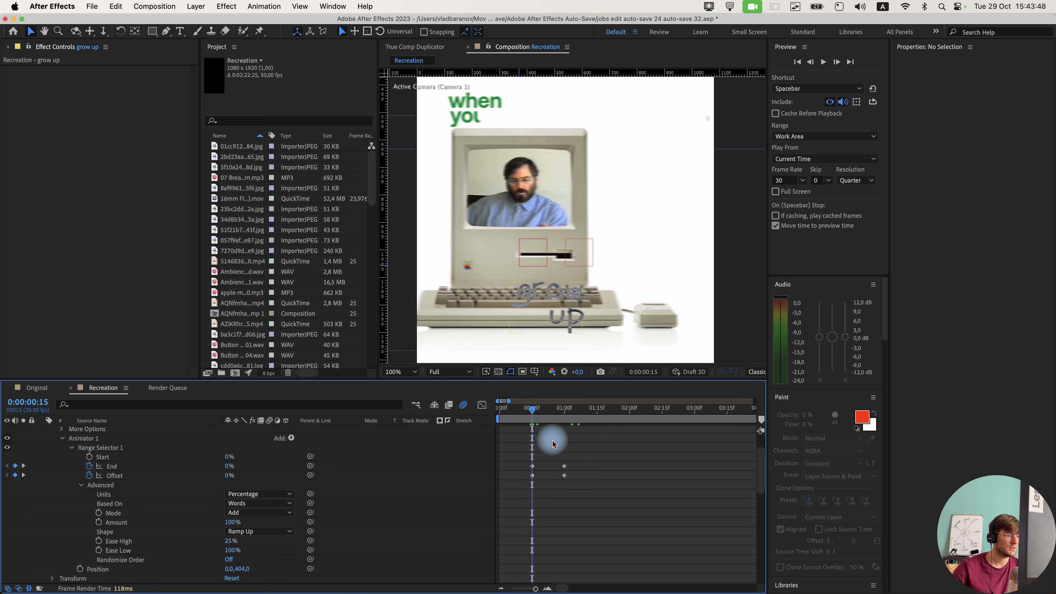
Draw a rectangular mask on the "grow up" layer over the computer's lower front, with its lower edge just above the keyboard.
left_click(555, 432)
key("q")
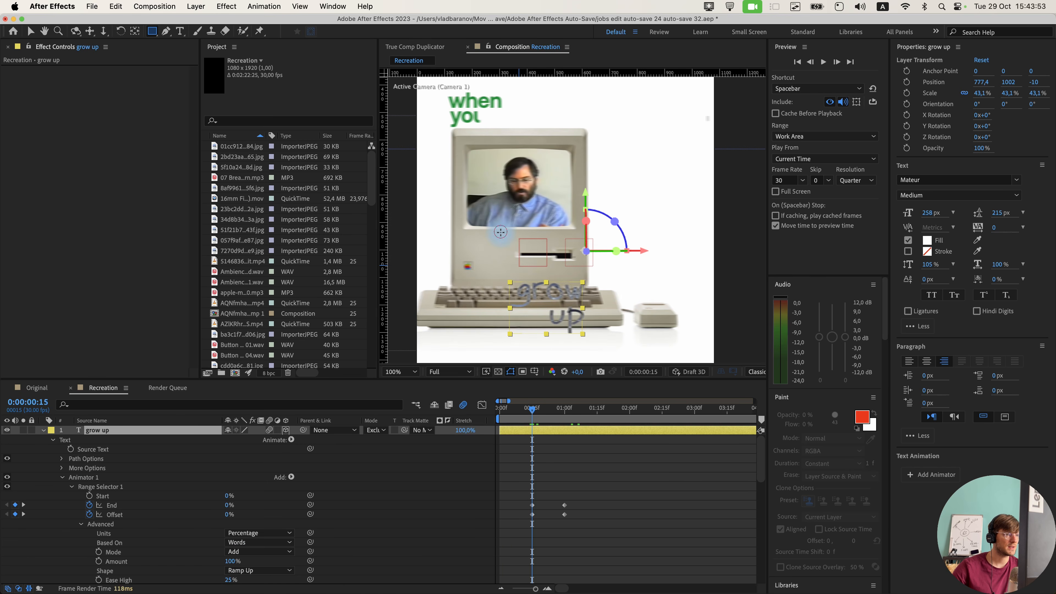
left_click_drag(502, 230, 602, 283)
left_click(553, 408)
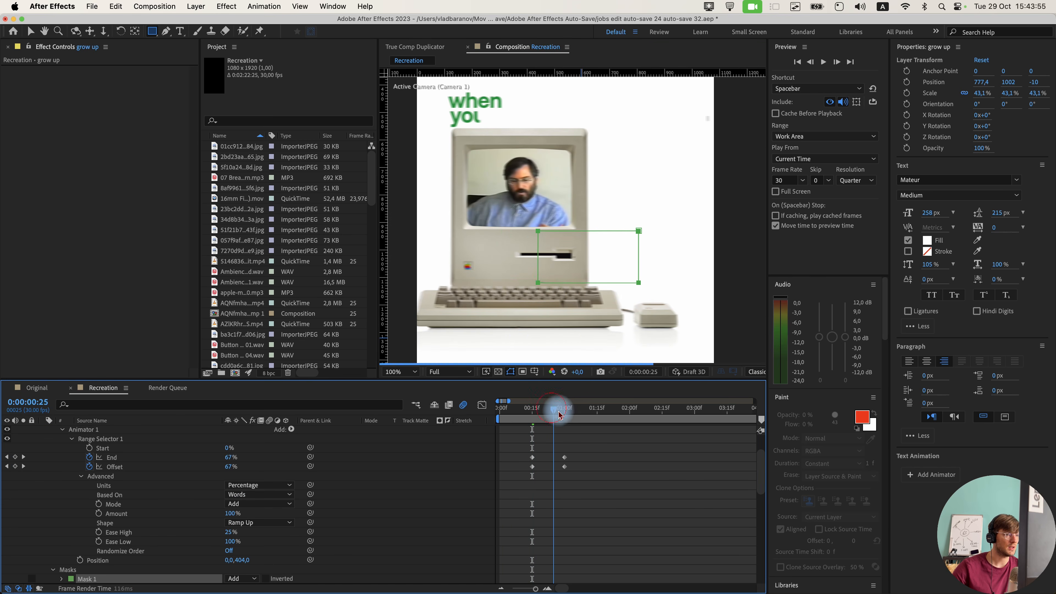
mouse_move(560, 414)
left_mouse_down()
mouse_move(537, 414)
mouse_move(554, 415)
left_mouse_up()
key("v")
left_click_drag(589, 291, 589, 289)
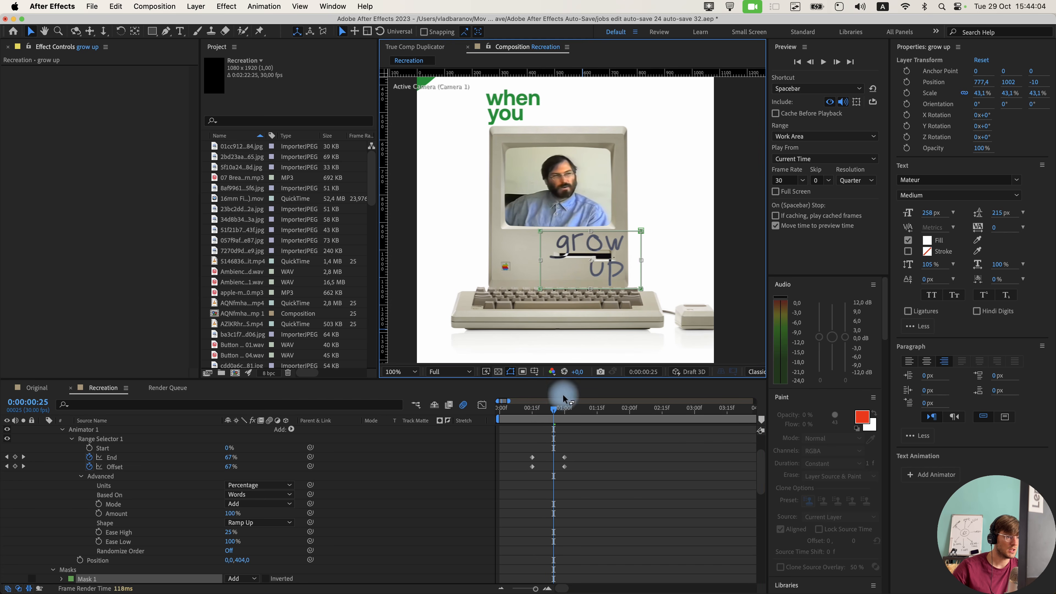
At 0:00:00:15, set the "grow up" animator's Position to 0, 462 and preview the reveal.
left_click_drag(539, 413, 531, 414)
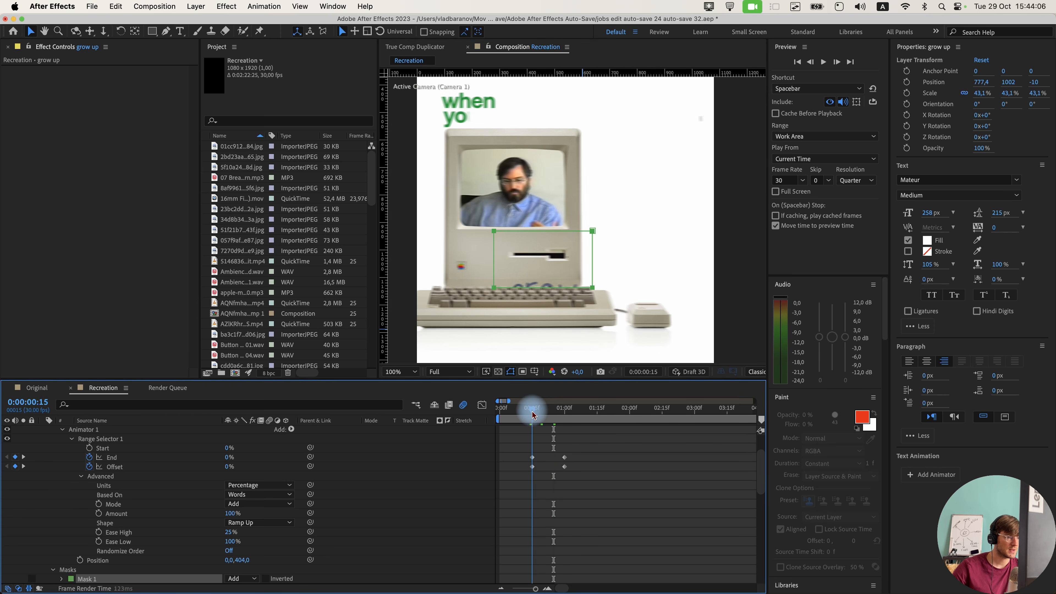
left_click(543, 297)
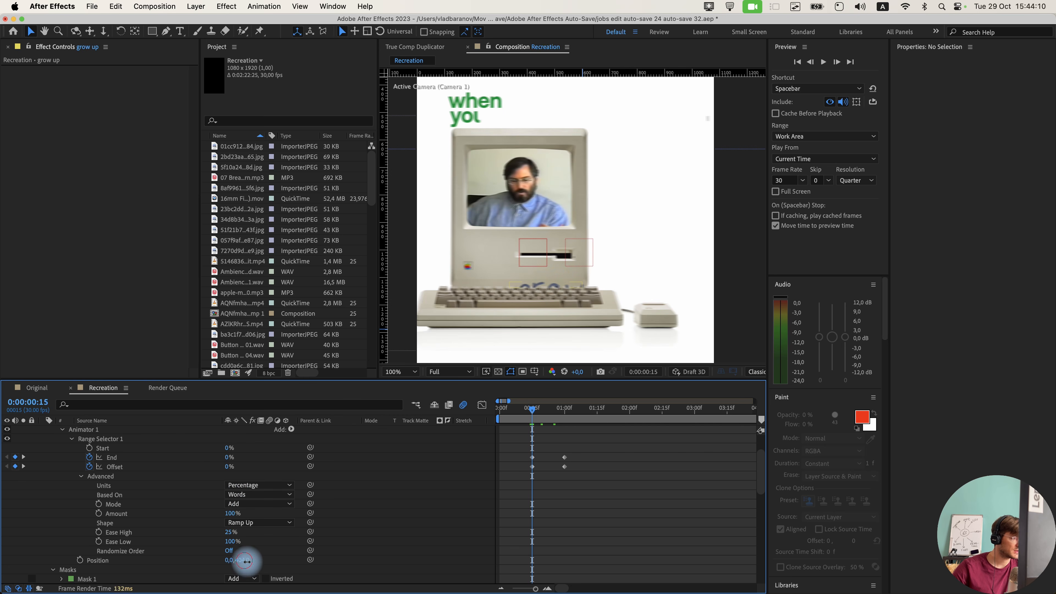
left_click_drag(246, 561, 264, 561)
key("space")
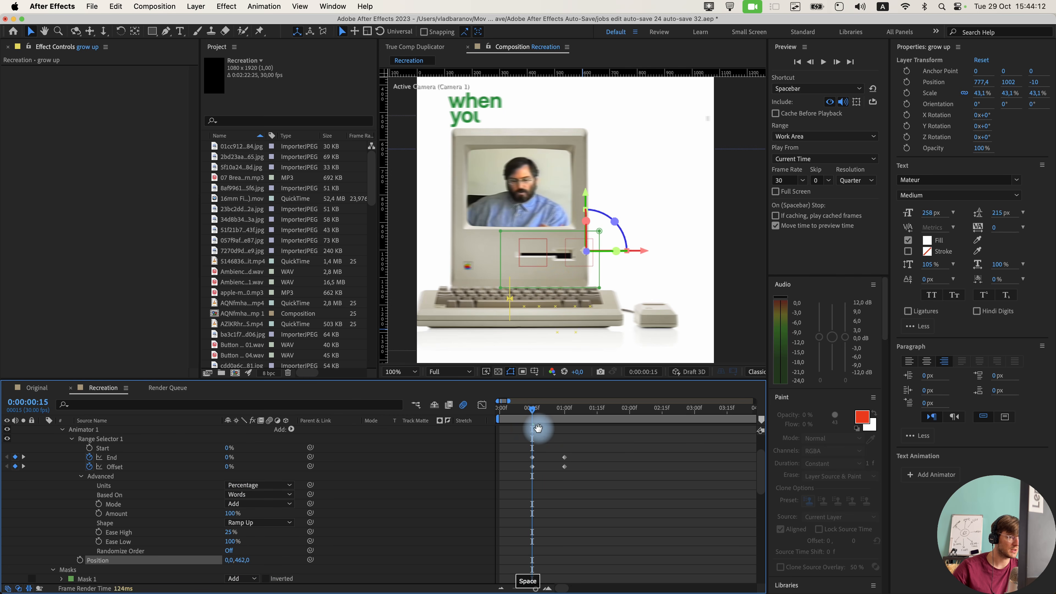
scroll(333, 505, "up", 2)
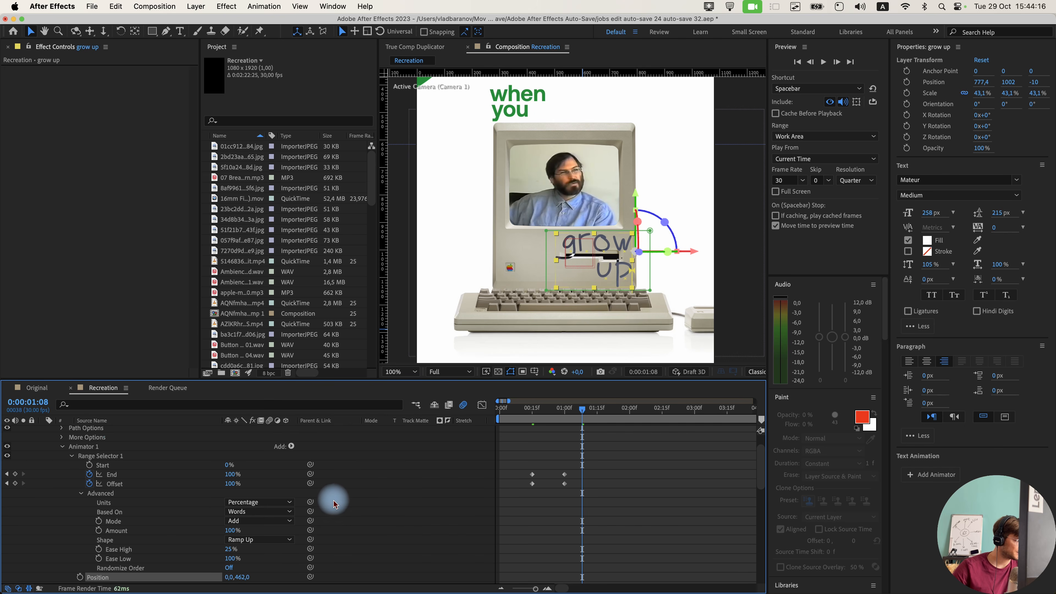
Set the Mask Feather of the "grow up" layer's mask to 25 pixels.
scroll(233, 470, "up", 3)
key("f")
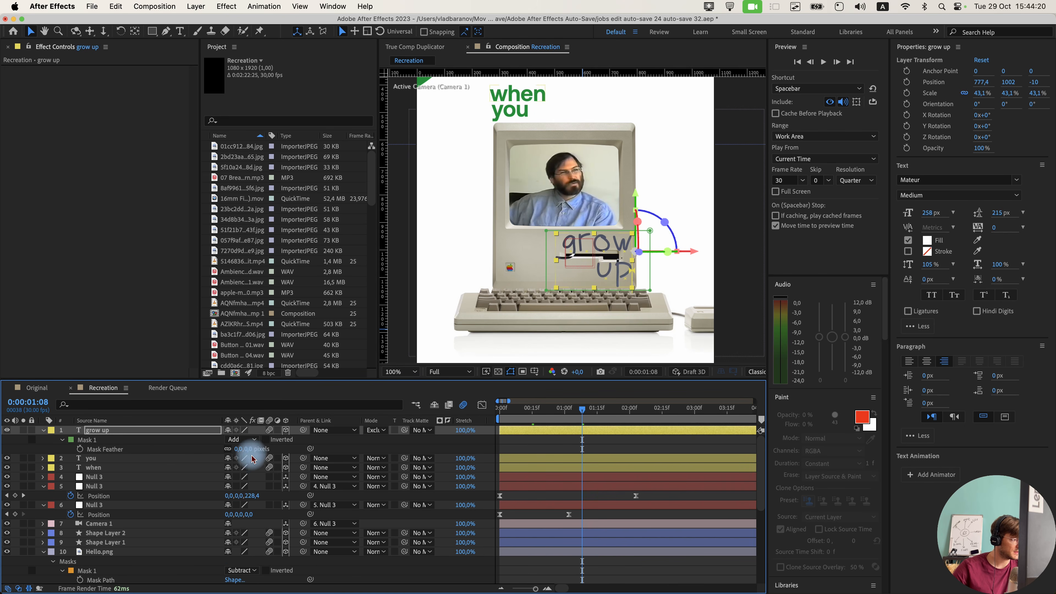
type("25")
left_click(342, 449)
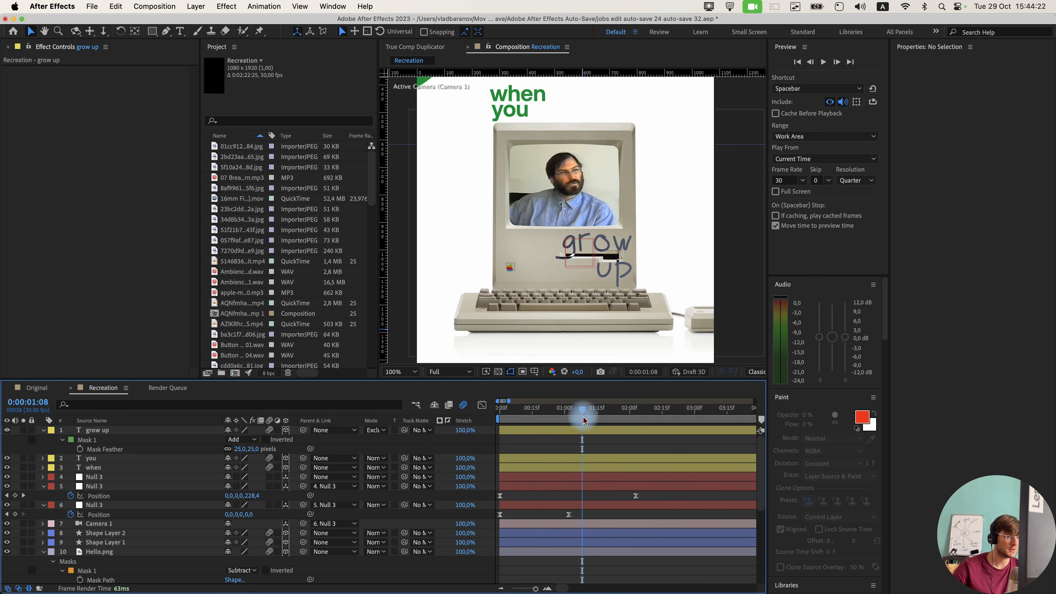
At 0:00:00:22, set the "grow up" Mask Feather to 0 pixels and inspect the mask edge above the keyboard.
left_click(572, 412)
left_click_drag(572, 414, 547, 411)
scroll(602, 244, "up", 2)
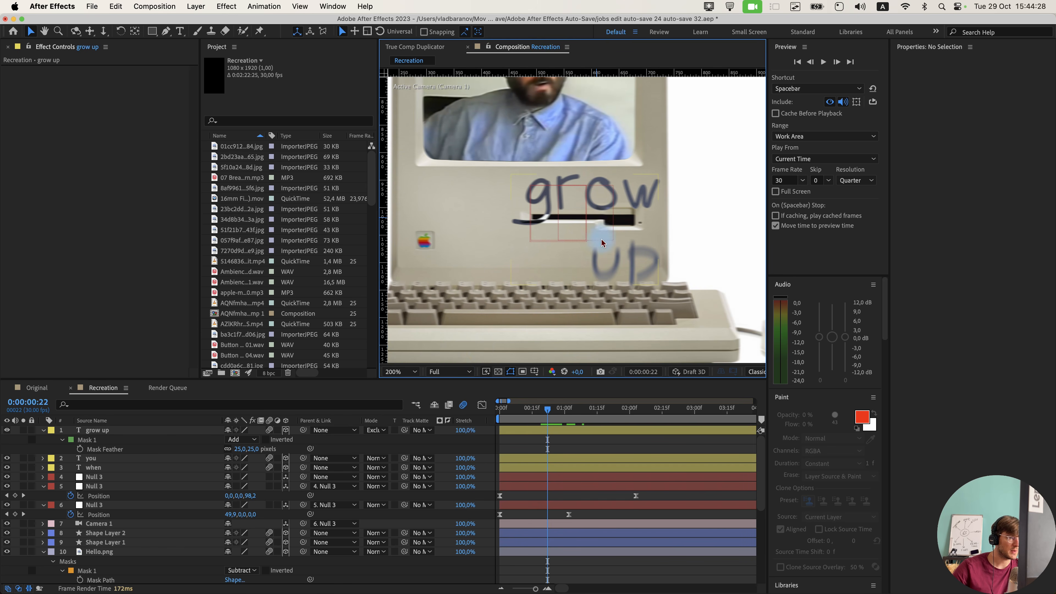
left_click_drag(251, 449, 5, 439)
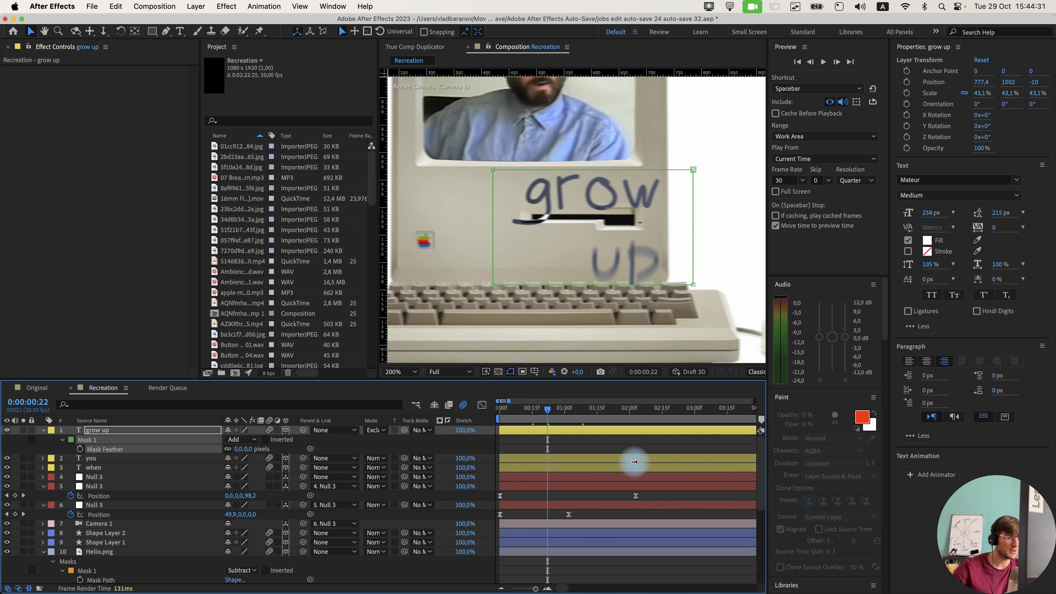
left_click(624, 450)
scroll(645, 265, "up", 2)
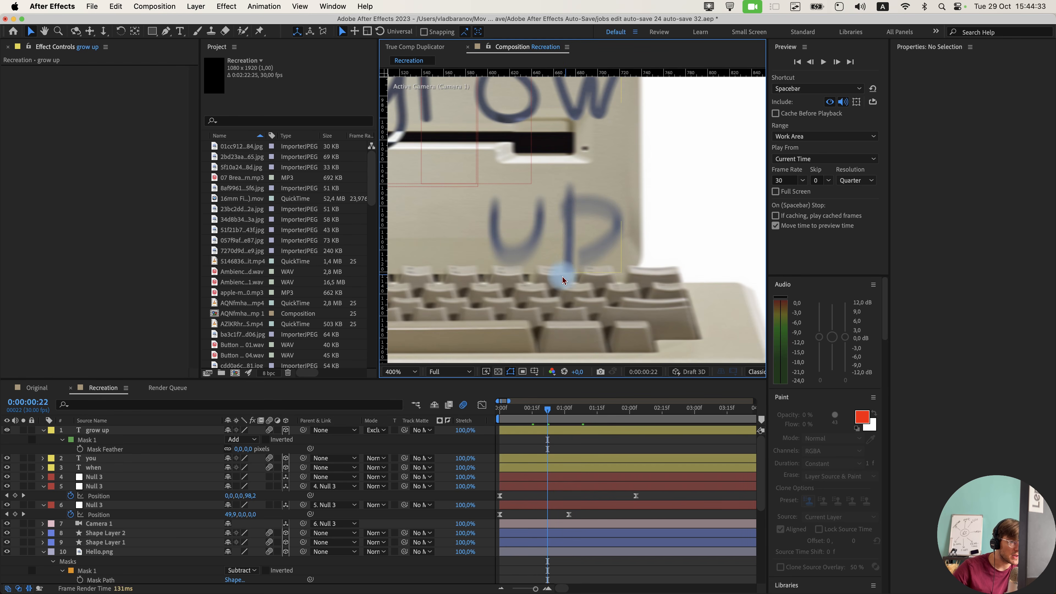
Restore the "grow up" Mask Feather to 25 pixels and inspect the softened edge.
left_click(248, 449)
type("215")
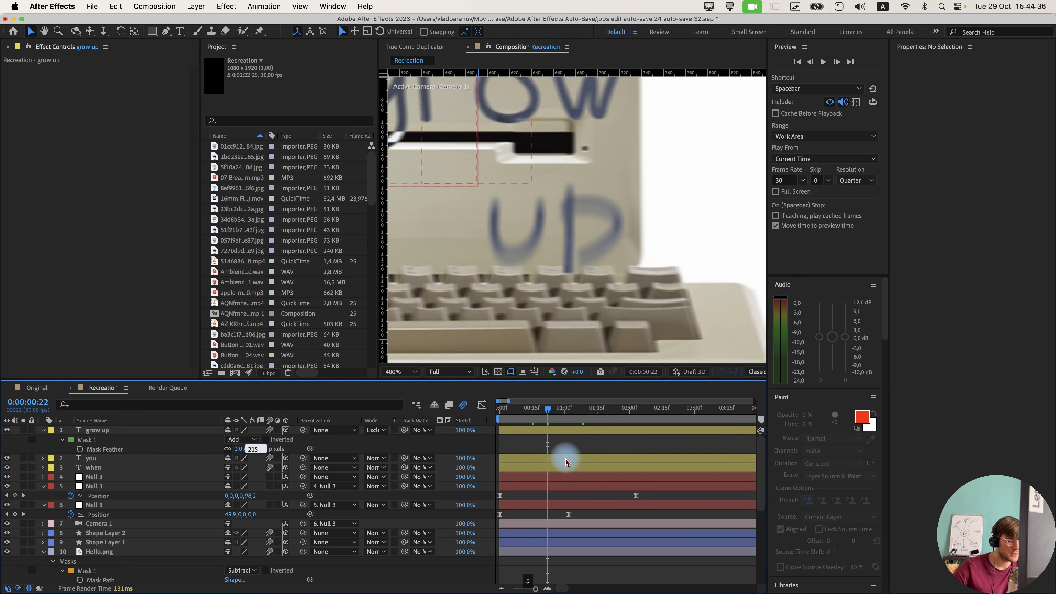
key("Return")
left_click(615, 443)
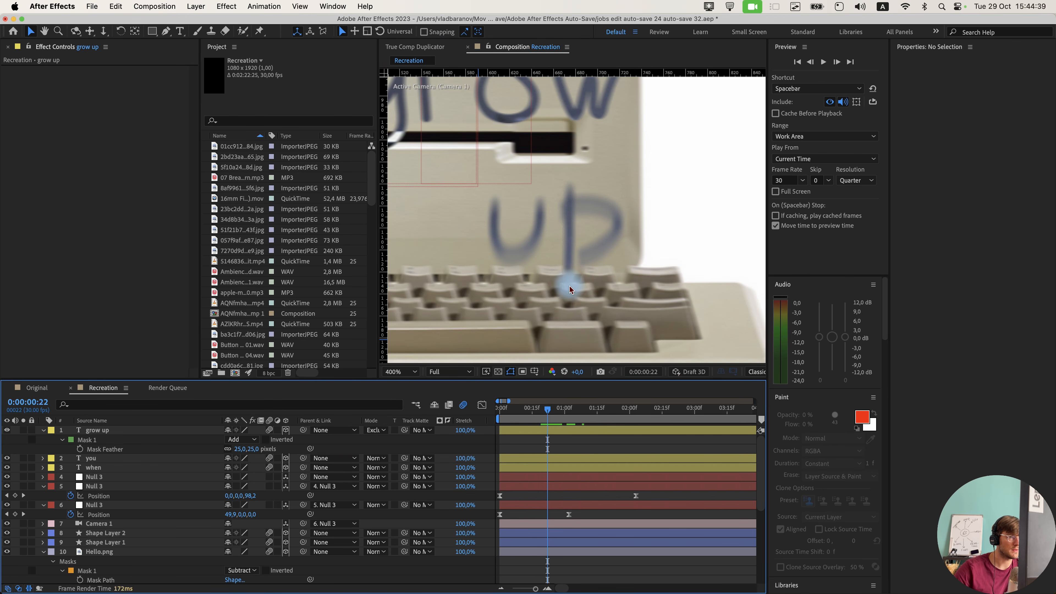
scroll(562, 276, "down", 2)
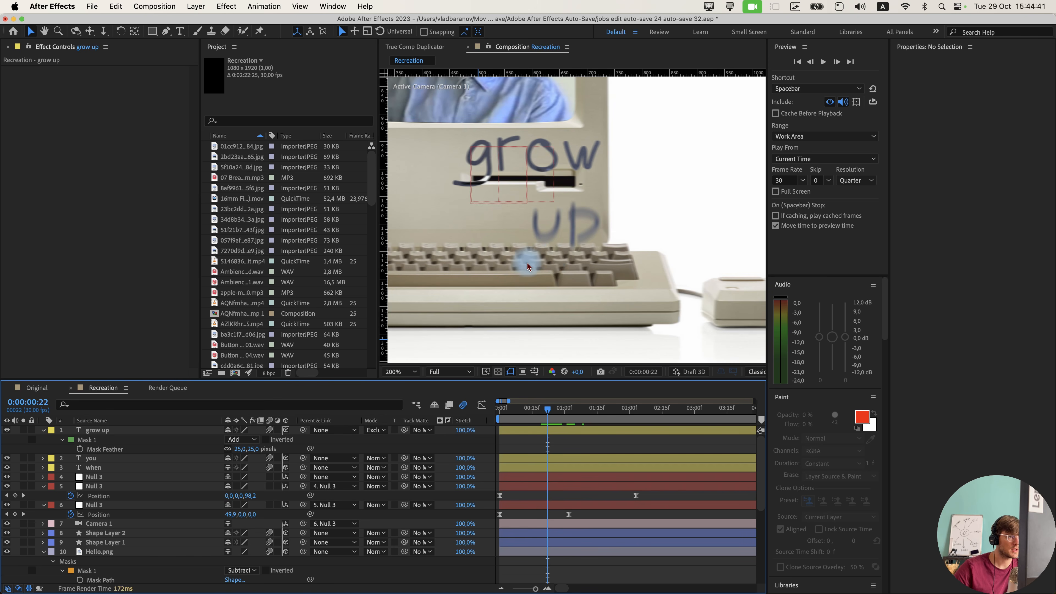
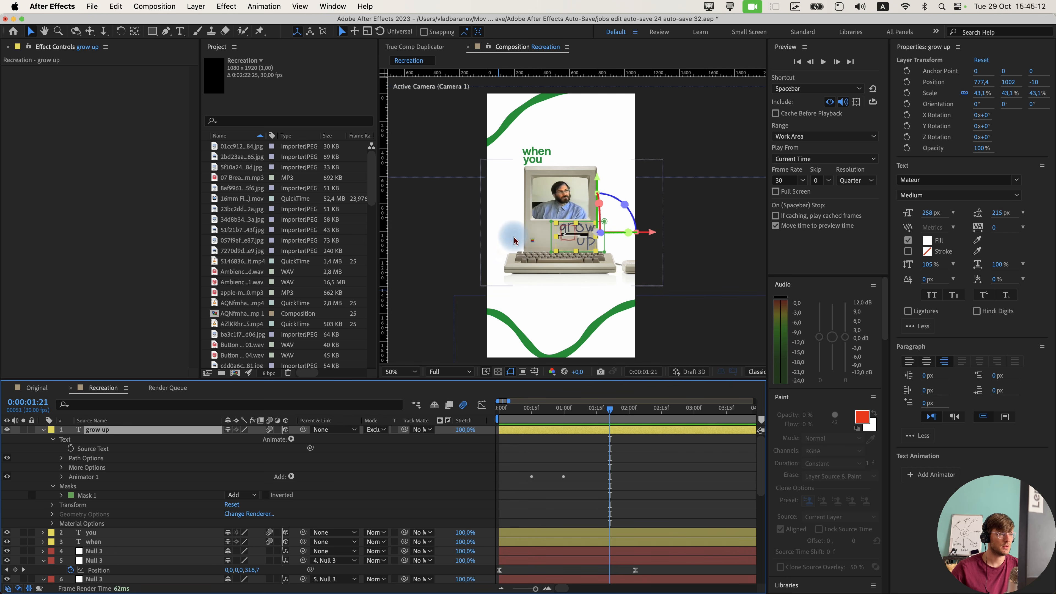
Add a second Position animator to the "grow up" text and give it a Wiggly selector.
left_click(291, 439)
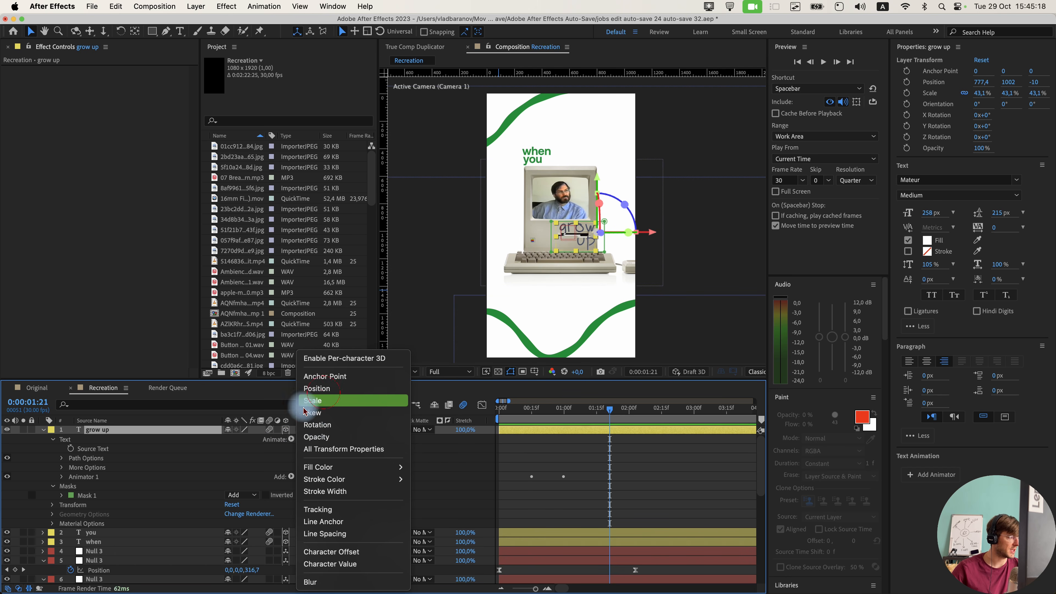
left_click(317, 388)
left_click(92, 487)
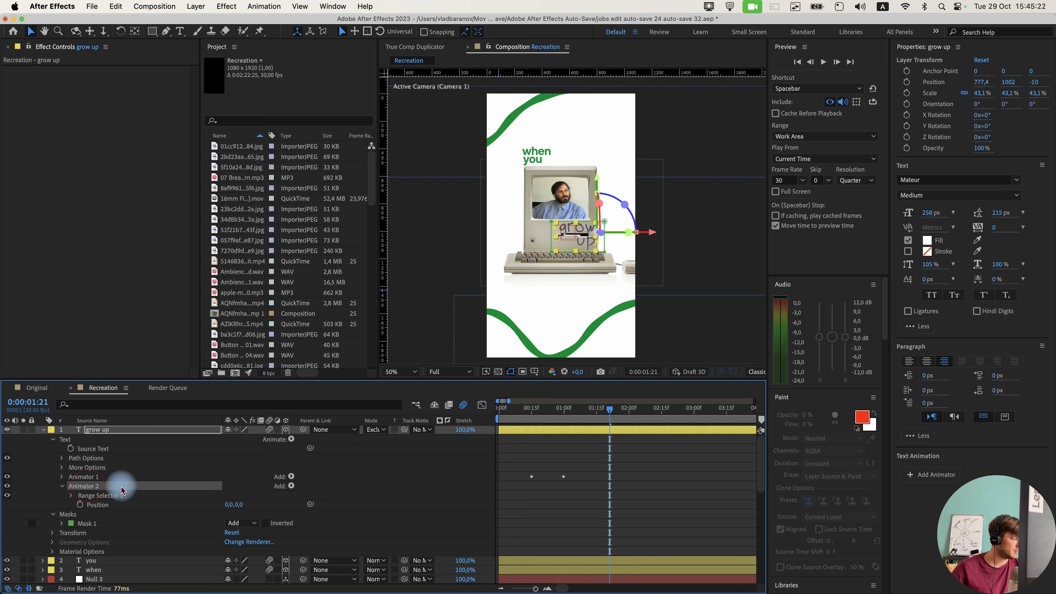
left_click(292, 486)
mouse_move(294, 488)
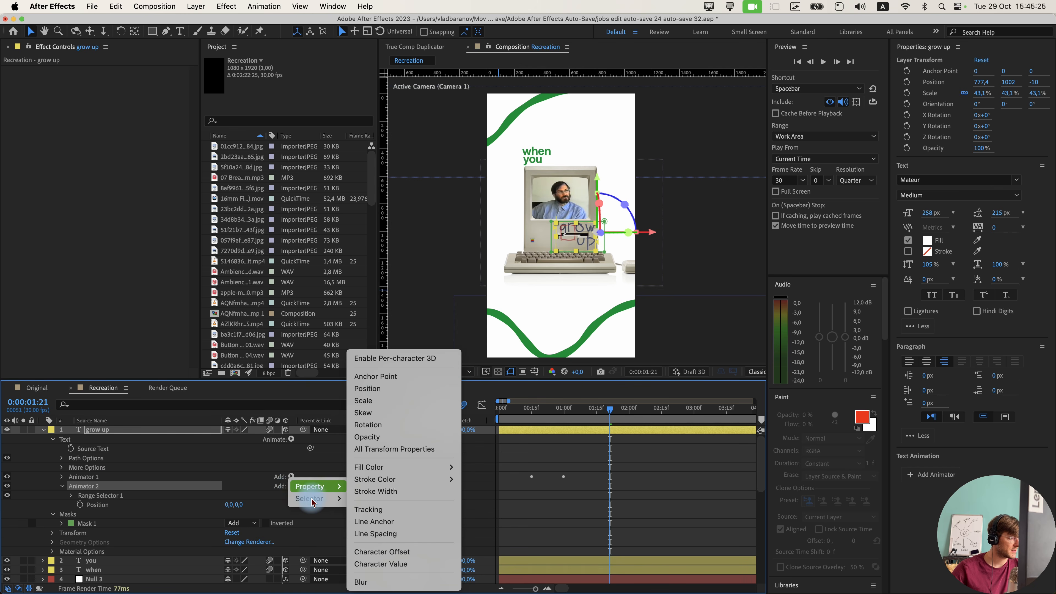
left_click(364, 510)
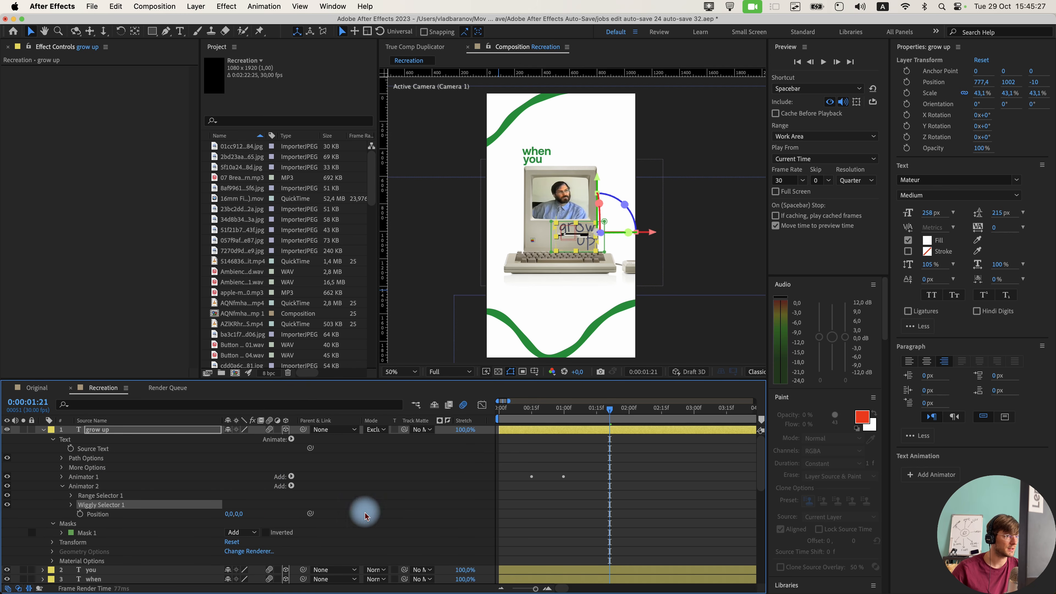
Set the second animator's Position to 0, 57 and preview the letters' wiggle.
left_click_drag(241, 515, 256, 515)
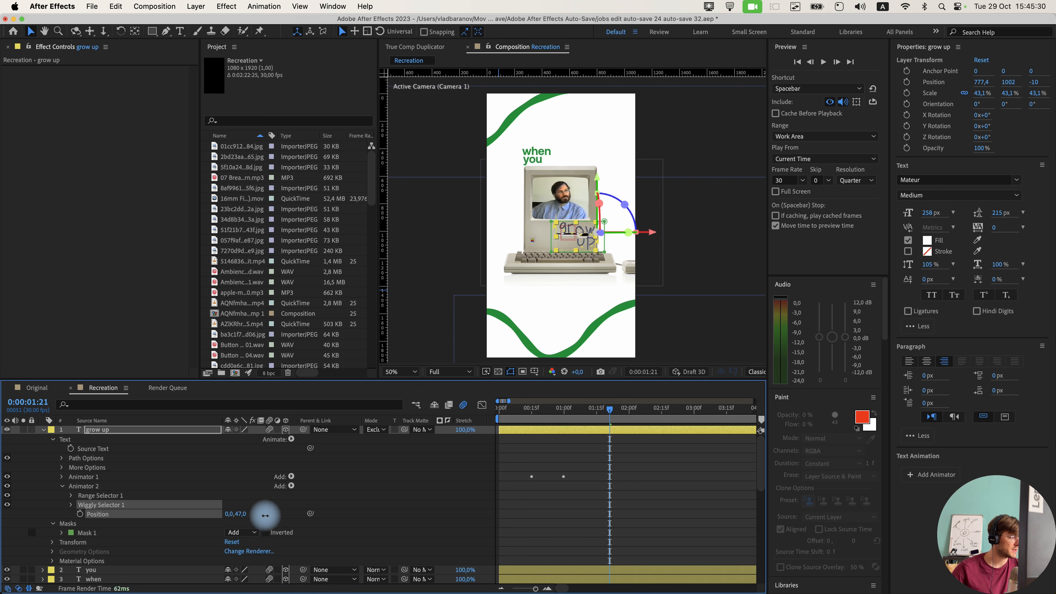
left_click(236, 514)
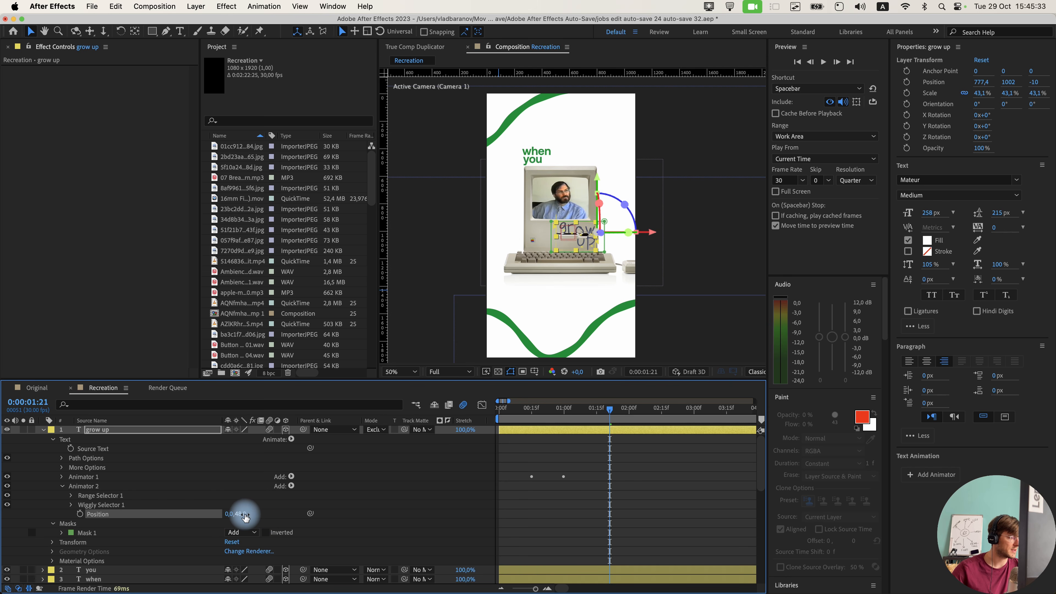
left_click_drag(248, 514, 253, 514)
key("space")
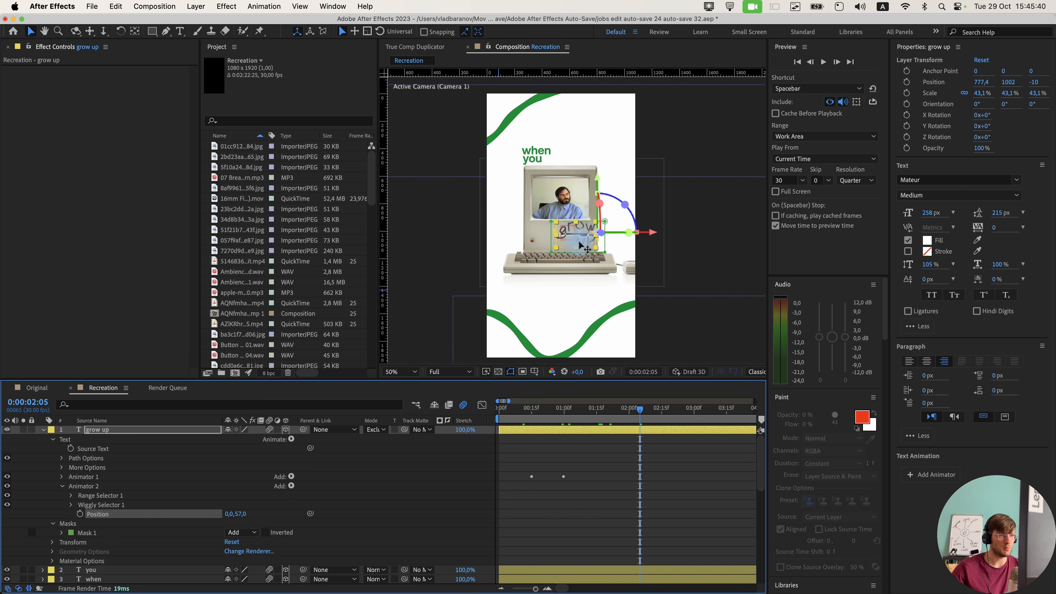
key("space")
left_click(561, 469)
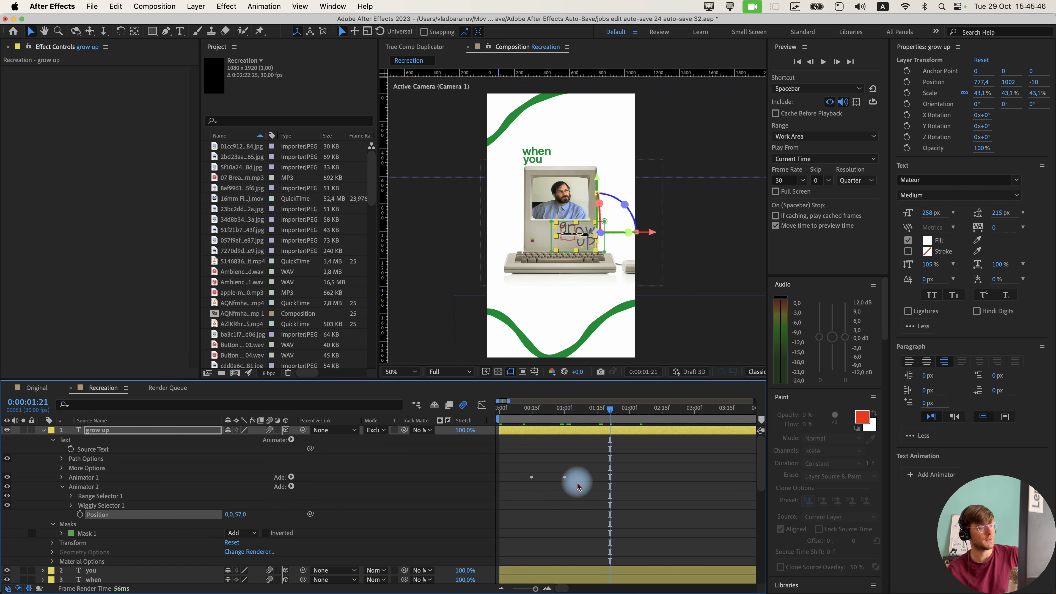
Collapse the properties of the "grow up" layer and the upper keyframed Null 3, and return to 0:00:00:00.
key("u")
left_click(42, 468)
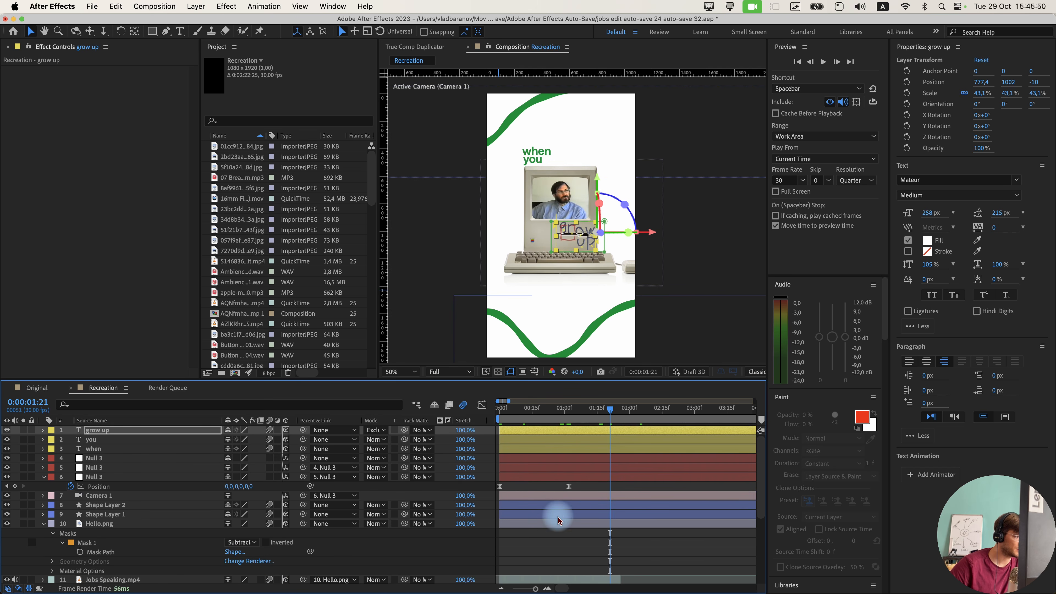
scroll(558, 516, "down", 6)
left_click_drag(572, 410, 500, 414)
scroll(465, 441, "up", 6)
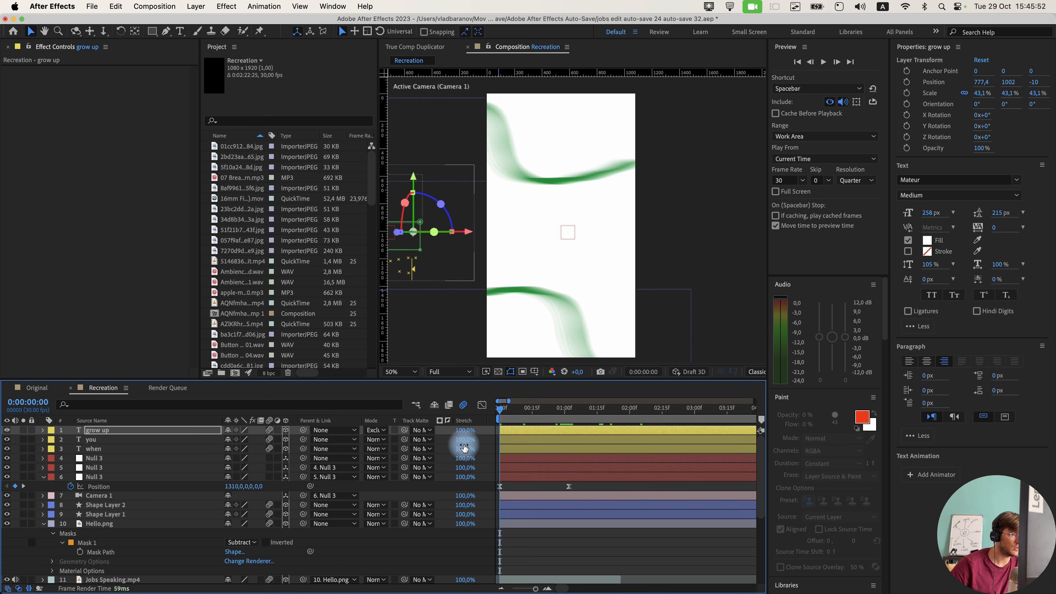
Add an adjustment layer above all layers and apply the CC Vignette effect to it.
left_click(438, 490)
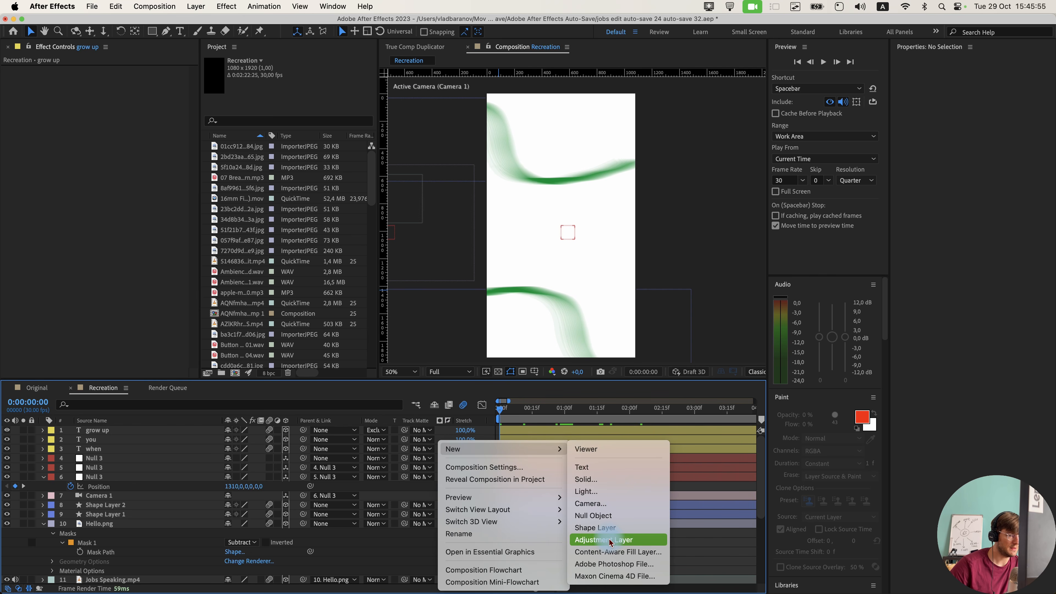
left_click(610, 540)
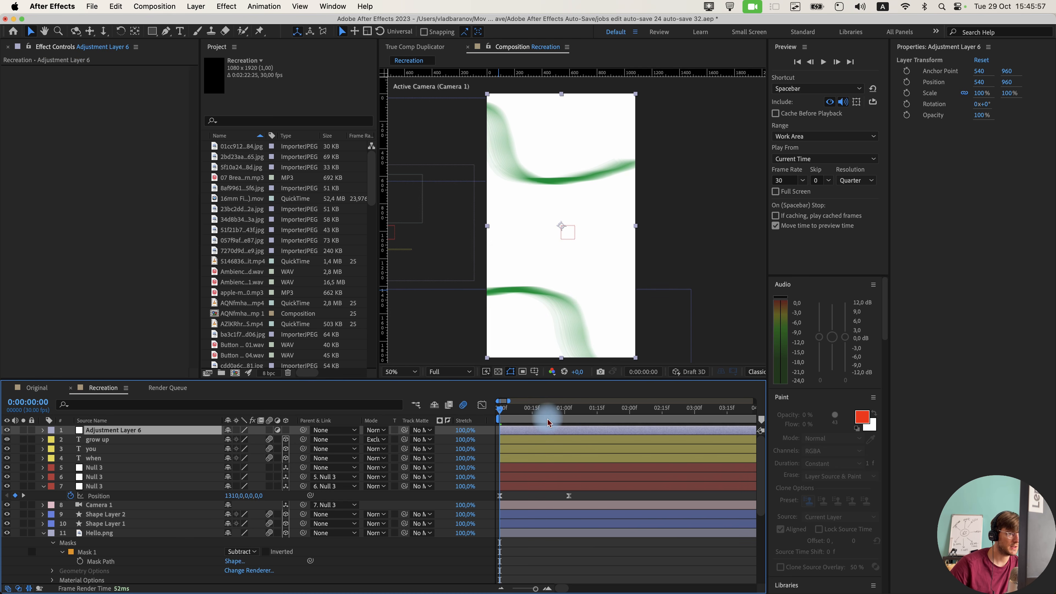
key("shift+space")
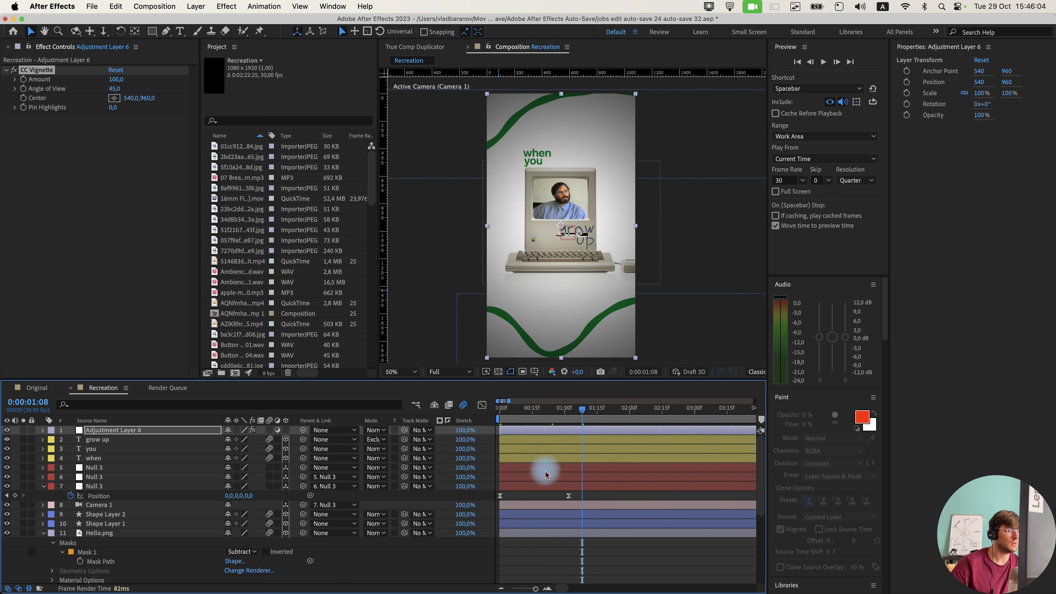
Rename the adjustment layer as Vignette and set its CC Vignette Amount to 68.
left_click(132, 433)
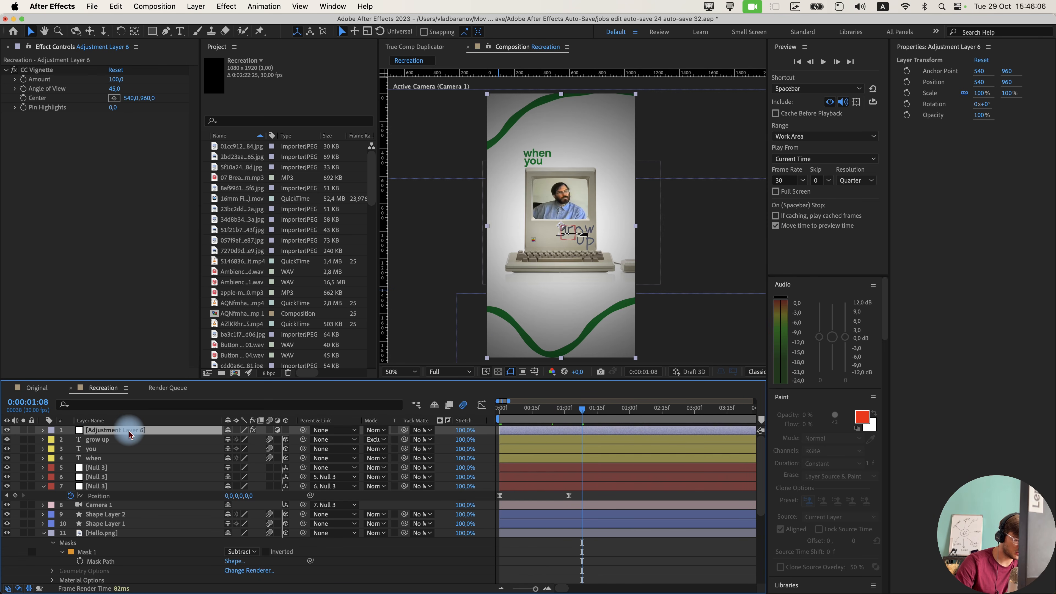
key("Return")
type("Vignette")
key("Return")
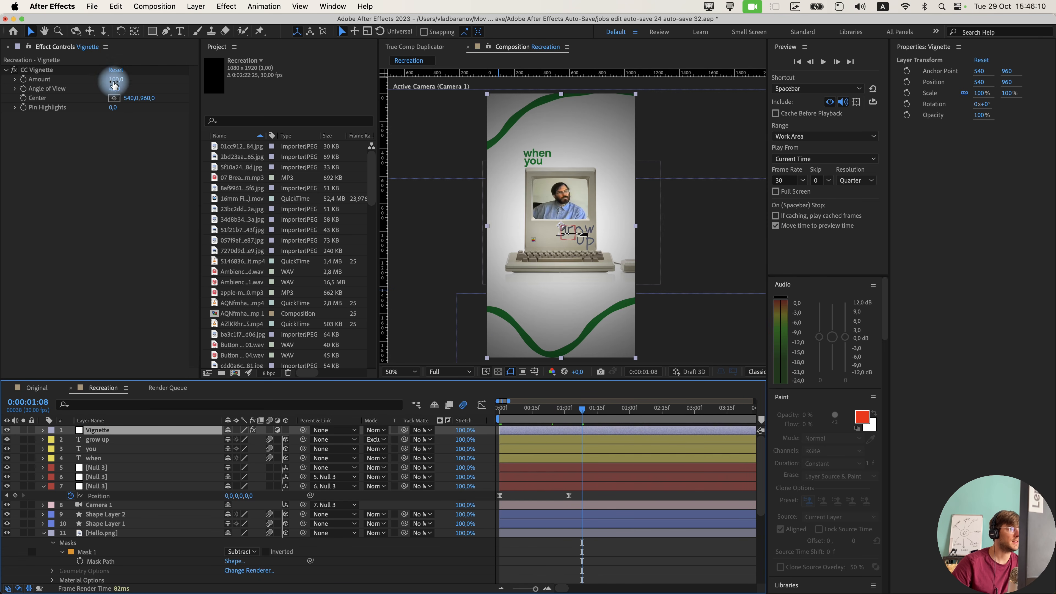
mouse_move(115, 79)
left_mouse_down()
mouse_move(69, 80)
mouse_move(99, 85)
left_mouse_up()
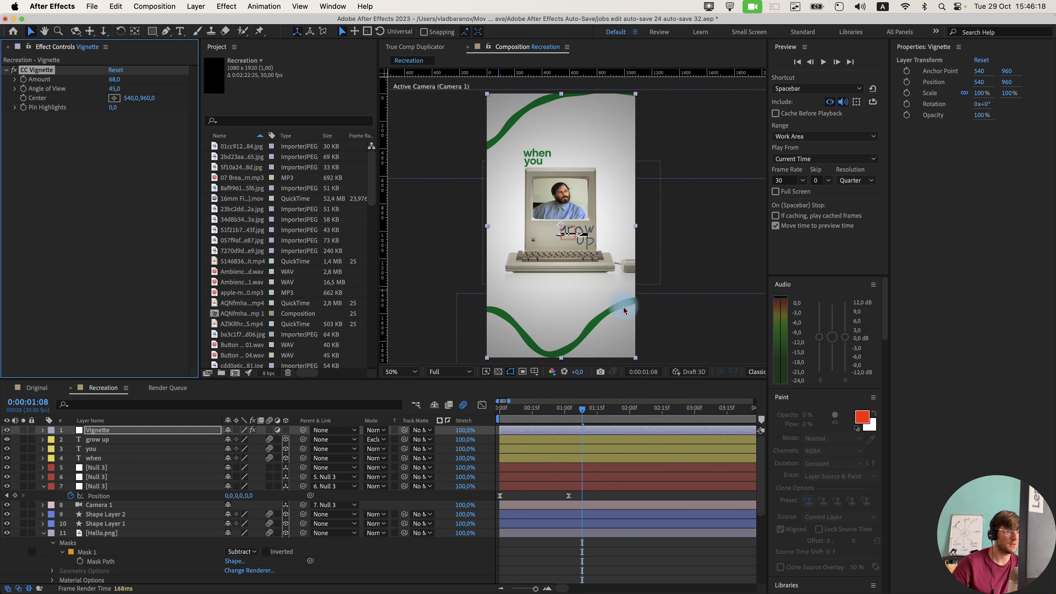
Duplicate the Vignette adjustment layer and delete the CC Vignette effect from the lower of the two.
left_click(146, 431)
key("super+d")
left_click(137, 439)
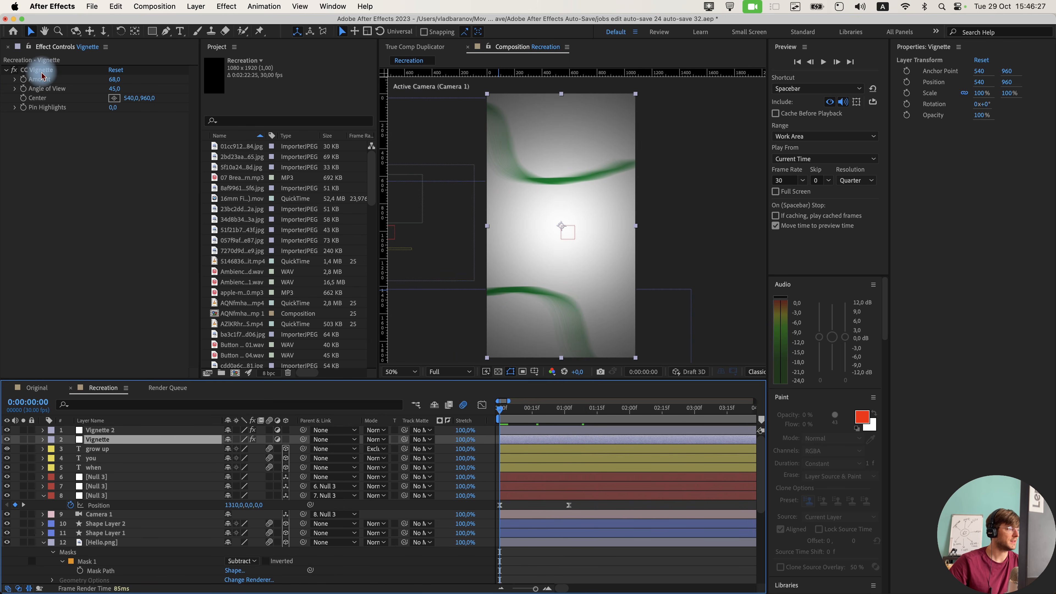
left_click(42, 70)
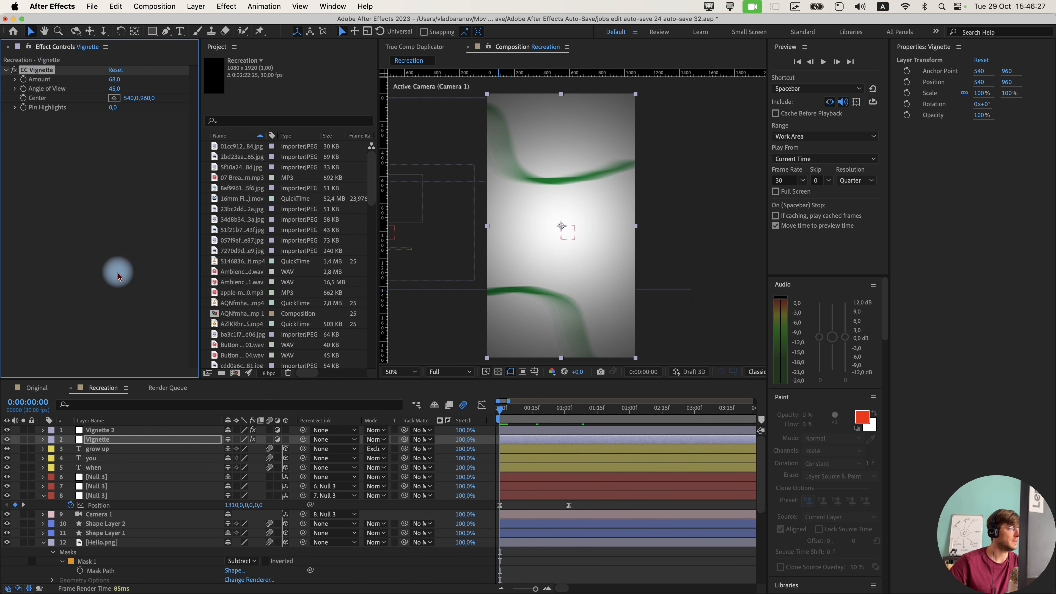
key("Delete")
Rename the lower adjustment layer as Invert Slide in and apply the Invert effect to it.
left_click(104, 441)
key("Return")
type("Invert Slide in")
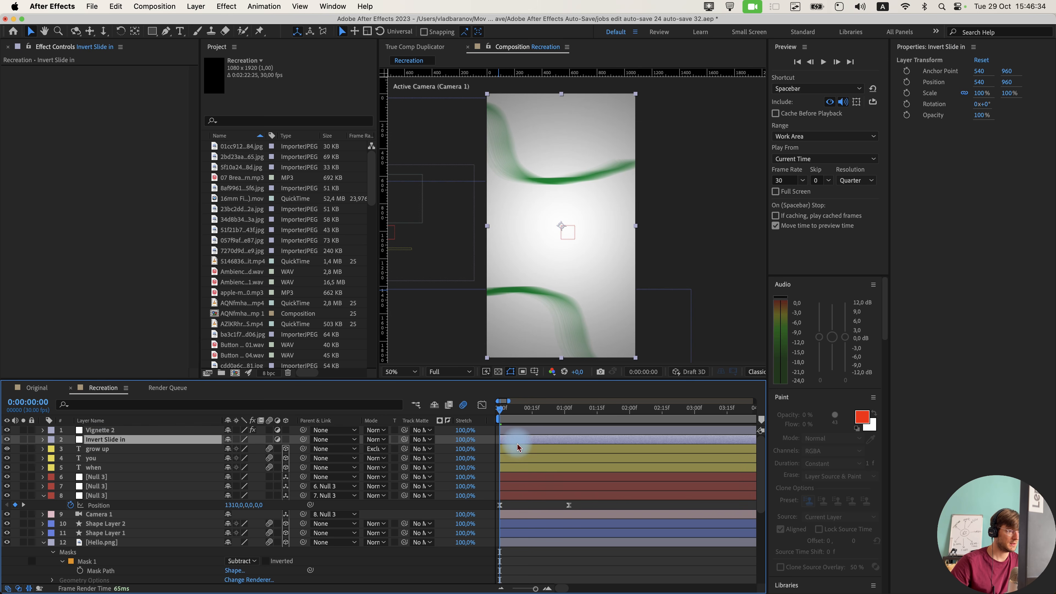
key("shift+space")
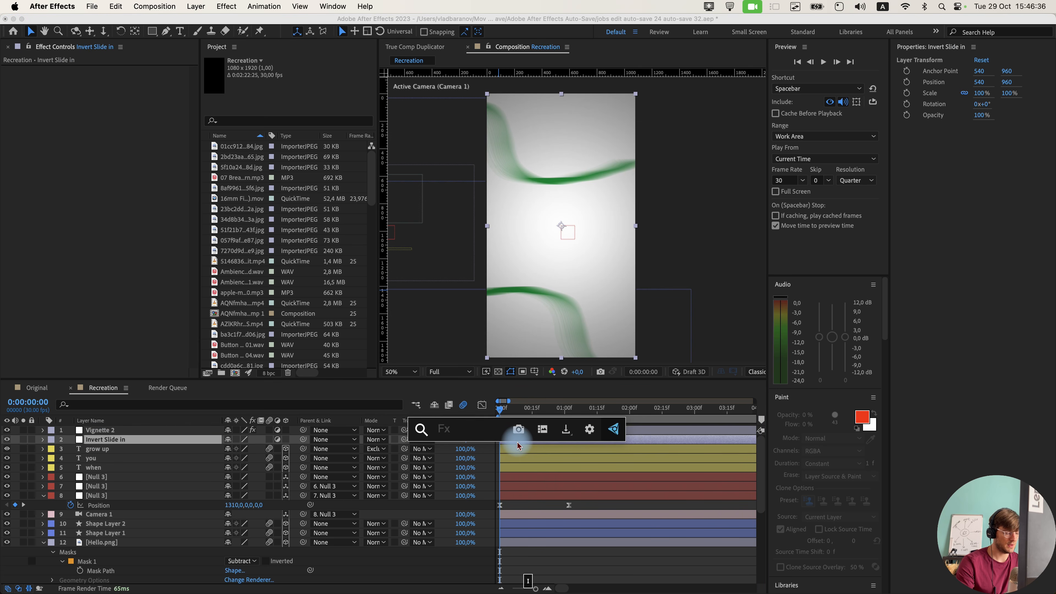
type("invert")
key("Return")
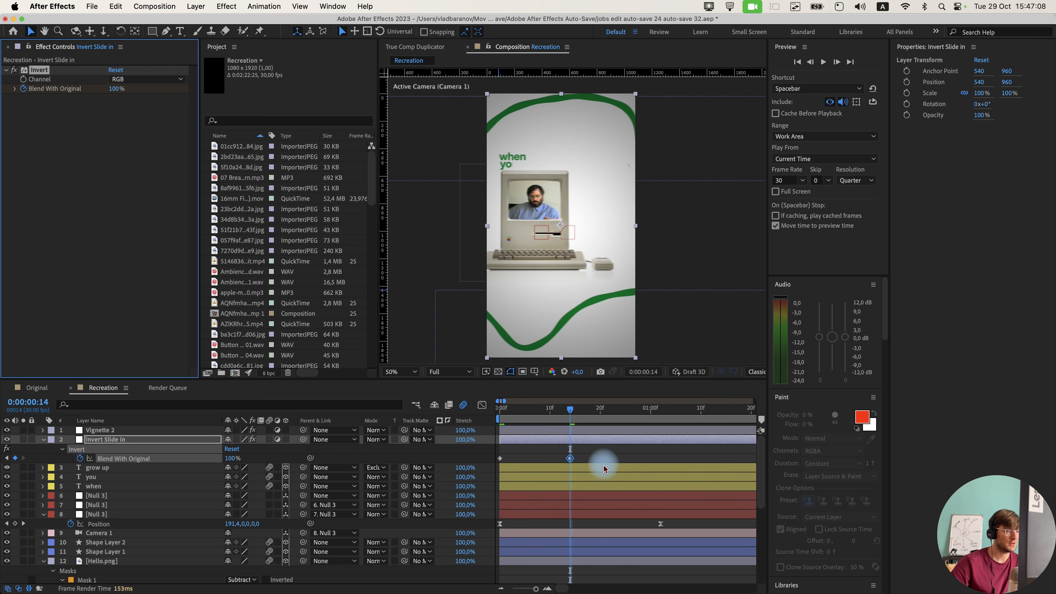
Easy-ease the Blend With Original keyframes and shape their speed graph to start with a sharp peak and slow down gradually.
key("F9")
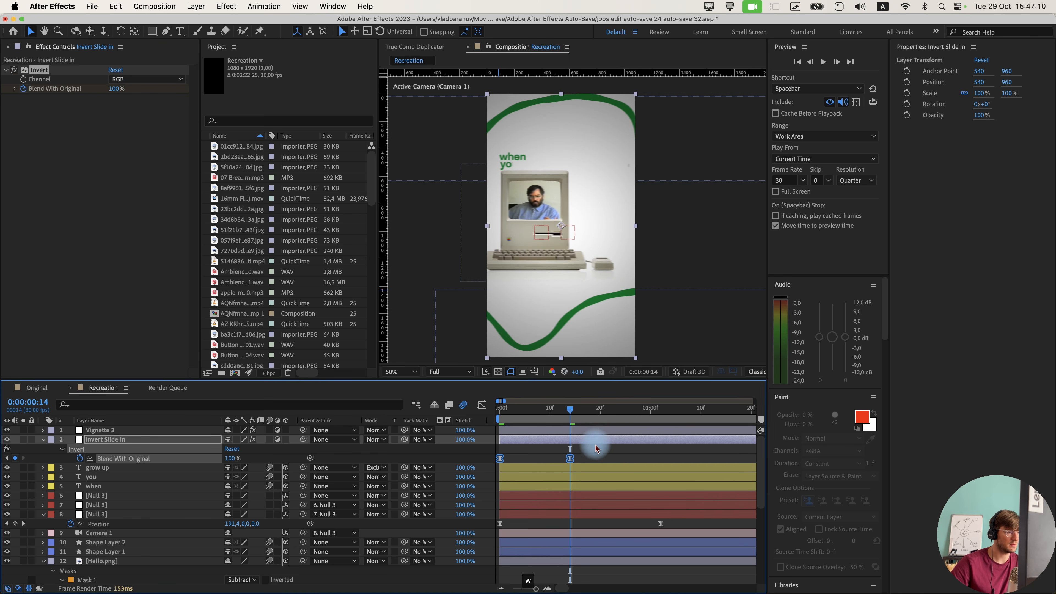
left_click(481, 405)
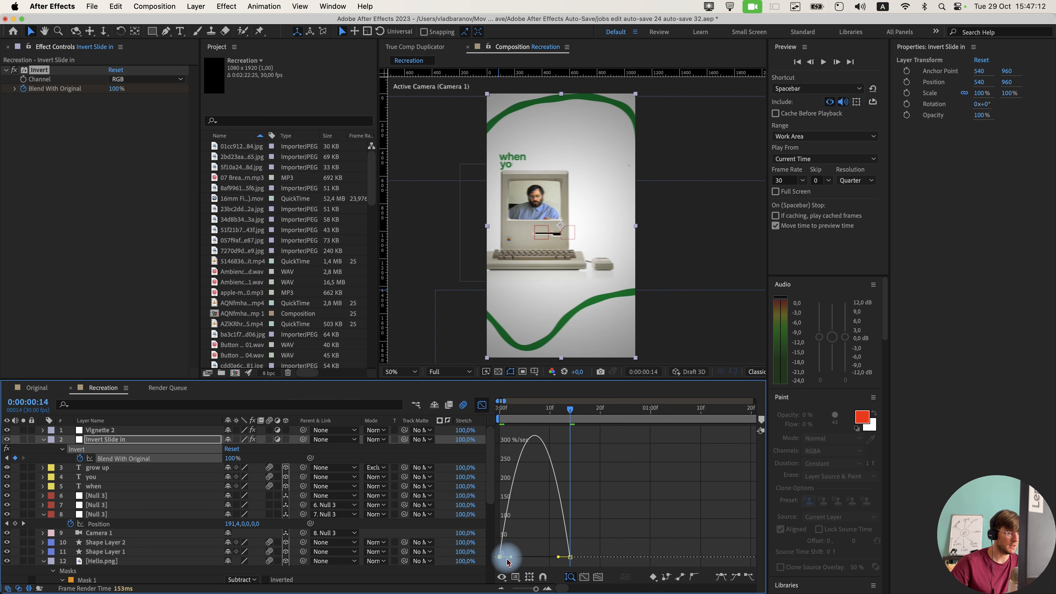
left_click_drag(508, 557, 464, 562)
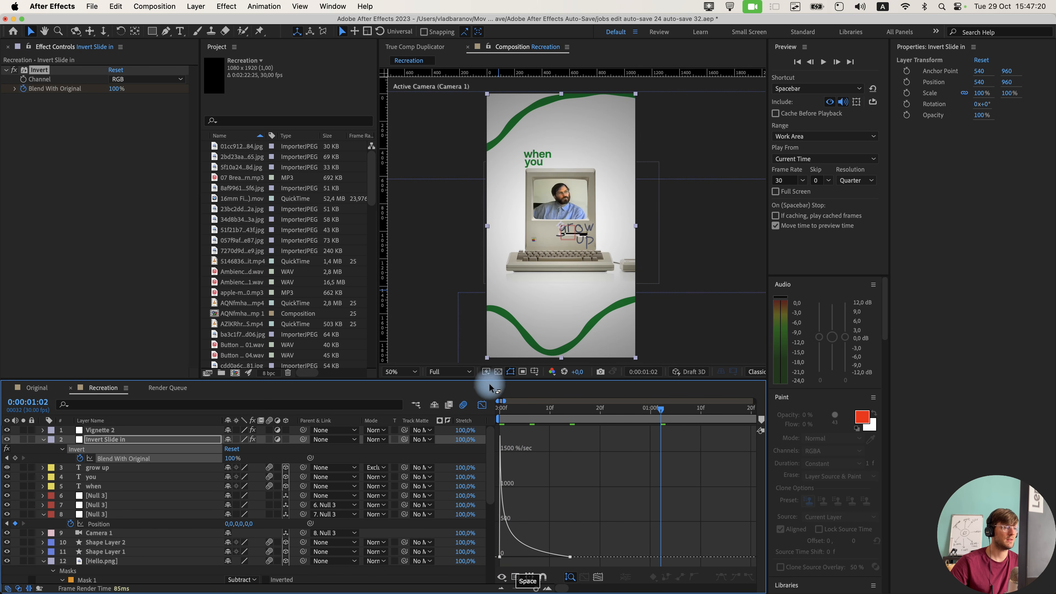
left_click(481, 406)
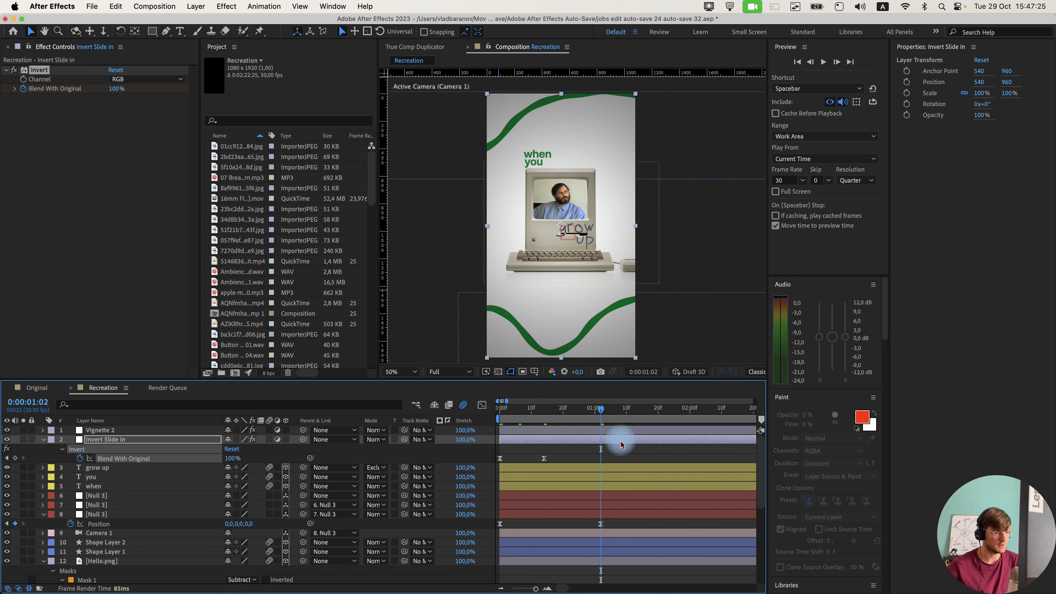
Set the feather of Mask 1 on the Hello.png layer to 2 pixels and check the screen's edges.
scroll(546, 488, "down", 5)
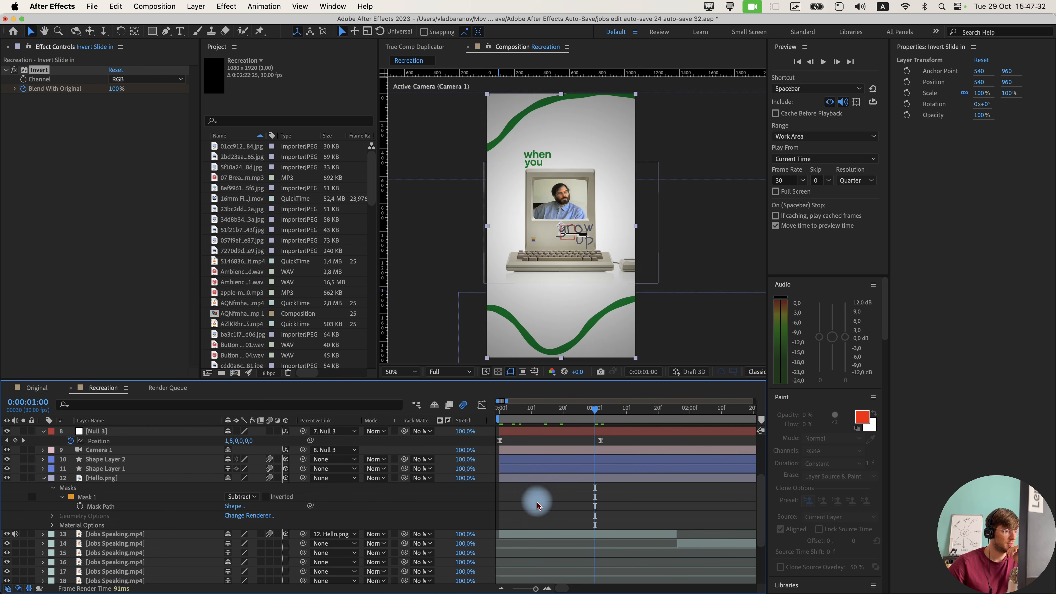
left_click(564, 534)
scroll(566, 218, "up", 6)
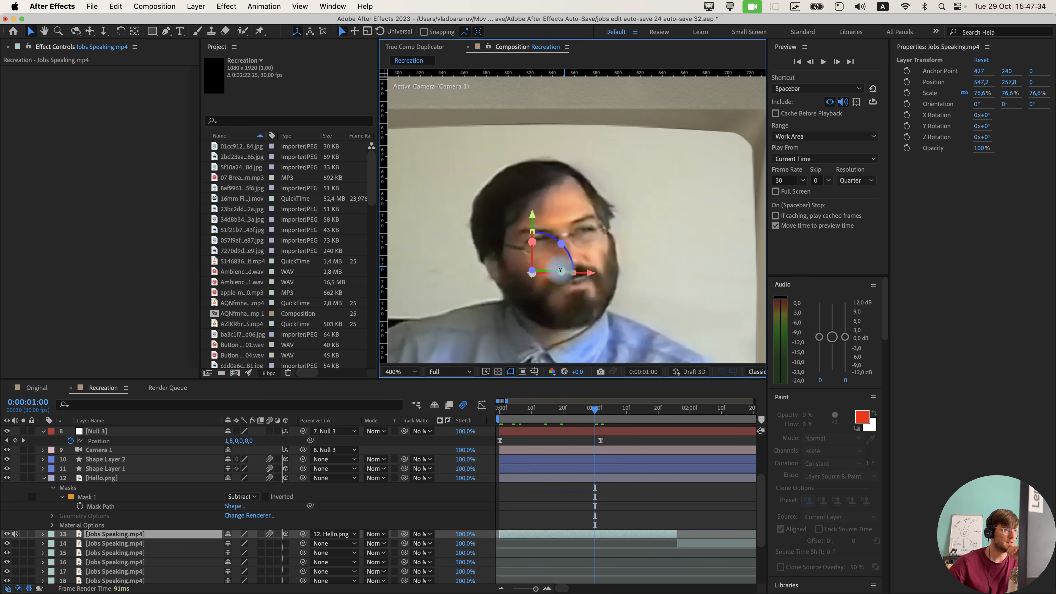
scroll(567, 276, "down", 4)
scroll(576, 237, "up", 2)
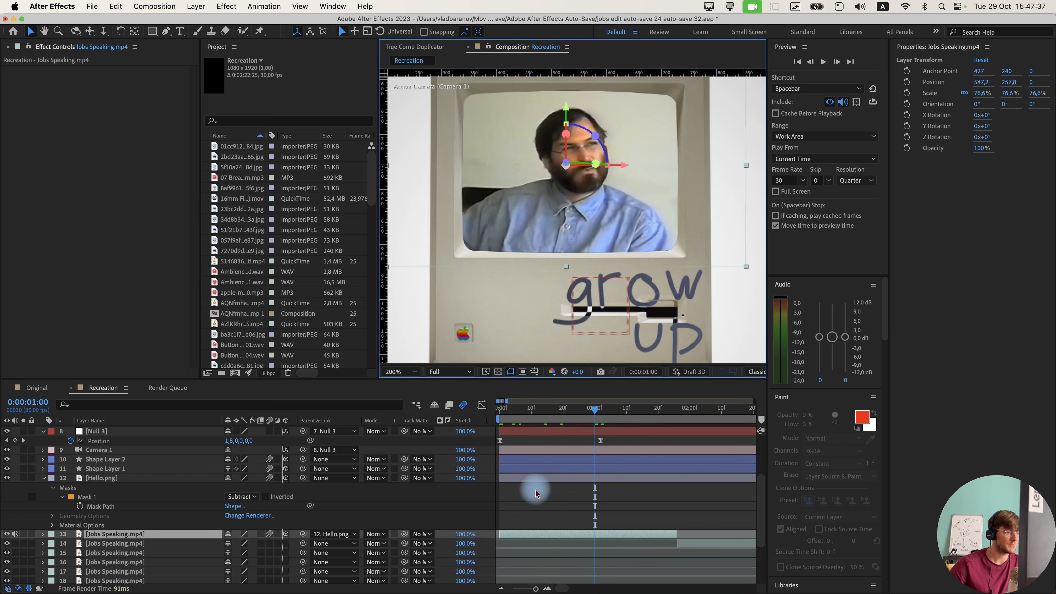
left_click(100, 488)
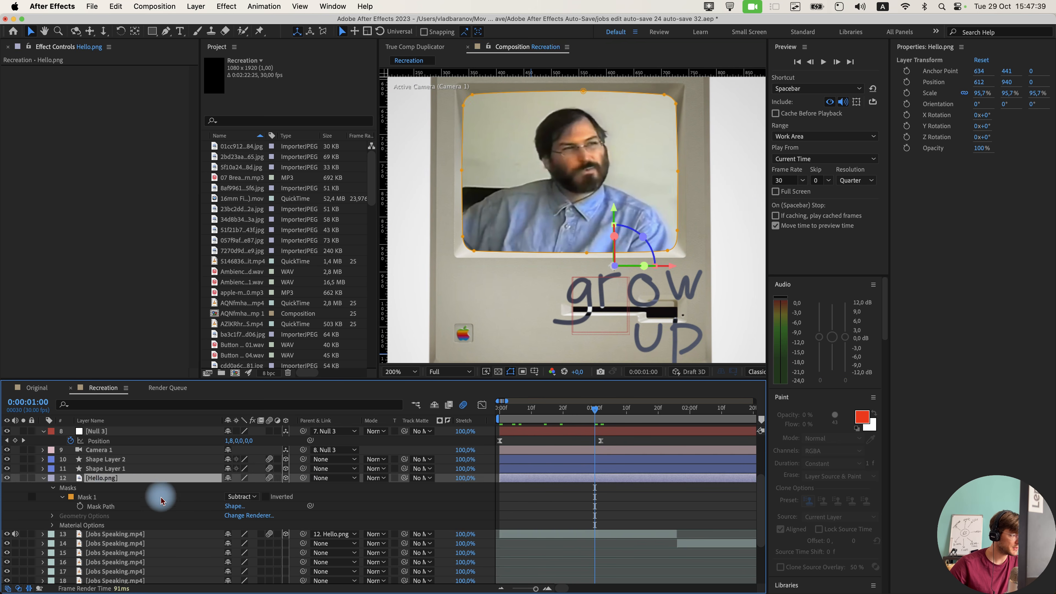
left_click(109, 497)
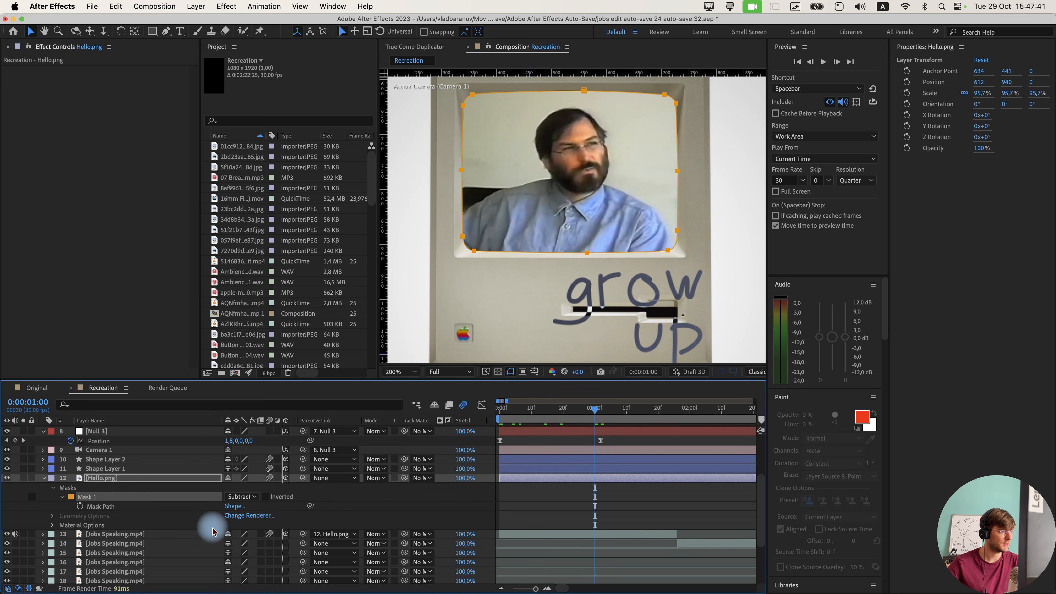
key("f")
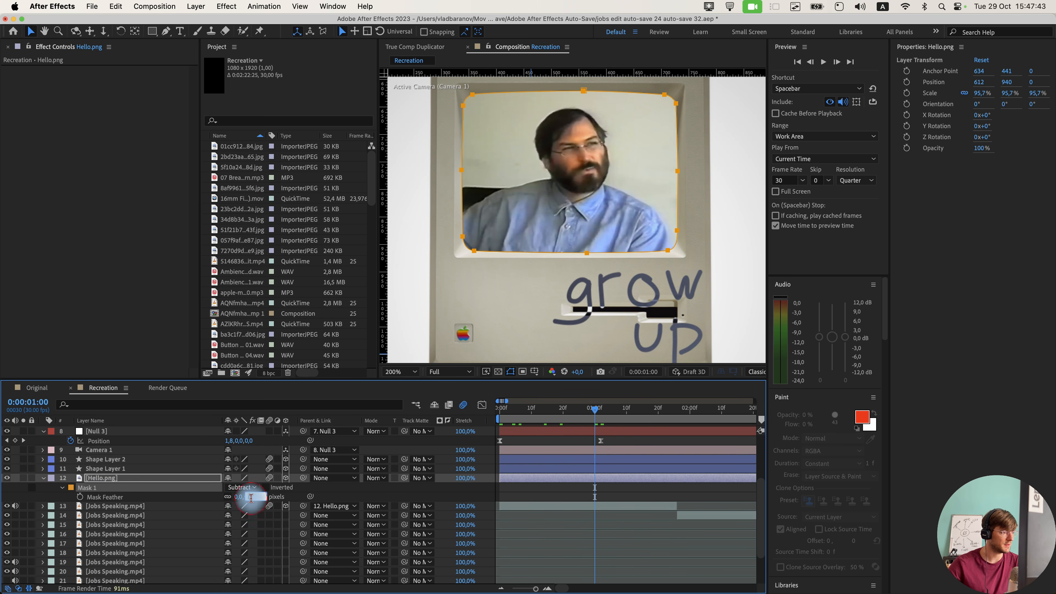
type("2")
left_click(550, 495)
scroll(523, 314, "up", 2)
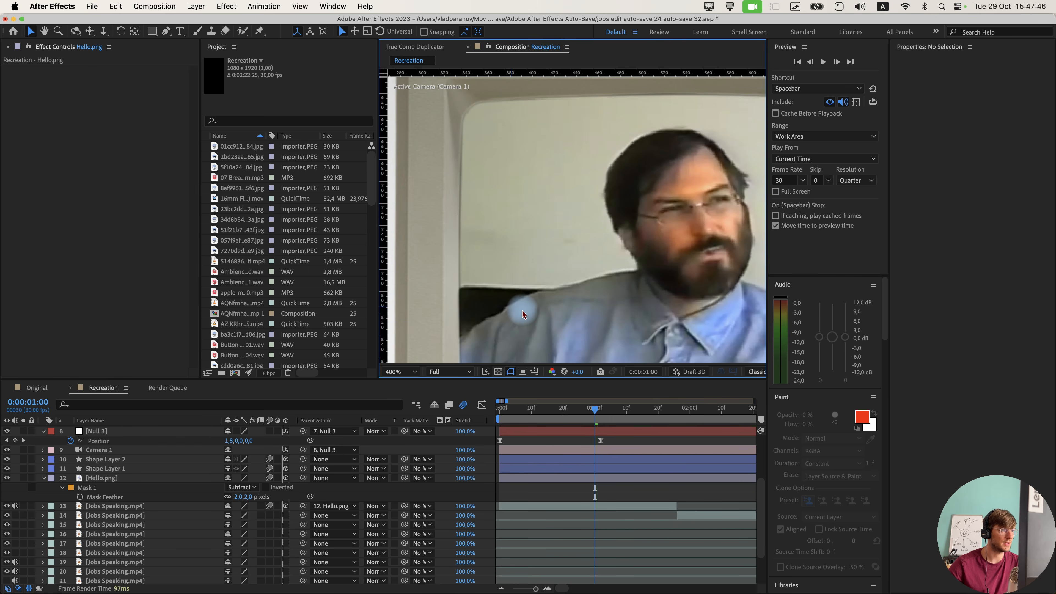
left_click_drag(523, 315, 443, 217)
left_click_drag(602, 312, 536, 269)
scroll(534, 268, "down", 1)
left_click_drag(478, 291, 541, 343)
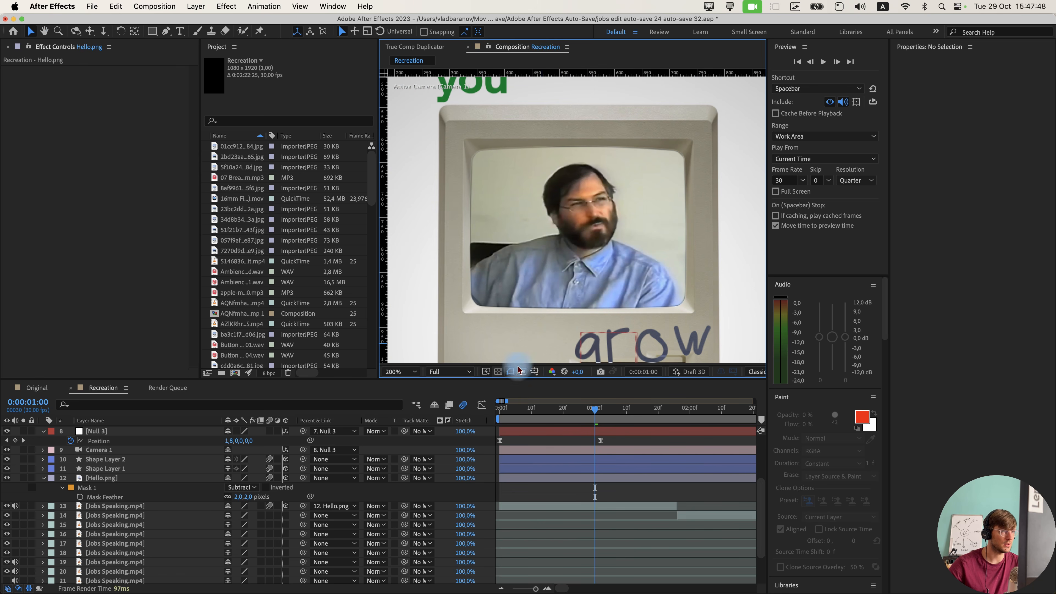
Raise the feather of Hello.png's Mask 1 to 3 pixels.
left_click(250, 498)
type("3")
left_click(549, 489)
left_click_drag(604, 311, 595, 298)
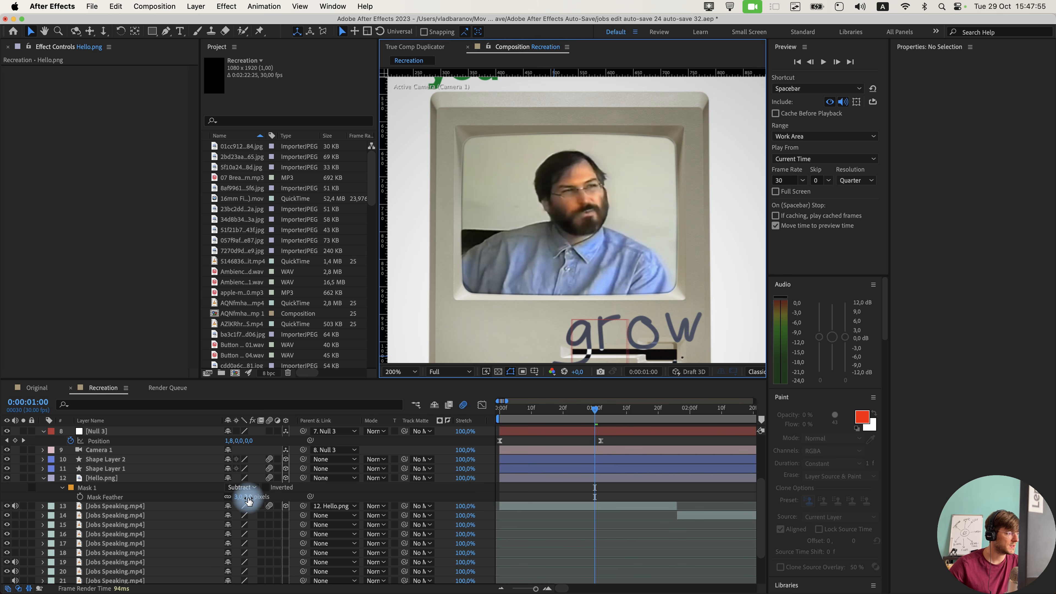
Try a feather of 10 pixels on Hello.png's Mask 1 and inspect the edges around the computer screen.
left_click(248, 498)
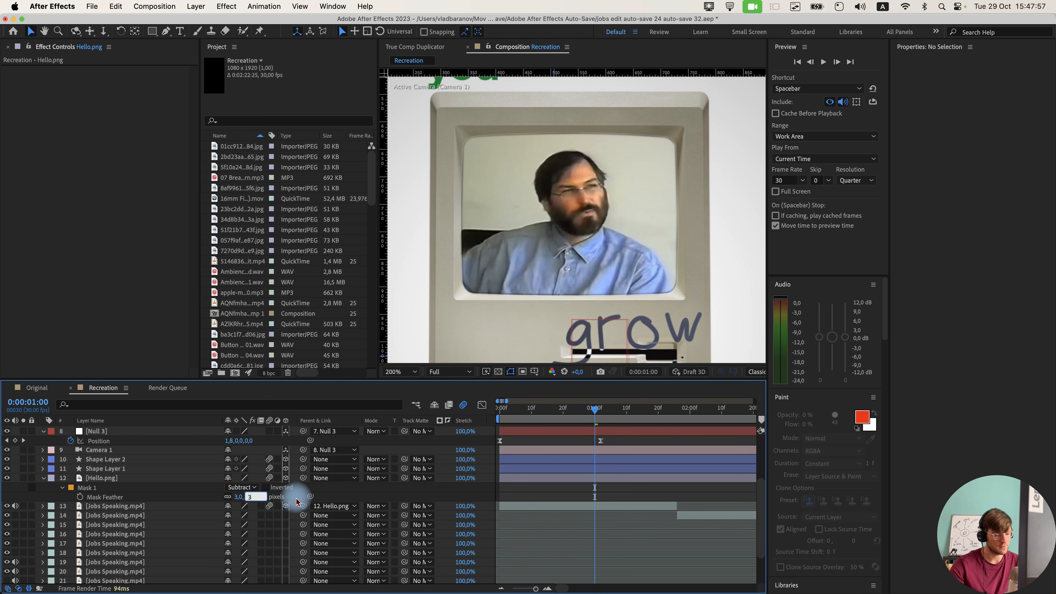
type("10,0,10,0")
key("Return")
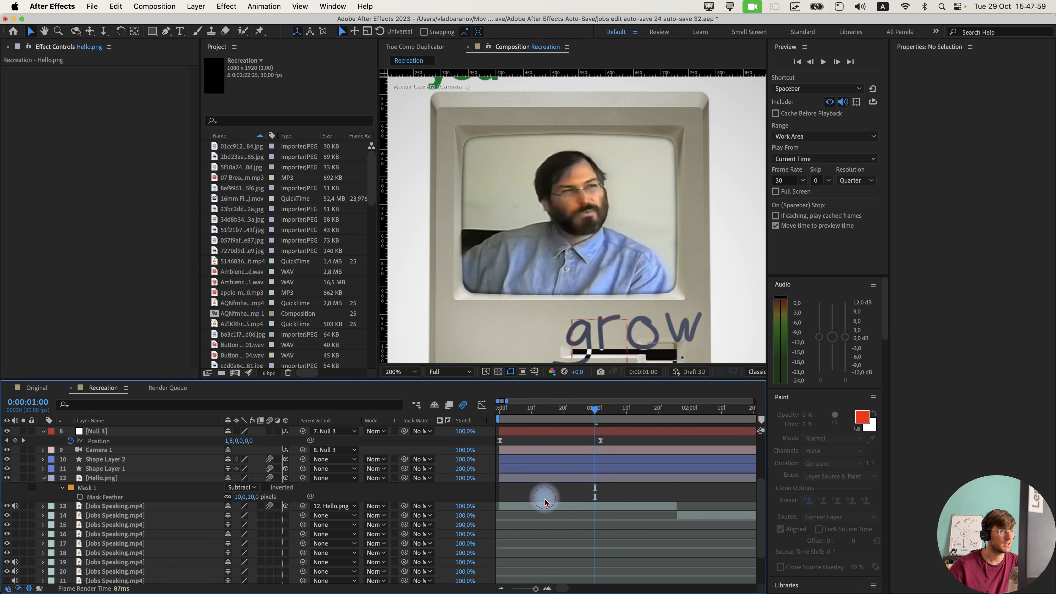
scroll(650, 300, "up", 2)
left_click_drag(650, 297, 533, 339)
left_click_drag(632, 331, 509, 305)
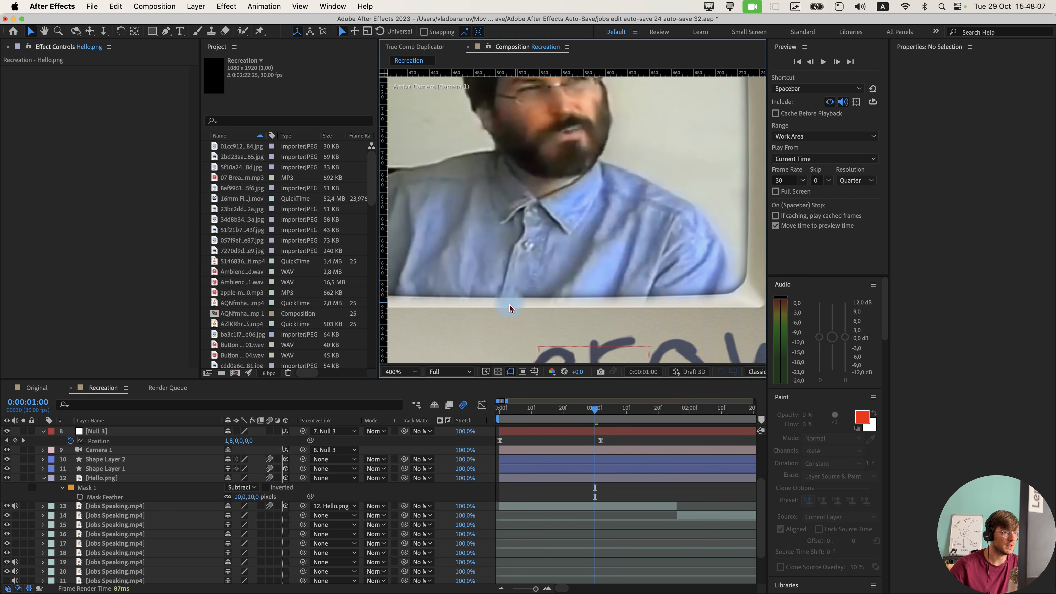
scroll(553, 233, "down", 3)
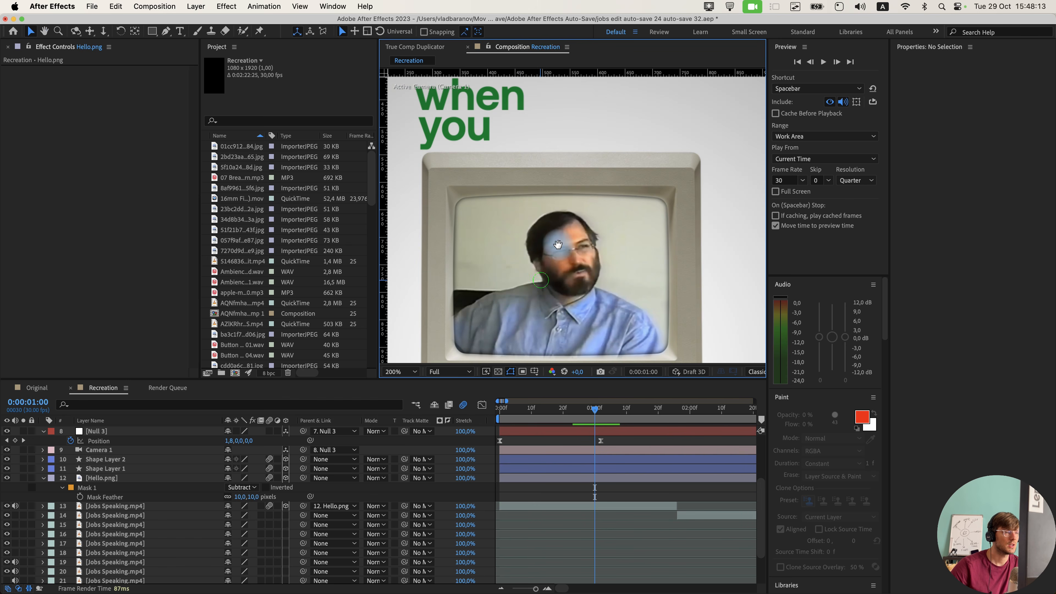
scroll(539, 328, "up", 1)
left_click_drag(653, 280, 630, 276)
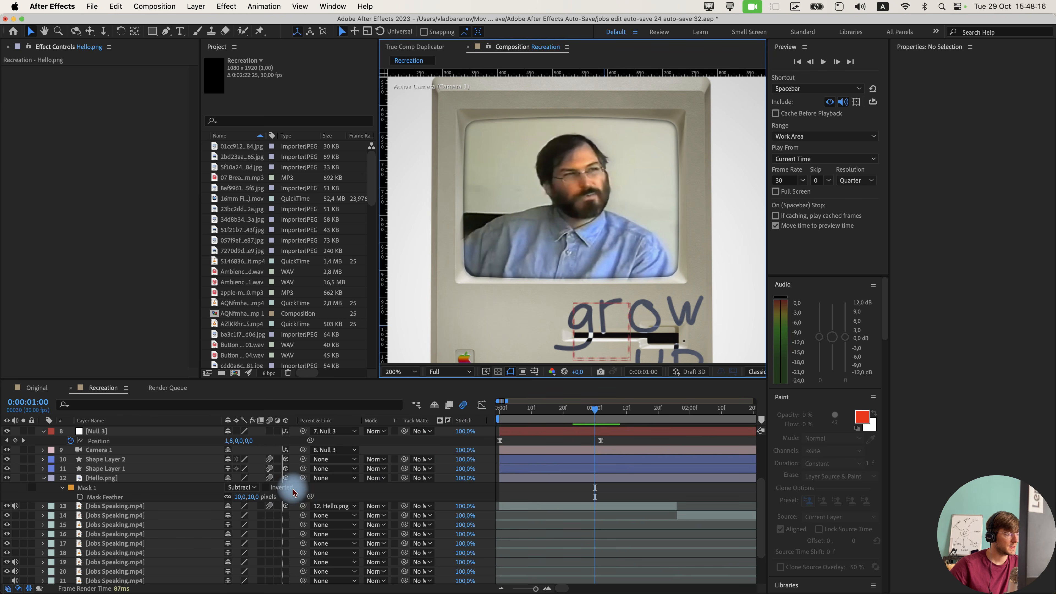
Set the feather of Hello.png's Mask 1 to 5 pixels and save the project.
left_click(257, 501)
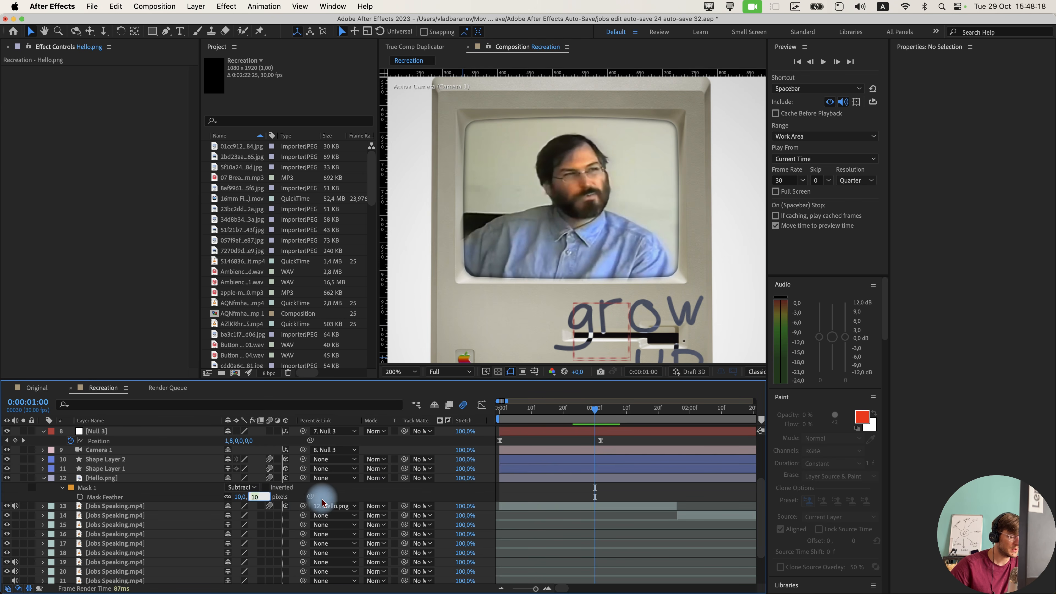
type("5")
key("Return")
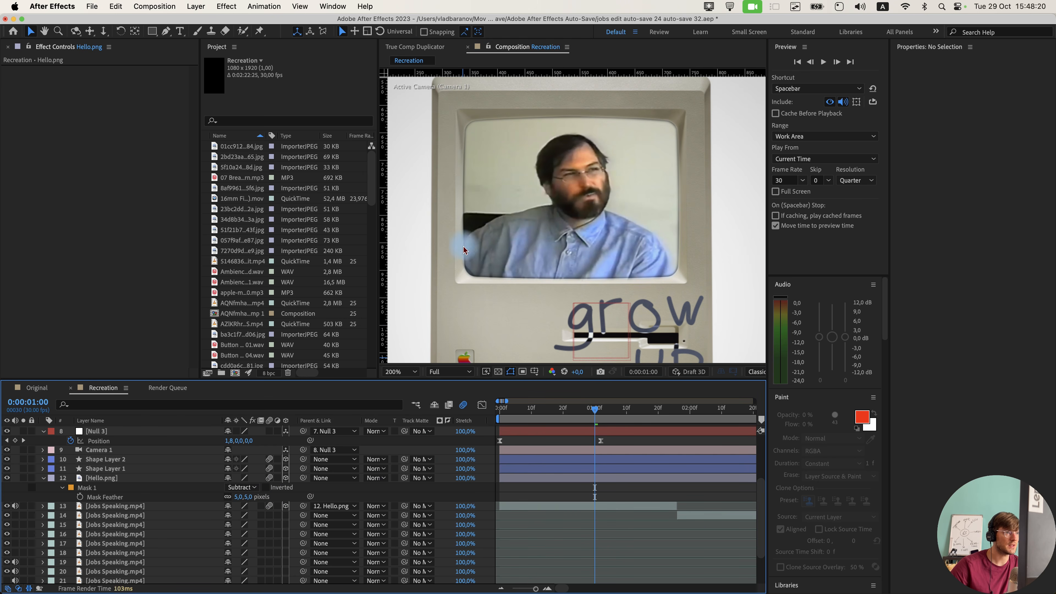
key("super+s")
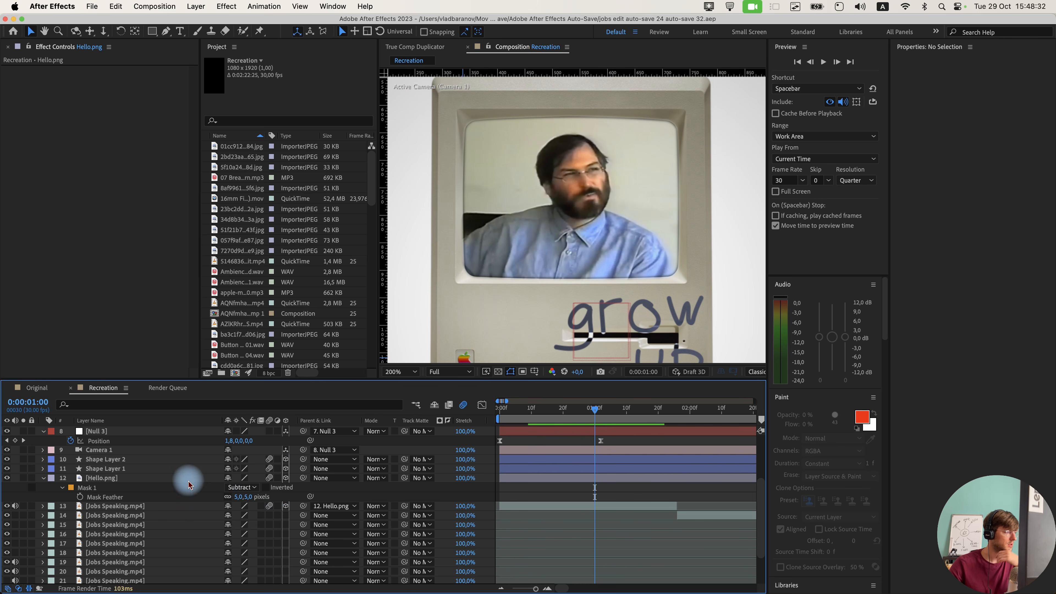
Apply the Bad TV effect to the topmost Jobs Speaking.mp4 layer.
left_click(416, 506)
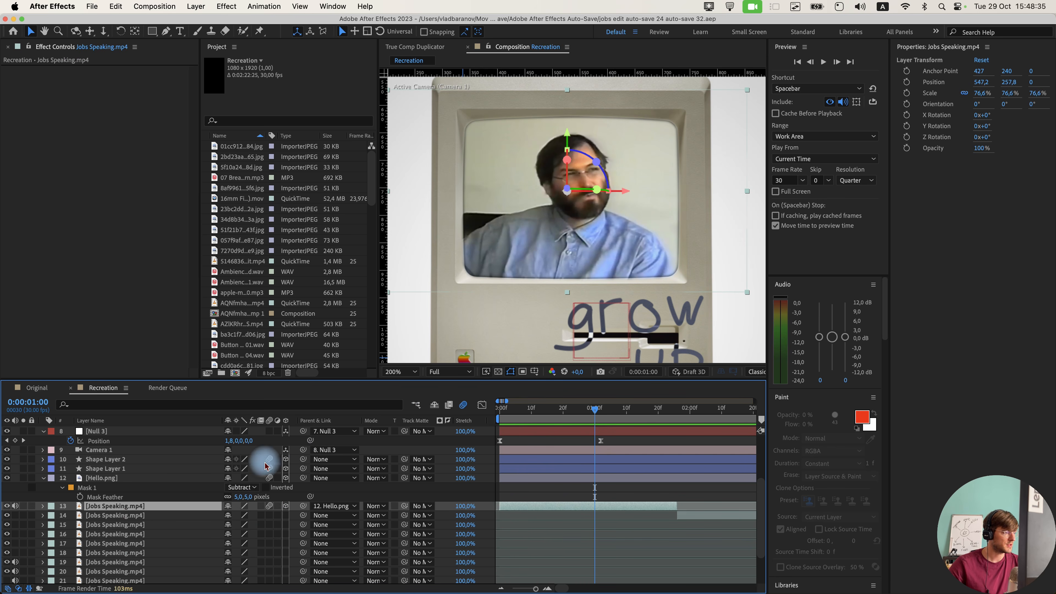
key("shift+space")
type("bad tv")
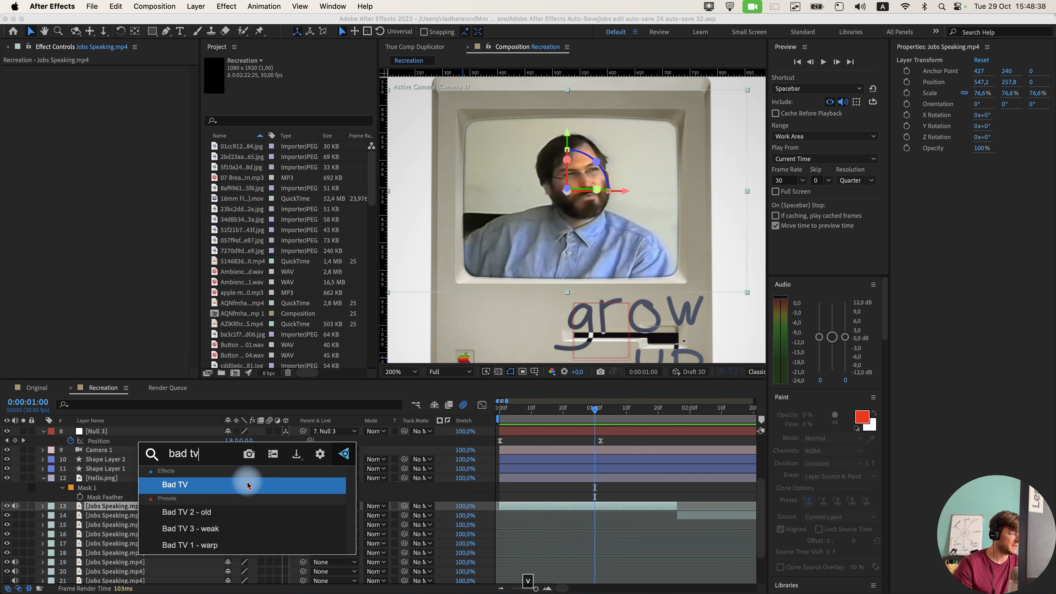
key("Return")
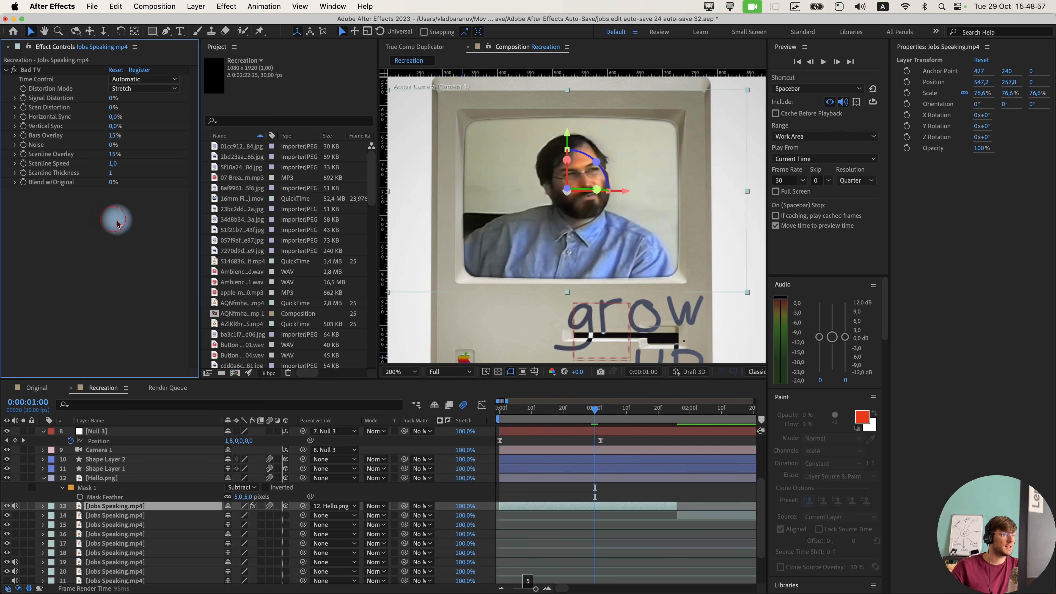
Try a Bad TV Scanline Thickness of 2 on the clip, compare the scanlines and set it back to 1.
scroll(536, 208, "up", 2)
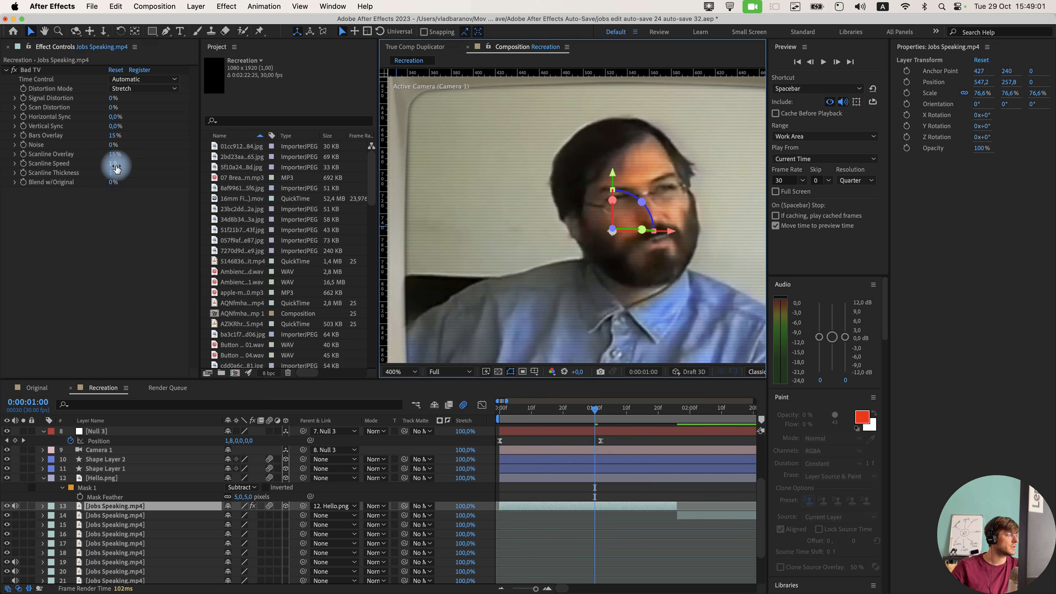
left_click(111, 173)
type("2")
key("Return")
scroll(509, 246, "down", 2)
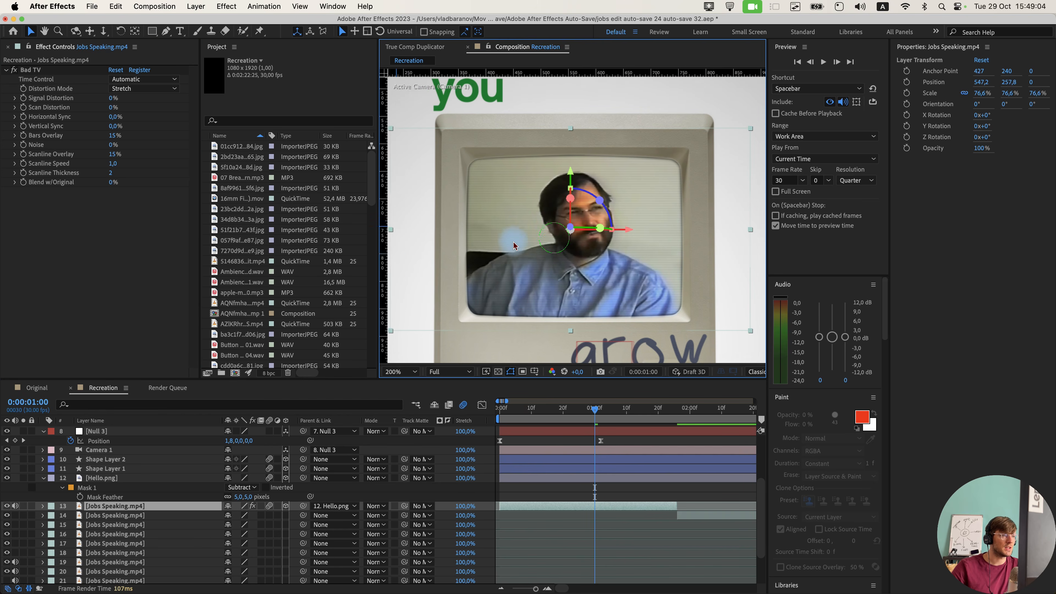
scroll(559, 202, "up", 2)
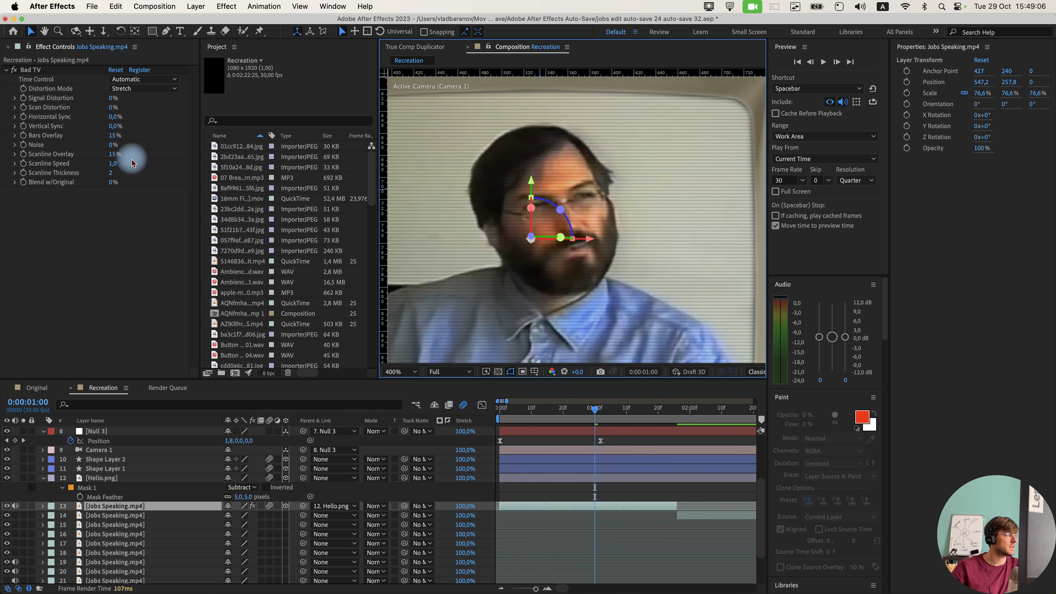
left_click(112, 173)
type("1")
key("Return")
scroll(508, 274, "down", 2)
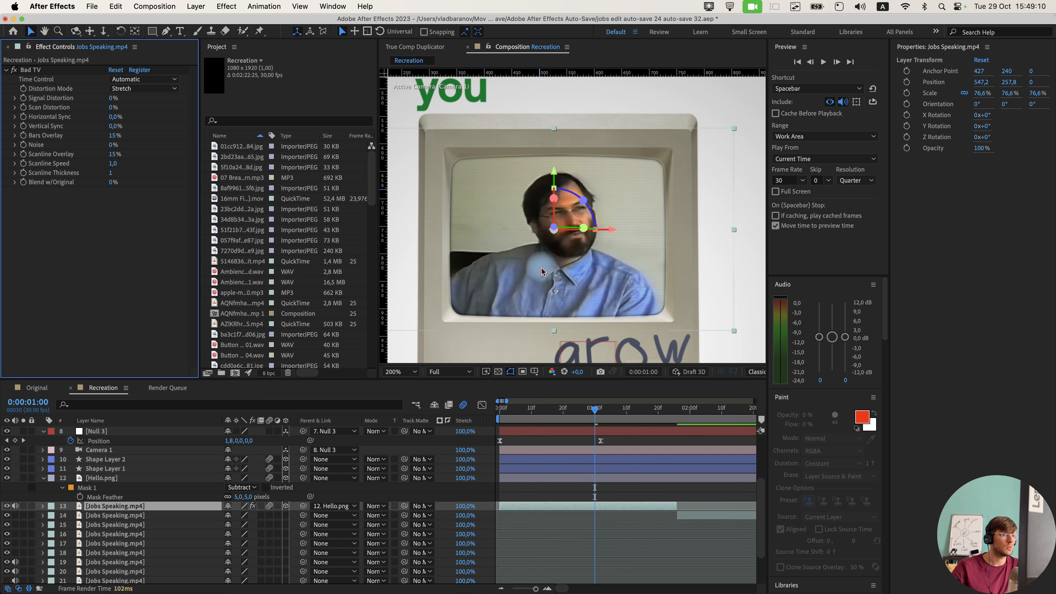
Set the Bad TV effect's Bars Overlay to 45%.
left_click_drag(586, 246, 588, 230)
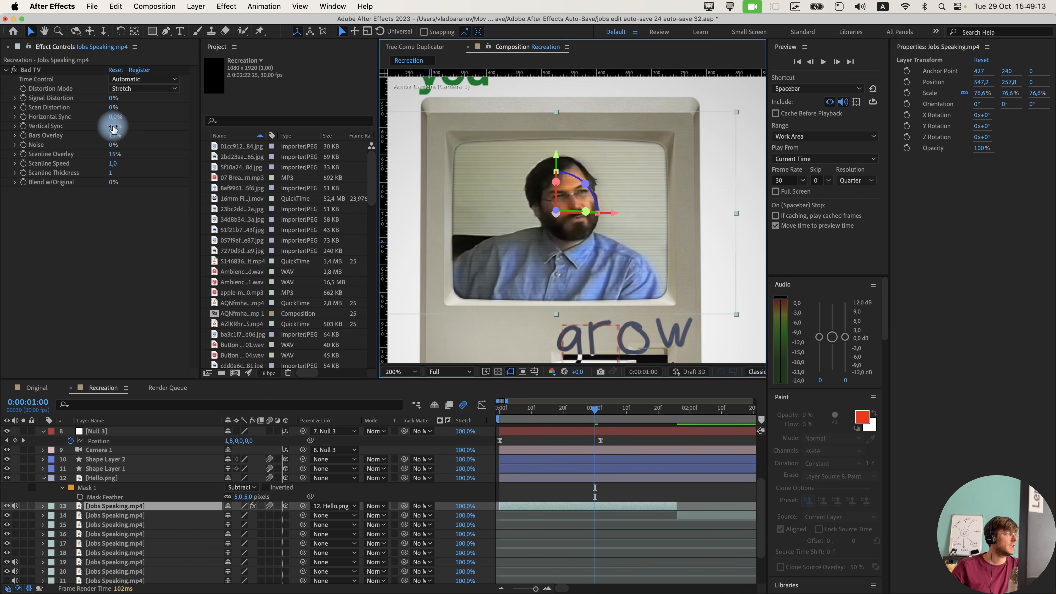
left_click_drag(112, 135, 63, 139)
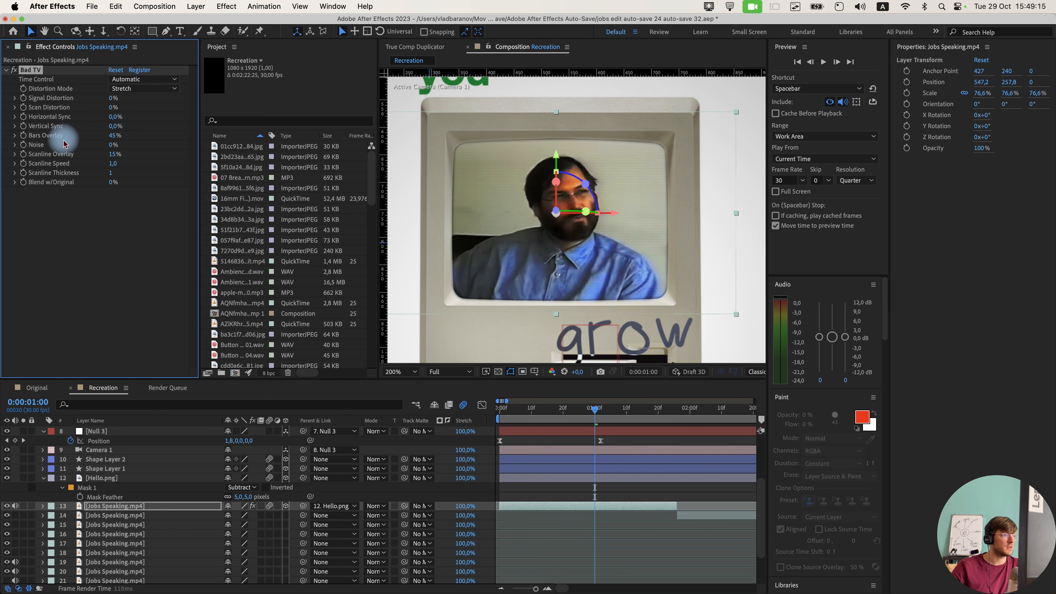
Set the Bad TV effect's Bars Overlay to 15% and preview the composition from its start.
left_click(111, 137)
type("15")
left_click(101, 270)
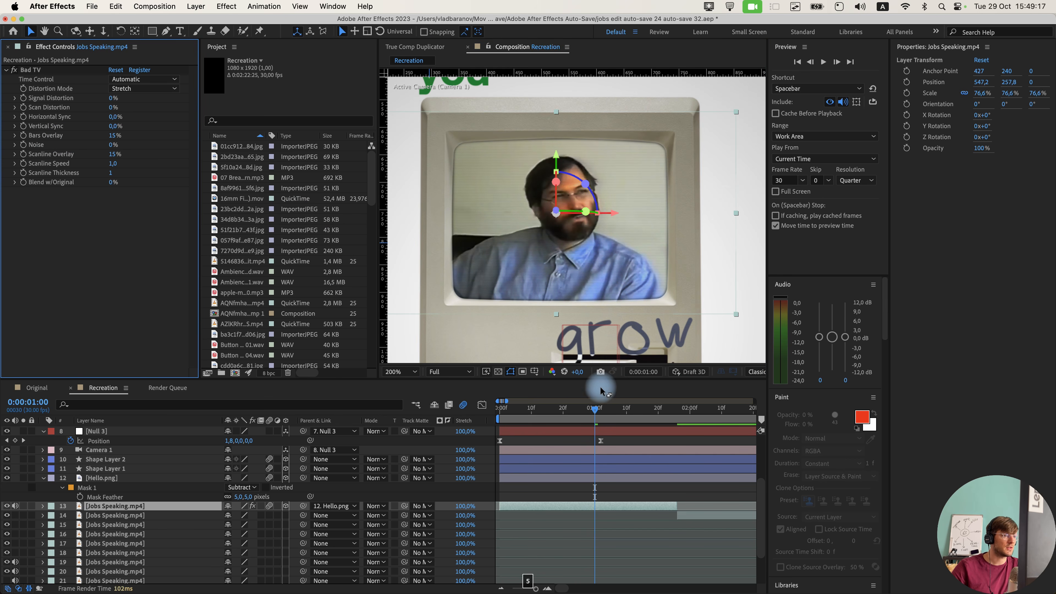
left_click_drag(578, 404, 463, 405)
key("space")
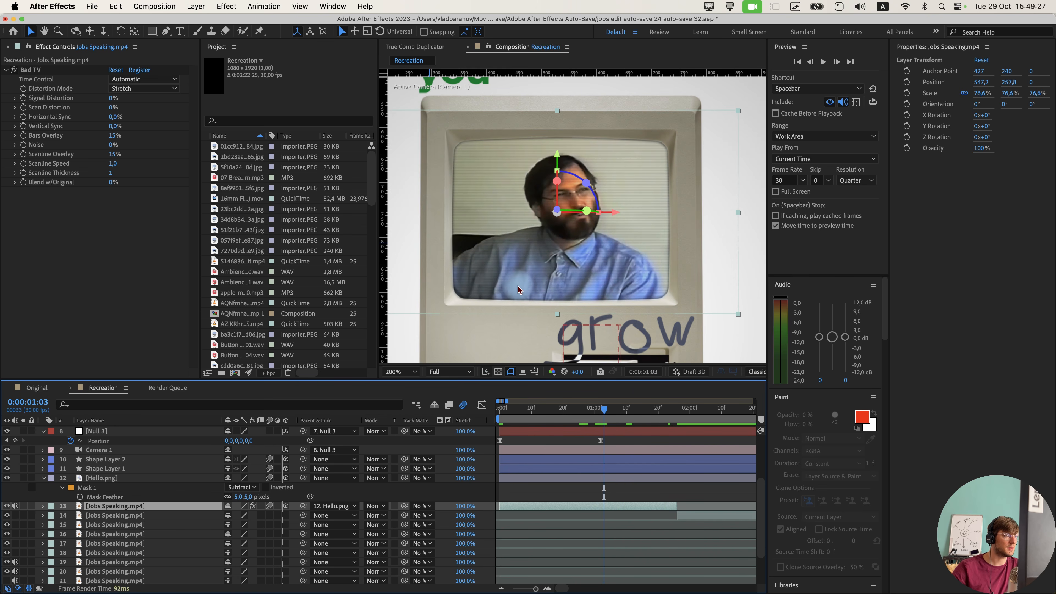
Apply the CC Lens effect to the topmost Jobs Speaking.mp4 layer.
key("shift+space")
type("cc lens")
key("Return")
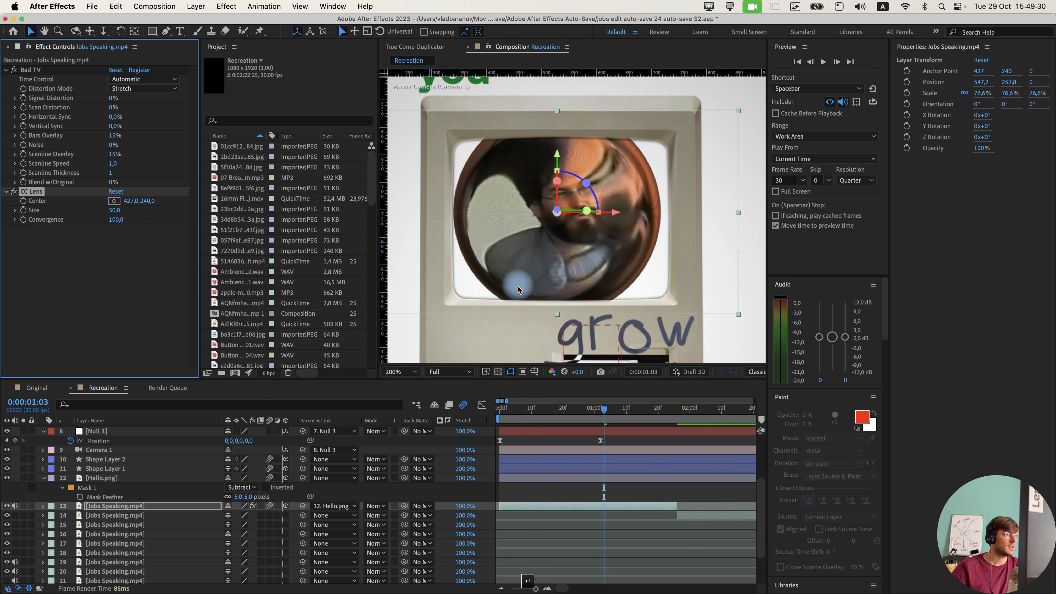
Move the CC Lens center to about 436.9, 256.3, at the middle of the computer screen.
left_click(112, 201)
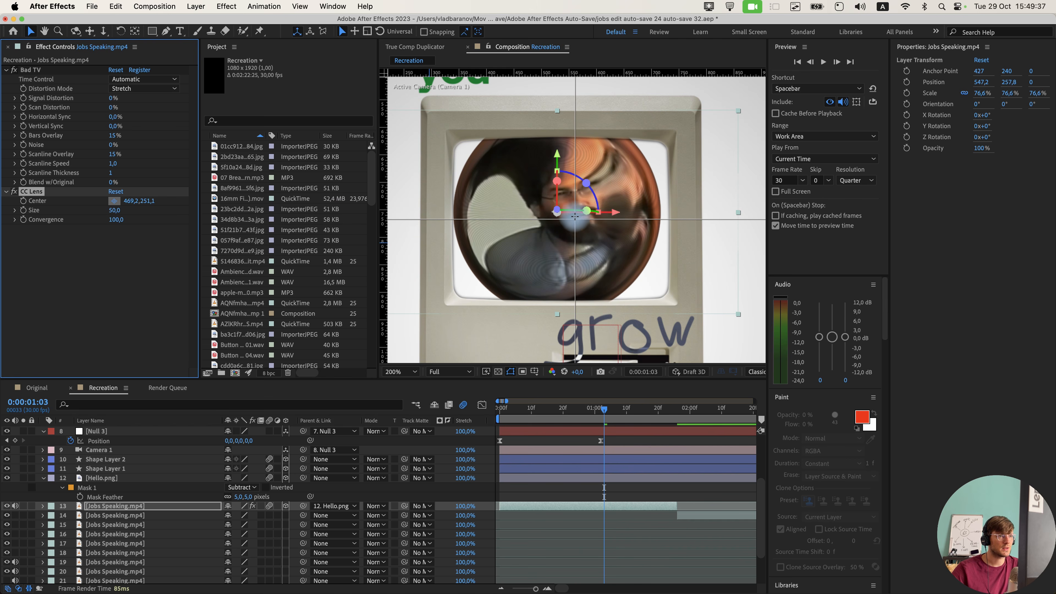
left_click(563, 215)
left_click_drag(563, 216, 561, 221)
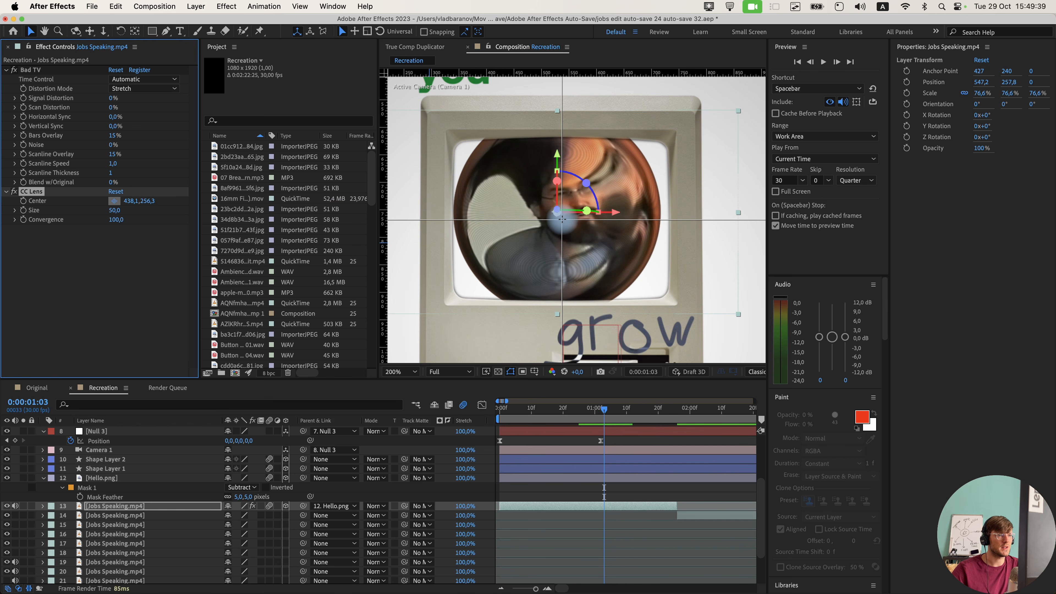
left_click(561, 219)
left_click(171, 225)
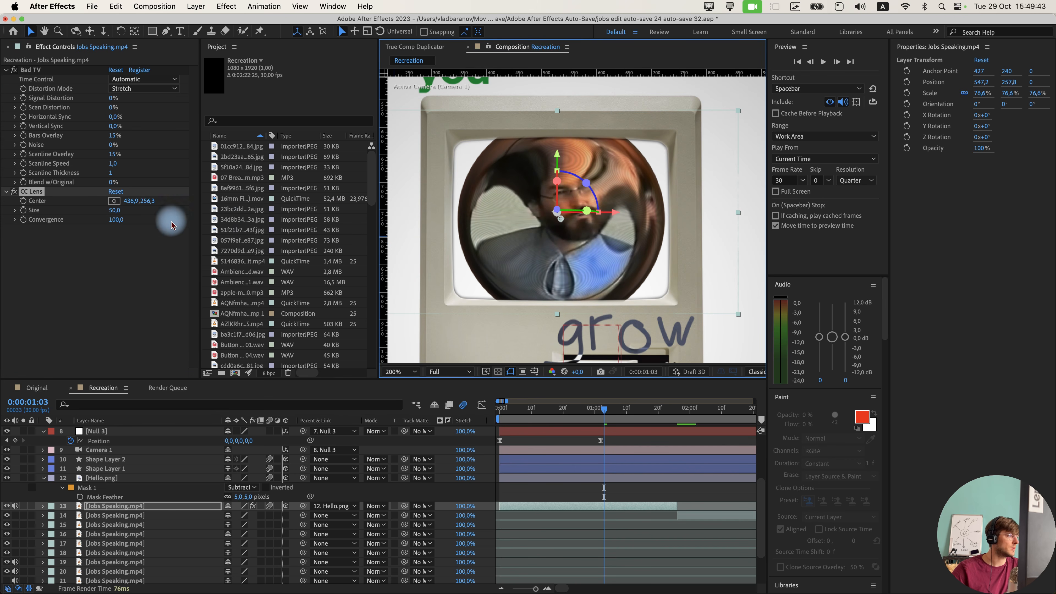
Set the CC Lens Size to 477 and Convergence to -200, soloing the clip temporarily to check its curved edges.
left_click_drag(114, 210, 411, 211)
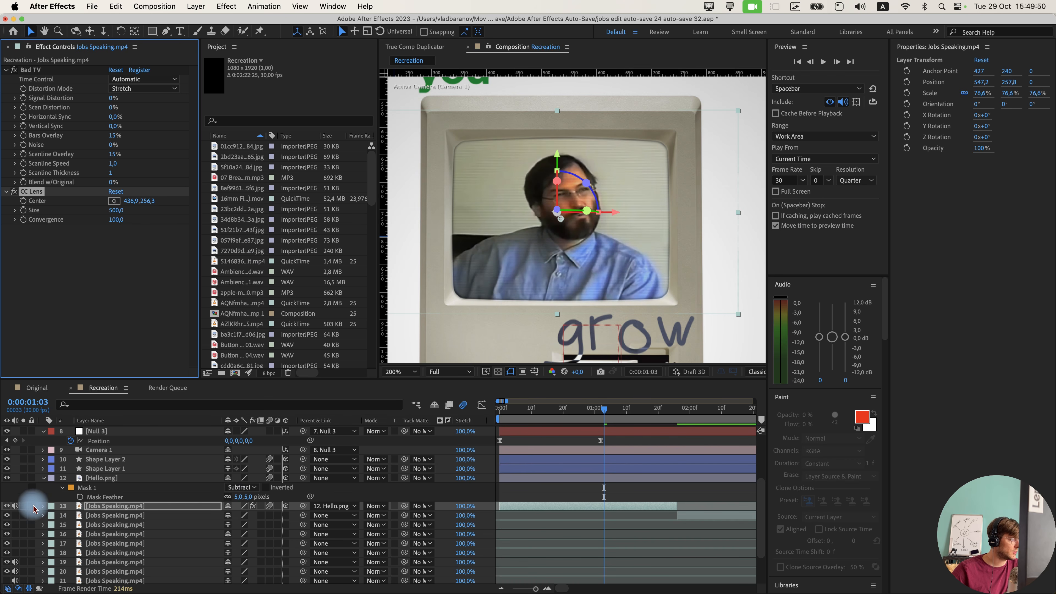
left_click(23, 504)
scroll(540, 307, "down", 1)
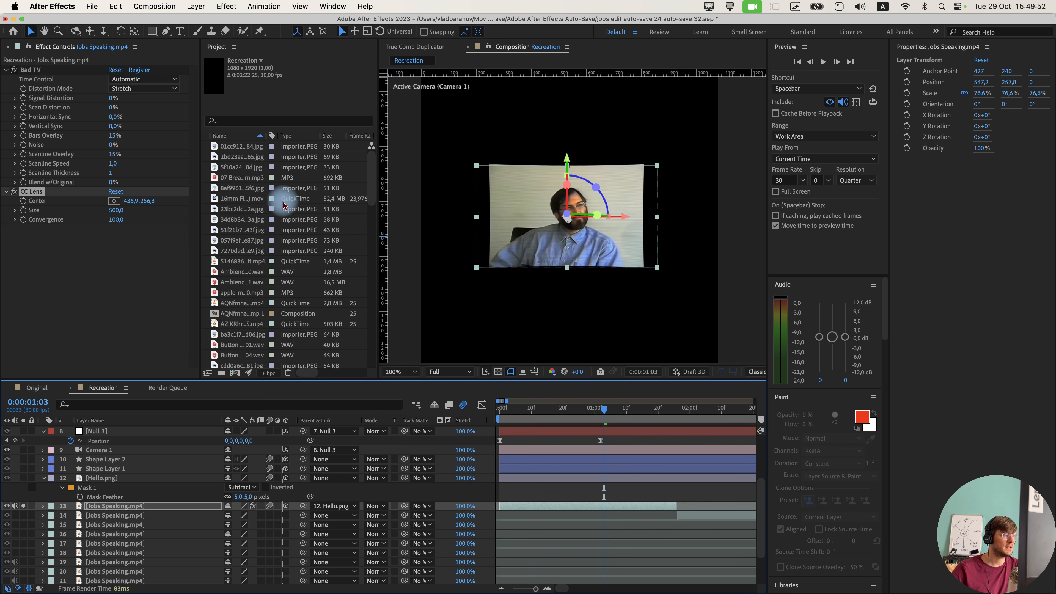
left_click_drag(113, 209, 28, 223)
scroll(575, 220, "up", 2)
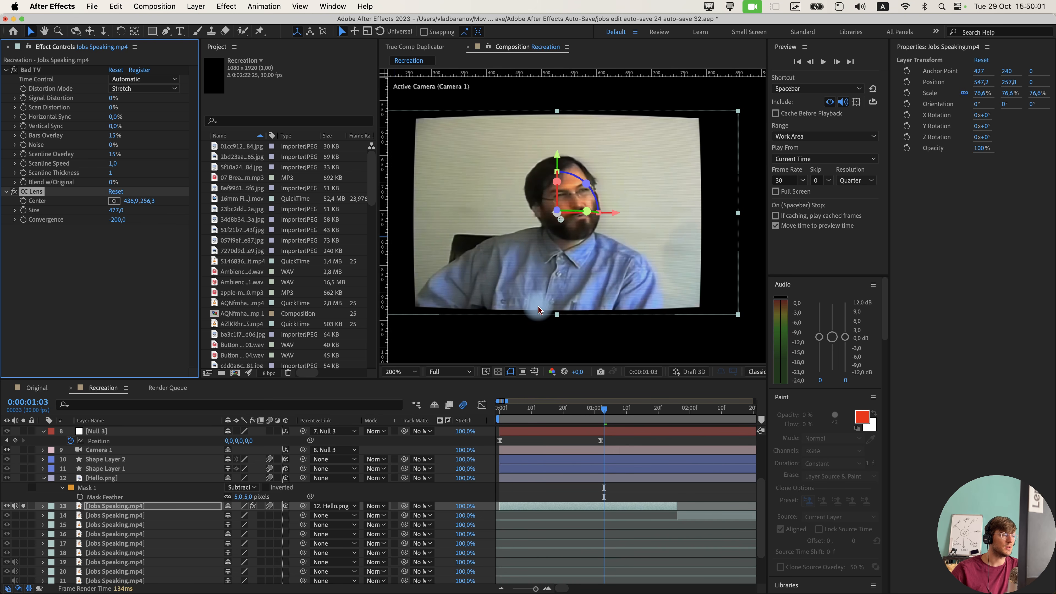
left_click(7, 515)
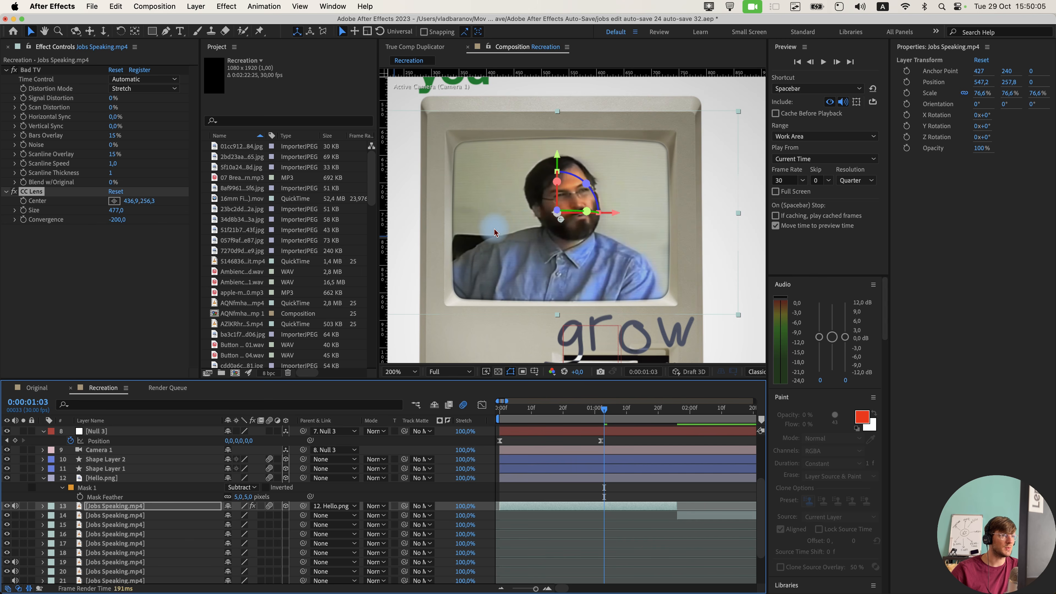
scroll(662, 160, "up", 2)
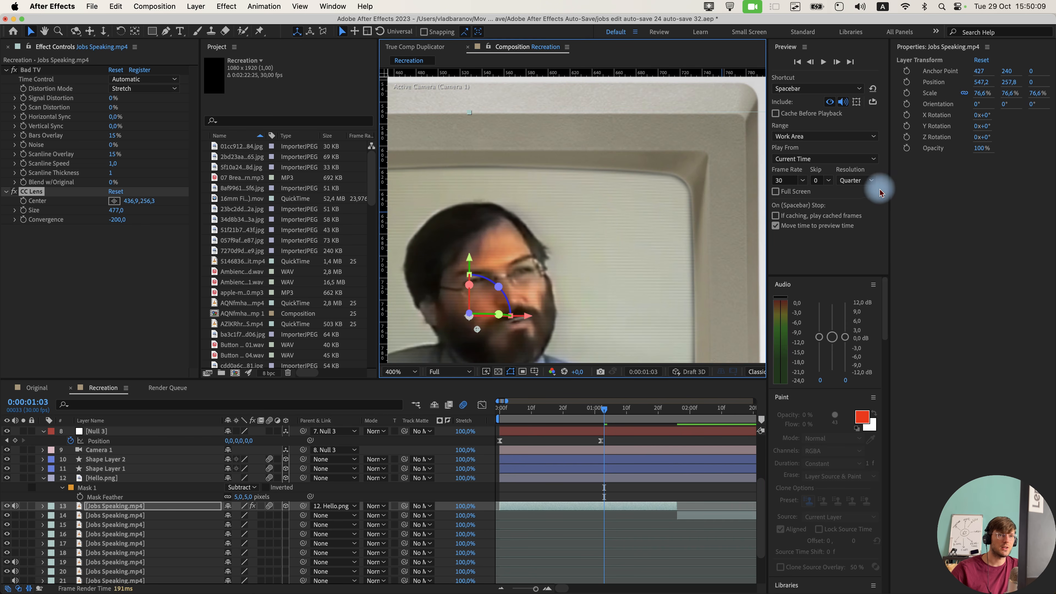
Set the preview resolution to Full to judge the clip inside the computer screen.
left_click(872, 181)
left_click(852, 195)
scroll(674, 240, "left", 5)
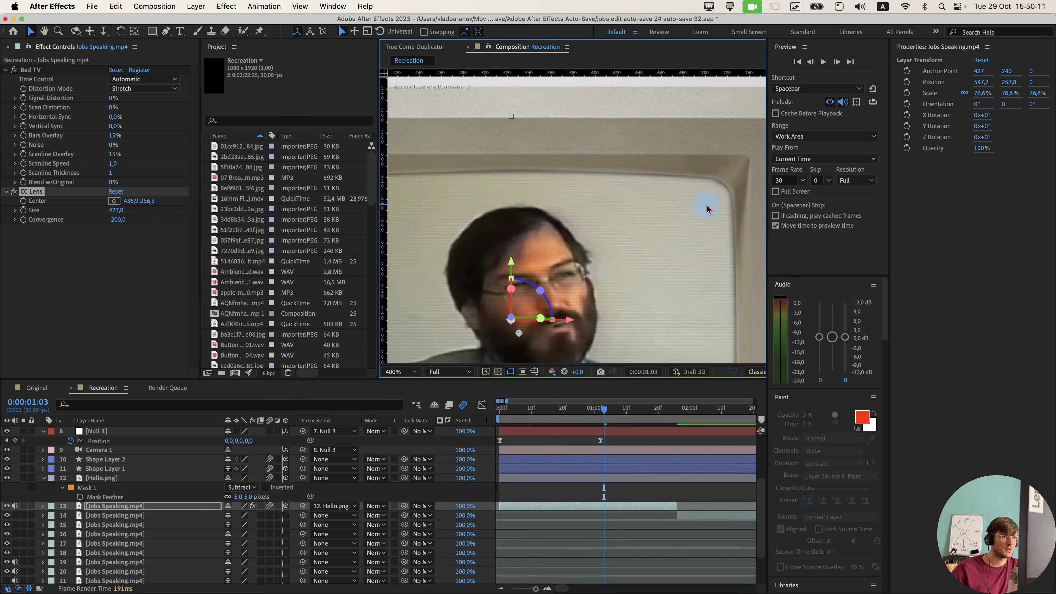
Set the Bad TV scanline thickness to 2 on the clip inside the computer screen.
left_click(111, 173)
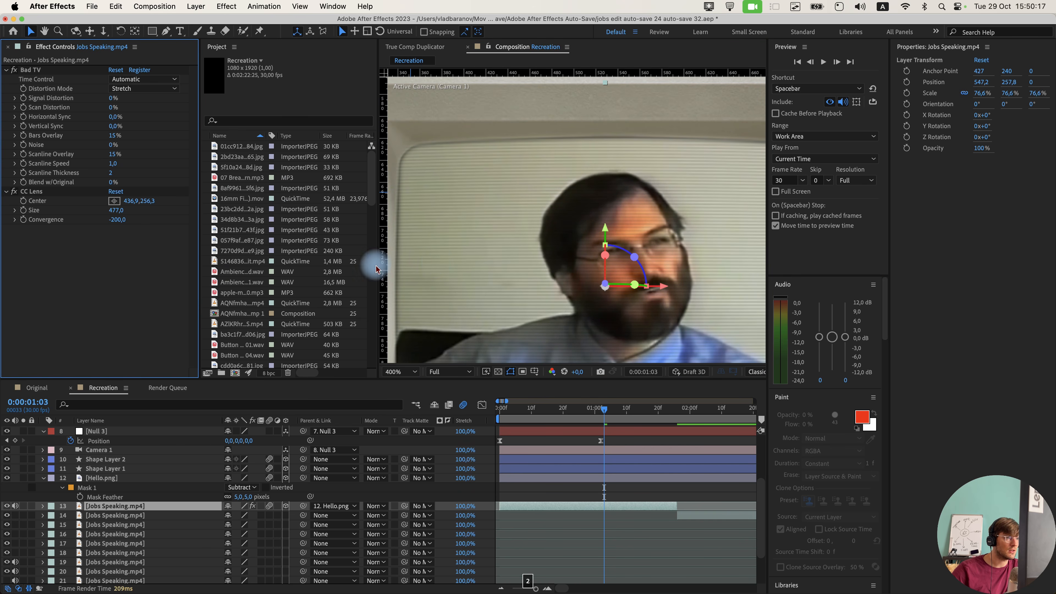
left_click(536, 228)
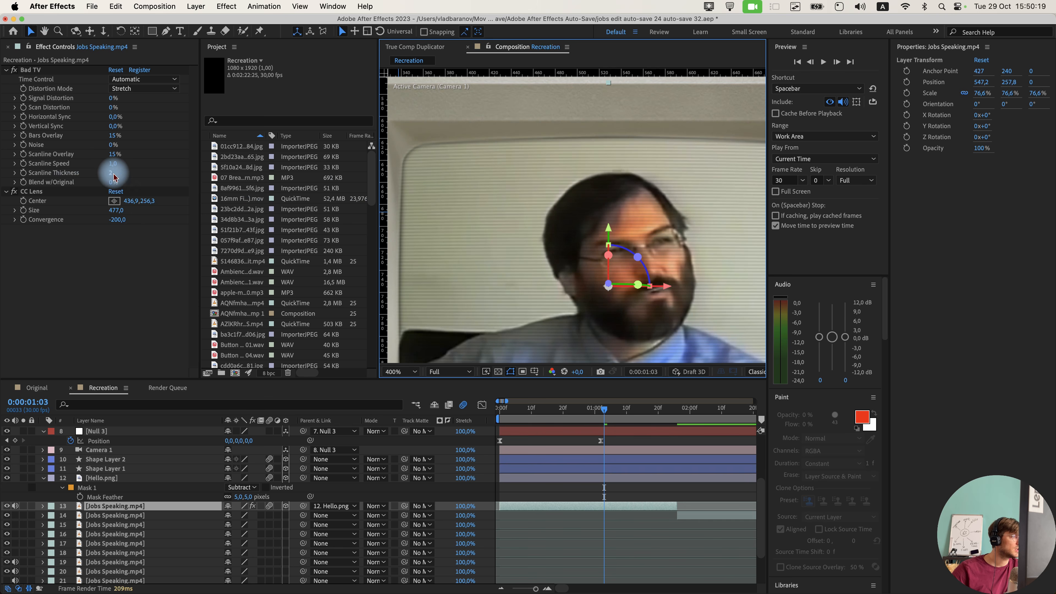
scroll(419, 219, "right", 5)
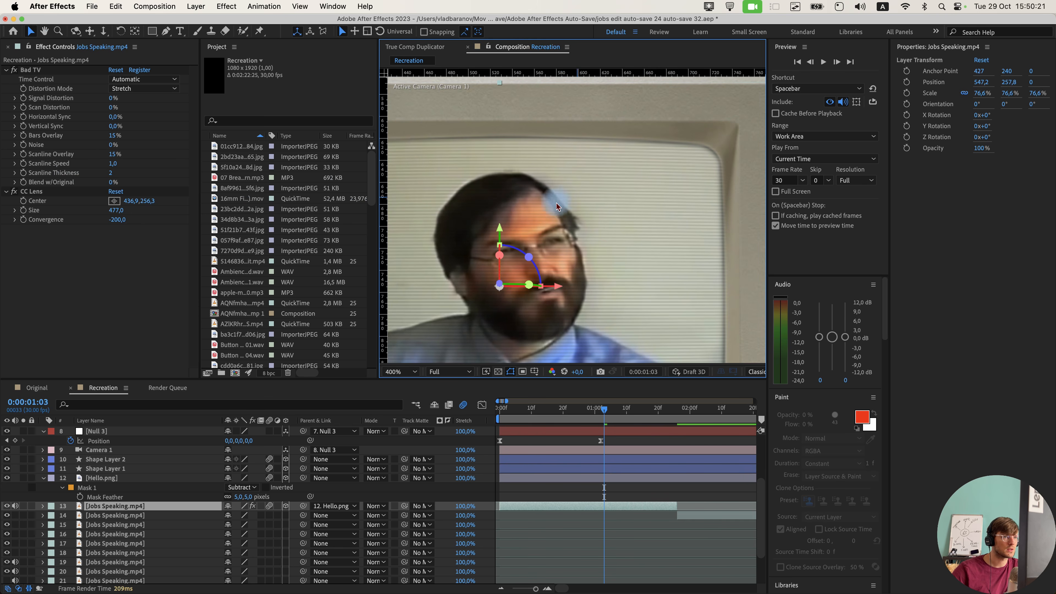
scroll(556, 202, "down", 2)
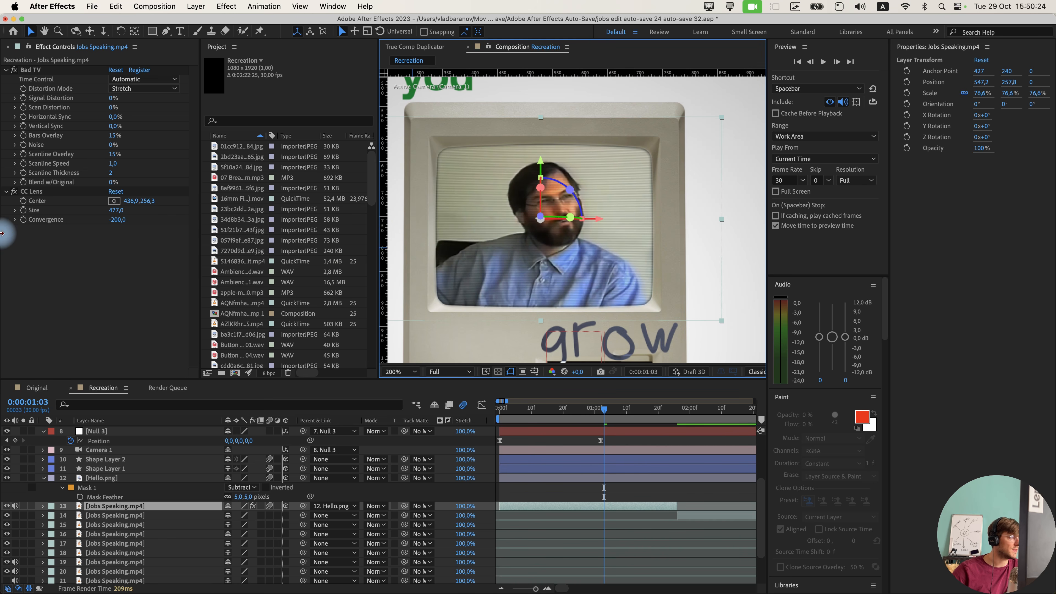
Apply the Deep Glow effect to the clip inside the computer screen.
left_click(94, 244)
key("ctrl+space")
type("deep")
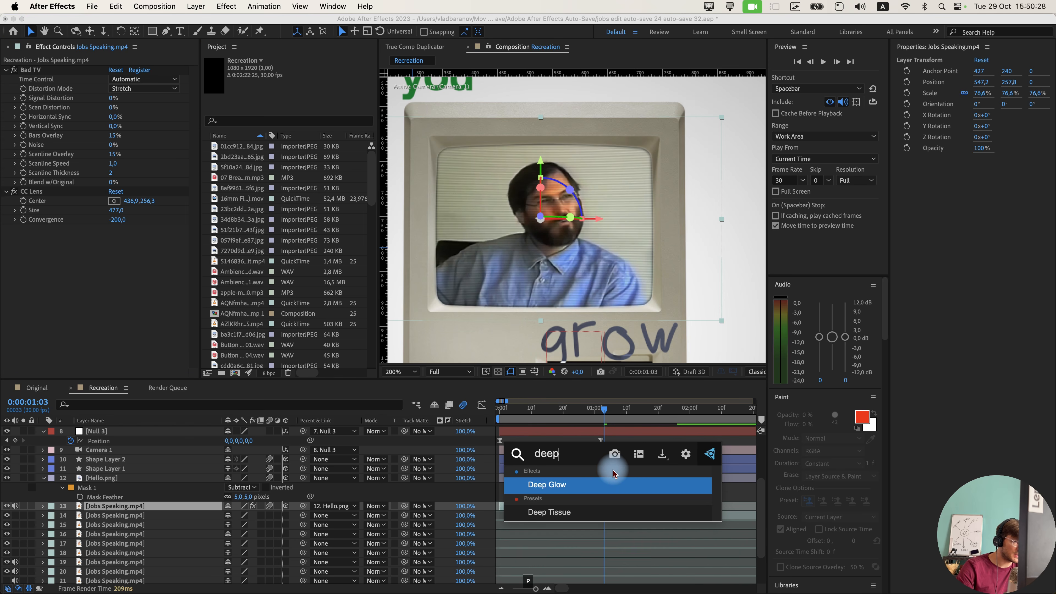
key("Return")
scroll(518, 252, "up", 2)
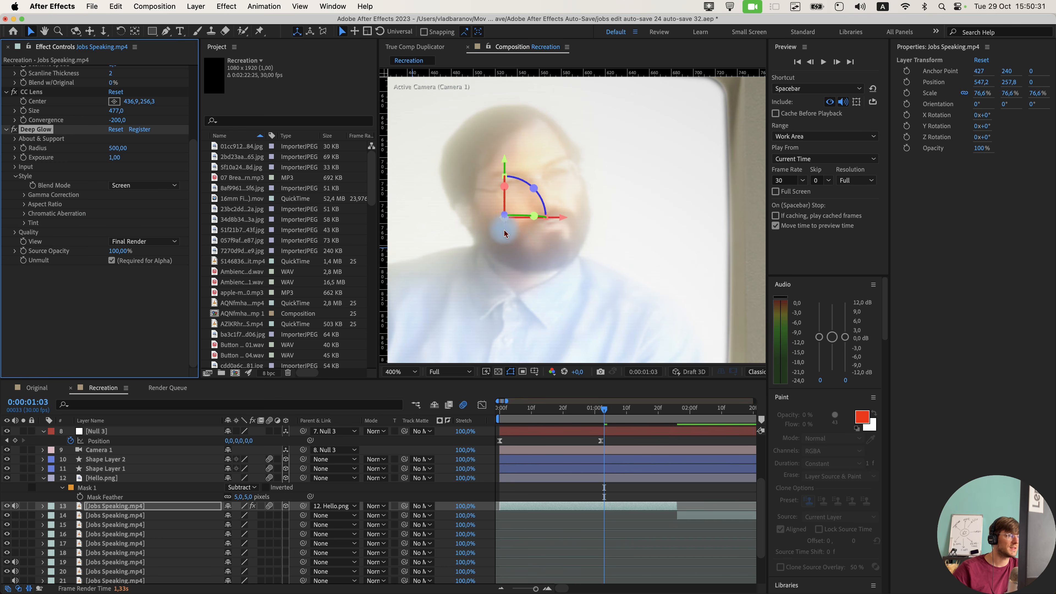
Try placing Deep Glow above Bad TV in the clip's effect order, and undo the reordering.
scroll(619, 279, "down", 2)
scroll(62, 143, "up", 5)
left_click_drag(37, 228, 54, 67)
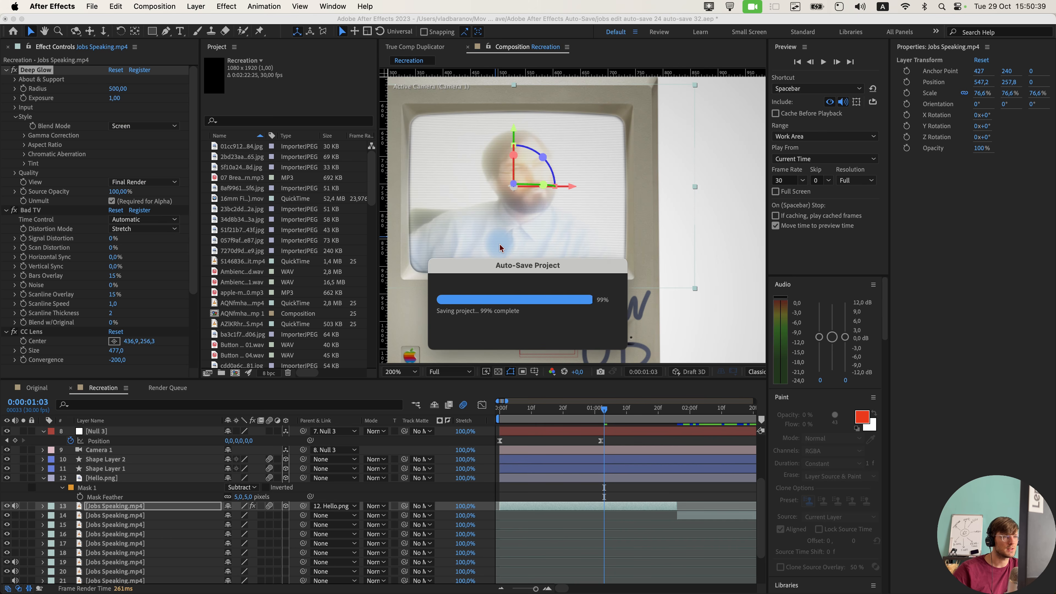
key("super+z")
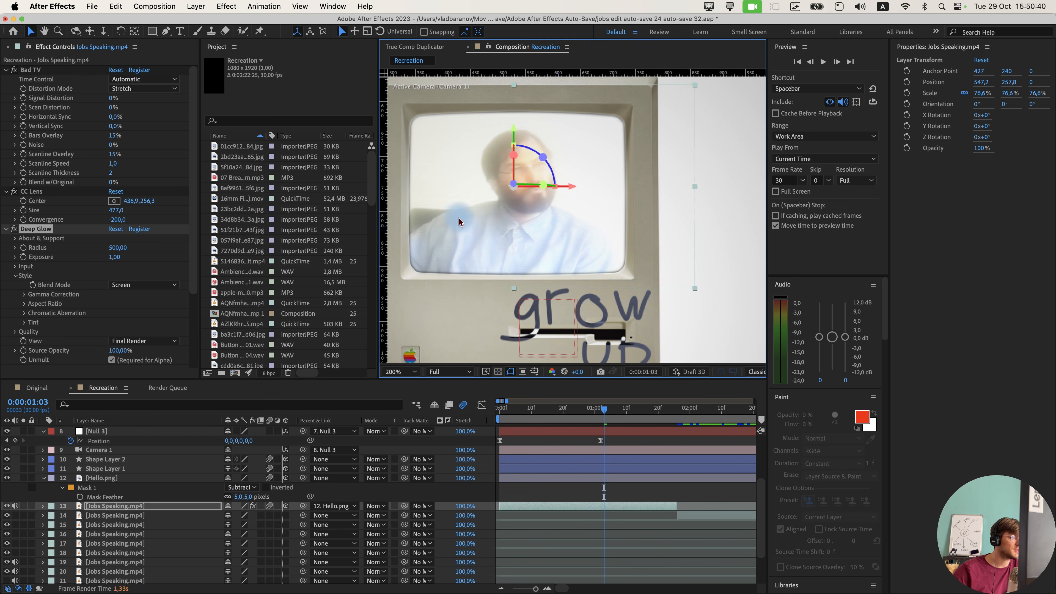
Set the clip's Deep Glow exposure to 0.1.
left_click(101, 256)
scroll(150, 255, "down", 1)
left_click(117, 252)
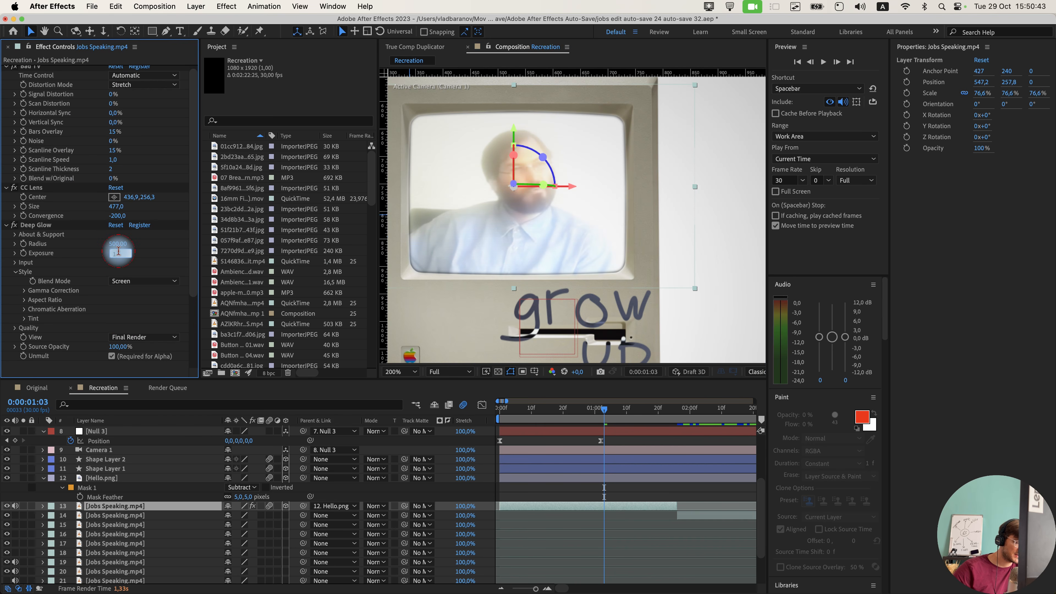
type("0.1")
key("Return")
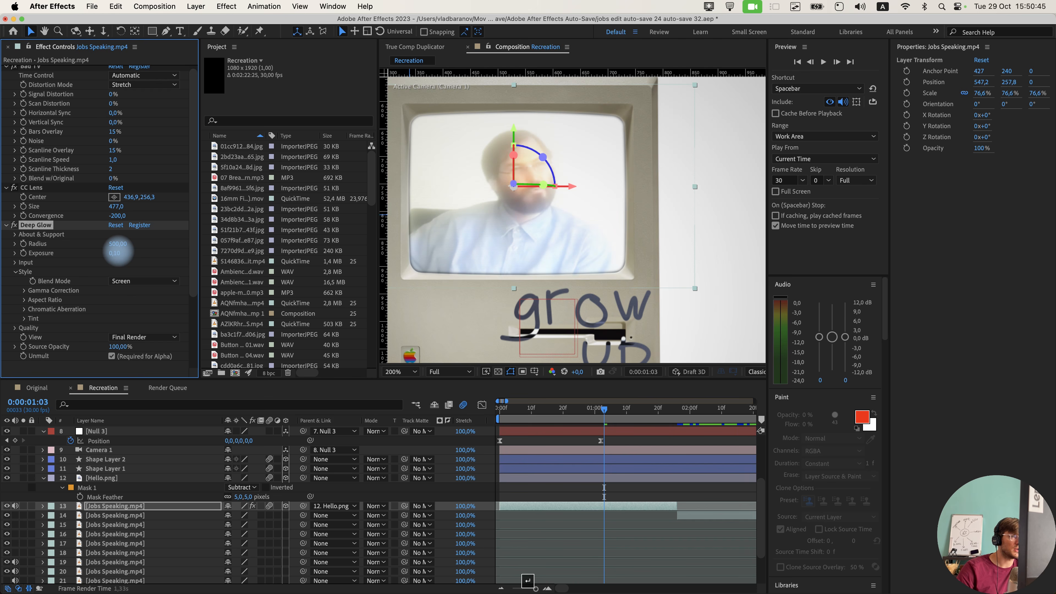
scroll(437, 279, "up", 2)
scroll(436, 279, "down", 2)
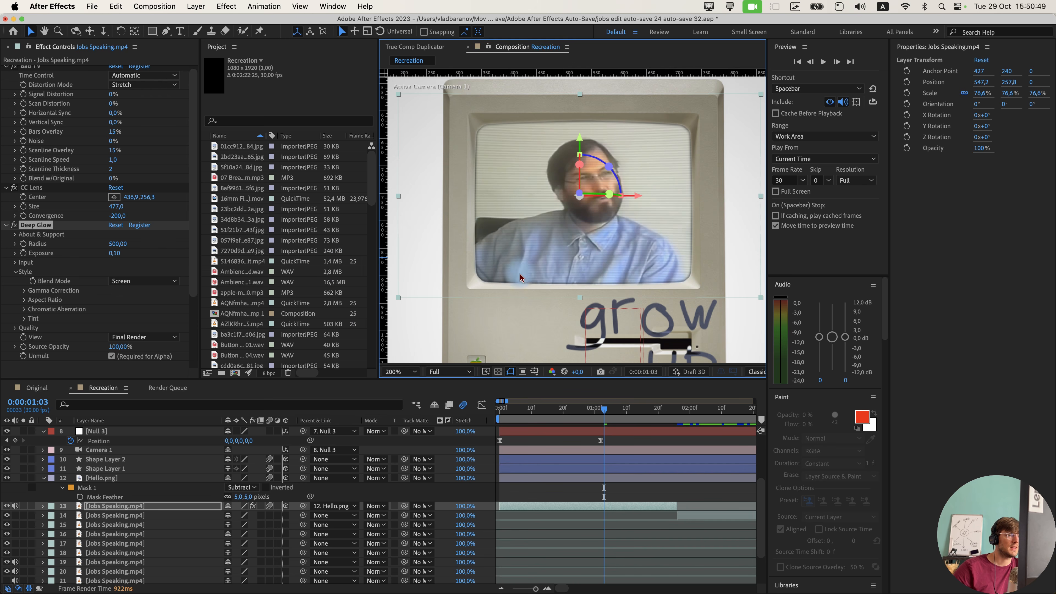
Add a Curves effect to the clip and shape its RGB curve into an S, with lowered shadows and raised highlights.
scroll(96, 325, "down", 3)
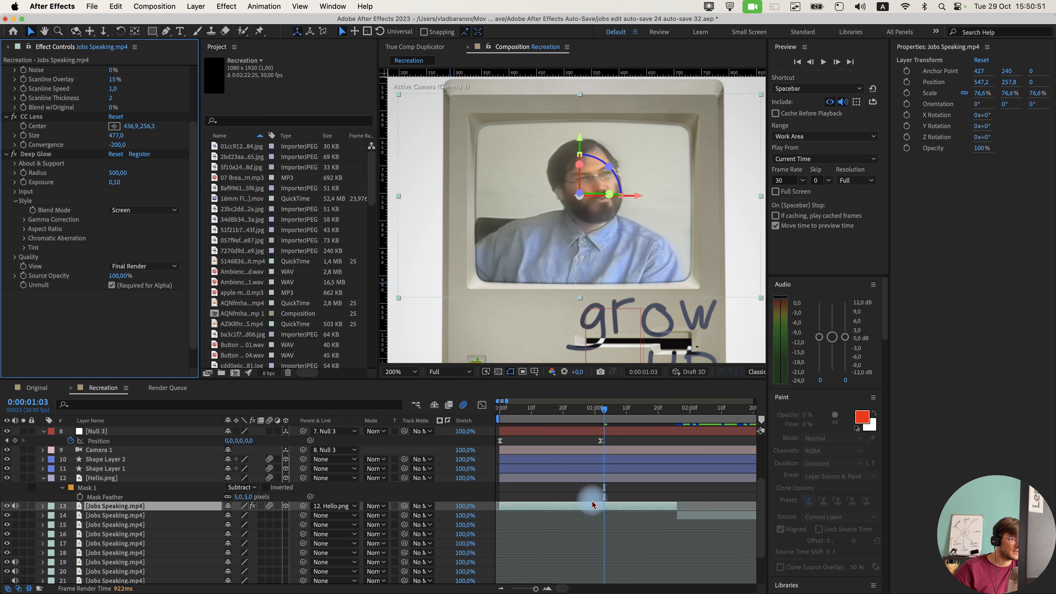
key("ctrl+space")
type("curv")
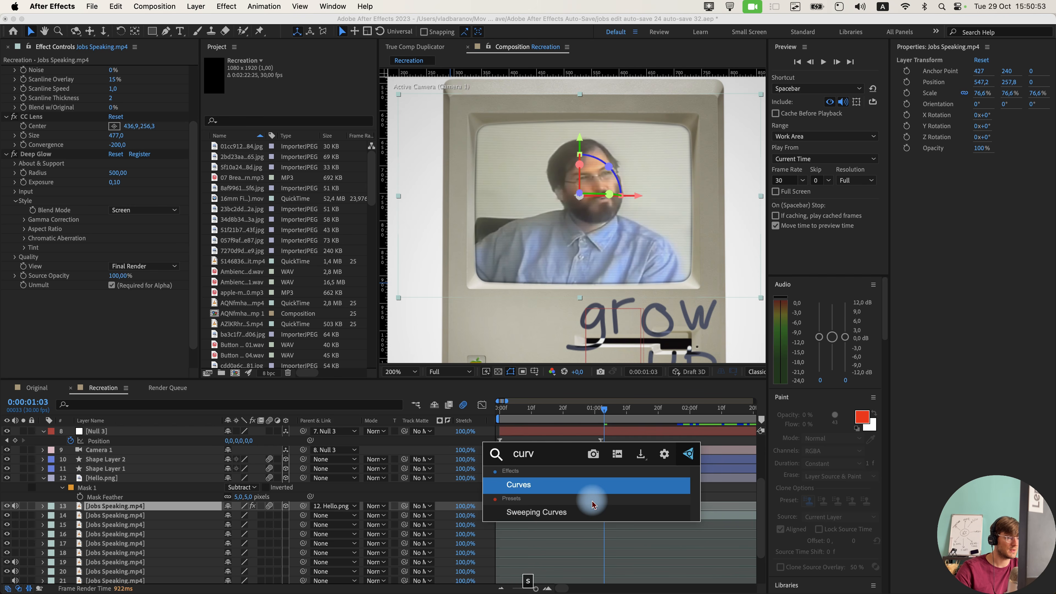
key("Return")
left_click_drag(59, 306, 67, 319)
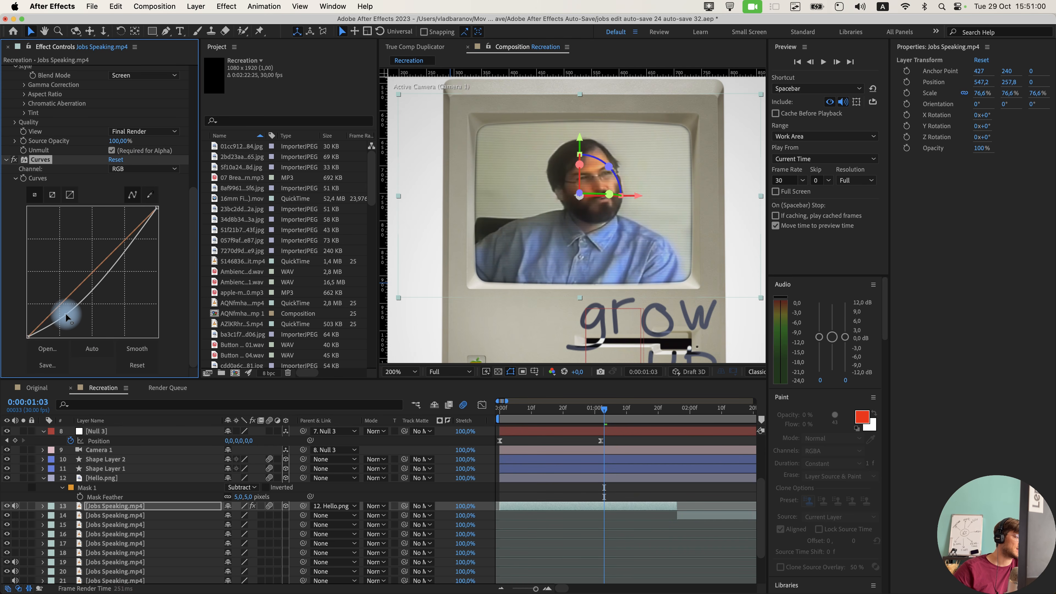
left_click(127, 252)
left_click_drag(129, 250, 123, 235)
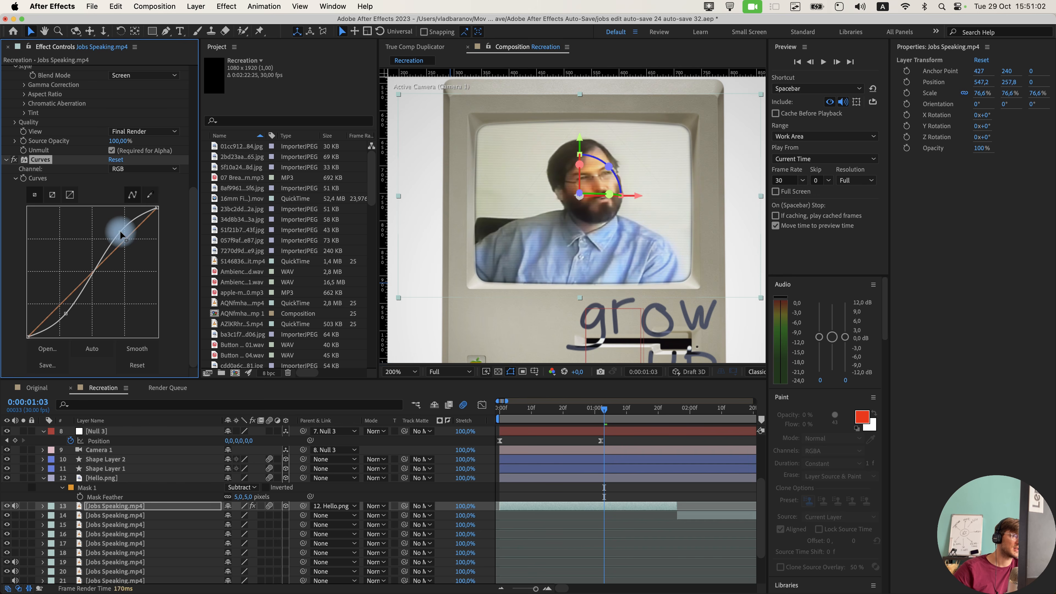
left_click(65, 316)
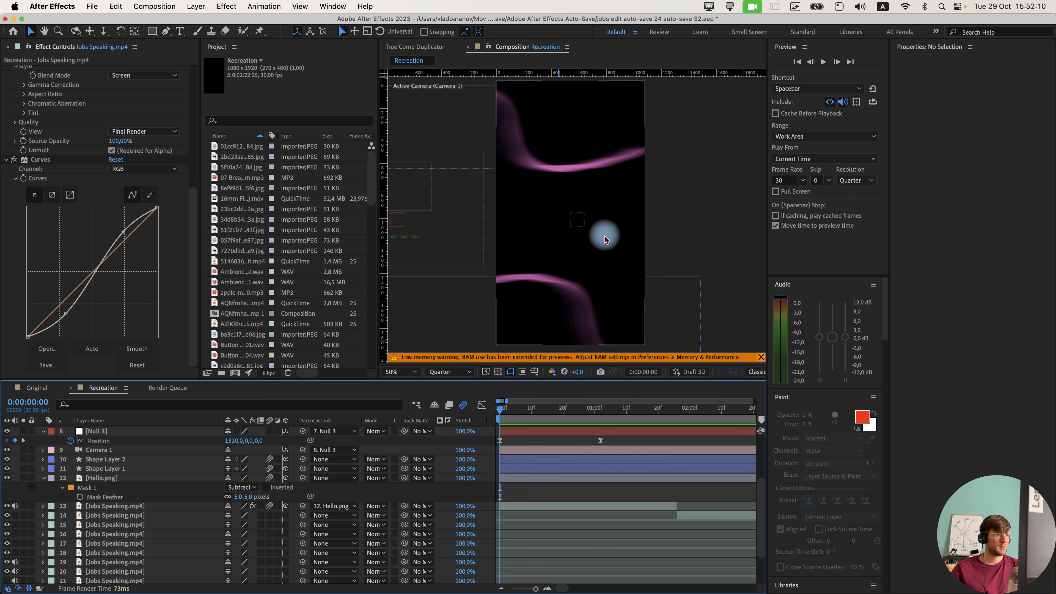
Play the composition from the start and place the current time at 0:00:01:04.
key("space")
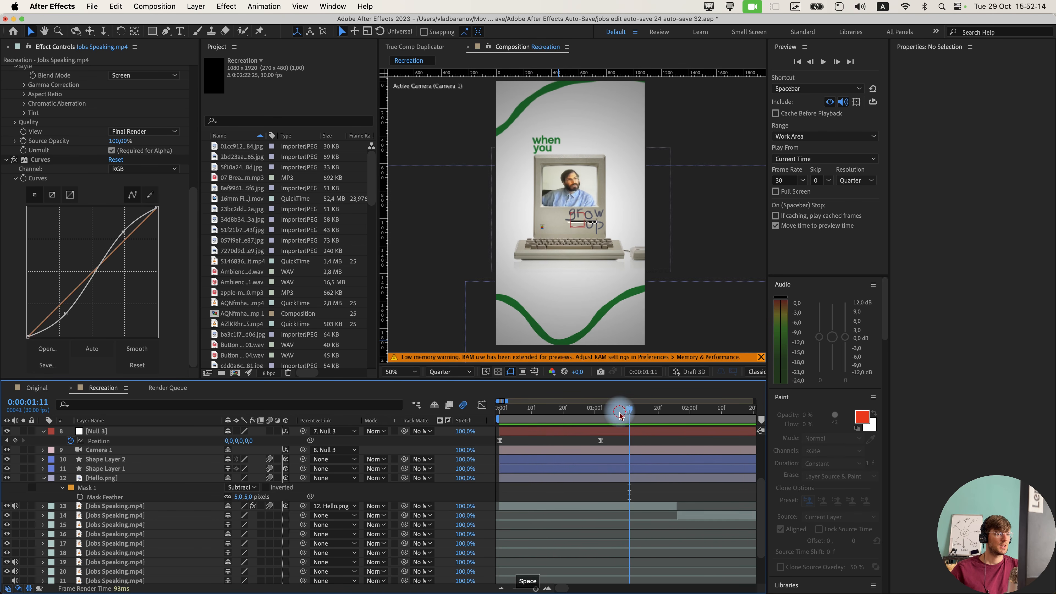
key("space")
left_click_drag(613, 420, 609, 419)
Create a new adjustment layer above all other layers in the Recreation composition.
scroll(608, 483, "up", 5)
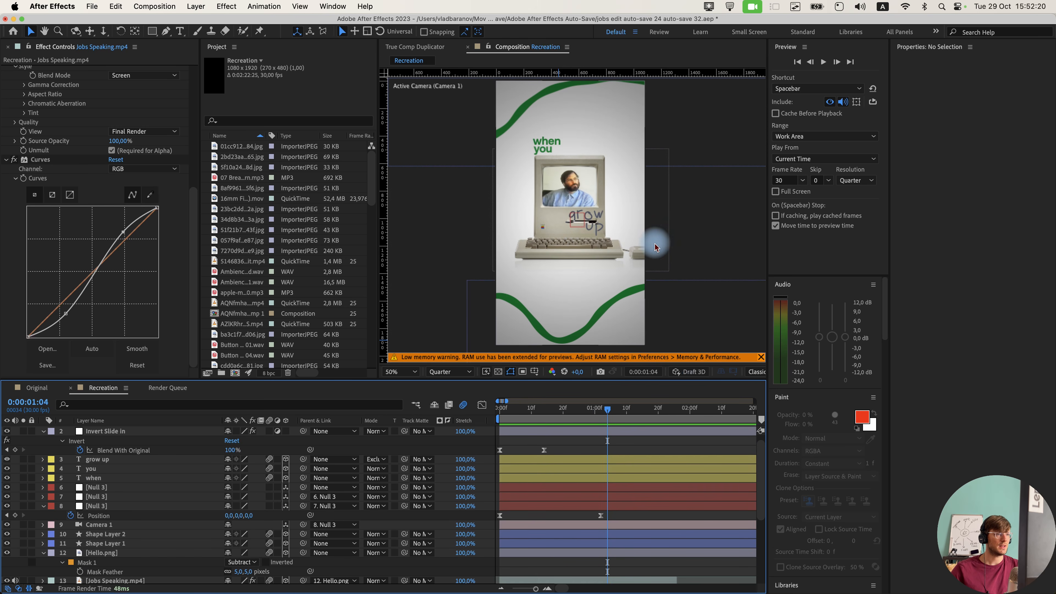
scroll(161, 450, "up", 1)
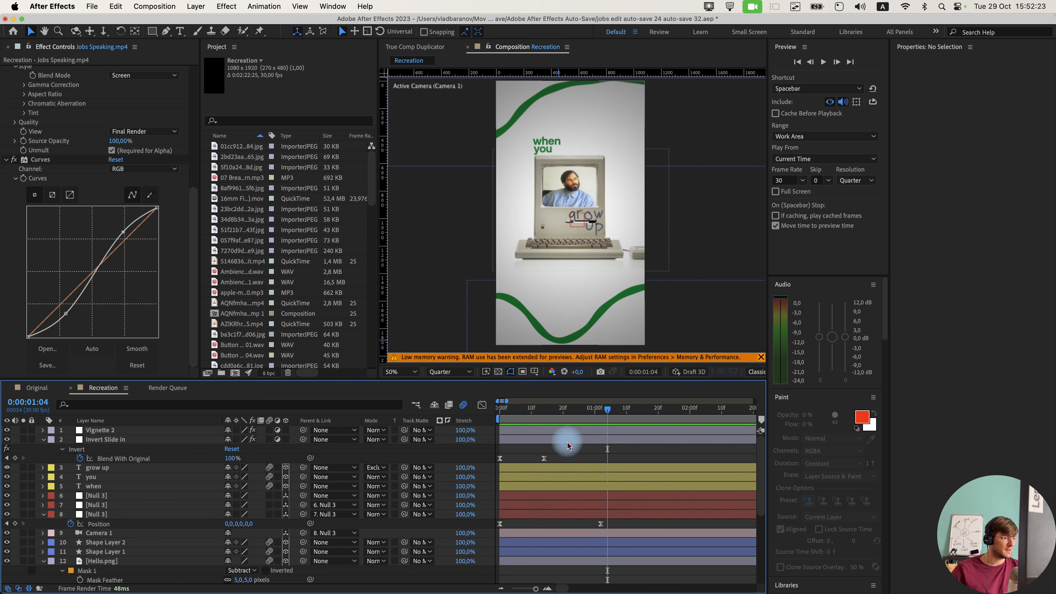
right_click(407, 457)
mouse_move(470, 448)
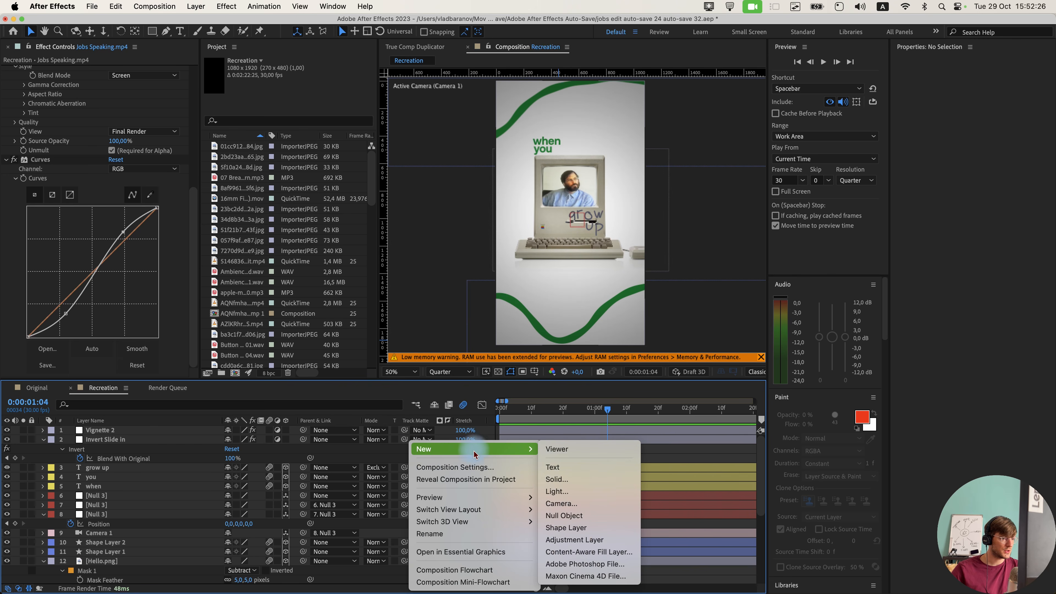
left_click(576, 537)
Apply the Deep Glow effect to the new adjustment layer.
key("ctrl+space")
type("d")
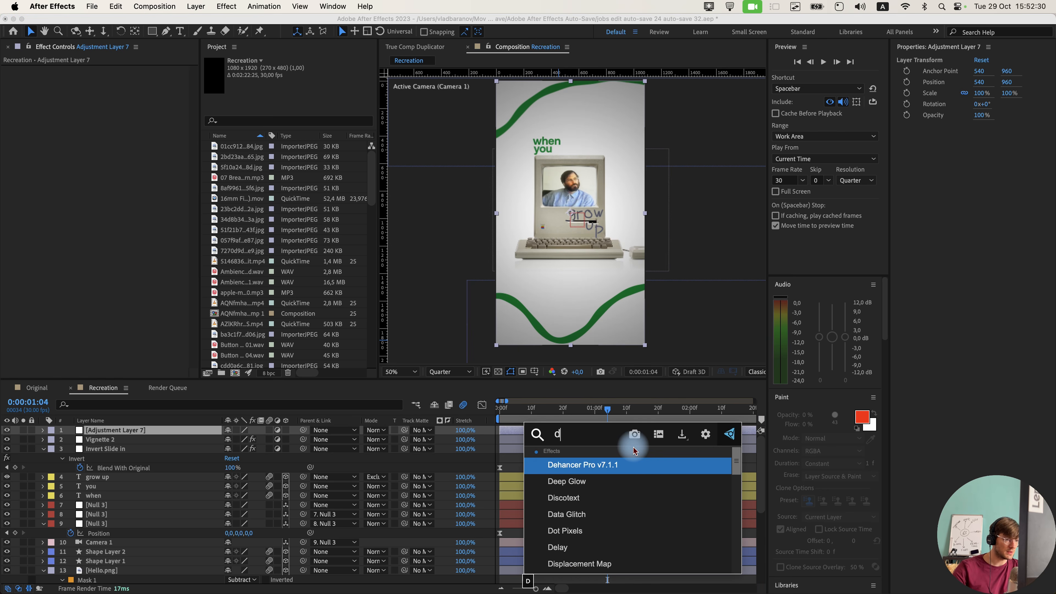
type("eep")
key("Return")
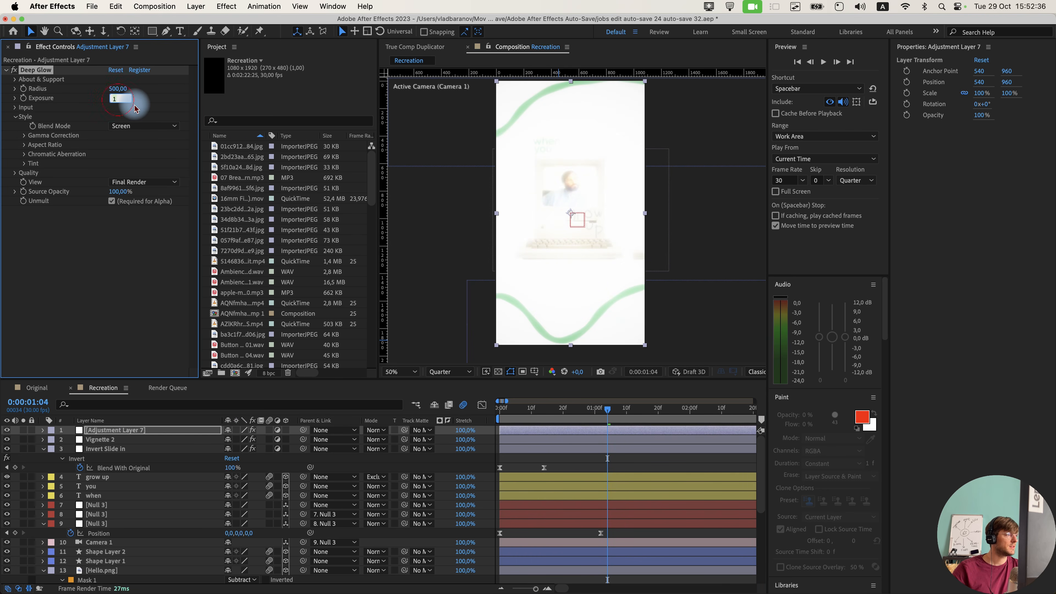
Try a Deep Glow exposure of 3 on the adjustment layer and settle on 2.
type("3")
key("Return")
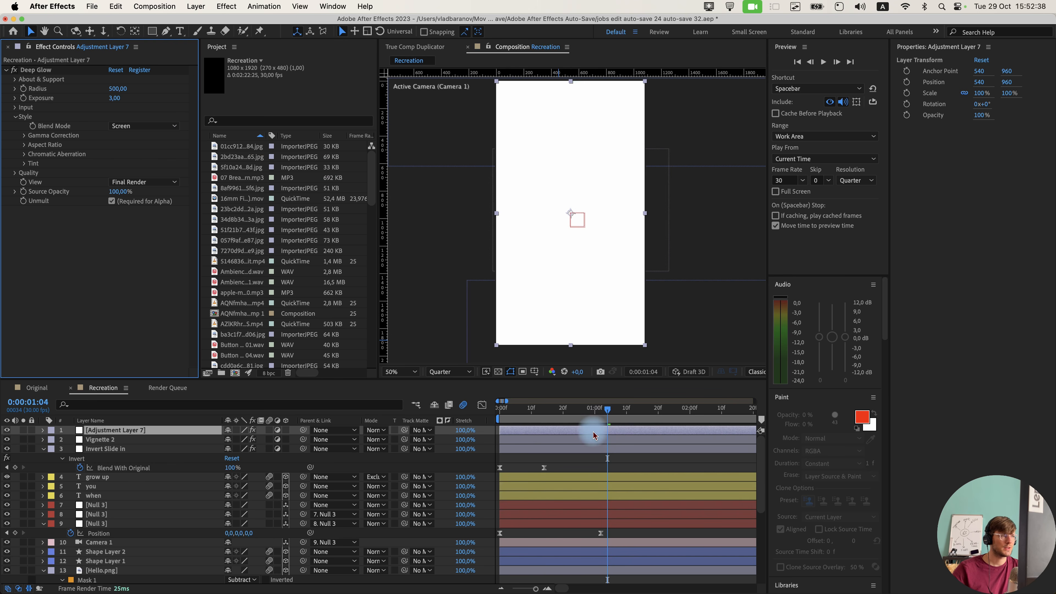
left_click(113, 99)
type("2")
left_click(151, 110)
Reveal the adjustment layer's opacity and start animating it with a 100% keyframe at 0:00:01:04.
scroll(613, 452, "up", 2)
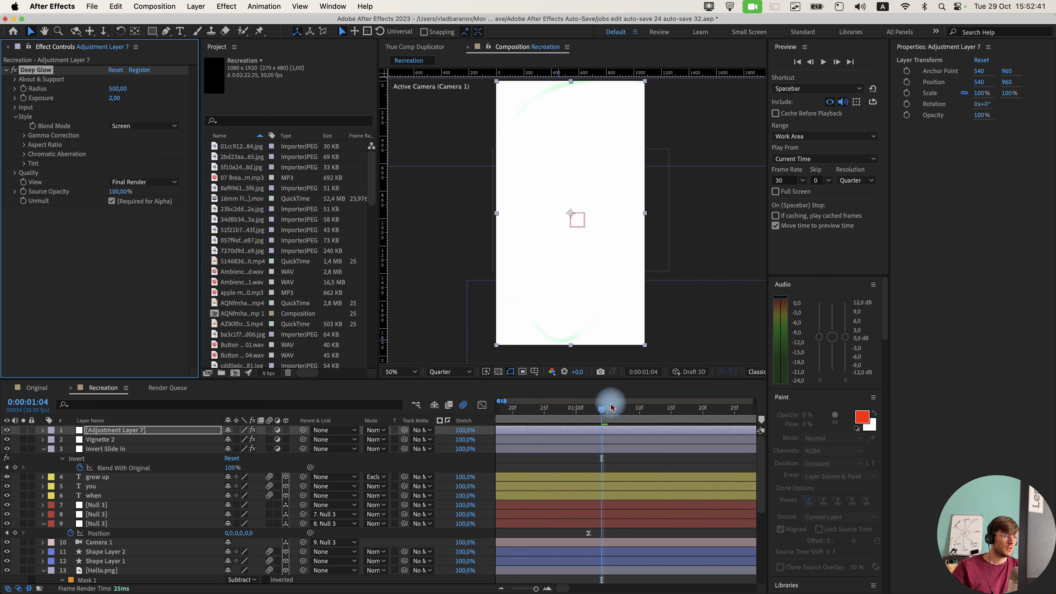
mouse_move(601, 416)
left_mouse_down()
mouse_move(577, 416)
mouse_move(603, 418)
left_mouse_up()
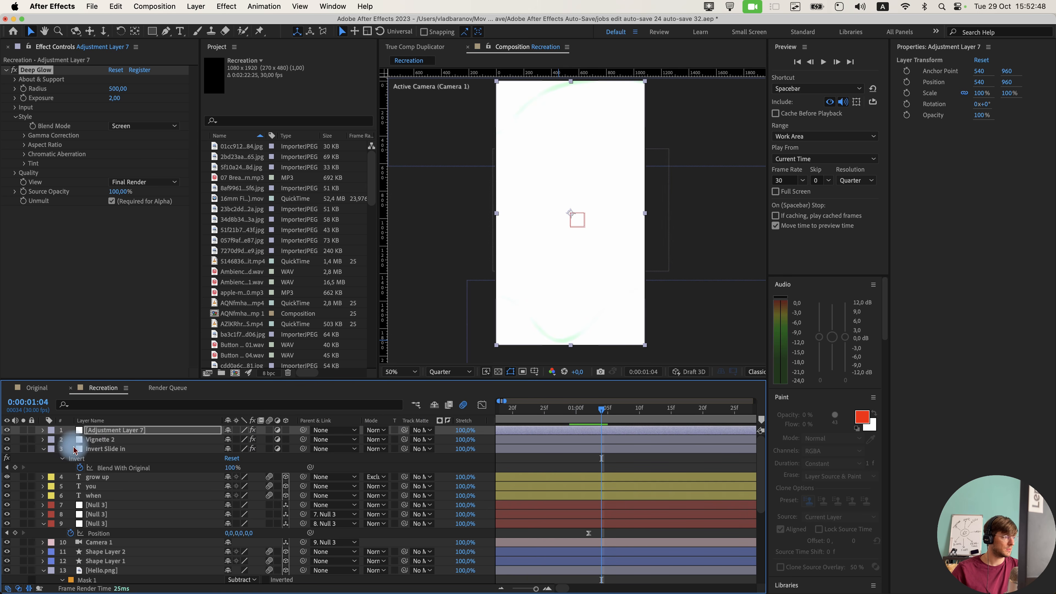
key("t")
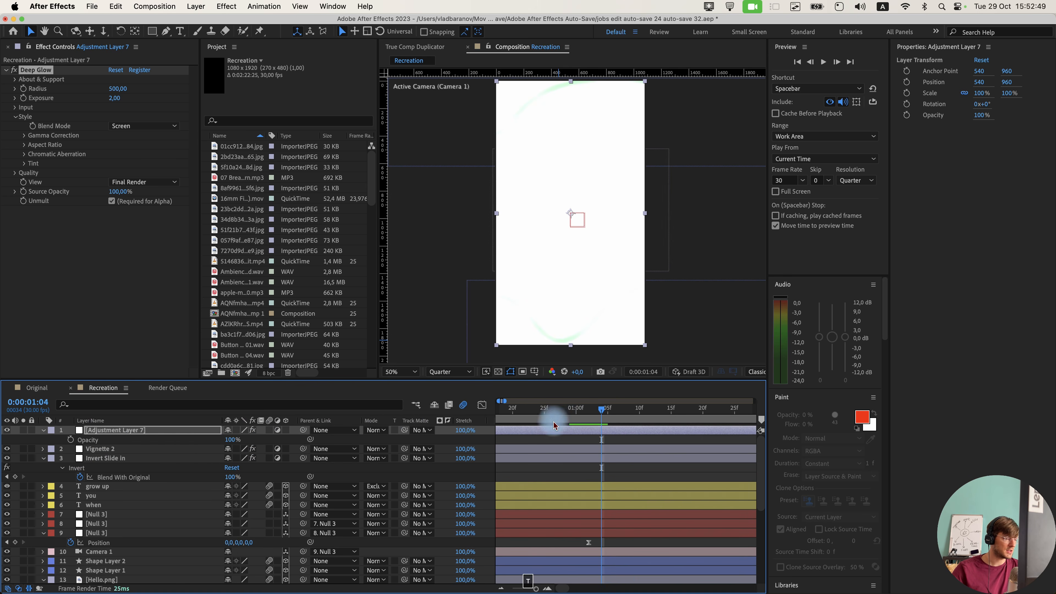
left_click(71, 439)
Add opacity keyframes to the adjustment layer at 0:00:00:25 and 0:00:01:13.
left_click(544, 413)
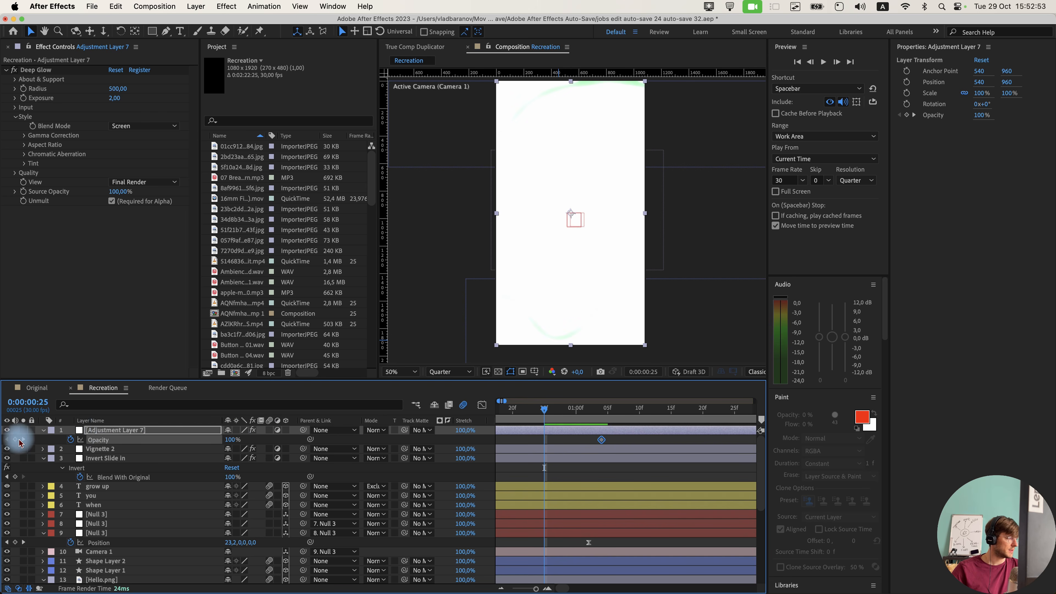
left_click(15, 439)
scroll(603, 430, "down", 1)
left_click_drag(604, 411, 628, 415)
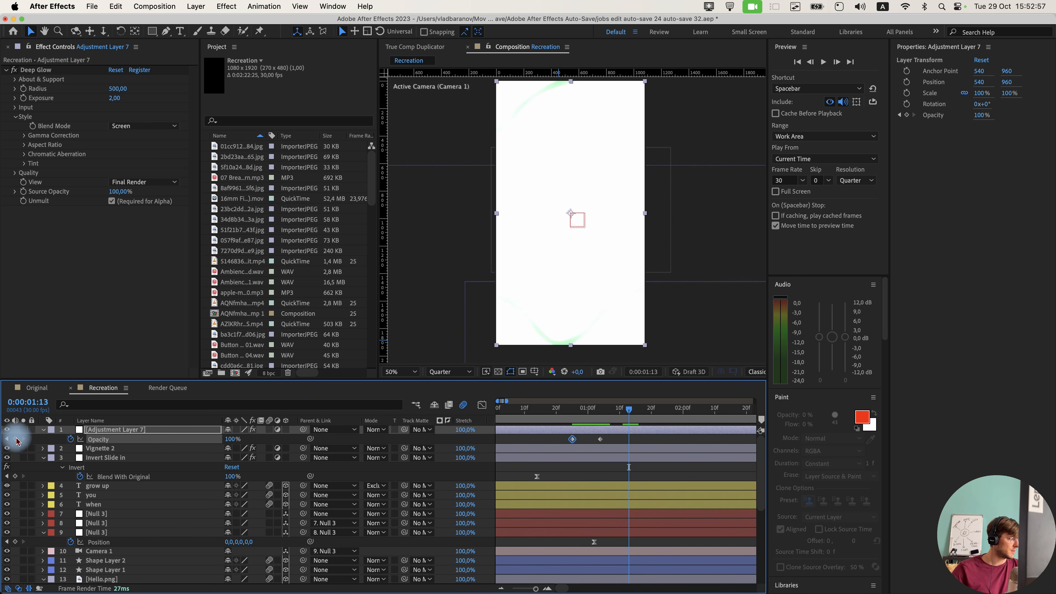
left_click(15, 439)
Set the adjustment layer's opacity to 0% at the 0:00:00:25 and 0:00:01:13 keyframes.
left_click_drag(624, 411, 572, 412)
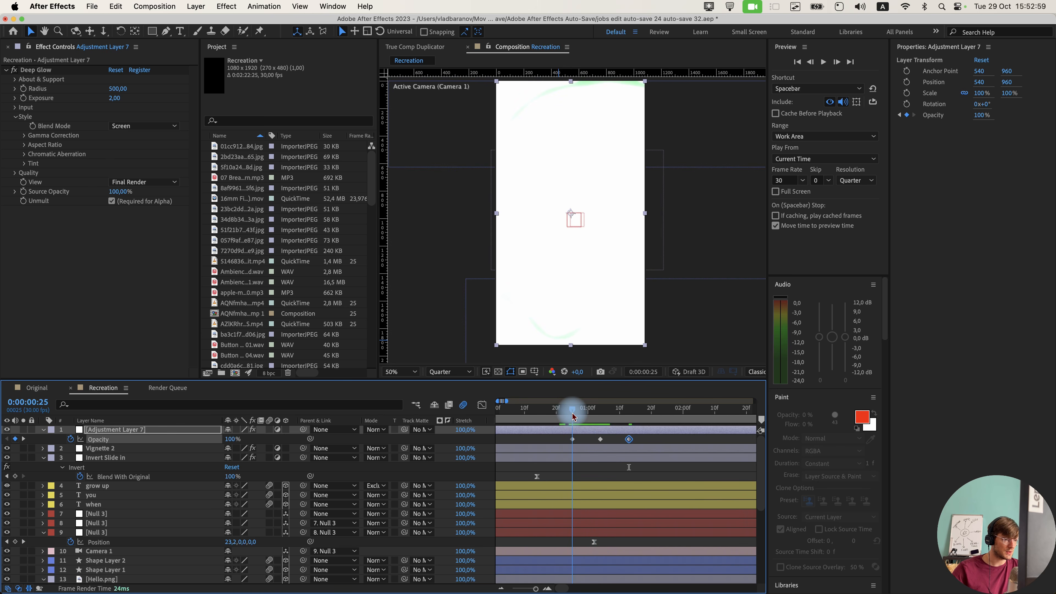
left_click_drag(232, 440, 50, 445)
left_click_drag(641, 418, 629, 417)
left_click_drag(231, 439, 109, 439)
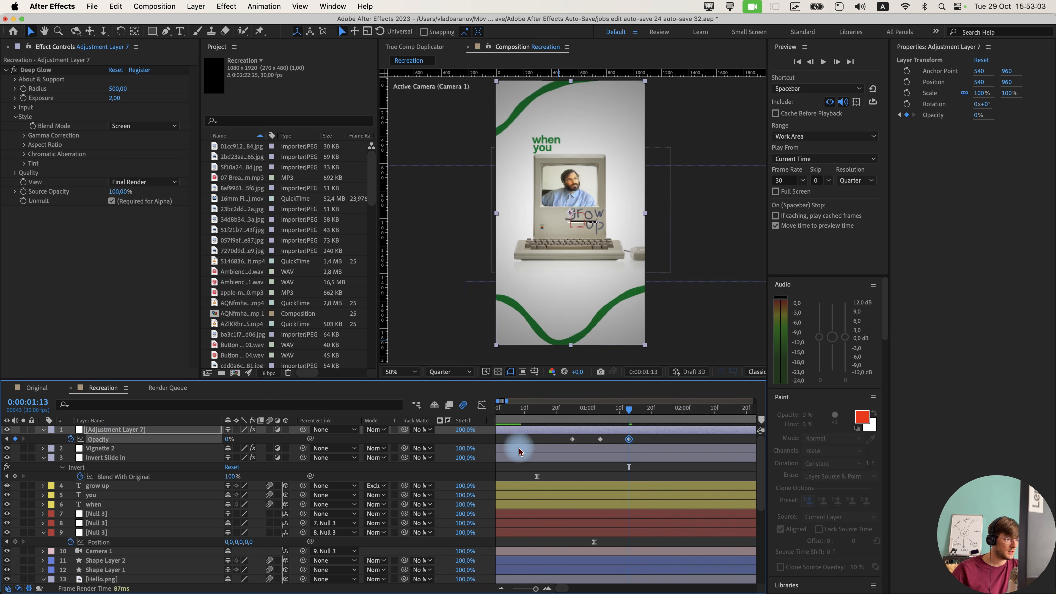
Deselect the adjustment layer and check the glow flash around its opacity keyframes, ending at 0:00:00:25.
left_click(584, 442)
left_click(577, 417)
mouse_move(577, 416)
left_mouse_down()
mouse_move(632, 418)
mouse_move(573, 410)
left_mouse_up()
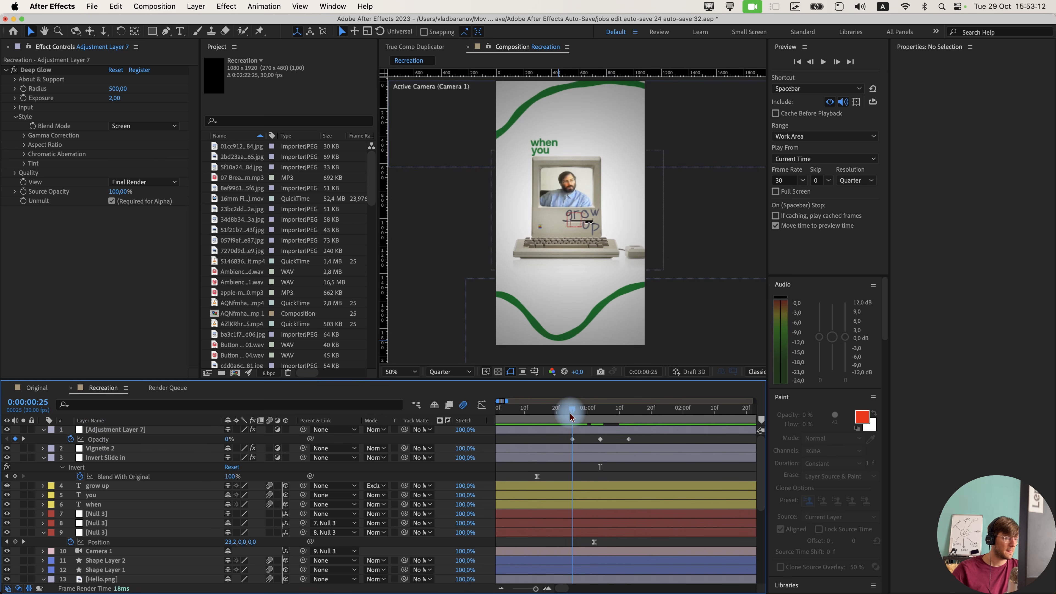
At 0:00:01:04, set the adjustment layer's Deep Glow exposure to 0.
left_click(601, 431)
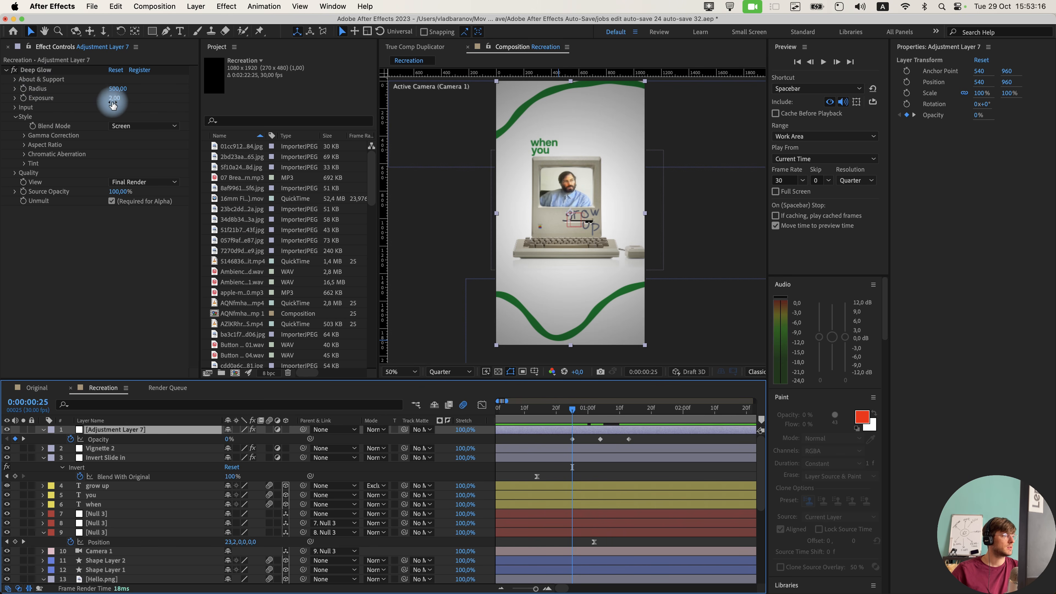
left_click_drag(660, 441, 600, 438)
left_click(679, 435)
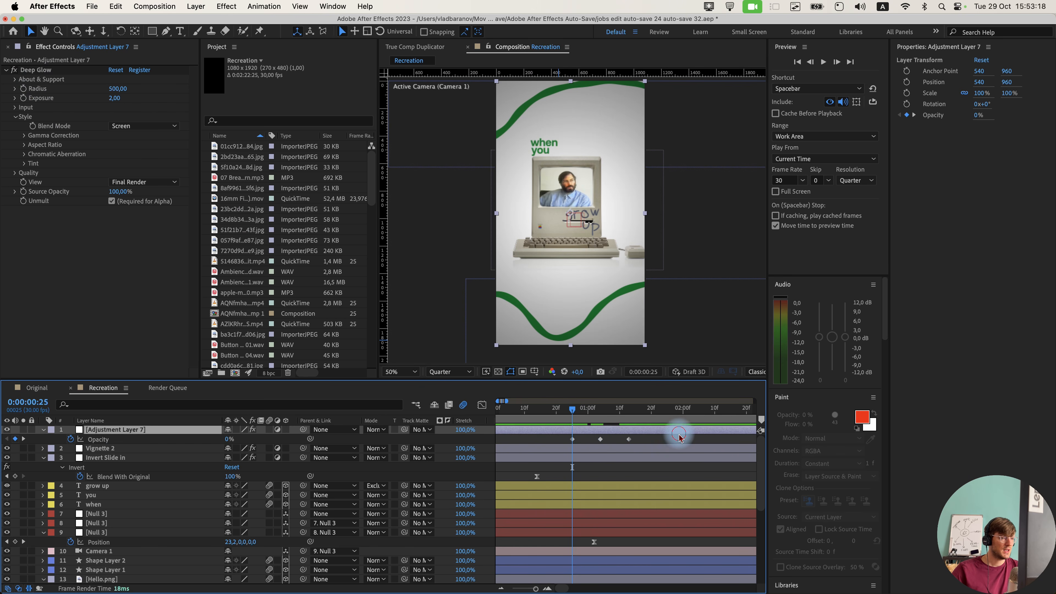
left_click(602, 416)
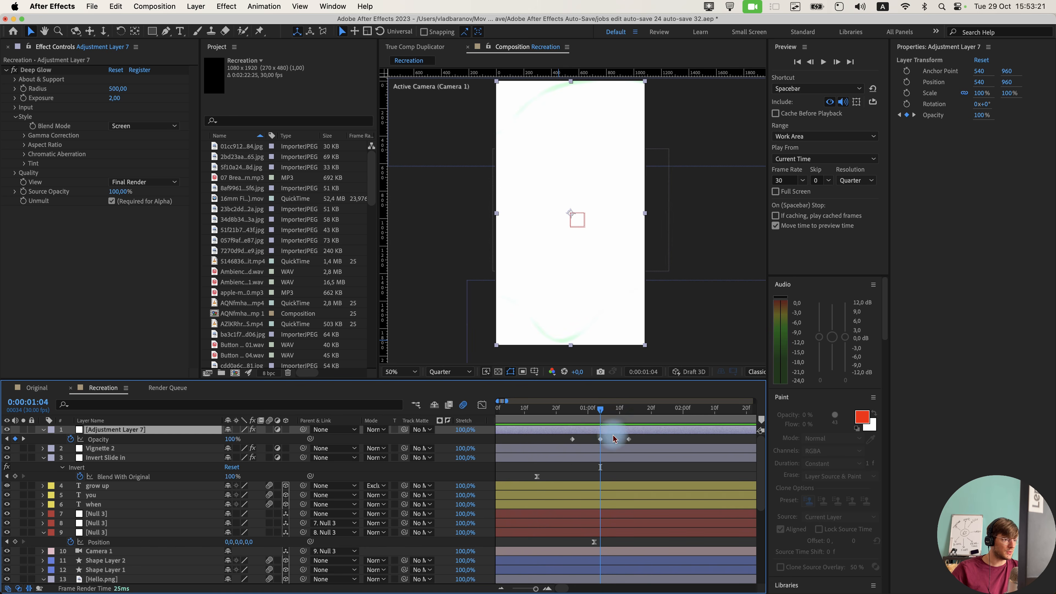
left_click(114, 98)
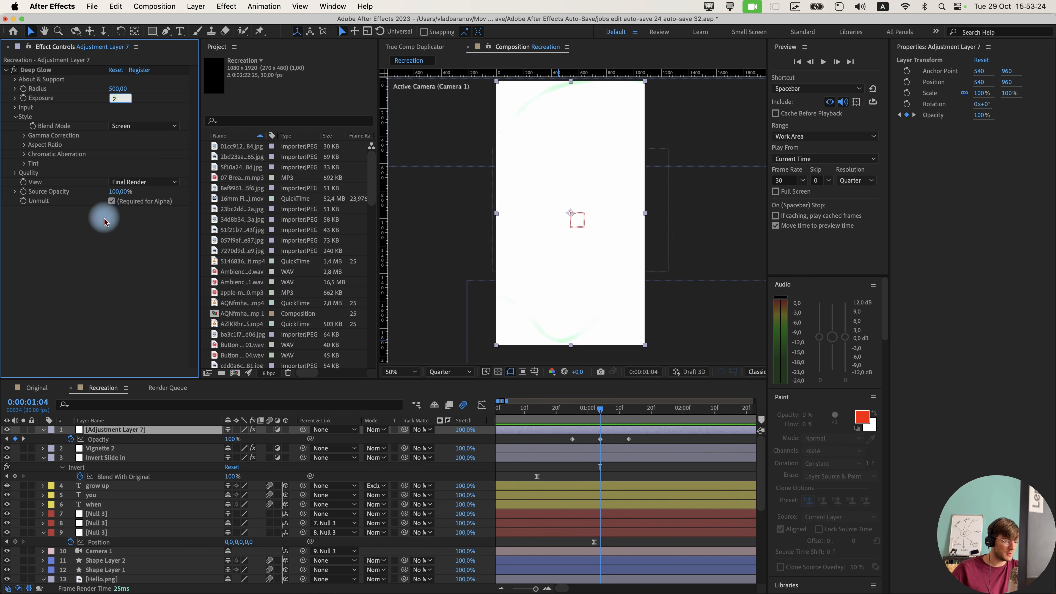
type("0")
key("Return")
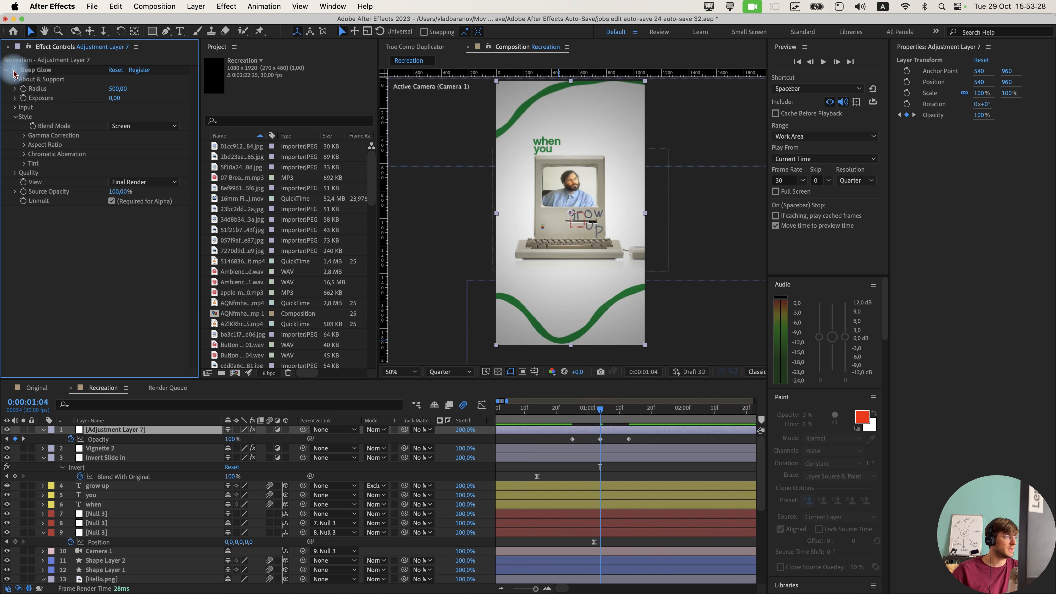
Set the preview to 100% zoom and Full resolution while comparing the frame with the adjustment layer hidden and shown.
left_click(8, 431)
key("period")
left_click(453, 371)
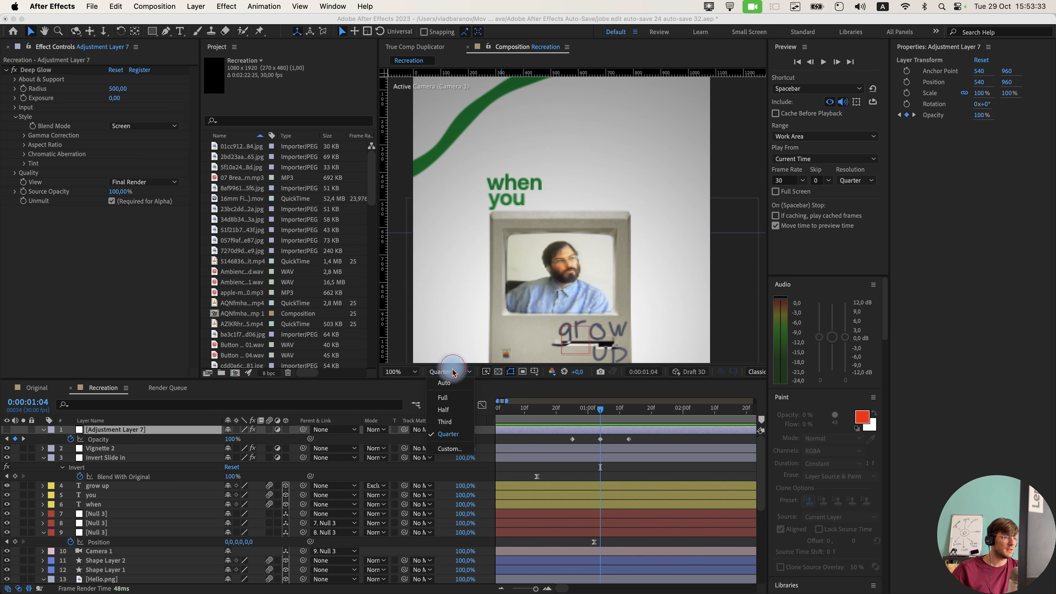
left_click(439, 400)
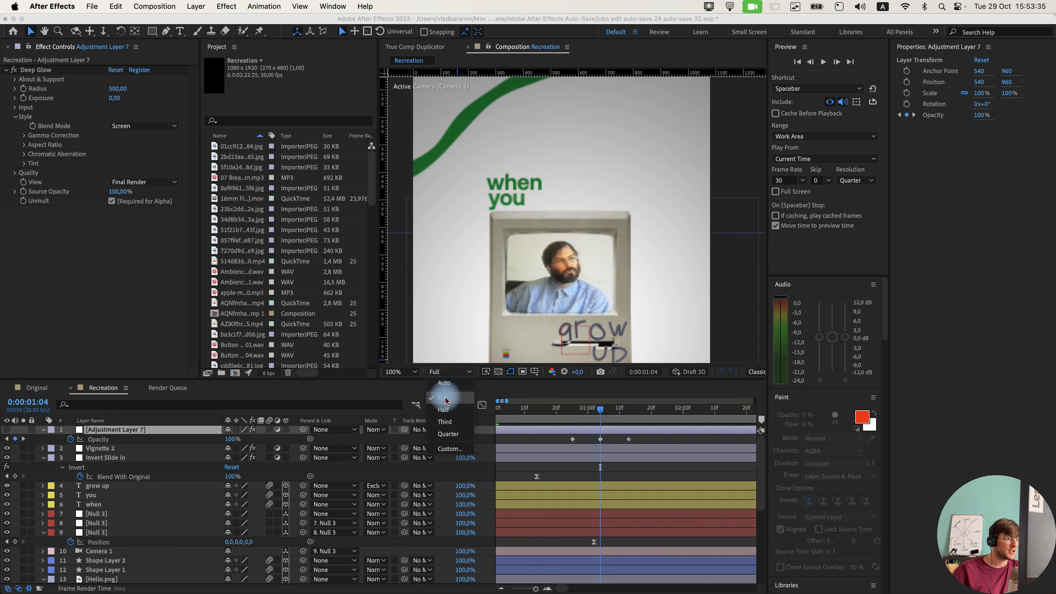
left_click(7, 430)
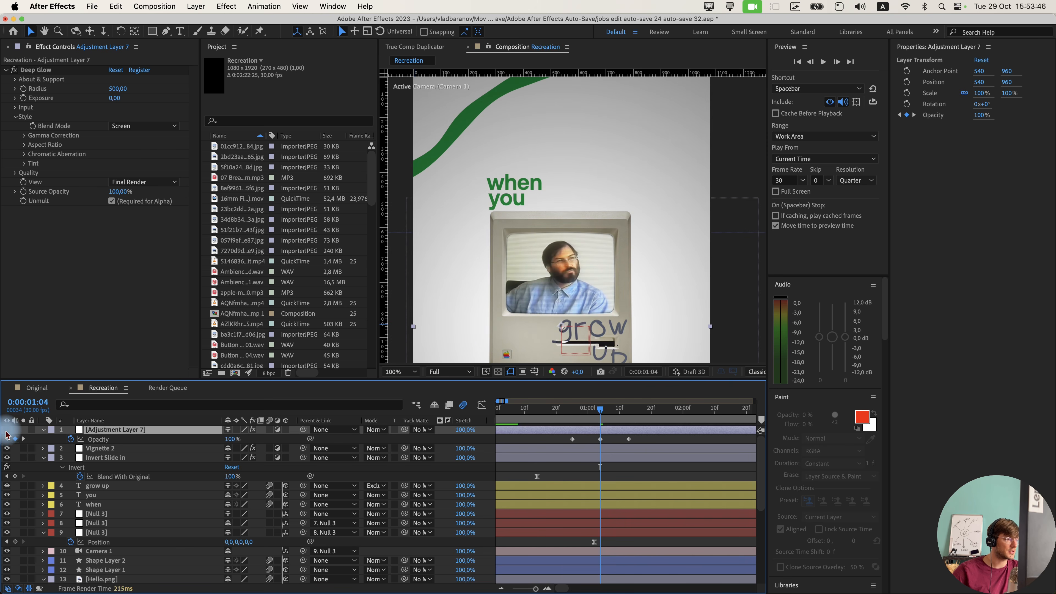
Set the adjustment layer's Deep Glow exposure to 2.
left_click(116, 99)
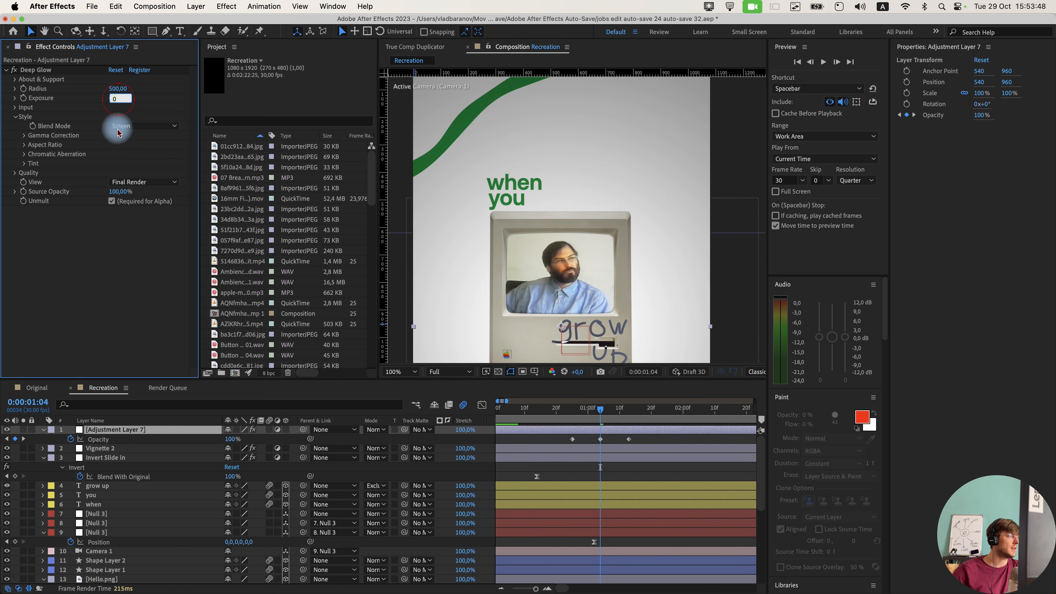
type("3")
left_click(109, 256)
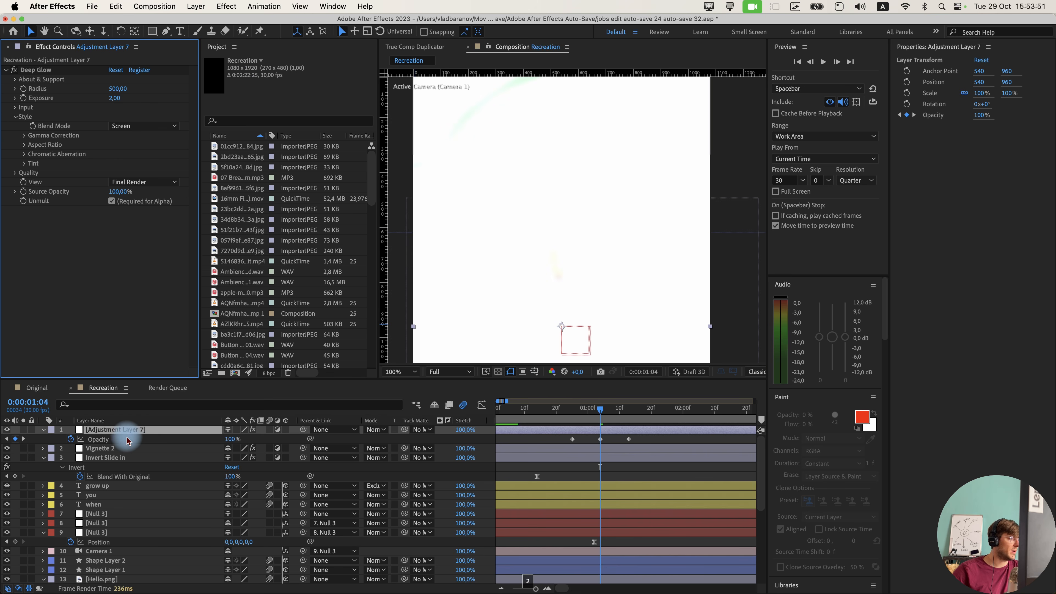
Apply Easy Ease to the adjustment layer's three opacity keyframes.
left_click(568, 416)
left_click_drag(567, 420, 565, 420)
left_click_drag(660, 443, 549, 435)
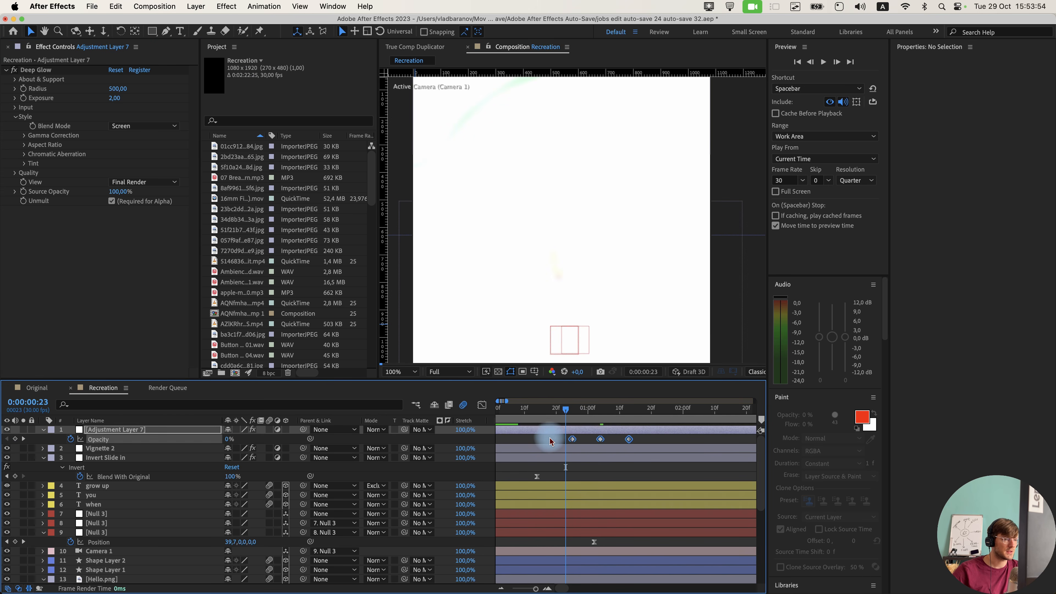
key("F9")
Reshape the opacity speed graph so the change accelerates into and slows away from a sharp peak at the middle keyframe.
left_click(481, 405)
left_click(611, 499)
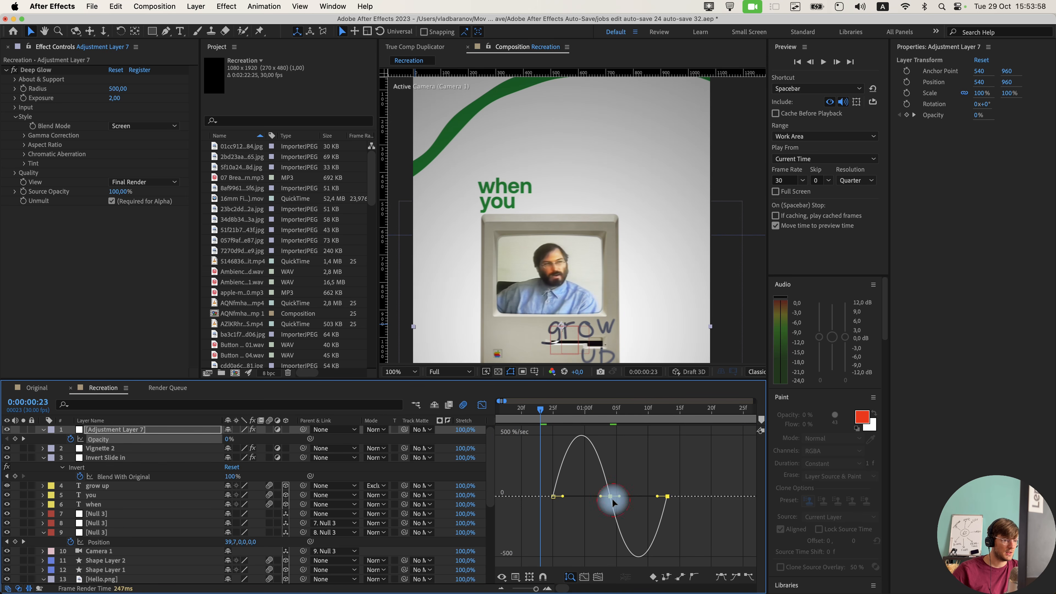
left_click_drag(600, 498, 623, 500)
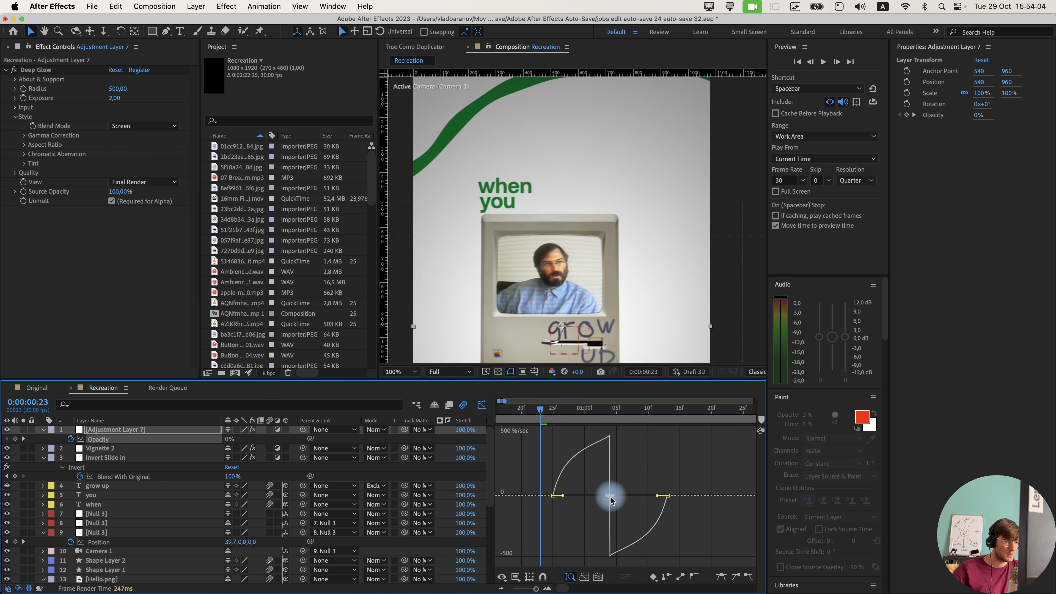
left_click_drag(561, 501, 609, 495)
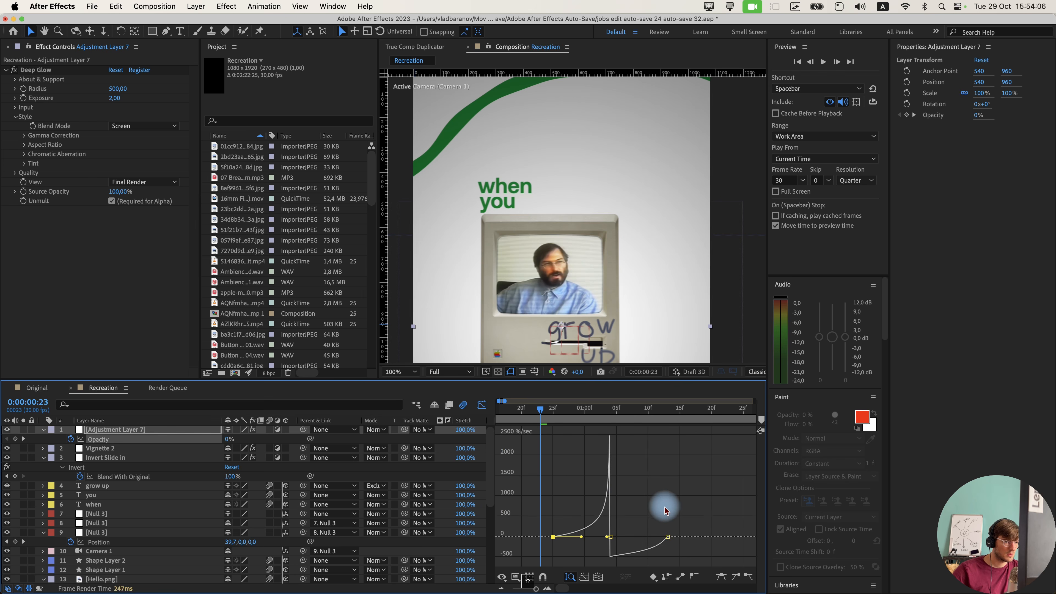
left_click_drag(659, 539, 610, 537)
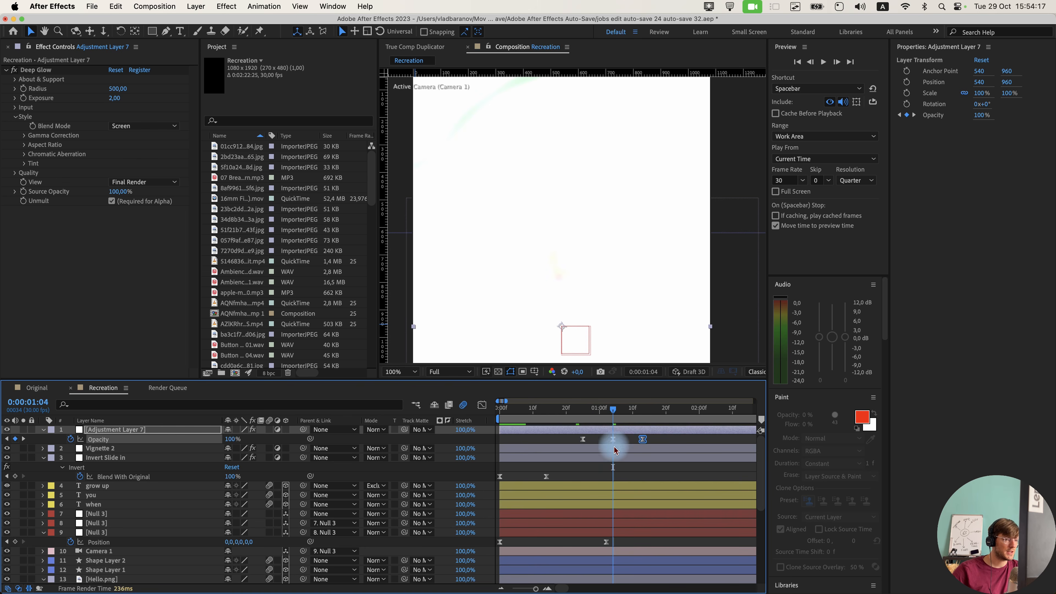
Split the three text layers and the three null layers at 0:00:01:04 and delete the parts after it.
left_click(622, 491)
scroll(619, 501, "down", 1)
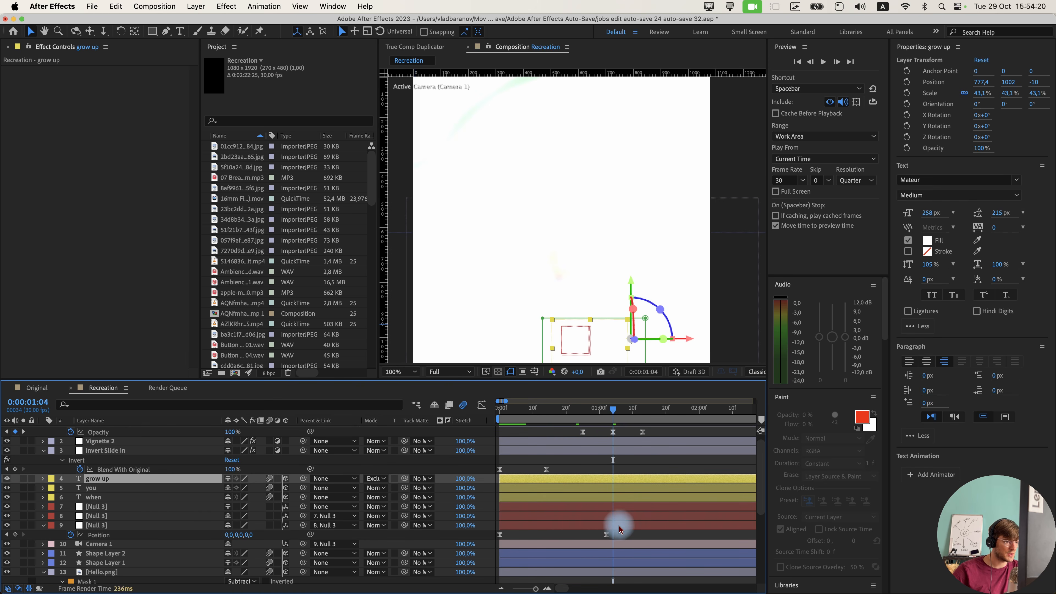
left_click(619, 526)
left_click(625, 478, "shift")
key("super+shift+d")
key("Delete")
Cut Camera 1, both shape layers and Hello.png so they also end at 0:00:01:04.
scroll(622, 491, "down", 4)
left_click(622, 465)
left_click(622, 492, "shift")
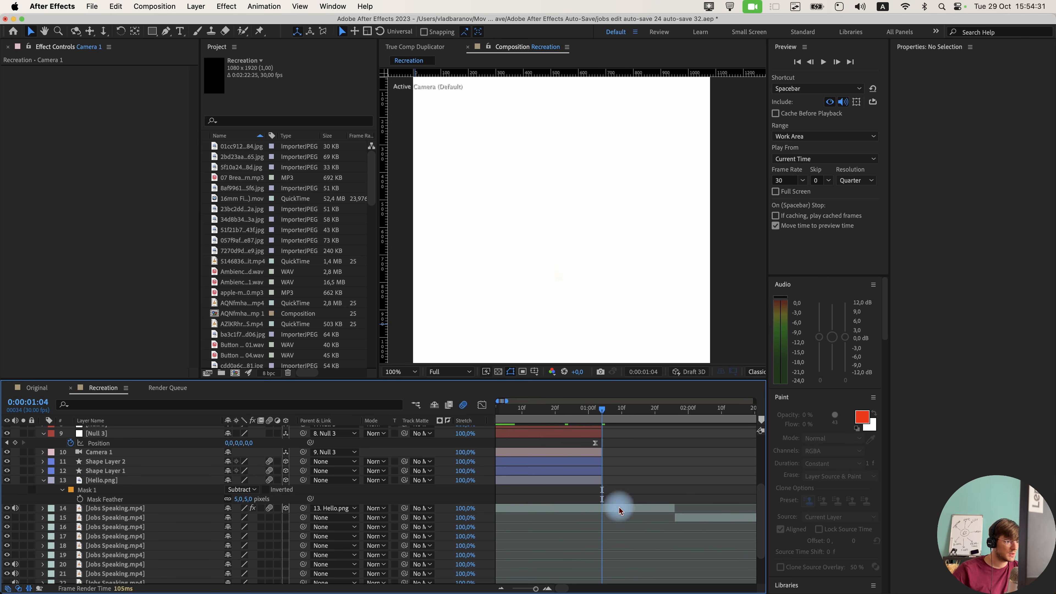
Split the Jobs Speaking.mp4 clip on the computer's screen at 0:00:01:04 and hide the part after the cut.
key("space")
left_click_drag(618, 453, 627, 448)
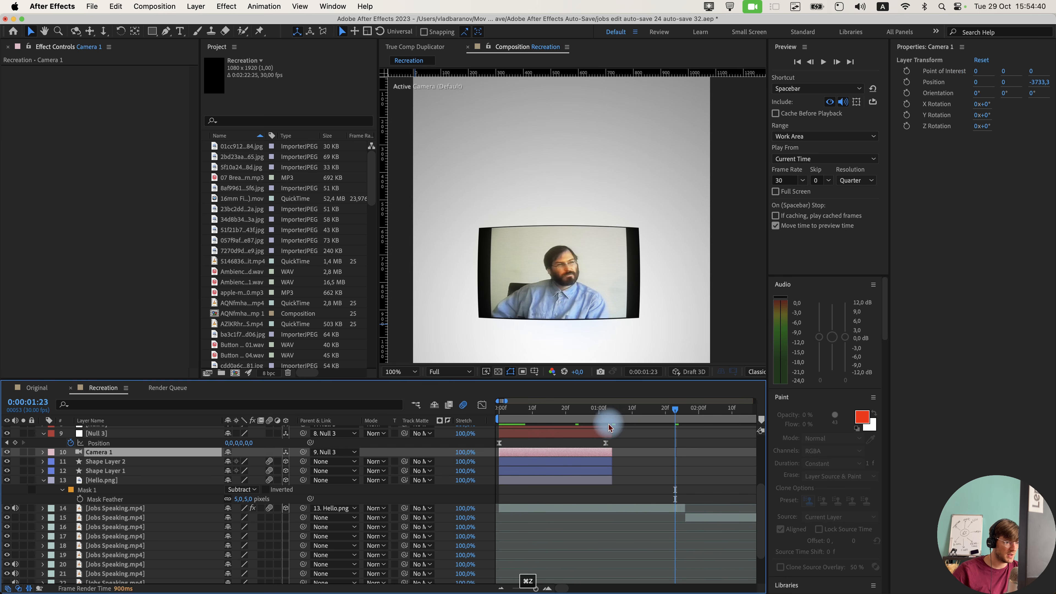
left_click(612, 409)
left_click(635, 509)
key("super+shift+d")
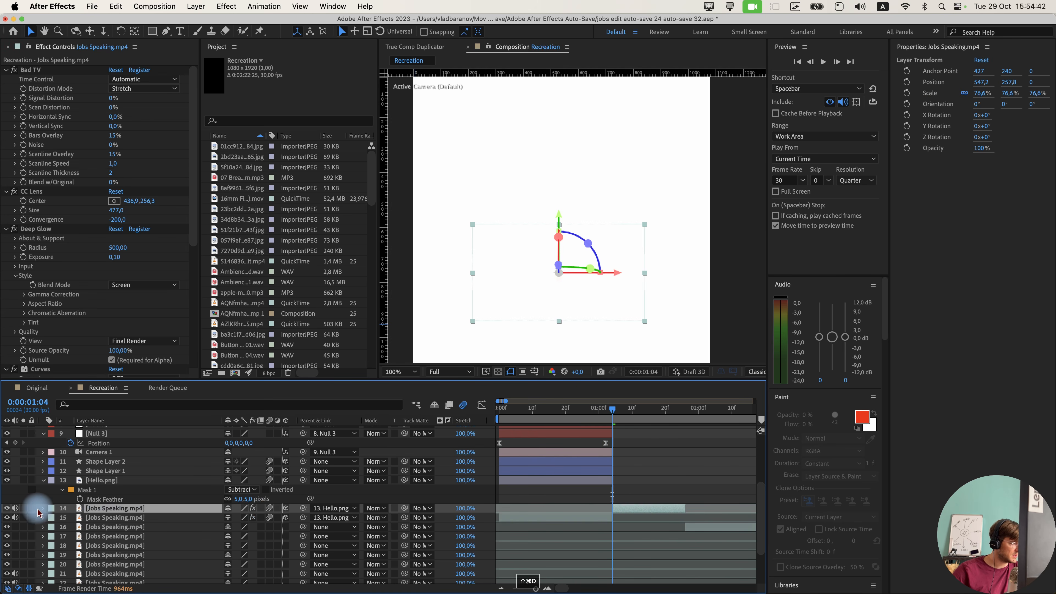
left_click(6, 508)
Split White Solid 2 at 0:00:01:04 and delete the part after it.
scroll(599, 522, "down", 3)
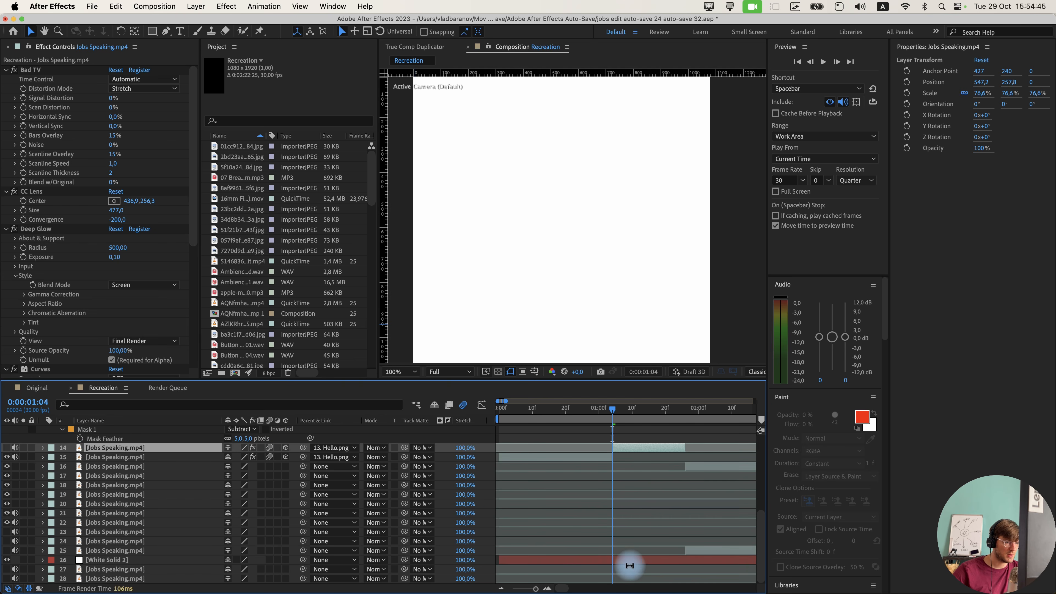
left_click(646, 561)
key("super+shift+d")
key("Delete")
Play back the Recreation composition around the 0:00:01:04 cut to check the glow flash and the layer trims.
left_click(582, 437)
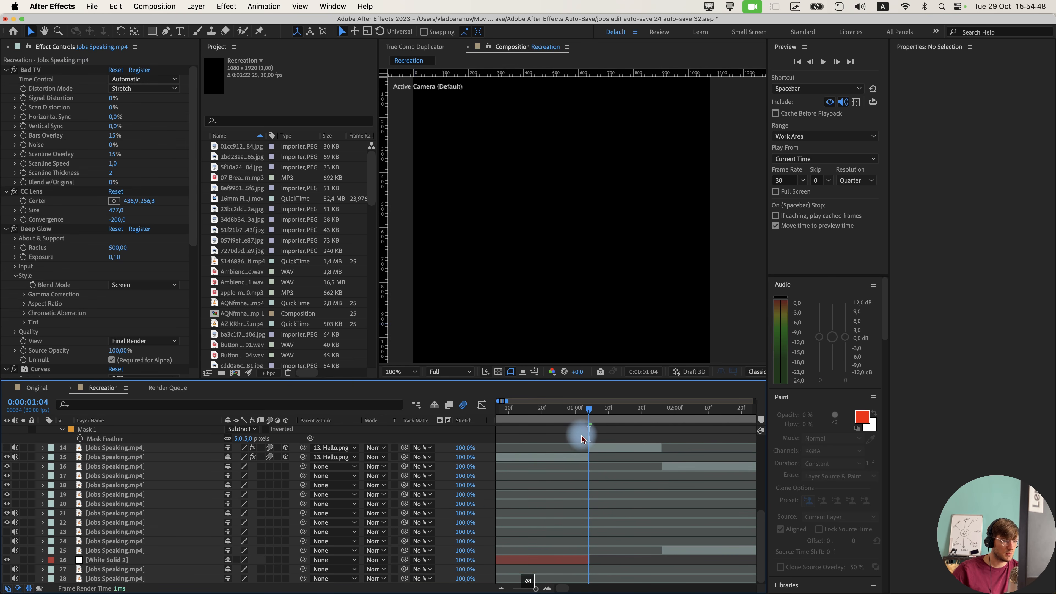
left_click_drag(581, 413, 544, 420)
scroll(600, 504, "up", 2)
key("space")
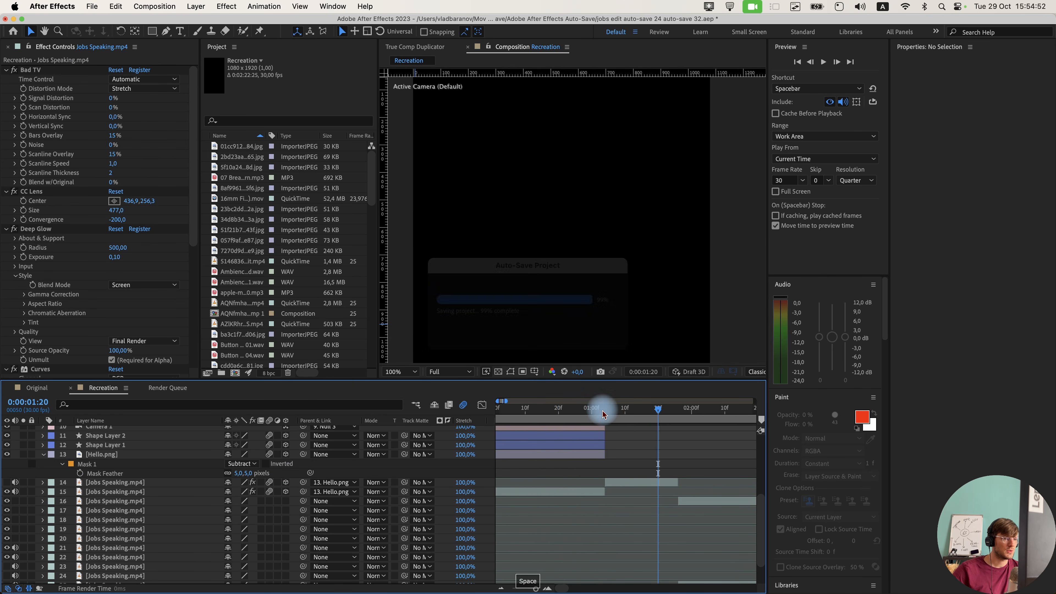
left_click_drag(600, 410, 606, 411)
scroll(606, 469, "up", 5)
key("alt+shift+comma")
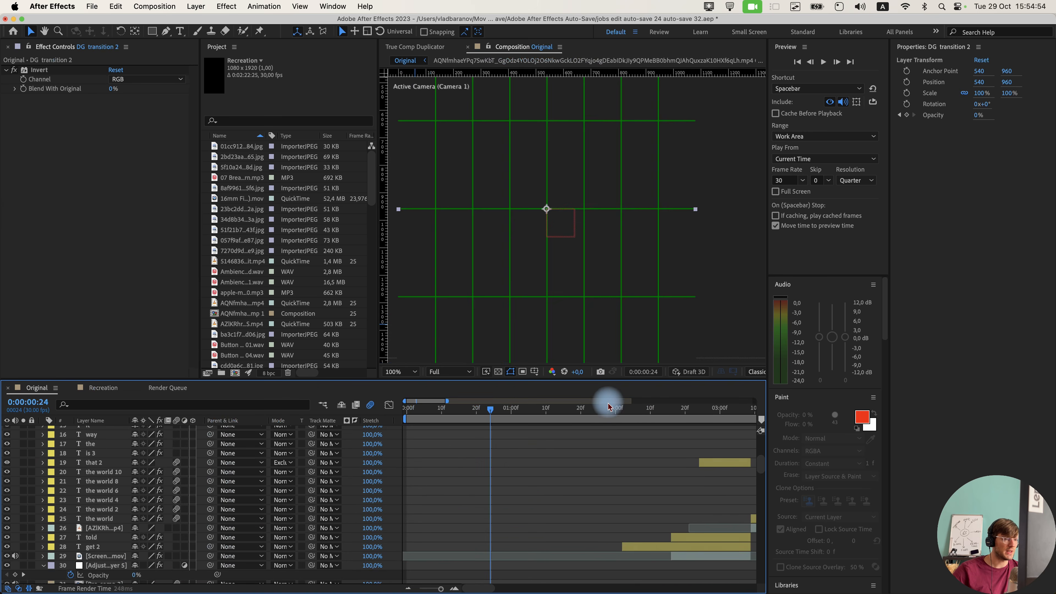
left_click(103, 388)
left_click_drag(606, 410, 559, 417)
key("space")
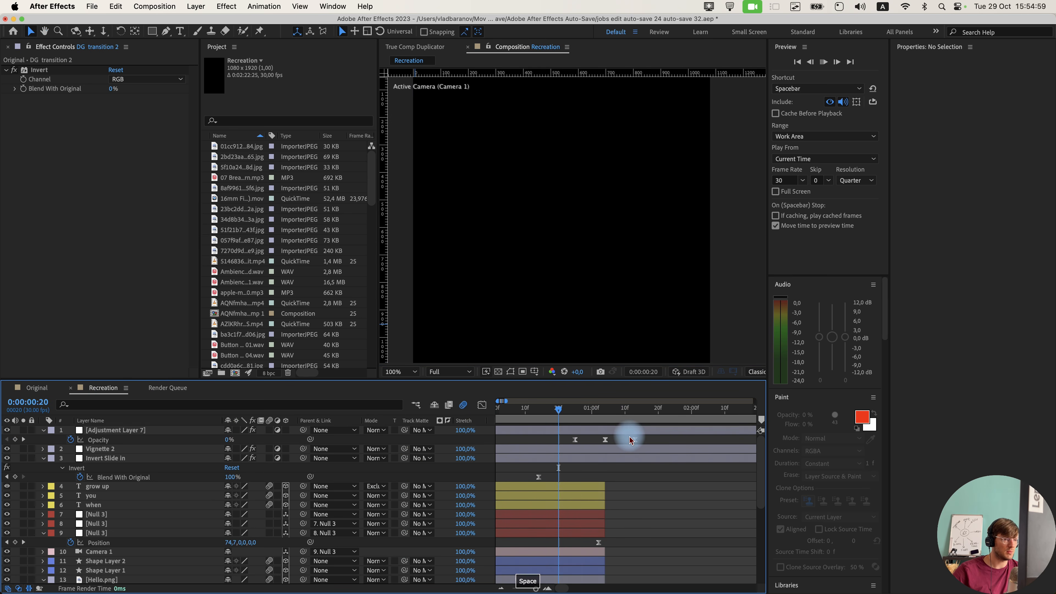
key("space")
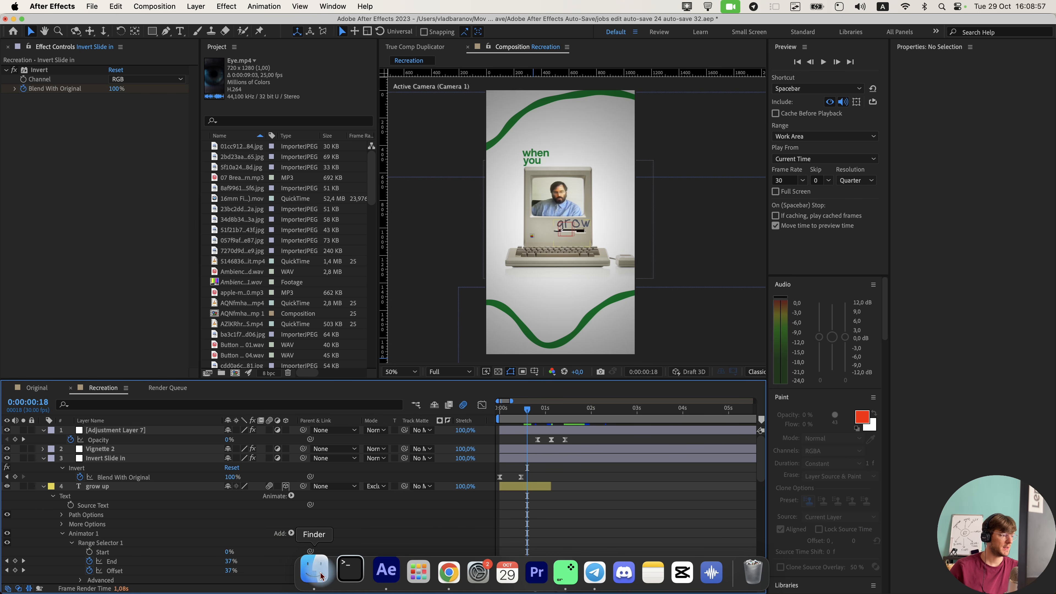
Add Eye.mp4 from the "assets for the lesson" folder to the Recreation composition and go to 0:00:01:04.
left_click(324, 575)
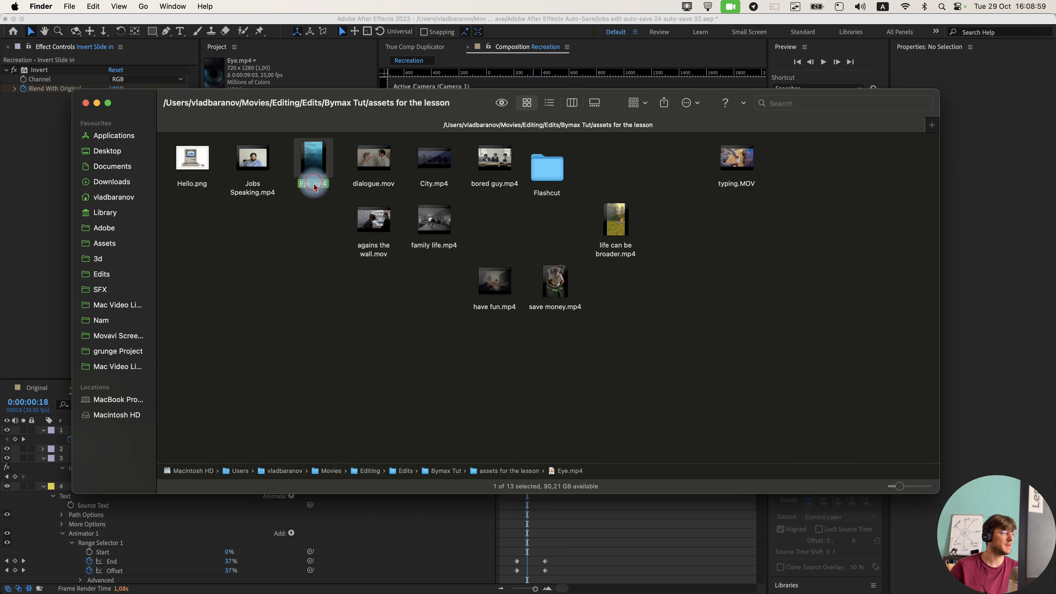
left_click_drag(312, 160, 526, 346)
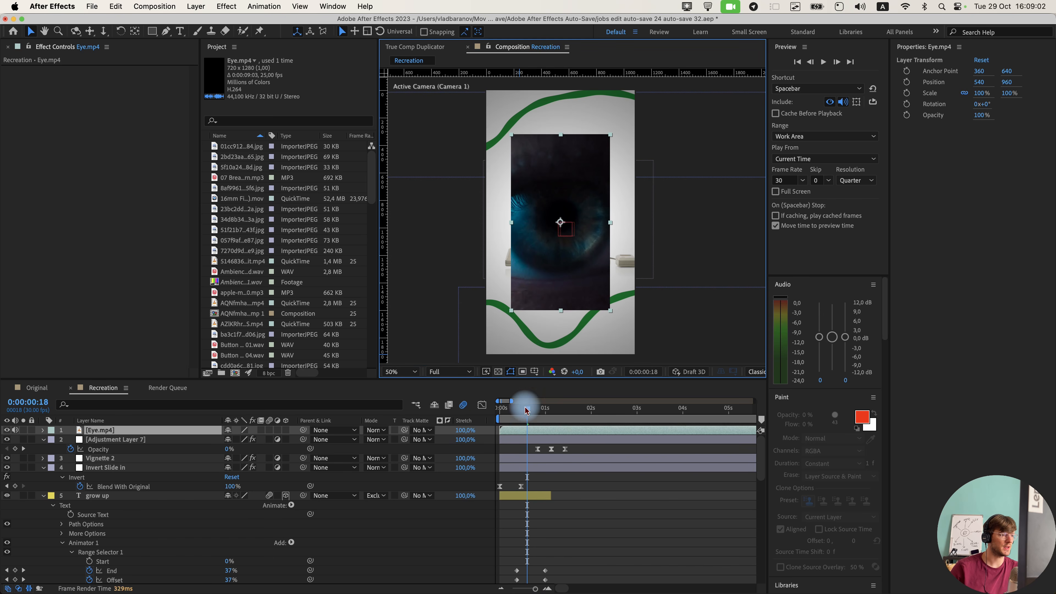
left_click_drag(580, 419, 589, 413)
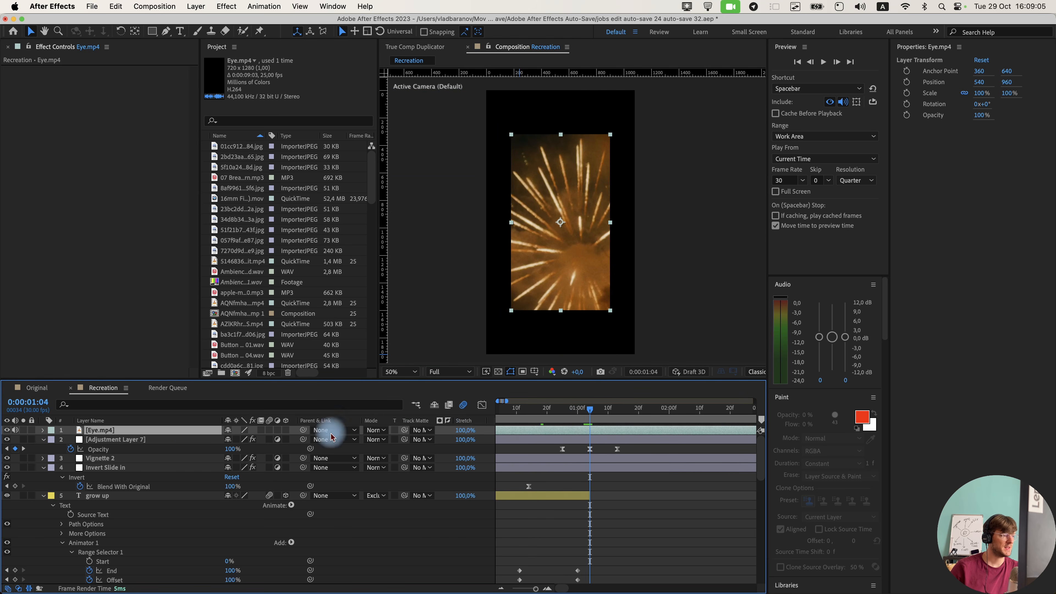
Rename the glow adjustment layer as Deep Glow Flash and place the Eye.mp4 layer directly below it.
left_click(166, 440)
key("Return")
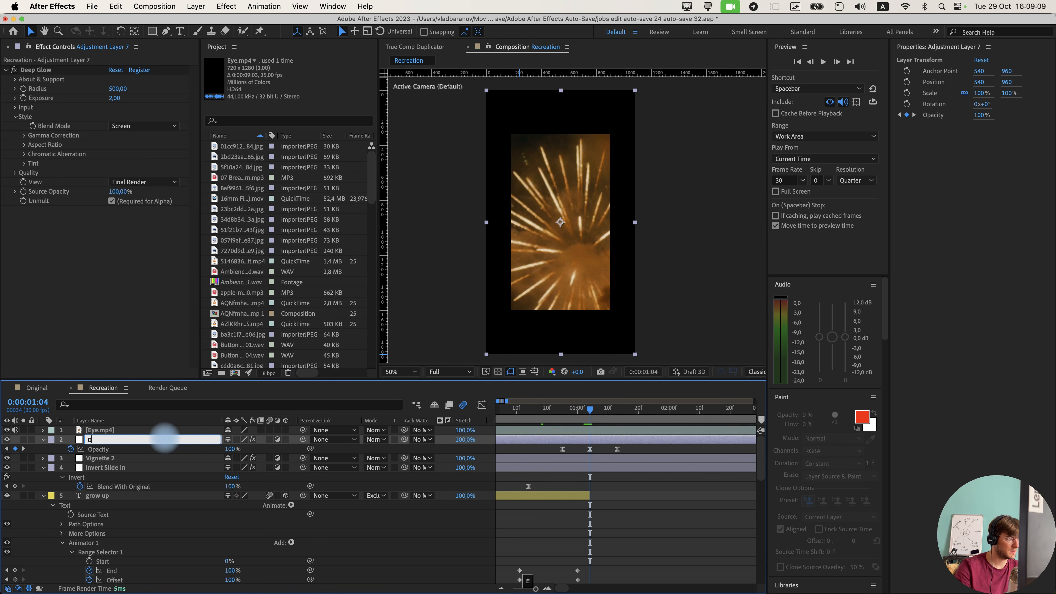
type("Deep Glow F")
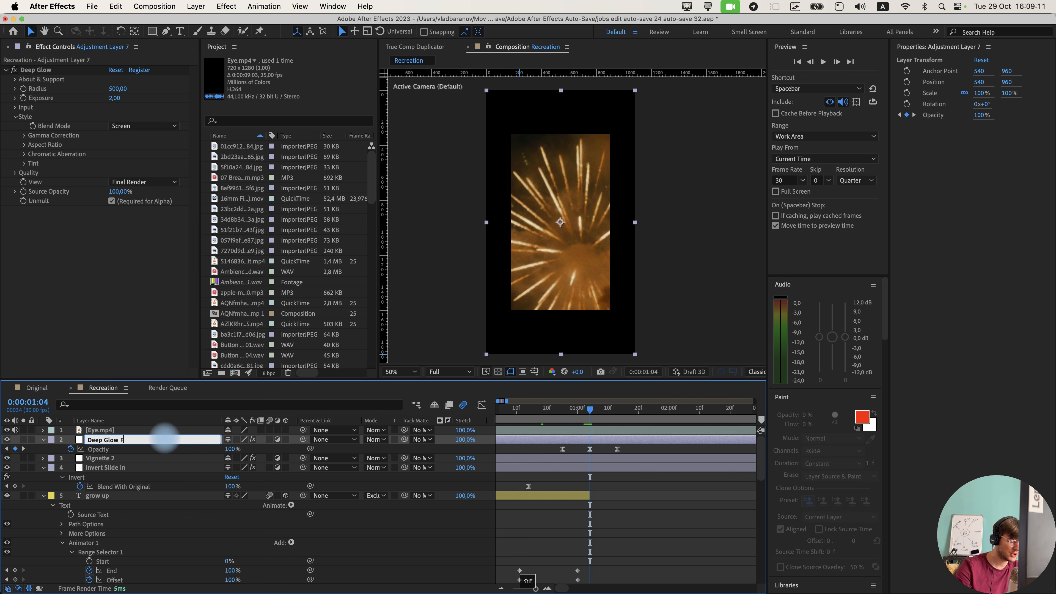
type("lash")
key("Return")
left_click(166, 431)
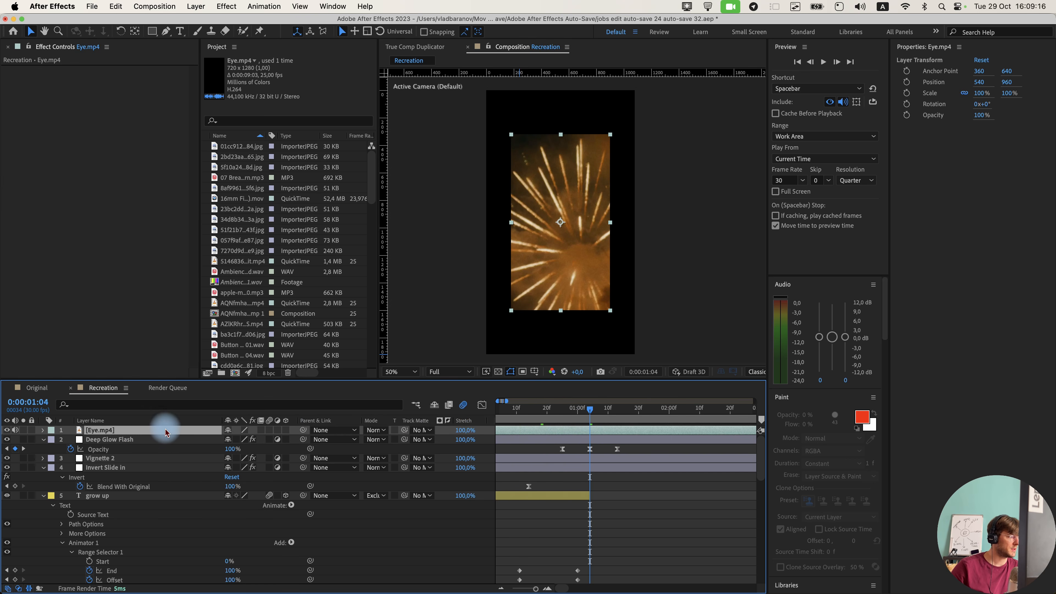
left_click_drag(165, 431, 166, 452)
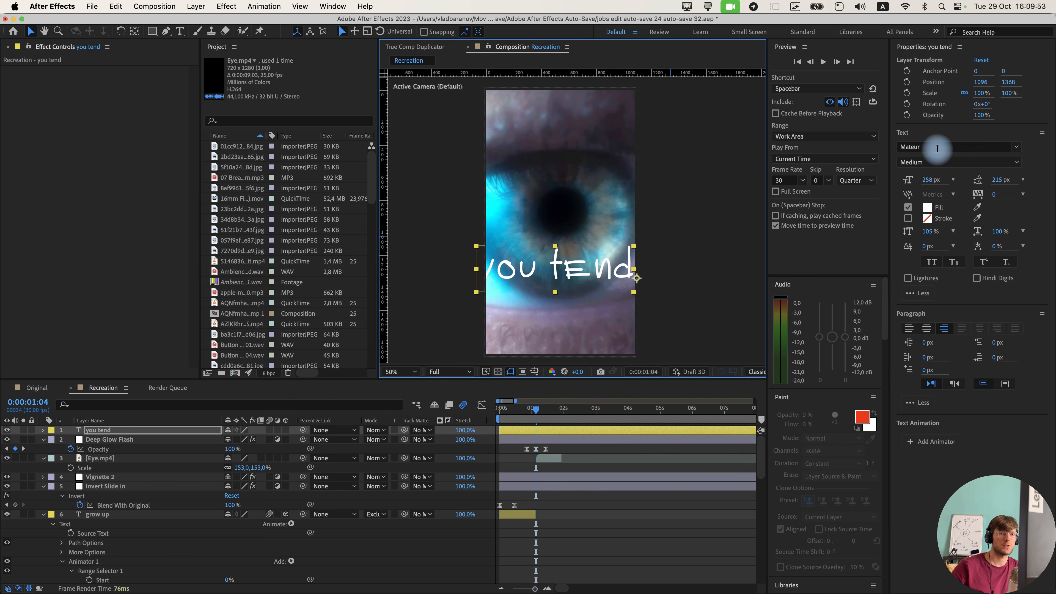
Set the "you tend" text in Aeonik Pro Bold, scale it to about 49.2%, and place it over the lower iris.
left_click(937, 149)
type("aoeni")
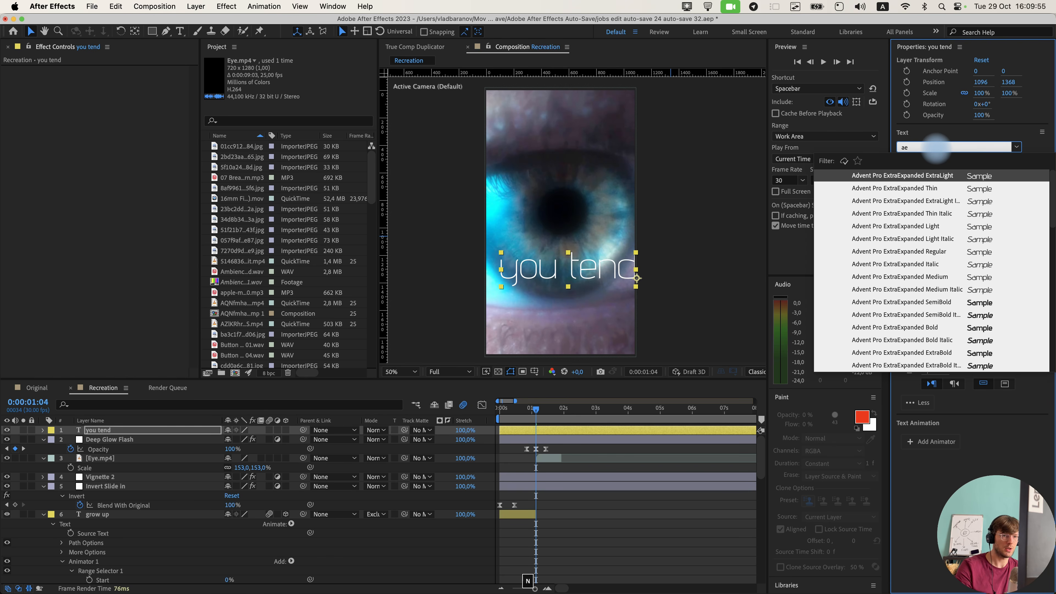
key("BackSpace")
key("BackSpace")
key("BackSpace")
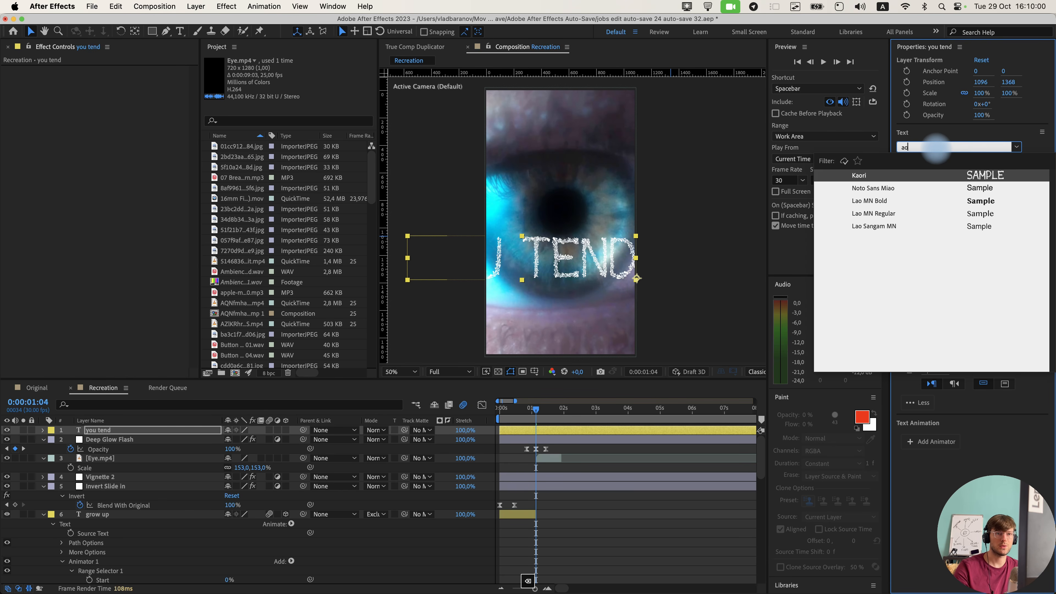
key("BackSpace")
type("eonik")
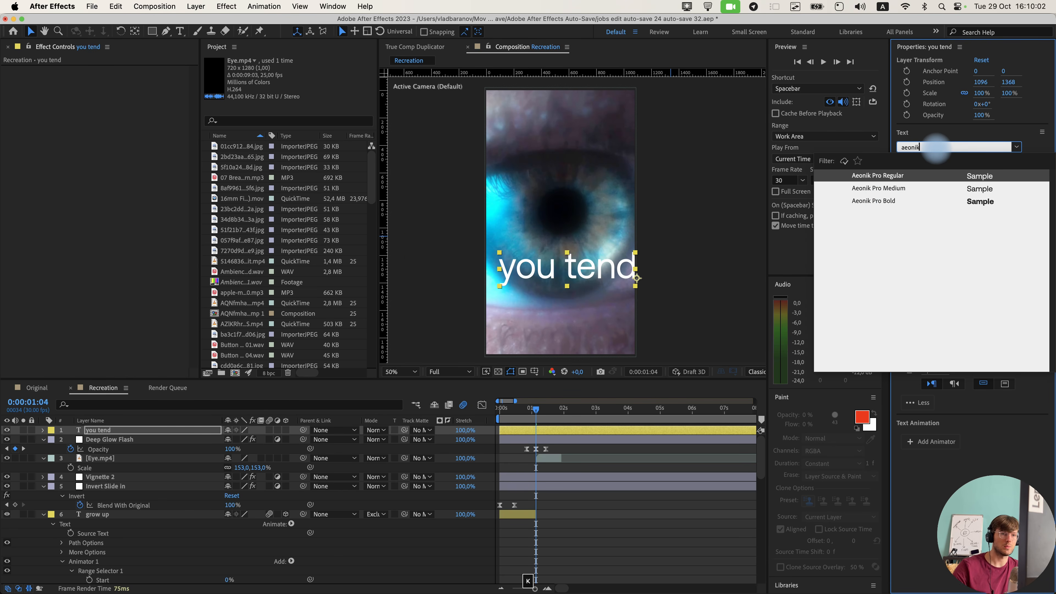
left_click(877, 203)
left_click_drag(636, 252, 492, 256)
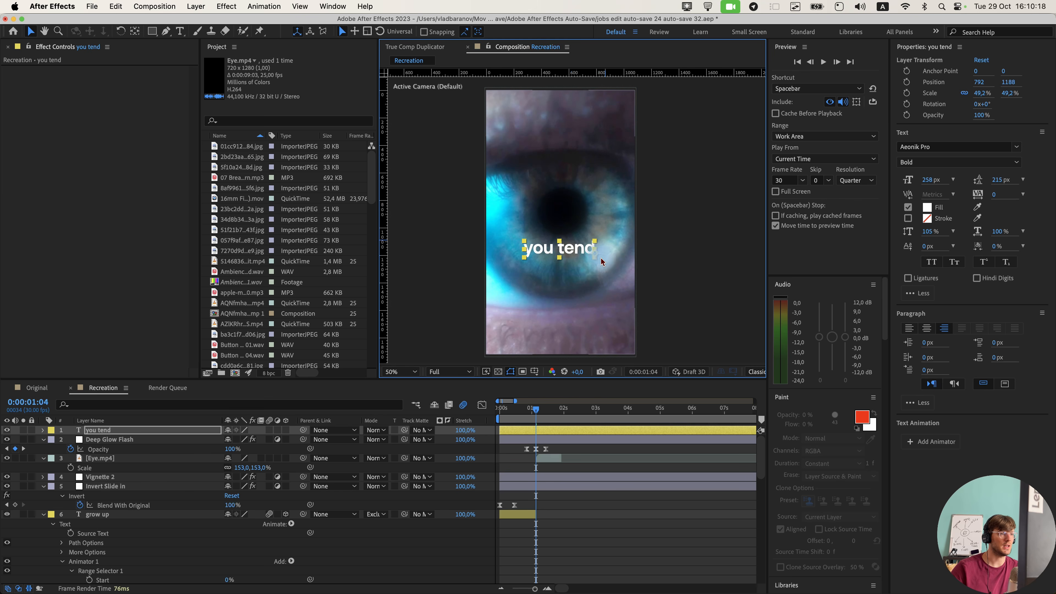
Show the proportional grid over the composition view.
left_click(548, 440)
left_click(535, 372)
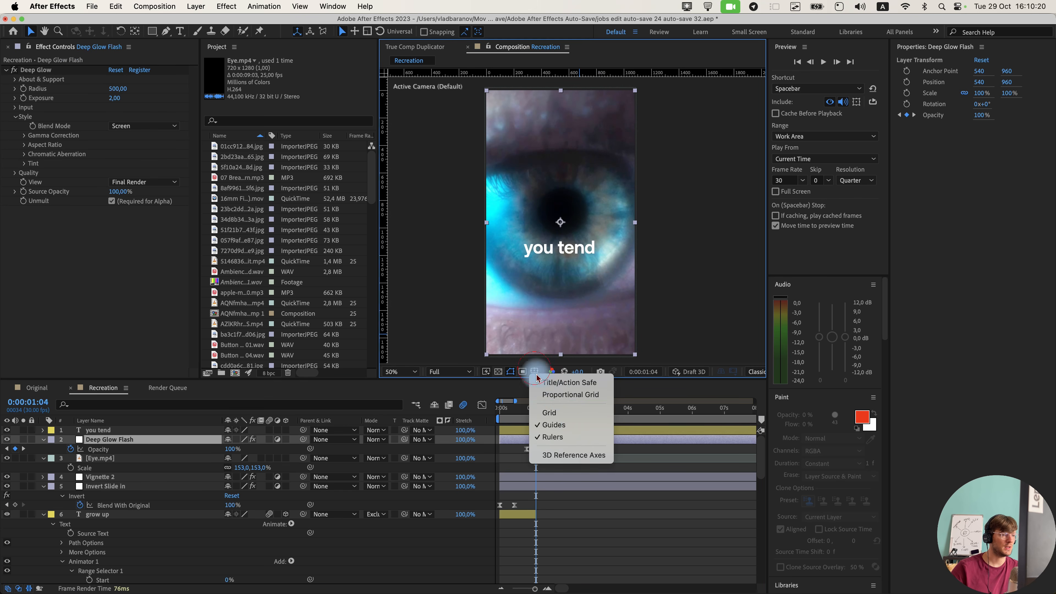
left_click(559, 395)
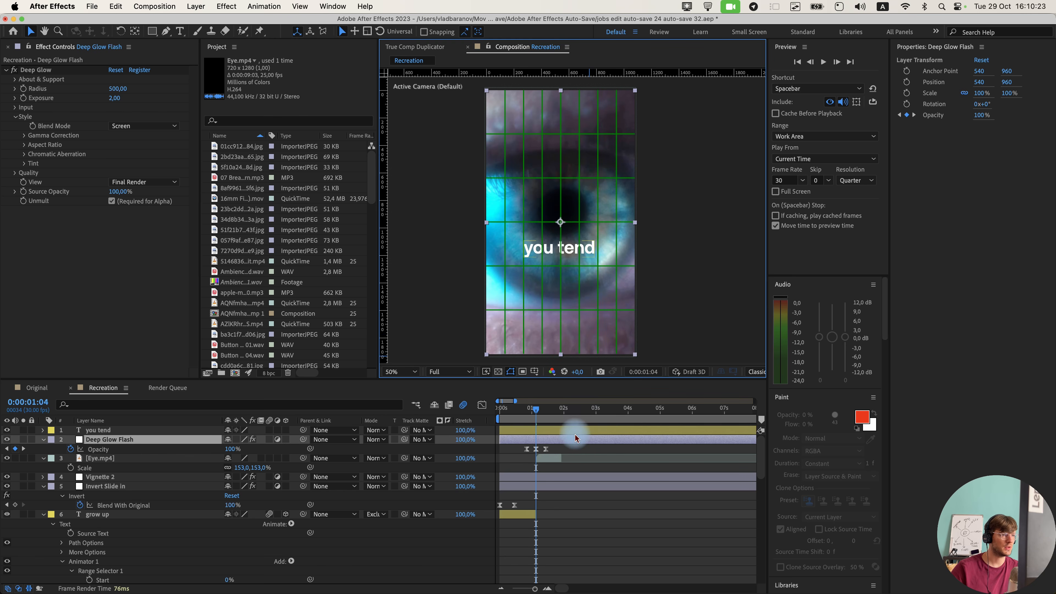
Reposition the Eye.mp4 layer to about 544, 1020 and set its scale to 160% so it covers the frame.
left_click(566, 297)
left_click_drag(565, 298, 565, 298)
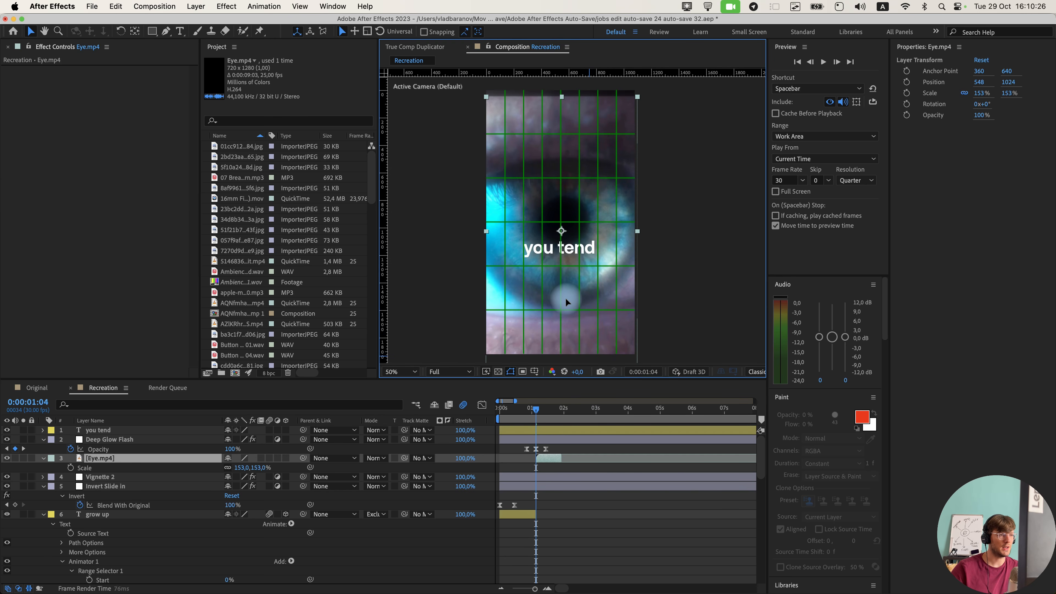
left_click(648, 111)
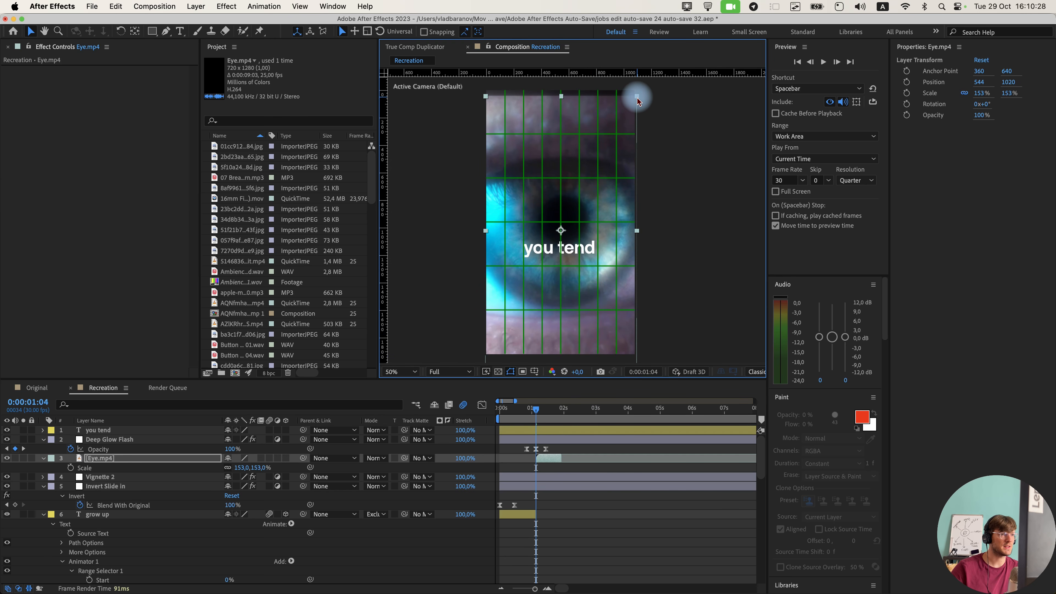
left_click(639, 98)
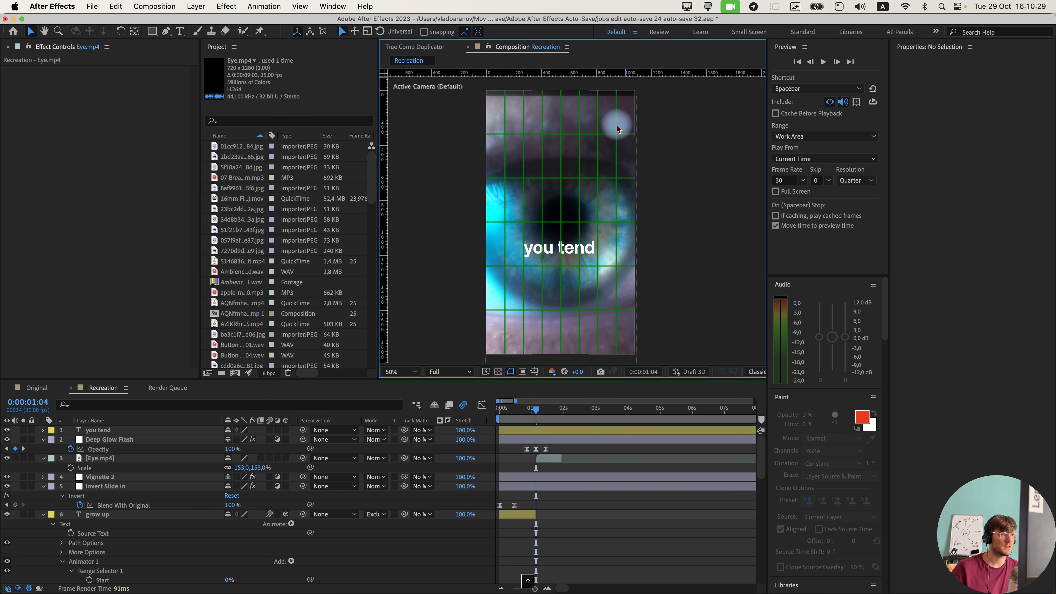
left_click(617, 125)
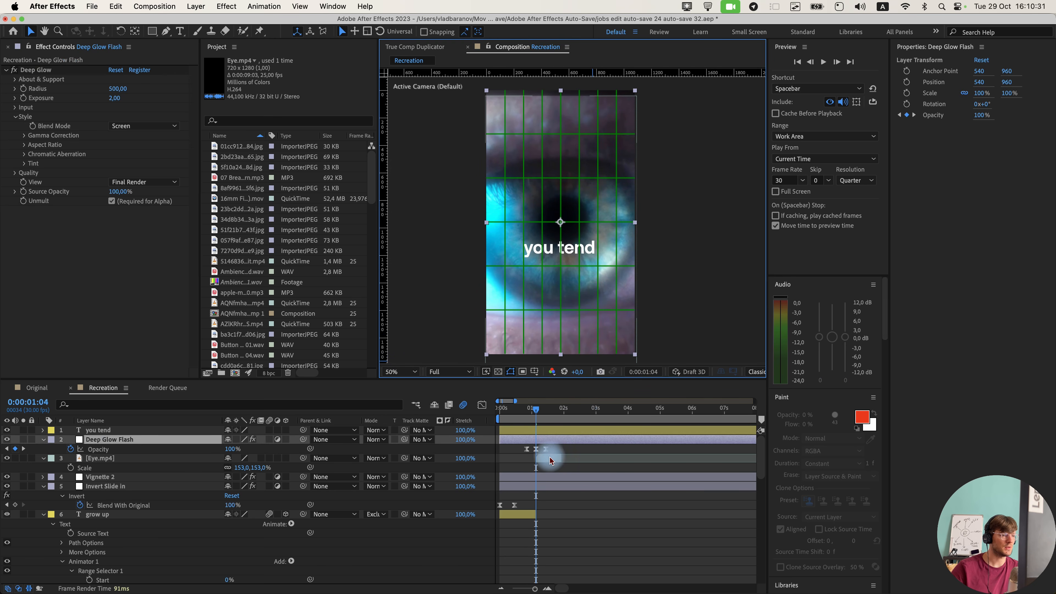
left_click(550, 457)
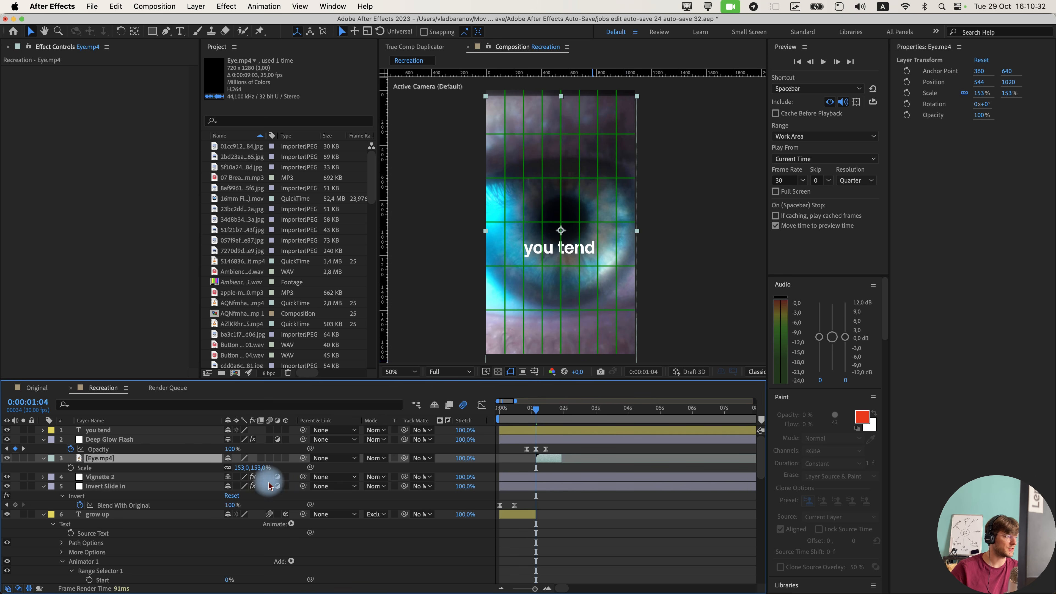
left_click_drag(255, 468, 260, 468)
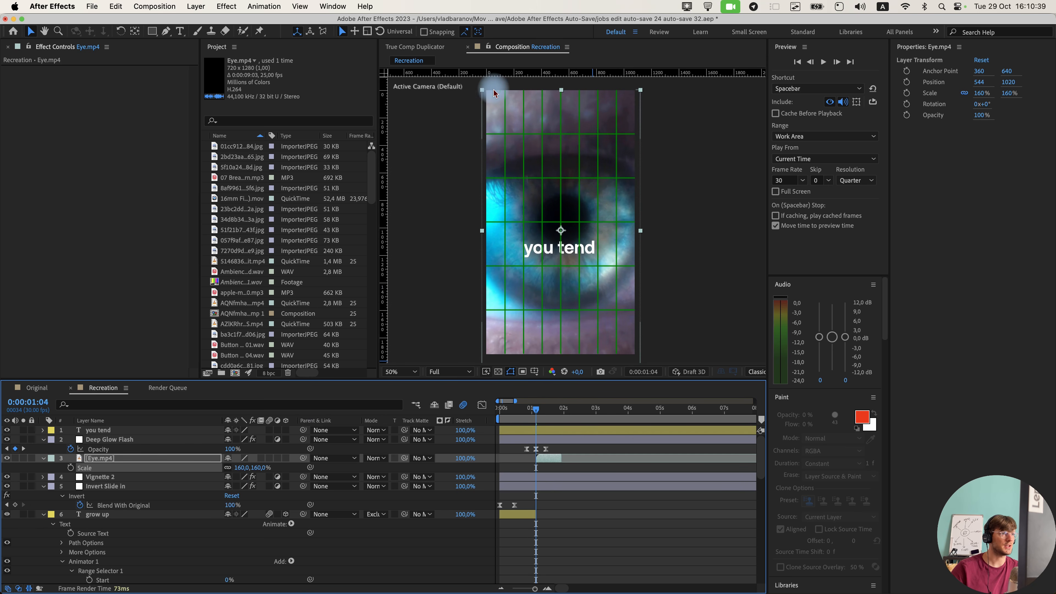
Move the "you tend" layer below Deep Glow Flash and above Eye.mp4 in the layer order.
left_click(556, 441)
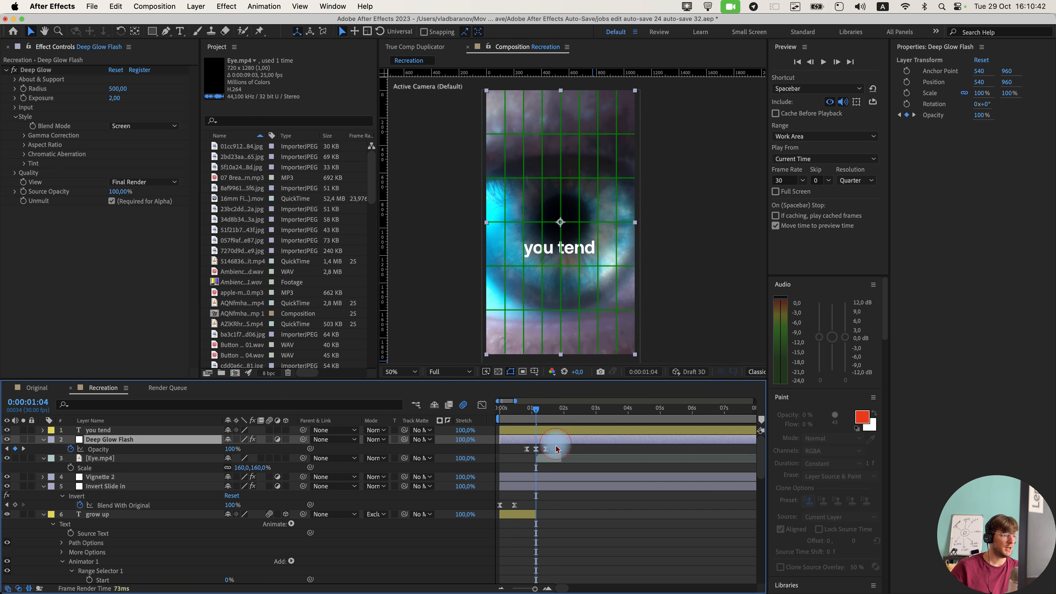
left_click(553, 458)
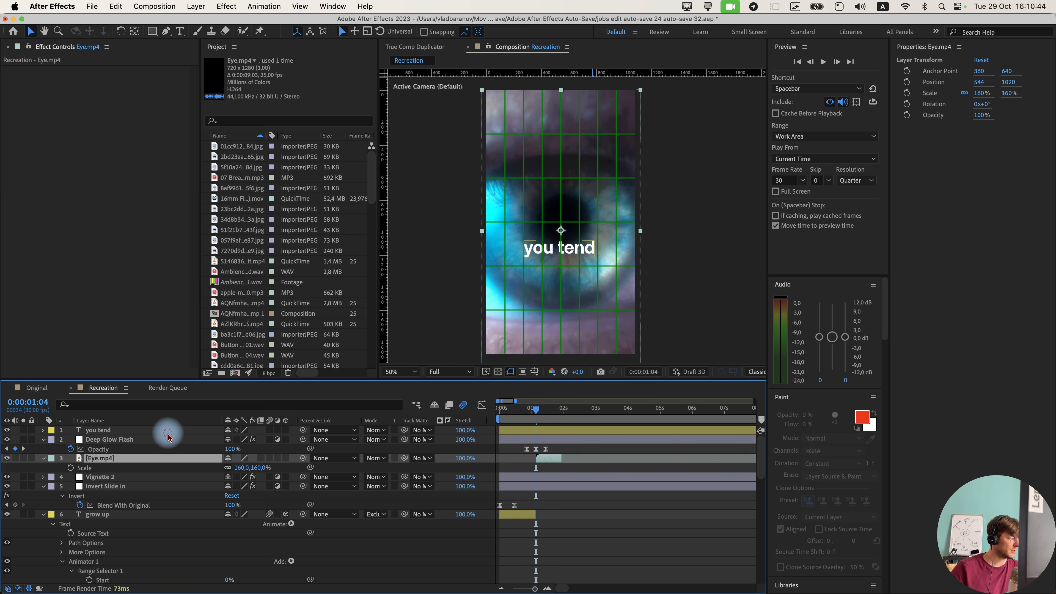
left_click_drag(169, 436, 166, 453)
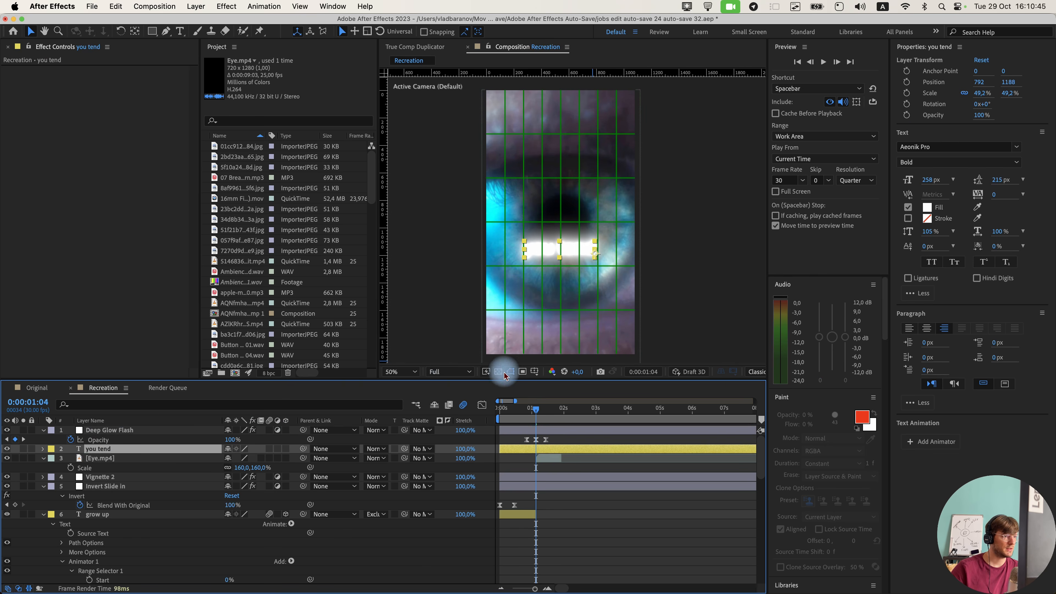
Go to 0:00:01:05 and draw a circular mask around the pupil on the "you tend" layer with the Ellipse tool.
scroll(553, 296, "up", 2)
left_click_drag(547, 416, 537, 416)
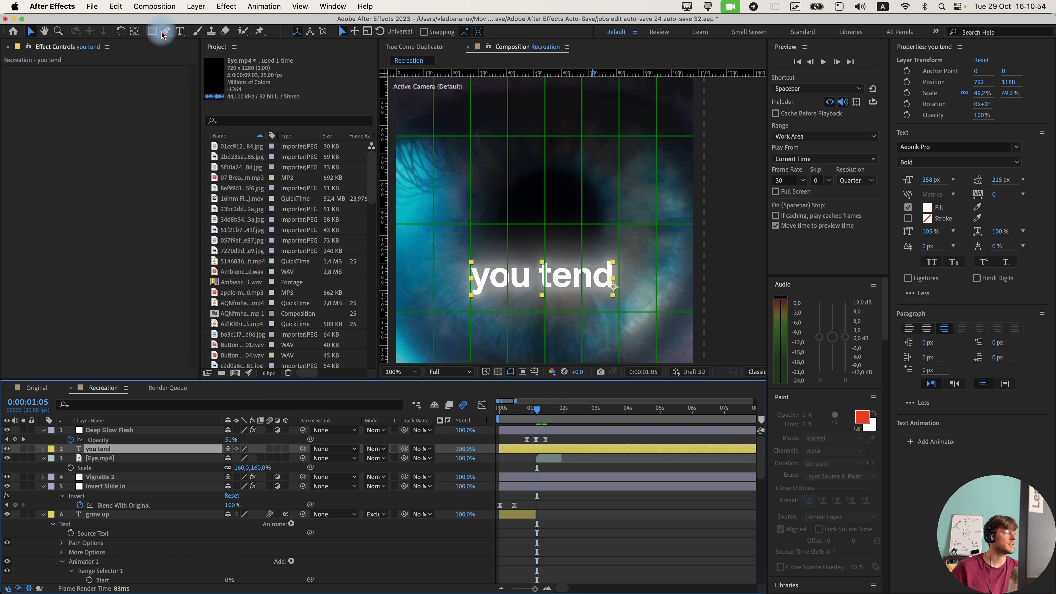
left_click(153, 32)
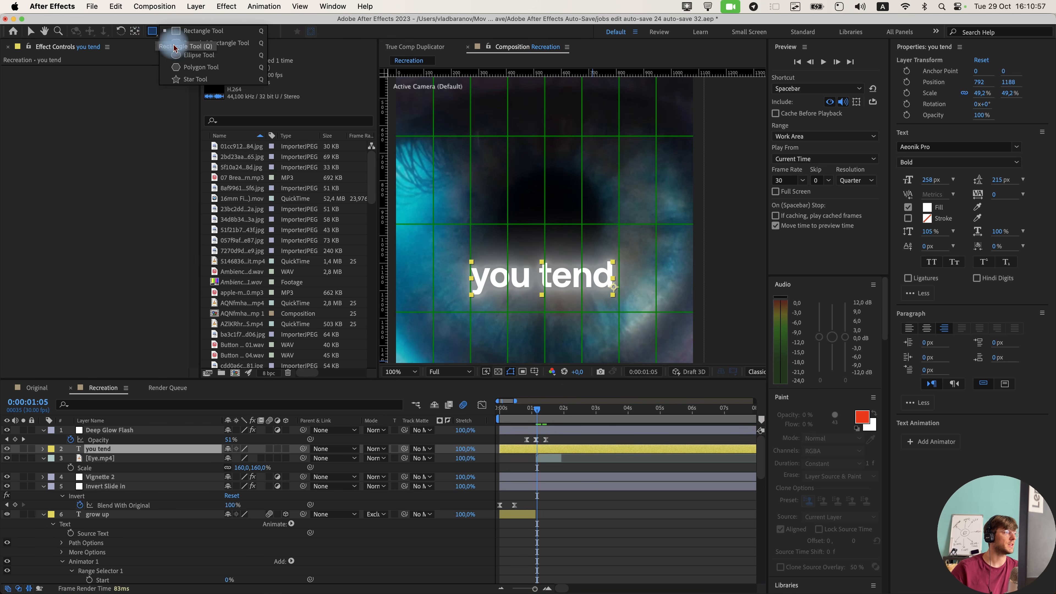
left_click(199, 55)
scroll(470, 190, "down", 2)
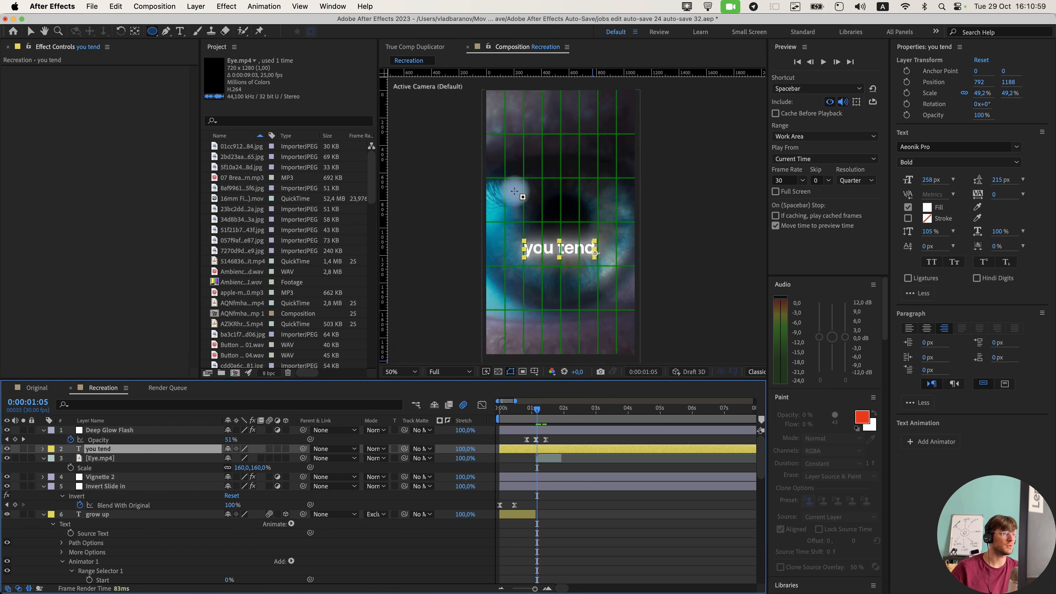
left_click_drag(520, 186, 594, 236)
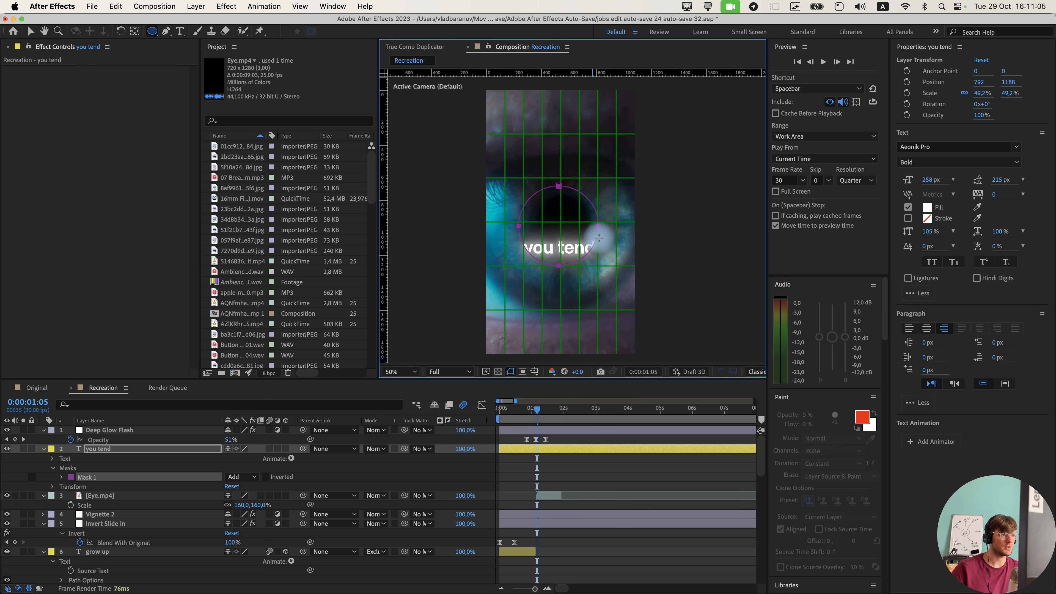
key("v")
left_click(565, 226)
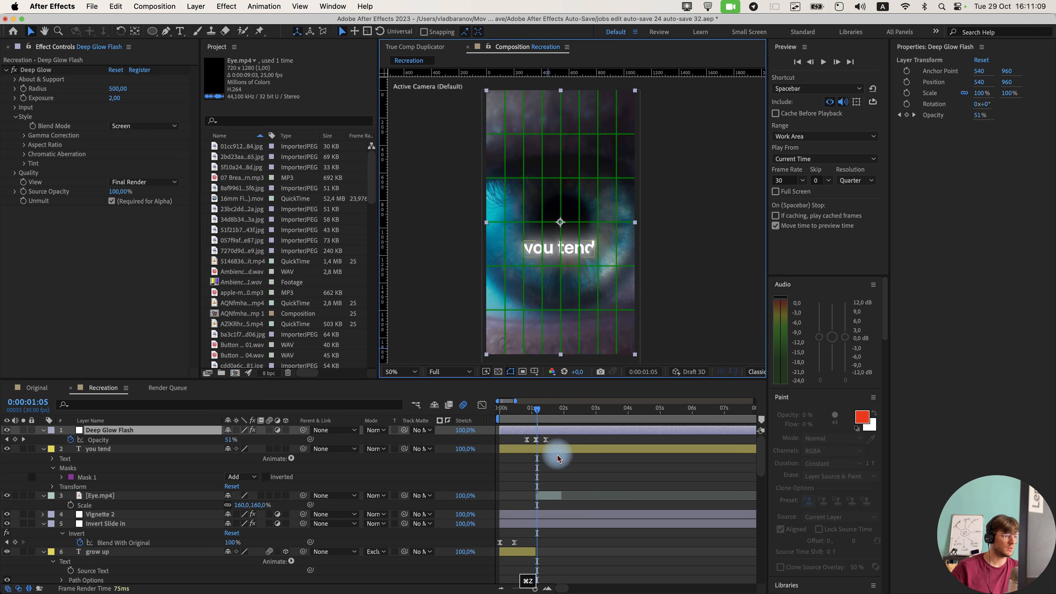
Set the text path of the "you tend" layer to Mask 1 in its Path Options.
left_click(558, 450)
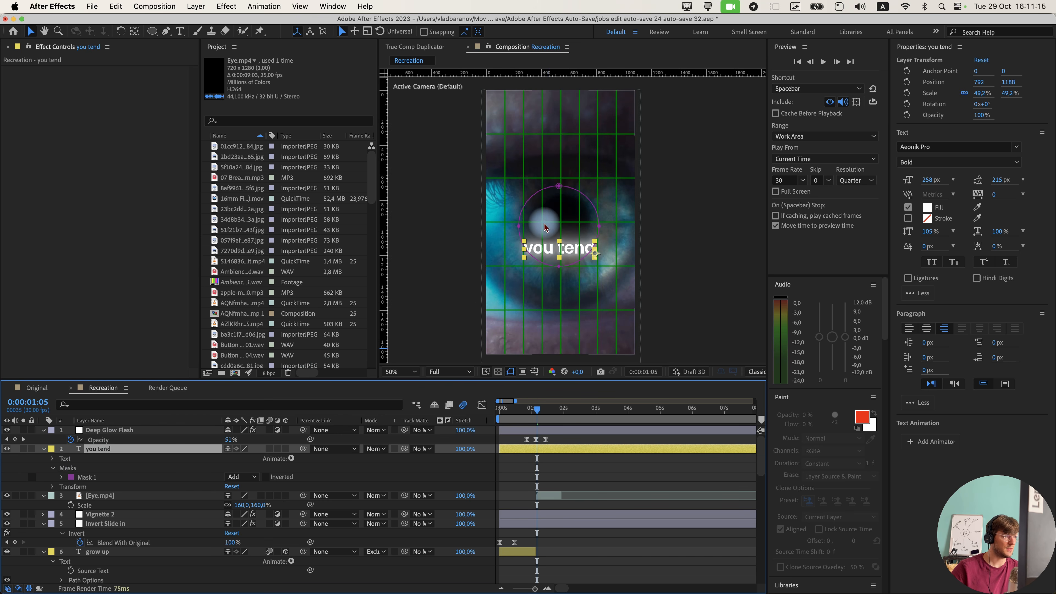
left_click(52, 461)
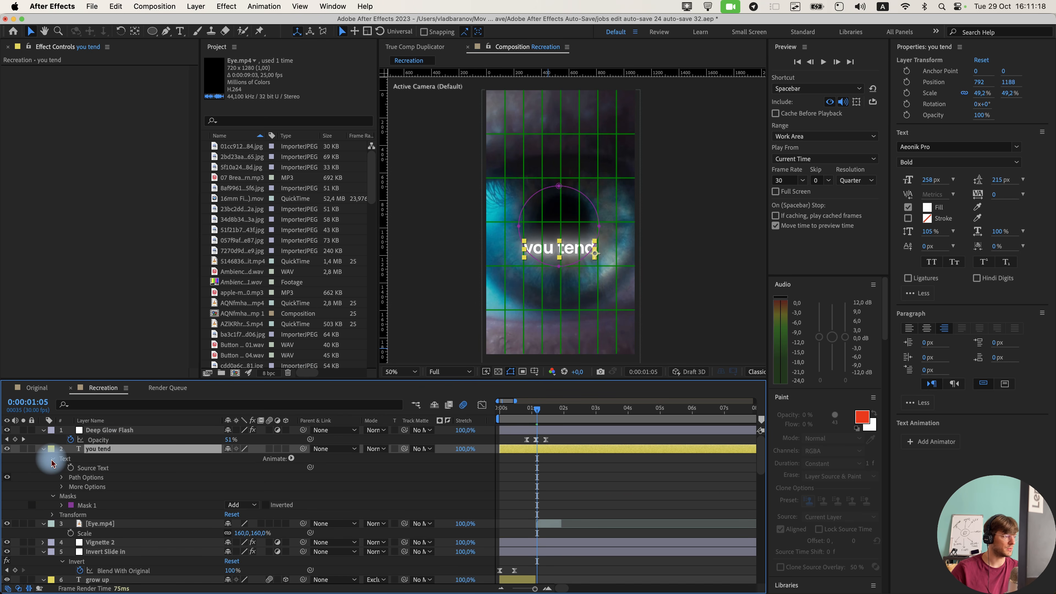
left_click(62, 478)
left_click(248, 486)
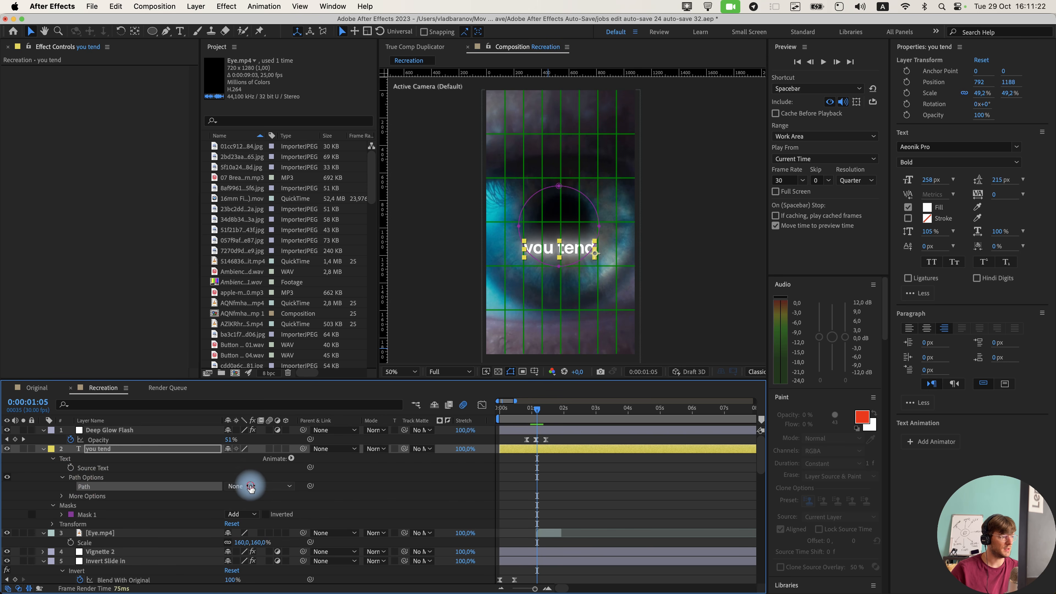
left_click(255, 517)
scroll(184, 501, "down", 1)
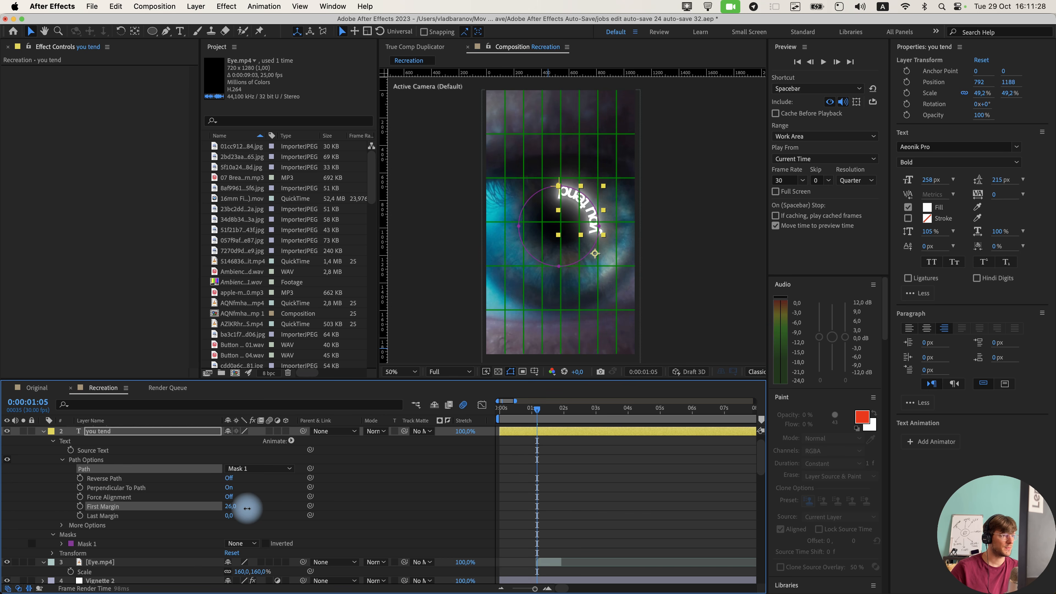
Set the path's Last Margin to -1314 and move the "you tend" layer up to position 792, 1164.
left_click_drag(230, 516, 11, 480)
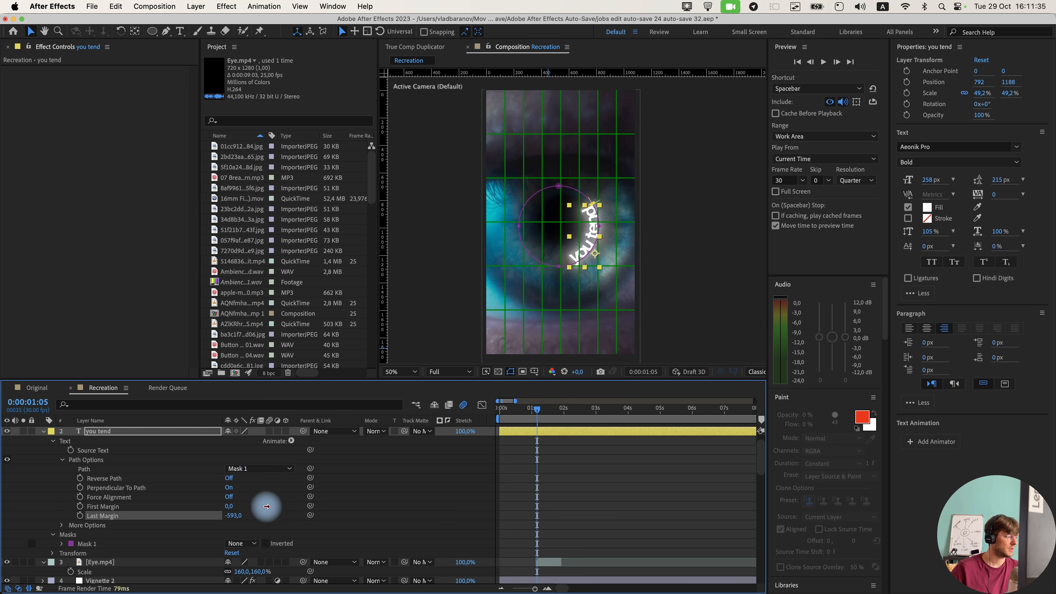
left_click_drag(240, 517, 195, 518)
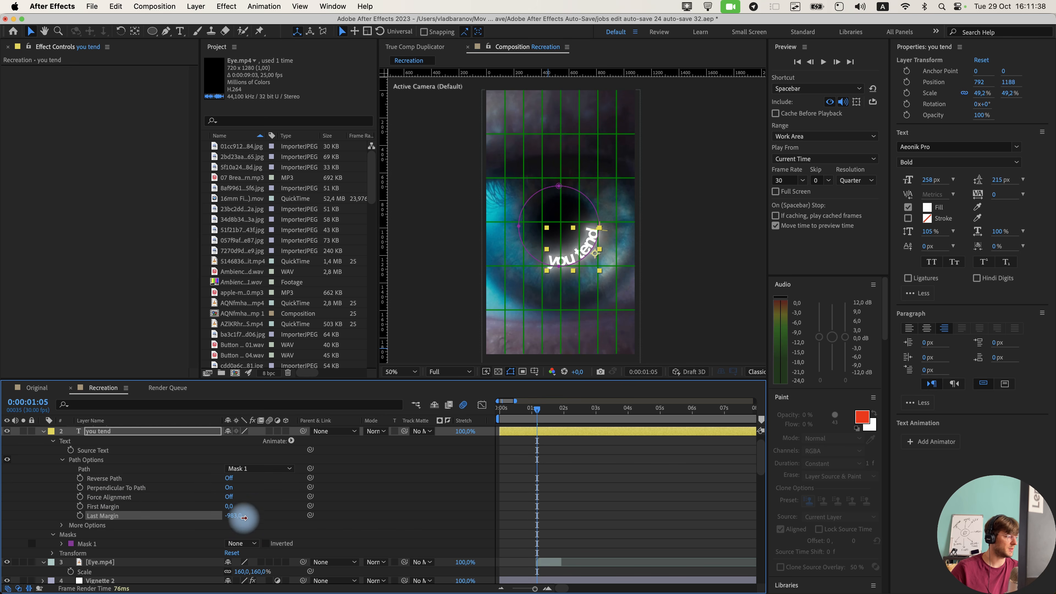
mouse_move(225, 519)
left_mouse_down()
mouse_move(195, 520)
mouse_move(209, 521)
left_mouse_up()
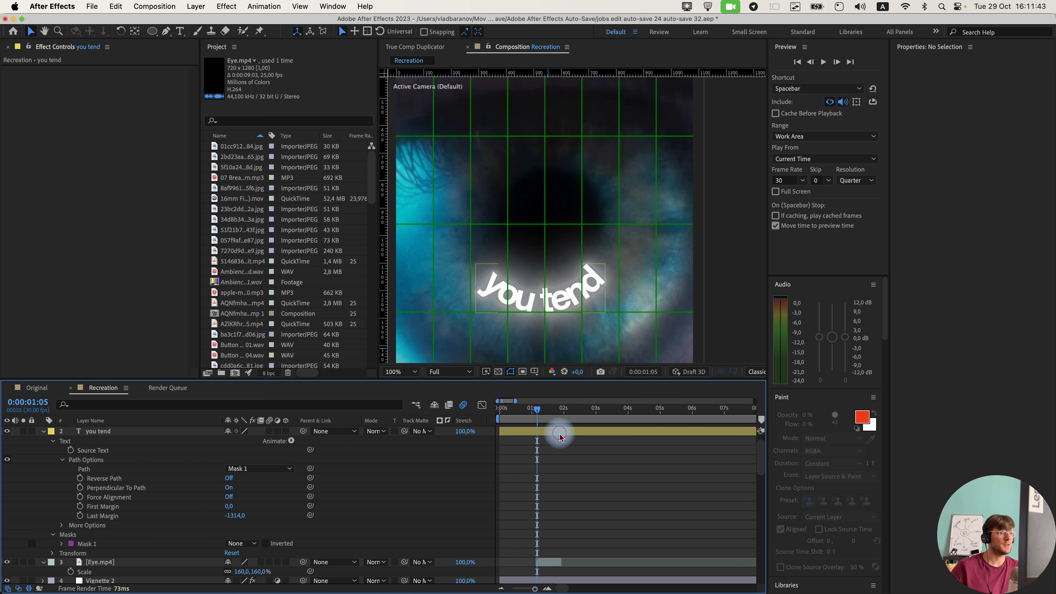
left_click(559, 434)
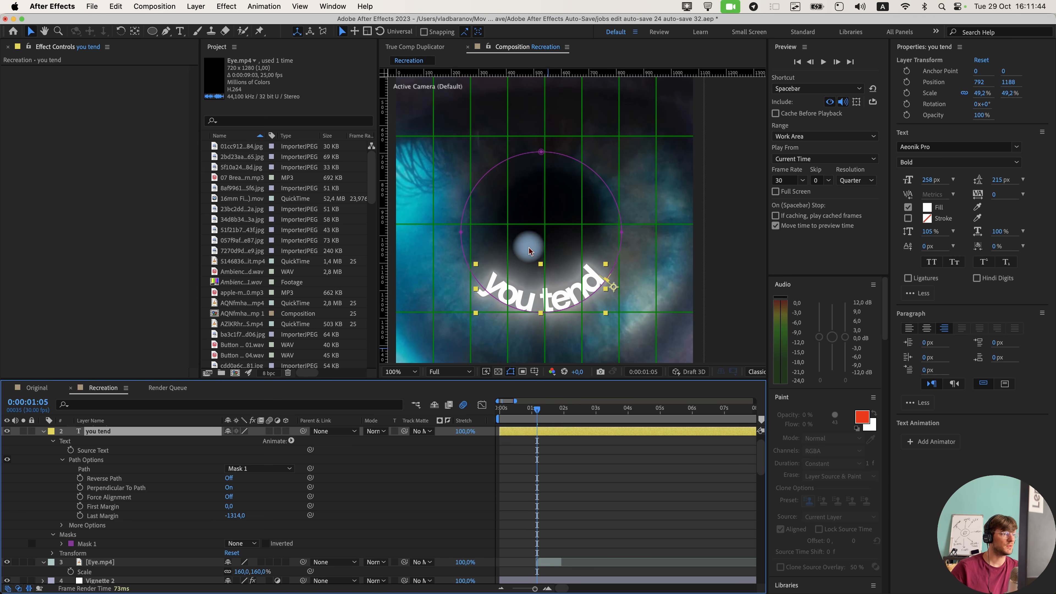
left_click_drag(550, 287, 550, 280)
Add Last Margin keyframes of -1314 to the "you tend" layer at 0:00:01:04 and 0:00:01:12.
left_click_drag(507, 471, 589, 461)
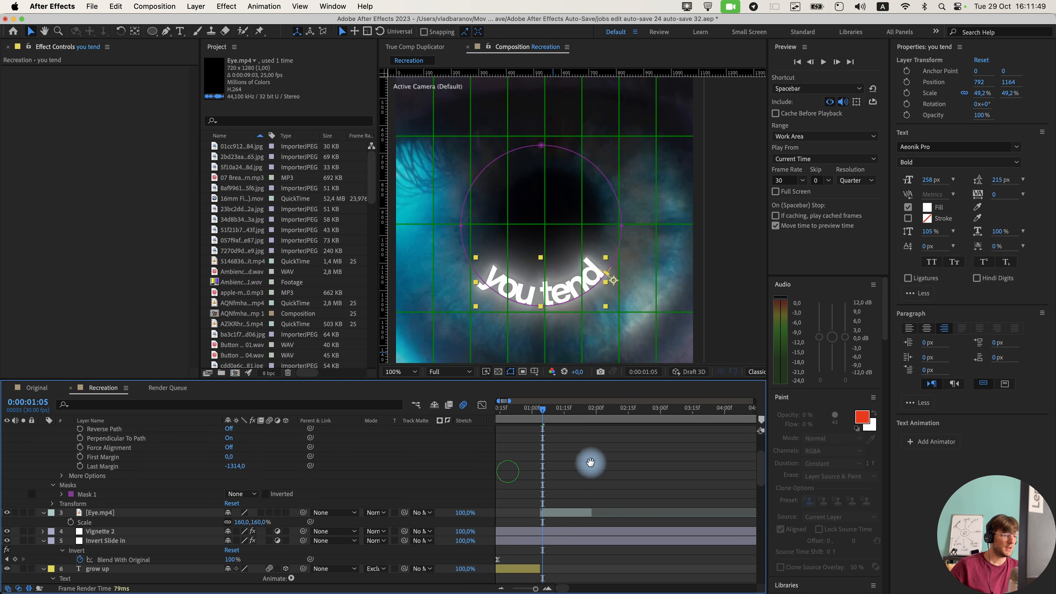
key("=")
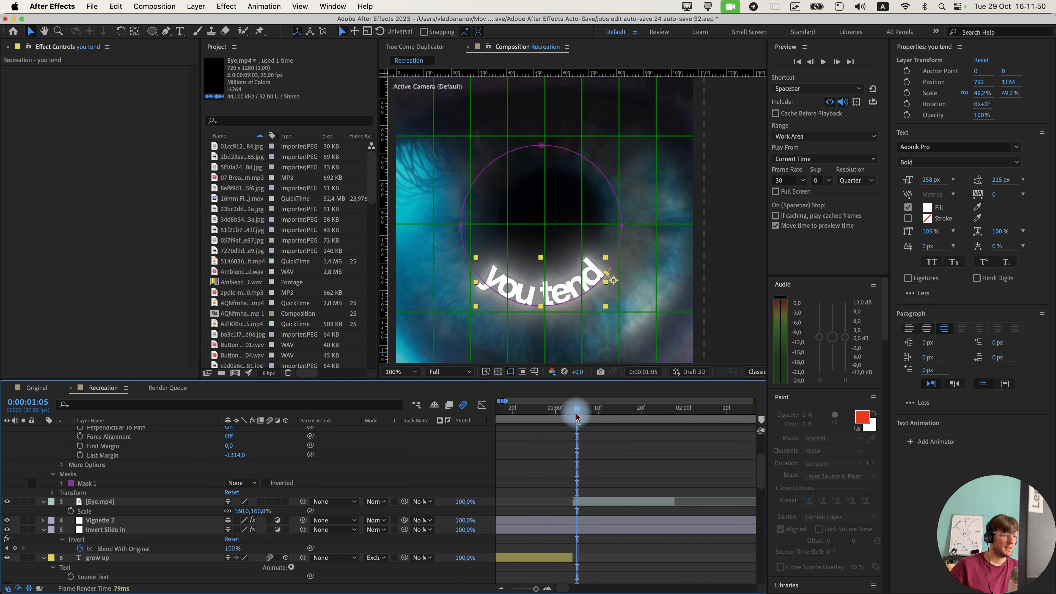
left_click(573, 409)
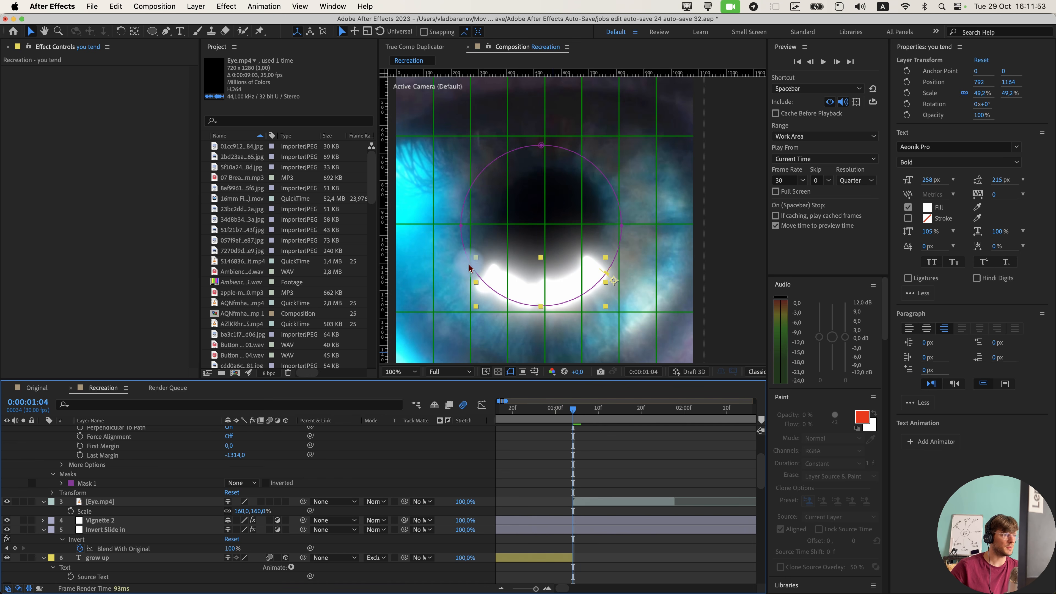
left_click(597, 465)
left_click(601, 509)
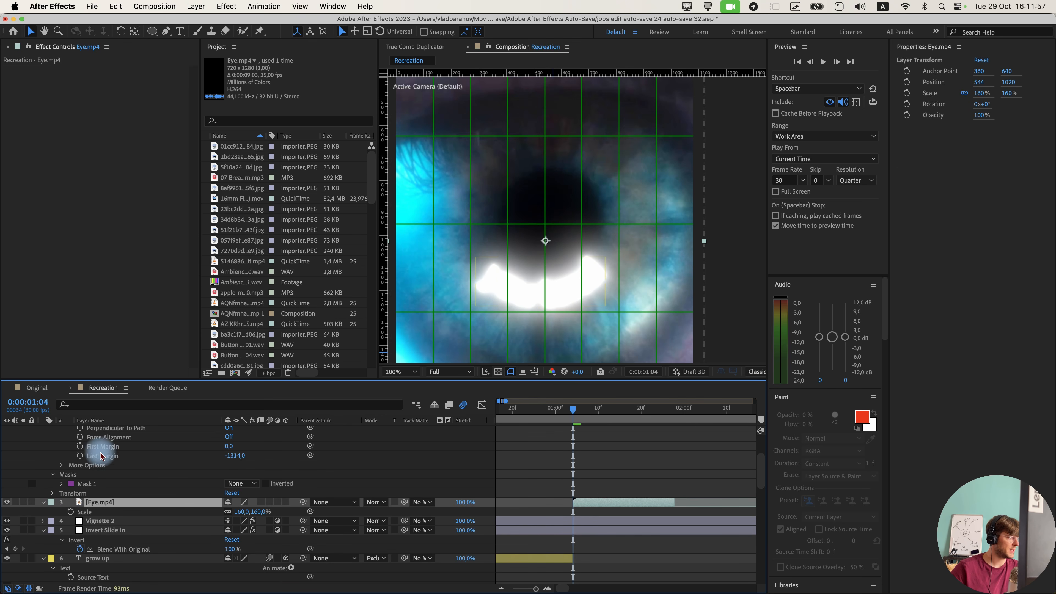
left_click(82, 454)
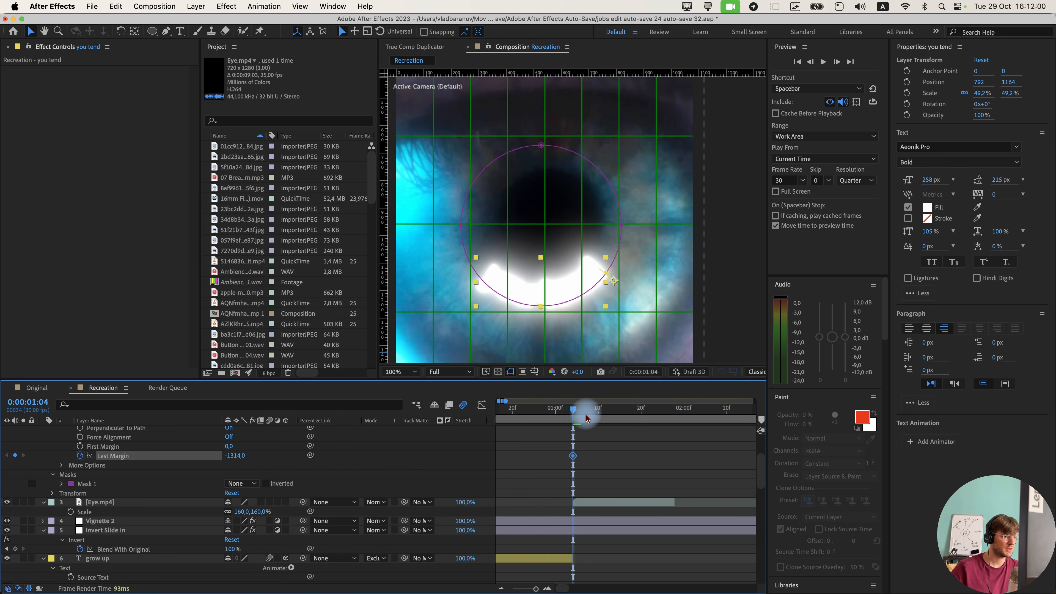
left_click_drag(587, 418, 607, 416)
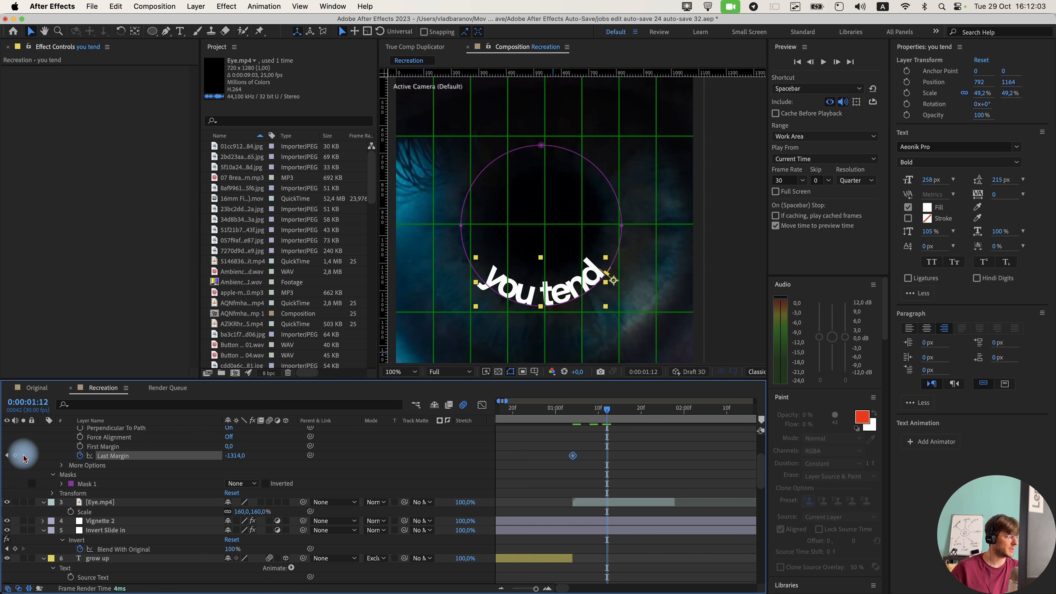
left_click(15, 456)
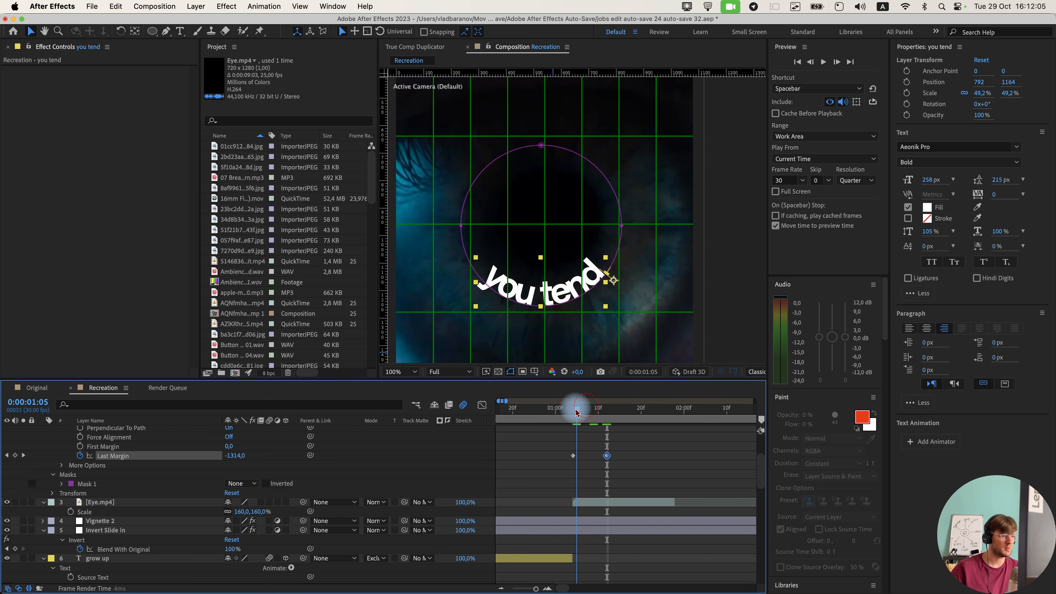
Set the "you tend" Last Margin to -2924 at 0:00:01:04, apply Easy Ease to both Last Margin keyframes, and preview the motion.
left_click_drag(576, 412, 573, 409)
left_click_drag(239, 456, 146, 455)
left_click(617, 463)
left_click_drag(617, 462, 566, 449)
key("F9")
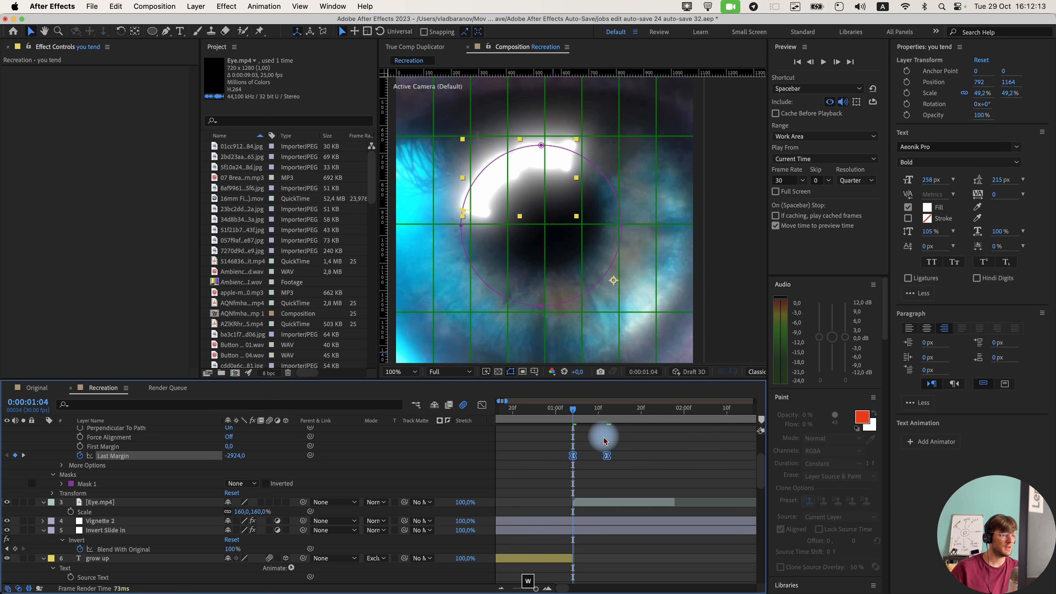
key("space")
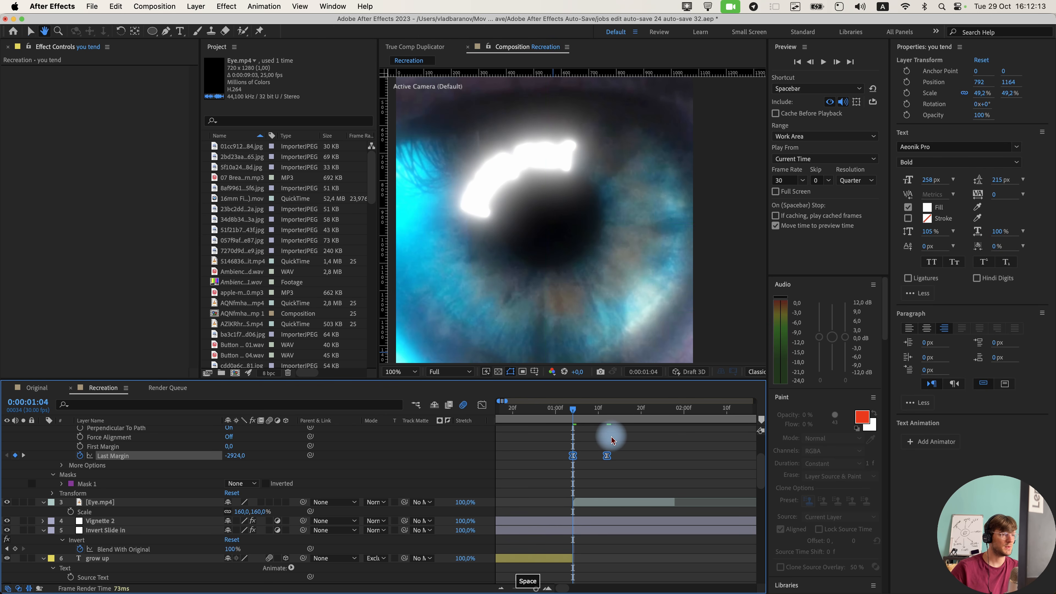
key("space")
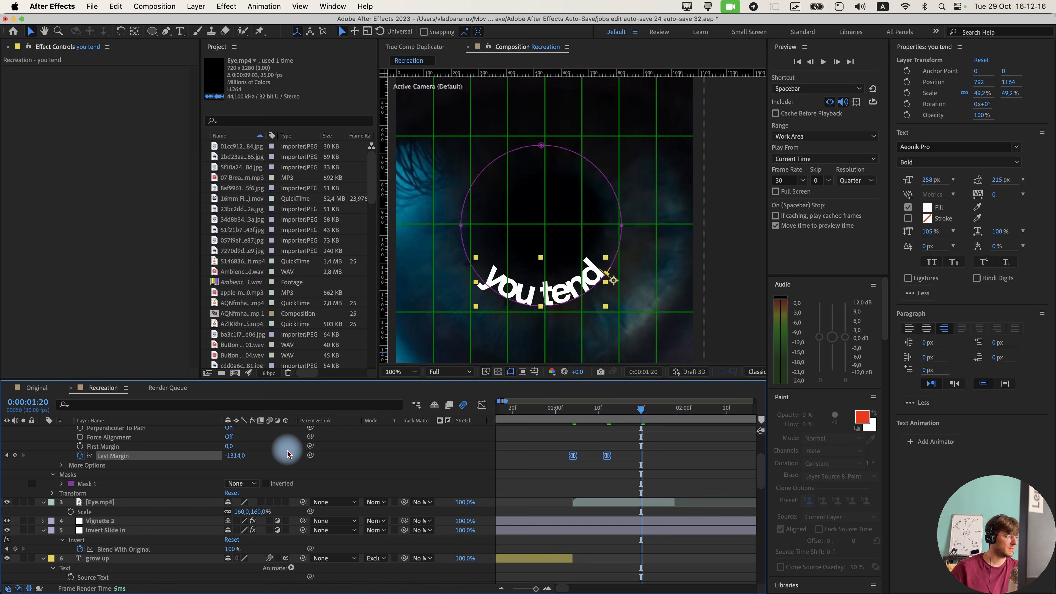
Go to 0:00:01:04 and draw a rectangular mask around the lower half of the pupil circle on the "you tend" layer.
scroll(288, 453, "up", 5)
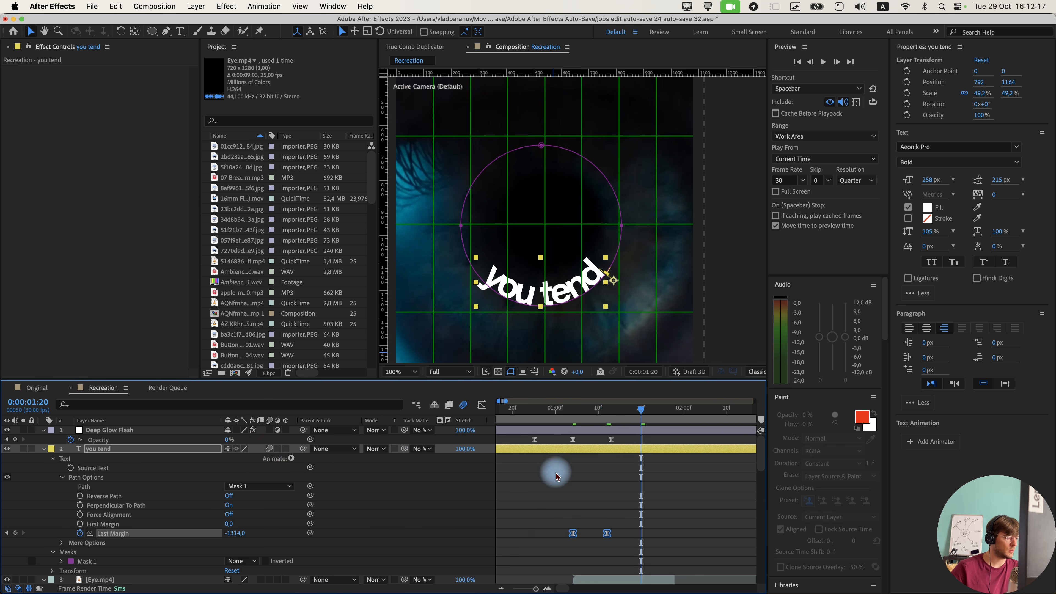
scroll(554, 471, "down", 2)
left_click(586, 413)
left_click(604, 484)
scroll(602, 457, "up", 1)
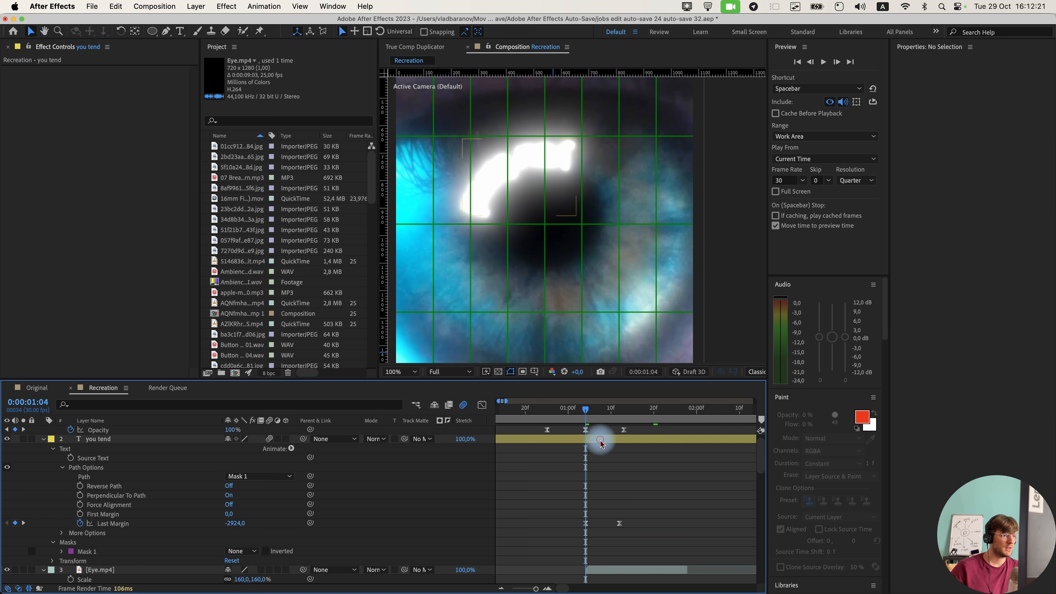
left_click(601, 439)
left_click(155, 32)
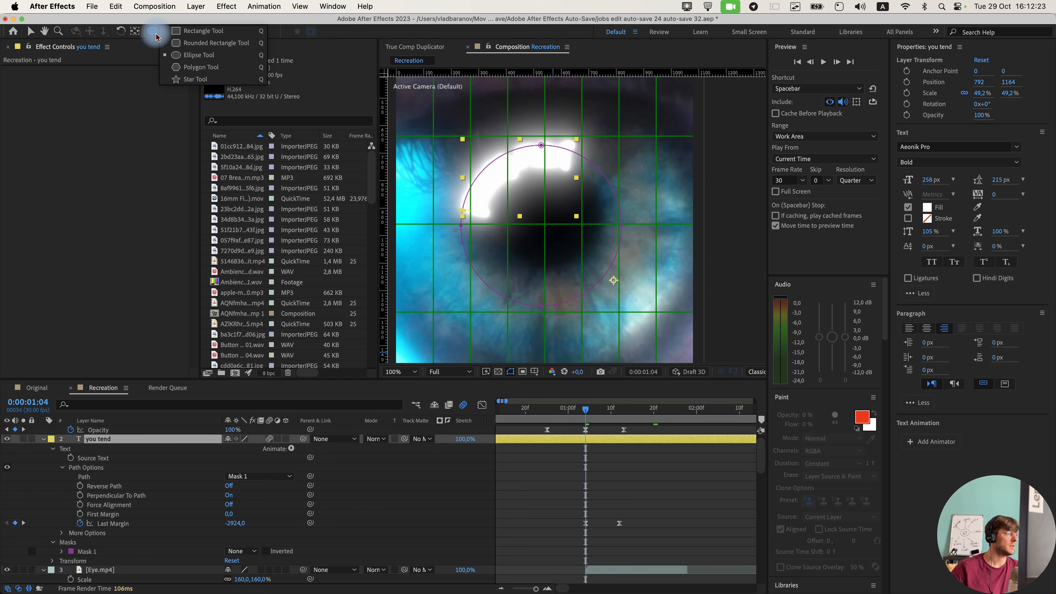
left_click(181, 32)
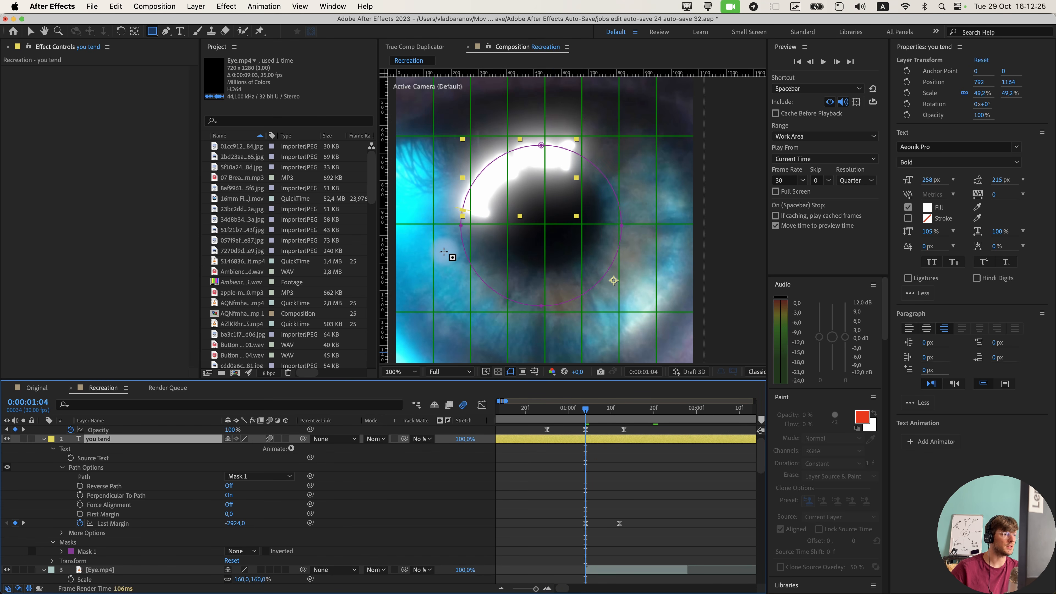
left_click_drag(453, 239, 641, 323)
left_click_drag(585, 409, 618, 419)
left_click(606, 457)
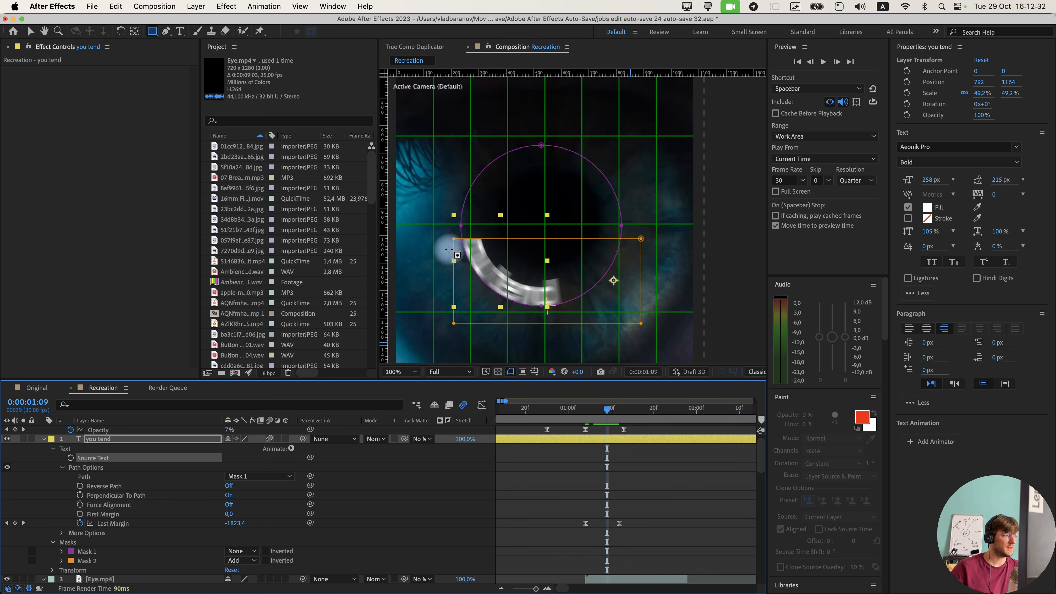
Set the Mask Feather of Mask 2 on the "you tend" layer to 170 pixels and preview the text reveal.
left_click(169, 439)
key("f")
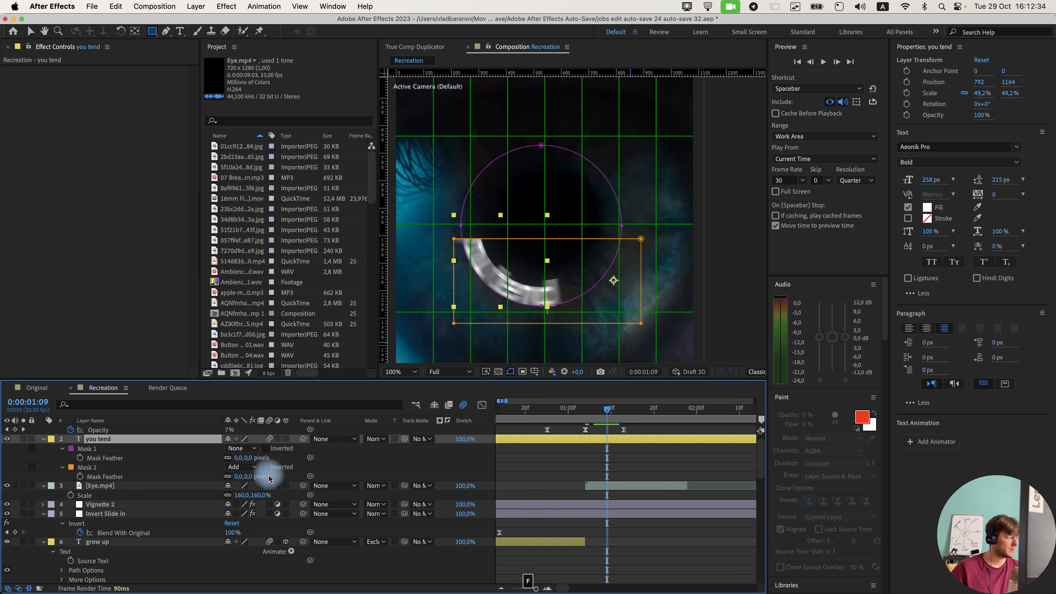
left_click(69, 470)
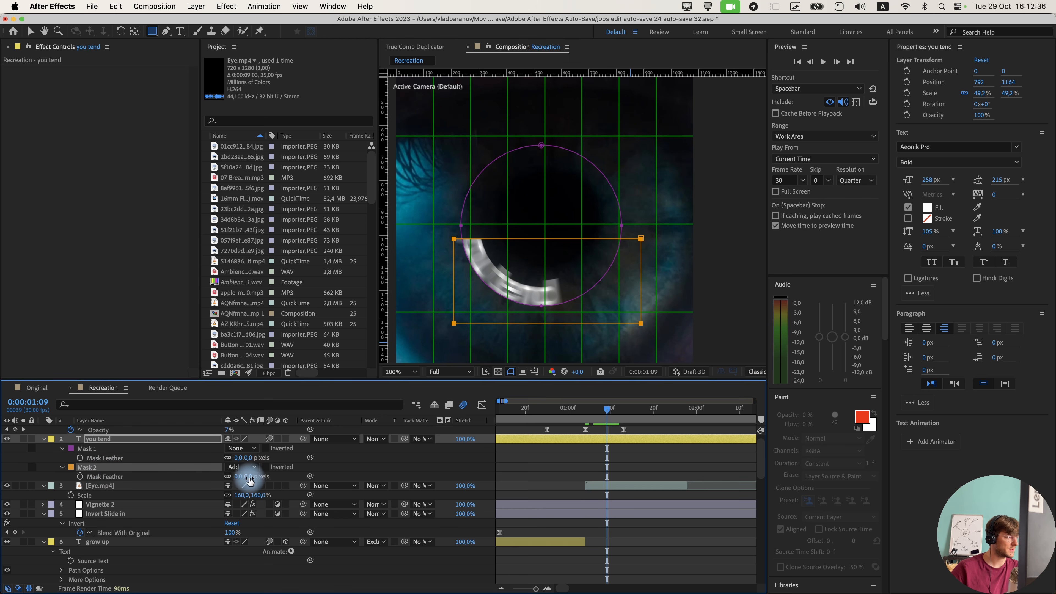
left_click_drag(251, 477, 329, 479)
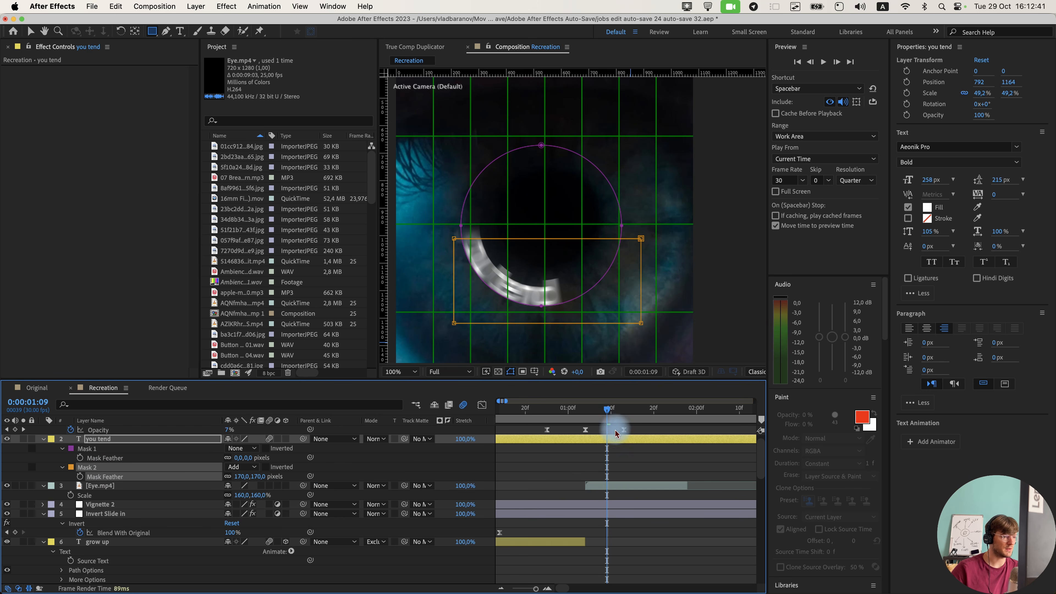
key("space")
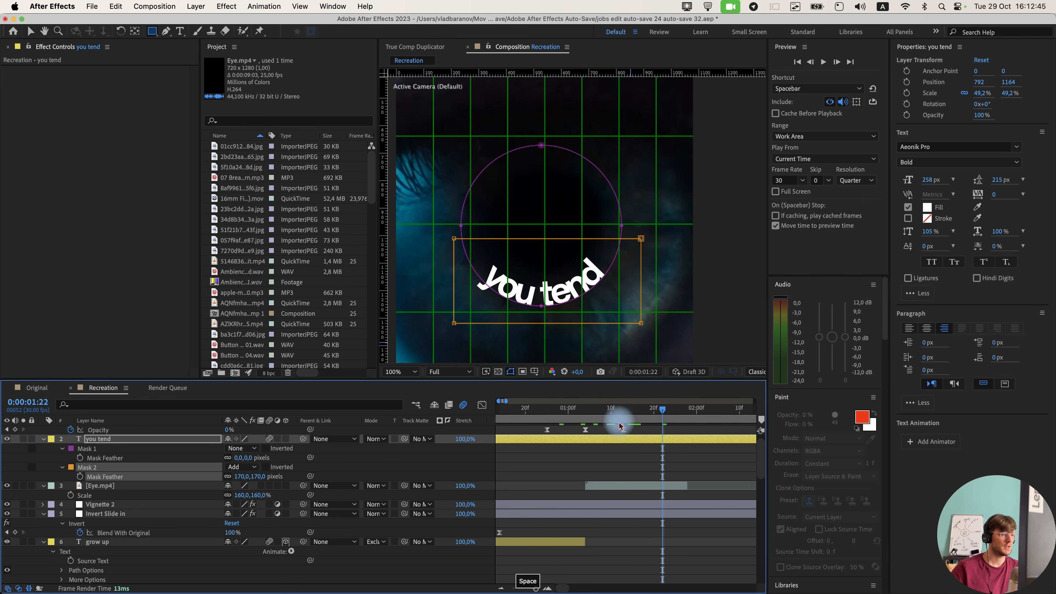
left_click(558, 417)
key("space")
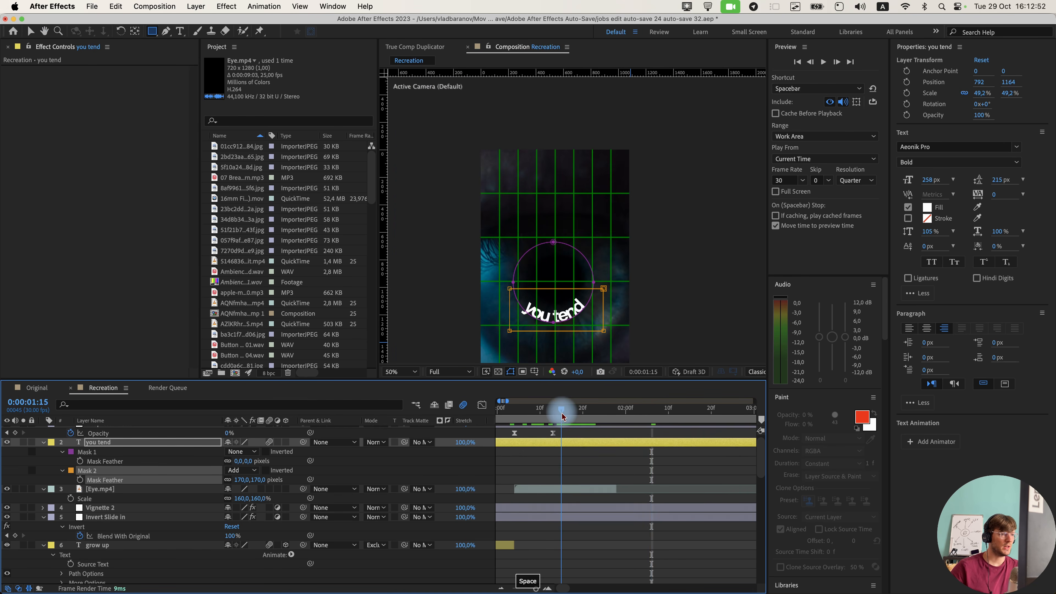
Go to 0:00:01:17, add a "to" text layer above "you tend", and place it beneath the Deep Glow Flash layer.
left_click_drag(559, 414, 566, 415)
left_click(431, 312)
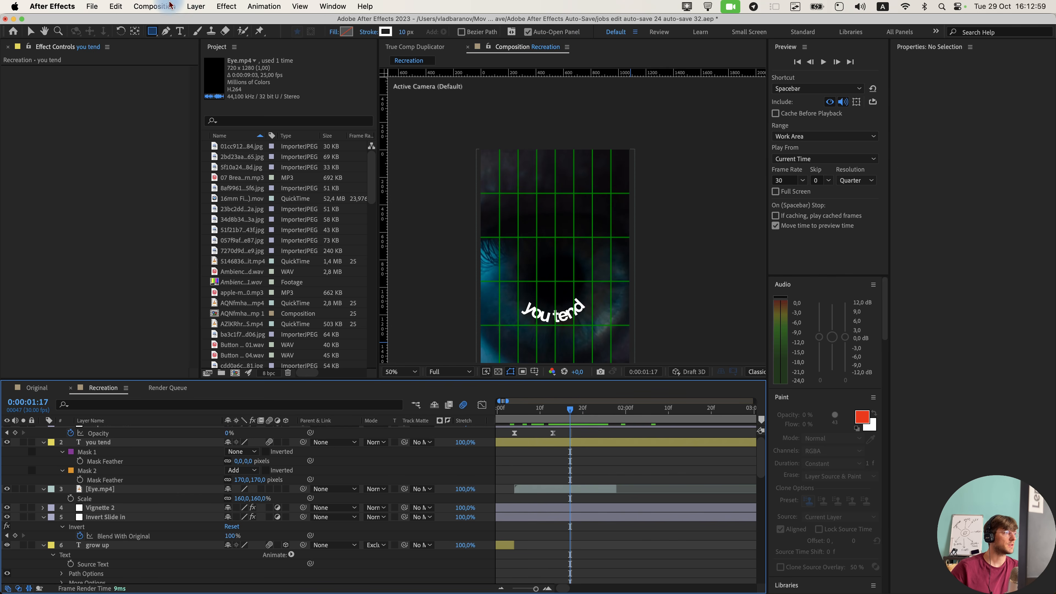
key("super+t")
left_click(527, 237)
type("t")
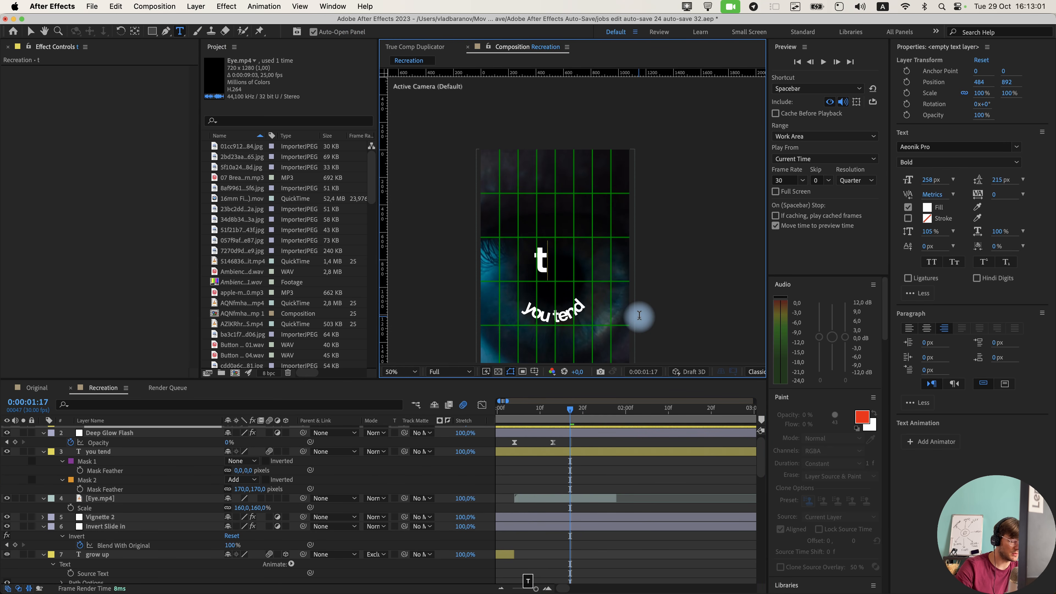
left_click(411, 439)
scroll(411, 439, "up", 1)
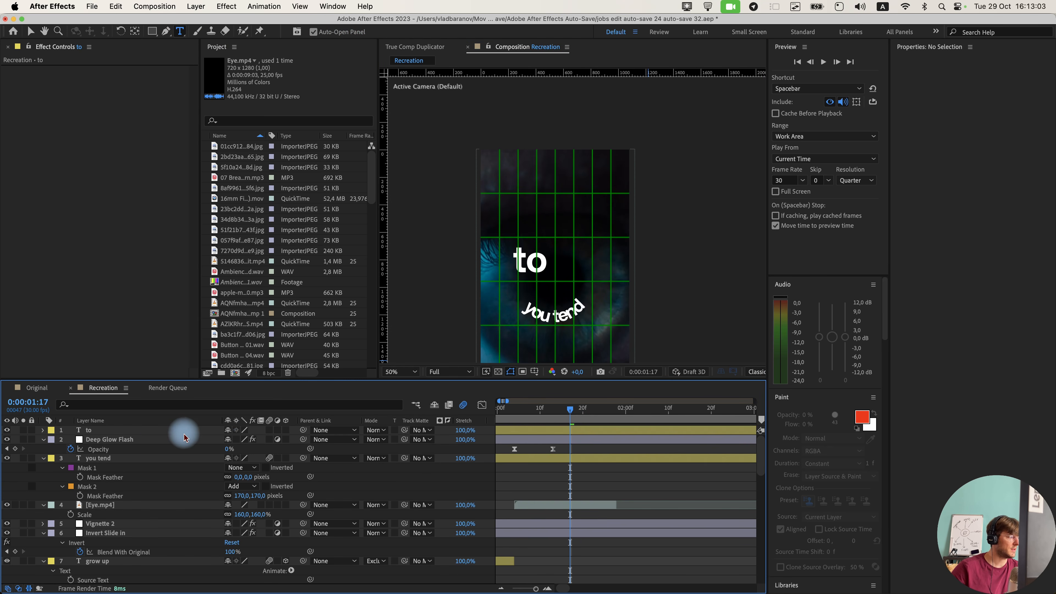
left_click_drag(158, 431, 157, 448)
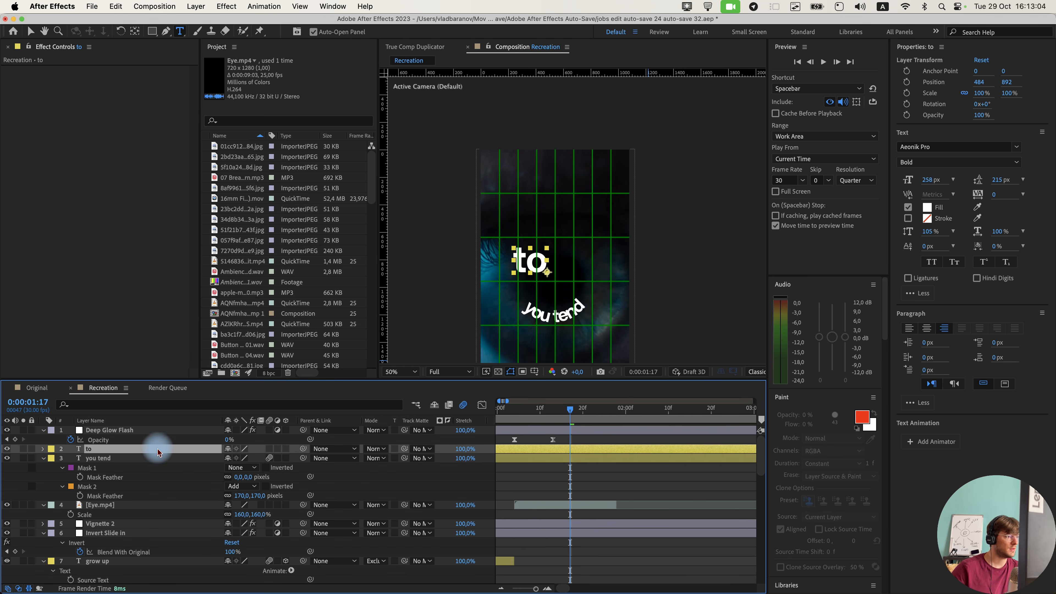
Change the font of the "to" layer to Mateur and move it to position 675.2, 1044 above the curved text.
left_click(930, 146)
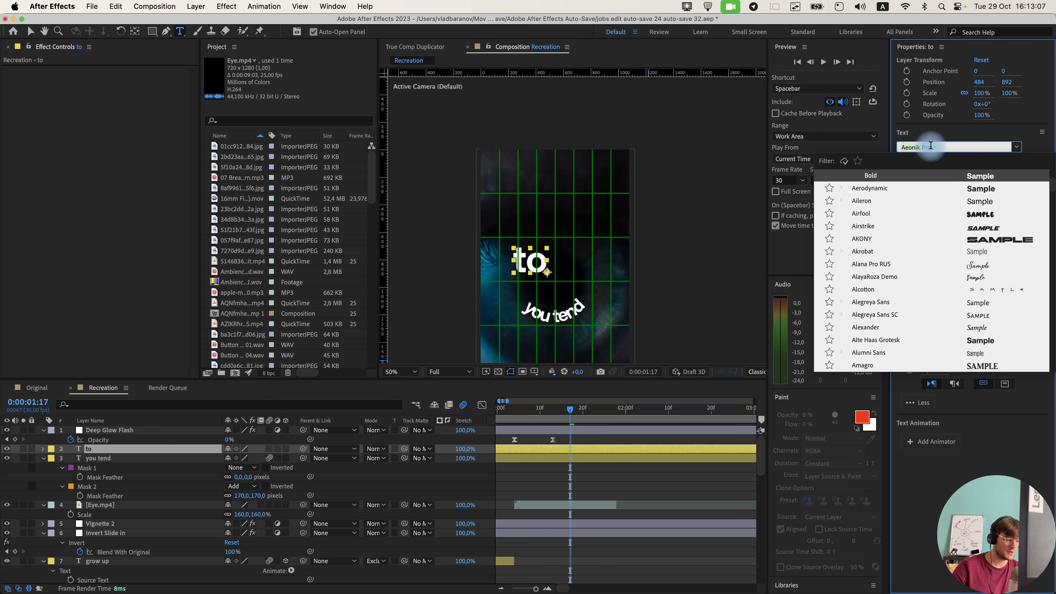
type("mateur")
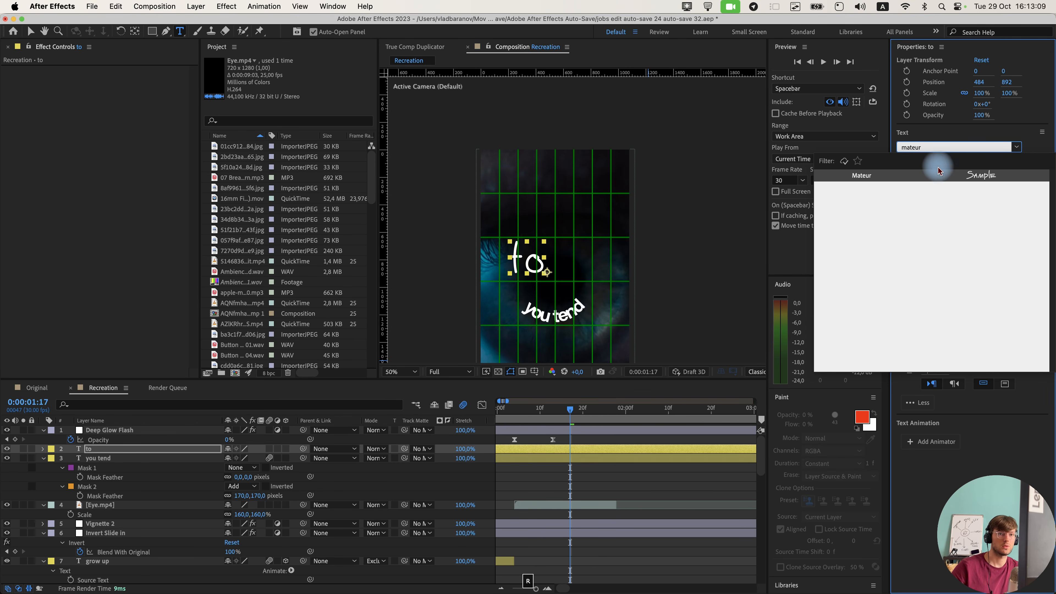
left_click(939, 174)
key("v")
left_click_drag(565, 244, 592, 267)
scroll(603, 262, "up", 1)
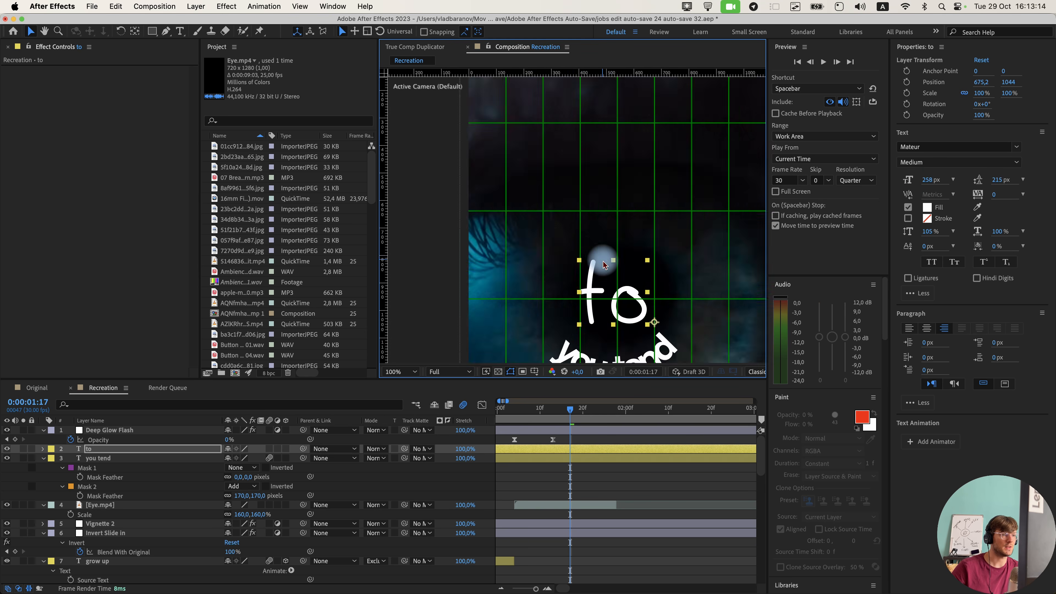
left_click_drag(604, 263, 581, 210)
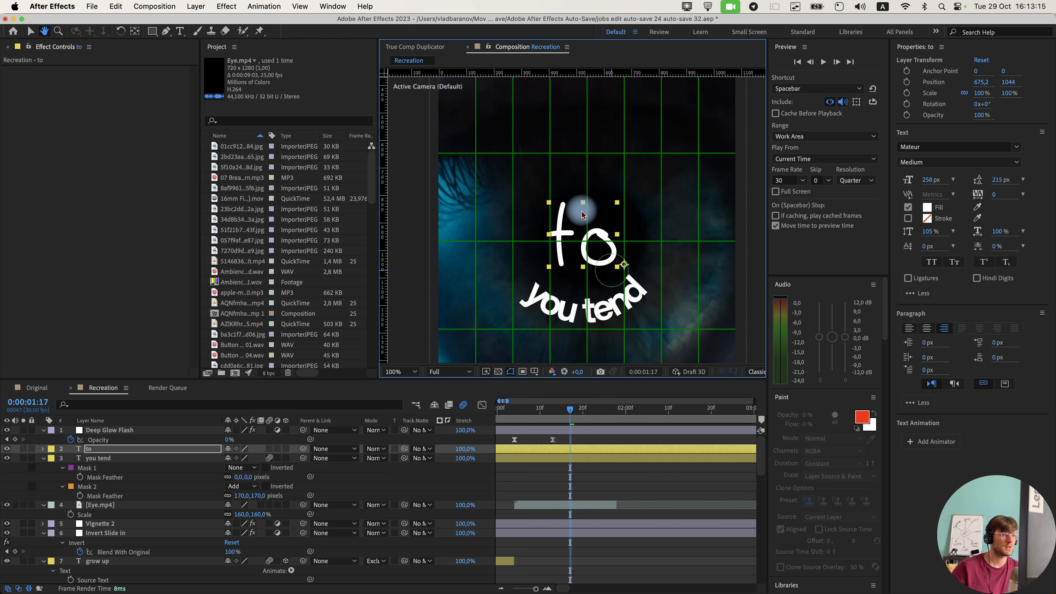
Go to 0:00:01:16, apply Fast Box Blur to the "to" layer, and keyframe its Blur Radius at 25.
left_click_drag(570, 409, 566, 411)
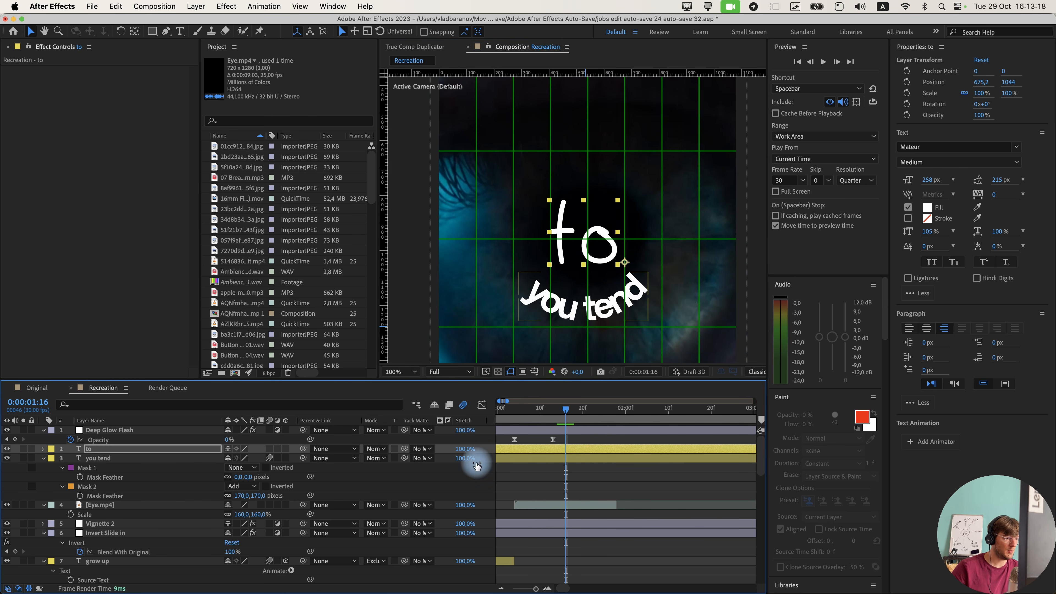
key("ctrl+space")
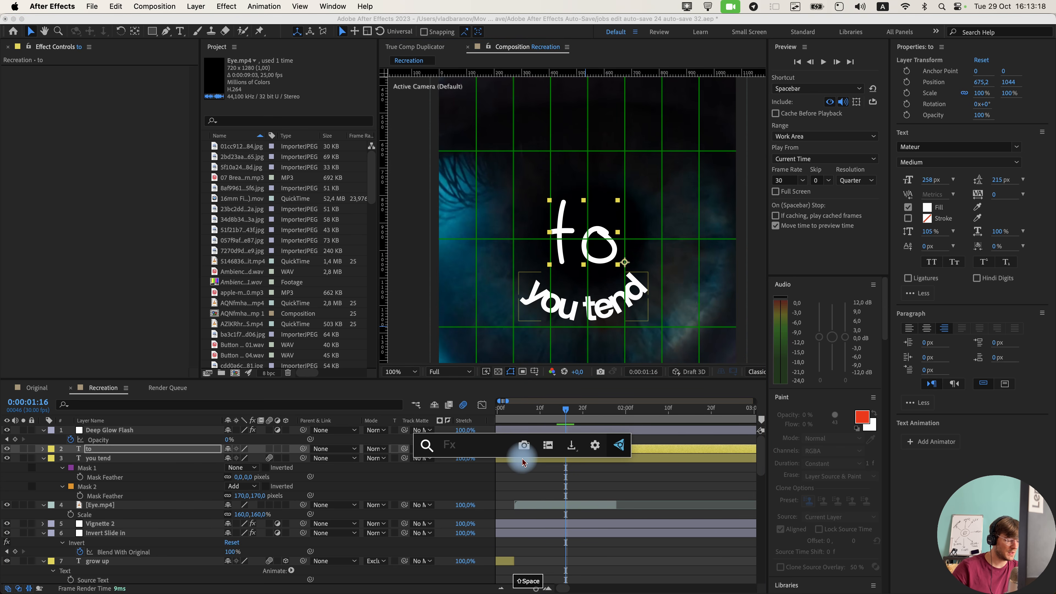
type("fas")
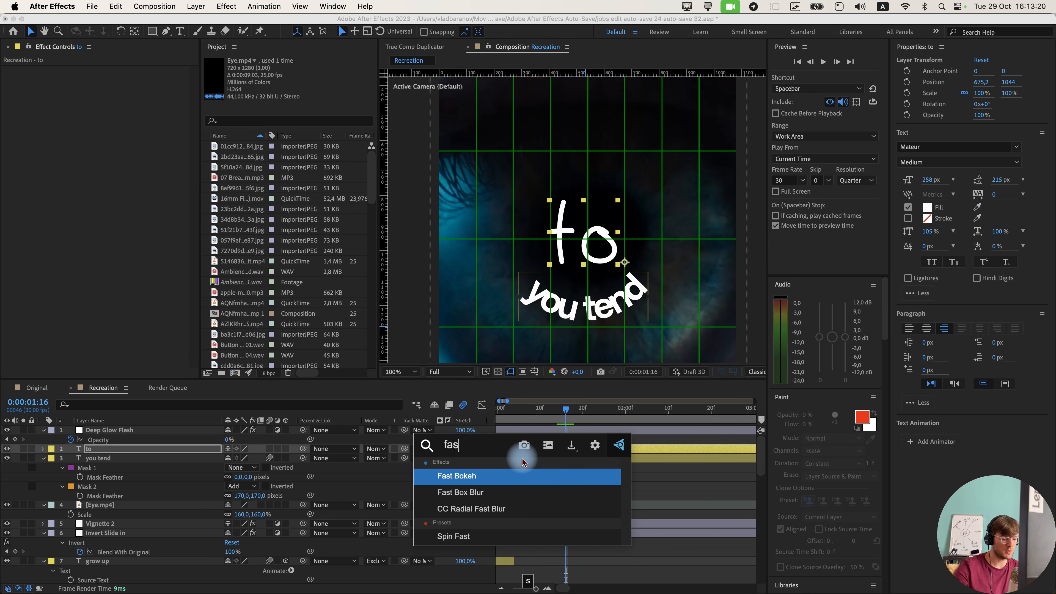
key("Down")
key("Return")
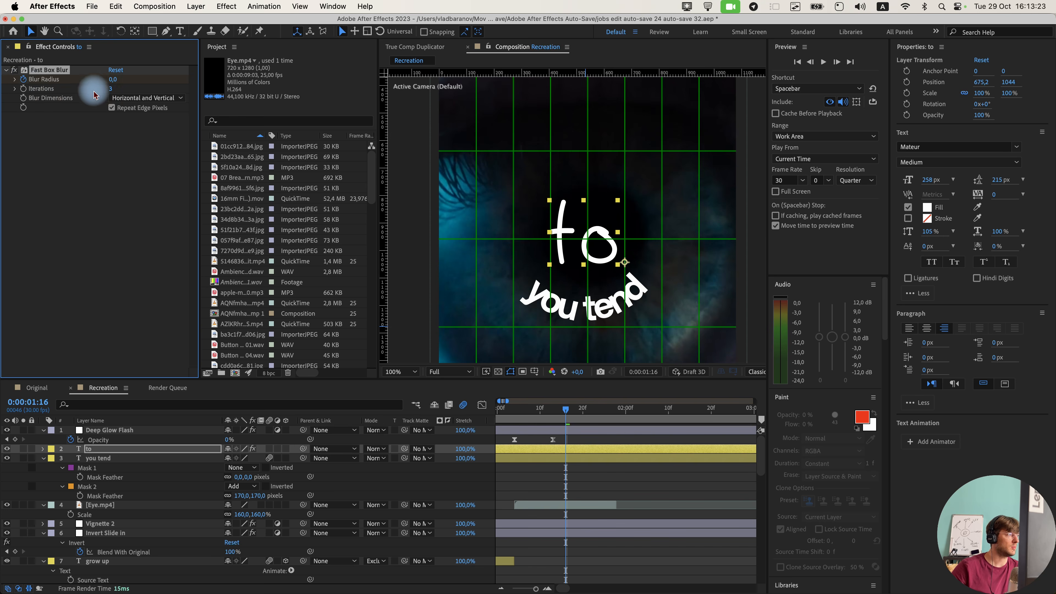
left_click_drag(110, 81, 118, 86)
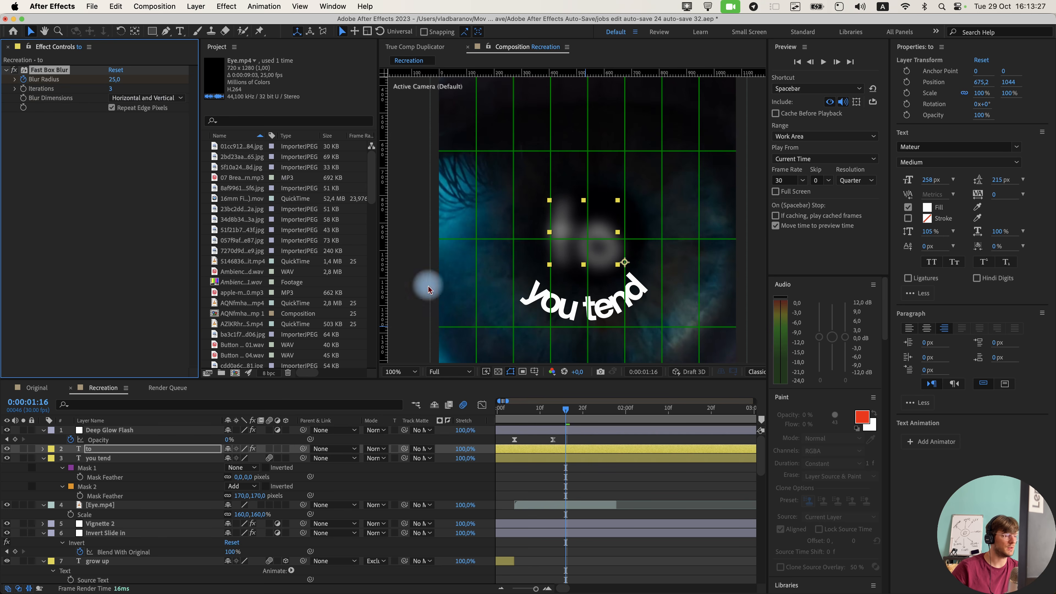
Add an Opacity keyframe to the "to" layer at 0:00:01:16 and show the layer's keyframed properties.
key("t")
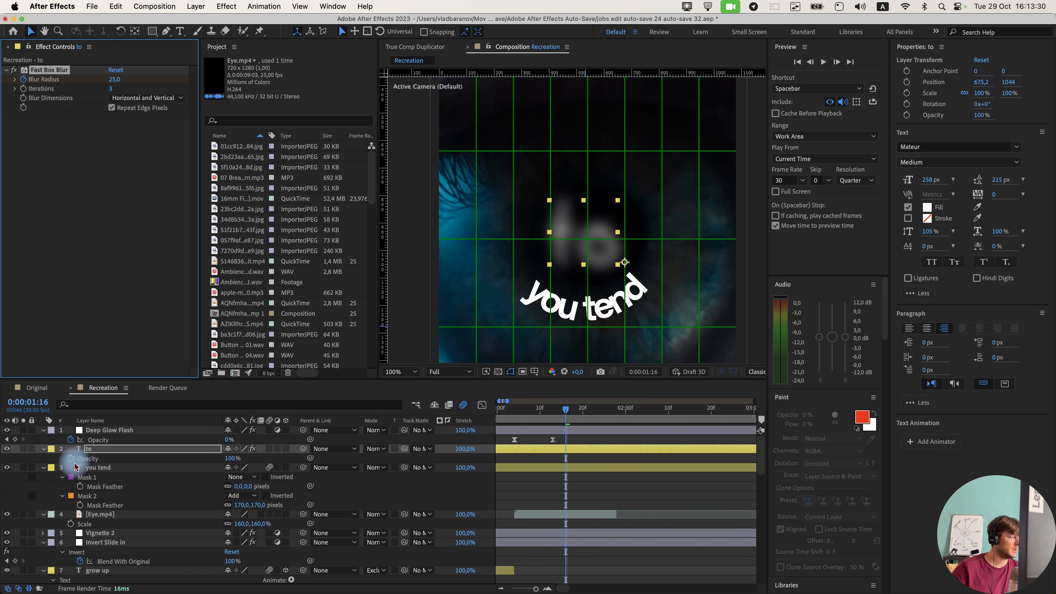
left_click(70, 458)
left_click(130, 450)
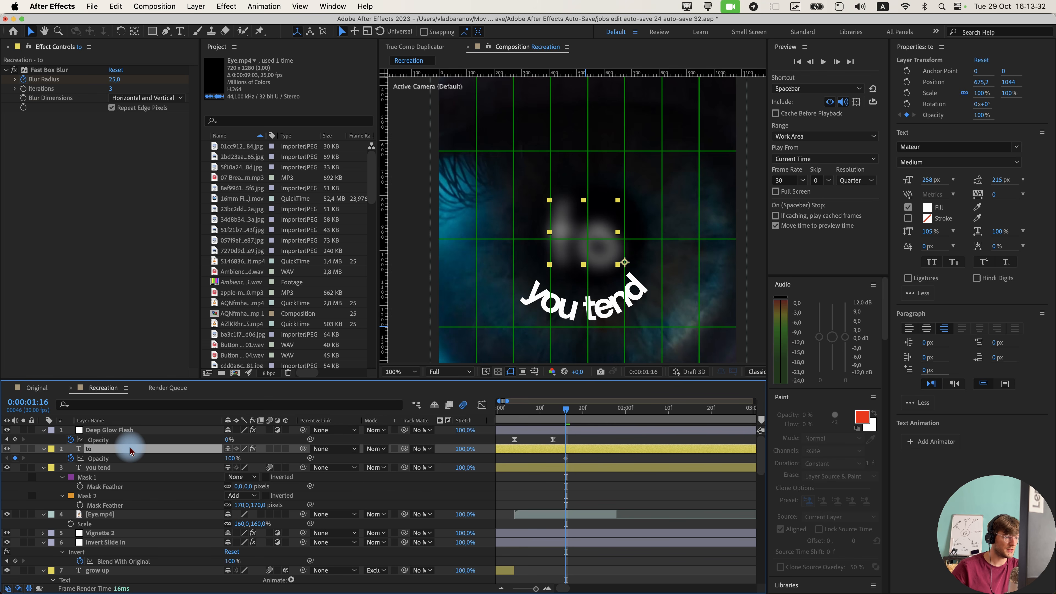
key("u")
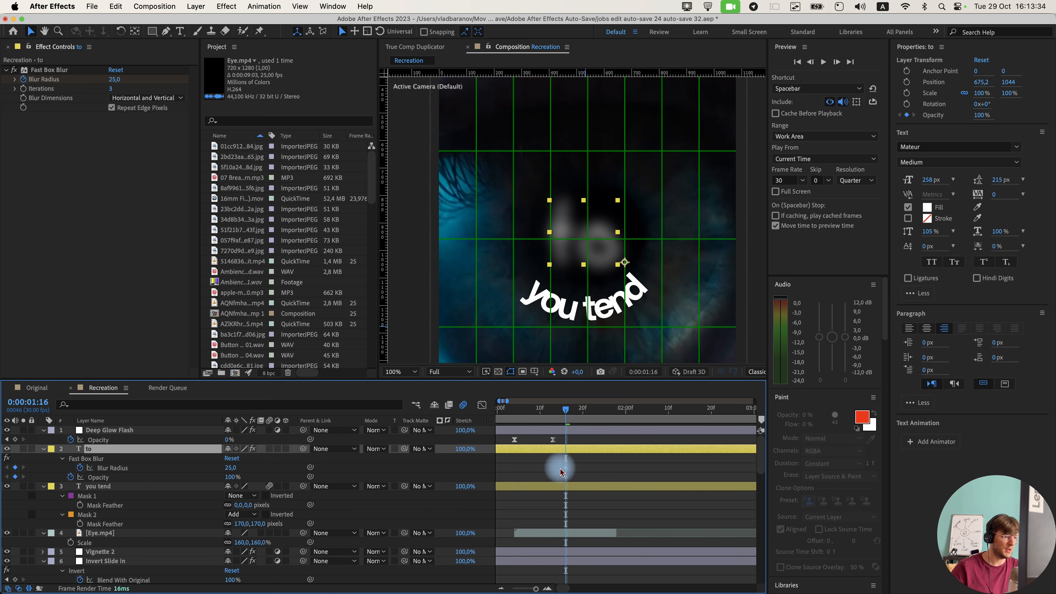
Go to 0:00:01:25, set the "to" layer's Blur Radius to 0, and add an Opacity keyframe of 100%.
left_click_drag(560, 472, 613, 469)
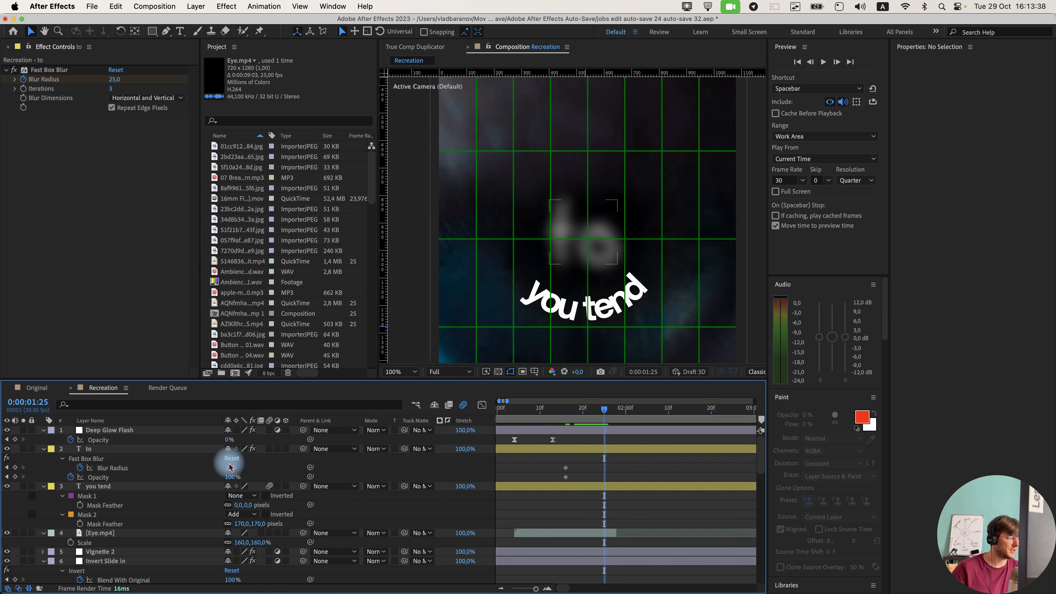
left_click(232, 468)
type("0")
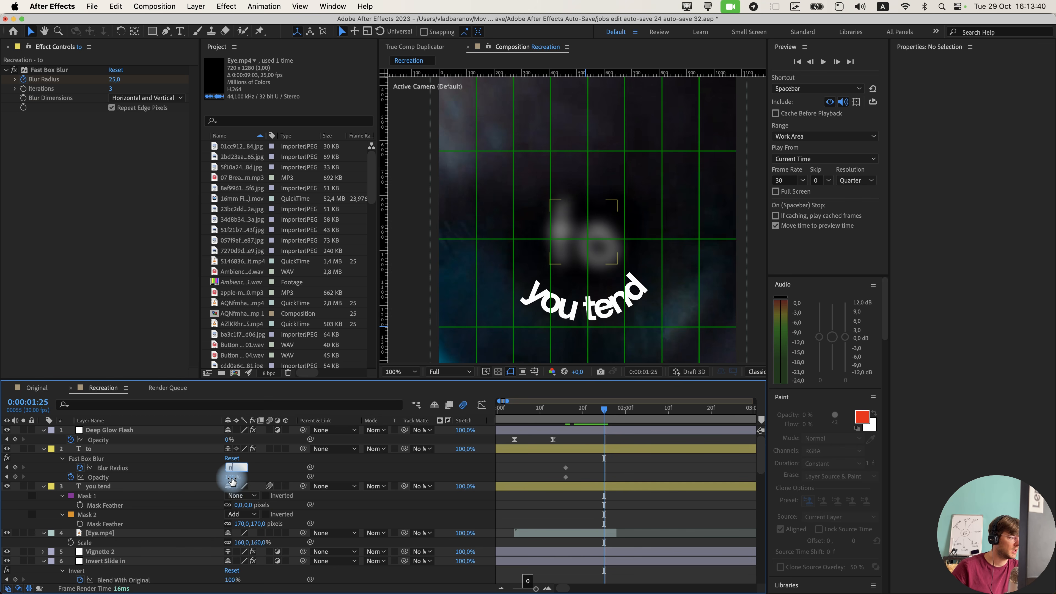
key("Return")
left_click(15, 478)
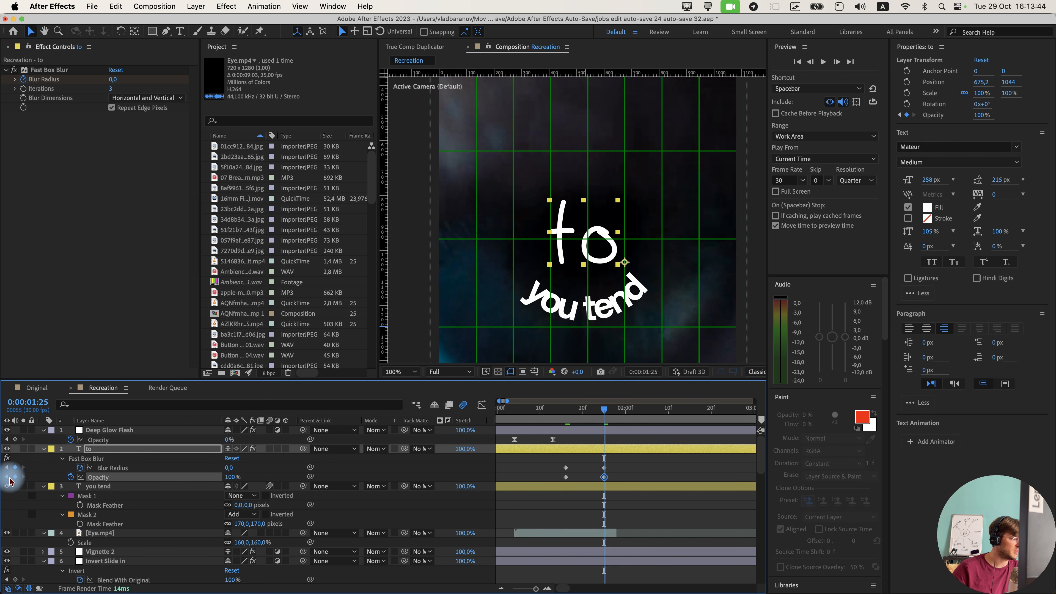
Set the "to" layer's Opacity to 0% at 0:00:01:16 and 100% at 0:00:01:25, and preview the fade-in from 0:00:01:10.
left_click(7, 478)
left_click_drag(232, 479, 134, 478)
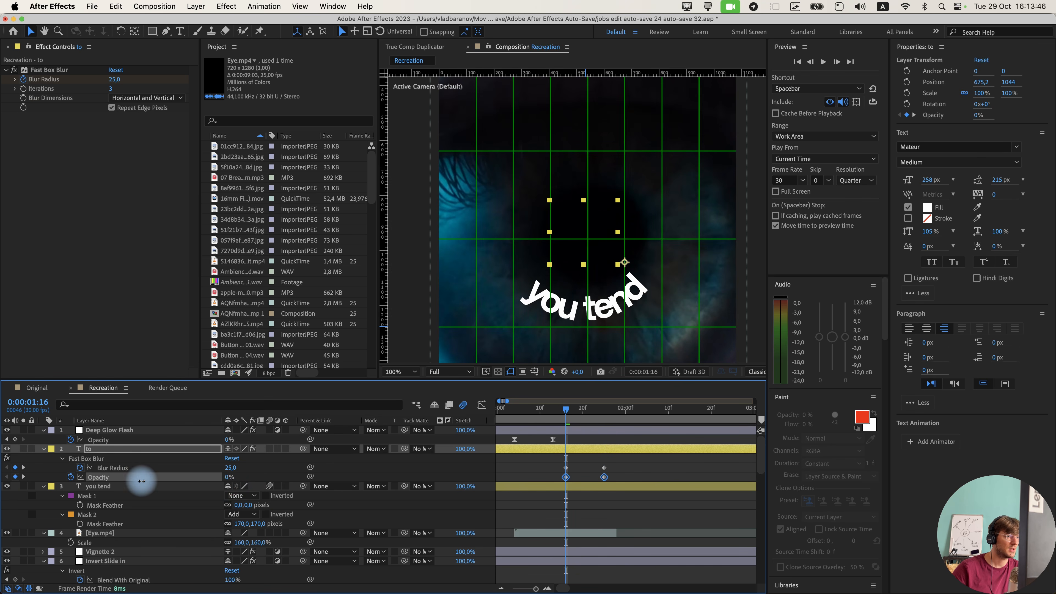
left_click(595, 417)
left_click_drag(594, 417, 604, 417)
left_click(238, 481)
left_click_drag(226, 478, 377, 473)
left_click(657, 458)
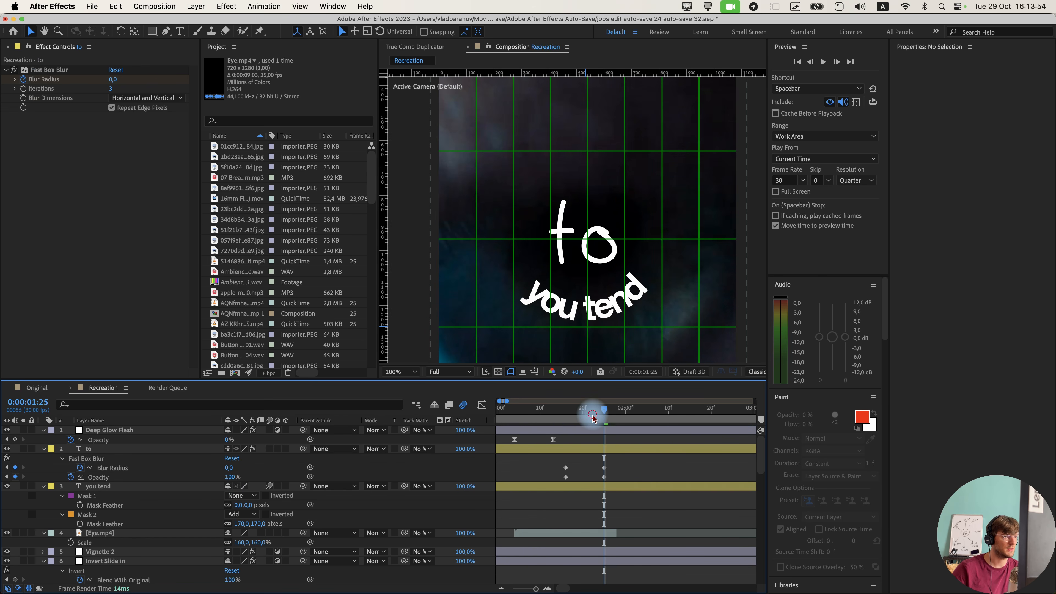
left_click(540, 418)
key("space")
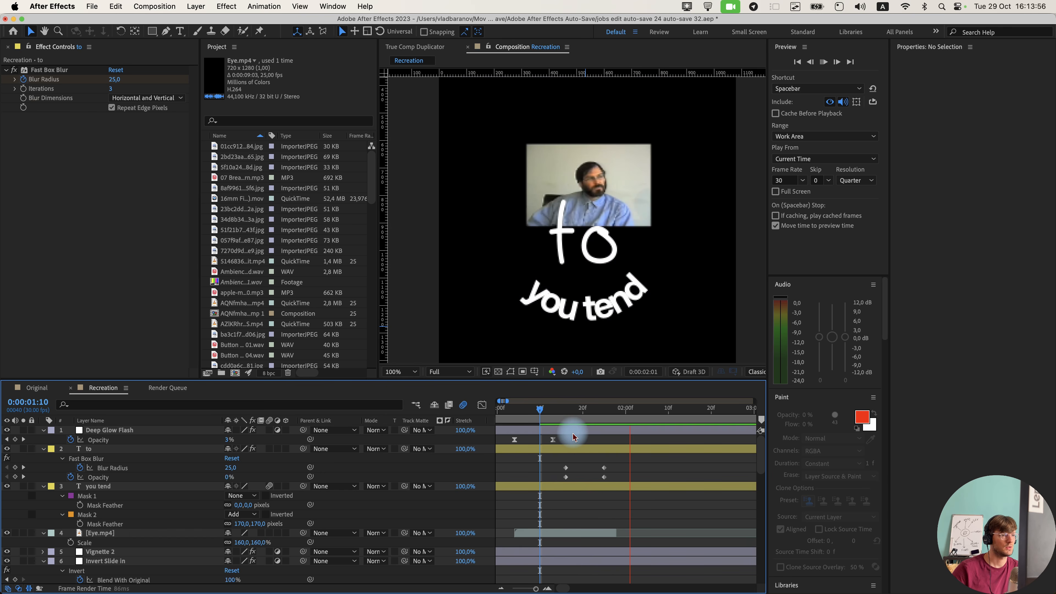
Select the Eye.mp4 layer, go to its first frame at 0:00:01:04, and start Track Motion on it.
key("space")
scroll(575, 466, "down", 1)
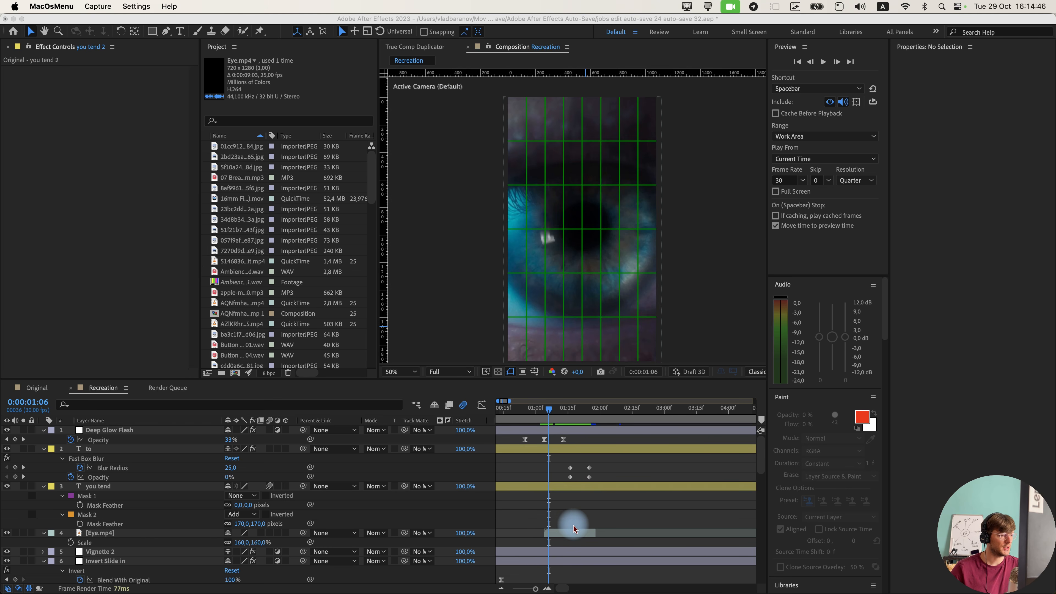
left_click(574, 529)
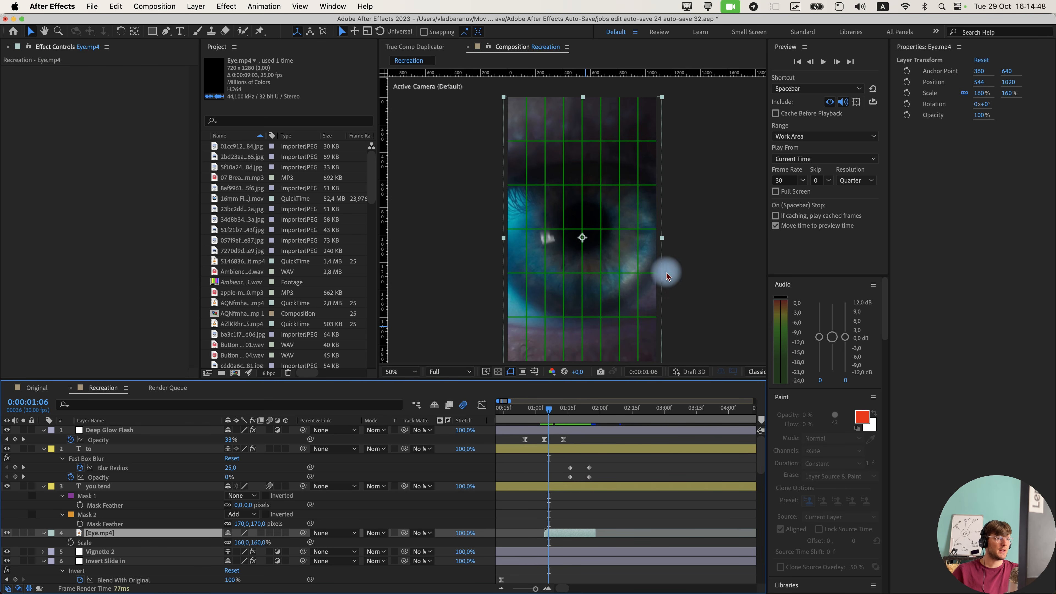
mouse_move(559, 420)
left_mouse_down()
mouse_move(590, 417)
mouse_move(565, 428)
left_mouse_up()
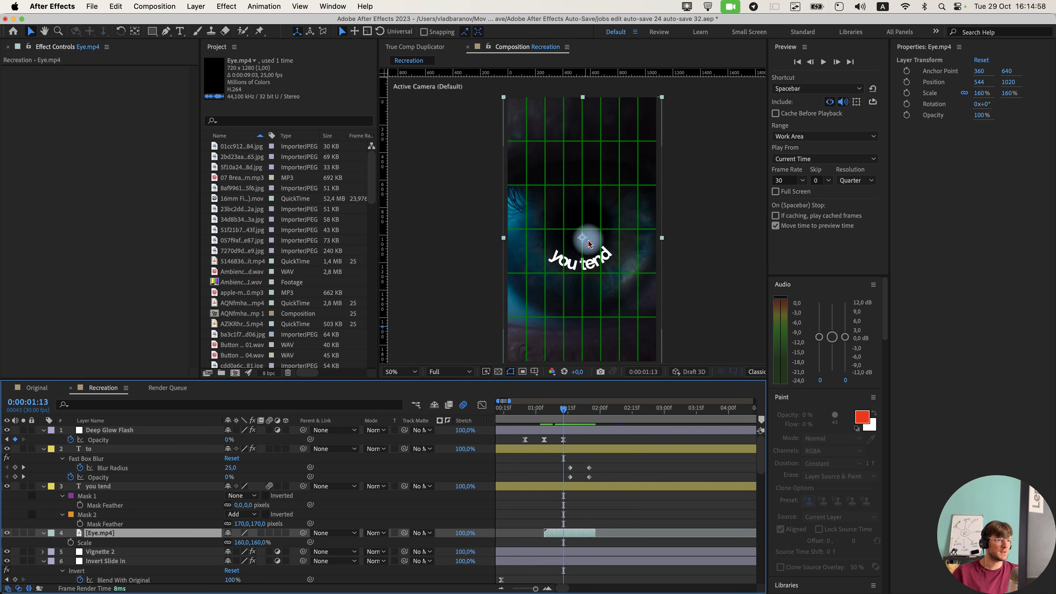
scroll(588, 242, "up", 2)
left_click_drag(553, 435, 546, 424)
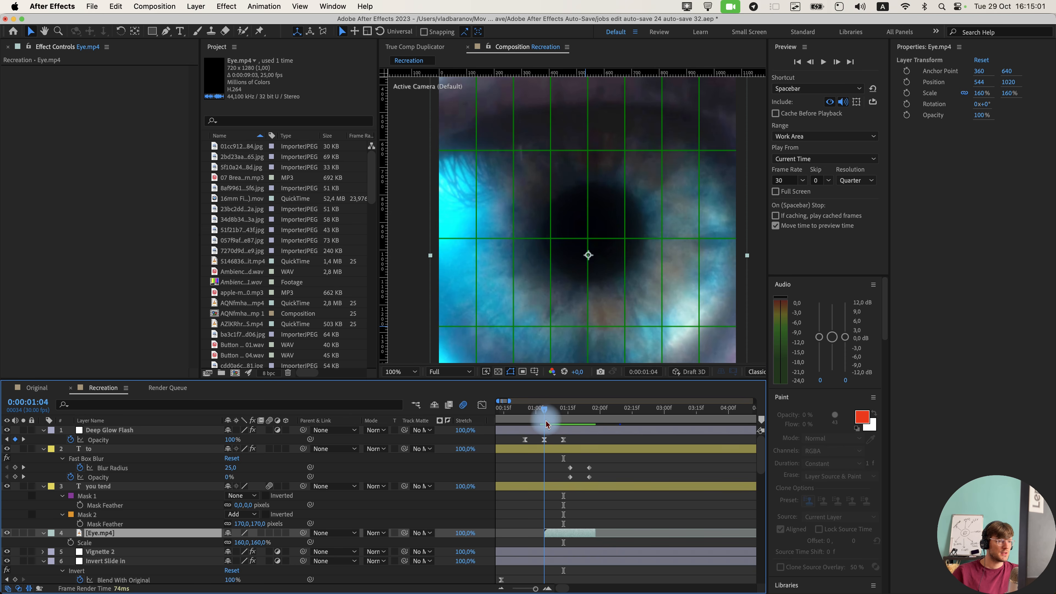
scroll(575, 517, "down", 3)
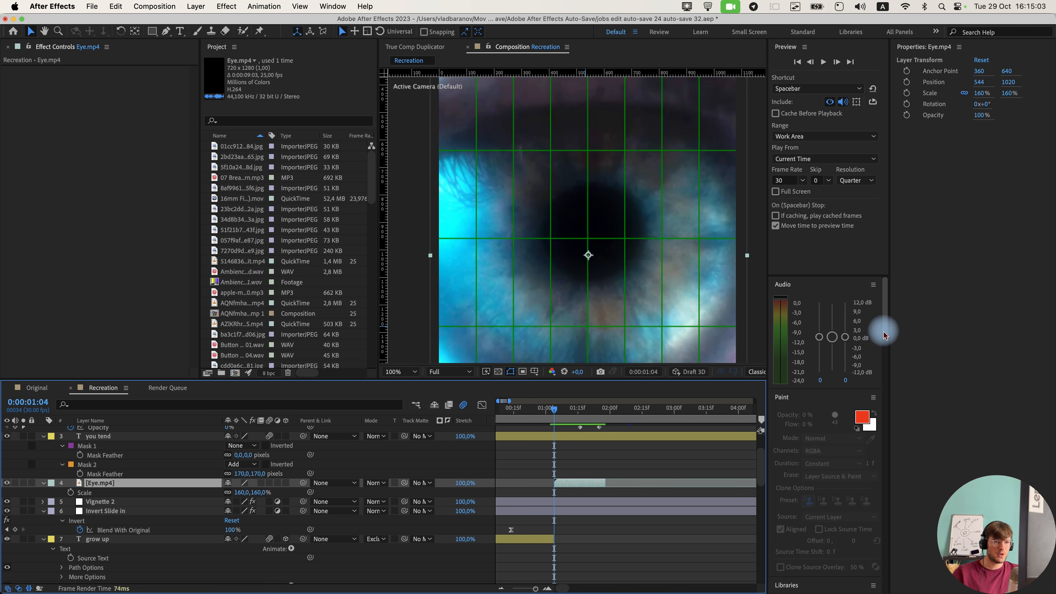
scroll(886, 331, "down", 2)
scroll(857, 416, "down", 6)
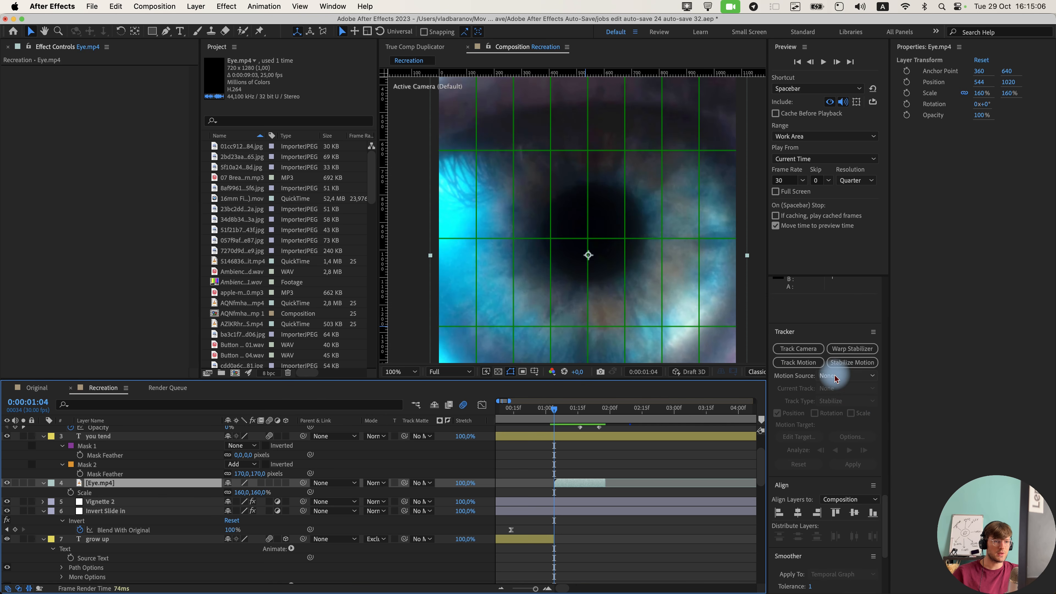
left_click(804, 369)
left_click(538, 302)
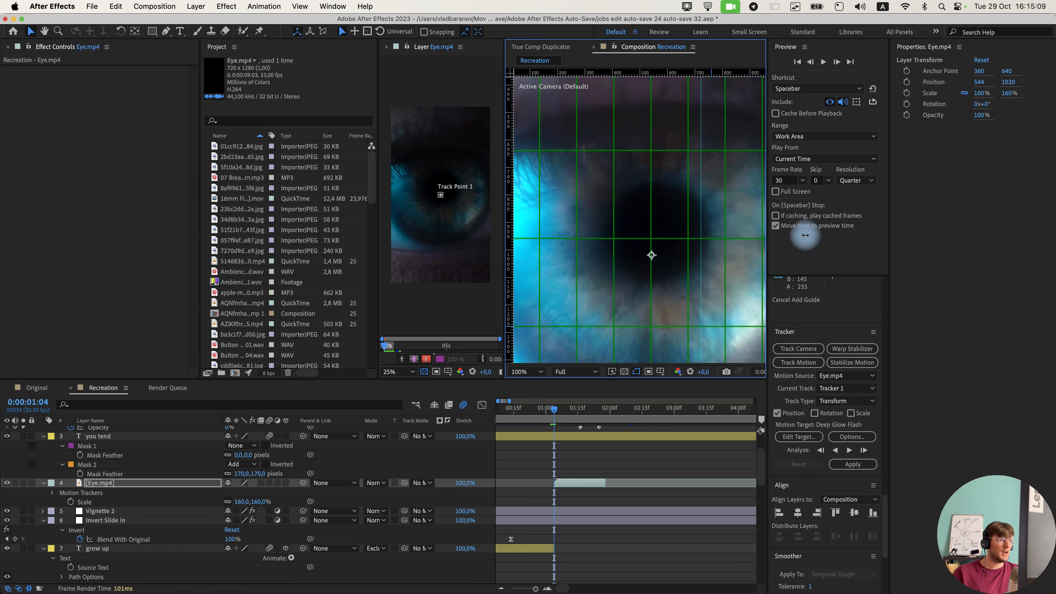
Widen the Eye.mp4 layer view and enlarge Track Point 1's feature and search regions around the pupil.
left_click(507, 234)
left_click_drag(523, 231, 706, 231)
scroll(505, 199, "up", 4)
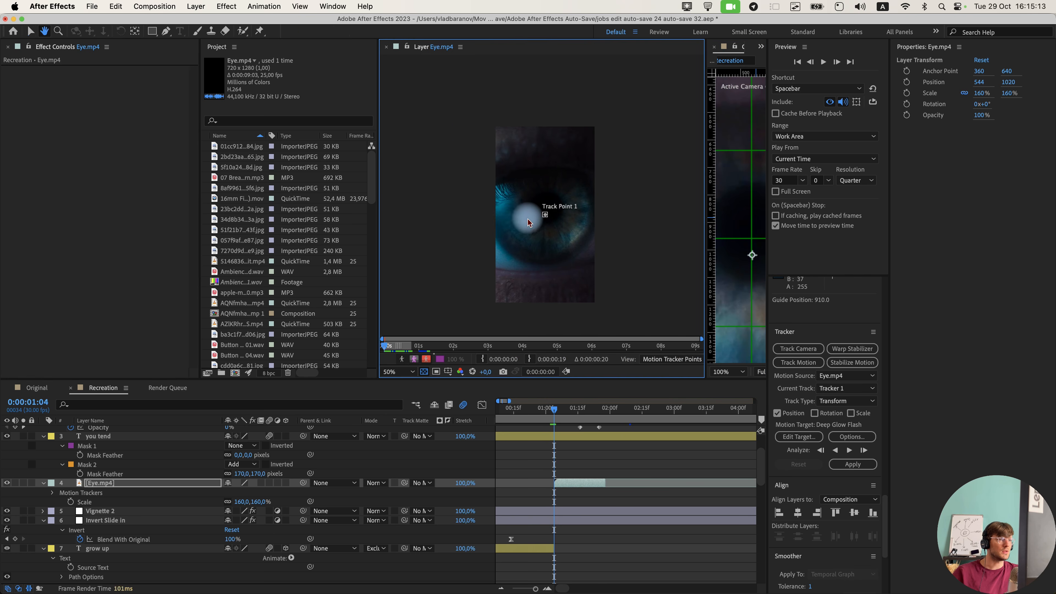
left_click_drag(575, 210, 614, 176)
left_click_drag(614, 176, 638, 140)
left_click_drag(552, 232, 618, 167)
scroll(618, 167, "down", 1)
Shrink the track regions to fit the pupil more tightly and analyze the Eye.mp4 motion forward to the clip's end.
left_click(825, 471)
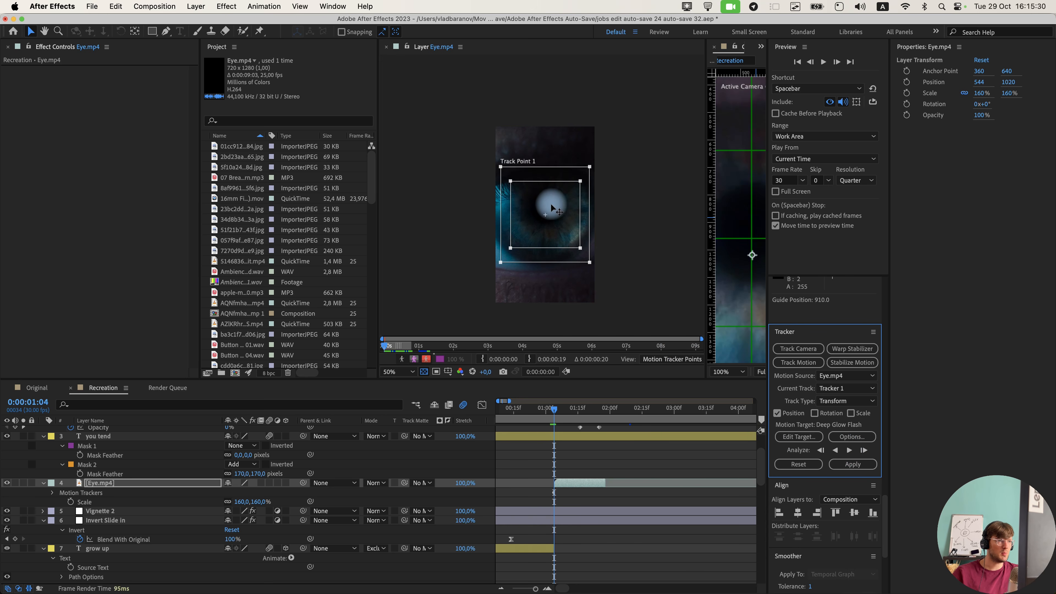
left_click_drag(580, 181, 565, 196)
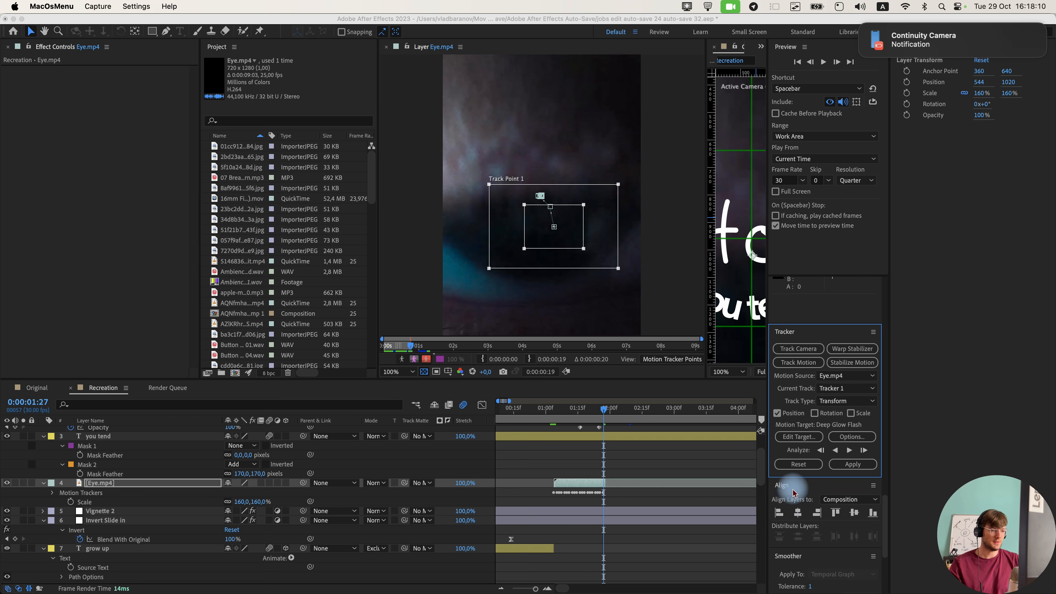
left_click_drag(590, 416, 555, 425)
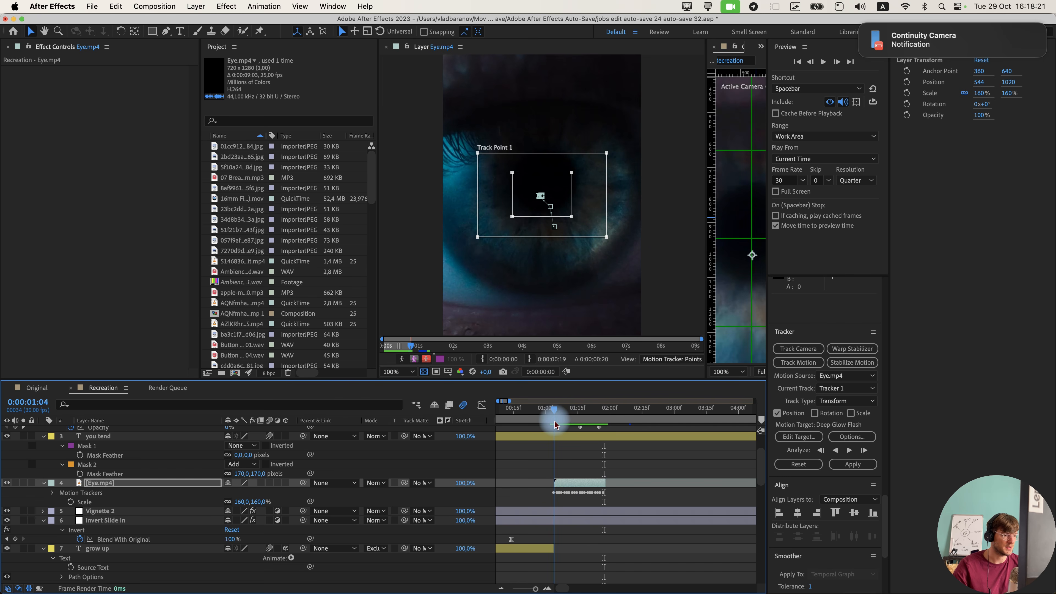
Split the "you tend" layer at 0:00:01:05 and delete the part before the cut.
key("minus")
left_click(546, 439)
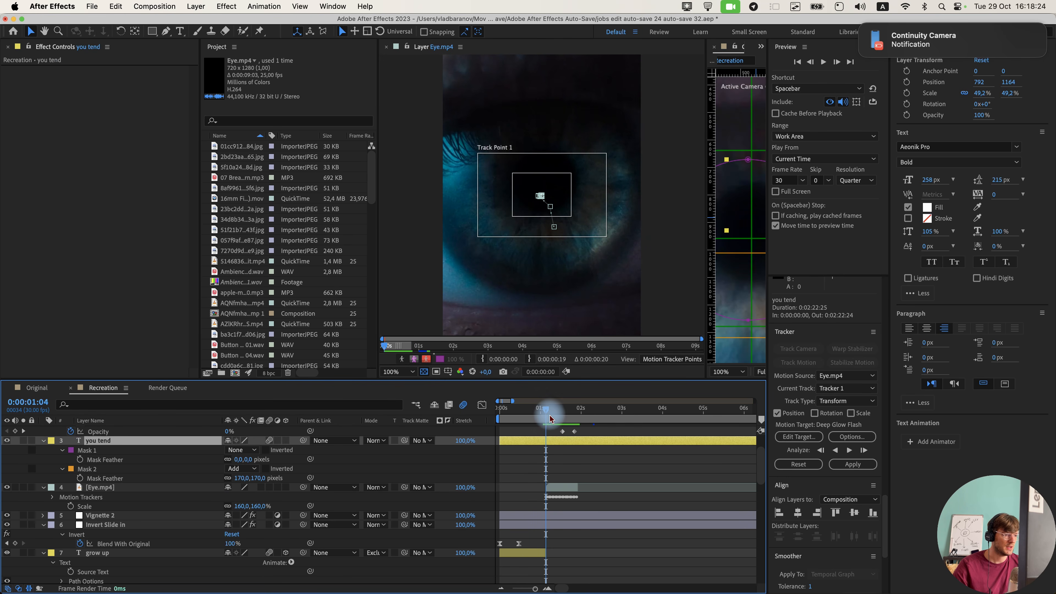
scroll(554, 424, "up", 3)
left_click_drag(559, 412, 576, 419)
left_click_drag(706, 195, 552, 203)
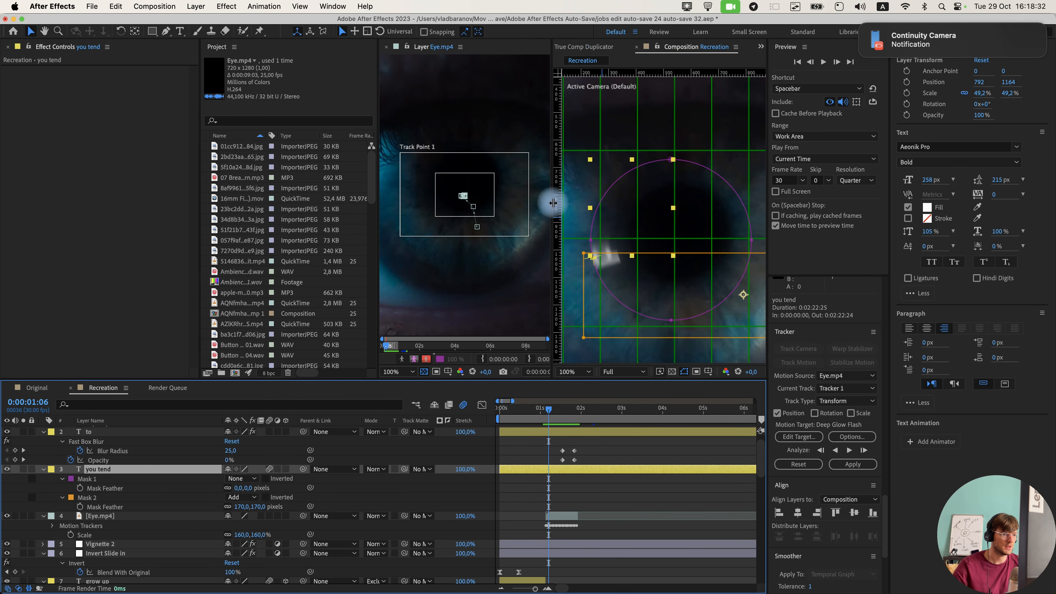
scroll(547, 441, "down", 4)
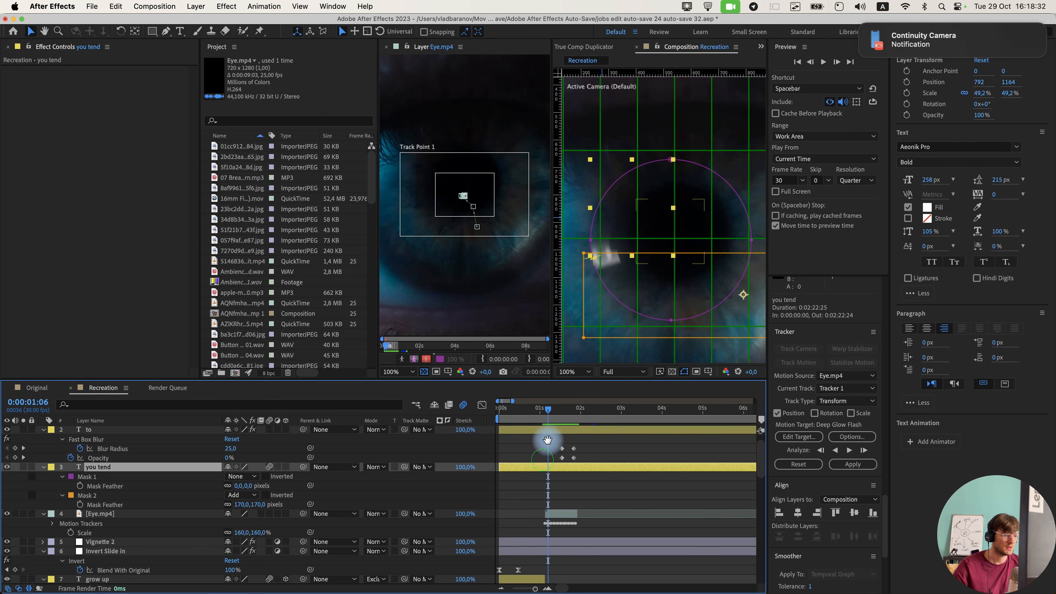
key("equal")
left_click_drag(547, 417, 545, 417)
scroll(547, 421, "up", 1)
scroll(605, 429, "left", 2)
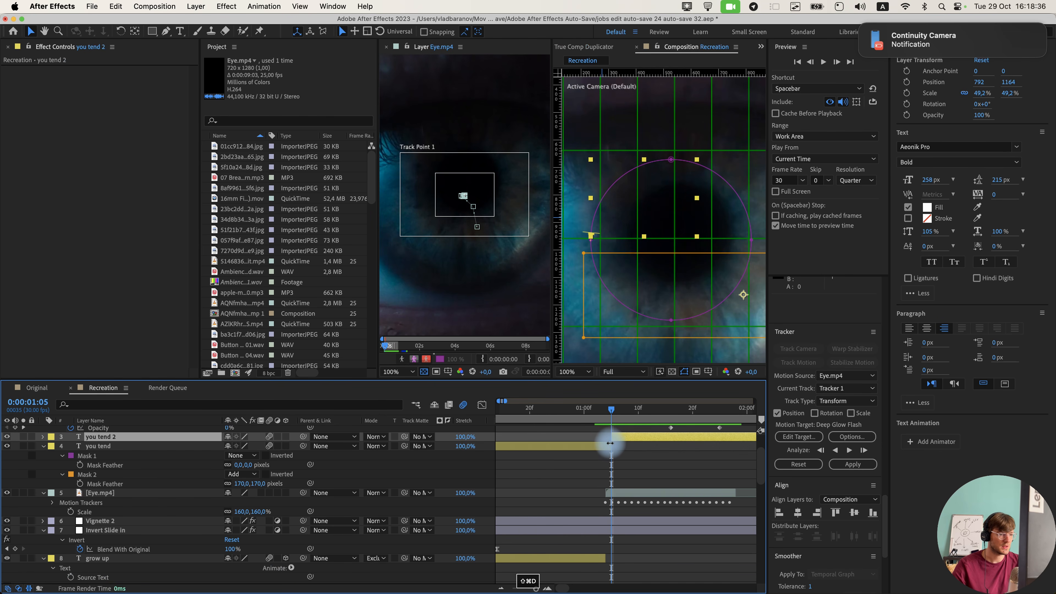
Set "you tend 2" as the motion target of the Eye.mp4 tracker and apply the tracked position to it.
left_click(620, 446)
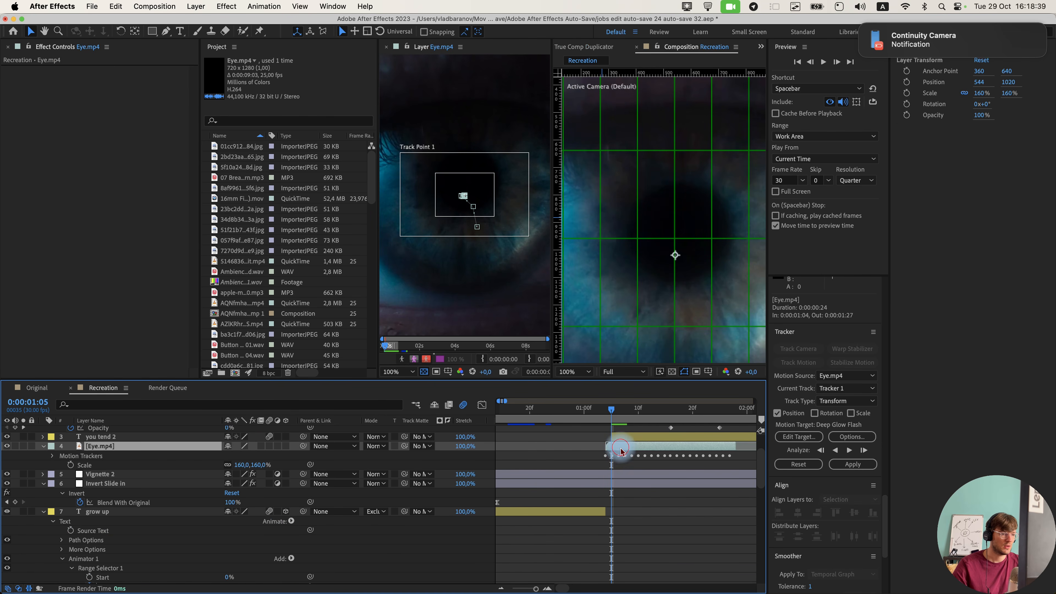
left_click(812, 442)
left_click(540, 295)
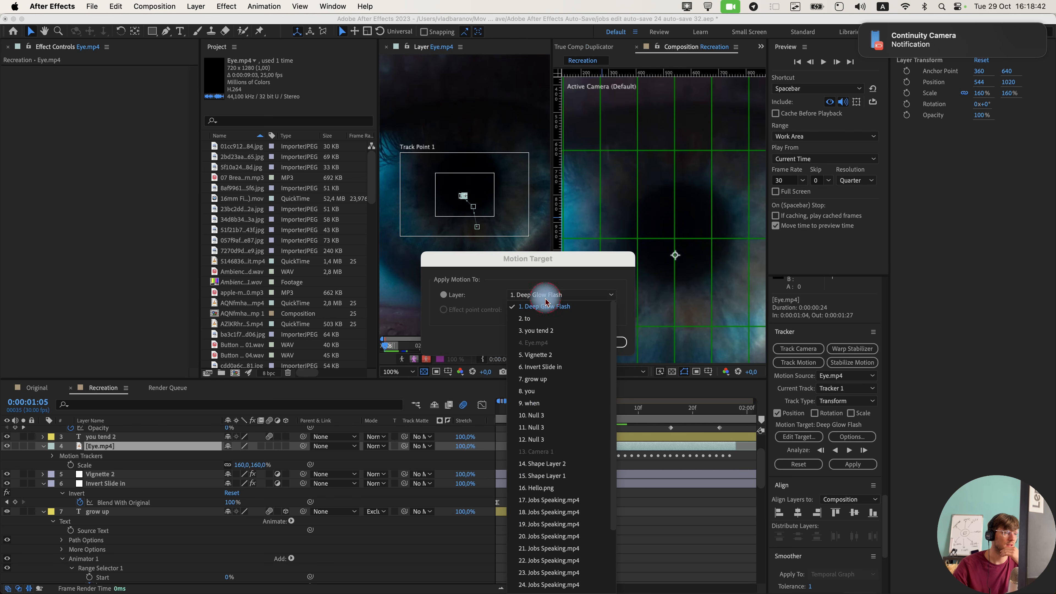
left_click(549, 332)
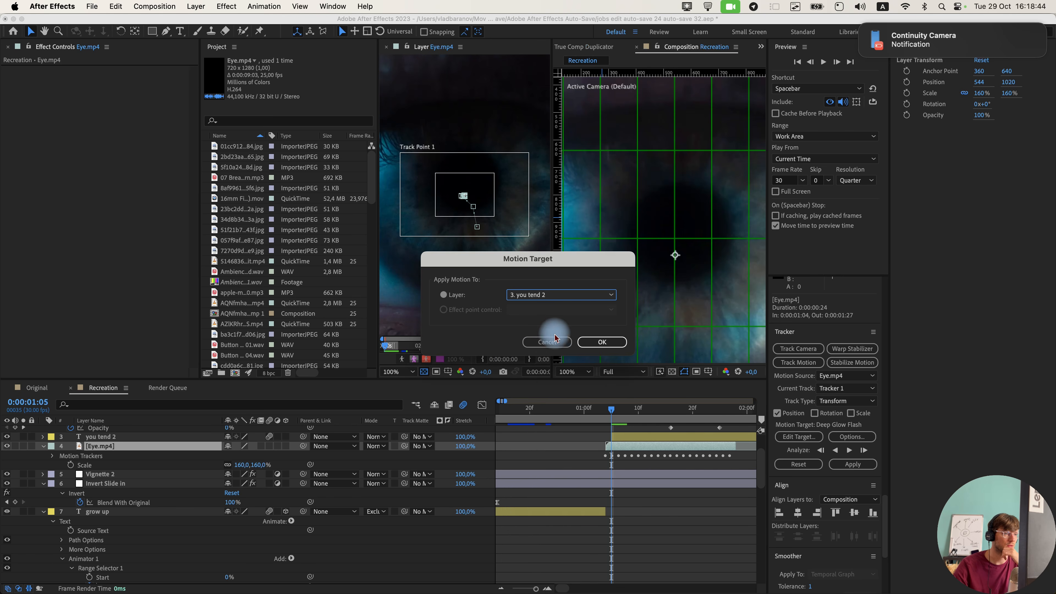
left_click(579, 341)
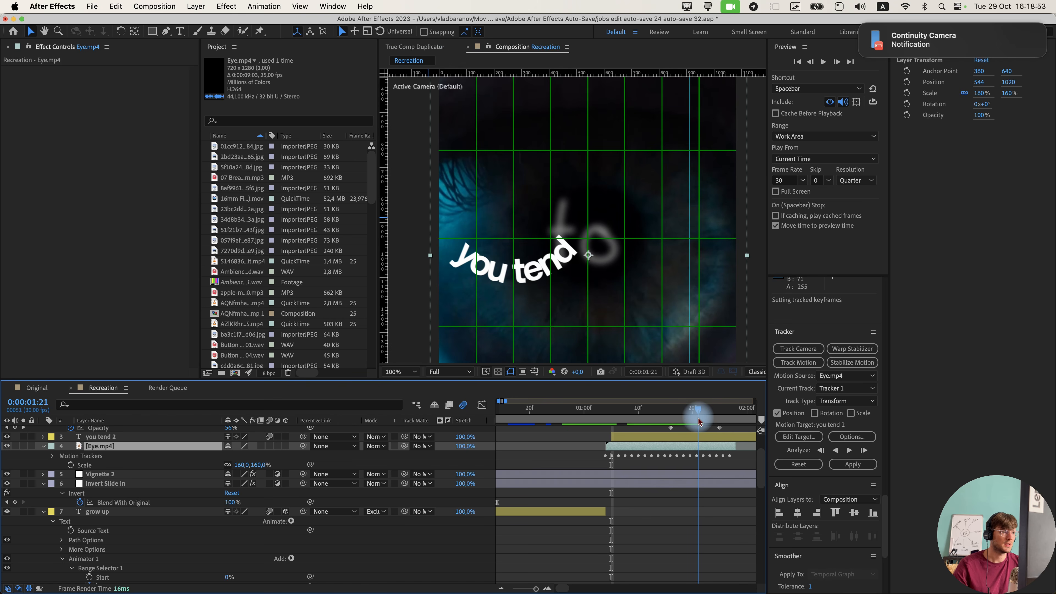
Try to shift the Eye.mp4 layer's anchor point to 460, 640.
mouse_move(698, 420)
left_mouse_down()
mouse_move(725, 422)
mouse_move(689, 424)
left_mouse_up()
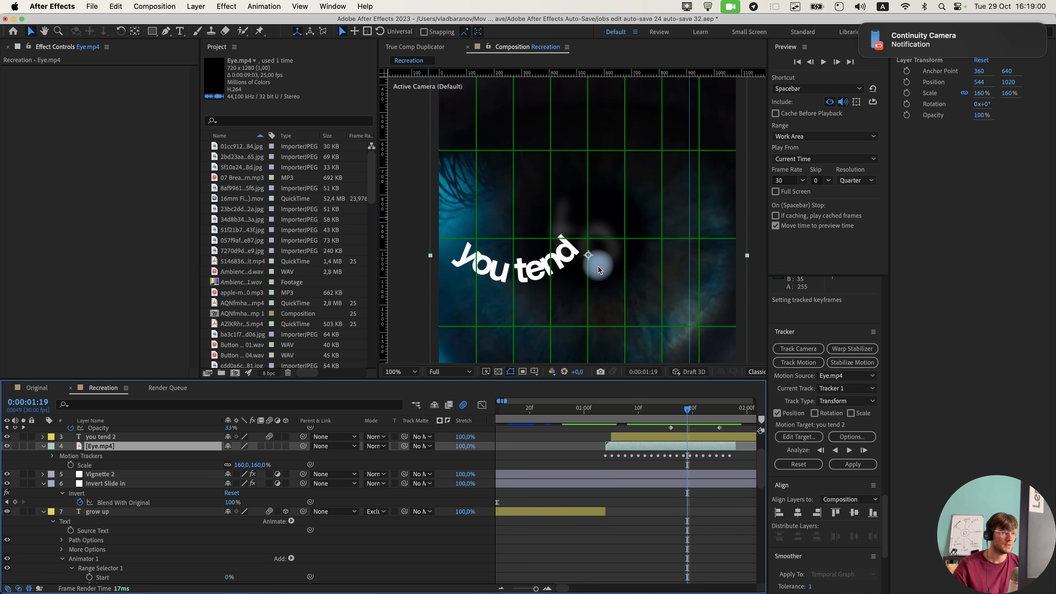
left_click_drag(600, 274, 551, 274)
scroll(551, 276, "down", 1)
key("a")
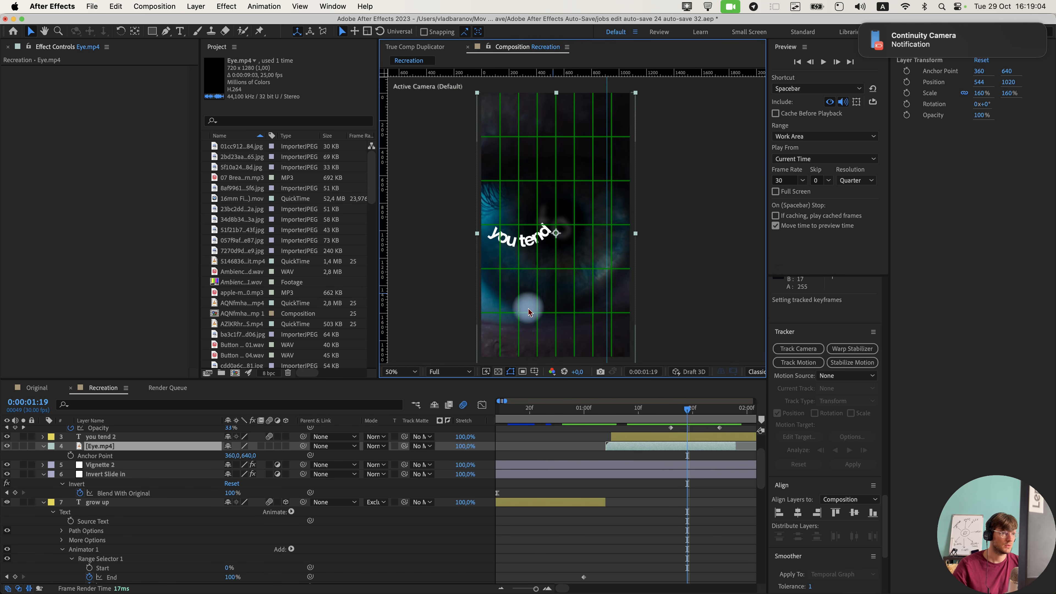
left_click(627, 411)
left_click_drag(615, 412, 655, 417)
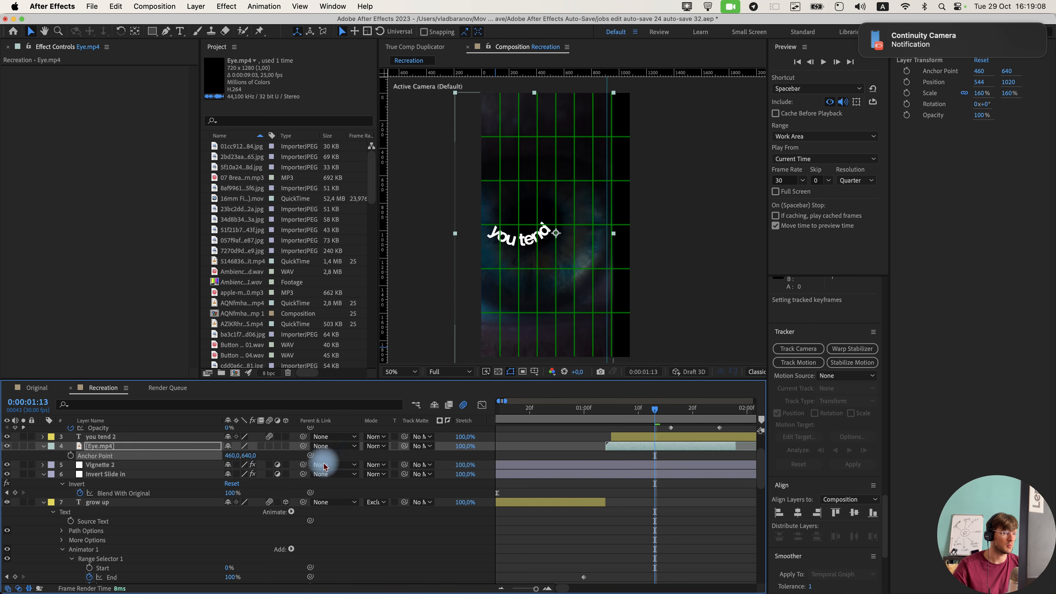
Set the "you tend 2" layer's anchor point to -459, -449 and preview the tracked text from 0:00:01:03.
left_click(249, 436)
key("a")
left_click_drag(227, 447, 58, 430)
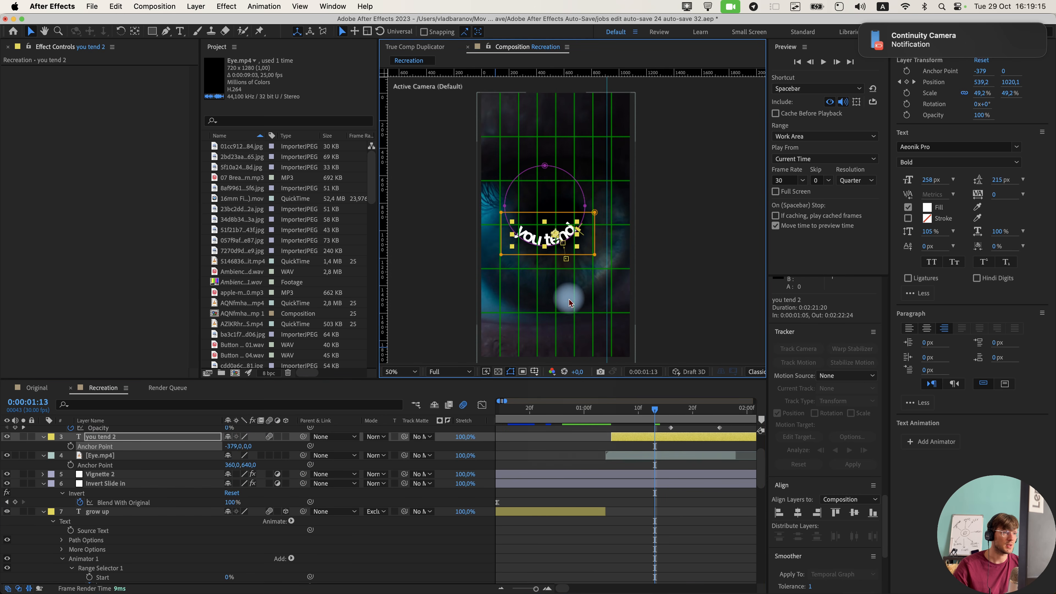
scroll(571, 309, "up", 1)
left_click_drag(571, 308, 576, 272)
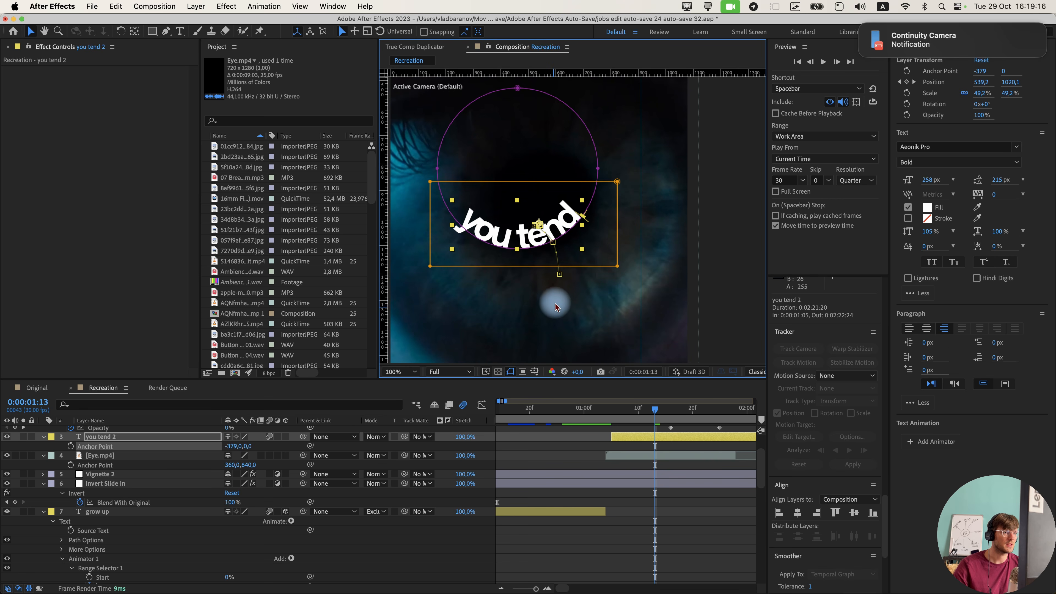
left_click_drag(248, 446, 300, 463)
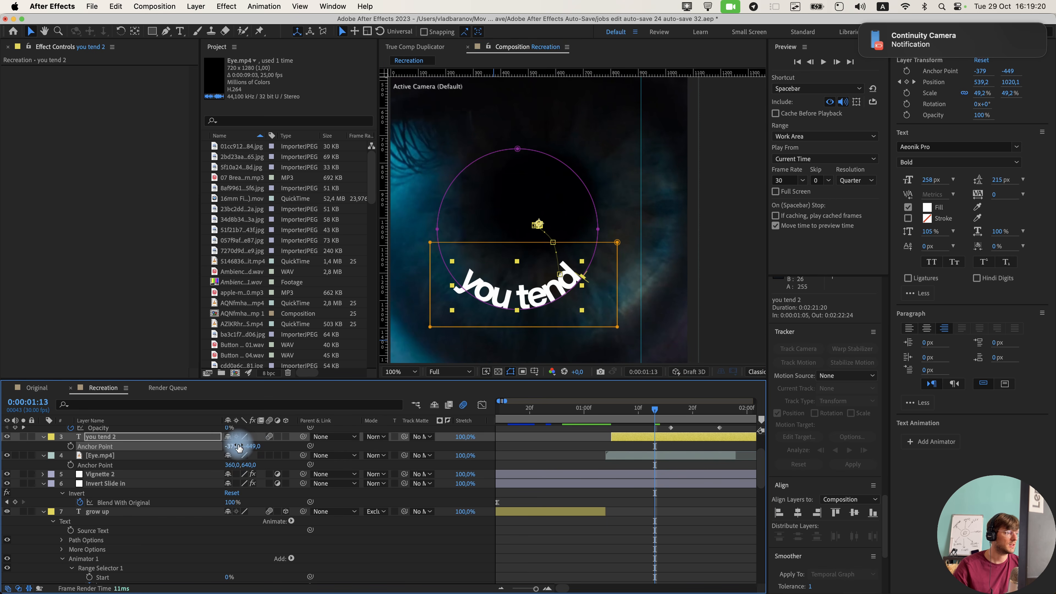
left_click_drag(239, 446, 228, 446)
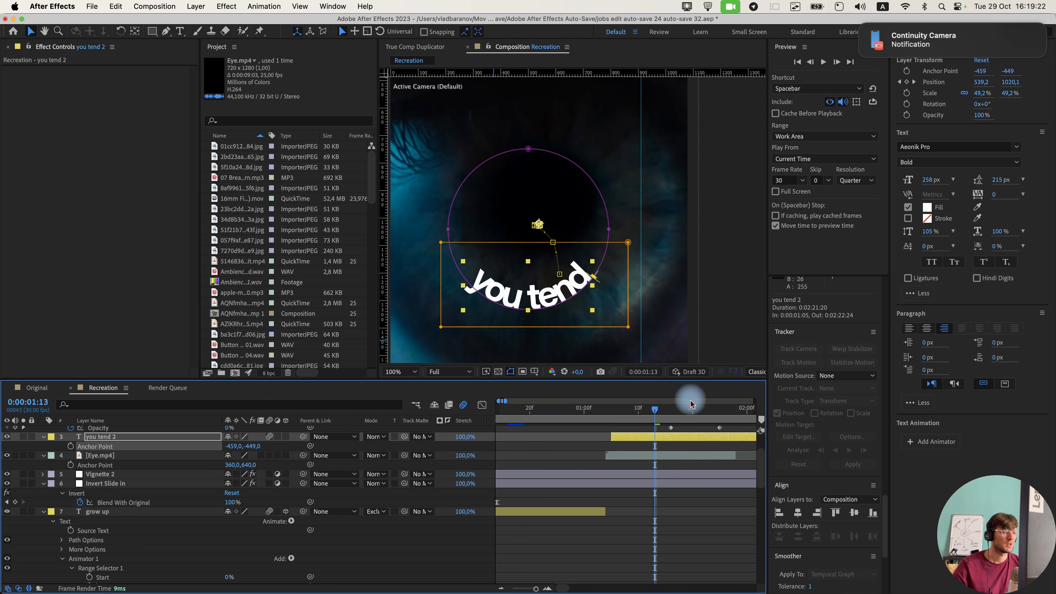
left_click_drag(654, 409, 600, 416)
key("space")
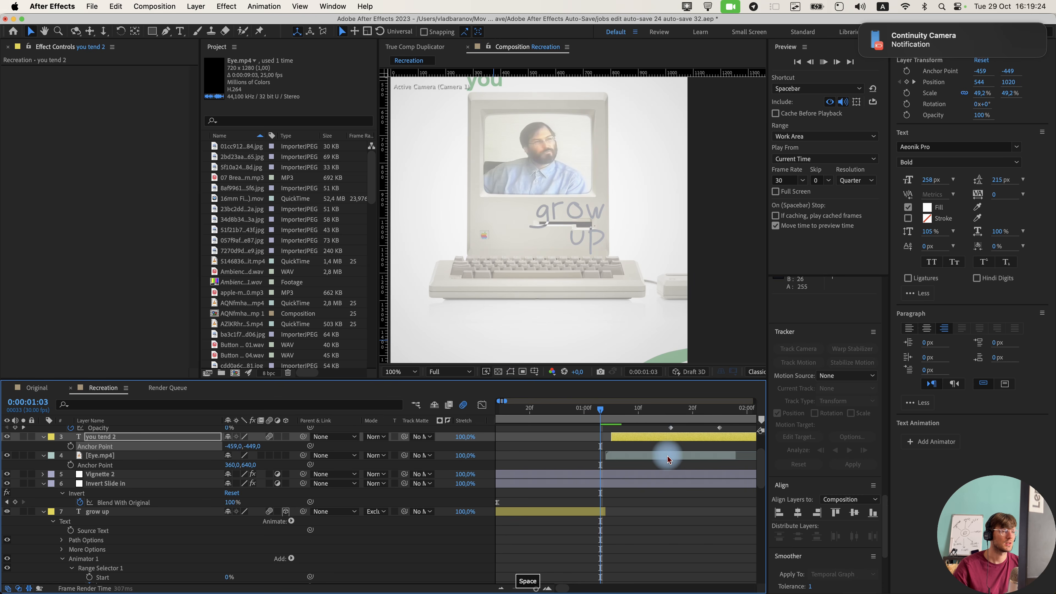
key("space")
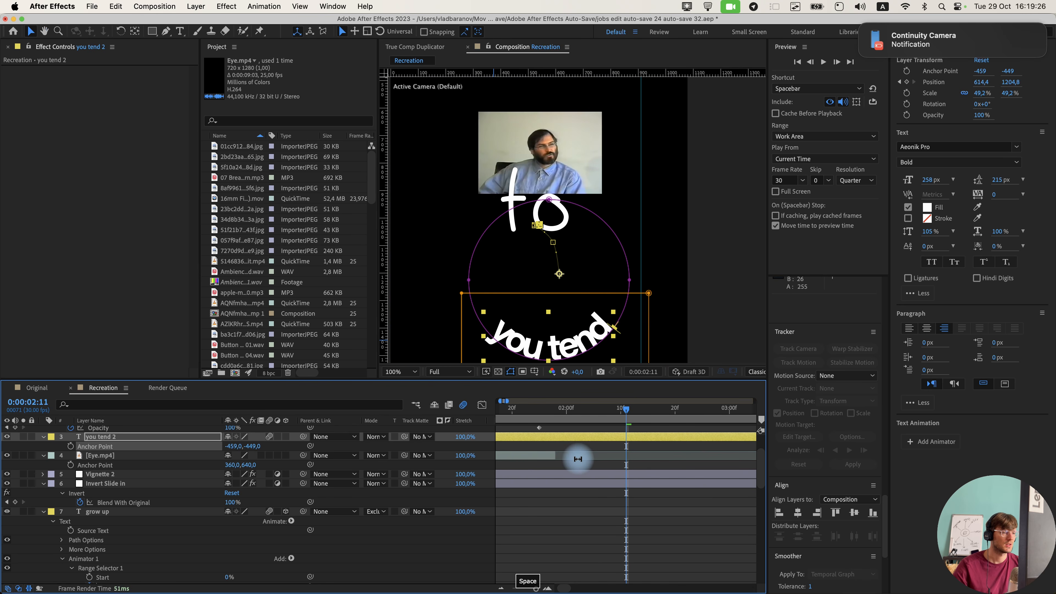
Split the "you tend 2" and "to" layers at 0:00:01:28 and delete the parts after the cut.
scroll(578, 459, "left", 5)
left_click_drag(640, 411, 661, 421)
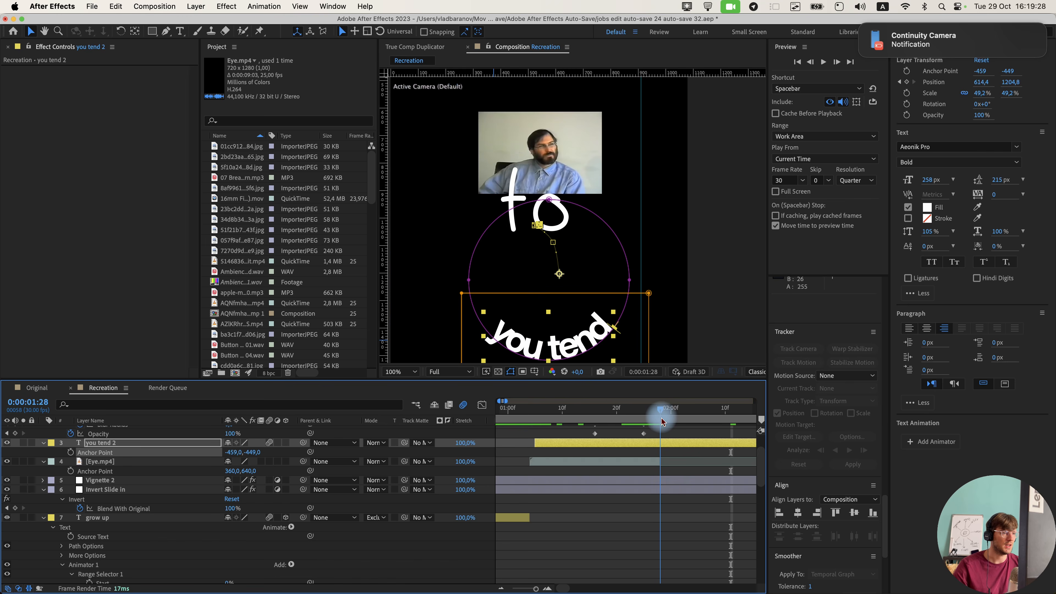
left_click(664, 443)
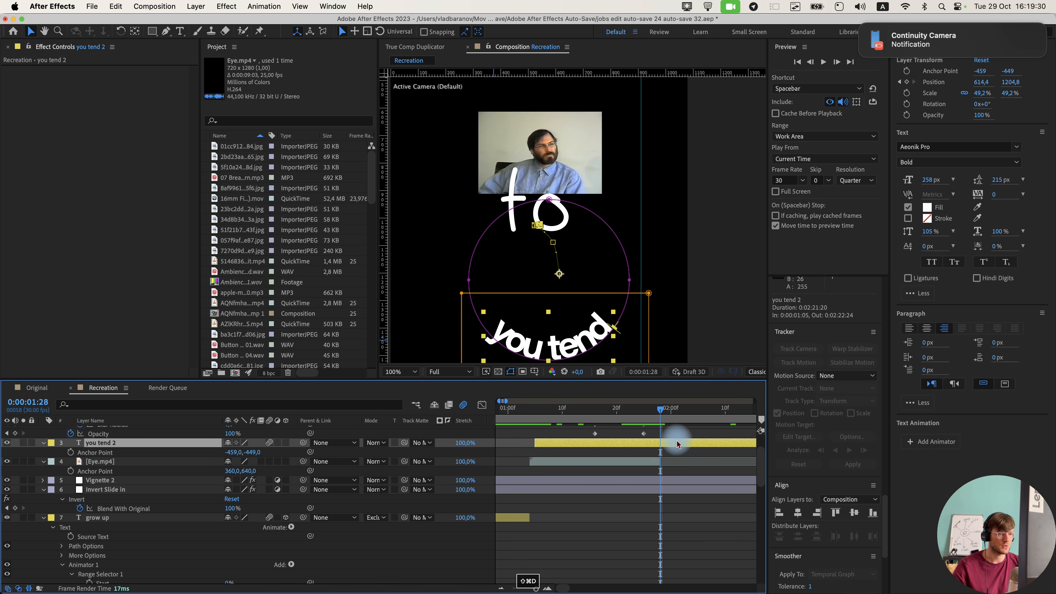
key("super+shift+d")
key("Delete")
scroll(664, 433, "up", 3)
left_click(674, 447)
key("super+shift+d")
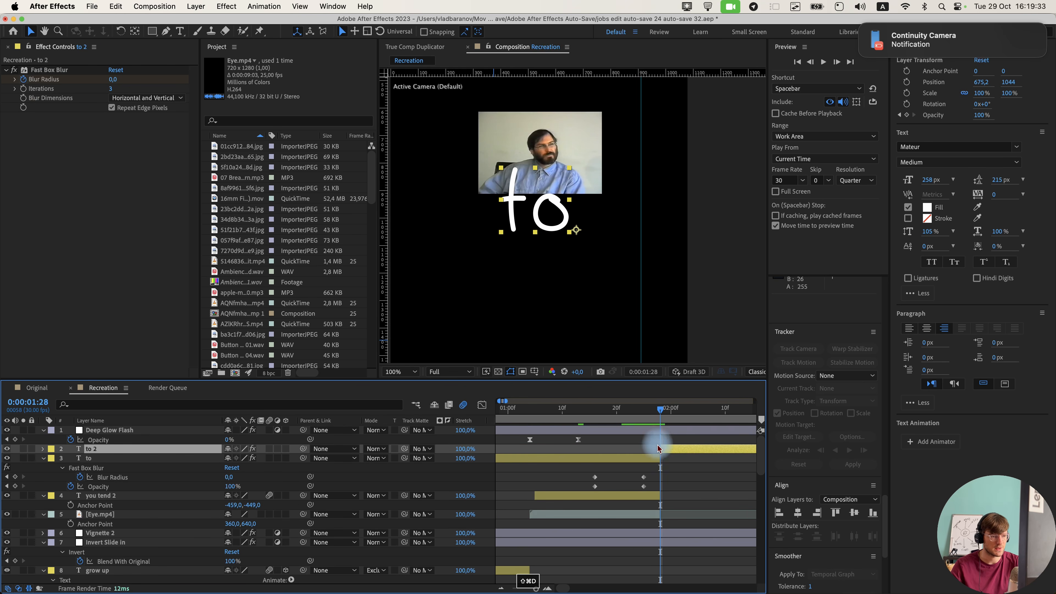
key("Delete")
Split the "to" layer at 0:00:01:16 and delete the part before the cut.
left_click(594, 411)
left_click(587, 449)
key("super+shift+d")
left_click(587, 457)
key("Delete")
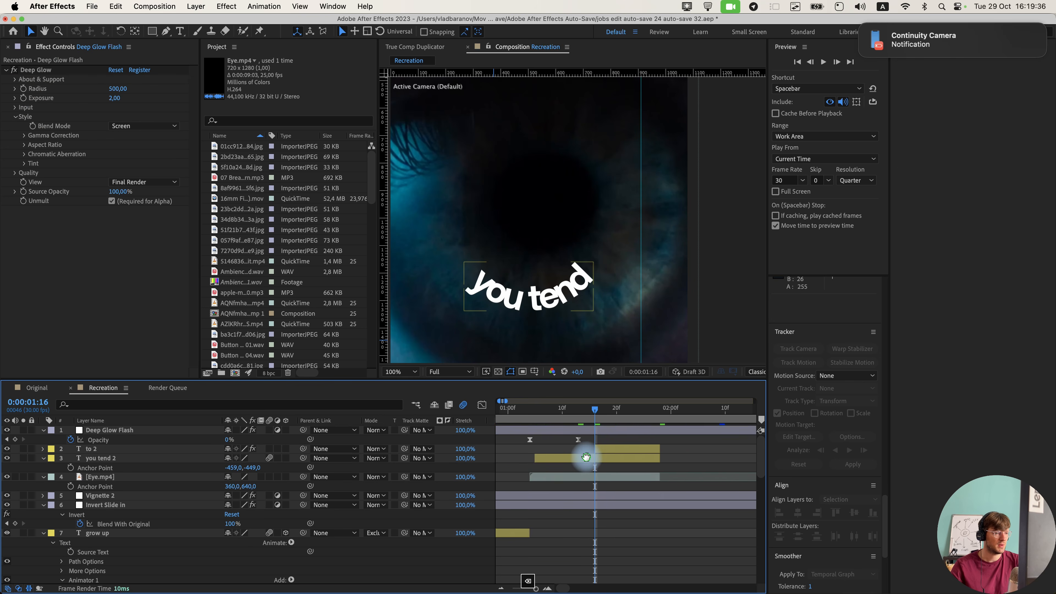
Look over the timeline's layer stack and go to 0:00:01:00.
scroll(643, 451, "left", 3)
scroll(640, 441, "down", 3)
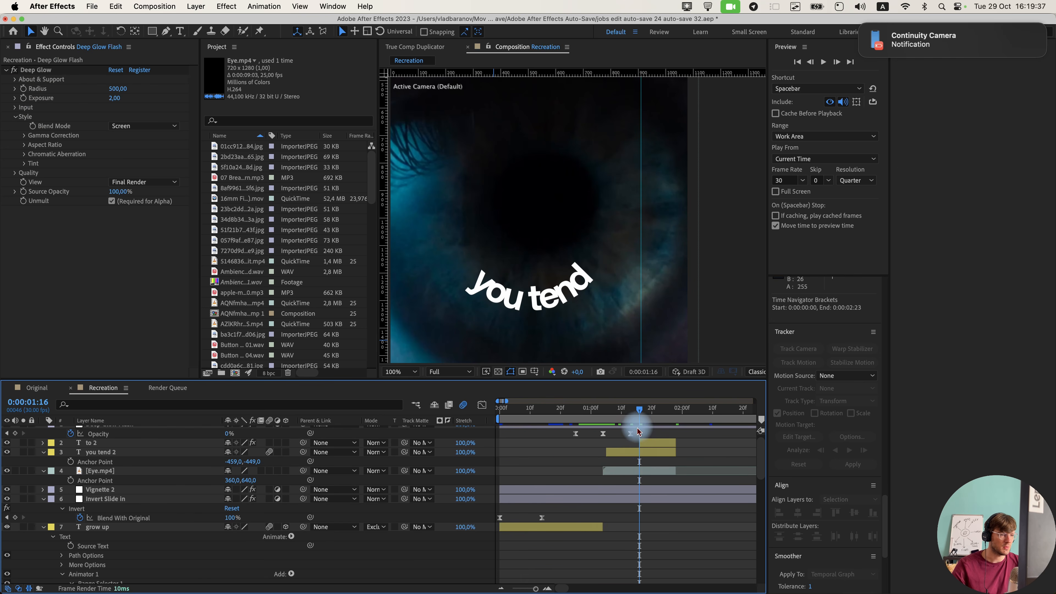
scroll(639, 432, "down", 6)
scroll(630, 482, "up", 3)
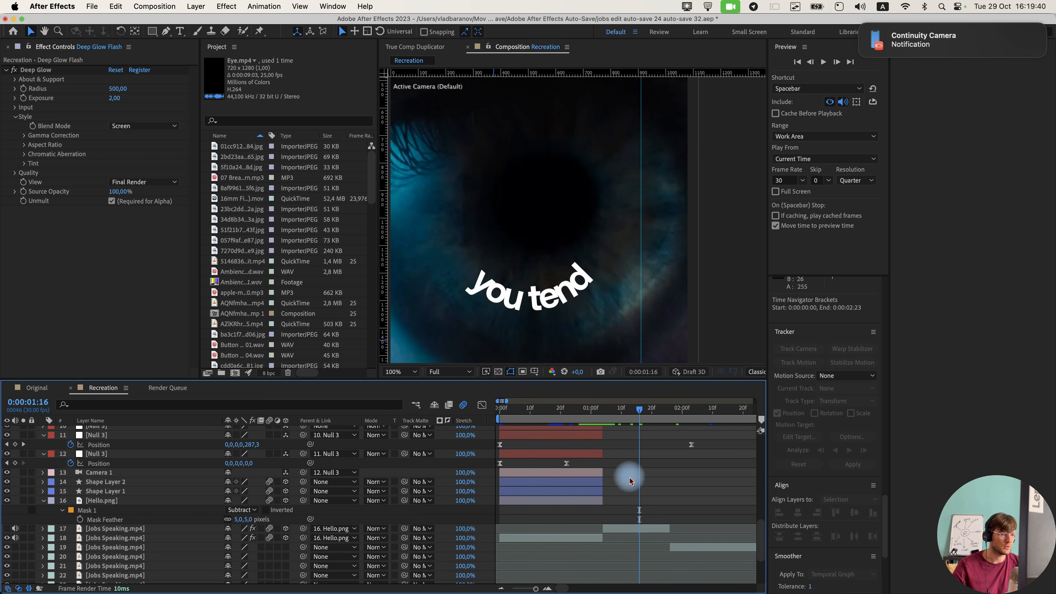
scroll(629, 478, "up", 5)
left_click_drag(632, 415, 590, 415)
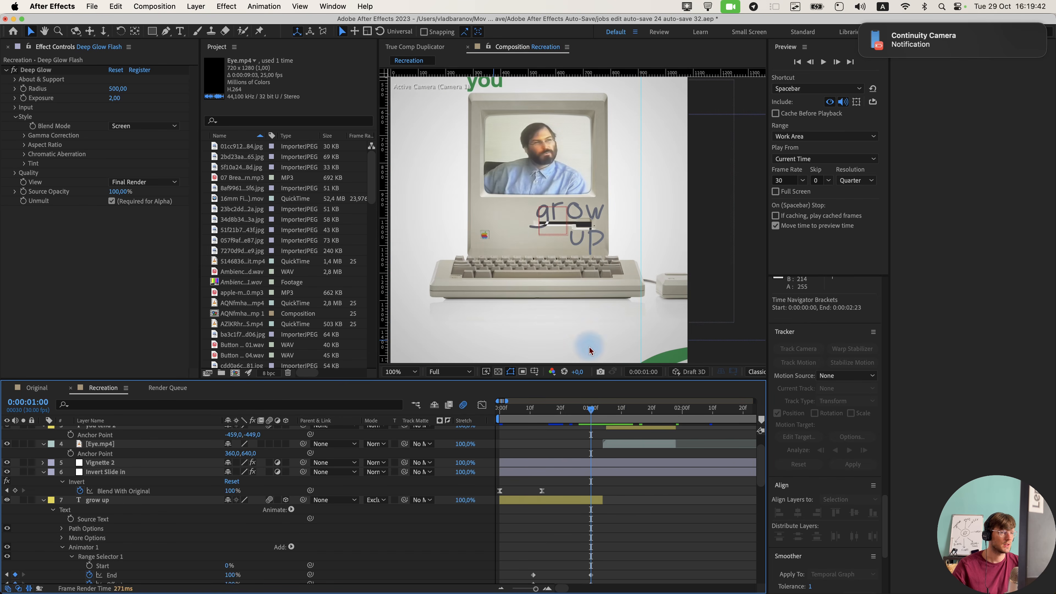
Move the "Vignette 2" layer up the stack, above the "to 2" and "you tend 2" text layers.
scroll(590, 348, "down", 2)
scroll(600, 433, "up", 2)
left_click_drag(137, 495, 149, 443)
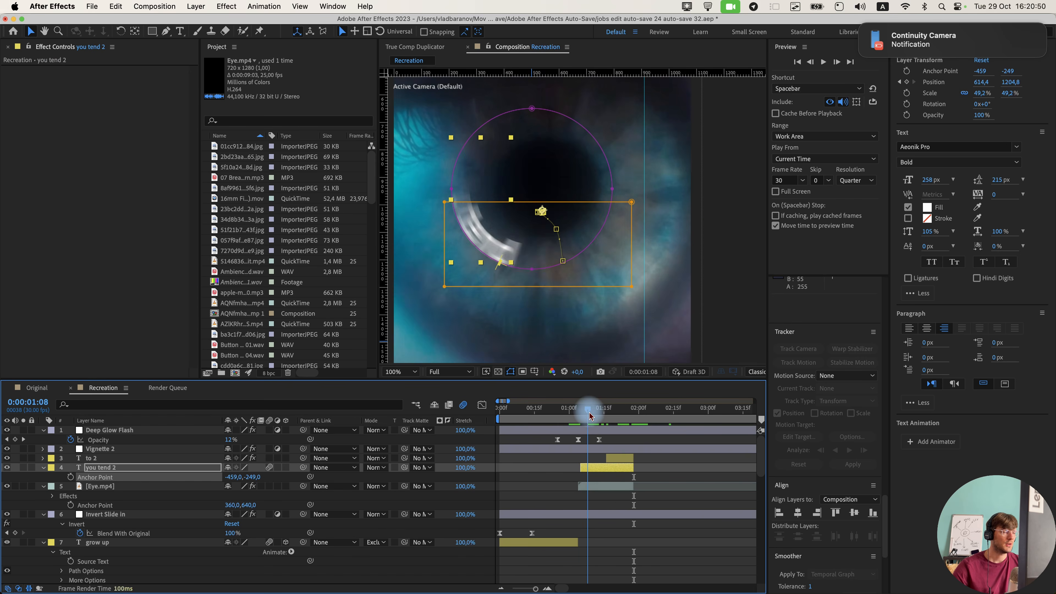
Compare the Eye.mp4 clip at 0:00:01:17 with its Deep Glow effect turned off and on.
left_click_drag(589, 413, 610, 417)
left_click(620, 470)
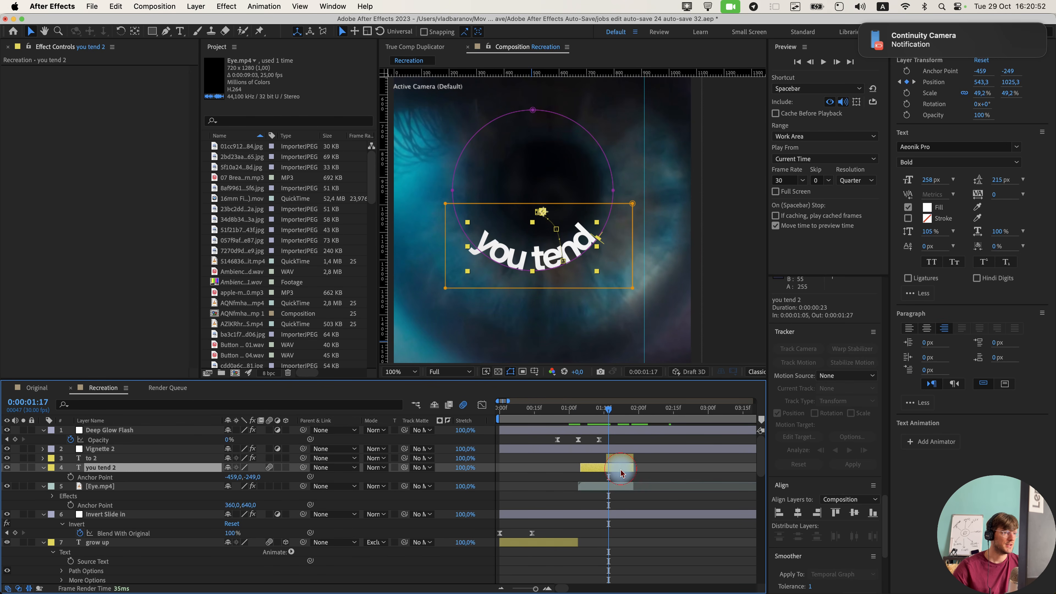
left_click(619, 483)
scroll(587, 329, "down", 1)
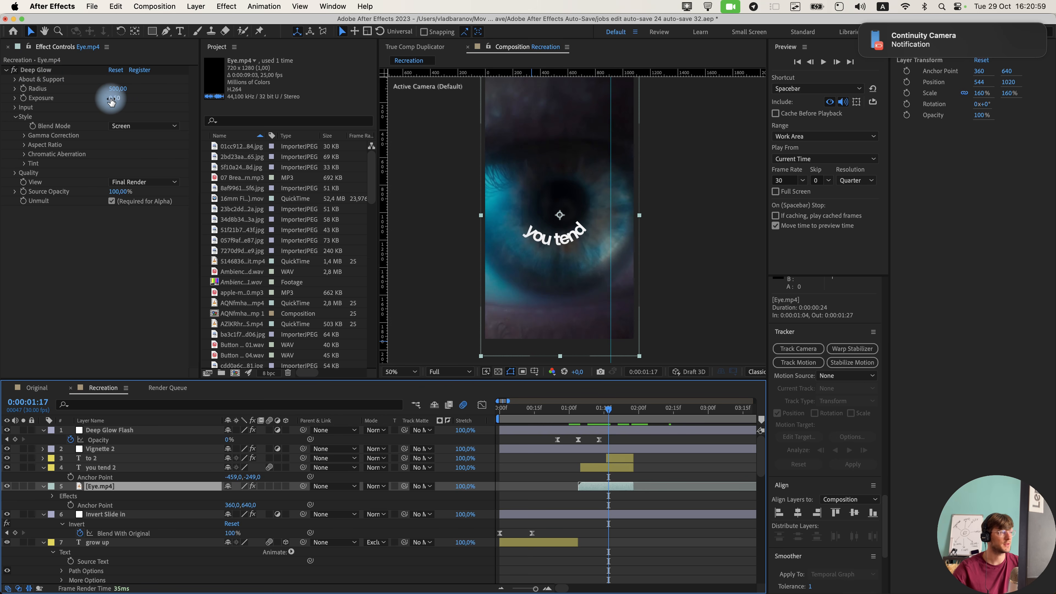
left_click(13, 70)
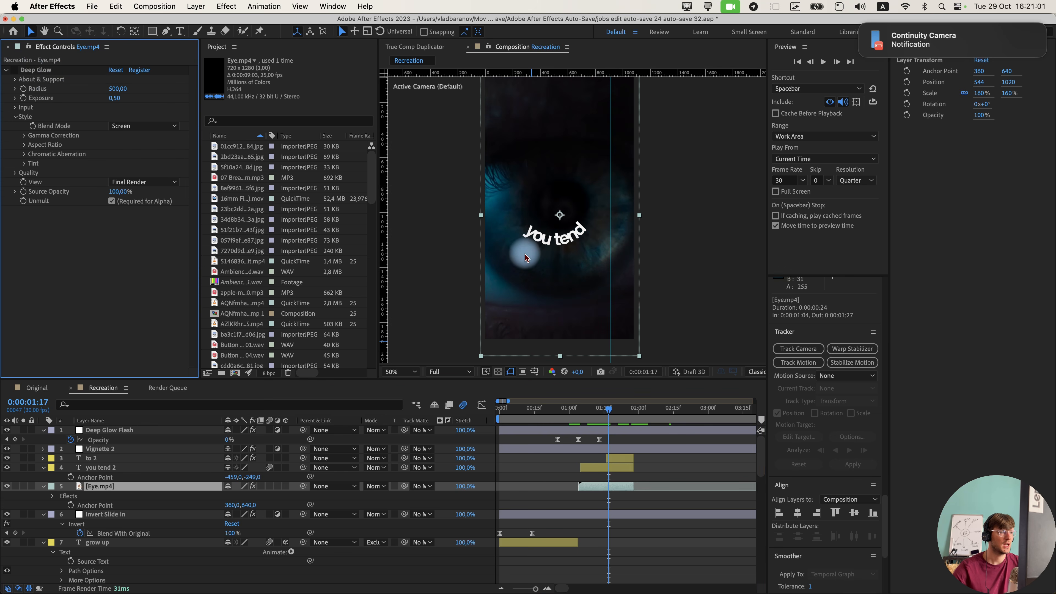
left_click(14, 69)
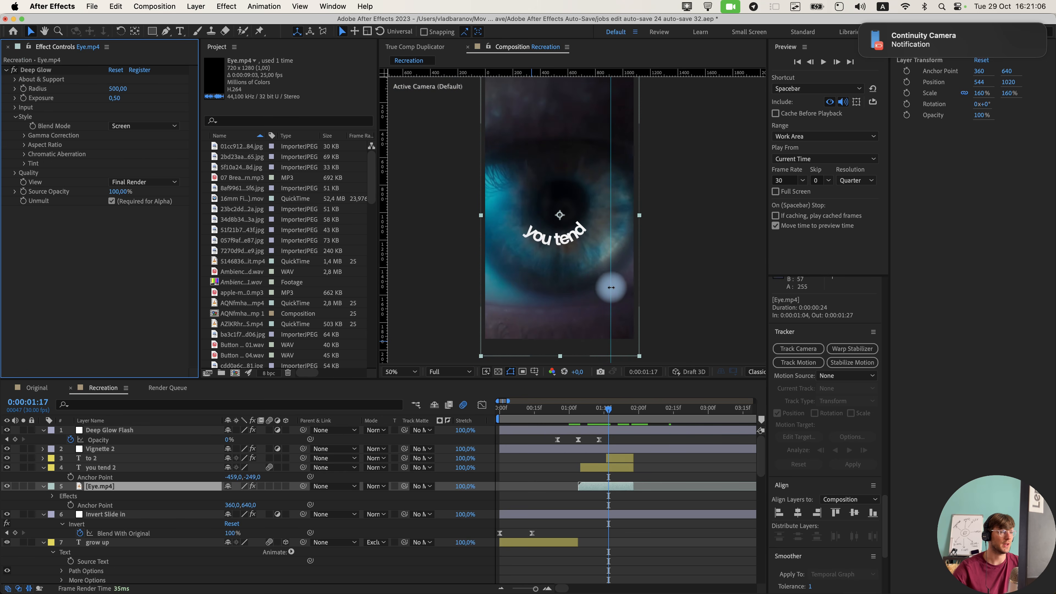
left_click(14, 69)
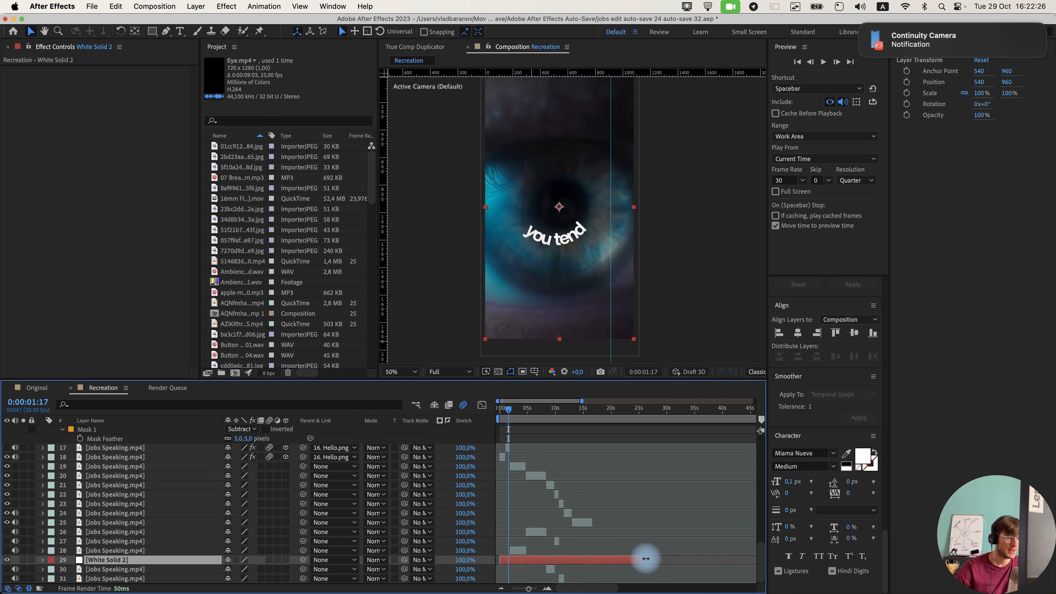
Extend the "White Solid 2" background layer to the end of the composition.
left_click_drag(646, 559, 777, 559)
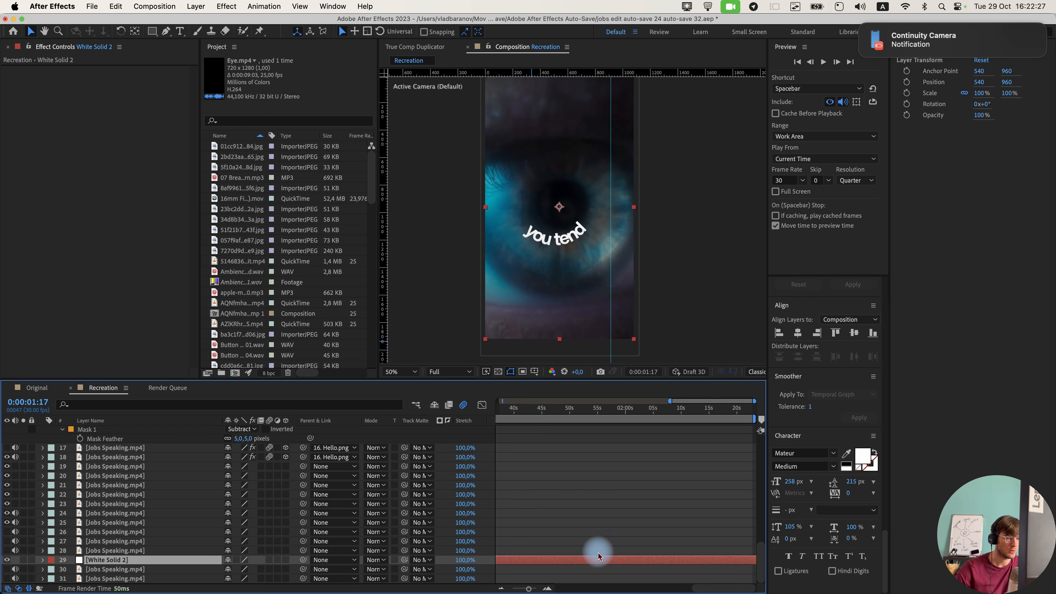
scroll(595, 551, "down", 5)
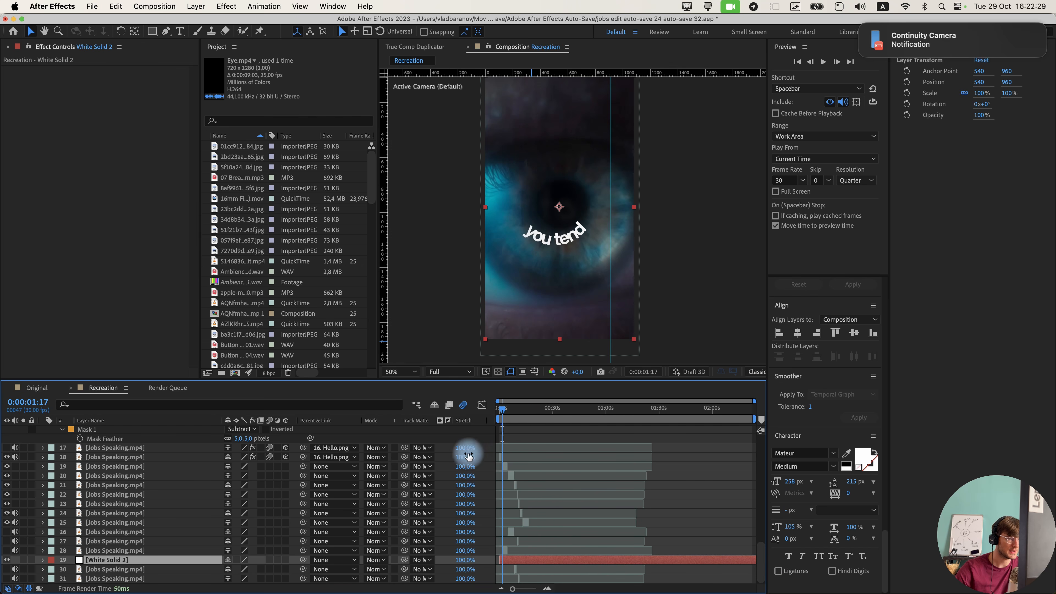
scroll(500, 491, "up", 5)
Add a 100% opacity keyframe to the Eye.mp4 layer at 0:00:01:23.
left_click_drag(543, 412, 592, 416)
key("equal")
key("equal")
scroll(589, 448, "up", 10)
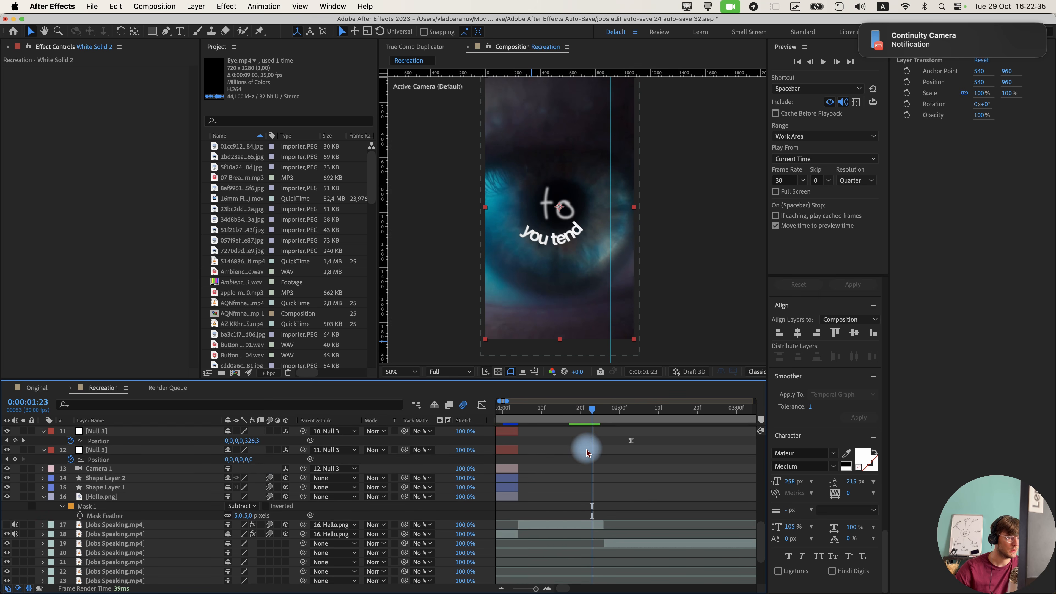
left_click(549, 326)
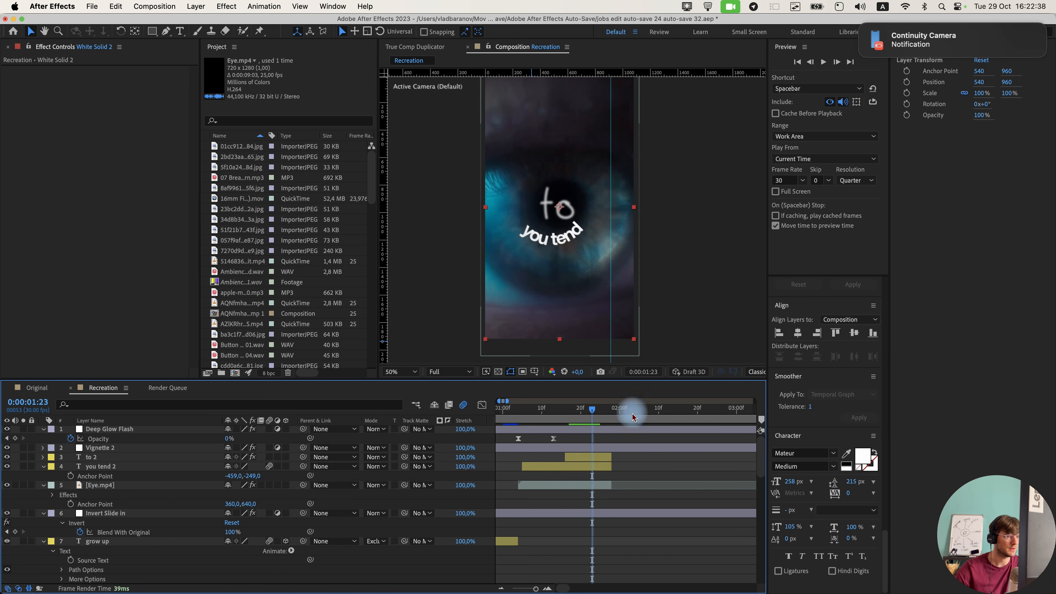
key("equal")
left_click(595, 484)
key("t")
left_click(71, 495)
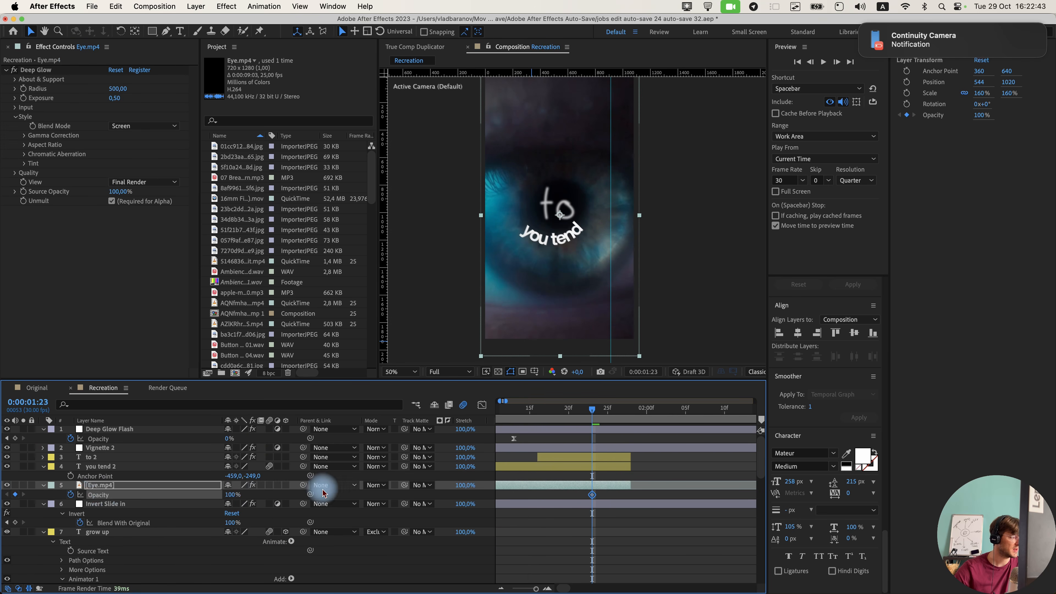
Set the Eye.mp4 layer's opacity to 0% at 0:00:01:27.
key("equal")
left_click_drag(615, 411, 636, 413)
left_click(208, 495)
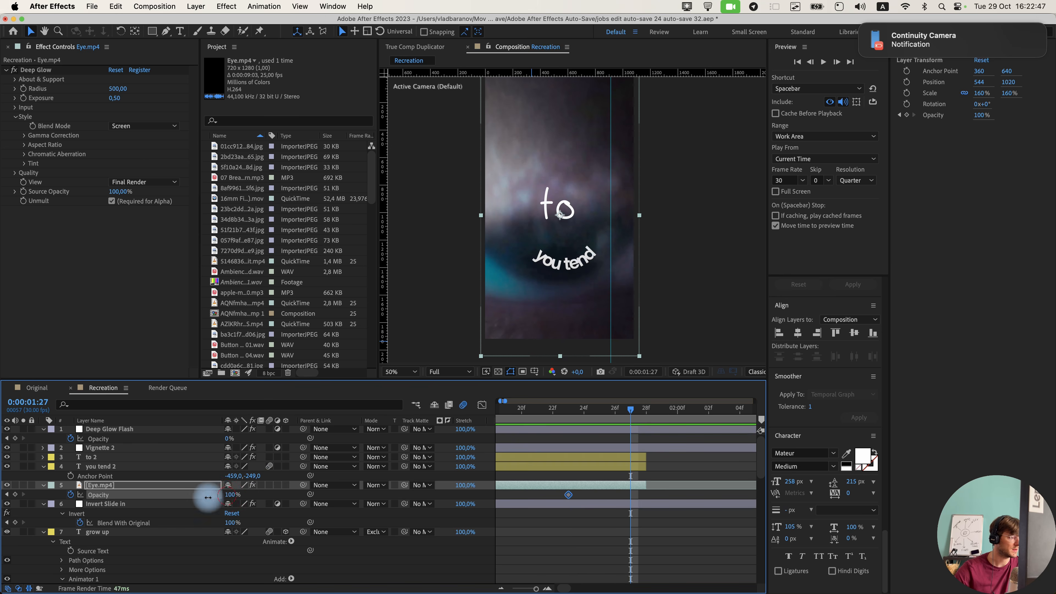
left_click_drag(208, 497, 174, 498)
Copy the Eye.mp4 opacity fade-out keyframes onto the "to 2" and "you tend 2" layers, starting at 0:00:01:23.
key("super+c")
left_click(570, 414)
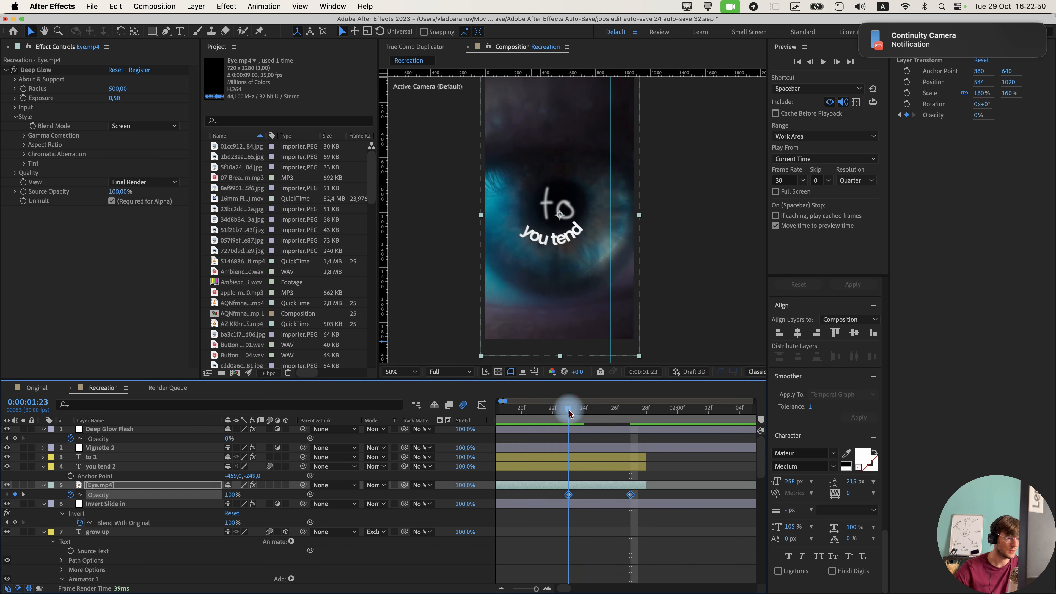
left_click(587, 465)
left_click(579, 458, "shift")
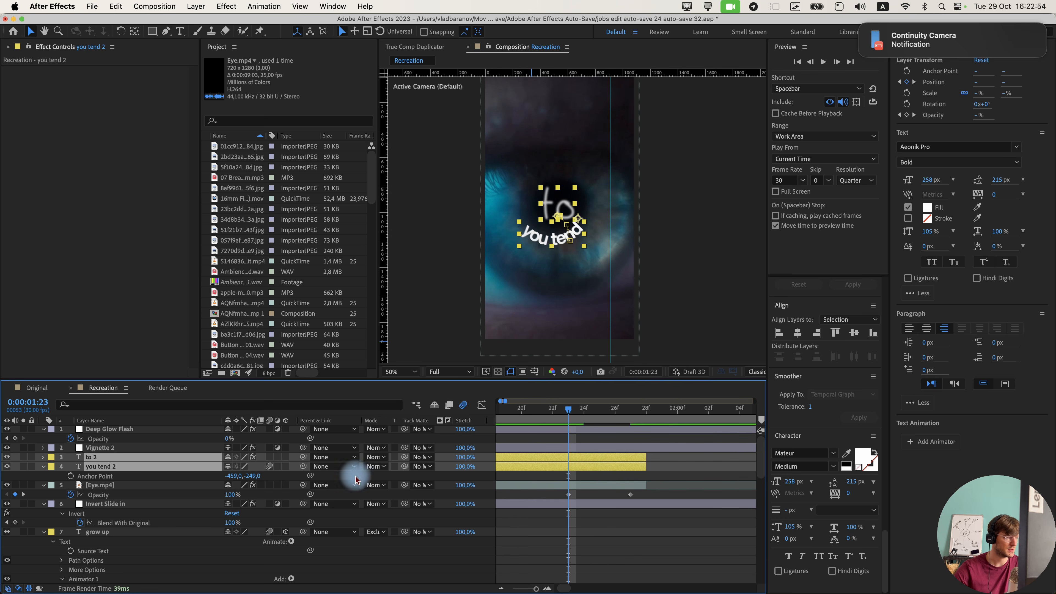
key("super+v")
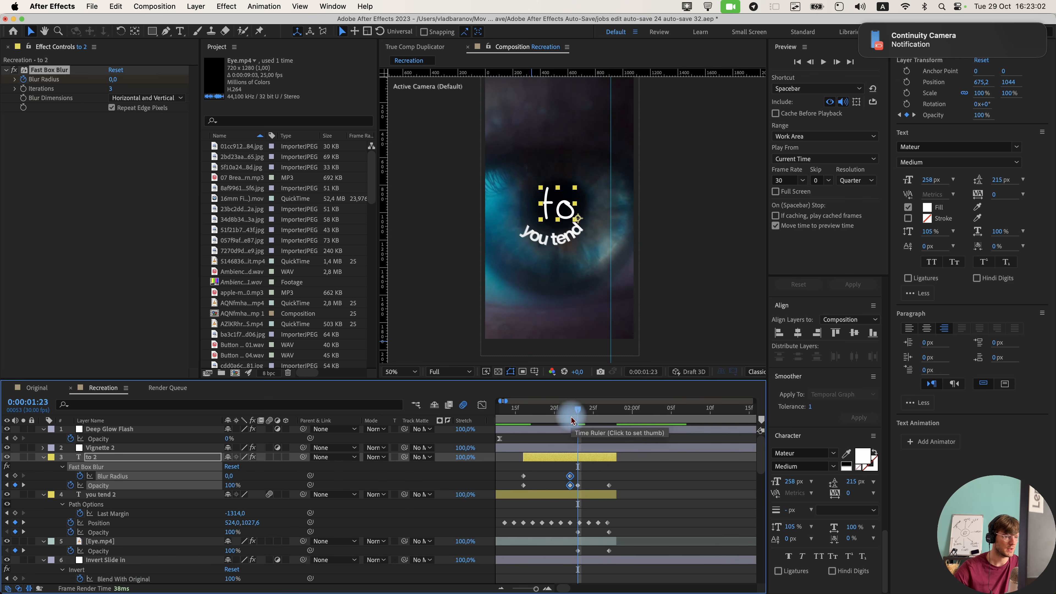
Hide the Jobs Speaking.mp4 layer 19 that plays after the eye scene, and go to 0:00:02:00.
left_click_drag(577, 411, 617, 420)
scroll(633, 507, "down", 10)
scroll(633, 508, "down", 5)
left_click(628, 470)
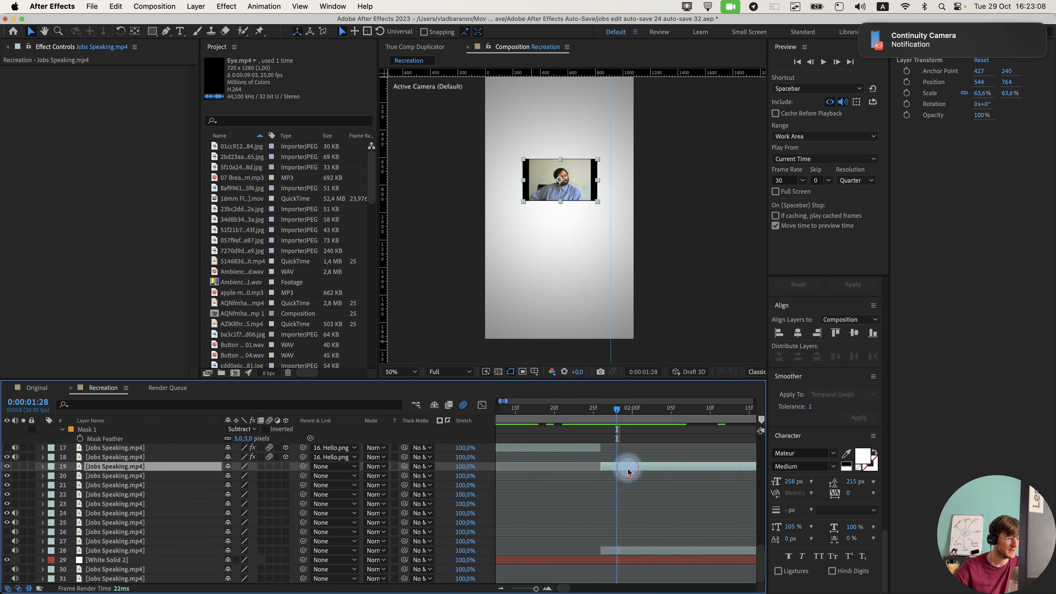
left_click(6, 466)
key("Page_Down")
key("Page_Down")
Switch to Finder, add dialogue.mov to the Recreation composition and place it in time to start at 0:00:01:28.
mouse_move(596, 583)
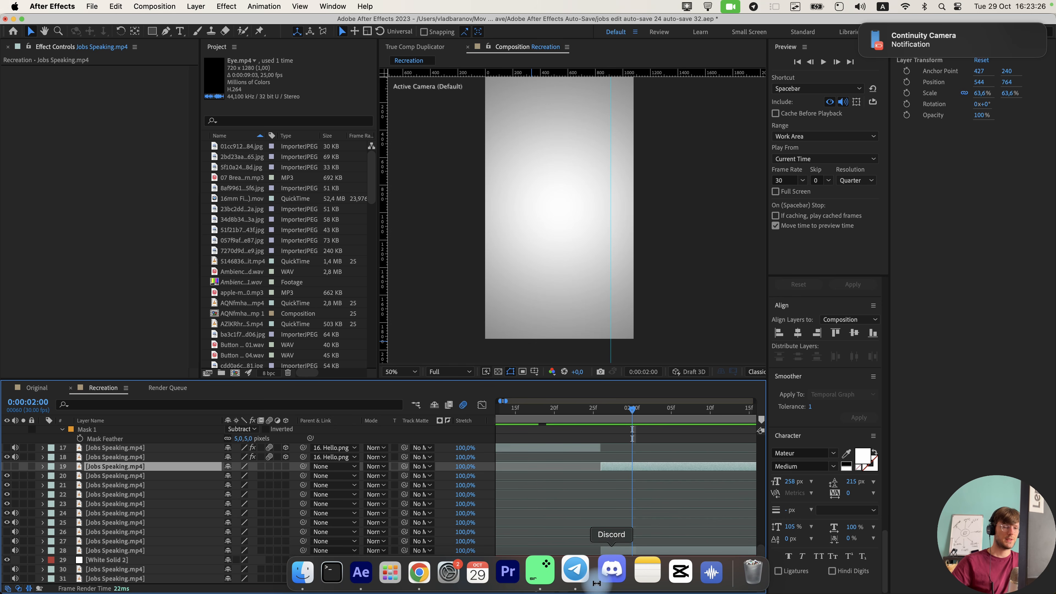
left_click(302, 572)
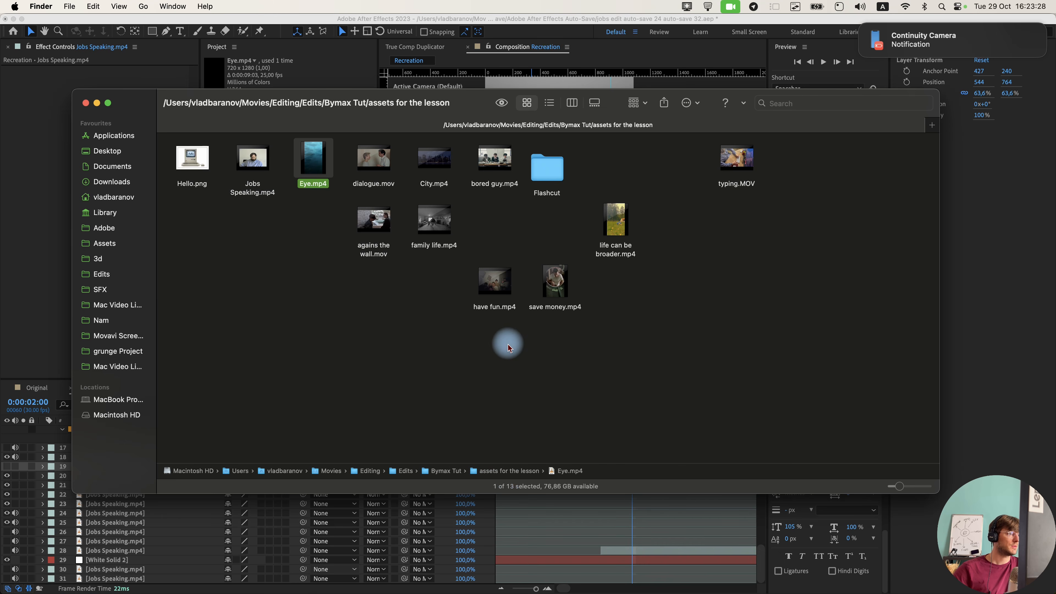
left_click_drag(355, 182, 638, 477)
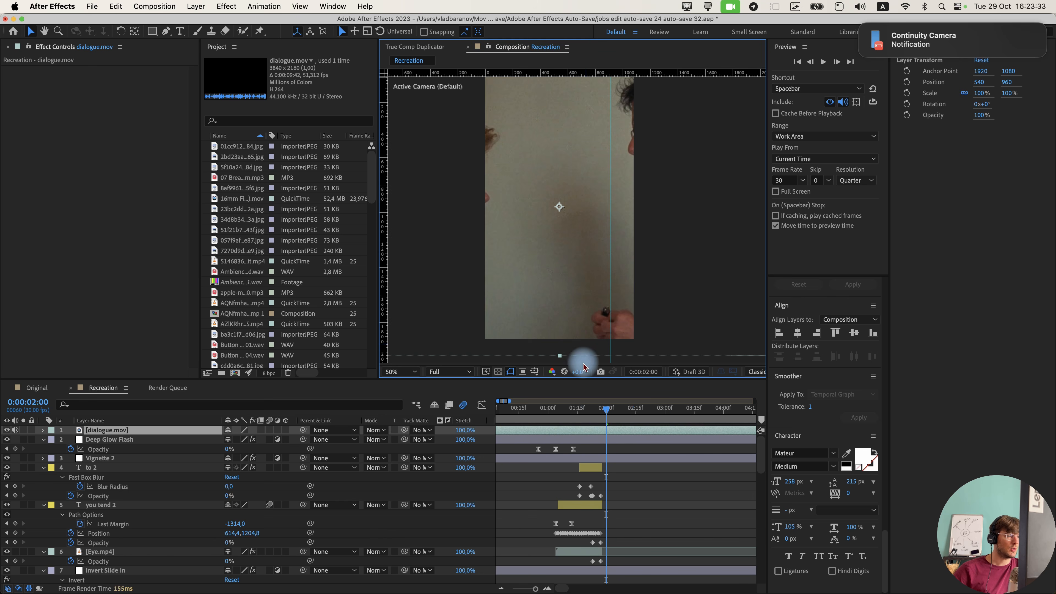
left_click_drag(573, 438, 711, 441)
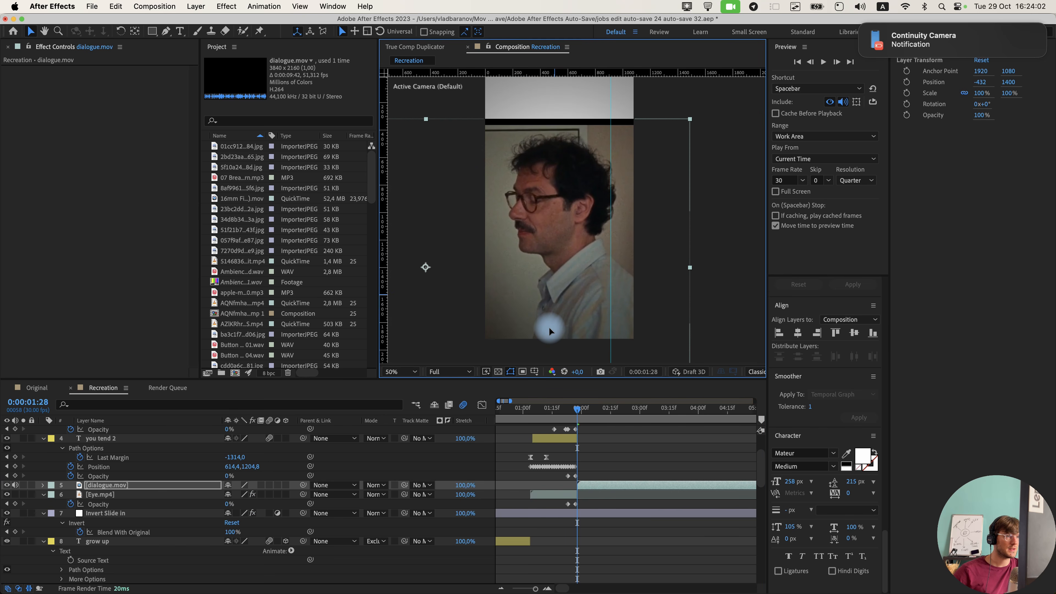
Show the proportional grid over the composition and adjust dialogue.mov's position to about -428, 1416.
left_click_drag(548, 327, 547, 330)
left_click(535, 372)
left_click(559, 386)
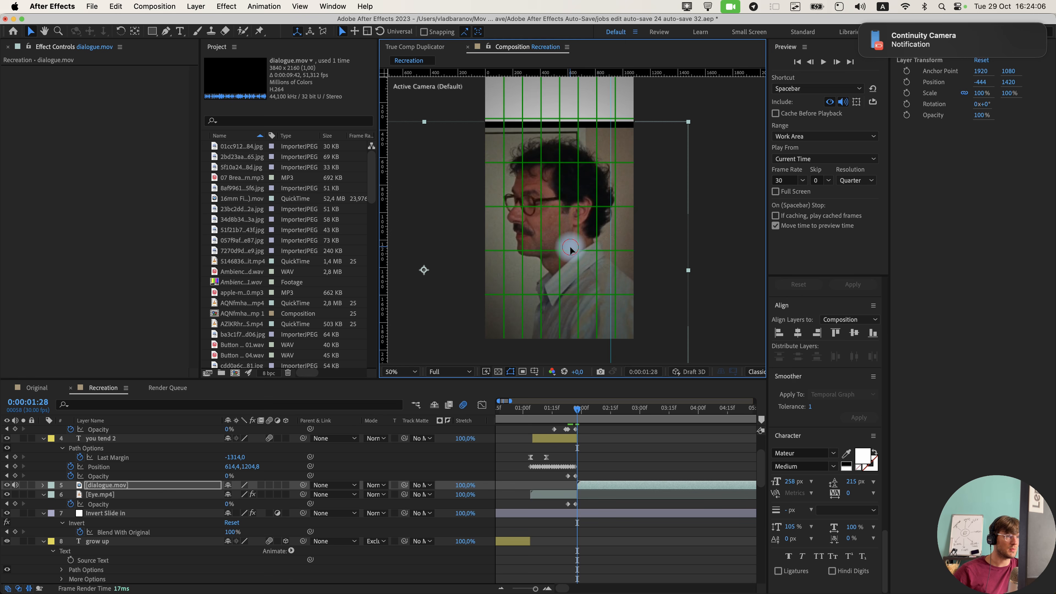
left_click_drag(571, 248, 573, 245)
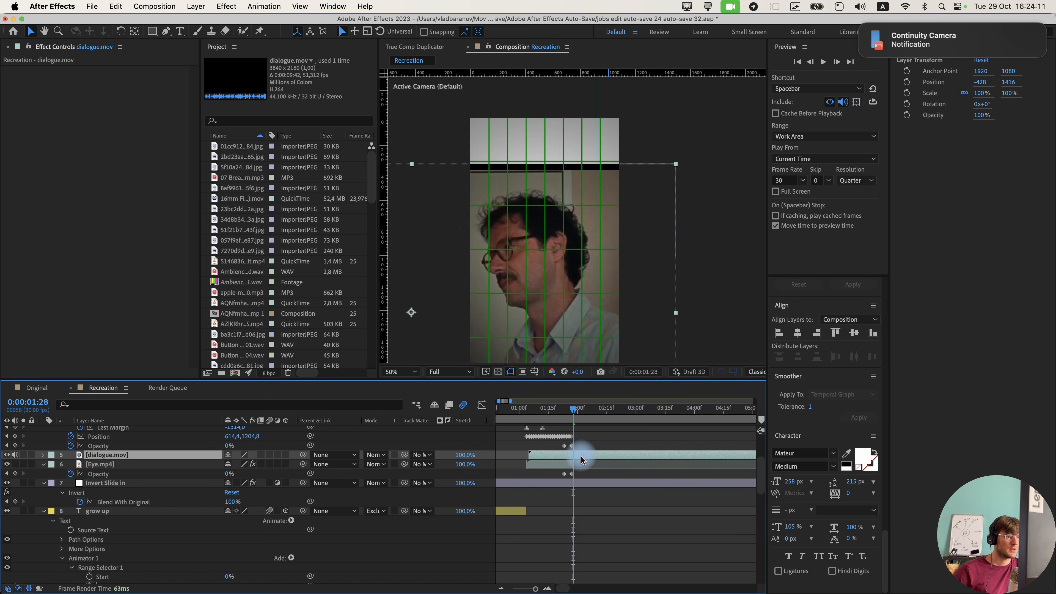
Shift dialogue.mov earlier in the timeline, and frame the man by scaling it to 76% and moving it to about -140, 1232.
left_click_drag(637, 456, 548, 458)
key("s")
left_click_drag(260, 466, 249, 466)
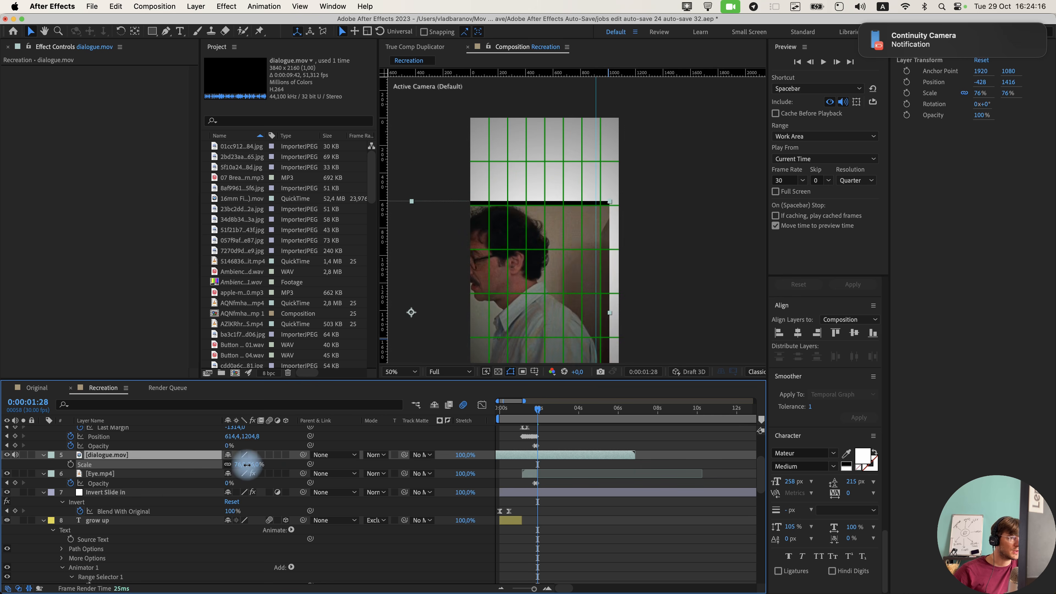
left_click_drag(512, 347, 571, 291)
key("space")
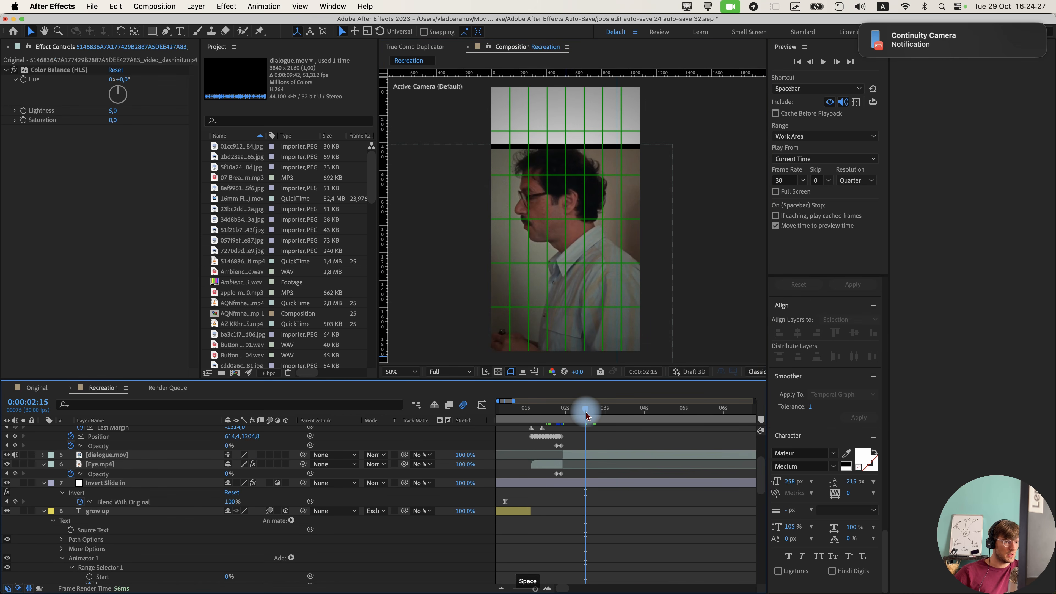
Split dialogue.mov at 0:00:02:15 and move the second part sideways to X position 1196, framing the younger speaker.
left_click(590, 456)
key("super+shift+d")
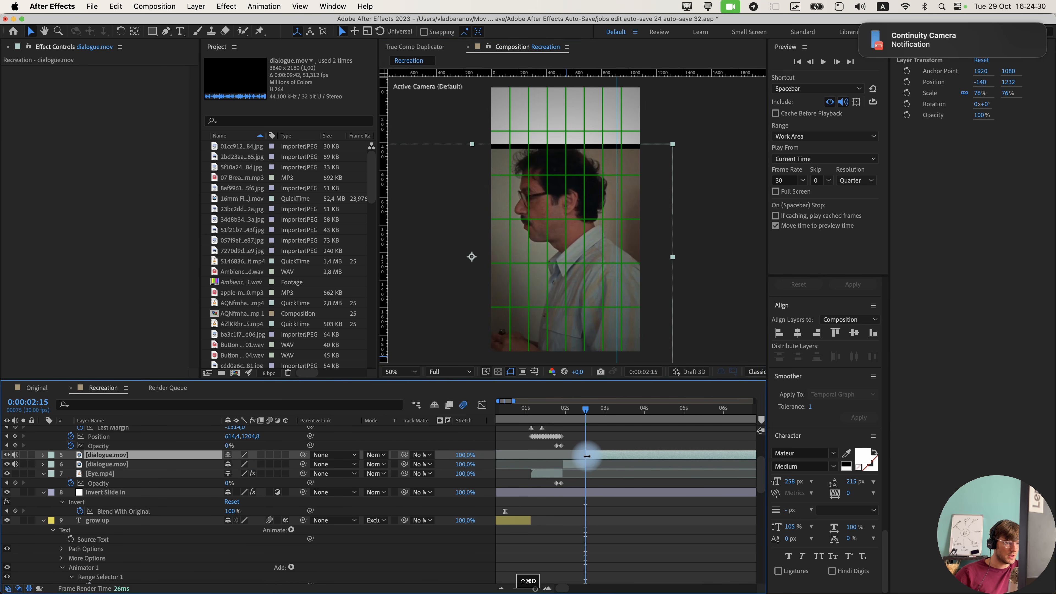
left_click_drag(546, 320, 586, 313)
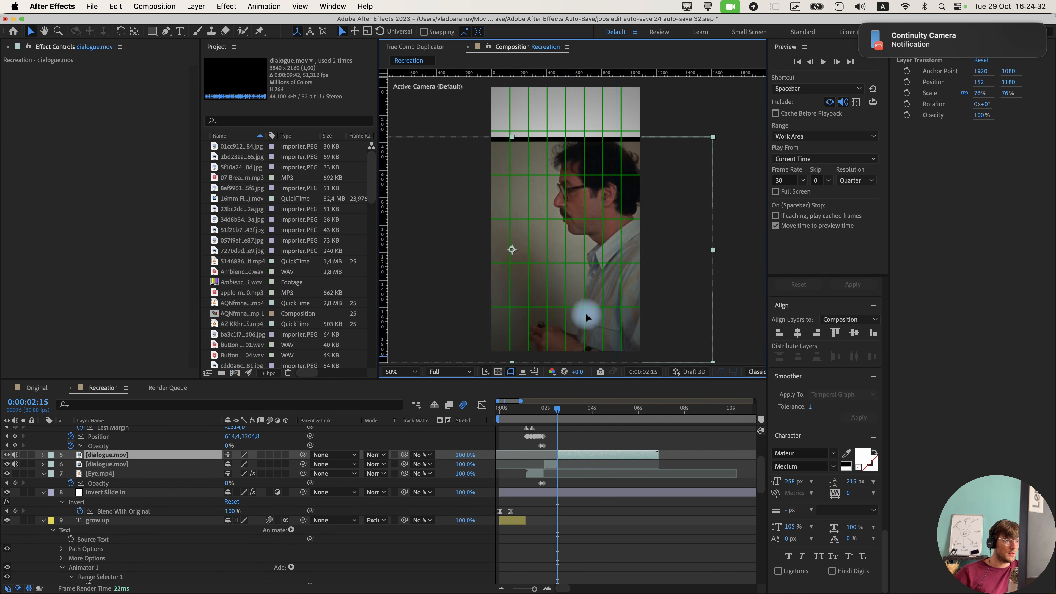
left_click_drag(499, 326, 575, 312)
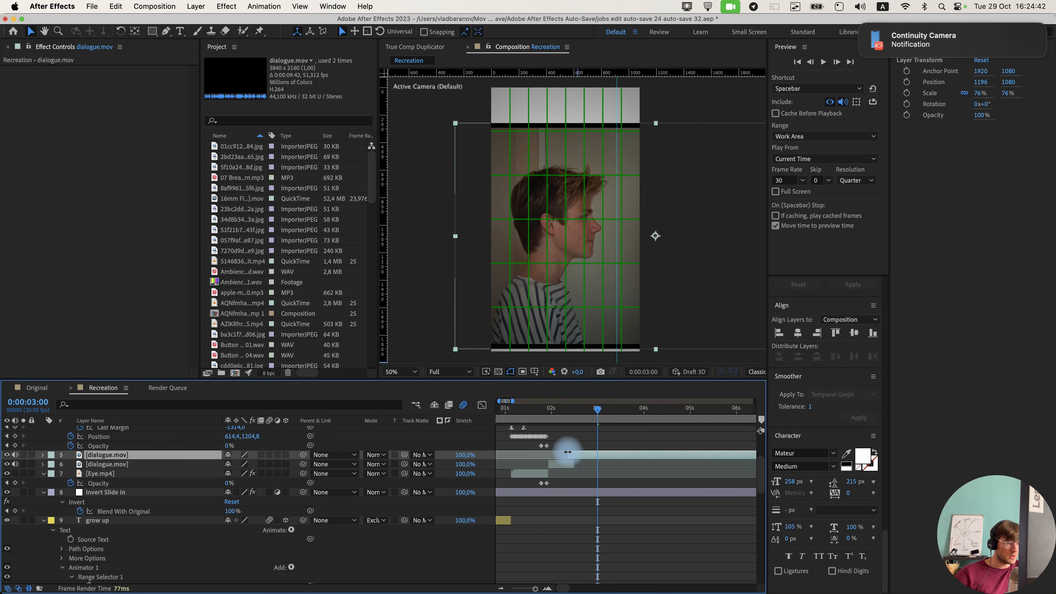
Move the cut between the two dialogue.mov parts to 0:00:02:11.
left_click(570, 464)
left_click_drag(557, 417, 569, 417)
left_click(578, 459)
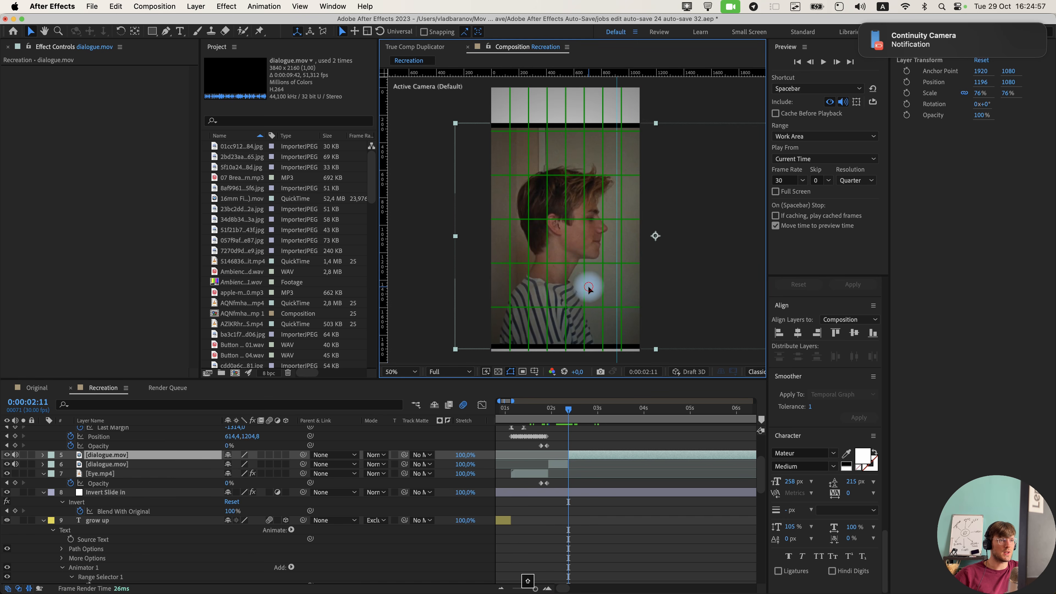
Raise the second dialogue.mov part to position 1196, 876 to match the first speaker's framing, and preview from 0:00:01:21.
left_click_drag(588, 288, 588, 278)
left_click_drag(566, 411, 568, 411)
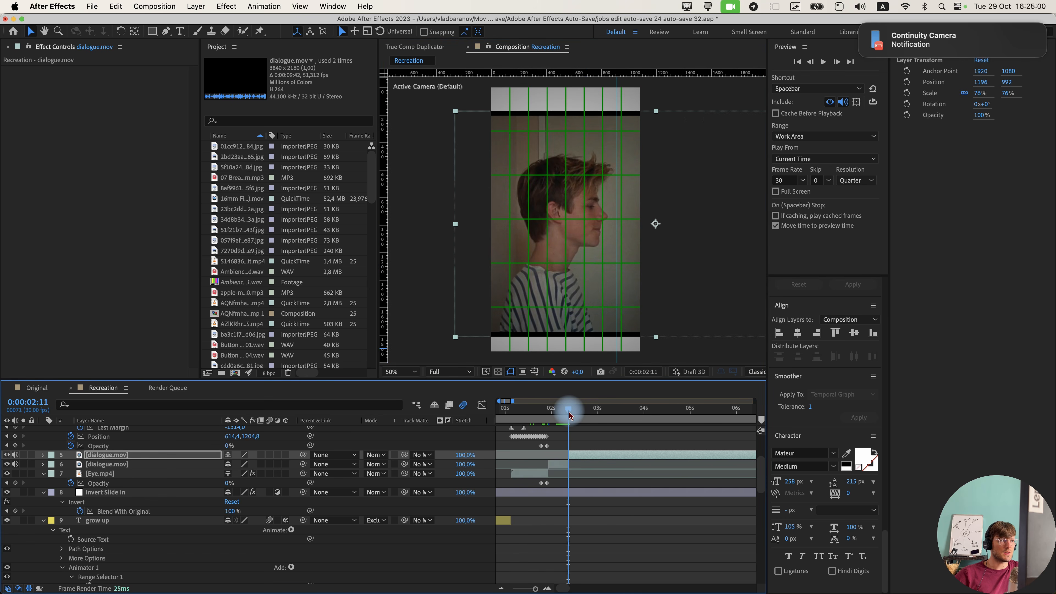
left_click_drag(596, 292, 596, 282)
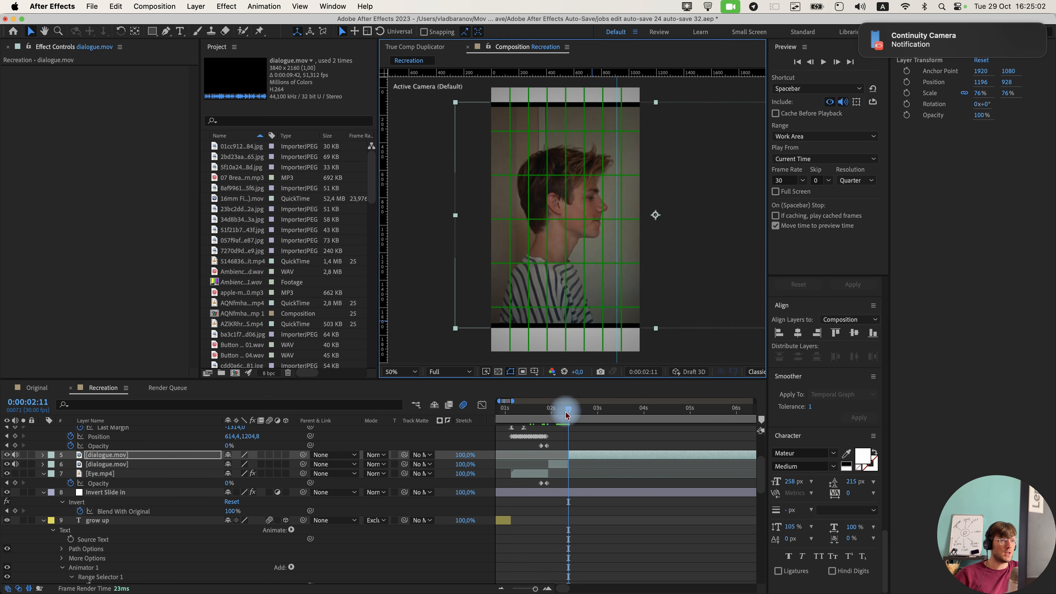
left_click_drag(567, 414, 566, 412)
left_click_drag(582, 290, 583, 284)
left_click_drag(569, 410, 538, 411)
key("space")
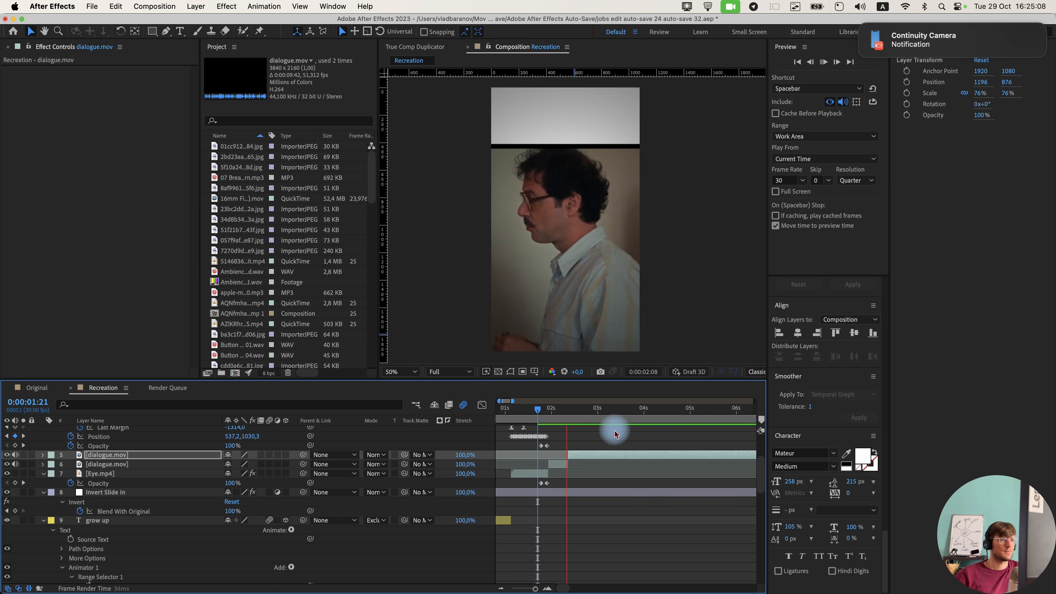
key("space")
Pre-compose the two dialogue.mov layers with the duration adjusted to their time span, without opening the new composition.
left_click_drag(593, 419, 557, 416)
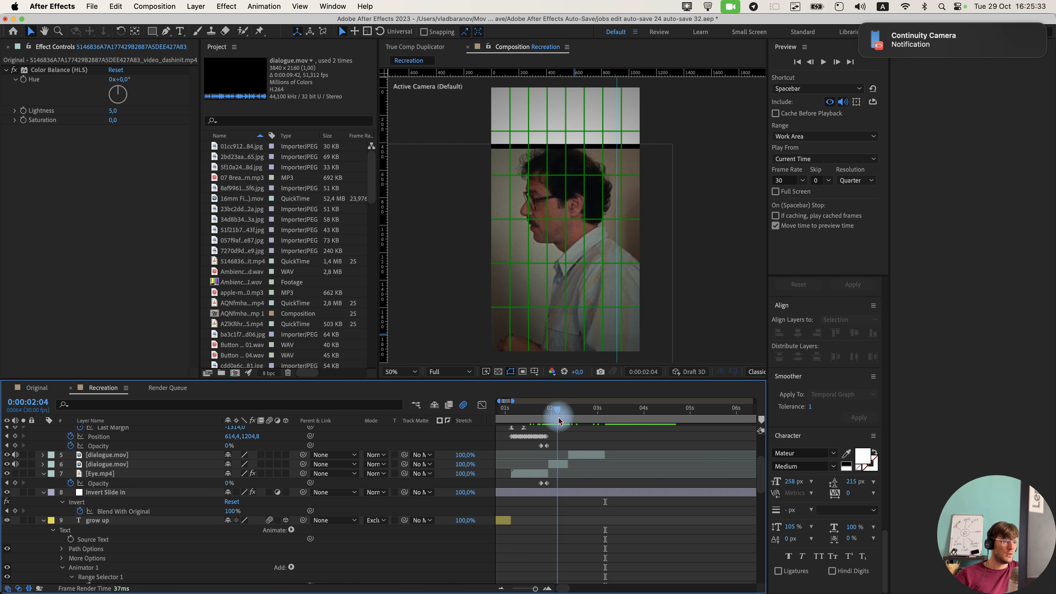
left_click(584, 460, "shift")
right_click(170, 465)
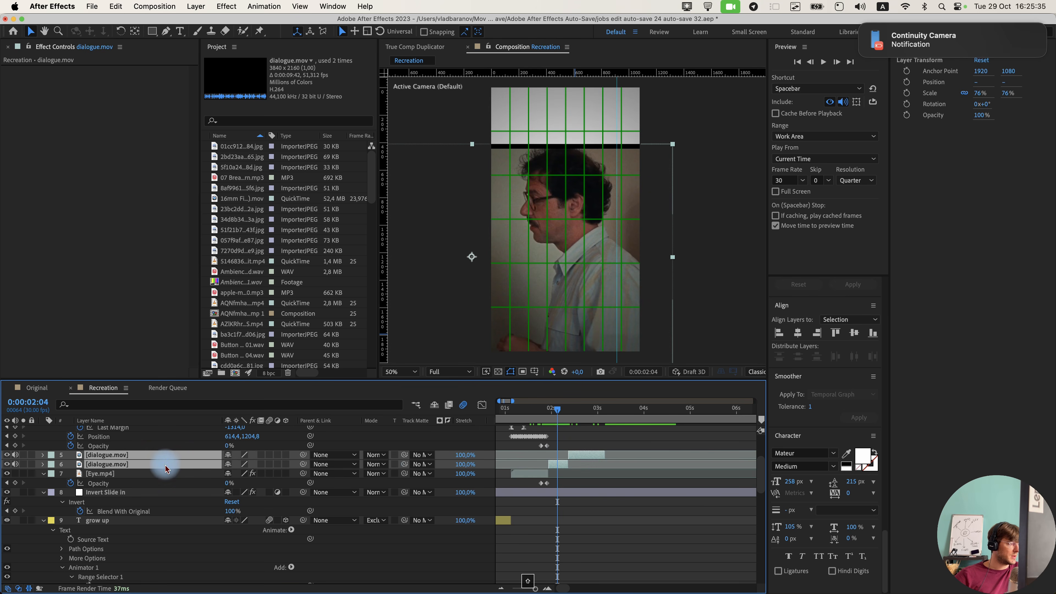
left_click(687, 413)
key("super+shift+c")
left_click(477, 353)
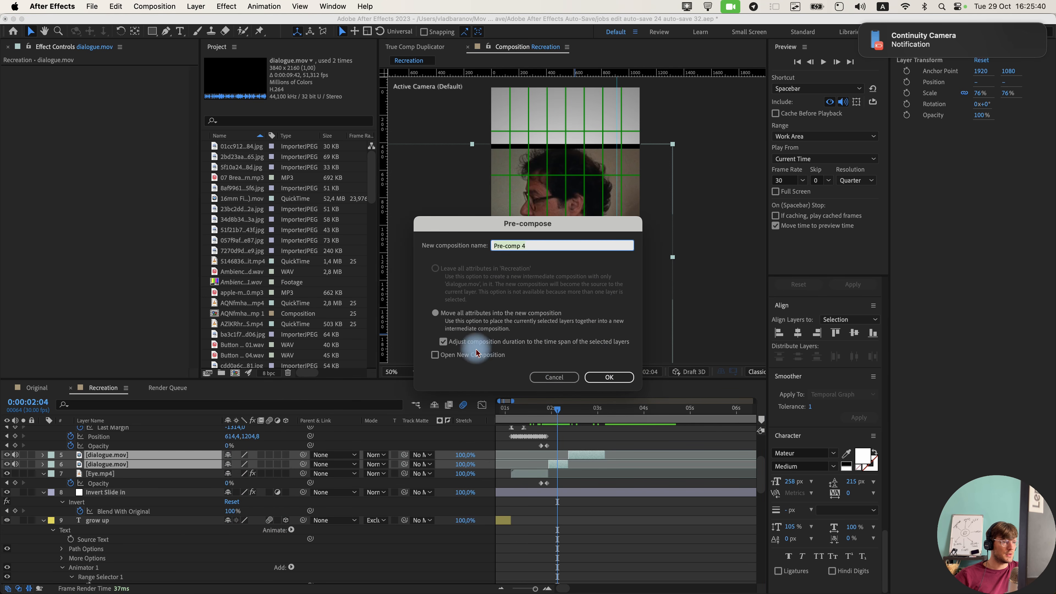
left_click(610, 378)
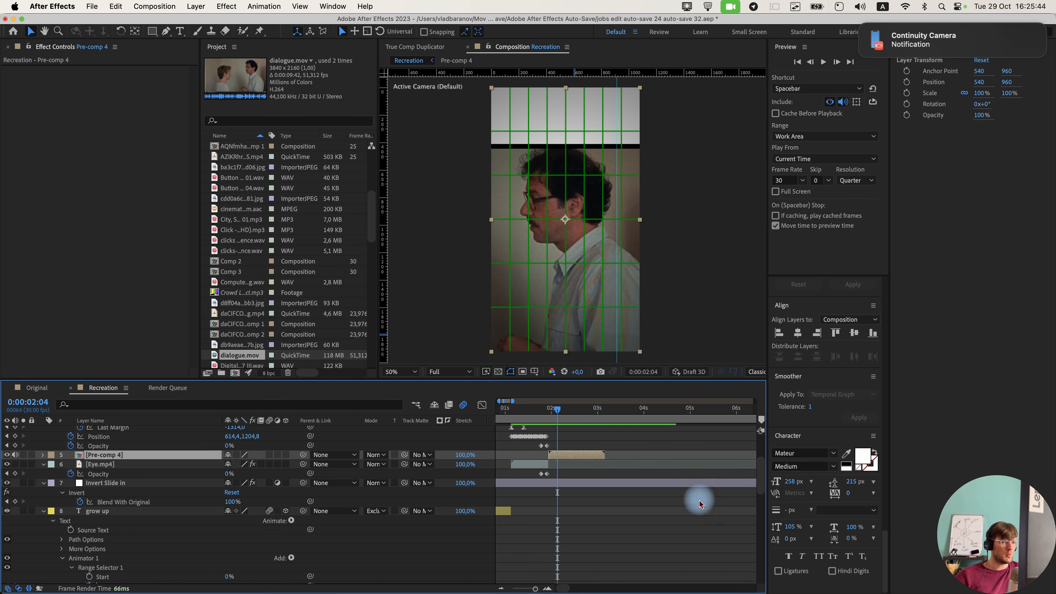
Check the rounded clip frame and its surrounding text in the Original composition at 0:00:02:22 as reference for Recreation.
scroll(533, 426, "down", 6)
scroll(744, 424, "down", 2)
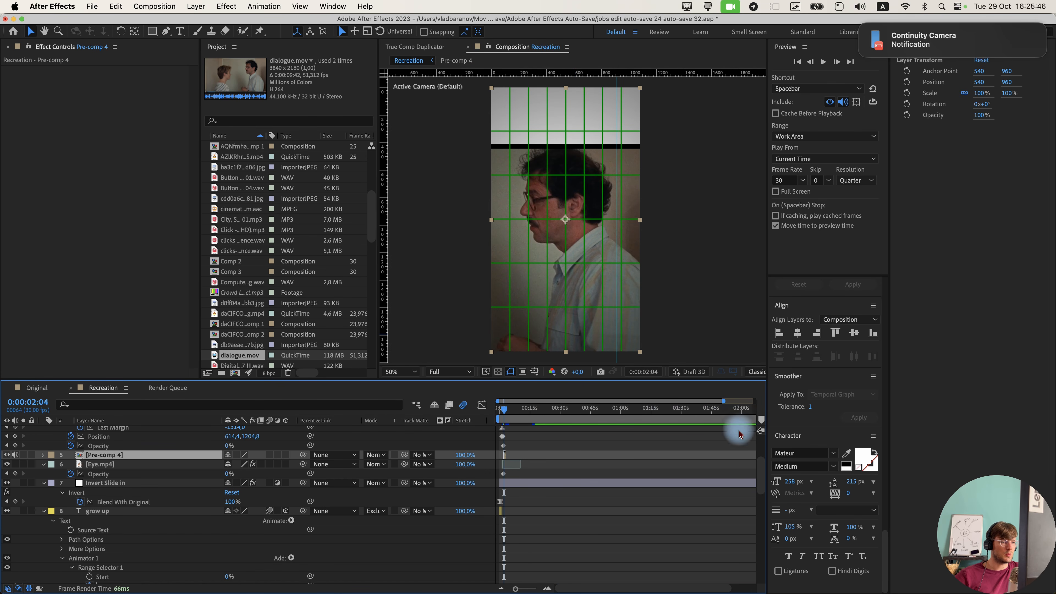
scroll(751, 445, "down", 2)
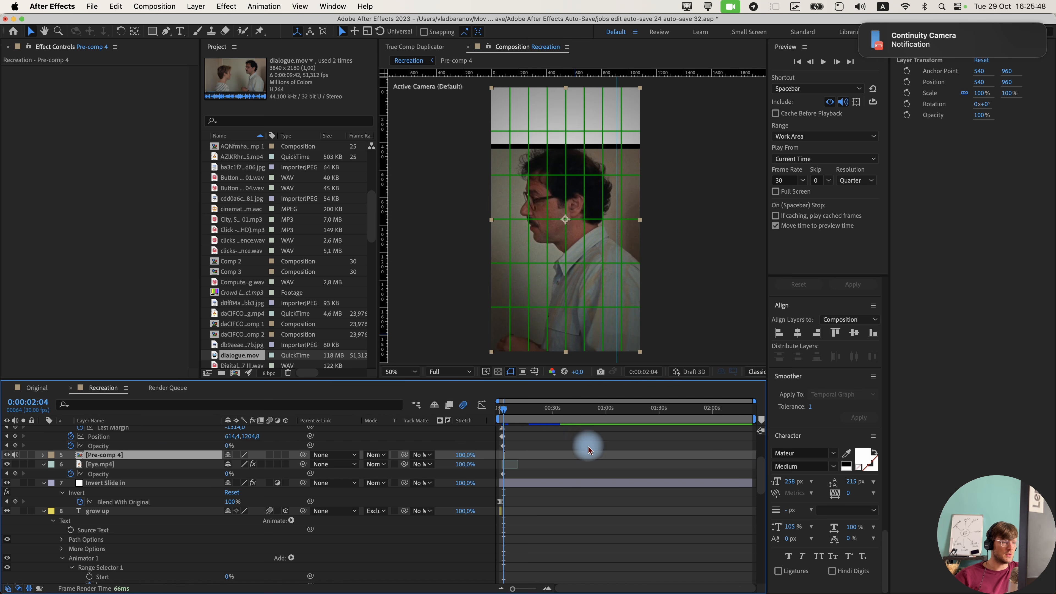
scroll(515, 456, "up", 6)
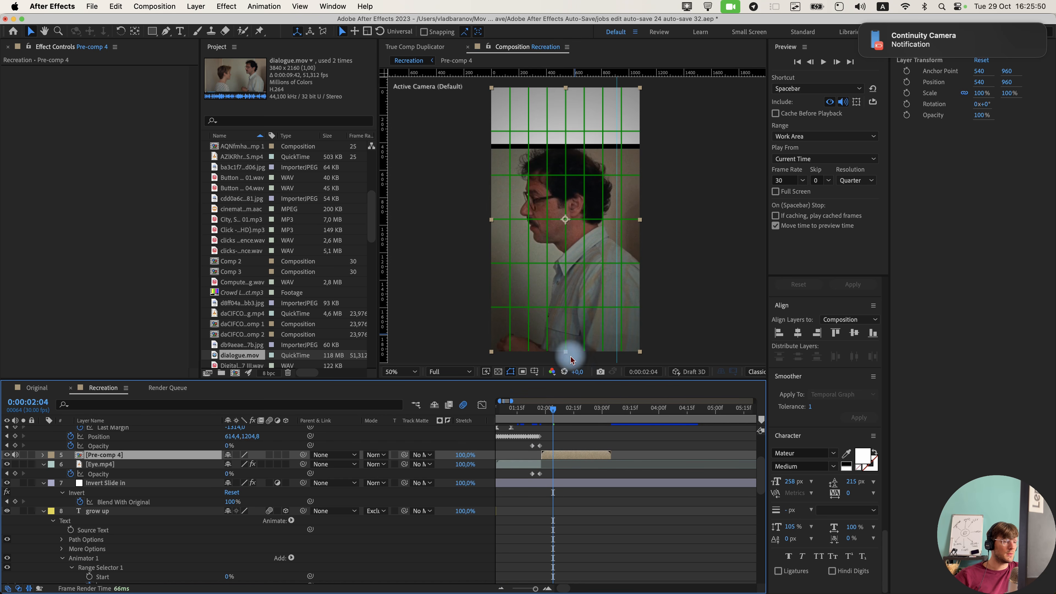
left_click(39, 388)
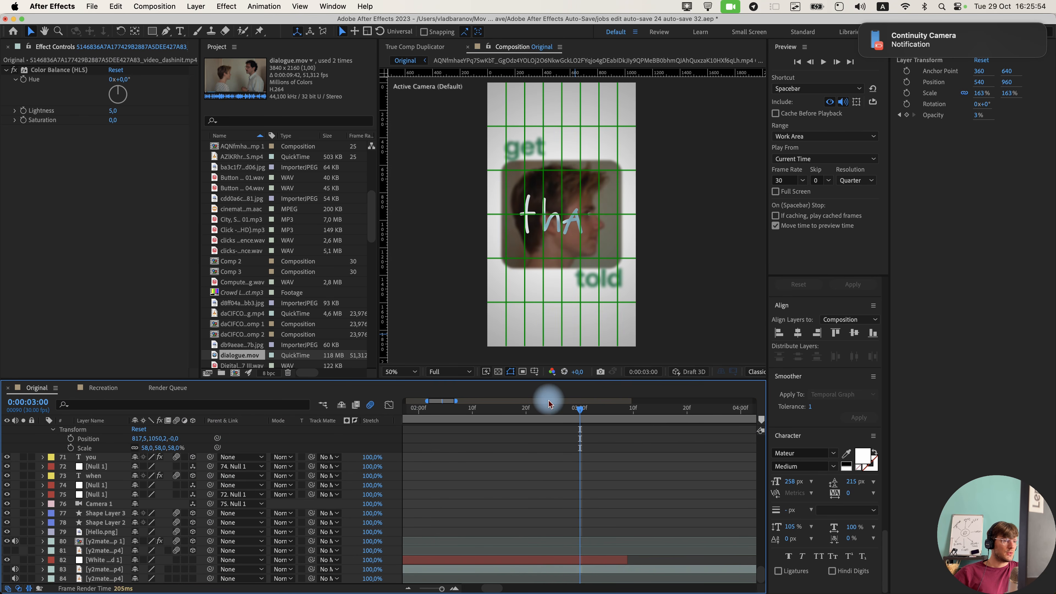
mouse_move(549, 403)
left_mouse_down()
mouse_move(559, 407)
mouse_move(536, 406)
left_mouse_up()
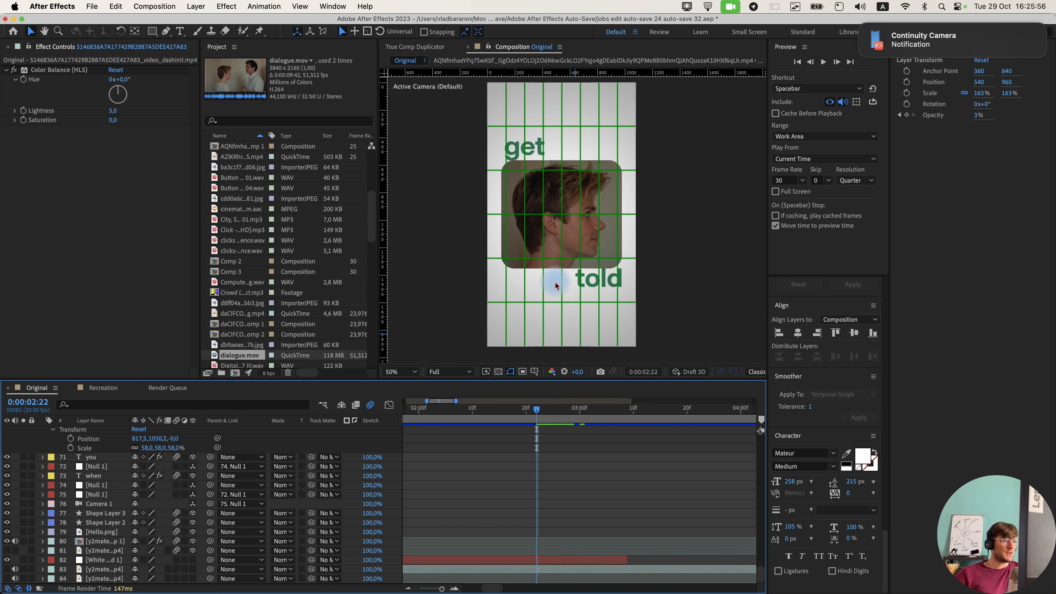
left_click(103, 388)
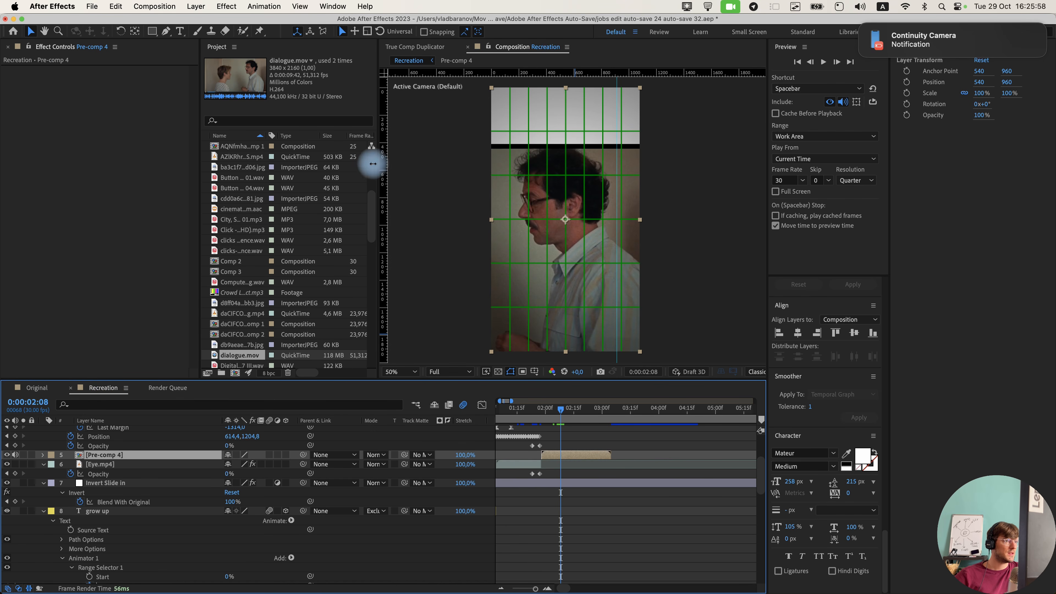
Draw a rounded rectangle mask on Pre-comp 4 around the speaker's head and set its Mask Expansion to 111 pixels.
left_click(153, 36)
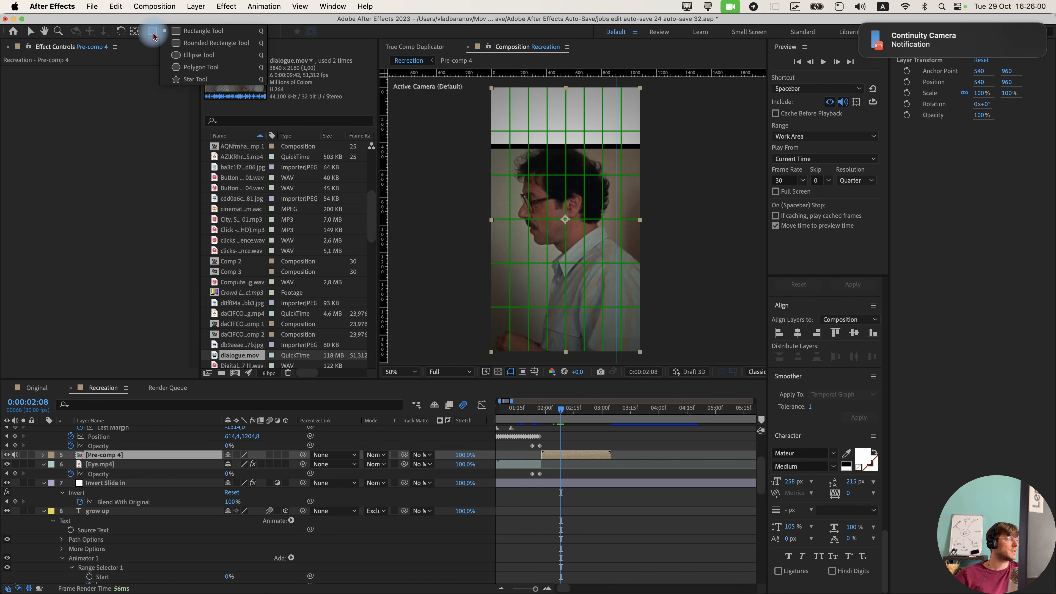
left_click(202, 46)
left_click_drag(519, 159, 606, 238)
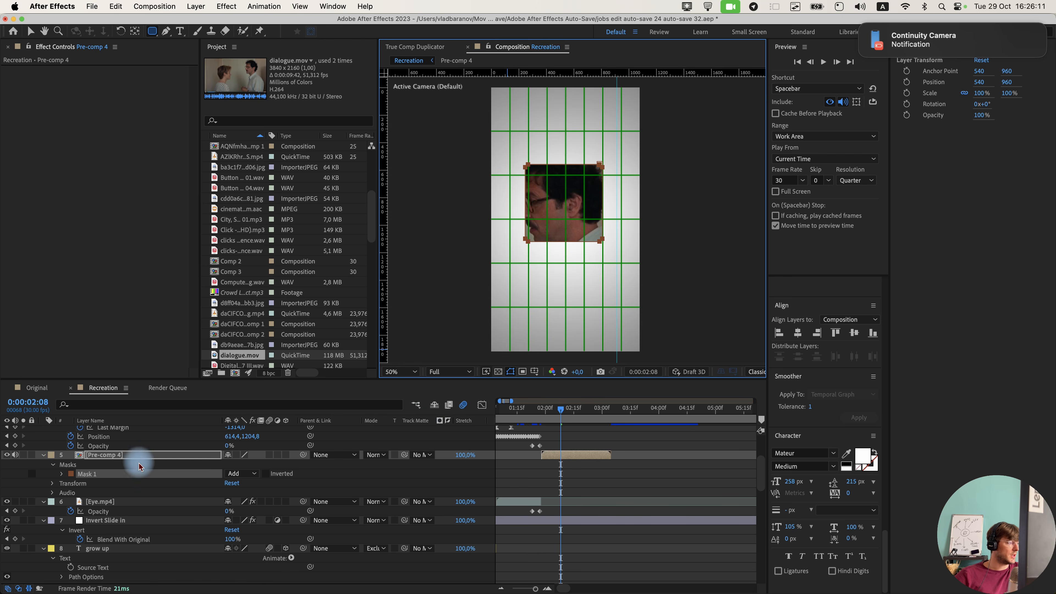
left_click(61, 474)
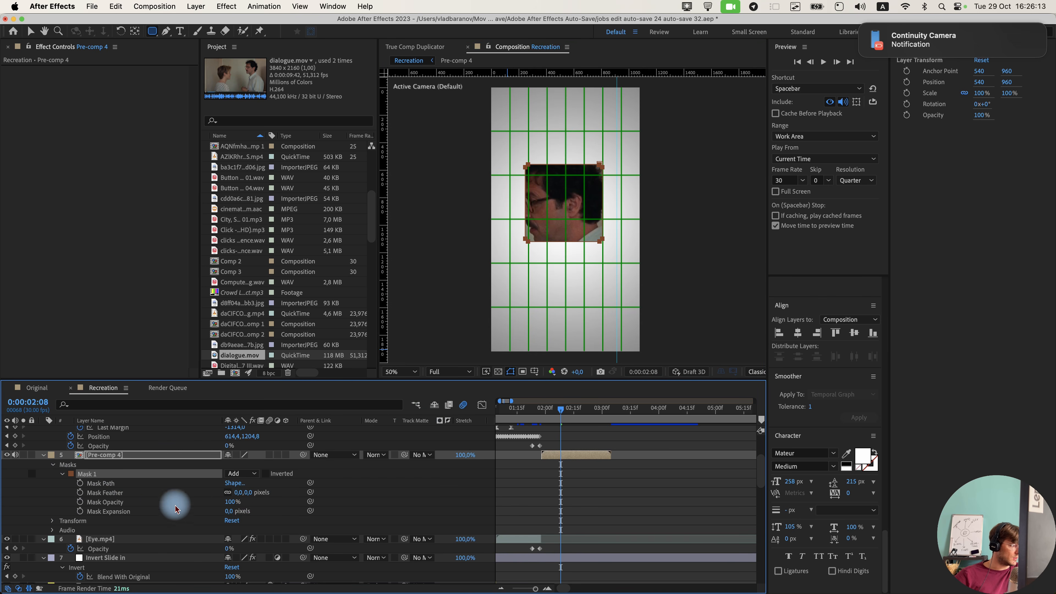
left_click_drag(232, 513, 289, 523)
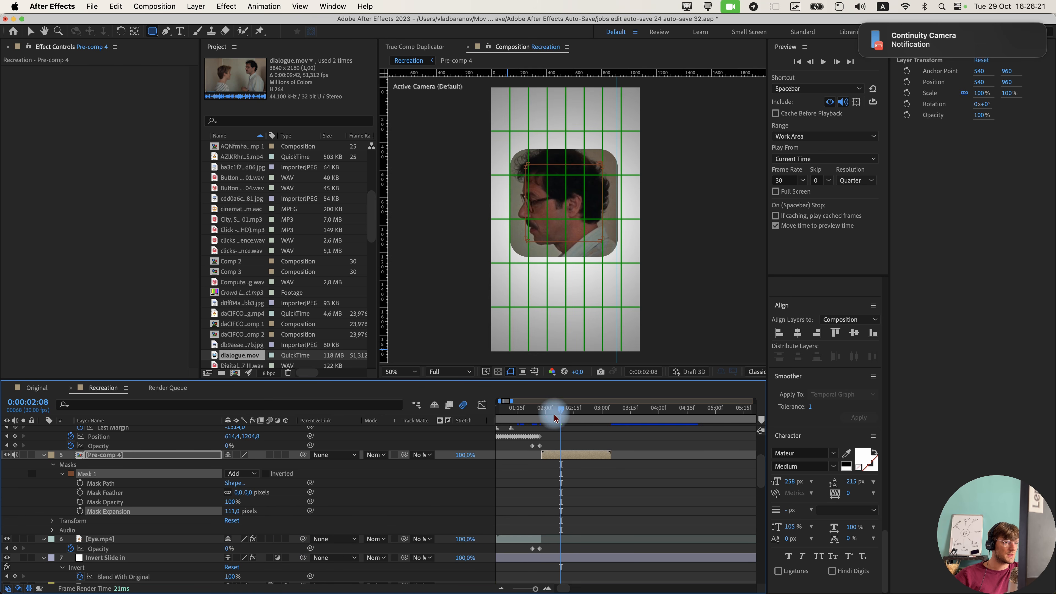
Move the masked Pre-comp 4 to position 552, 988 in the Recreation composition and preview the scene.
mouse_move(556, 419)
left_mouse_down()
mouse_move(636, 414)
mouse_move(571, 413)
left_mouse_up()
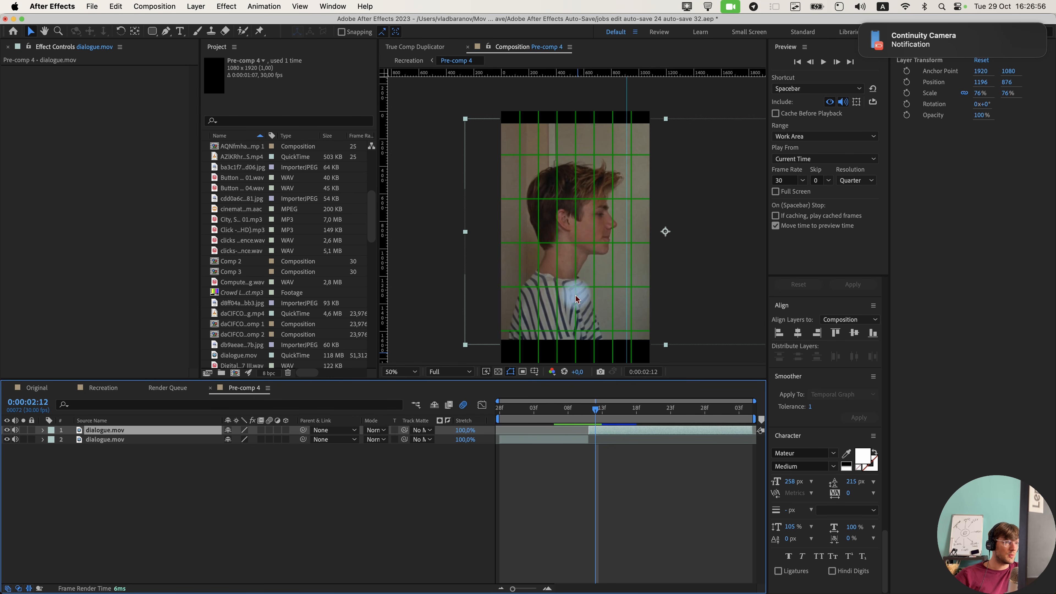
left_click(91, 386)
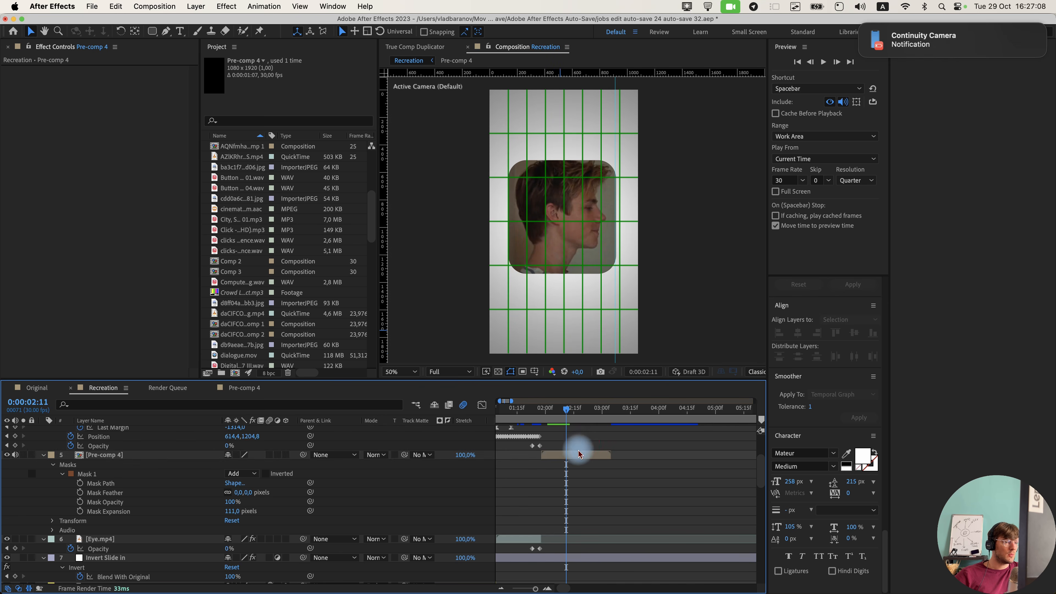
left_click(577, 456)
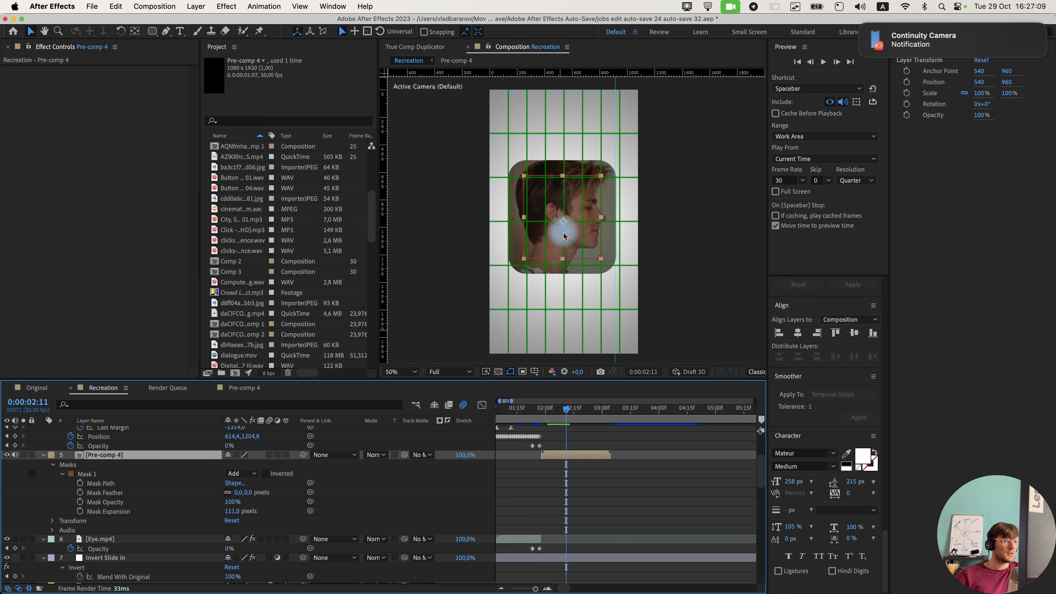
left_click_drag(564, 233, 564, 236)
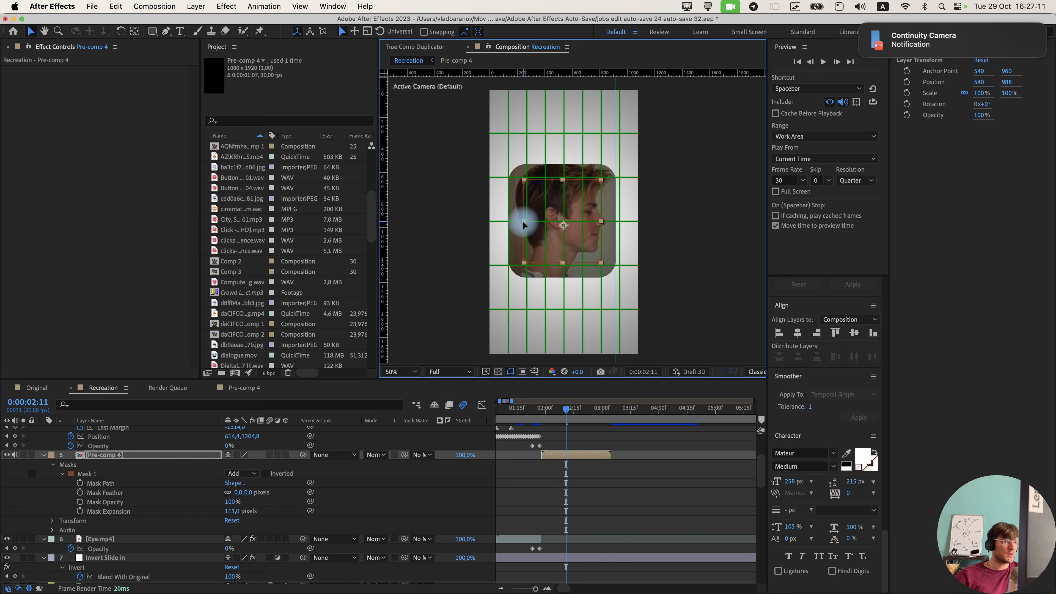
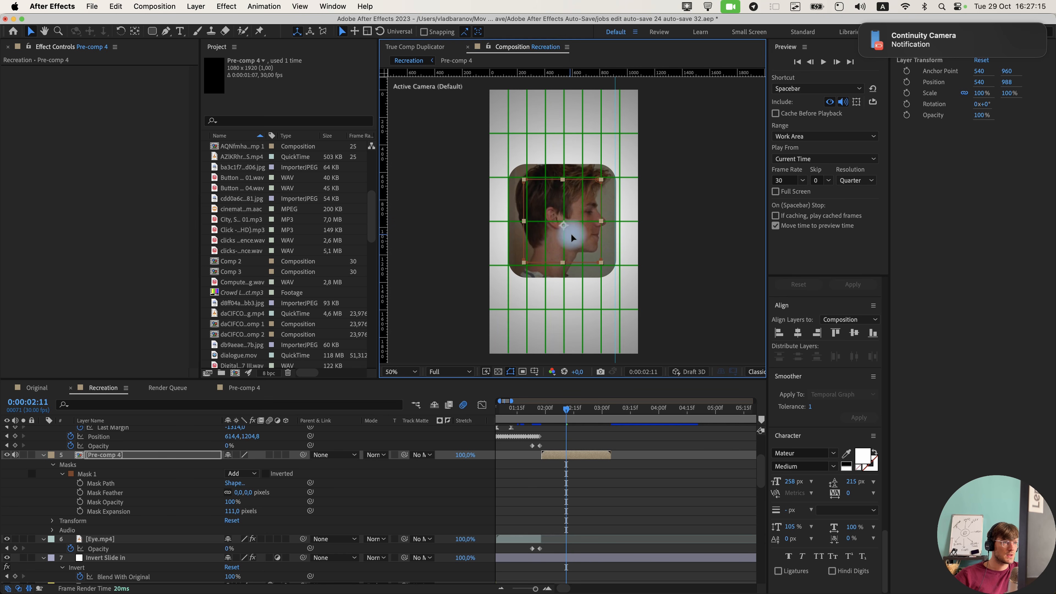
left_click_drag(571, 238, 573, 237)
scroll(573, 197, "up", 3)
scroll(545, 175, "down", 2)
left_click_drag(537, 188, 534, 245)
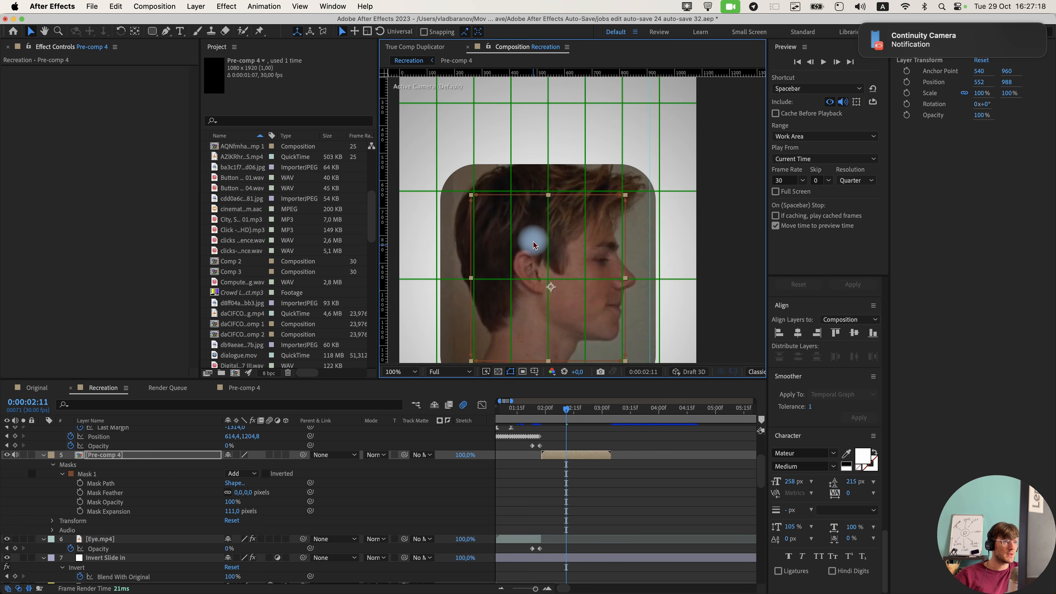
scroll(540, 260, "down", 2)
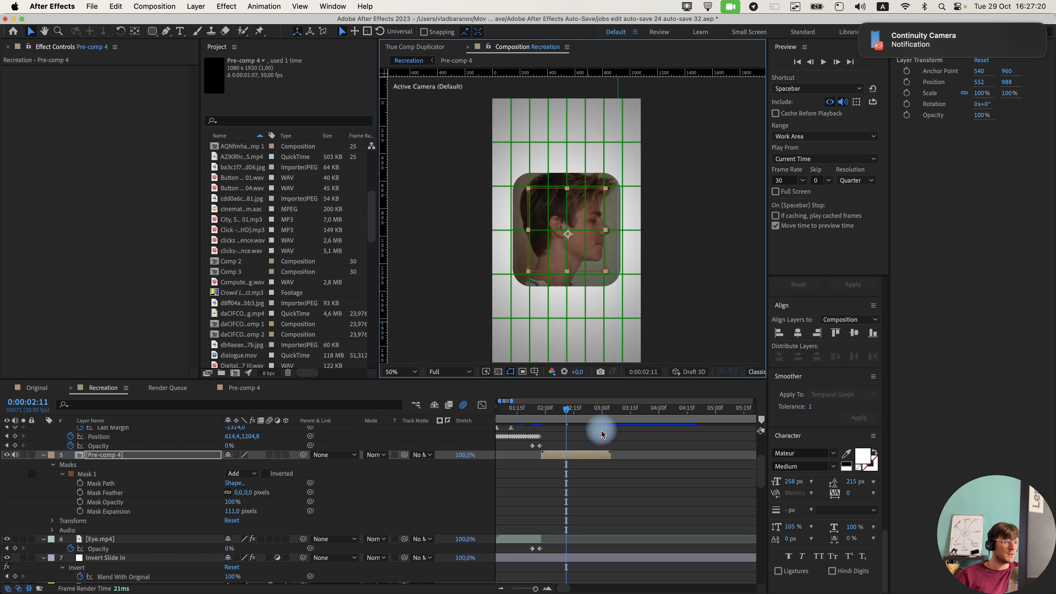
left_click(559, 416)
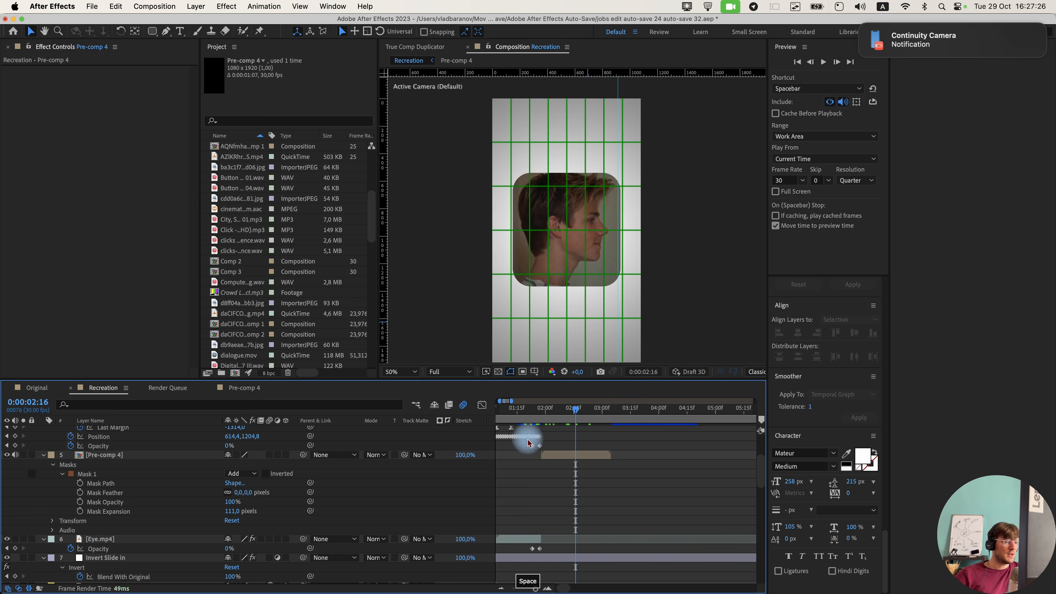
Add a "get" text layer above the framed clip and place it directly above Pre-comp 4 in the layer order.
scroll(528, 440, "up", 2)
left_click(557, 413)
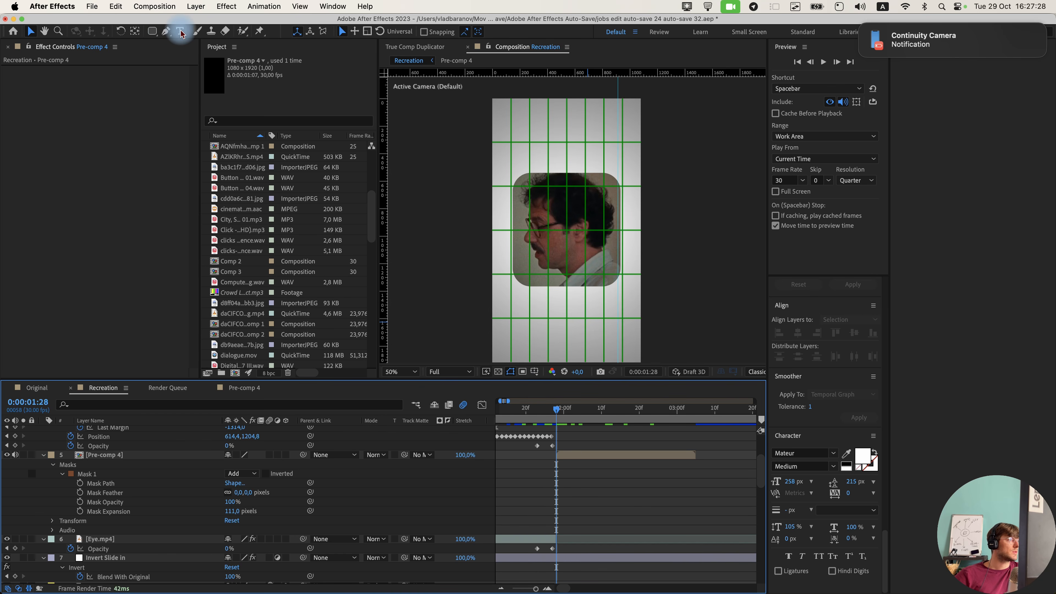
left_click(180, 31)
left_click(534, 153)
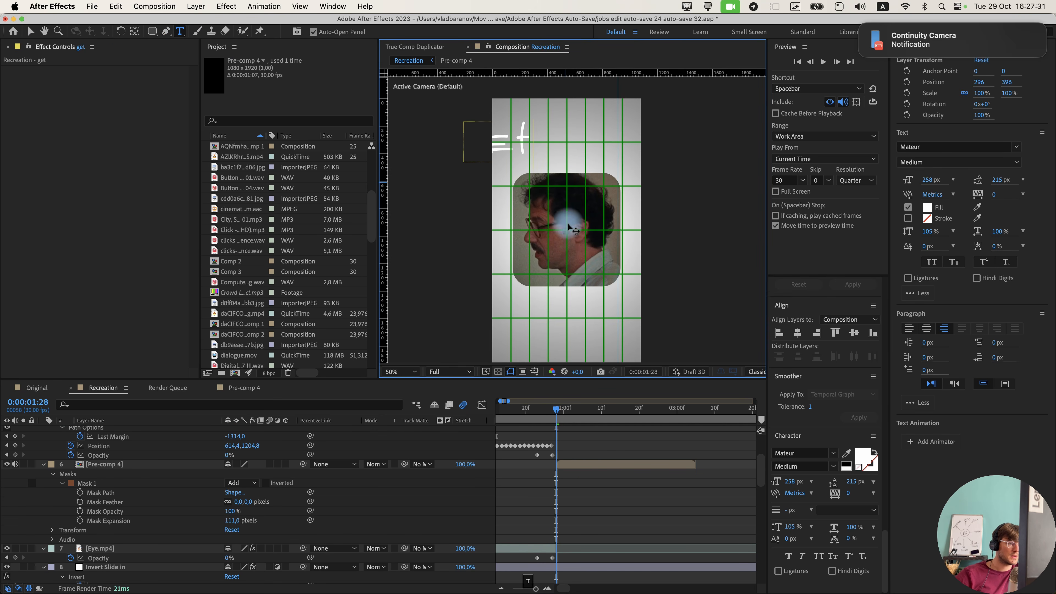
left_click(602, 407)
left_click(613, 439)
scroll(572, 433, "up", 5)
left_click_drag(106, 432, 127, 547)
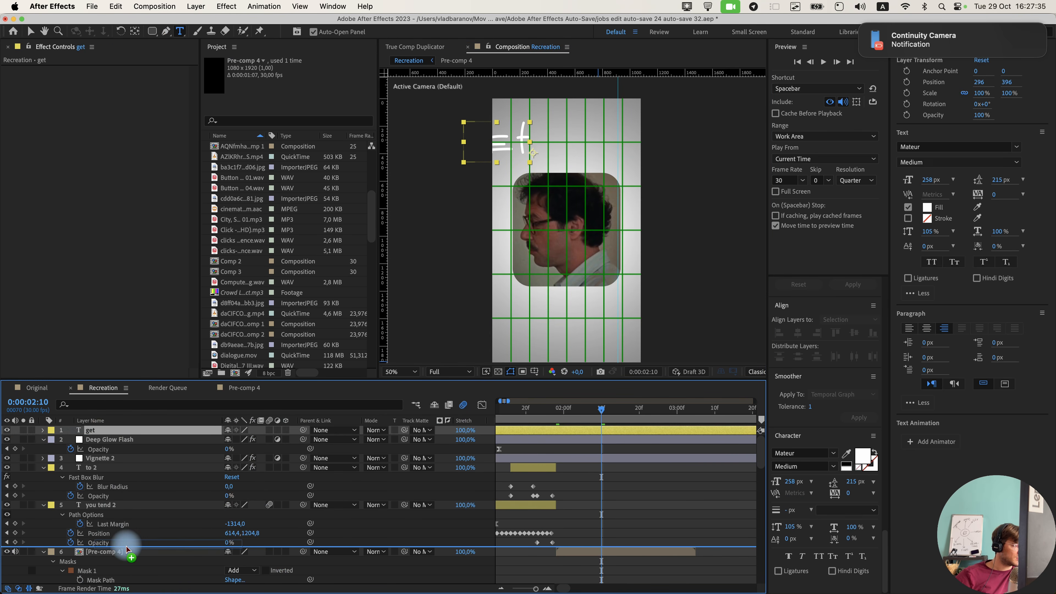
Split the "get" layer at 0:00:01:28 and delete the part before the cut.
scroll(599, 540, "down", 3)
scroll(548, 503, "up", 4)
left_click(563, 409)
key("shift+super+d")
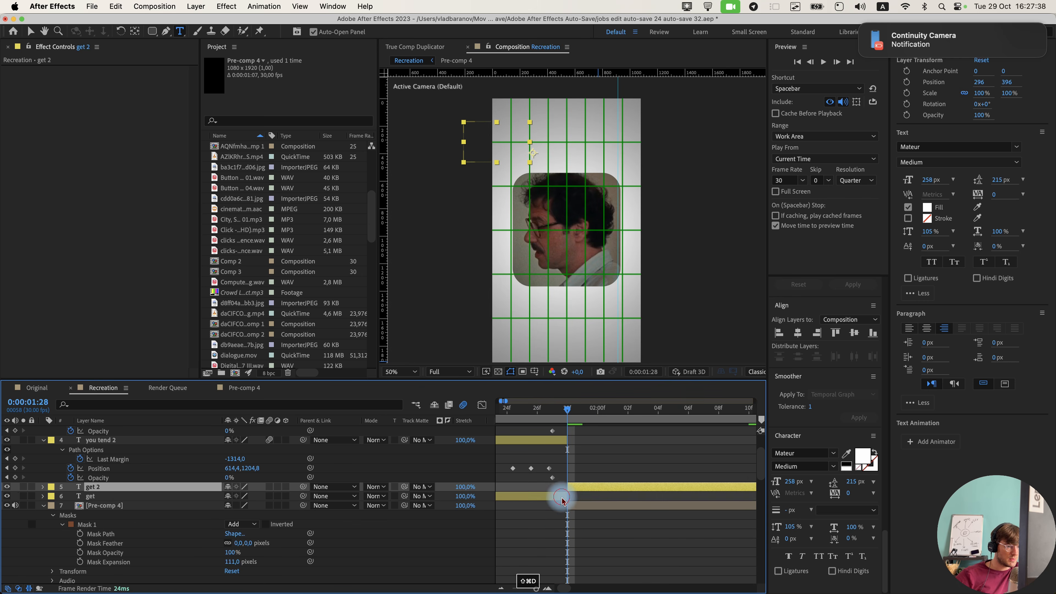
left_click(561, 497)
key("Delete")
Move the remaining "get" text to position 680, 448 and set its font to Aeonik Pro Bold.
left_click(587, 486)
left_click(938, 147)
type("ae")
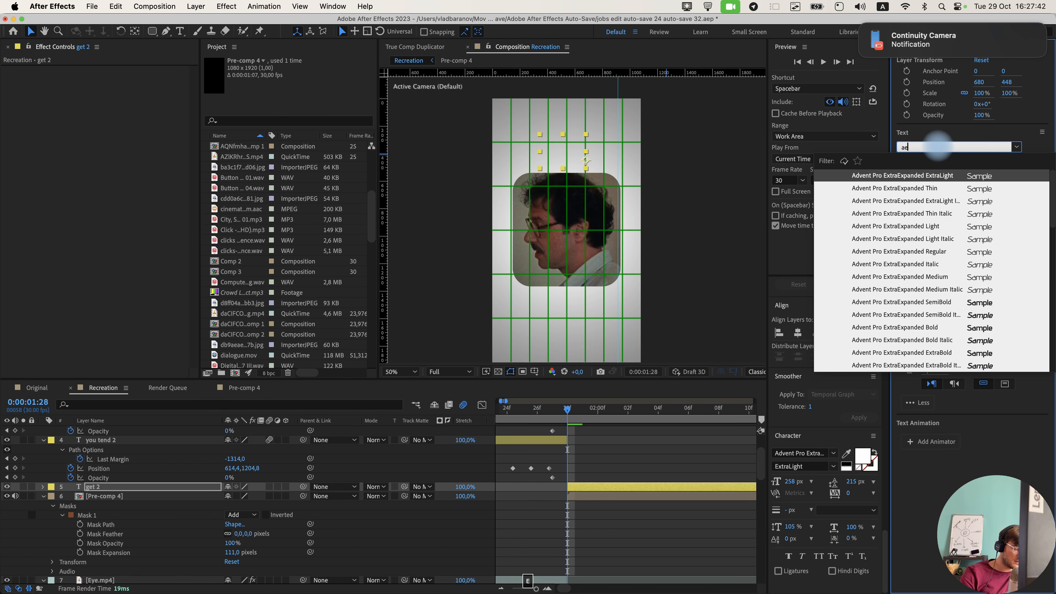
type("onik")
left_click(952, 201)
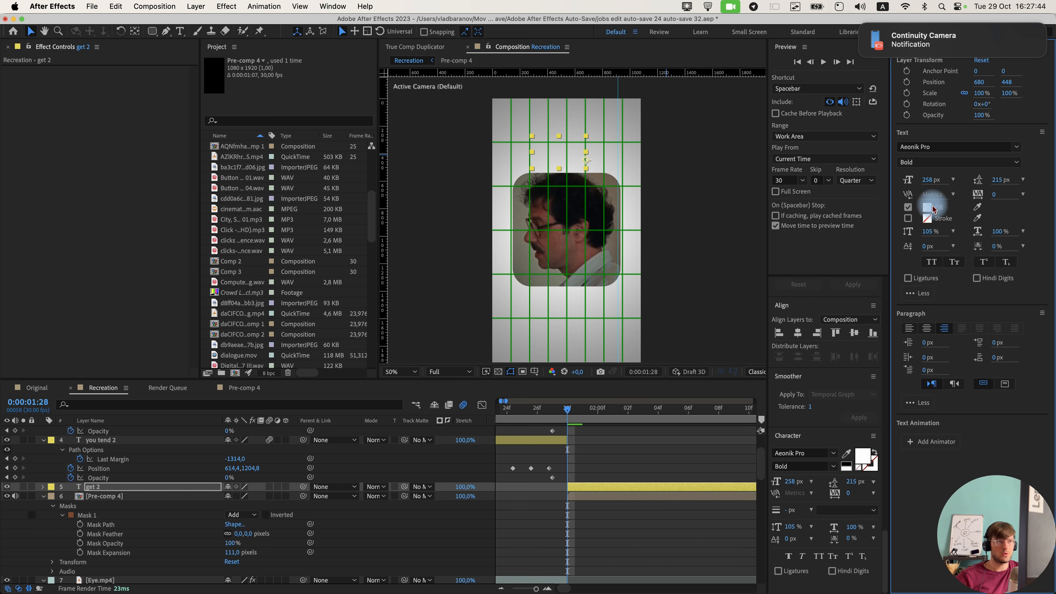
Copy the hex code of Shape Layer 1's green stroke color for use on the text.
left_click(926, 208)
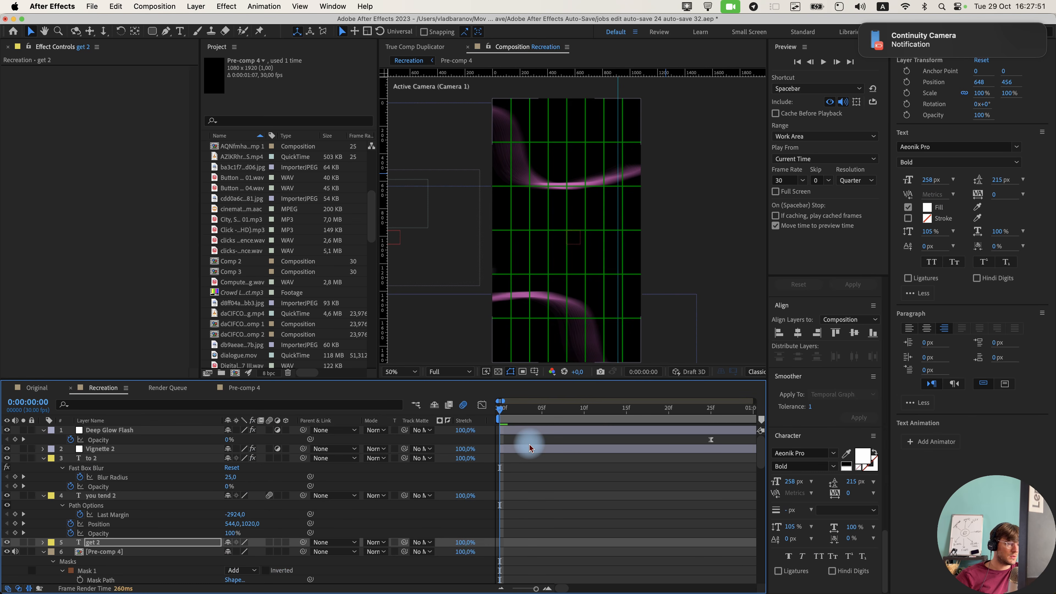
left_click_drag(530, 441, 524, 473)
scroll(500, 507, "up", 4)
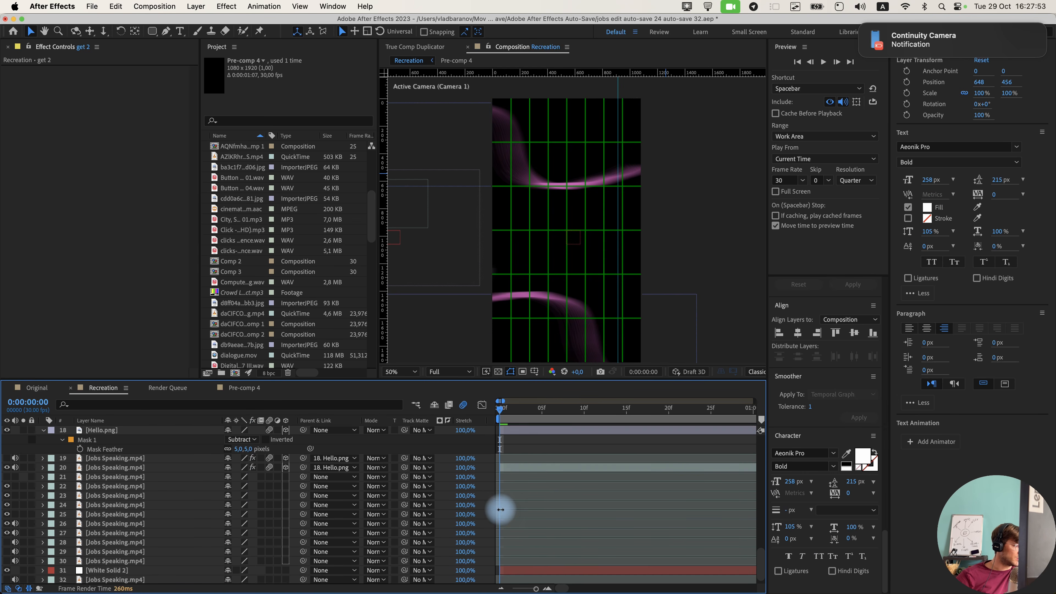
left_click(146, 479)
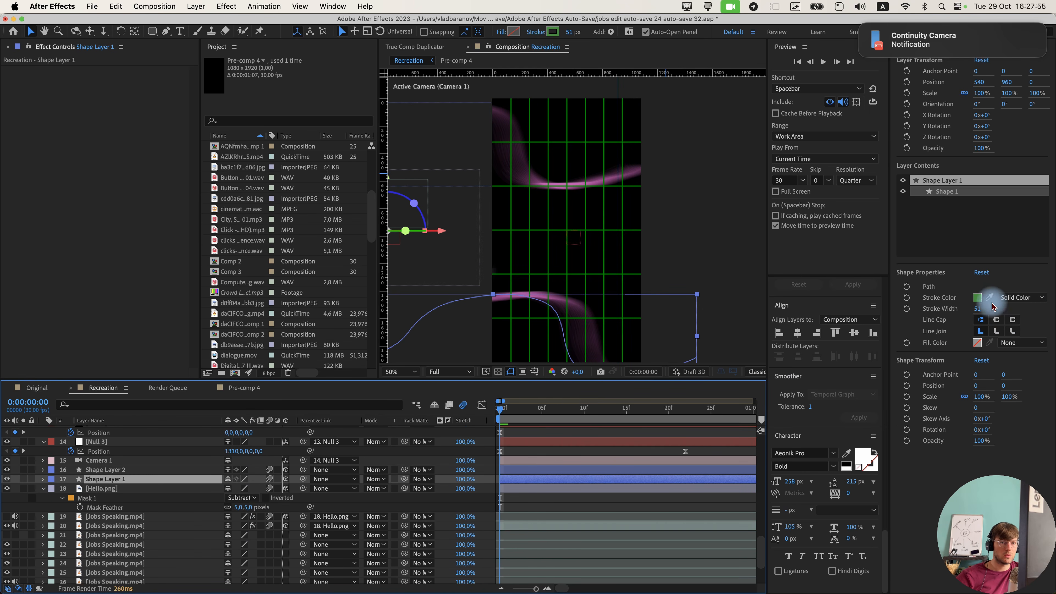
left_click(978, 297)
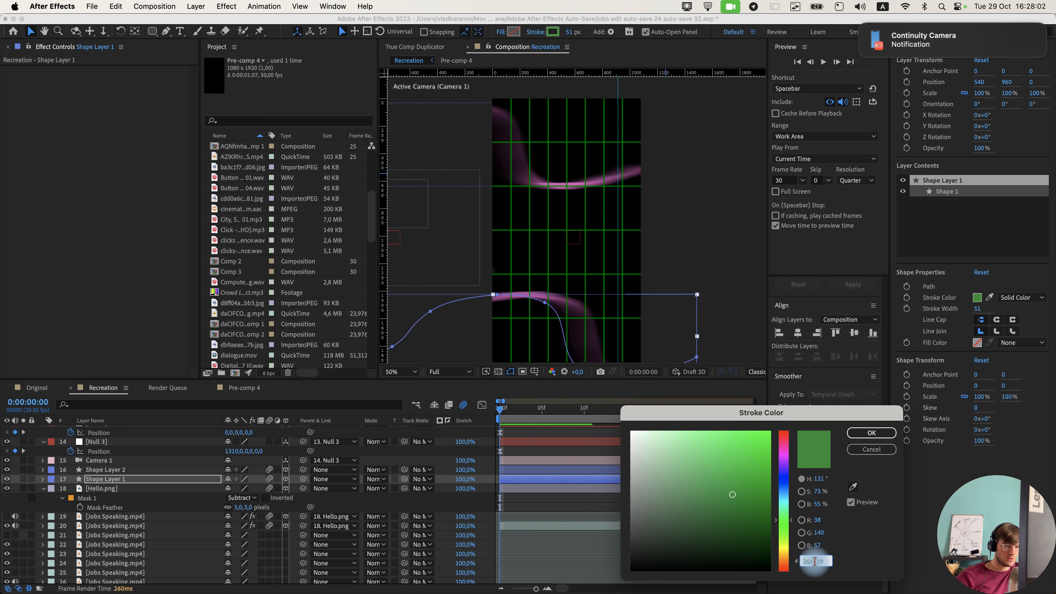
left_click(867, 437)
scroll(666, 481, "down", 4)
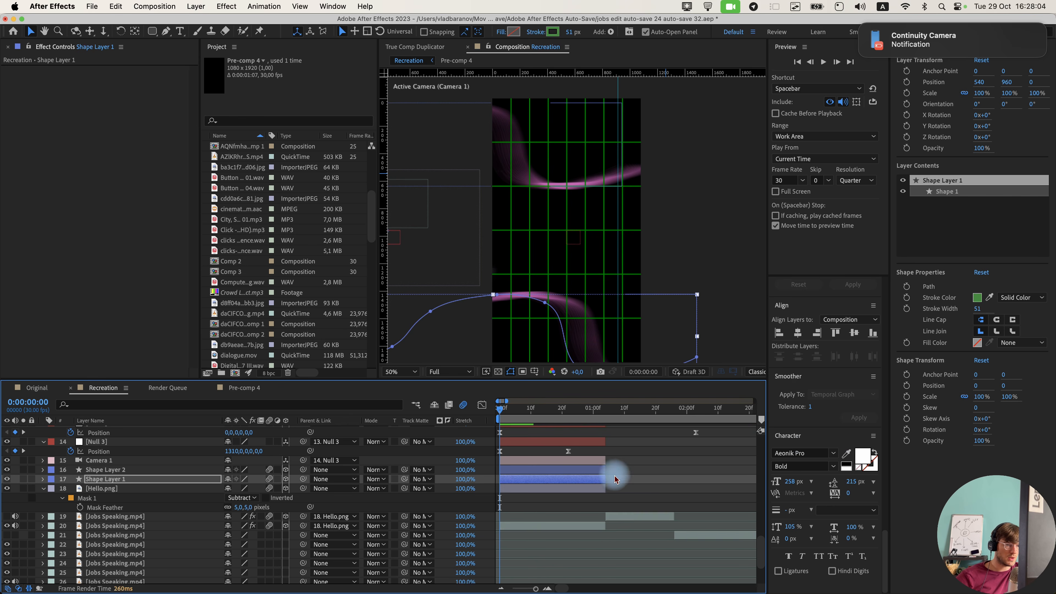
Set the fill color of the "get" text to 268C39.
left_click(628, 411)
scroll(538, 467, "down", 2)
scroll(536, 468, "up", 10)
left_click(560, 543)
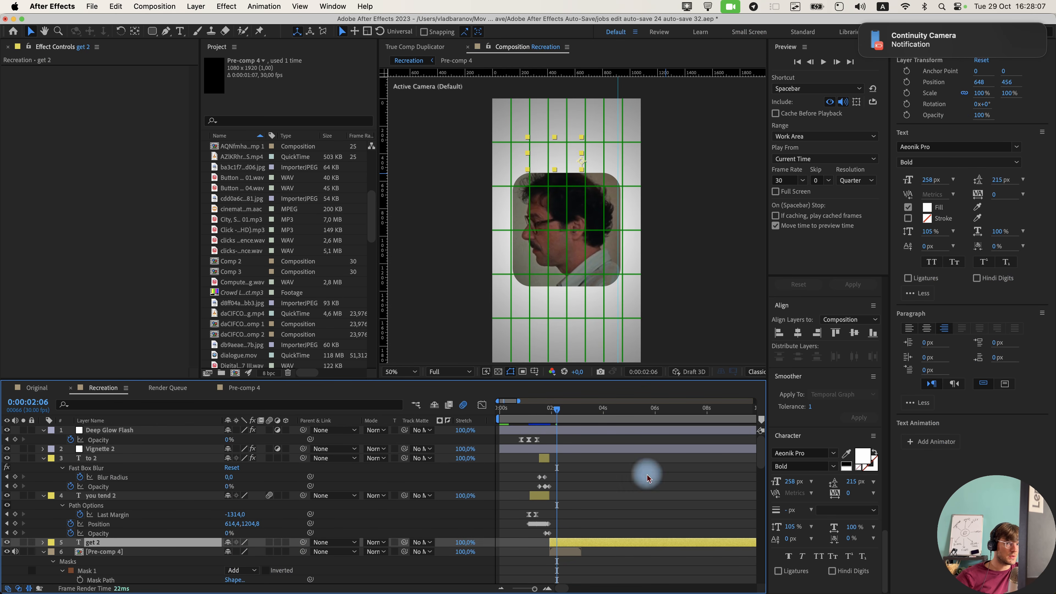
left_click(927, 207)
key("super+v")
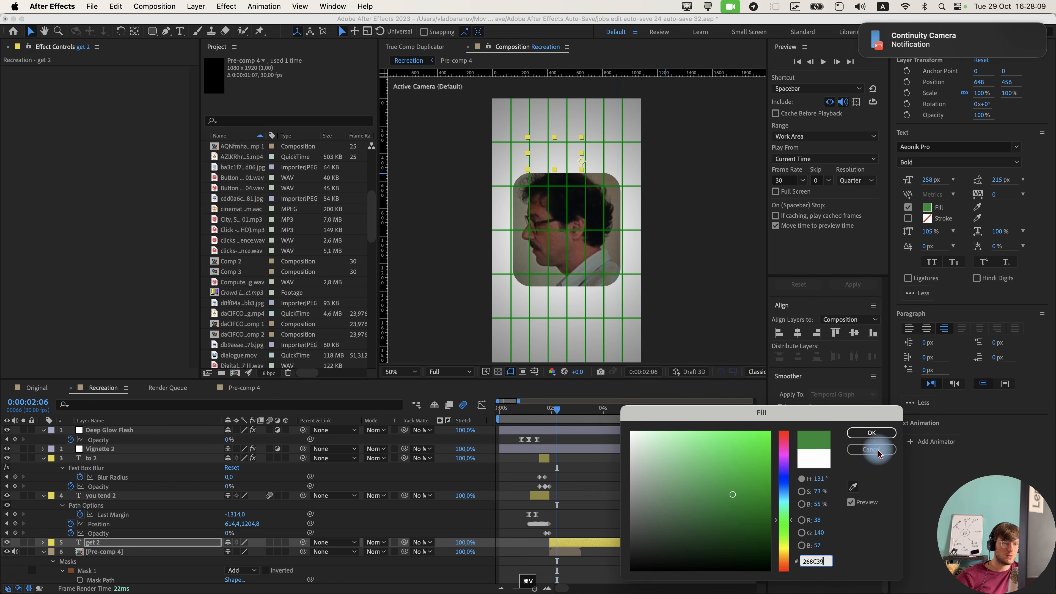
left_click(868, 433)
Scale the "get" text to 63.4% above the framed clip and add a matching green "told" text below the clip.
left_click_drag(563, 226, 587, 243)
scroll(587, 243, "up", 1)
mouse_move(624, 193)
left_mouse_down()
mouse_move(606, 209)
mouse_move(636, 208)
left_mouse_up()
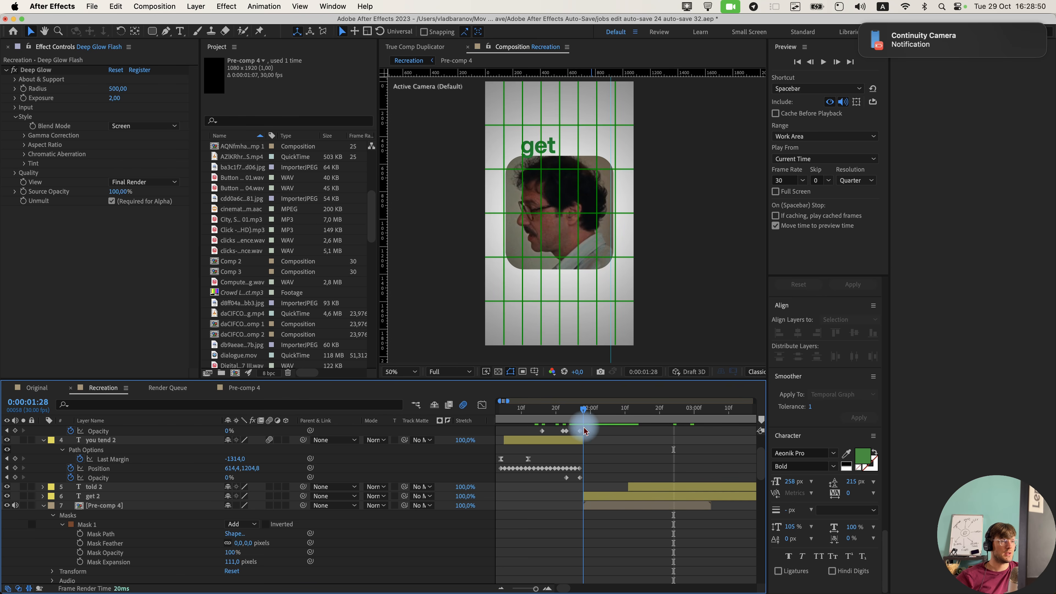
Check the text at 0:00:03:02 and move "get" sideways to position 468, 522, toward the framed clip's edge.
left_click_drag(577, 433, 639, 428)
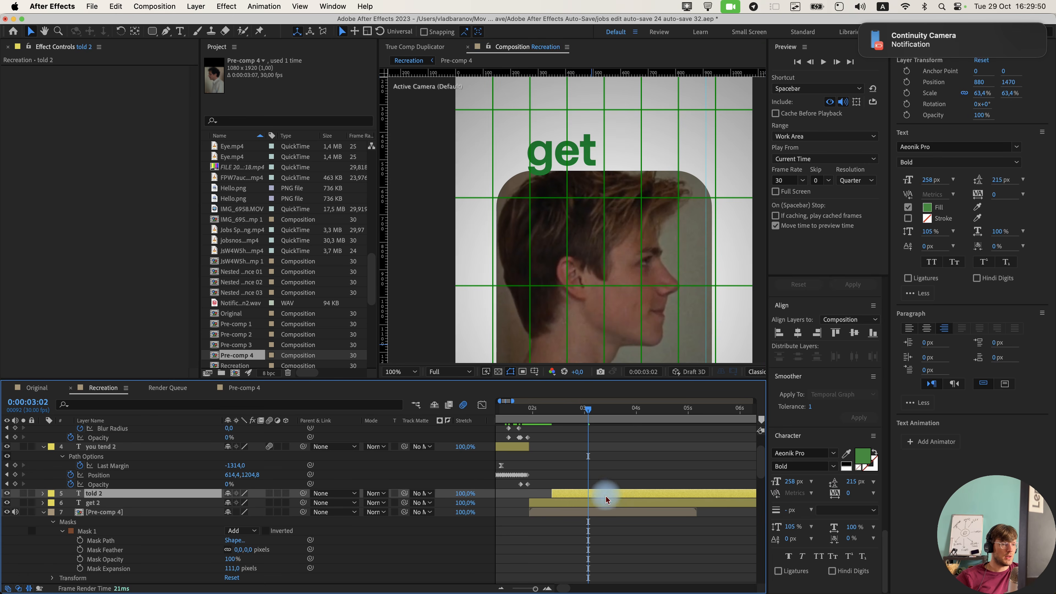
left_click(608, 499)
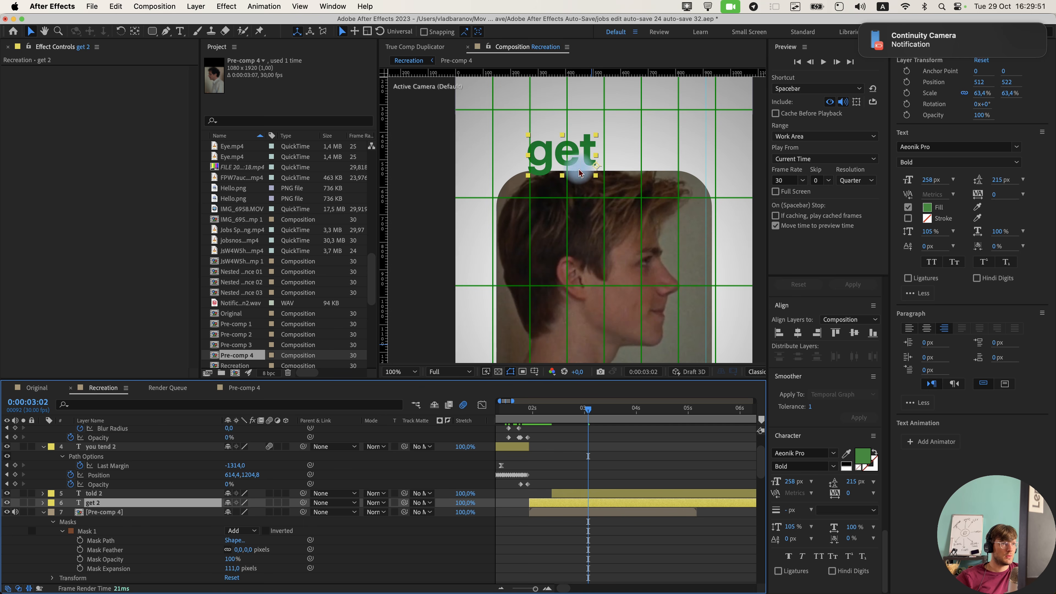
left_click_drag(576, 182, 568, 185)
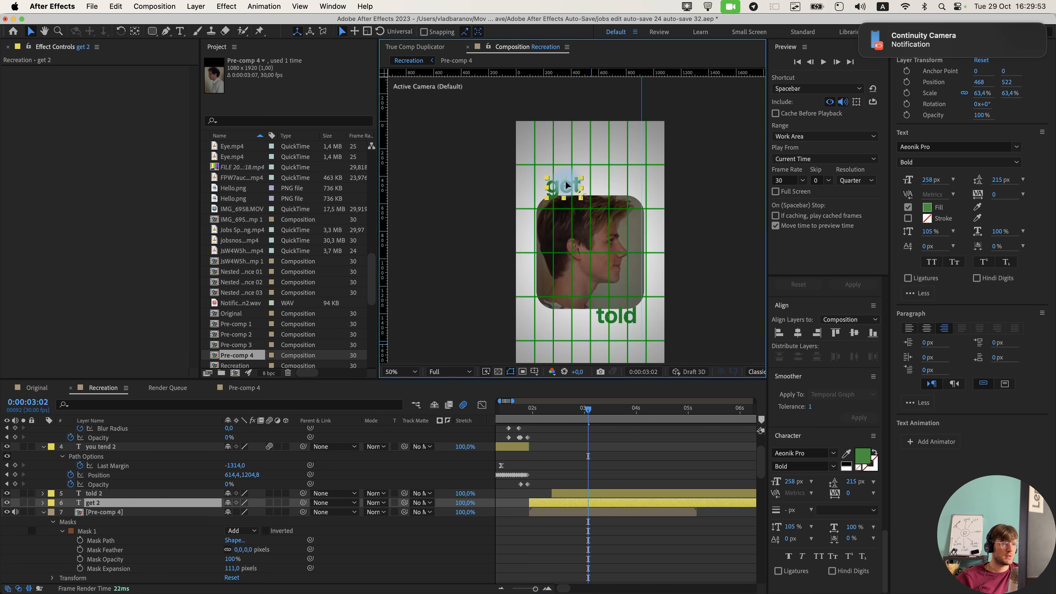
Preview the framed clip with its text at 0:00:02:28 and add a new "that" text over the clip.
left_click_drag(587, 454, 529, 435)
key("space")
key("super+t")
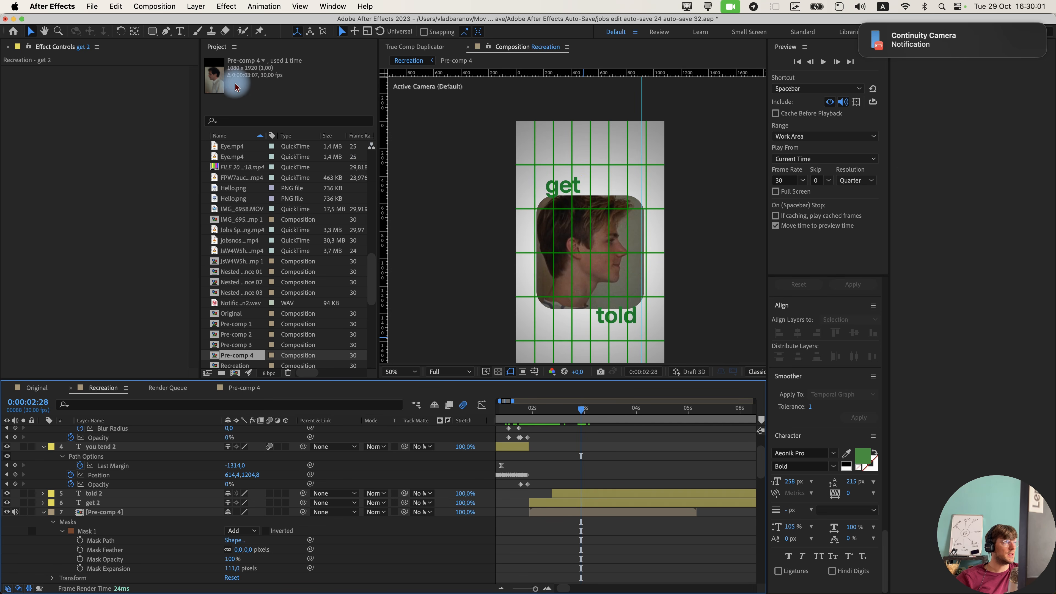
left_click(579, 251)
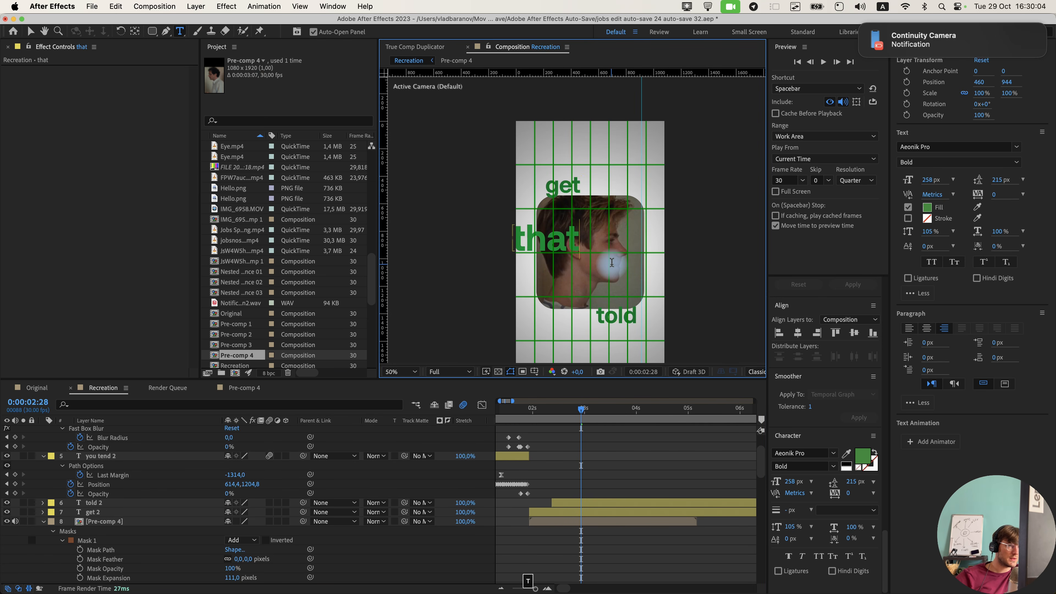
Split the "that" text layer at 0:00:02:21 and keep only the part after it.
left_click(597, 477)
scroll(595, 477, "up", 4)
left_click_drag(549, 432, 490, 526)
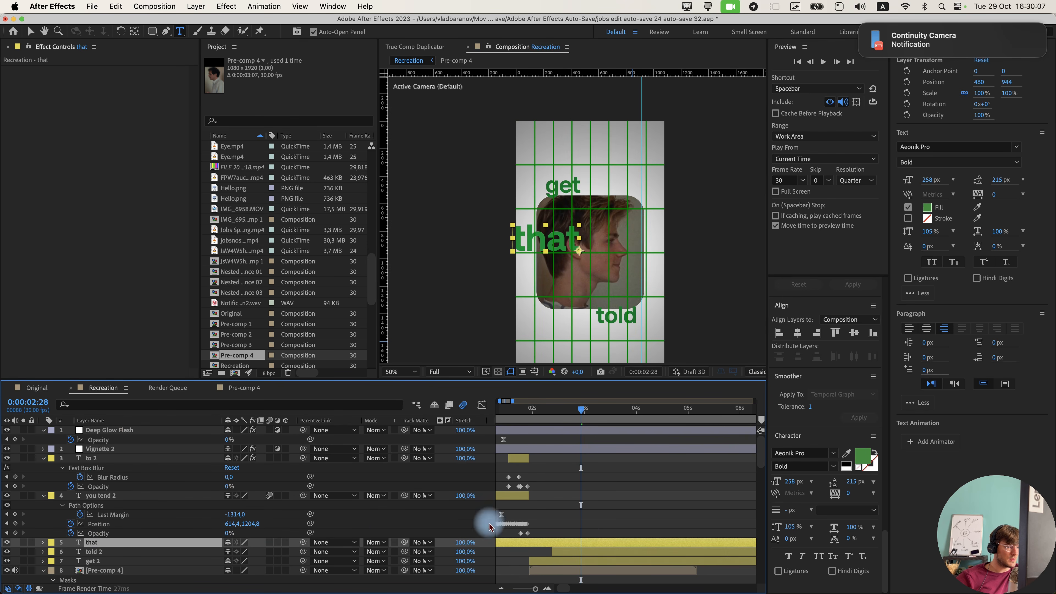
key("shift+super+d")
Set the font of the "that" text to Mateur.
left_click(952, 151)
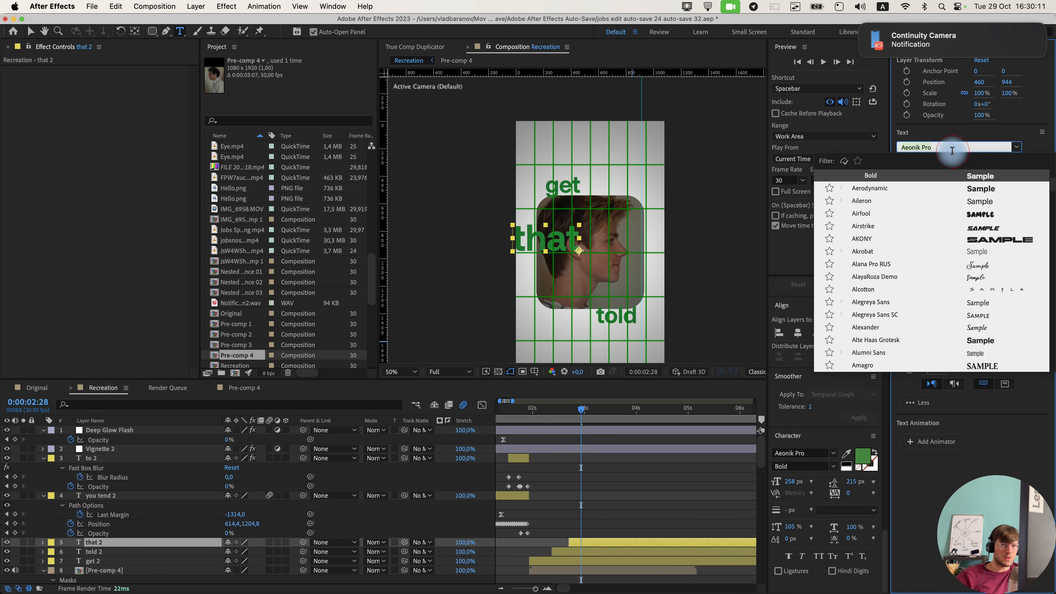
type("mateur")
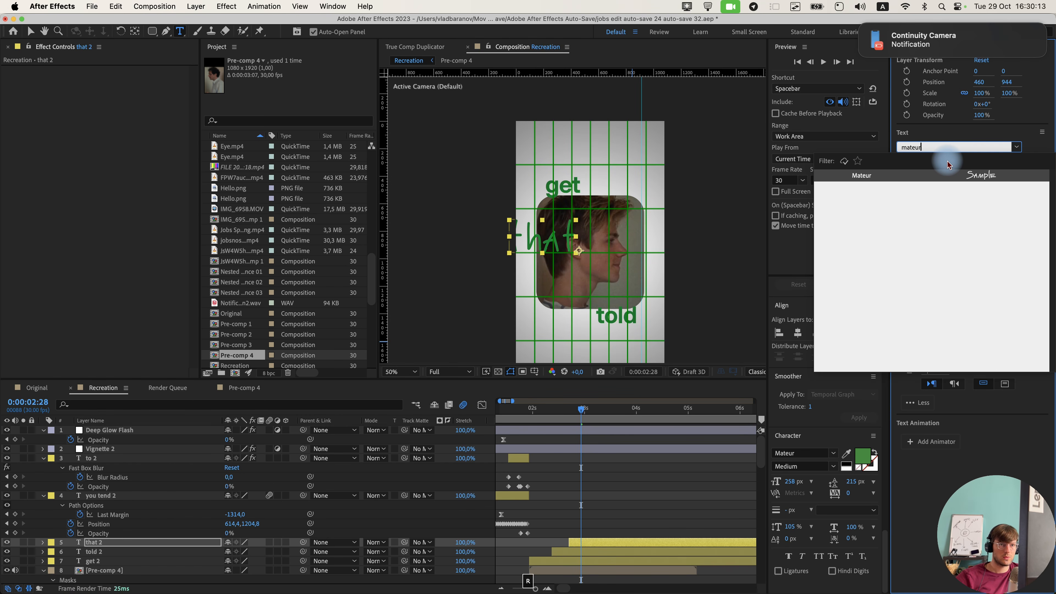
key("Return")
Make "that" white at position 808.3, 1067.8 over the clip and set its blending mode to Exclusion.
left_click(927, 207)
left_click(877, 436)
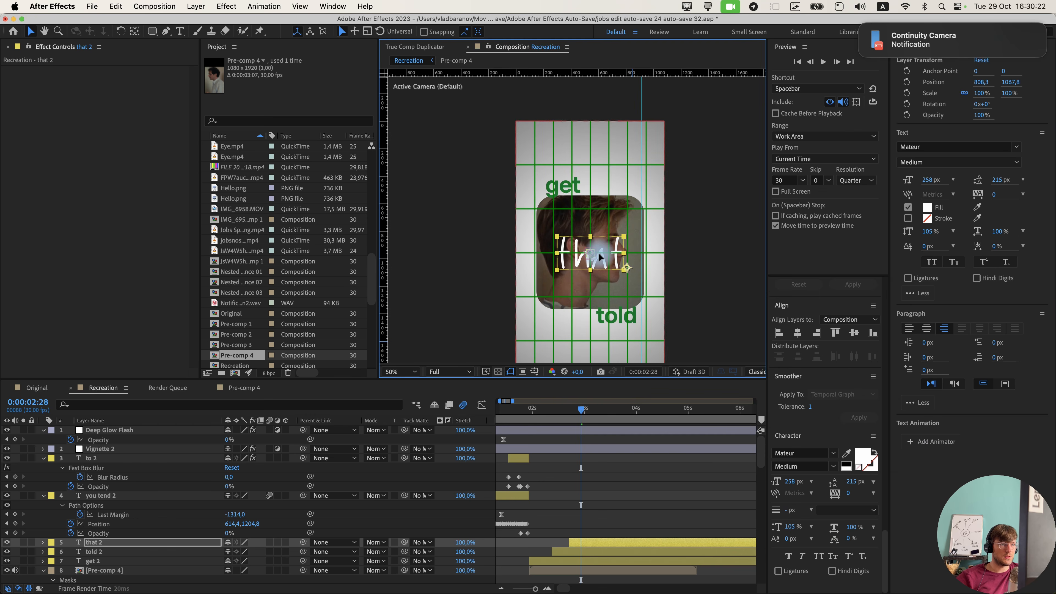
left_click(375, 542)
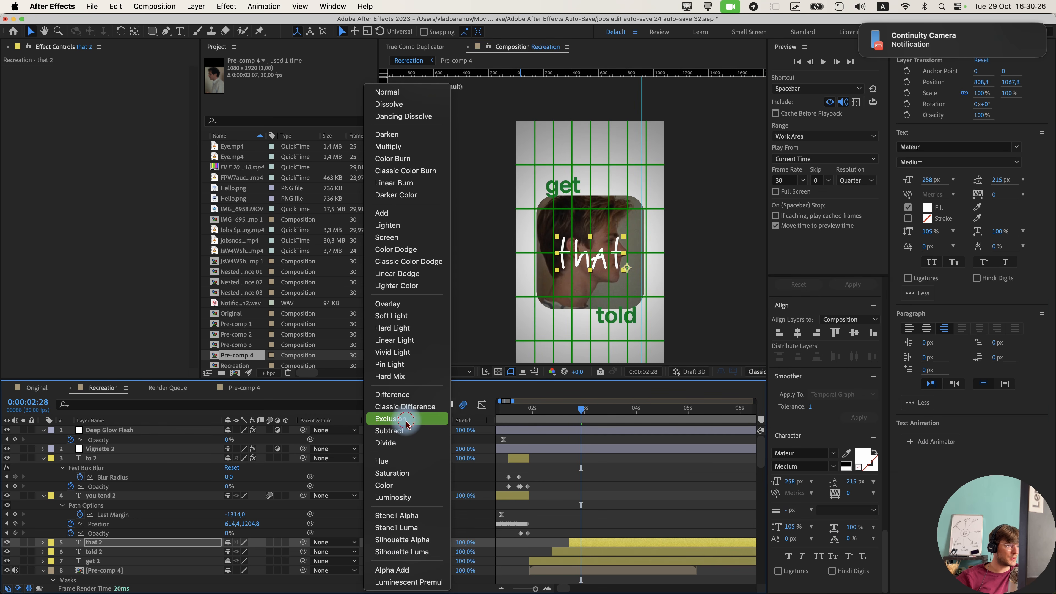
left_click(370, 415)
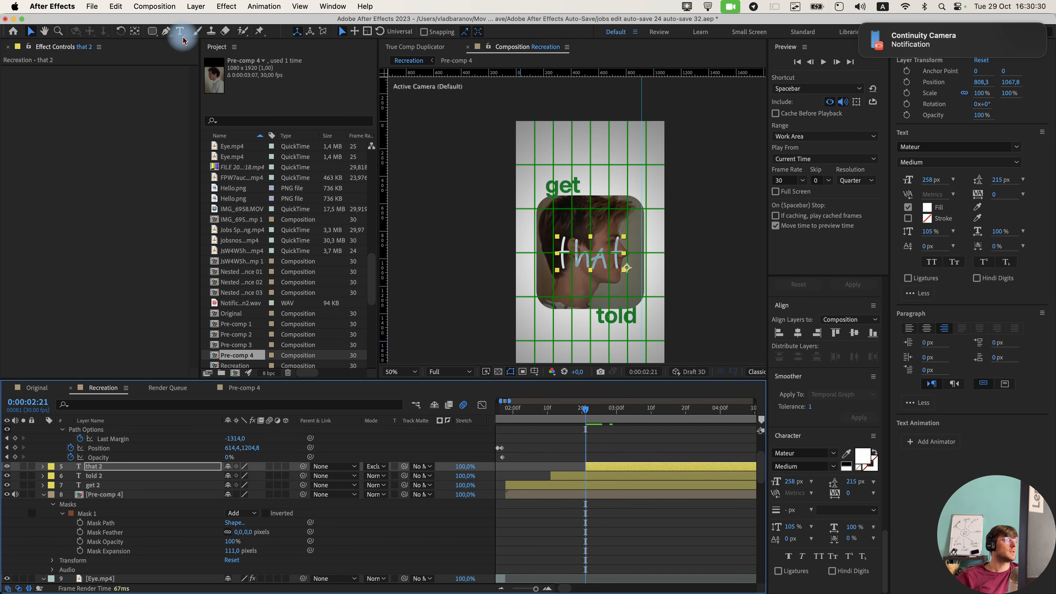
Draw a narrow upright mask on "that 2" beside its first letter and keyframe the Mask Path at 0:00:02:21.
left_click(156, 34)
left_click_drag(531, 218, 546, 289)
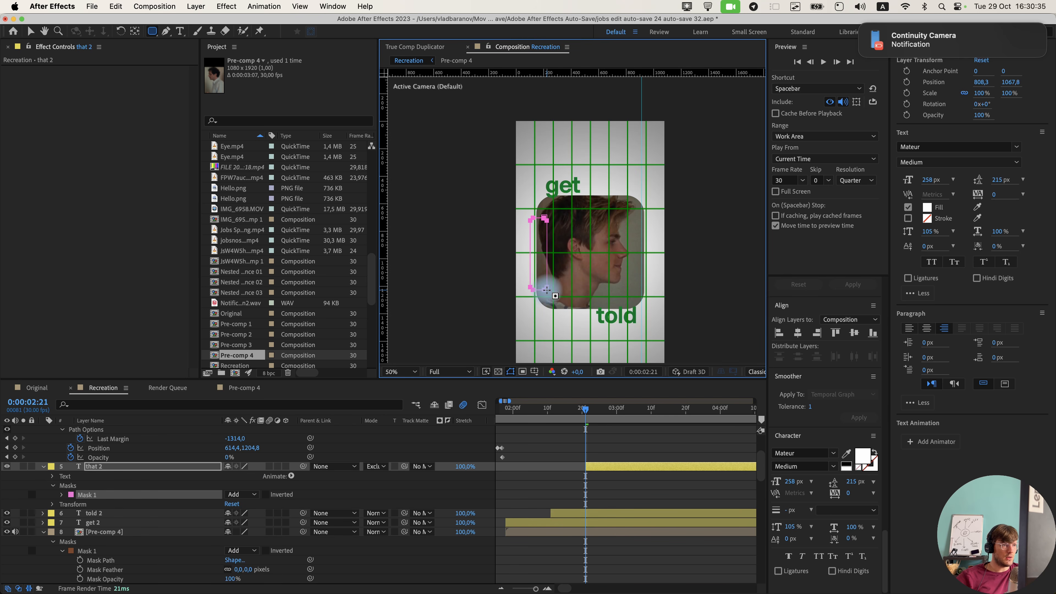
left_click(63, 495)
mouse_move(589, 418)
left_mouse_down()
mouse_move(684, 417)
mouse_move(587, 418)
left_mouse_up()
left_click(102, 469)
Widen the mask at 0:00:03:11 to cover the whole word "that".
left_click_drag(539, 417, 597, 423)
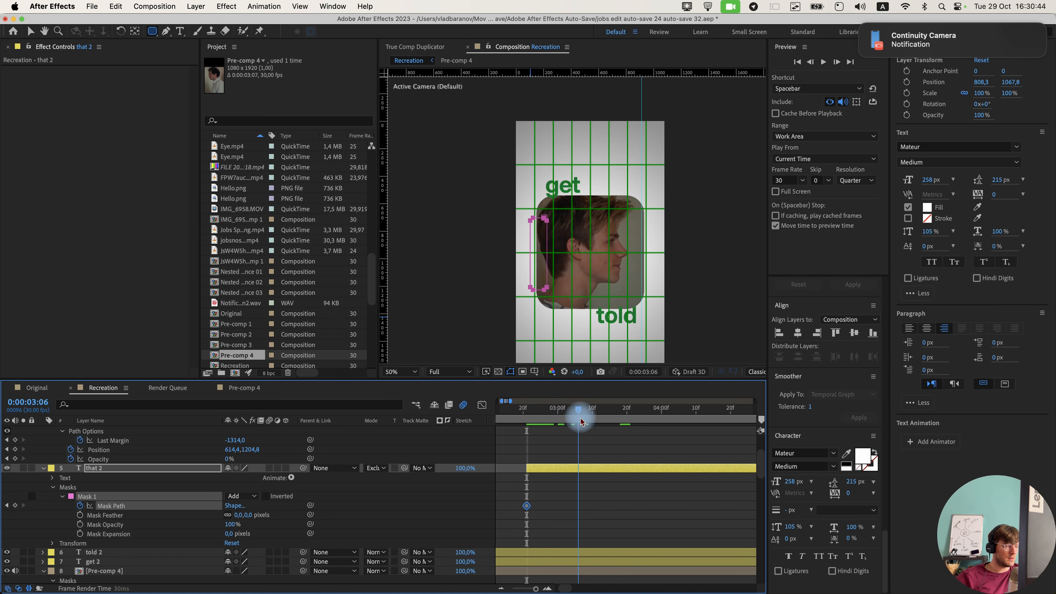
key("v")
left_click_drag(539, 262, 639, 259)
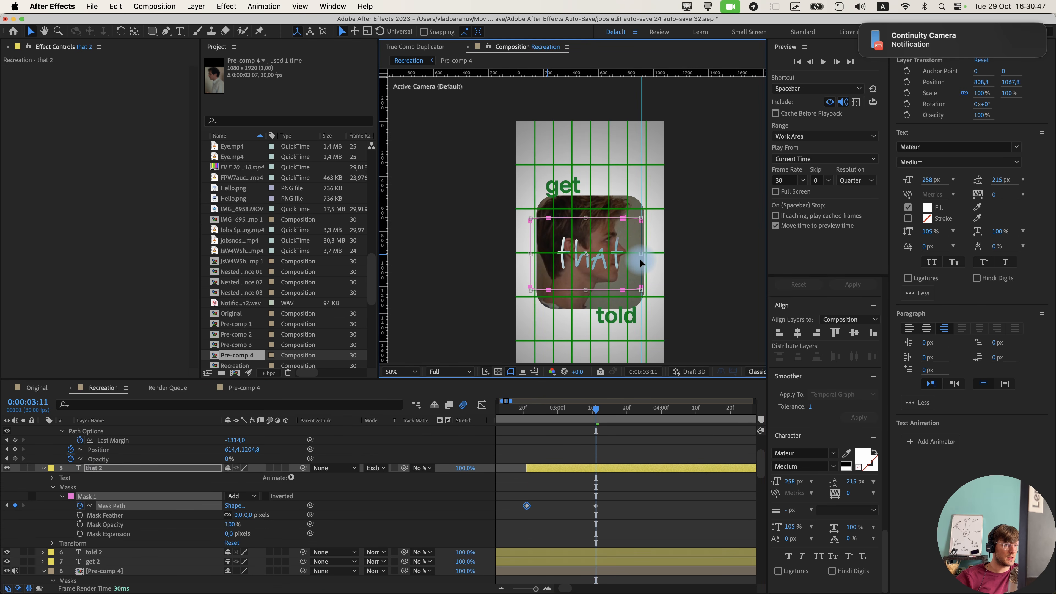
Preview the "that" reveal and shorten it by moving the end Mask Path keyframe to just before 0:00:03:00.
left_click_drag(596, 410, 503, 416)
key("space")
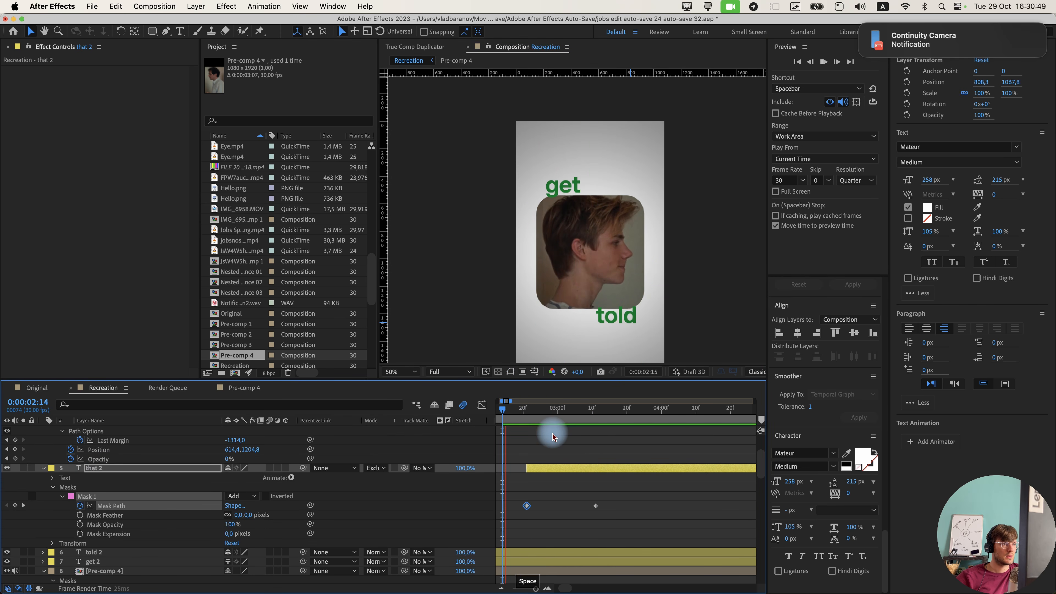
left_click(569, 434)
left_click_drag(595, 505, 561, 505)
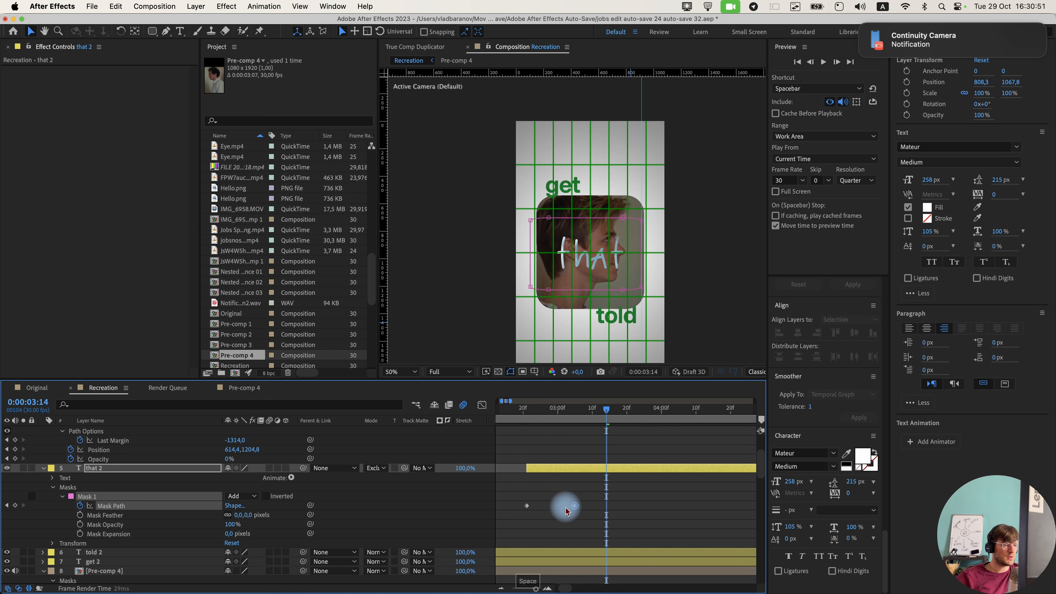
left_click(516, 415)
key("space")
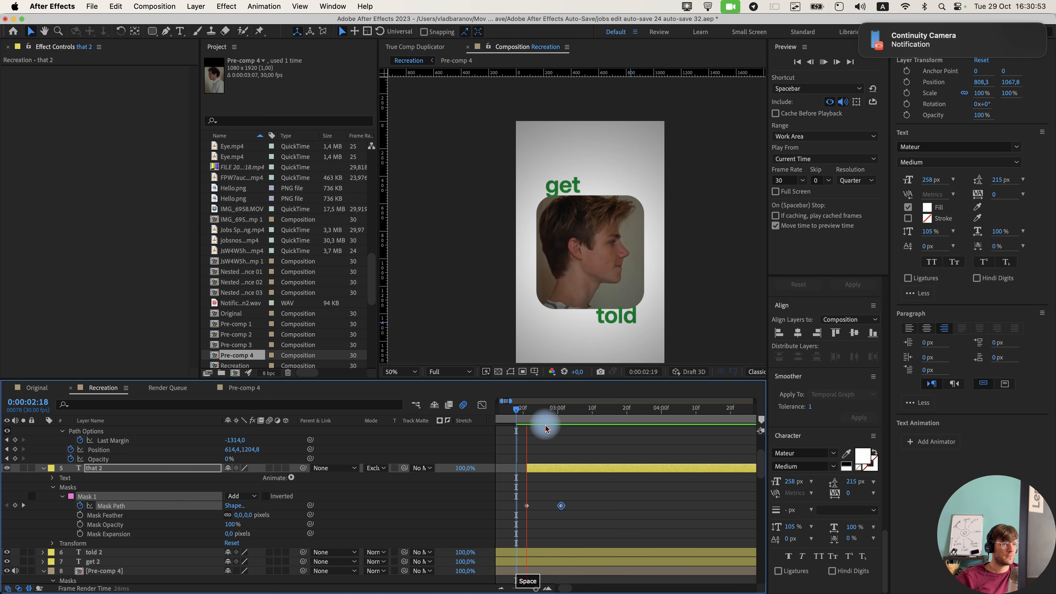
key("space")
left_click(561, 506)
left_click_drag(561, 506, 554, 507)
Ease both Mask Path keyframes of "that 2" and enable motion blur on the layer.
left_click_drag(565, 516, 519, 501)
key("w")
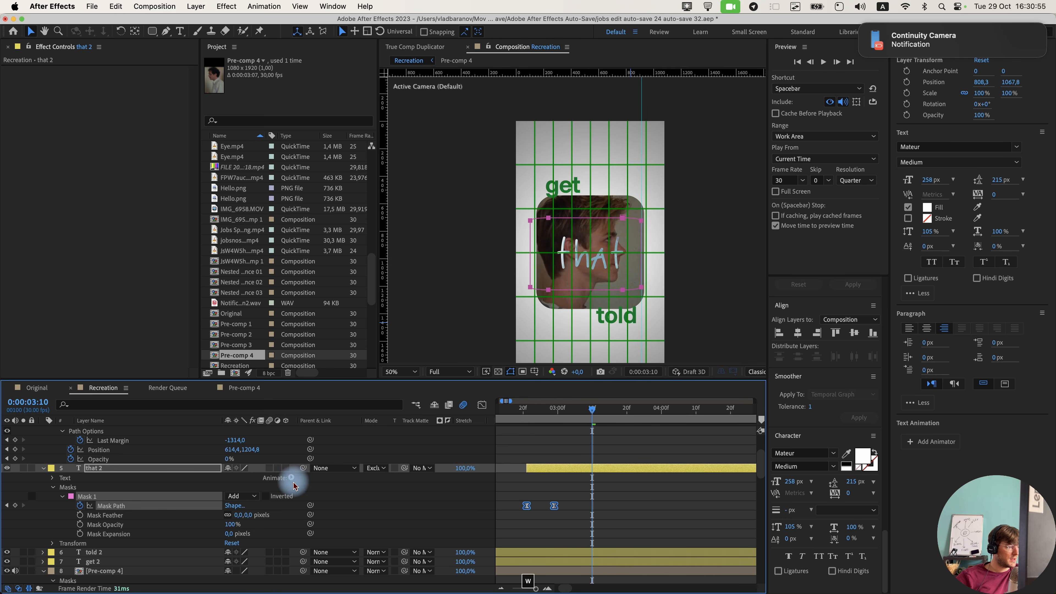
left_click(554, 448)
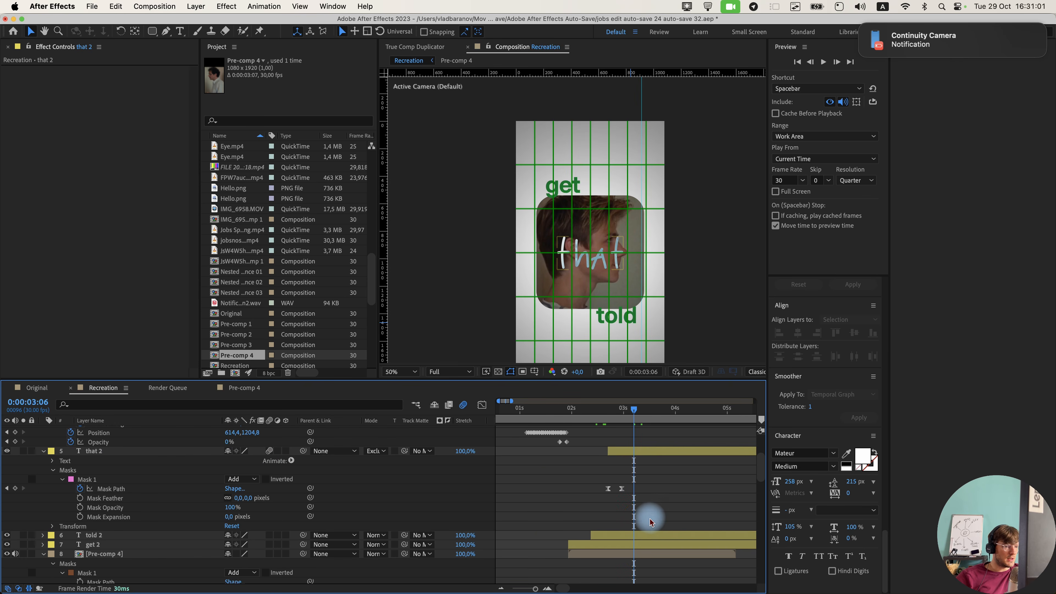
Add an adjustment layer and place it between the "that 2" and "told 2" layers.
scroll(647, 513, "down", 3)
scroll(630, 496, "right", 2)
scroll(610, 485, "up", 1)
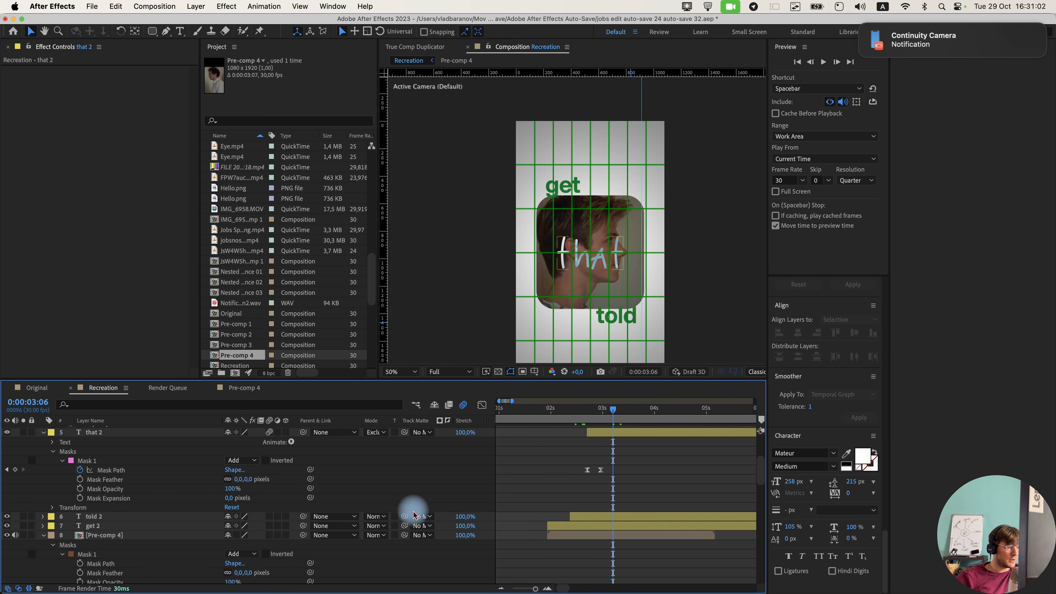
right_click(358, 503)
mouse_move(436, 449)
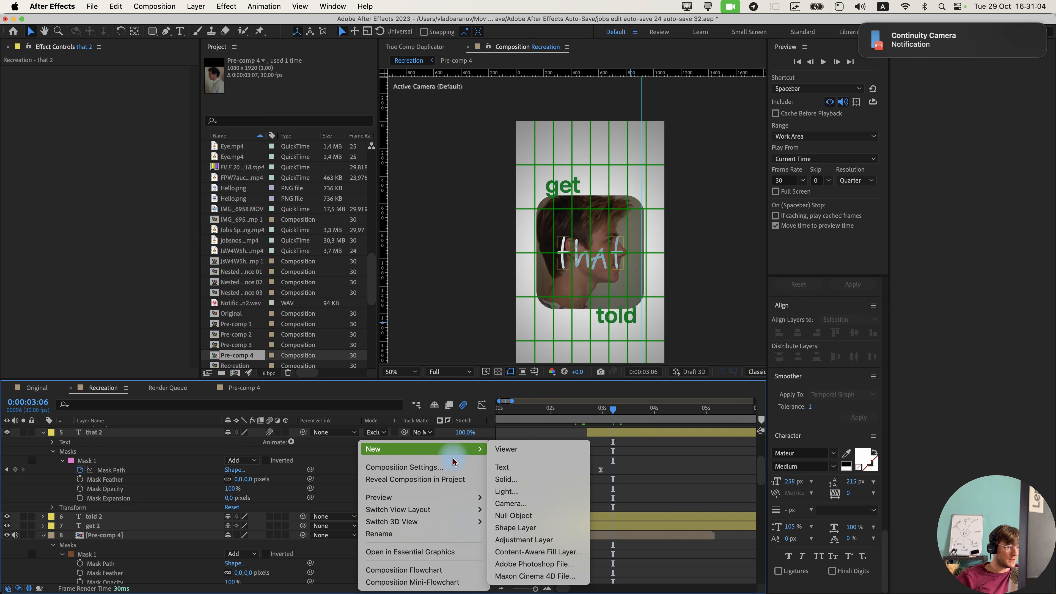
left_click(523, 546)
left_click_drag(153, 436, 203, 464)
Trim the adjustment layer so that it starts together with the "told 2" layer.
scroll(574, 520, "down", 2)
scroll(580, 496, "up", 3)
left_click_drag(564, 410, 624, 418)
key("shift+super+d")
left_click(562, 489)
key("BackSpace")
scroll(625, 469, "up", 3)
Apply Fast Box Blur with Repeat Edge Pixels to the adjustment layer and keyframe its Blur Radius at 0 at 0:00:02:21.
left_click(621, 526)
key("ctrl+space")
type("faste")
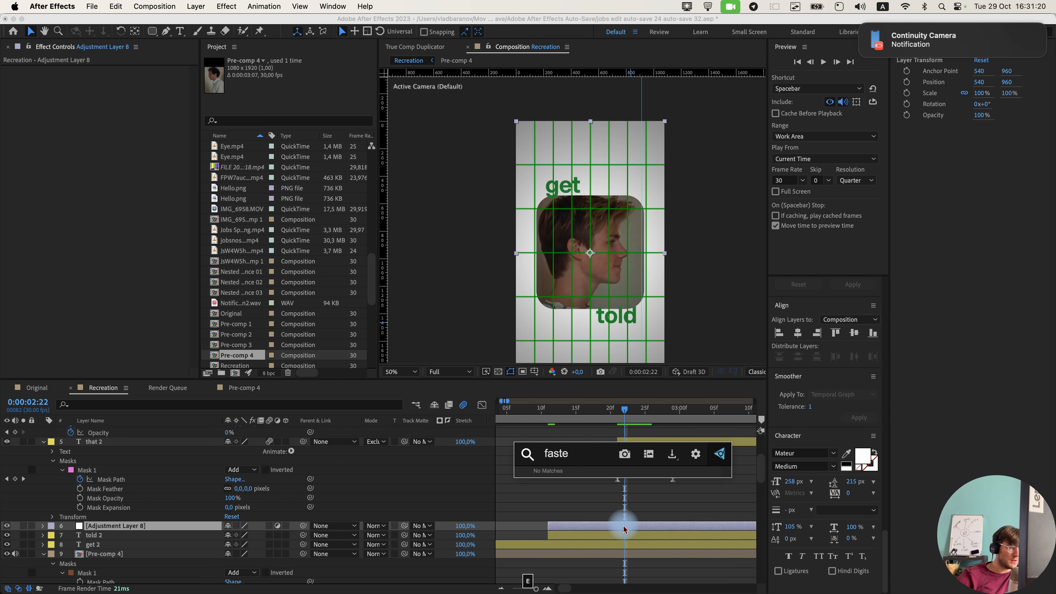
key("BackSpace")
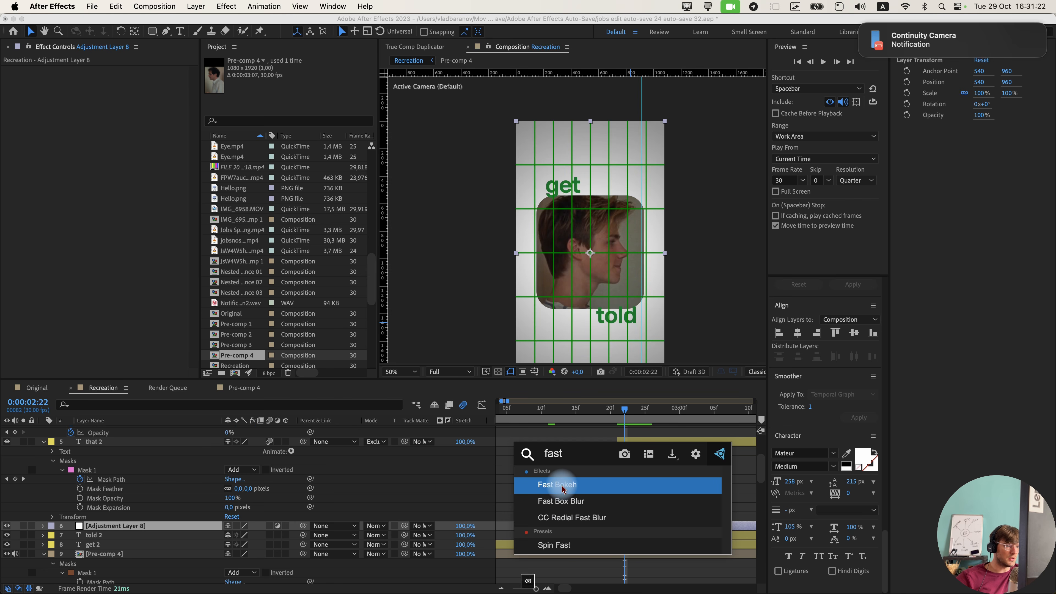
left_click(561, 501)
left_click(594, 421)
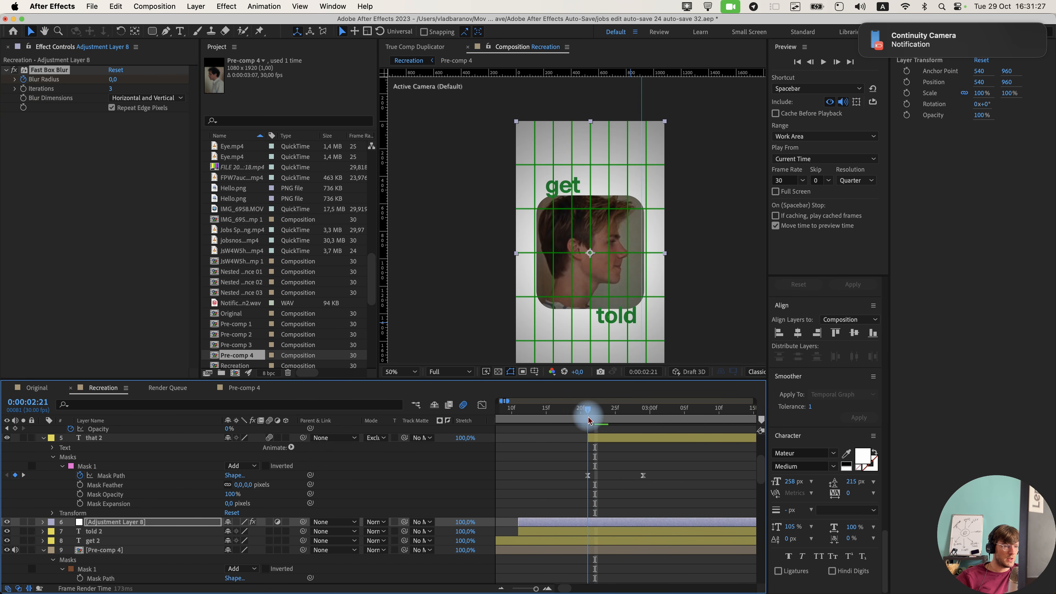
Keyframe the adjustment layer's Blur Radius to 25 at 0:00:03:05, ease both blur keyframes, and preview the result.
key("u")
key("minus")
key("minus")
left_click_drag(601, 414, 606, 416)
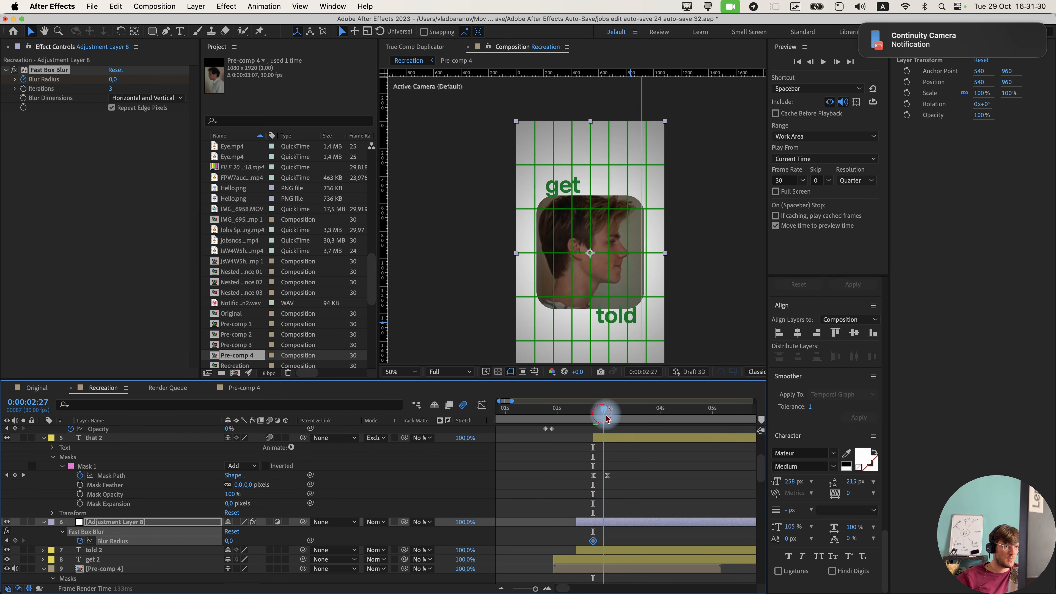
left_click(113, 80)
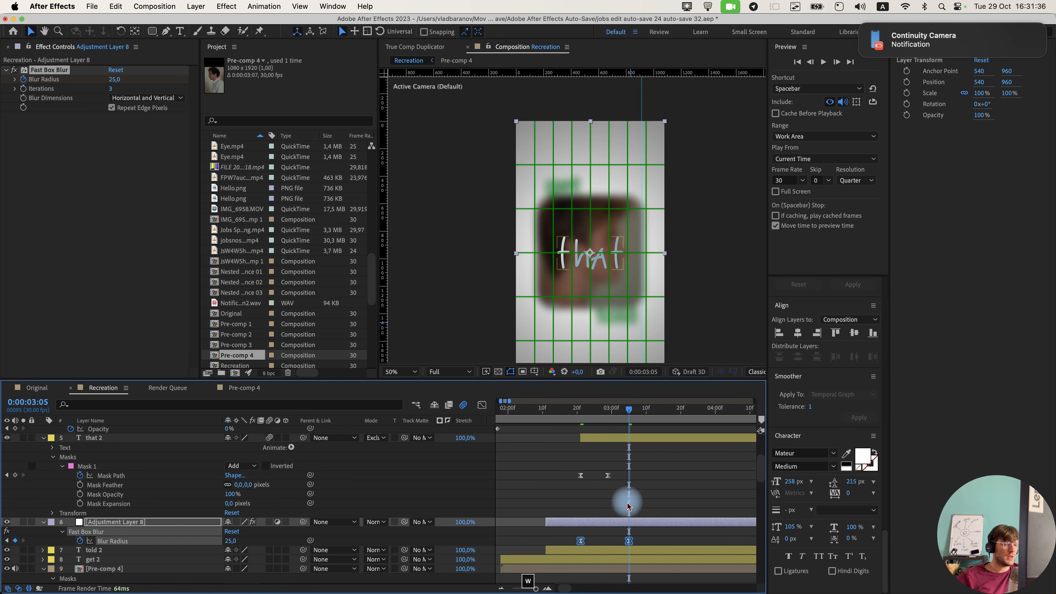
left_click(644, 498)
left_click_drag(615, 417, 564, 416)
key("space")
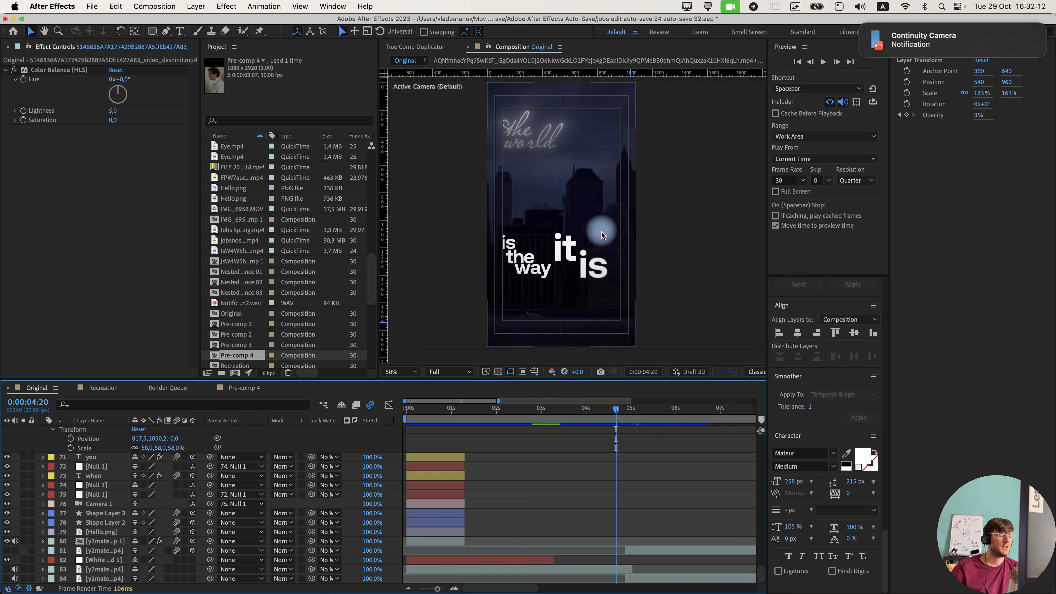
Examine the night city background and text in the Original composition between 0:00:03:09 and 0:00:04:20.
left_click_drag(616, 410, 580, 410)
left_click(596, 410)
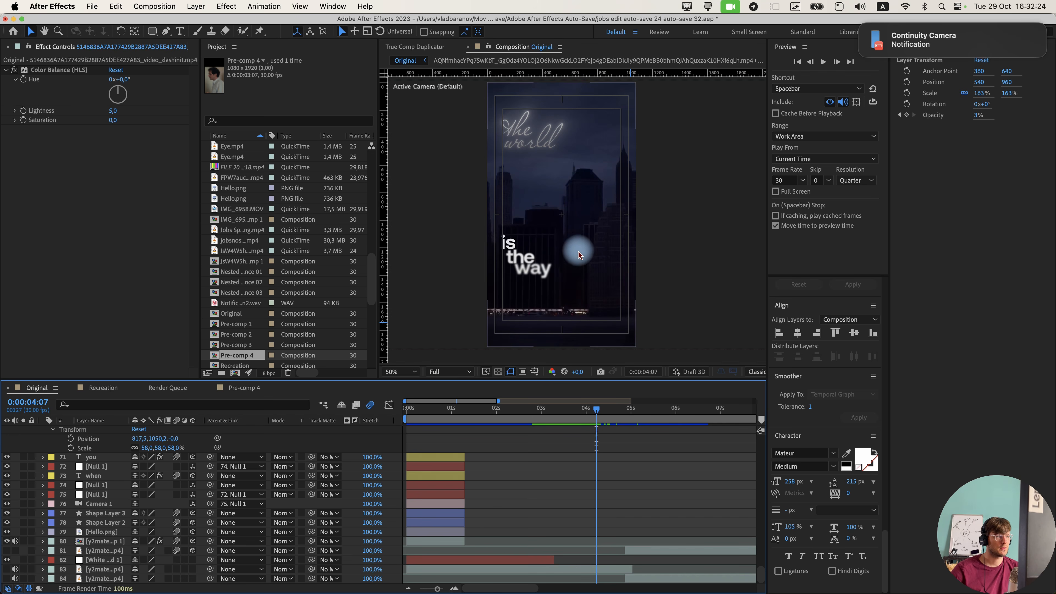
left_click_drag(597, 409, 555, 412)
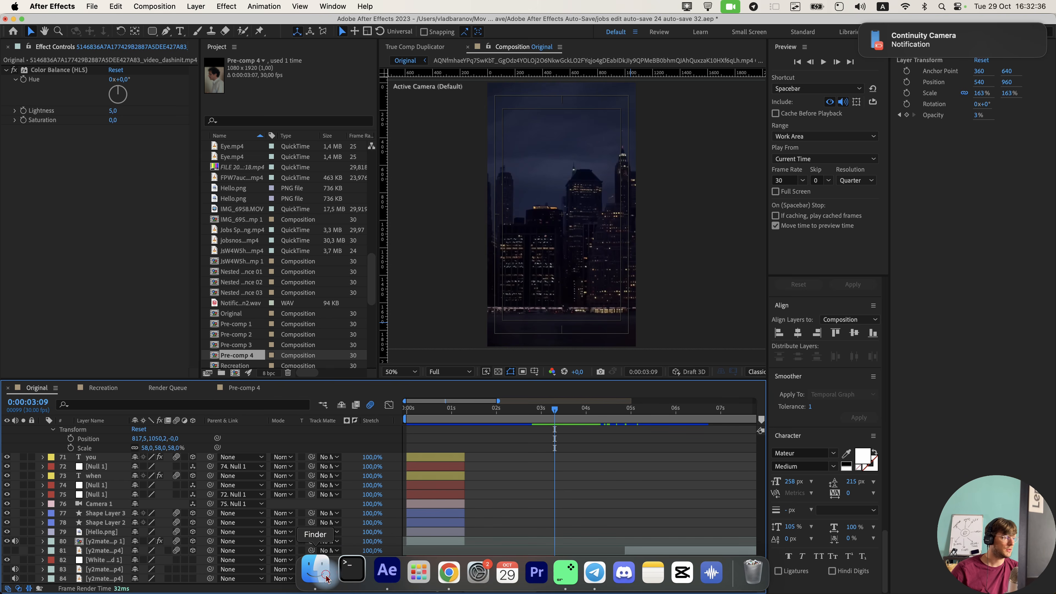
Collect City.mp4 from Finder on the floating shelf and return to the Recreation composition.
left_click(327, 579)
left_click_drag(432, 160, 480, 185)
left_click(15, 285)
left_click(98, 388)
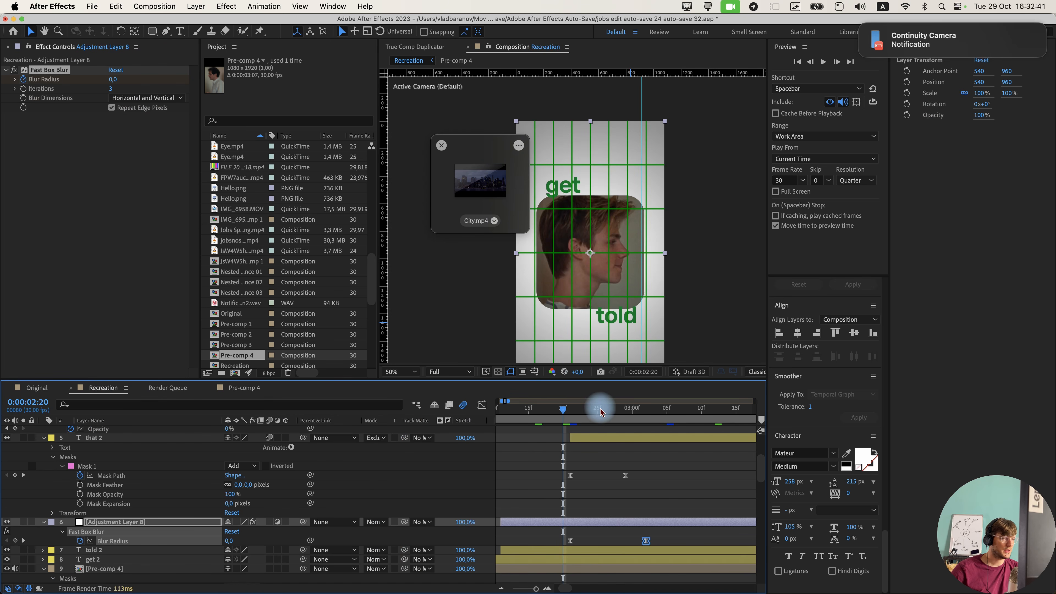
Split the layers from "that 2" down to Pre-comp 4 at 0:00:03:03 and delete the parts after that time.
left_click_drag(601, 410, 613, 417)
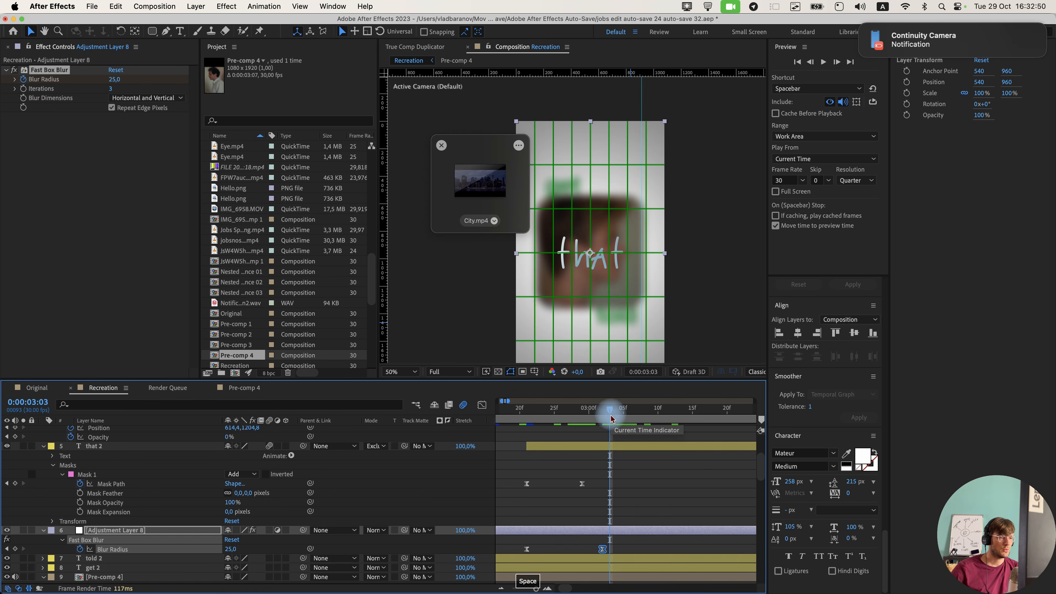
left_click(624, 530)
scroll(618, 503, "up", 4)
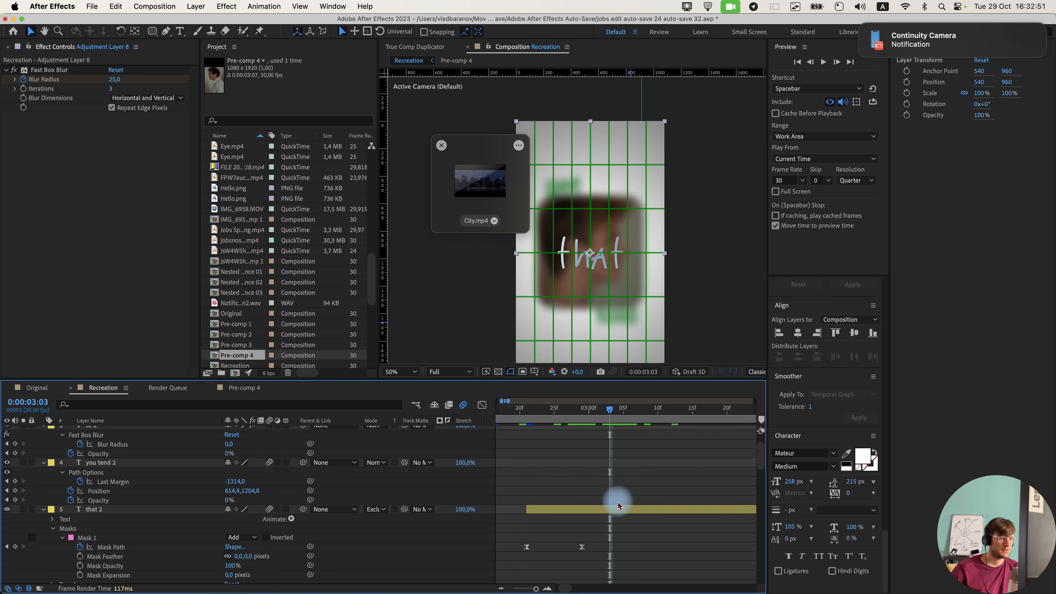
scroll(618, 505, "up", 3)
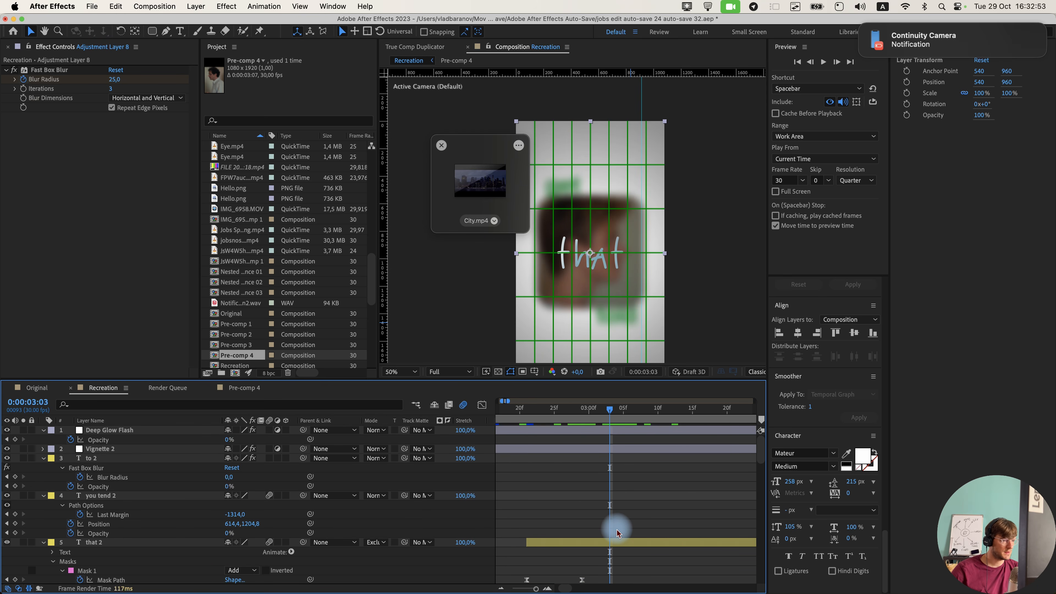
key("minus")
key("minus")
scroll(610, 480, "down", 10)
left_click(599, 537)
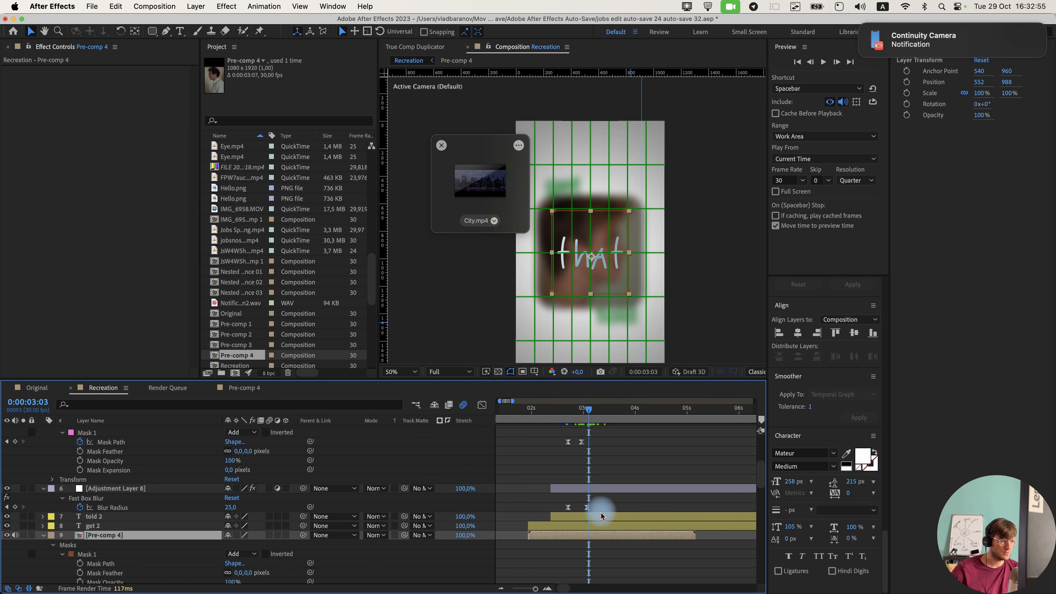
scroll(601, 516, "up", 8)
left_click(602, 502, "shift")
key("super+shift+d")
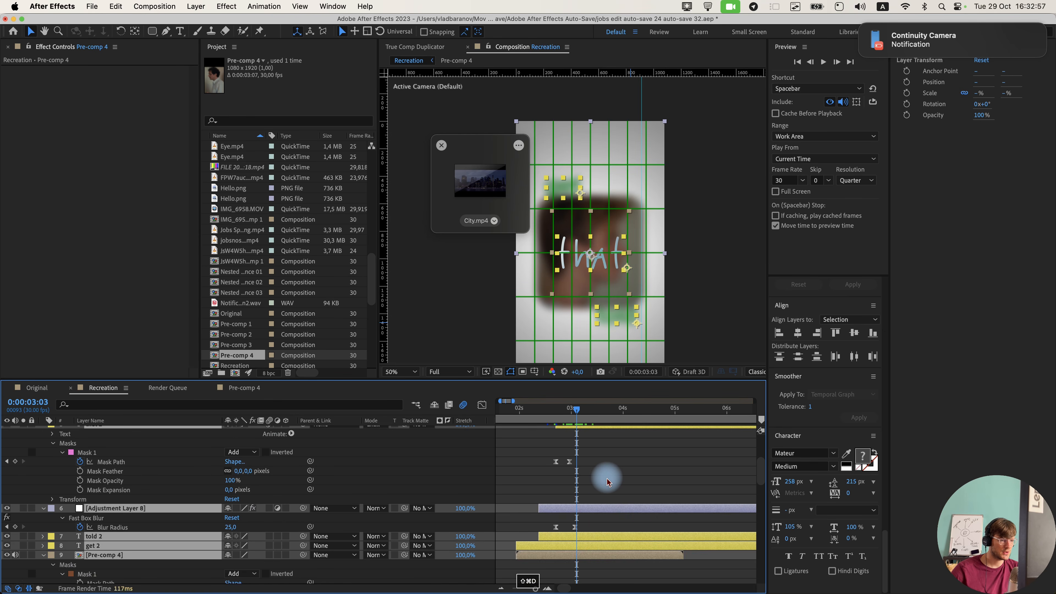
scroll(605, 476, "up", 1)
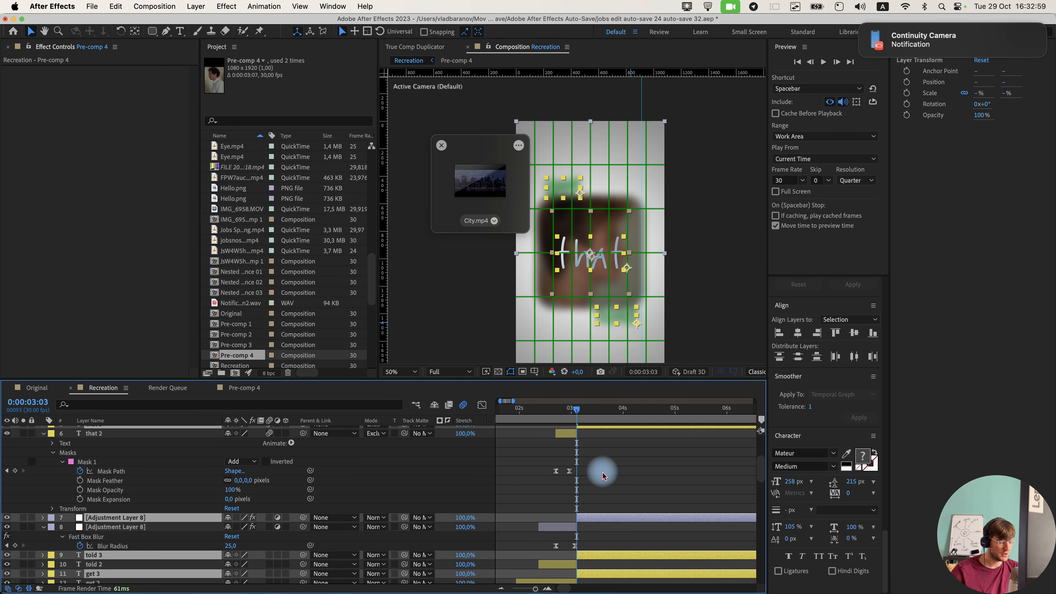
key("Delete")
Add City.mp4 from the floating shelf to the Recreation timeline and close the shelf.
left_click_drag(481, 180, 610, 507)
scroll(627, 518, "down", 2)
left_click_drag(466, 198, 465, 198)
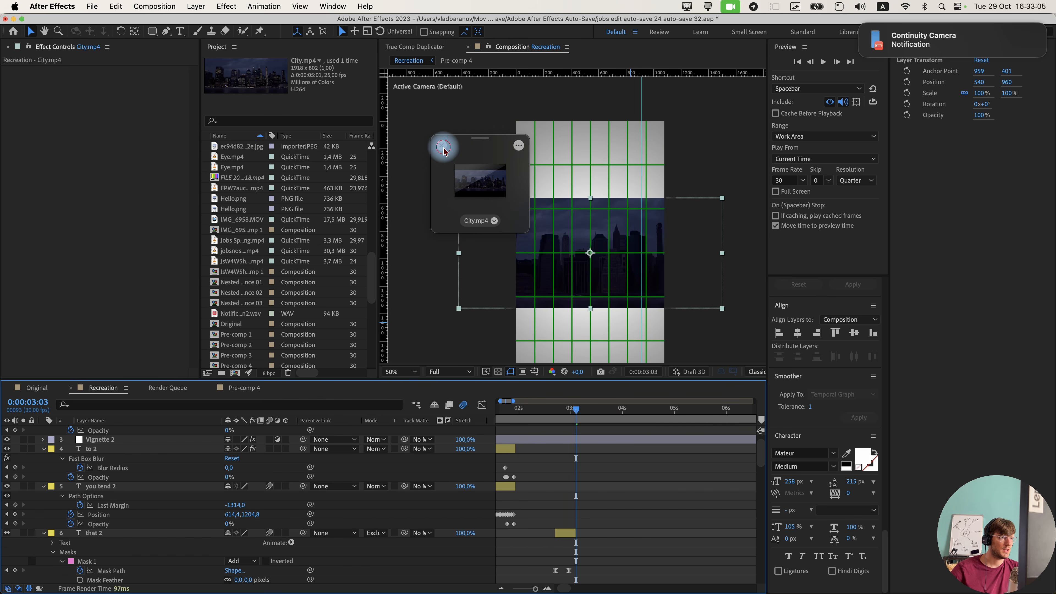
left_click(443, 147)
Fit City.mp4 to the composition height at 239.7% scale and move it down the layer stack to directly above "that 2".
key("super+alt+shift+g")
scroll(606, 457, "up", 2)
key("super+alt+Down")
key("super+alt+Down")
key("super+alt+Down")
key("super+alt+Down")
key("minus")
key("minus")
scroll(583, 499, "down", 4)
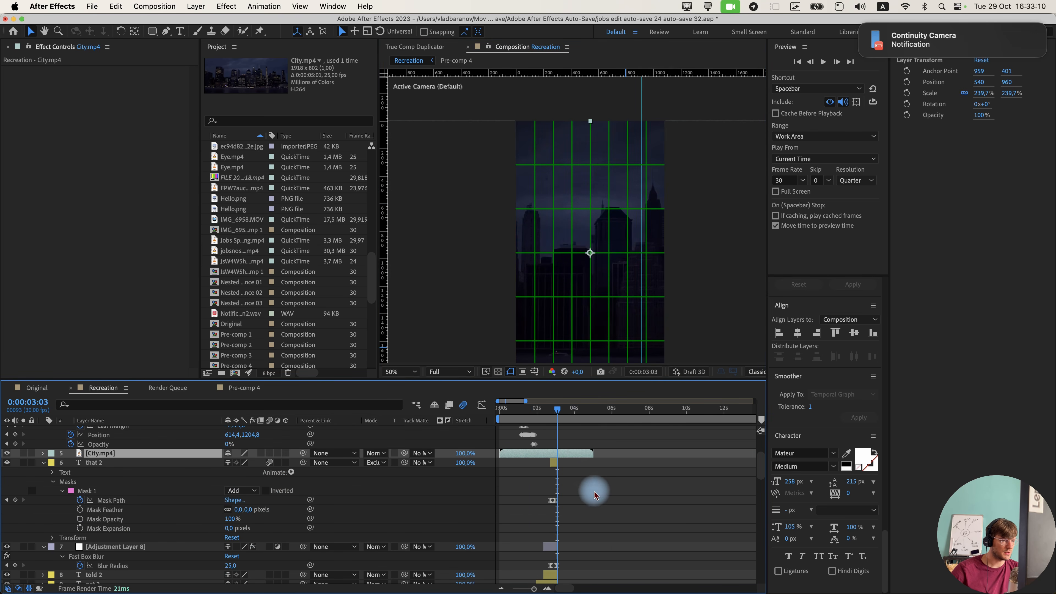
Shift City.mp4 in the Recreation timeline so it starts at about 0:00:02:28, overlapping the end of "that 2".
key("minus")
scroll(525, 534, "down", 4)
scroll(520, 528, "up", 5)
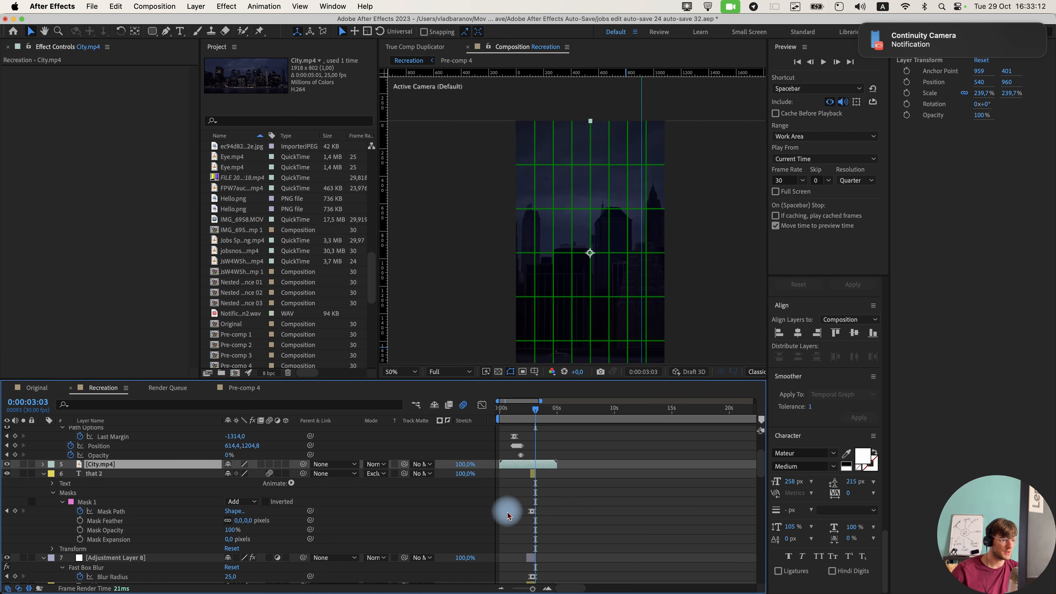
key("equal")
key("equal")
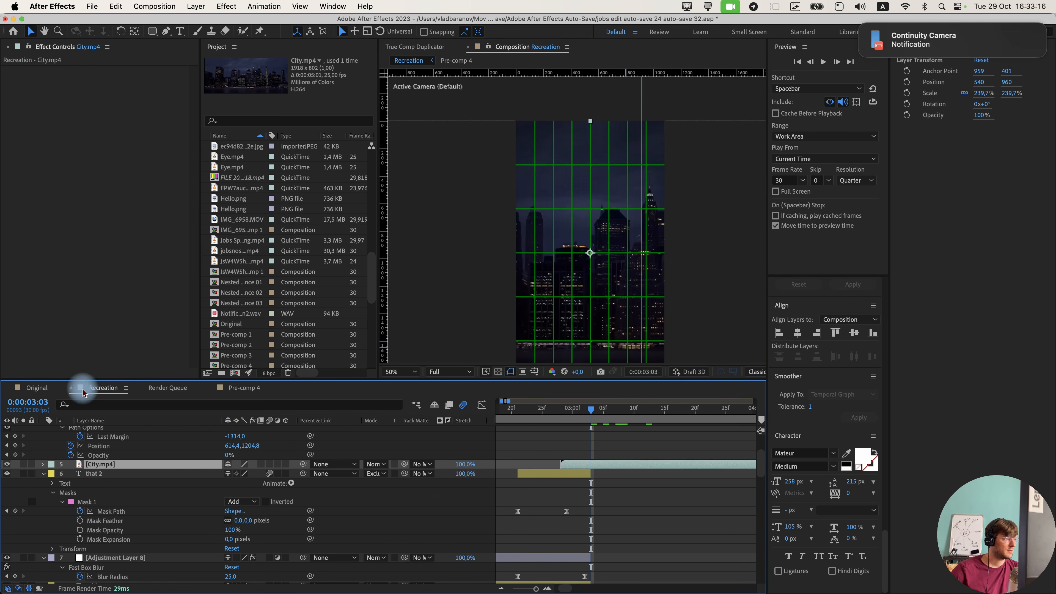
Copy the night city clip's 244% scale from the Original composition and apply it to City.mp4 in Recreation.
left_click(40, 387)
left_click(83, 387)
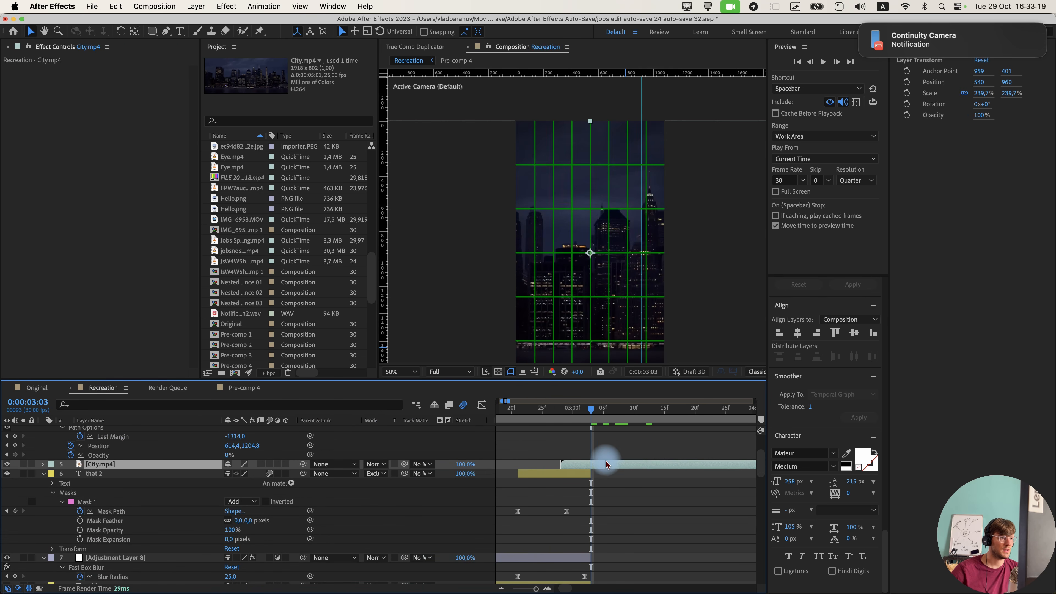
left_click(54, 389)
scroll(523, 540, "up", 5)
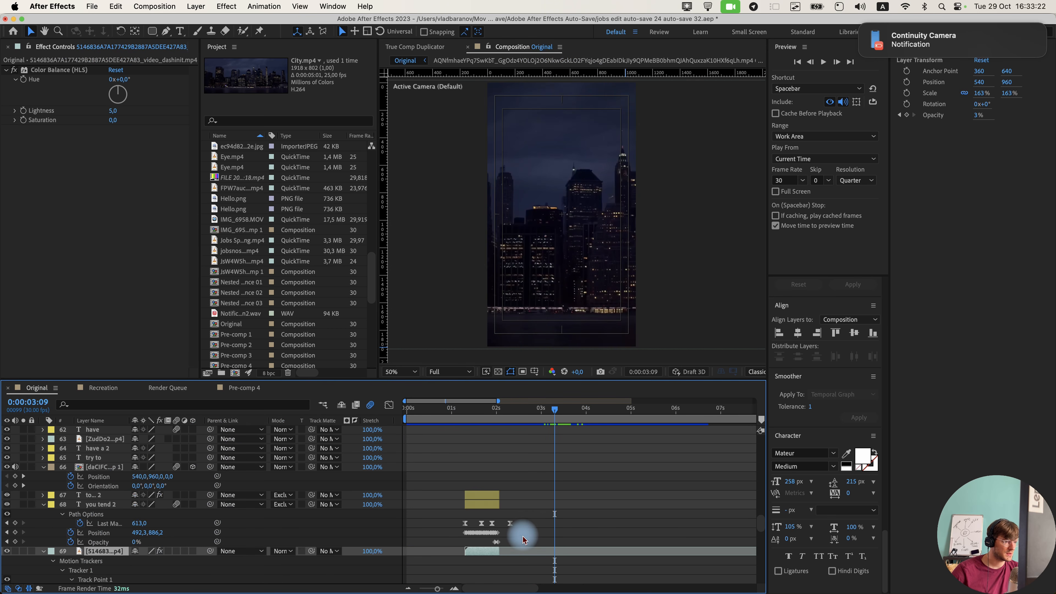
scroll(526, 541, "up", 15)
left_click(570, 544)
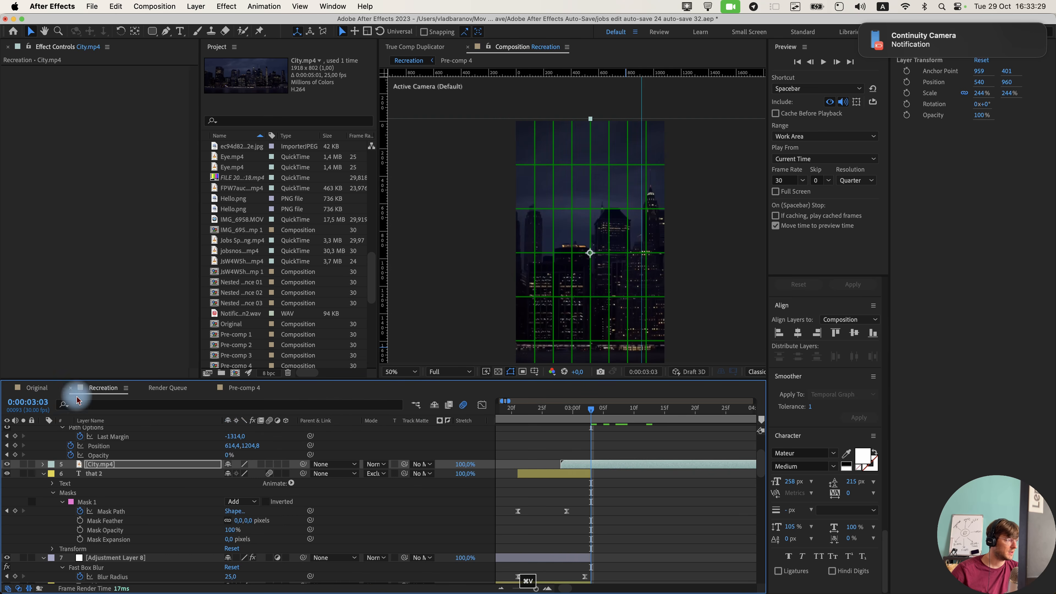
Check the city clip's position in Original, and review the effects applied to the "the world" text layer.
left_click(39, 388)
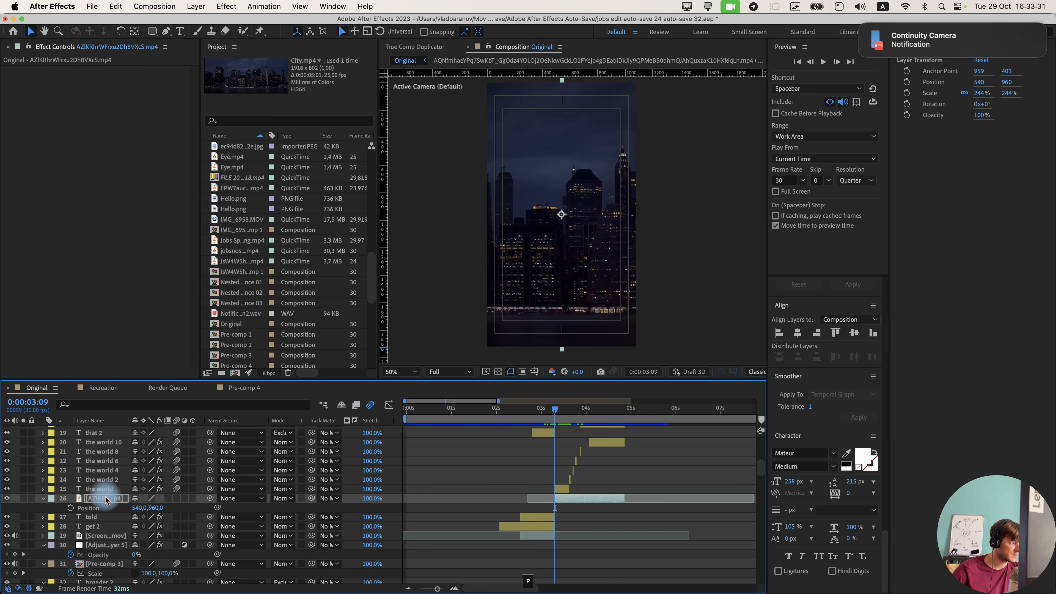
left_click(101, 387)
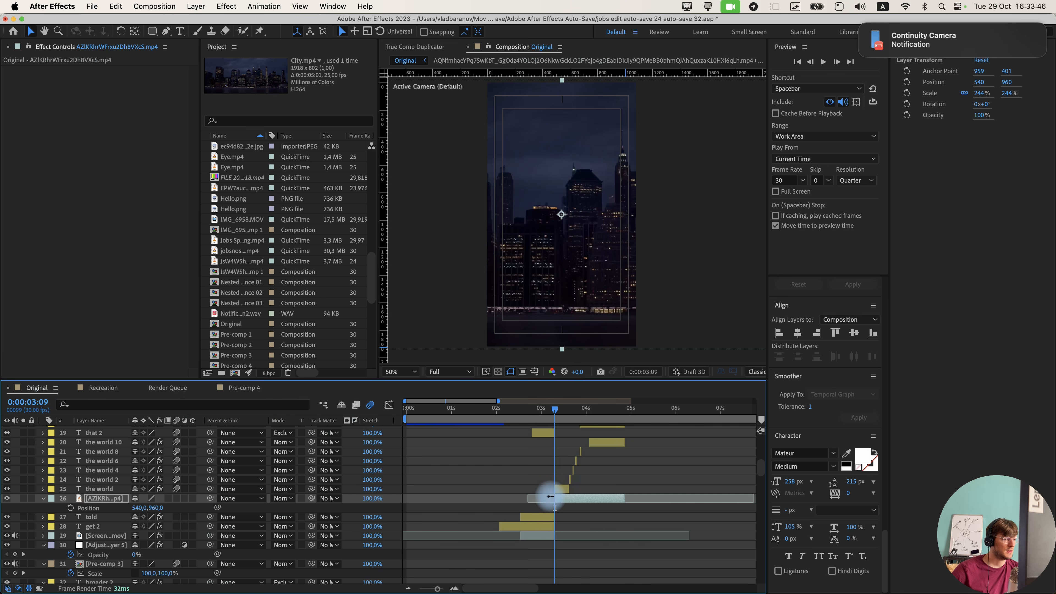
left_click(560, 488)
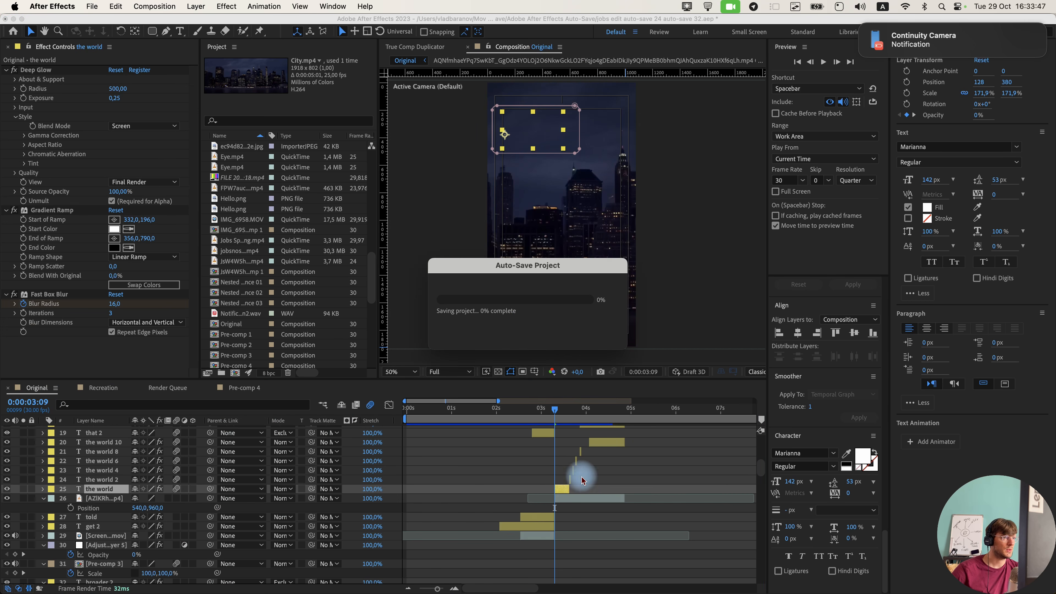
left_click(136, 354)
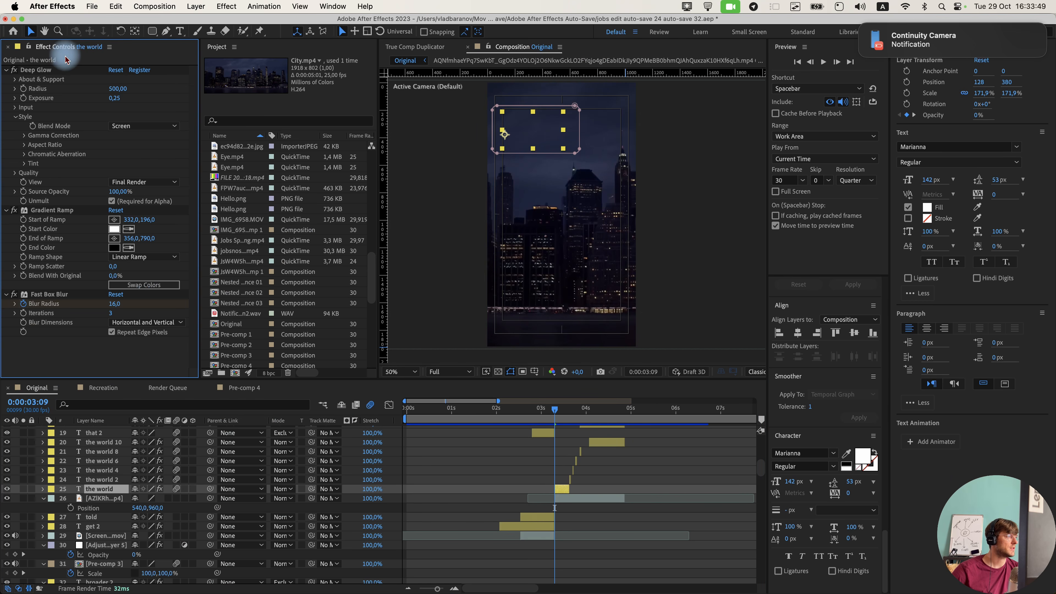
scroll(539, 226, "up", 2)
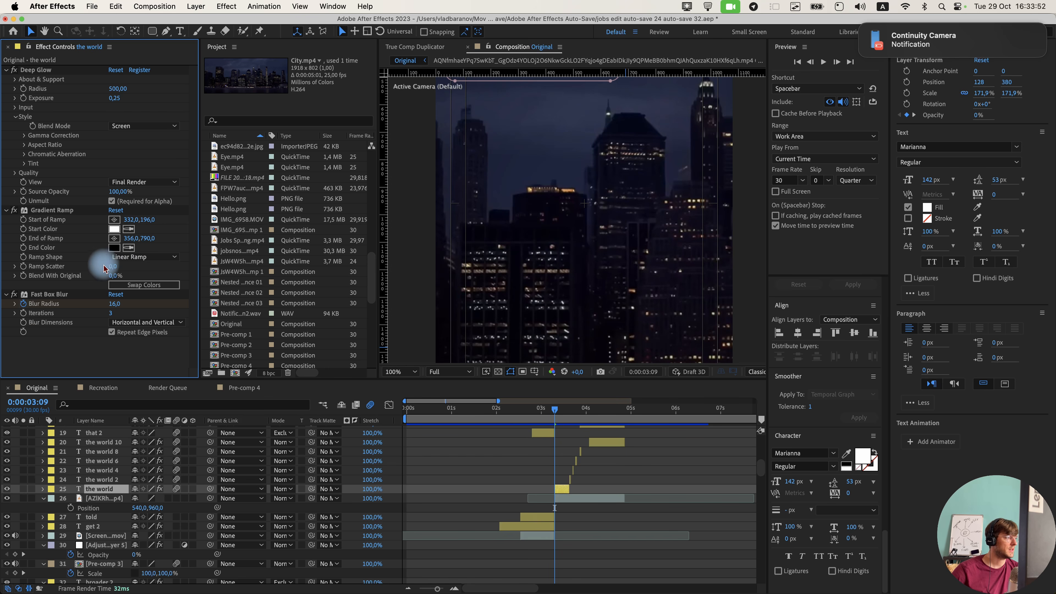
Examine the glow and gradient on the "the world" text in Original up close around 0:00:03:15.
left_click(565, 411)
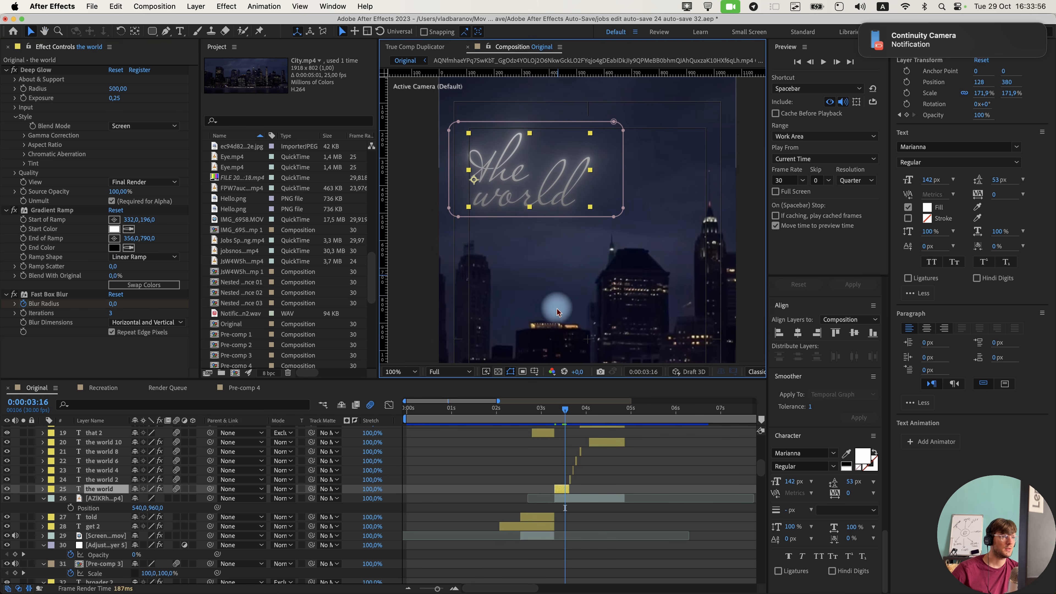
left_click_drag(567, 414, 568, 418)
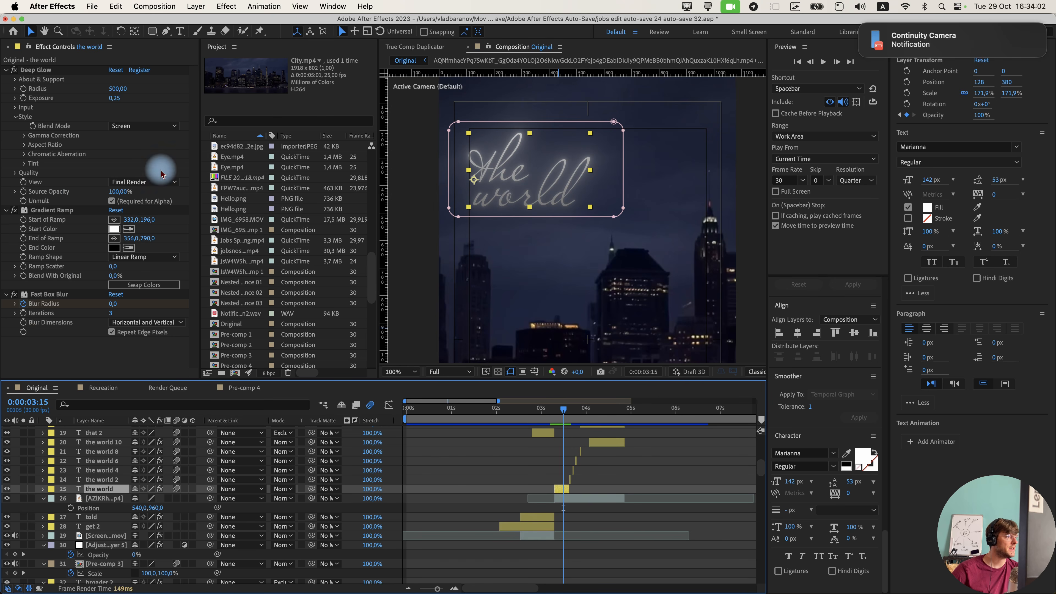
scroll(505, 177, "up", 1)
left_click_drag(523, 212, 603, 282)
scroll(611, 280, "up", 1)
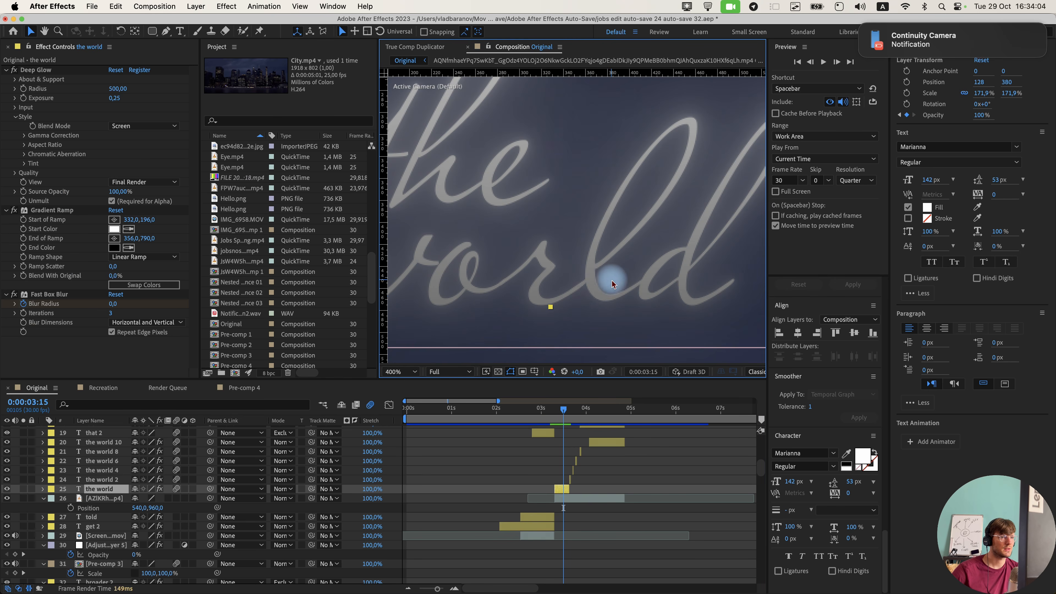
scroll(591, 297, "down", 1)
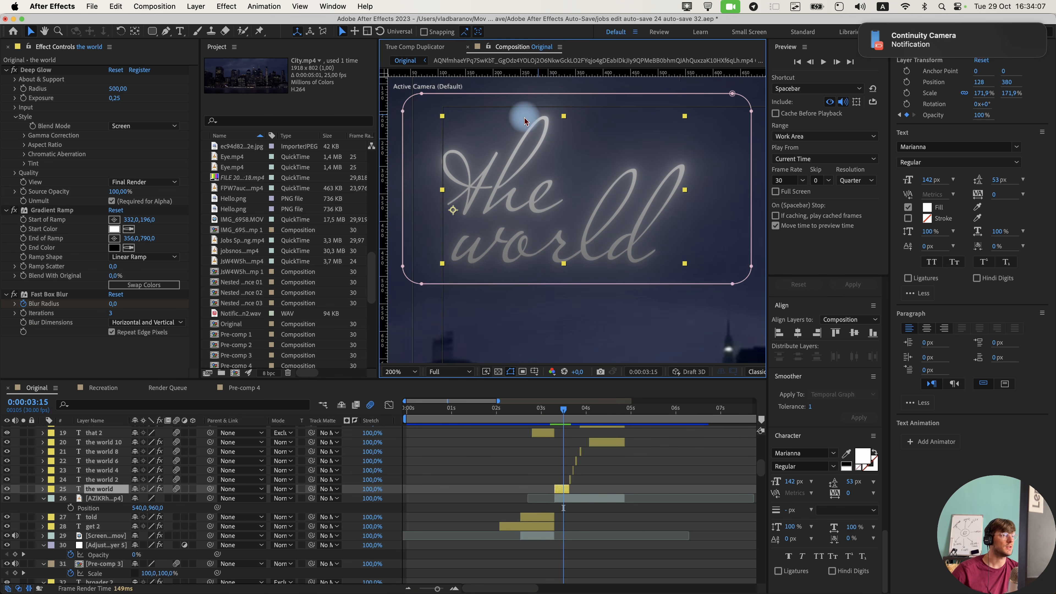
left_click_drag(562, 417, 560, 417)
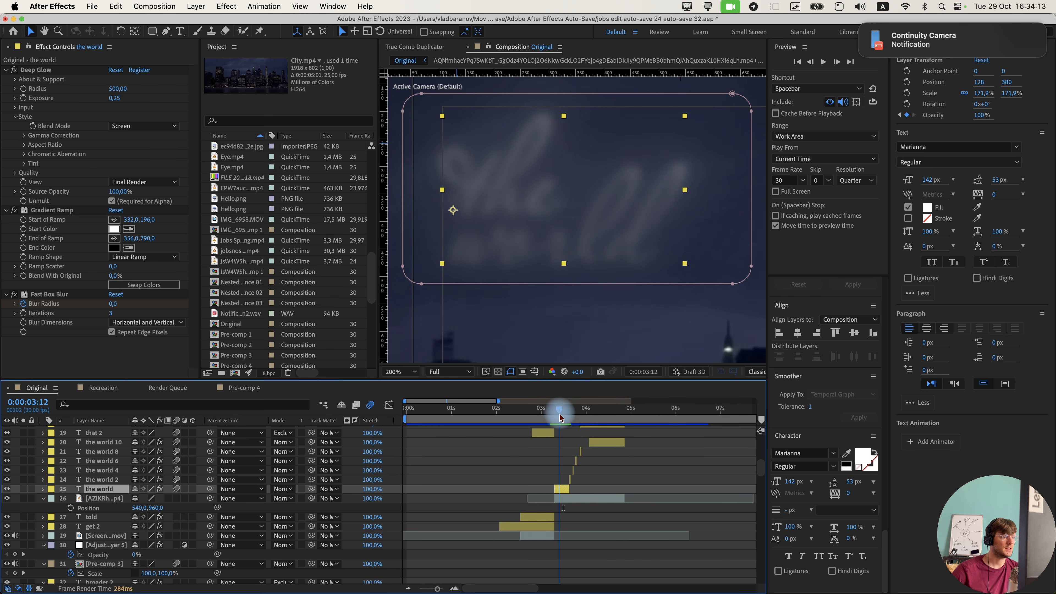
Reveal the keyframes of "the world" and inspect its blur and opacity animation from 0:00:03:09 to 0:00:03:15.
key("u")
key("equal")
key("equal")
left_click(545, 417)
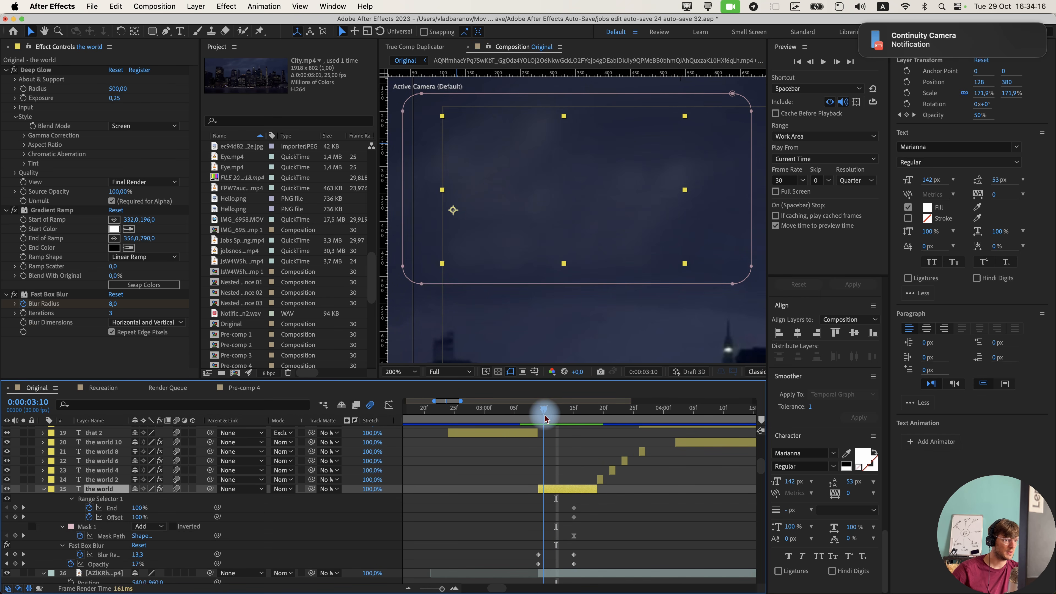
mouse_move(542, 418)
left_mouse_down()
mouse_move(576, 422)
mouse_move(540, 425)
left_mouse_up()
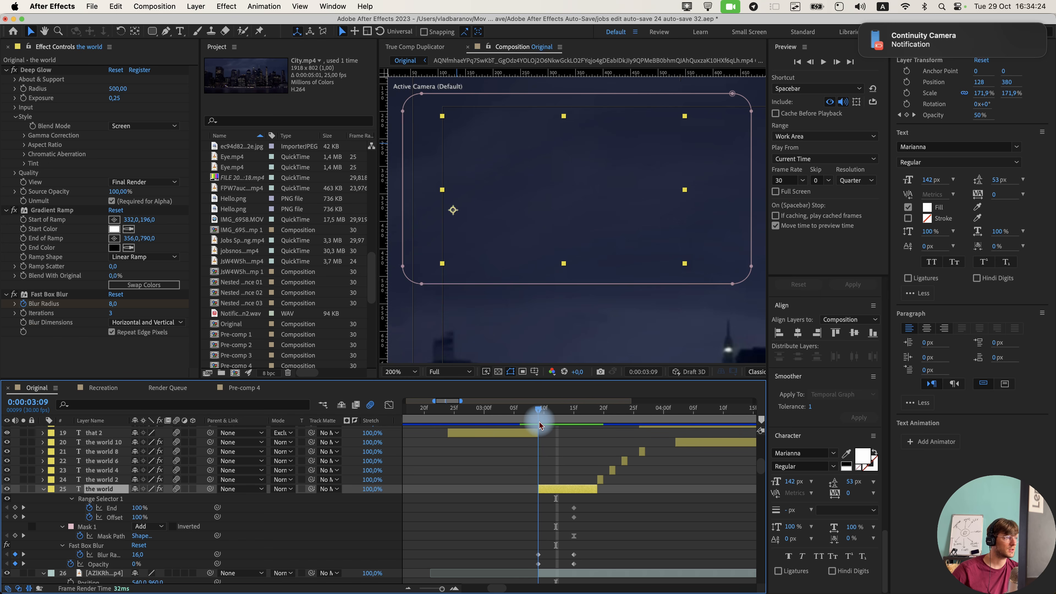
left_click_drag(540, 425, 573, 496)
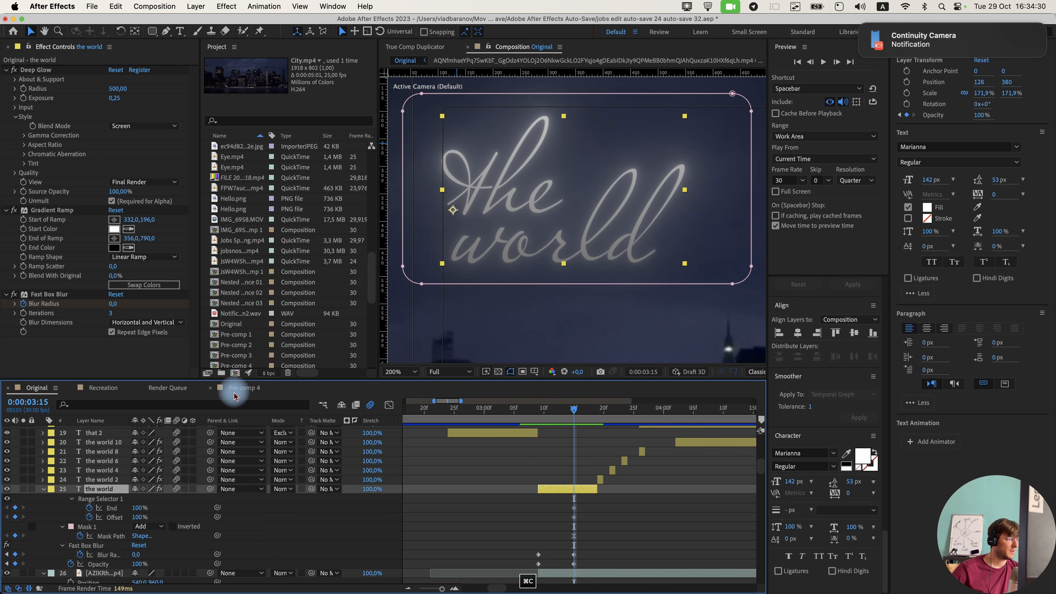
Paste the copied "the world" text layer above City.mp4 in the Recreation composition.
left_click(107, 389)
key("super+v")
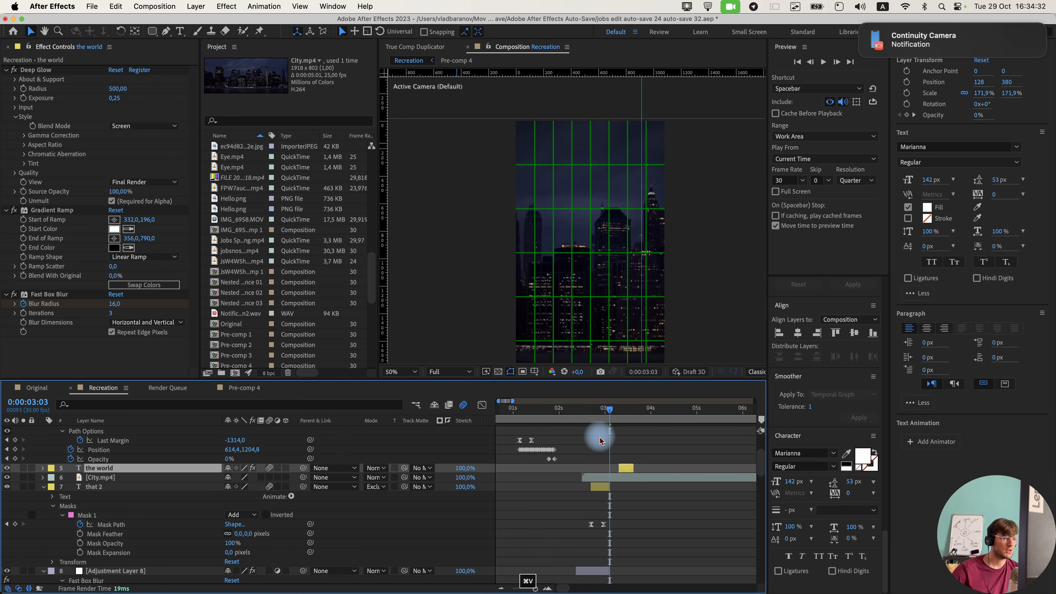
Preview the "the world" text animation in the Original composition from 0:00:03:09.
left_click_drag(604, 418, 538, 425)
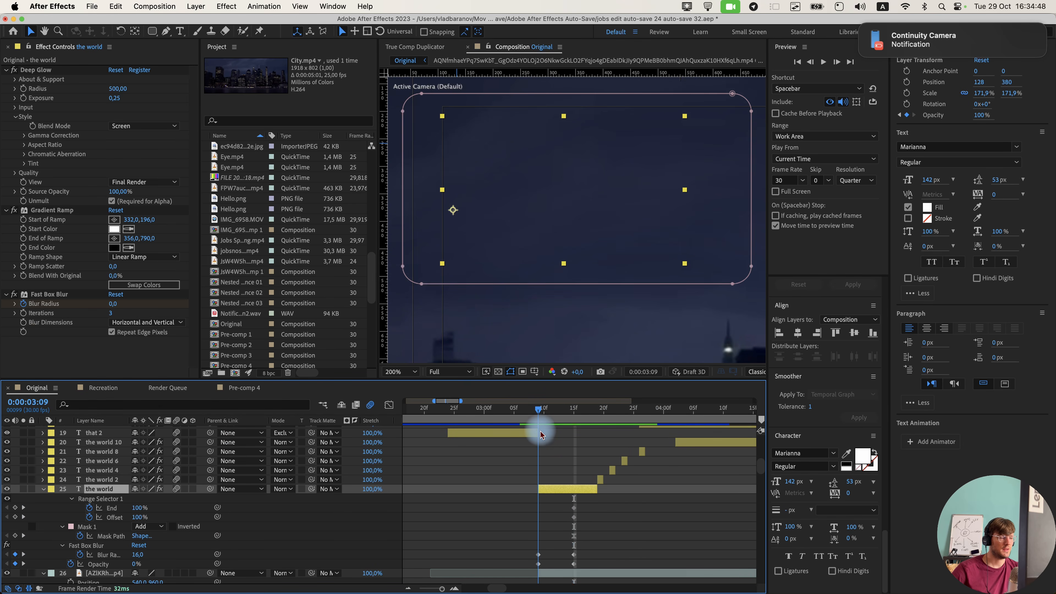
key("space")
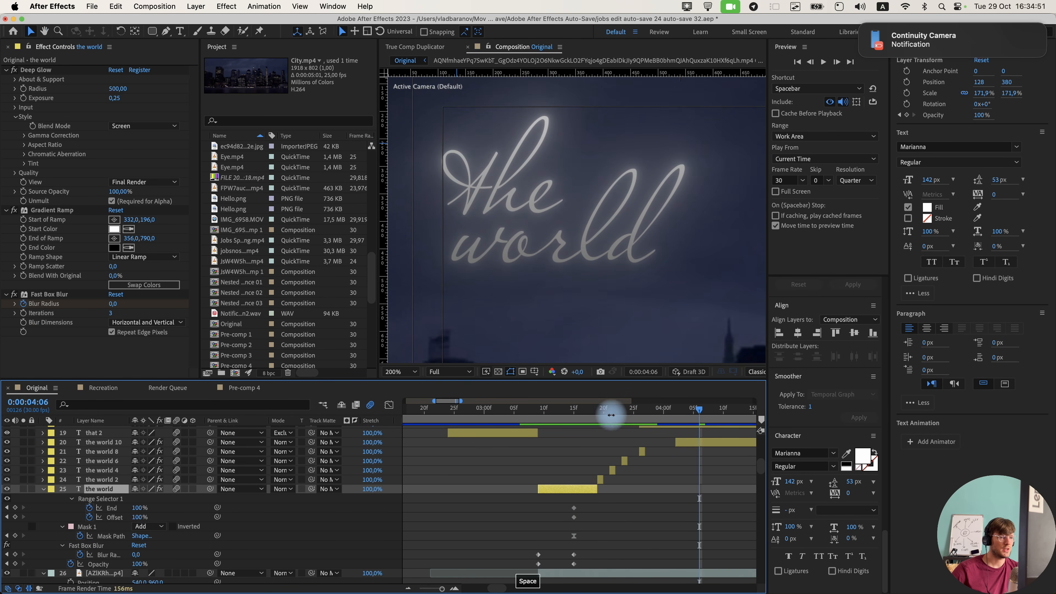
Copy the six text layers from "the world" through "the world 10" in Original and paste them into Recreation.
left_click_drag(626, 423, 540, 430)
left_click(689, 441, "shift")
key("minus")
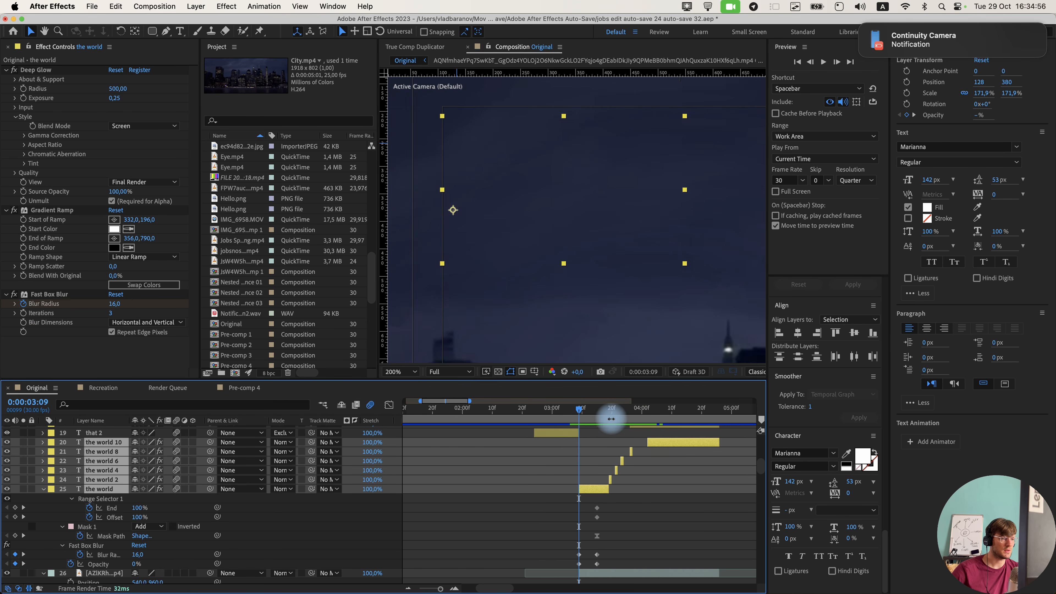
left_click_drag(600, 412, 544, 414)
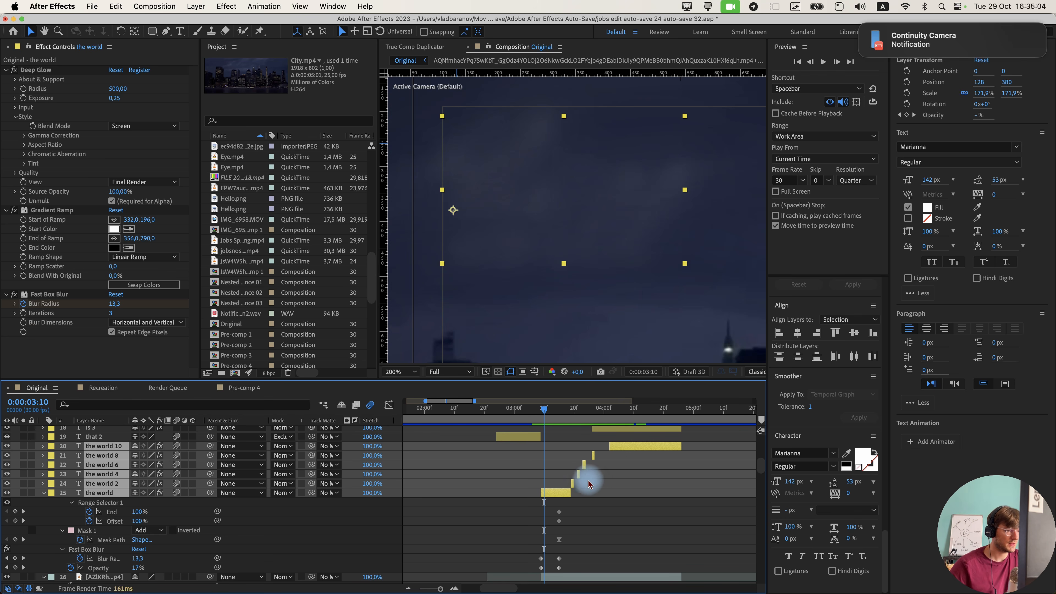
key("super+c")
left_click(95, 387)
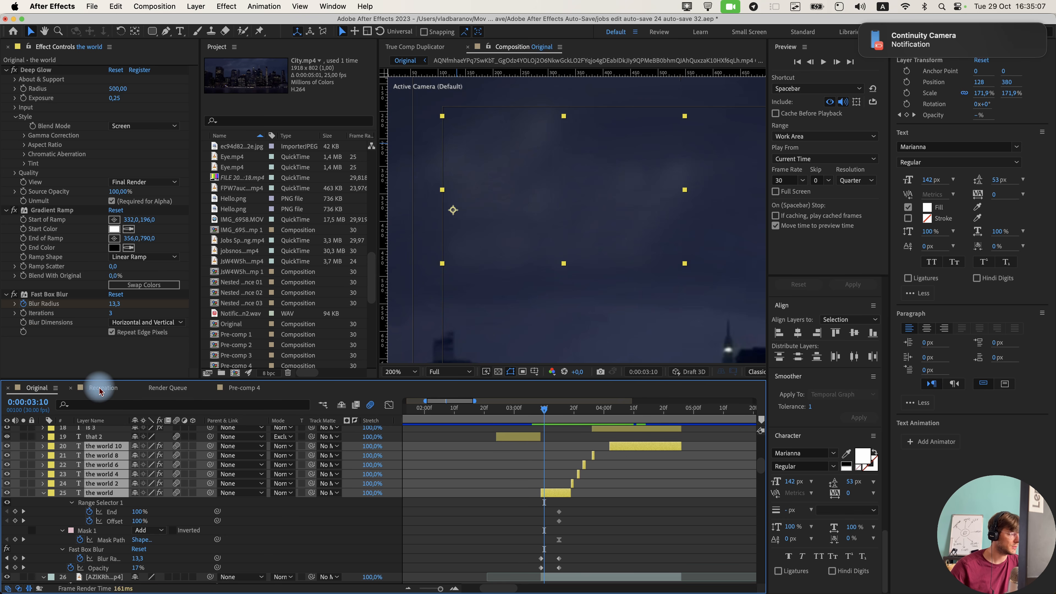
key("super+v")
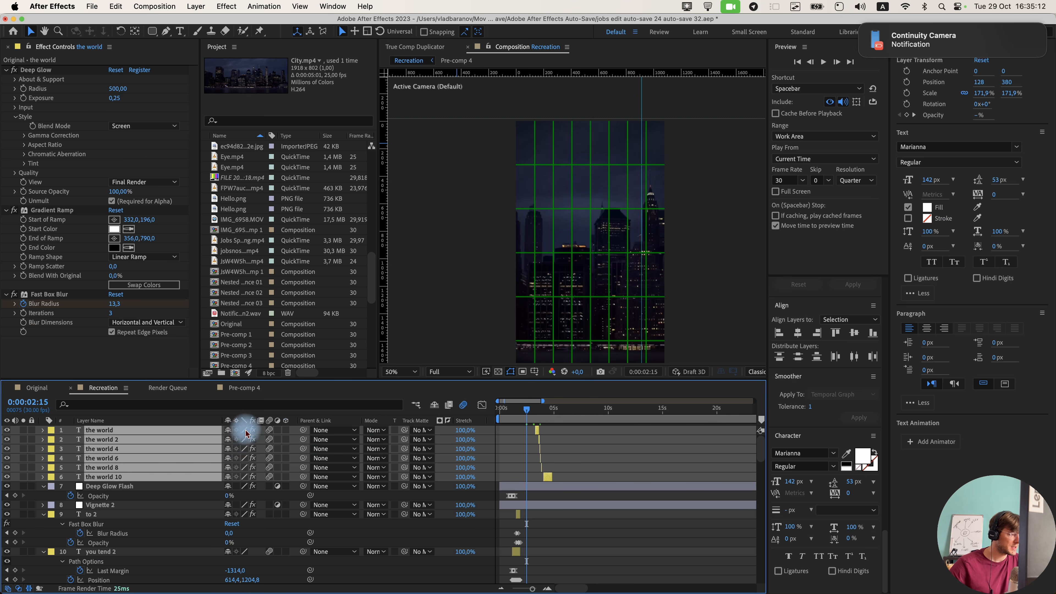
Place the six "the world" layers directly above City.mp4 and align their start with the clip at 0:00:02:15.
left_click_drag(185, 435, 201, 516)
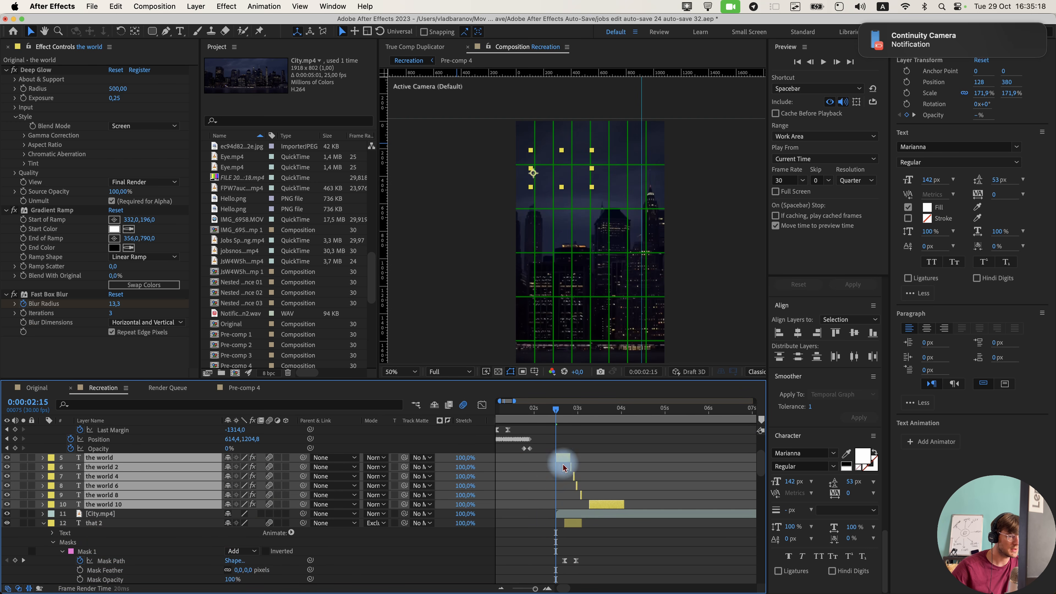
scroll(567, 510, "down", 3)
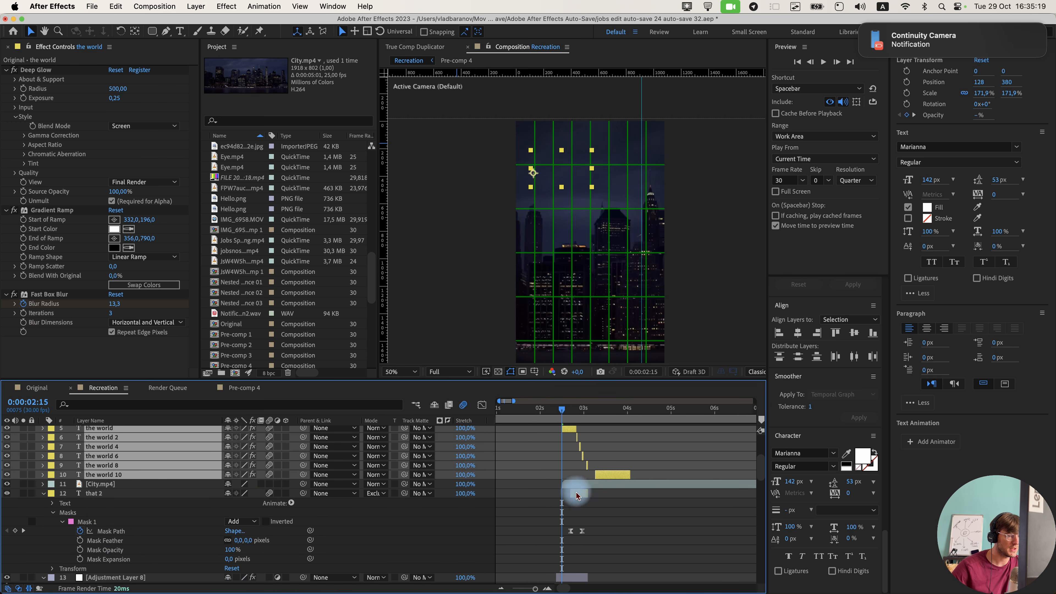
left_click(620, 511)
Preview the transition from the framed clip to the city scene with "the world" text in Recreation.
left_click_drag(566, 422, 545, 412)
key("space")
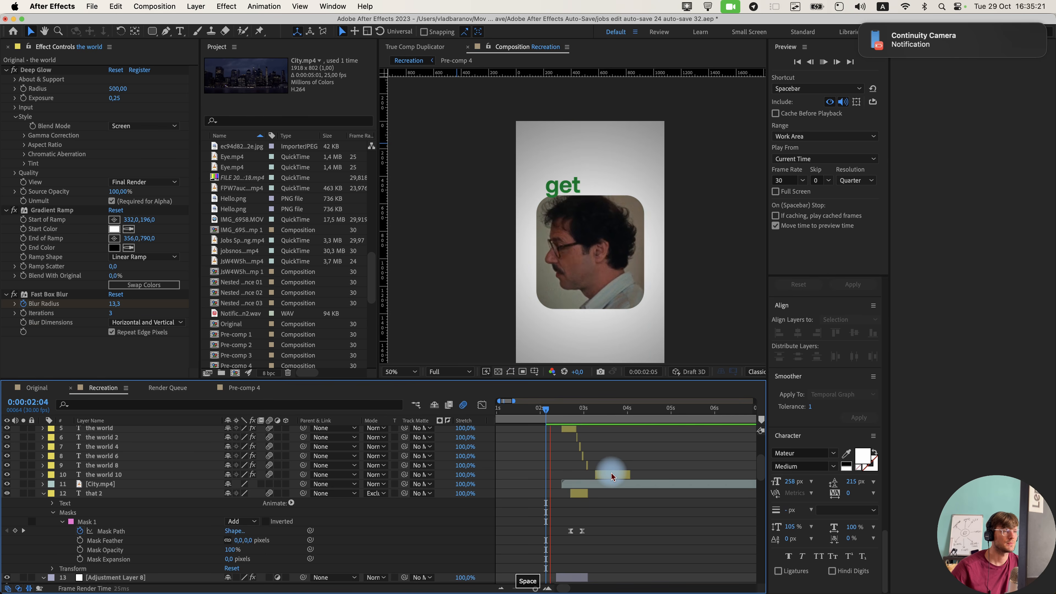
key("space")
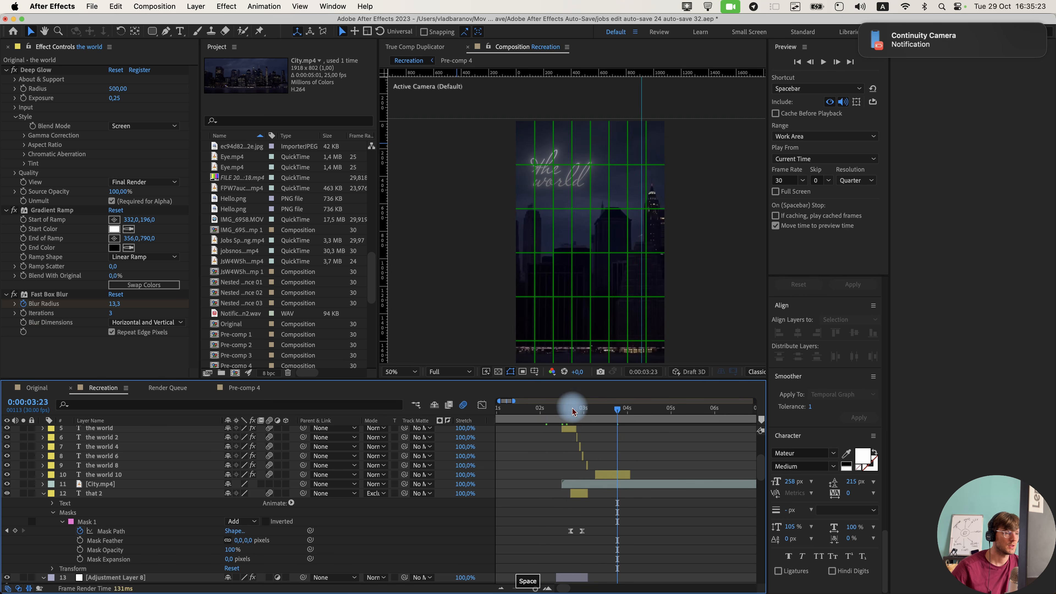
left_click(559, 411)
key("space")
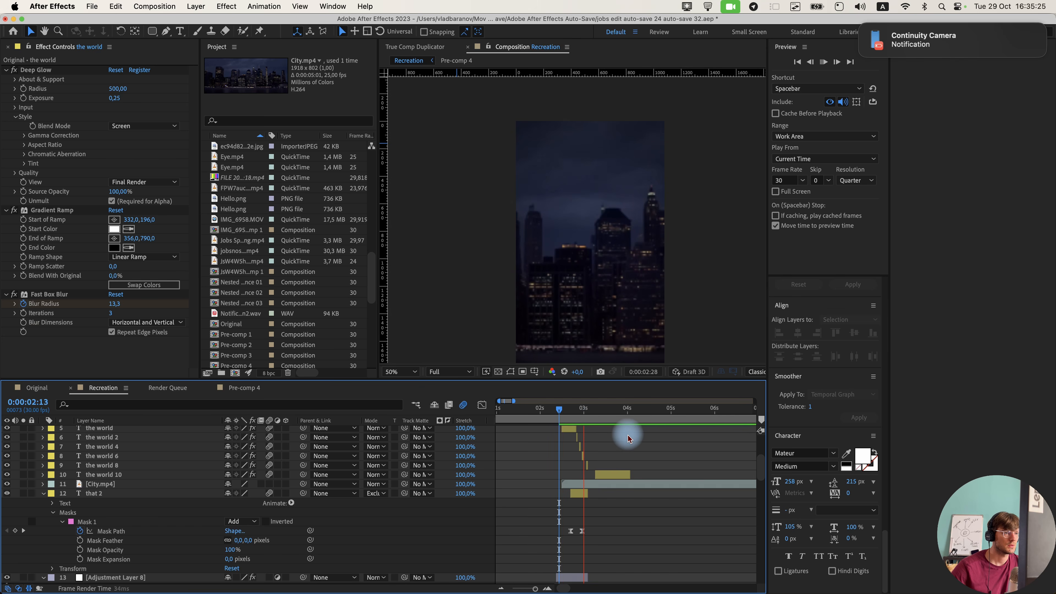
key("space")
Play the city scene in Original up to 0:00:04:15 and examine the "is the way it is" text layout.
left_click(37, 388)
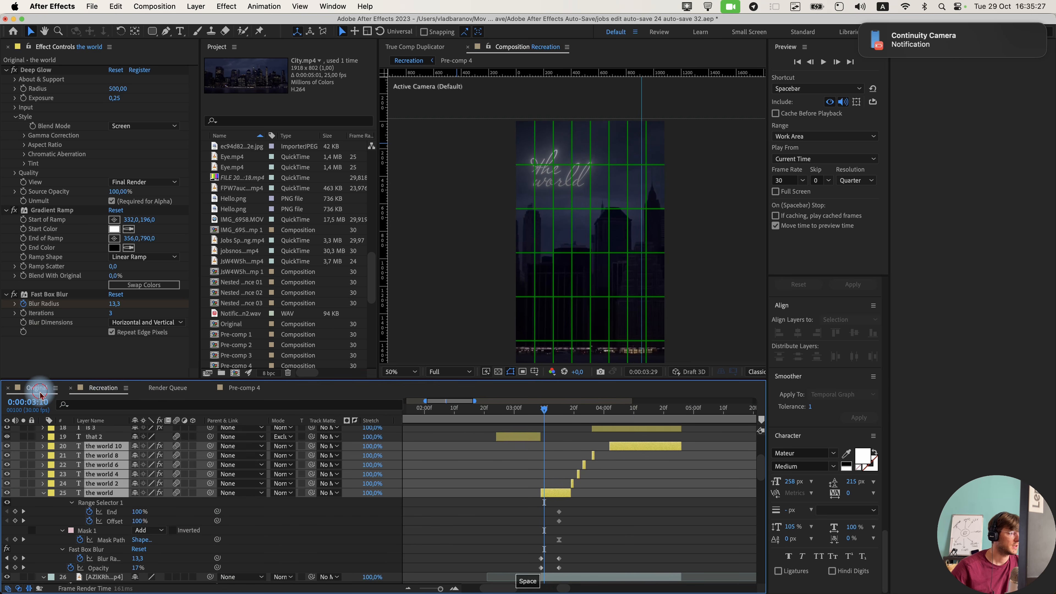
scroll(609, 434, "up", 5)
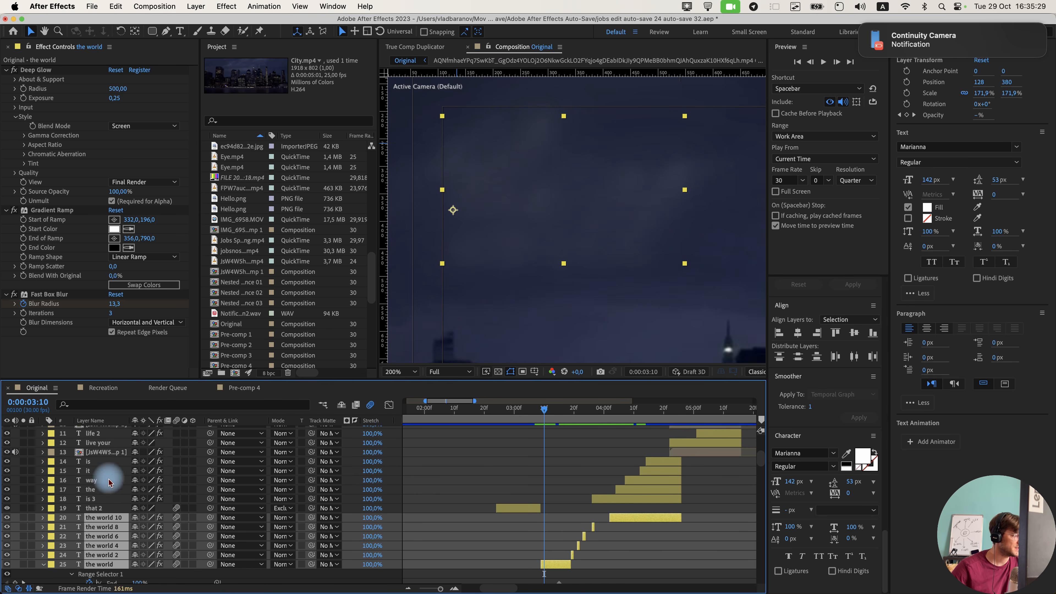
left_click(570, 411)
scroll(585, 300, "down", 1)
mouse_move(585, 301)
left_mouse_down()
mouse_move(511, 205)
mouse_move(574, 301)
left_mouse_up()
scroll(520, 217, "down", 1)
key("space")
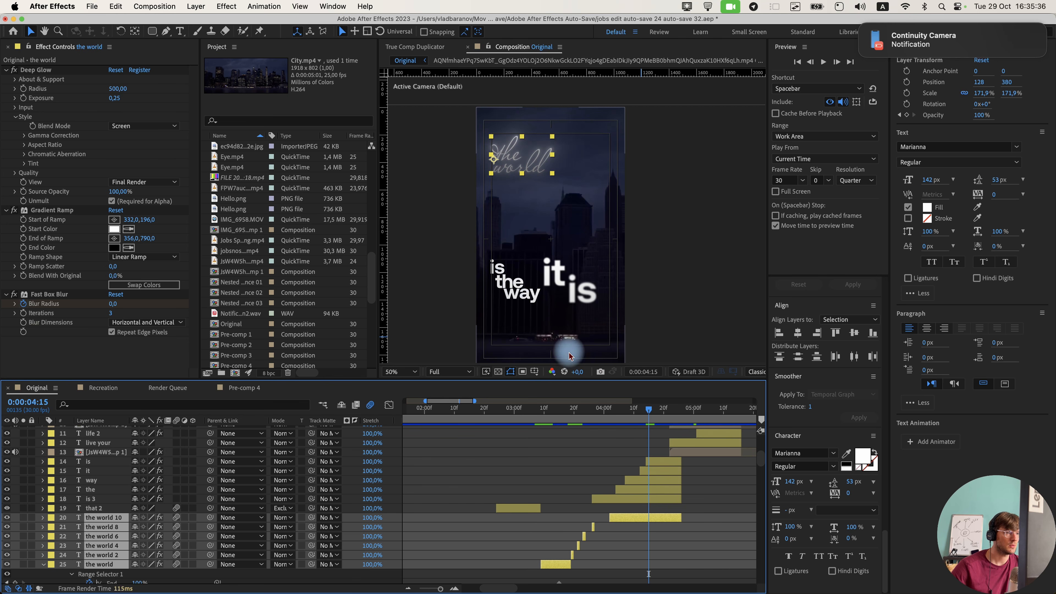
scroll(563, 337, "up", 2)
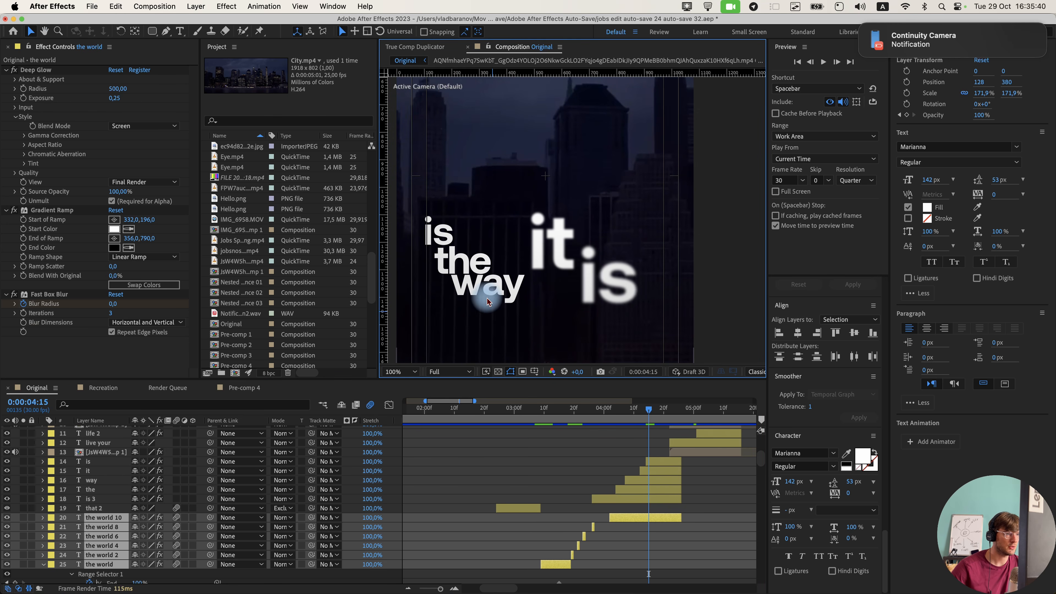
scroll(530, 252, "down", 2)
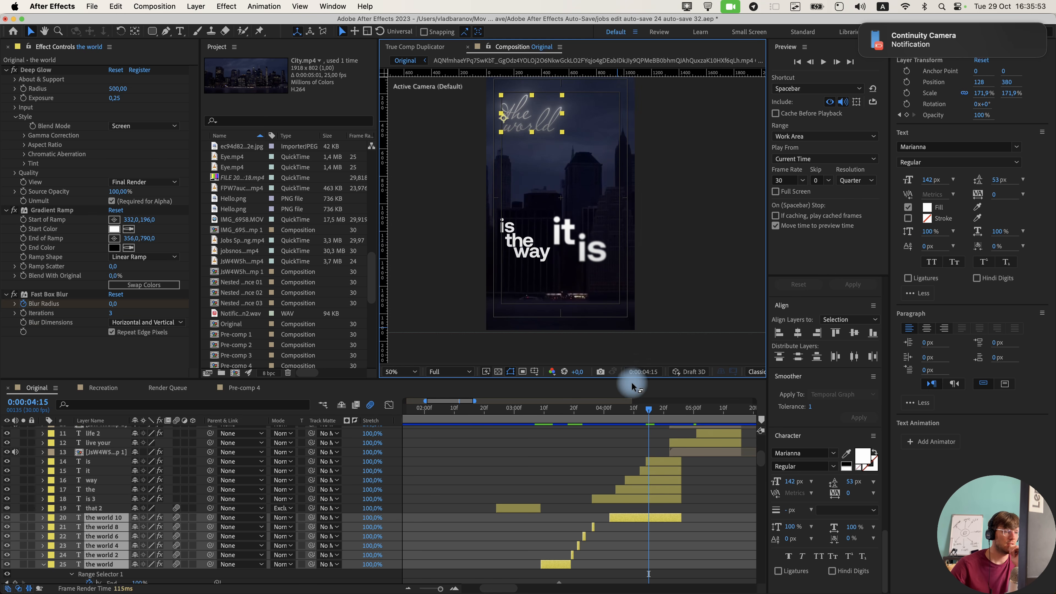
Examine the Fast Box Blur keyframes and start timing of the final "is" text layer in Original.
left_click(650, 415)
left_click(659, 460)
key("u")
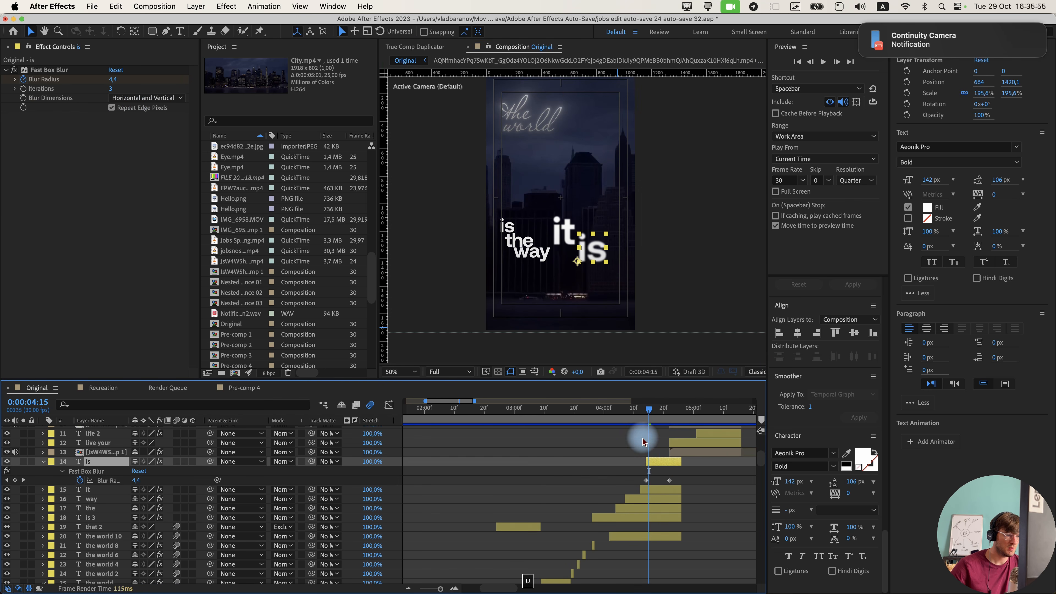
scroll(667, 410, "up", 3)
scroll(693, 441, "right", 2)
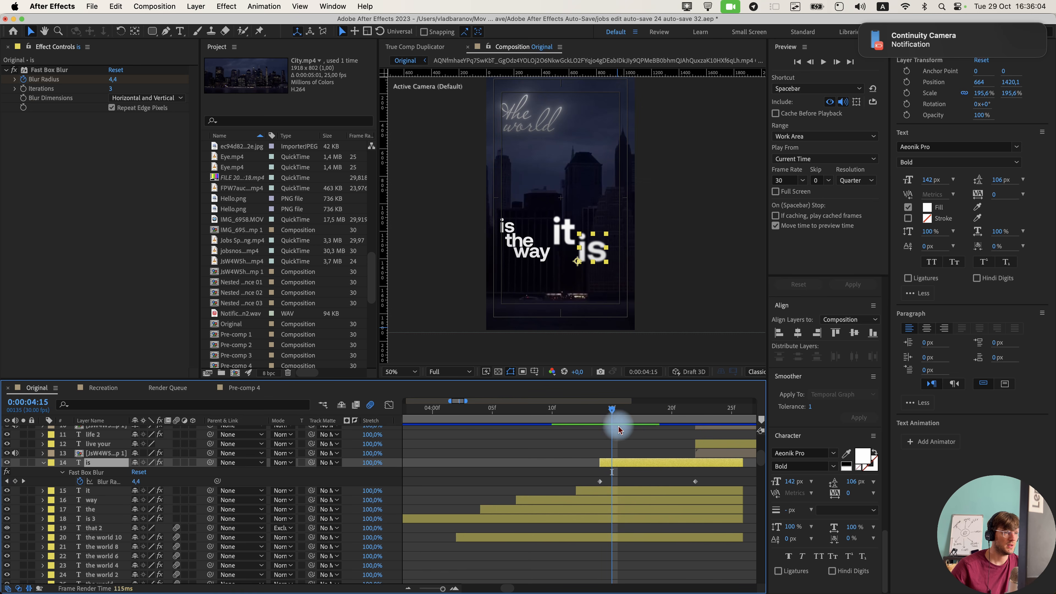
left_click_drag(615, 411, 609, 434)
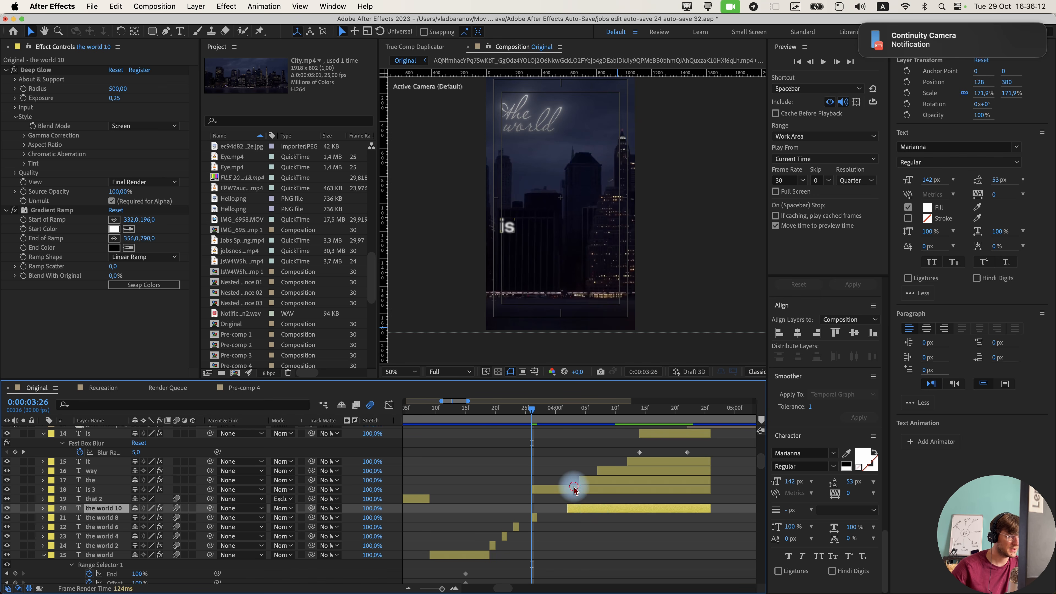
Copy the five text layers "is 3", "the", "way", "it" and "is" from Original and paste them into Recreation, starting at 0:00:03:02.
left_click(574, 489)
left_click(103, 387)
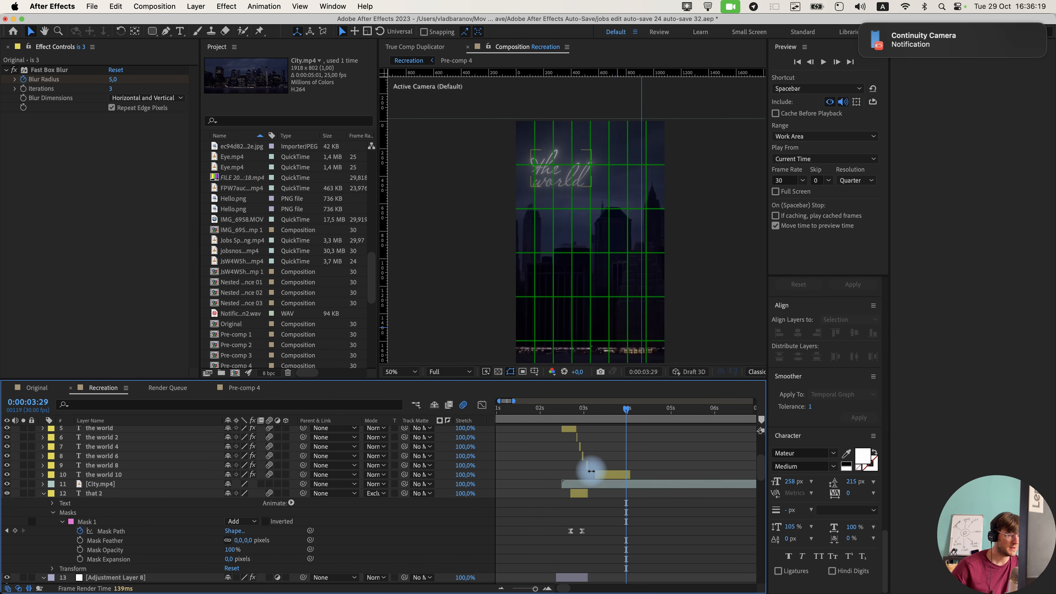
key("super+v")
left_click(601, 413)
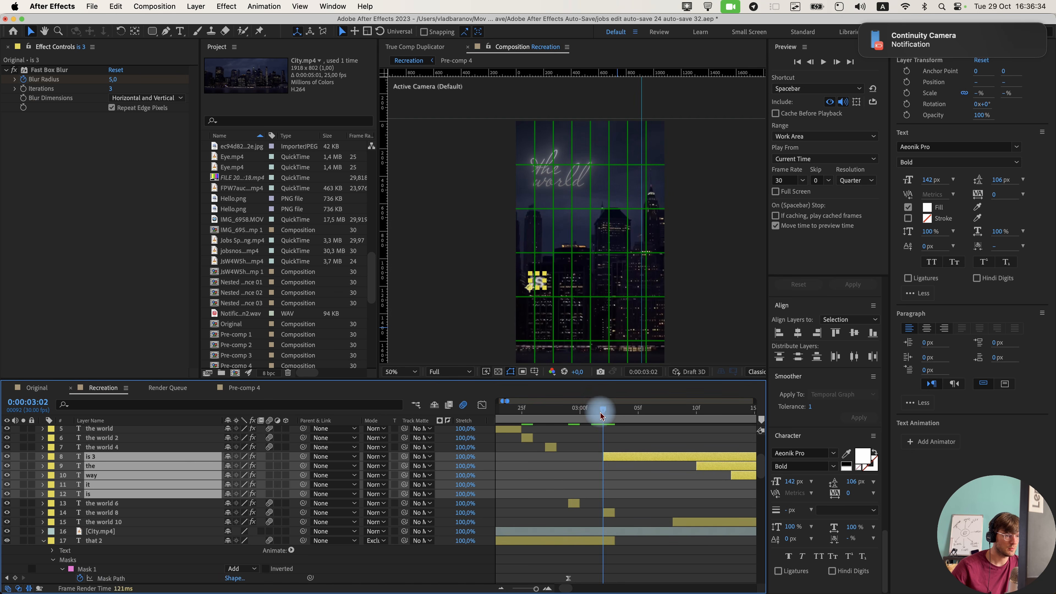
key("minus")
key("minus")
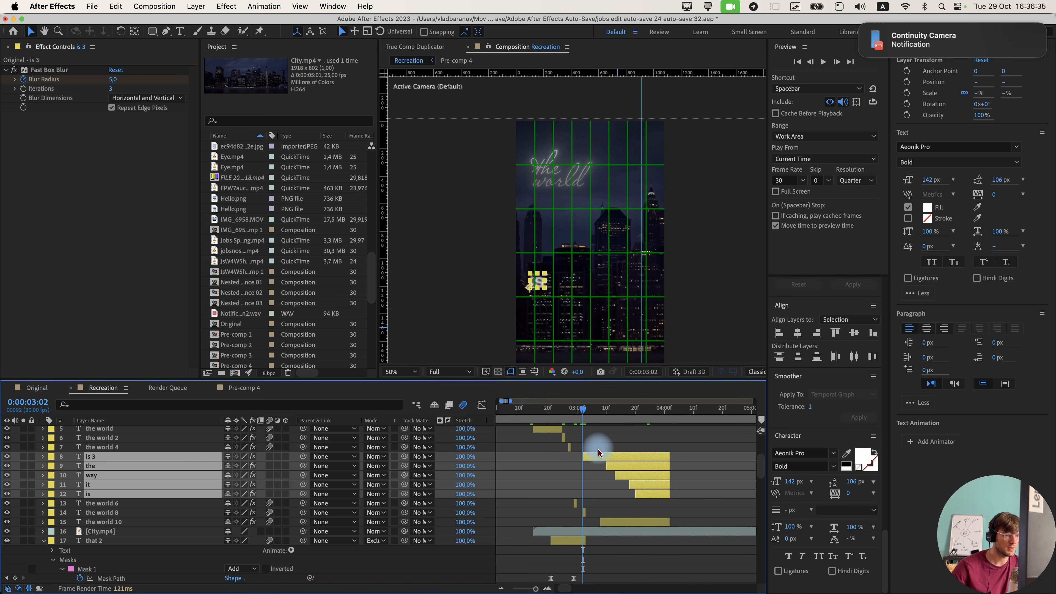
Shift the five pasted word layers later to start at about 0:00:03:13, previewing their timing against the "the world" text.
key("space")
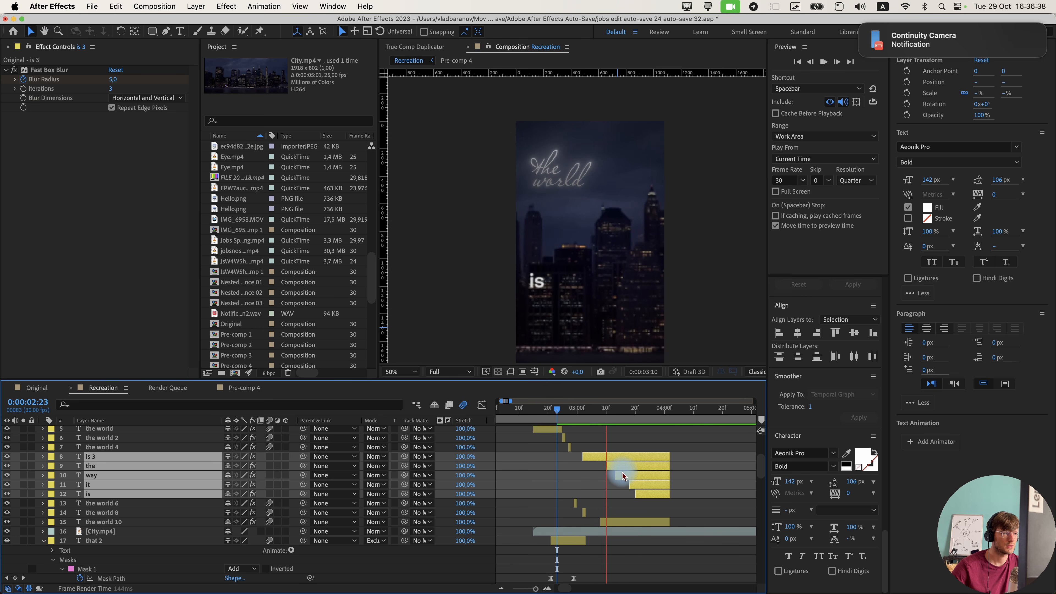
key("space")
left_click_drag(595, 456, 612, 462)
left_click(545, 408)
key("space")
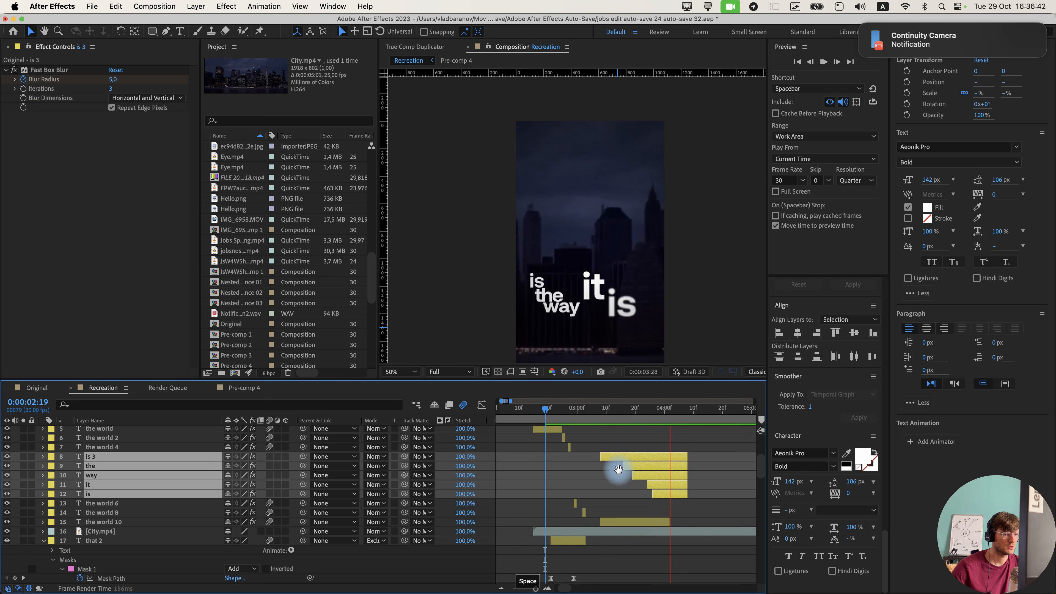
left_click_drag(618, 469, 635, 457)
left_click(606, 409)
key("space")
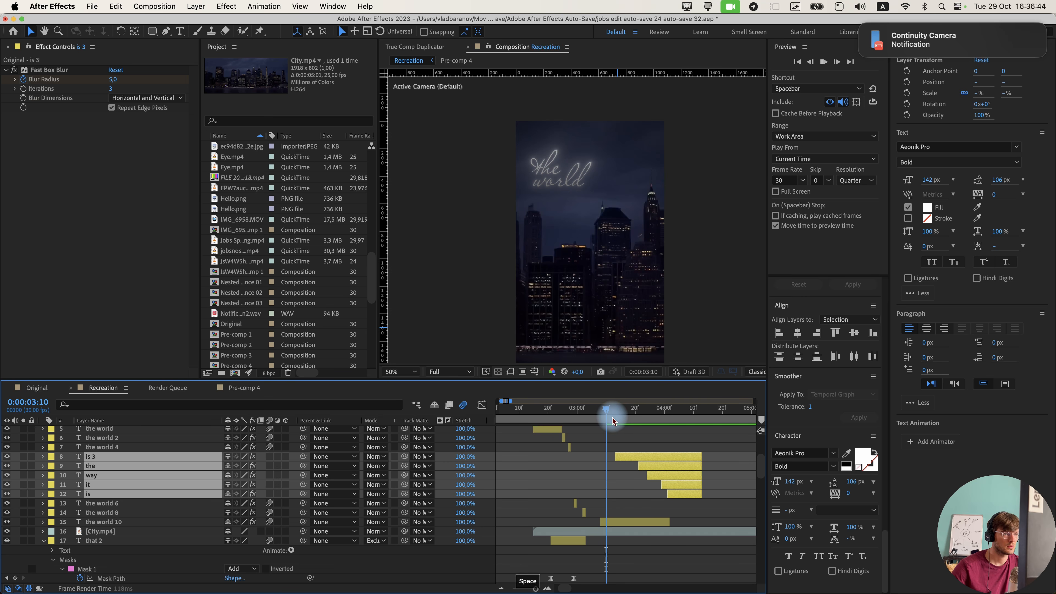
key("space")
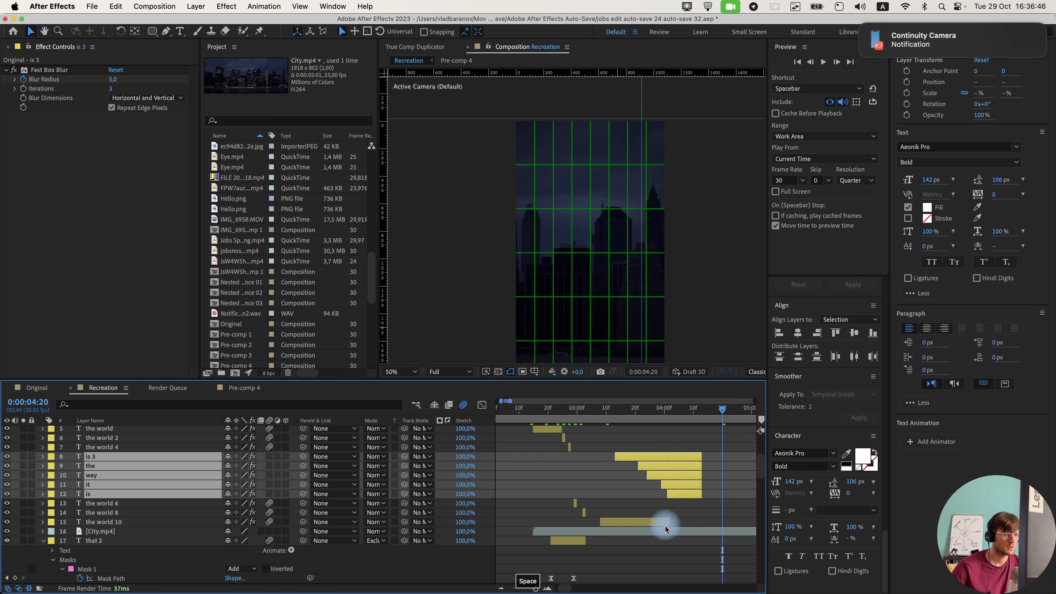
Extend the ends of the five "is the way it is" layers to 0:00:04:21 and preview the scene.
scroll(665, 499, "right", 3)
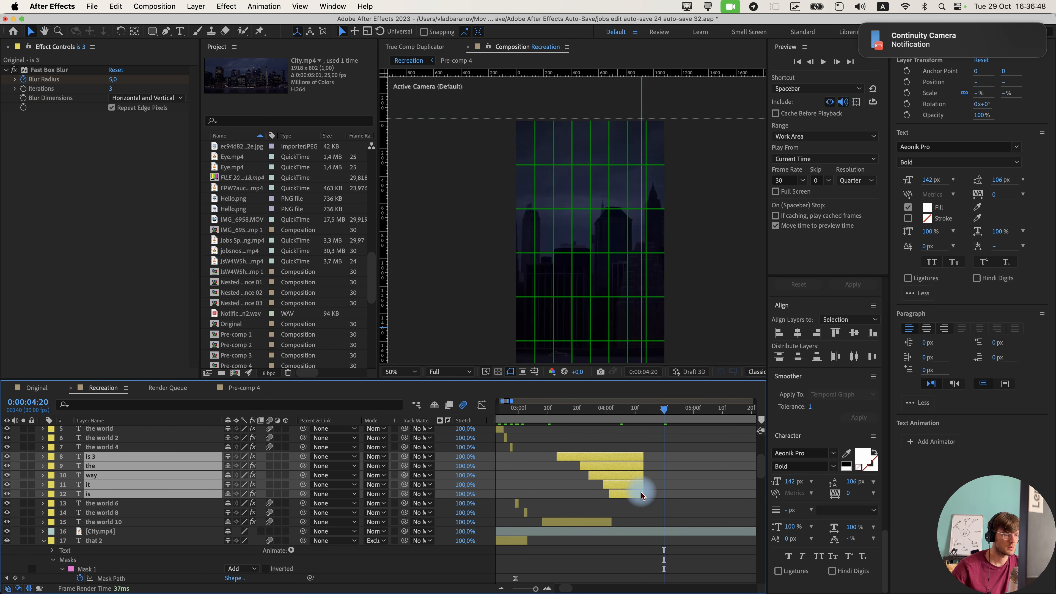
key("super+z")
left_click_drag(644, 494, 666, 496)
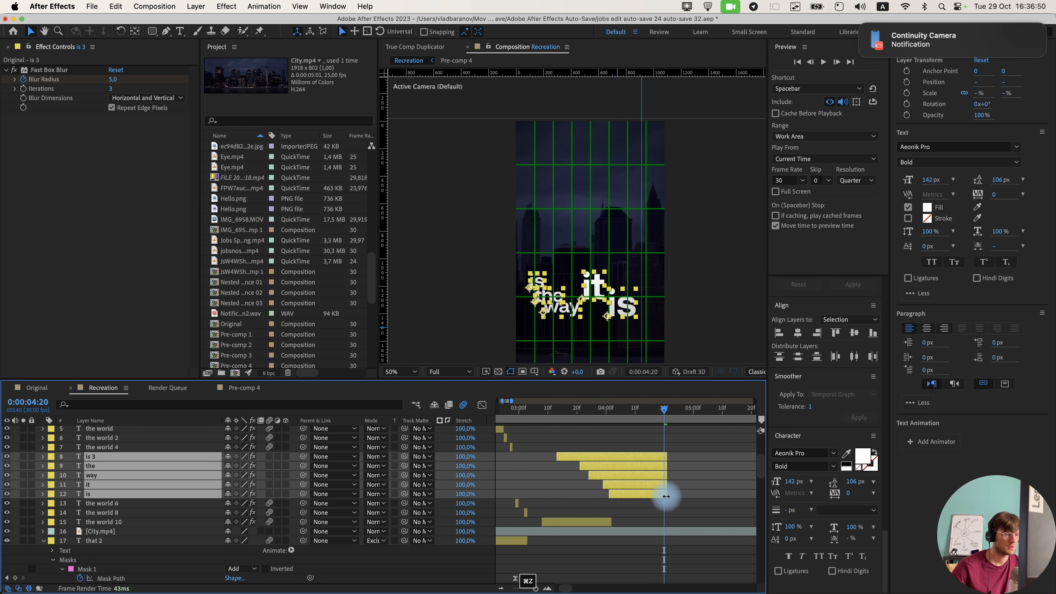
left_click_drag(533, 412, 514, 416)
key("space")
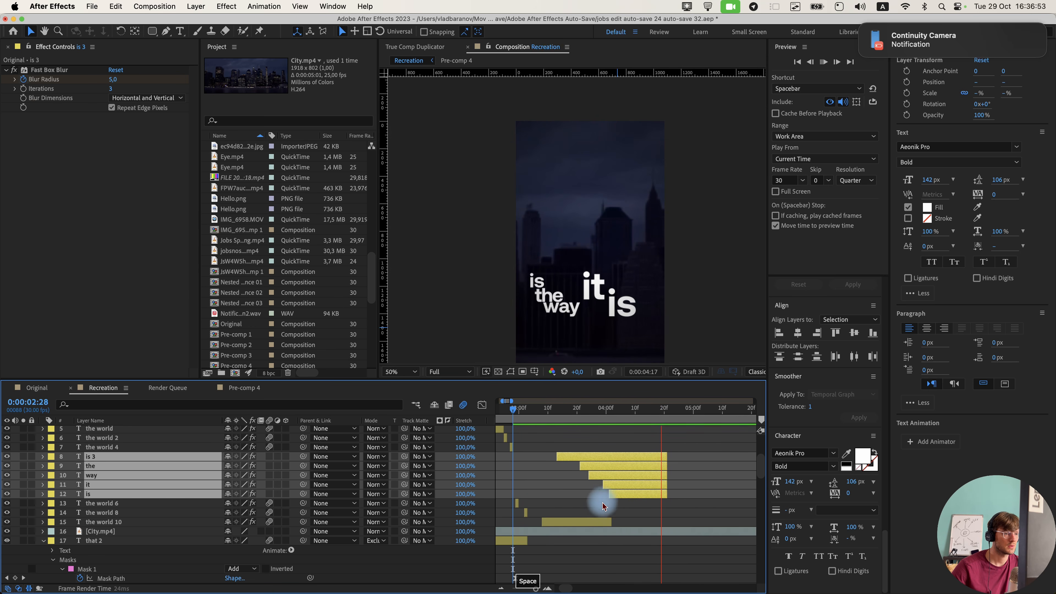
key("space")
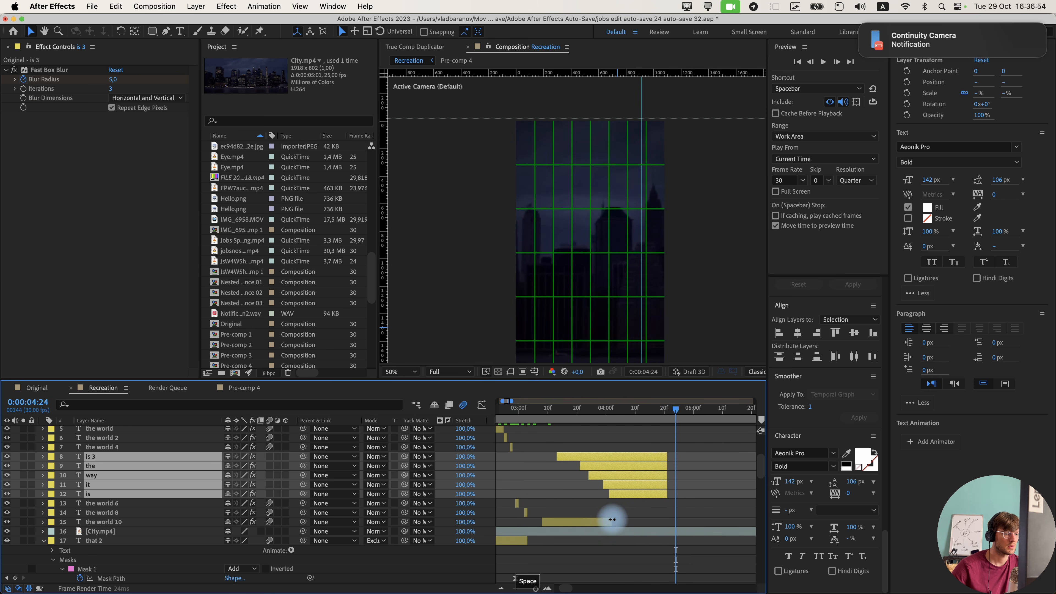
Extend the end of "the world 10" to match the word layers at 0:00:04:21 and preview the scene.
left_click_drag(610, 522, 666, 523)
left_click(514, 413)
key("space")
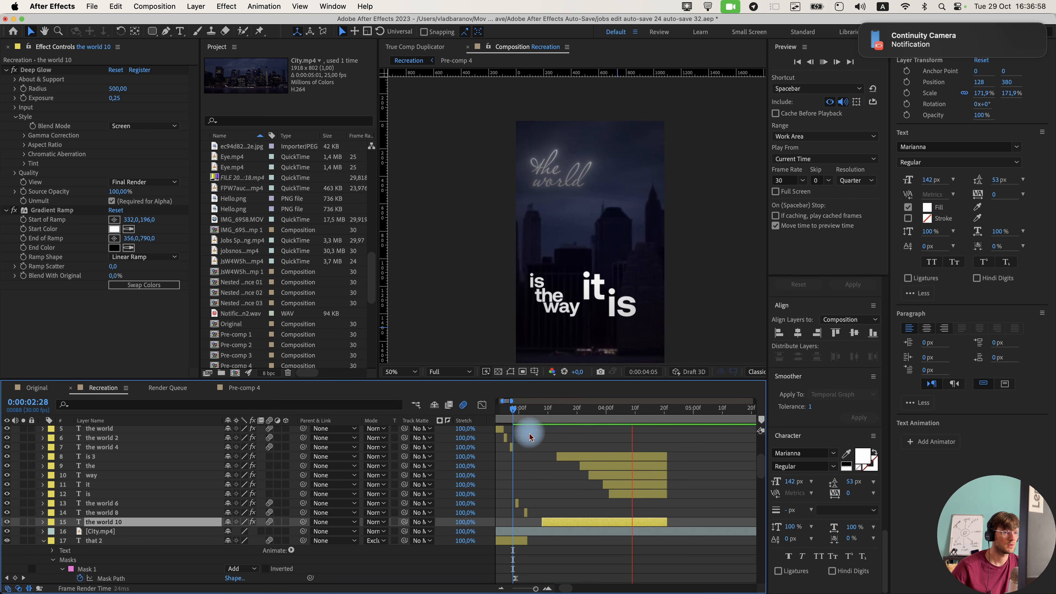
Split City.mp4 at 0:00:04:21 and delete the part after the cut.
left_click(668, 412)
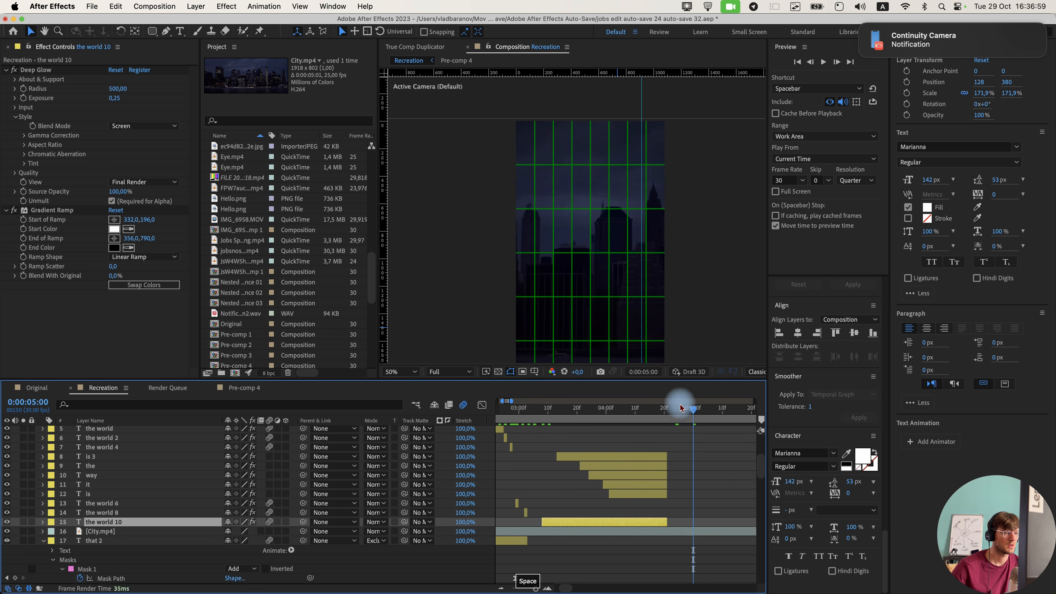
left_click(671, 532)
scroll(687, 525, "down", 1)
scroll(687, 525, "right", 3)
key("super+shift+d")
key("Delete")
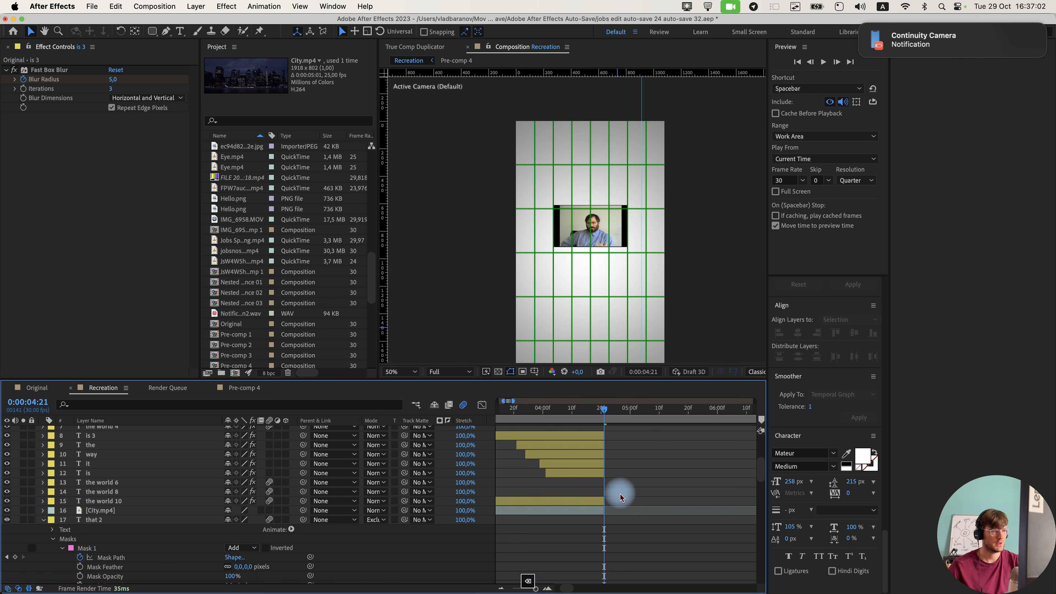
Hide the Jobs Speaking.mp4 layer 37 that starts at 0:00:04:21.
scroll(624, 531, "down", 15)
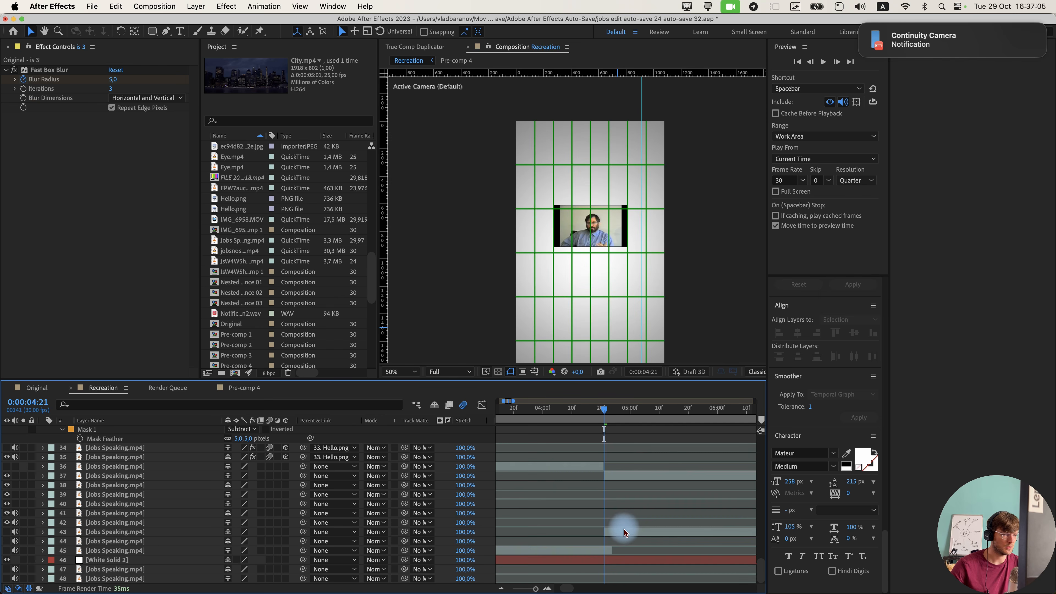
left_click(632, 475)
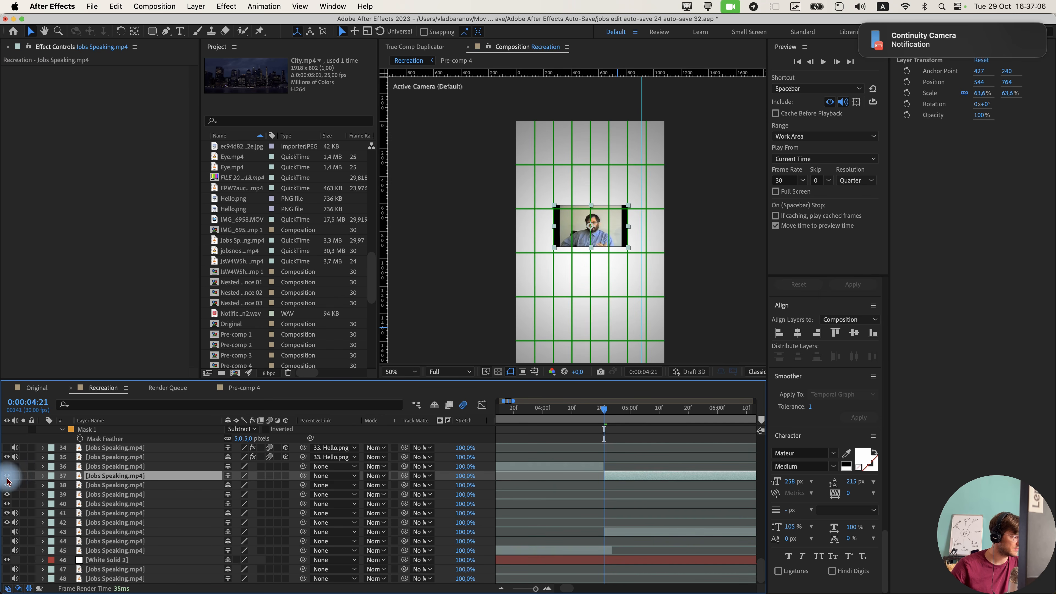
left_click(9, 478)
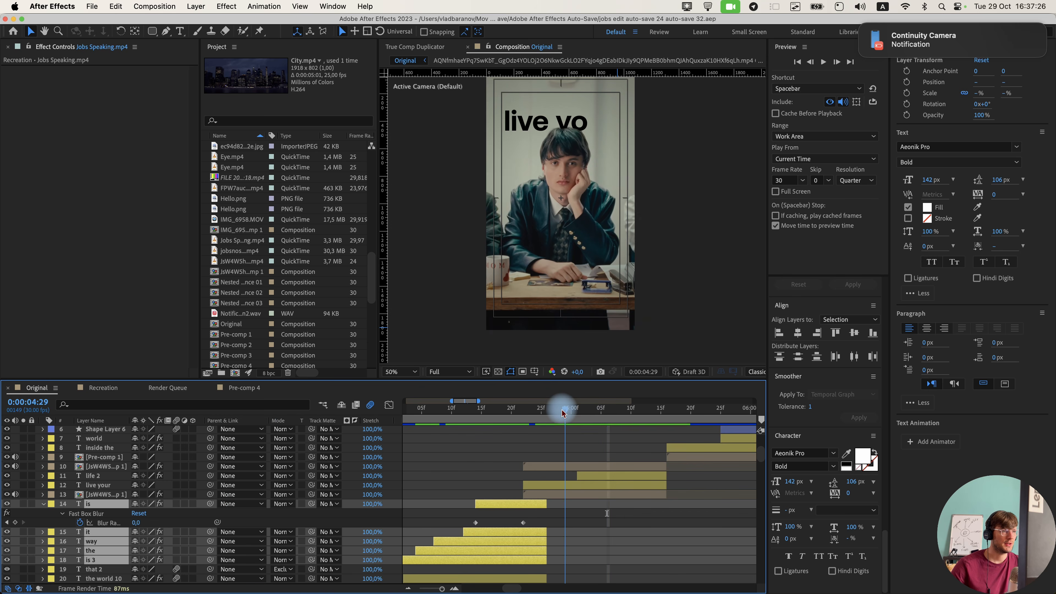
Examine the "live your life" scene in Original, including the outlined "life" text behind the seated man.
left_click_drag(559, 406, 636, 429)
scroll(557, 204, "up", 4)
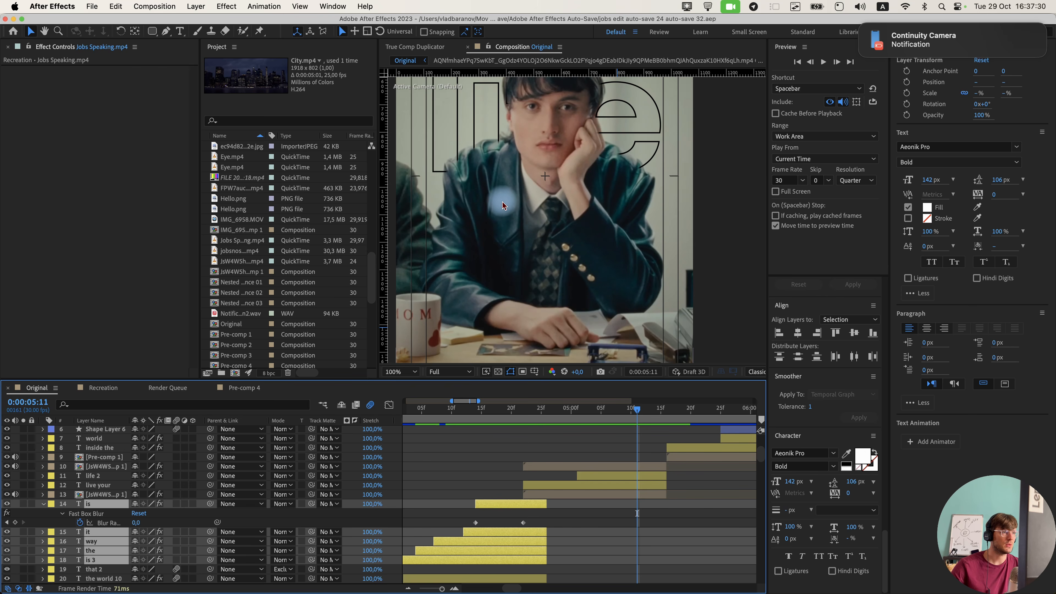
left_click_drag(619, 273, 503, 286)
scroll(618, 278, "down", 2)
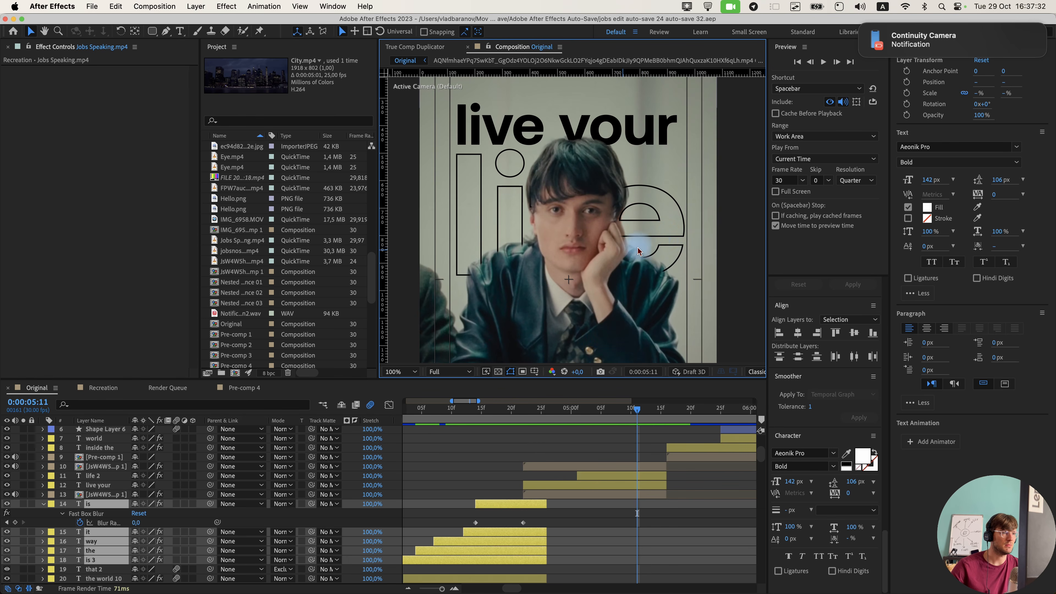
mouse_move(601, 413)
left_mouse_down()
mouse_move(557, 429)
mouse_move(639, 432)
mouse_move(538, 431)
mouse_move(595, 432)
left_mouse_up()
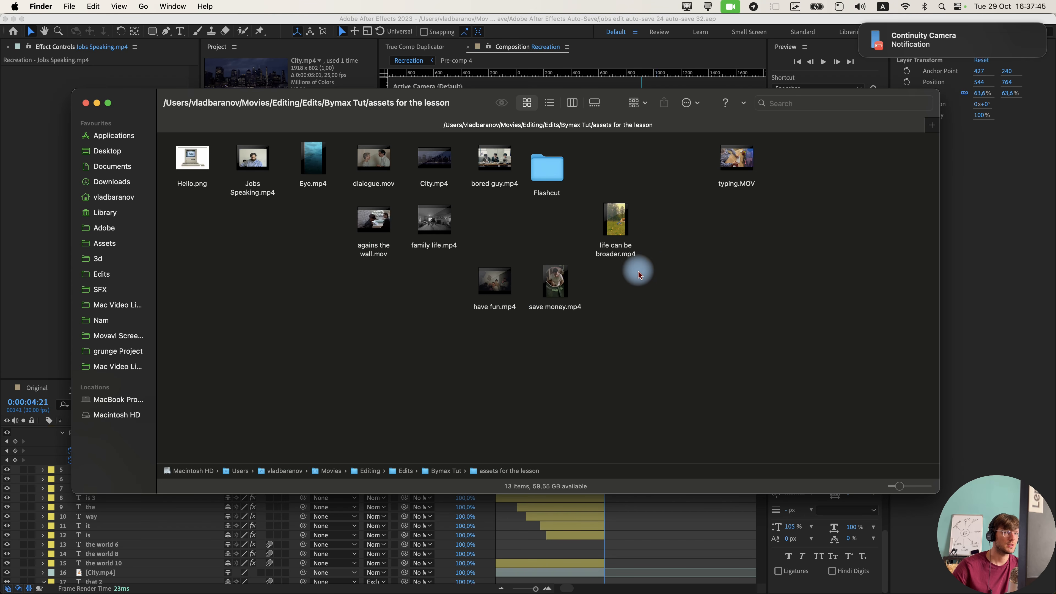
Import bored guy.mp4 from the Finder folder "assets for the lesson" and place it directly above "is 3" in Recreation, starting at 0:00:04:21.
left_click_drag(498, 177, 601, 321)
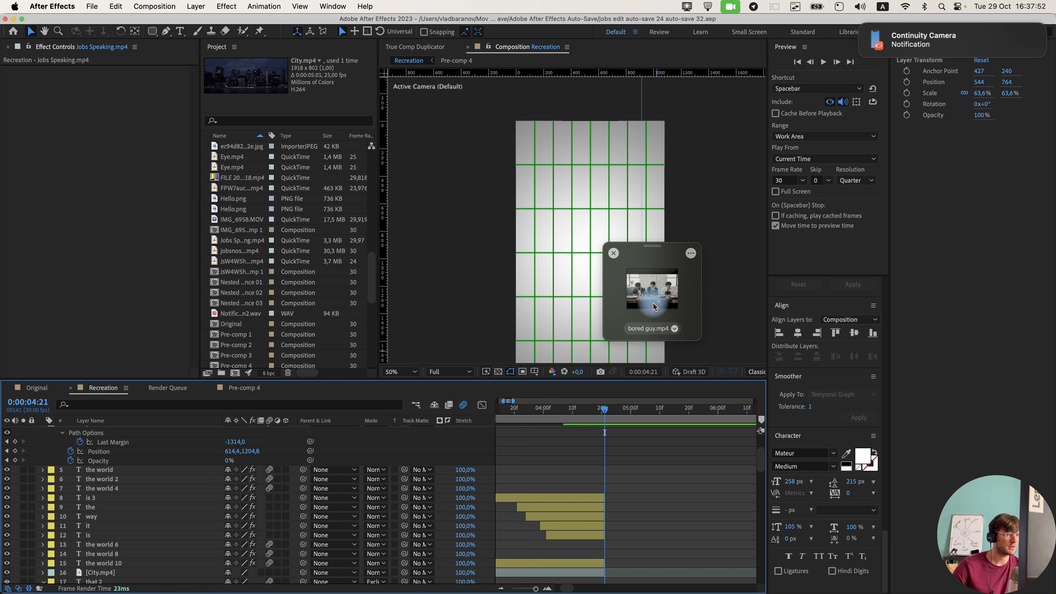
left_click_drag(653, 302, 640, 465)
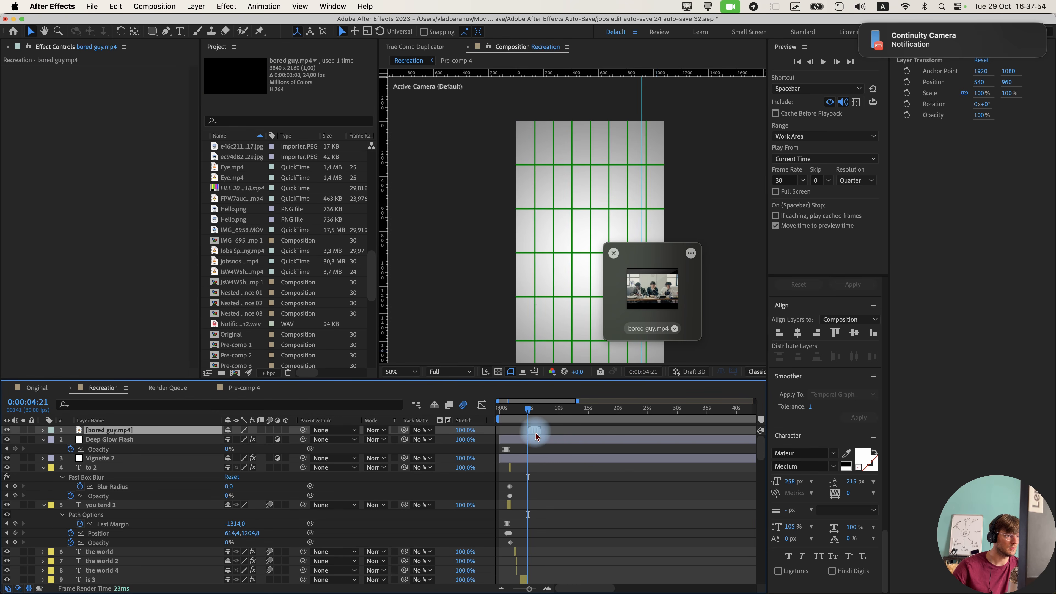
left_click_drag(165, 431, 225, 464)
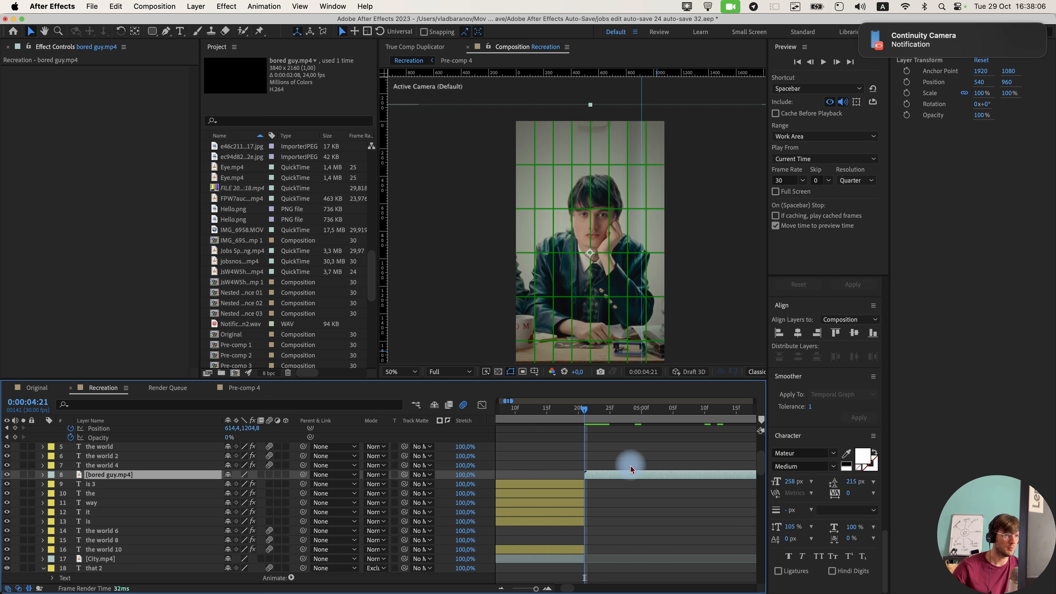
scroll(630, 467, "right", 2)
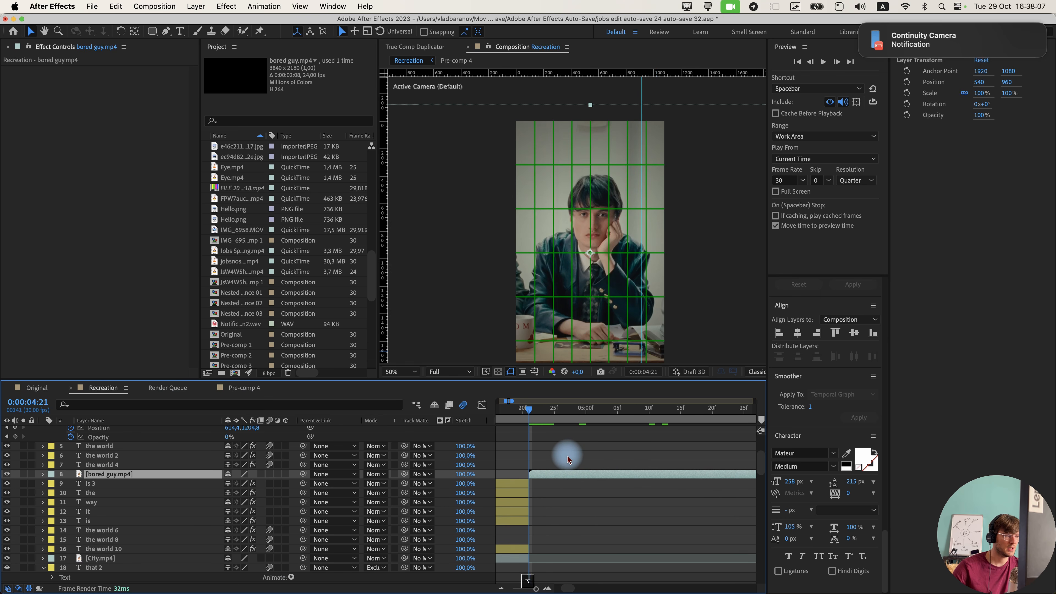
Pre-compose the bored guy.mp4 layer as "bored guy.mp4 Comp 1", leaving all attributes in Recreation.
scroll(569, 459, "down", 2)
scroll(588, 349, "down", 1)
right_click(574, 477)
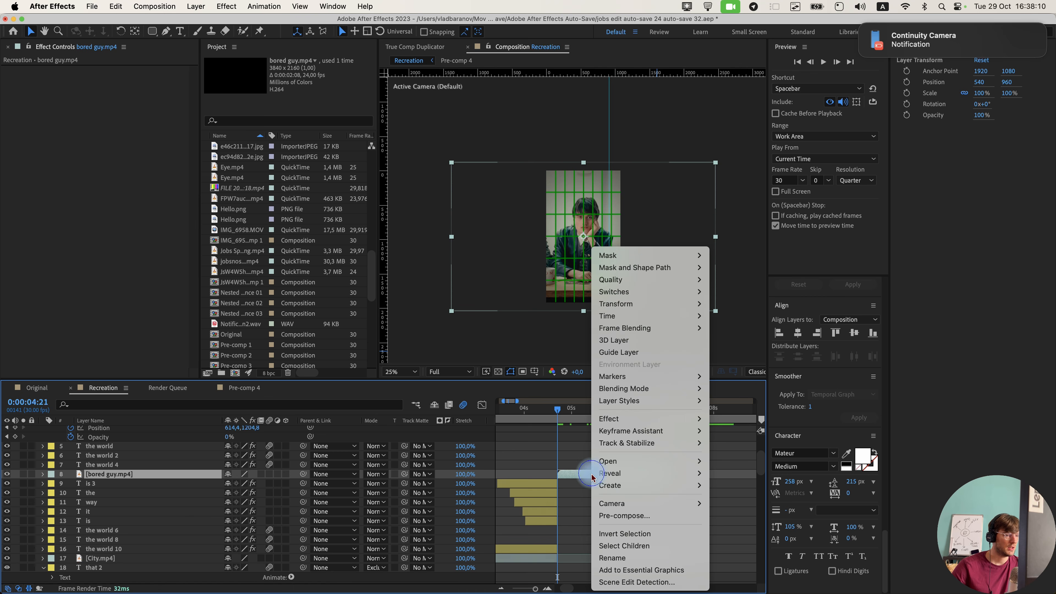
left_click(622, 516)
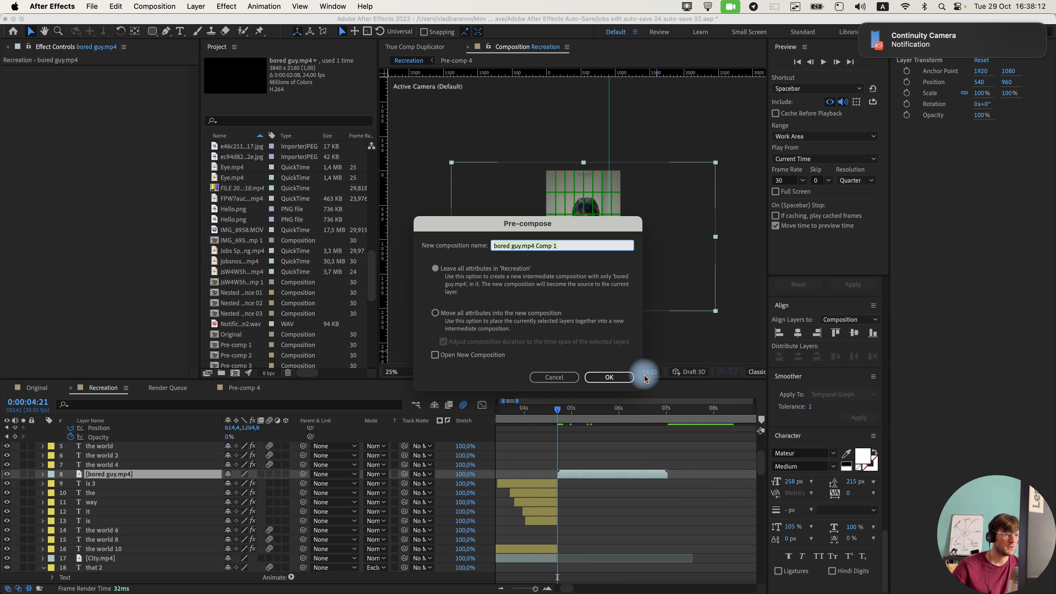
left_click(609, 377)
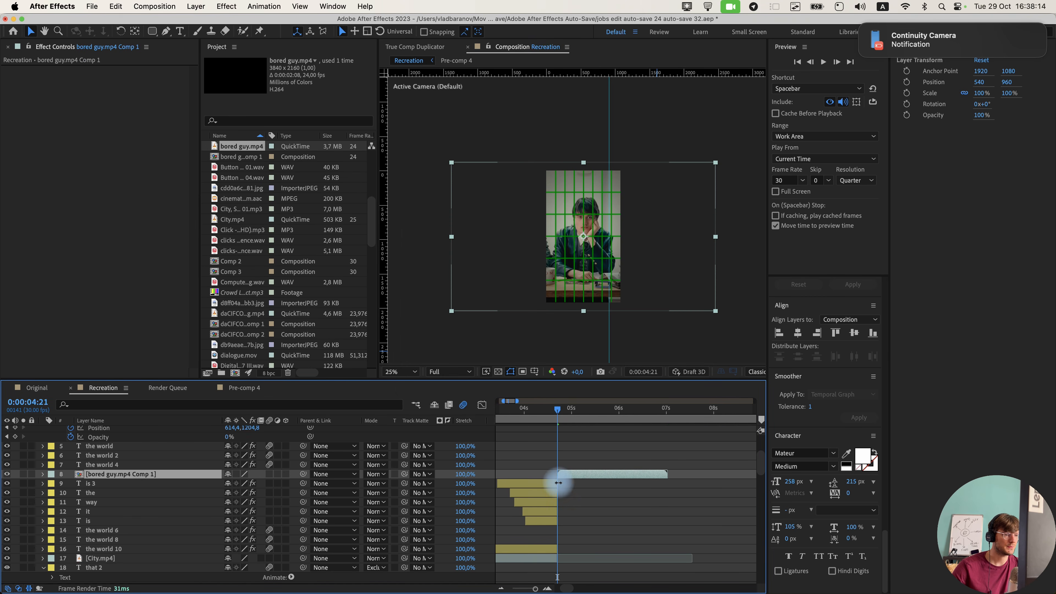
Set the frame rate of "bored guy.mp4 Comp 1" to 30 frames per second and return to Recreation.
double_click(125, 473)
left_click(333, 387)
right_click(332, 387)
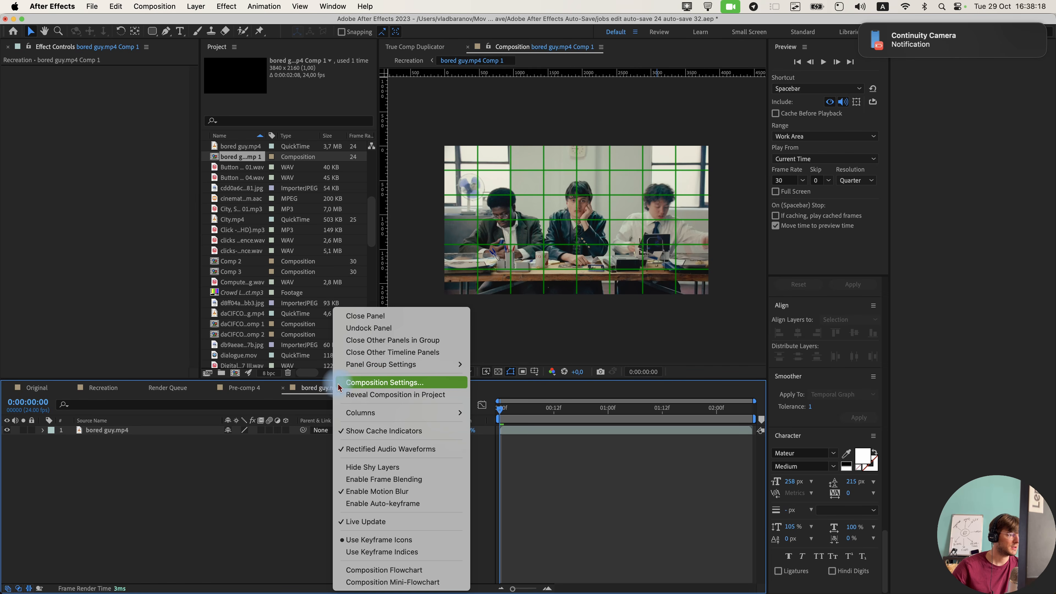
left_click(366, 378)
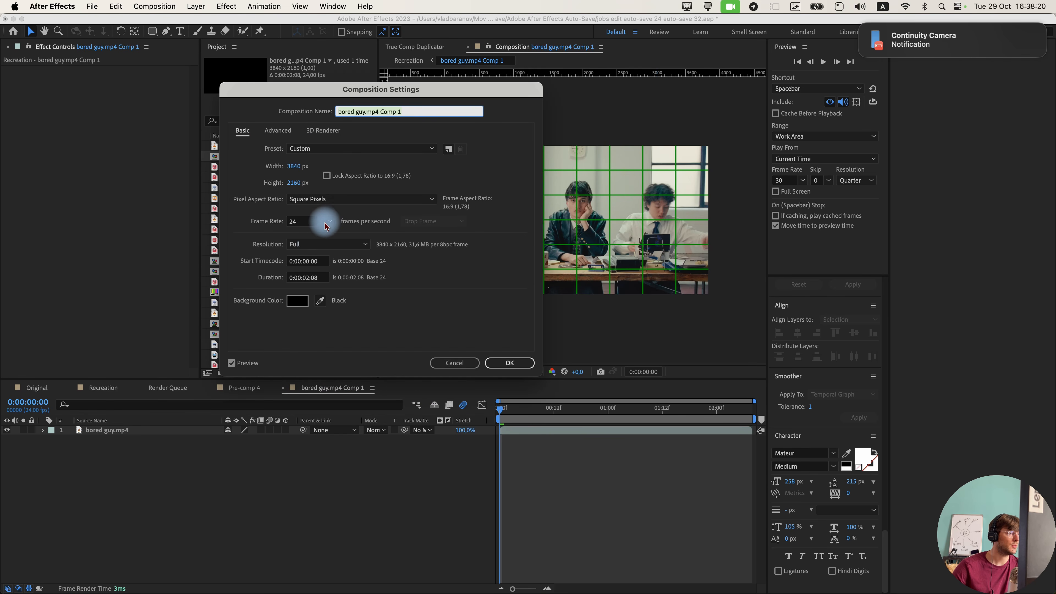
left_click(329, 221)
left_click(348, 317)
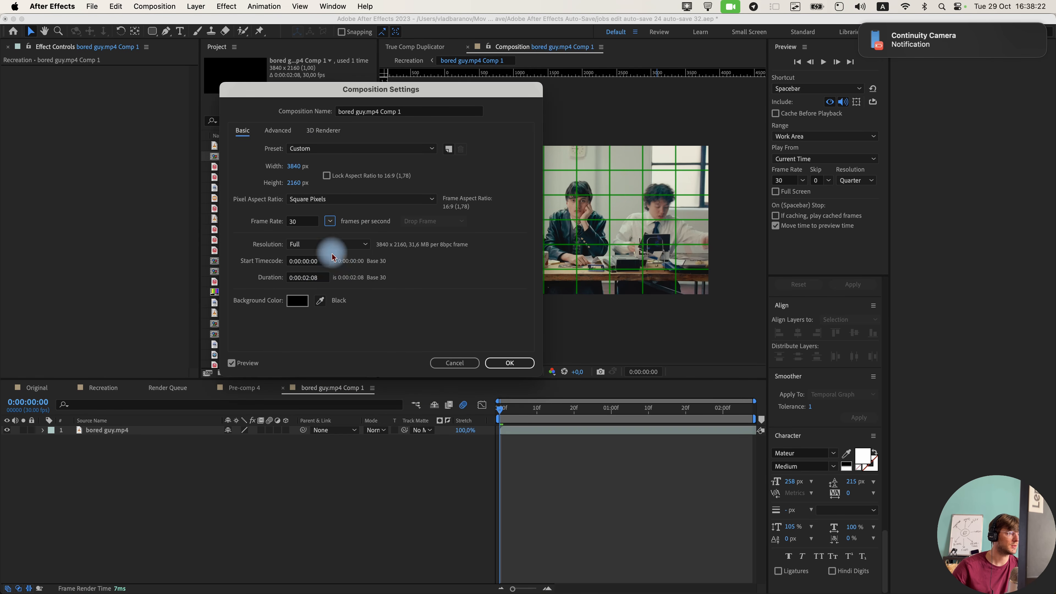
left_click(509, 363)
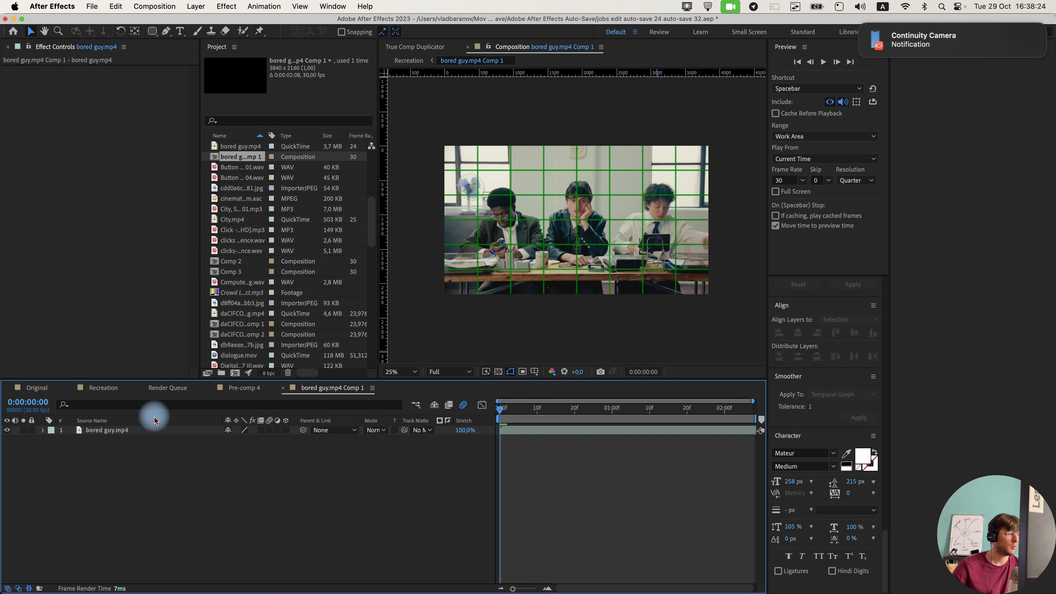
left_click(106, 388)
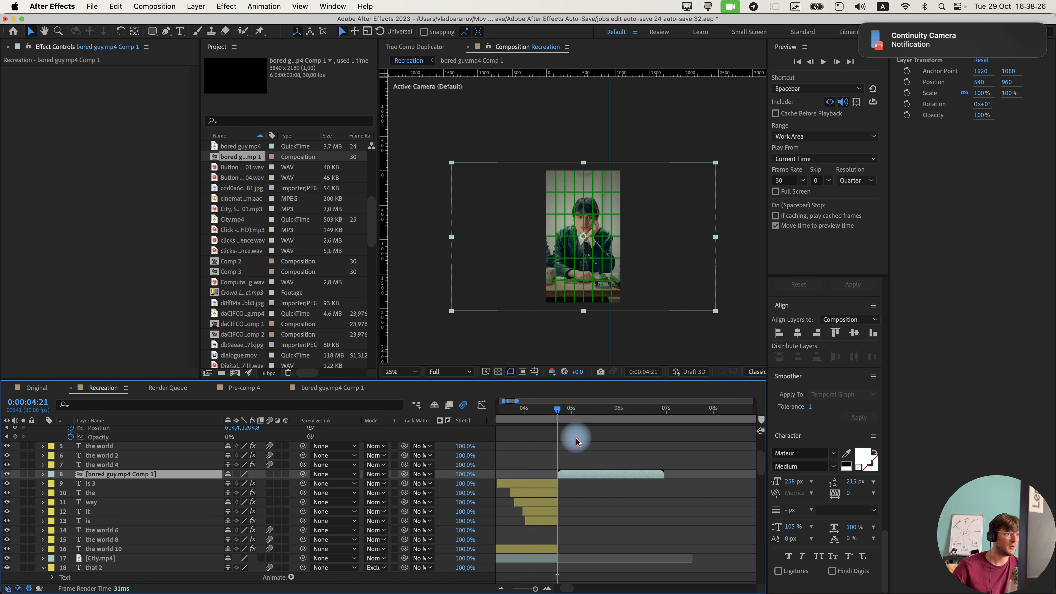
Open "bored guy.mp4 Comp 1" in its Layer view with the Roto Brush and mark the seated man in the middle as foreground.
key("period")
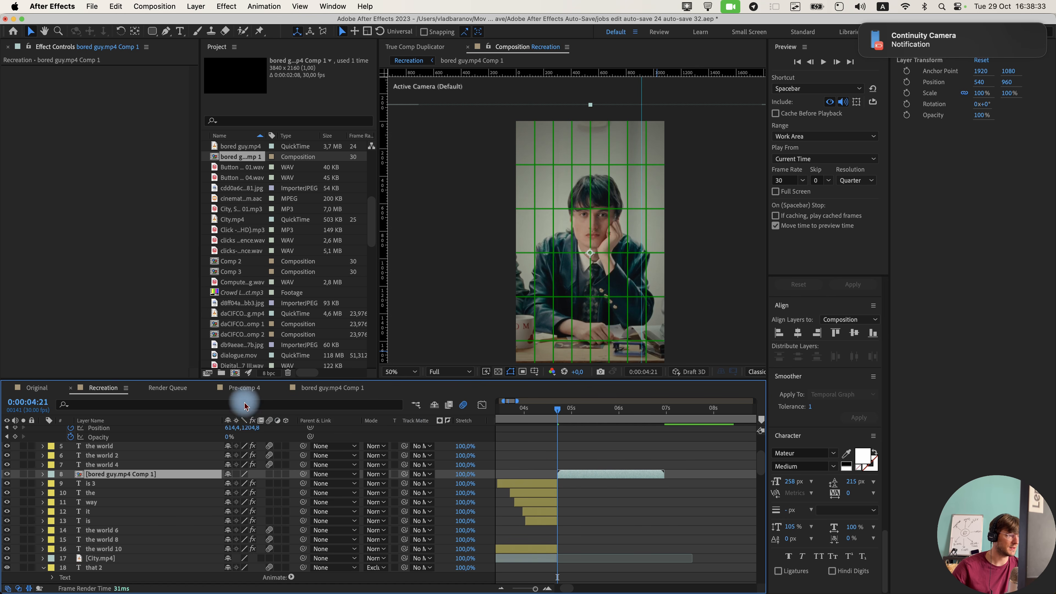
left_click(243, 31)
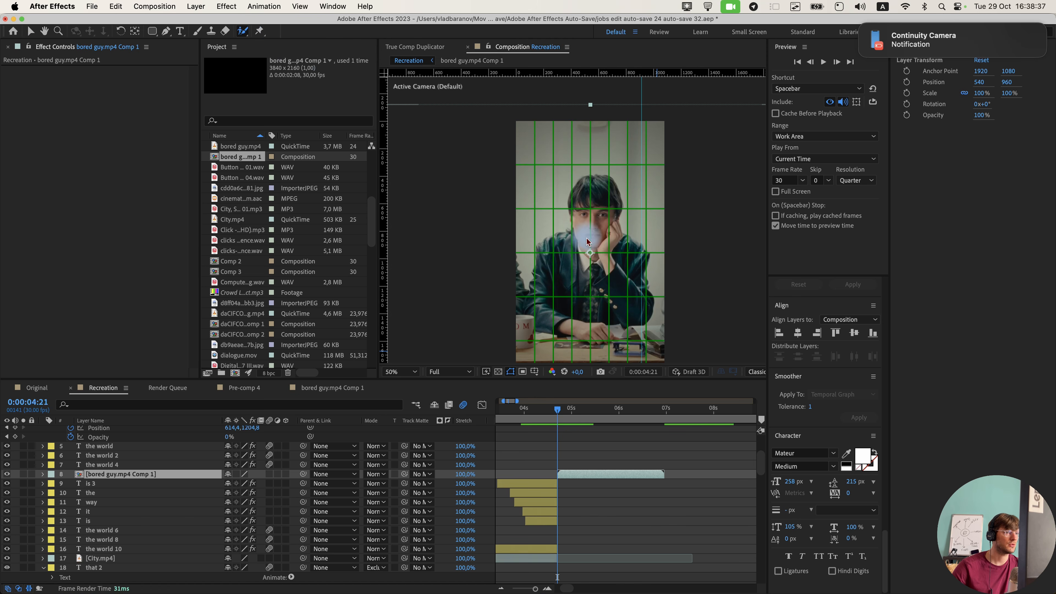
double_click(581, 272)
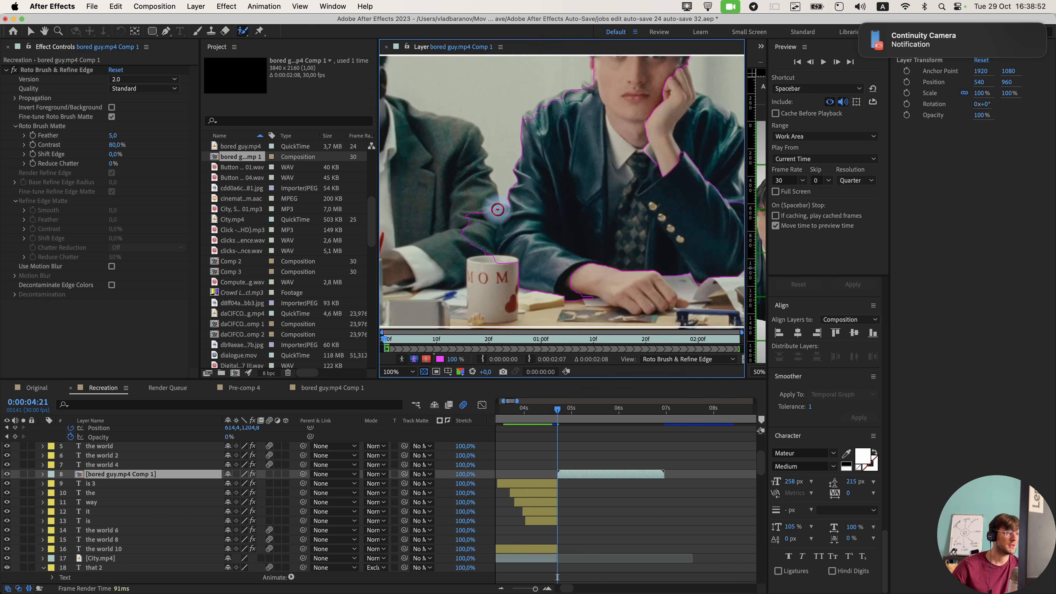
Subtract the area between the man's sleeve and the MOM mug from the Roto Brush selection and add his missing shoulder edge.
left_click_drag(499, 206, 478, 249)
scroll(530, 232, "right", 4)
scroll(530, 232, "up", 3)
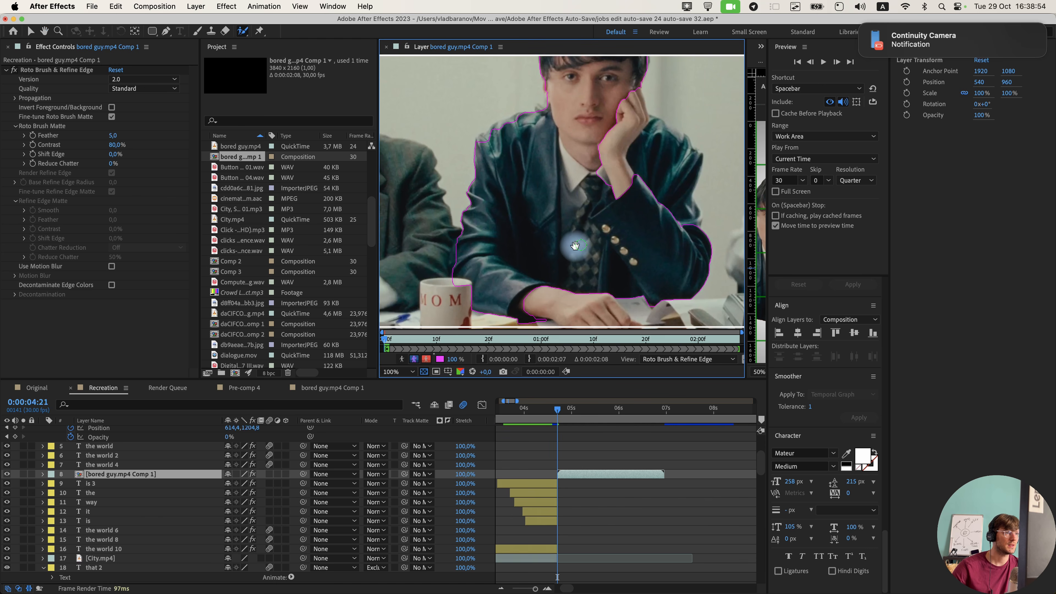
scroll(575, 245, "right", 3)
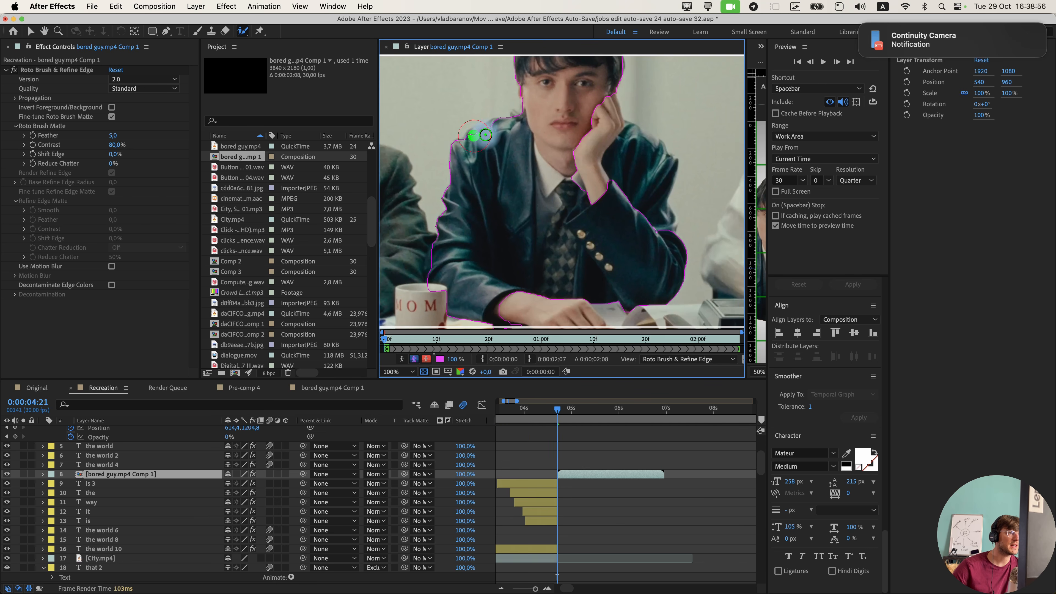
Refine the Roto Brush outline along the man's neck and bent arm, adding missed sleeve areas and excluding the background beside the elbow.
scroll(514, 201, "up", 3)
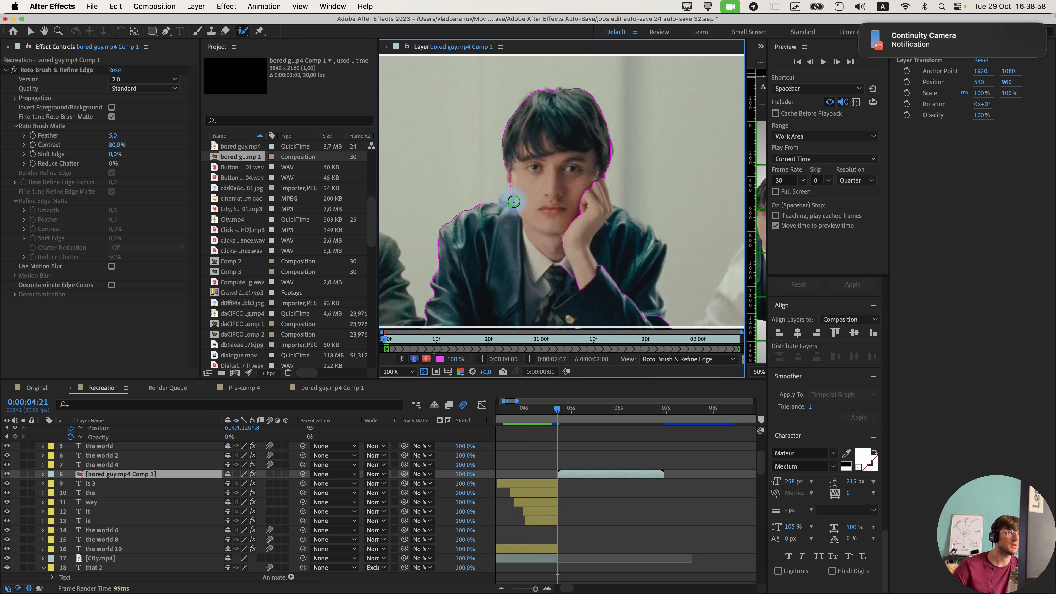
left_click_drag(518, 205, 521, 206)
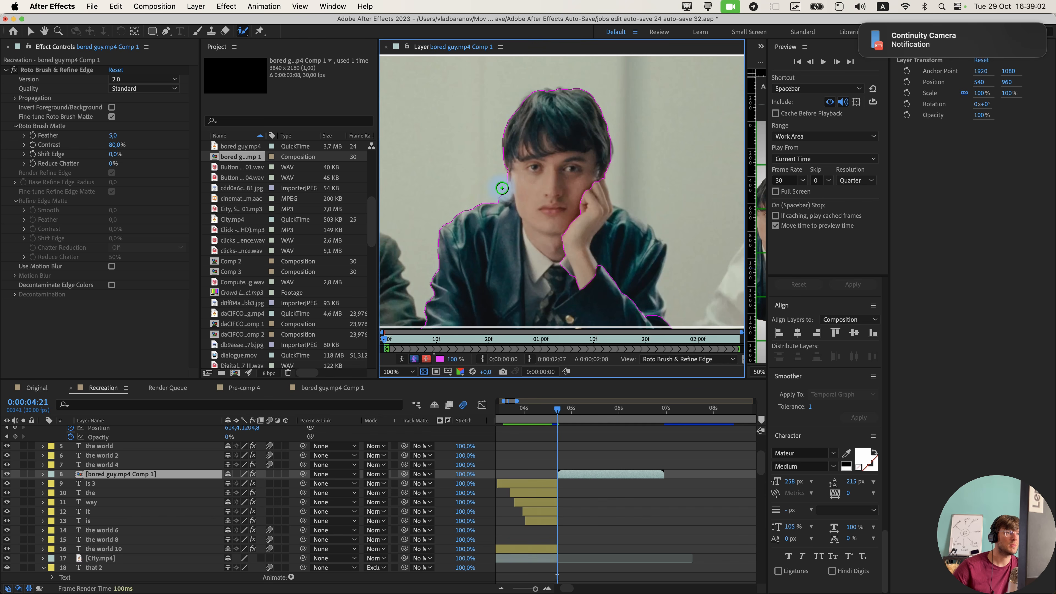
scroll(590, 204, "down", 3)
scroll(582, 209, "right", 3)
mouse_move(542, 140)
left_mouse_down()
mouse_move(568, 158)
mouse_move(555, 210)
left_mouse_up()
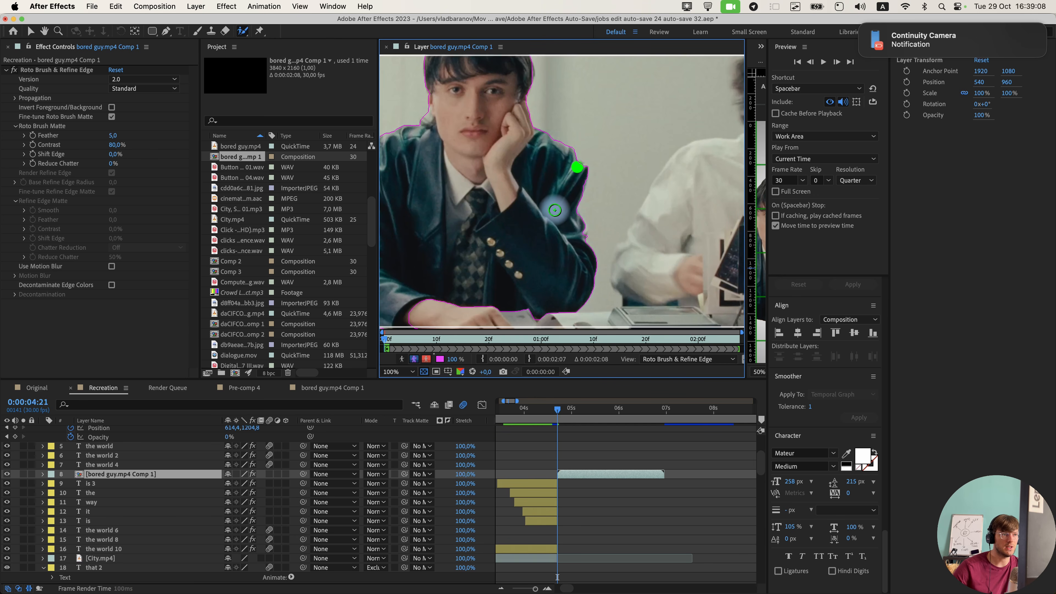
left_click(588, 239, "alt")
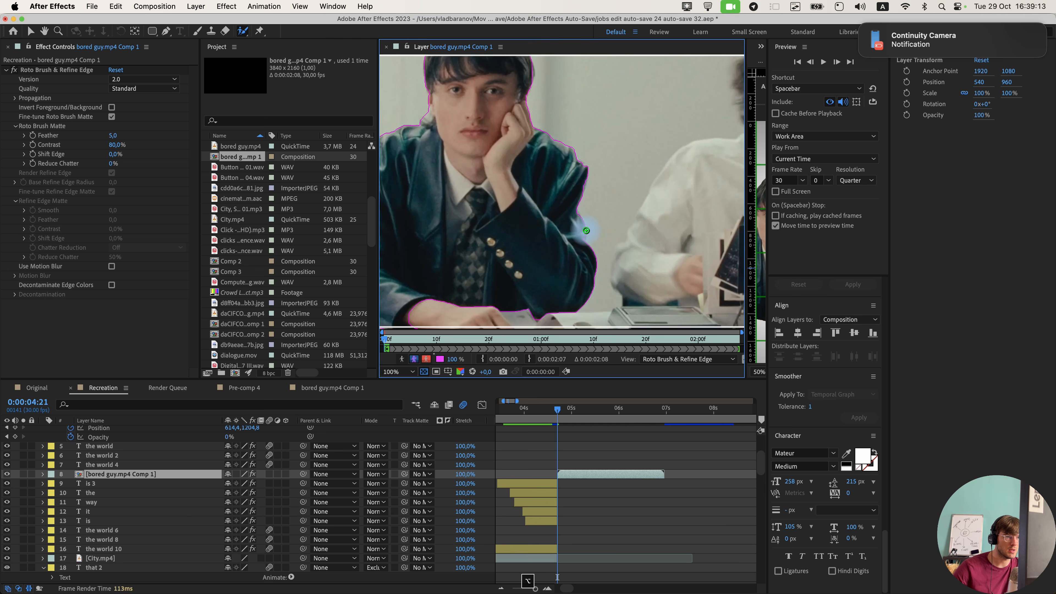
left_click_drag(584, 232, 580, 235)
scroll(573, 266, "down", 5)
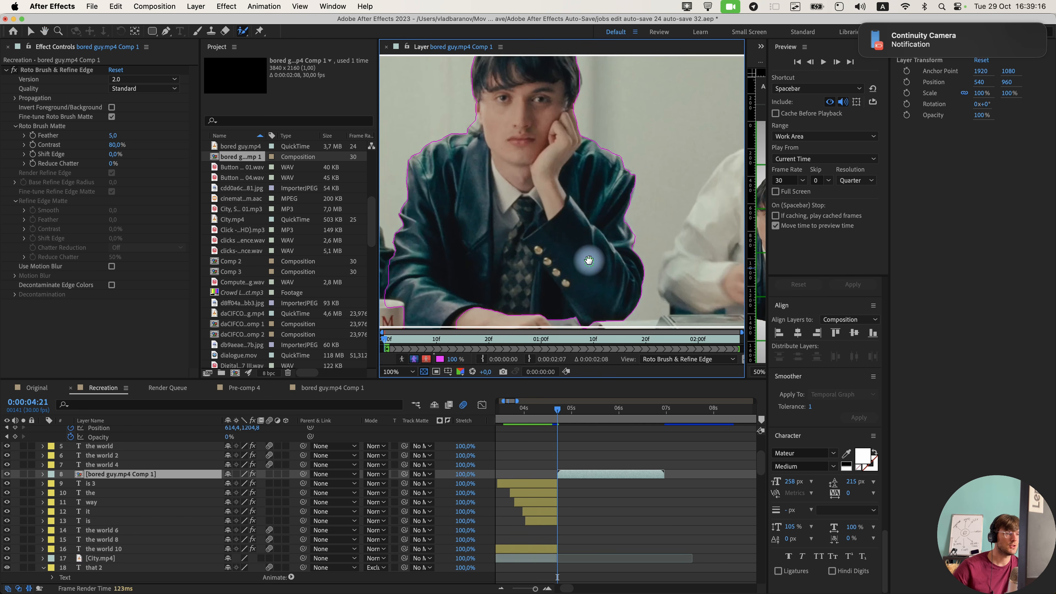
scroll(528, 227, "down", 2)
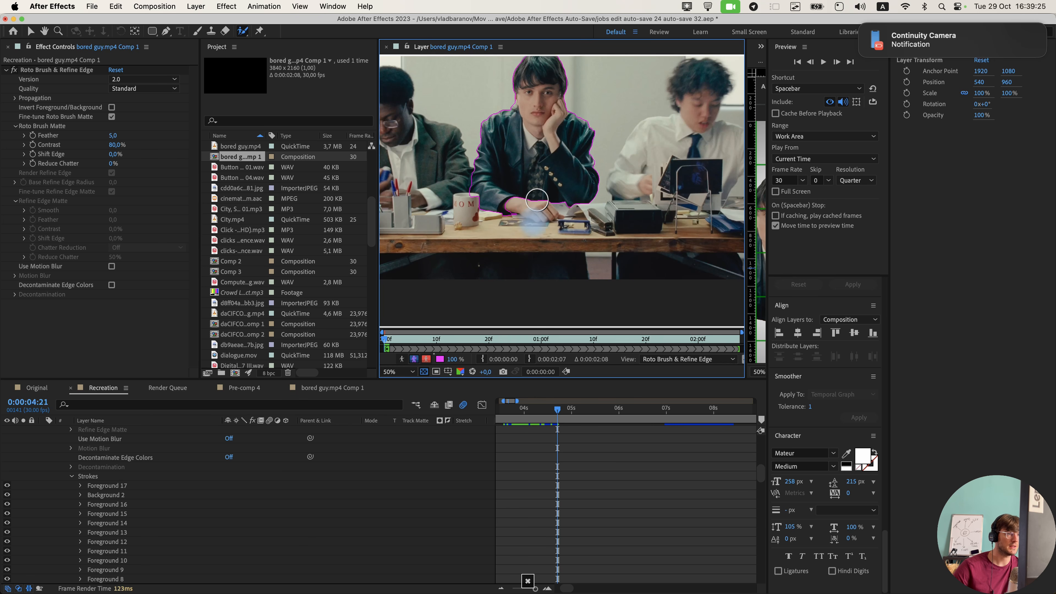
Add Roto Brush foreground strokes over the seated man's forearms, hair and neck so the selection covers his full figure.
left_click_drag(534, 223, 533, 194)
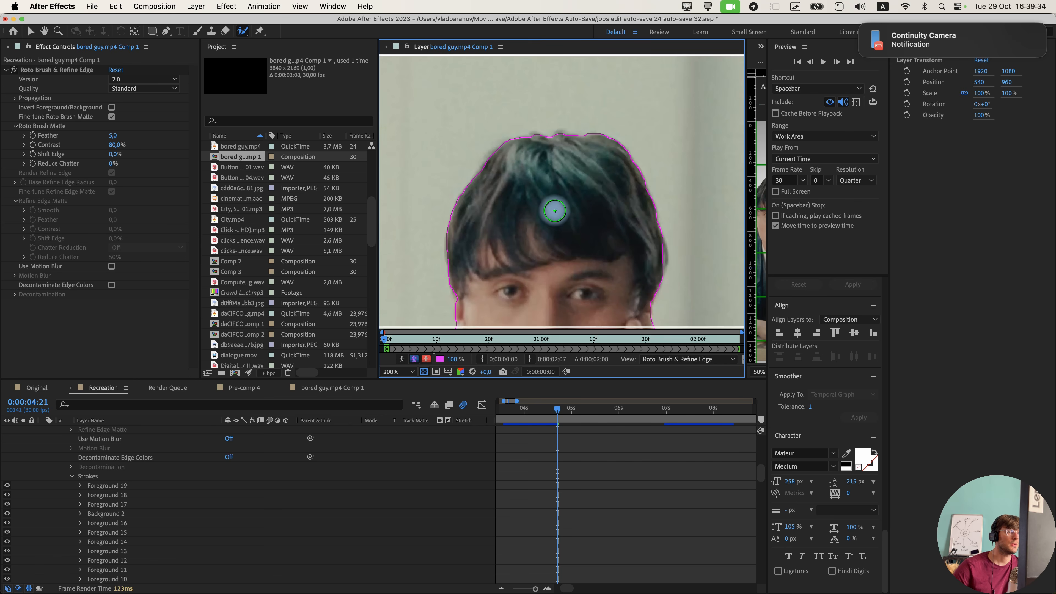
left_click_drag(576, 260, 572, 150)
left_click_drag(651, 147, 656, 148)
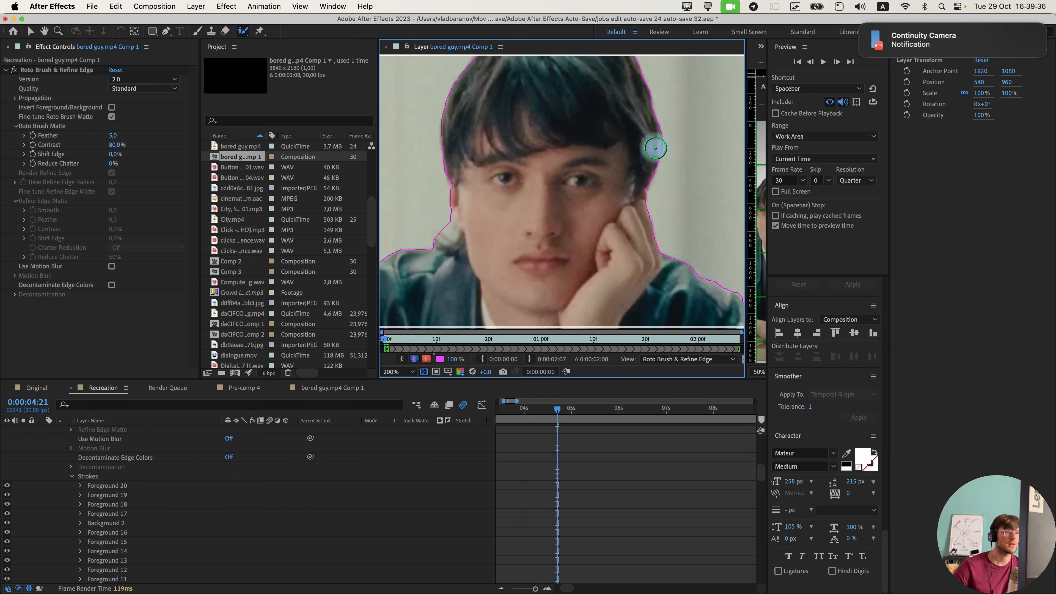
left_click_drag(467, 217, 482, 253)
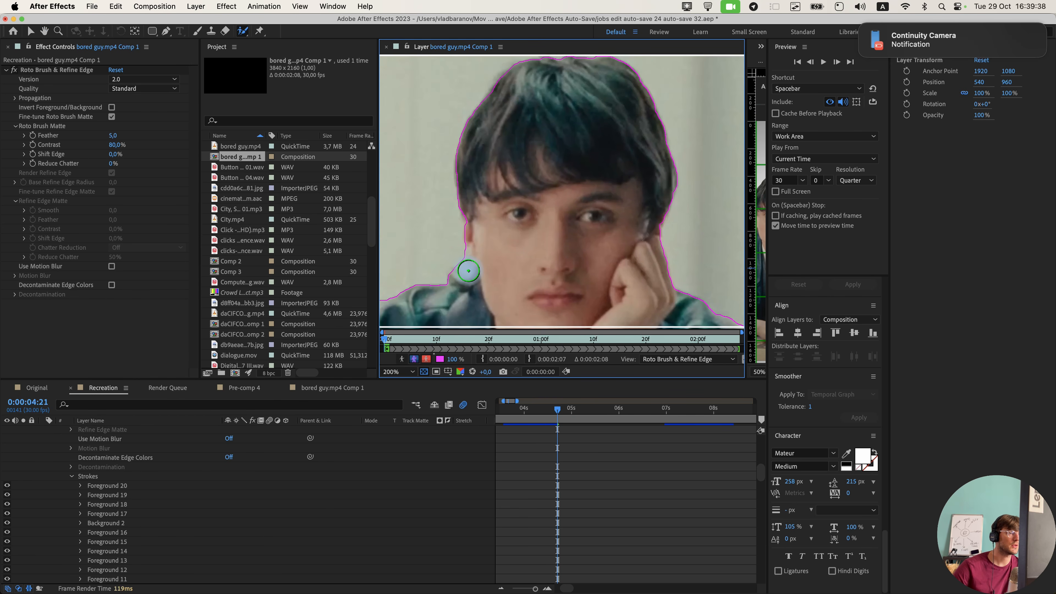
Paint Refine Edge strokes along the image-left outline of the man, from his sleeve over the shoulder and neck to his hair.
left_click_drag(242, 30, 280, 43)
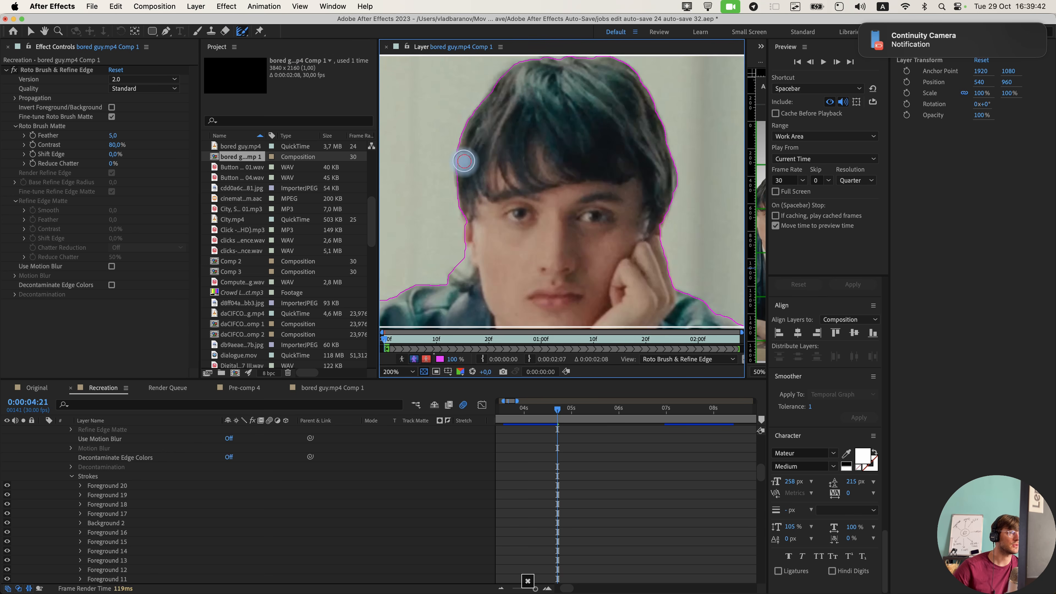
scroll(466, 234, "down", 10)
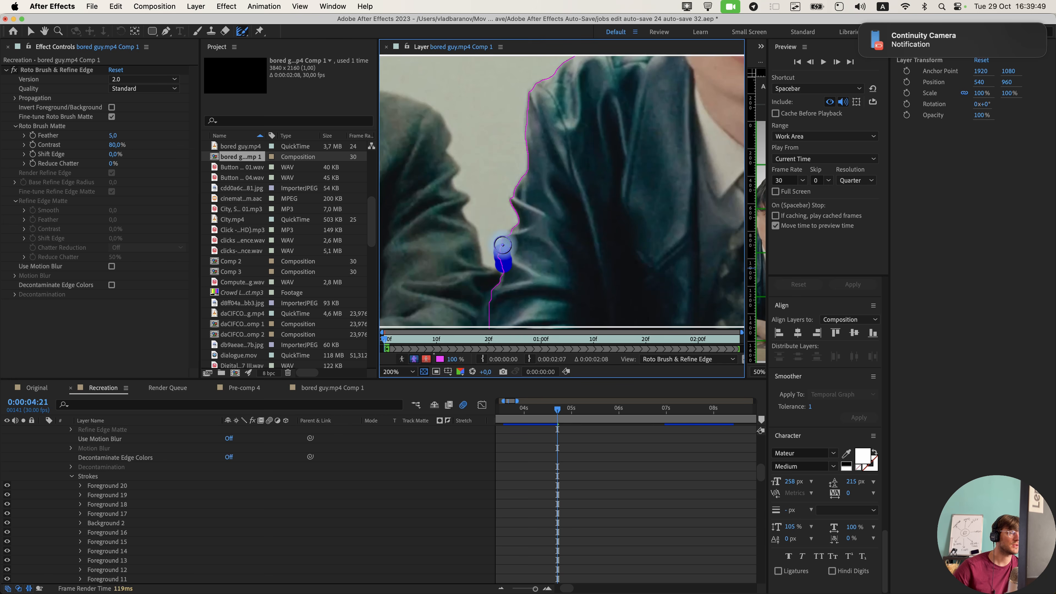
left_click_drag(522, 220, 533, 153)
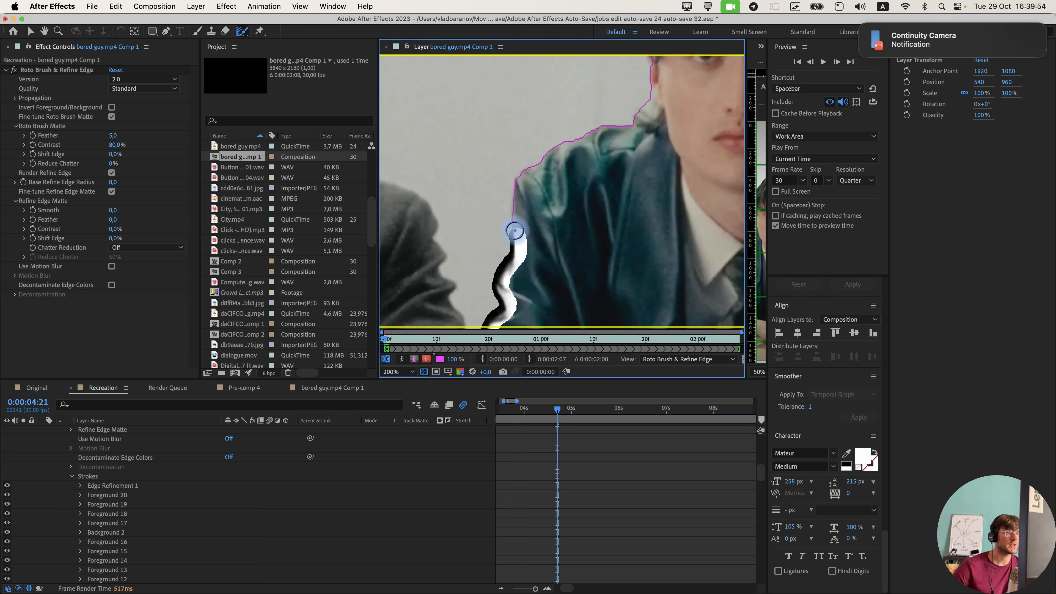
left_click_drag(566, 150, 649, 98)
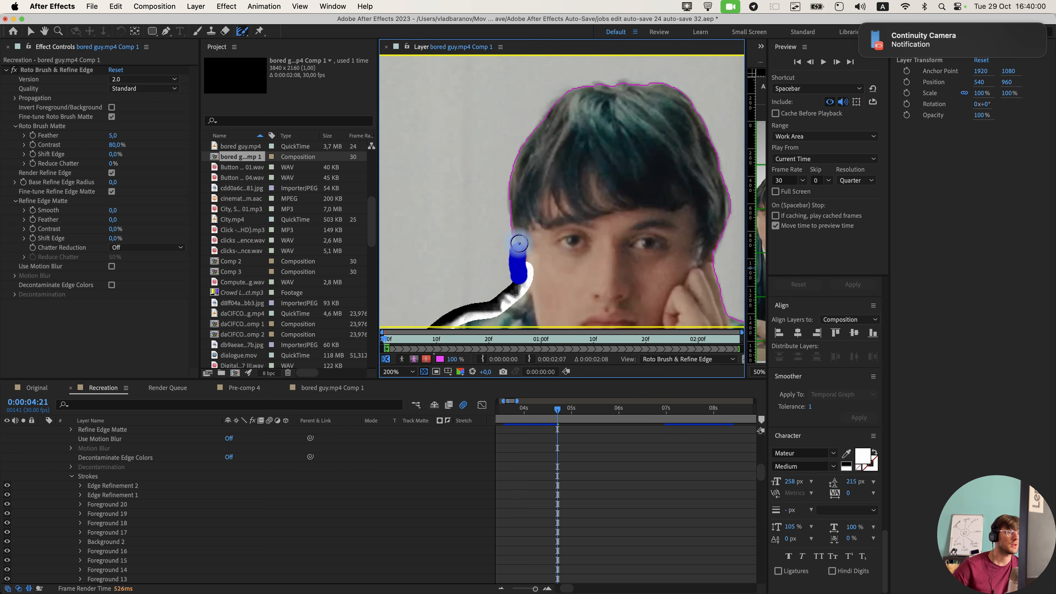
left_click_drag(513, 186, 519, 156)
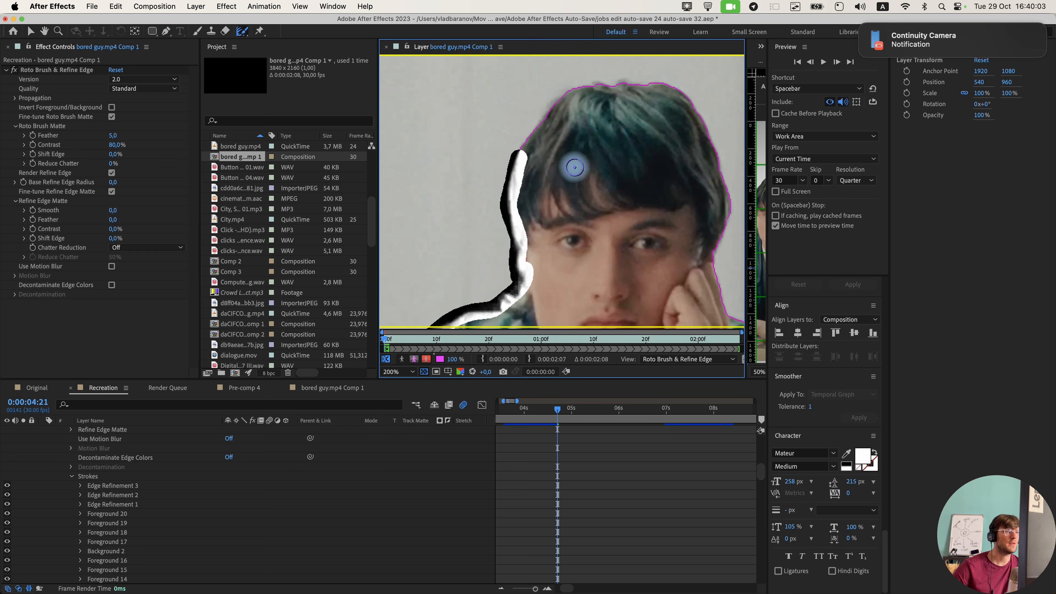
left_click_drag(575, 142, 541, 223)
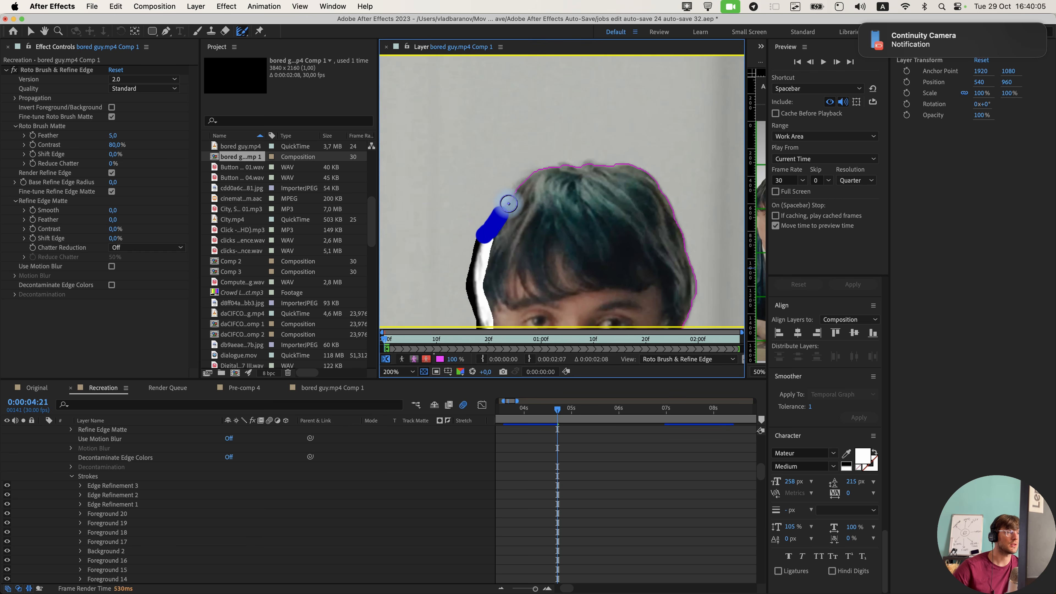
Continue the Refine Edge strokes over the top of the hair and down the image-right outline to the elbow.
left_click_drag(584, 162, 647, 174)
mouse_move(670, 244)
left_mouse_down()
mouse_move(572, 220)
mouse_move(493, 143)
mouse_move(523, 190)
mouse_move(528, 233)
mouse_move(564, 215)
mouse_move(644, 310)
mouse_move(593, 108)
left_mouse_up()
left_click_drag(526, 274, 516, 286)
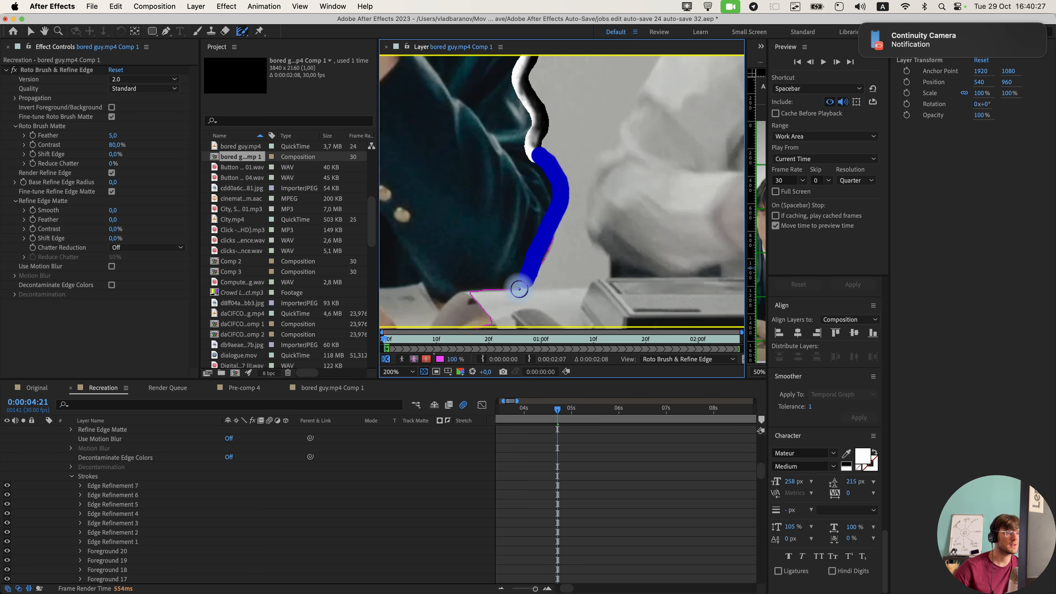
scroll(551, 246, "down", 1)
left_click_drag(551, 247, 603, 295)
Set the Roto Brush & Refine Edge quality to Best.
left_click(760, 226)
mouse_move(747, 224)
left_mouse_down()
mouse_move(538, 237)
mouse_move(728, 247)
left_mouse_up()
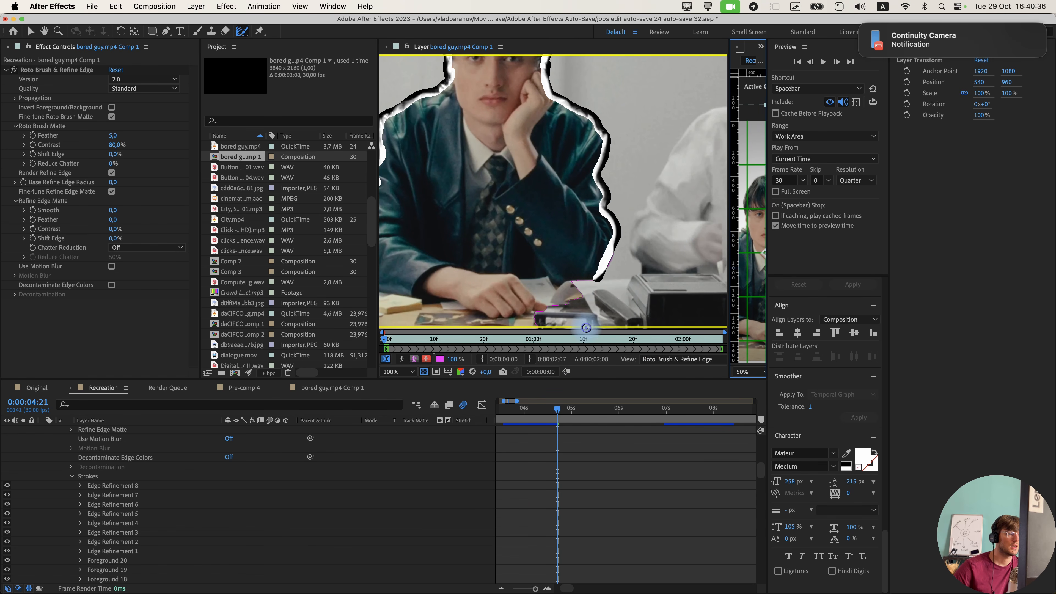
left_click(150, 93)
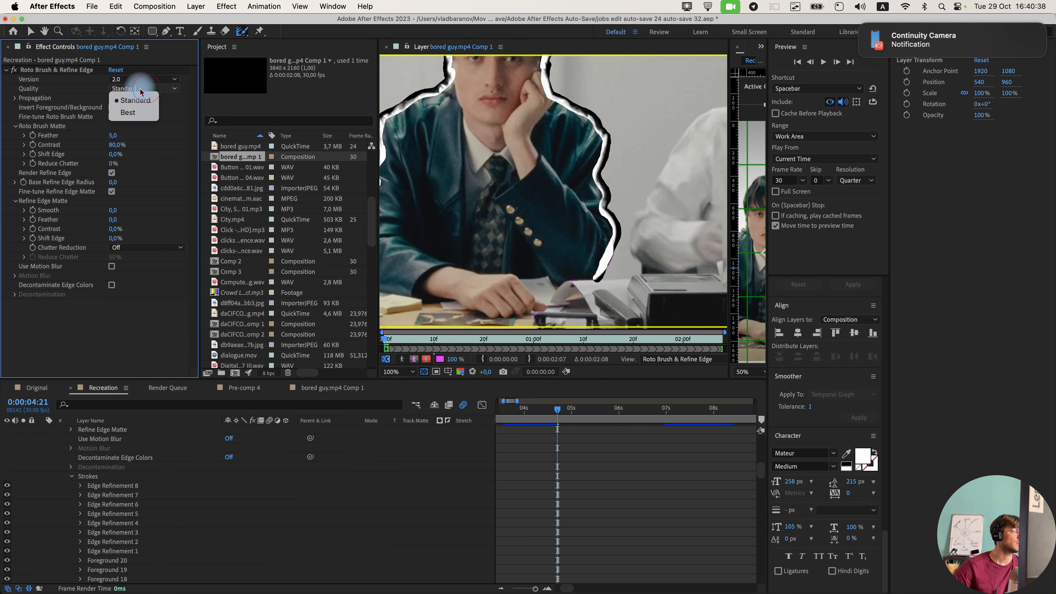
left_click(129, 105)
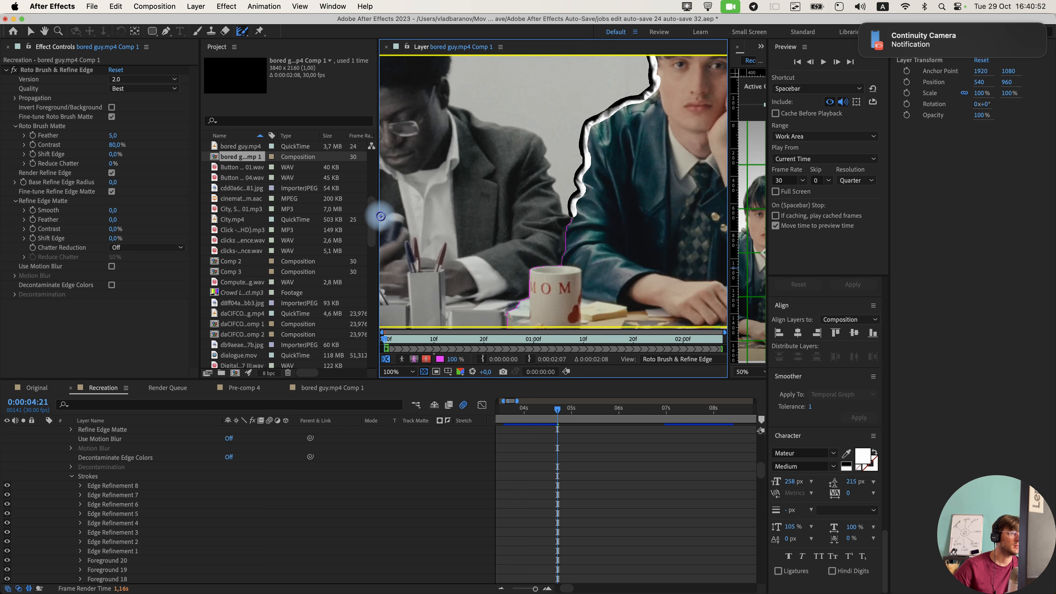
Widen the layer viewer to check the whole matte and freeze the Roto Brush & Refine Edge result.
key("v")
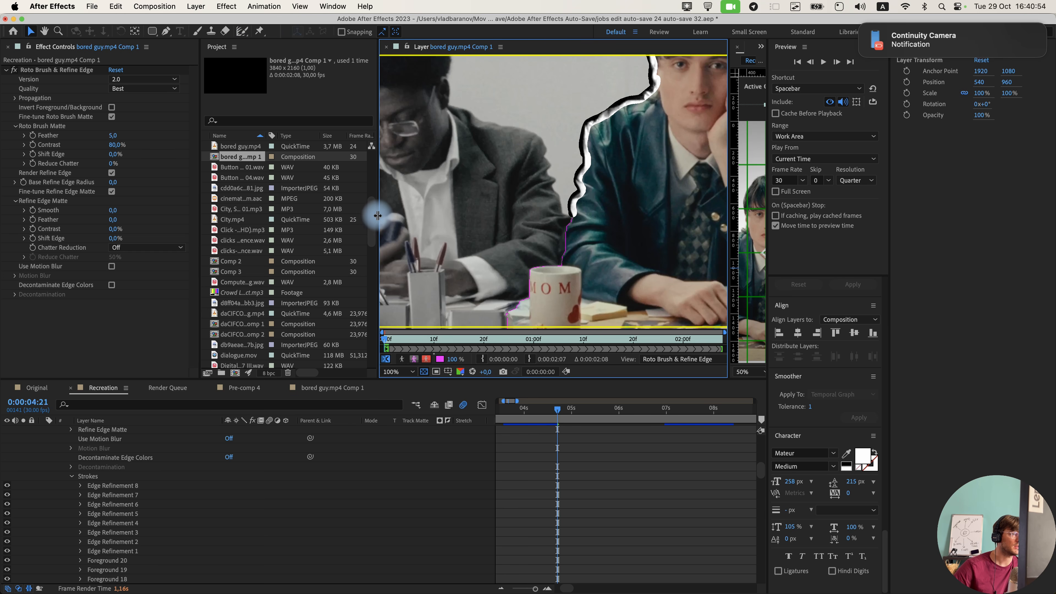
left_click_drag(365, 211, 108, 220)
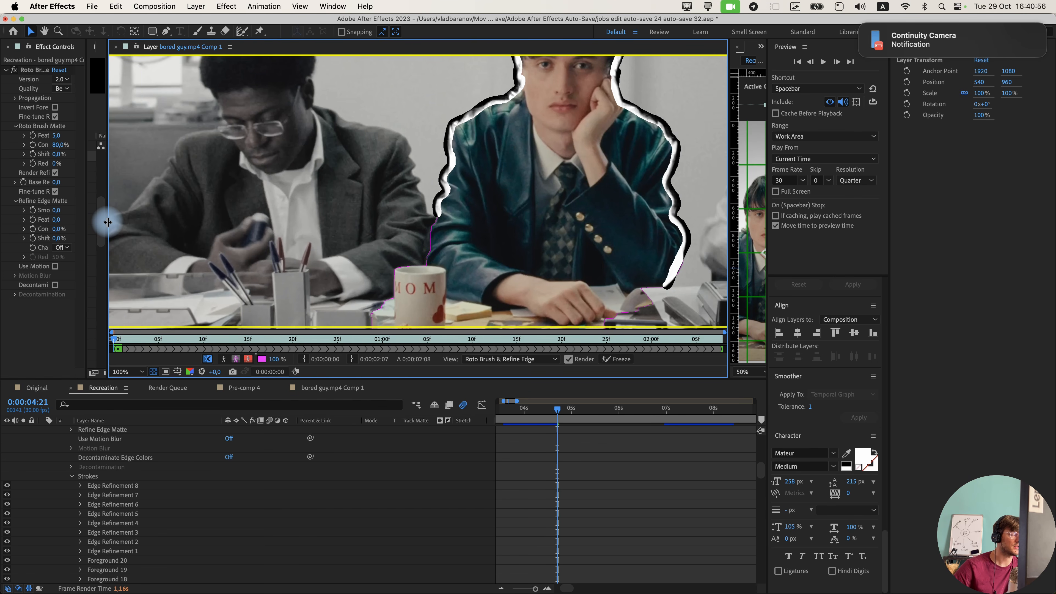
left_click_drag(437, 224, 440, 255)
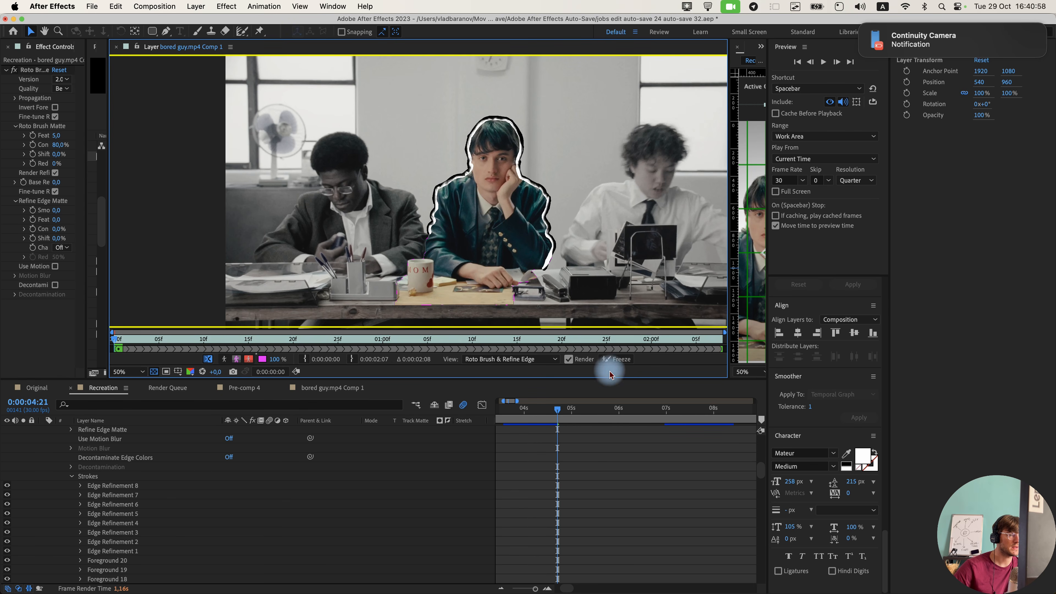
scroll(568, 502, "up", 10)
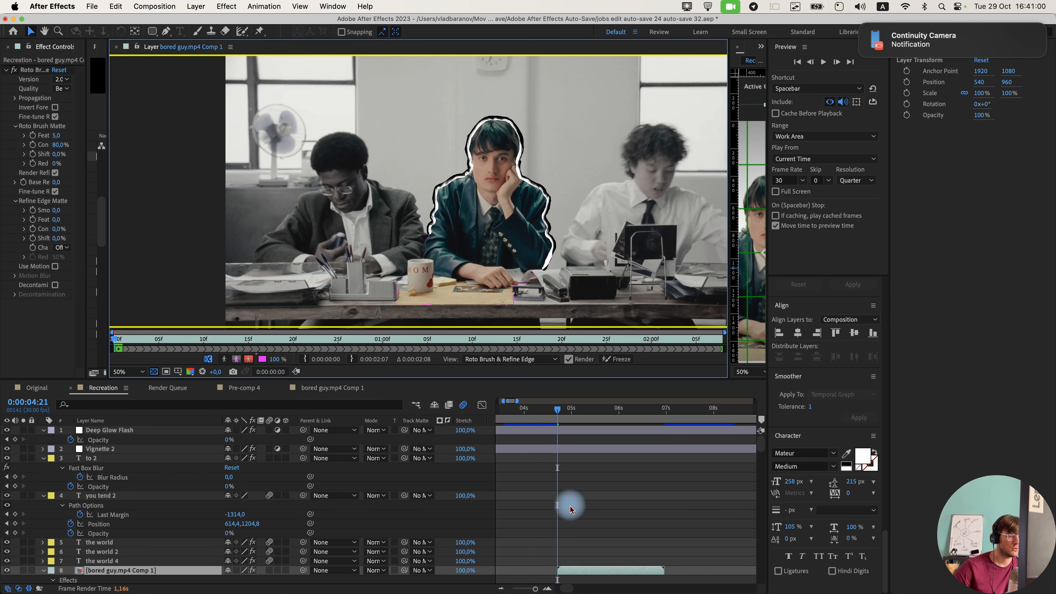
scroll(561, 560, "down", 4)
scroll(555, 506, "up", 3, "alt")
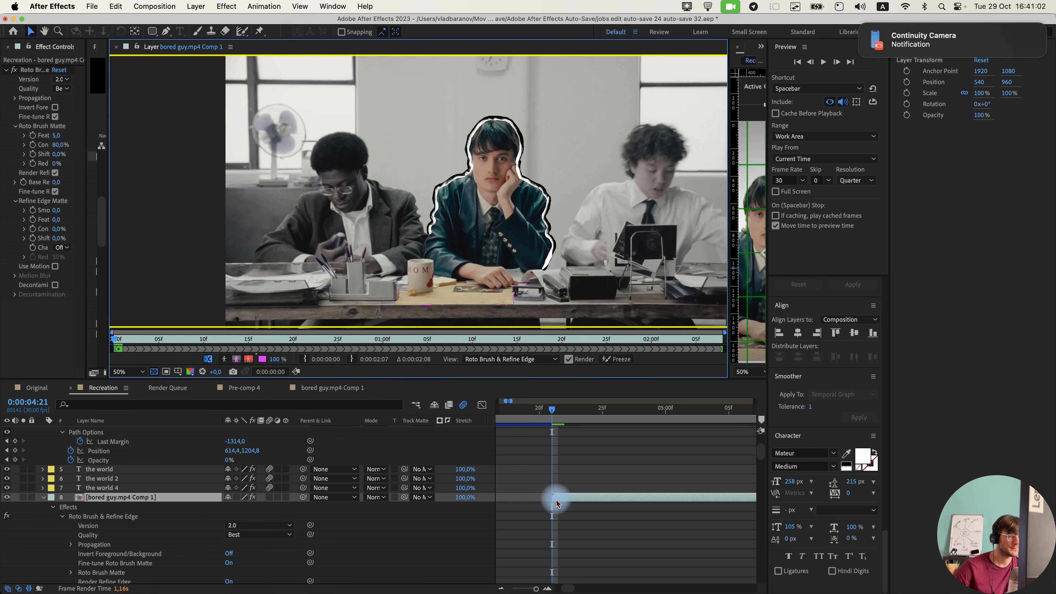
left_click(612, 360)
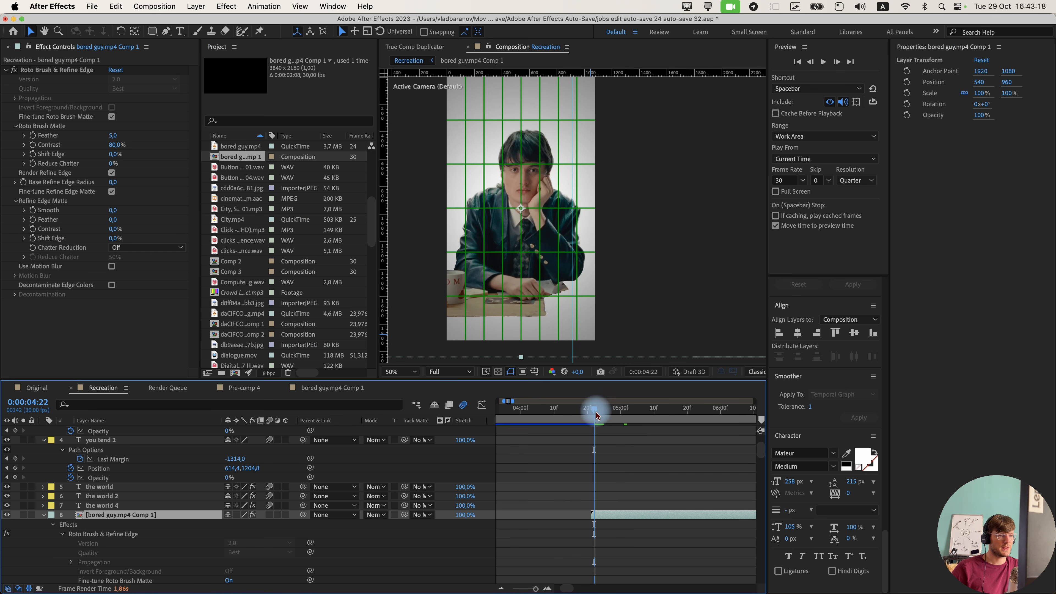
Duplicate the bored guy.mp4 Comp 1 layer and disable Roto Brush & Refine Edge on the lower copy.
left_click_drag(592, 418, 558, 421)
key("minus")
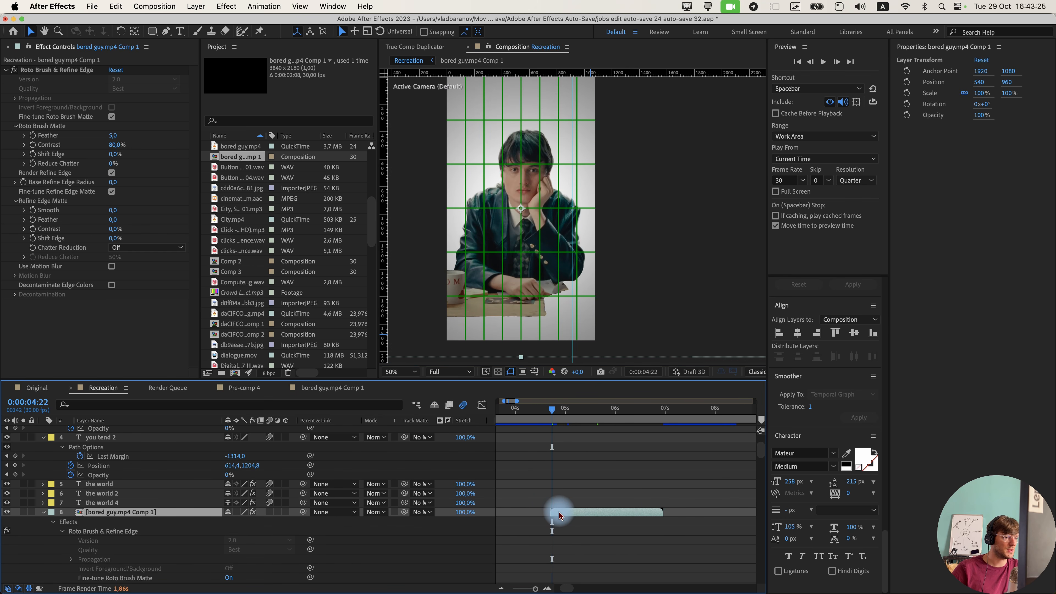
key("super+d")
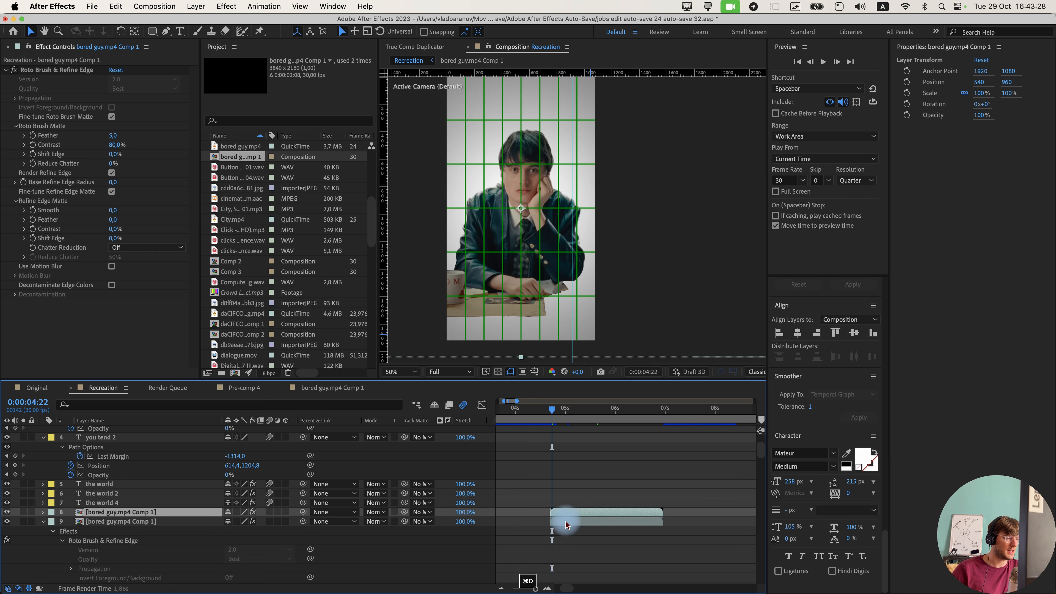
left_click(564, 523)
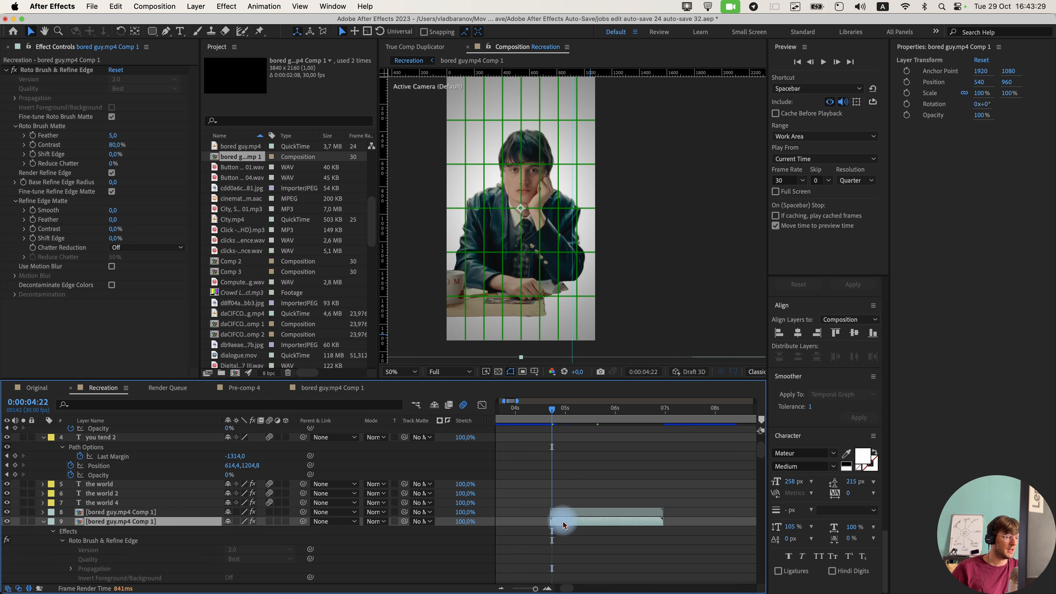
left_click(14, 70)
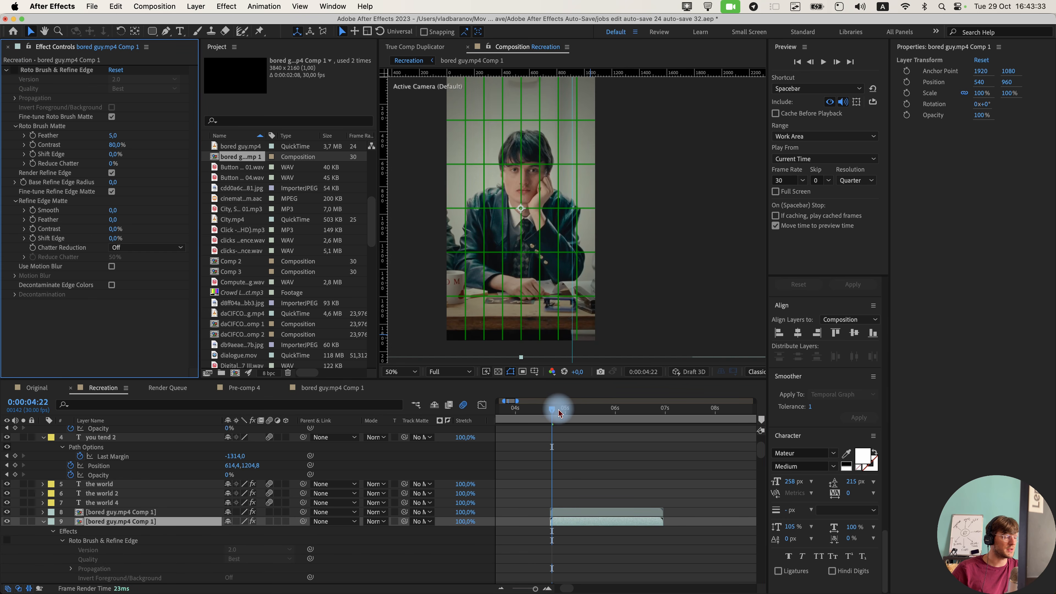
Create a text layer reading "guy" and place it between the two bored guy.mp4 Comp 1 layers.
right_click(499, 444)
mouse_move(524, 449)
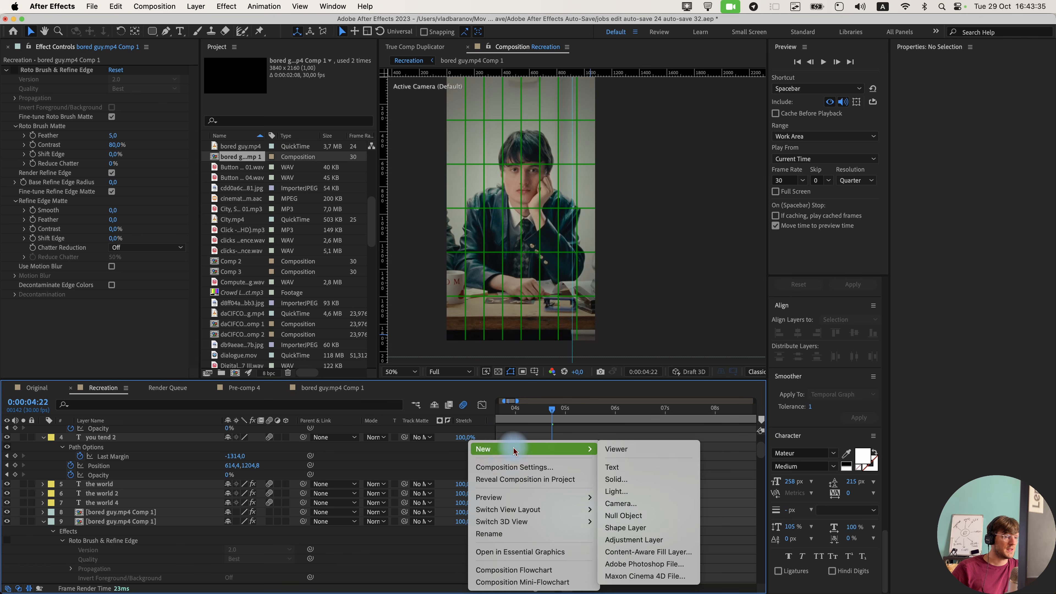
left_click(642, 469)
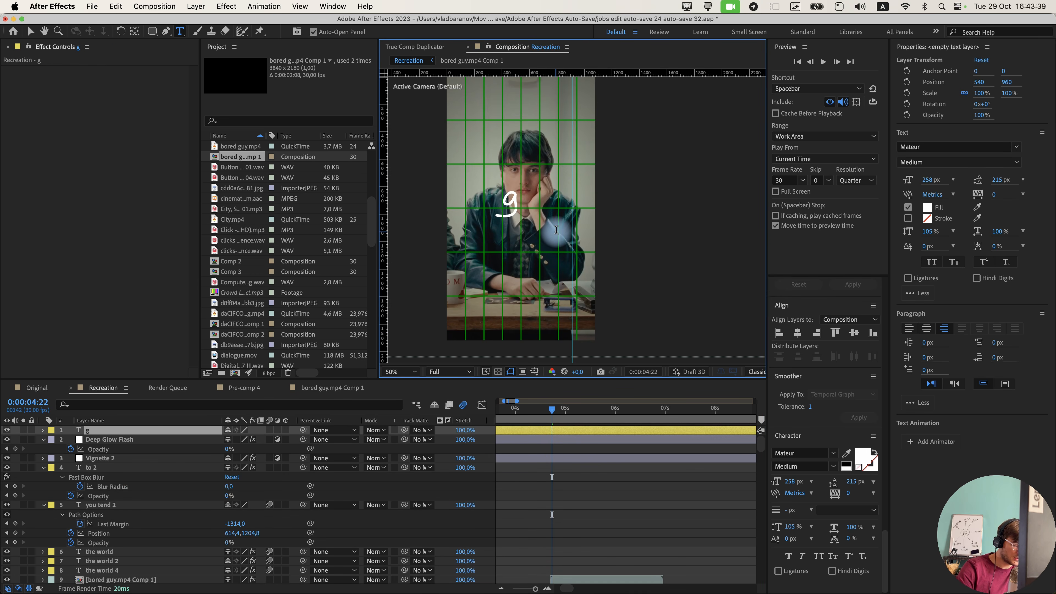
left_click(131, 452)
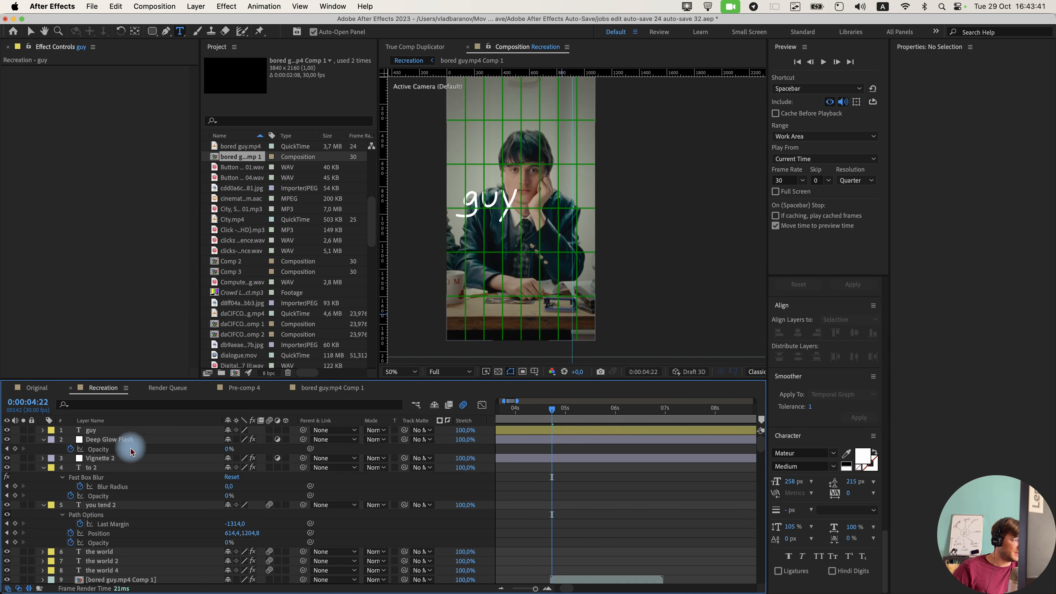
left_click(133, 433)
left_click_drag(160, 584, 176, 448)
Scale the "guy" text to about 116.8% and move it behind the man, toward the image-right side of his head.
scroll(504, 267, "up", 1)
left_click_drag(455, 252, 585, 268)
key("v")
left_click_drag(582, 249, 581, 243)
left_click_drag(529, 273, 618, 259)
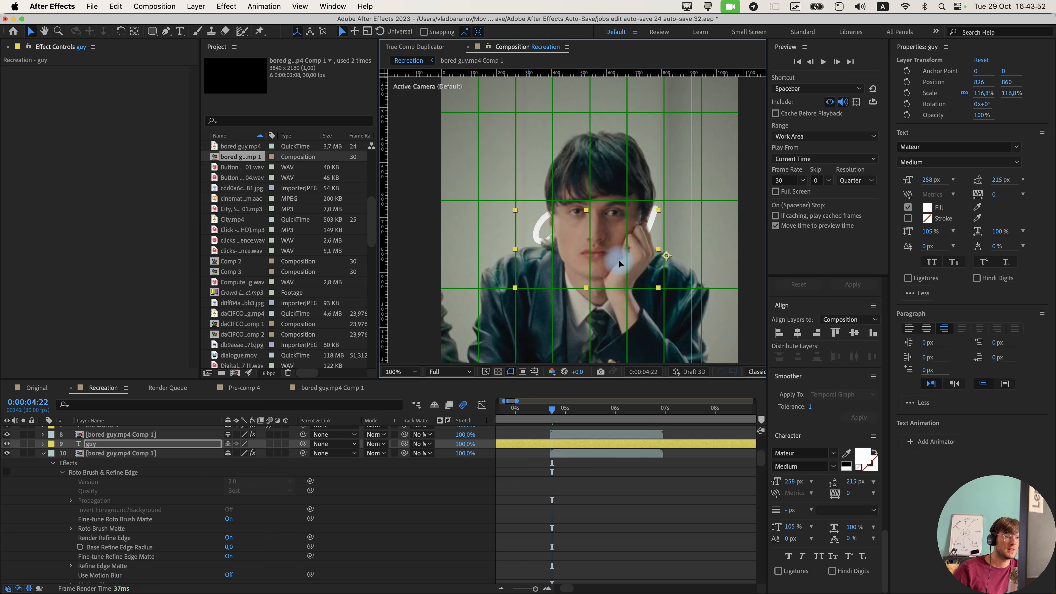
left_click_drag(607, 223, 667, 284)
Check the title style in the Original composition and set the "guy" text in Recreation to Aeonik Pro Bold.
left_click_drag(504, 423, 541, 419)
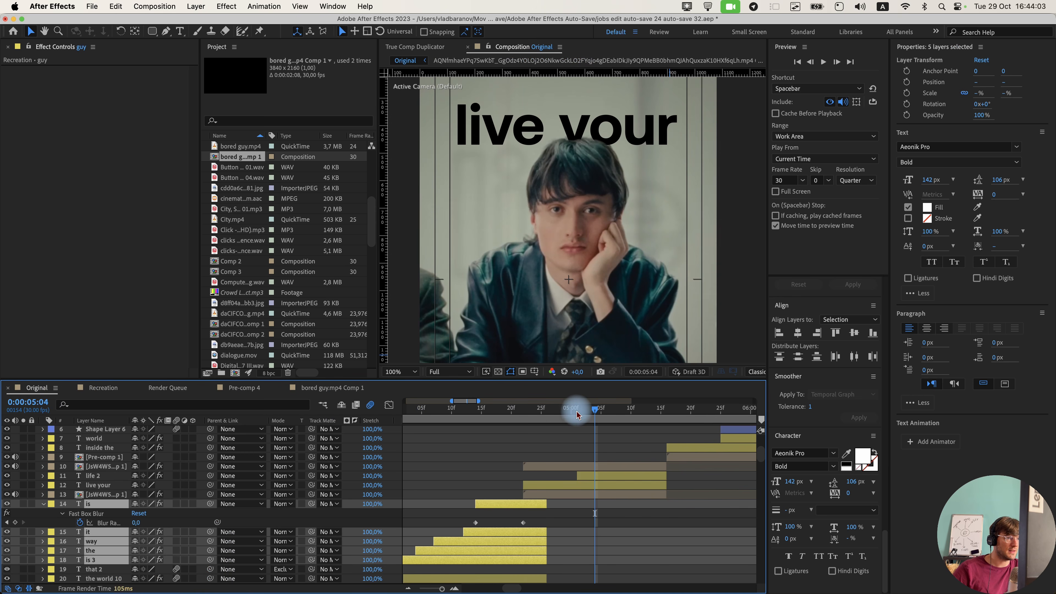
left_click(565, 417)
left_click_drag(564, 417, 608, 432)
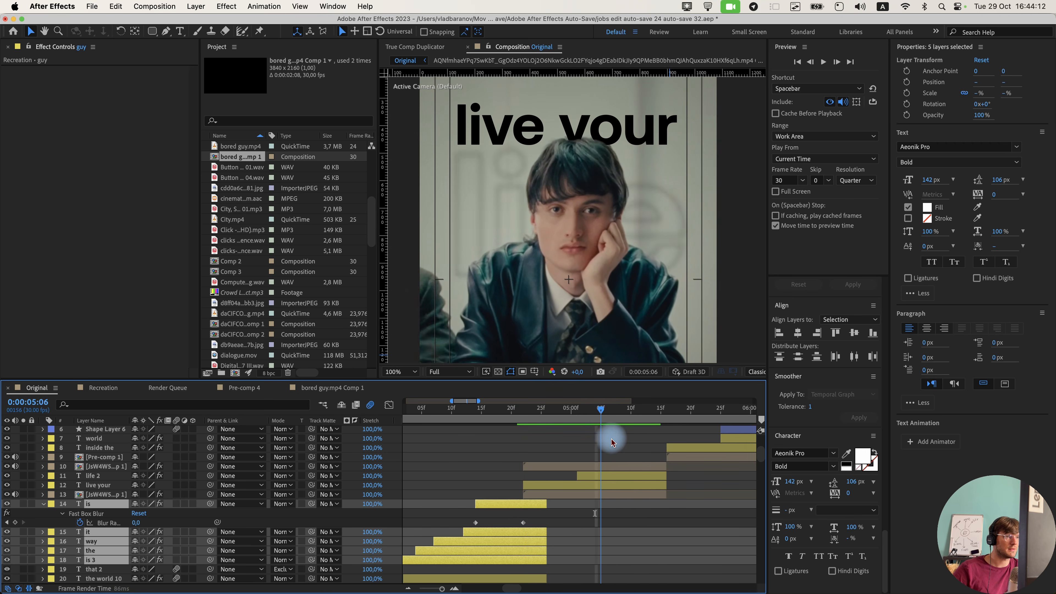
left_click(79, 387)
left_click(950, 147)
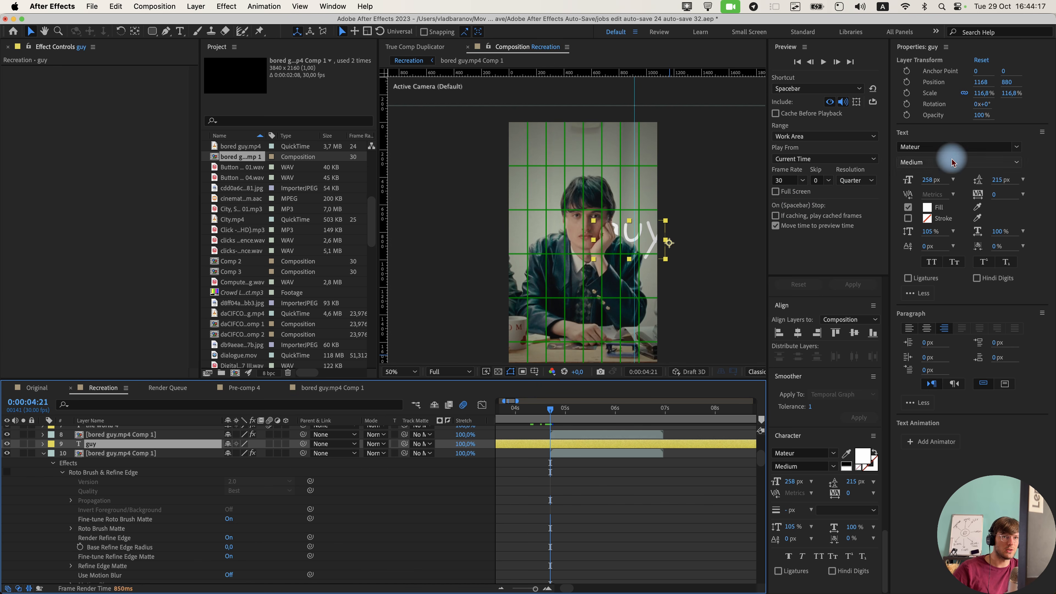
type("aeo")
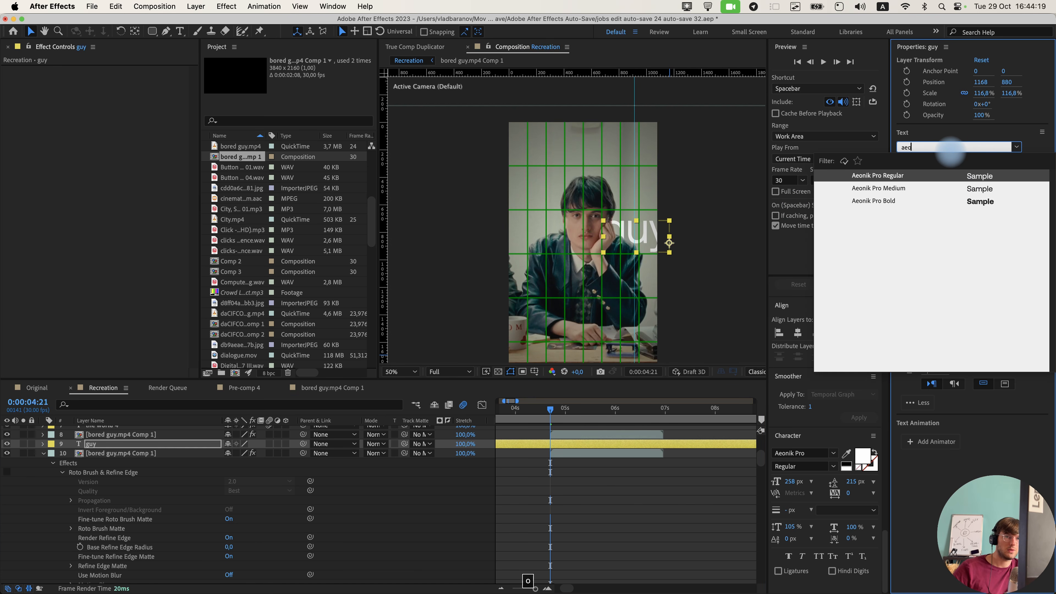
left_click(943, 202)
Change the text to "live your" at about 80.6% scale above the man's head, and move the vertical guide outside the frame.
double_click(603, 177)
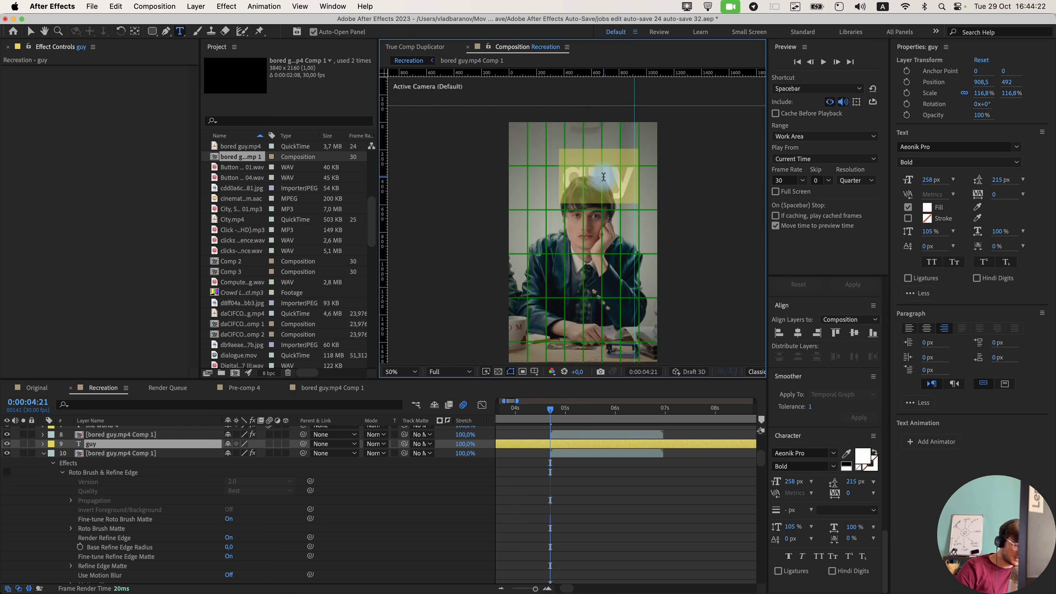
type("li")
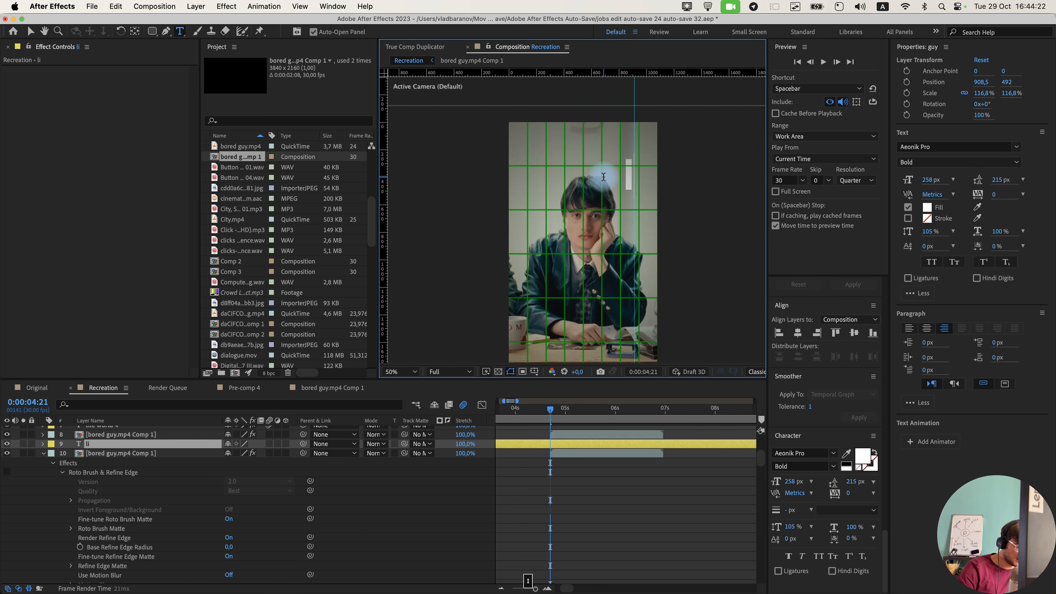
type("ve your")
key("Escape")
key("v")
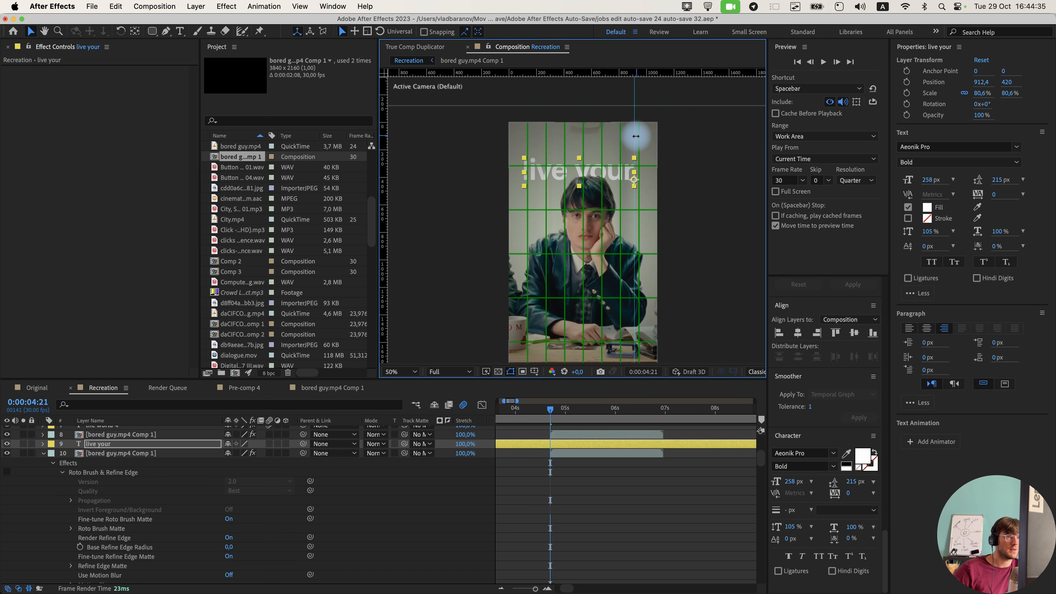
left_click_drag(634, 137, 720, 137)
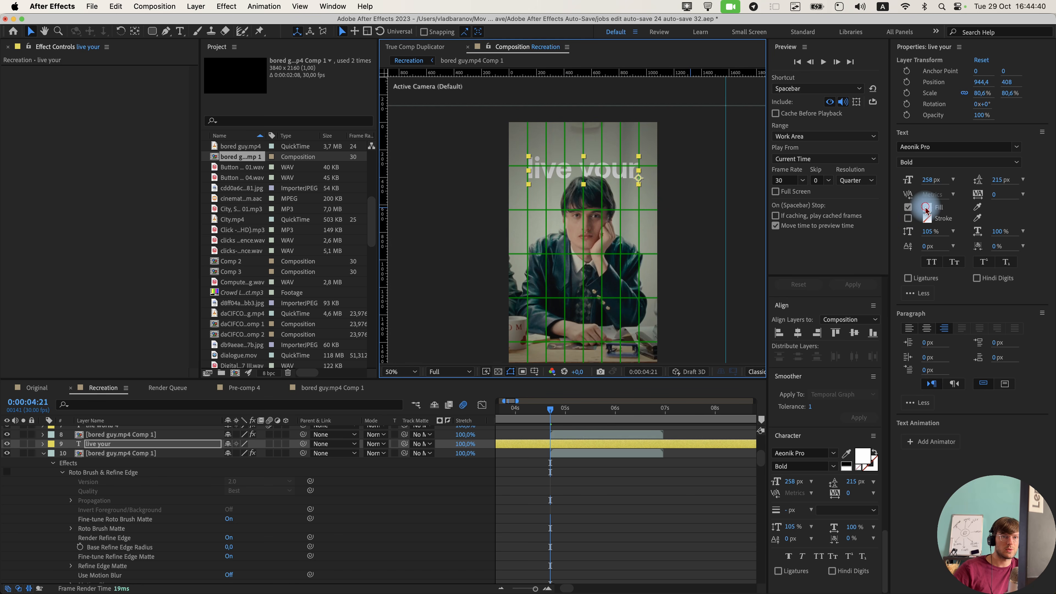
Set the fill colour of the "live your" text to black.
left_click(927, 207)
left_click_drag(698, 455, 665, 572)
left_click(872, 434)
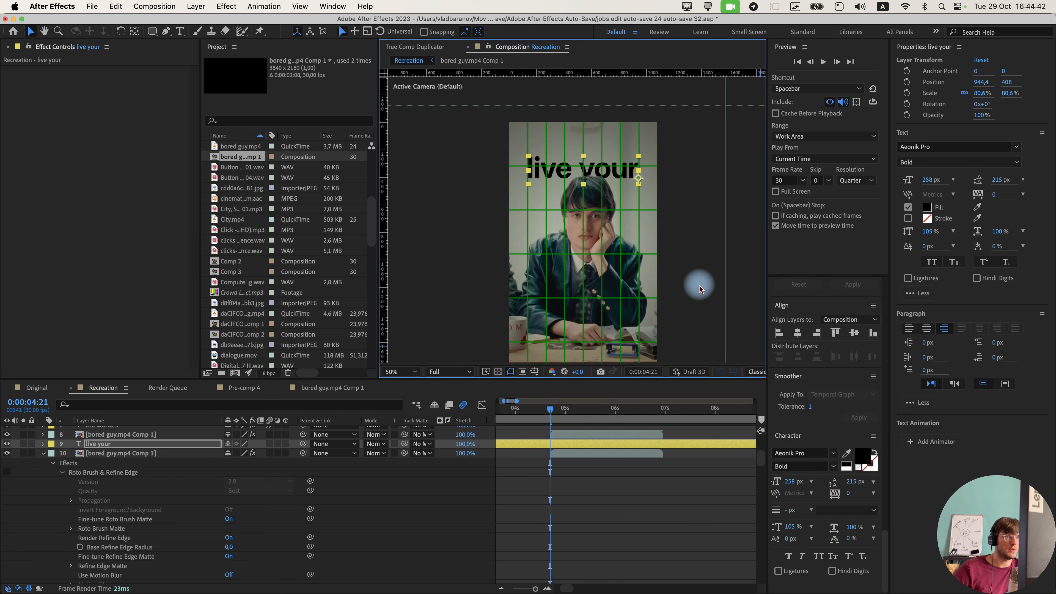
Apply Fast Box Blur to the "live your" text with a blur radius of 2.
scroll(644, 221, "up", 1)
scroll(644, 216, "up", 2)
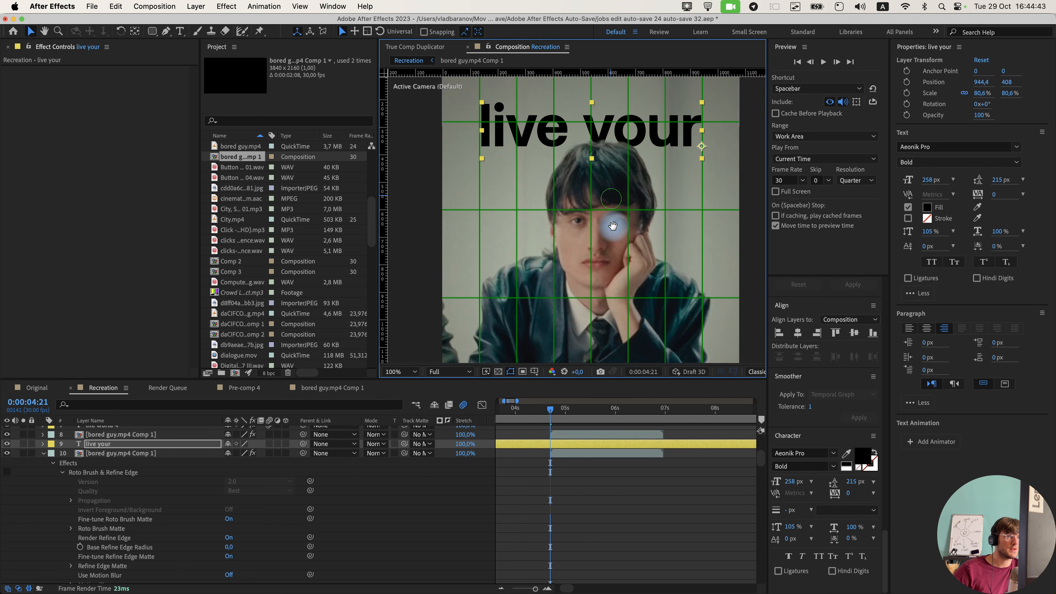
key("ctrl+space")
type("f")
type("as")
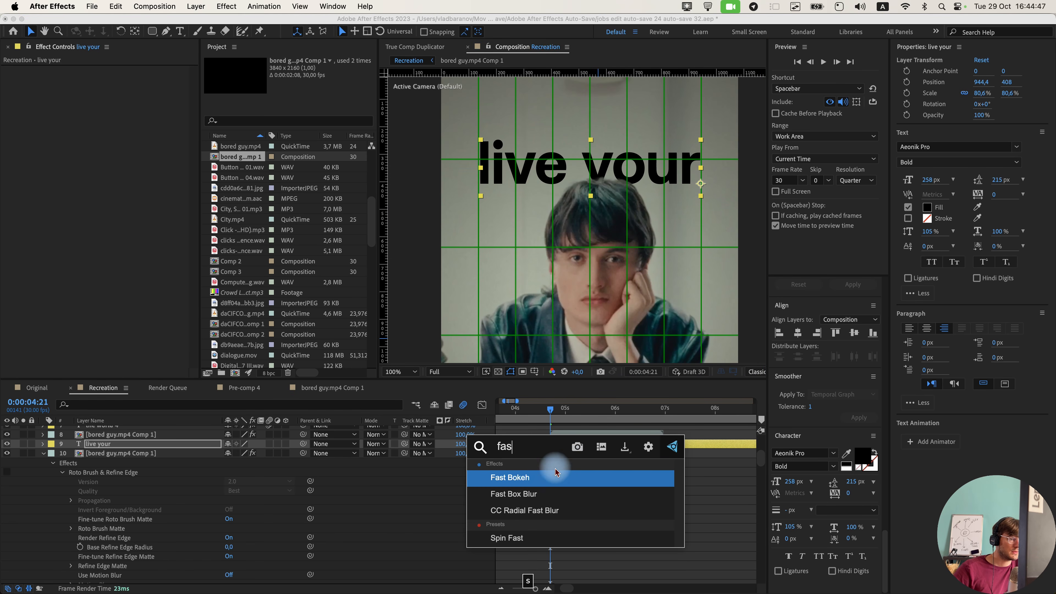
left_click(533, 496)
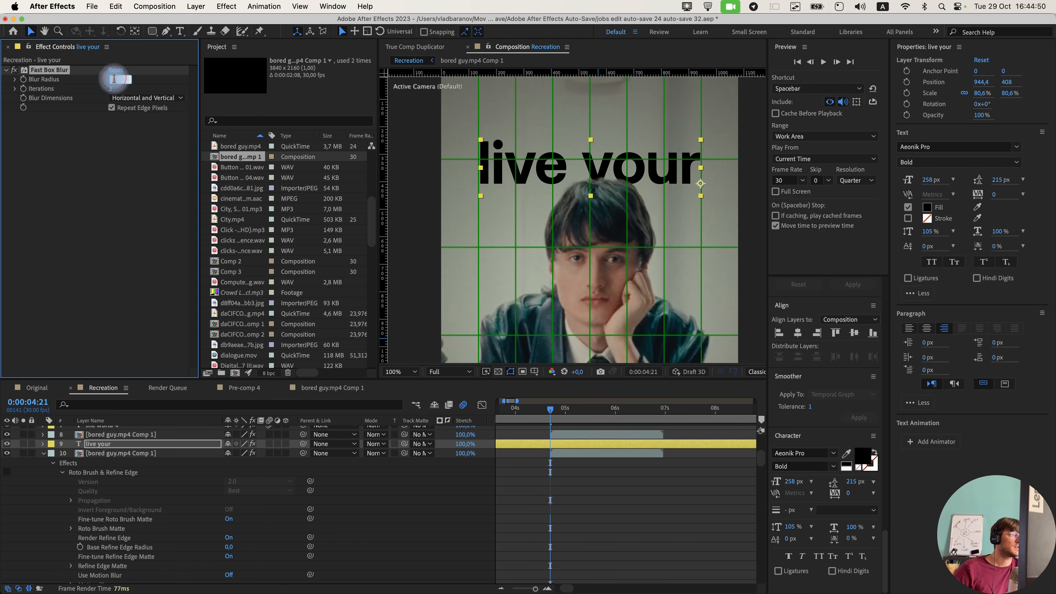
type("2")
key("Return")
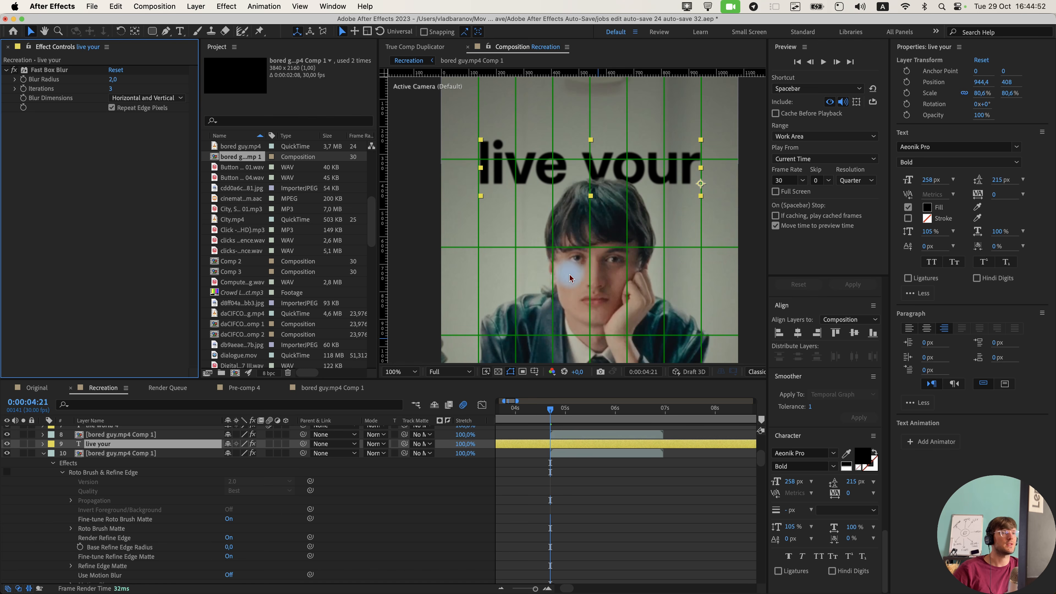
Split the "live your" layer at 0:00:04:21, delete the part before it, and inspect the title's edge behind the man's hair.
key("comma")
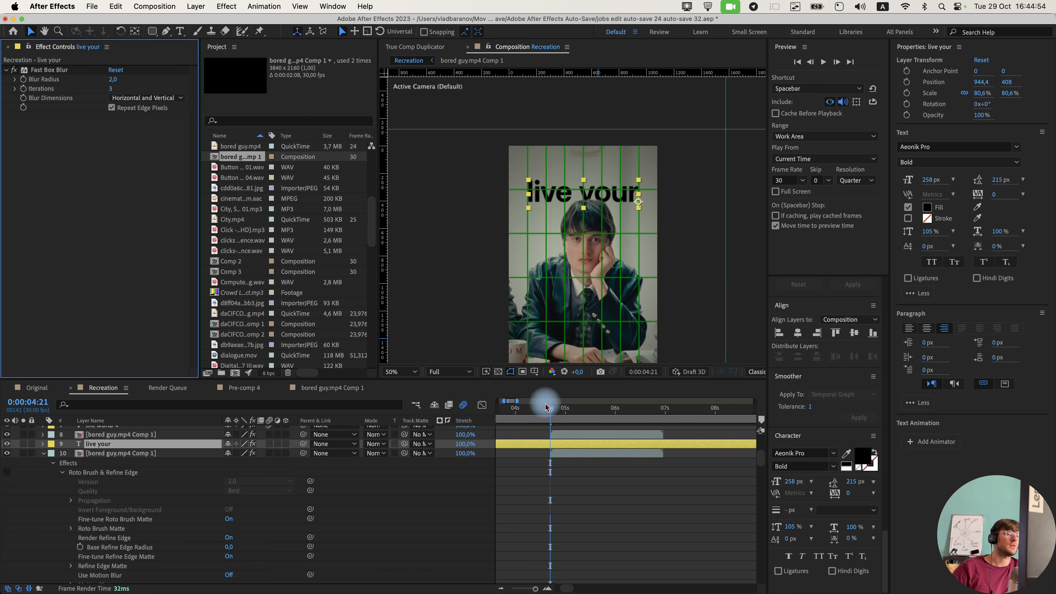
left_click(552, 410)
mouse_move(551, 410)
left_mouse_down()
mouse_move(590, 415)
mouse_move(552, 417)
left_mouse_up()
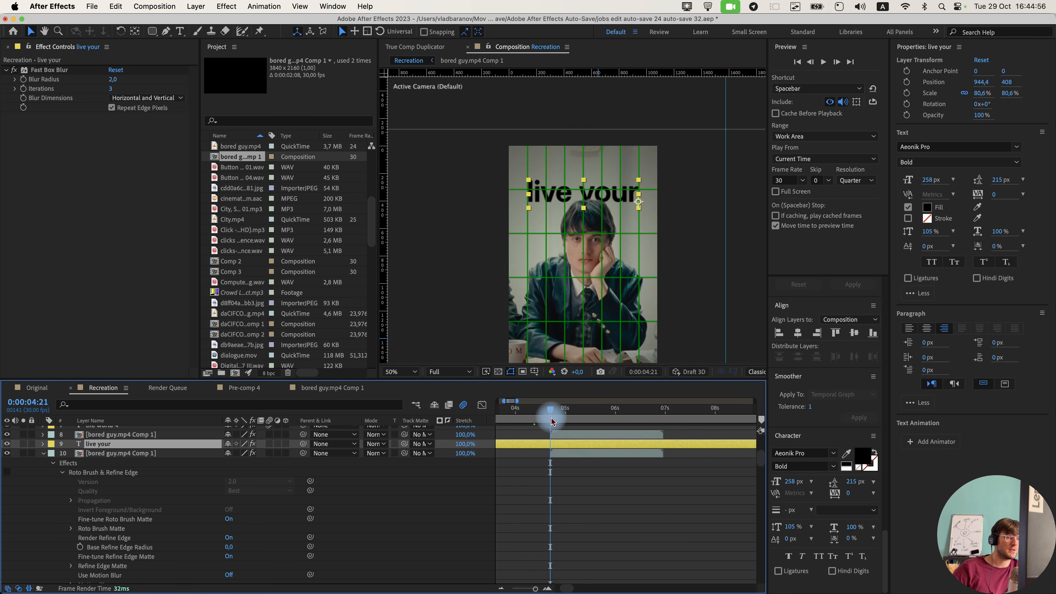
key("shift+super+d")
key("BackSpace")
scroll(556, 213, "up", 1)
scroll(565, 238, "up", 1)
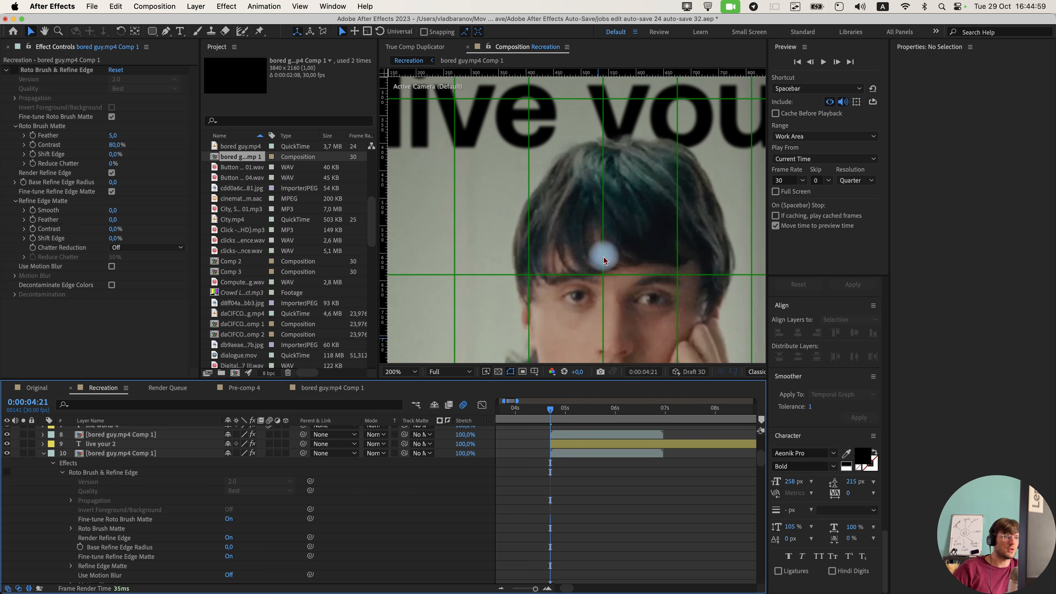
scroll(595, 219, "up", 3)
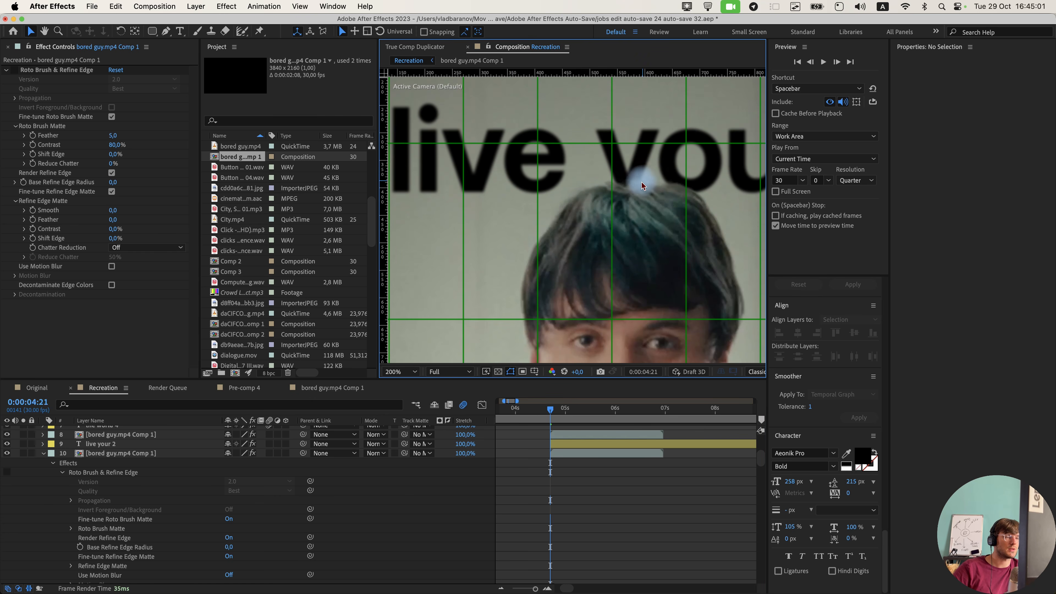
scroll(643, 186, "down", 1)
left_click(557, 443)
key("ctrl+space")
type("typ")
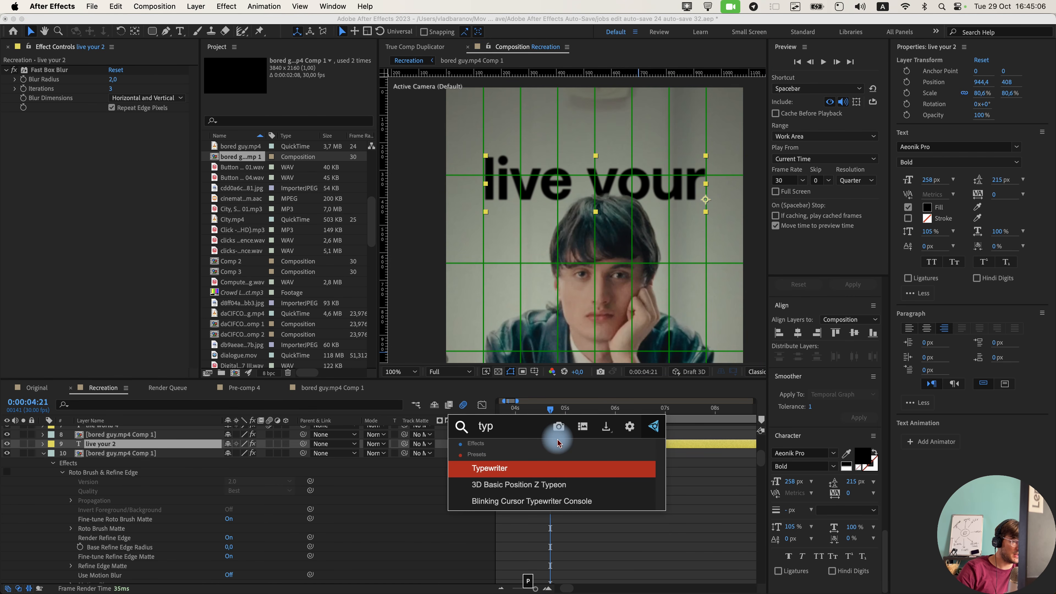
key("Return")
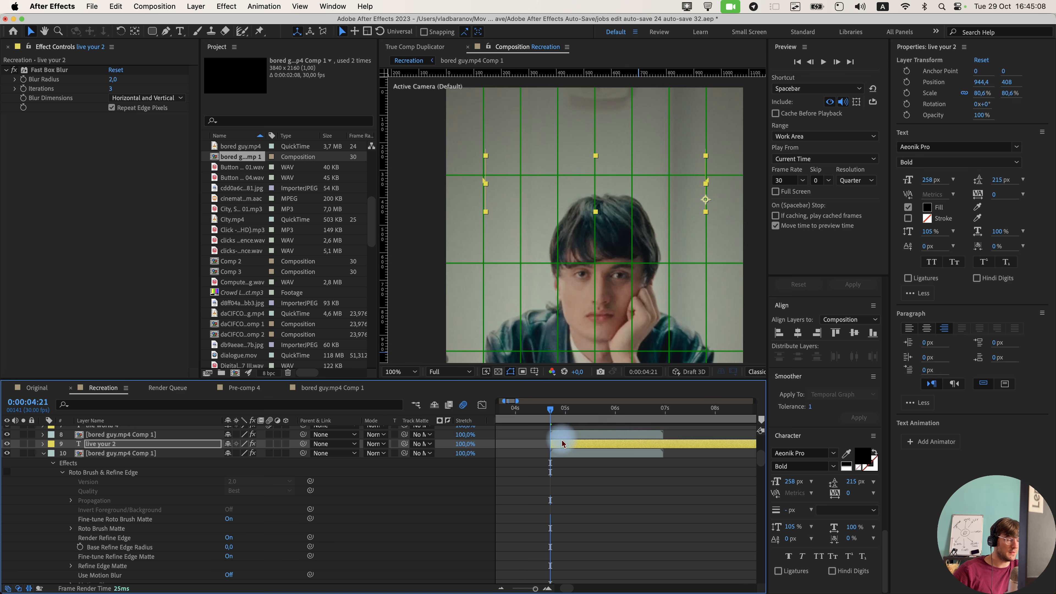
key("u")
left_click(673, 464)
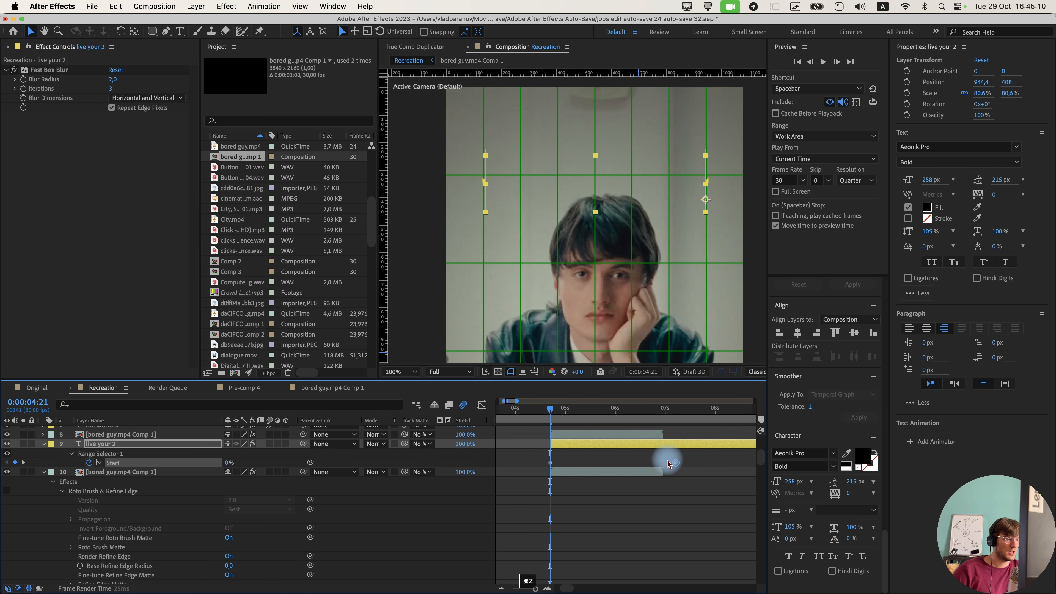
key("super+z")
key("super+z")
key("super+shift+z")
Apply the Typewriter preset to the "live your" text at 0:00:04:21.
left_click(596, 447)
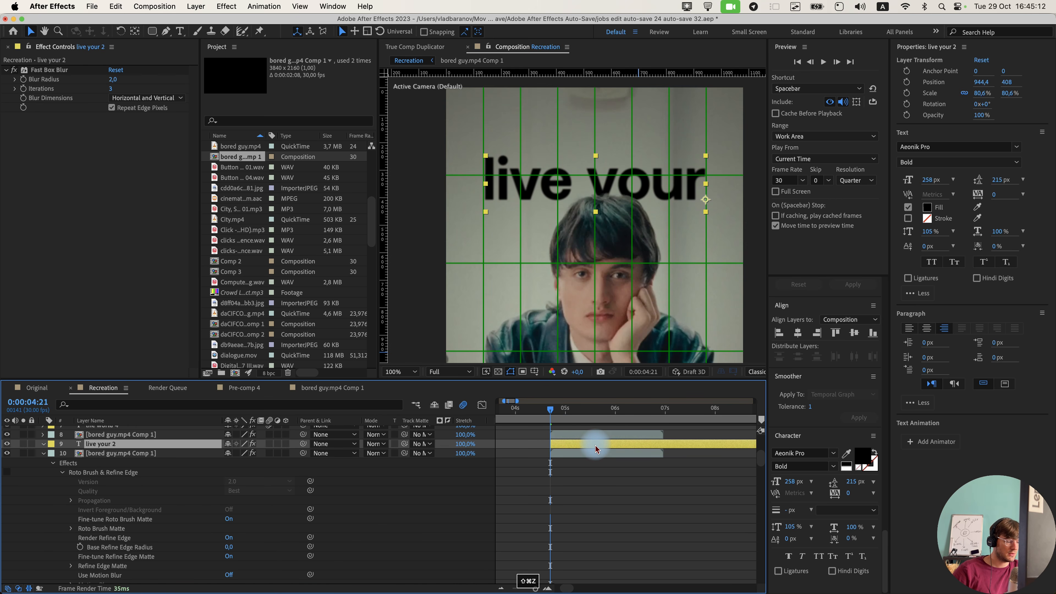
key("ctrl+space")
type("typ")
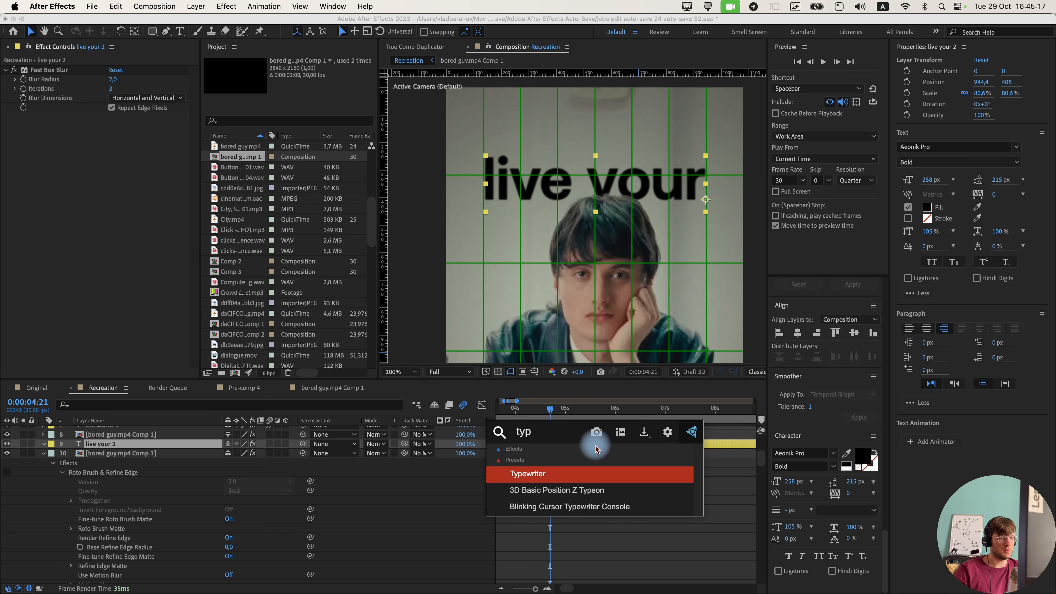
key("Return")
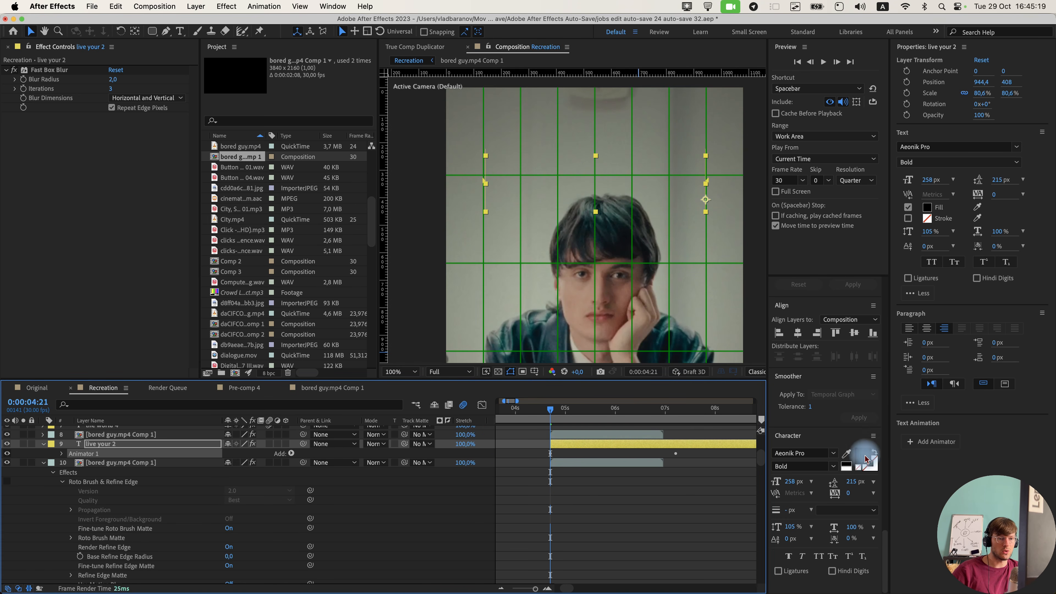
mouse_move(887, 549)
left_mouse_down()
mouse_move(890, 319)
mouse_move(887, 519)
mouse_move(869, 281)
left_mouse_up()
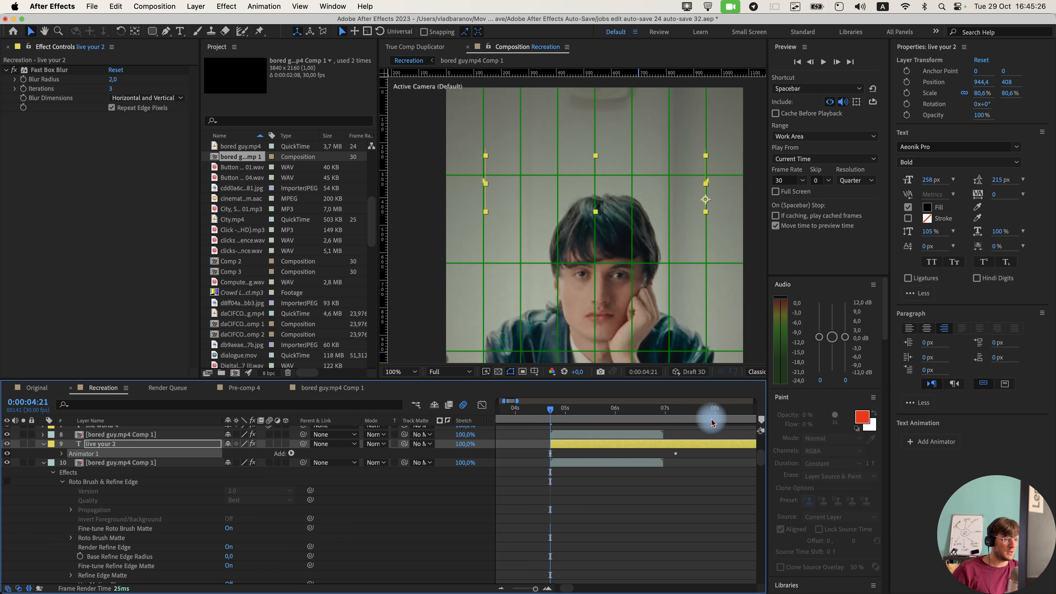
left_click(638, 452)
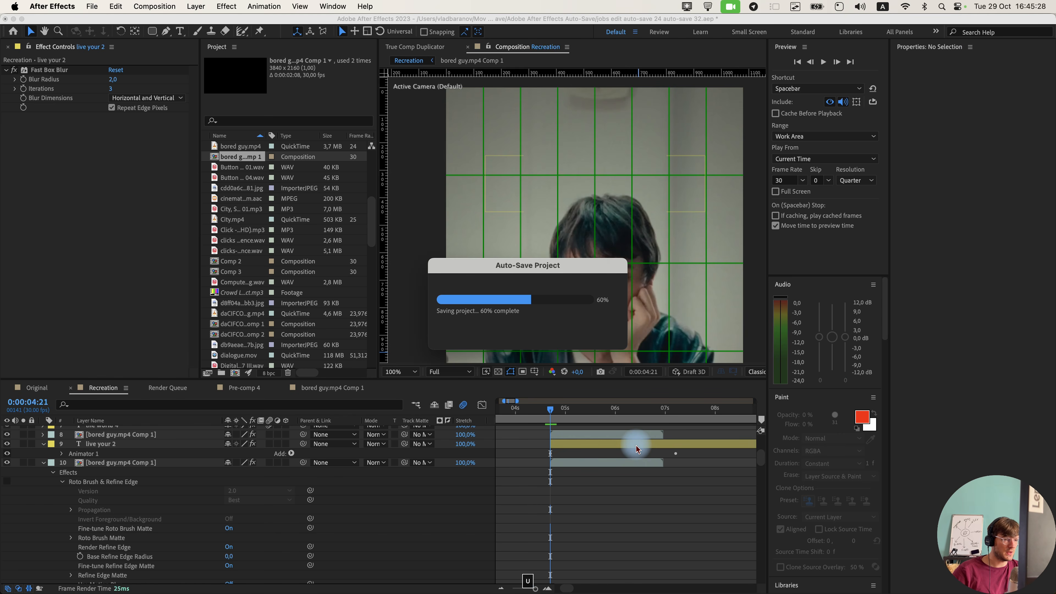
Speed up the typewriter reveal by moving its end keyframe to just after the 5-second mark, previewing the animation.
left_click(680, 463)
left_click_drag(676, 468, 607, 465)
key("Page_Up")
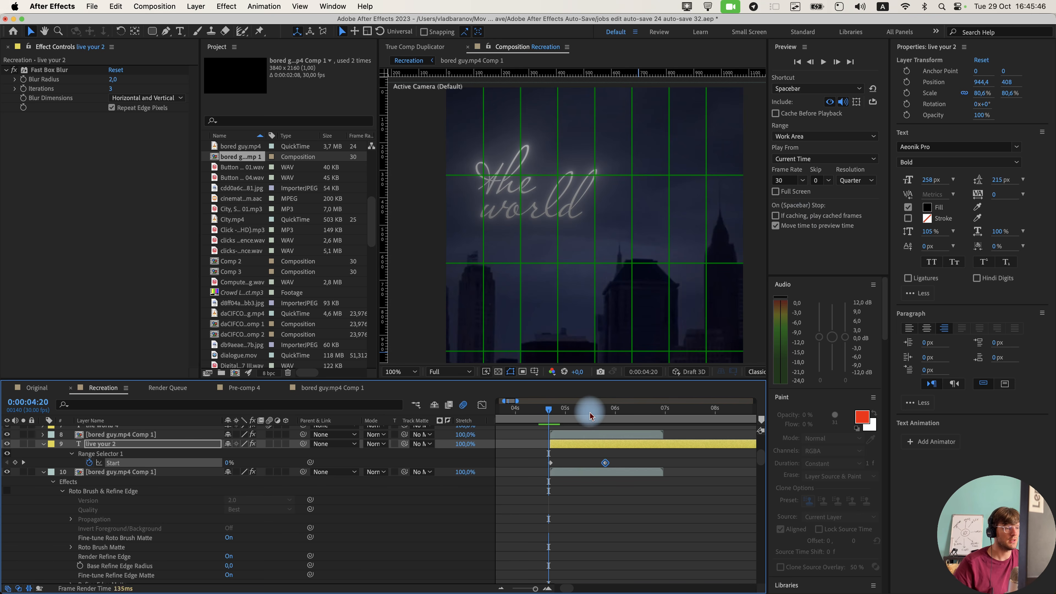
left_click_drag(545, 412, 553, 411)
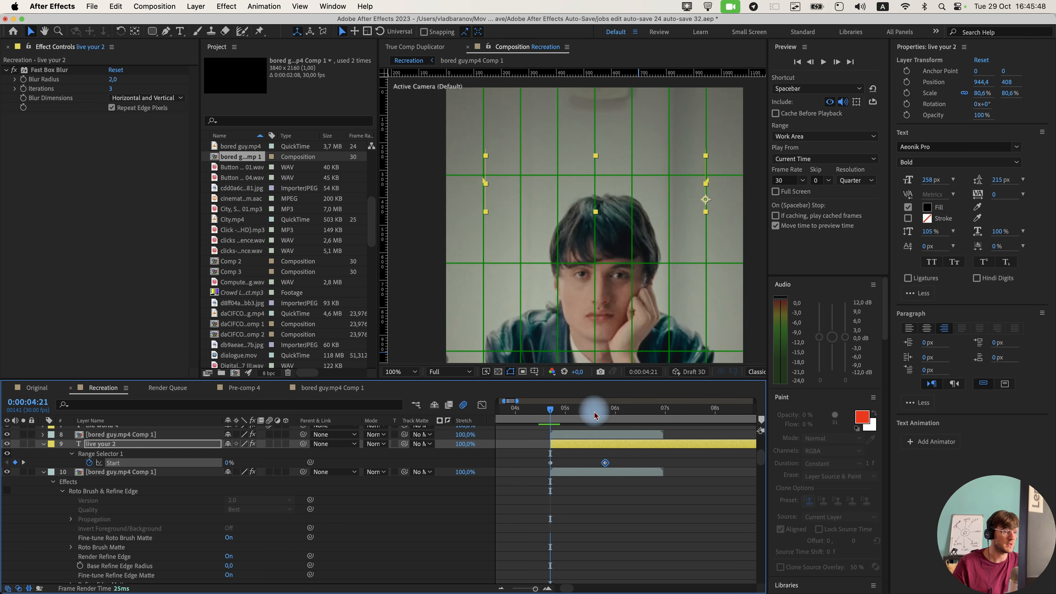
key("space")
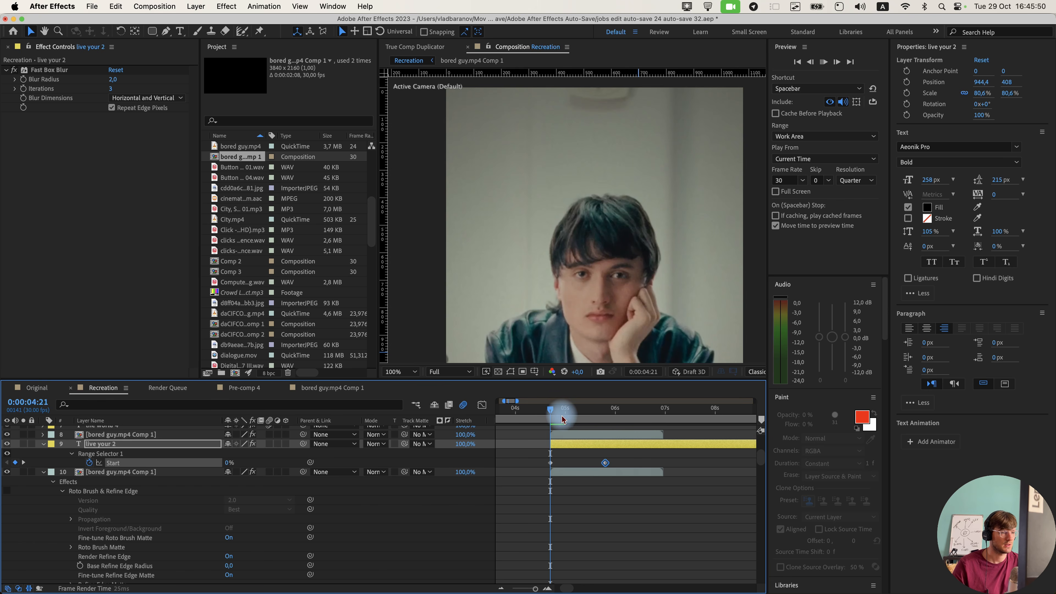
key("space")
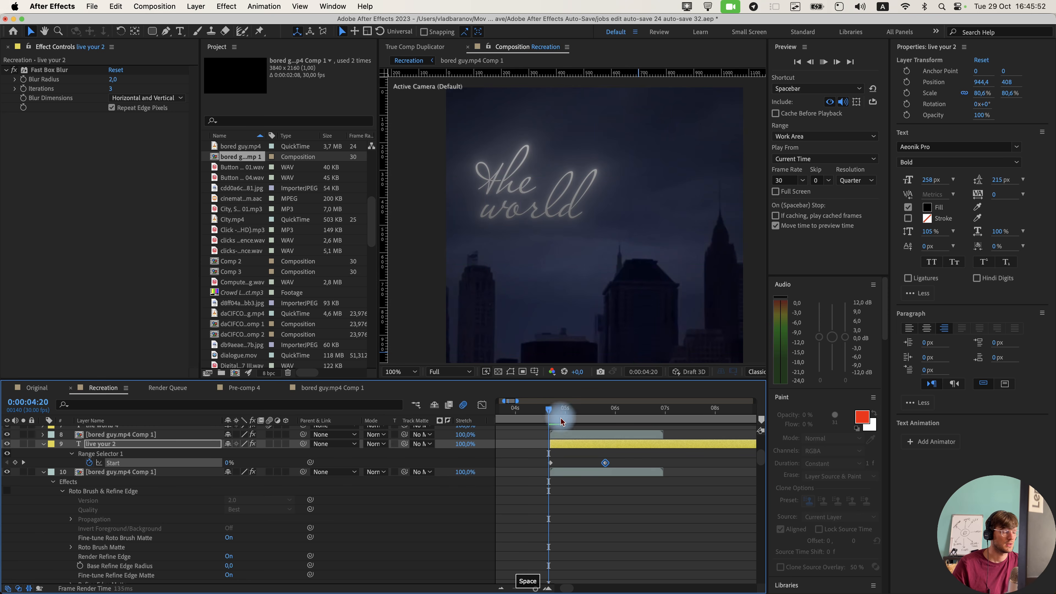
left_click_drag(606, 462, 577, 467)
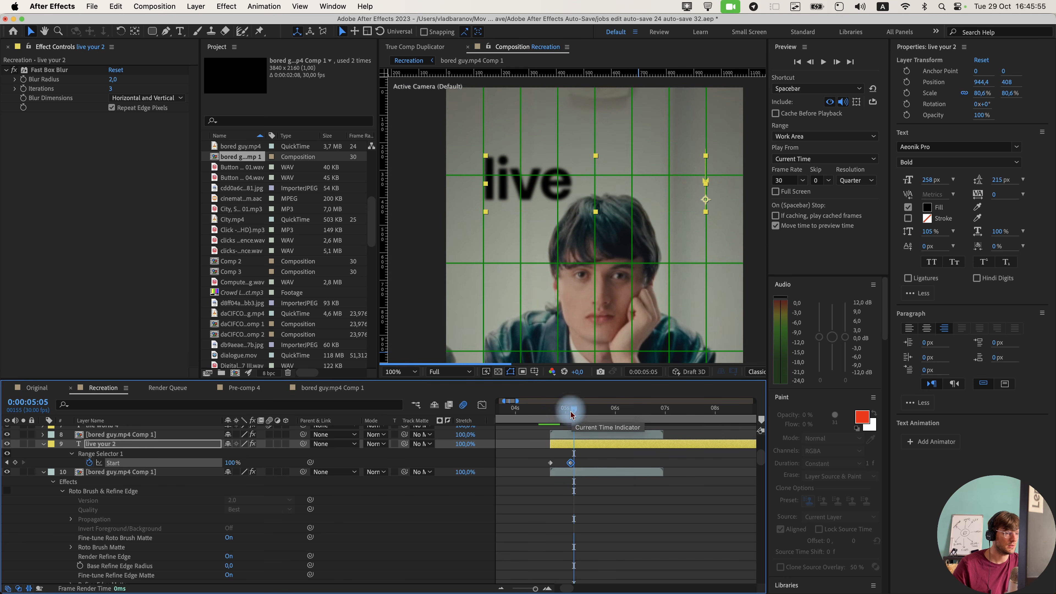
left_click_drag(571, 410, 550, 411)
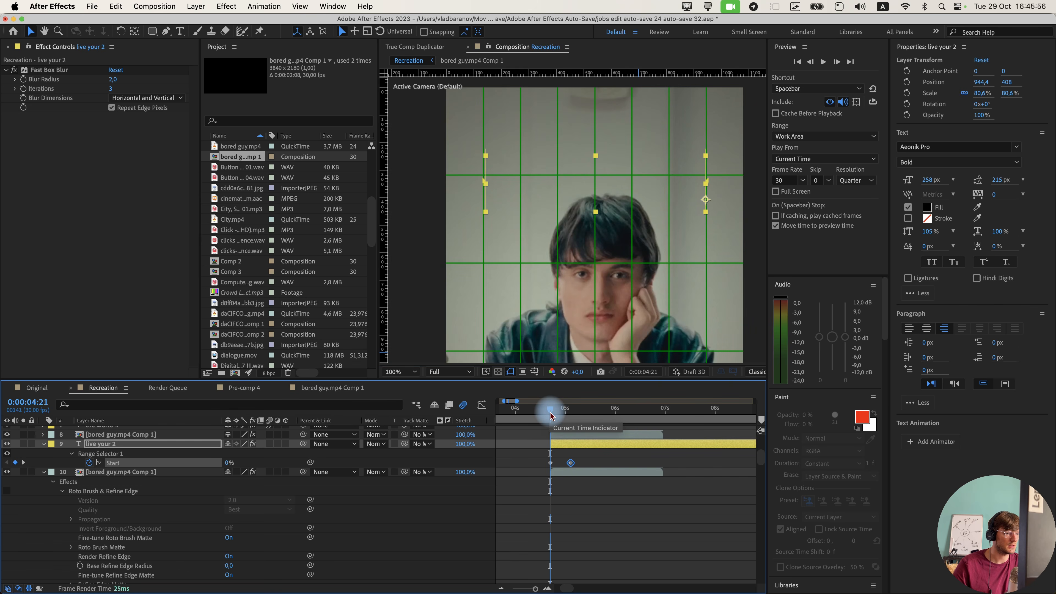
left_click(592, 466)
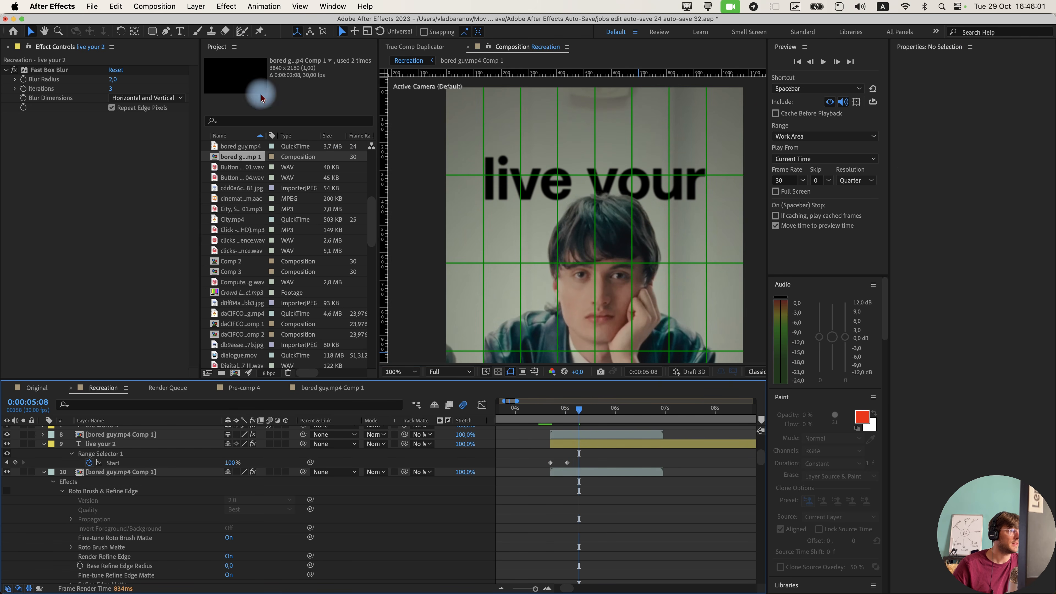
Create a "life" text layer between the front bored guy.mp4 Comp 1 and "live your" layers, and trim its start to the clip's start.
left_click(181, 32)
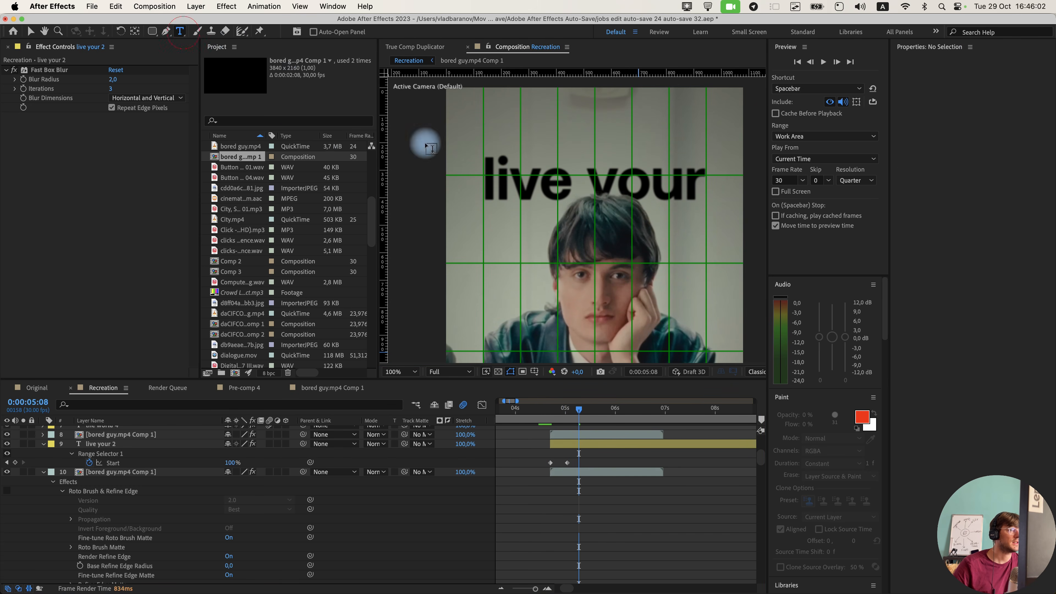
left_click(490, 236)
type("life")
left_click(592, 454)
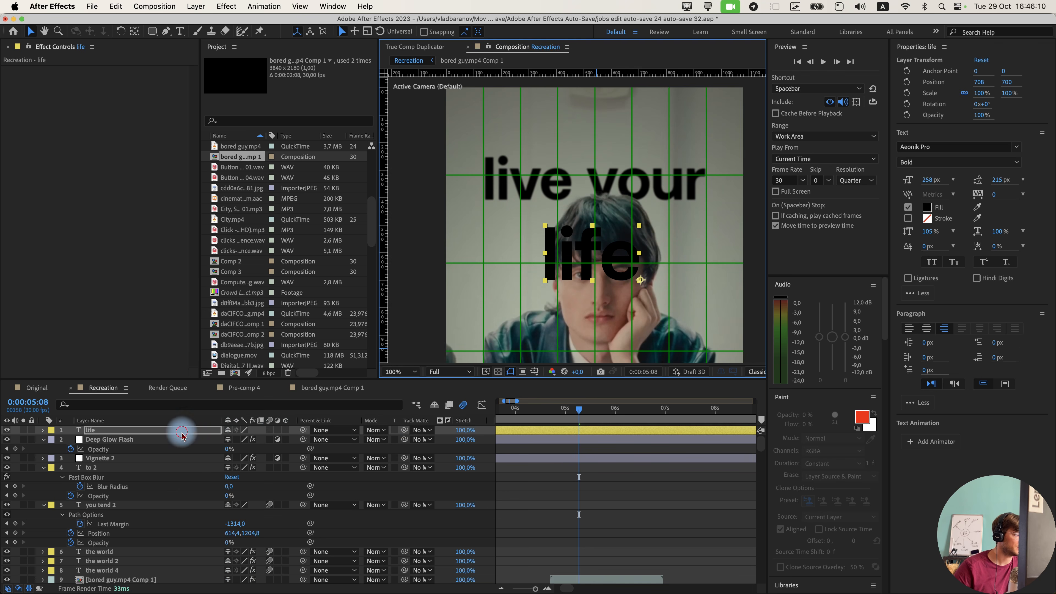
left_click_drag(182, 432, 184, 574)
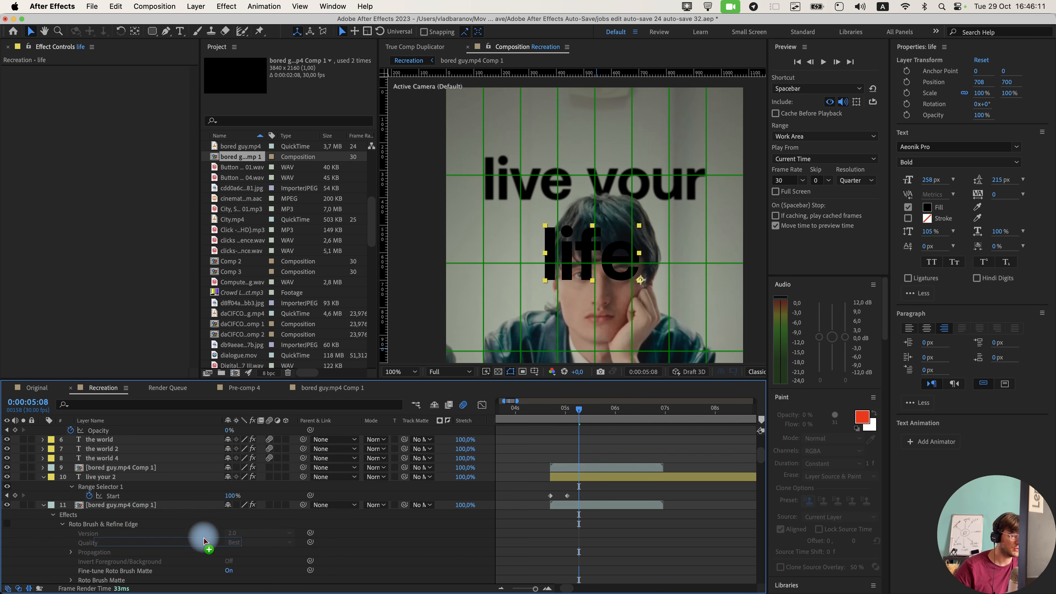
left_click(611, 412)
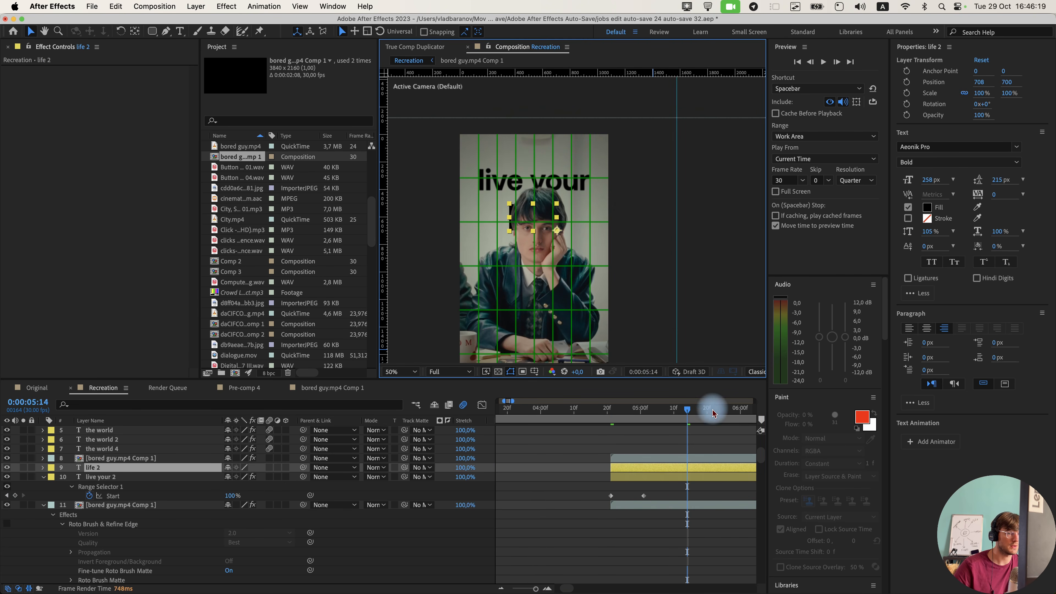
Scale the "life" text to about 232.9% and position it at about 952, 884, beneath "live your" and behind the man.
left_click_drag(723, 412, 700, 413)
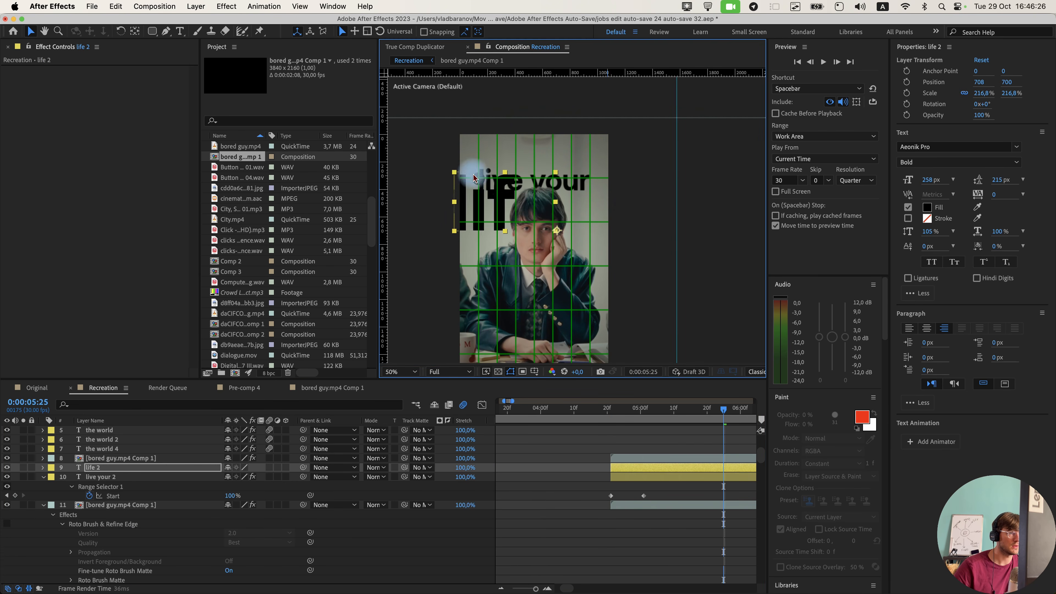
left_click_drag(470, 179, 482, 194)
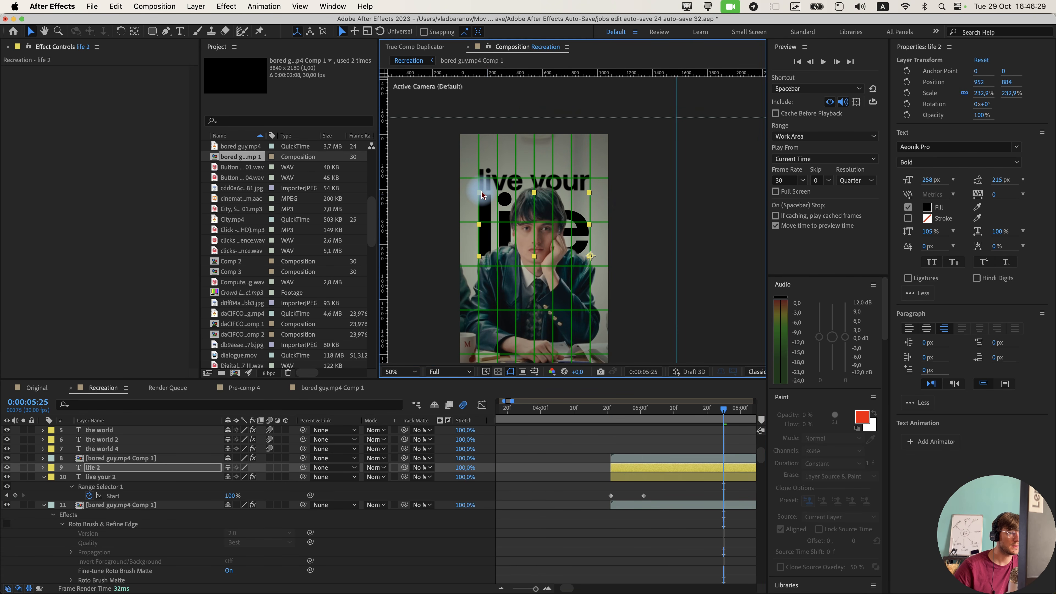
Turn off the fill of the "life" text and give it a black stroke.
left_click(911, 207)
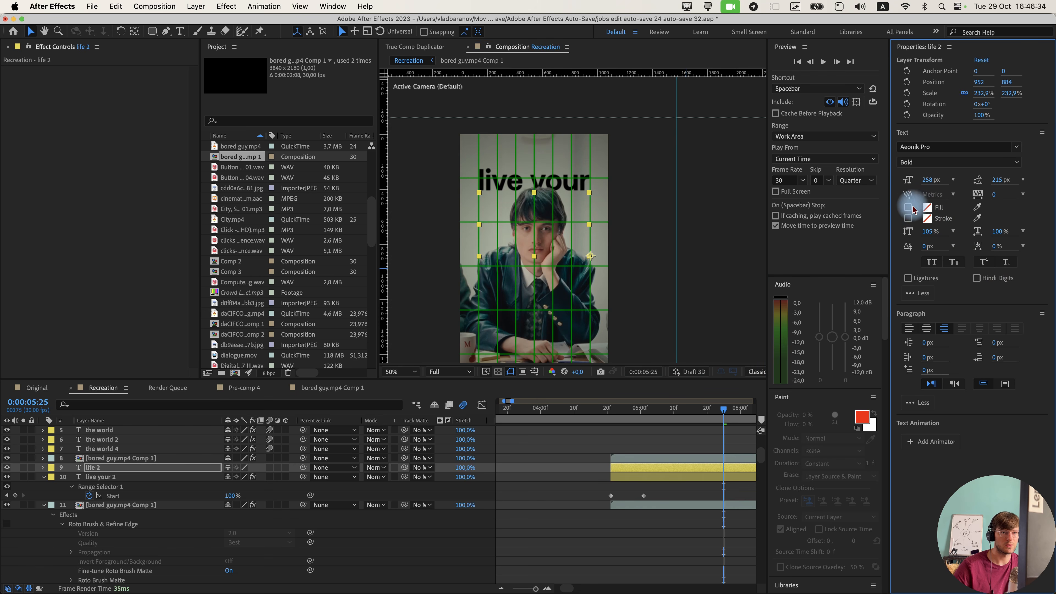
left_click(909, 218)
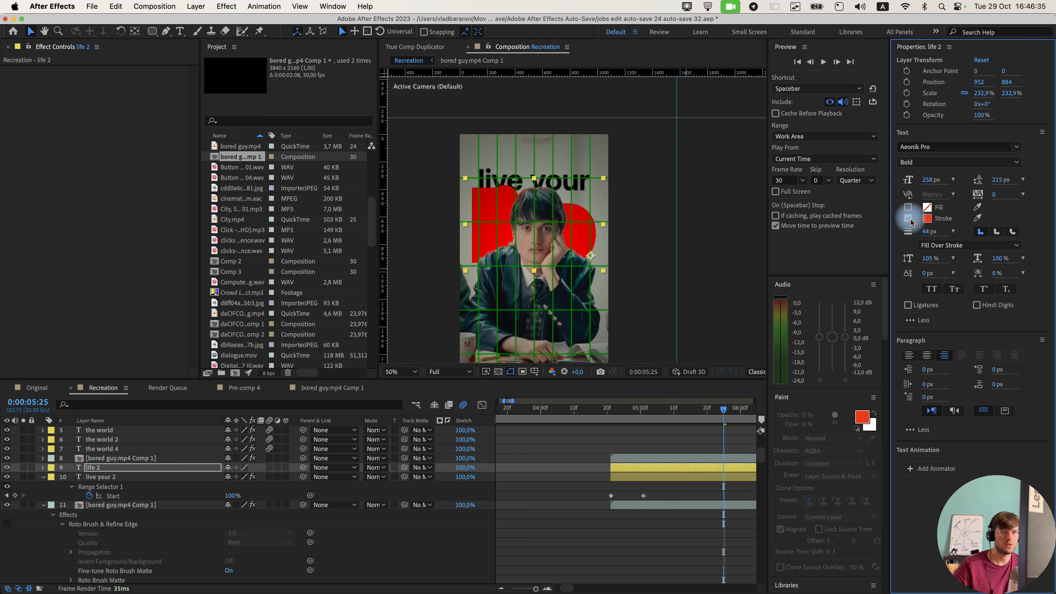
left_click(927, 218)
left_click(873, 431)
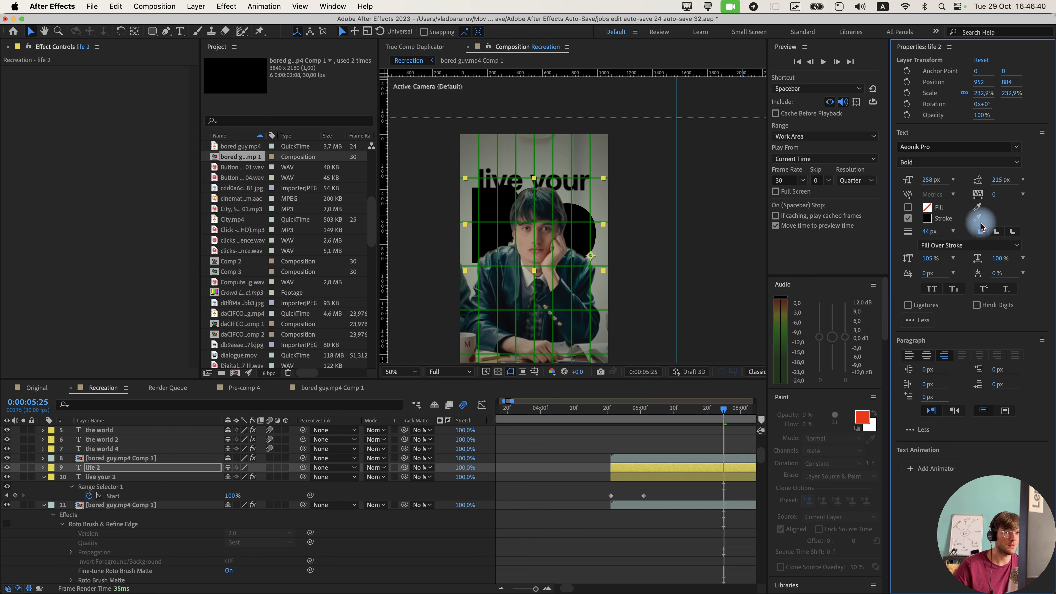
Set the stroke width of the "life" text to 2 px and zoom in on the outline.
left_click_drag(923, 234, 902, 235)
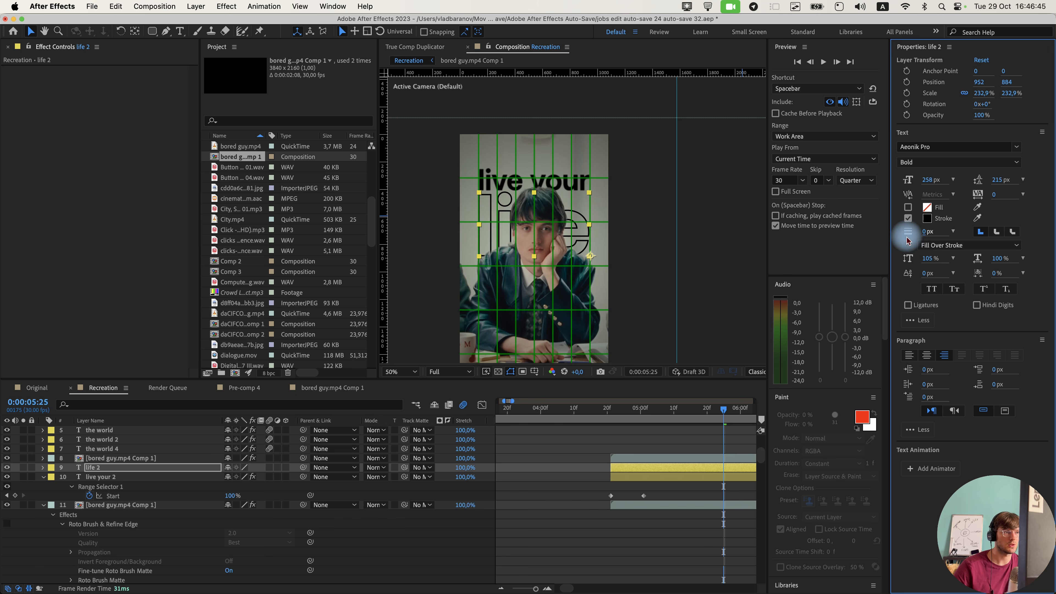
left_click(926, 231)
type("2")
left_click(962, 221)
scroll(515, 229, "up", 2)
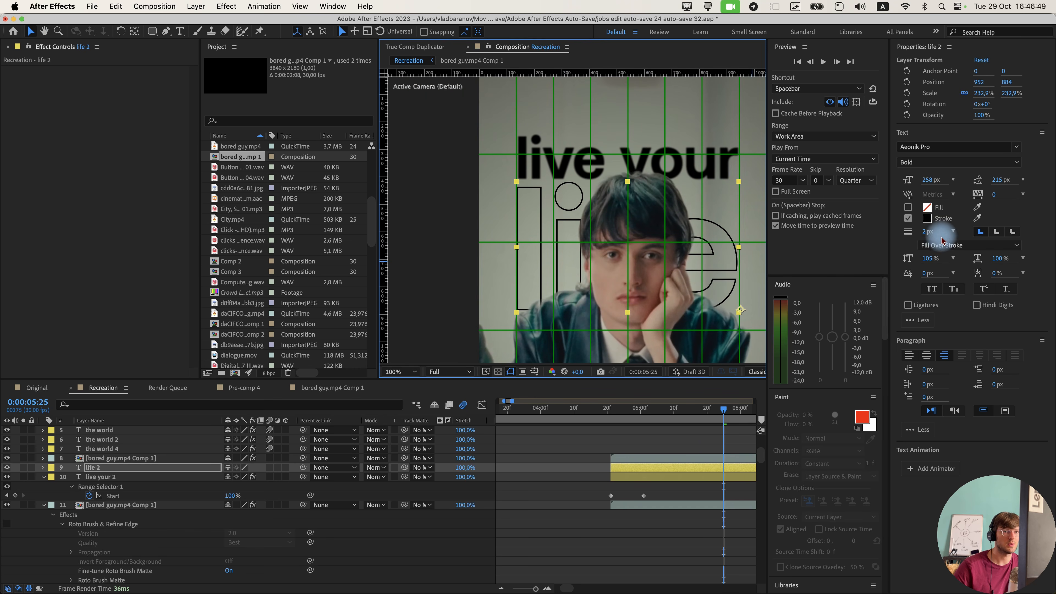
Copy the Fast Box Blur and Opacity keyframes of the Original composition's "life" layer onto the "life" layer in the Recreation.
scroll(684, 460, "right", 2)
mouse_move(581, 410)
left_mouse_down()
mouse_move(618, 417)
mouse_move(594, 410)
left_mouse_up()
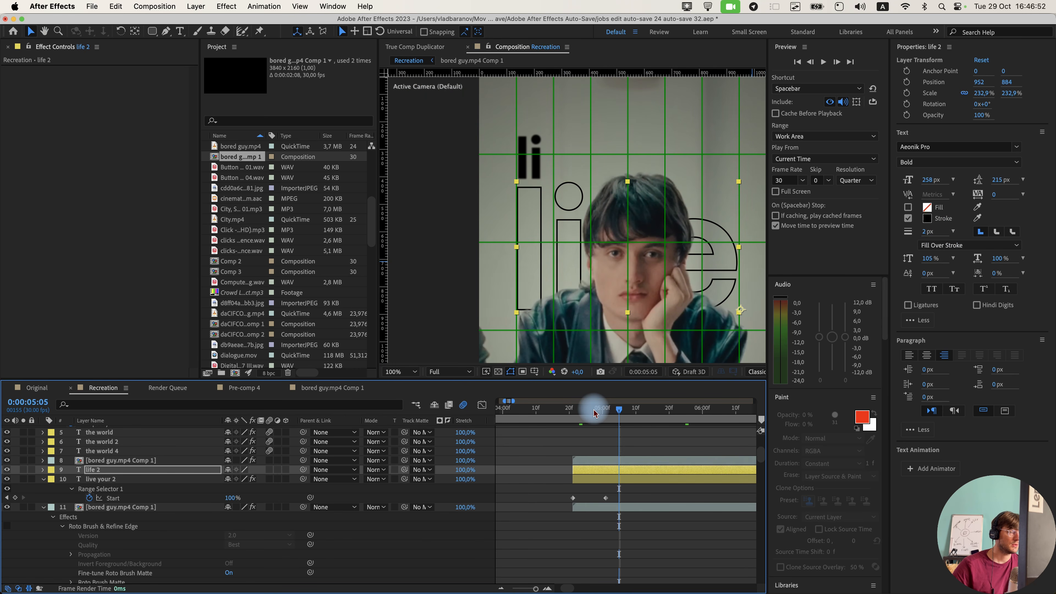
left_click(652, 411)
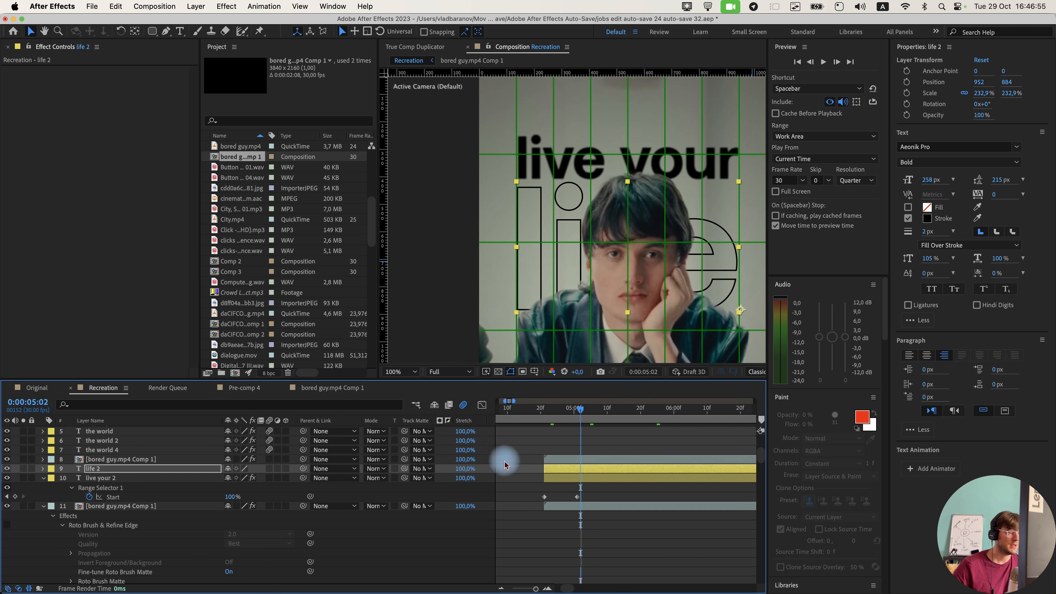
left_click(612, 480)
left_click_drag(609, 416, 600, 421)
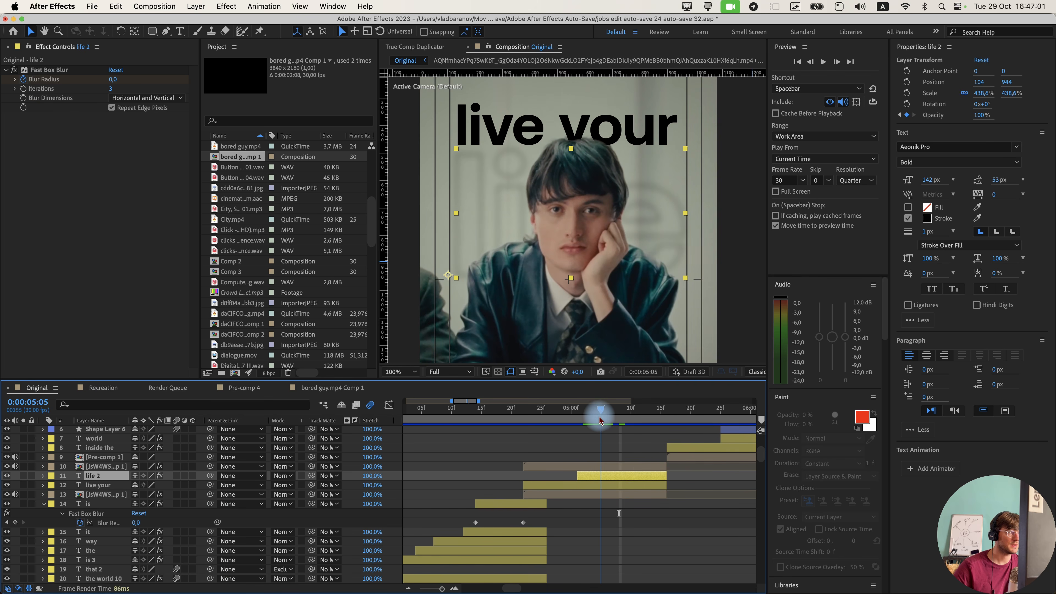
key("u")
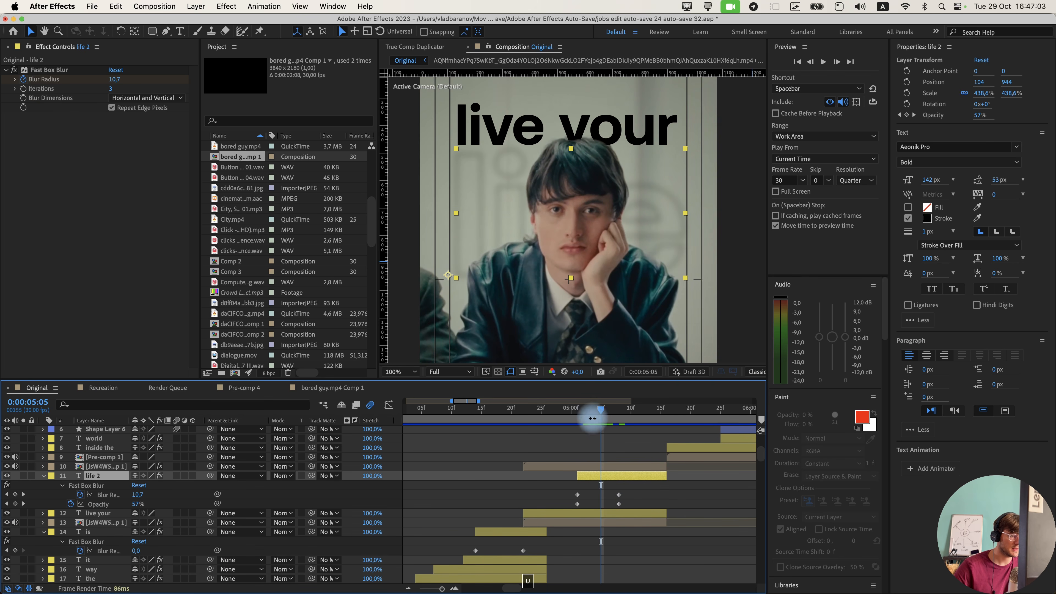
left_click(580, 414)
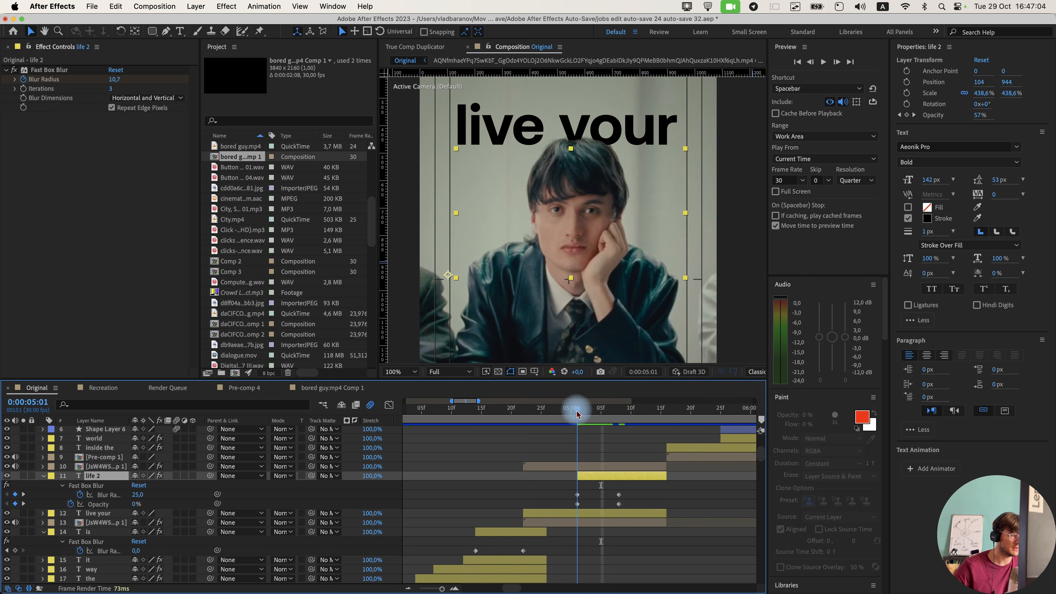
left_click(60, 68)
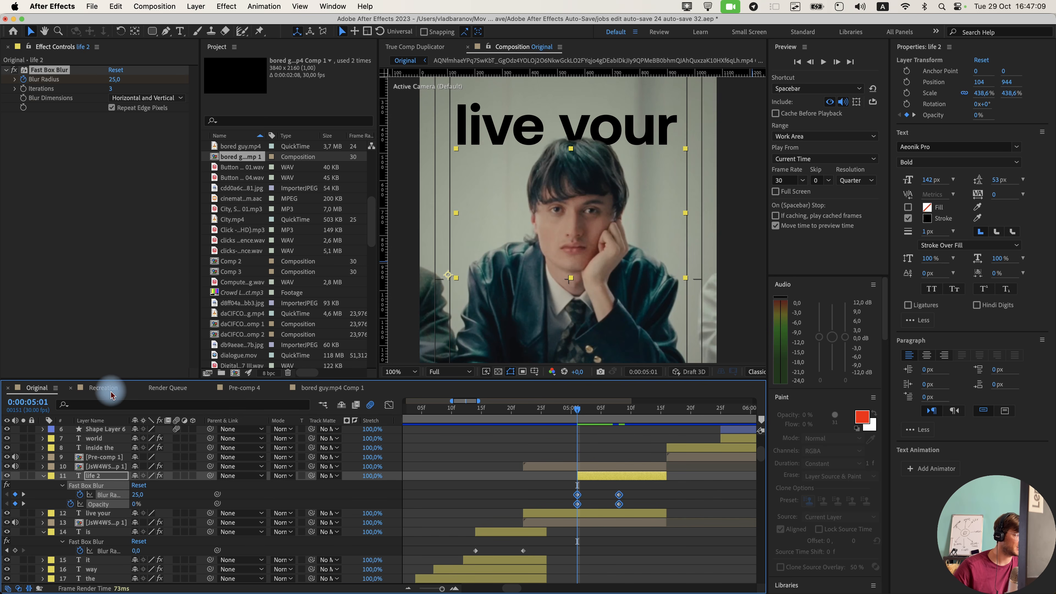
left_click(104, 387)
key("super+v")
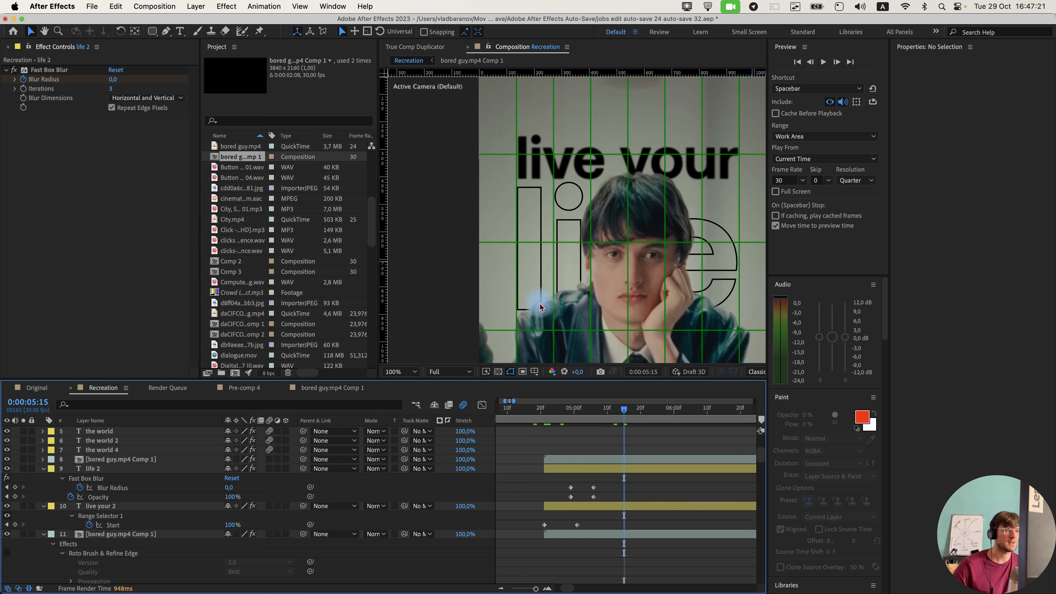
Set the "life" layer's Blur Radius to 2 at the last blur keyframe (0:00:05:06) and save the project.
scroll(555, 308, "up", 1)
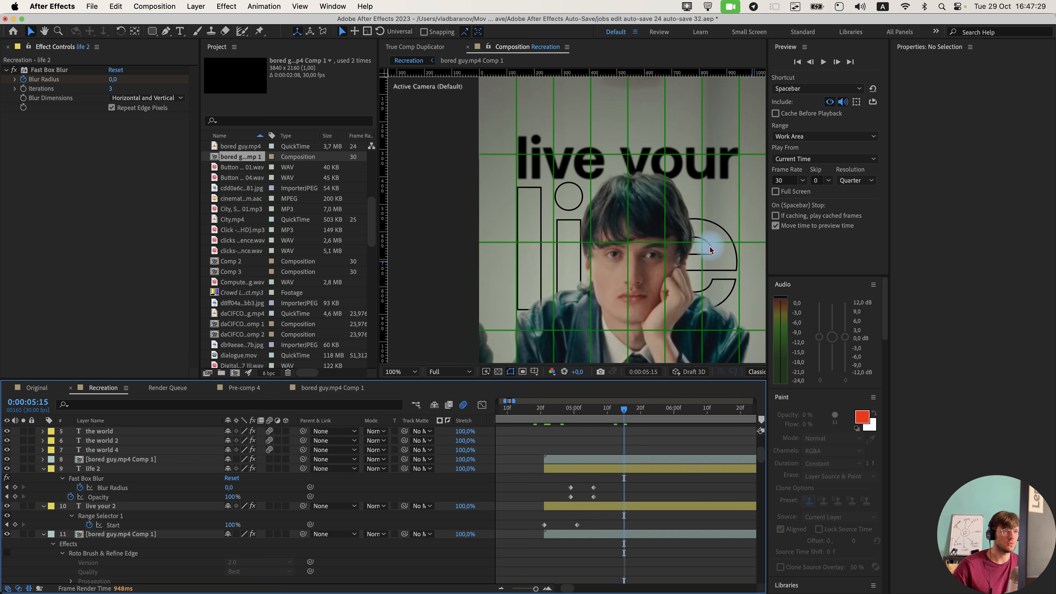
left_click(594, 416)
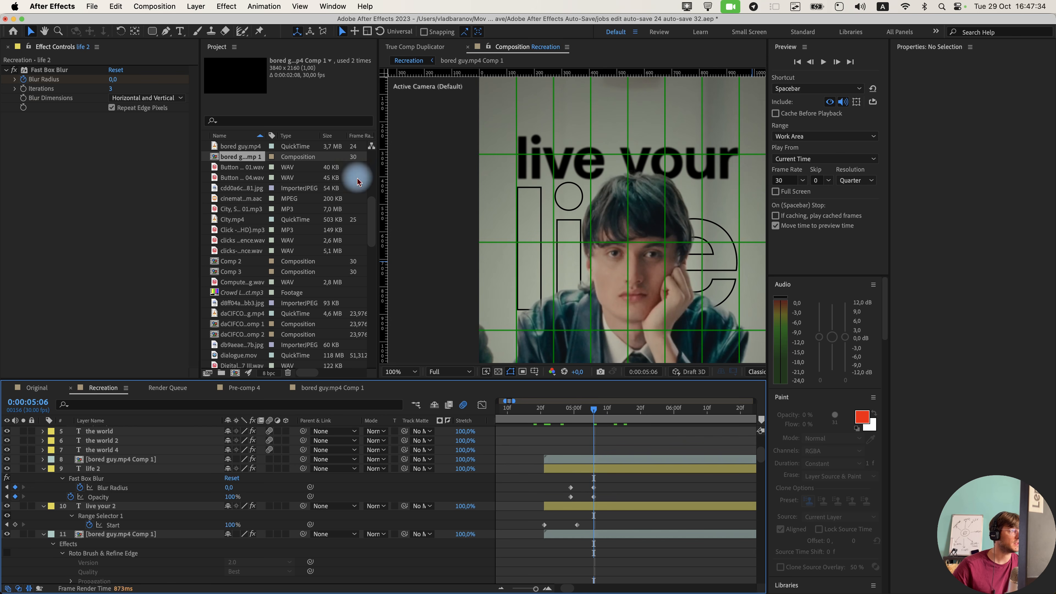
left_click(109, 80)
type("2")
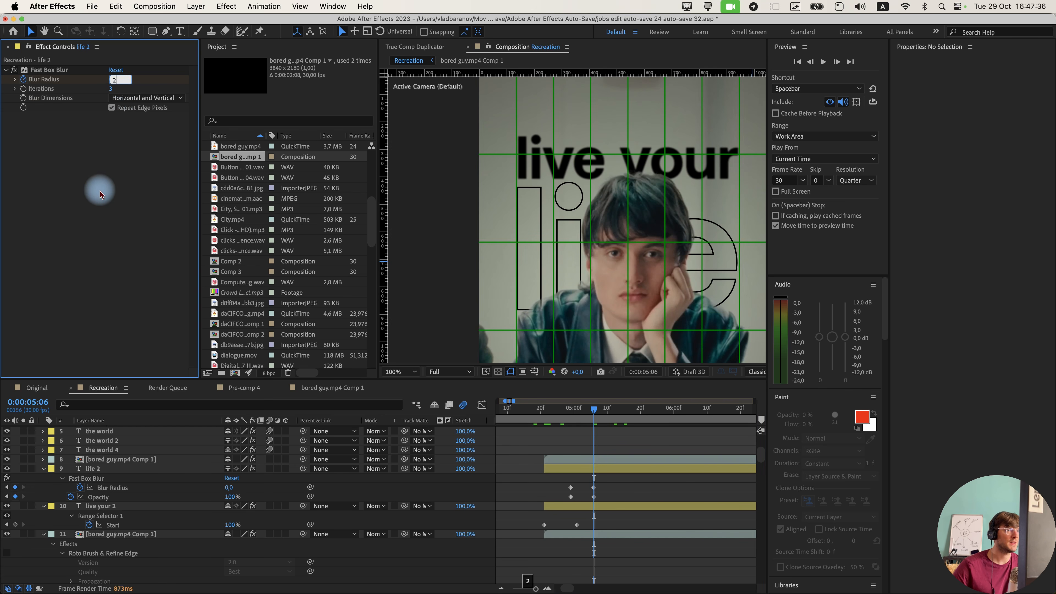
left_click(100, 191)
scroll(635, 224, "down", 1)
key("super+s")
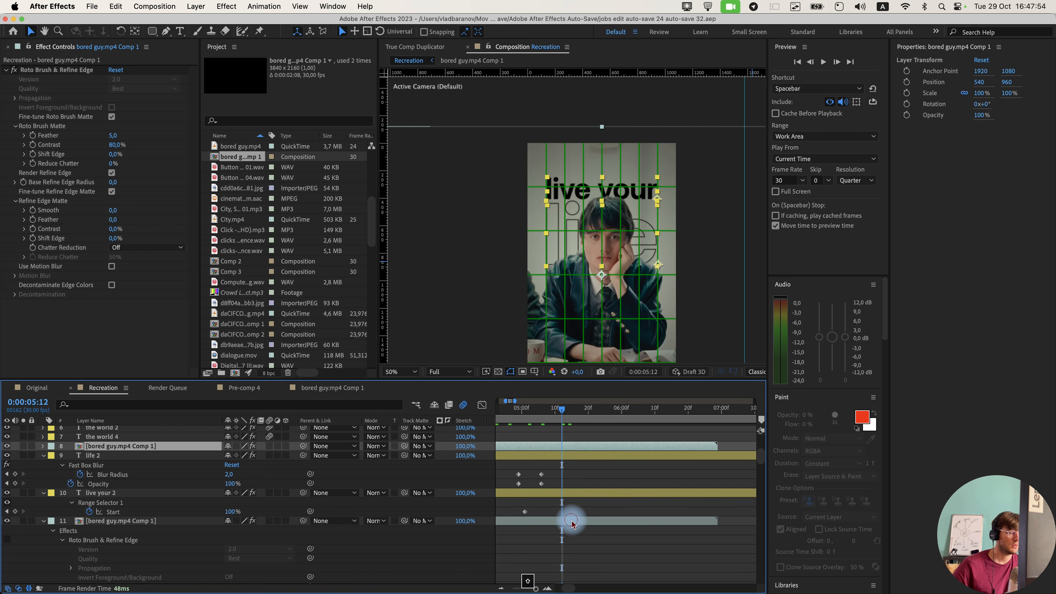
Trim both bored guy.mp4 Comp 1 layers and the "life" and "live your" layers to end at 0:00:05:12.
left_click(571, 519, "shift")
key("super+shift+d")
key("Delete")
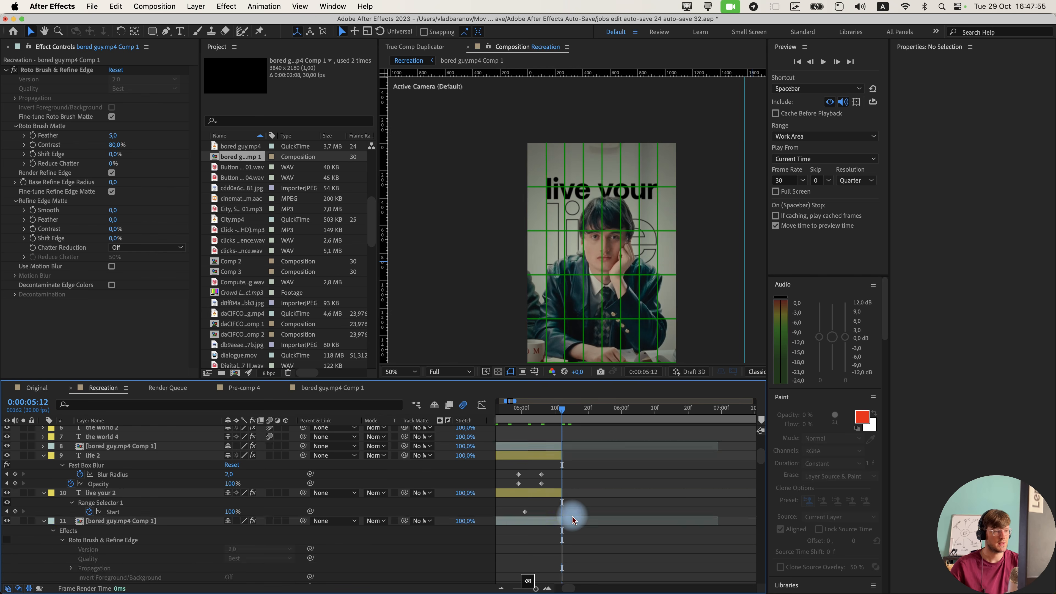
Examine the next shot in the Original composition, with its flashing planet images, "inside the" and "world" titles and arrow.
left_click(37, 389)
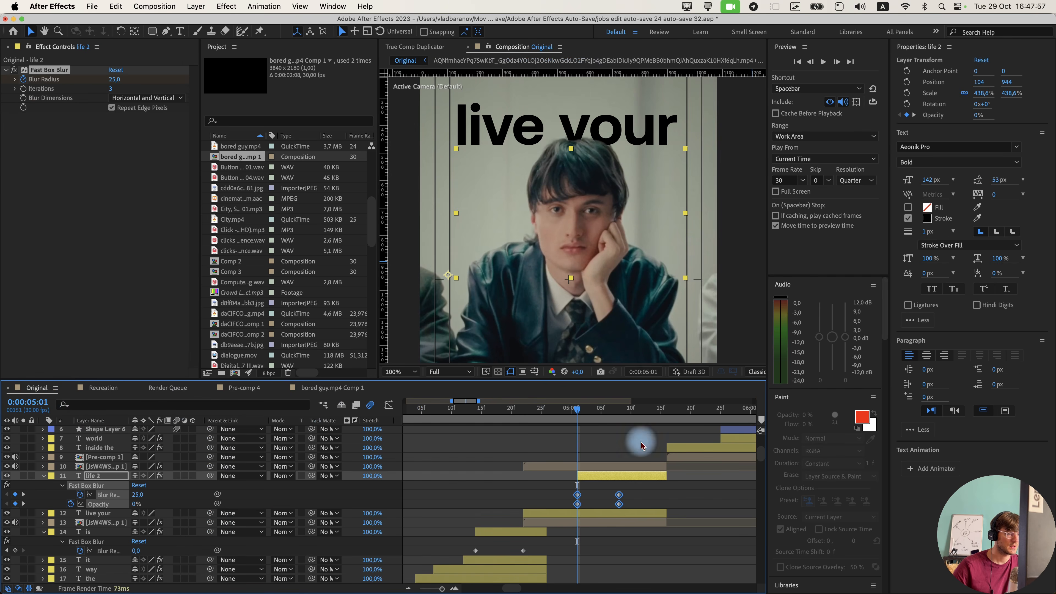
left_click_drag(672, 409, 667, 409)
scroll(669, 451, "right", 1)
scroll(604, 356, "down", 1)
left_click_drag(571, 411, 598, 457)
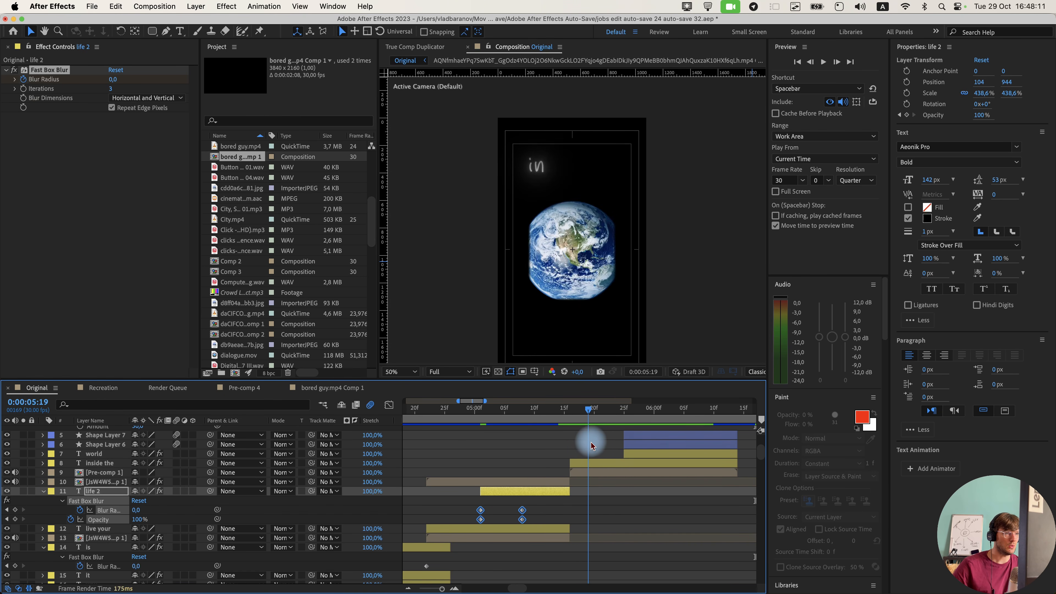
left_click(599, 463)
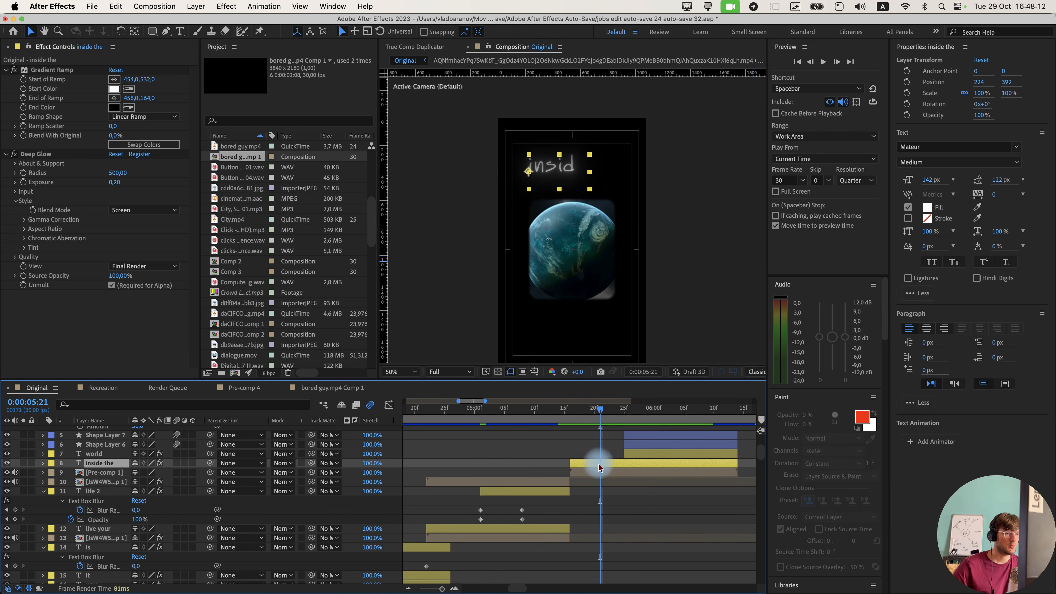
left_click_drag(604, 413, 671, 414)
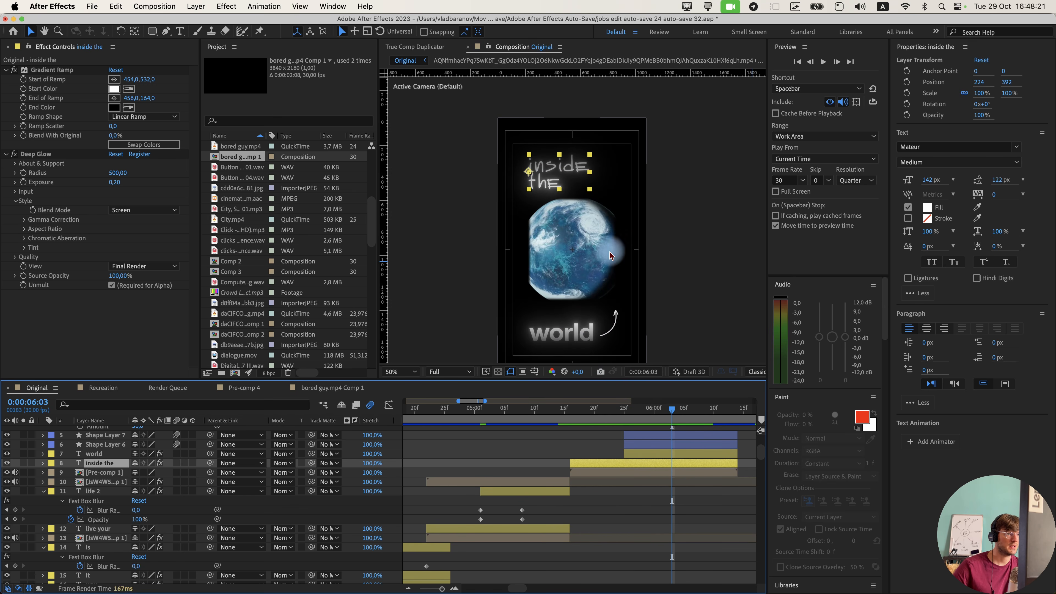
left_click_drag(672, 411, 637, 413)
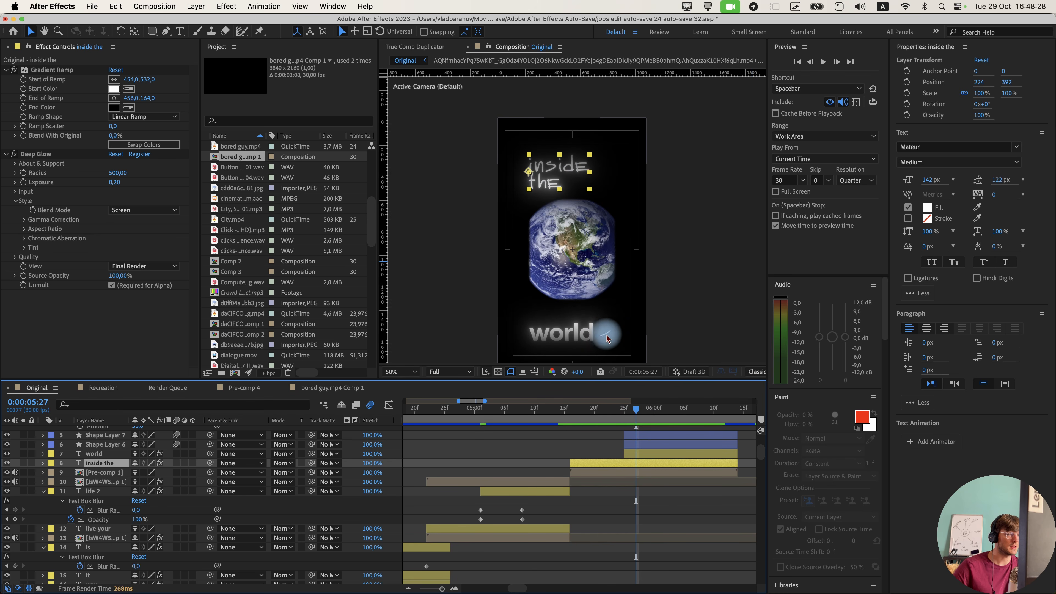
Copy the Original's "world" and "inside the" text layers into the Recreation at 0:00:05:12 and place them below "the world 4" layer.
left_click(658, 454)
left_click(631, 463, "shift")
key("super+c")
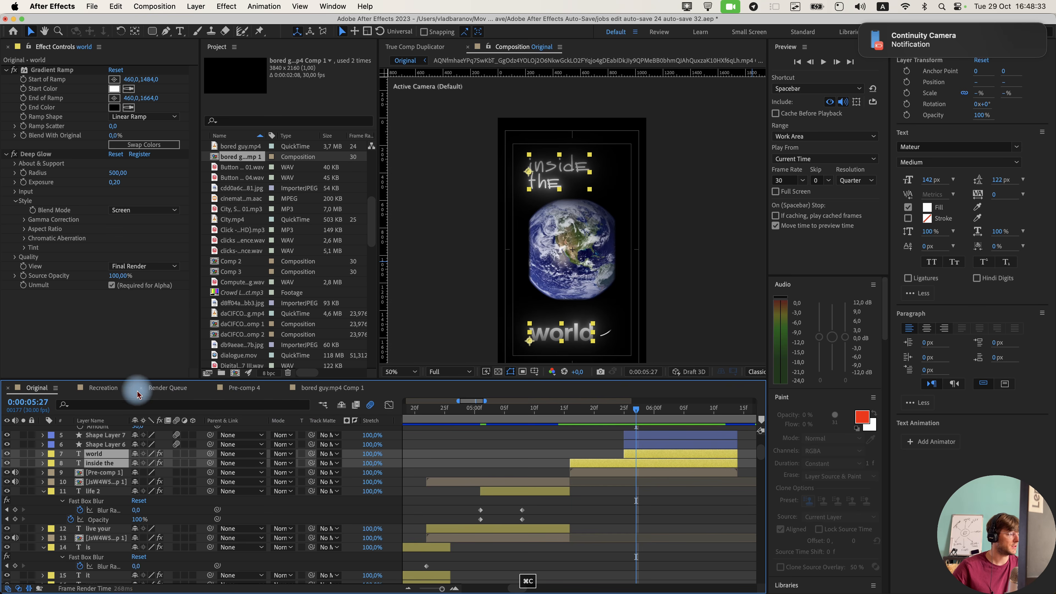
left_click(100, 388)
key("super+v")
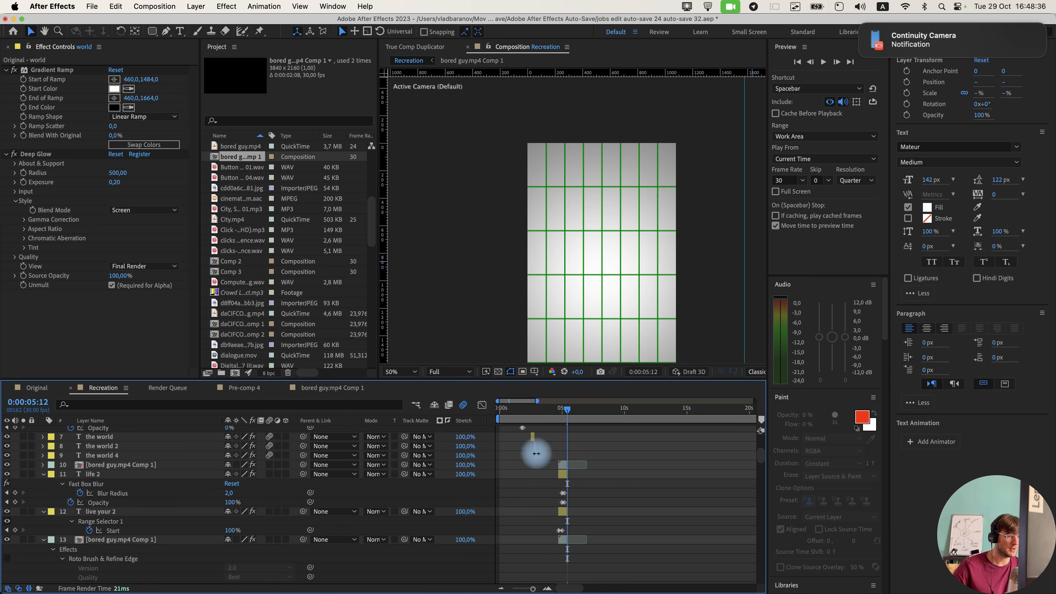
scroll(536, 454, "up", 5)
scroll(572, 443, "up", 4)
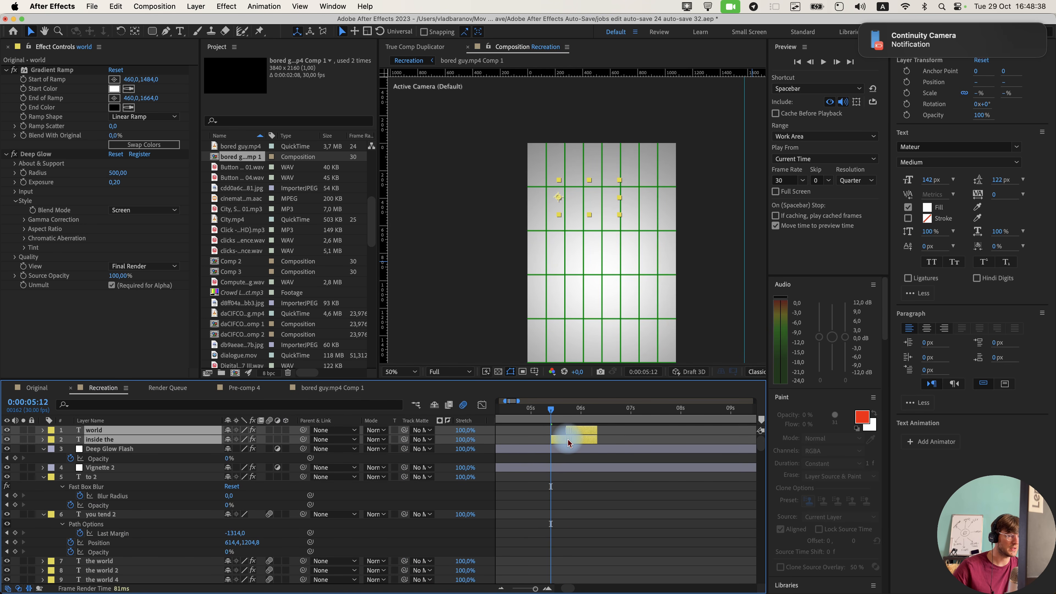
mouse_move(171, 440)
left_mouse_down()
mouse_move(149, 573)
mouse_move(198, 503)
mouse_move(195, 538)
mouse_move(184, 573)
mouse_move(160, 455)
mouse_move(146, 561)
mouse_move(174, 502)
left_mouse_up()
Split the White Solid 2 layer at 0:00:05:12 and hide its later part to leave a black background.
scroll(562, 534, "down", 20)
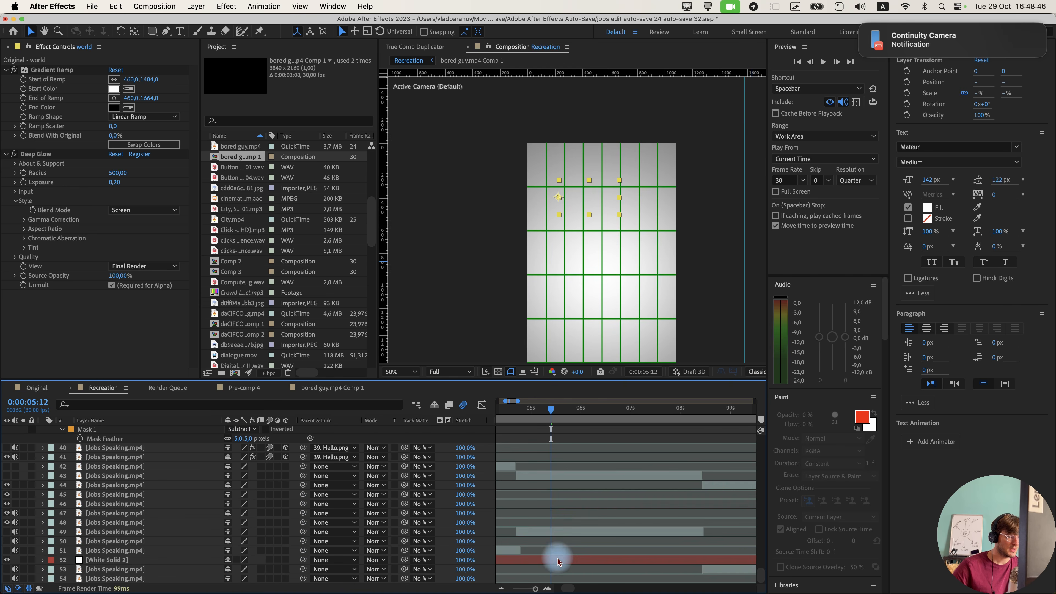
left_click(556, 562)
key("super+shift+d")
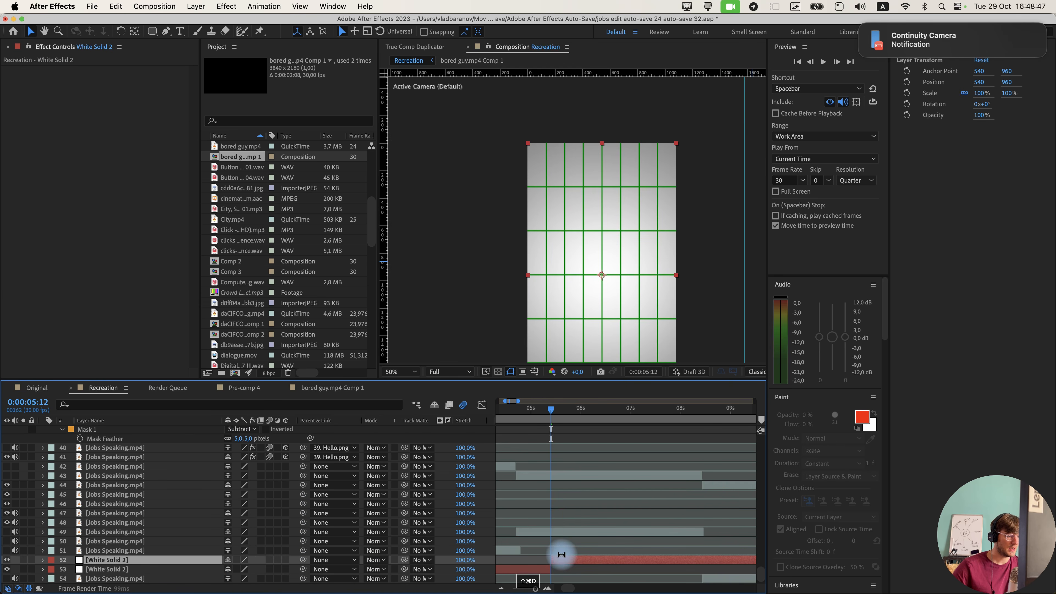
left_click(6, 560)
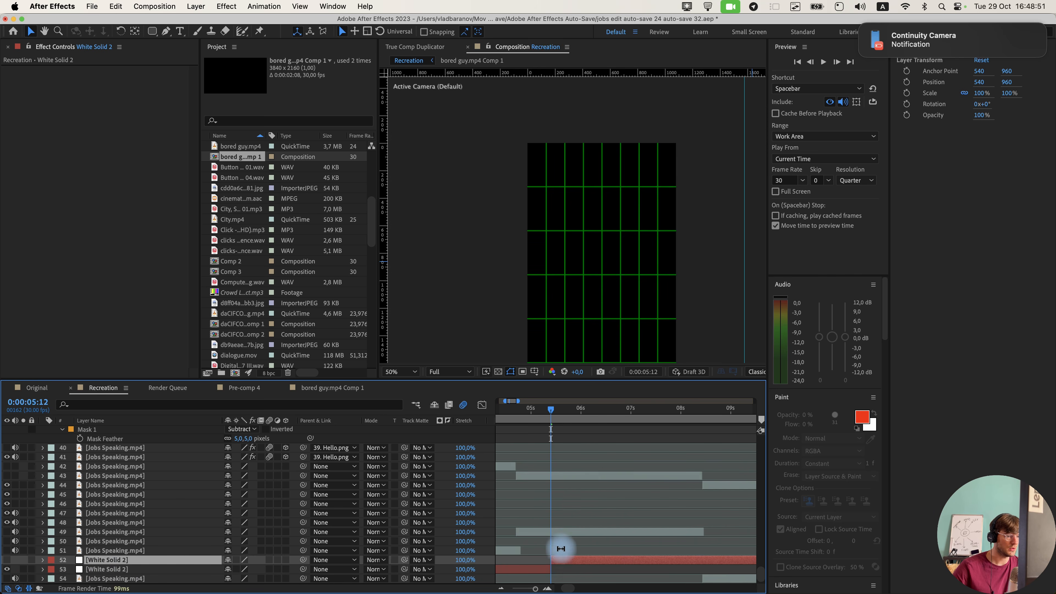
scroll(564, 515, "up", 20)
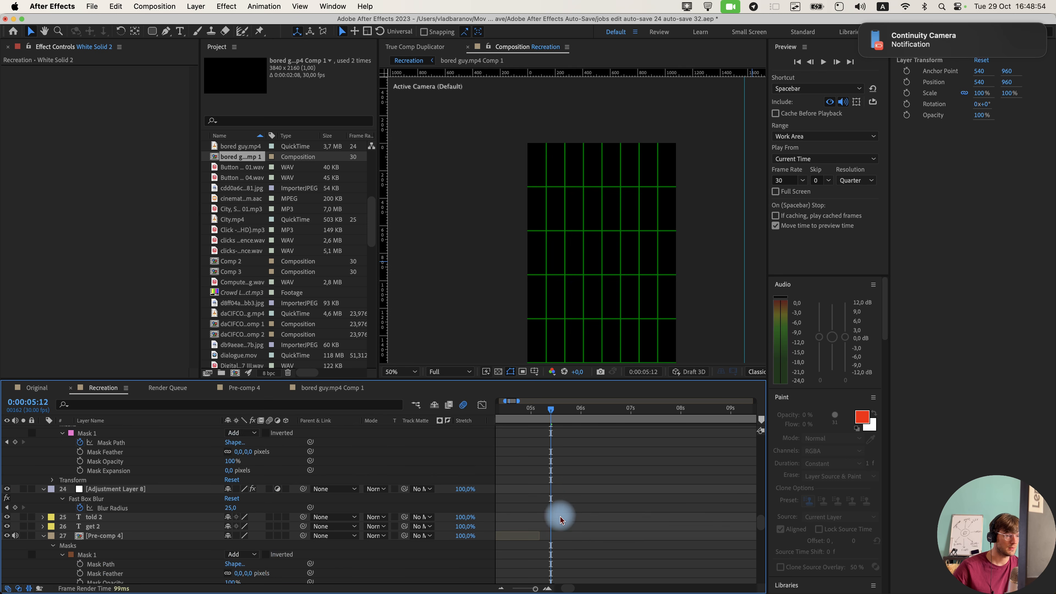
key("equal")
key("equal")
scroll(563, 465, "down", 5)
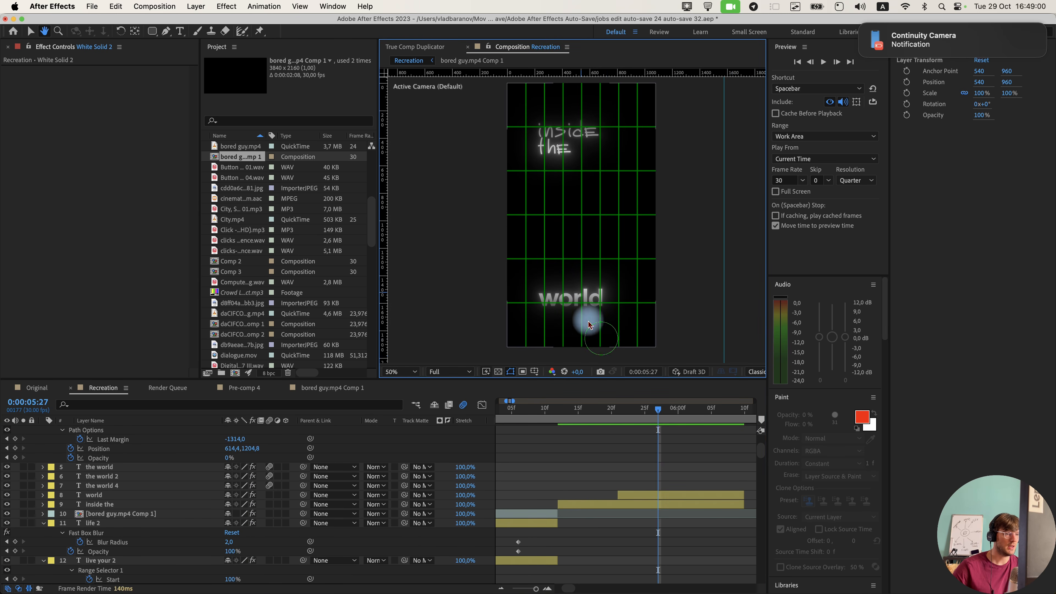
Import images 1.jpg to 14.jpg from the flashcut folder in Finder into the Recreation at 0:00:05:12, directly above the "world" layer.
left_click_drag(647, 414, 563, 438)
left_click_drag(562, 438, 558, 435)
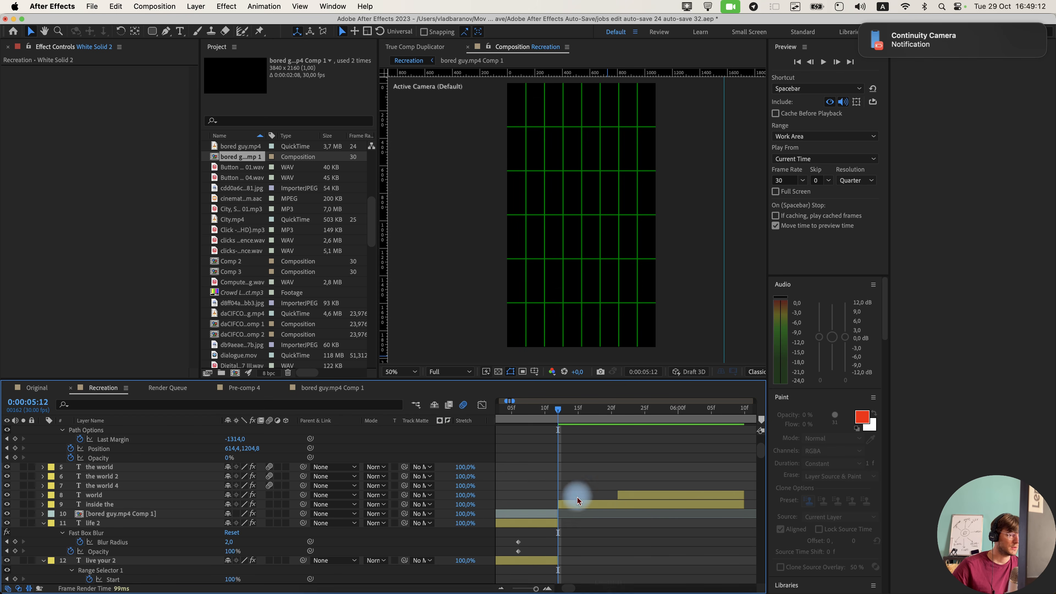
mouse_move(462, 590)
left_click(320, 578)
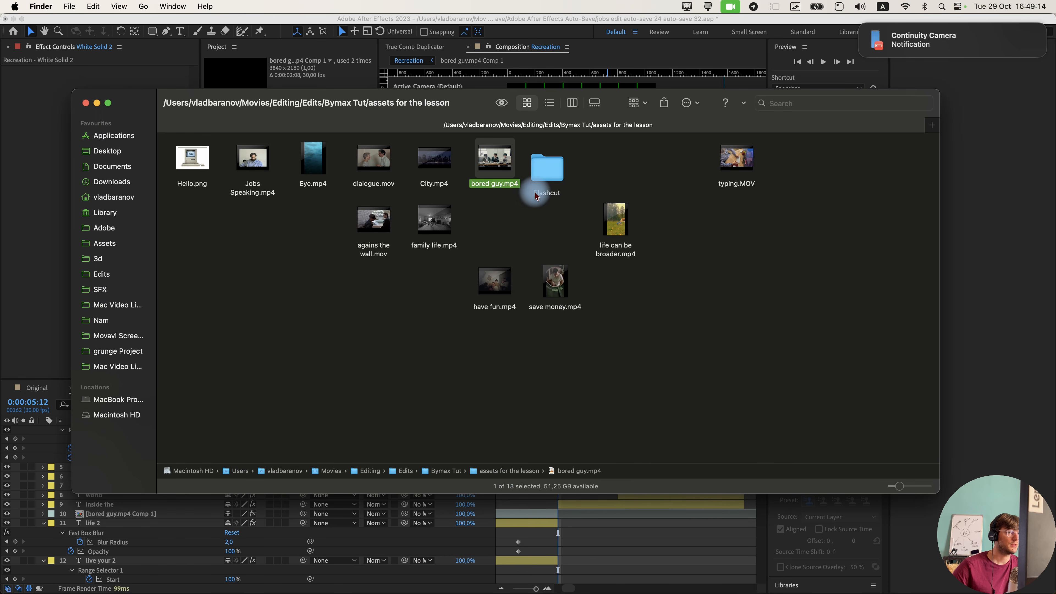
double_click(543, 163)
left_click_drag(838, 305, 189, 146)
left_click_drag(891, 278, 174, 135)
left_click_drag(258, 233, 596, 474)
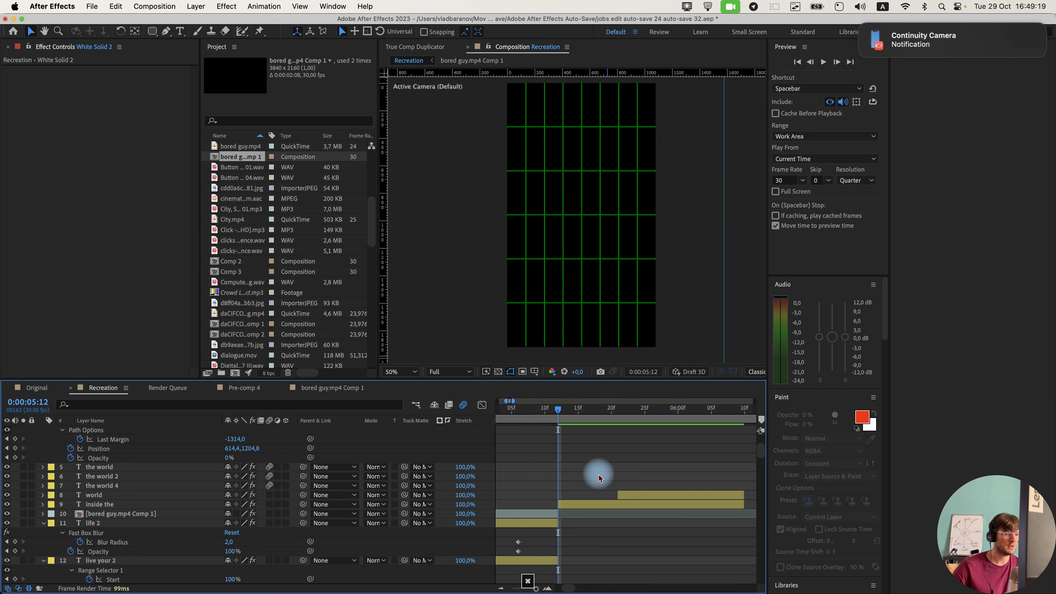
Stagger the image layers upward from 14.jpg so that each one starts about two frames after the one below it.
left_click(552, 507)
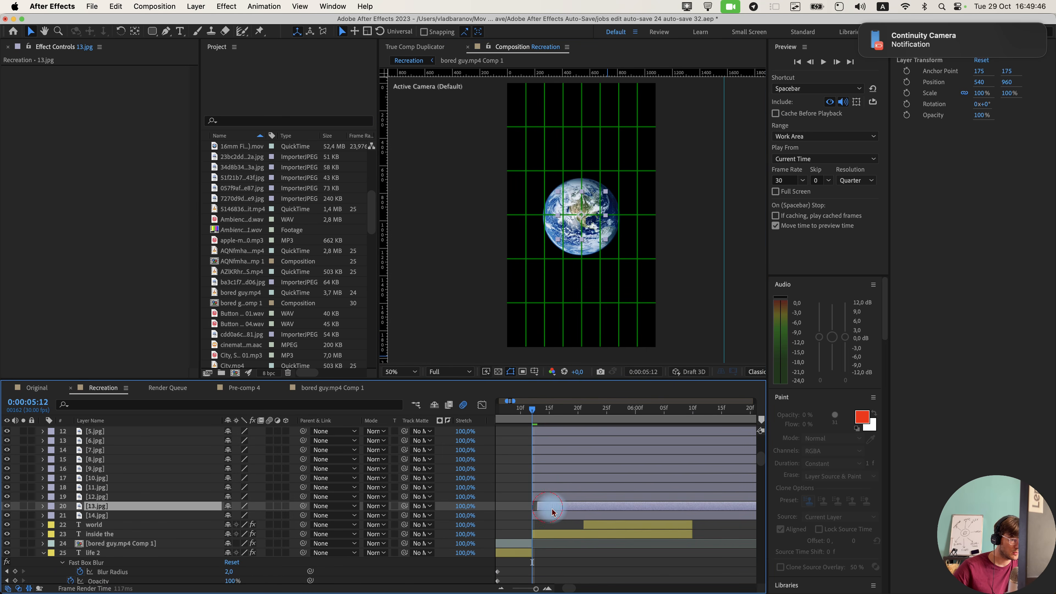
left_click_drag(546, 498, 583, 486)
key("super+z")
left_click_drag(537, 478, 612, 477)
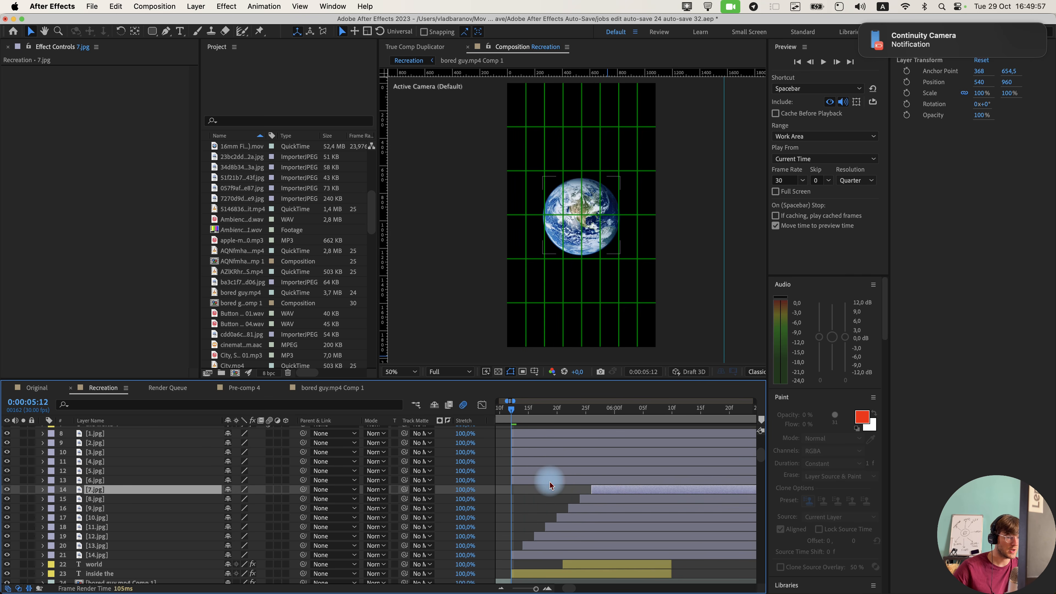
left_click_drag(551, 482, 643, 489)
left_click_drag(543, 469, 646, 470)
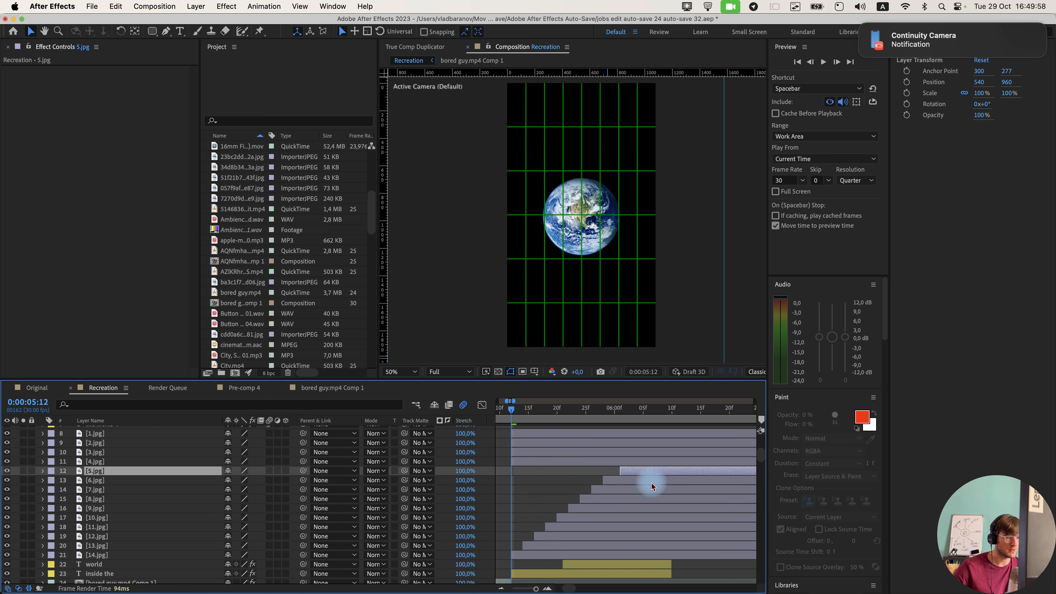
left_click_drag(540, 461, 665, 466)
left_click_drag(541, 444, 699, 449)
scroll(615, 475, "down", 2)
scroll(616, 475, "left", 2)
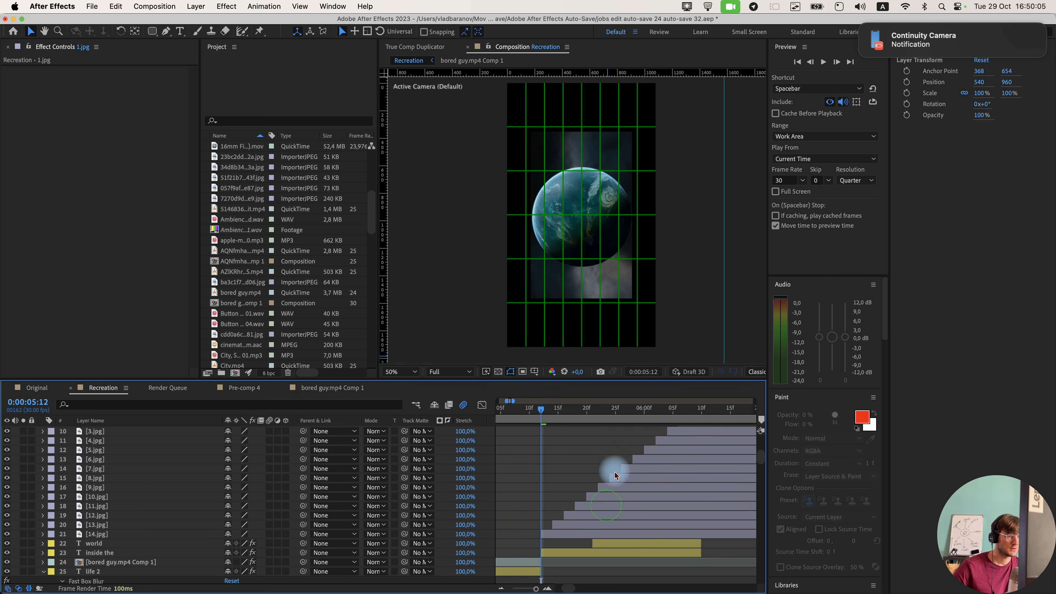
Preview the image sequence and trim the 3.jpg to 14.jpg layers to end at 0:00:06:07.
left_click_drag(546, 417, 523, 411)
key("space")
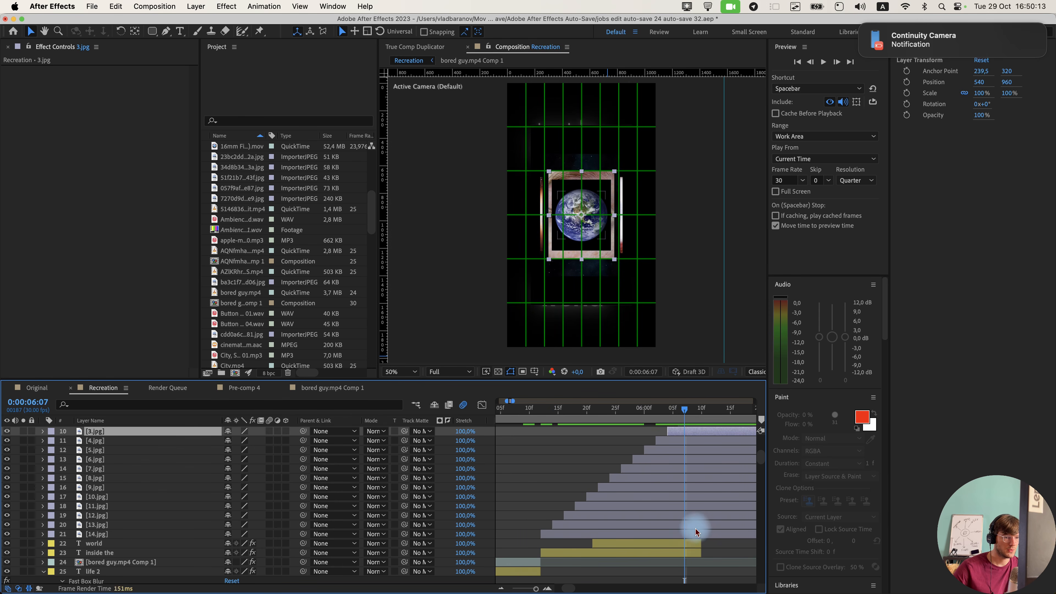
left_click(695, 533, "shift")
key("shift+super+d")
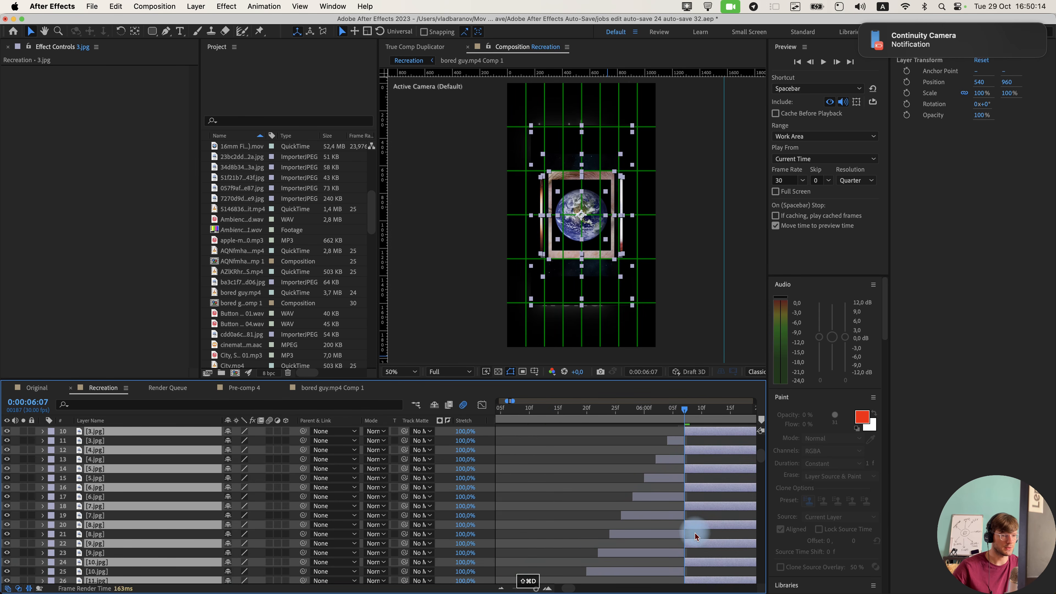
key("Delete")
left_click_drag(680, 411, 697, 416)
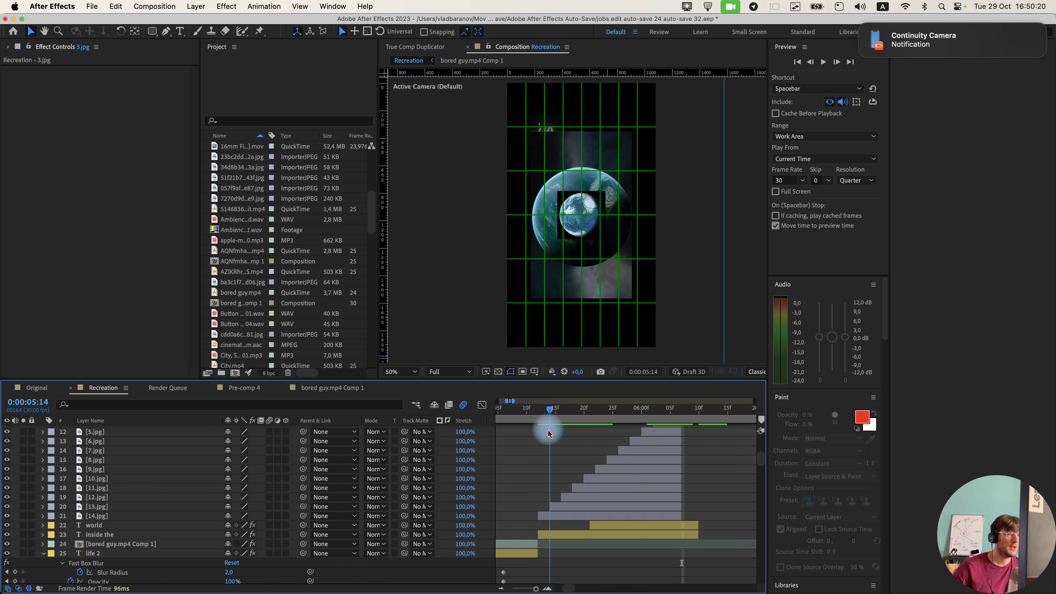
Enlarge the 13.jpg layer to about 253% and scale up the 12.jpg layer so their circles are similar in size.
left_click_drag(549, 425, 547, 435)
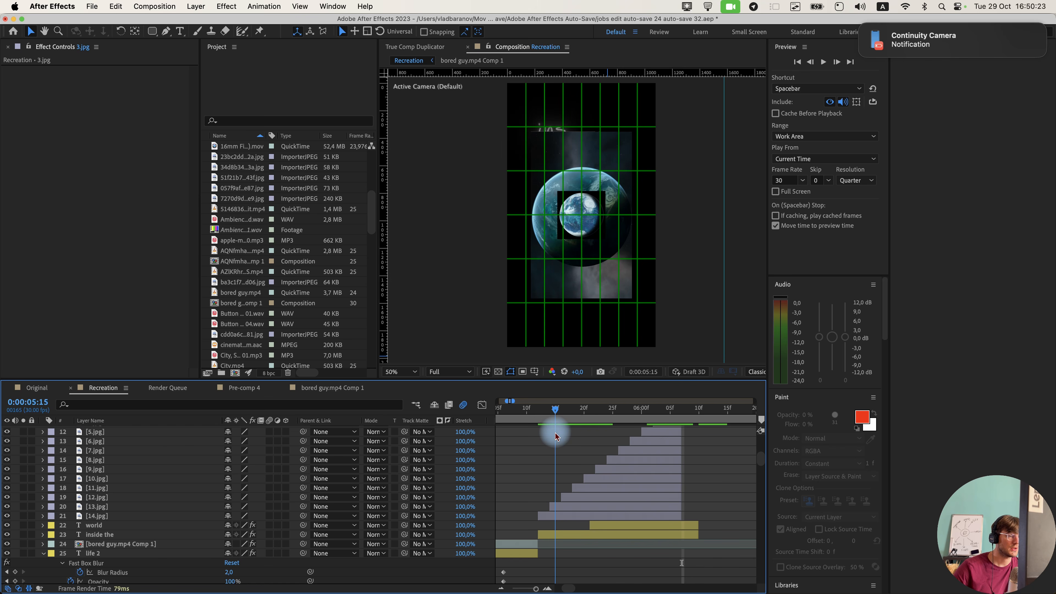
left_click(565, 509)
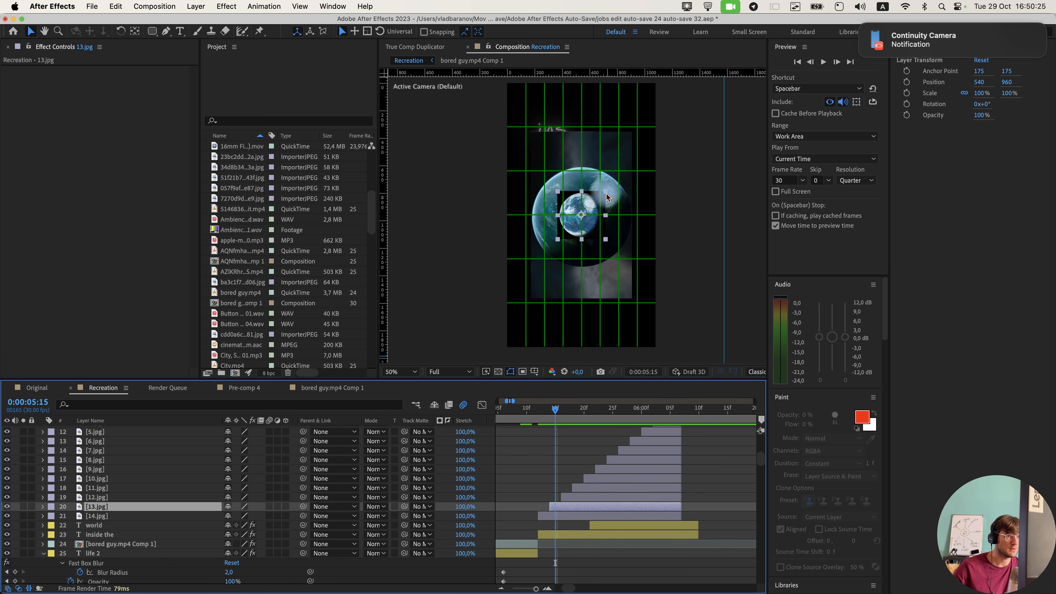
left_click_drag(605, 192, 640, 194)
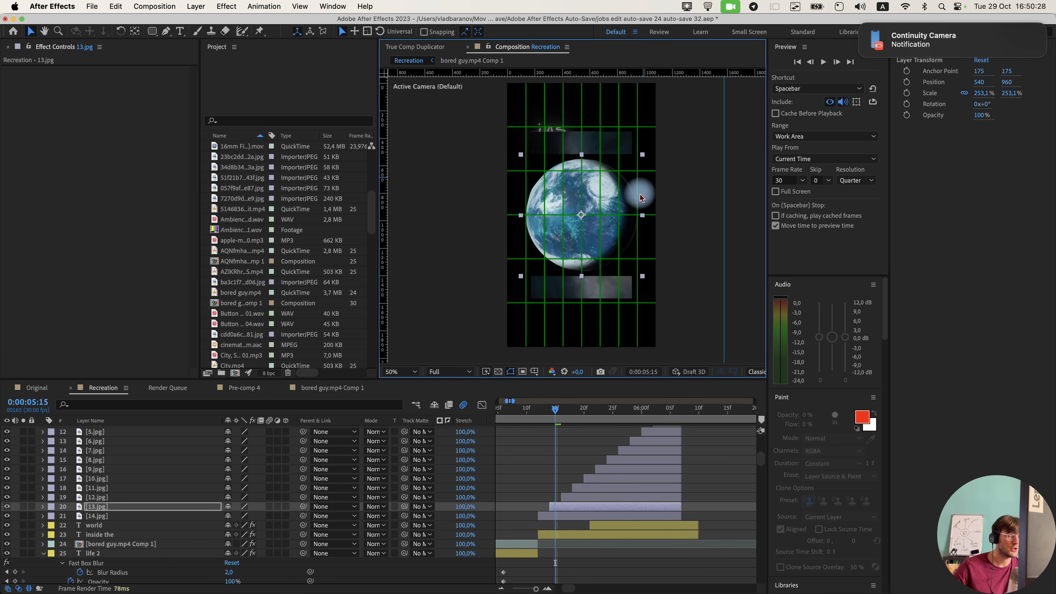
left_click(567, 412)
left_click(570, 500)
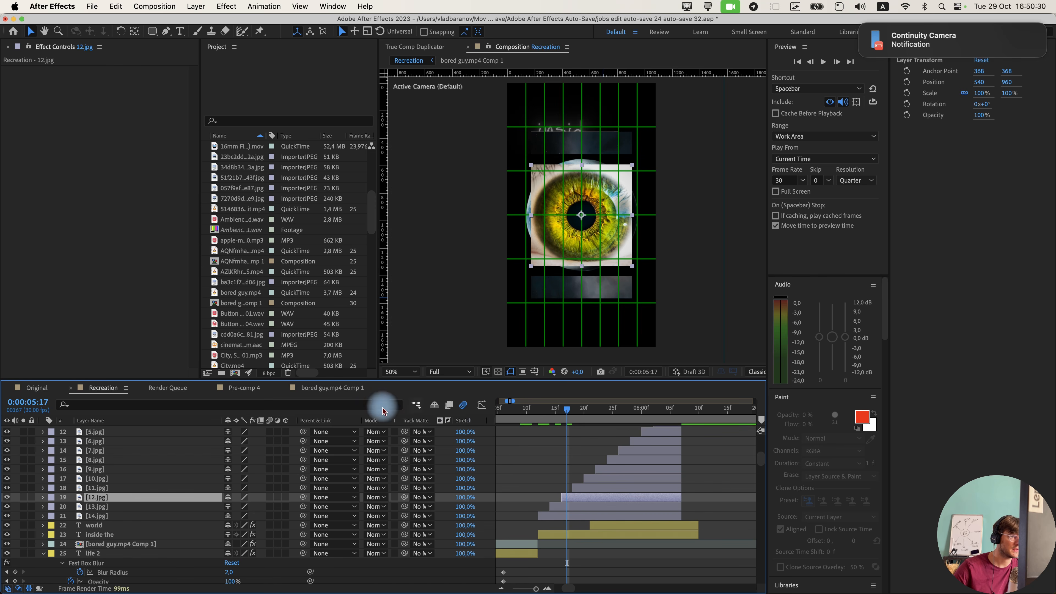
left_click_drag(632, 164, 654, 145)
Enlarge the image layers following 12.jpg, through 9.jpg, so their circles match the size of the previous images.
key("Page_Down")
key("Page_Down")
key("Page_Down")
left_click(623, 178)
left_click(595, 411)
left_click(603, 470)
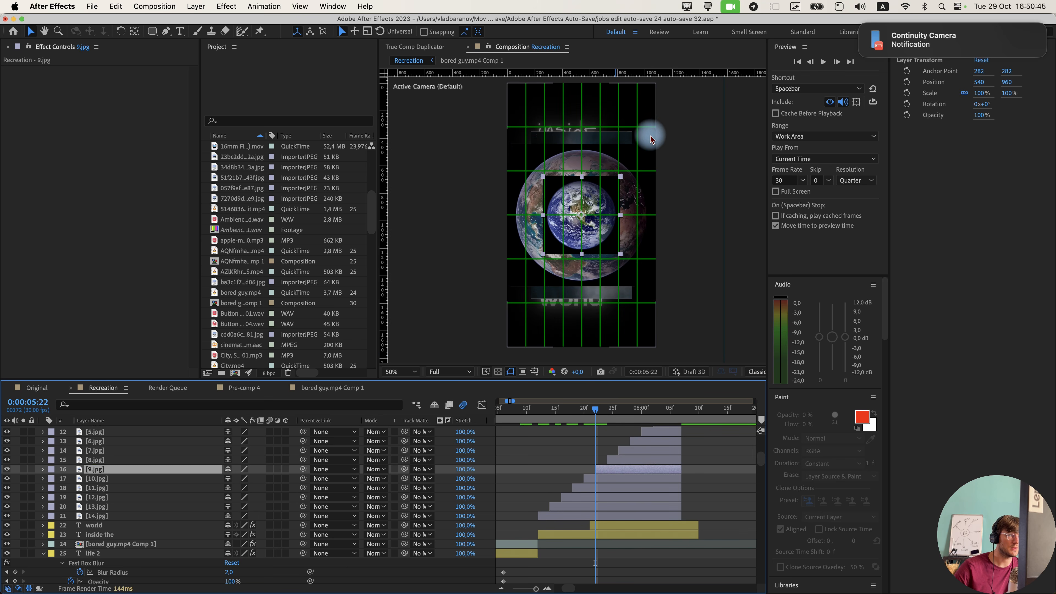
left_click_drag(622, 178, 653, 152)
Scale the 8.jpg layer to about 143.5% and enlarge the 7.jpg layer to match.
left_click(607, 411)
left_click(616, 460)
left_click_drag(633, 165, 648, 146)
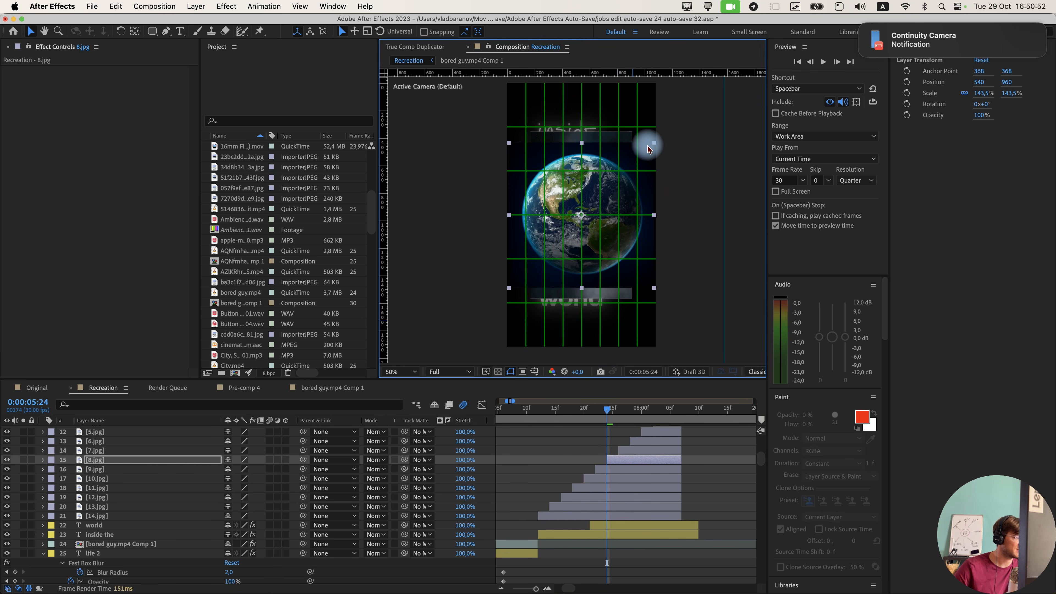
left_click(624, 410)
left_click(635, 127)
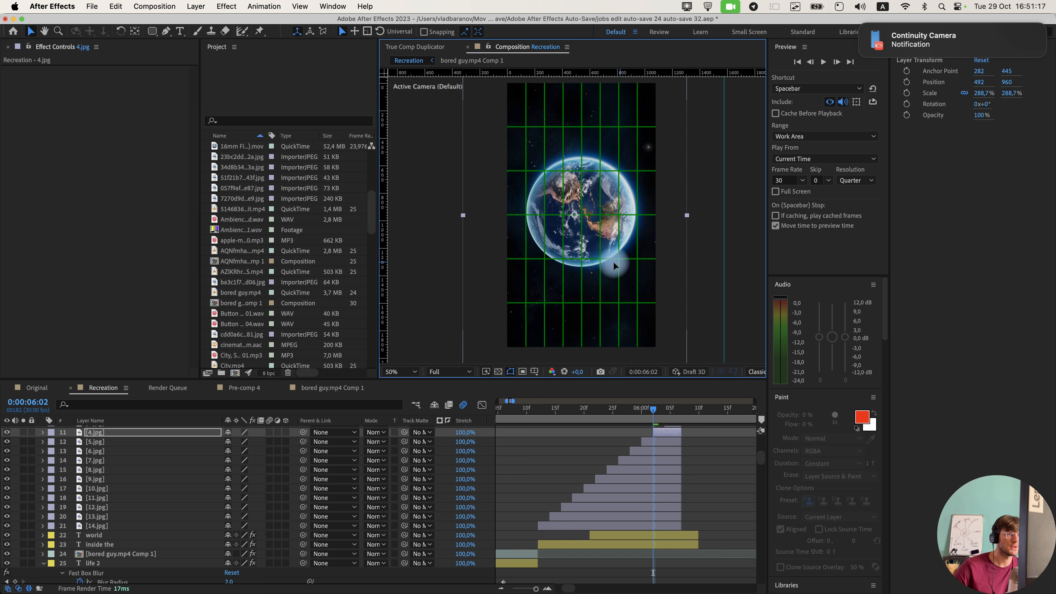
Enlarge the 3.jpg eye image to about 354% and the 1.jpg planet image to about 171.7%.
left_click(665, 434)
key("i")
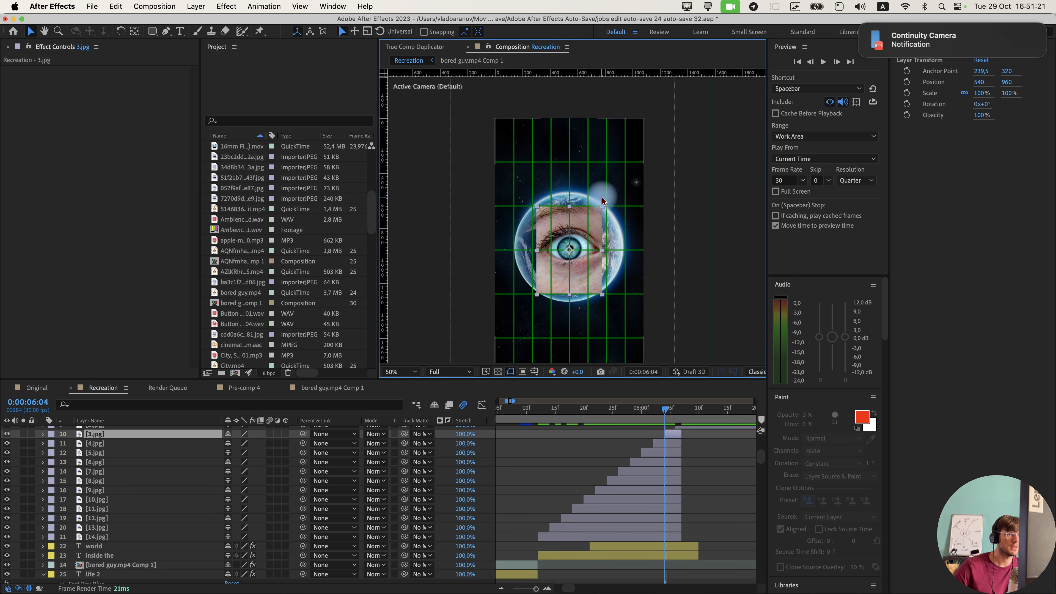
left_click_drag(603, 202, 671, 243)
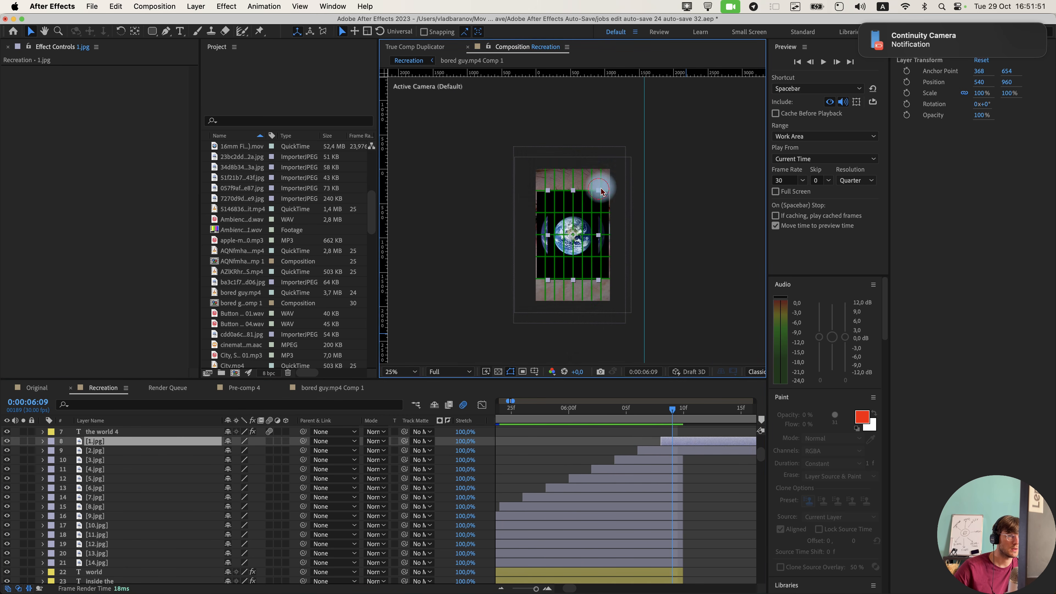
left_click_drag(602, 191, 617, 173)
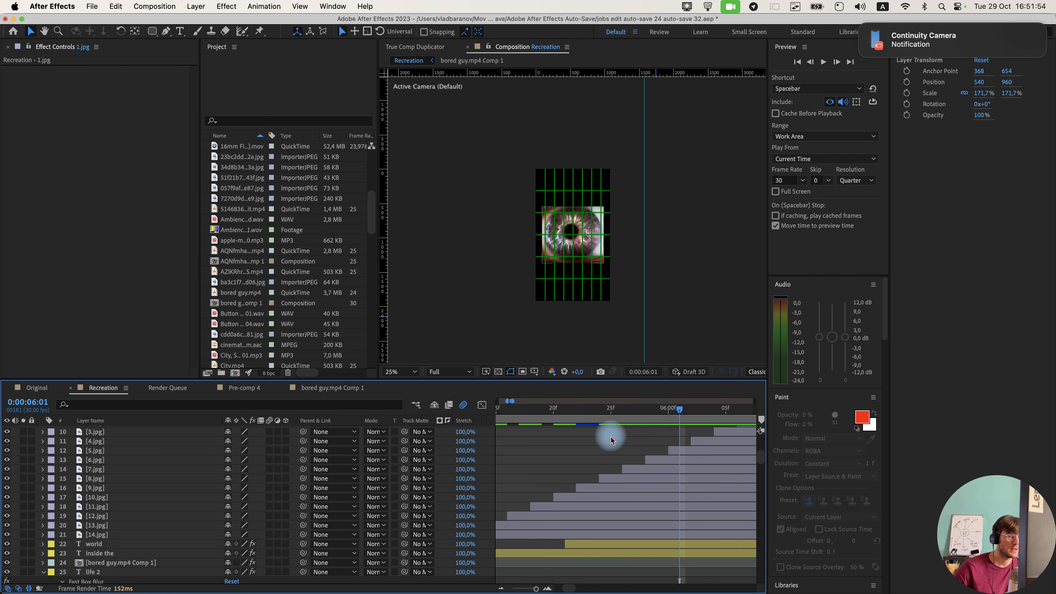
Preview the image sequence from 0:00:05:09 and trim the 2.jpg layer at 0:00:06:10.
scroll(592, 430, "down", 3)
left_click(551, 414)
key("space")
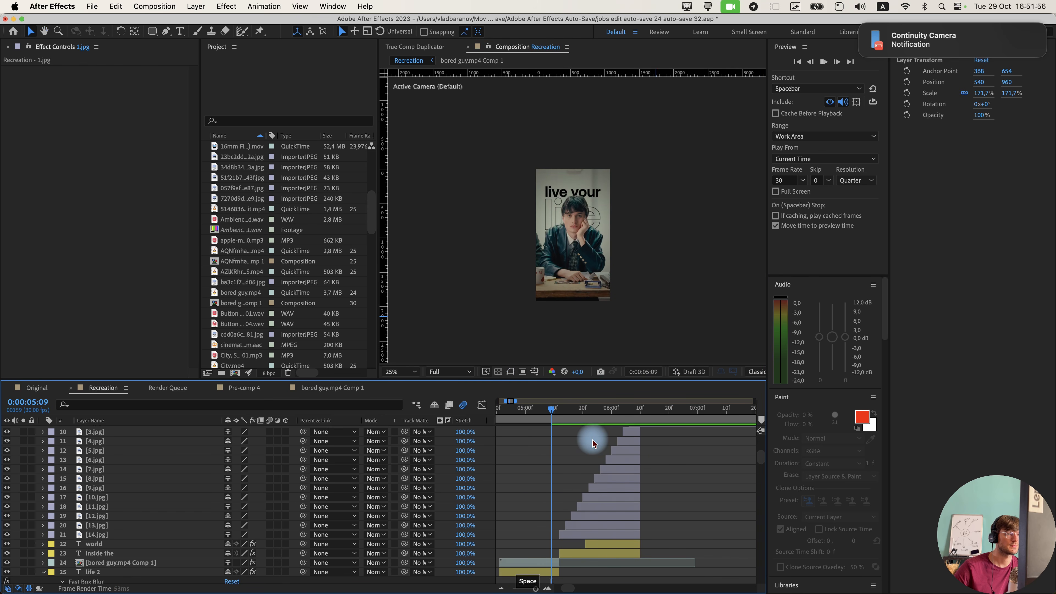
key("space")
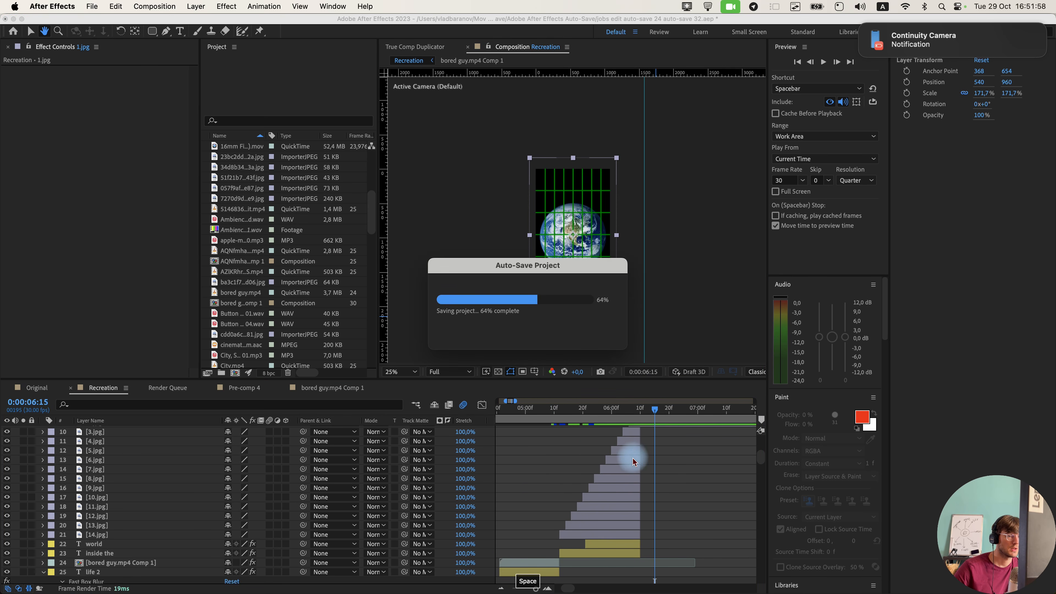
left_click(644, 427)
key("super+z")
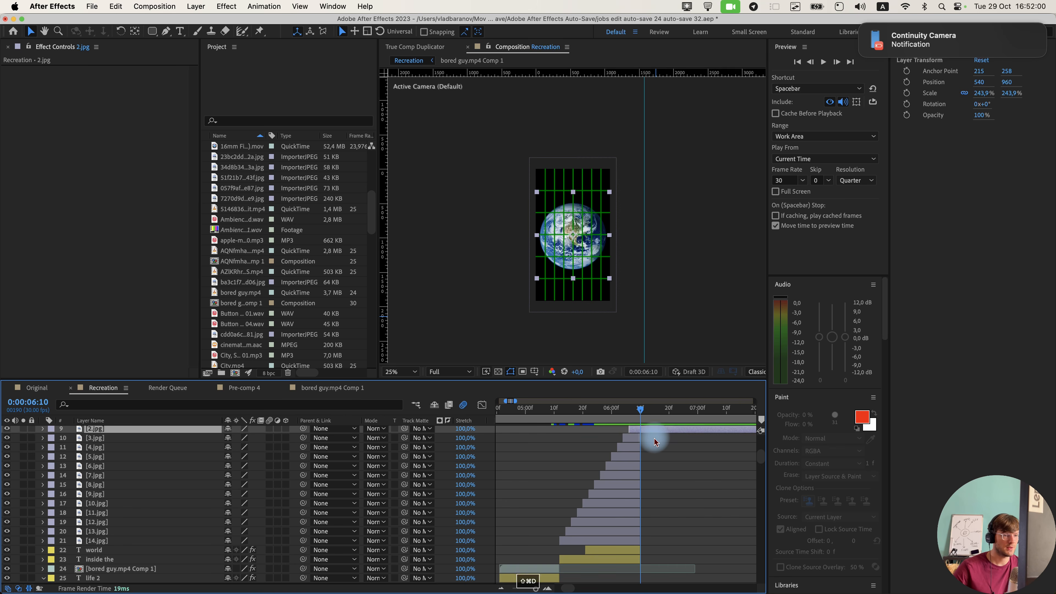
Check the lower image layers, then split the 1.jpg layer at 0:00:06:10 and delete its later part.
left_click_drag(624, 529, 641, 512)
left_click(640, 515)
mouse_move(640, 415)
left_mouse_down()
mouse_move(596, 416)
mouse_move(636, 421)
left_mouse_up()
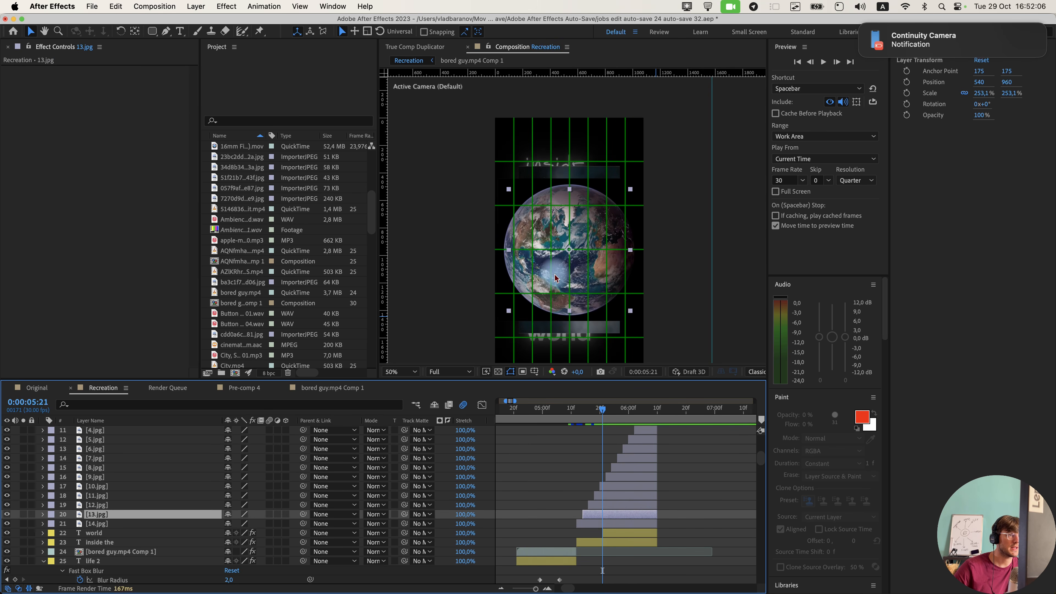
left_click(617, 523)
scroll(617, 495, "up", 1)
scroll(648, 450, "up", 1)
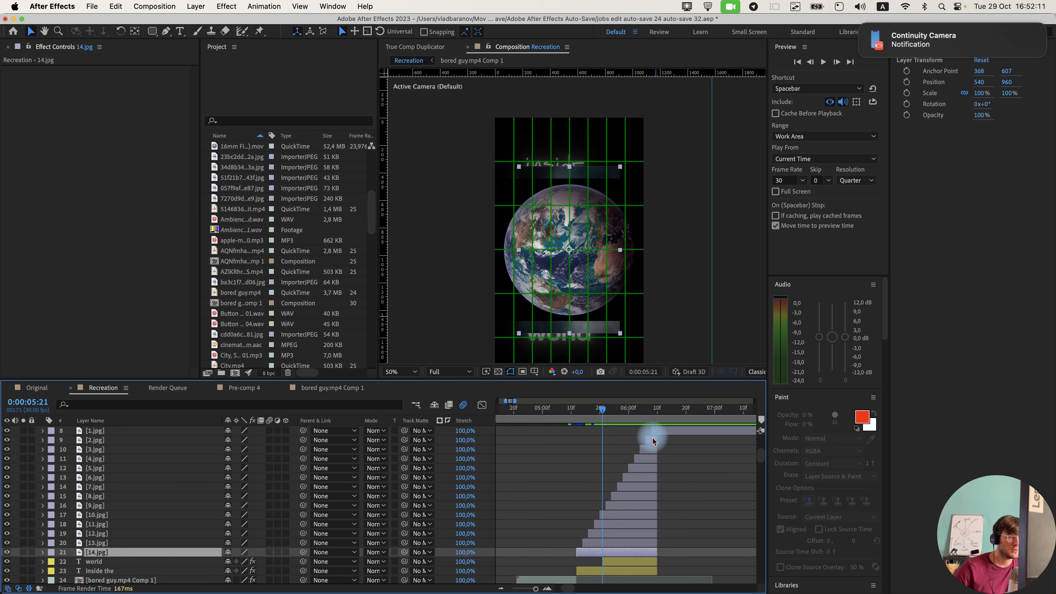
left_click(657, 412)
left_click(662, 431)
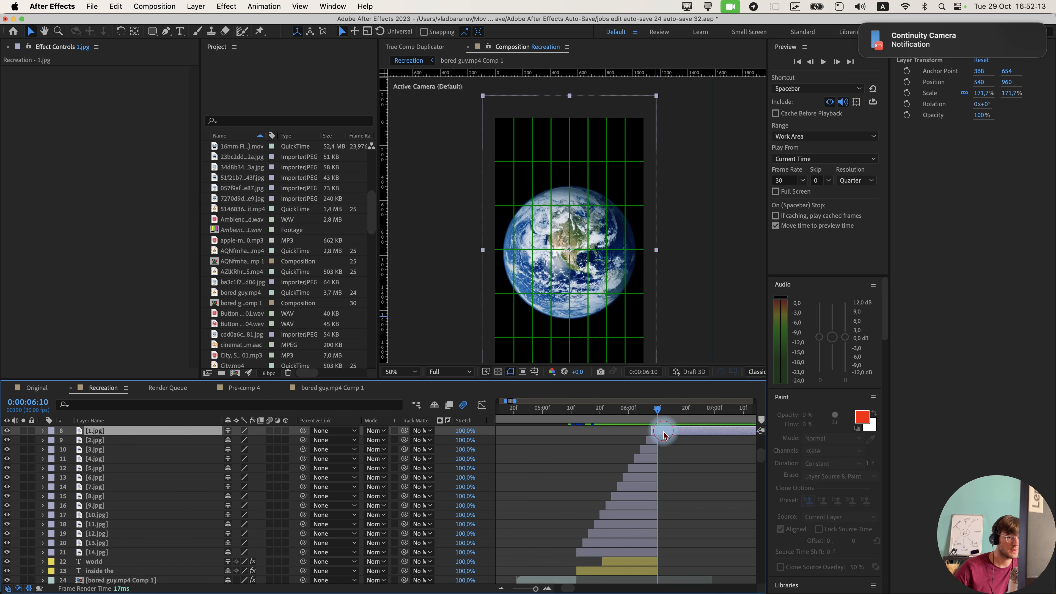
key("super+shift+d")
key("BackSpace")
Extend the ends of layers 1.jpg to 14.jpg by about three frames and pre-compose them together.
left_click(653, 432)
left_click(643, 551, "shift")
left_click_drag(658, 431, 665, 433)
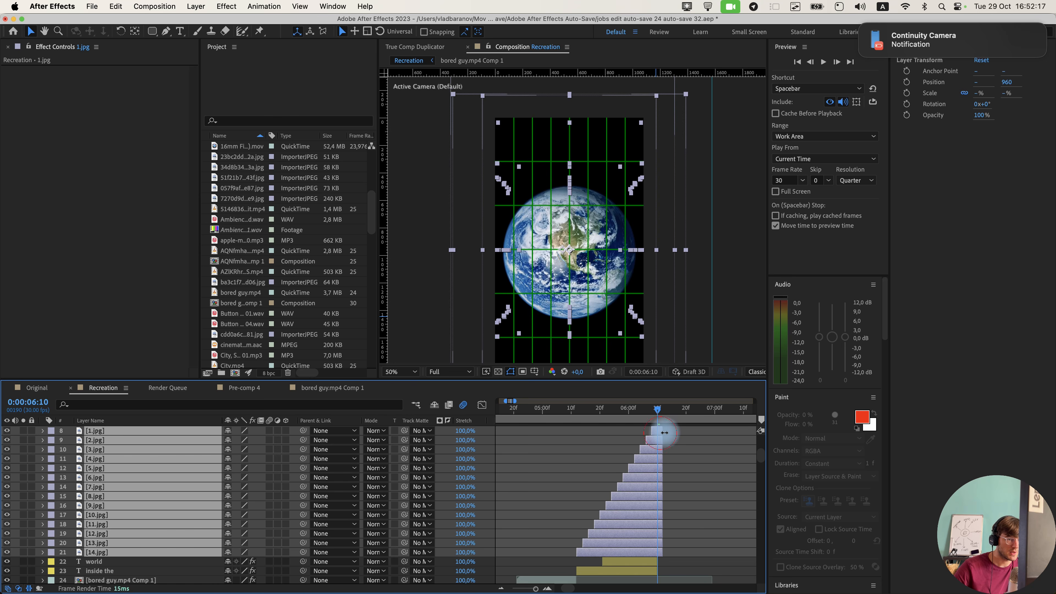
right_click(645, 557)
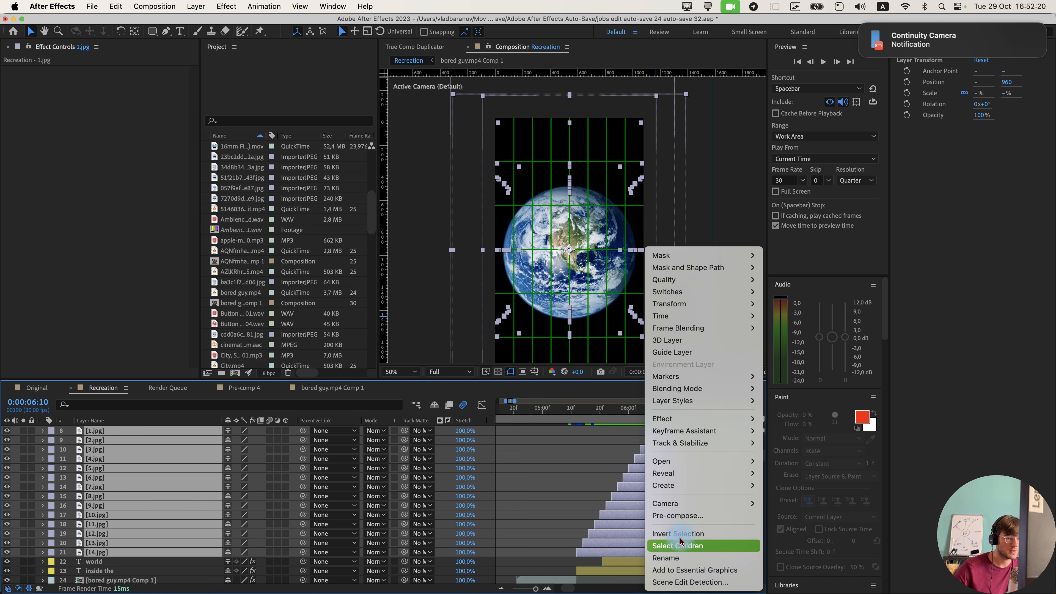
left_click(682, 519)
left_click(614, 375)
left_click(592, 414)
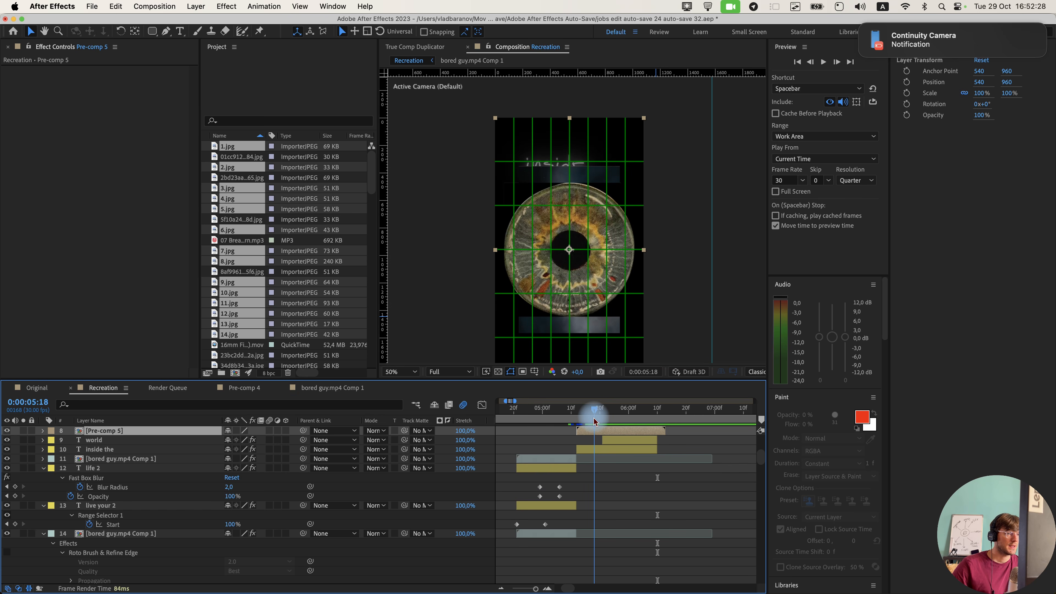
Draw an elliptical mask on the new pre-comp around the iris image and resize it to fit the circle.
left_click_drag(152, 31, 203, 57)
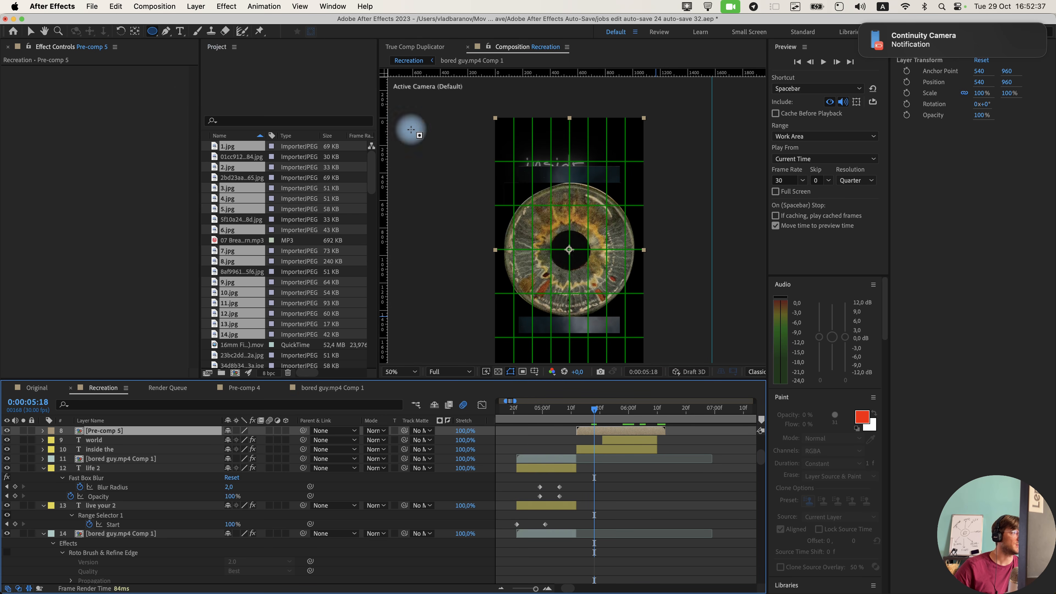
left_click_drag(503, 190, 641, 329)
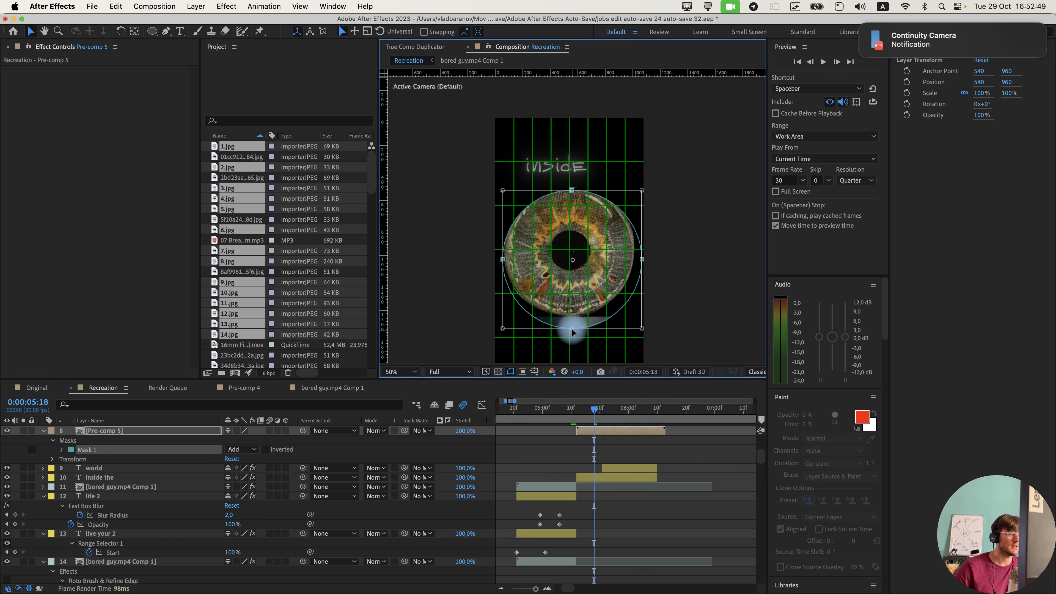
left_click_drag(572, 329, 572, 302)
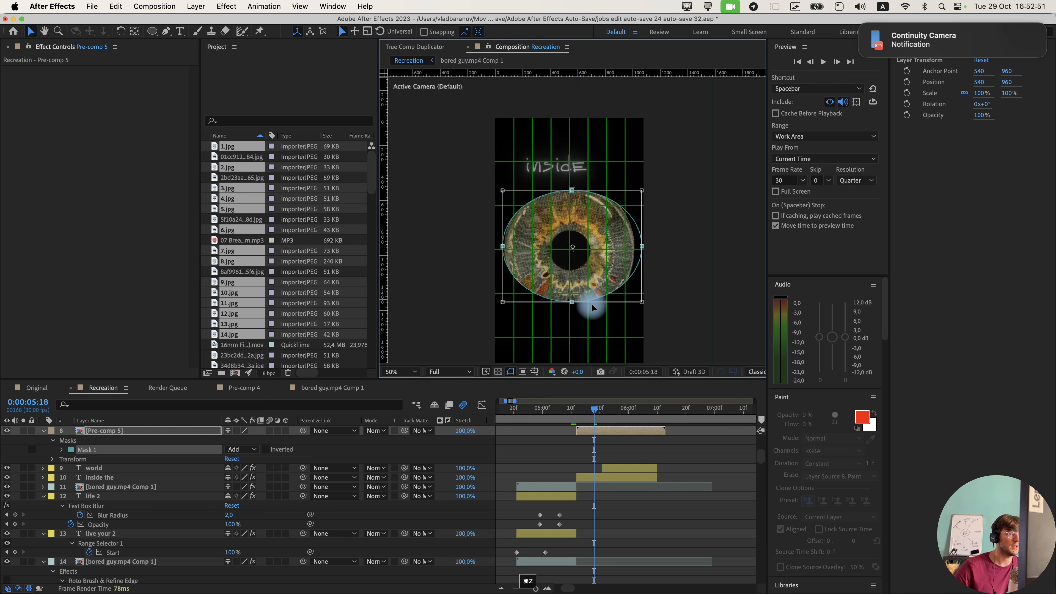
key("super+z")
left_click_drag(640, 328, 627, 317)
Set the pre-comp's mask feather to 83 pixels and preview the softened edge over the image sequence.
left_click_drag(661, 409, 599, 423)
key("f")
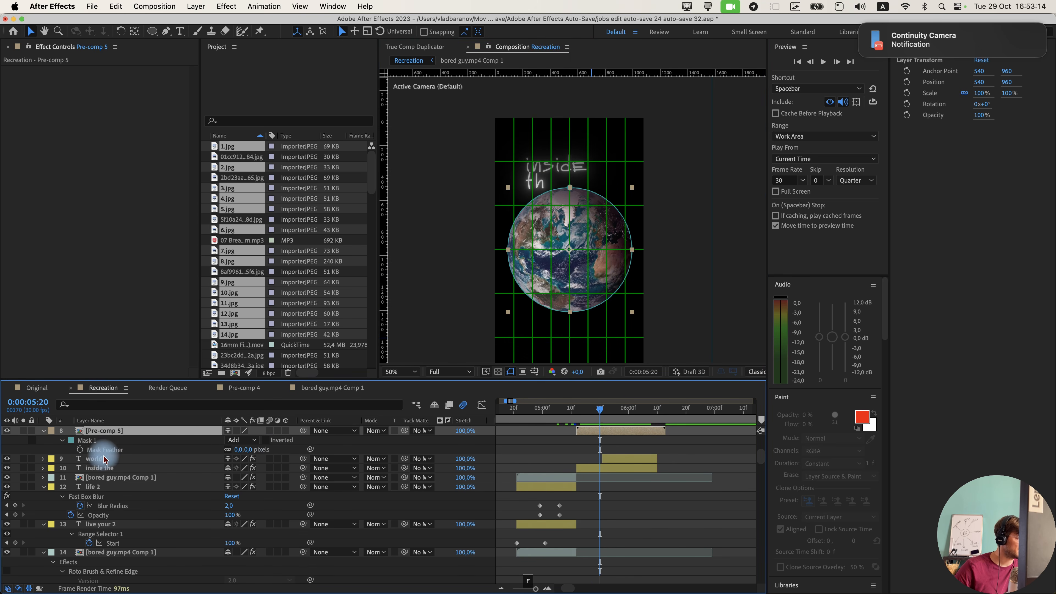
left_click_drag(245, 450, 296, 452)
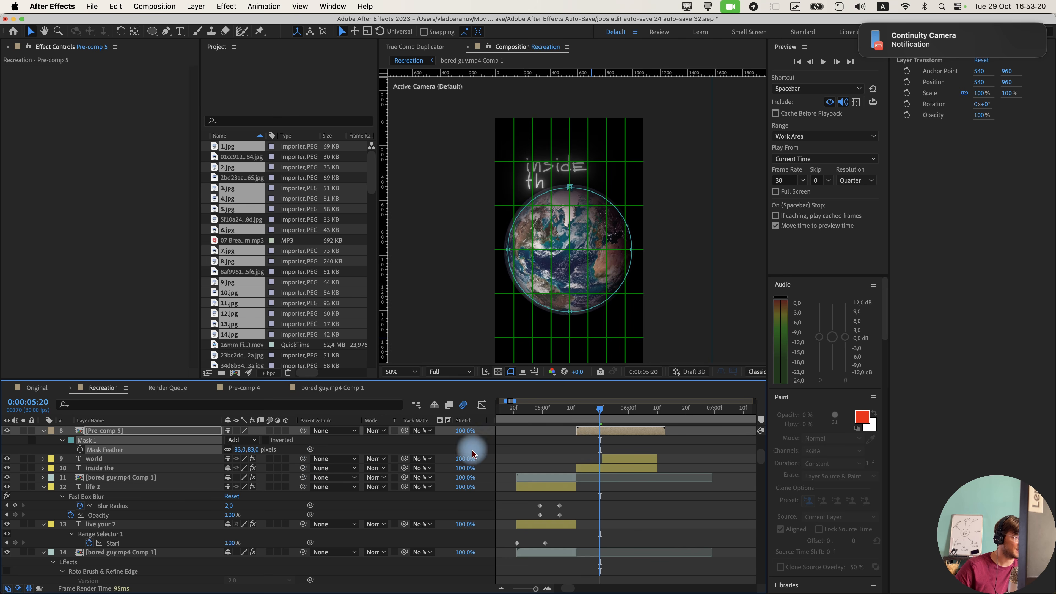
left_click(517, 451)
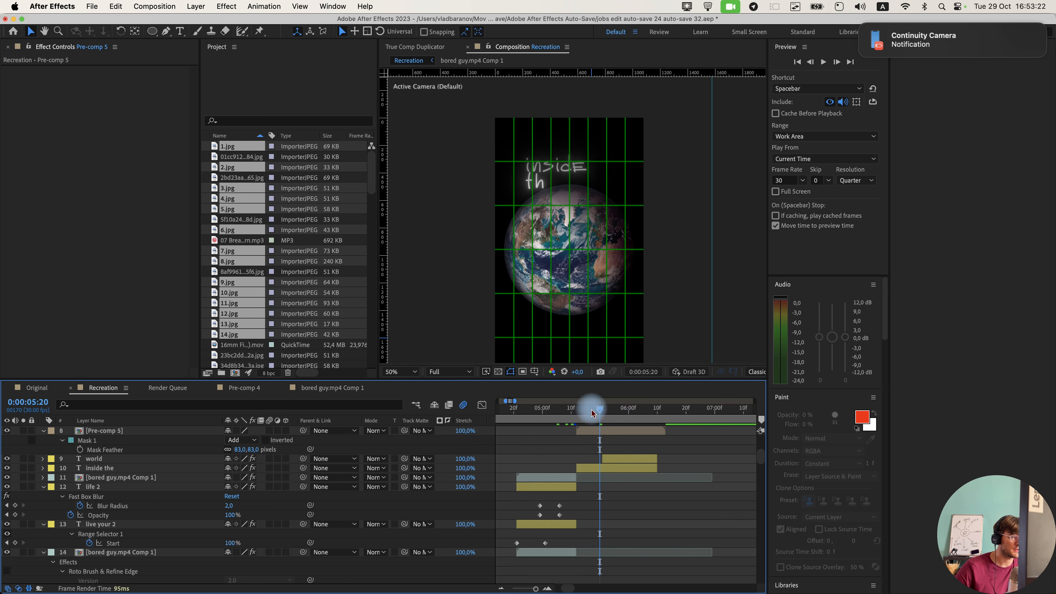
key("space")
mouse_move(592, 410)
left_mouse_down()
mouse_move(563, 413)
mouse_move(665, 416)
mouse_move(613, 422)
mouse_move(593, 411)
left_mouse_up()
key("space")
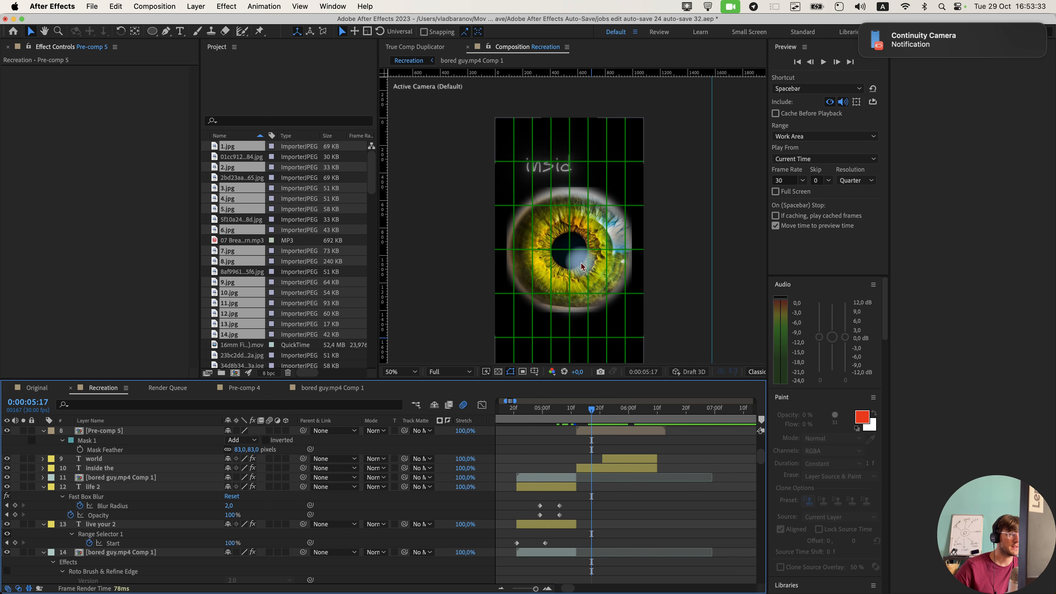
Open the image pre-comp and scale the 12.jpg eye layer to 156.9%.
double_click(608, 430)
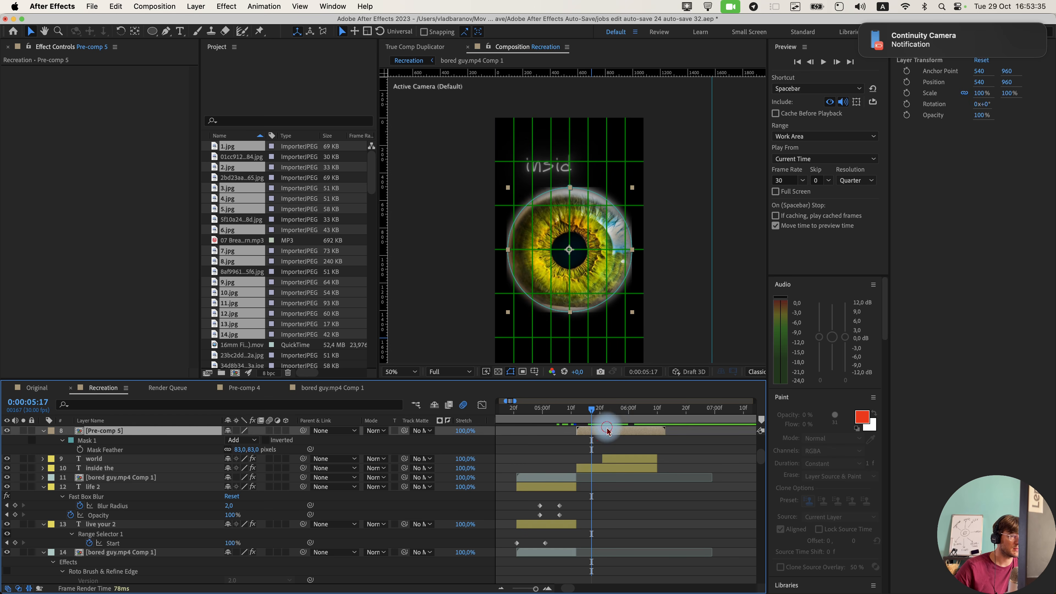
left_click(545, 534)
key("s")
left_click_drag(259, 543, 276, 543)
Move the 5.jpg eye layer to position 564, 1000 and scale it to 186.3%.
left_click_drag(540, 410, 654, 417)
left_click(653, 466)
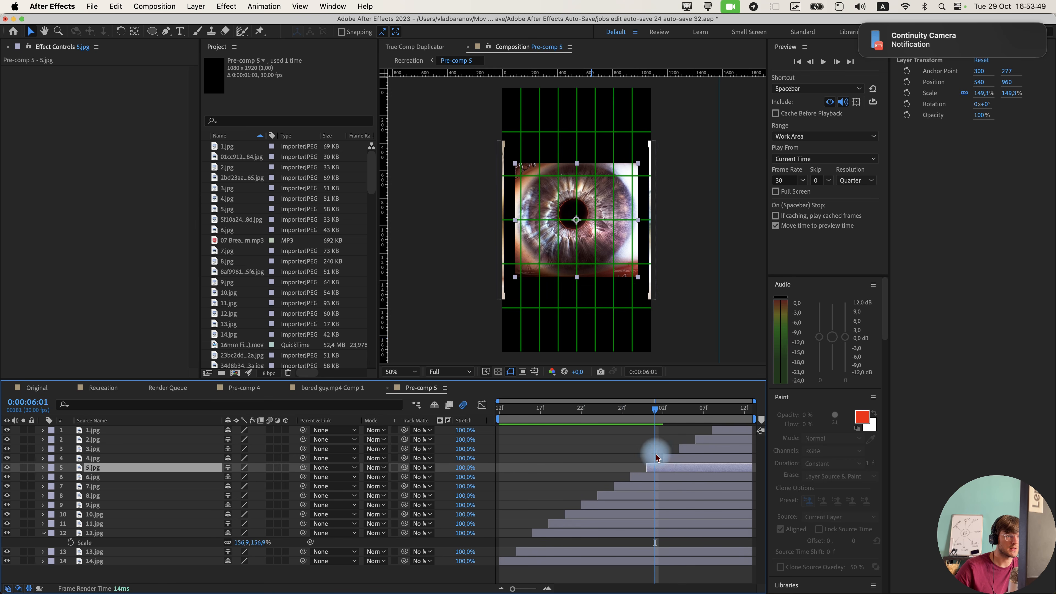
left_click_drag(595, 265, 599, 271)
key("s")
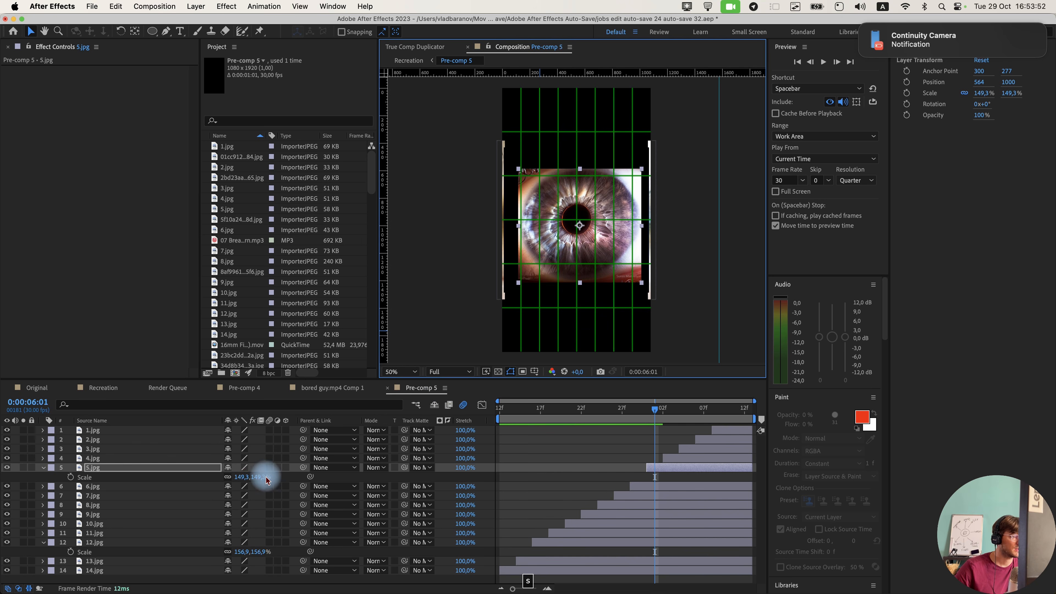
left_click_drag(261, 477, 288, 477)
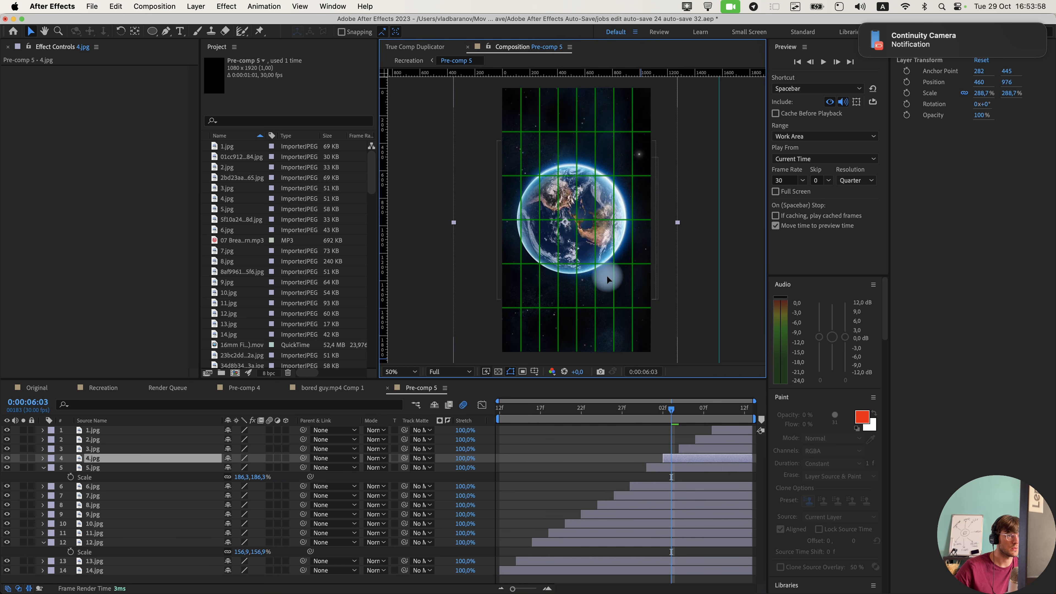
Move the 4.jpg planet layer to position 496, 992 and scale it to 303.7%.
left_click_drag(606, 275, 613, 280)
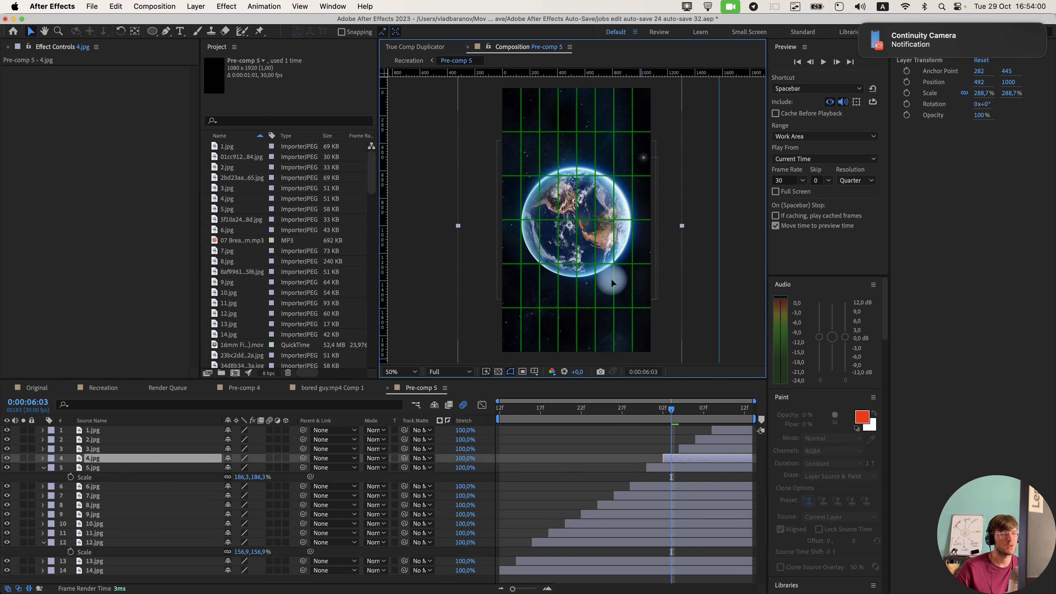
left_click_drag(613, 280, 612, 278)
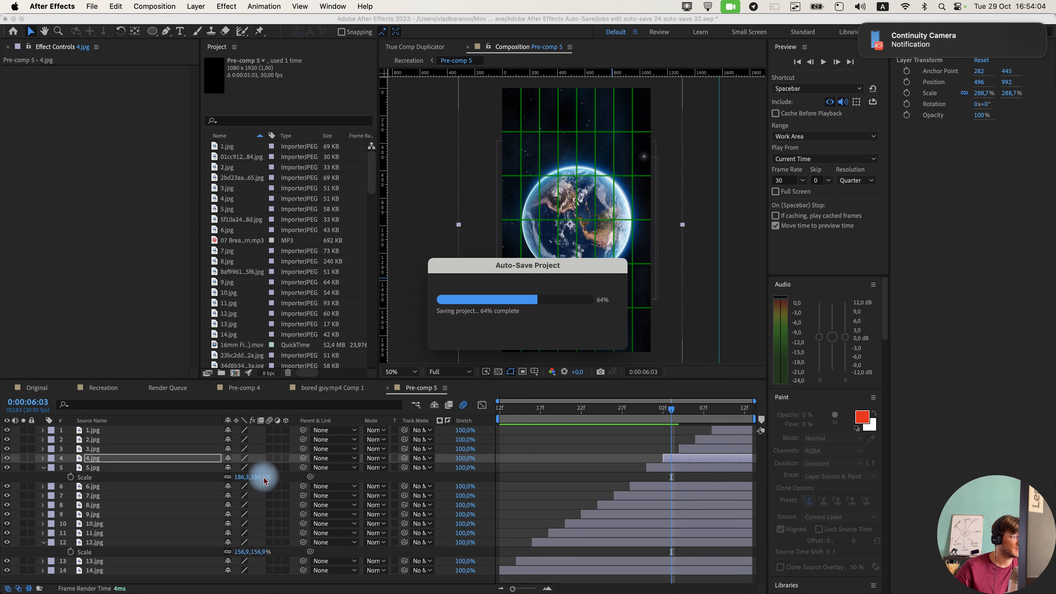
key("s")
left_click_drag(254, 467, 267, 468)
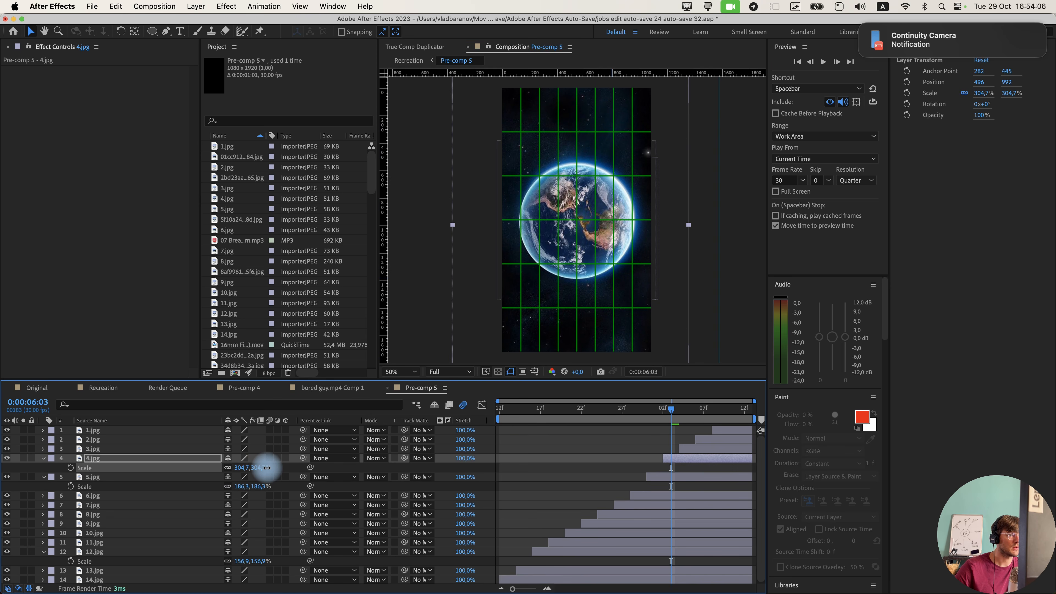
left_click_drag(266, 467, 265, 467)
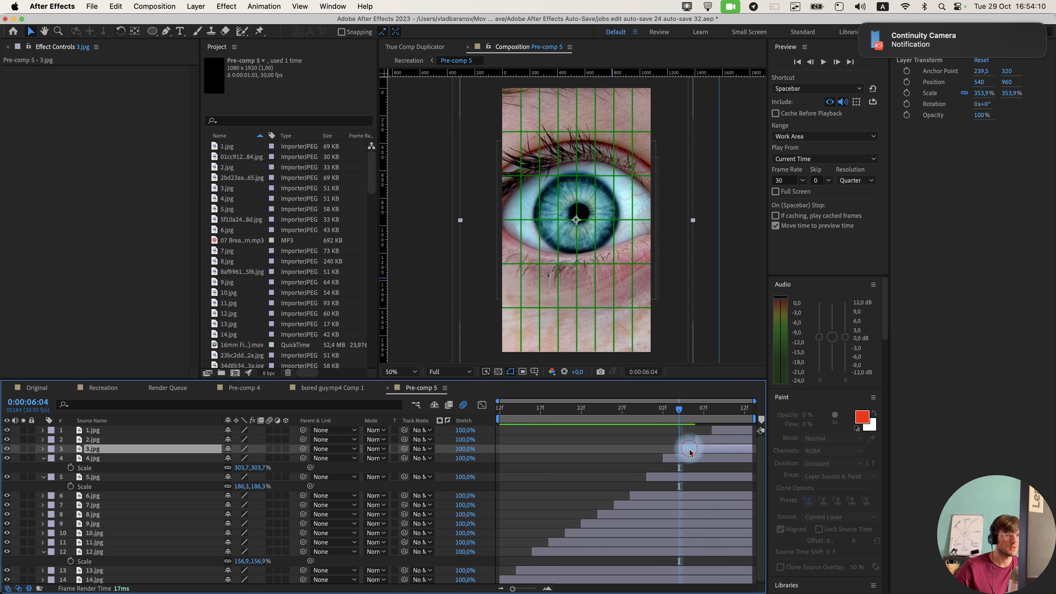
Scale the 3.jpg eye layer to 426.9% and move it to position 553.7, 1008.
left_click_drag(619, 278, 618, 287)
key("s")
left_click_drag(262, 458, 290, 457)
left_click_drag(290, 458, 300, 458)
left_click_drag(613, 284, 592, 271)
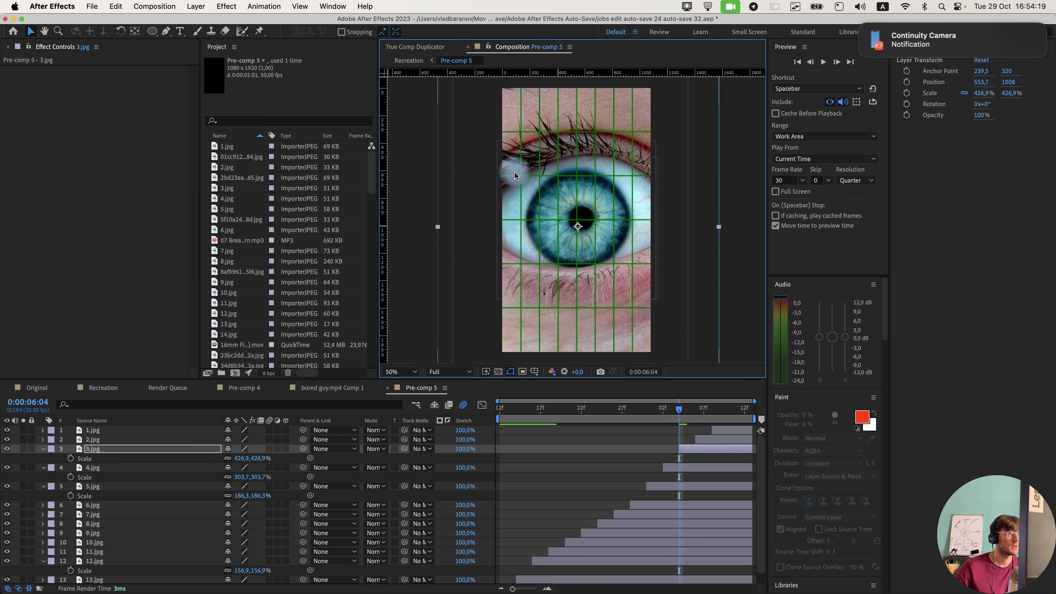
Center the pupil of the 3.jpg eye on the grid by moving the layer to position 517.7, 1022.
left_click(383, 32)
left_click(392, 32)
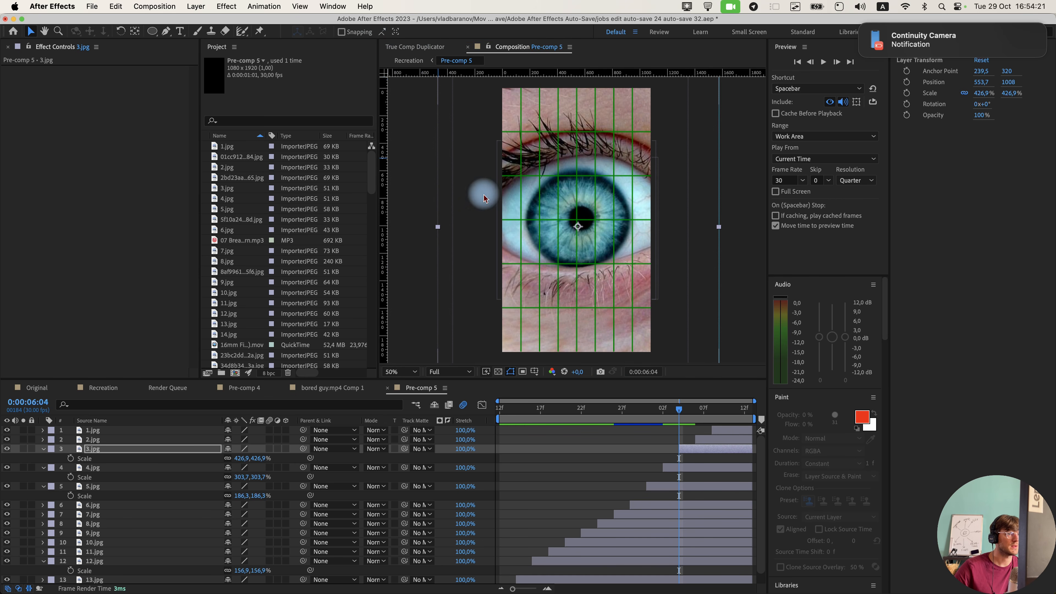
left_click_drag(484, 197, 483, 195)
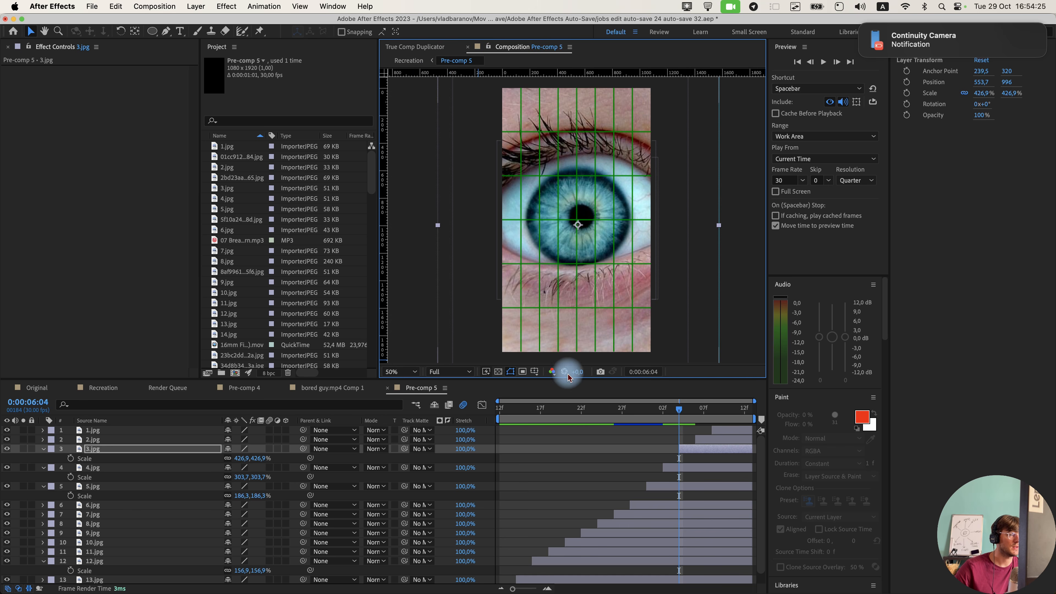
left_click(534, 372)
left_click(566, 436)
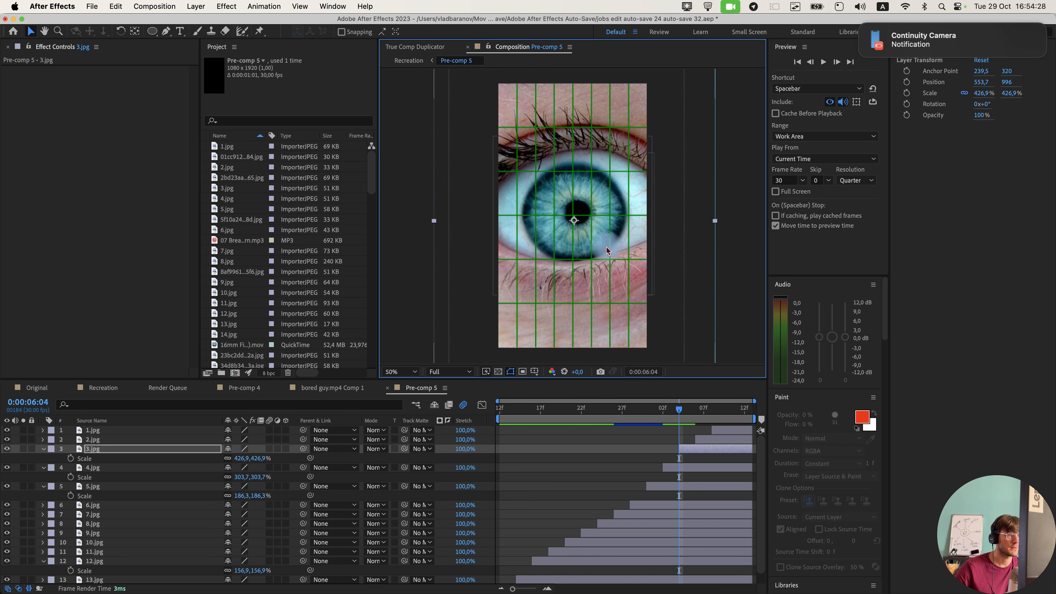
left_click_drag(602, 247, 600, 248)
key("super+Left")
key("super+Right")
scroll(596, 261, "up", 1)
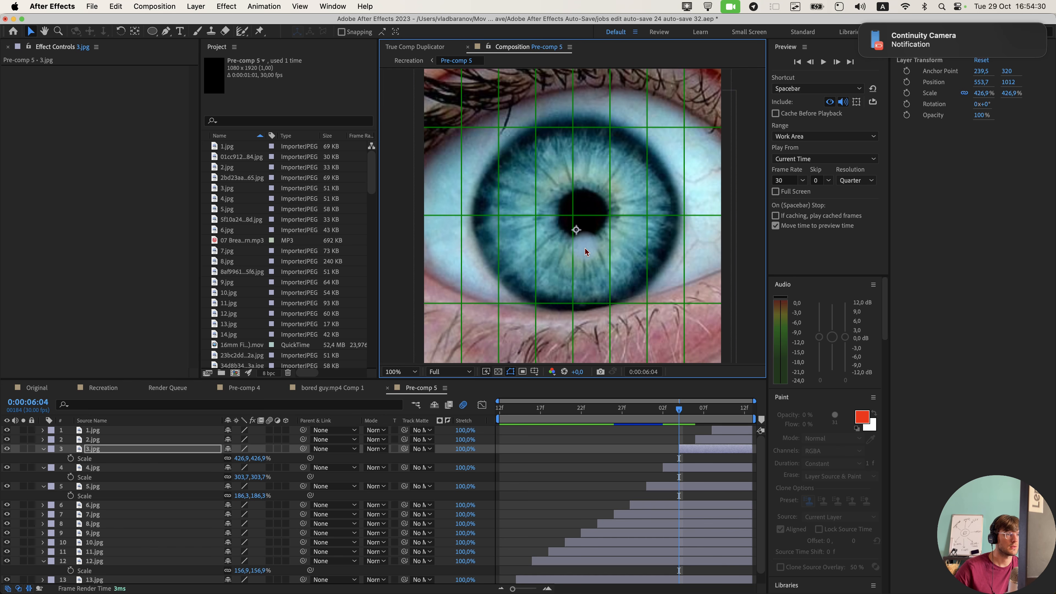
key("Down")
key("Down")
left_click_drag(571, 205, 572, 210)
key("comma")
Review the last images of the pre-comp and play the masked sequence with its titles in the Recreation composition.
left_click(695, 413)
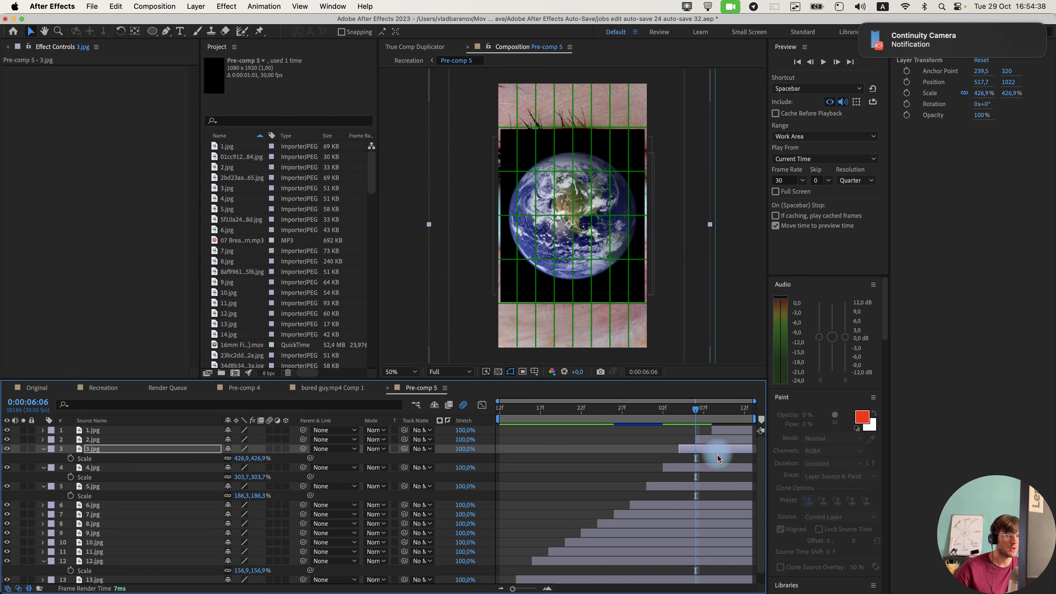
left_click(718, 442)
left_click(722, 414)
left_click_drag(723, 414, 512, 420)
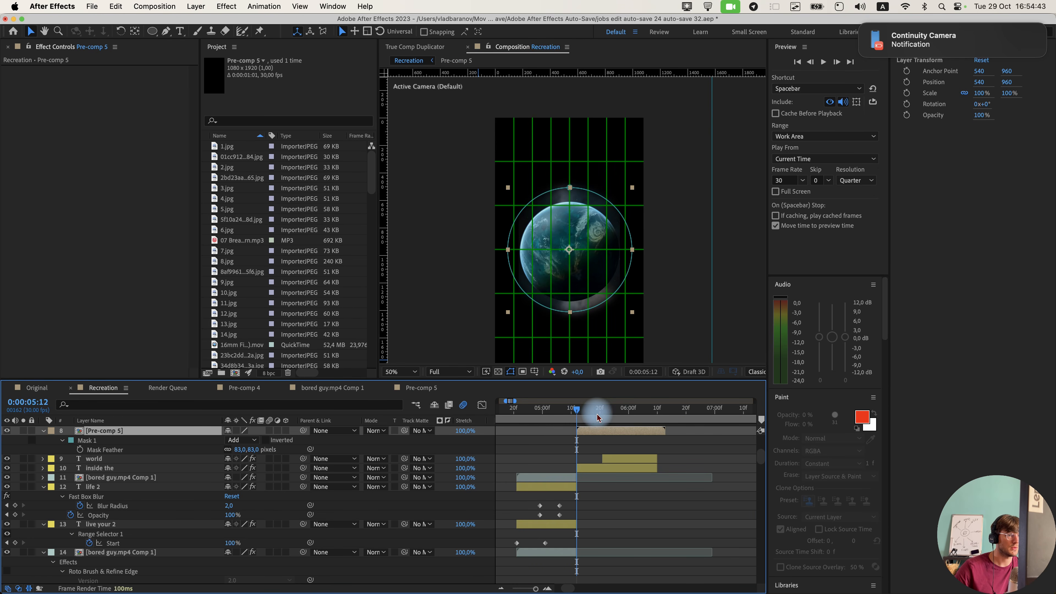
left_click_drag(597, 417, 560, 416)
key("space")
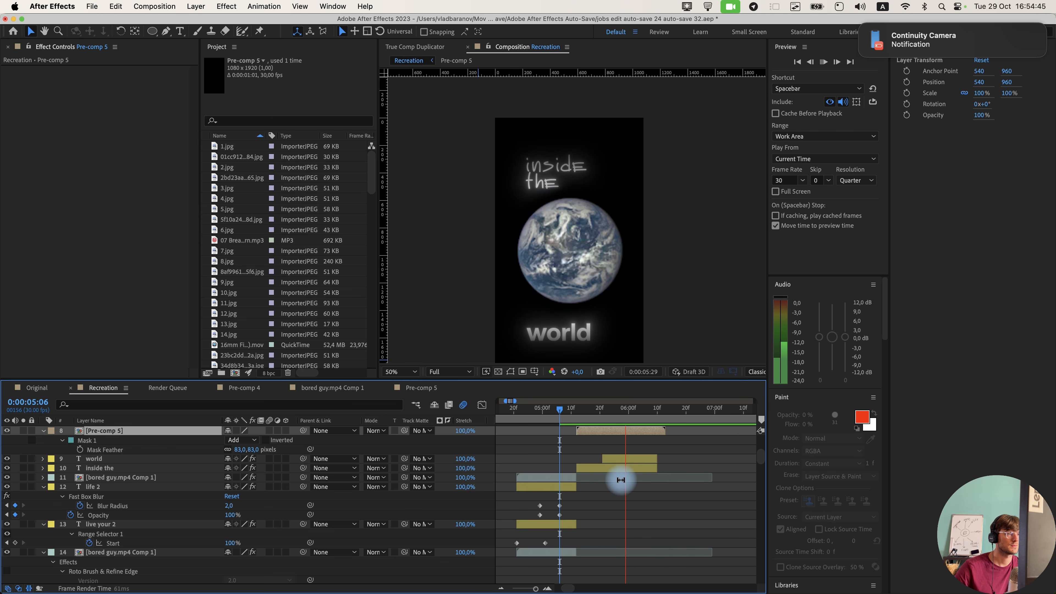
left_click_drag(691, 417, 584, 417)
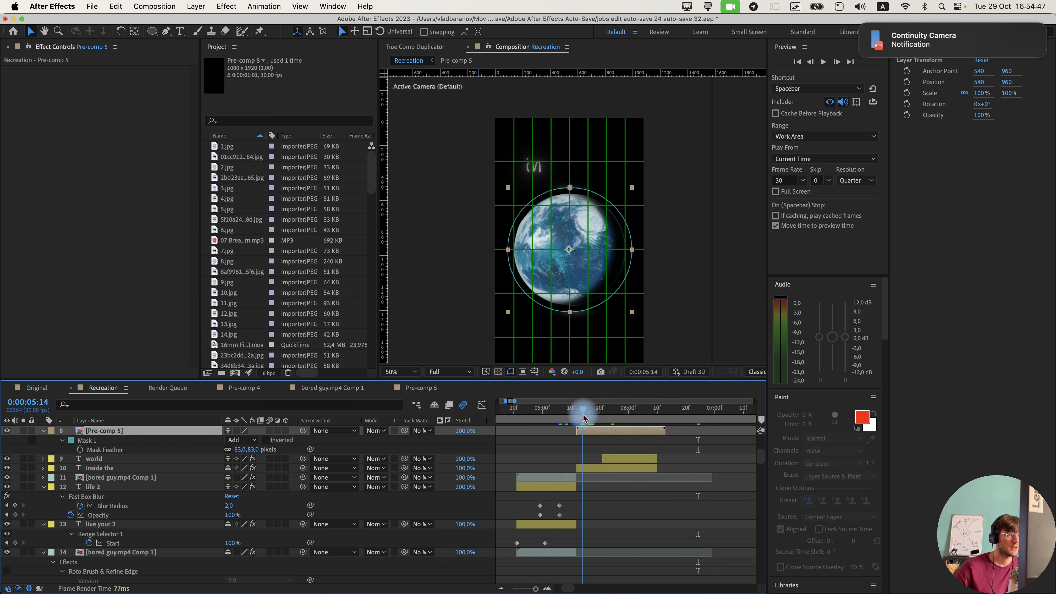
Open Pre-comp 5 and scale the 13.jpg planet layer to 296.1%.
double_click(594, 432)
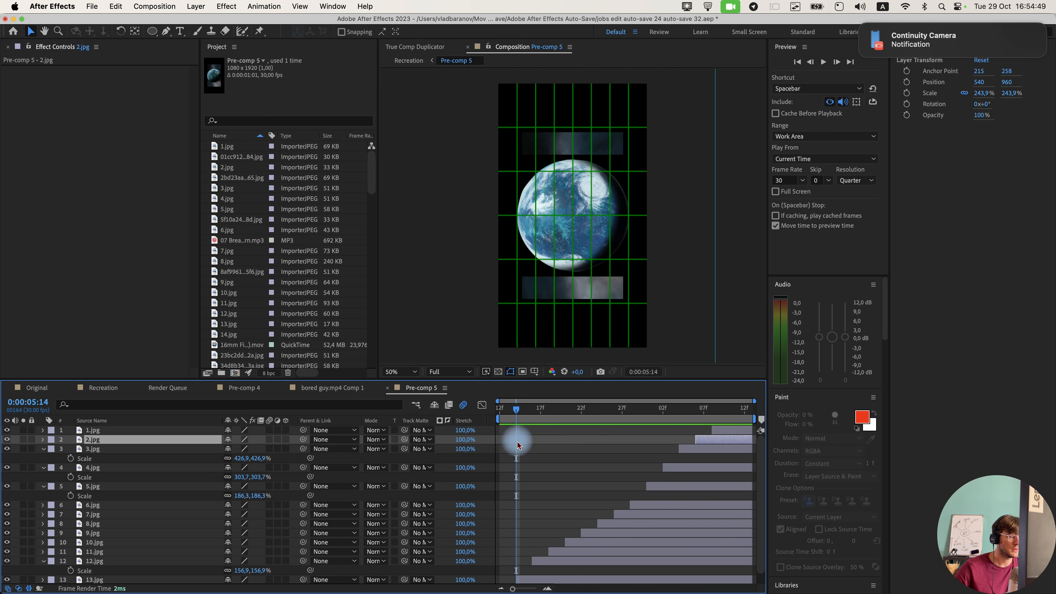
left_click(527, 576)
key("s")
scroll(527, 576, "down", 1)
left_click_drag(252, 579, 276, 579)
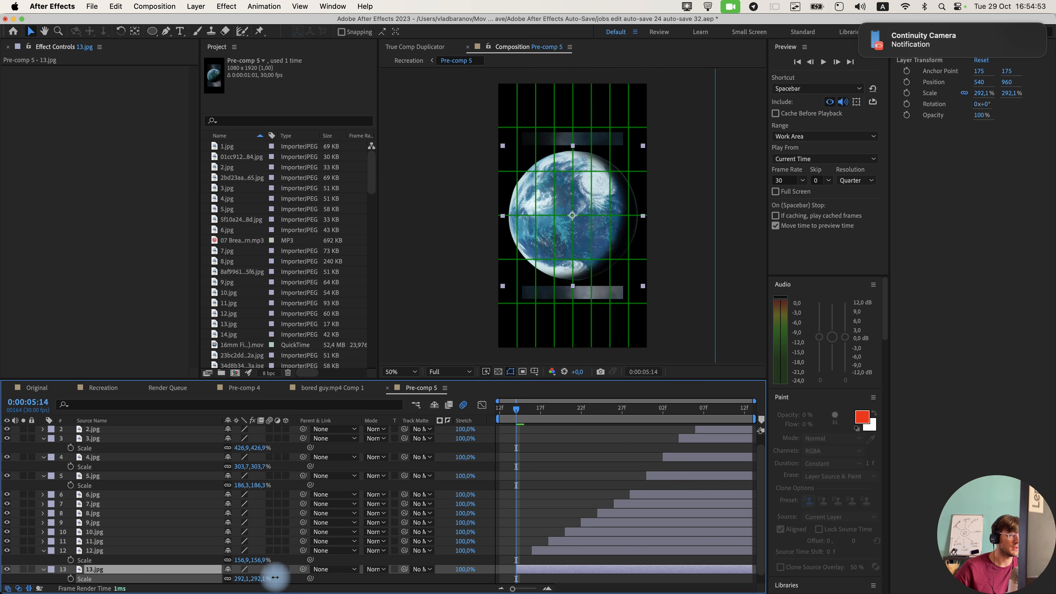
Scale the 14.jpg planet layer at the start of the sequence to 133%.
scroll(523, 528, "down", 1)
left_click_drag(537, 411, 494, 418)
left_click(516, 578)
key("s")
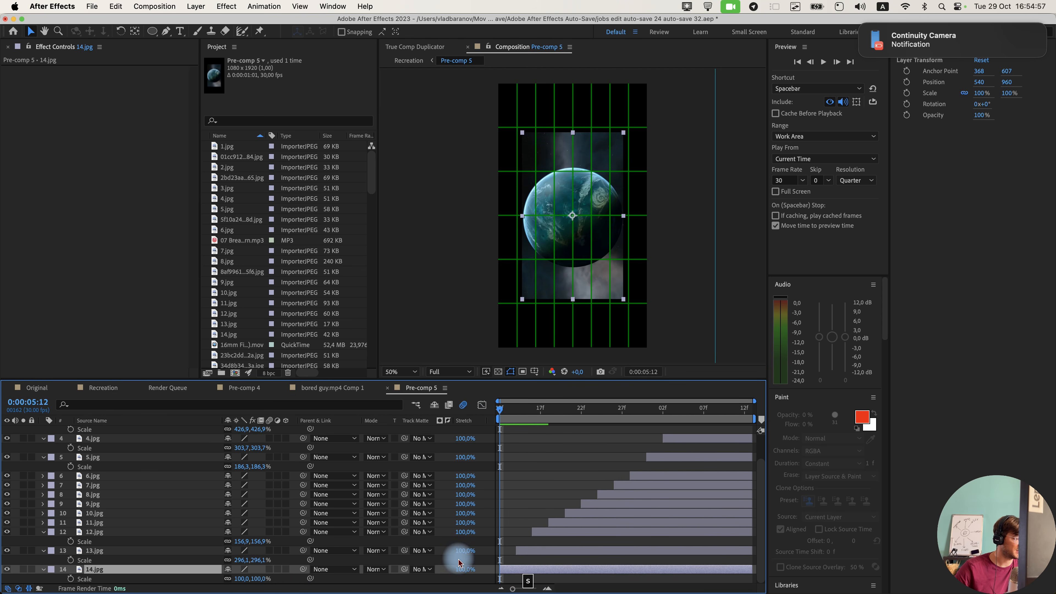
left_click_drag(258, 583, 278, 582)
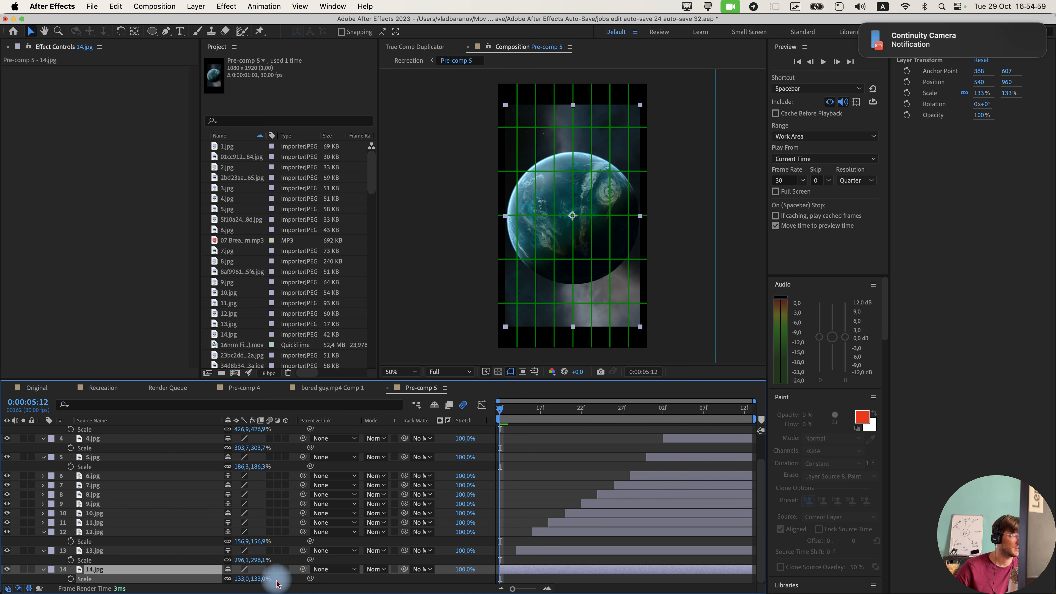
Check the sequence in the Recreation composition, and scale 6.jpg to 208.5% and 7.jpg to 158.3% in Pre-comp 5.
left_click(104, 388)
key("space")
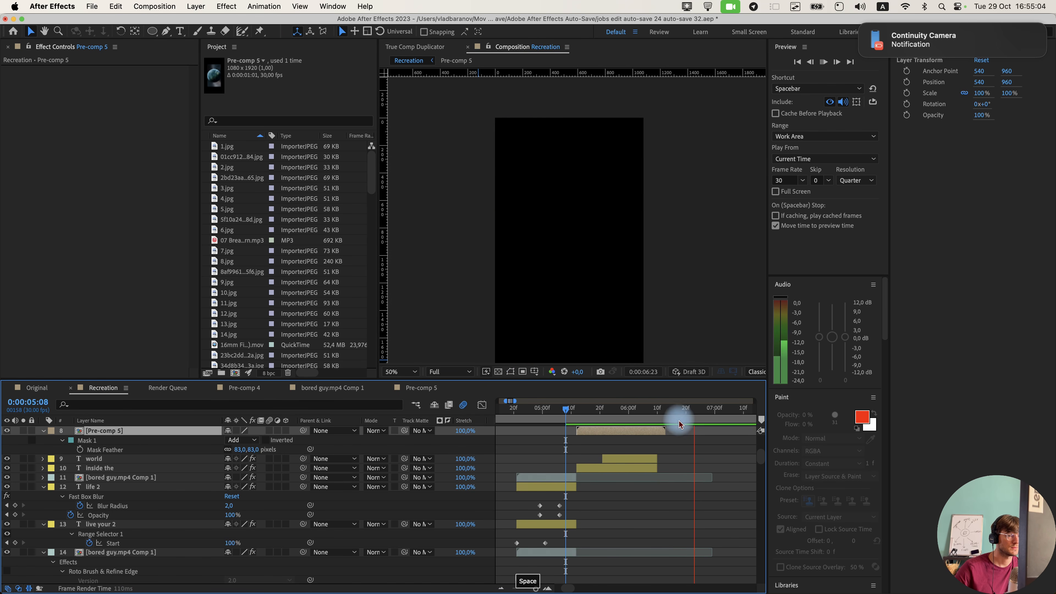
left_click(641, 411)
left_click_drag(640, 410, 625, 417)
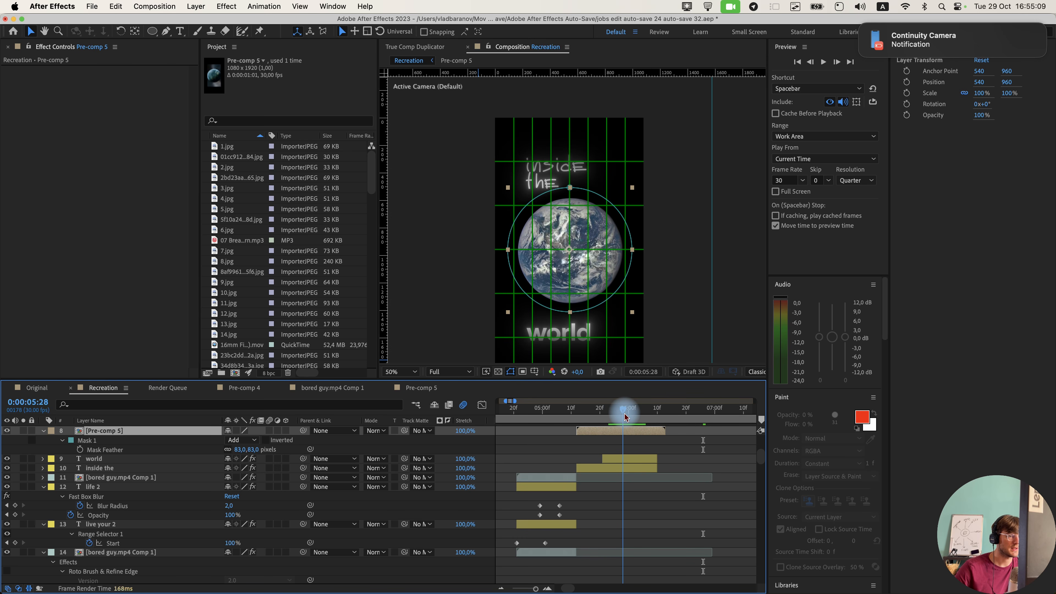
double_click(629, 430)
left_click_drag(256, 502, 263, 502)
Scale the 4.jpg planet layer to 334.7% and move it to position 492, 988.
key("s")
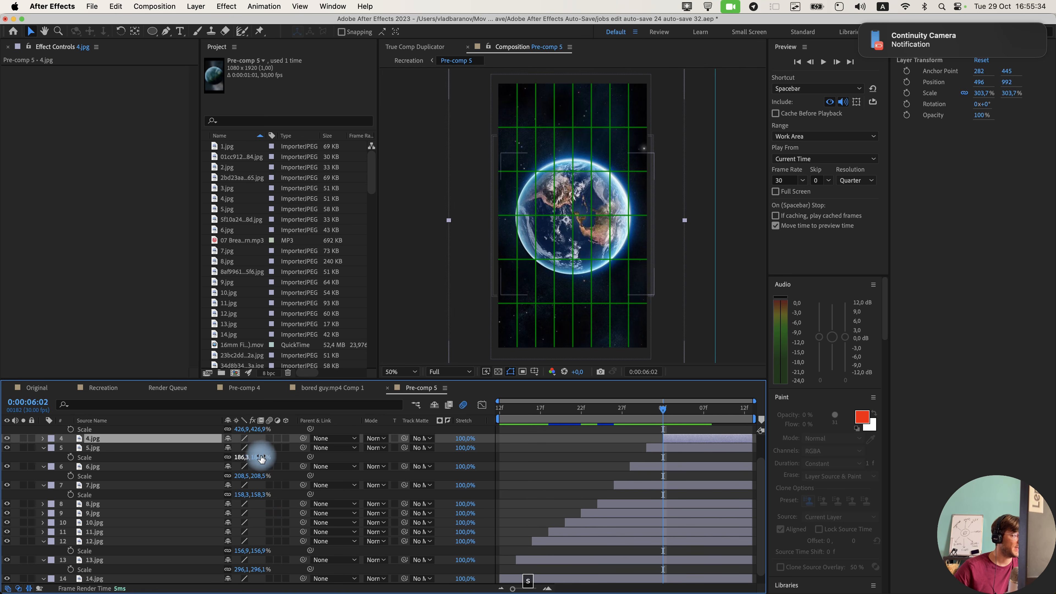
key("s")
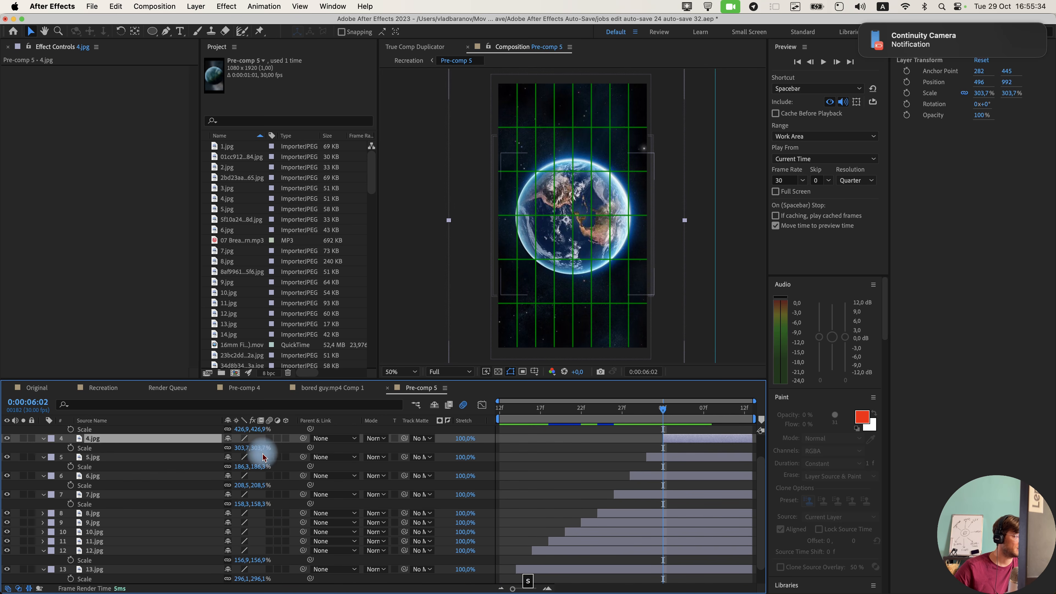
left_click_drag(260, 450, 276, 450)
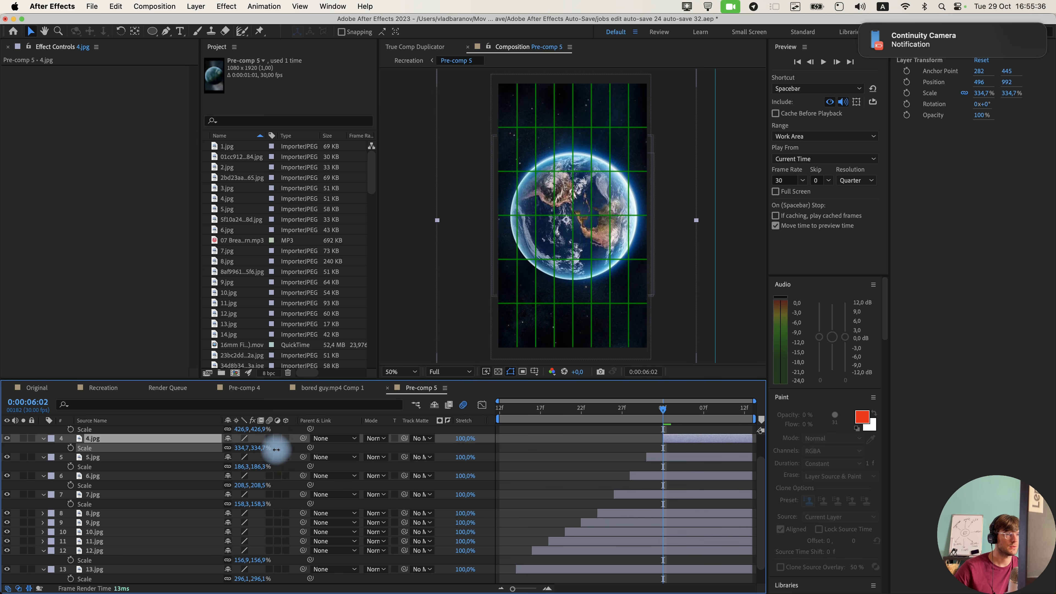
left_click_drag(626, 256, 624, 255)
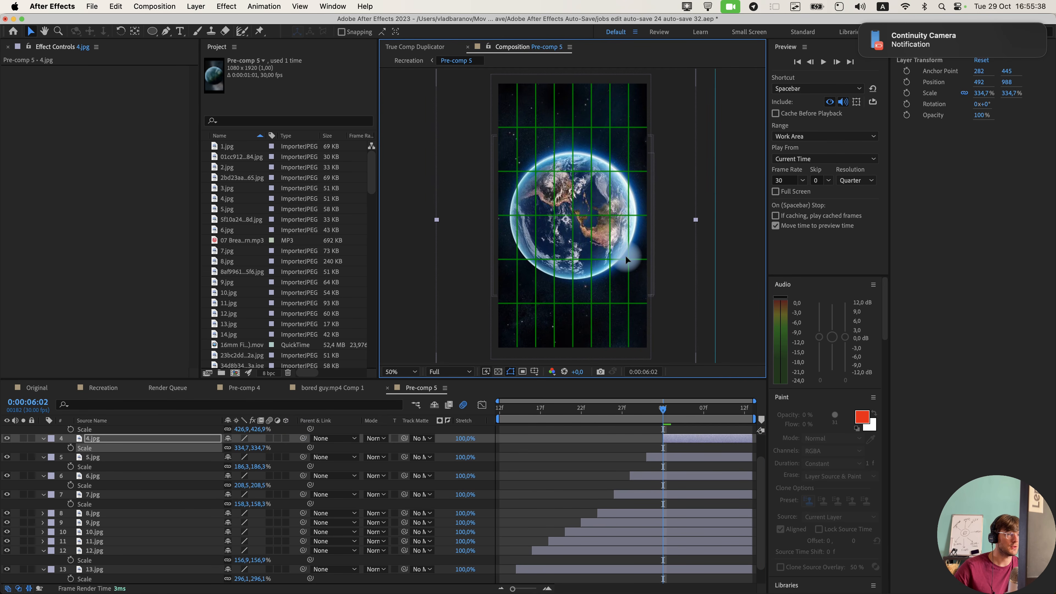
Compare the sizes in the Recreation composition, and scale 3.jpg in Pre-comp 5 to 480.9% at position 525.7, 1022.
left_click(117, 387)
left_click(641, 420)
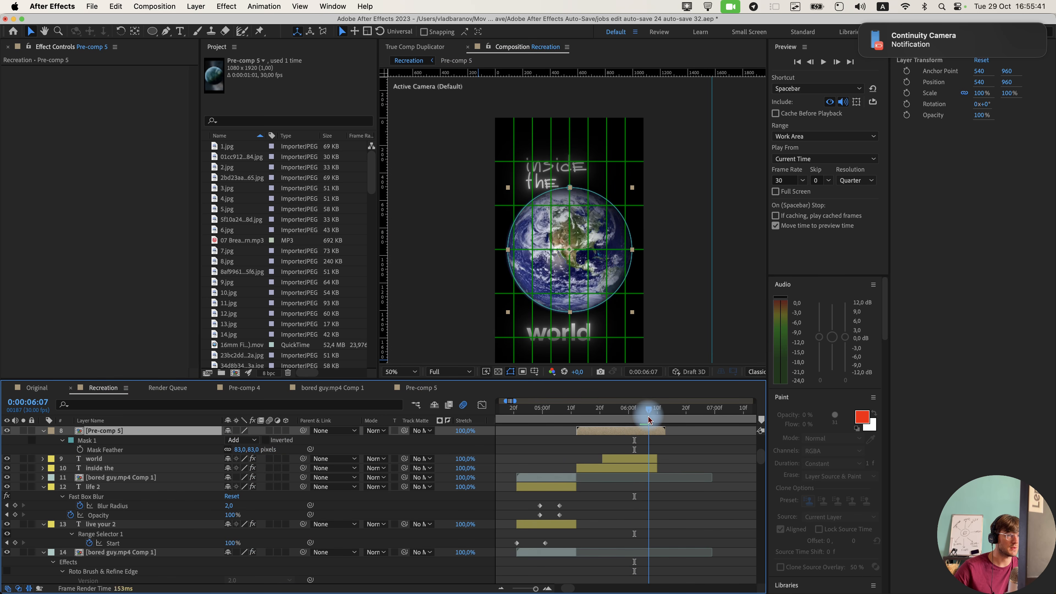
double_click(583, 284)
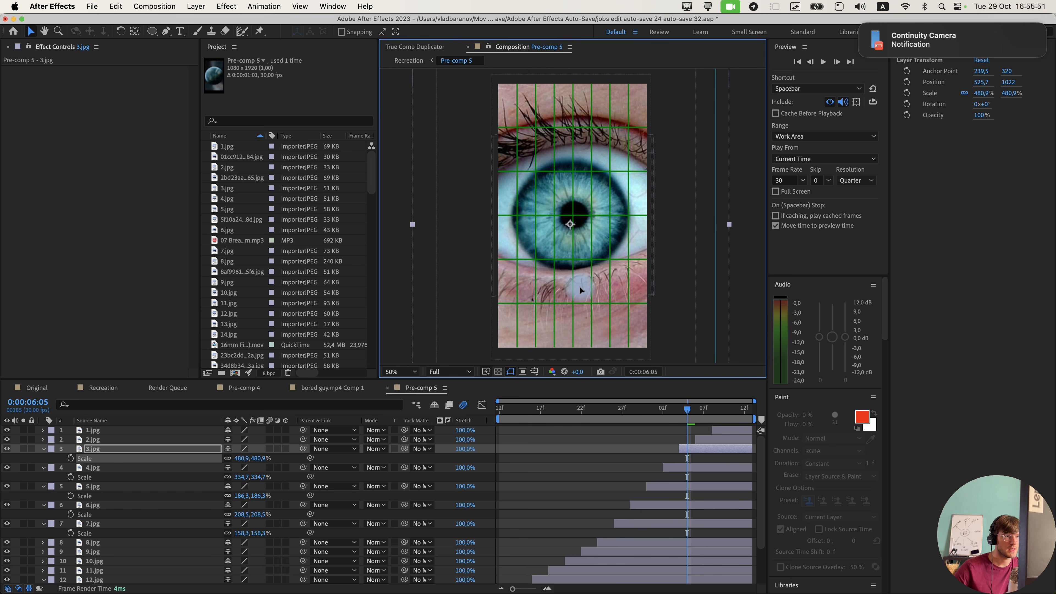
Play back the resized planet and eye sequence with its titles in the Recreation composition.
left_click(85, 388)
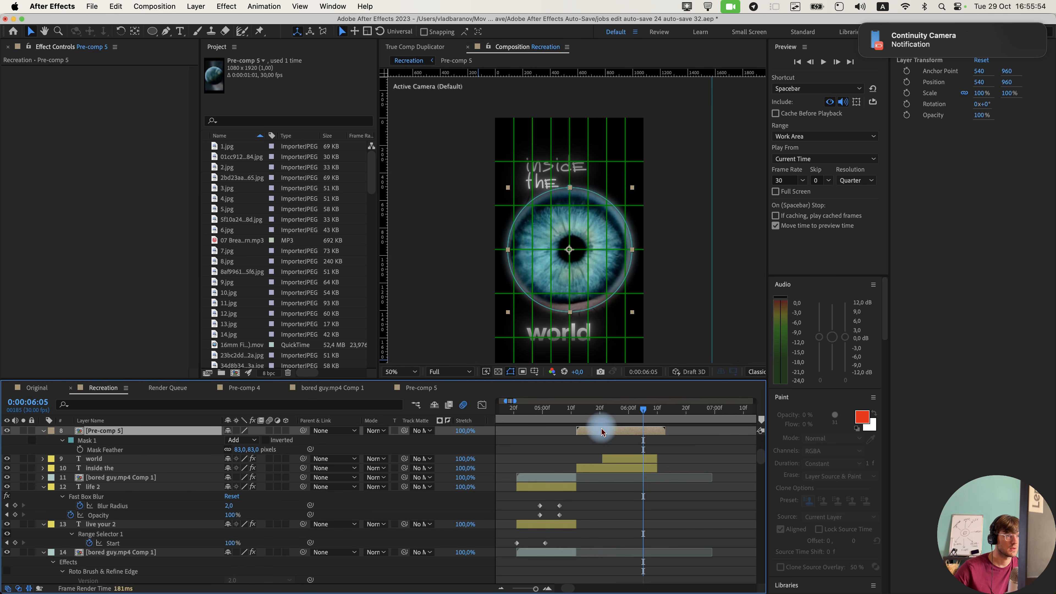
left_click_drag(650, 419, 615, 421)
key("space")
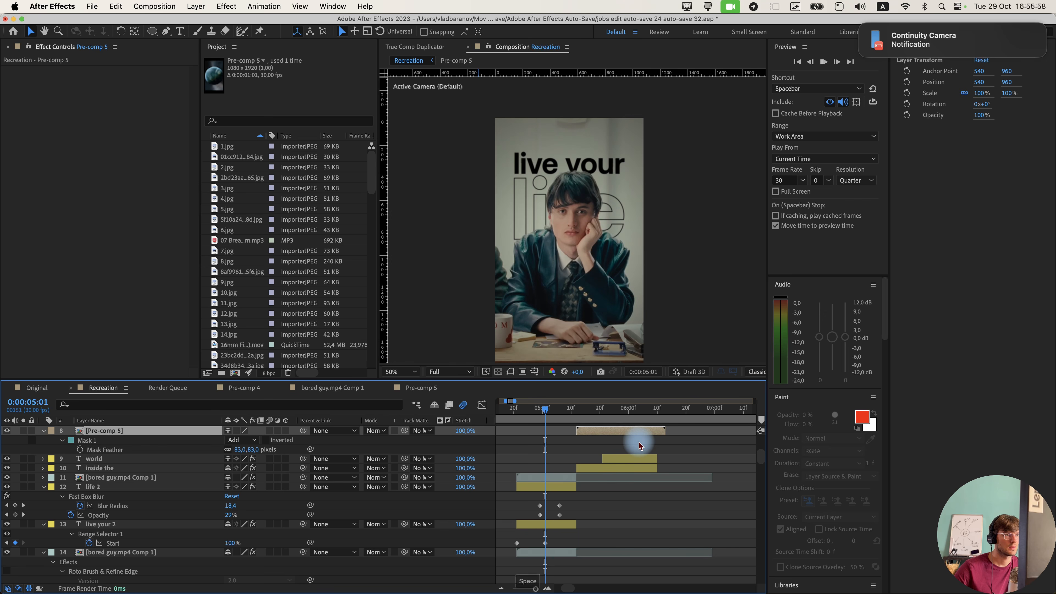
left_click(578, 414)
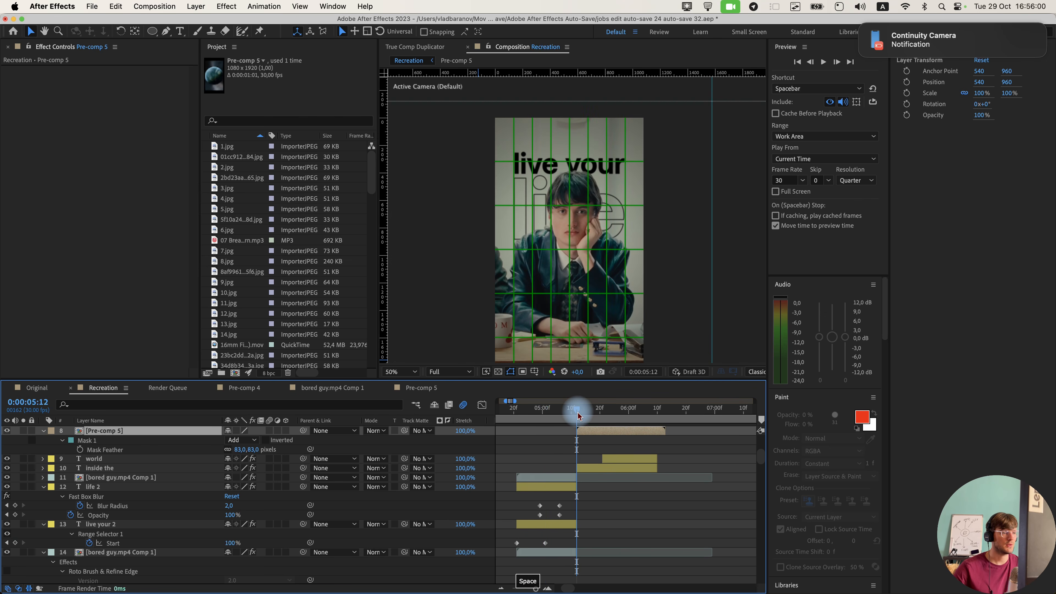
key("space")
key("space")
Split the Pre-comp 5 layer at 0:00:06:10 and delete the part after the titles end.
scroll(662, 453, "down", 3)
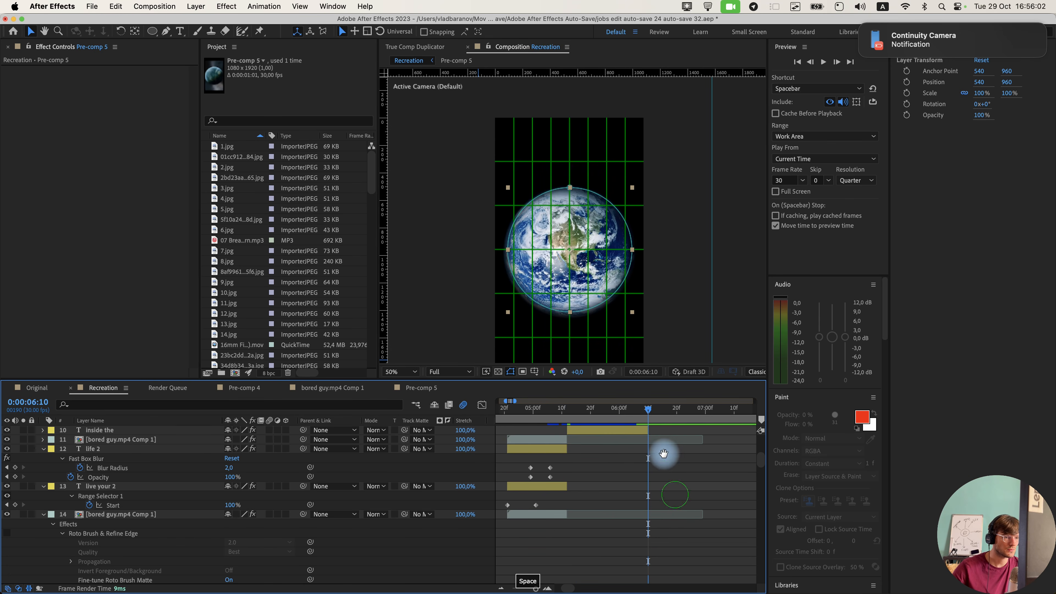
scroll(630, 452, "up", 5)
key("shift+super+d")
key("Delete")
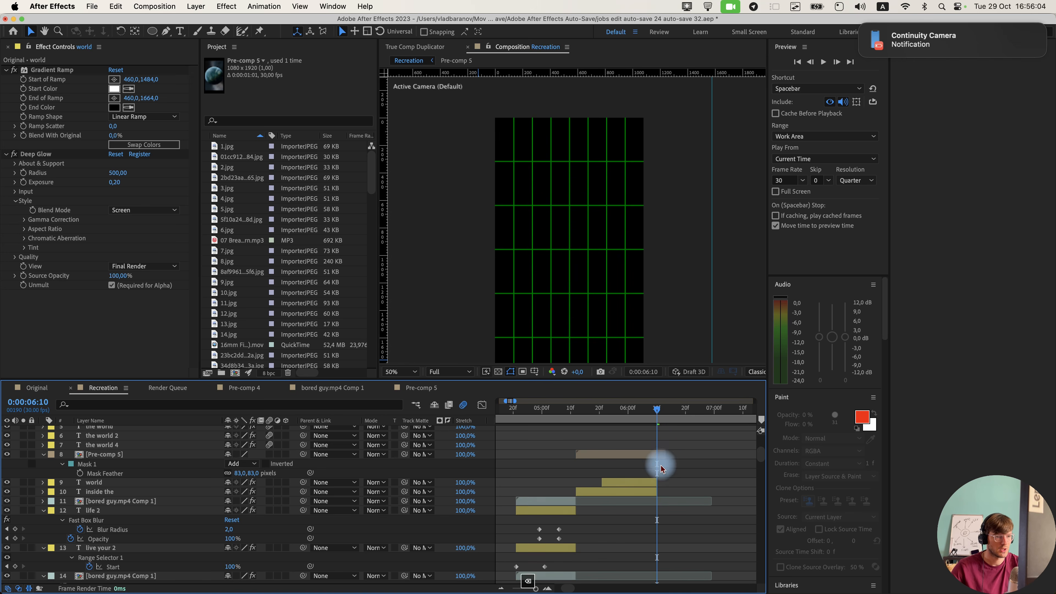
key("space")
At 0:00:05:23, draw a curved arrow beside the "world" title pointing up at the planet, using the Pen tool with a white 10 px stroke.
left_click_drag(658, 413, 609, 414)
left_click(592, 364)
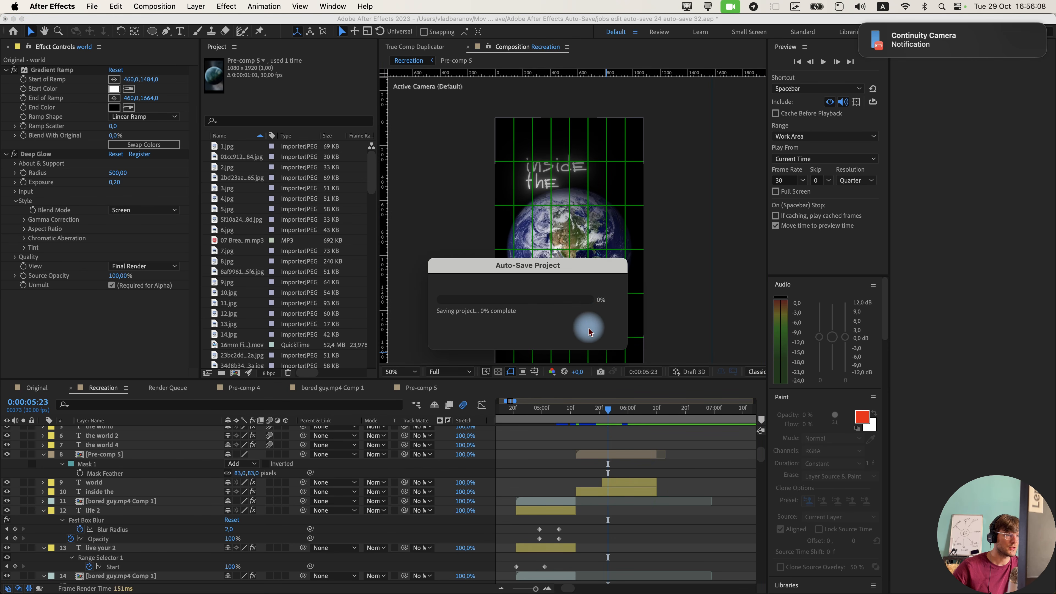
left_click_drag(587, 348, 589, 260)
scroll(642, 294, "up", 1)
left_click_drag(642, 294, 567, 247)
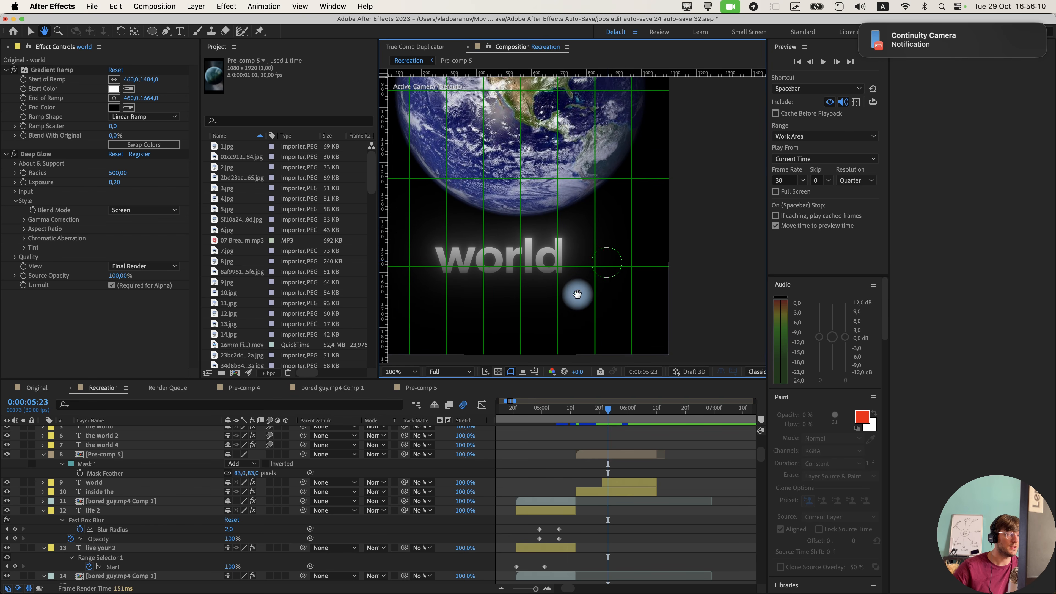
left_click(642, 466)
left_click(165, 32)
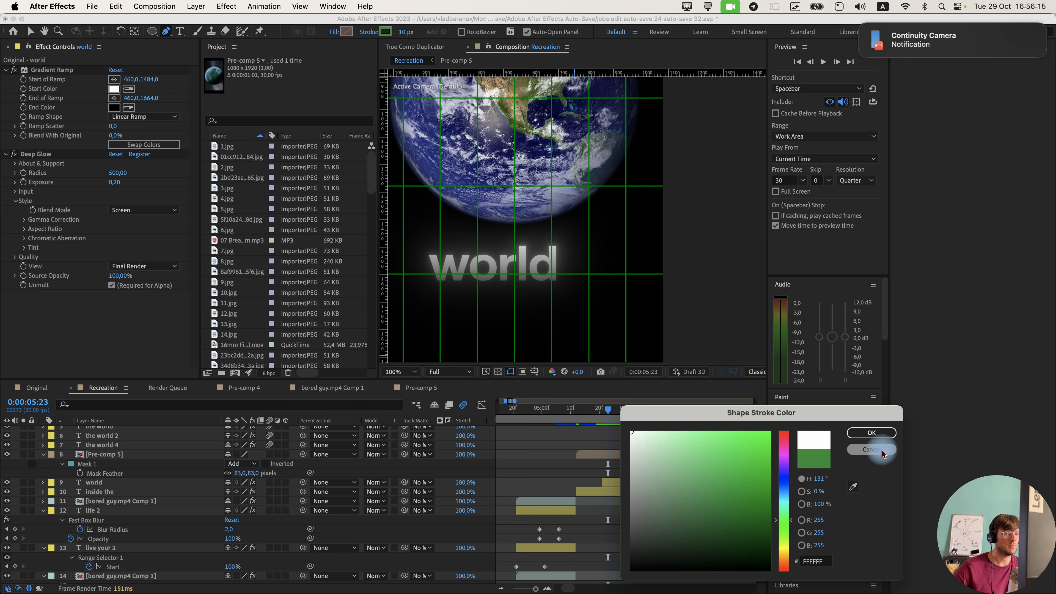
left_click(877, 434)
left_click(572, 272)
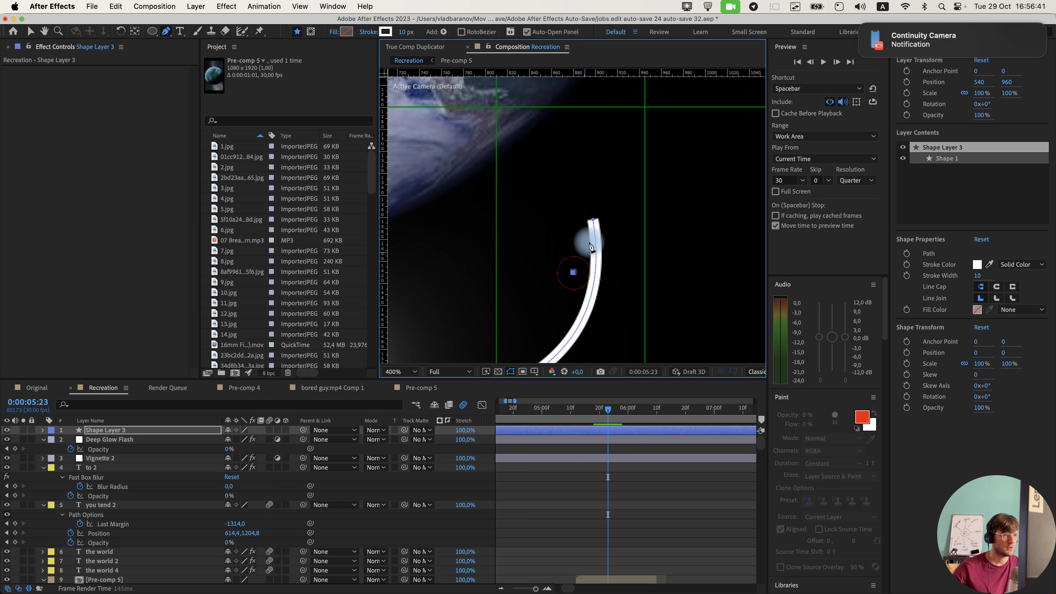
left_click_drag(592, 221, 593, 191)
mouse_move(612, 265)
left_mouse_down()
mouse_move(629, 282)
mouse_move(616, 269)
left_mouse_up()
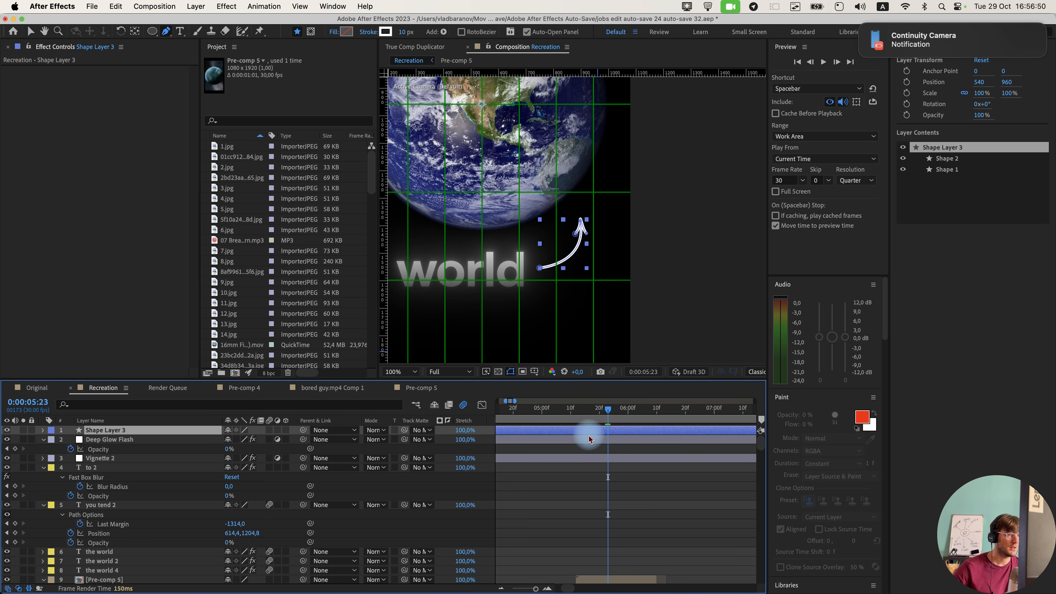
Rotate the arrow shape layer to -16° and move it to position 392, 1058 beside the "world" title.
key("r")
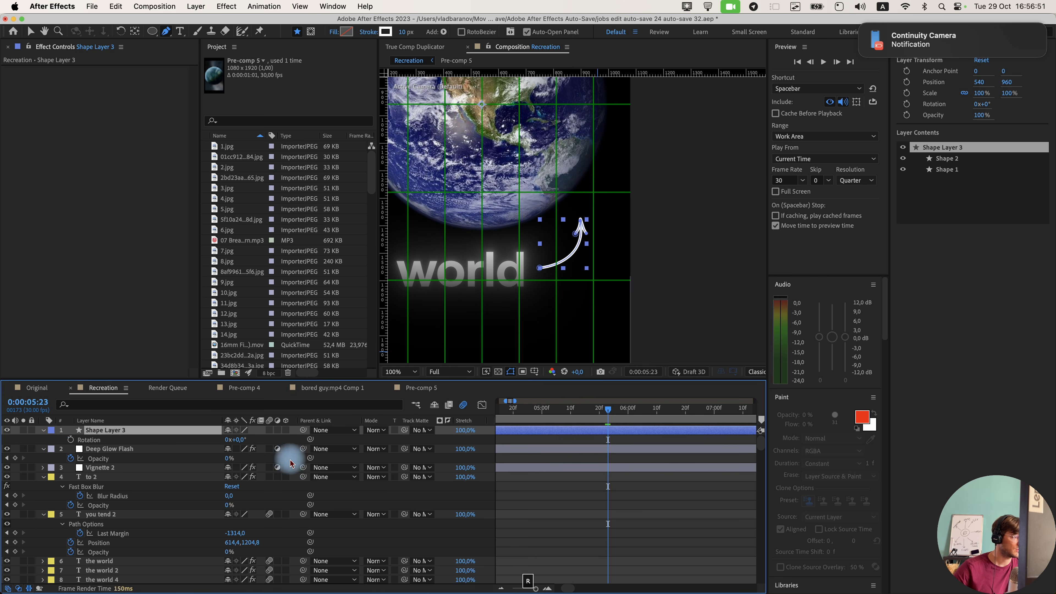
left_click_drag(242, 442, 236, 440)
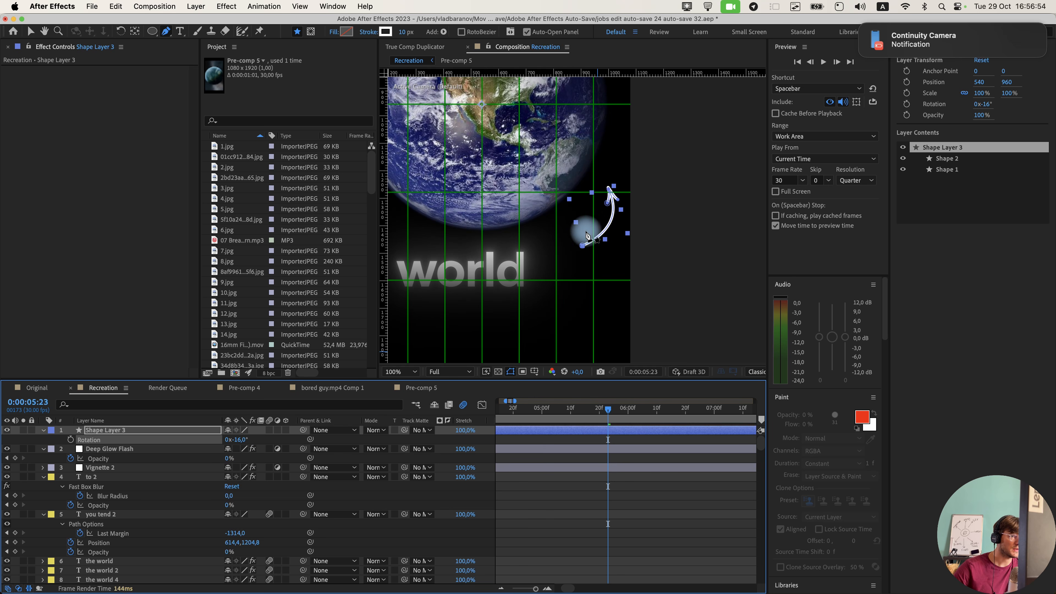
key("v")
left_click_drag(596, 228, 554, 251)
Add Trim Paths to the arrow shape layer and set an End keyframe of 100% at 0:00:05:23.
left_click(43, 431)
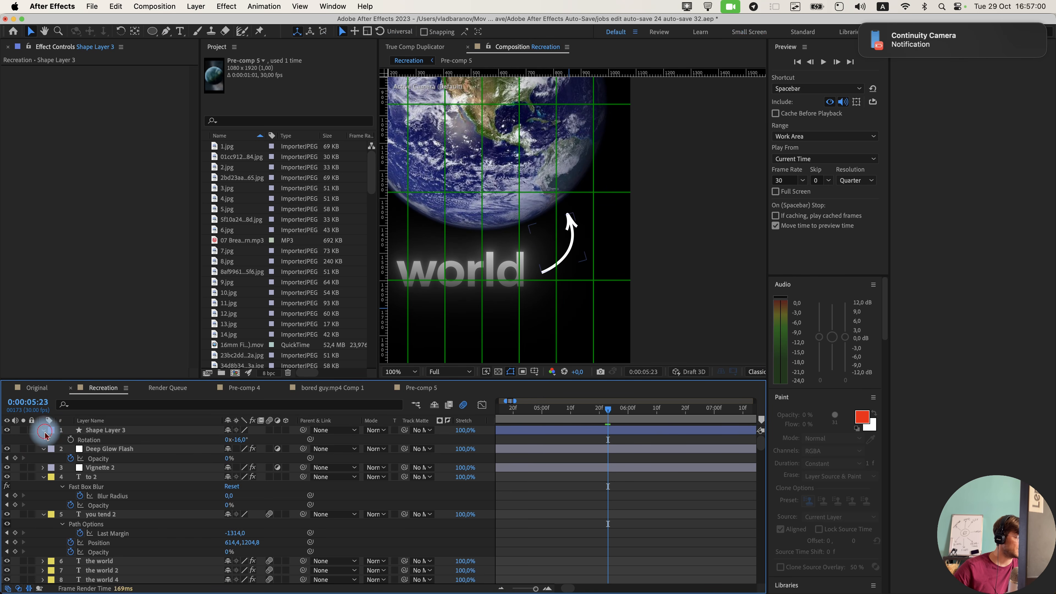
left_click(296, 446)
left_click(42, 435)
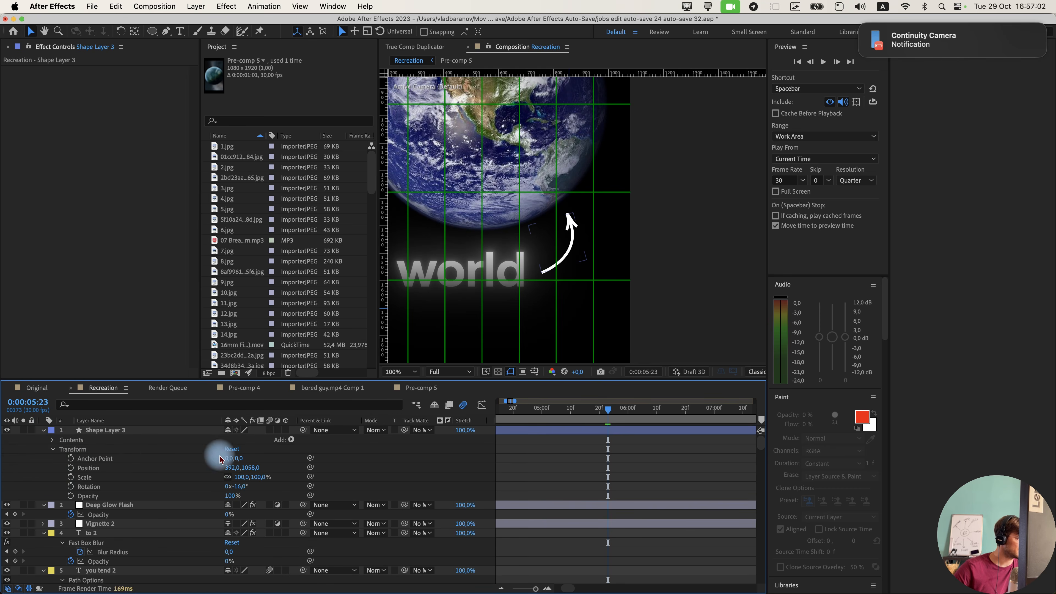
left_click(291, 439)
left_click(316, 538)
left_click(79, 459)
left_click(62, 468)
left_click(80, 486)
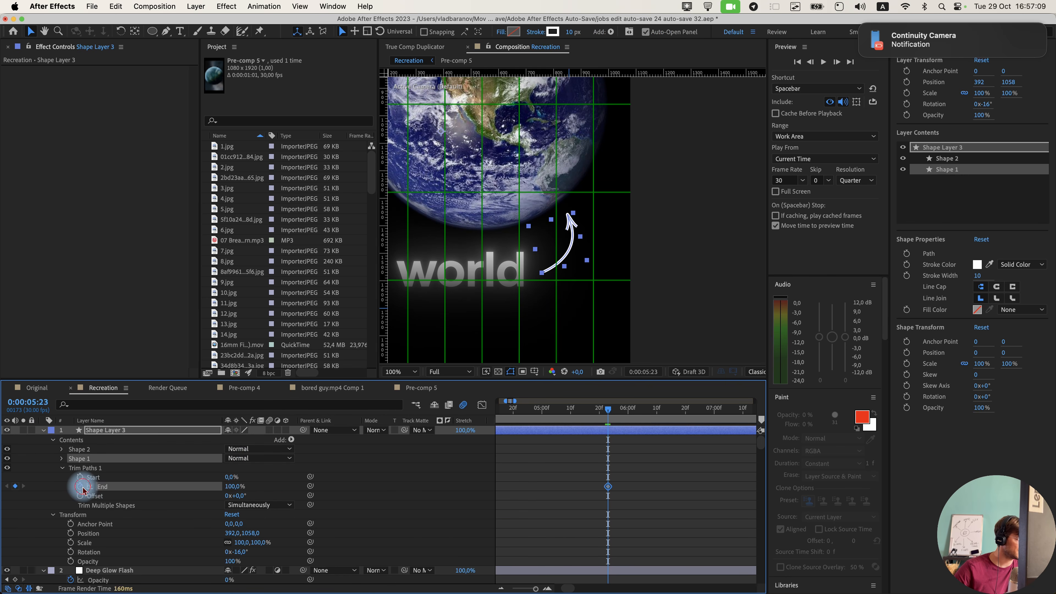
Animate the arrow's Trim Paths End from 0% at 0:00:05:23 to 100% at about 0:00:06:03, with Trim Multiple Shapes set to Individually.
left_click(103, 487)
left_click_drag(235, 493, 129, 488)
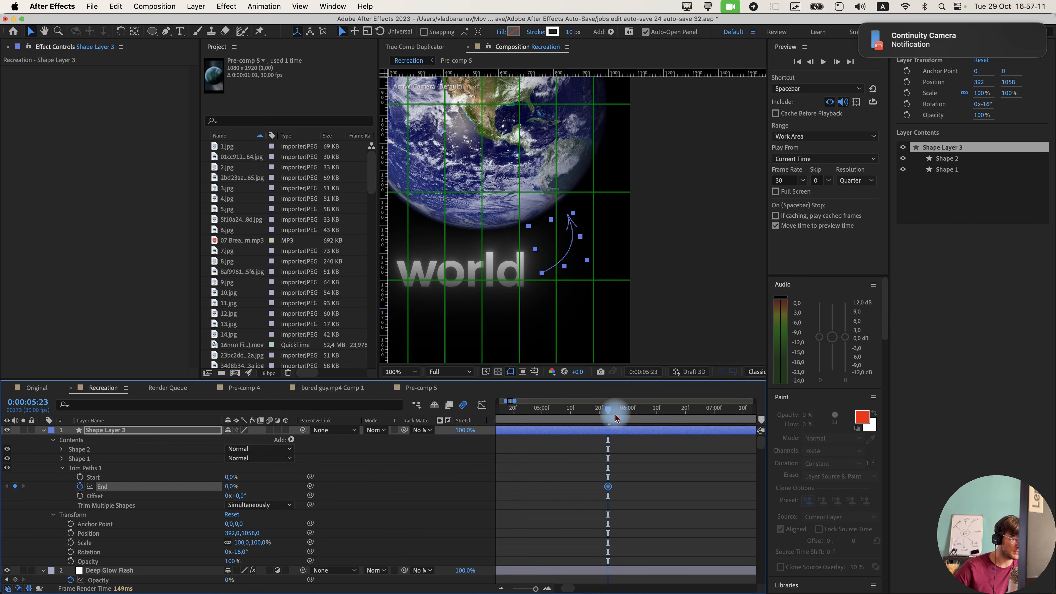
left_click_drag(612, 411, 590, 416)
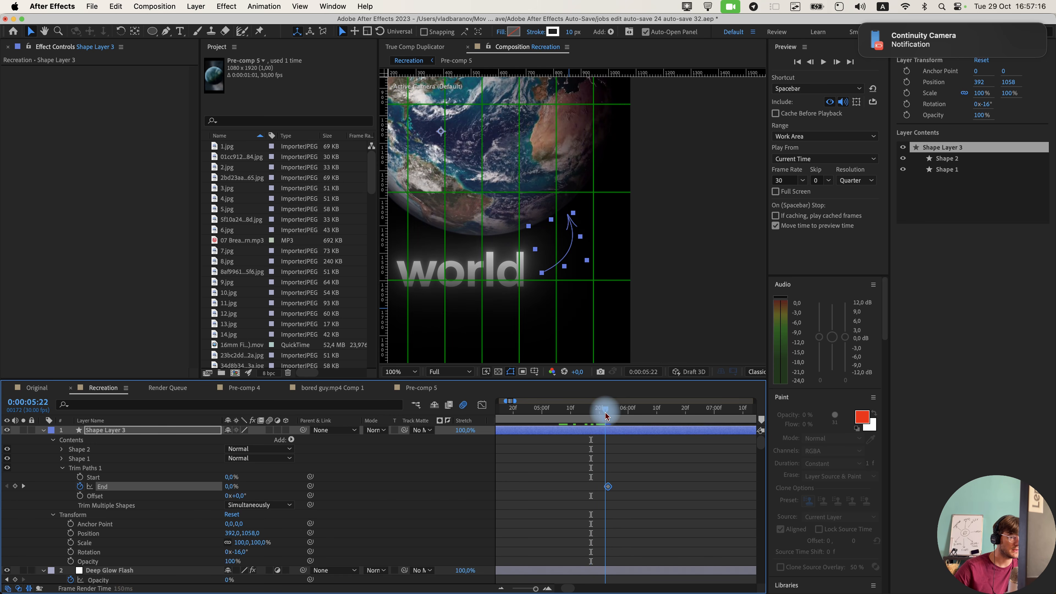
key("space")
left_click(265, 505)
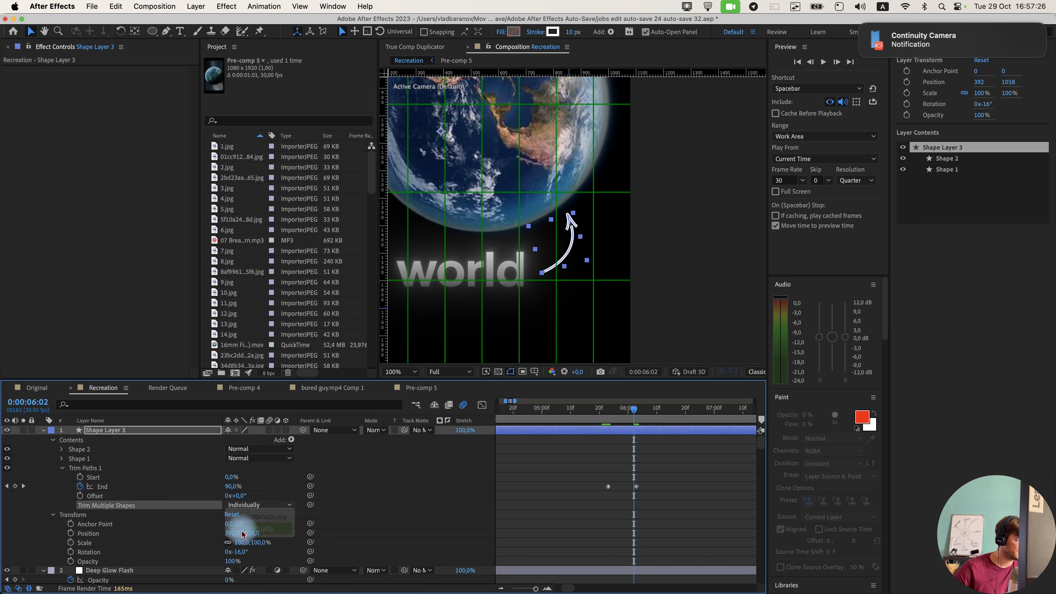
Reorder the arrow layer's contents so Shape 1 sits above Shape 2, and preview the draw-on around 0:00:05:24.
left_click(107, 481)
left_click_drag(83, 457, 97, 448)
left_click(610, 410)
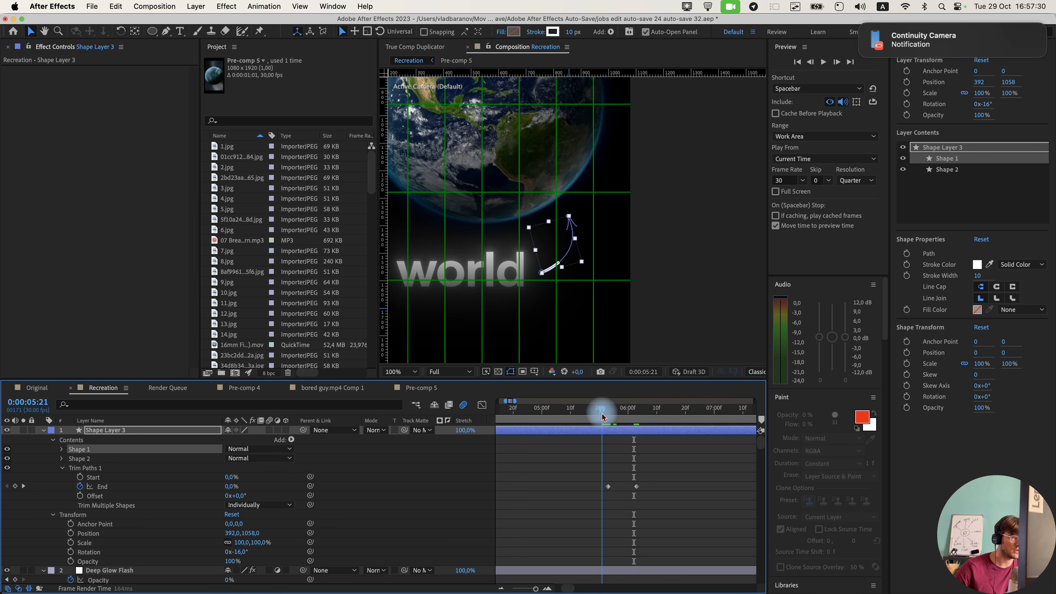
key("space")
left_click(269, 433)
left_click(624, 459)
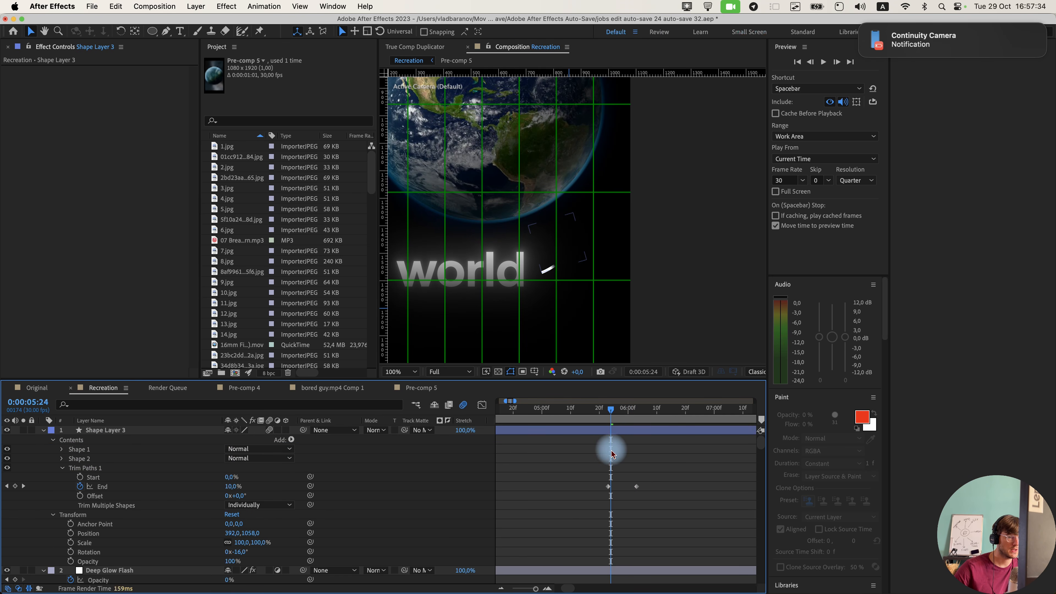
Try the Simultaneously option for Trim Multiple Shapes, compare the arrow at 0:00:05:28, and return to Individually.
left_click(258, 504)
left_click(264, 529)
left_click(632, 479)
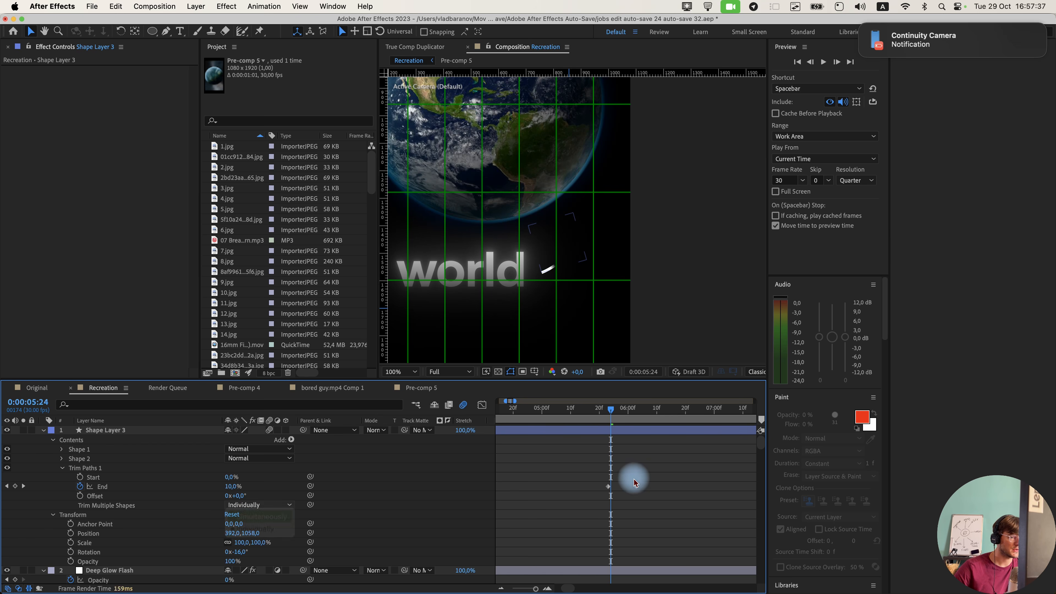
left_click(603, 421)
left_click_drag(613, 413, 622, 415)
left_click(258, 504)
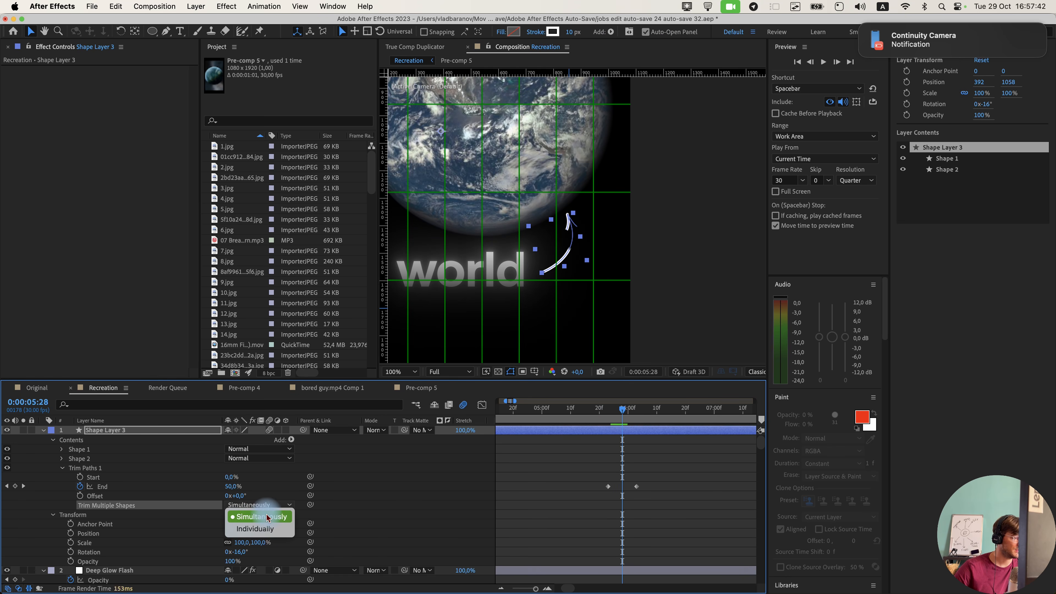
left_click(257, 528)
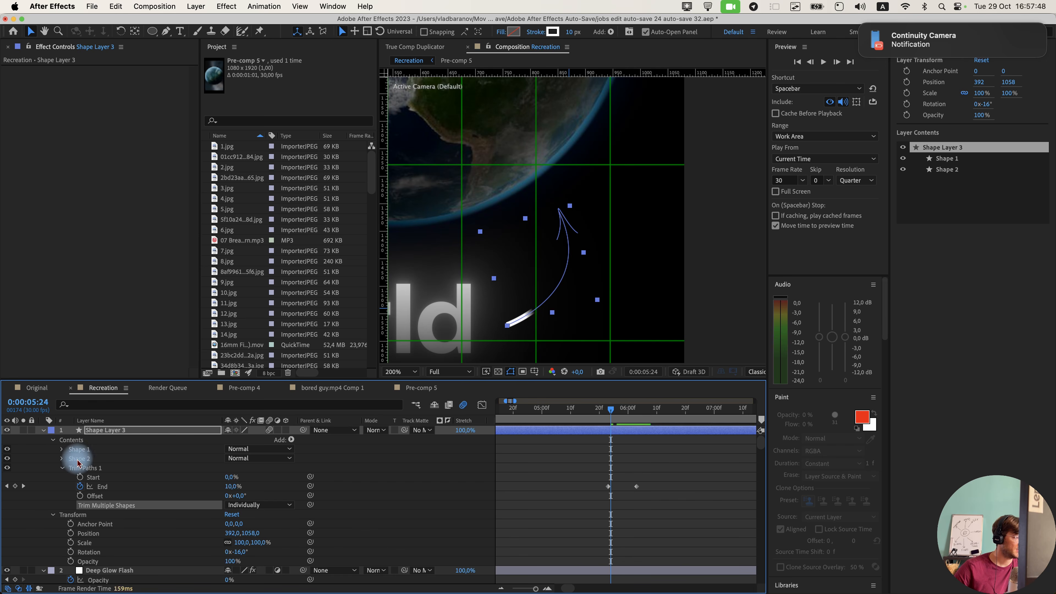
Try placing Shape 2 above Shape 1 to compare the drawing order, and put Shape 1 back on top.
left_click_drag(73, 458, 87, 448)
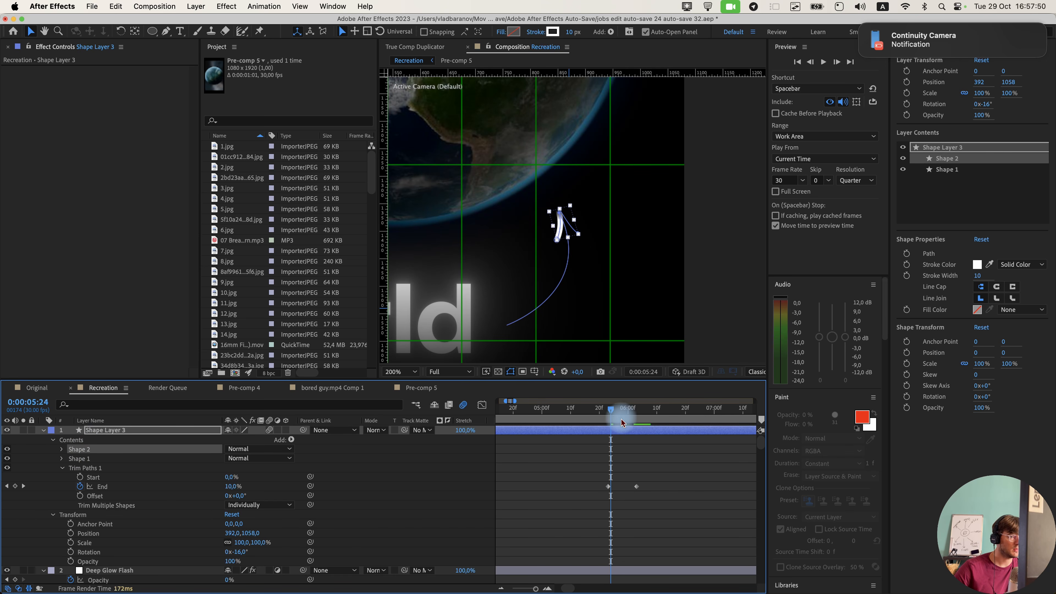
left_click(626, 496)
left_click_drag(613, 408, 619, 413)
left_click_drag(95, 458, 92, 449)
left_click(634, 449)
Apply Easy Ease to the arrow's Trim Paths End keyframes, shift them slightly earlier, and preview the arrow from about 0:00:05:06.
left_click_drag(616, 413, 608, 413)
key("F9")
left_click(641, 494)
left_click_drag(601, 479, 627, 489)
key("minus")
left_click(588, 414)
scroll(594, 337, "down", 1)
left_click(620, 413)
left_click(637, 487)
left_click(594, 410)
key("space")
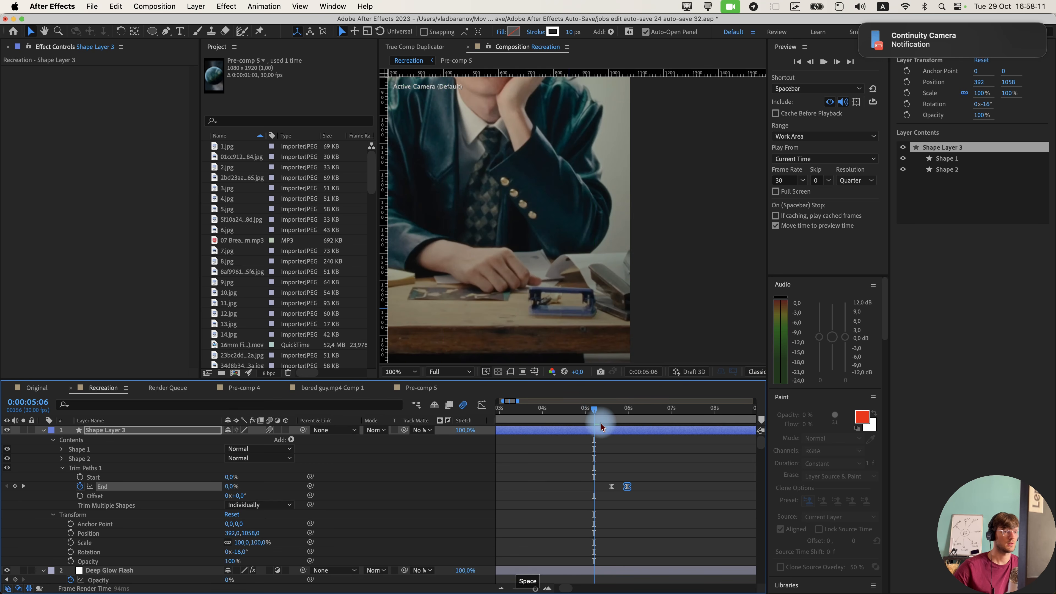
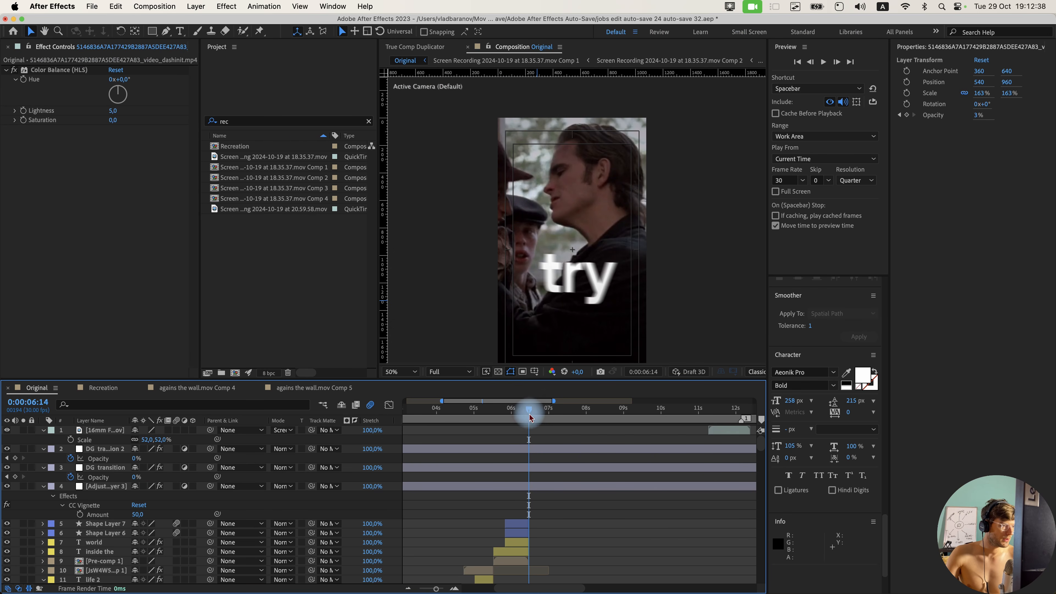
Preview the Original composition around 0:00:06:14, where the "try" title appears over the wall clip.
left_click(531, 416)
left_click_drag(531, 416, 529, 416)
key("space")
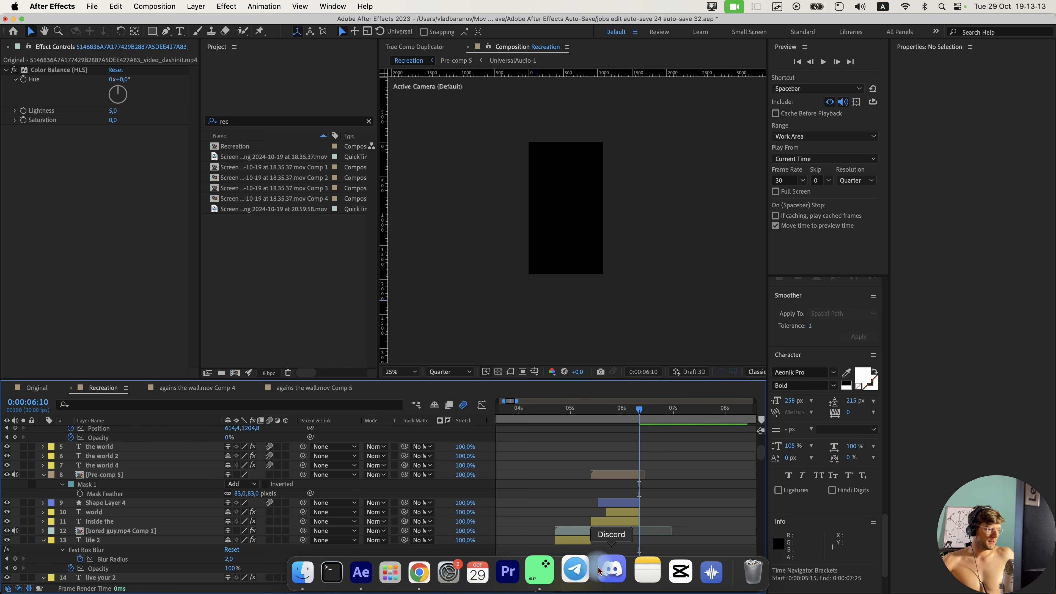
Import agains the wall.mov from the lesson assets folder in Finder and place it above Pre-comp 5 at 0:00:06:10 in Recreation.
left_click(317, 572)
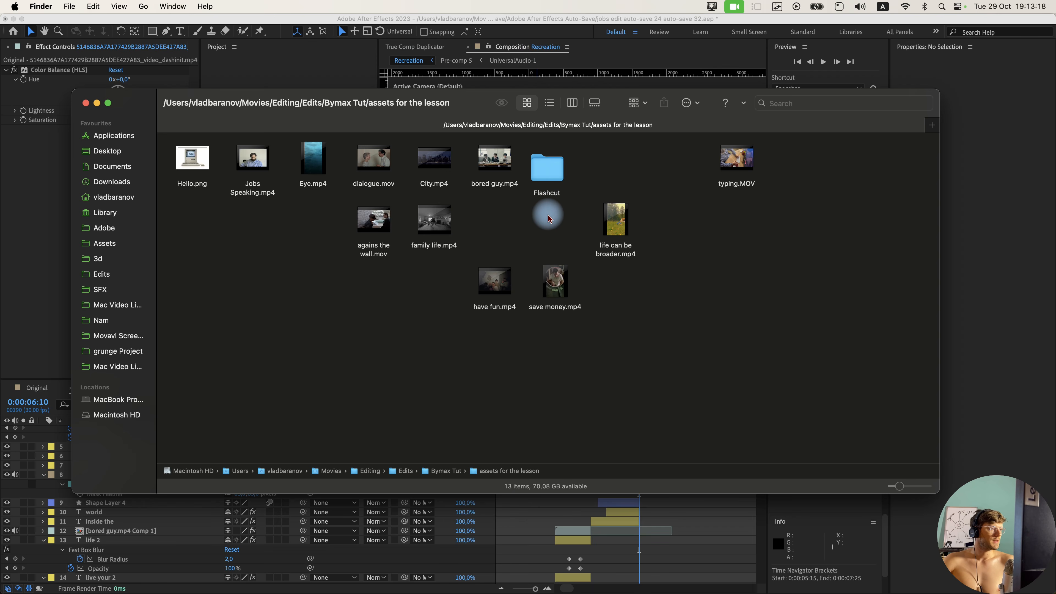
left_click_drag(436, 241, 571, 474)
left_click_drag(499, 439, 675, 436)
left_click_drag(116, 431, 189, 439)
left_click(511, 372)
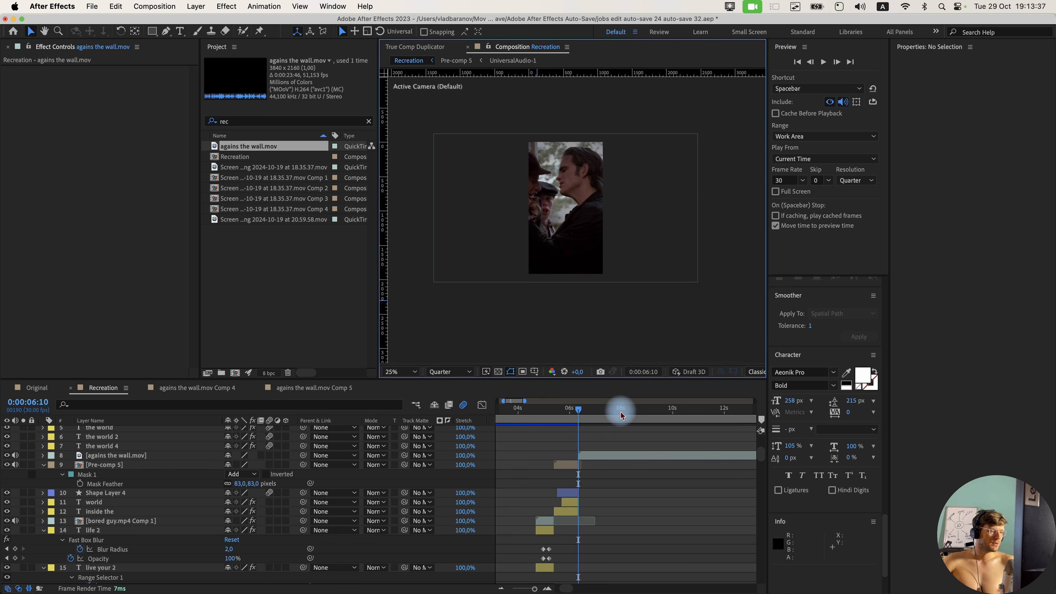
Pre-compose the agains the wall.mov layer as "agains the wall.mov Comp 7", moving all attributes into the new composition.
left_click(603, 457)
right_click(586, 460)
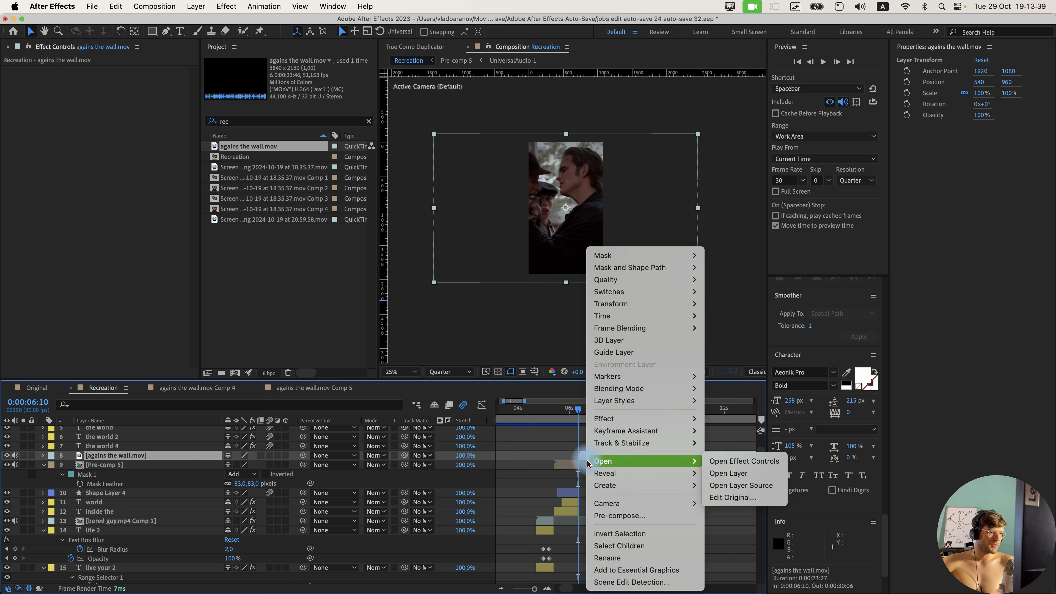
left_click(621, 516)
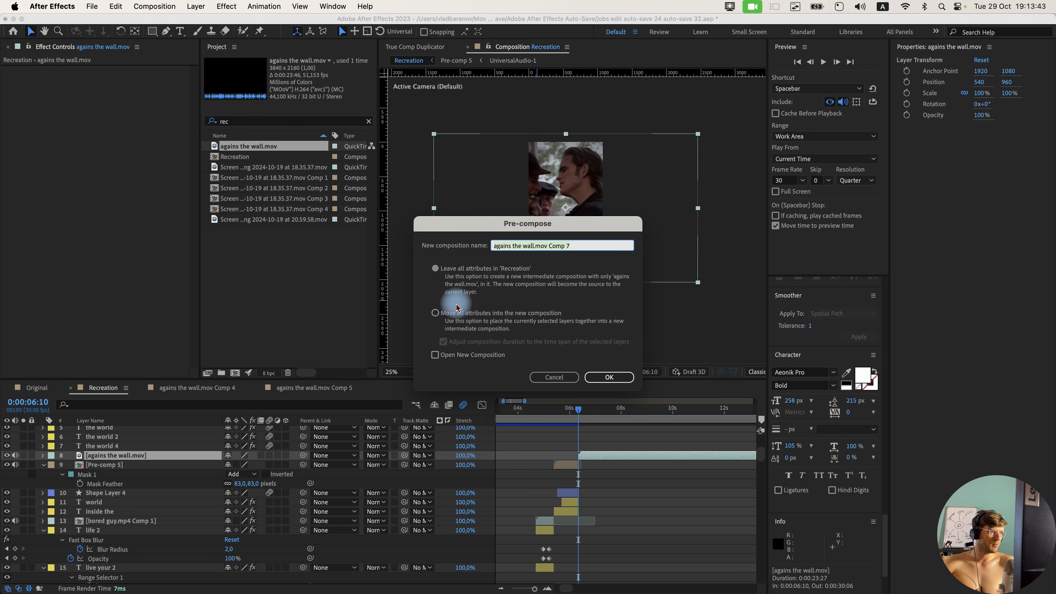
left_click(435, 312)
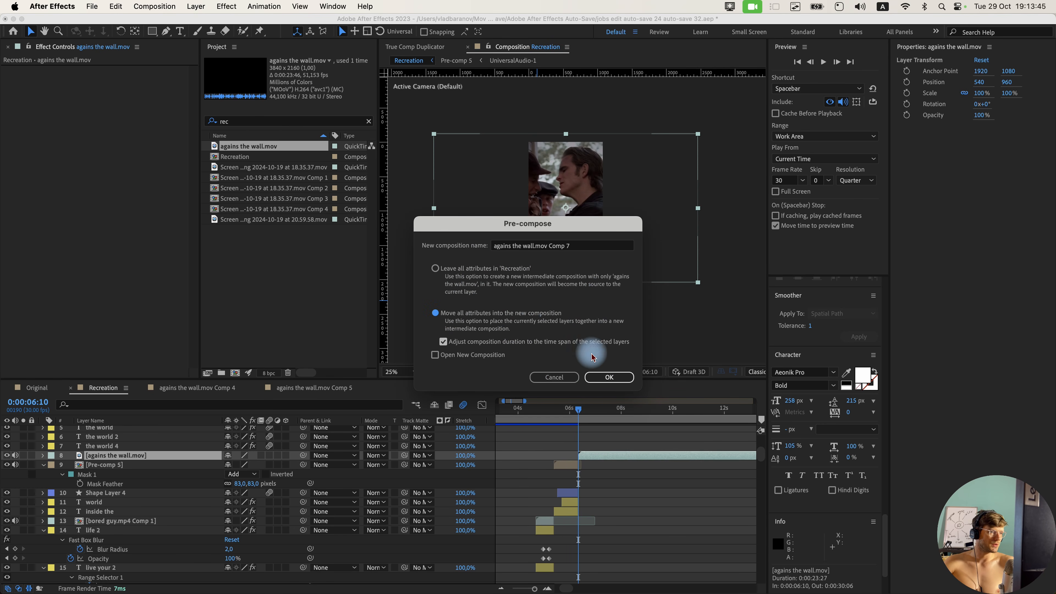
left_click(609, 376)
Inside Comp 7, pre-compose the footage as "agains the wall.mov Comp 8", leaving all attributes in Comp 7.
double_click(590, 455)
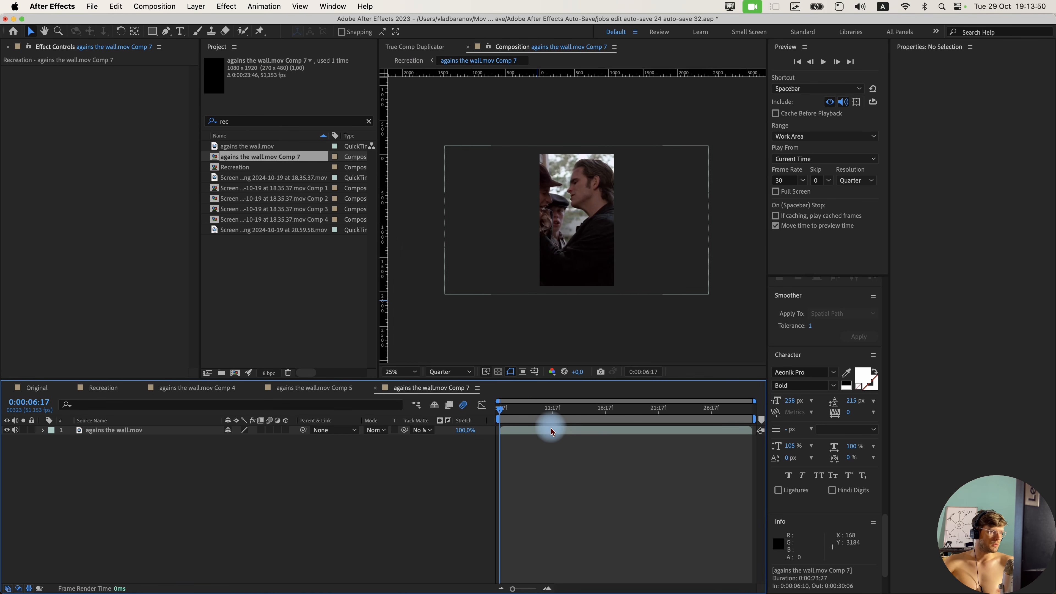
right_click(530, 430)
left_click(580, 518)
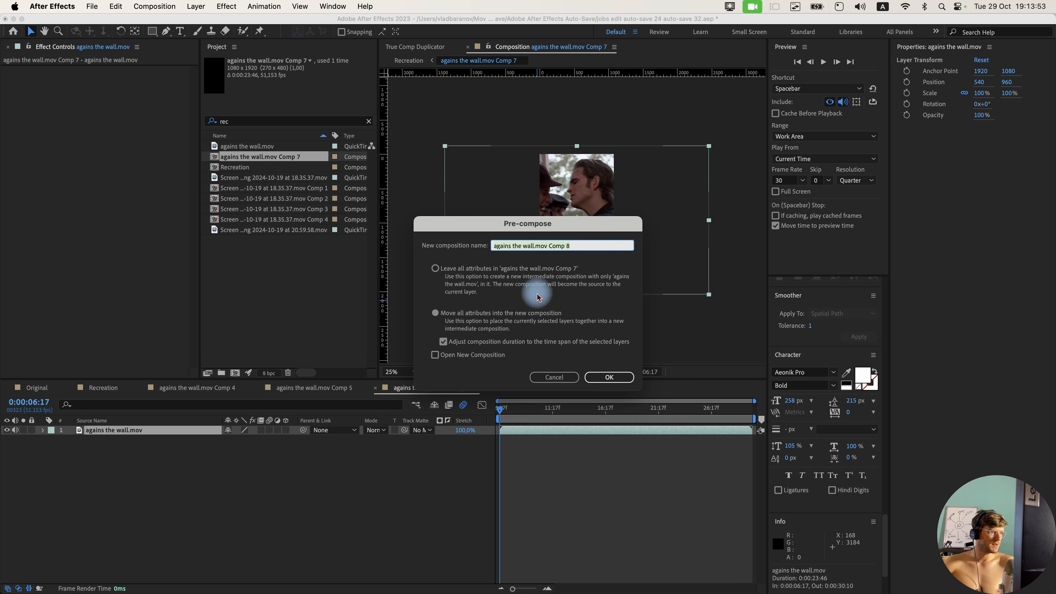
left_click(476, 273)
left_click(611, 378)
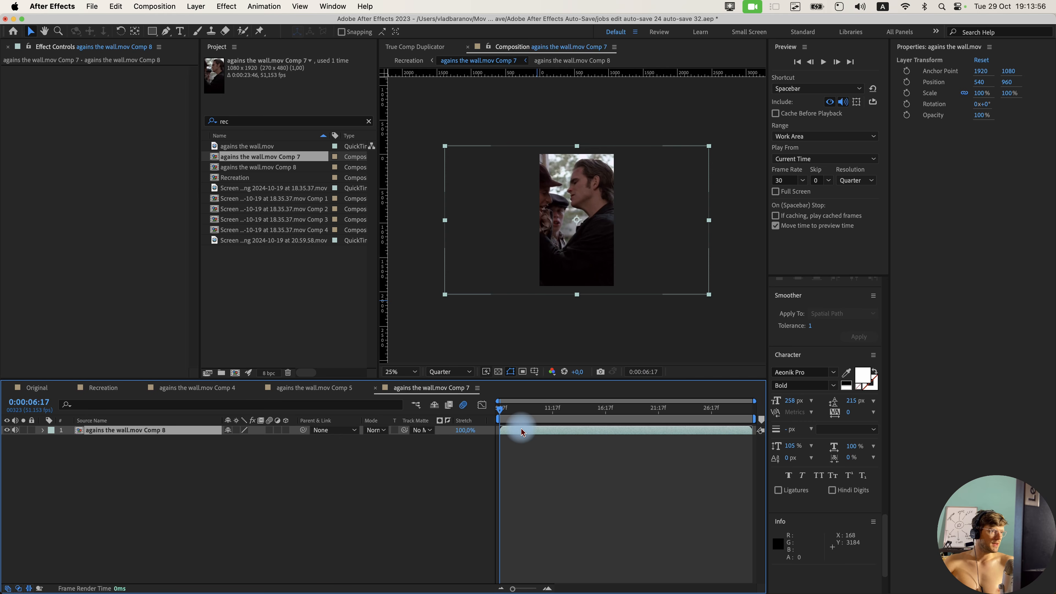
Open agains the wall.mov Comp 8 and scale the footage layer to 109%.
double_click(522, 431)
left_click(523, 431)
key("s")
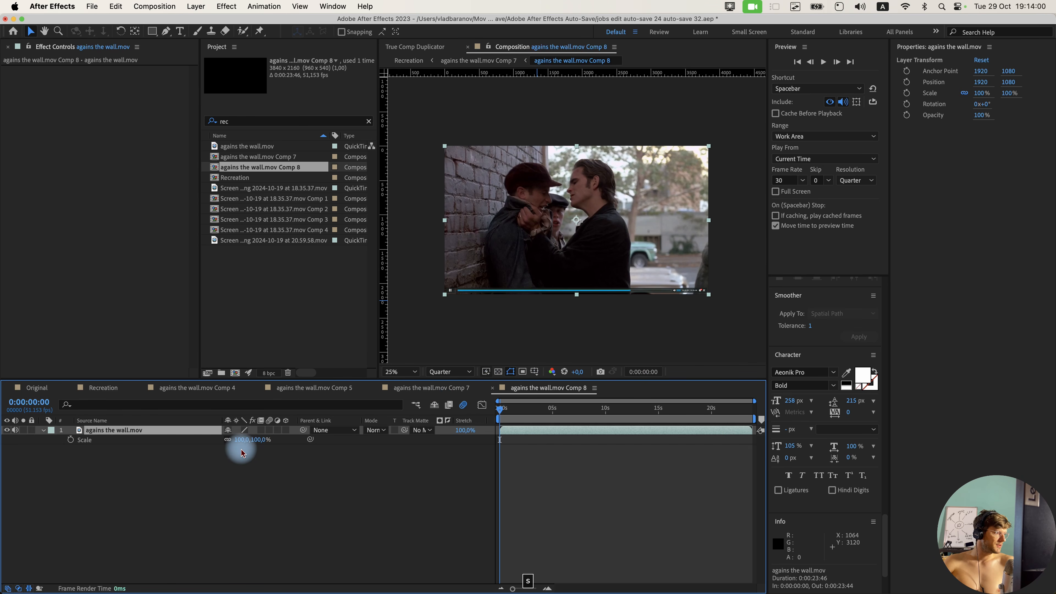
left_click_drag(258, 440, 270, 442)
Pre-compose the scaled footage as "agains the wall.mov Comp 9", moving all attributes into the new composition.
right_click(523, 432)
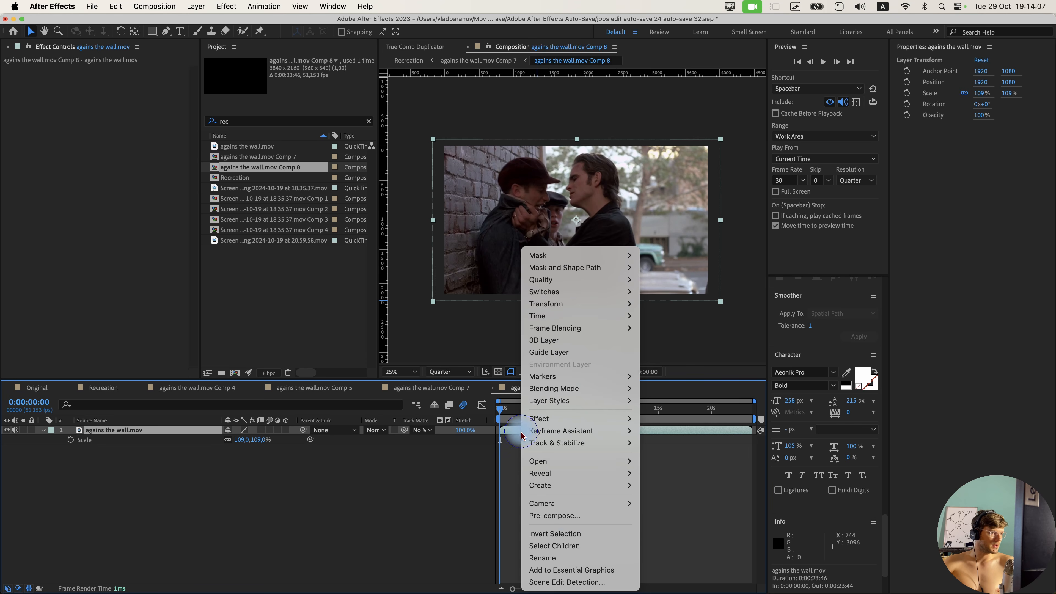
left_click(566, 515)
left_click(435, 312)
left_click(602, 378)
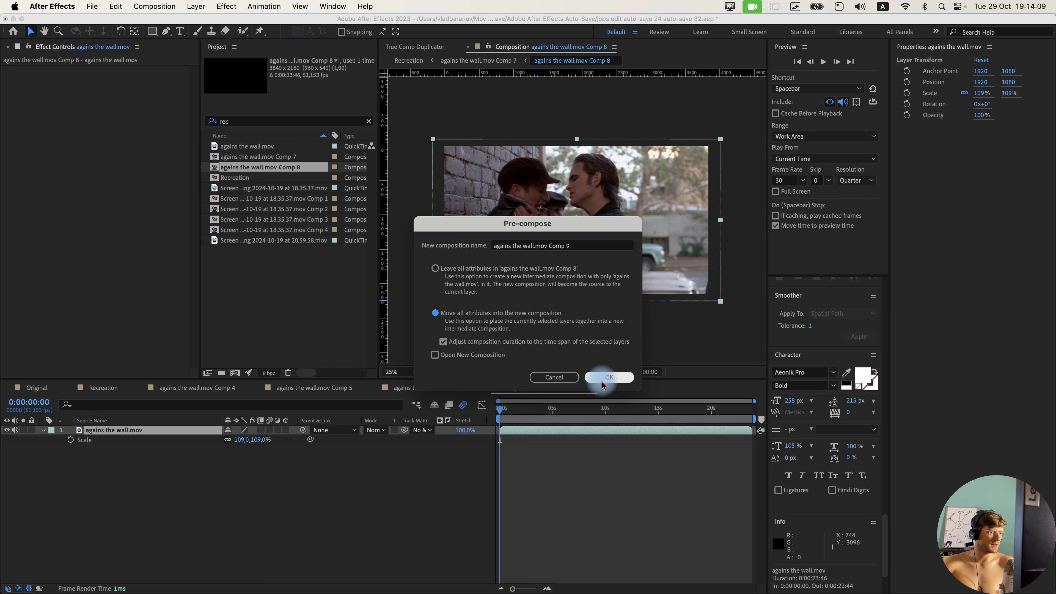
Copy the Jobs Speaking.mp4 layer from Recreation into agains the wall.mov Comp 8, above the Comp 9 layer.
left_click(98, 390)
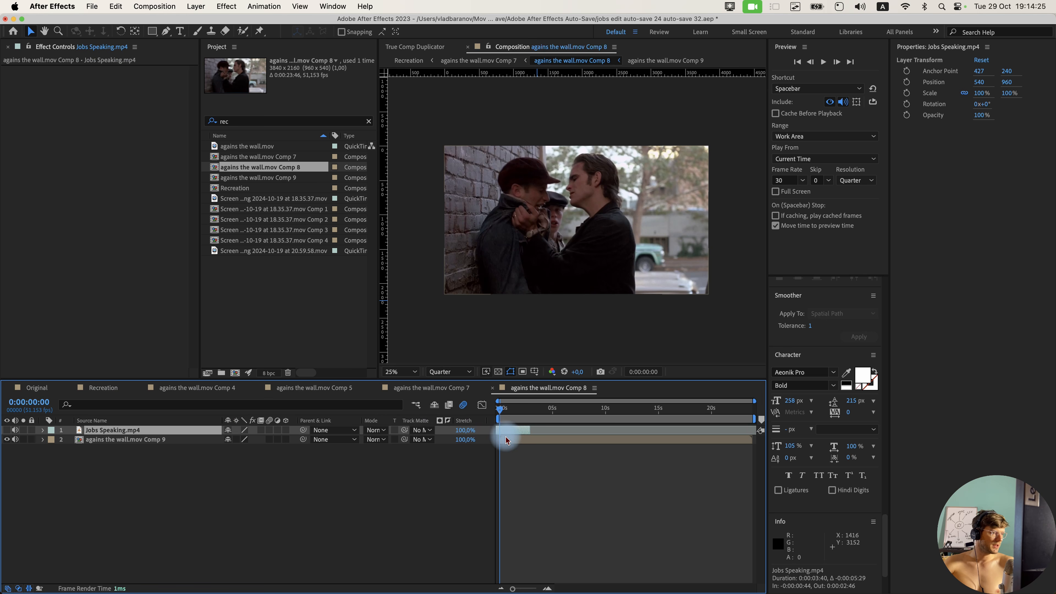
key("=")
key("=")
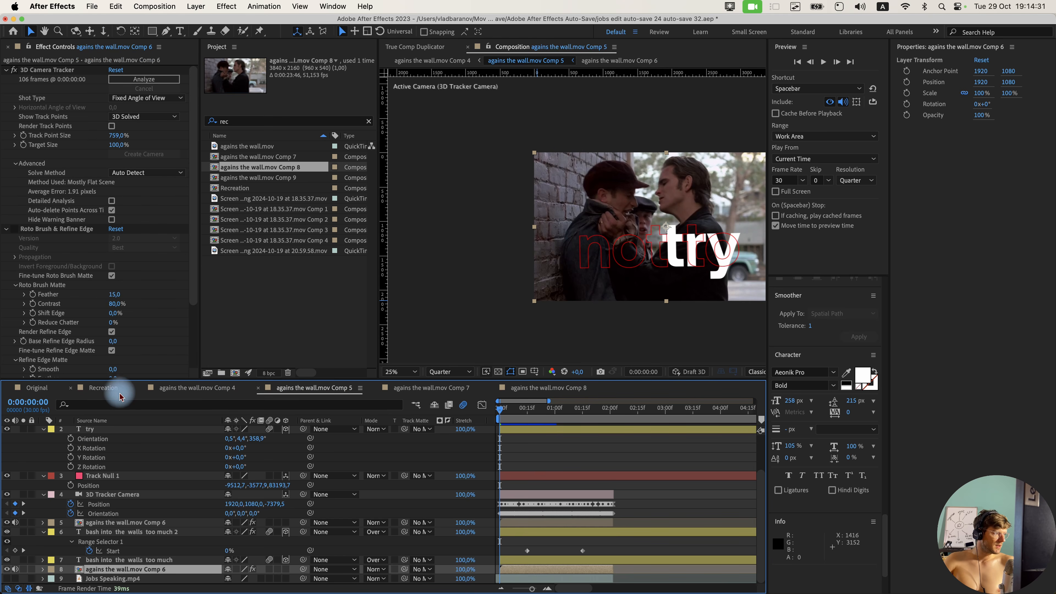
Return to Recreation, check the start of the Comp 7 layer around 0:00:06:16, and close the other wall composition timelines.
left_click(118, 388)
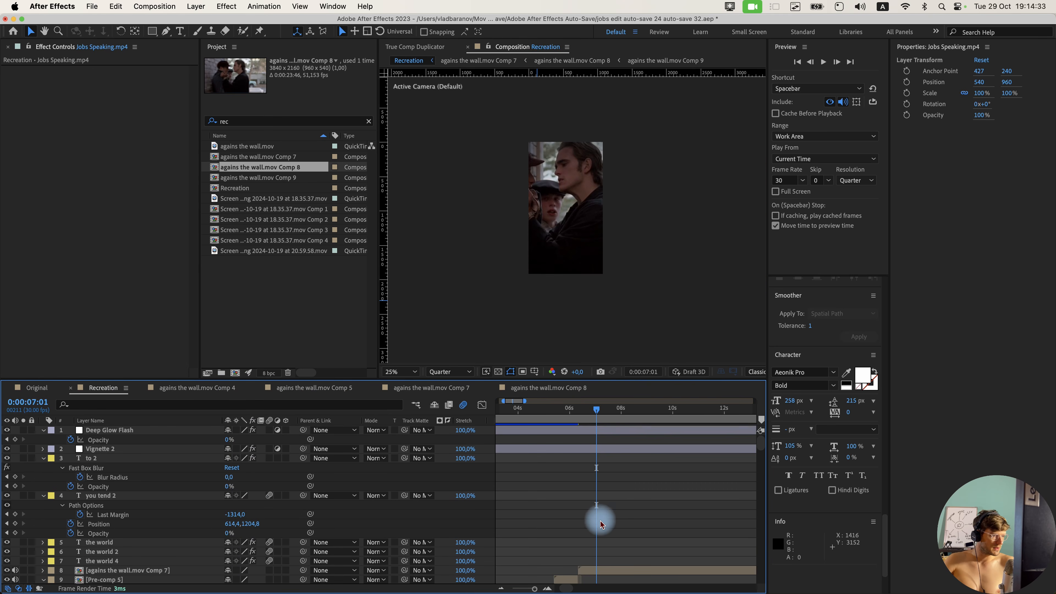
scroll(602, 524, "down", 5)
left_click(602, 460)
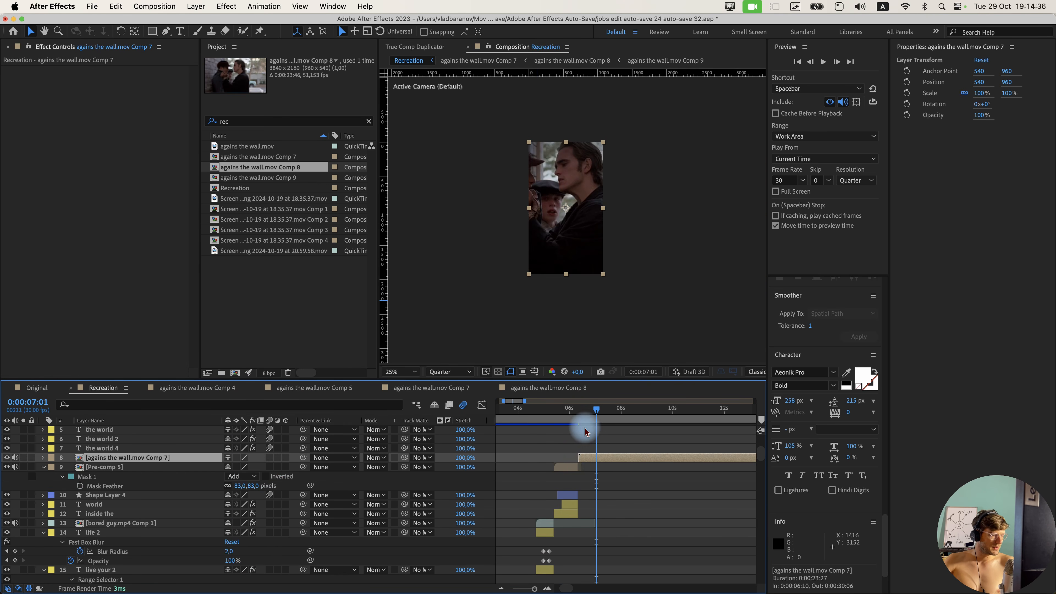
scroll(582, 437, "down", 3)
left_click_drag(587, 417, 584, 417)
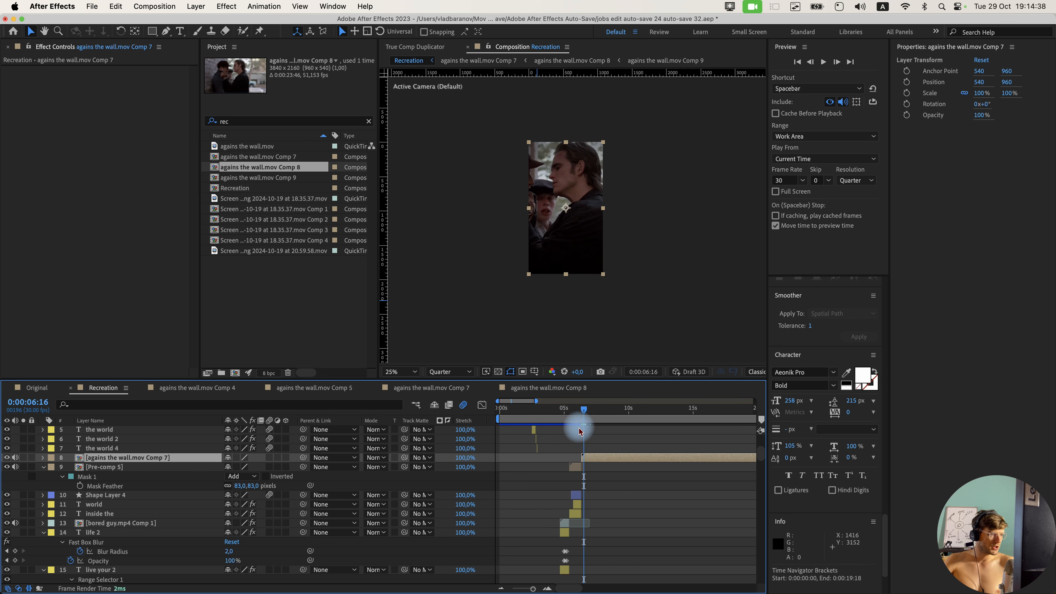
scroll(600, 457, "up", 3)
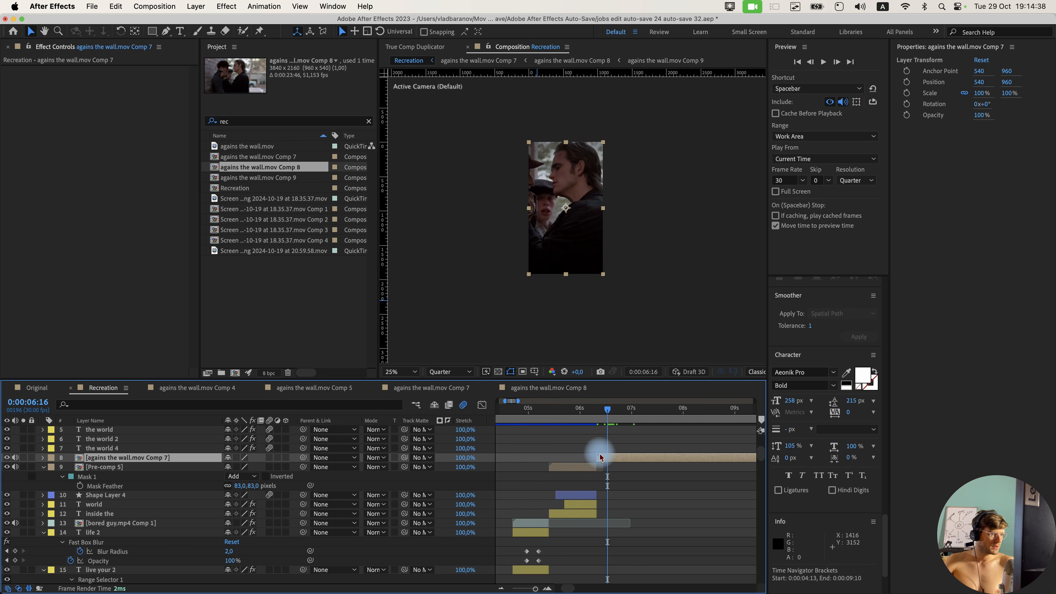
left_click(143, 388)
Open agains the wall.mov Comp 7 and set its composition frame rate to 30 fps.
double_click(608, 457)
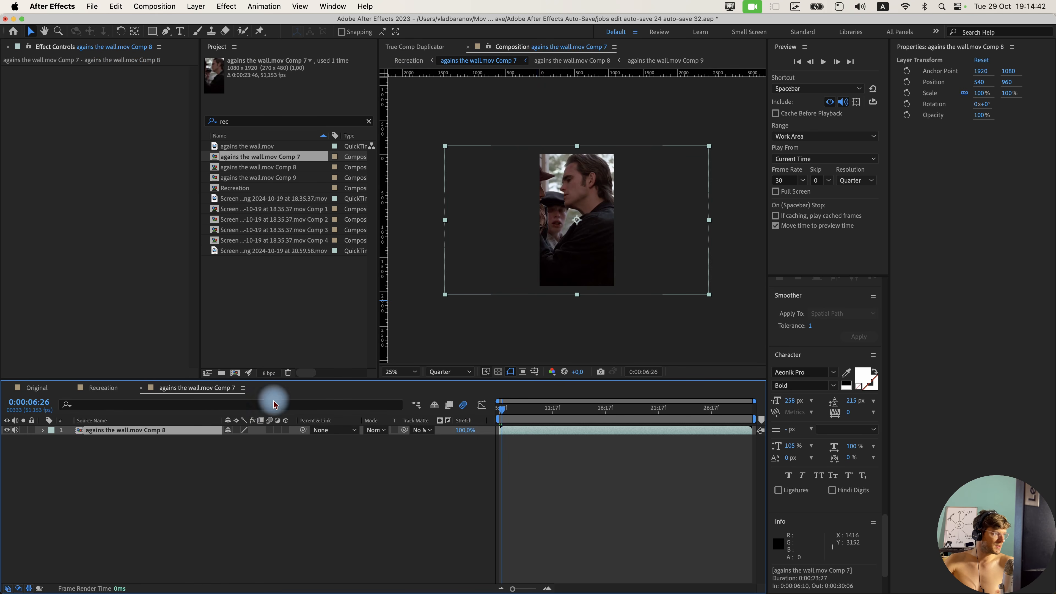
right_click(189, 390)
left_click(245, 382)
left_click(329, 221)
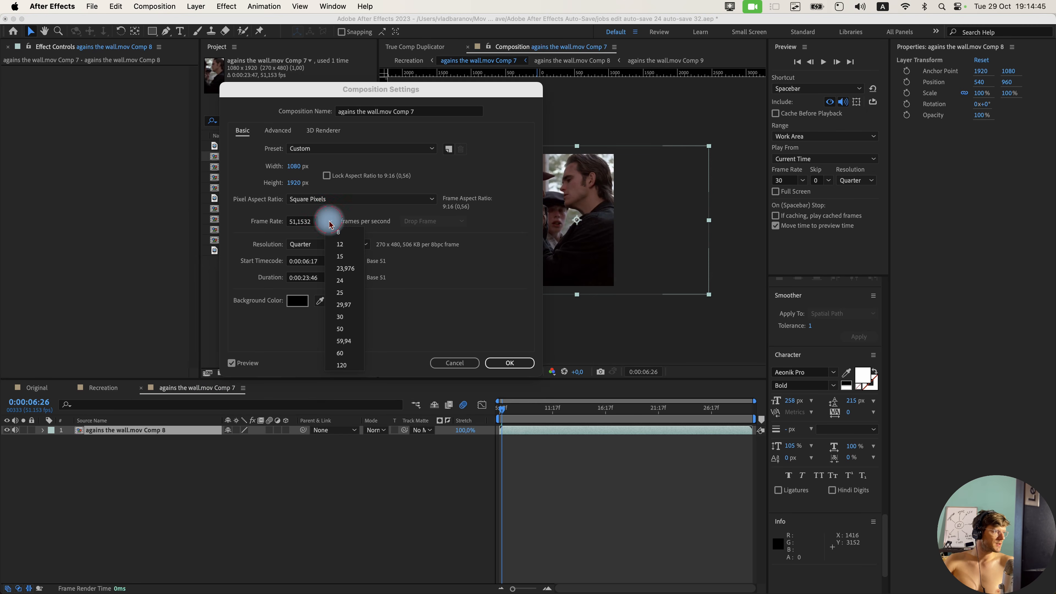
left_click(352, 322)
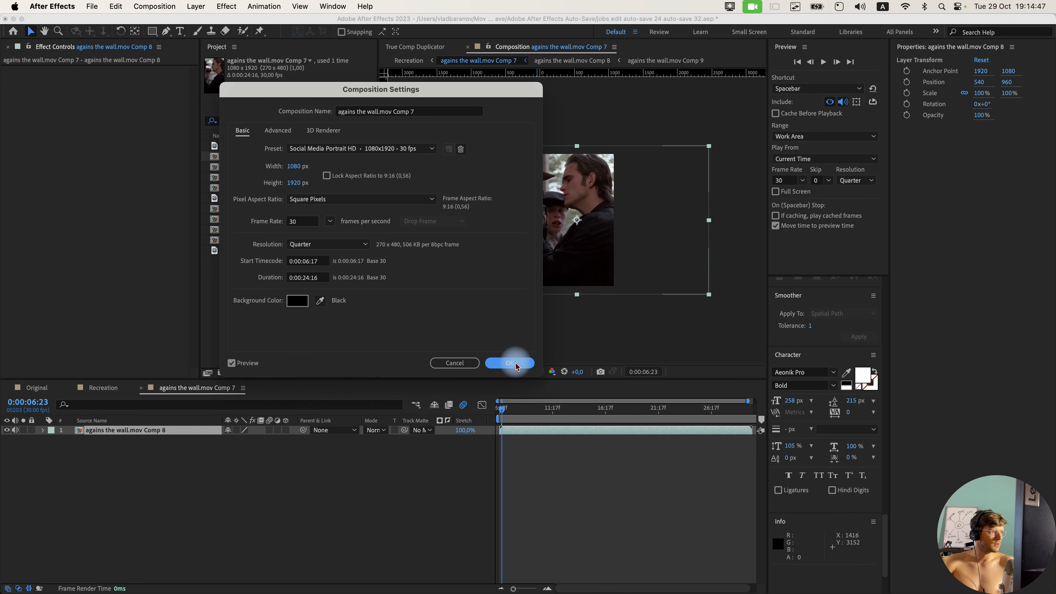
left_click(516, 366)
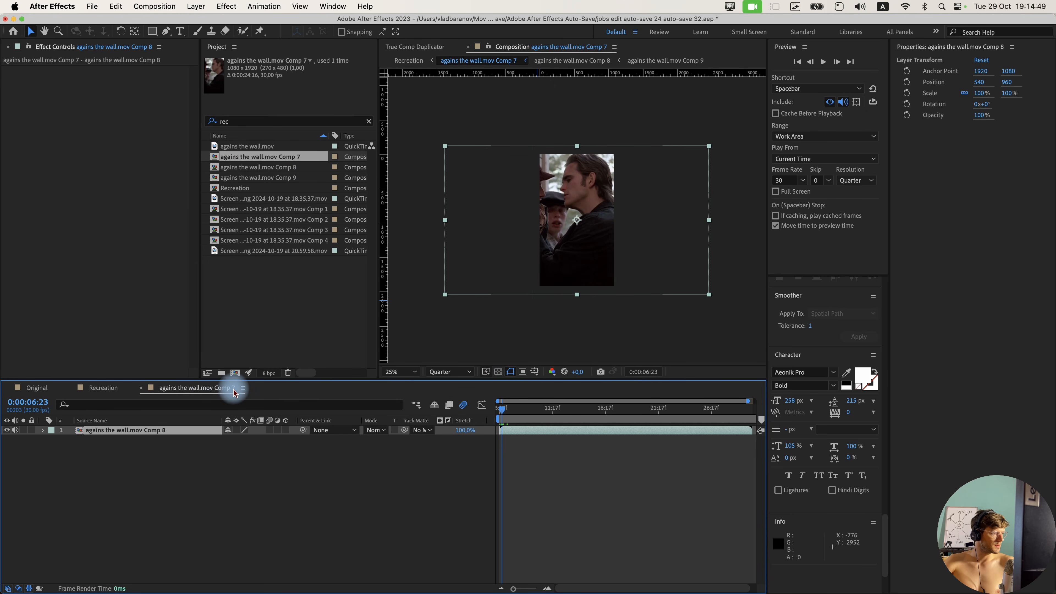
Open agains the wall.mov Comp 8 and set its composition frame rate to 30 fps.
double_click(179, 432)
right_click(305, 390)
left_click(347, 383)
left_click(455, 366)
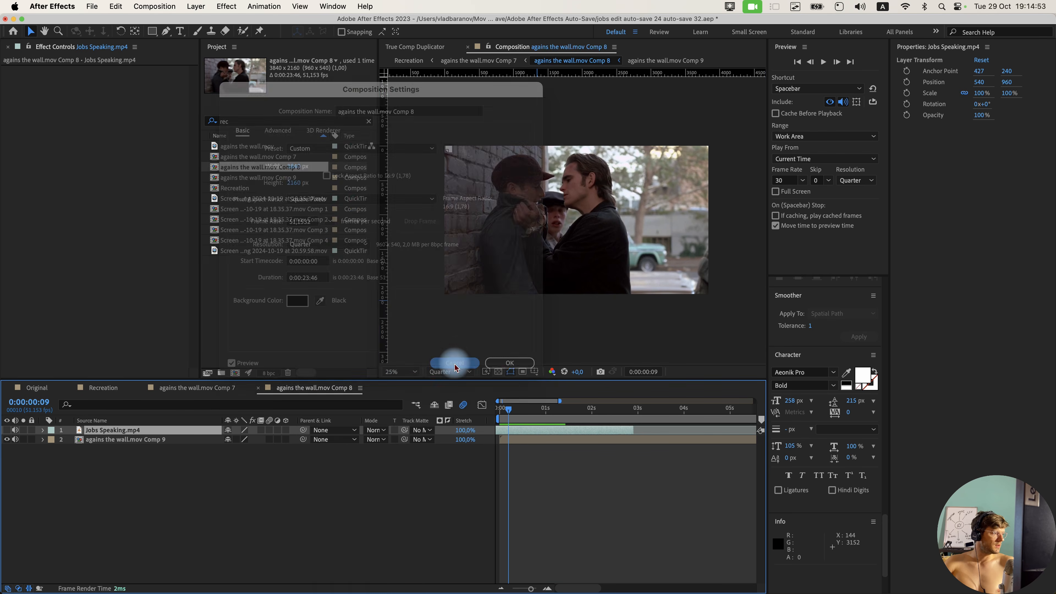
left_click(160, 447)
key("super+k")
left_click(330, 221)
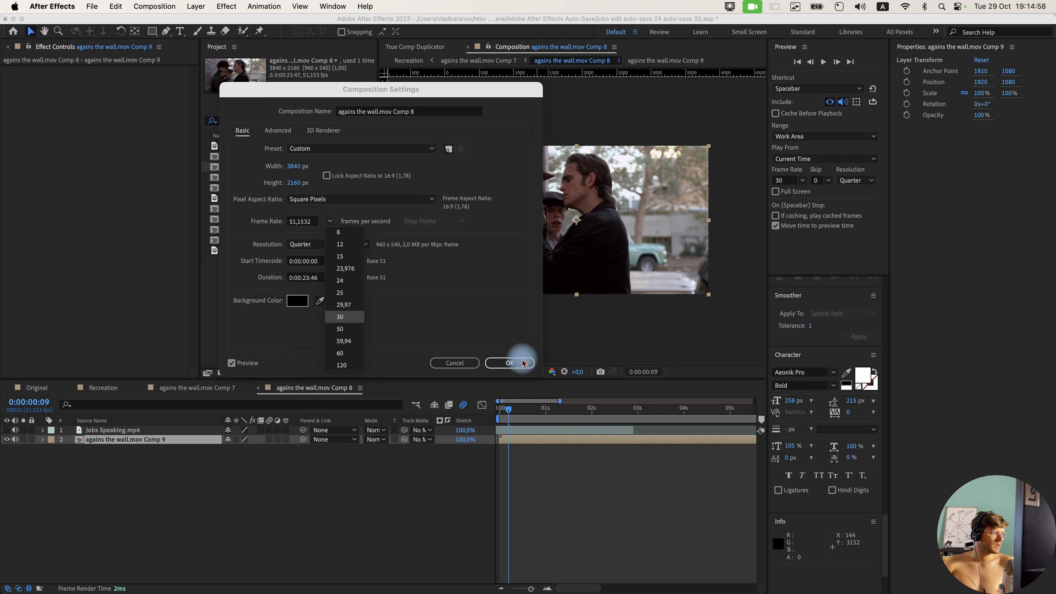
left_click(510, 362)
Open agains the wall.mov Comp 9, set its composition frame rate to 30 fps, and close its timeline.
double_click(189, 439)
right_click(408, 390)
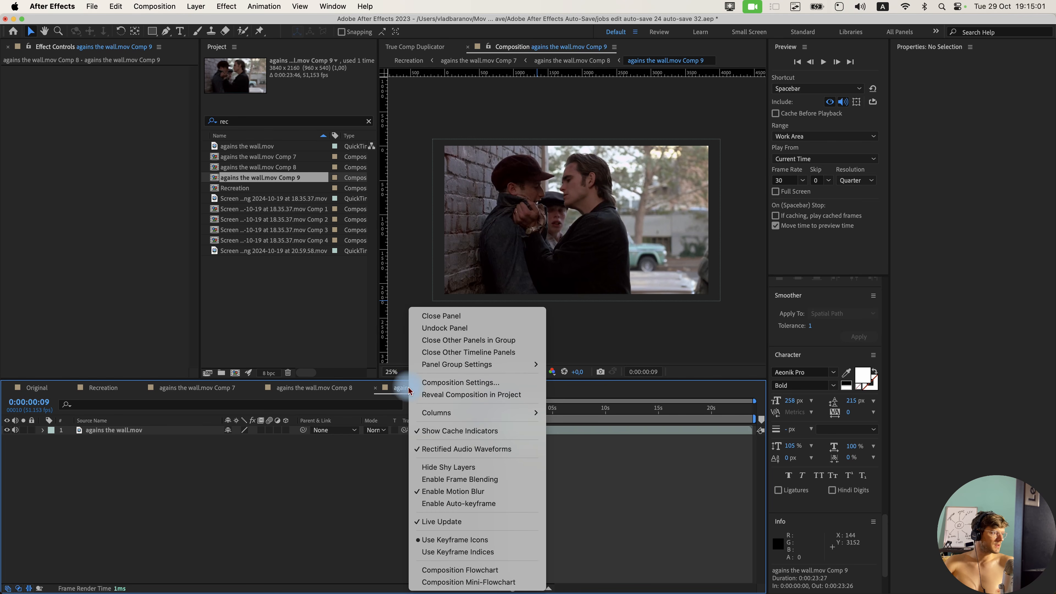
left_click(461, 382)
left_click(330, 221)
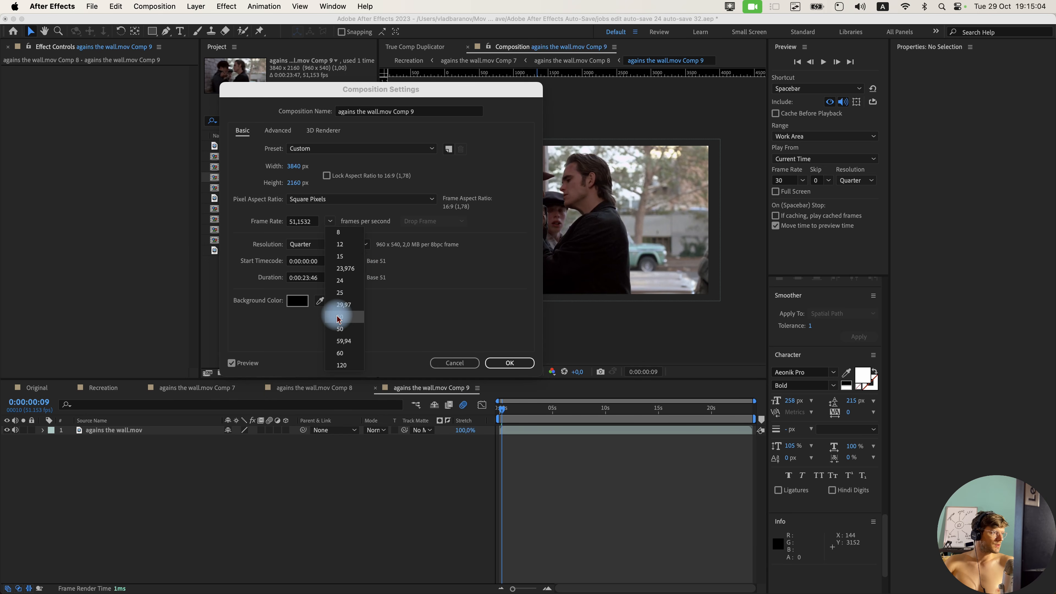
left_click(337, 319)
left_click(510, 363)
left_click(502, 421)
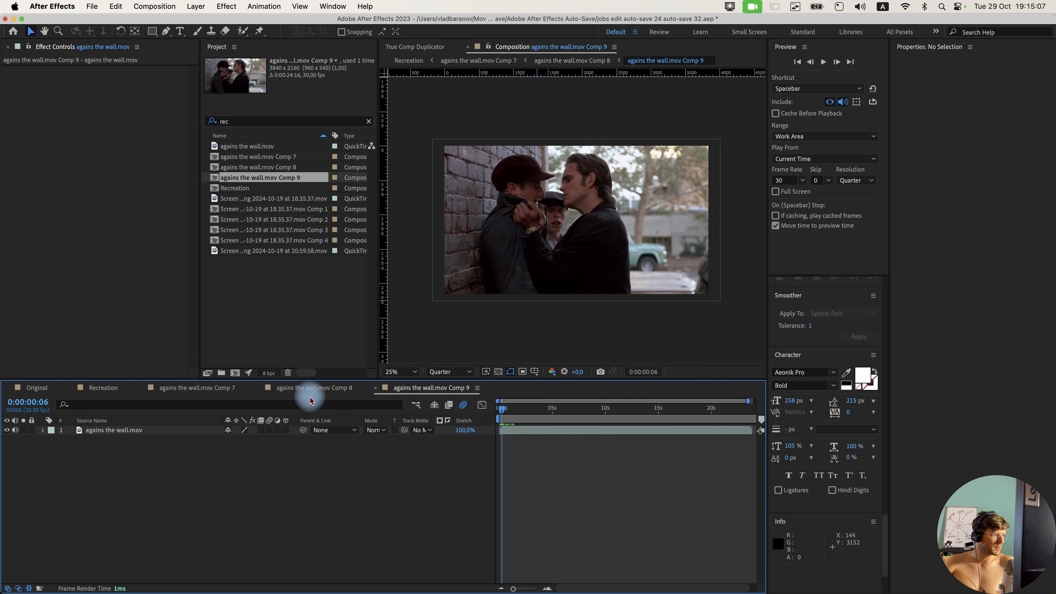
left_click(376, 387)
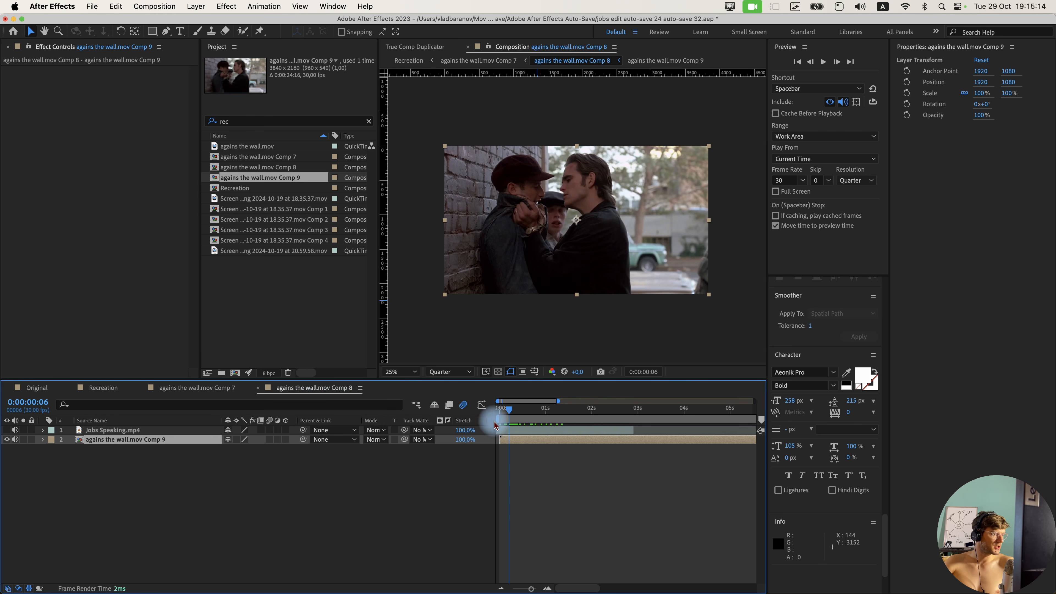
Shift the Jobs Speaking.mp4 layer earlier in Comp 8 so it ends at 0:00:02:02, and preview the clip from the start.
left_click_drag(508, 409, 424, 408)
left_click_drag(538, 431, 535, 432)
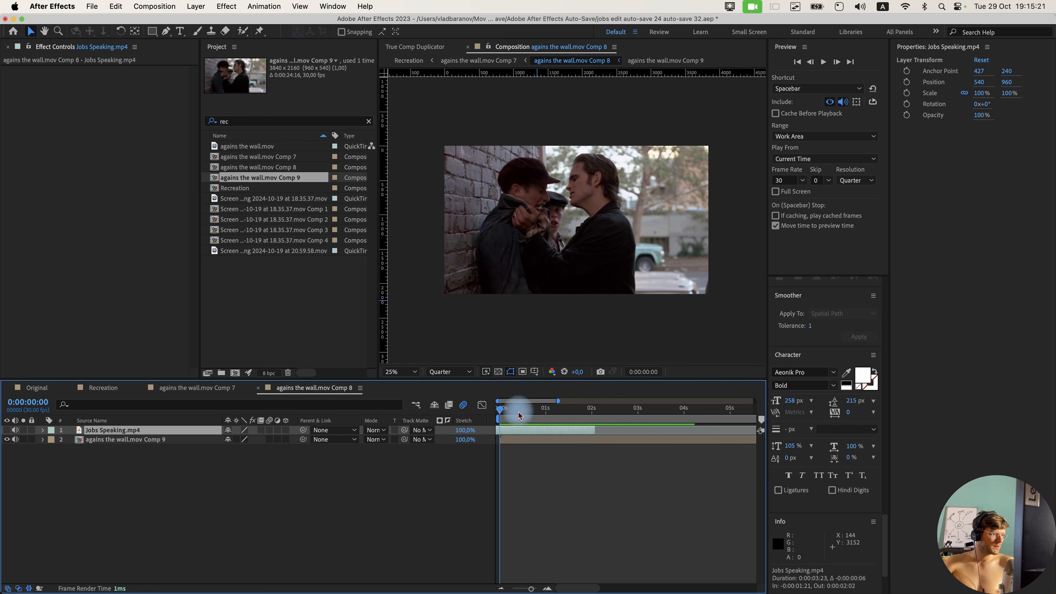
left_click(528, 464)
key("space")
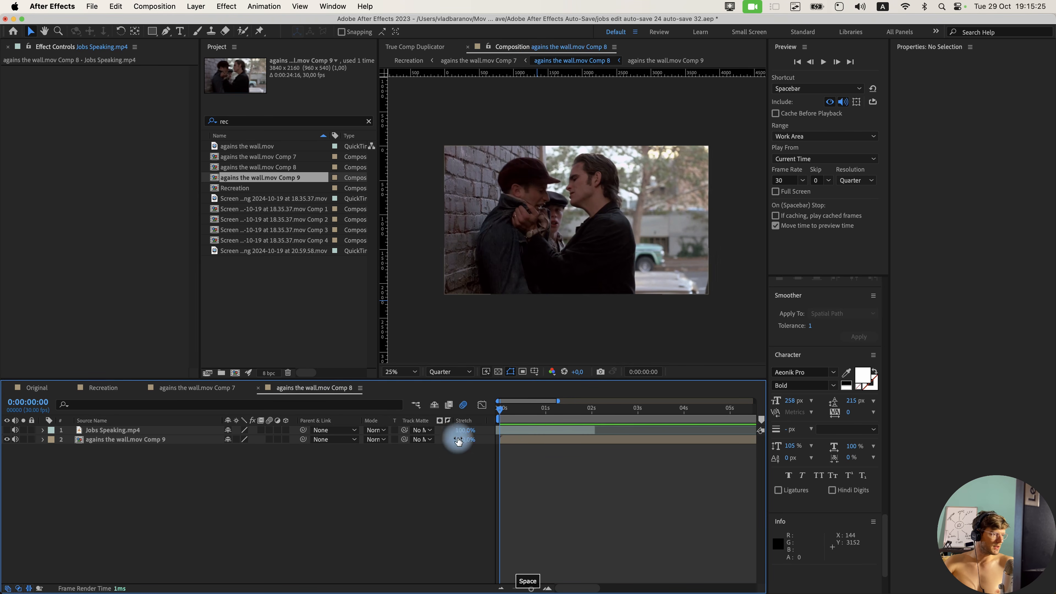
Split the agains the wall.mov Comp 9 layer at 0:00:02:03, delete the part after the cut, and return to the start.
left_click(198, 441)
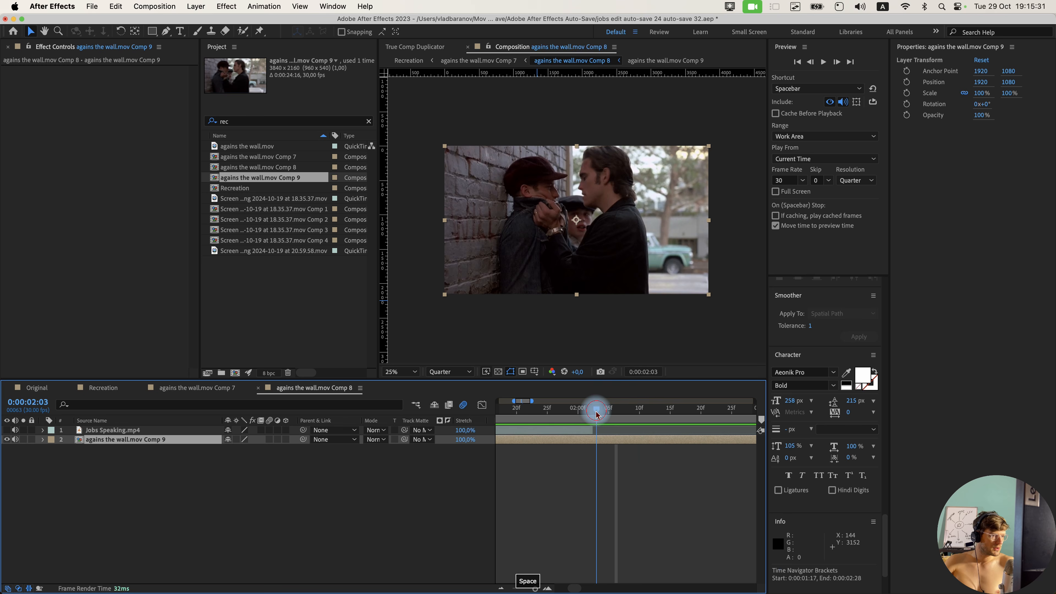
left_click_drag(596, 410, 593, 411)
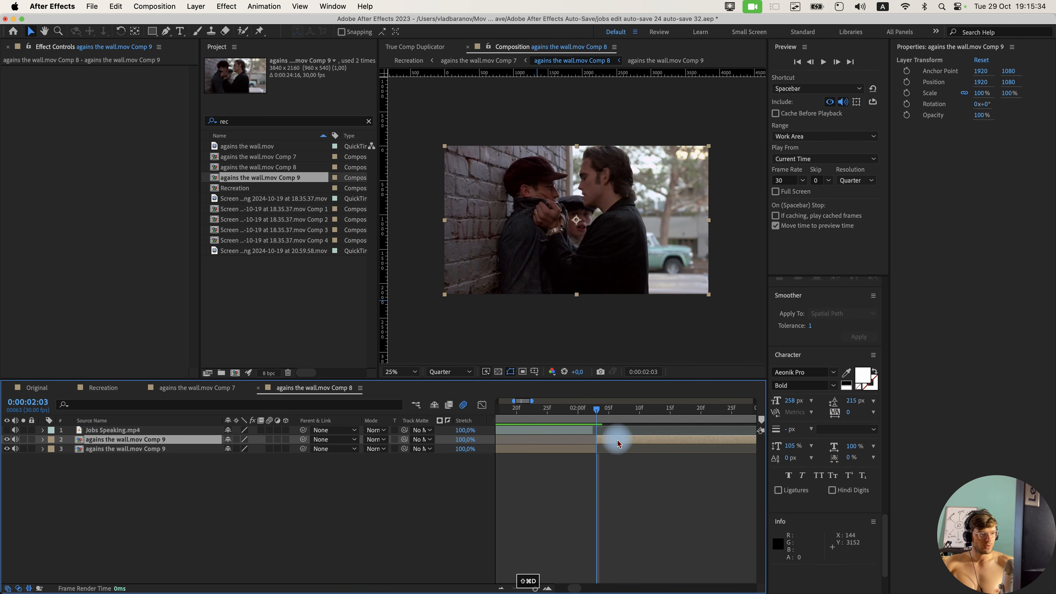
left_click(597, 483)
left_click(668, 484)
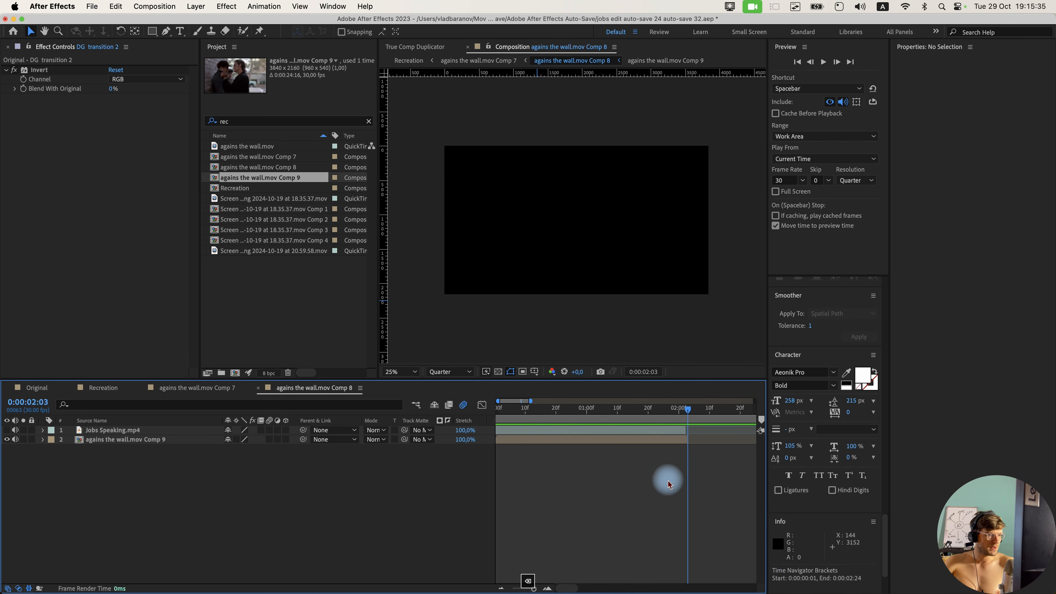
key("minus")
left_click_drag(640, 414, 443, 420)
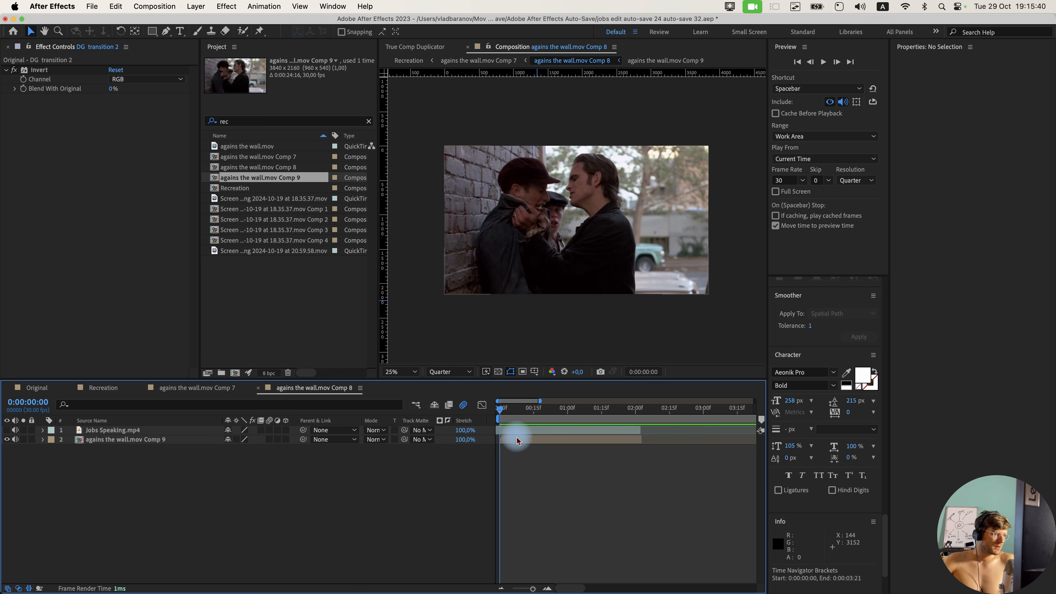
Run 3D camera tracking on the agains the wall.mov Comp 9 layer with Detailed Analysis enabled.
left_click(517, 439)
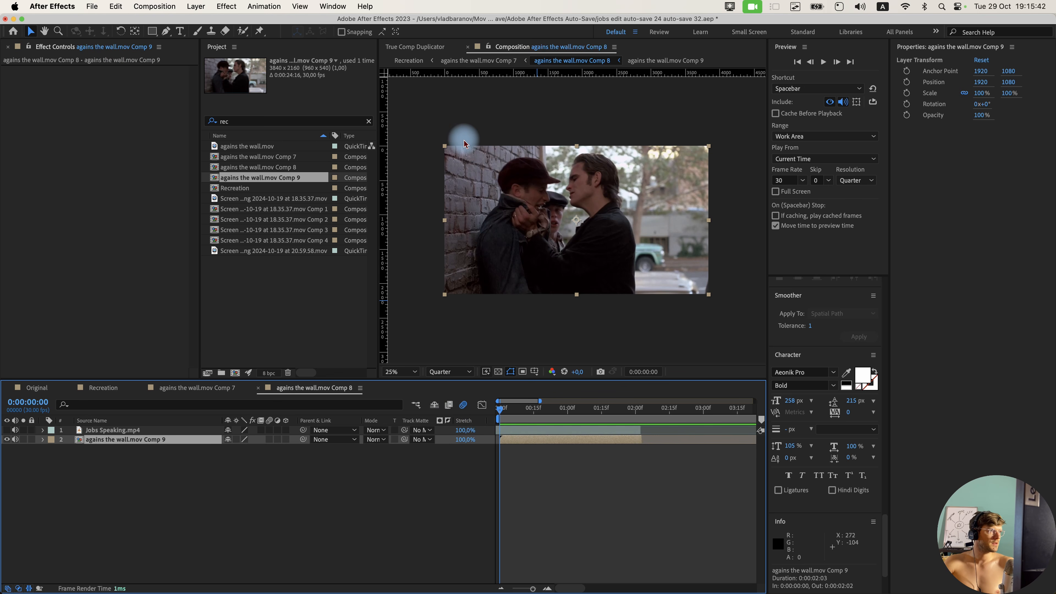
mouse_move(885, 537)
left_mouse_down()
mouse_move(891, 483)
mouse_move(876, 554)
mouse_move(894, 456)
mouse_move(890, 509)
left_mouse_up()
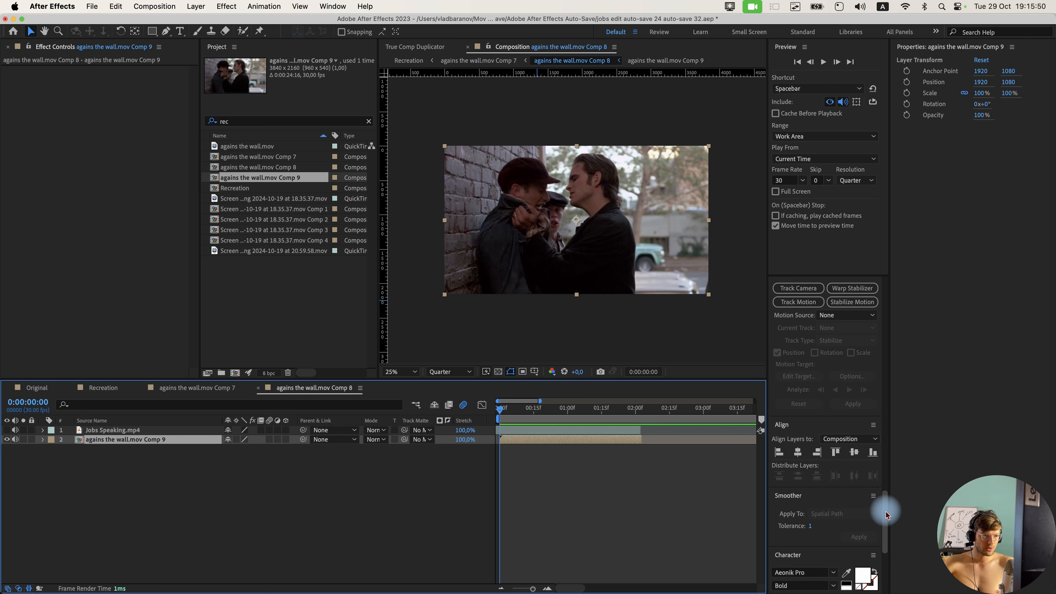
left_click(333, 6)
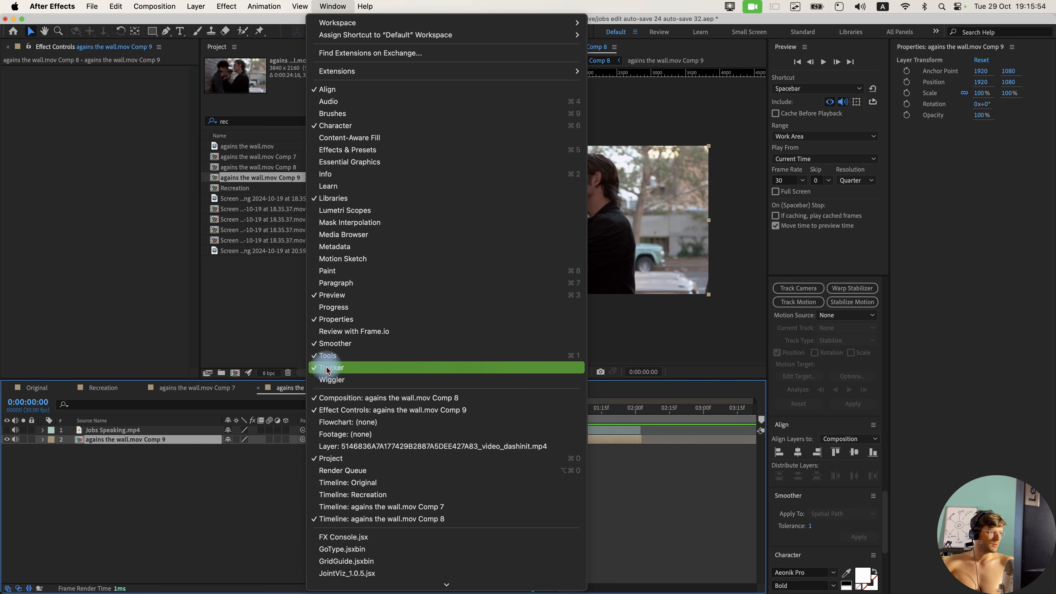
left_click(642, 470)
left_click_drag(886, 506, 886, 488)
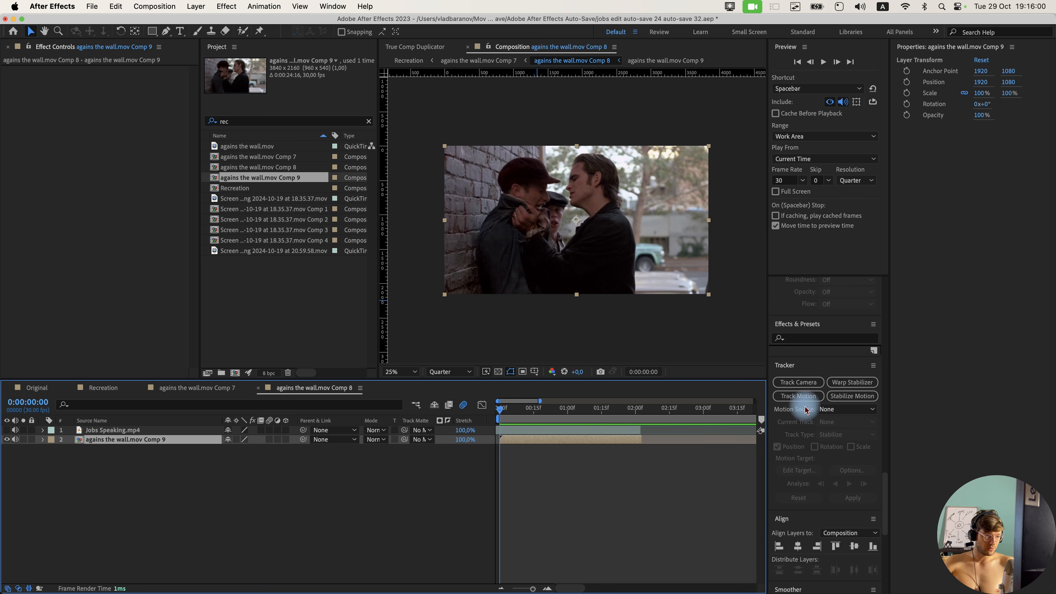
left_click(798, 382)
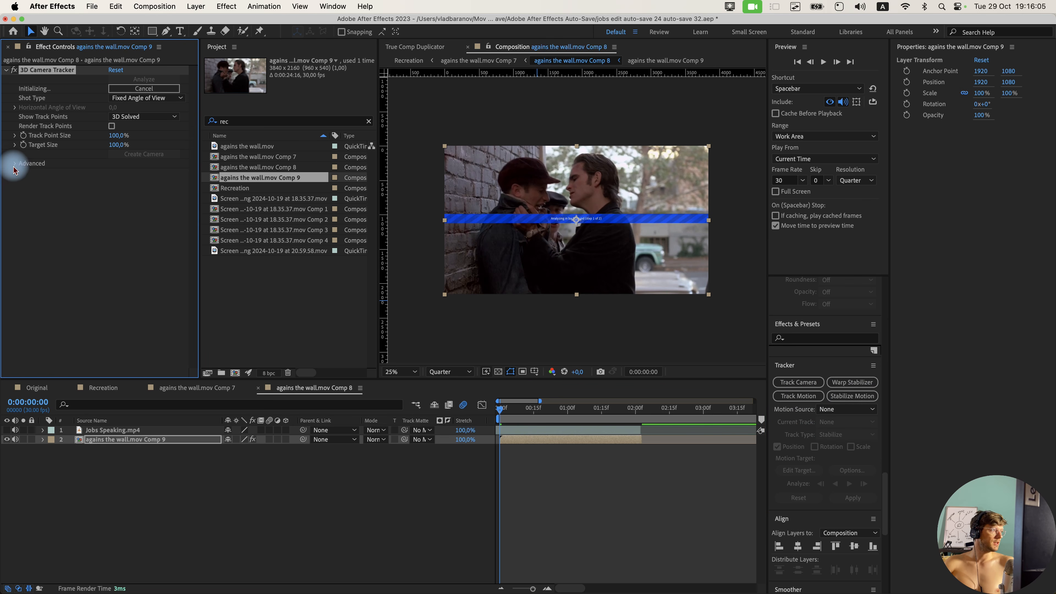
left_click(14, 166)
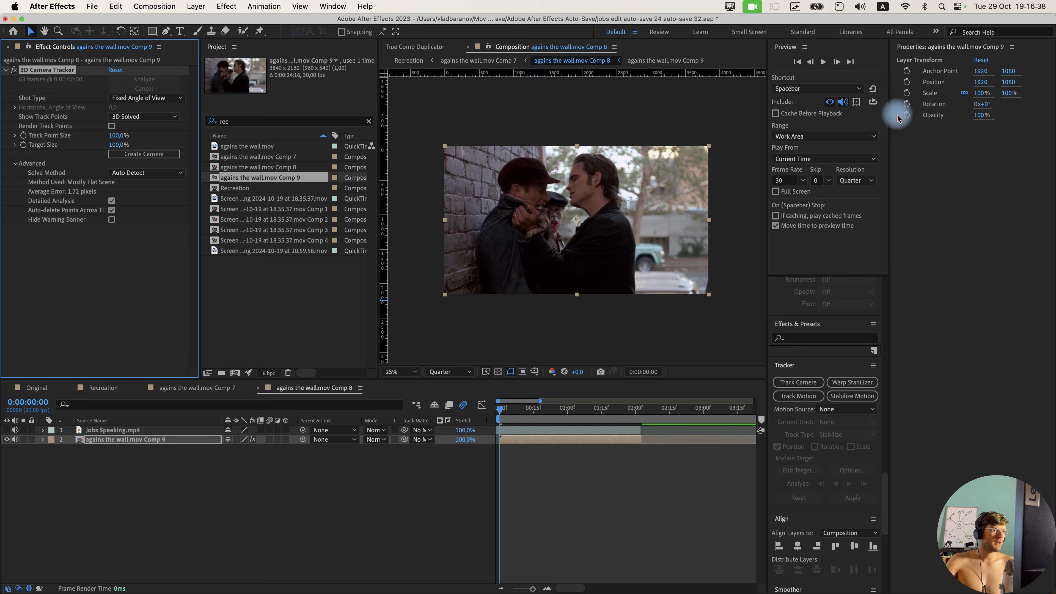
Select the solved track points across the frame and create a null and camera from them.
left_click(565, 150)
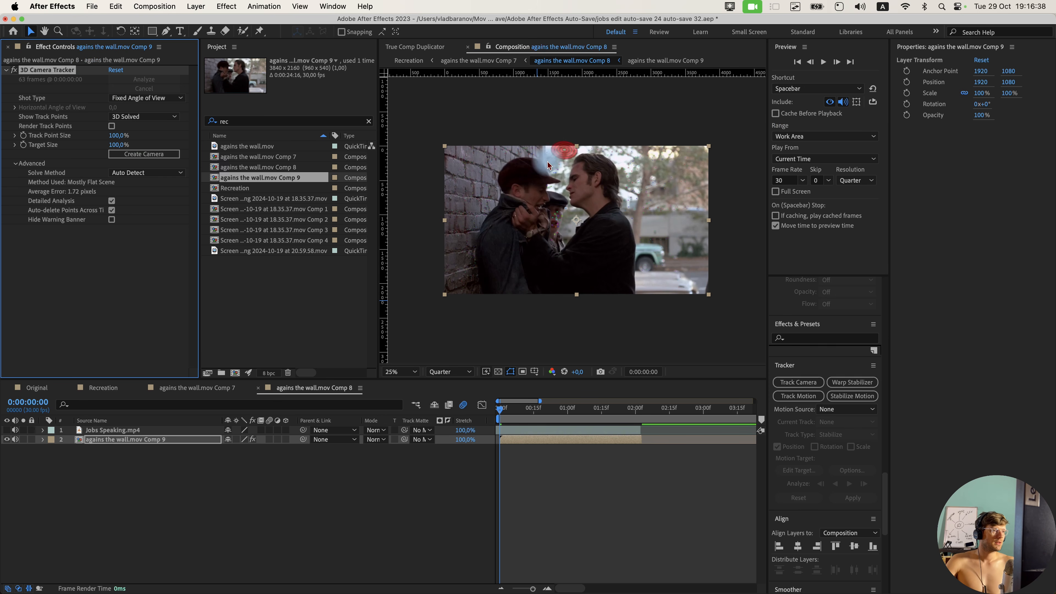
mouse_move(448, 113)
left_mouse_down()
mouse_move(575, 366)
mouse_move(726, 103)
mouse_move(536, 163)
left_mouse_up()
right_click(636, 188)
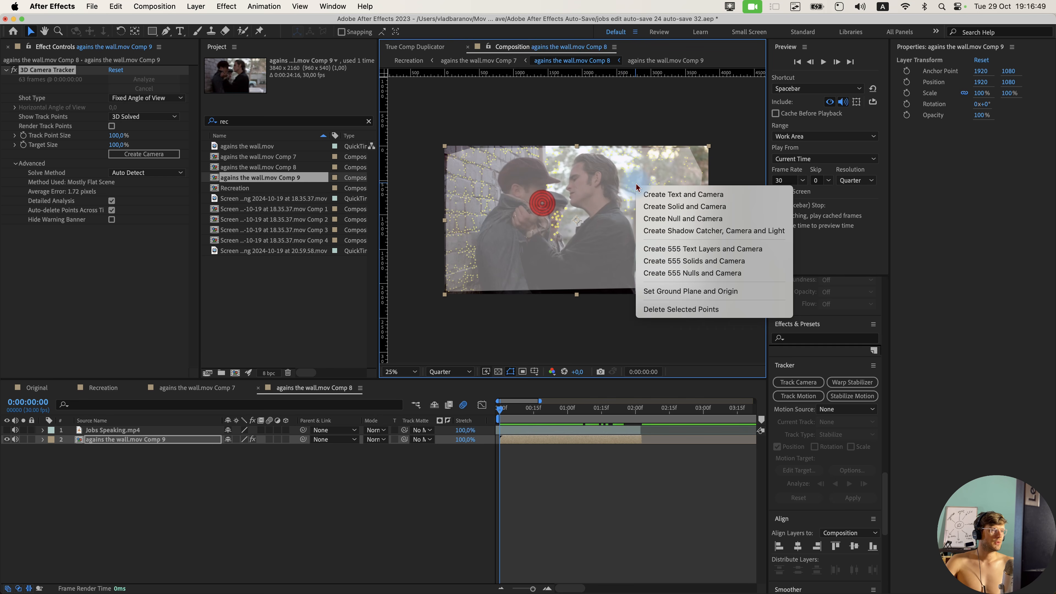
left_click(677, 219)
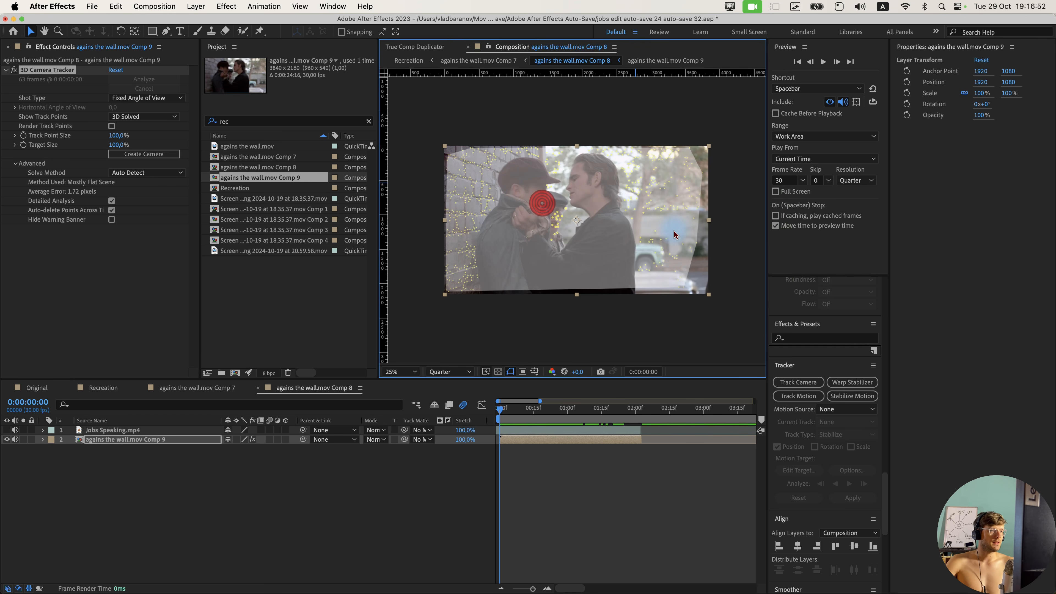
left_click(535, 489)
left_click(539, 300)
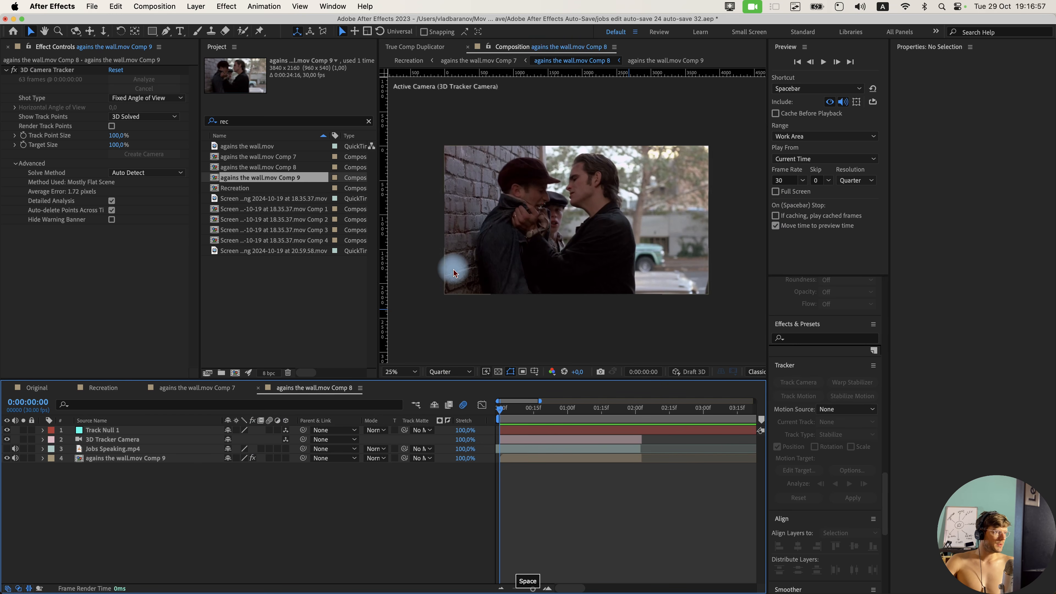
Add a text layer reading "try" and make it a 3D layer.
left_click(180, 31)
left_click(406, 241)
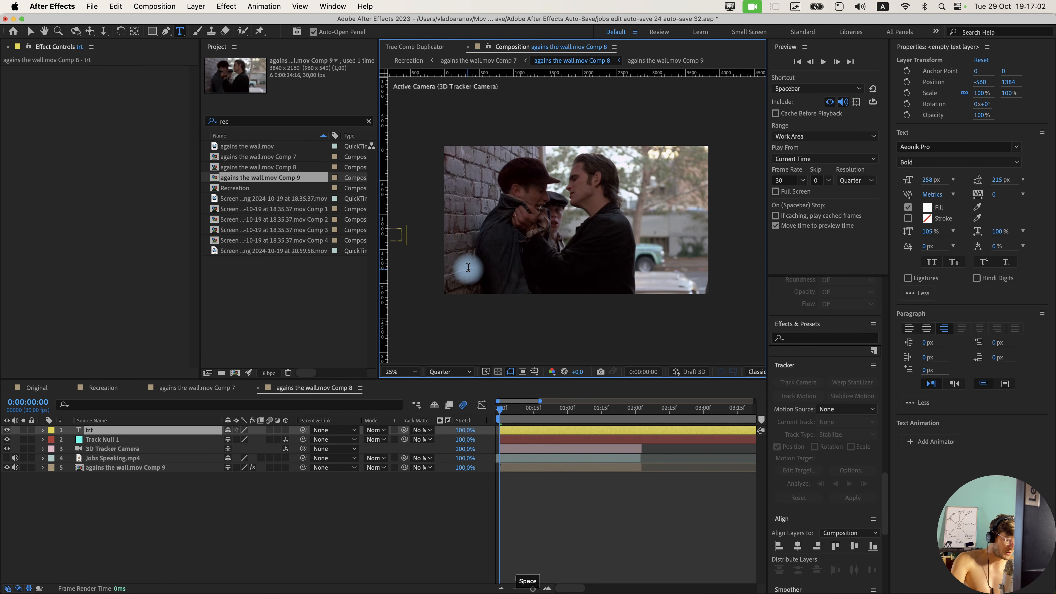
type("trt not t")
type("o")
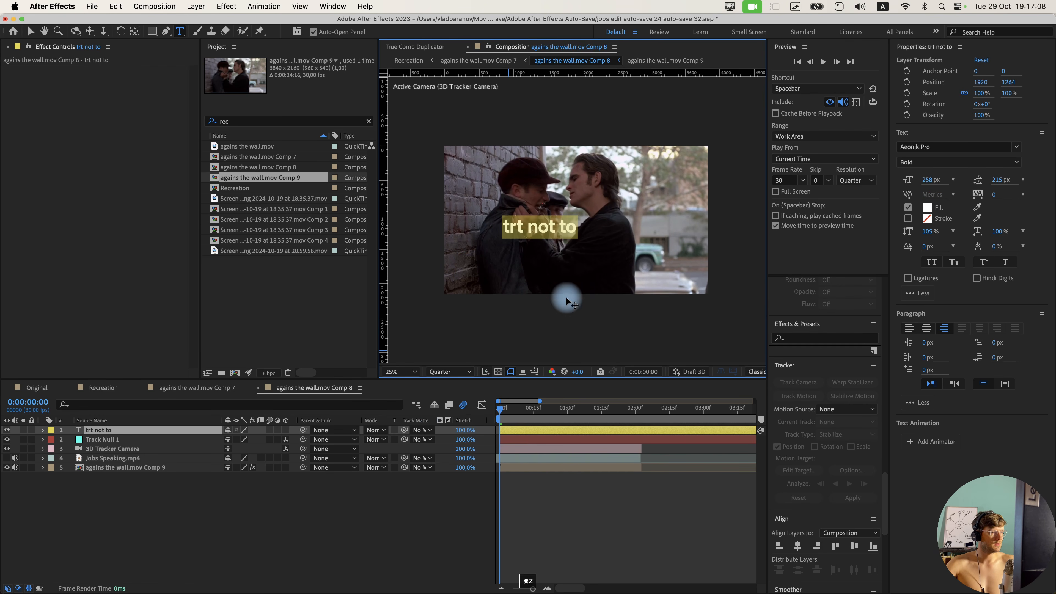
triple_click(527, 227)
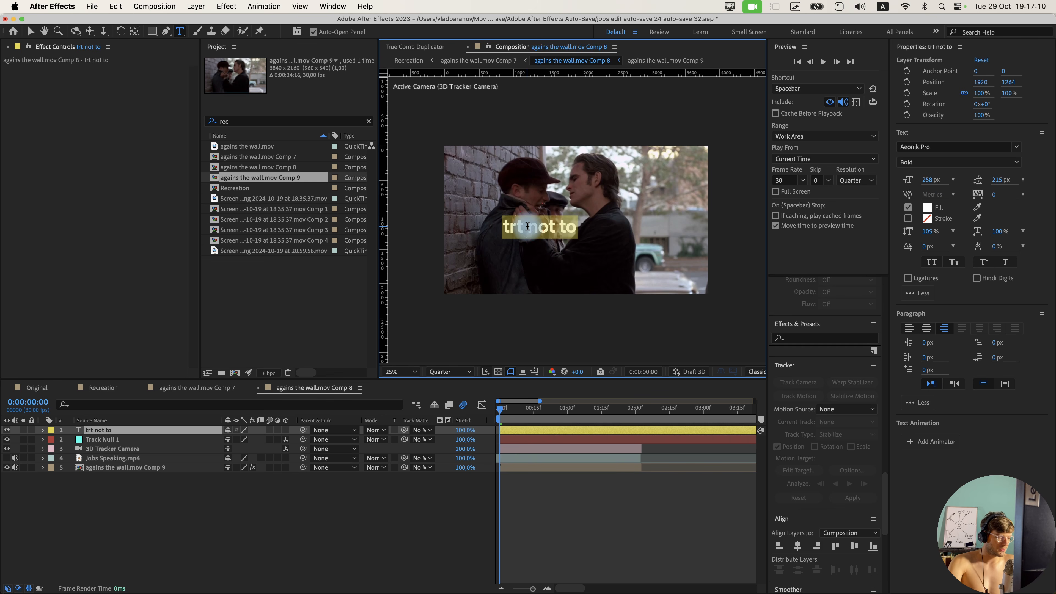
type("try")
key("super+d")
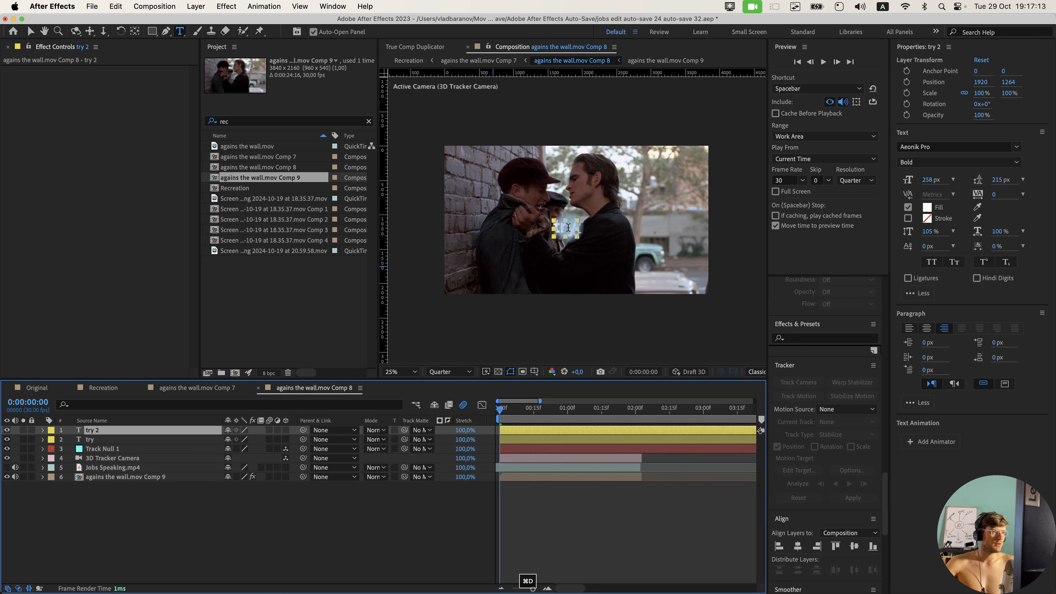
key("super+z")
left_click(284, 430)
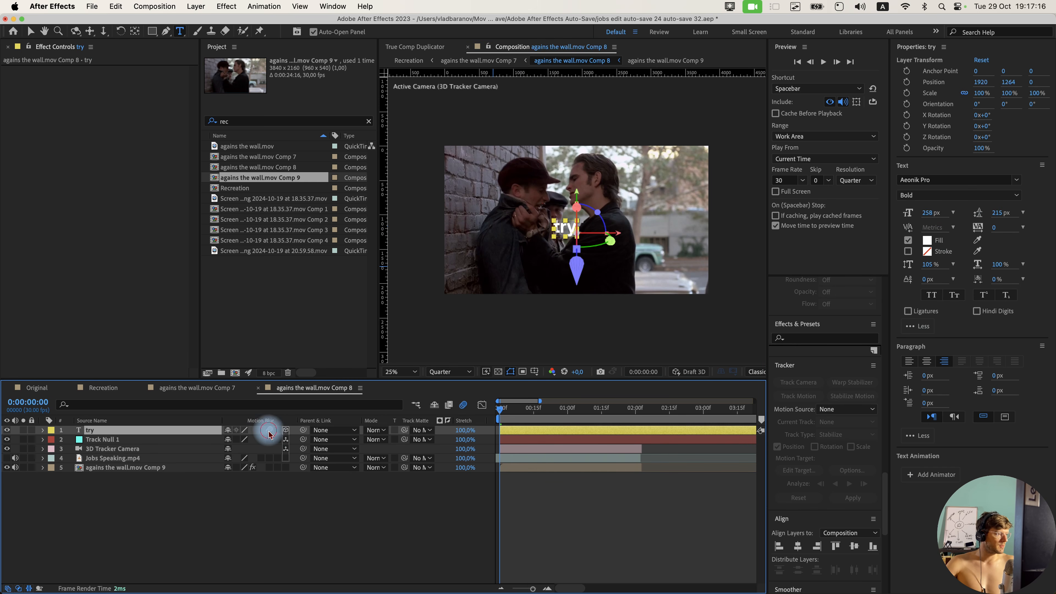
Copy the position and orientation of Track Null 1 onto the "try" text layer.
left_click(145, 439)
key("p")
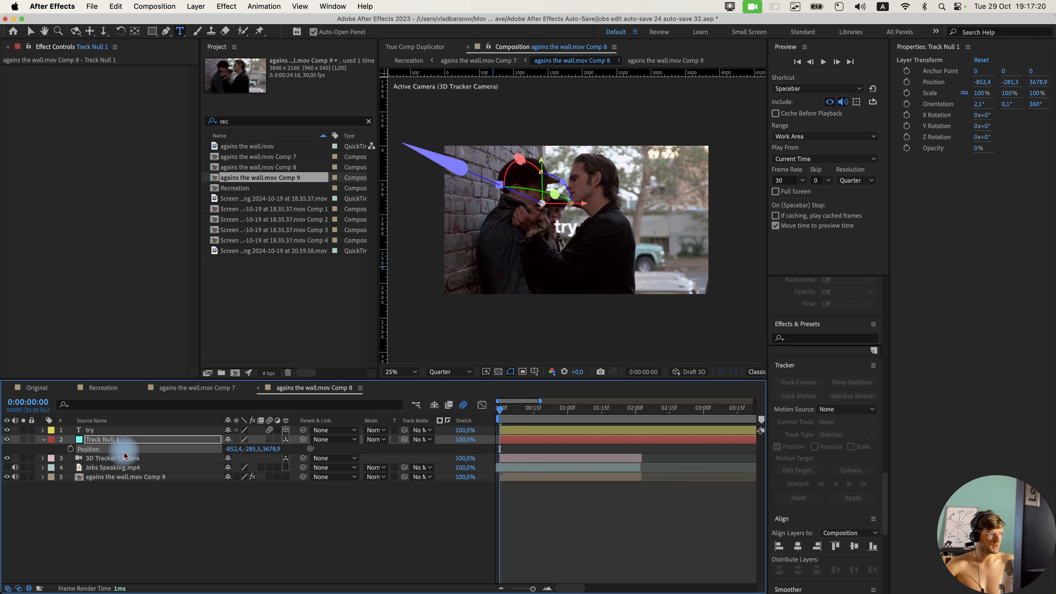
left_click(101, 433)
key("super+v")
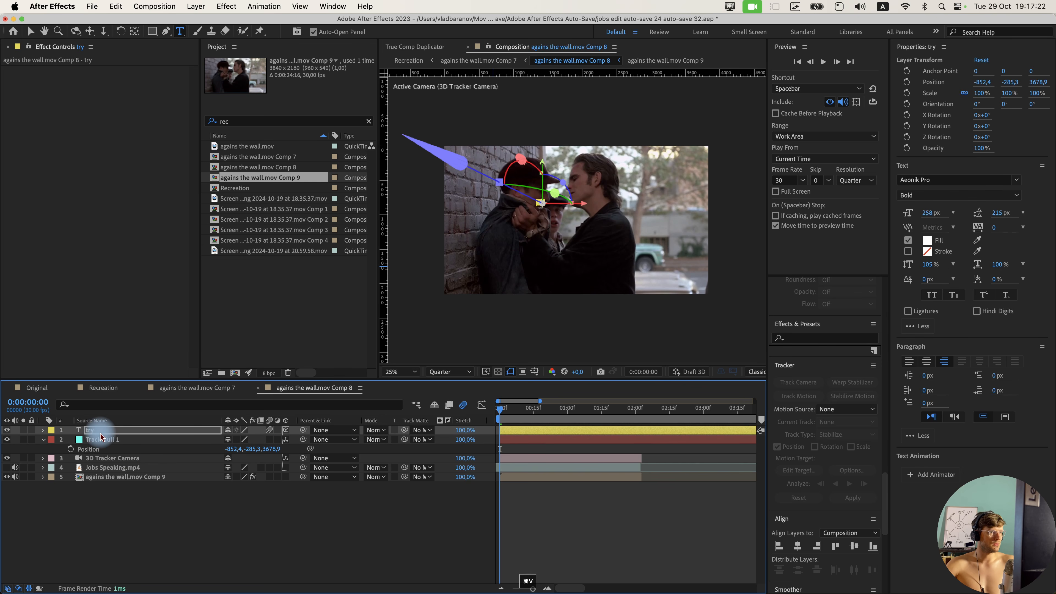
left_click(101, 439)
key("r")
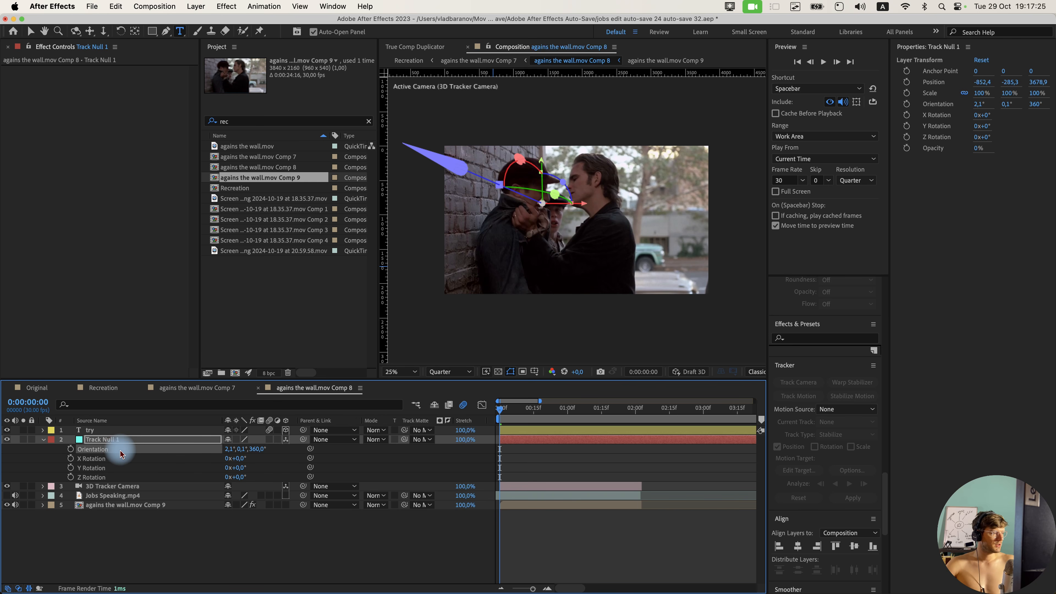
left_click(112, 435)
key("Return")
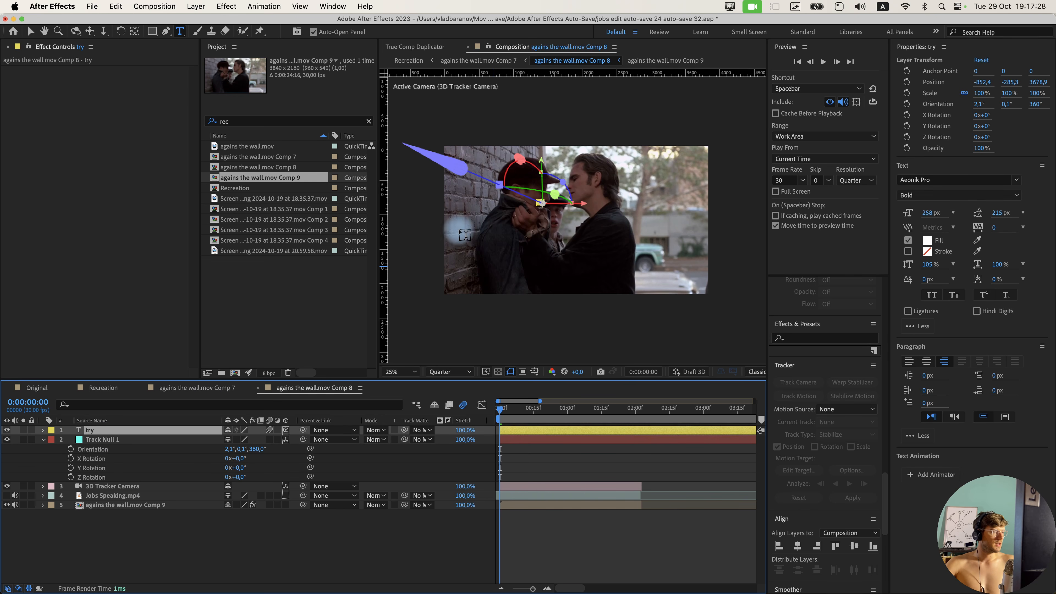
Scale the "try" text to about 954% and place it beside the taller man's chest, at about 6920, 2690, 3679.
key("period")
key("s")
left_click_drag(273, 442, 493, 305)
key("comma")
key("v")
left_click(684, 215)
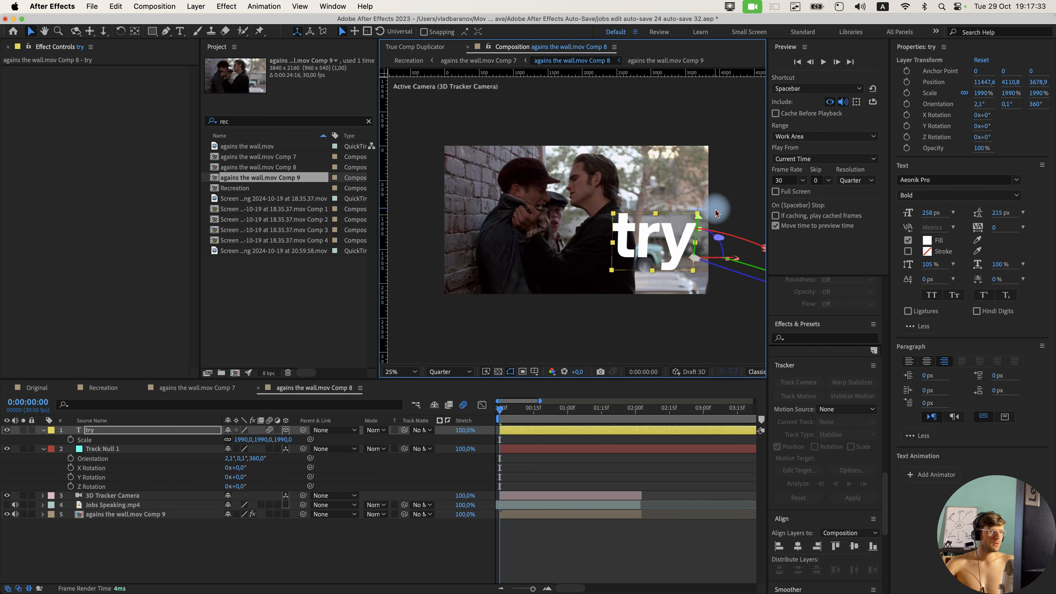
mouse_move(612, 213)
left_mouse_down()
mouse_move(657, 237)
mouse_move(620, 229)
left_mouse_up()
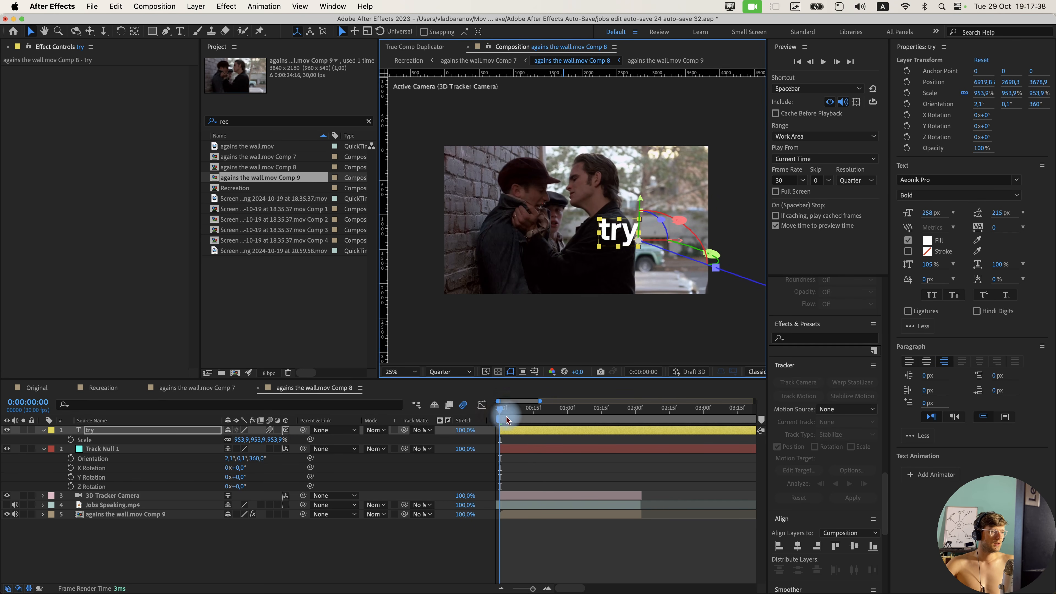
Duplicate the "try" layer, trim the copy to start at 0:00:00:07, and place it directly below the original word.
left_click_drag(504, 422, 517, 424)
key("super+d")
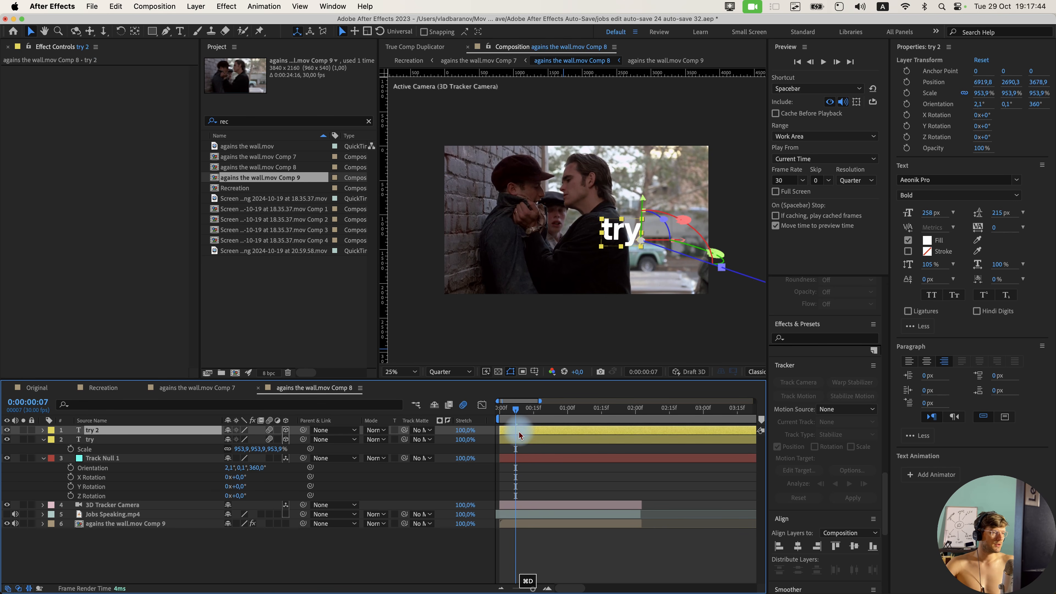
key("shift+super+d")
left_click(510, 439)
key("Delete")
key("v")
left_click_drag(624, 237, 625, 268)
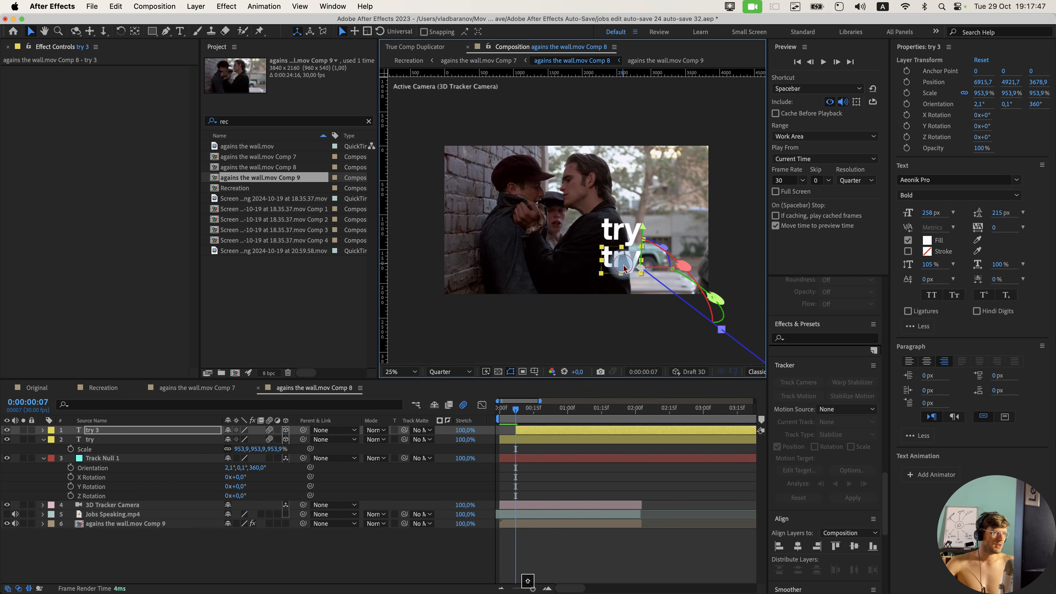
Change the duplicated word to "not to", remove its fill and give it a red 2 px stroke.
double_click(624, 268)
type("not to")
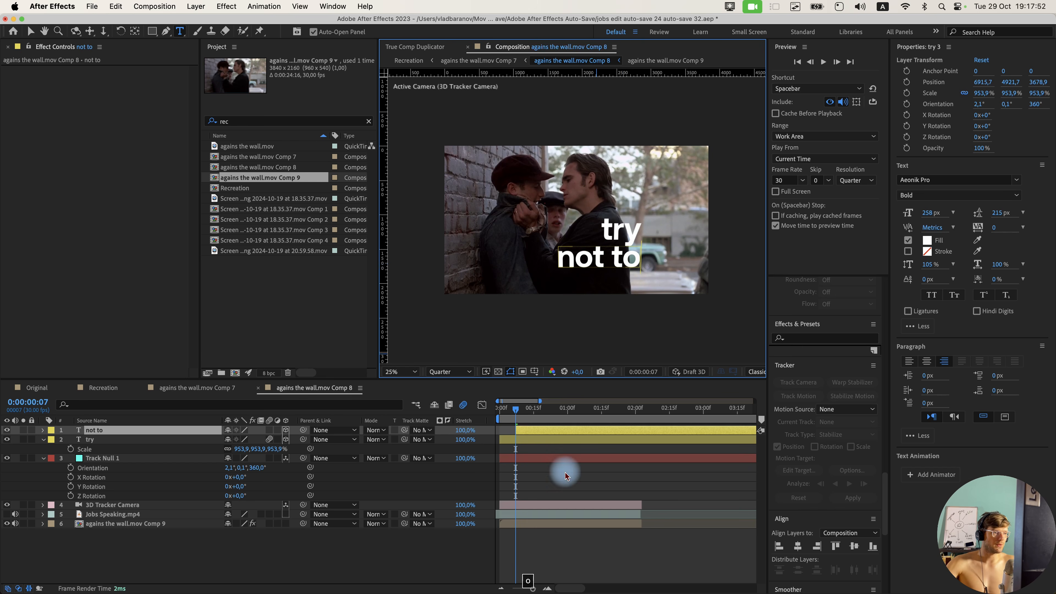
left_click(908, 240)
left_click(908, 251)
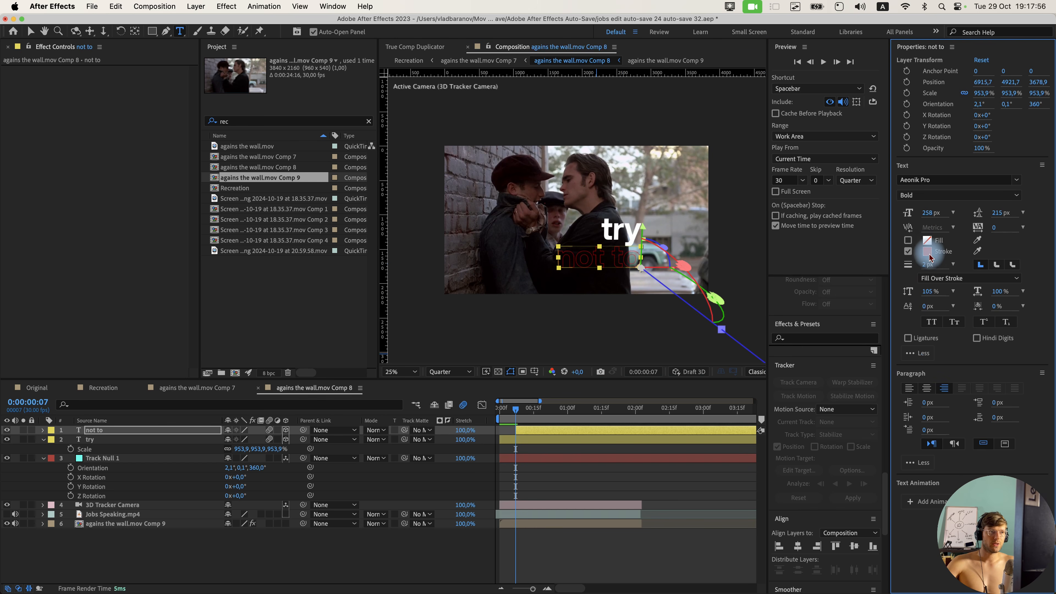
Apply the Deep Glow effect to the "not to" text layer.
scroll(626, 284, "up", 2)
key("ctrl+space")
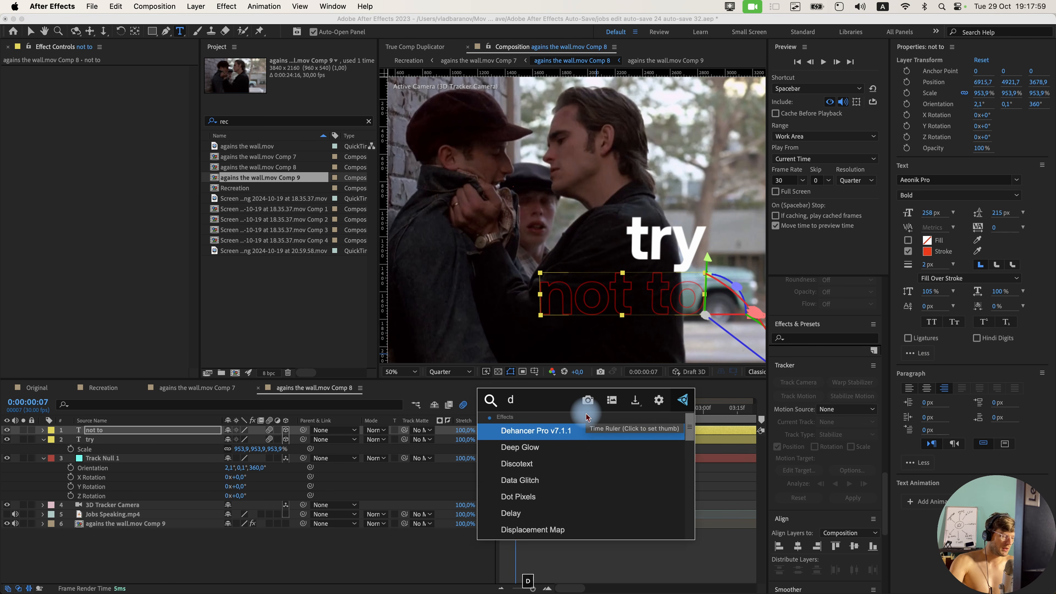
type("deep")
key("Return")
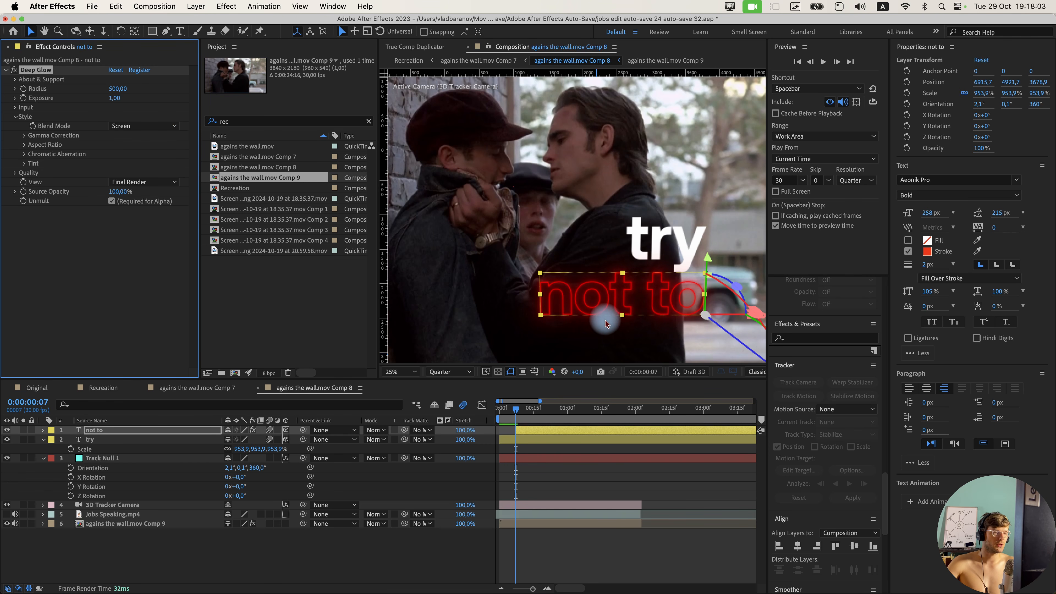
Trim the "not to", "try" and Track Null 1 layers to end at 0:00:02:02, where the footage stops.
scroll(605, 320, "down", 2)
left_click_drag(517, 410, 640, 421)
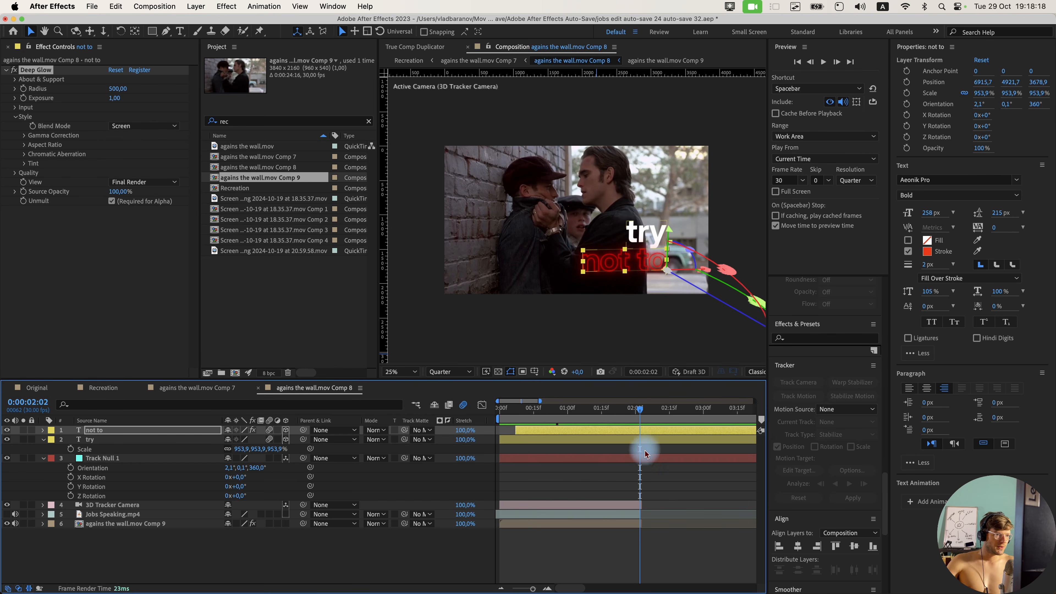
left_click(645, 458, "shift")
key("super+shift+d")
key("Delete")
key("space")
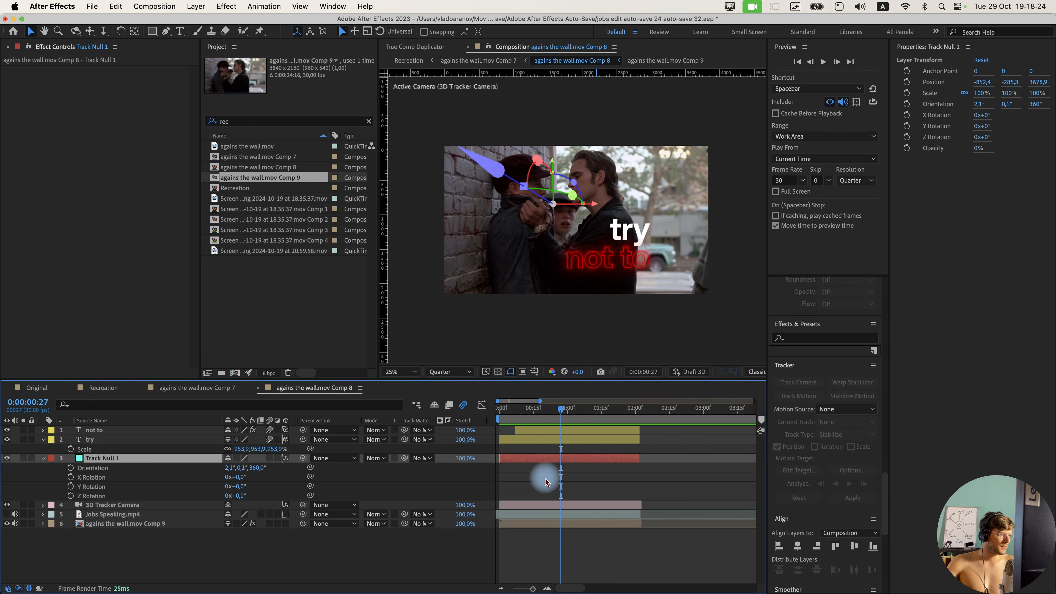
left_click(503, 469)
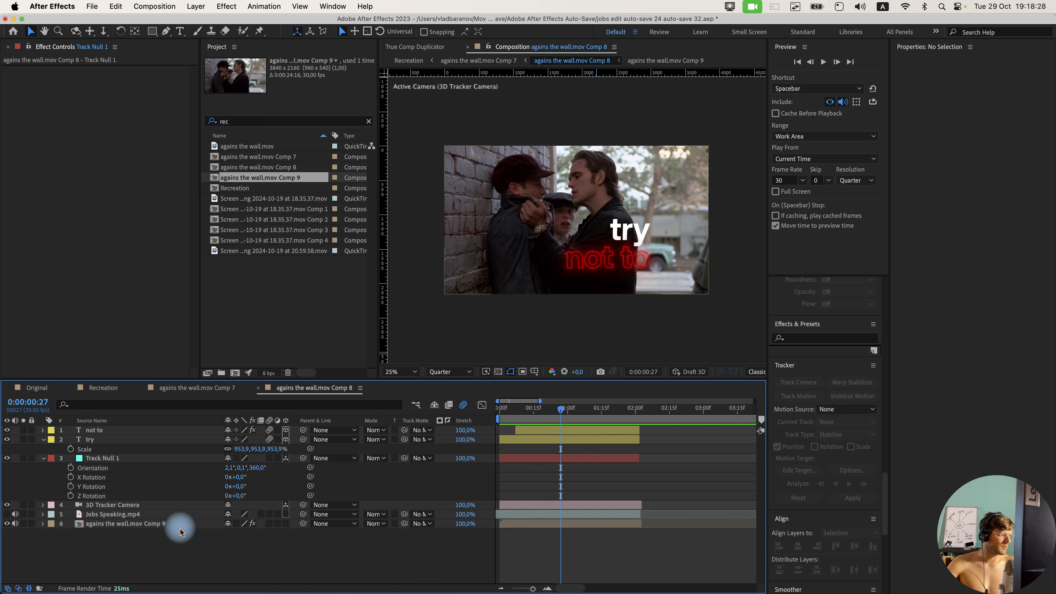
Select the 3D Camera Tracker effect on the agains the wall.mov Comp 9 layer to show its track points.
left_click(208, 525)
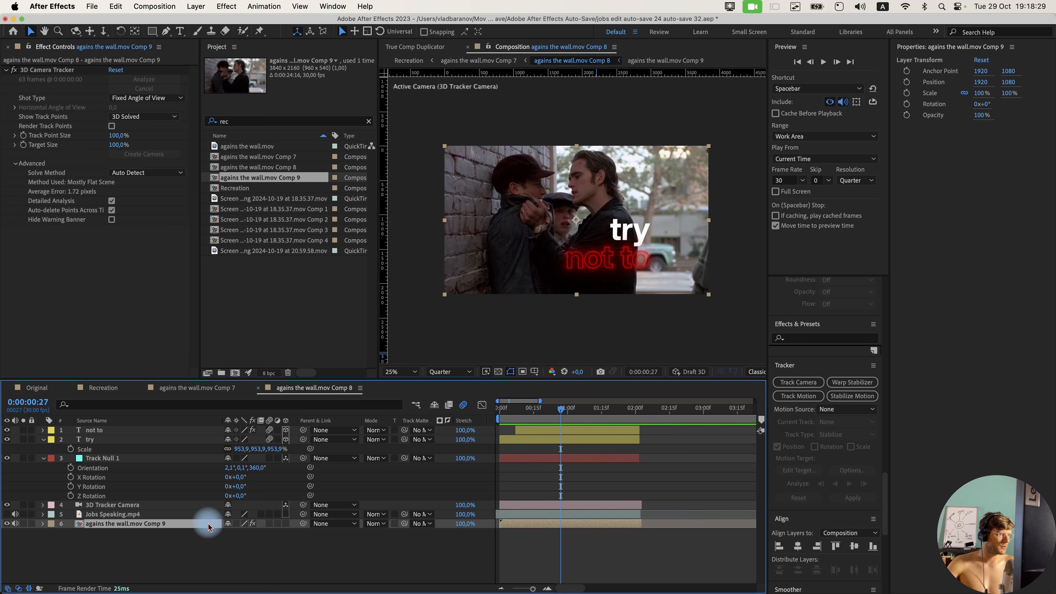
left_click(47, 87)
left_click(50, 70)
scroll(505, 227, "up", 1)
left_click_drag(505, 226, 601, 183)
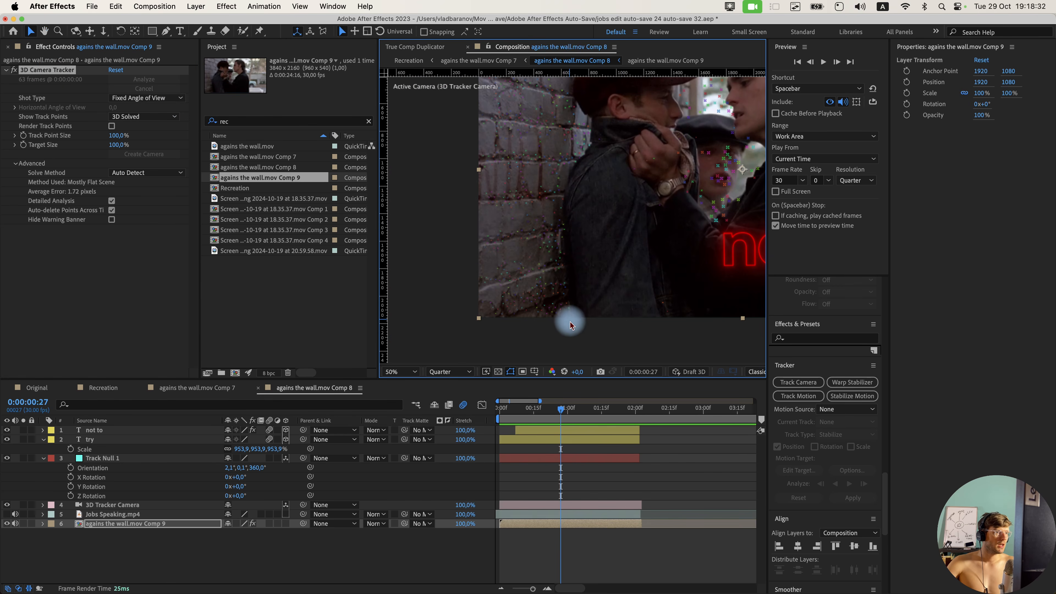
mouse_move(558, 133)
left_mouse_down()
mouse_move(434, 267)
mouse_move(549, 147)
mouse_move(533, 283)
mouse_move(563, 245)
mouse_move(489, 232)
left_mouse_up()
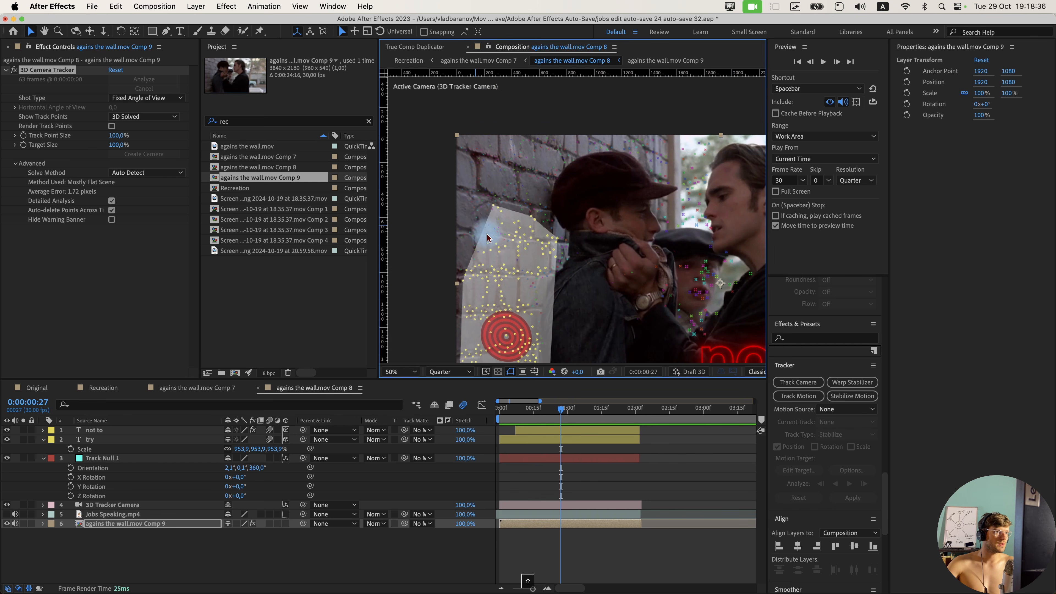
mouse_move(471, 153)
left_mouse_down()
mouse_move(534, 167)
mouse_move(468, 198)
left_mouse_up()
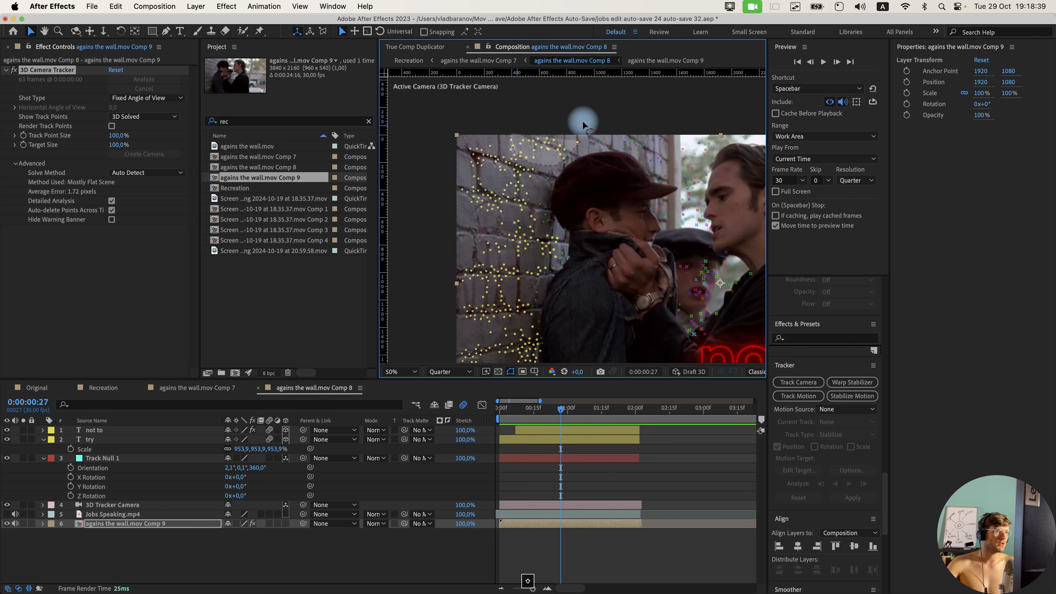
scroll(542, 300, "up", 2)
scroll(519, 225, "up", 1)
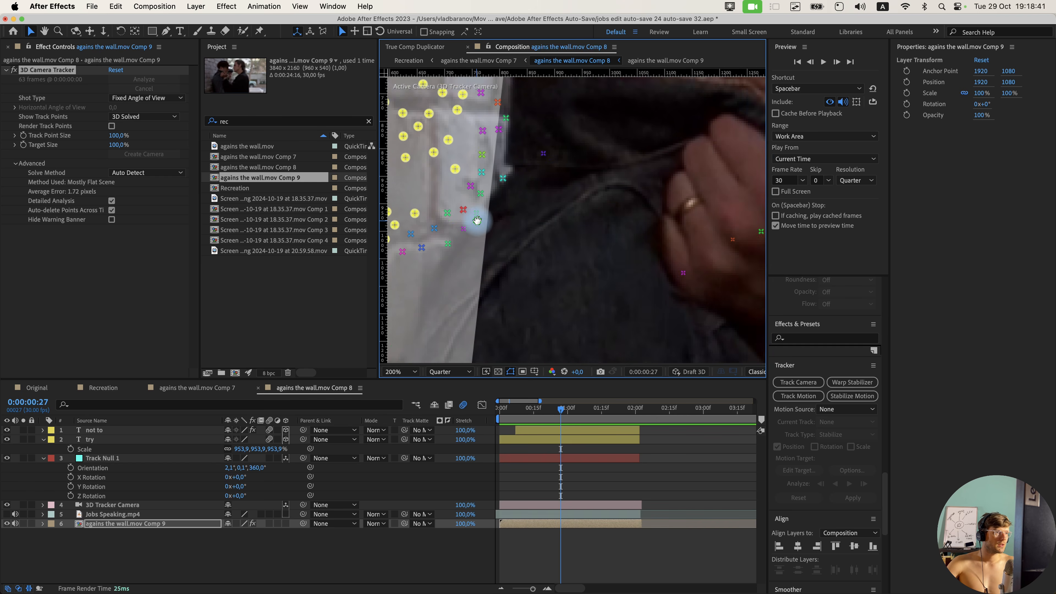
left_click_drag(465, 254, 540, 170)
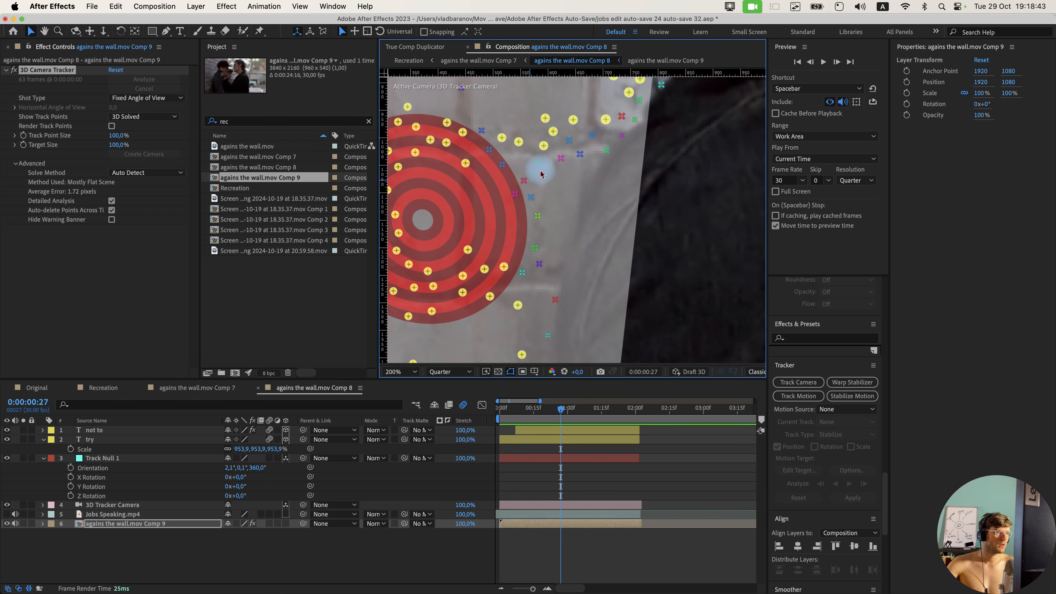
mouse_move(573, 127)
left_mouse_down()
mouse_move(493, 195)
mouse_move(569, 188)
mouse_move(591, 130)
left_mouse_up()
scroll(499, 256, "down", 5)
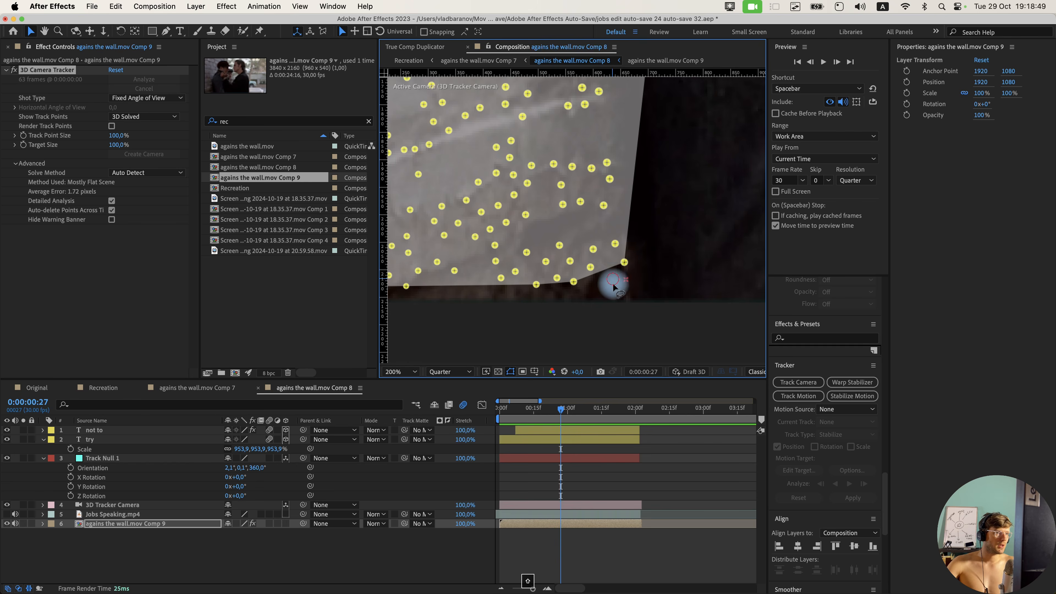
left_click_drag(613, 285, 622, 273)
At 0:00:00:00, select the track points across the whole brick wall and create a track null from them.
left_click(499, 412)
scroll(566, 258, "down", 2)
left_click(521, 250)
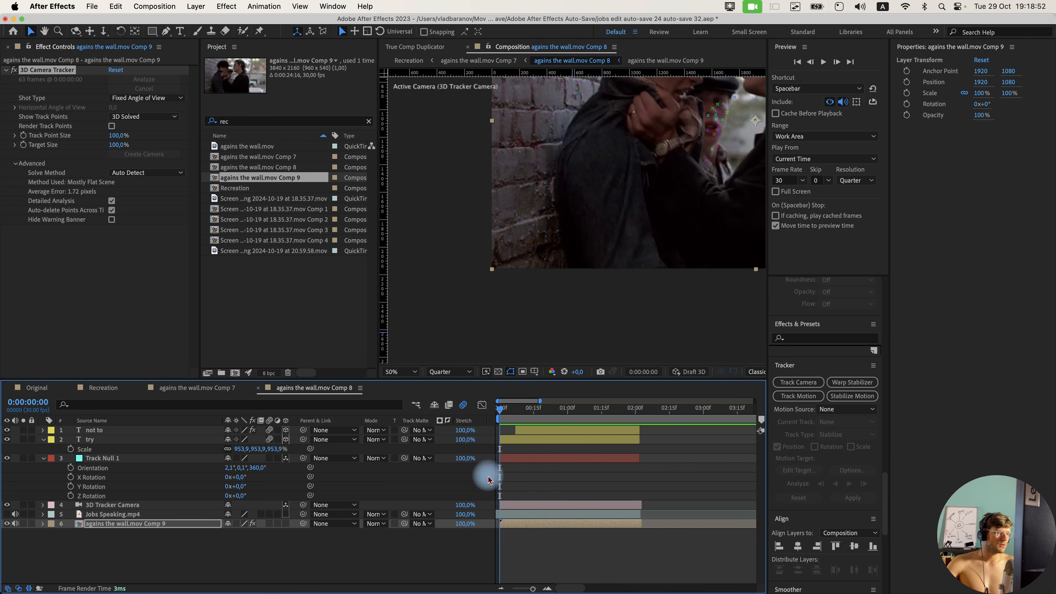
left_click_drag(499, 212, 620, 153)
scroll(540, 249, "up", 1)
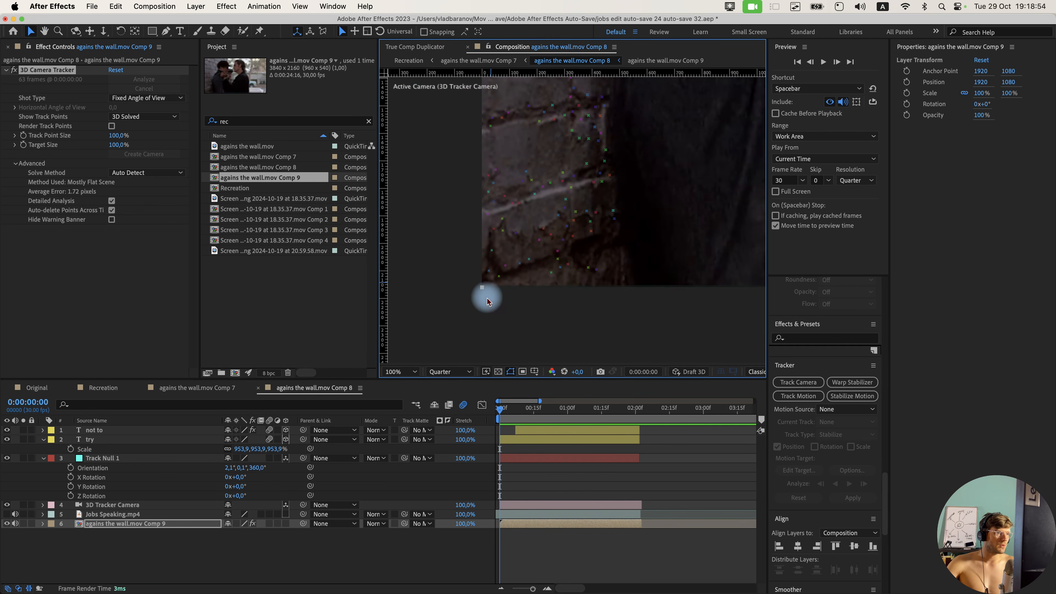
left_click_drag(591, 282, 633, 184)
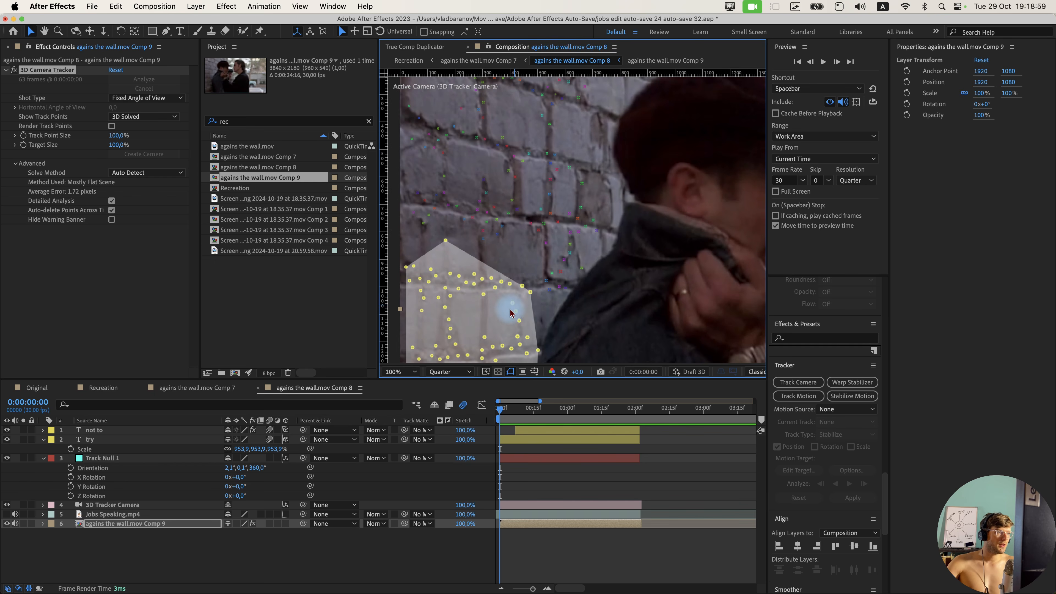
mouse_move(529, 299)
left_mouse_down()
mouse_move(590, 210)
mouse_move(494, 118)
mouse_move(409, 200)
left_mouse_up()
left_click_drag(494, 220, 494, 335)
mouse_move(533, 237)
left_mouse_down()
mouse_move(545, 216)
mouse_move(562, 230)
mouse_move(631, 205)
mouse_move(538, 110)
mouse_move(638, 150)
left_mouse_up()
left_click_drag(661, 155, 523, 184)
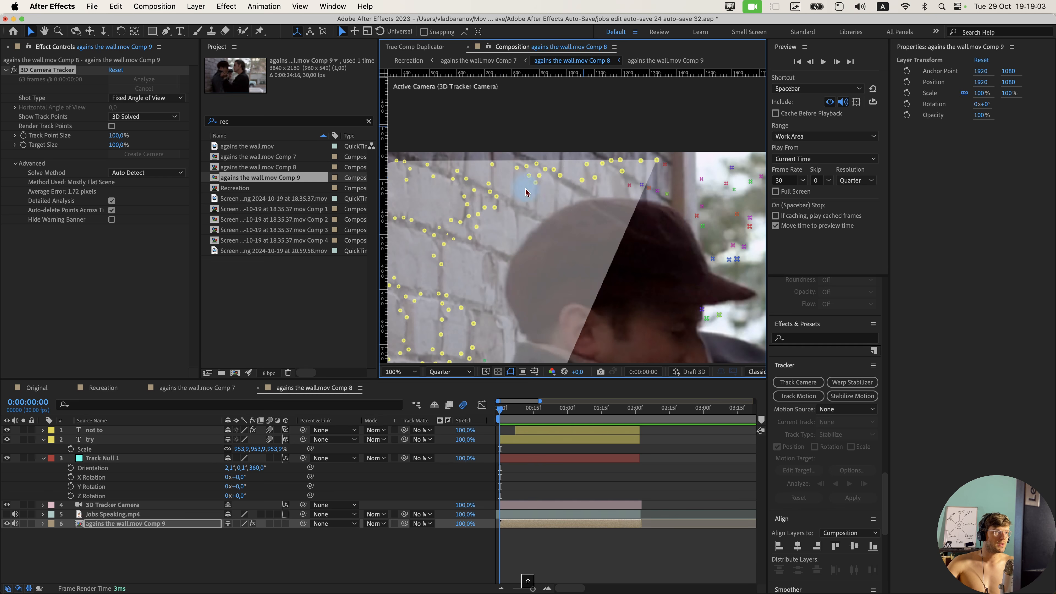
left_click_drag(503, 283, 580, 169)
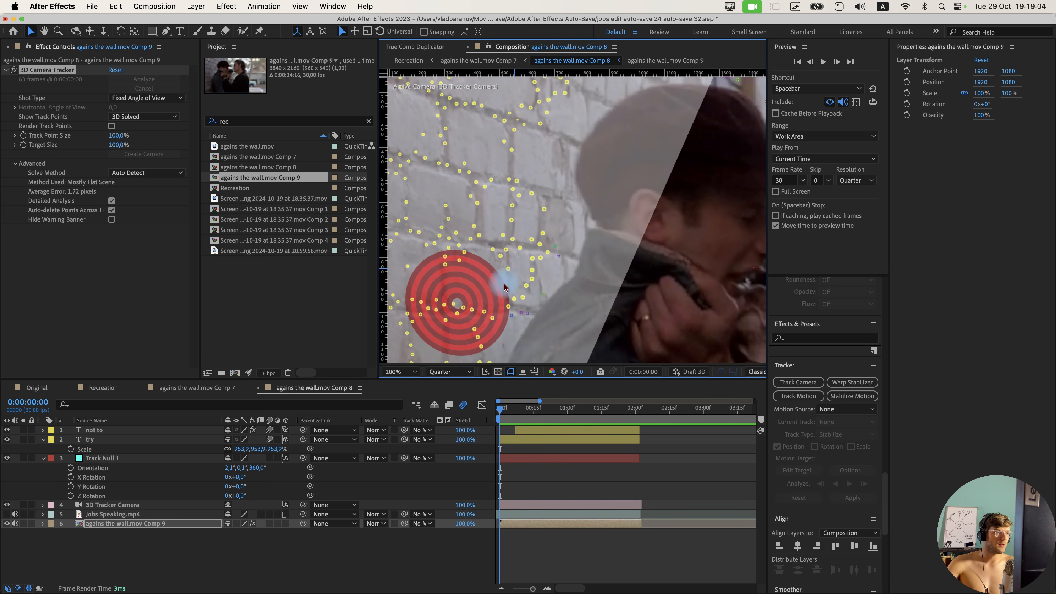
mouse_move(500, 311)
left_mouse_down()
mouse_move(575, 233)
mouse_move(534, 262)
left_mouse_up()
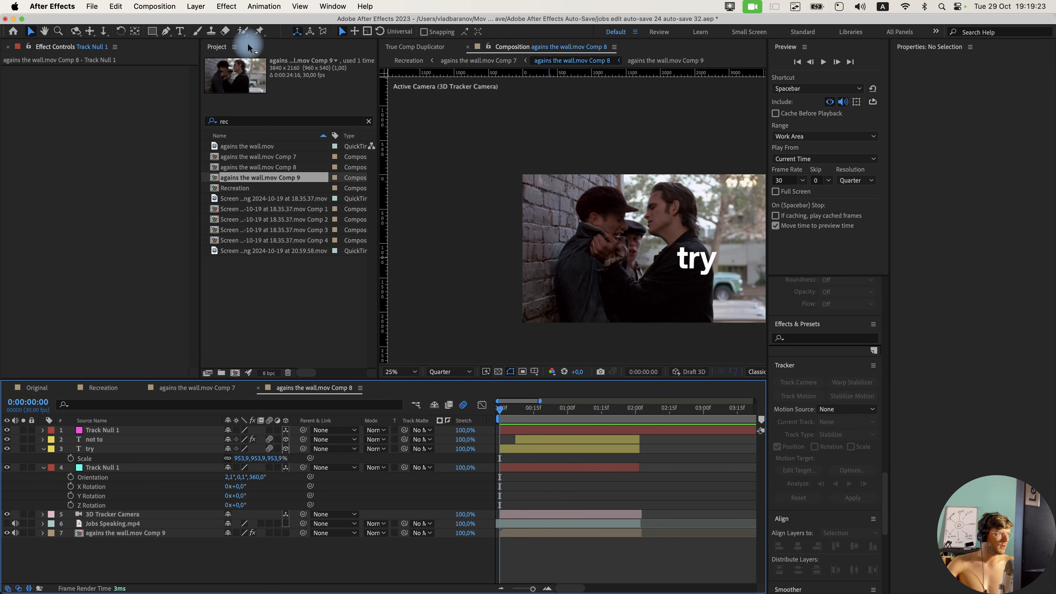
Start an empty text layer at the brick wall and locate the matching "try" shot in the Original composition.
left_click(182, 32)
left_click(521, 229)
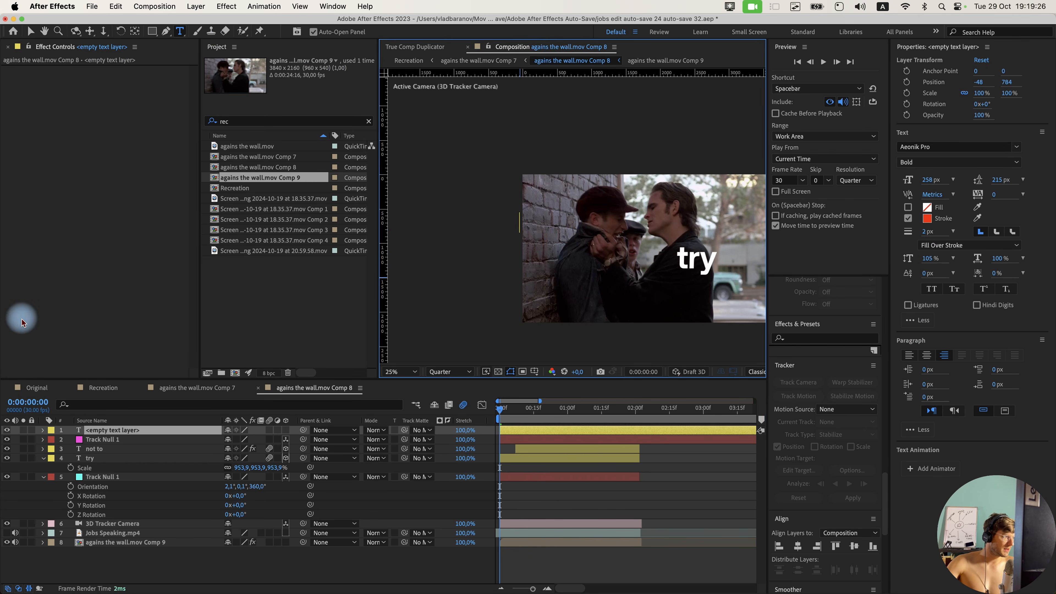
left_click(37, 390)
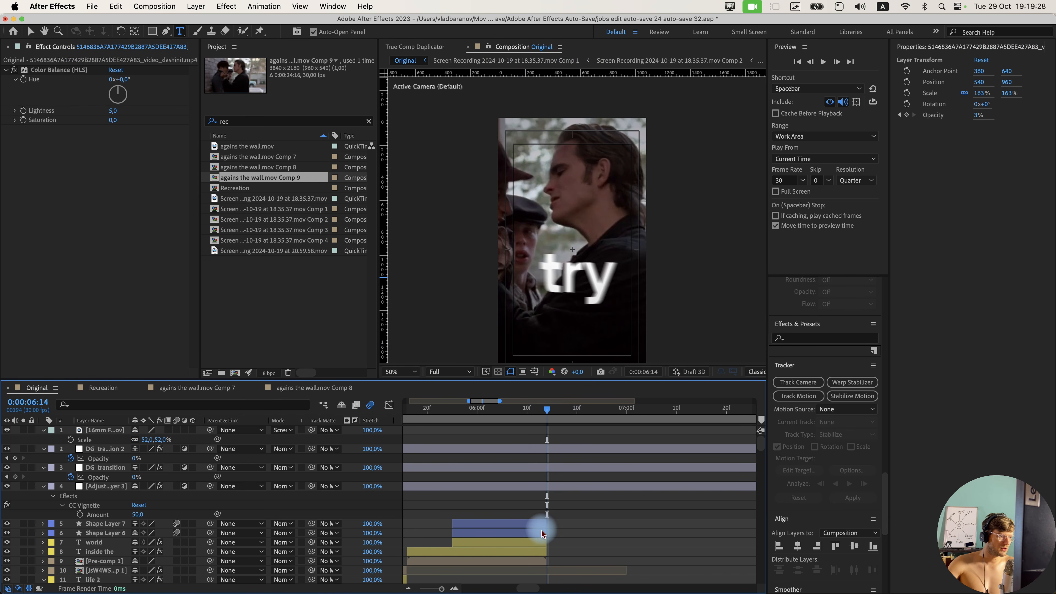
scroll(538, 531, "down", 2)
scroll(533, 478, "left", 3)
left_click(607, 413)
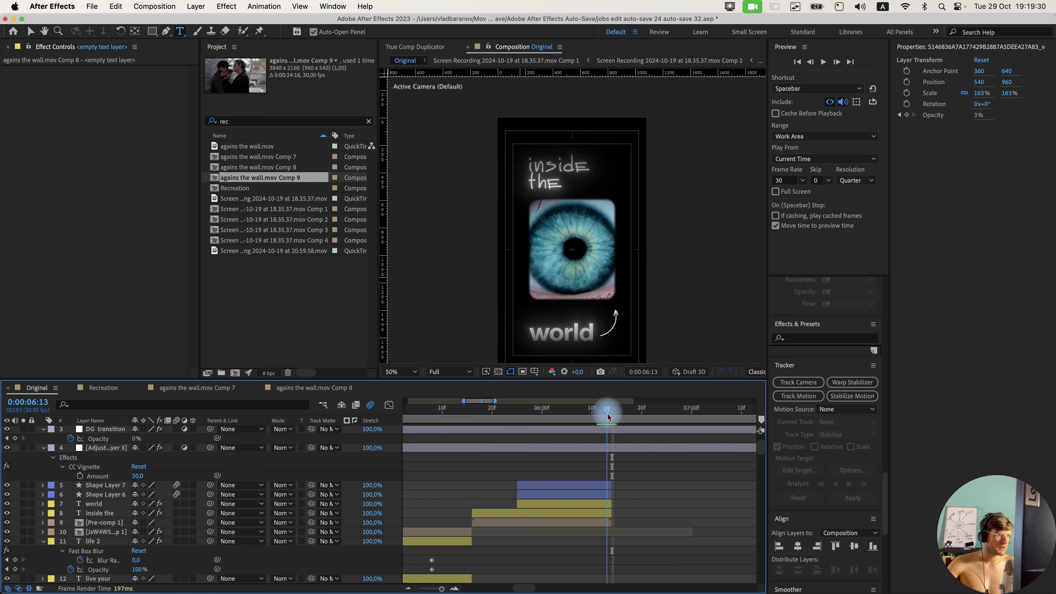
left_click_drag(608, 416, 631, 416)
scroll(655, 524, "down", 5)
scroll(655, 524, "right", 3)
scroll(608, 498, "up", 7)
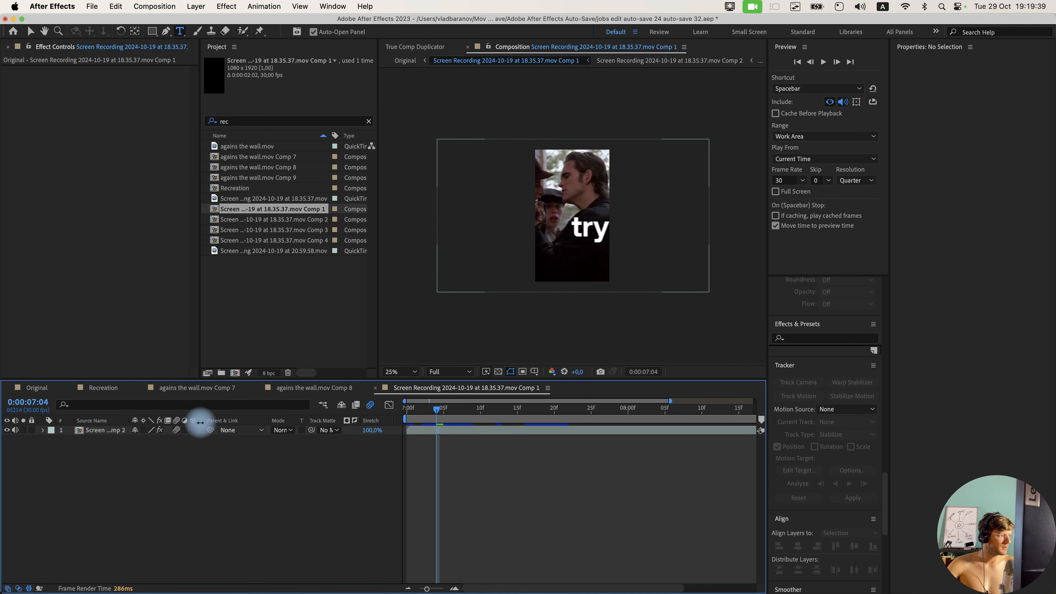
Copy the "bash into the walls too much" text from Screen Recording Comp 2 into the new text layer in agains the wall.mov Comp 8.
double_click(102, 429)
left_click(106, 477)
key("super+c")
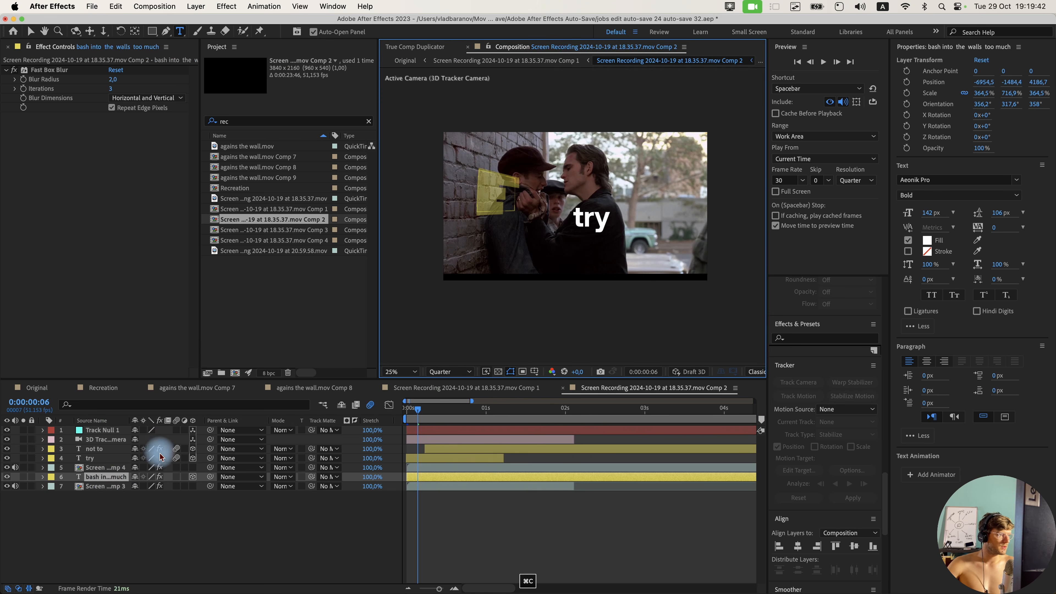
left_click(314, 388)
key("super+v")
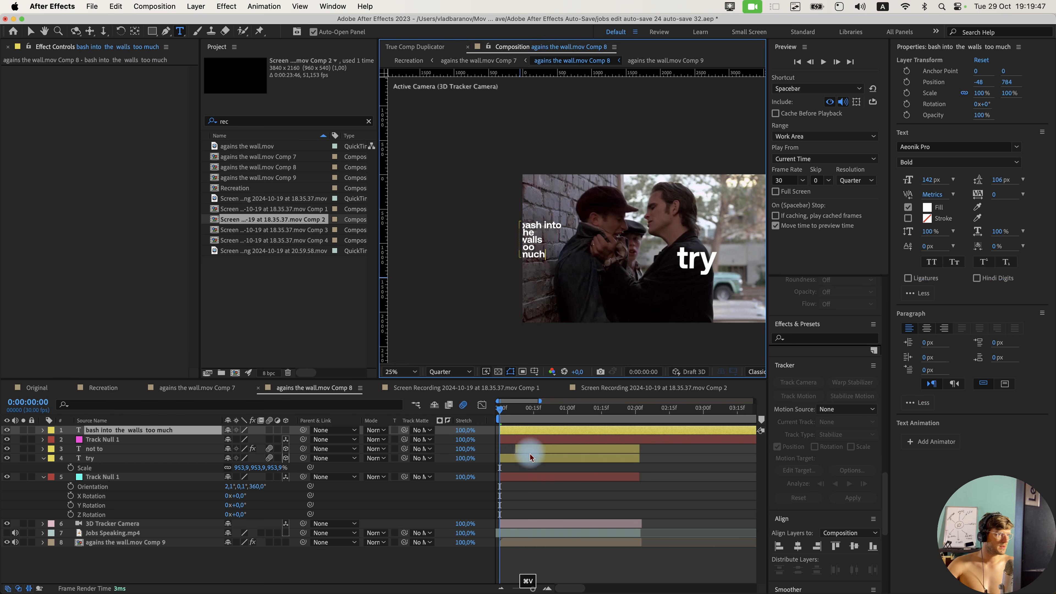
Make the "bash into the walls too much" layer 3D and give it the wall track null's position and orientation.
left_click(112, 442)
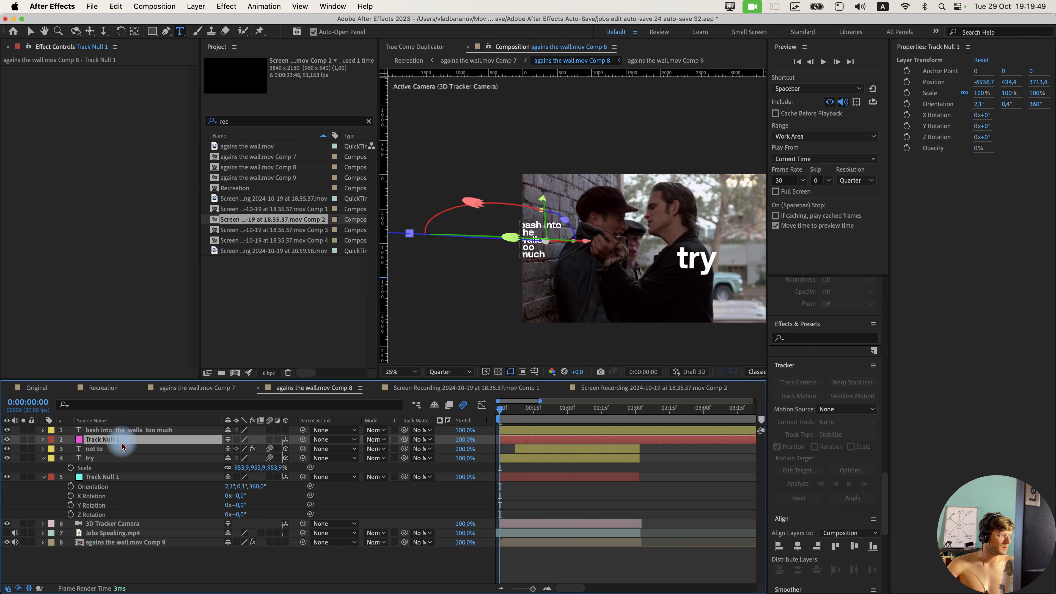
key("p")
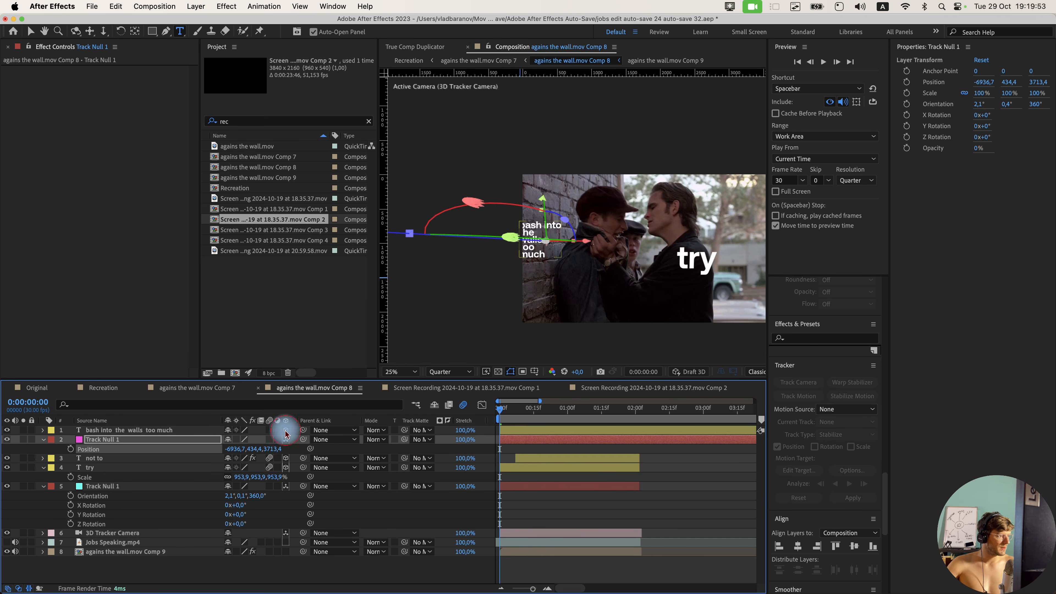
left_click(153, 430)
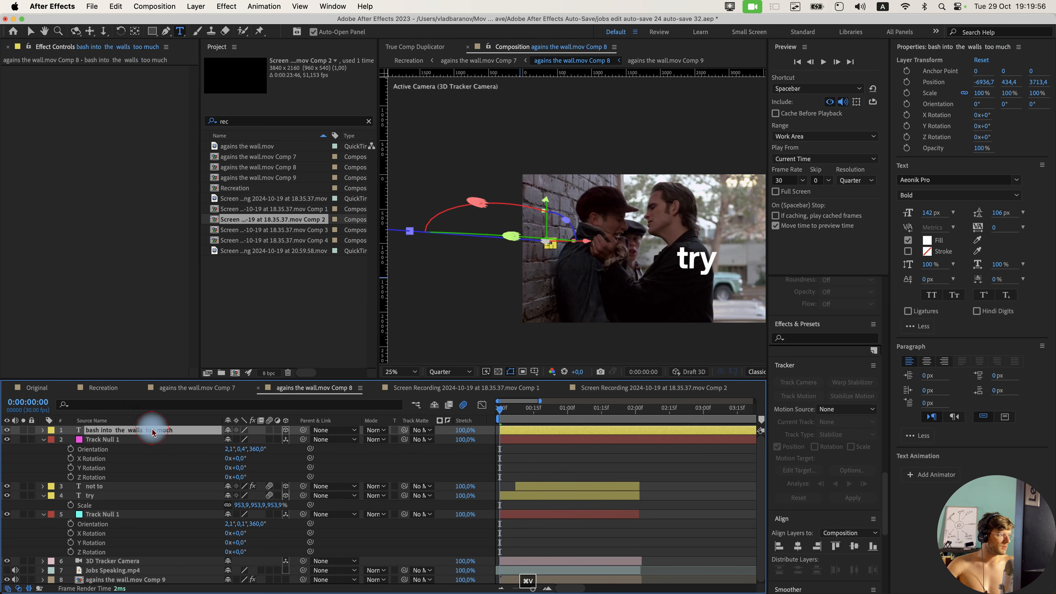
key("super+v")
Scale the "bash into the walls too much" text to 1530% and move it to about -8951, -4921, 3713.
left_click_drag(263, 439, 382, 430)
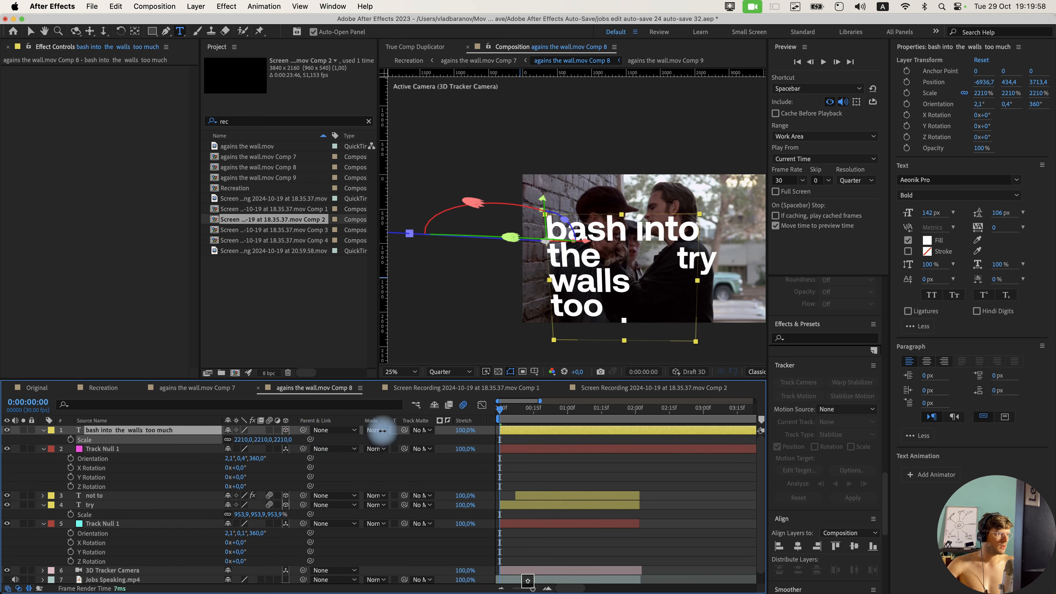
left_click(523, 407)
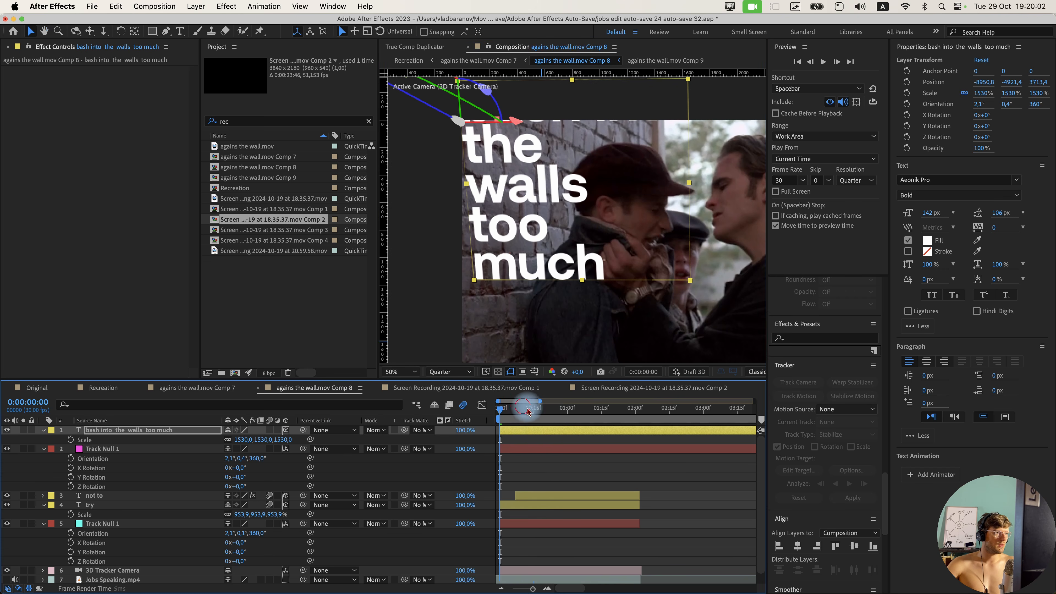
left_click_drag(527, 411, 597, 431)
Orient the wall text to 2.1°, 246.4°, 3° along the bricks and move it to about -8841, -2105, 3714.
key("r")
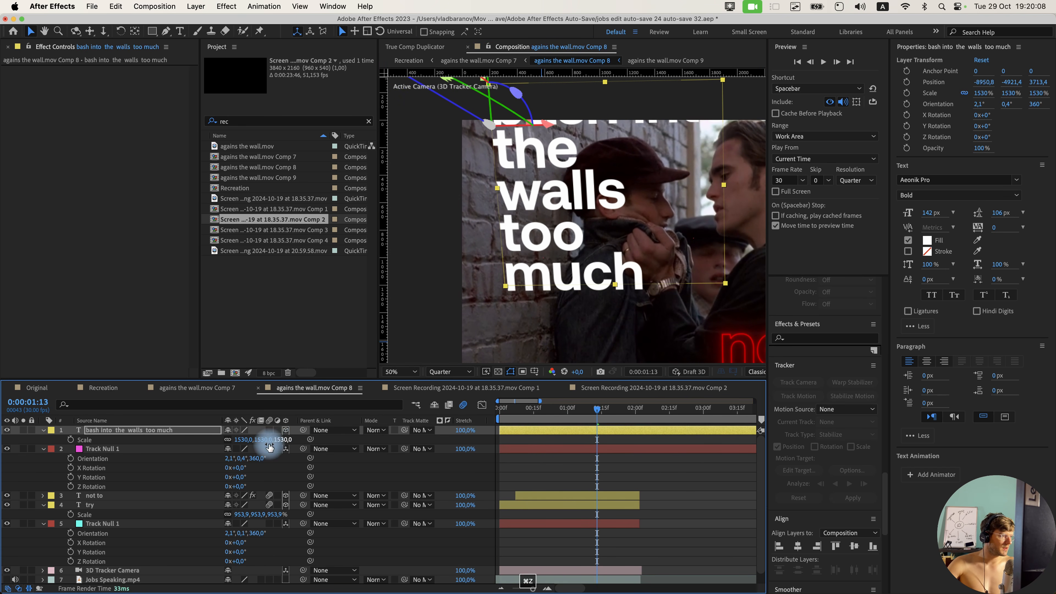
left_click_drag(245, 440, 189, 436)
left_click_drag(559, 235, 555, 285)
left_click_drag(555, 286, 567, 280)
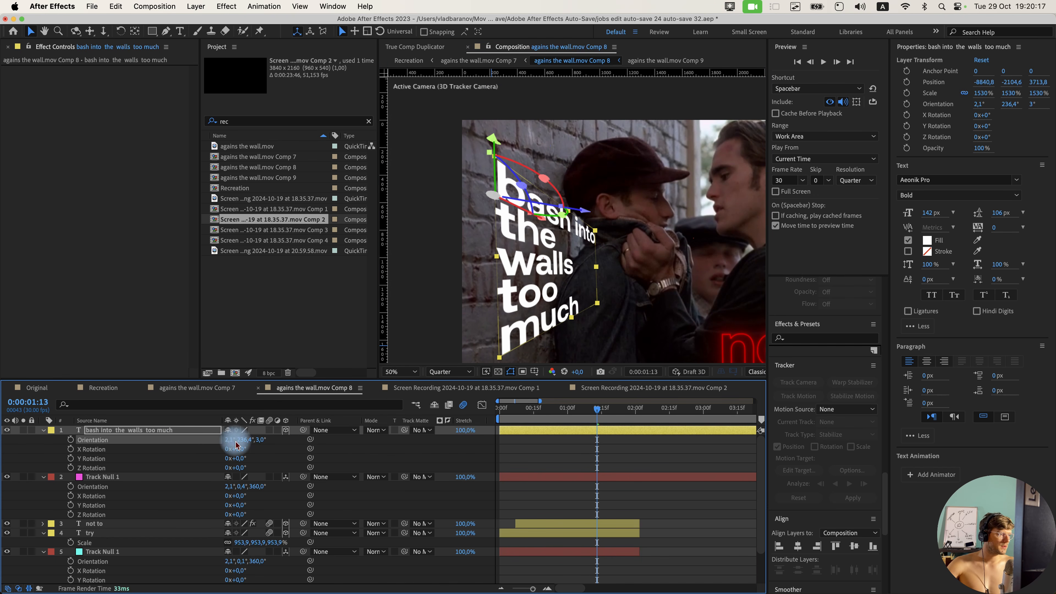
left_click_drag(225, 440, 226, 439)
key("space")
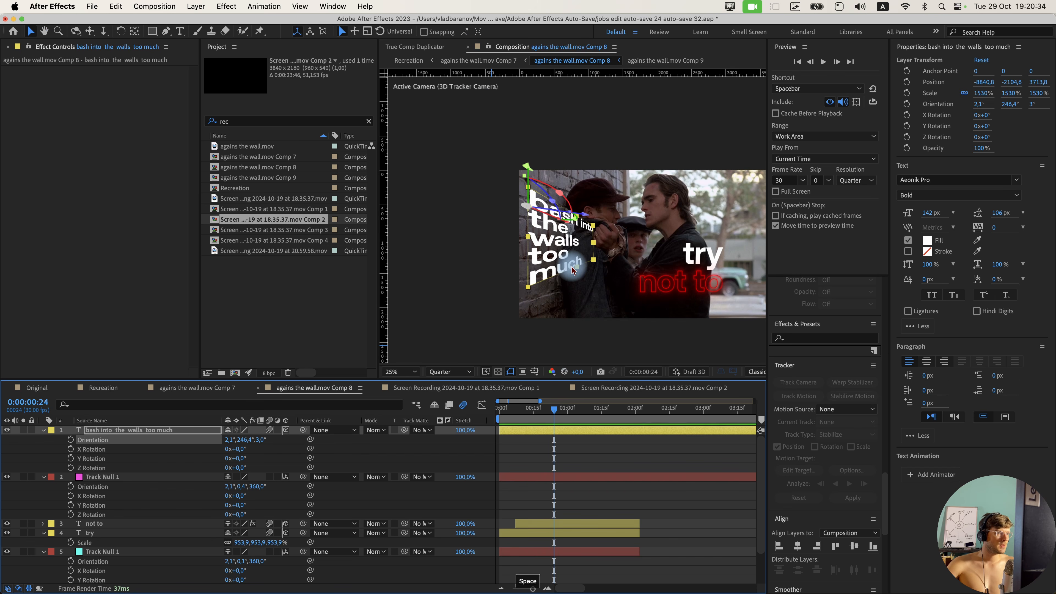
Scale the wall text non-uniformly to 1044.5% wide and 1850% high, and move it to about -8127, -2248, 3713.
key("s")
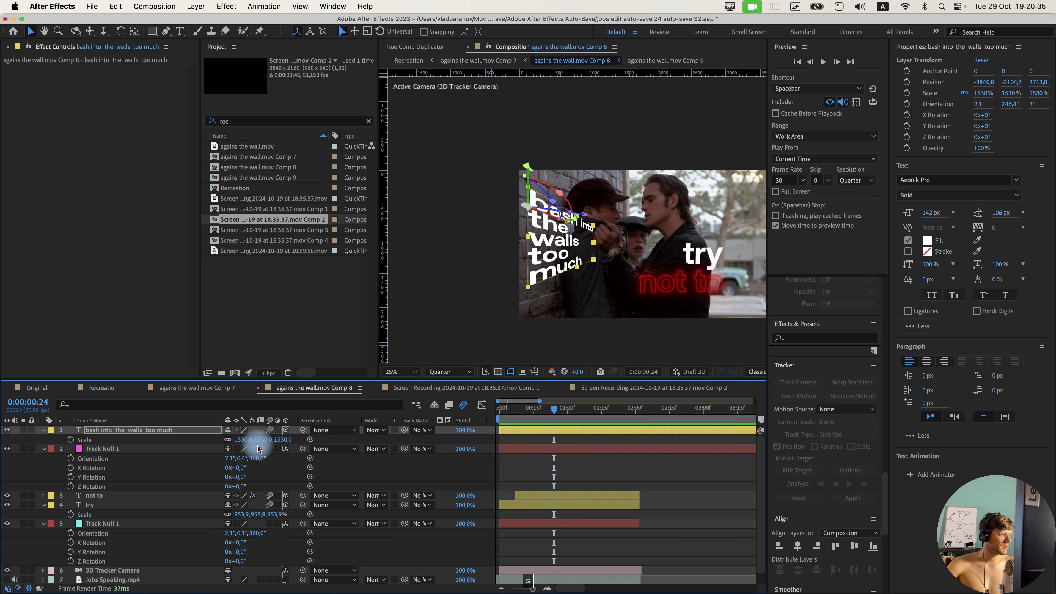
left_click(228, 440)
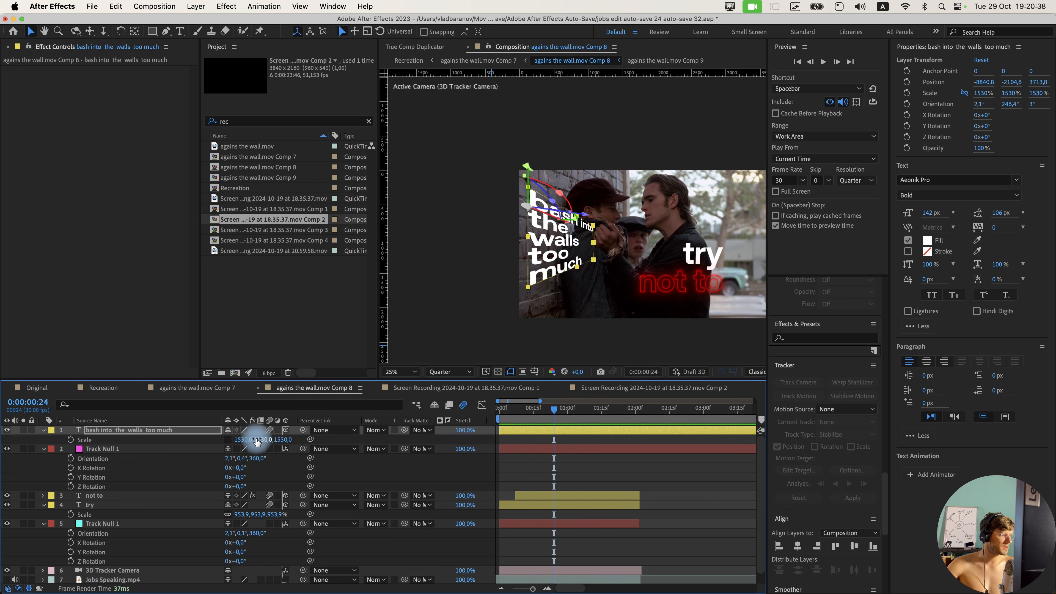
left_click_drag(264, 440, 388, 500)
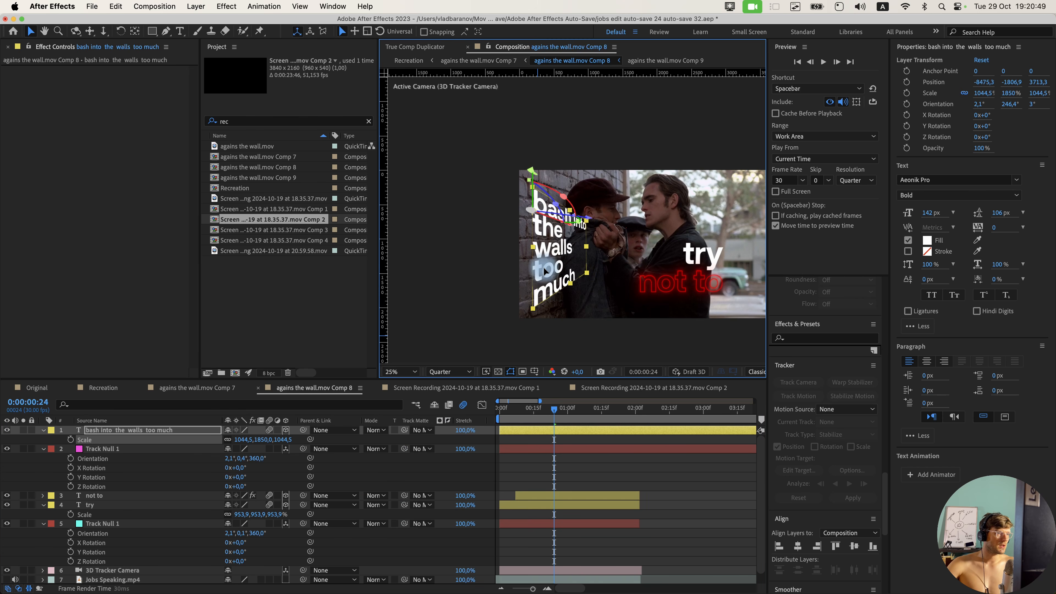
left_click_drag(542, 269, 547, 265)
left_click_drag(555, 411, 561, 414)
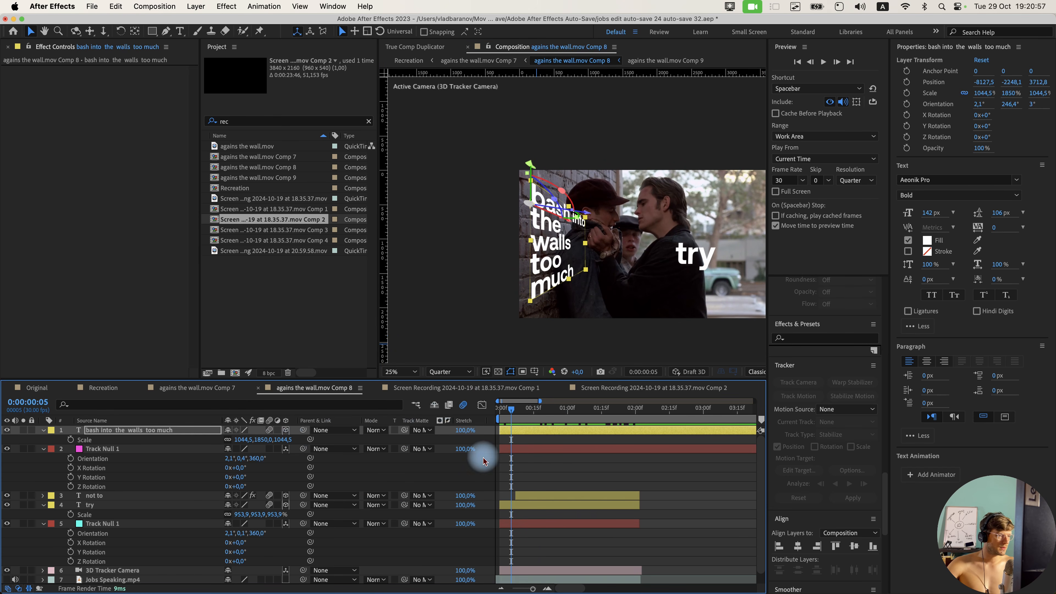
left_click_drag(532, 421, 366, 456)
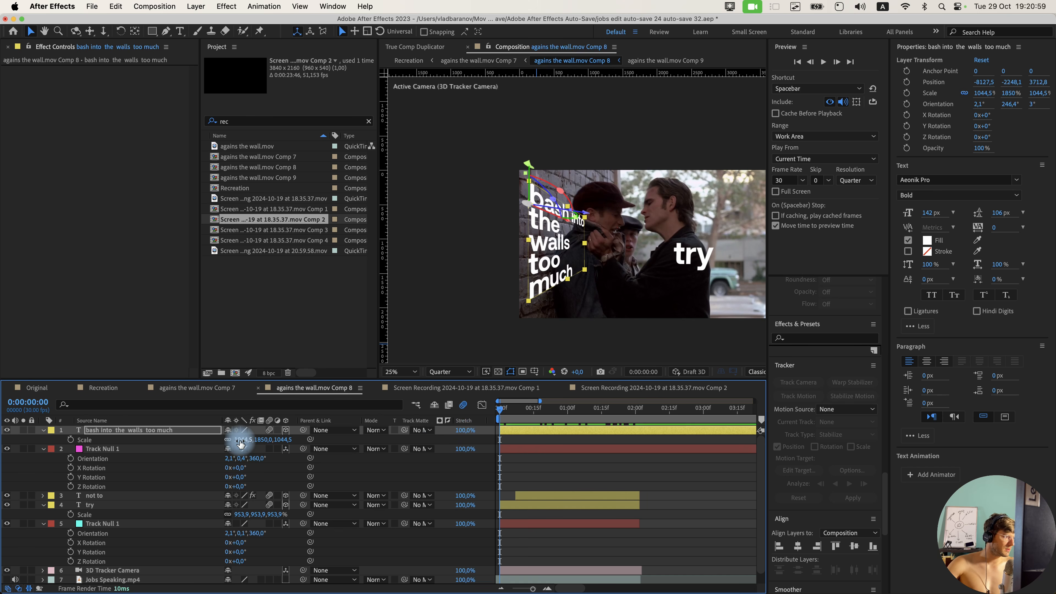
Shrink the wall text proportionally to 764.5, 1354.1, 764.5% and move it to about -7614, -1607, 3713.
left_click_drag(241, 443, 235, 438)
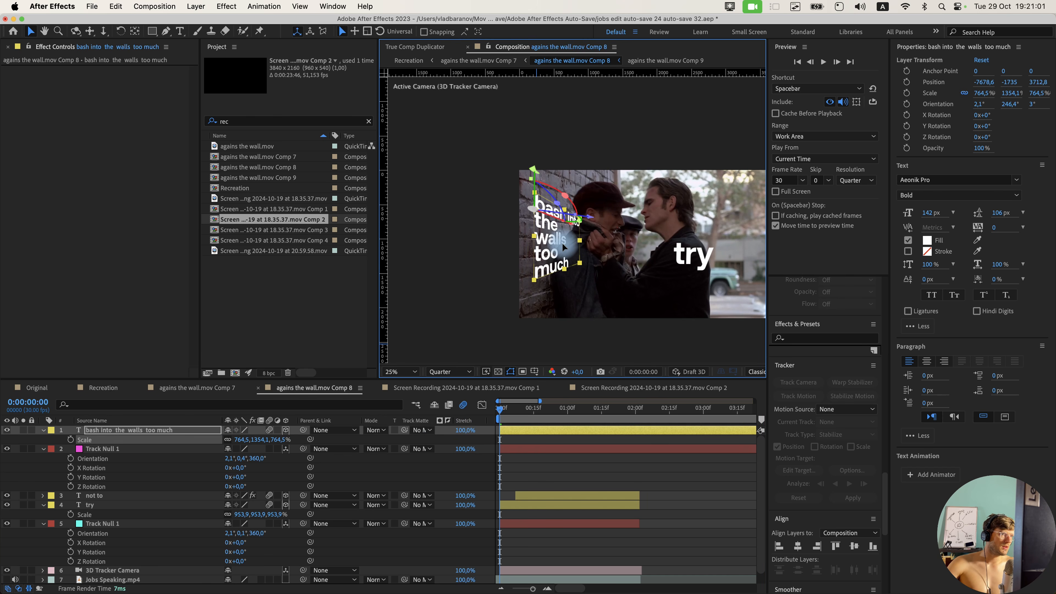
left_click_drag(557, 241, 563, 247)
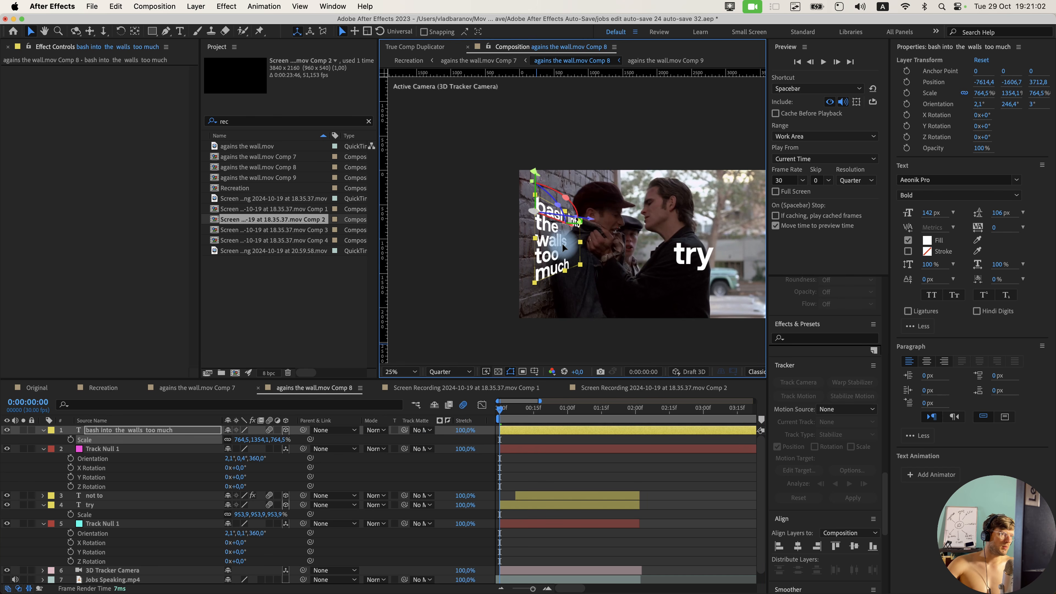
left_click(495, 440)
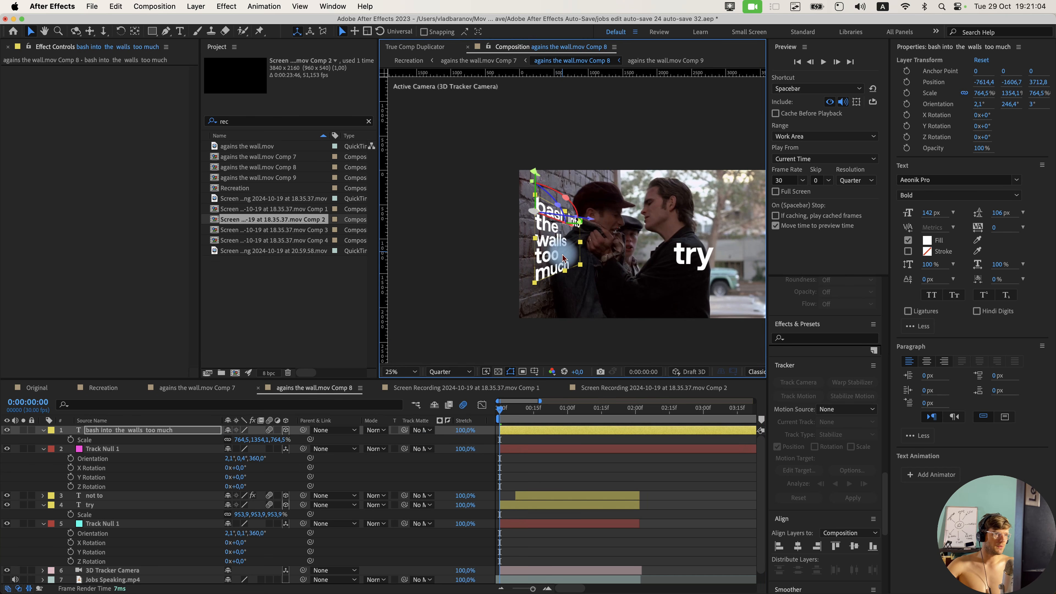
Open the agains the wall.mov Comp 9 footage layer for rotoscoping and paint a first Roto Brush foreground stroke over the man in the cap.
left_click(578, 439)
scroll(270, 562, "down", 1)
left_click(157, 586)
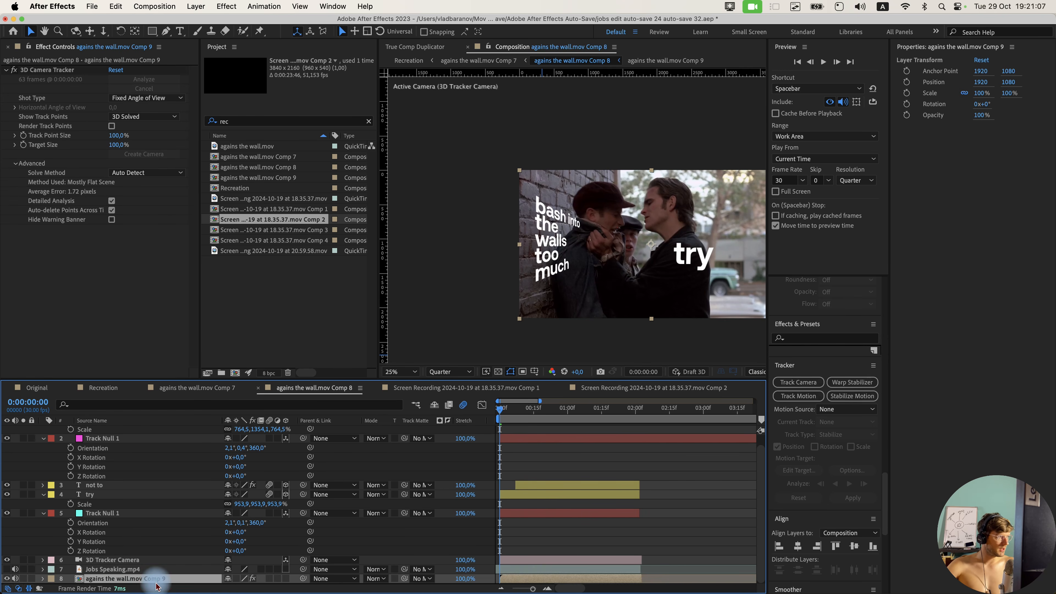
left_click(198, 32)
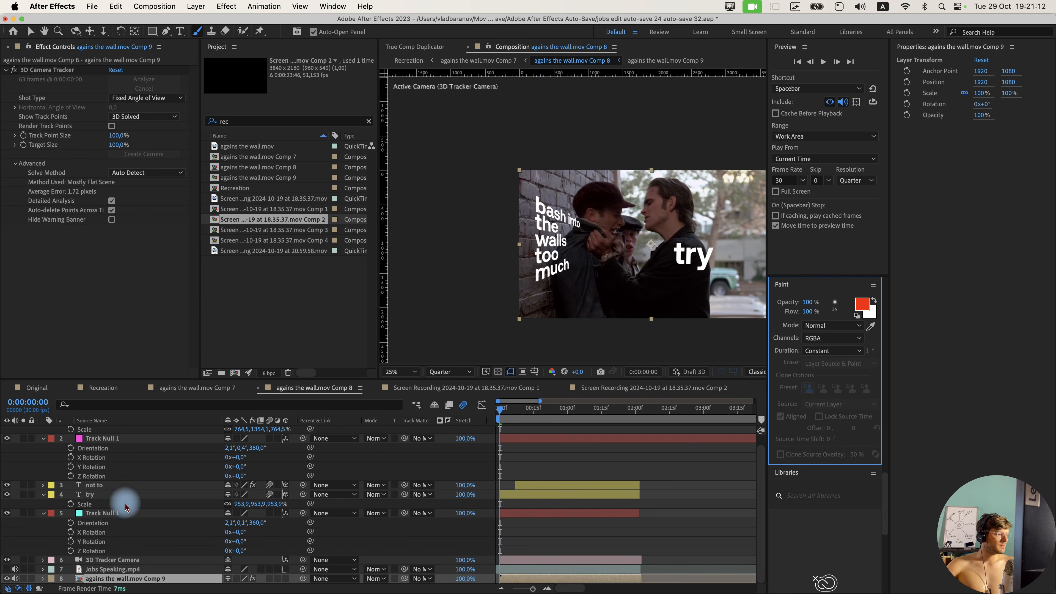
left_click(159, 587)
left_click(242, 32)
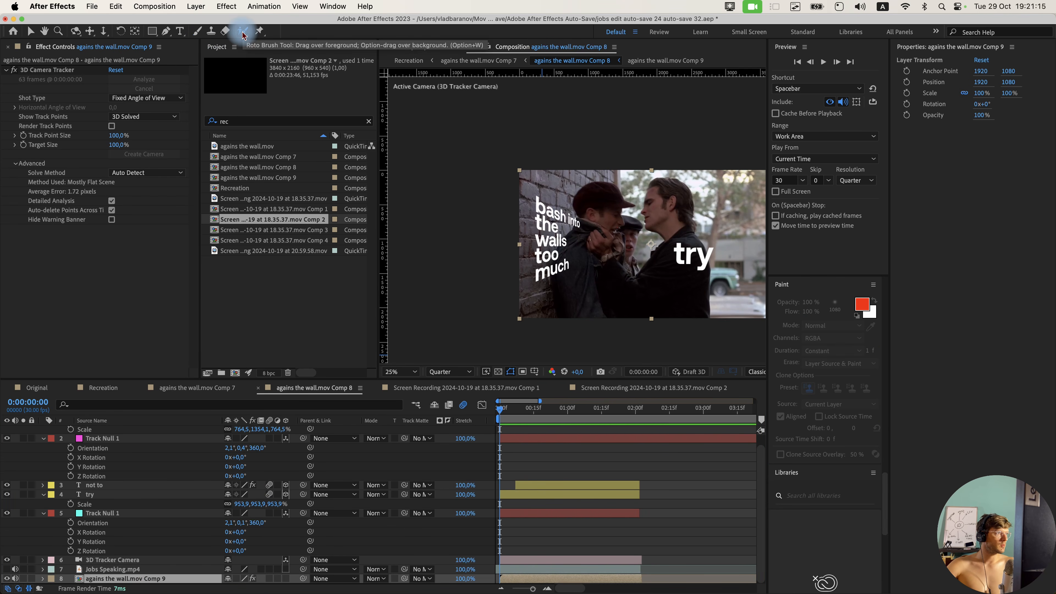
double_click(577, 579)
scroll(497, 264, "down", 1)
left_click_drag(559, 229, 514, 280)
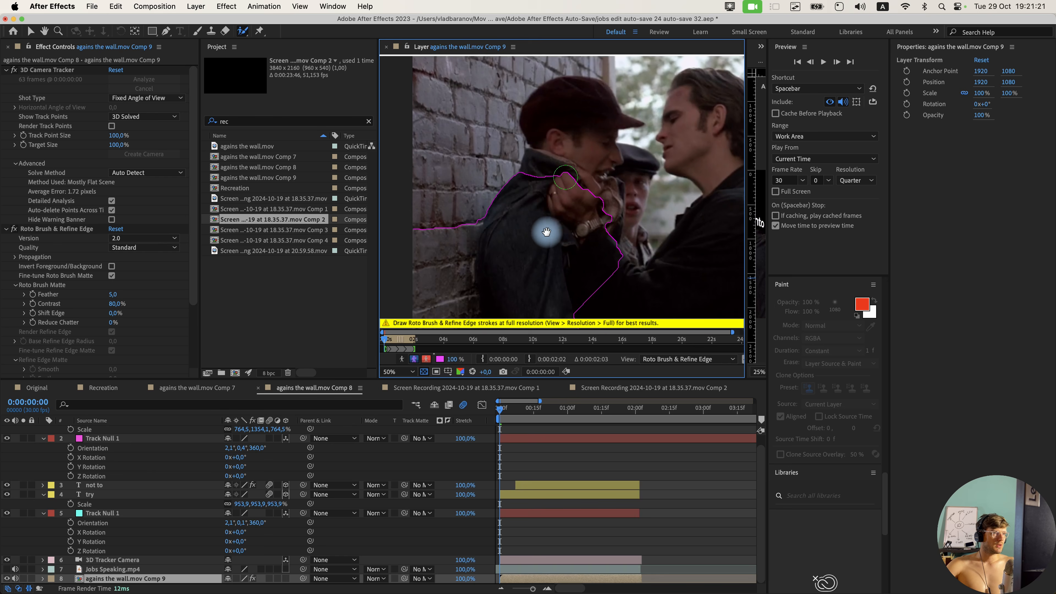
Extend the Roto Brush selection over the man's jacket and subtract the brick wall from it.
left_click_drag(545, 231, 533, 262)
left_click_drag(556, 167, 530, 247)
mouse_move(470, 211)
left_mouse_down()
mouse_move(572, 133)
mouse_move(510, 248)
left_mouse_up()
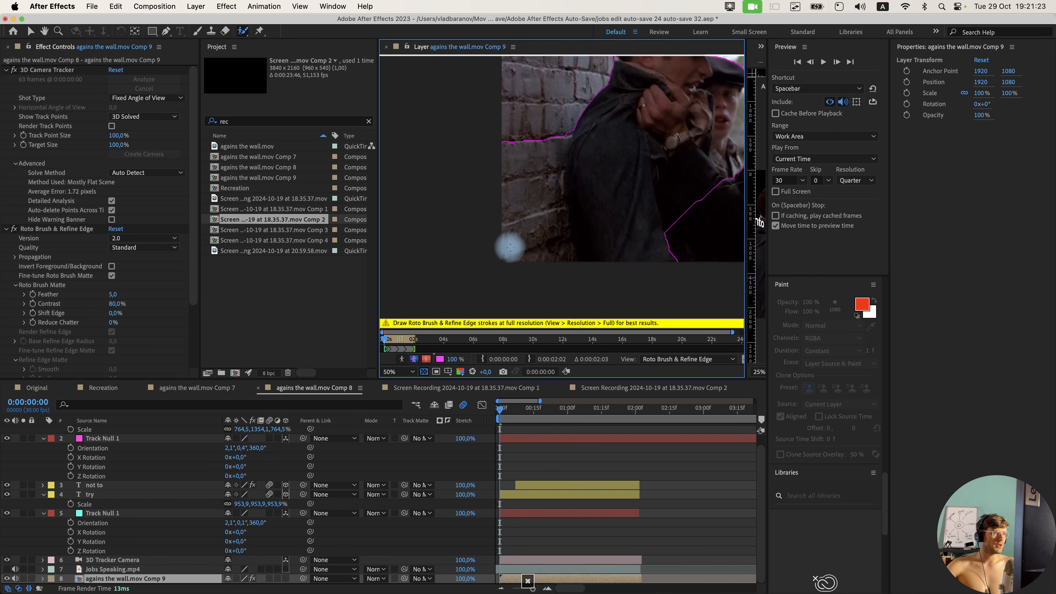
left_click_drag(535, 144, 533, 147)
left_click_drag(539, 78, 528, 193)
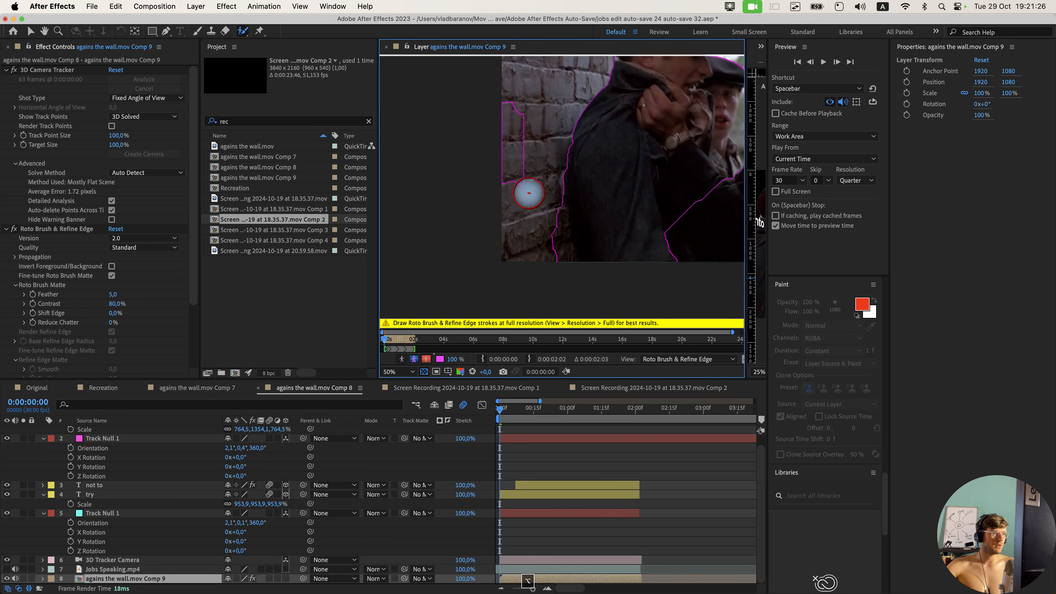
Refine the Roto Brush selection with more strokes so it covers all the people and excludes the background.
left_click_drag(601, 221, 498, 258)
left_click_drag(581, 262, 624, 270)
mouse_move(648, 208)
left_mouse_down()
mouse_move(583, 241)
mouse_move(559, 276)
left_mouse_up()
left_click_drag(555, 198, 537, 194)
mouse_move(578, 231)
left_mouse_down()
mouse_move(658, 179)
mouse_move(656, 146)
left_mouse_up()
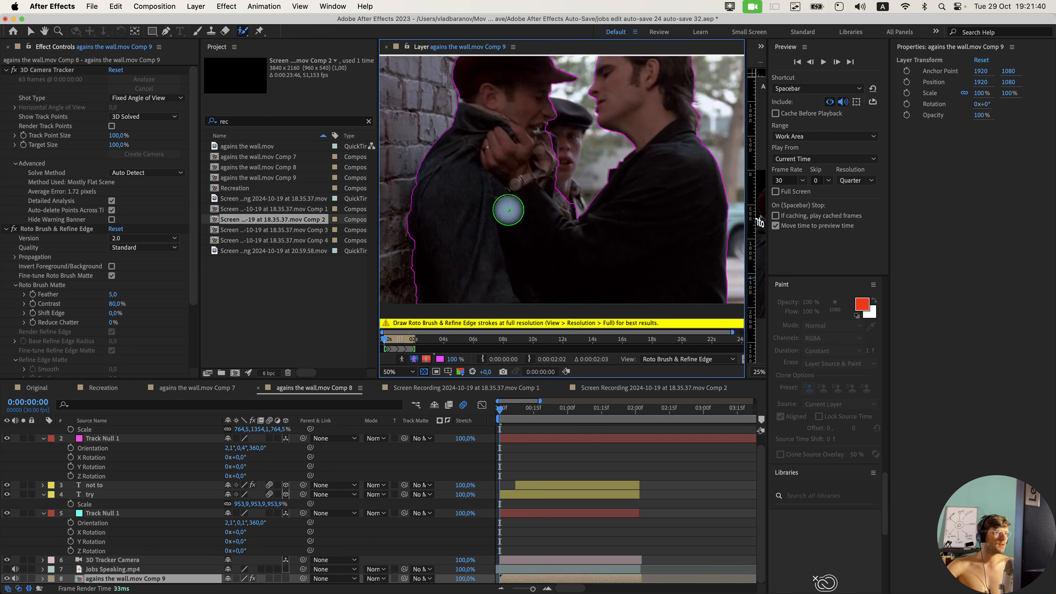
Set the Roto Brush quality to Best, freeze the segmentation for the whole clip and close the layer view.
scroll(558, 206, "down", 2)
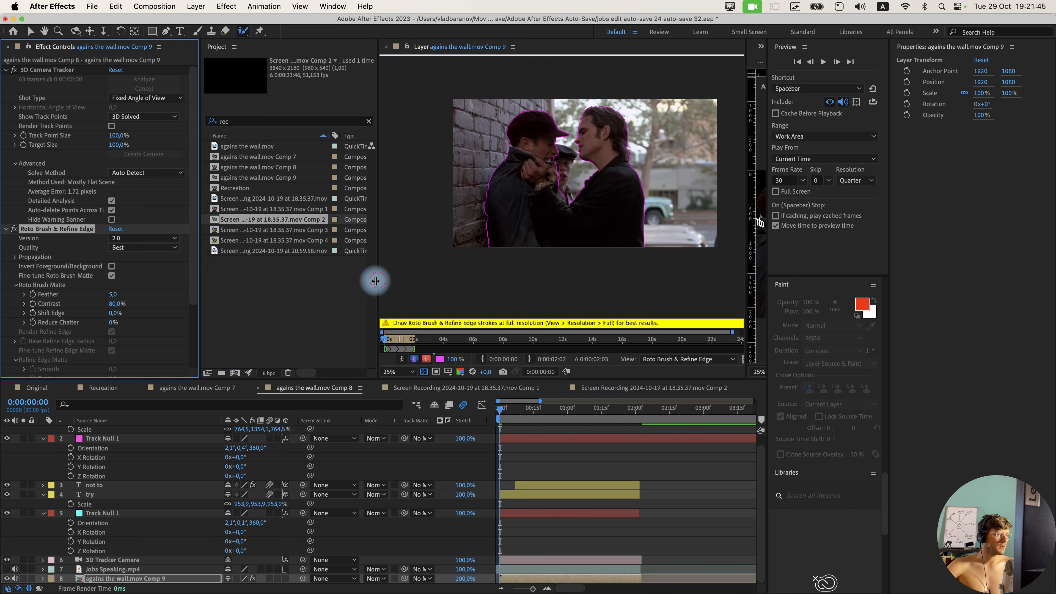
left_click_drag(375, 280, 228, 280)
left_click(685, 359)
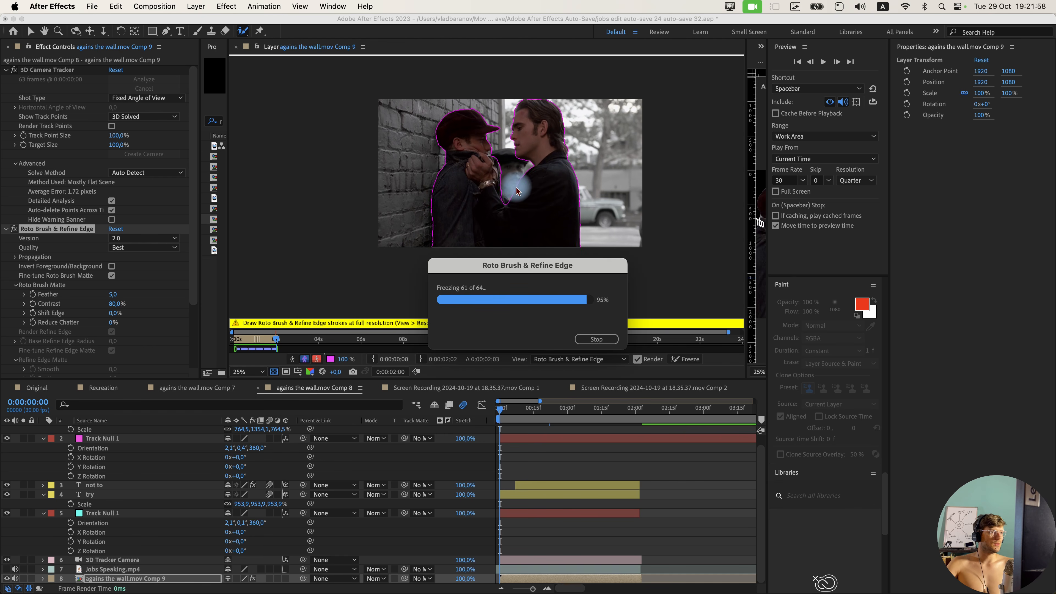
left_click(237, 47)
Duplicate the rotoscoped agains the wall.mov Comp 9 layer and place the copy above the "bash into the walls too much" text.
key("super+d")
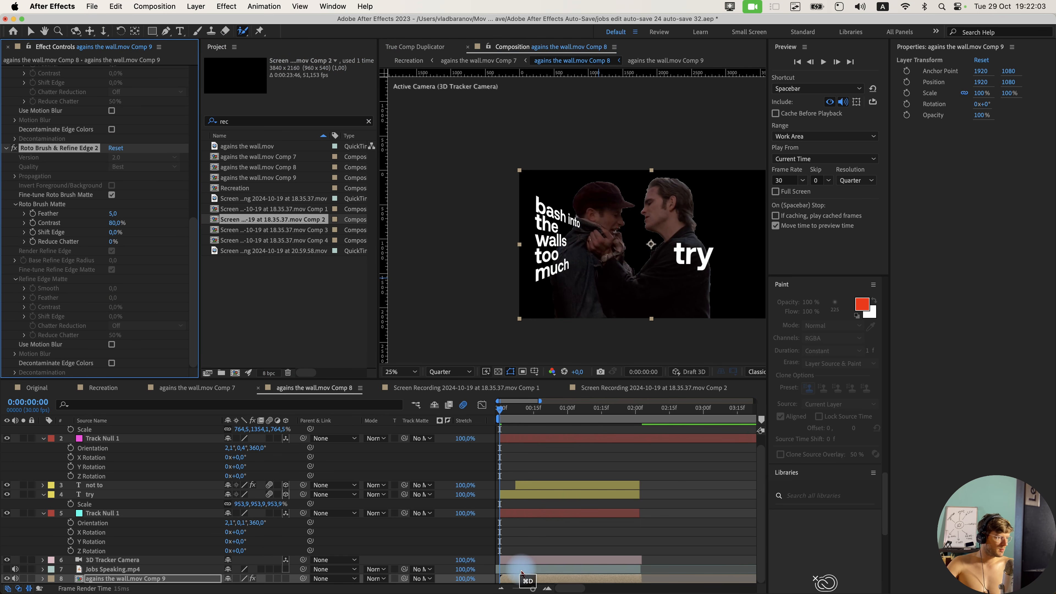
key("super+z")
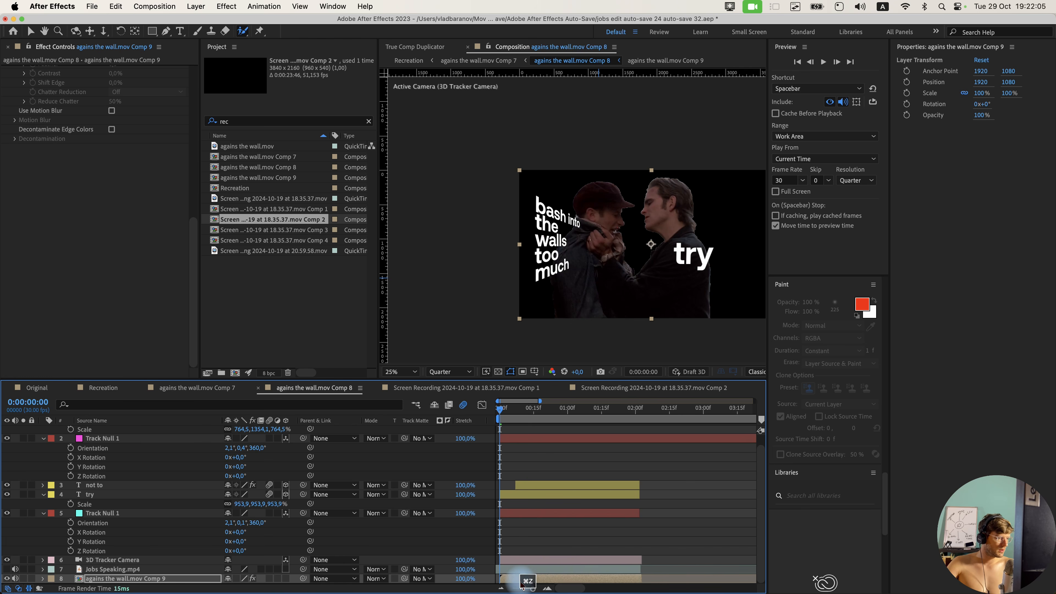
key("super+d")
left_click_drag(174, 568, 177, 432)
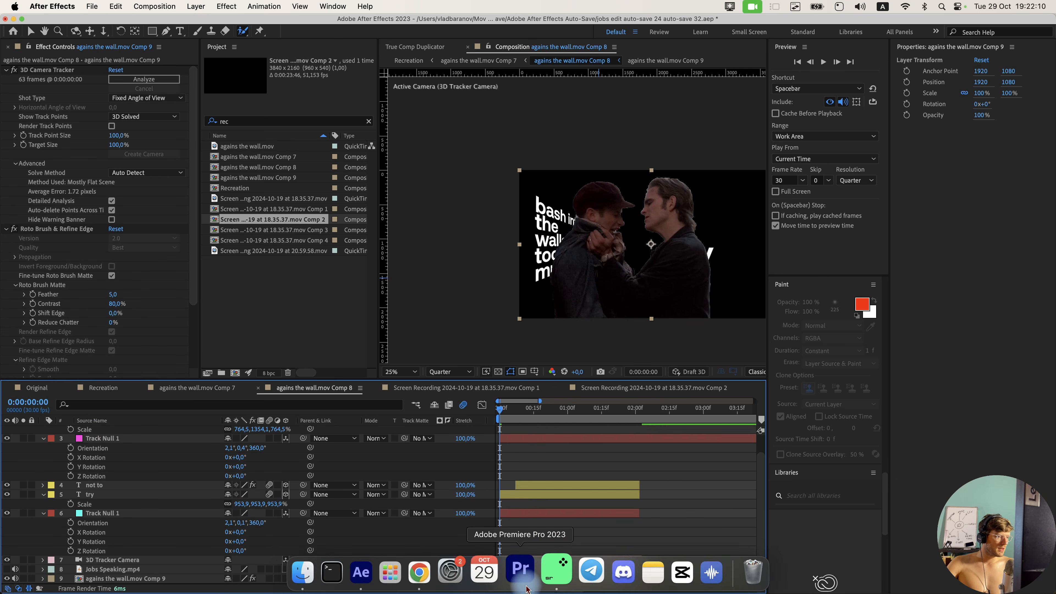
Disable the Roto Brush & Refine Edge effect on the lower agains the wall.mov Comp 9 layer to restore its full background.
scroll(520, 575, "down", 1)
left_click(520, 576)
scroll(121, 236, "down", 5)
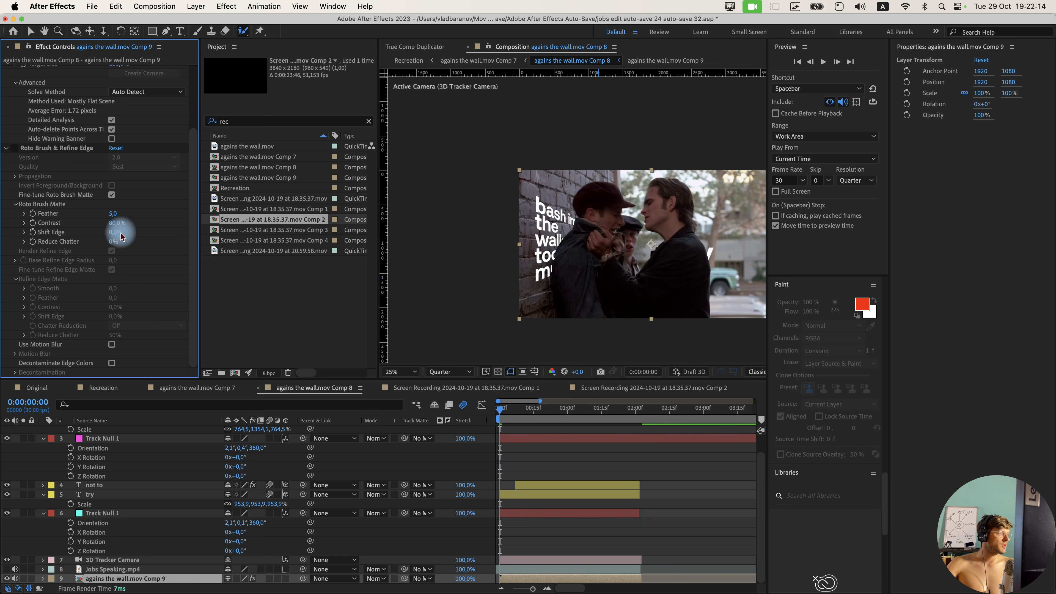
scroll(552, 205, "up", 2)
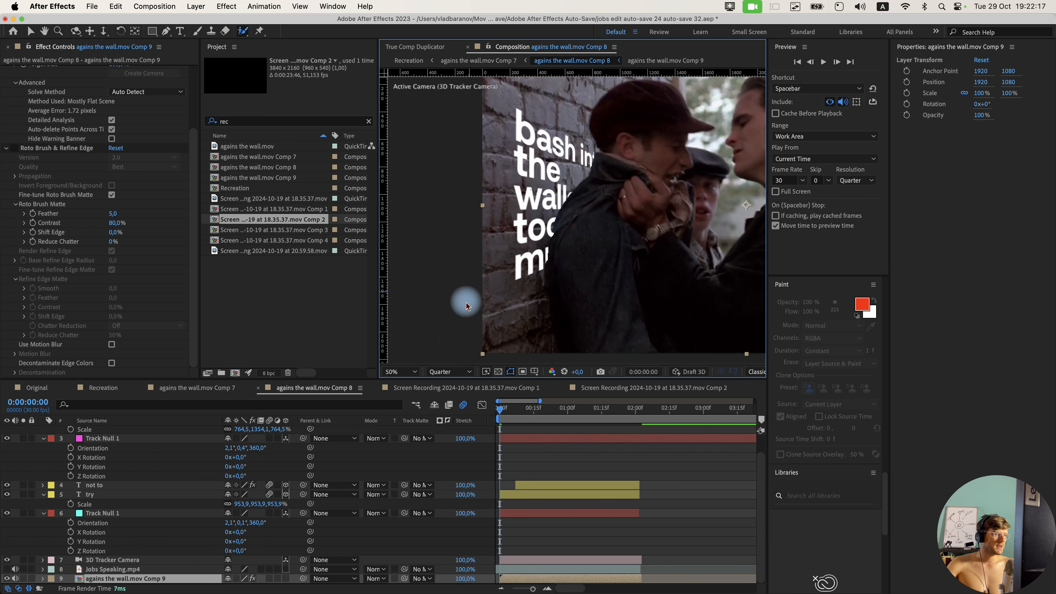
Shift the "bash into the walls too much" text sideways and deeper into the scene, to X -11714.4 and Z 5472.8.
scroll(522, 489, "up", 2)
left_click(277, 440)
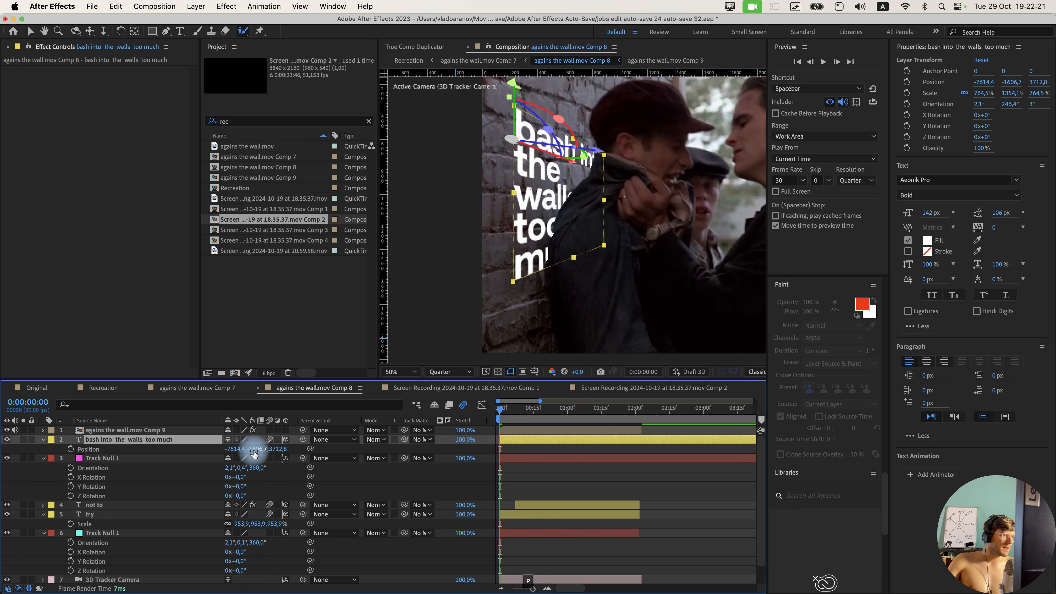
left_click_drag(255, 453, 91, 454)
key("cmd+z")
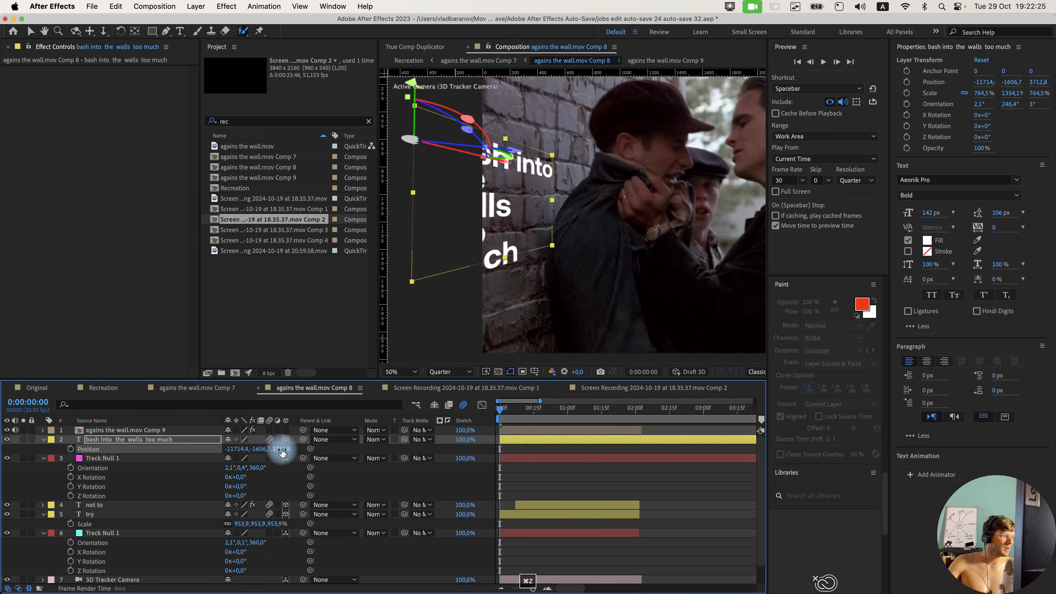
left_click_drag(283, 453, 381, 452)
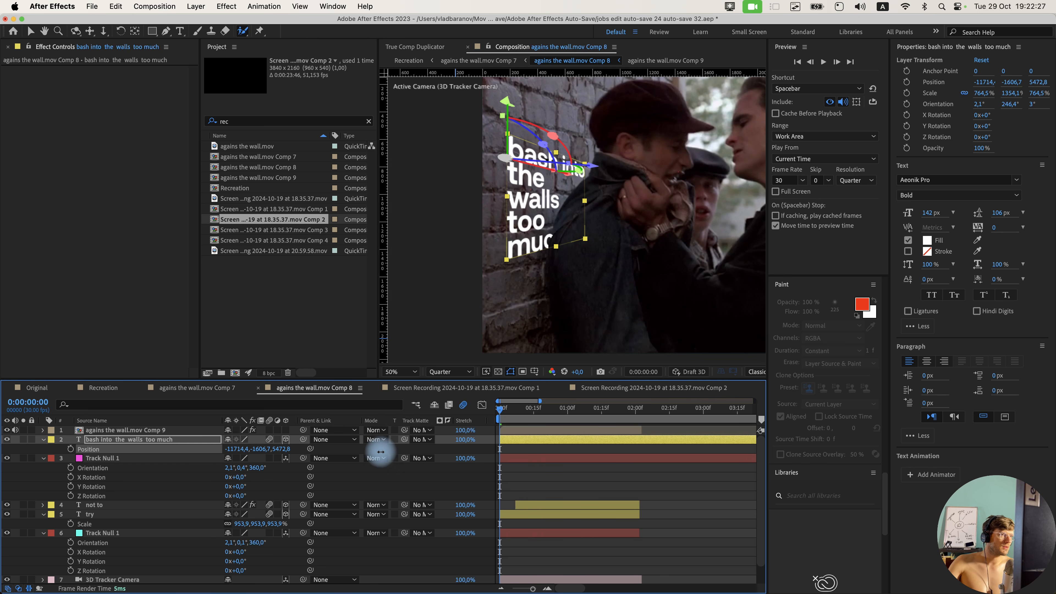
Enlarge the wall text to about 1183.7% wide and 2096.5% high, and set its Y position to about -2706.7.
key("s")
left_click_drag(287, 449, 613, 203)
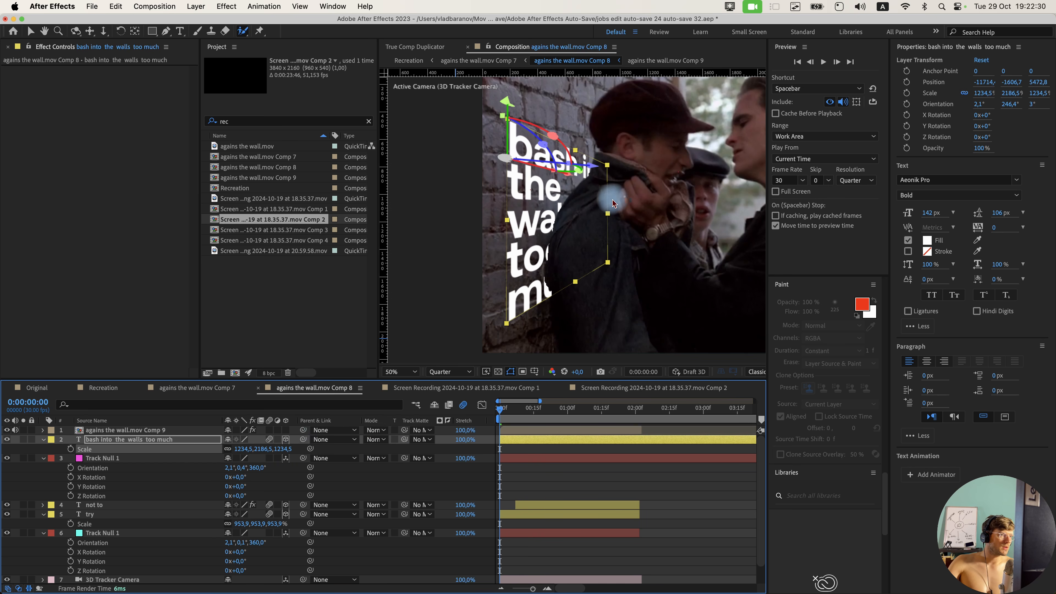
left_click(540, 233)
left_click(613, 357)
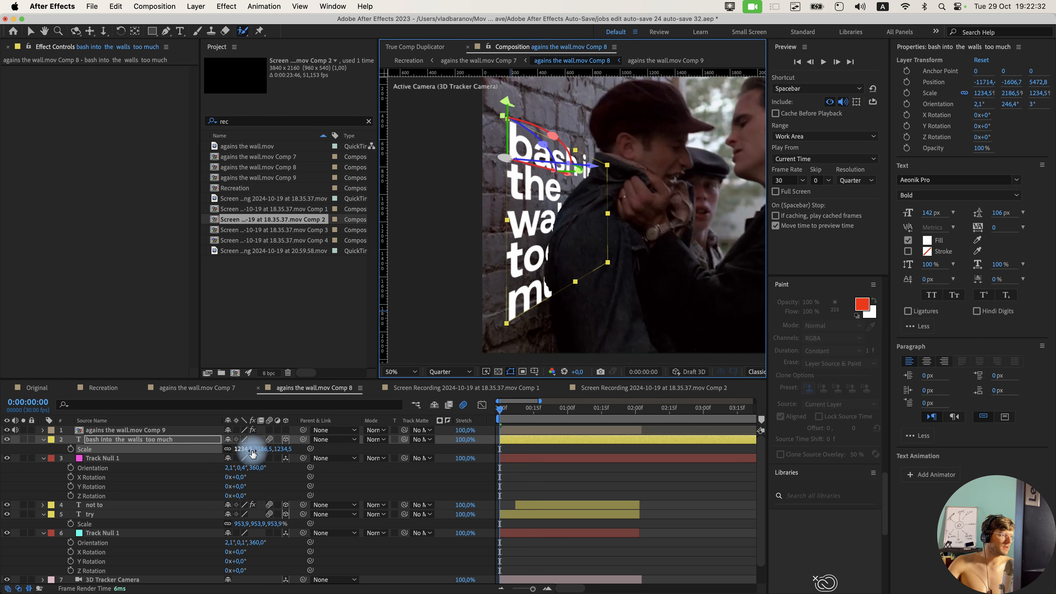
left_click_drag(259, 450, 252, 448)
Set the wall text's Y orientation to 260.4° and check its alignment with the wall at 0:00:01:26.
key("r")
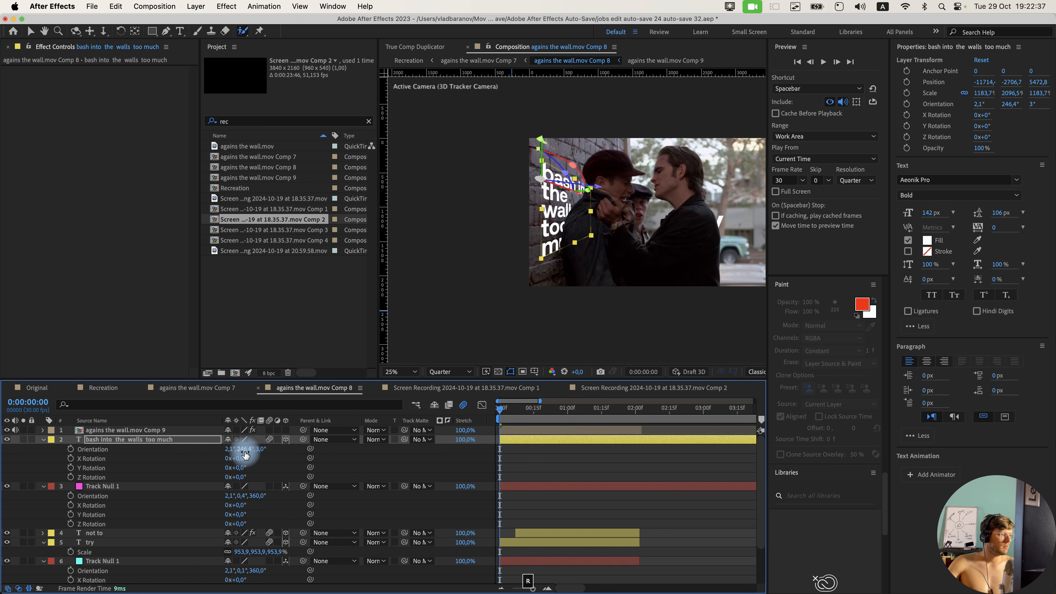
left_click_drag(245, 450, 252, 450)
left_click_drag(536, 415, 626, 412)
Stretch only the wall text's height to 2384.5% and move the text to about -11758, -3396, 5472.
key("s")
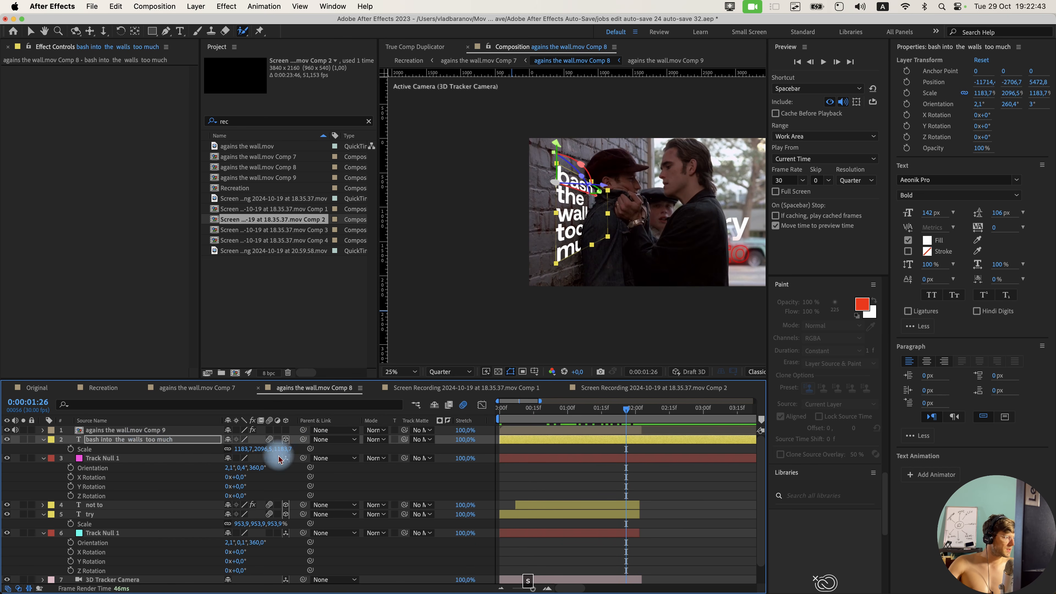
left_click(228, 450)
left_click_drag(263, 449, 555, 554)
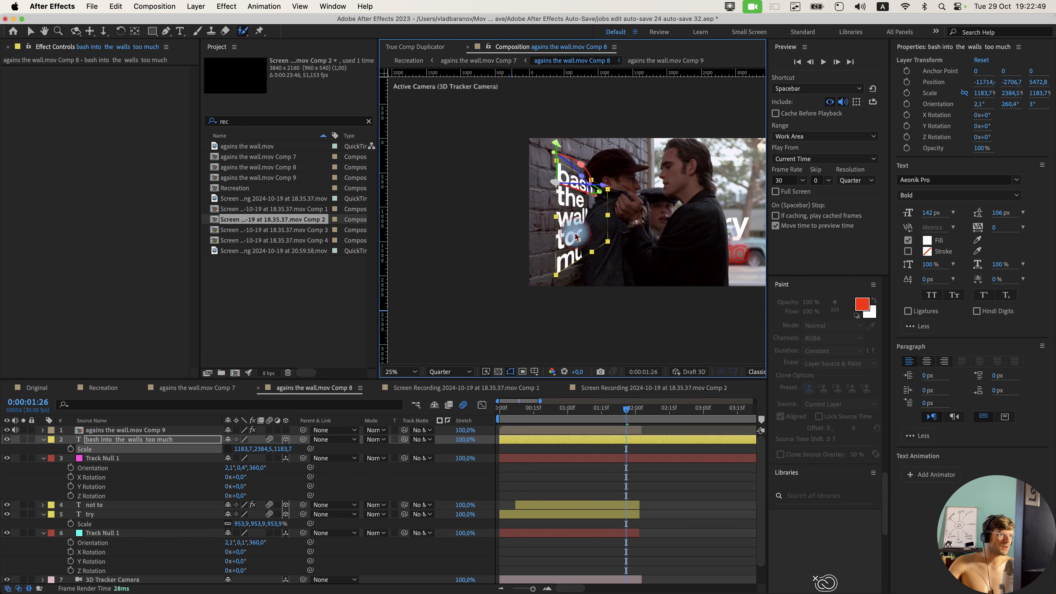
left_click_drag(577, 236, 605, 233)
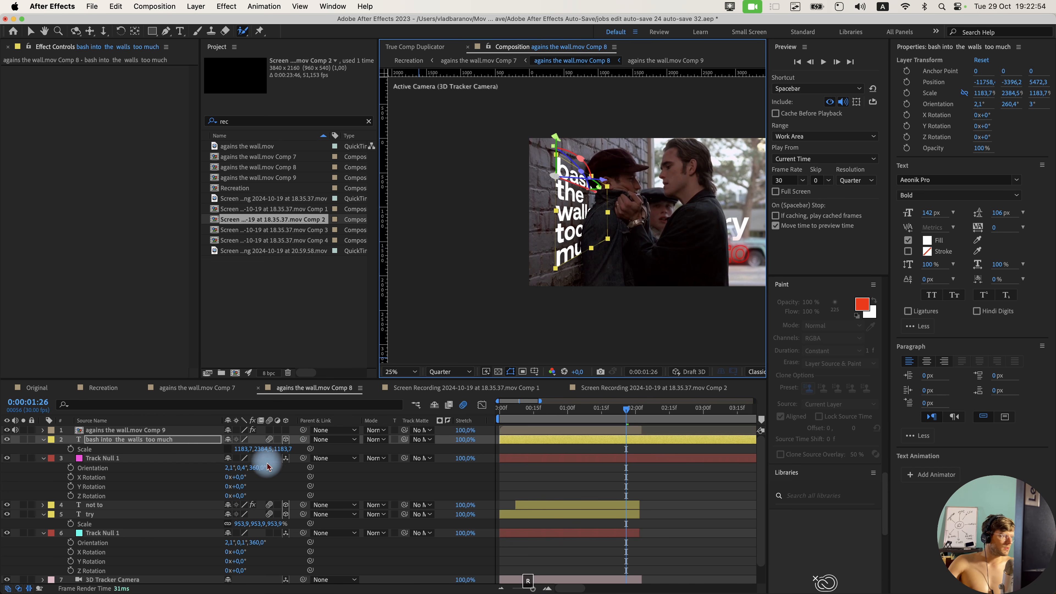
Set the wall text's Y orientation to 267.4°.
key("r")
left_click_drag(243, 449, 334, 451)
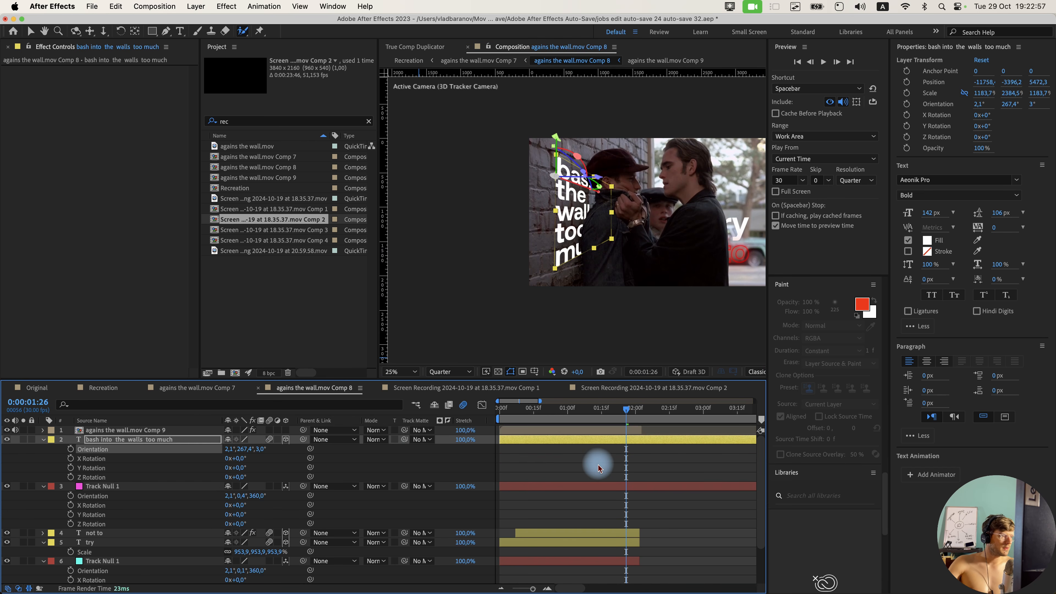
left_click(599, 468)
Change the "bash into the walls too much" layer's blending mode to Exclusion and inspect the text against the bricks.
left_click(171, 439)
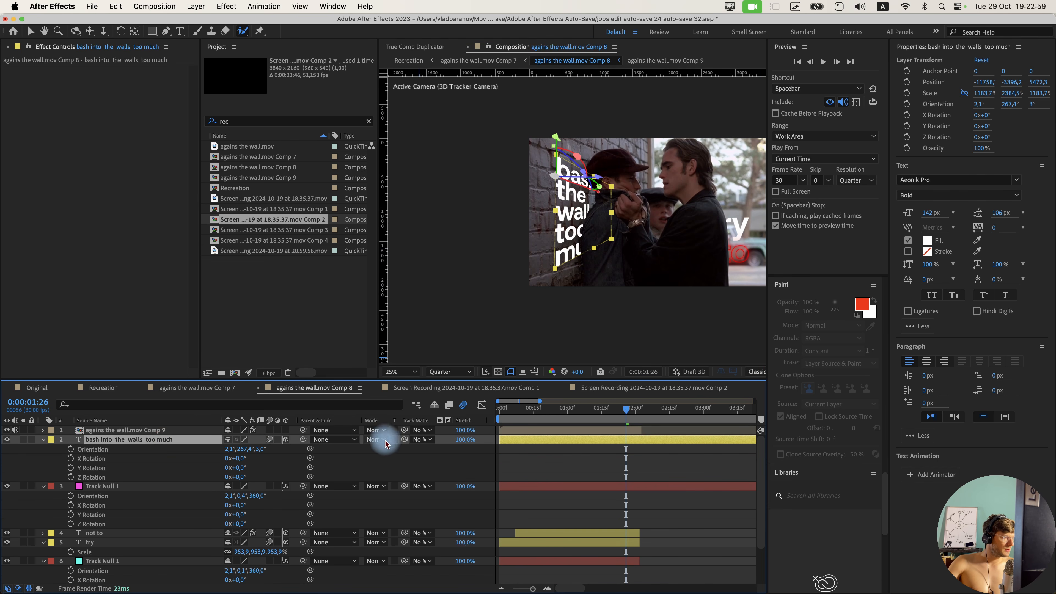
left_click(376, 439)
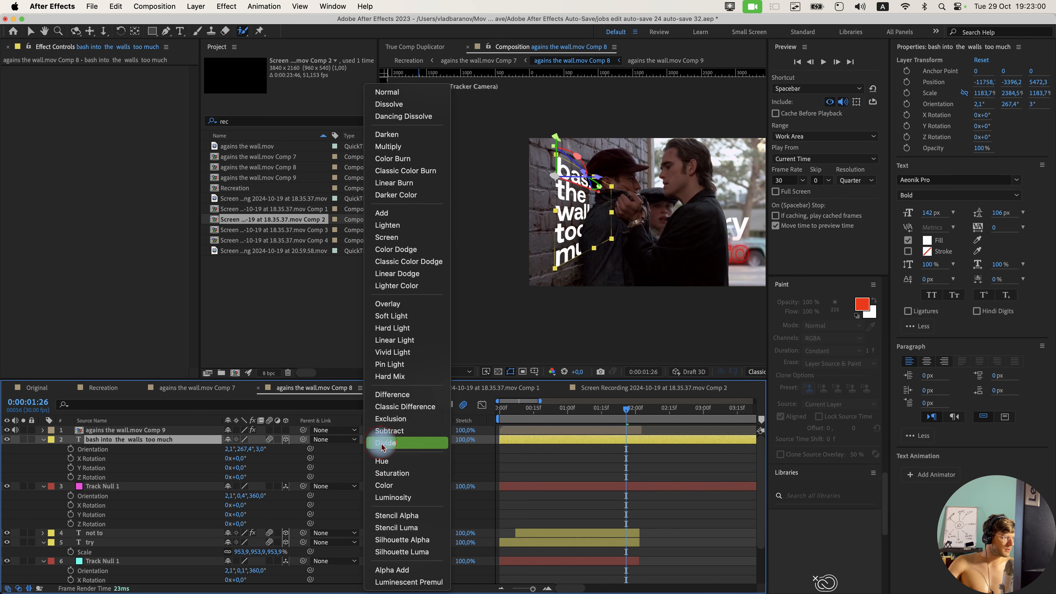
left_click(418, 425)
scroll(526, 252, "up", 2)
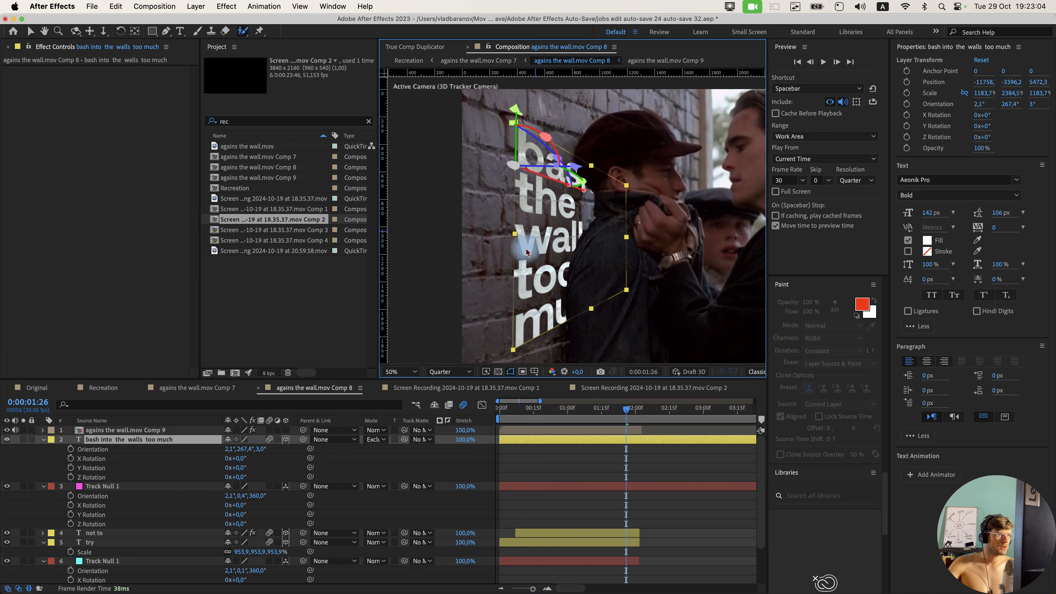
Change the "bash into the walls too much" layer's blending mode to Overlay and reveal its opacity.
left_click(230, 458)
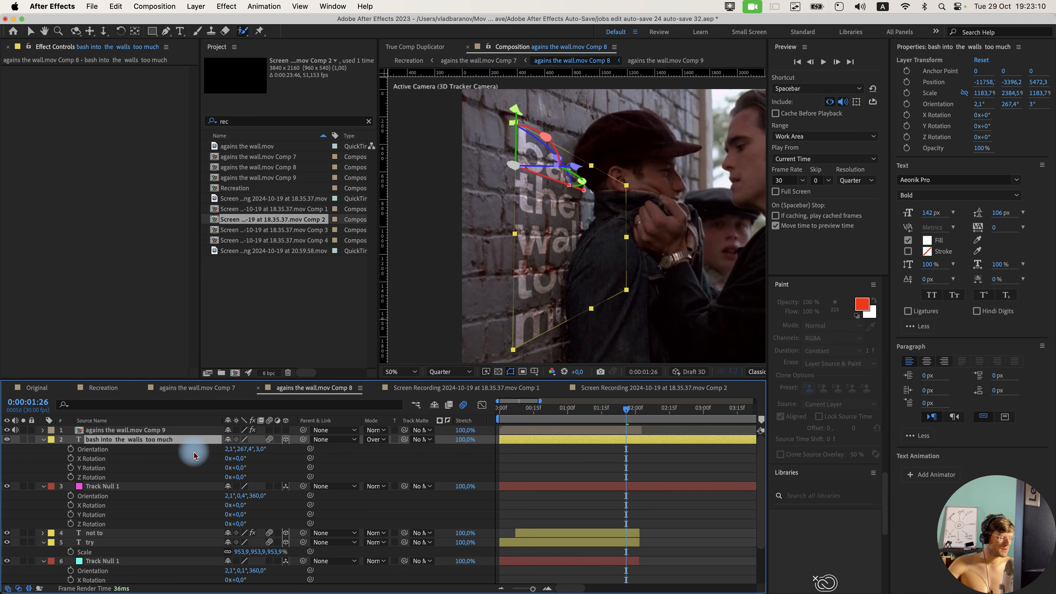
key("t")
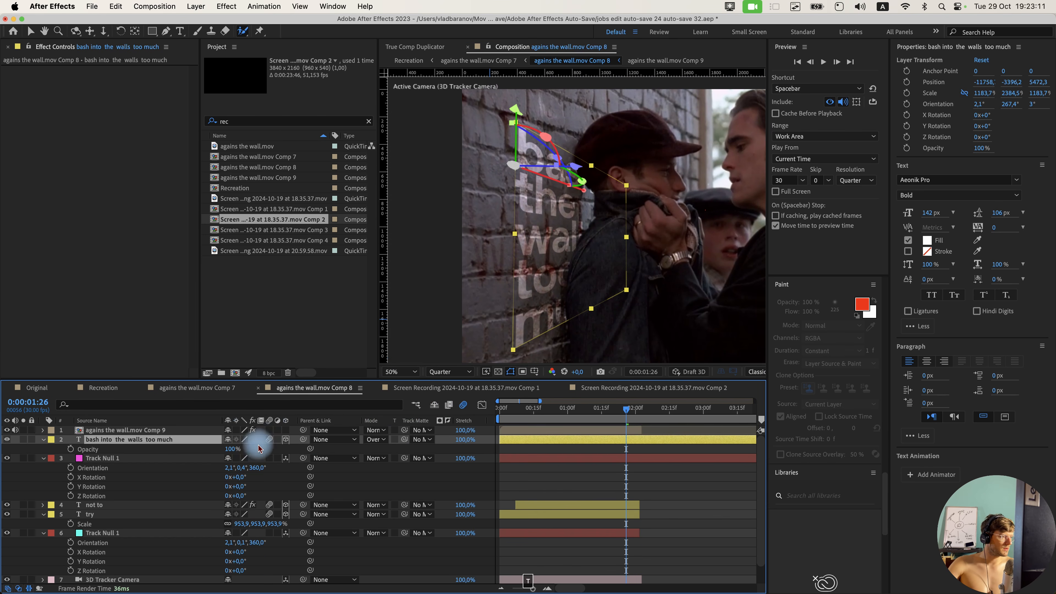
Apply a typewriter text animation to the wall text at 0:00:00:17 and move its end keyframe to 0:00:01:23.
key("ctrl+space")
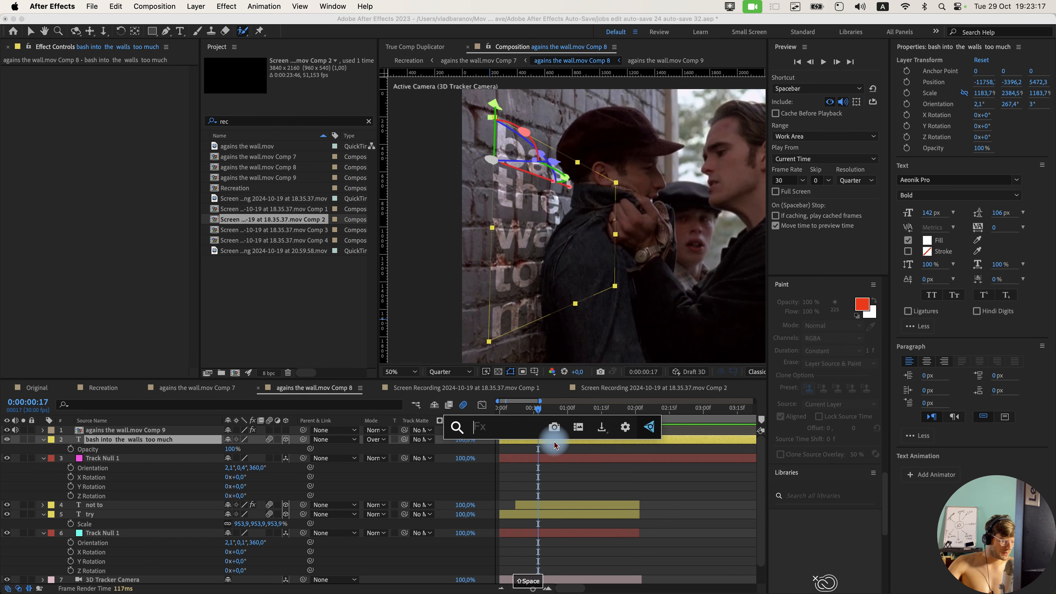
type("type")
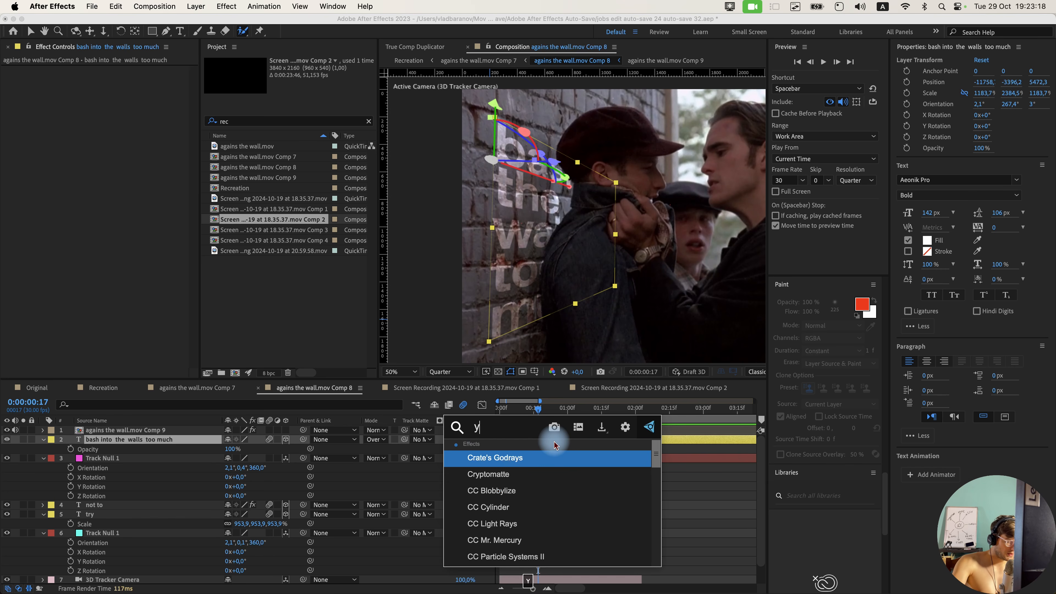
key("Return")
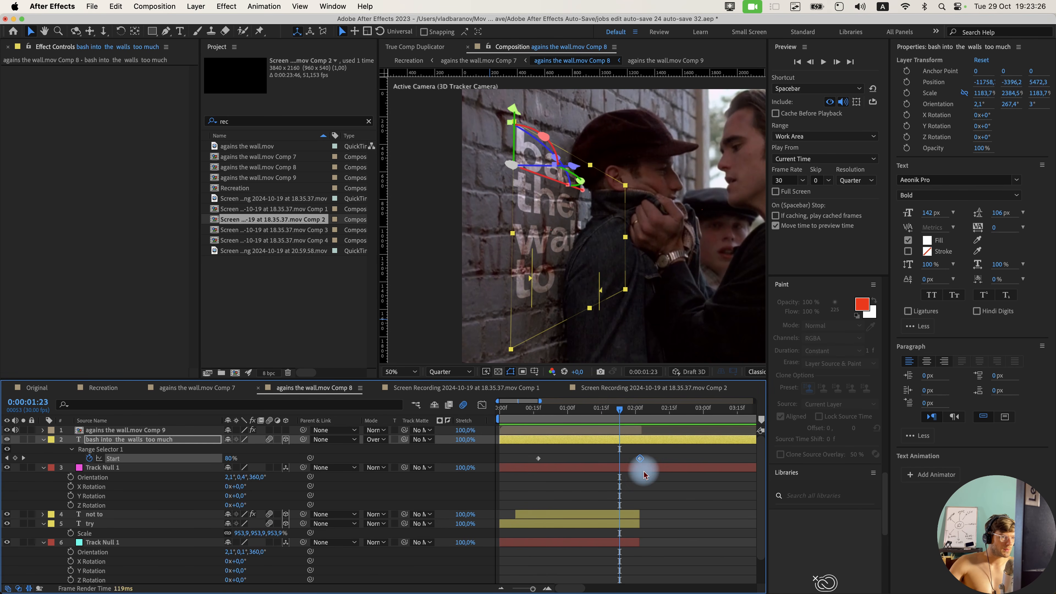
left_click_drag(641, 459, 620, 458)
left_click(539, 414)
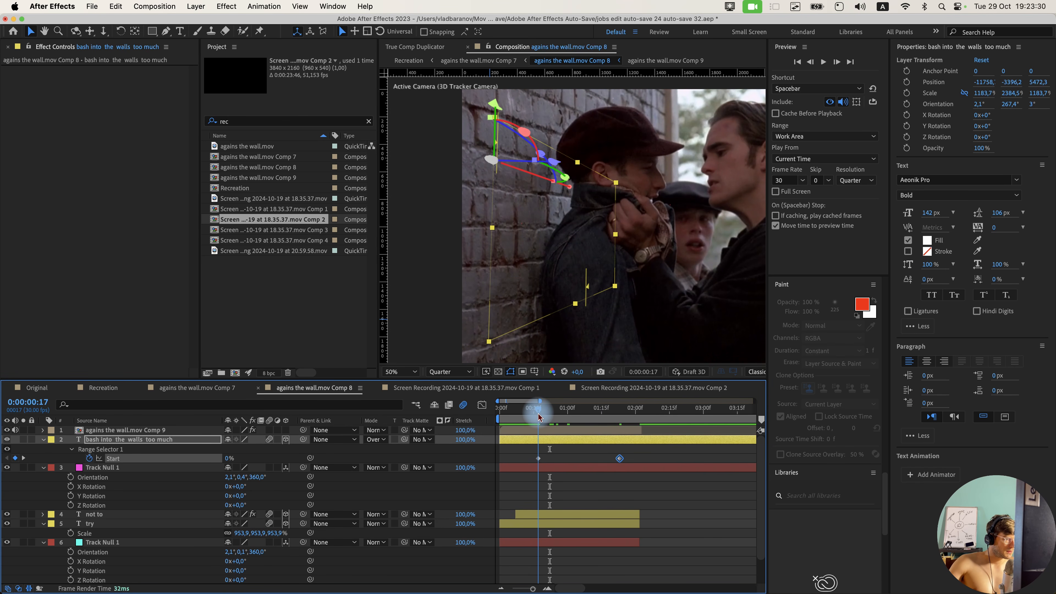
Set the wall text's opacity to 50%, duplicate the layer and check the doubled text against the wall.
key("t")
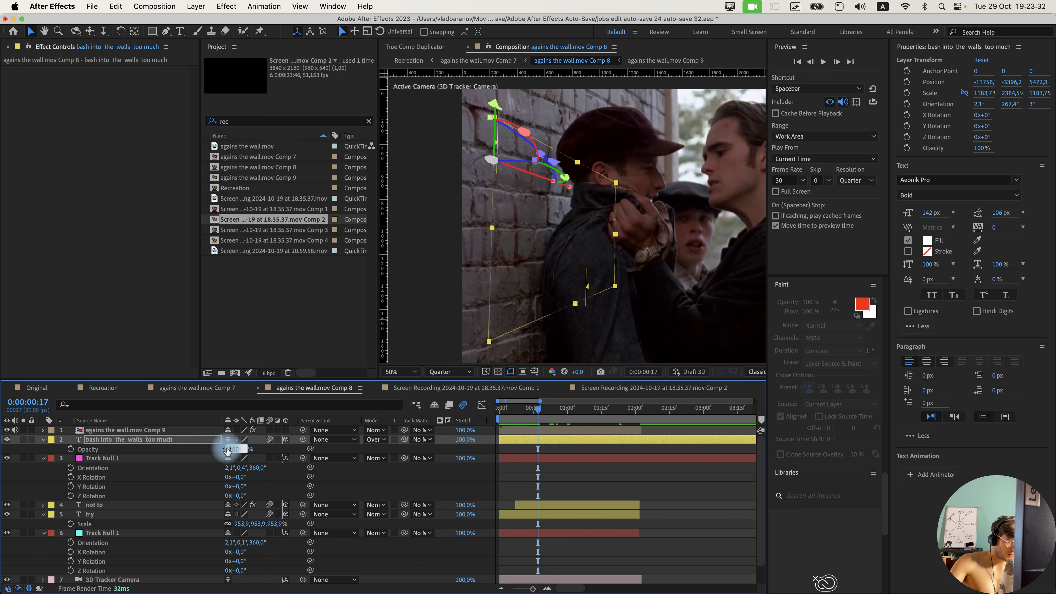
key("super+d")
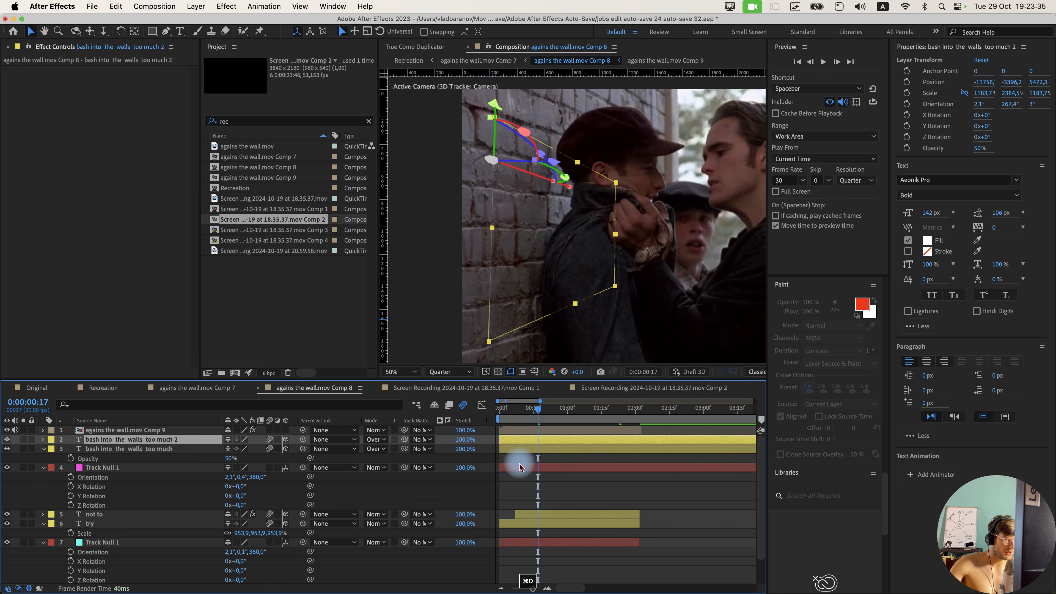
left_click_drag(538, 410, 605, 421)
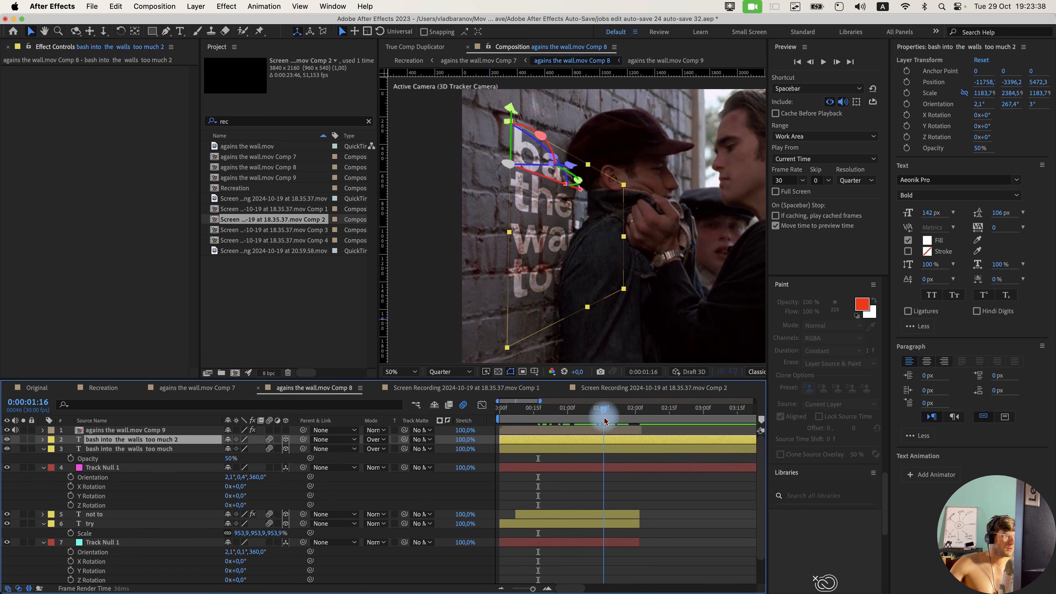
left_click(567, 413)
scroll(589, 302, "down", 2)
Move the first Range Selector Start keyframe of both wall text layers to about 0:00:00:12 and preview from the beginning.
key("u")
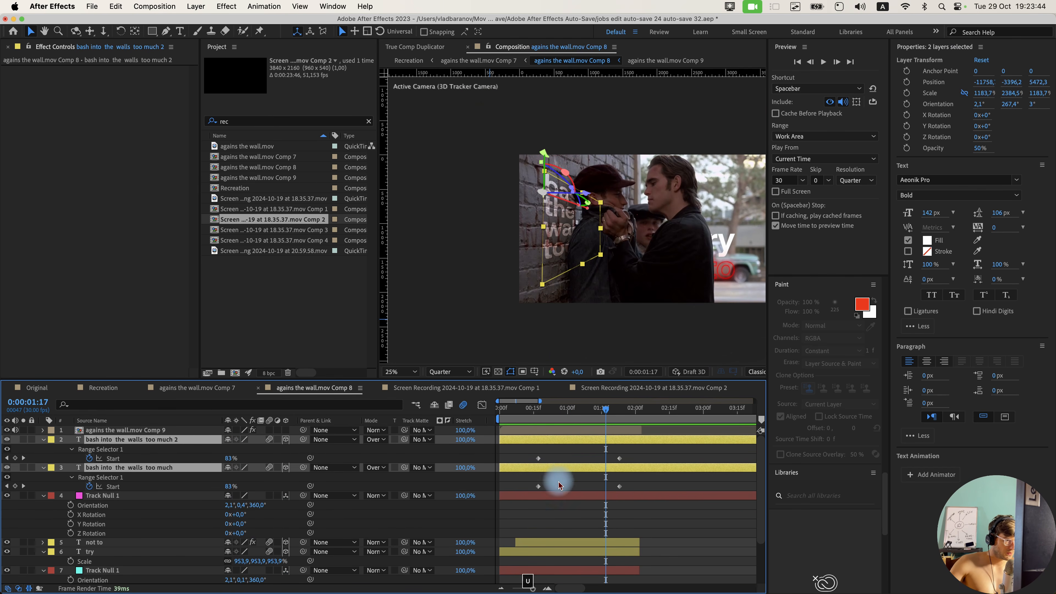
left_click_drag(555, 490, 530, 491)
left_click_drag(538, 487, 534, 487)
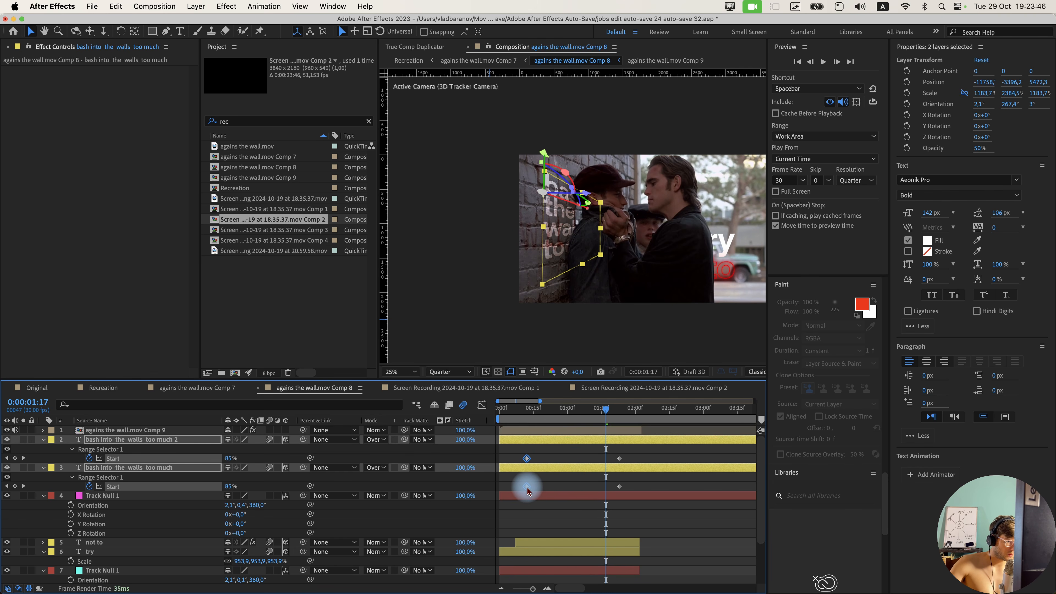
left_click(507, 410)
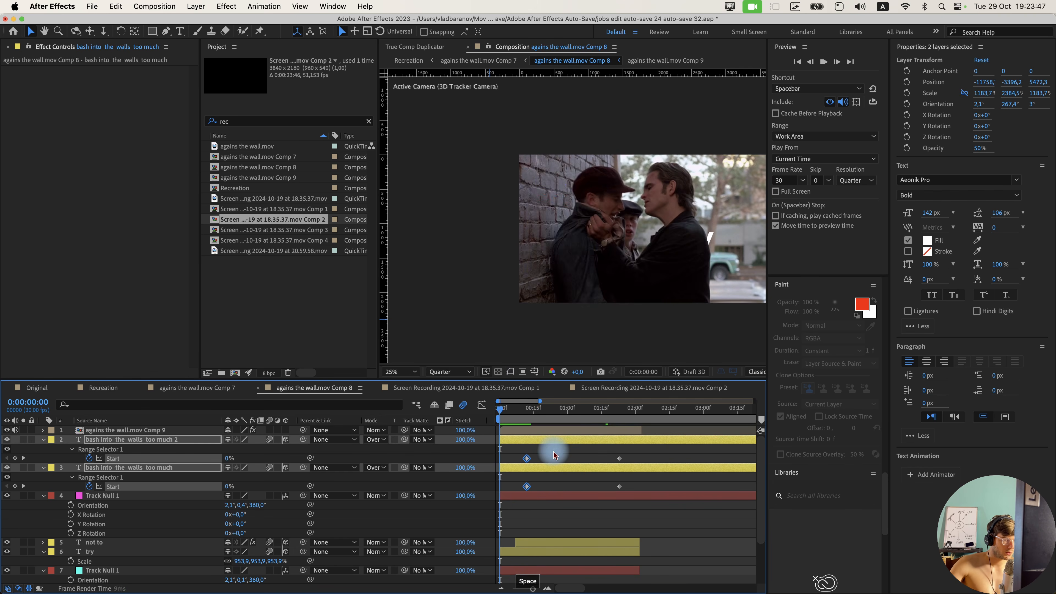
In agains the wall.mov Comp 7, animate the Comp 8 layer's X position from 540 to 1520 by 0:00:07:03, easing both keyframes.
left_click(104, 391)
left_click_drag(703, 411, 603, 422)
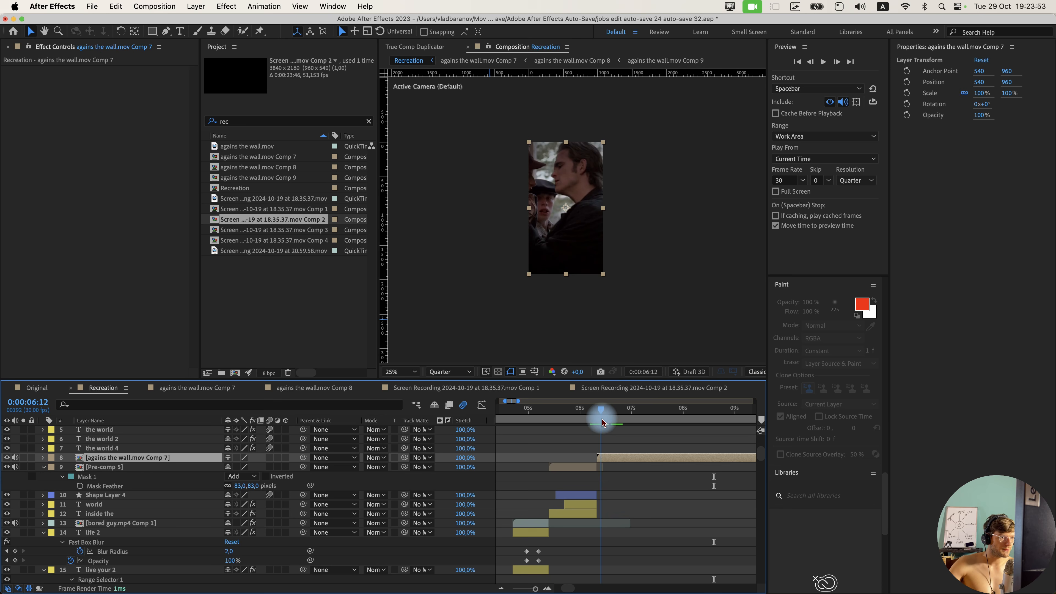
double_click(601, 457)
left_click_drag(514, 418, 496, 417)
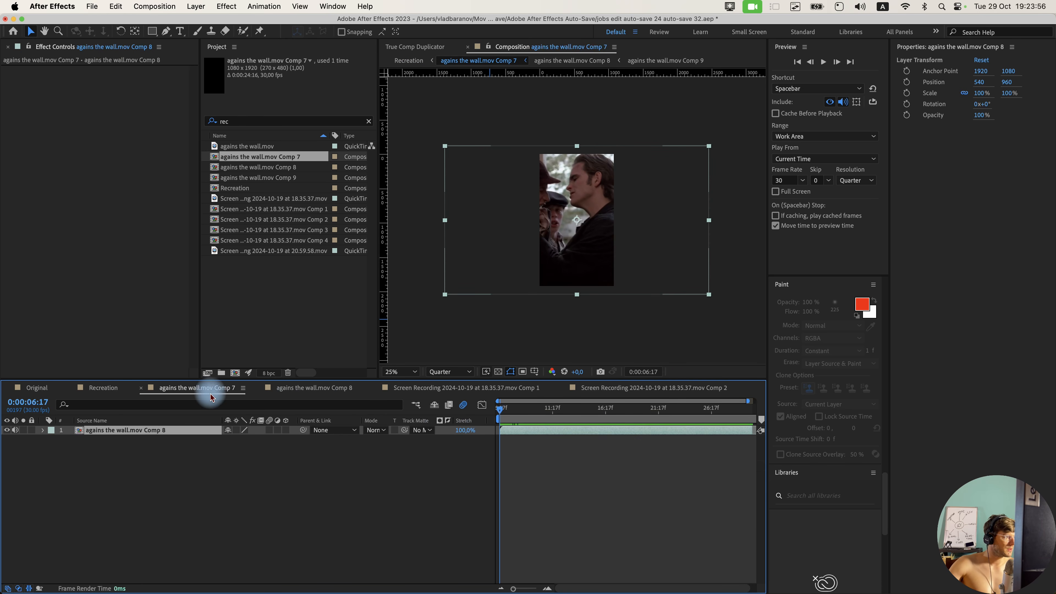
left_click(104, 388)
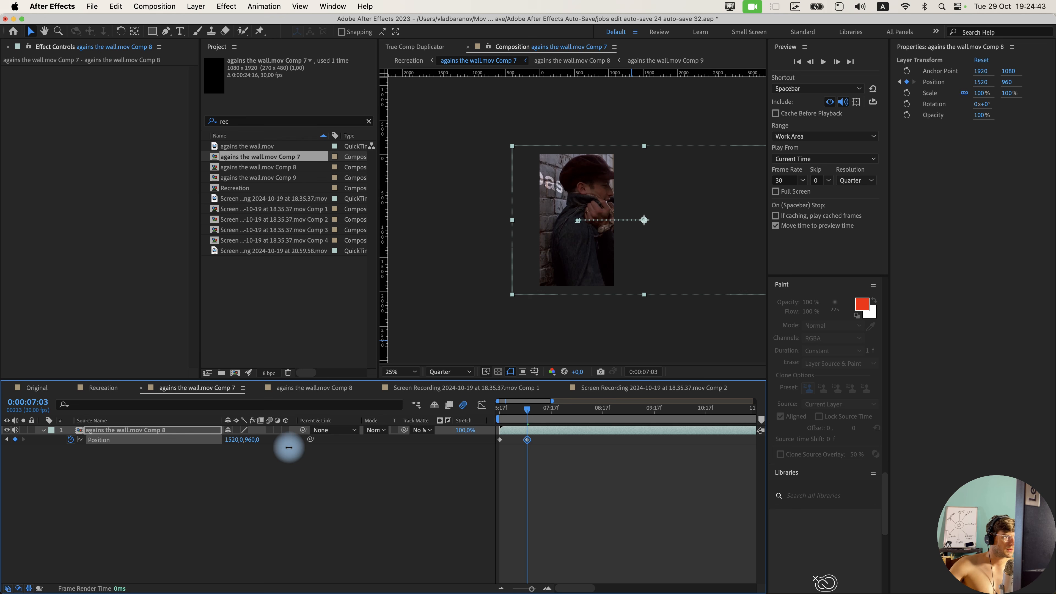
left_click_drag(541, 452, 497, 436)
key("w")
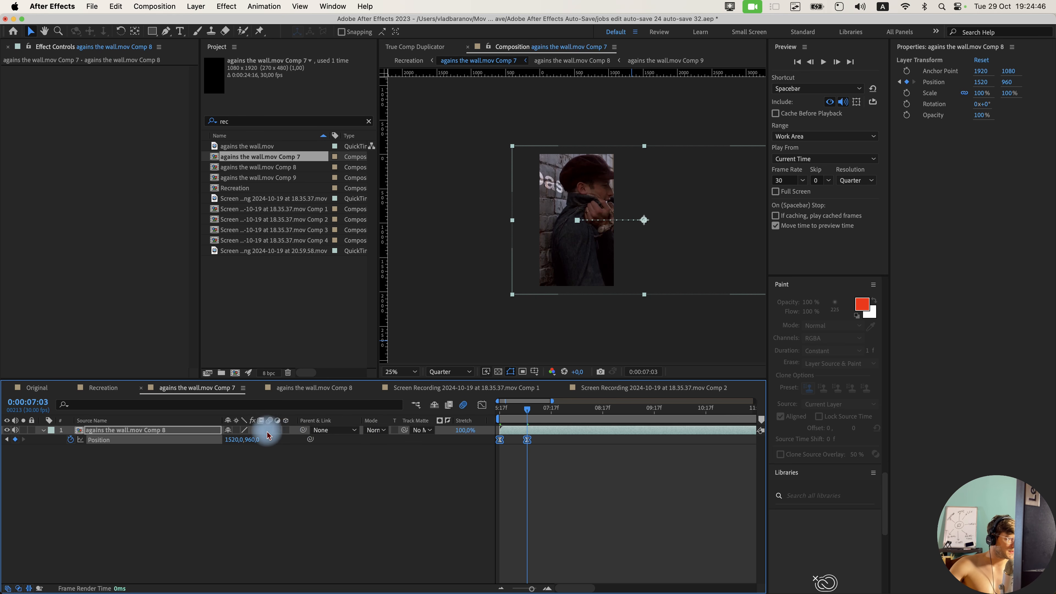
In agains the wall.mov Comp 8, move the "not to" and "try" layers above the Comp 9 layer and check the shot.
left_click(556, 409)
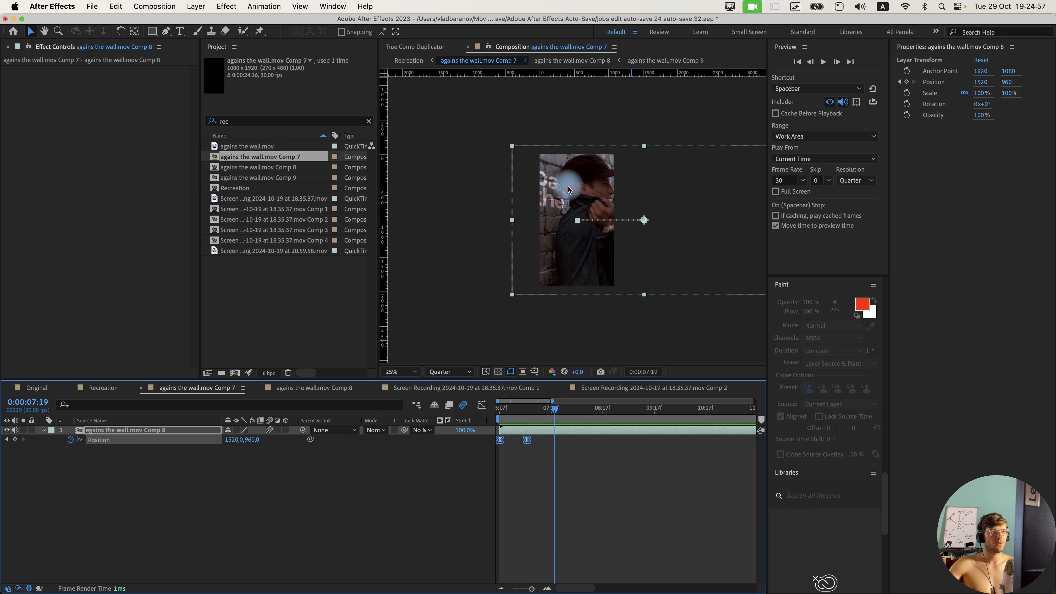
left_click(555, 219)
left_click(600, 407)
left_click(572, 433)
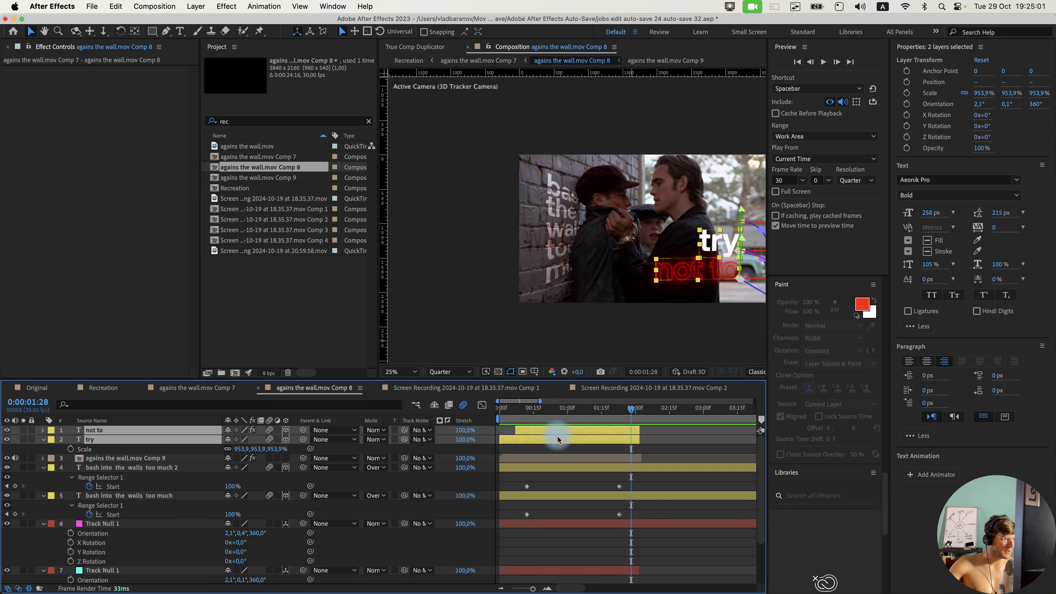
left_click_drag(499, 411, 586, 426)
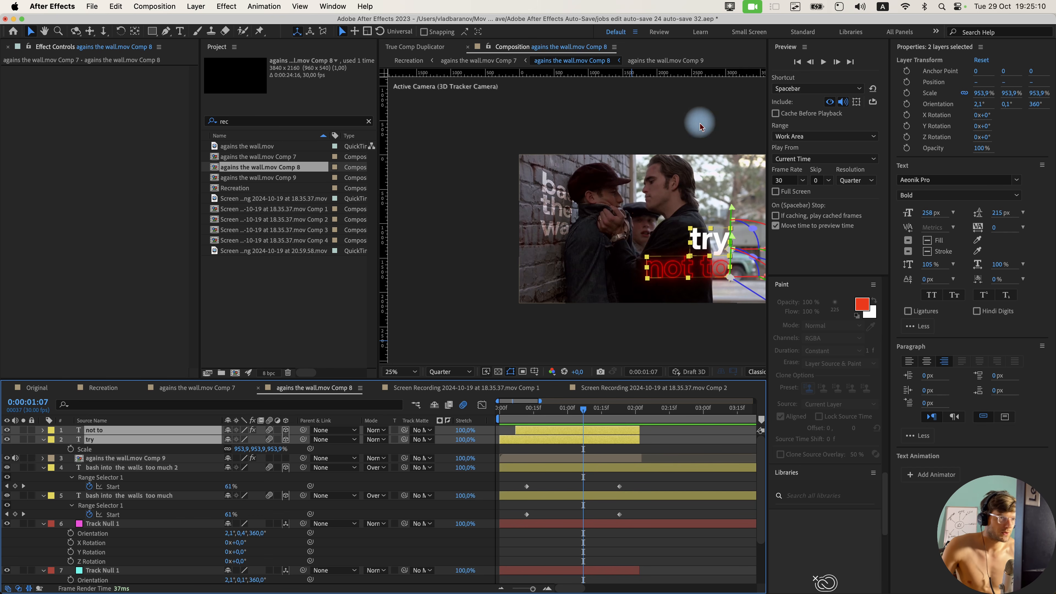
Set both wall text layers' orientation to 2.1°, 279.4°, 1° and preview from the beginning.
left_click(551, 467)
left_click(187, 494, "shift")
key("r")
left_click_drag(243, 477, 257, 477)
left_click_drag(529, 416, 467, 419)
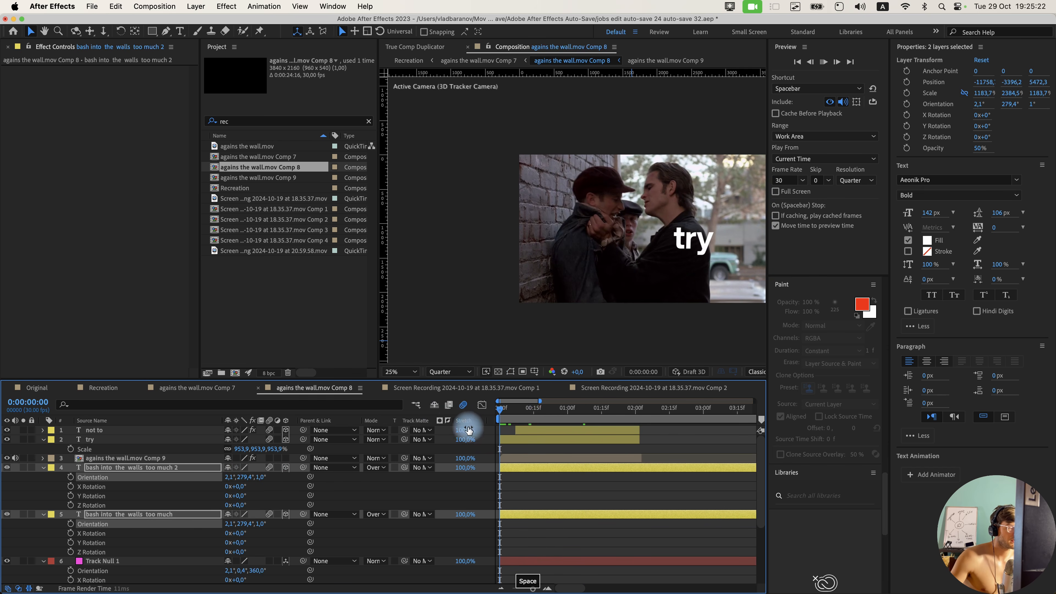
Check the framing in agains the wall.mov Comp 7, and delete the Jobs Speaking.mp4 layer from Comp 8.
left_click(163, 388)
left_click(557, 460)
double_click(546, 433)
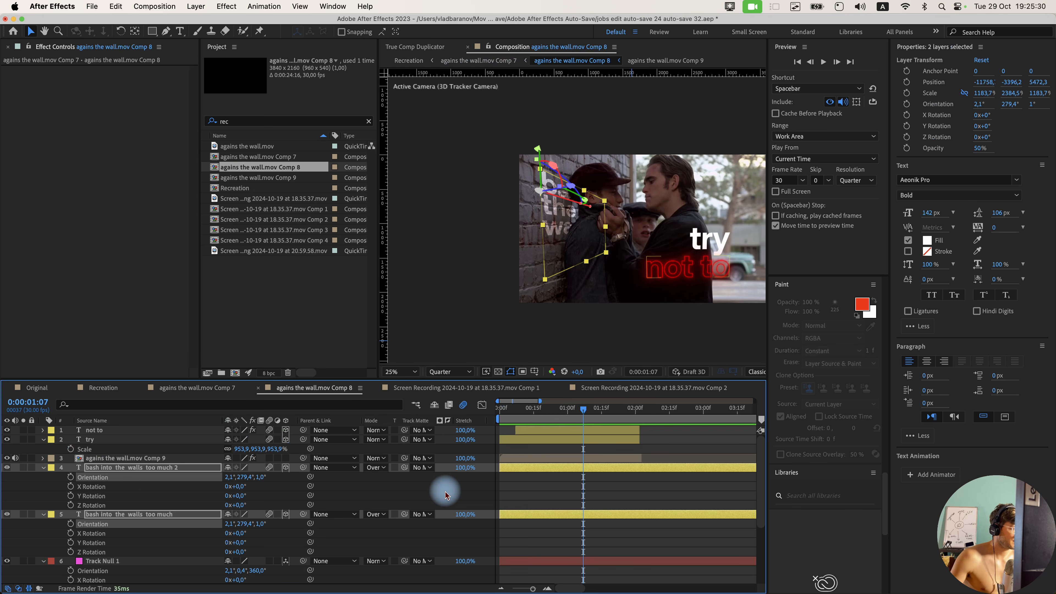
left_click(535, 580)
left_click(184, 580)
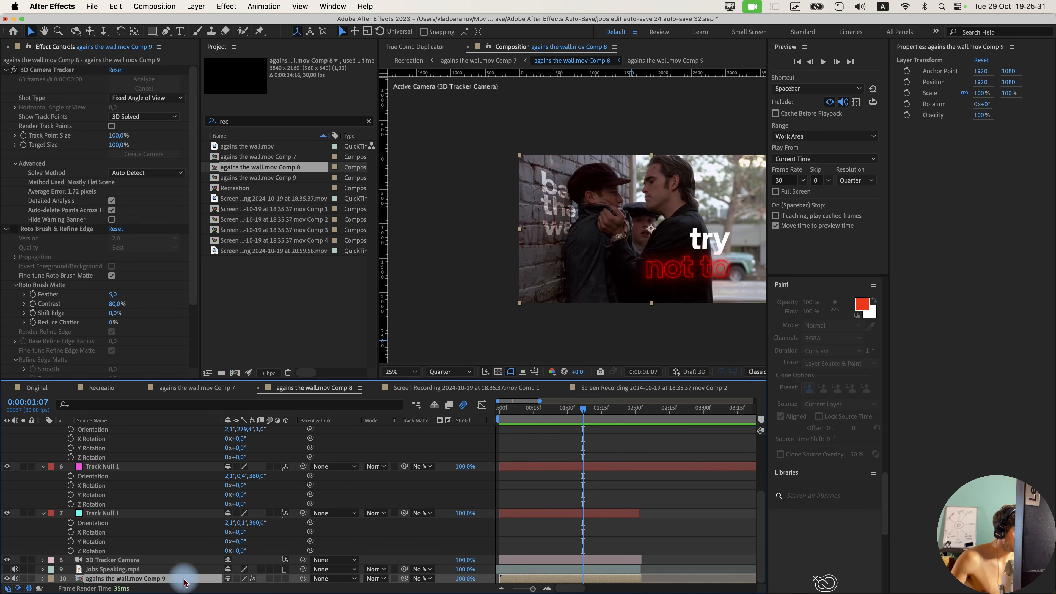
left_click(166, 570)
key("BackSpace")
In agains the wall.mov Comp 8, shift the "try" and "not to" texts together horizontally toward the wall at 0:00:00:16.
left_click(103, 387)
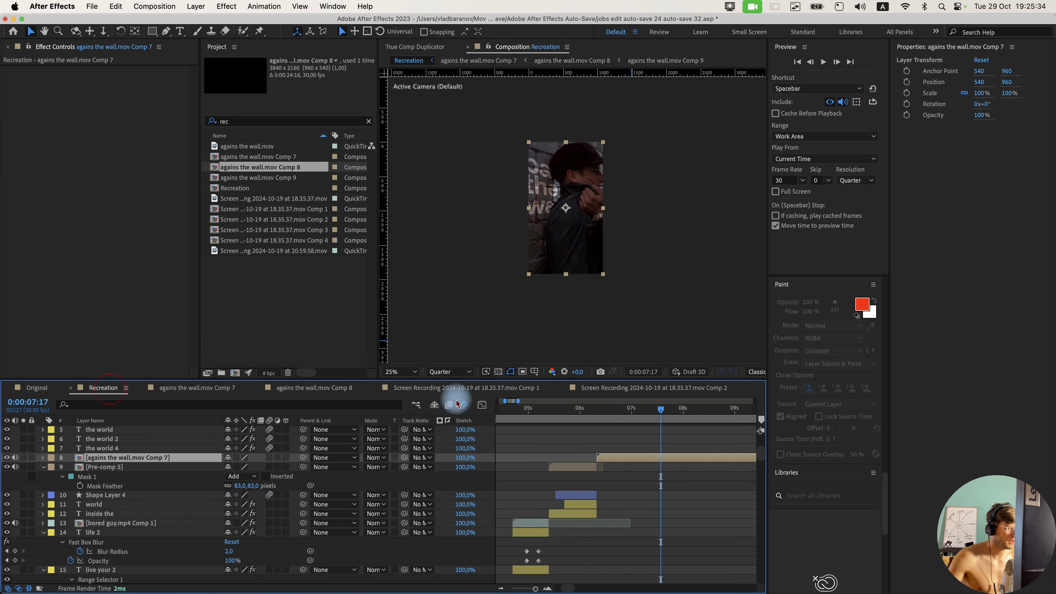
left_click(597, 408)
double_click(629, 458)
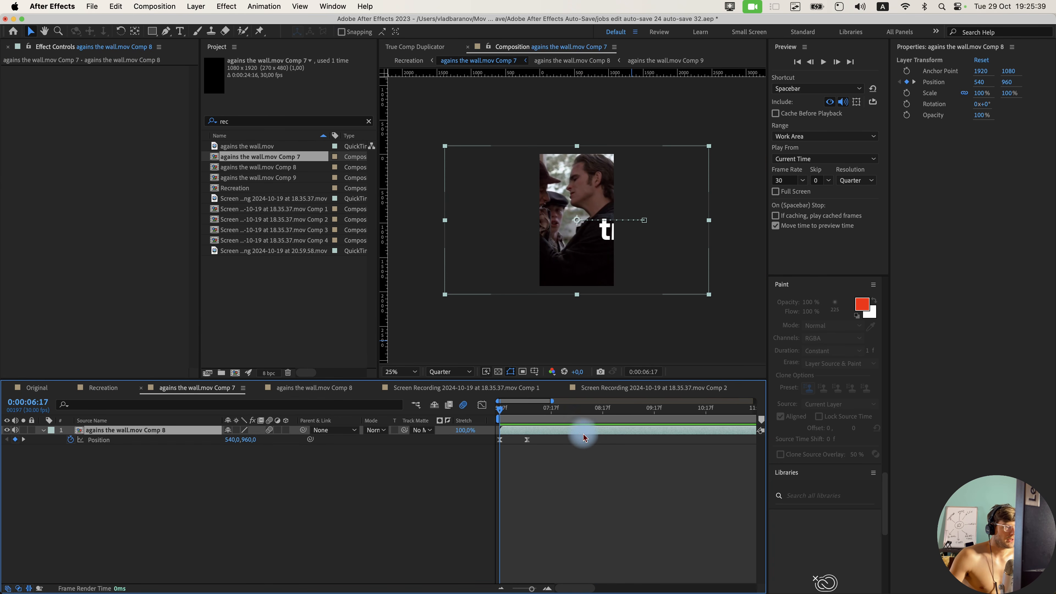
double_click(577, 431)
left_click(536, 411)
left_click_drag(671, 271, 626, 271)
left_click(161, 418)
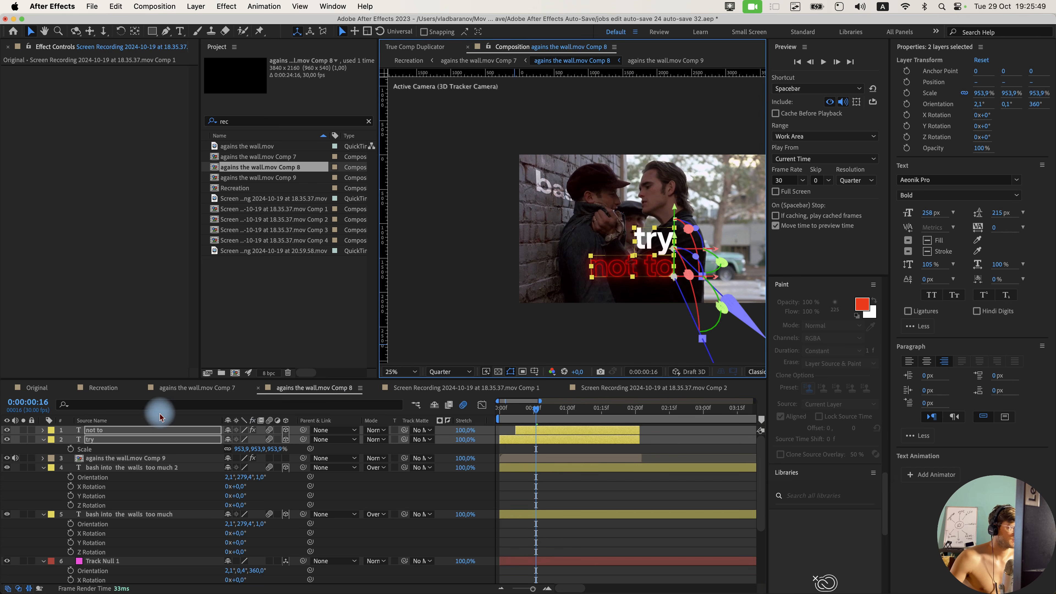
Preview the wall shot in the Recreation composition from around 0:00:06:00 to check the camera pan and titles.
left_click(103, 387)
left_click(594, 410)
key("space")
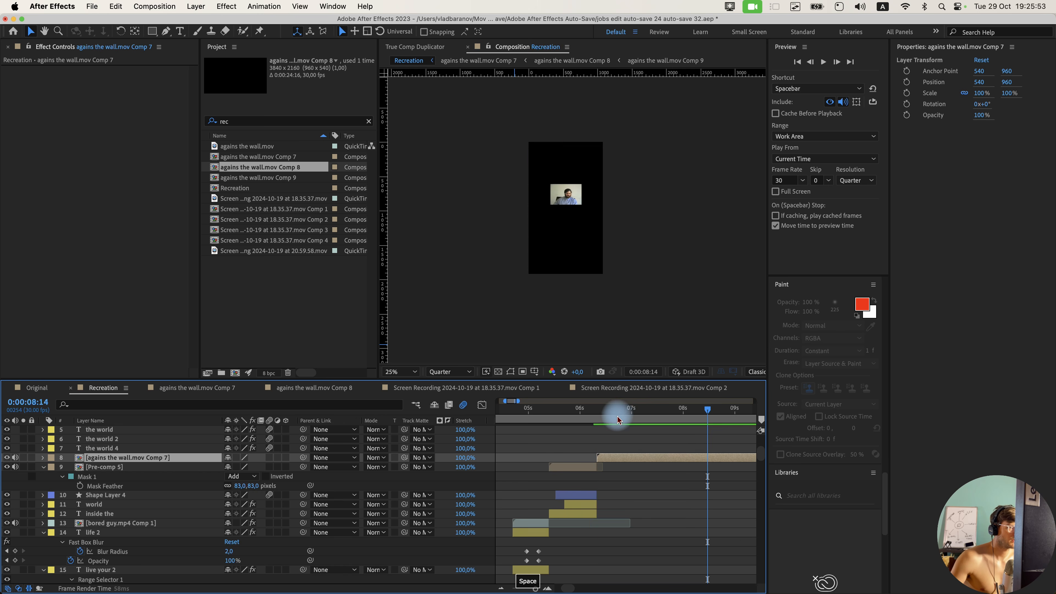
left_click(579, 420)
key("space")
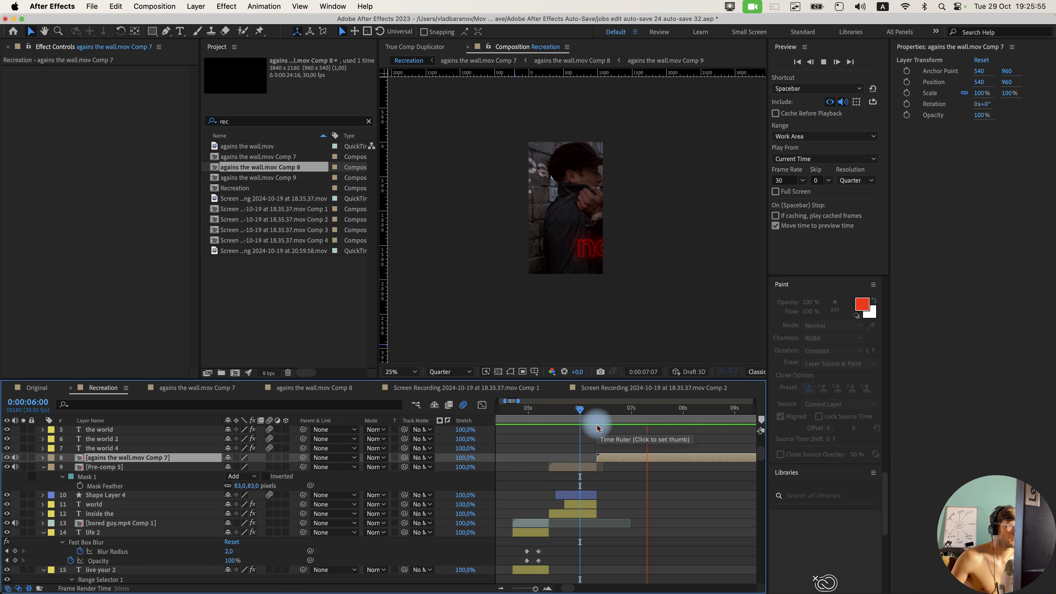
left_click(589, 414)
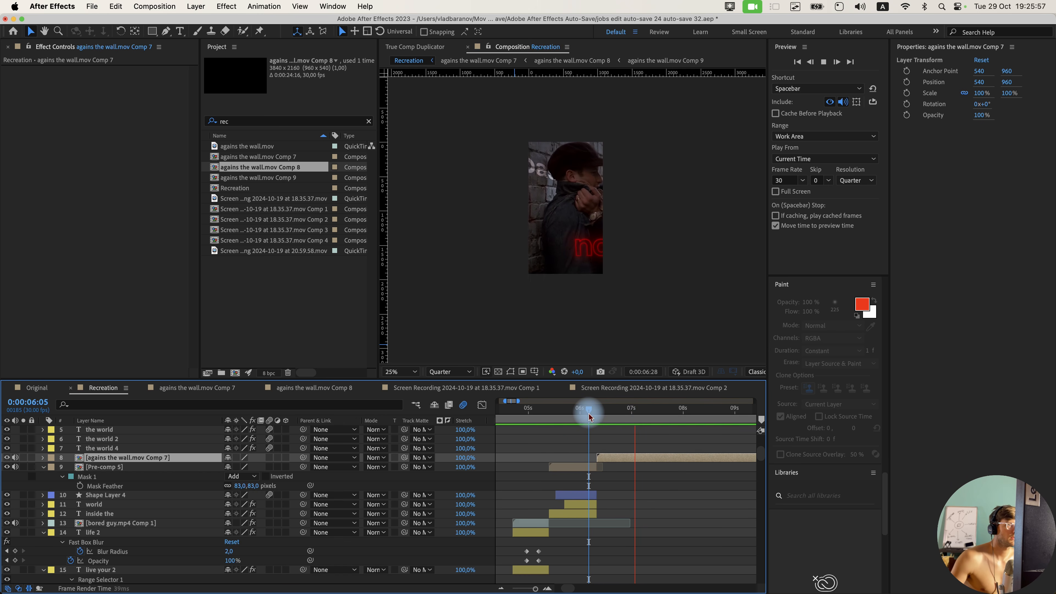
key("space")
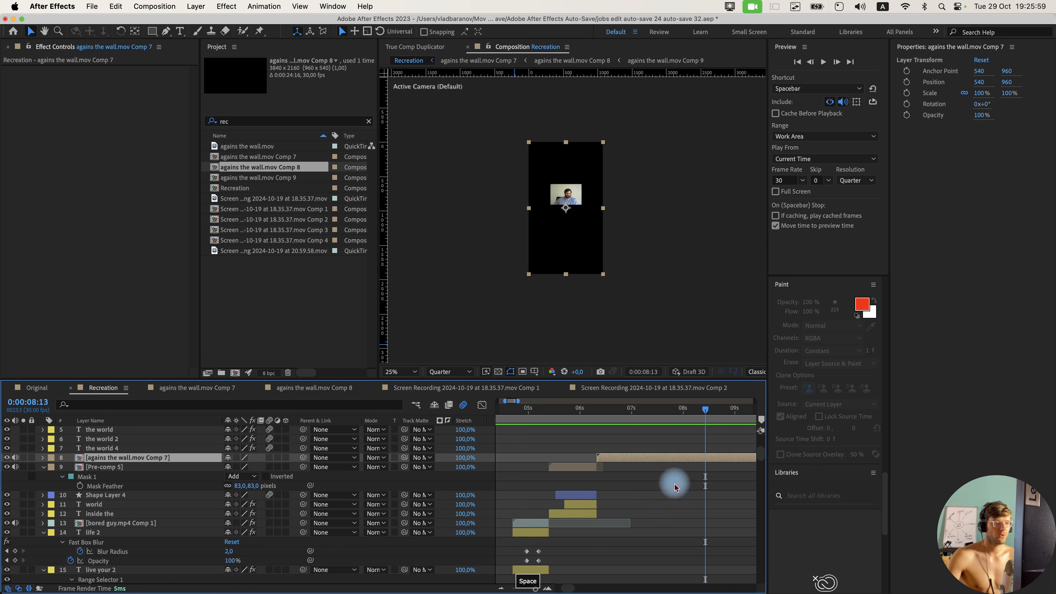
Locate the end of the wall shot in Recreation and trim the agains the wall.mov Comp 7 layer to end at 0:00:08:13.
left_click(651, 416)
scroll(651, 416, "up", 2)
left_click(678, 415)
scroll(671, 419, "down", 2)
left_click(682, 415)
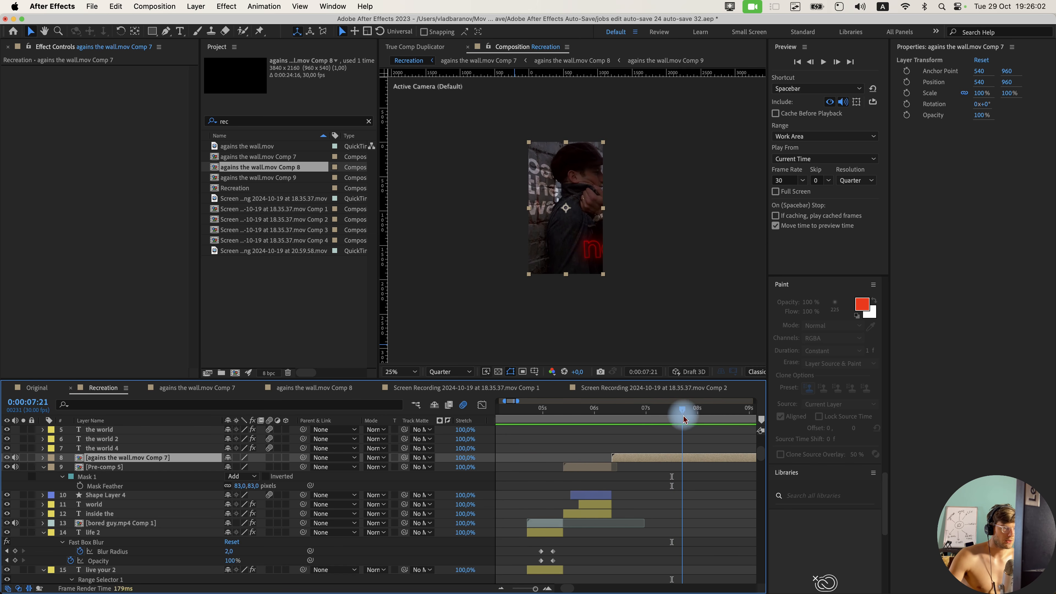
left_click_drag(683, 416, 710, 418)
scroll(703, 440, "right", 4)
left_click(634, 414)
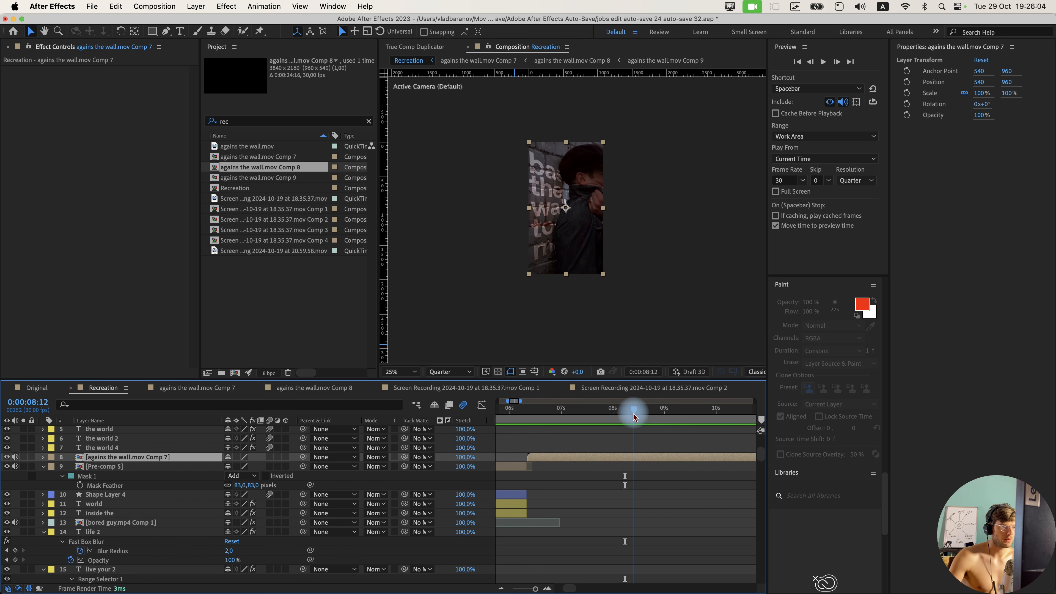
left_click_drag(633, 414, 636, 415)
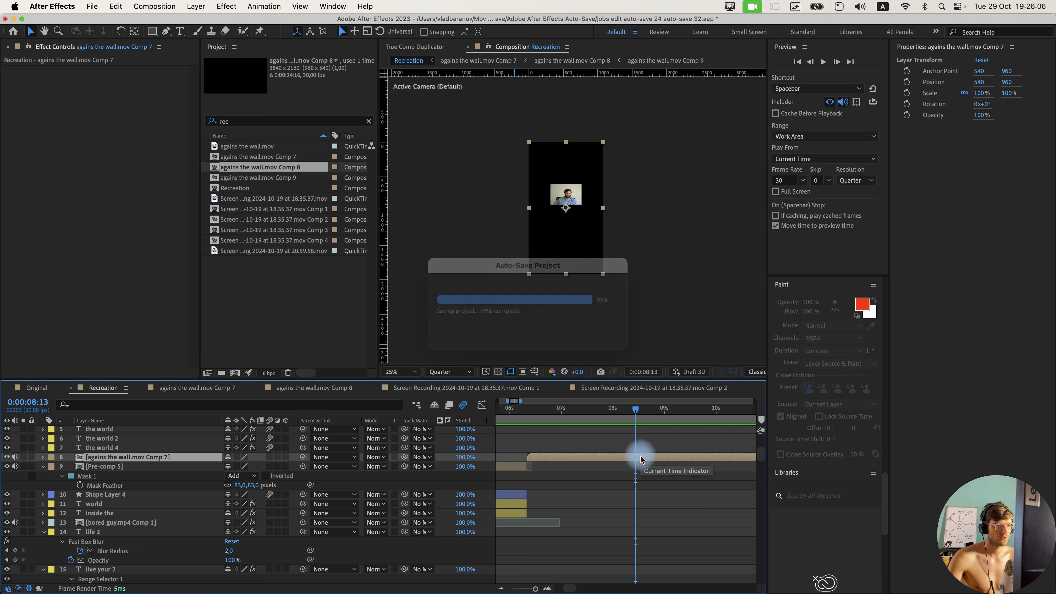
left_click_drag(564, 415, 643, 413)
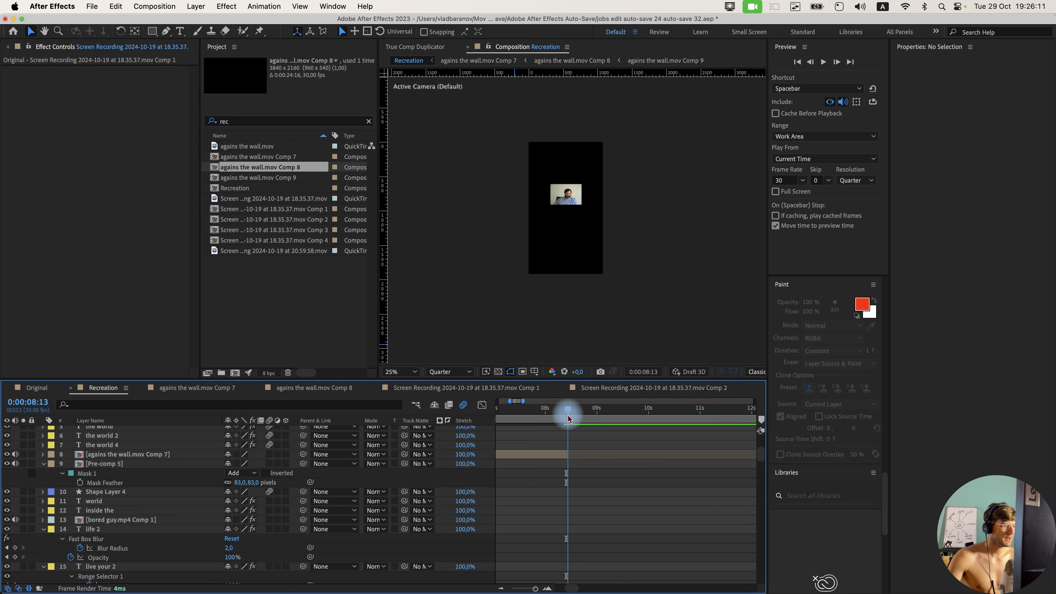
Open the Original composition, lower its preview resolution to Quarter and examine the wall shot around 0:00:07:16.
left_click(37, 388)
left_click(674, 506)
scroll(618, 507, "down", 3)
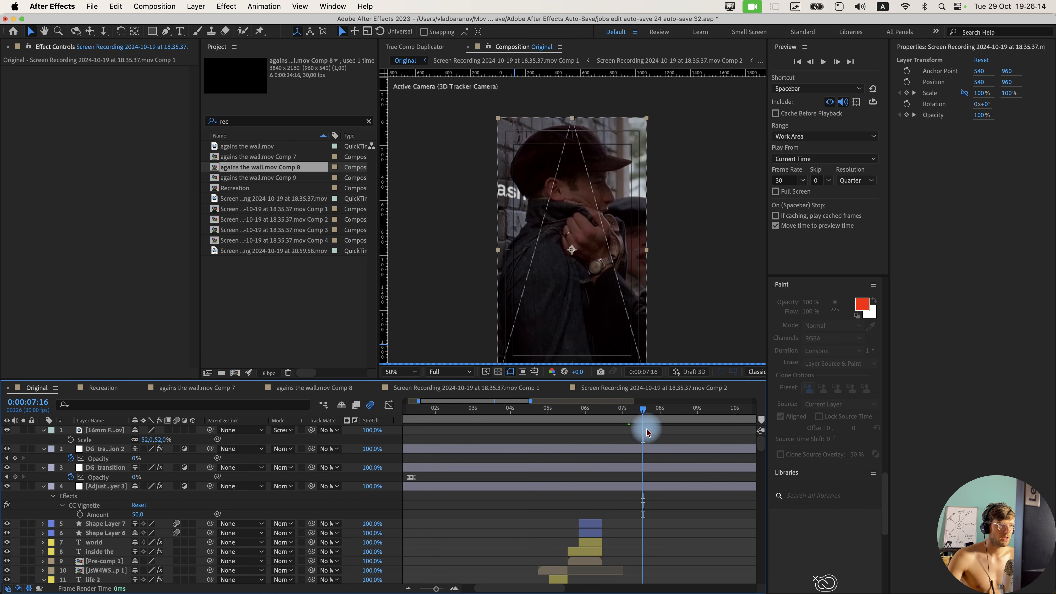
left_click(464, 373)
left_click(469, 437)
scroll(624, 481, "right", 4)
left_click_drag(561, 412, 564, 417)
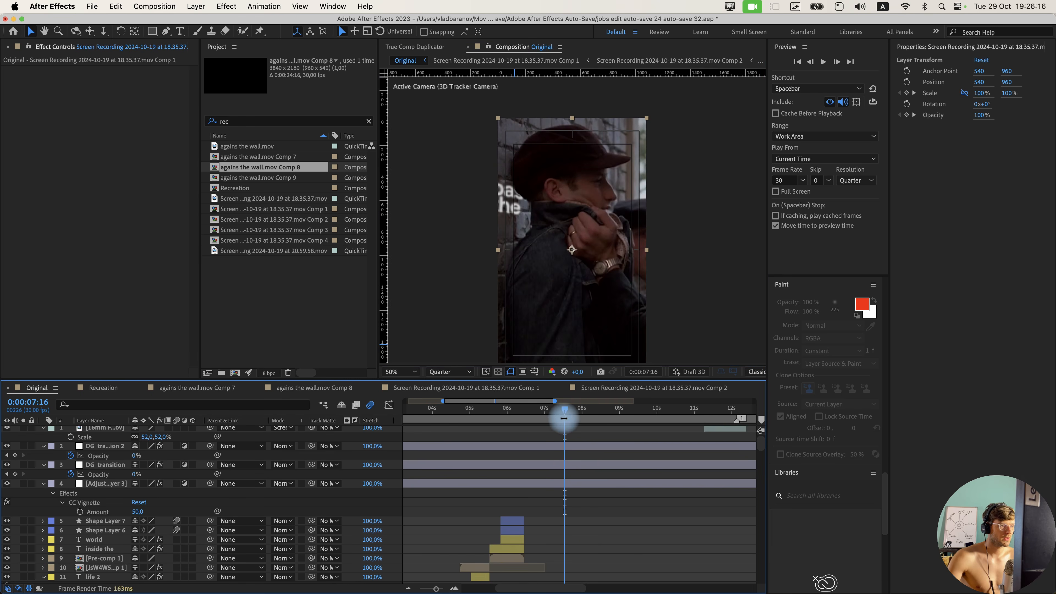
Examine the Original's next shots between about 0:00:09:09 and 0:00:10:07, including the framed couple shot with the "try to have a" titles.
left_click_drag(596, 410, 577, 410)
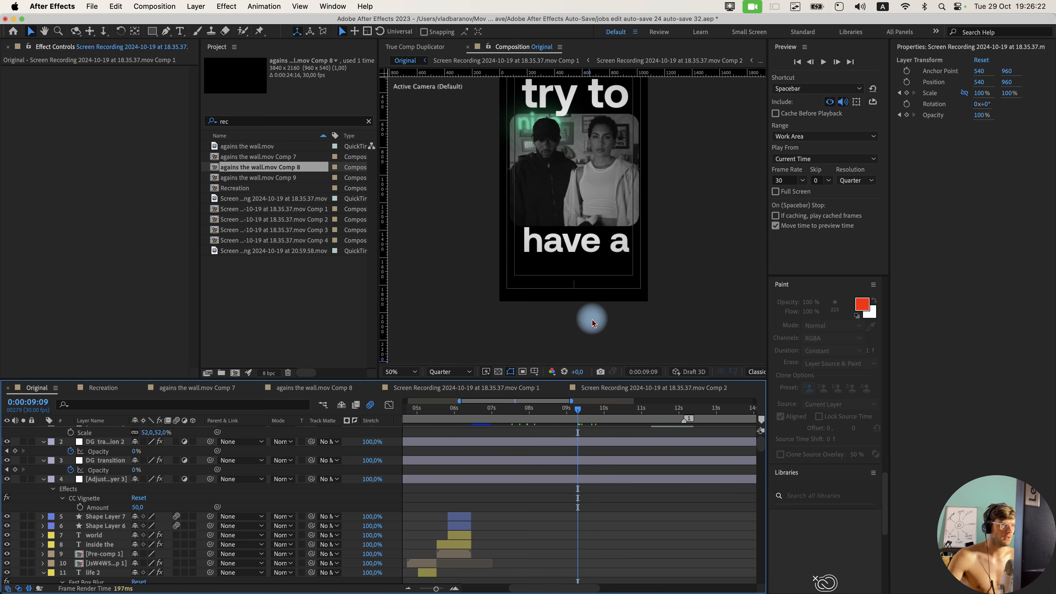
left_click(582, 409)
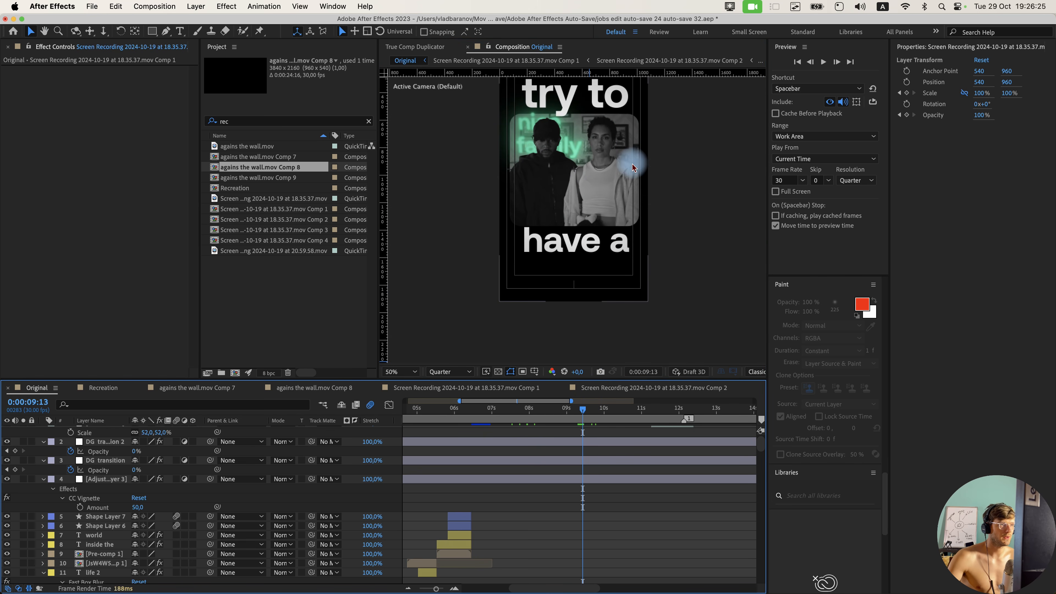
left_click_drag(588, 410, 563, 418)
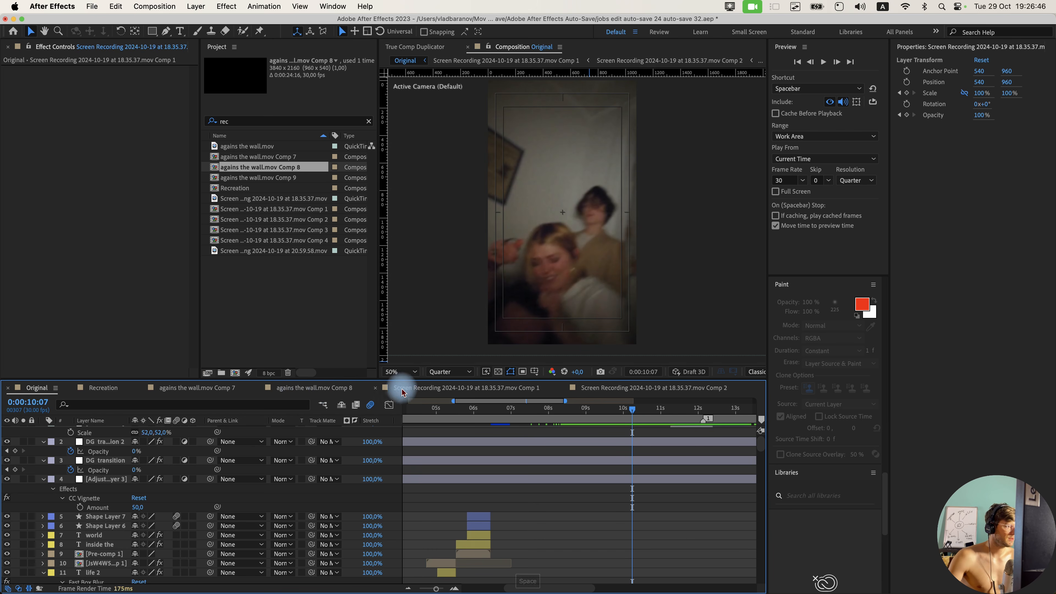
Import family life.mp4 from the assets for the lesson folder into agains the wall.mov Comp 8 and cut its layer from there.
left_click(339, 388)
left_click(319, 569)
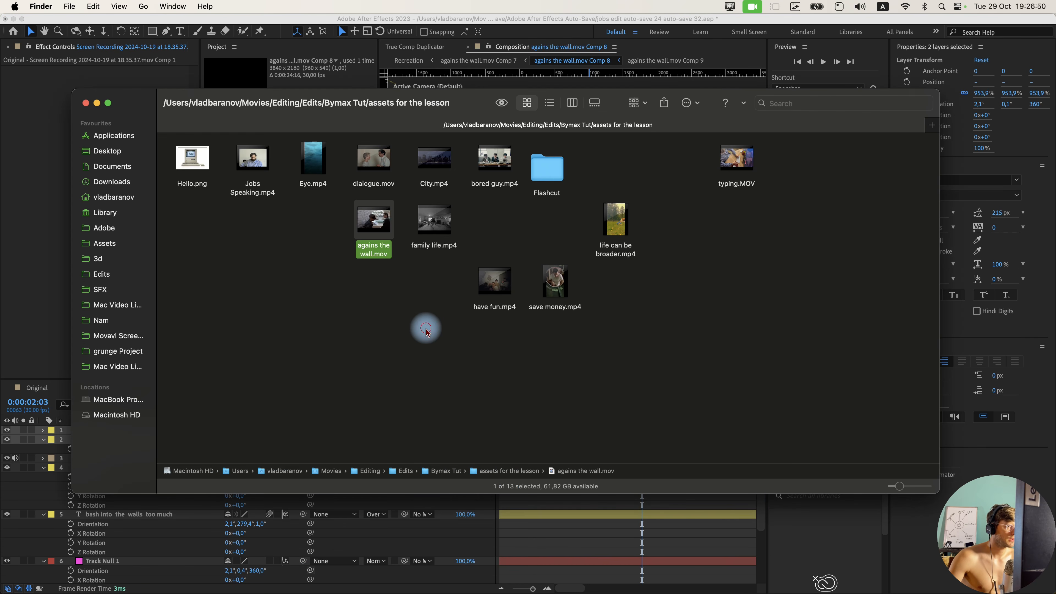
left_click(453, 271)
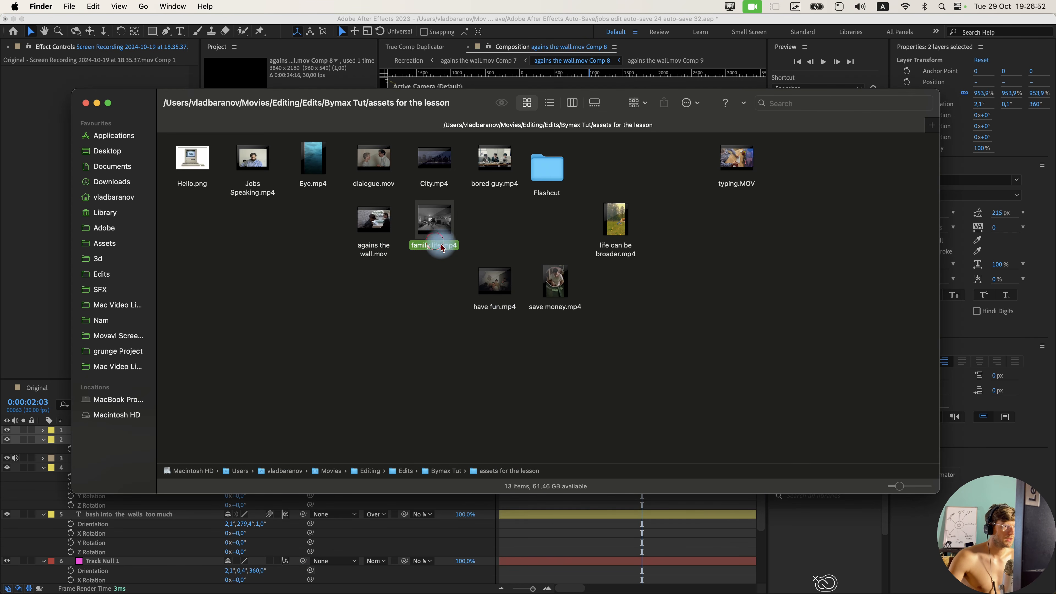
left_click(661, 498)
left_click_drag(665, 466, 665, 465)
key("super+x")
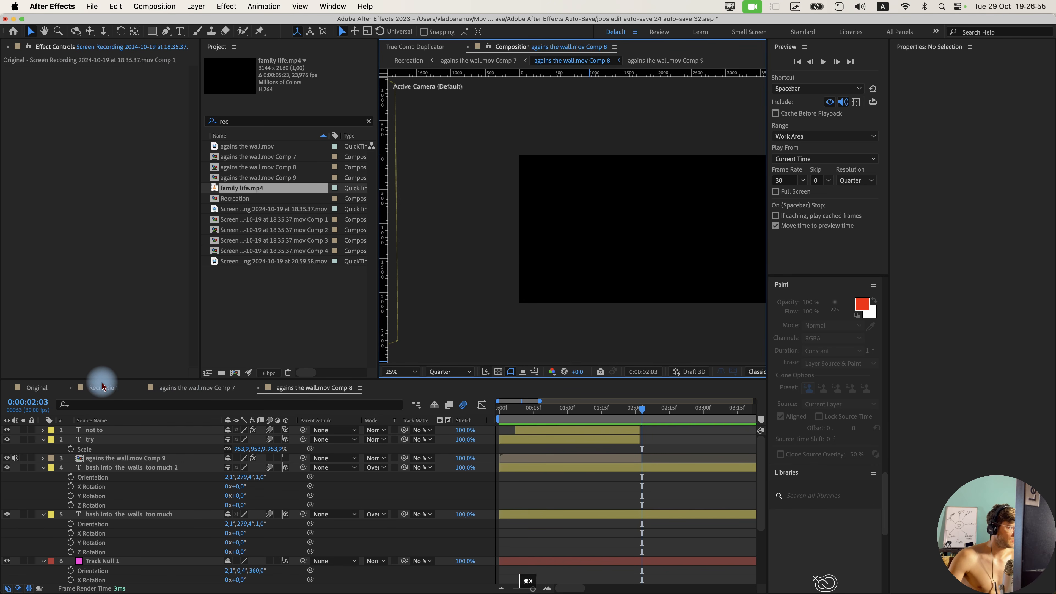
Paste the family life.mp4 layer into the Recreation composition and shift it in time to cover 0:00:08:13.
left_click(102, 386)
key("super+v")
scroll(598, 446, "down", 5)
scroll(565, 461, "up", 6)
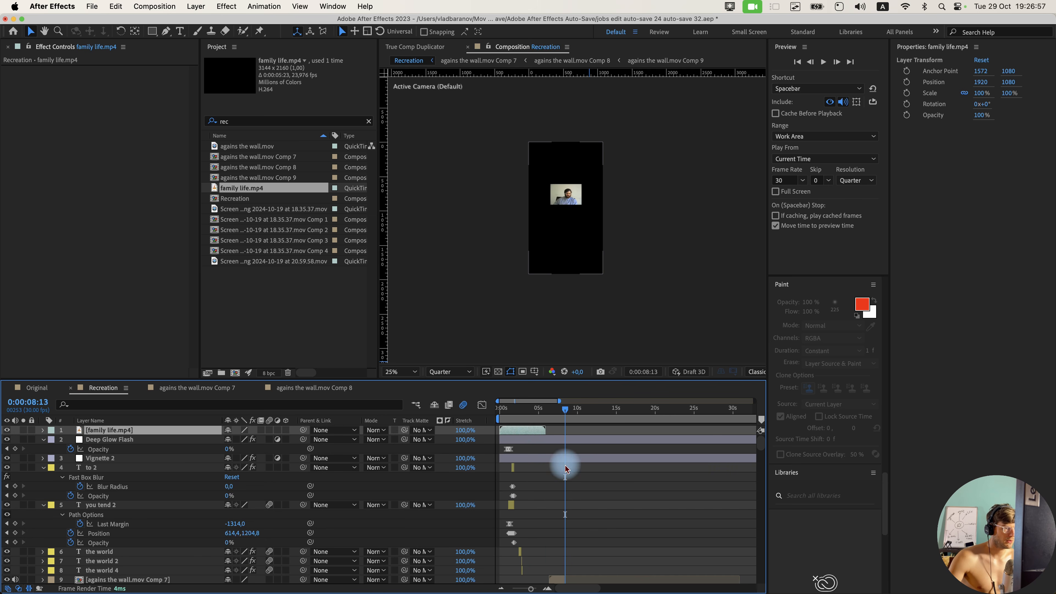
left_click_drag(530, 427, 590, 435)
Scale the family life.mp4 layer to 60% and reposition it to about 536, 976 so the couple is centred in the frame.
key("s")
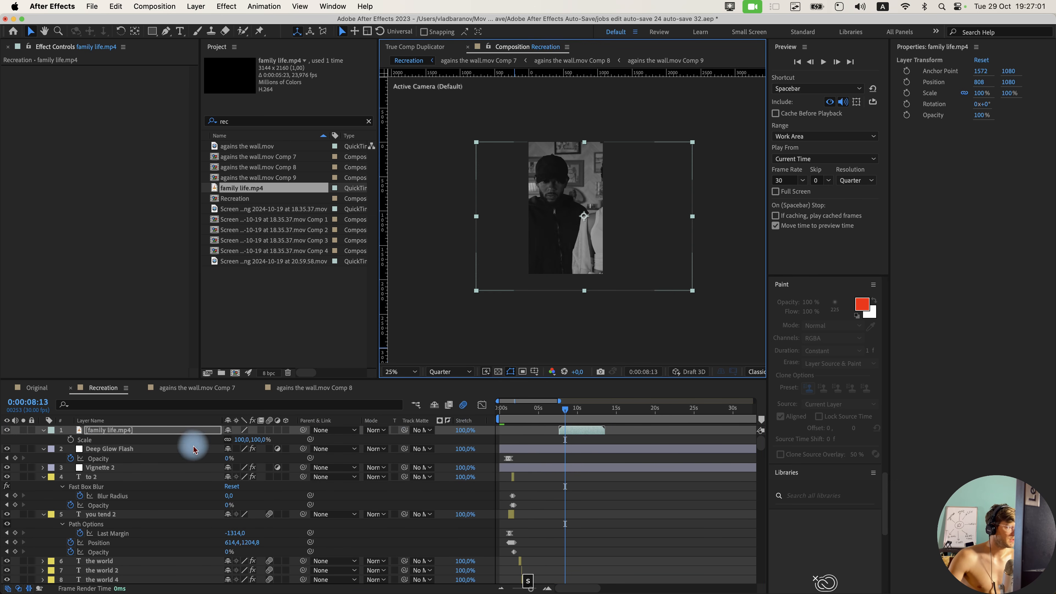
left_click_drag(259, 439, 253, 439)
left_click_drag(253, 439, 256, 439)
left_click_drag(597, 221, 578, 213)
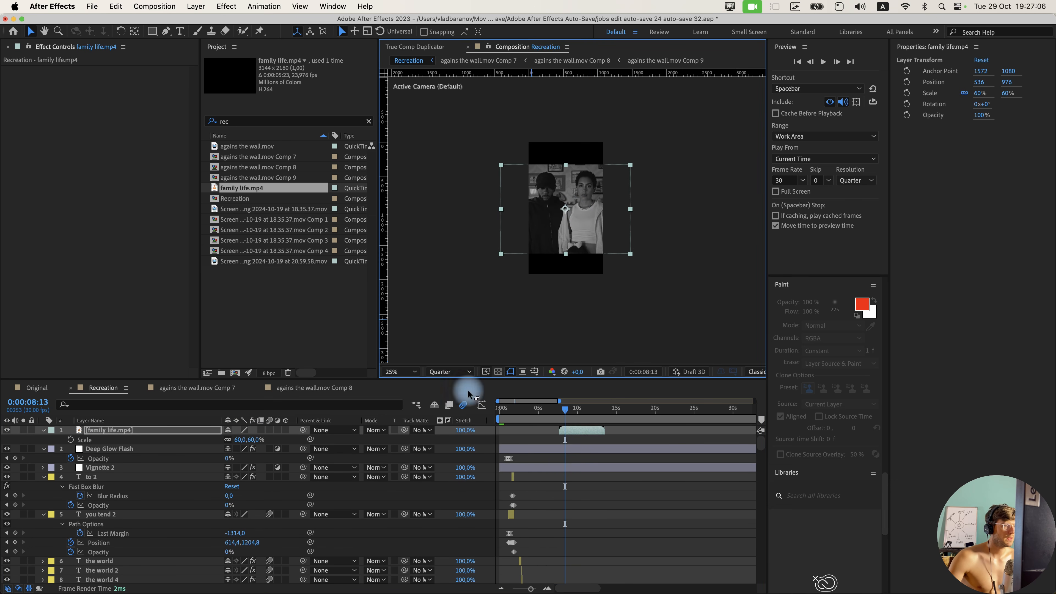
Scale the family life.mp4 layer to 43%, and cut it at 0:00:09:27, removing the part after that point.
left_click_drag(259, 439, 245, 439)
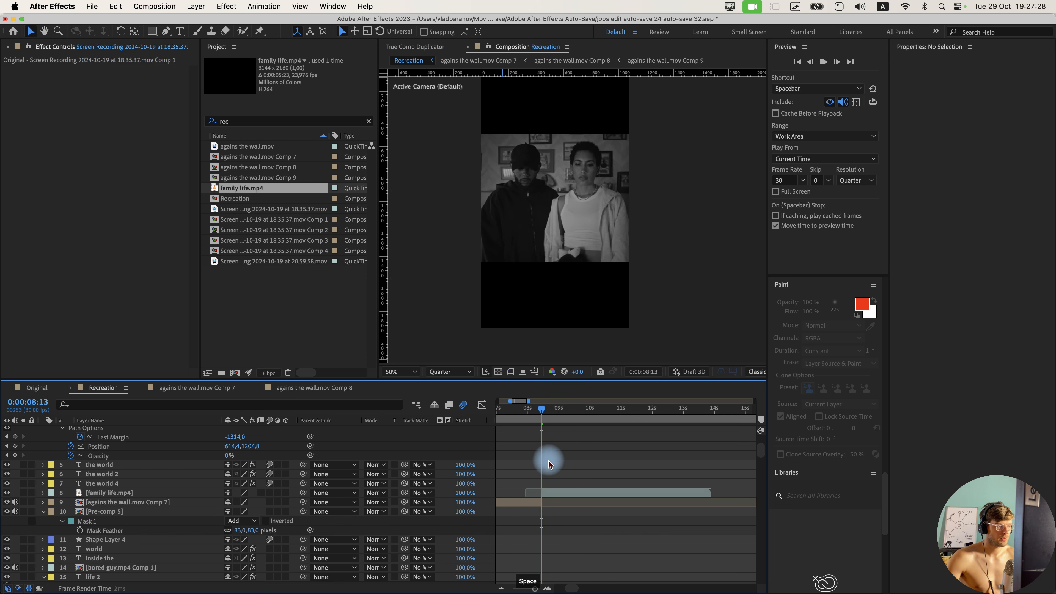
key("space")
left_click(596, 492)
key("shift+super+d")
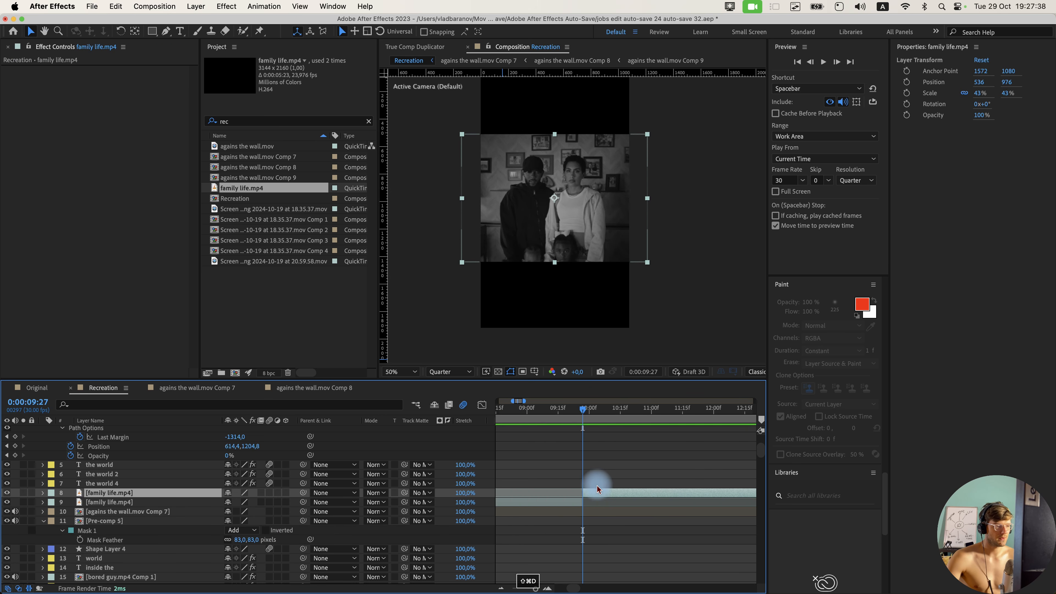
key("minus")
key("minus")
key("BackSpace")
Pre-compose family life.mp4 as "family life.mp4 Comp 1", moving all attributes and adjusting the duration to the layer's time span.
right_click(548, 493)
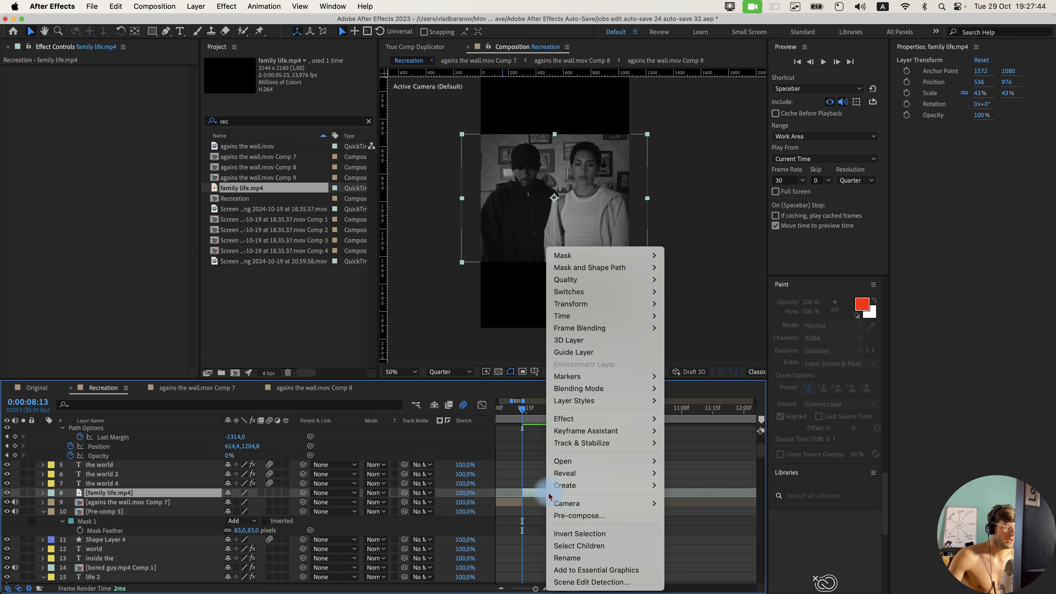
left_click(588, 520)
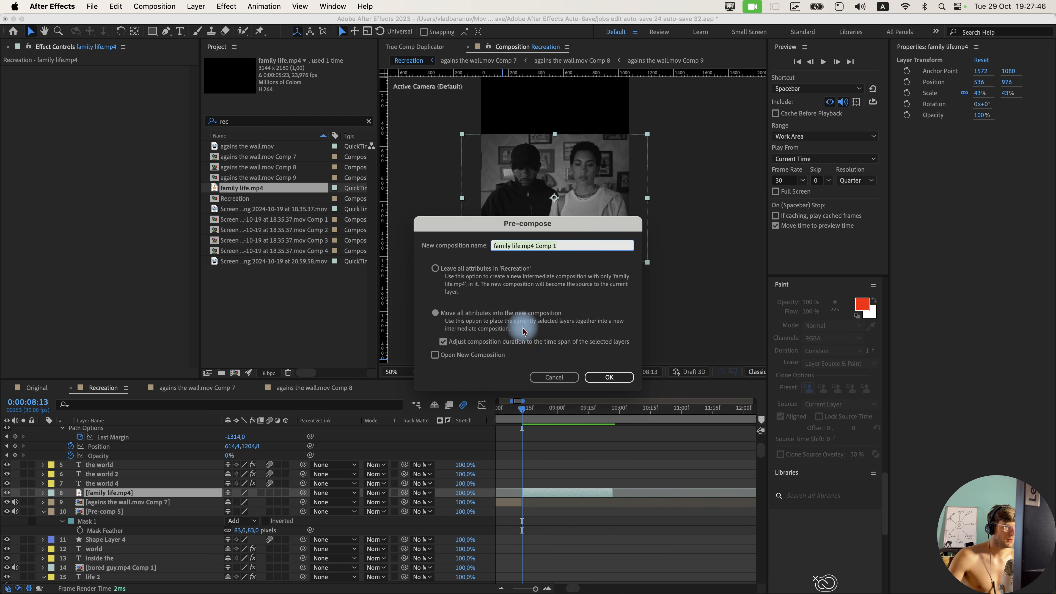
left_click(613, 377)
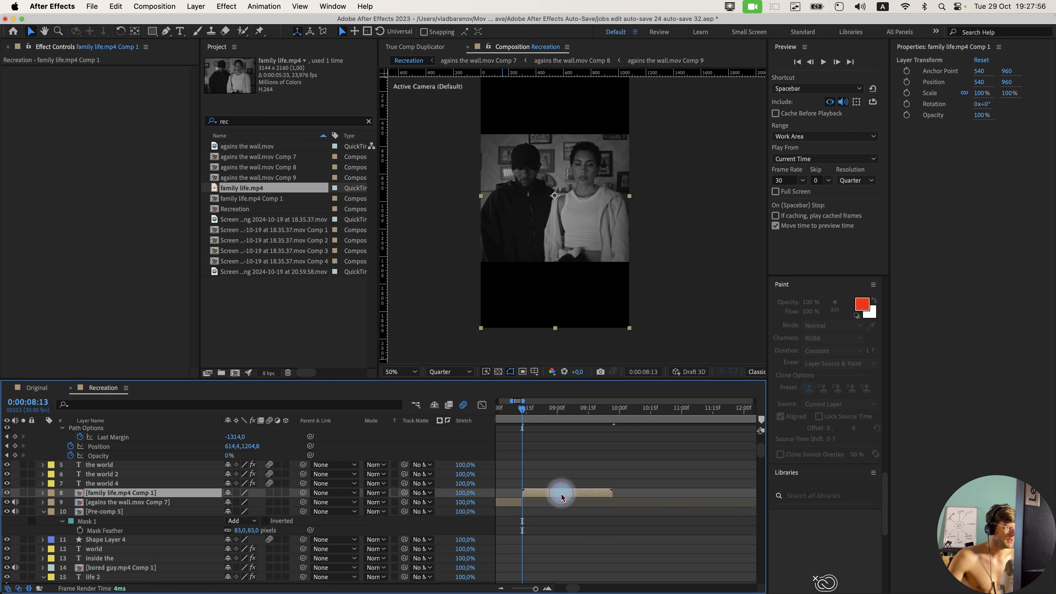
Set the frame rate of family life.mp4 Comp 1 to 30 fps and return to the Recreation composition.
double_click(561, 493)
right_click(179, 387)
left_click(225, 394)
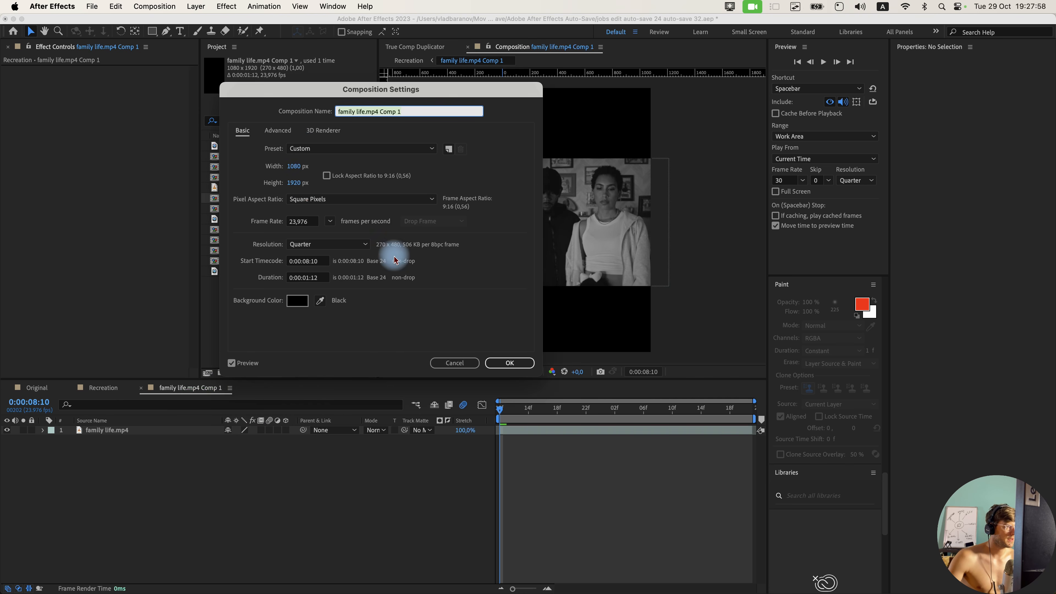
left_click(330, 221)
left_click(347, 317)
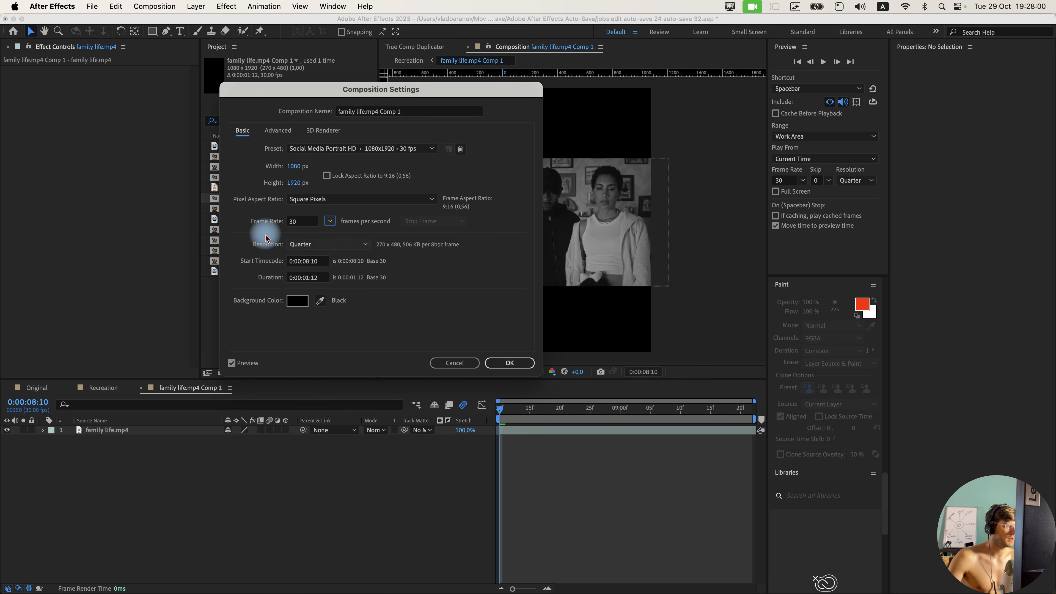
left_click(508, 361)
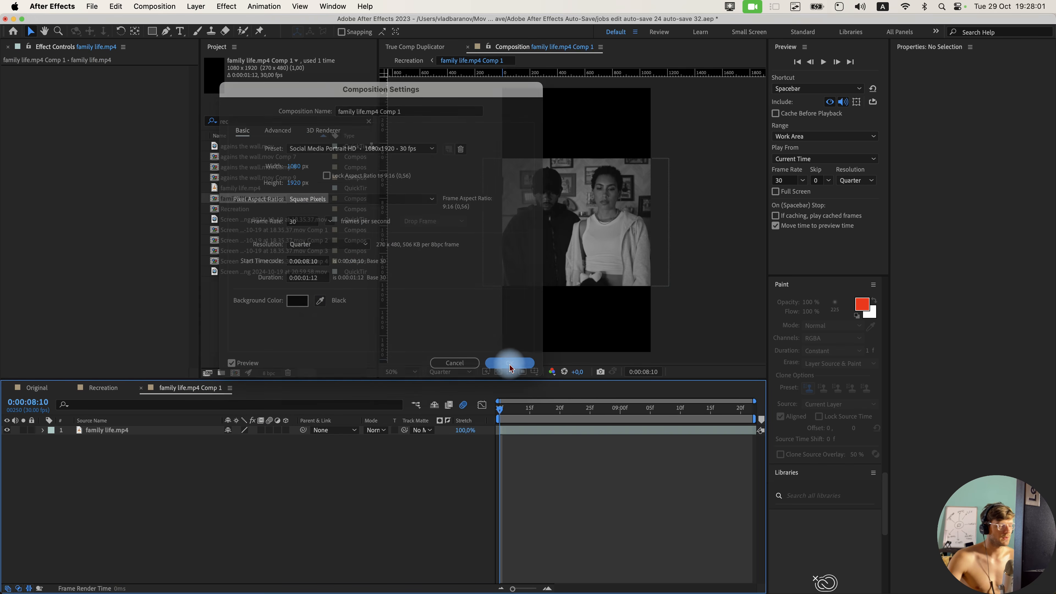
left_click(92, 389)
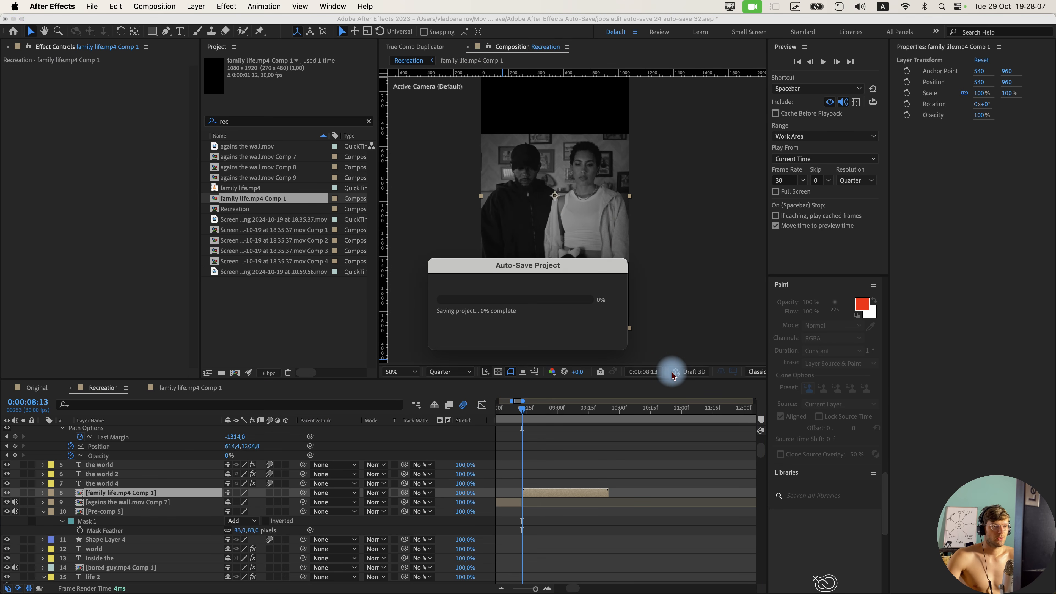
Run 3D camera tracking on the family life.mp4 Comp 1 layer with Detailed Analysis enabled.
scroll(880, 512, "down", 10)
scroll(881, 517, "down", 1)
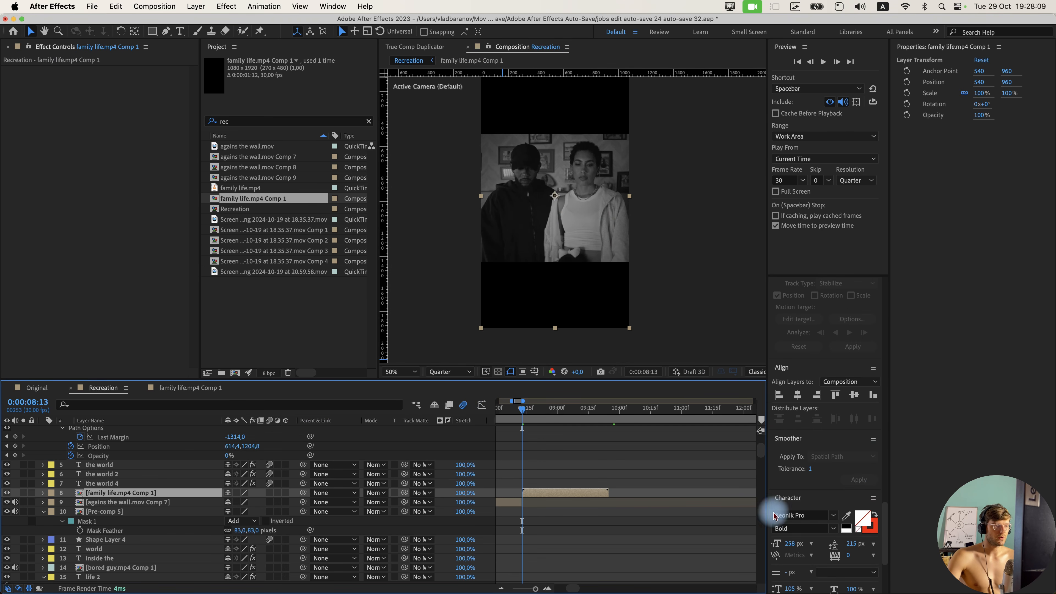
scroll(881, 453, "up", 10)
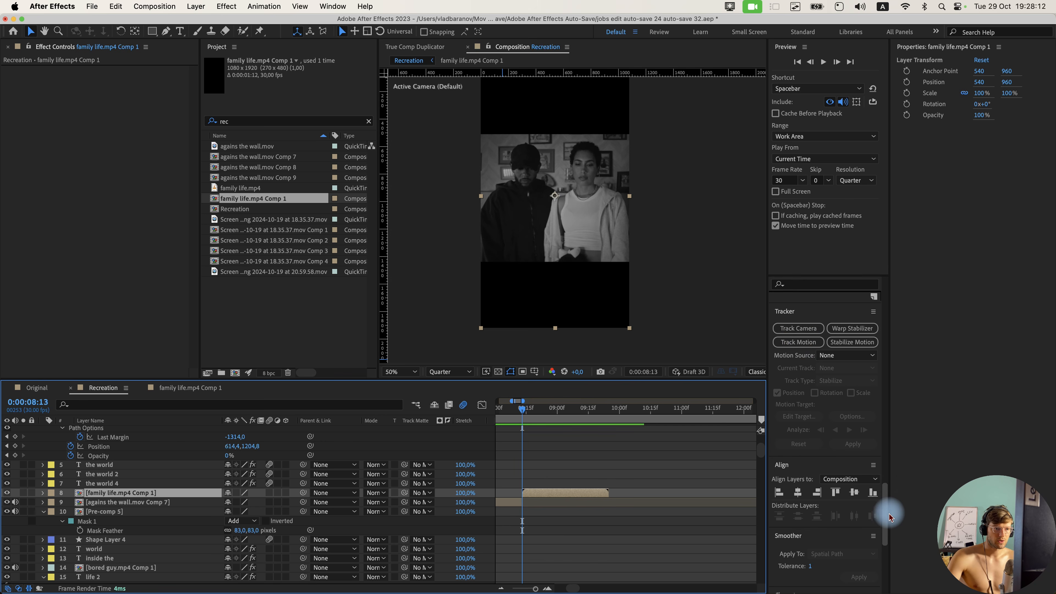
left_click(801, 325)
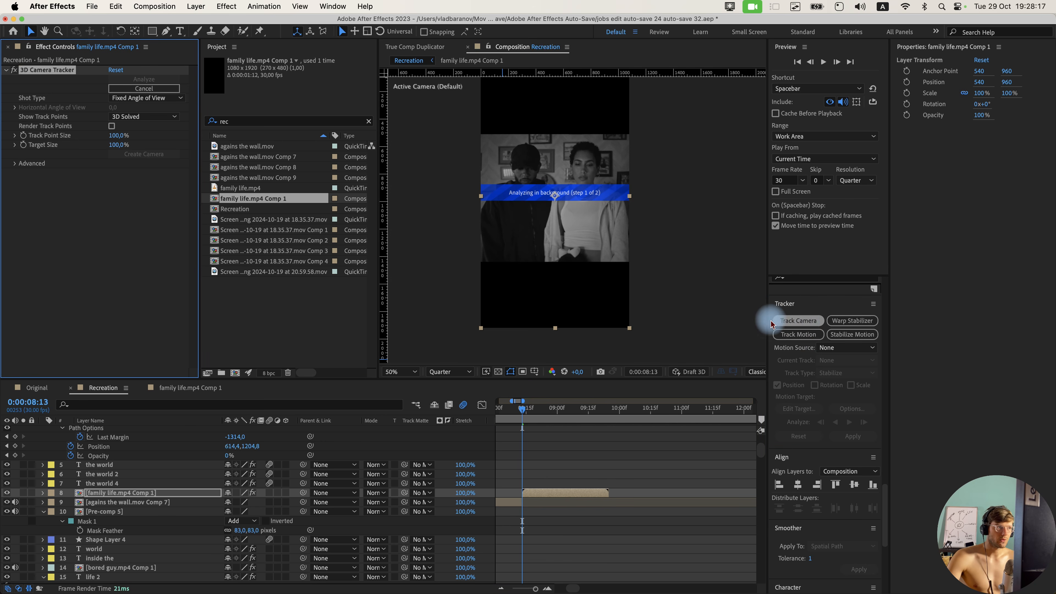
left_click(16, 164)
left_click(111, 202)
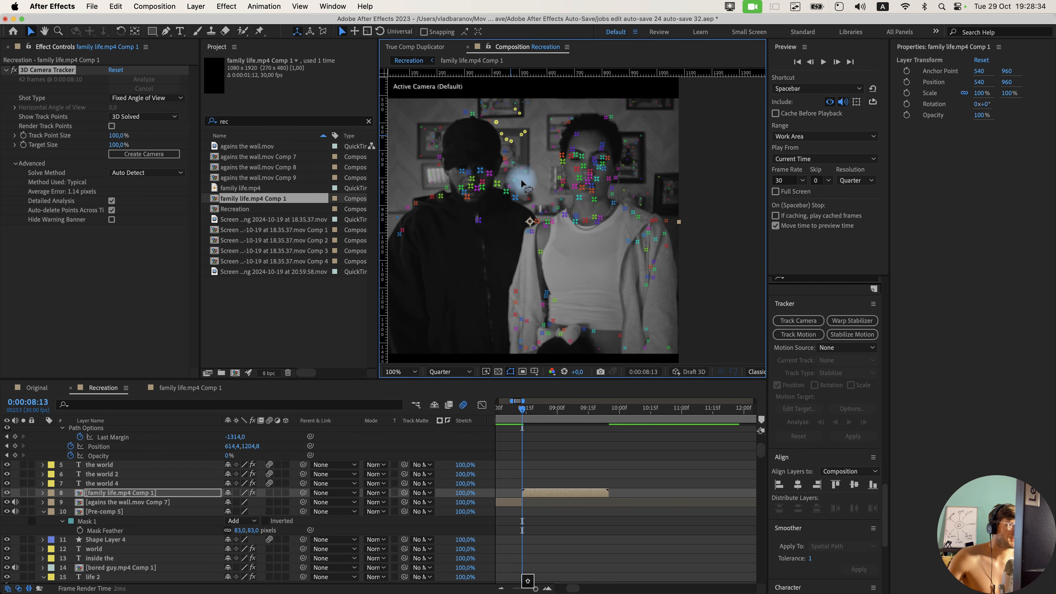
Select the track points on the back wall and picture frames around the two people, leaving out those on faces and clothes.
mouse_move(521, 180)
left_mouse_down()
mouse_move(545, 173)
mouse_move(533, 161)
left_mouse_up()
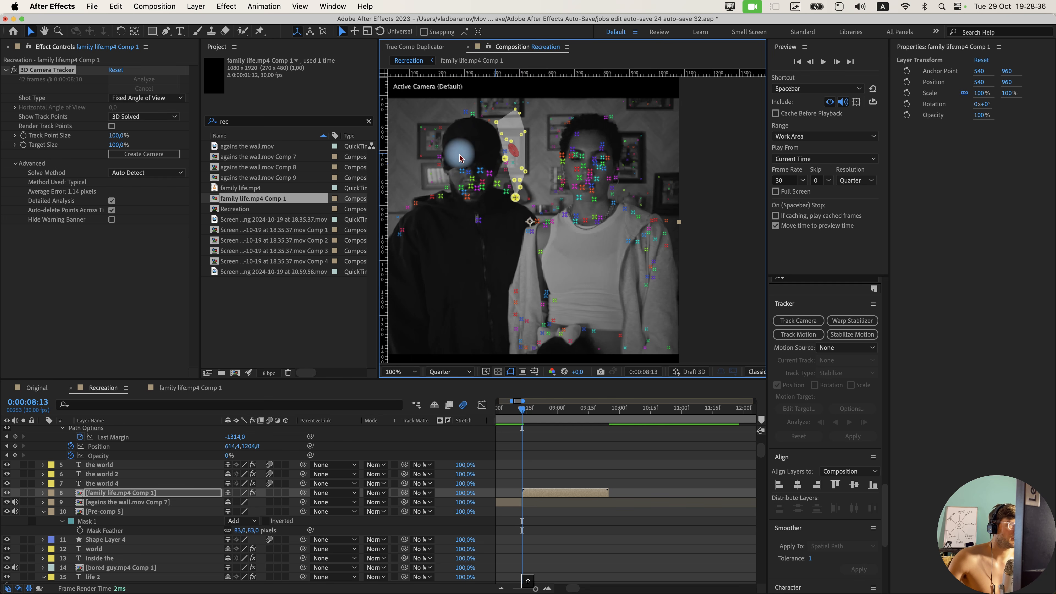
left_click_drag(415, 140, 431, 123)
mouse_move(416, 136)
left_mouse_down()
mouse_move(433, 155)
mouse_move(436, 119)
mouse_move(535, 101)
mouse_move(520, 96)
mouse_move(571, 106)
mouse_move(560, 113)
left_mouse_up()
left_click_drag(551, 135, 550, 145)
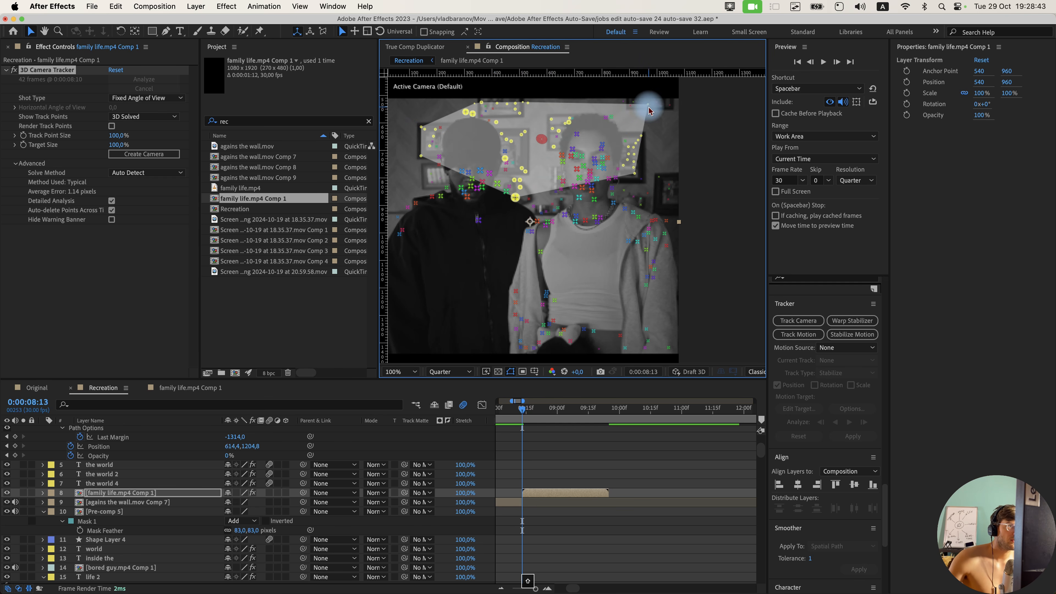
mouse_move(669, 118)
left_mouse_down()
mouse_move(618, 87)
mouse_move(654, 119)
left_mouse_up()
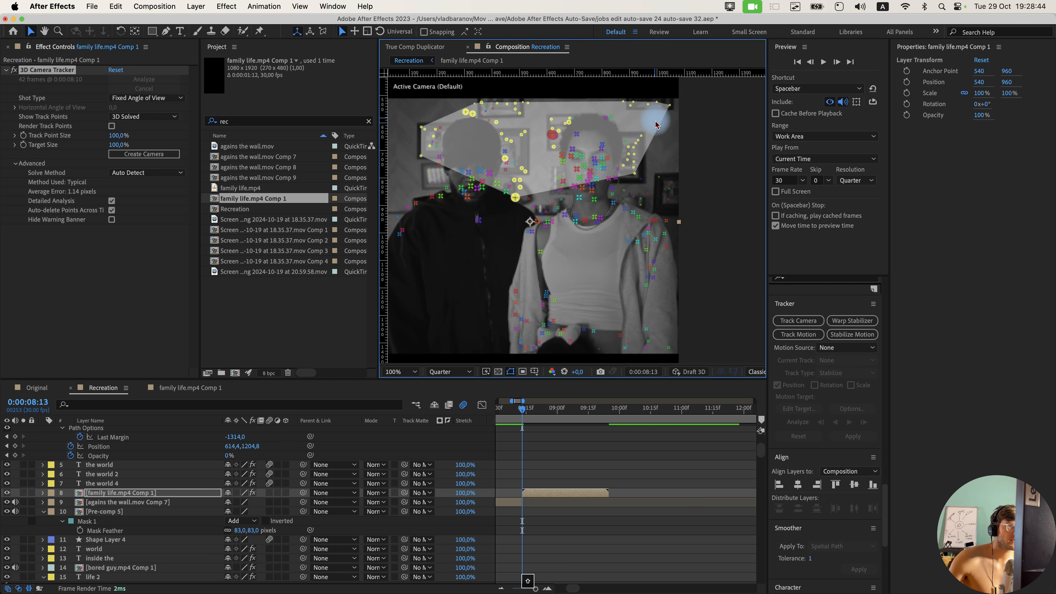
left_click_drag(658, 181, 671, 177)
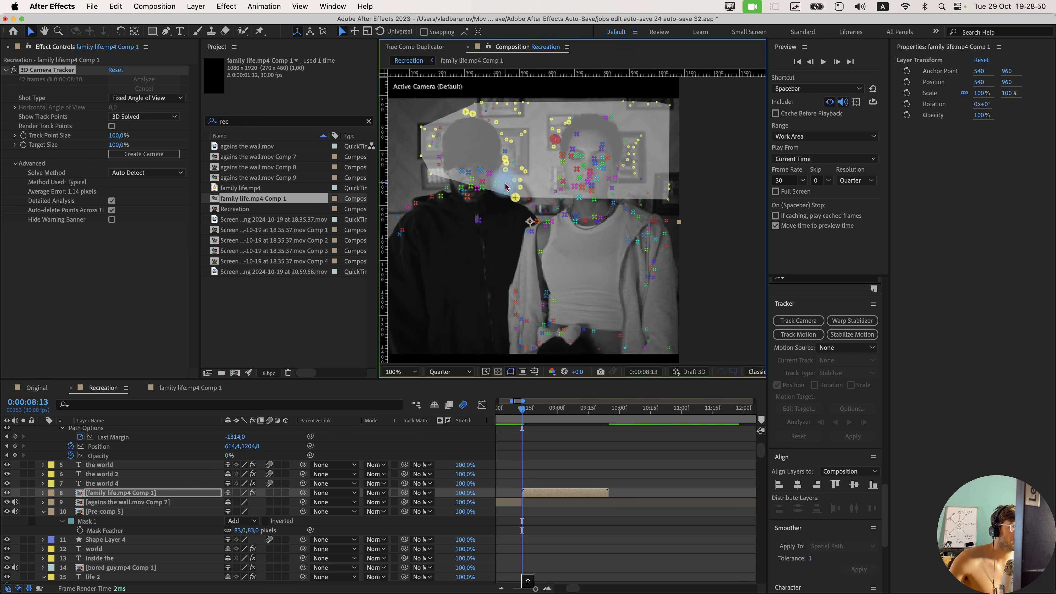
mouse_move(504, 186)
left_mouse_down()
mouse_move(496, 180)
mouse_move(505, 187)
left_mouse_up()
left_click_drag(515, 145, 518, 178)
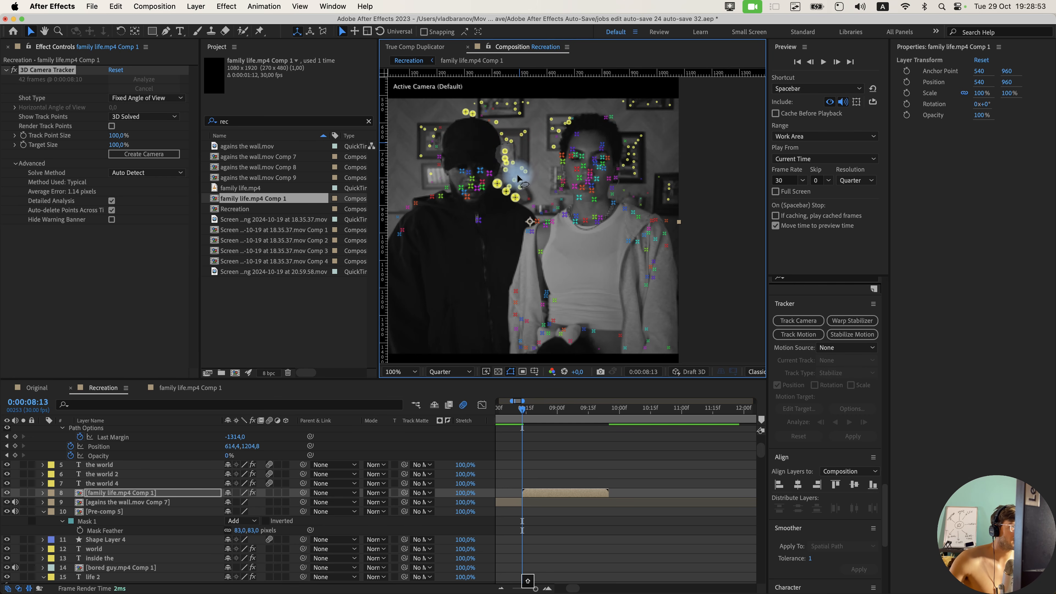
left_click_drag(478, 112, 480, 96)
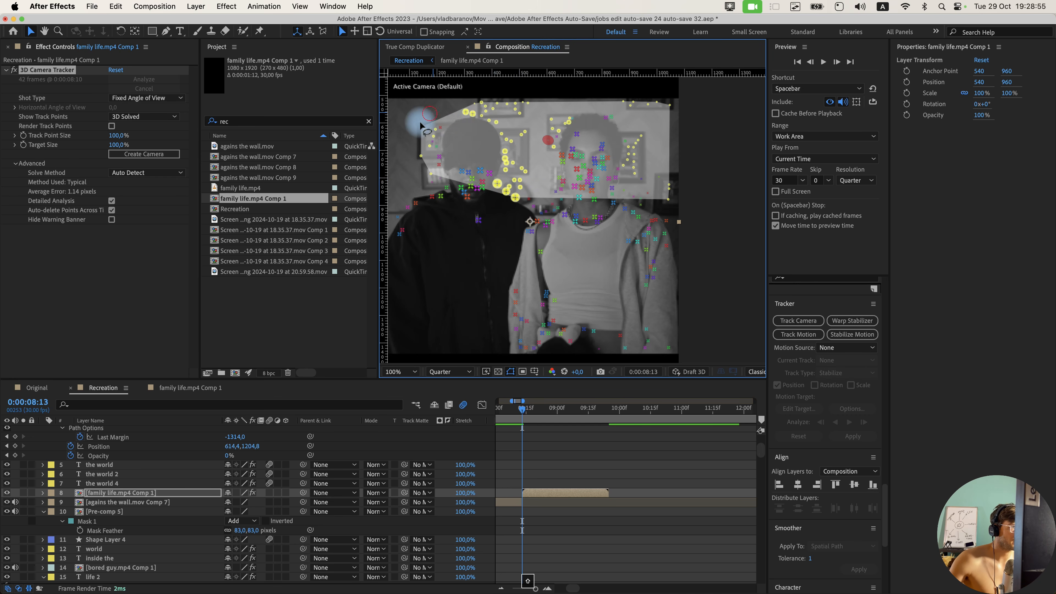
left_click_drag(420, 123, 433, 108)
mouse_move(534, 140)
left_mouse_down()
mouse_move(501, 167)
mouse_move(531, 169)
left_mouse_up()
mouse_move(536, 104)
left_mouse_down()
mouse_move(510, 122)
mouse_move(525, 146)
left_mouse_up()
mouse_move(640, 128)
left_mouse_down()
mouse_move(621, 162)
mouse_move(625, 181)
mouse_move(662, 175)
mouse_move(644, 125)
left_mouse_up()
mouse_move(680, 164)
left_mouse_down()
mouse_move(625, 196)
mouse_move(668, 209)
left_mouse_up()
mouse_move(642, 116)
left_mouse_down()
mouse_move(684, 91)
mouse_move(603, 117)
left_mouse_up()
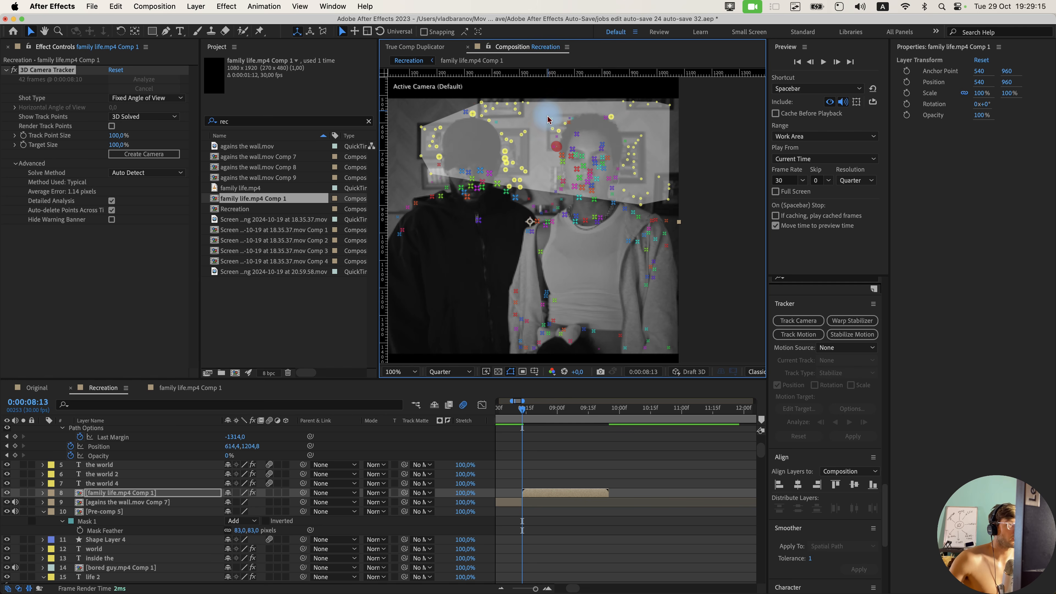
mouse_move(448, 163)
left_mouse_down()
mouse_move(425, 171)
mouse_move(443, 186)
left_mouse_up()
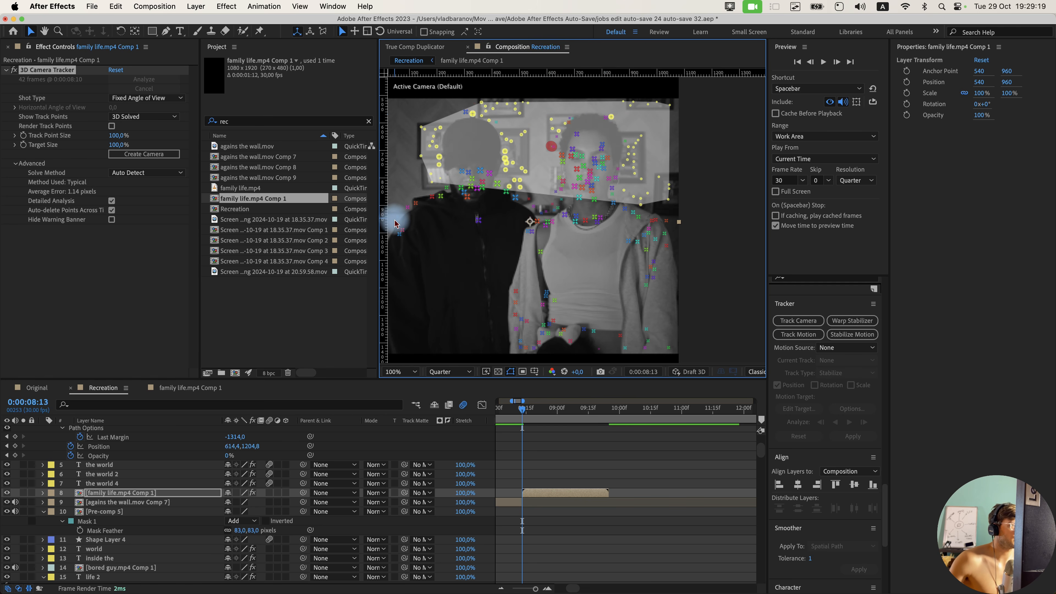
mouse_move(396, 225)
left_mouse_down()
mouse_move(410, 187)
mouse_move(393, 208)
left_mouse_up()
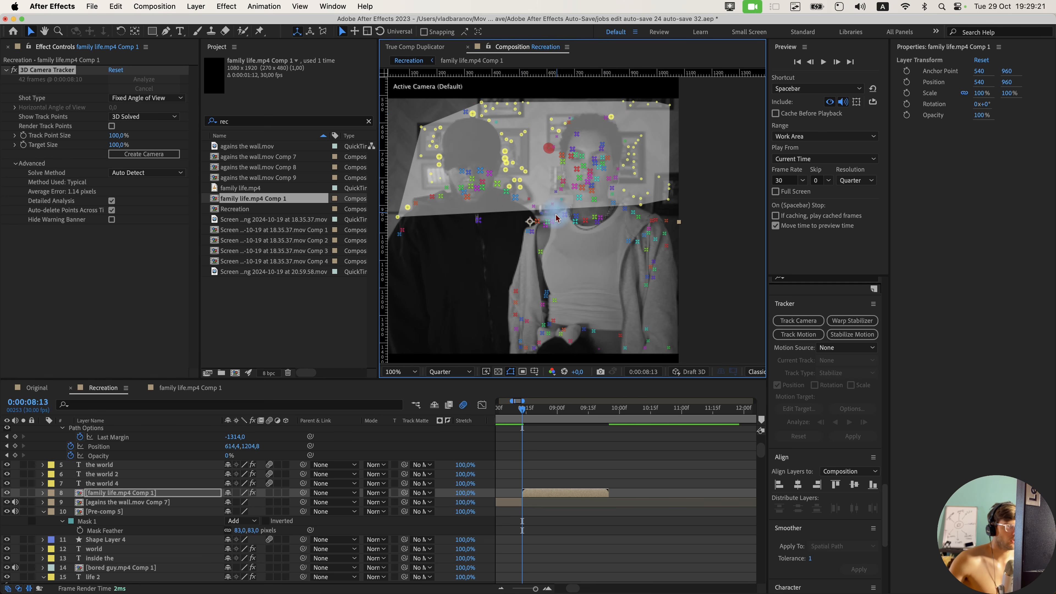
mouse_move(522, 192)
left_mouse_down()
mouse_move(532, 217)
mouse_move(559, 216)
mouse_move(572, 187)
mouse_move(545, 140)
mouse_move(555, 142)
mouse_move(550, 165)
left_mouse_up()
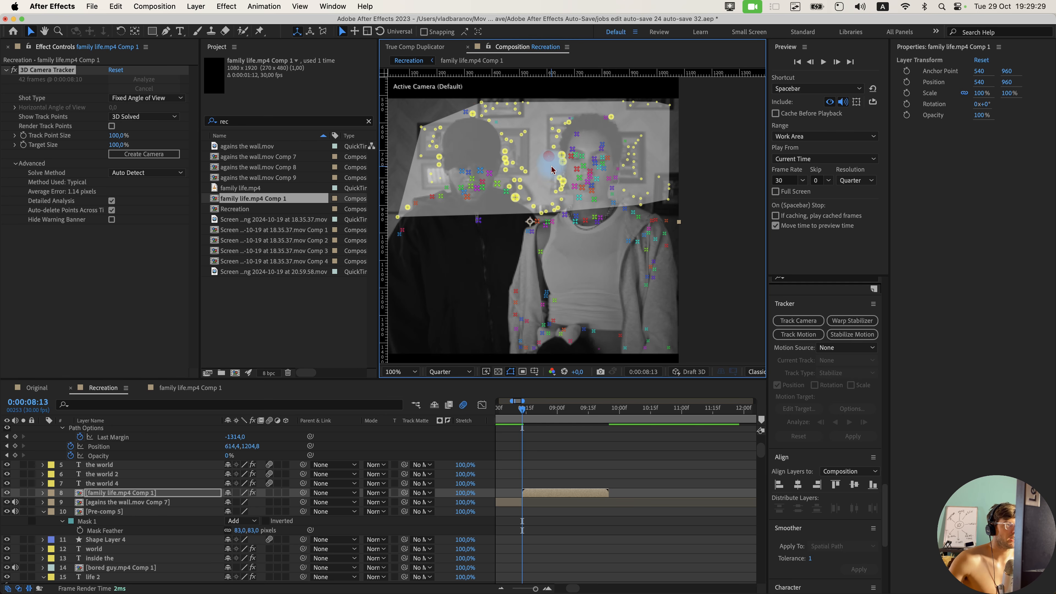
Create a null and camera from the selected track points and place both layers directly above family life.mp4 Comp 1.
right_click(523, 173)
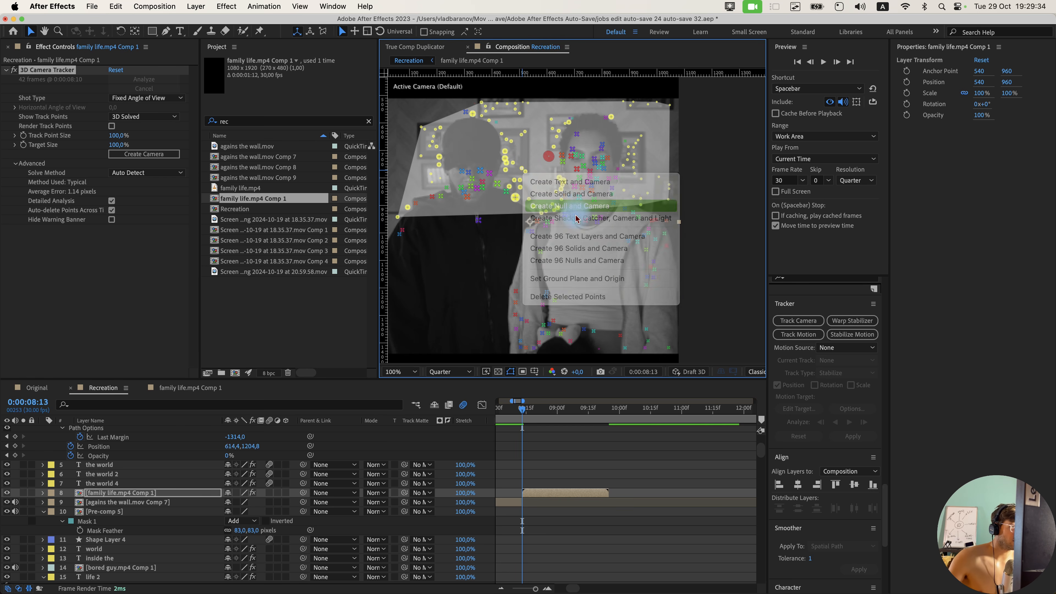
left_click(576, 206)
mouse_move(243, 445)
left_mouse_down()
mouse_move(181, 583)
mouse_move(172, 426)
mouse_move(172, 584)
mouse_move(196, 434)
mouse_move(184, 443)
mouse_move(186, 542)
left_mouse_up()
Split the Track Null 1 layer at 0:00:08:13 and delete the part before the cut.
left_click(526, 528)
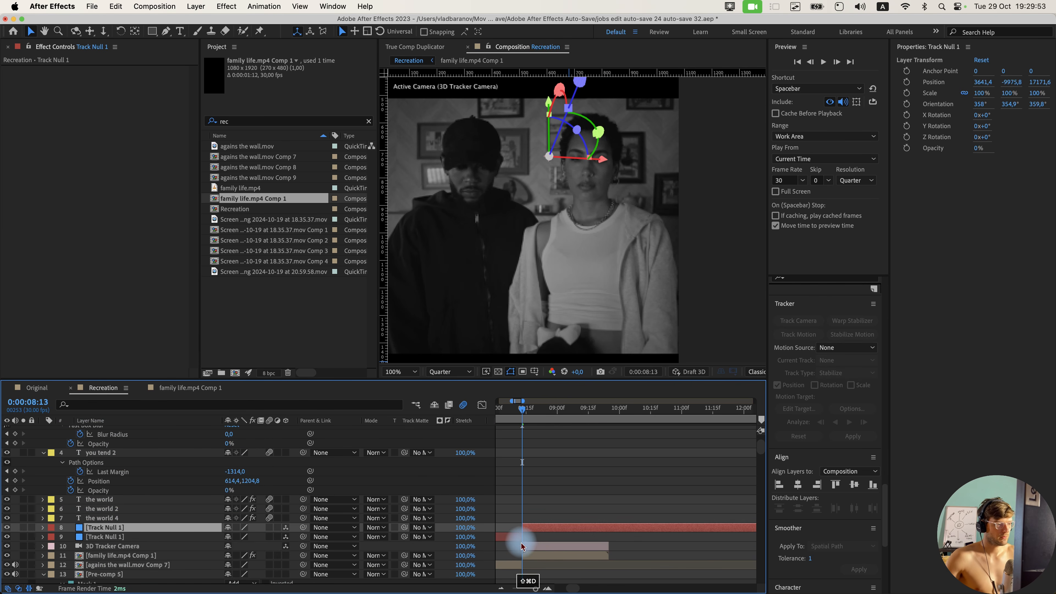
left_click(534, 538)
left_click(540, 547)
scroll(549, 520, "down", 2)
left_click(554, 493)
left_click(549, 512)
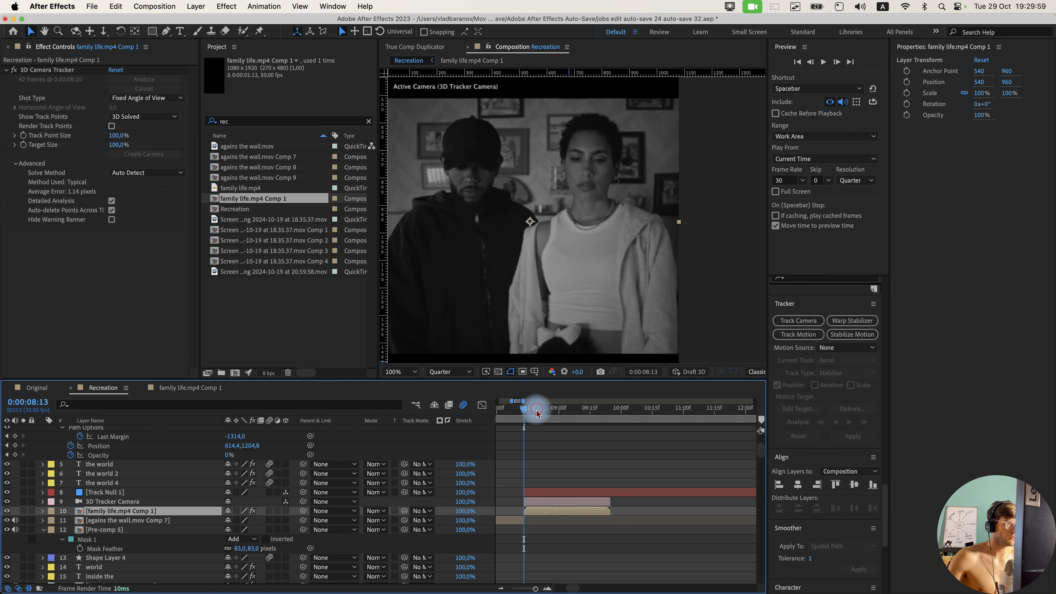
Draw a rounded rectangle mask around the couple on family life.mp4 Comp 1 and set its Mask Expansion to 127 pixels.
left_click(493, 362)
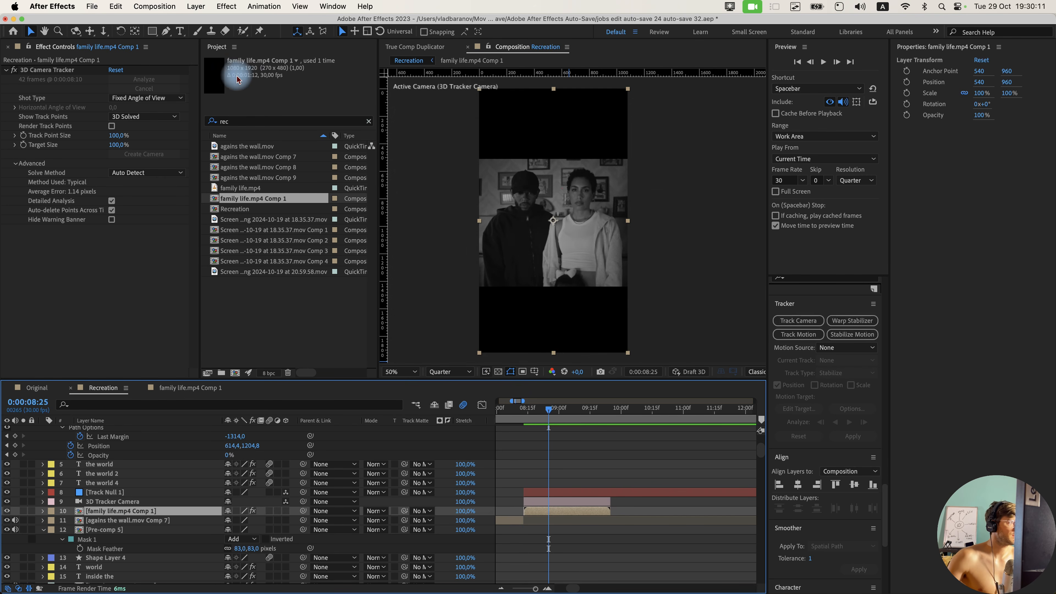
left_click(152, 33)
left_click_drag(506, 187, 602, 274)
left_click(63, 529)
left_click_drag(231, 567, 302, 566)
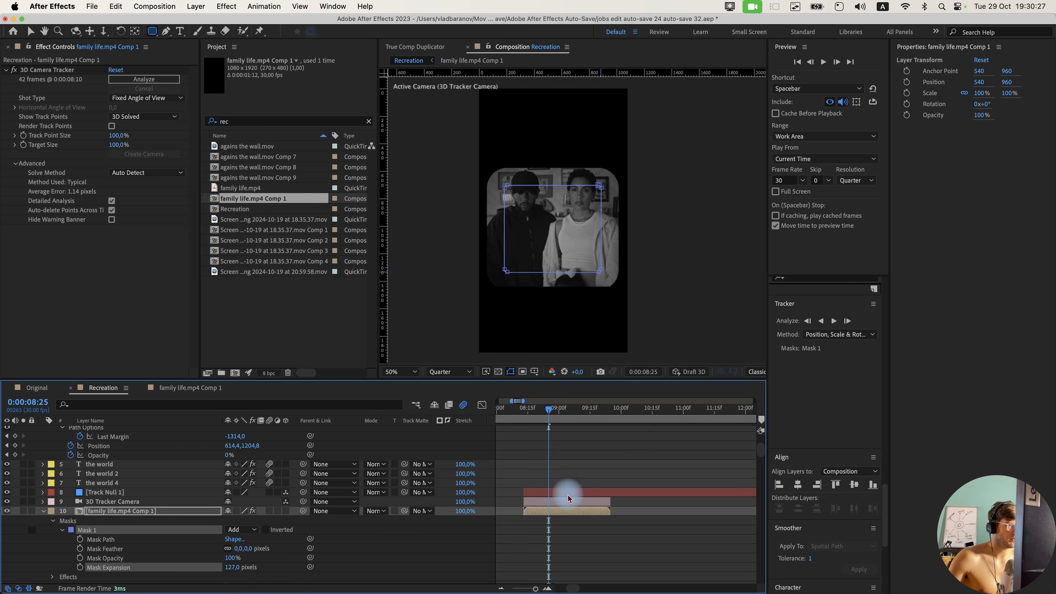
Nudge the mask's lower edge slightly upward and overlay the proportional grid on the composition view.
scroll(619, 282, "up", 2)
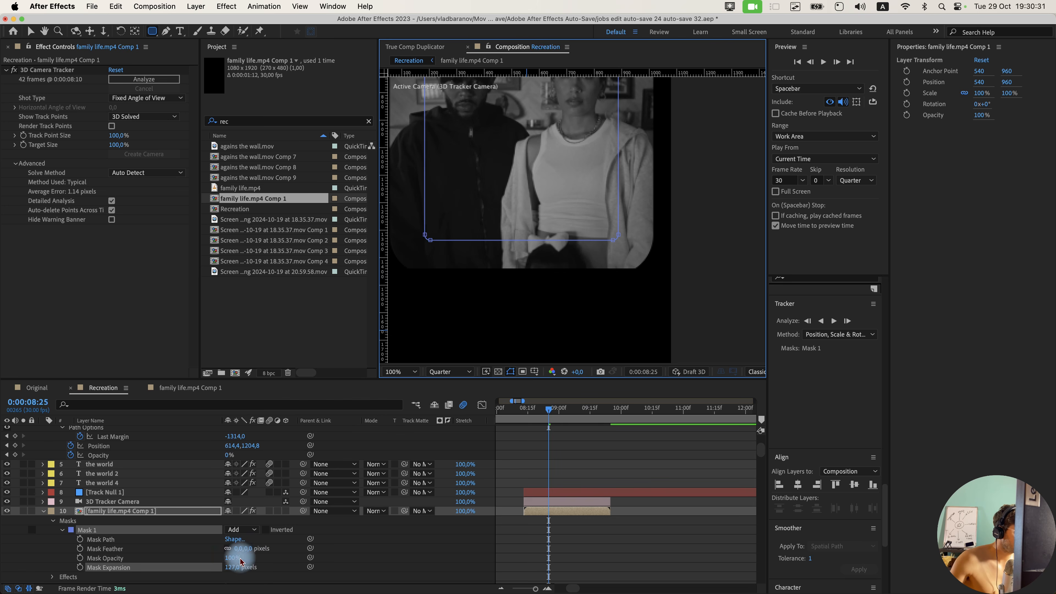
key("v")
left_click(522, 236)
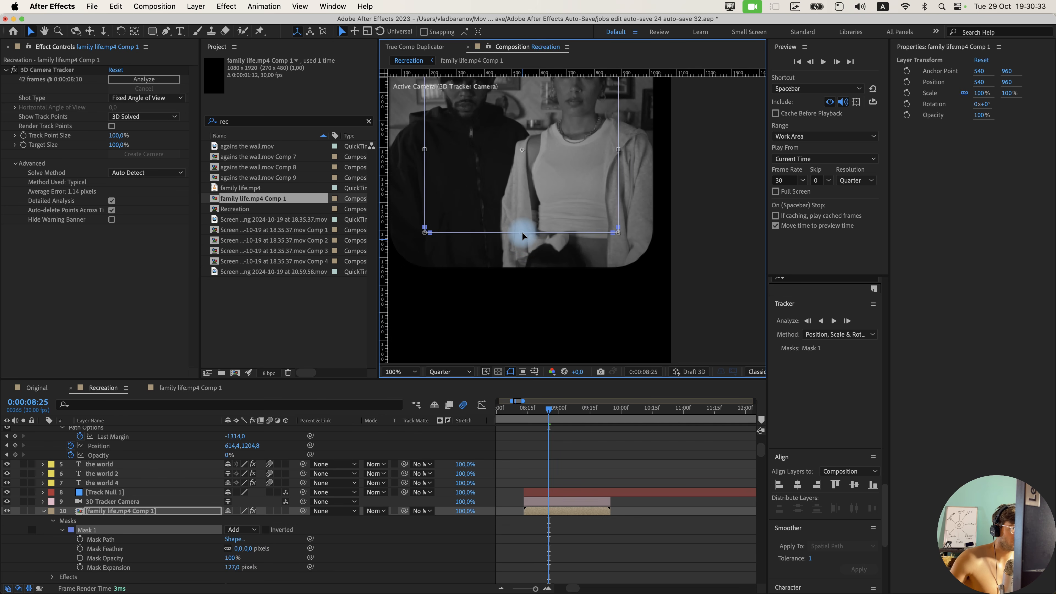
scroll(549, 221, "down", 2)
left_click(535, 372)
left_click(553, 399)
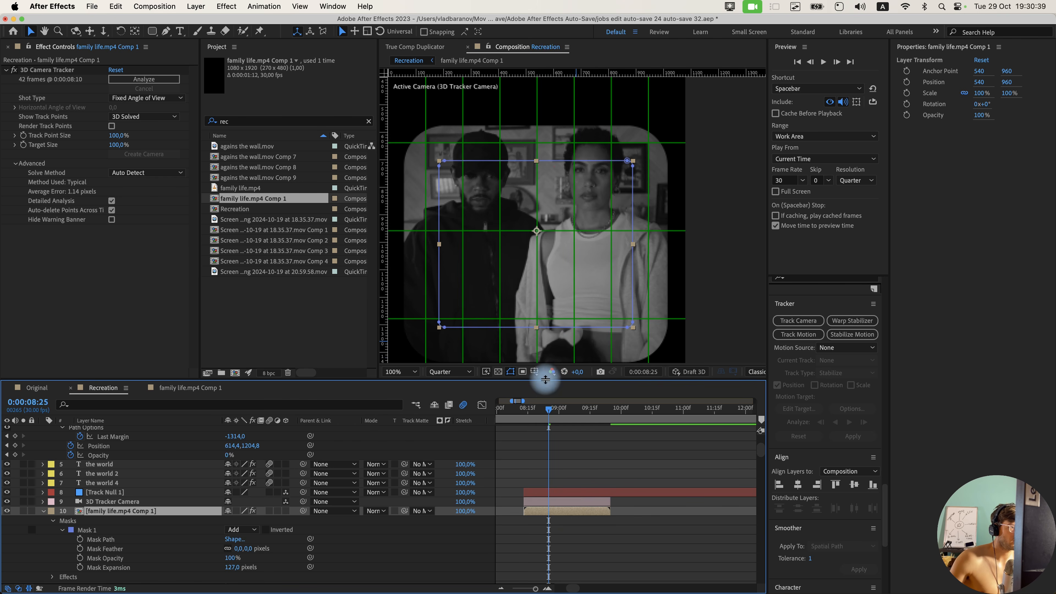
scroll(669, 297, "down", 2)
key("v")
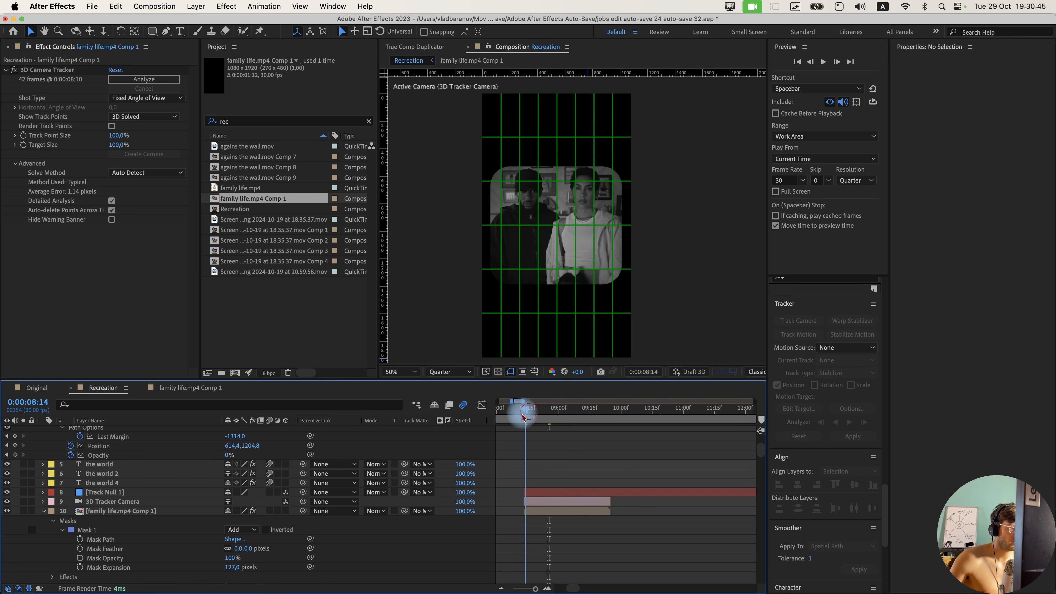
Check the reference text in the Original composition around 0:00:08:17 and add a "try to" text layer in Recreation.
left_click(38, 387)
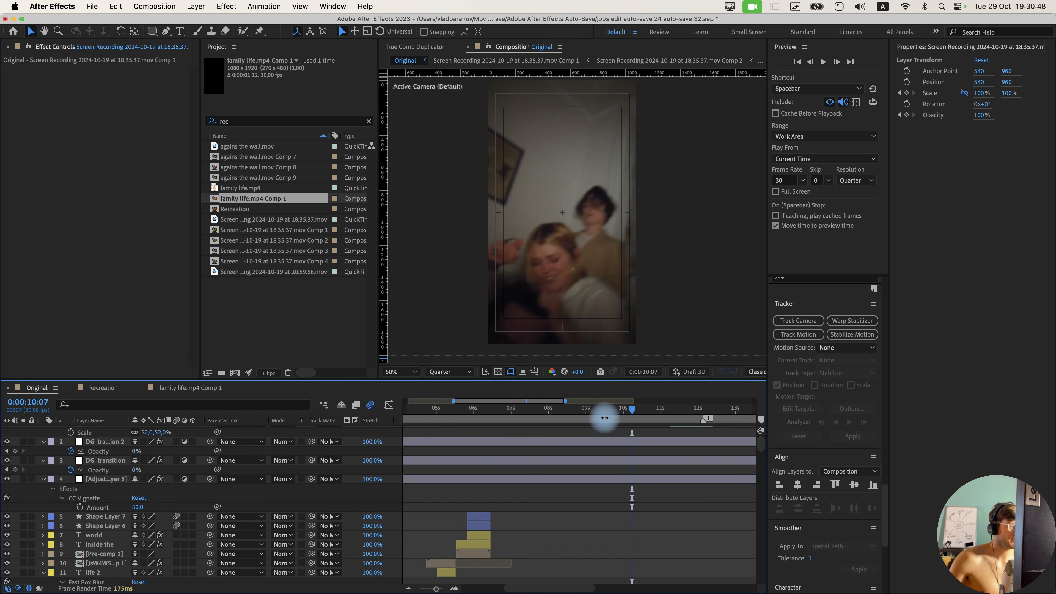
left_click(598, 409)
left_click_drag(597, 411, 582, 415)
left_click_drag(578, 412, 559, 413)
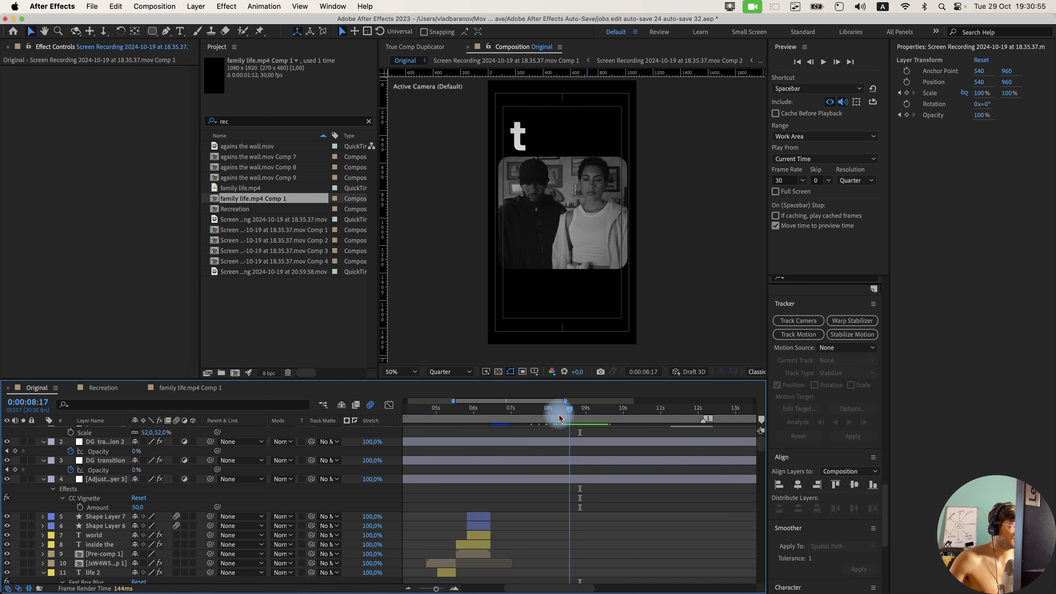
left_click(104, 387)
left_click(180, 31)
left_click(653, 177)
type("try to")
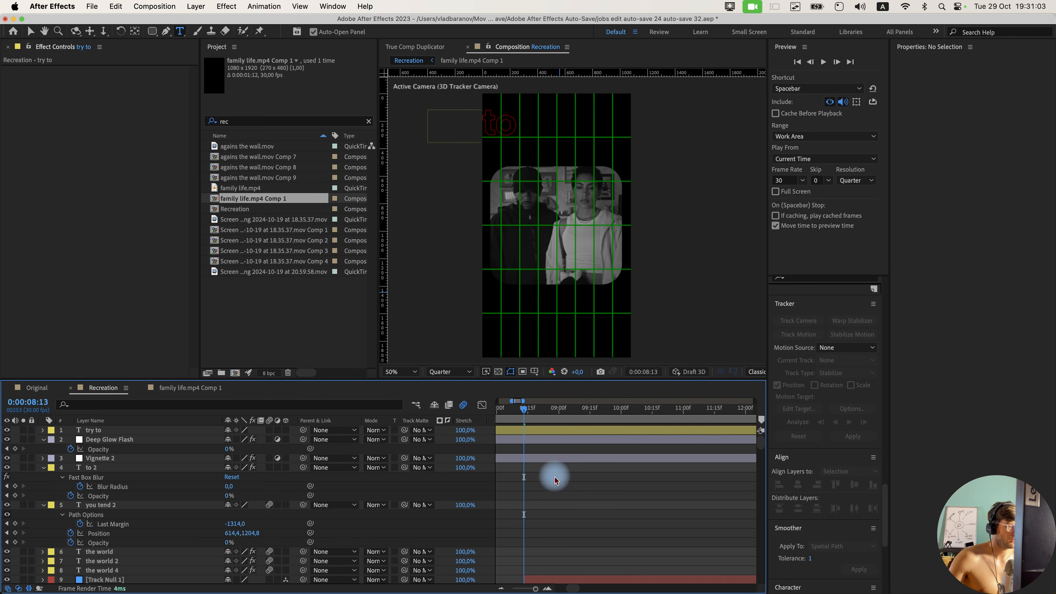
Move the "try to" text layer directly above Track Null 1 in the layer order and apply the Typewriter preset to it.
left_click_drag(97, 432, 144, 516)
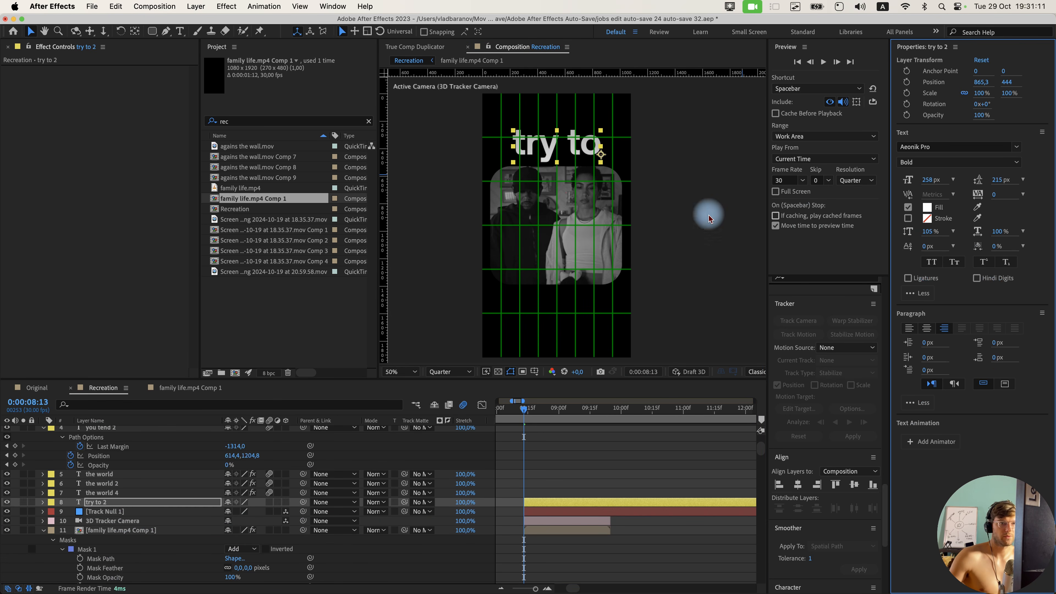
key("ctrl+space")
type("type")
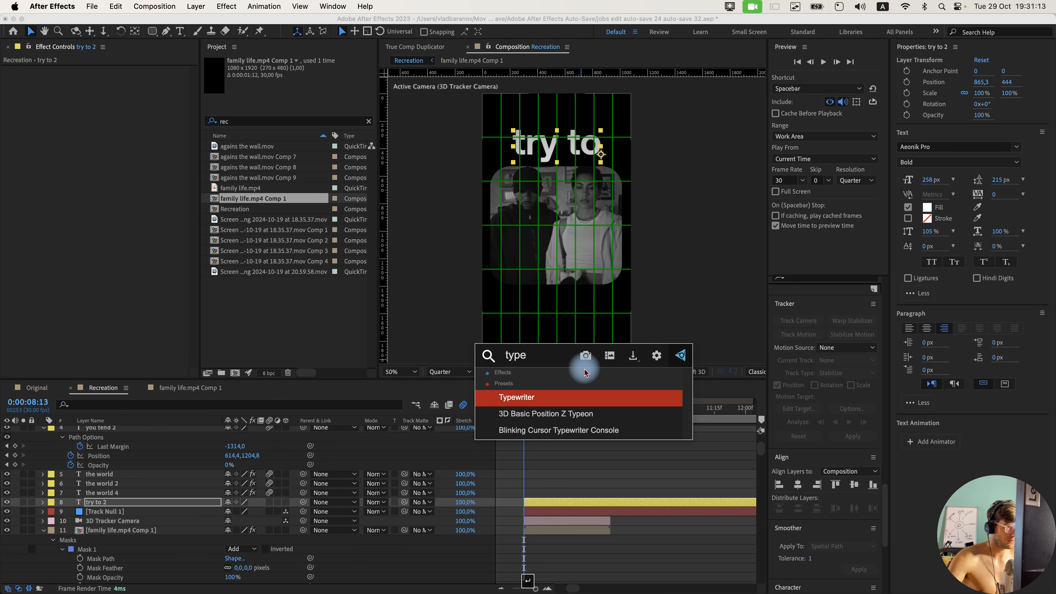
key("Return")
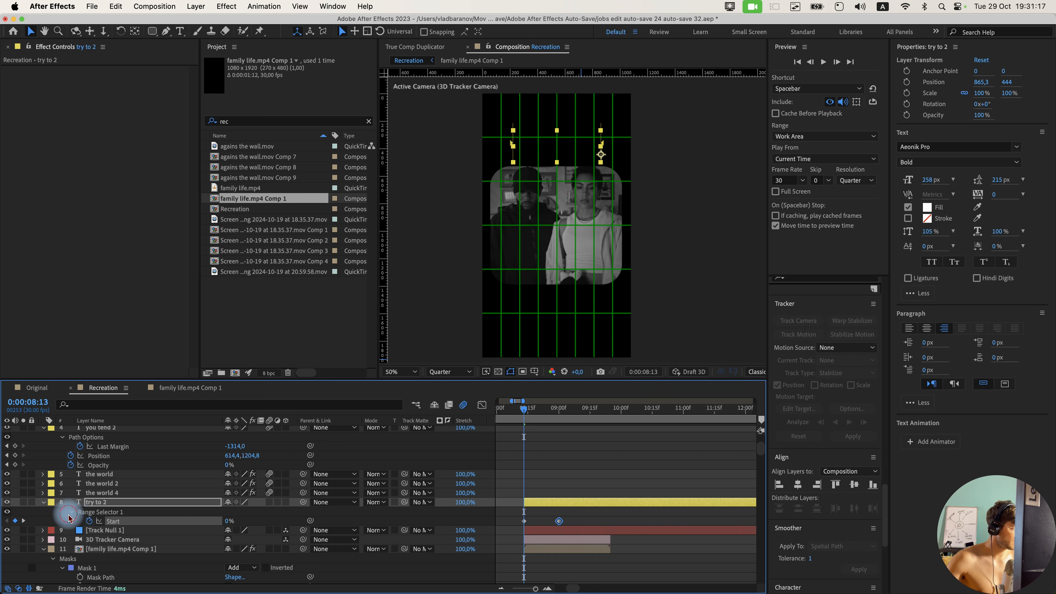
left_click(70, 513)
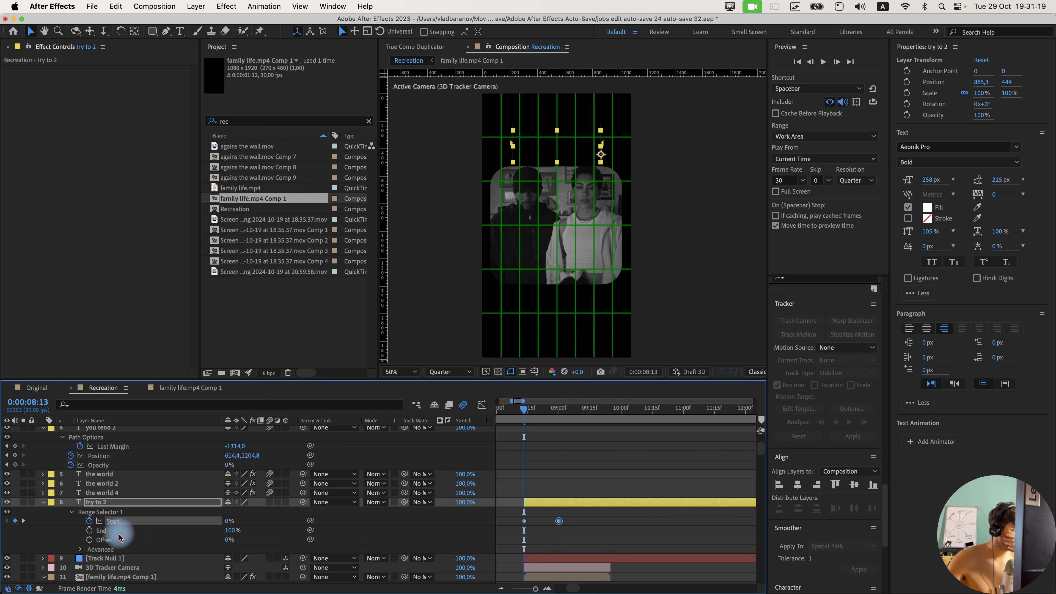
left_click(70, 516)
left_click(79, 495)
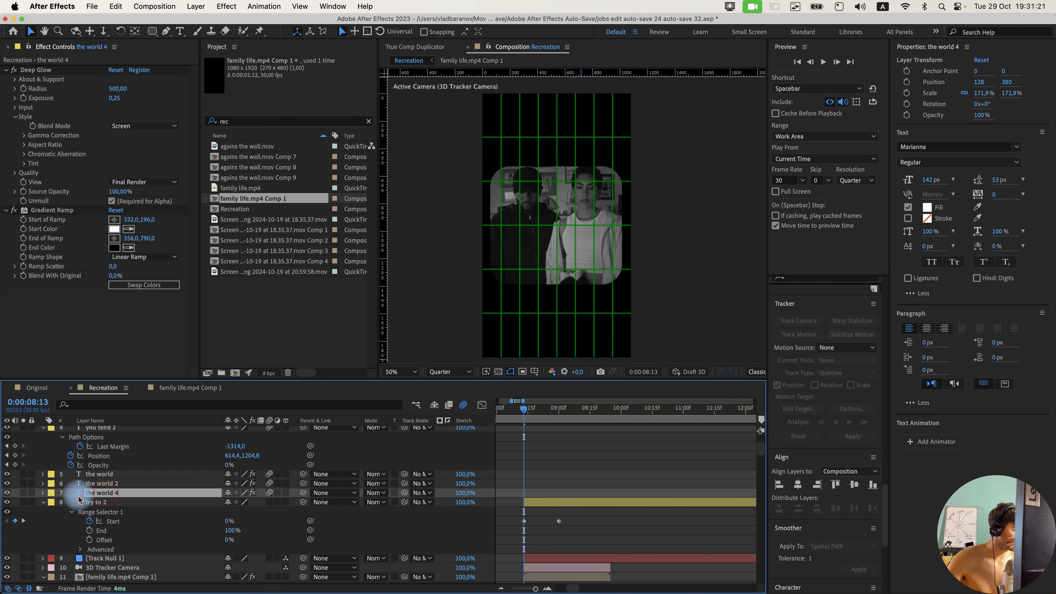
left_click(43, 493)
left_click(291, 502)
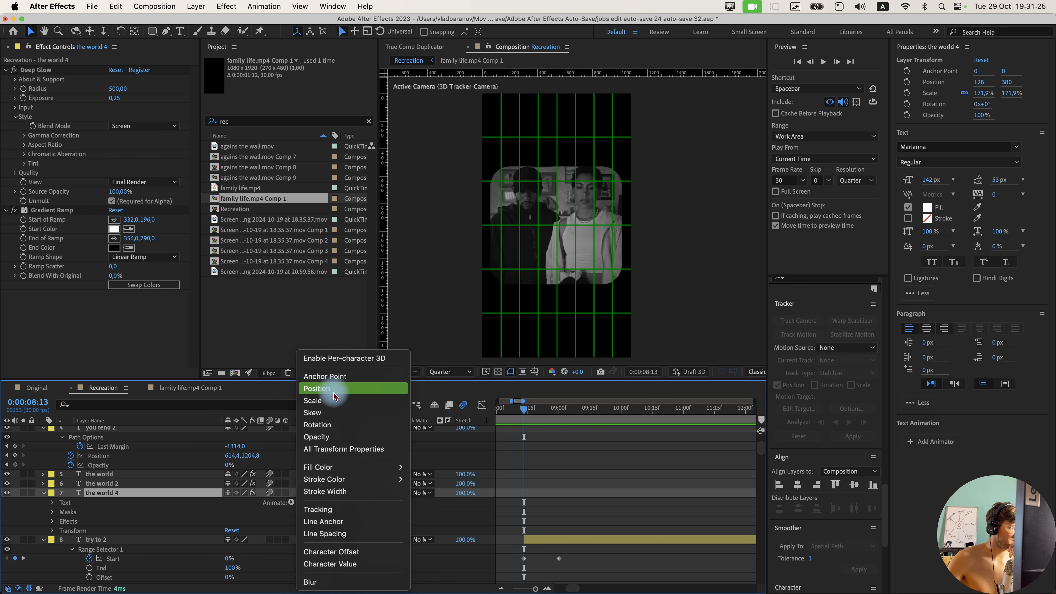
left_click(139, 516)
left_click(44, 493)
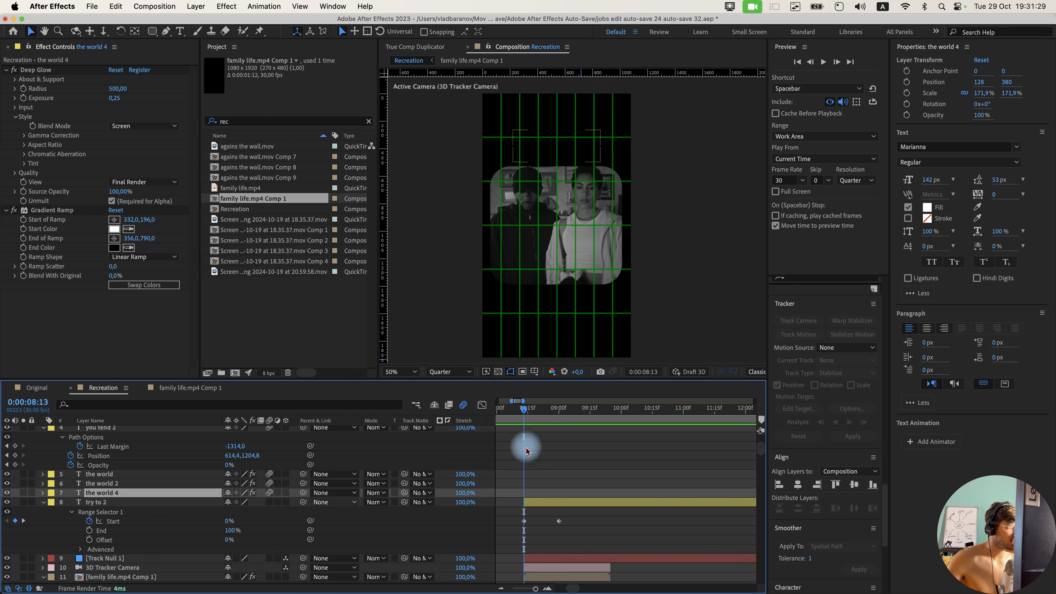
Preview the "try to" typewriter animation and lower the text slightly to meet the upper edge of the masked clip.
left_click_drag(541, 411, 574, 416)
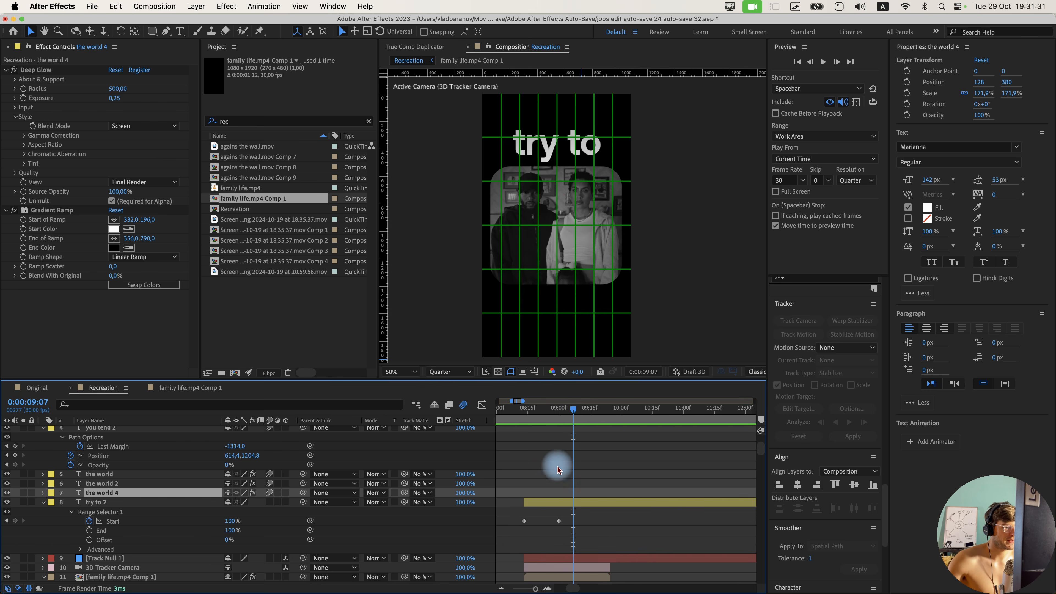
left_click(559, 502)
left_click(571, 154)
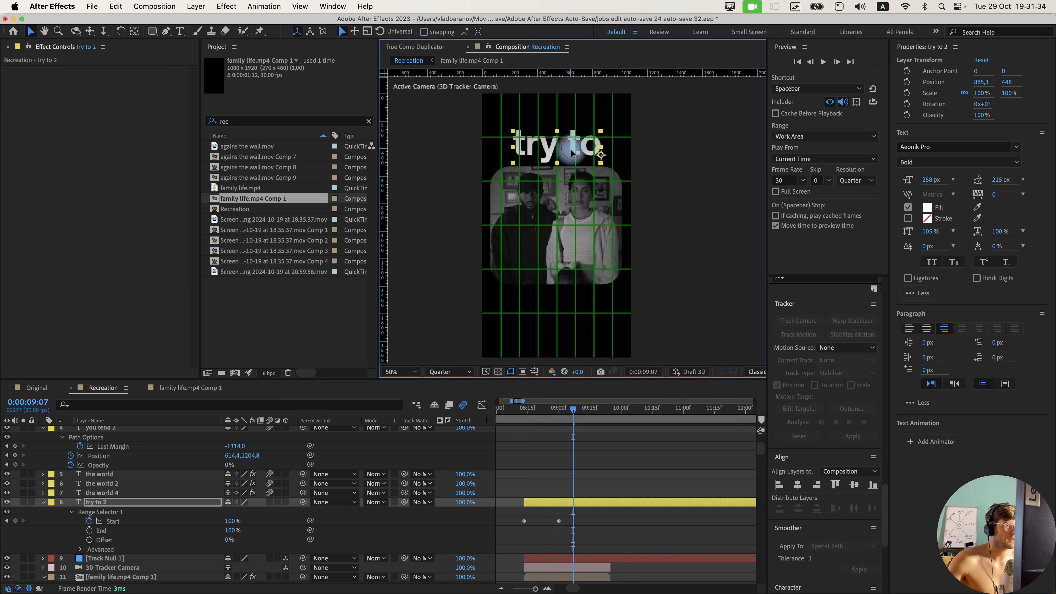
left_click_drag(571, 153, 572, 161)
left_click_drag(552, 416, 531, 415)
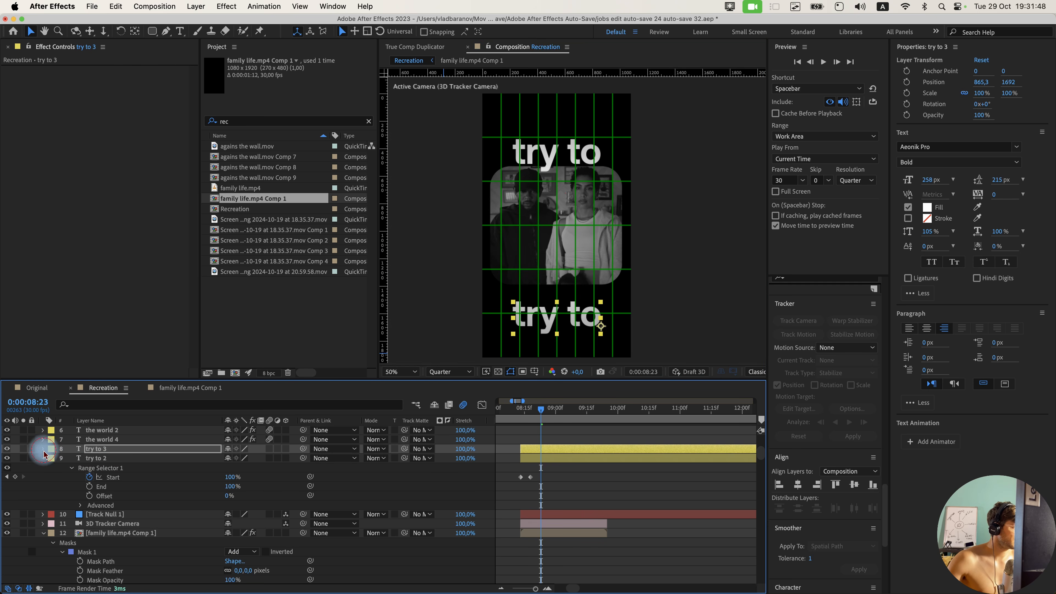
Delete Animator 1 from the lower duplicate "try to" layer and change its text to "have a".
left_click(43, 449)
left_click(51, 460)
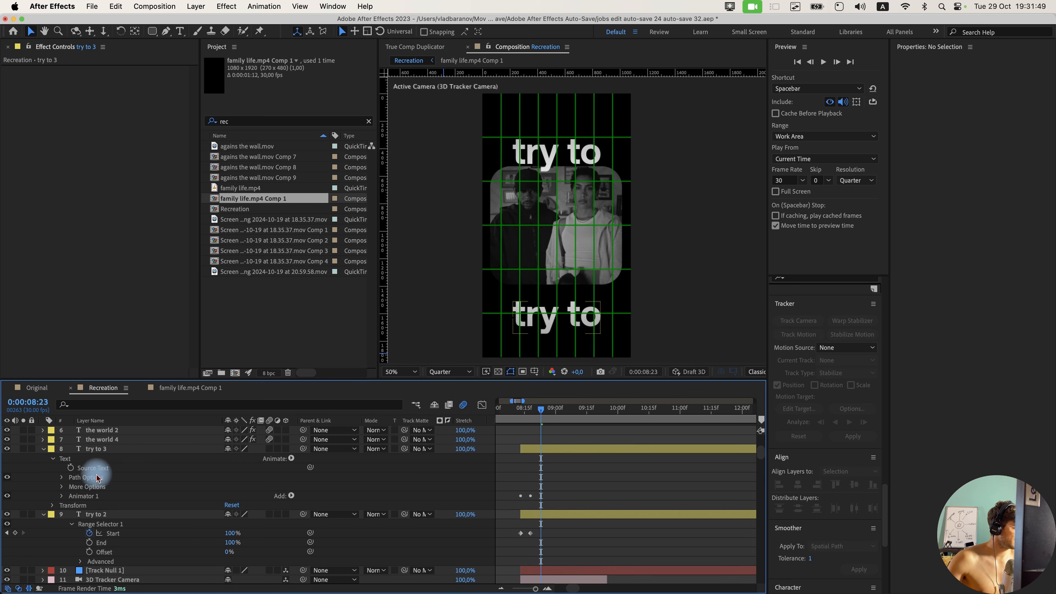
left_click(86, 496)
key("Delete")
double_click(561, 452)
type("have")
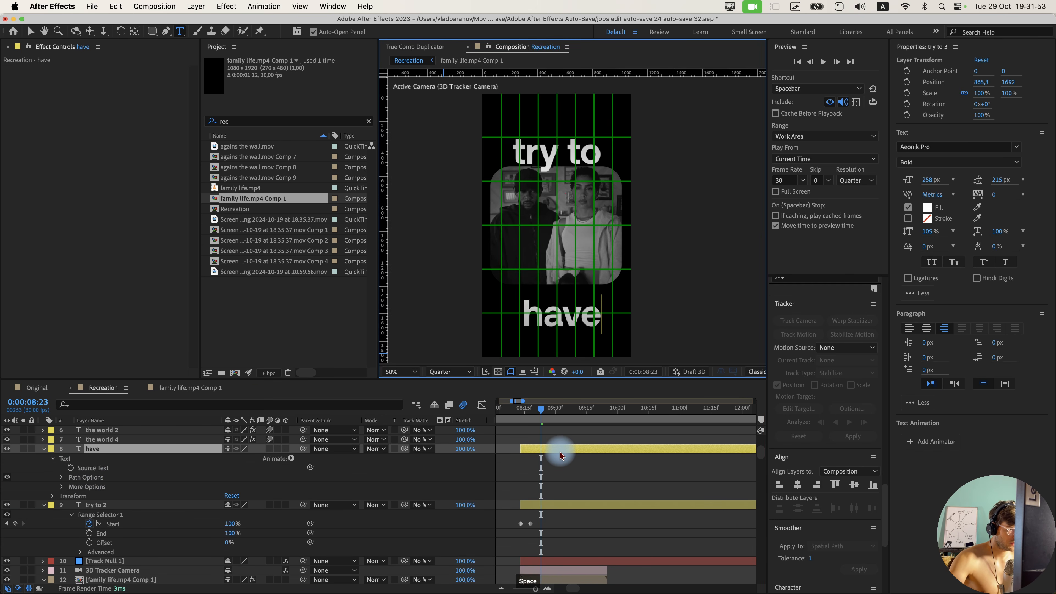
type(" a")
key("Escape")
Centre the "have a" text against the lower edge of the masked clip at position 925,5, 1540 and hide the proportional grid.
left_click(570, 299)
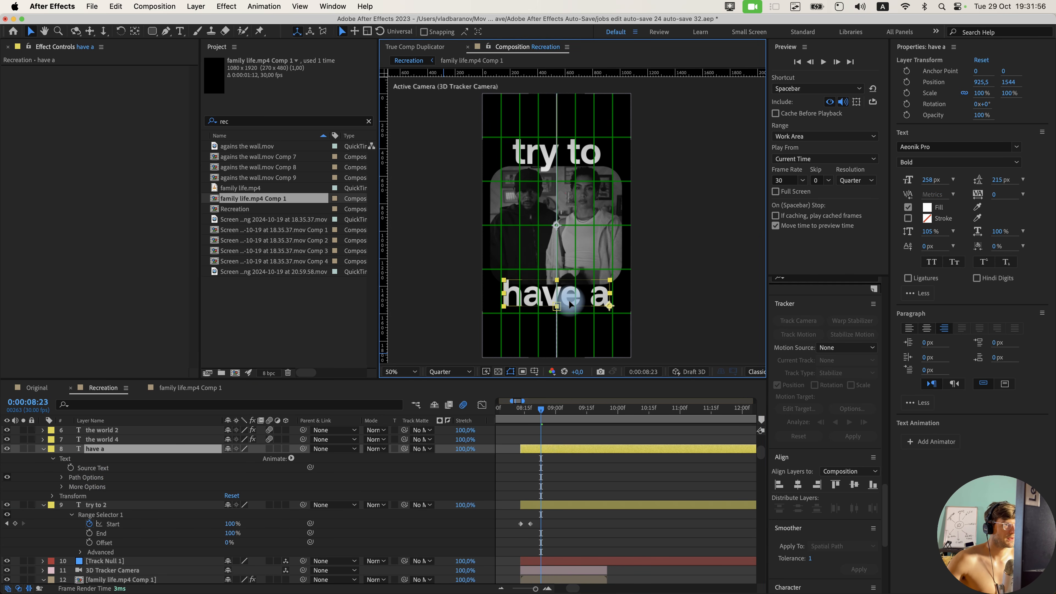
scroll(540, 158, "up", 2)
left_click(534, 371)
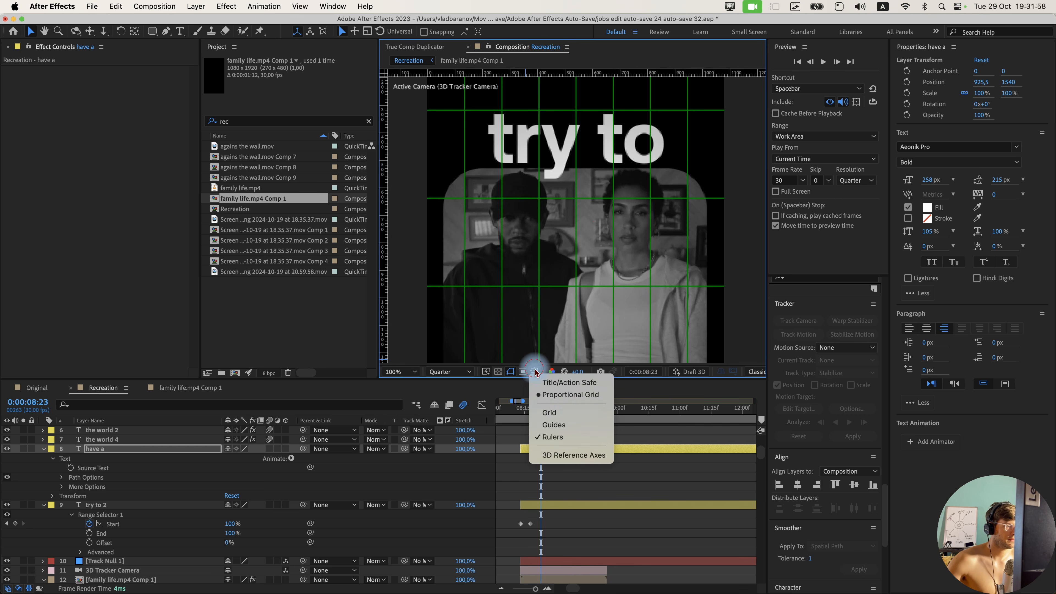
left_click(566, 394)
scroll(552, 176, "down", 5)
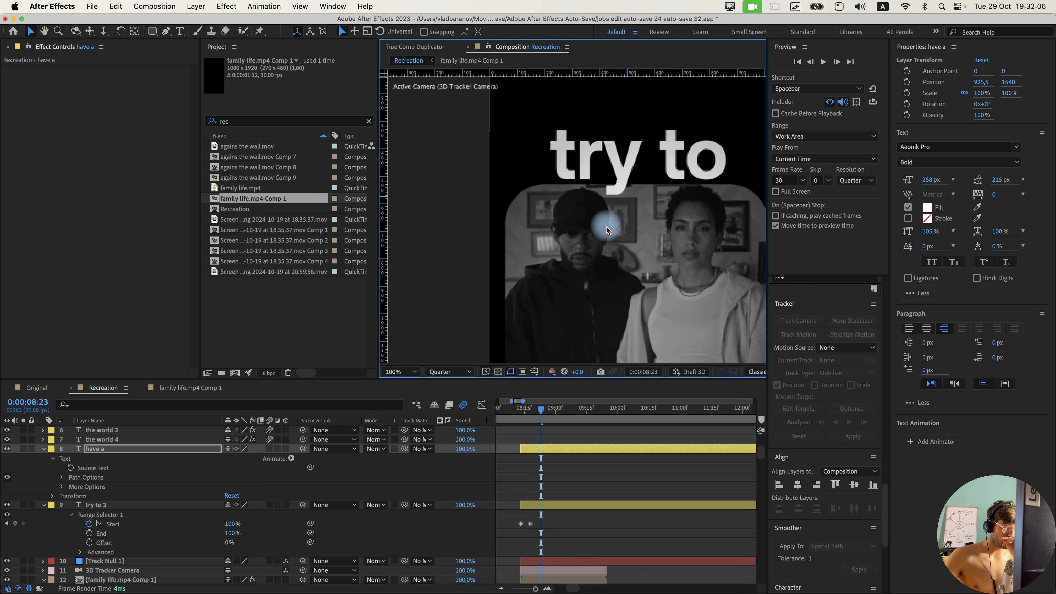
left_click_drag(599, 316, 603, 206)
left_click_drag(628, 278, 612, 151)
left_click_drag(599, 288, 595, 260)
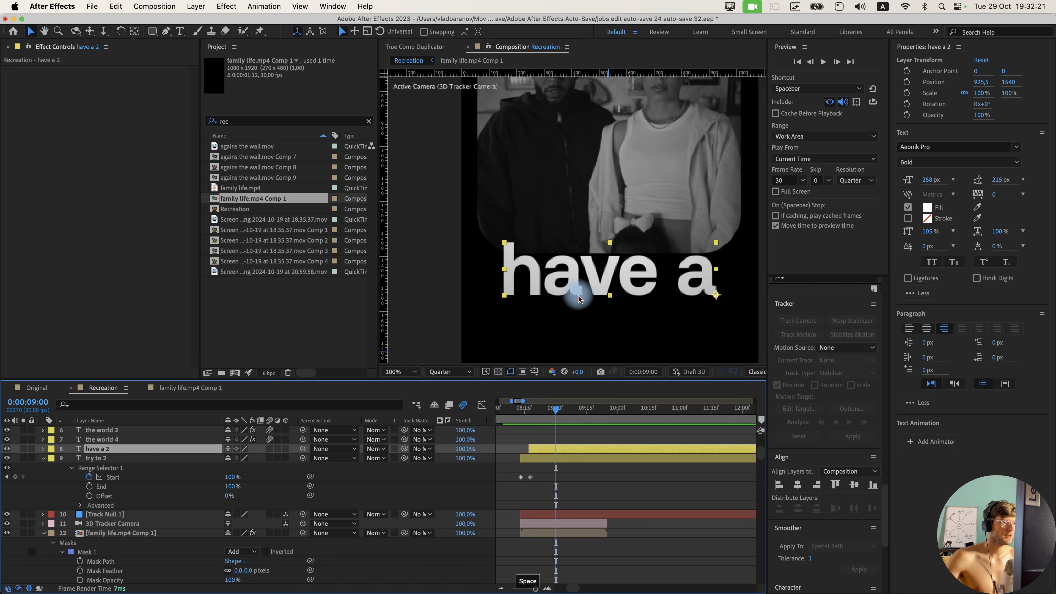
scroll(507, 294, "down", 2)
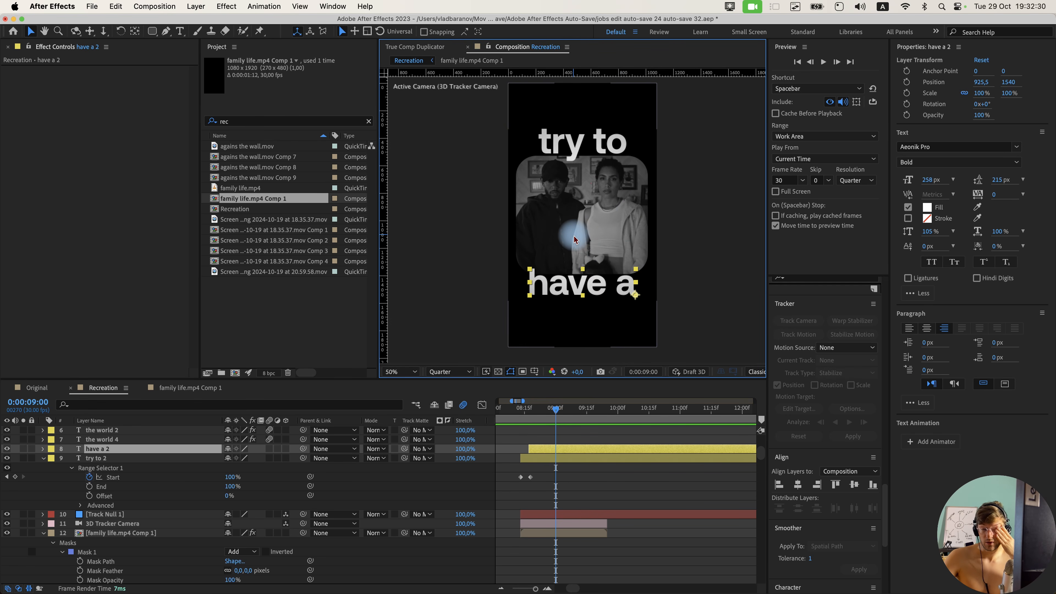
Duplicate the "have a" layer at 0:00:08:17, move the copy up over the couple and stack it directly above Track Null 1.
left_click(533, 409)
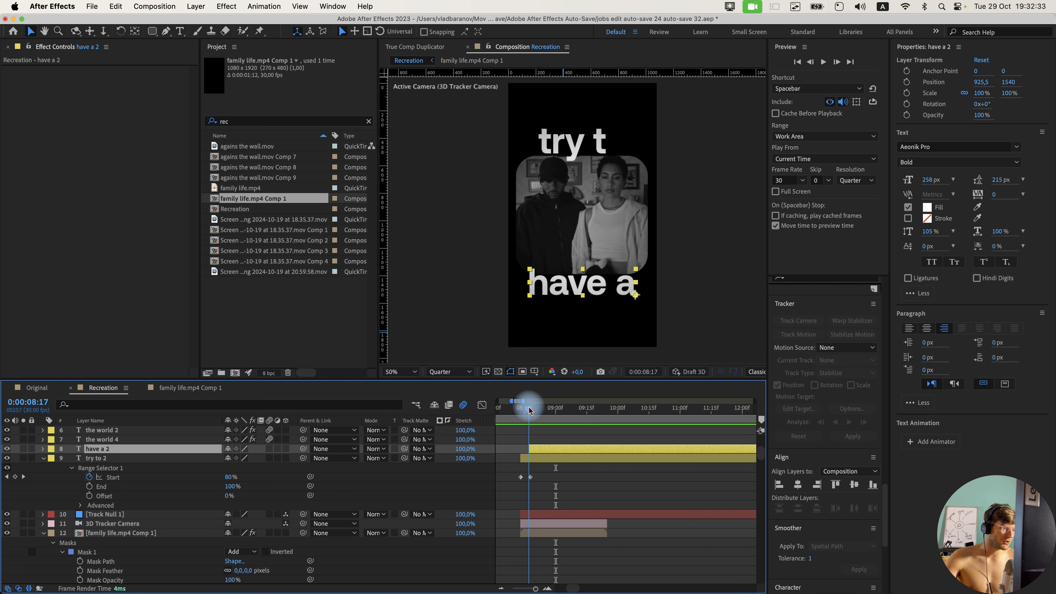
key("=")
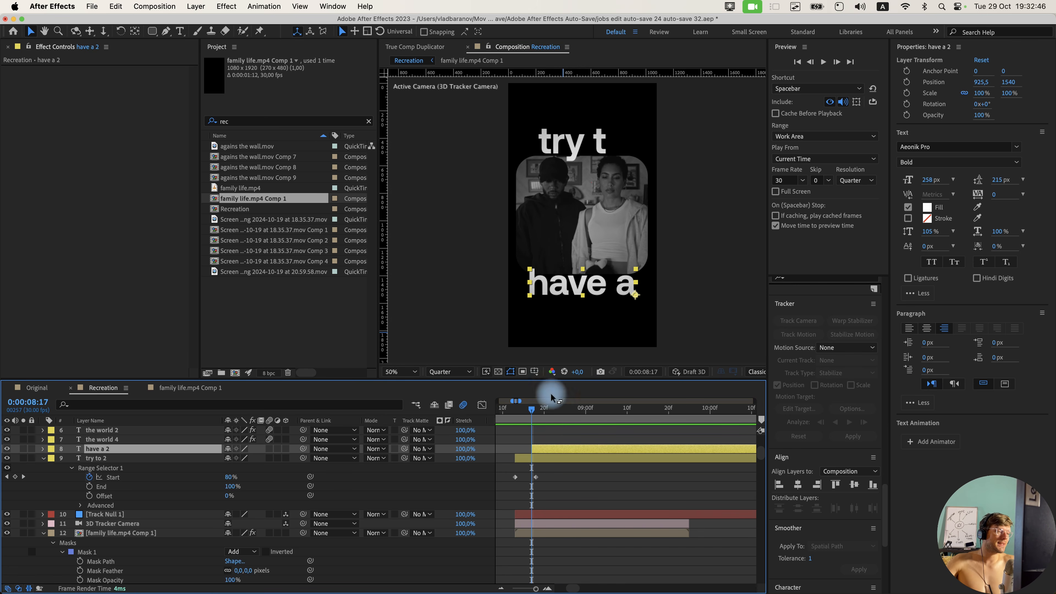
left_click(539, 514)
scroll(532, 492, "down", 1)
left_click(546, 531)
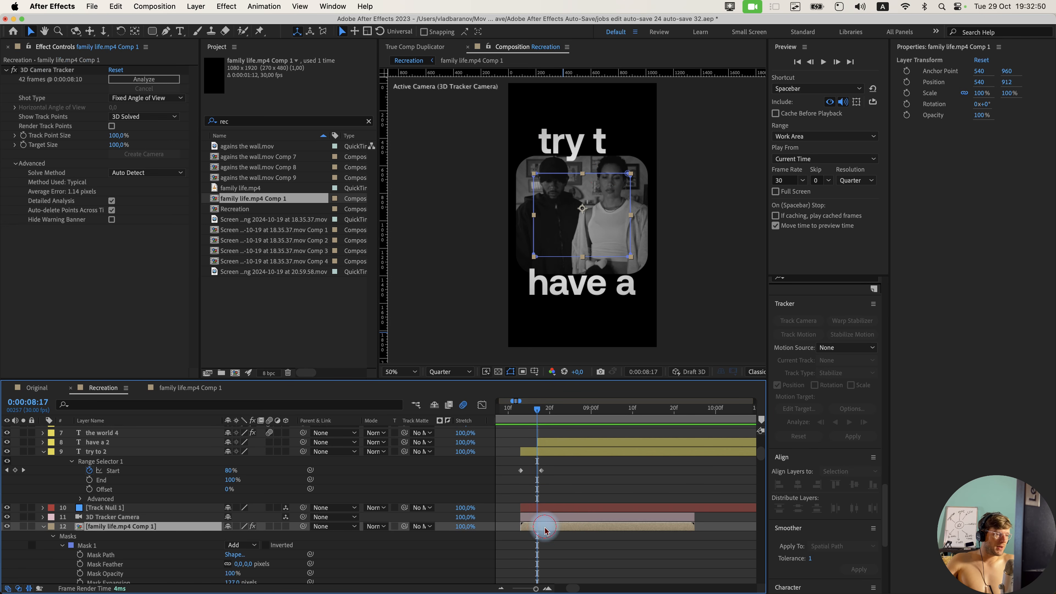
left_click(538, 444)
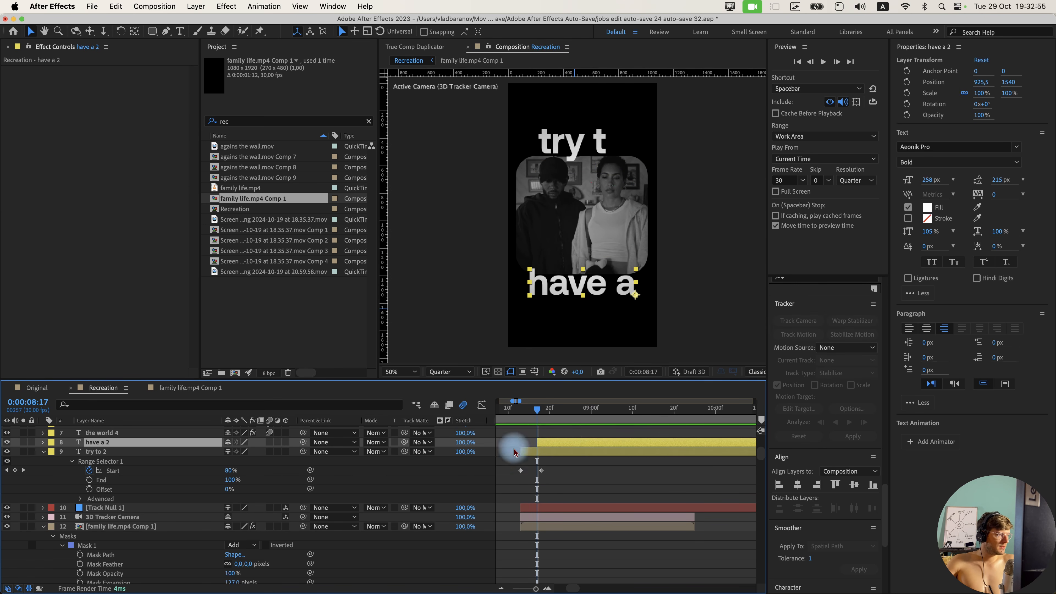
key("super+d")
left_click_drag(574, 286, 574, 209)
left_click_drag(148, 440, 207, 508)
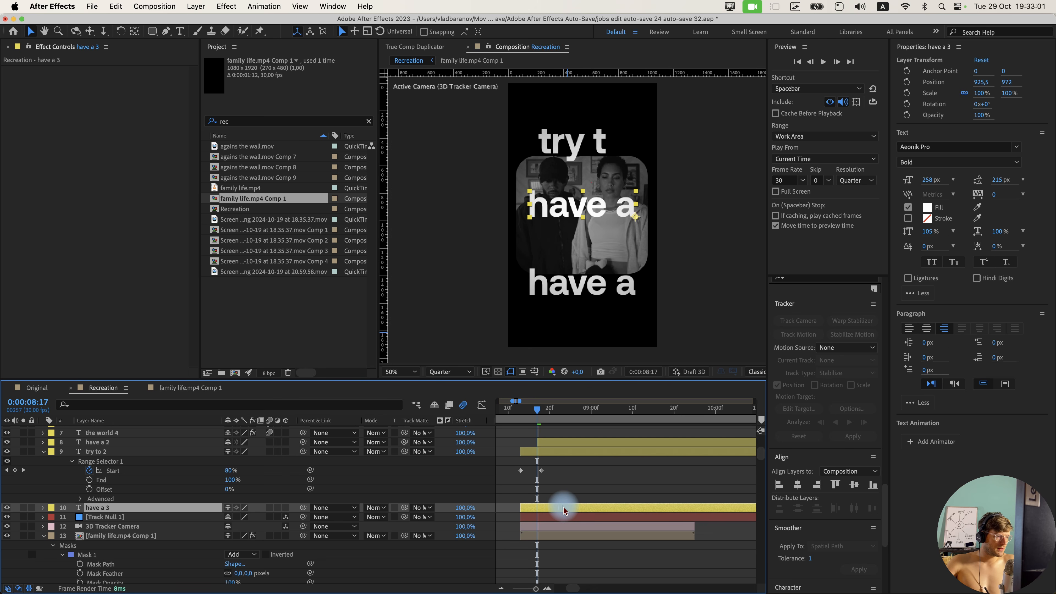
Trim the start of the copied "have a" layer to 0:00:08:17 and make it a 3D layer.
key("alt+bracketleft")
left_click(290, 508)
mouse_move(538, 410)
left_mouse_down()
mouse_move(678, 423)
mouse_move(537, 429)
left_mouse_up()
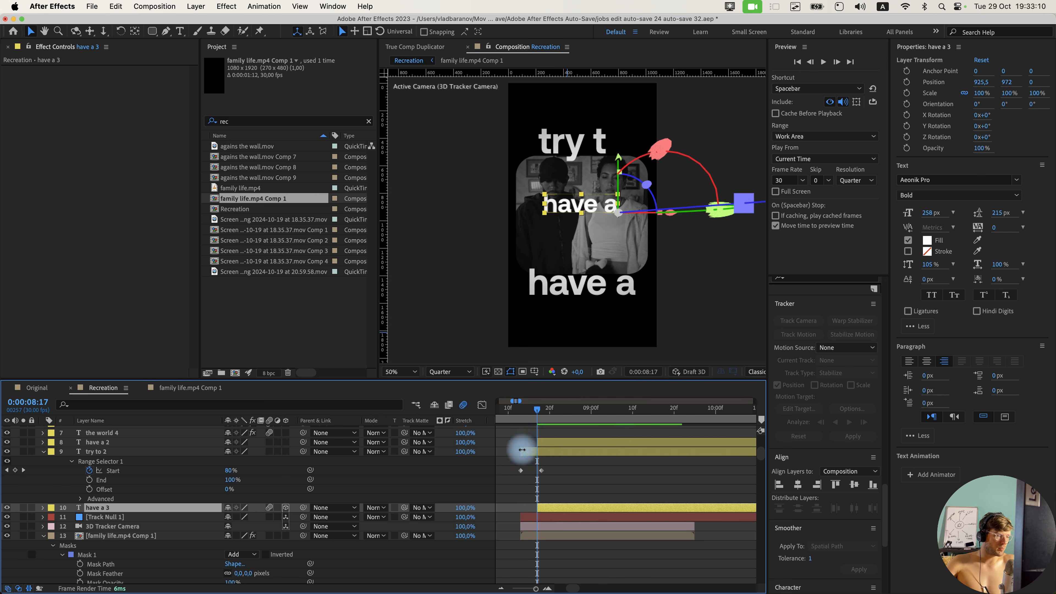
Copy the Position of Track Null 1 onto the 3D "have a" layer.
left_click(549, 518)
key("p")
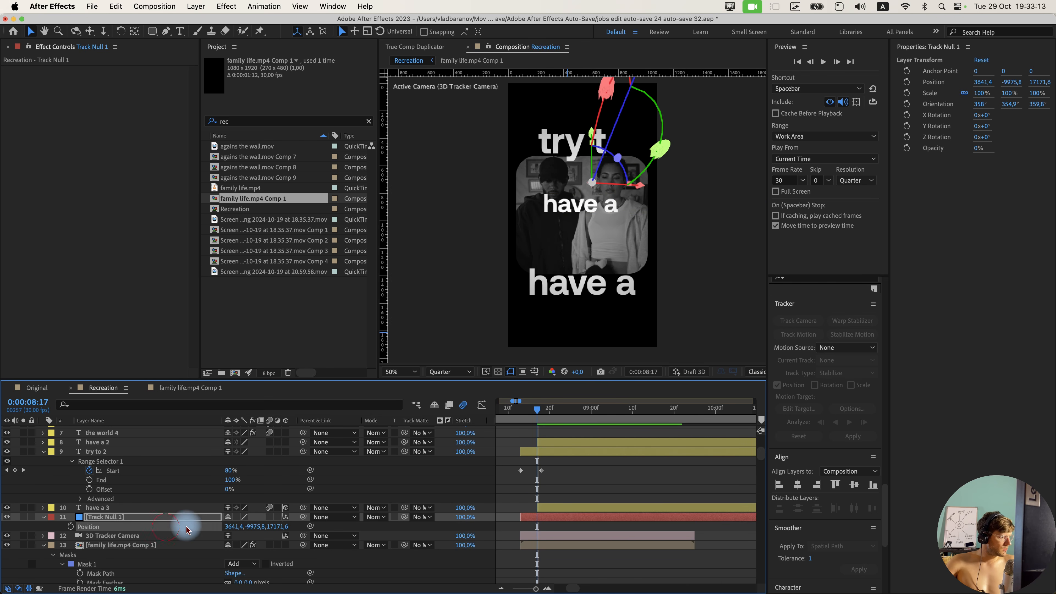
key("super+c")
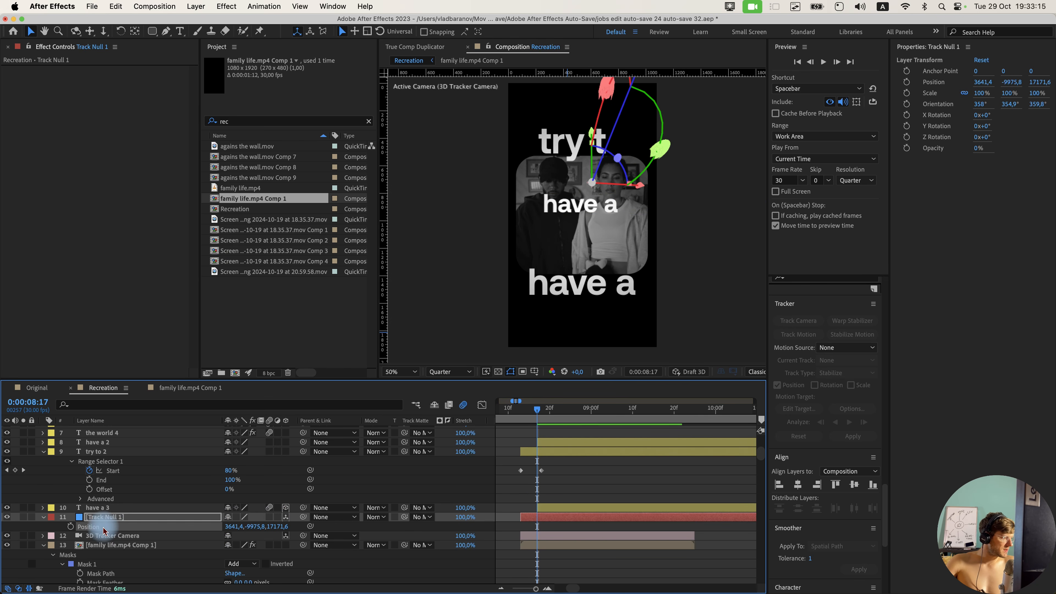
left_click(112, 508)
key("super+v")
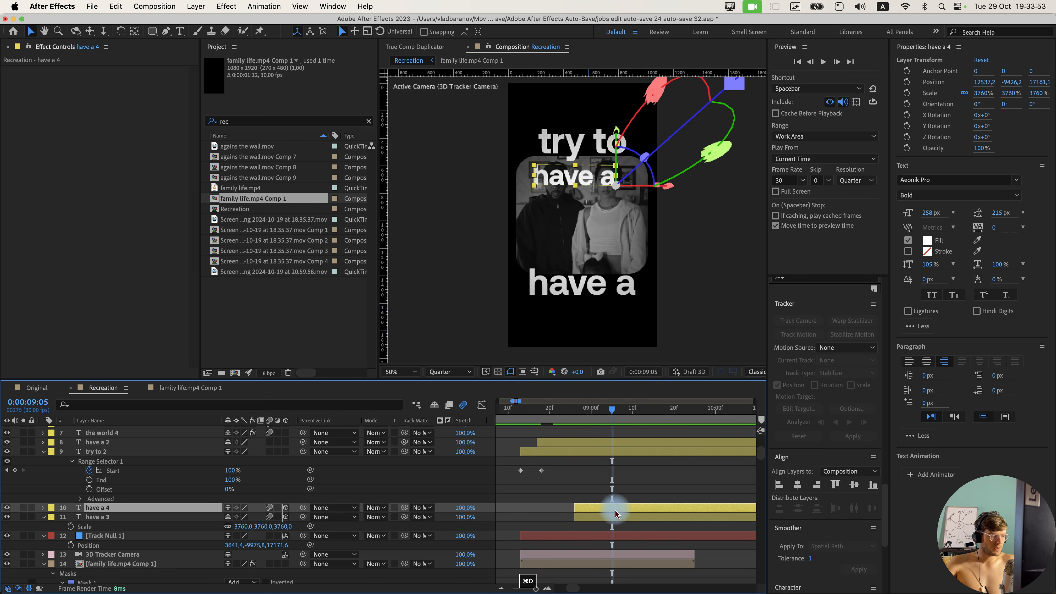
Split the newest 3D "have a" duplicate at 0:00:09:05 and delete the part before the cut.
key("shift+super+d")
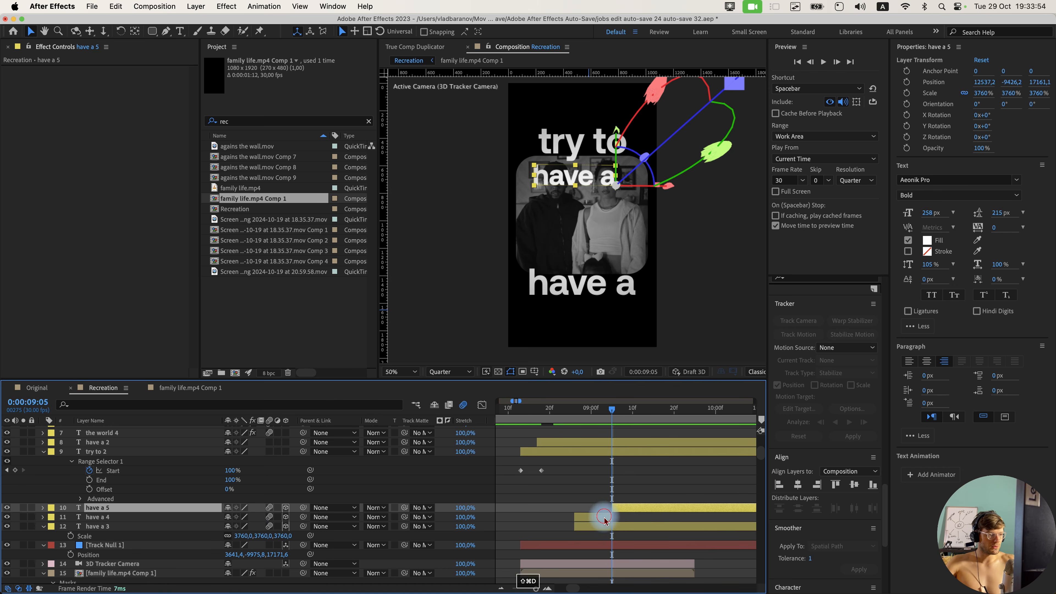
left_click(603, 517)
key("Delete")
left_click_drag(602, 409, 568, 414)
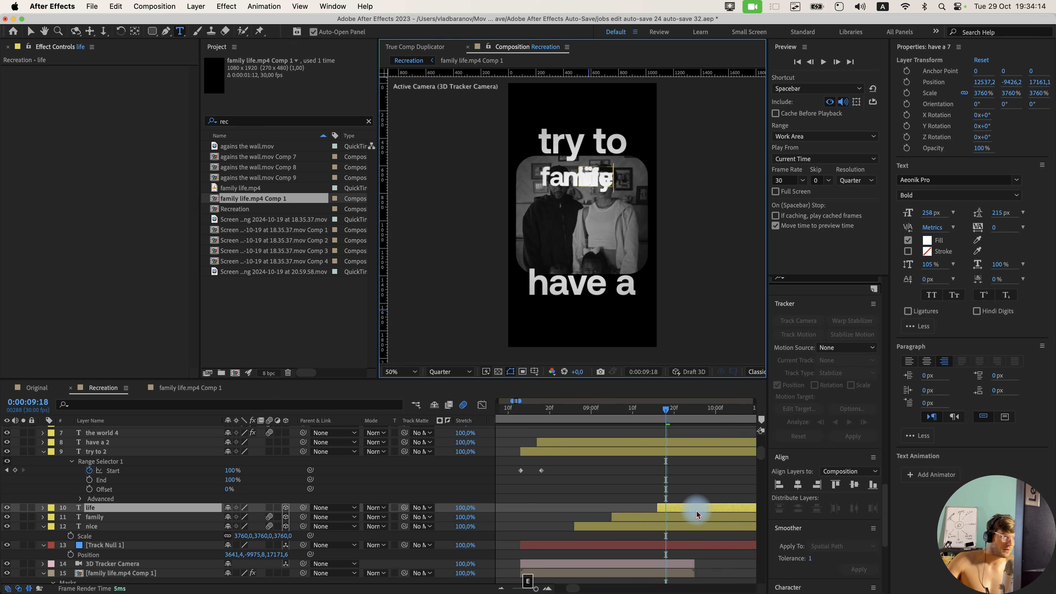
Roto Brush the couple in the family life.mp4 Comp 1 layer, excluding the background caught beside the man's arm.
left_click(642, 488)
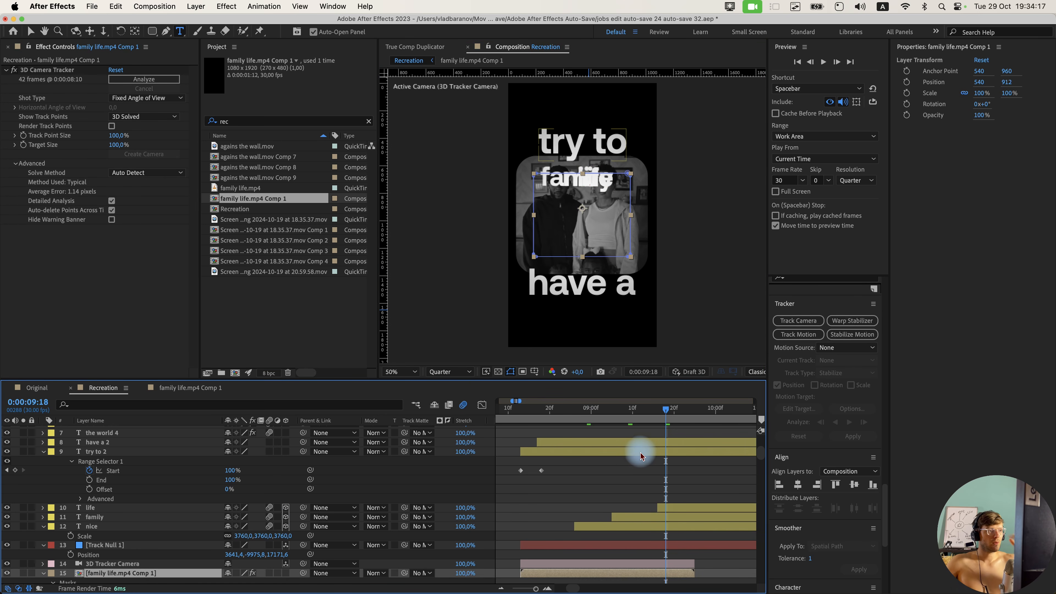
scroll(611, 503, "down", 3)
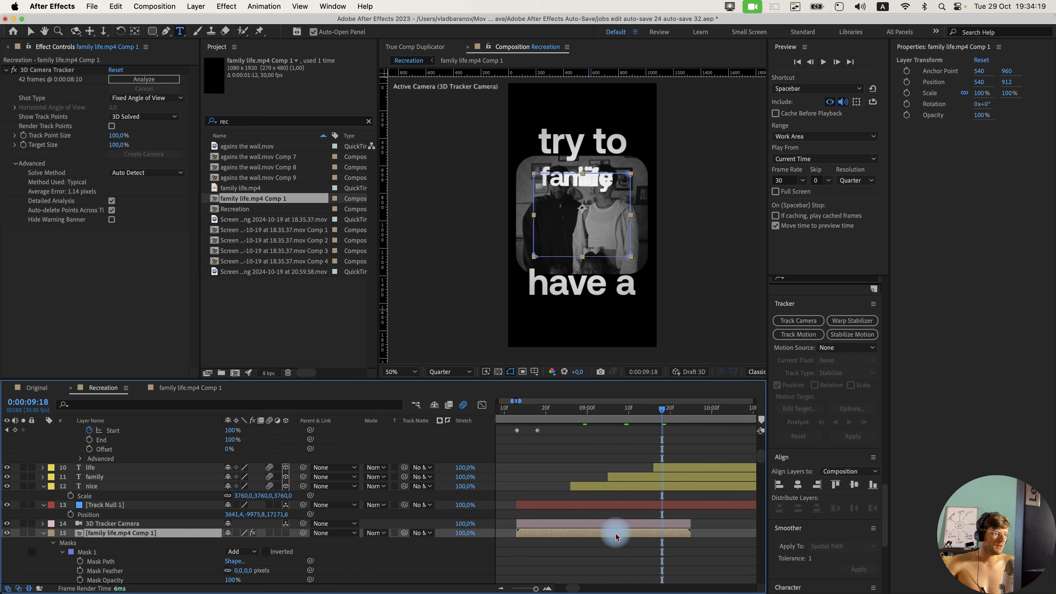
left_click(243, 32)
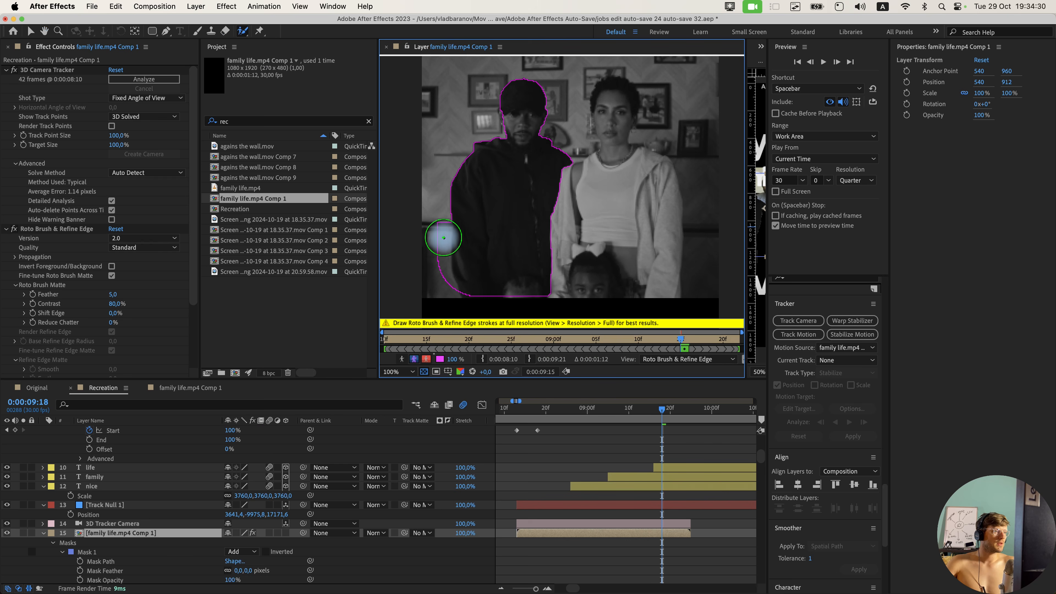
mouse_move(434, 223)
left_mouse_down()
mouse_move(428, 259)
mouse_move(439, 222)
left_mouse_up()
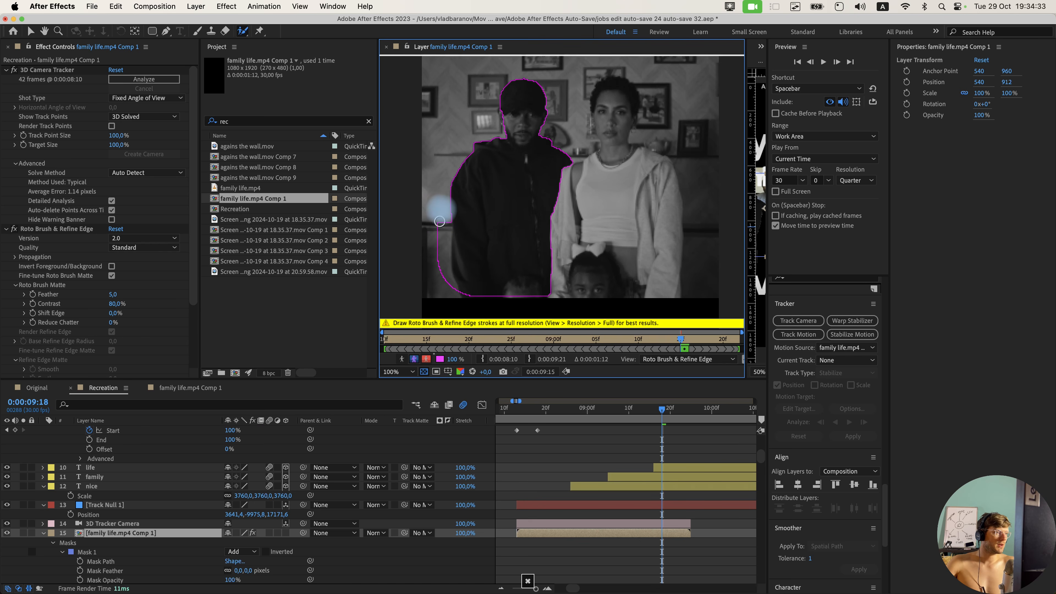
mouse_move(442, 209)
left_mouse_down()
mouse_move(436, 228)
mouse_move(455, 261)
left_mouse_up()
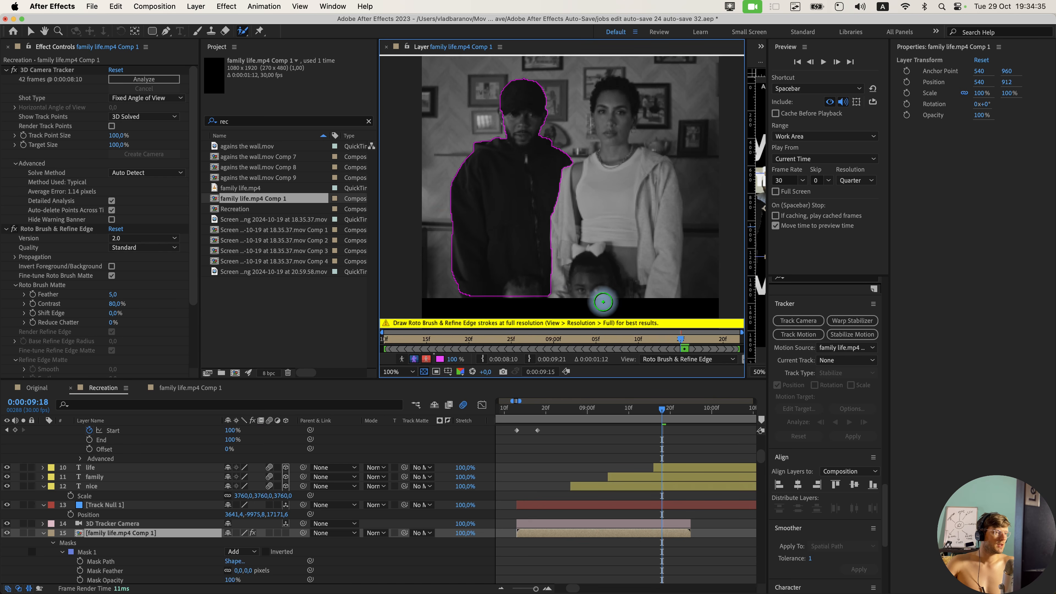
mouse_move(580, 266)
left_mouse_down()
mouse_move(631, 217)
mouse_move(560, 193)
left_mouse_up()
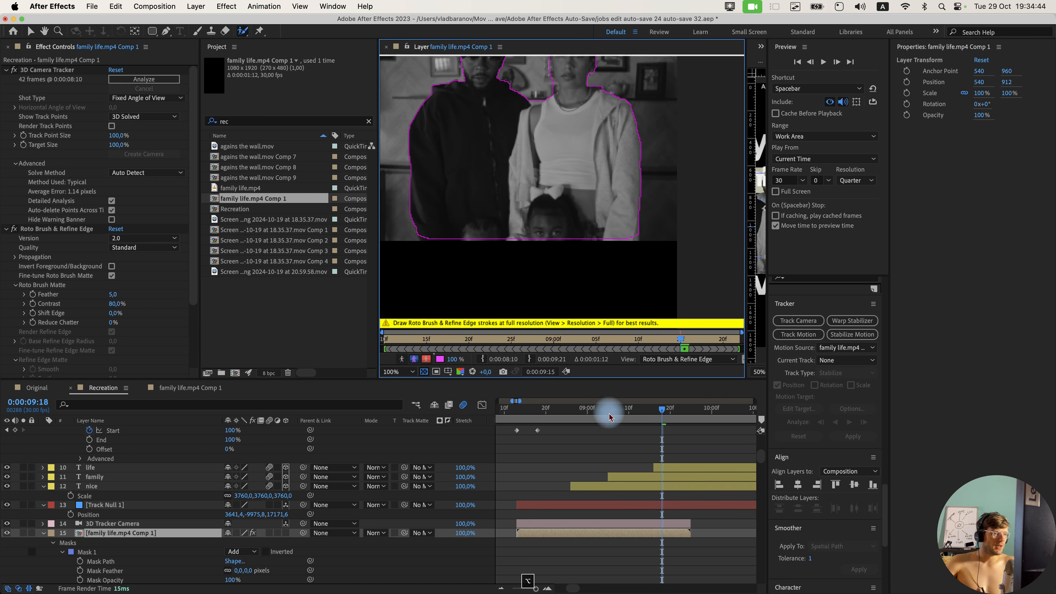
Return to the clip's start at 0:00:08:13 and freeze the Roto Brush propagation.
left_click_drag(579, 412, 519, 423)
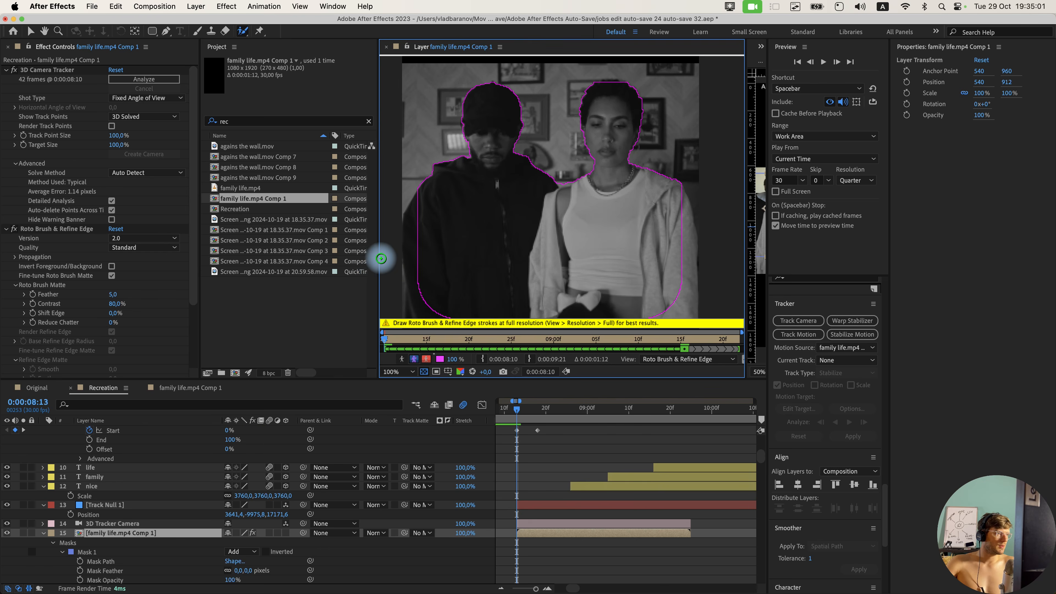
left_click_drag(381, 258, 157, 258)
left_click(651, 359)
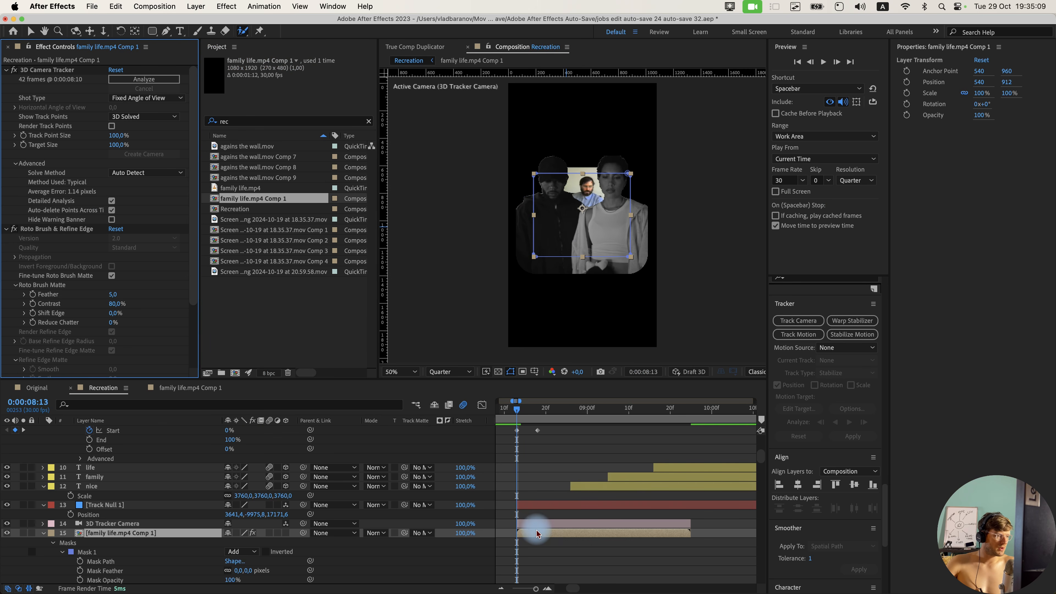
Duplicate the rotoscoped clip with one copy above the life, family and nice layers, and disable Roto Brush & Refine Edge on the lower copy.
key("super+d")
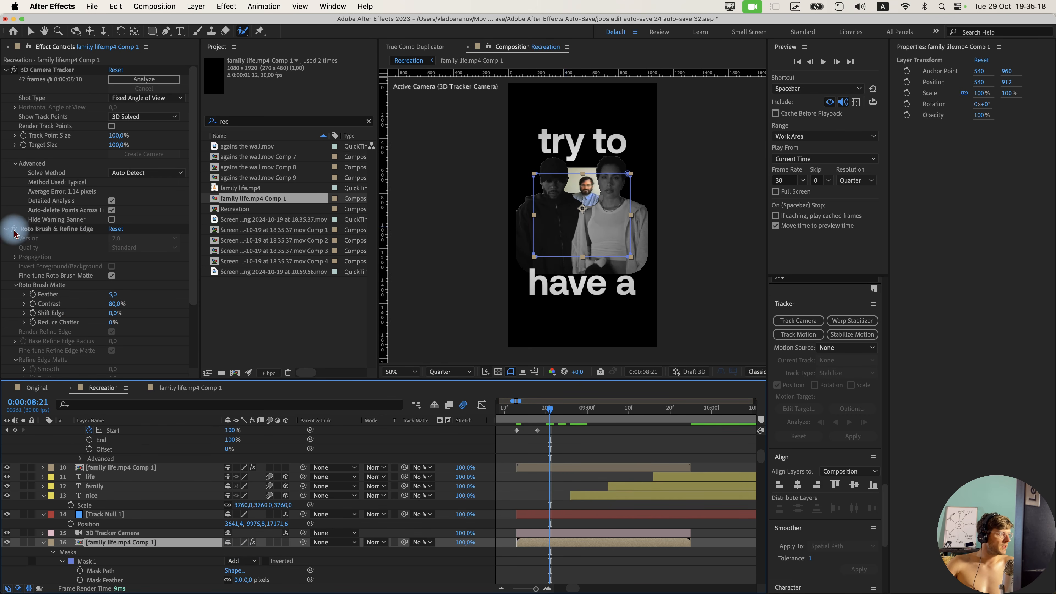
left_click(14, 232)
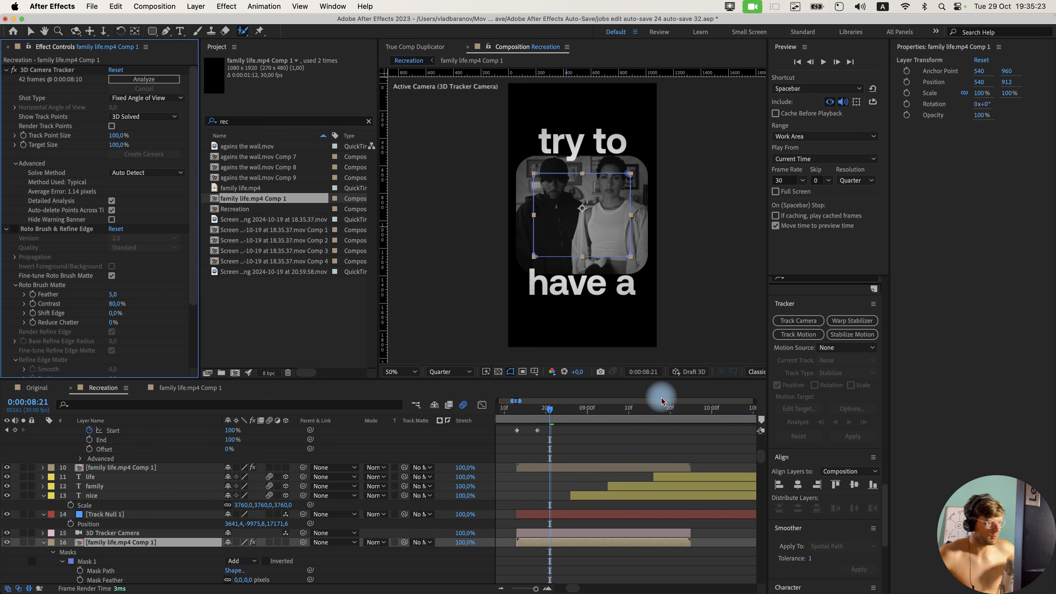
left_click_drag(631, 410, 658, 411)
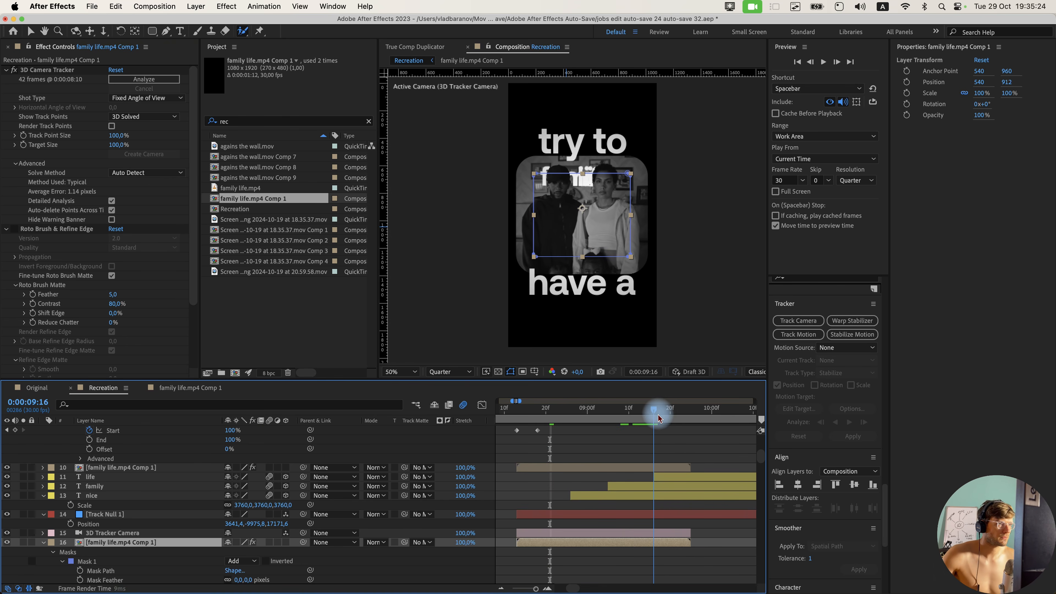
Set the preview resolution to Full and examine the roto edge around the man's head at 0:00:09:13.
left_click(450, 372)
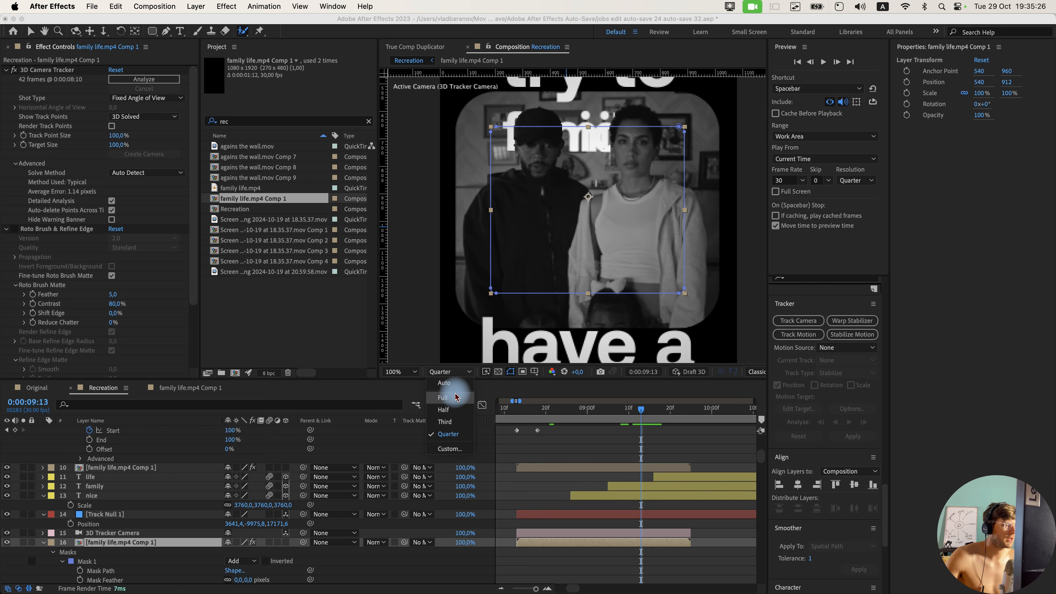
left_click(455, 397)
scroll(536, 199, "up", 4)
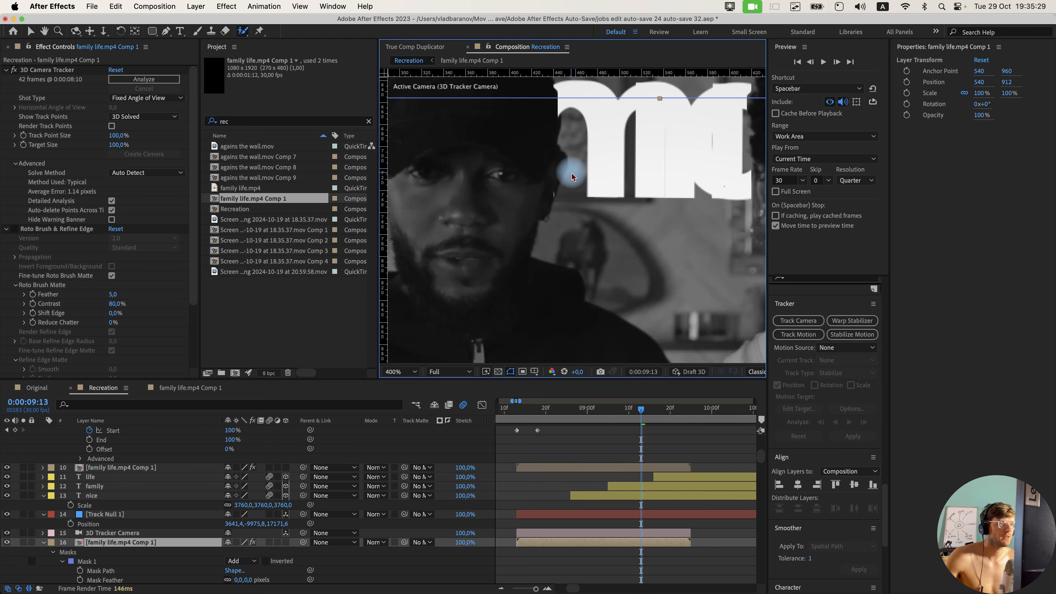
scroll(471, 173, "down", 2)
scroll(611, 516, "down", 1)
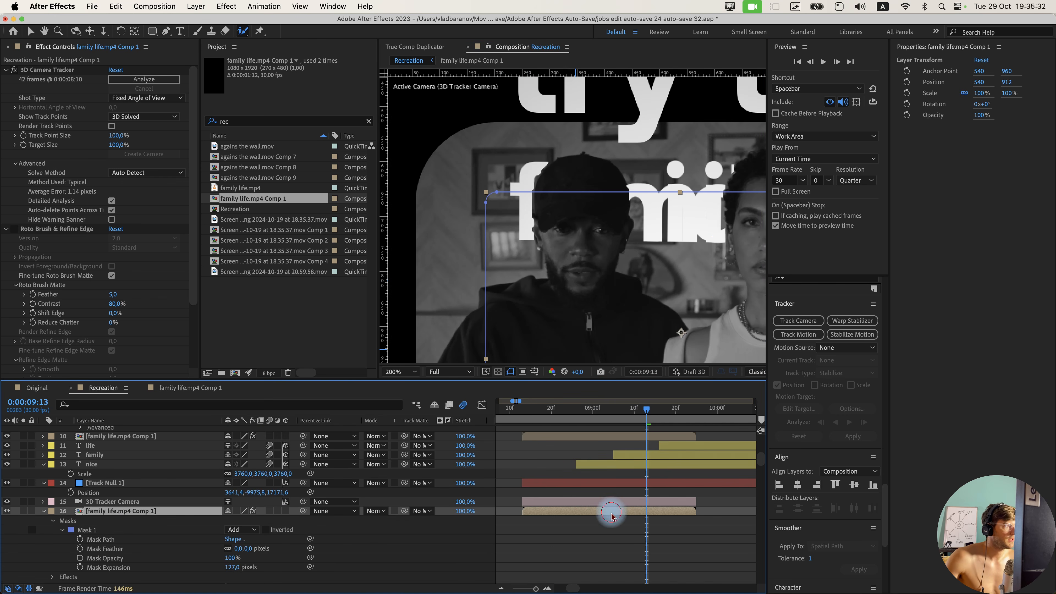
Set the upper clip's Roto Brush Matte Feather to 25 and Shift Edge to -28%.
left_click(624, 436)
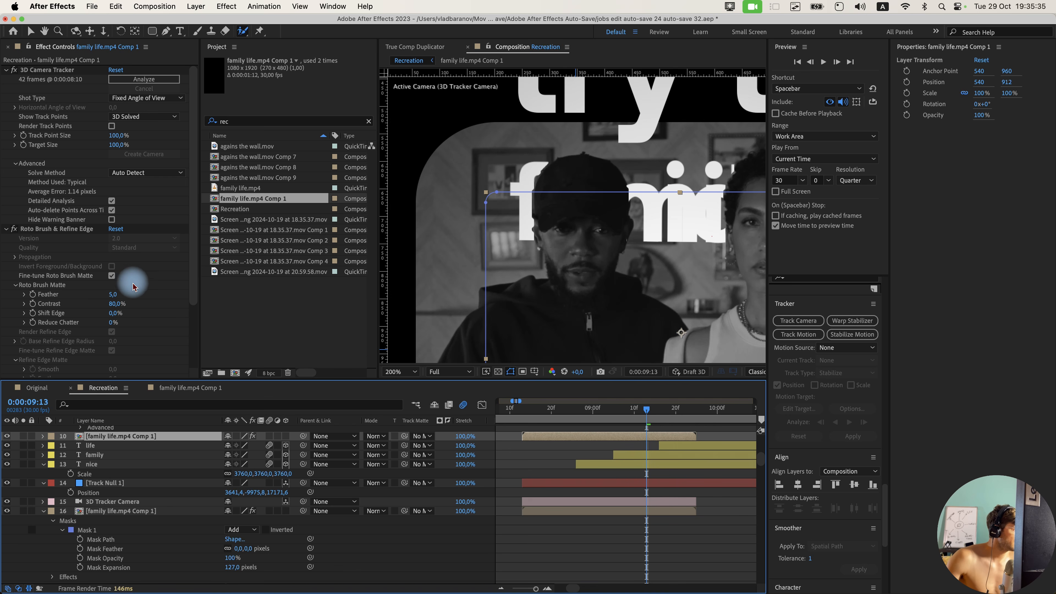
left_click(118, 301)
type("25")
left_click(114, 316)
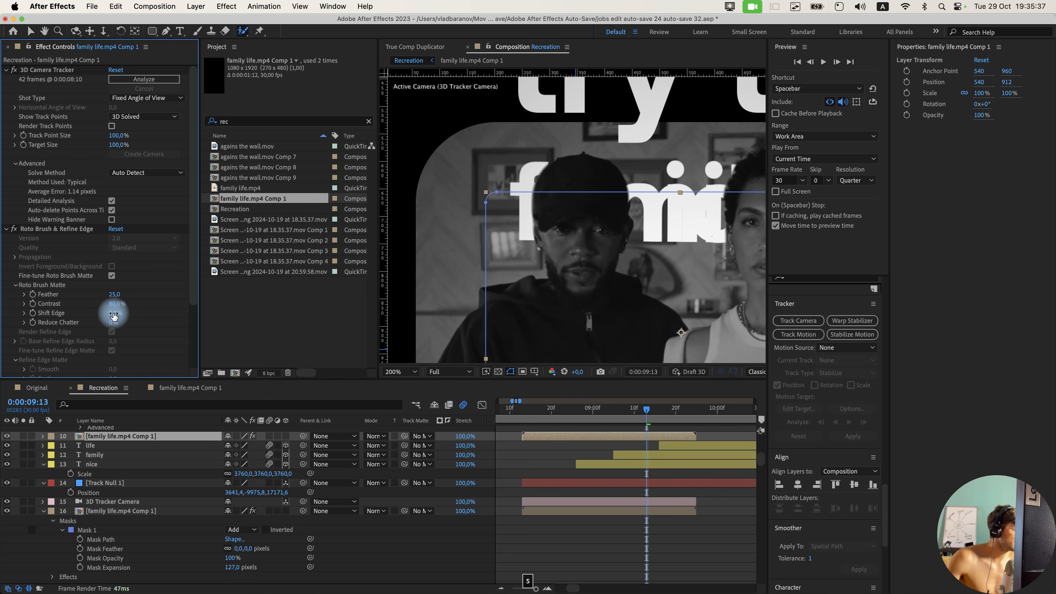
mouse_move(111, 315)
left_mouse_down()
mouse_move(73, 315)
mouse_move(92, 314)
left_mouse_up()
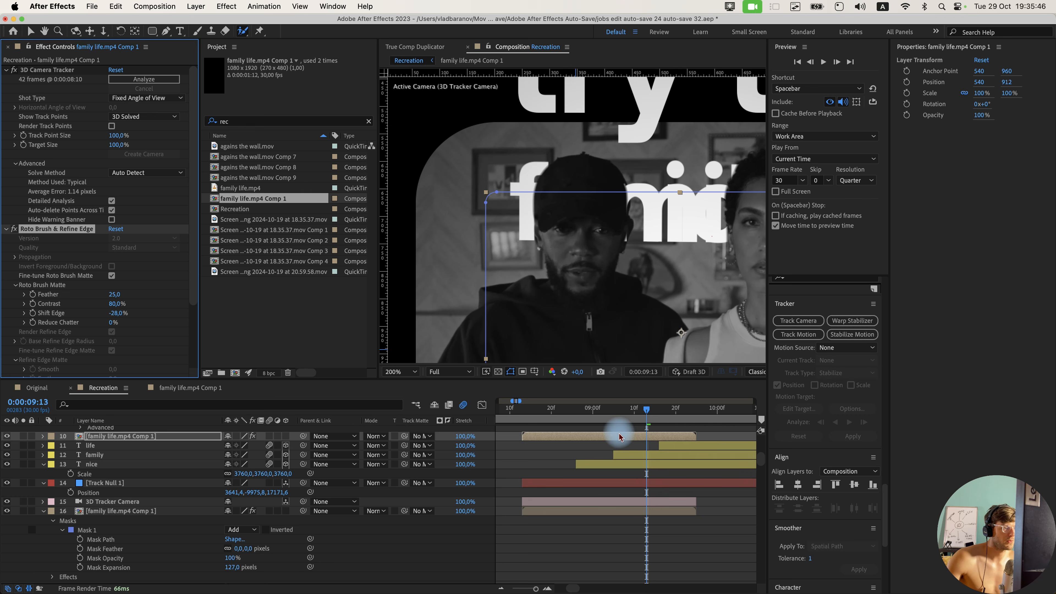
left_click(644, 472)
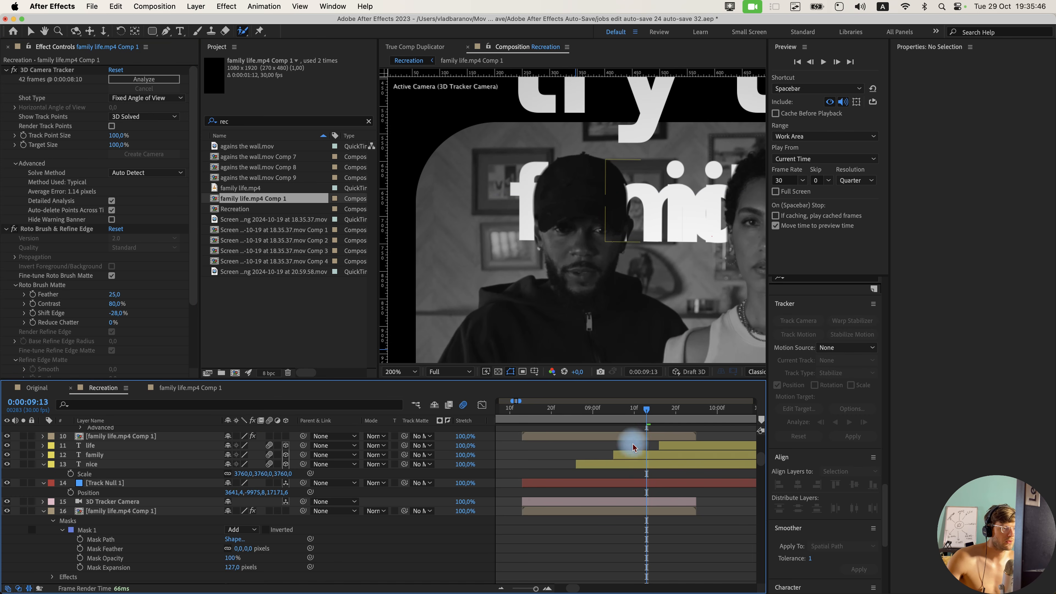
Move the family text below nice and scale the life, family and nice layers to 2731%.
scroll(560, 275, "down", 1)
left_click_drag(688, 293, 569, 241)
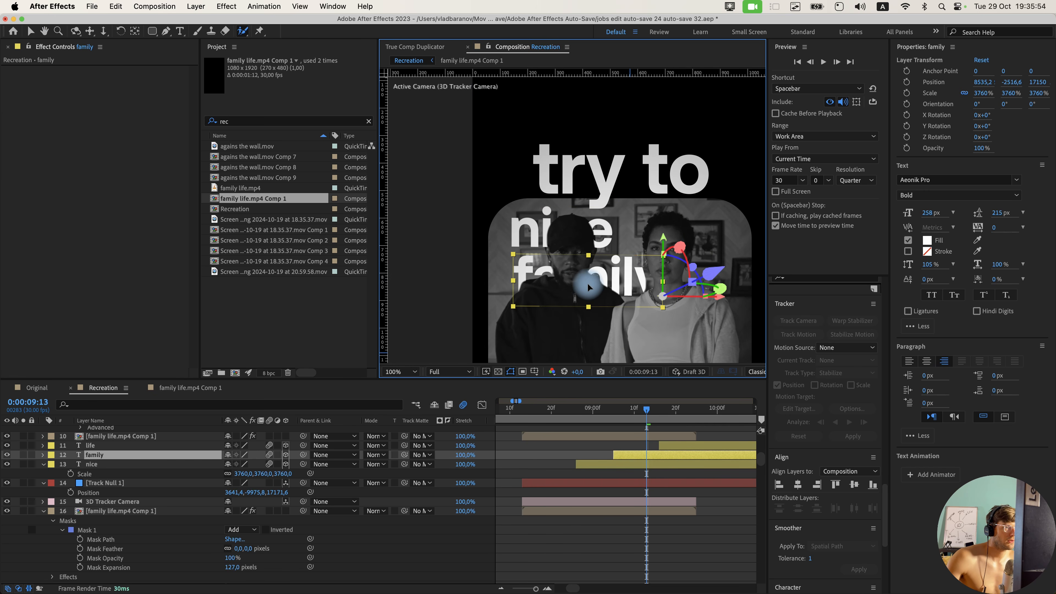
left_click(188, 445)
left_click(189, 454, "shift")
key("s")
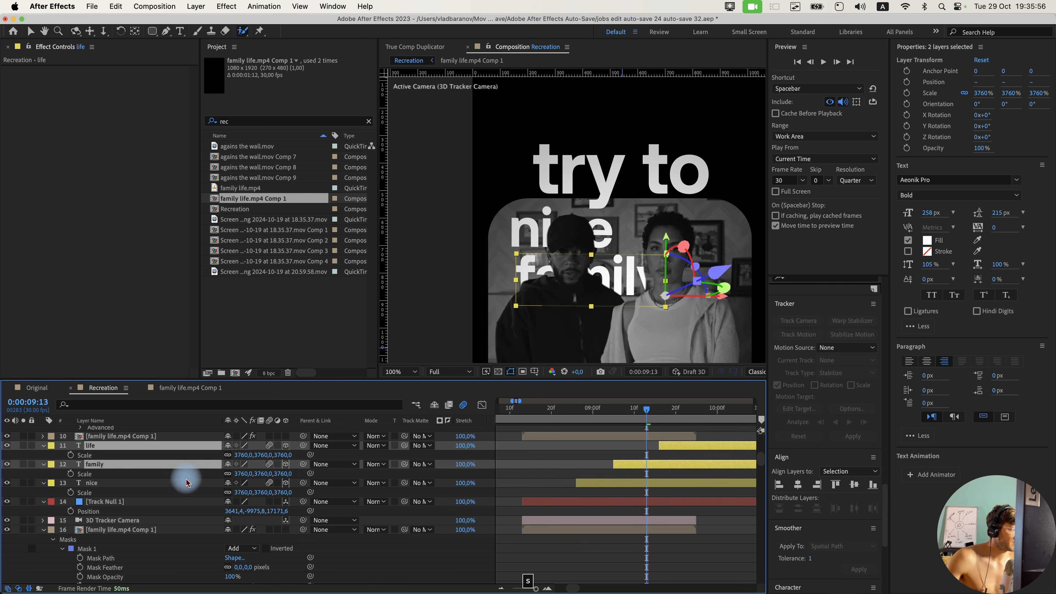
left_click(652, 487, "shift")
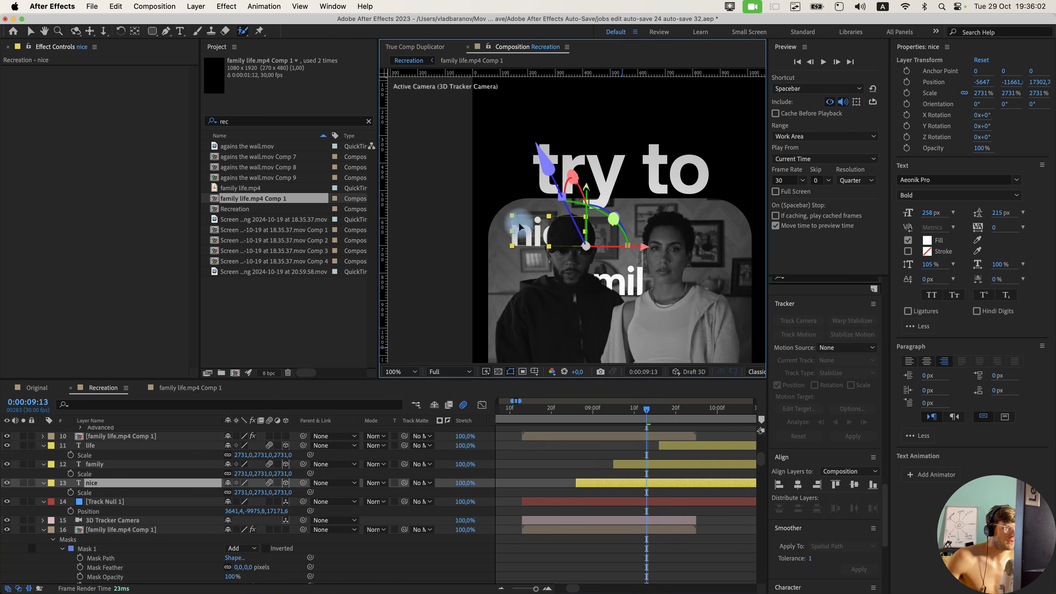
Scale life to 3718% and arrange the words behind the couple, with nice above family and life to the right of nice.
left_click_drag(598, 230, 595, 227)
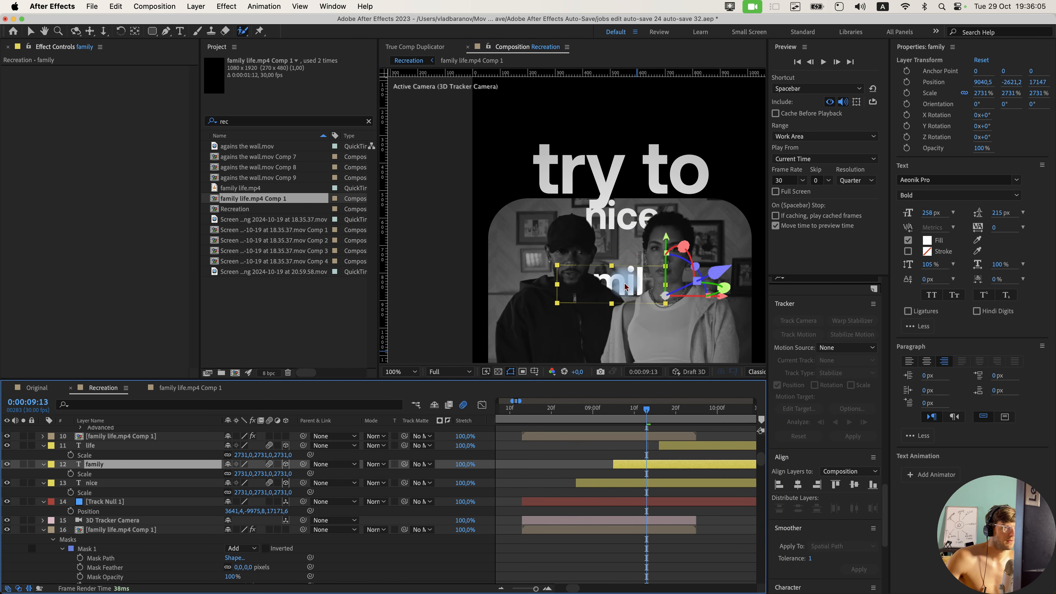
left_click_drag(557, 226, 549, 226)
left_click(680, 443)
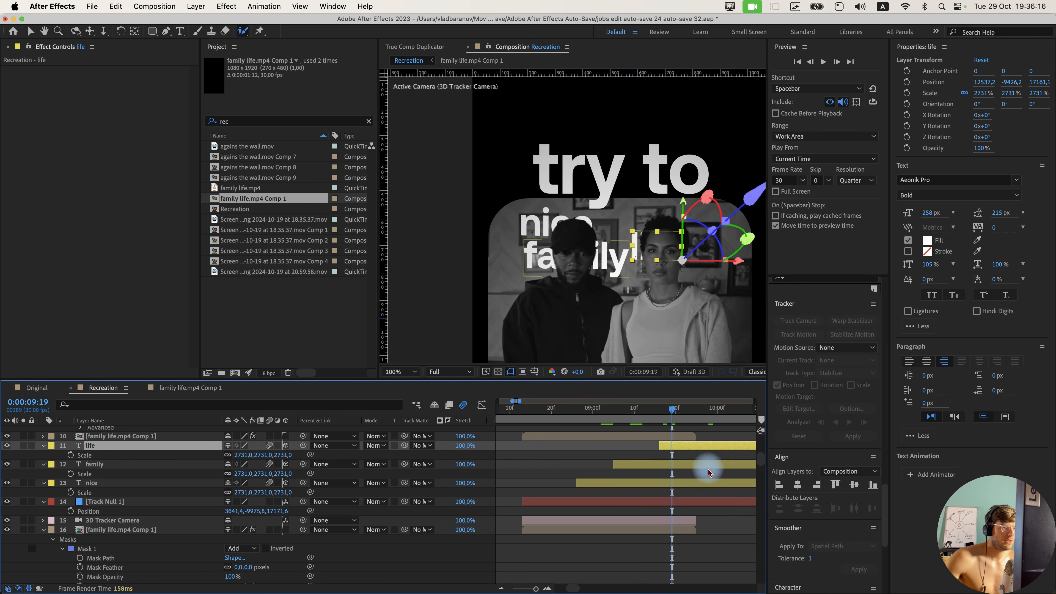
left_click_drag(285, 459, 802, 398)
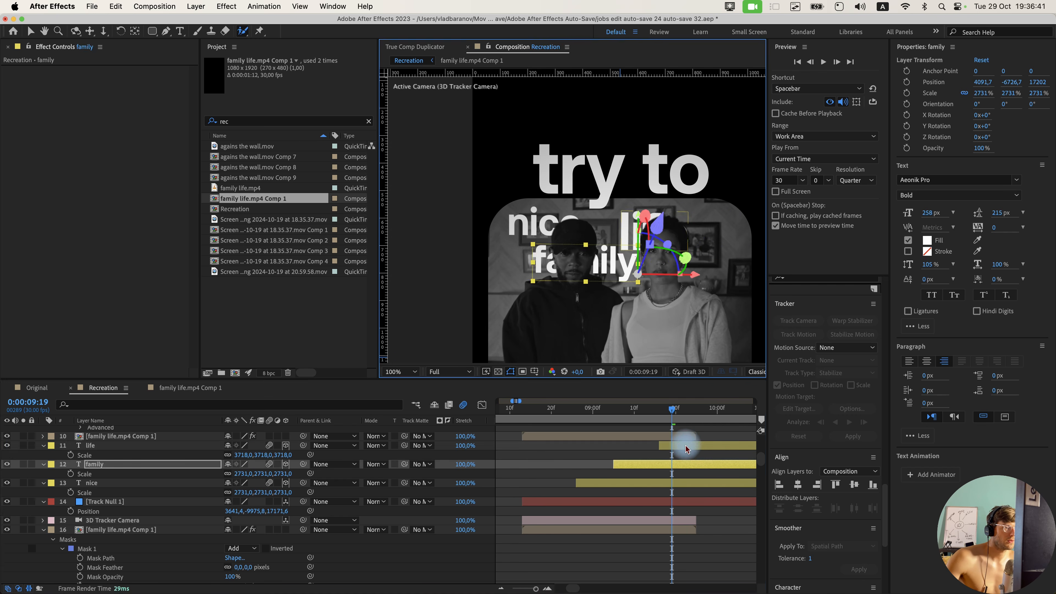
left_click(686, 449)
left_click_drag(629, 236, 677, 232)
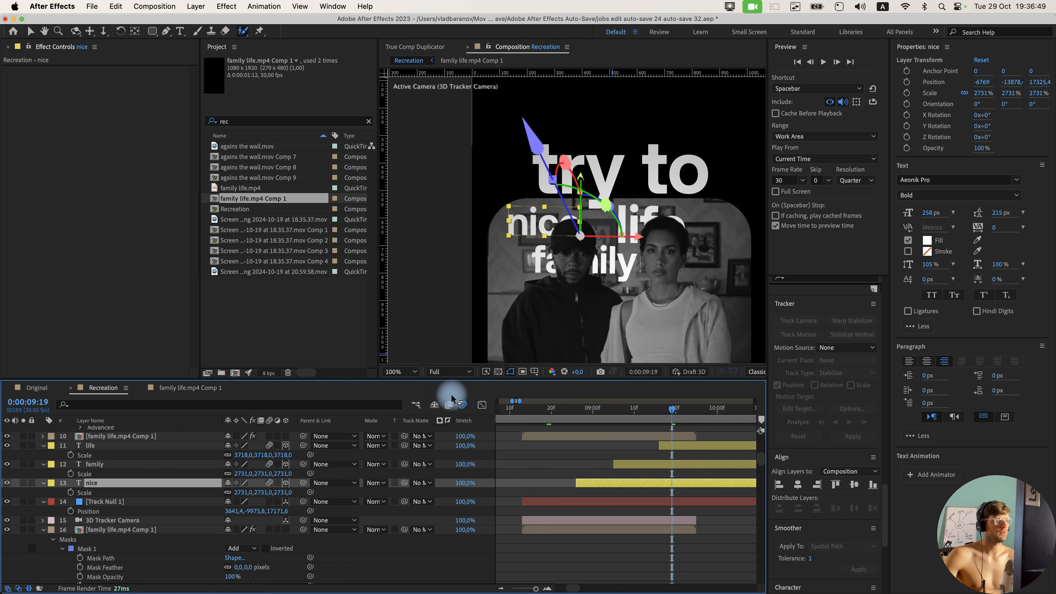
Following the Original composition, stack nice closely over family around the man's head and scale life to 4196% beside the woman's face.
left_click(33, 388)
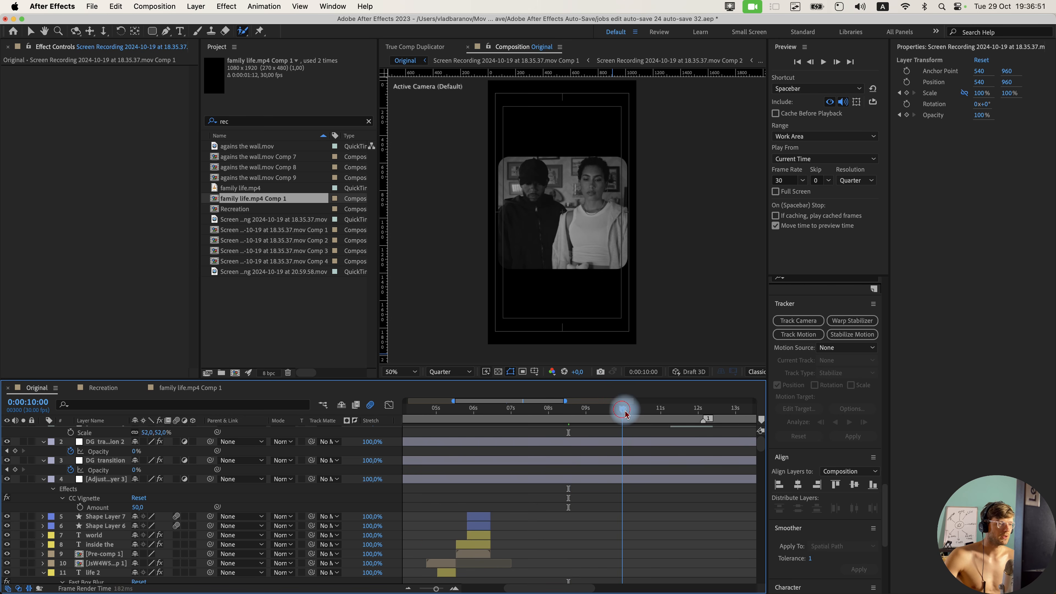
left_click_drag(625, 413, 619, 424)
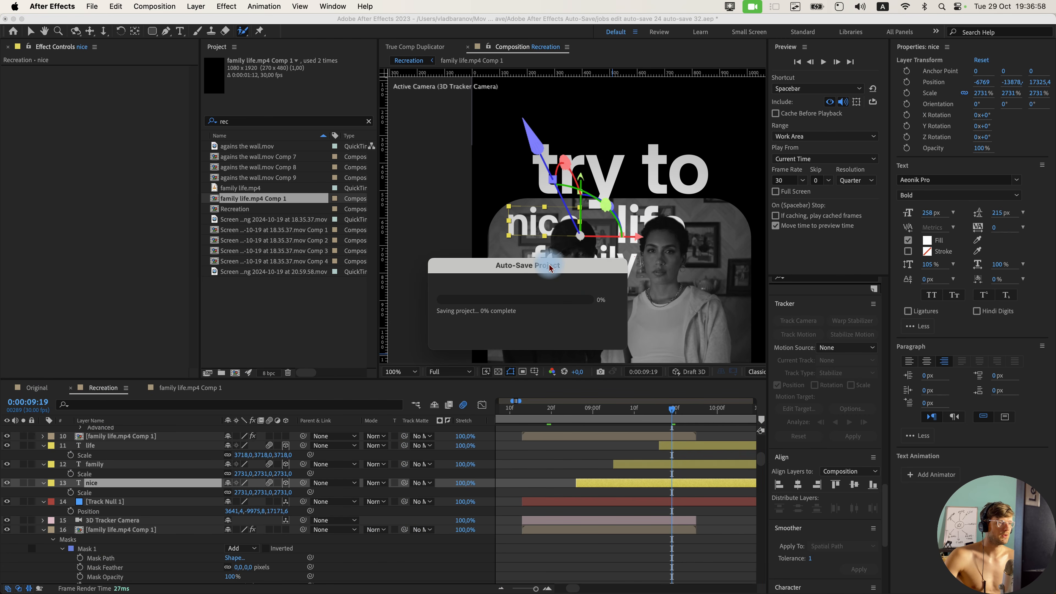
left_click(655, 465)
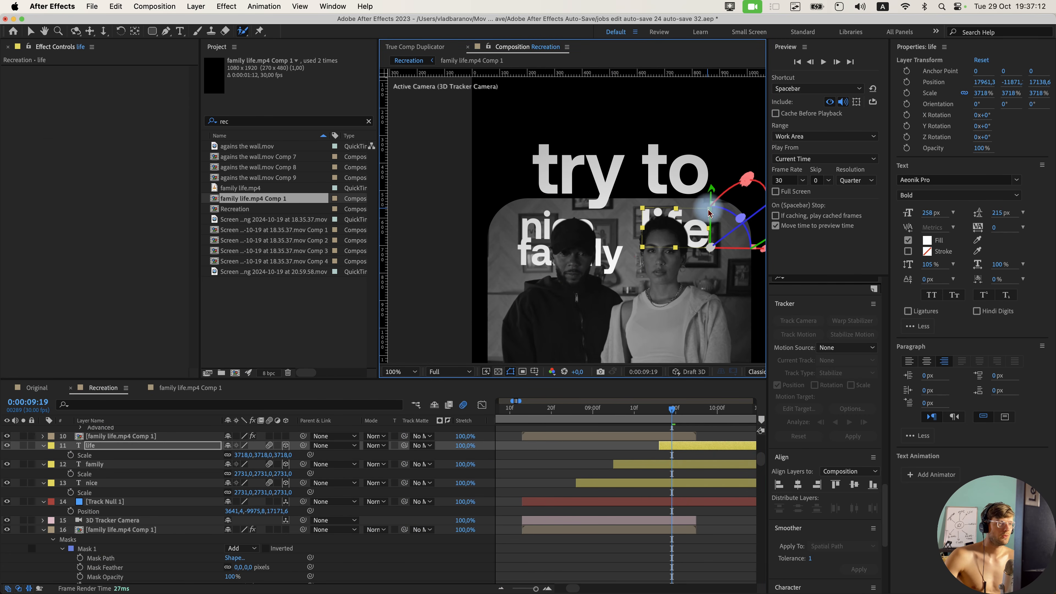
left_click_drag(709, 209, 714, 208)
key("super+z")
left_click_drag(645, 213, 628, 197)
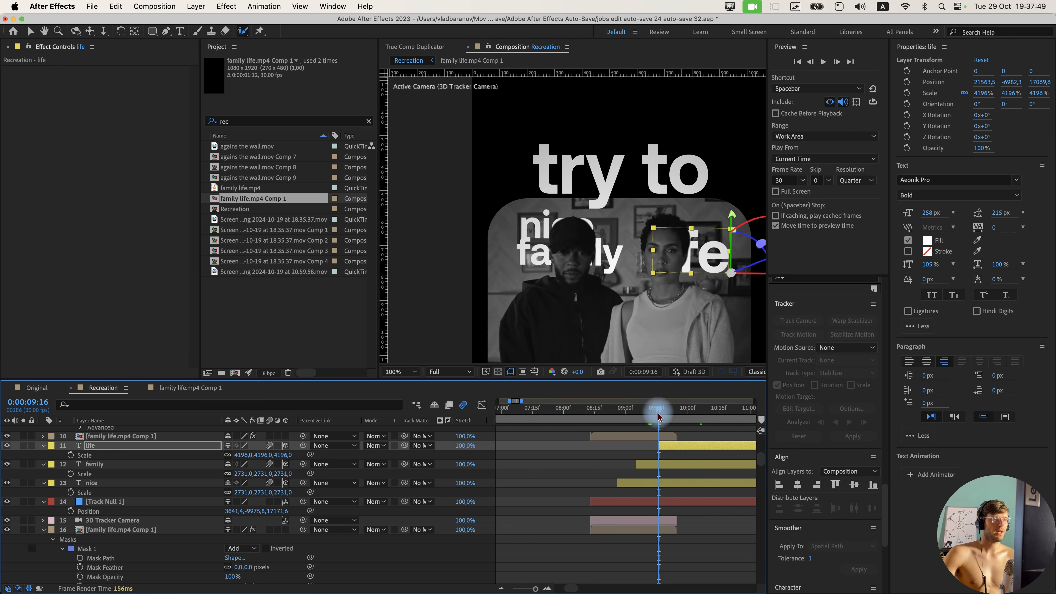
Open the nested composition behind the couple clip in Original that holds the glowing green text layers.
left_click(654, 435)
left_click(643, 457)
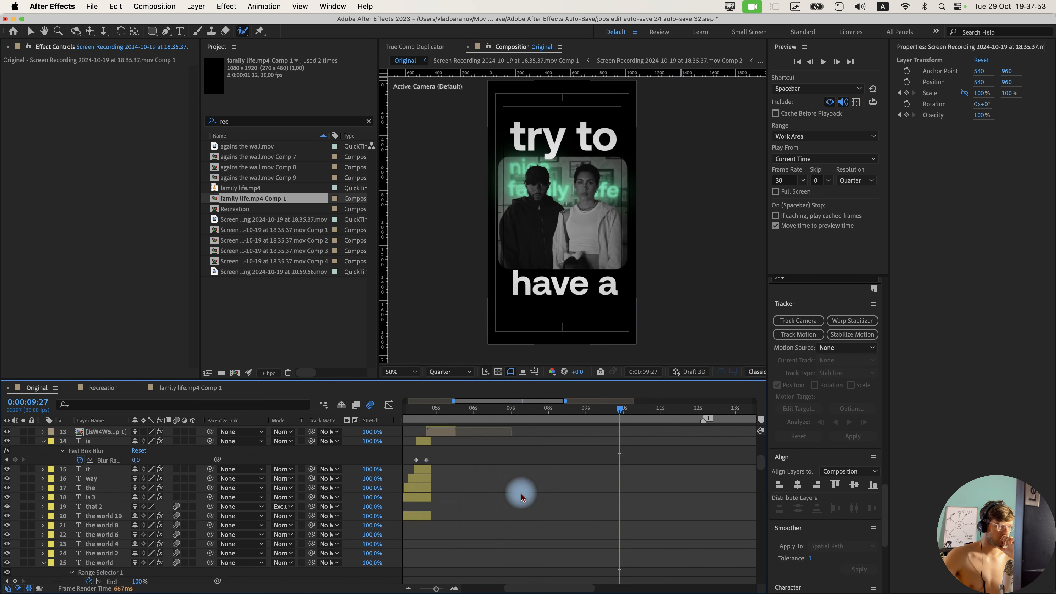
left_click(568, 520)
left_click(614, 416)
left_click(606, 519)
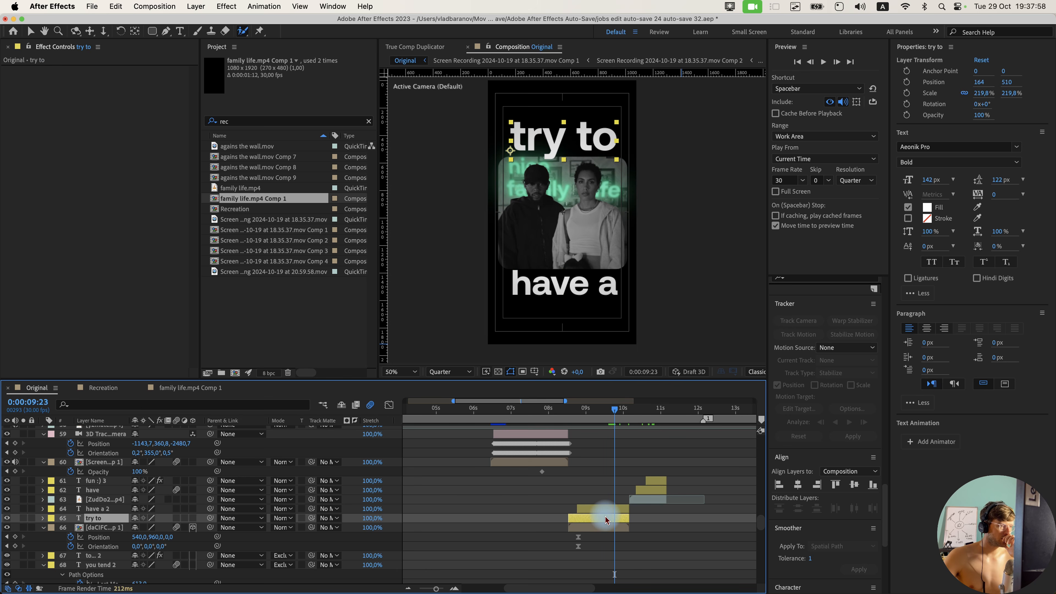
double_click(607, 527)
key("v")
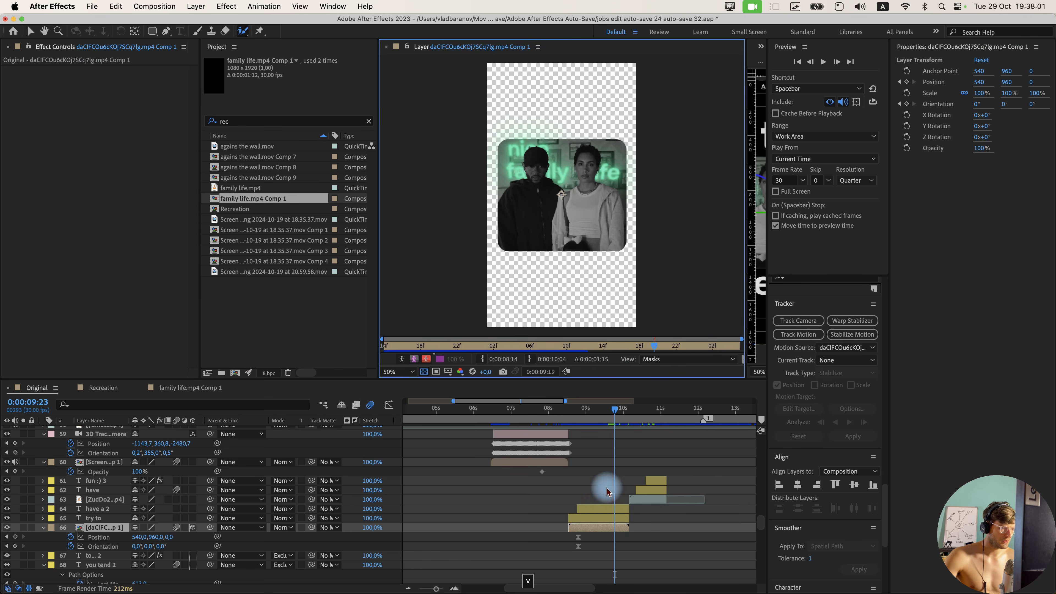
left_click(614, 532)
double_click(613, 533)
Copy the Fast Box Blur and Deep Glow effects from the original nice text and paste them onto nice, family and life in Recreation.
left_click(657, 476)
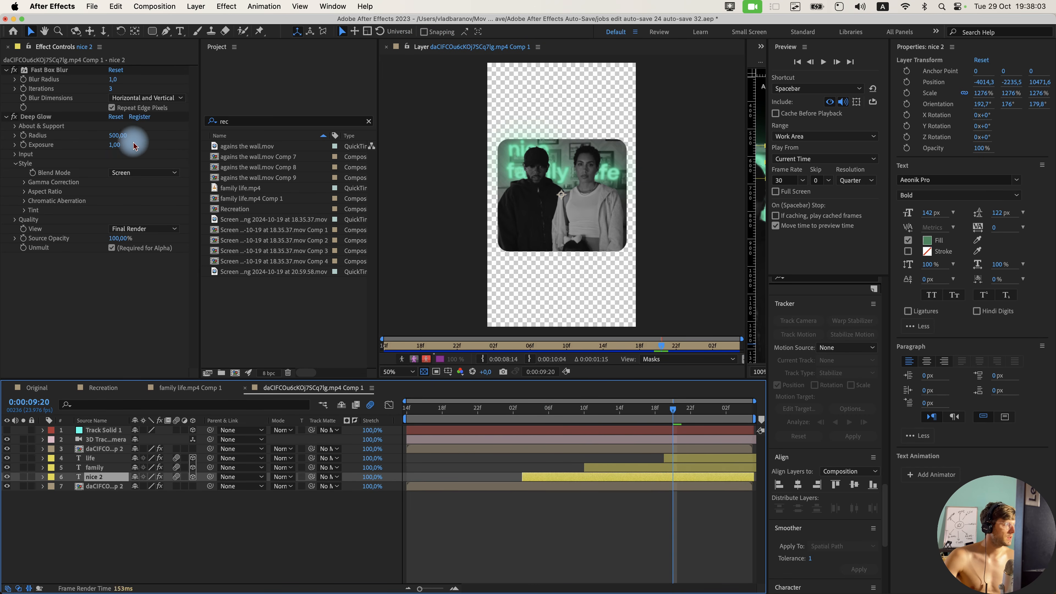
left_click(65, 126)
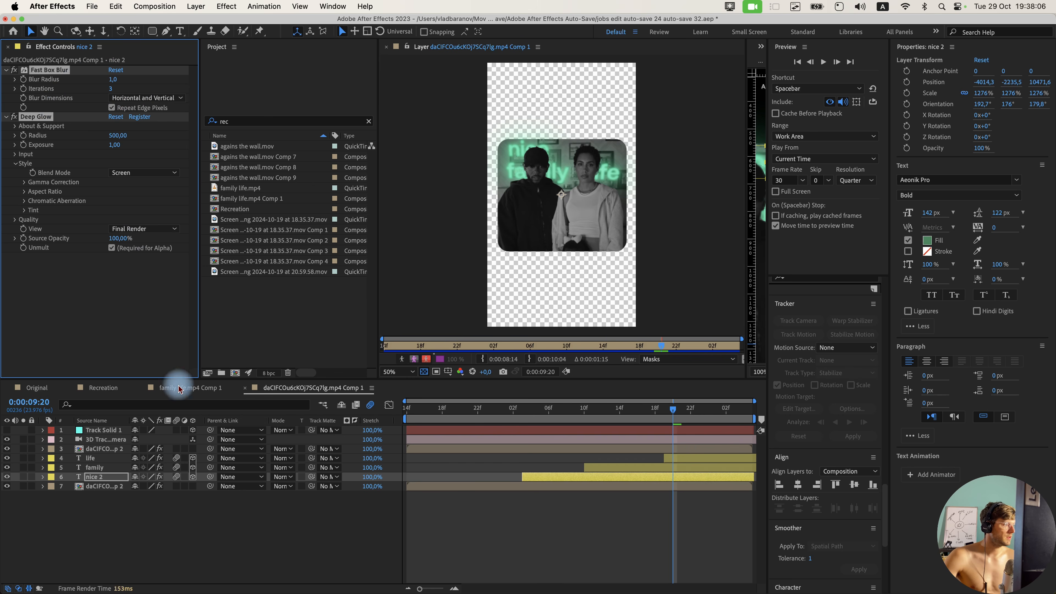
left_click(103, 388)
left_click(386, 48)
left_click(657, 482)
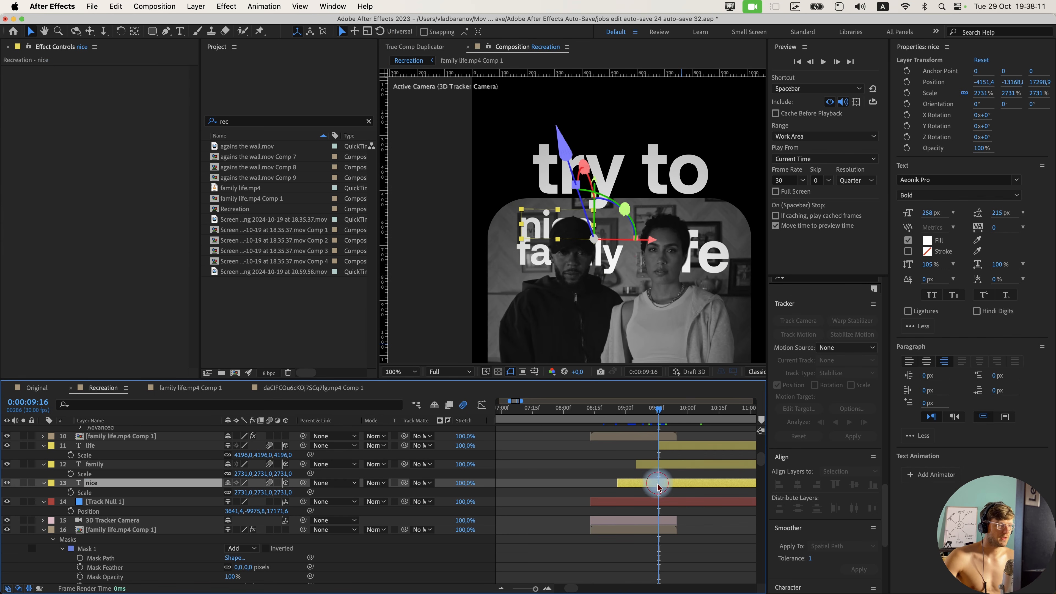
left_click(681, 447, "shift")
key("super+v")
left_click(623, 468)
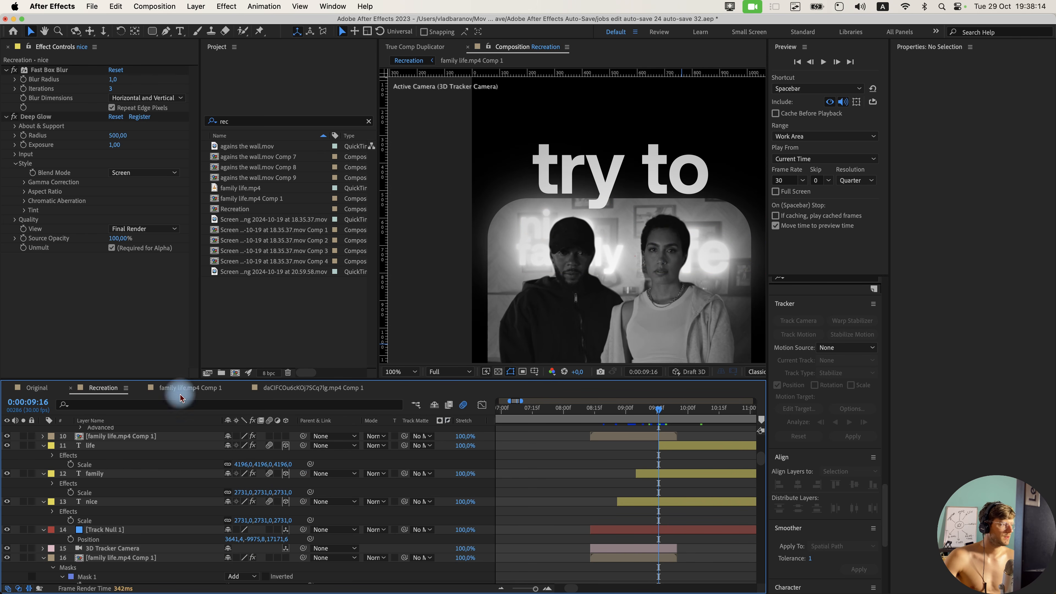
Copy the green fill colour from the original nice text in the nested composition and apply it to the three words in Recreation.
left_click(41, 389)
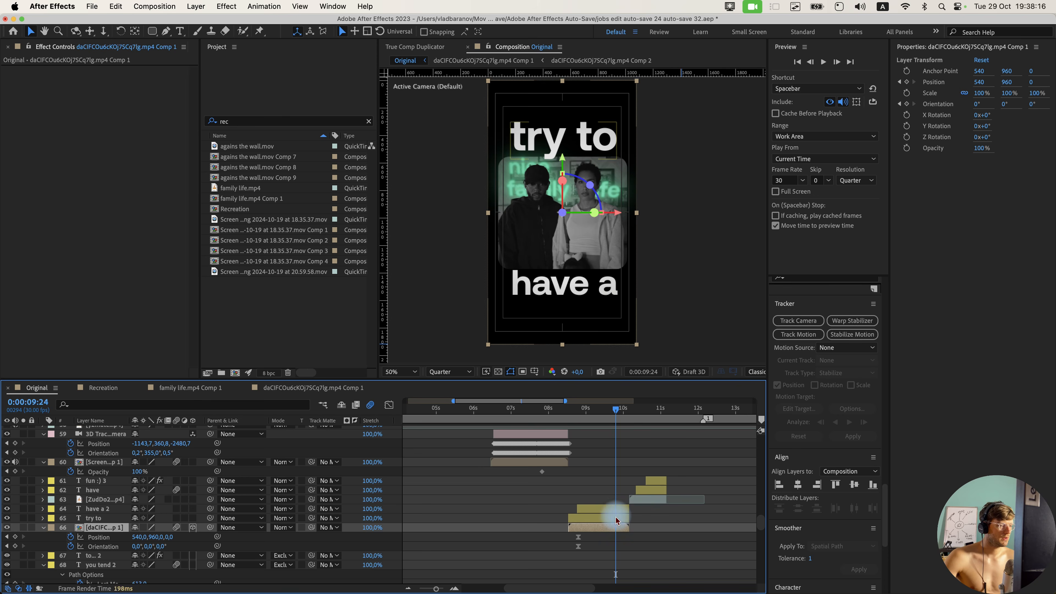
double_click(601, 526)
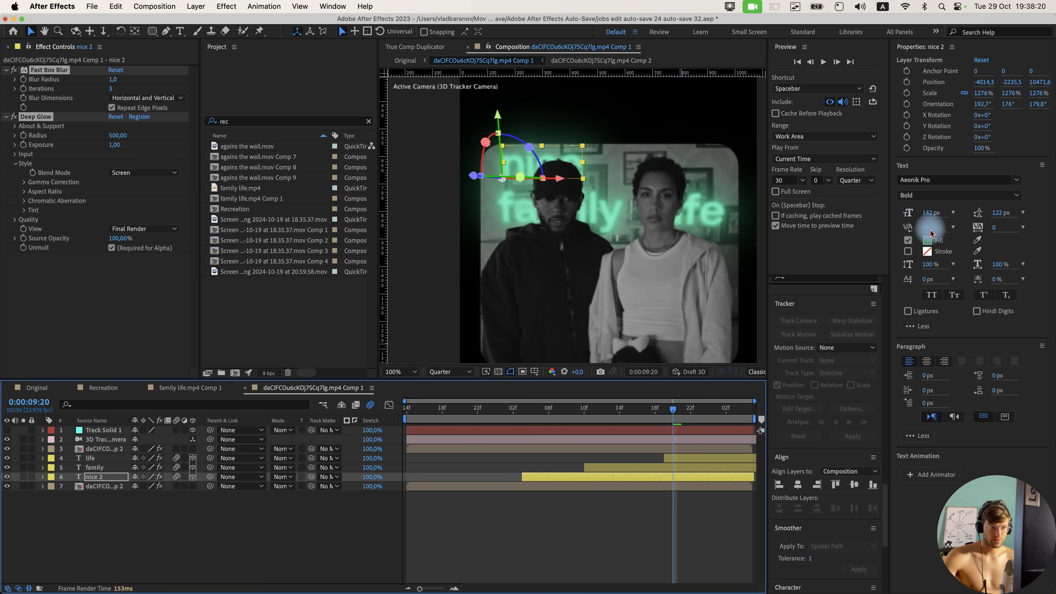
left_click(928, 241)
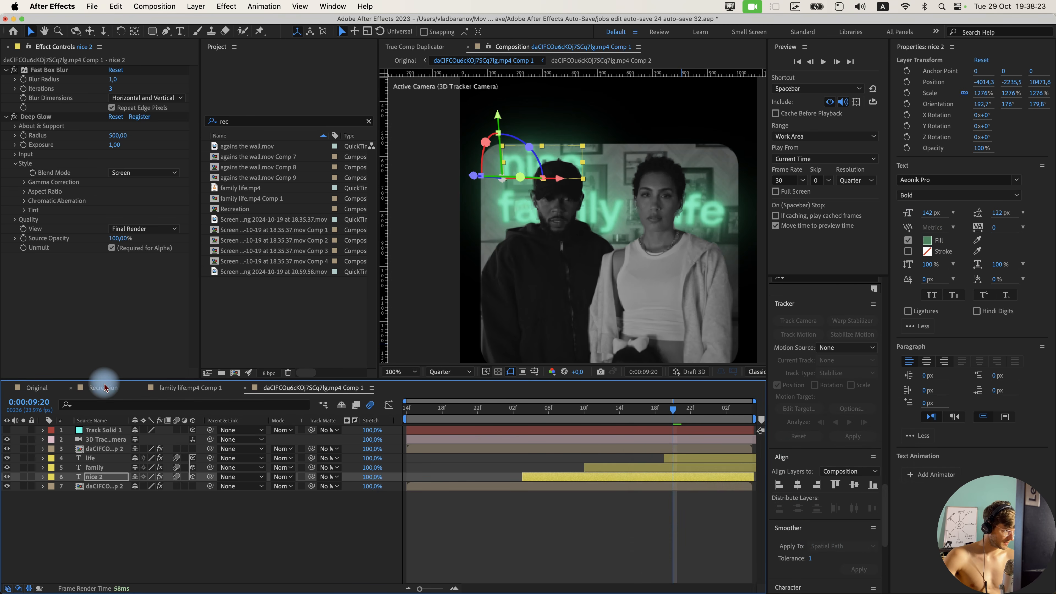
left_click(168, 388)
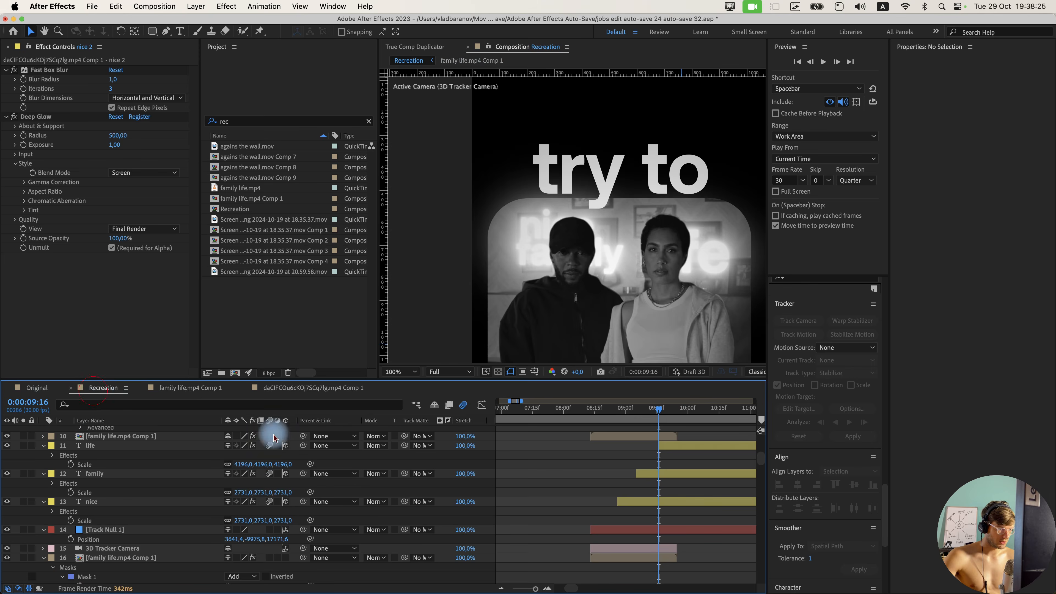
Set the Deep Glow exposure to 0,5 on the life, family and nice text layers.
left_click(118, 145)
type("0")
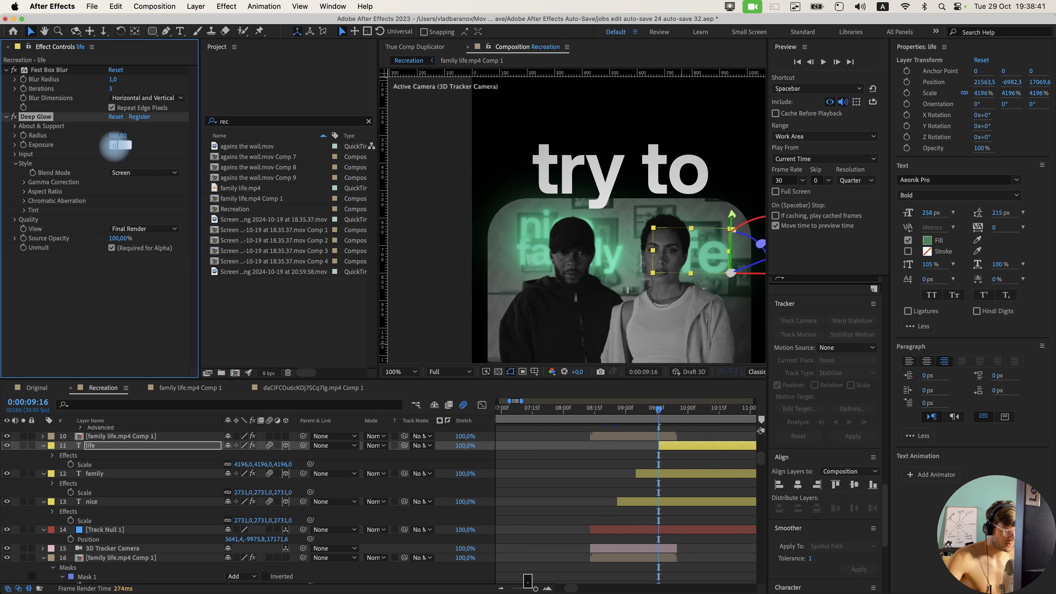
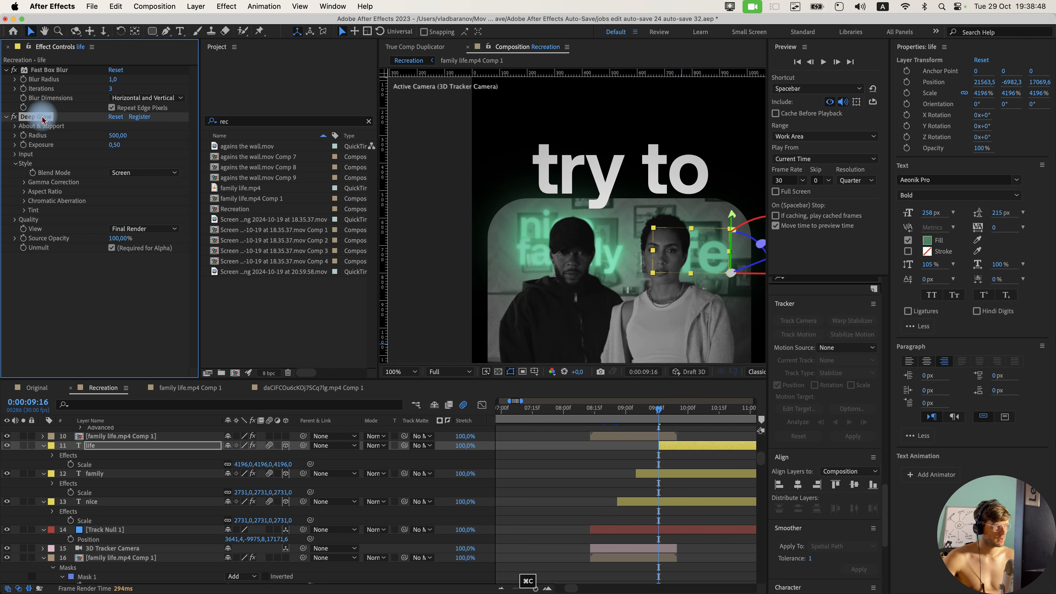
left_click(676, 473)
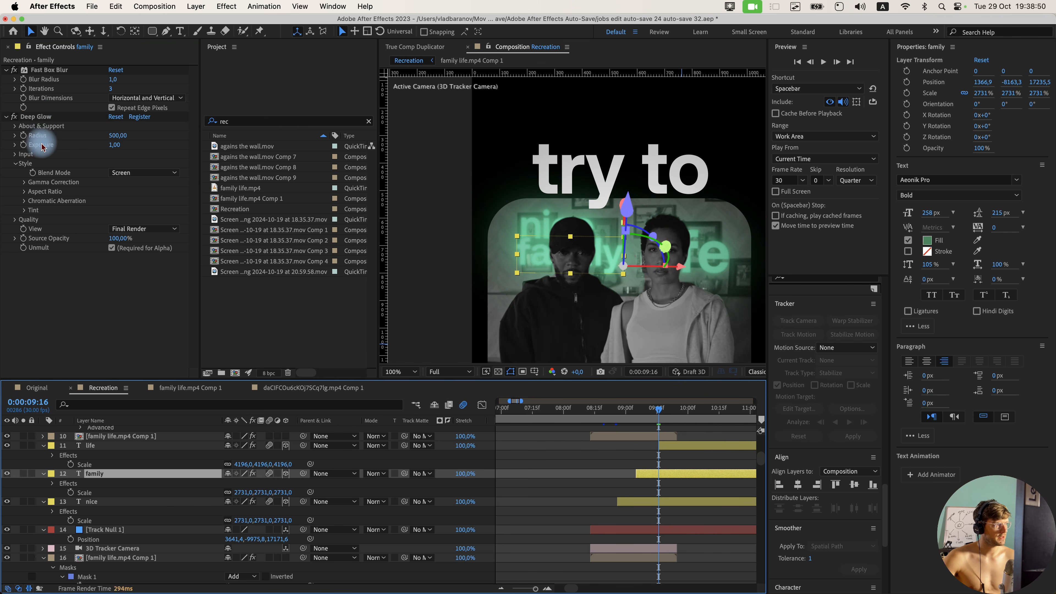
left_click(113, 146)
type("0,5")
key("Return")
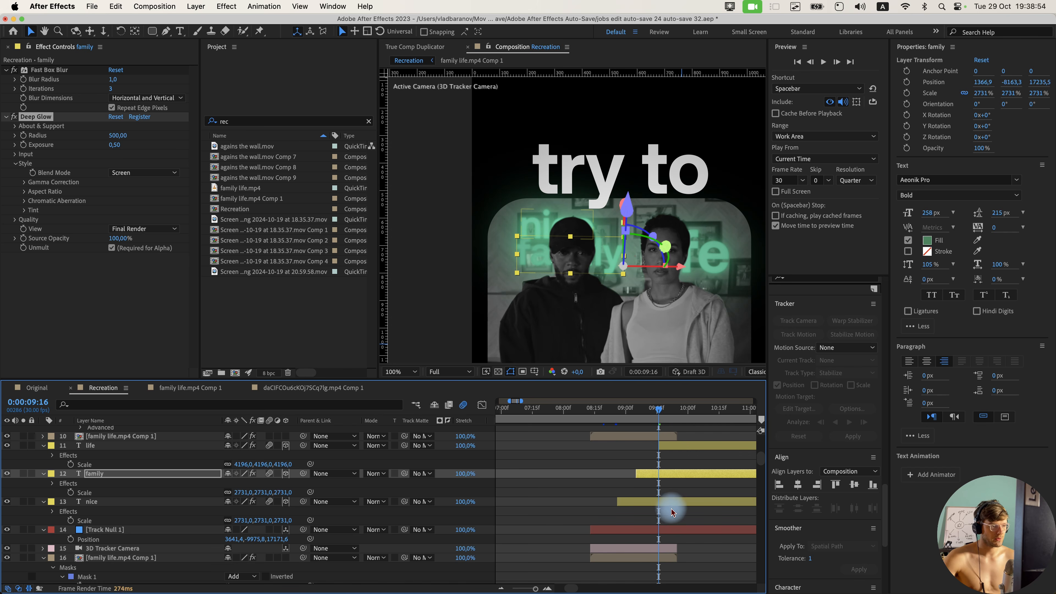
left_click(665, 501)
key("super+v")
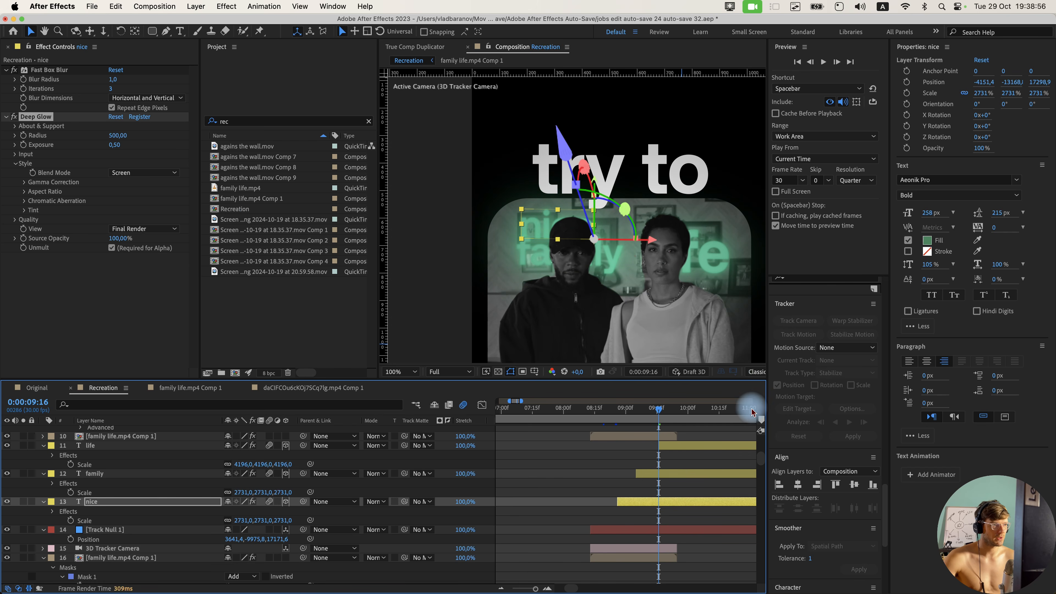
Fine-tune the position of the family text behind the man's head, shifting it slightly sideways under nice.
scroll(593, 256, "up", 1)
left_click(596, 266)
left_click_drag(596, 265, 592, 259)
left_click_drag(706, 266, 616, 263)
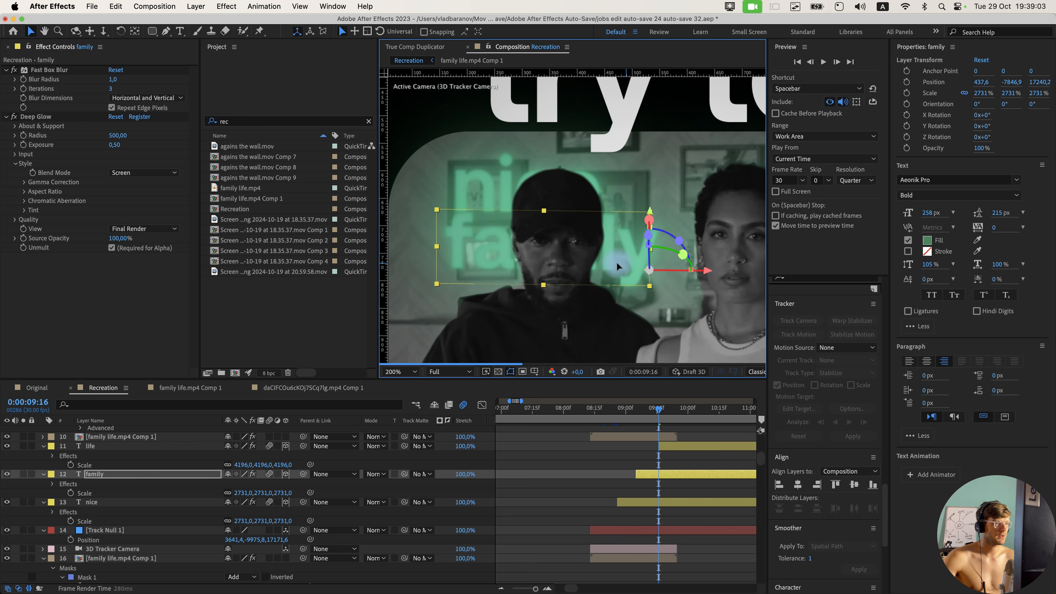
left_click_drag(715, 253, 625, 264)
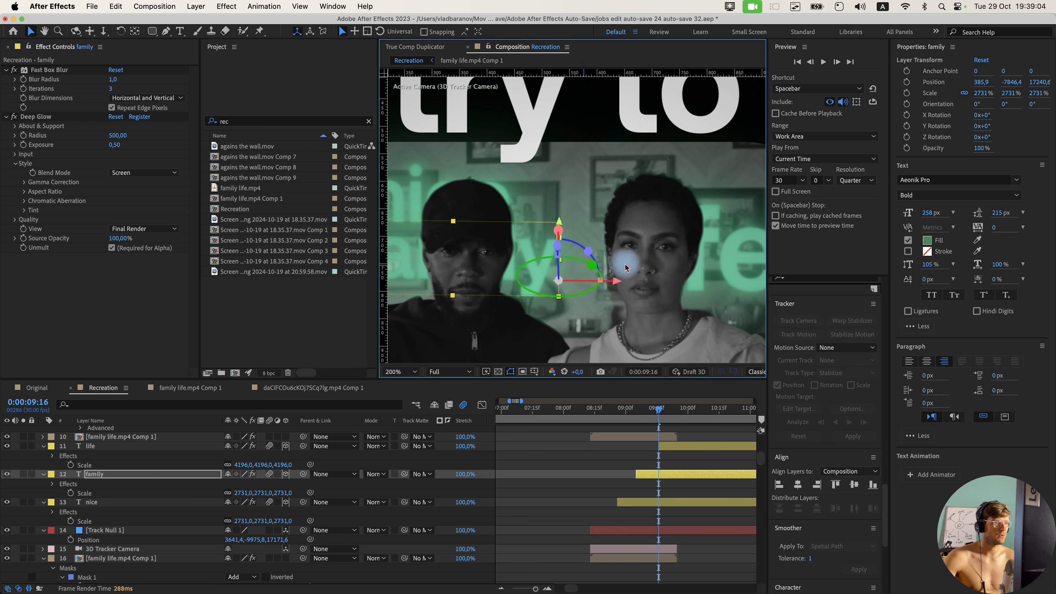
Reposition the life text behind the woman's head so its letters sit on both sides of her face.
left_click(682, 446)
scroll(629, 303, "up", 2)
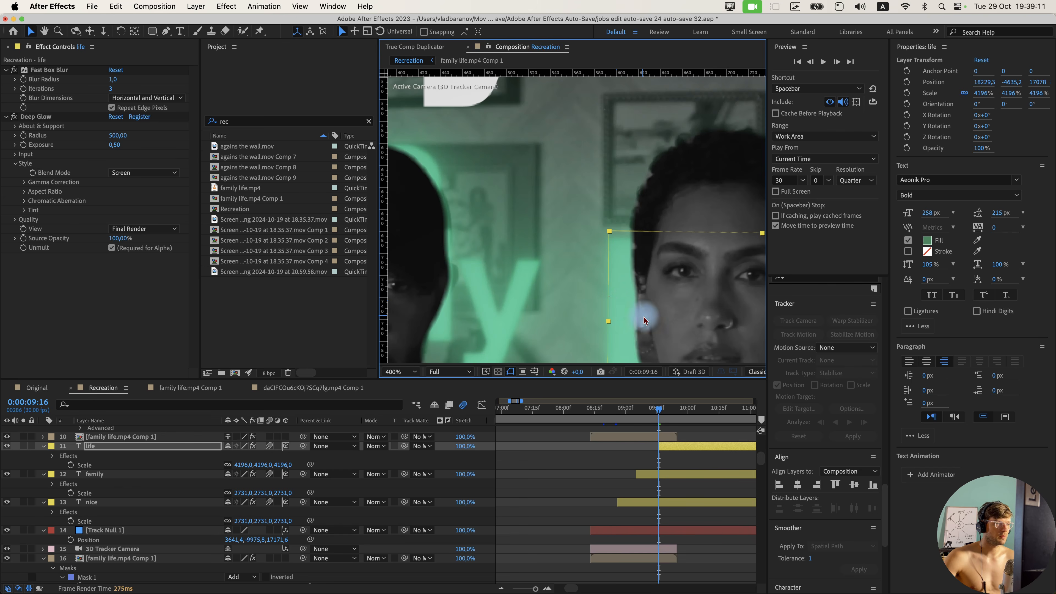
scroll(647, 320, "down", 1)
left_click_drag(648, 319, 605, 291)
left_click_drag(672, 283, 707, 272)
scroll(648, 263, "down", 1)
scroll(581, 258, "up", 1)
left_click_drag(592, 253, 580, 255)
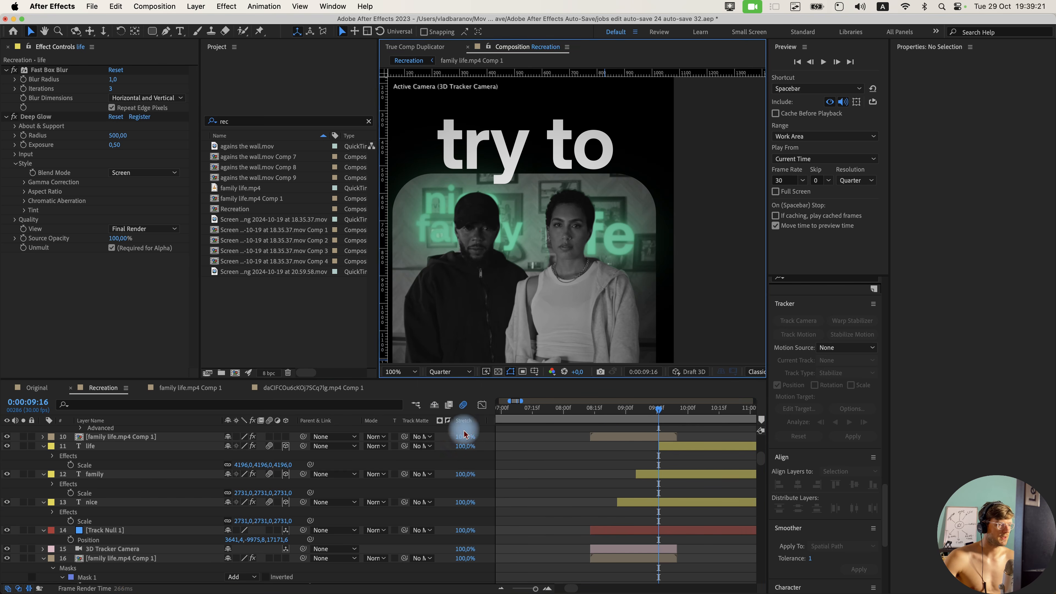
Play back the clip to check how the glowing words sit behind the couple, and undo the last adjustment.
left_click(578, 408)
key("space")
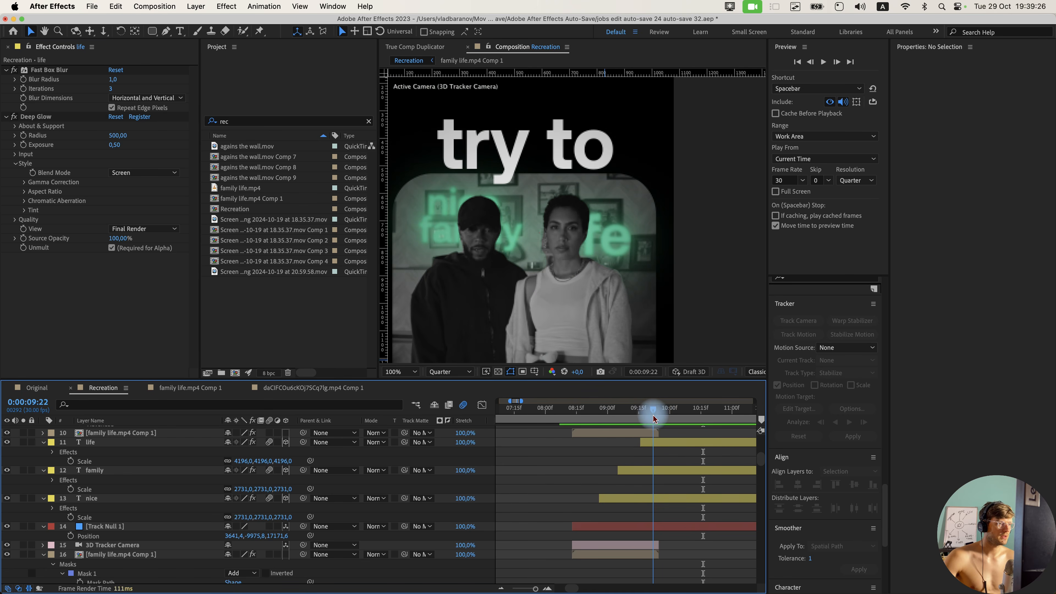
left_click(525, 286)
scroll(525, 286, "up", 1)
key("super+z")
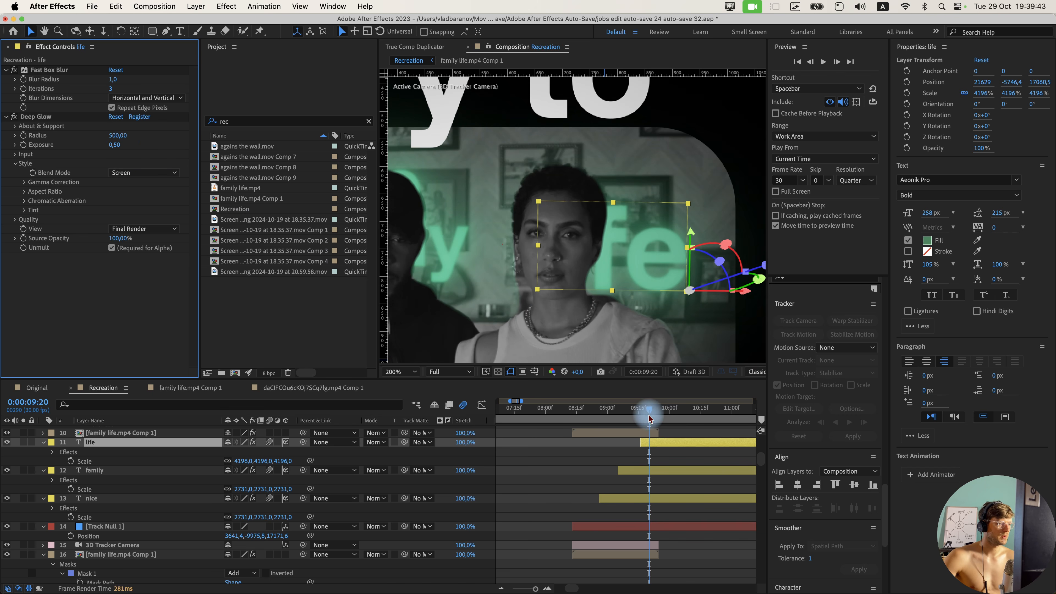
Open the rotoscoped family life layer and set its Roto Brush quality to Best and feather to 10.
mouse_move(649, 413)
left_mouse_down()
mouse_move(629, 415)
mouse_move(639, 411)
left_mouse_up()
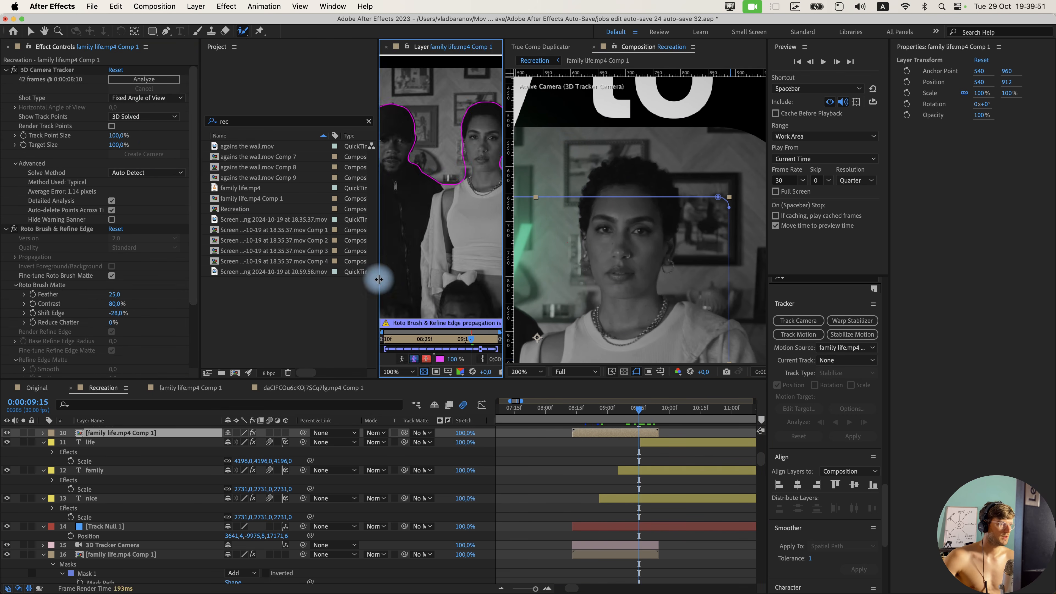
left_click_drag(379, 279, 115, 284)
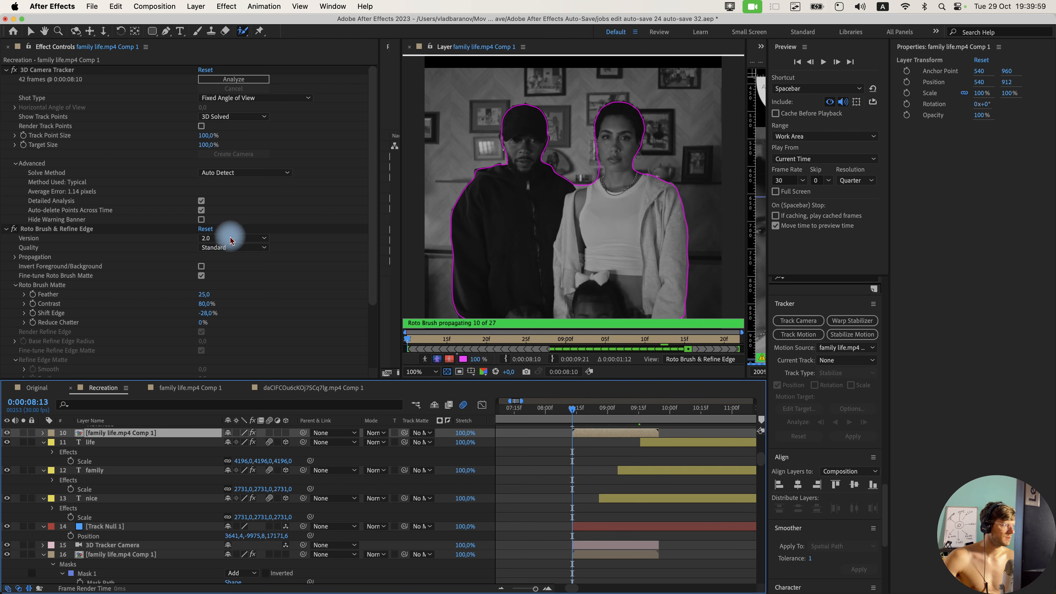
left_click(235, 247)
left_click(220, 274)
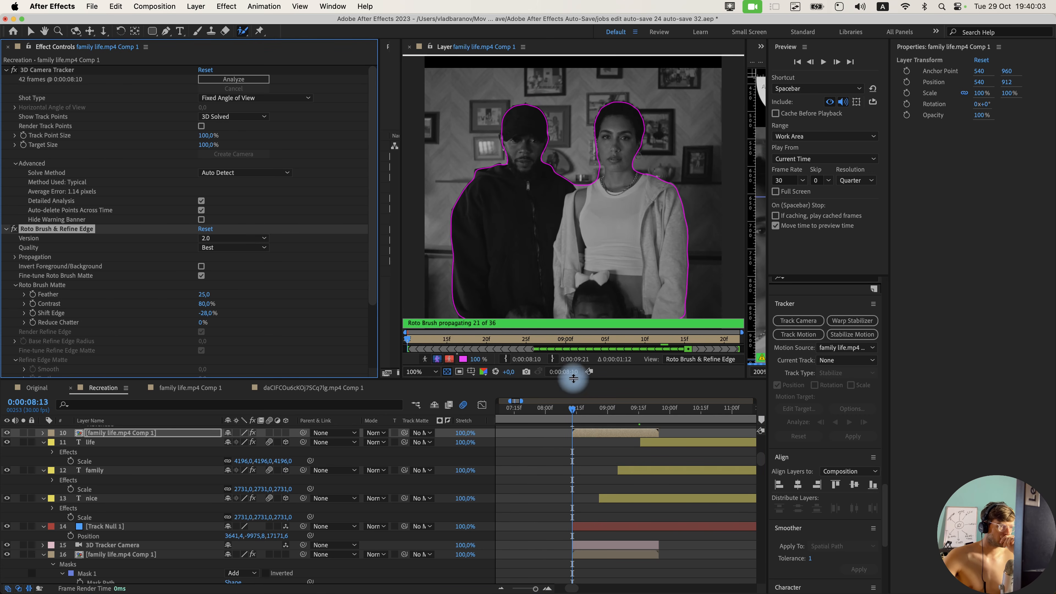
left_click(204, 294)
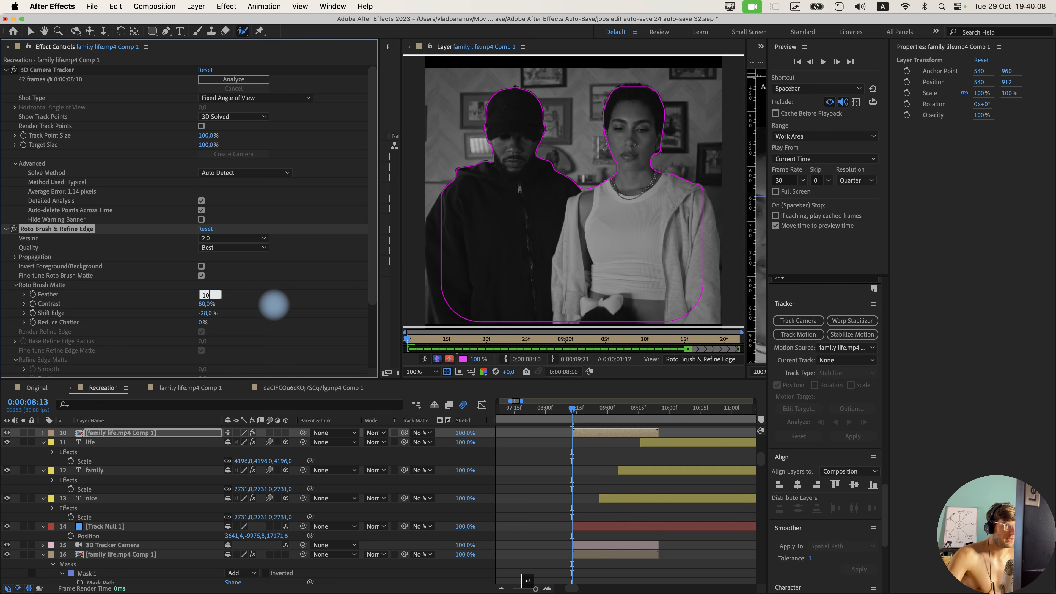
type("10")
key("Return")
Subtract the background beside the woman's neck from the Roto Brush matte on frames 0:00:09:06, 0:00:09:07 and 0:00:09:10.
left_click_drag(573, 411, 618, 423)
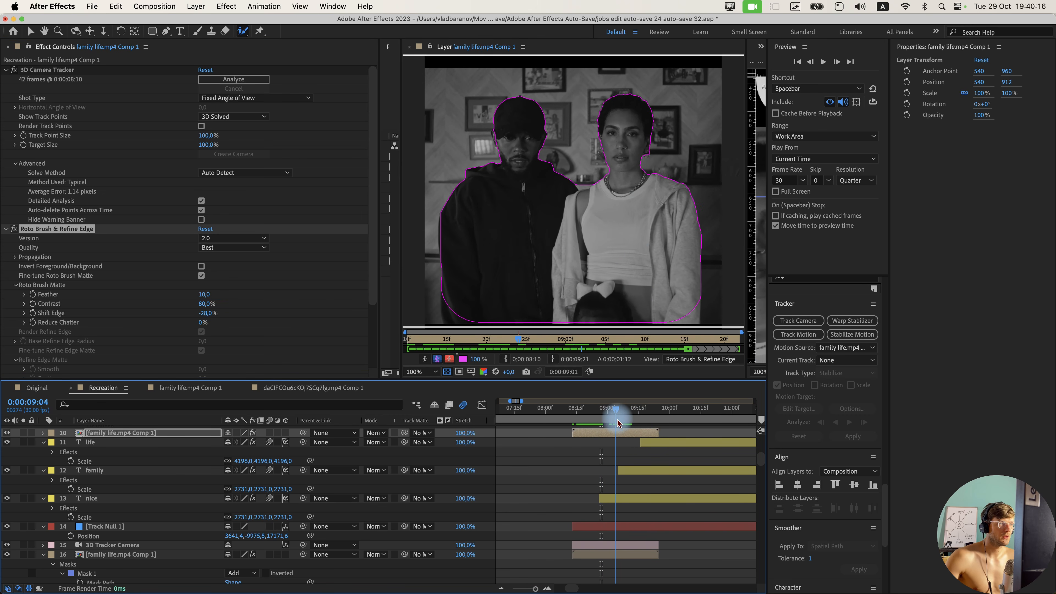
scroll(631, 208, "up", 5)
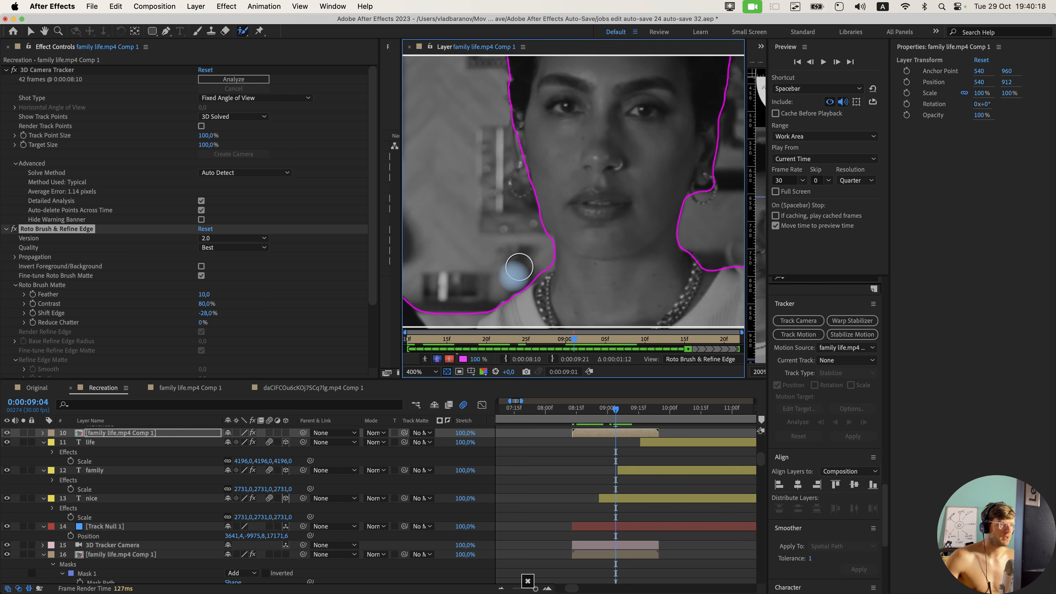
left_click(620, 414)
left_click_drag(530, 264, 533, 266)
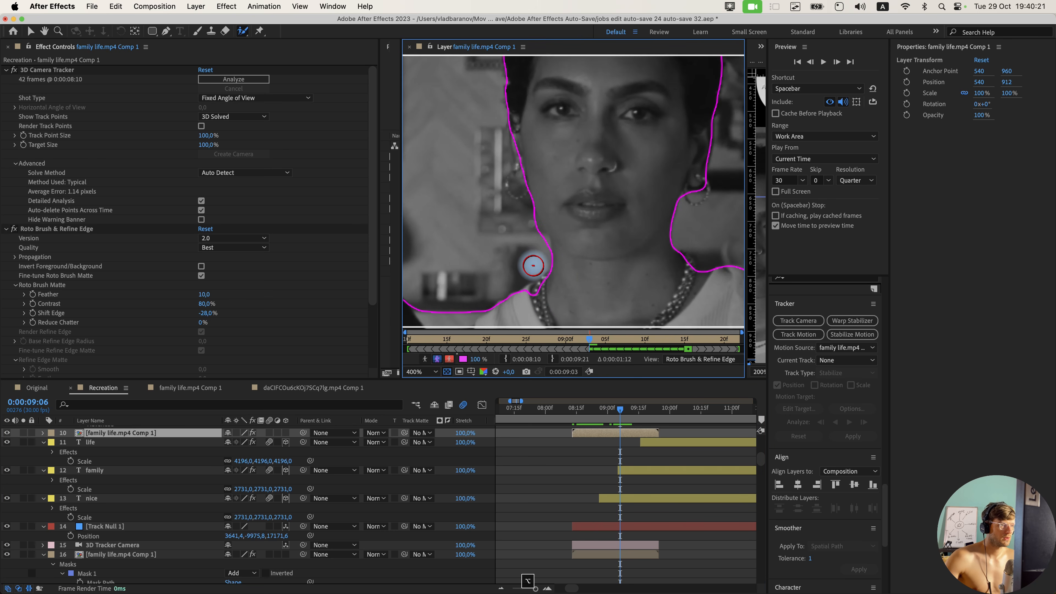
left_click(622, 413)
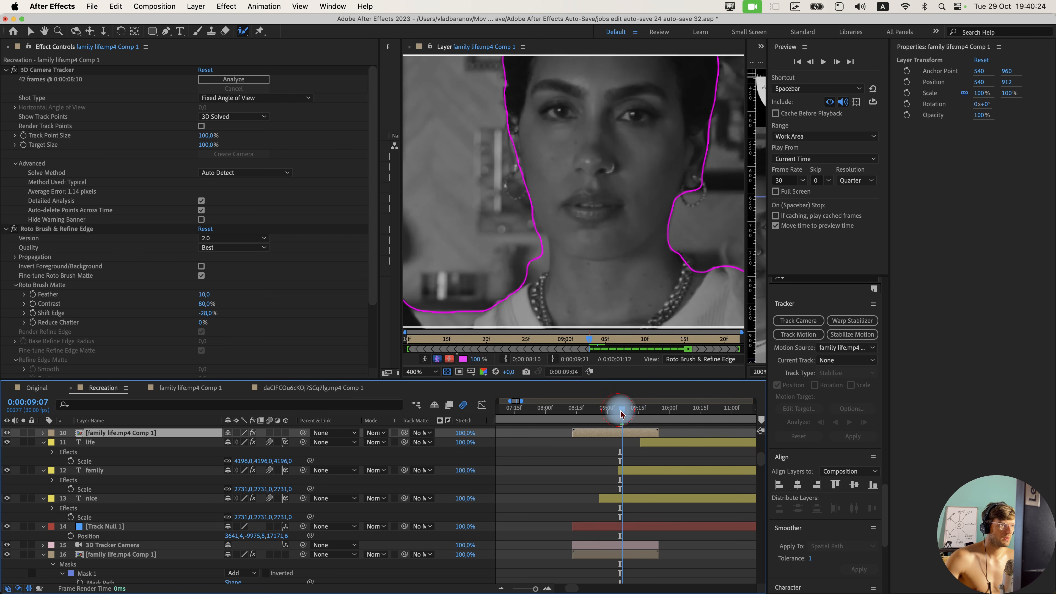
left_click_drag(532, 261, 534, 262)
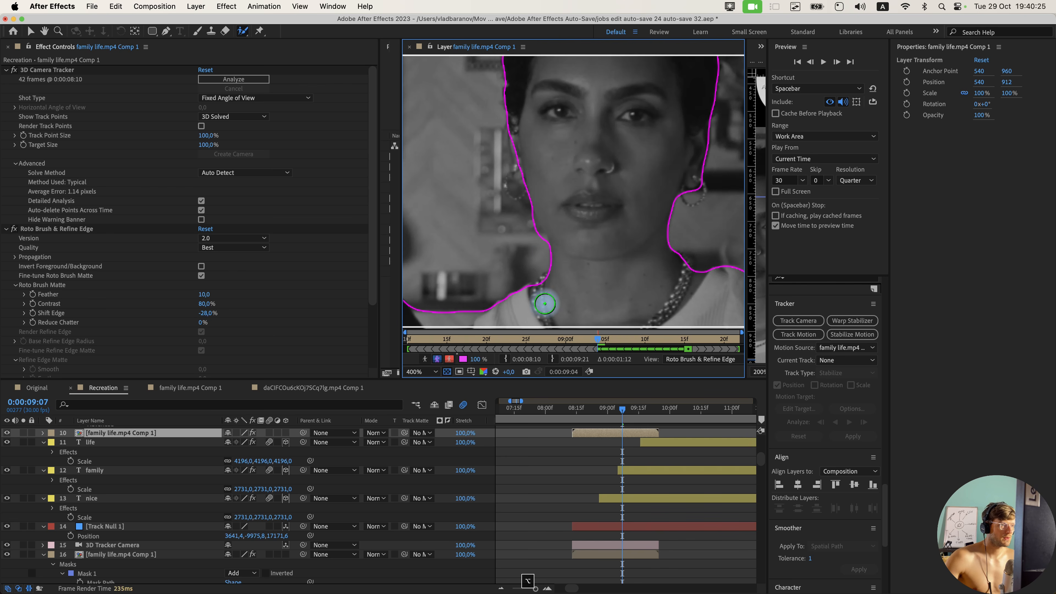
left_click(628, 408)
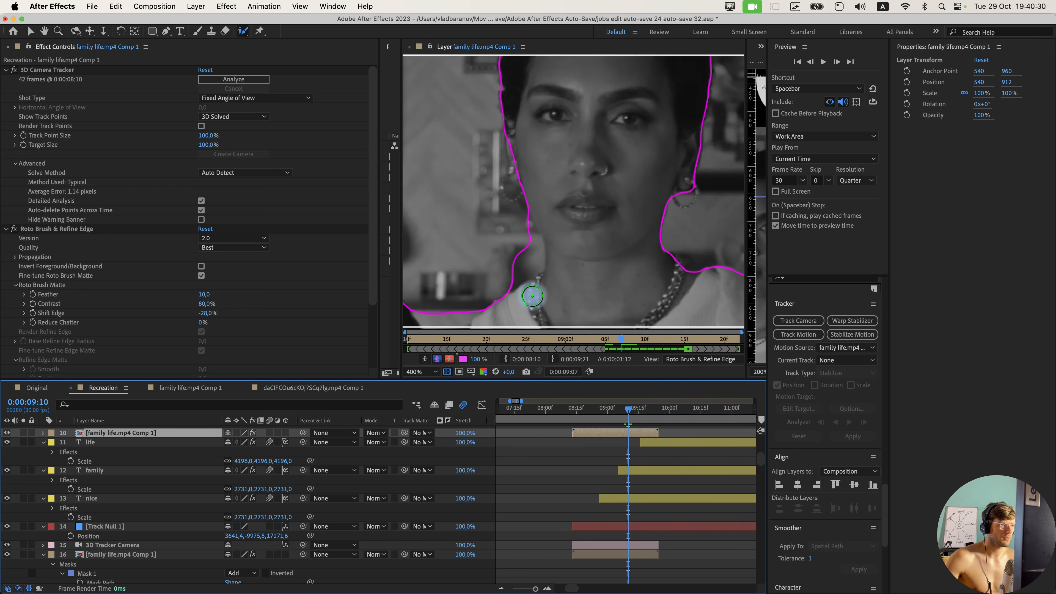
left_click_drag(525, 263, 526, 264)
Check the neighbouring frames and subtract the background beside the woman's neck from the Roto Brush matte on frame 0:00:09:11.
left_click(620, 409)
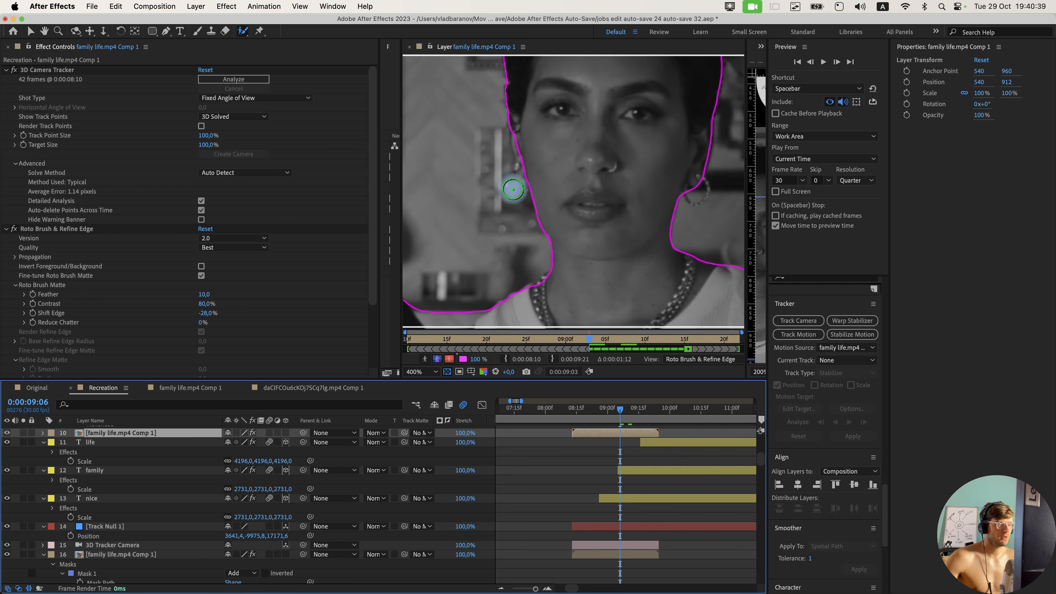
left_click(617, 411)
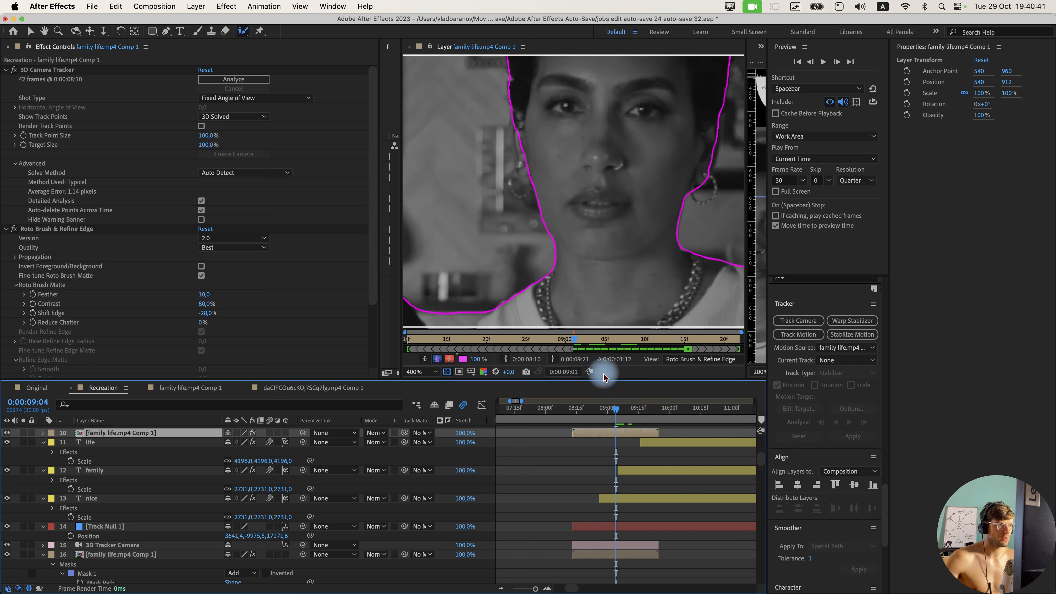
left_click_drag(618, 420, 631, 421)
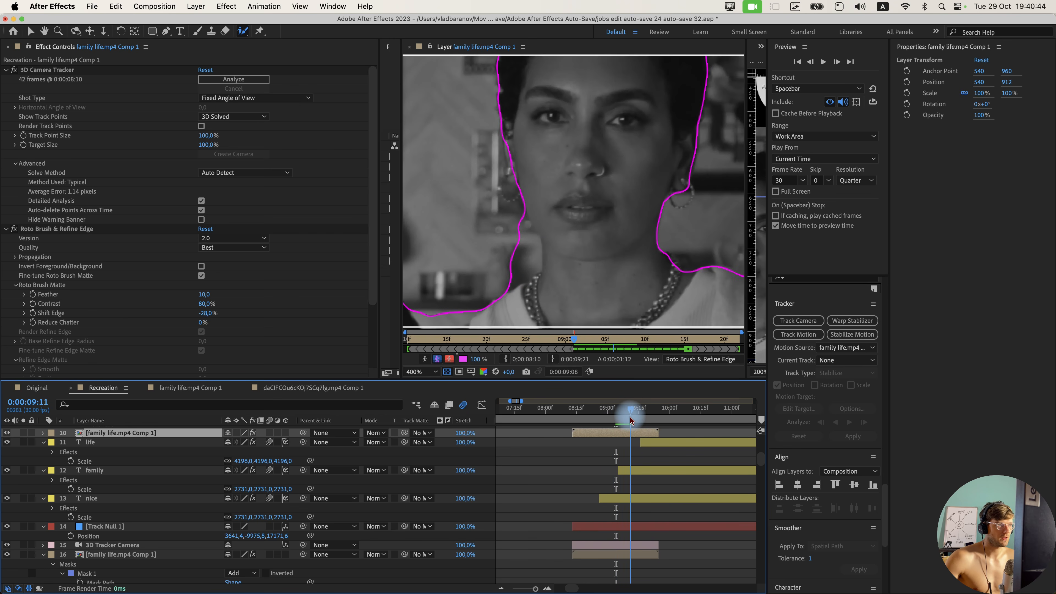
left_click_drag(528, 265, 520, 238)
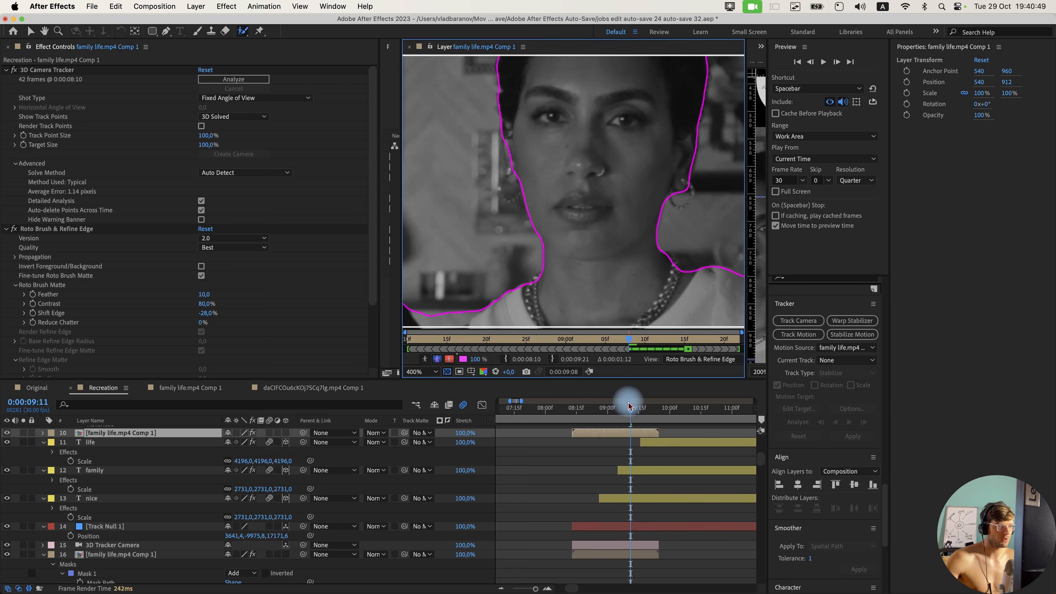
Subtract the background along the woman's neck from the Roto Brush matte on frames 0:00:09:16, 0:00:09:20 and 0:00:09:22.
left_click(635, 410)
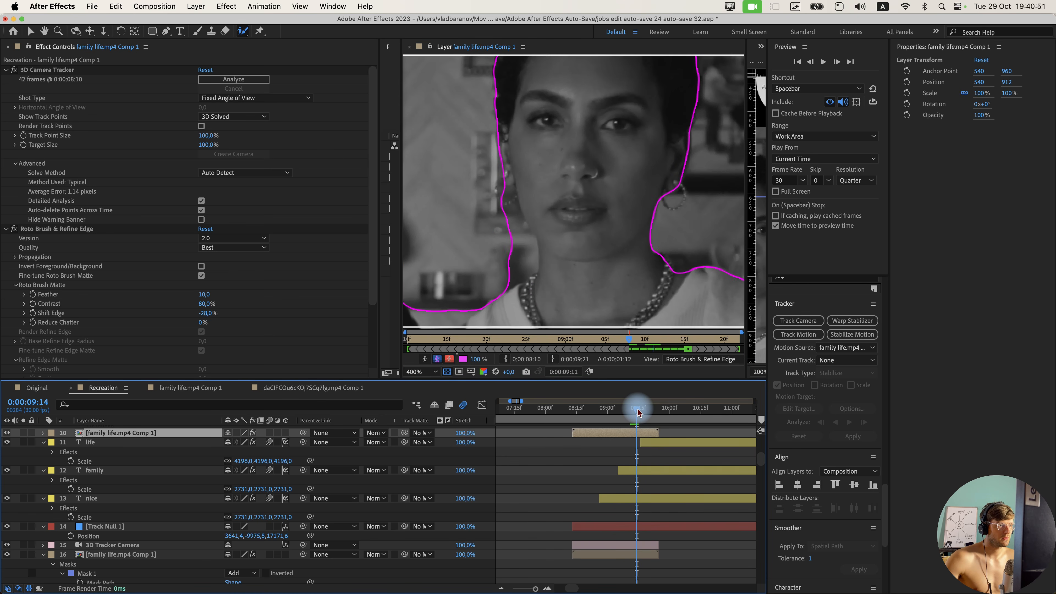
mouse_move(508, 252)
left_mouse_down()
mouse_move(516, 262)
mouse_move(494, 181)
left_mouse_up()
left_click(640, 410)
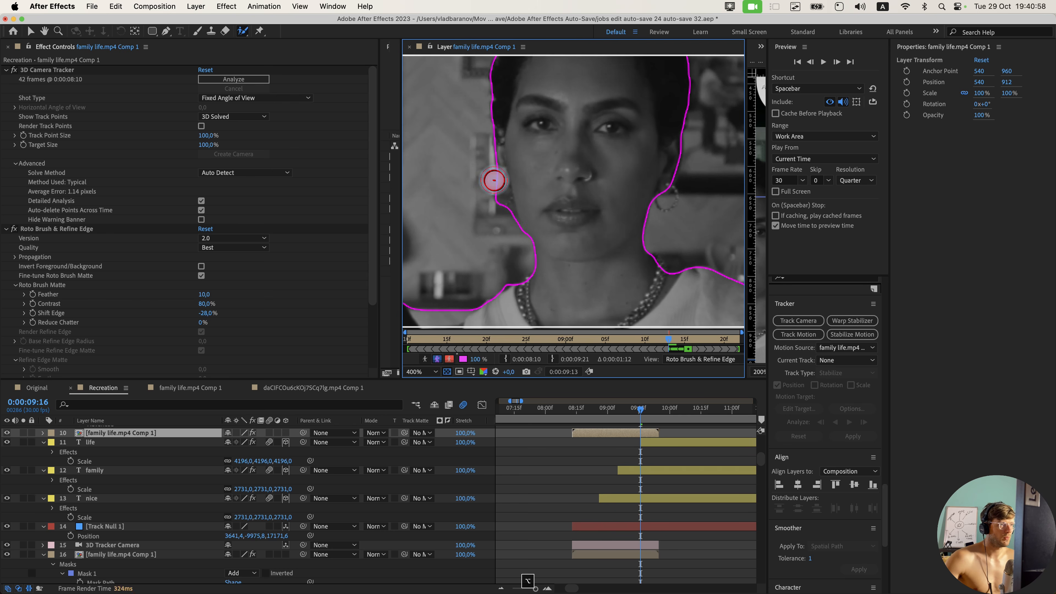
left_click(640, 412)
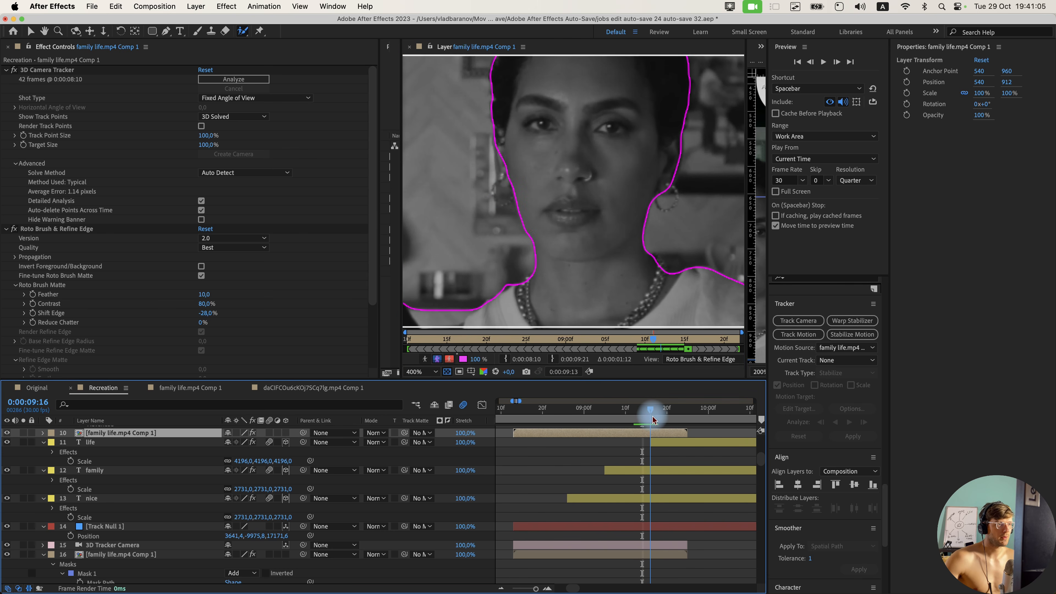
left_click_drag(494, 202, 494, 202)
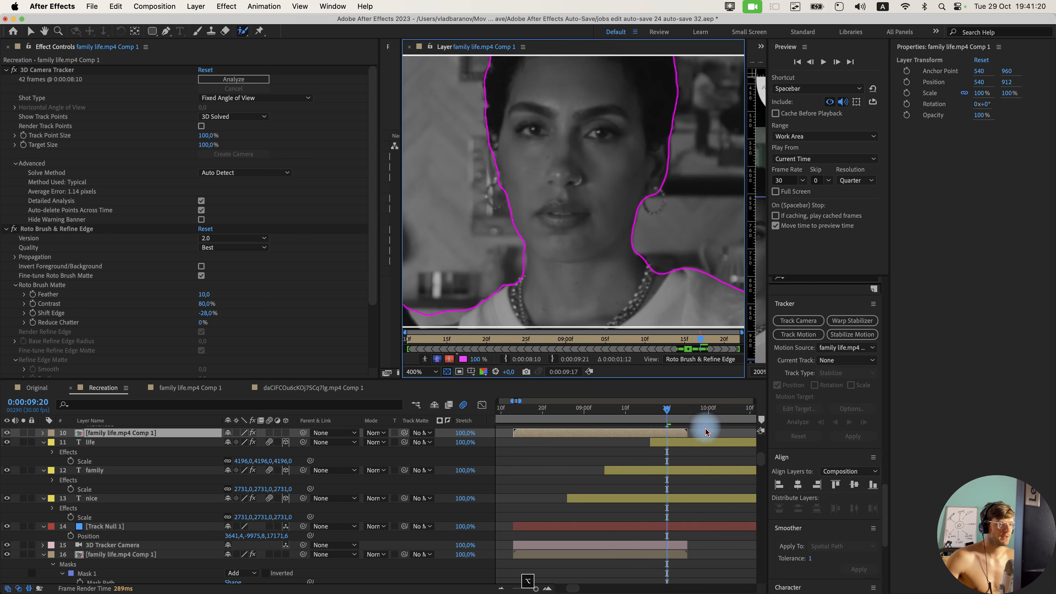
left_click(675, 410)
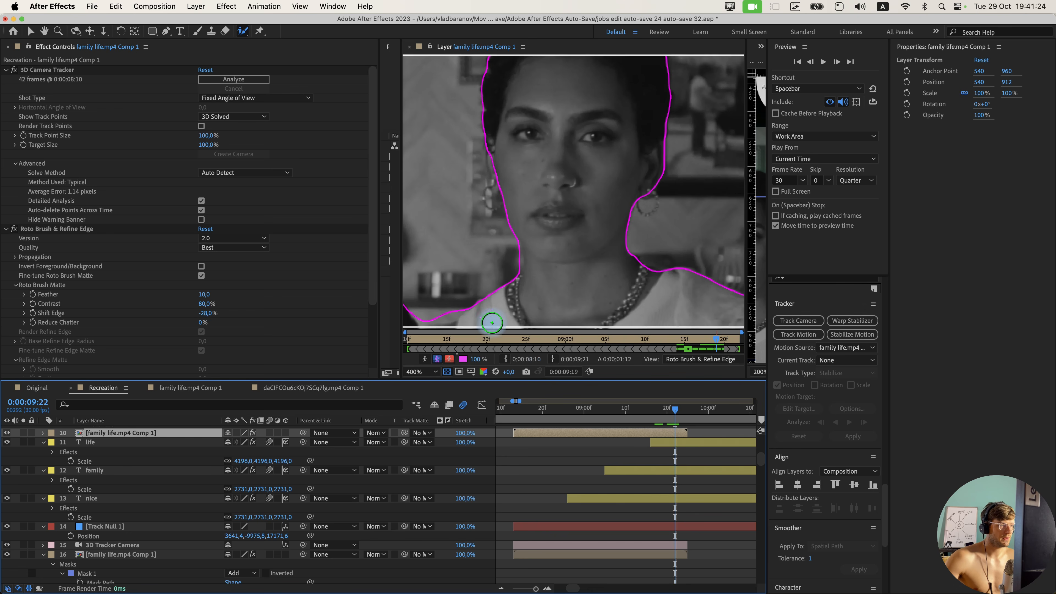
mouse_move(492, 323)
left_mouse_down()
mouse_move(564, 283)
mouse_move(530, 289)
left_mouse_up()
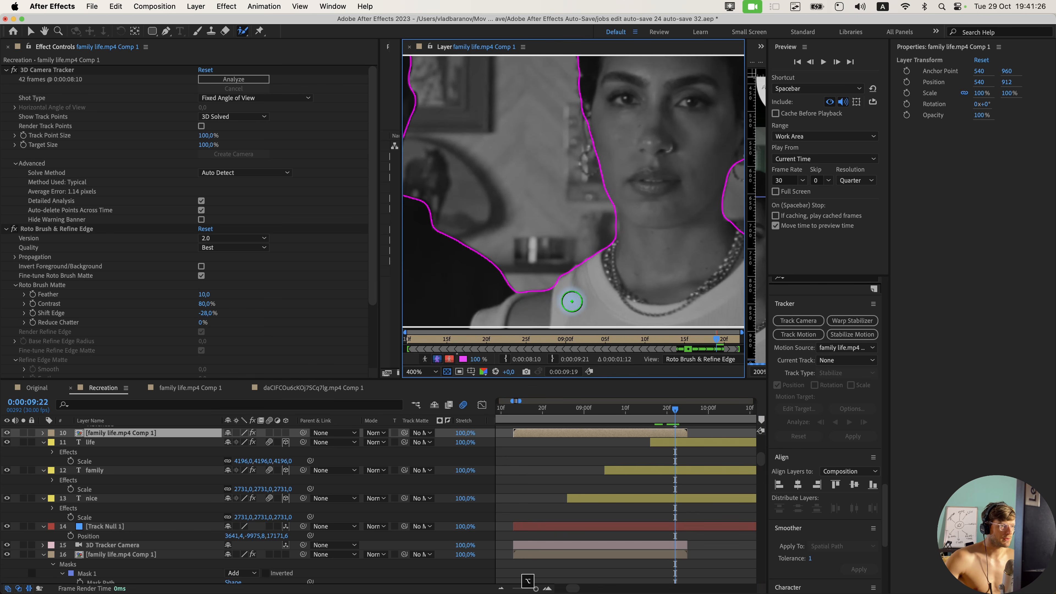
Subtract the background beside the woman's neck and ear on frames 0:00:09:19 and 0:00:09:18, and undo the last stroke near the ear.
left_click(678, 411)
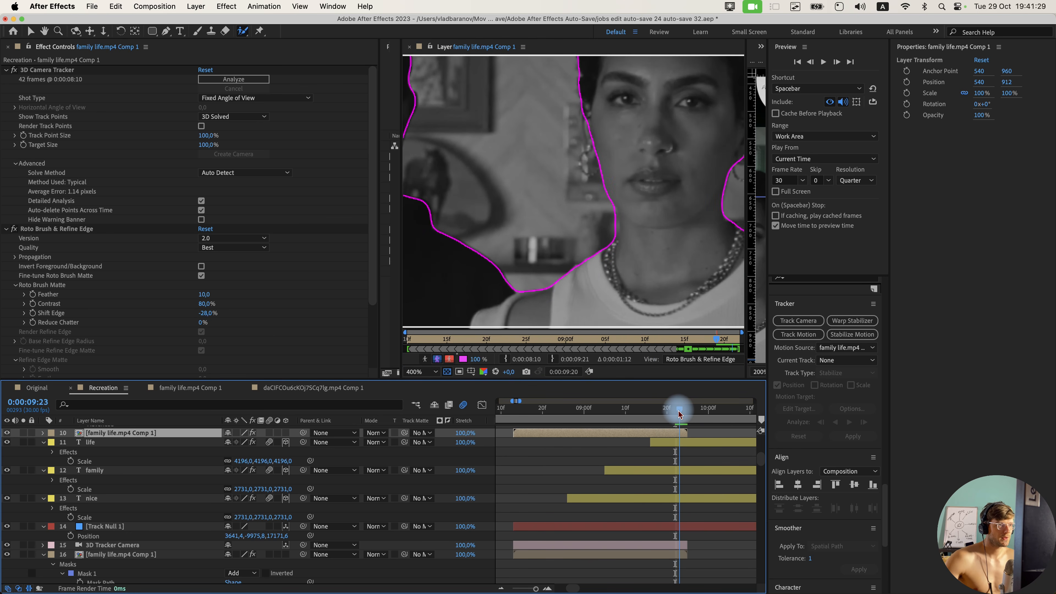
left_click(663, 410)
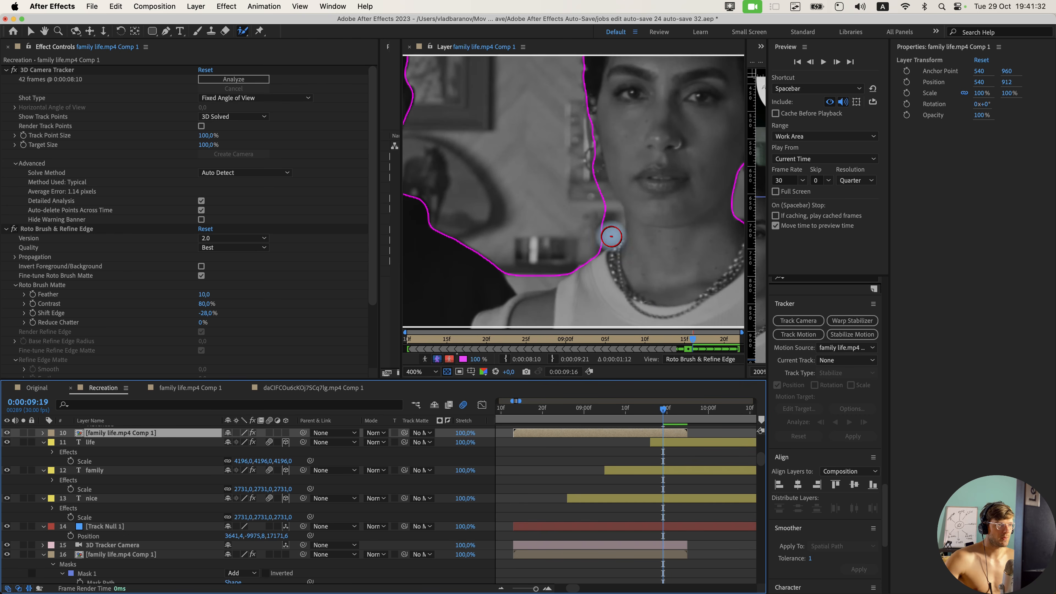
left_click_drag(590, 160, 612, 232)
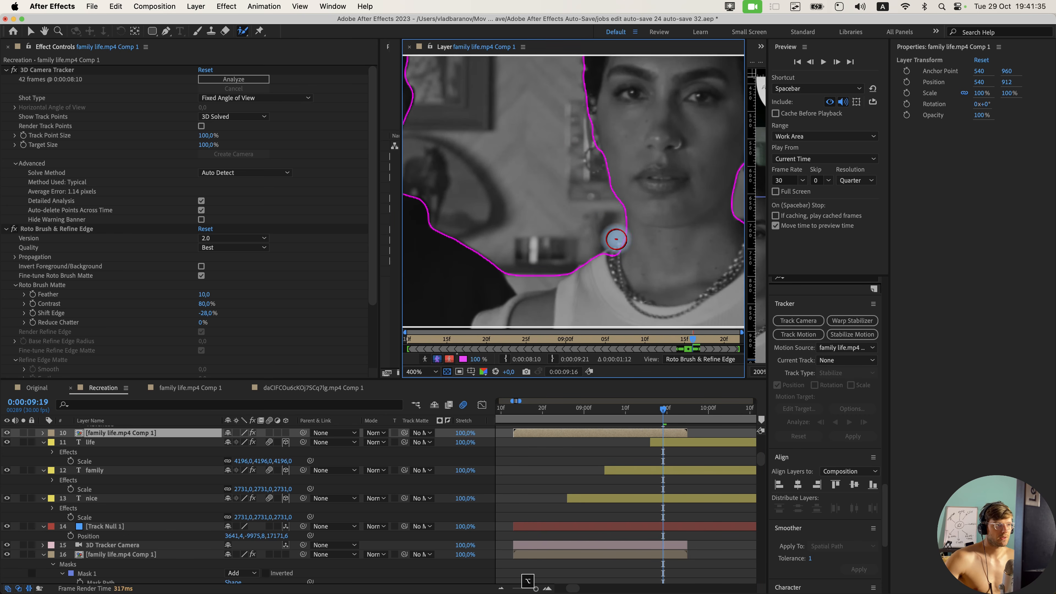
left_click(658, 409)
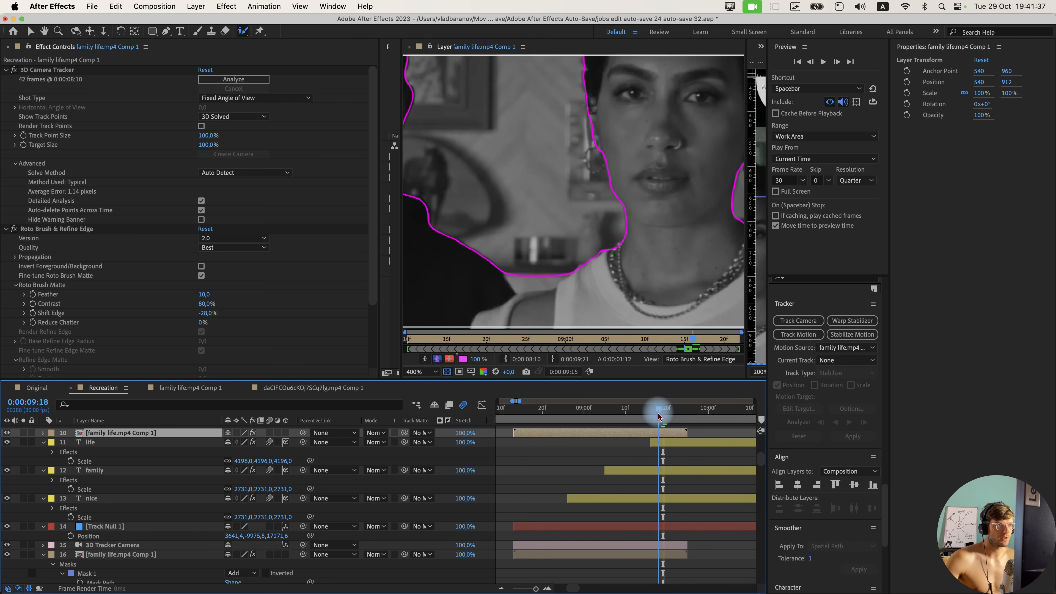
left_click_drag(618, 252, 624, 215, "alt")
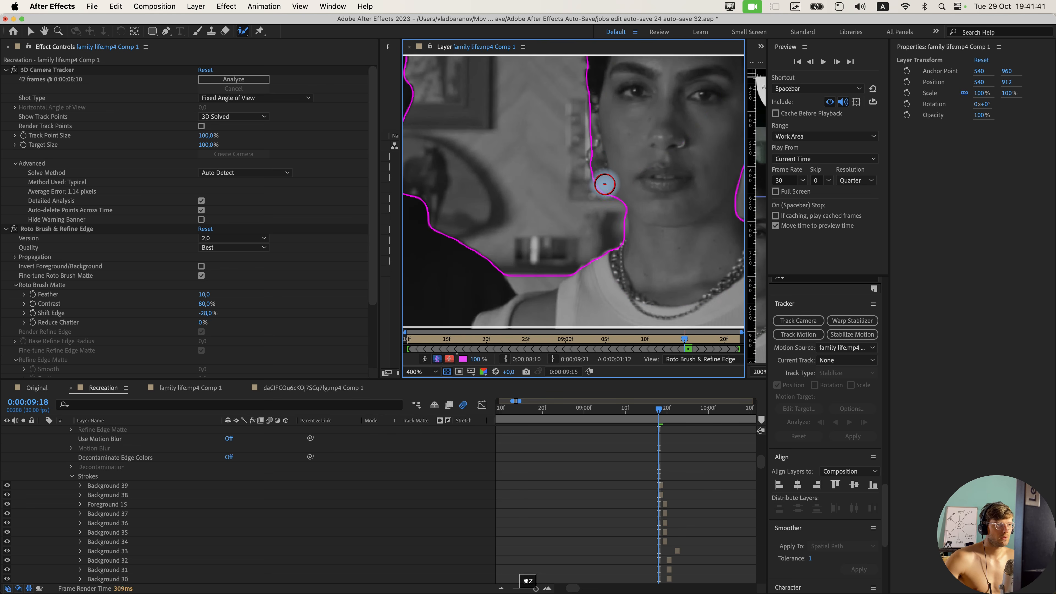
left_click_drag(603, 182, 592, 155, "alt")
key("super+z")
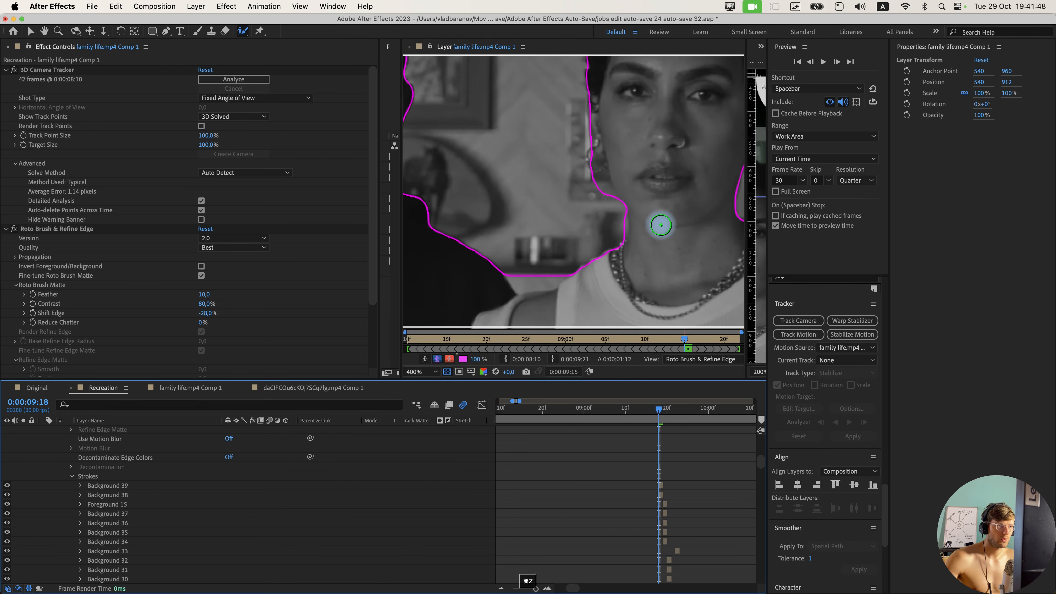
Play back the family life clip in the Recreation composition and toggle the life text's visibility to check the matte around the woman.
scroll(583, 443, "up", 5)
left_click_drag(576, 410, 626, 421)
left_click(634, 360)
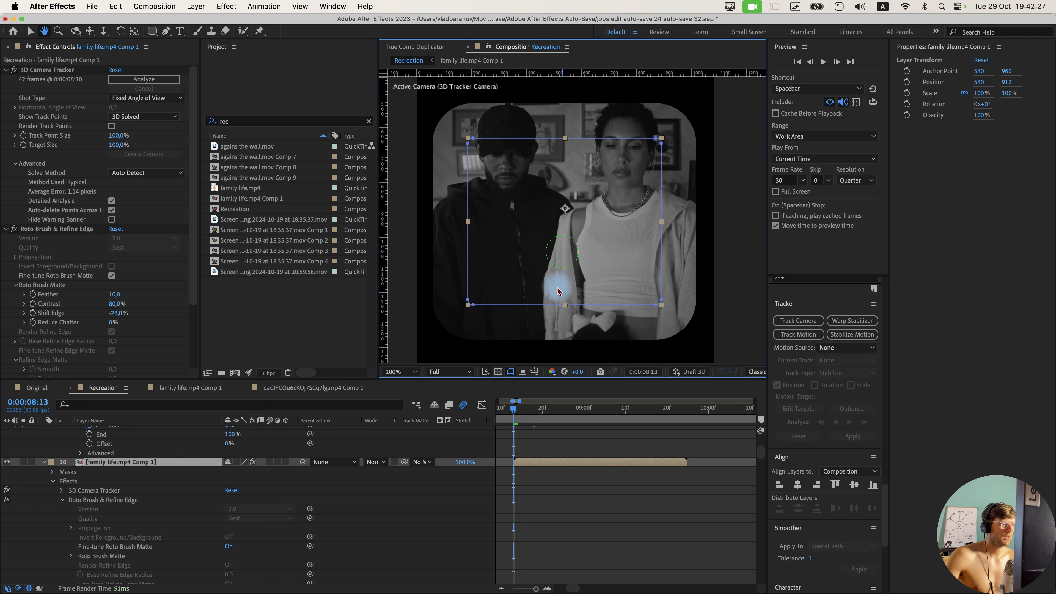
key("space")
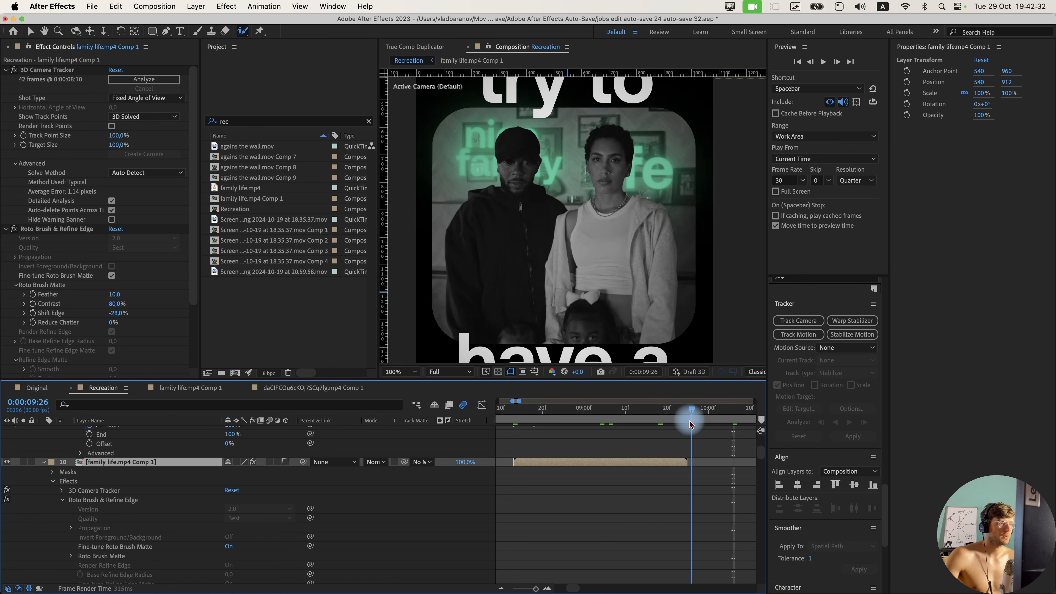
left_click(7, 473)
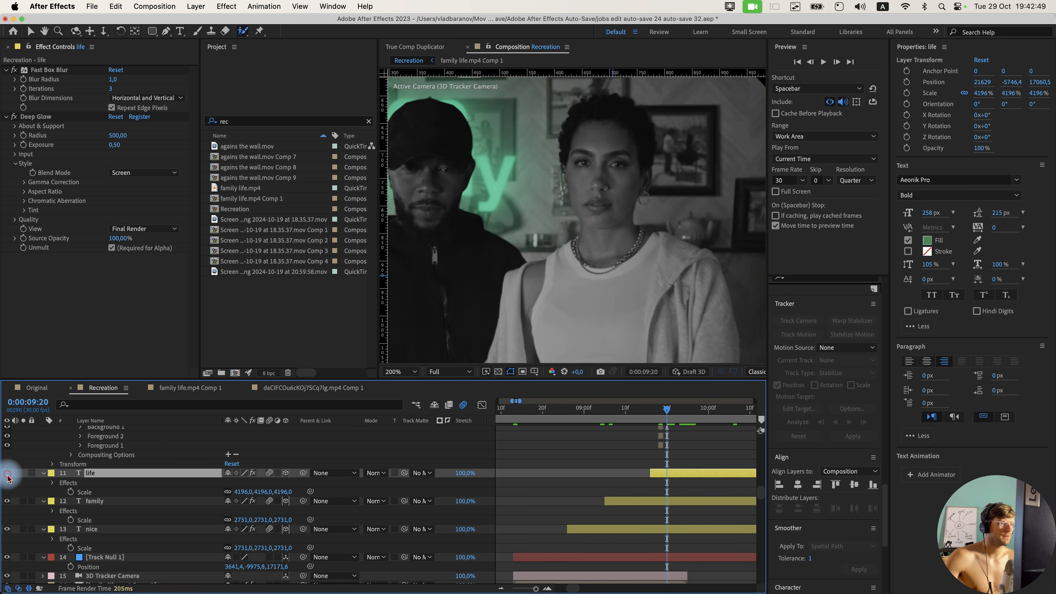
left_click(7, 473)
left_click(7, 474)
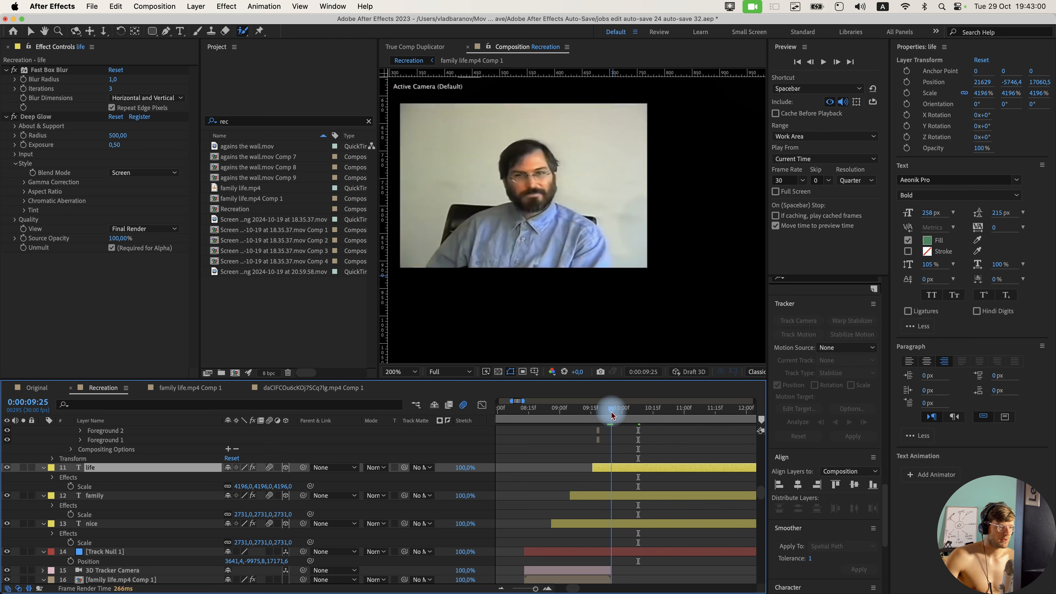
Trim the family life text layers and Track Null 1 to end with the clip at 0:00:09:25.
left_click_drag(611, 494, 607, 494)
scroll(608, 494, "down", 2)
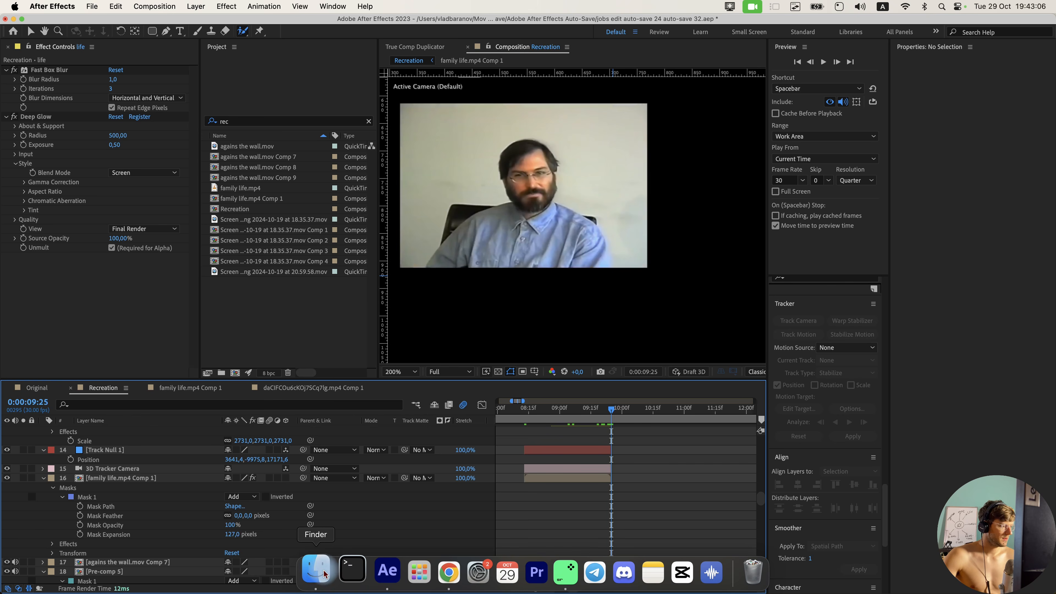
Add have fun.mp4 from the lesson assets folder in Finder to the Recreation timeline, starting at about 0:00:09:25.
left_click(495, 574)
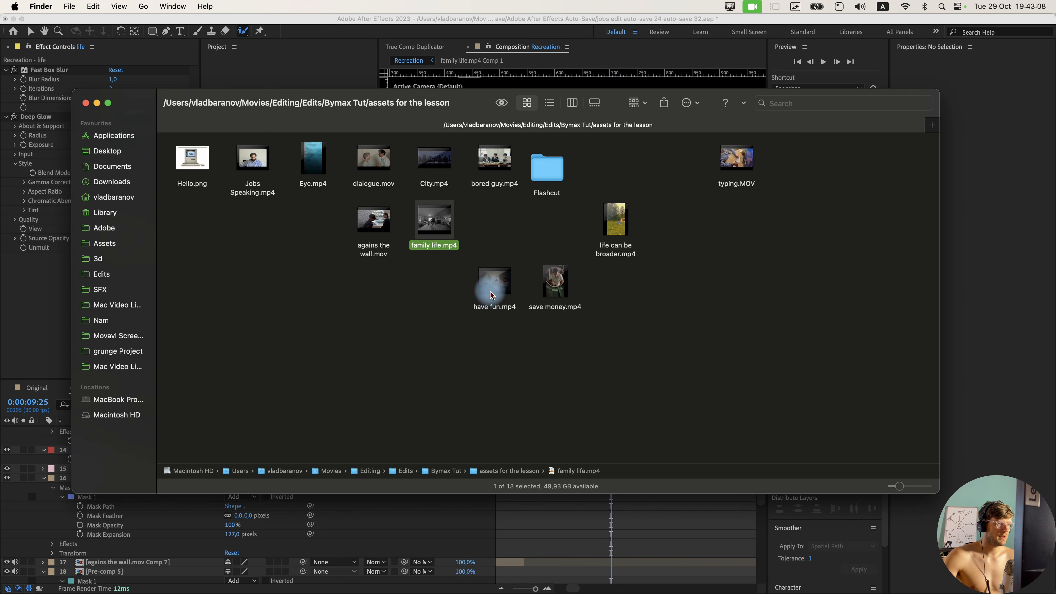
left_click_drag(492, 295, 597, 495)
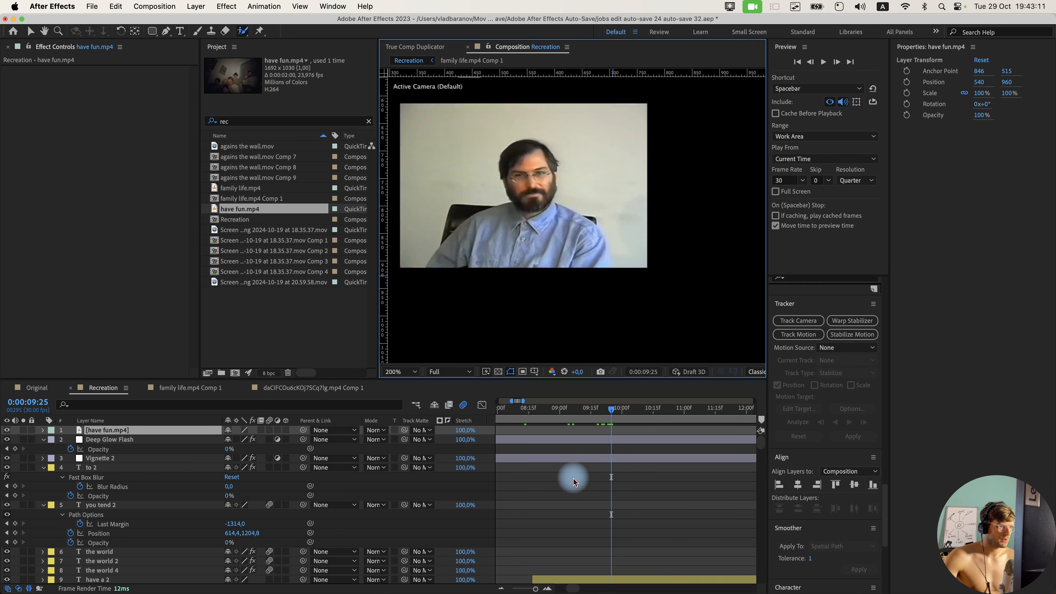
scroll(573, 483, "down", 10)
scroll(511, 441, "up", 5)
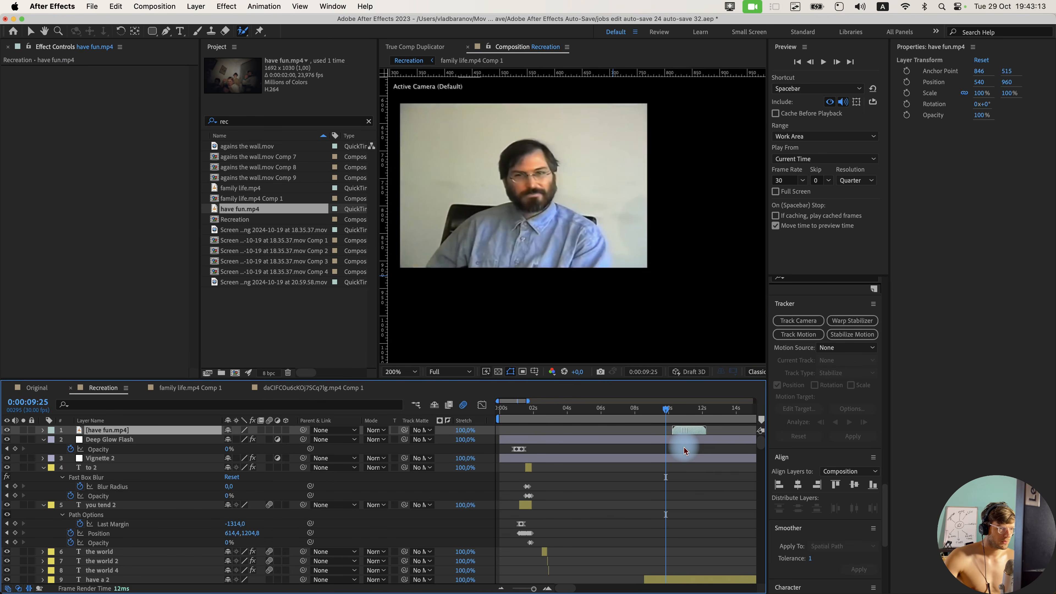
left_click_drag(685, 448, 678, 446)
Split the "have a 2" and "try to 2" text layers at 0:00:09:25 and delete the parts after the split.
scroll(607, 294, "down", 2)
scroll(691, 516, "down", 3)
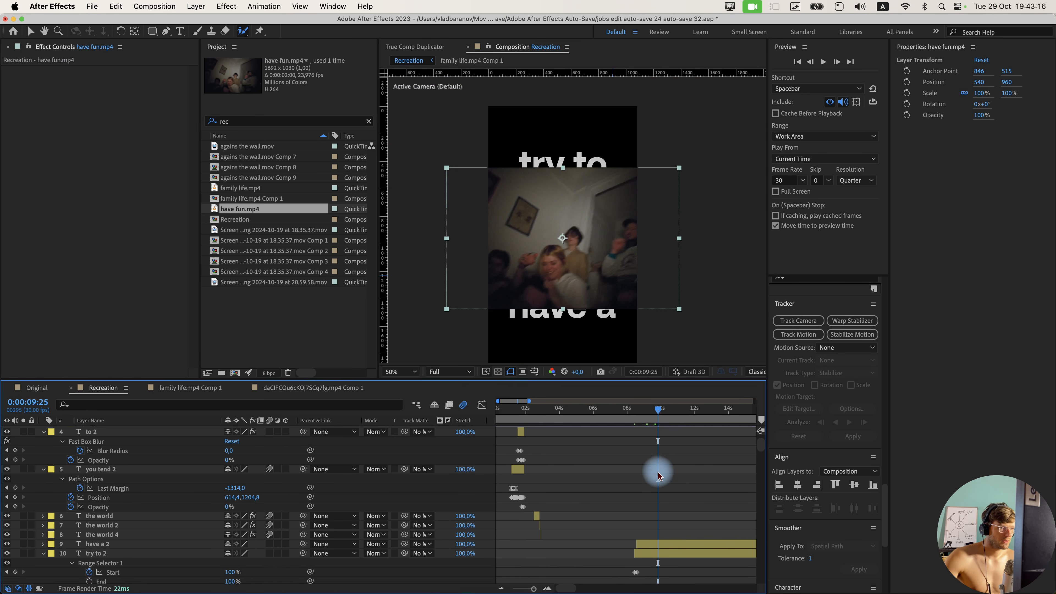
scroll(659, 474, "down", 5)
scroll(663, 462, "up", 3)
left_click(584, 437)
left_click(583, 451, "shift")
key("shift+super+d")
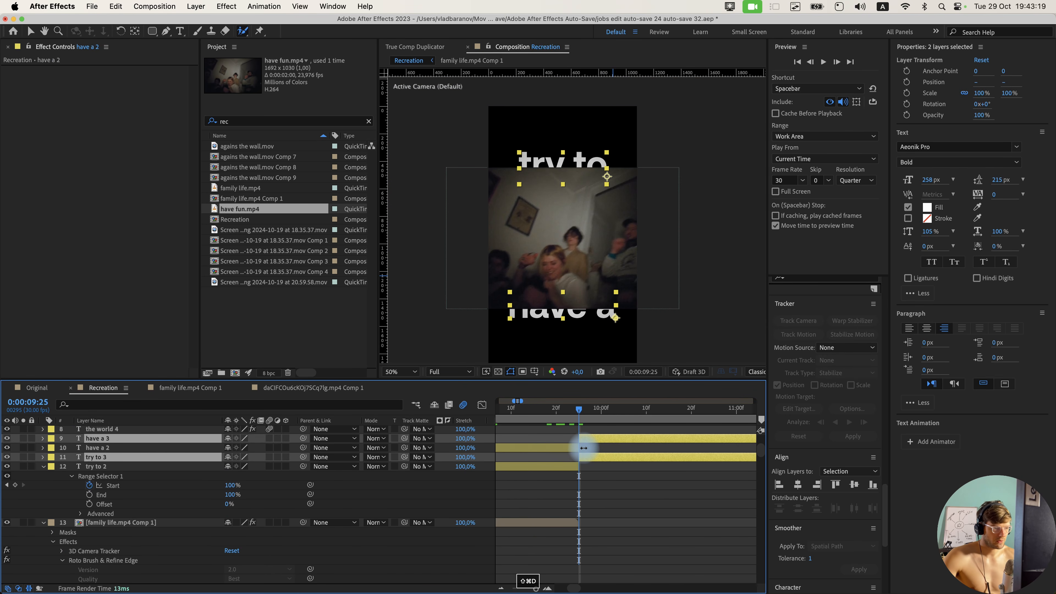
key("BackSpace")
Move the have fun.mp4 layer down the stack to sit directly above the "have a 2" text layer.
scroll(592, 447, "up", 5)
left_click(600, 432)
left_click(192, 429)
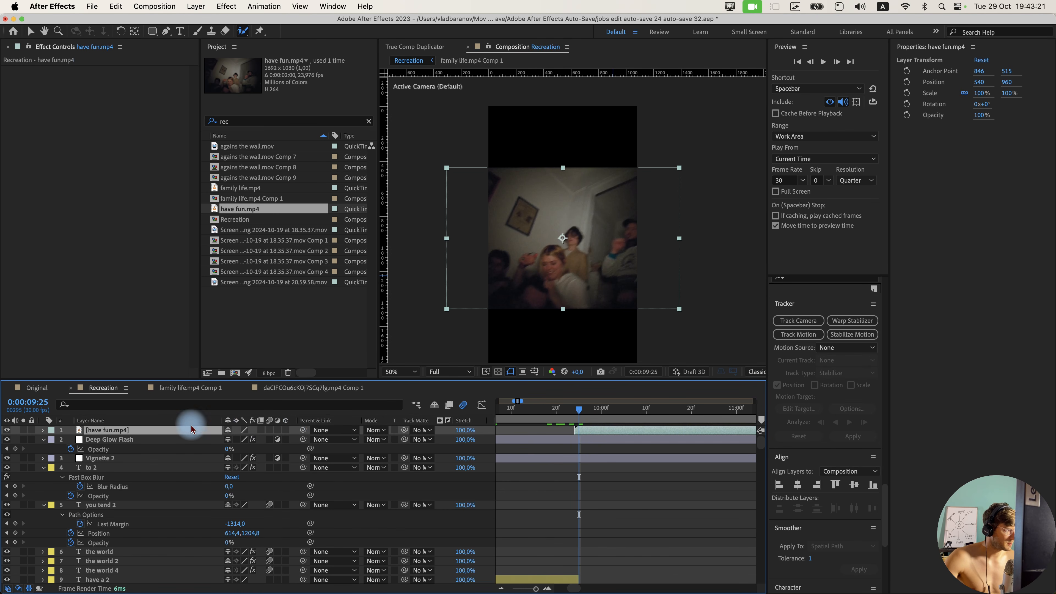
left_click_drag(161, 437, 172, 519)
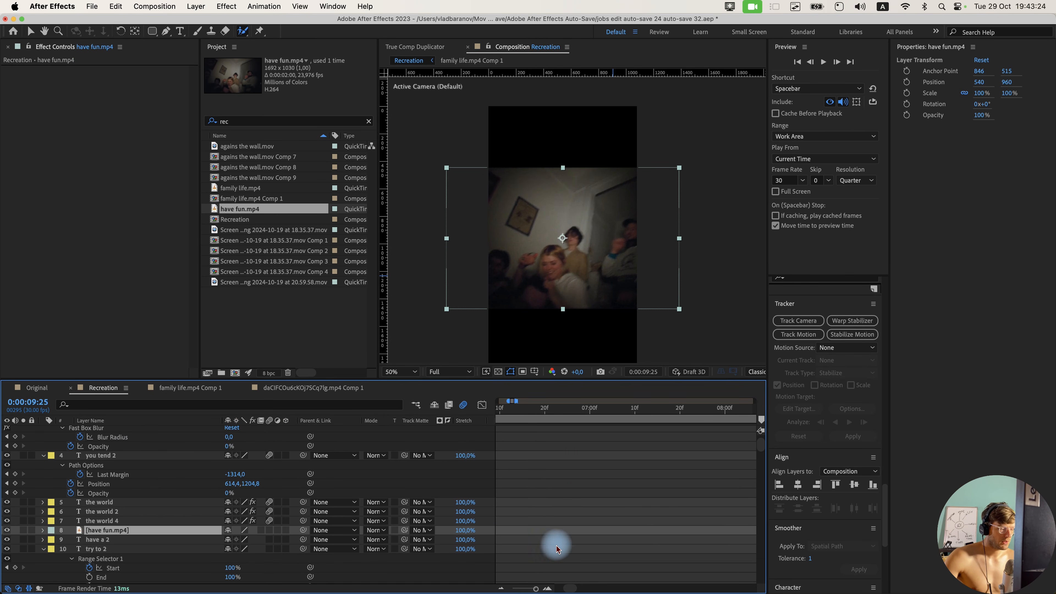
Scale have fun.mp4 to 190% to fill the vertical frame, then reposition it and trim its start to 0:00:09:25.
scroll(557, 546, "down", 4)
scroll(637, 533, "down", 4)
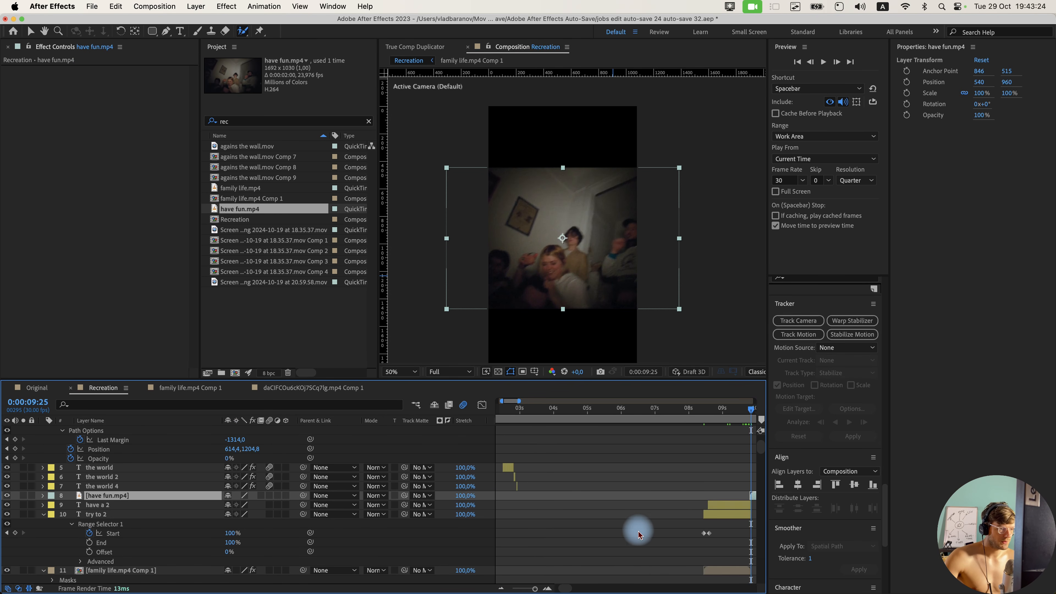
scroll(634, 522, "down", 2)
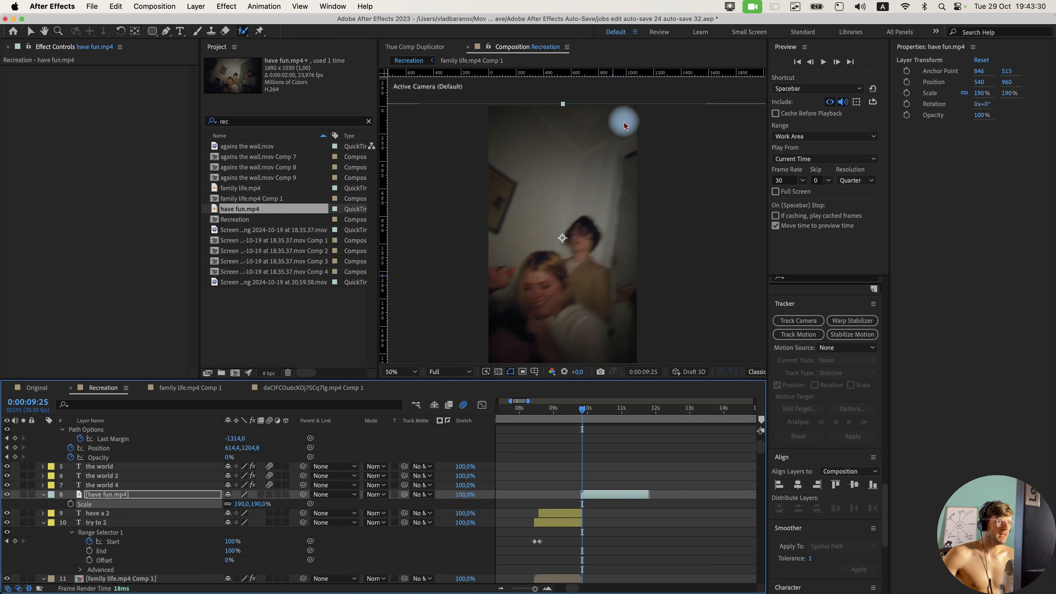
left_click_drag(620, 125, 606, 241)
mouse_move(583, 410)
left_mouse_down()
mouse_move(624, 410)
mouse_move(582, 410)
left_mouse_up()
left_click(584, 493)
scroll(582, 490, "up", 2)
left_click_drag(614, 494, 649, 497)
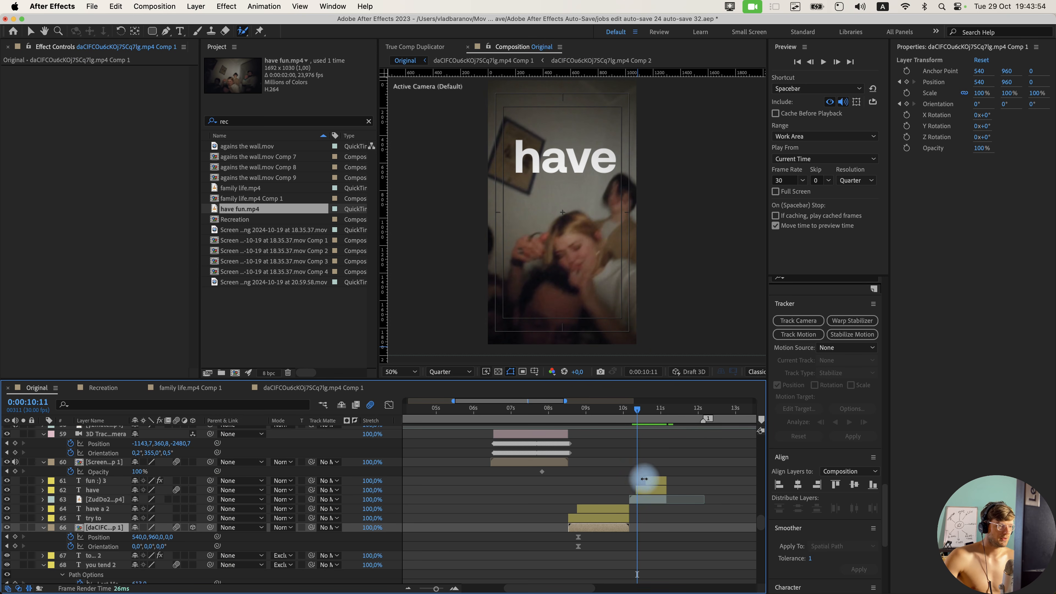
Copy the "have" text layer from the Original composition into Recreation, and review its mask path animation from 0:00:10:10 in Original.
left_click(647, 490)
key("super+c")
key("super+v")
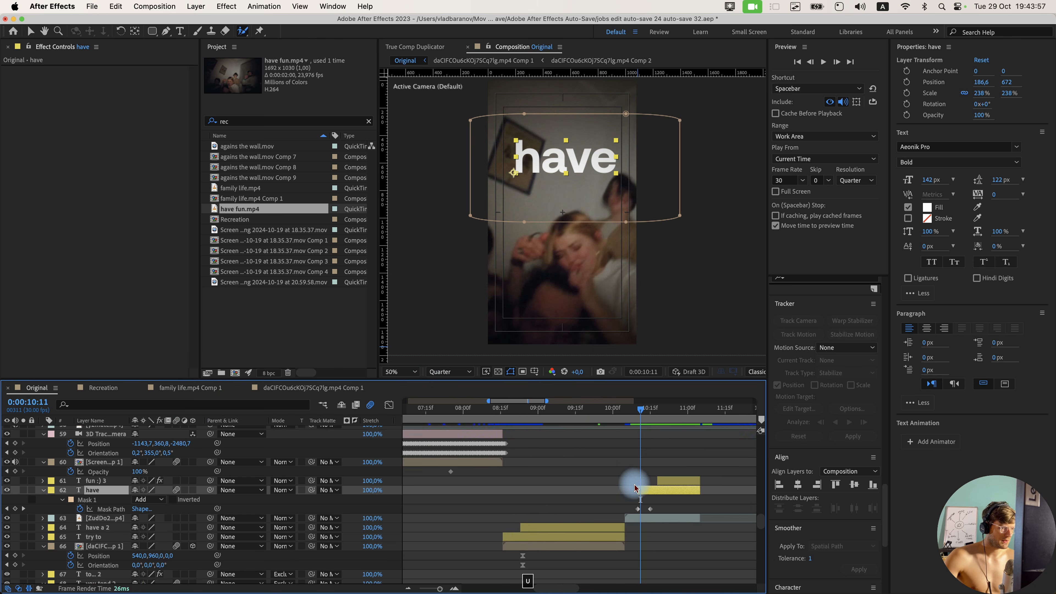
scroll(631, 484, "up", 3)
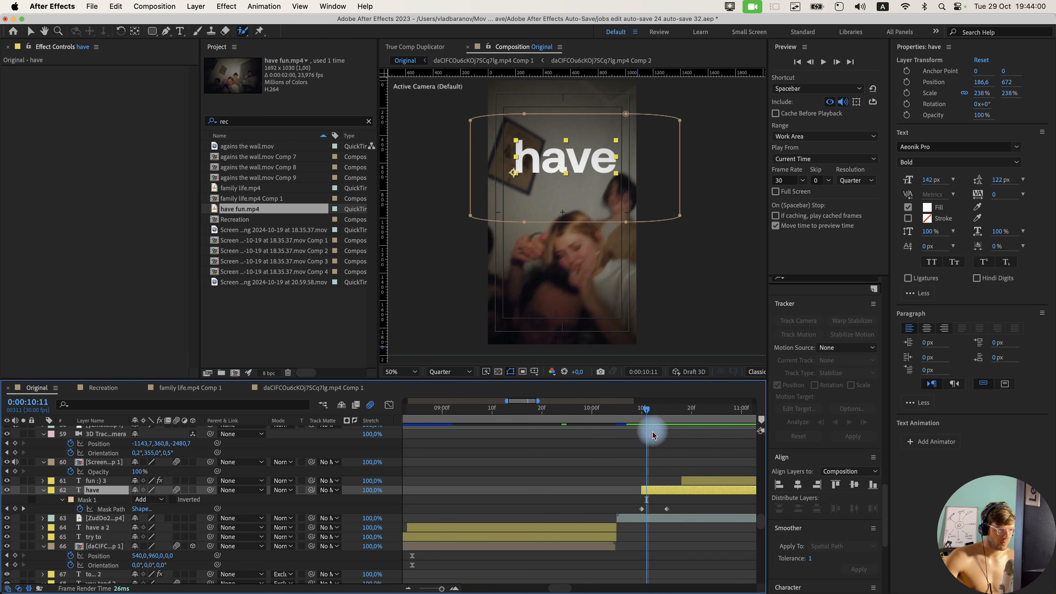
mouse_move(659, 423)
left_mouse_down()
mouse_move(632, 420)
mouse_move(642, 422)
left_mouse_up()
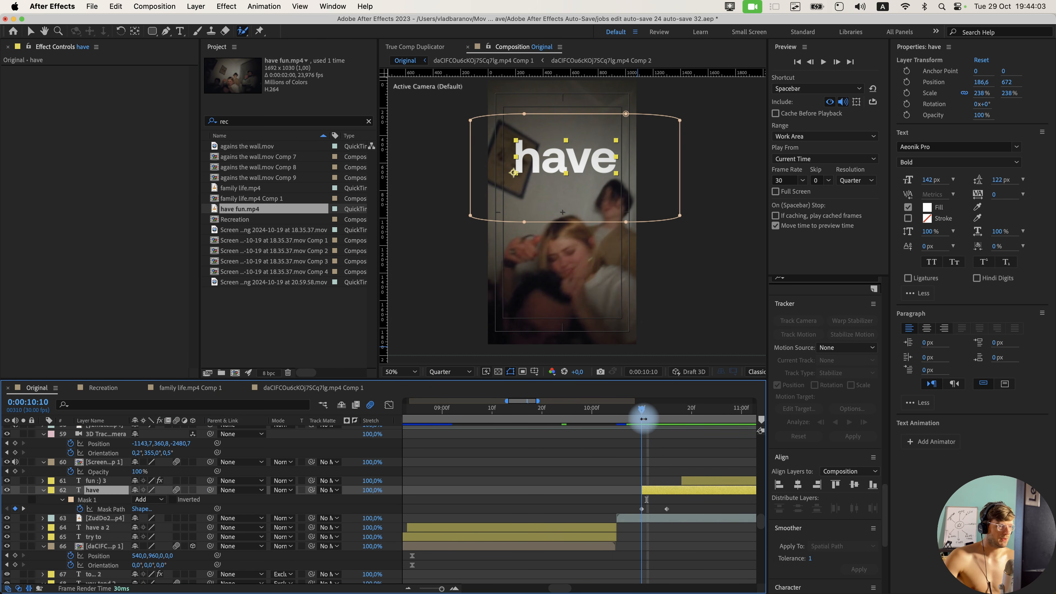
key("space")
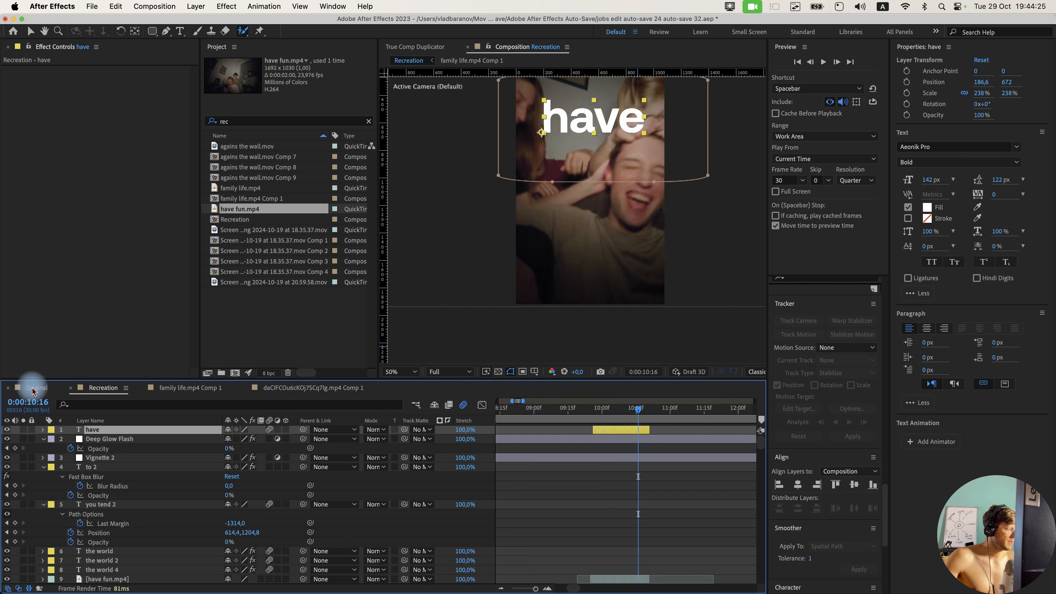
Examine the text animator and selectors of the yellow "fun :) 3" layer in Original around 0:00:10:19.
key("space")
left_click(702, 482)
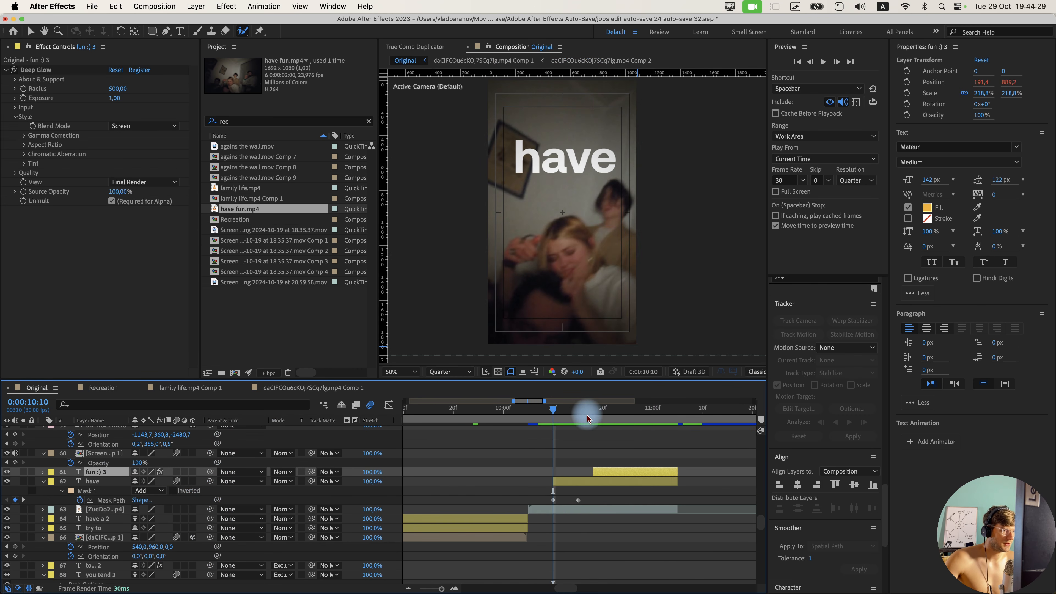
left_click_drag(589, 418, 598, 420)
left_click(43, 472)
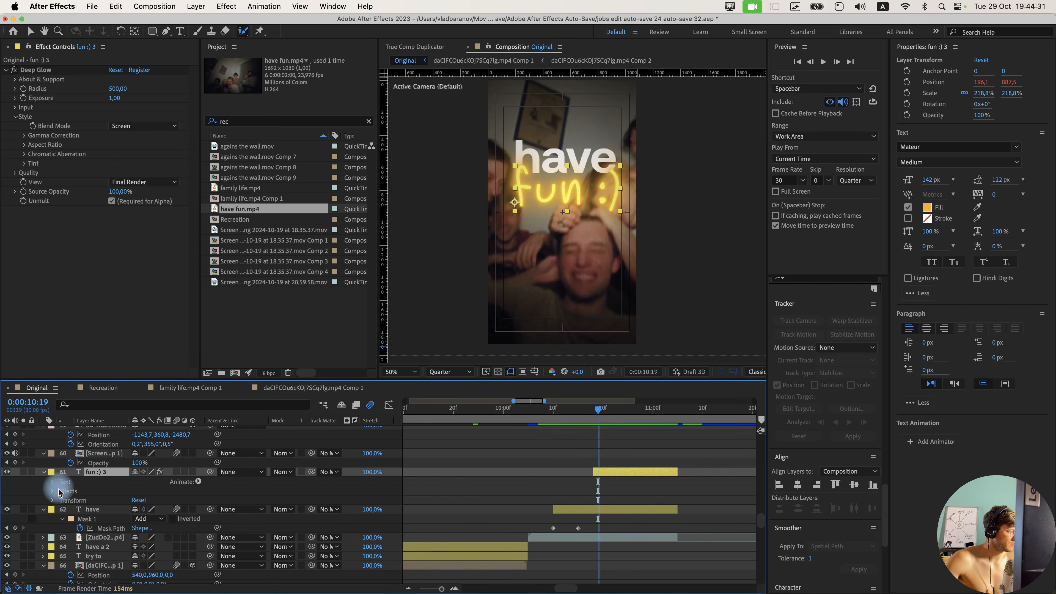
left_click(51, 483)
left_click(62, 520)
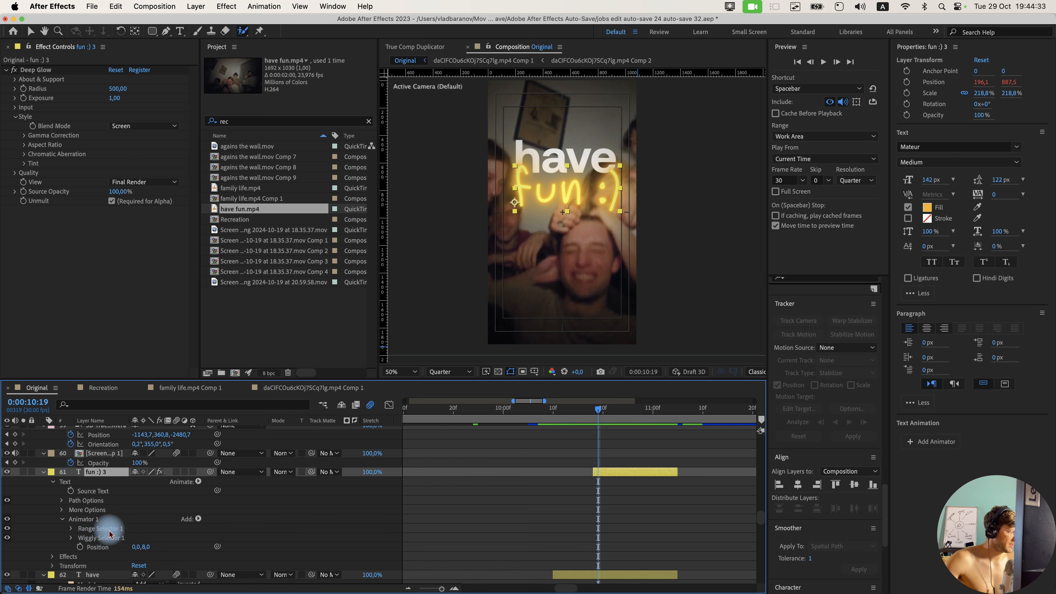
scroll(118, 537, "down", 1)
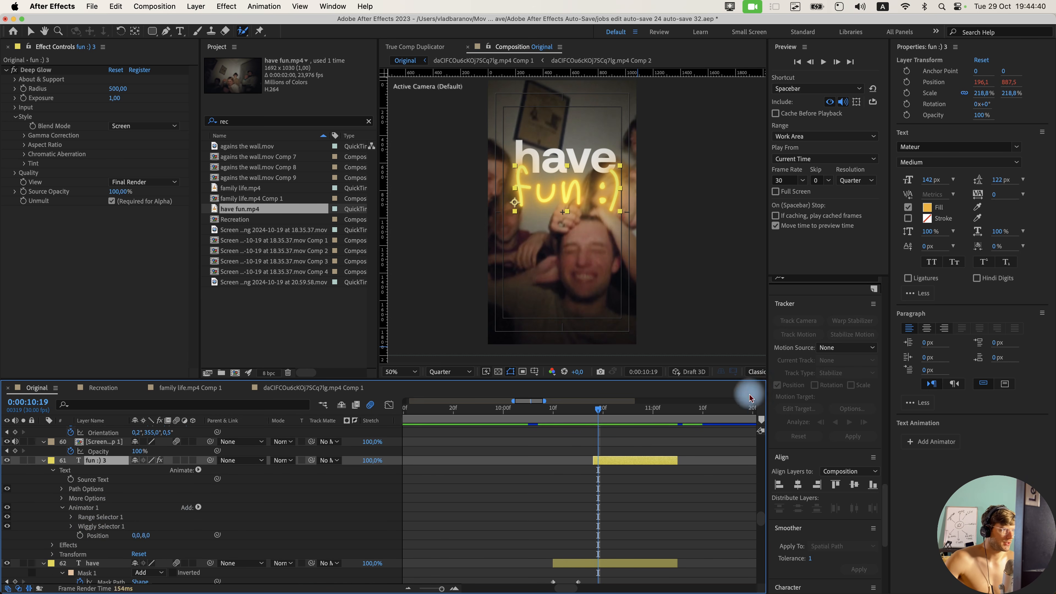
Duplicate the "have" text layer in Recreation and change the copy's text to "fun :)".
left_click(103, 387)
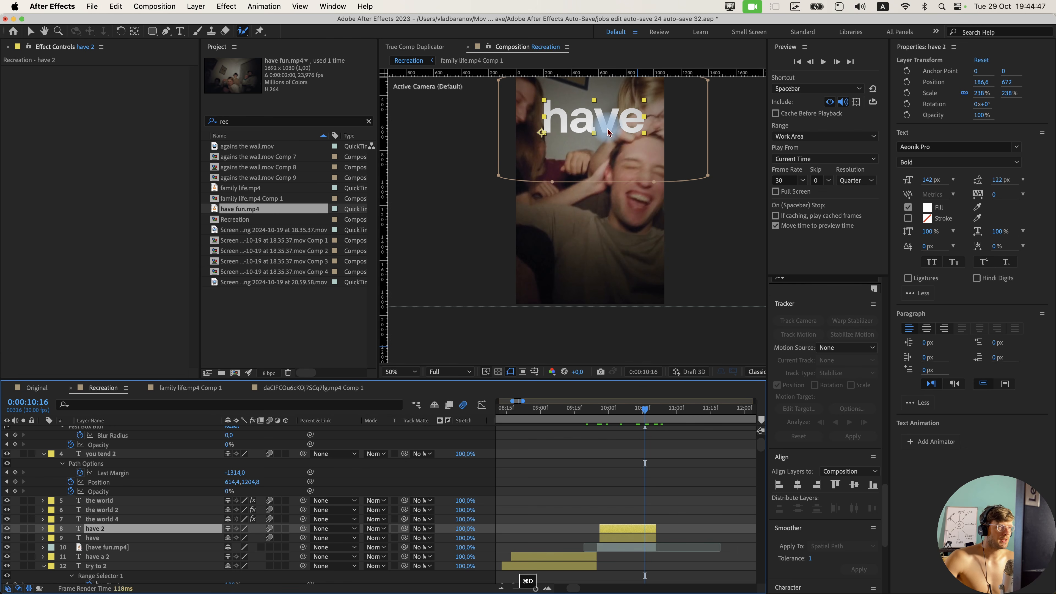
double_click(610, 189)
type("fun")
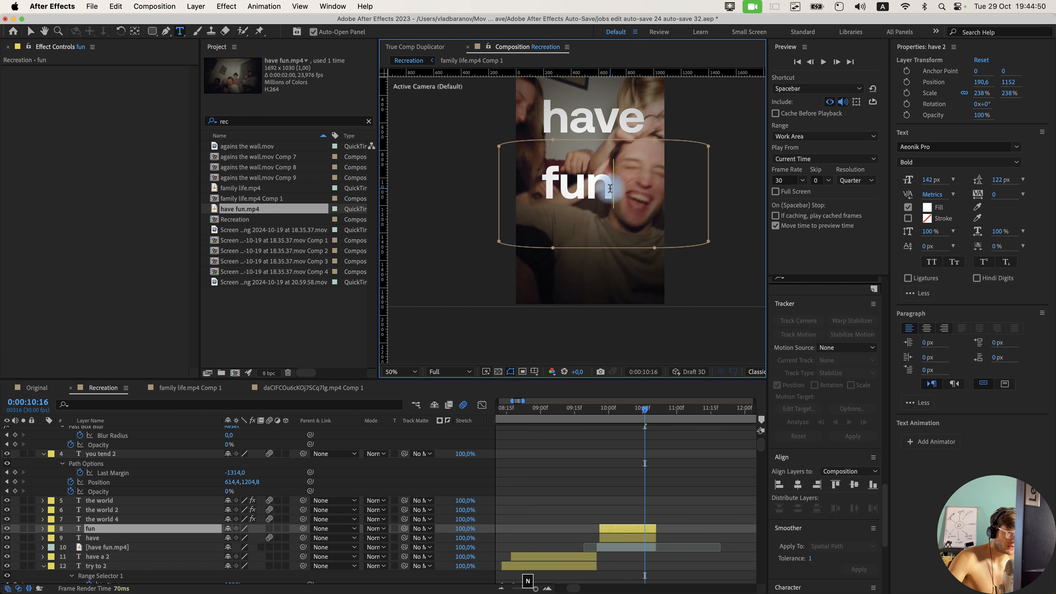
type(" :)")
Change the font of the "fun :)" text to Mateur.
left_click(952, 146)
type("matur")
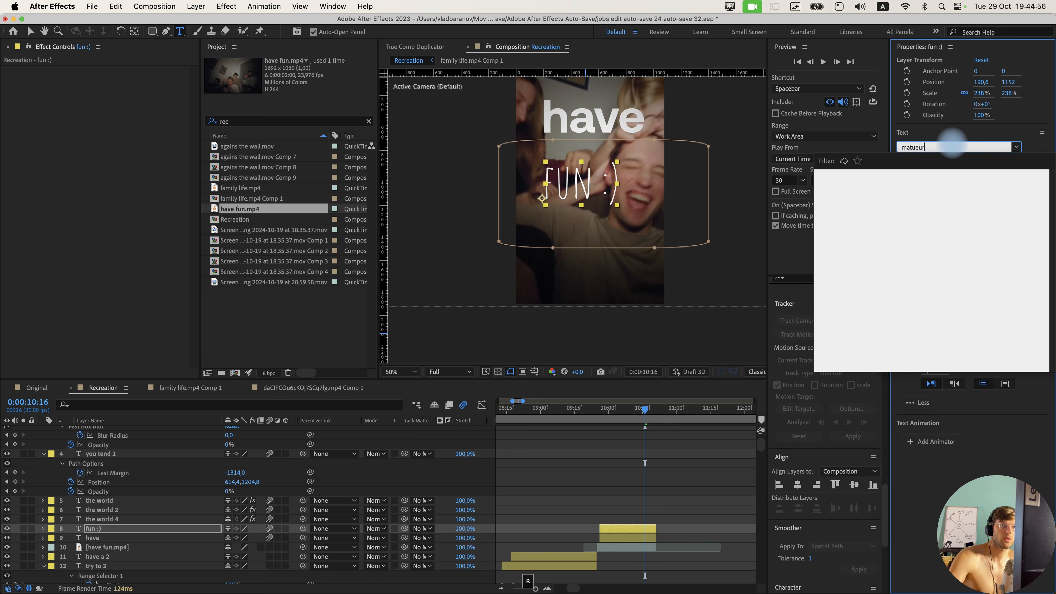
key("BackSpace")
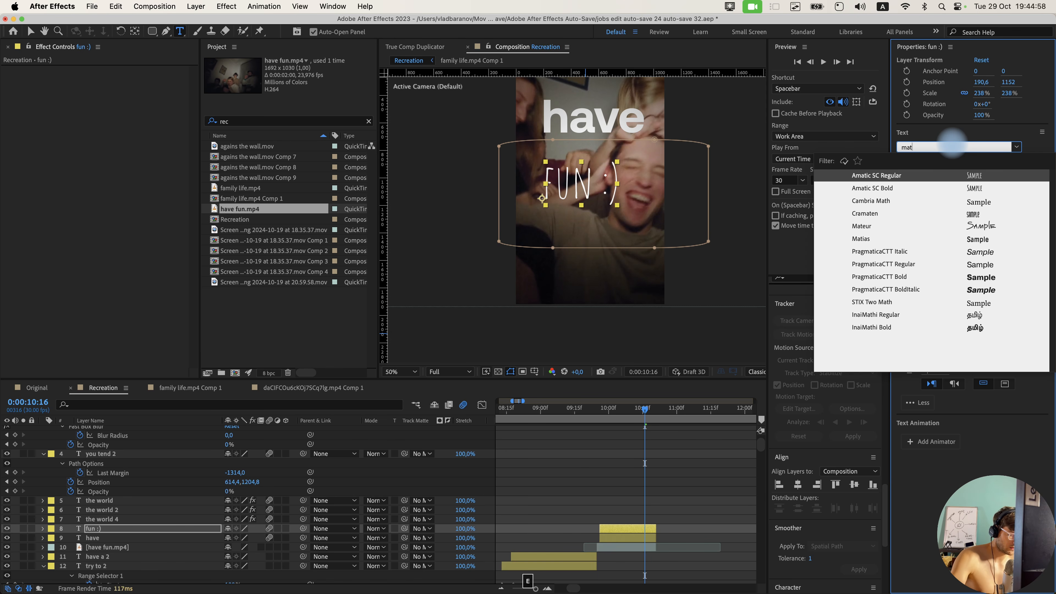
type("eur")
key("Return")
key("v")
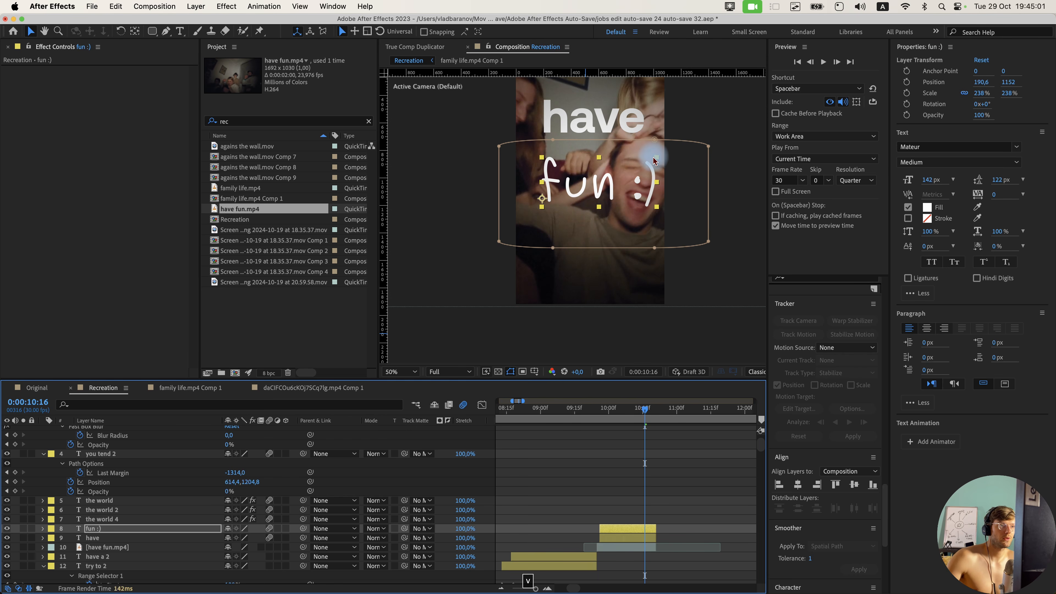
Scale the "fun :)" text to about 206%, position it just beneath "have", and delete its mask.
left_click_drag(657, 158, 640, 165)
left_click_drag(624, 179, 634, 154)
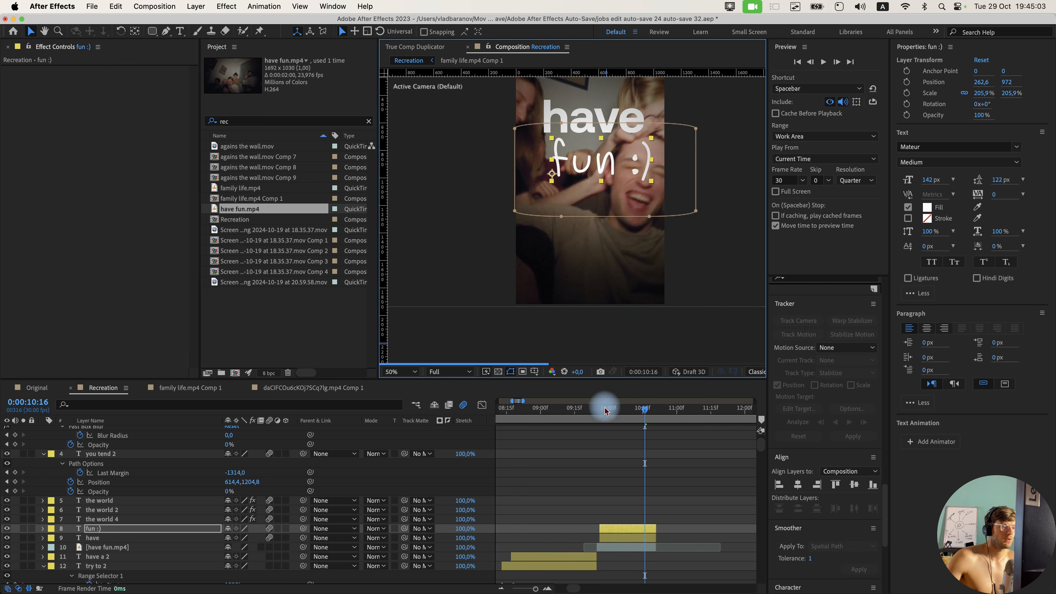
key("u")
left_click(111, 539)
key("BackSpace")
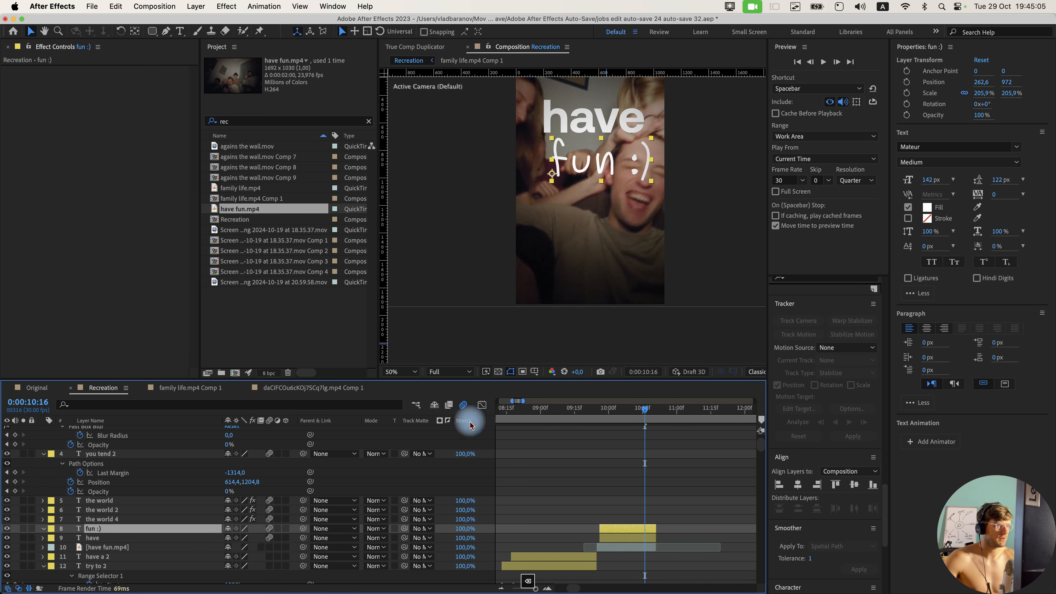
left_click_drag(592, 193, 566, 233)
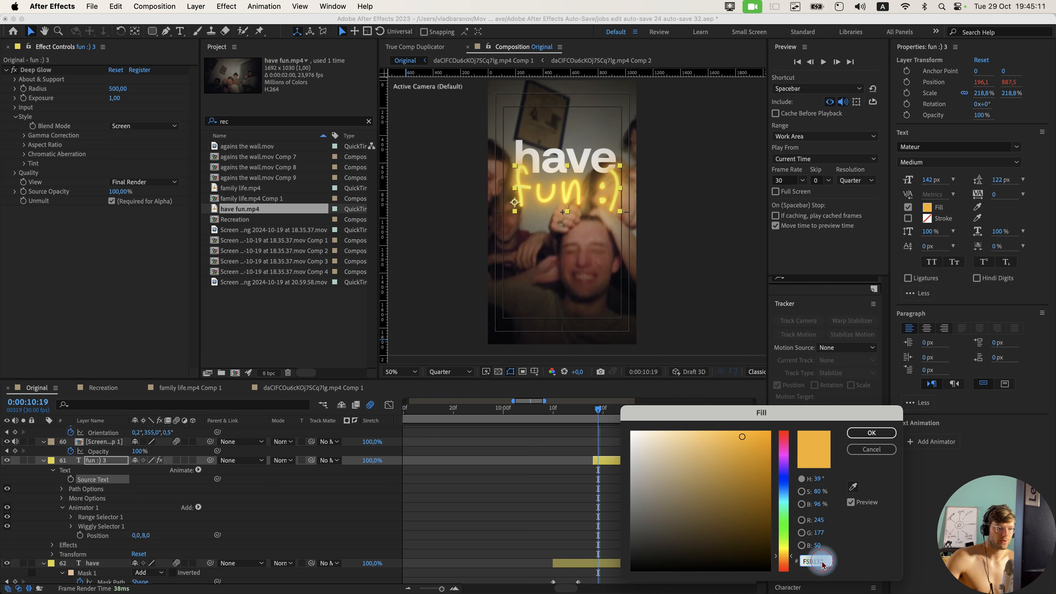
Set the "fun :)" text fill to F5B132 and apply the Deep Glow effect copied from Original, adjusting its exposure.
key("super+v")
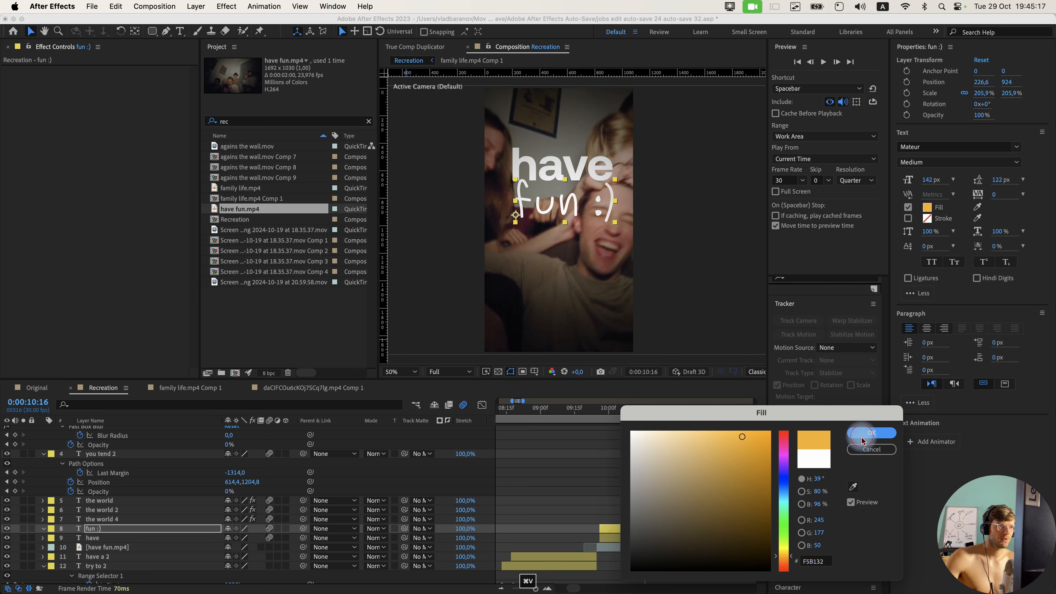
left_click(863, 436)
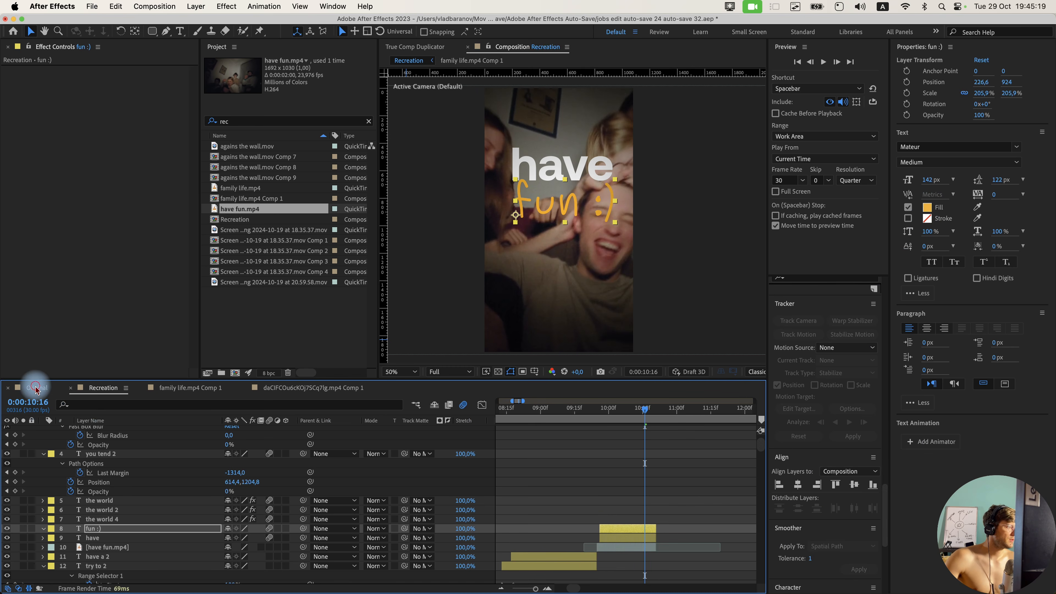
left_click(34, 387)
left_click(36, 70)
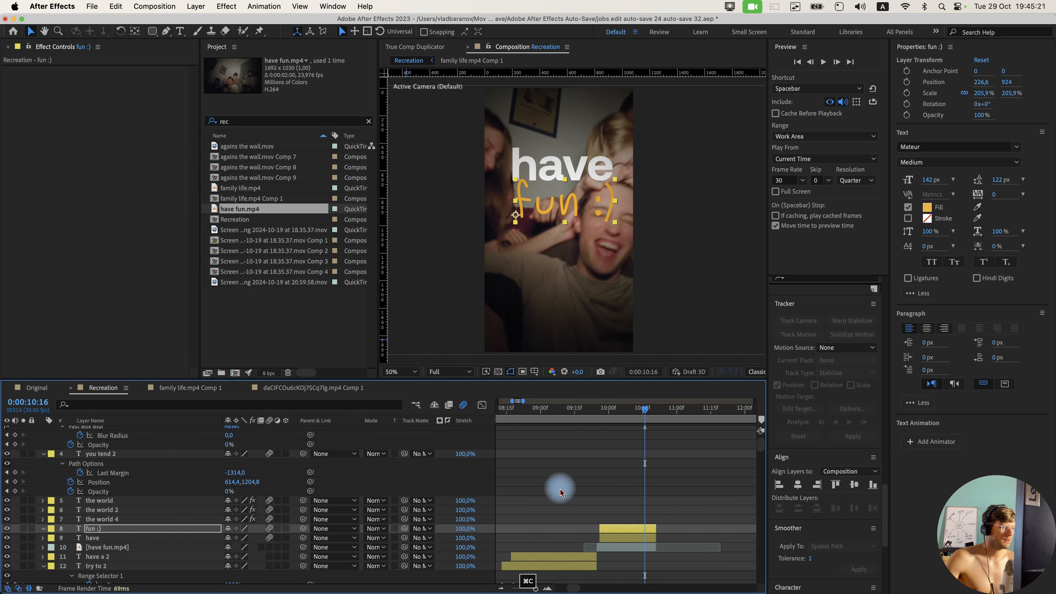
left_click_drag(114, 98, 82, 100)
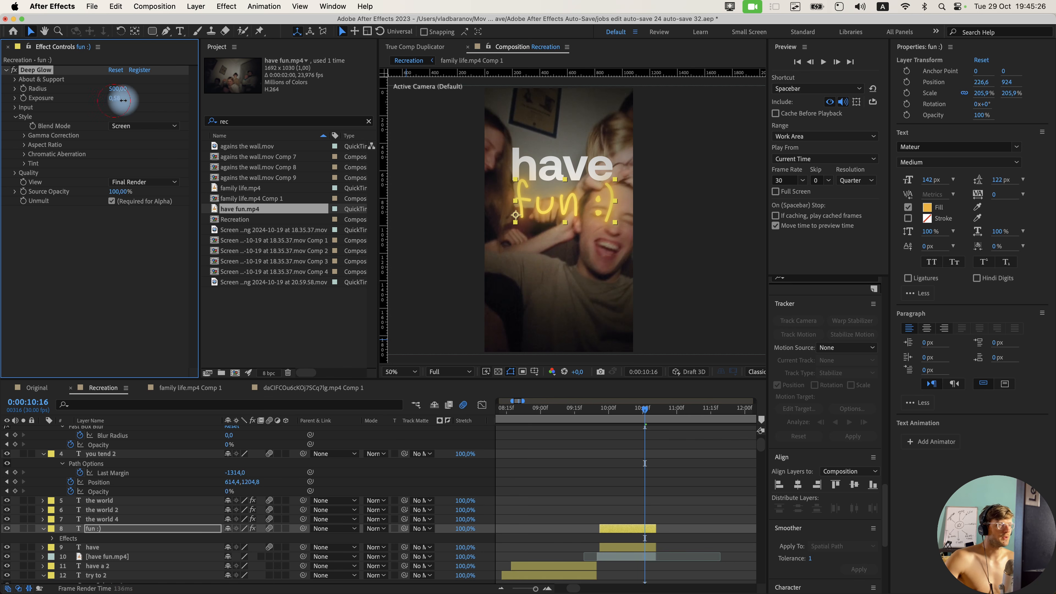
left_click_drag(123, 101, 143, 104)
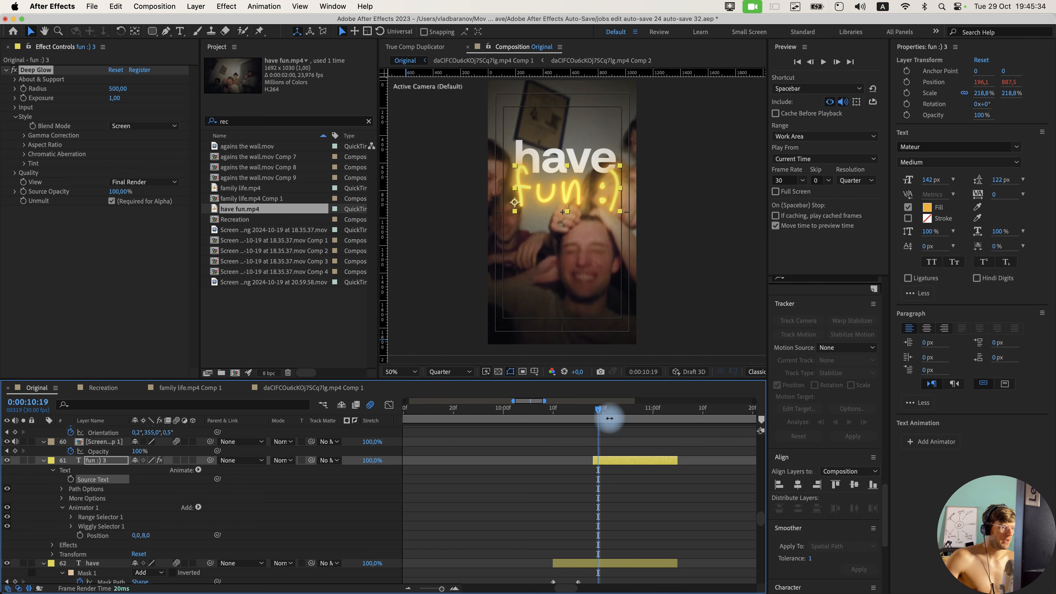
Preview the "fun :) 3" motion in Original and add a Position text animator to the "fun :)" layer in Recreation.
key("space")
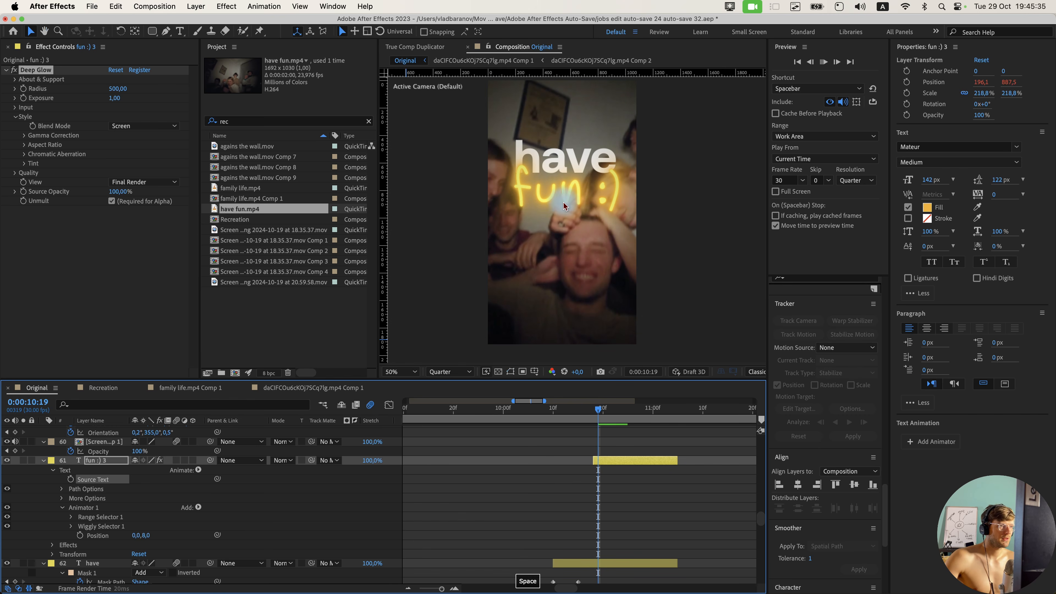
key("space")
left_click_drag(599, 415, 621, 415)
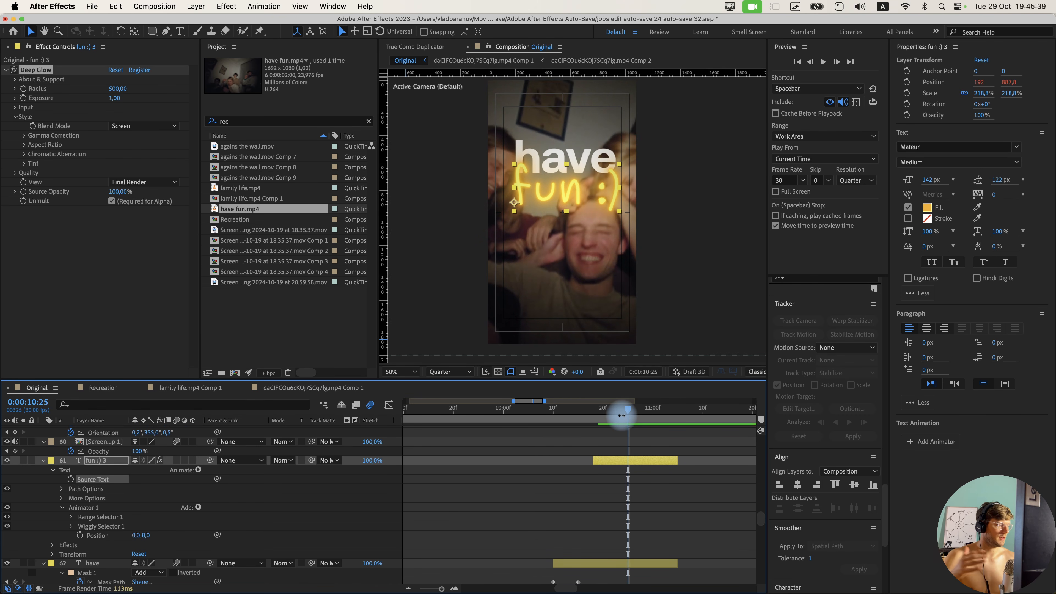
left_click(99, 388)
left_click(43, 534)
left_click(291, 538)
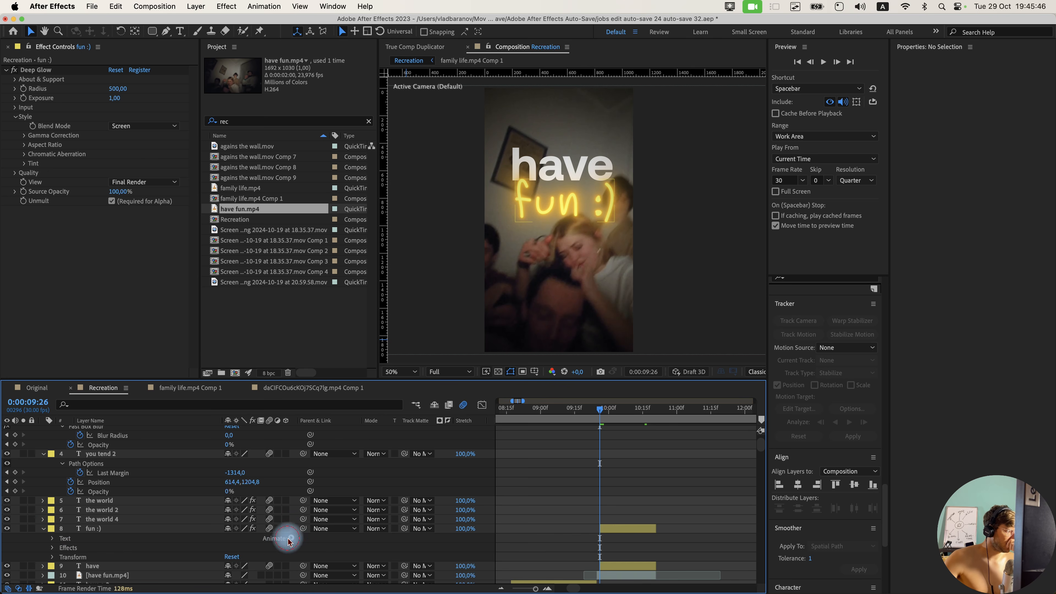
left_click(571, 505)
left_click(71, 507)
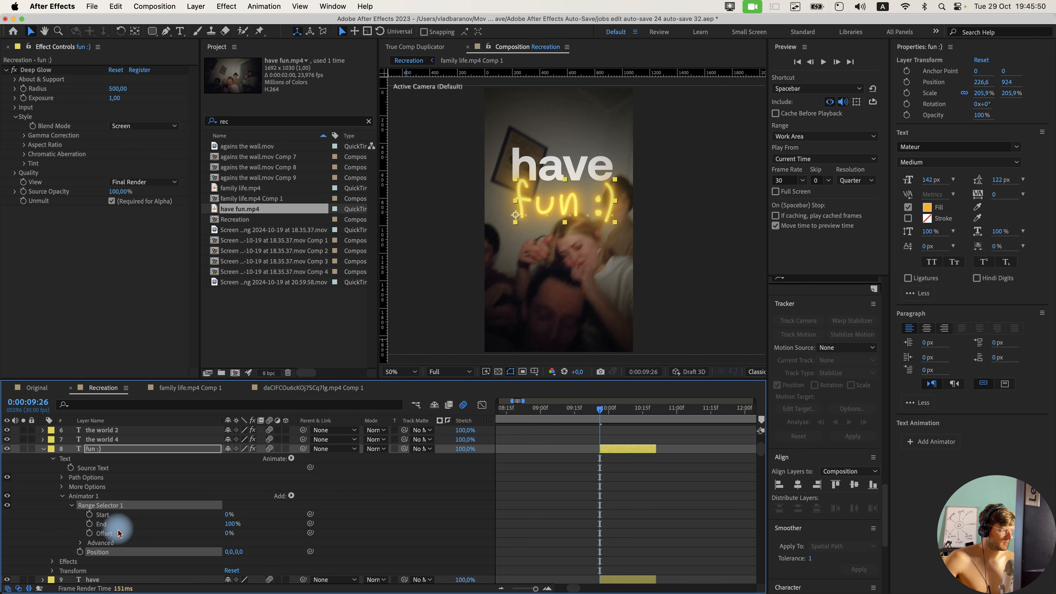
Add a Wiggly selector to Animator 1 of the "fun :)" layer.
left_click(292, 499)
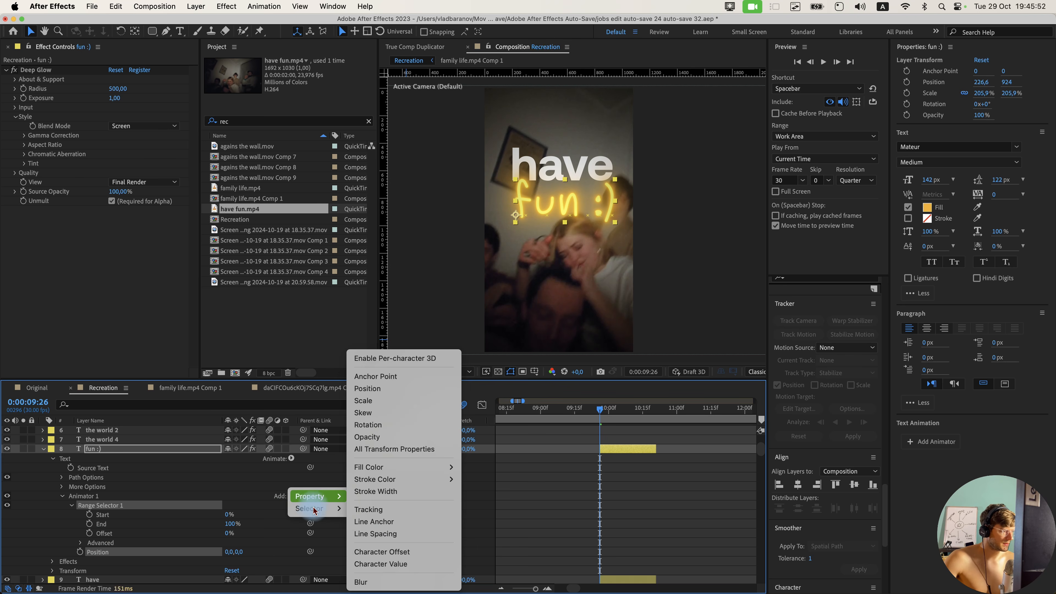
mouse_move(315, 514)
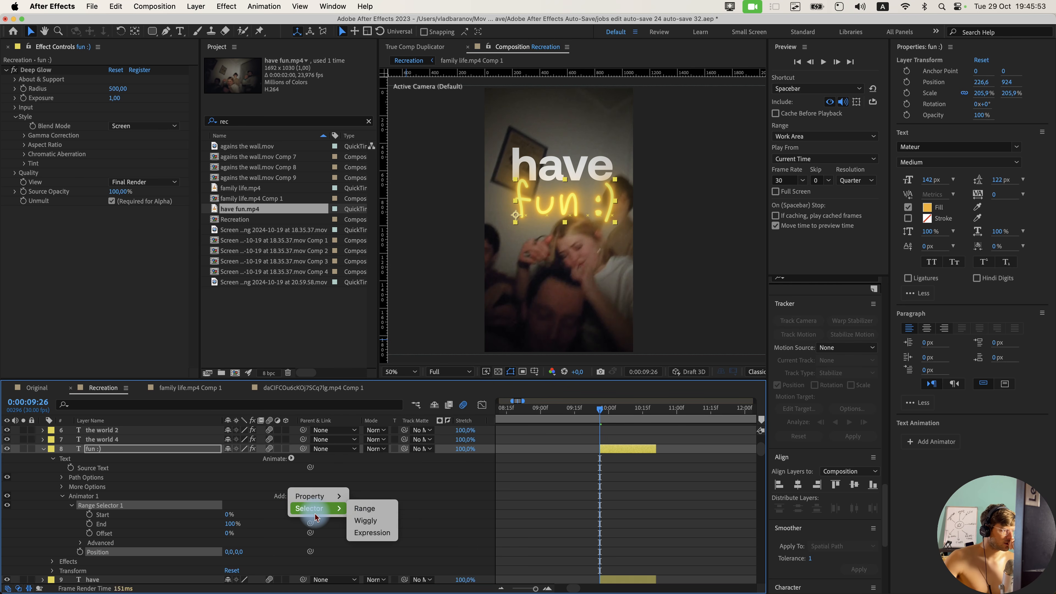
left_click(269, 475)
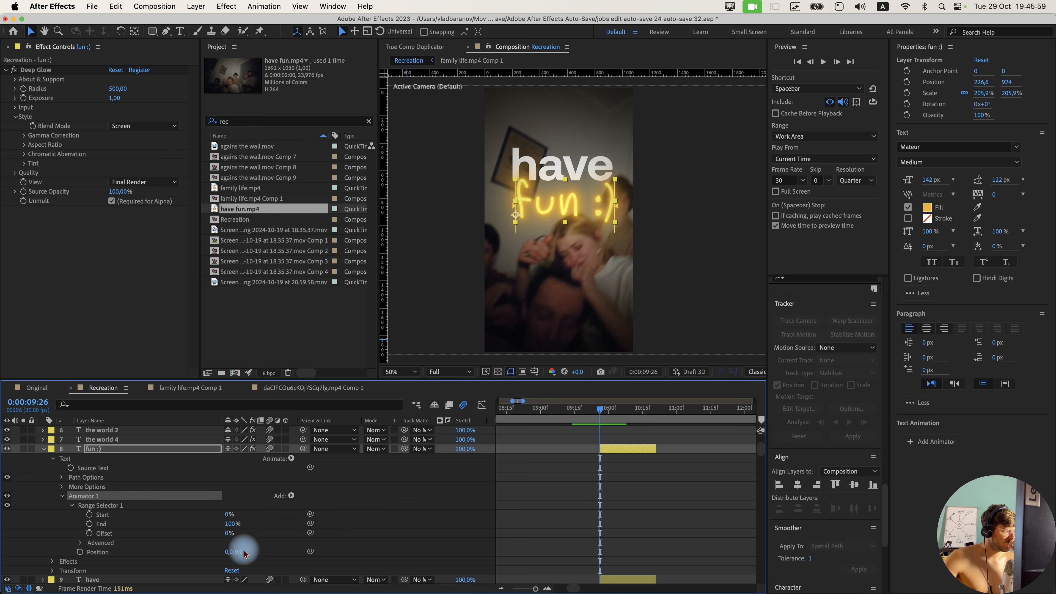
left_click(286, 502)
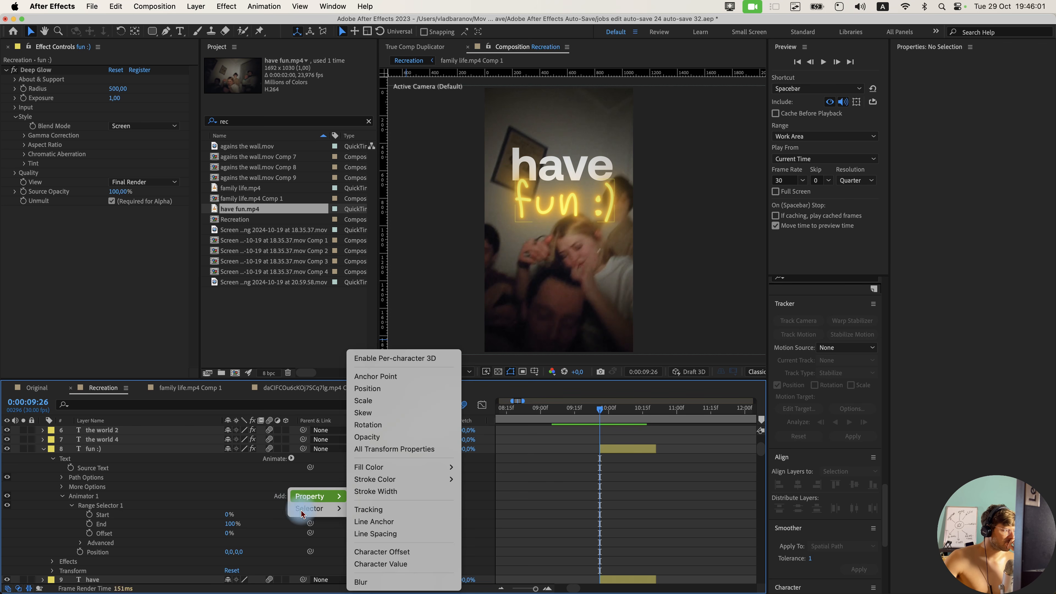
mouse_move(316, 509)
left_click(356, 521)
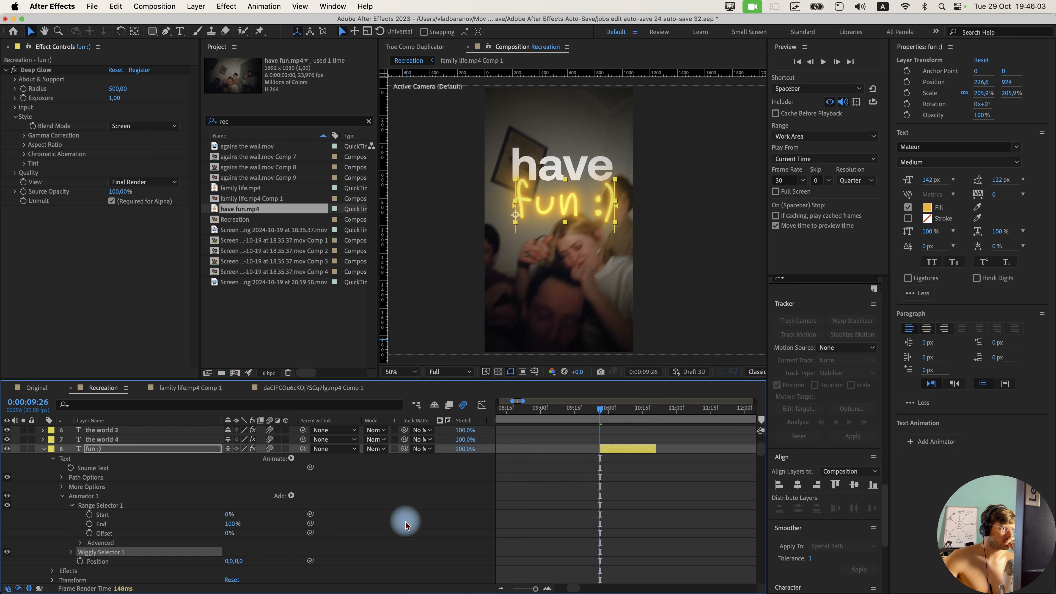
Set the "fun :)" animator's Position to -12, 11 and preview the wiggling letters.
scroll(324, 532, "down", 1)
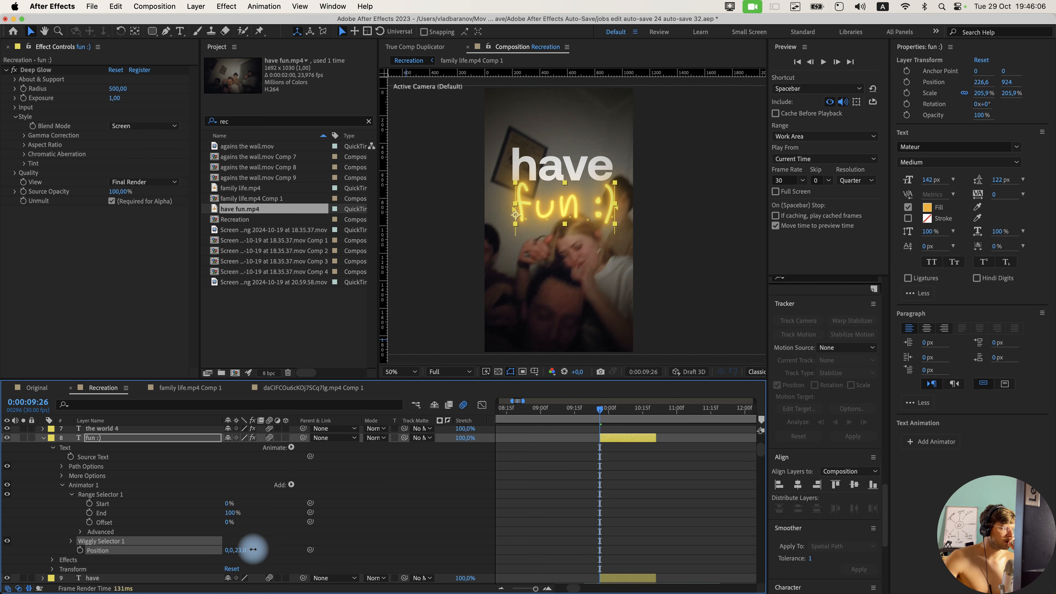
left_click_drag(253, 550, 227, 552)
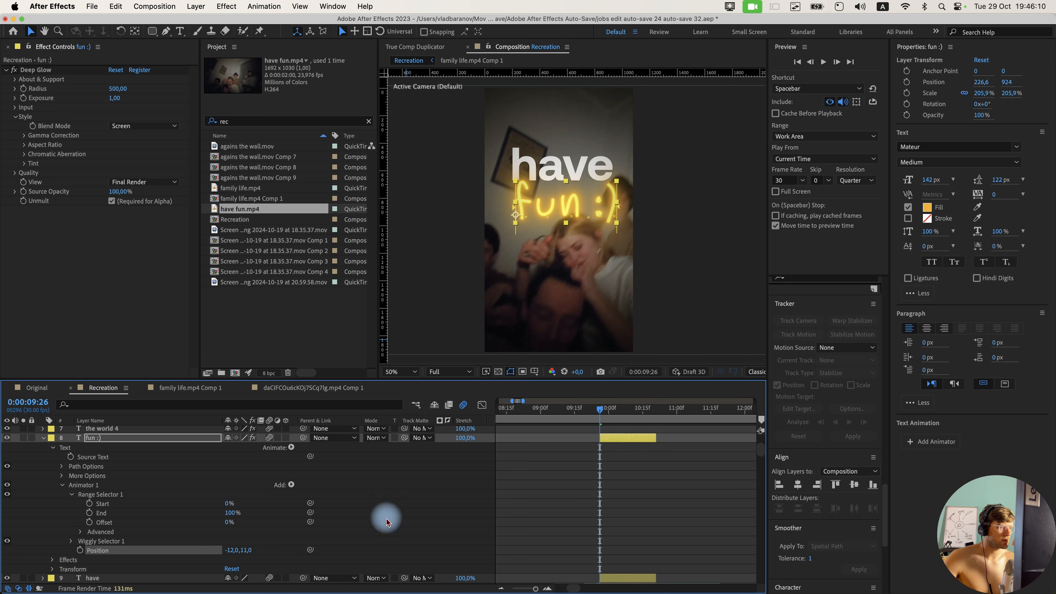
key("space")
key("space")
left_click_drag(607, 413, 599, 414)
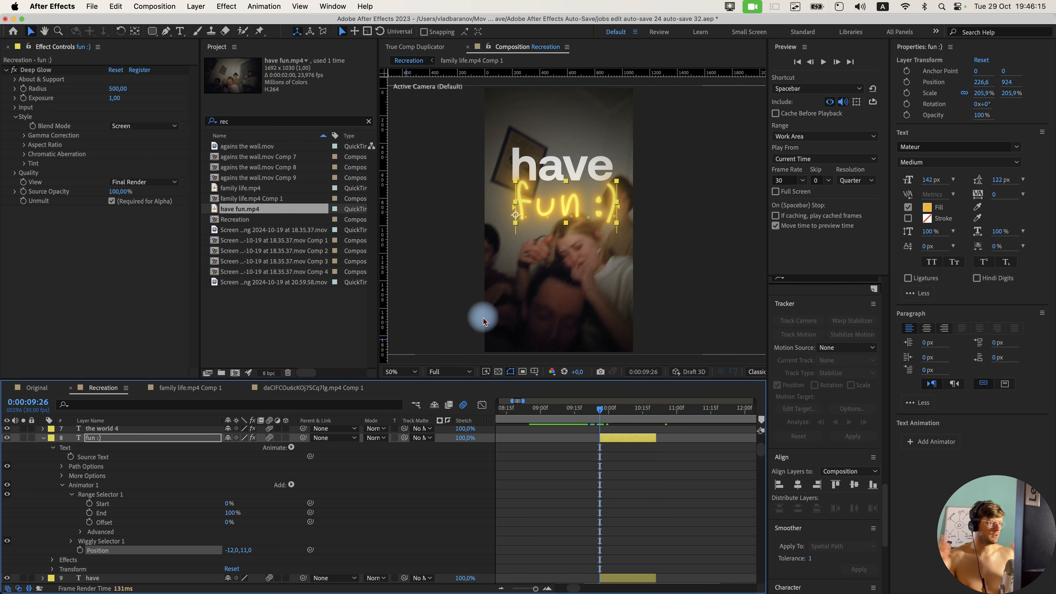
Examine the shot following "have fun" in Original from 0:00:11:06, including the keyframes of the "save 3" text layer.
left_click(36, 387)
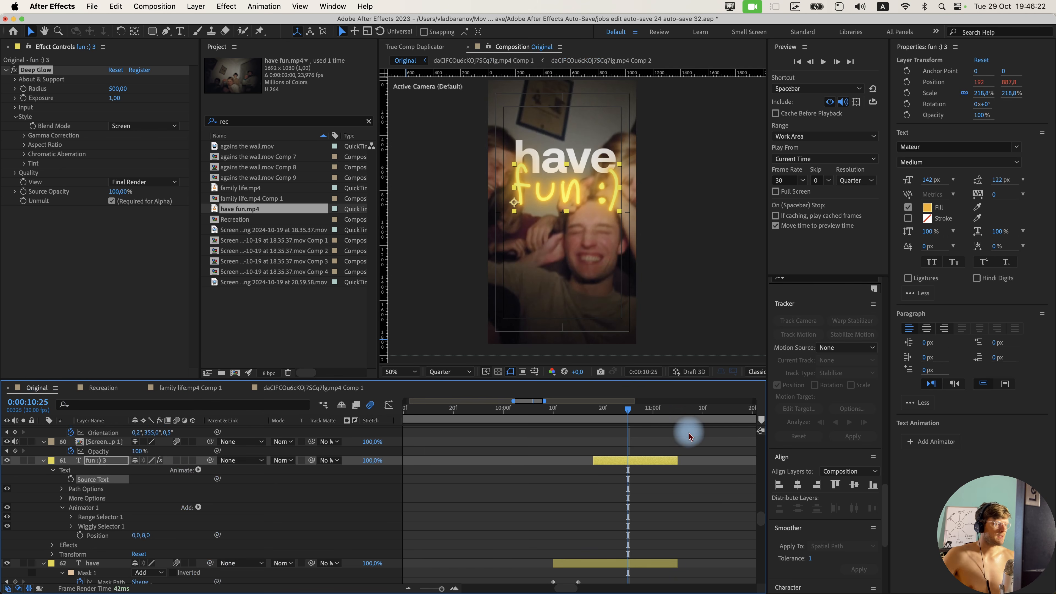
left_click_drag(683, 432, 655, 426)
left_click_drag(692, 427, 593, 432)
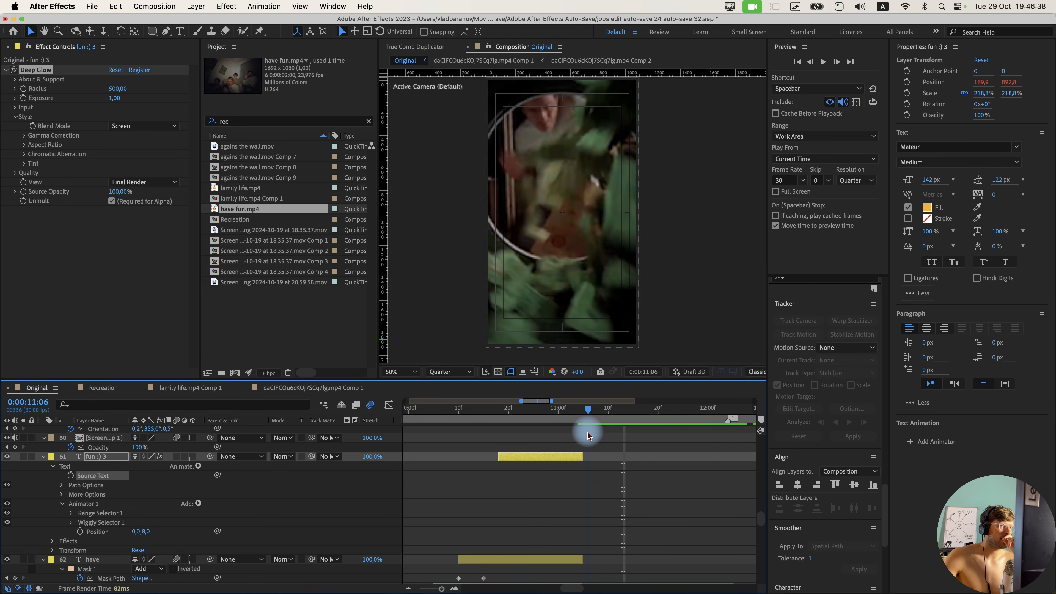
scroll(603, 487, "up", 15)
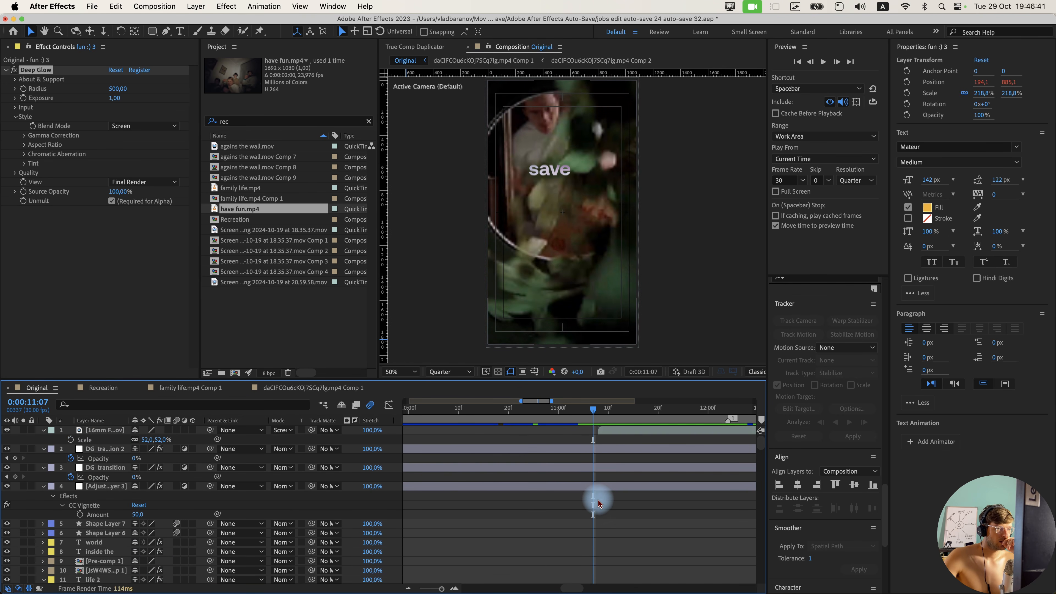
scroll(599, 503, "down", 15)
left_click(610, 435)
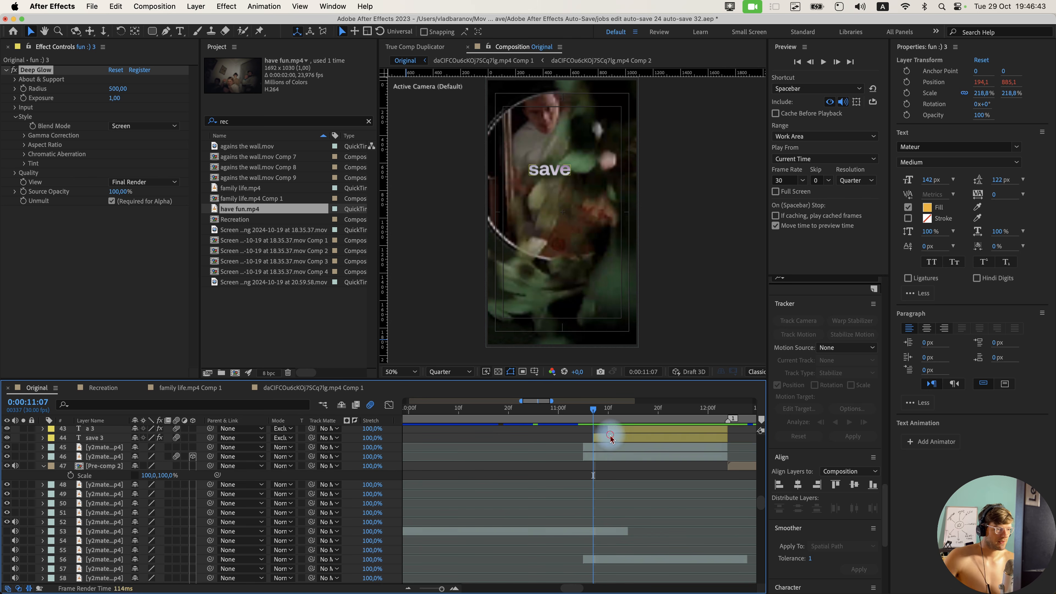
key("u")
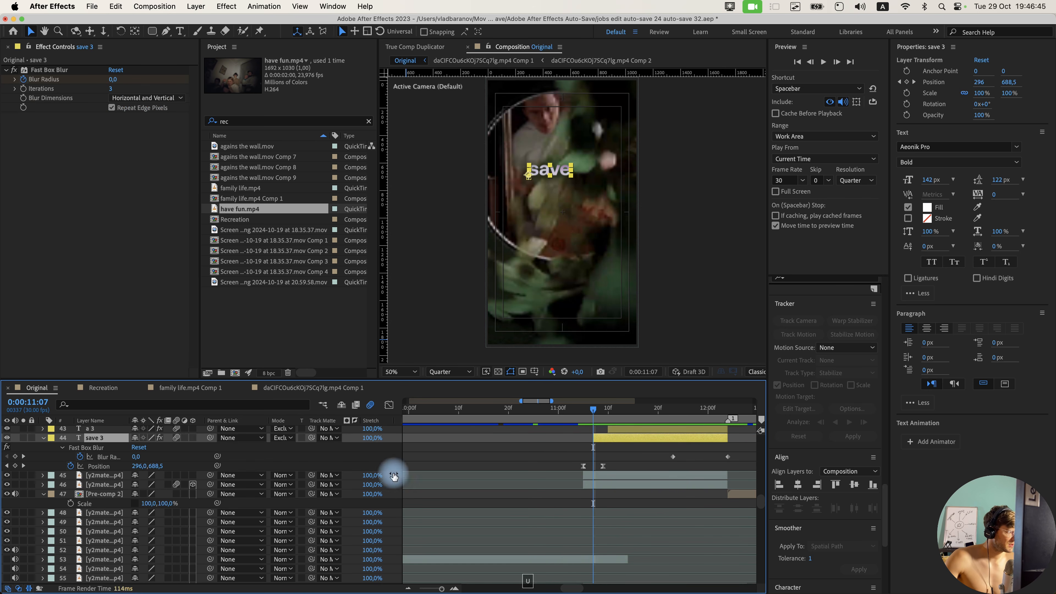
left_click_drag(607, 415, 629, 414)
Bring "save money.mp4" from the lesson assets folder into Recreation, placing it directly above the "fun :)" layer.
mouse_move(356, 581)
left_click(308, 570)
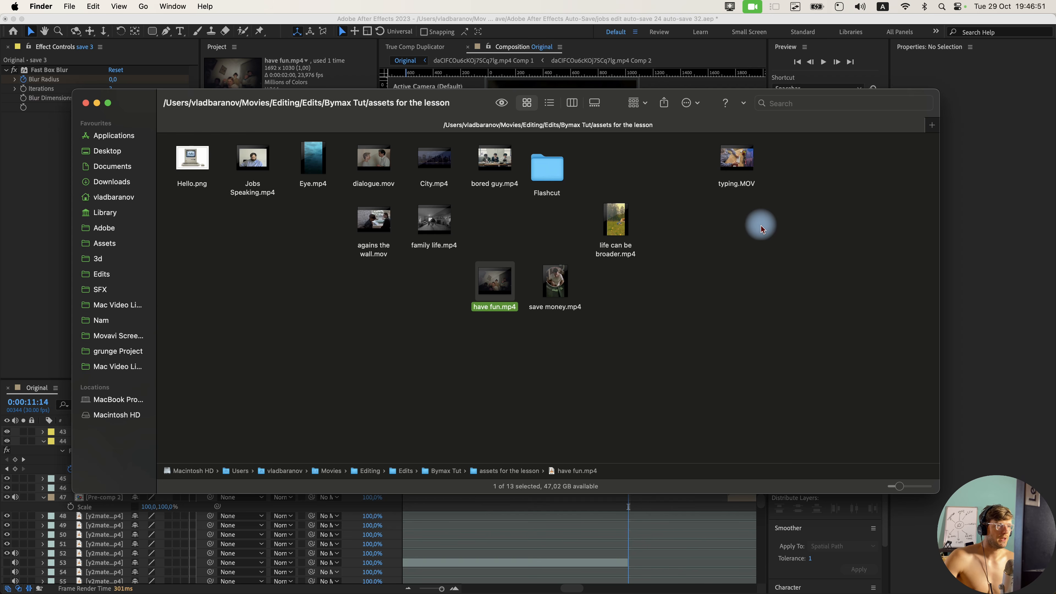
left_click_drag(555, 283, 610, 292)
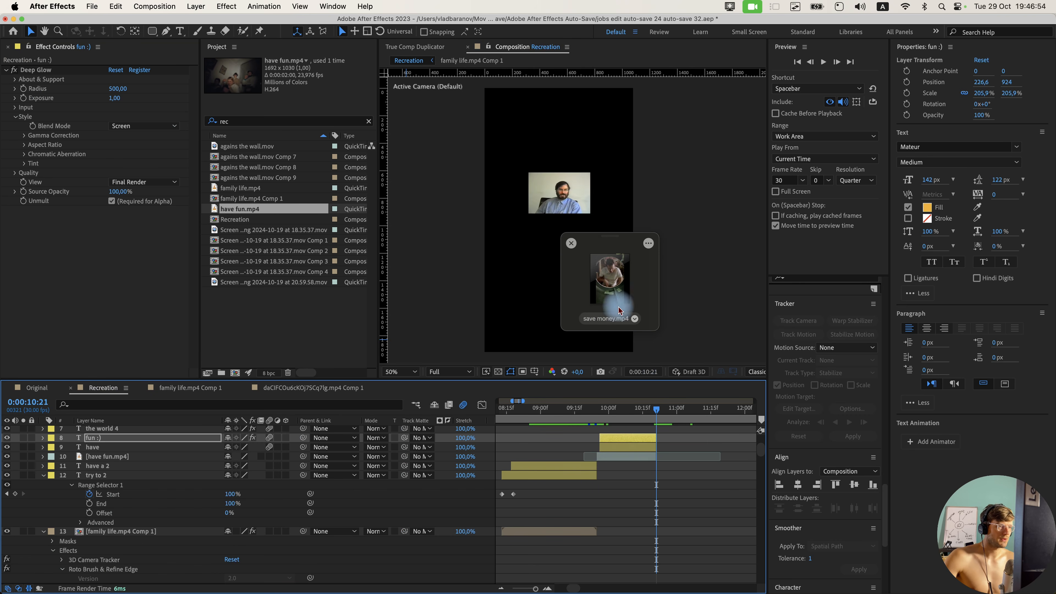
left_click_drag(619, 310, 675, 466)
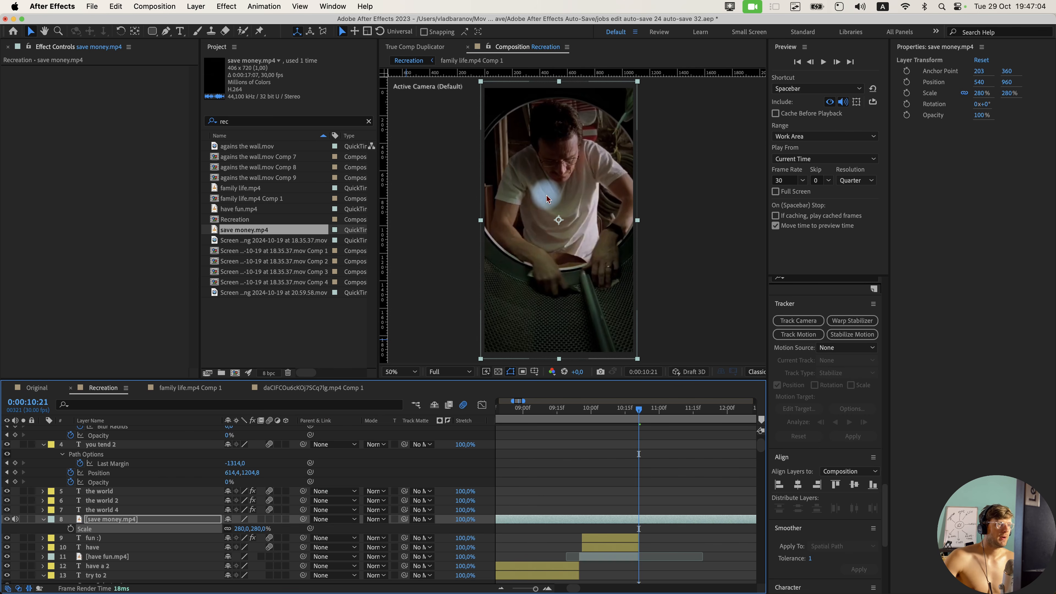
Scale the "save money.mp4" layer to 267% so it fits the frame.
scroll(546, 194, "up", 2)
scroll(559, 306, "down", 2)
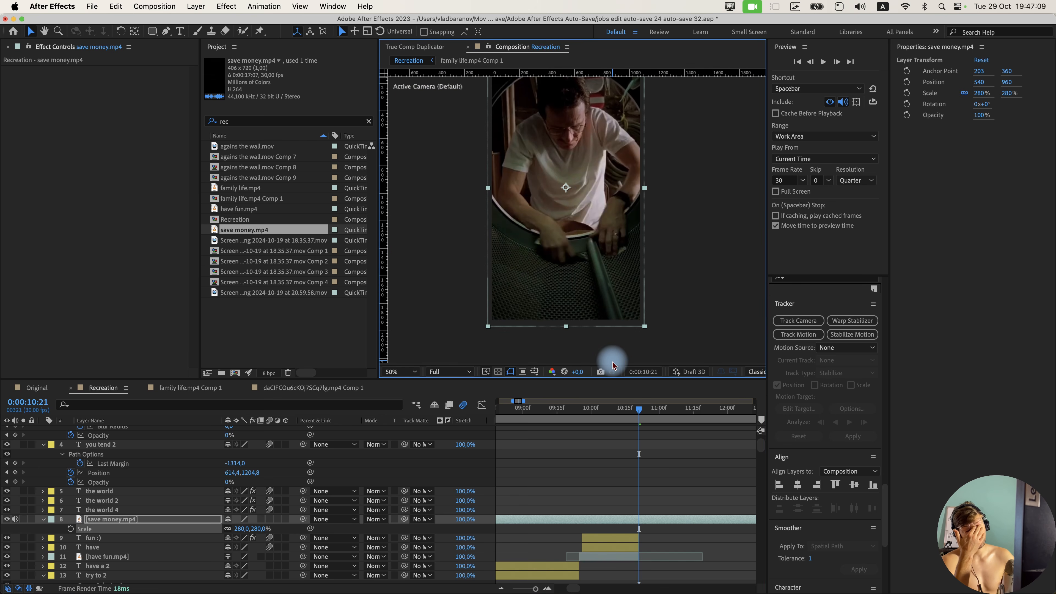
left_click_drag(262, 528, 256, 529)
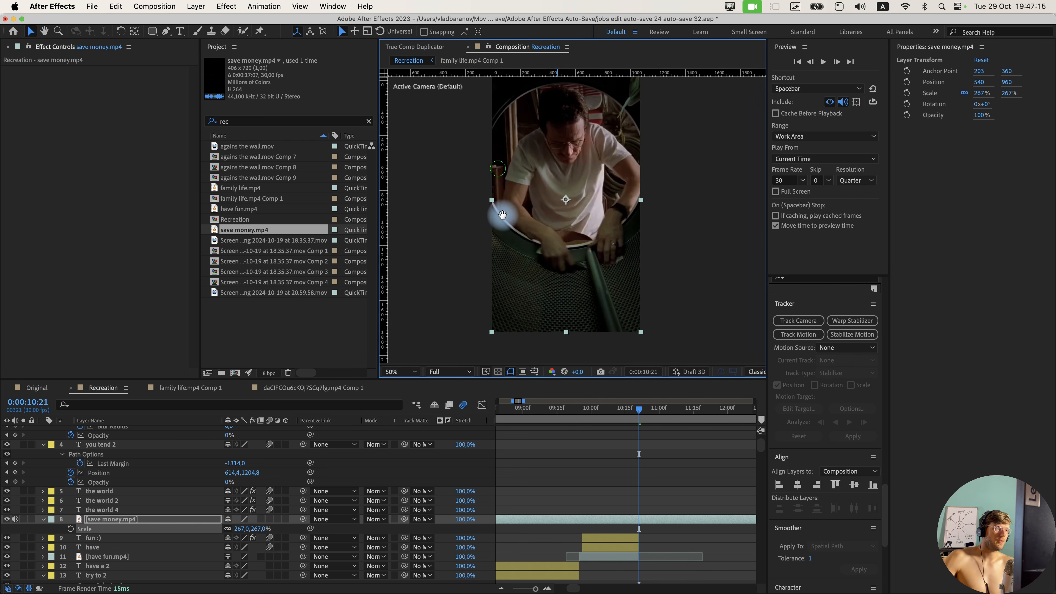
scroll(601, 201, "up", 2)
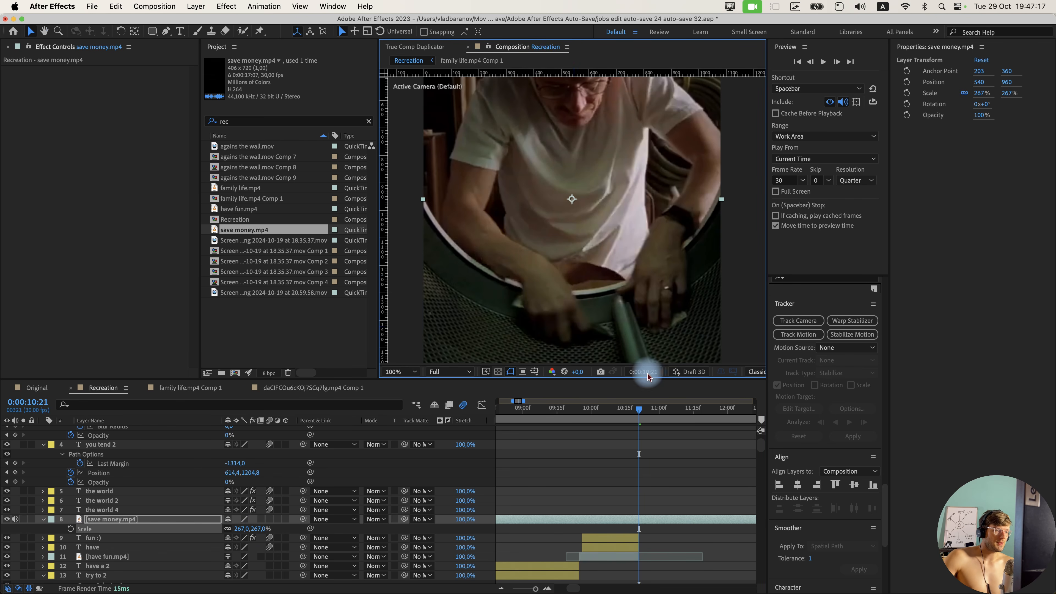
scroll(605, 500, "down", 2)
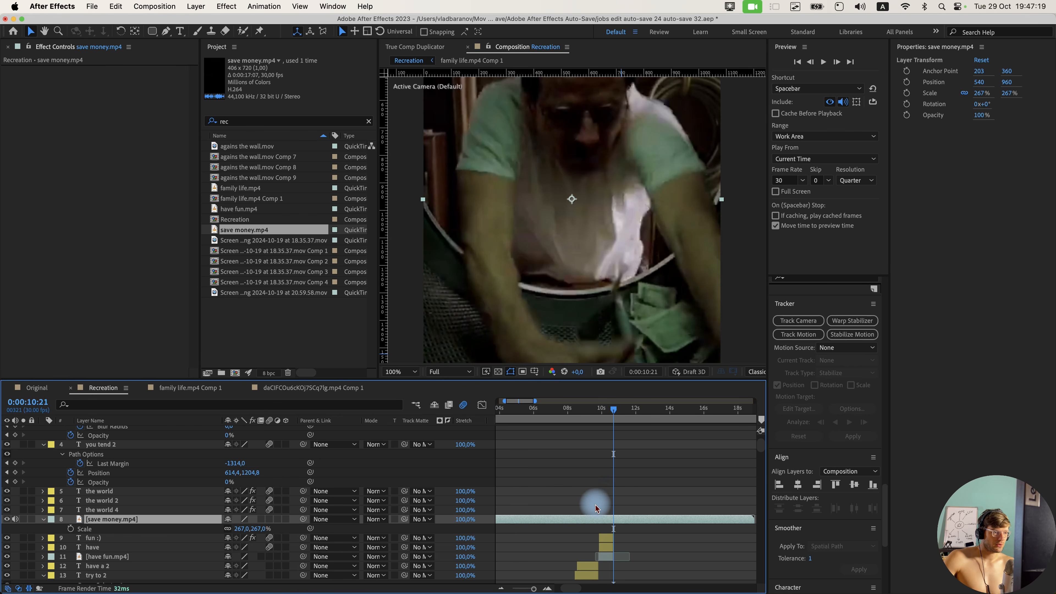
Slide "save money.mp4" to start just after the 10-second mark, mute its audio, and preview the clip.
left_click_drag(563, 524, 693, 528)
key("space")
key("space")
left_click(16, 519)
scroll(691, 259, "down", 1)
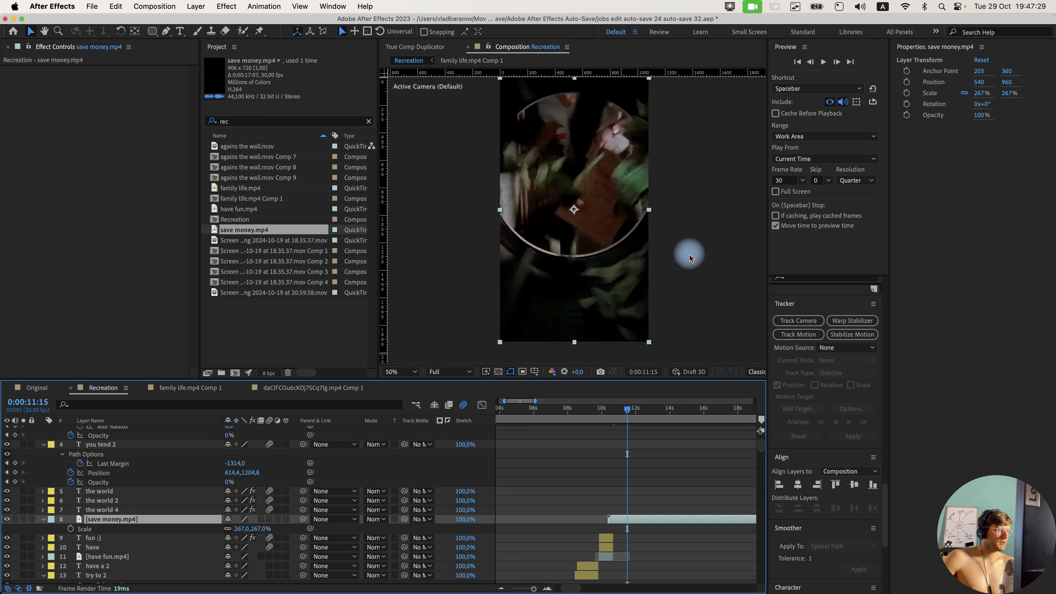
left_click_drag(625, 410, 605, 410)
key("space")
key("space")
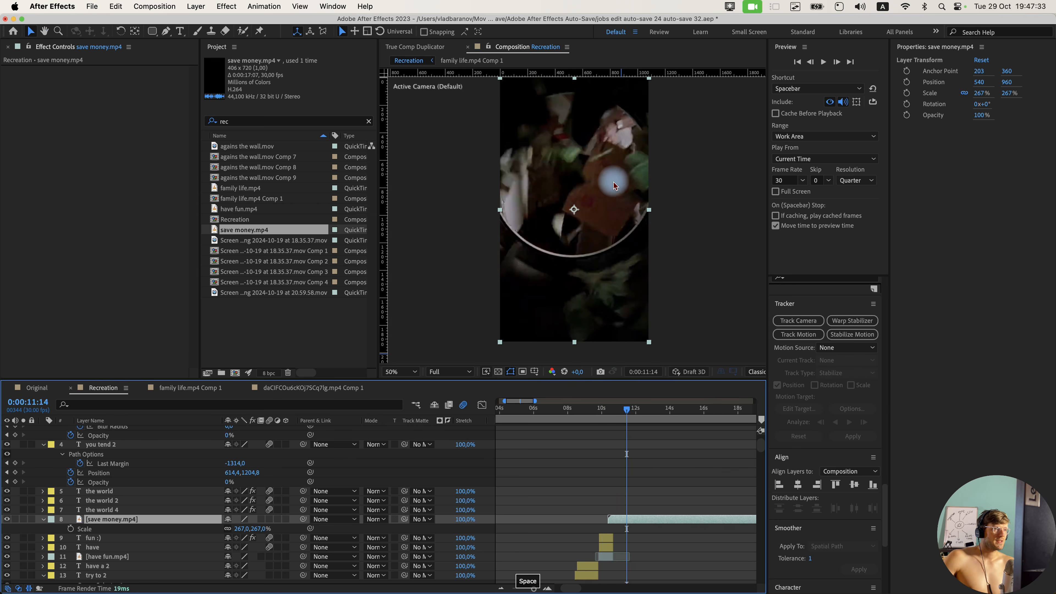
Trim "save money.mp4" to run from 0:00:10:21 to 0:00:11:16, splitting off and deleting the remaining part.
left_click_drag(622, 423, 615, 418)
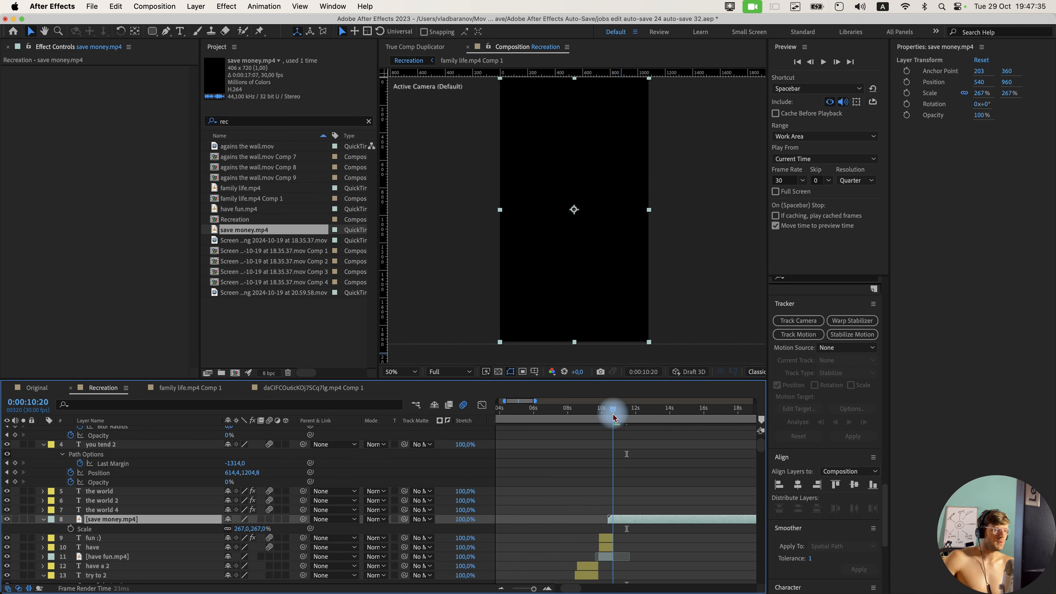
scroll(613, 421, "up", 2)
scroll(626, 422, "up", 2)
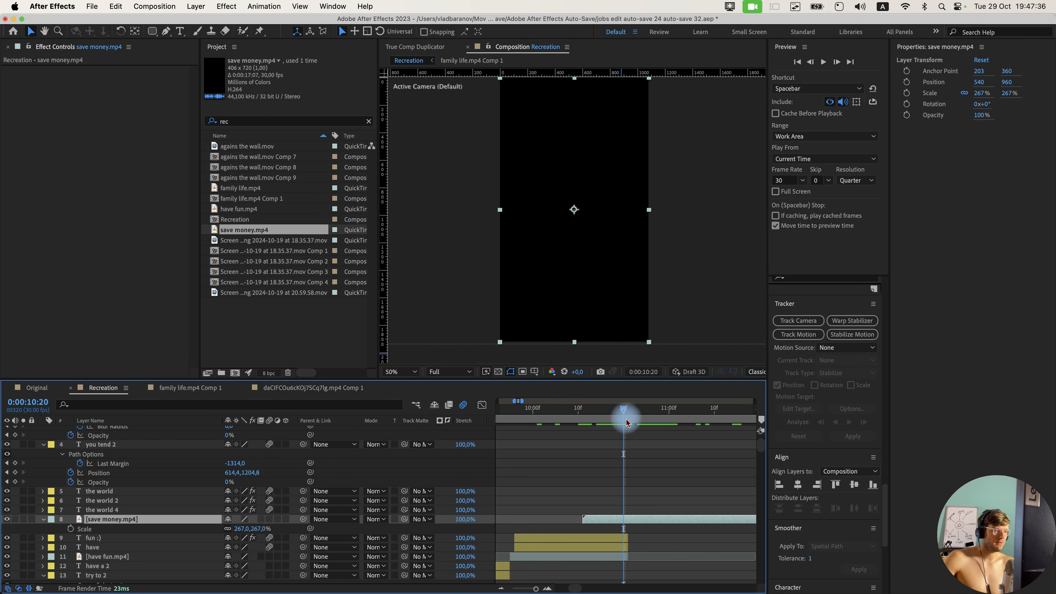
left_click_drag(632, 419, 629, 419)
scroll(589, 515, "down", 3)
left_click_drag(629, 519, 619, 519)
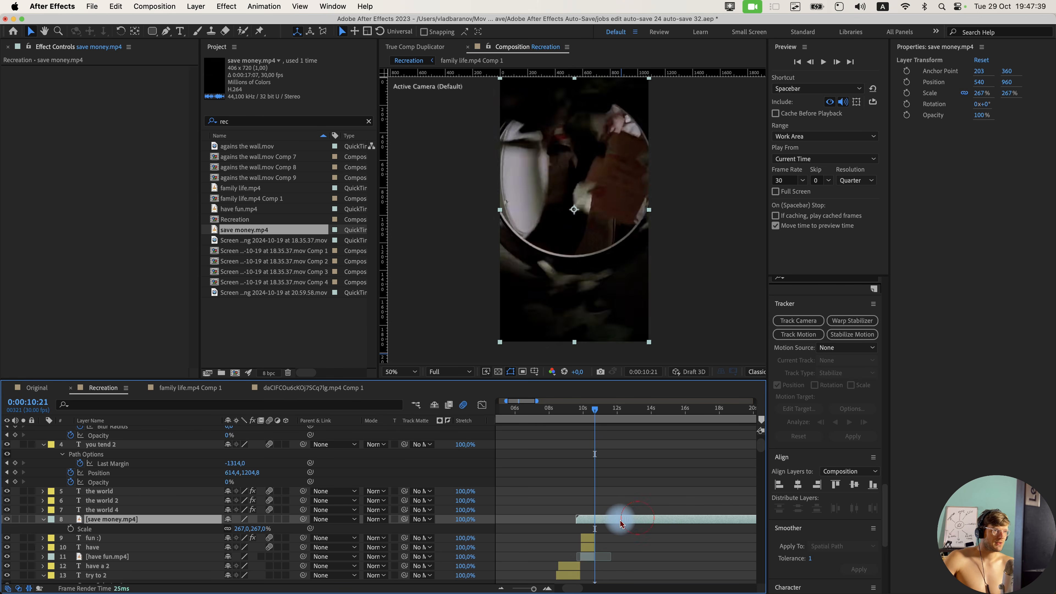
key("shift+super+d")
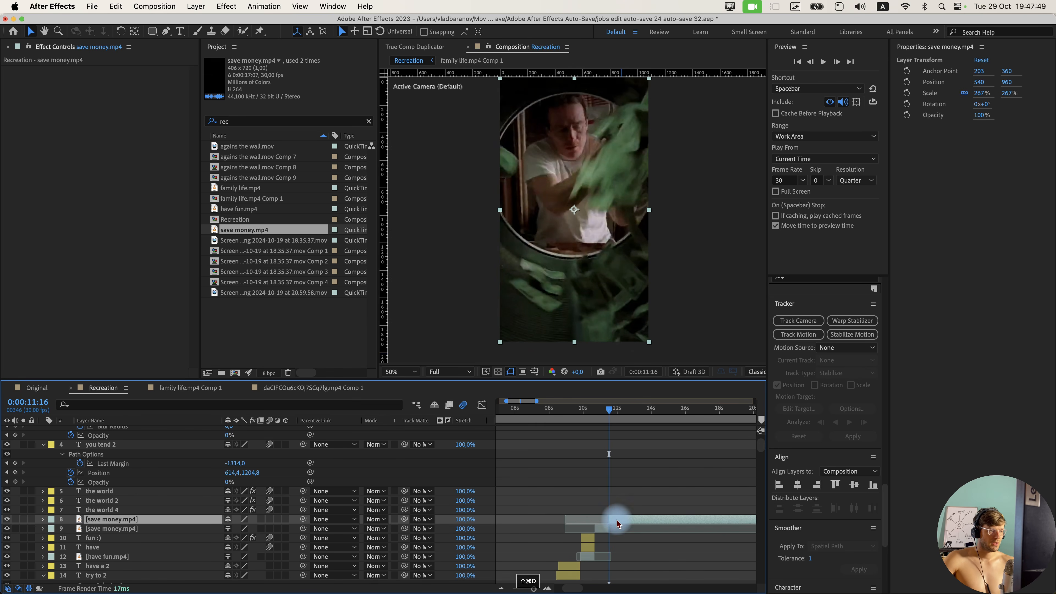
key("Delete")
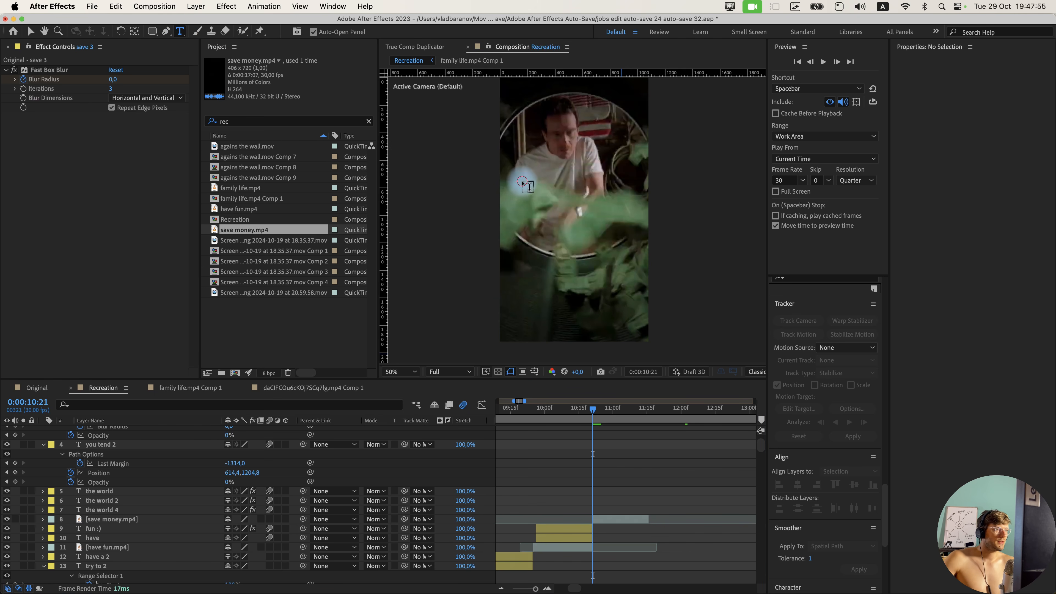
Add a "save" text layer above "save money.mp4" and move it to Position 520, 820.
left_click(522, 177)
type("s")
type("ave")
left_click(611, 538)
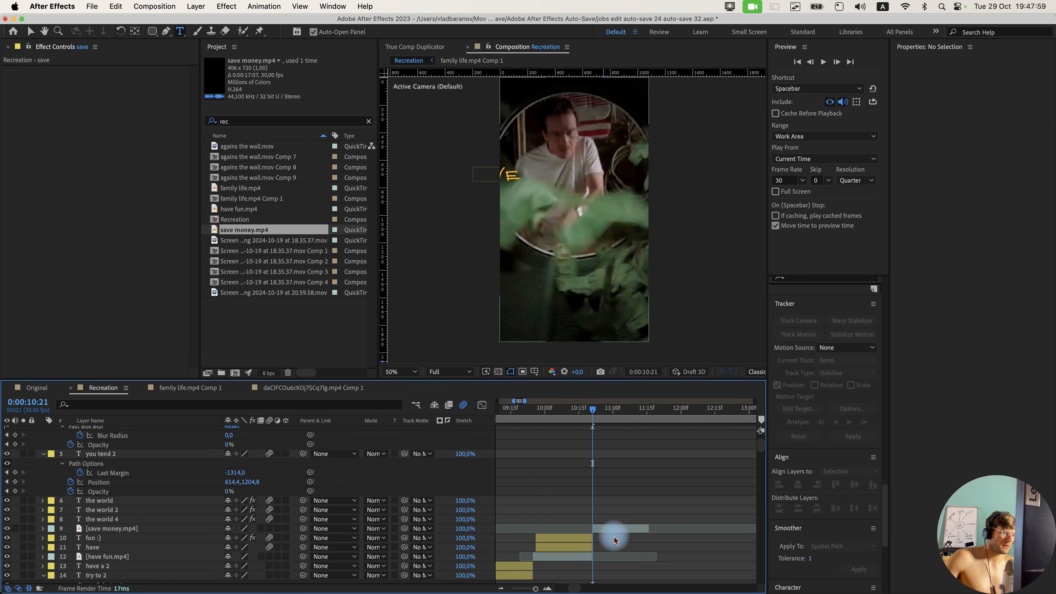
left_click(617, 529)
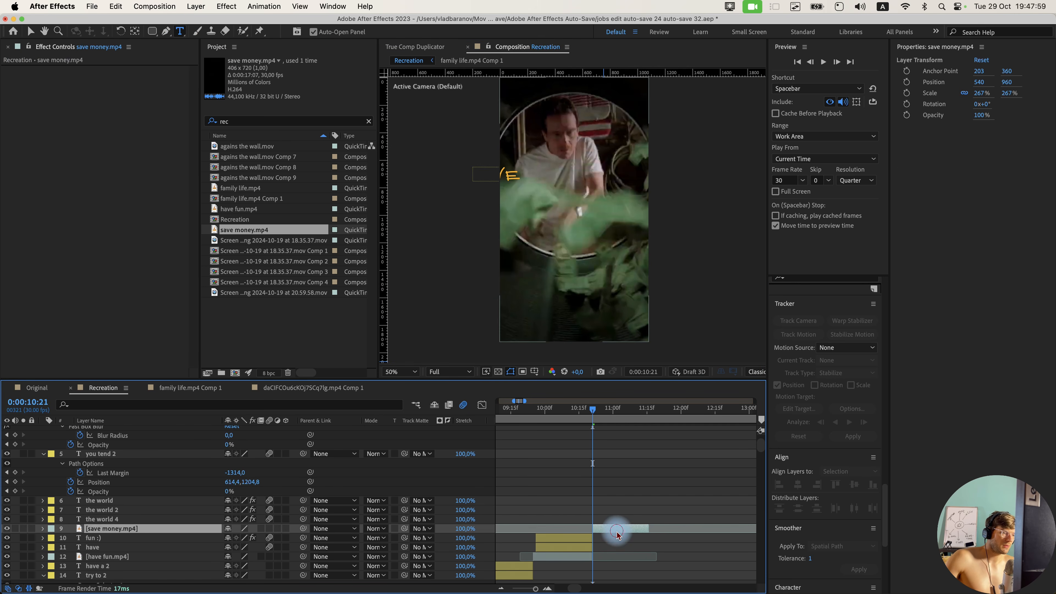
key("v")
left_click_drag(508, 176, 571, 186)
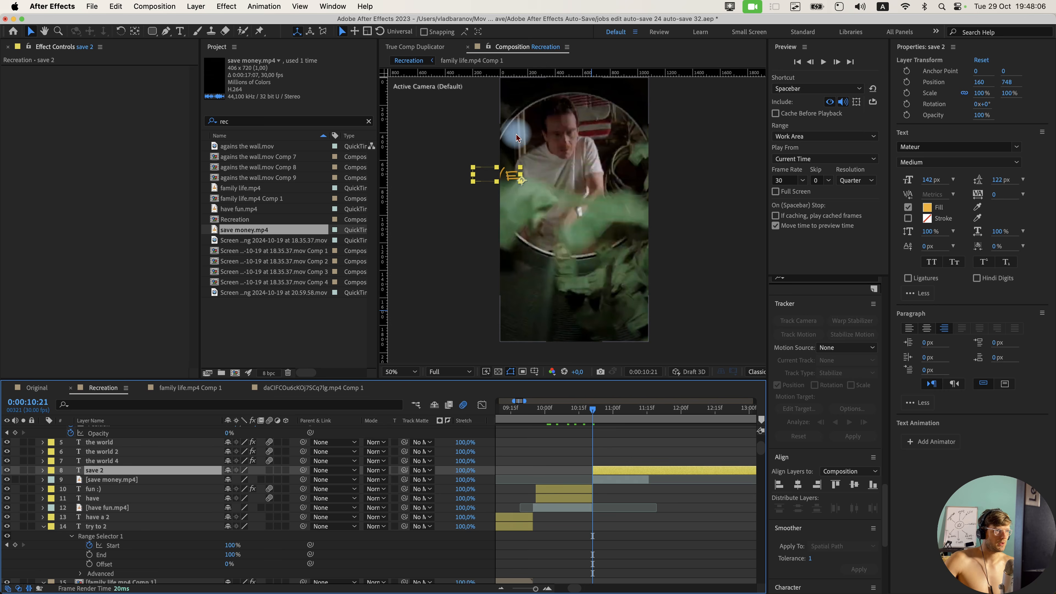
Set the "save" text to Aeonik Pro Bold with a white FFFFFF fill.
left_click(945, 150)
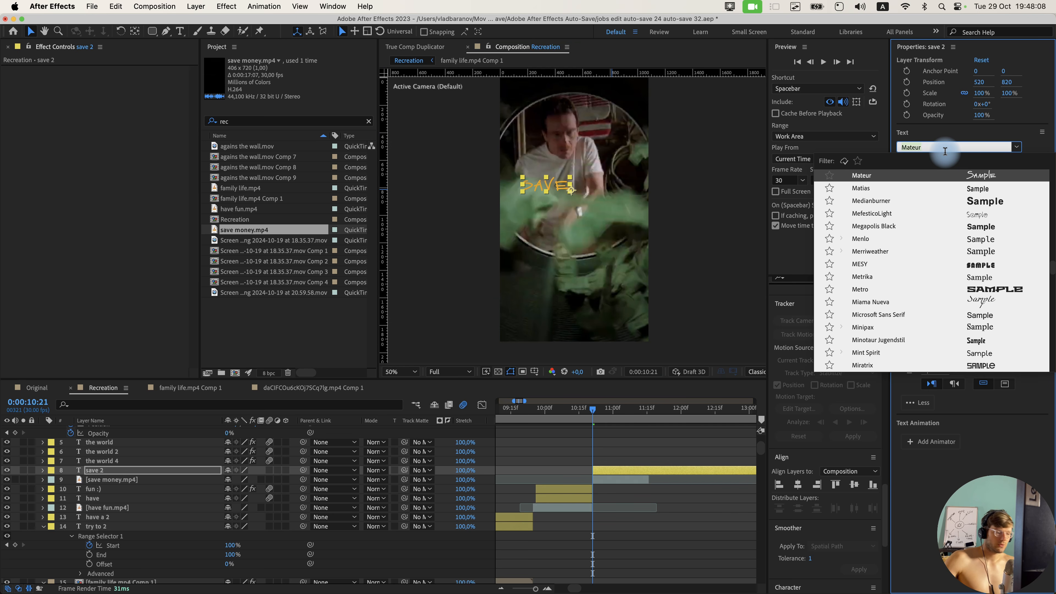
type("aeonik")
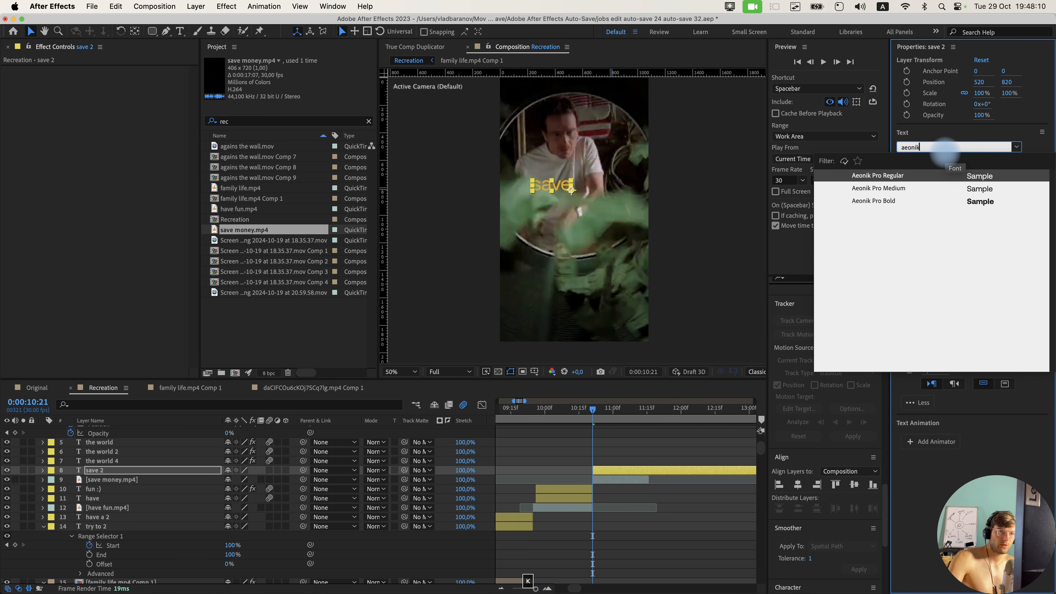
left_click(920, 203)
left_click(927, 208)
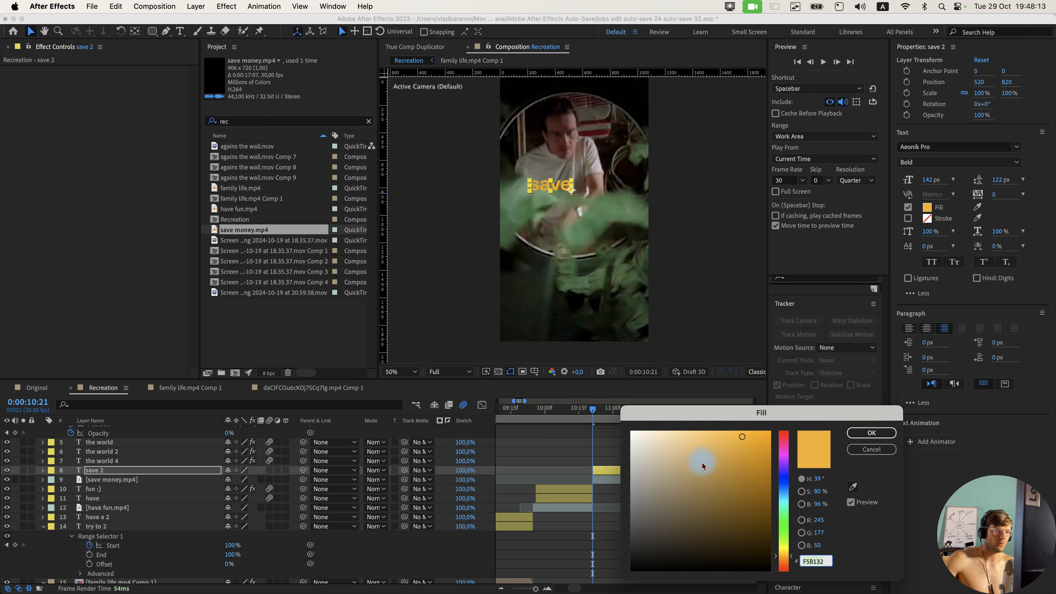
left_click_drag(702, 463, 557, 415)
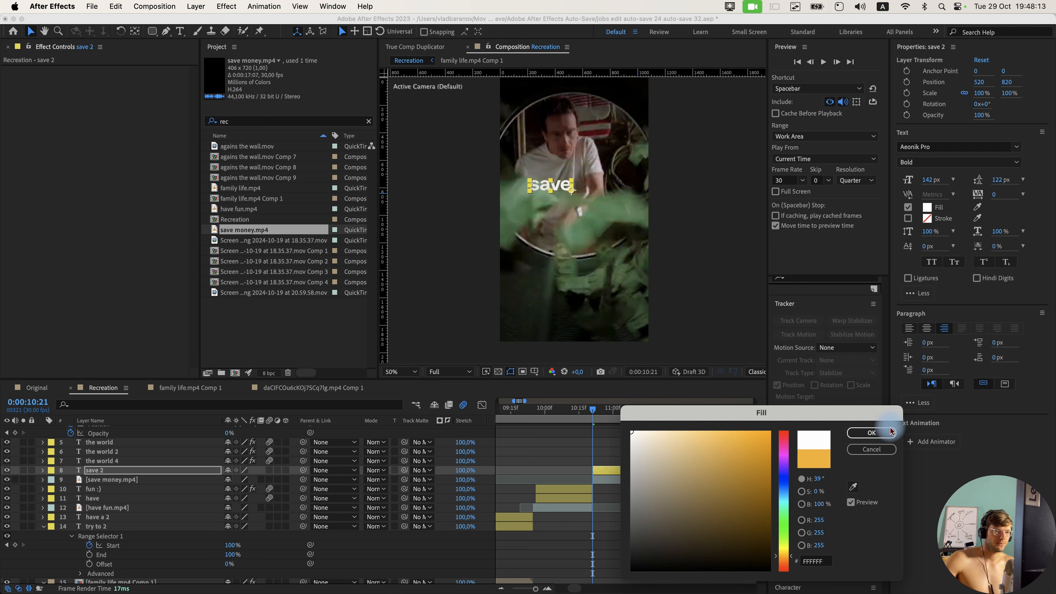
left_click(867, 435)
Set the "save" text layer's blend mode to Exclusion and enlarge it to about 218% at Position 875, 856.
left_click(377, 471)
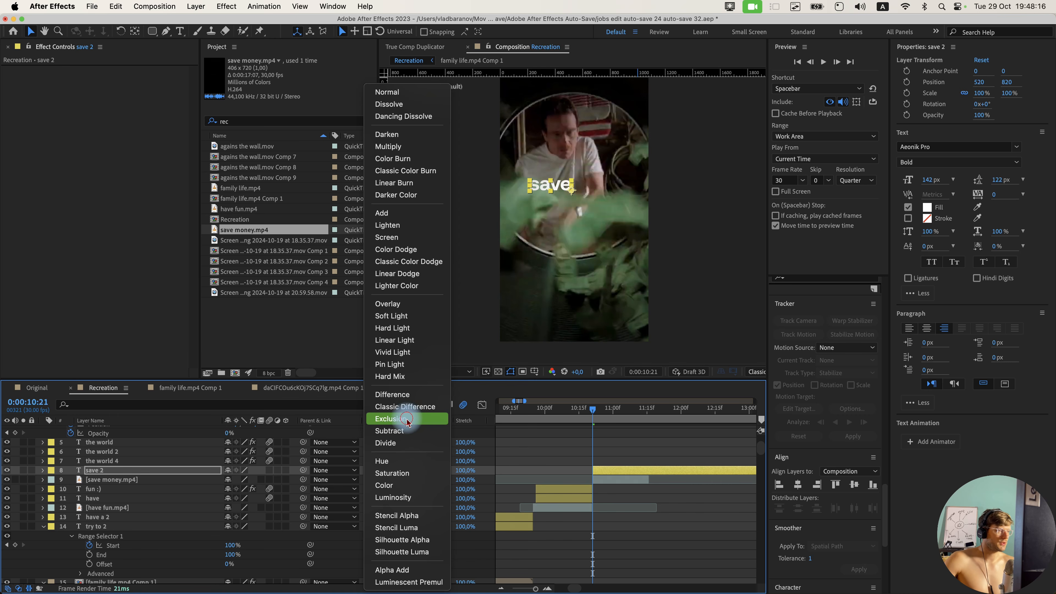
left_click(407, 419)
key("super+z")
left_click_drag(522, 178, 585, 189)
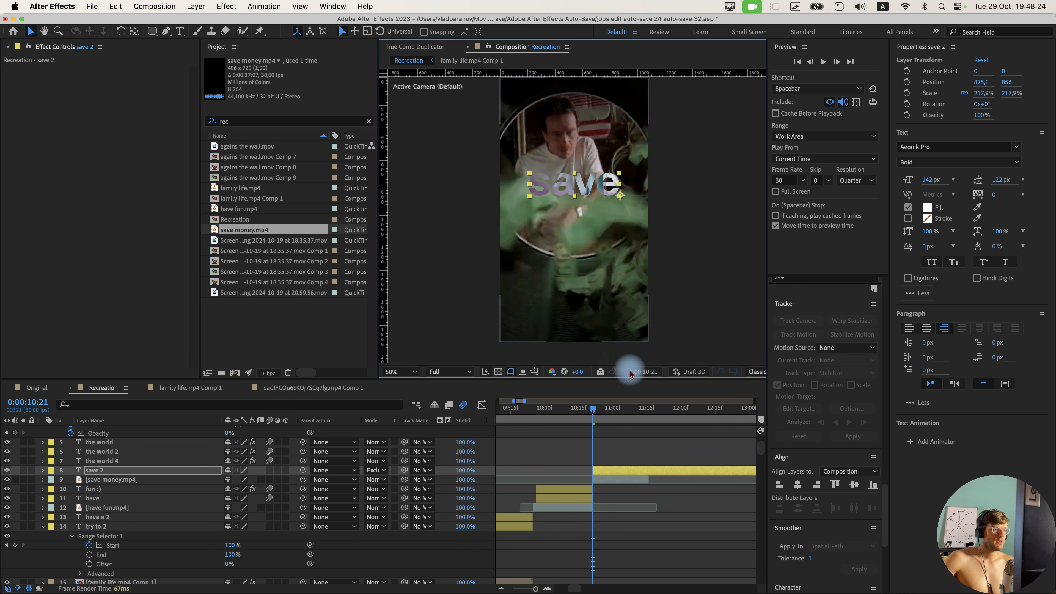
Duplicate the "save" text below the original and change the copy's wording to "a little".
key("super+d")
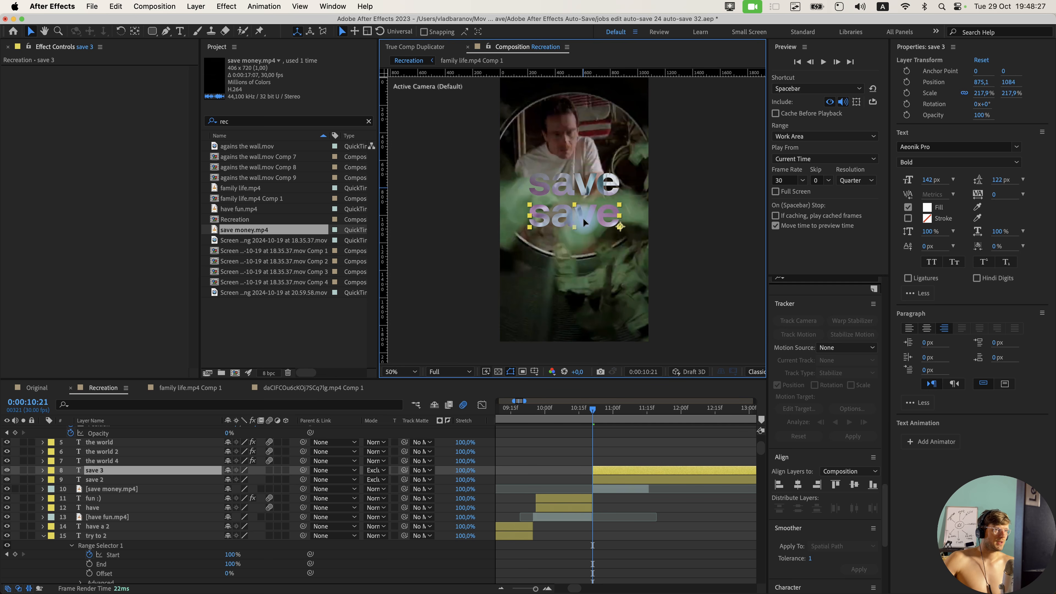
double_click(584, 224)
type("a little")
key("Escape")
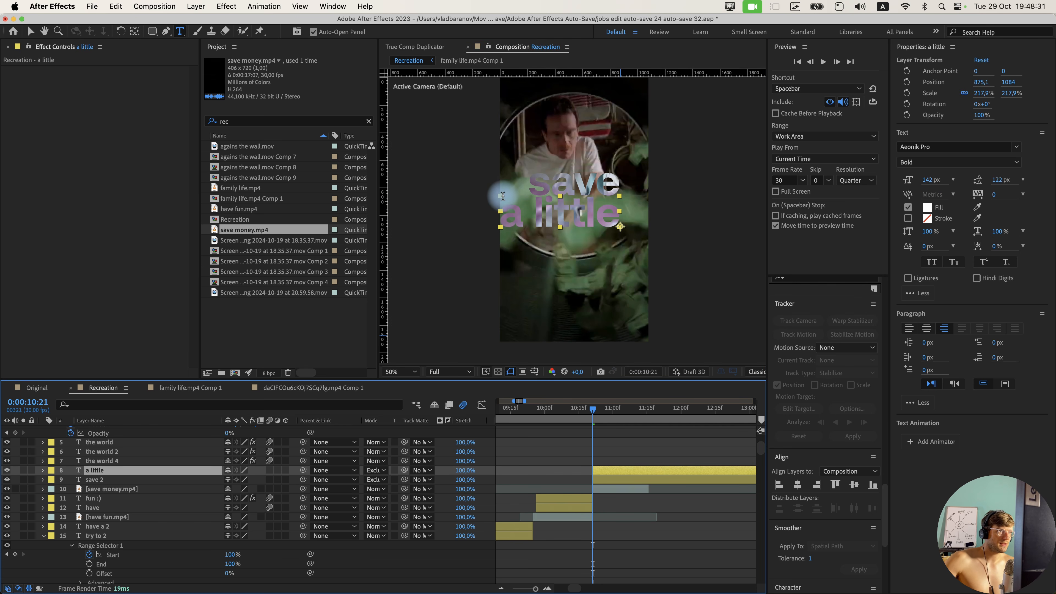
Scale "a little" to about 164% to match the width of "save" and place it at about 863, 1028.
key("v")
left_click_drag(500, 211, 532, 215)
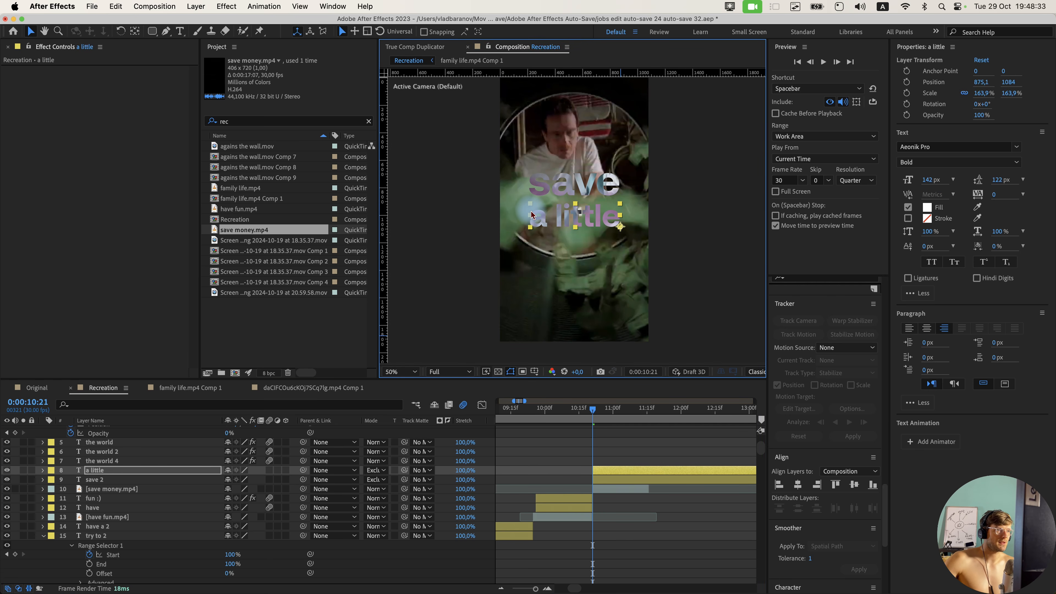
left_click_drag(602, 226, 601, 219)
scroll(565, 209, "up", 2)
left_click_drag(528, 206, 532, 240)
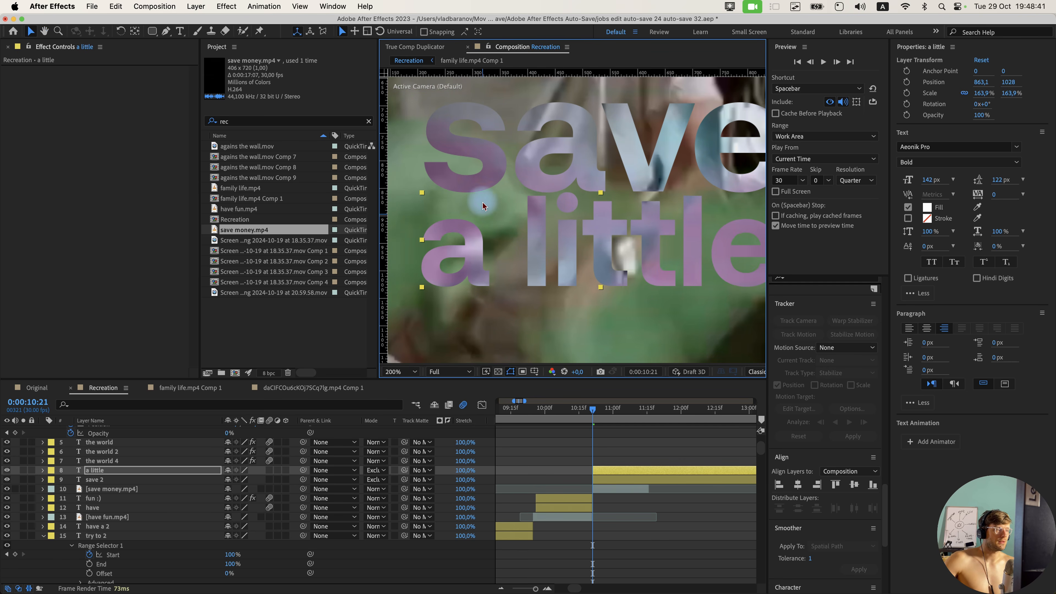
scroll(663, 213, "right", 5)
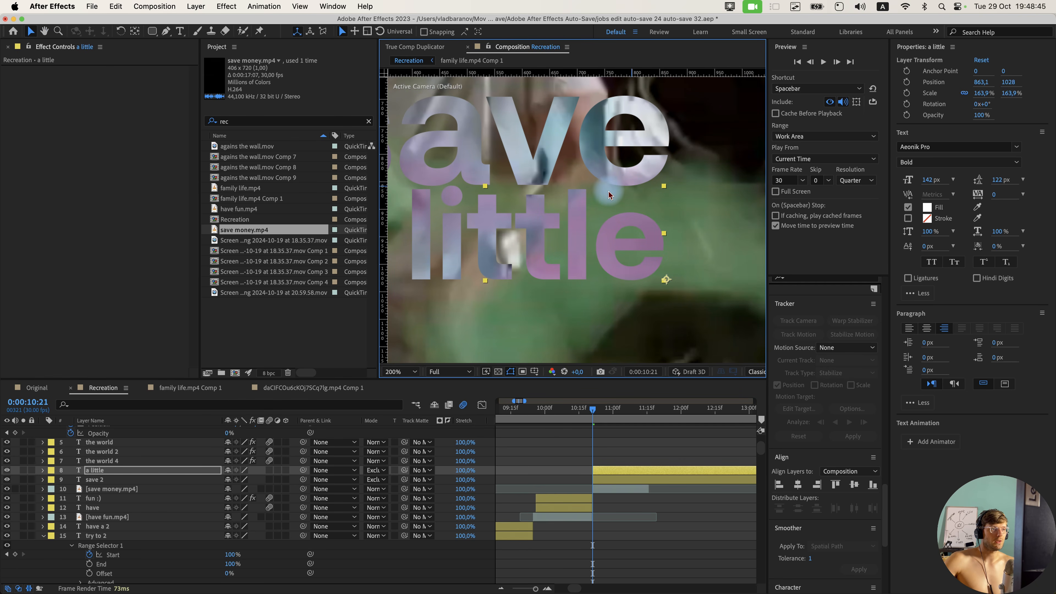
scroll(610, 195, "down", 2)
Duplicate the "a little" text below itself and change the copy's wording to "money".
key("super+d")
left_click_drag(584, 222, 586, 270)
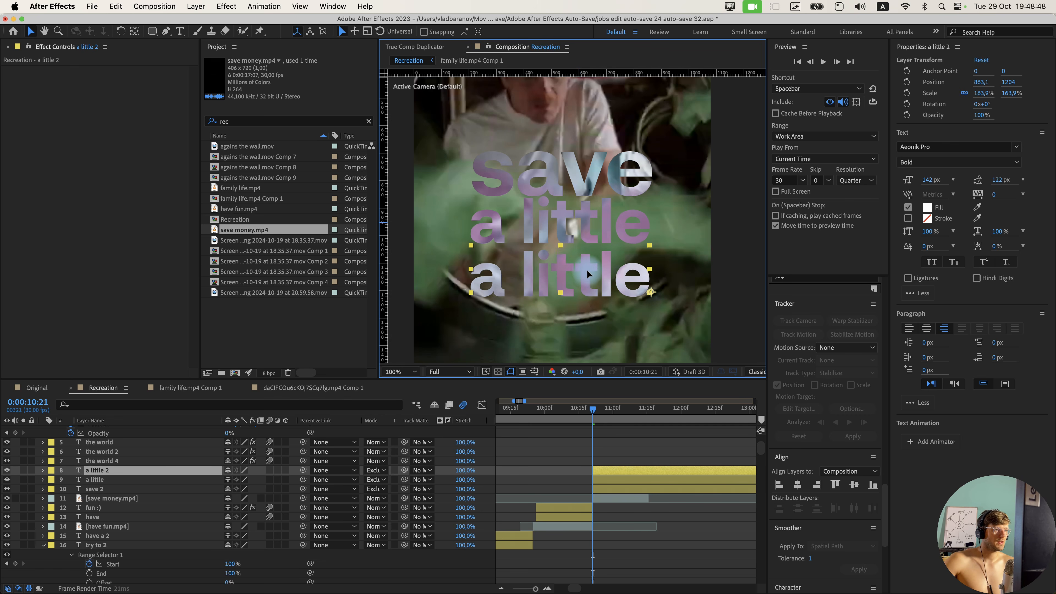
double_click(588, 273)
type(",m")
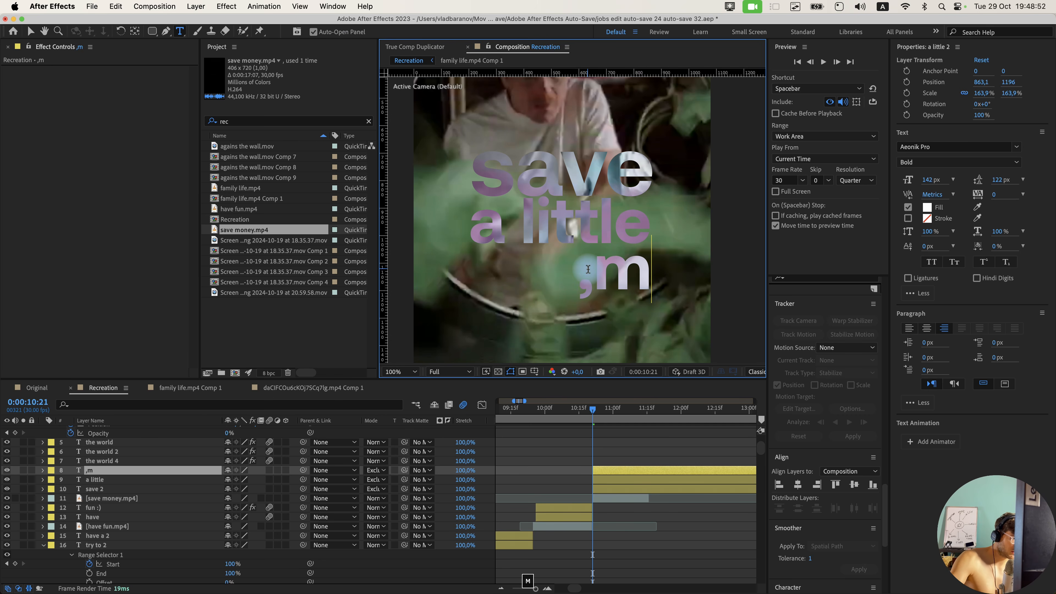
key("BackSpace")
key("BackSpace")
type("money")
left_click(620, 469)
Scale "money" to about 145% and place it right under "a little" at about 863, 1158.
key("v")
left_click_drag(450, 255, 528, 263)
key("comma")
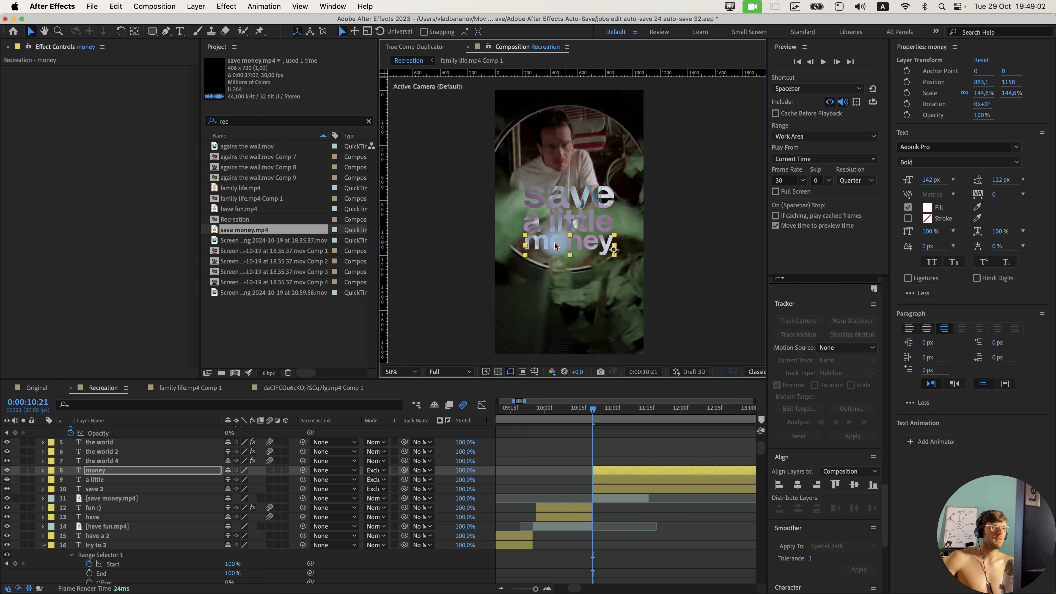
Show the proportional grid and move the "save", "a little" and "money" layers together to just below the frame's centre.
left_click(535, 376)
left_click(549, 392)
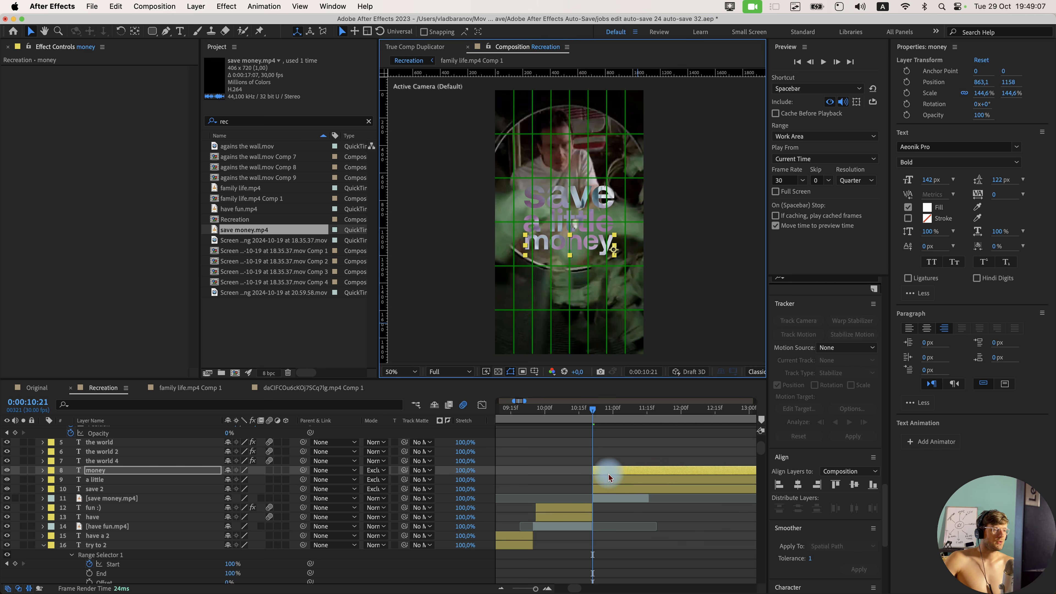
left_click(611, 488, "shift")
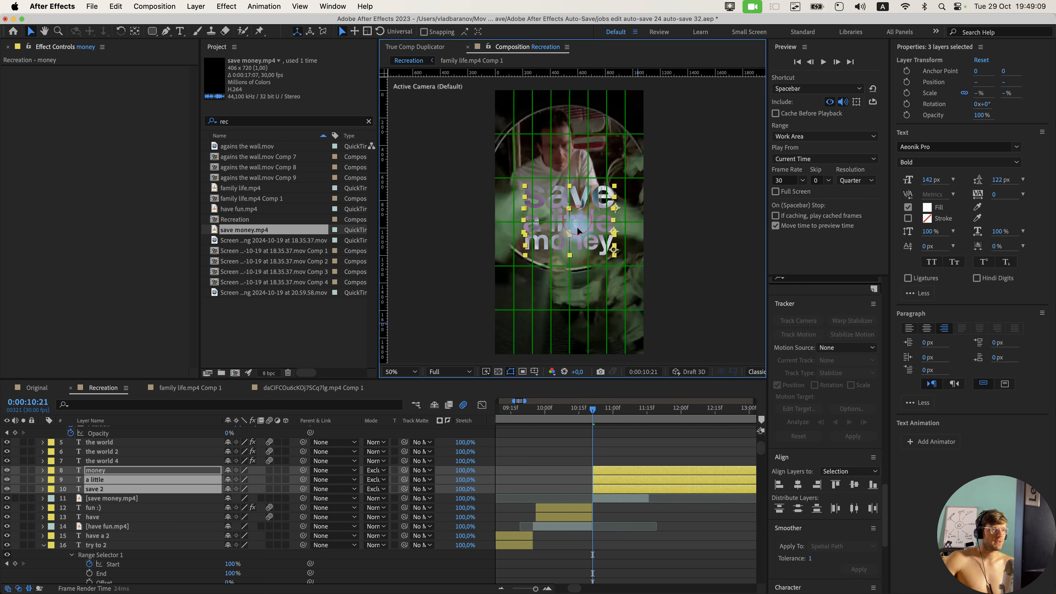
left_click_drag(577, 227, 573, 264)
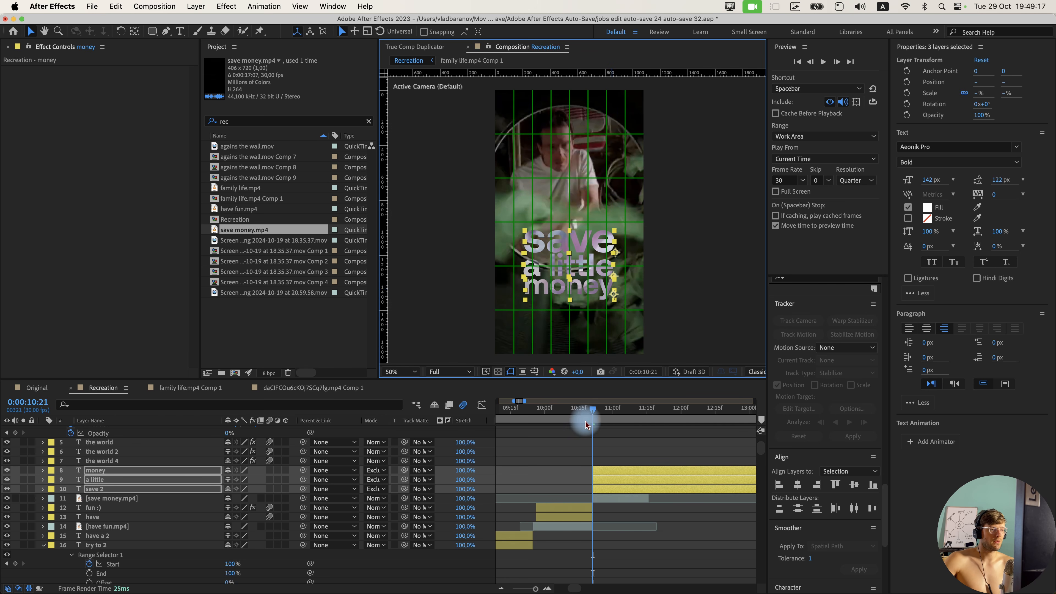
left_click(623, 439)
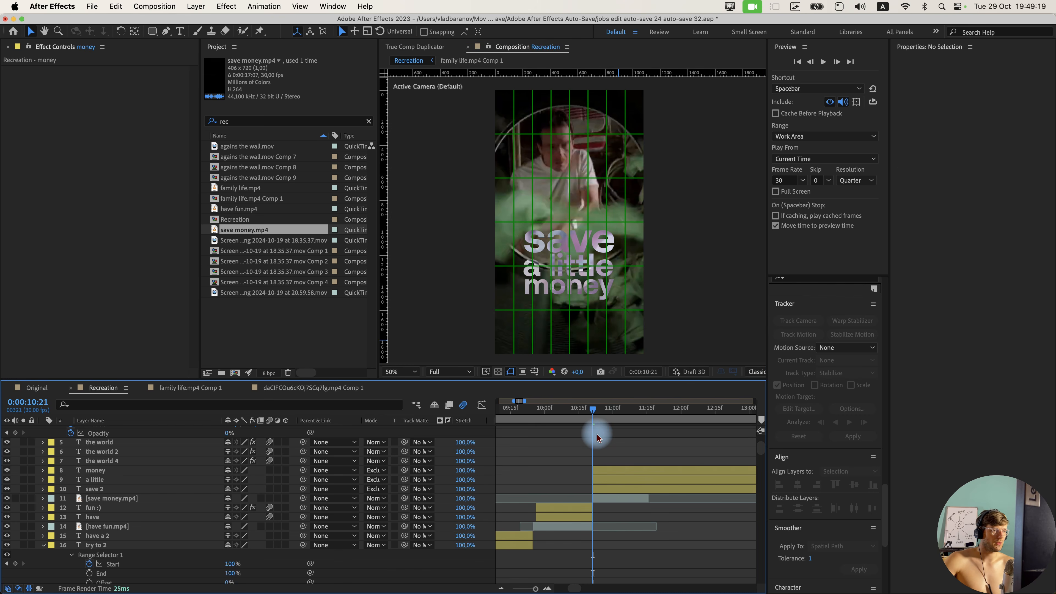
Check the "save" text's entrance in the Original composition and add a Position keyframe to Recreation's "save" text at 0:00:10:23.
scroll(596, 441, "up", 2)
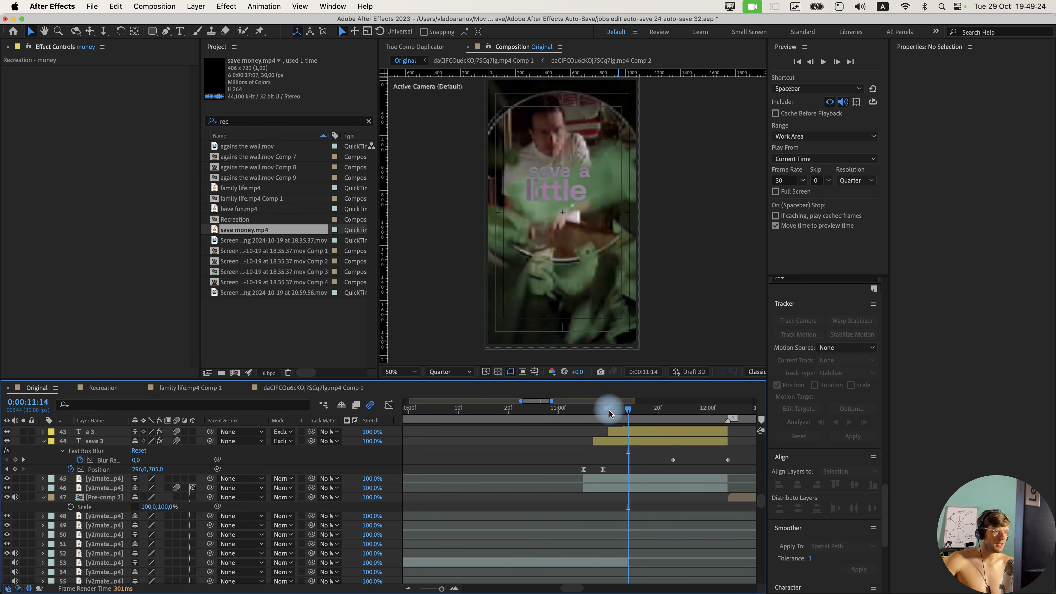
left_click_drag(609, 413, 594, 416)
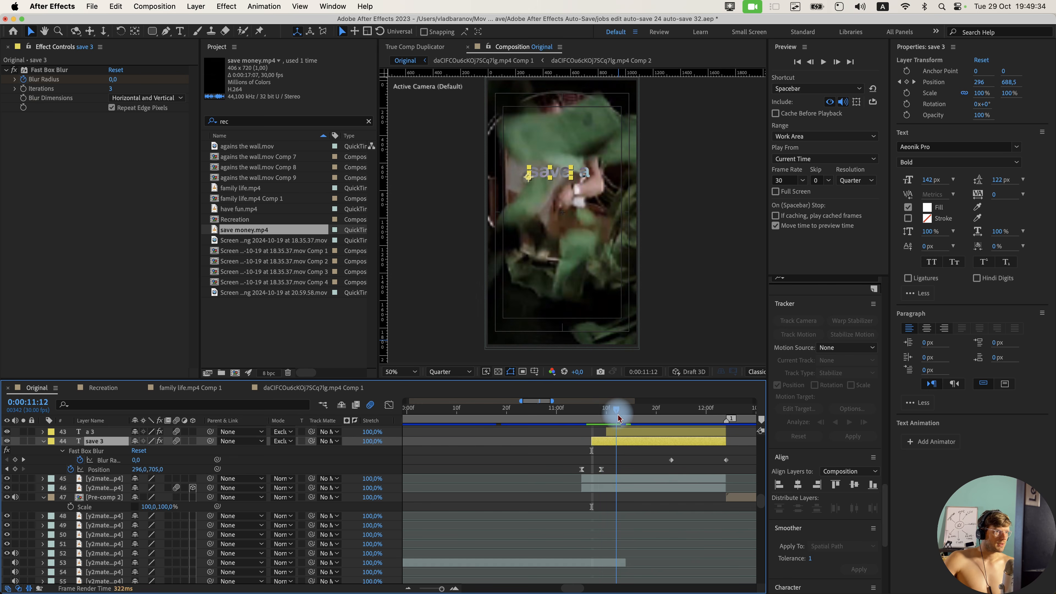
left_click_drag(618, 416, 603, 418)
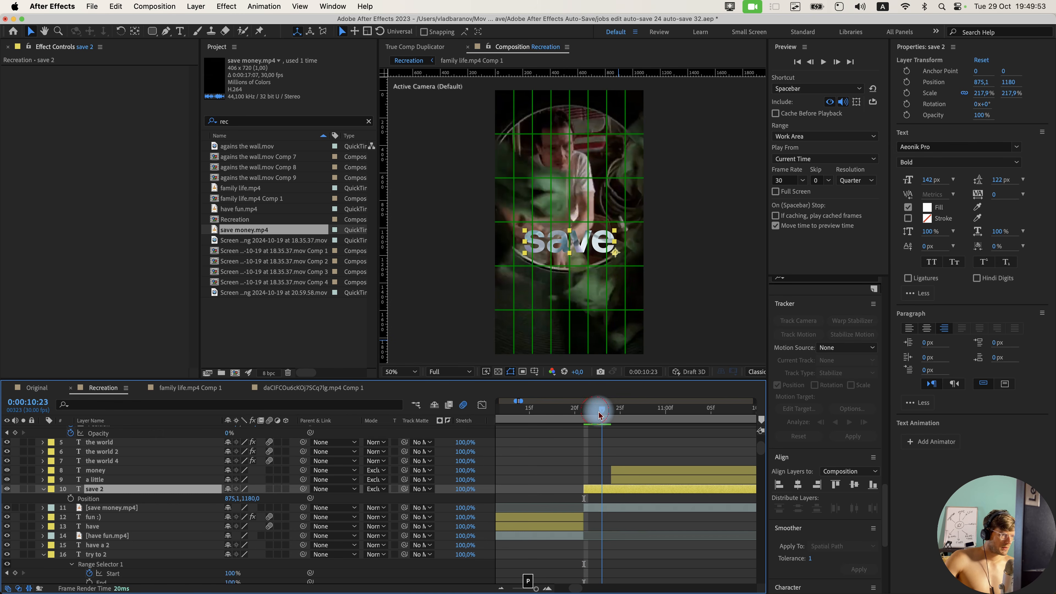
left_click(247, 474)
left_click(68, 504)
left_click(70, 499)
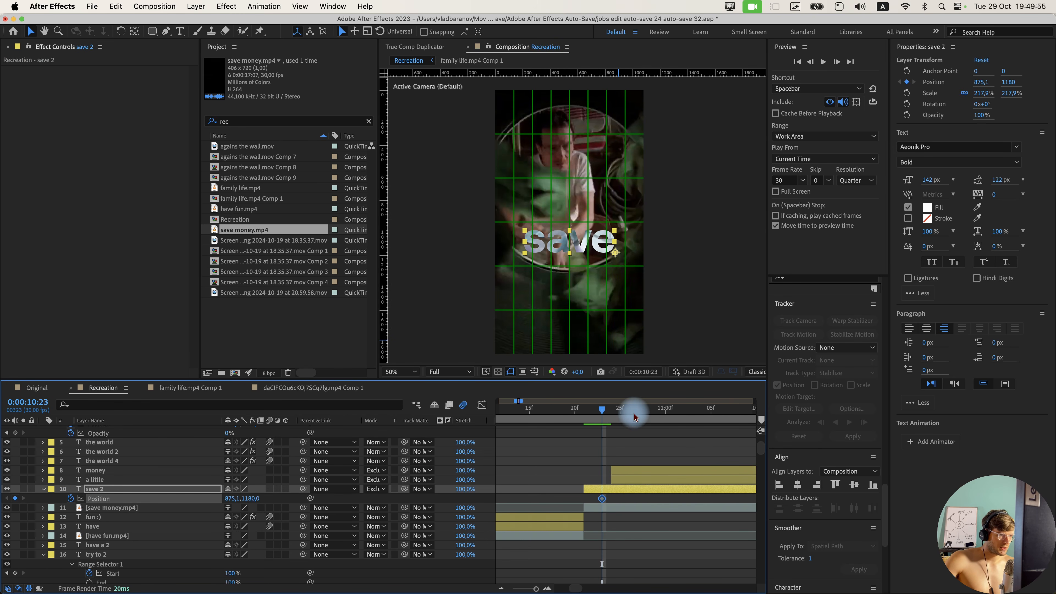
Add end Position keyframes to "a little" at about 0:00:10:28 and to "money" at about 0:00:11:05.
left_click_drag(634, 416, 583, 411)
left_click(102, 480)
key("p")
left_click(70, 489)
left_click(691, 470)
key("p")
left_click(70, 480)
Set the "save" text's starting Position to 875.1, 1025 and move that keyframe slightly ahead of the layer's start.
left_click(610, 508)
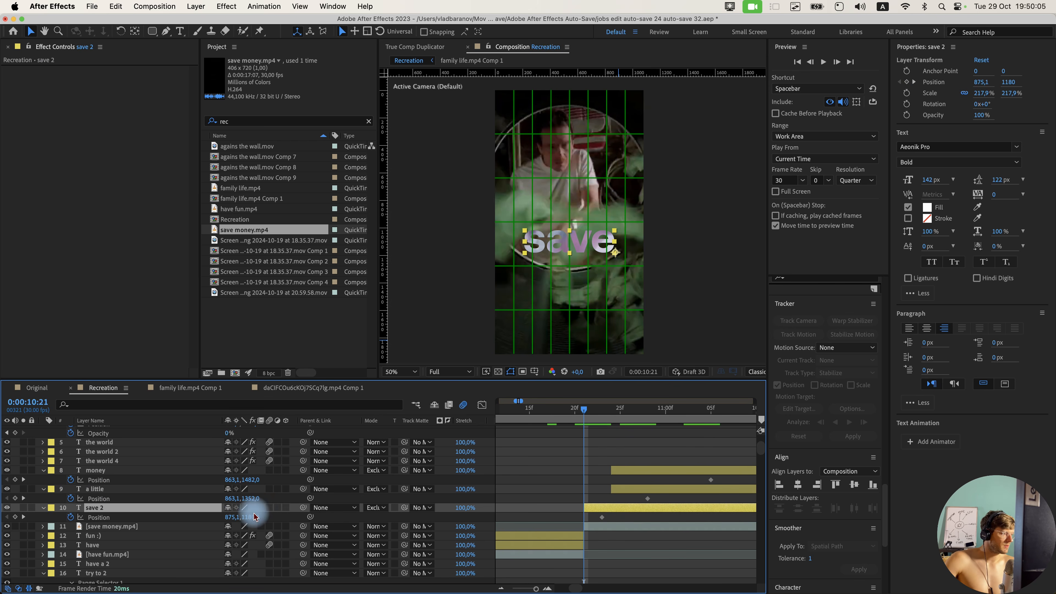
left_click_drag(255, 517, 243, 517)
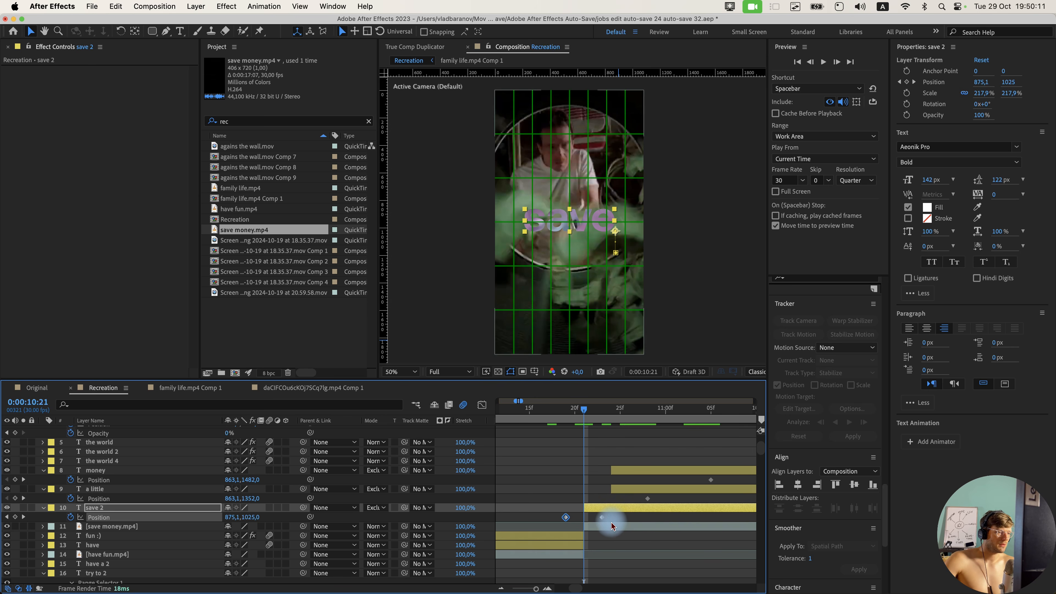
left_click_drag(613, 525, 555, 516)
Ease both "save" Position keyframes, enable motion blur on that layer and preview its entrance.
key("w")
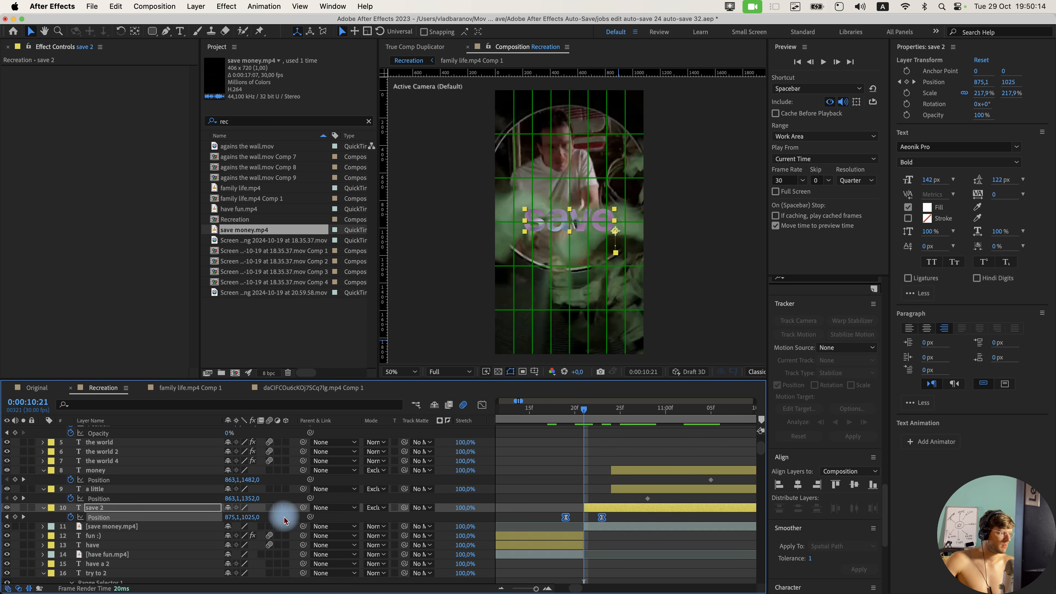
left_click(270, 507)
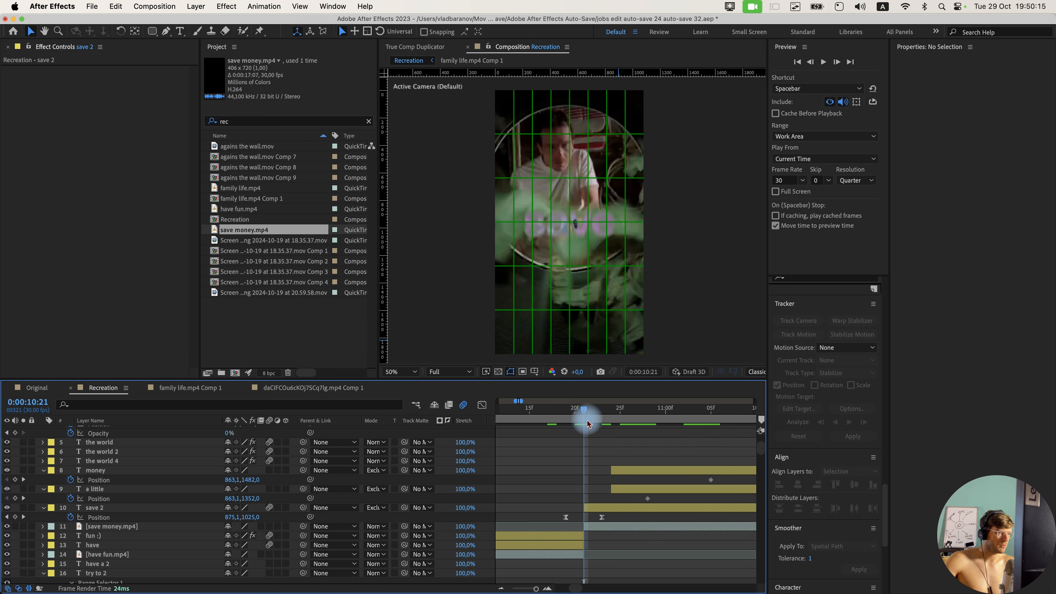
left_click_drag(587, 420, 547, 417)
key("space")
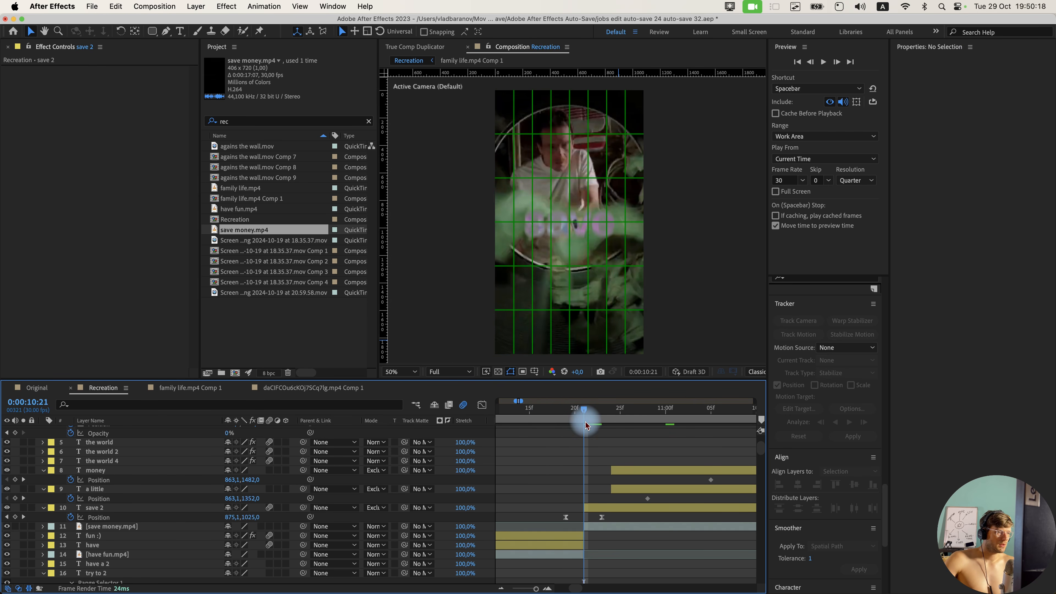
left_click_drag(584, 419, 572, 417)
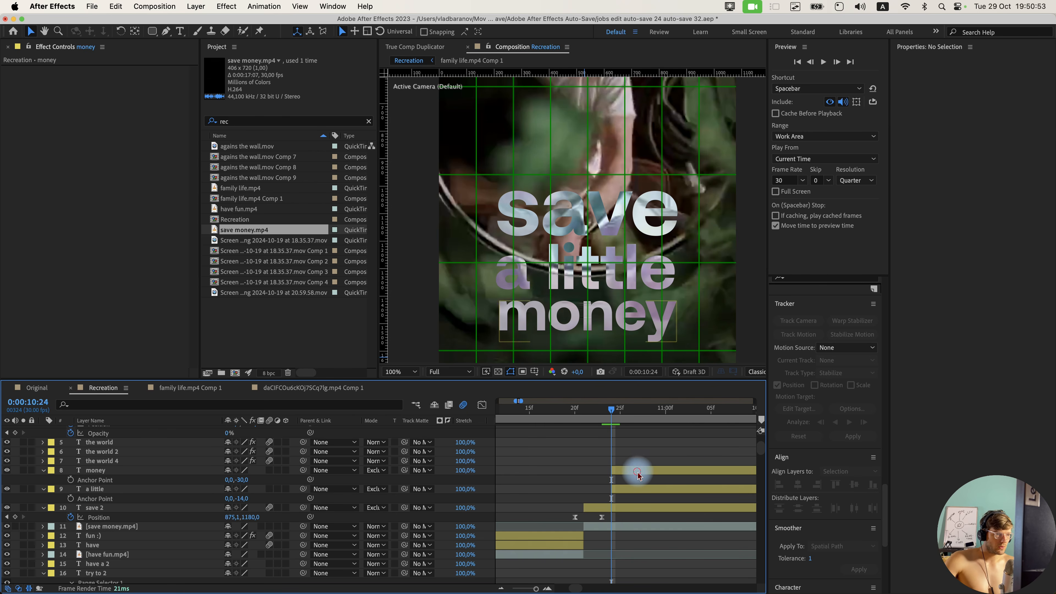
Delay "money" to start at 0:00:11:00 and keyframe "a little" at Position 503.1, 1352 on its first frame.
left_click_drag(634, 470, 689, 471)
left_click(655, 488)
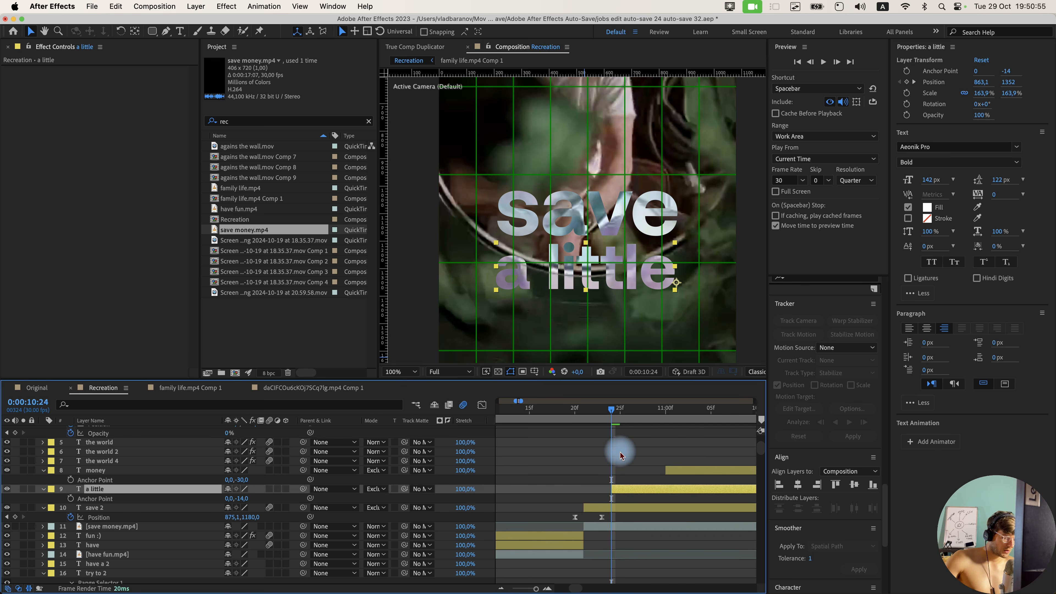
key("i")
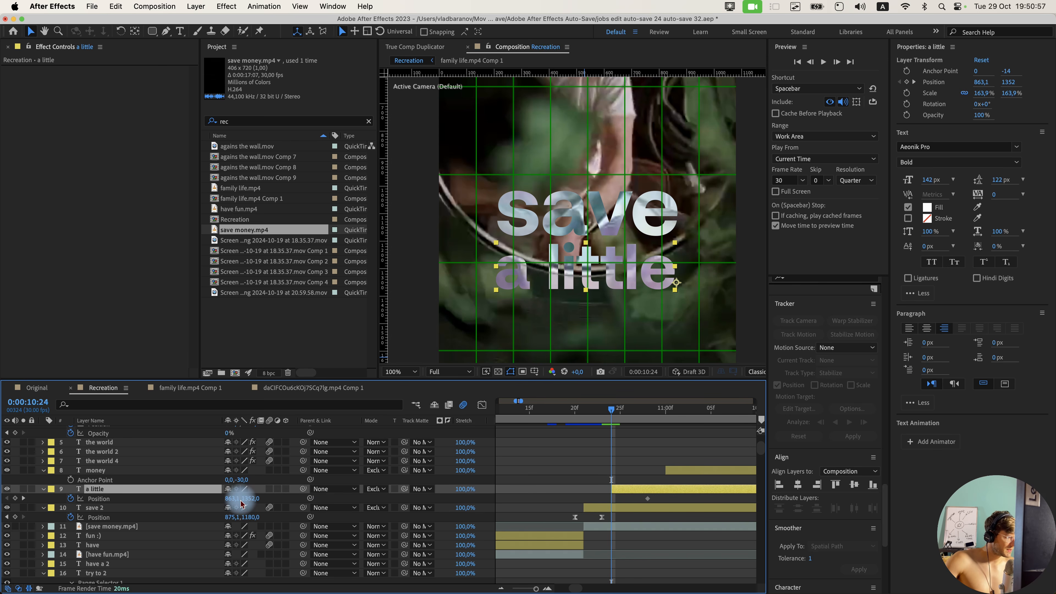
left_click_drag(241, 499, 211, 500)
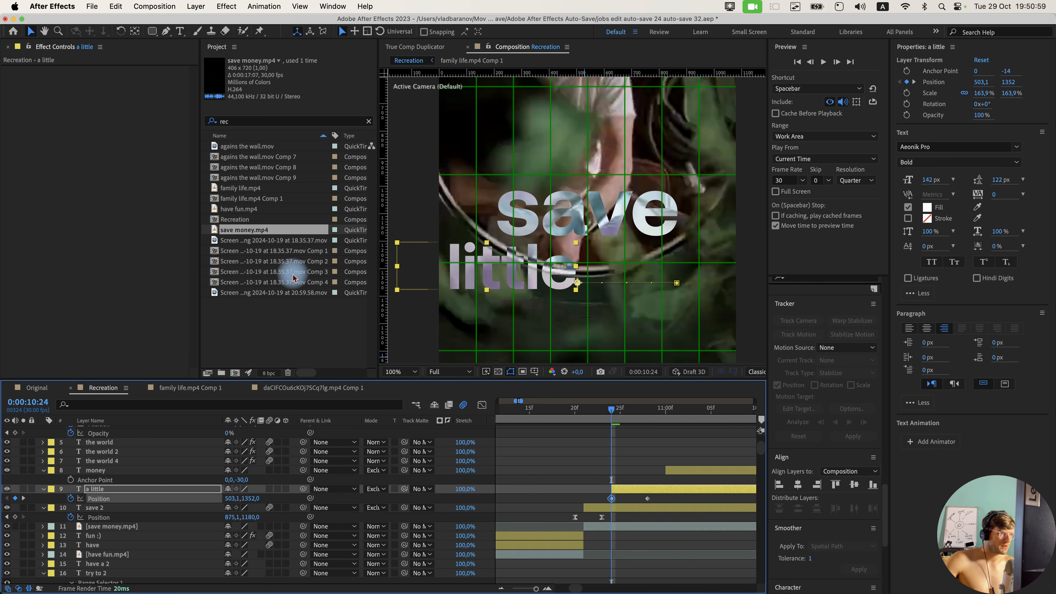
Make "money" rise into place from a starting Position of about 863, 1682 and preview the text animation.
left_click(670, 475)
key("i")
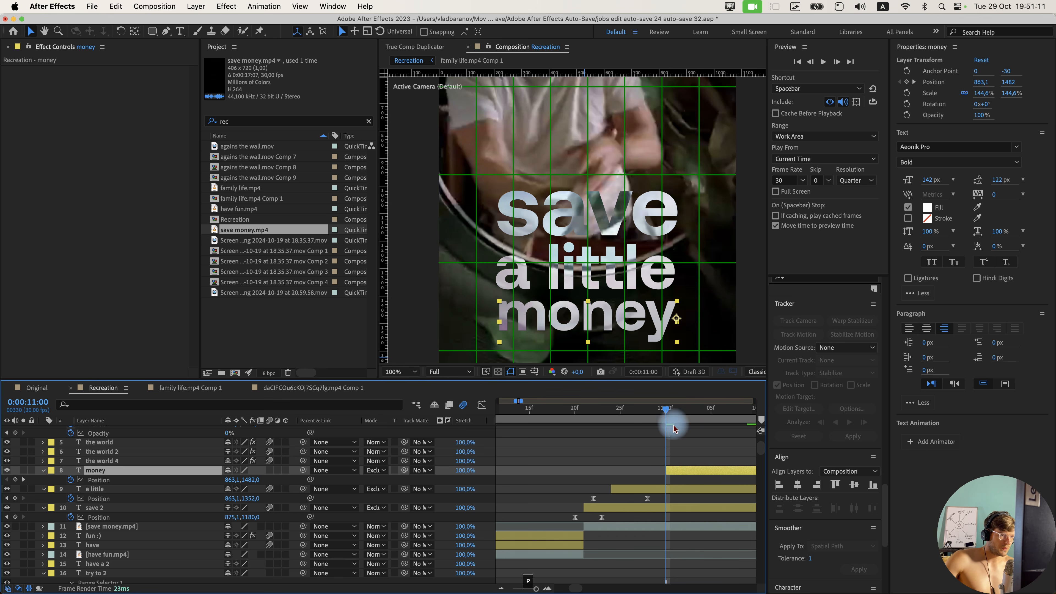
key("minus")
left_click_drag(251, 482, 261, 482)
left_click_drag(531, 339, 513, 277)
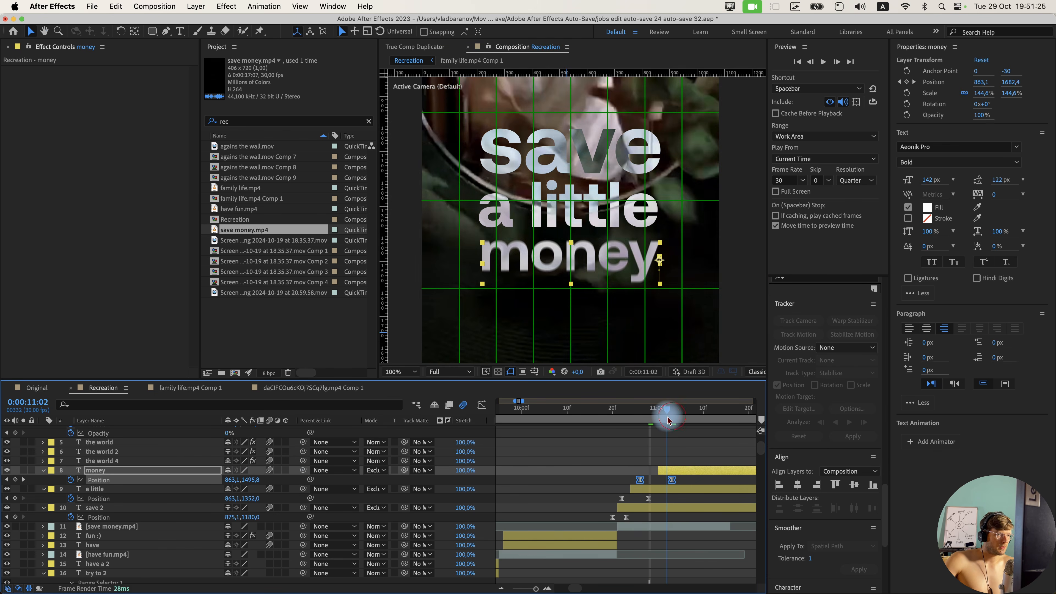
left_click_drag(667, 416, 636, 423)
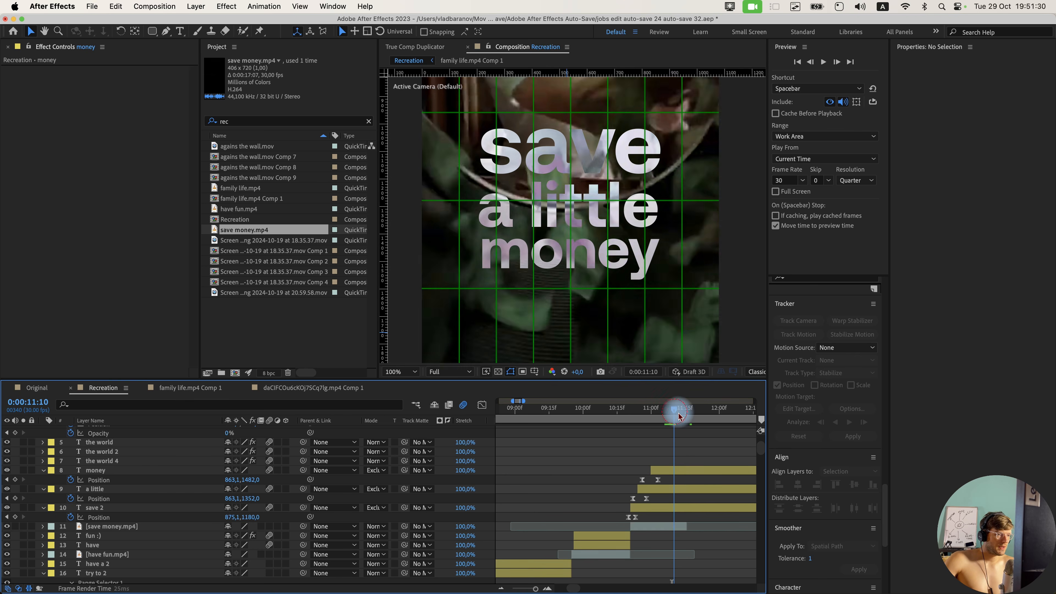
key("r")
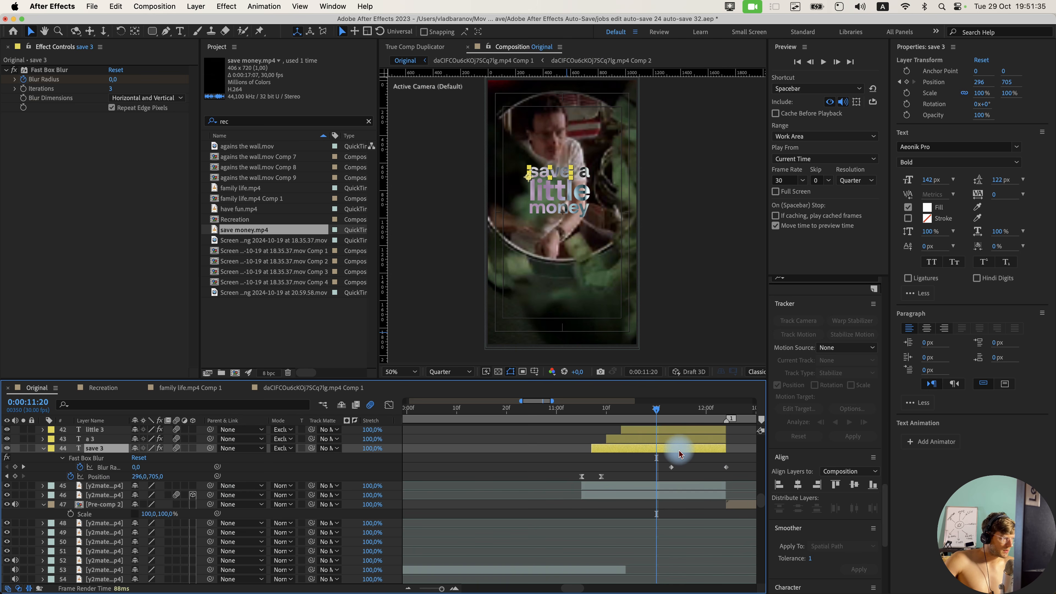
Copy the Fast Box Blur keyframes from "save 3" in Original onto Recreation's three text layers at 0:00:11:06.
key("u")
key("u")
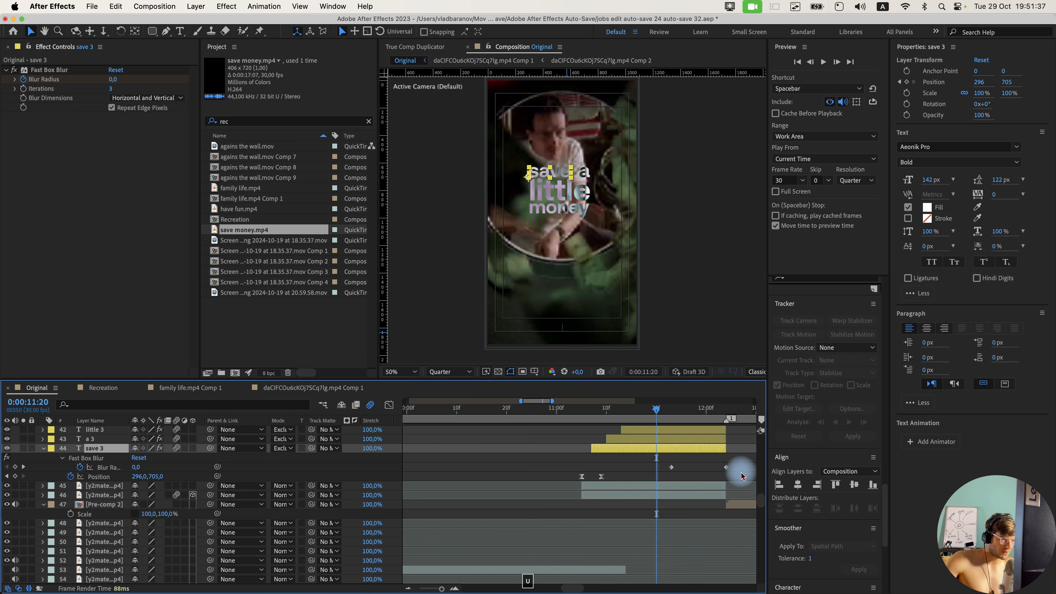
key("k")
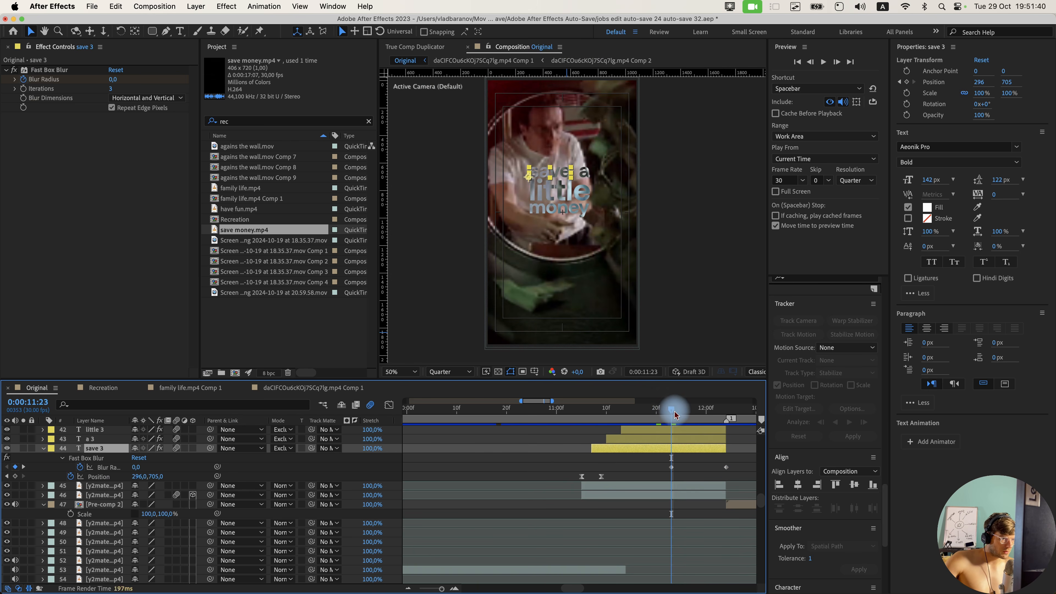
mouse_move(674, 415)
left_mouse_down()
mouse_move(734, 421)
mouse_move(674, 427)
left_mouse_up()
left_click_drag(731, 470, 629, 482)
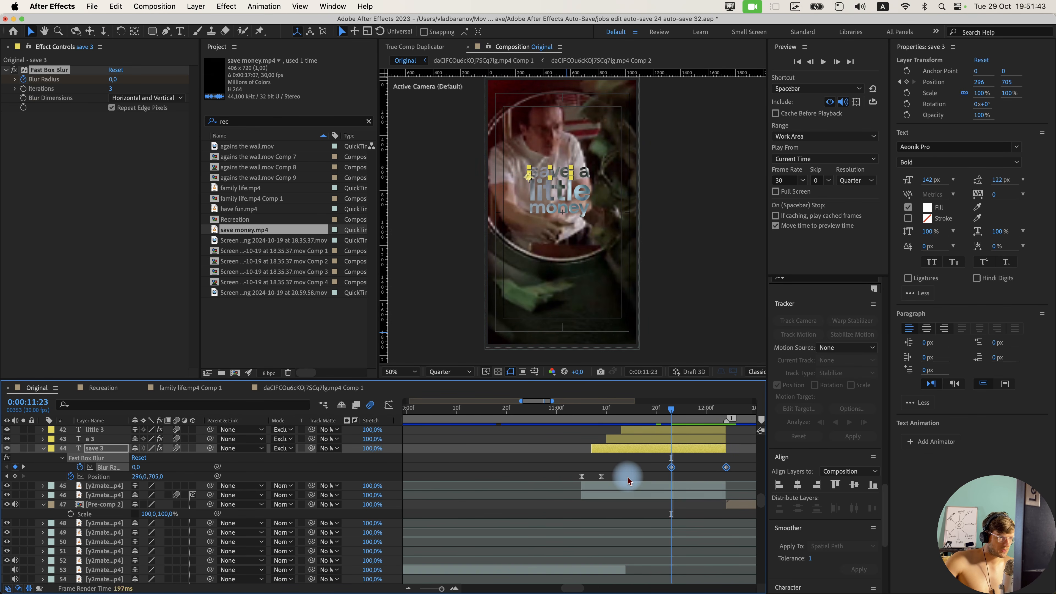
left_click(108, 388)
left_click_drag(624, 417, 628, 423)
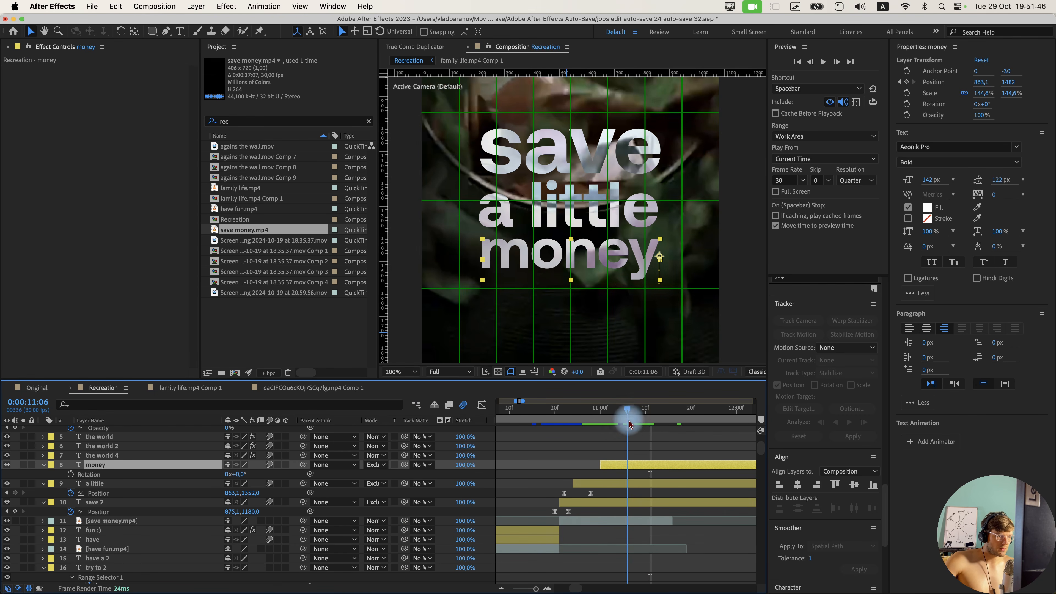
left_click(641, 498)
left_click(693, 531, "shift")
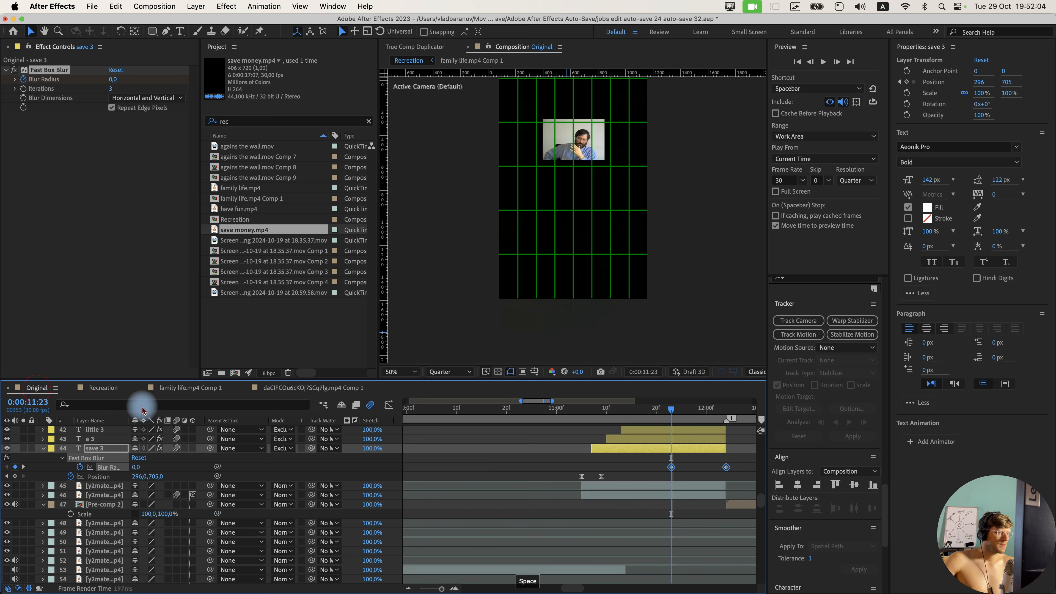
Check the following transition in Original, return to Recreation at 0:00:11:17 and open the FilmPack Film Burns folder in Finder.
left_click_drag(621, 420, 601, 418)
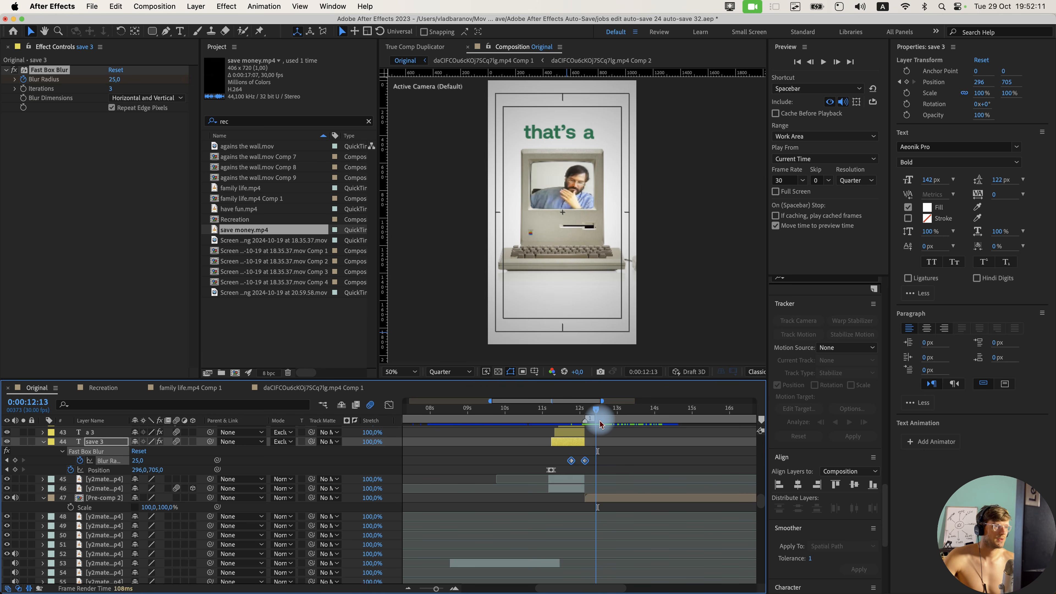
mouse_move(602, 424)
left_mouse_down()
mouse_move(593, 420)
mouse_move(646, 419)
mouse_move(587, 417)
mouse_move(599, 417)
left_mouse_up()
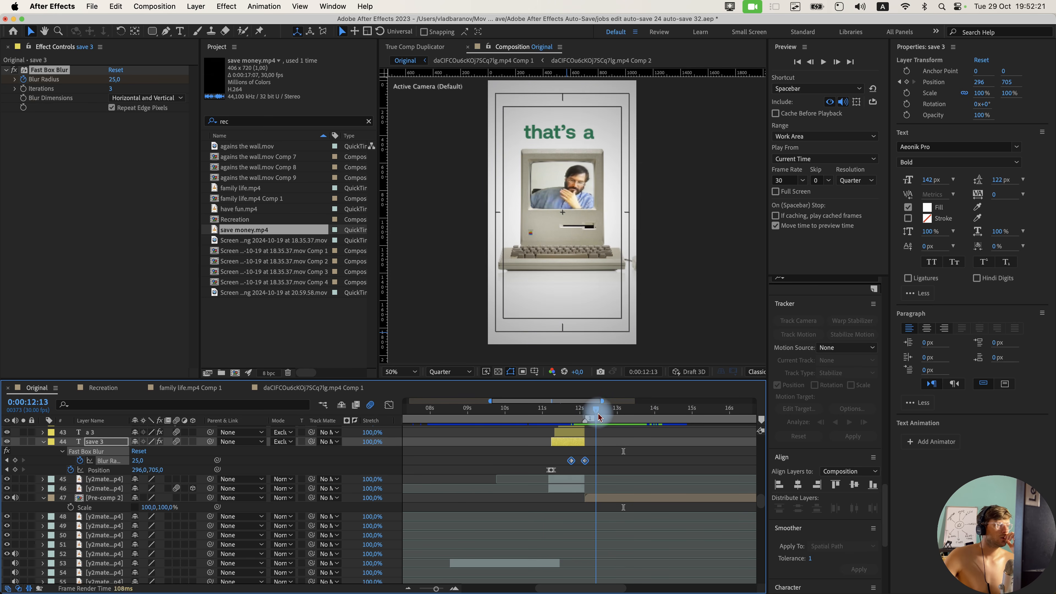
left_click(100, 388)
left_click_drag(662, 410, 677, 410)
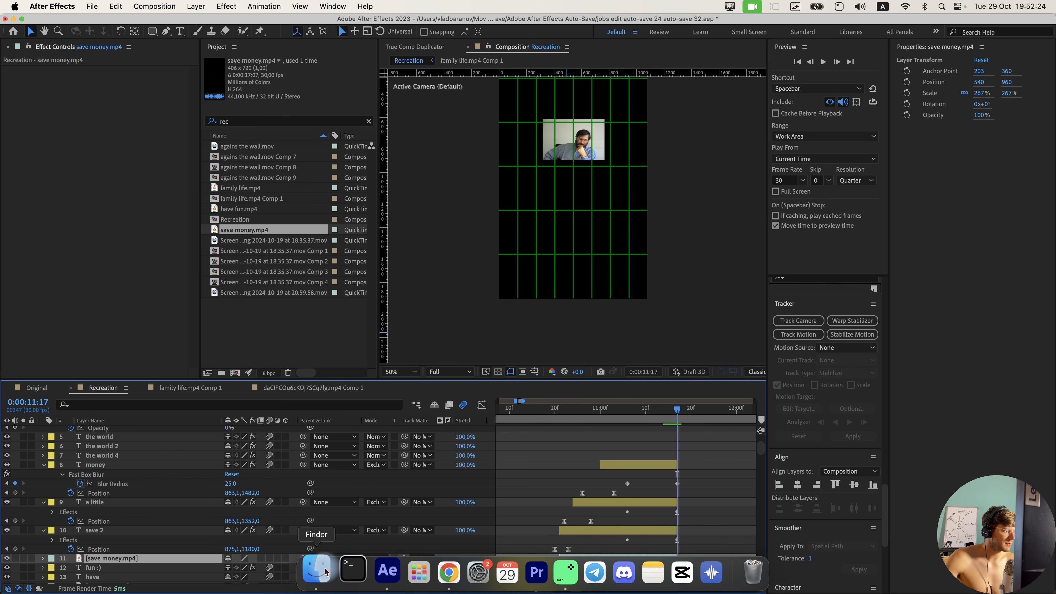
left_click(317, 570)
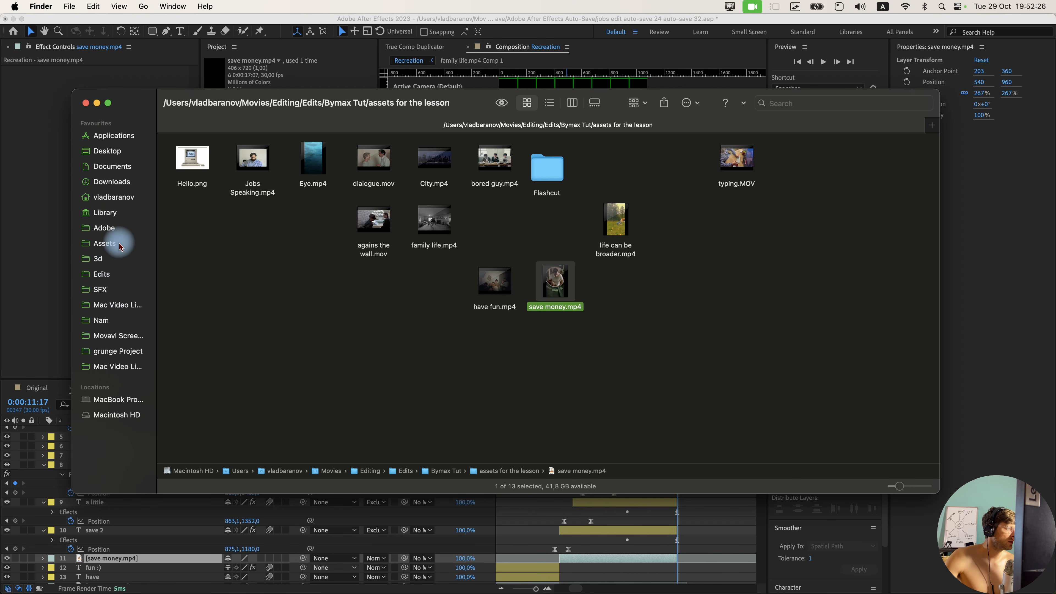
left_click(105, 244)
double_click(383, 164)
double_click(192, 164)
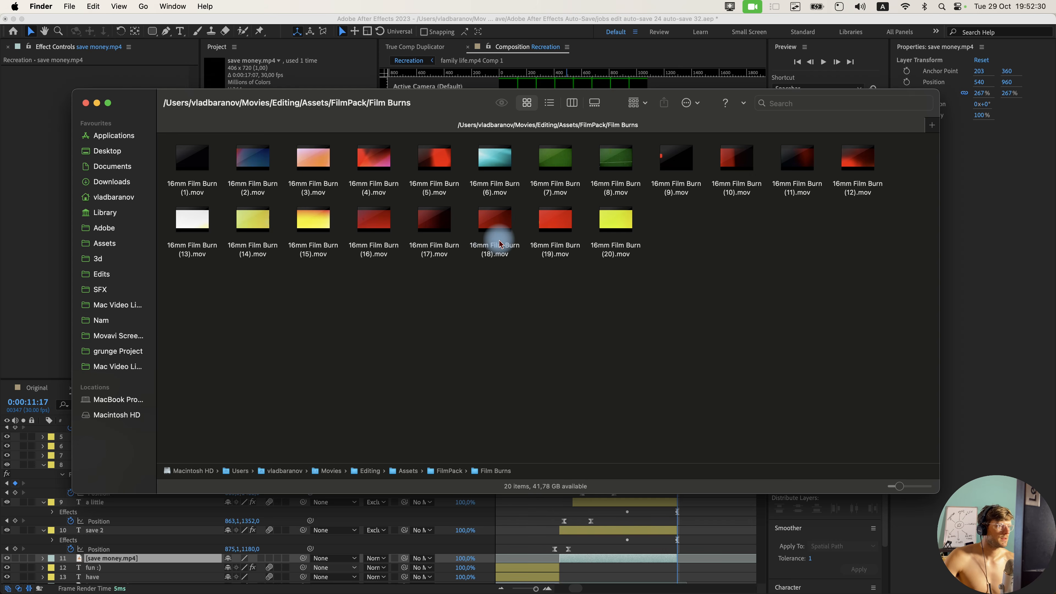
Preview the film burn clips and add 16mm Film Burn (17).mov to the Recreation timeline.
left_click(494, 236)
key("space")
left_click(441, 257)
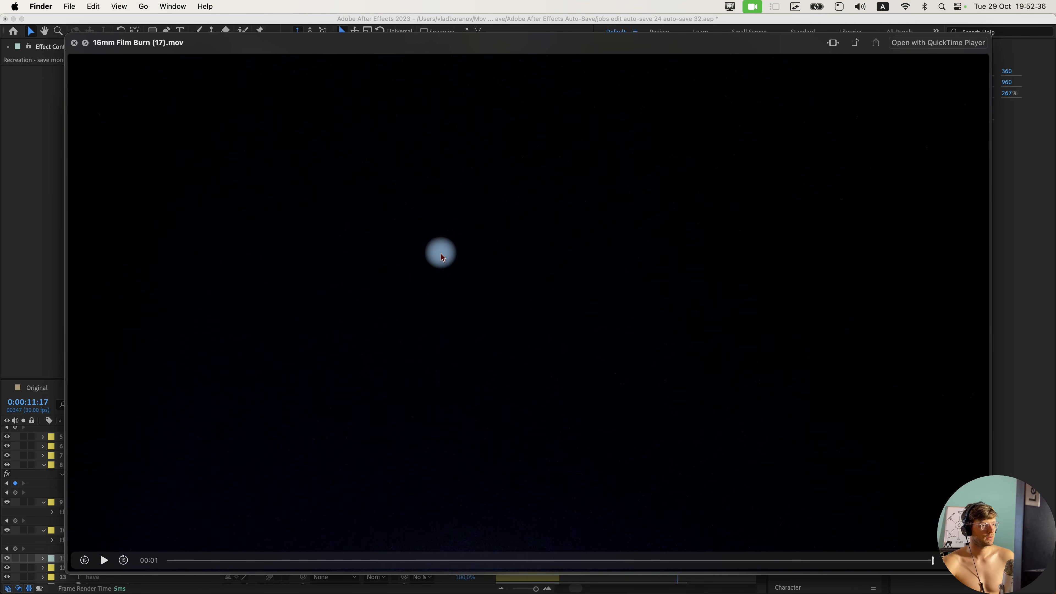
key("space")
mouse_move(431, 243)
left_mouse_down()
mouse_move(501, 280)
mouse_move(672, 509)
mouse_move(694, 519)
left_mouse_up()
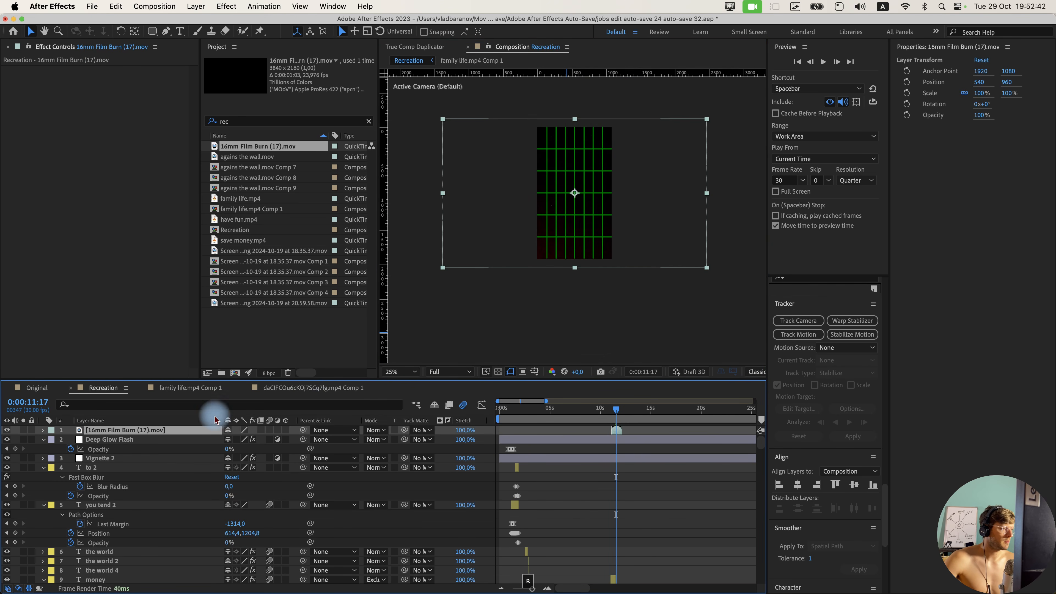
Rotate the film burn clip by 90° and scale it to 51% so it fills the vertical frame.
type("r")
type("89")
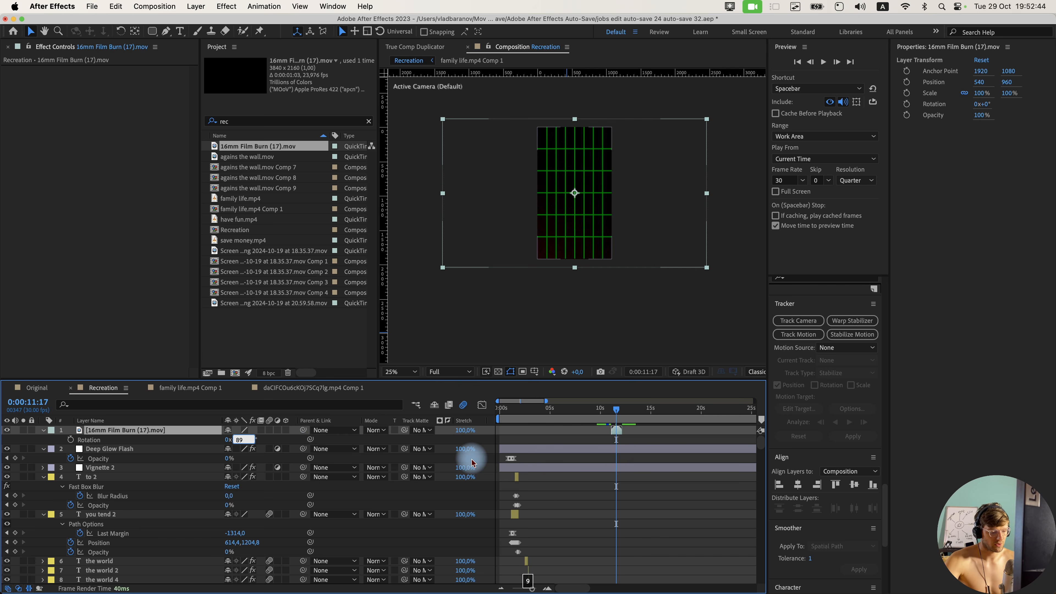
key("Return")
key("s")
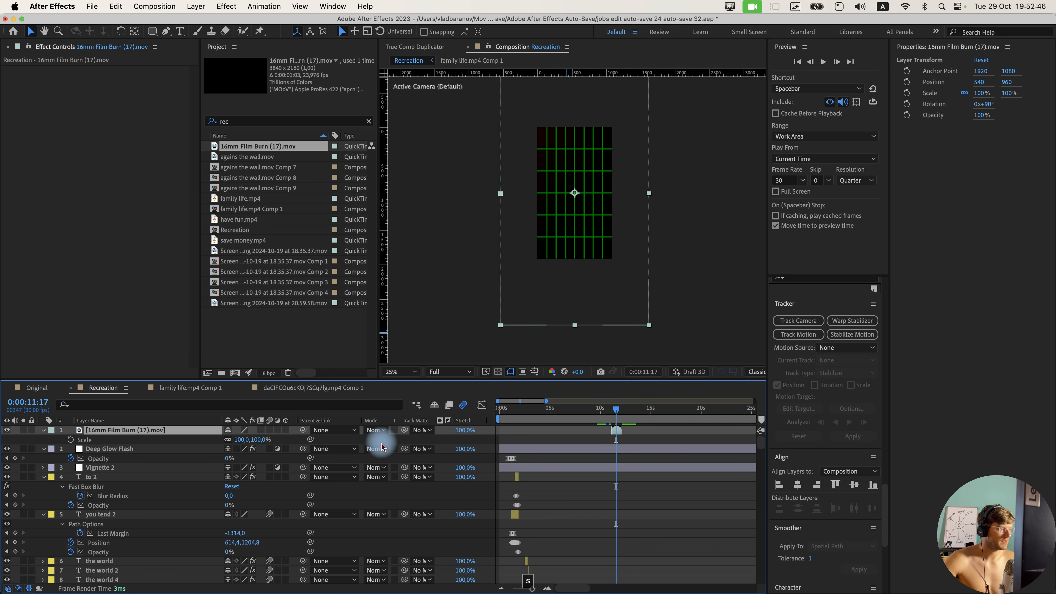
left_click_drag(253, 441, 224, 445)
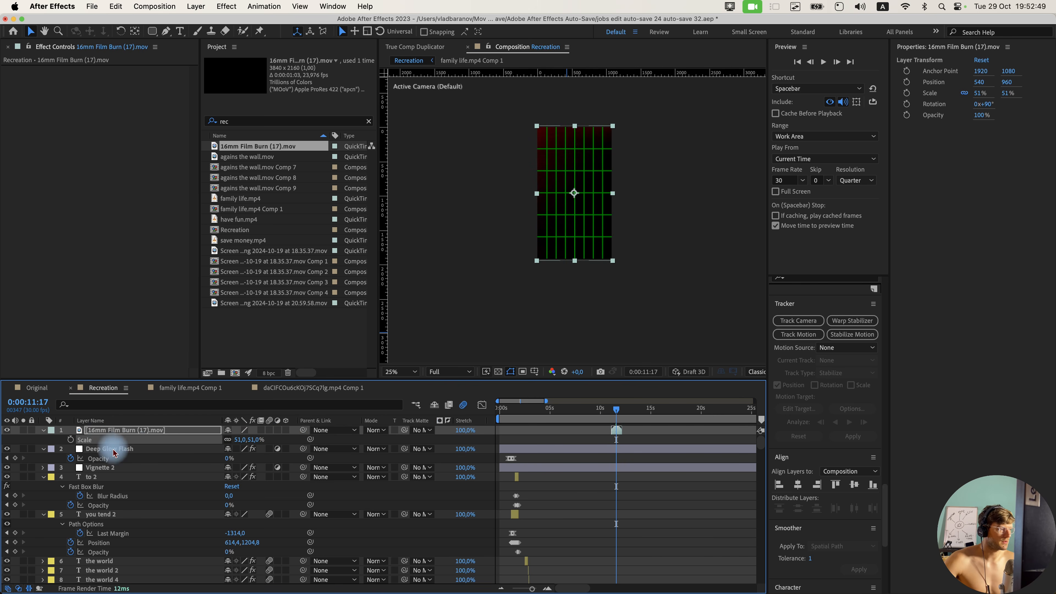
Move the film burn layer down the stack to directly above the "money" text.
left_click(132, 431)
mouse_move(132, 435)
left_mouse_down()
mouse_move(135, 573)
mouse_move(184, 471)
mouse_move(385, 445)
left_mouse_up()
key("=")
key("=")
key("=")
key("=")
scroll(599, 482, "up", 3)
left_click(620, 534)
key("=")
scroll(638, 508, "down", 2)
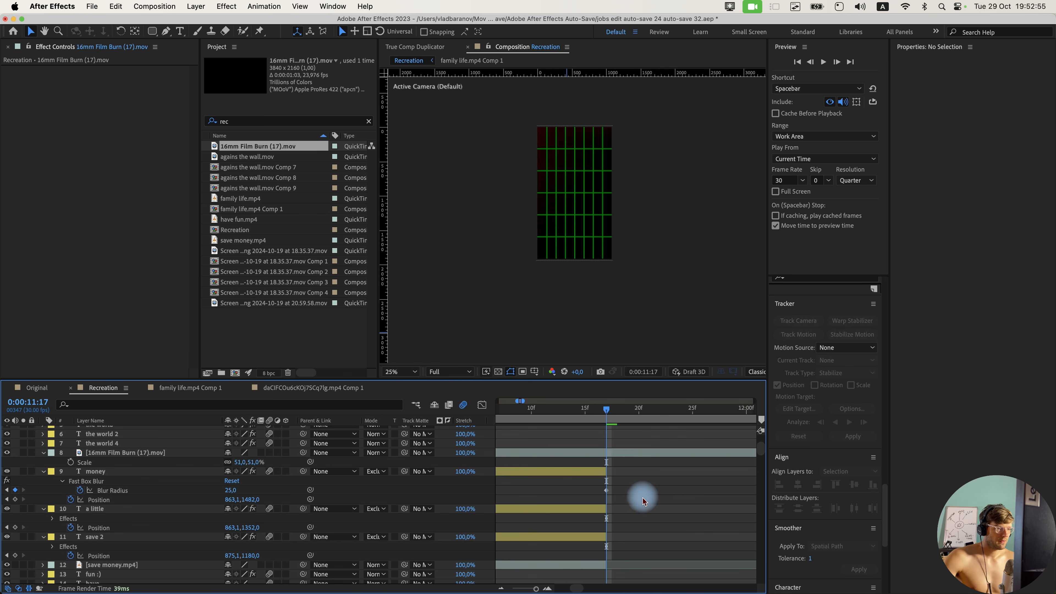
Shift the film burn clip earlier so it starts at about 0:00:10:21 and overlaps the end of the "save a little money" shot.
left_click(610, 452)
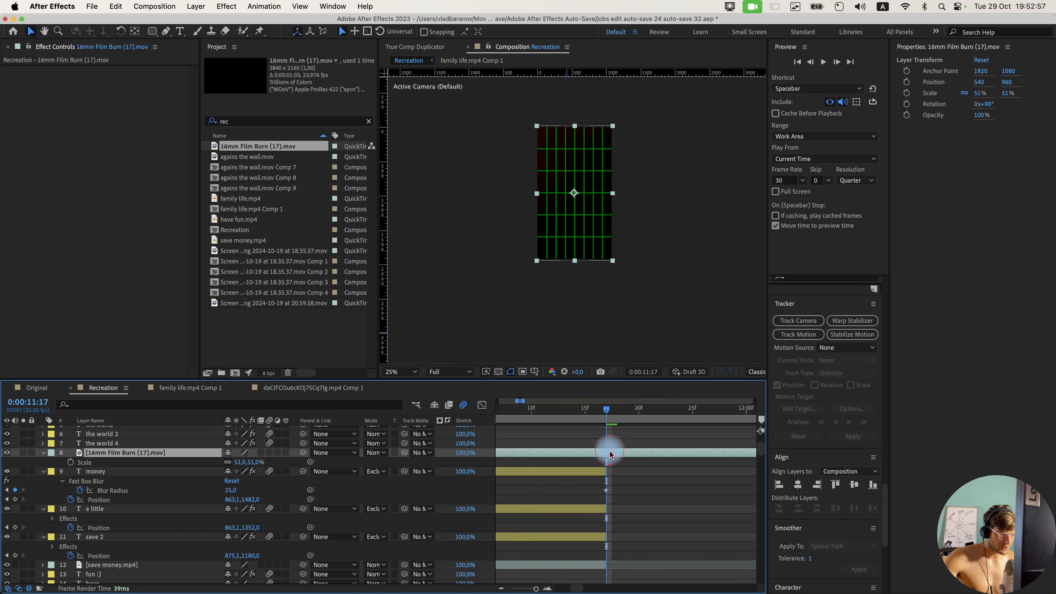
key("minus")
key("minus")
left_click_drag(647, 454, 615, 452)
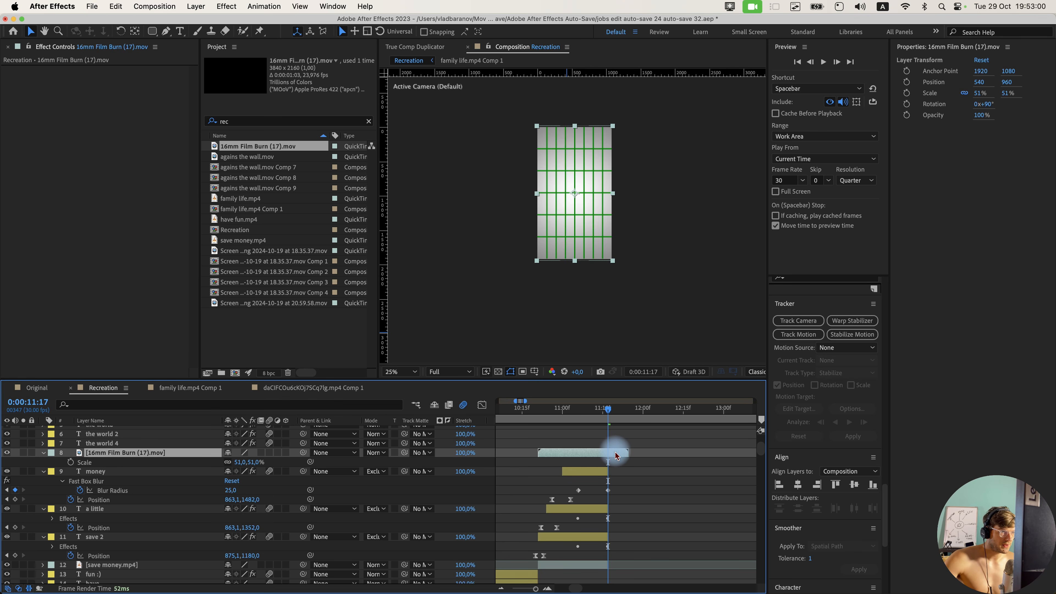
Set the film burn layer's blend mode to Screen and preview the transition over the "save a little money" shot.
left_click(383, 455)
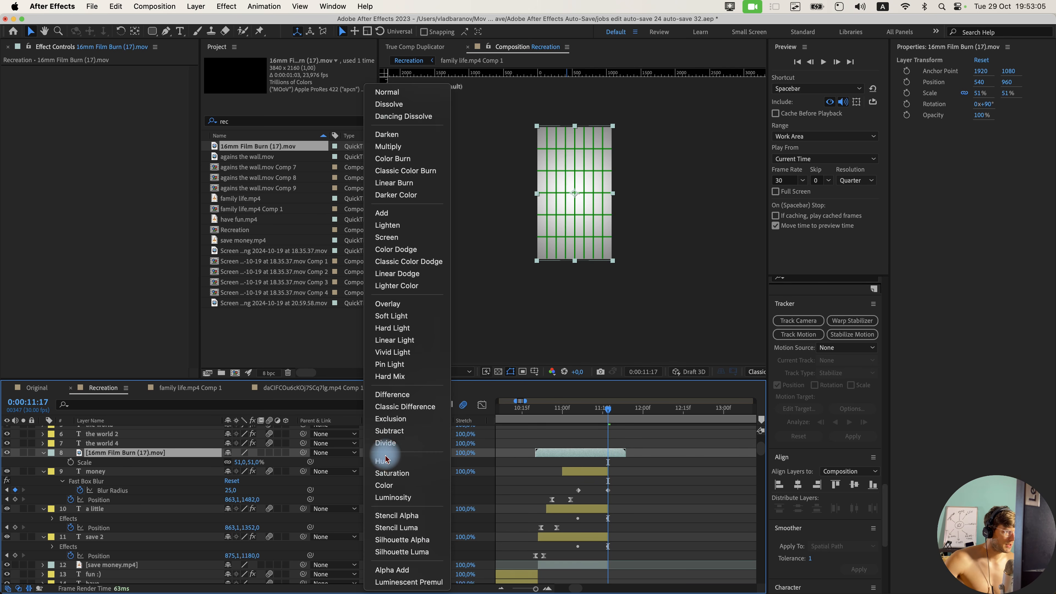
left_click(400, 245)
left_click_drag(598, 410, 571, 415)
key("space")
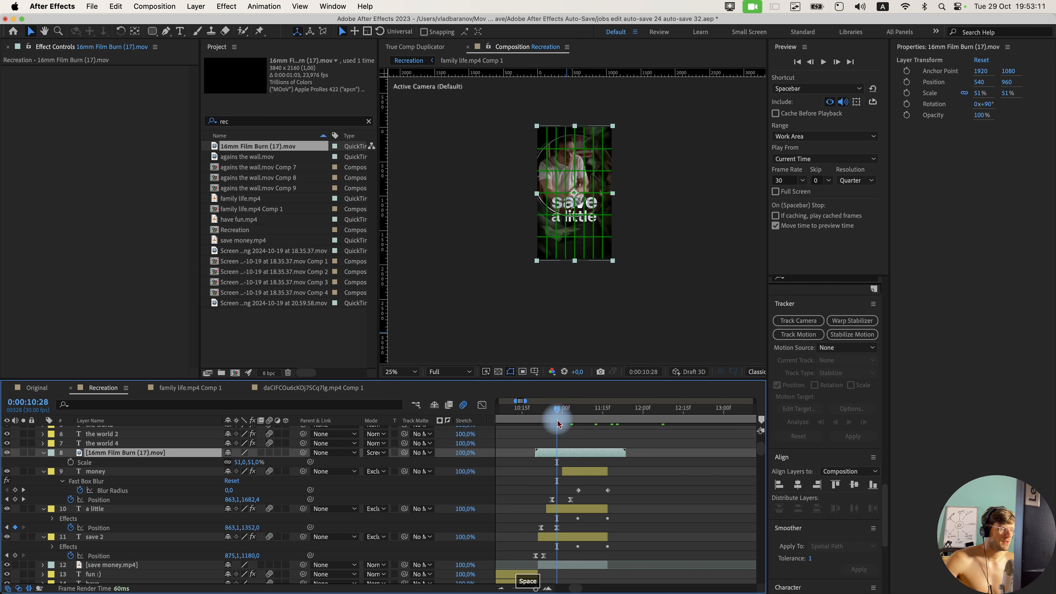
left_click(611, 414)
left_click(637, 468)
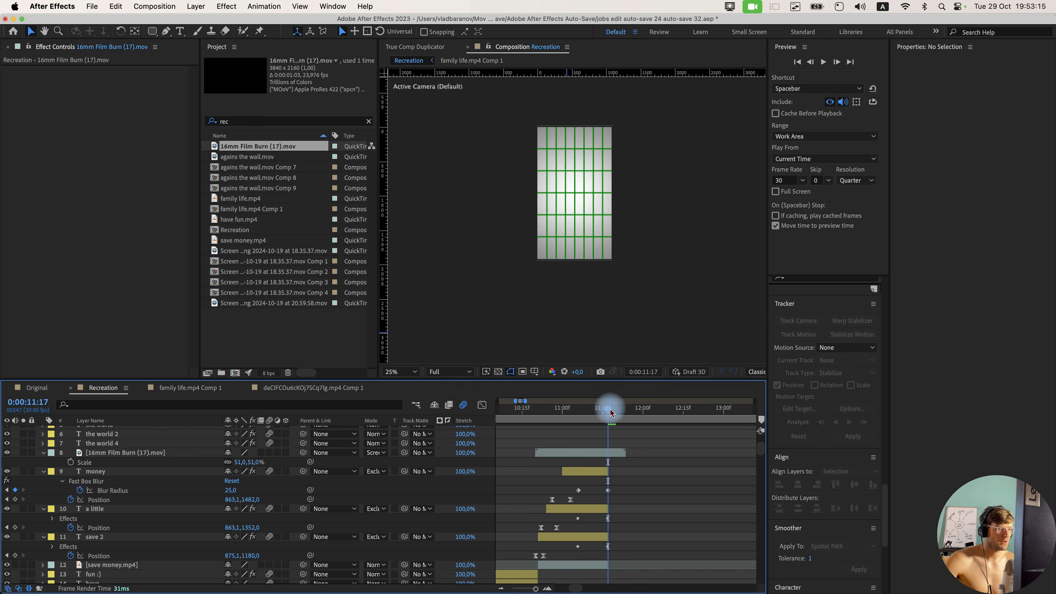
Split the hidden White Solid 2 background layer at 0:00:11:17 and make its second part visible.
scroll(614, 478, "down", 20)
left_click(616, 551)
scroll(615, 553, "down", 10)
key("super+shift+d")
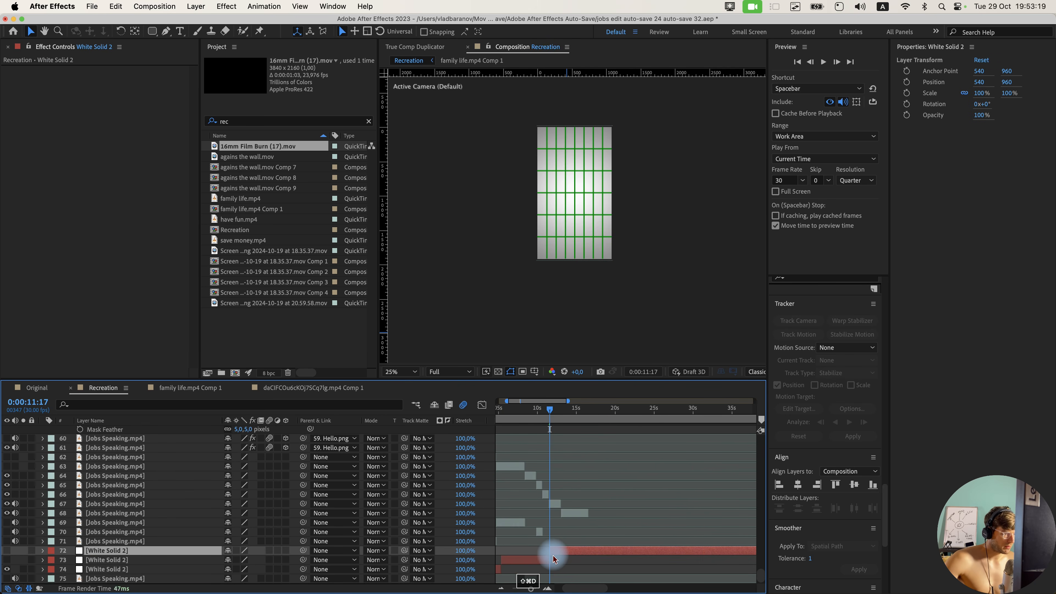
scroll(672, 523, "left", 3)
scroll(672, 523, "down", 1)
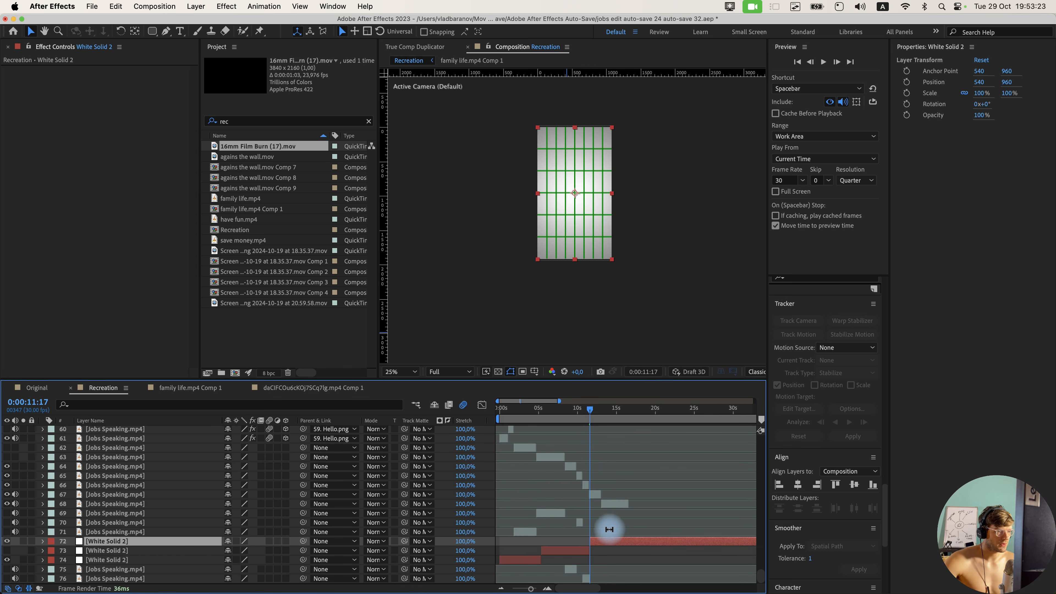
Duplicate the Hello.png computer layer and place the copy so it starts at 0:00:12:02.
scroll(609, 465, "up", 20)
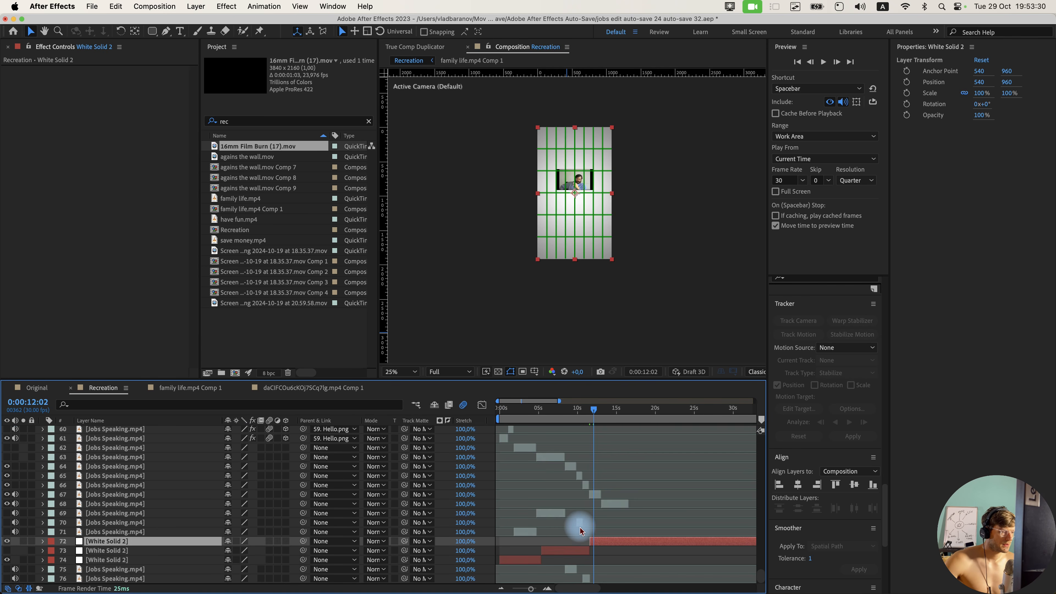
left_click(514, 505)
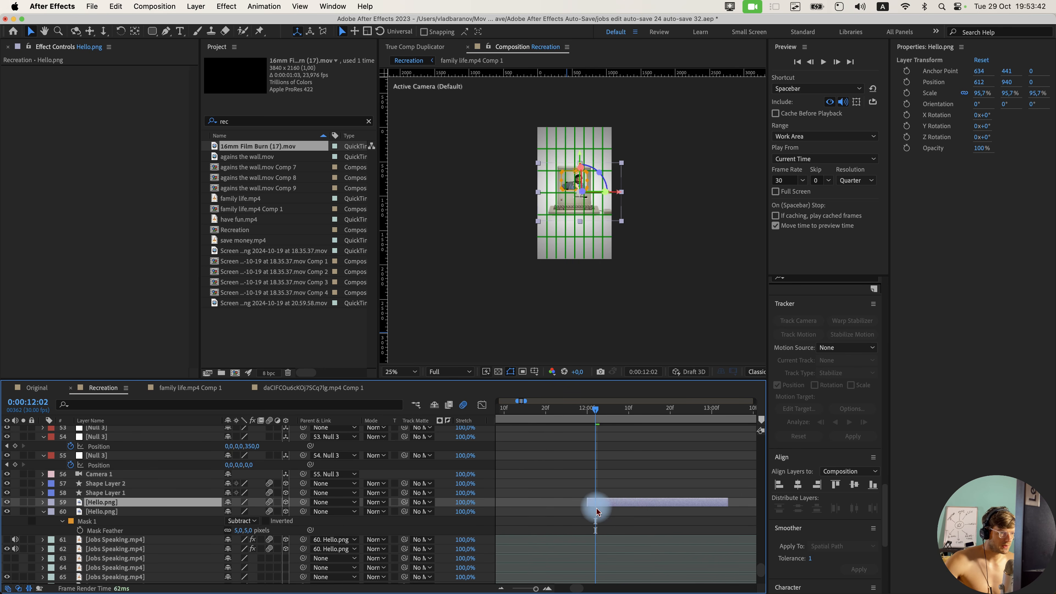
scroll(566, 219, "up", 5)
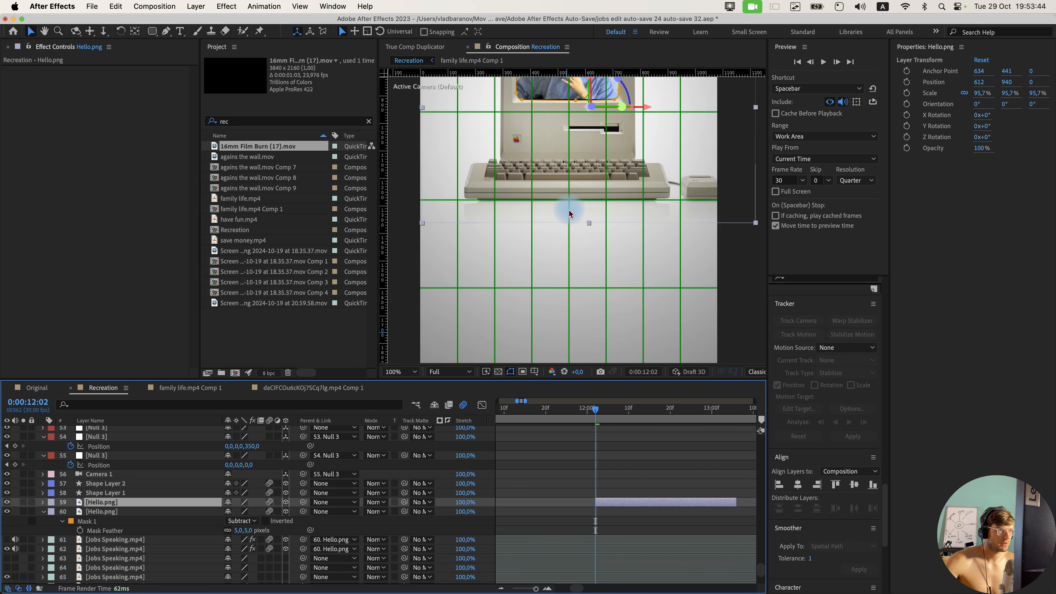
scroll(565, 223, "down", 3)
scroll(599, 499, "down", 5)
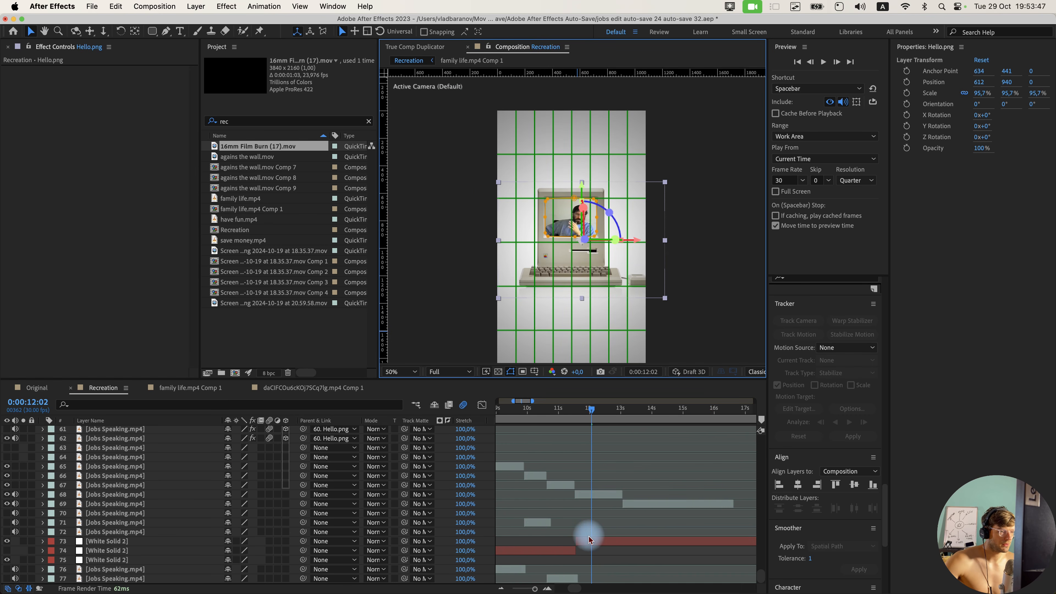
Try to copy the opening Jobs Speaking.mp4 clip's position onto the Jobs Speaking.mp4 clip at 0:00:12:02, and undo it.
scroll(591, 537, "down", 5)
scroll(612, 543, "down", 3)
scroll(497, 468, "down", 1)
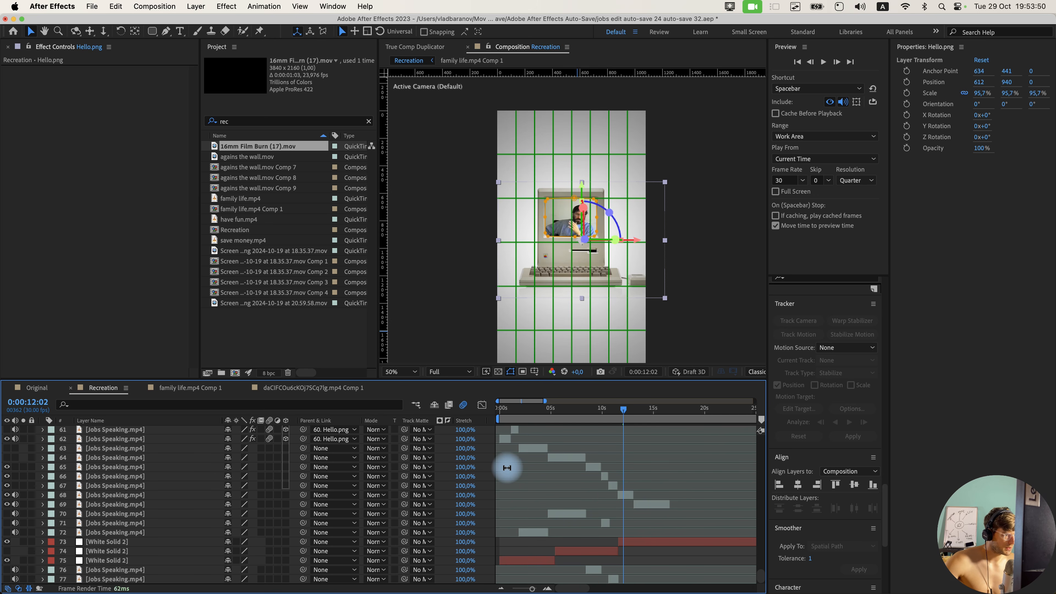
scroll(507, 466, "up", 1)
left_click(506, 449)
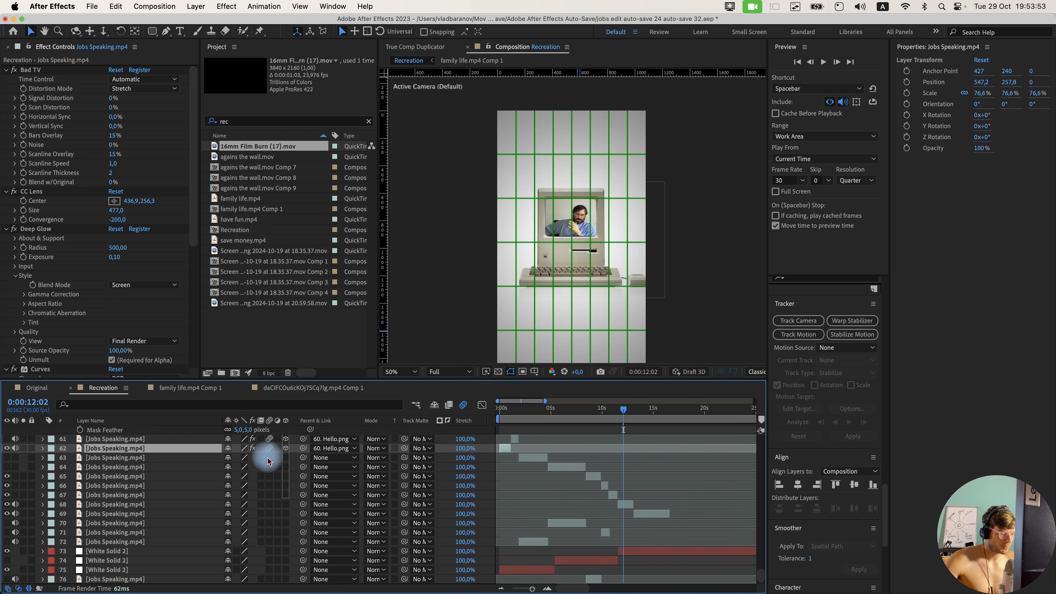
key("p")
left_click(98, 458)
key("super+c")
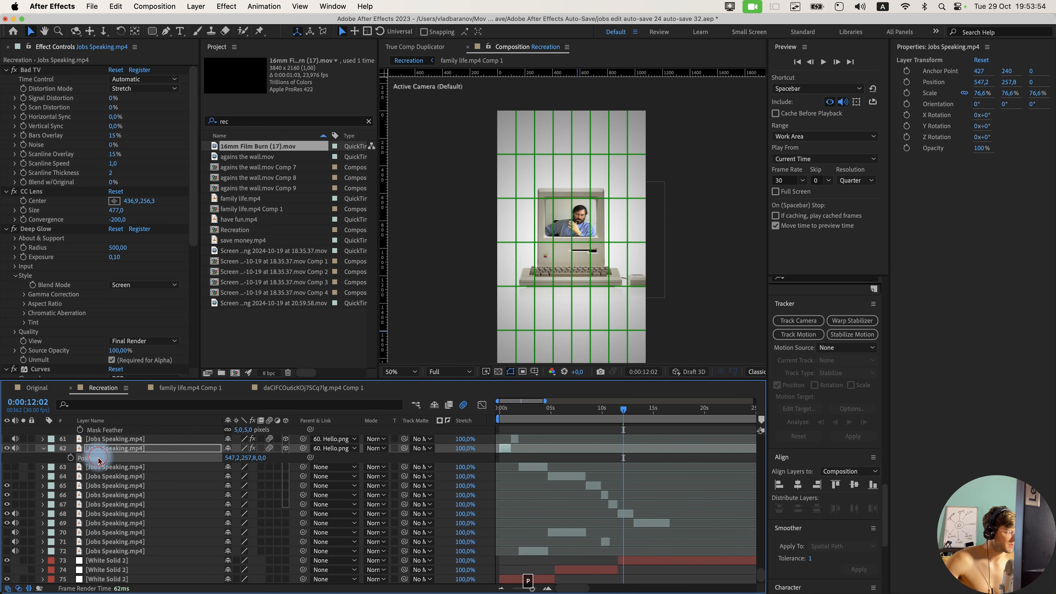
scroll(626, 502, "down", 1)
left_click(626, 503)
key("super+v")
key("super+z")
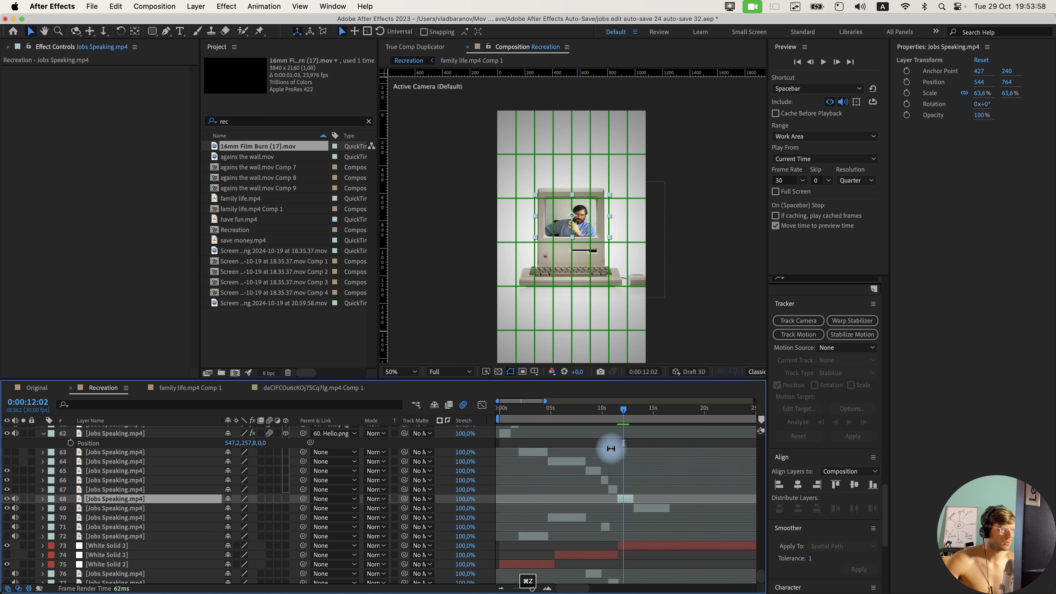
Copy the Bad TV, CC Lens, Deep Glow and Curves effects from the opening Jobs Speaking.mp4 clip to the clip at 0:00:12:02.
scroll(566, 469, "up", 1)
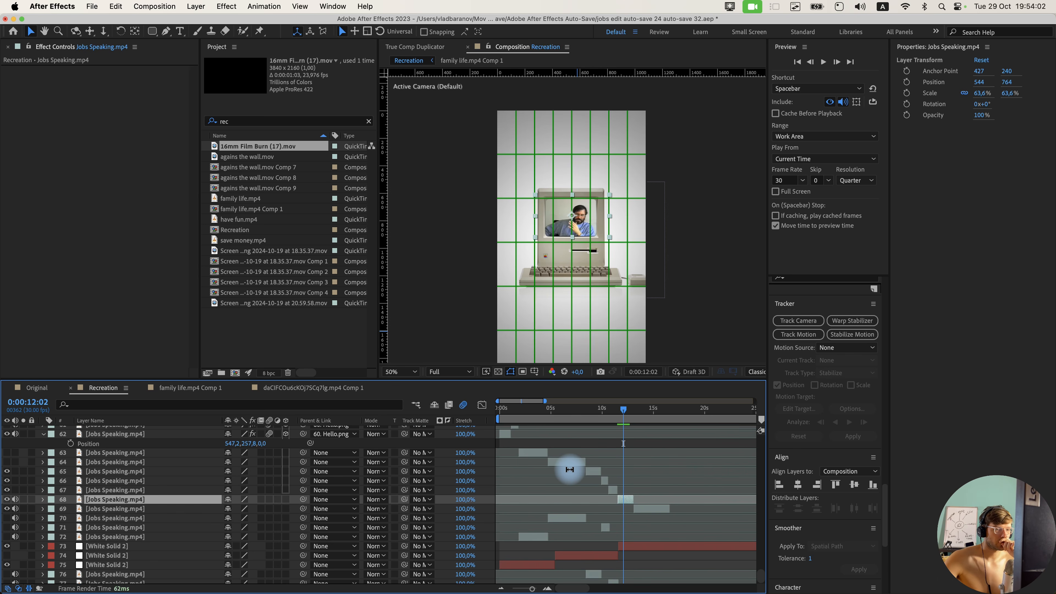
left_click(508, 433)
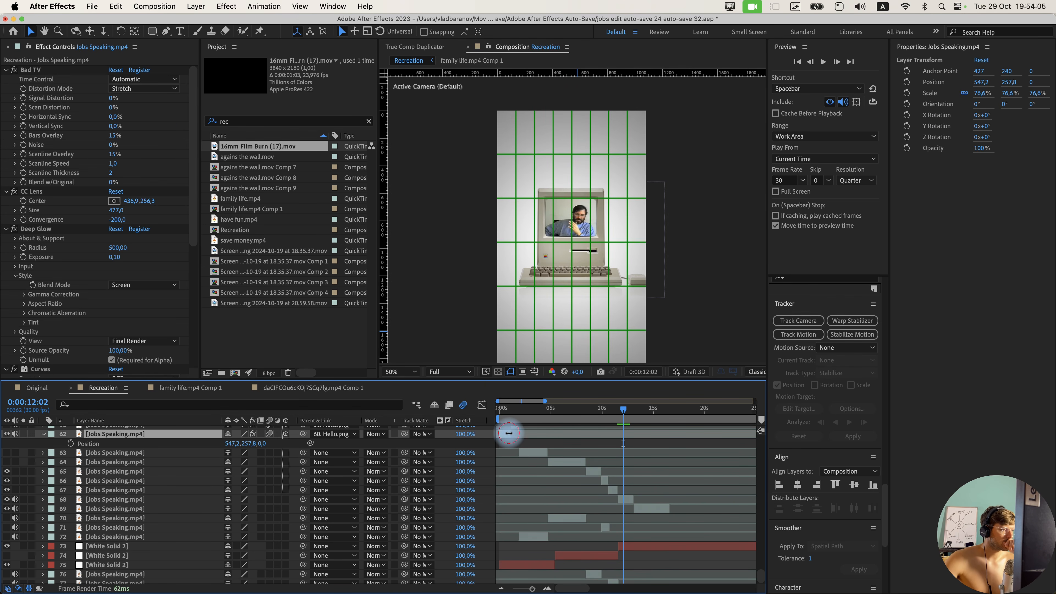
scroll(70, 166, "down", 5)
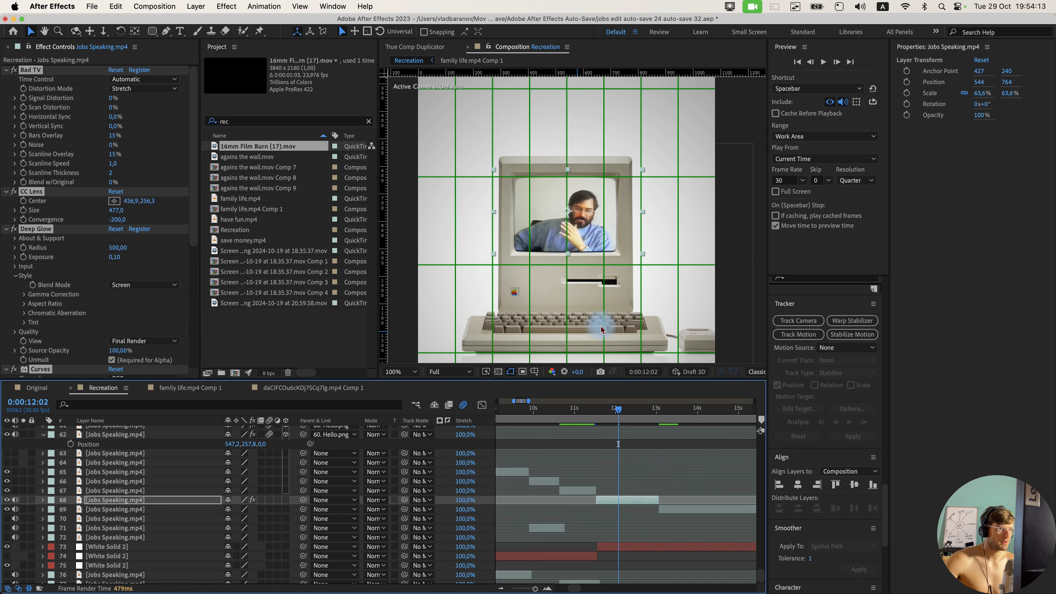
Scale the Jobs Speaking.mp4 clip to 78.6% and position it at about 486, 778 to fill the computer's screen.
left_click_drag(579, 225, 566, 229)
key("s")
left_click_drag(255, 509, 261, 510)
left_click_drag(648, 232, 645, 232)
Review the pasted effects and move the CC Lens center to about 498.3, 232.4 on the Jobs Speaking.mp4 clip.
scroll(115, 283, "down", 5)
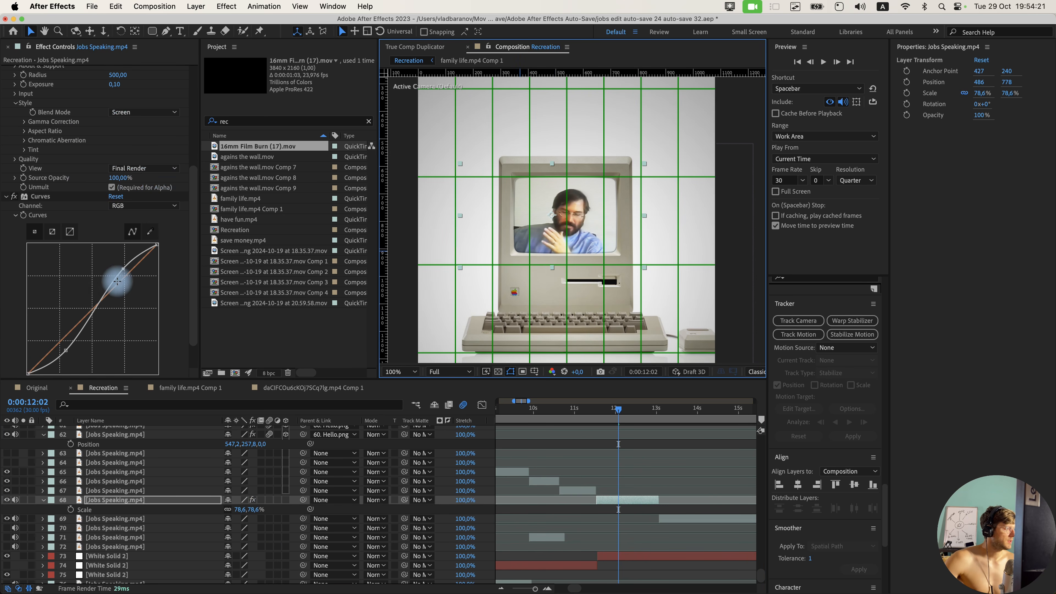
scroll(90, 155, "up", 1)
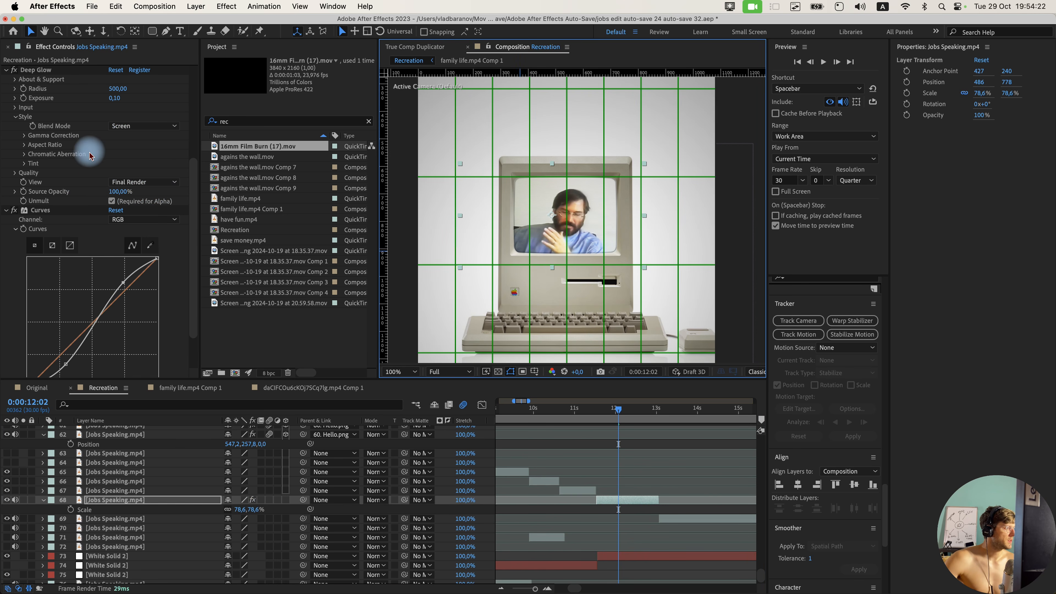
scroll(97, 169, "up", 4)
left_click(37, 192)
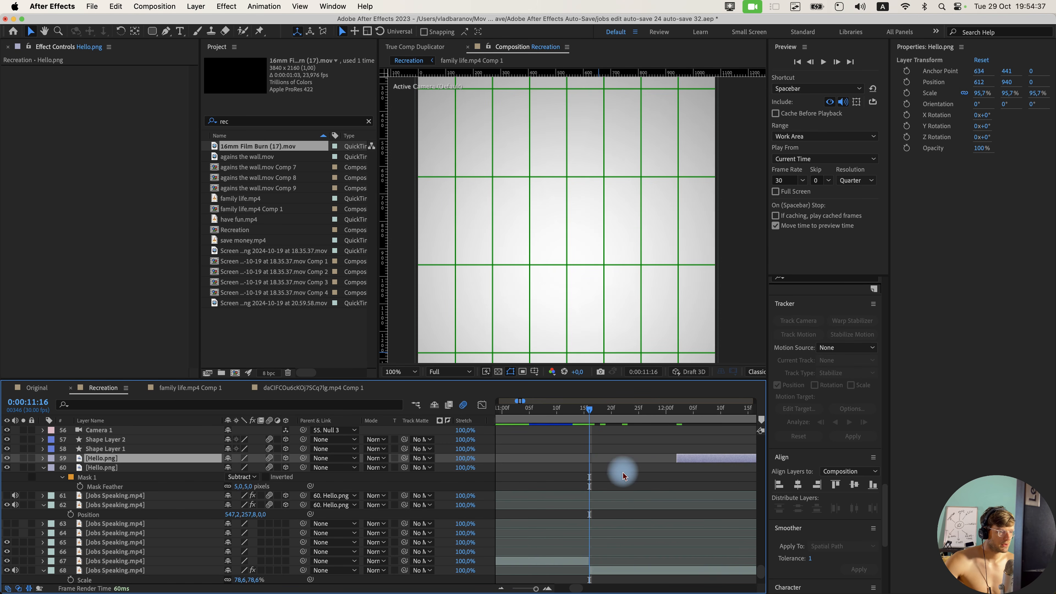
Start the copied Hello.png layer at 0:00:11:16 and move it down the stack above the Jobs Speaking.mp4 clip that ends there.
left_click(590, 458)
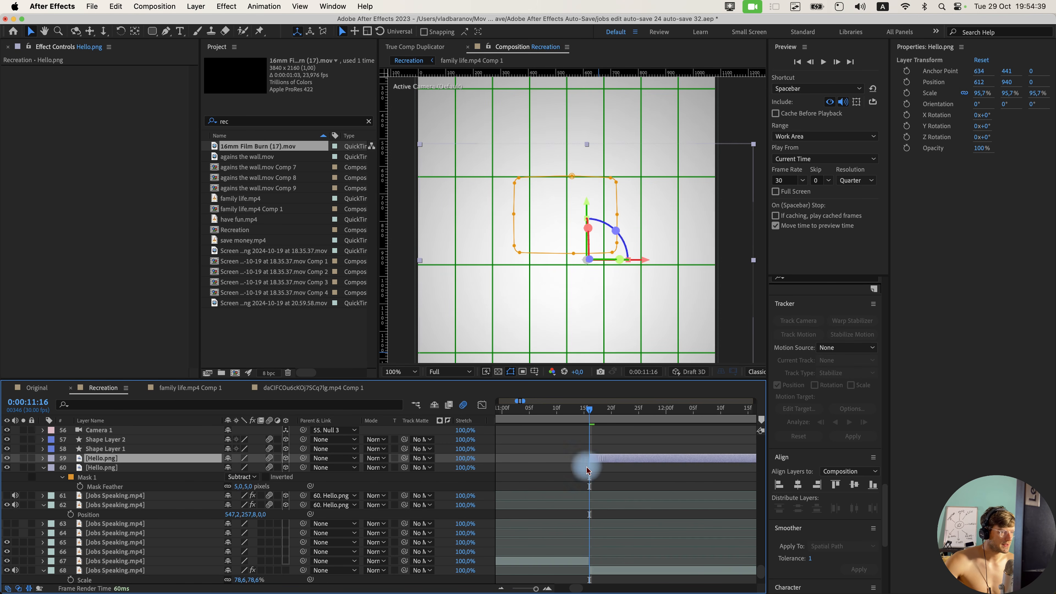
left_click_drag(172, 463, 216, 558)
Make the Jobs Speaking.mp4 clip a 3D layer with motion blur and parent it to the copied Hello.png layer.
left_click(545, 547)
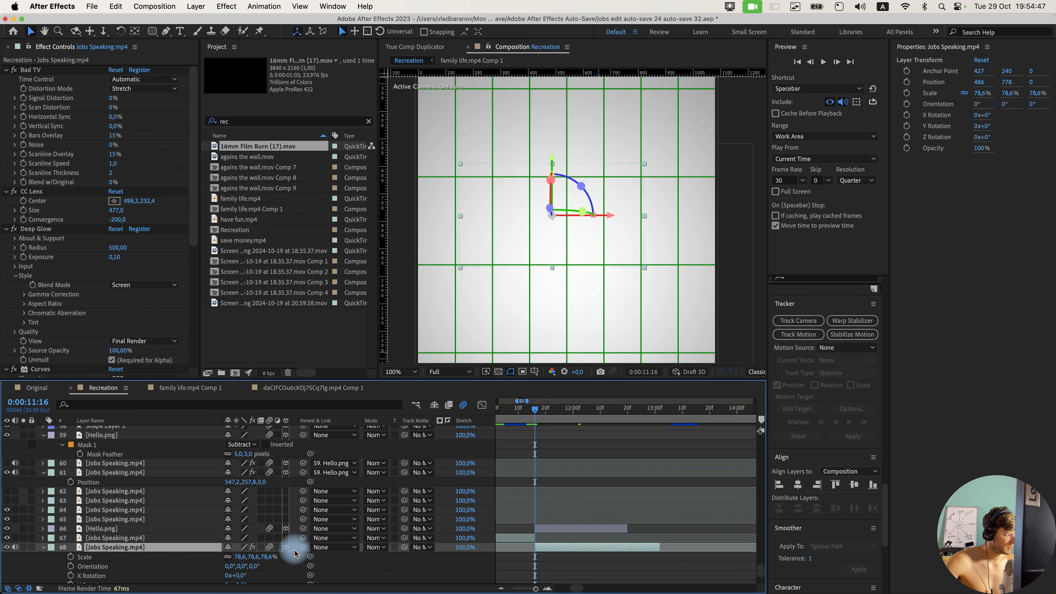
scroll(294, 553, "down", 1)
left_click_drag(303, 534, 103, 516)
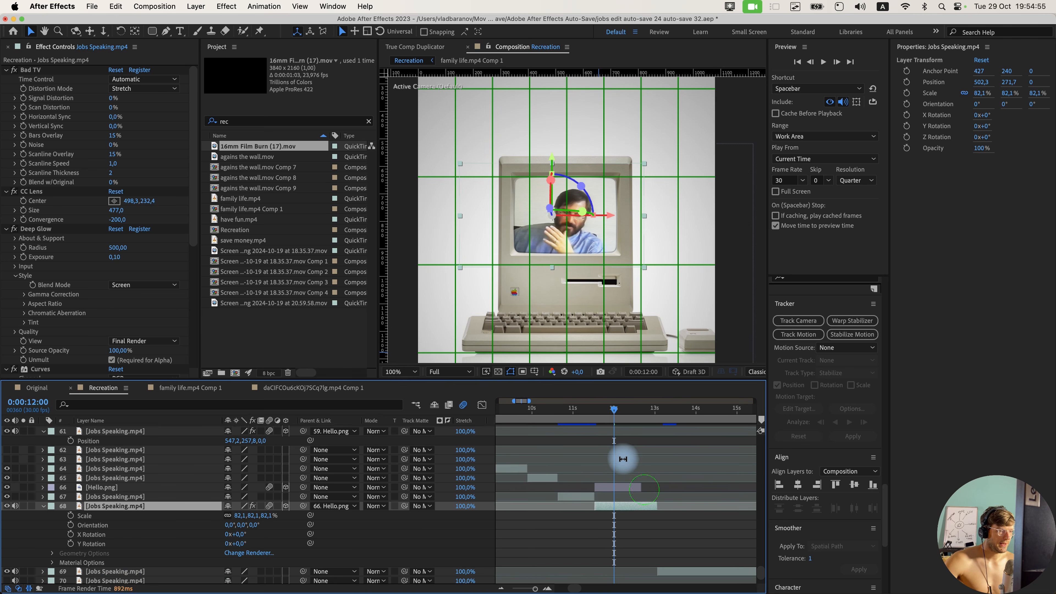
Duplicate the two green curve shape layers from the opening and move the copies directly above the copied Hello.png, starting at 0:00:11:16.
scroll(623, 459, "down", 1)
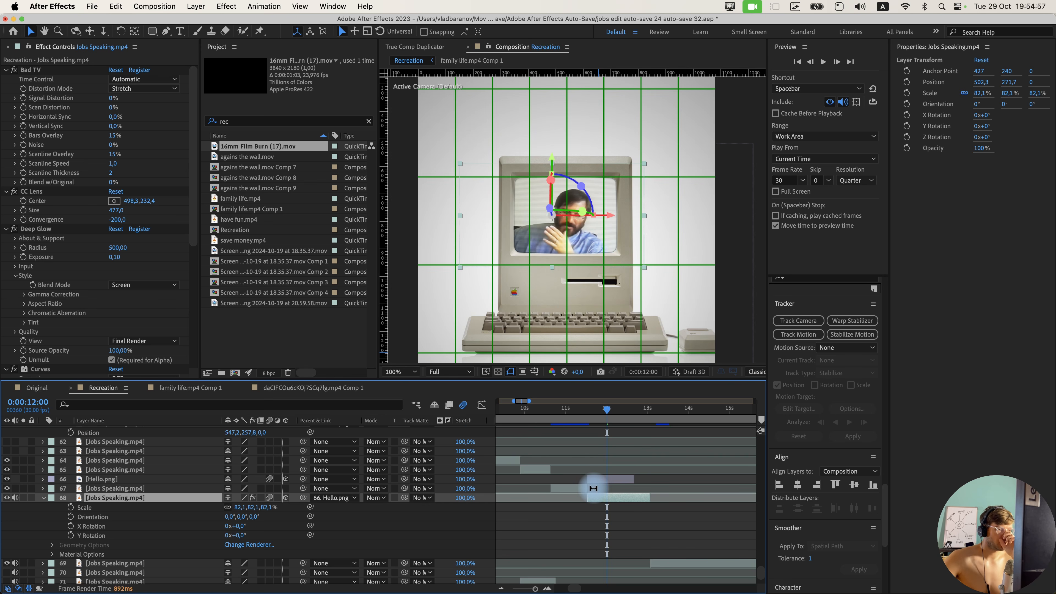
scroll(572, 468, "down", 3)
scroll(606, 542, "left", 4)
scroll(603, 540, "down", 4)
scroll(601, 537, "down", 3)
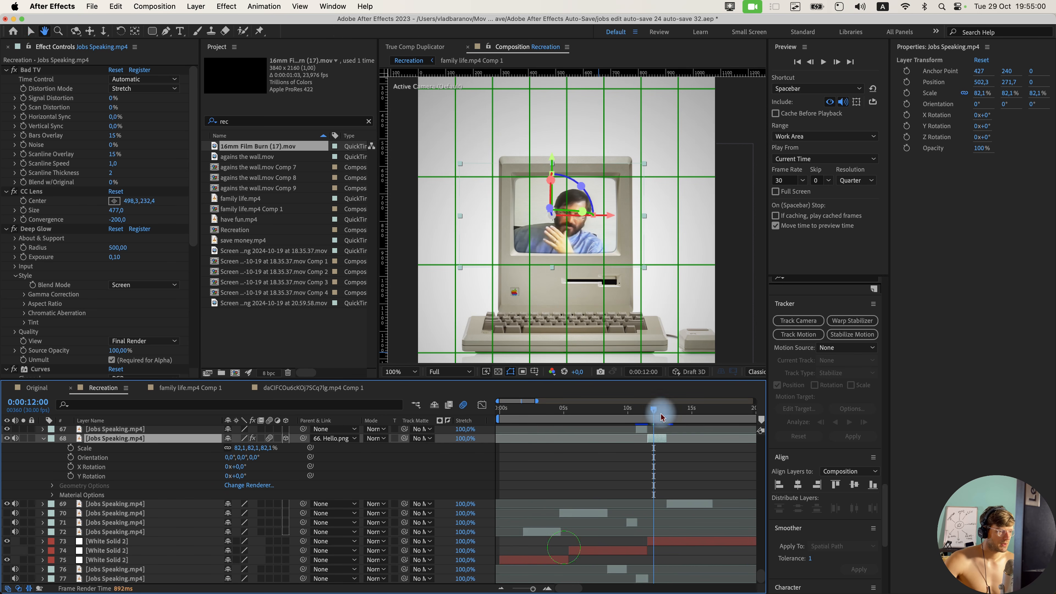
scroll(528, 539, "up", 6)
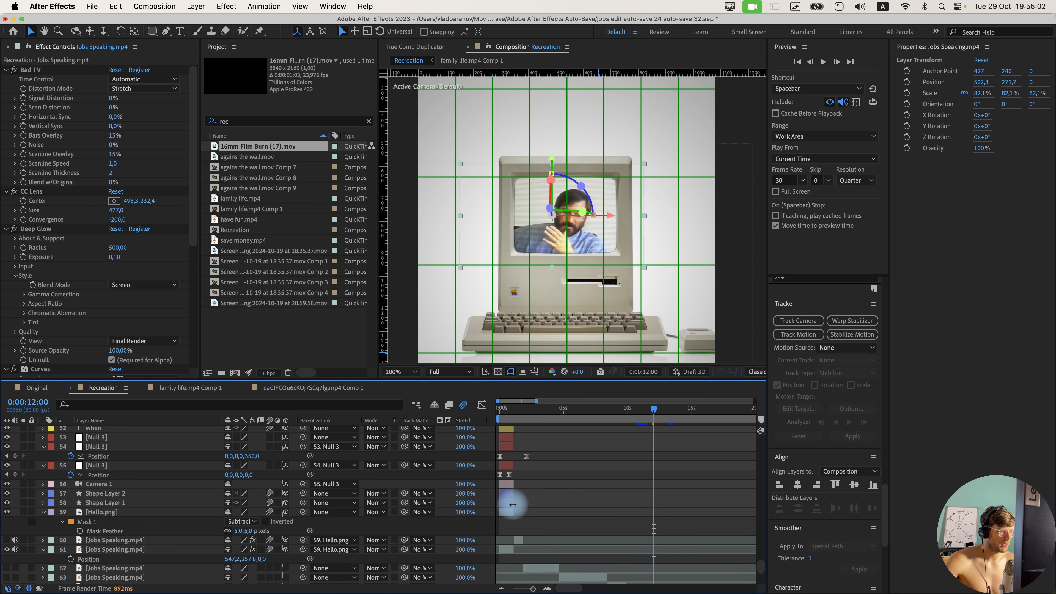
left_click(510, 496)
left_click(511, 505, "shift")
key("super+d")
scroll(608, 514, "down", 3)
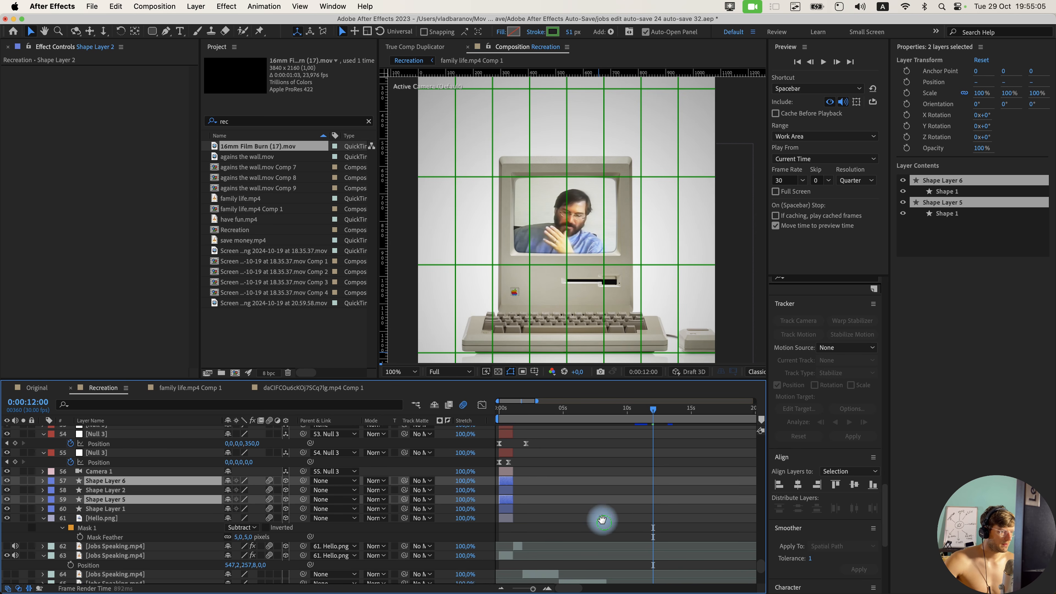
left_click_drag(216, 542, 215, 541)
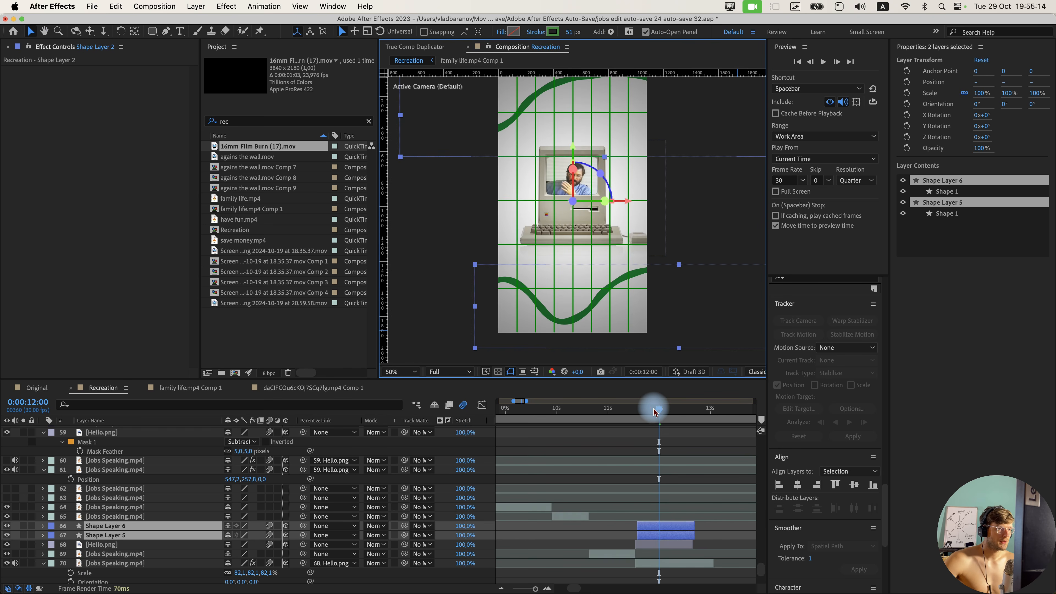
Go to the start of the computer shot at 0:00:11:16 and add Trim Paths to the copied lower green curve.
left_click_drag(656, 409, 636, 412)
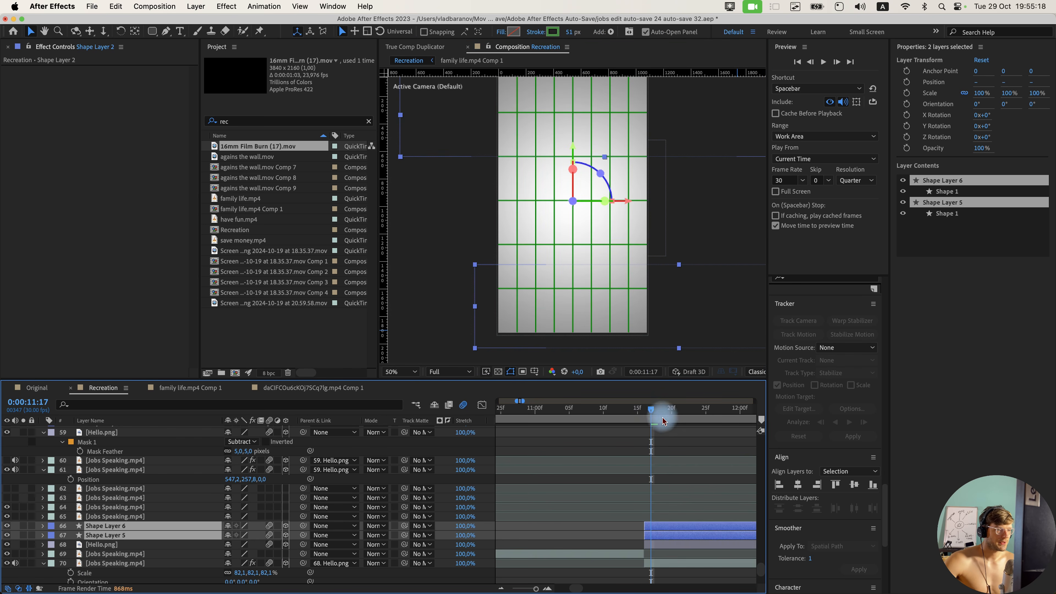
left_click(682, 515)
left_click_drag(653, 411, 641, 410)
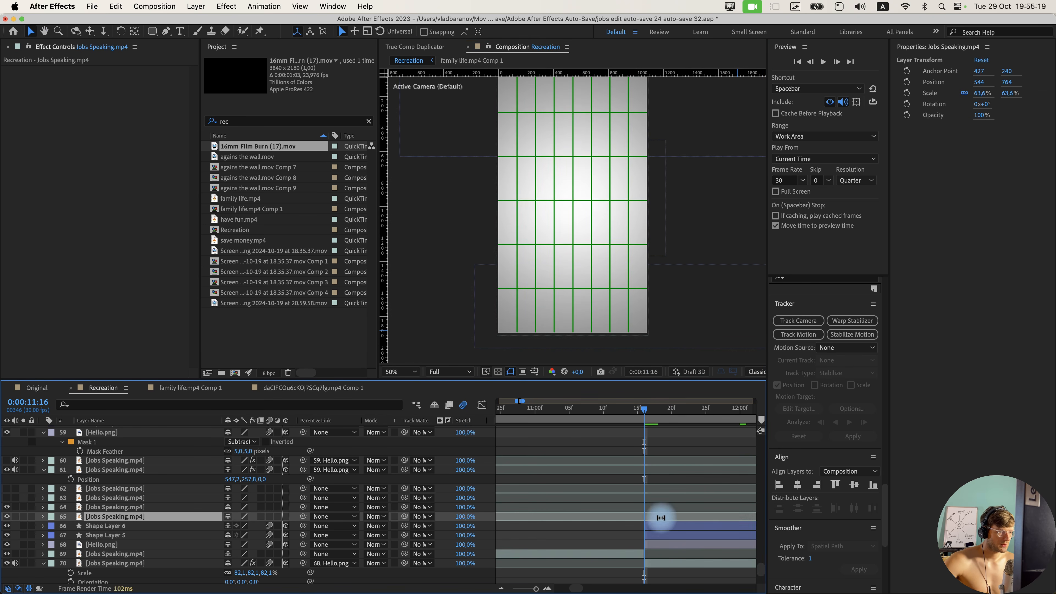
left_click(658, 535)
left_click(43, 536)
left_click(283, 545)
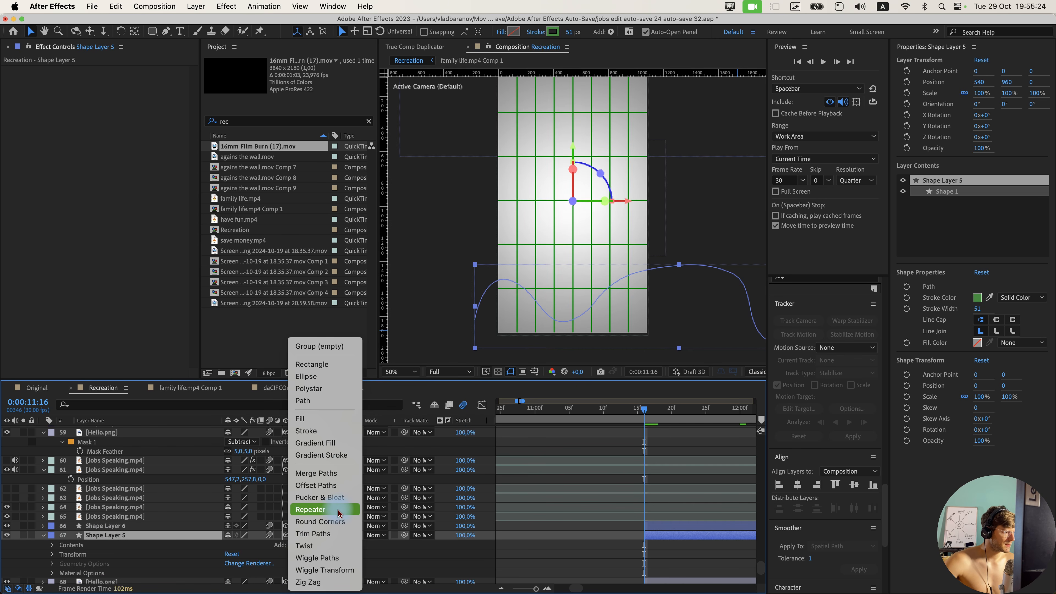
left_click(320, 534)
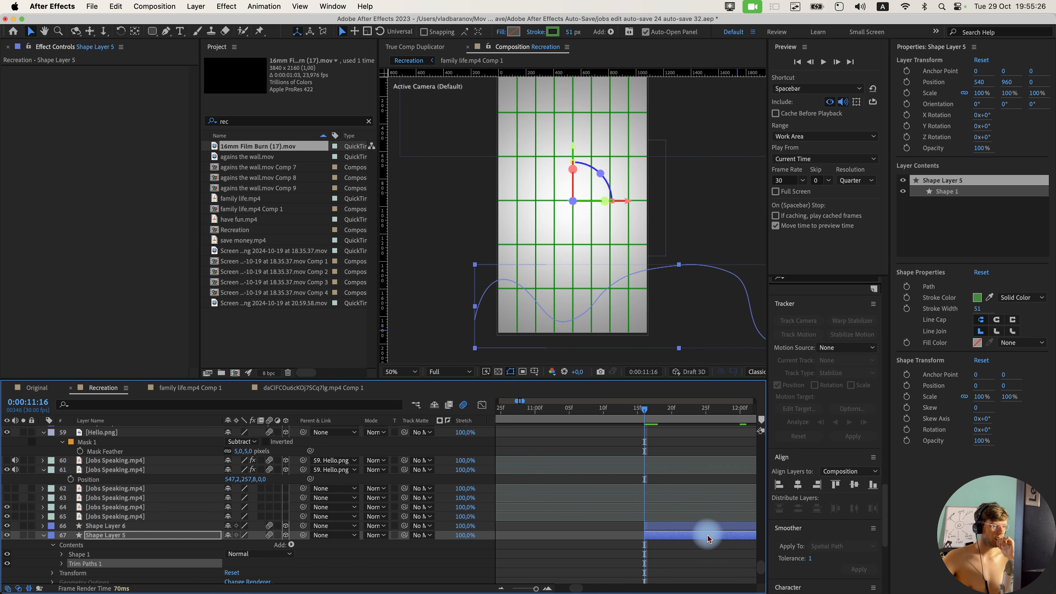
left_click(63, 494)
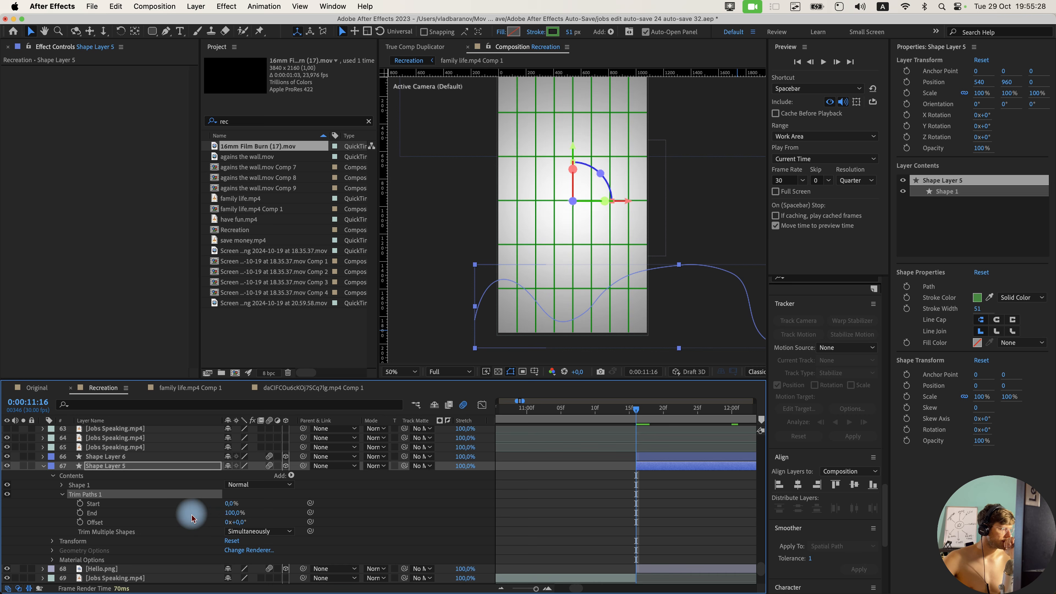
Keyframe the lower curve's Trim Paths End at 0% at 0:00:11:16 and check the shot's timing.
left_click(79, 513)
left_click(233, 513)
type("0")
key("Return")
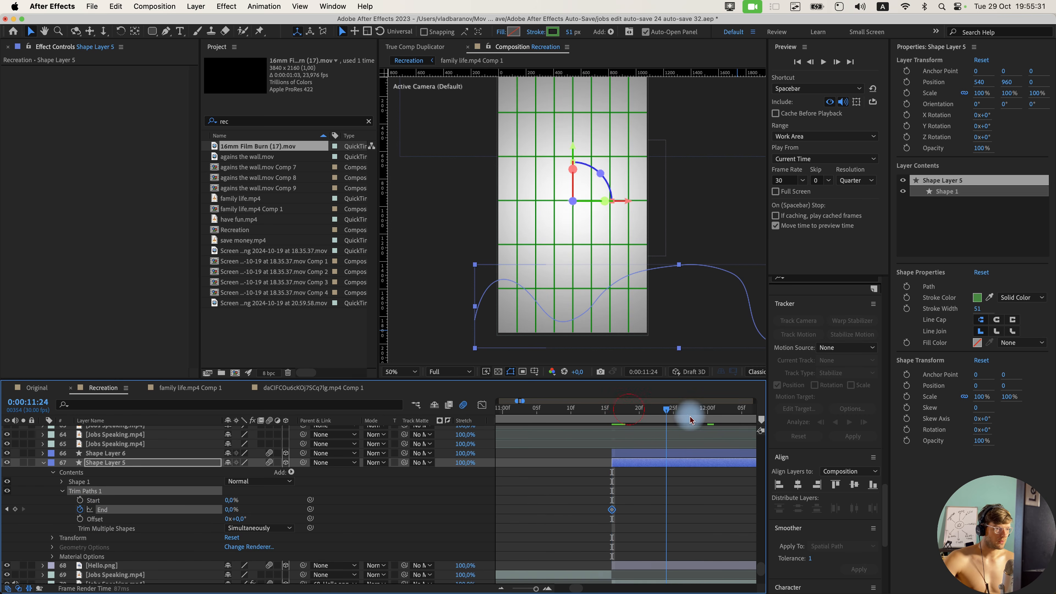
left_click(689, 411)
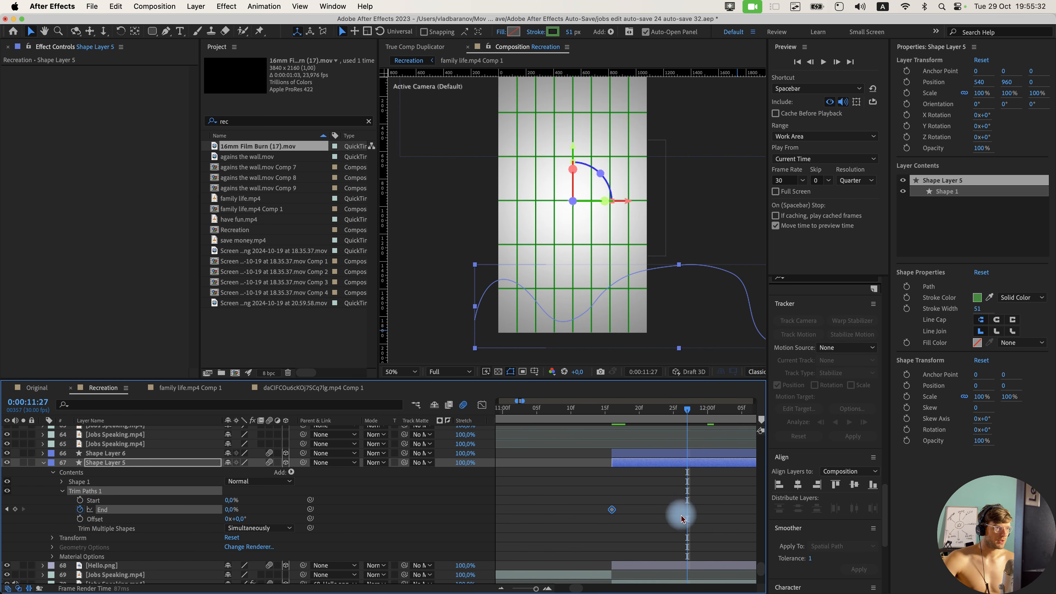
scroll(635, 515, "right", 3)
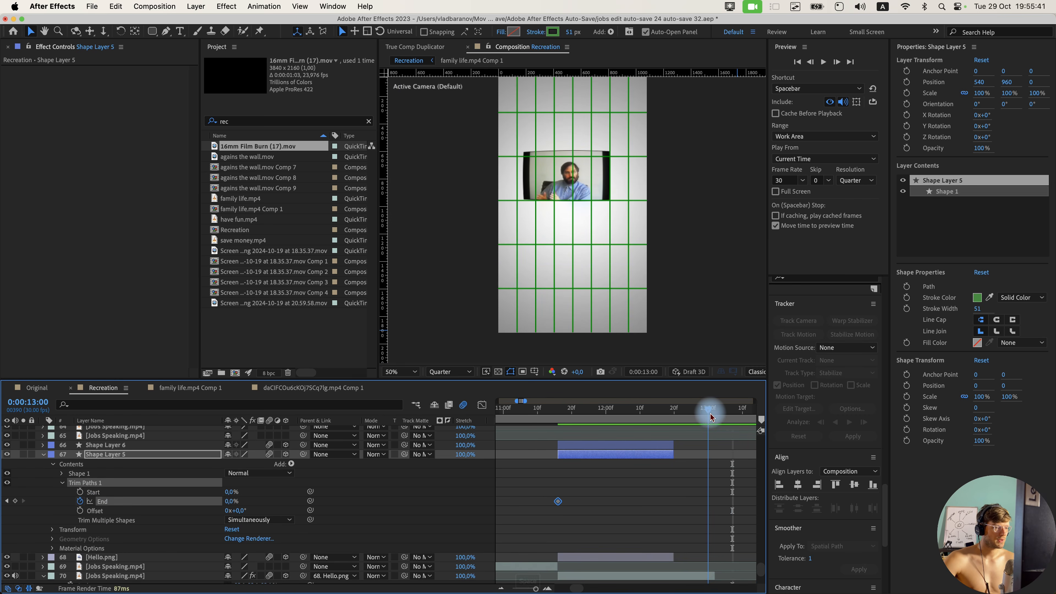
Keyframe the lower green curve's Trim Paths End at 100% at 0:00:13:01.
left_click_drag(709, 415, 711, 416)
left_click_drag(231, 501, 265, 504)
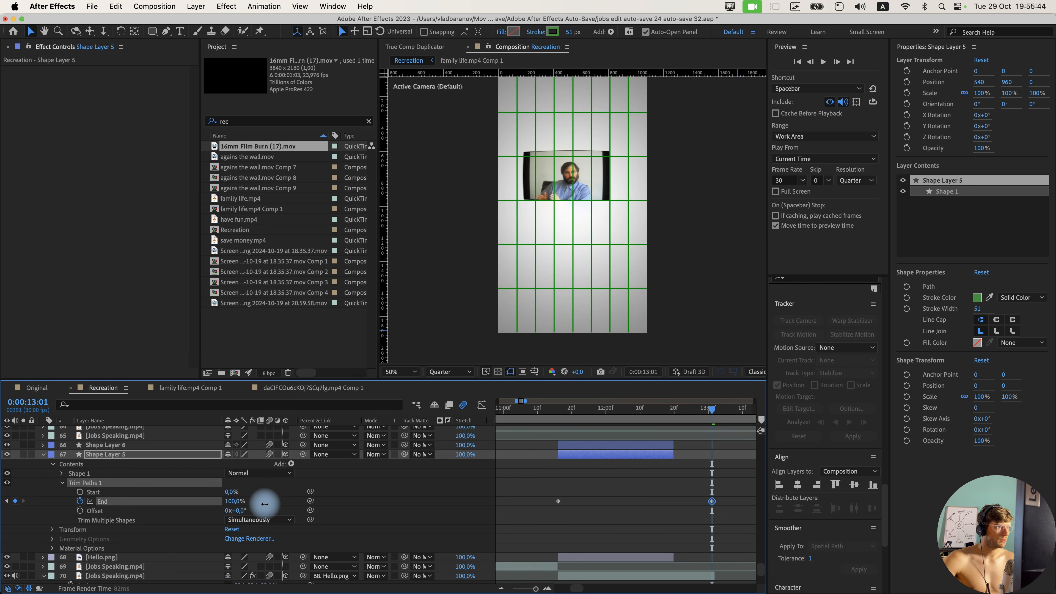
left_click(360, 508)
Easy Ease both End keyframes of the lower curve and extend both green curve layers to the end of the shot's Jobs Speaking.mp4 clip.
left_click_drag(734, 523, 528, 488)
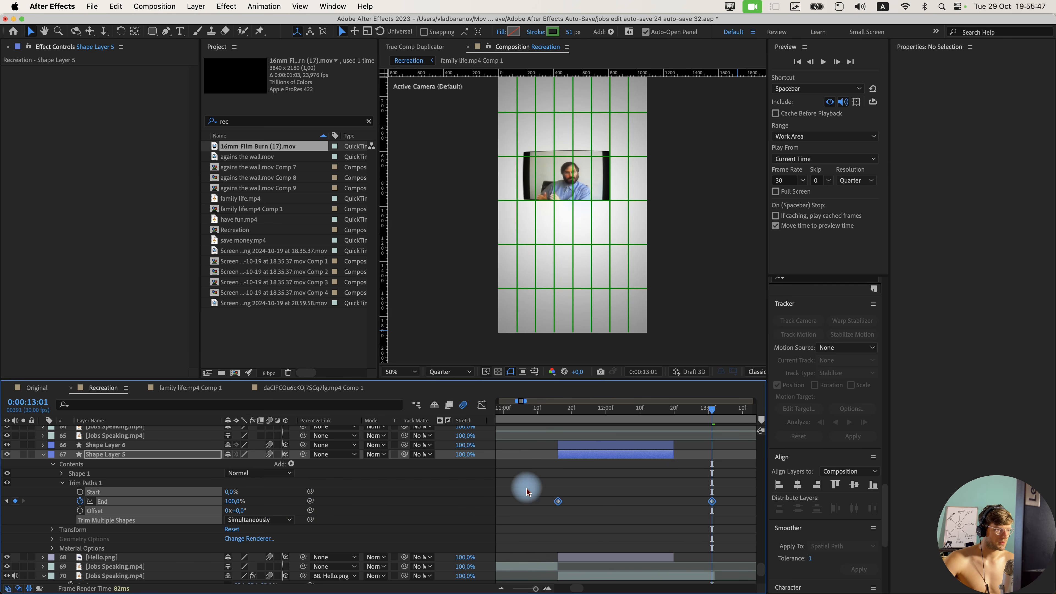
key("super+c")
left_click_drag(673, 456, 719, 454)
key("F9")
Paste the lower curve's Trim Paths animation onto the upper green curve at 0:00:11:16 and play back the shot.
left_click_drag(570, 416, 559, 416)
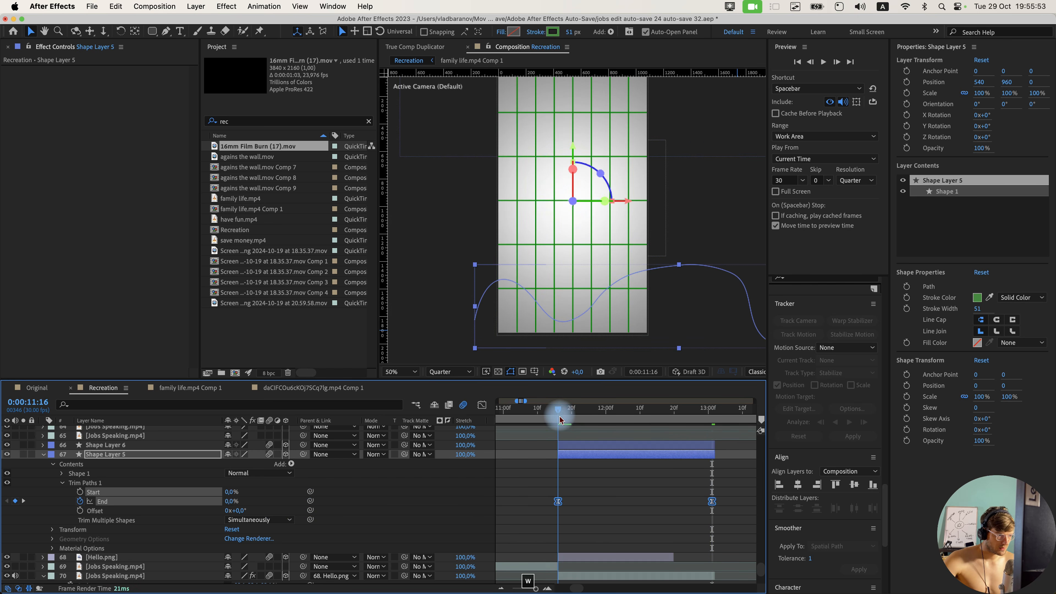
left_click(570, 448)
key("super+v")
key("u")
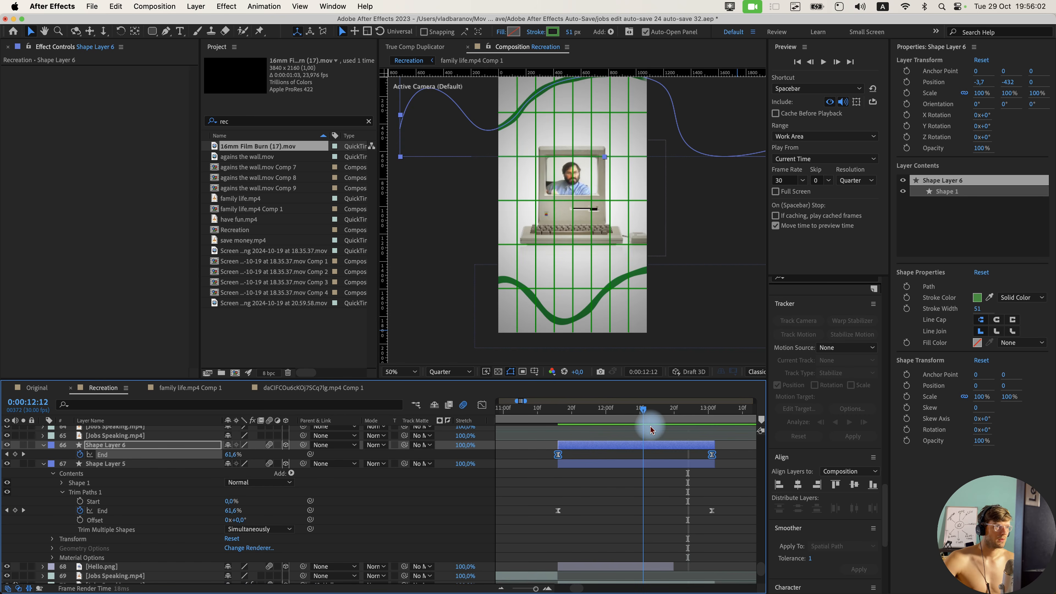
left_click_drag(650, 425, 672, 428)
left_click_drag(672, 429, 676, 429)
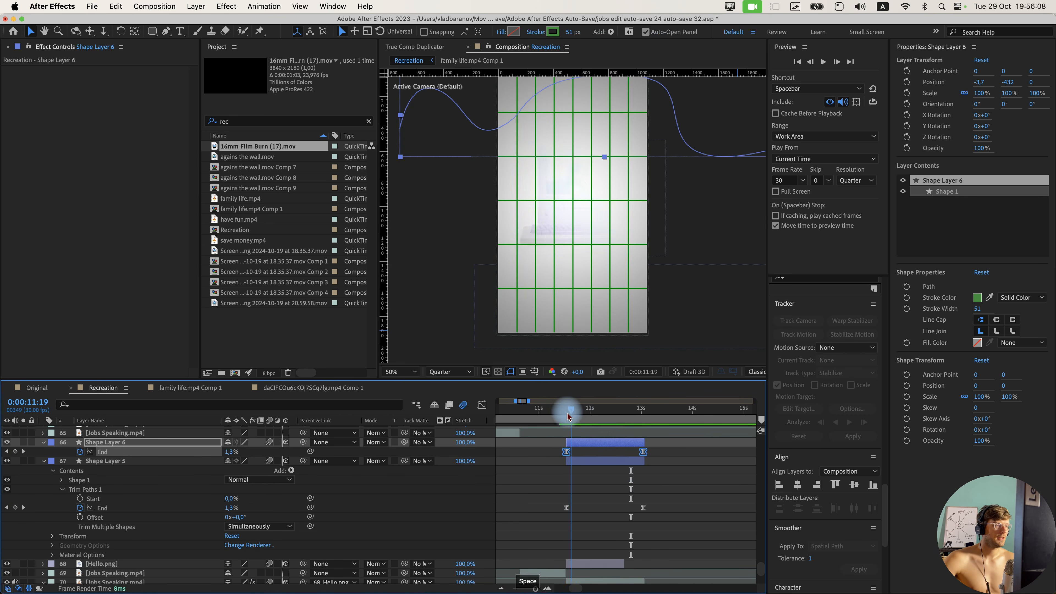
key("space")
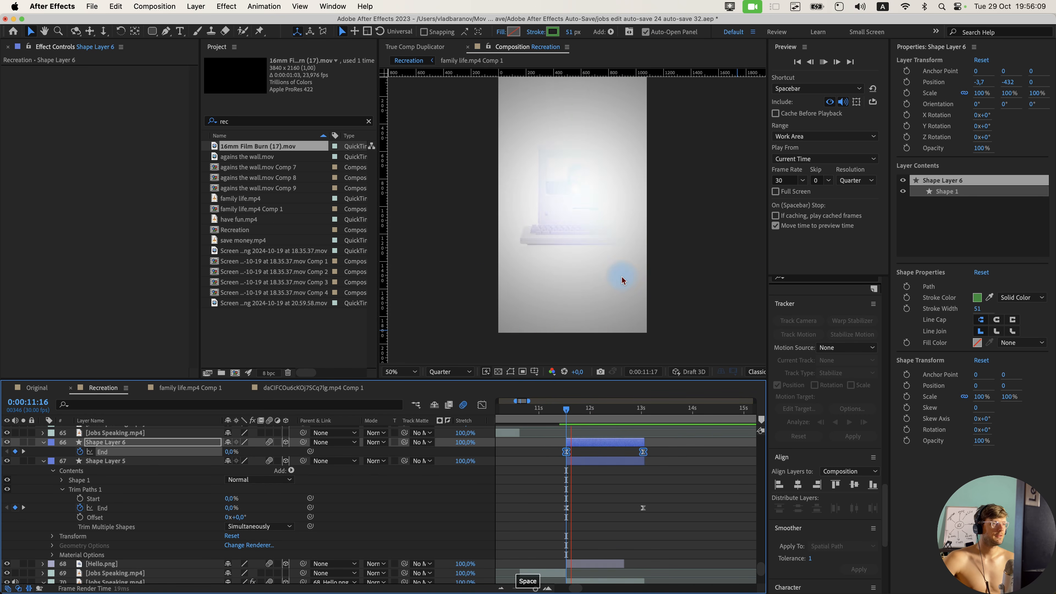
left_click(607, 452)
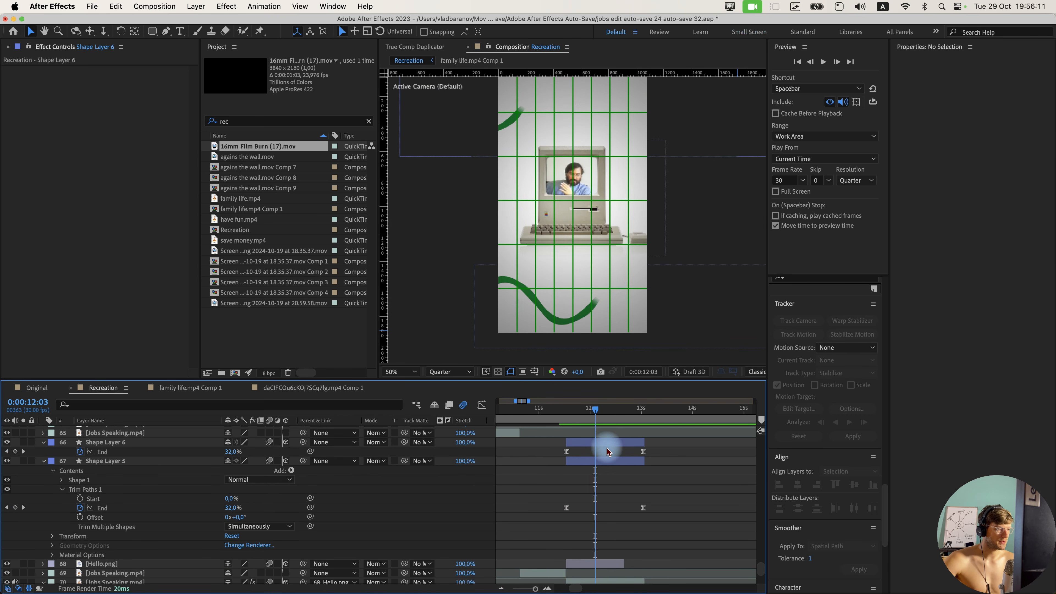
Keyframe the upper curve's Trim Paths Start at 0:00:11:16 and raise it to 100% at 0:00:13:01.
left_click(606, 444)
left_click(566, 410)
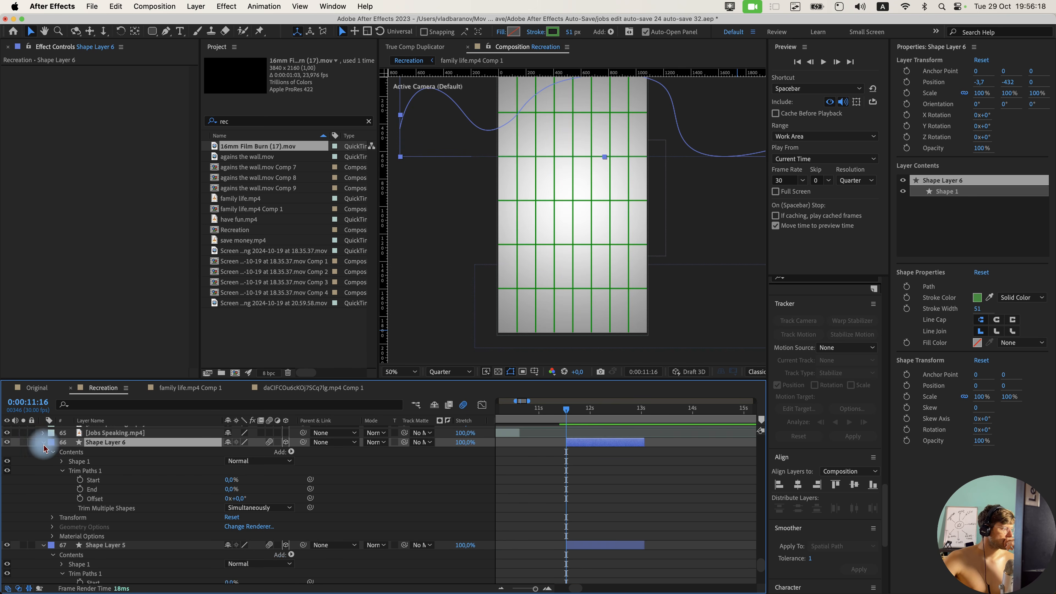
left_click(80, 480)
left_click_drag(608, 413, 645, 415)
key("super+Left")
left_click_drag(235, 479, 279, 479)
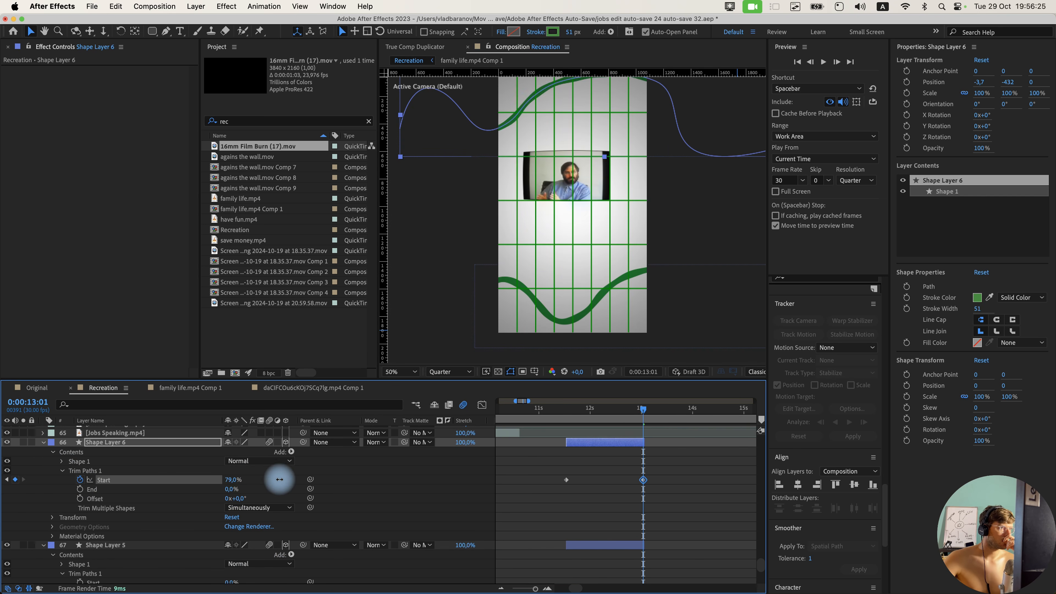
Set the upper curve's Trim Paths Start to 100% at 0:00:11:16 and keyframe End from 100% there to 0% at 0:00:13:01.
left_click(571, 487)
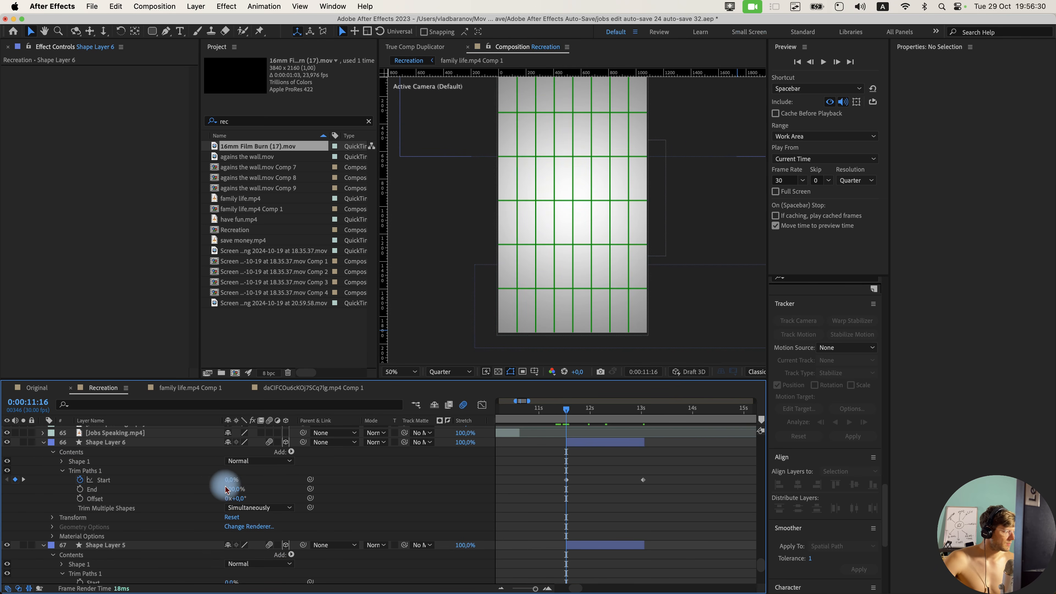
left_click_drag(229, 480, 408, 480)
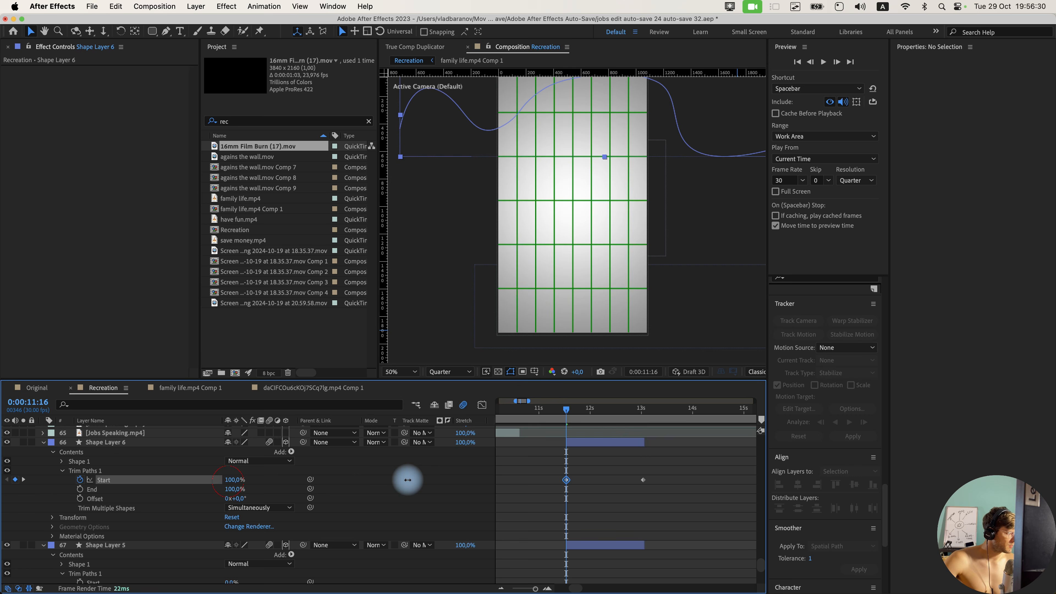
left_click(79, 489)
left_click(643, 412)
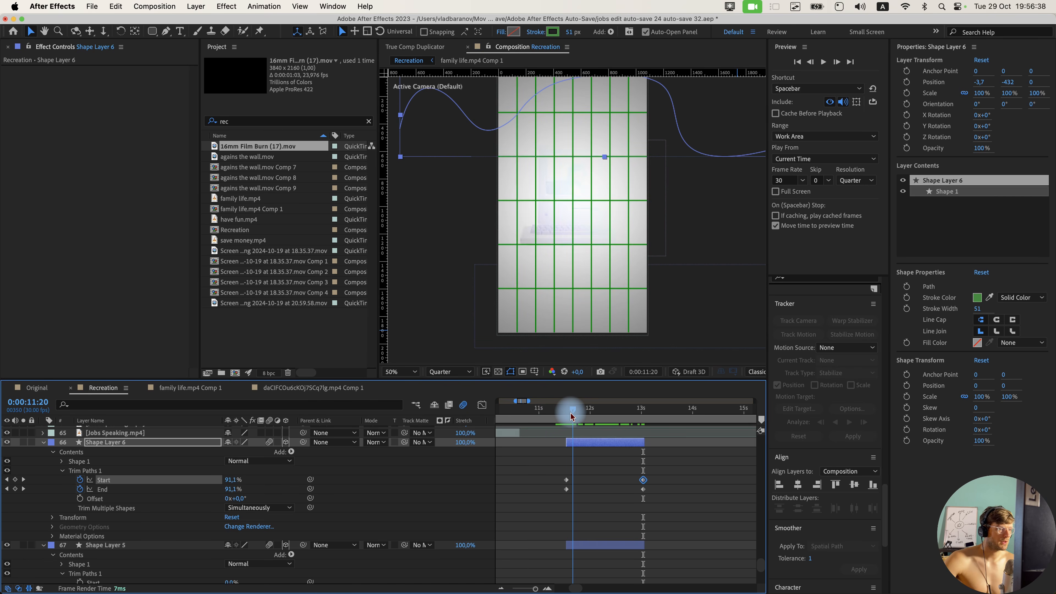
left_click_drag(571, 413, 643, 418)
key("super+z")
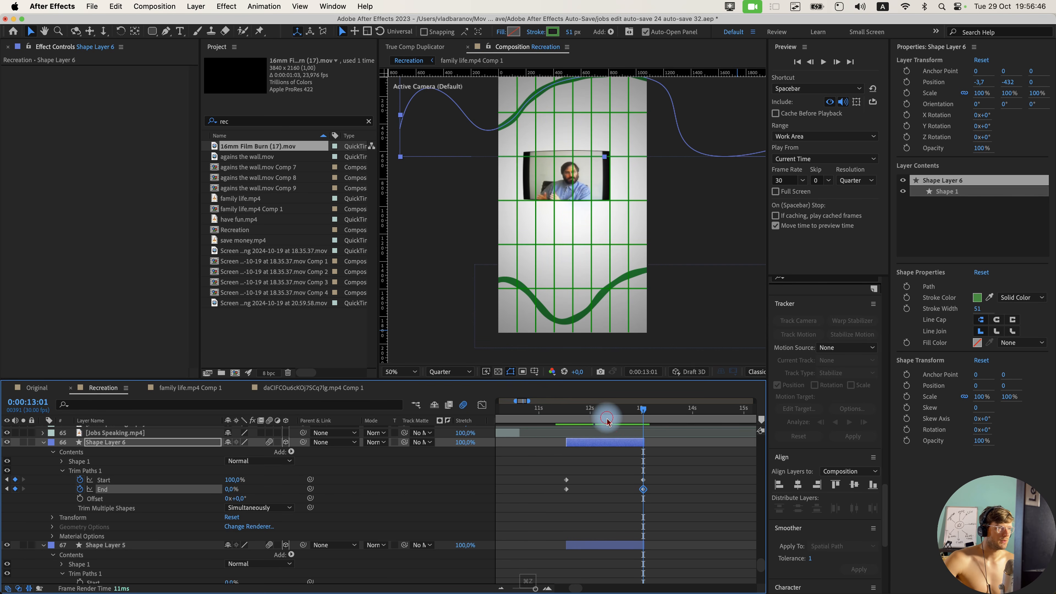
Check the upper curve's reversed drawing direction and Easy Ease its Trim Paths Start and End keyframes.
mouse_move(607, 421)
left_mouse_down()
mouse_move(622, 420)
mouse_move(576, 421)
mouse_move(611, 421)
left_mouse_up()
key("comma")
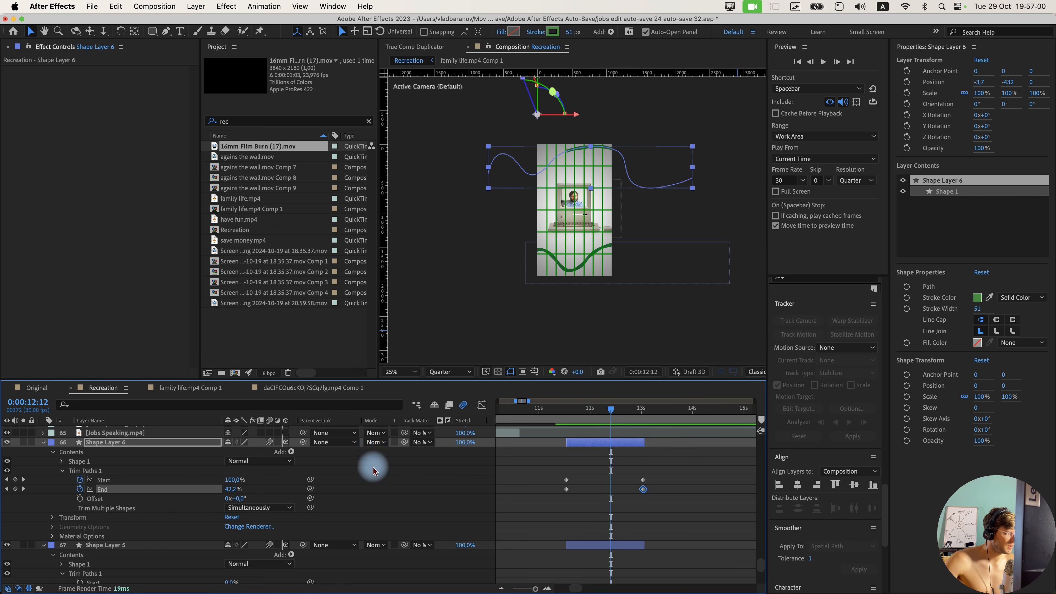
left_click_drag(618, 411, 580, 417)
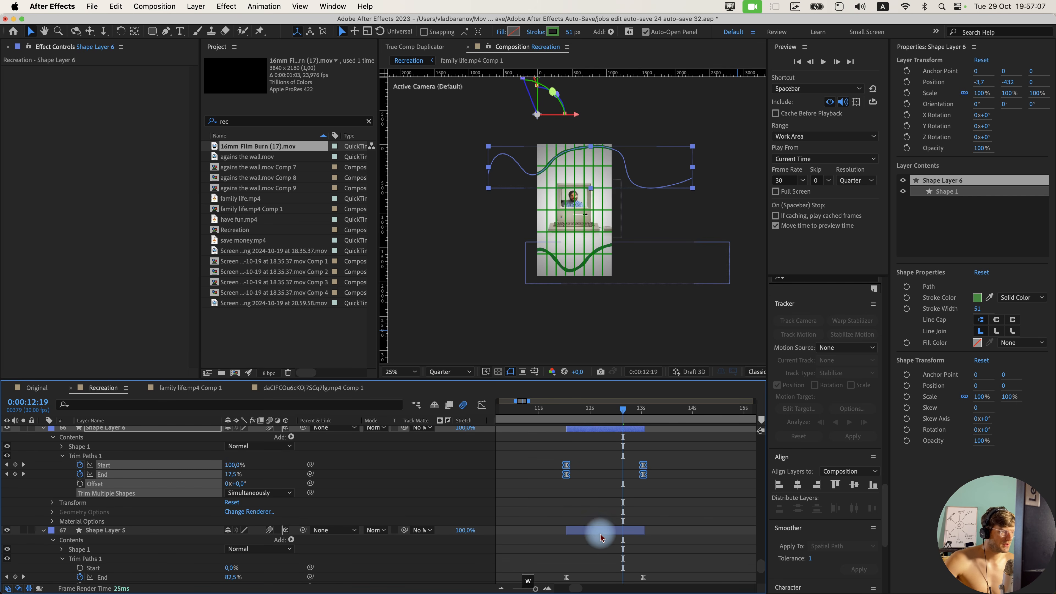
left_click(652, 446)
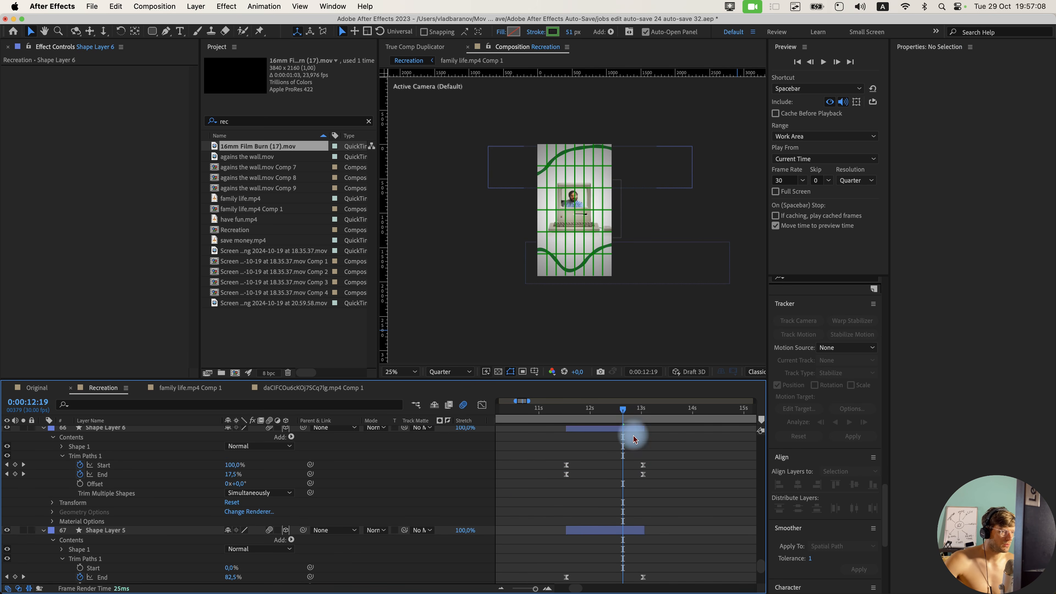
Extend the copied Hello.png layer to the end of the Jobs Speaking.mp4 clip and review the shot.
left_click_drag(607, 410, 567, 416)
scroll(624, 489, "down", 2)
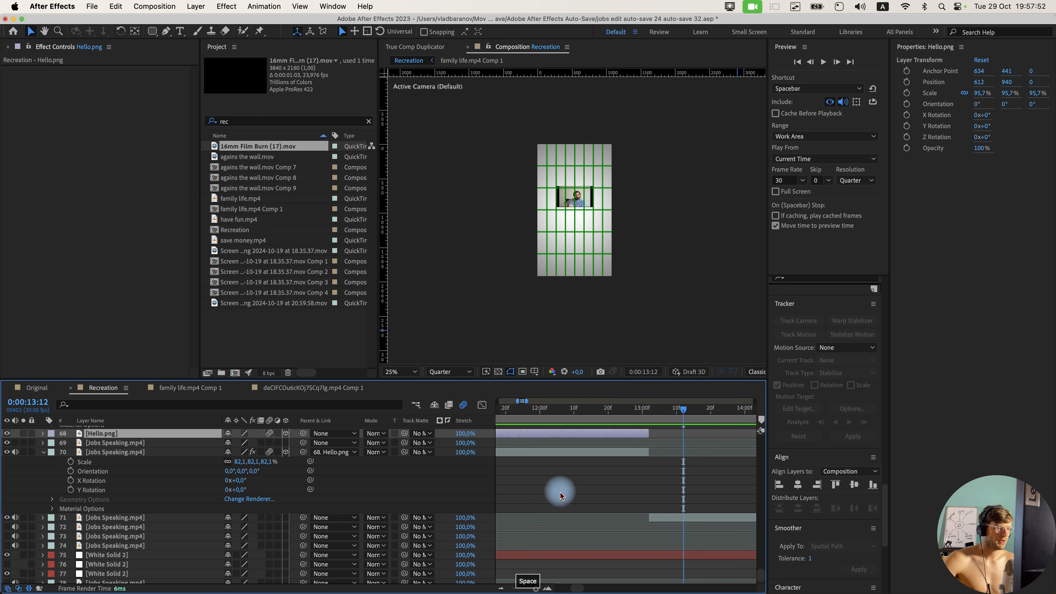
left_click_drag(624, 414, 602, 494)
Open Pre-comp 2 of the Original composition at the computer shot and go to its start at 0:00:12:04.
left_click(37, 387)
left_click(606, 411)
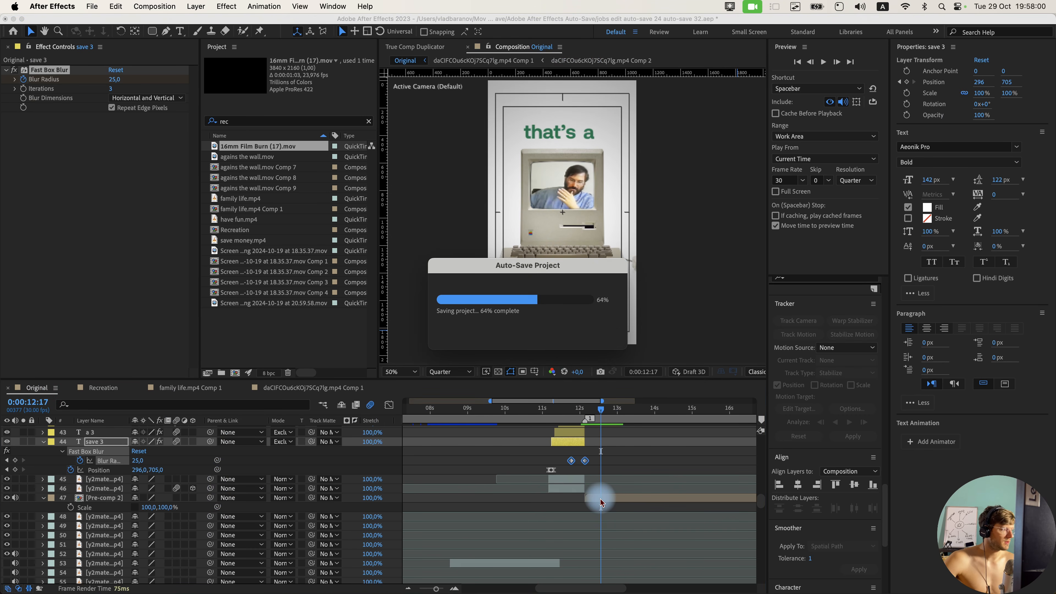
double_click(602, 499)
left_click_drag(443, 413, 407, 420)
scroll(493, 544, "down", 4)
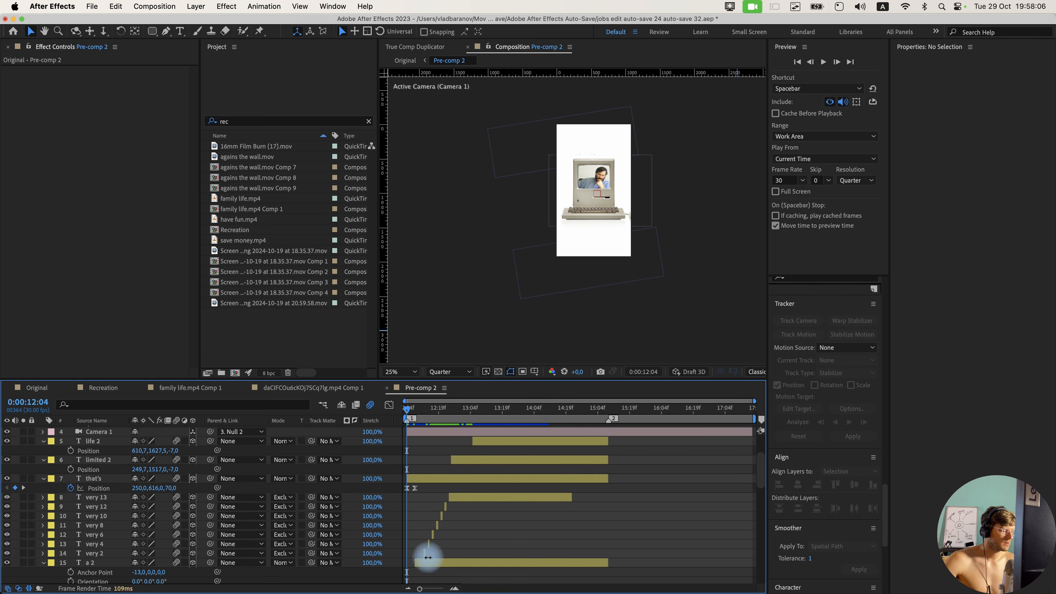
Examine in Pre-comp 2 how the word "that's" rises above the computer and how the following word layers are timed.
key("equal")
key("equal")
scroll(426, 493, "up", 2)
key("period")
left_click_drag(409, 412, 411, 444)
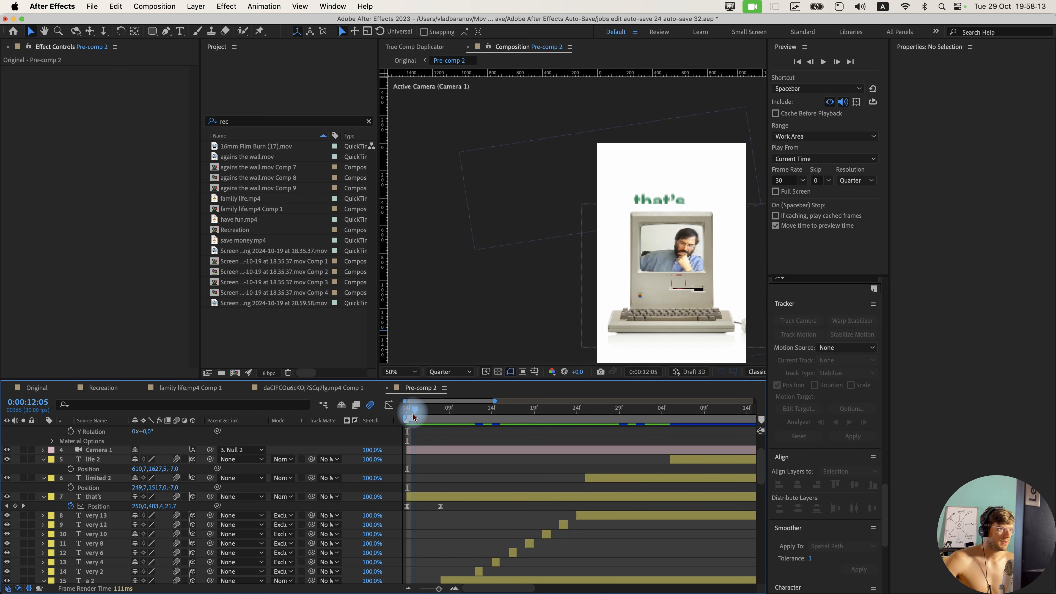
left_click(405, 495)
left_click(676, 275)
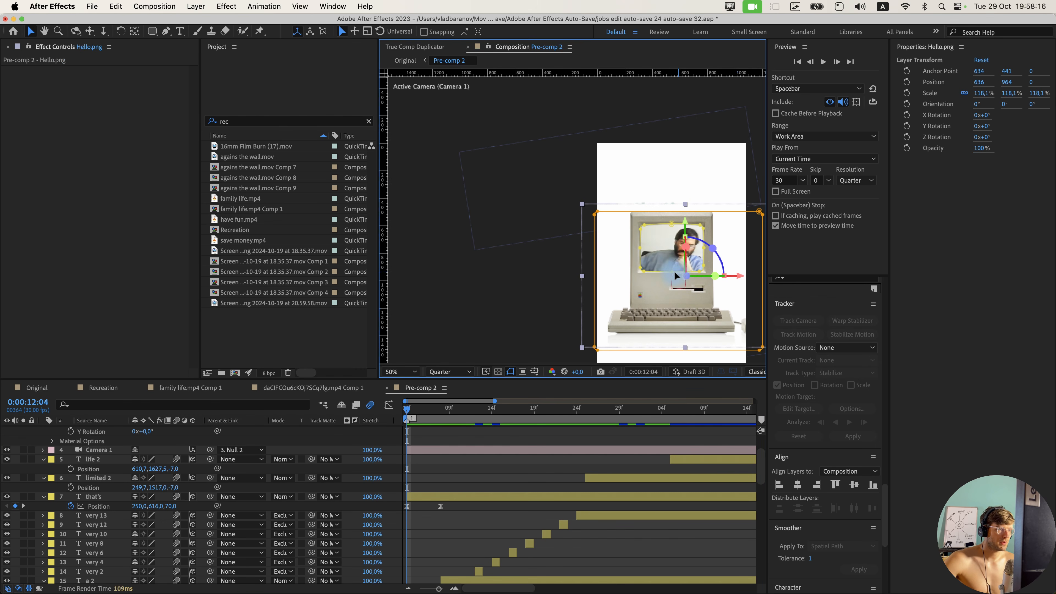
left_click(419, 410)
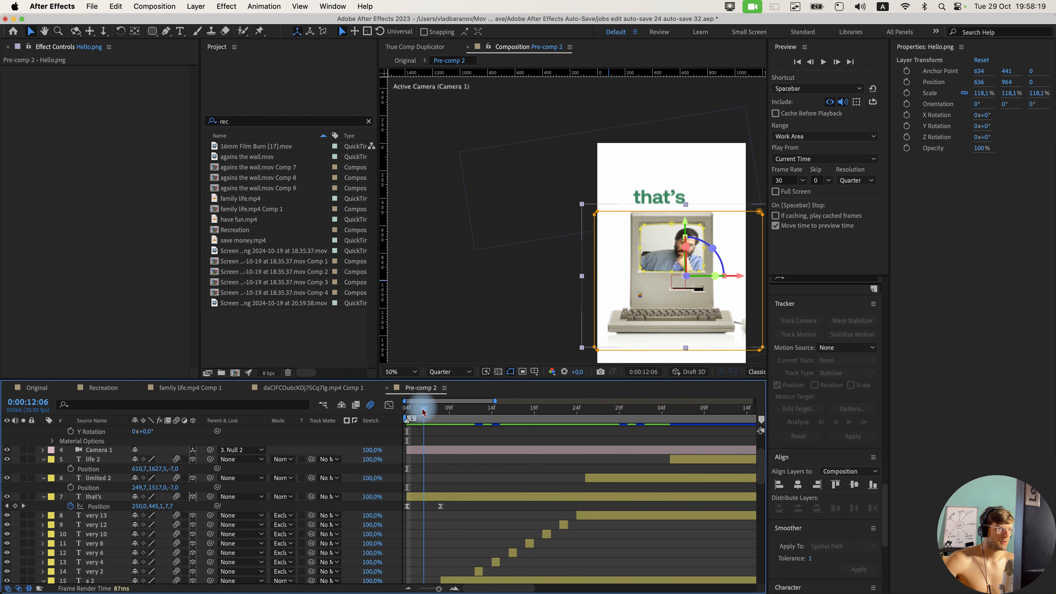
left_click_drag(429, 413, 560, 420)
scroll(522, 516, "down", 3)
scroll(595, 451, "down", 3)
scroll(594, 452, "right", 3)
scroll(574, 341, "down", 2)
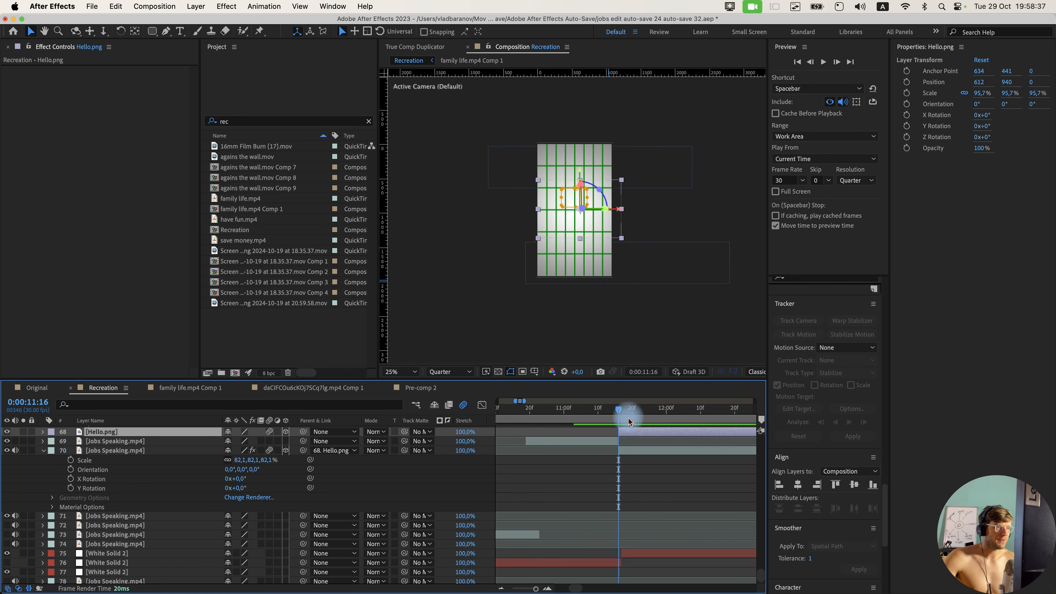
Add a "that's a" text layer directly above the copied Hello.png in the Recreation composition.
left_click_drag(629, 421, 601, 419)
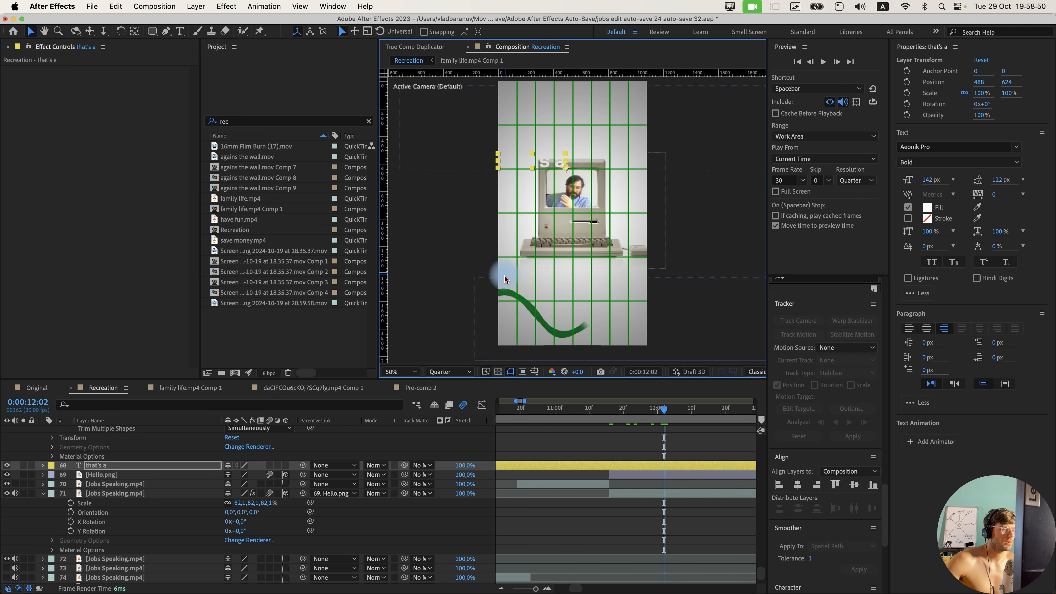
scroll(505, 279, "down", 2)
scroll(504, 278, "left", 2)
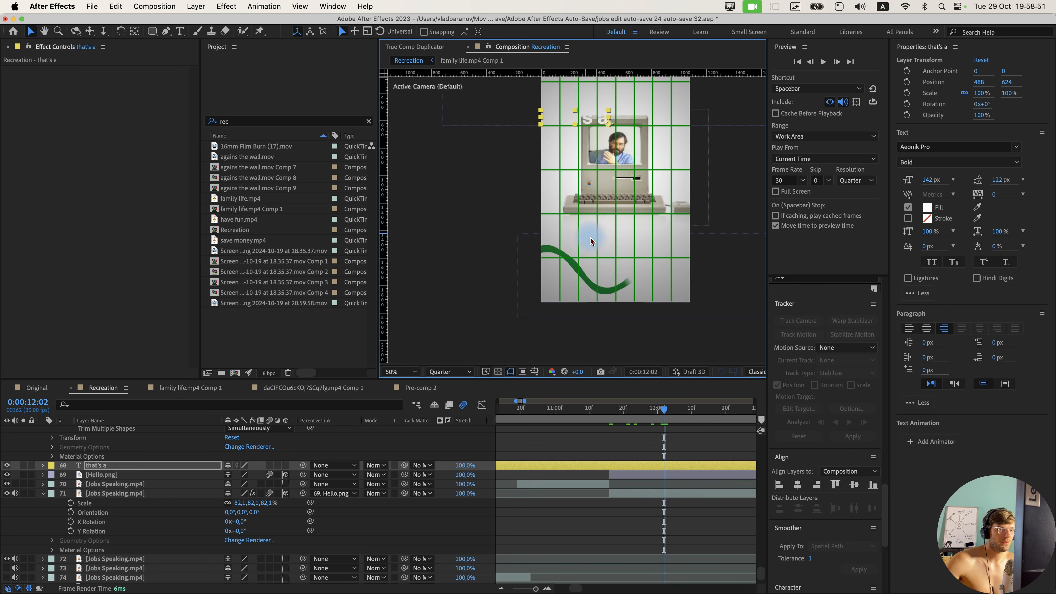
Try to paste a copied colour into the fill of the "that's a" text.
left_click(927, 207)
key("super+v")
left_click(872, 433)
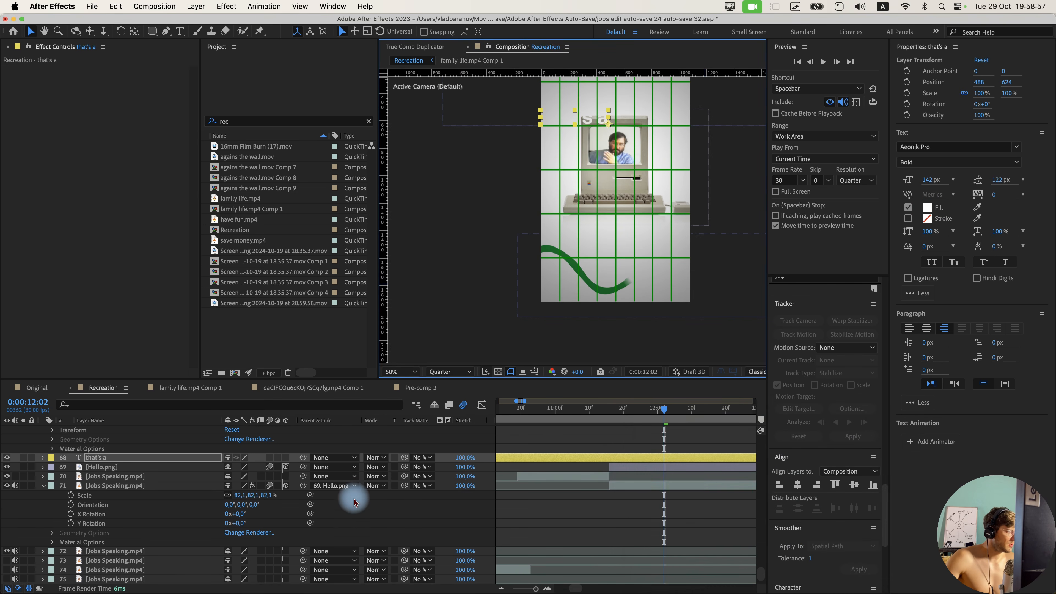
Copy the lower curve's stroke colour 268C39 and apply it as the fill of the "that's a" text.
scroll(349, 490, "up", 3)
left_click(166, 444)
left_click(978, 297)
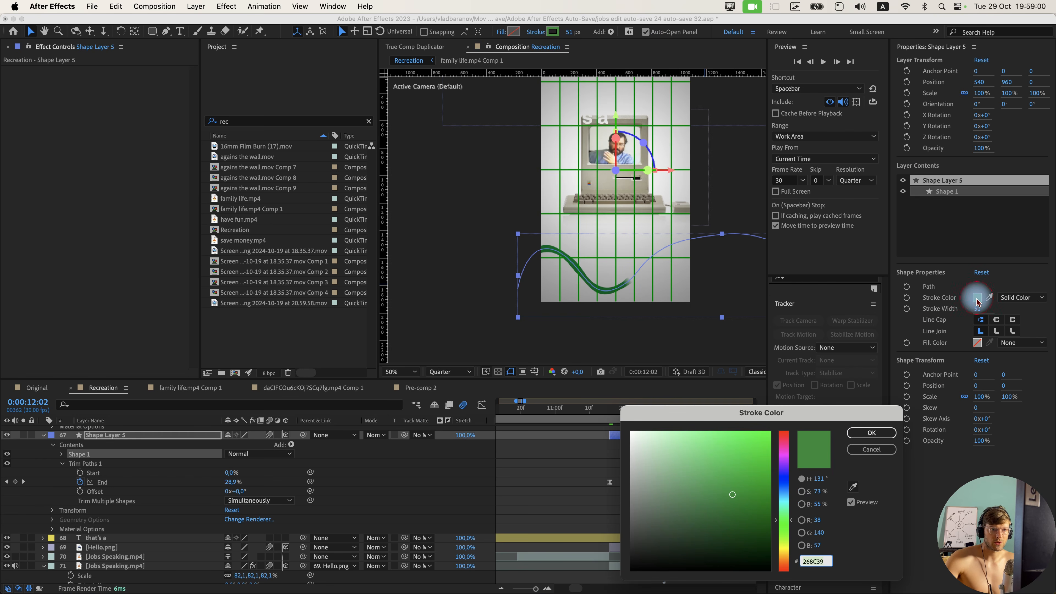
key("super+c")
left_click(868, 437)
left_click(642, 435)
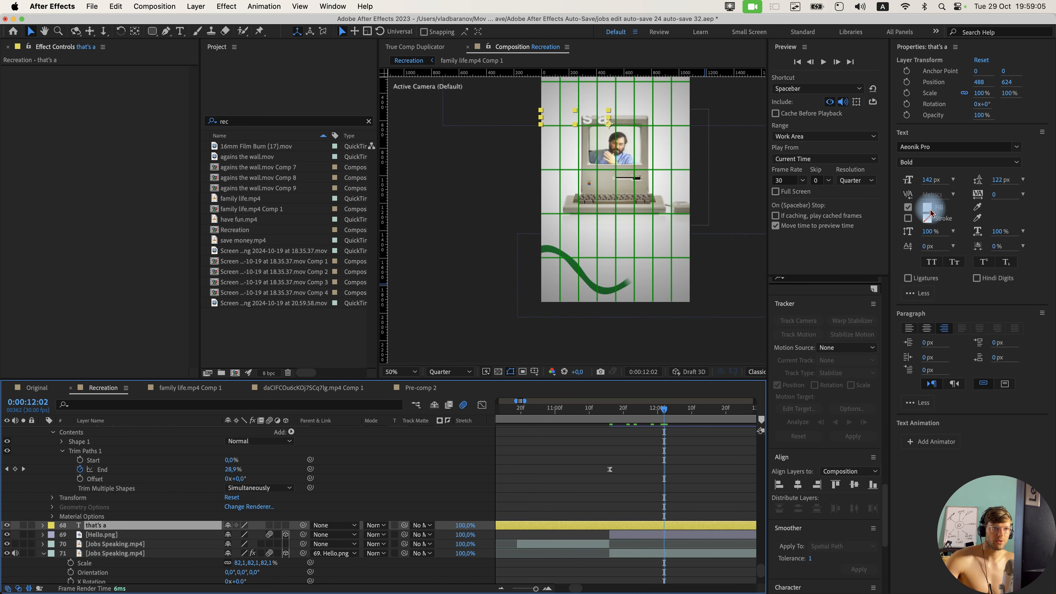
left_click(928, 208)
key("super+v")
left_click(871, 434)
Scale the "that's a" text to about 56.2% and place it just above the computer at about 578, 550.
left_click_drag(604, 183, 608, 237)
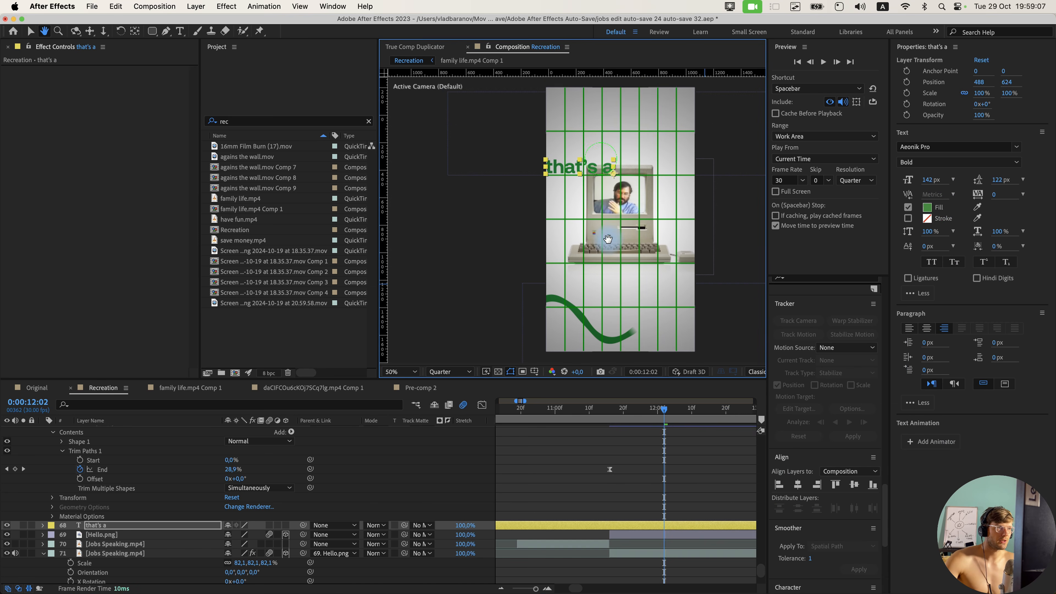
left_click_drag(608, 238, 633, 258)
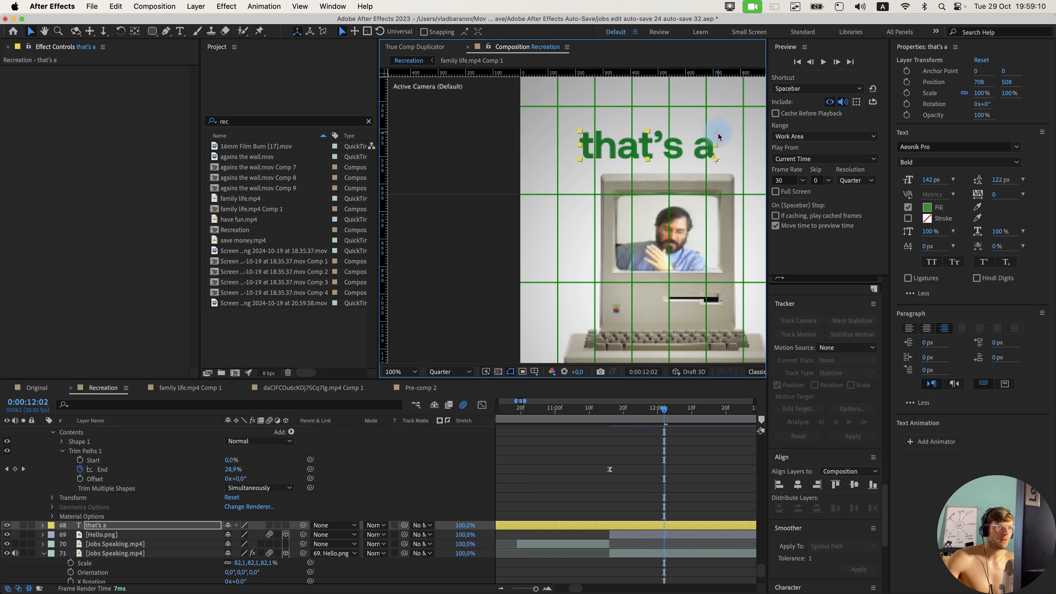
left_click_drag(716, 133, 699, 142)
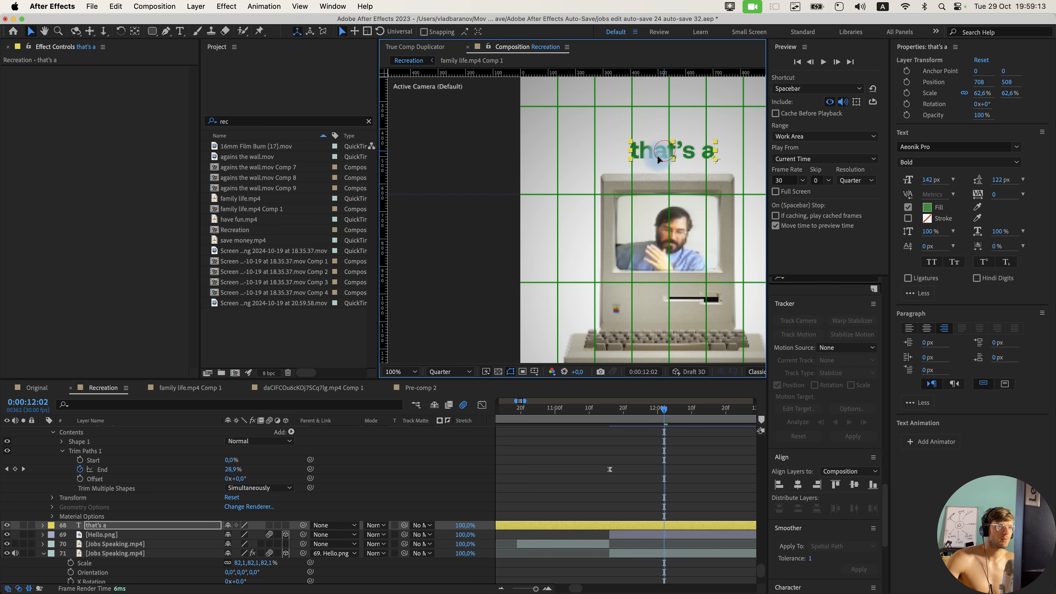
left_click_drag(640, 139, 639, 166)
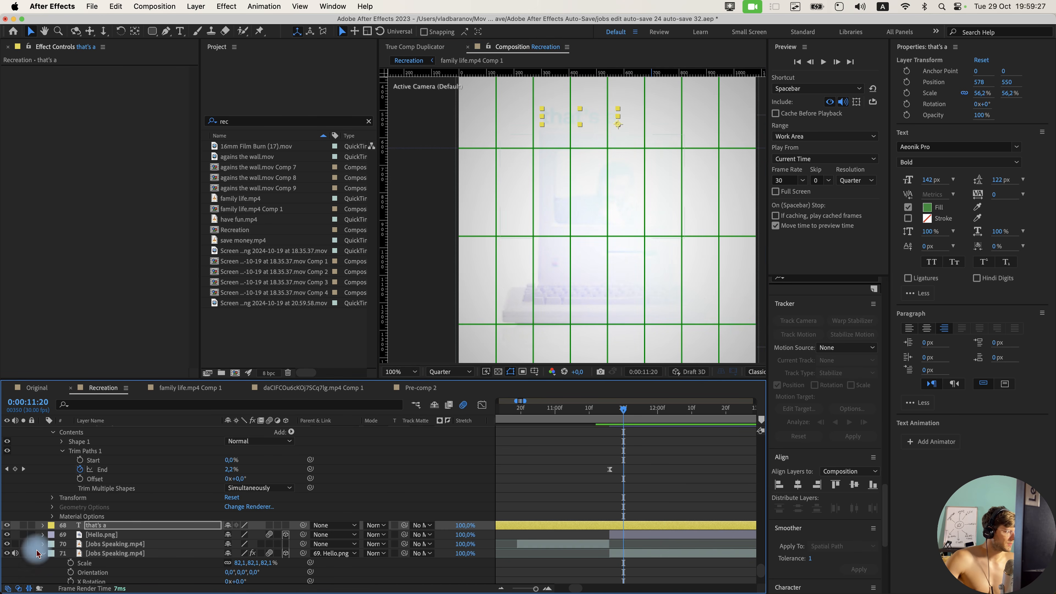
Add a Position text animator to the "that's a" layer.
left_click(43, 526)
left_click(291, 535)
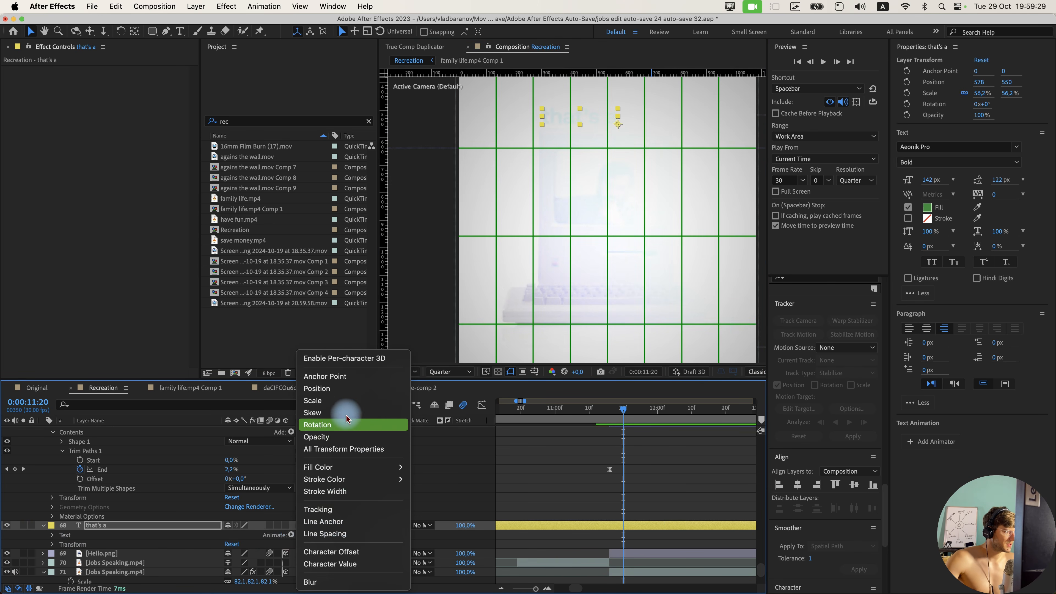
left_click(328, 388)
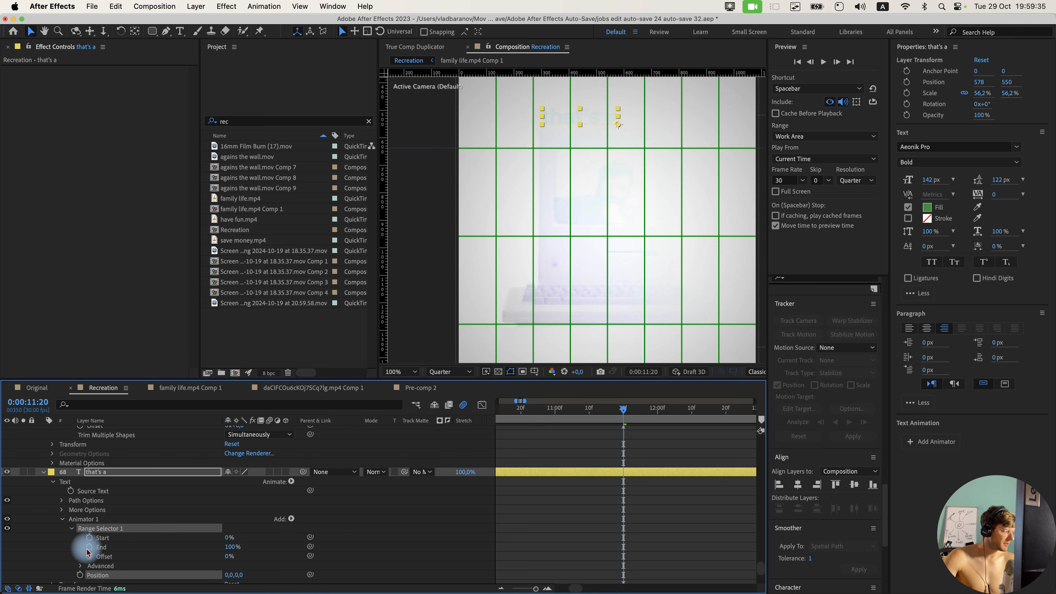
Keyframe the range selector's End and Offset at 0:00:11:20, set both to 100% at 0:00:12:02, and open its Advanced settings.
left_click(89, 547)
left_click(89, 557)
left_click_drag(227, 548, 185, 548)
left_click_drag(623, 409, 662, 413)
left_click(80, 541)
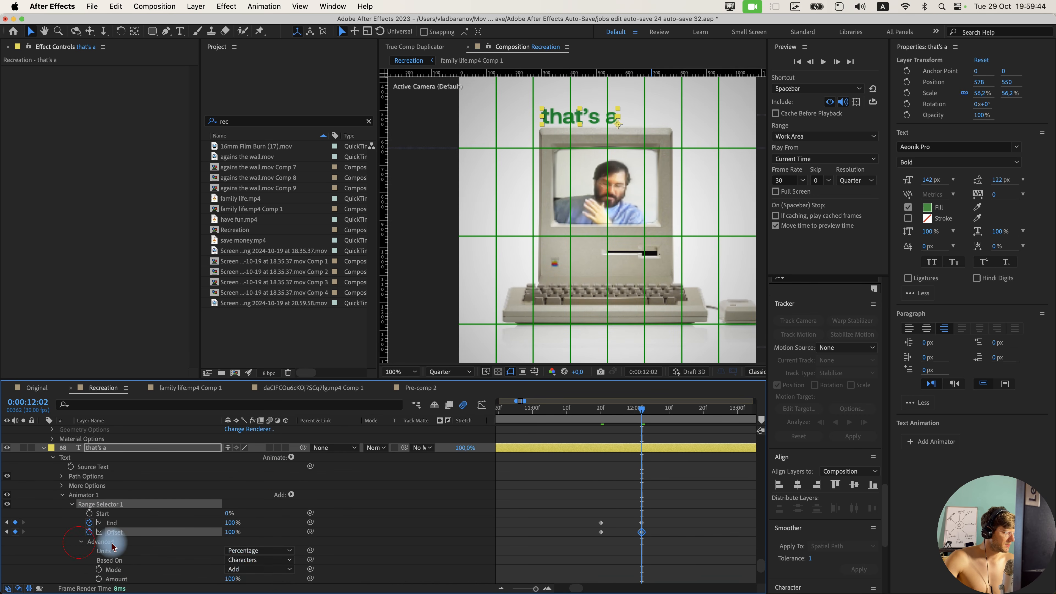
Set the range selector's Shape to Ramp Up, with Ease High 25% and Ease Low 100%.
scroll(167, 538, "down", 4)
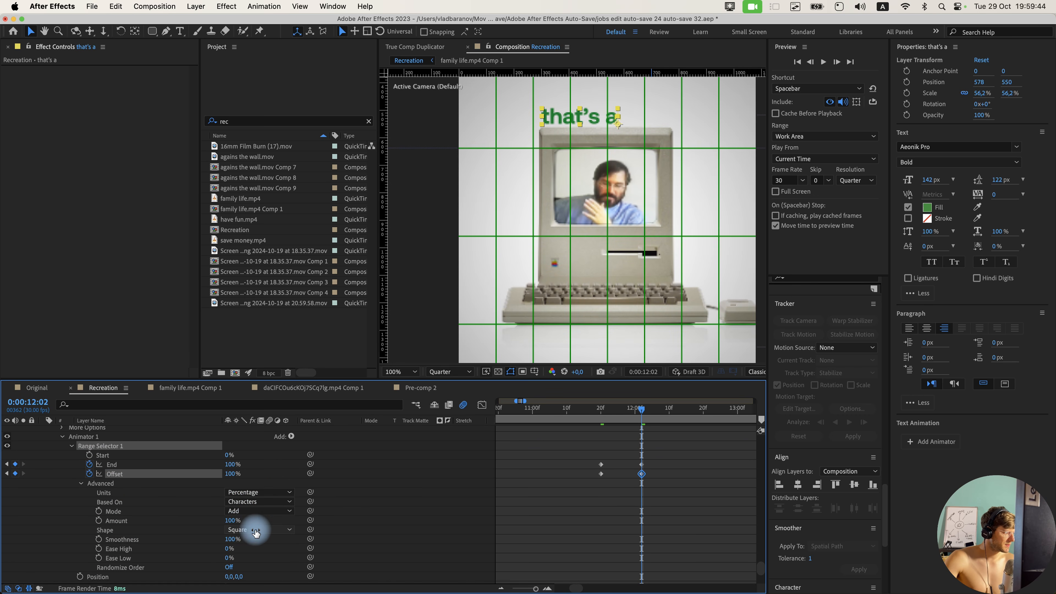
left_click(255, 532)
left_click(254, 534)
left_click_drag(223, 554, 532, 557)
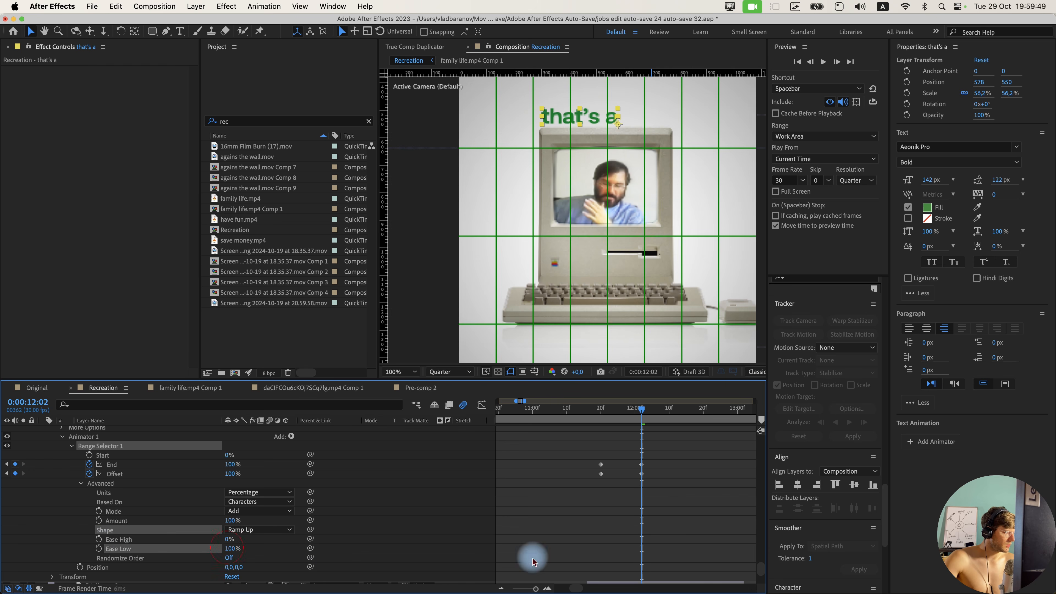
type("25")
left_click(284, 544)
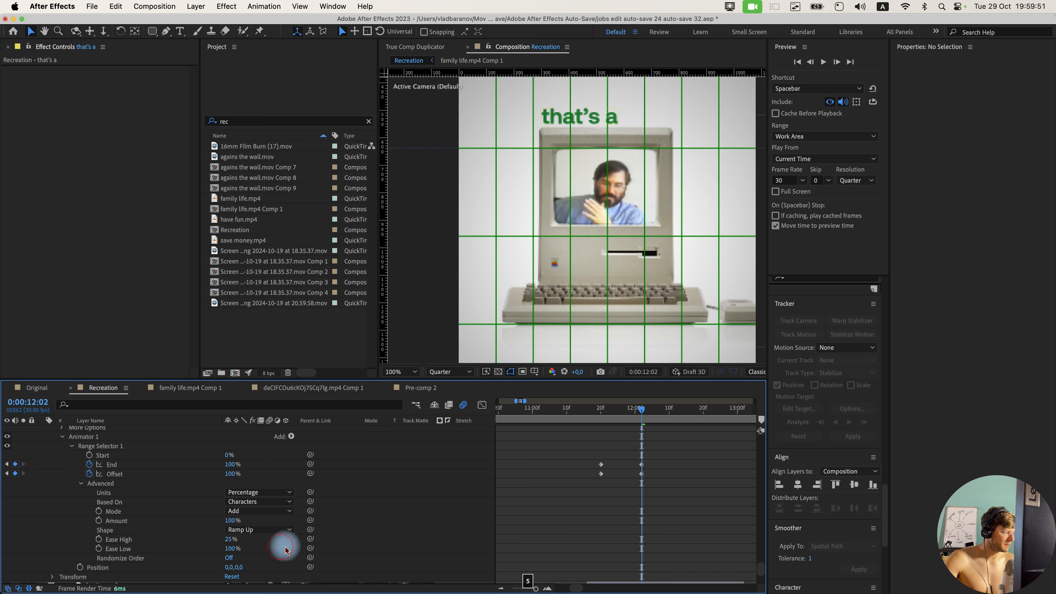
Offset the animator's vertical Position by about 115 at the animation's start and enable motion blur on the "that's a" layer.
left_click_drag(240, 569, 278, 568)
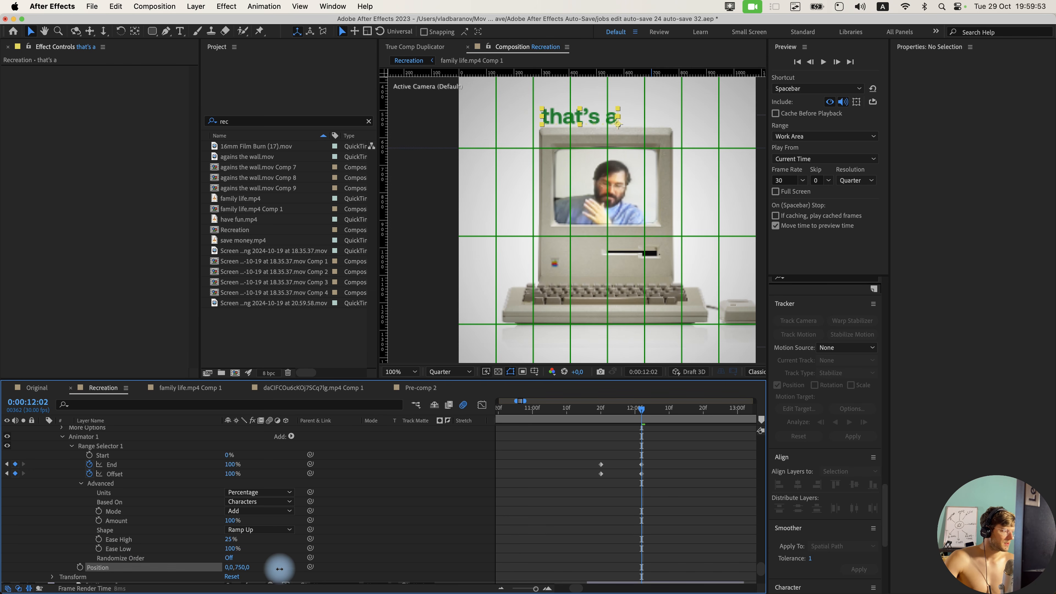
key("super+z")
left_click(597, 428)
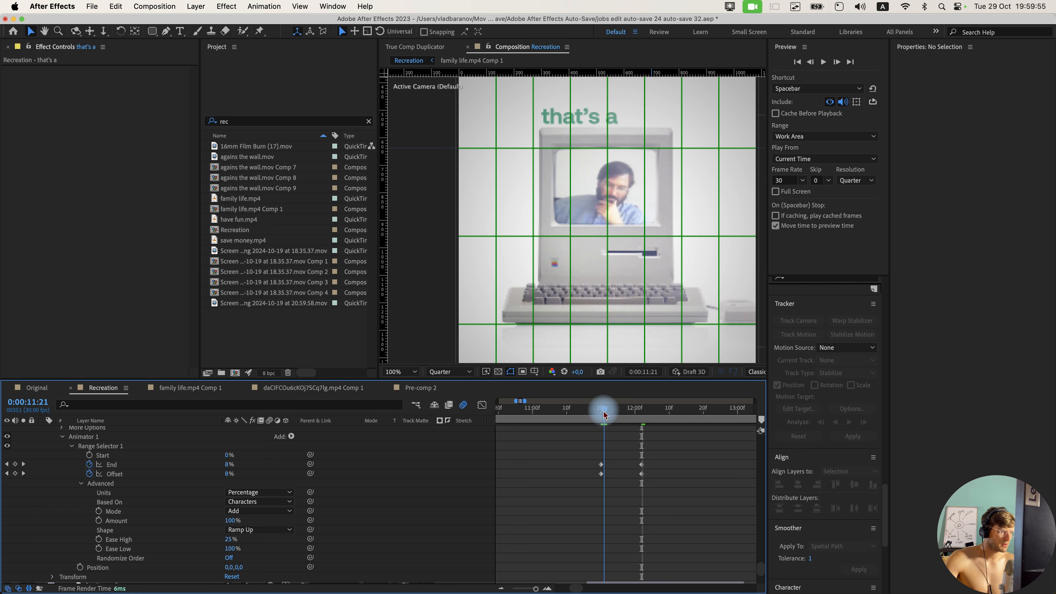
left_click(238, 569)
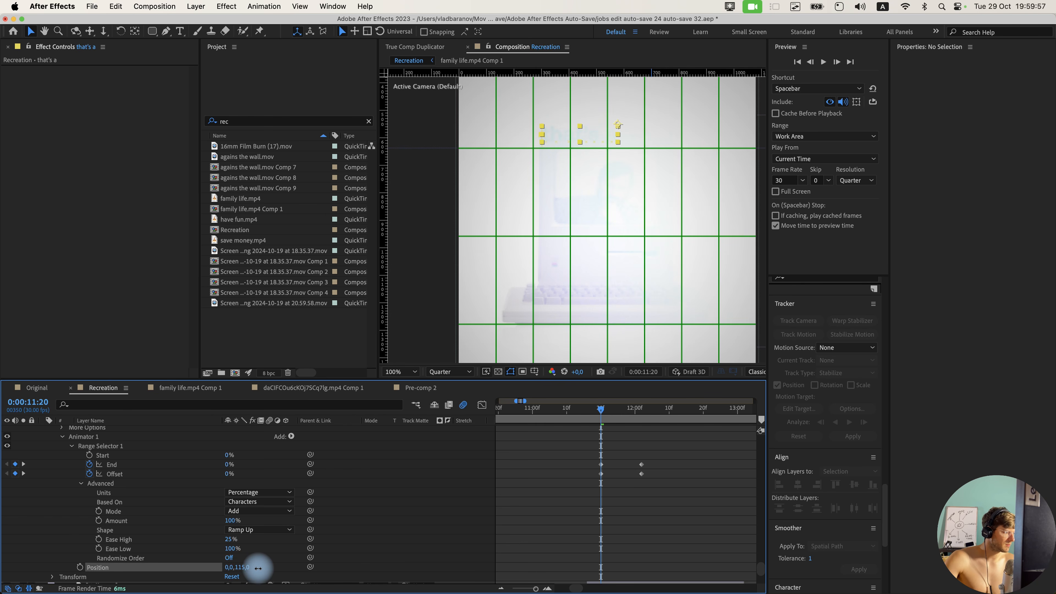
left_click_drag(566, 413, 622, 414)
left_click(248, 568)
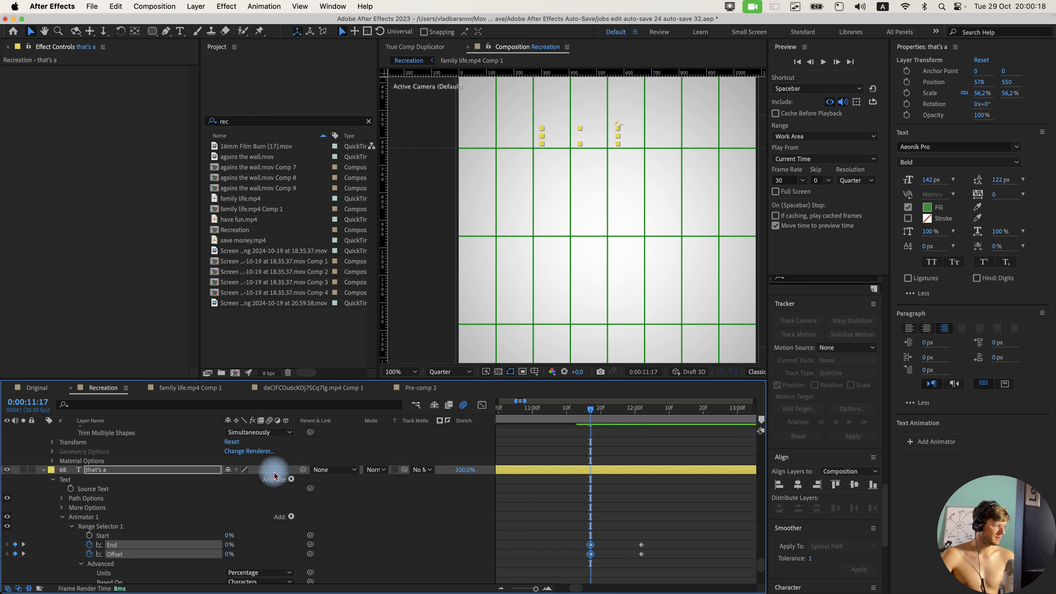
left_click(267, 474, "super")
left_click(43, 470)
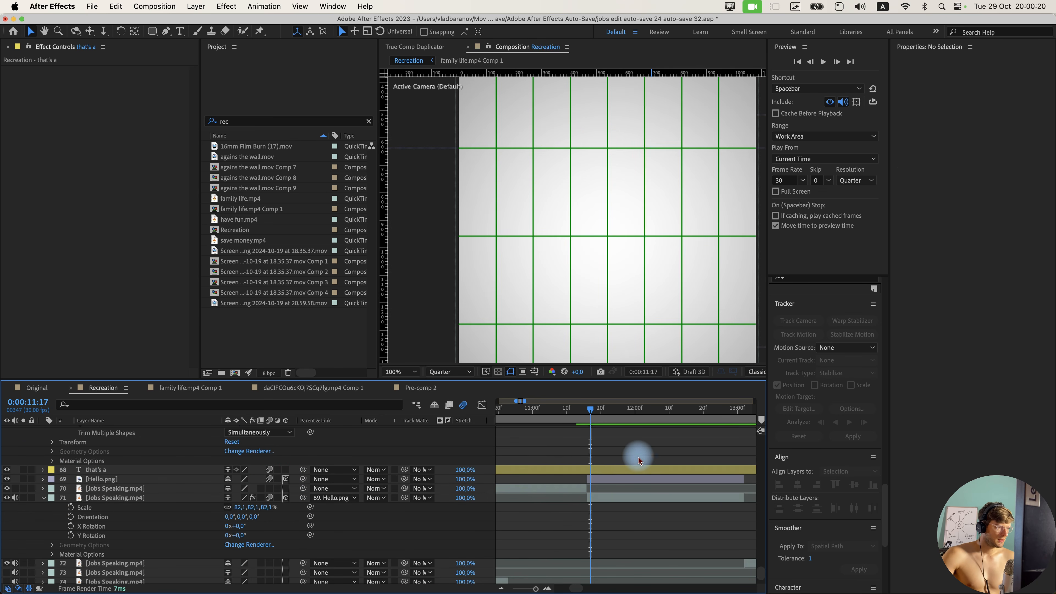
Add a test text "sdasa" over the computer's lower half and place its layer directly above "that's a".
left_click(624, 409)
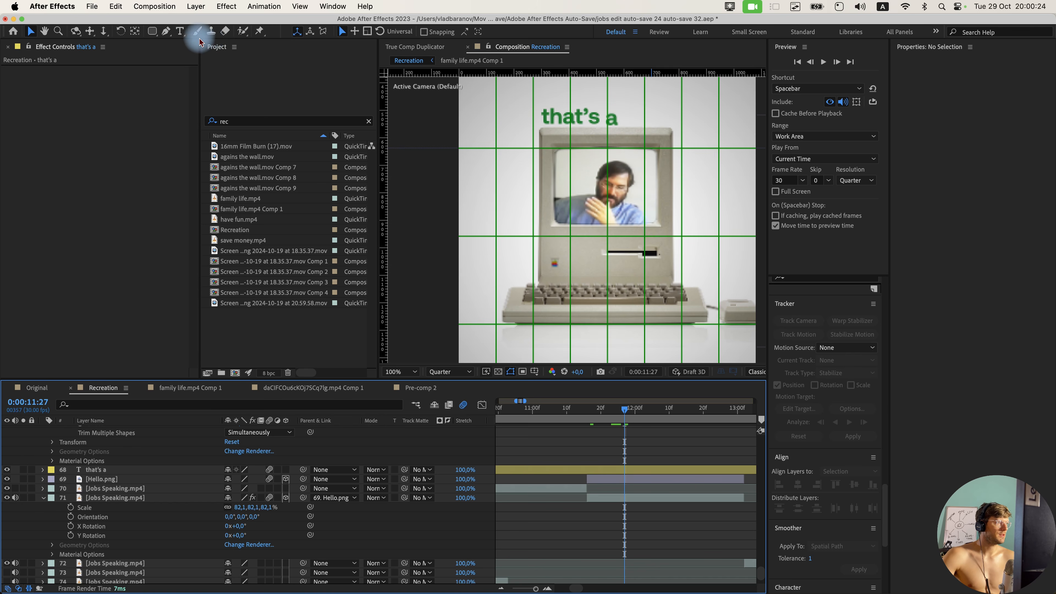
key("super+t")
left_click(442, 221)
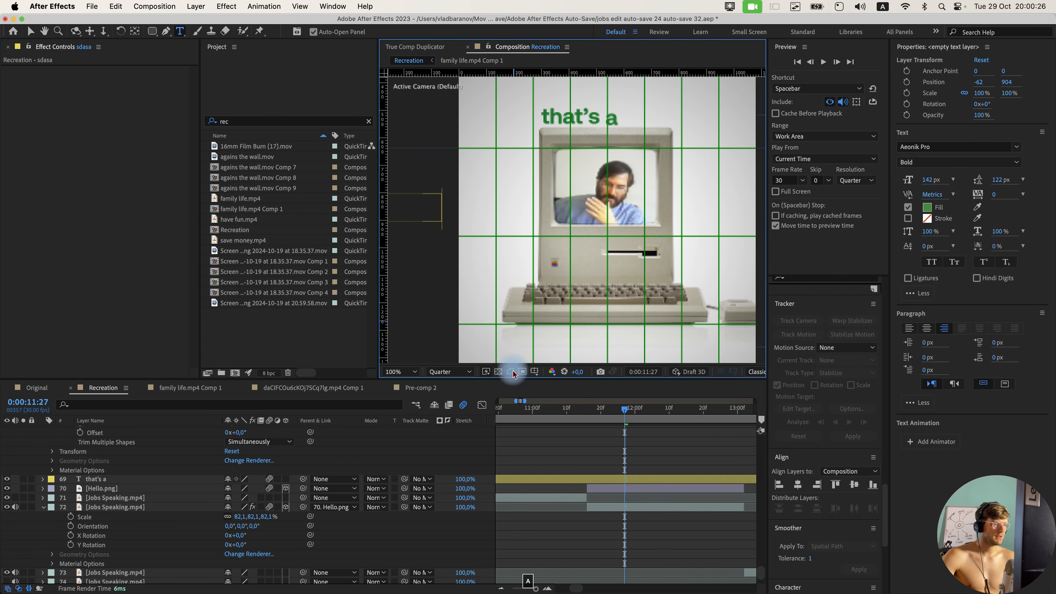
left_click(615, 466)
key("v")
left_click_drag(414, 203, 617, 261)
left_click_drag(128, 430, 203, 477)
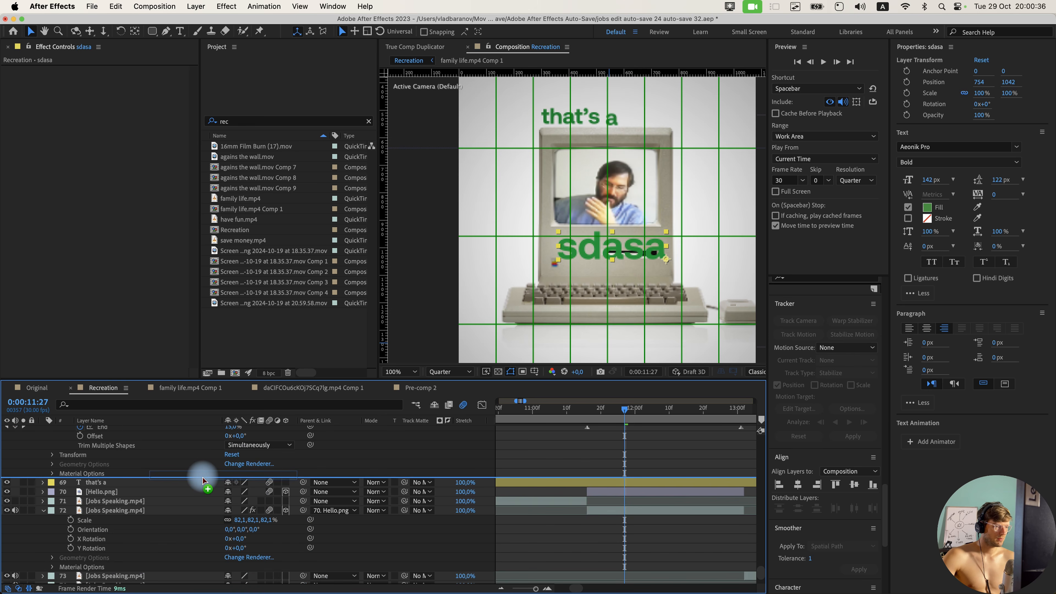
Copy Animator 1 from the "that's a" layer and paste it onto the "sdasa" layer at 0:00:11:27.
left_click(582, 484)
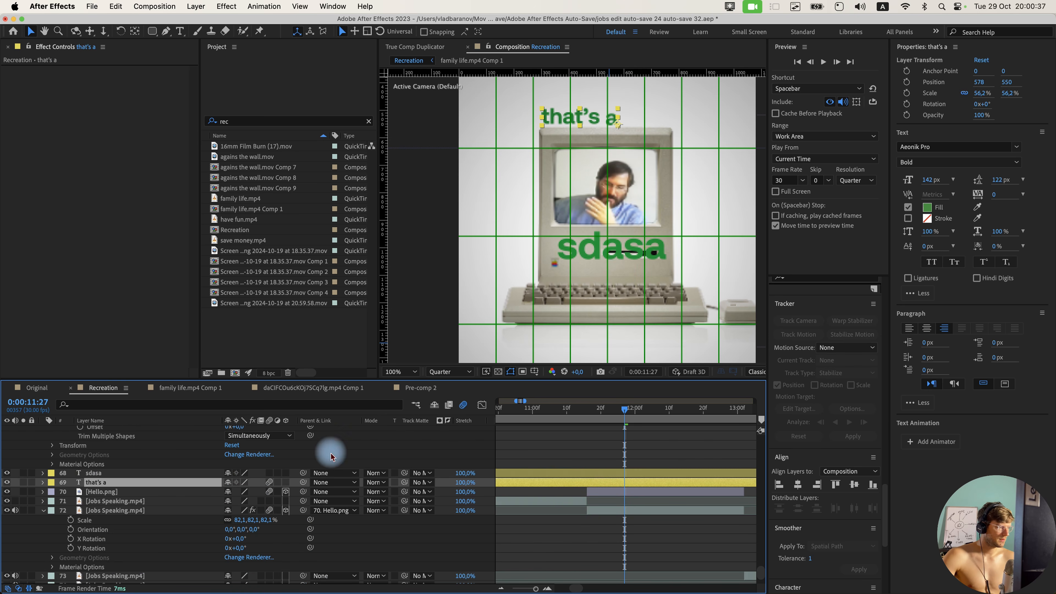
left_click(43, 482)
left_click(53, 440)
left_click(52, 440)
left_click(61, 468)
left_click(86, 469)
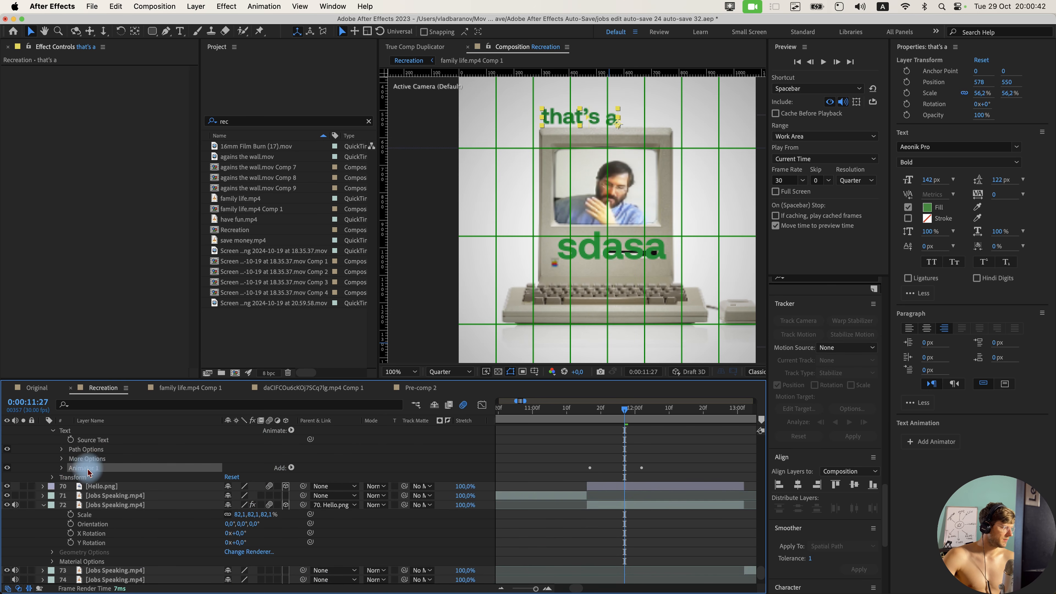
scroll(105, 472, "up", 2)
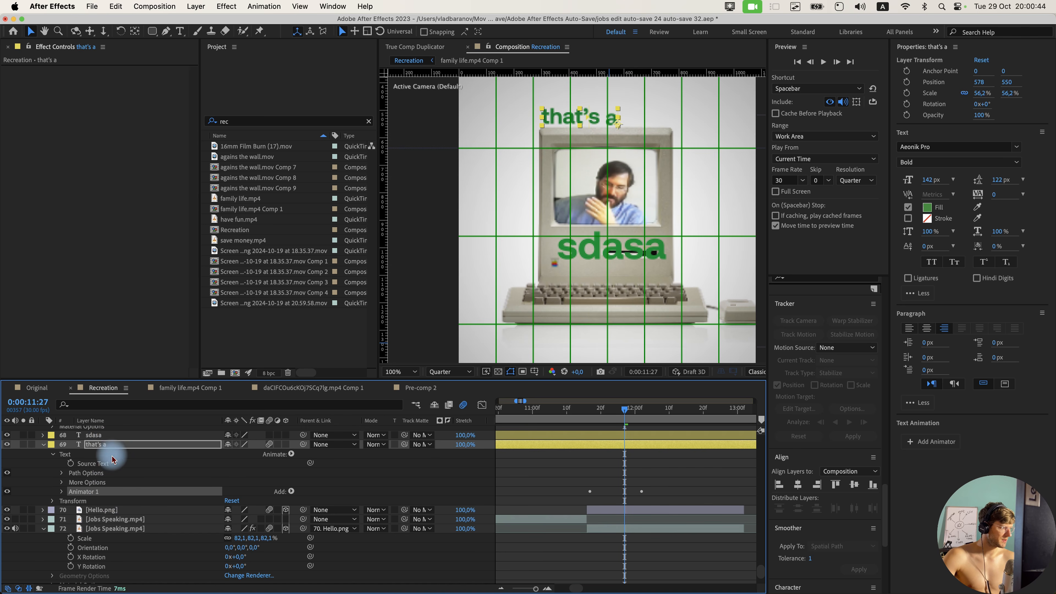
left_click(104, 436)
key("super+v")
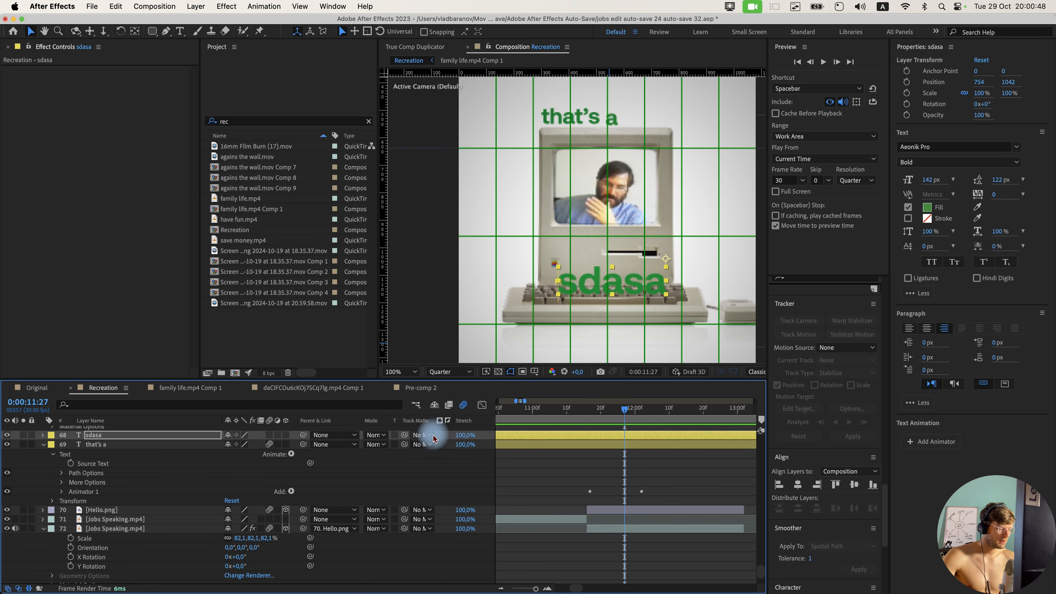
Preview the pasted text animation, then undo the paste and delete the "sdasa" layer.
key("u")
key("space")
key("space")
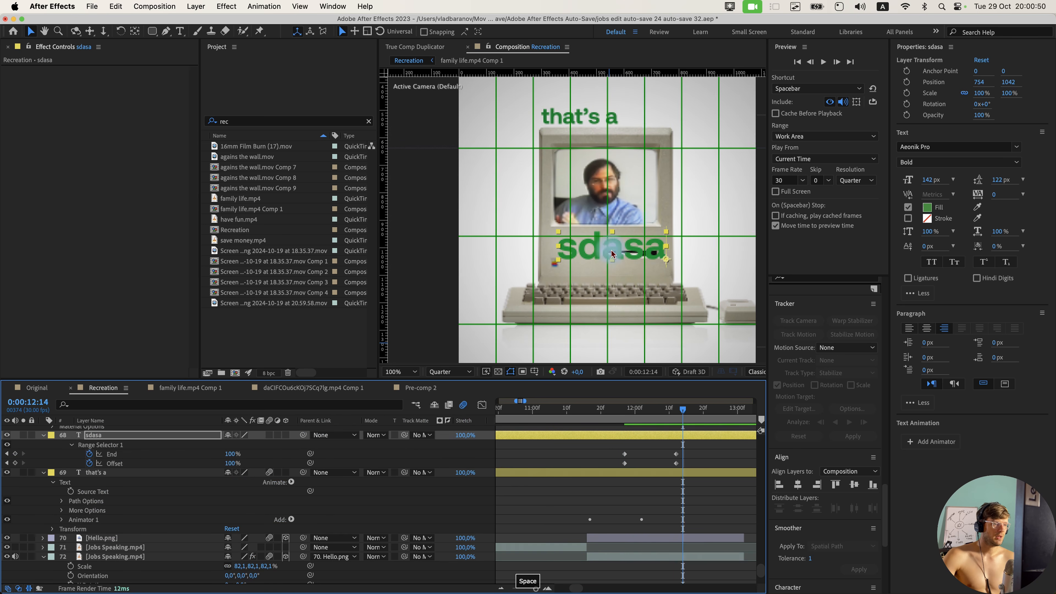
key("space")
key("space")
key("super+z")
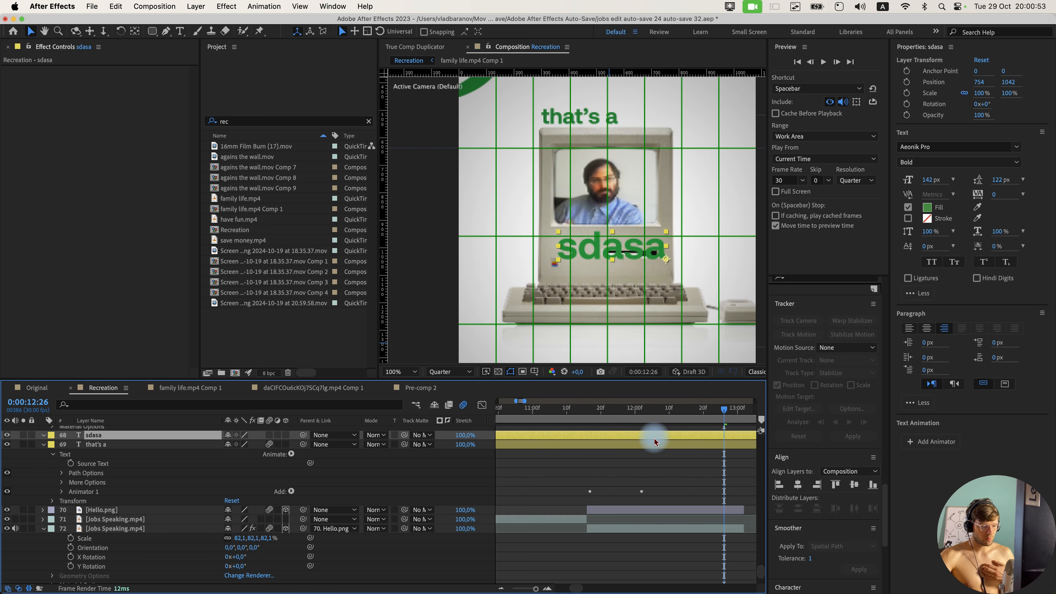
key("BackSpace")
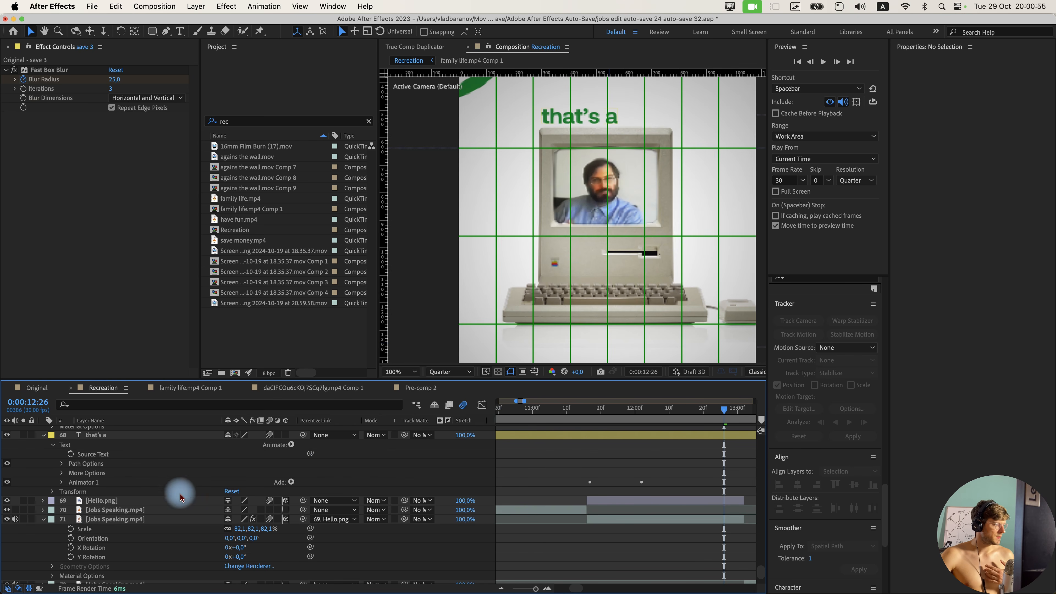
Start a rectangular mask around the fully revealed "that's a" caption at 0:00:12:02.
left_click(588, 416)
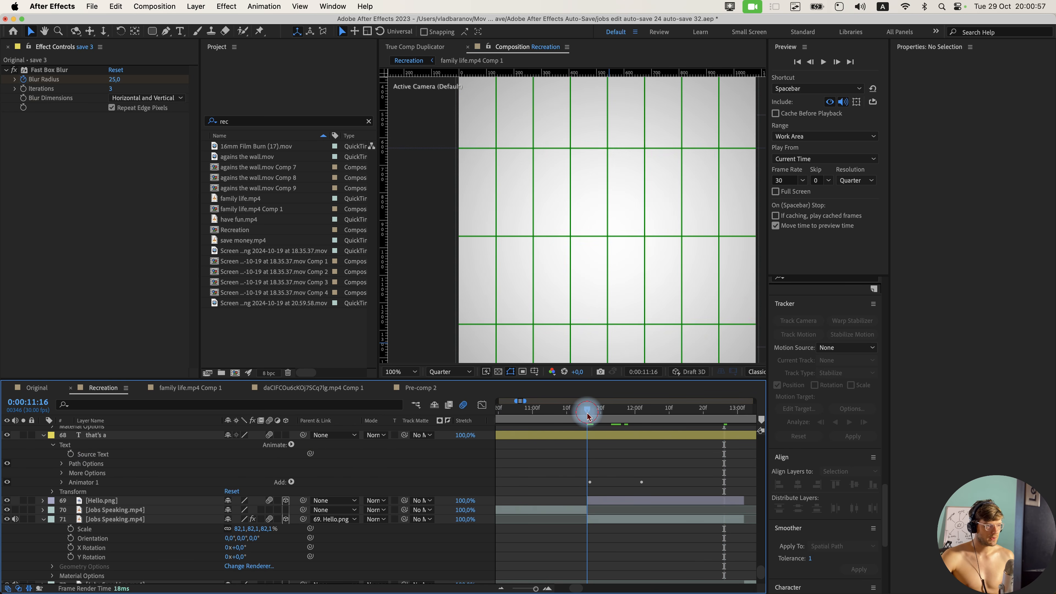
left_click_drag(595, 417, 614, 402)
left_click_drag(568, 167, 566, 232)
scroll(565, 231, "up", 1)
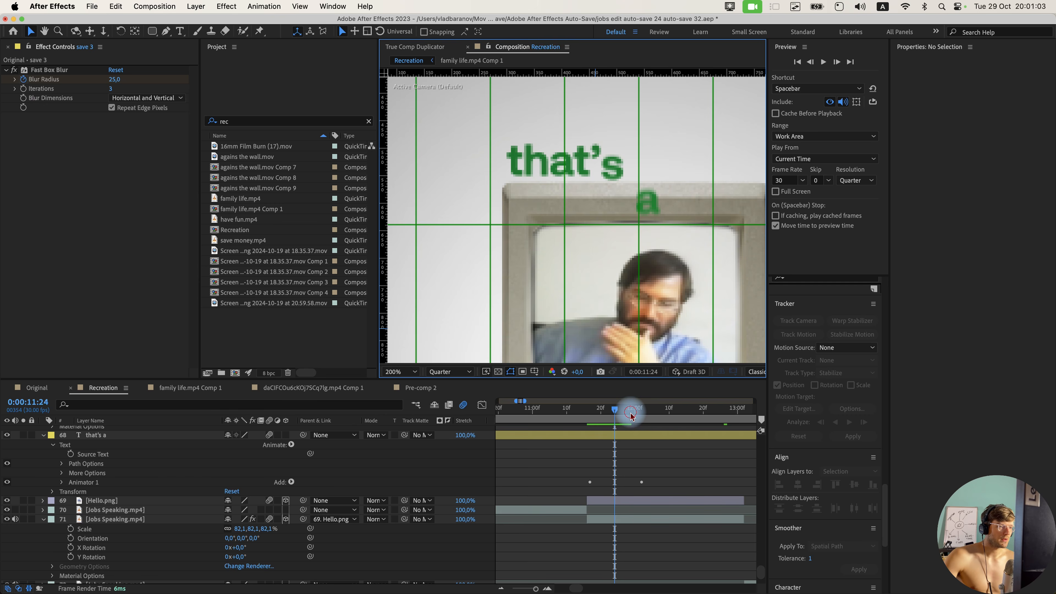
left_click_drag(631, 413, 641, 413)
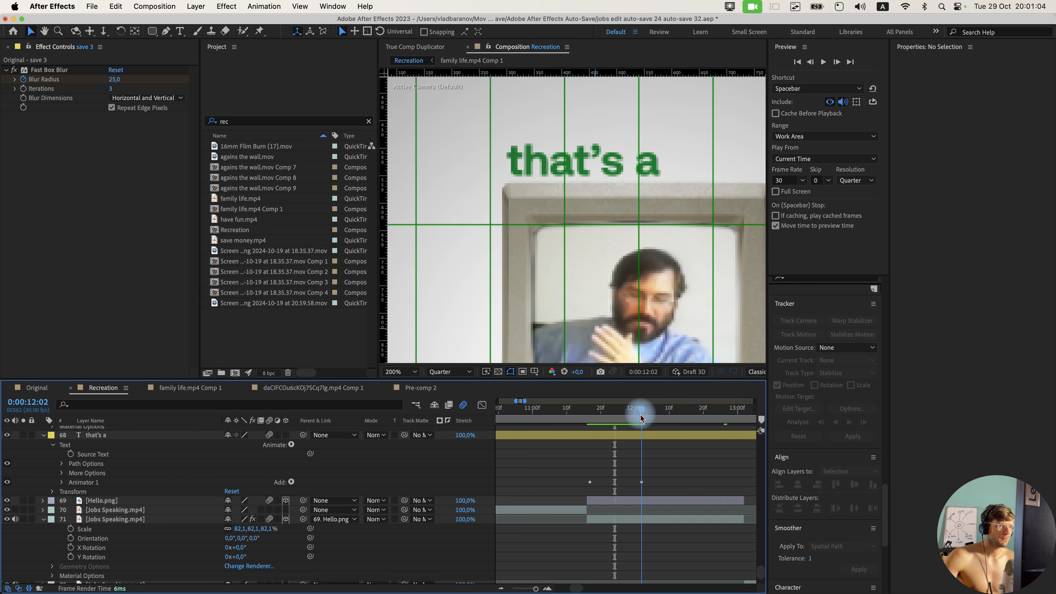
left_click(641, 435)
left_click_drag(153, 31, 210, 34)
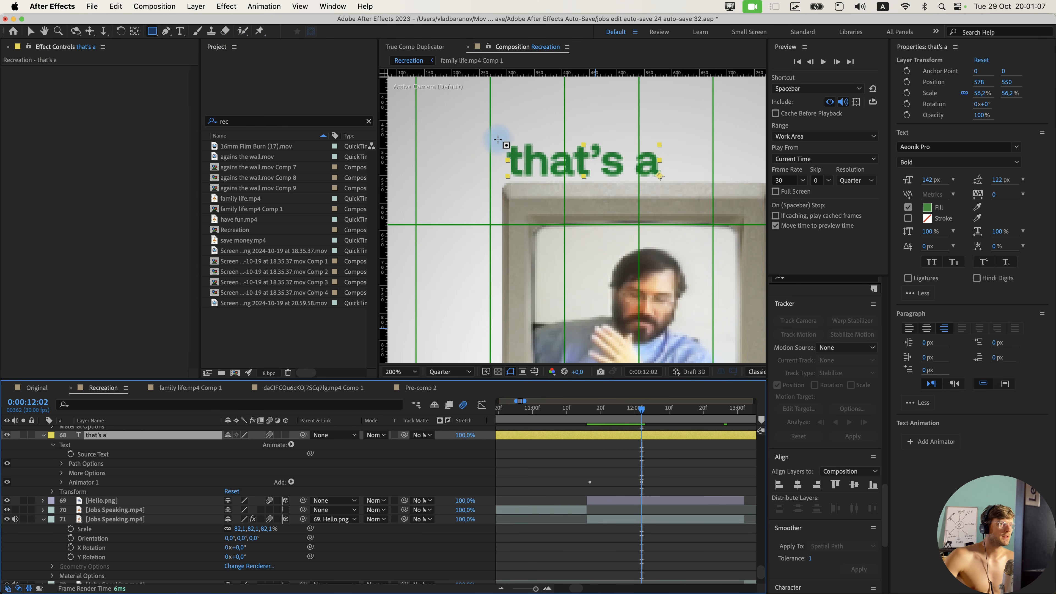
Mask the "that's a" title with a rectangle and extend its reveal by moving the final End and Offset keyframes to about 0:00:12:08.
mouse_move(498, 139)
left_mouse_down()
mouse_move(667, 194)
mouse_move(693, 183)
left_mouse_up()
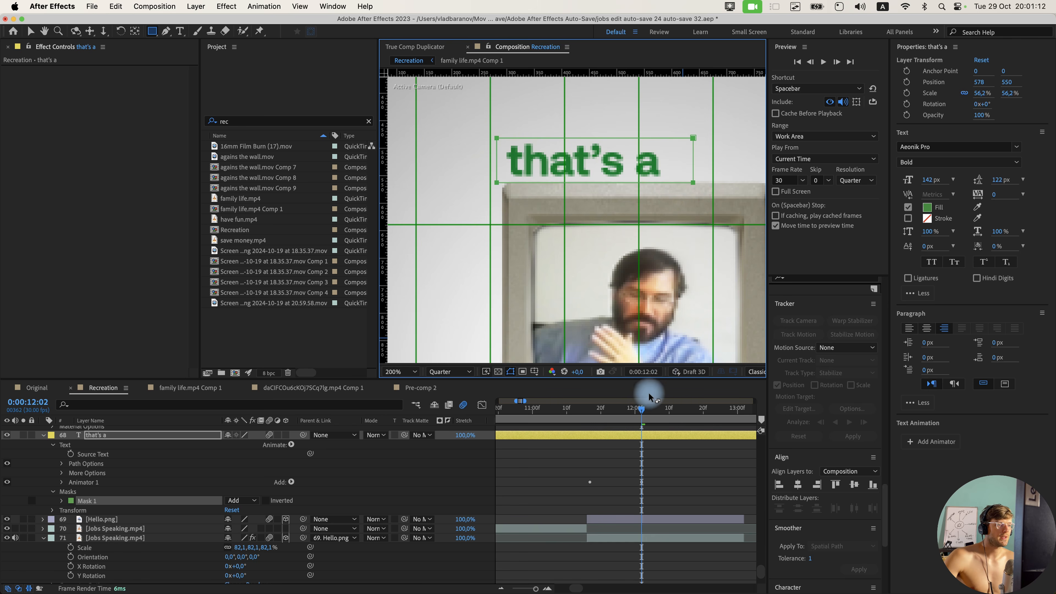
left_click(611, 419)
left_click_drag(606, 418, 618, 418)
left_click(641, 436)
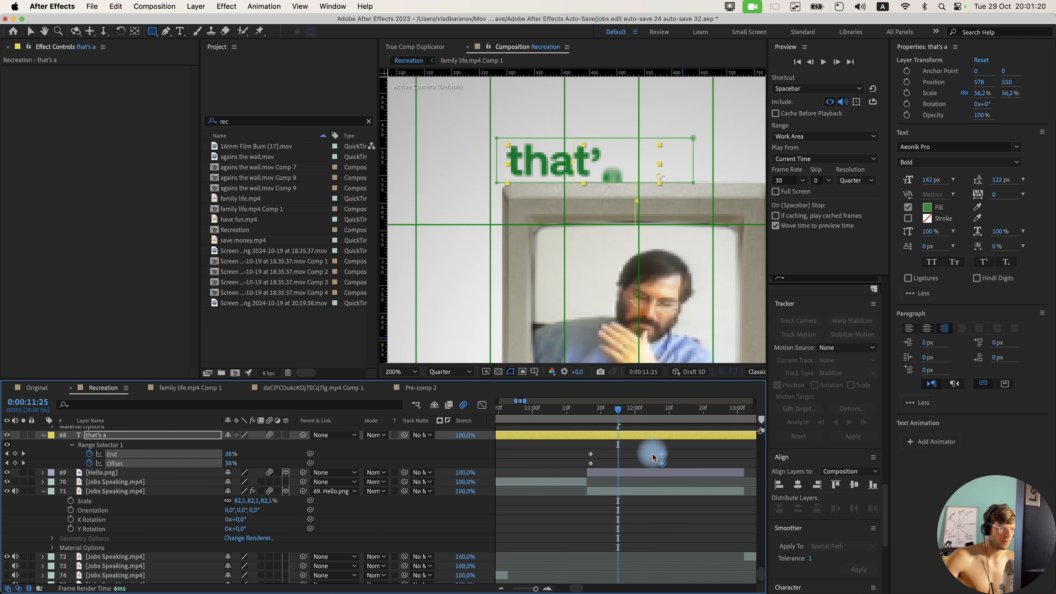
left_click(653, 457)
left_click(580, 410)
key("space")
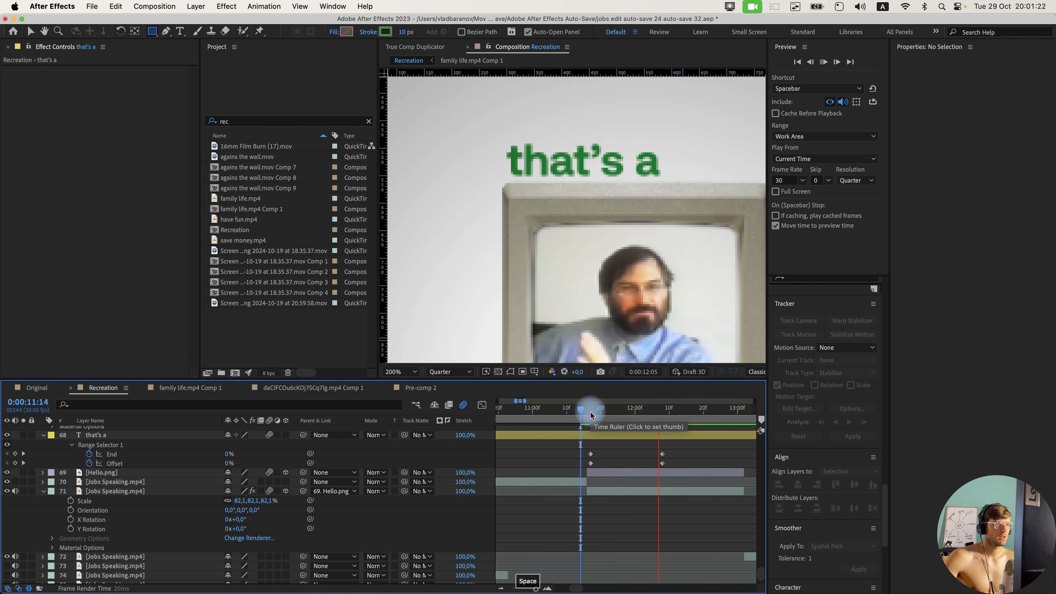
left_click(610, 254)
left_click(669, 435)
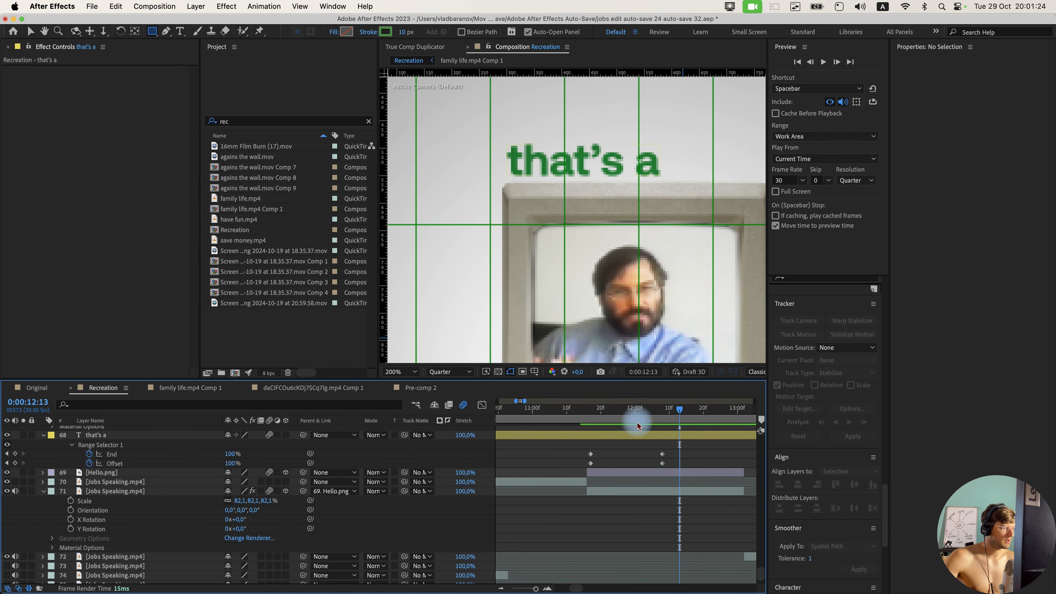
Add a text layer reading "very" over the computer in the Recreation composition.
key("comma")
left_click(180, 31)
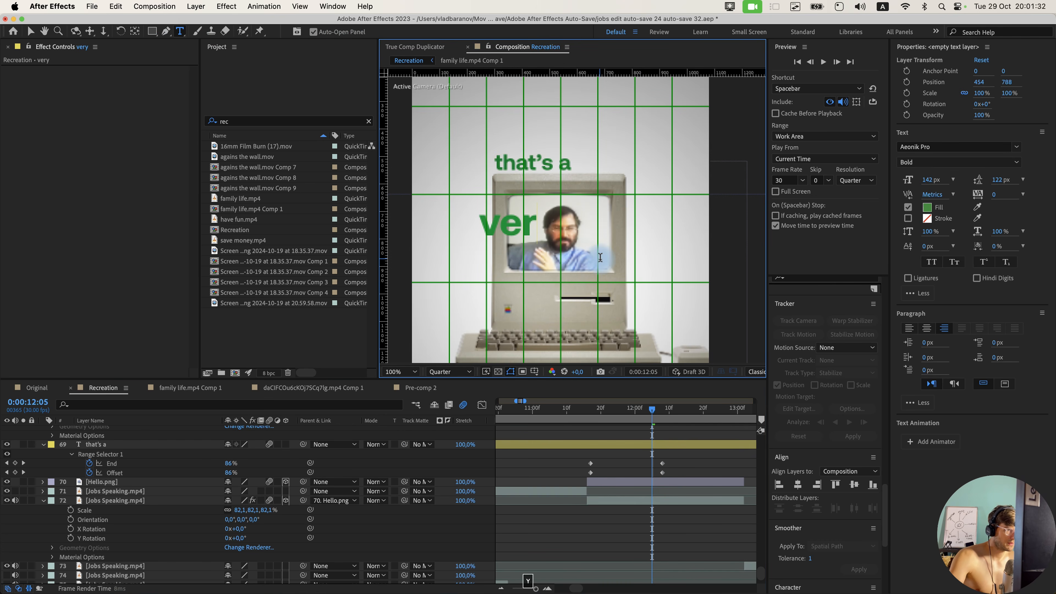
type("y")
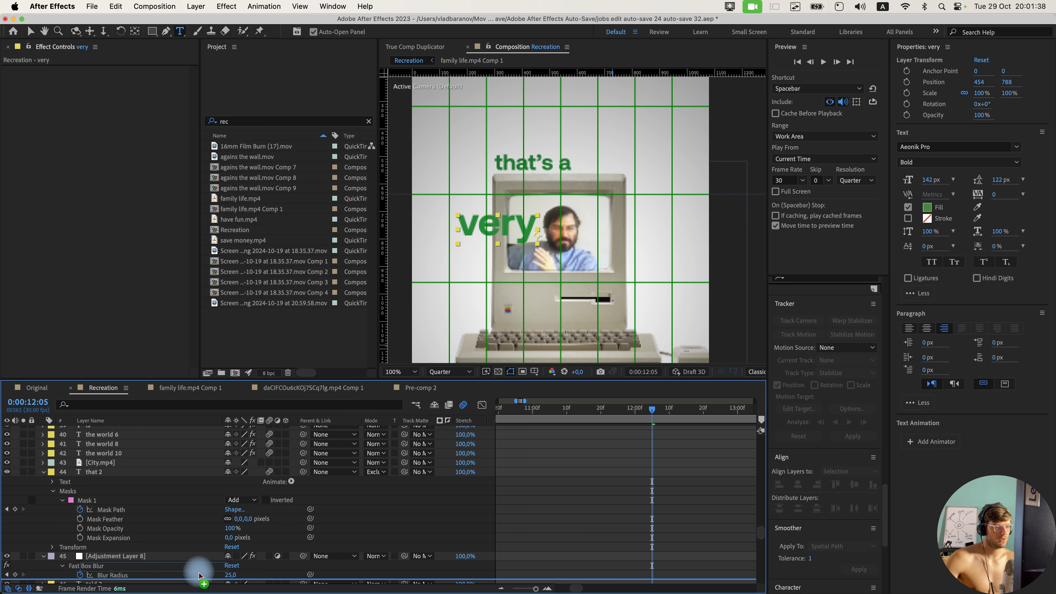
Start the "very 2" layer at 0:00:11:25 and move its text onto the computer's screen, at about 683.8, 806.
left_click(618, 418)
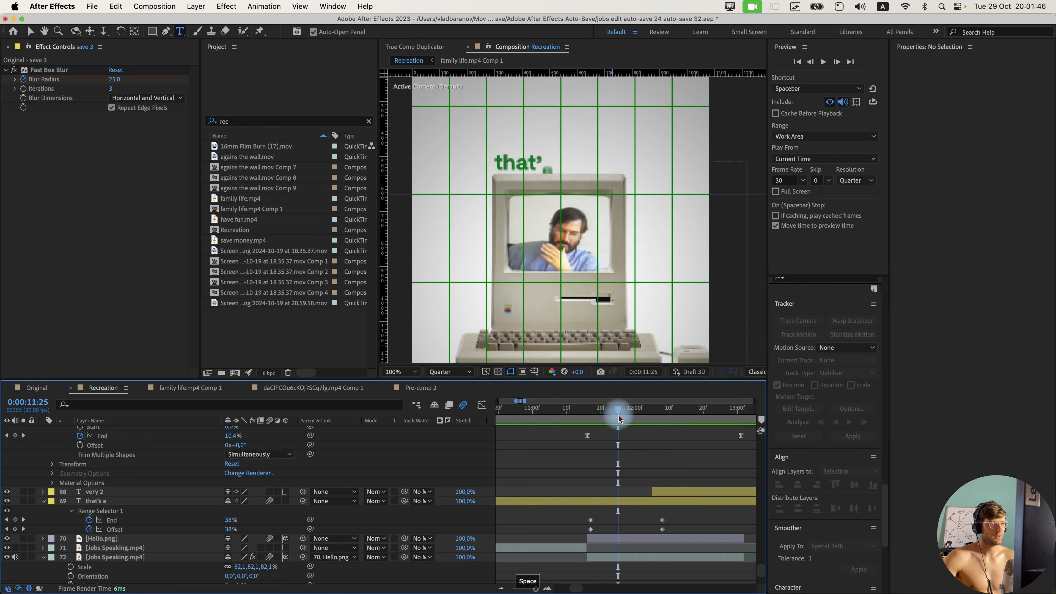
left_click_drag(665, 496, 618, 491)
key("v")
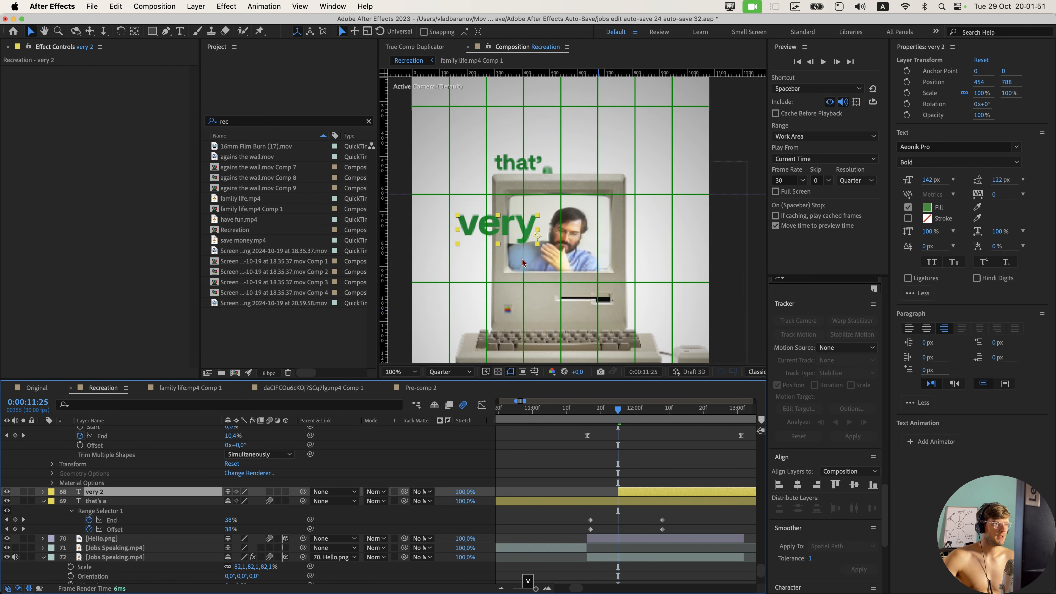
left_click_drag(515, 230, 577, 236)
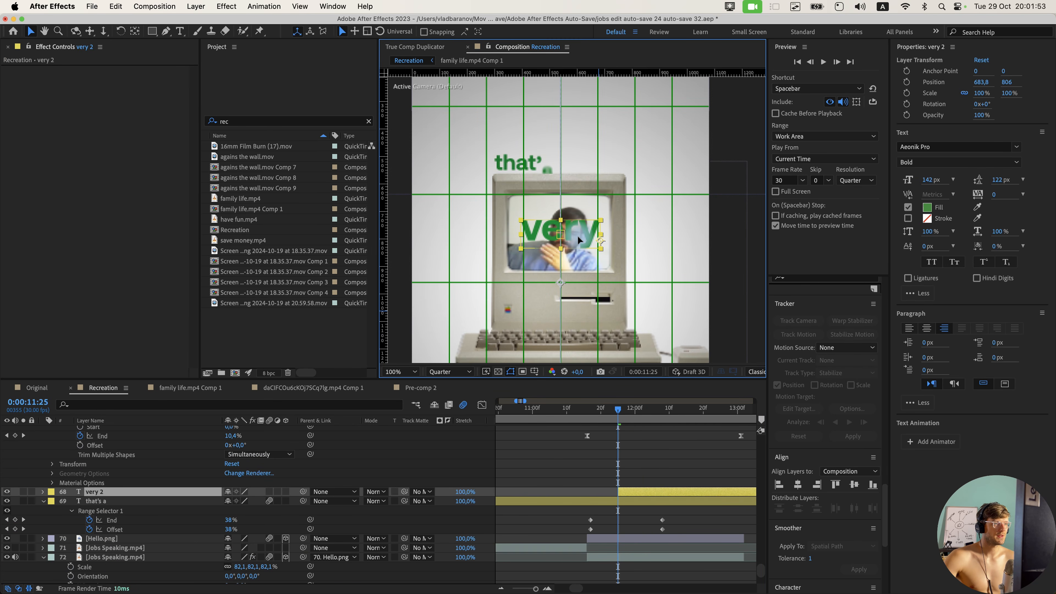
Change the "very 2" text fill to white and set the layer's blending mode to Exclusion.
left_click(927, 208)
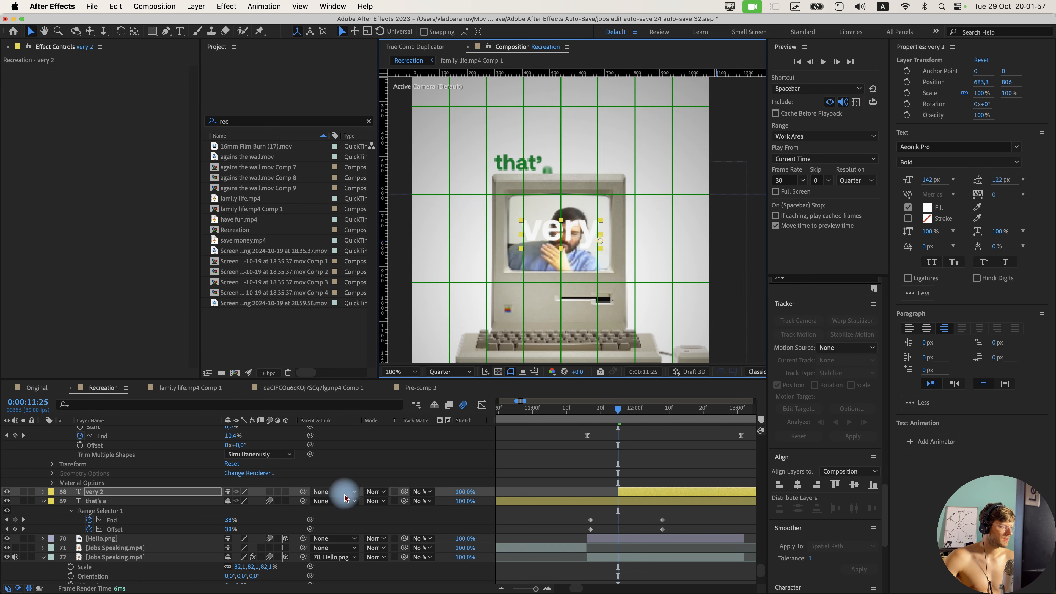
left_click(375, 491)
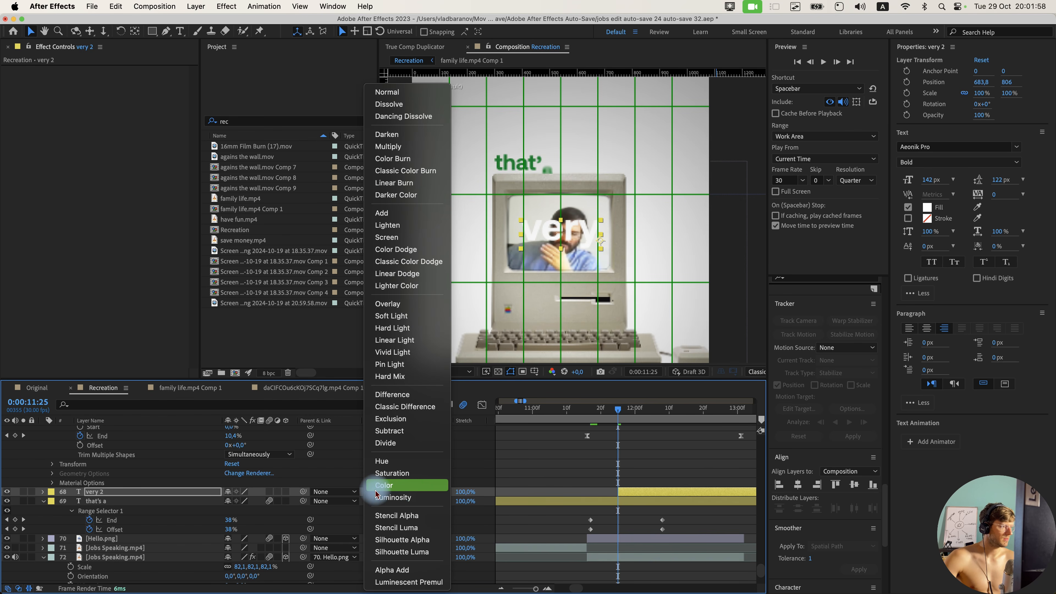
left_click(391, 418)
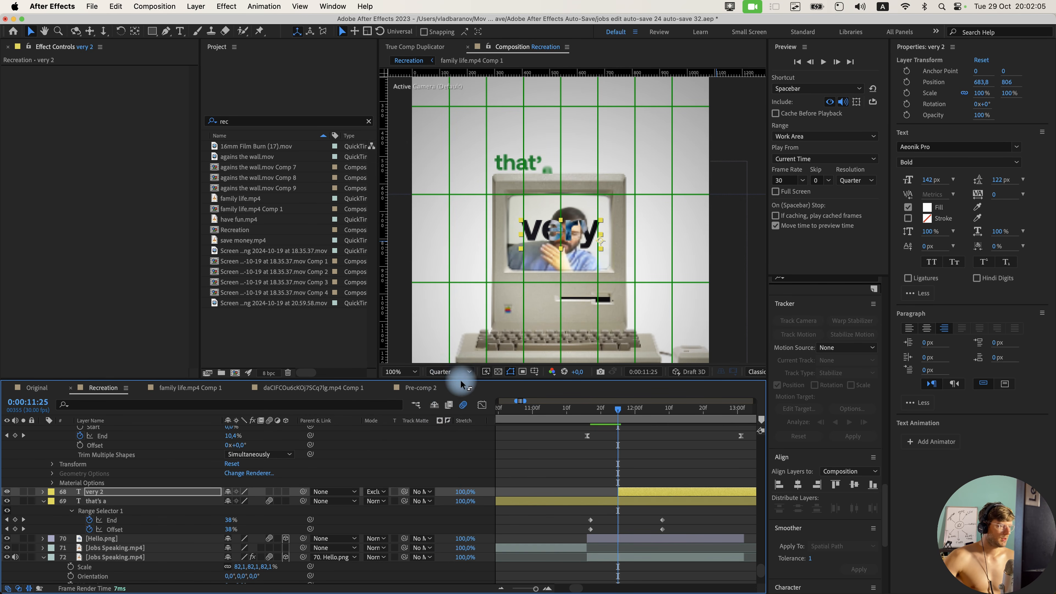
Set the composition preview to Full resolution and inspect the blended "very" text over the man's face.
left_click(447, 372)
left_click(443, 365)
scroll(546, 269, "up", 4)
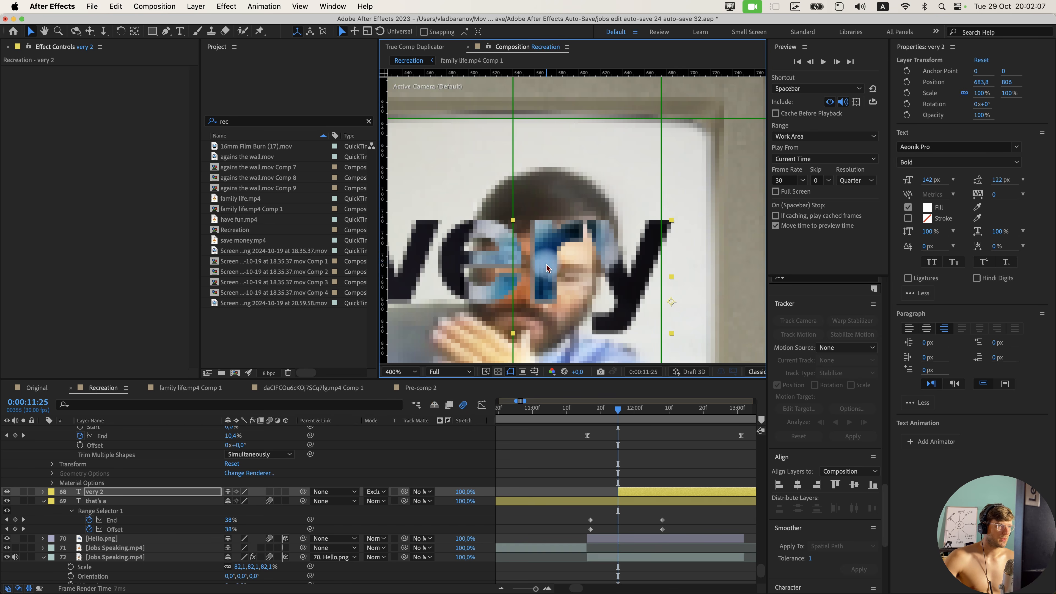
scroll(547, 269, "down", 3)
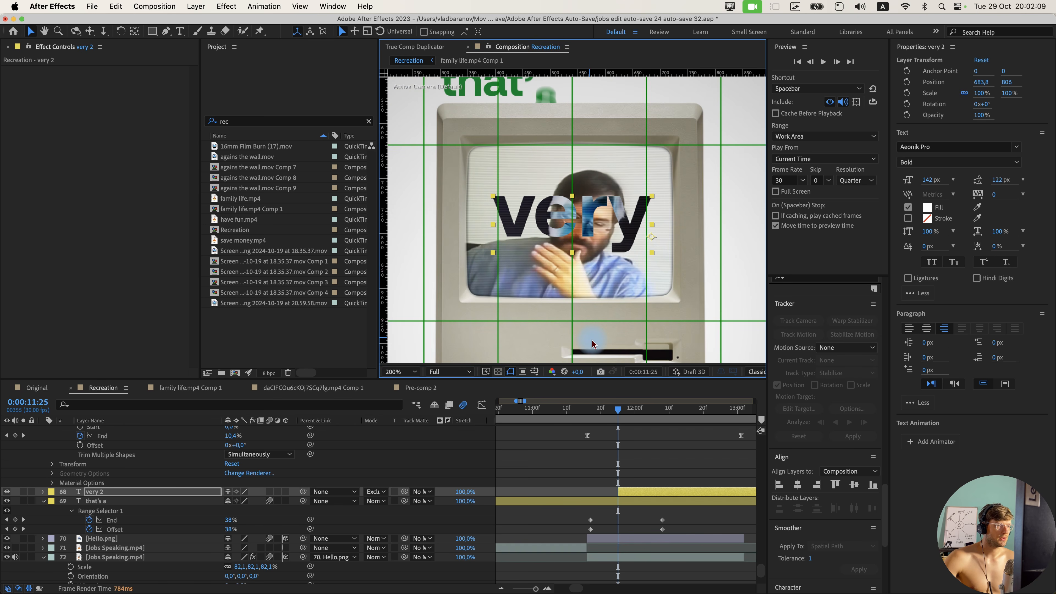
Cut the "very 2" layer out of Recreation and pre-compose Jobs Speaking.mp4 as "Jobs Speaking.mp4 Comp 1", leaving its attributes in Recreation.
left_click(203, 491)
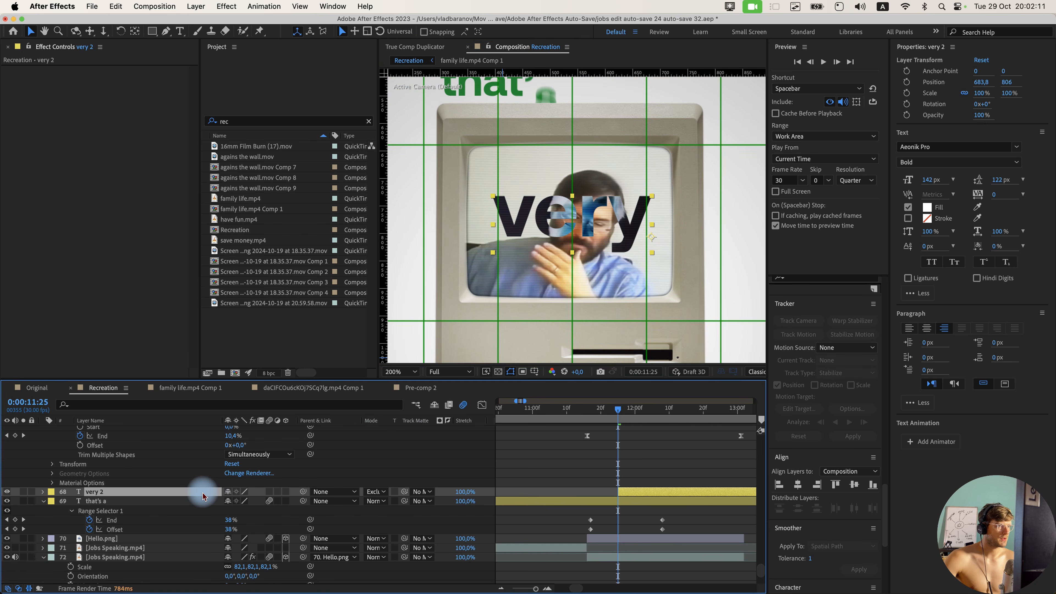
key("Delete")
left_click(615, 474)
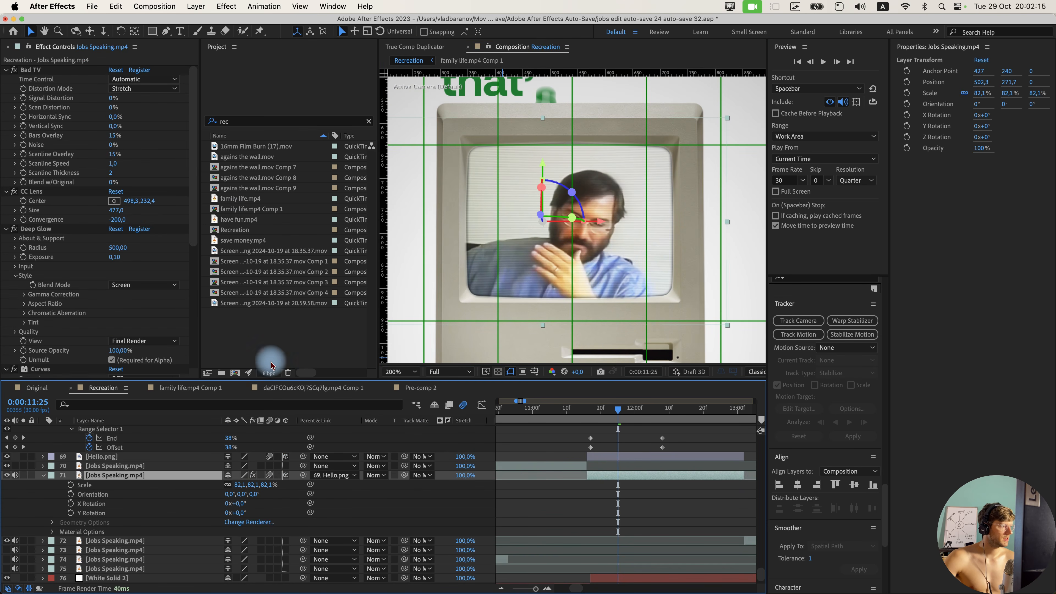
right_click(159, 474)
left_click(203, 511)
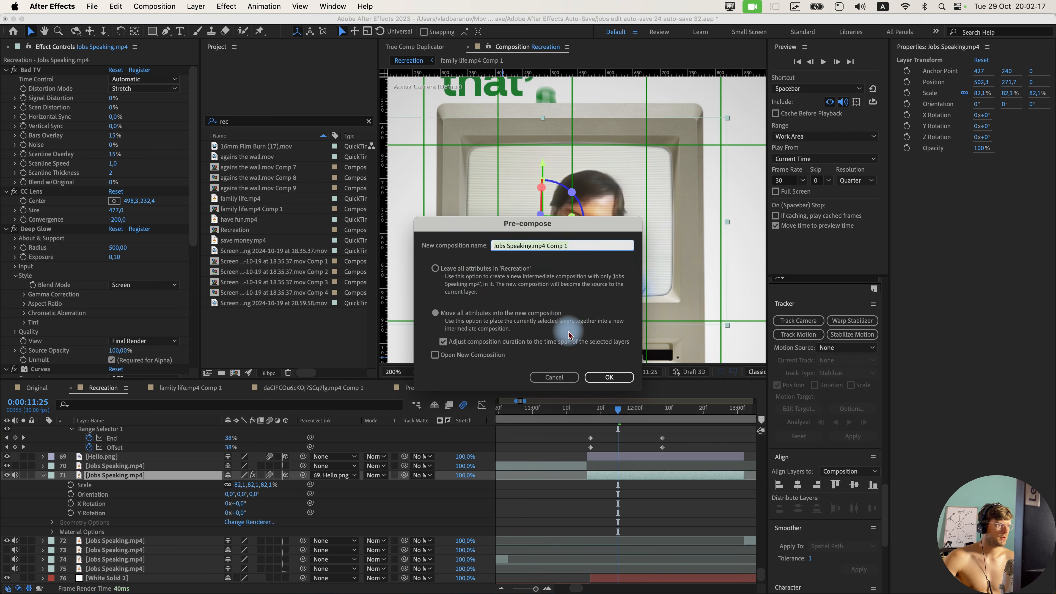
left_click(601, 376)
Paste "very 2" into Jobs Speaking.mp4 Comp 1, place it over the man's face at about 647.8, 268, and check it in Recreation.
scroll(609, 480, "up", 1)
double_click(613, 492)
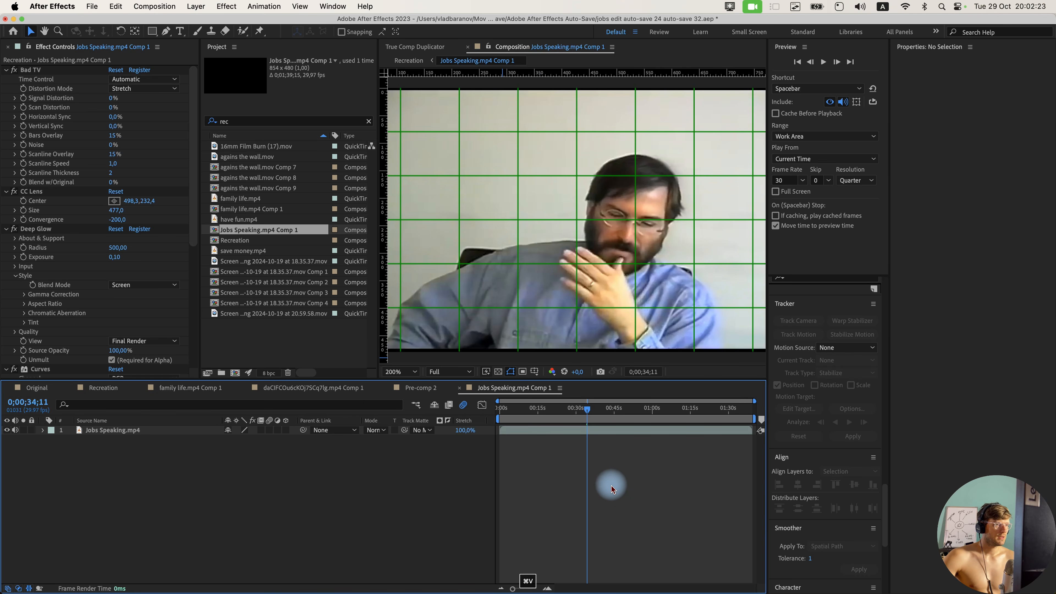
left_click_drag(609, 251, 611, 215)
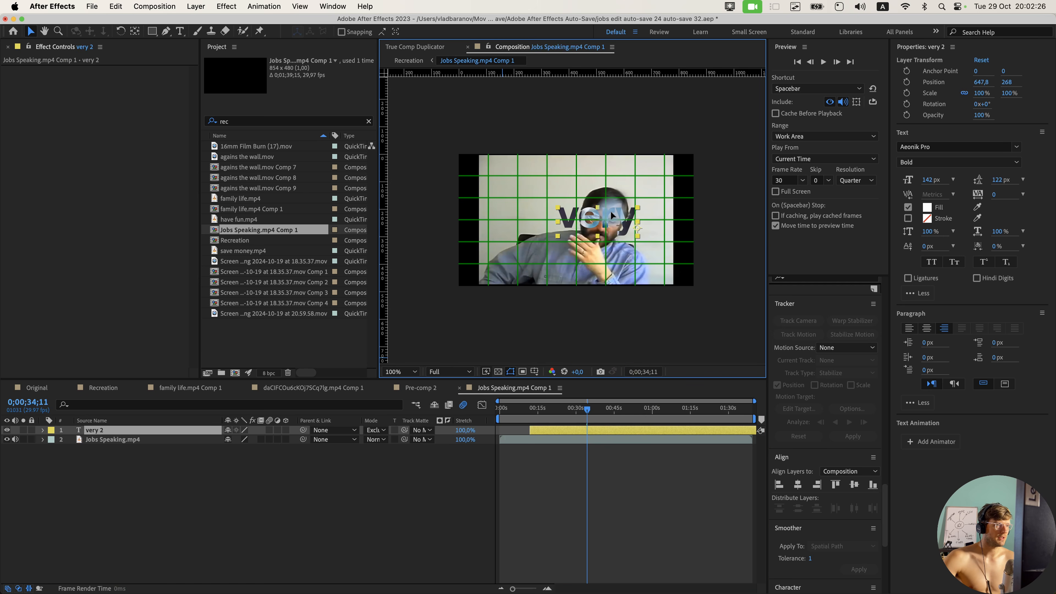
left_click(104, 387)
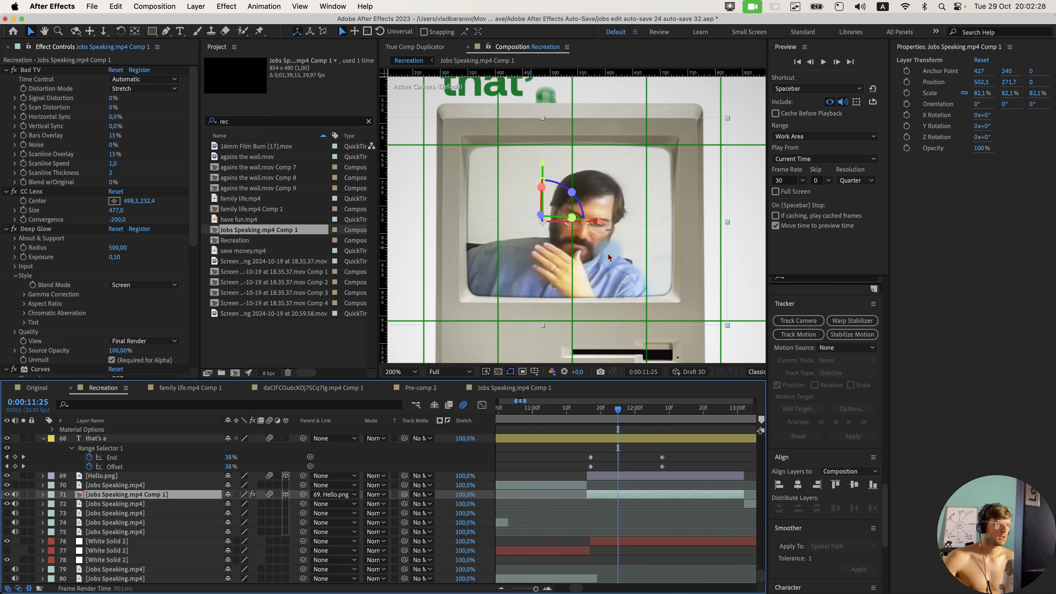
scroll(588, 228, "up", 2)
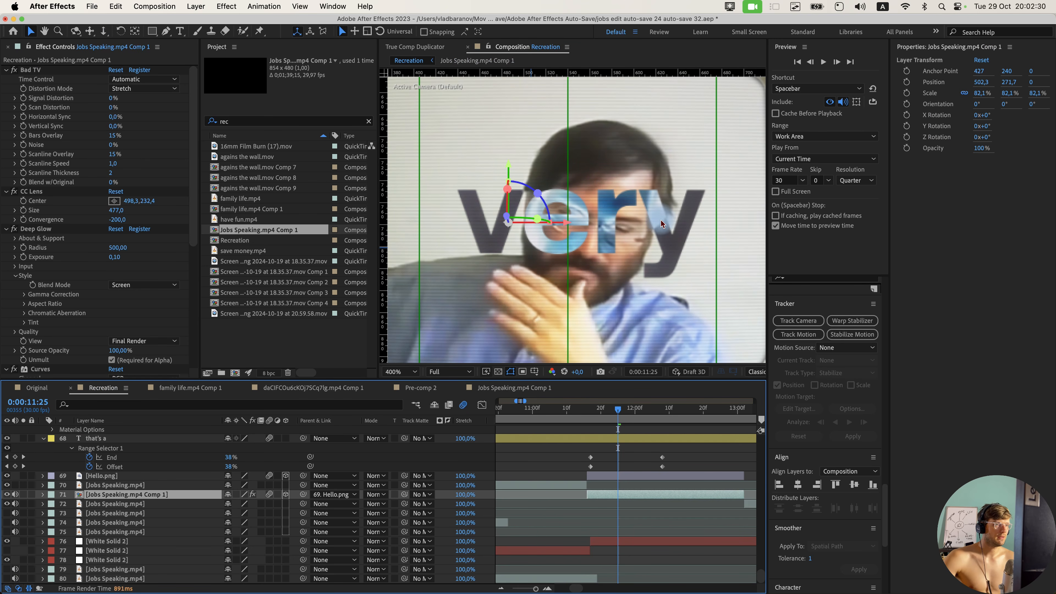
scroll(632, 228, "down", 2)
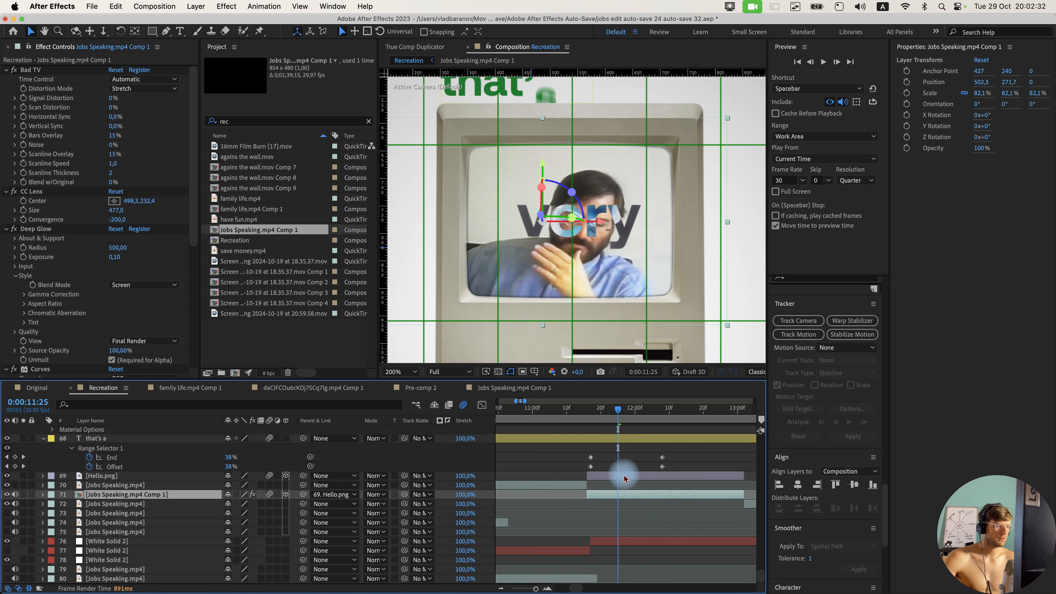
Scale the nested "very 2" text to 134% and reposition it over the man's face at about 689.8, 292.
double_click(622, 495)
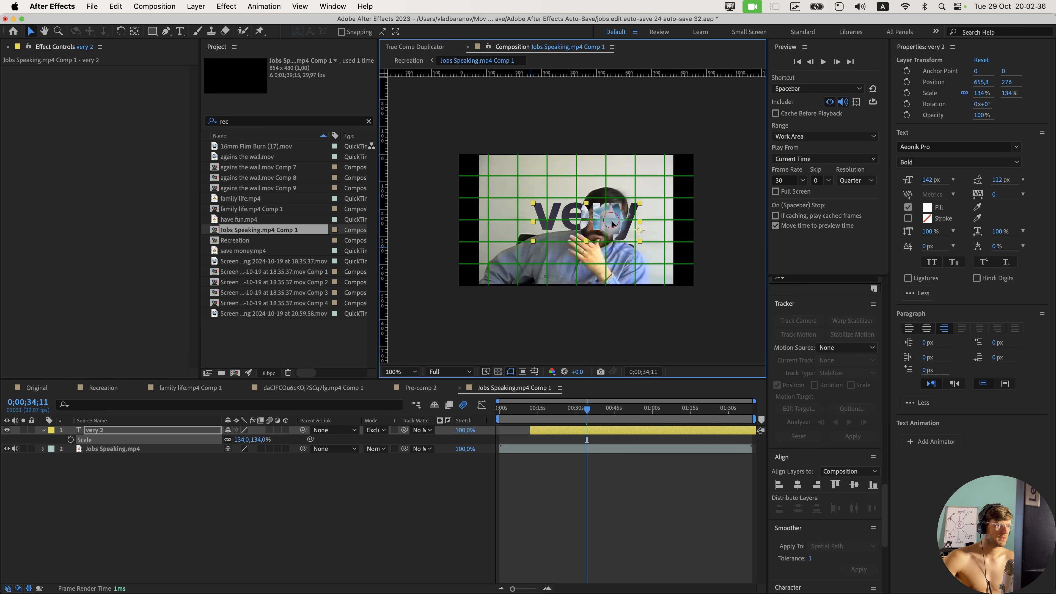
left_click(103, 389)
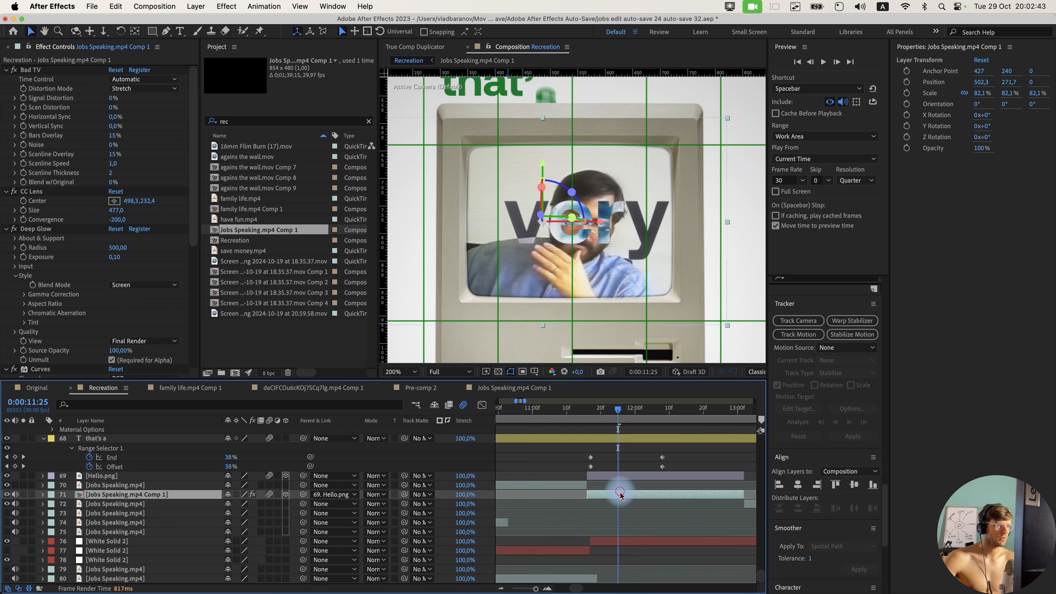
double_click(619, 493)
left_click_drag(612, 227, 601, 227)
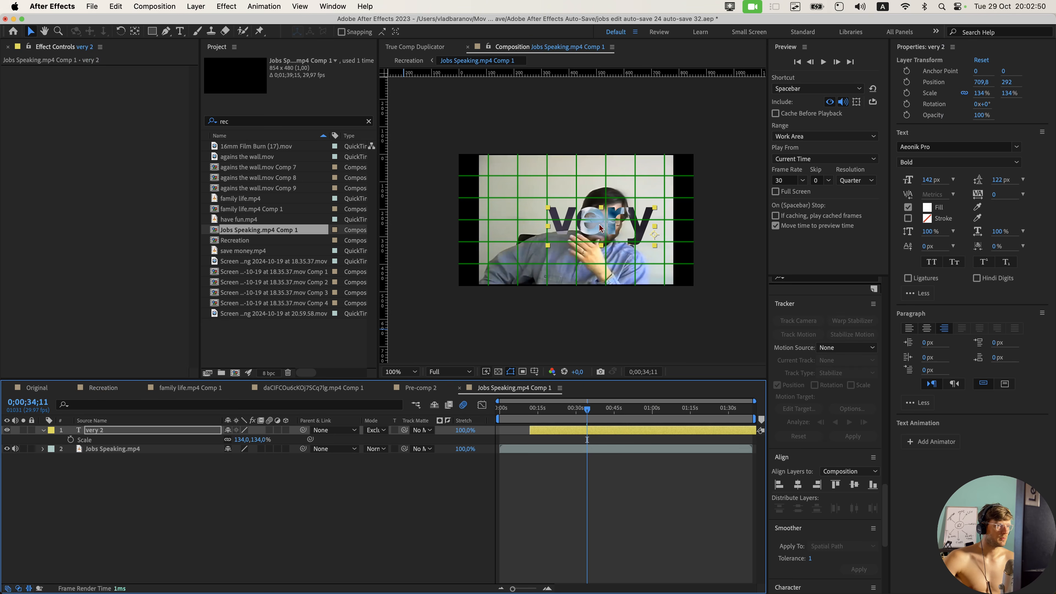
left_click_drag(601, 228, 598, 225)
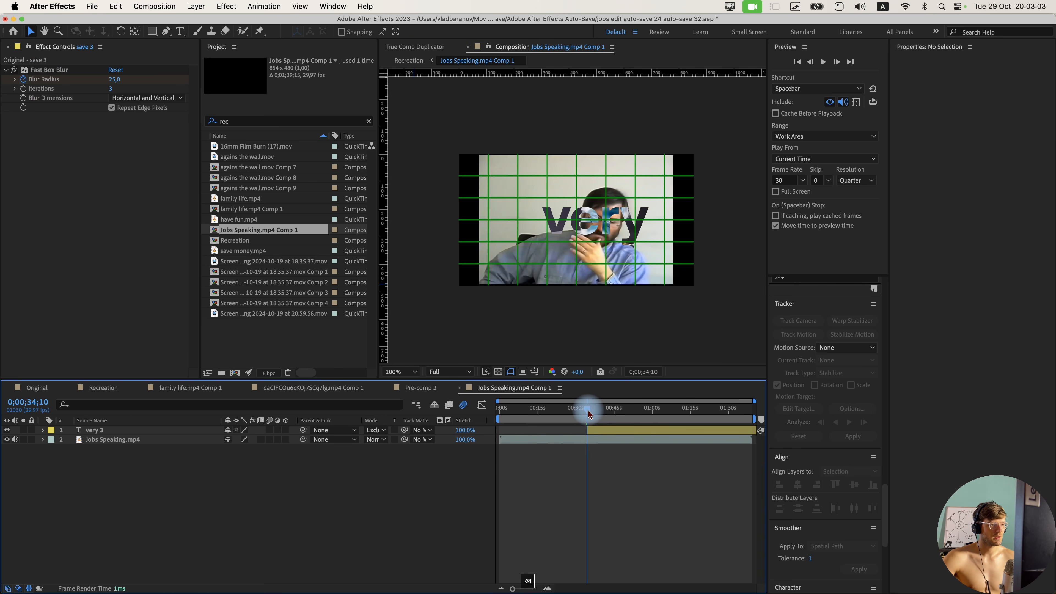
Split the nested "very" text layer at every frame from 0;00;34;11 to 0;00;34;24 into one-frame pieces.
left_click(588, 412)
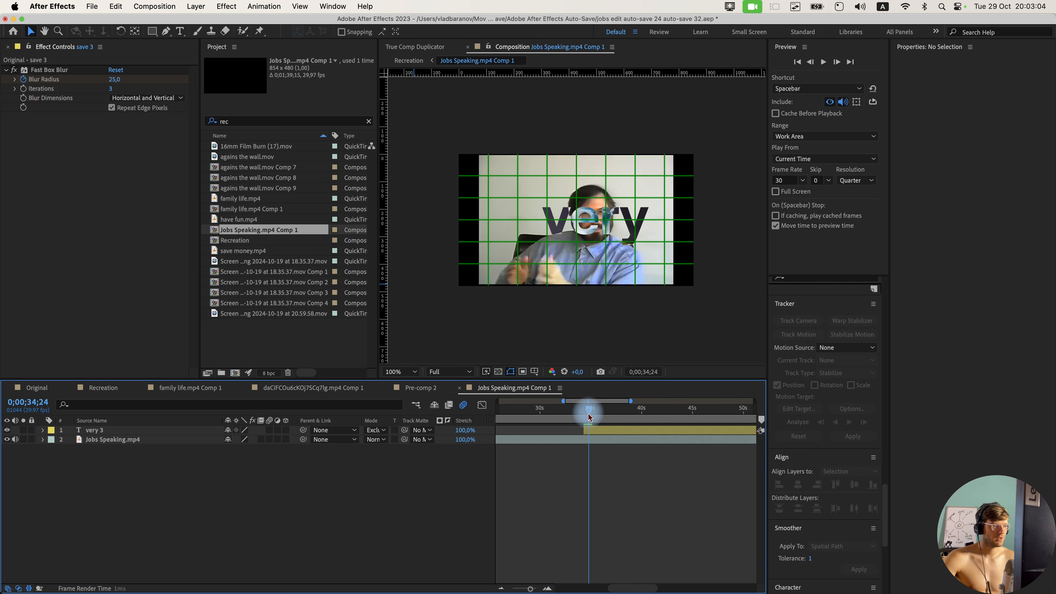
left_click(544, 413)
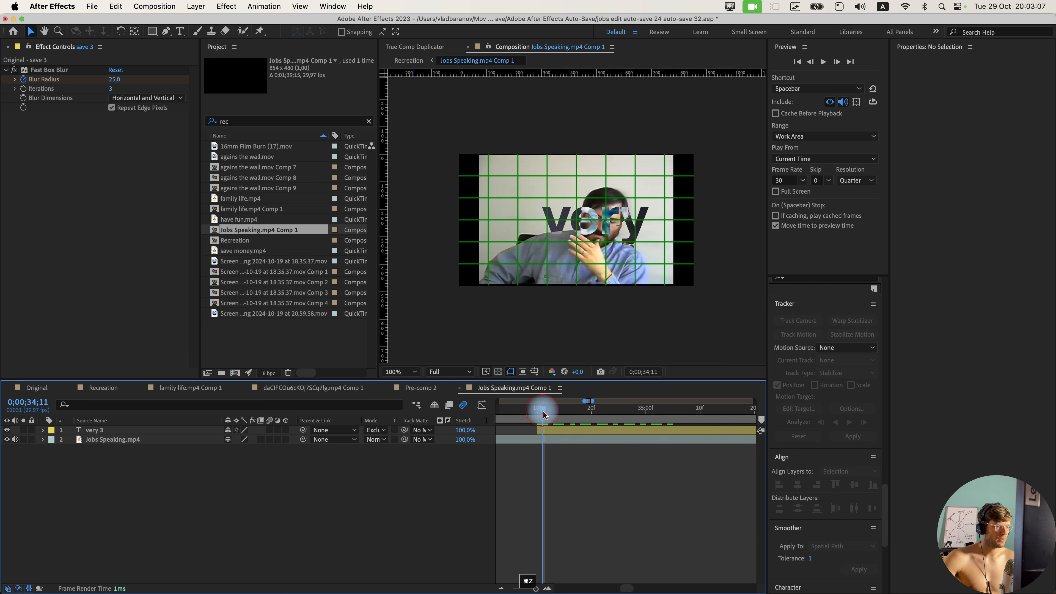
left_click(551, 431)
key("shift+super+d")
left_click(550, 411)
key("shift+super+d")
left_click(557, 412)
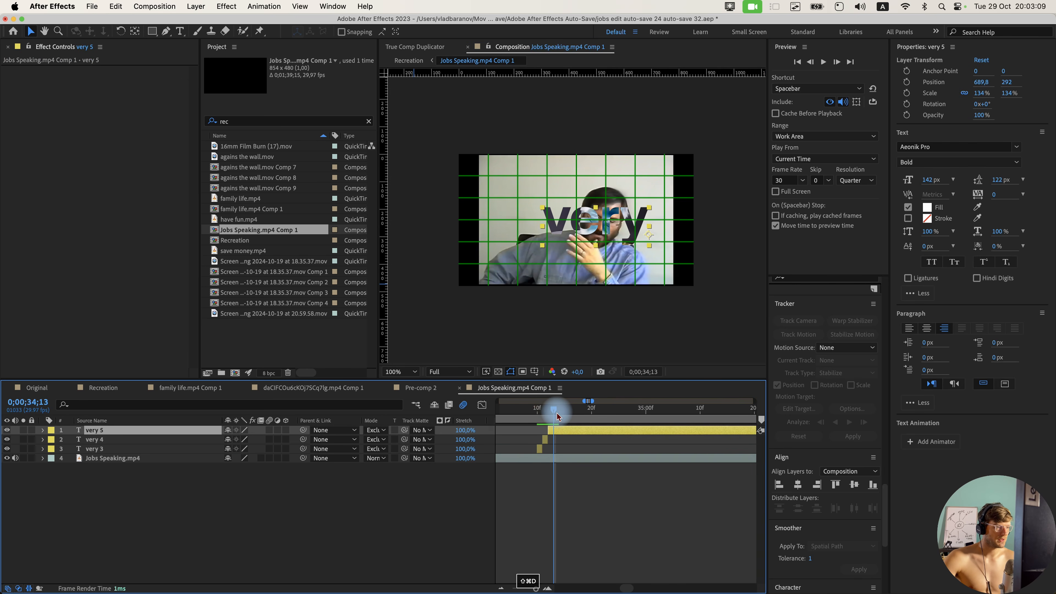
key("shift+super+d")
left_click(560, 413)
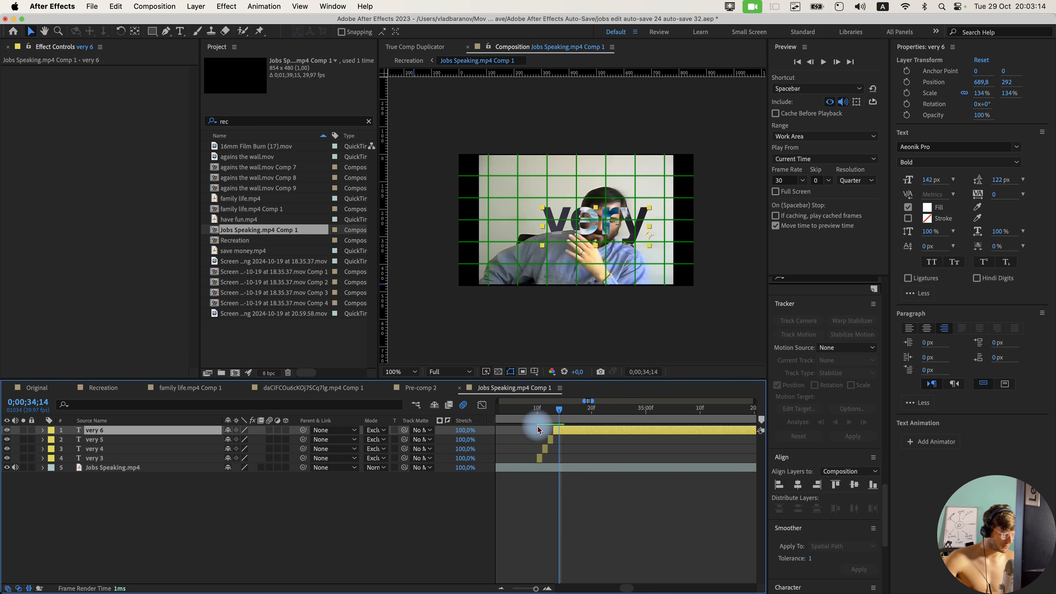
key("shift+super+d")
left_click(565, 412)
key("shift+super+d")
left_click(570, 413)
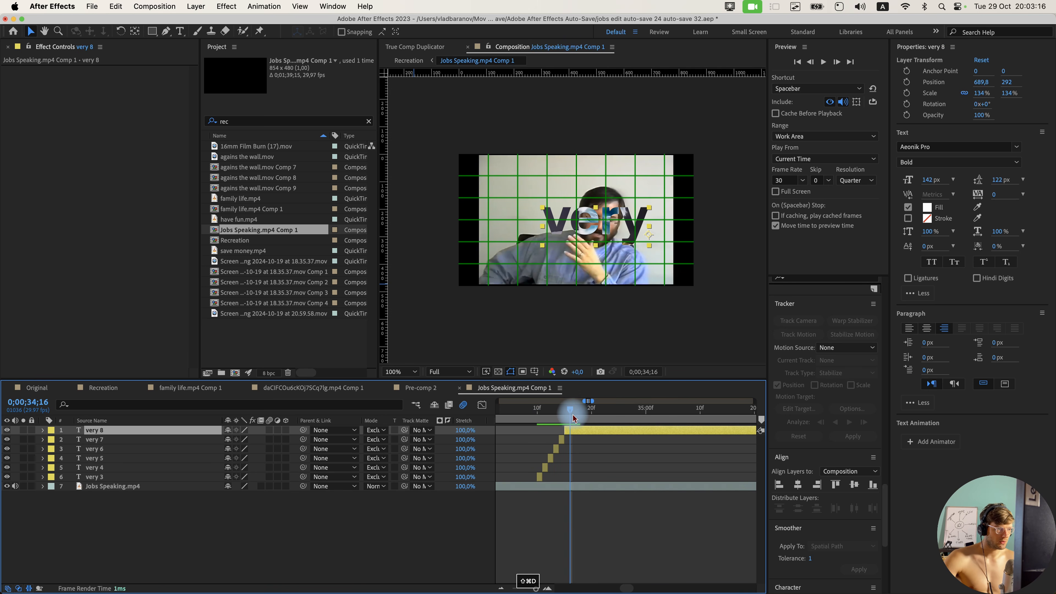
key("shift+super+d")
left_click(576, 414)
key("shift+super+d")
left_click(581, 414)
key("d")
left_click(627, 411)
key("shift+super+d")
left_click(632, 410)
key("super+d")
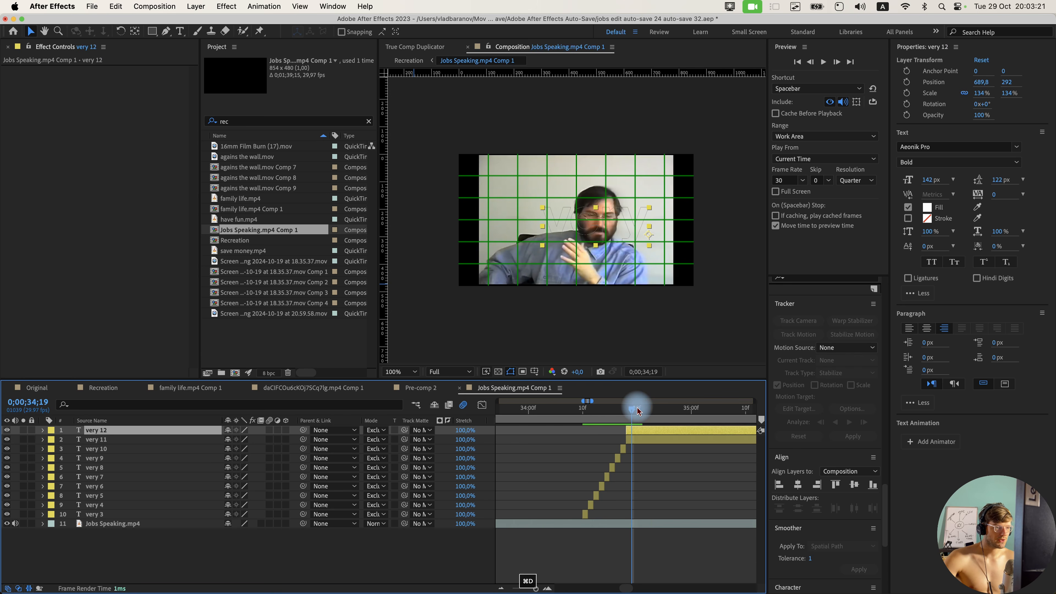
left_click(636, 410)
key("super+z")
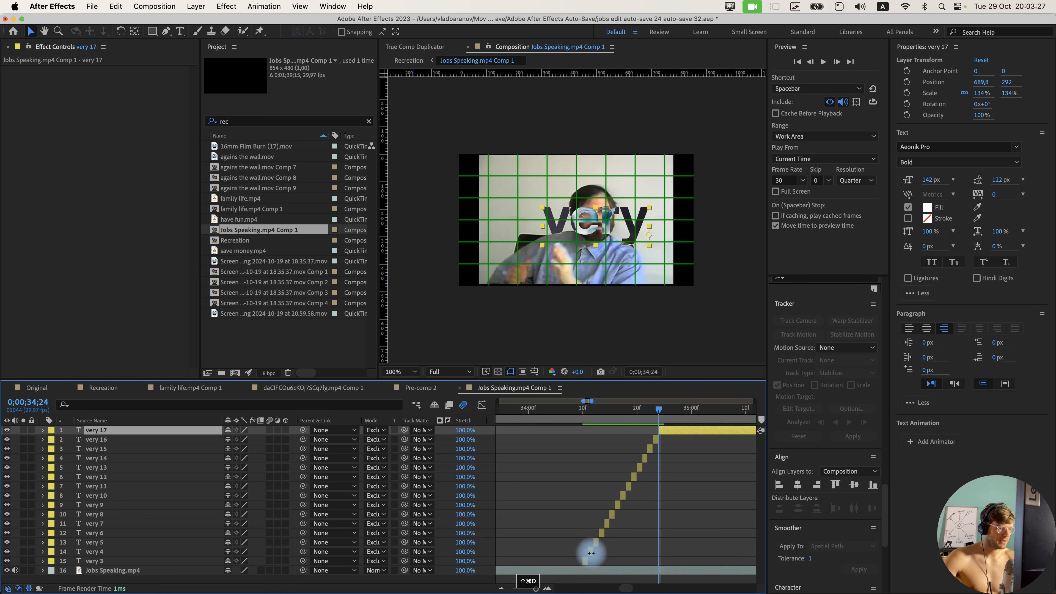
Delete every other one-frame "very" piece, starting with "very 4", and play back the Recreation composition to check the flicker.
left_click(591, 553)
key("BackSpace")
left_click(602, 533)
key("BackSpace")
left_click(612, 514)
key("BackSpace")
left_click(623, 495)
key("BackSpace")
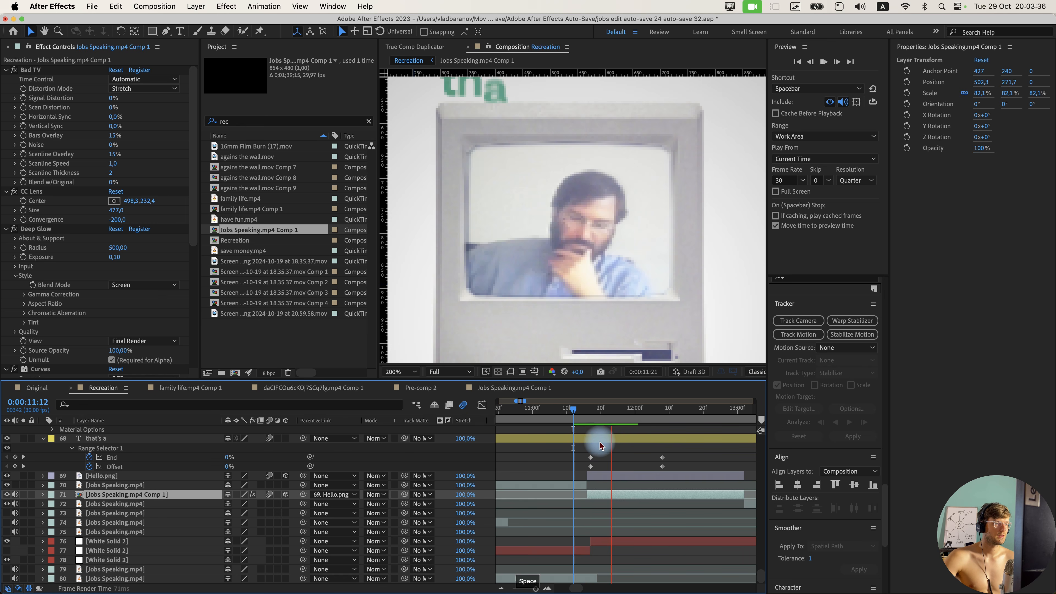
scroll(567, 476, "down", 2)
key("space")
scroll(570, 335, "down", 1)
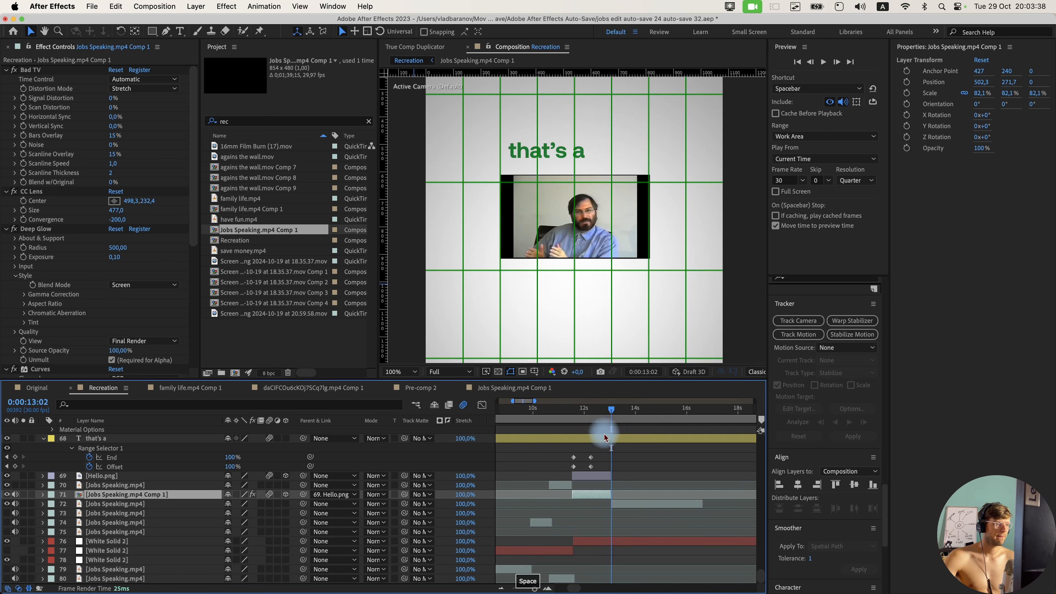
Play back the Recreation composition around 0:00:10:28 and 0:00:11:17 to check the computer scene with the title and flickering text.
left_click(575, 413)
key("space")
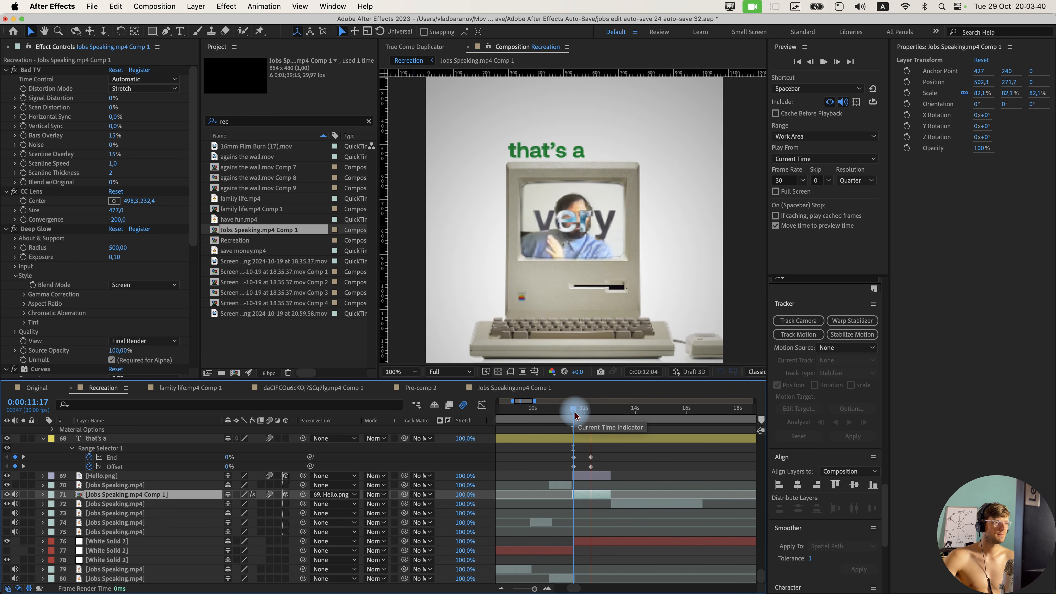
left_click(557, 409)
key("space")
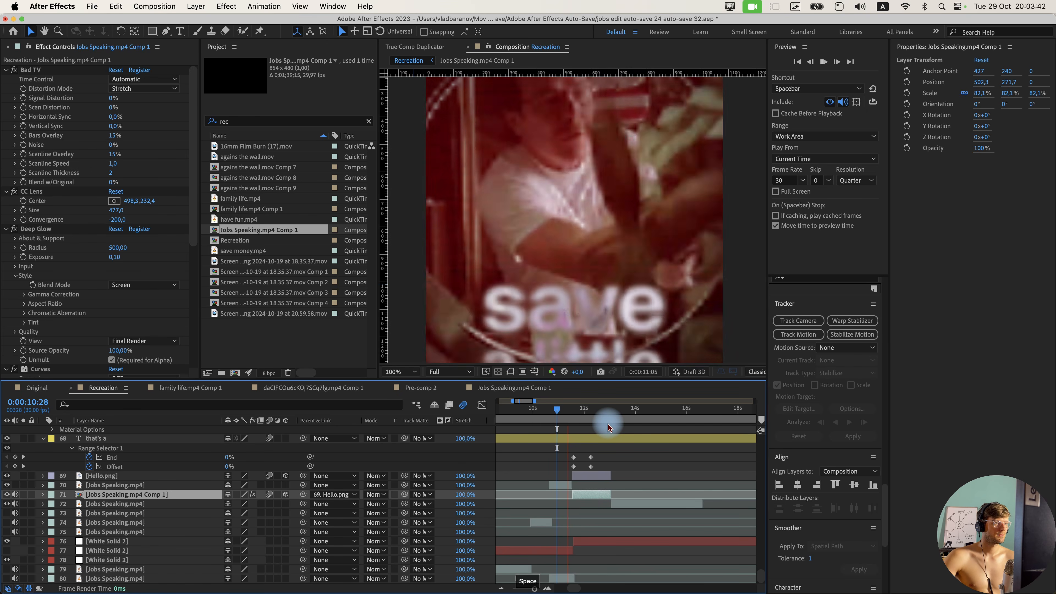
key("space")
Set the Recreation preview resolution to Quarter and play back the whole frame from 0:00:11:29.
left_click_drag(598, 335, 585, 266)
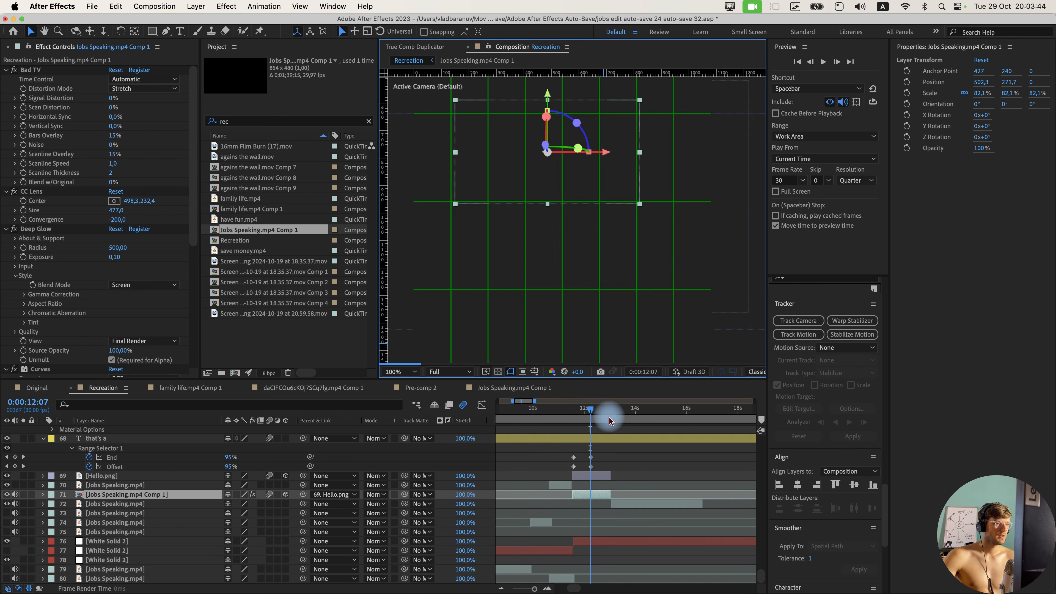
scroll(583, 255, "down", 1)
left_click(584, 410)
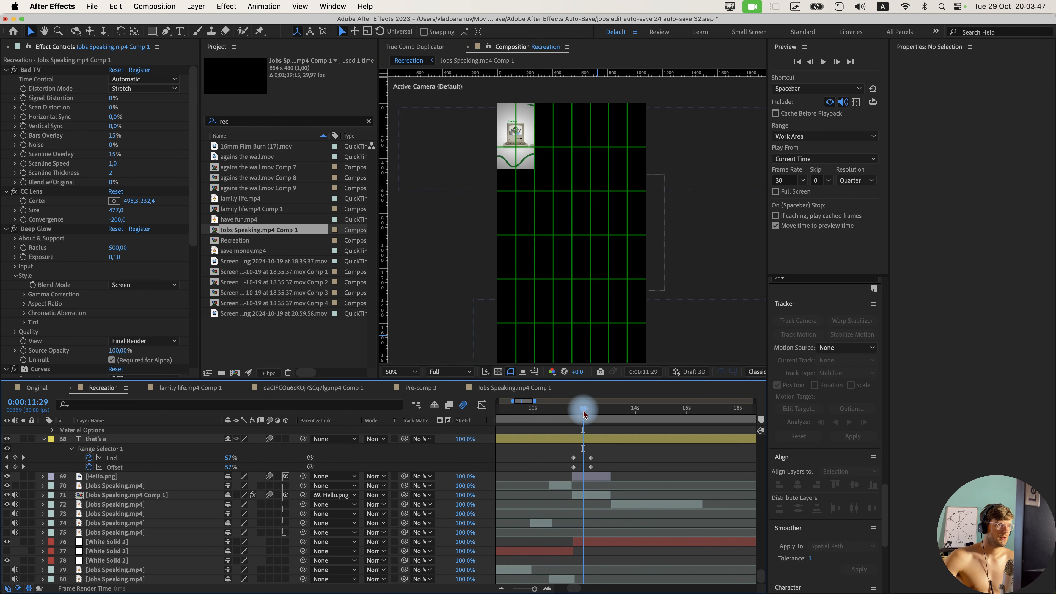
left_click(470, 373)
left_click(447, 399)
scroll(601, 460, "up", 3)
key("space")
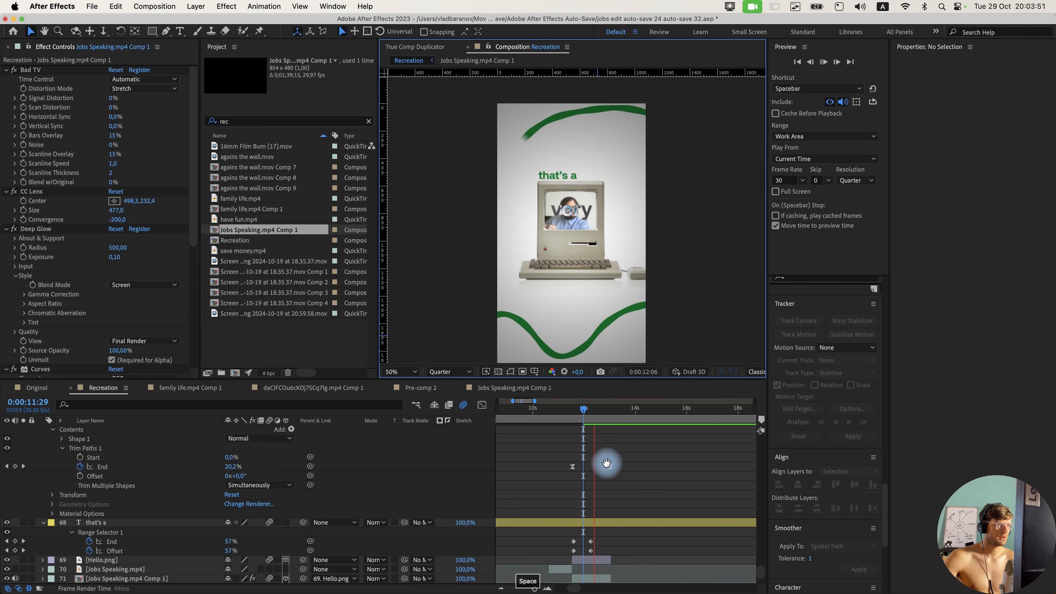
key("space")
Add a white "limited" text layer above "that's a" and cut both text layers to start at 0:00:11:17.
left_click(181, 32)
scroll(602, 518, "down", 3)
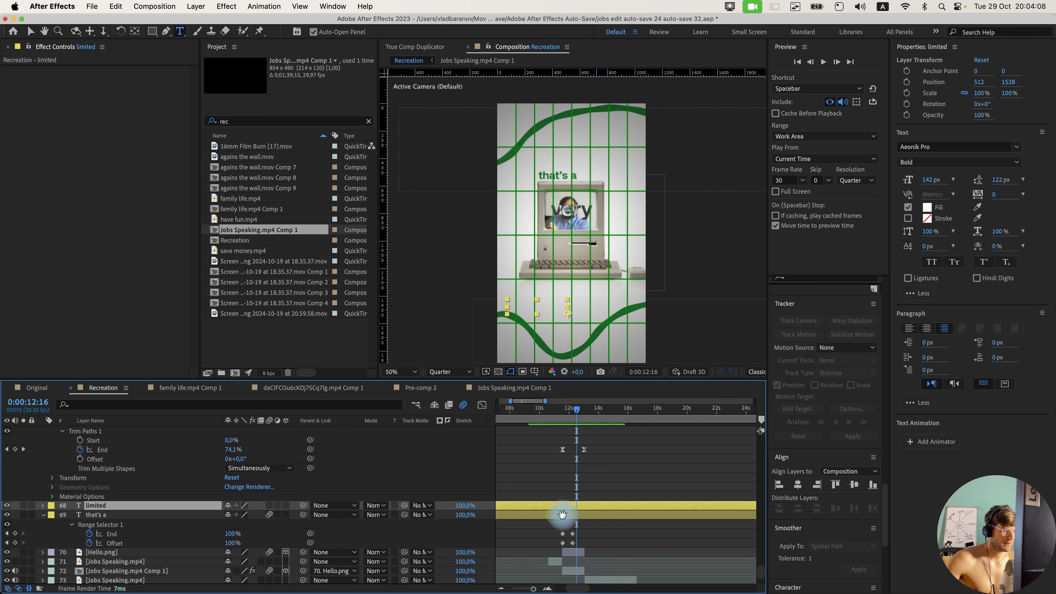
scroll(659, 513, "up", 1)
left_click_drag(562, 515, 660, 453)
left_click(661, 411)
scroll(660, 512, "up", 2)
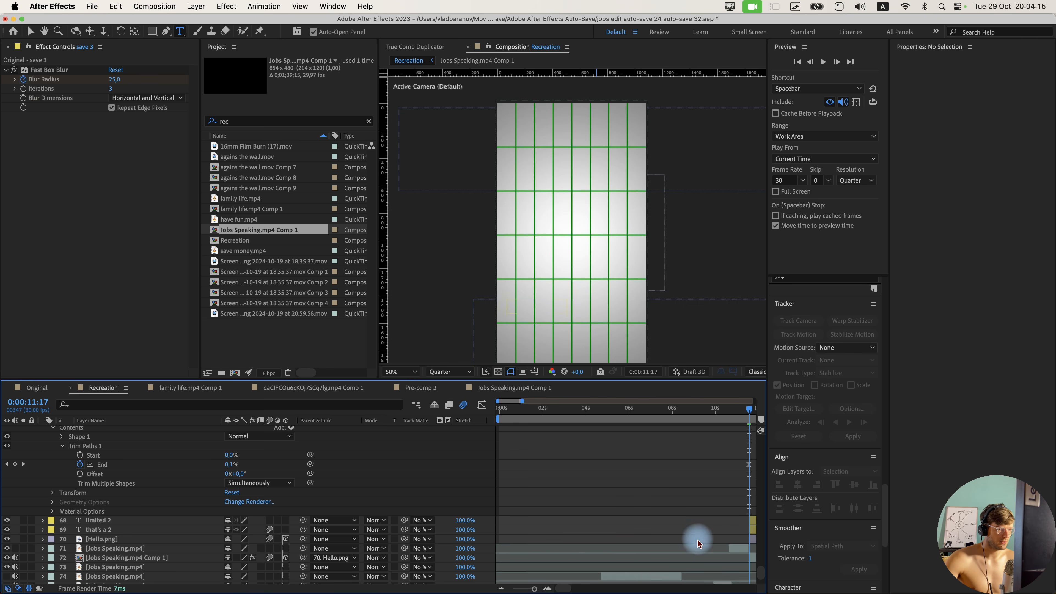
Move the "limited" text at 0:00:12:14 to about 660, 1412, just below the computer's keyboard.
scroll(682, 522, "right", 4)
scroll(582, 502, "up", 3)
key("v")
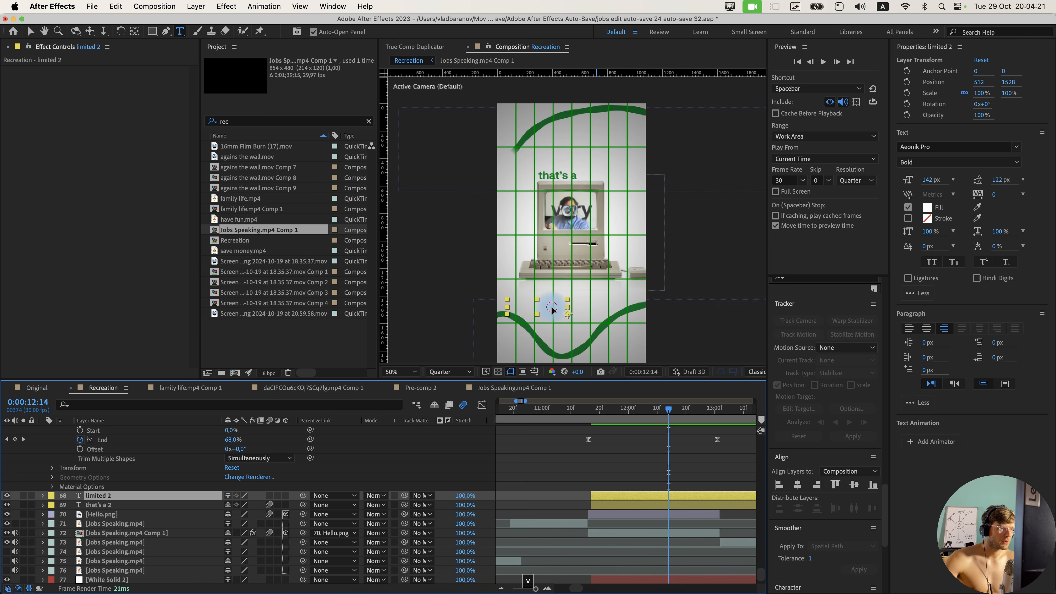
left_click_drag(554, 308, 573, 294)
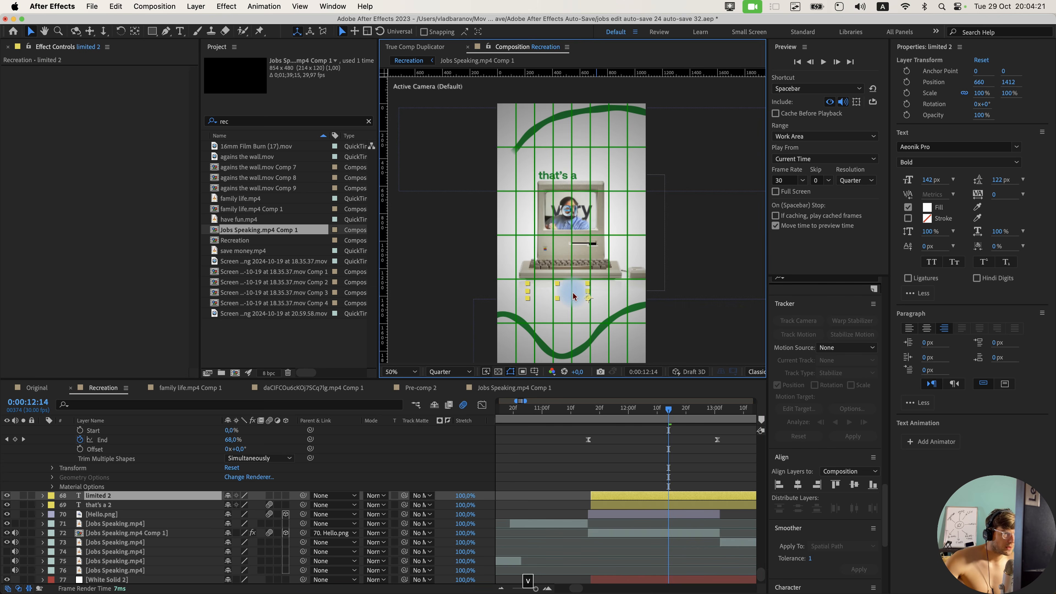
key("super+t")
left_click(665, 496)
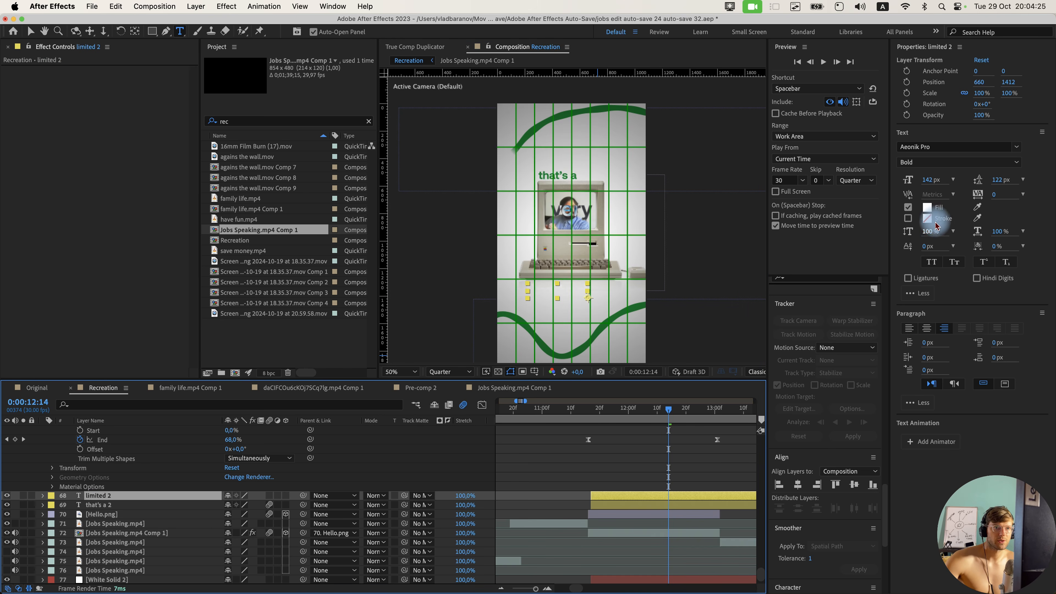
left_click(927, 207)
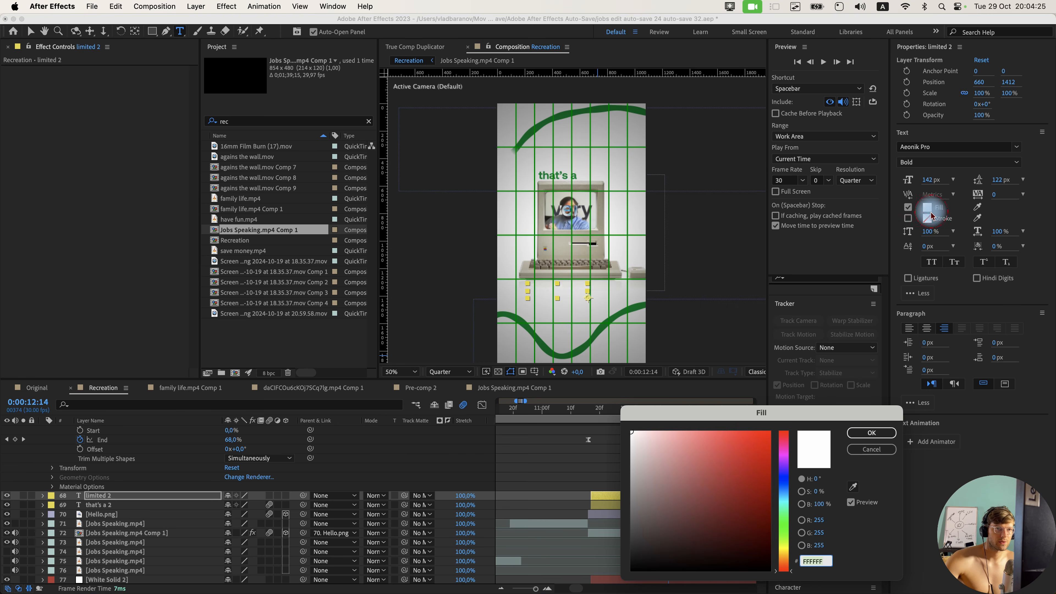
type("AEDEEEAE")
left_click(871, 449)
Copy the green fill colour from the "that's a" text and apply it to the "limited" text.
left_click(646, 505)
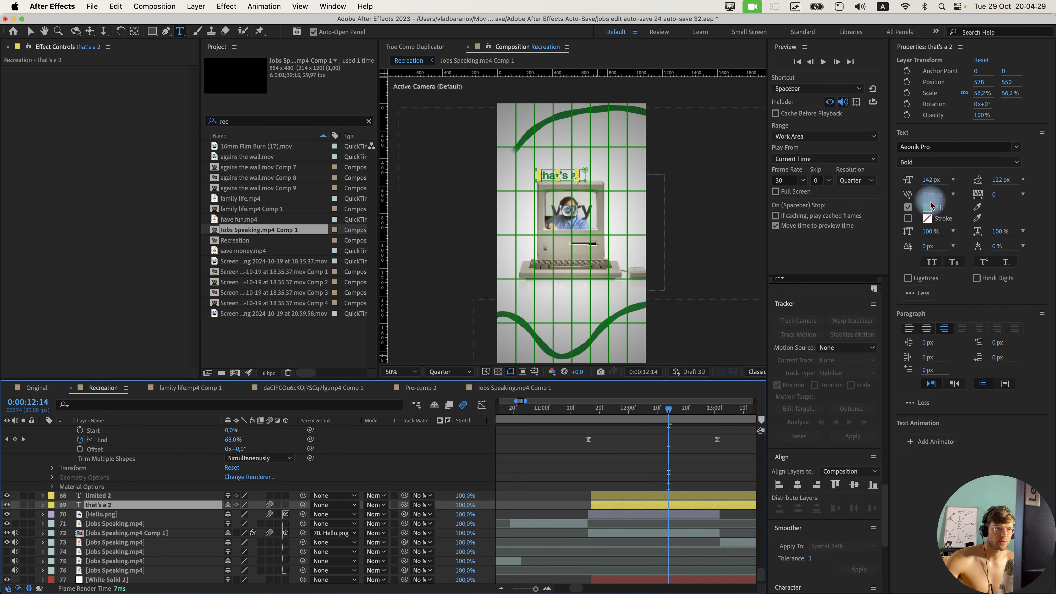
left_click(927, 207)
key("super+c")
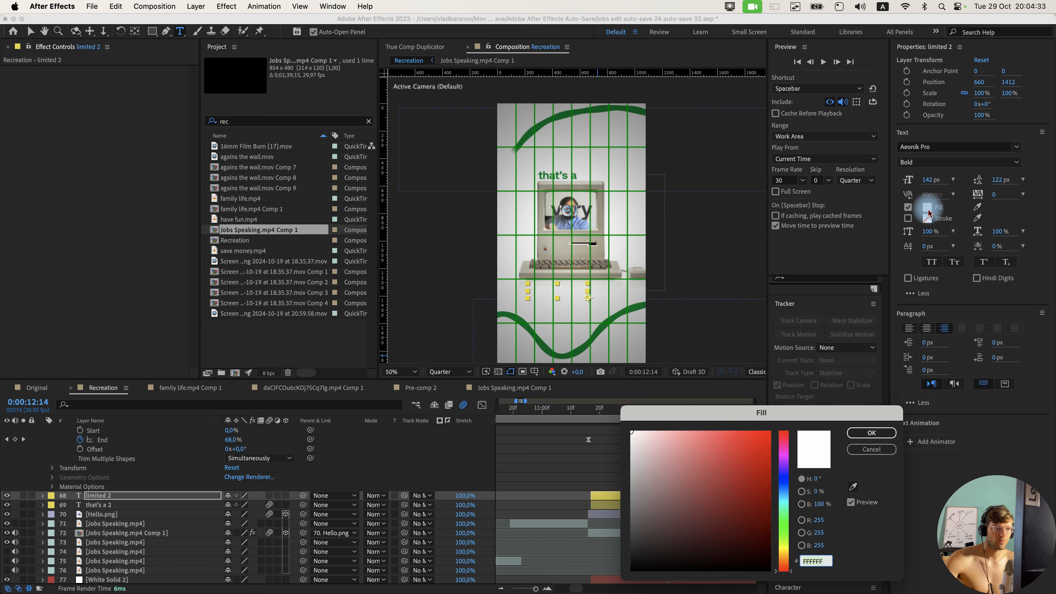
key("super+v")
left_click(871, 432)
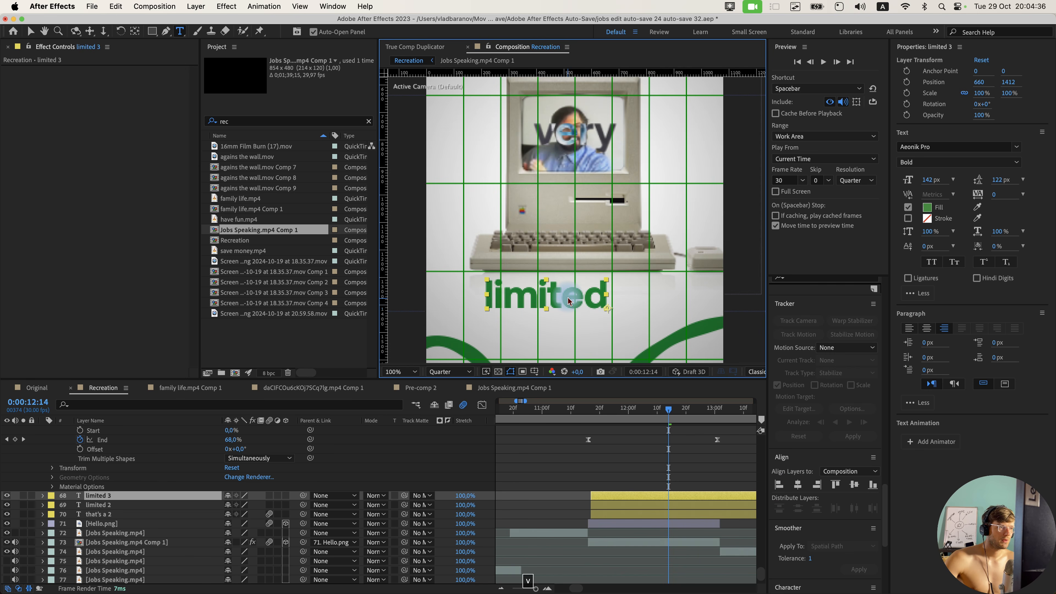
Duplicate the "limited" text, place the copy below it at about 810, 1588, and change its wording to "life".
left_click_drag(568, 300, 607, 341)
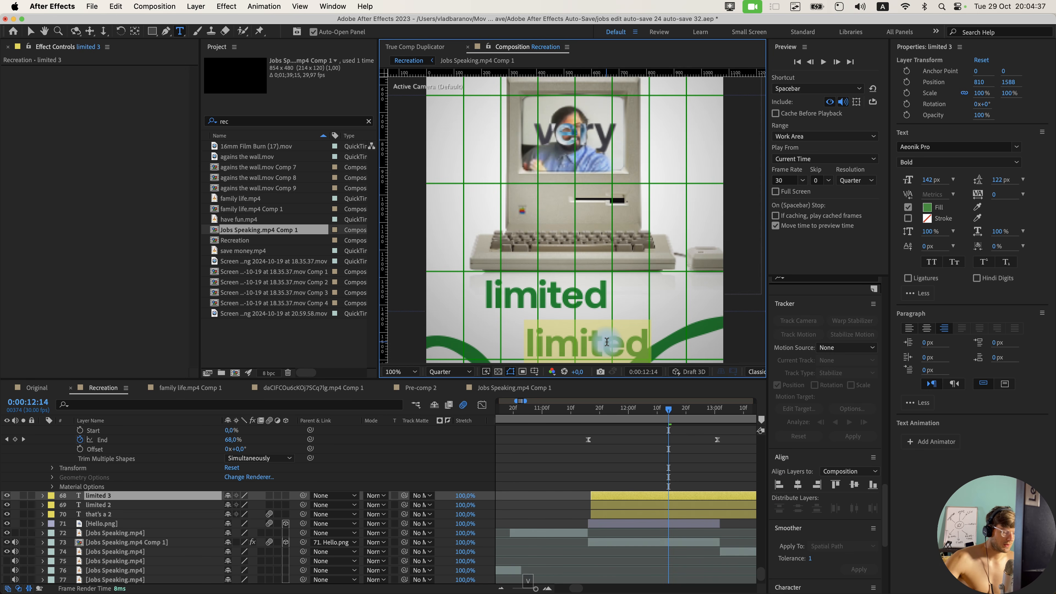
type("life")
left_click(671, 497)
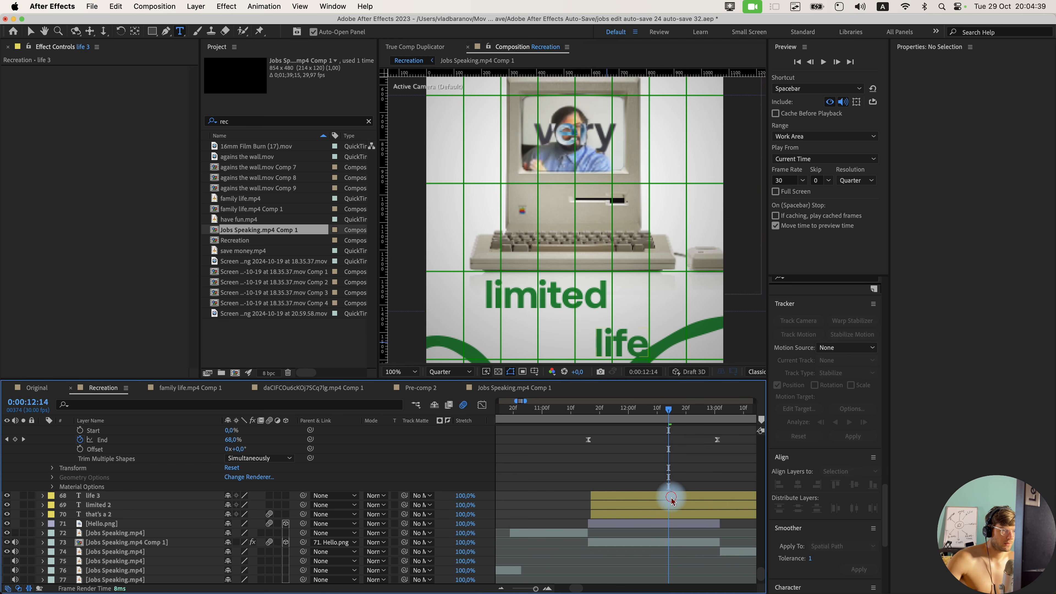
key("super+z")
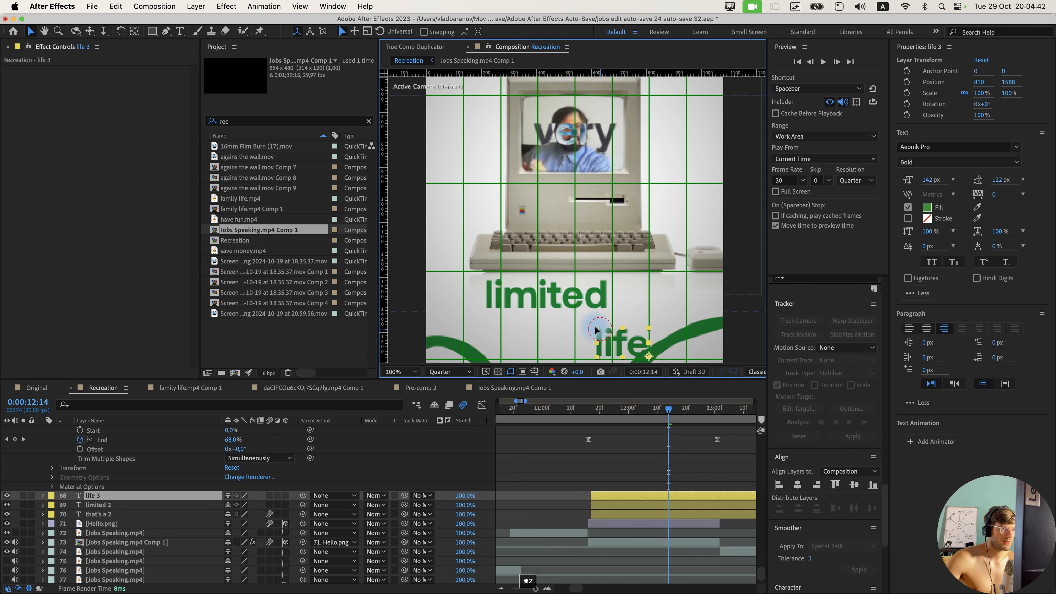
Split "limited" at 0:00:12:06 and delete its earlier piece, and make "life" start shortly after it.
left_click(581, 302)
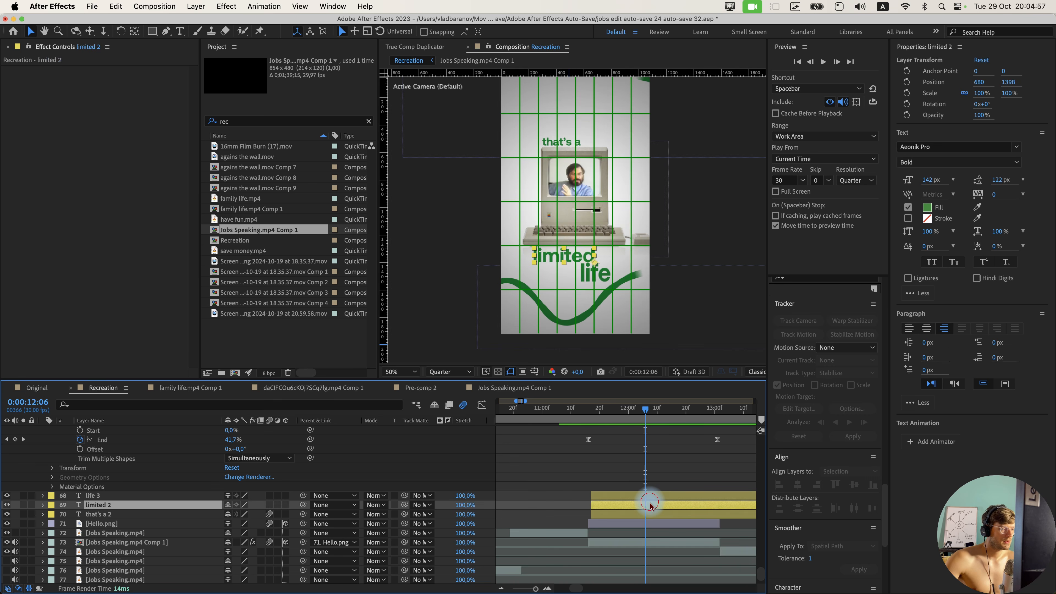
key("super+shift+d")
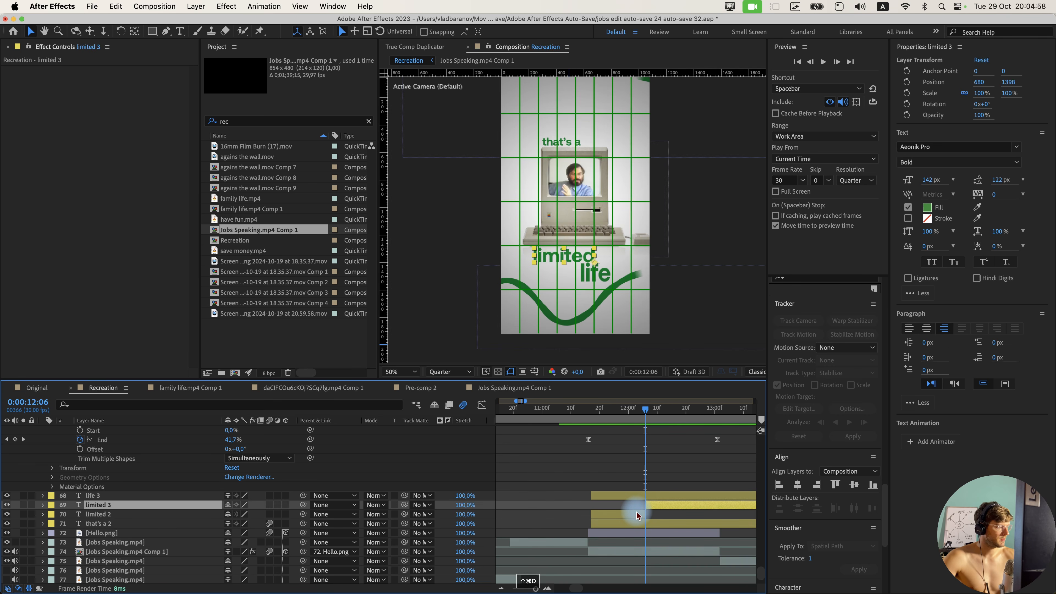
left_click(636, 512)
key("BackSpace")
left_click_drag(621, 495, 675, 496)
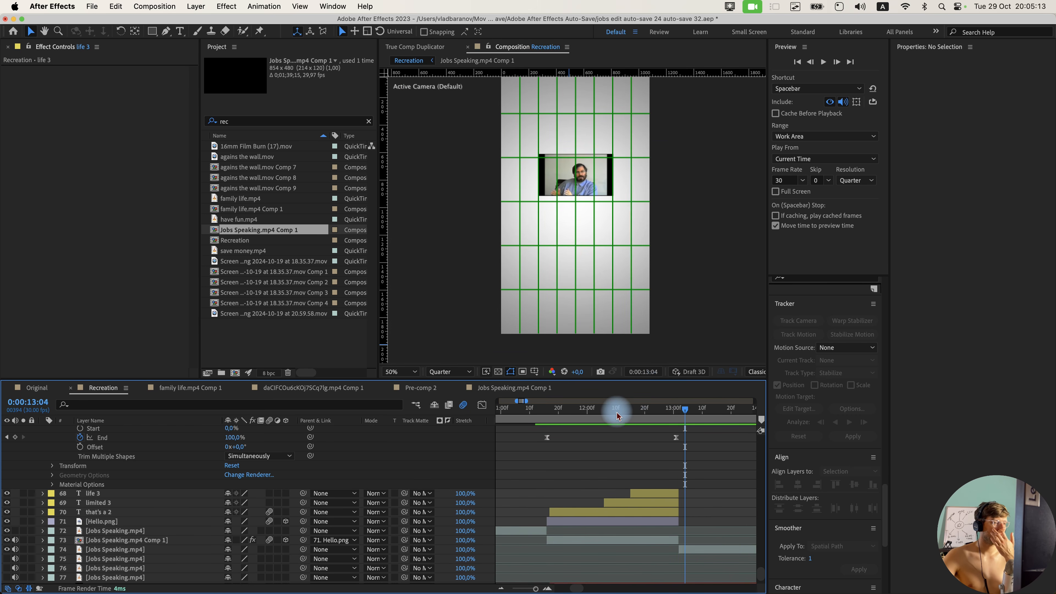
left_click_drag(617, 413, 549, 425)
left_click(646, 493)
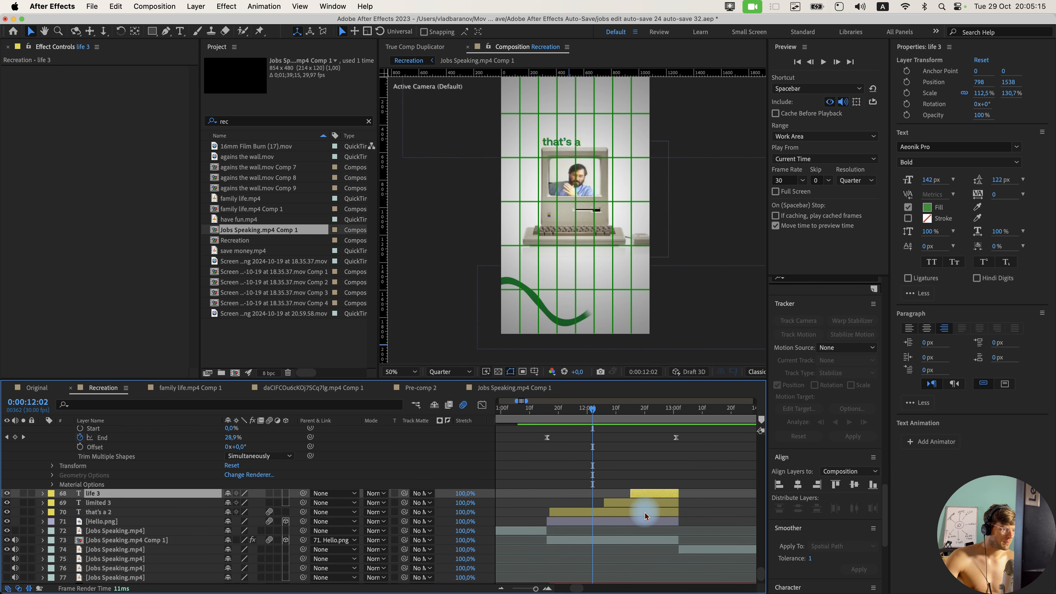
left_click(644, 511, "shift")
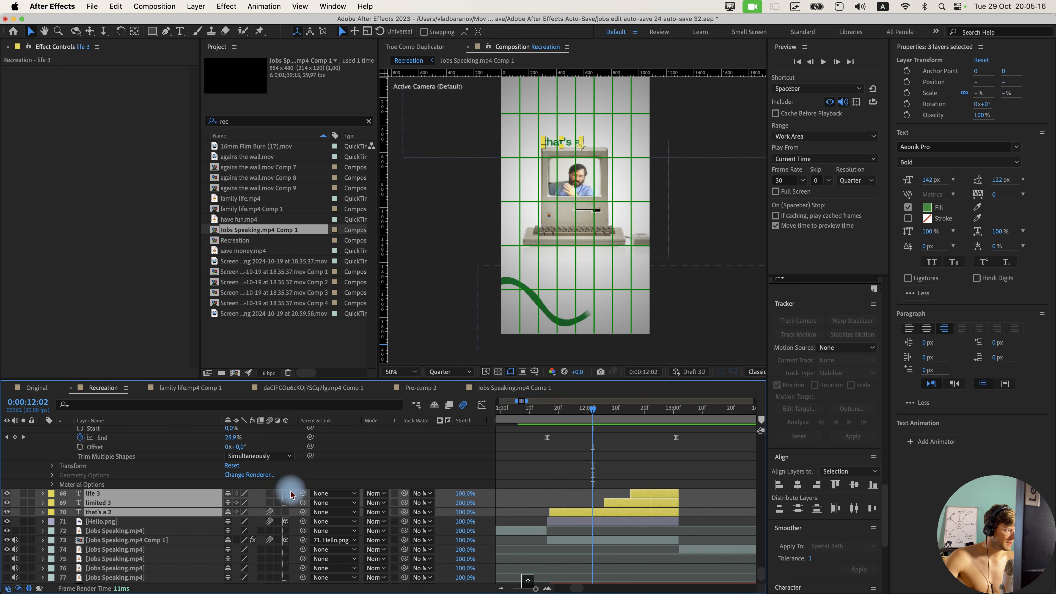
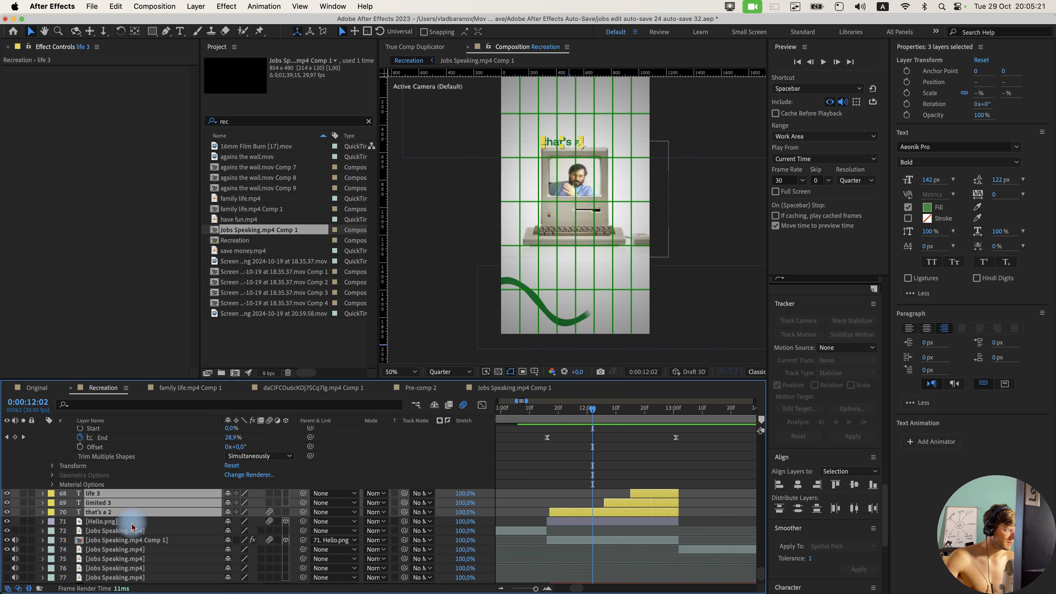
left_click(173, 534)
Pre-compose Hello.png, Jobs Speaking.mp4 Comp 1, the three text layers and both green line shape layers as Pre-comp 6, matching their time span.
left_click(566, 521)
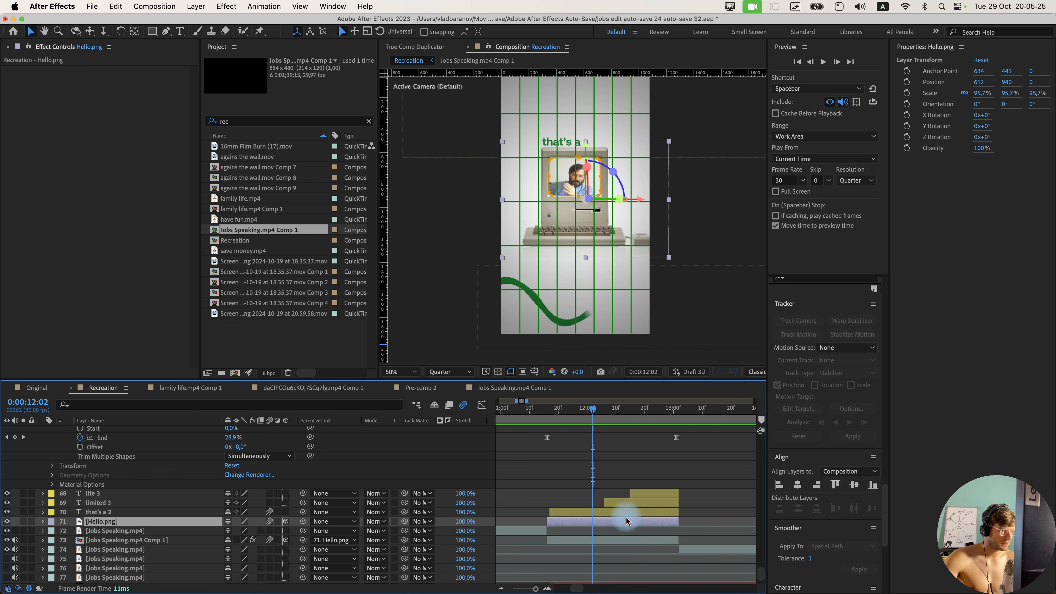
left_click(597, 542, "super")
left_click(609, 511, "super")
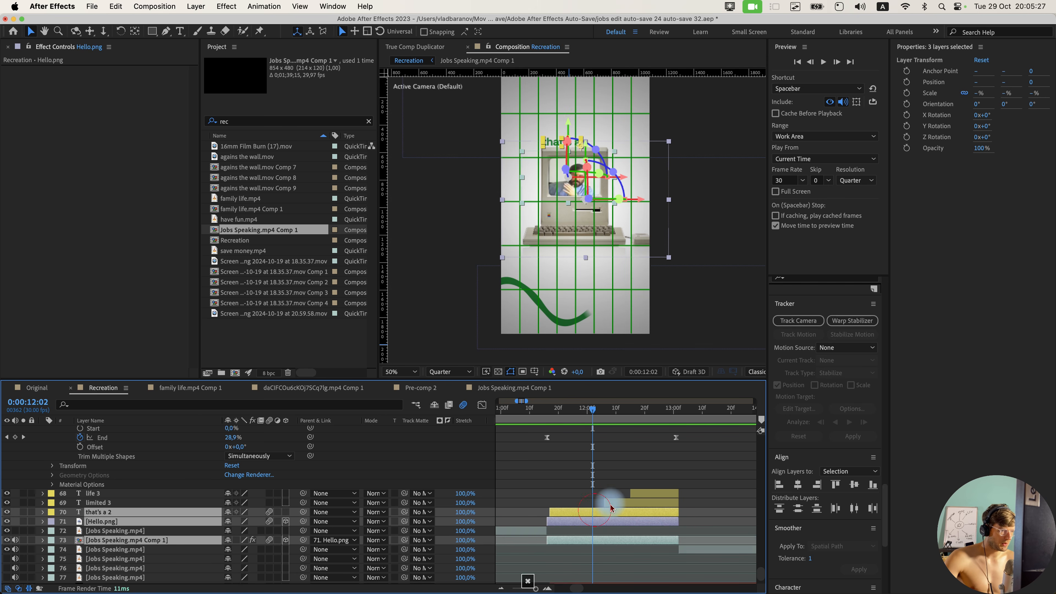
left_click(615, 503, "super")
left_click(641, 495, "super")
scroll(620, 502, "up", 3)
scroll(618, 500, "up", 1)
left_click(607, 472, "super")
scroll(603, 476, "up", 5)
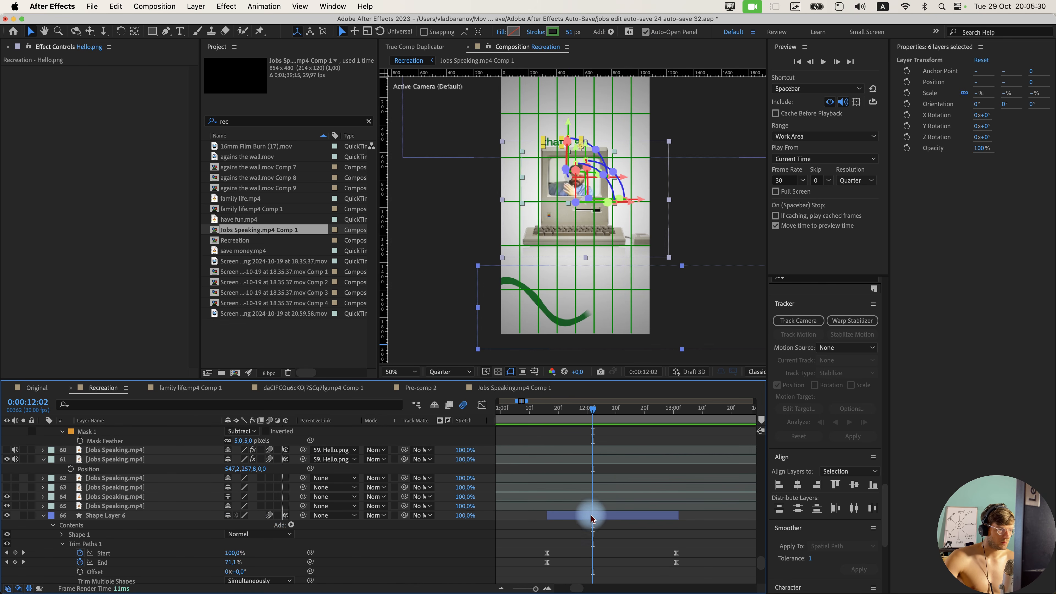
left_click(591, 516, "super")
right_click(588, 518)
left_click(626, 515)
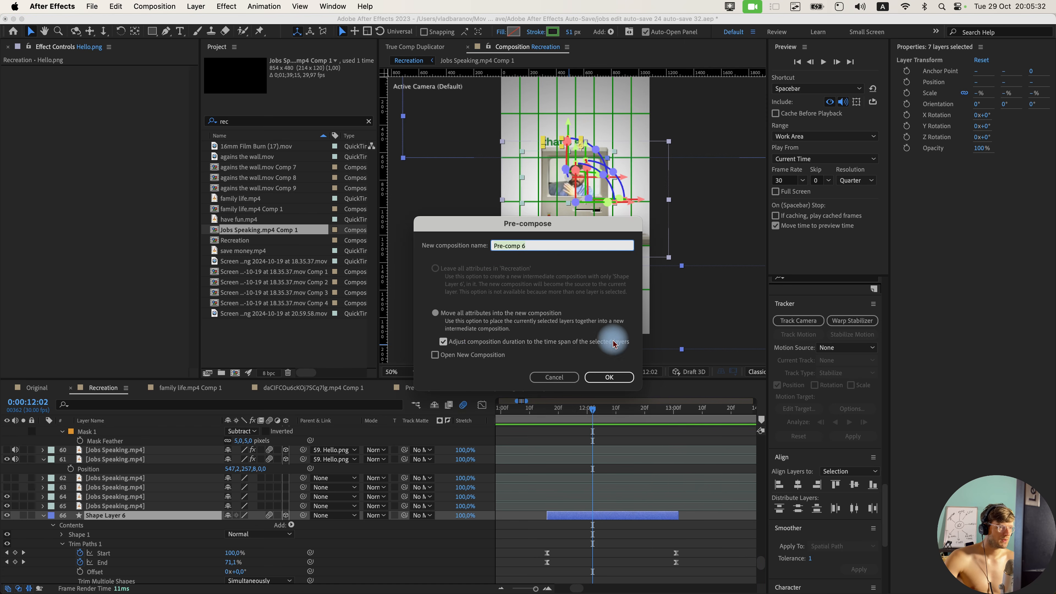
left_click(609, 372)
Keyframe Pre-comp 6's scale from 100% at 0:00:11:16 to 125% at 0:00:13:01.
left_click_drag(560, 416, 550, 416)
key("alt+shift+s")
scroll(592, 426, "down", 2)
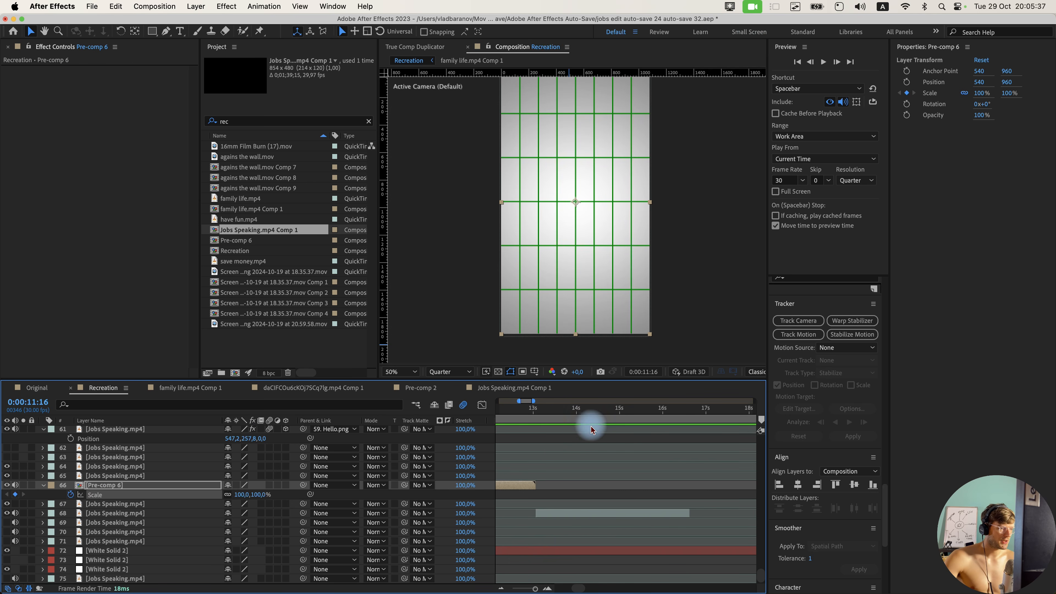
scroll(631, 473, "left", 3)
left_click(628, 411)
left_click(261, 493)
type("125")
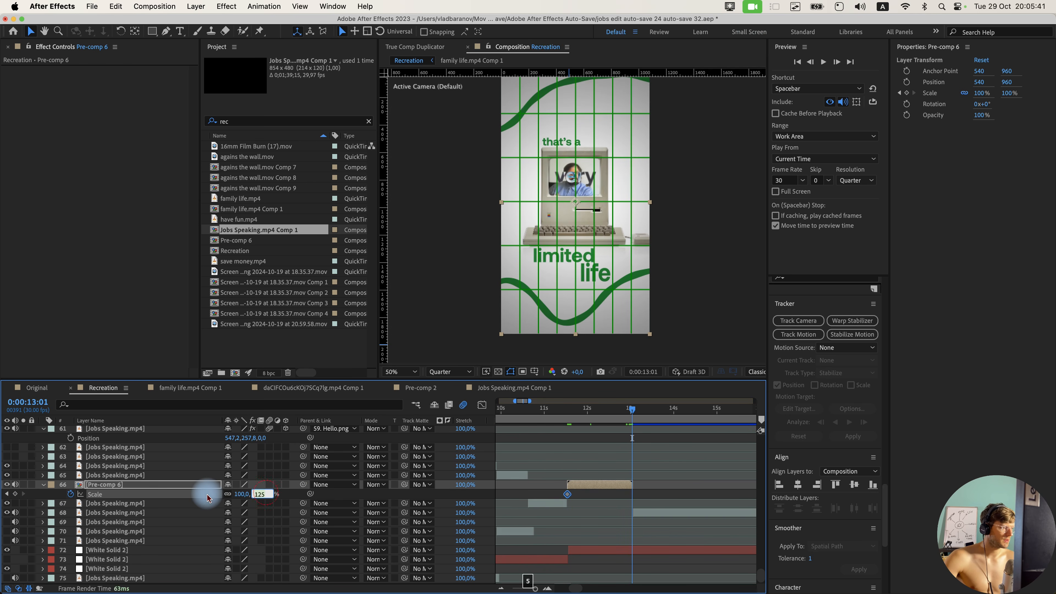
key("Return")
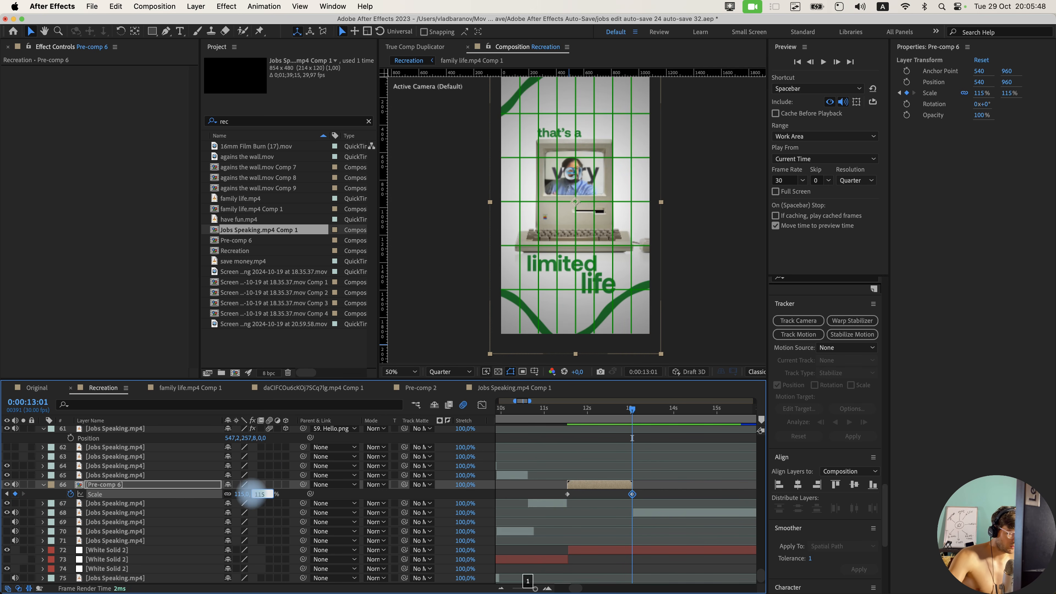
Set Pre-comp 6's end scale keyframe to 100%, apply Easy Ease to both scale keyframes, and play back from 0:00:11:13.
left_click(254, 494)
type("100")
key("Return")
left_click_drag(688, 503, 556, 490)
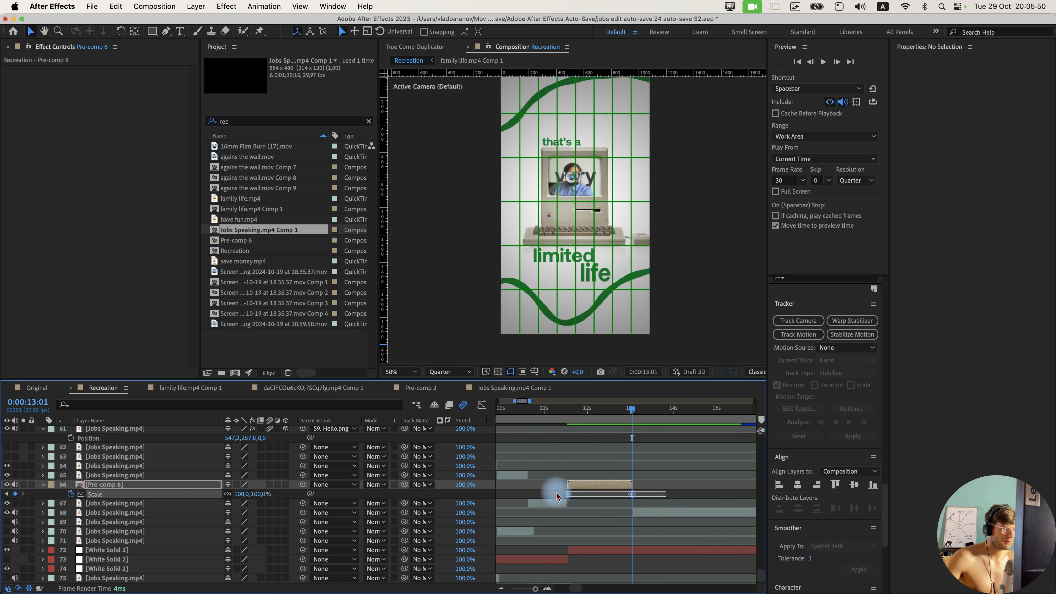
key("F9")
left_click(563, 410)
key("space")
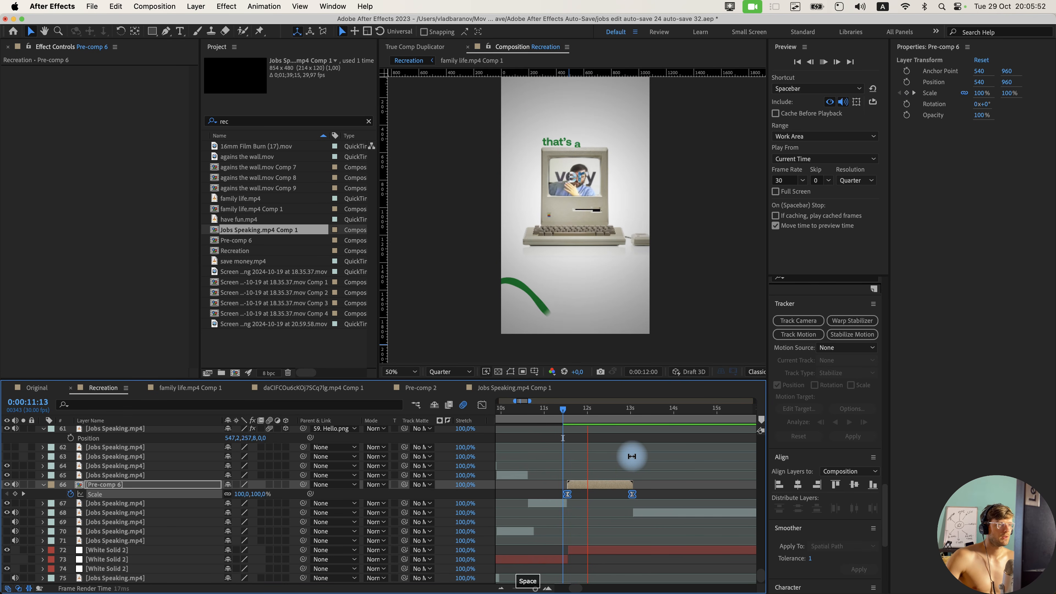
Set Pre-comp 6's end scale keyframe at 0:00:13:01 to 110%.
left_click(670, 491)
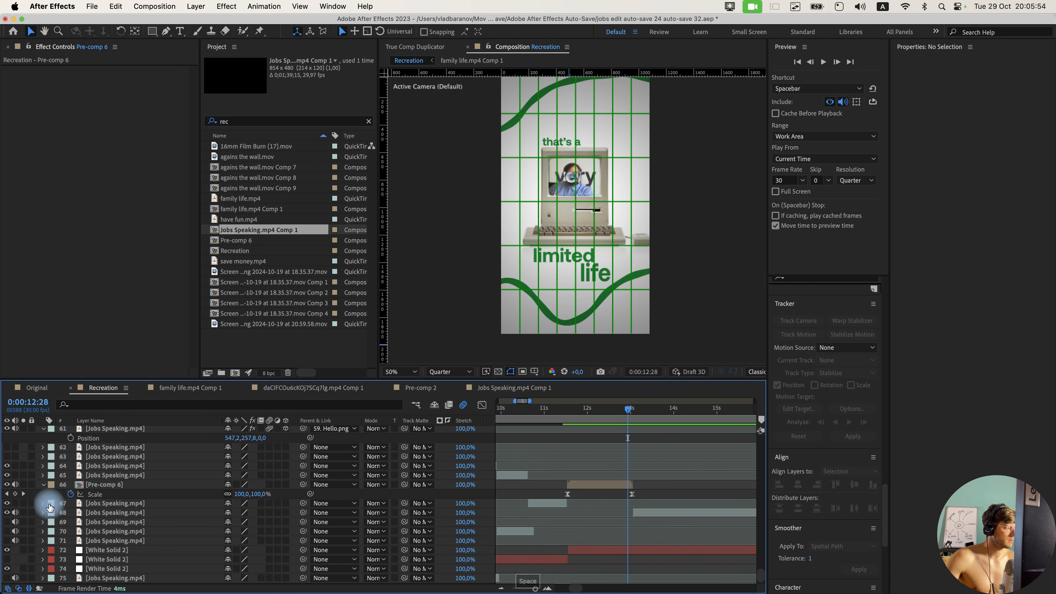
left_click(14, 493)
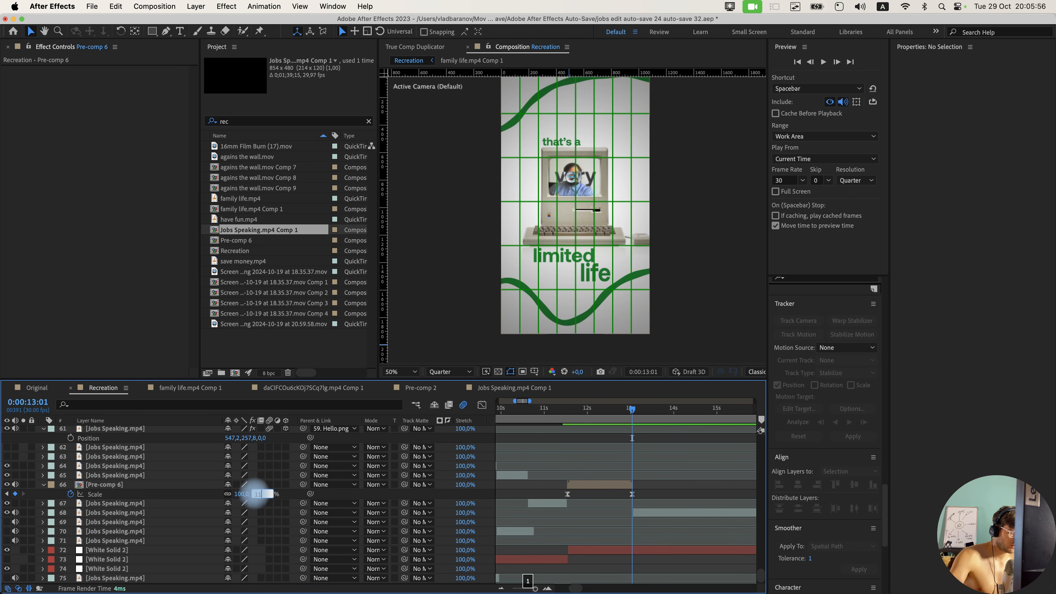
left_click(266, 504)
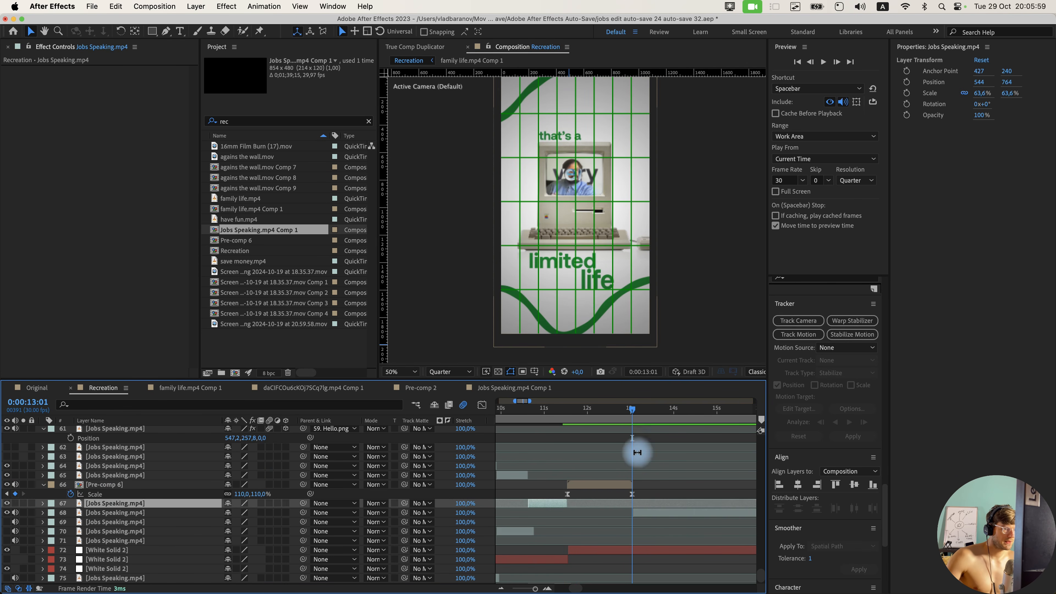
Add the expression wiggle(0.5,20) to the position of Pre-comp 6.
left_click(566, 412)
key("super+Right")
left_click(285, 485)
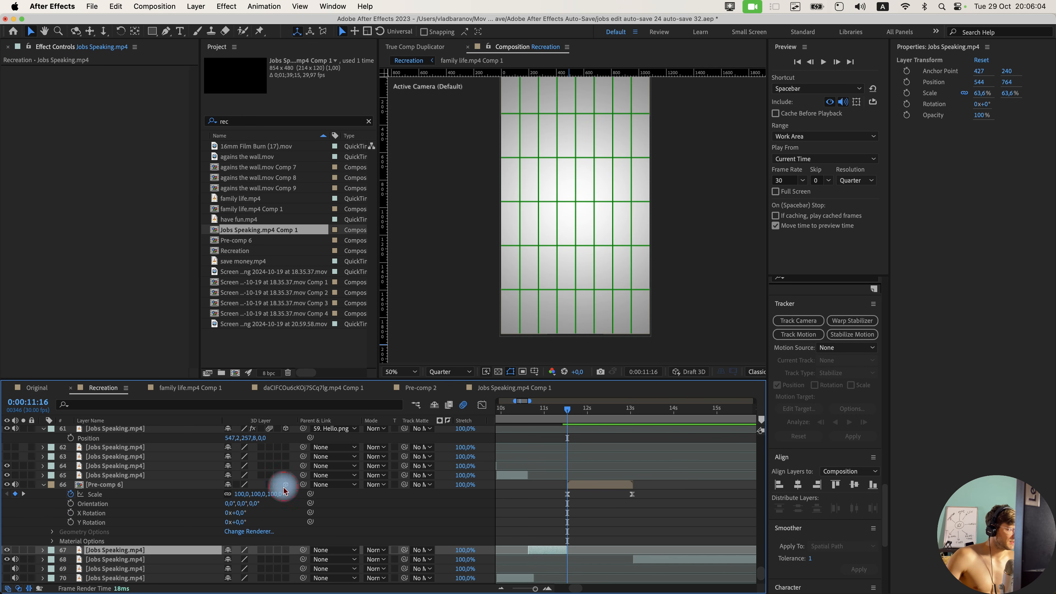
left_click(286, 485)
left_click(101, 494)
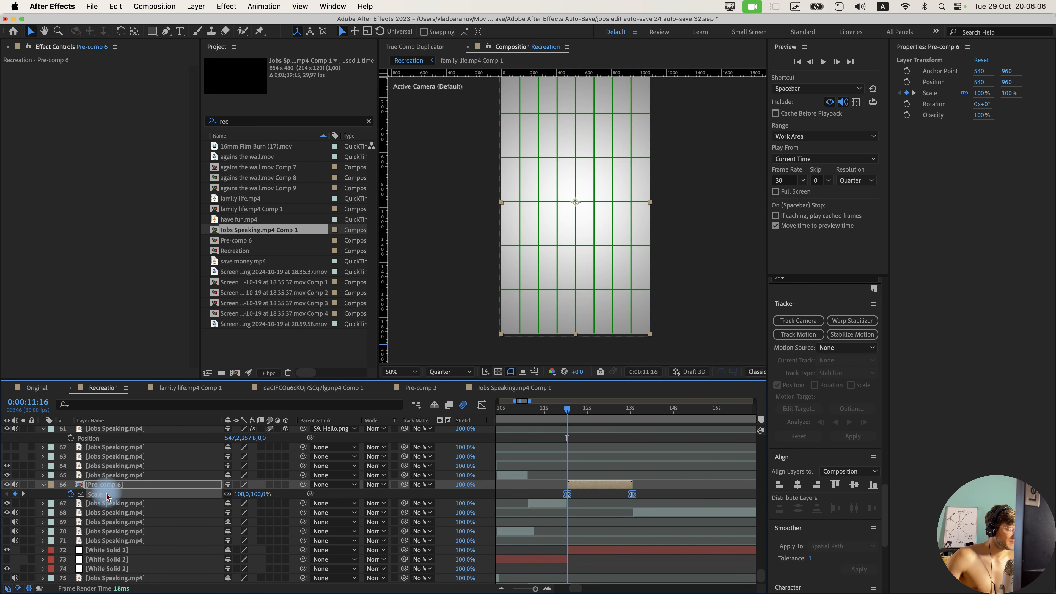
key("p")
left_click(72, 495, "alt")
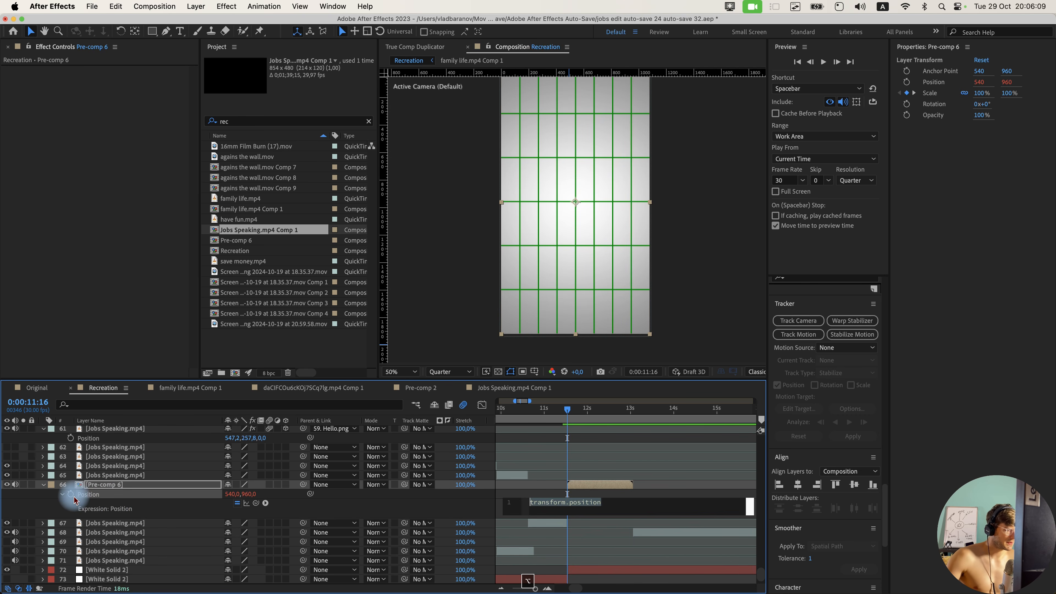
type("p")
key("BackSpace")
type("wiggle(0.5,20")
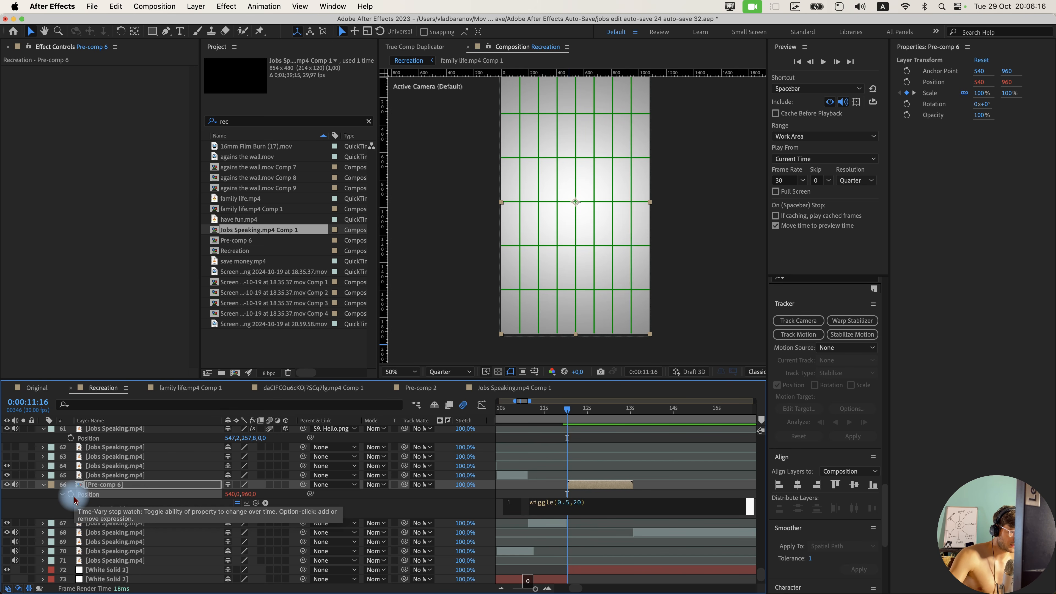
left_click(337, 446)
Play back the Pre-comp 6 scene repeatedly from just before 0:00:11:16 to check the wiggle movement.
mouse_move(570, 411)
left_mouse_down()
mouse_move(596, 413)
mouse_move(564, 415)
left_mouse_up()
key("space")
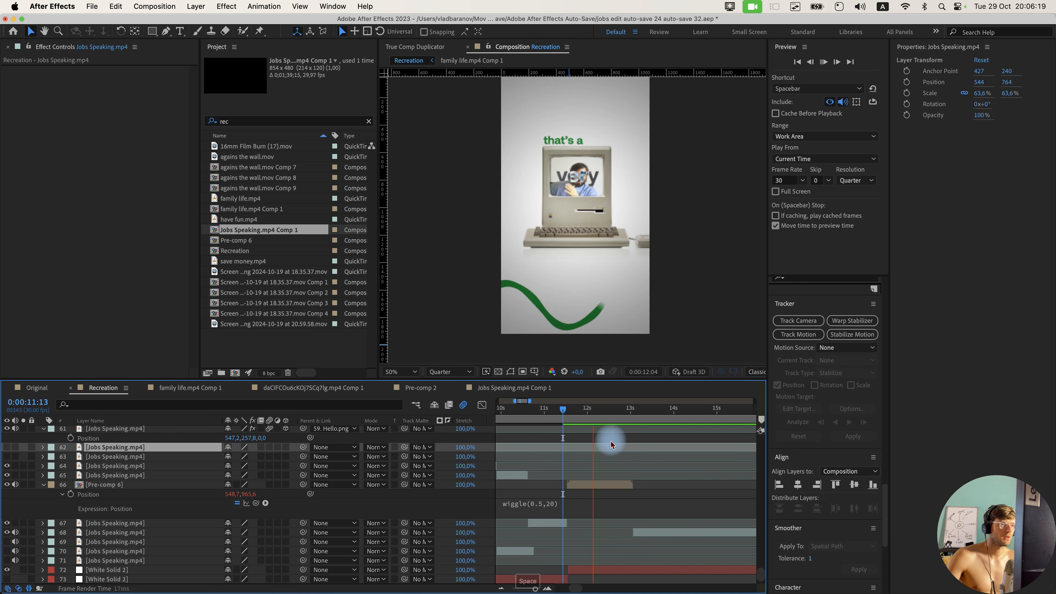
key("space")
left_click(561, 411)
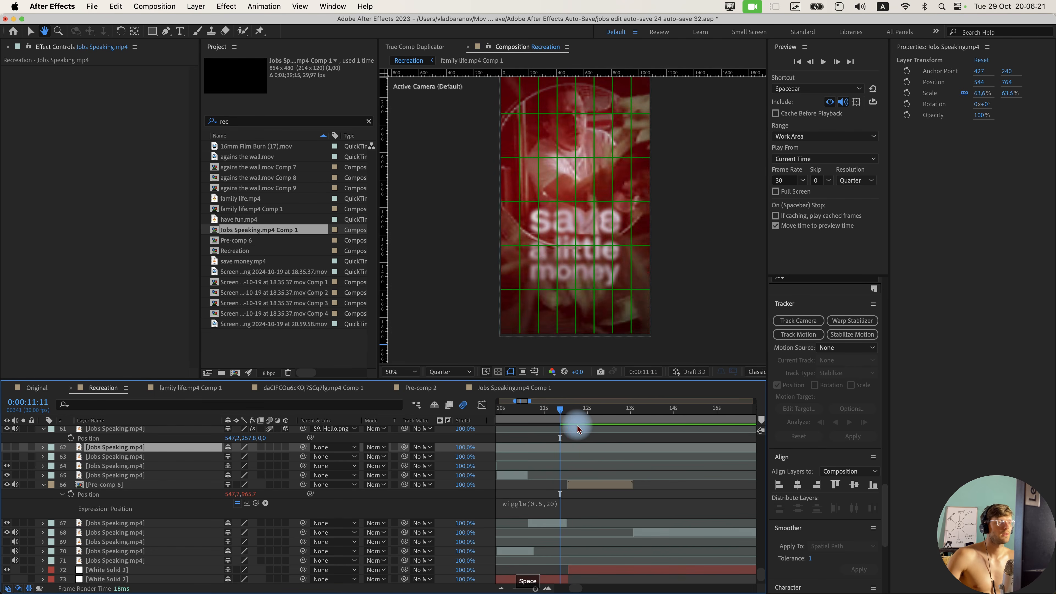
key("space")
key("space")
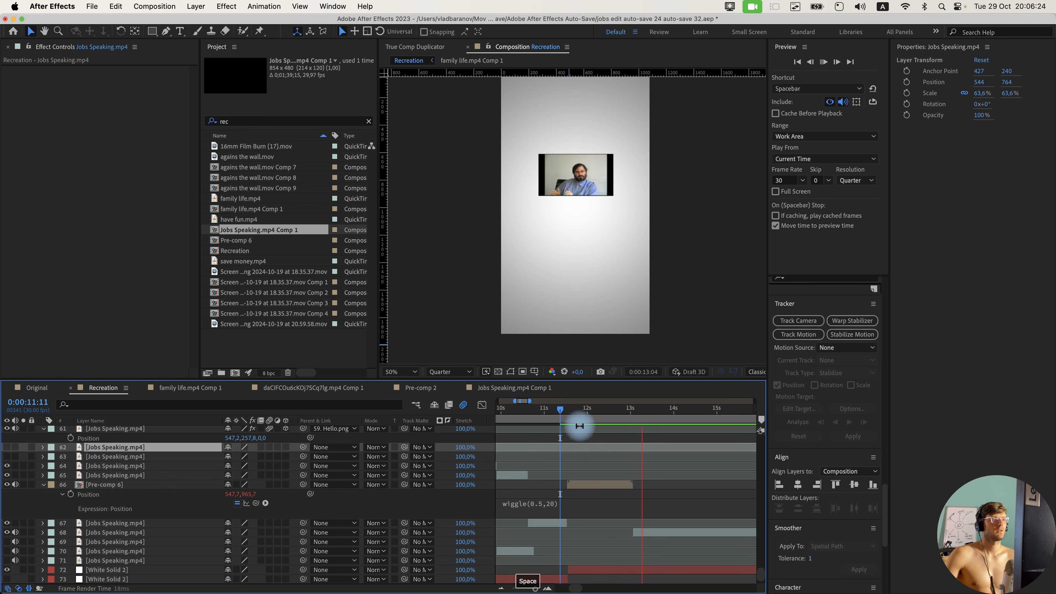
left_click(561, 412)
key("space")
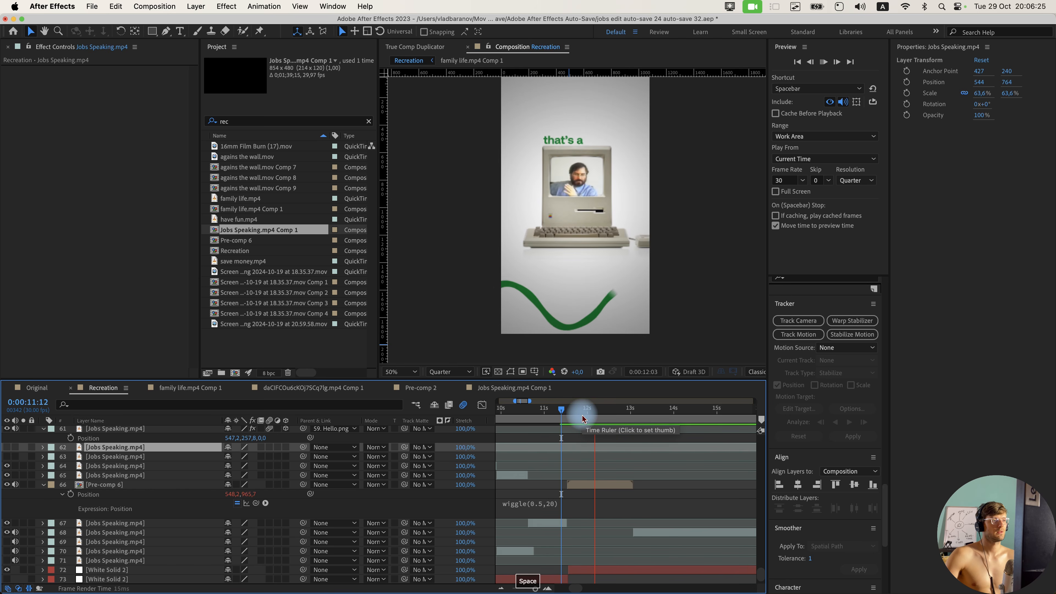
key("space")
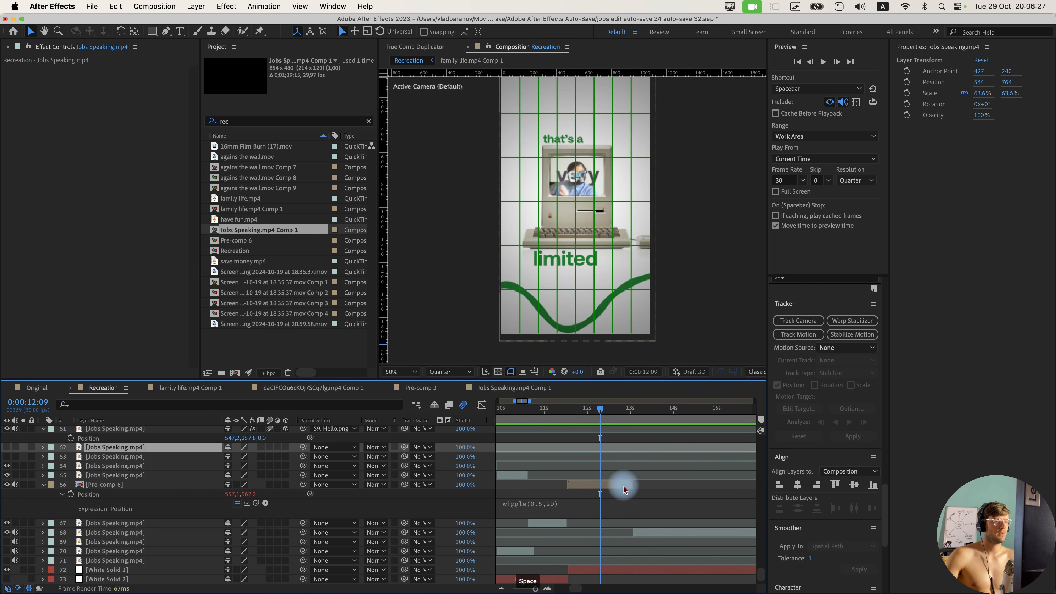
Open Pre-comp 6 to check its text, image and shape layers, undoing any accidental change.
double_click(624, 485)
left_click(616, 465)
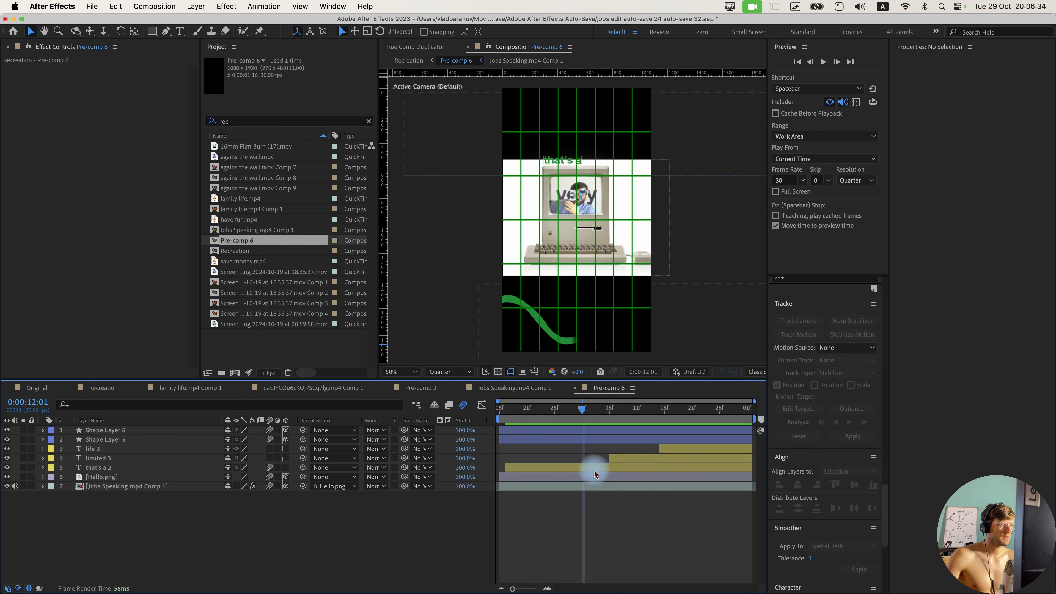
left_click(587, 467)
scroll(587, 201, "up", 4)
key("super+z")
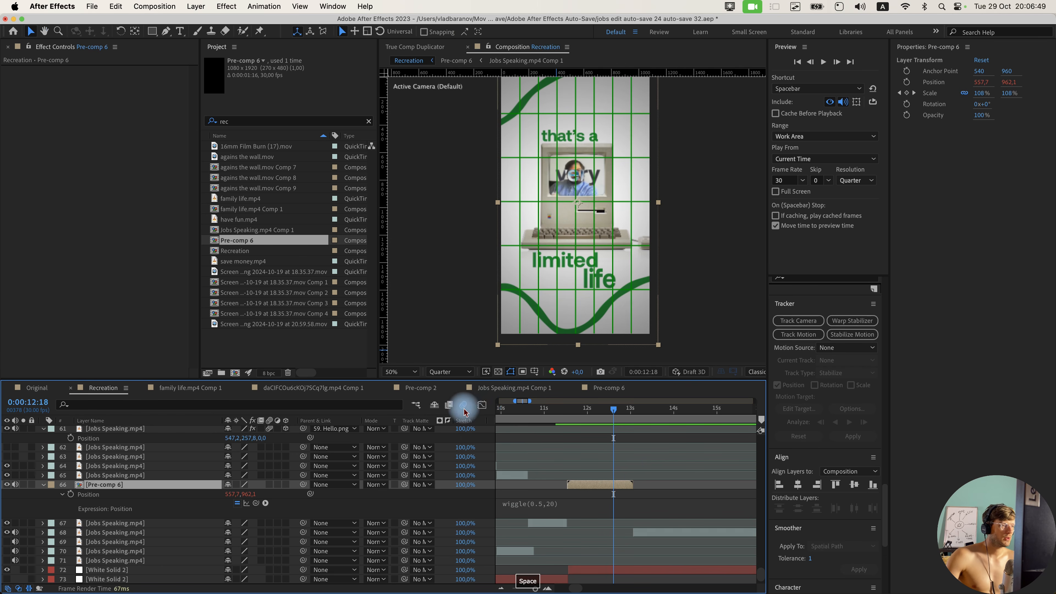
Set the preview resolution to Full and inspect the Recreation frame at 0:00:12:18 up close.
left_click(468, 372)
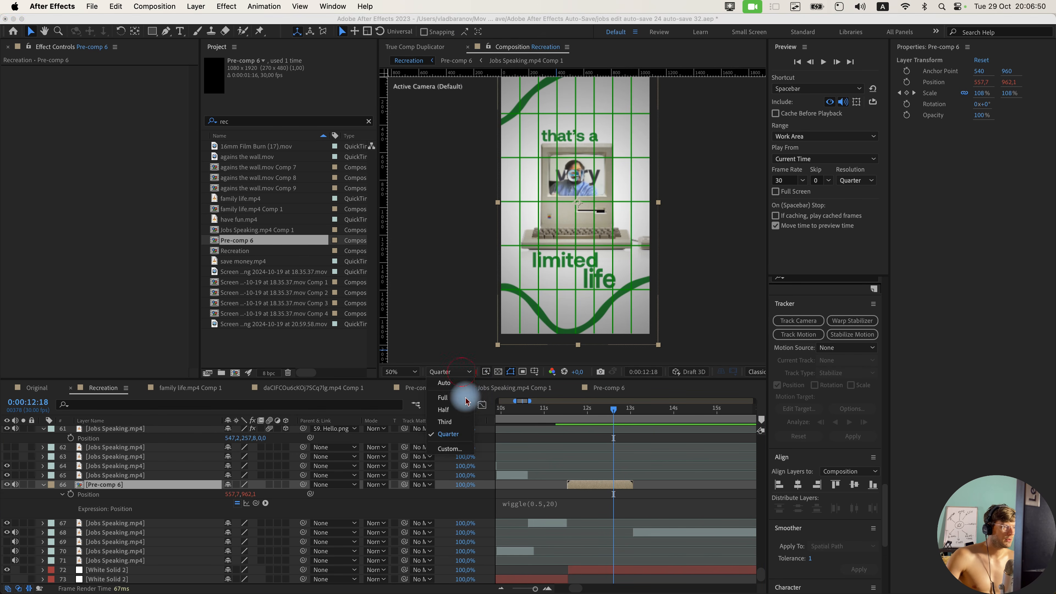
left_click(462, 397)
scroll(537, 291, "up", 3)
scroll(603, 249, "down", 2)
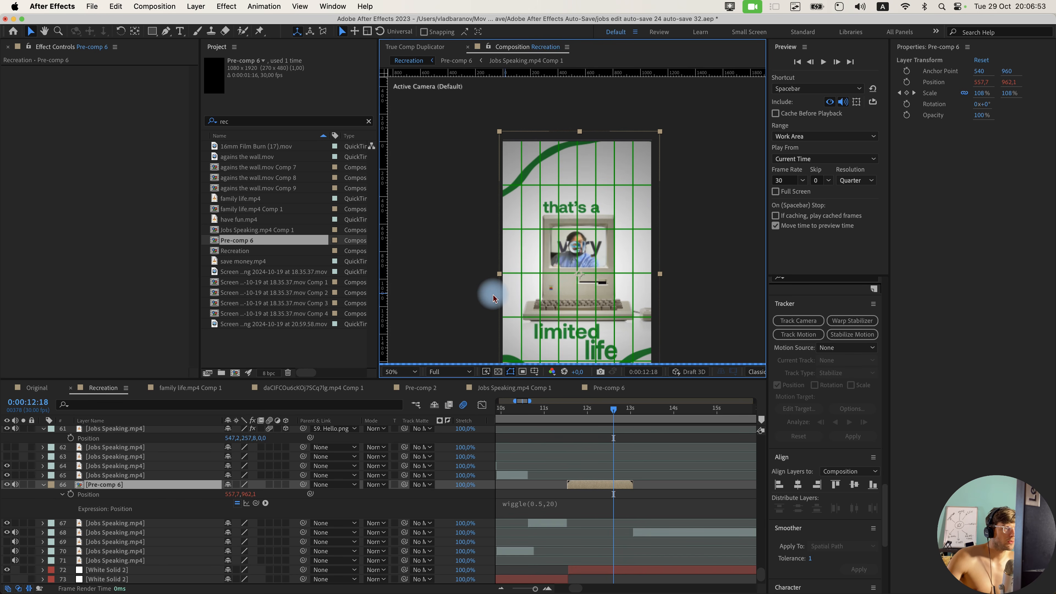
scroll(494, 298, "up", 2)
left_click(594, 572)
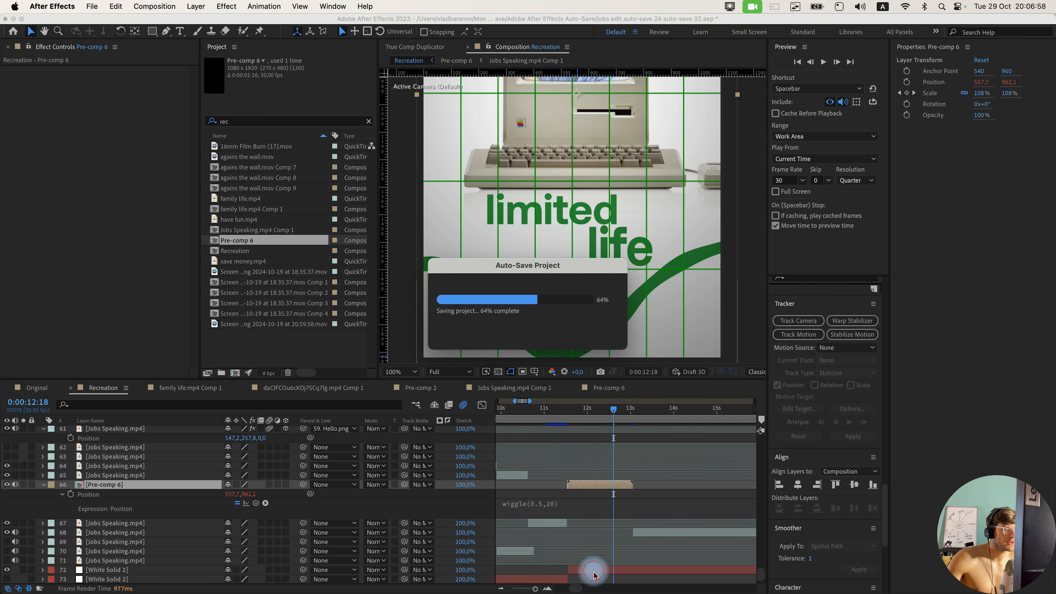
left_click(607, 571)
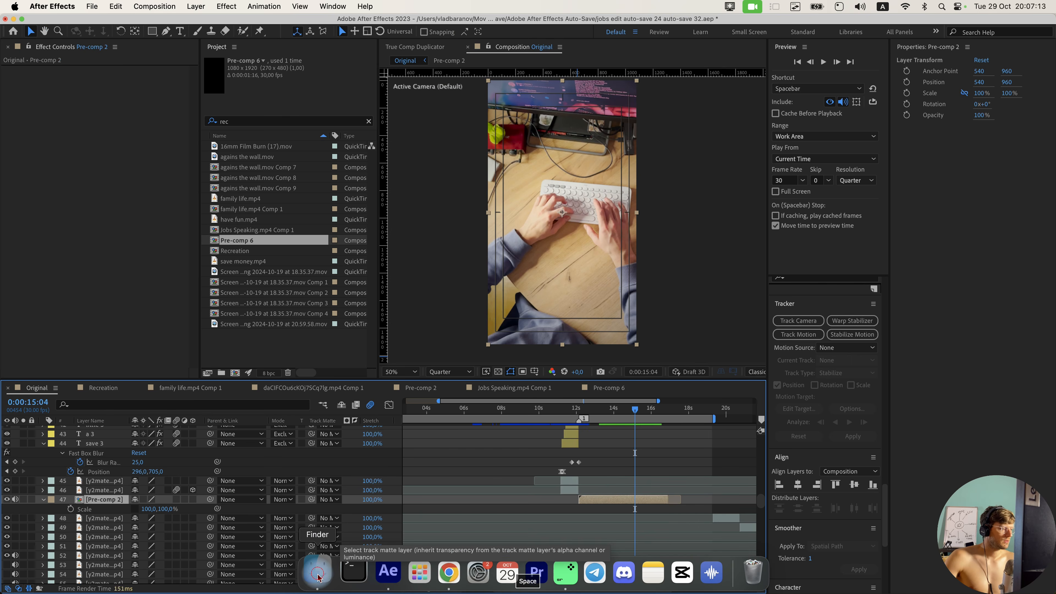
Switch to Finder, take life can be broader.mp4 from the "assets for the lesson" folder, and close the extra composition tabs in After Effects.
left_click(318, 577)
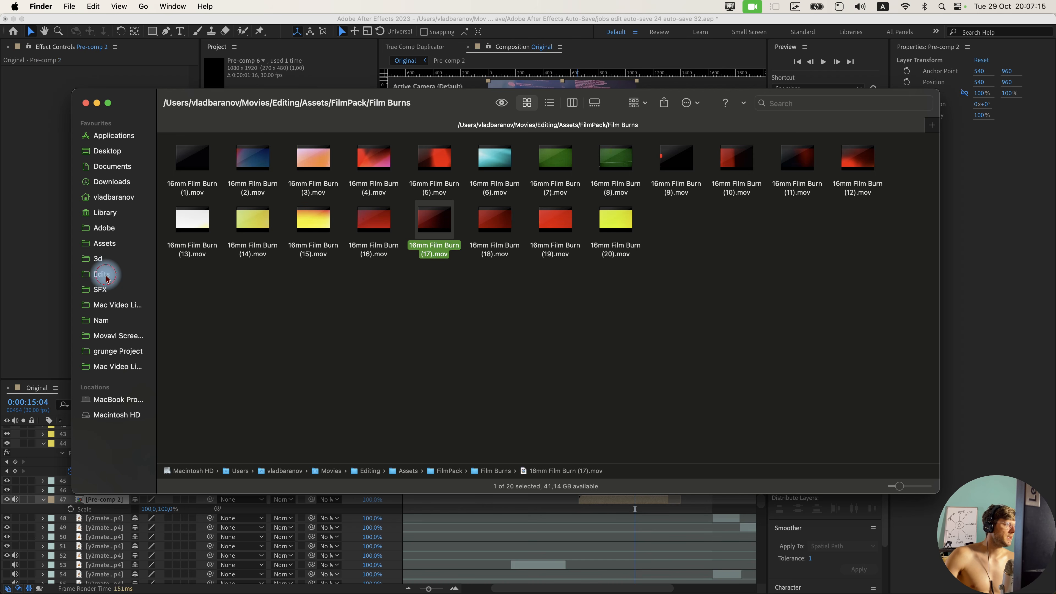
left_click(102, 274)
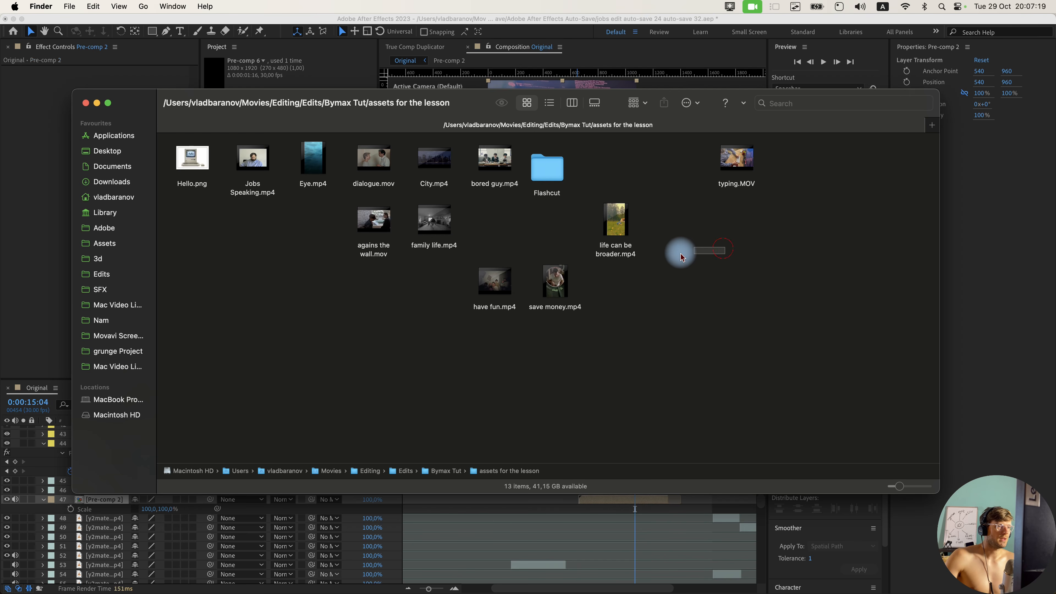
left_click_drag(681, 256, 686, 223)
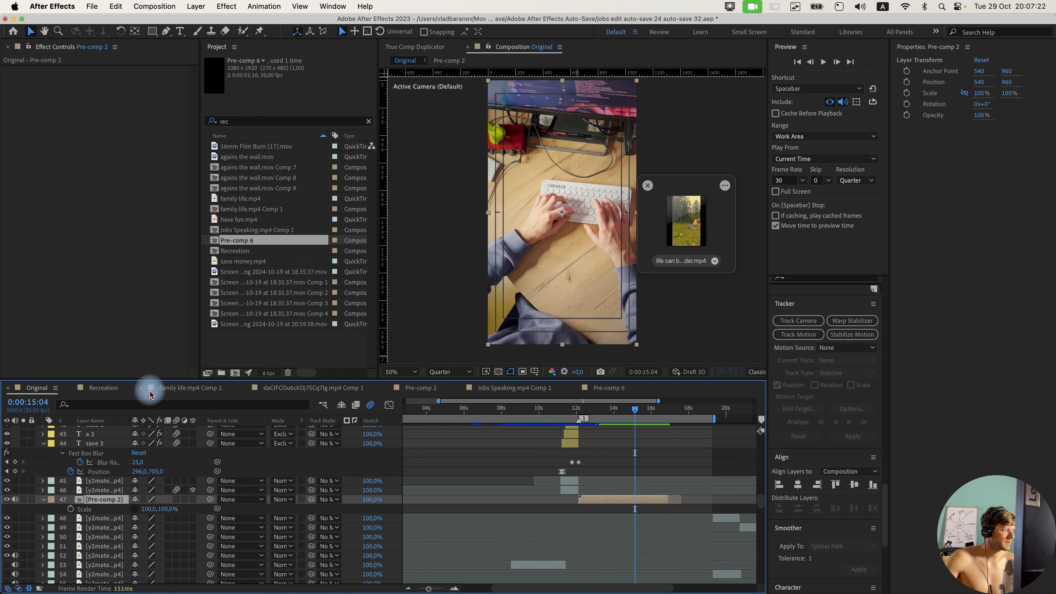
left_click(141, 389)
left_click(141, 389)
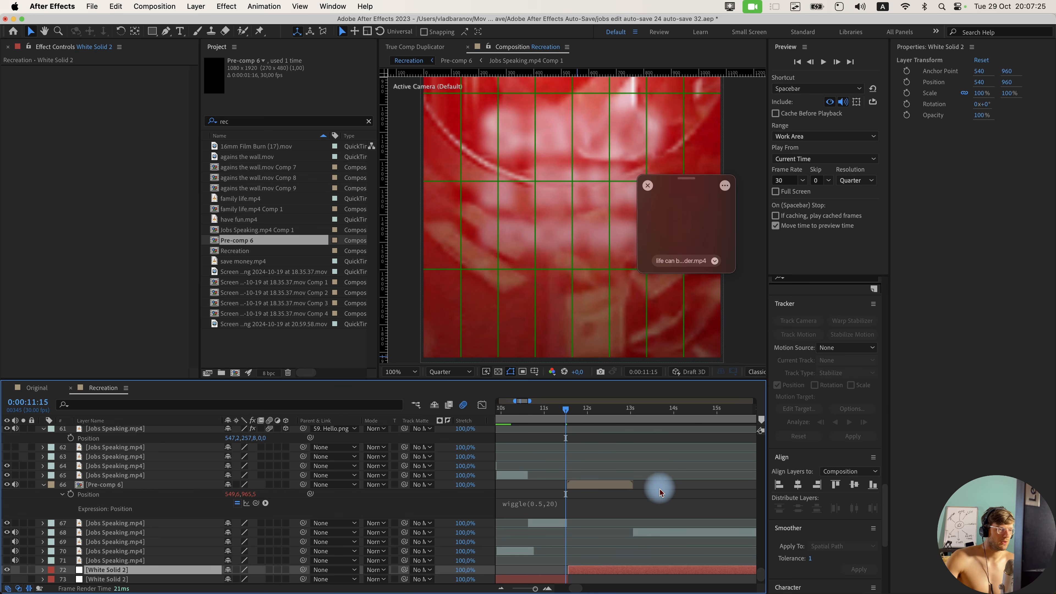
Align the start of the life can be broader.mp4 layer to 0:00:13:02 and preview the clip.
left_click(584, 411)
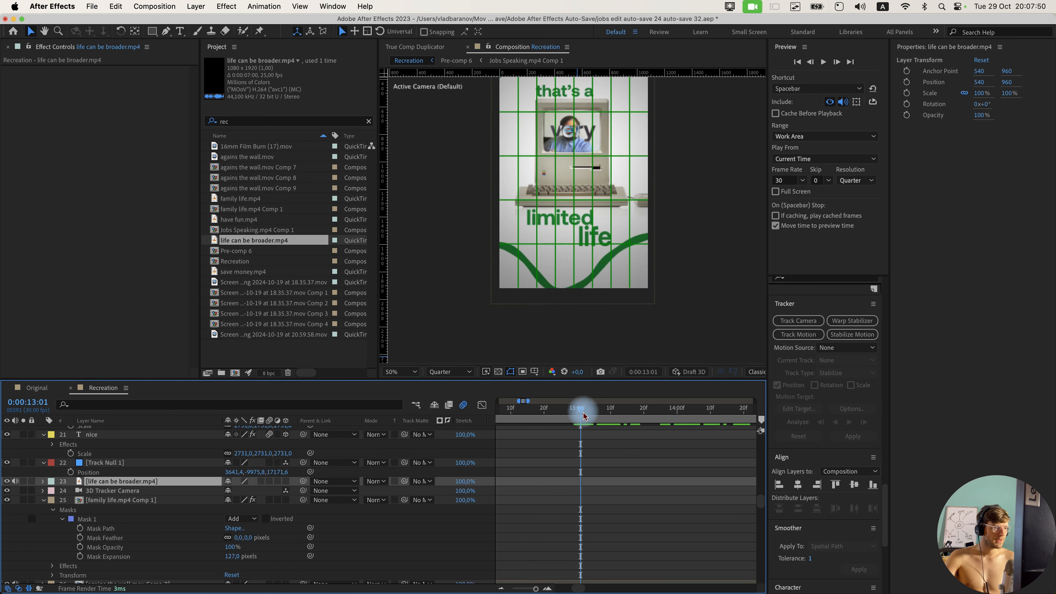
key("super+Right")
key("minus")
key("minus")
key("equal")
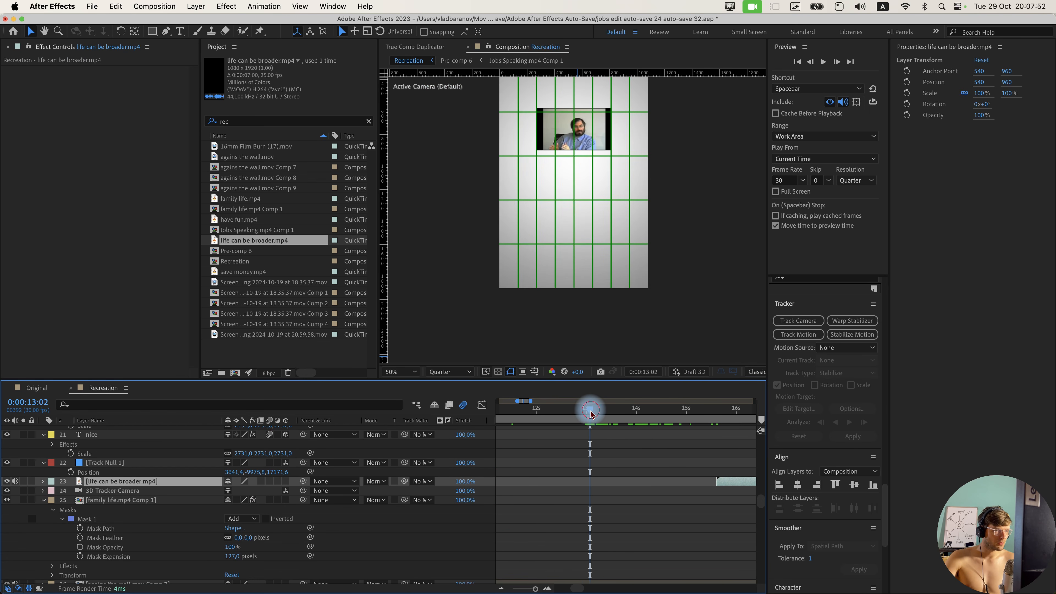
left_click_drag(590, 410, 589, 411)
key("super+Right")
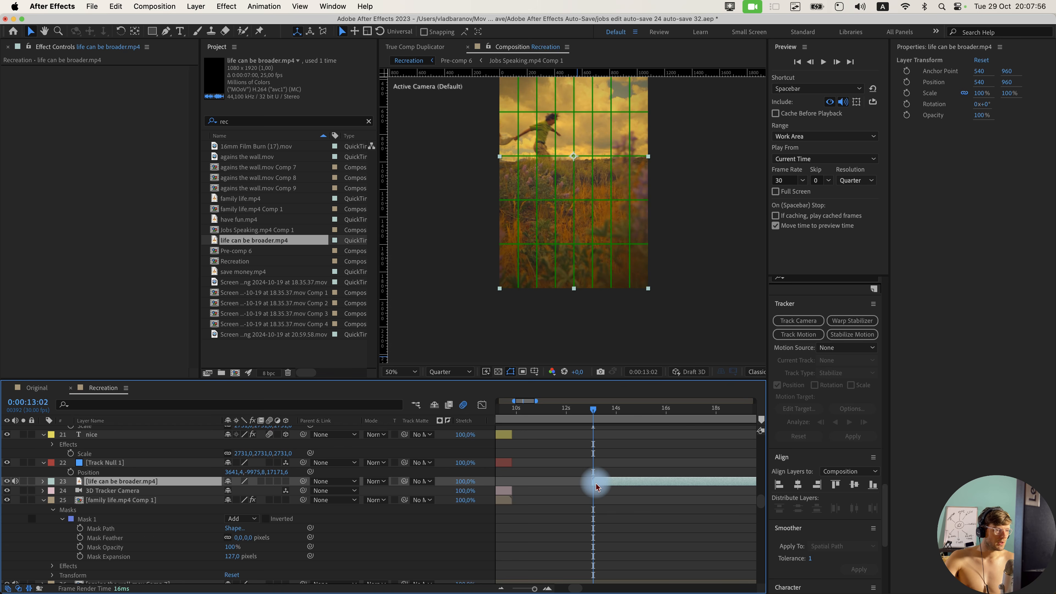
key("space")
left_click(581, 414)
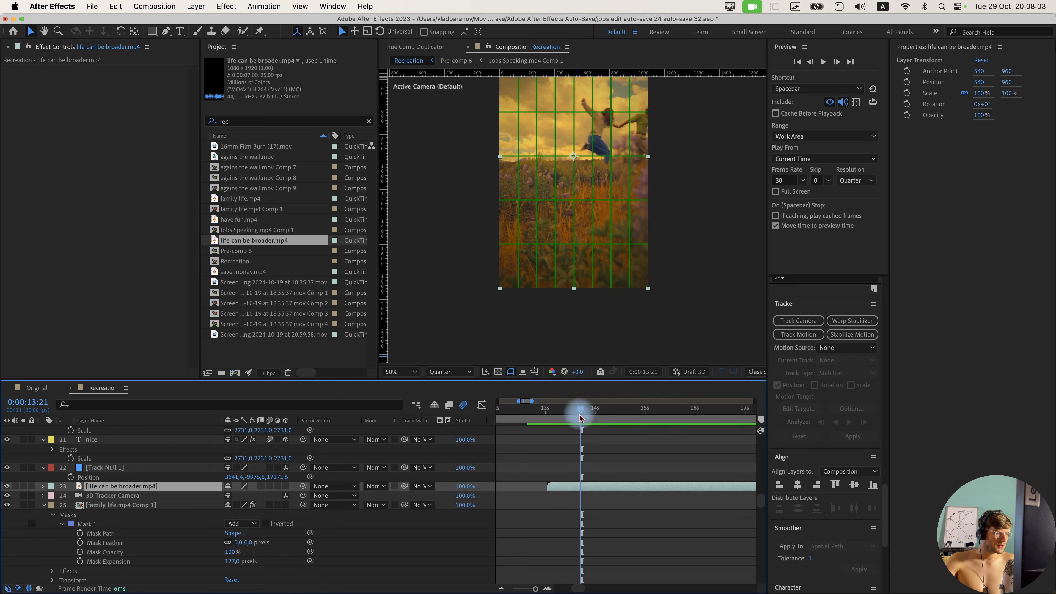
left_click(547, 416)
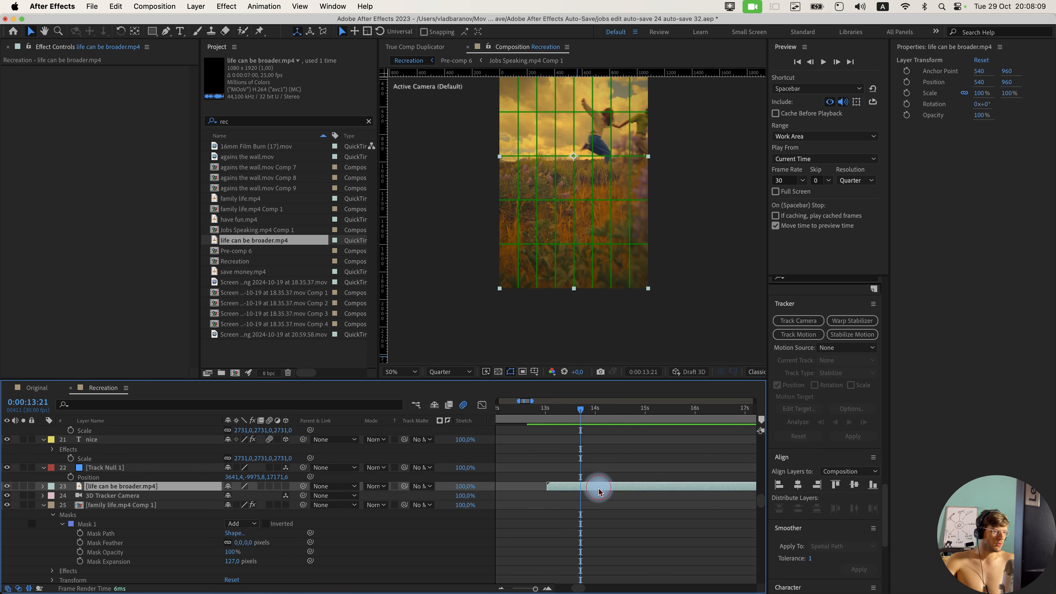
Split life can be broader.mp4 at 0:00:13:21, slide the second part earlier, split it again there and delete the surplus piece.
key("super+shift+d")
mouse_move(630, 488)
left_mouse_down()
mouse_move(603, 490)
mouse_move(613, 490)
left_mouse_up()
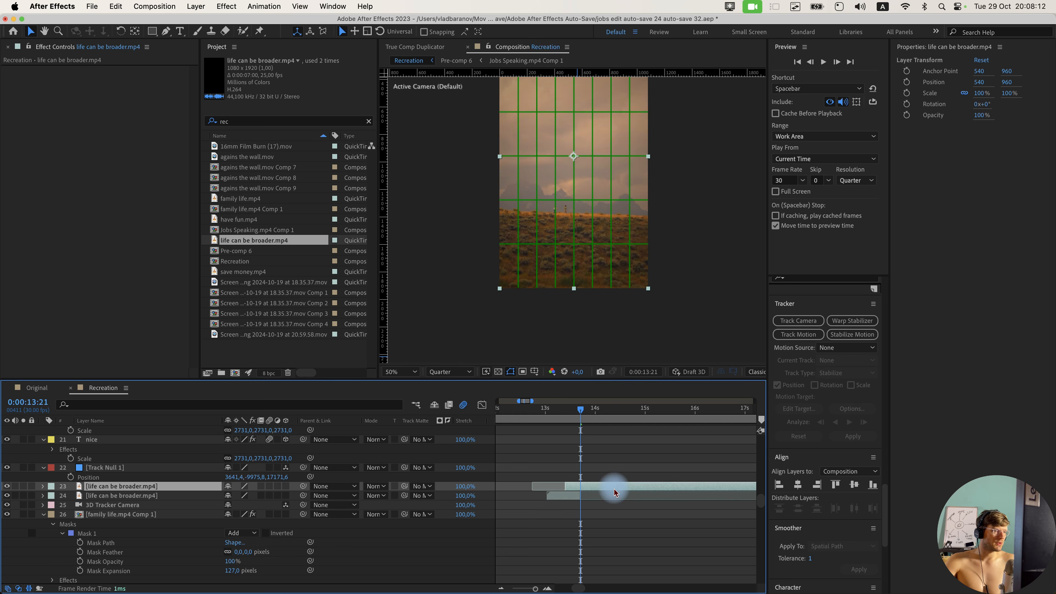
key("super+shift+d")
left_click(576, 496)
key("BackSpace")
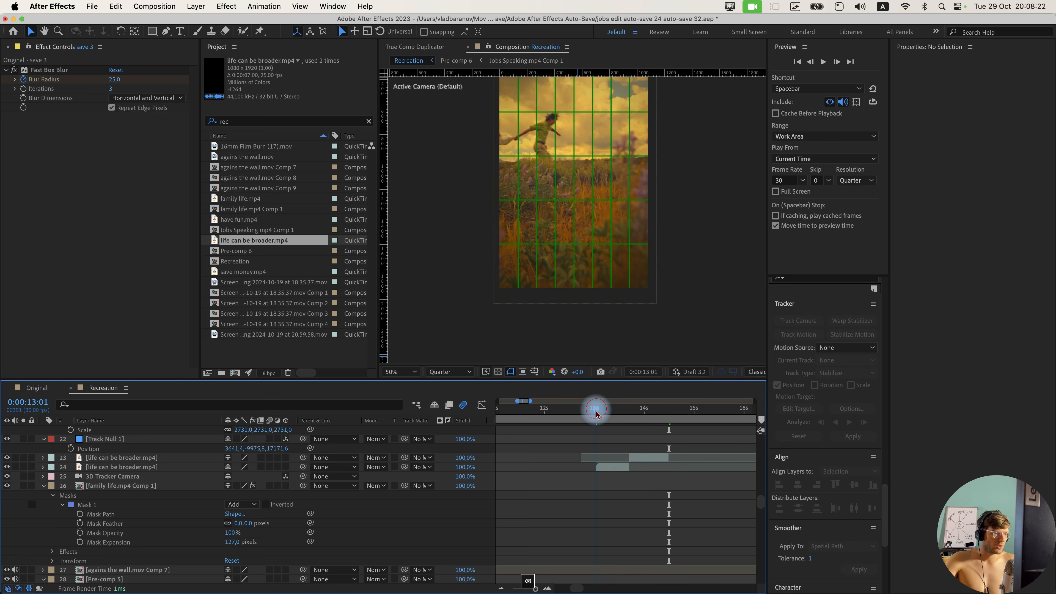
Scrub through the Original composition to find where the "life can be" text appears over the running footage.
left_click_drag(593, 411, 597, 413)
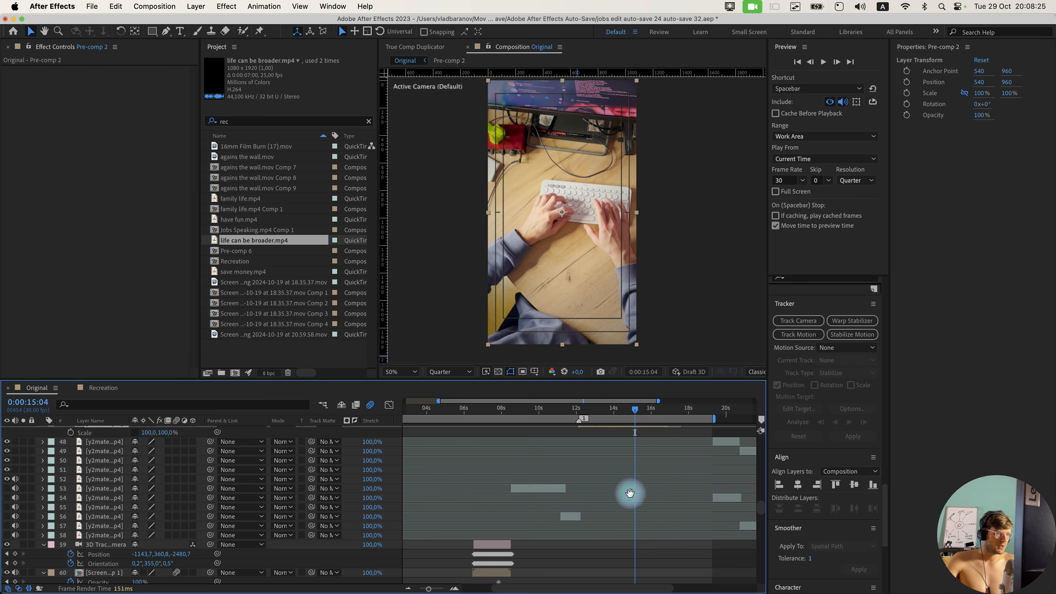
mouse_move(610, 418)
left_mouse_down()
mouse_move(594, 419)
mouse_move(619, 416)
left_mouse_up()
key("=")
key("=")
key("-")
key("-")
left_click_drag(648, 466, 573, 485)
left_click_drag(608, 412, 702, 418)
left_click(590, 408)
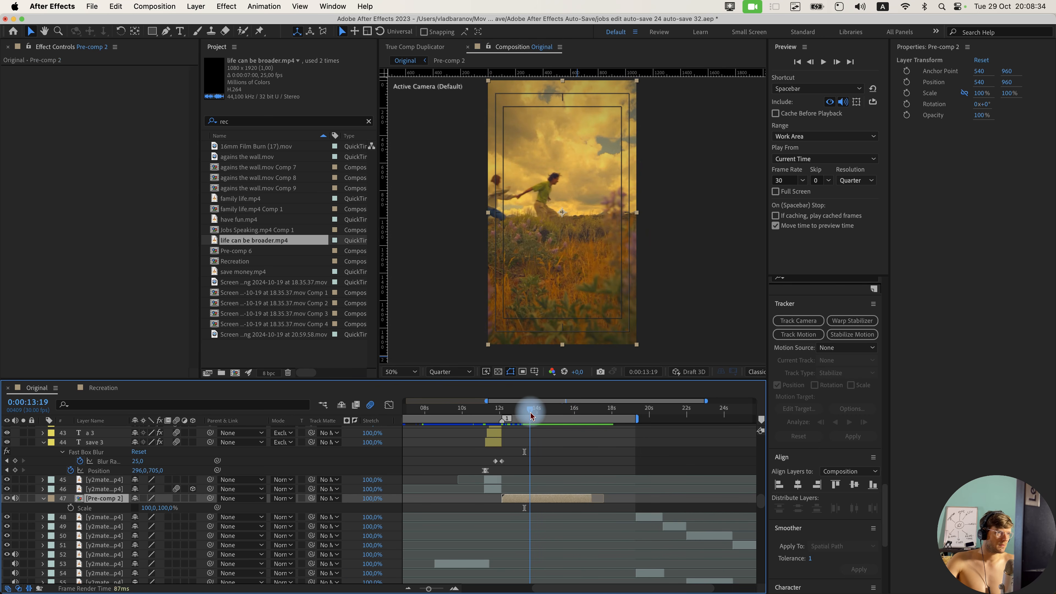
Copy the life 3, can and be text layers from the Original composition.
left_click_drag(531, 416, 533, 414)
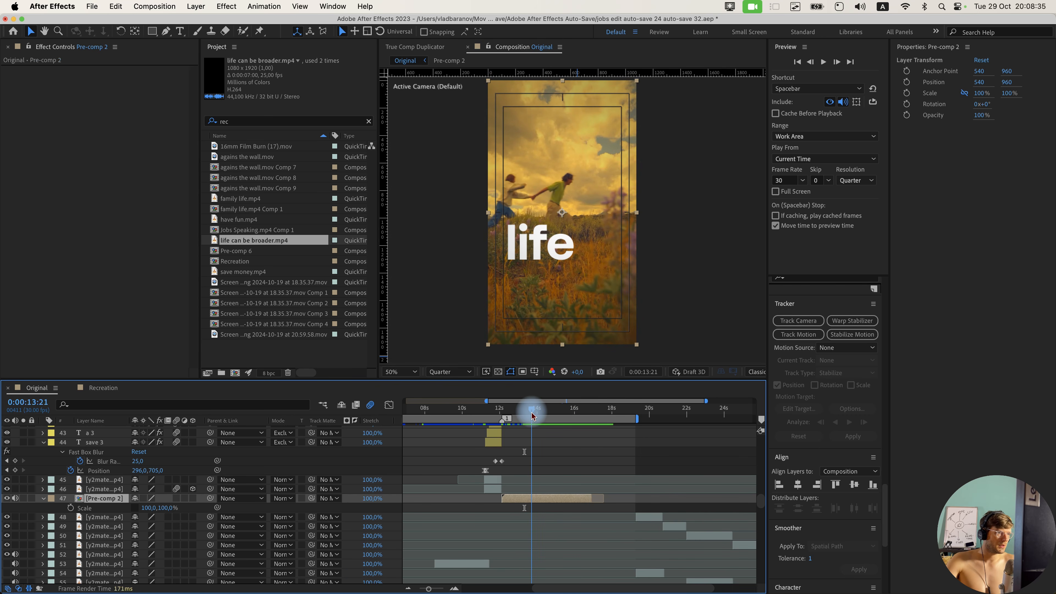
scroll(537, 453, "up", 10)
left_click(555, 456)
left_click(569, 439, "shift")
key("super+c")
Paste the three text layers into Recreation, start them at about 0:00:13:01, and stack them above the life can be broader.mp4 clips.
left_click(103, 389)
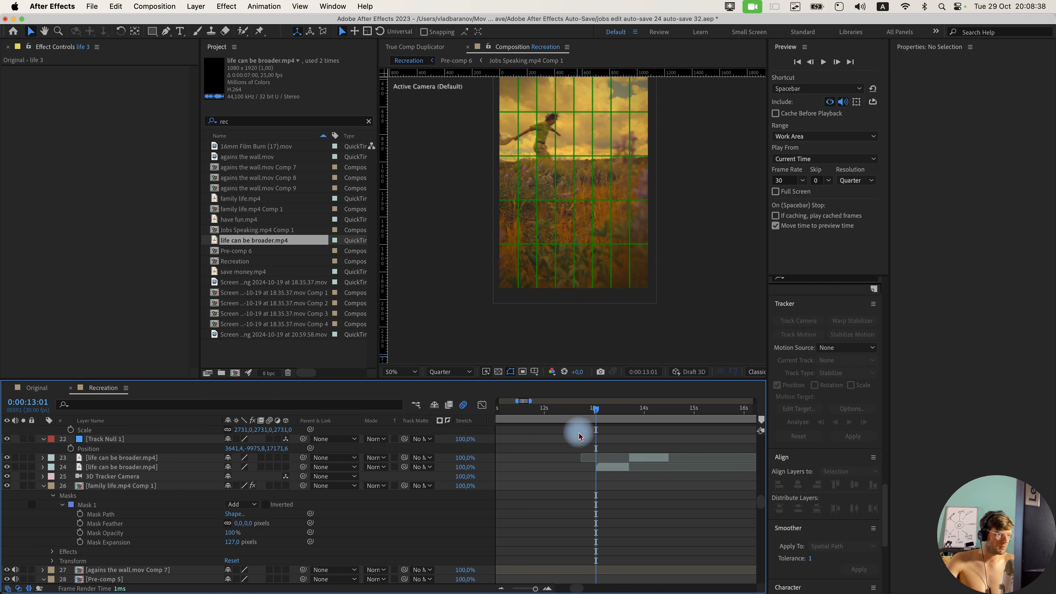
key("super+v")
scroll(566, 465, "right", 2)
left_click_drag(607, 434, 581, 436)
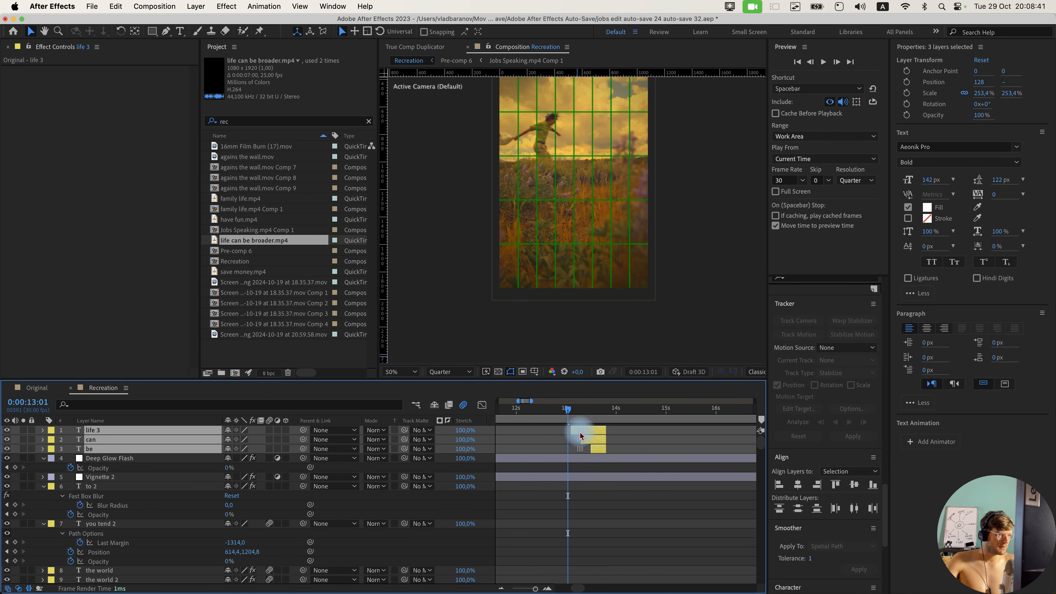
left_click_drag(179, 431, 165, 575)
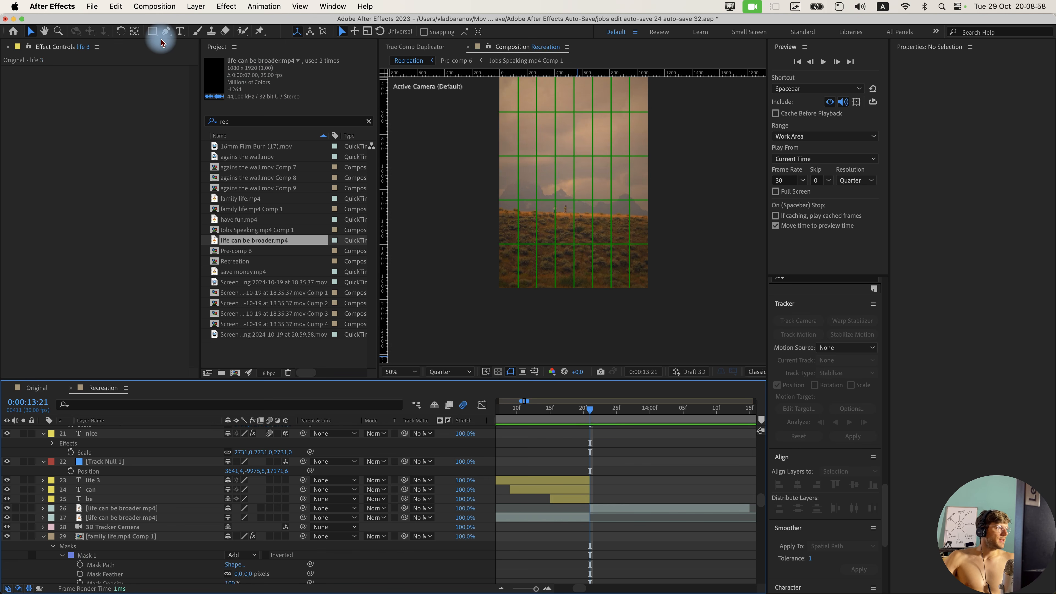
Add a "much" text layer at 0:00:13:21, place it directly below the be layer and split it at that time.
left_click(184, 33)
left_click(599, 151)
type("much")
left_click(623, 481)
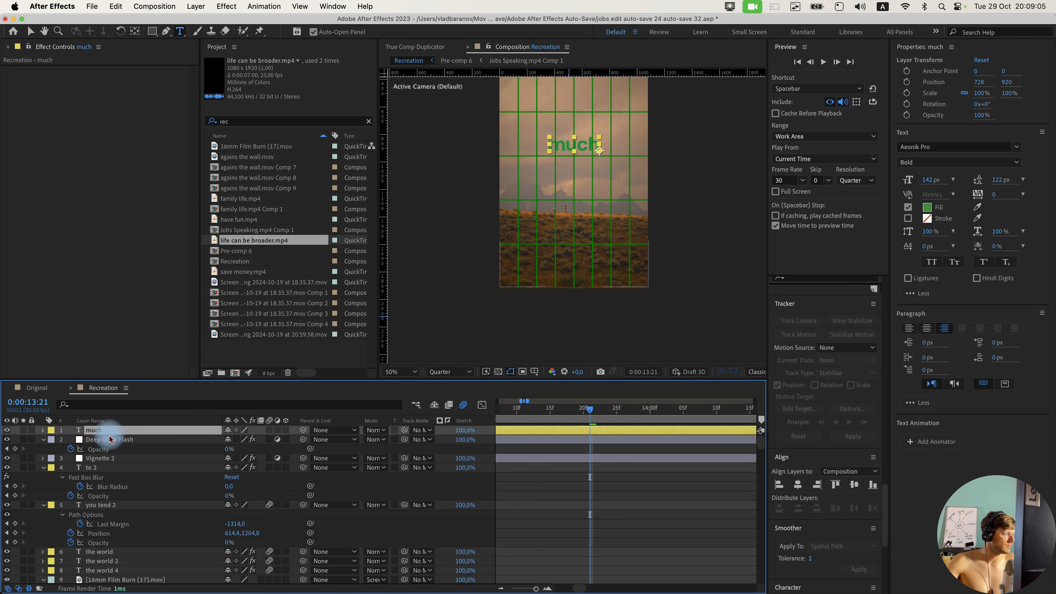
left_click_drag(106, 437, 195, 483)
key("ctrl+d")
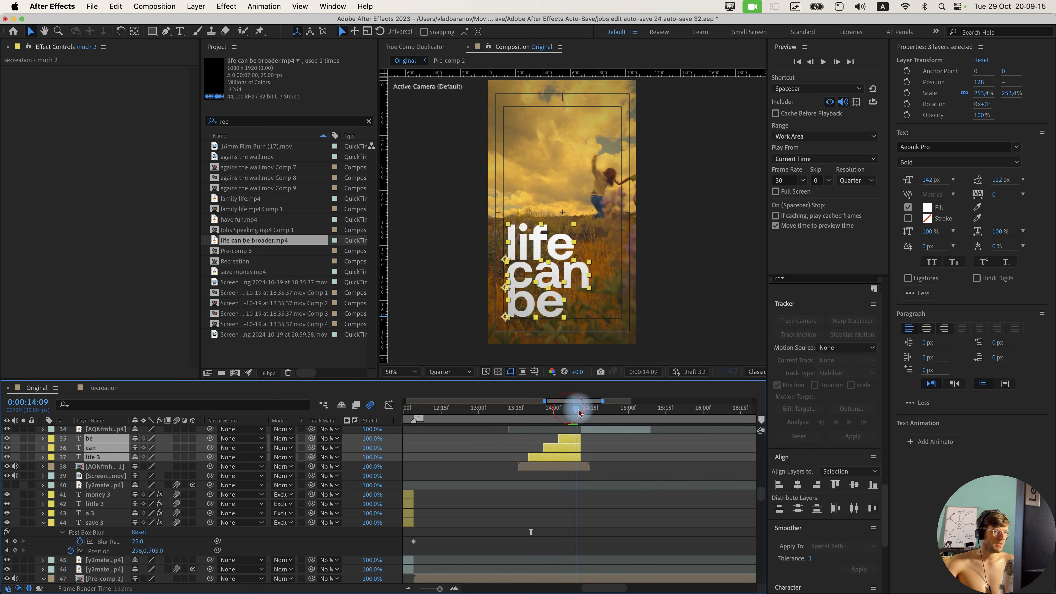
Scrub the Original composition from 0:00:14:09 to check the text that follows "life can be".
left_click_drag(579, 412, 618, 434)
scroll(511, 179, "up", 2)
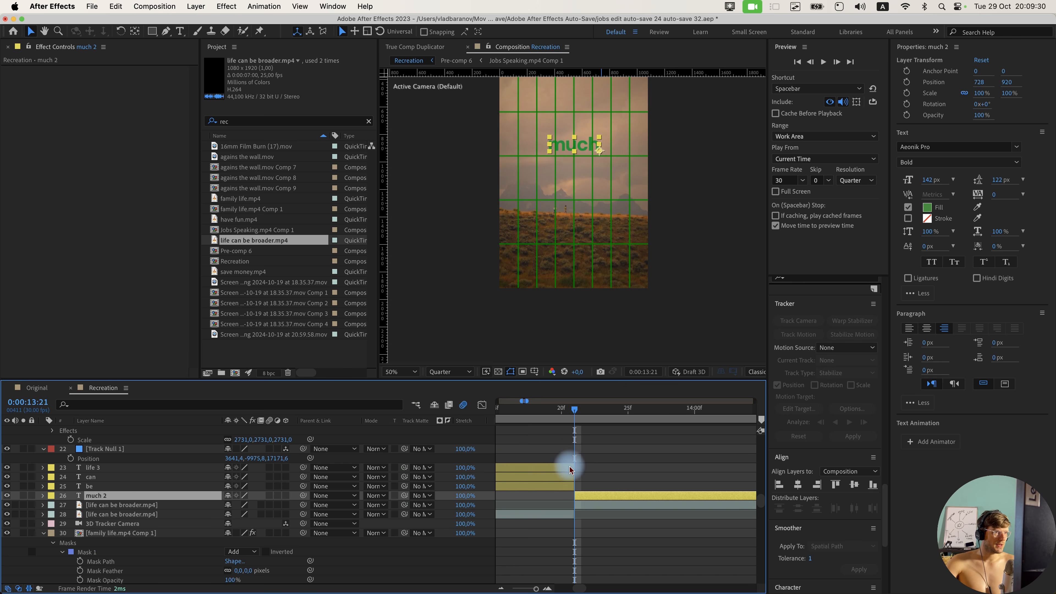
Change the fill colour of the "much" text layer to white (FFFFFF).
left_click(928, 209)
left_click_drag(744, 459, 605, 401)
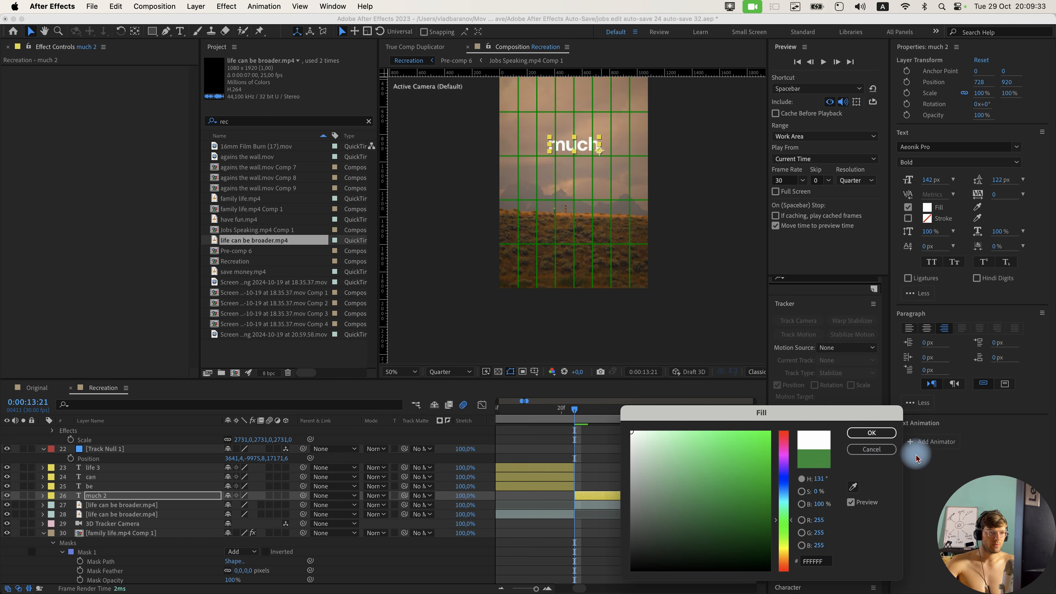
left_click(871, 436)
Start keyframing the much layer's Source Text at 0:00:13:21 and change the text to "muuch" at 0:00:13:22.
left_click(42, 496)
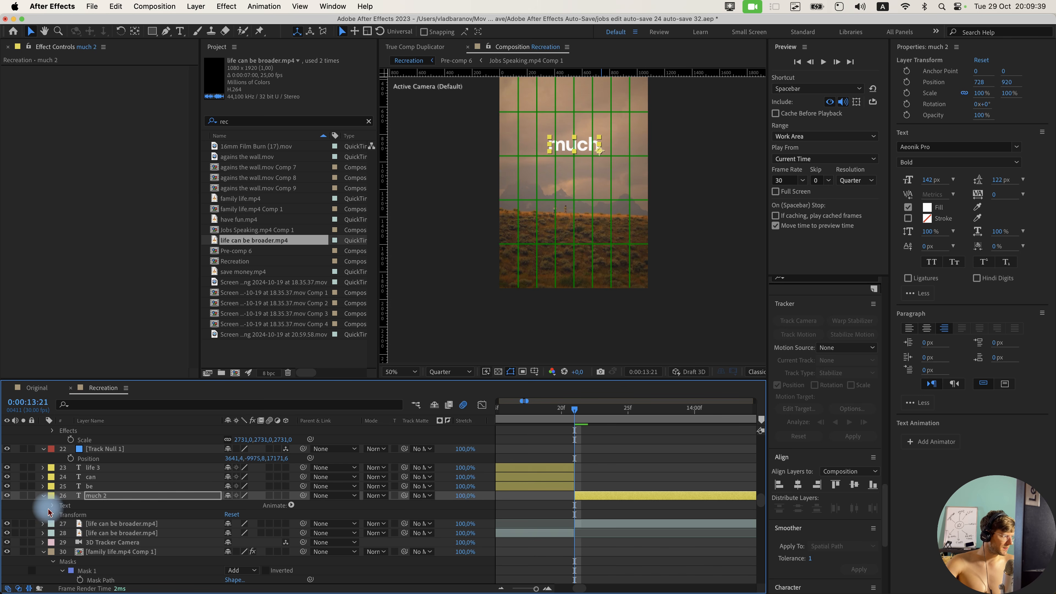
left_click(52, 505)
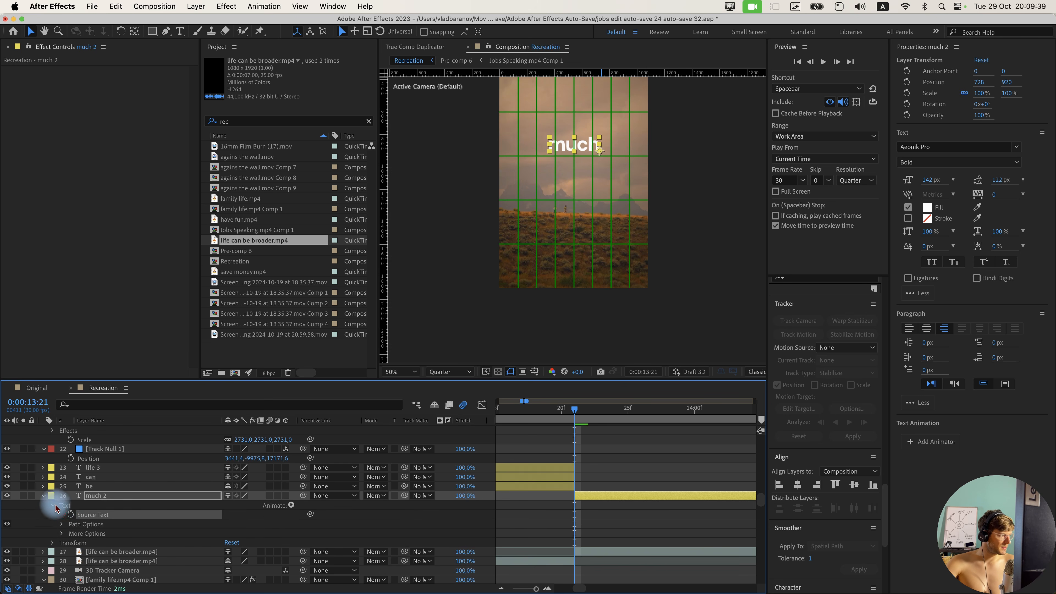
left_click(70, 516)
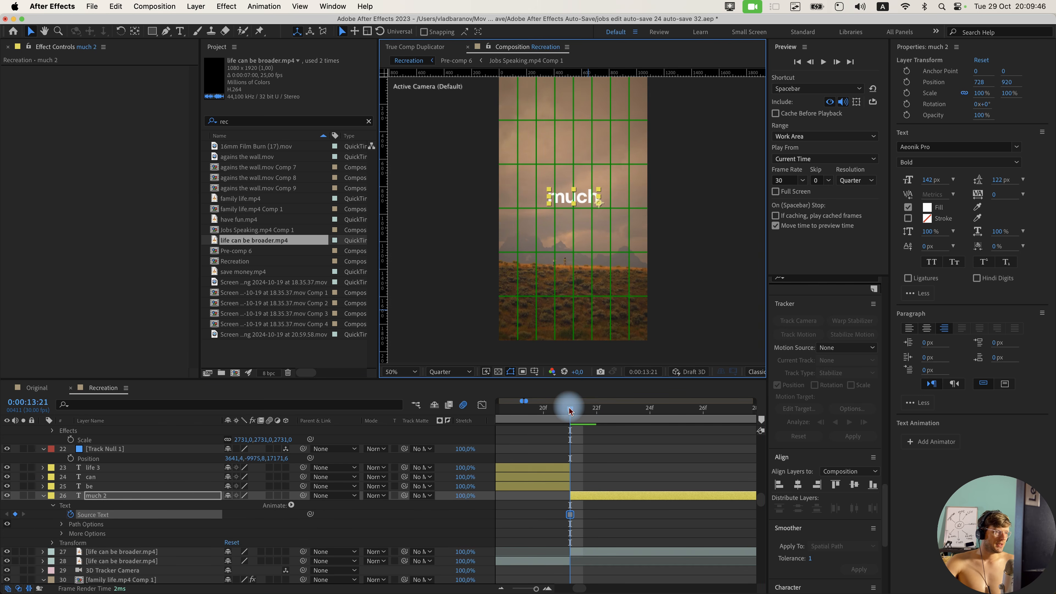
left_click(571, 409)
left_click_drag(582, 413, 609, 418)
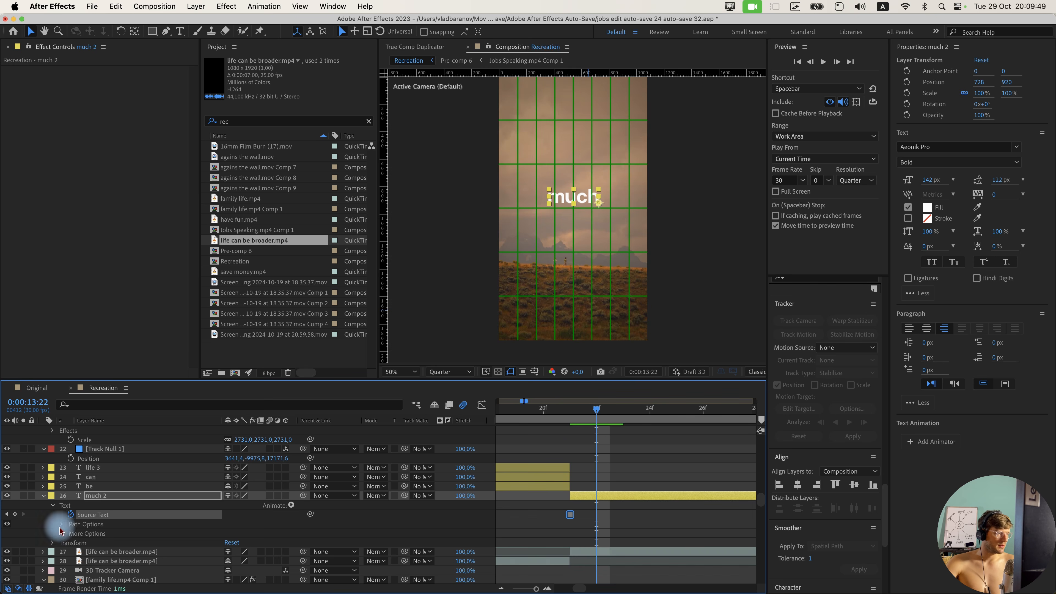
double_click(571, 196)
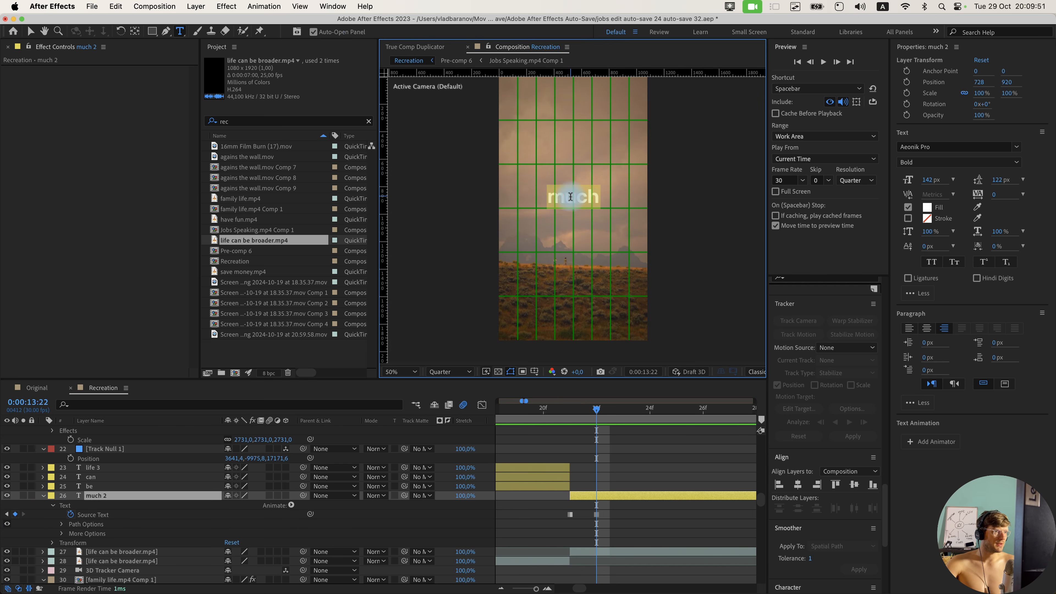
type("u")
left_click(623, 507)
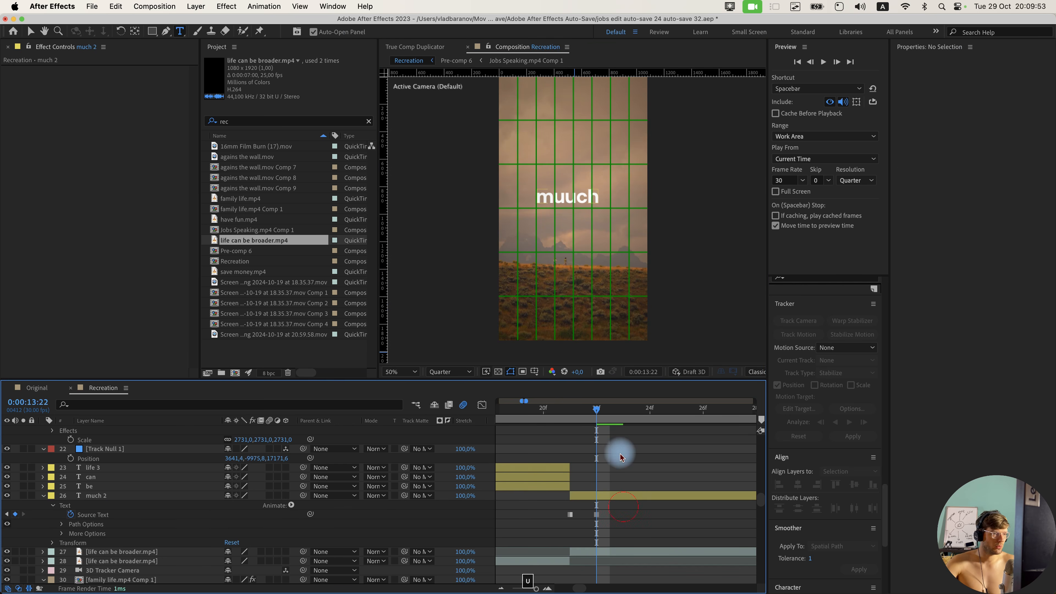
Shift the much layer's anchor point X to -450 and move the layer to position 336, 784.
mouse_move(593, 409)
left_mouse_down()
mouse_move(573, 411)
mouse_move(597, 412)
left_mouse_up()
left_click(605, 495)
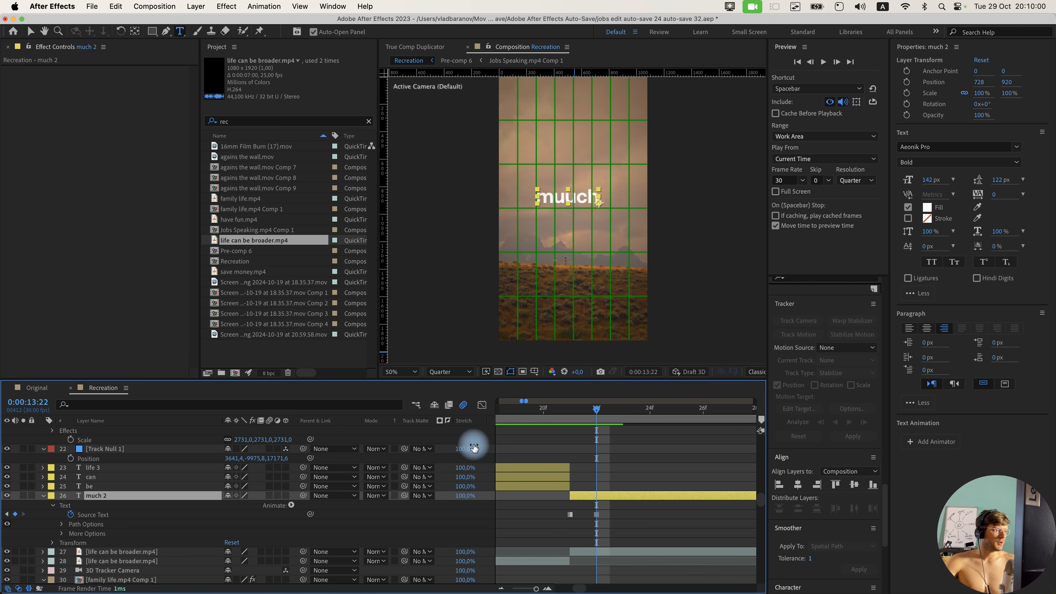
key("a")
left_click_drag(231, 505, 211, 507)
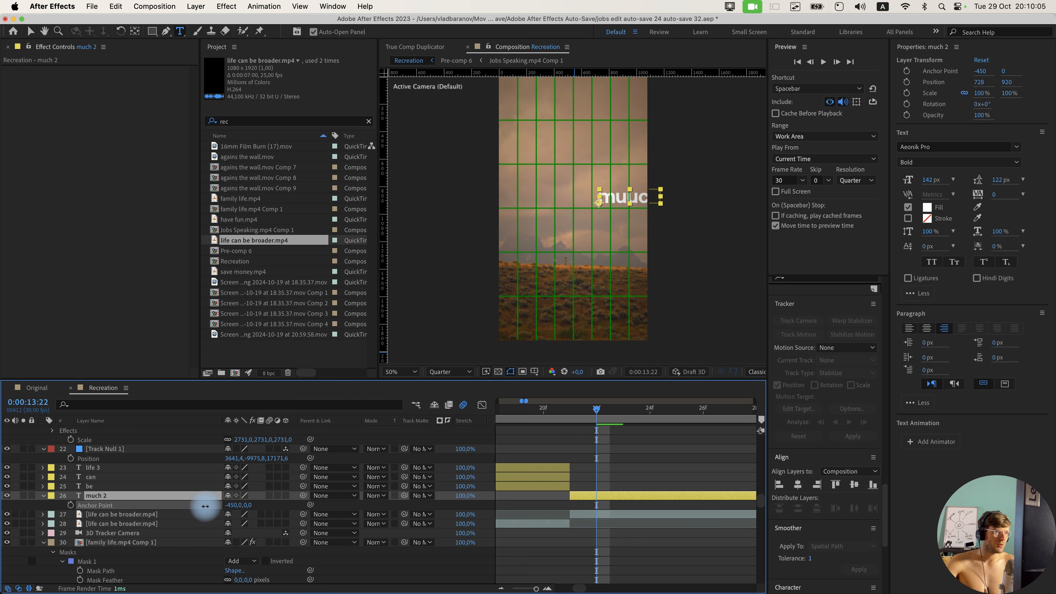
key("v")
left_click_drag(618, 198, 565, 180)
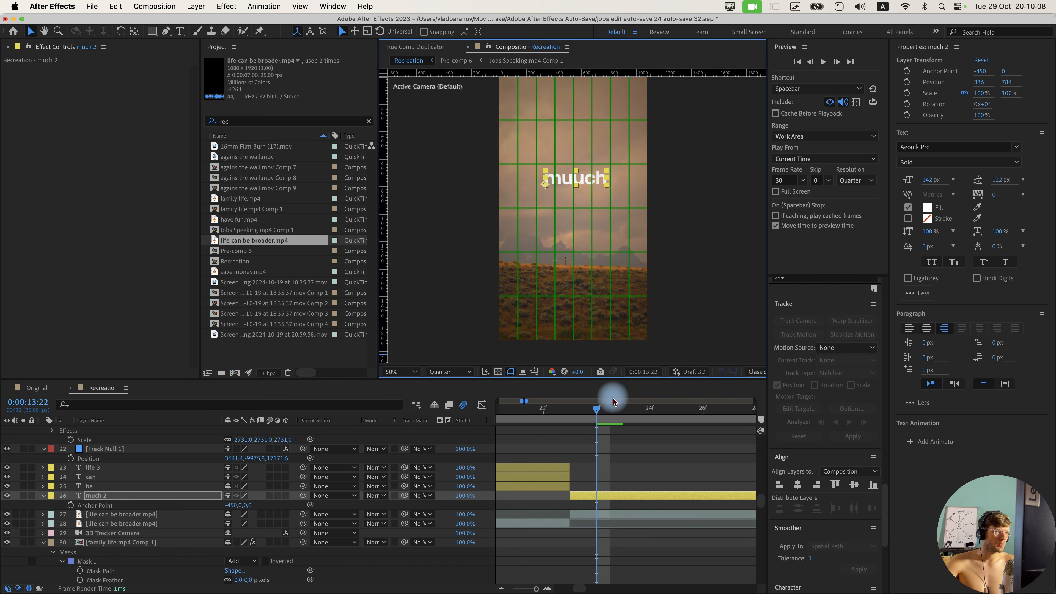
Return to 0:00:13:21 and set the much layer's anchor point X to -363.
left_click_drag(585, 411, 575, 413)
left_click(618, 323)
left_click(586, 495)
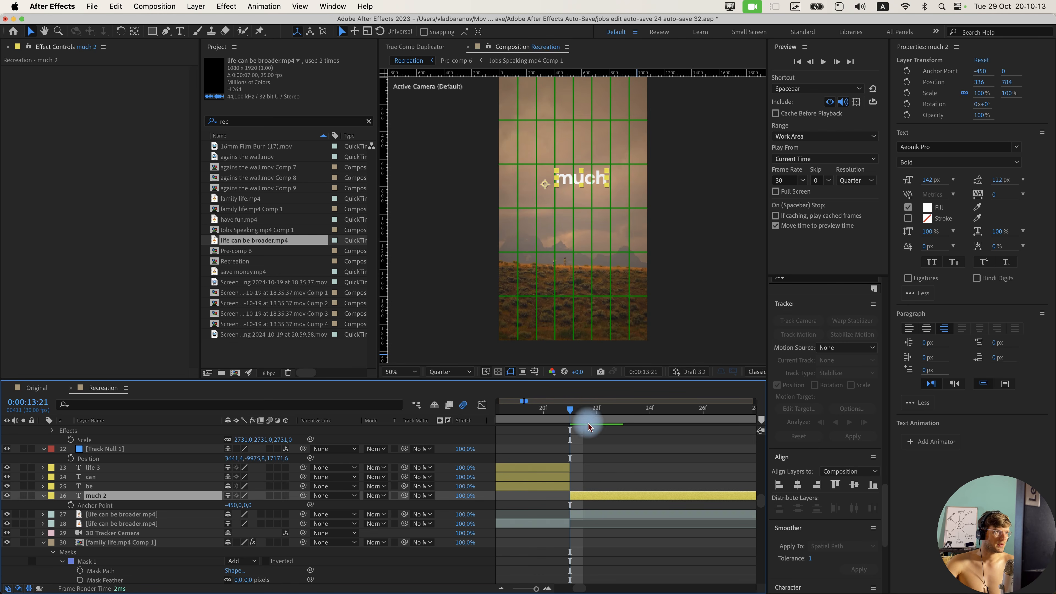
key("a")
key("a")
left_click_drag(234, 508, 287, 510)
Add one more "u" to the much layer's Source Text on each frame from 0:00:13:24 through 0:00:13:27.
key("super+Right")
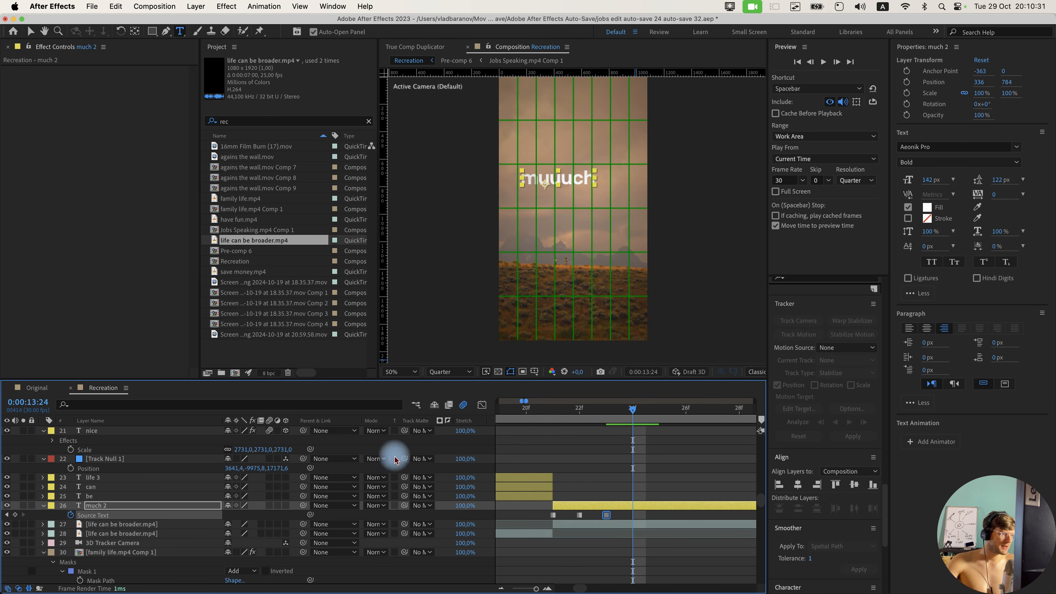
type("u")
left_click(632, 348)
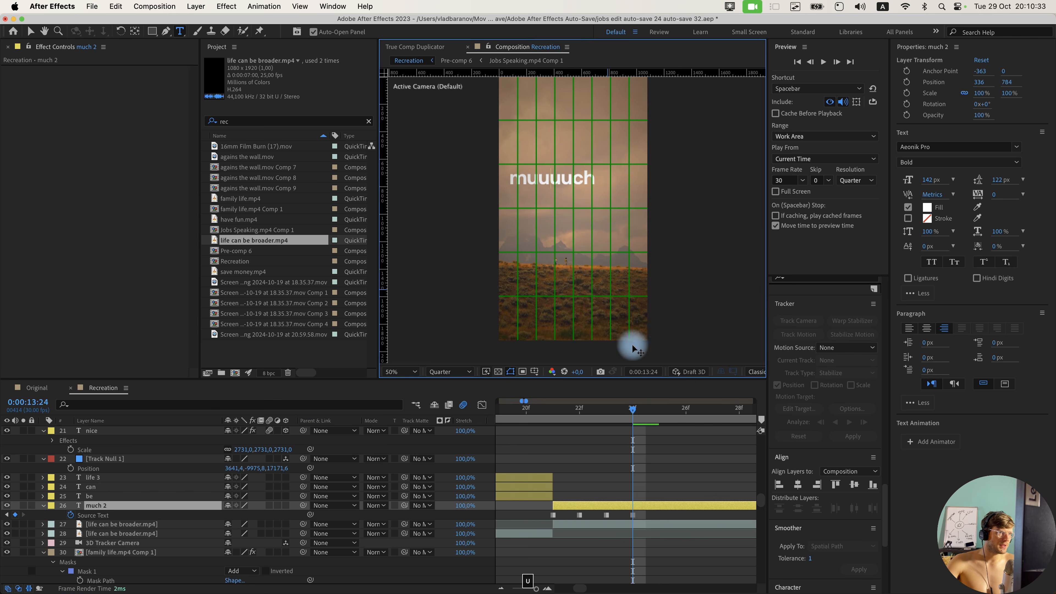
left_click(629, 410)
left_click(650, 409)
left_click(541, 177)
type("u")
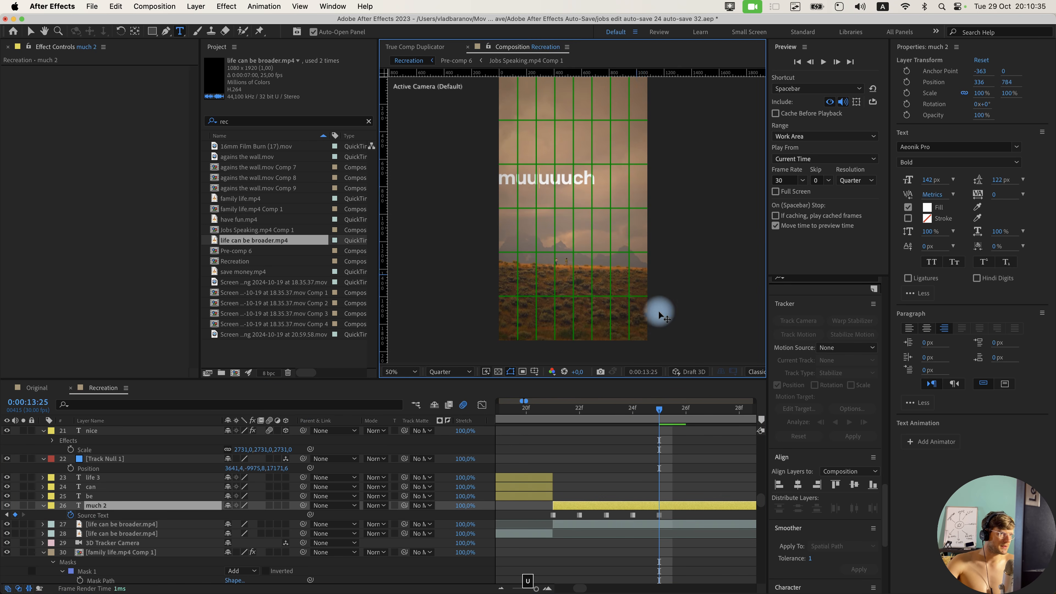
left_click(688, 413)
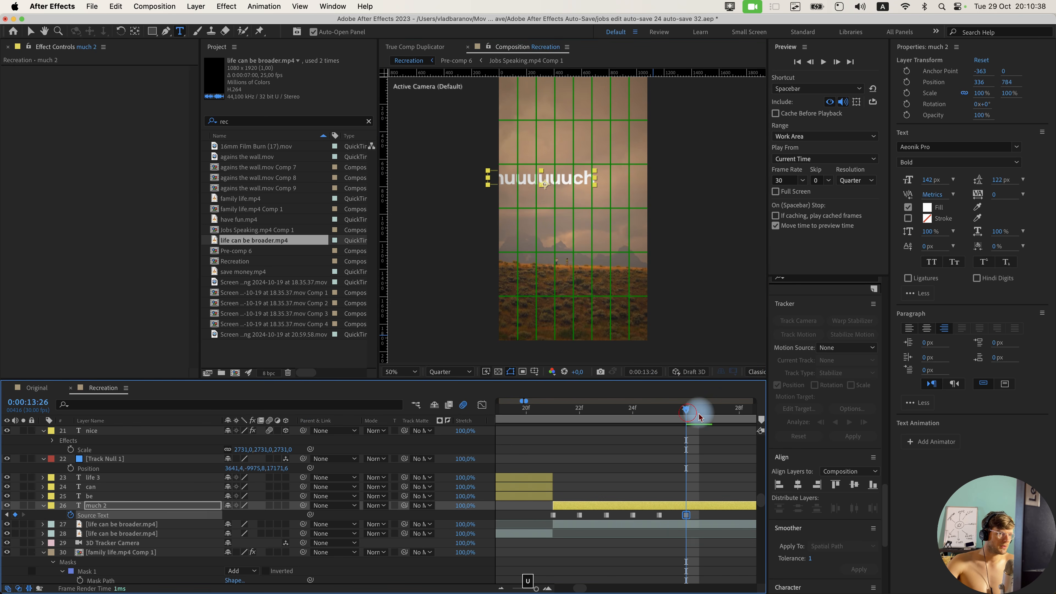
key("super+Right")
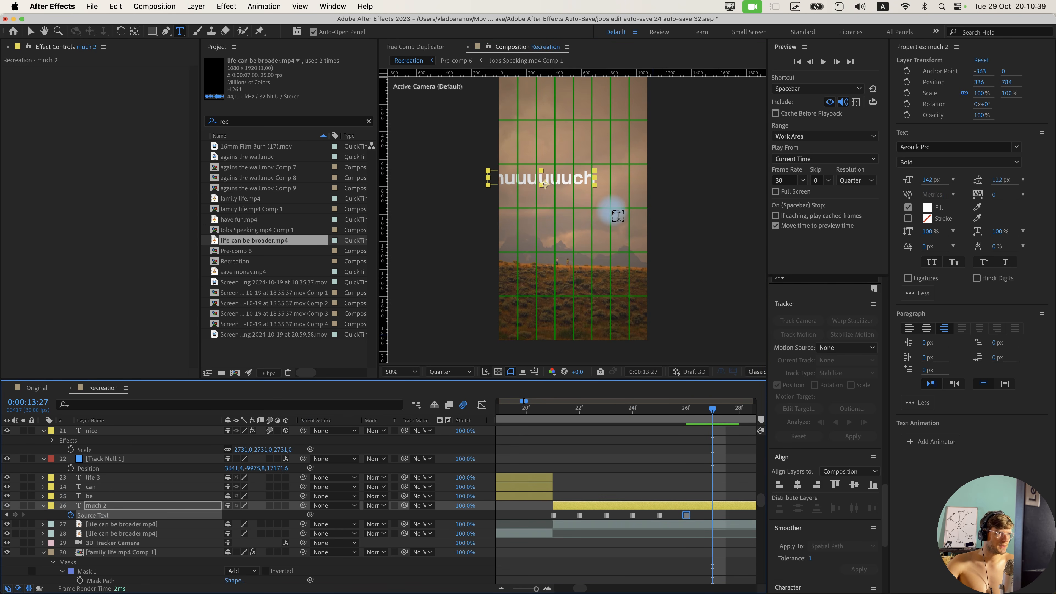
left_click(523, 177)
type("u")
left_click(737, 413)
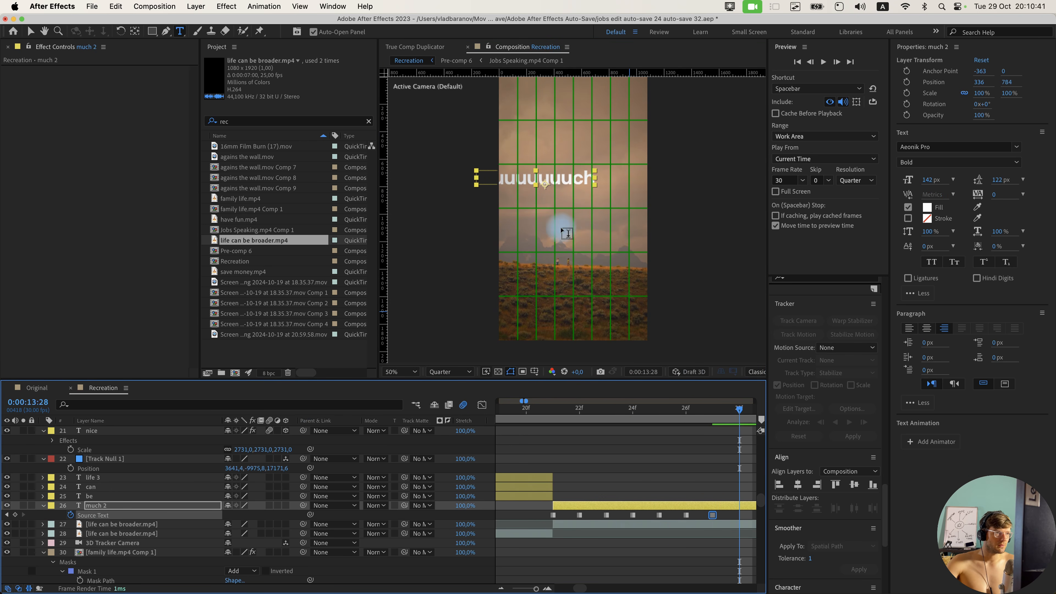
Continue keyframing one extra "u" per frame in the much layer's Source Text from 0:00:13:28 up to 0:00:14:07.
left_click(525, 178)
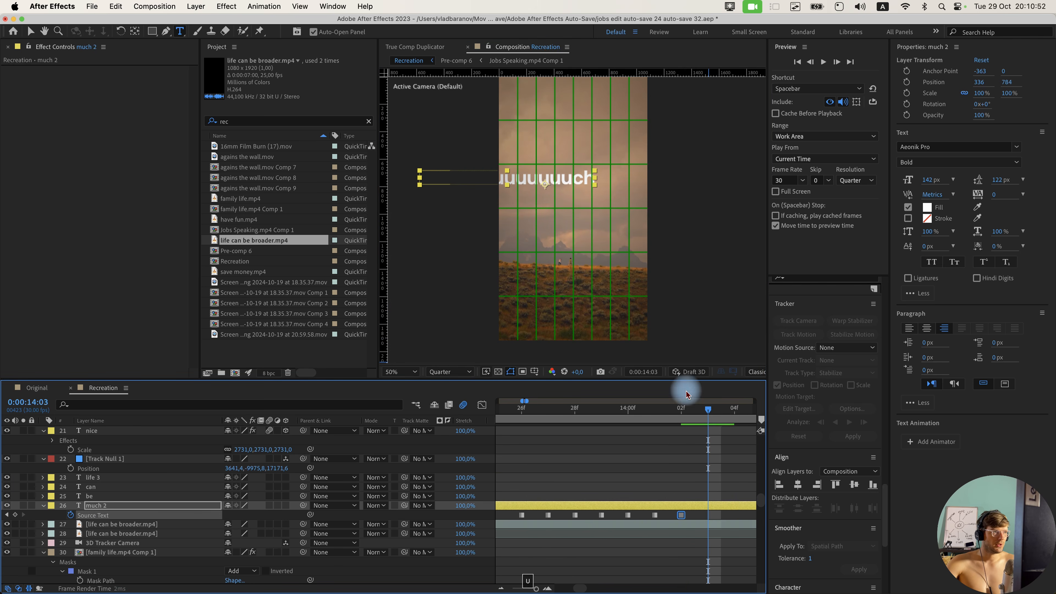
left_click(528, 179)
type("u")
left_click_drag(718, 408, 731, 408)
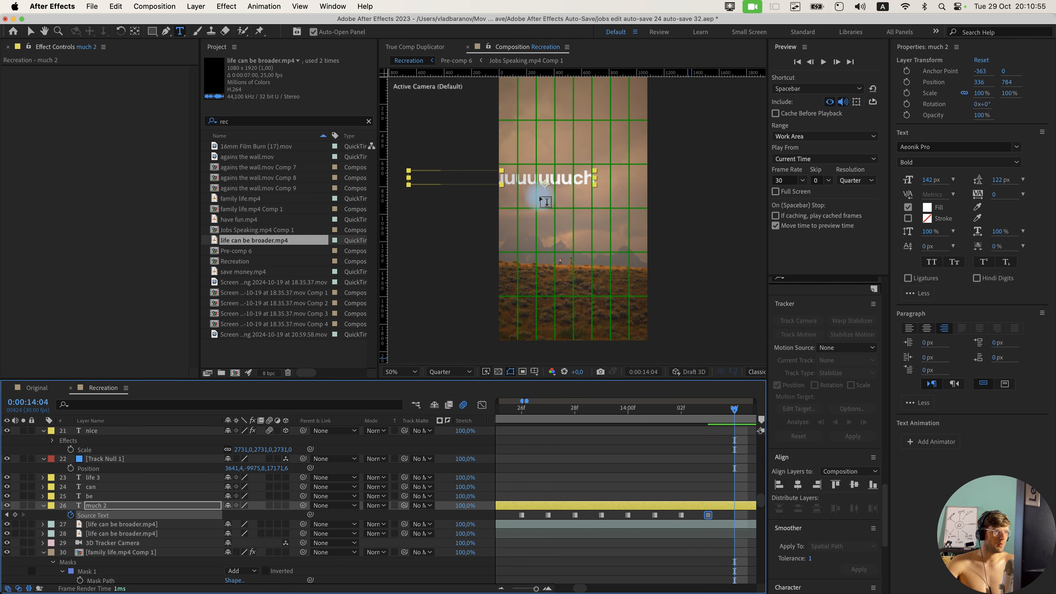
left_click(528, 178)
type("u")
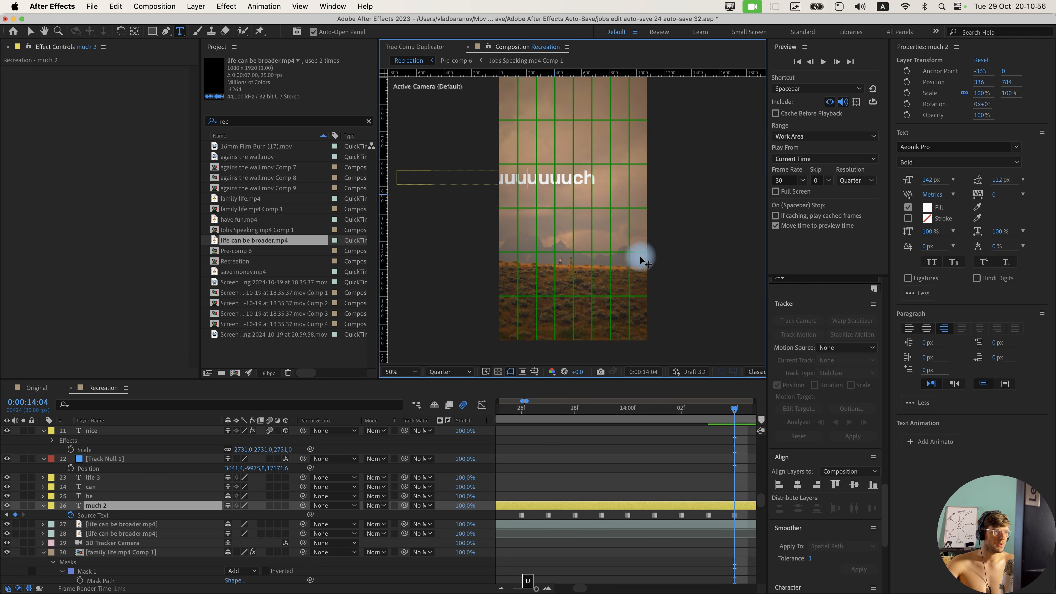
middle_click(687, 455)
left_click_drag(674, 455, 589, 442)
left_click_drag(642, 413, 661, 402)
key("u")
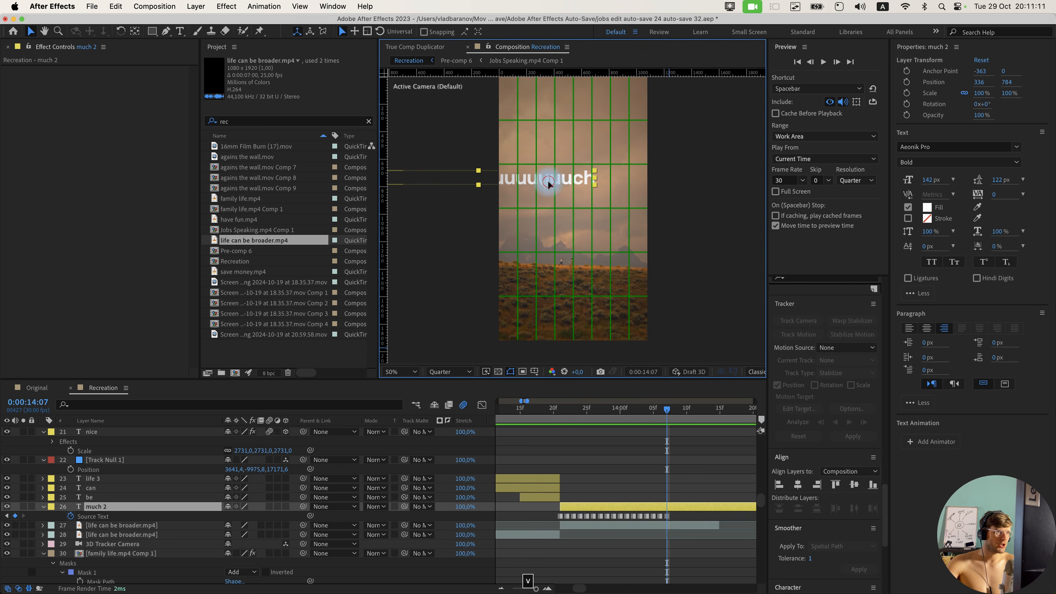
Scale the much layer to 41.9%, place it at position 708, 784 and scrub through the stretching word.
key("v")
left_click_drag(646, 170, 606, 187)
left_click_drag(624, 421, 584, 423)
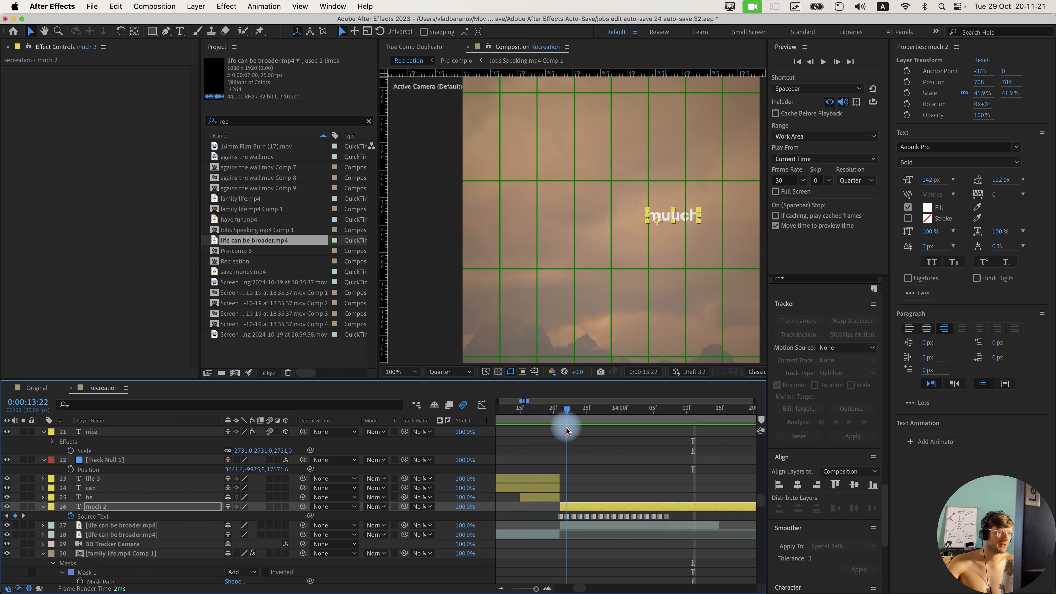
Bring the broader text layer from Original into Recreation, scale it to 140% and place it below the stretched "much" text.
left_click(36, 388)
left_click_drag(580, 413, 629, 418)
left_click(103, 387)
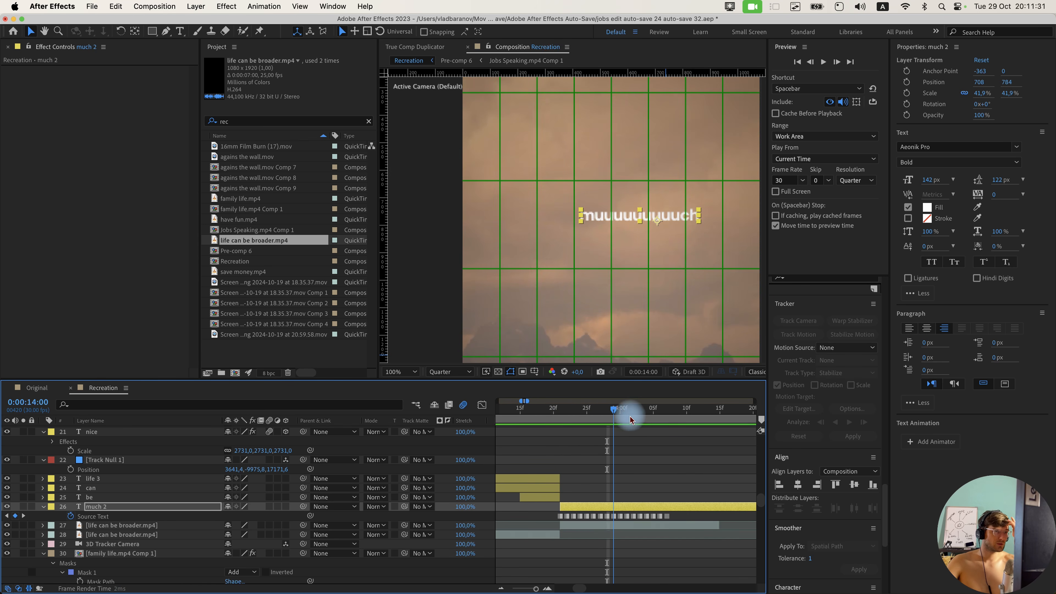
key("super+v")
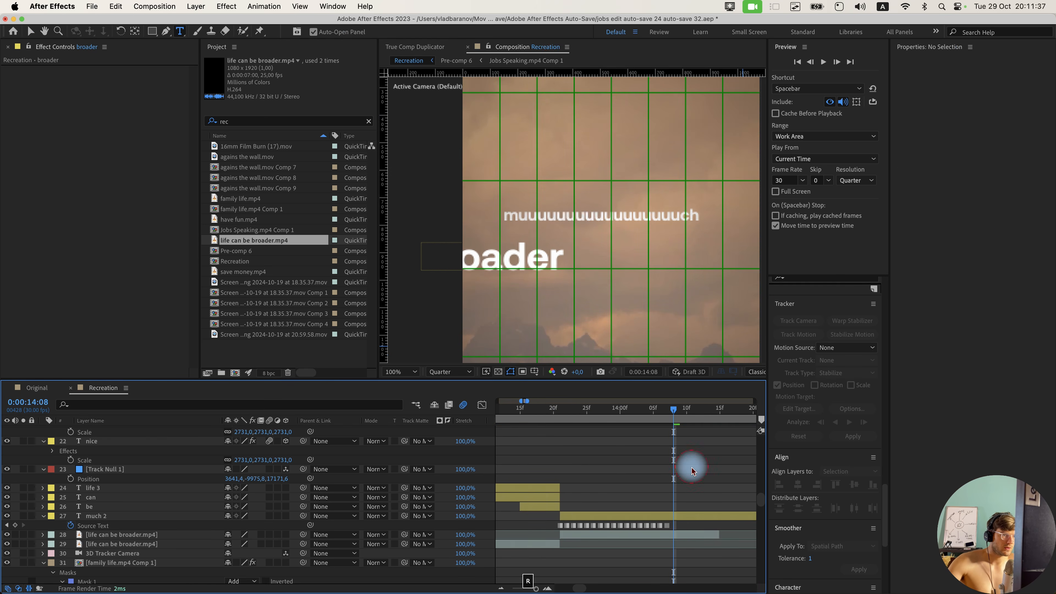
scroll(688, 466, "up", 10)
key("space")
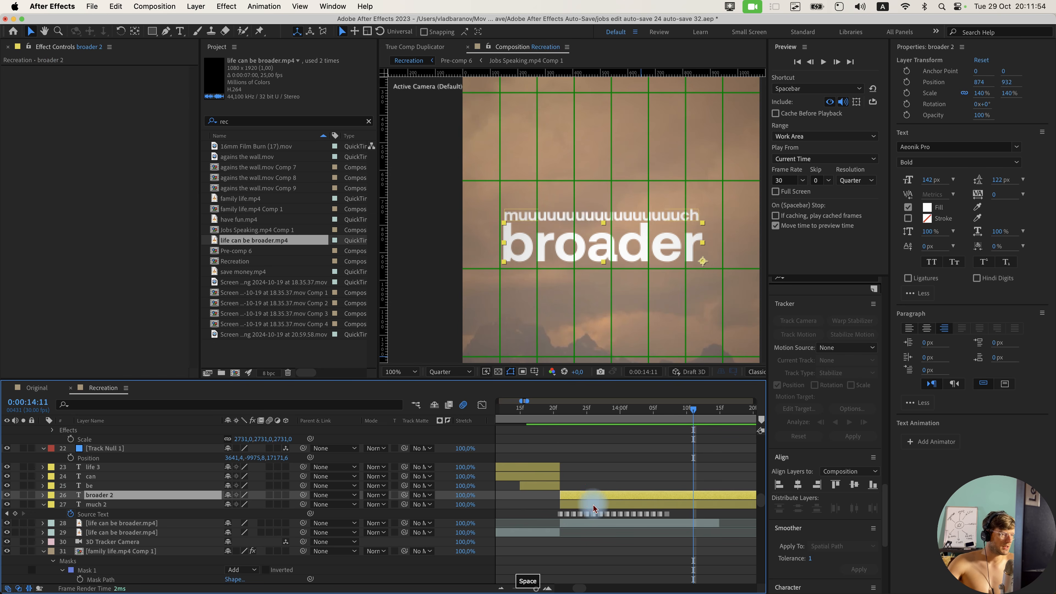
Set the broader and much text layers to Exclusion blending and move both down in front of the mountains above the field.
left_click(593, 505, "shift")
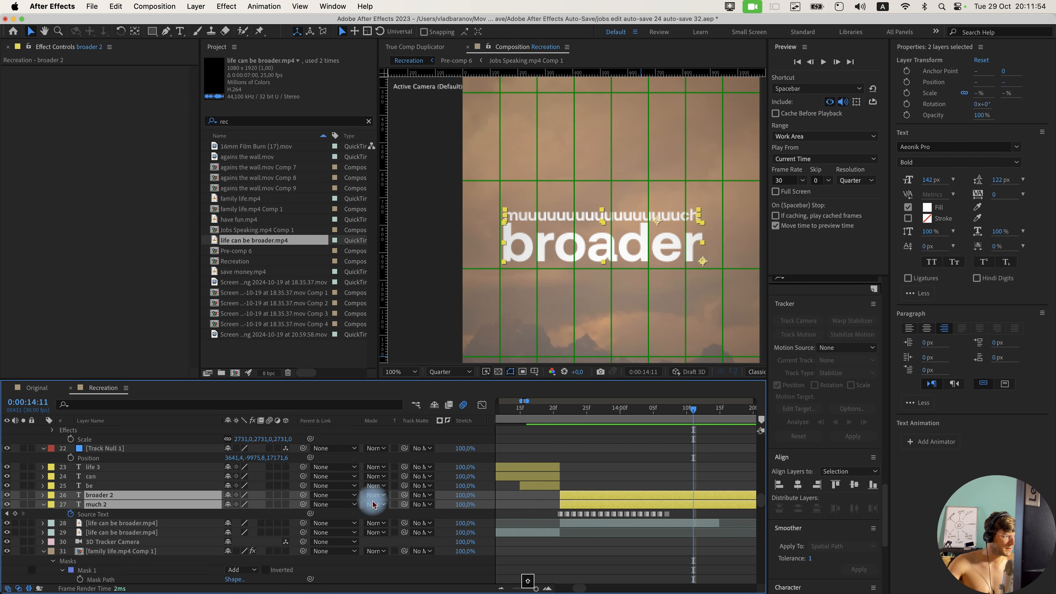
left_click(374, 504)
left_click(609, 449)
scroll(611, 450, "down", 3)
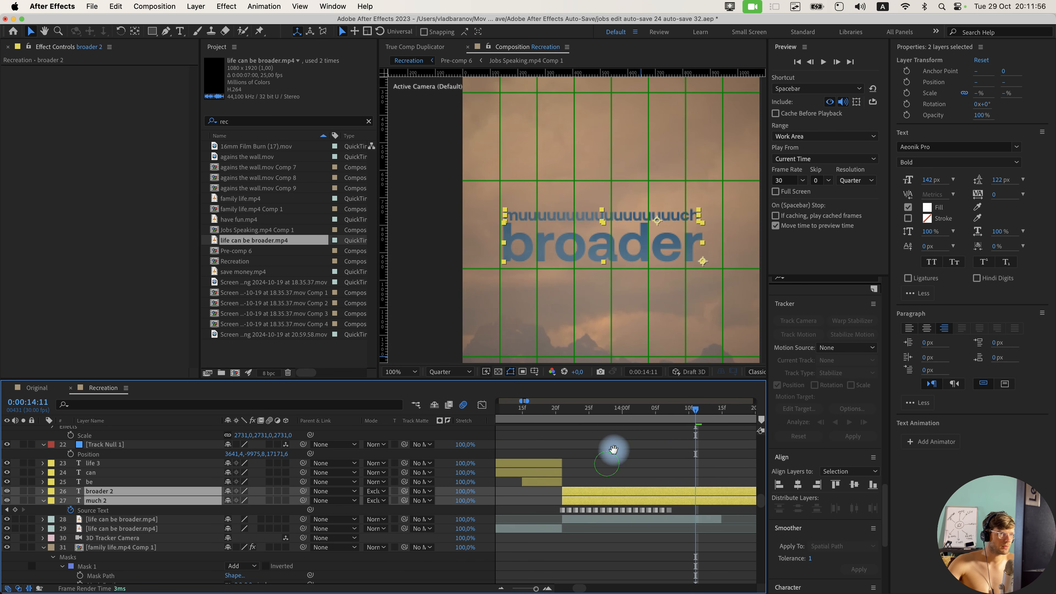
key("comma")
left_click_drag(626, 232, 605, 285)
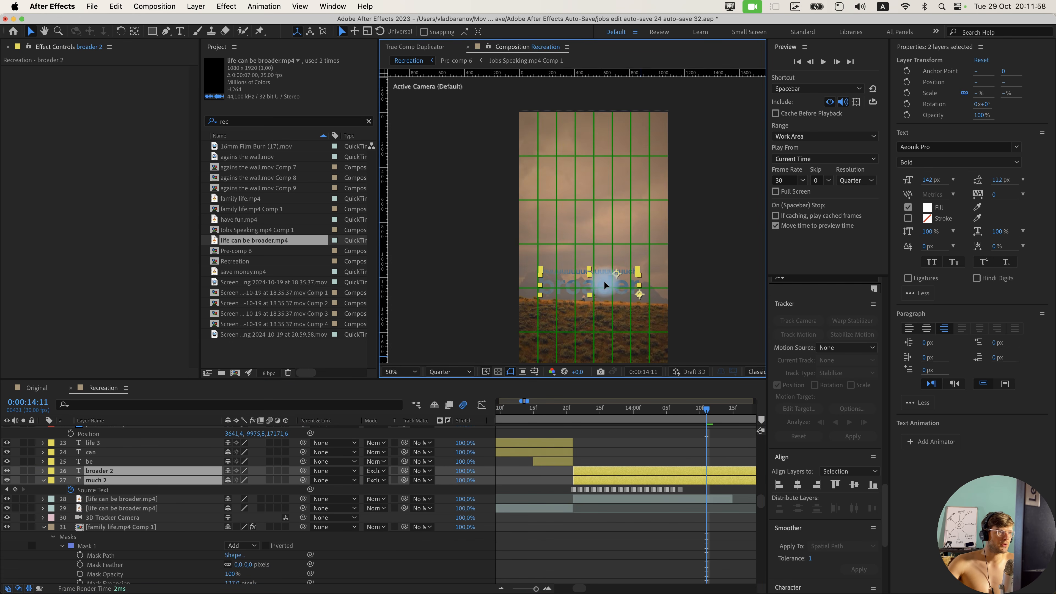
key("period")
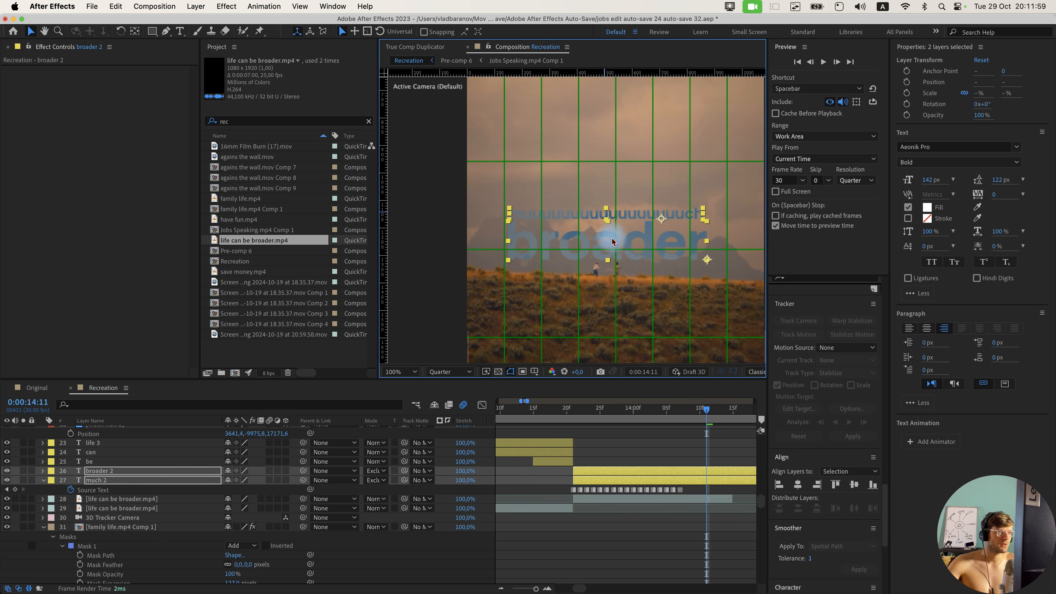
Rotate the broader and much text layers to 3°.
key("r")
left_click_drag(242, 479, 245, 481)
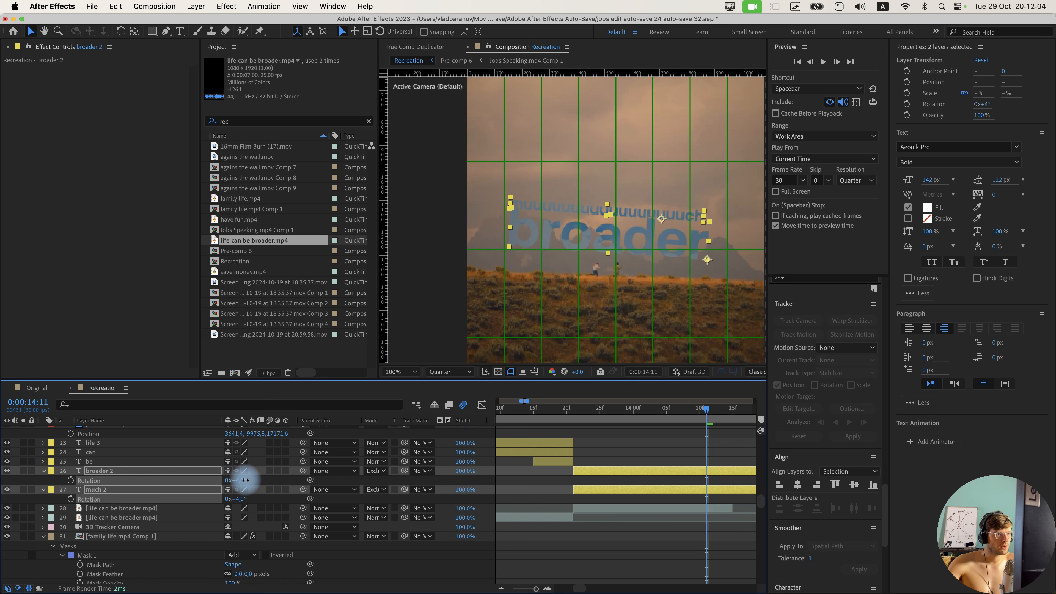
left_click(272, 480)
left_click(613, 252)
key("super+z")
left_click(672, 490)
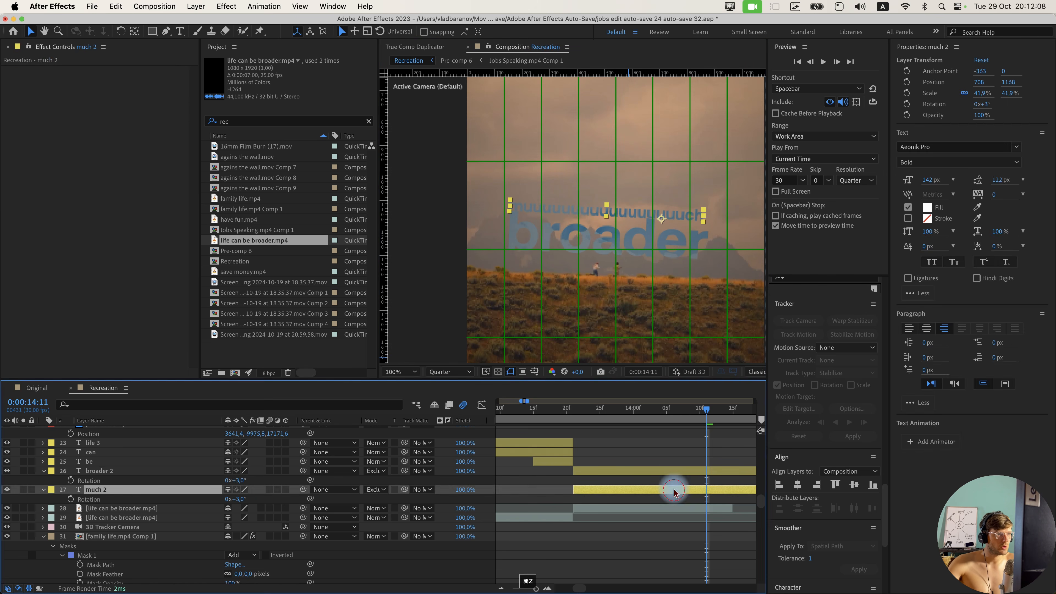
left_click(614, 250)
key("super+z")
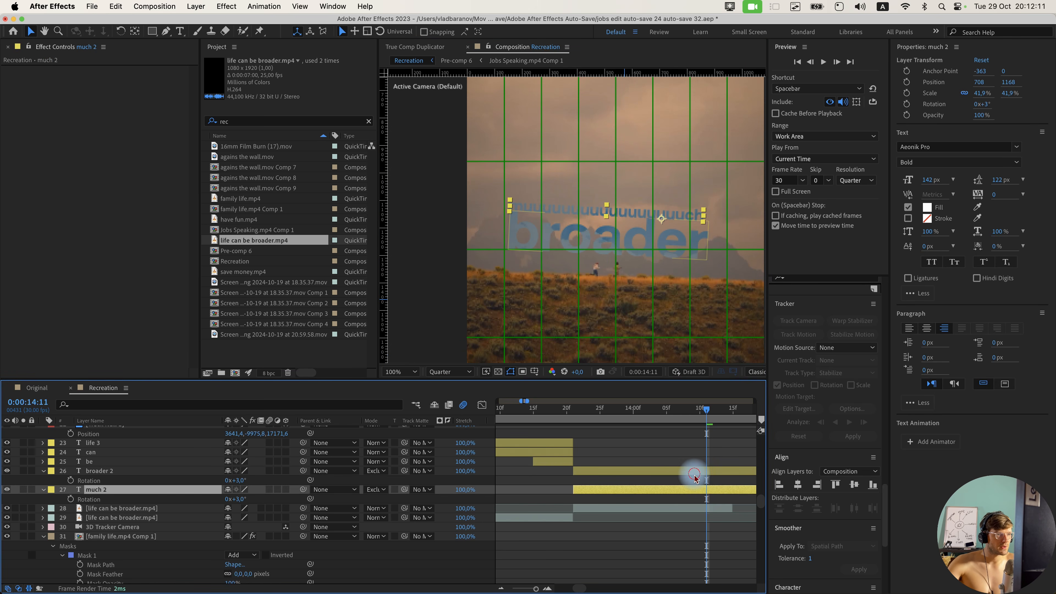
Set the rotation of the much text layer back to 0°.
key("r")
left_click(237, 498)
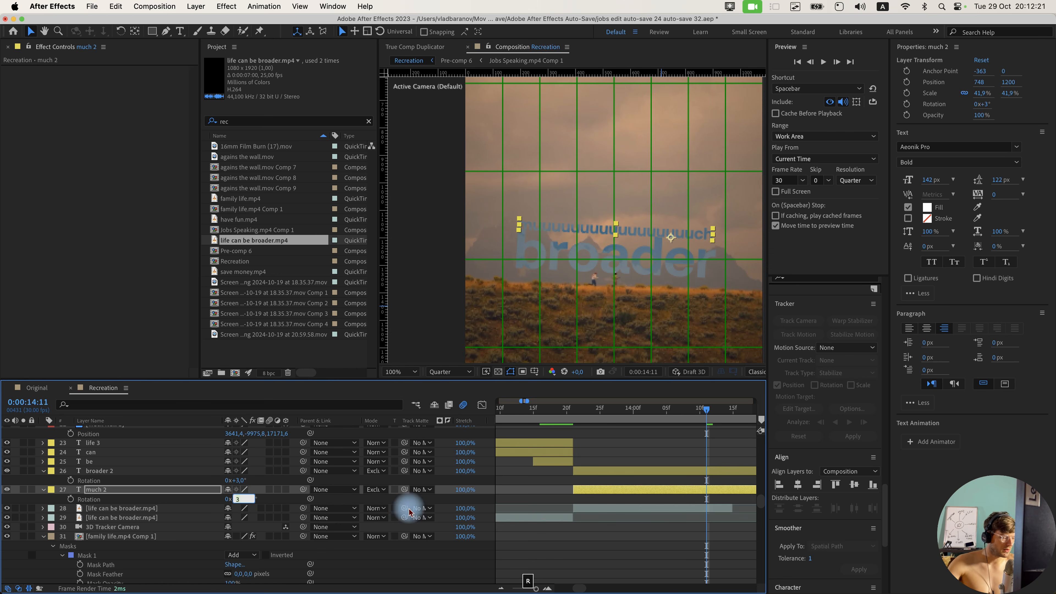
type("0")
key("Return")
Move the much layer up to about position 746, 1154 and set its blending mode to Normal.
mouse_move(632, 238)
left_mouse_down()
mouse_move(625, 208)
mouse_move(638, 218)
left_mouse_up()
left_click(375, 489)
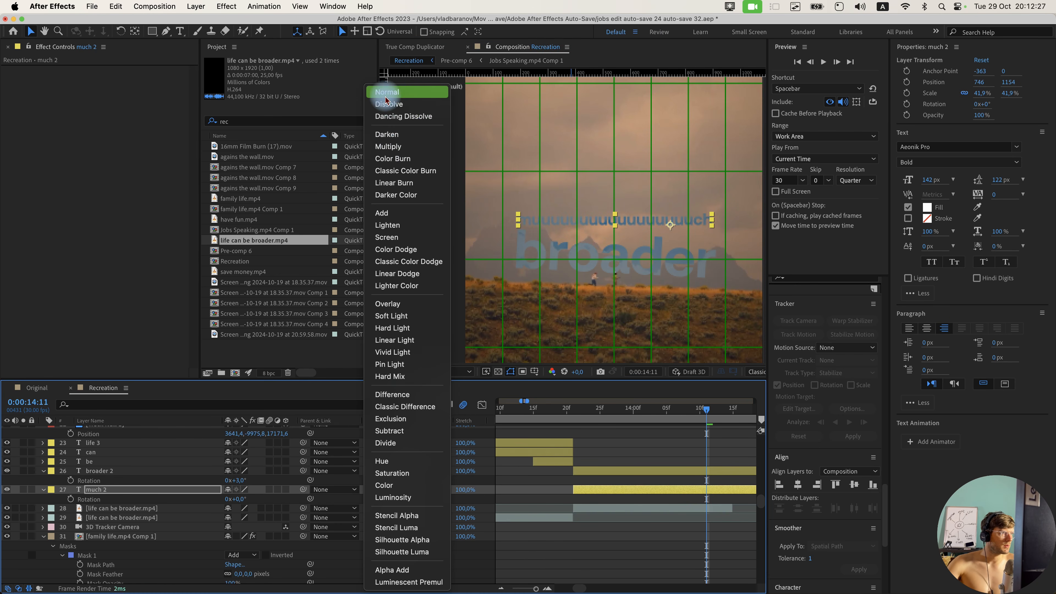
left_click(366, 31)
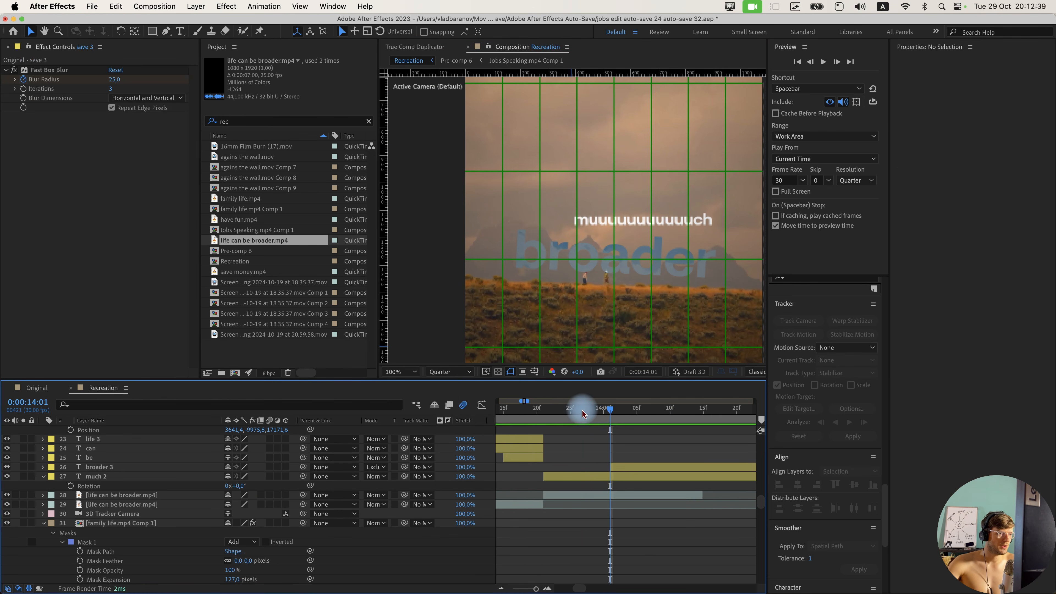
Play back the much text stretch and compare it with the same moment in the Original composition.
key("space")
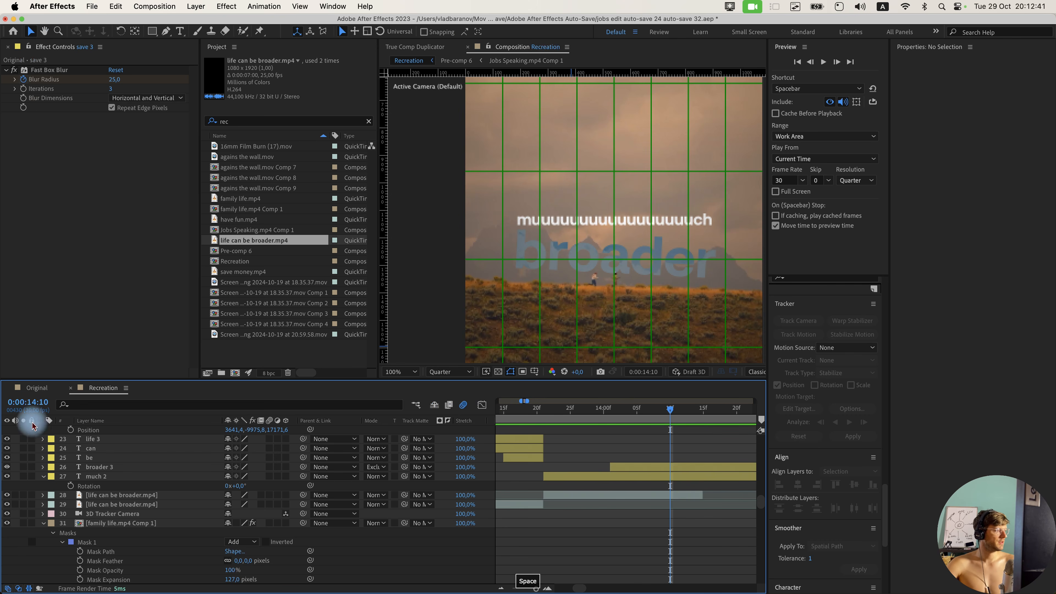
left_click(37, 387)
left_click(558, 307)
left_click_drag(585, 408, 588, 410)
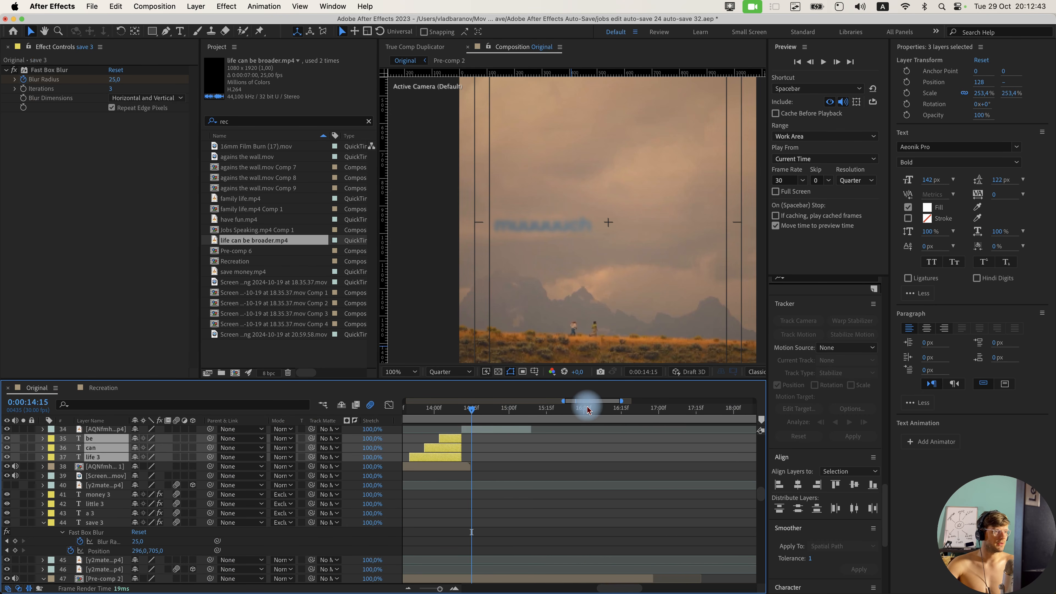
left_click(104, 387)
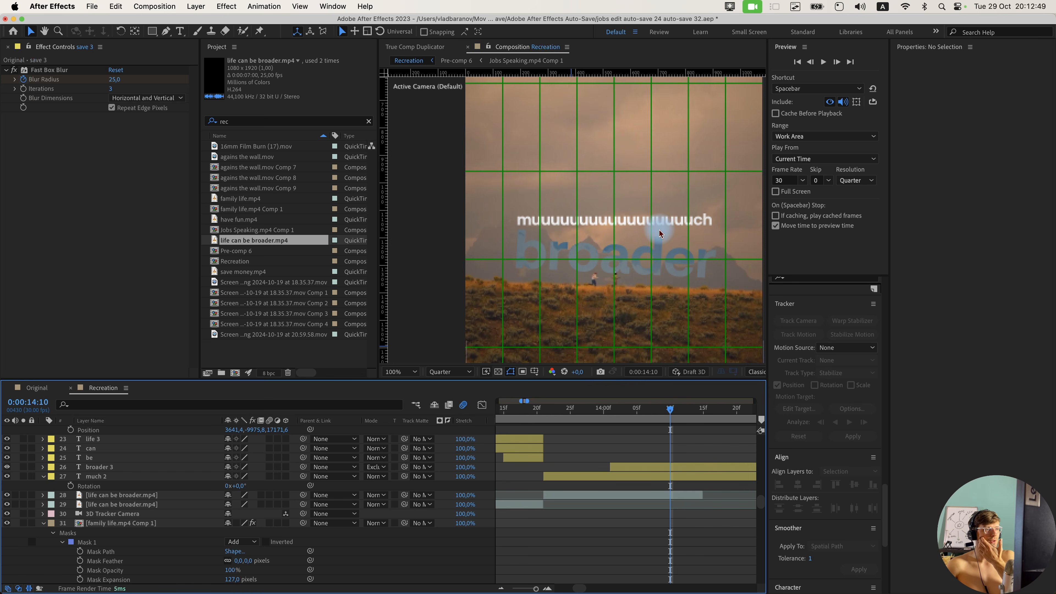
Rotate the much 2 text layer to 4° and set its blending mode to Exclusion.
left_click(153, 478)
left_click_drag(235, 486, 253, 487)
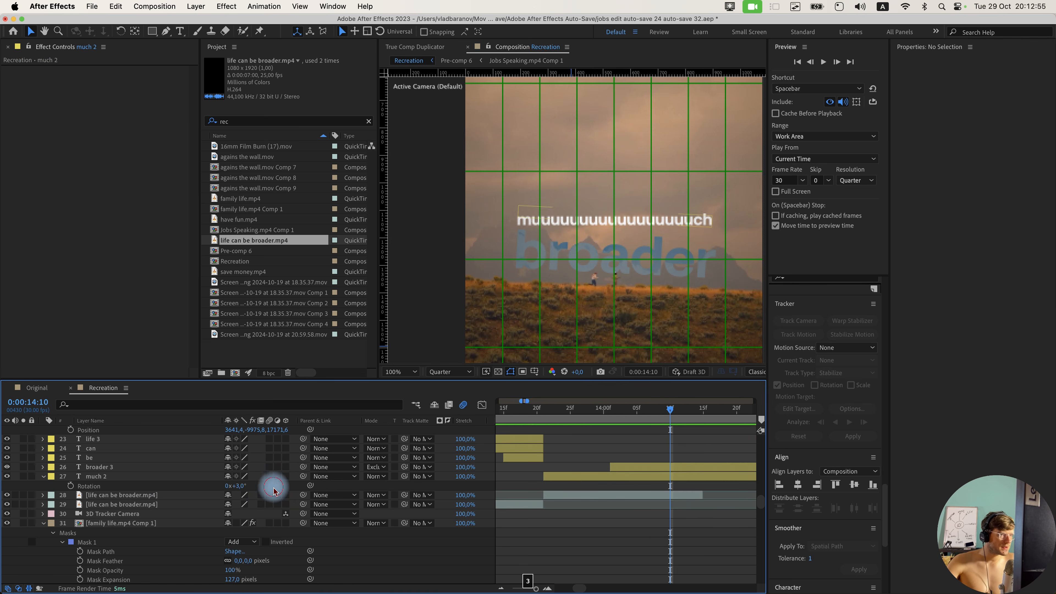
left_click(375, 475)
left_click(390, 419)
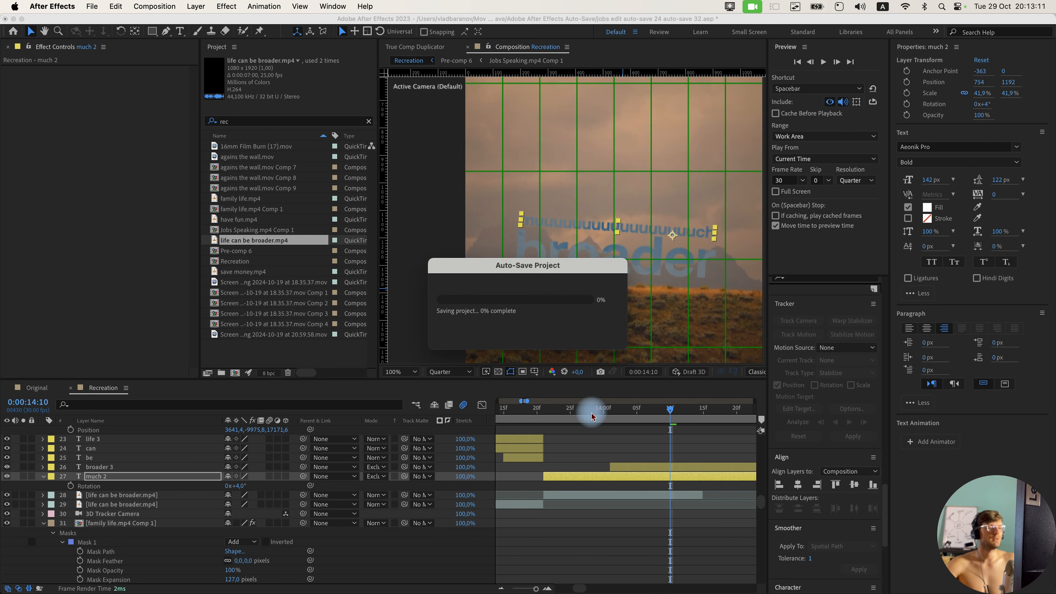
Copy the Fast Box Blur effect with its Blur Radius keyframes from the much 2 layer in the Original composition.
left_click_drag(592, 413, 549, 418)
scroll(514, 477, "down", 8)
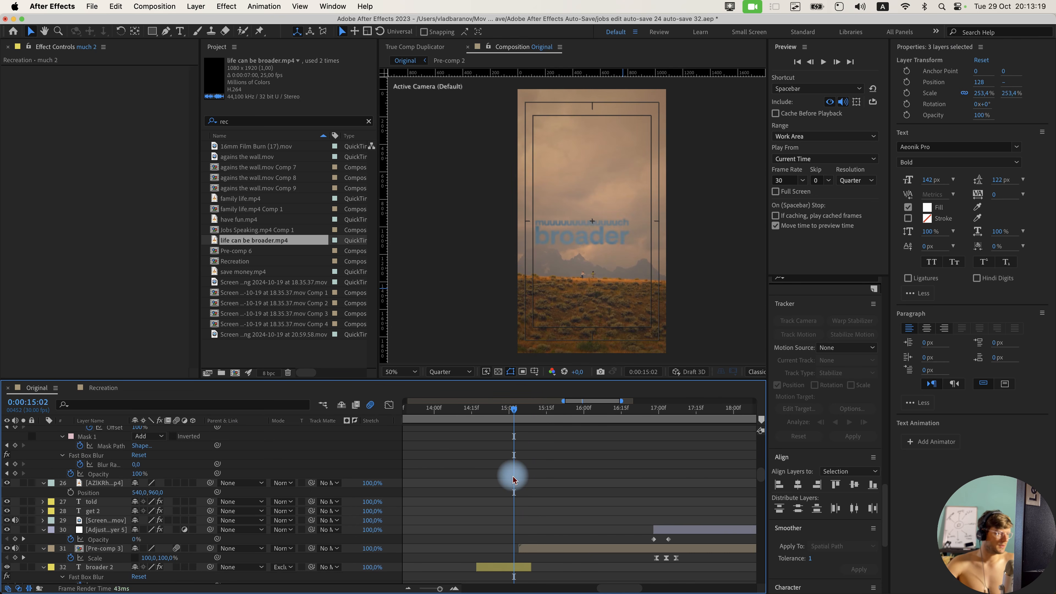
left_click(525, 516)
key("u")
key("u")
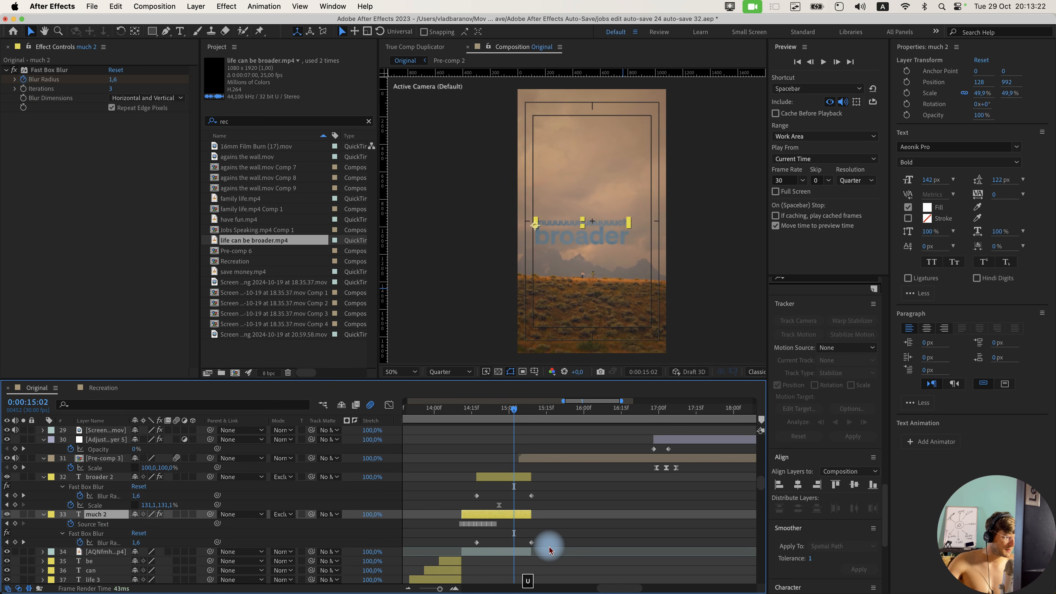
key("super+c")
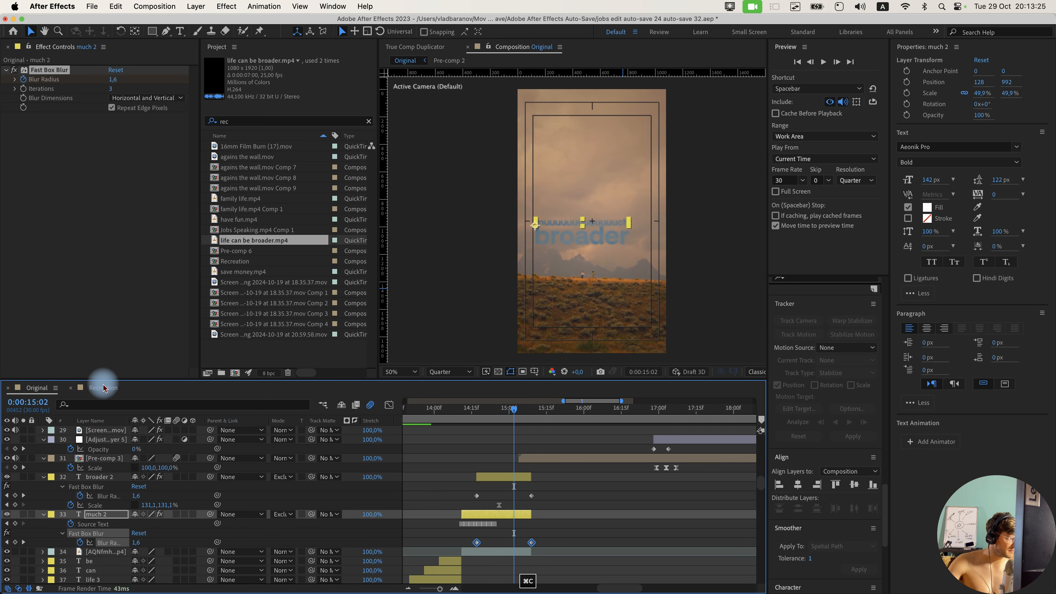
left_click(102, 387)
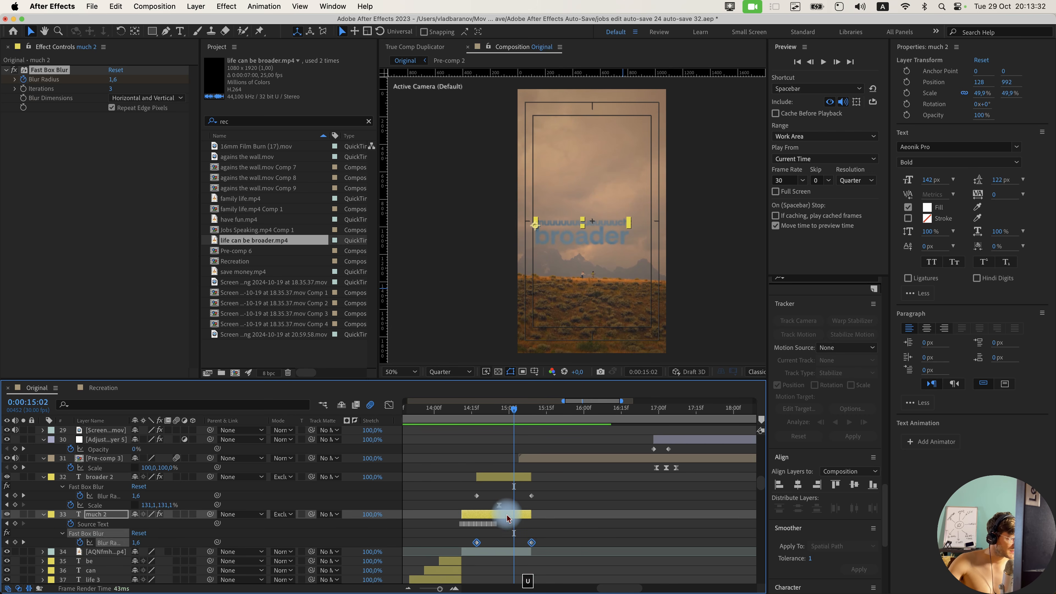
Paste the copied Fast Box Blur with its keyframes onto the much 2 and broader 3 layers in the Recreation composition.
left_click(497, 505)
left_click(478, 415)
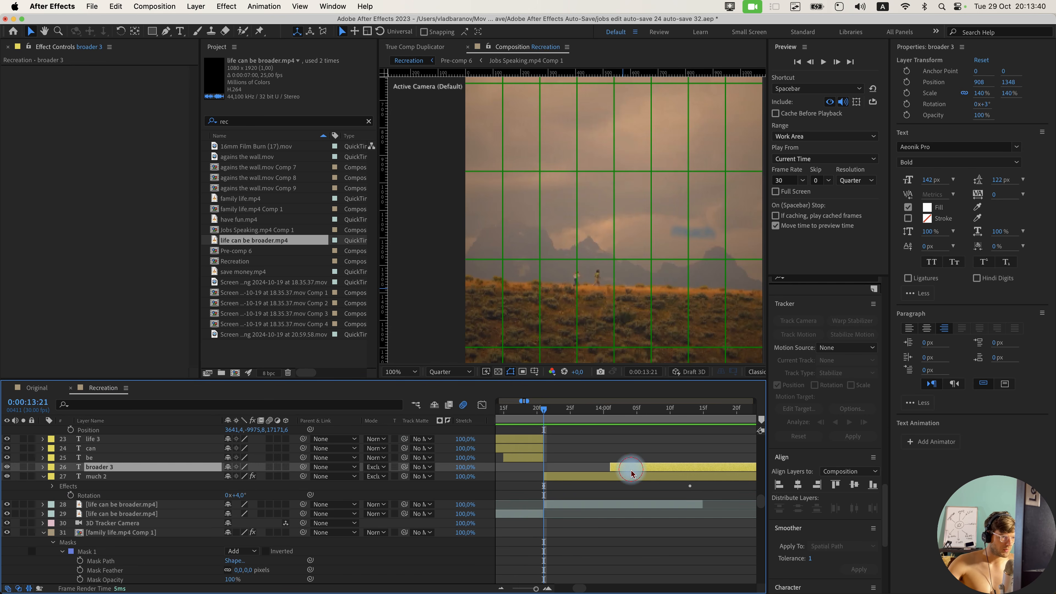
key("super+v")
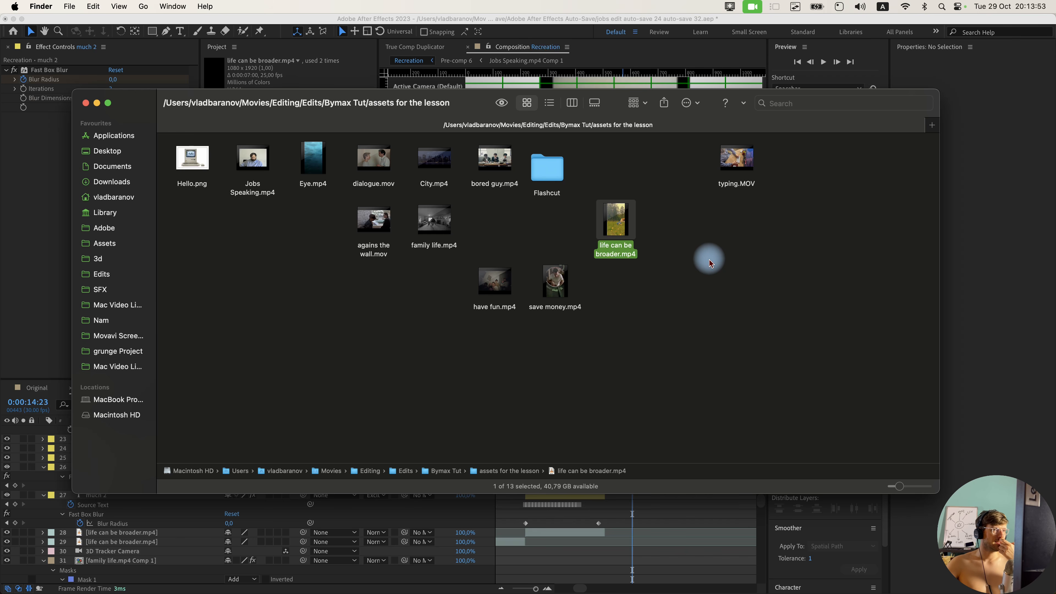
Add typing.MOV from the lesson assets folder as the top layer of the Recreation composition and rotate it to -90°.
left_click_drag(739, 172, 675, 521)
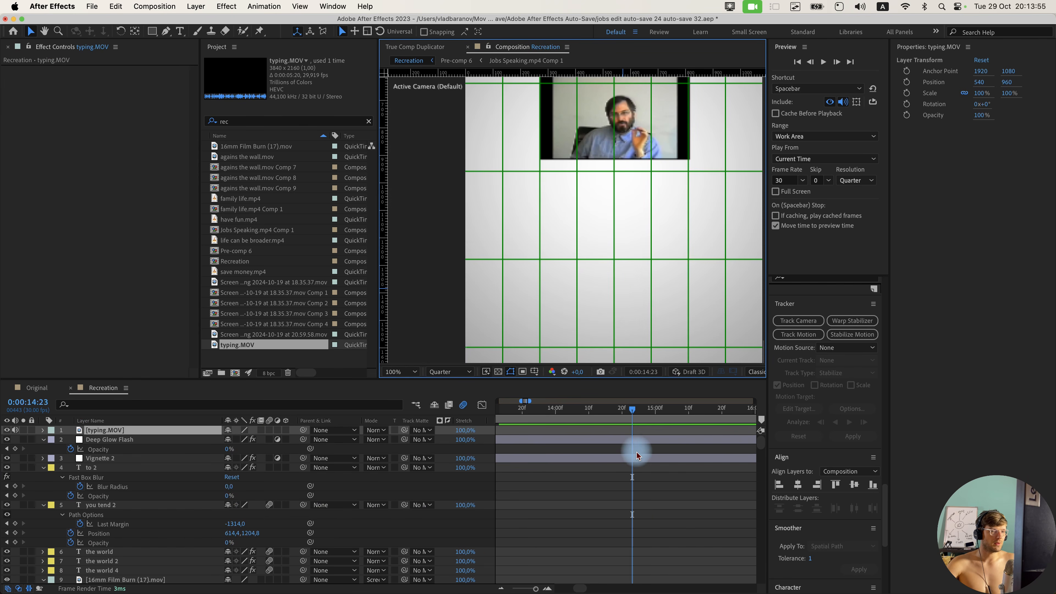
scroll(620, 493, "down", 4)
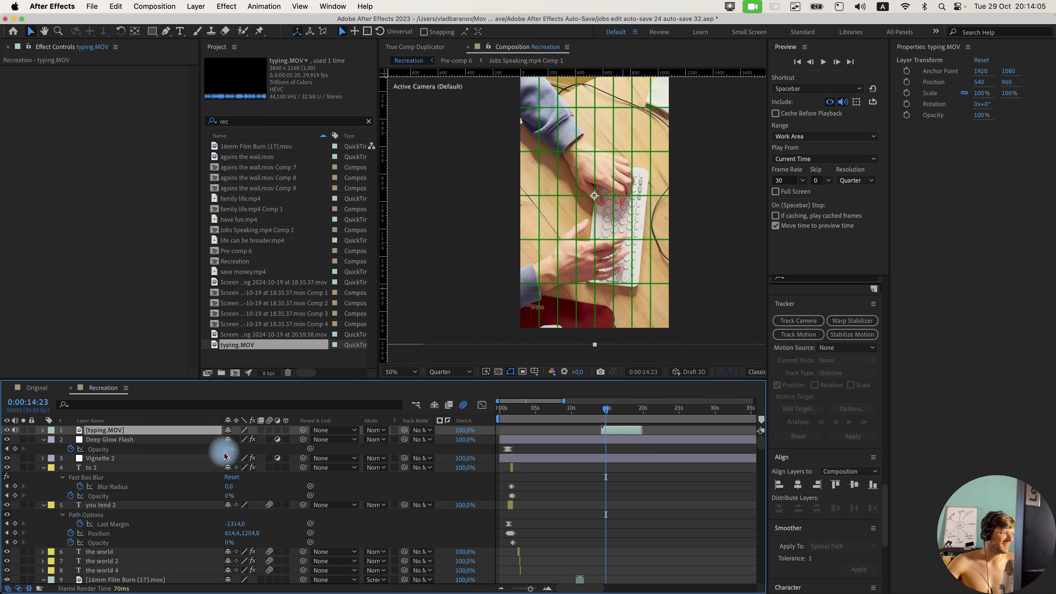
key("r")
left_click_drag(243, 440, 197, 447)
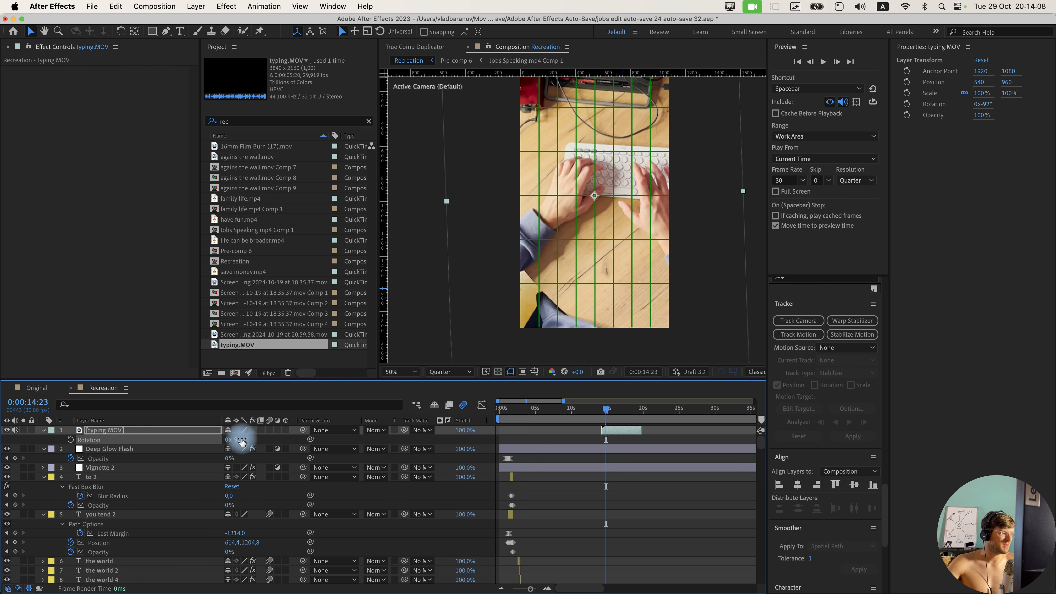
Scale the typing.MOV layer to 75% and move it to position 452, 1120.
key("s")
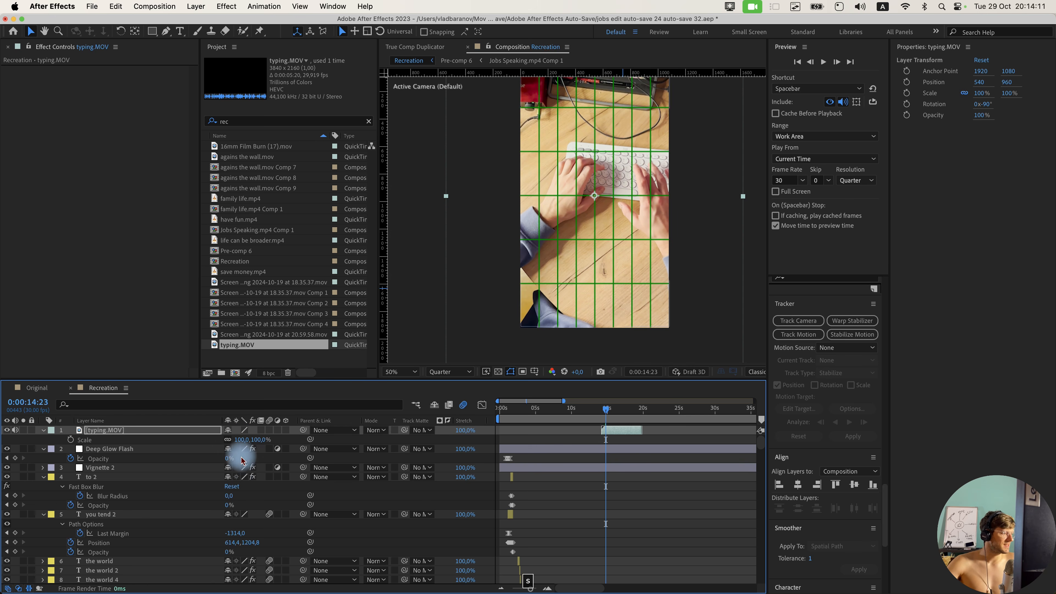
mouse_move(253, 440)
left_mouse_down()
mouse_move(234, 445)
mouse_move(243, 444)
left_mouse_up()
left_click_drag(656, 222, 643, 243)
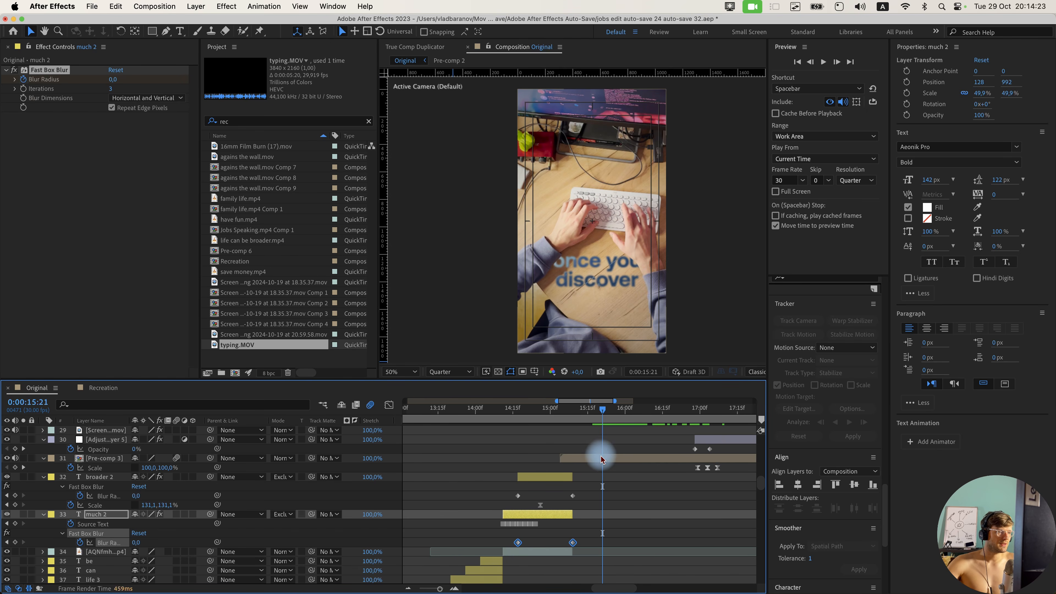
Open Pre-comp 3 from the Original composition, examine its typing scene and text timing, and close it again.
double_click(601, 458)
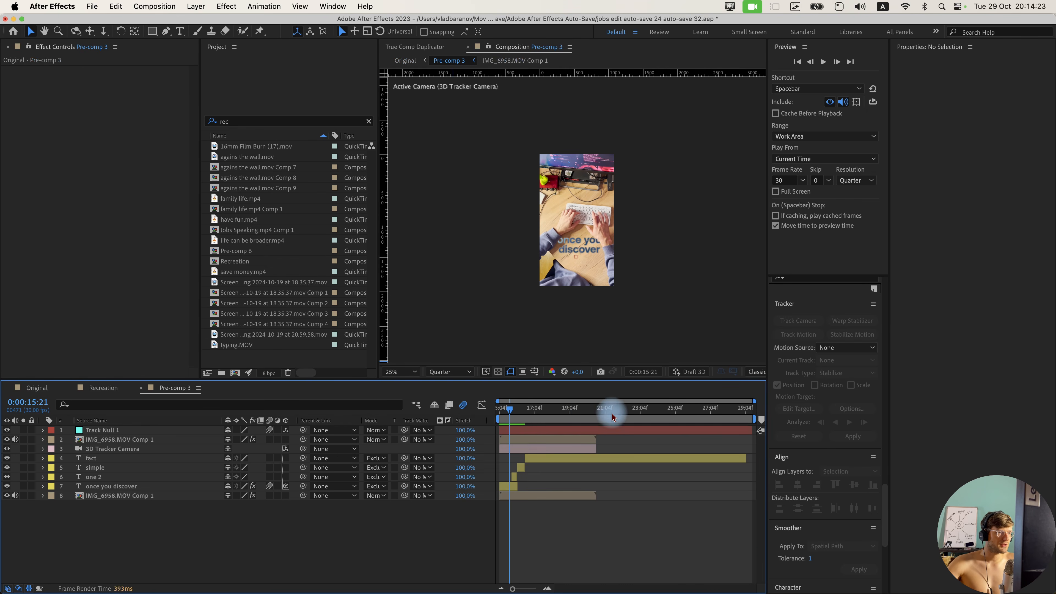
mouse_move(516, 421)
left_mouse_down()
mouse_move(495, 424)
mouse_move(519, 424)
left_mouse_up()
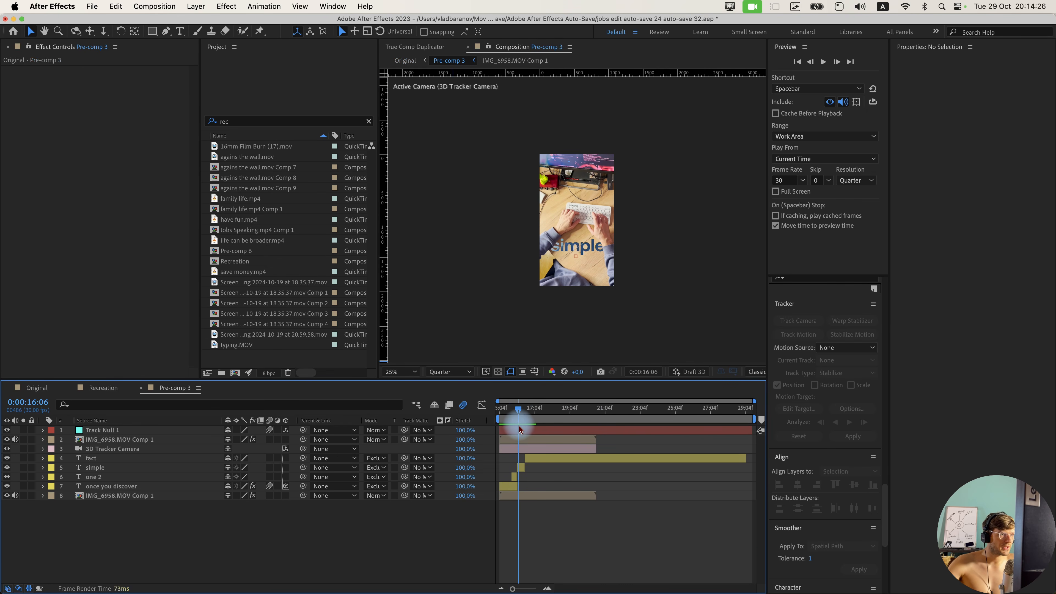
scroll(557, 286, "up", 2)
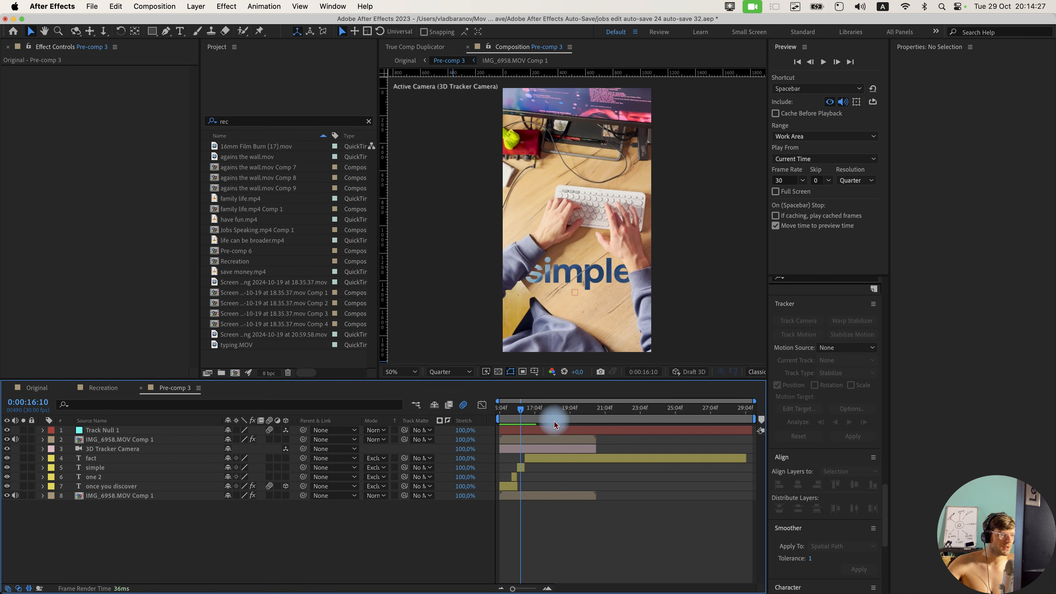
left_click_drag(554, 425, 533, 421)
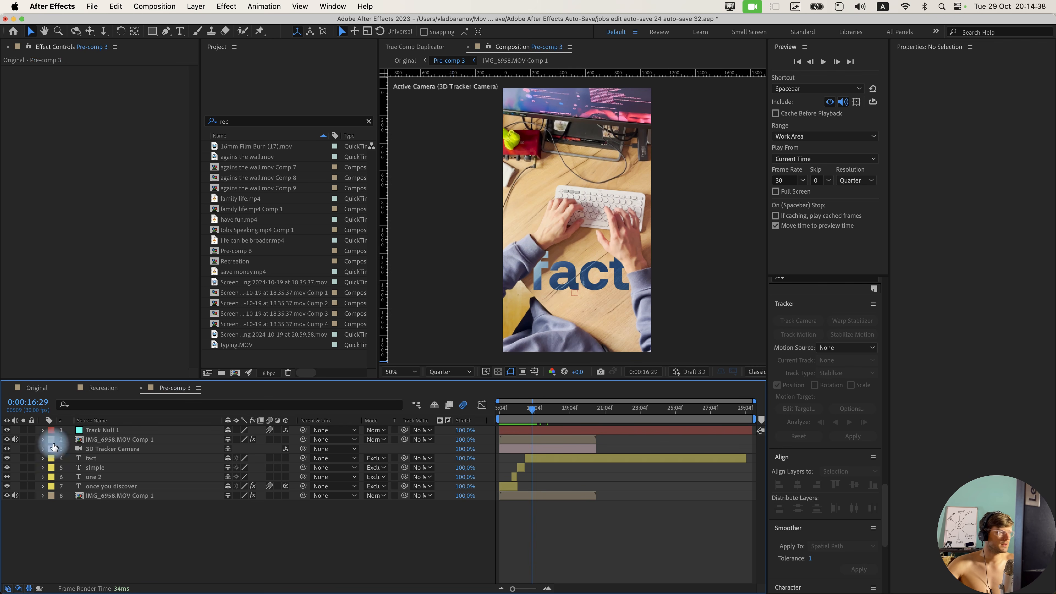
left_click(36, 389)
left_click(106, 389)
left_click(141, 388)
Set the scale of the typing.MOV layer to 59%.
scroll(588, 420, "up", 2)
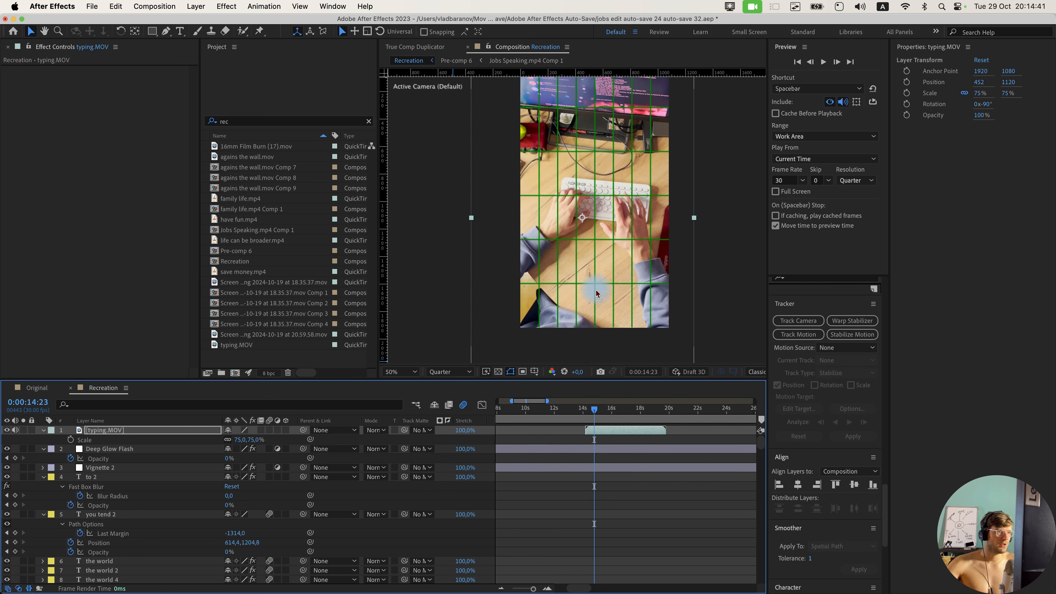
scroll(595, 298, "down", 2)
scroll(573, 338, "up", 2)
left_click_drag(241, 439, 246, 445)
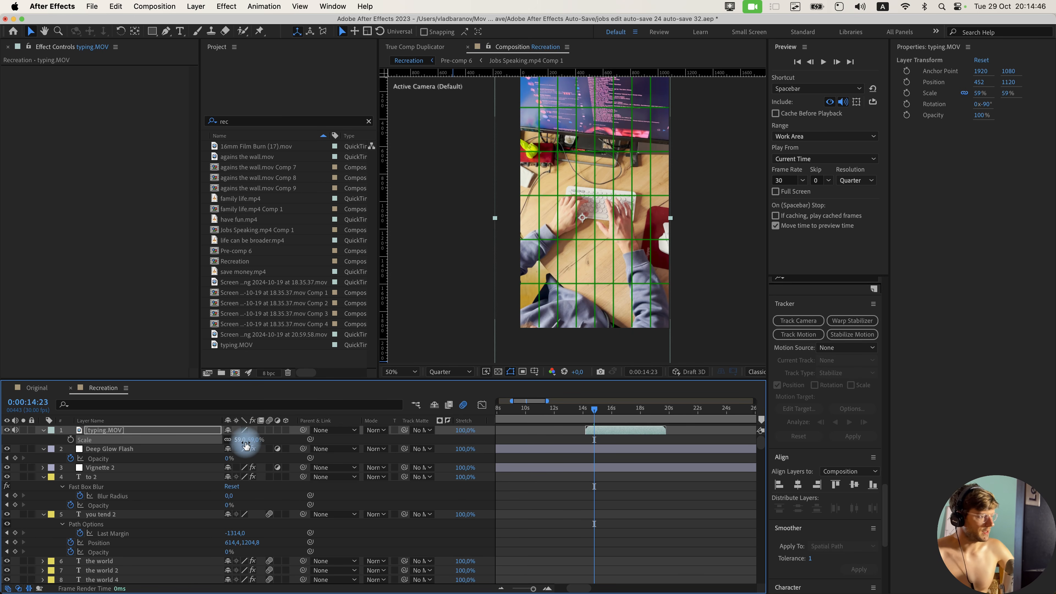
Pre-compose the typing.MOV layer as typing.MOV Comp 1, moving all attributes and adjusting the duration to the layer's time span.
key("i")
right_click(572, 429)
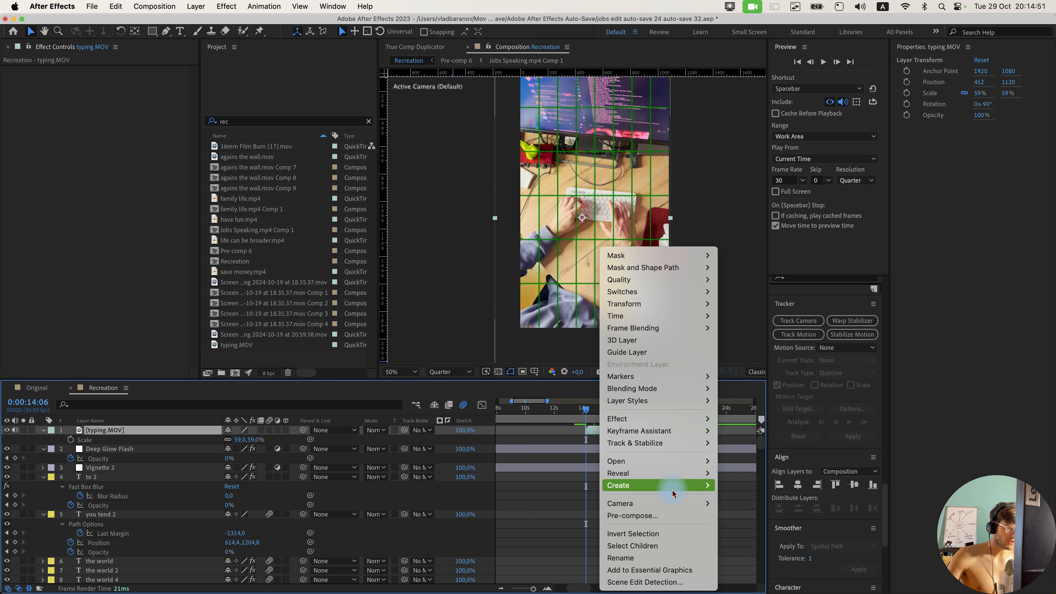
left_click(654, 514)
left_click(453, 313)
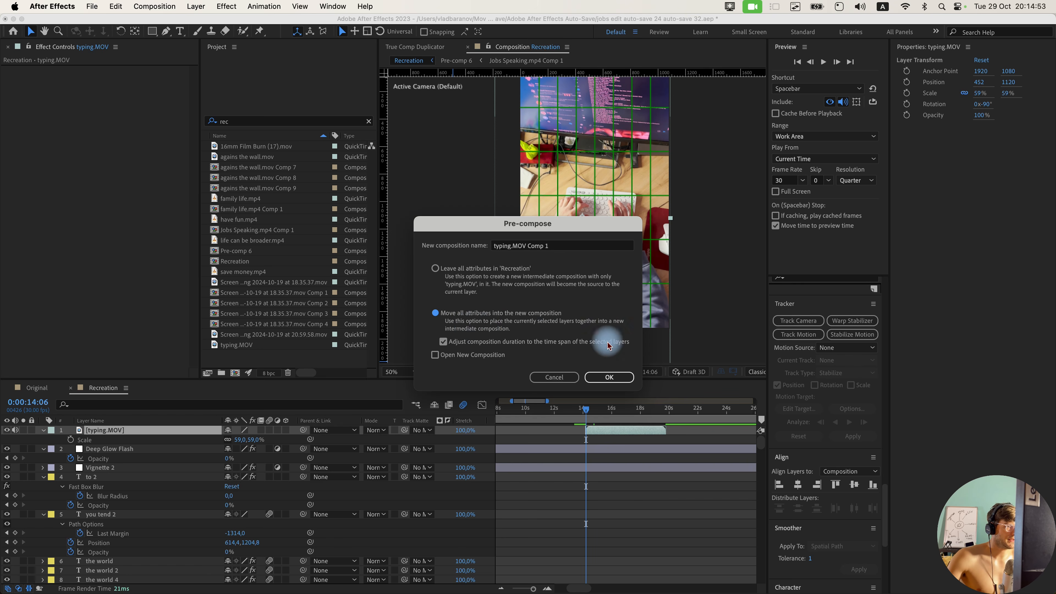
left_click(603, 376)
Check the Recreation composition settings, and set the frame rate of typing.MOV Comp 1 to 30 fps.
key("super+k")
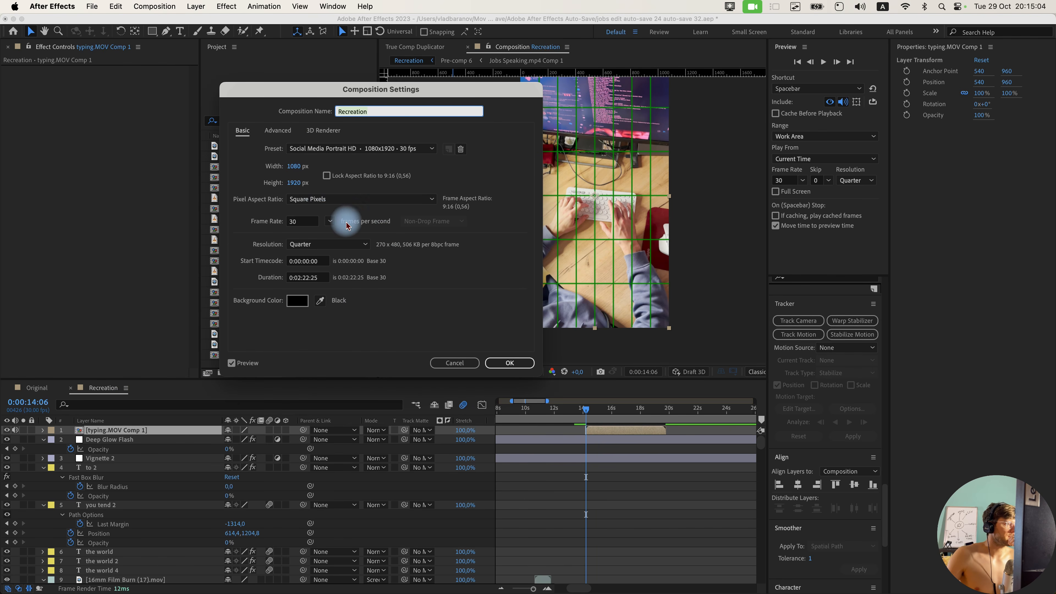
left_click(510, 362)
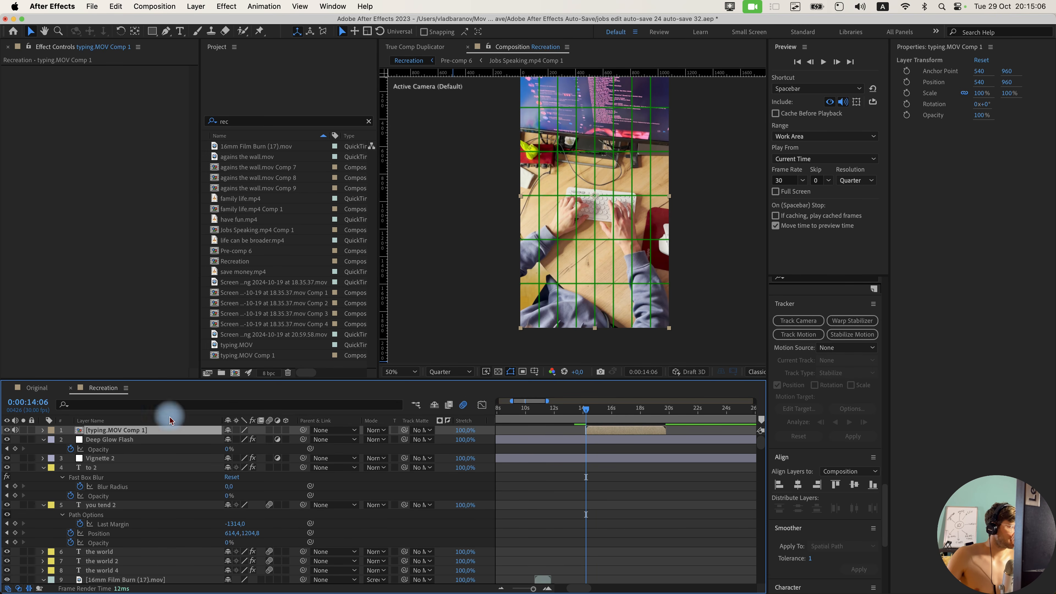
double_click(603, 431)
right_click(204, 389)
left_click(233, 382)
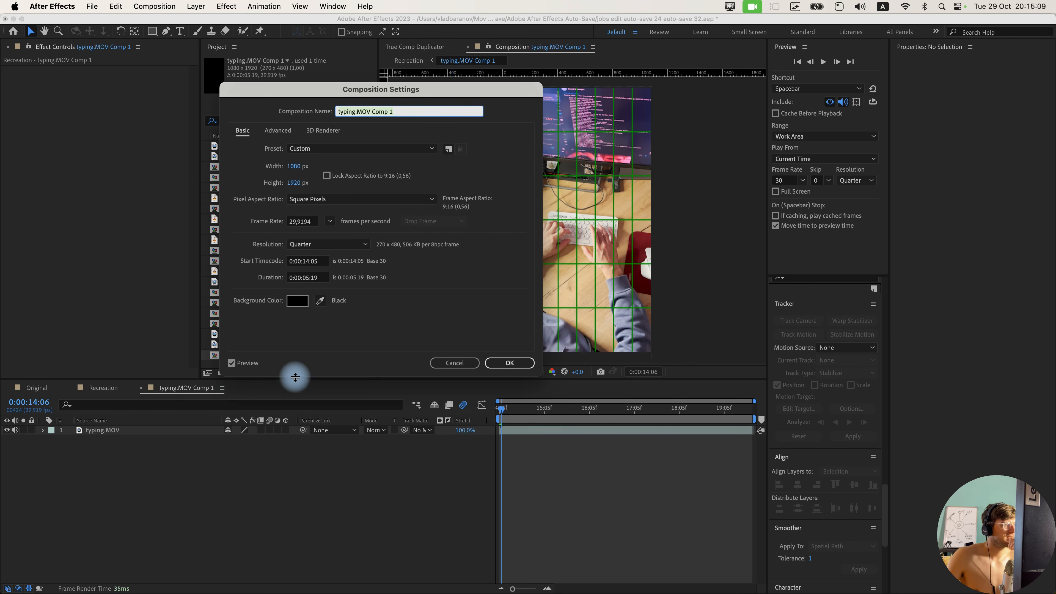
left_click(330, 221)
left_click(348, 317)
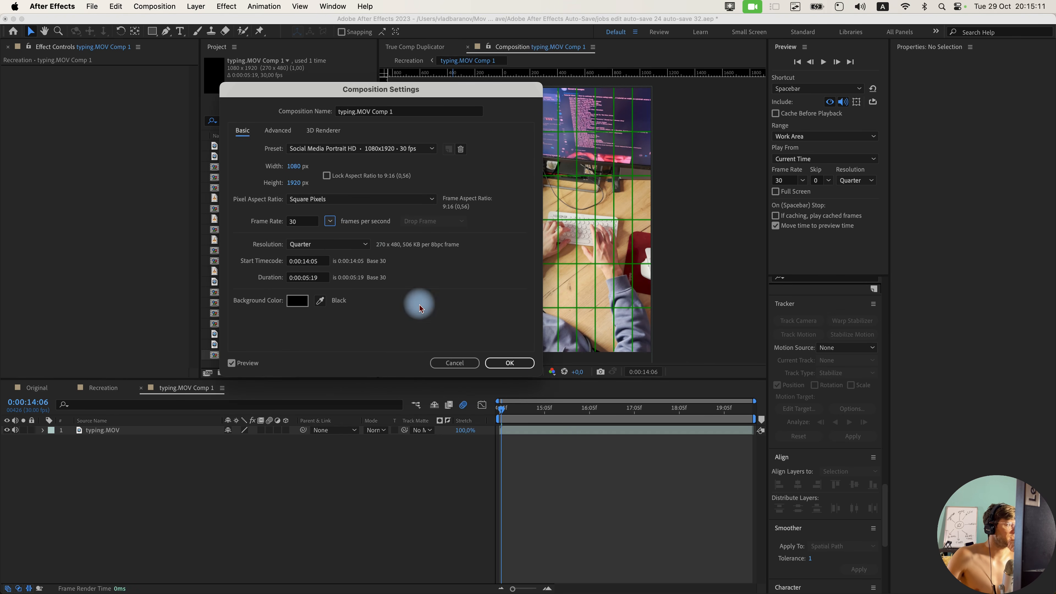
left_click(509, 362)
Run the 3D camera tracker on the typing.MOV Comp 1 layer in Recreation with Detailed Analysis enabled.
left_click_drag(502, 410, 485, 416)
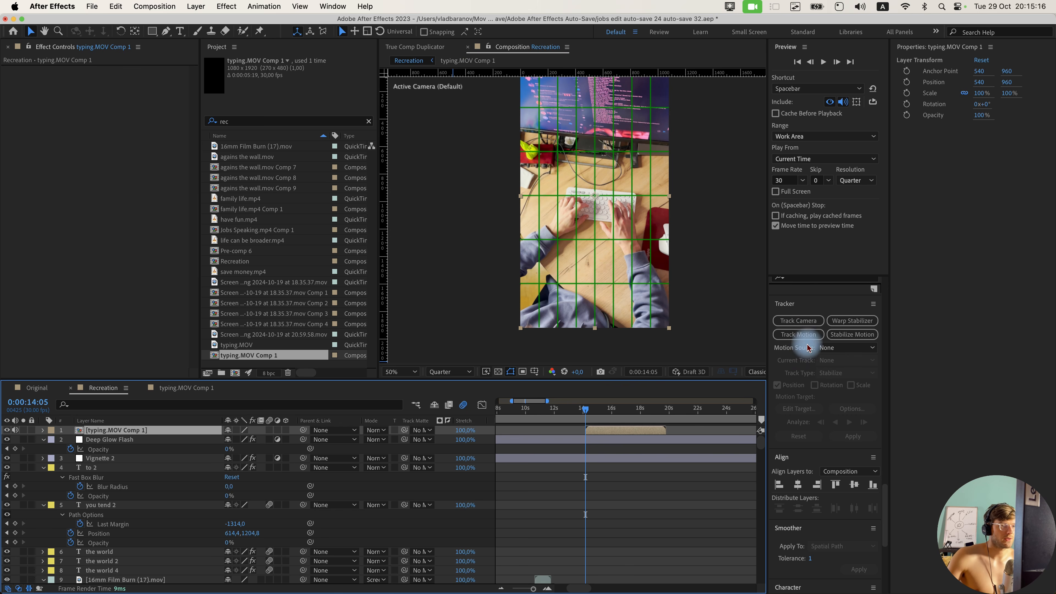
left_click(800, 321)
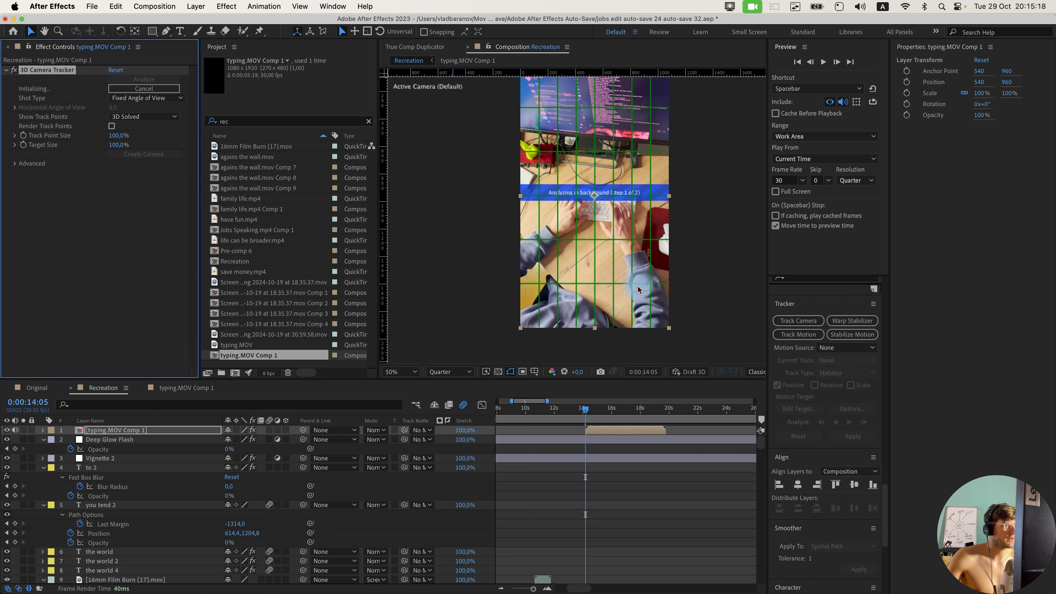
left_click(17, 167)
left_click(112, 202)
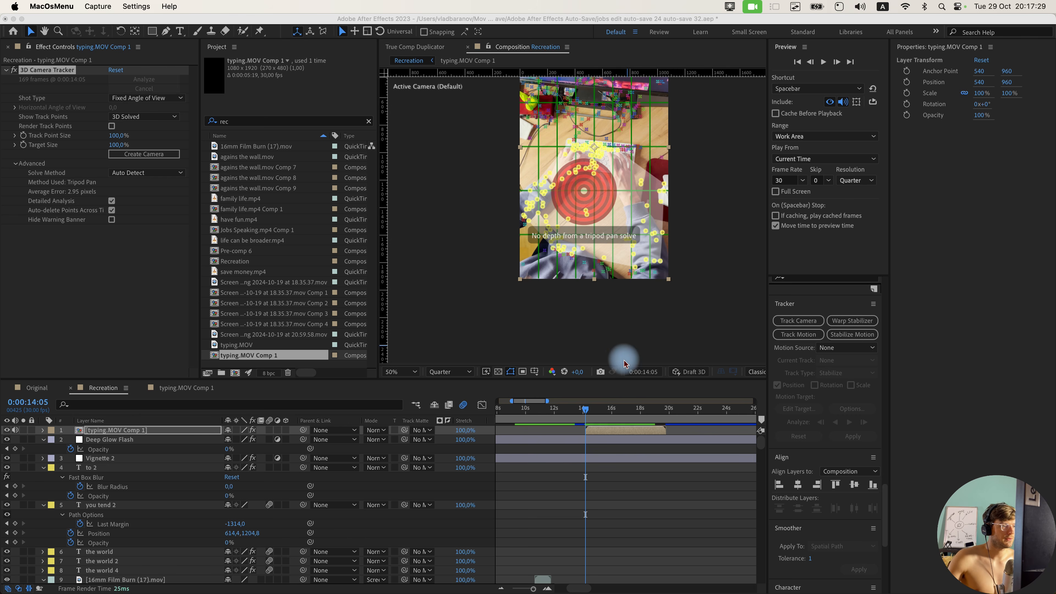
left_click(558, 193)
scroll(582, 194, "up", 2)
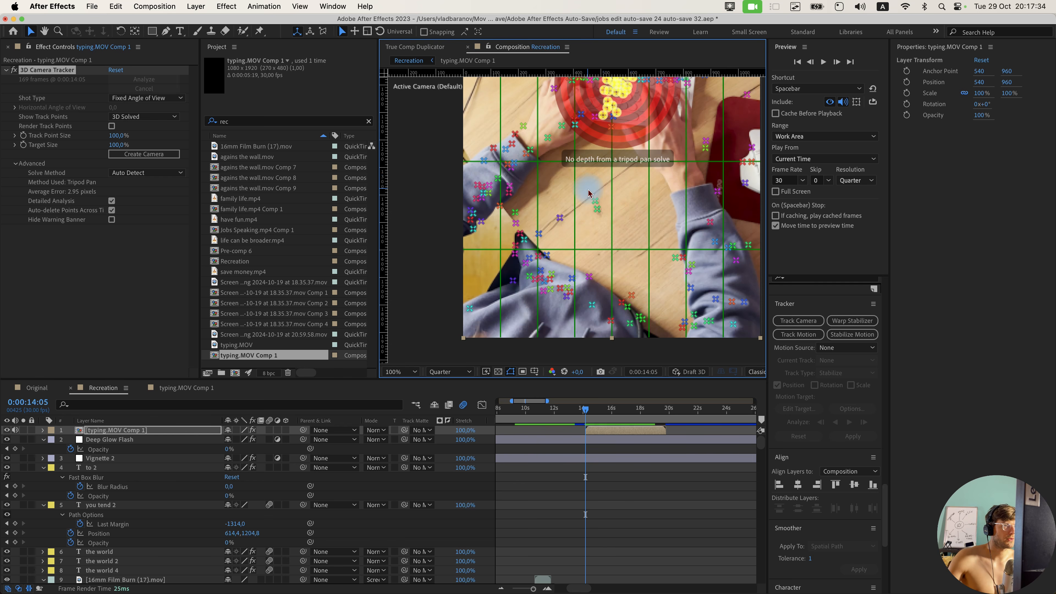
left_click_drag(625, 269, 624, 251)
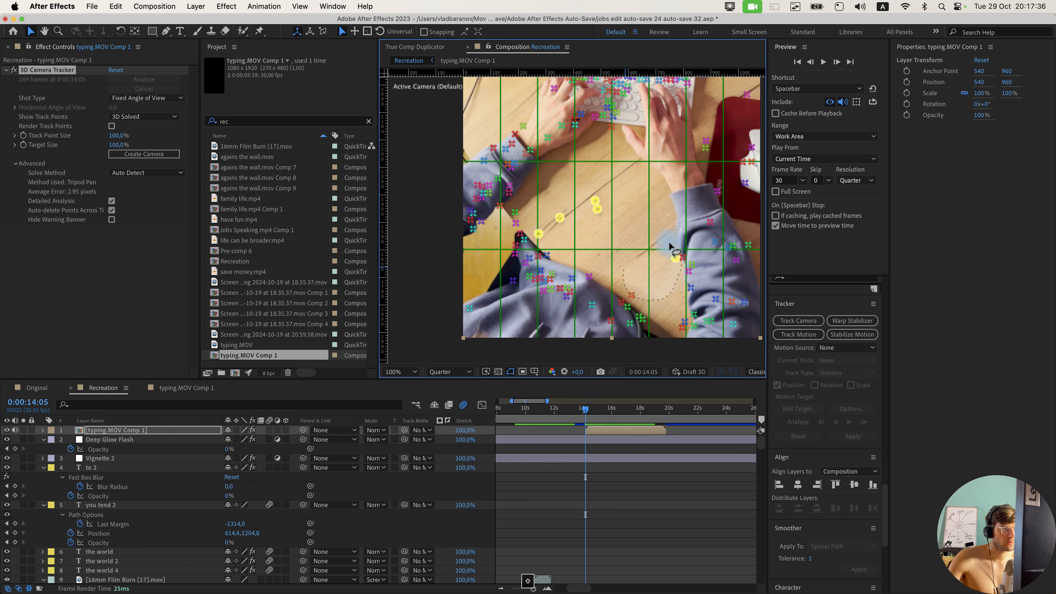
left_click_drag(616, 123, 628, 212)
mouse_move(619, 148)
left_mouse_down()
mouse_move(618, 198)
mouse_move(614, 179)
left_mouse_up()
mouse_move(606, 150)
left_mouse_down()
mouse_move(715, 159)
mouse_move(624, 143)
mouse_move(643, 160)
mouse_move(661, 143)
left_mouse_up()
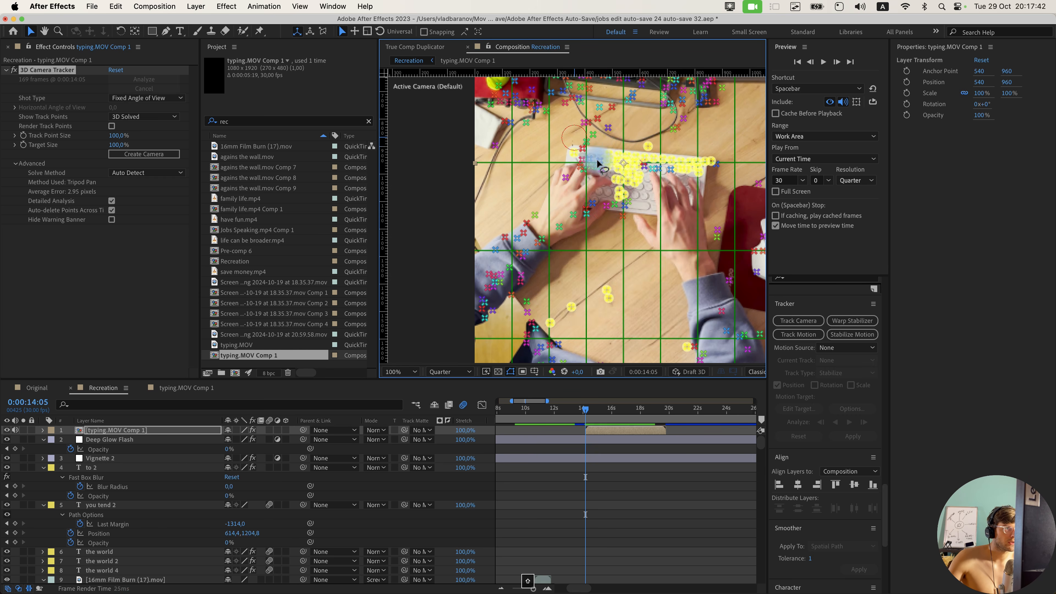
right_click(608, 431)
left_click(635, 222)
key("comma")
Select the track points around the keyboard in typing.MOV Comp 1 and create a null and camera from them.
left_click(610, 431)
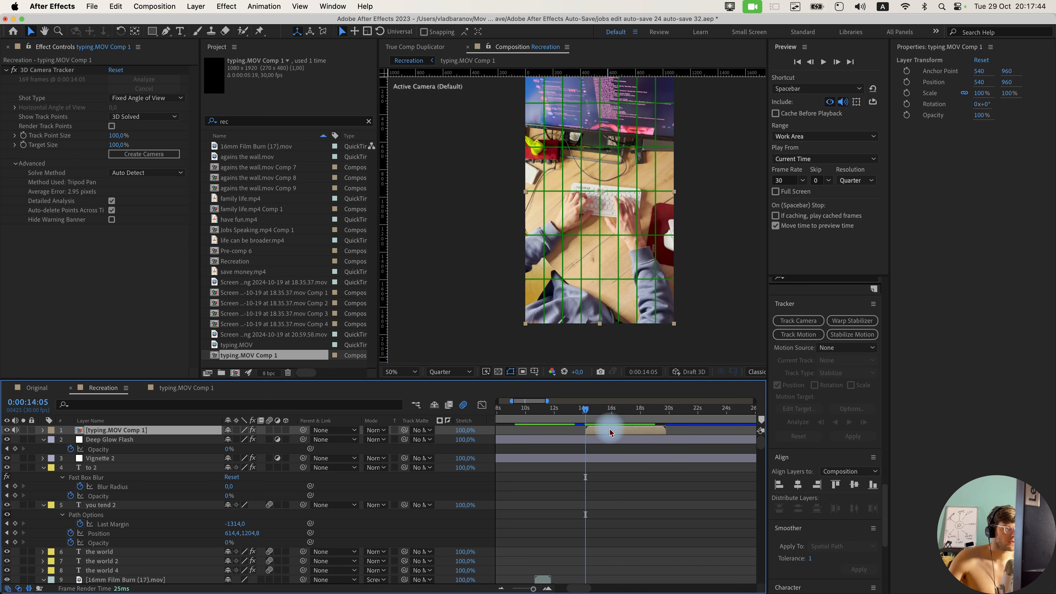
key("period")
left_click(610, 435)
left_click(49, 69)
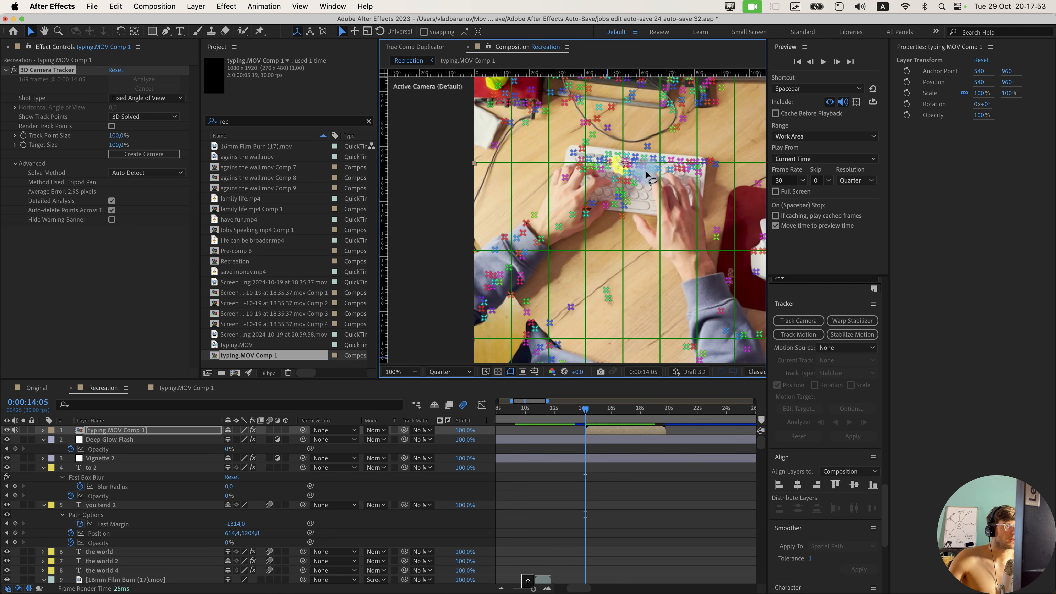
right_click(632, 172)
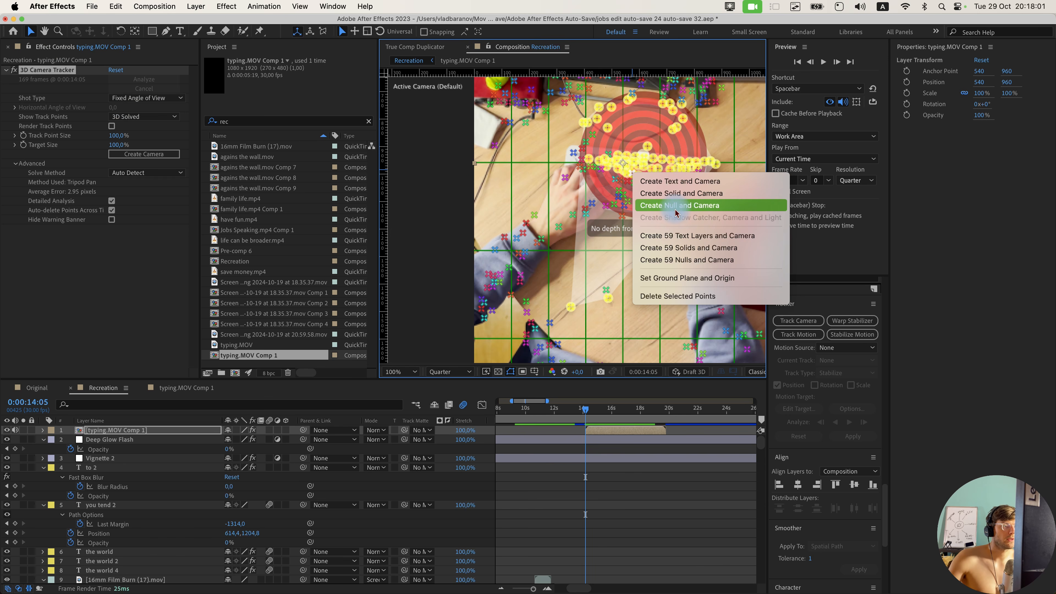
left_click(673, 206)
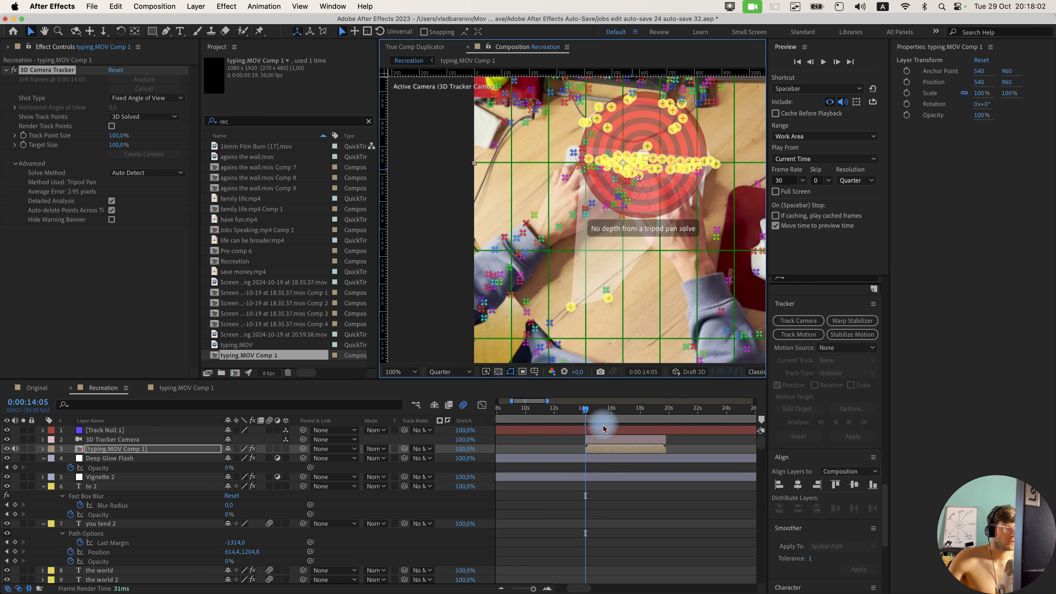
Scale the "you" text to 159.2%, place it at 610, 1490 beneath "once", and lower "discover" beneath it.
key("super+z")
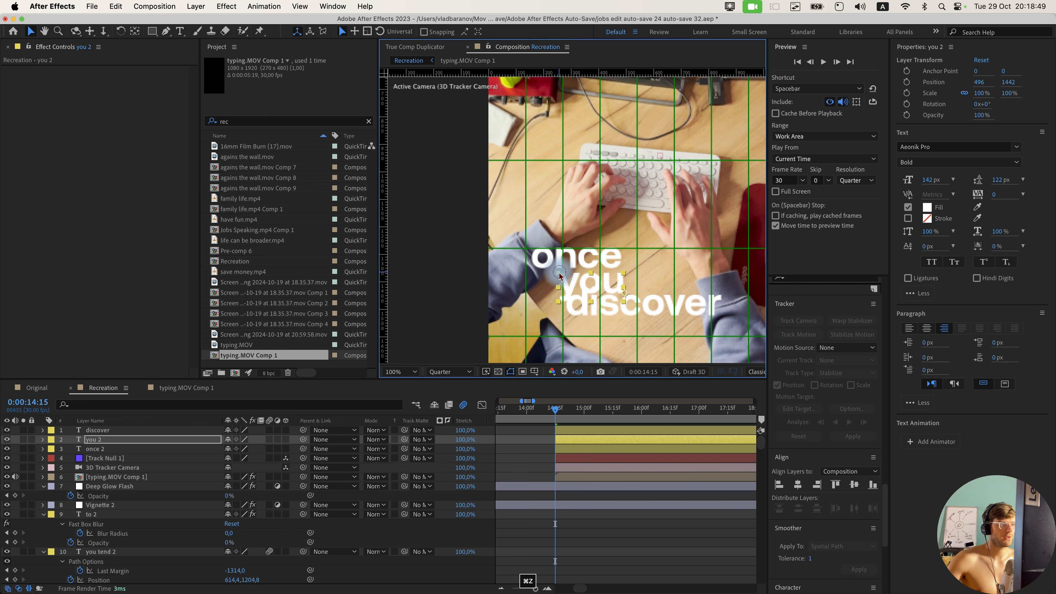
left_click_drag(559, 273, 521, 261)
left_click_drag(581, 275, 609, 284)
left_click(573, 433)
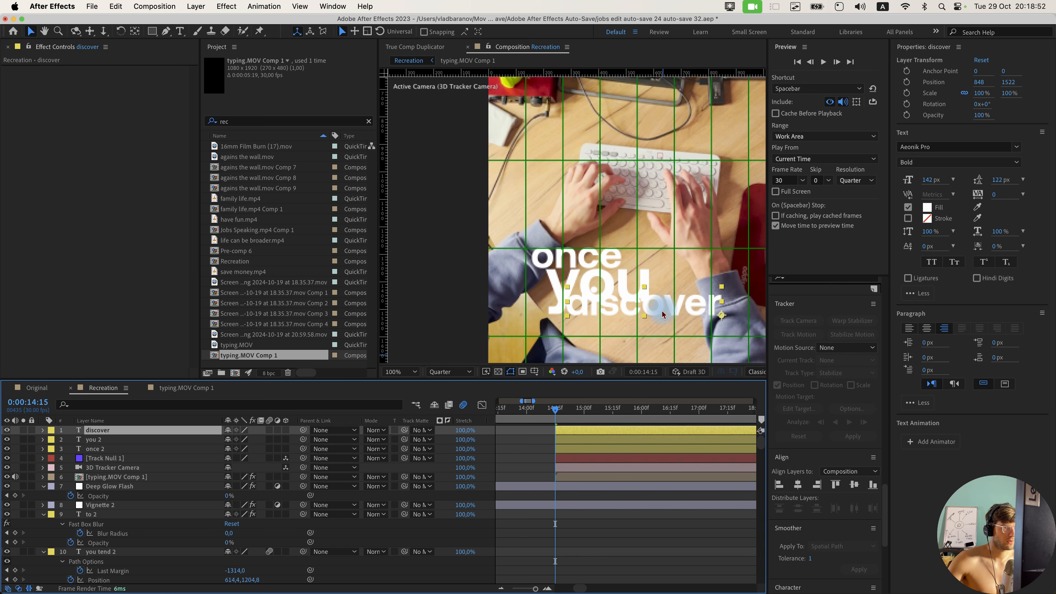
left_click_drag(662, 308, 670, 329)
left_click_drag(625, 289, 585, 276)
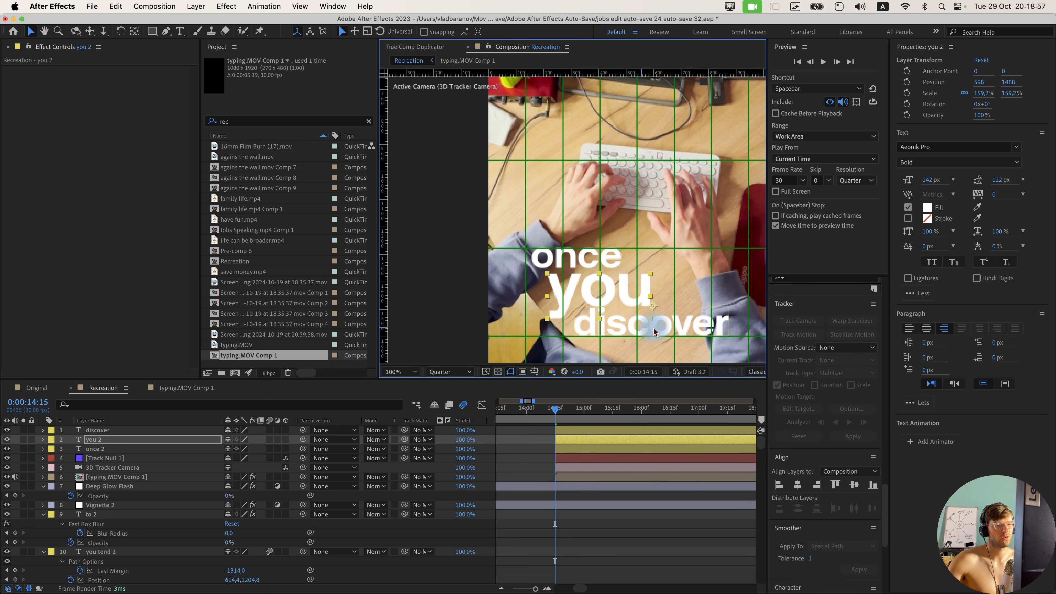
scroll(636, 330, "down", 2)
scroll(636, 330, "right", 2)
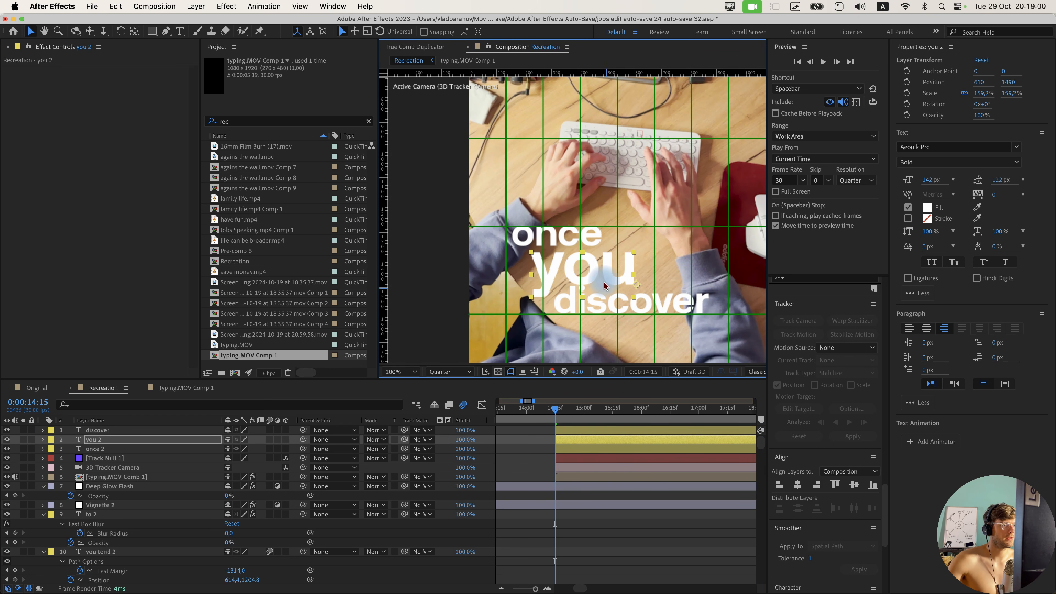
Set the blending mode of the once, you and discover text layers to Exclusion.
left_click(568, 431)
left_click(562, 449, "shift")
left_click(383, 442)
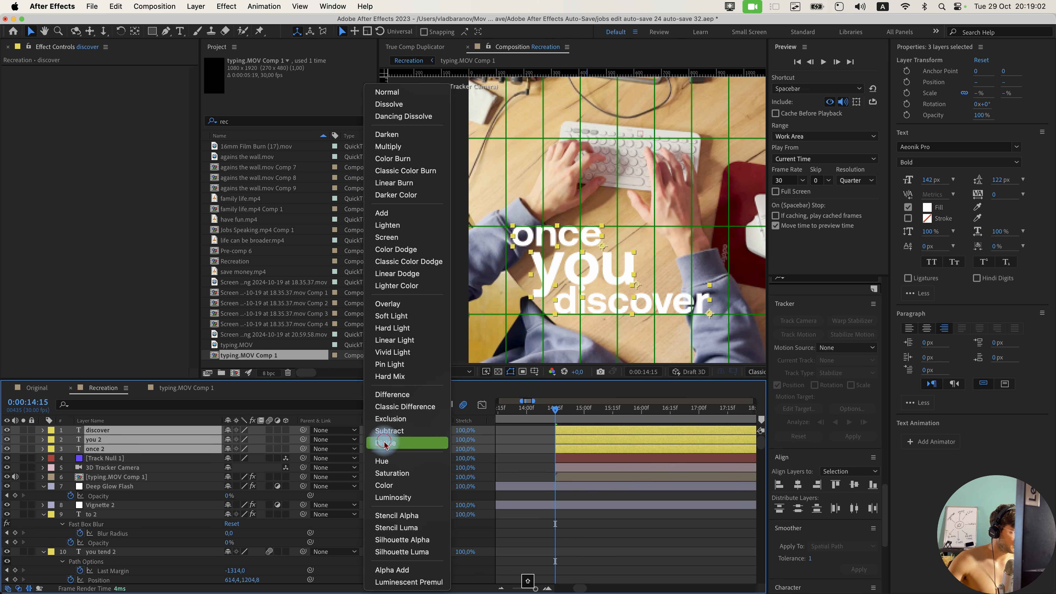
left_click(398, 418)
left_click(508, 283)
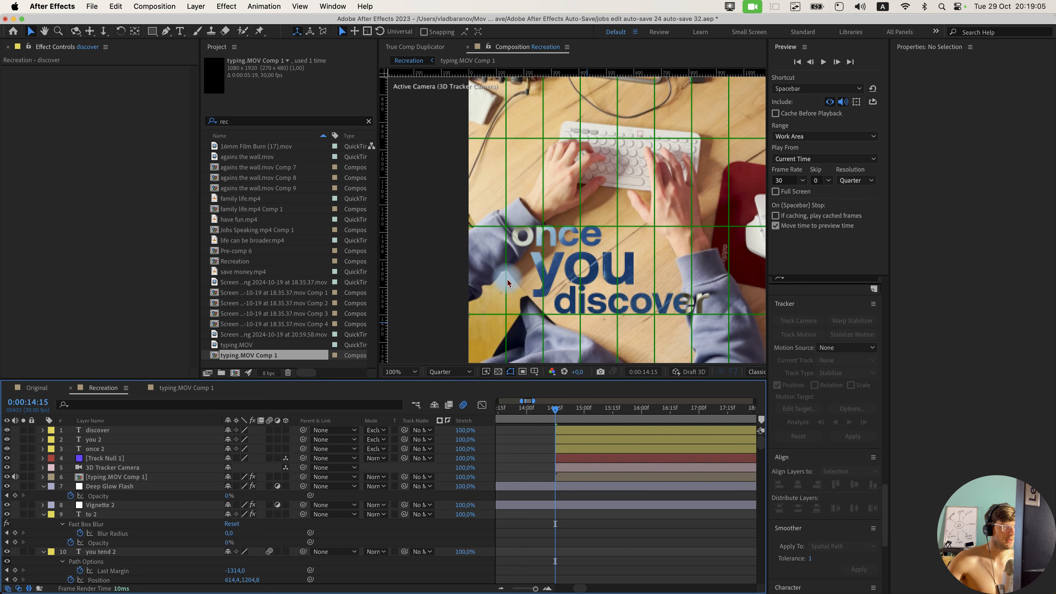
Enable 3D and motion blur for the once, you and discover text layers.
left_click(562, 476)
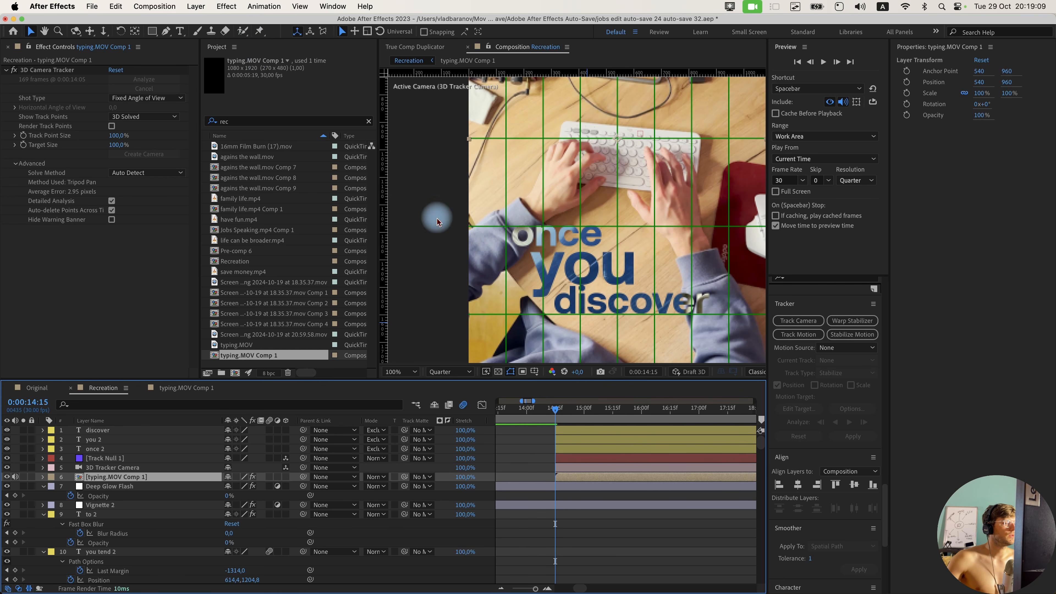
left_click_drag(556, 414, 556, 414)
left_click(563, 449)
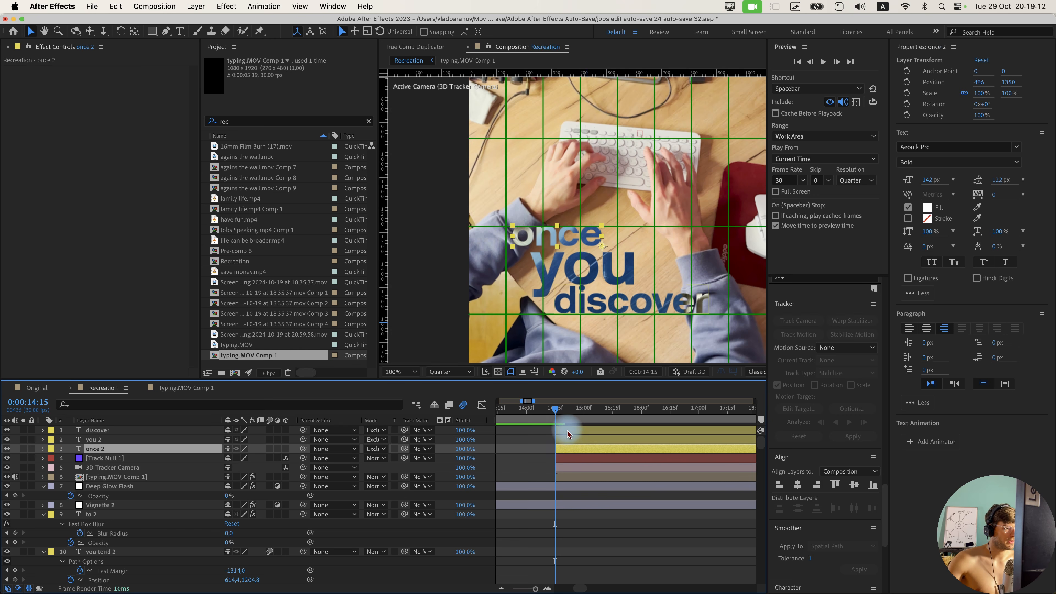
left_click(567, 431, "shift")
left_click(287, 451)
left_click(270, 450)
Copy the Track Null 1 position onto the once, you and discover text layers.
left_click(158, 459)
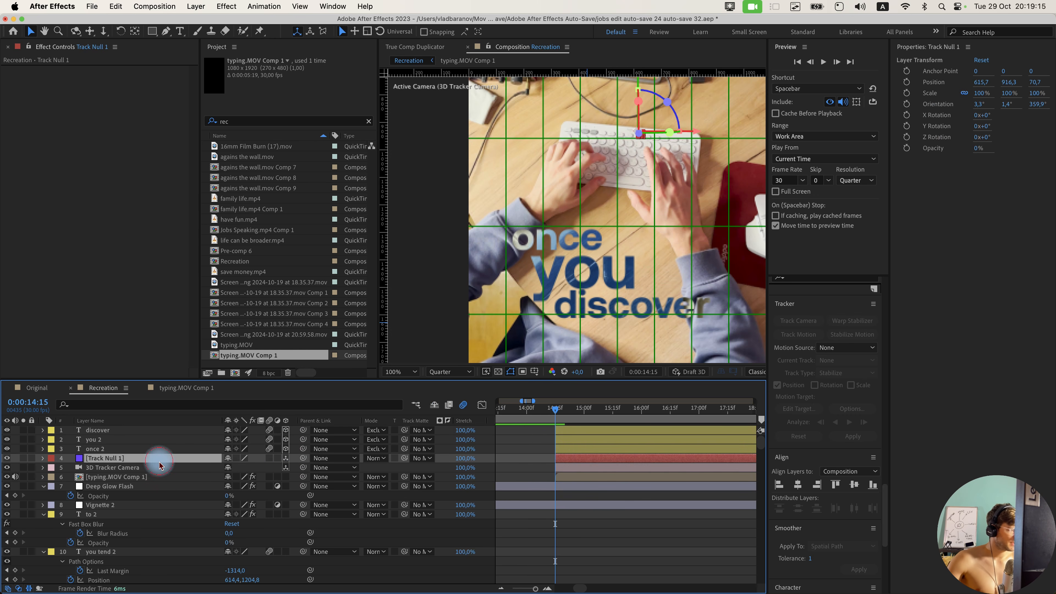
key("p")
left_click(94, 468)
key("super+c")
left_click(126, 449)
left_click(125, 431, "shift")
key("super+v")
Copy the Track Null 1 orientation onto the once, you and discover text layers.
left_click(136, 459)
key("r")
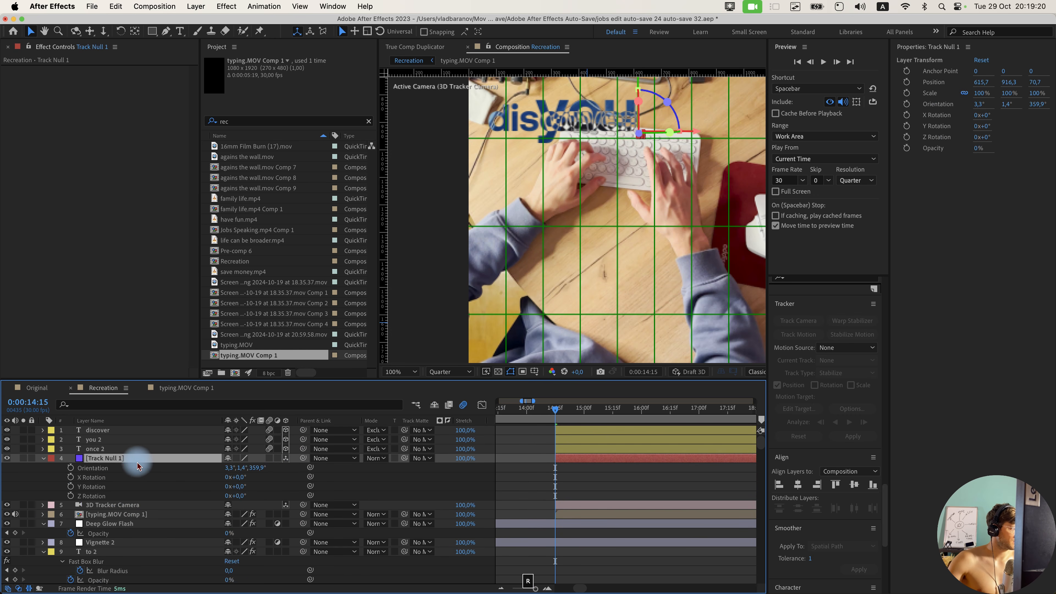
left_click(143, 467)
key("super+c")
left_click(115, 449)
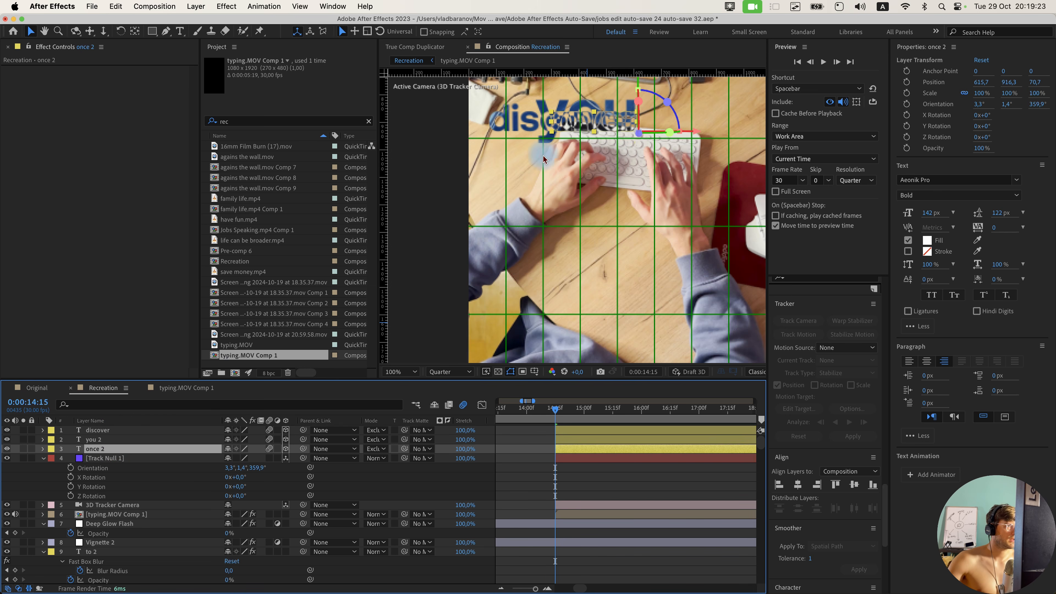
Rearrange the 3D words once, you and discover as a stacked block on the tabletop below the hands, and preview the tracked motion.
left_click_drag(558, 130, 604, 285)
left_click_drag(597, 267, 599, 269)
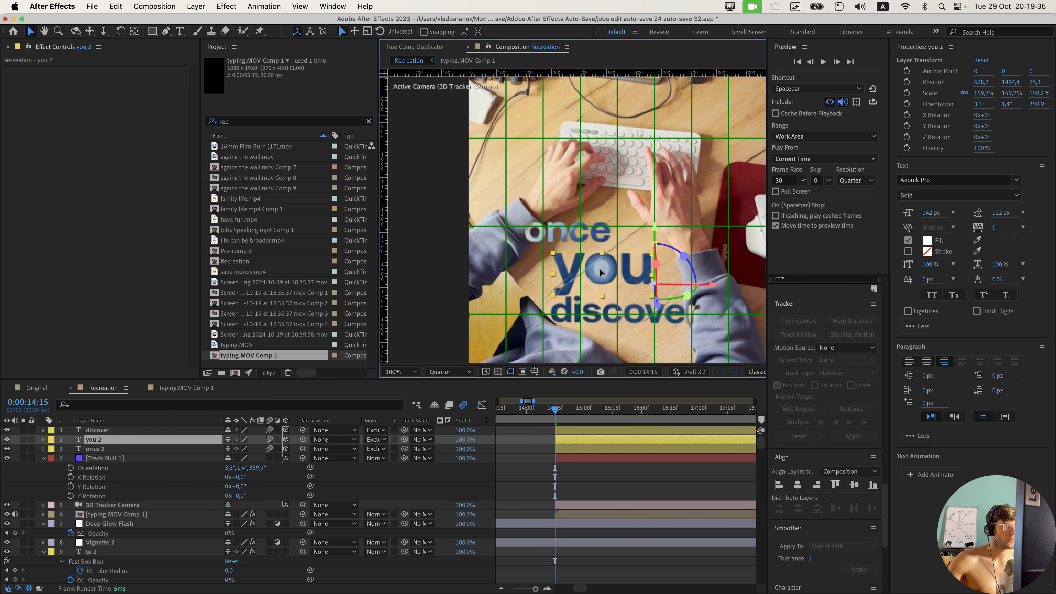
left_click_drag(580, 229, 595, 273)
left_click(590, 265)
left_click(634, 475)
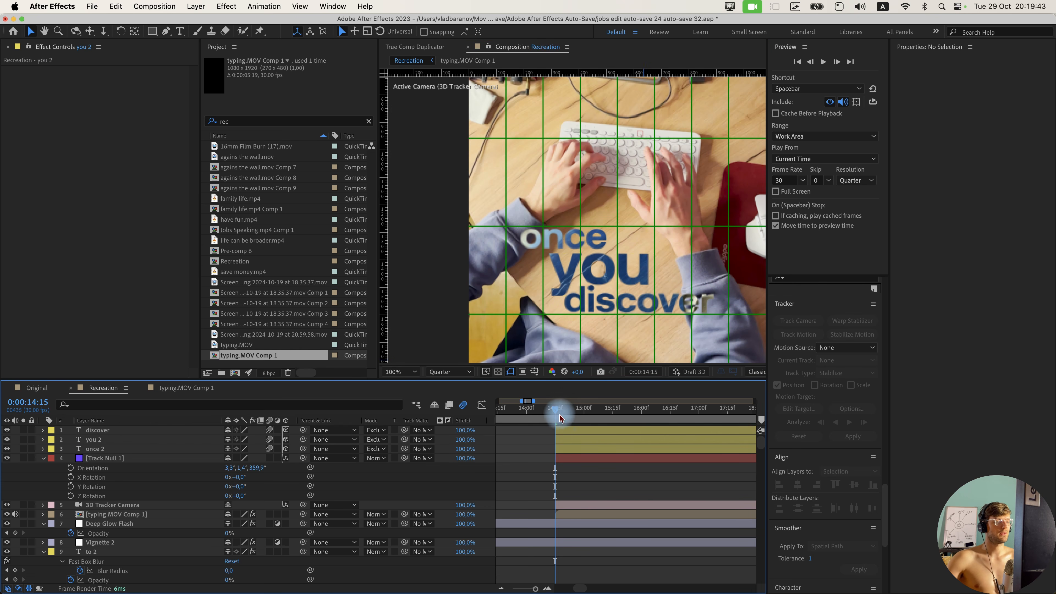
left_click_drag(560, 418, 684, 421)
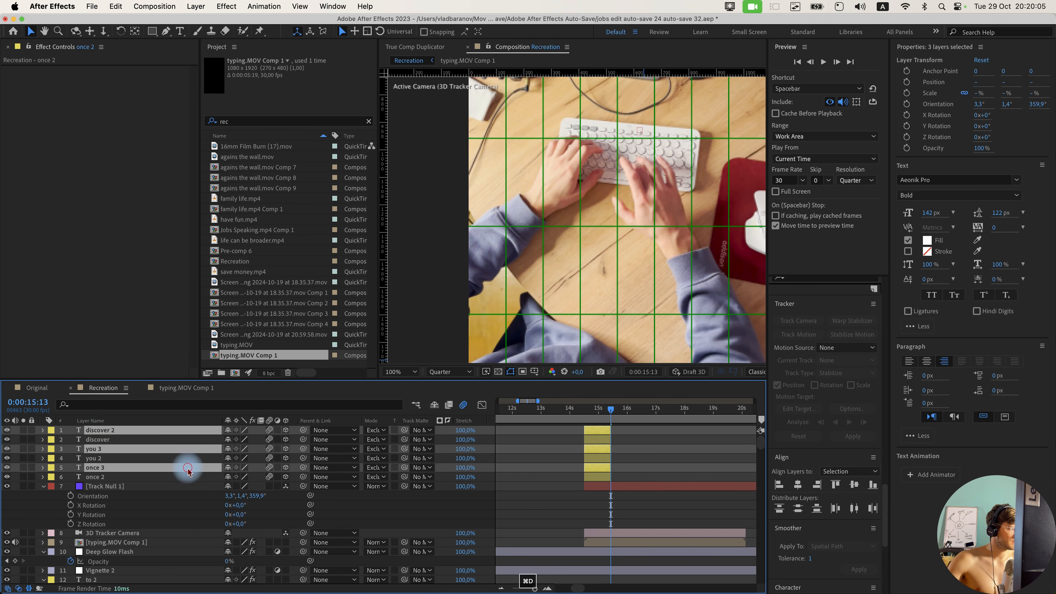
Group the duplicated text layers above the originals and change the text of the duplicated "you" layer to "simple".
left_click_drag(188, 470, 189, 441)
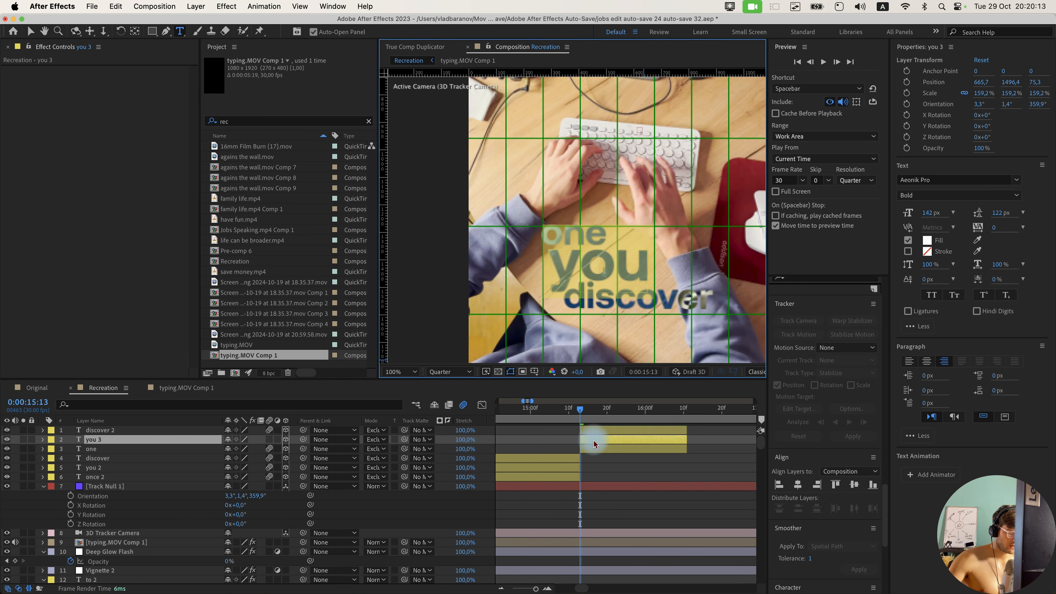
double_click(593, 440)
type("simple")
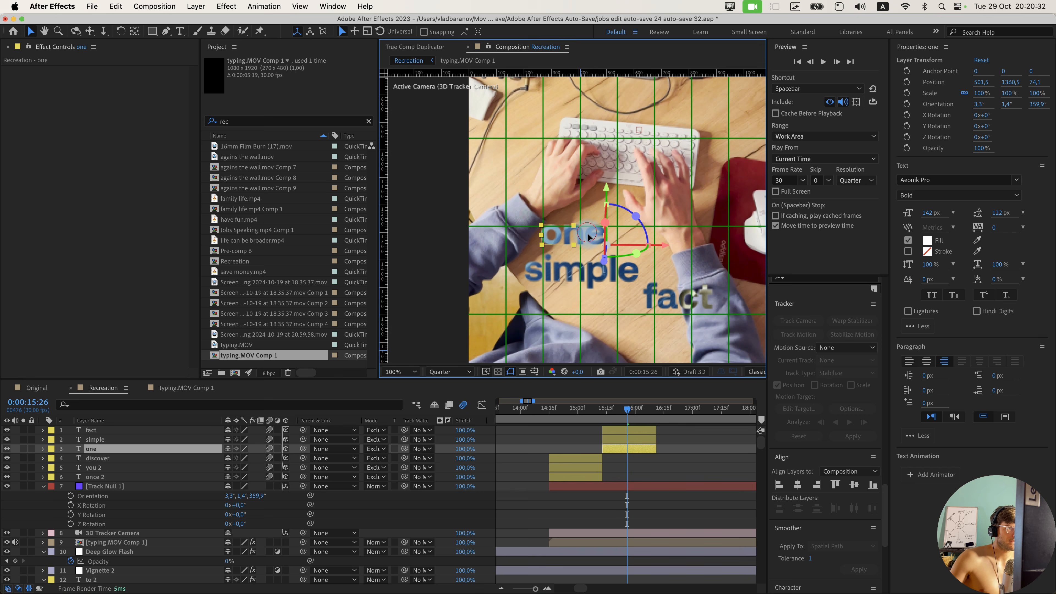
Scale "one" to 145.1% above "simple" and move "fact" to 624, 1610.5 directly beneath "simple".
left_click_drag(589, 237, 564, 239)
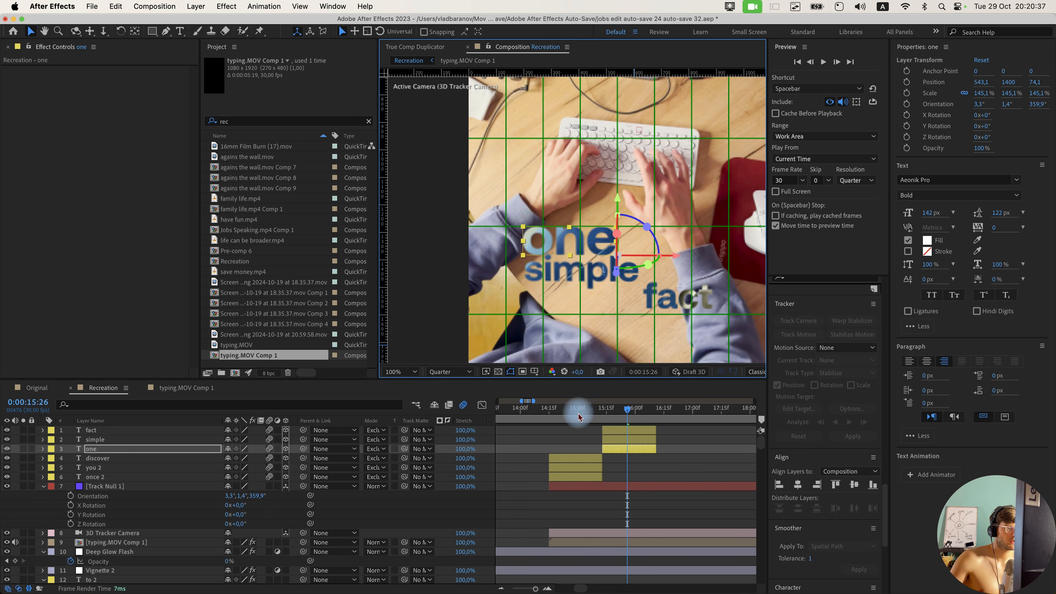
left_click_drag(635, 300, 591, 302)
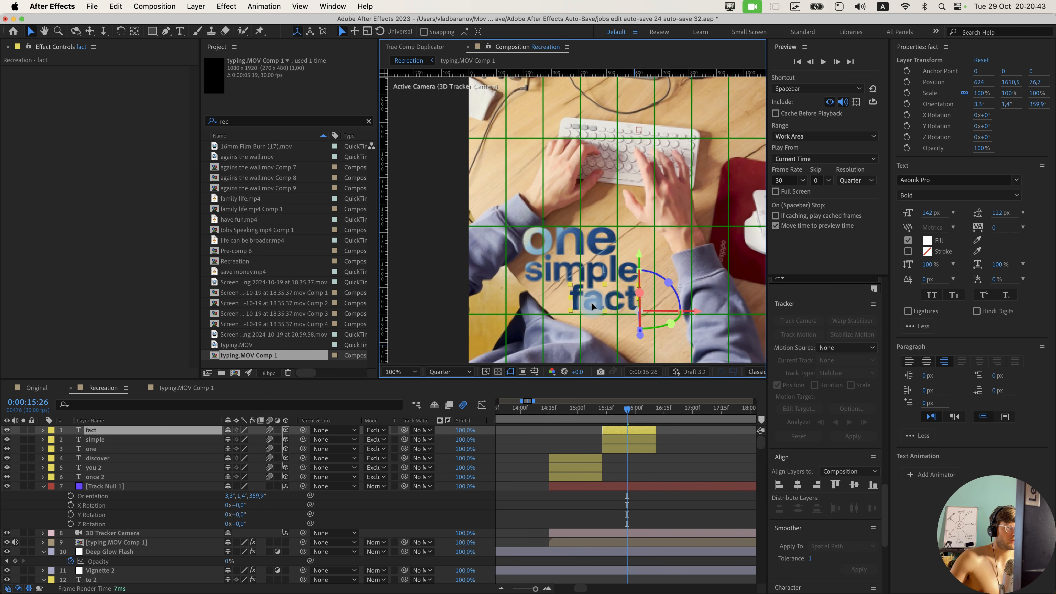
left_click(661, 468)
left_click(630, 408)
Enlarge the one, simple and fact text layers together and shift the block slightly down and right over the tabletop.
left_click(634, 431)
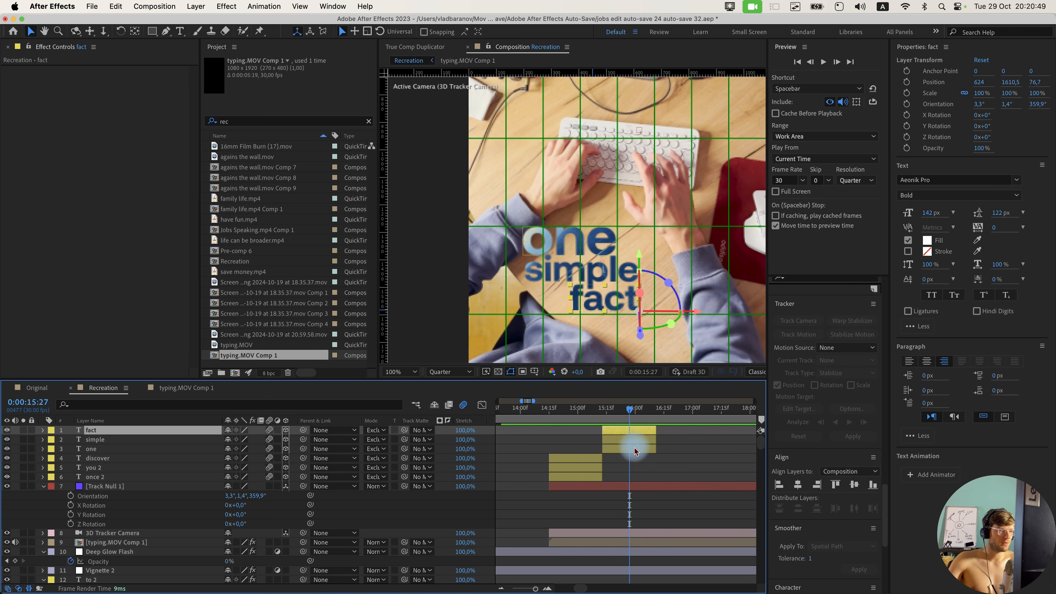
left_click(632, 448, "shift")
key("super+z")
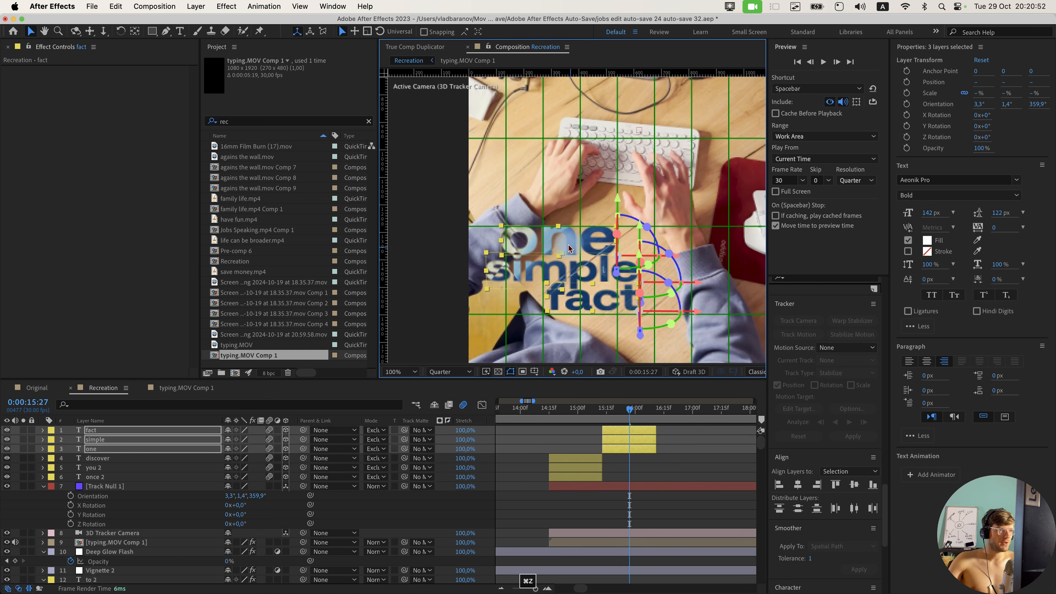
left_click_drag(564, 238, 591, 246)
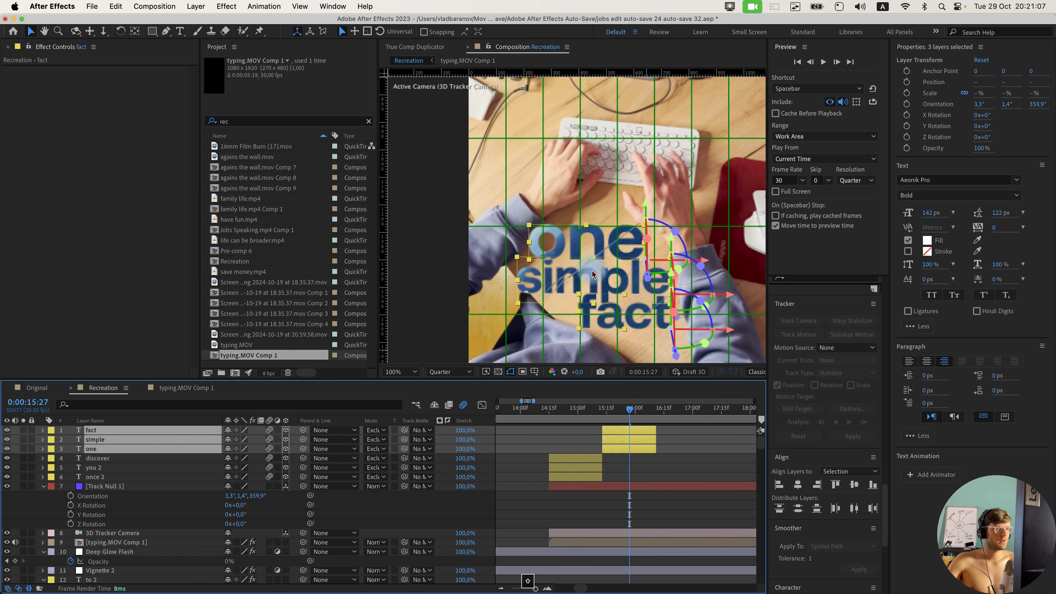
left_click(672, 460)
Choose the Roto Brush tool for the typing.MOV Comp 1 layer and check the scene's timing against the Original composition.
scroll(588, 537, "down", 1)
left_click(588, 536)
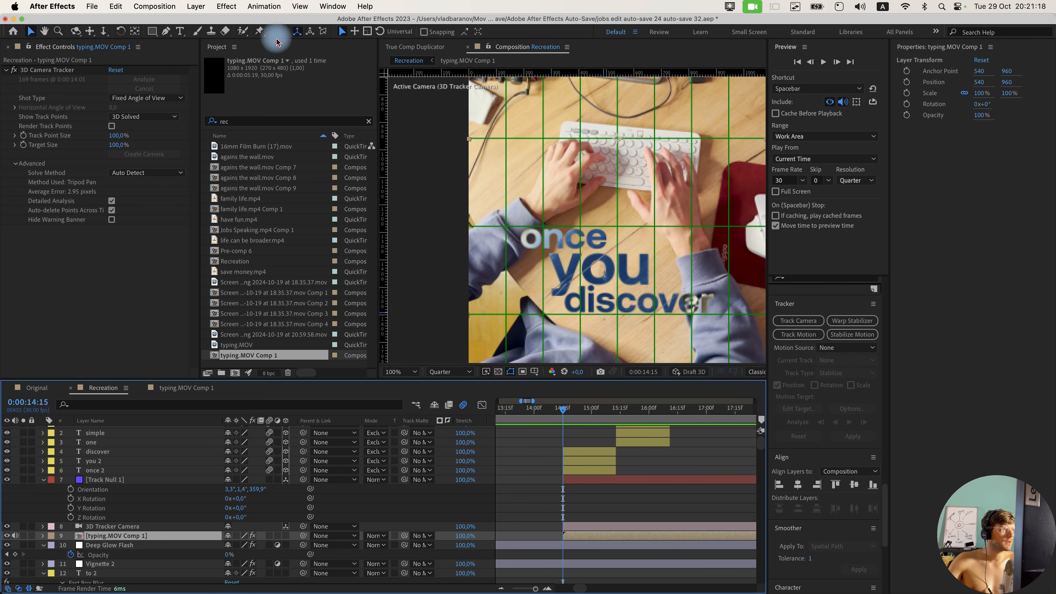
left_click(242, 32)
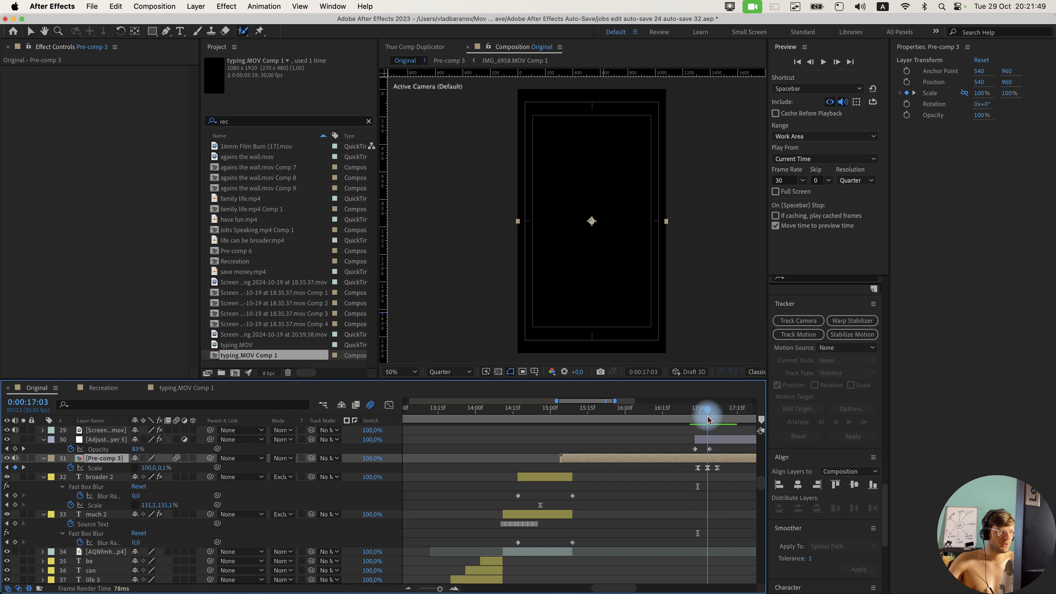
mouse_move(700, 416)
left_mouse_down()
mouse_move(683, 422)
mouse_move(707, 418)
left_mouse_up()
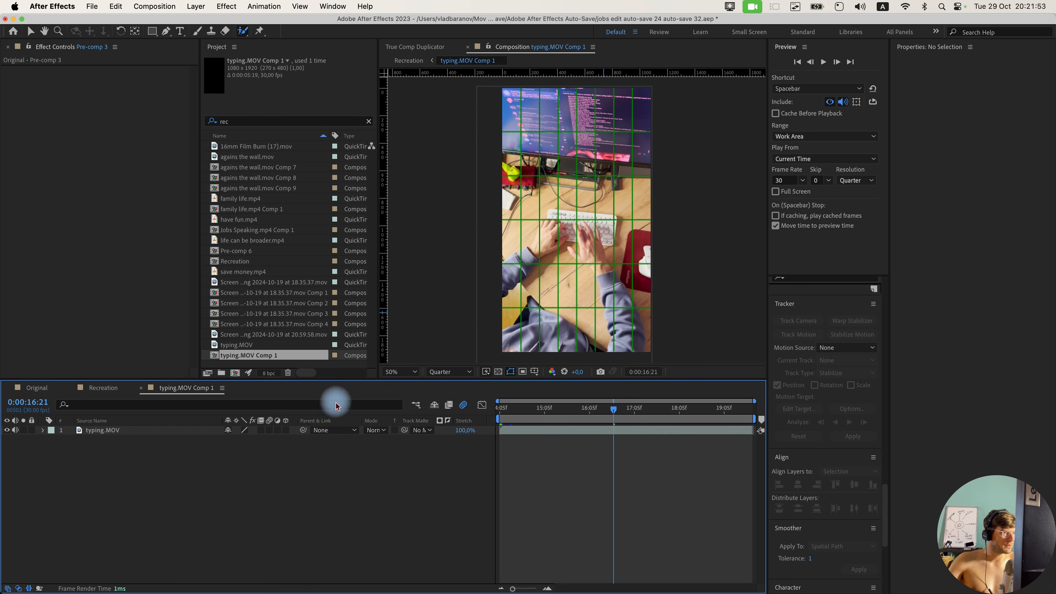
left_click(593, 416)
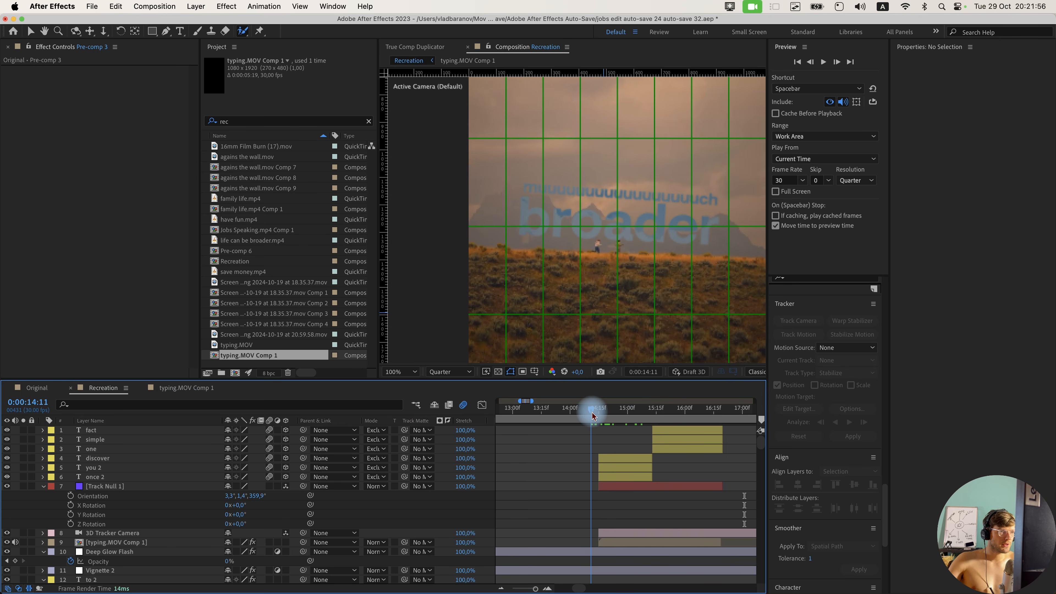
left_click_drag(593, 416, 616, 416)
Open the typing.MOV Comp 1 layer at 0:00:14:24 and paint a Roto Brush selection over both hands and sleeves.
left_click(630, 543)
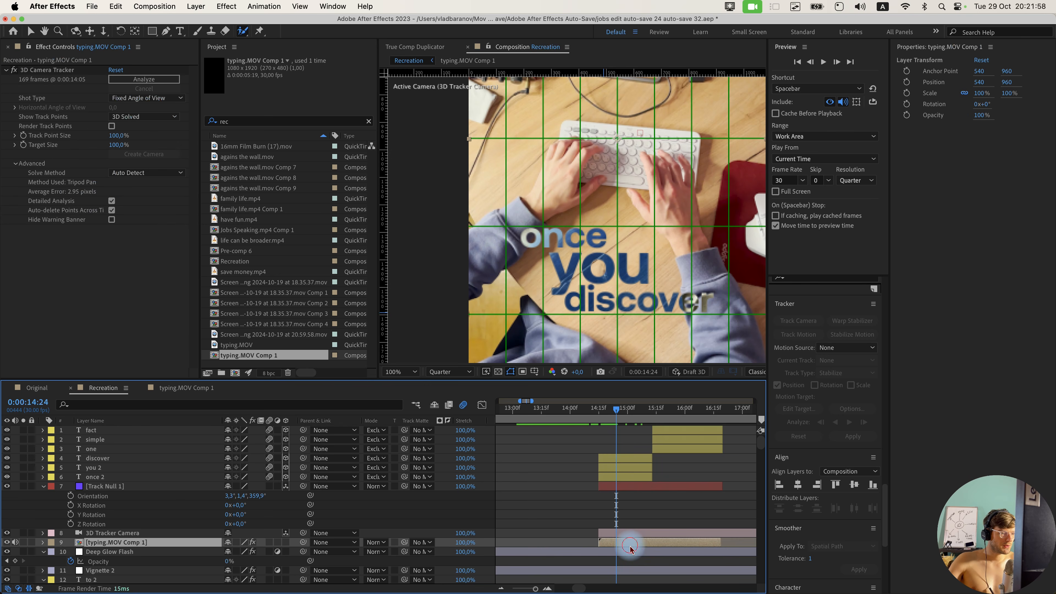
double_click(630, 542)
scroll(467, 236, "down", 2)
mouse_move(525, 266)
left_mouse_down()
mouse_move(536, 238)
mouse_move(555, 232)
left_mouse_up()
left_click(536, 235, "alt")
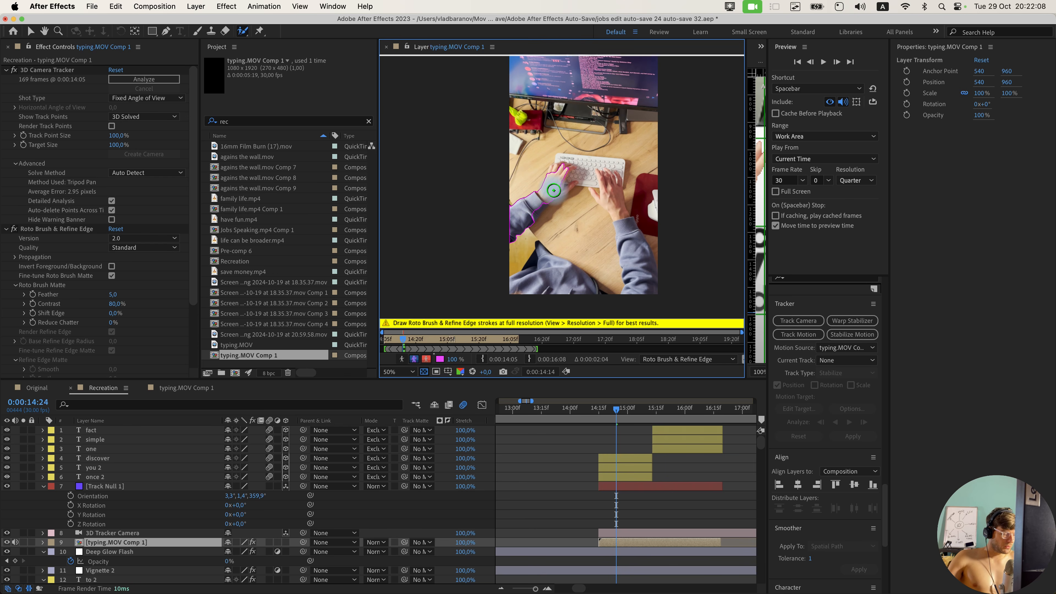
scroll(553, 190, "up", 2)
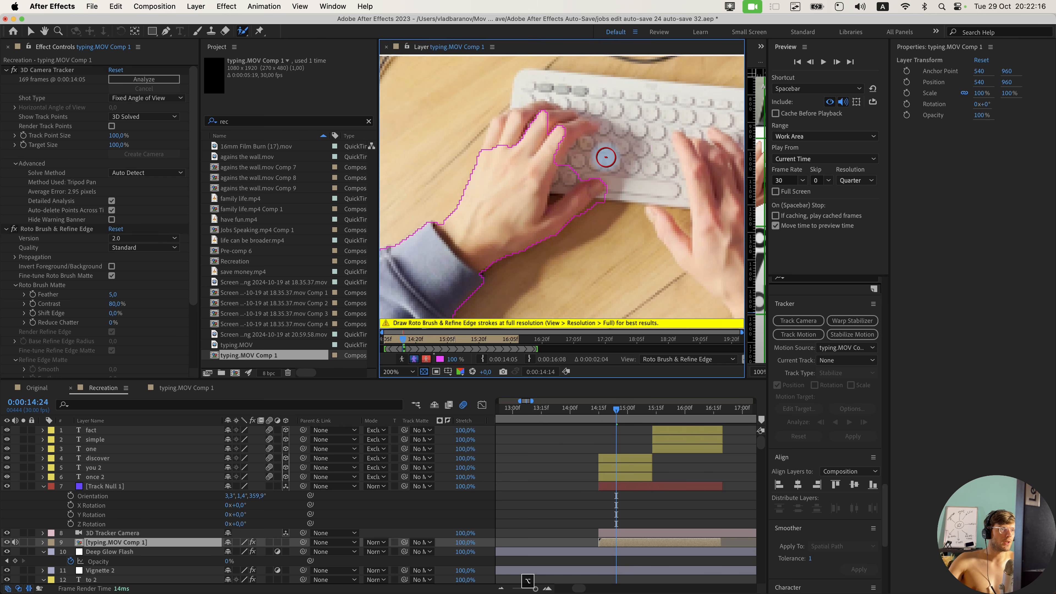
scroll(600, 191, "up", 2)
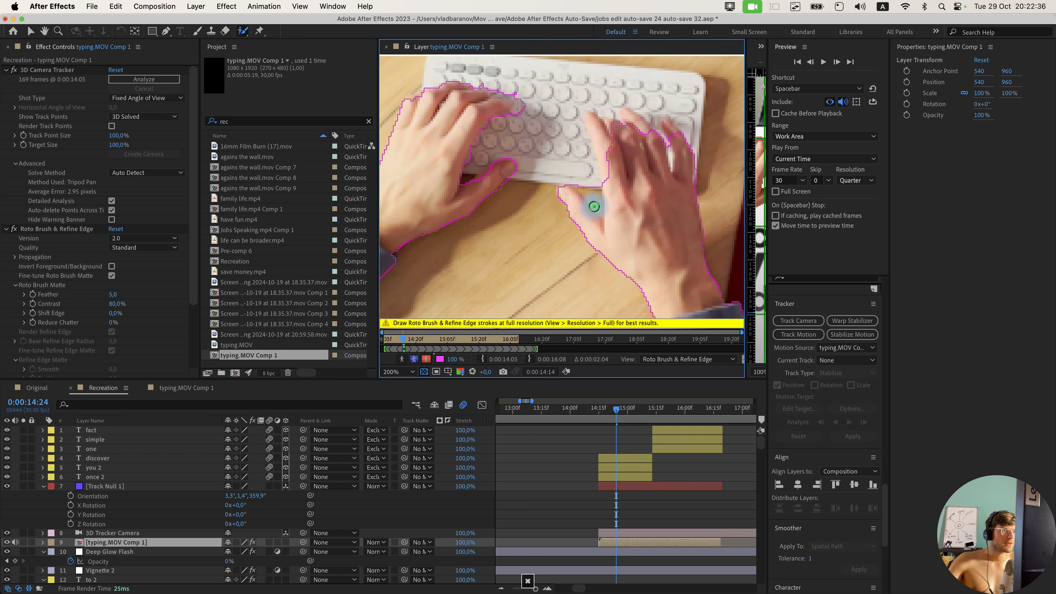
Go to the clip's first frame at 0:00:14:15, set the composition resolution to Full and enlarge the layer view.
left_click(600, 411)
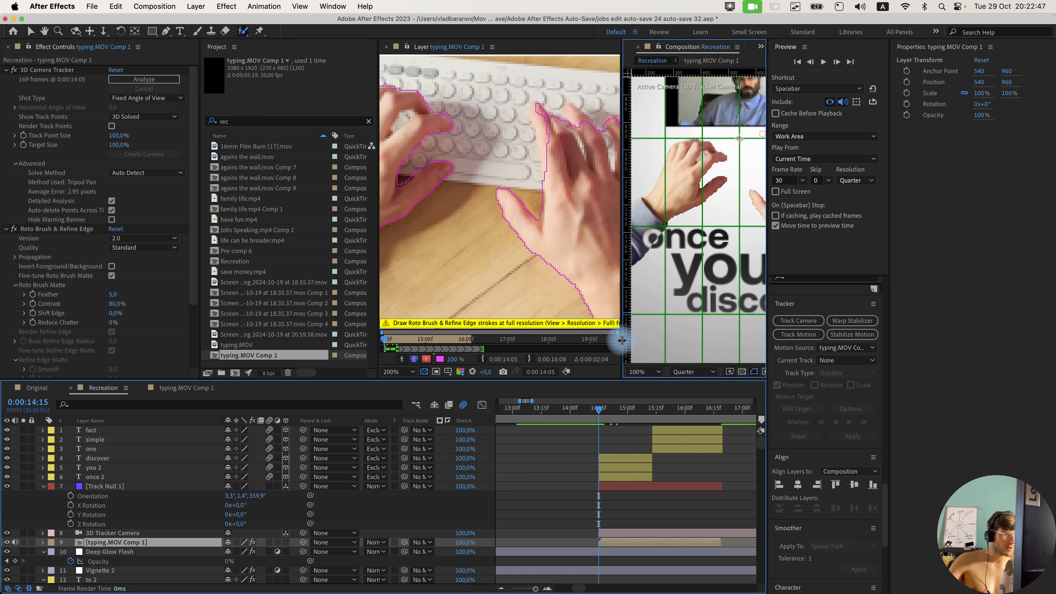
left_click_drag(622, 340, 800, 342)
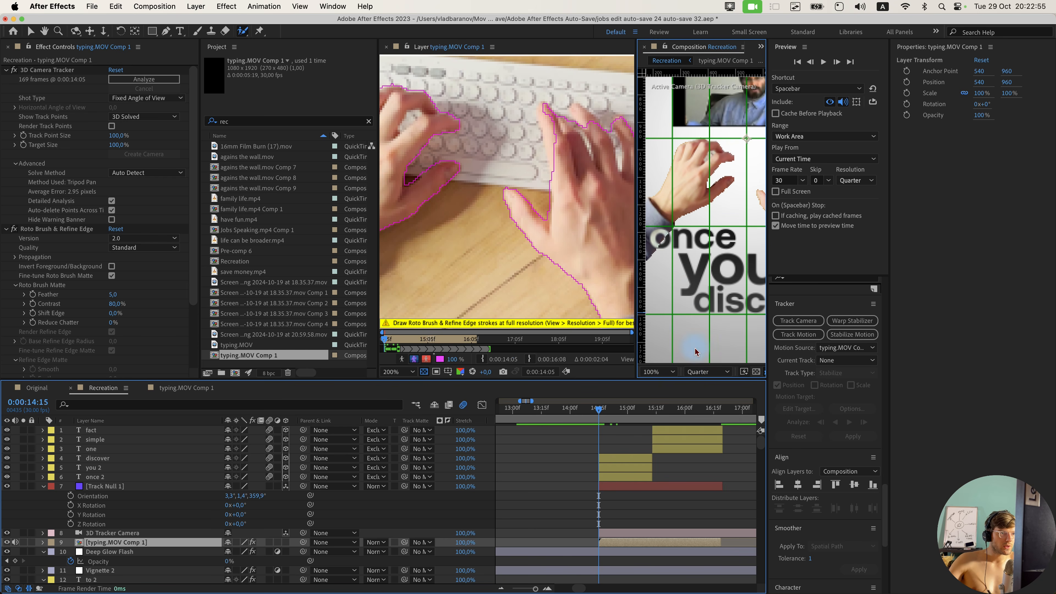
left_click(708, 372)
left_click(708, 393)
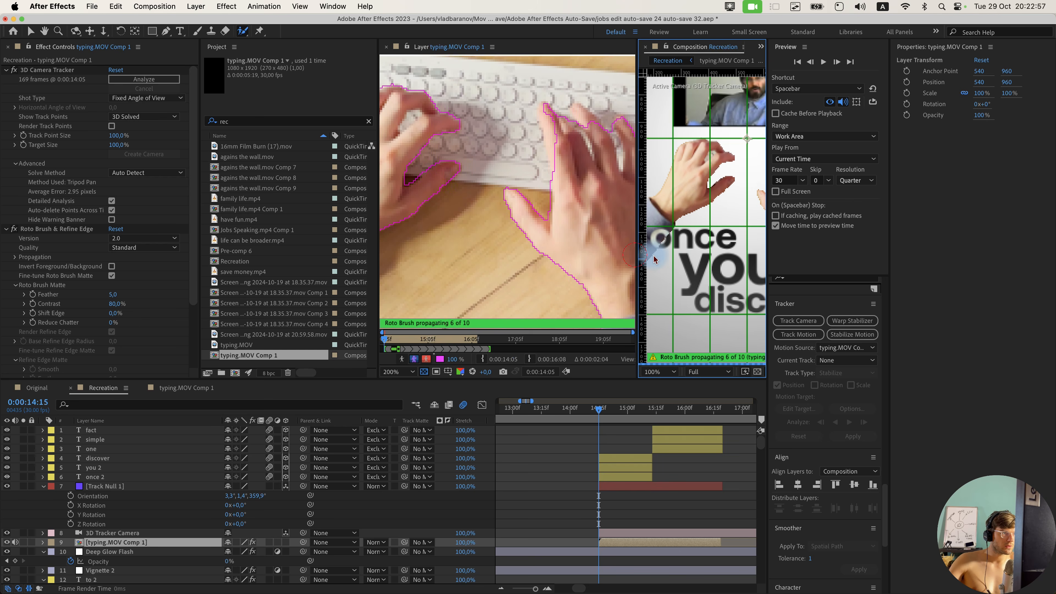
left_click_drag(636, 255, 744, 256)
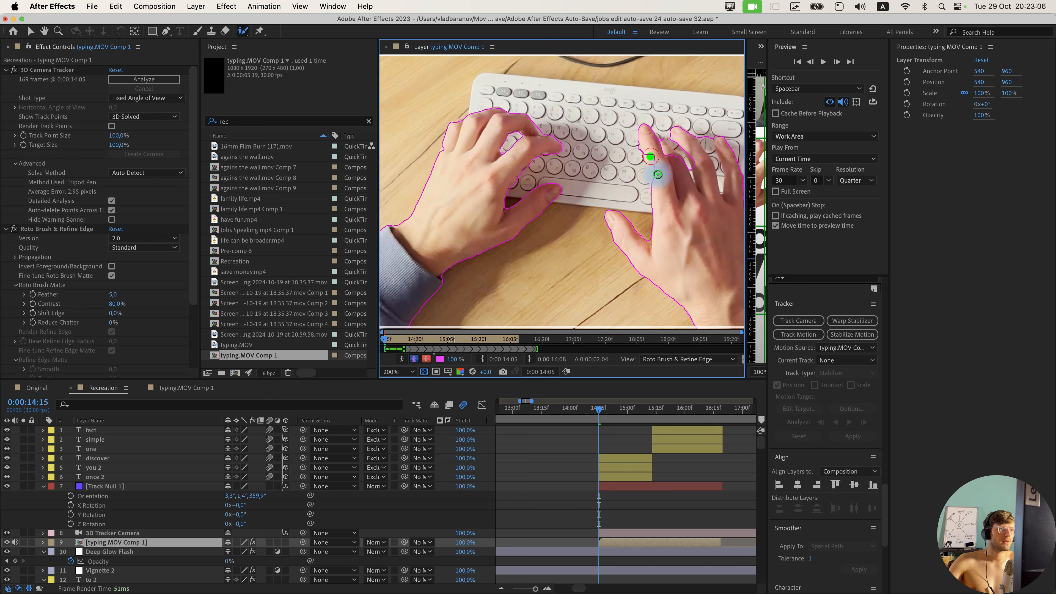
Refine the Roto Brush selection around the right hand's fingers and the sleeves on the clip's first frame.
left_click_drag(658, 174, 666, 190)
mouse_move(664, 255)
left_mouse_down()
mouse_move(624, 212)
mouse_move(609, 227)
left_mouse_up()
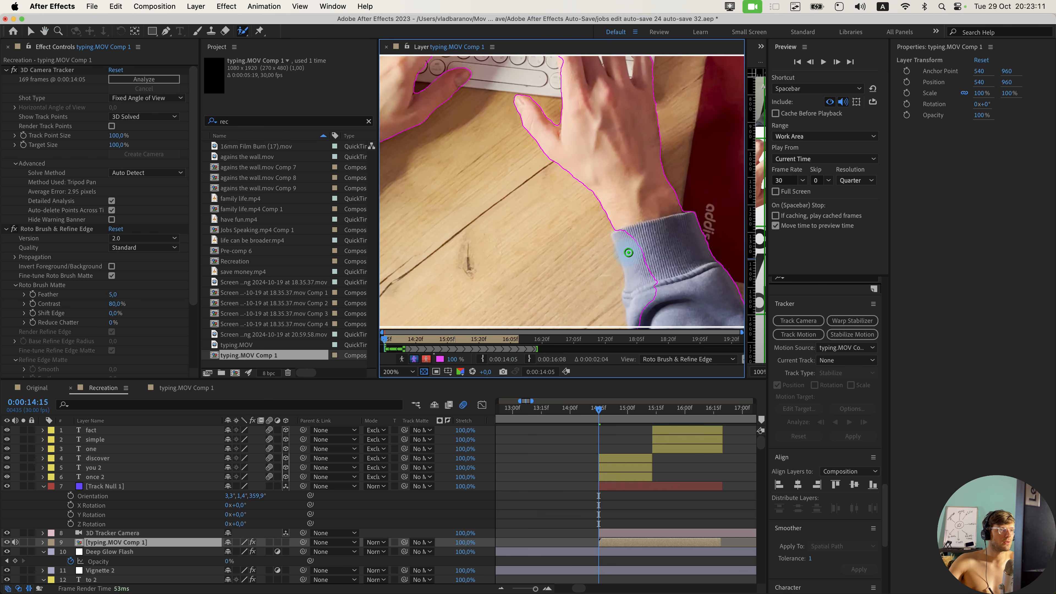
scroll(624, 250, "down", 1)
left_click_drag(558, 252, 660, 253)
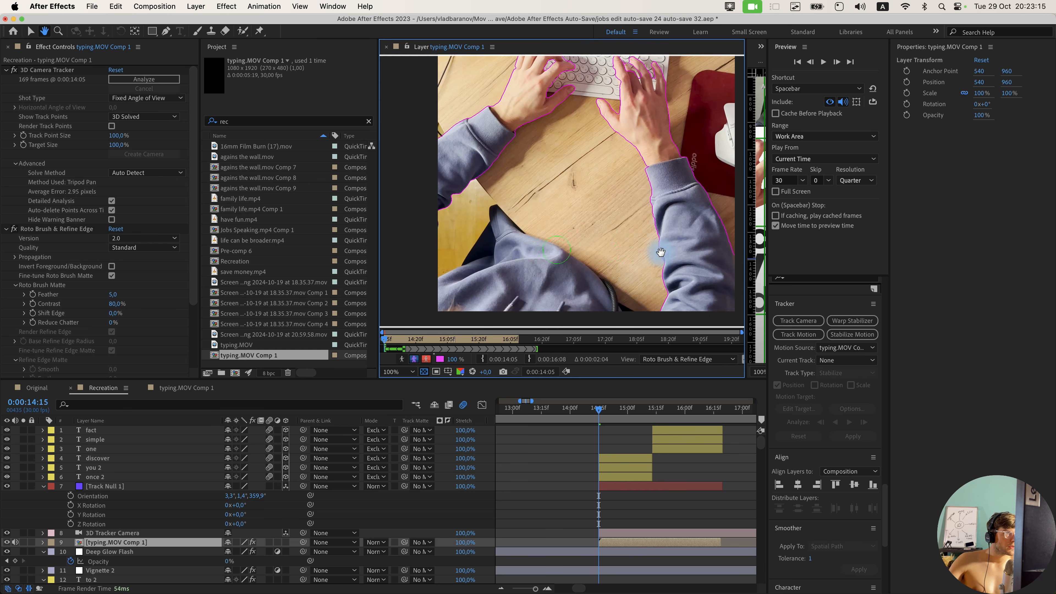
left_click_drag(602, 218, 592, 315)
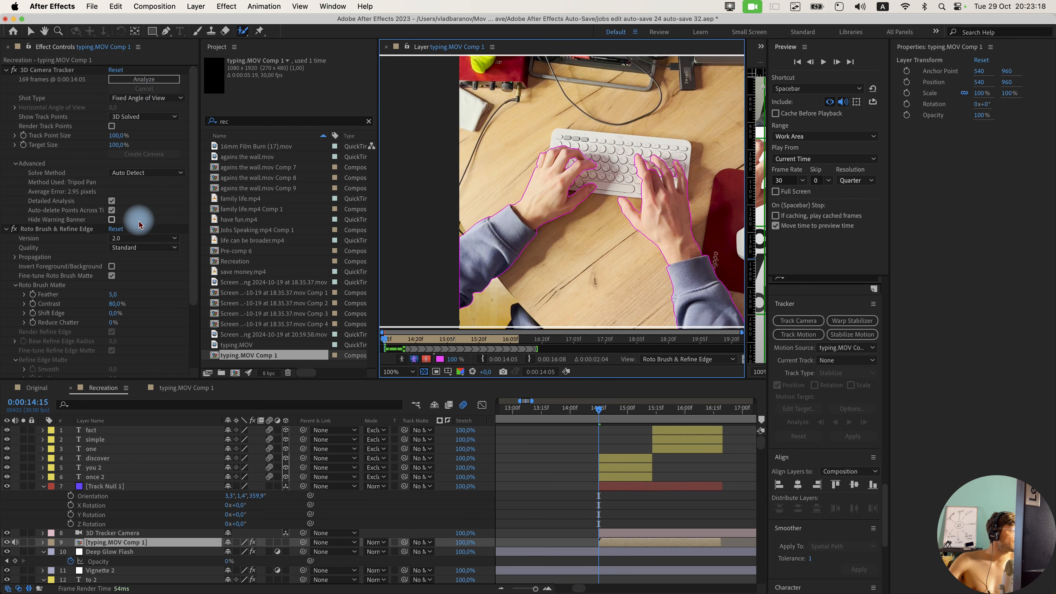
Set the Roto Brush quality to Best, check the hand outlines and freeze the propagated matte.
left_click(129, 246)
left_click(130, 272)
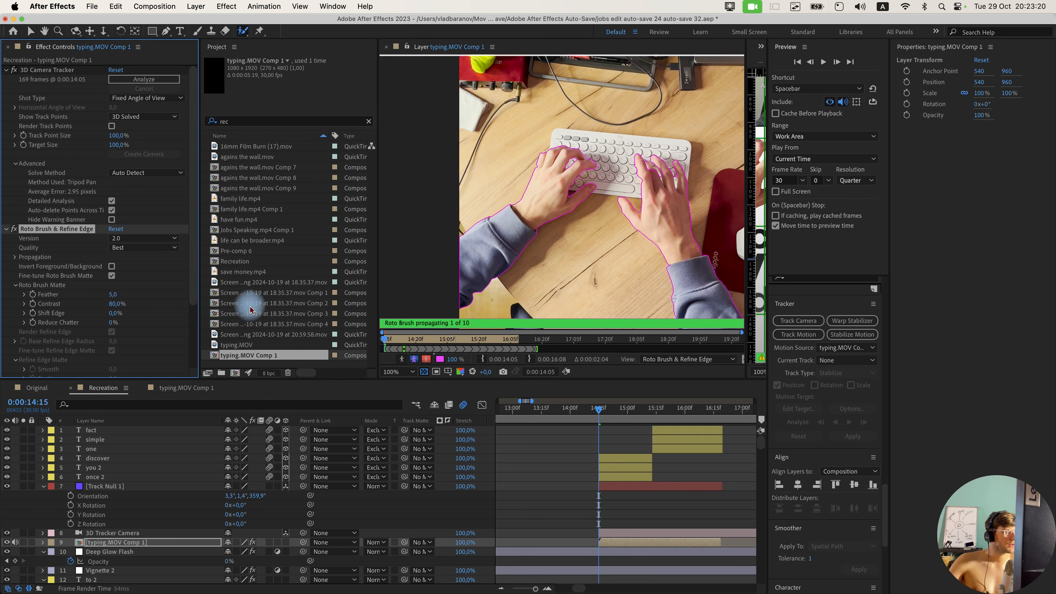
scroll(534, 195, "up", 1)
left_click(571, 409)
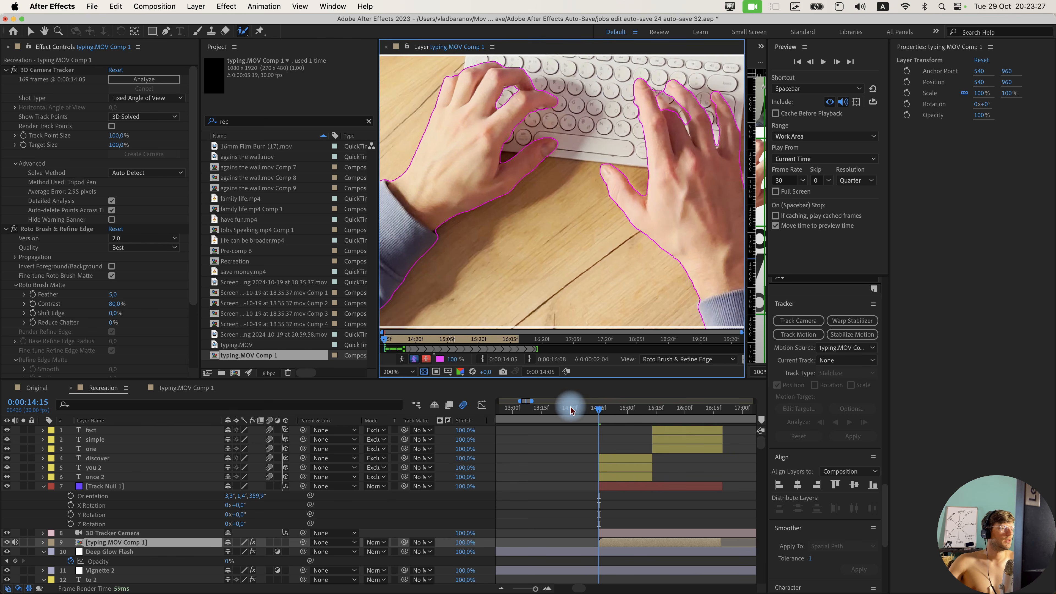
left_click_drag(351, 310, 230, 310)
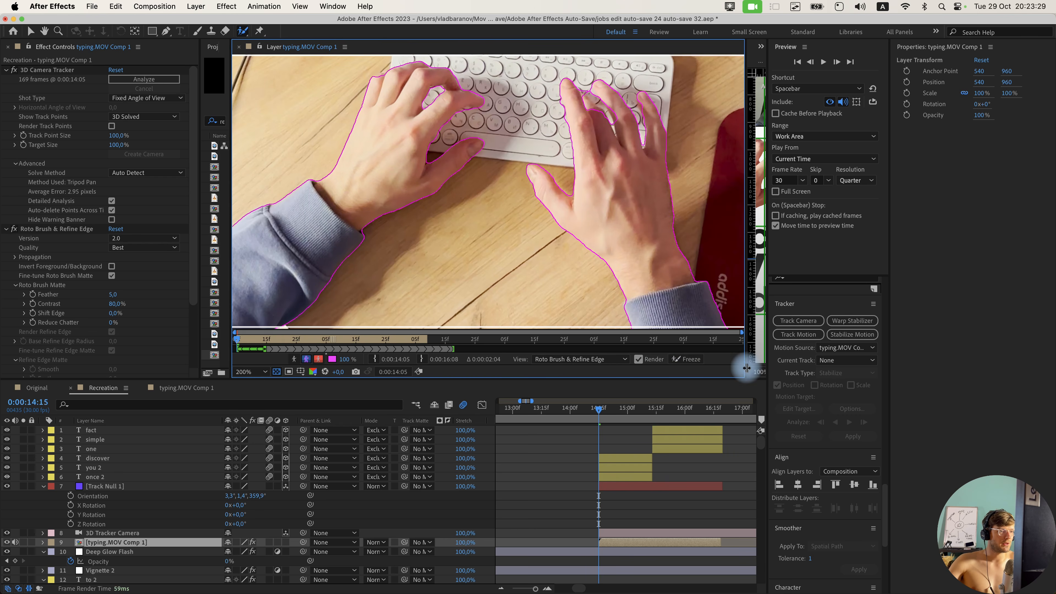
left_click(686, 362)
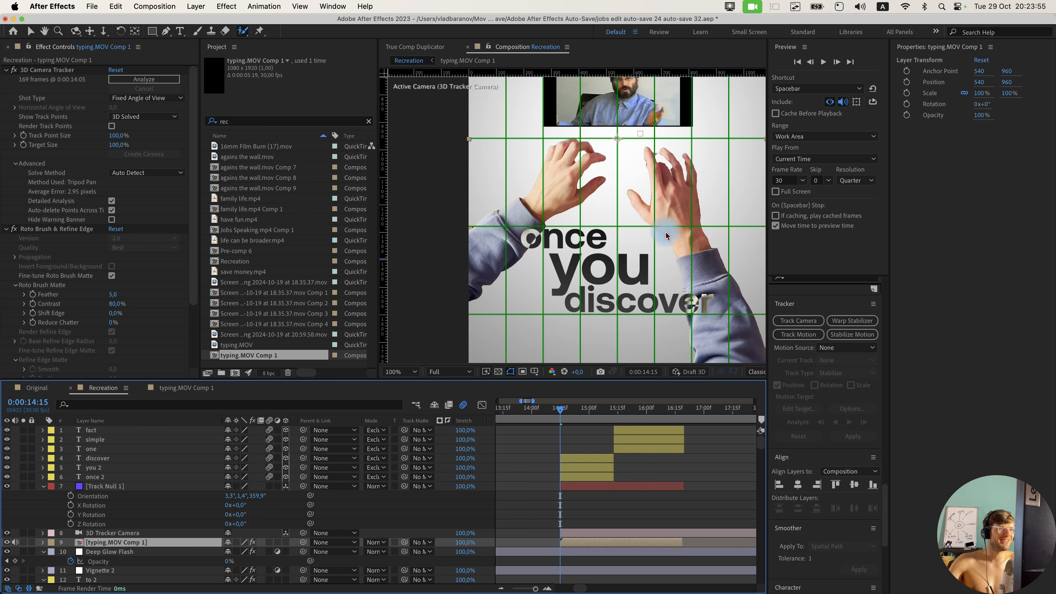
Duplicate typing.MOV Comp 1 above all text layers and disable Roto Brush & Refine Edge on the lower copy.
key("comma")
key("comma")
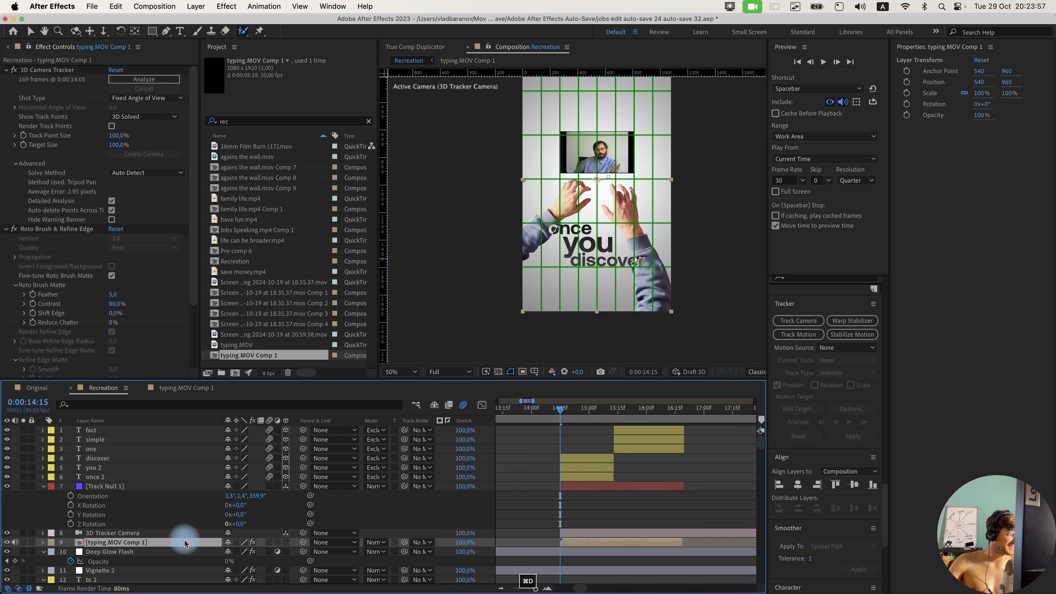
key("super+d")
key("super+shift+bracketright")
left_click(587, 555)
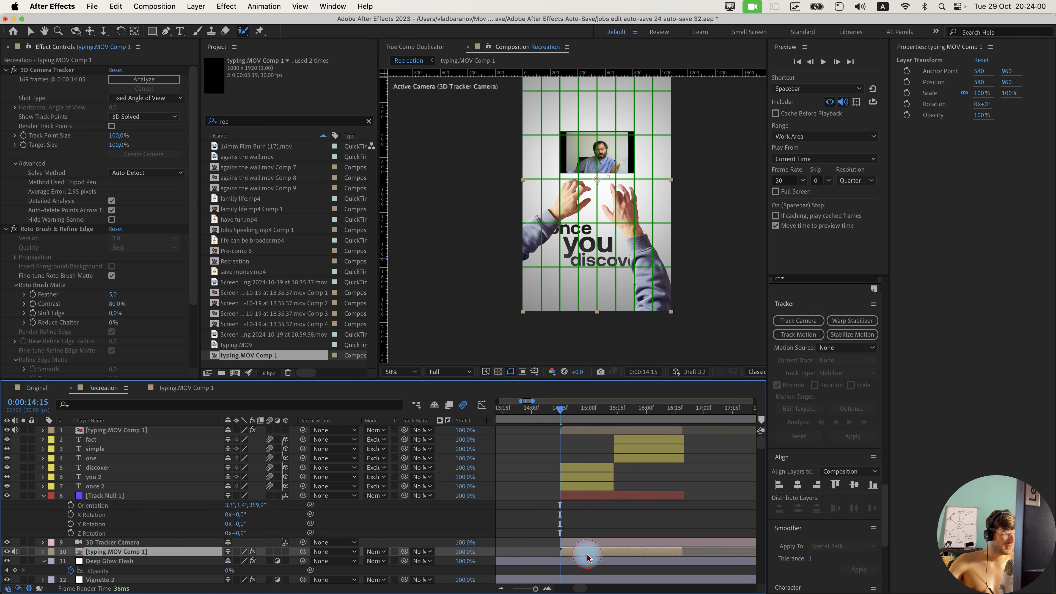
left_click(15, 229)
key("period")
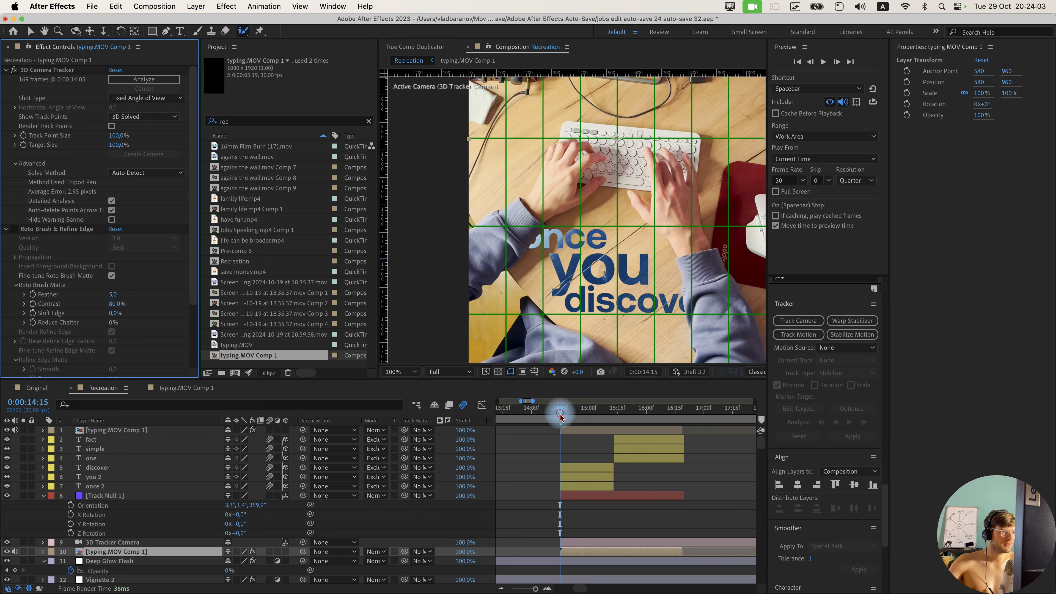
Reopen the top typing.MOV Comp 1 copy, correct its roto matte through the clip and freeze it again.
left_click_drag(560, 416, 573, 421)
double_click(575, 429)
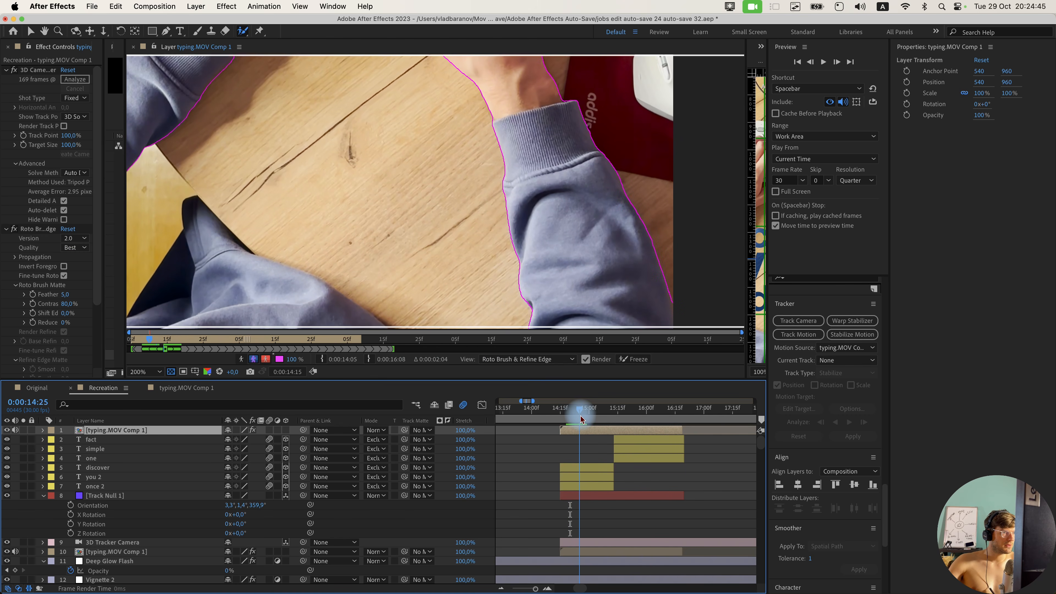
left_click_drag(582, 419, 561, 419)
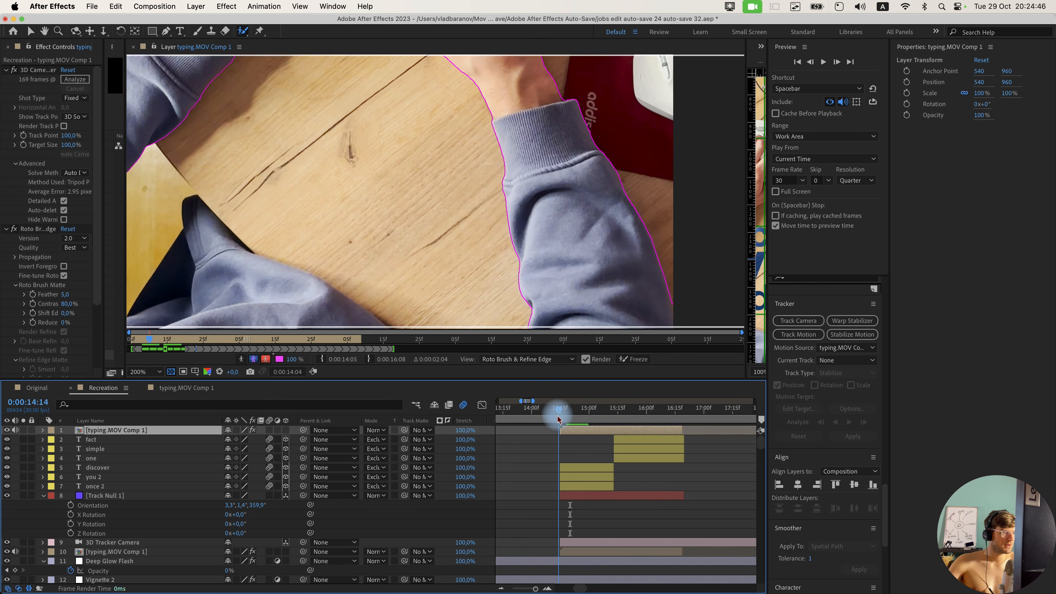
left_click(635, 360)
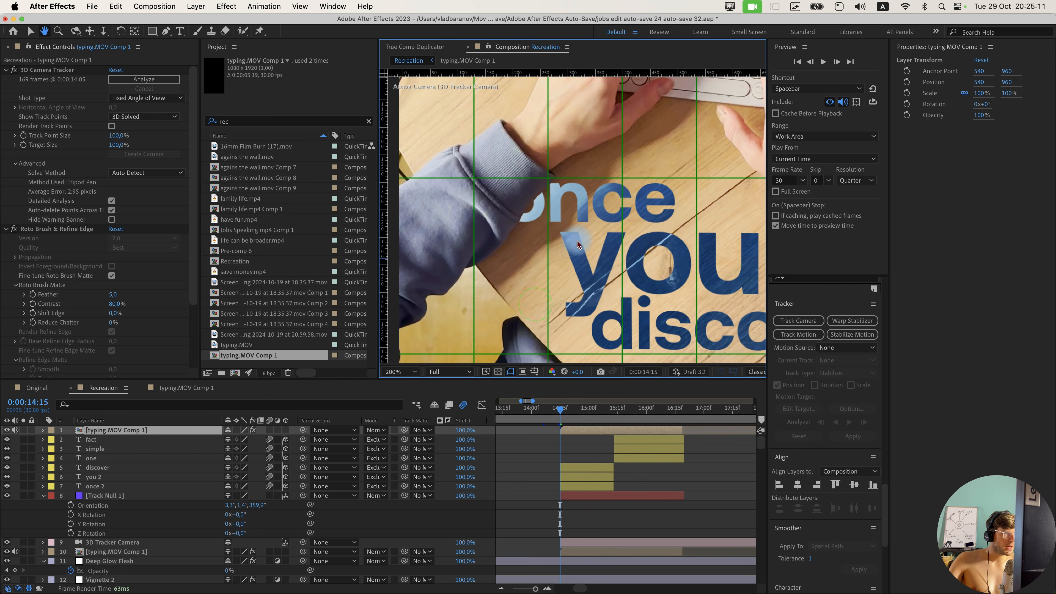
Set the top copy's Roto Brush matte to Feather 14 and Shift Edge -30%.
scroll(579, 237, "up", 3)
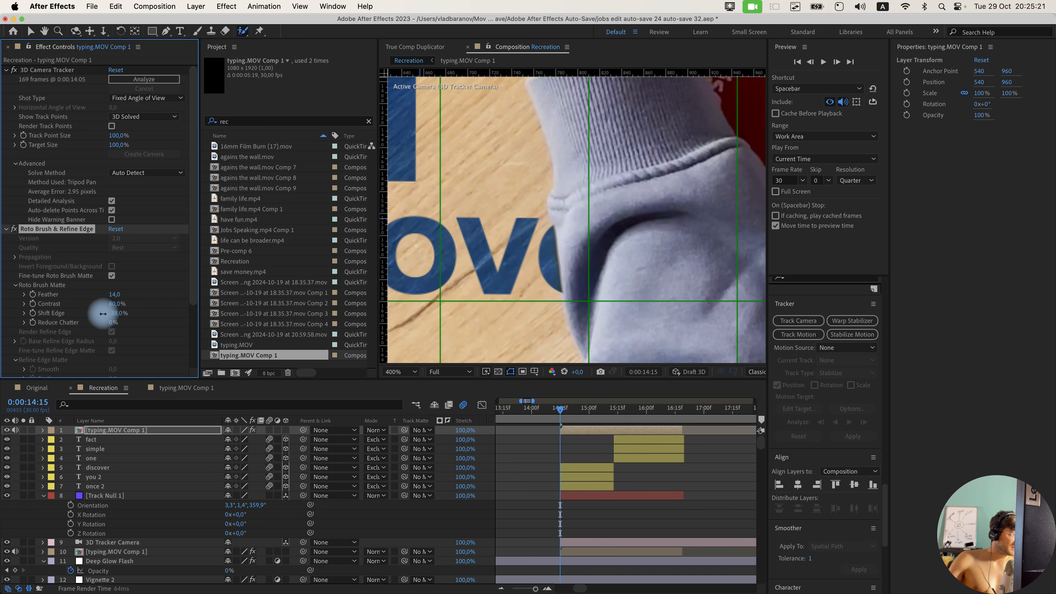
scroll(550, 302, "down", 2)
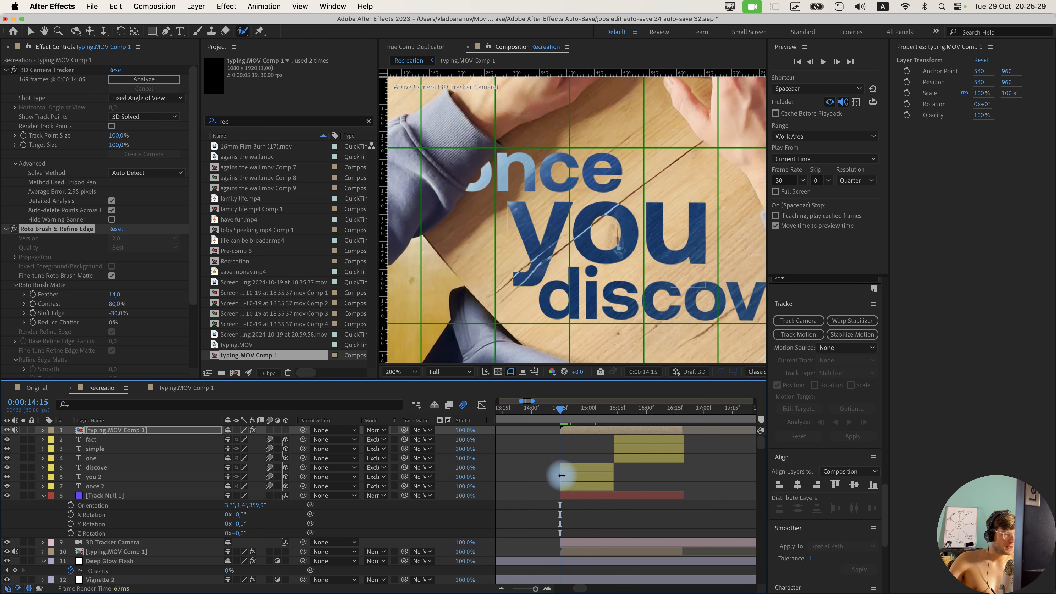
Trim the start of the discover text layer so it begins after the preceding words.
left_click_drag(561, 469, 575, 469)
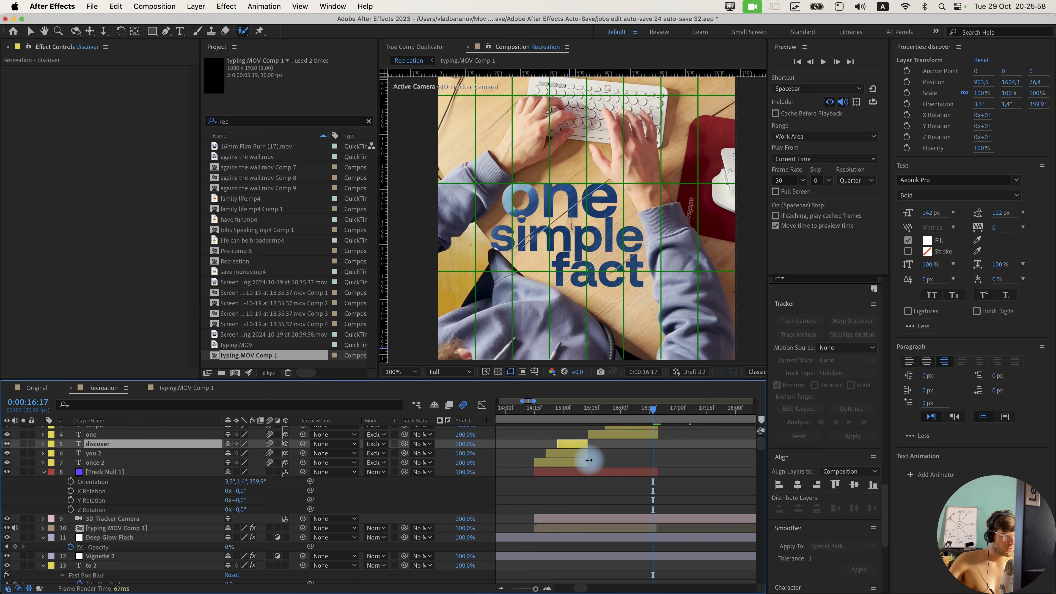
Apply Fast Box Blur to the once 2 layer and keyframe Blur Radius from 0 at 0:00:15:13 to 25 at 0:00:15:20.
type("fa")
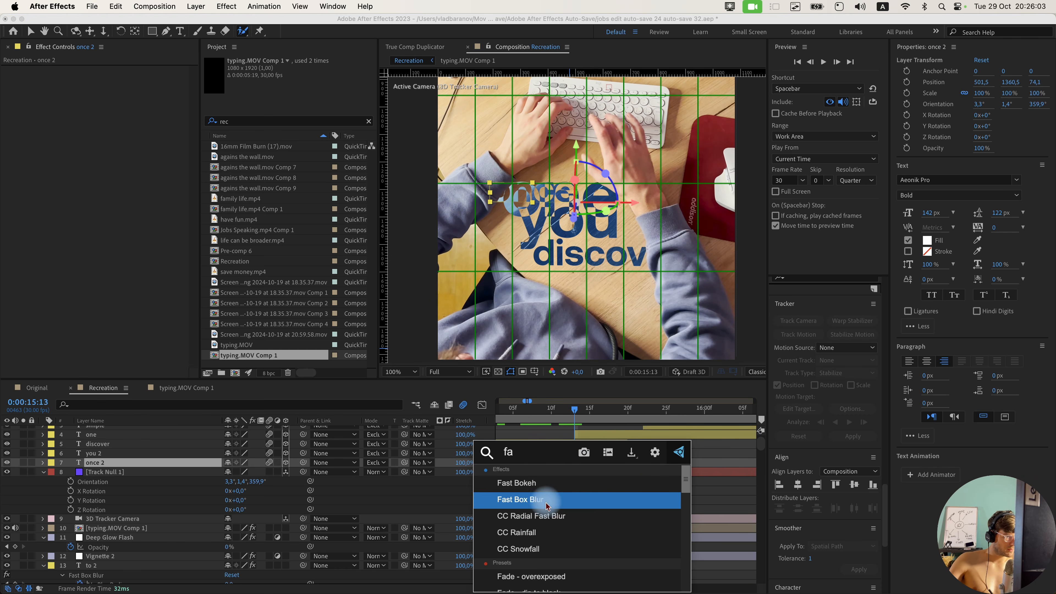
left_click(539, 499)
left_click_drag(621, 410, 627, 418)
left_click(113, 80)
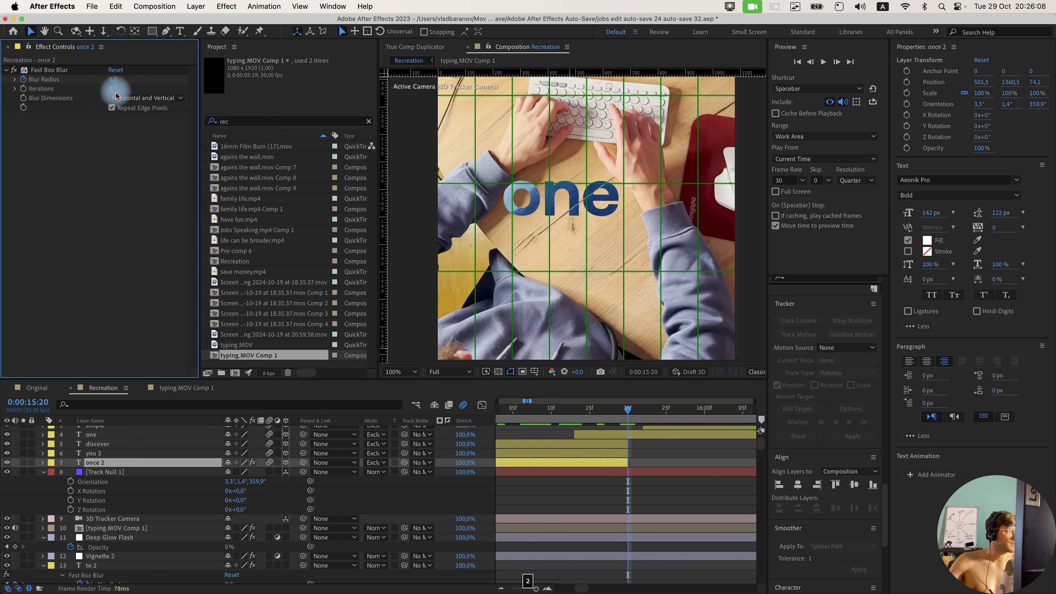
type("20")
Keyframe the once 2 layer's opacity from 100% at 0:00:15:13 to 0% at 0:00:15:20.
left_click(129, 244)
left_click(574, 410)
key("u")
key("t")
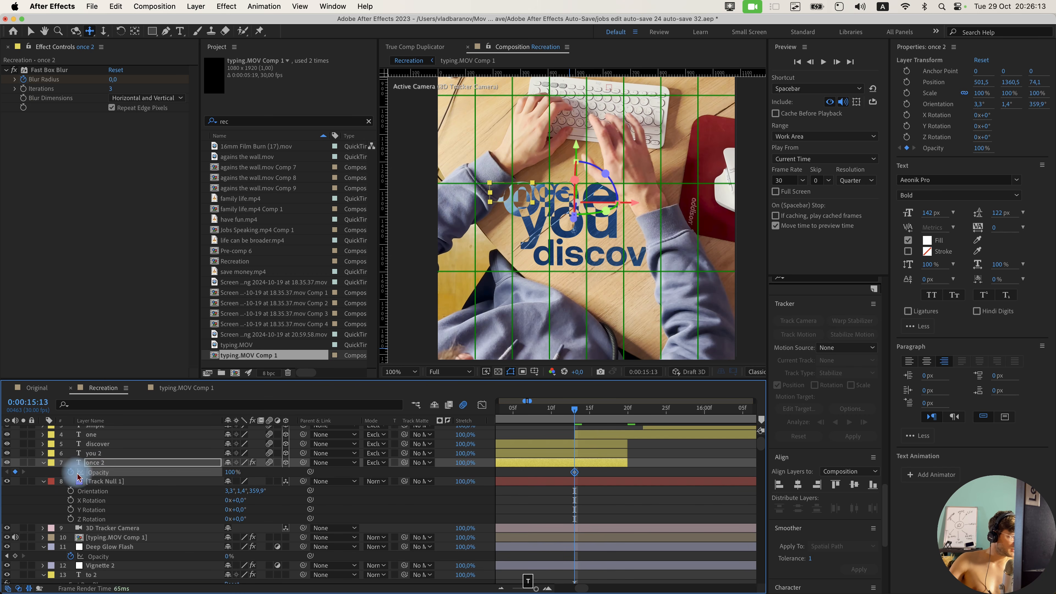
key("u")
left_click(629, 411)
left_click_drag(233, 491, 2, 479)
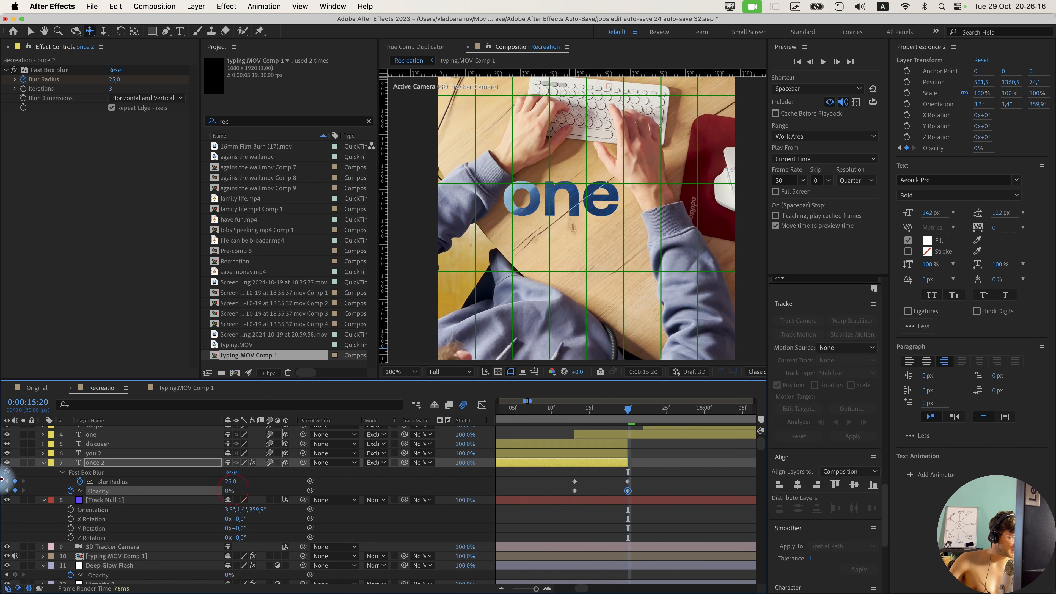
left_click(709, 515)
Copy the blur and opacity keyframes from once 2 to the you 2 and discover layers at 0:00:15:13.
left_click_drag(627, 413, 598, 417)
left_click_drag(647, 474, 542, 491)
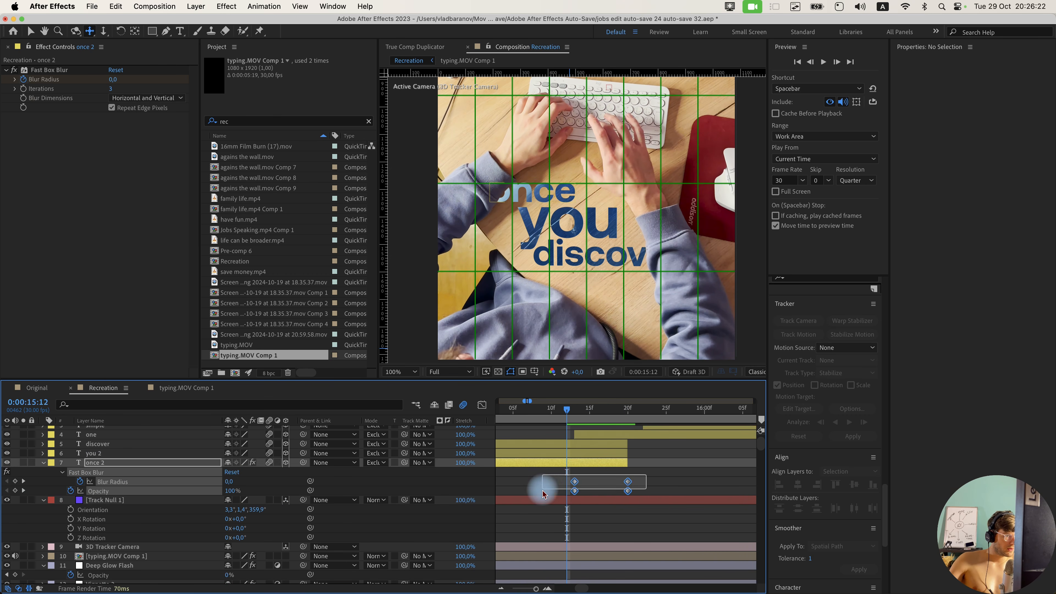
key("super+c")
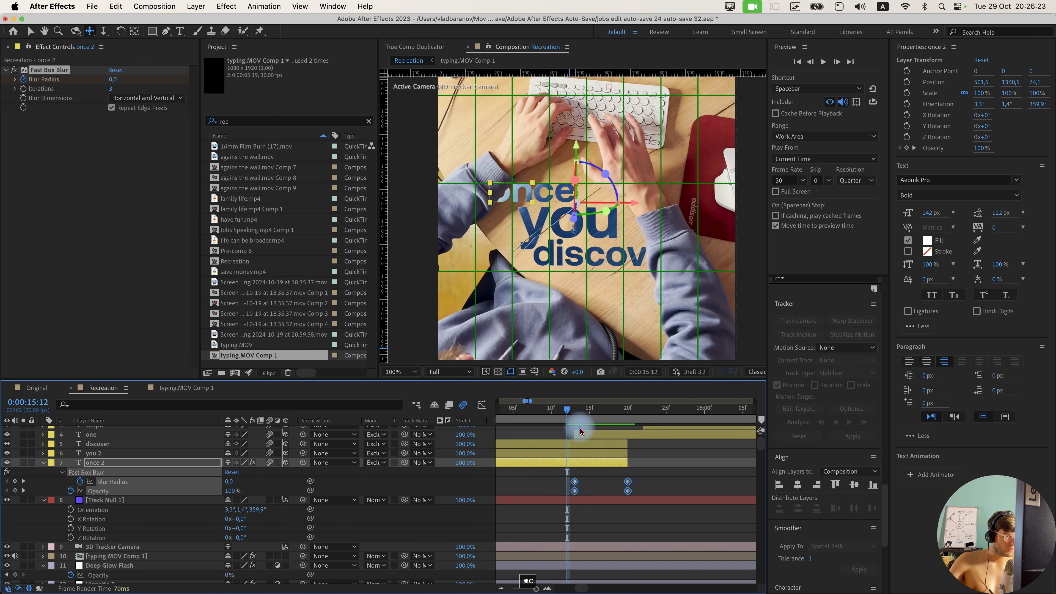
left_click(574, 411)
left_click(578, 452)
left_click(579, 446, "shift")
key("super+v")
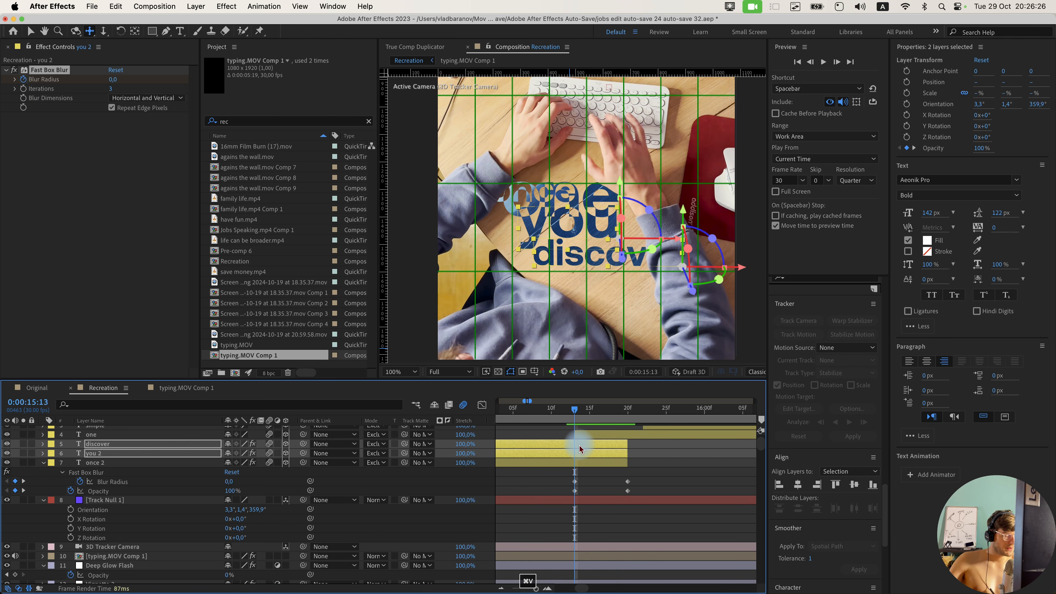
key("o")
left_click(677, 465)
Preview the fade-out and shift the blur and opacity keyframes of discover, you 2 and once 2 about 3 frames earlier.
left_click_drag(589, 419, 521, 415)
key("space")
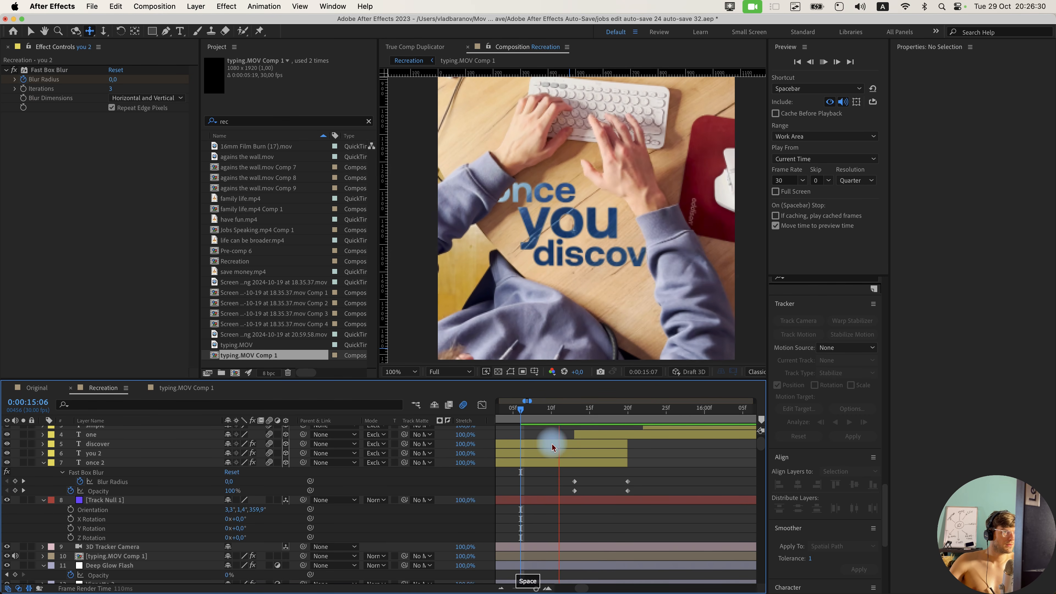
left_click(615, 444)
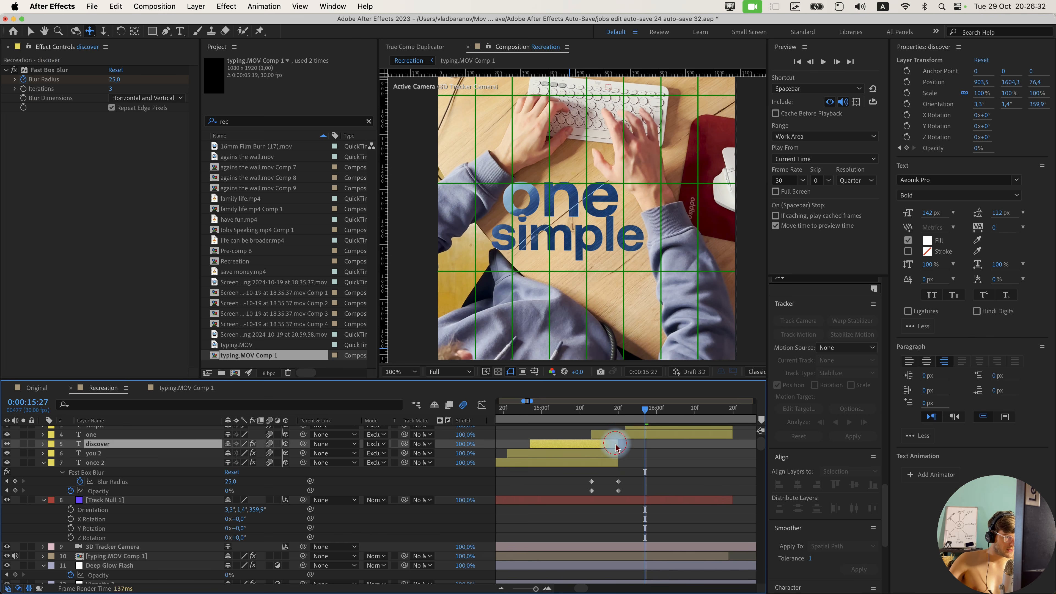
left_click(608, 465, "shift")
key("u")
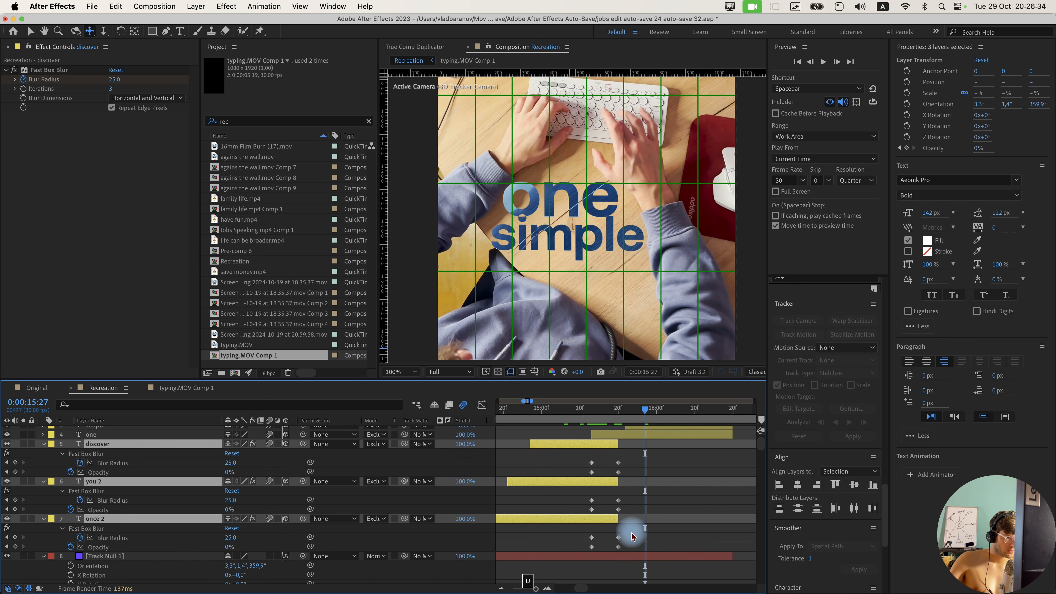
left_click_drag(631, 536, 607, 466)
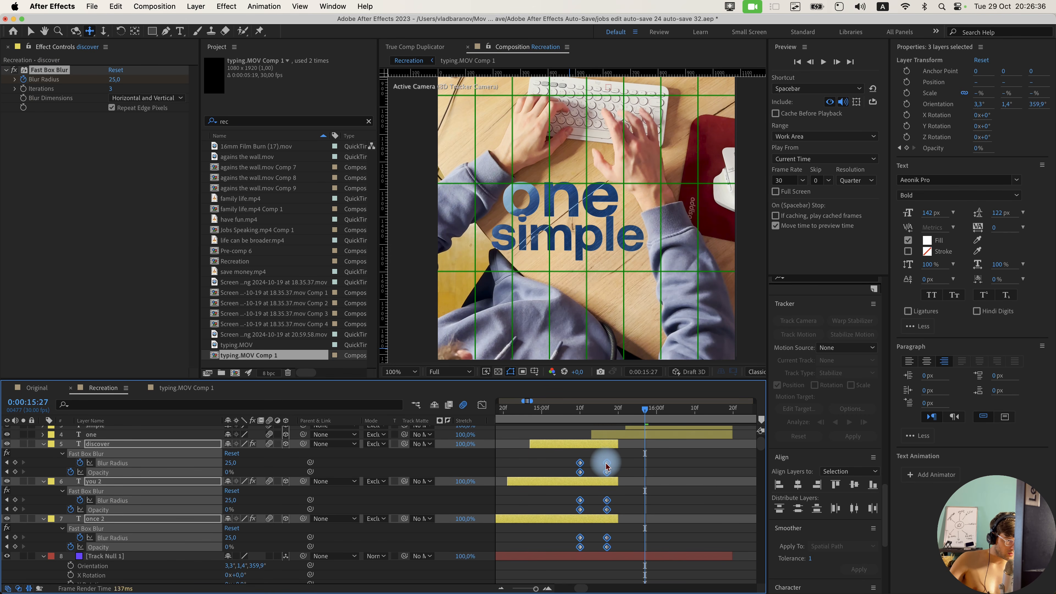
Preview the fade-out, then shift the starting blur and opacity keyframes of discover, you 2 and once 2 about 5 frames earlier.
left_click(553, 411)
key("space")
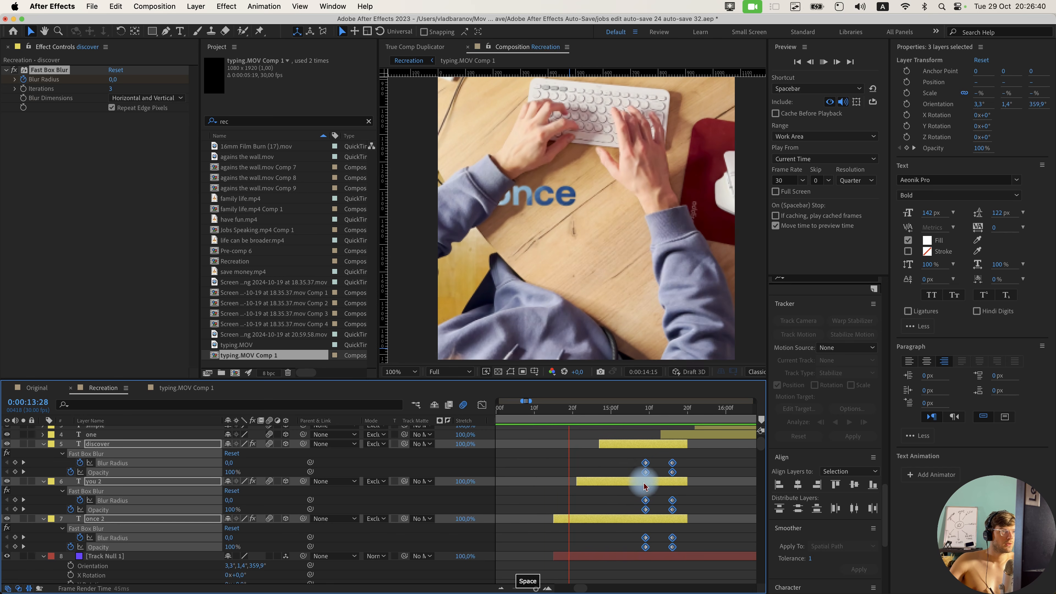
key("space")
left_click_drag(653, 454, 639, 546)
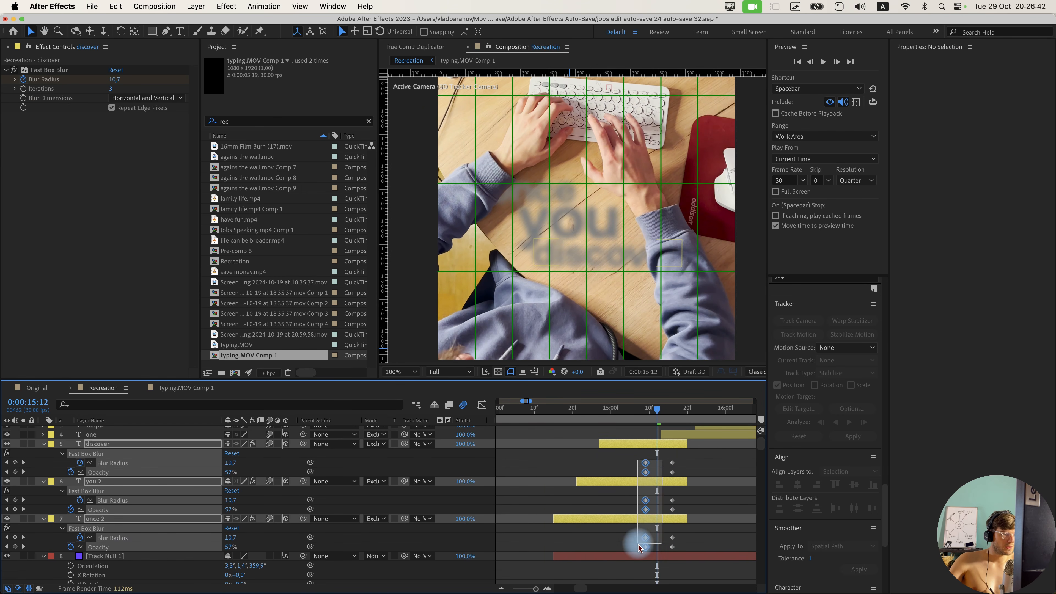
left_click(647, 549)
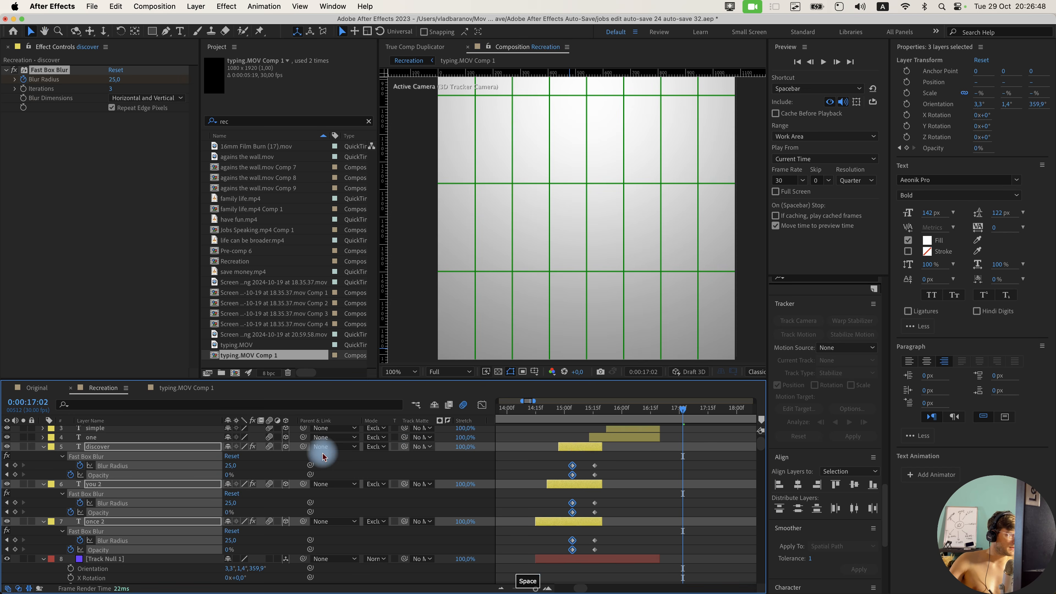
scroll(216, 468, "up", 3)
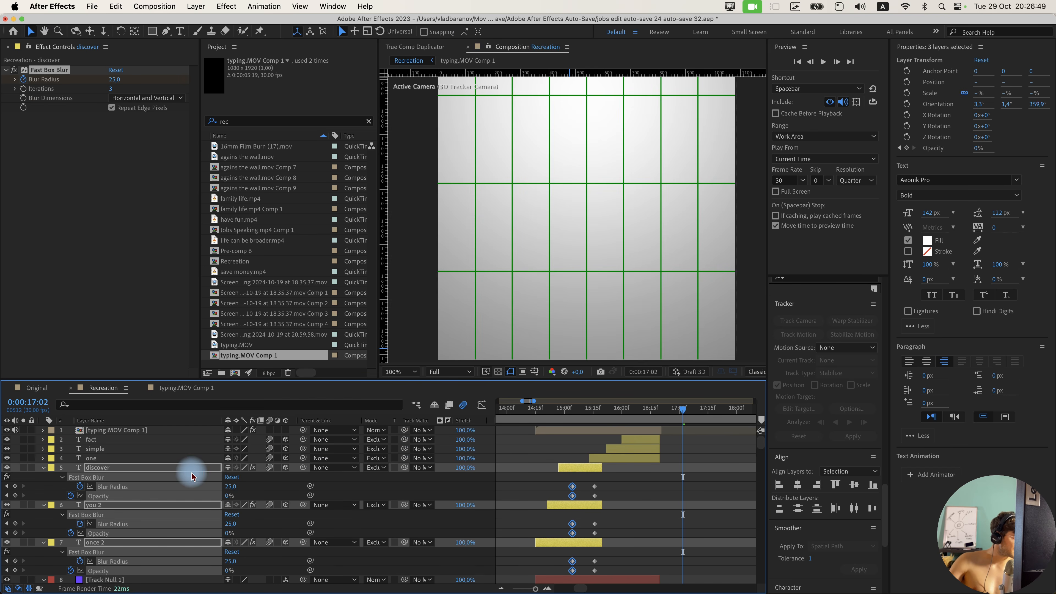
left_click(113, 431)
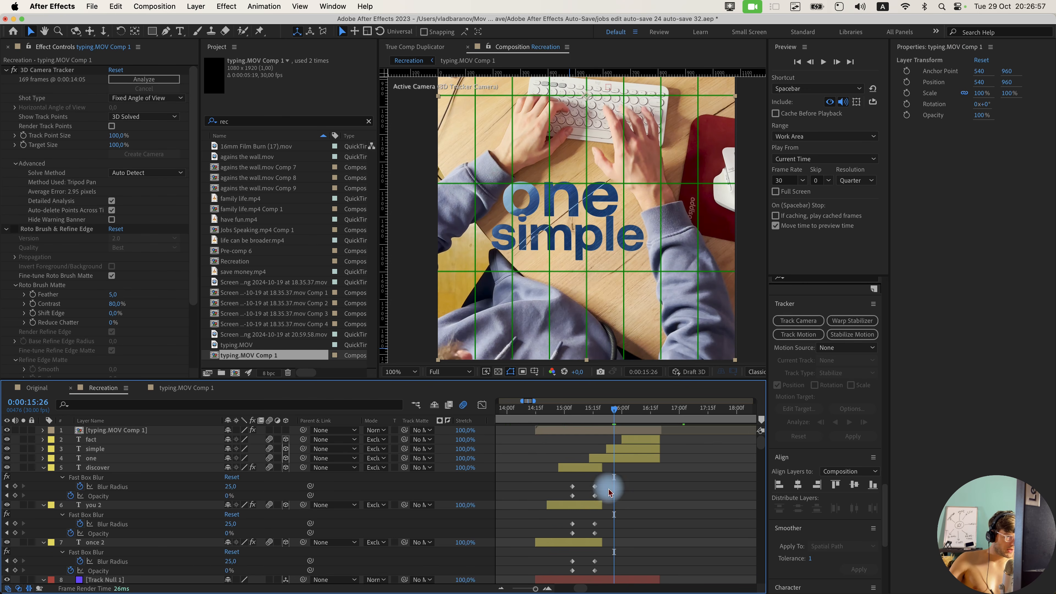
key("cmd+a")
right_click(590, 432)
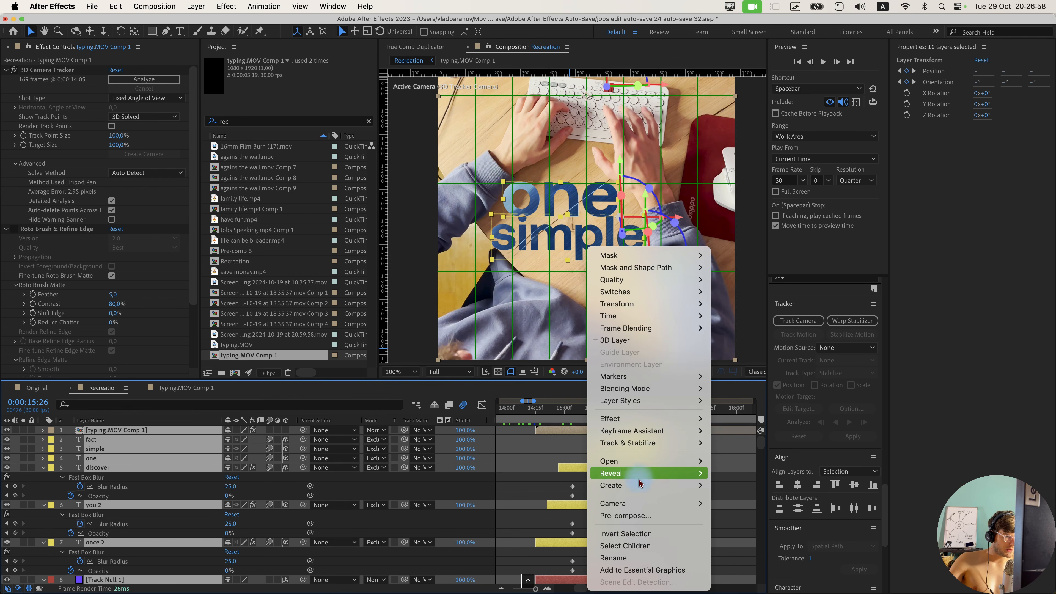
left_click(628, 516)
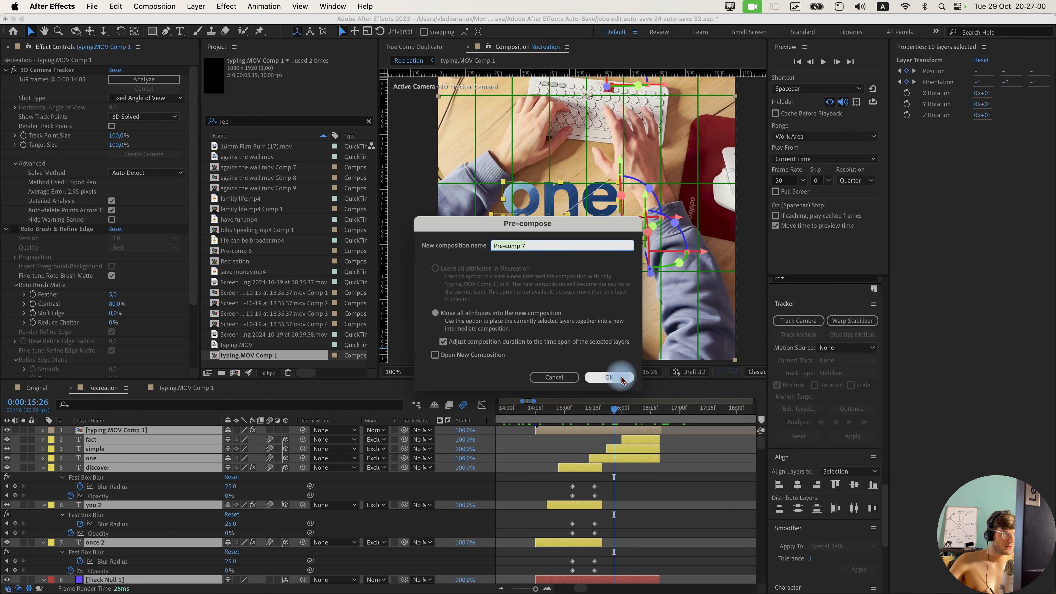
left_click(609, 377)
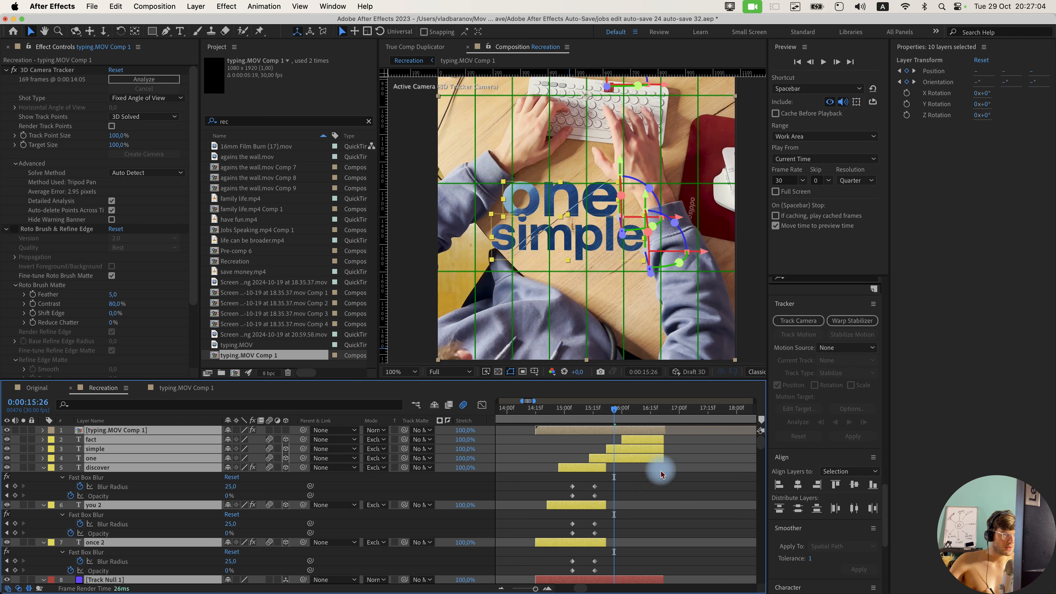
Extend both typing.MOV Comp 1 layers, the one, simple and fact text layers and Track Null 1 to about 0:00:16:25.
scroll(656, 454, "down", 5)
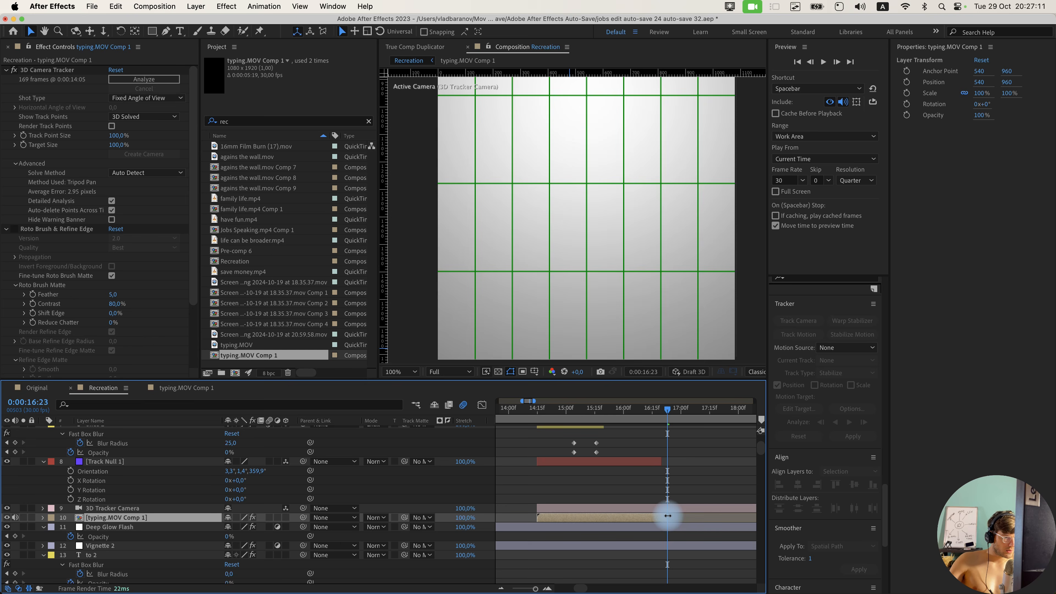
left_click_drag(666, 516, 674, 515)
scroll(666, 487, "up", 5)
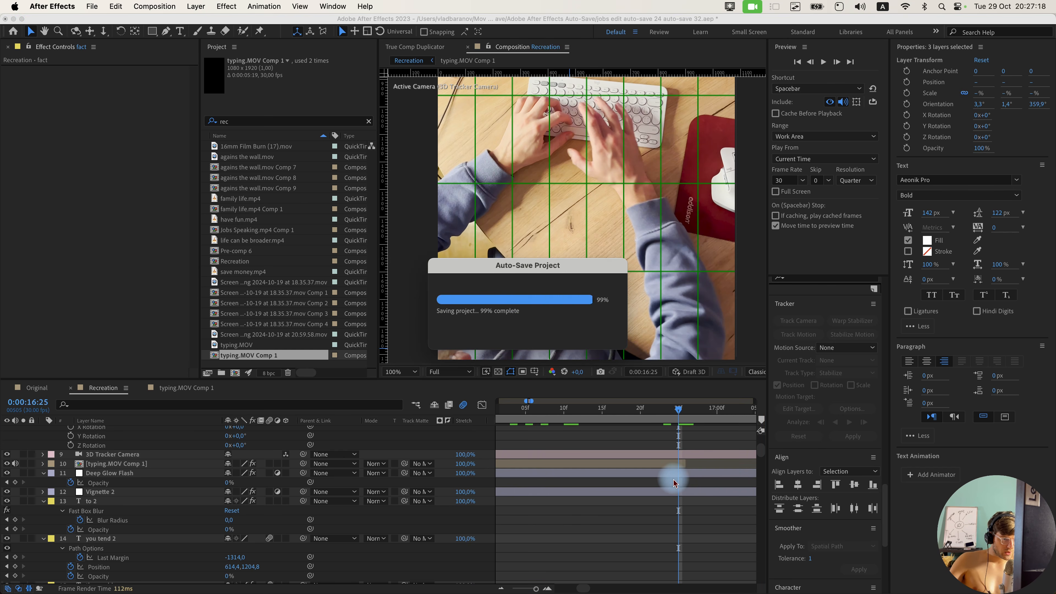
left_click_drag(676, 461, 682, 482)
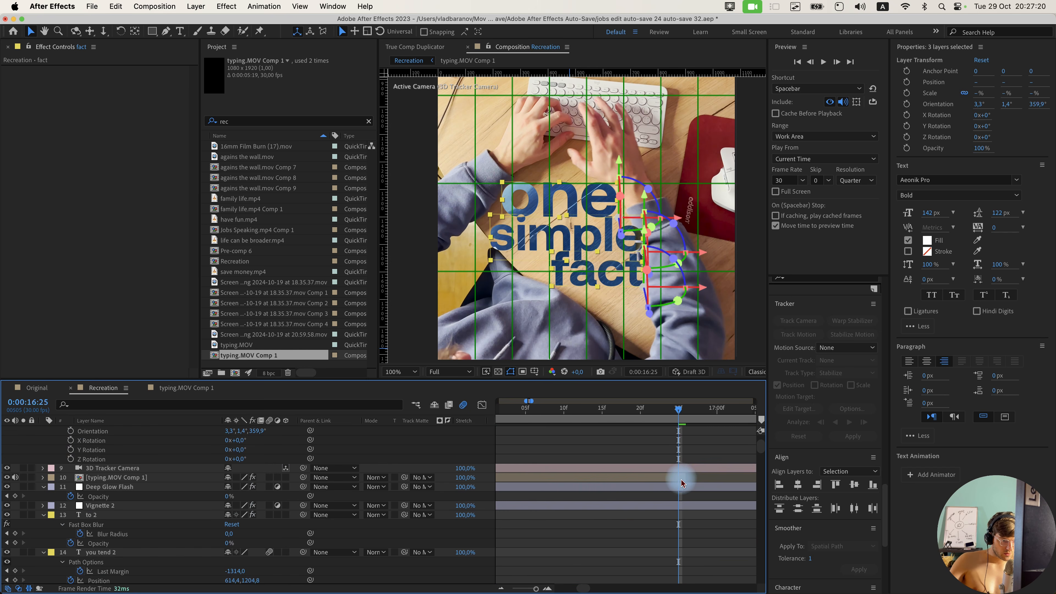
left_click_drag(665, 495, 688, 498)
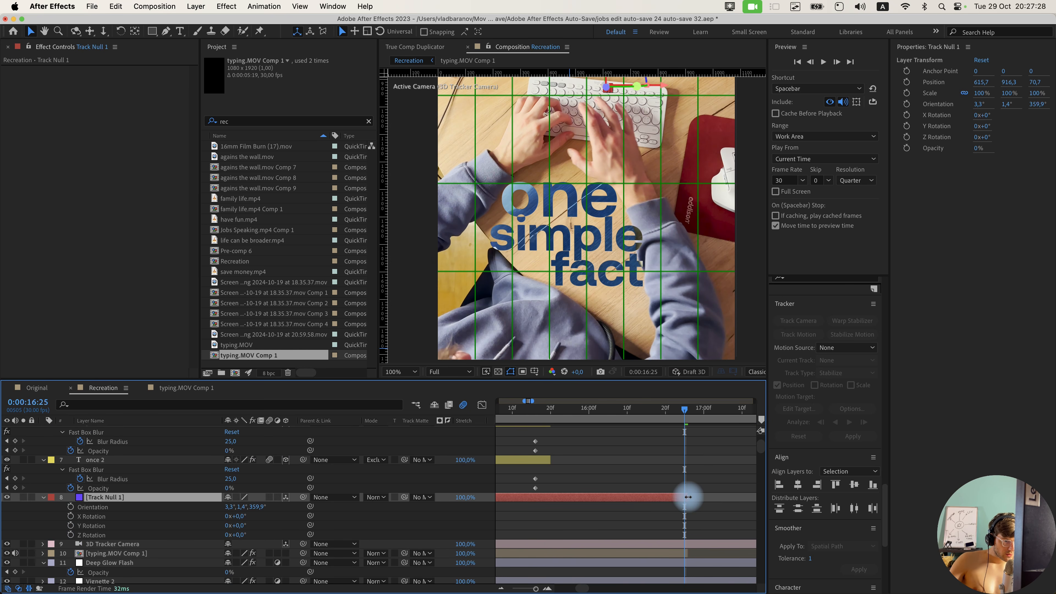
scroll(688, 499, "up", 4)
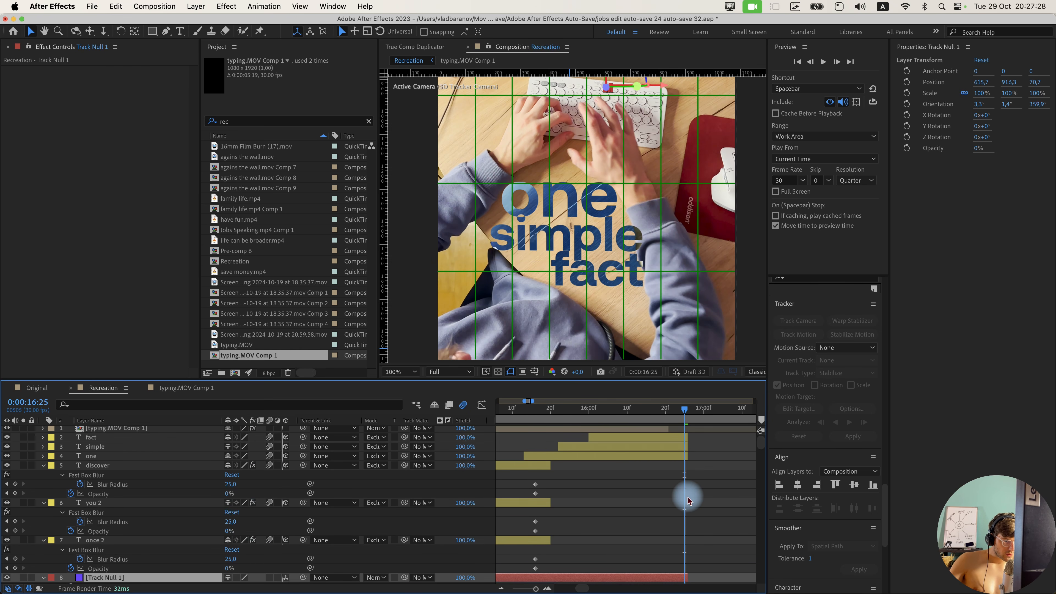
scroll(673, 451, "up", 1)
left_click(691, 430)
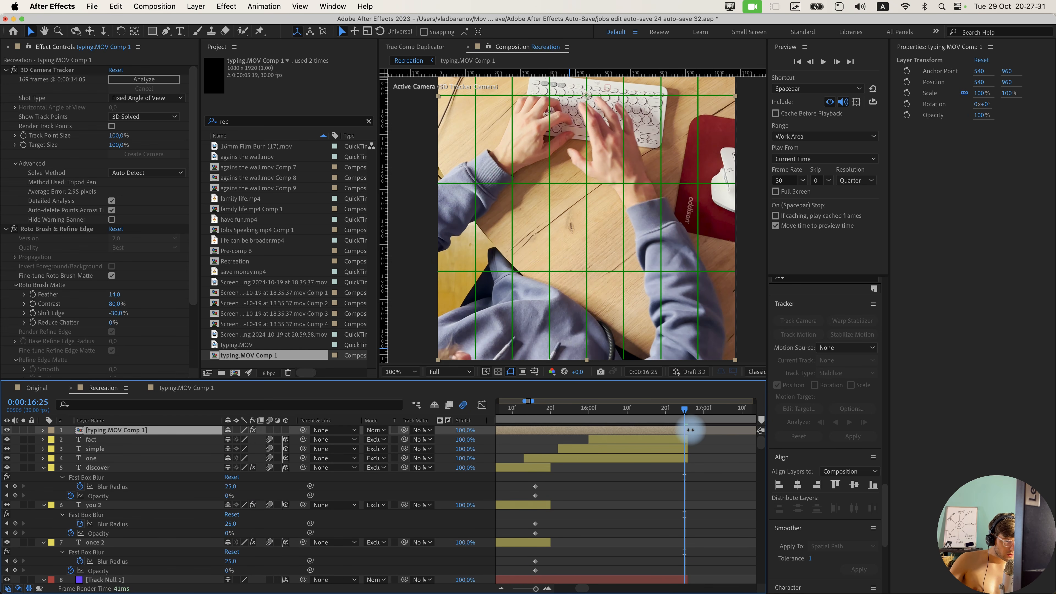
Copy the blur and opacity keyframes from discover to the one, simple and fact layers at 0:00:16:15.
left_click_drag(685, 410, 679, 412)
left_click_drag(638, 472, 596, 480)
left_click_drag(596, 480, 554, 493)
key("super+c")
left_click(660, 410)
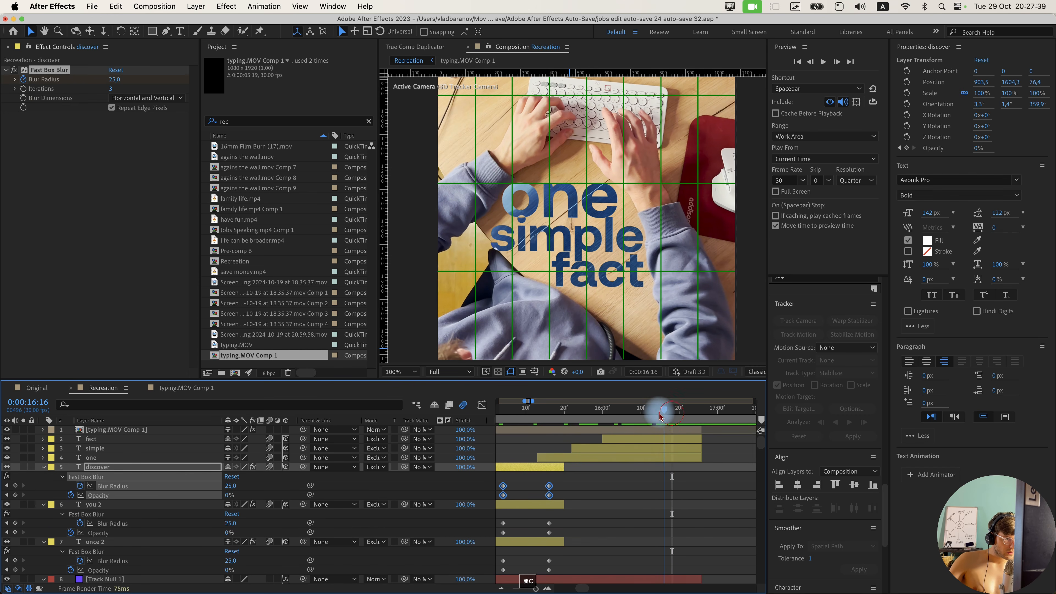
left_click(663, 458)
key("super+v")
left_click(664, 448)
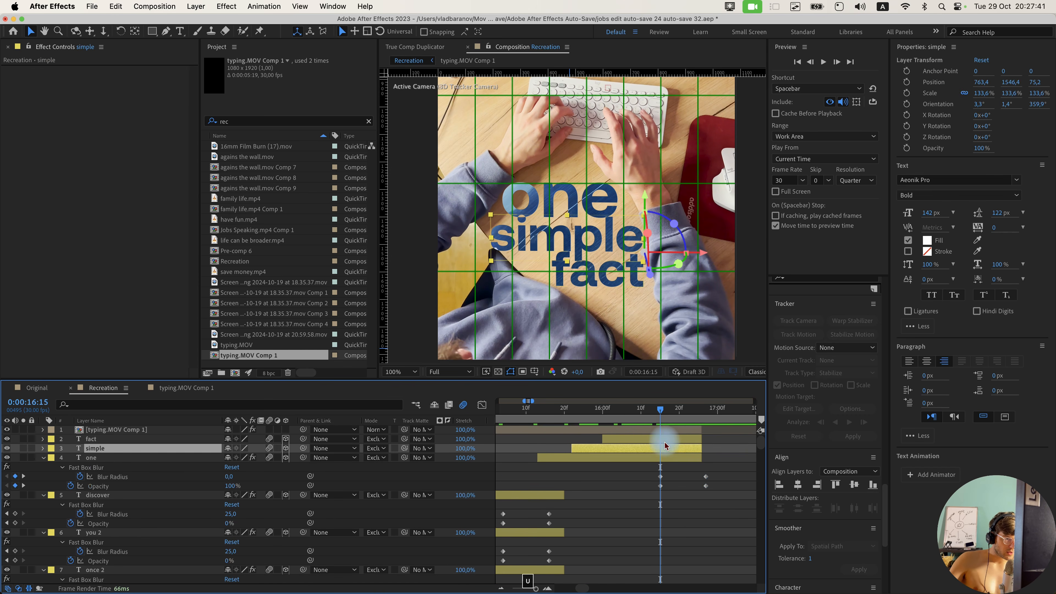
left_click(666, 439, "shift")
key("super+v")
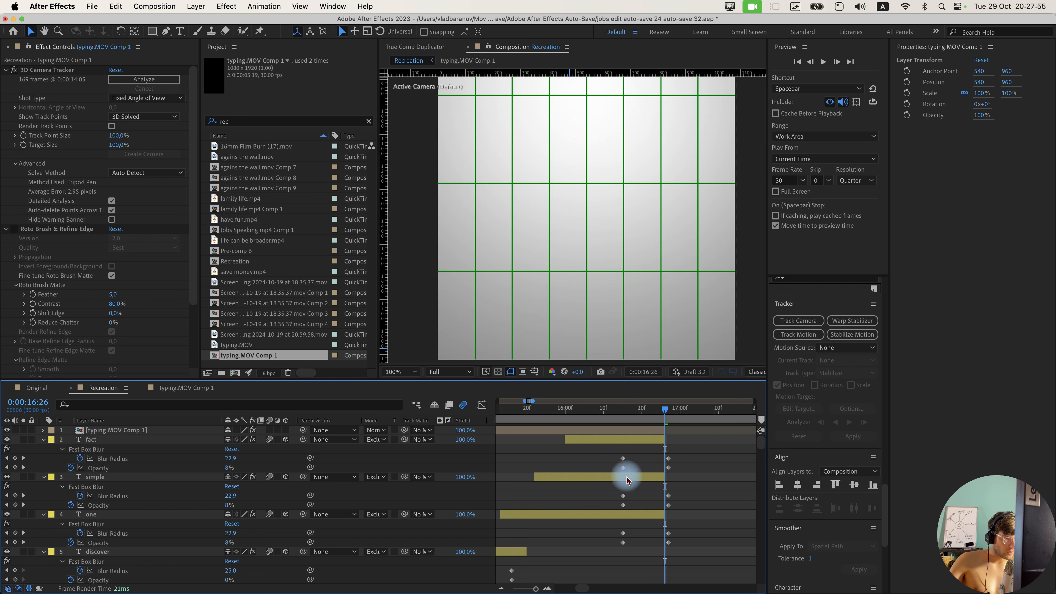
Pre-compose the typing scene's text, Track Null 1, 3D Tracker Camera and typing.MOV Comp 1 layers into one composition.
key("super+shift+c")
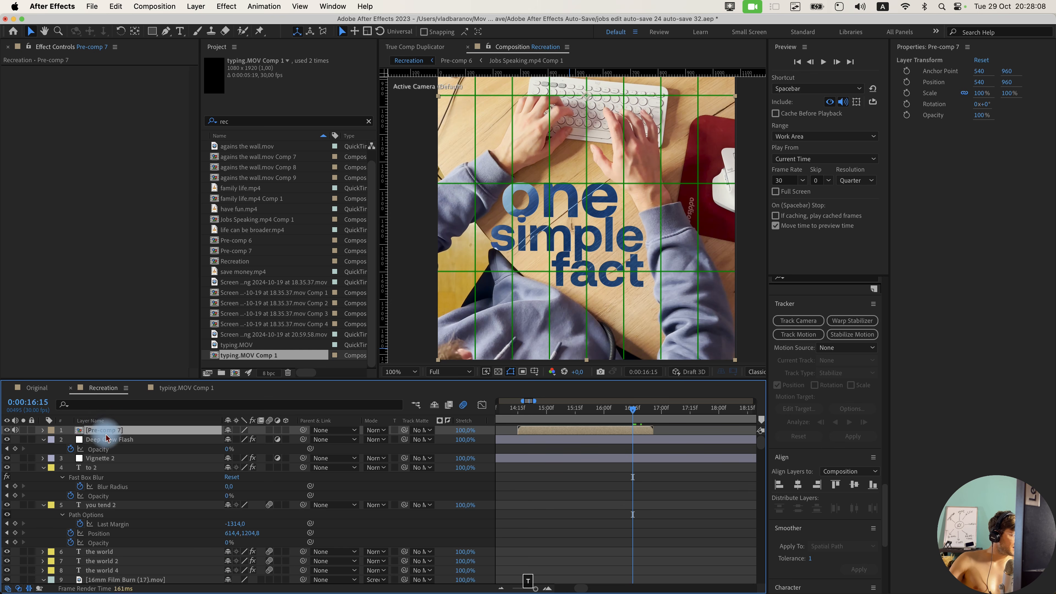
key("t")
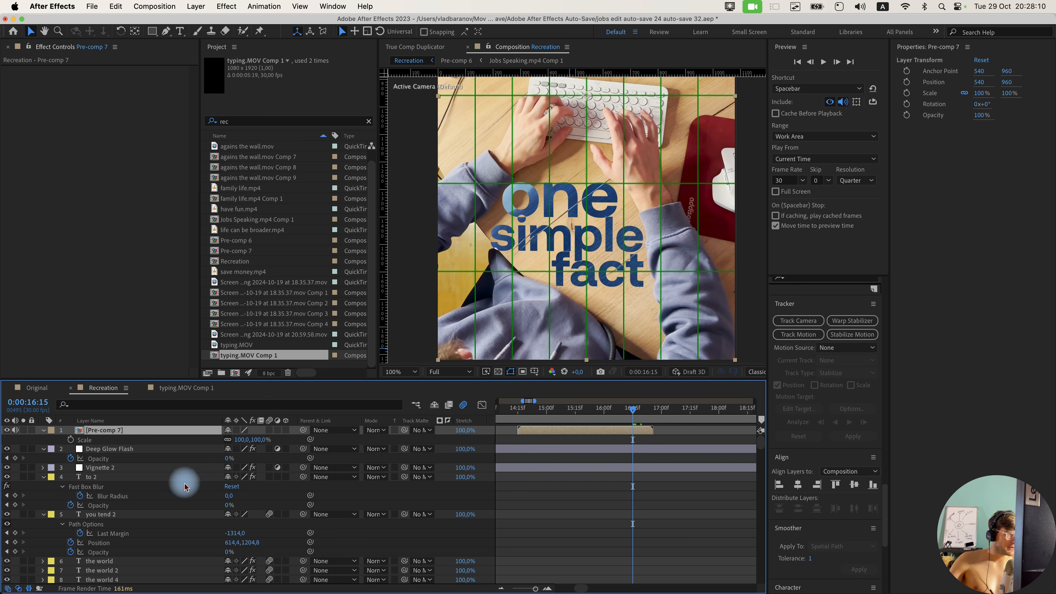
Review Pre-comp 3's shrink in the Original composition, and set a 100% scale keyframe on Recreation's Pre-comp 7 at 0:00:16:15.
left_click(37, 388)
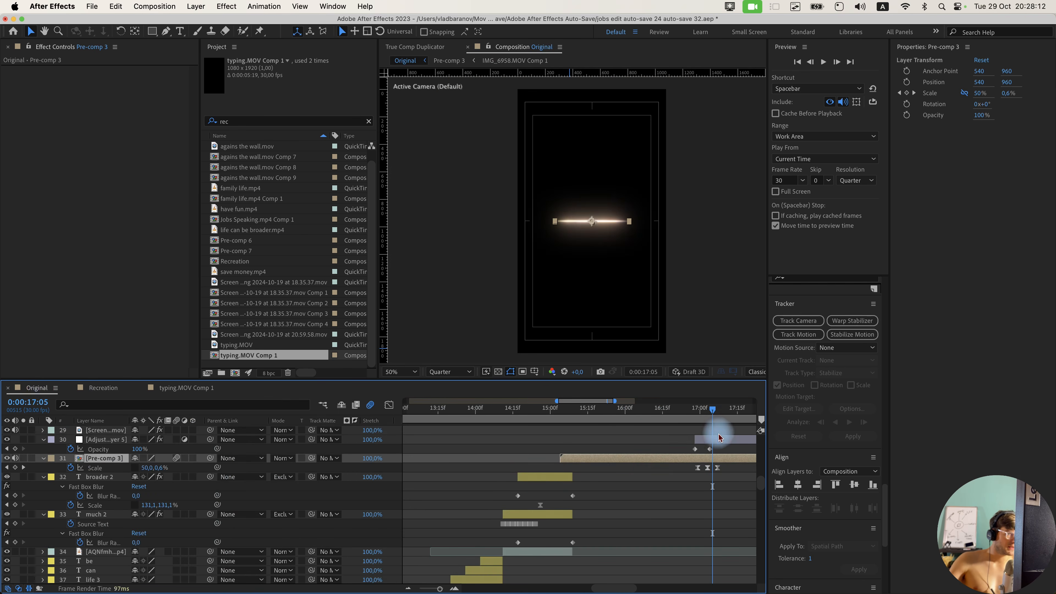
left_click(681, 421)
key("space")
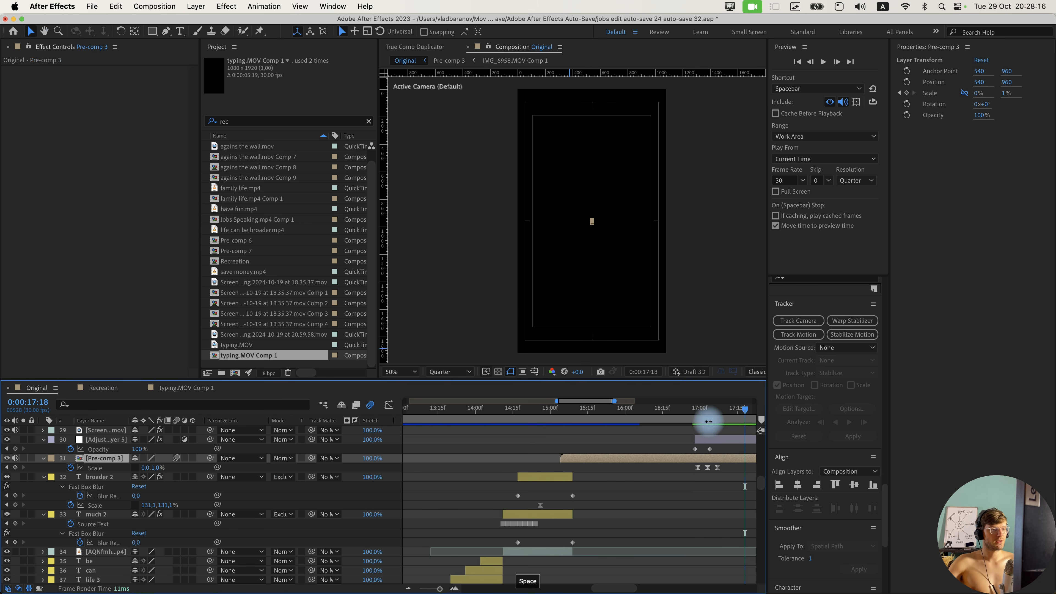
left_click_drag(701, 414, 713, 414)
left_click(160, 387)
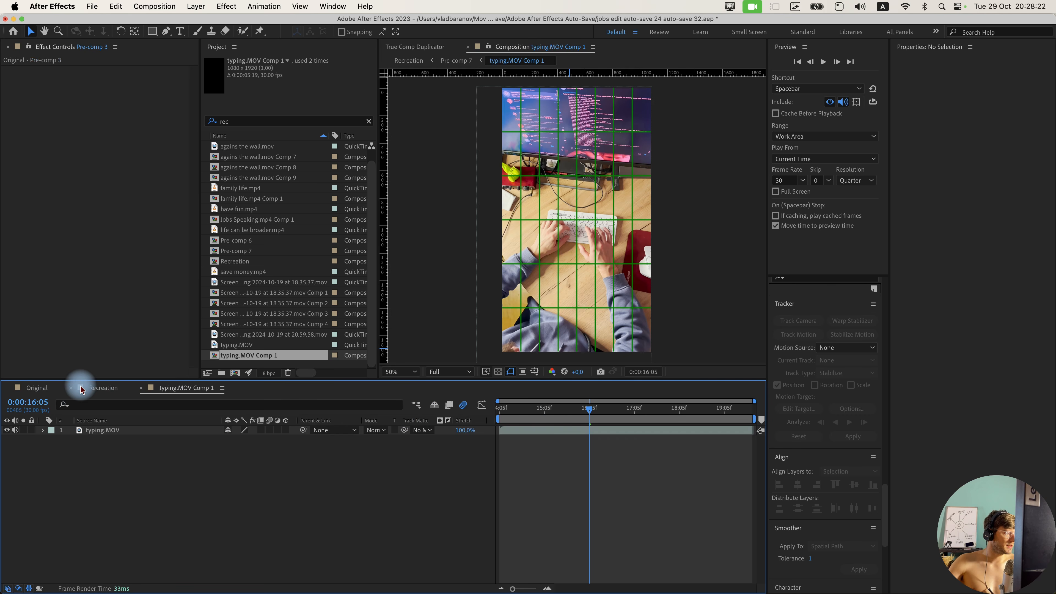
left_click(100, 388)
left_click(70, 439)
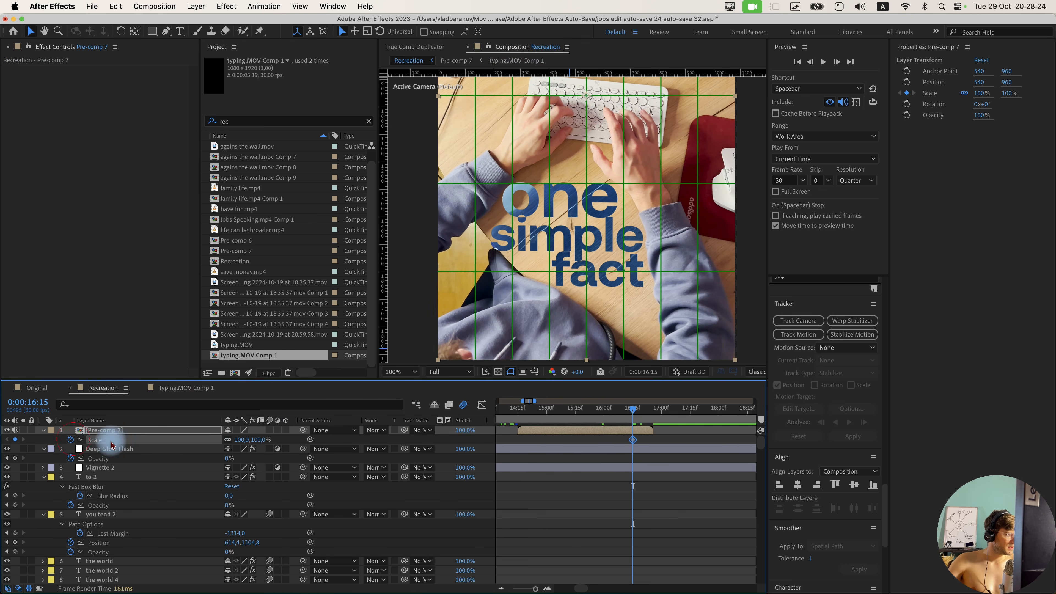
Keyframe Pre-comp 7's unlinked scale to 100%, 0.1% at 0:00:16:19 and trim the White Solid 2 background at 0:00:16:15.
scroll(589, 431, "up", 1)
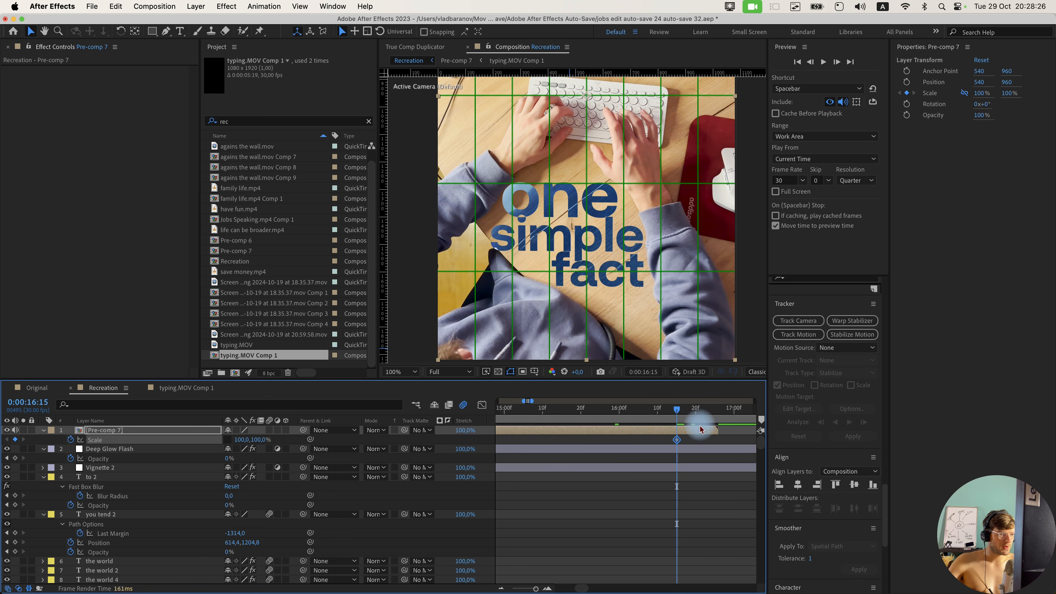
scroll(700, 429, "right", 2)
scroll(636, 428, "up", 1)
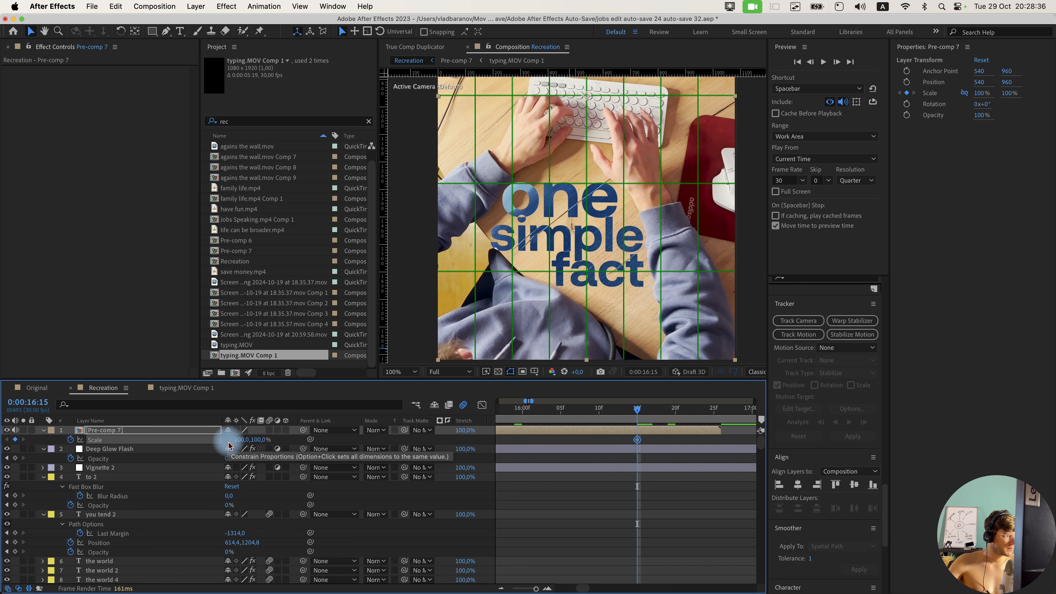
left_click_drag(637, 411, 668, 414)
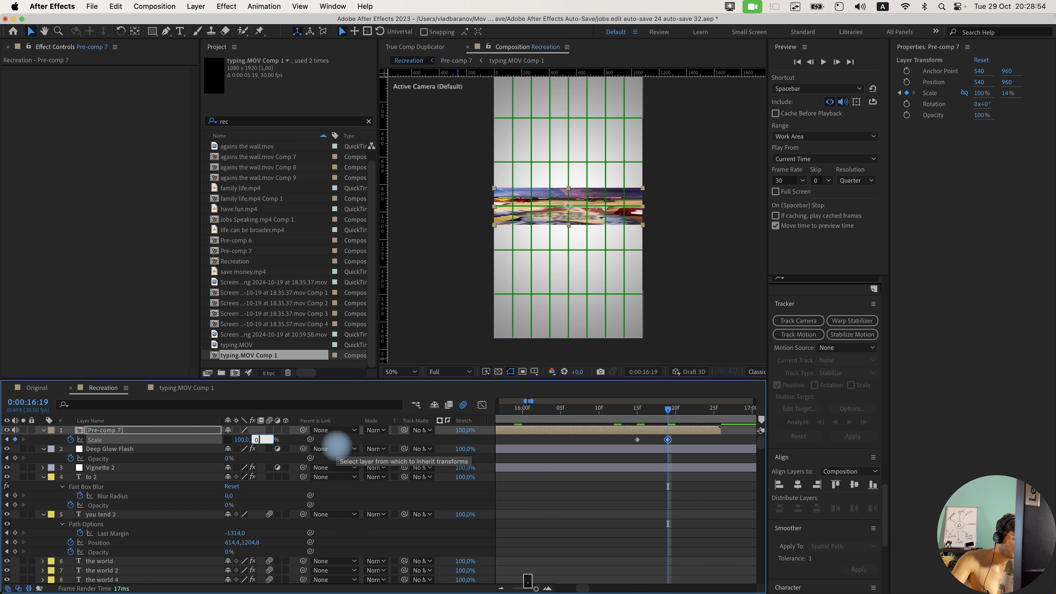
type(",1")
key("Return")
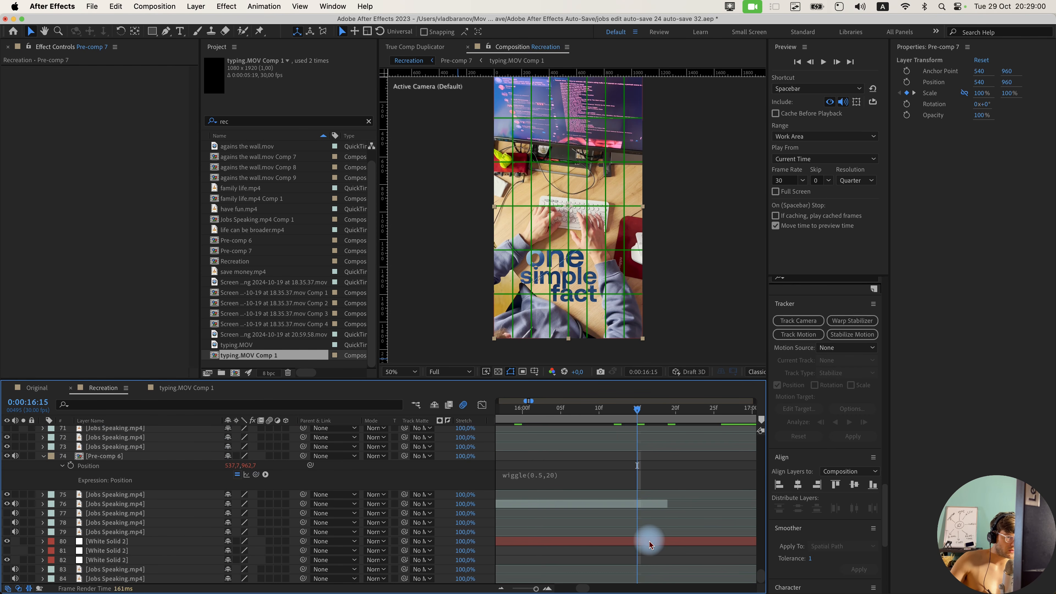
left_click(650, 541)
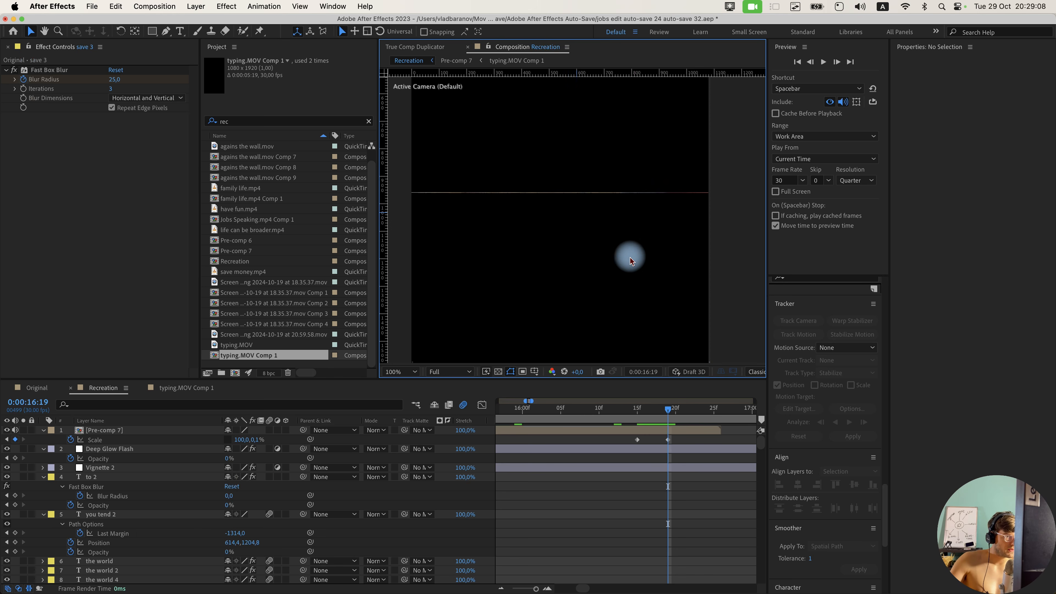
Keyframe Pre-comp 7's scale to 0.1%, 0.1% at 0:00:16:23 and apply Easy Ease to all three scale keyframes.
left_click_drag(672, 410, 697, 415)
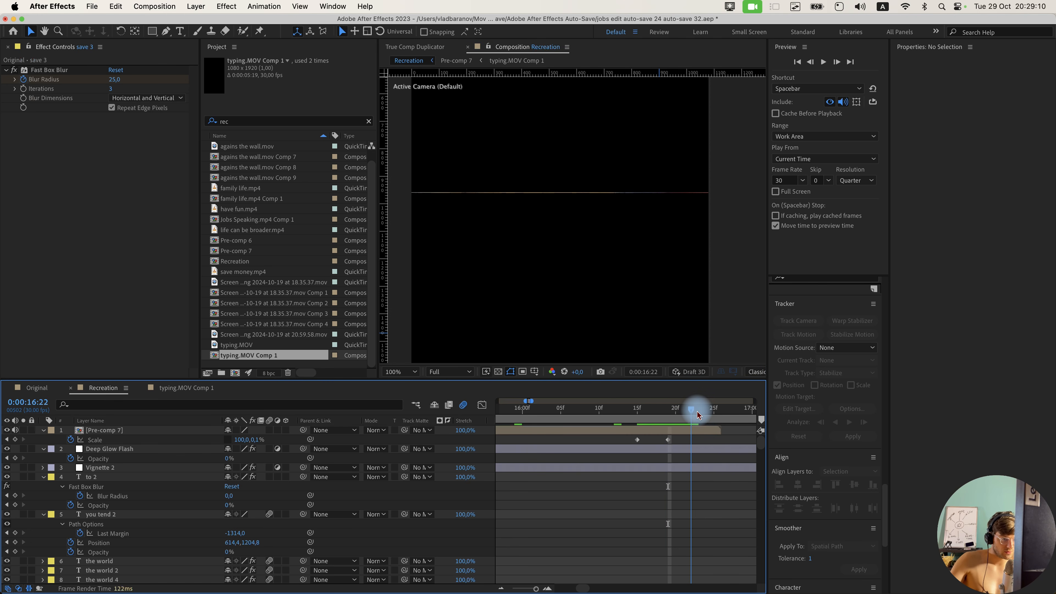
left_click(244, 439)
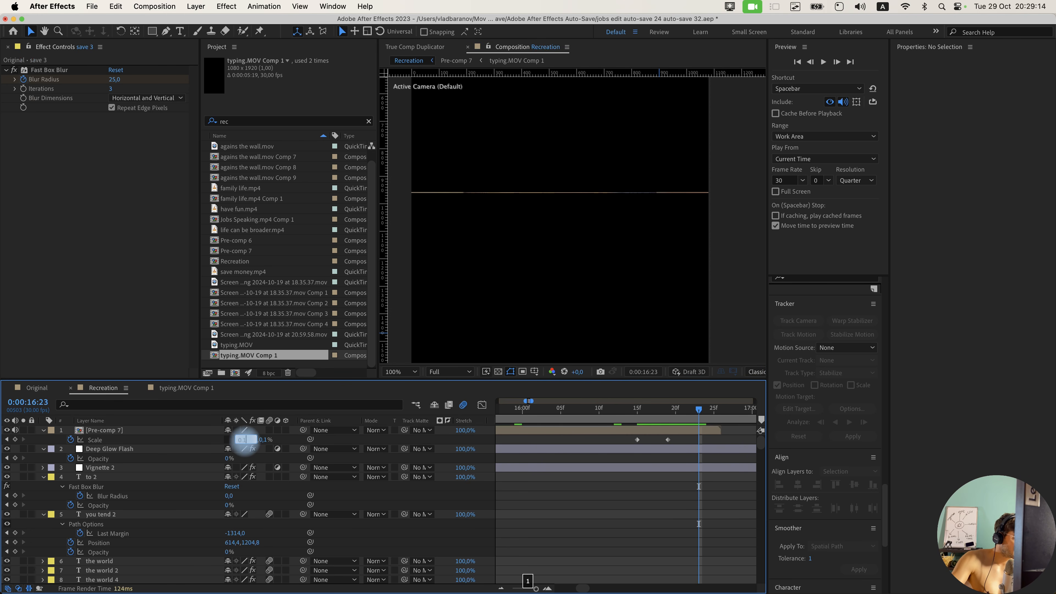
type("0.1")
key("Return")
left_click_drag(715, 443, 570, 436)
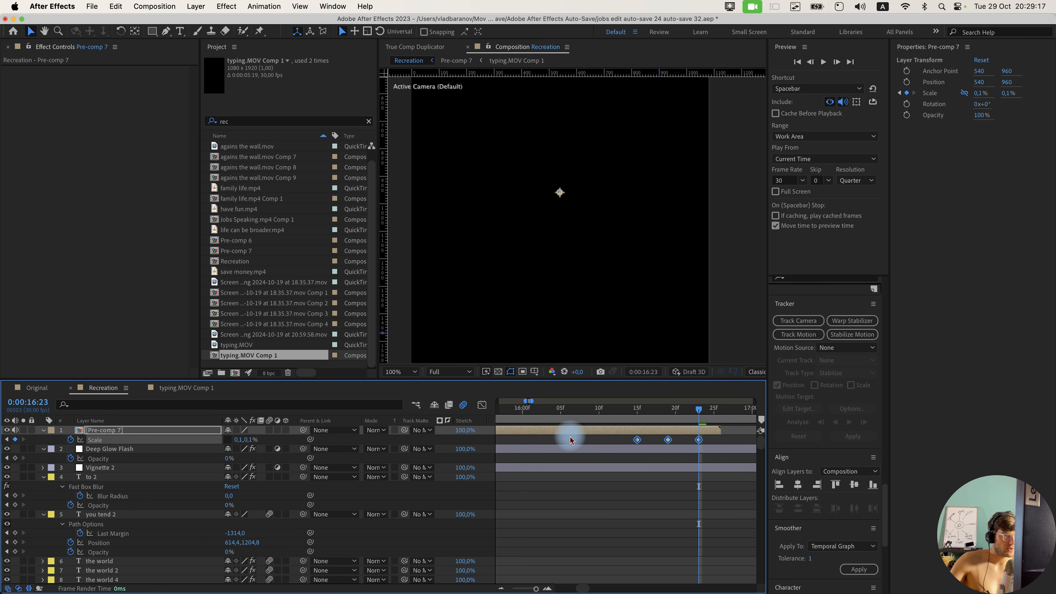
key("w")
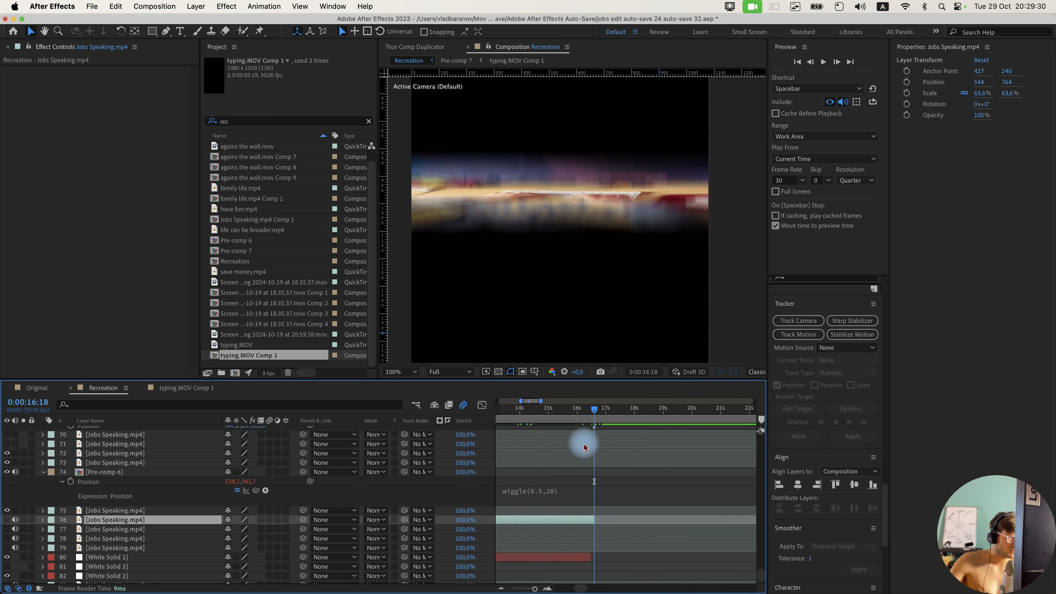
Move Pre-comp 7's last scale keyframe to 0:00:16:26 and its middle one to 0:00:16:21, and preview the shrink.
left_click(519, 419)
left_click_drag(518, 419, 615, 412)
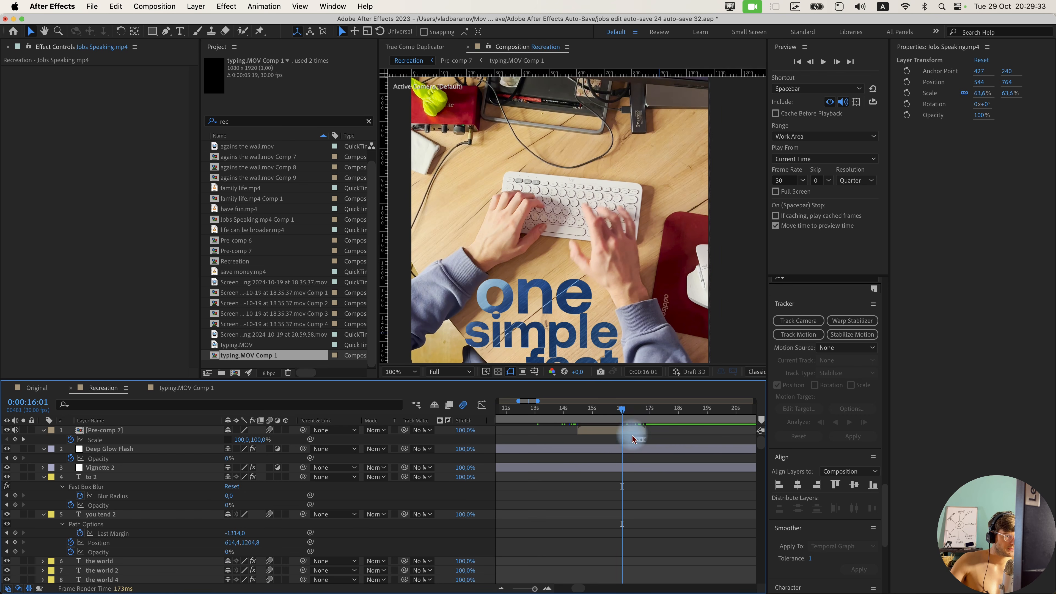
key("space")
key("space")
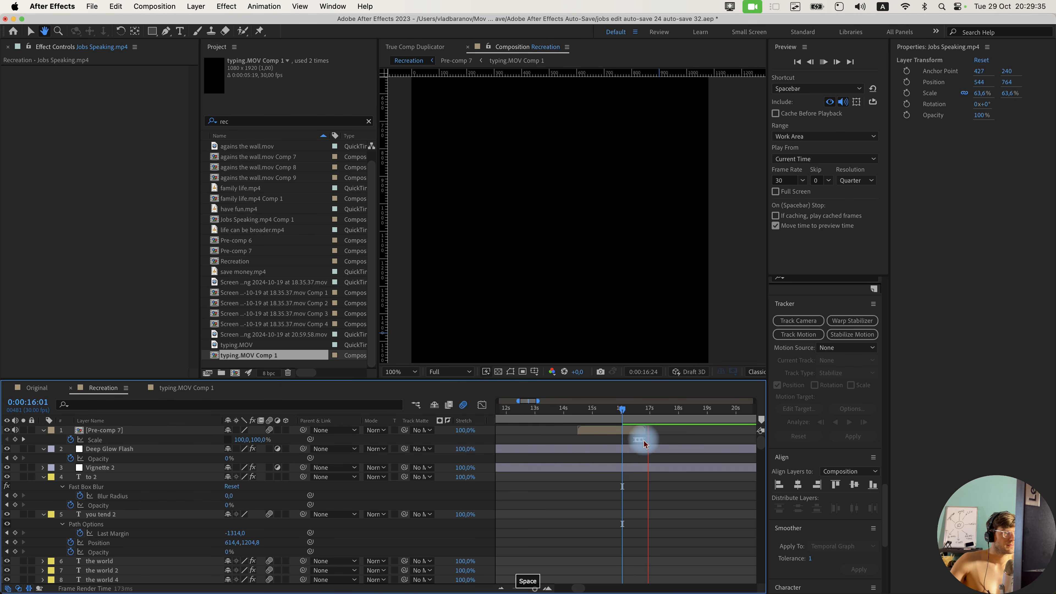
scroll(638, 412, "up", 5)
scroll(639, 413, "up", 3)
left_click(687, 442)
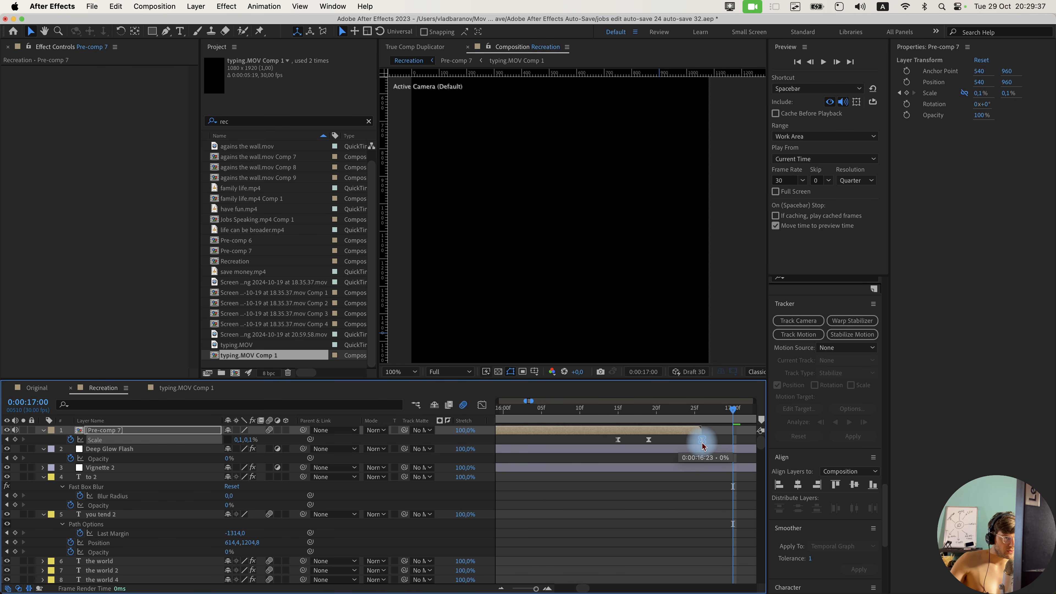
left_click_drag(650, 442, 660, 442)
left_click(597, 412)
key("space")
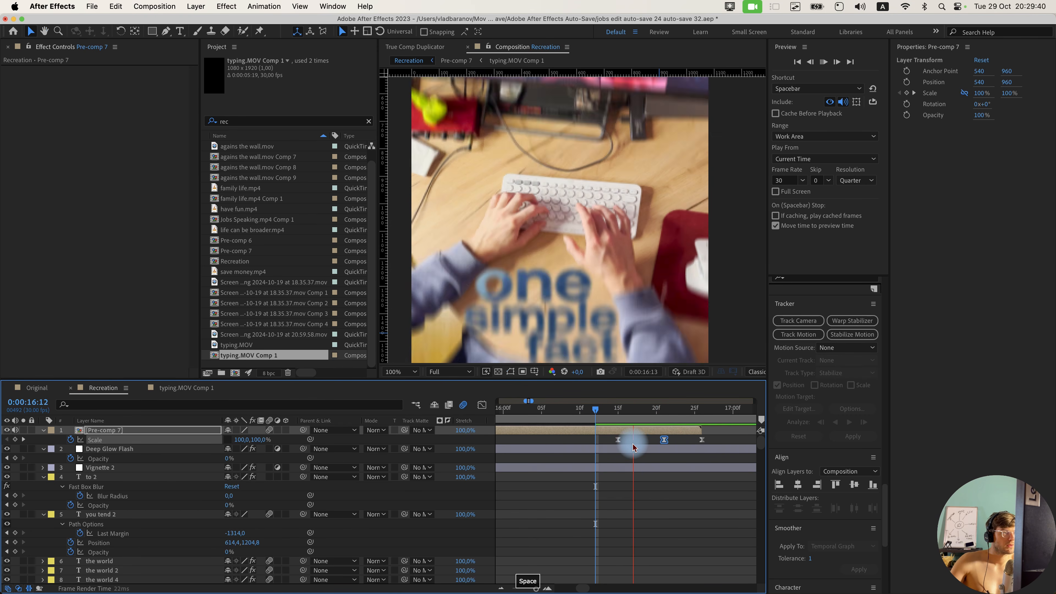
key("space")
Set Pre-comp 7's scale to 100%, 0.2% at 0:00:16:21 and to 0.2%, 0.2% at 0:00:16:26.
left_click(631, 407)
scroll(557, 450, "left", 5)
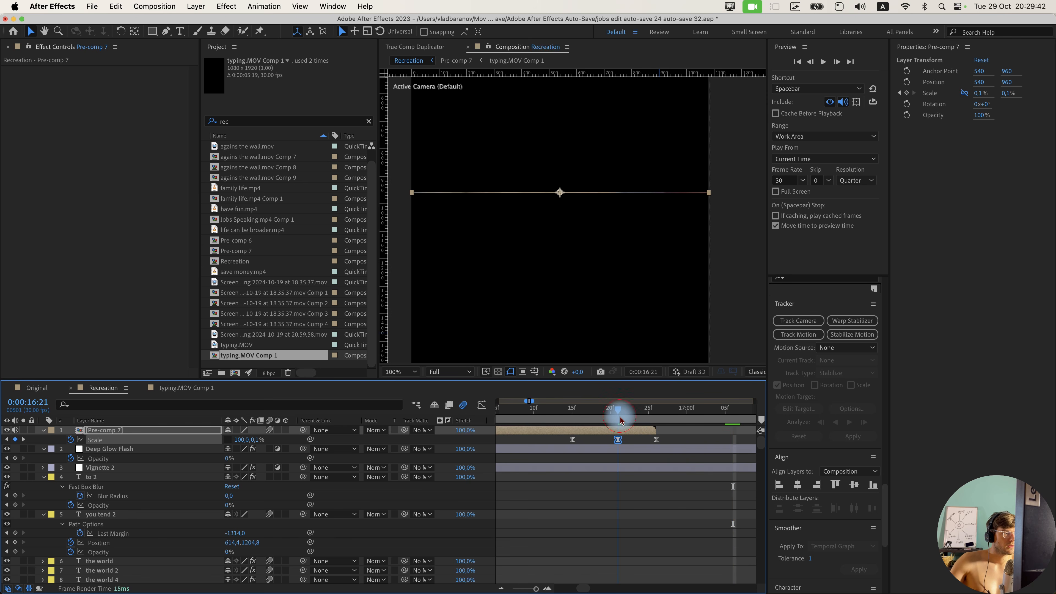
left_click_drag(640, 423, 580, 421)
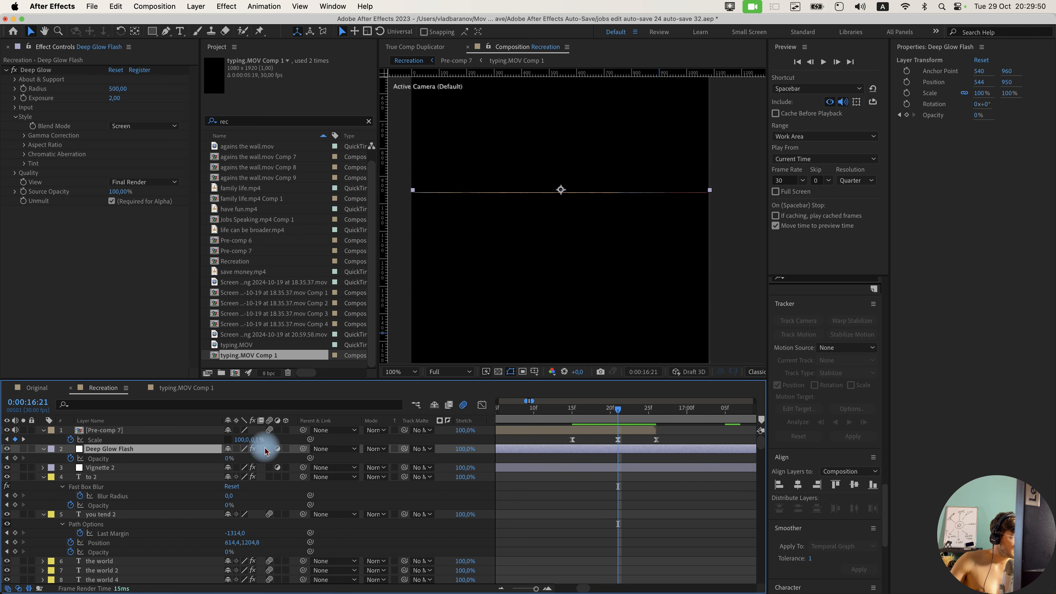
left_click(260, 443)
left_click(258, 440)
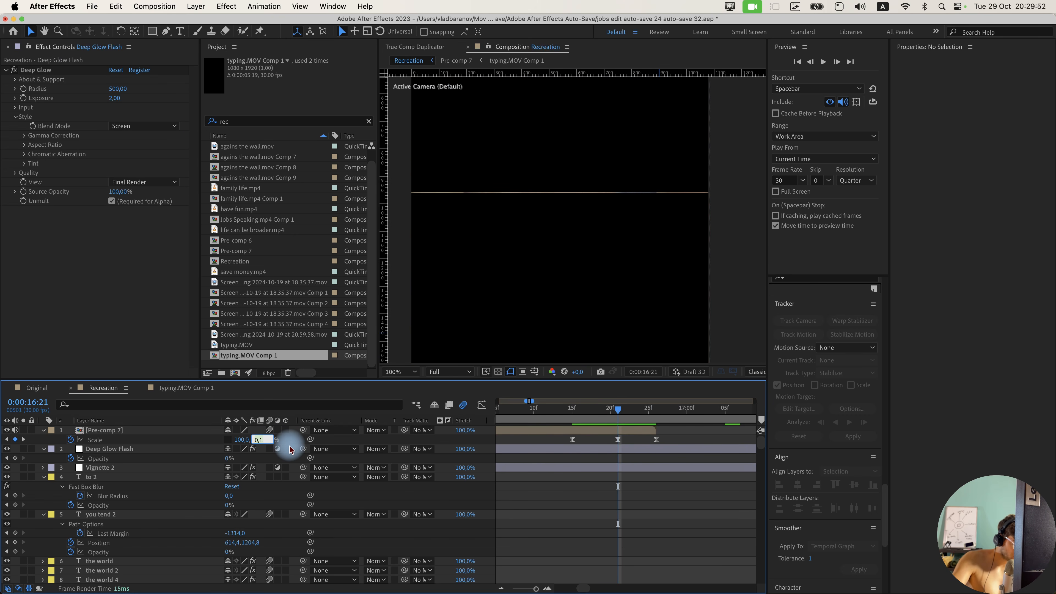
type("0")
left_click_drag(618, 410, 644, 413)
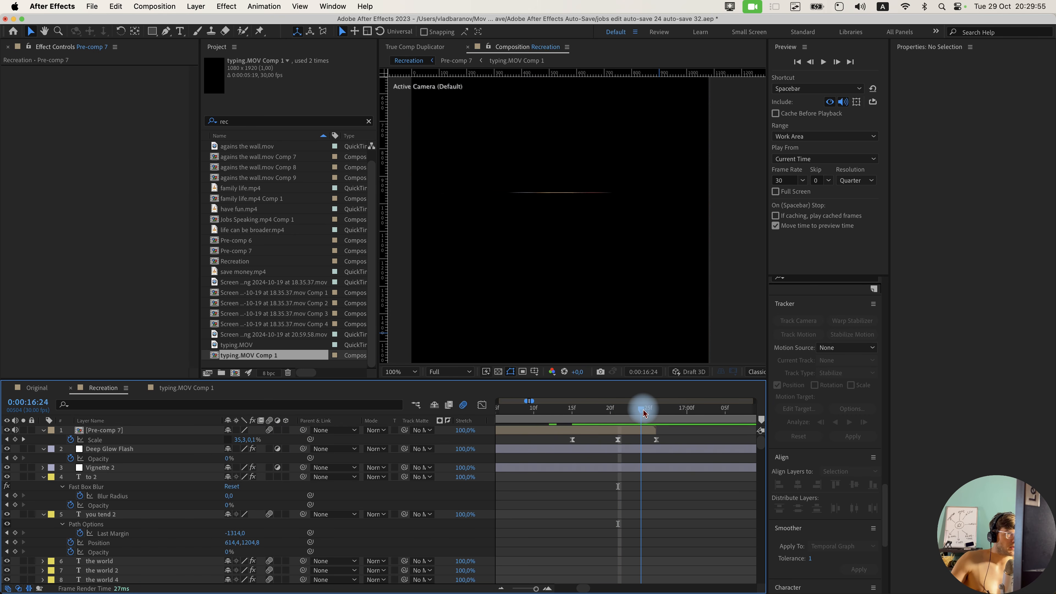
left_click(243, 439)
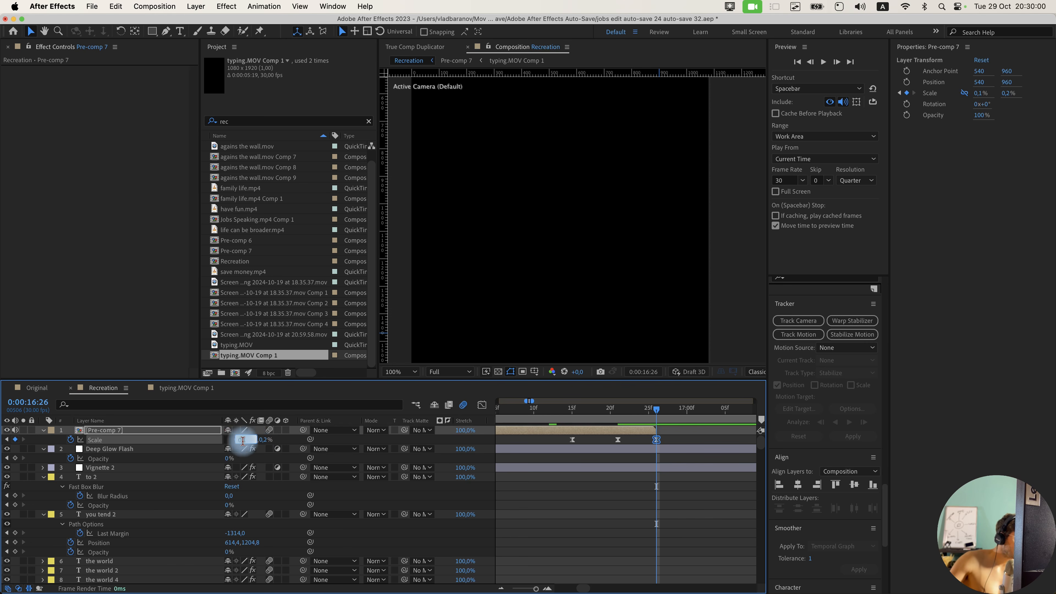
type("0.2")
key("ctrl+space")
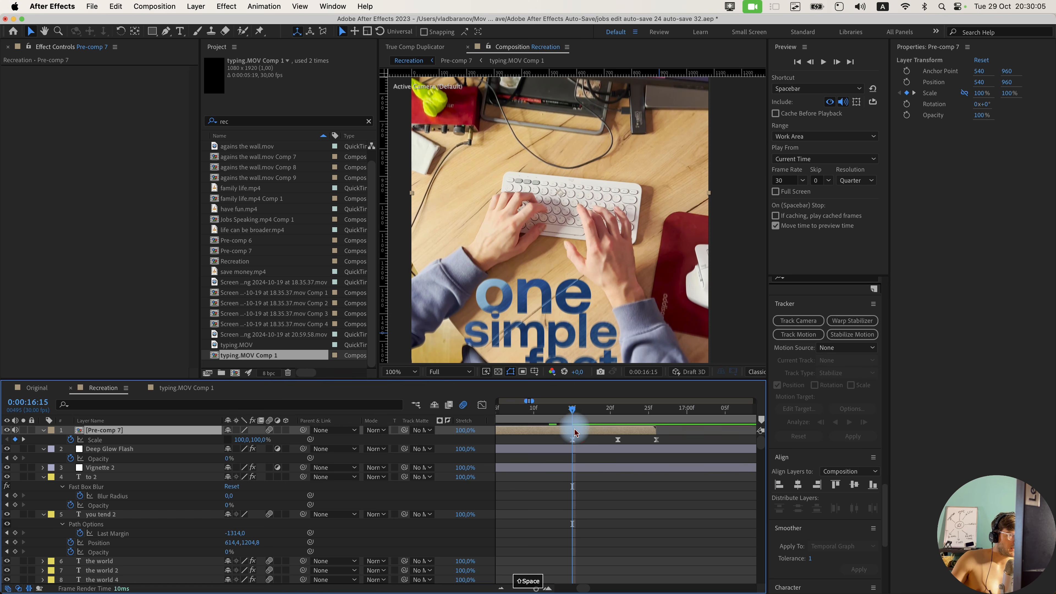
type("dee")
key("Escape")
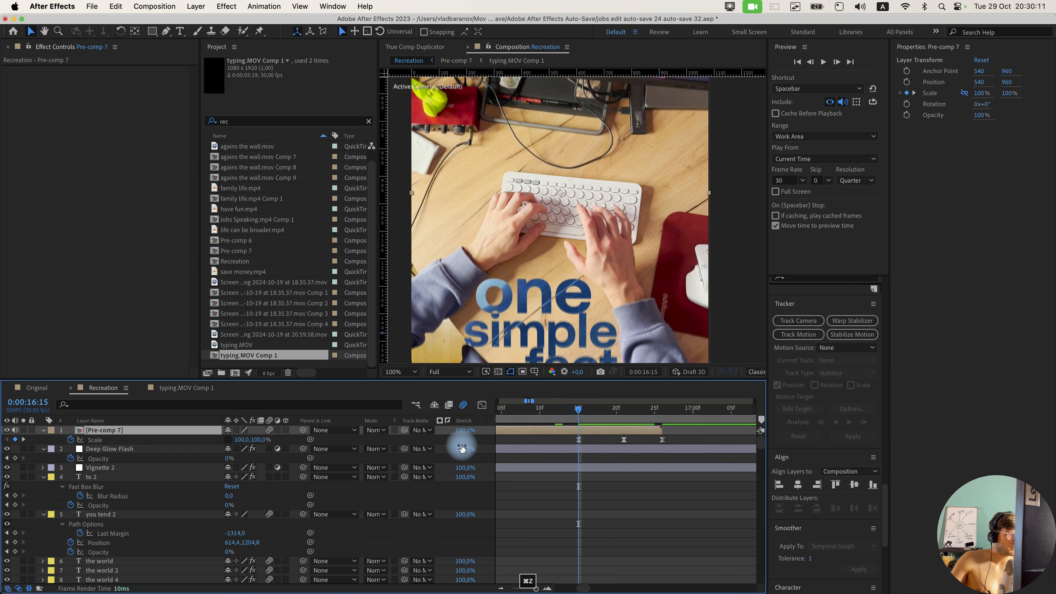
Create an adjustment layer at 0:00:16:15 and move it with Pre-comp 7 below Vignette 2.
right_click(457, 441)
mouse_move(472, 449)
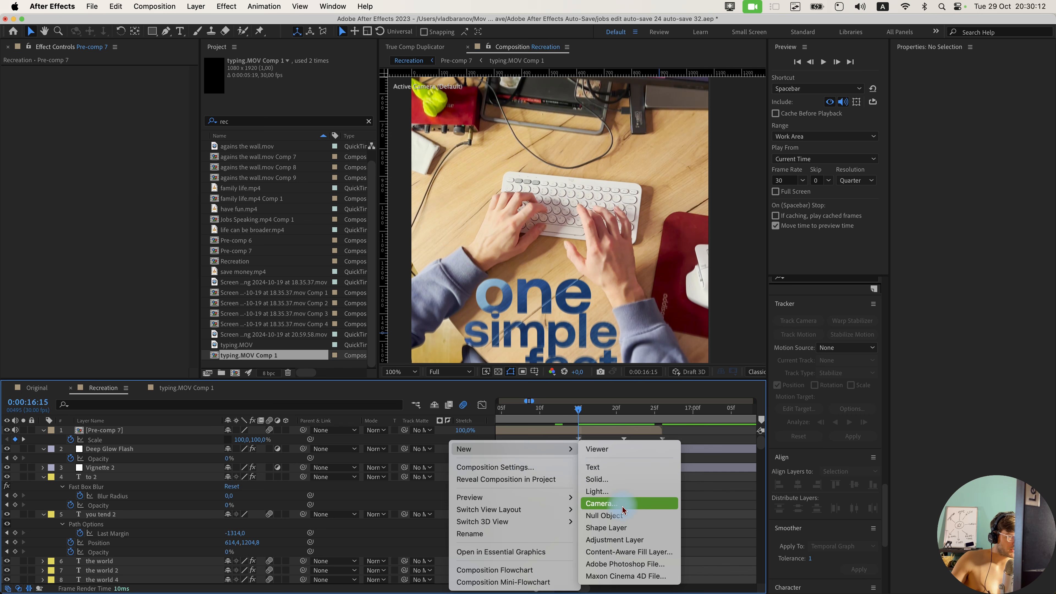
left_click(616, 540)
left_click(173, 431, "shift")
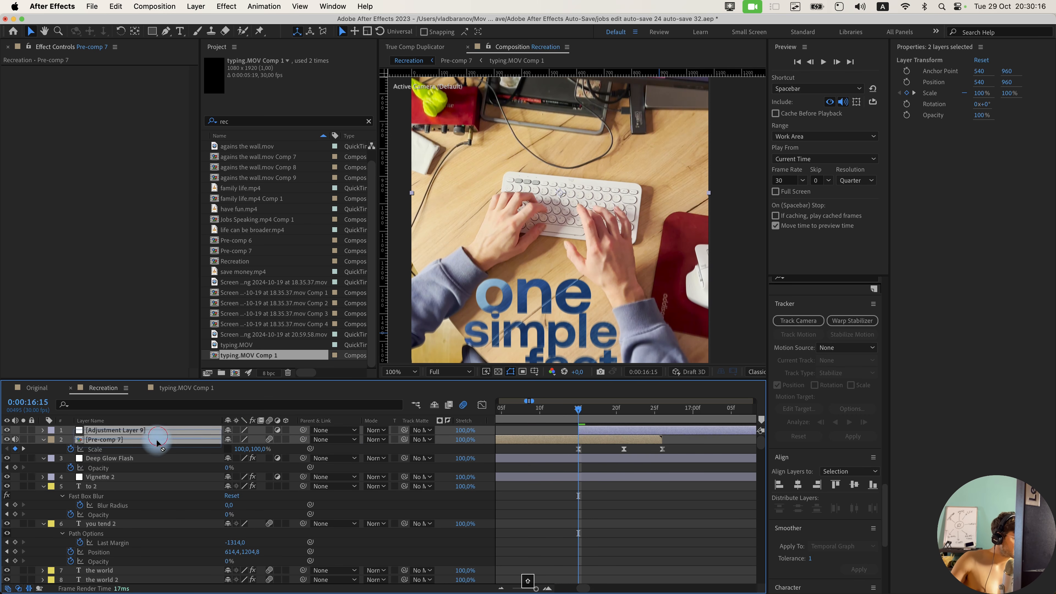
left_click_drag(158, 445, 153, 482)
Apply Deep Glow to Adjustment Layer 9 with an exposure of 2.
left_click(121, 98)
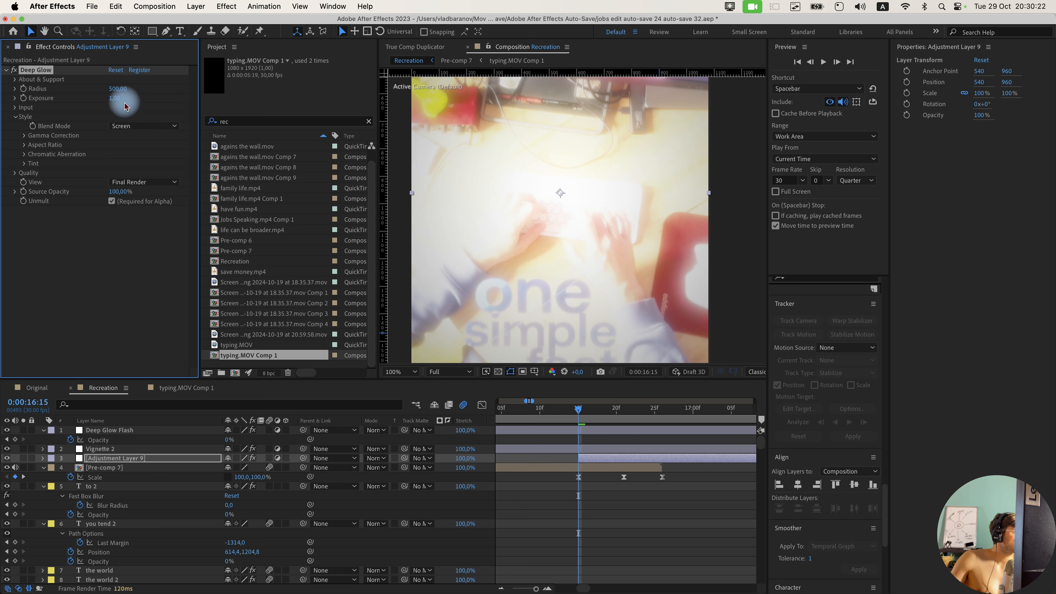
type("2")
left_click(112, 246)
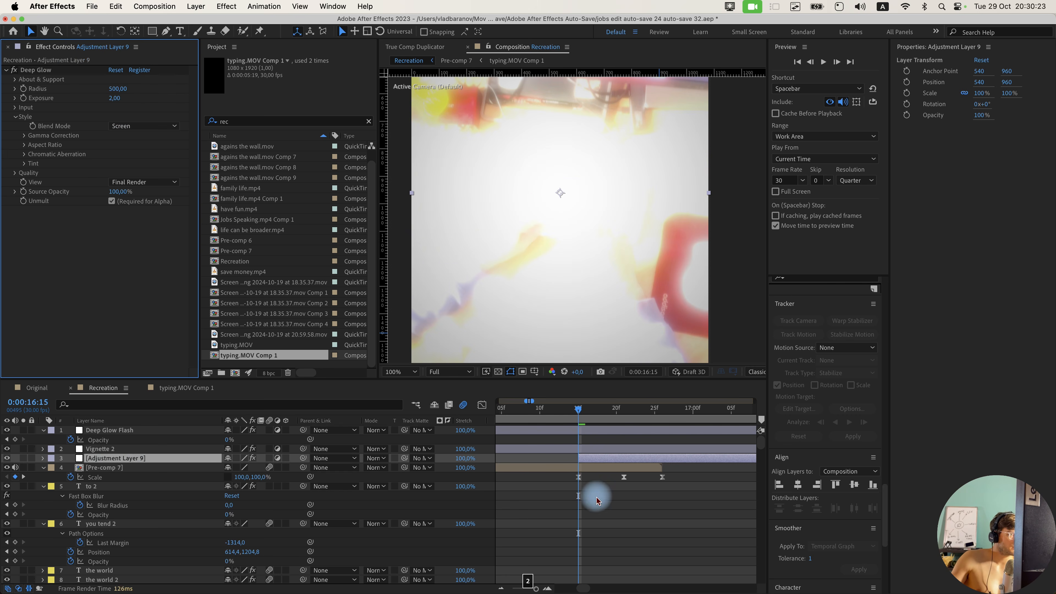
Keyframe Adjustment Layer 9's opacity from 0% at 0:00:16:15 to 100% at 0:00:16:21, and preview the glowing shrink.
key("t")
left_click(71, 467)
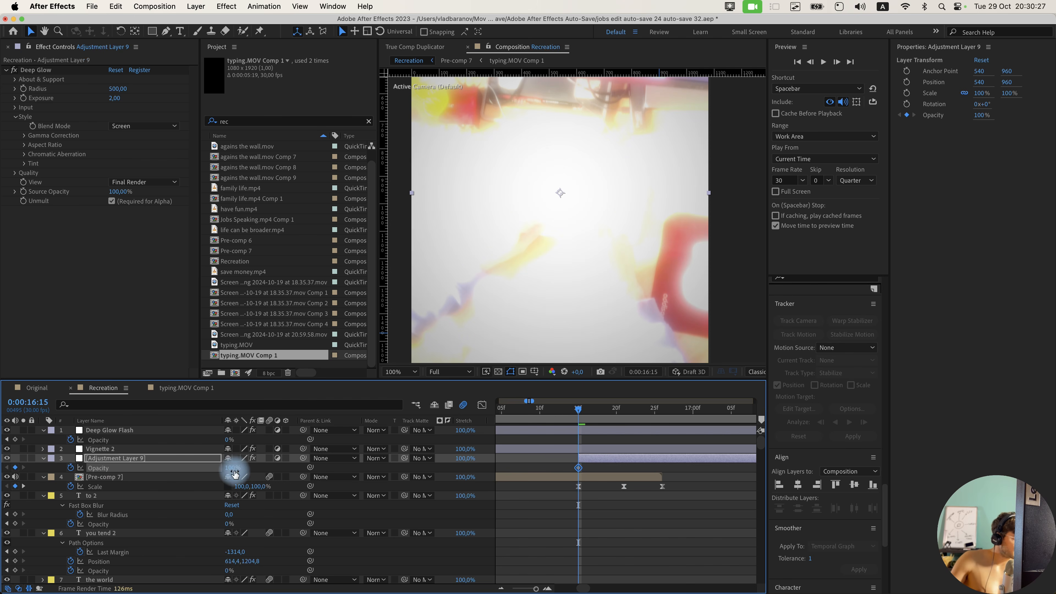
left_click_drag(232, 468, 2, 454)
left_click(602, 401)
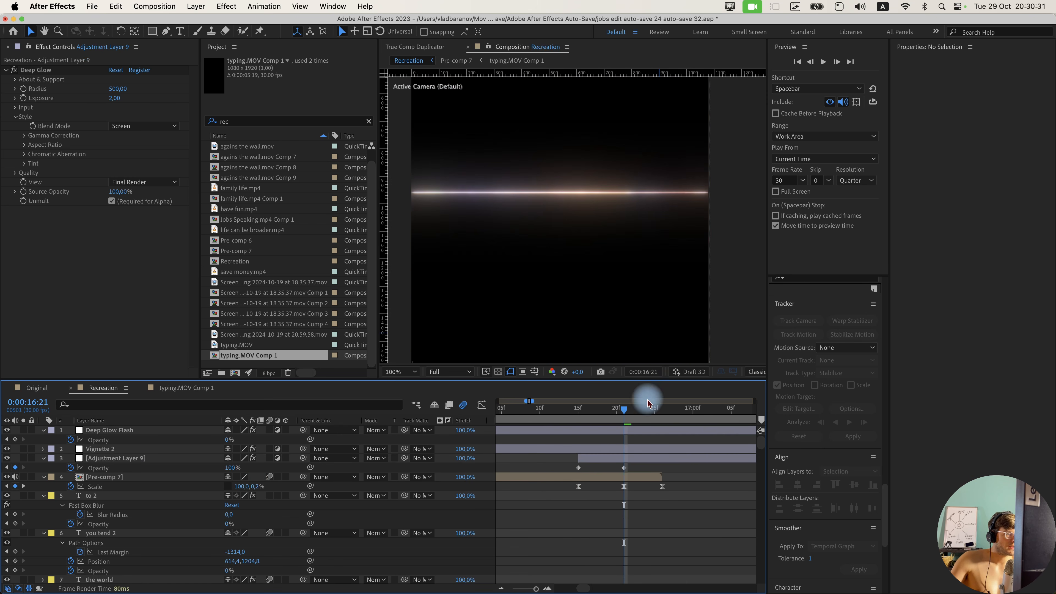
key("space")
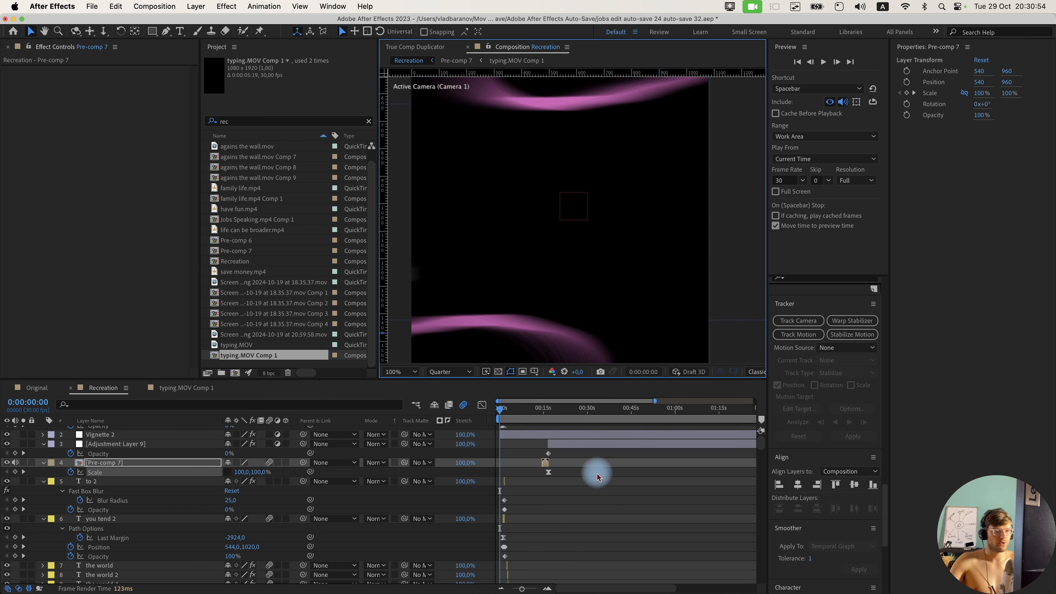
Review the finished Recreation composition by scrubbing through its scenes from about 0:00:05:19 onward.
left_click(516, 409)
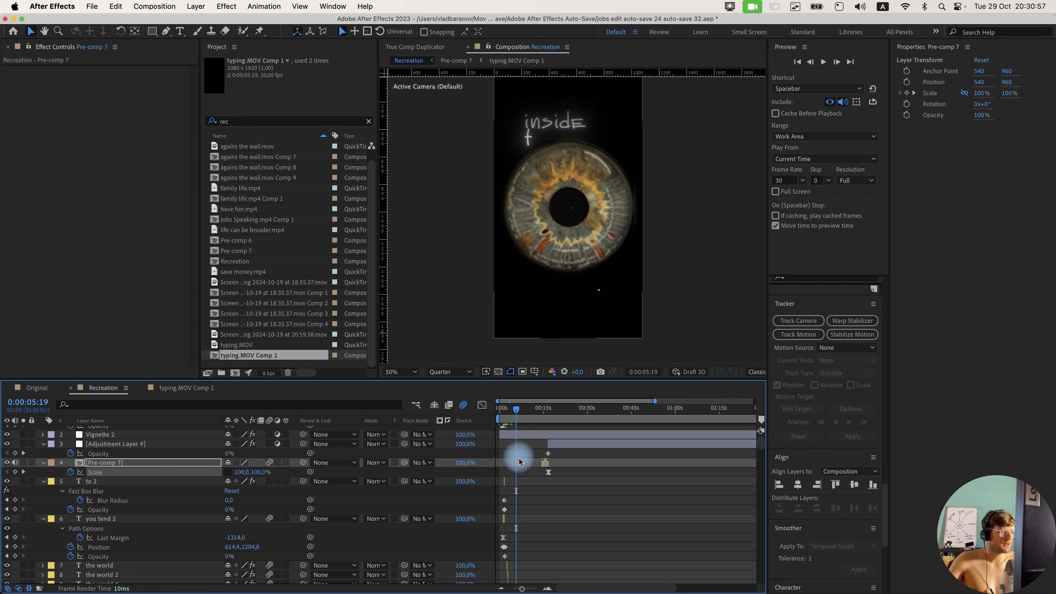
scroll(518, 461, "up", 2)
mouse_move(525, 410)
left_mouse_down()
mouse_move(544, 411)
mouse_move(534, 412)
left_mouse_up()
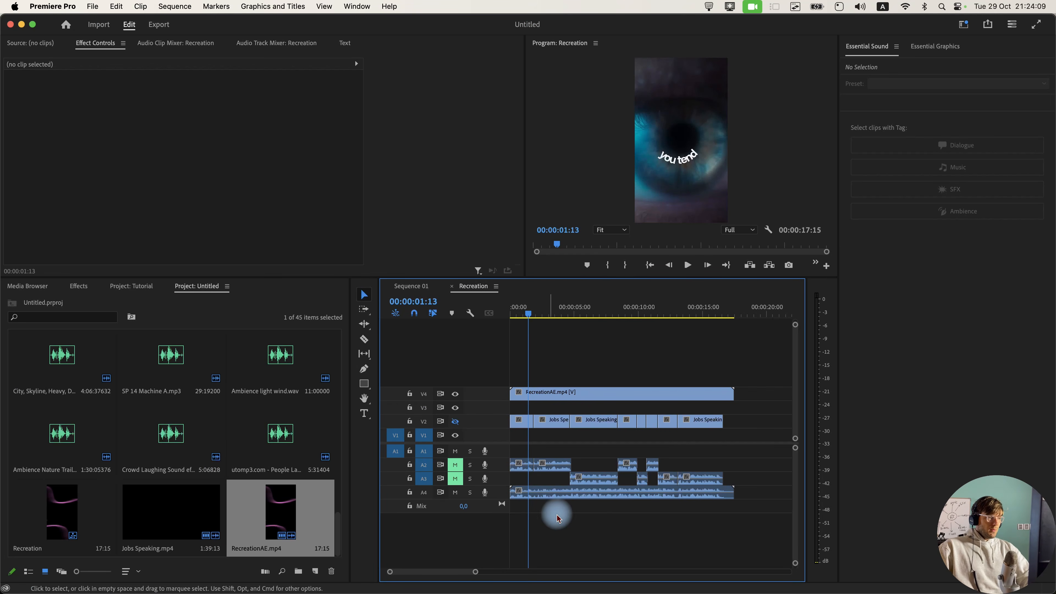
In Premiere Pro, mark the Recreation sequence's export range from 00:00:00:00 to 00:00:17:12.
left_click(512, 310)
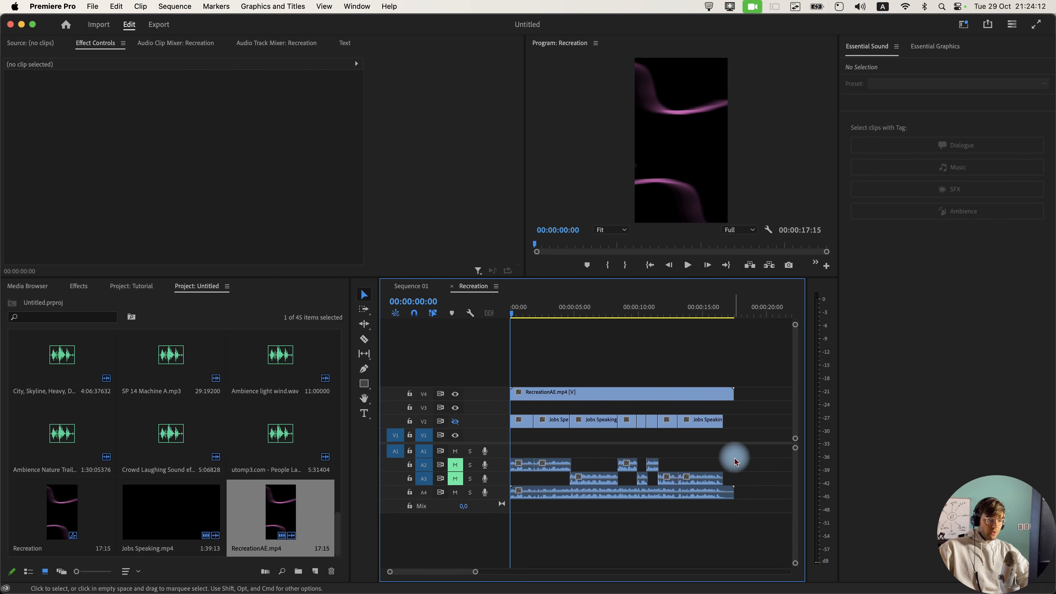
key("b")
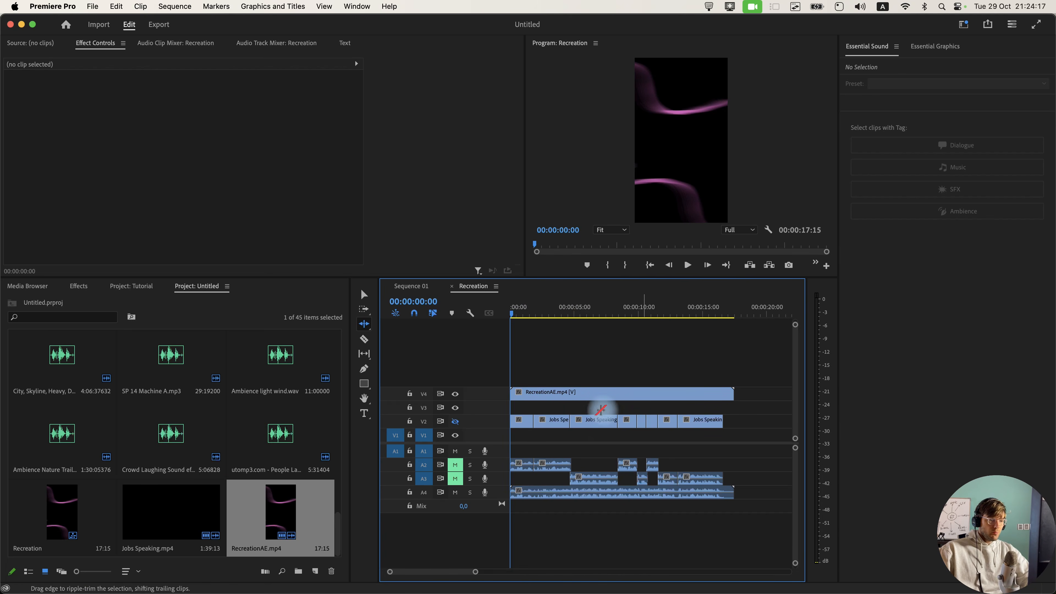
key("space")
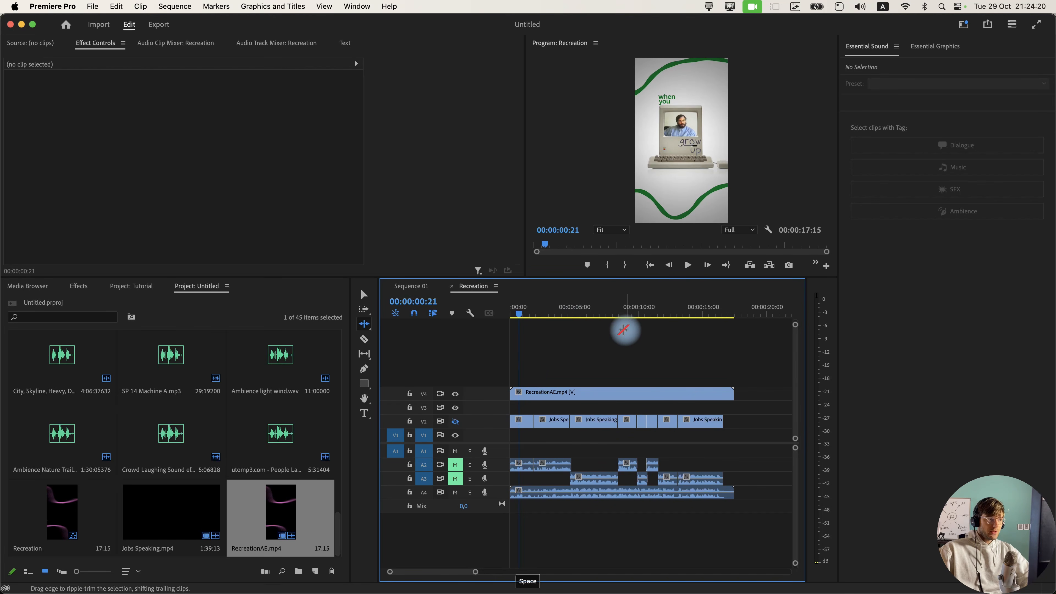
left_click_drag(598, 310, 735, 313)
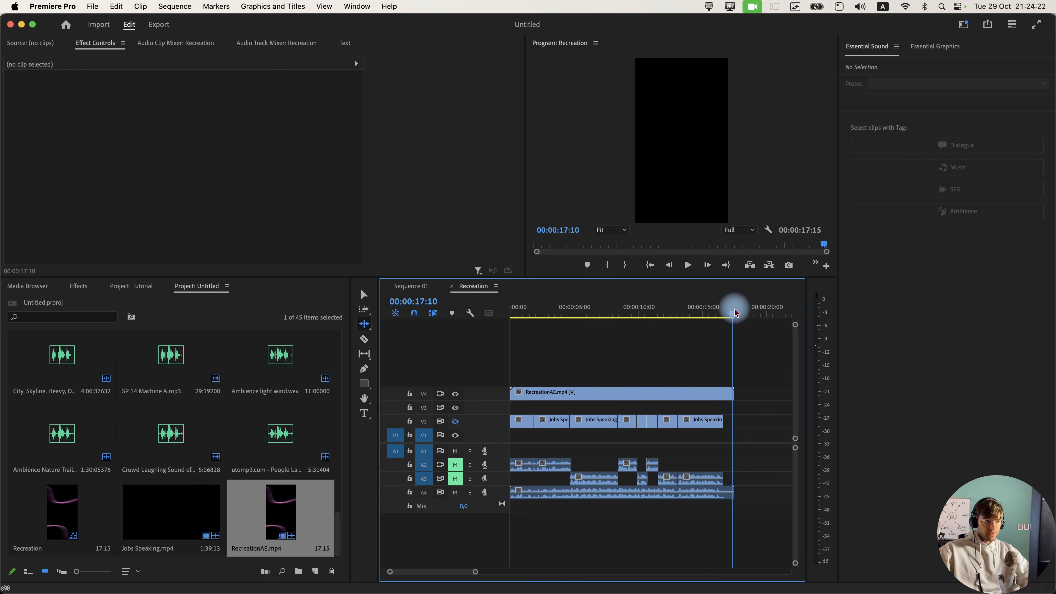
key("n")
key("o")
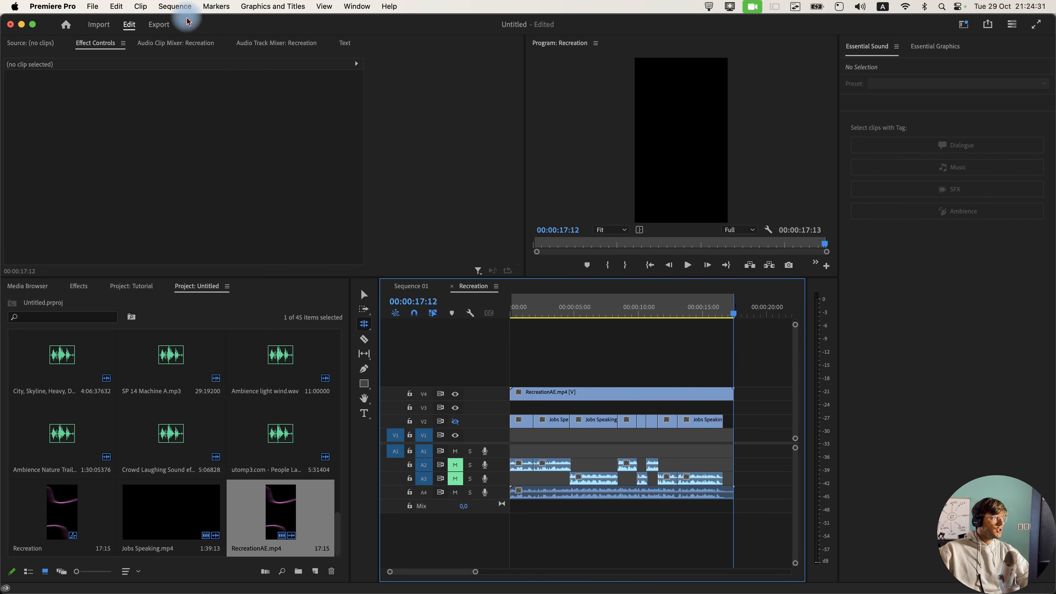
Export the Recreation sequence's audio in MP3 format as RecreationHissyAudio.mp3.
left_click(159, 24)
left_click(279, 160)
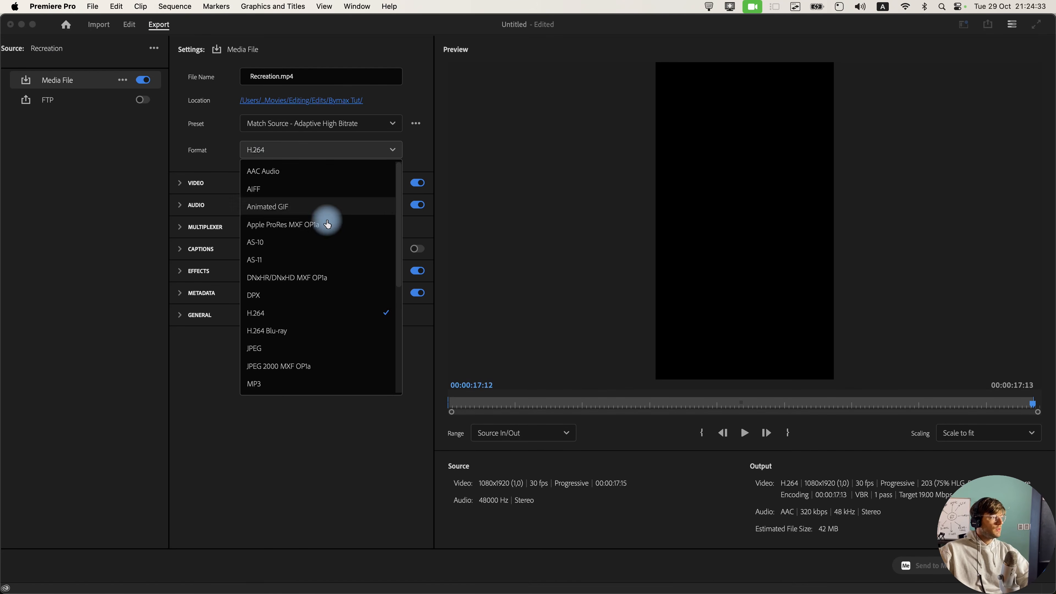
scroll(318, 270, "down", 3)
left_click(287, 293)
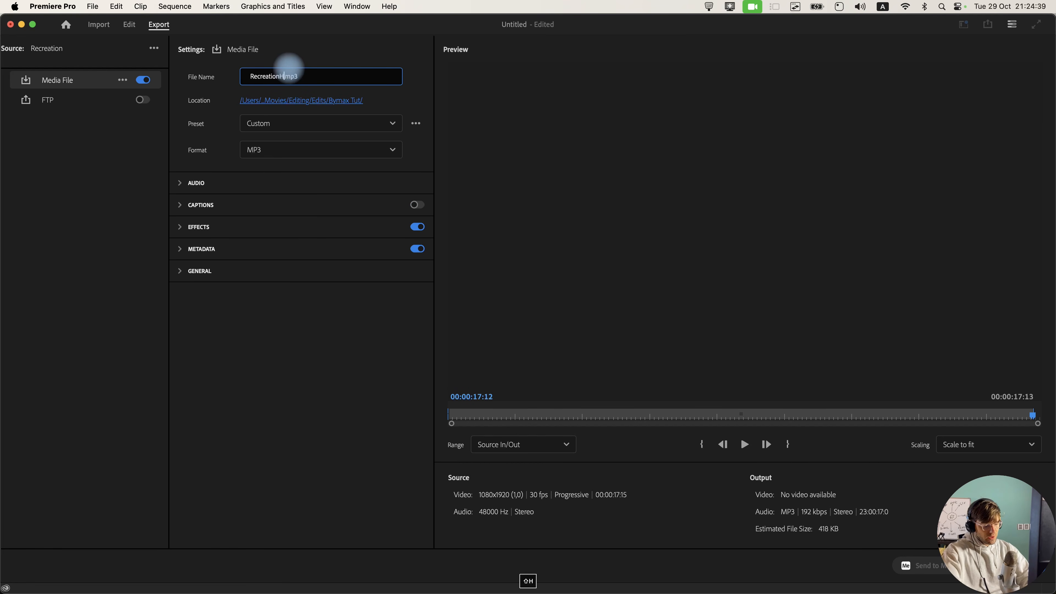
type("io")
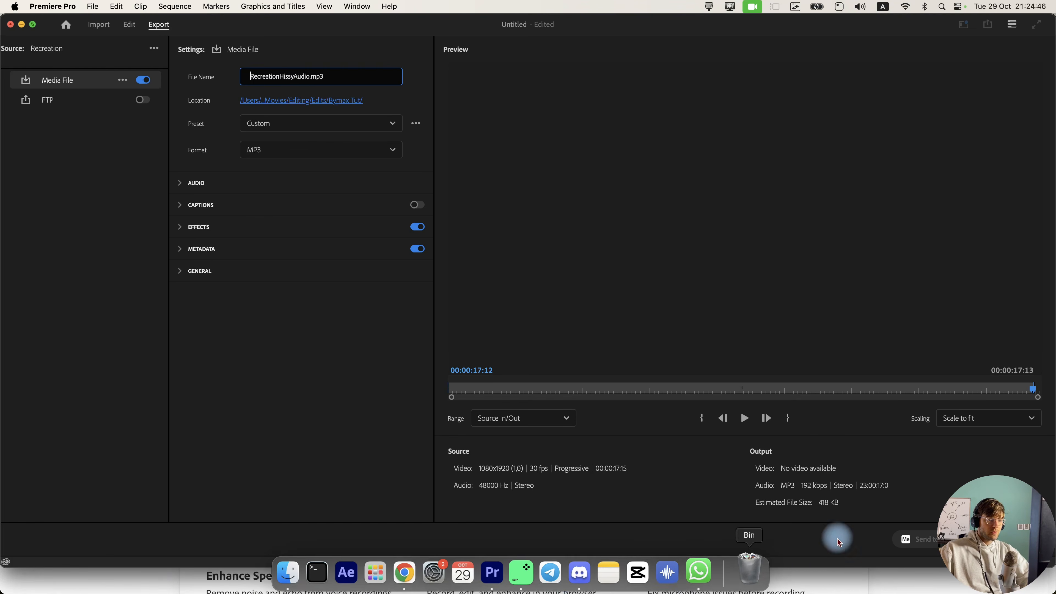
Switch to Chrome with the exported MP3 at hand and open Enhance Speech on podcast.adobe.com.
left_click_drag(695, 571, 695, 444)
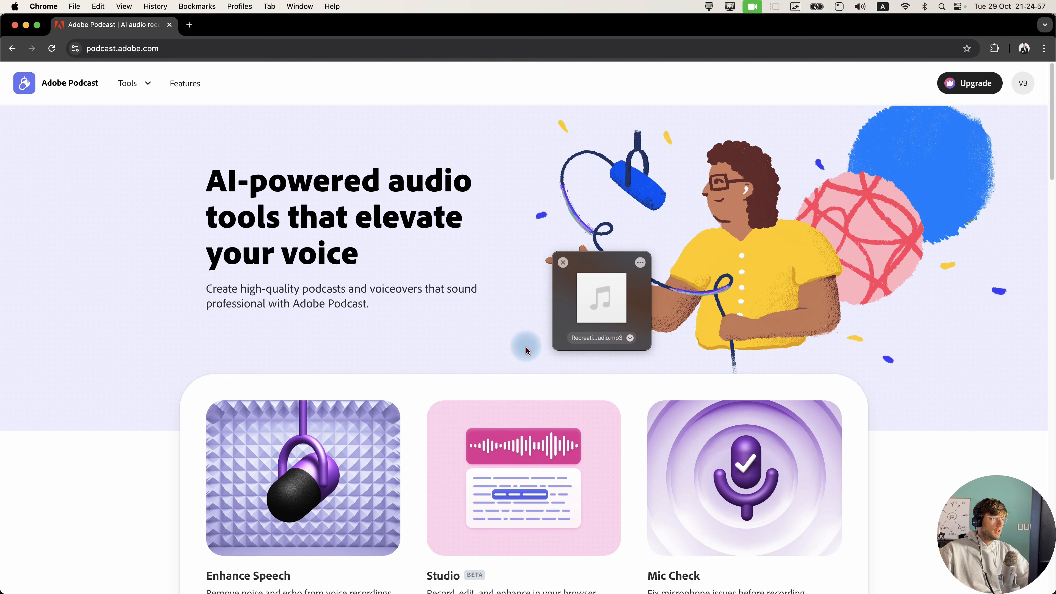
scroll(523, 347, "down", 10)
scroll(459, 296, "up", 10)
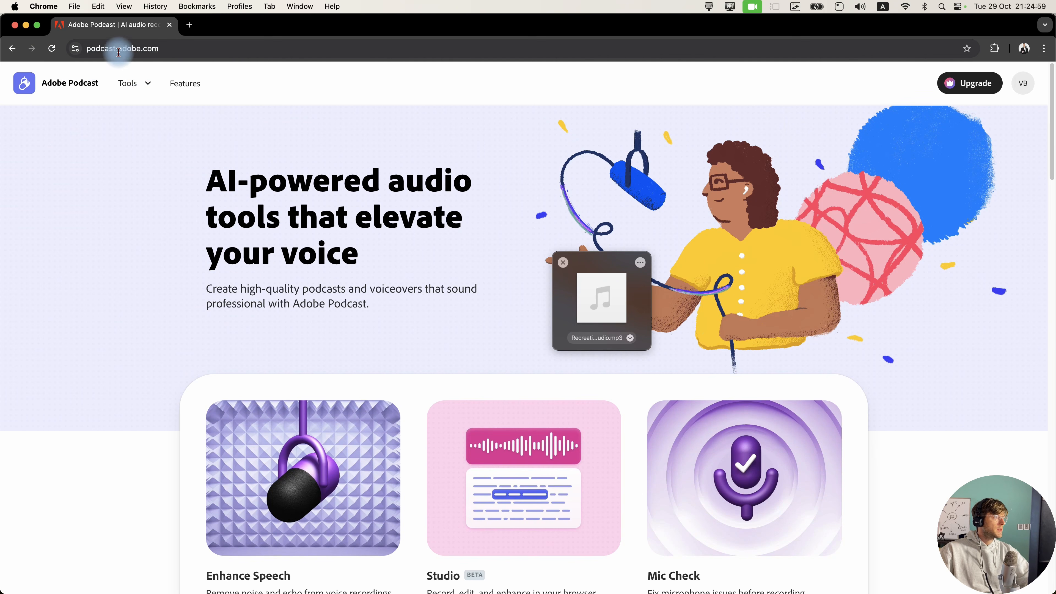
scroll(395, 307, "down", 5)
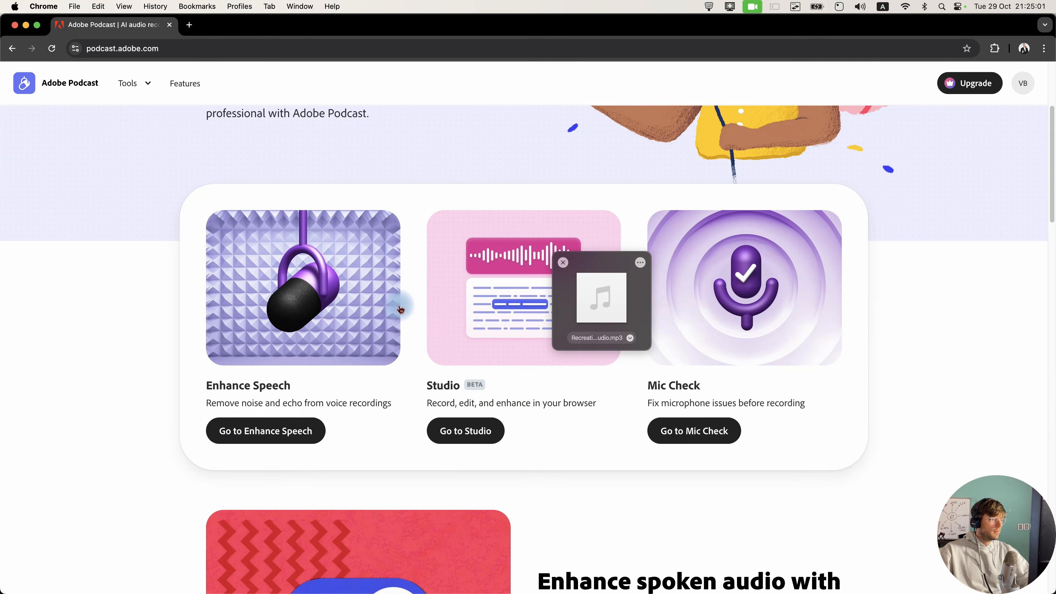
left_click(271, 431)
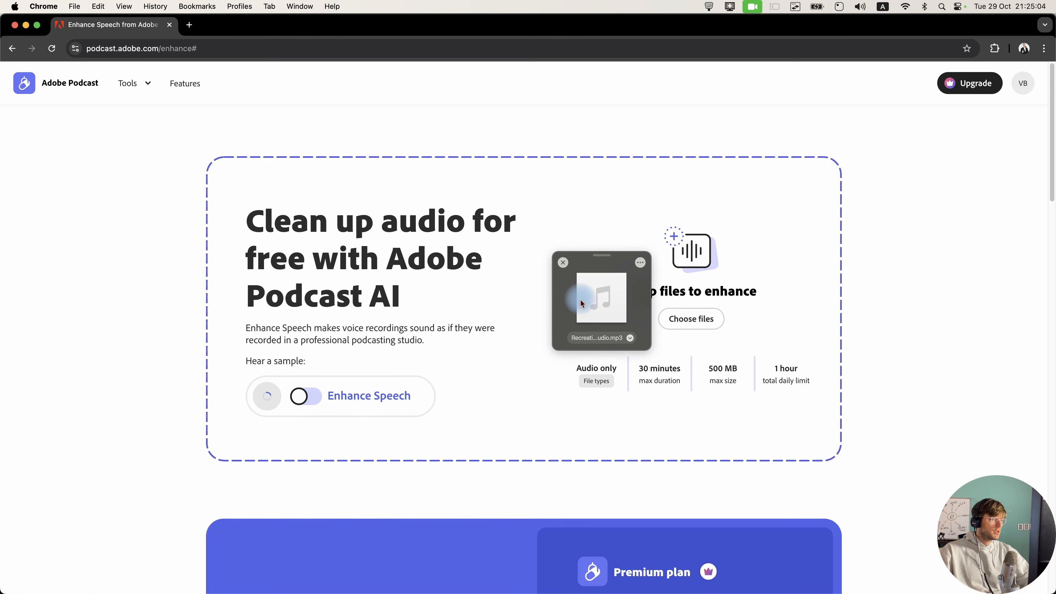
Upload RecreationHissyAudio.mp3 to Enhance Speech and download the enhanced WAV file.
left_click_drag(602, 298, 476, 271)
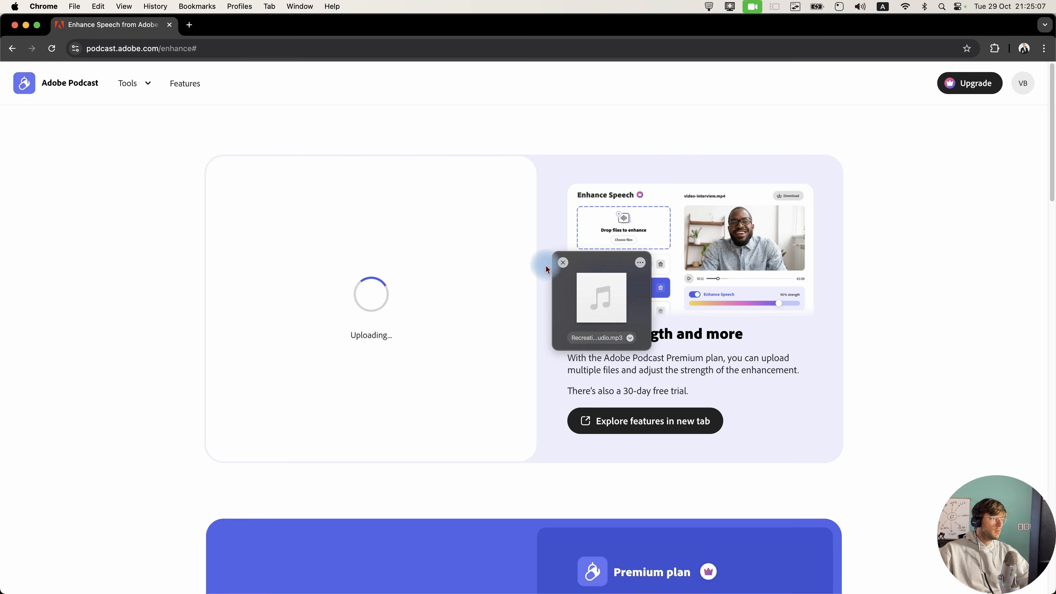
left_click(561, 263)
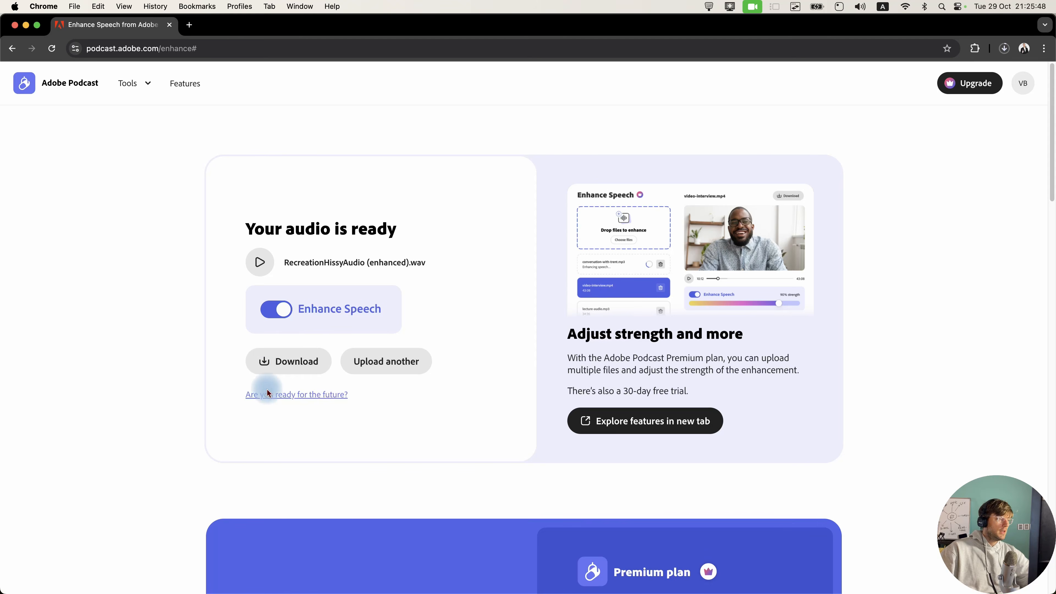
left_click(333, 360)
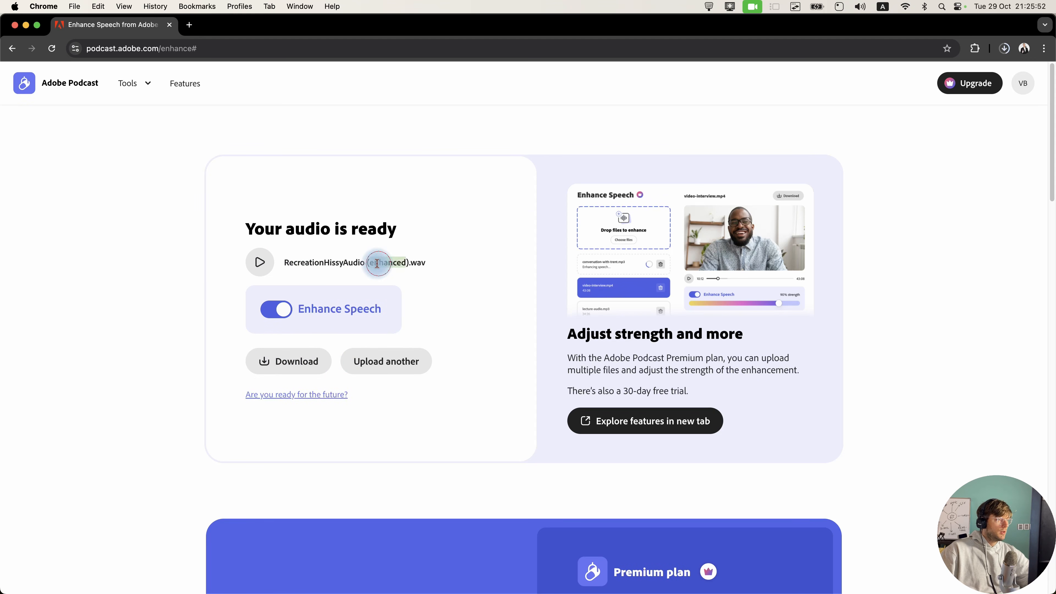
Bring the downloaded enhanced WAV from Chrome over to Premiere Pro, enlarge the project window and open the Recreation sequence.
left_click(1002, 49)
left_click_drag(910, 100, 811, 133)
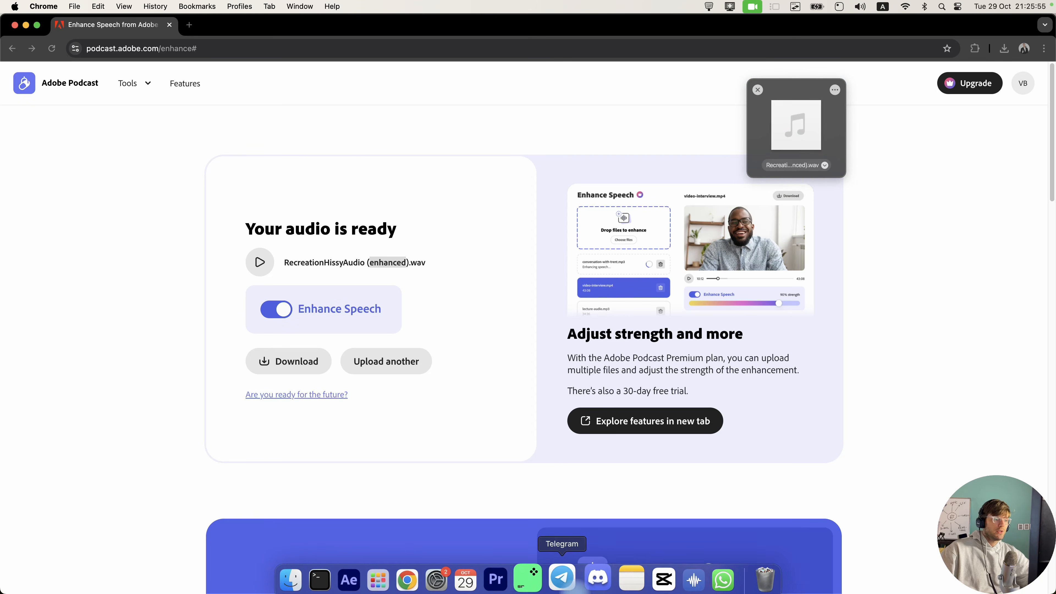
left_click(507, 574)
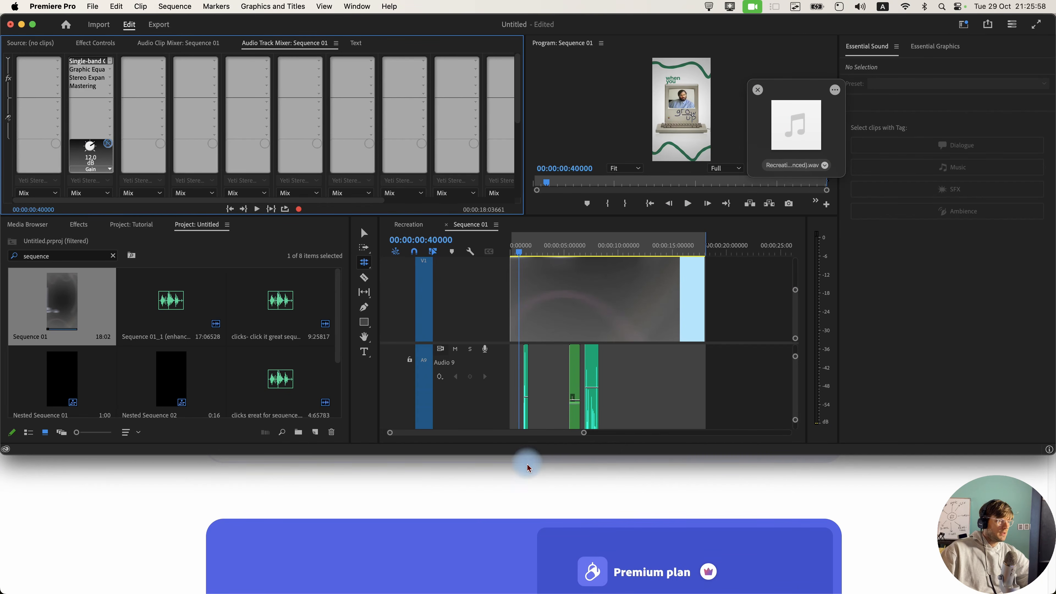
left_click_drag(532, 458, 518, 551)
left_click(411, 280)
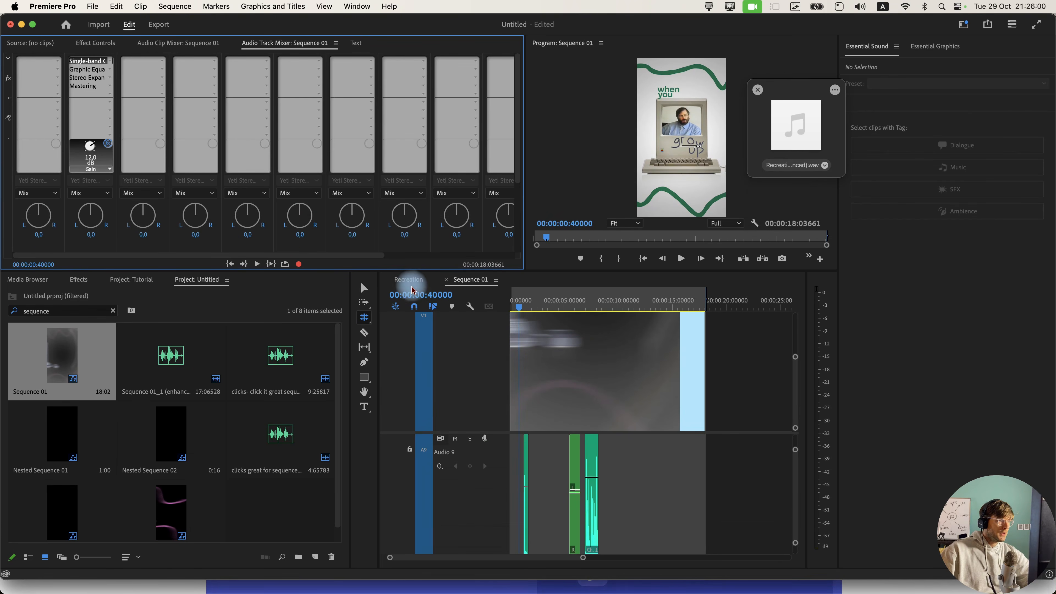
Unlink the RecreationAE.mp4 clip's audio from its video and delete that audio from track A4.
key("v")
left_click(617, 484)
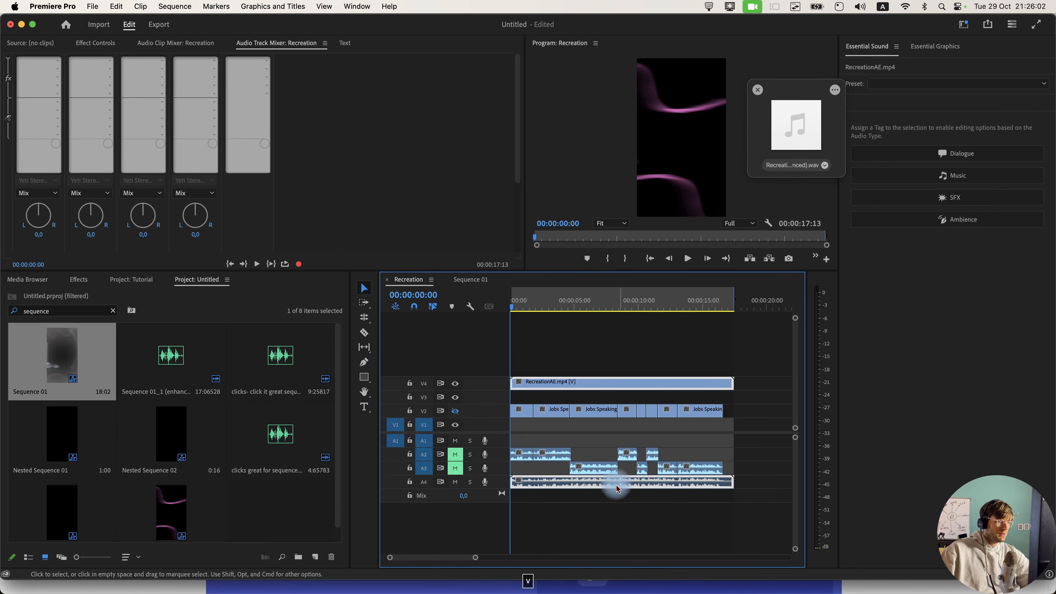
right_click(594, 490)
left_click(616, 396)
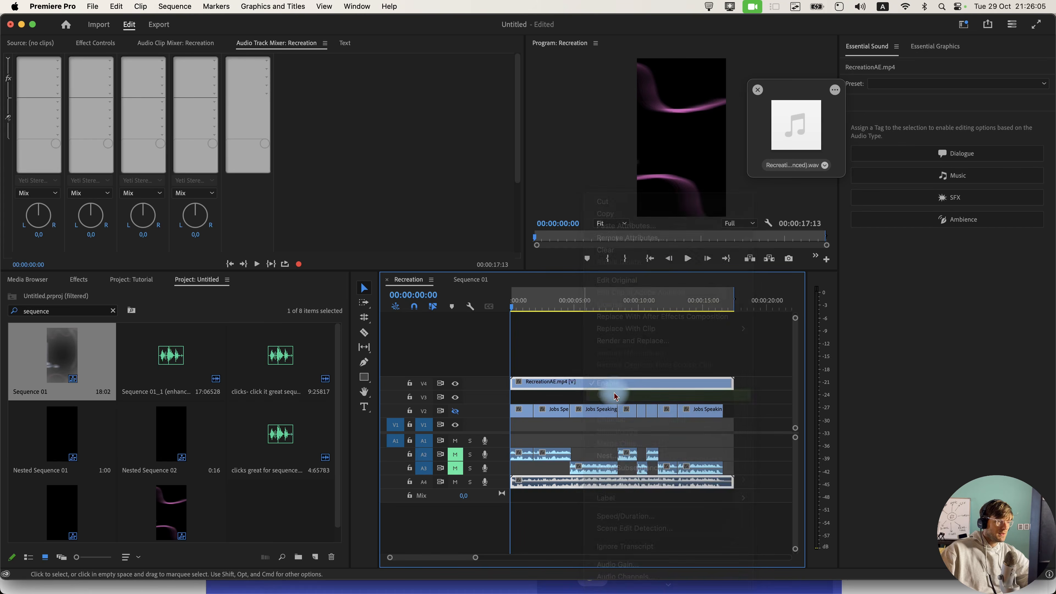
right_click(582, 483)
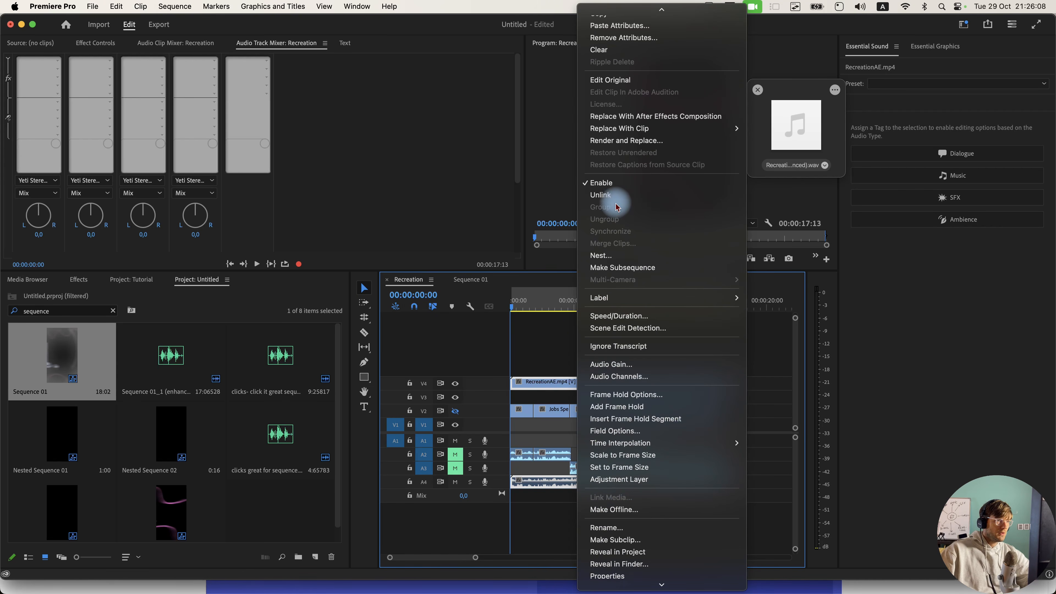
left_click(613, 196)
left_click_drag(615, 512, 553, 483)
key("w")
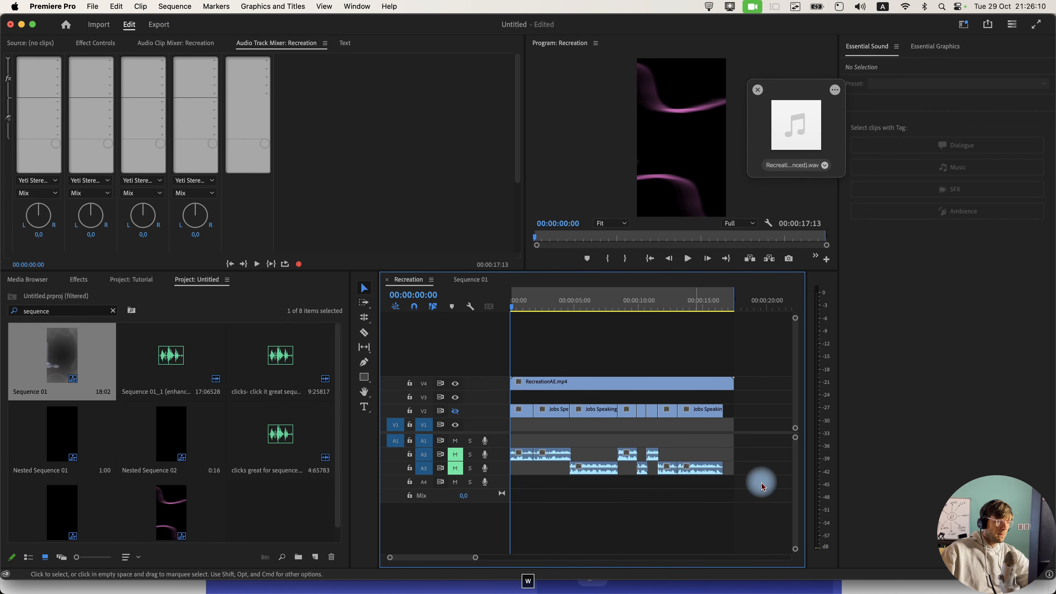
Place the enhanced WAV on track A4 at the start of the Recreation sequence and play it back.
left_click_drag(762, 487, 491, 449)
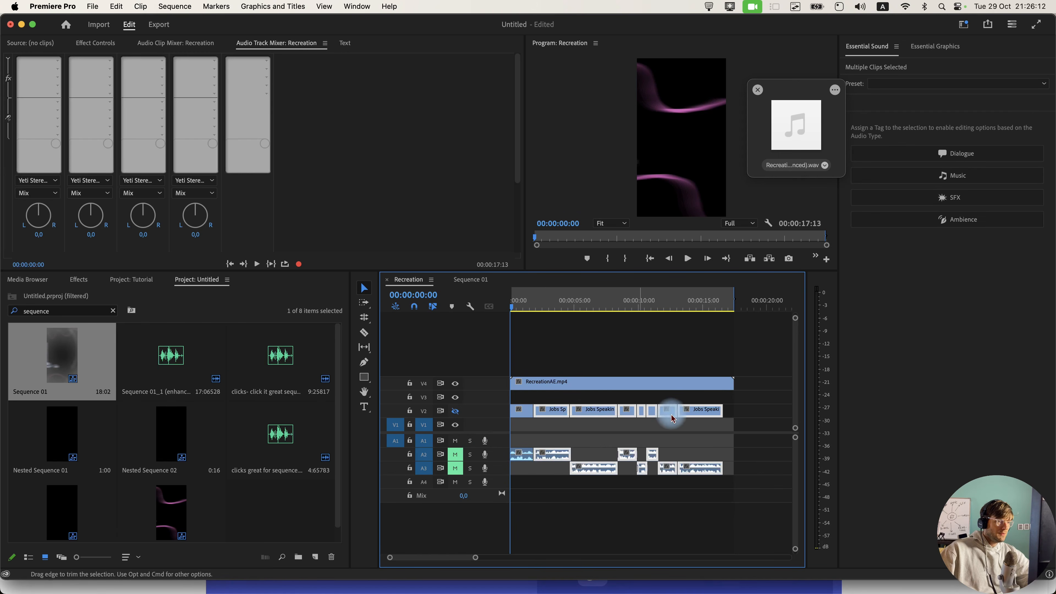
left_click_drag(760, 483, 519, 414)
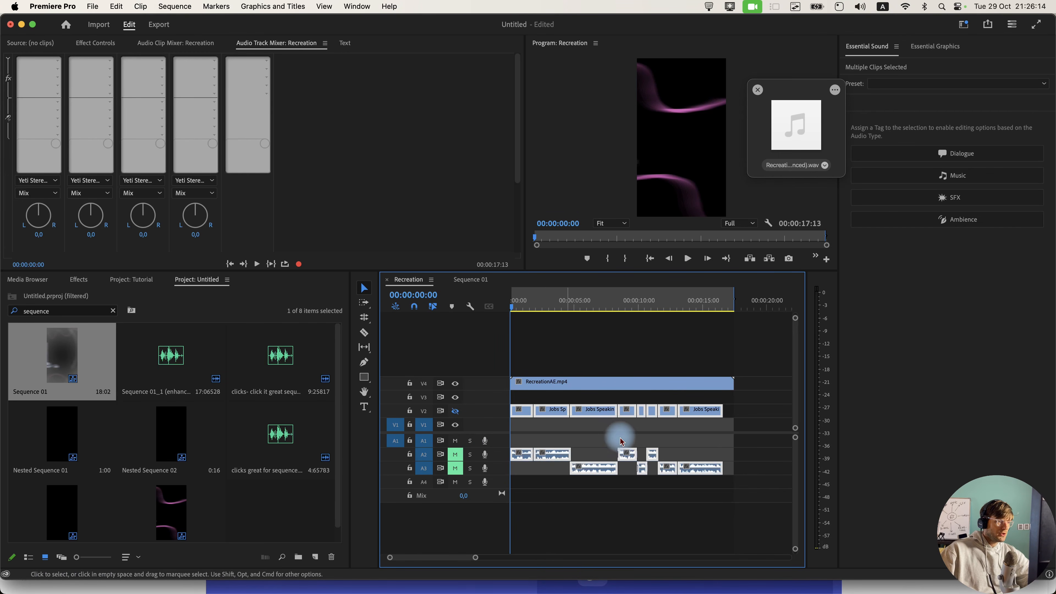
left_click(605, 440)
left_click_drag(778, 146, 505, 483)
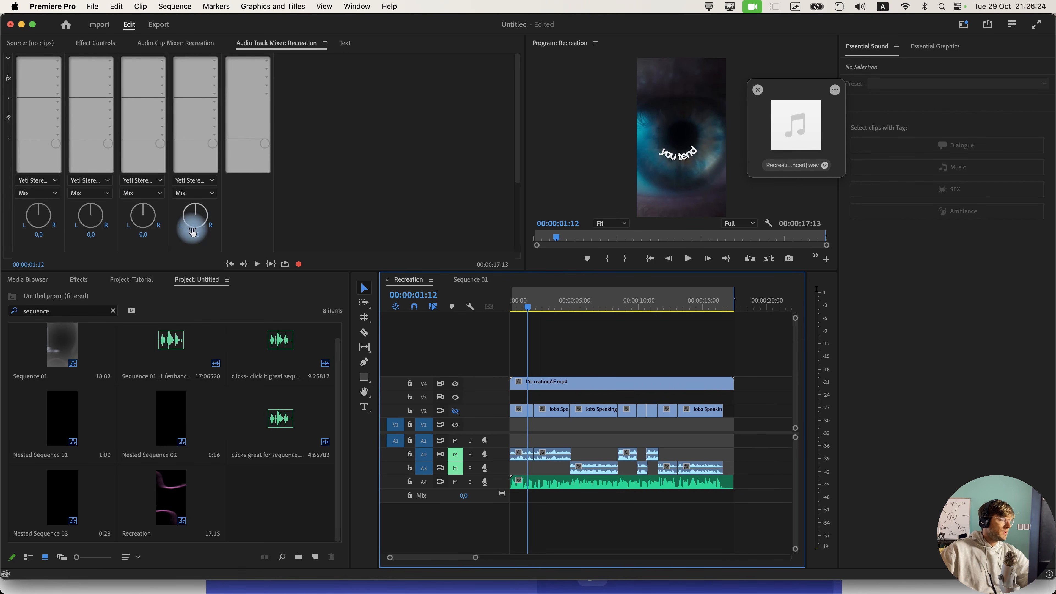
key("space")
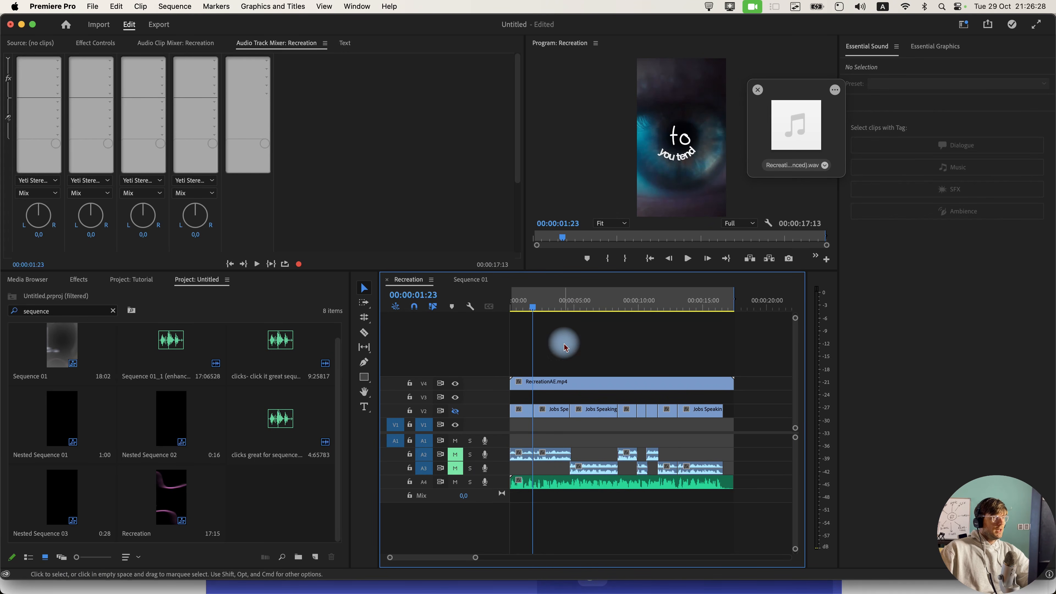
left_click(758, 89)
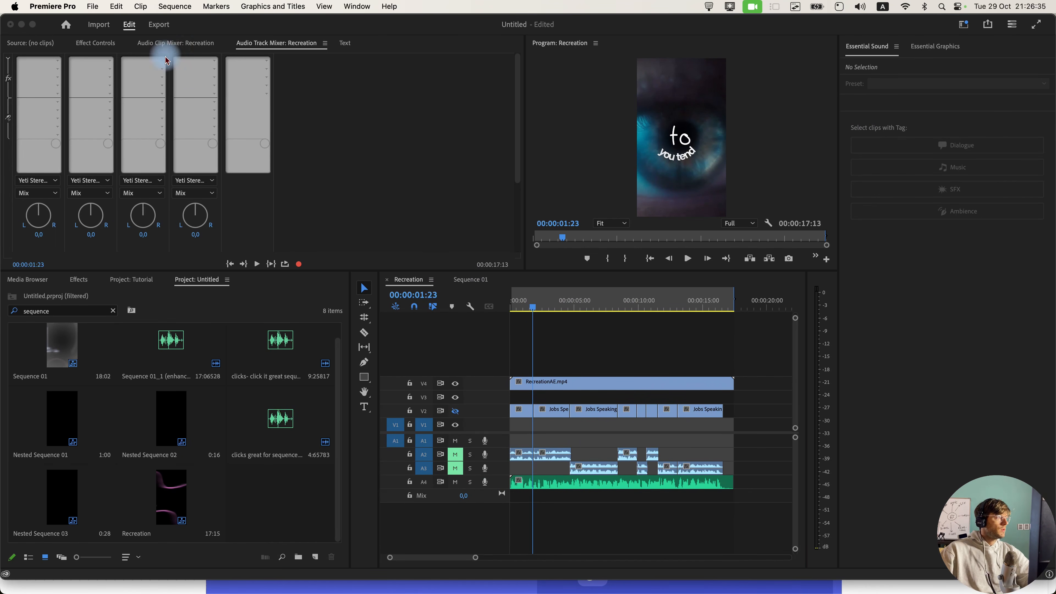
Open Sequence 01, select the enhanced voice clip on track Audio 2 and play the sequence.
left_click(137, 284)
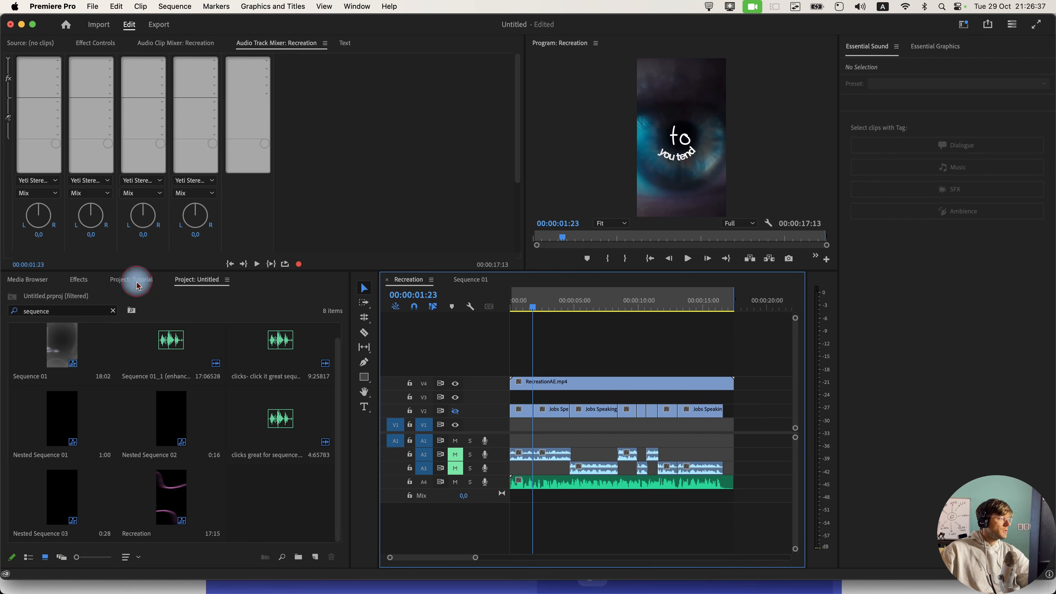
left_click(142, 285)
left_click(472, 278)
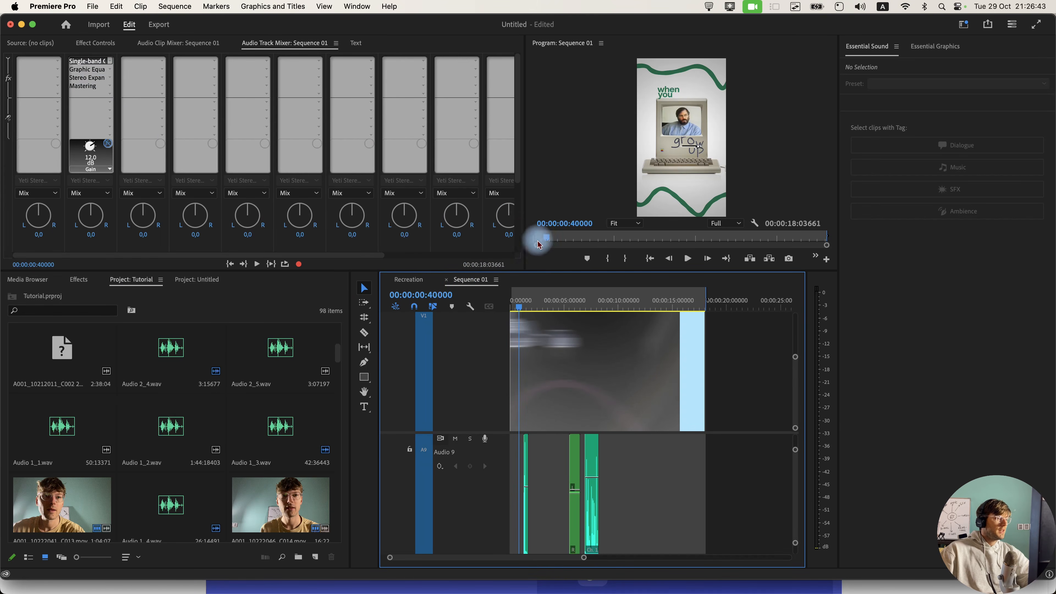
scroll(568, 468, "up", 6)
scroll(569, 475, "down", 1)
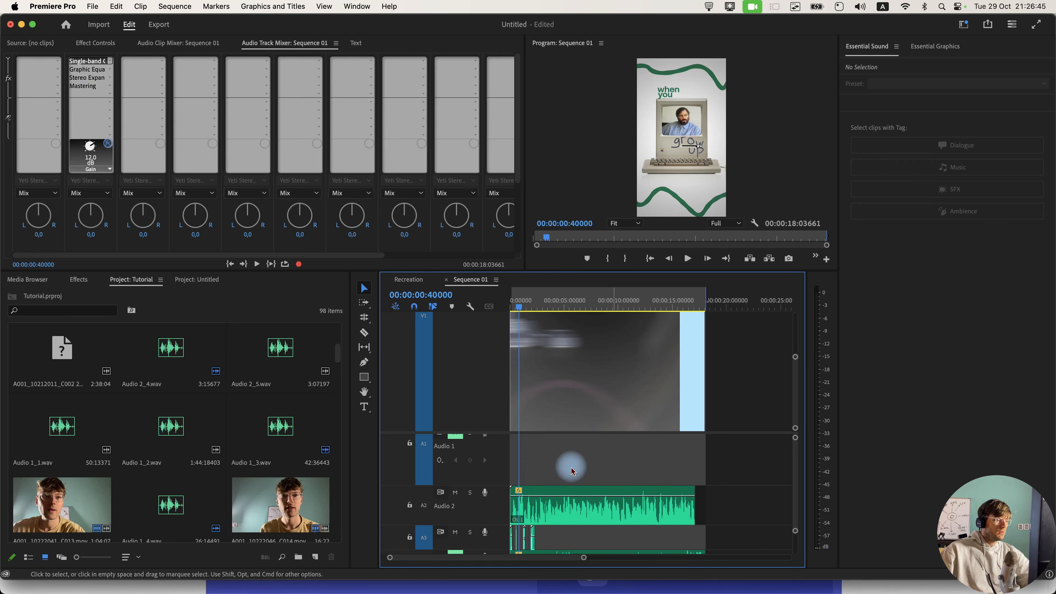
left_click(559, 515)
scroll(540, 479, "up", 1)
key("space")
Examine the Single-band Compressor's settings and preset options on Sequence 01's Audio 2 track.
double_click(81, 65)
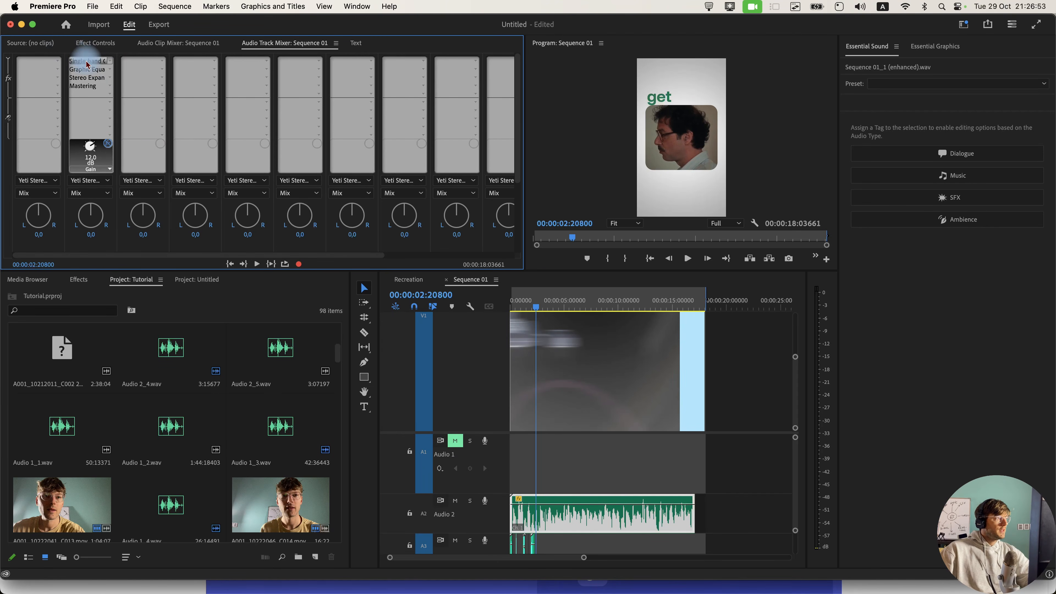
left_click(514, 252)
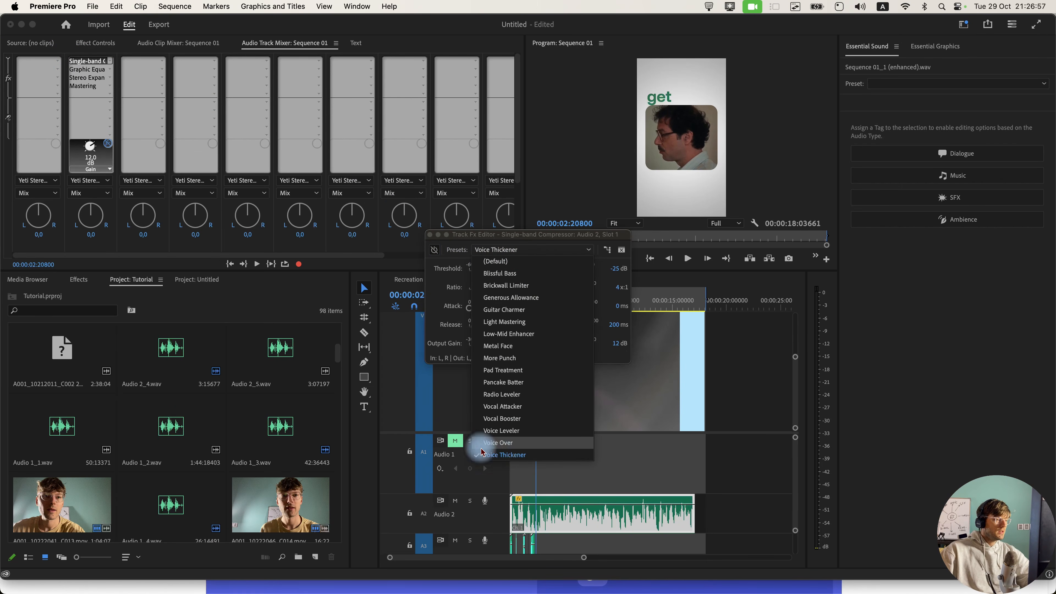
left_click(449, 252)
left_click(430, 234)
Examine the 10-band Graphic Equalizer on Audio 2, focusing on the <31 and 63 Hz bands.
double_click(86, 69)
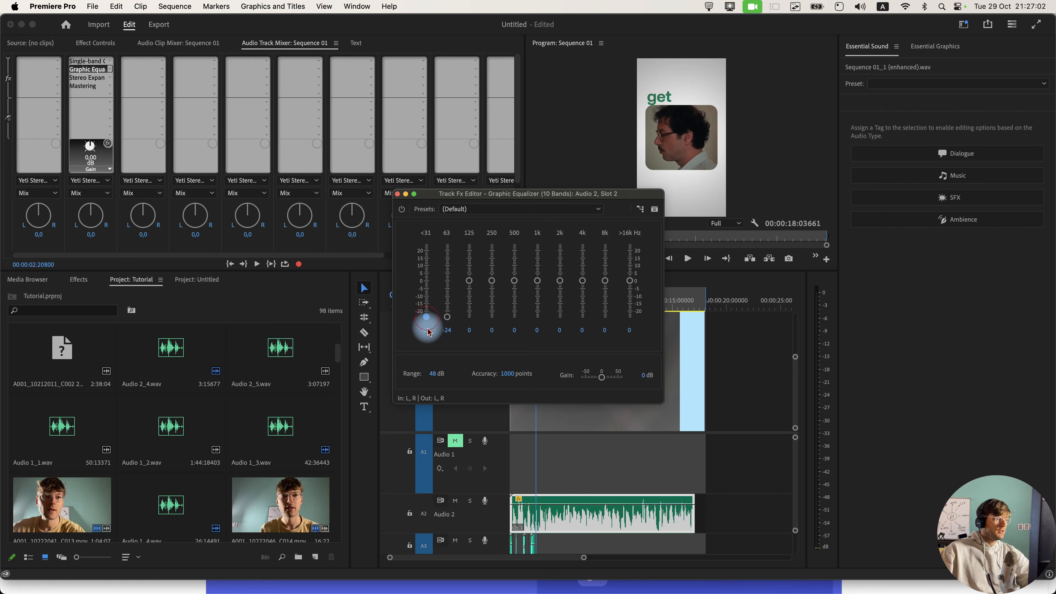
left_click(445, 318)
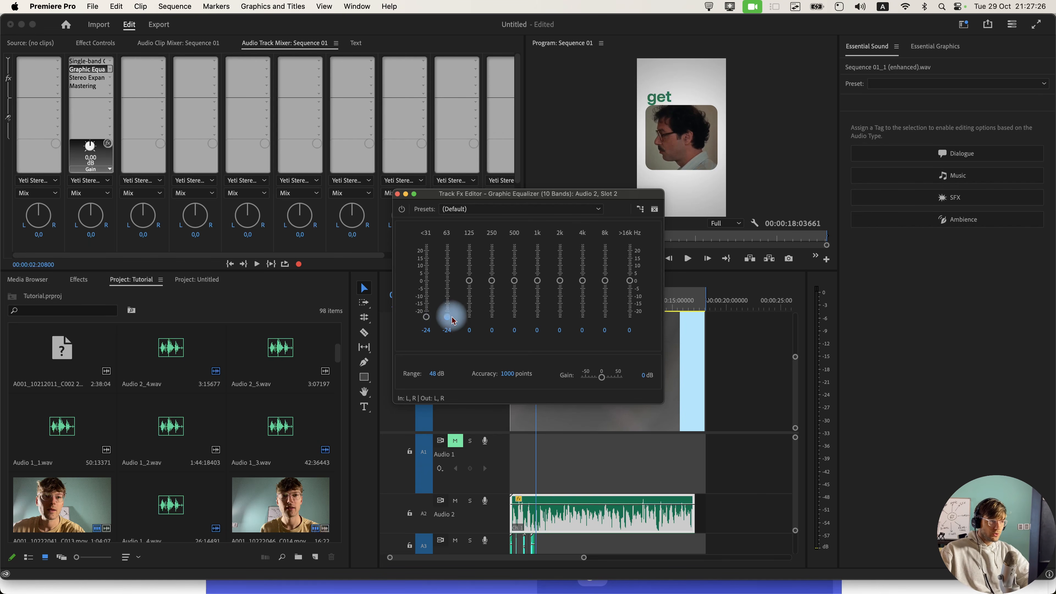
left_click_drag(453, 320, 448, 316)
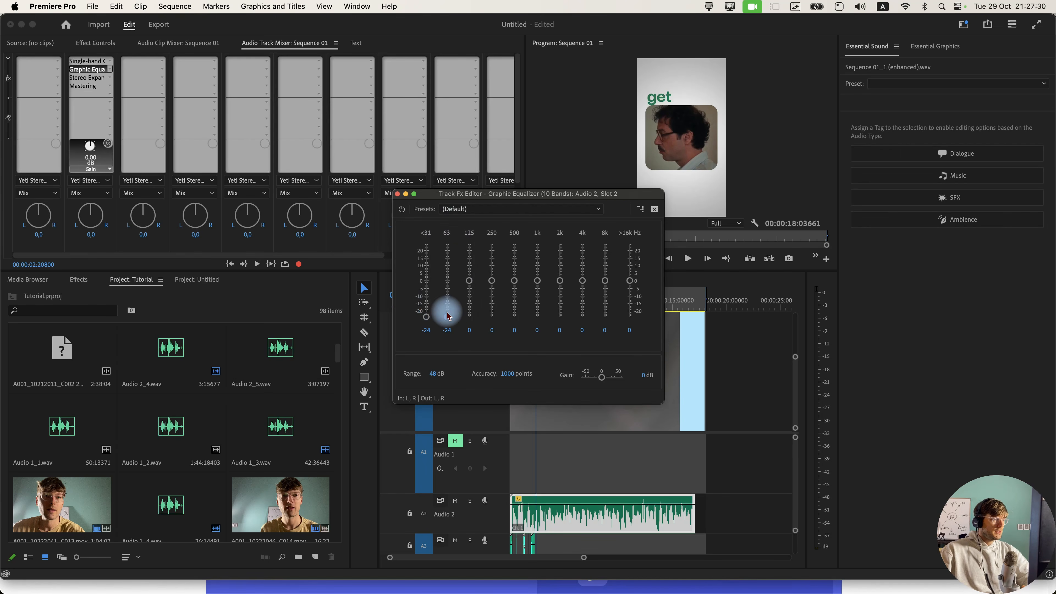
left_click(410, 208)
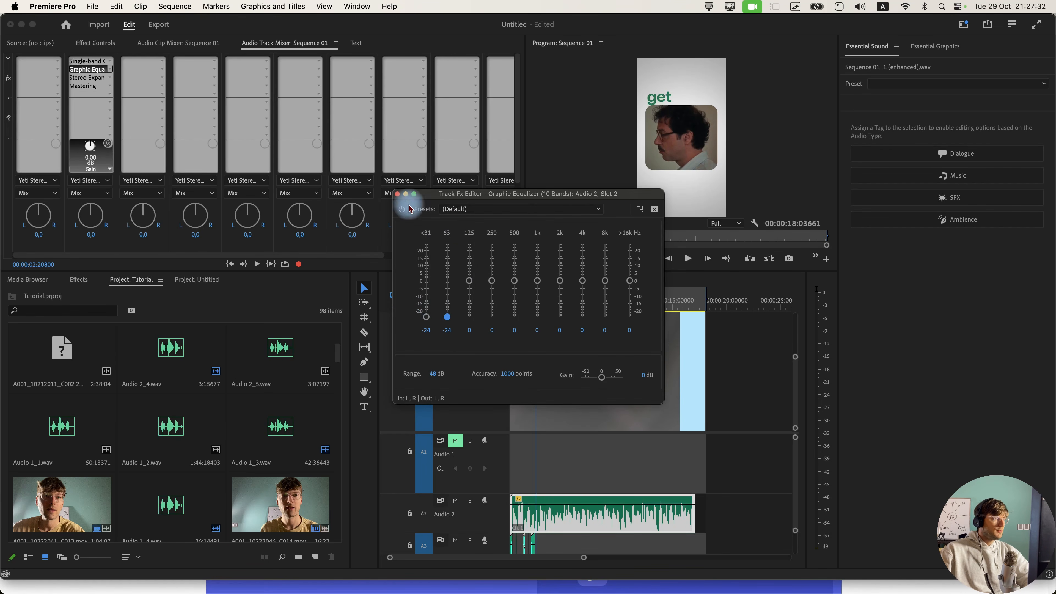
left_click(398, 194)
Apply the Wide Field preset to the Stereo Expander on Audio 2.
double_click(87, 77)
left_click(481, 259)
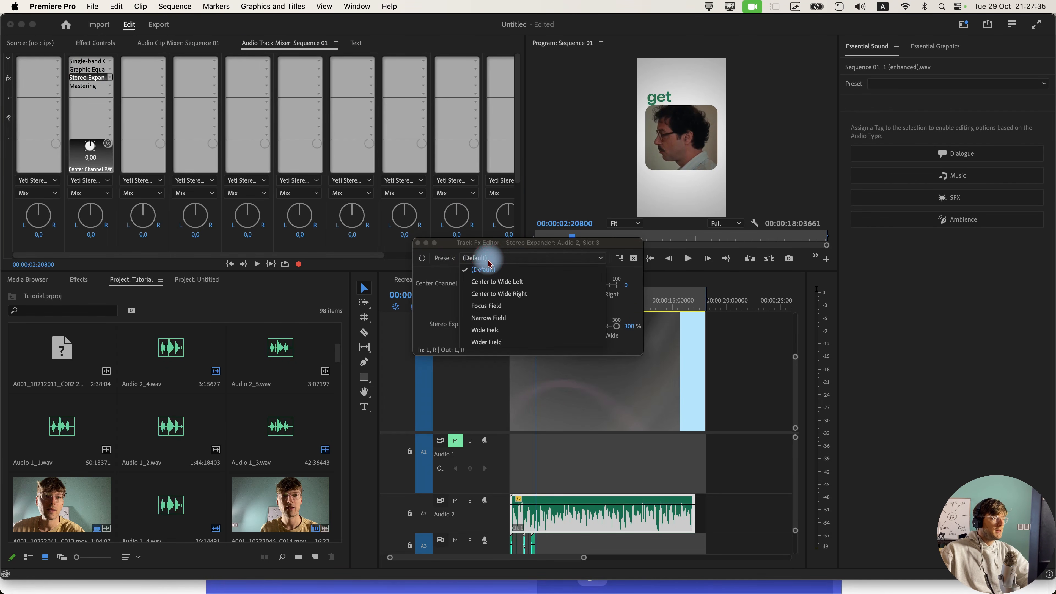
left_click(523, 335)
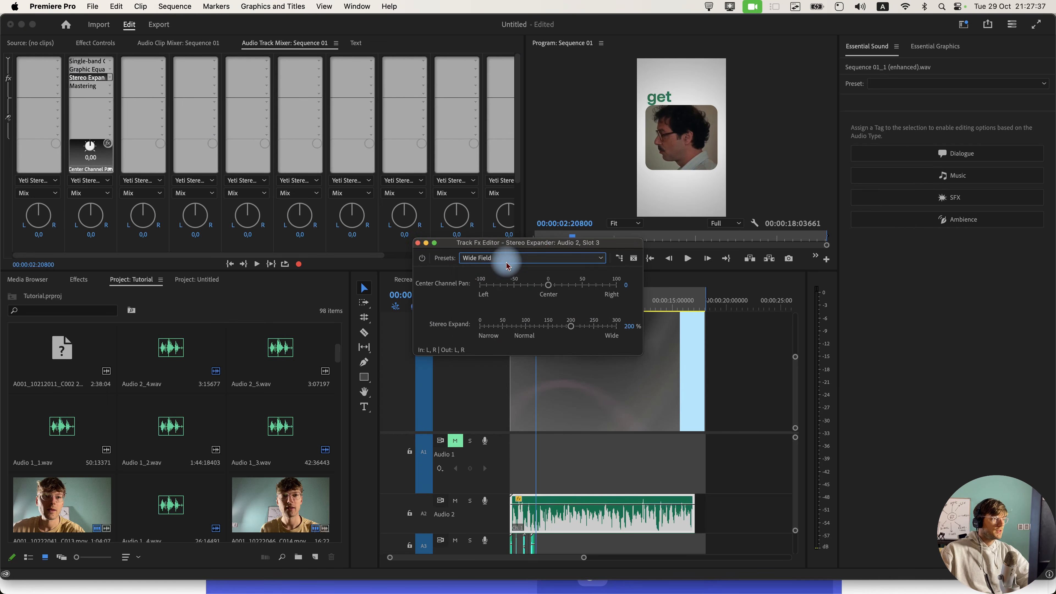
left_click(506, 260)
left_click(499, 325)
left_click(418, 244)
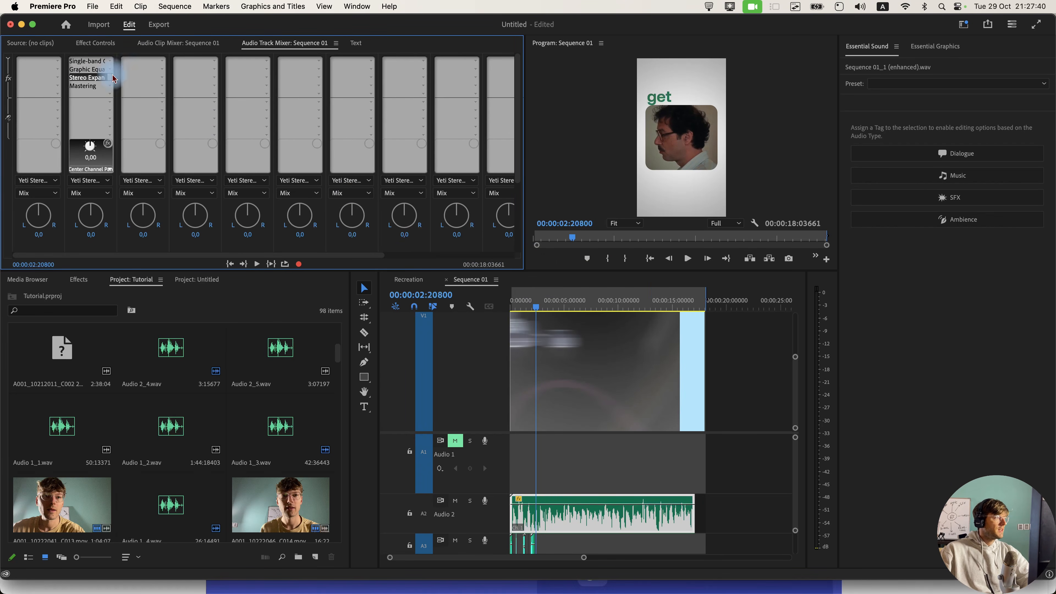
Choose the Bright Hype preset for the Mastering effect on Audio 2.
double_click(100, 86)
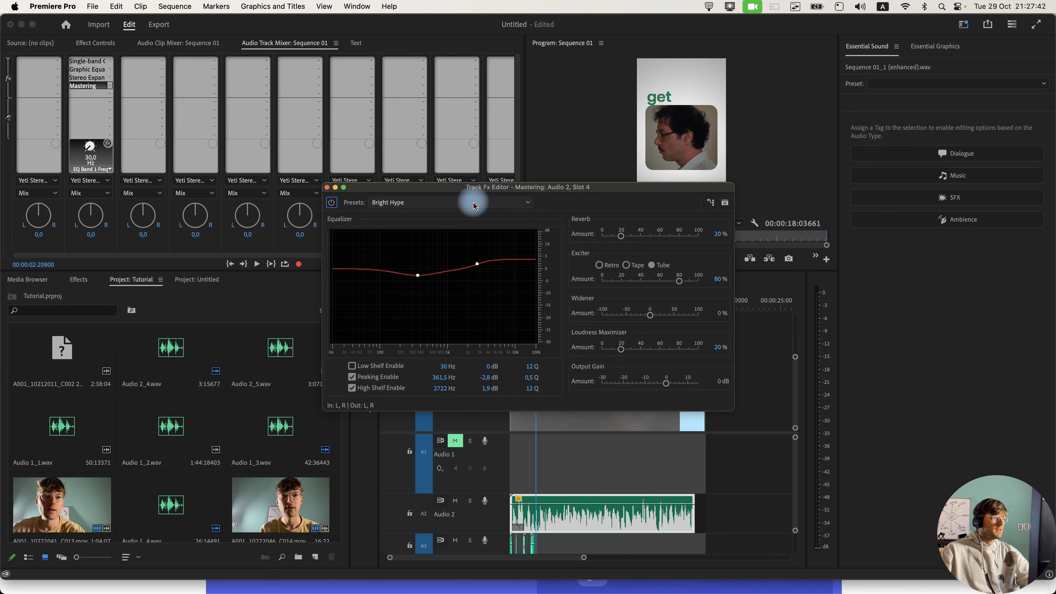
left_click(480, 207)
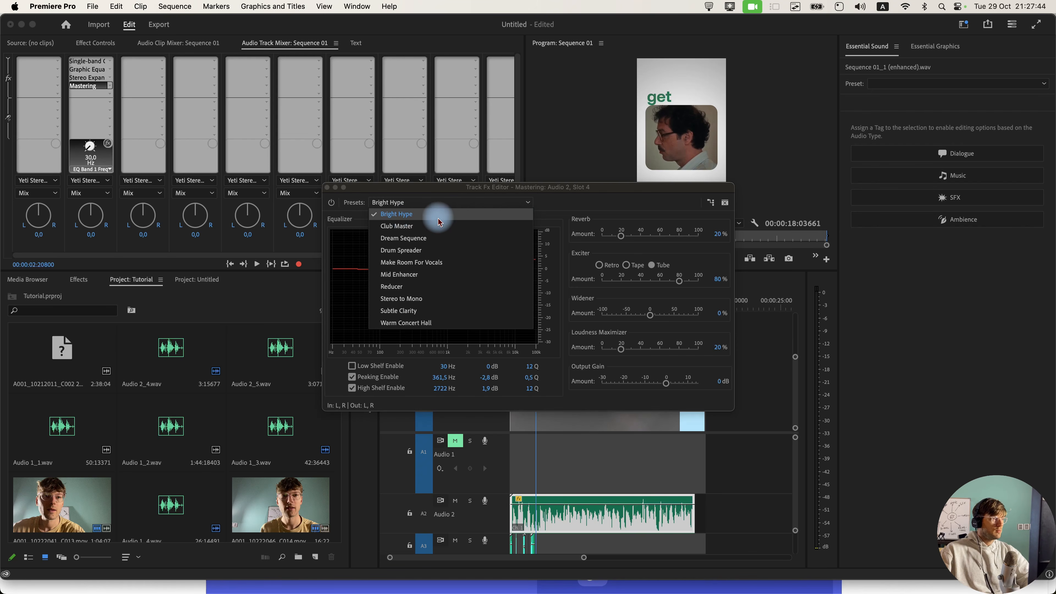
left_click(408, 214)
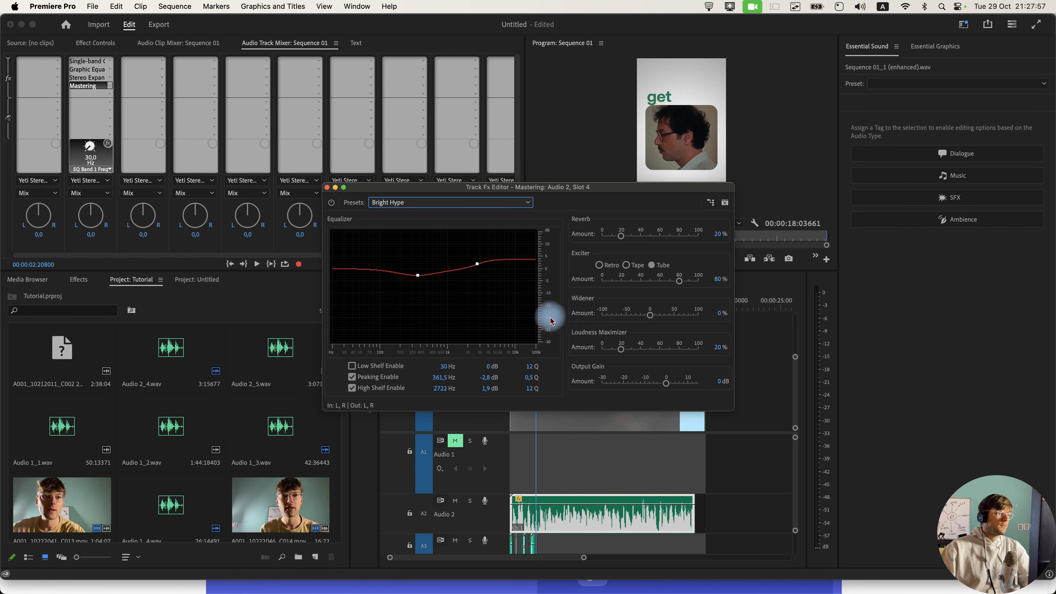
left_click(327, 191)
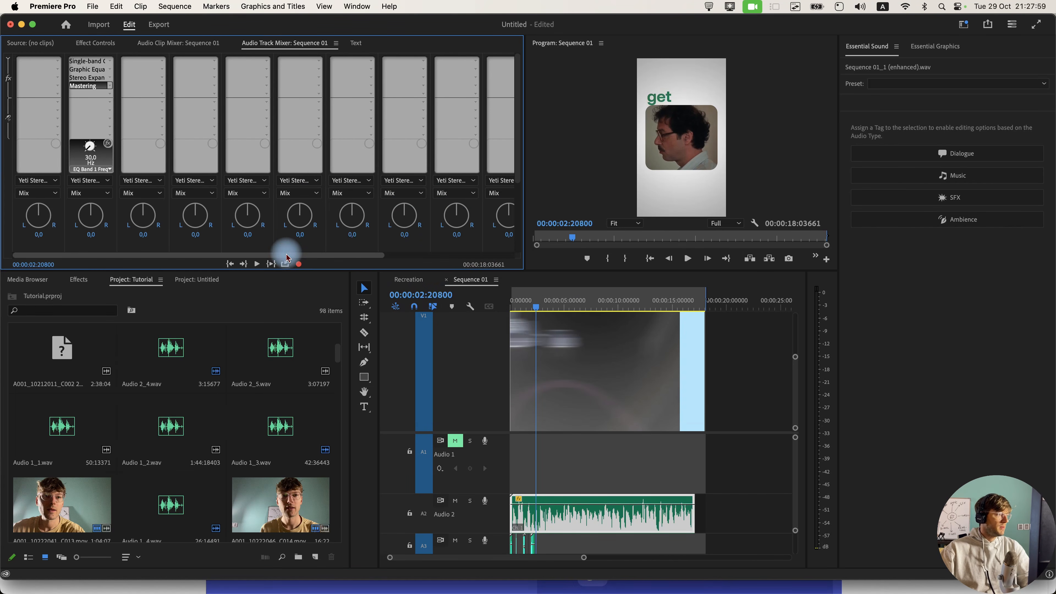
Copy the track effects of Audio 2 in Sequence 01 and paste them onto Audio 4 in the Recreation sequence.
right_click(95, 102)
right_click(94, 94)
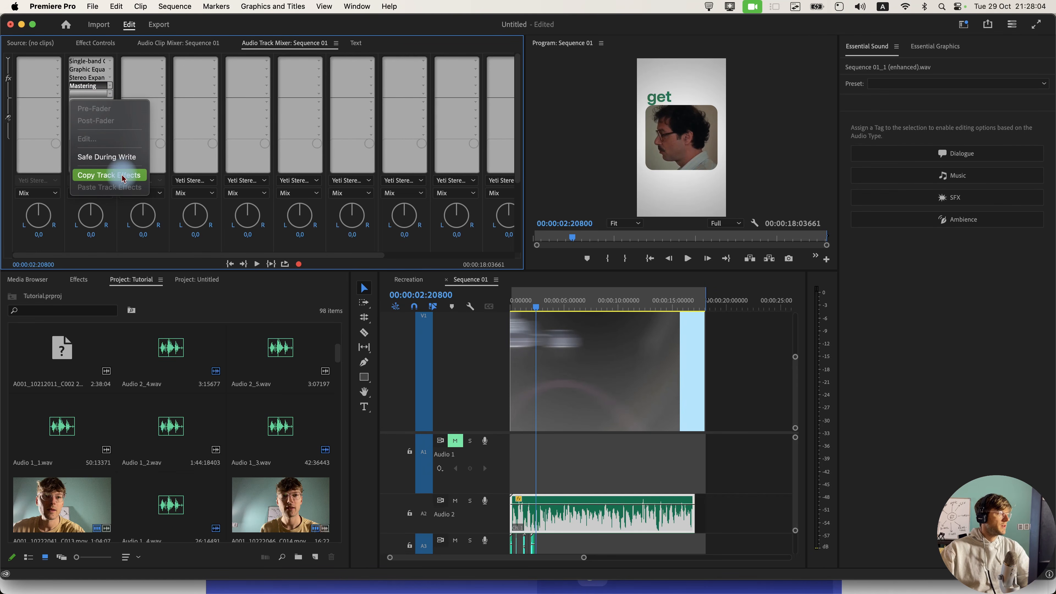
left_click(123, 179)
left_click(416, 279)
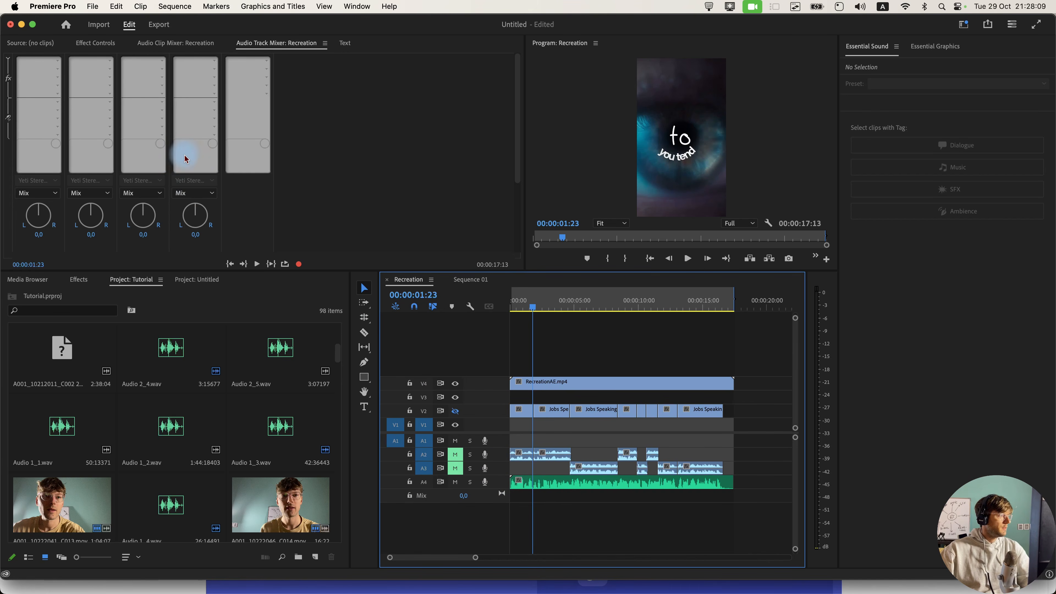
scroll(282, 210, "down", 3)
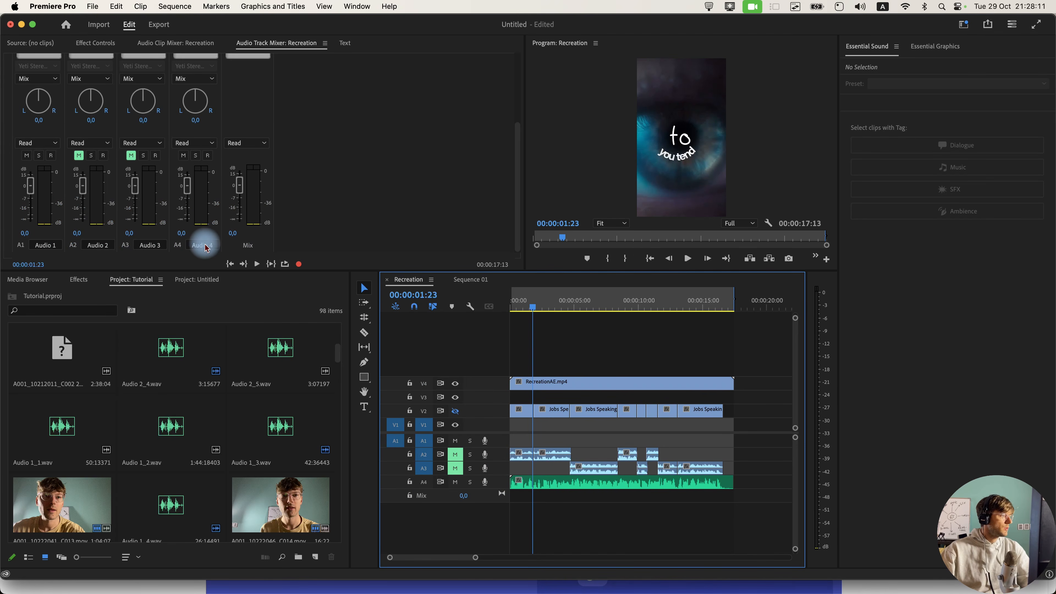
scroll(214, 243, "up", 3)
right_click(207, 85)
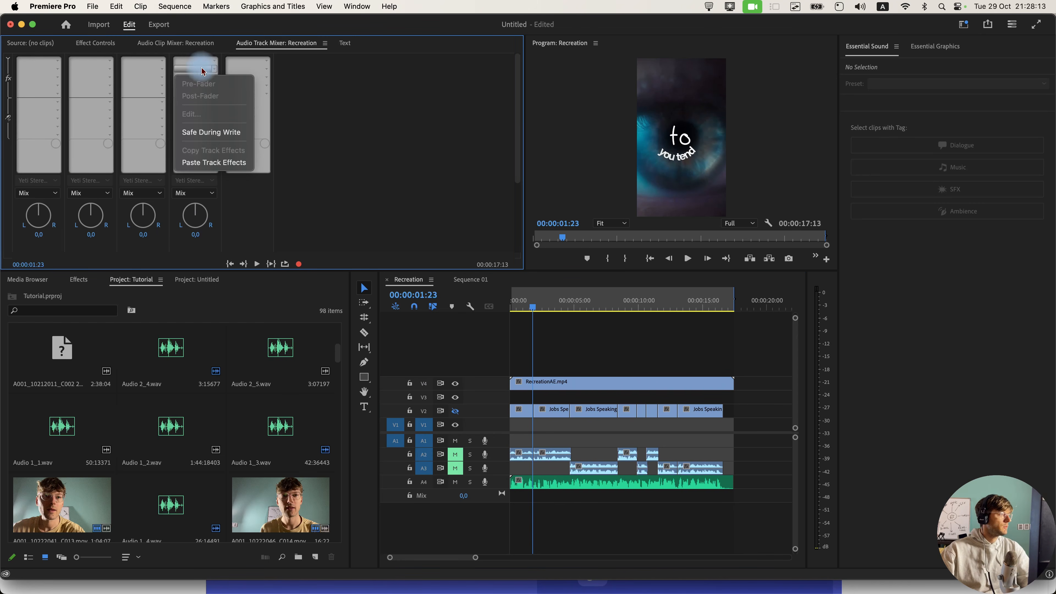
left_click(214, 163)
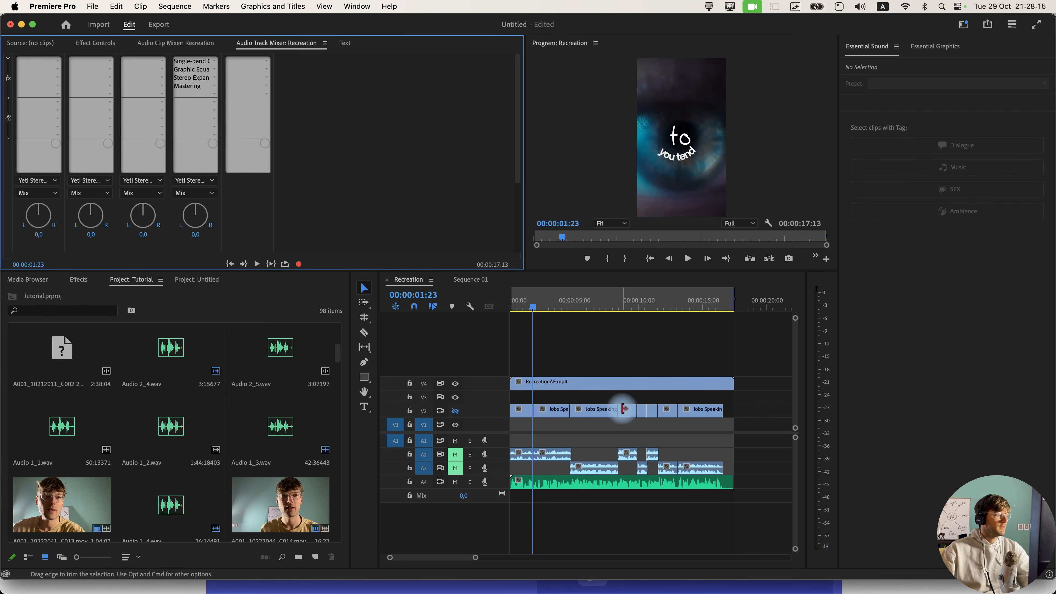
Play the Recreation sequence to hear the pasted track effects and go back to Sequence 01.
key("space")
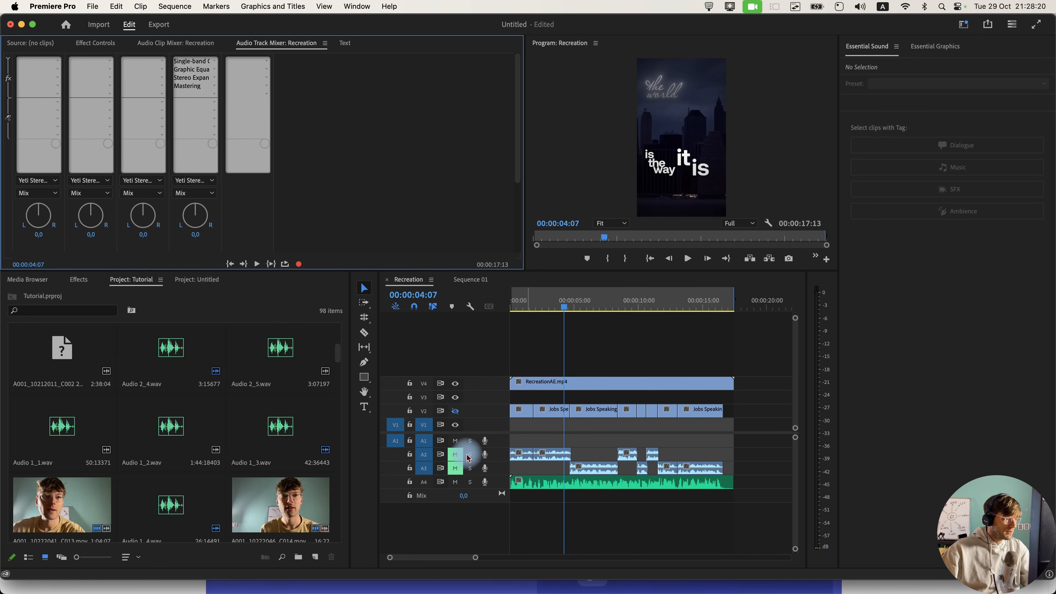
left_click(471, 279)
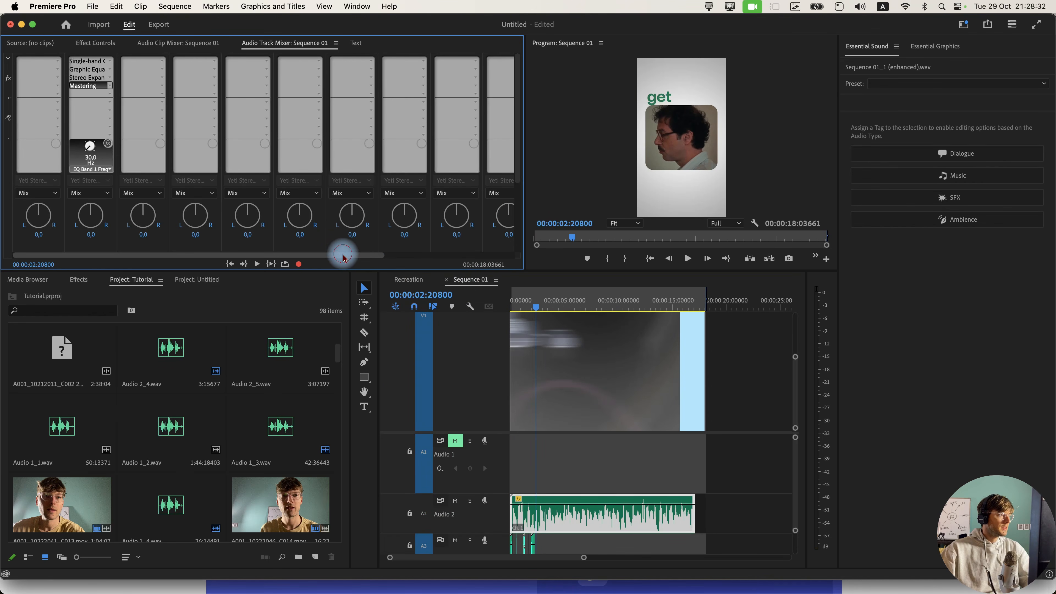
Copy the track effects of the Mix track in Sequence 01 and paste them onto the Mix track of the Recreation sequence.
left_click_drag(343, 256, 472, 257)
right_click(487, 69)
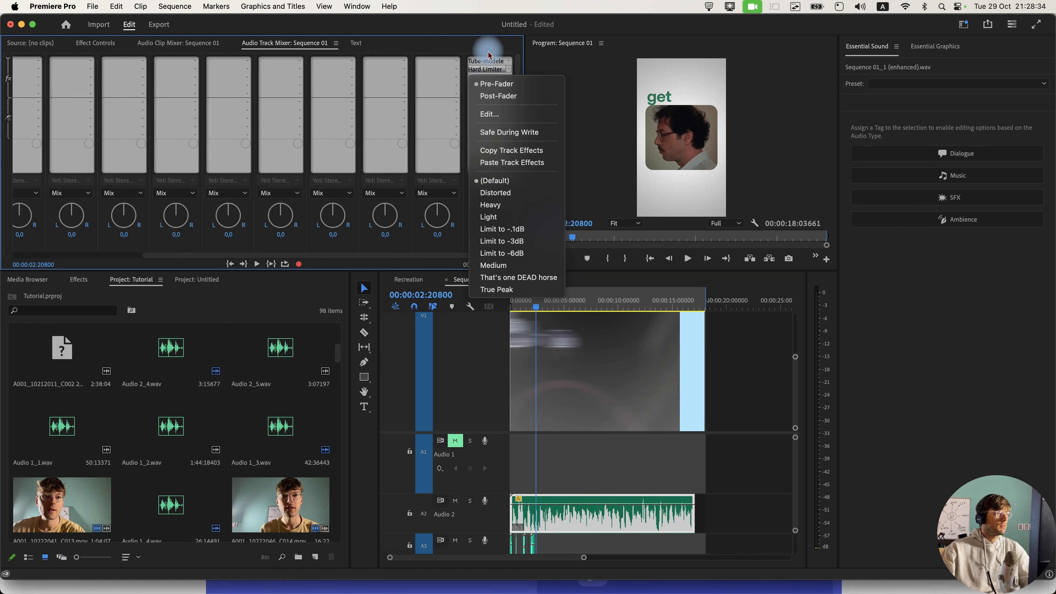
left_click(487, 49)
right_click(486, 67)
left_click(530, 155)
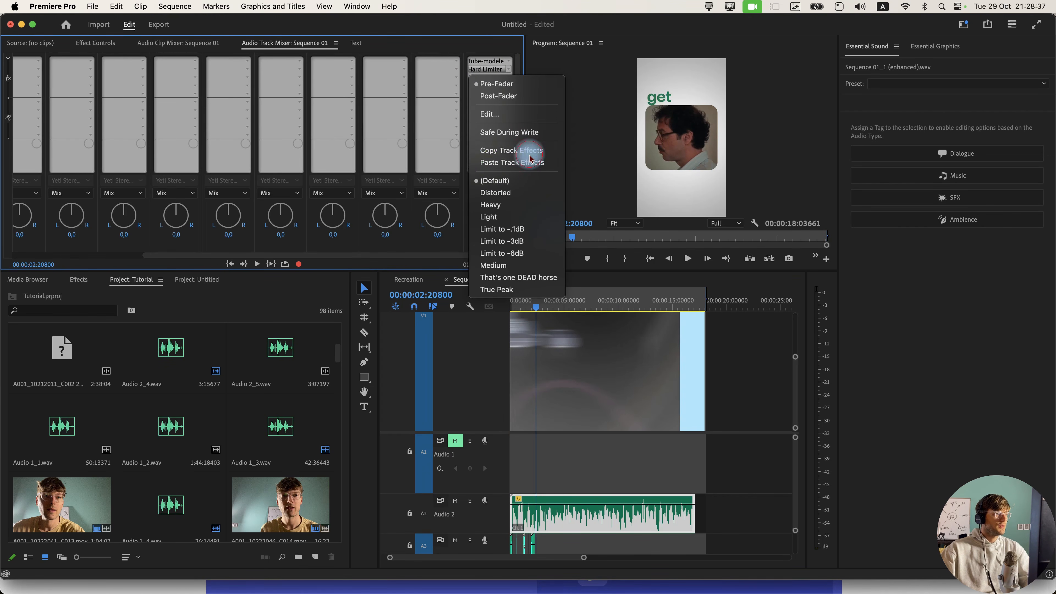
left_click(409, 279)
right_click(249, 68)
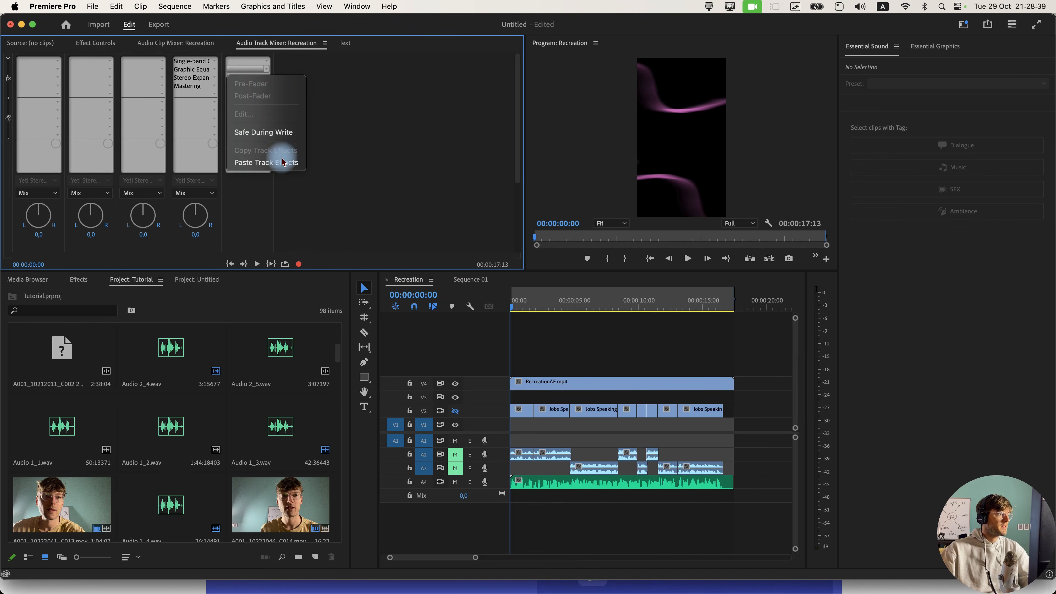
left_click(283, 162)
scroll(400, 188, "down", 3)
left_click(246, 252)
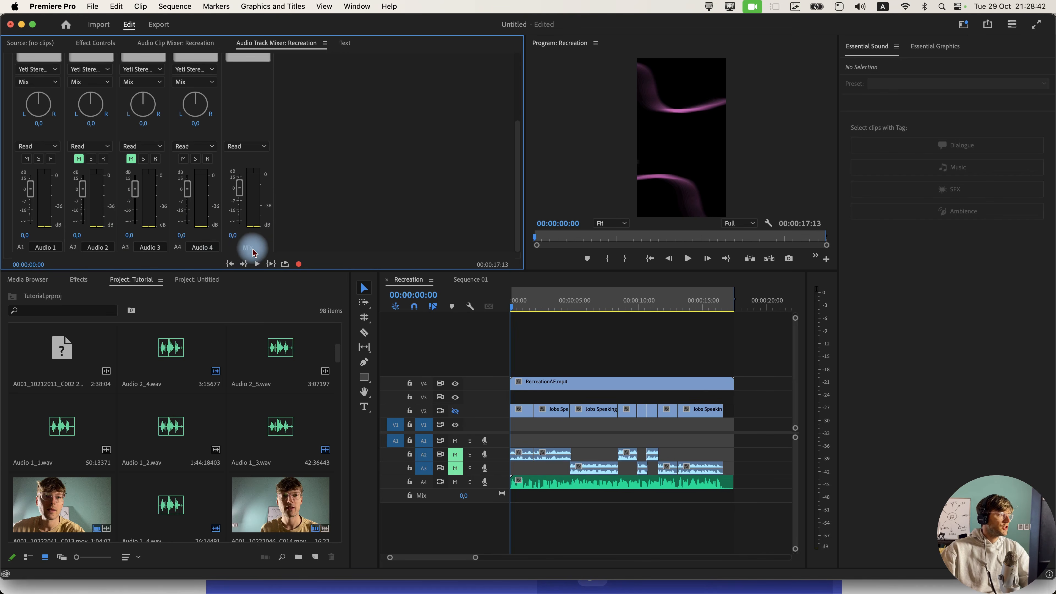
scroll(333, 203, "up", 3)
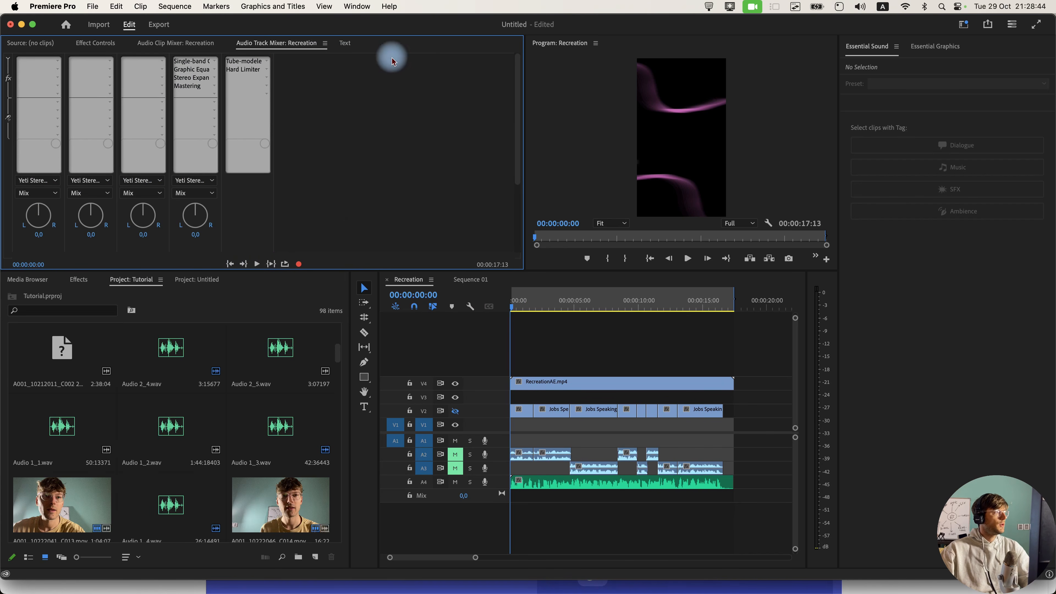
Bring up the Audio Track Mixer for the Recreation sequence, then hide and show its effects and sends area.
left_click(357, 6)
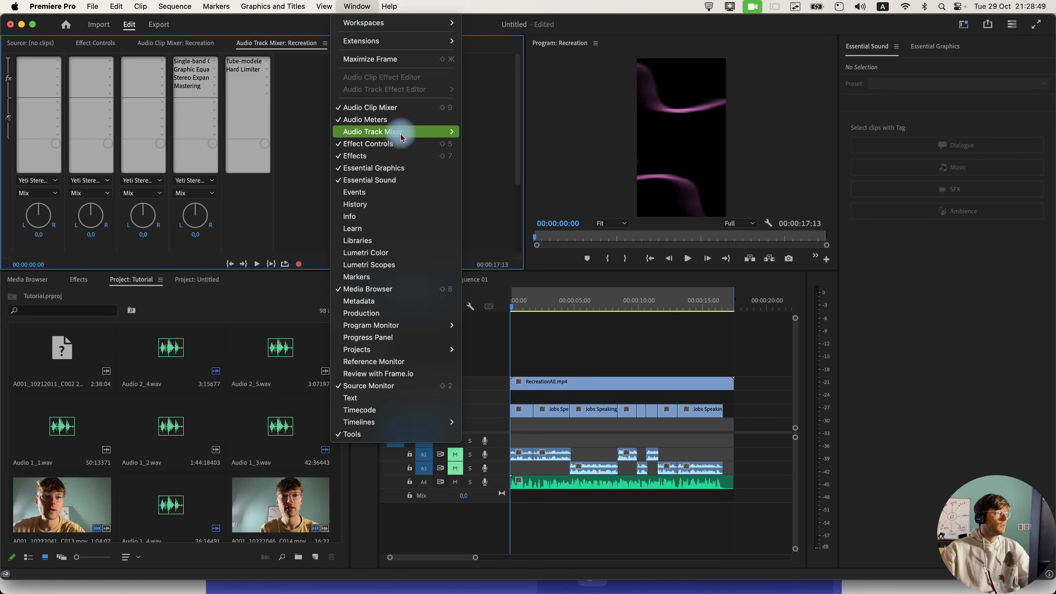
left_click(493, 132)
left_click(357, 6)
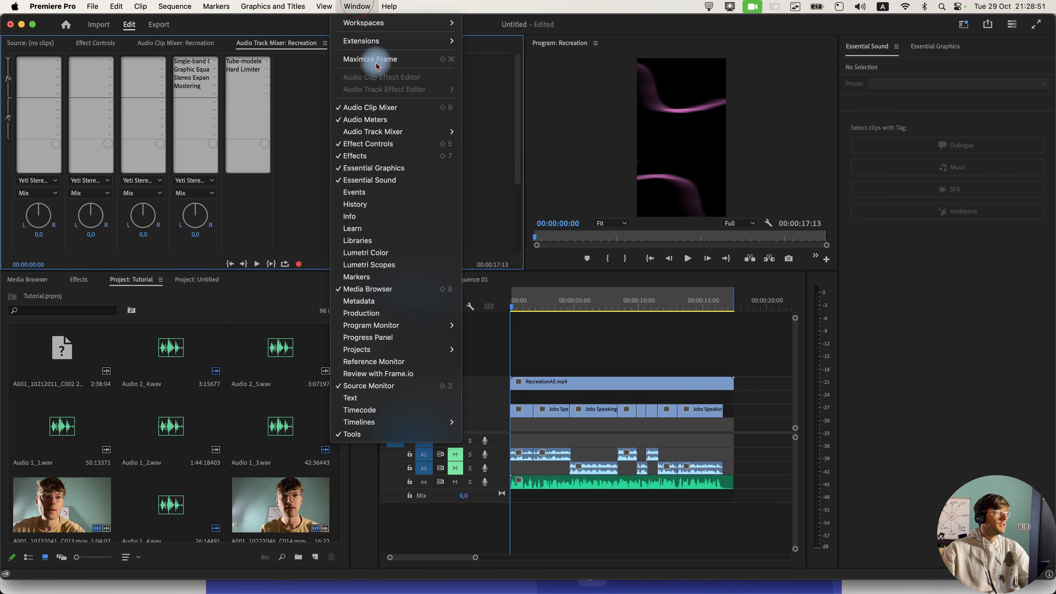
mouse_move(405, 131)
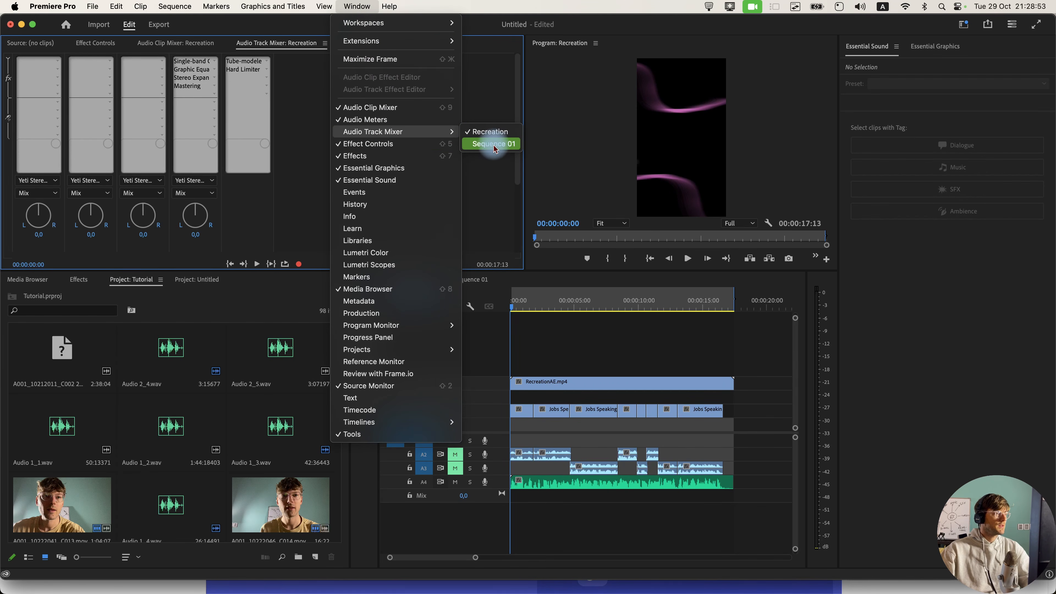
left_click(501, 132)
left_click(8, 61)
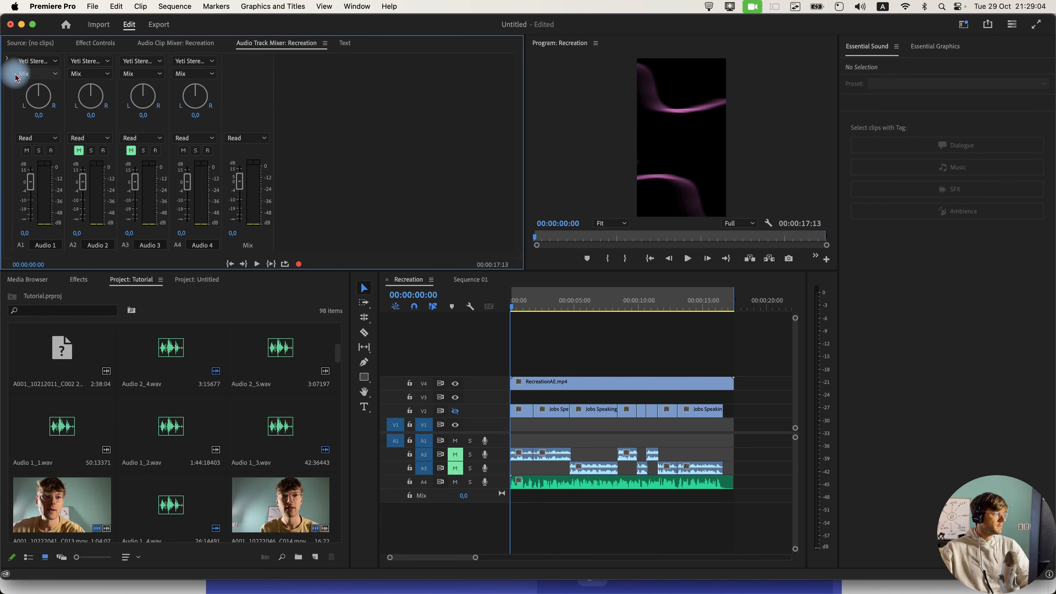
left_click(7, 60)
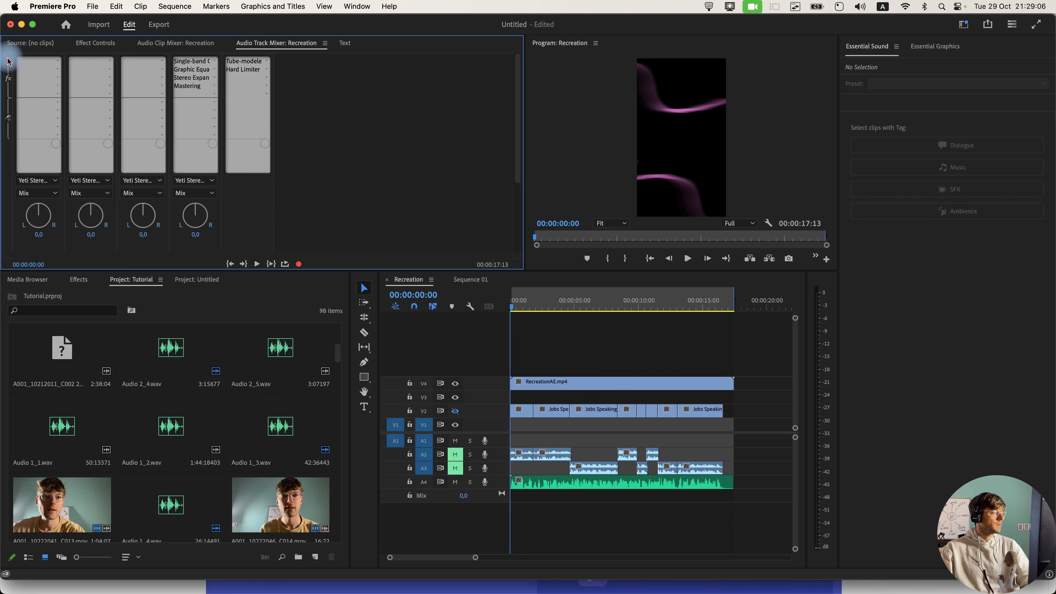
Play the start of the Recreation sequence and inspect the presets of the Mix track's Tube-modeled Compressor and Hard Limiter.
key("space")
key("space")
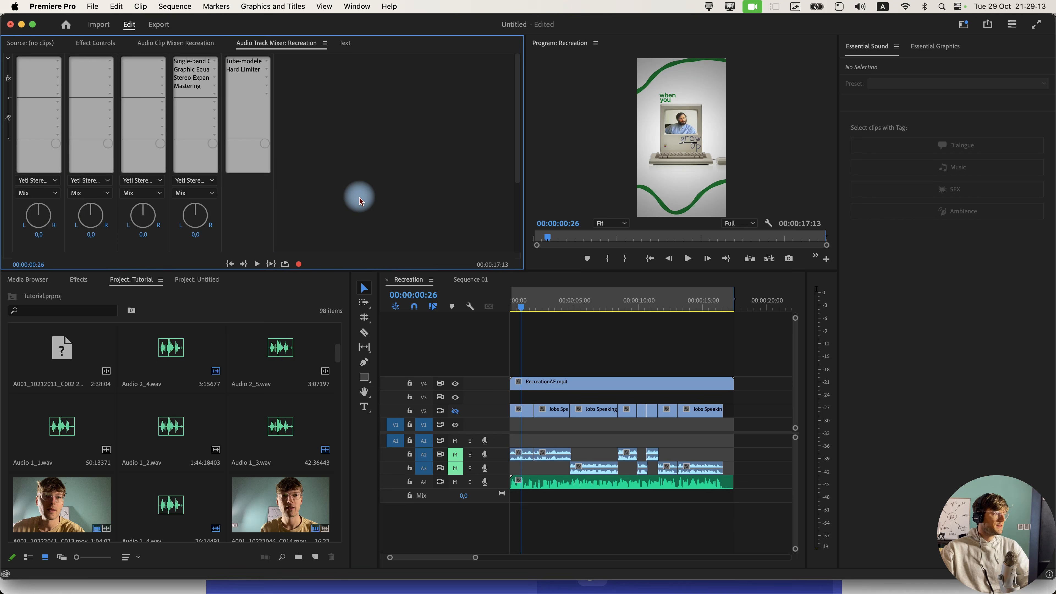
double_click(240, 61)
left_click(534, 248)
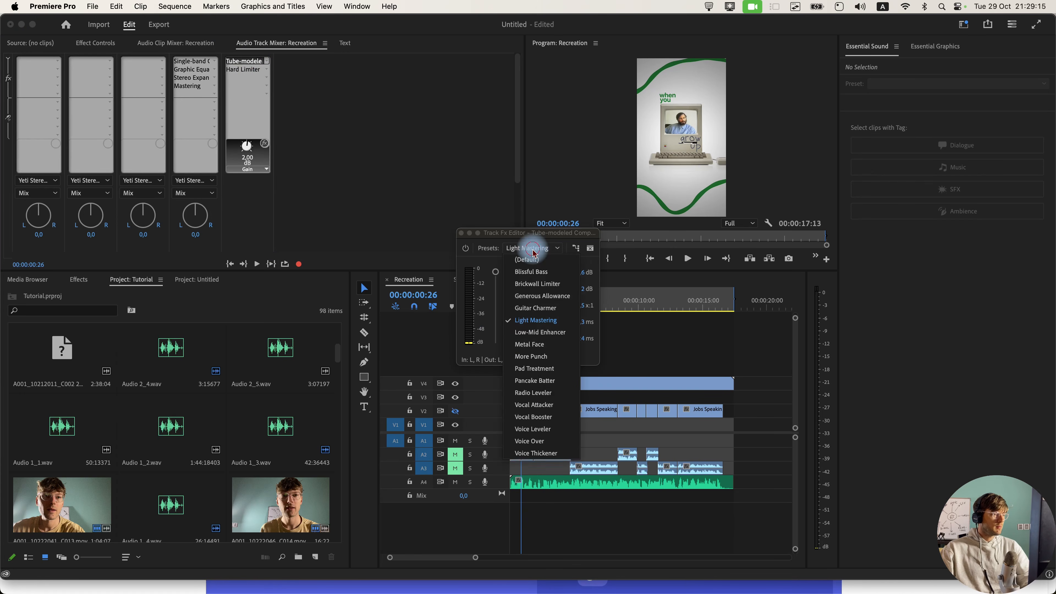
left_click(461, 234)
double_click(244, 70)
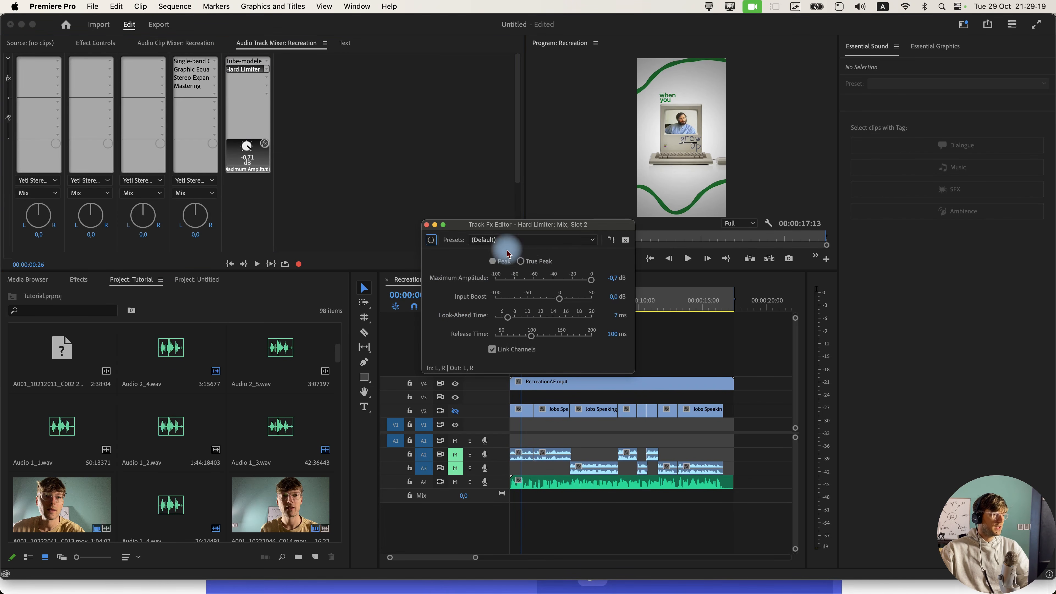
left_click(531, 239)
left_click(445, 261)
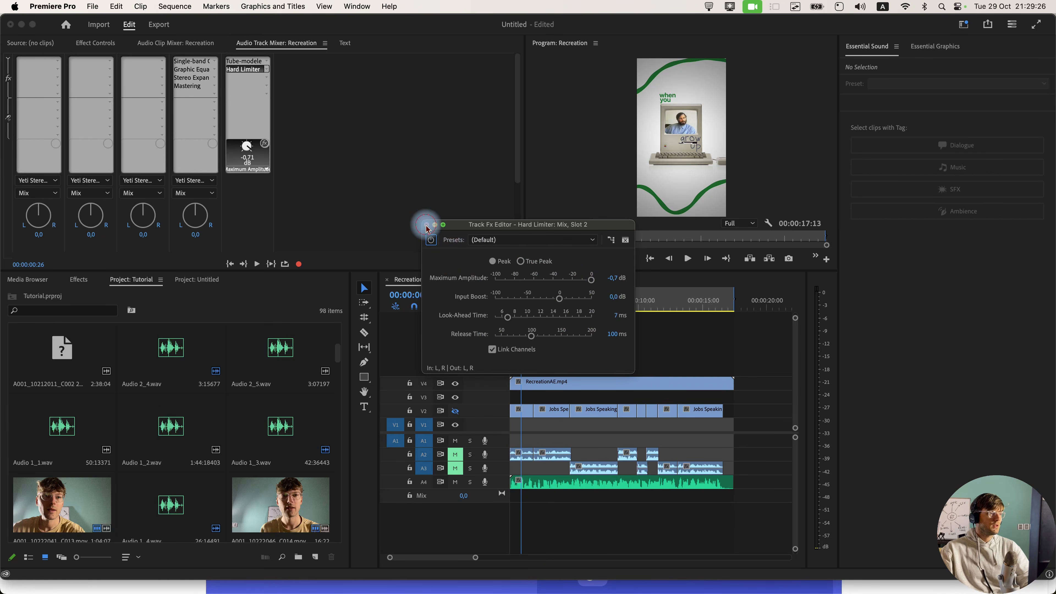
left_click(427, 225)
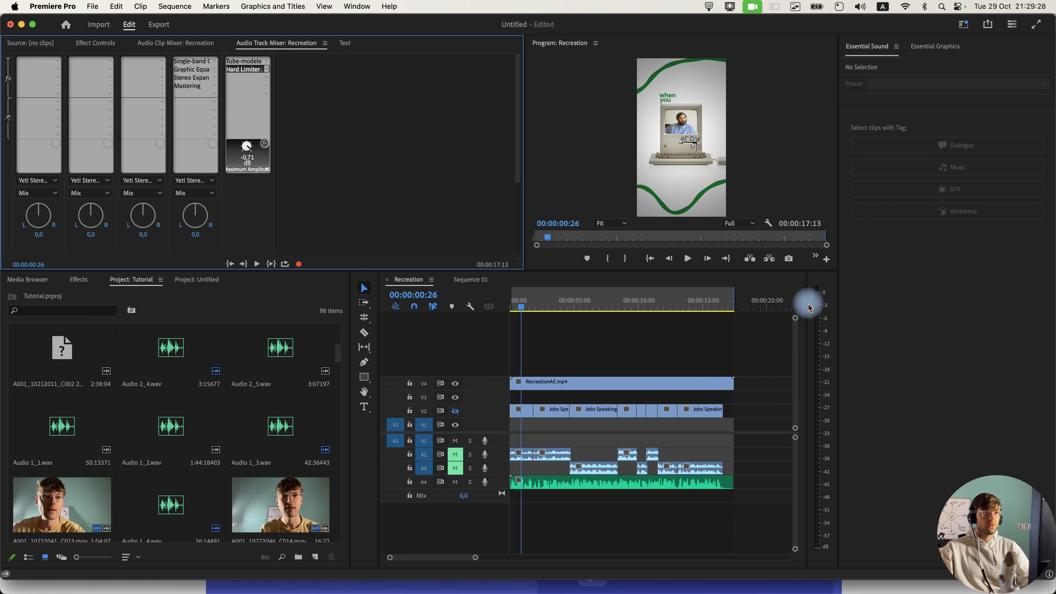